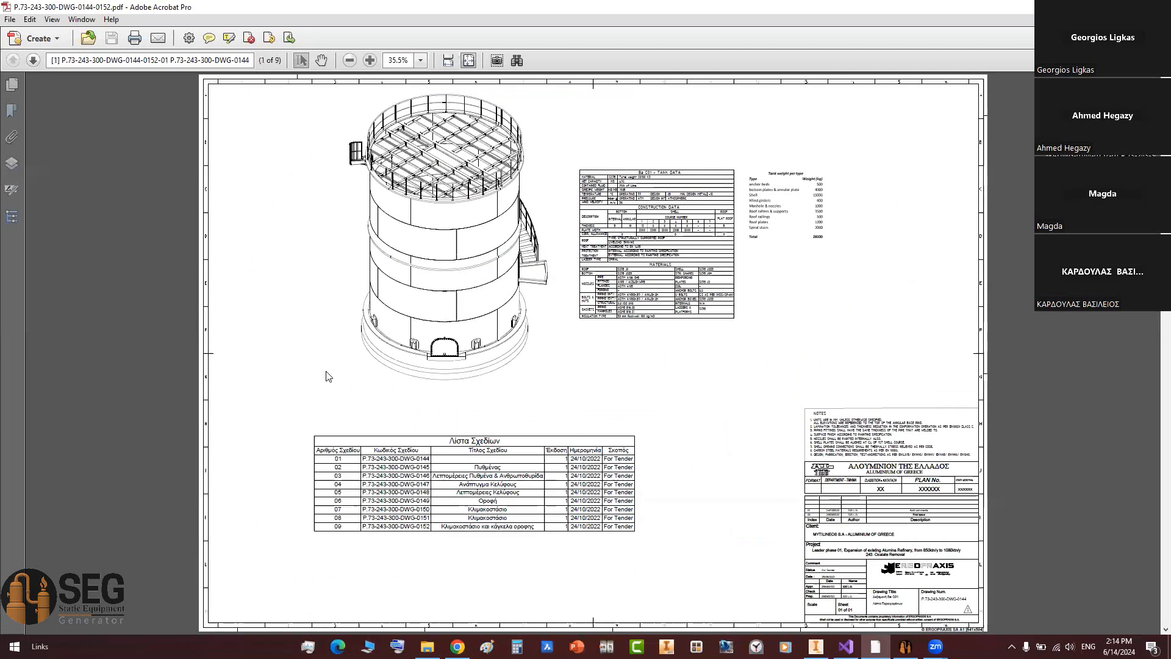
# Step: Examine the bottom plates drawing on page 2, focusing on plate BS08 and its joints with the annular plates
pyautogui.scroll(-1, 391, 370)
pyautogui.click(669, 171)
pyautogui.moveTo(677, 99)
pyautogui.mouseDown()
pyautogui.moveTo(577, 235)
pyautogui.moveTo(282, 482)
pyautogui.moveTo(229, 500)
pyautogui.mouseUp()
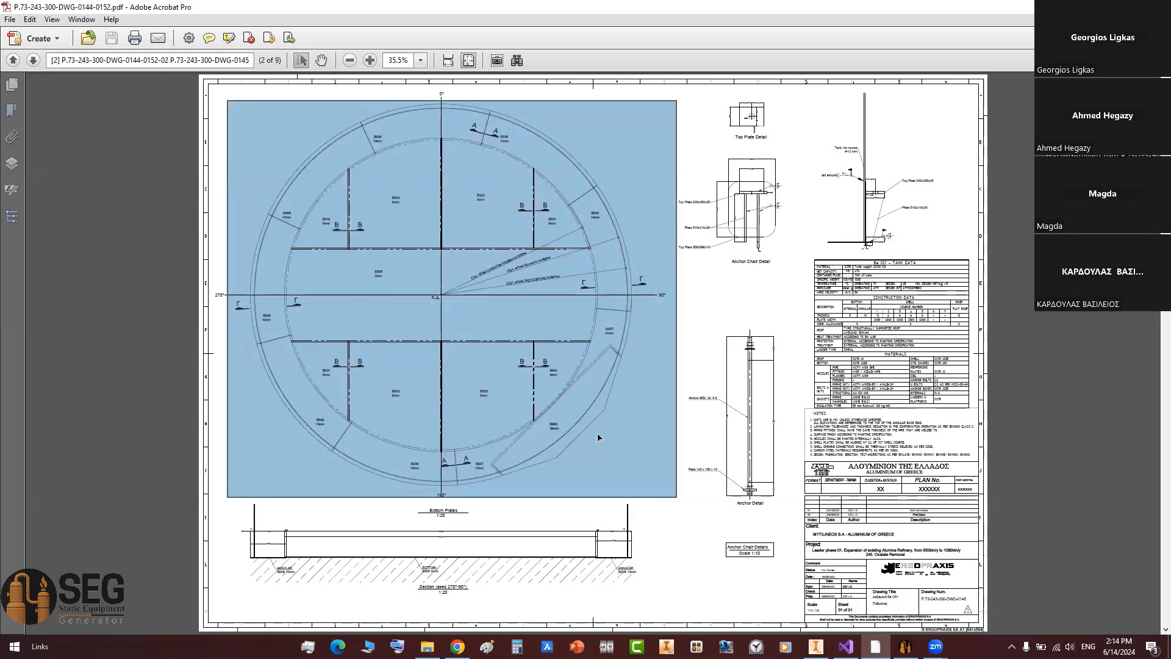
pyautogui.moveTo(640, 349); pyautogui.dragTo(495, 490)
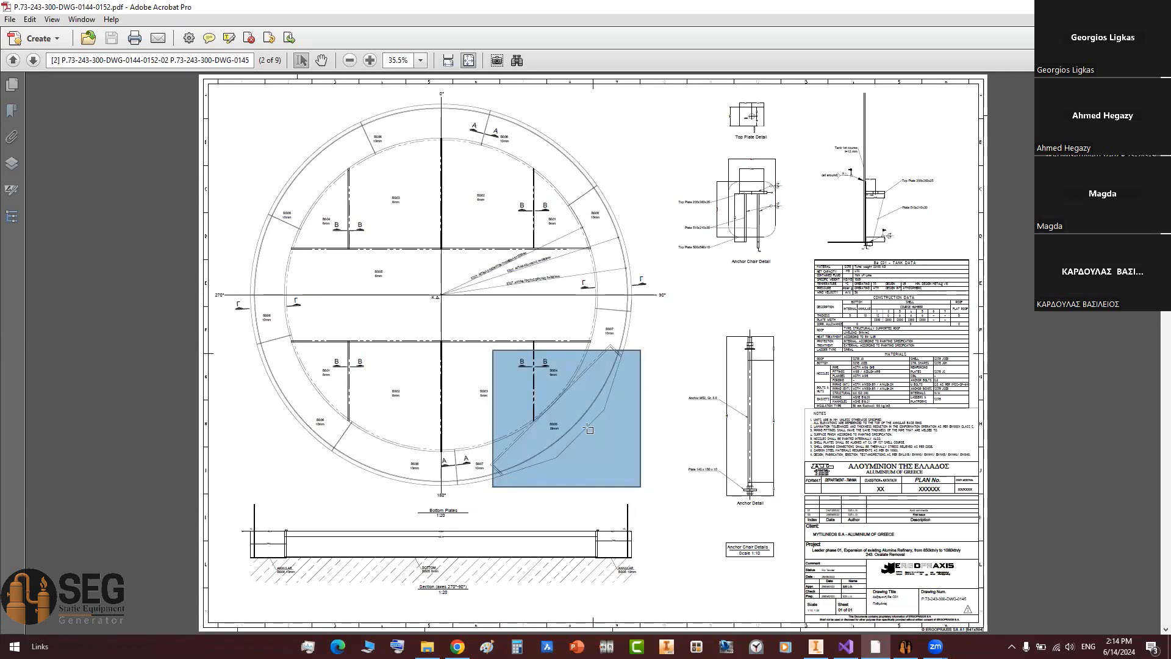
pyautogui.click(562, 425)
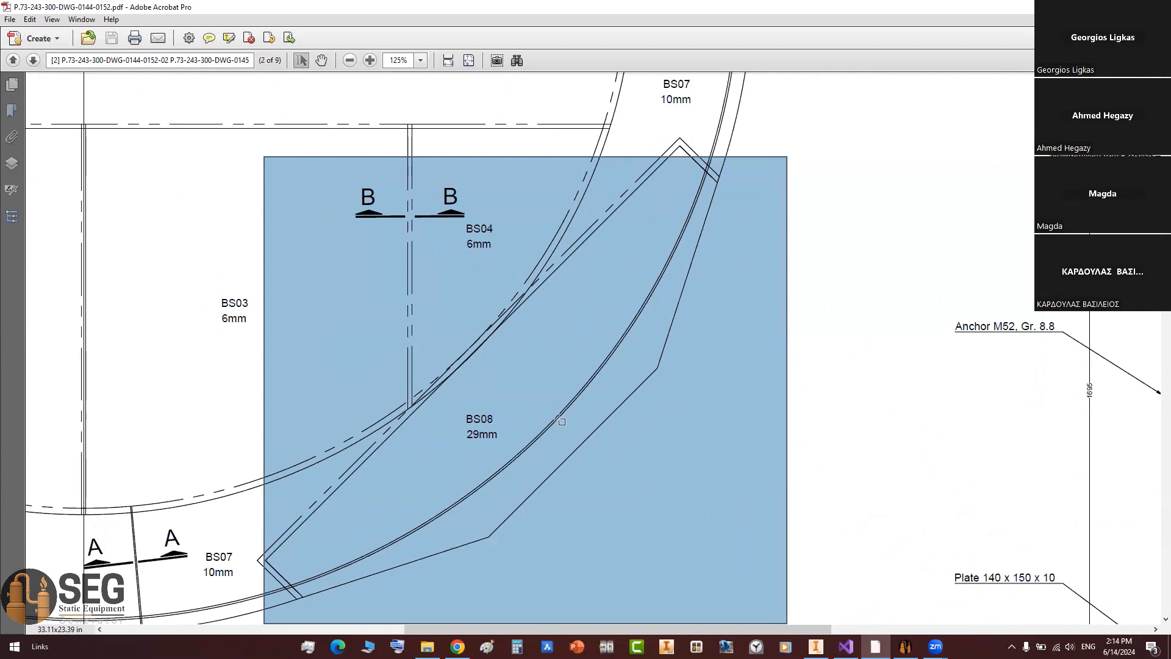
pyautogui.keyDown('ctrl'); pyautogui.scroll(-3, 549, 387); pyautogui.keyUp('ctrl')
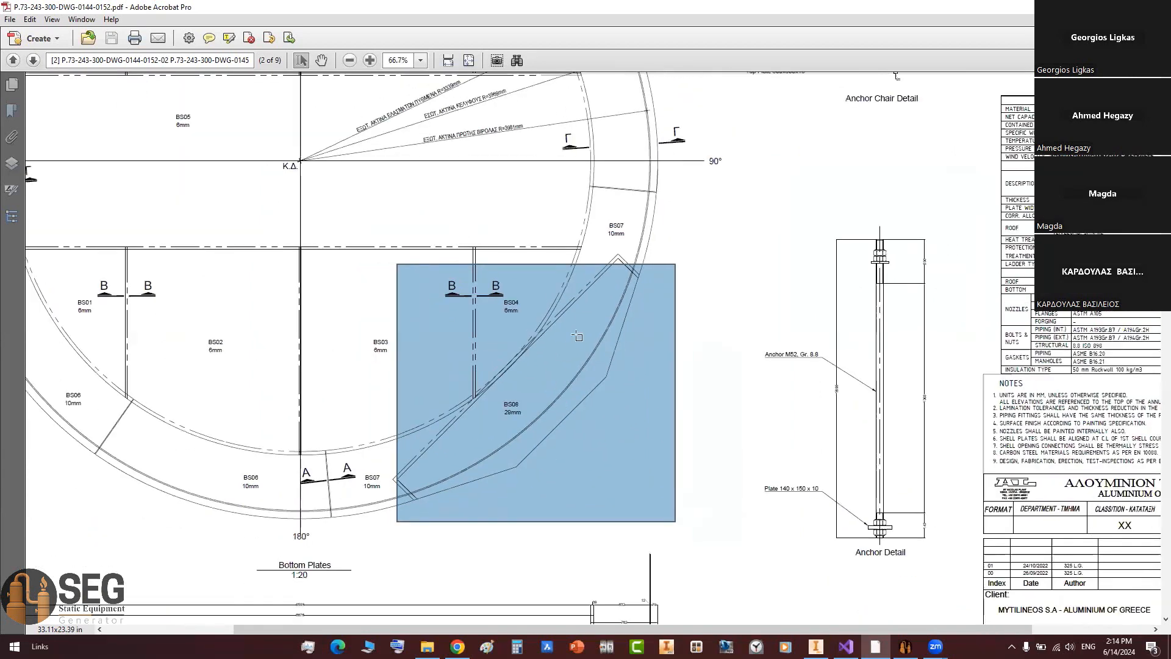
pyautogui.click(638, 306)
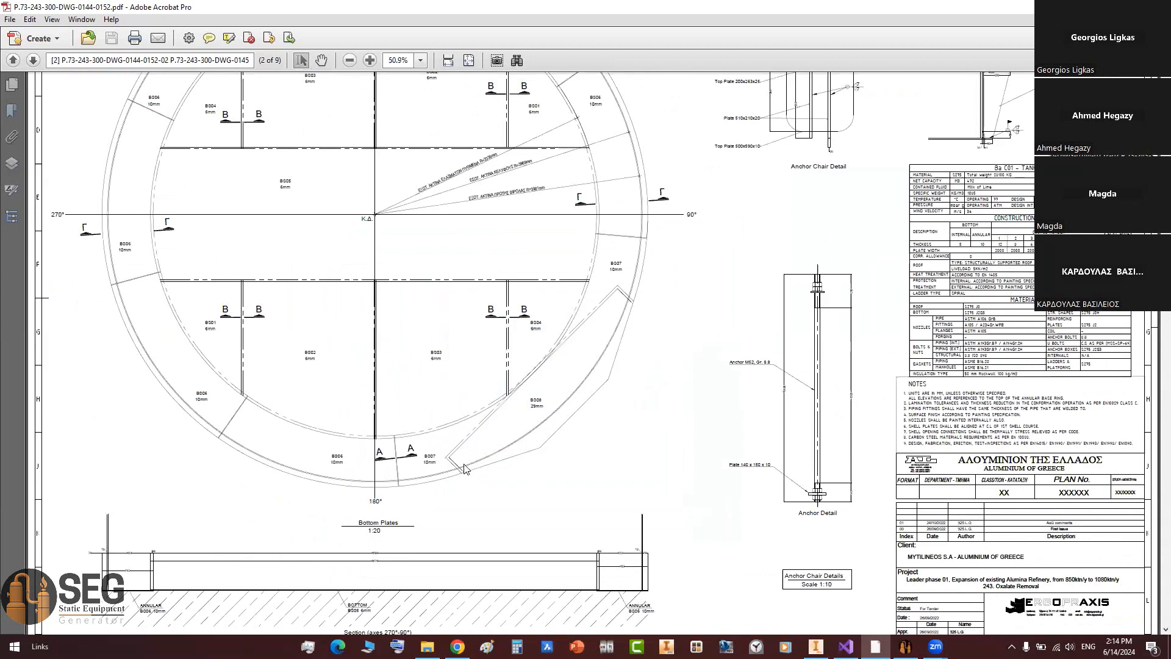
pyautogui.keyDown('ctrl'); pyautogui.scroll(3, 622, 263); pyautogui.keyUp('ctrl')
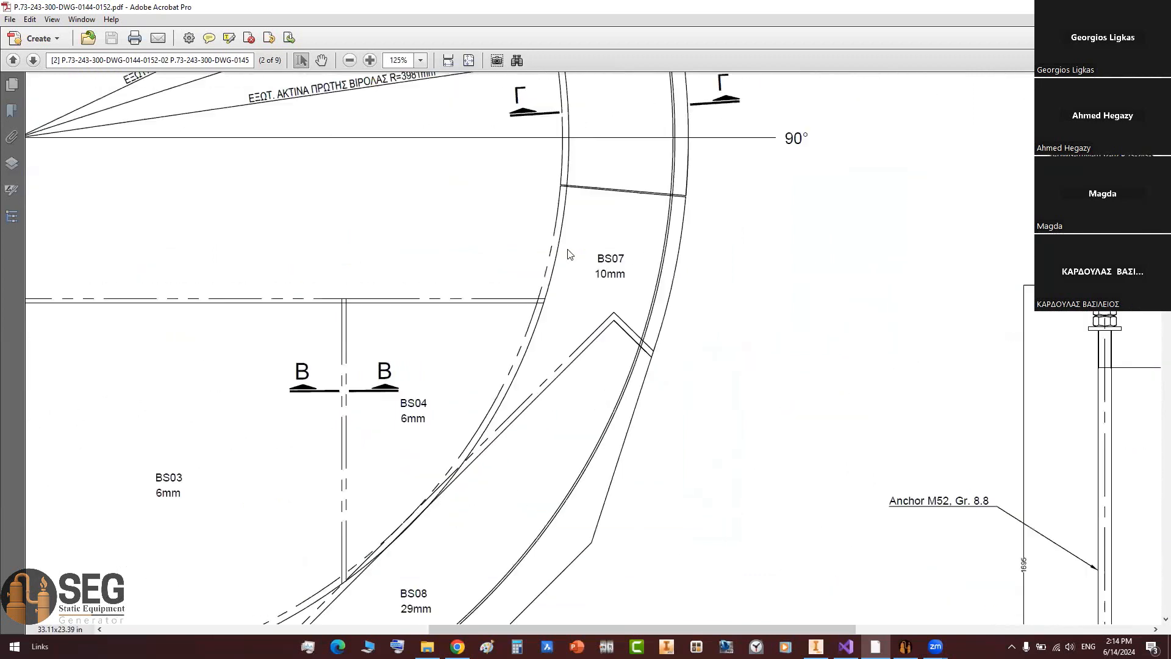
pyautogui.keyDown('ctrl'); pyautogui.scroll(-4, 613, 234); pyautogui.keyUp('ctrl')
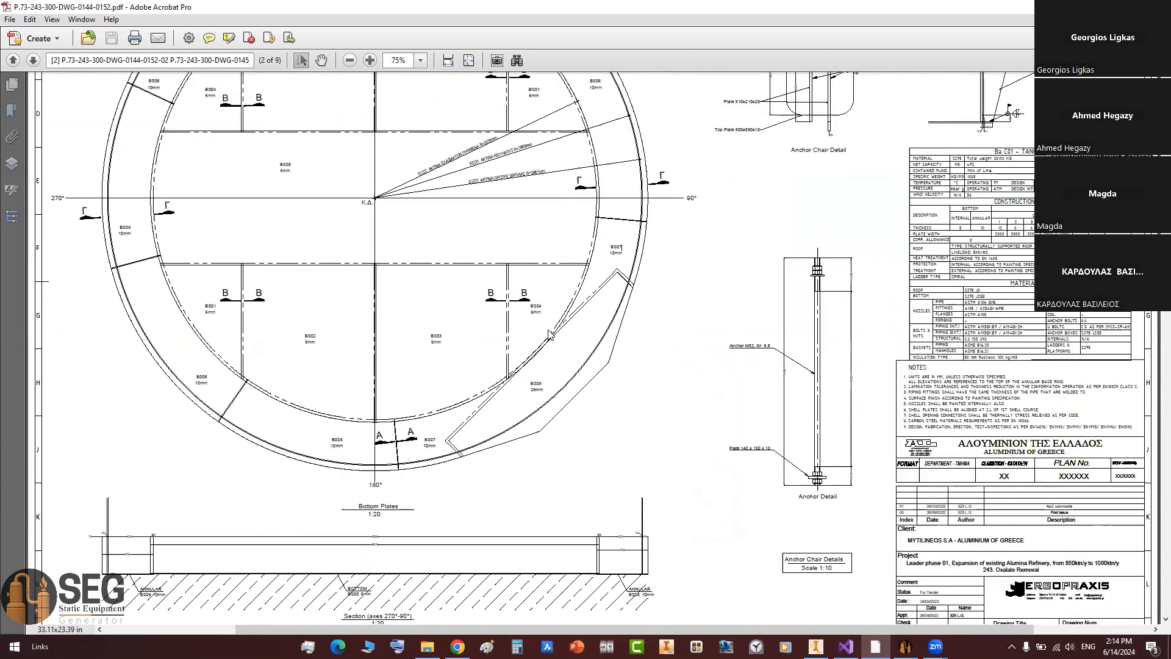
# Step: Examine the shell development drawing on page 4, focusing on the horizontal offset between the first and second course plates
pyautogui.scroll(-1, 547, 335)
pyautogui.scroll(-1, 518, 335)
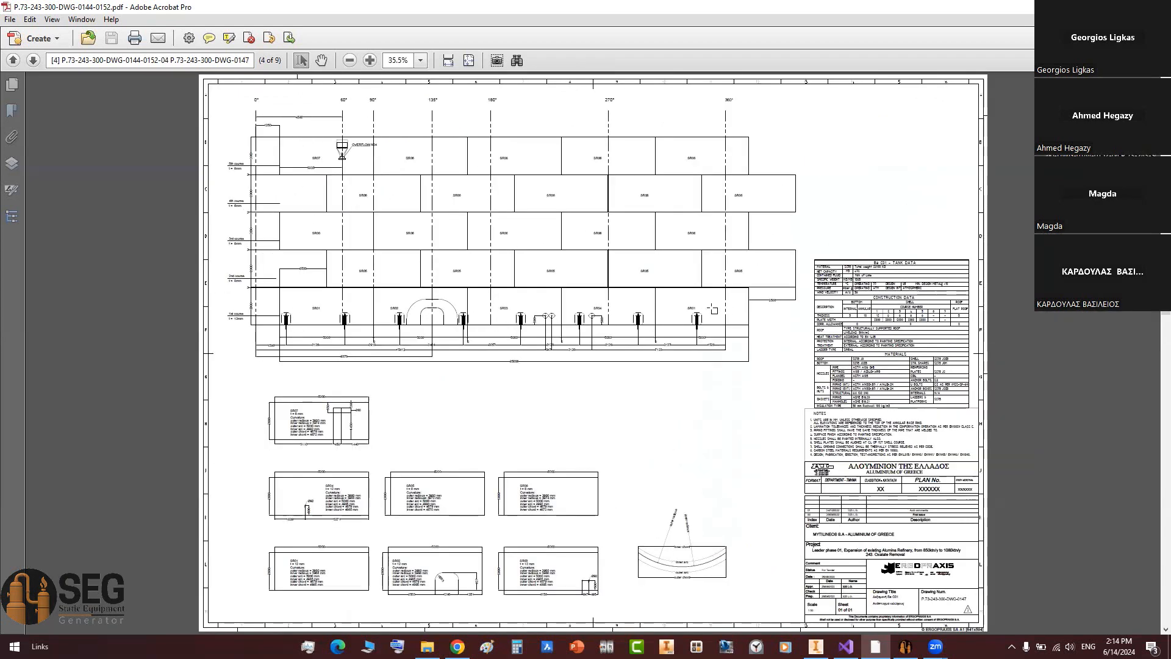
pyautogui.keyDown('ctrl'); pyautogui.scroll(2, 723, 311); pyautogui.keyUp('ctrl')
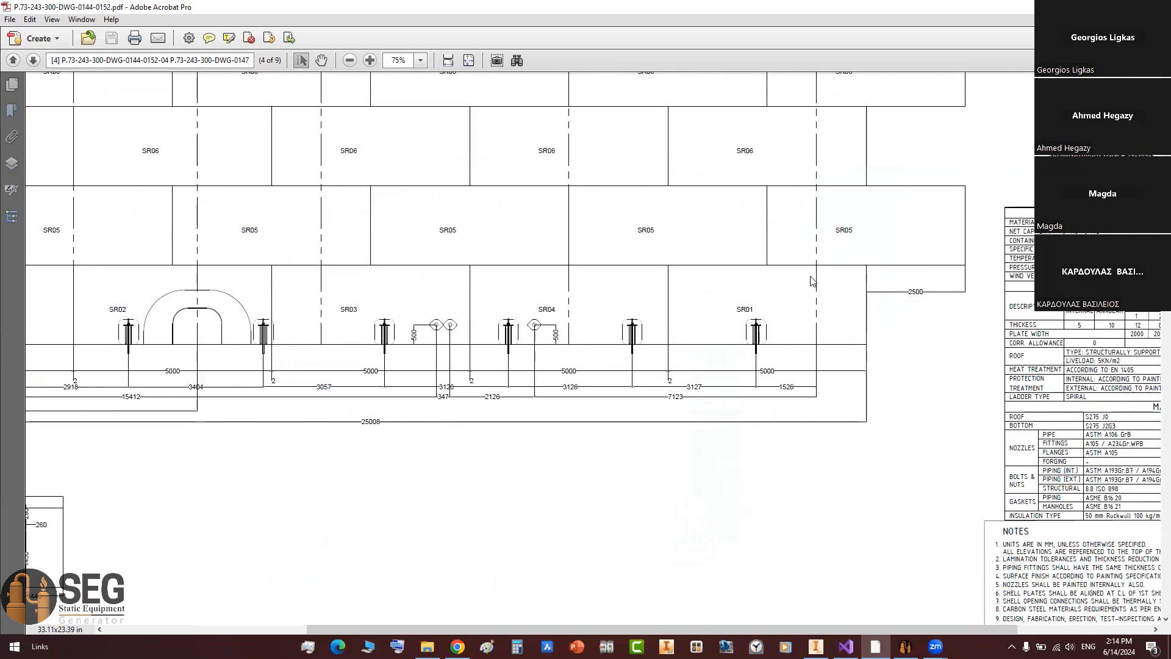
pyautogui.keyDown('ctrl'); pyautogui.scroll(-1, 793, 272); pyautogui.keyUp('ctrl')
pyautogui.keyDown('ctrl'); pyautogui.scroll(5, 888, 290); pyautogui.keyUp('ctrl')
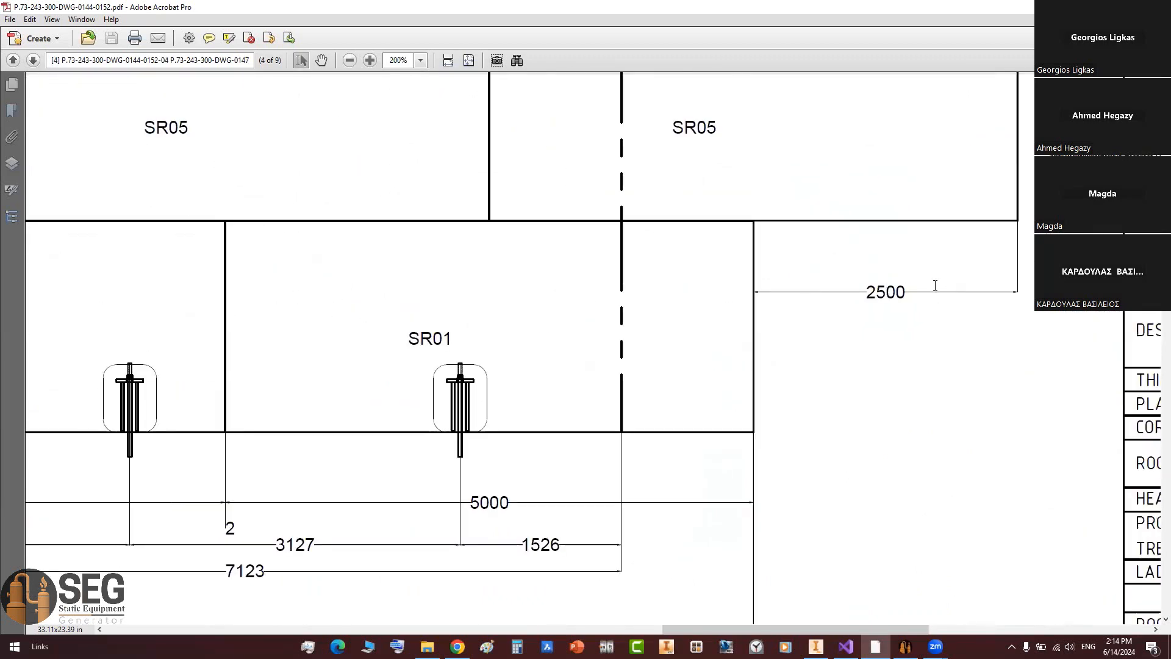
pyautogui.moveTo(844, 273); pyautogui.dragTo(926, 311)
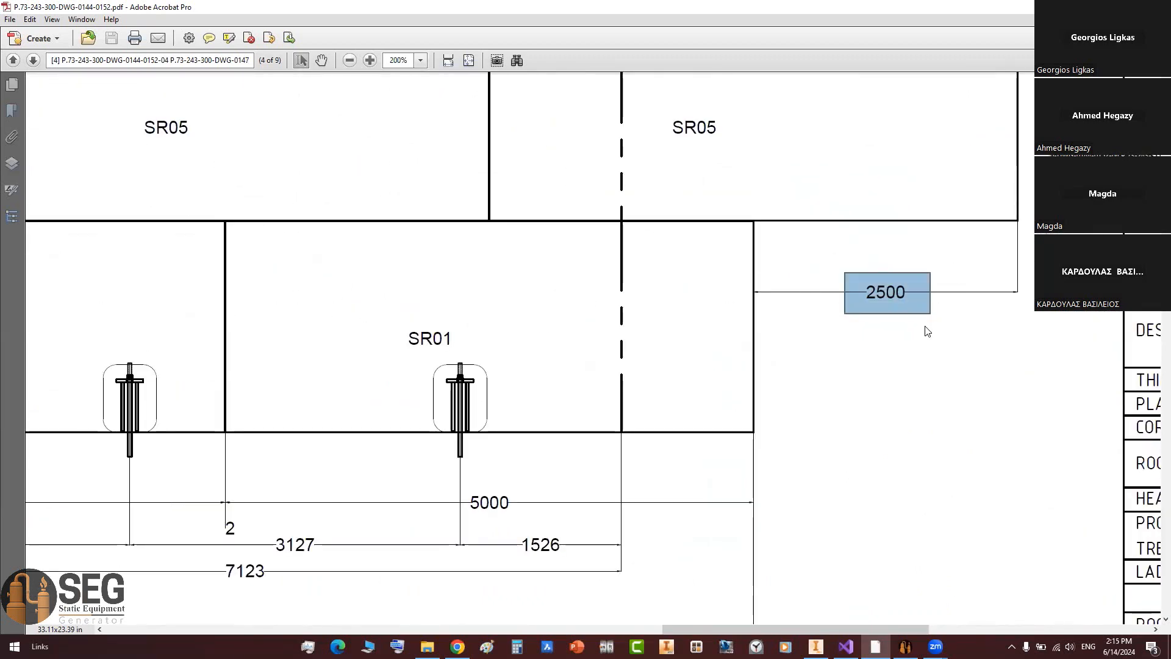
pyautogui.click(850, 273)
pyautogui.keyDown('ctrl'); pyautogui.scroll(-2, 857, 278); pyautogui.keyUp('ctrl')
pyautogui.keyDown('ctrl'); pyautogui.scroll(-5, 857, 279); pyautogui.keyUp('ctrl')
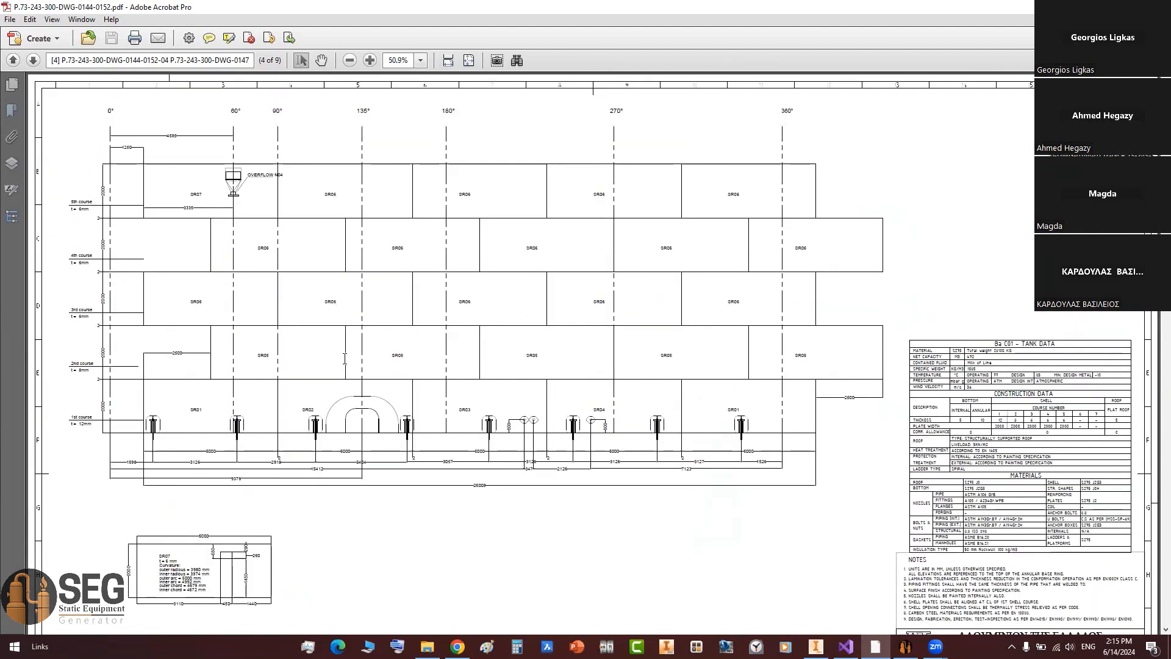
# Step: Look through the shell and nozzle detail sheets and examine the roof structure and roof plate layouts on page 6
pyautogui.scroll(10, 345, 358)
pyautogui.scroll(-10, 346, 363)
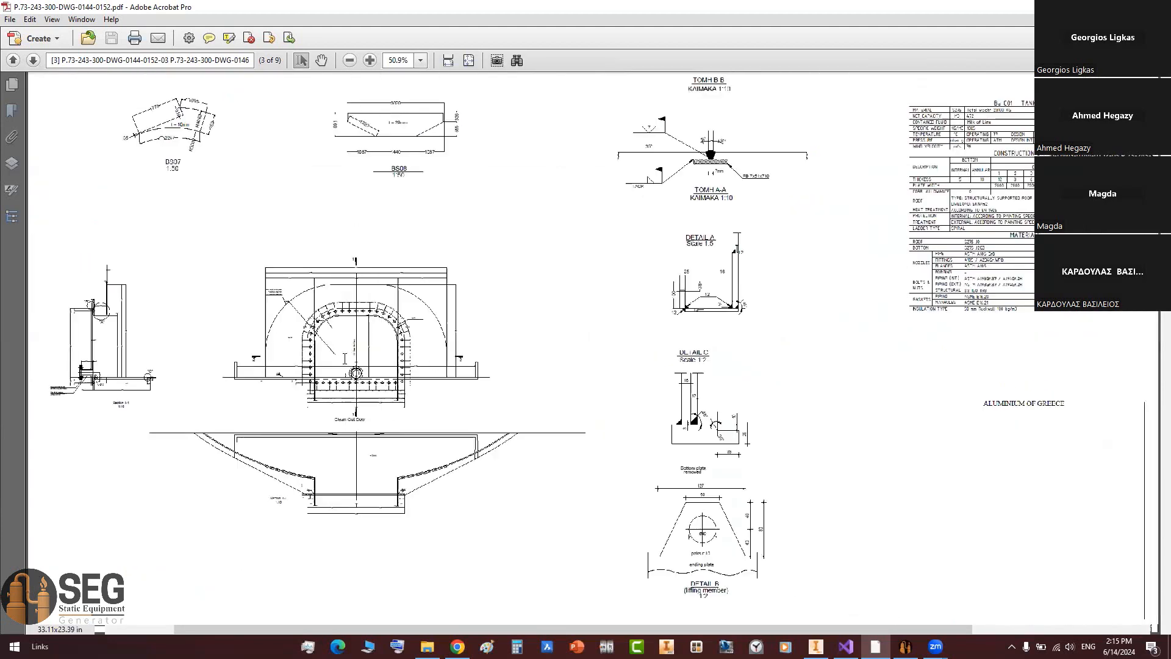
pyautogui.scroll(-10, 346, 365)
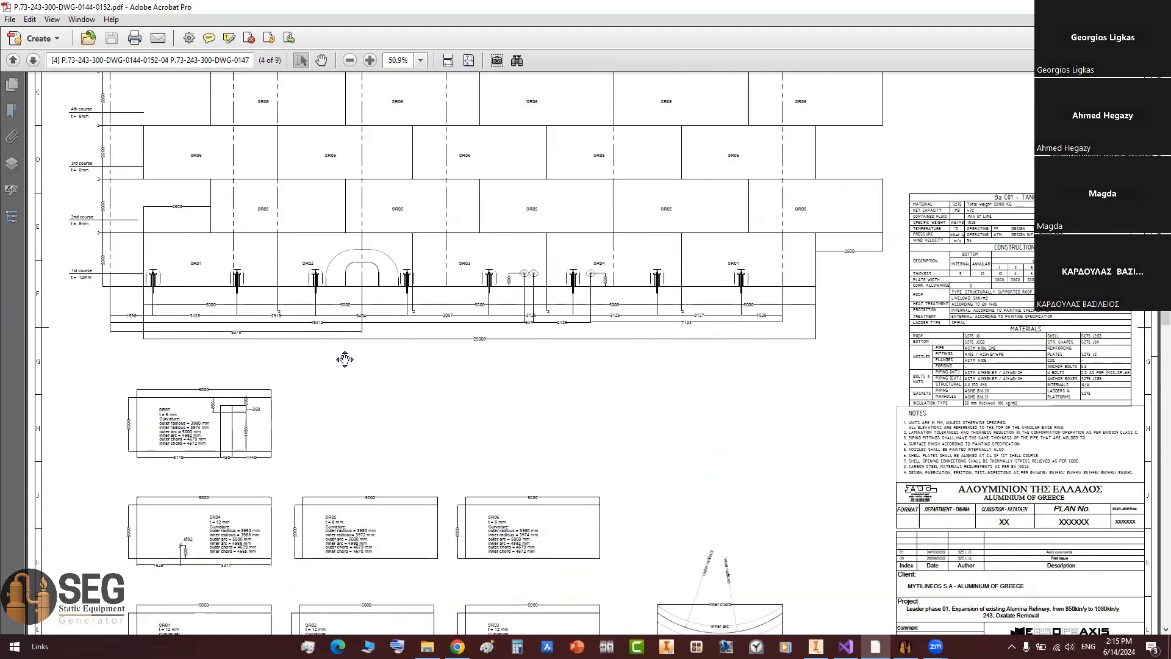
pyautogui.keyDown('ctrl'); pyautogui.scroll(-2, 346, 435); pyautogui.keyUp('ctrl')
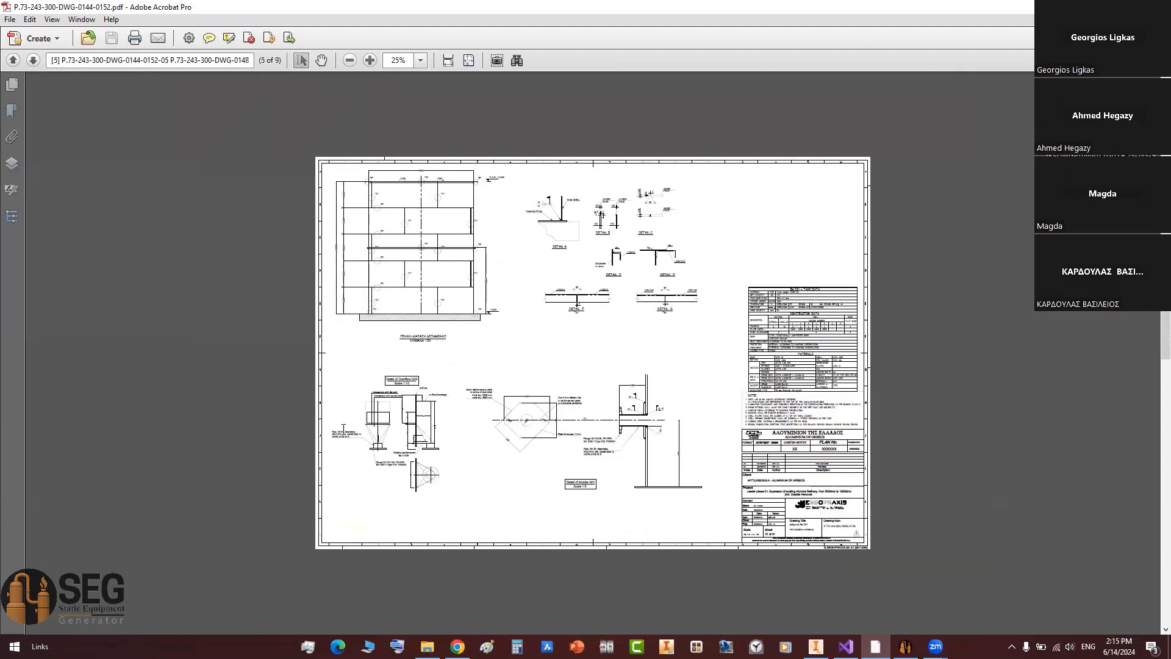
pyautogui.scroll(-3, 345, 429)
pyautogui.keyDown('ctrl'); pyautogui.scroll(2, 391, 267); pyautogui.keyUp('ctrl')
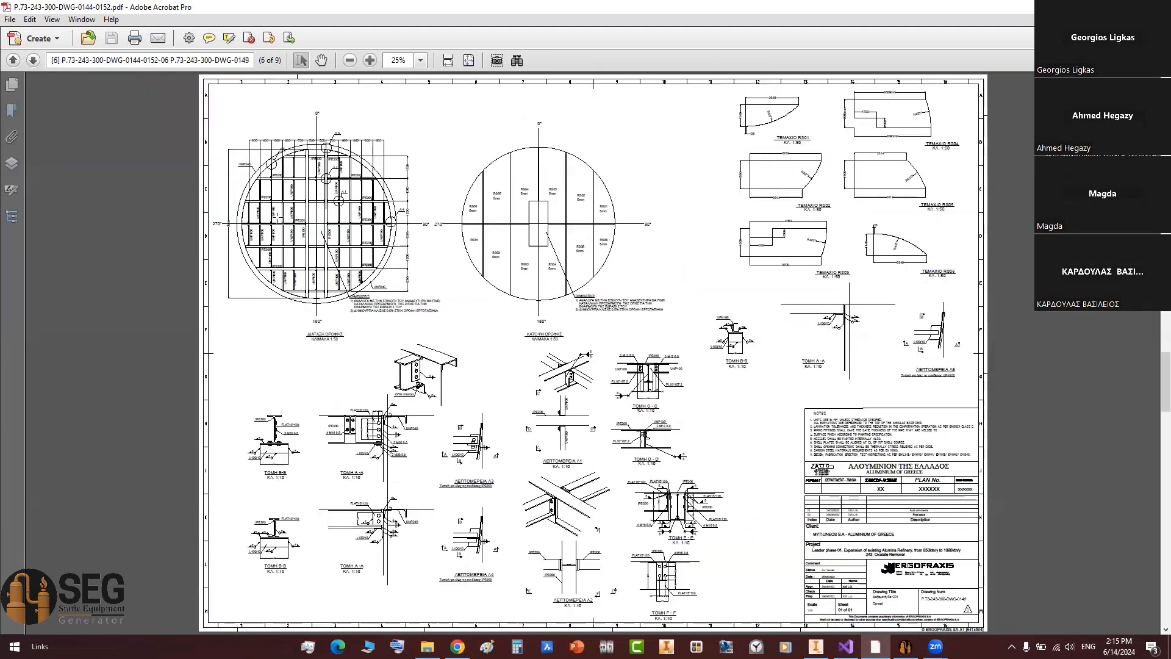
pyautogui.keyDown('ctrl'); pyautogui.scroll(1, 391, 262); pyautogui.keyUp('ctrl')
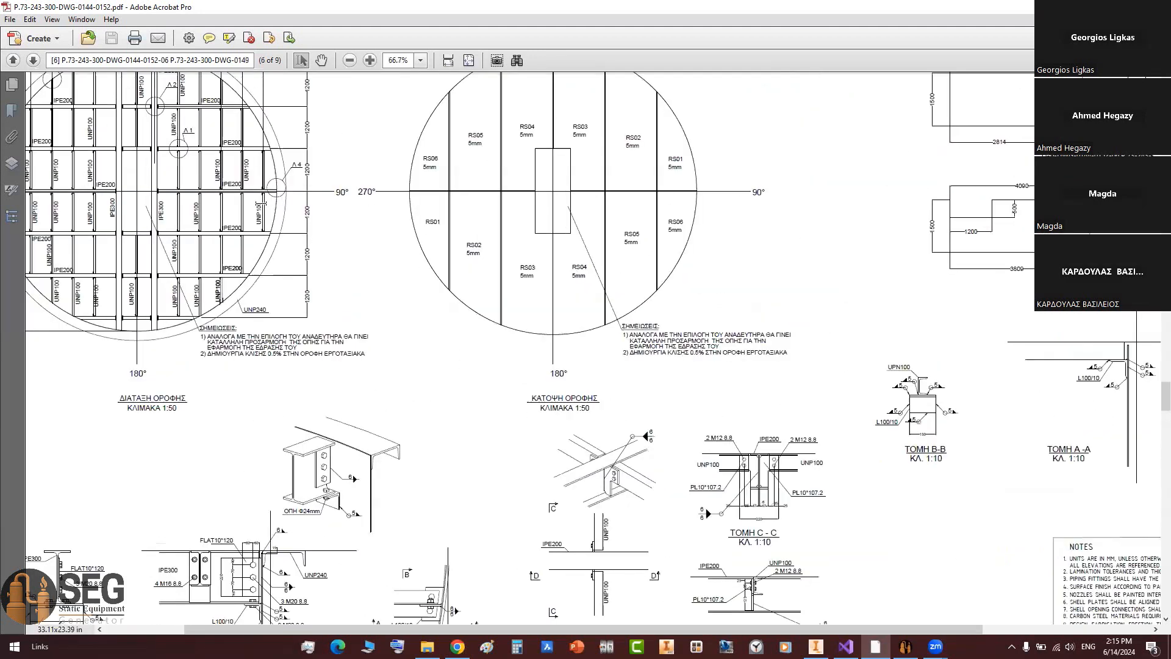
pyautogui.scroll(3, 261, 203)
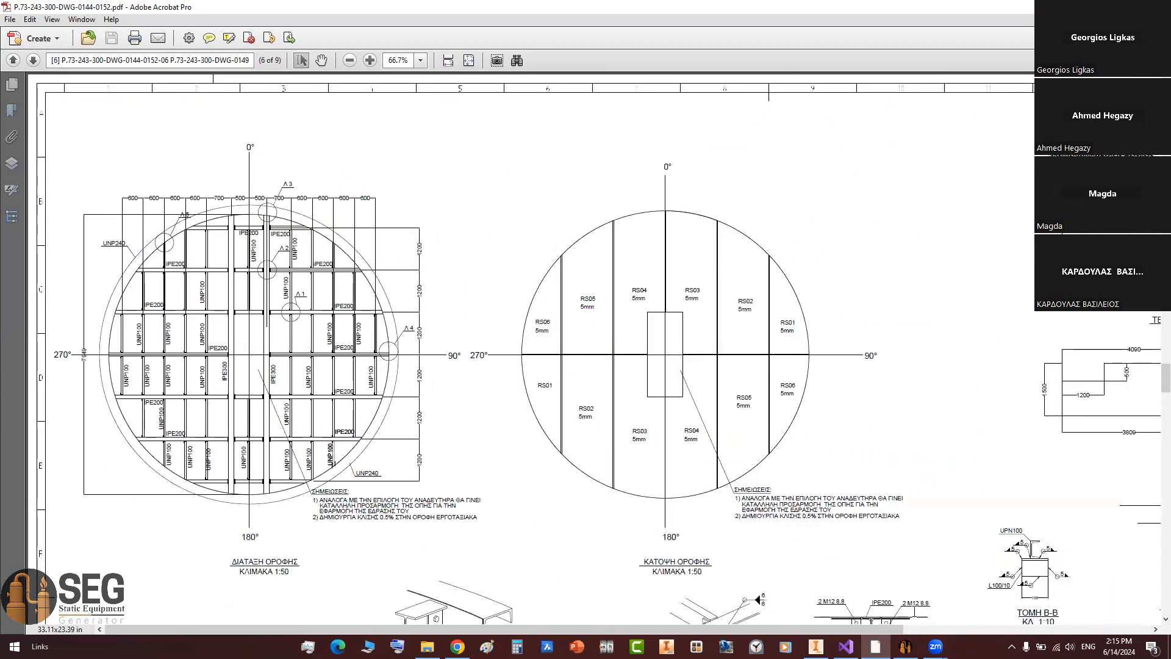
pyautogui.keyDown('ctrl'); pyautogui.scroll(-1, 915, 612); pyautogui.keyUp('ctrl')
# Step: Switch to Static Equipment Generator and create a Tank project named ErgoPraxis Tank-1 with the Desktop as its workspace folder
pyautogui.hotkey('alt', 'Tab')
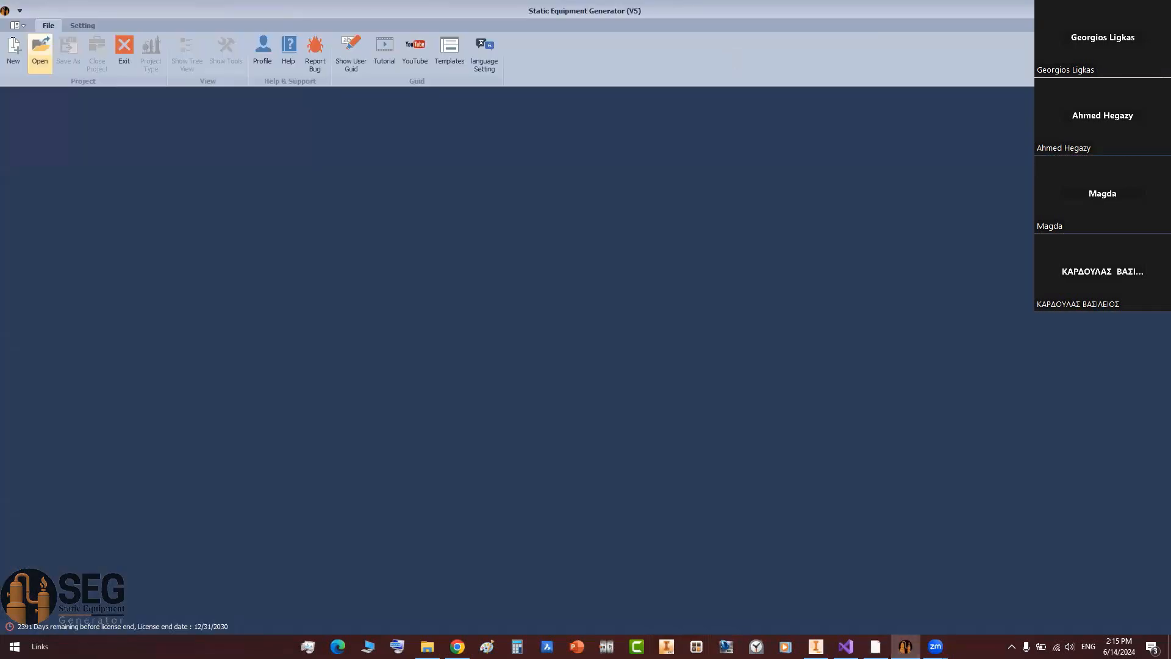
pyautogui.click(13, 46)
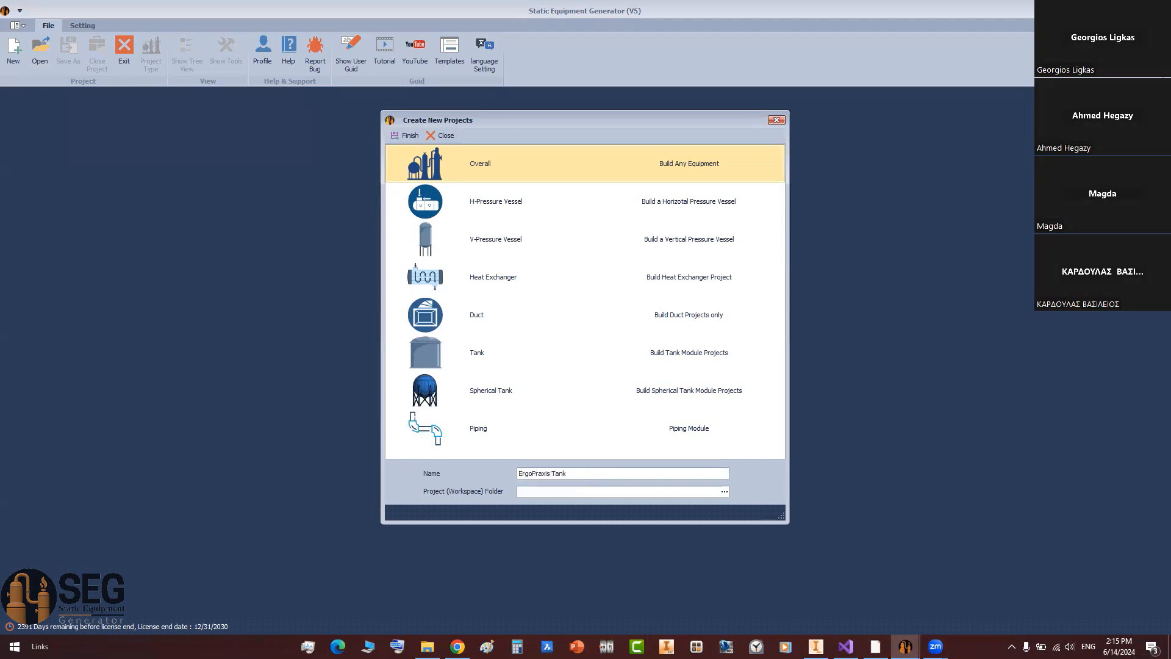
pyautogui.click(724, 493)
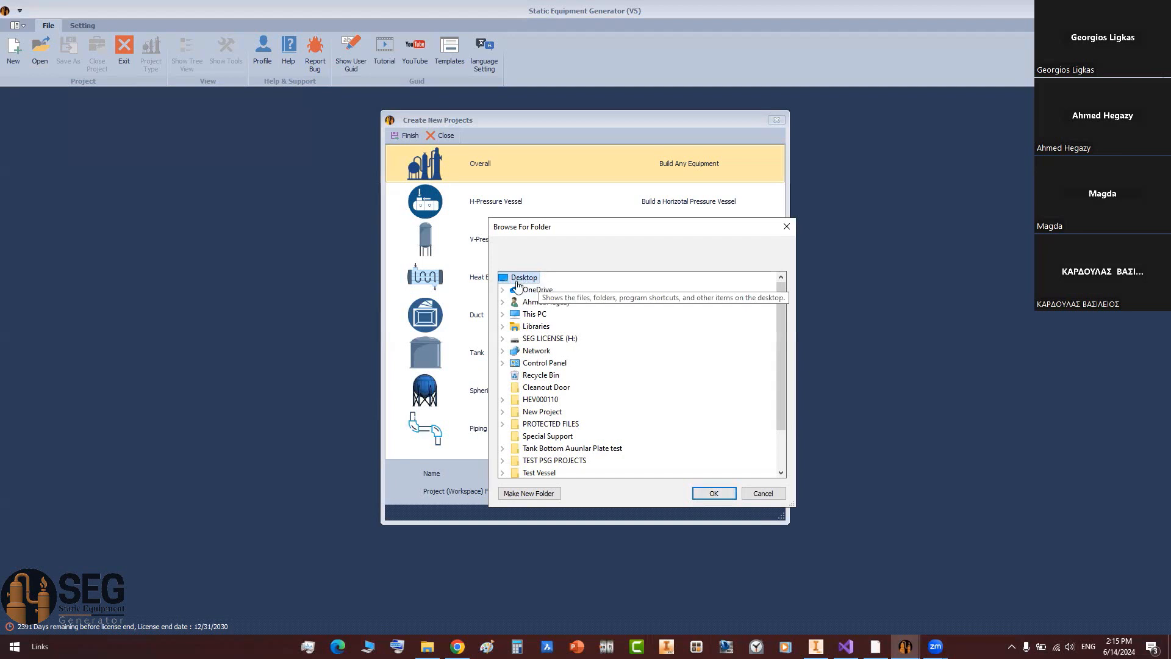
pyautogui.click(725, 494)
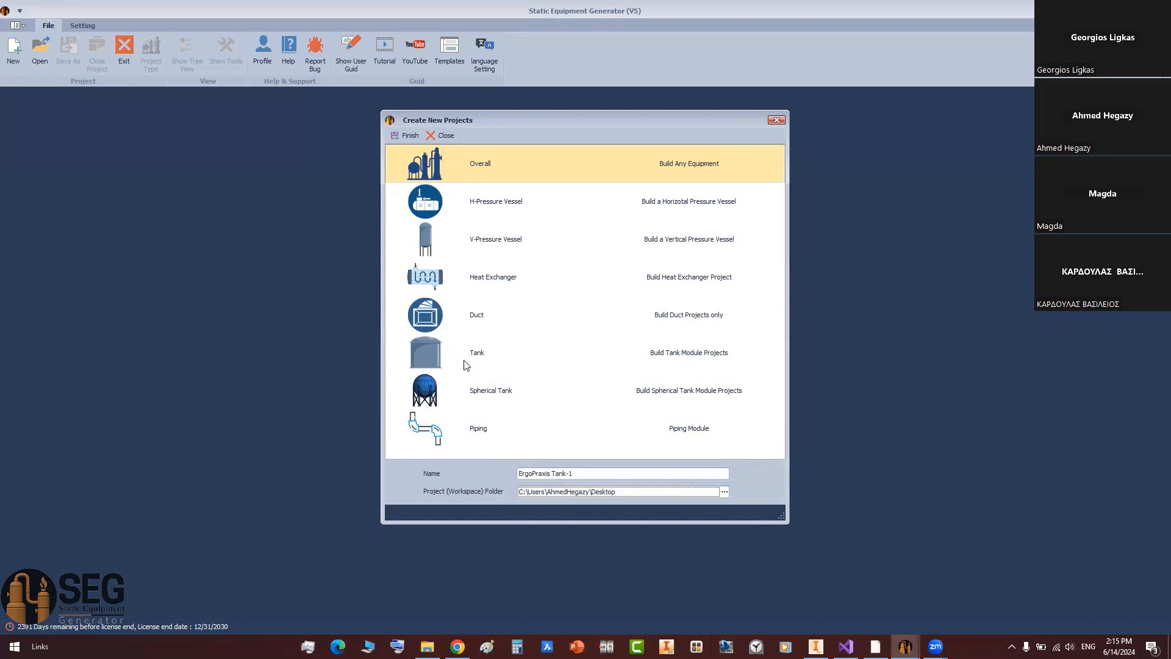
pyautogui.click(480, 355)
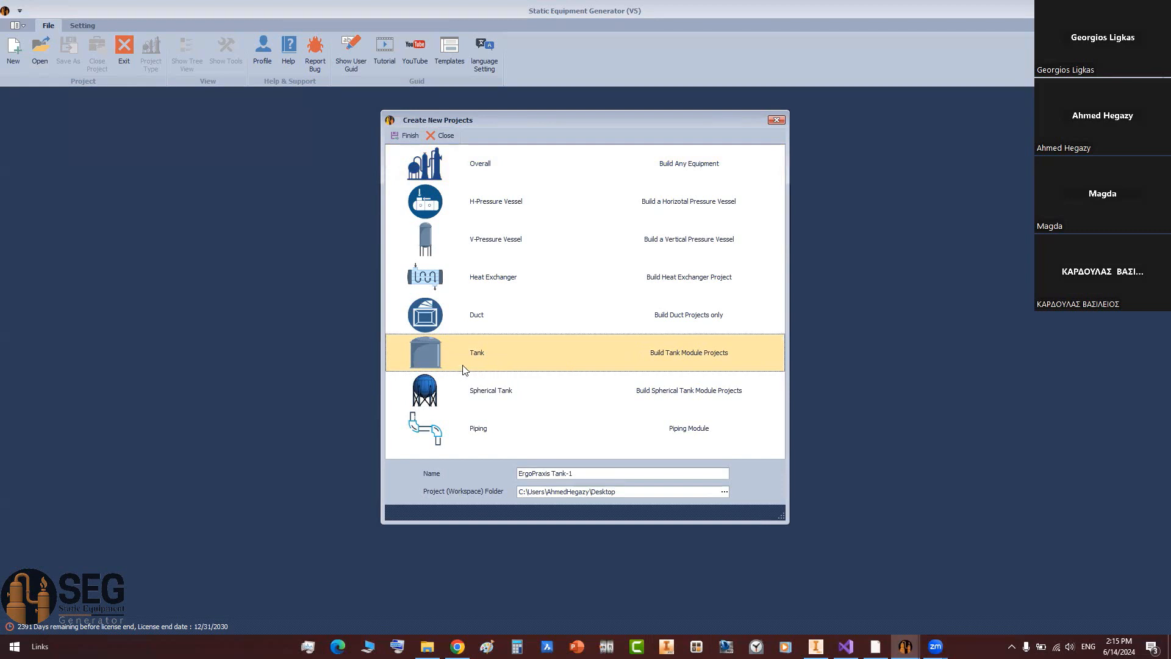
pyautogui.click(398, 138)
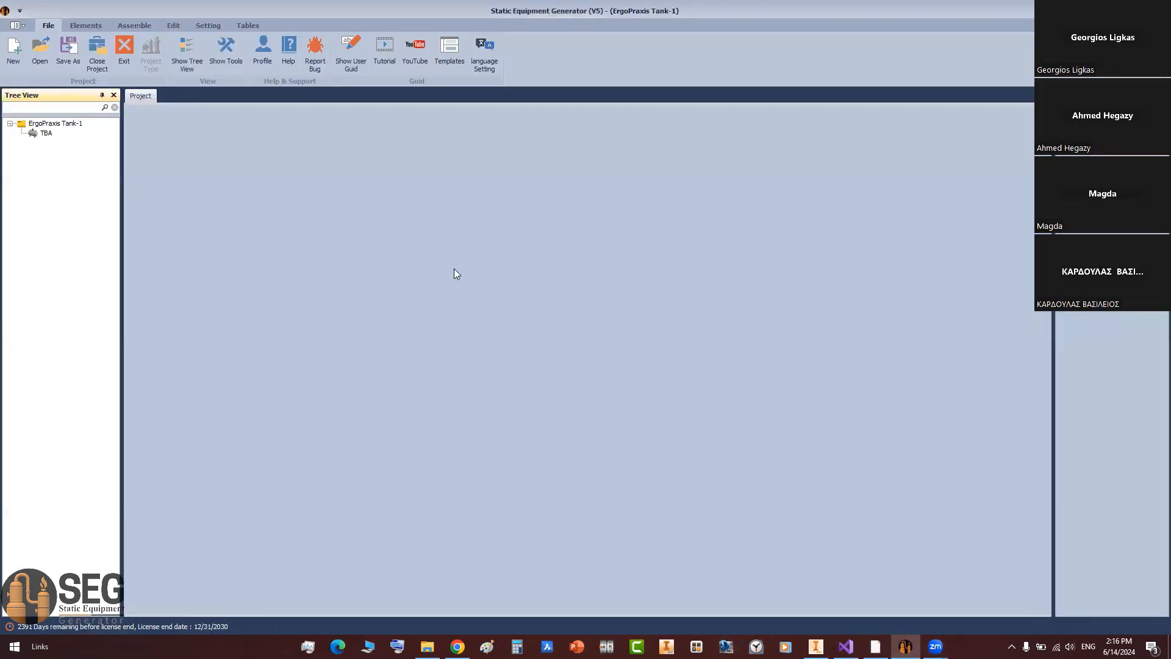
# Step: Widen the project tree and review the general information fields of the ErgoPraxis Tank-1 project, from project number to third party
pyautogui.click(38, 135)
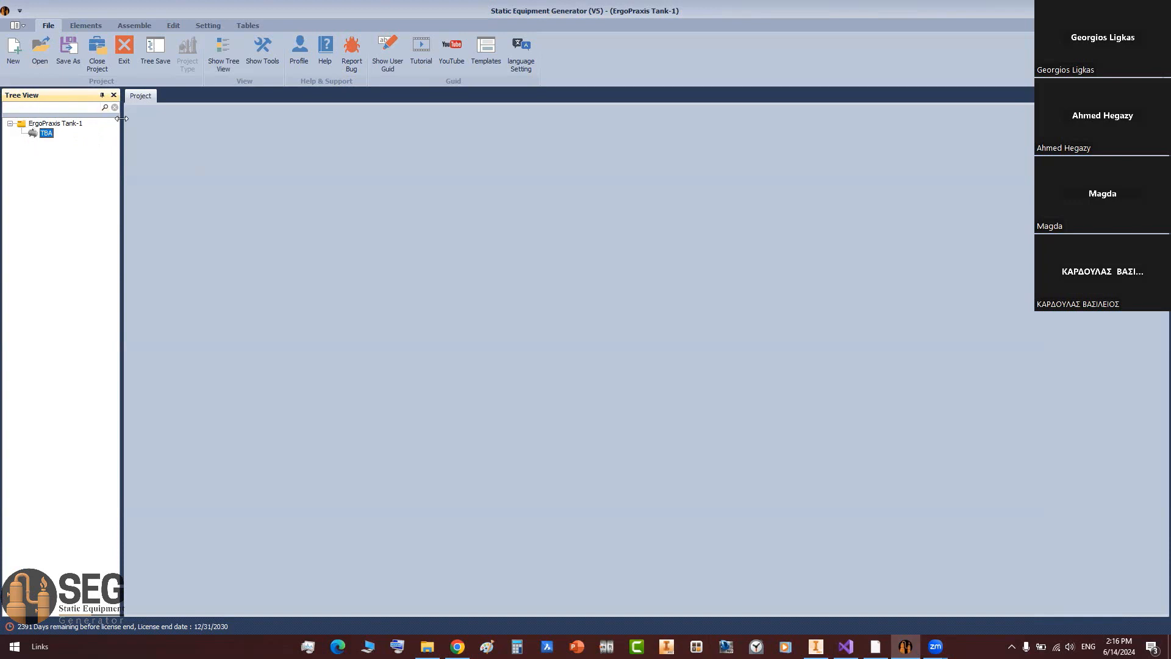
pyautogui.moveTo(121, 117); pyautogui.dragTo(143, 117)
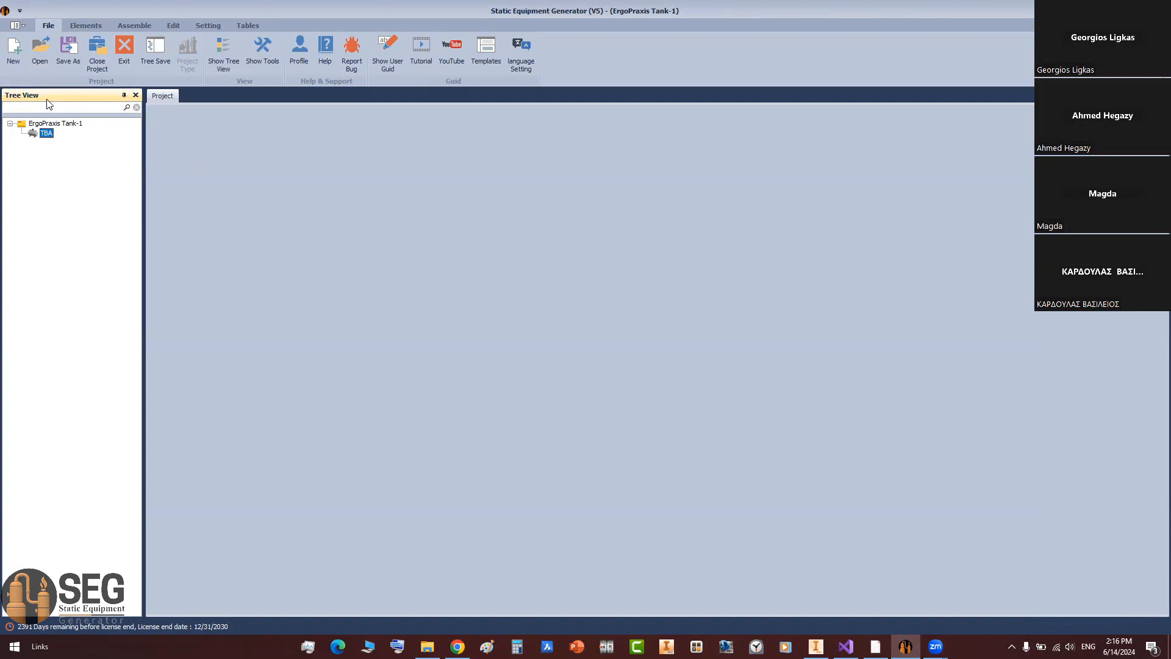
pyautogui.click(38, 124)
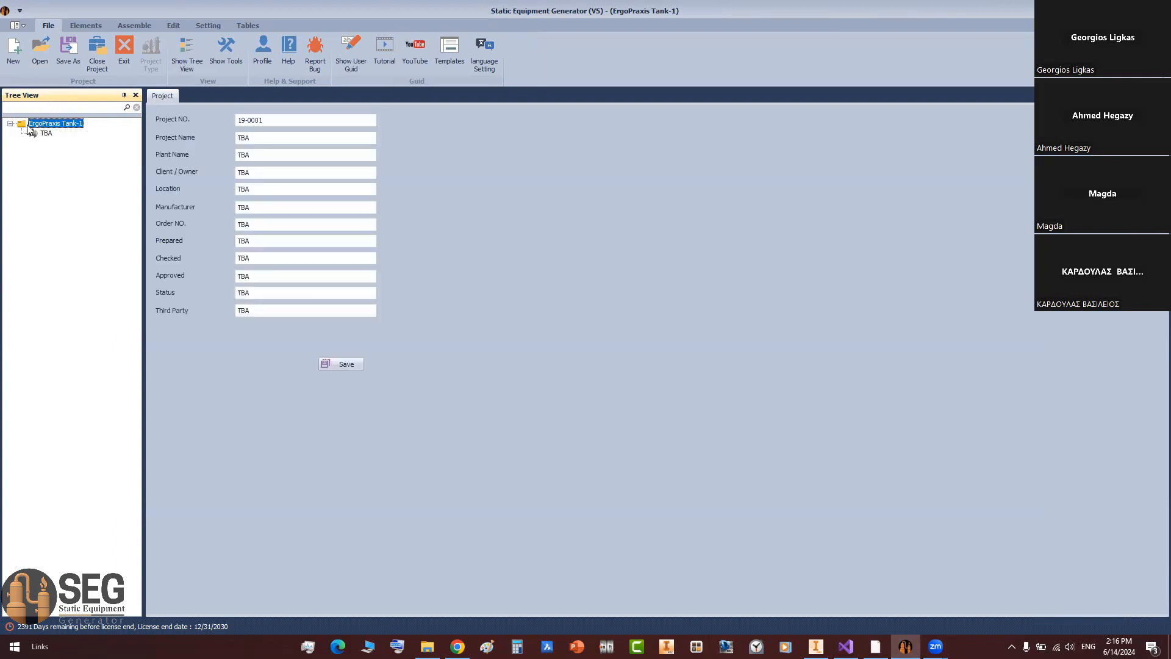
pyautogui.click(320, 119)
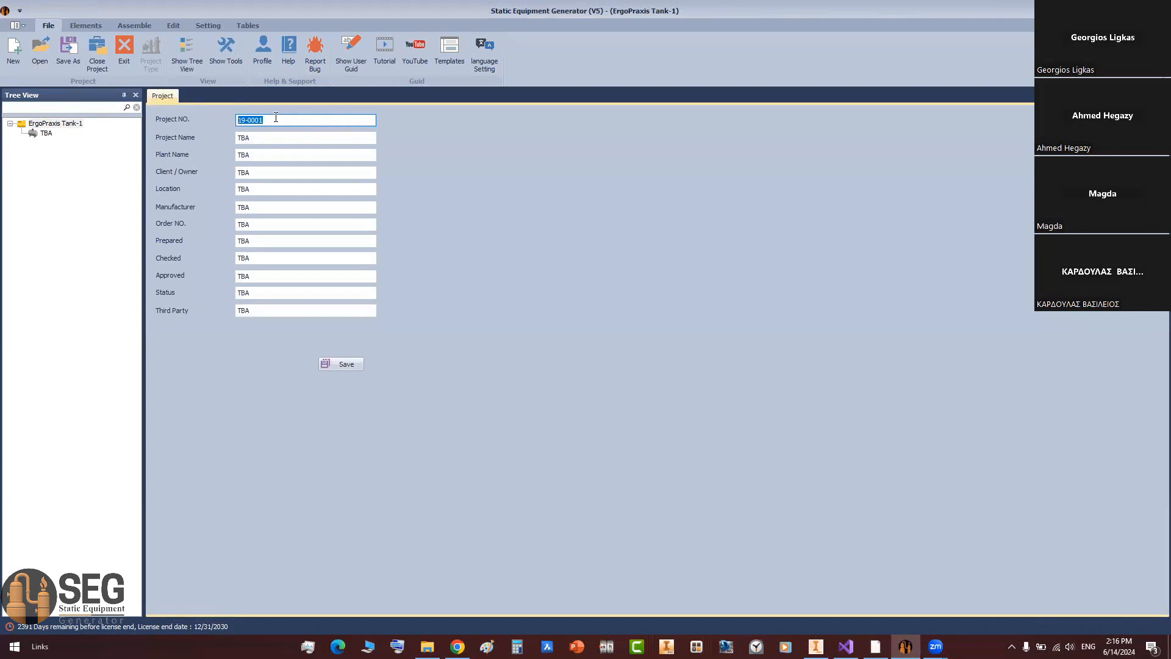
pyautogui.click(294, 136)
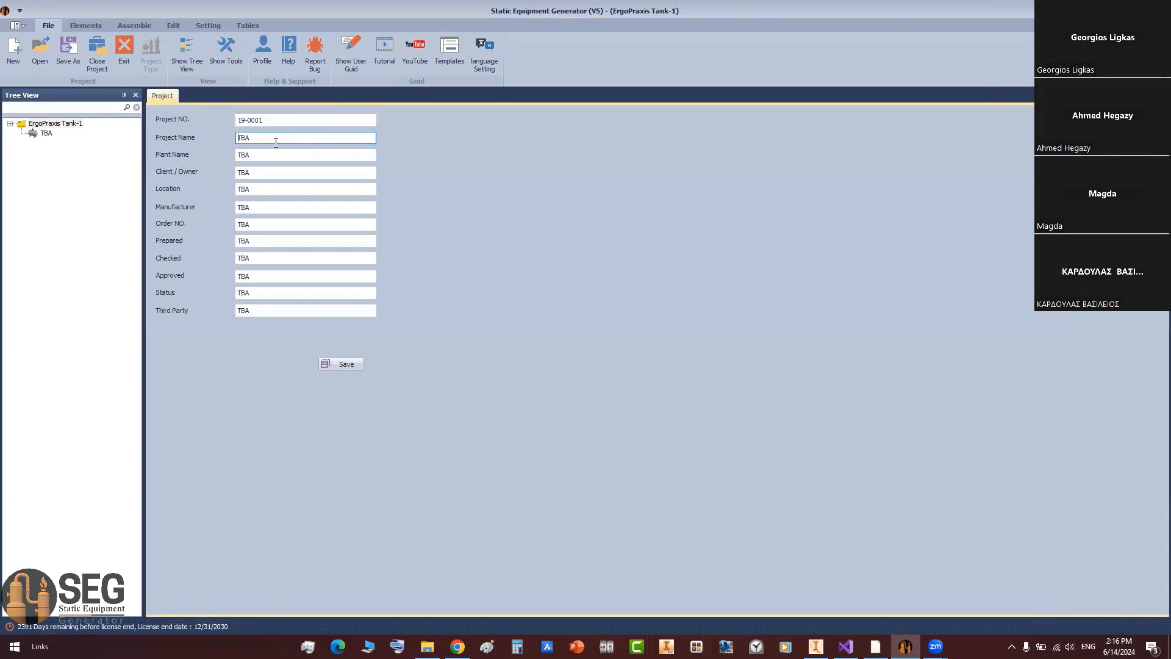
pyautogui.click(265, 156)
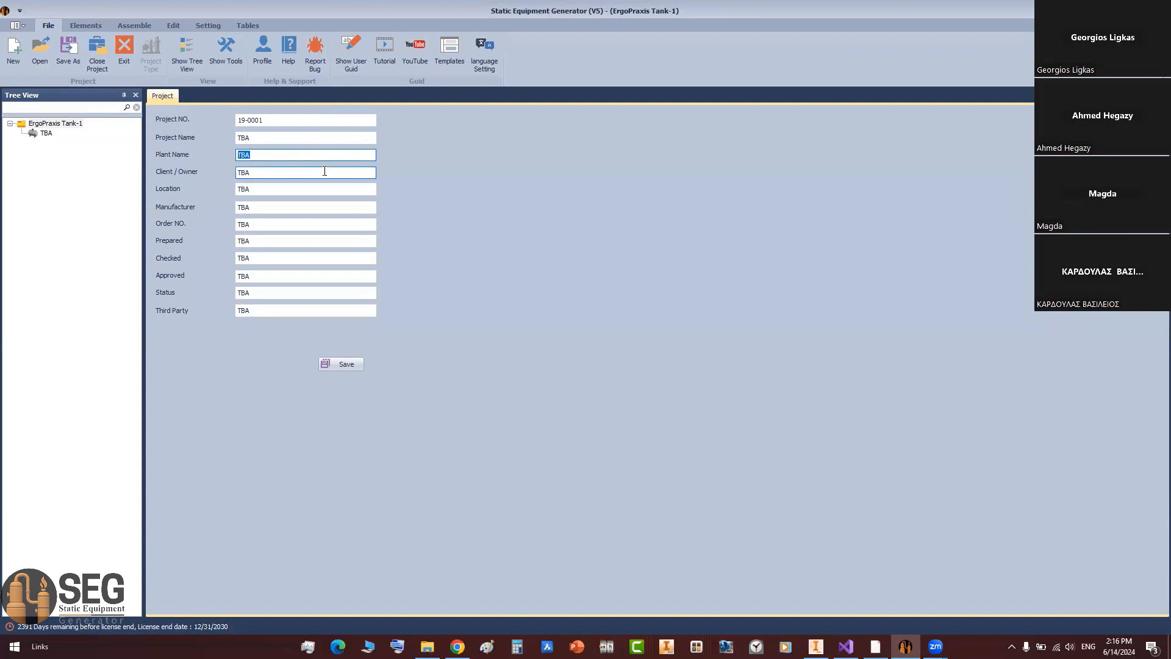
pyautogui.click(273, 172)
pyautogui.click(282, 191)
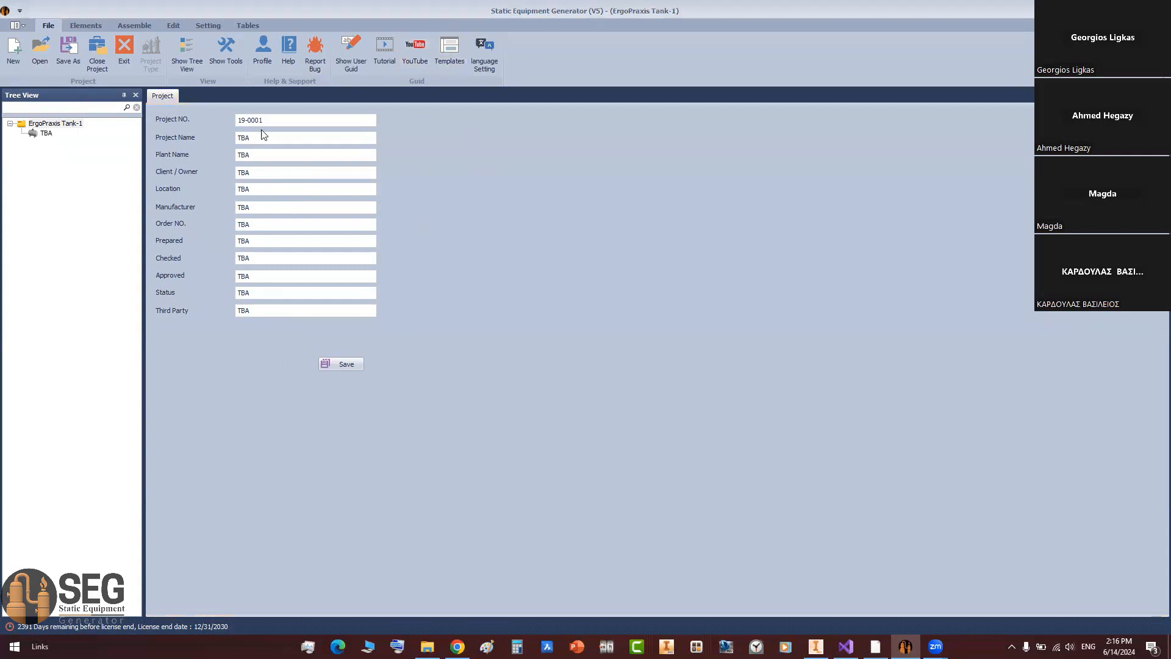
pyautogui.click(298, 310)
# Step: Open the design data of the TBA equipment item and review its construction code, internal design pressure and internal design temperature rows
pyautogui.click(47, 134)
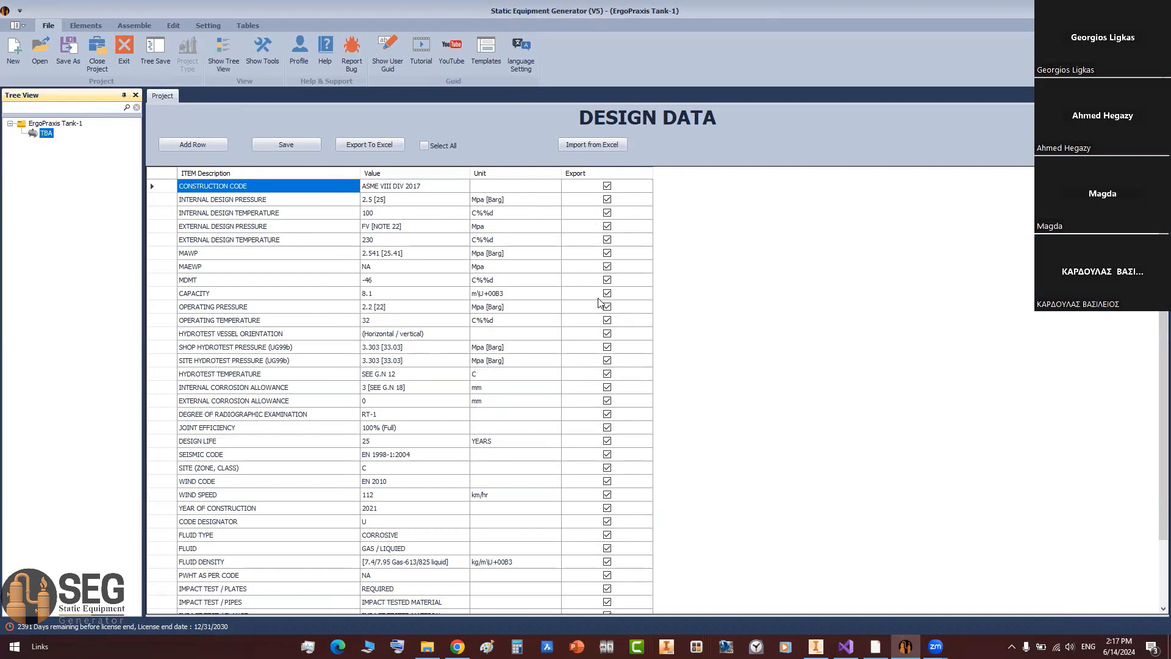
pyautogui.click(263, 185)
pyautogui.click(420, 186)
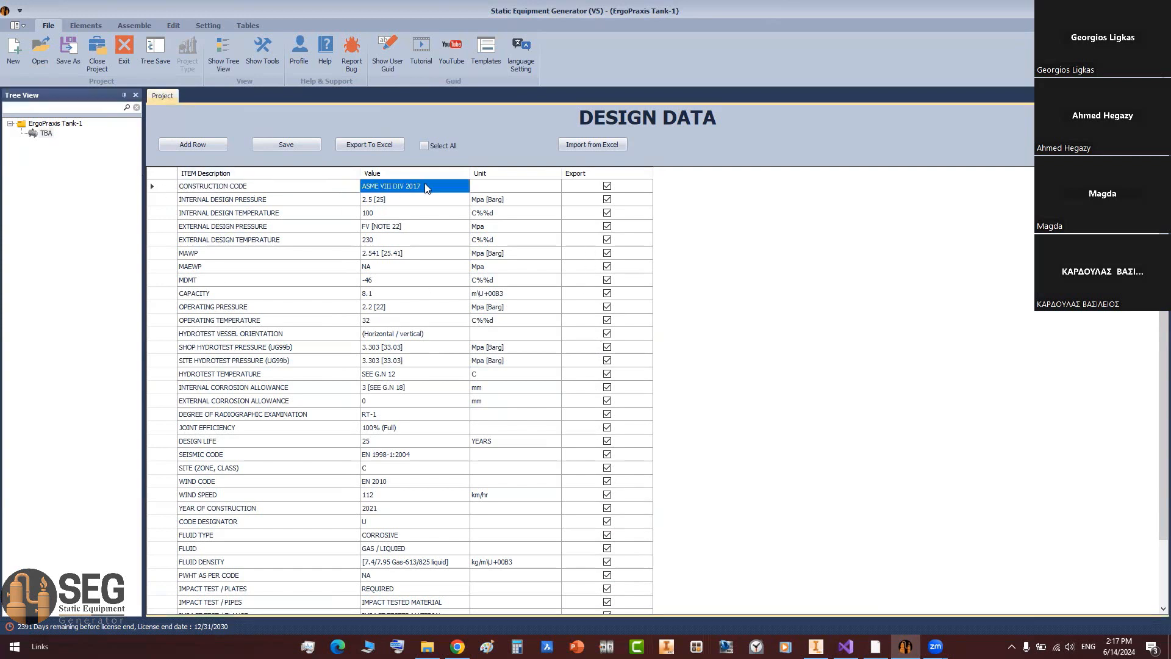
pyautogui.click(278, 204)
pyautogui.click(299, 207)
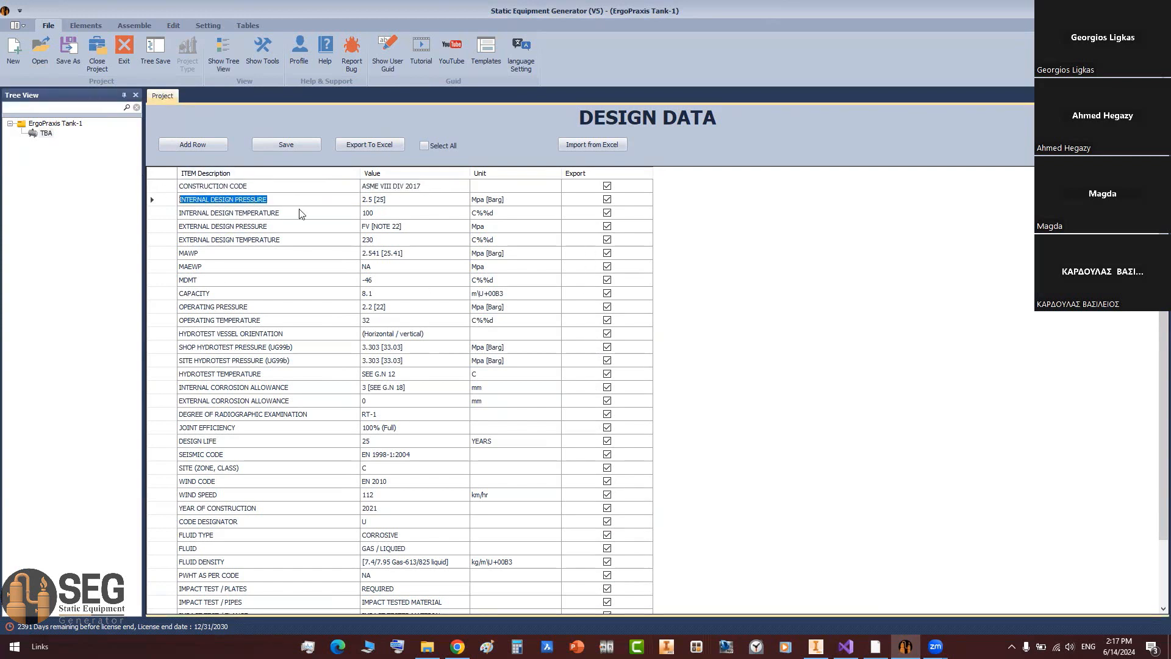
pyautogui.click(309, 215)
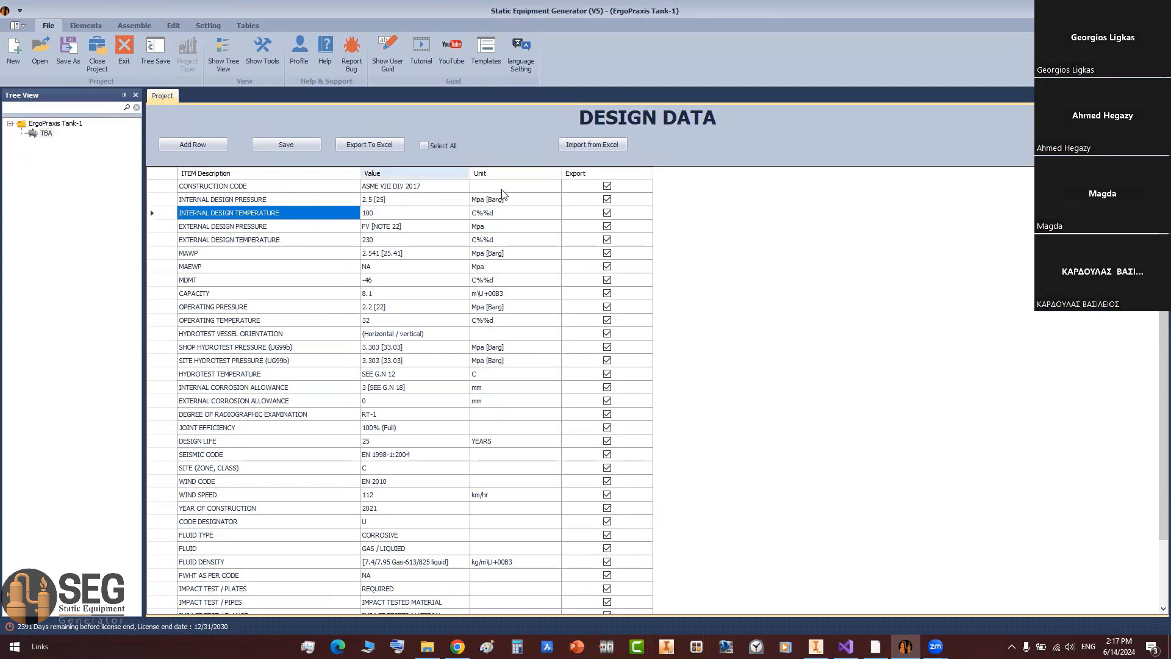
# Step: Check the Excel import file browser for the design data, cancel it and reload the TBA item's design data
pyautogui.click(620, 144)
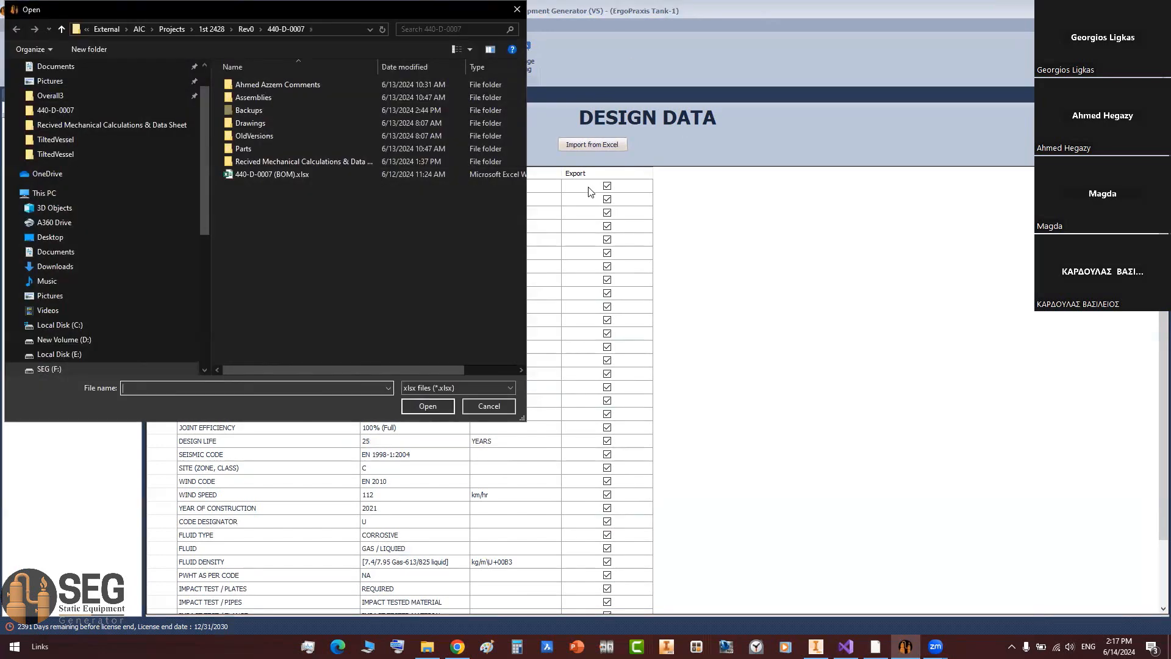
pyautogui.click(489, 406)
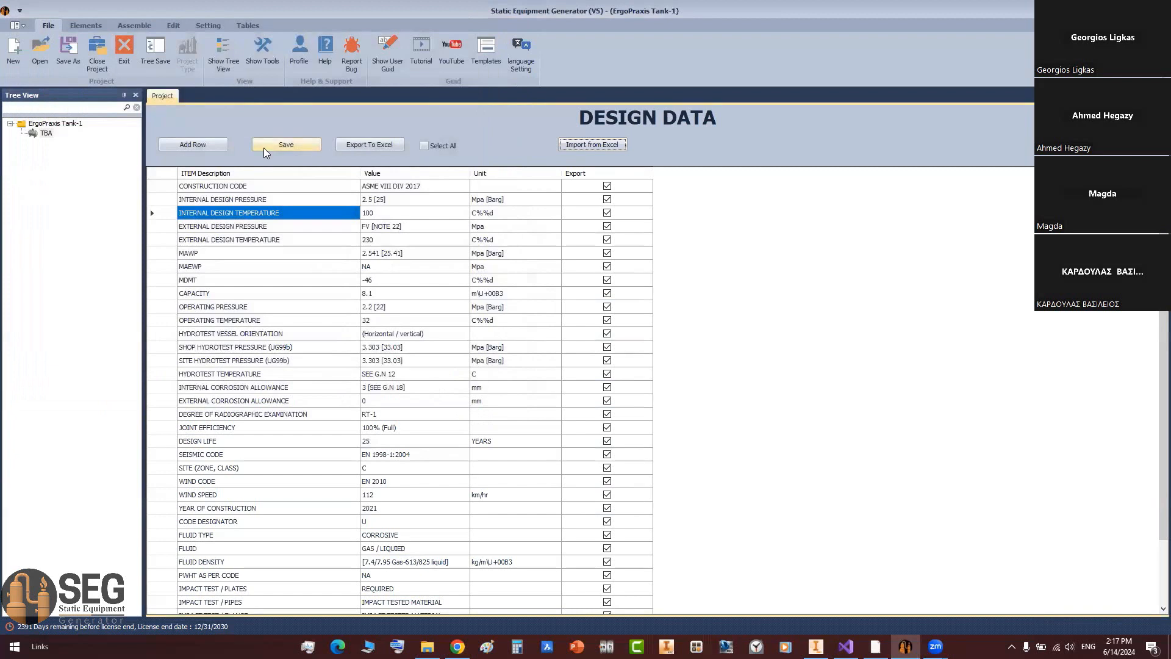
pyautogui.doubleClick(40, 132)
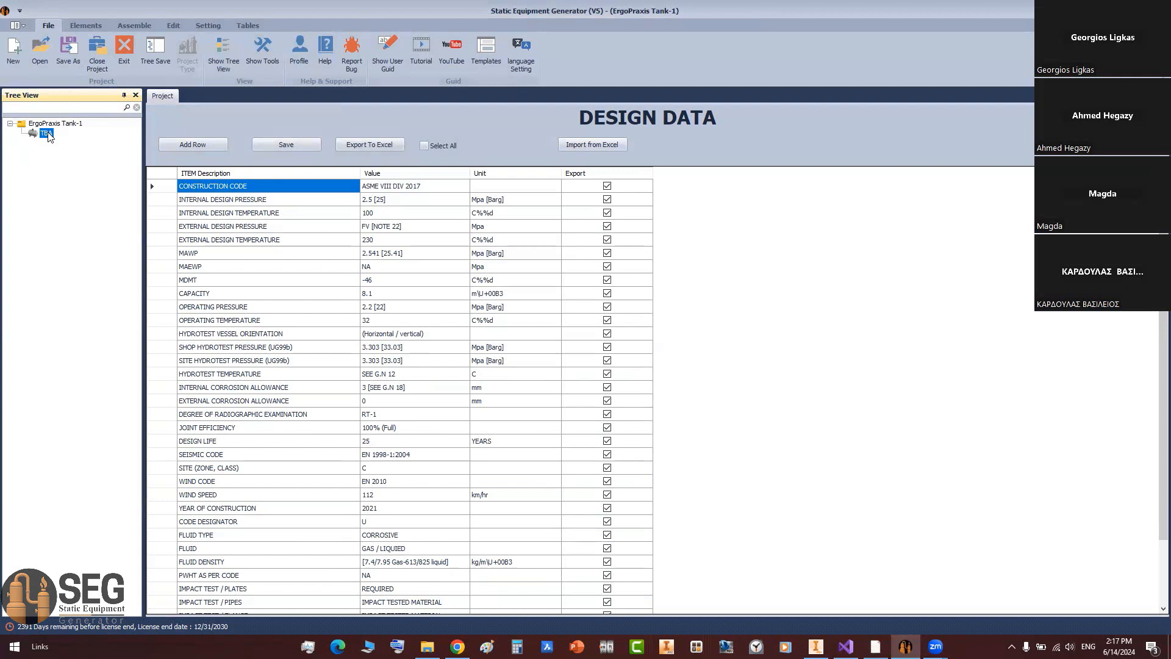
# Step: Open the equipment settings of the TBA item and choose Vertical as its position
pyautogui.click(201, 25)
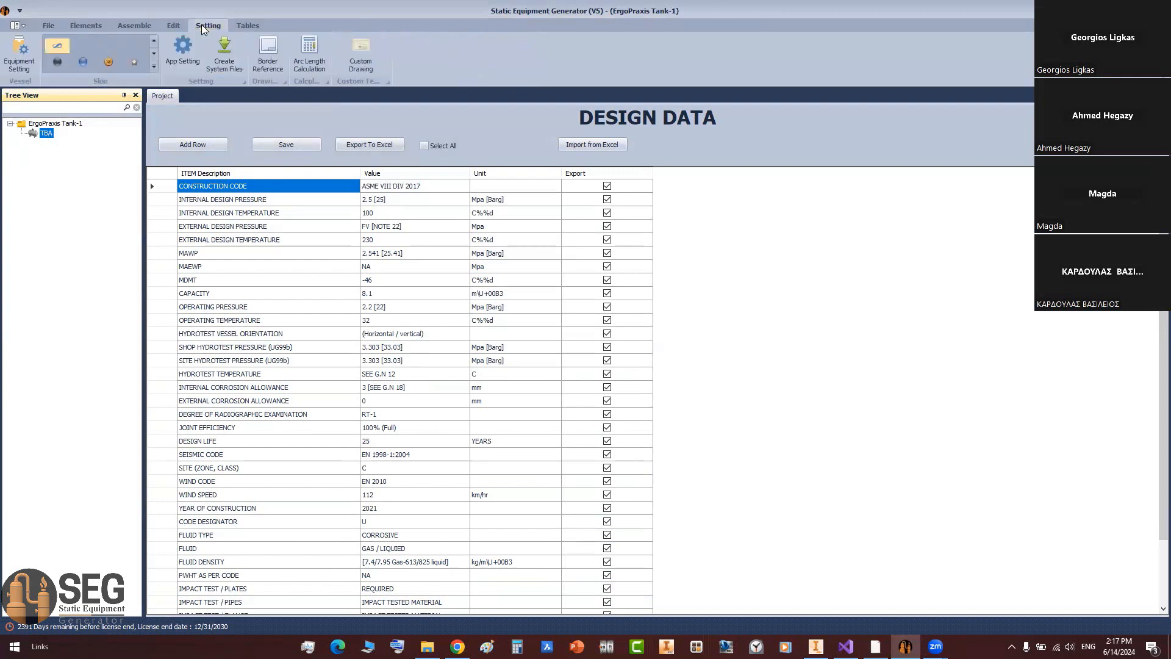
pyautogui.click(25, 54)
pyautogui.click(24, 54)
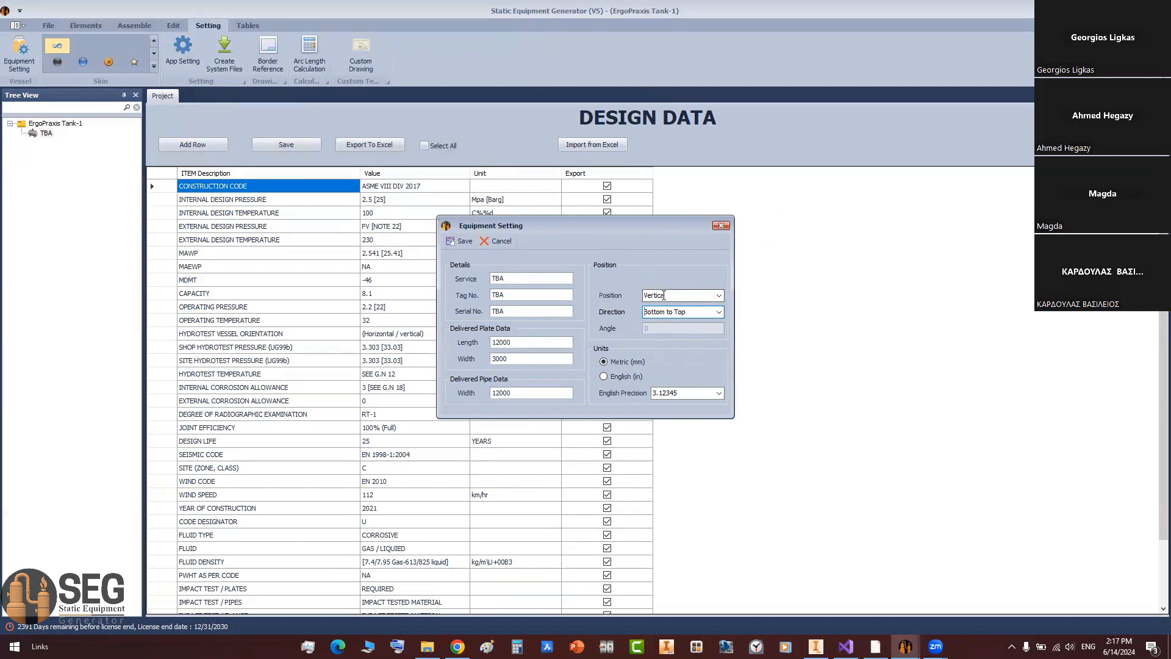
pyautogui.click(720, 296)
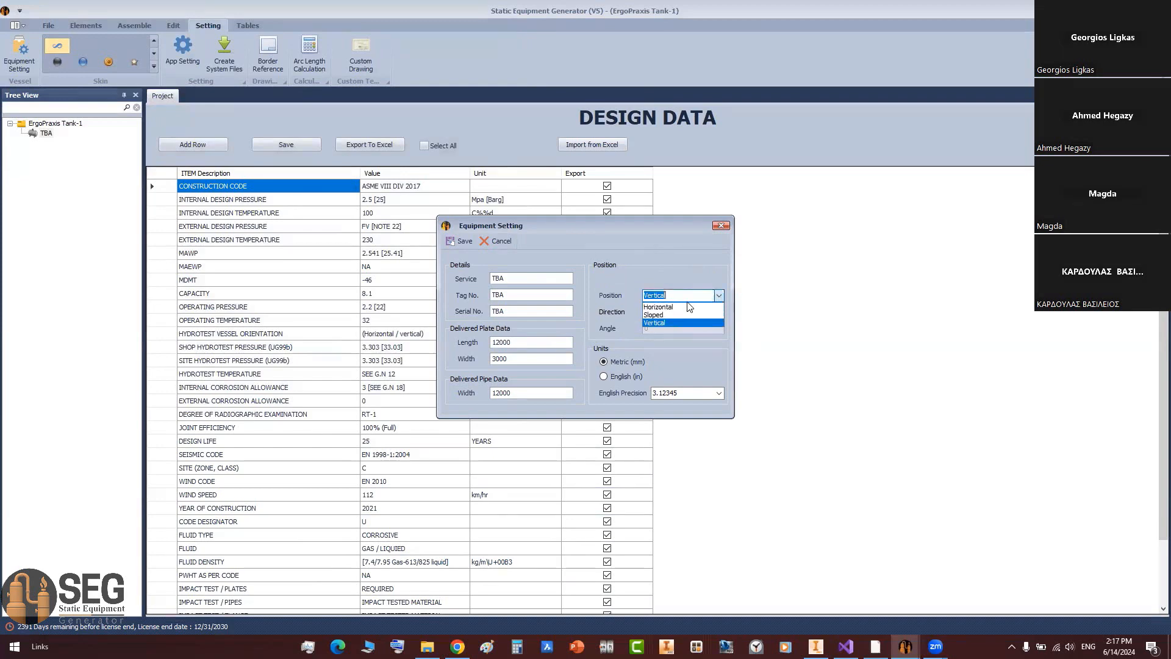
pyautogui.click(656, 323)
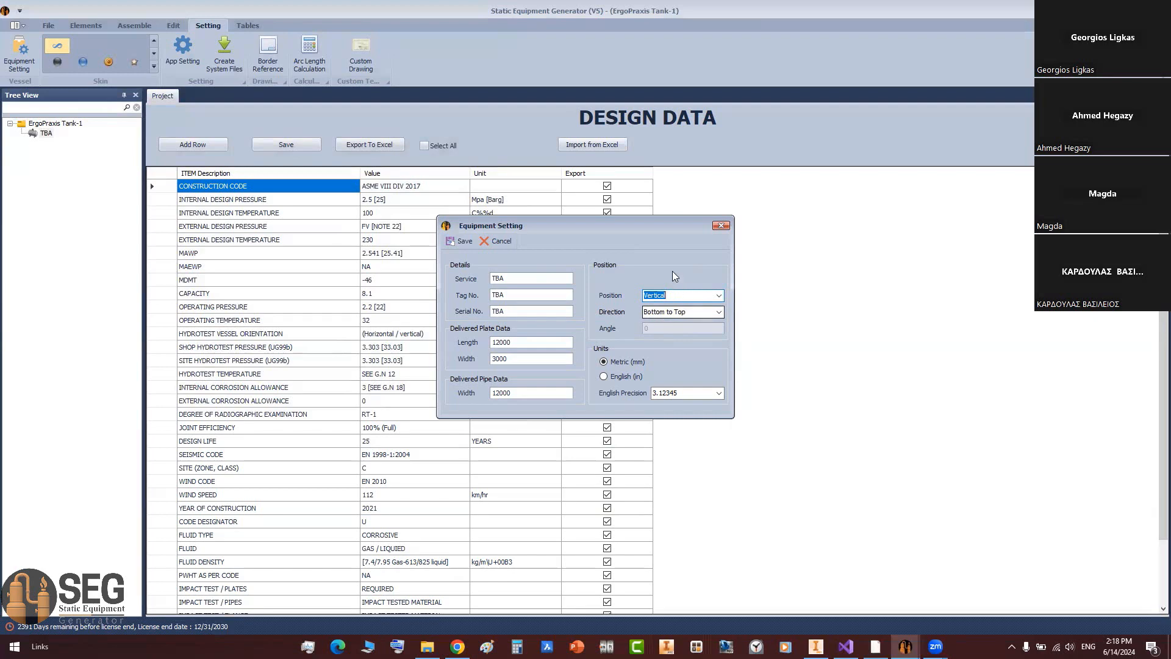
pyautogui.click(671, 297)
pyautogui.moveTo(671, 296); pyautogui.dragTo(623, 288)
pyautogui.moveTo(509, 281); pyautogui.dragTo(457, 281)
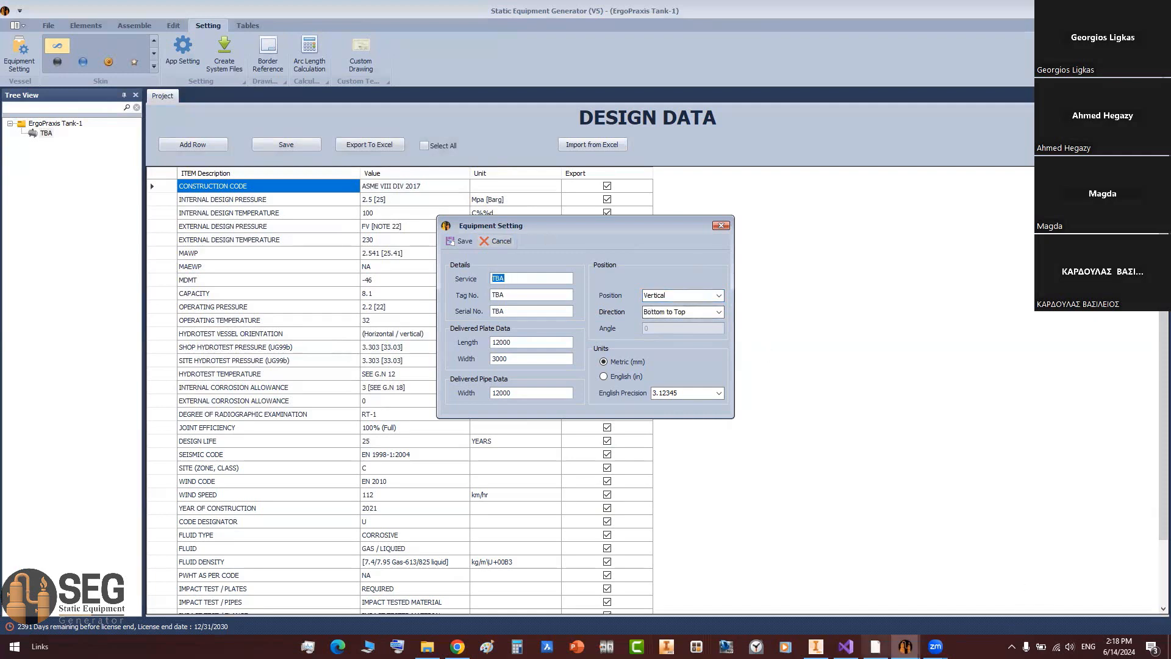
# Step: Switch to the tank drawing PDF in Adobe Acrobat and read the title block on page 2 for the equipment details
pyautogui.click(875, 647)
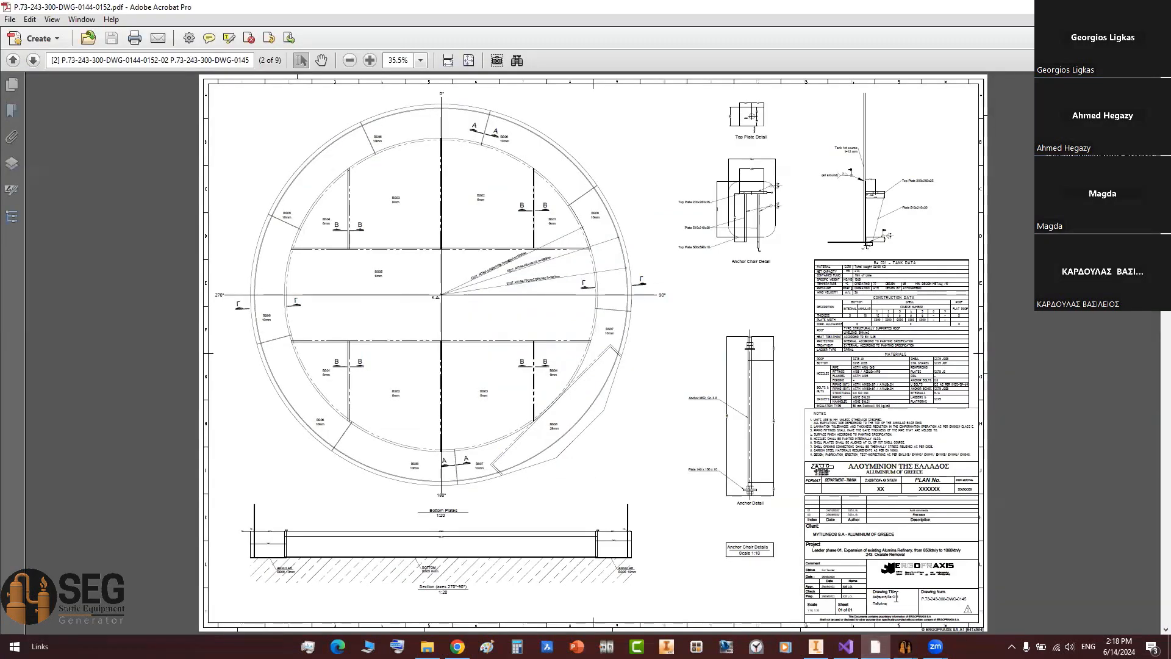
pyautogui.keyDown('ctrl'); pyautogui.scroll(8, 805, 561); pyautogui.keyUp('ctrl')
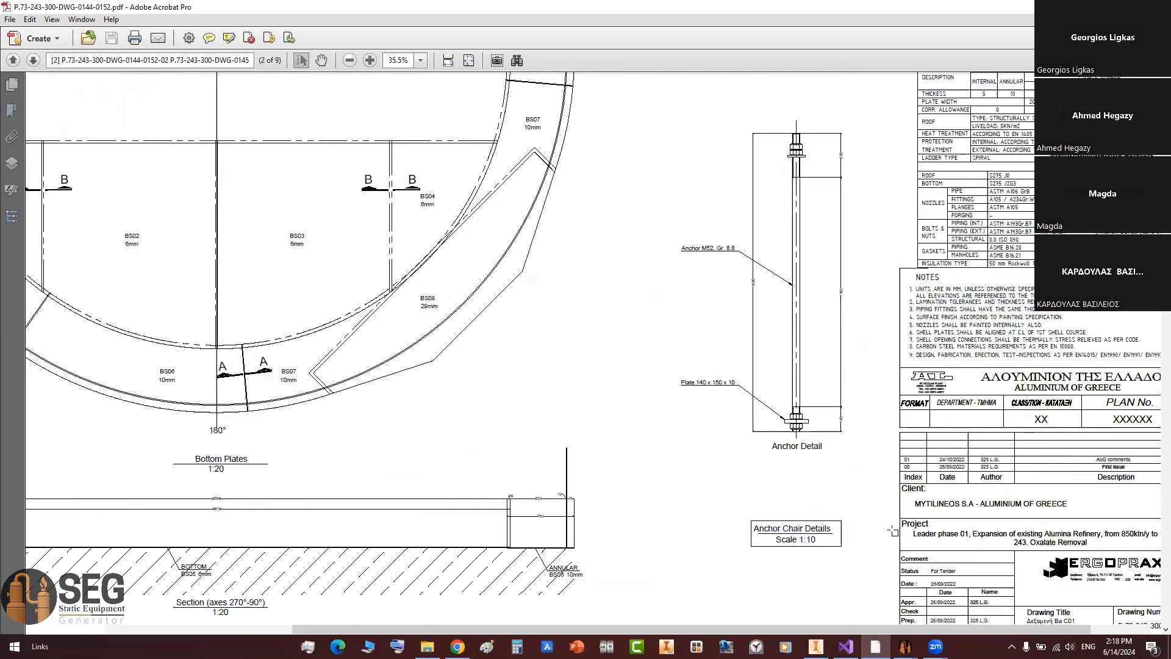
pyautogui.moveTo(853, 486)
pyautogui.mouseDown(button='middle')
pyautogui.moveTo(813, 448)
pyautogui.moveTo(531, 451)
pyautogui.moveTo(541, 481)
pyautogui.moveTo(529, 494)
pyautogui.mouseUp(button='middle')
pyautogui.keyDown('ctrl'); pyautogui.scroll(-2, 529, 494); pyautogui.keyUp('ctrl')
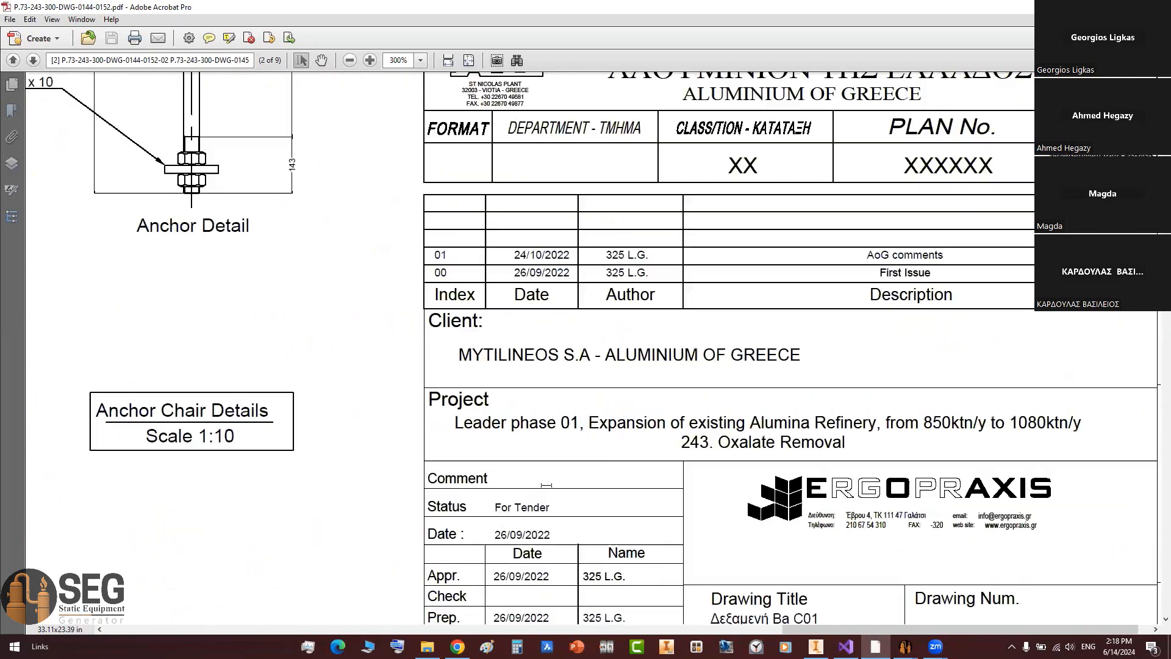
pyautogui.scroll(-2, 699, 484)
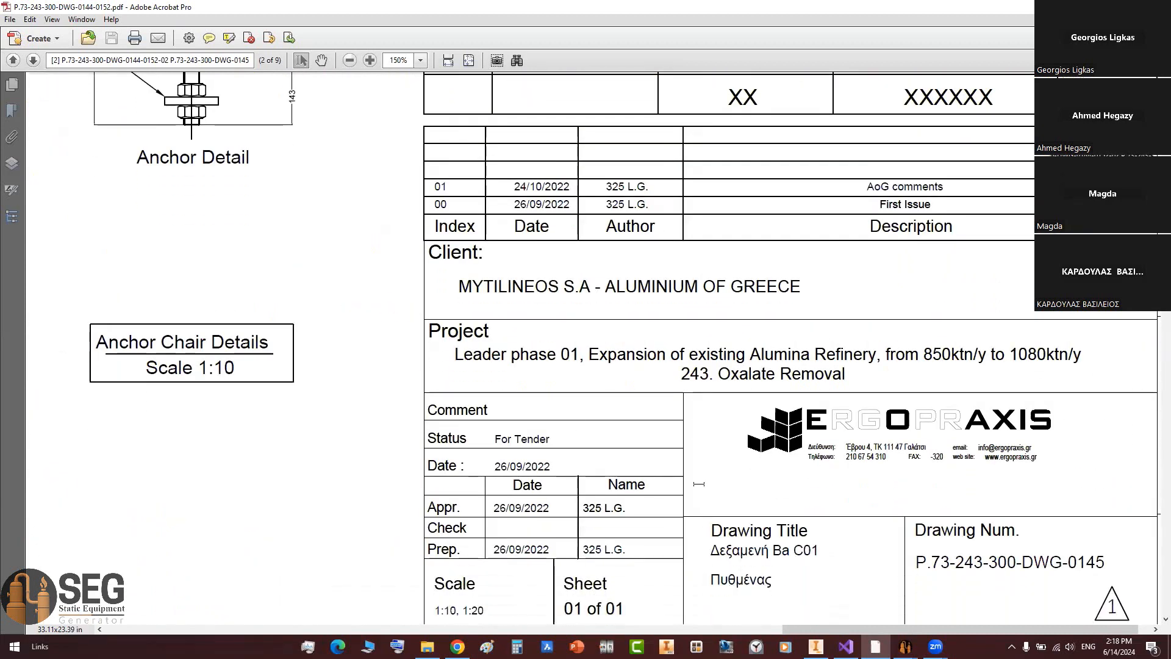
pyautogui.scroll(-1, 586, 470)
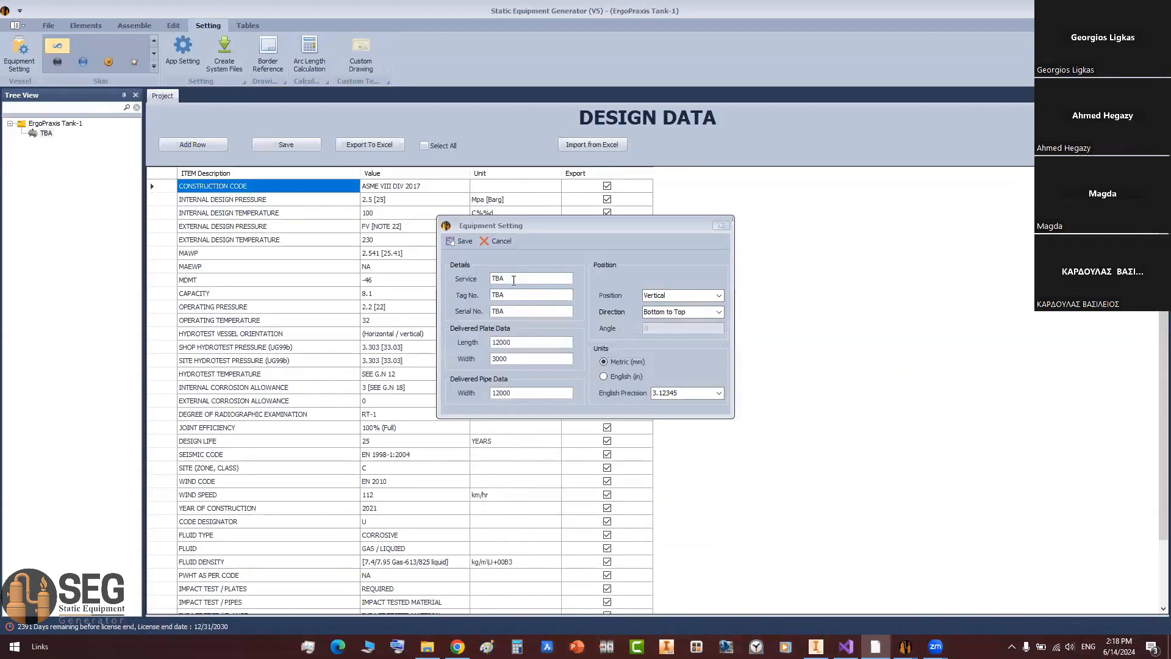
# Step: In Static Equipment Generator's equipment settings, set the service to Storage Tank and the tag number to TK-001
pyautogui.doubleClick(514, 280)
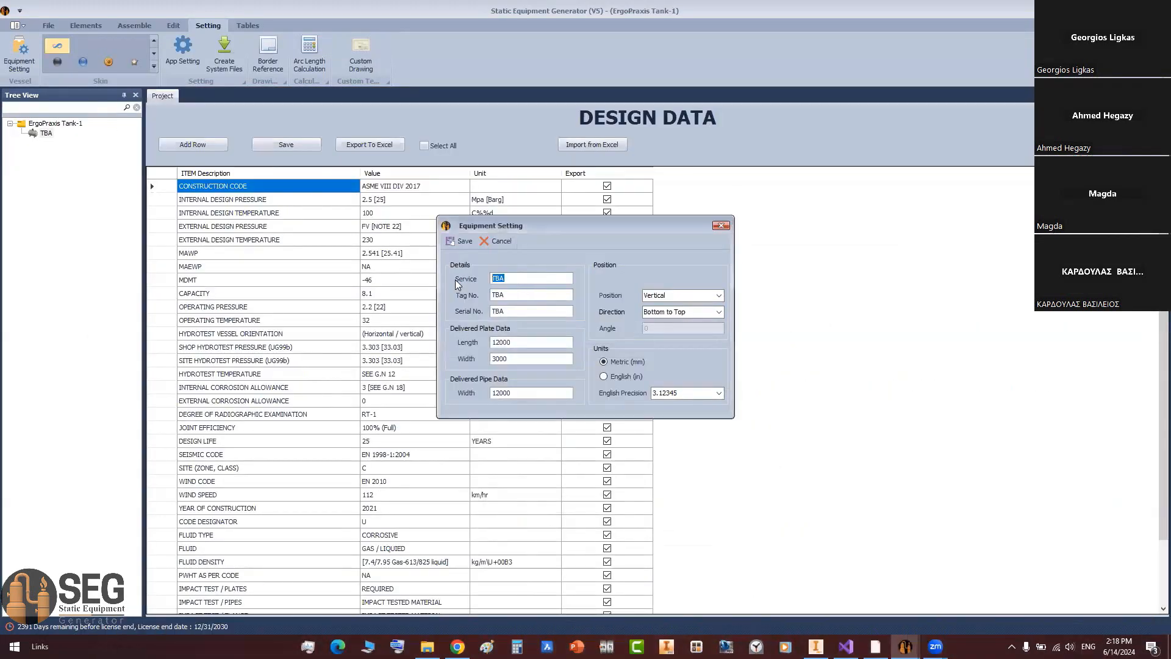
pyautogui.write('Storage Tank')
pyautogui.press('Tab')
pyautogui.write('TK-001')
pyautogui.click(516, 314)
pyautogui.doubleClick(516, 314)
# Step: Check the PDF drawing again, and set the delivered plate length to 6000 and width to 2000 in the equipment settings
pyautogui.doubleClick(530, 340)
pyautogui.doubleClick(520, 359)
pyautogui.moveTo(522, 343); pyautogui.dragTo(489, 358)
pyautogui.click(875, 647)
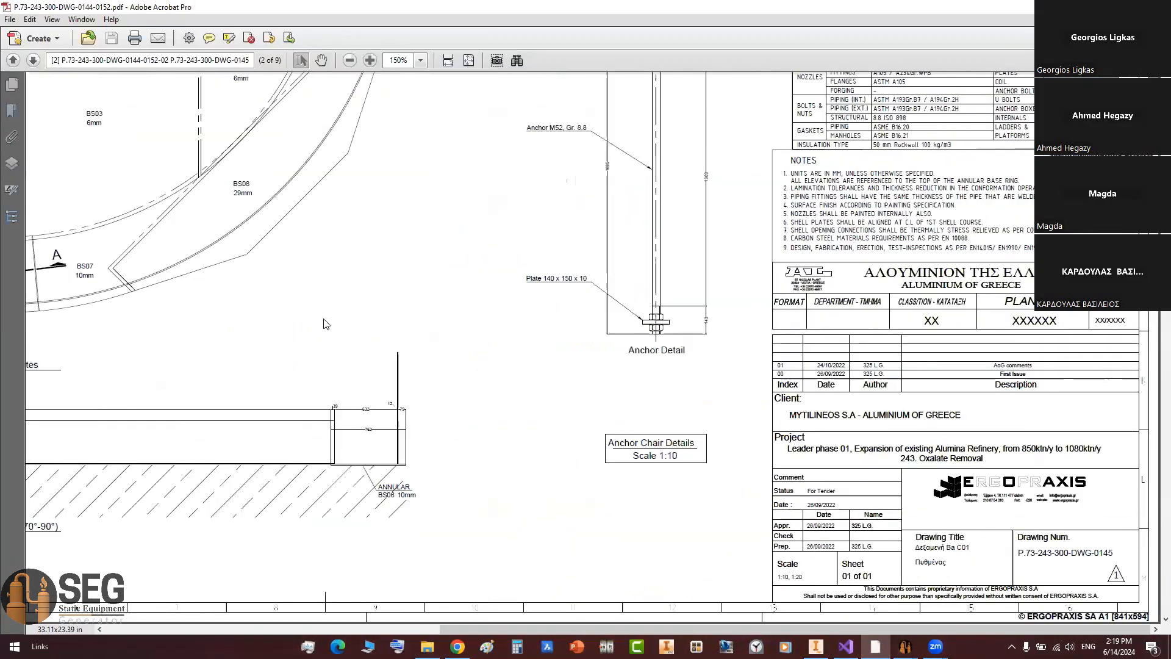
pyautogui.hotkey('ctrl', '0')
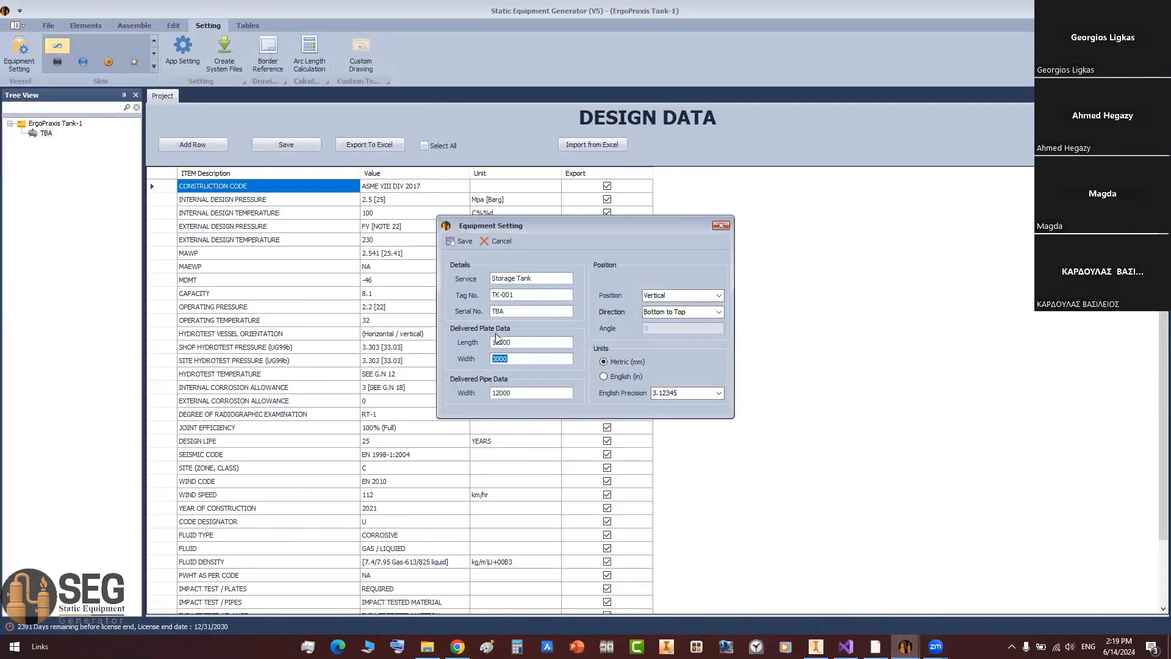
pyautogui.click(906, 647)
pyautogui.write('6000')
pyautogui.moveTo(509, 358); pyautogui.dragTo(498, 358)
pyautogui.write('2000')
# Step: Save the equipment settings, reopen them for TK-001 to check the tag number, and close them
pyautogui.click(527, 343)
pyautogui.moveTo(514, 358); pyautogui.dragTo(477, 379)
pyautogui.click(514, 343)
pyautogui.click(514, 357)
pyautogui.click(461, 241)
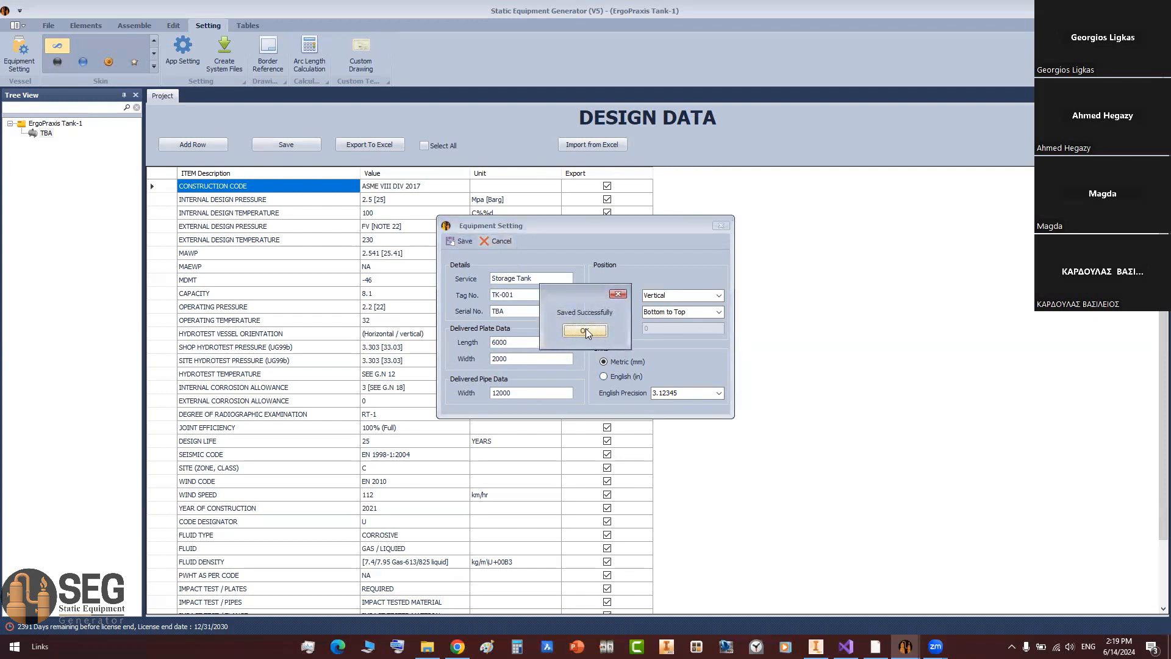
pyautogui.click(585, 329)
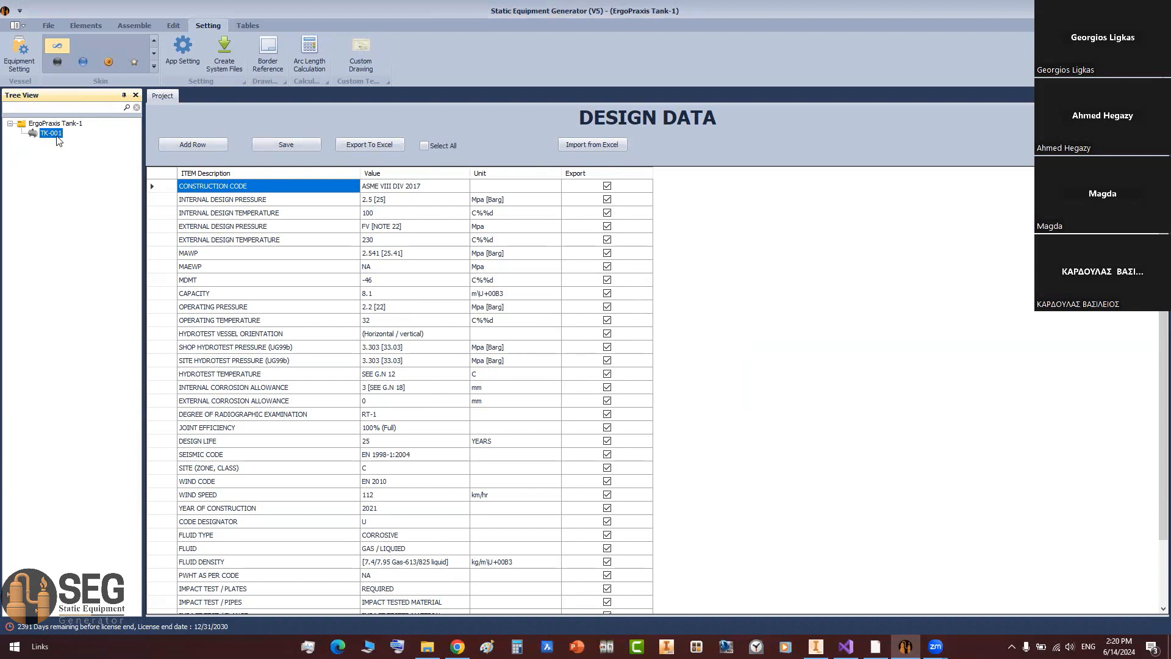
pyautogui.click(19, 54)
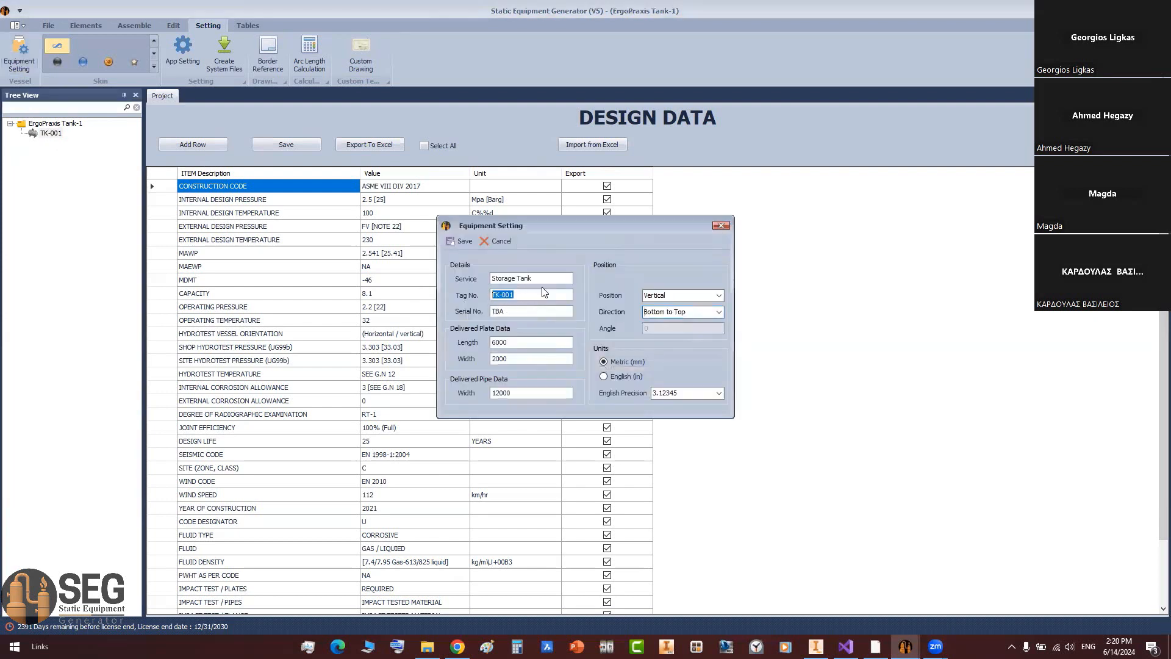
pyautogui.click(721, 225)
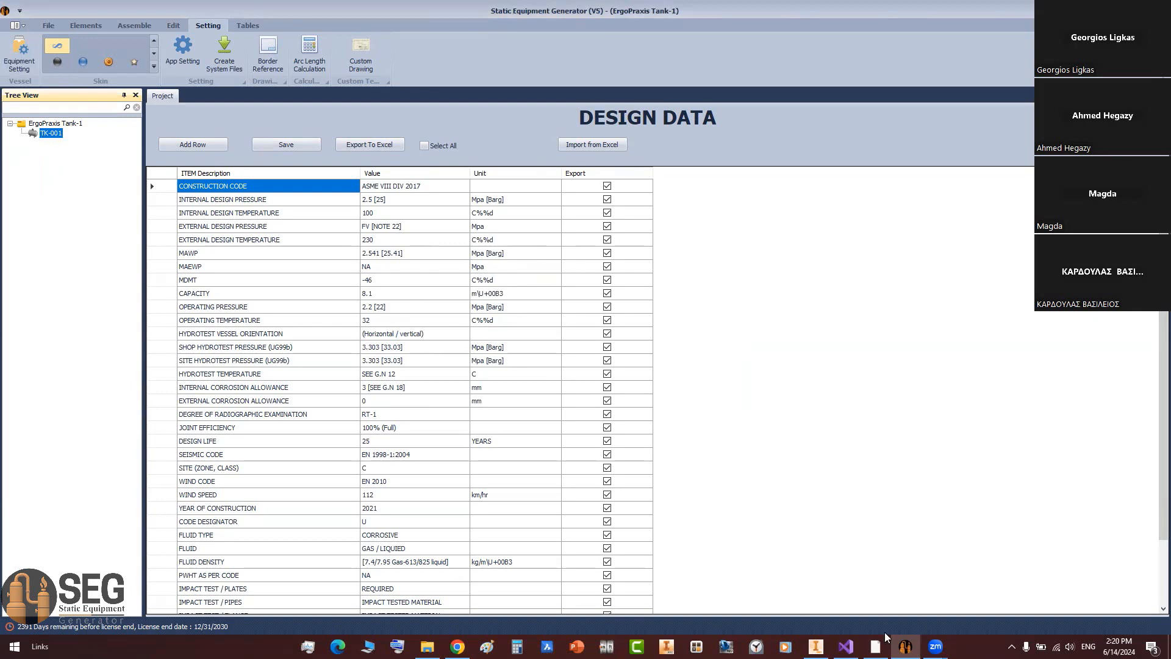
# Step: Switch to the PDF drawing and examine the bottom plate layout with its radii and annular ring on page 2
pyautogui.click(876, 646)
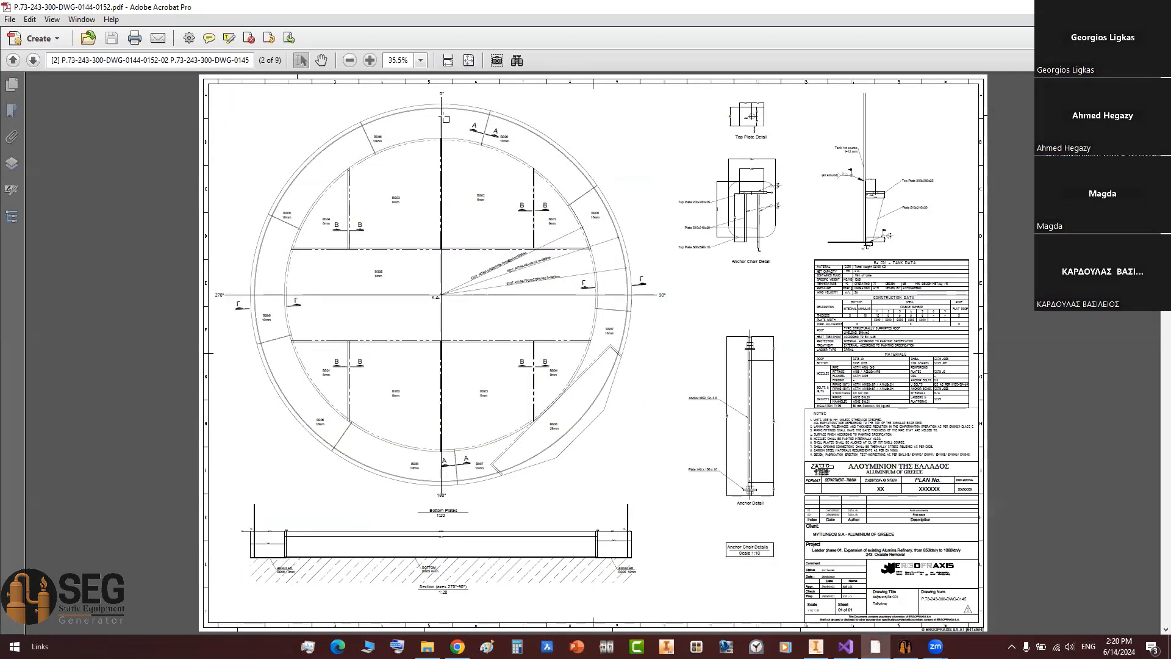
pyautogui.keyDown('ctrl'); pyautogui.scroll(2, 464, 139); pyautogui.keyUp('ctrl')
pyautogui.keyDown('ctrl'); pyautogui.scroll(-1, 481, 160); pyautogui.keyUp('ctrl')
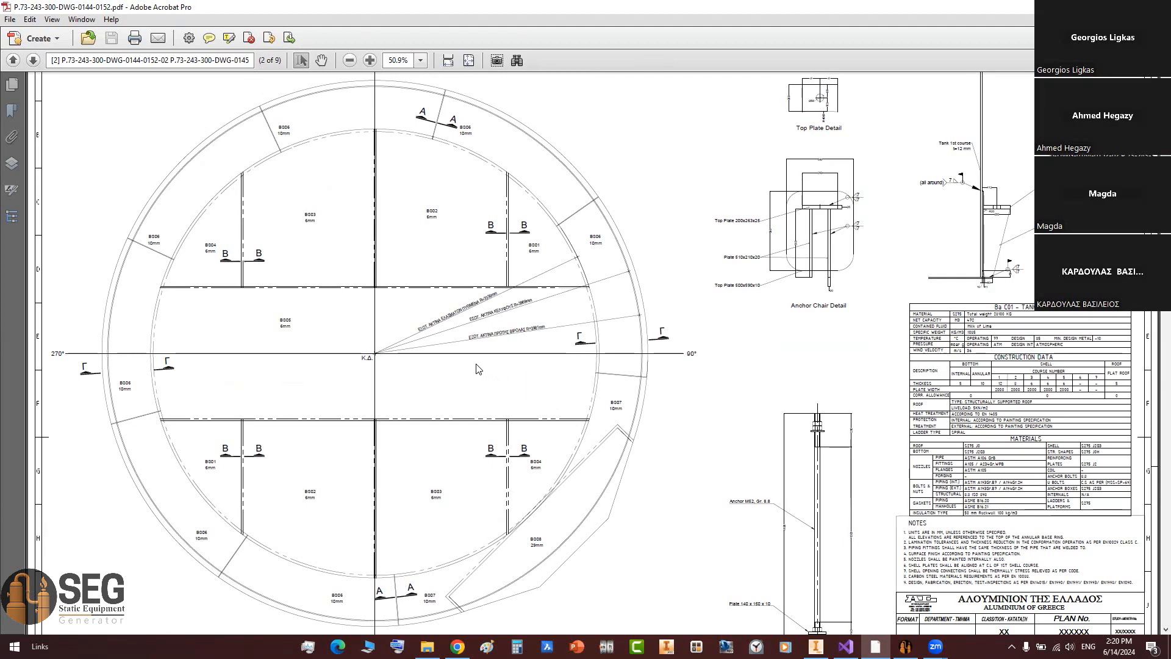
pyautogui.keyDown('ctrl'); pyautogui.scroll(2, 630, 427); pyautogui.keyUp('ctrl')
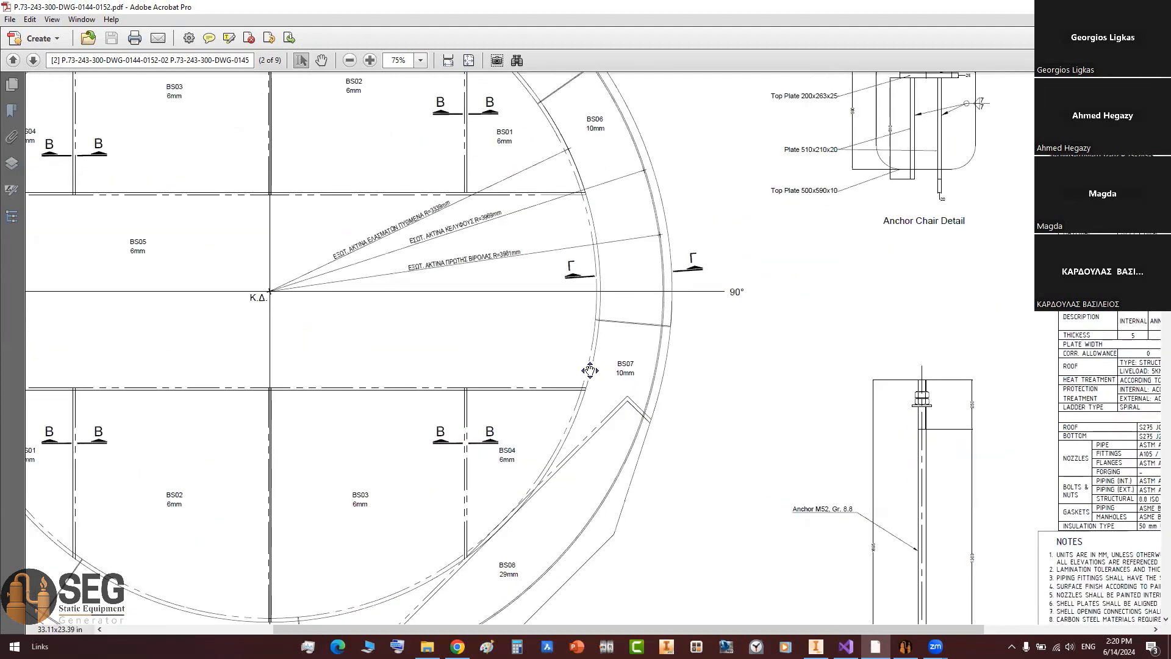
pyautogui.scroll(-3, 681, 268)
pyautogui.hscroll(-2, 681, 267)
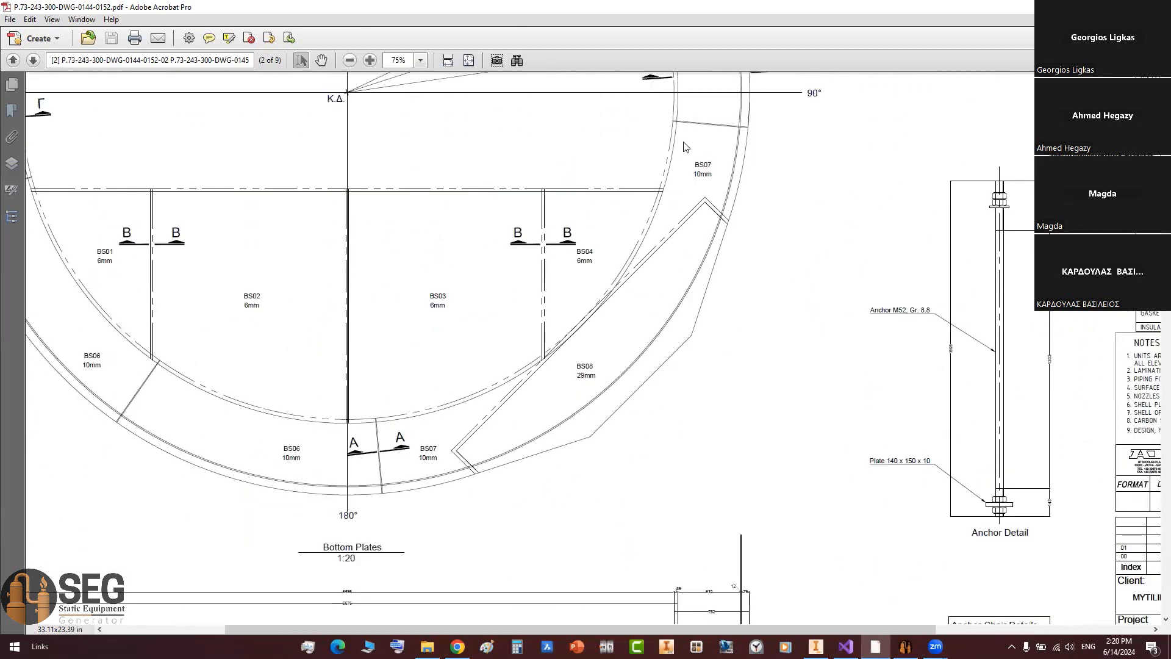
# Step: Examine the two BS07 annular plates on either side of the thicker BS08 plate
pyautogui.doubleClick(702, 174)
pyautogui.moveTo(695, 147); pyautogui.dragTo(750, 183)
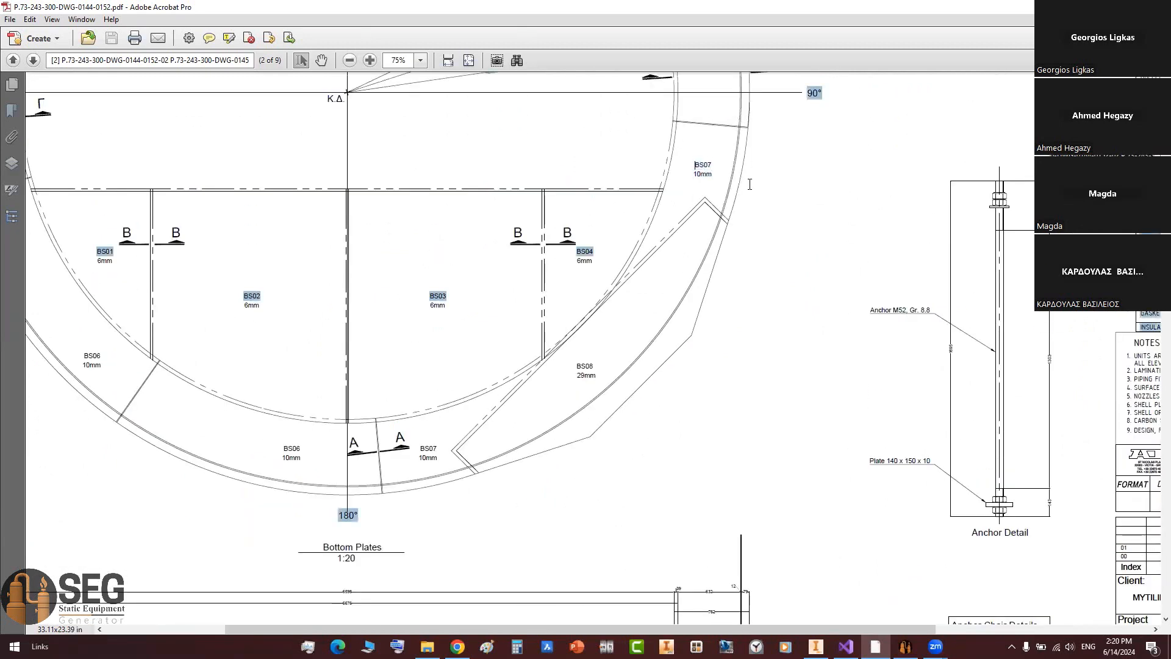
pyautogui.click(726, 145)
pyautogui.moveTo(725, 140); pyautogui.dragTo(685, 190)
pyautogui.moveTo(437, 425); pyautogui.dragTo(407, 482)
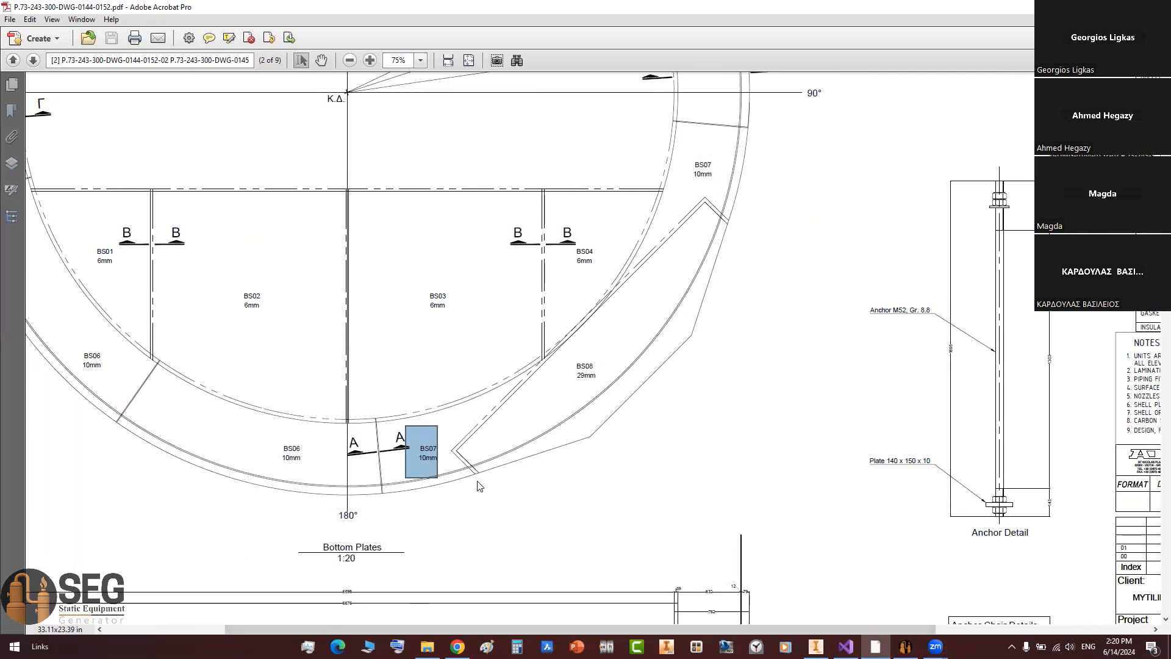
pyautogui.click(670, 189)
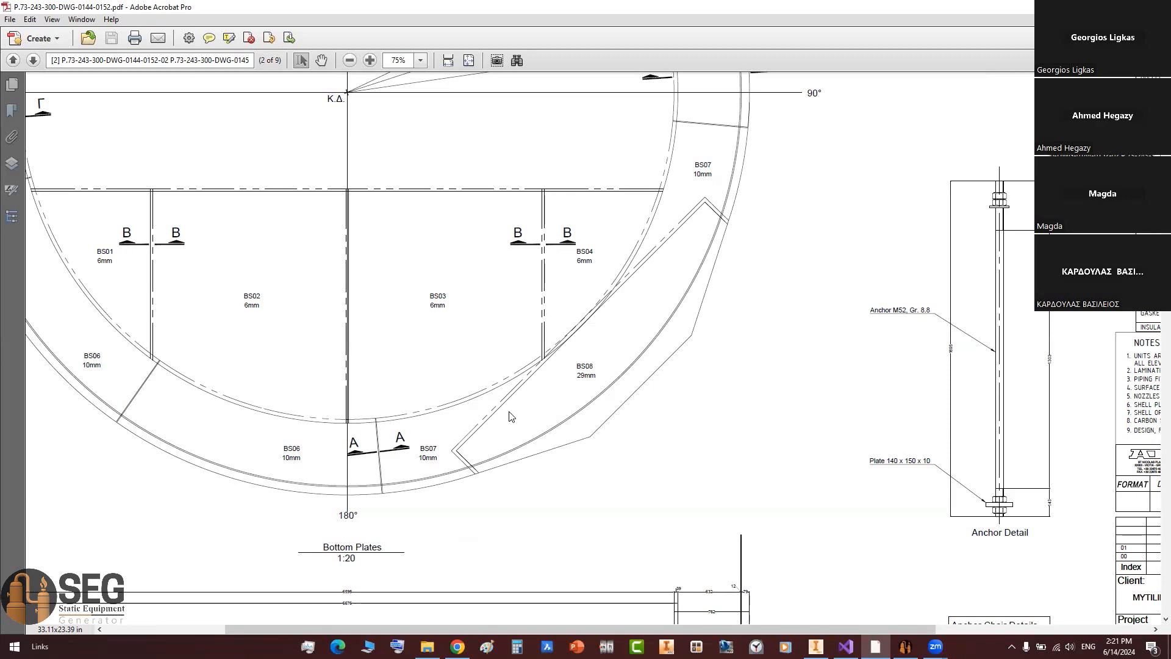
# Step: Switch to Static Equipment Generator and add an API annular plate element named Annular Plate to TK-001
pyautogui.click(906, 646)
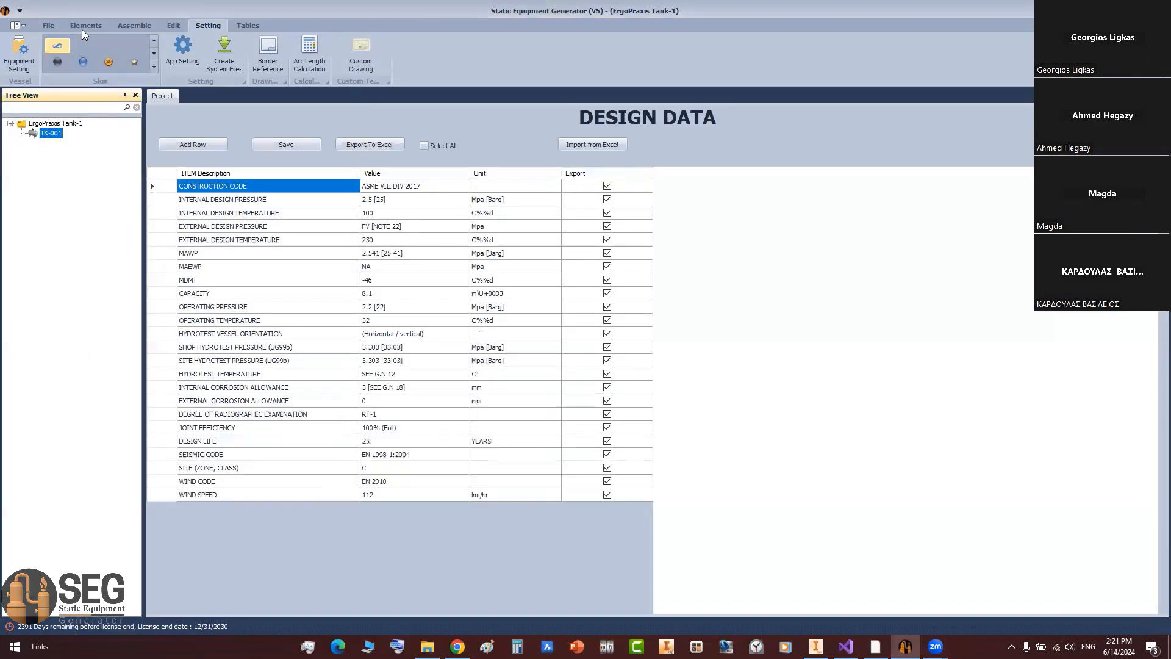
pyautogui.click(83, 25)
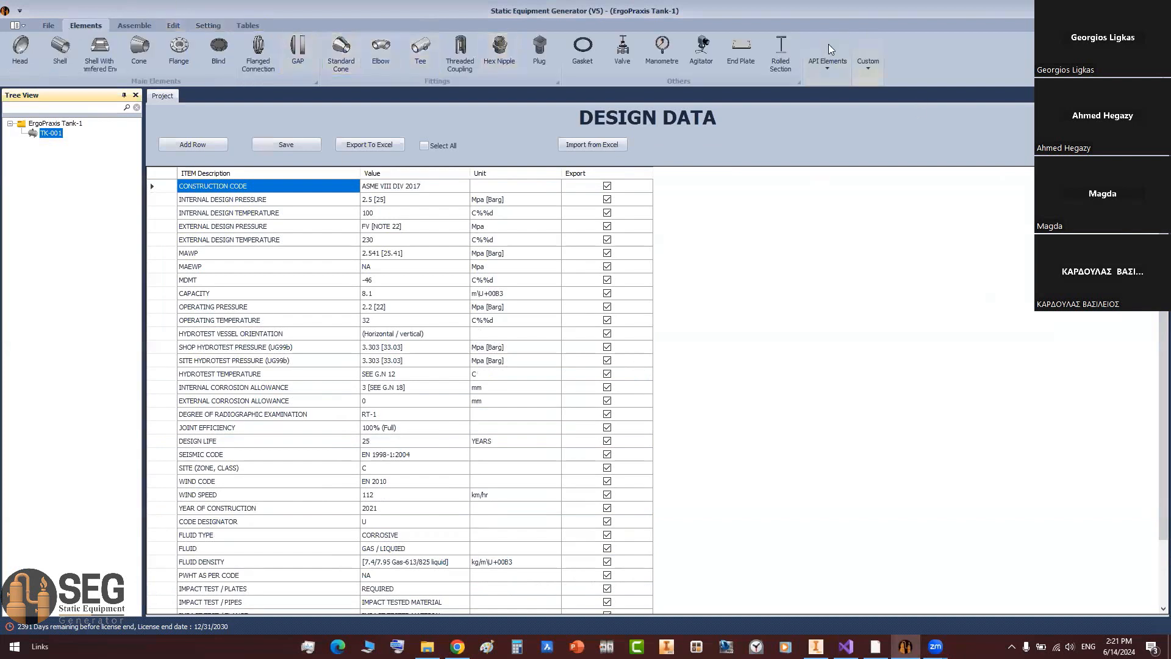
pyautogui.click(822, 72)
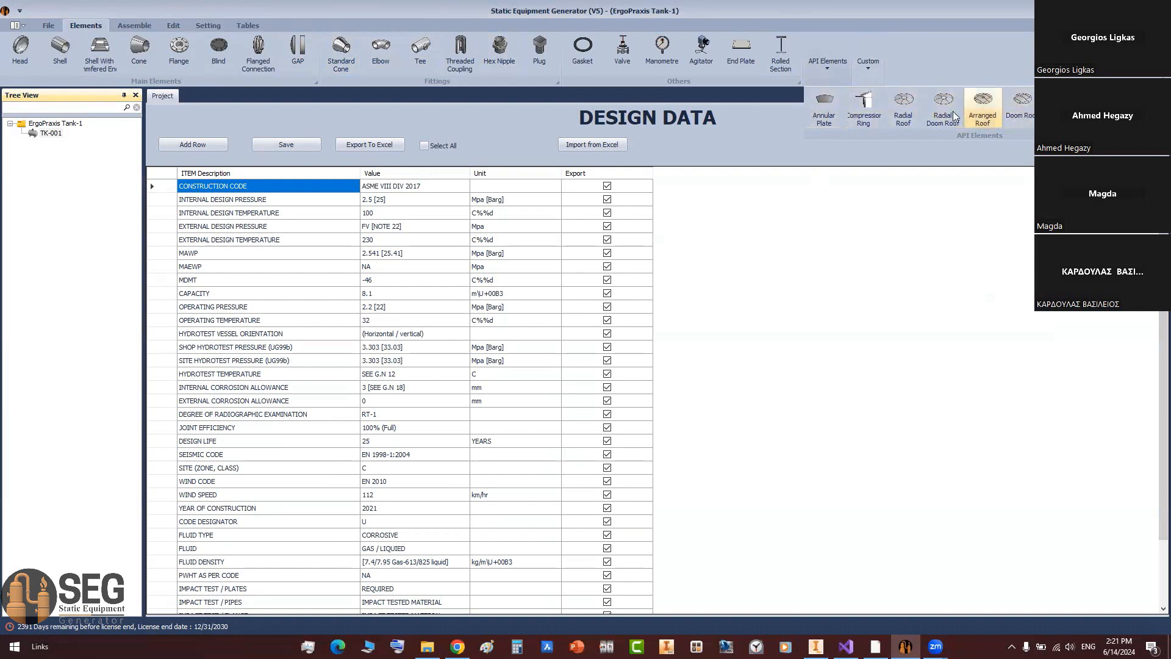
pyautogui.click(826, 118)
pyautogui.write('A')
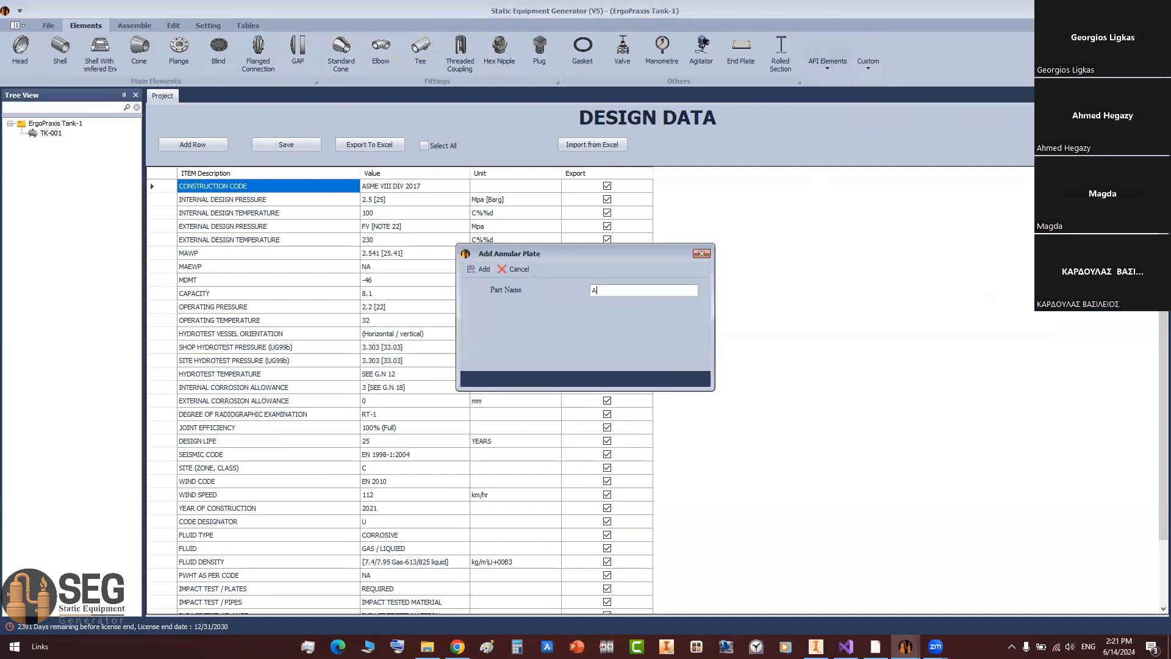
pyautogui.write('nnular Plate')
pyautogui.press('Return')
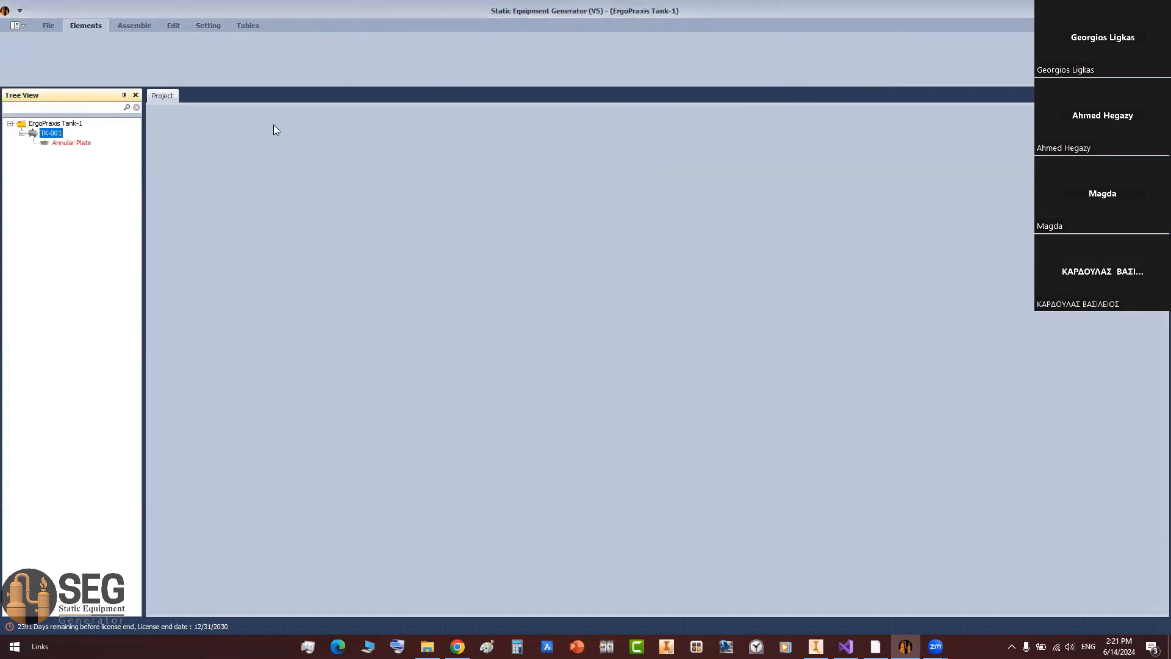
# Step: Open the Annular Plate element, review its number of segments and save it as the Equal Annular Plates type
pyautogui.click(61, 144)
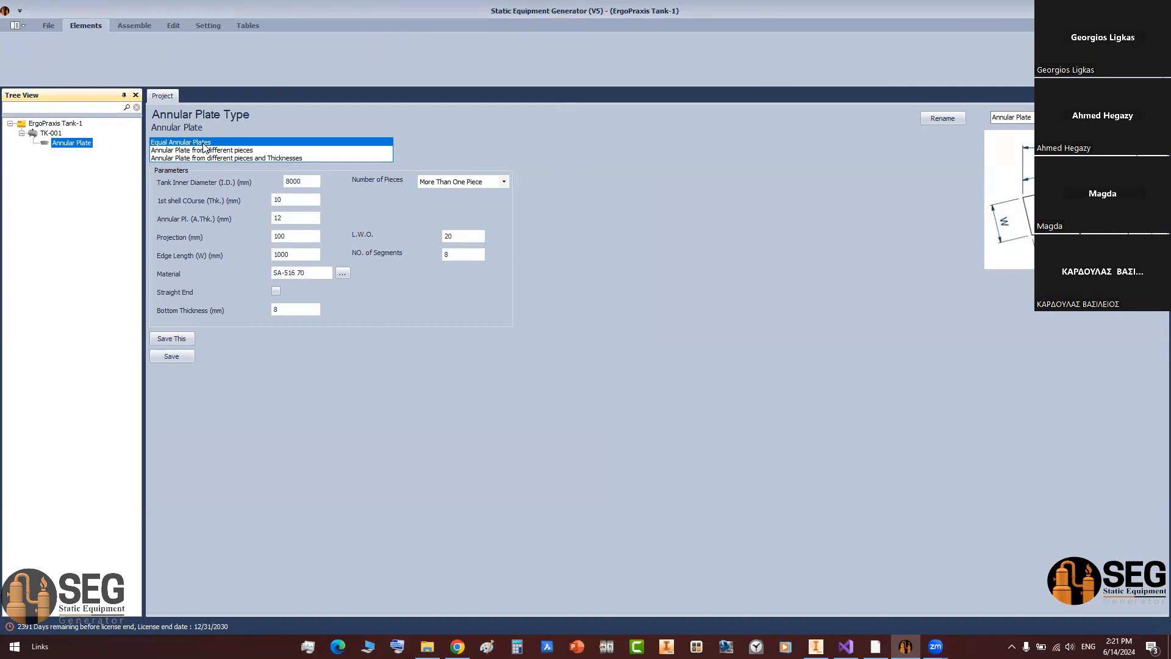
pyautogui.click(477, 247)
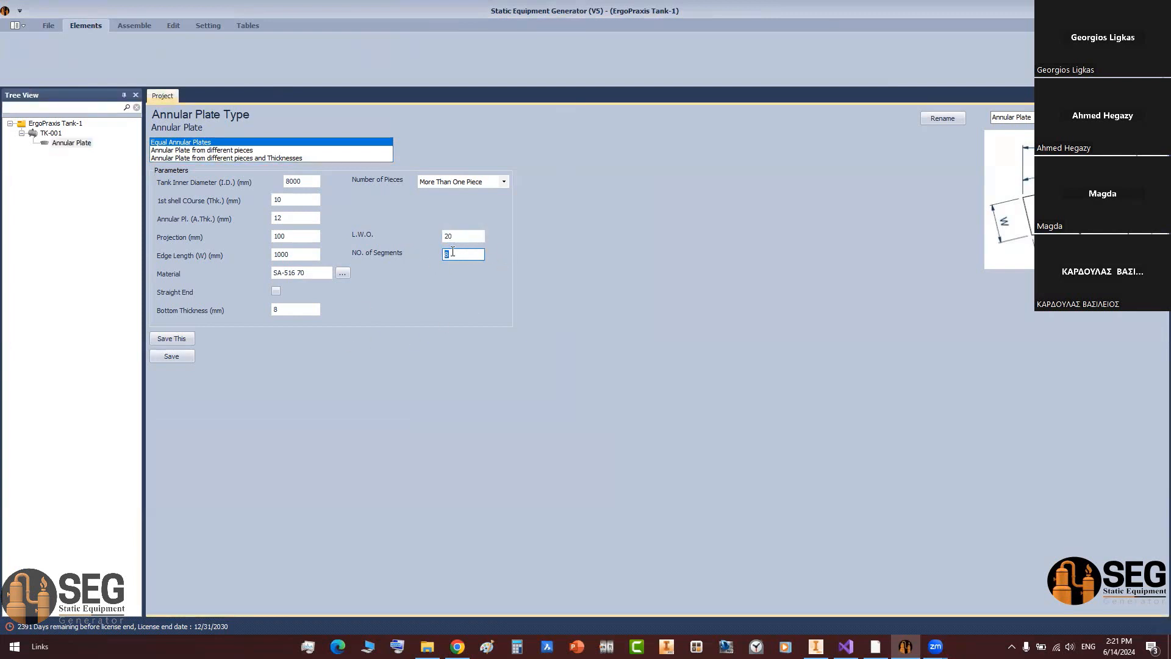
pyautogui.click(186, 356)
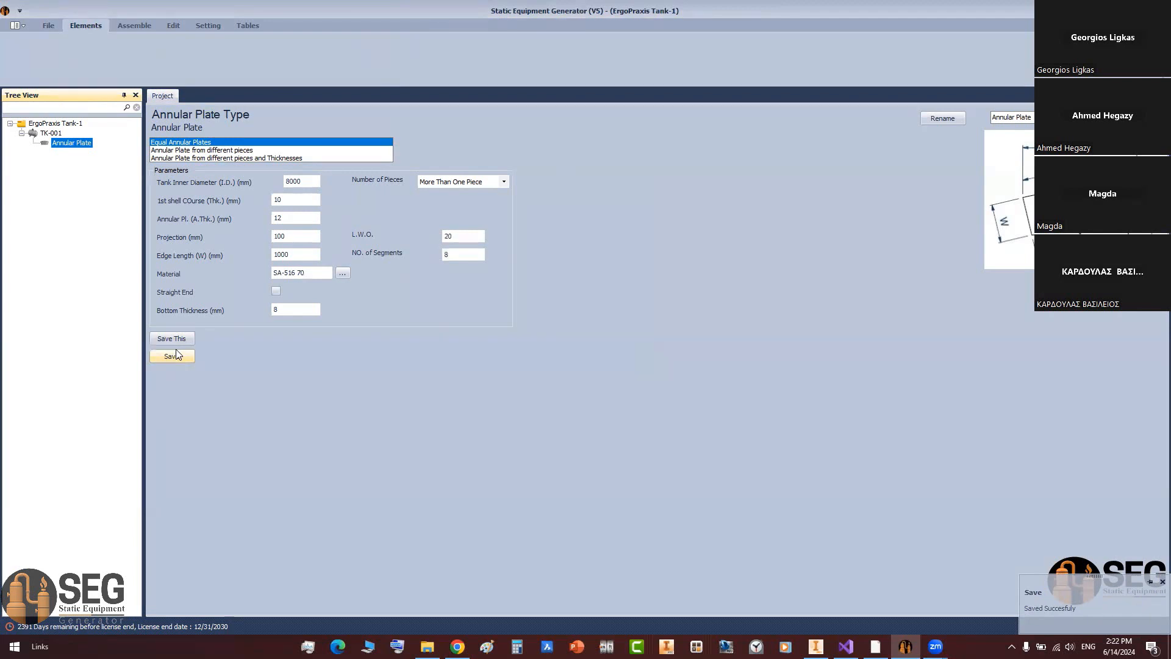
# Step: Generate the TK-001 assembly in Autodesk Inventor and widen its model browser
pyautogui.click(134, 25)
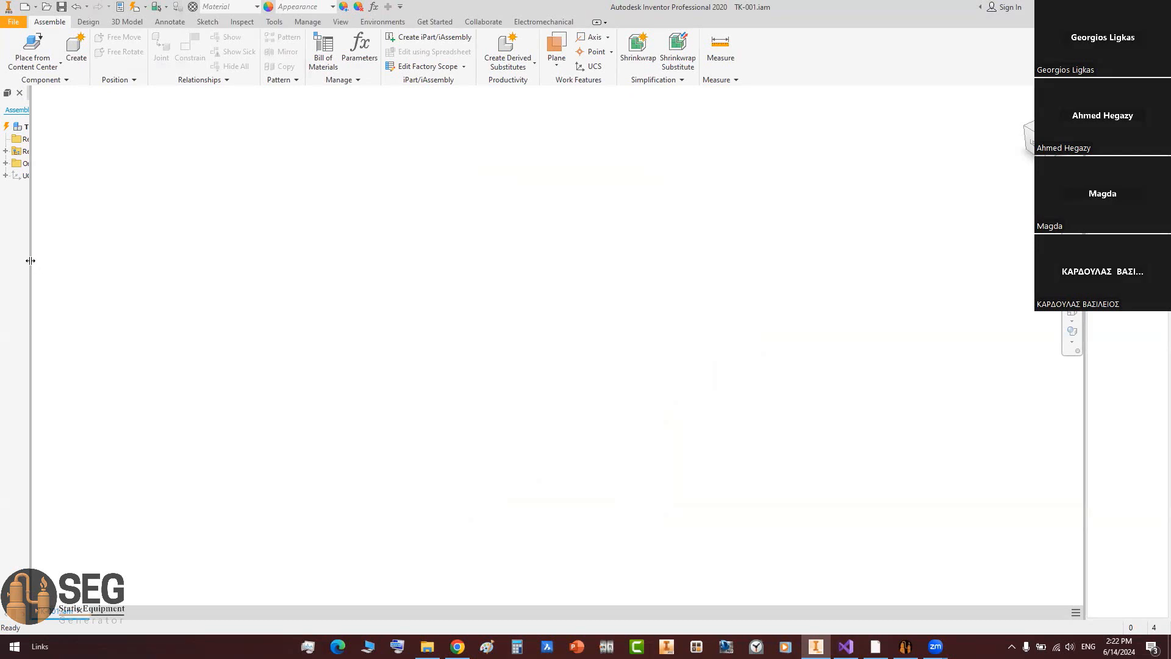
pyautogui.moveTo(32, 261); pyautogui.dragTo(89, 264)
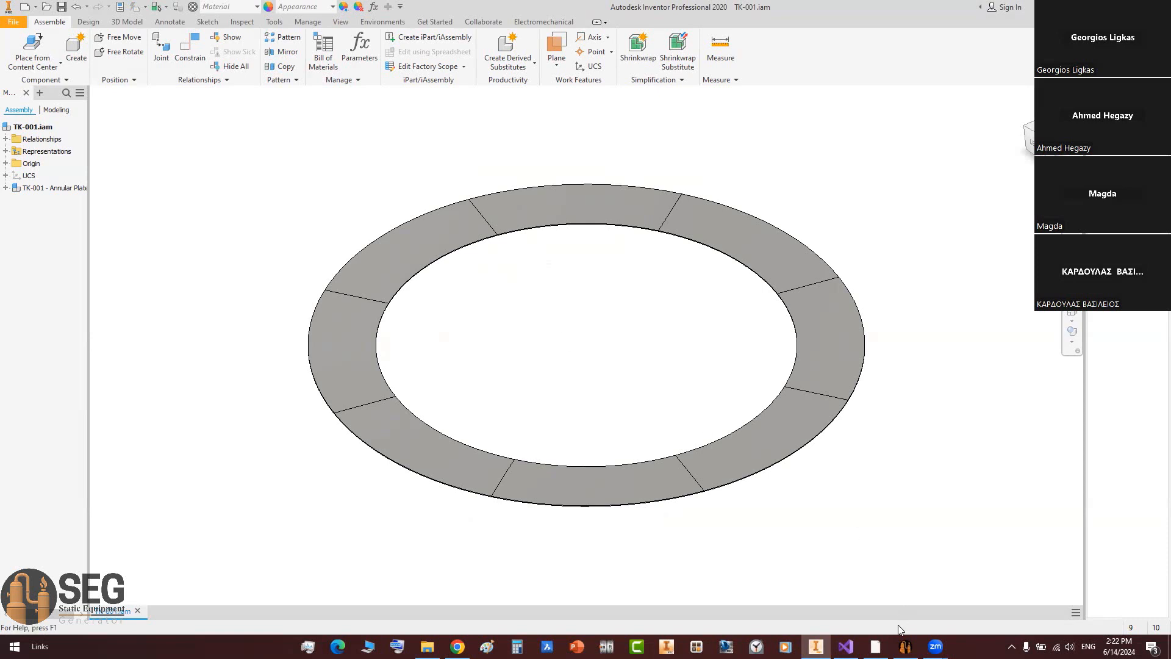
# Step: Switch to Static Equipment Generator, turn on Child Preview and Parent Preview in the application settings, and save them
pyautogui.click(905, 646)
pyautogui.click(212, 29)
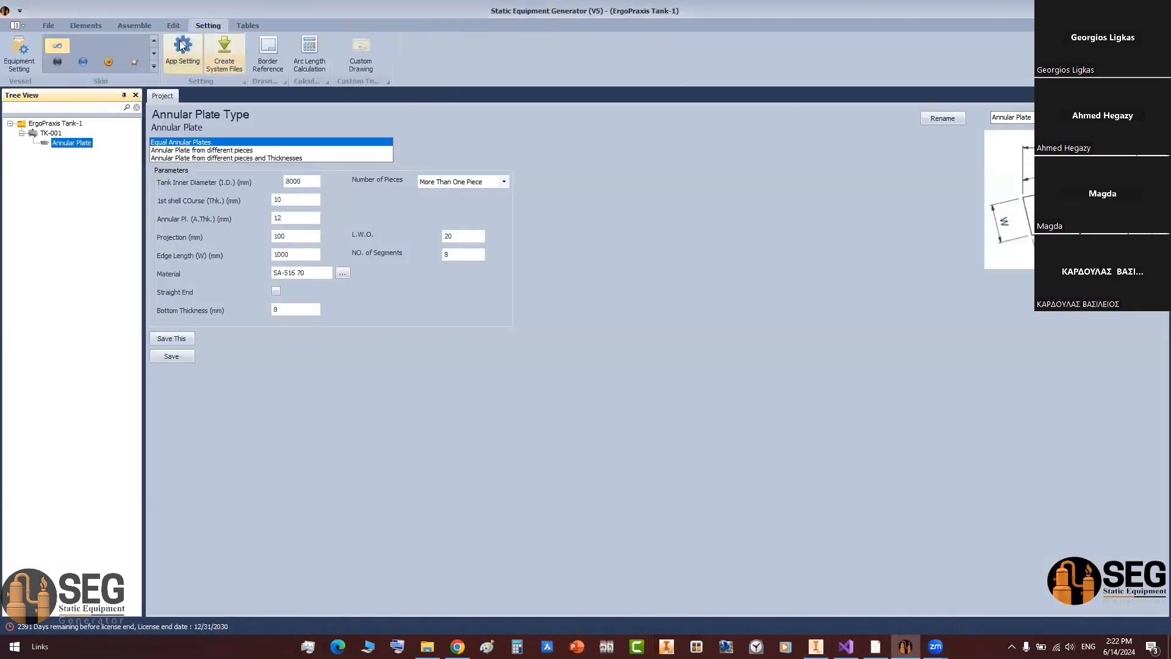
pyautogui.click(183, 53)
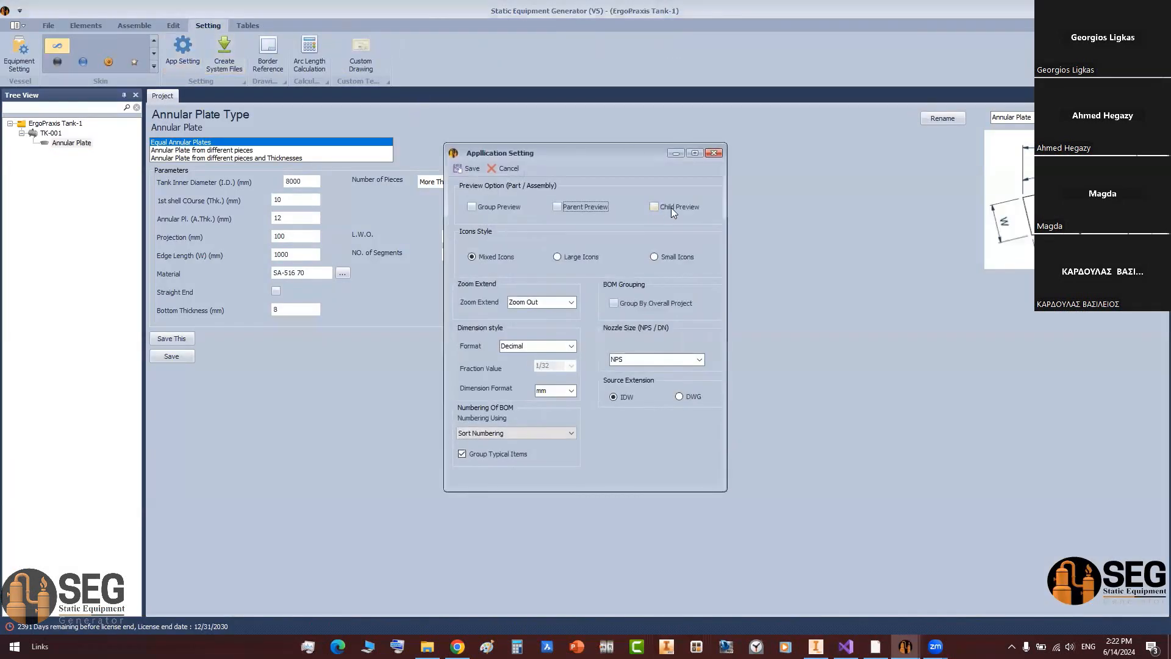
pyautogui.click(654, 207)
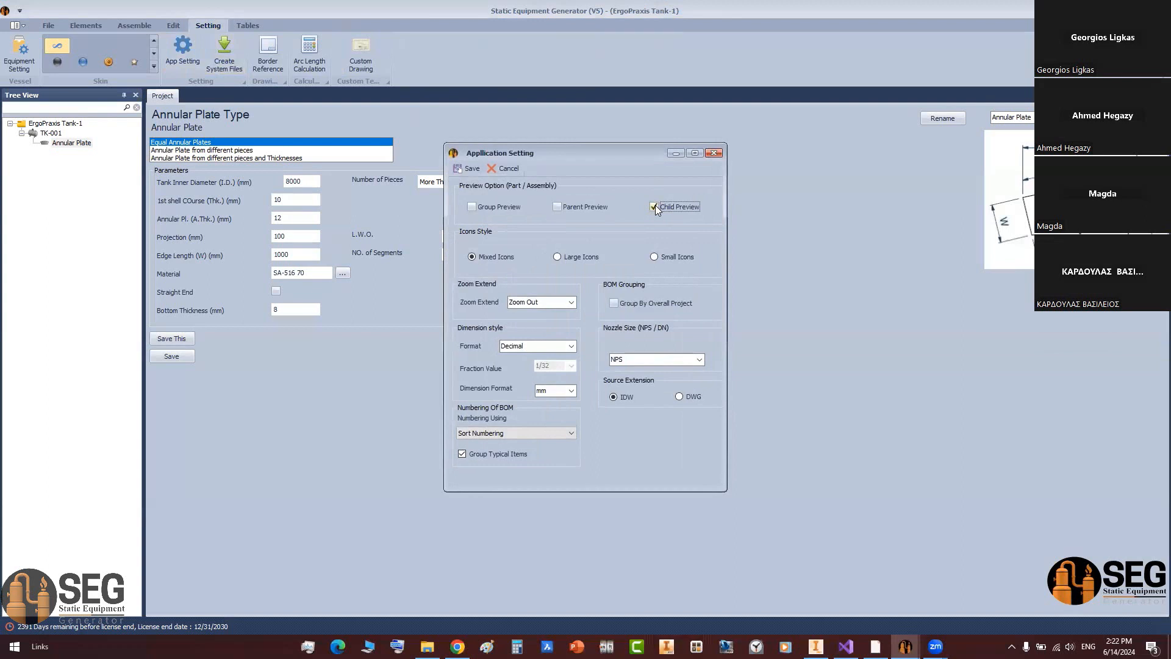
pyautogui.click(579, 208)
pyautogui.click(469, 169)
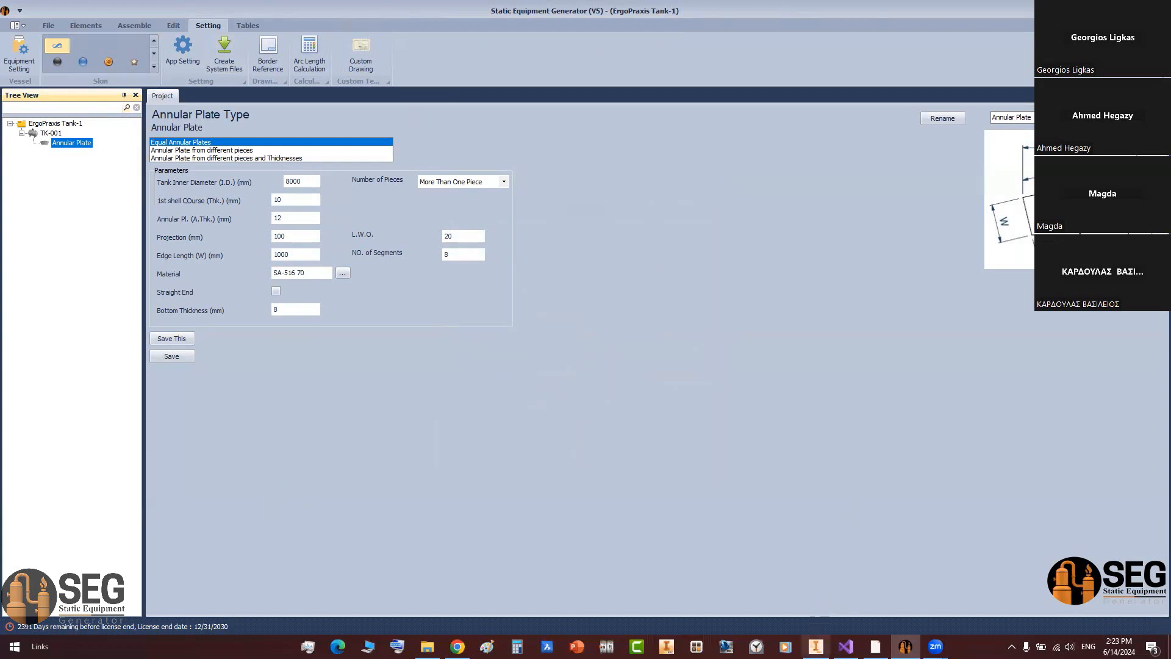
# Step: Switch to Autodesk Inventor and view the annular plate assembly straight from above
pyautogui.click(815, 646)
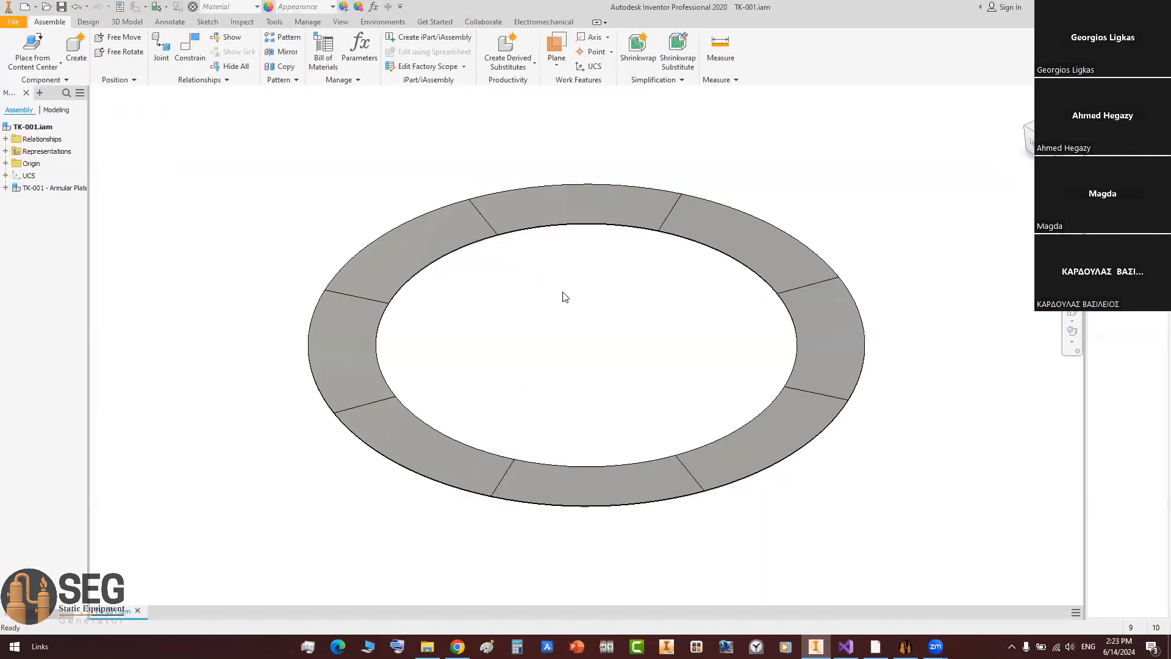
pyautogui.click(1029, 131)
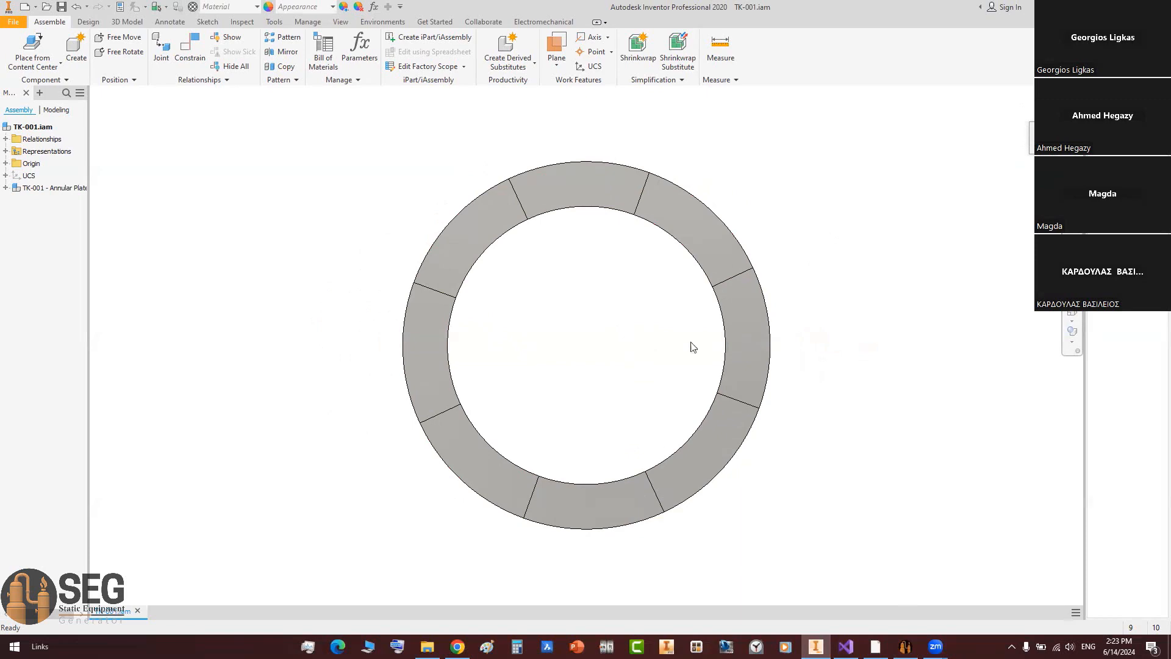
# Step: Switch to Static Equipment Generator, open the bill of materials and examine the Annular Plate's quantity, description, technical characteristics and material
pyautogui.click(906, 647)
pyautogui.click(453, 235)
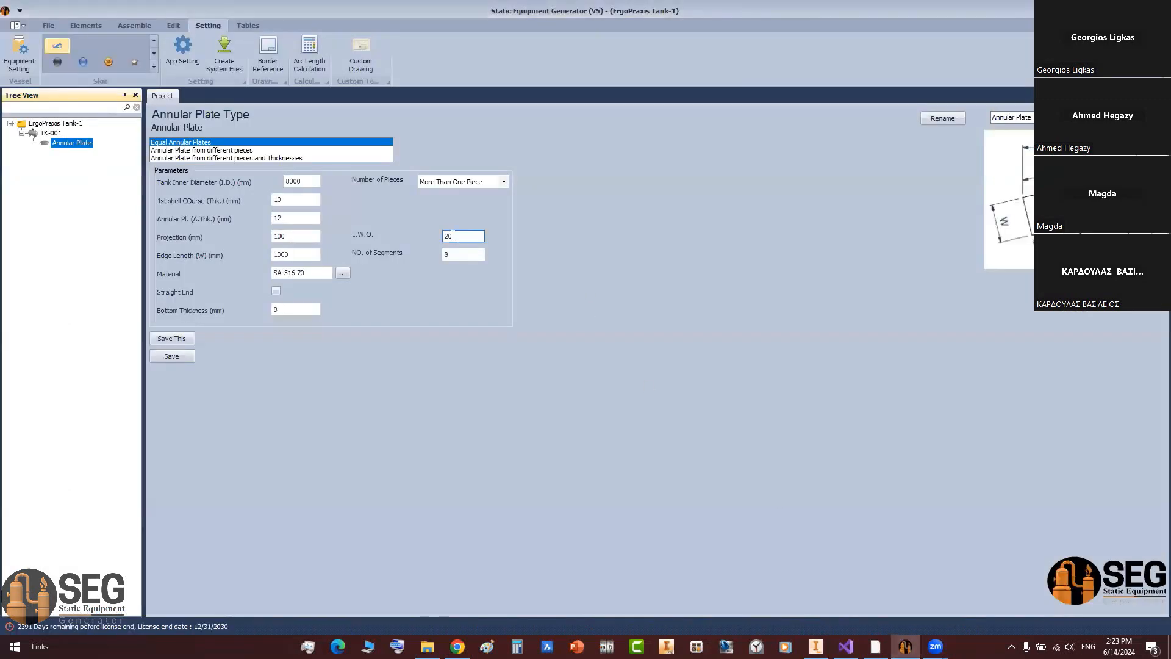
pyautogui.click(247, 25)
pyautogui.click(9, 72)
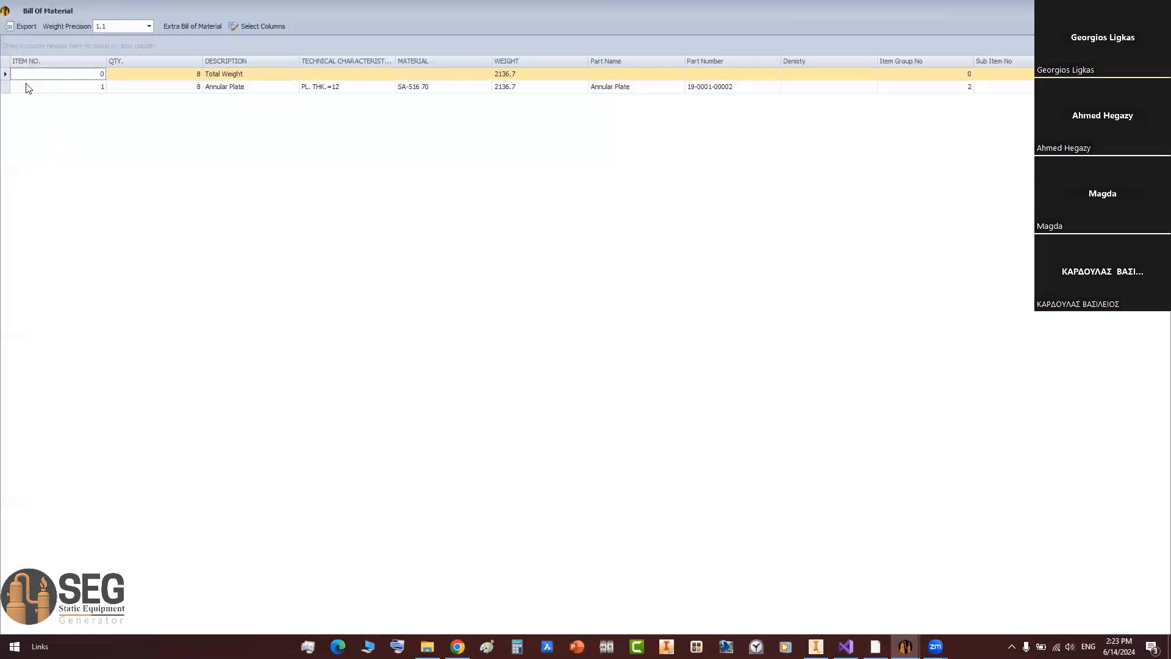
pyautogui.click(5, 86)
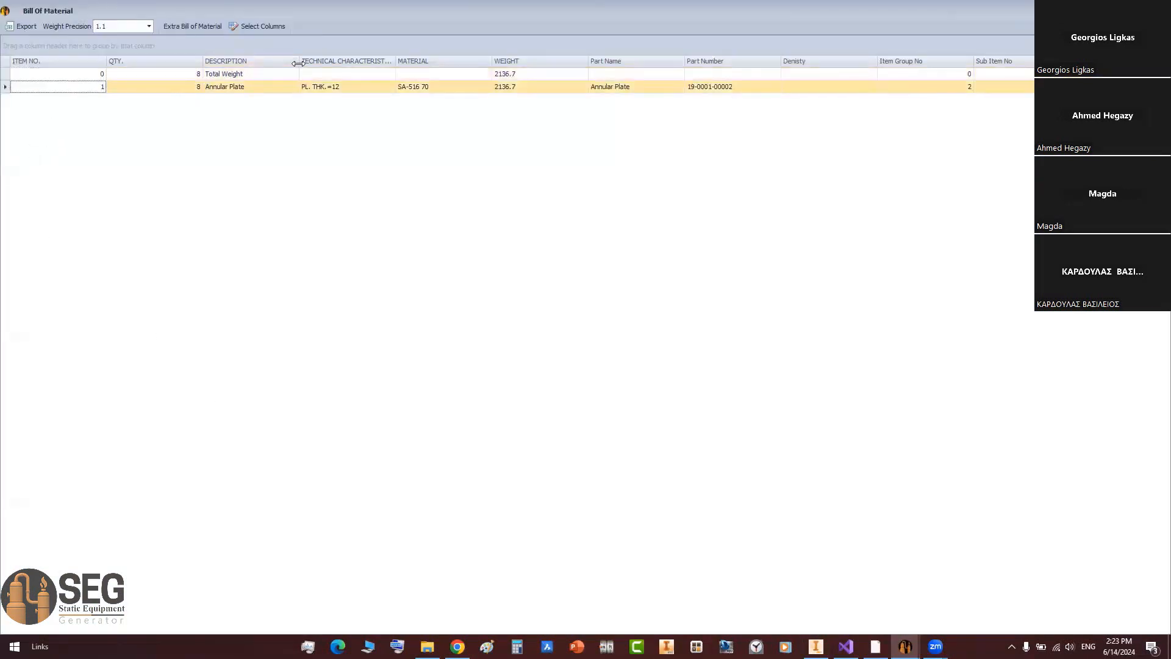
pyautogui.doubleClick(299, 61)
pyautogui.click(185, 88)
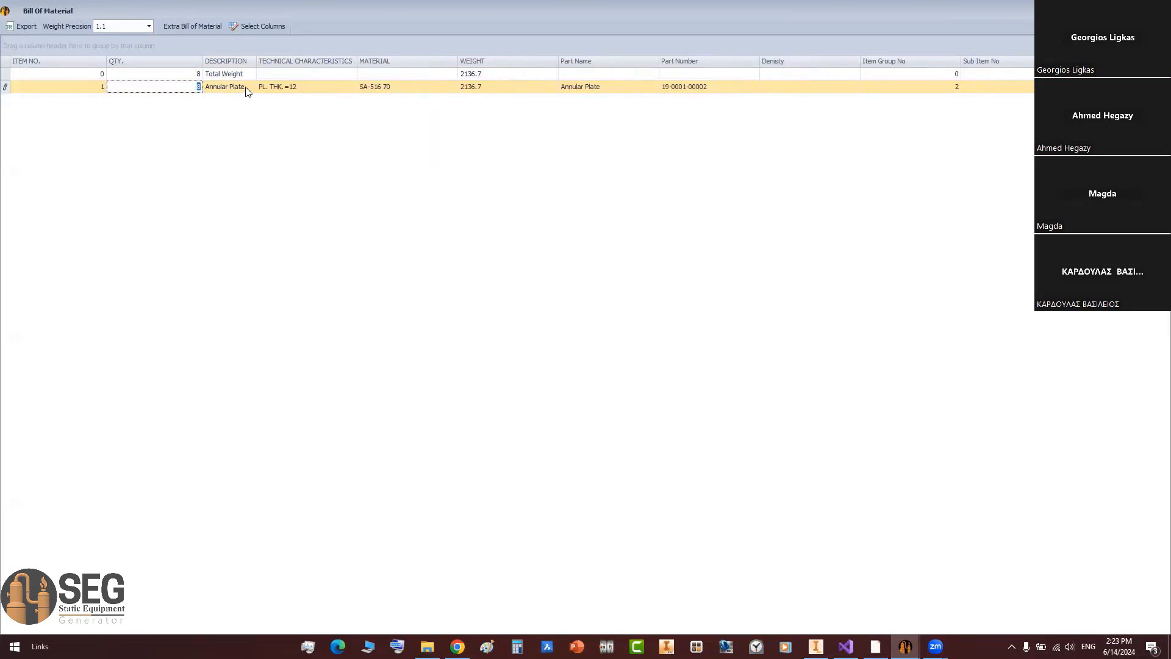
pyautogui.click(242, 89)
pyautogui.click(371, 86)
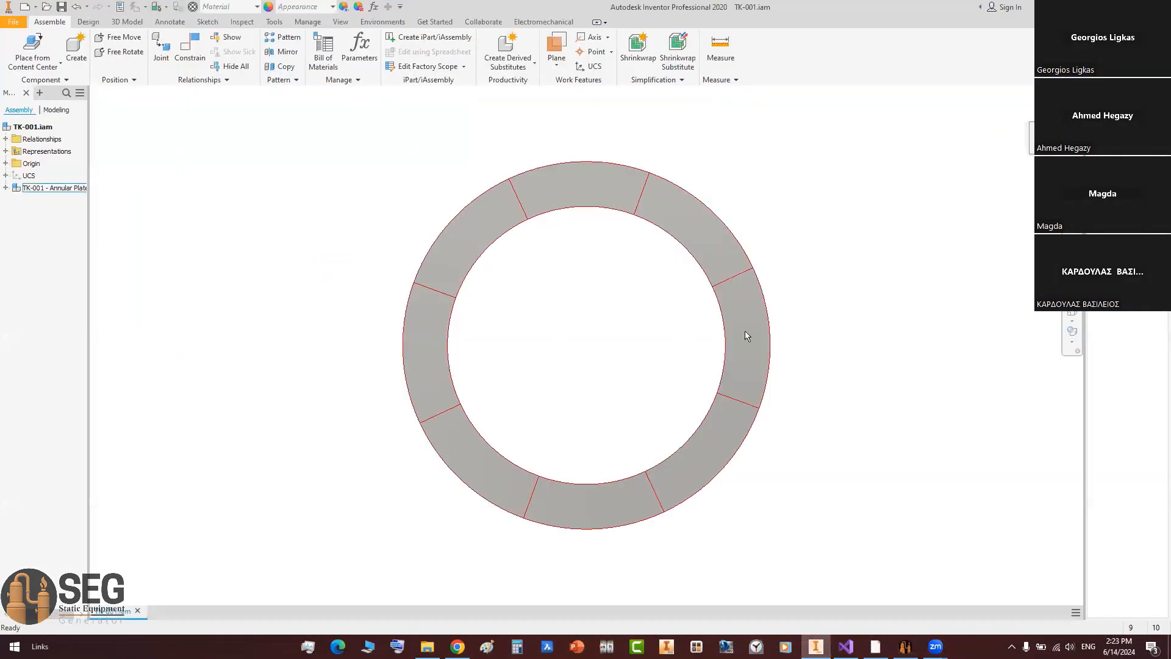
# Step: In Autodesk Inventor, edit one annular plate segment in place and sketch a rectangle on its face, overlapping the outer edge
pyautogui.doubleClick(745, 332)
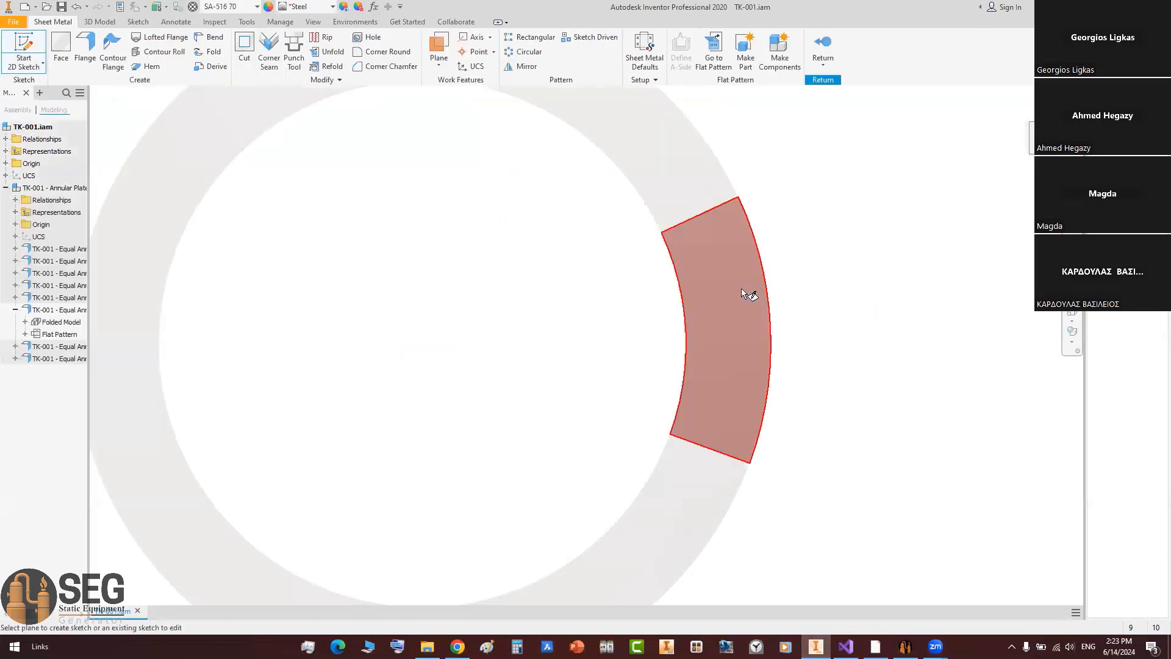
pyautogui.click(741, 287)
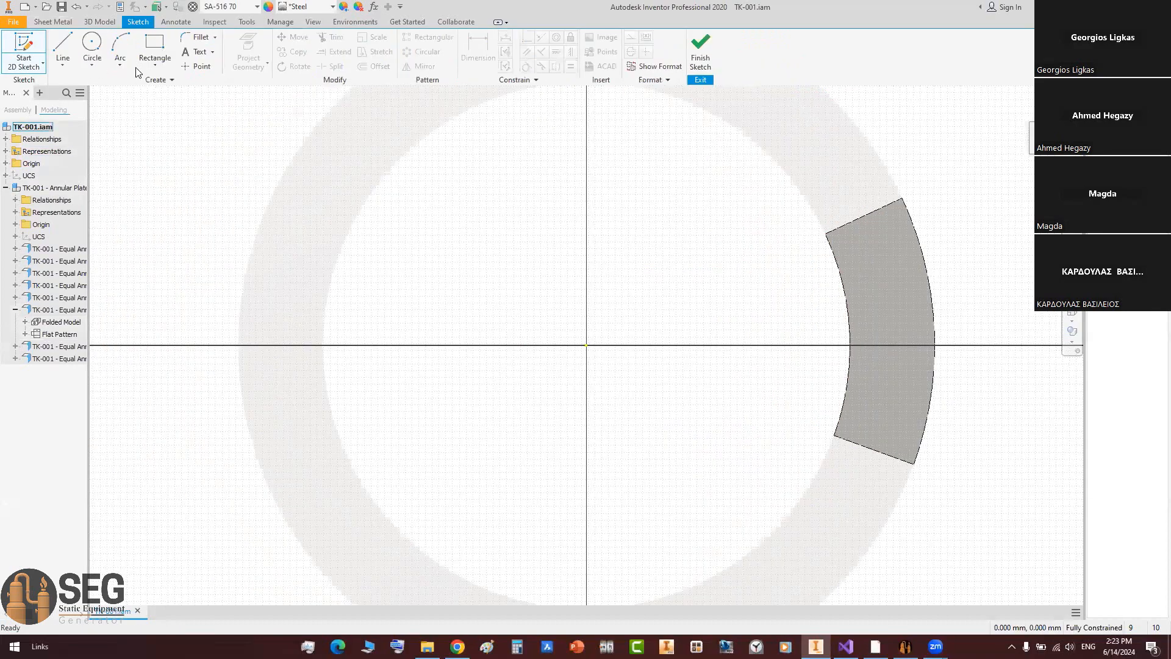
pyautogui.click(154, 49)
pyautogui.click(880, 245)
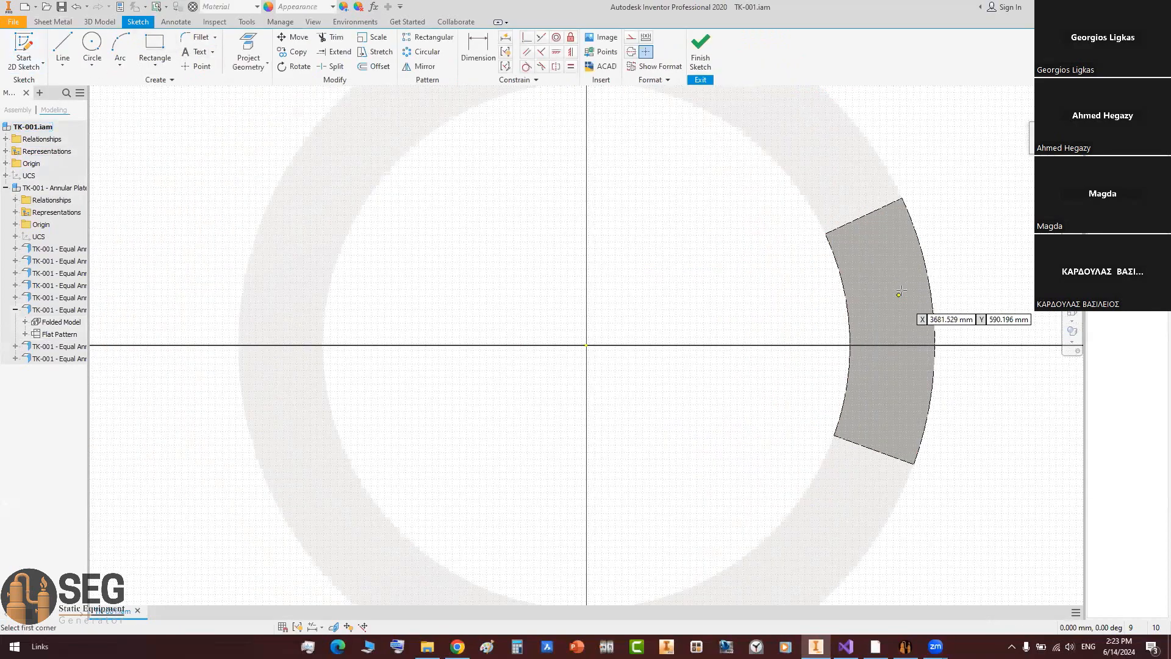
pyautogui.click(991, 419)
pyautogui.press('Escape')
# Step: Extrude the rectangle symmetrically by 10 mm, joined to the plate segment
pyautogui.press('e')
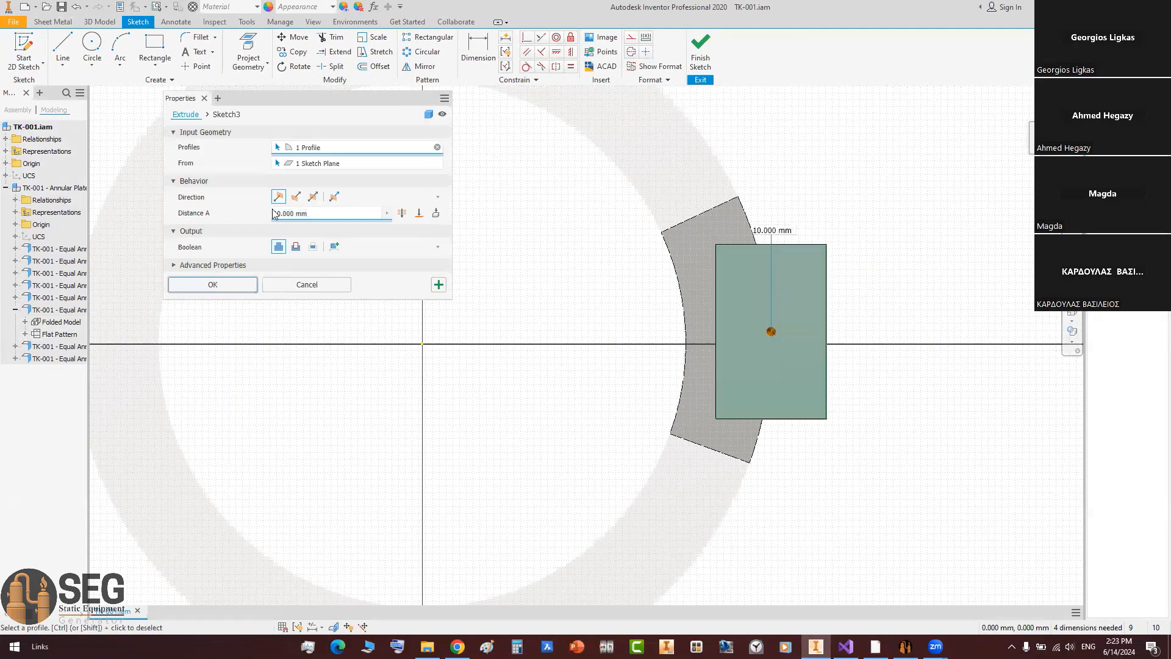
pyautogui.click(313, 197)
pyautogui.click(212, 284)
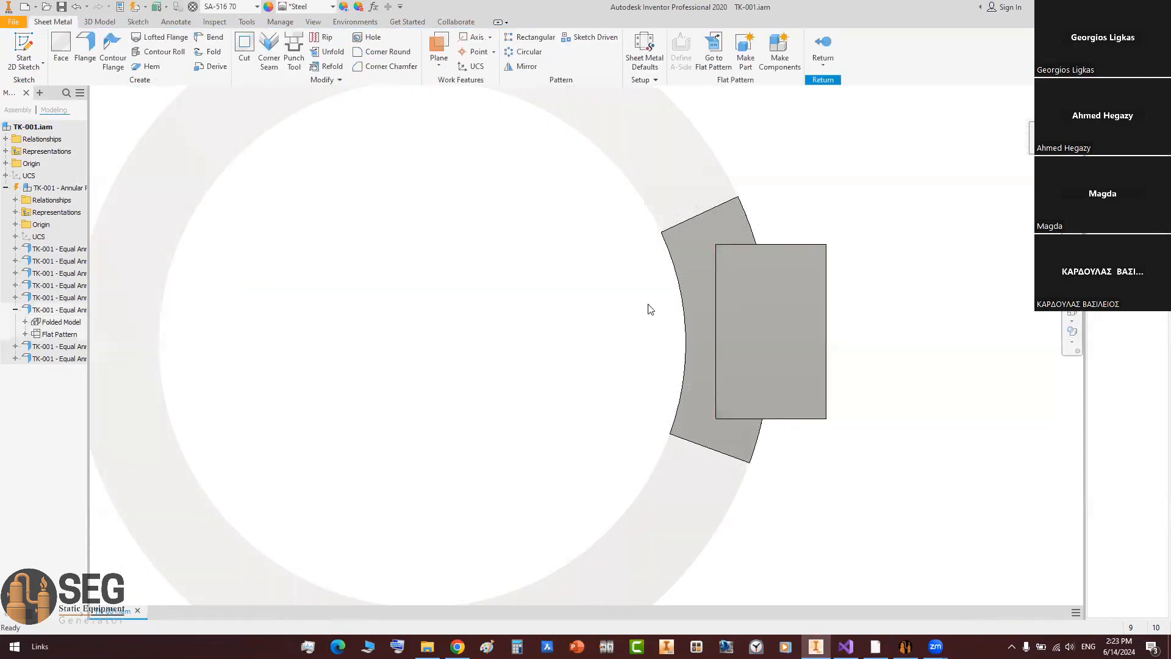
# Step: Change the rectangle's extrusion to an asymmetric cut of 10 mm on each side
pyautogui.click(25, 323)
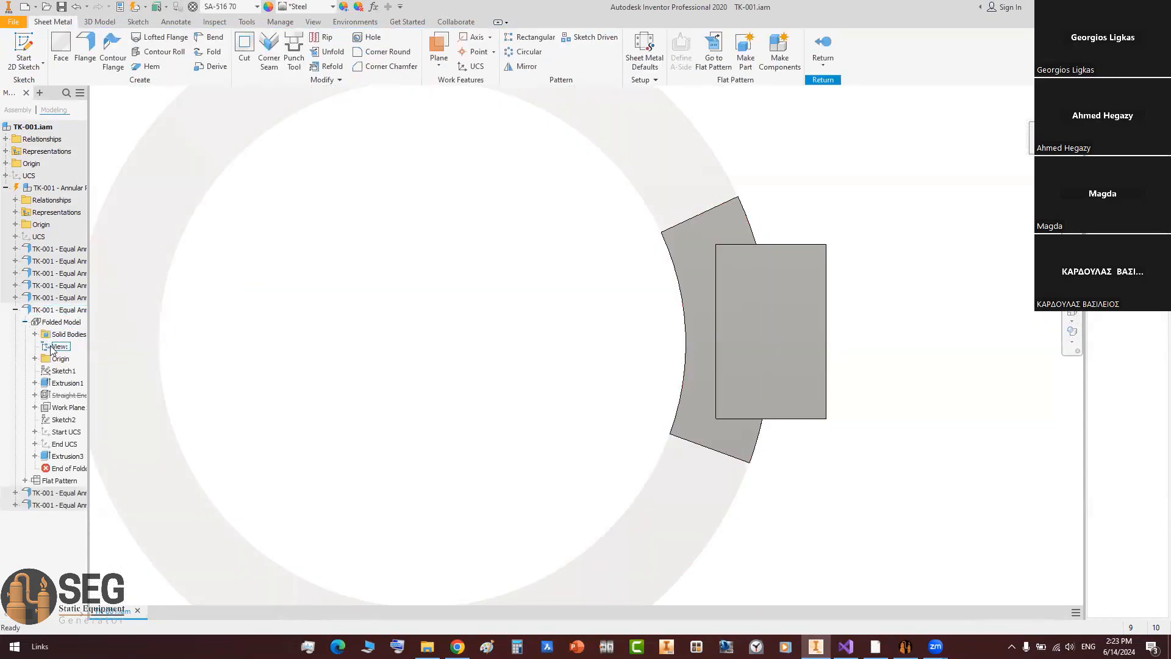
pyautogui.doubleClick(57, 457)
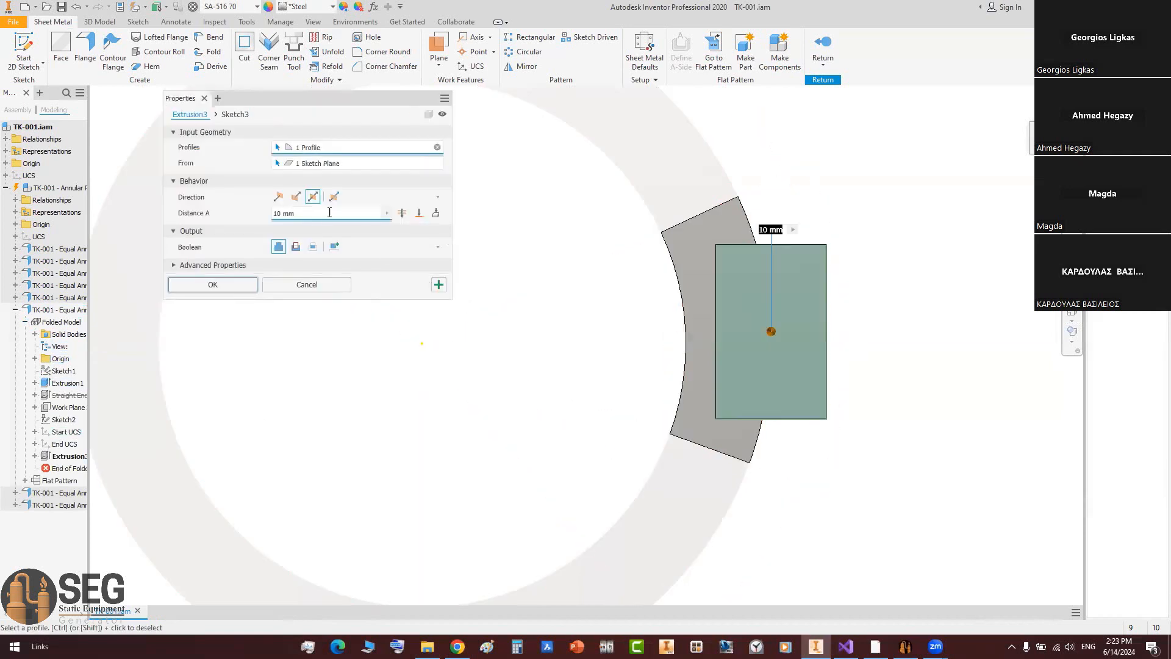
pyautogui.click(297, 250)
pyautogui.click(335, 197)
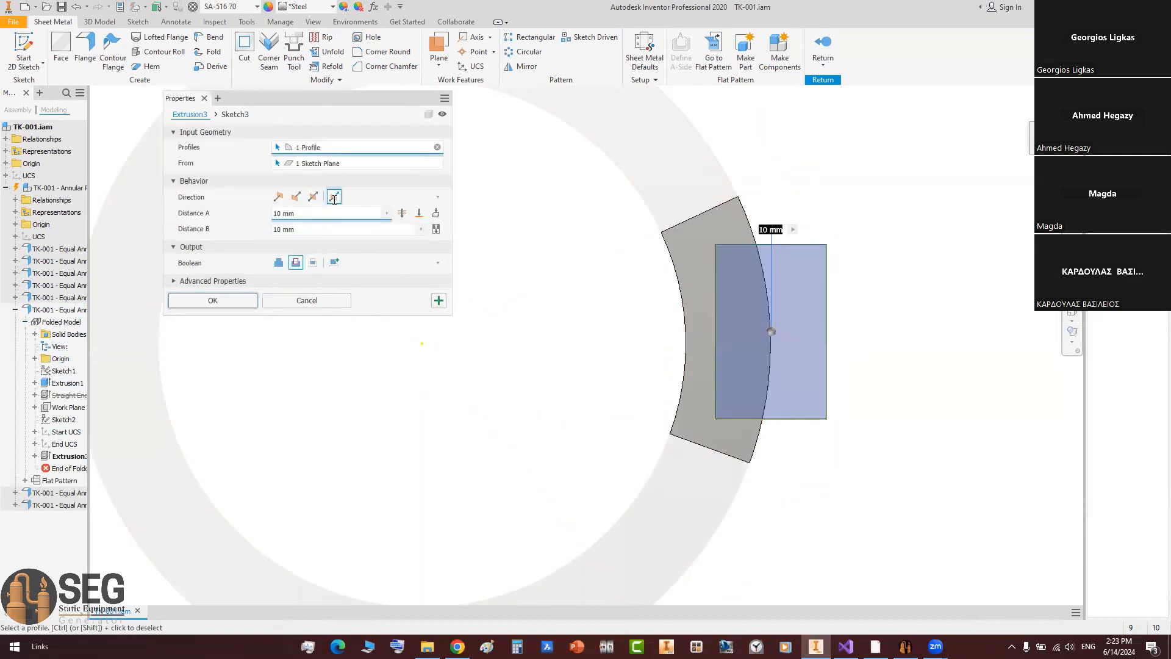
pyautogui.click(245, 299)
# Step: Set the extruded cut to run symmetrically through all of the plate segment
pyautogui.doubleClick(66, 457)
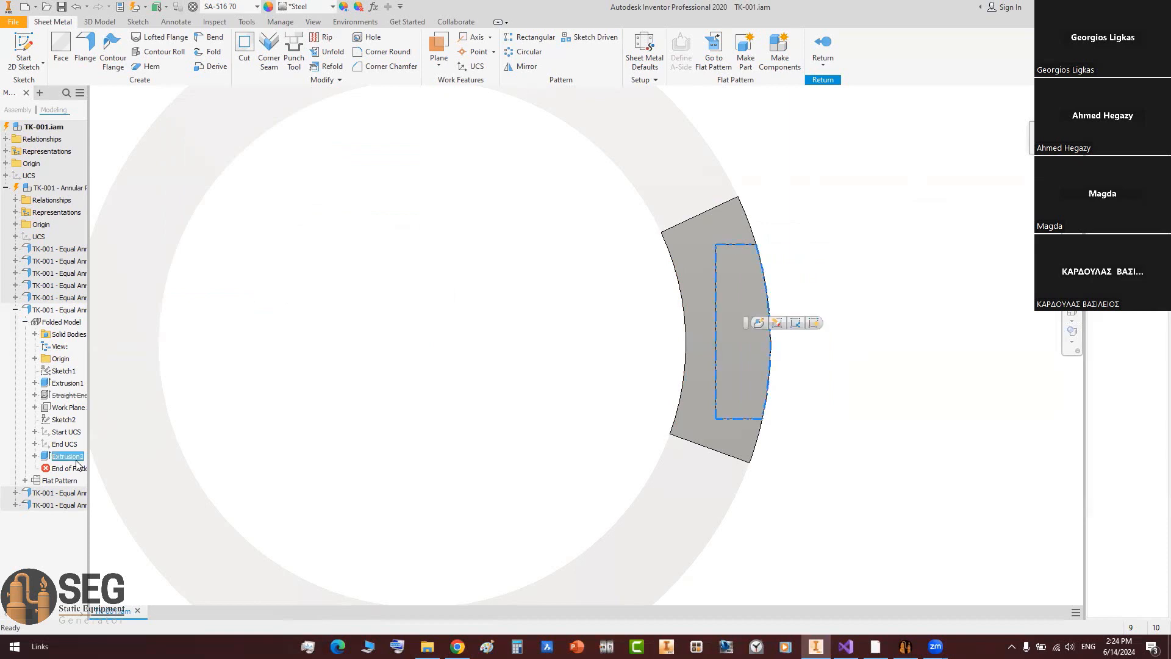
pyautogui.click(313, 197)
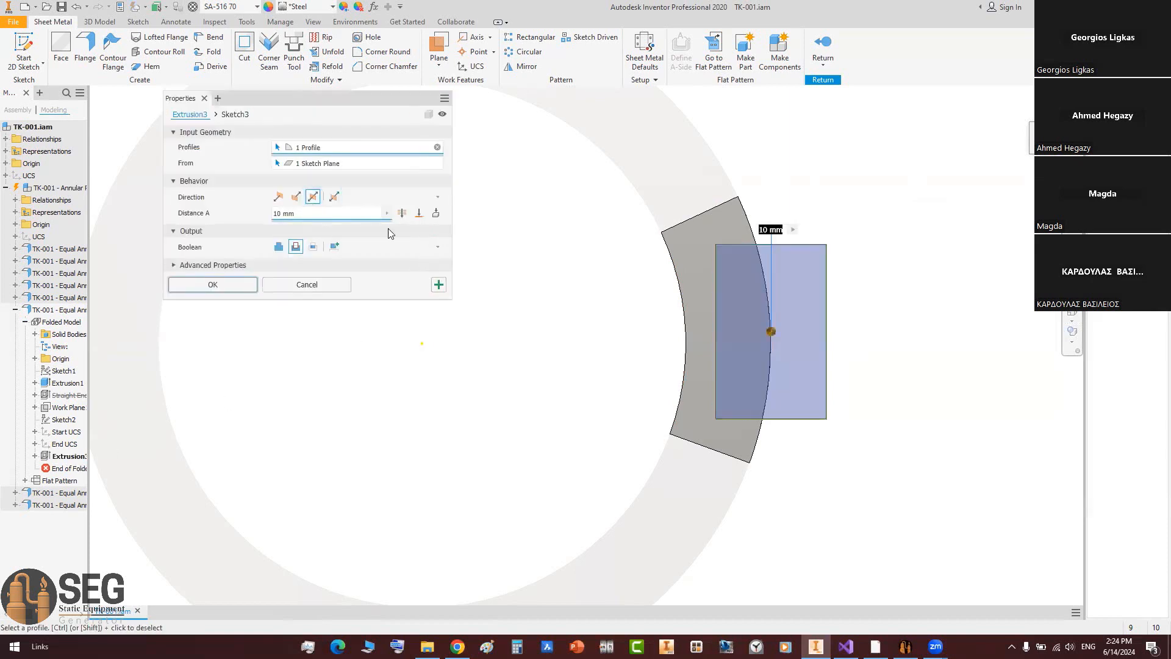
pyautogui.click(401, 213)
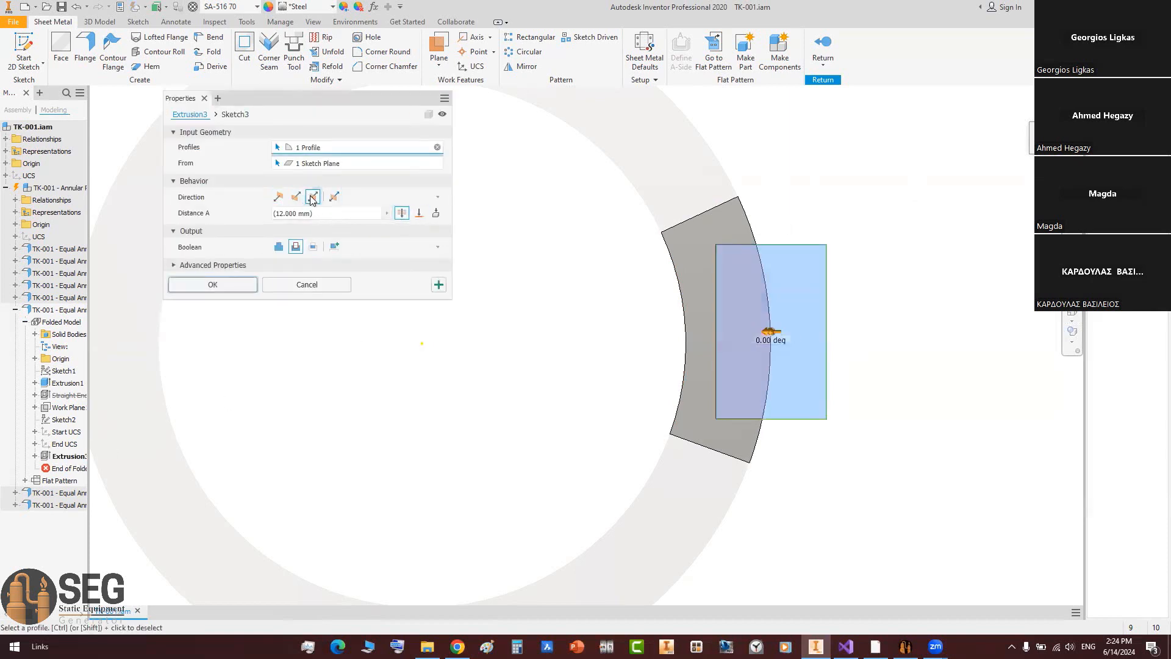
pyautogui.click(222, 285)
# Step: Finish editing the notched segment and the annular plate subassembly, returning to the top-level TK-001 assembly
pyautogui.rightClick(873, 213)
pyautogui.click(894, 238)
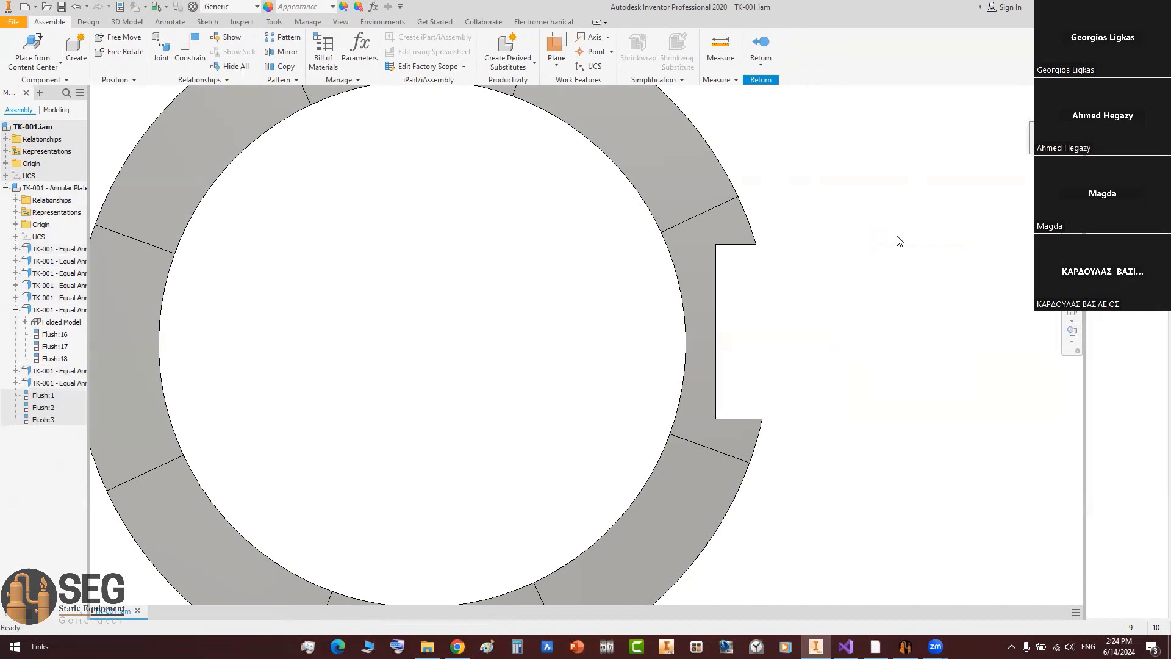
pyautogui.scroll(3, 779, 324)
pyautogui.moveTo(662, 376)
pyautogui.keyDown('shift'); pyautogui.mouseDown(button='middle')
pyautogui.moveTo(596, 341)
pyautogui.moveTo(659, 360)
pyautogui.mouseUp(button='middle'); pyautogui.keyUp('shift')
pyautogui.scroll(3, 596, 341)
pyautogui.scroll(-4, 659, 360)
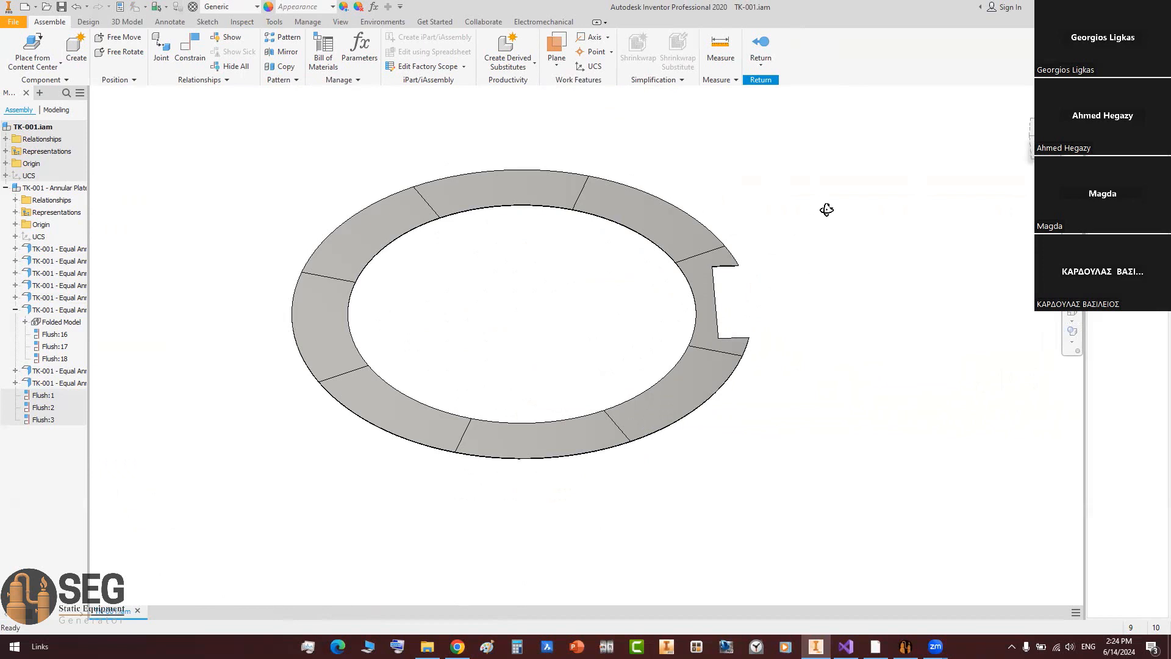
pyautogui.rightClick(146, 175)
pyautogui.click(178, 199)
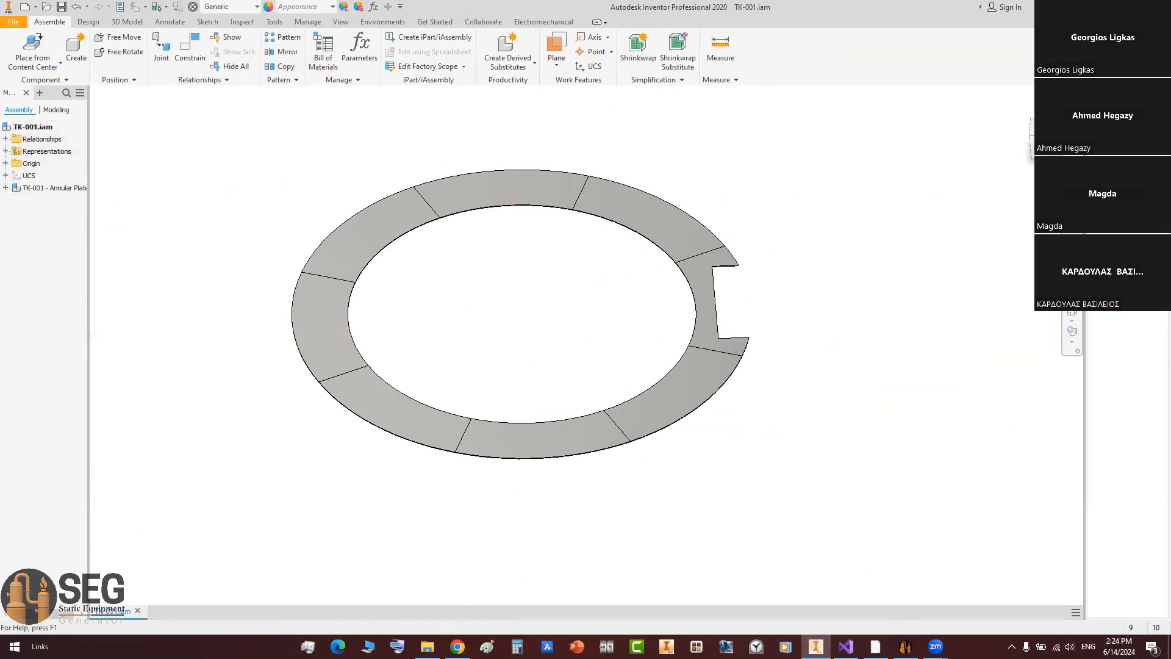
# Step: Switch to Static Equipment Generator and start the Inventor assembly again for the modified Annular Plate
pyautogui.click(906, 646)
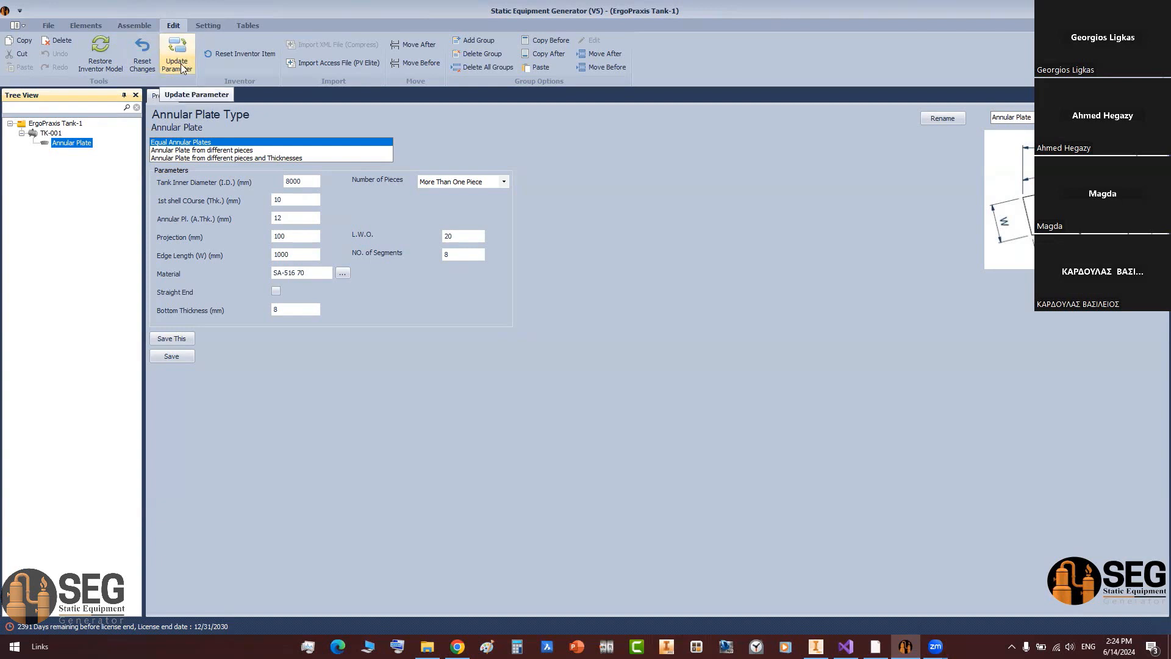
pyautogui.click(135, 25)
pyautogui.click(26, 49)
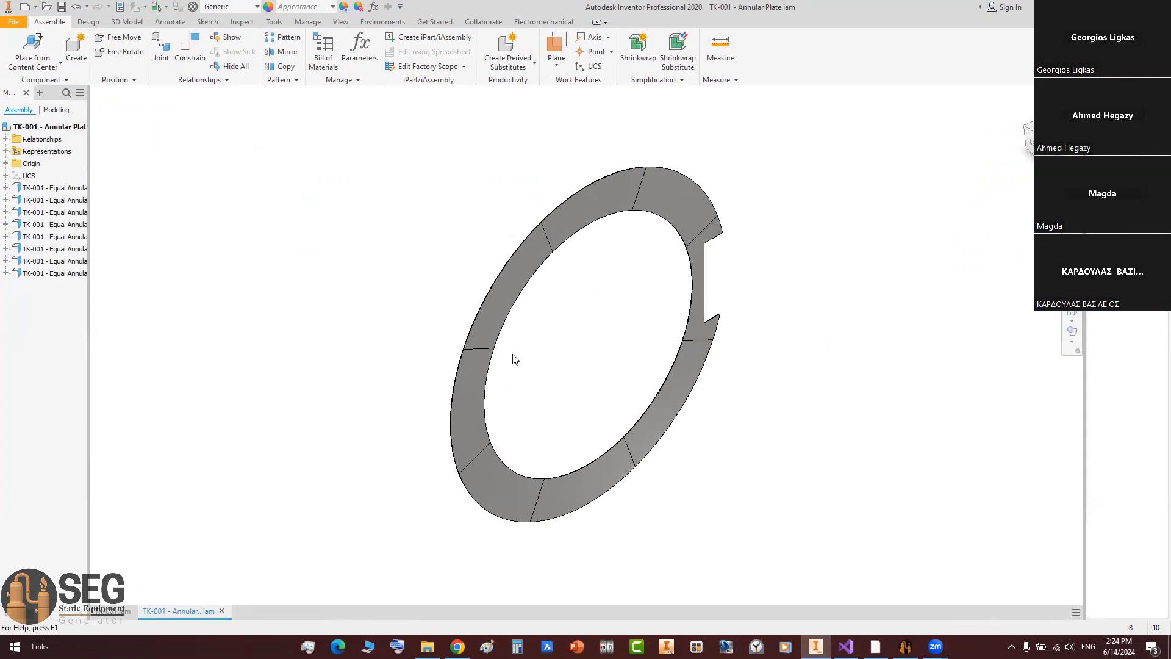
# Step: Back in Static Equipment Generator, check the Annular Plate row in the updated bill of materials and close the table
pyautogui.click(906, 646)
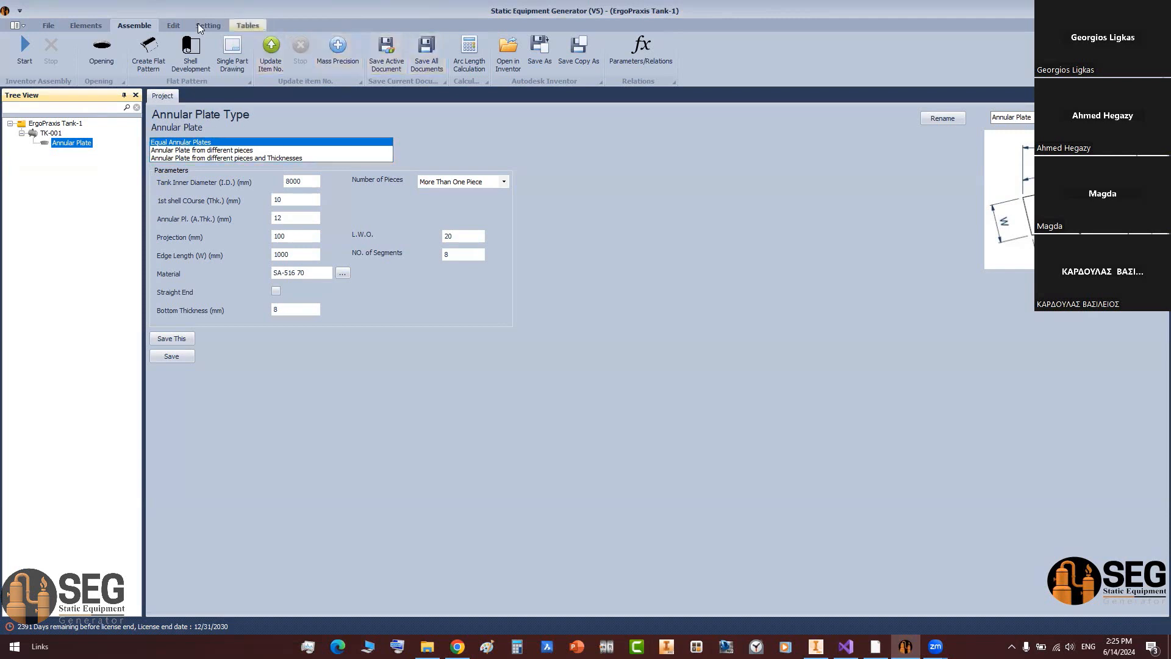
pyautogui.click(247, 25)
pyautogui.click(17, 61)
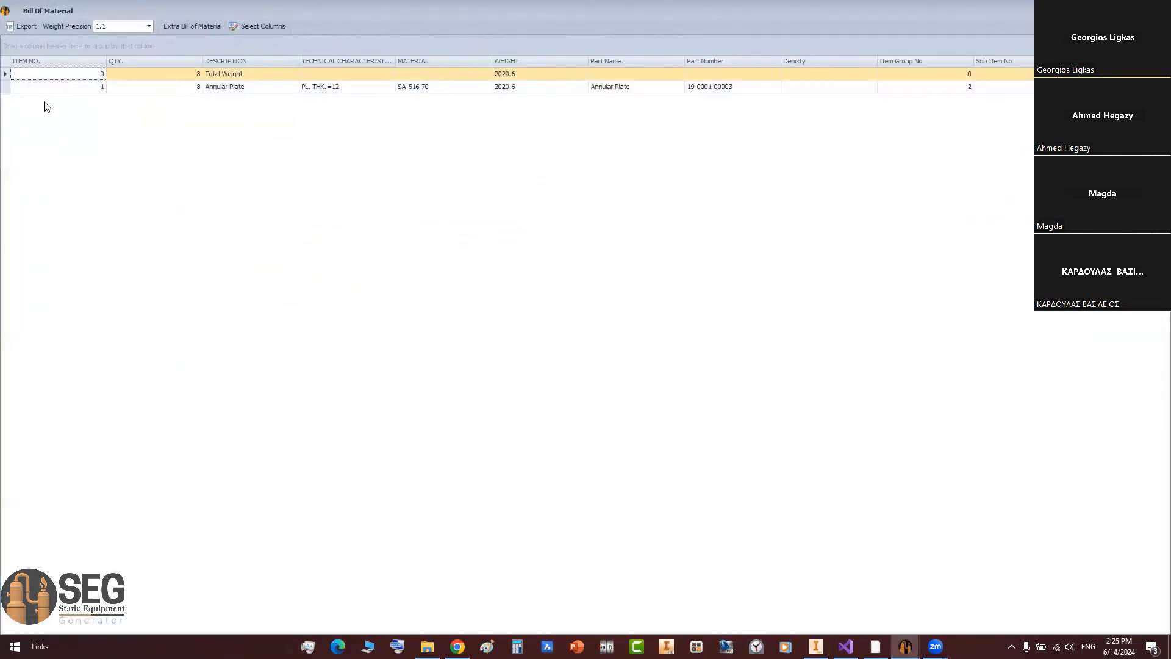
pyautogui.click(73, 87)
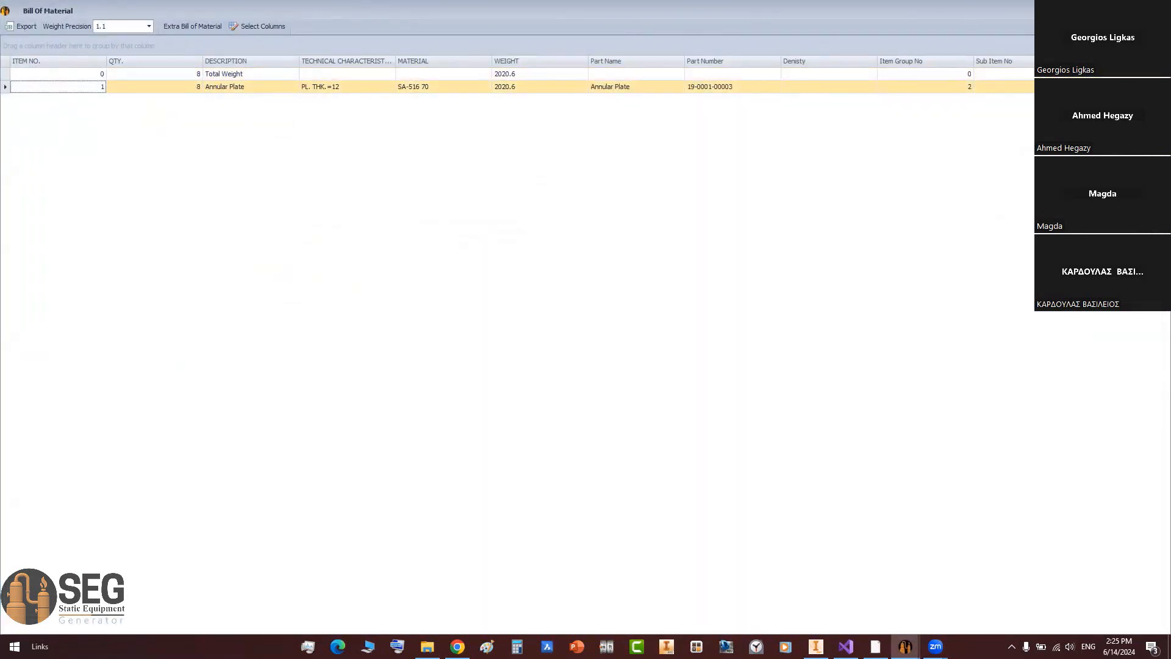
pyautogui.click(1158, 10)
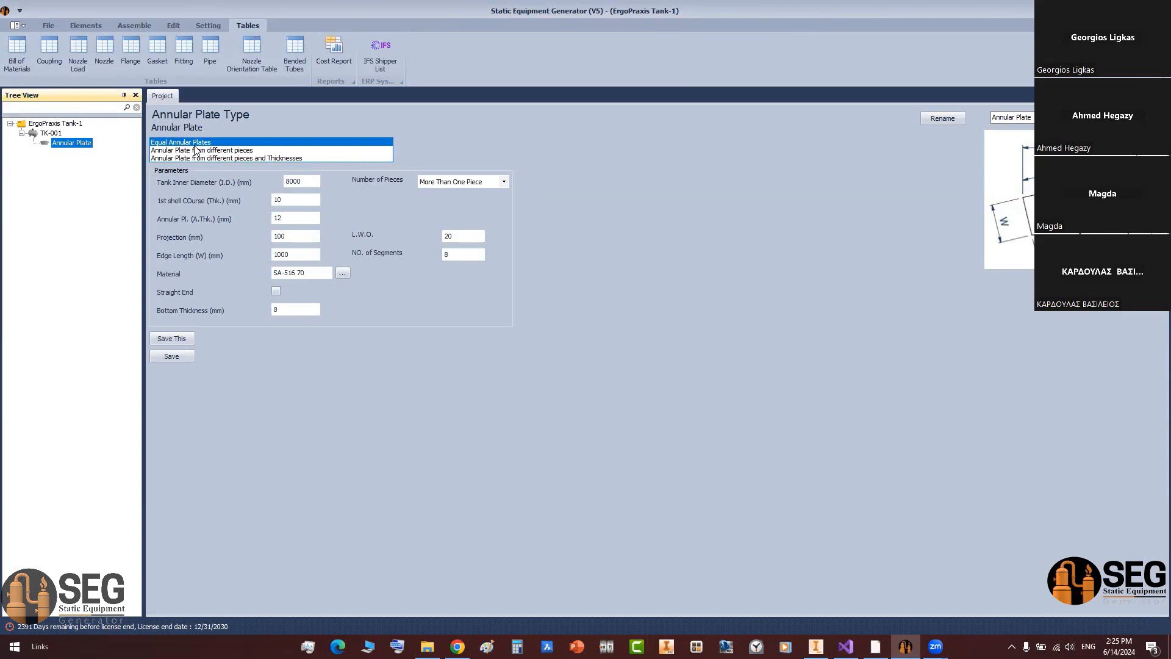
# Step: Switch to the PDF drawing and view the full bottom plate layout on page 2
pyautogui.click(875, 646)
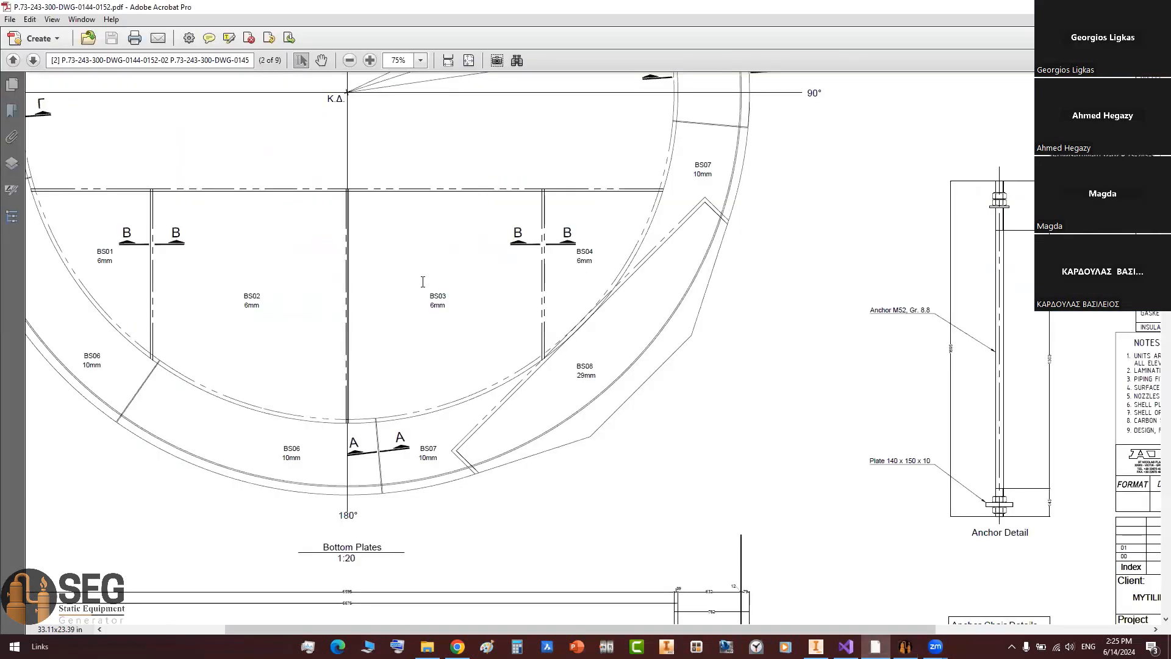
pyautogui.keyDown('ctrl'); pyautogui.scroll(-4, 471, 298); pyautogui.keyUp('ctrl')
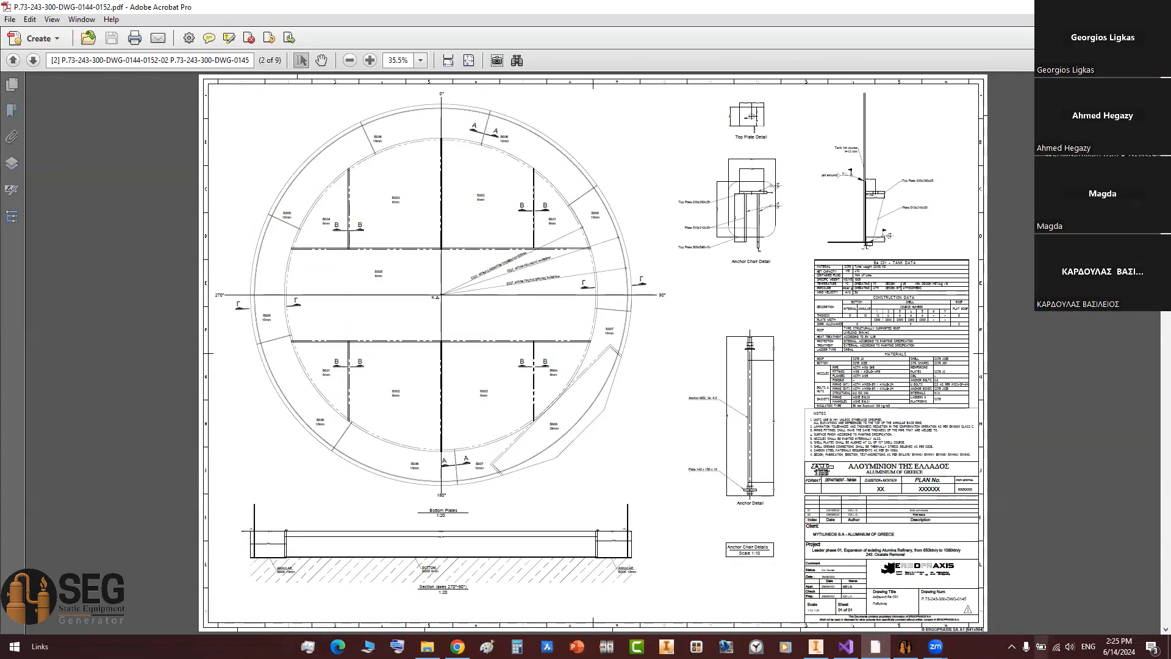
# Step: Switch to the Inventor assembly by way of Static Equipment Generator and examine the notched segment of the annular plate
pyautogui.click(905, 646)
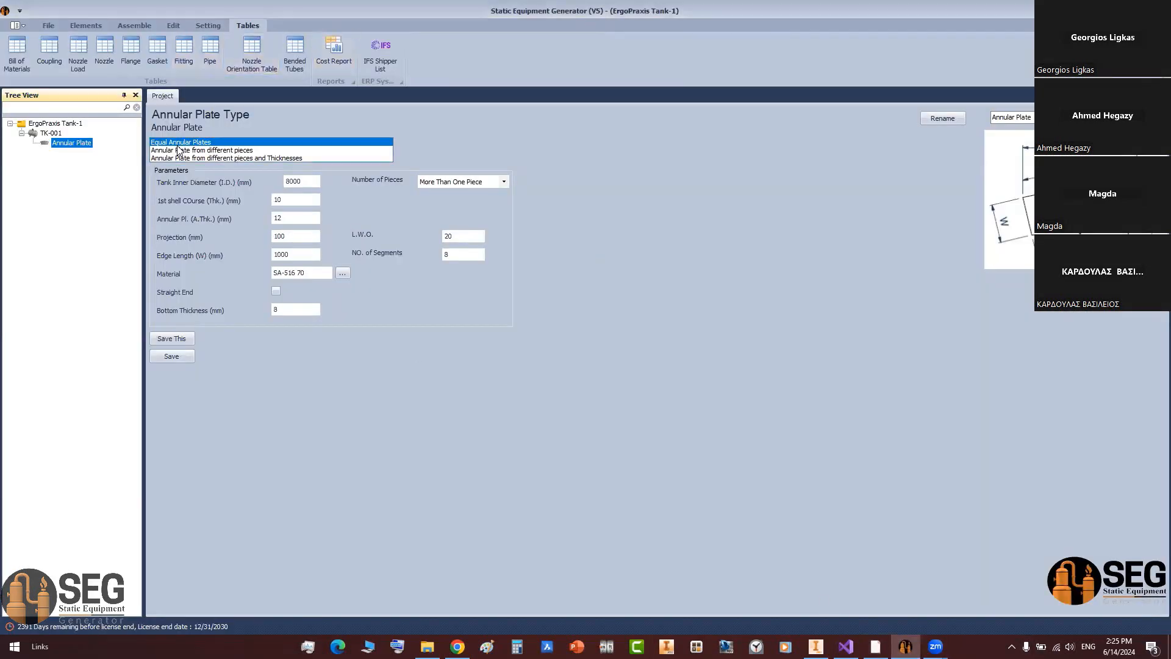
pyautogui.hotkey('alt', 'Tab')
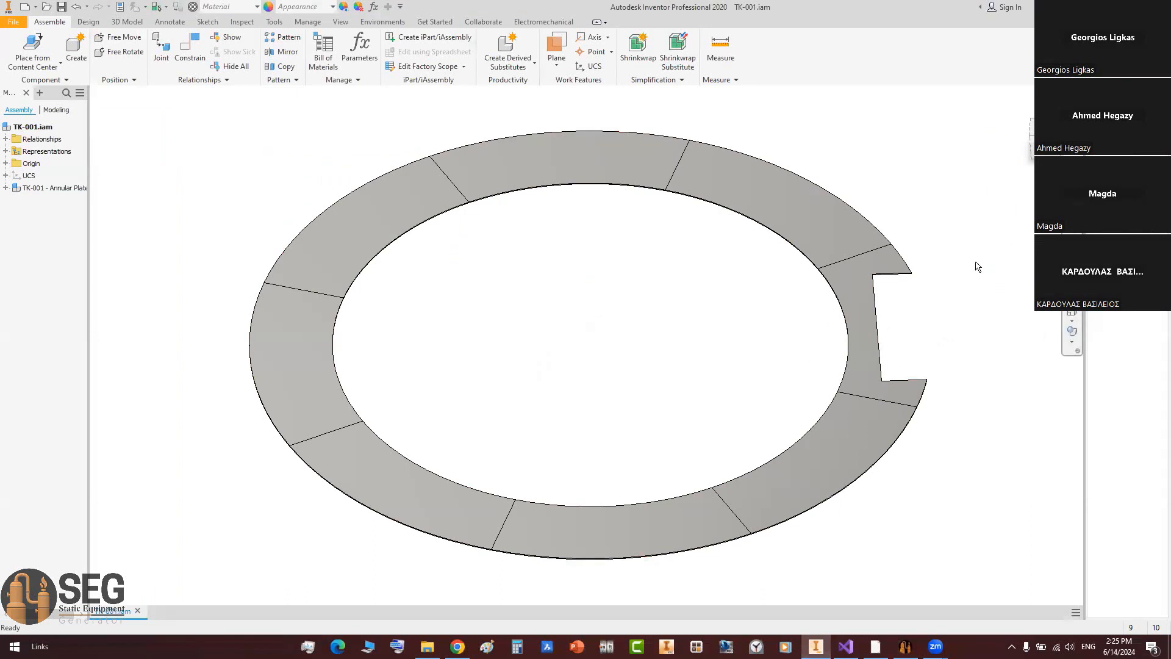
pyautogui.scroll(3, 936, 284)
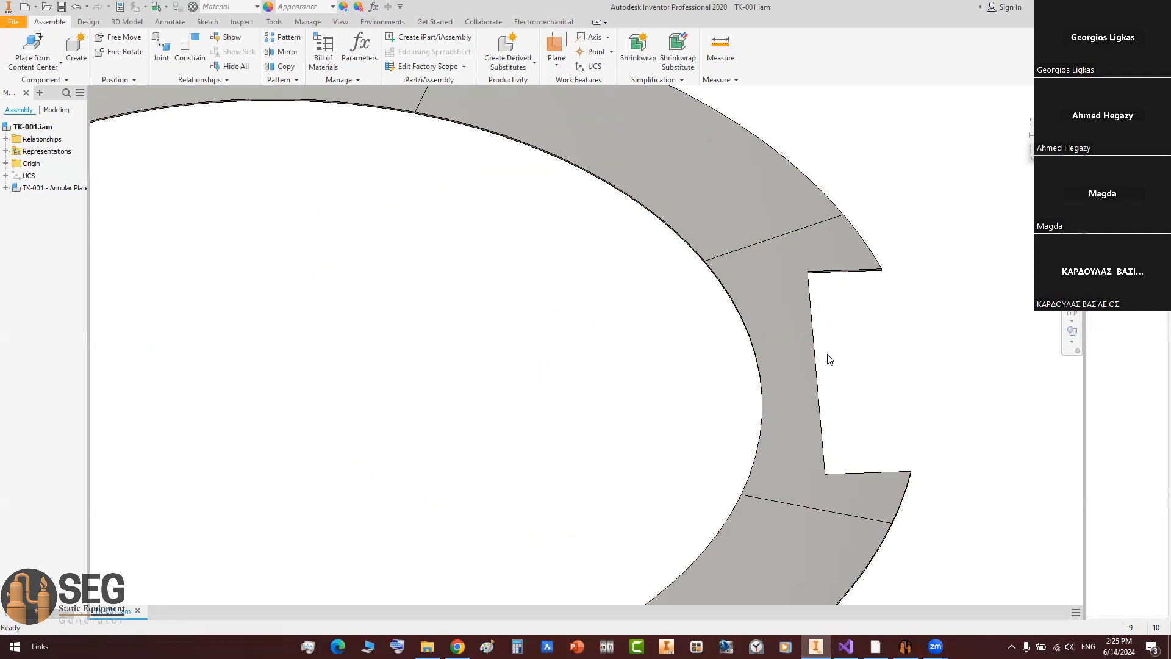
# Step: In Static Equipment Generator, set the annular plate type to Annular Plate from different pieces and dismiss the piece-length warning
pyautogui.moveTo(905, 646)
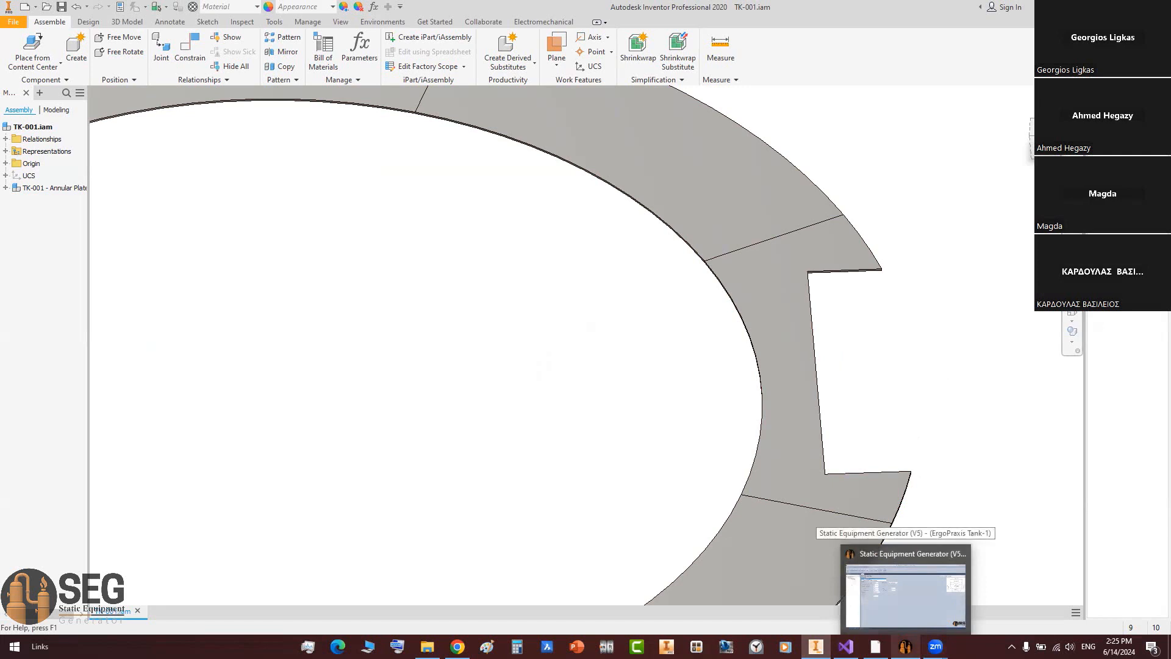
pyautogui.click(905, 594)
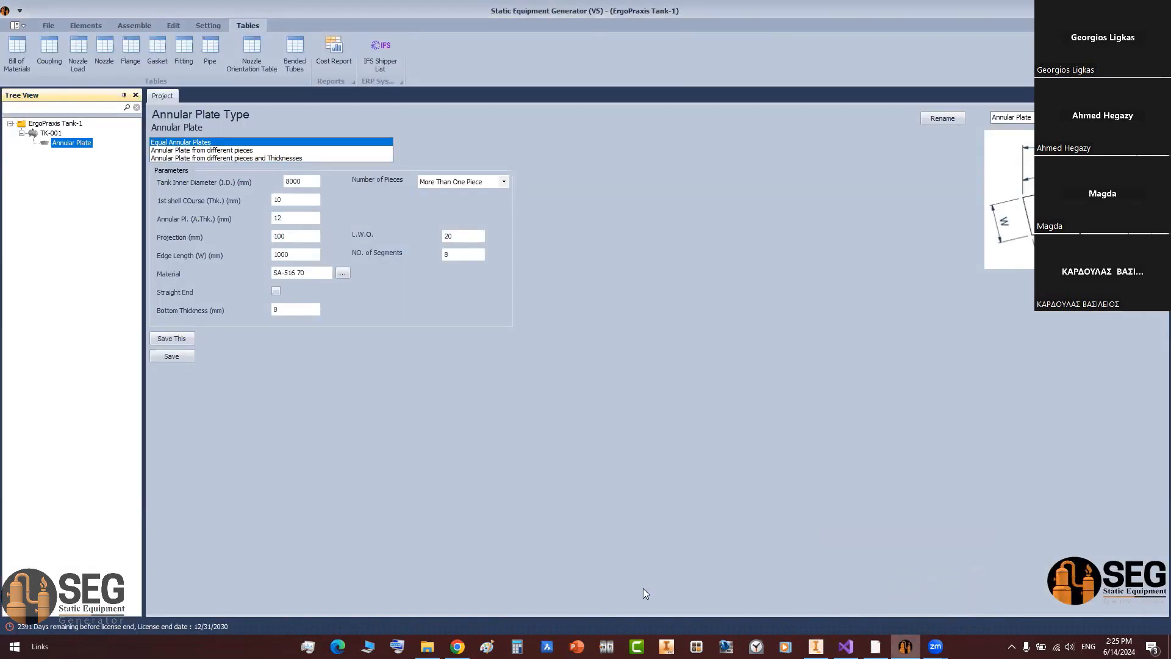
pyautogui.click(204, 151)
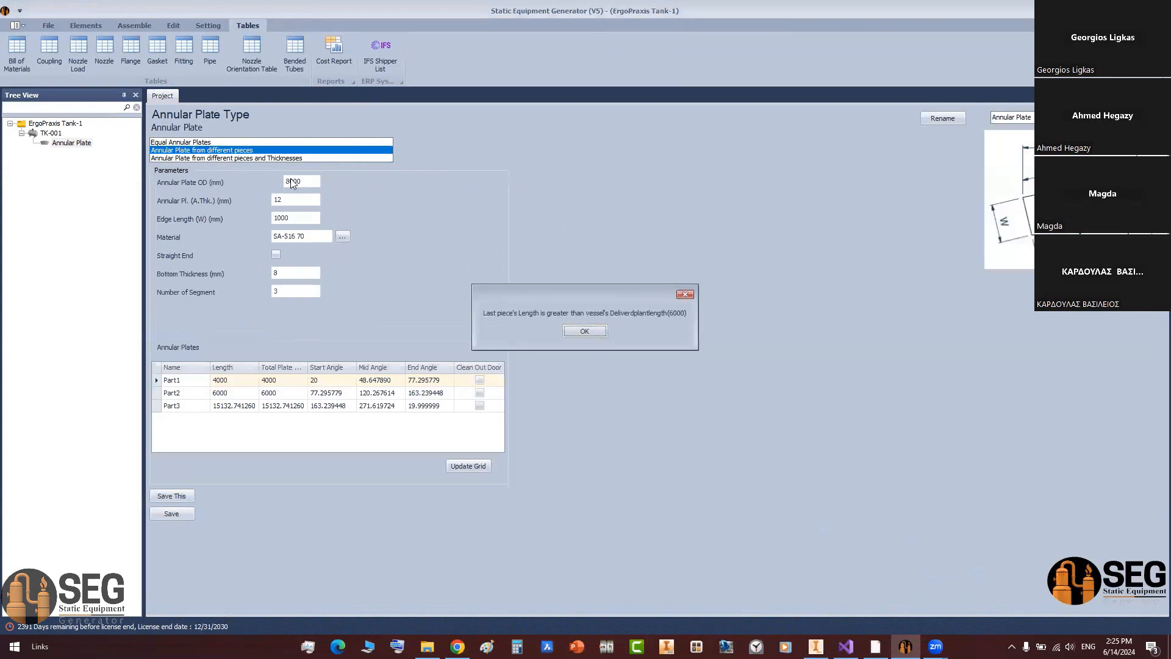
pyautogui.click(584, 331)
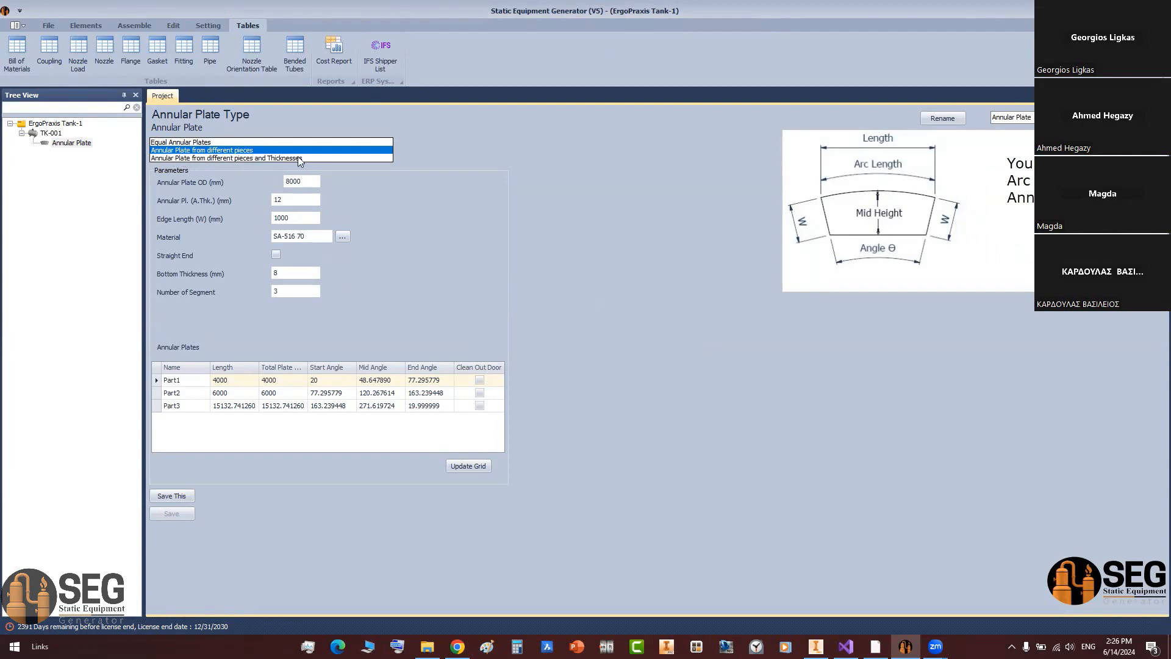
# Step: Switch to the PDF drawing and examine the thickness labels of annular segments BS06 and BS07 and plate BS08
pyautogui.click(876, 646)
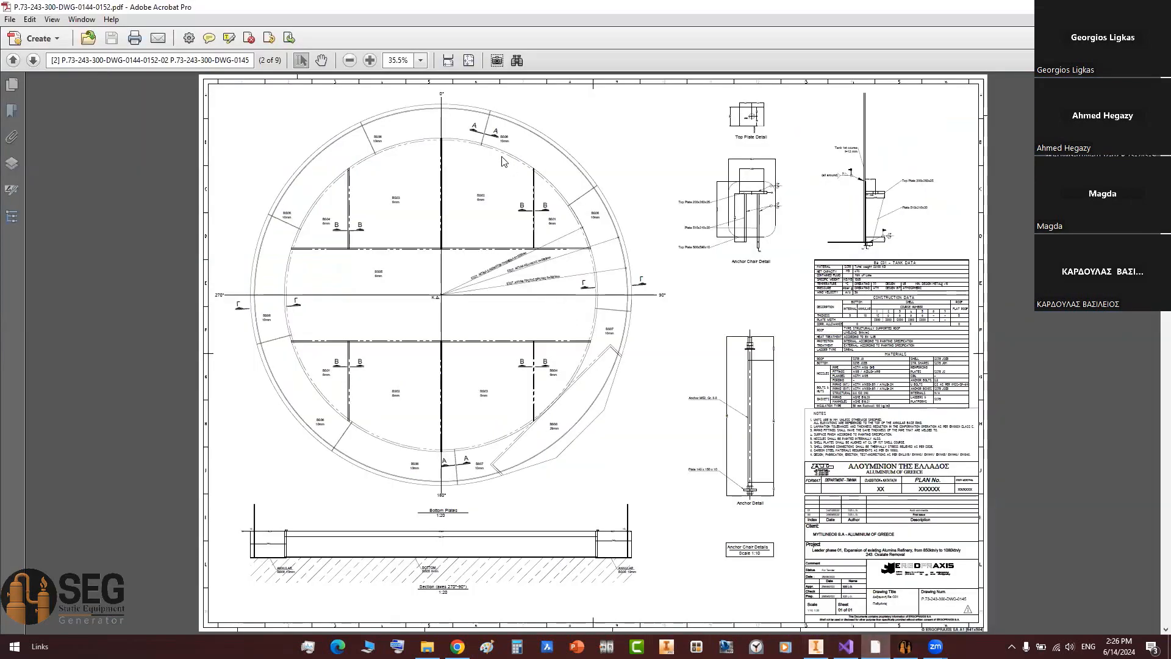
pyautogui.keyDown('ctrl'); pyautogui.scroll(5, 535, 145); pyautogui.keyUp('ctrl')
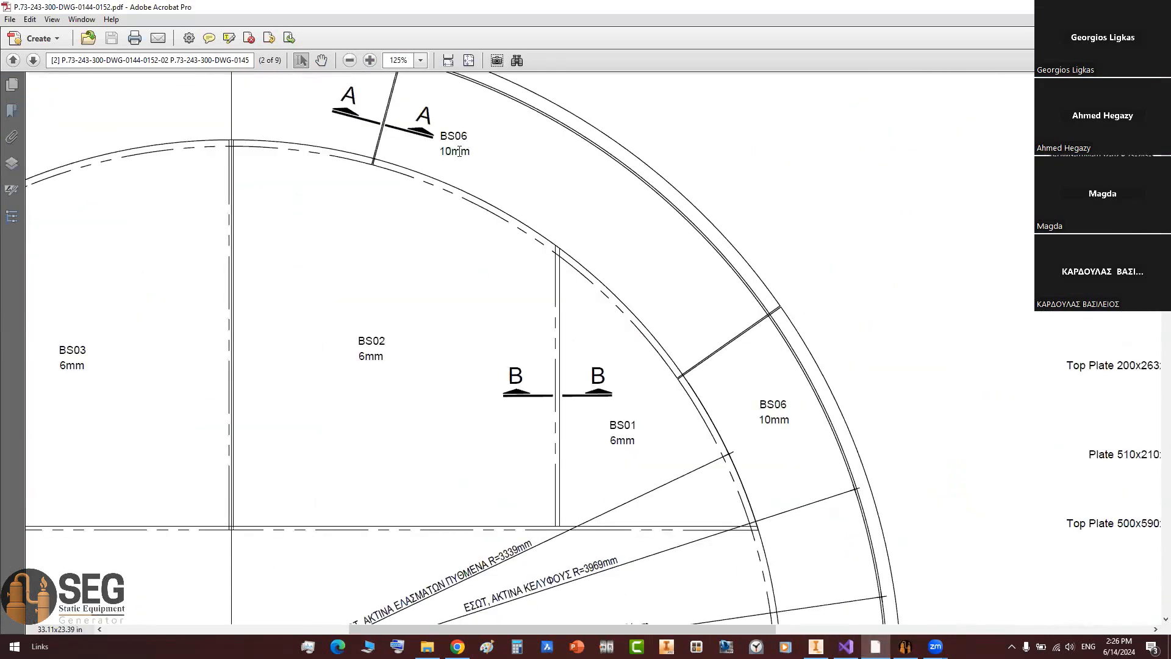
pyautogui.doubleClick(460, 151)
pyautogui.doubleClick(774, 420)
pyautogui.scroll(-1, 767, 445)
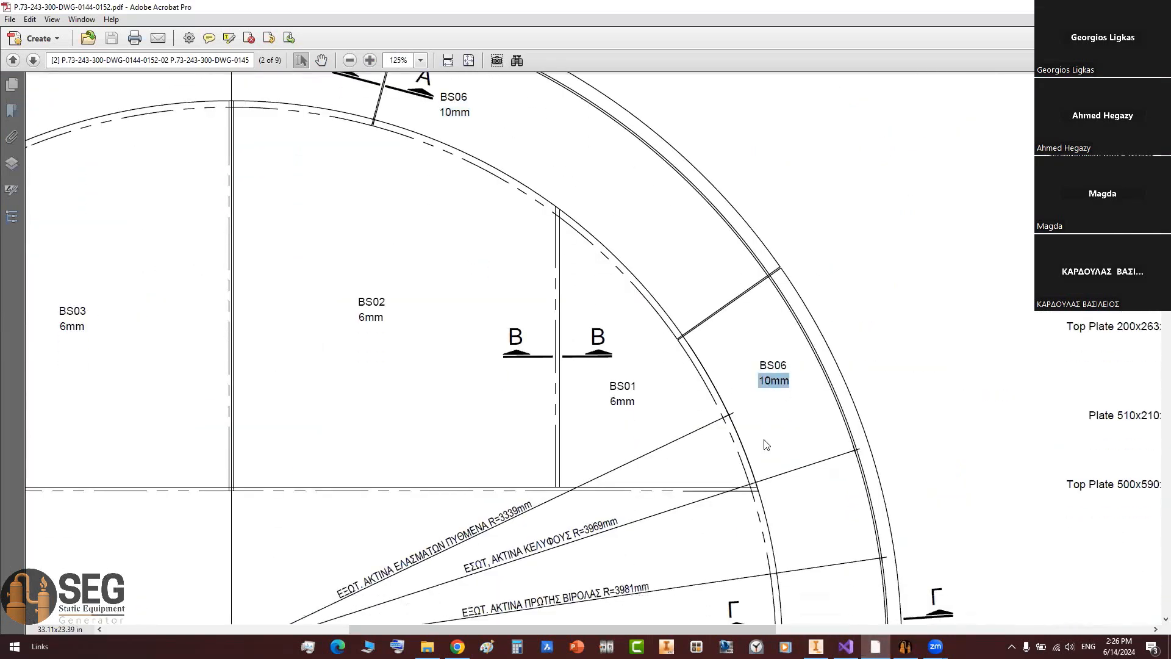
pyautogui.scroll(-12, 767, 444)
pyautogui.doubleClick(824, 310)
pyautogui.scroll(-1, 692, 390)
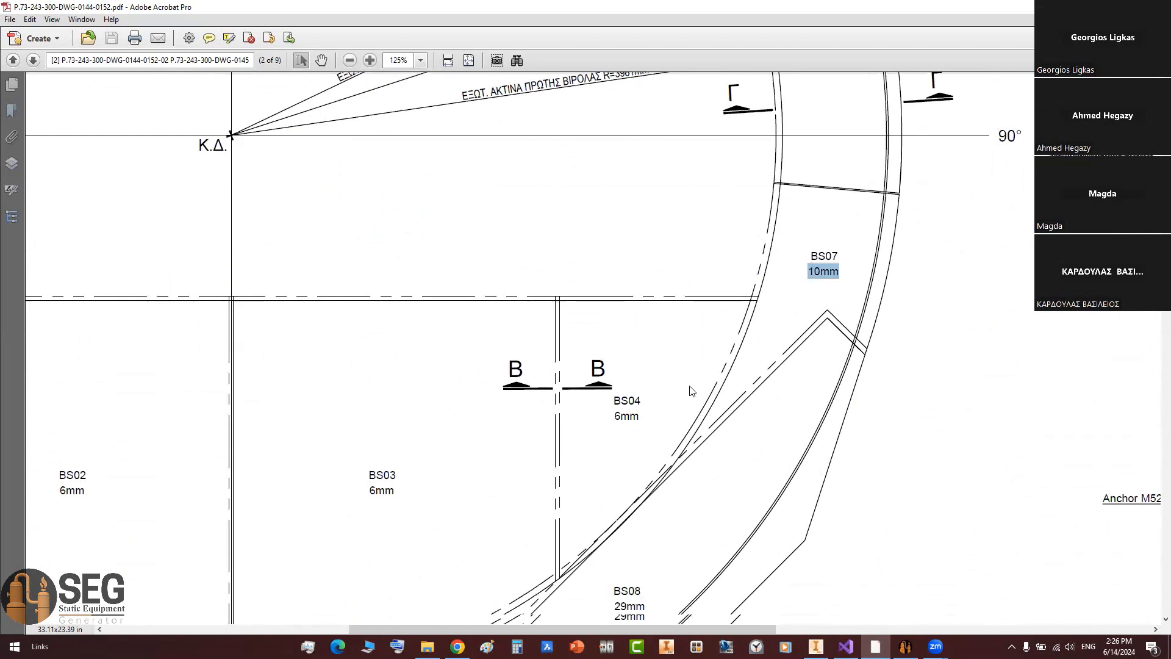
pyautogui.scroll(-3, 692, 390)
pyautogui.moveTo(613, 450); pyautogui.dragTo(658, 519)
pyautogui.keyDown('ctrl'); pyautogui.scroll(-2, 602, 502); pyautogui.keyUp('ctrl')
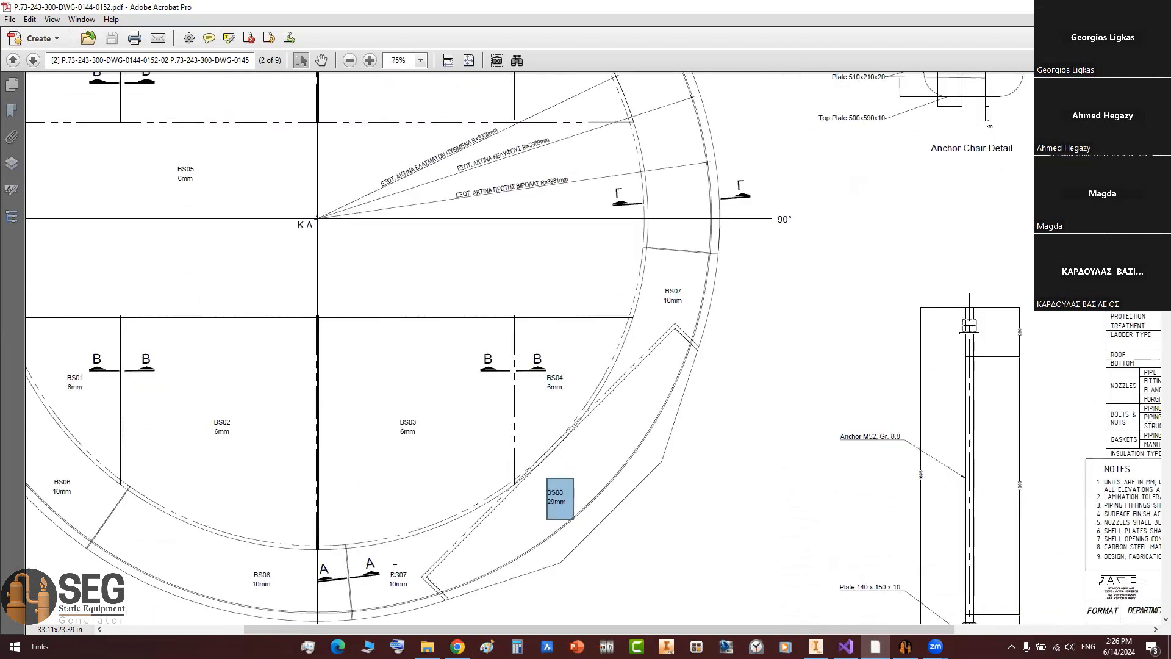
pyautogui.click(388, 587)
# Step: Examine the annular plate dimensions in the PDF's 270°-90° section, then select the Annular Plate OD value in Static Equipment Generator
pyautogui.click(876, 647)
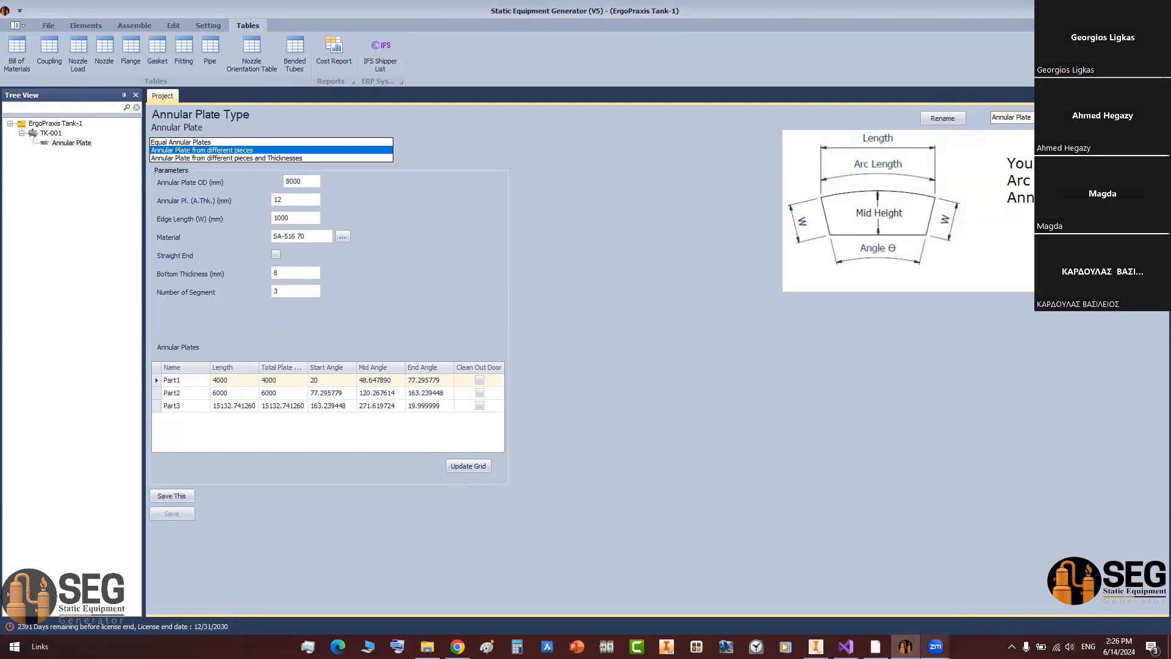
pyautogui.click(847, 646)
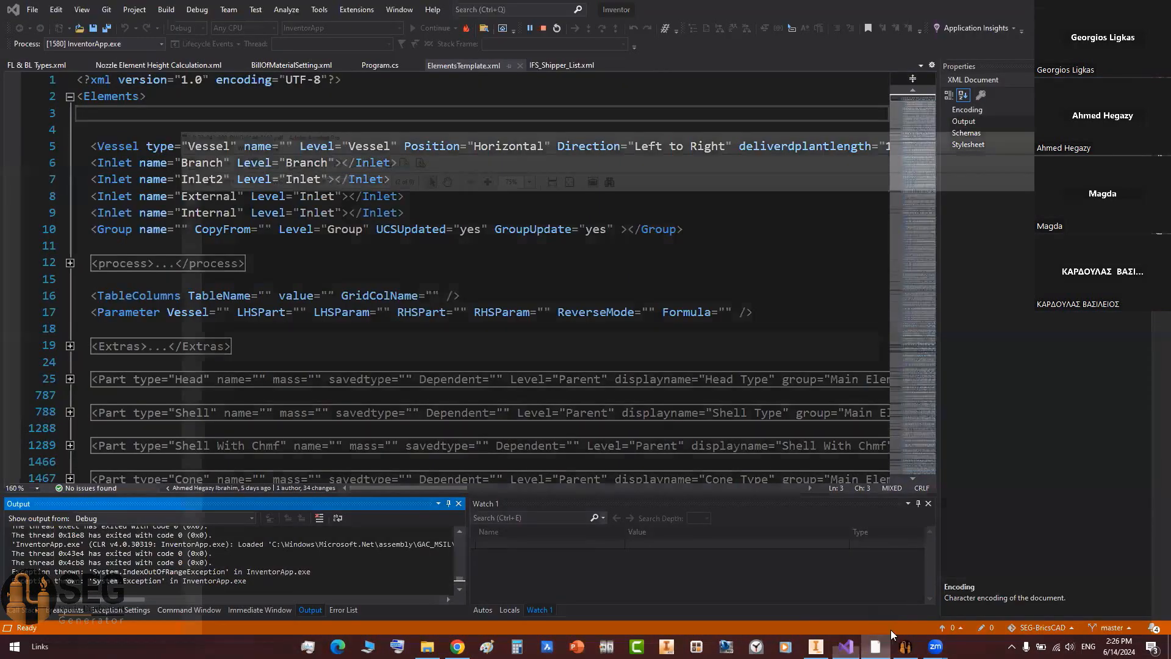
pyautogui.click(876, 647)
pyautogui.scroll(-5, 567, 409)
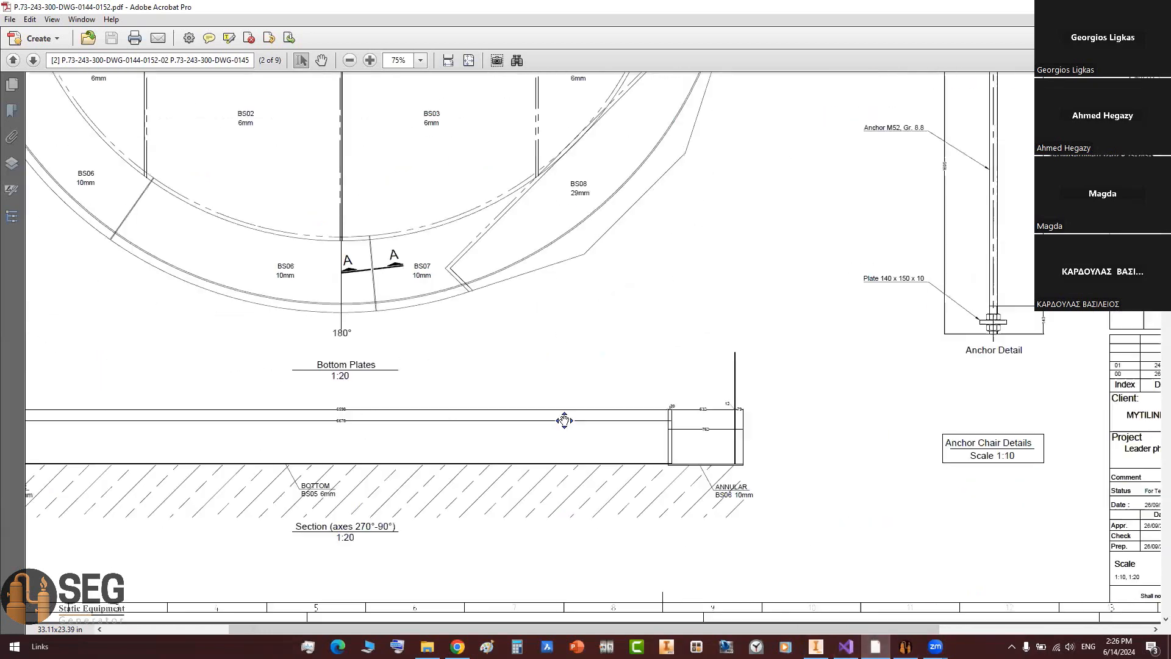
pyautogui.keyDown('ctrl'); pyautogui.scroll(5, 744, 421); pyautogui.keyUp('ctrl')
pyautogui.keyDown('ctrl'); pyautogui.scroll(-3, 744, 421); pyautogui.keyUp('ctrl')
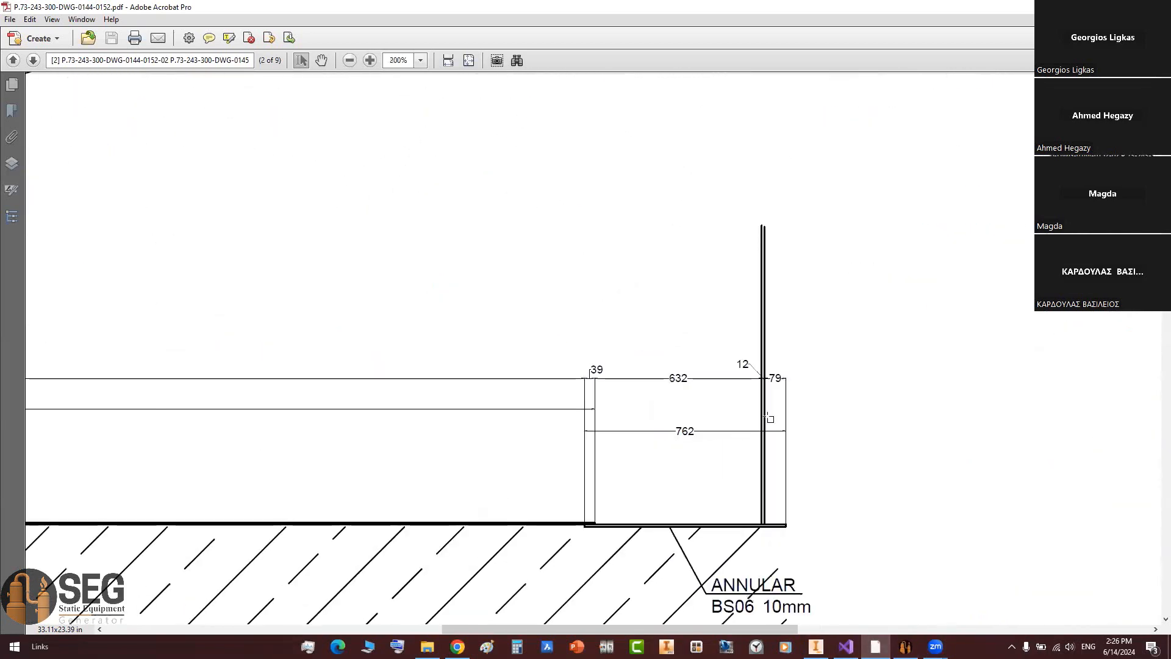
pyautogui.keyDown('ctrl'); pyautogui.scroll(3, 787, 381); pyautogui.keyUp('ctrl')
pyautogui.click(905, 647)
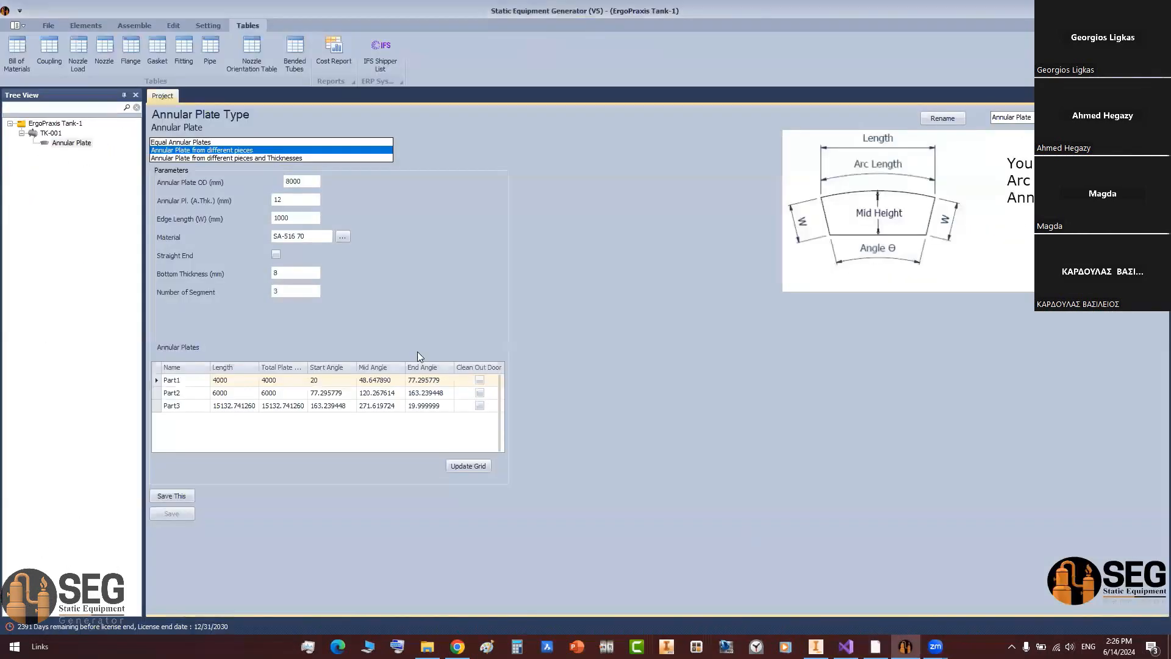
pyautogui.moveTo(303, 183); pyautogui.dragTo(100, 191)
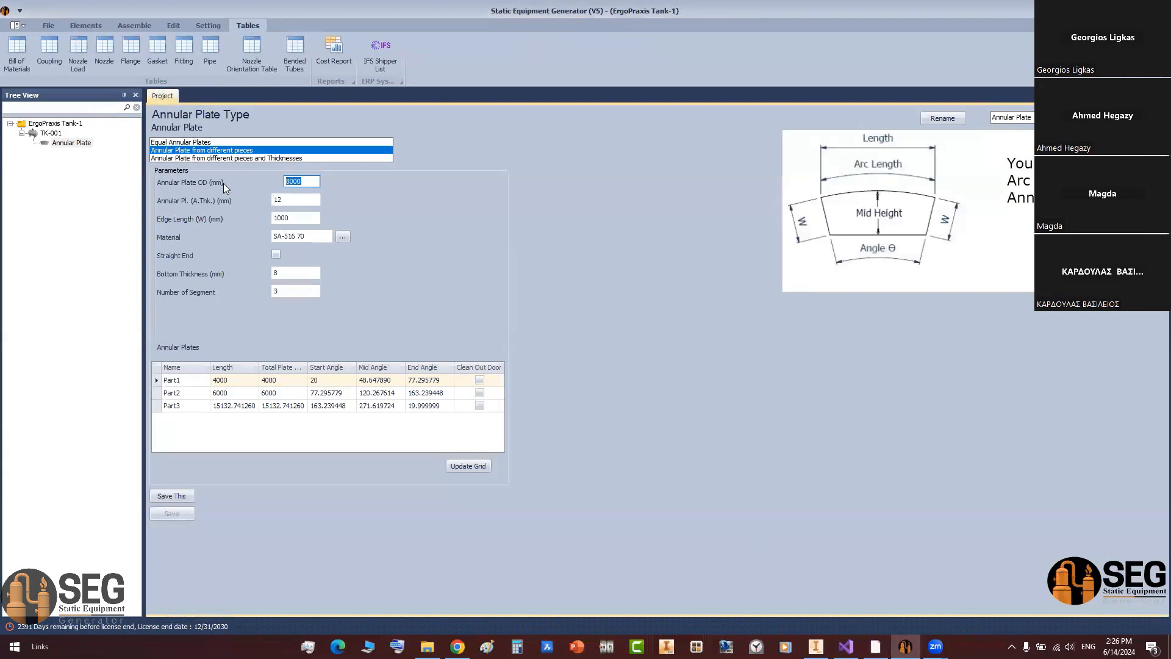
# Step: Return to the full-width dimensions of the 270°-90° section in the PDF and open Calculator over the drawing
pyautogui.click(876, 647)
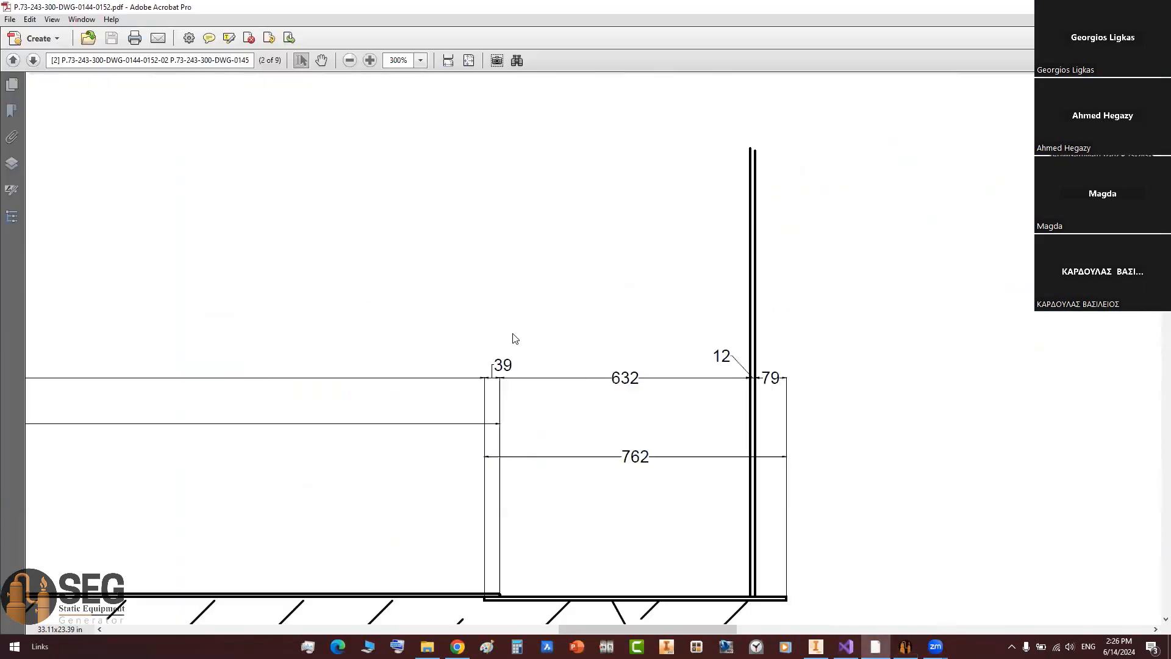
pyautogui.keyDown('ctrl'); pyautogui.scroll(-3, 518, 330); pyautogui.keyUp('ctrl')
pyautogui.keyDown('ctrl'); pyautogui.scroll(1, 471, 335); pyautogui.keyUp('ctrl')
pyautogui.moveTo(330, 350); pyautogui.dragTo(526, 348, button='middle')
pyautogui.click(517, 642)
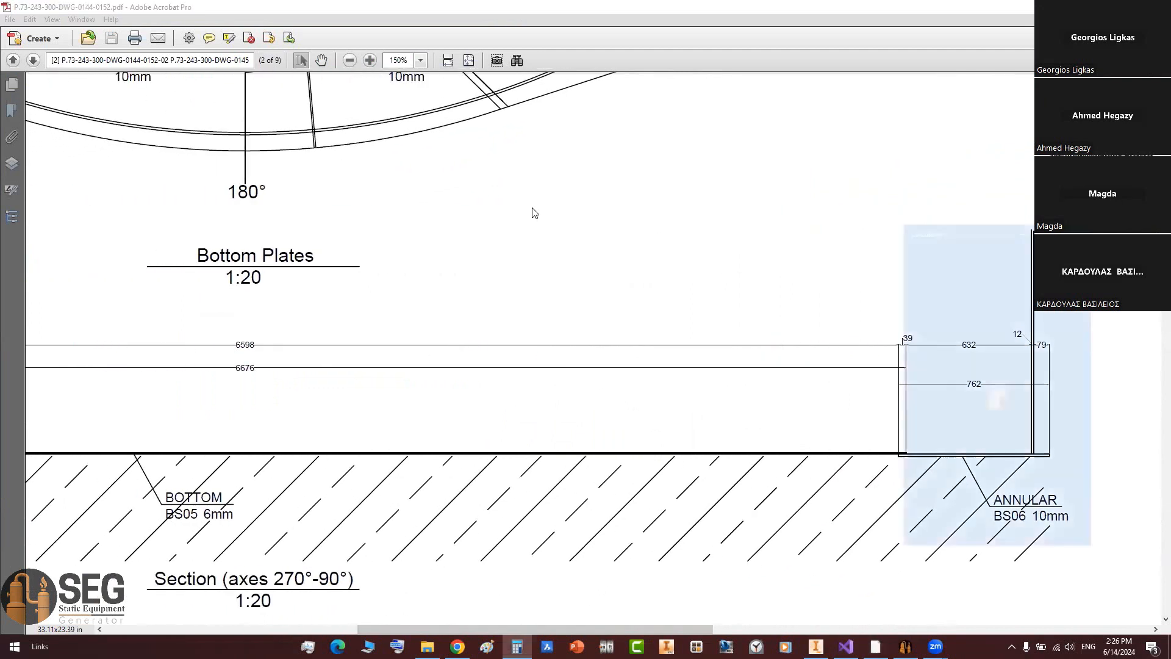
pyautogui.moveTo(958, 230); pyautogui.dragTo(561, 117)
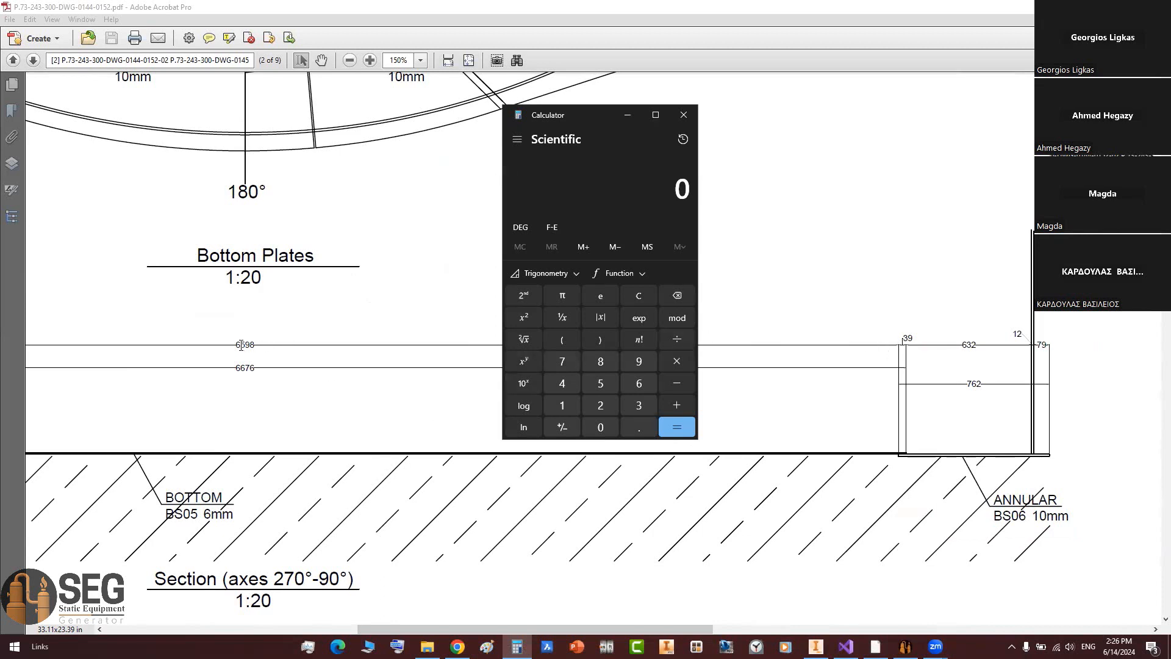
# Step: Try to calculate the annular plate's outer diameter from 6589, 2×39, 2×632, 24, 2 and 79, then clear the calculation
pyautogui.write('6589')
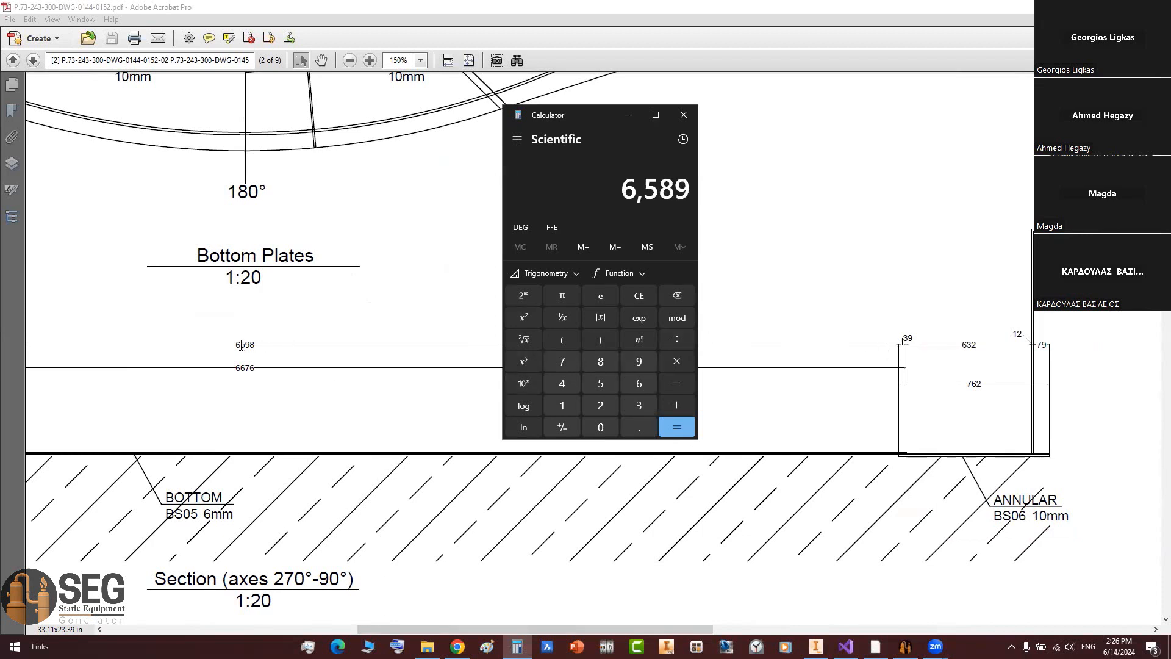
pyautogui.press('+')
pyautogui.write('(')
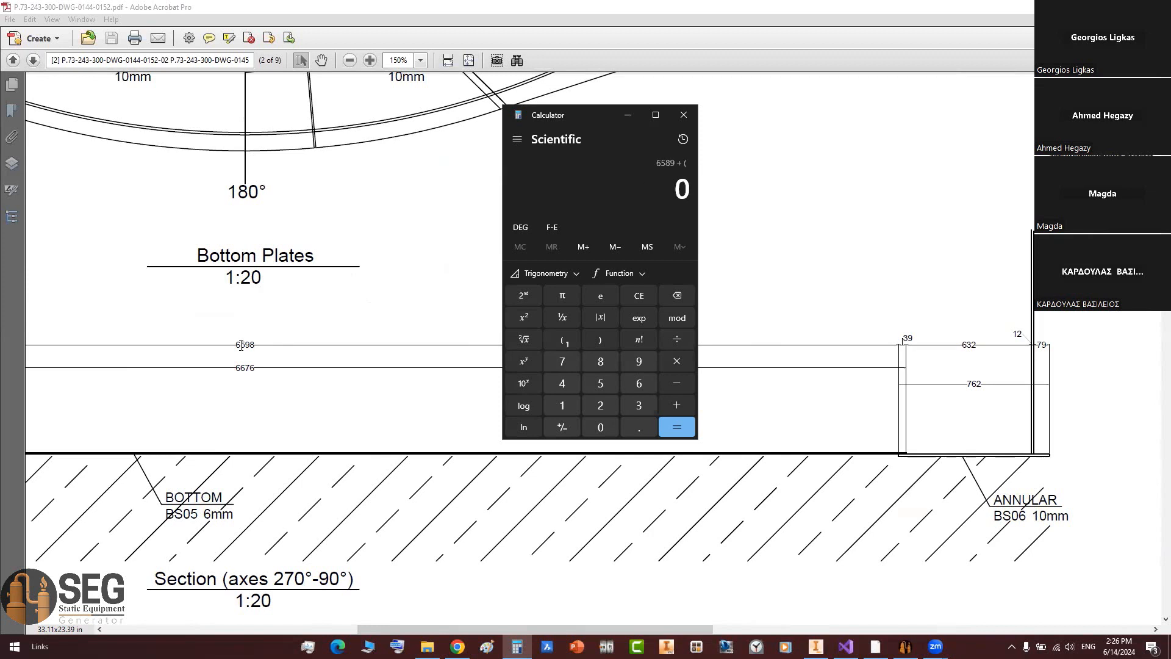
pyautogui.write('2*39')
pyautogui.write(')')
pyautogui.write('+')
pyautogui.write('(')
pyautogui.write('2*')
pyautogui.write('632)')
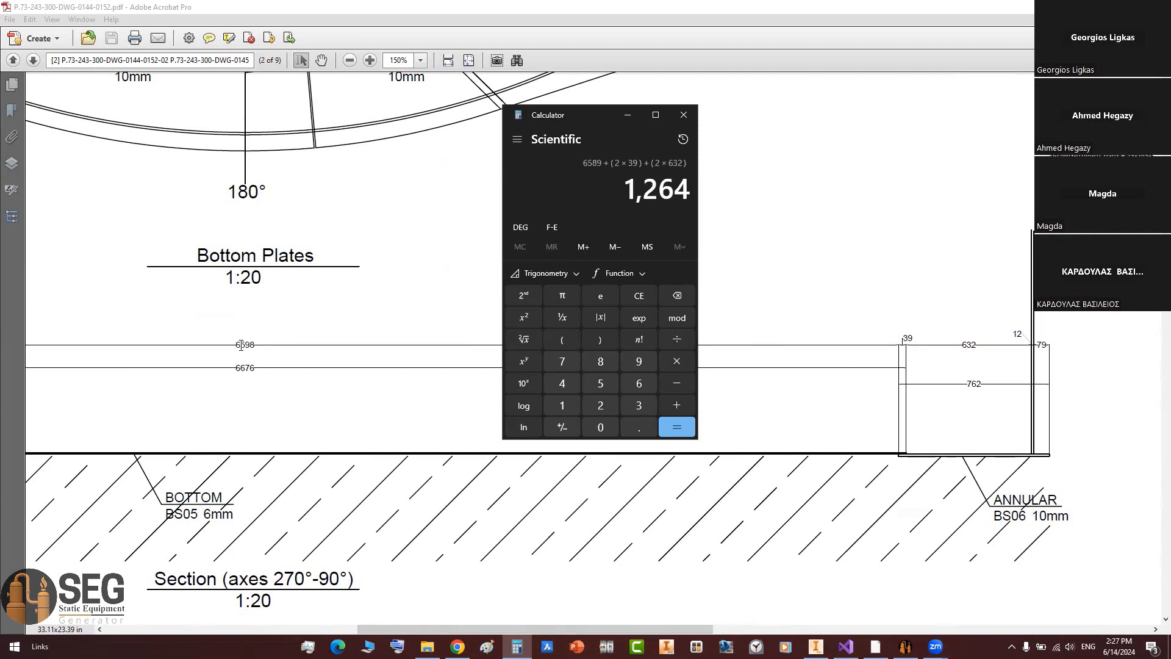
pyautogui.write('+(')
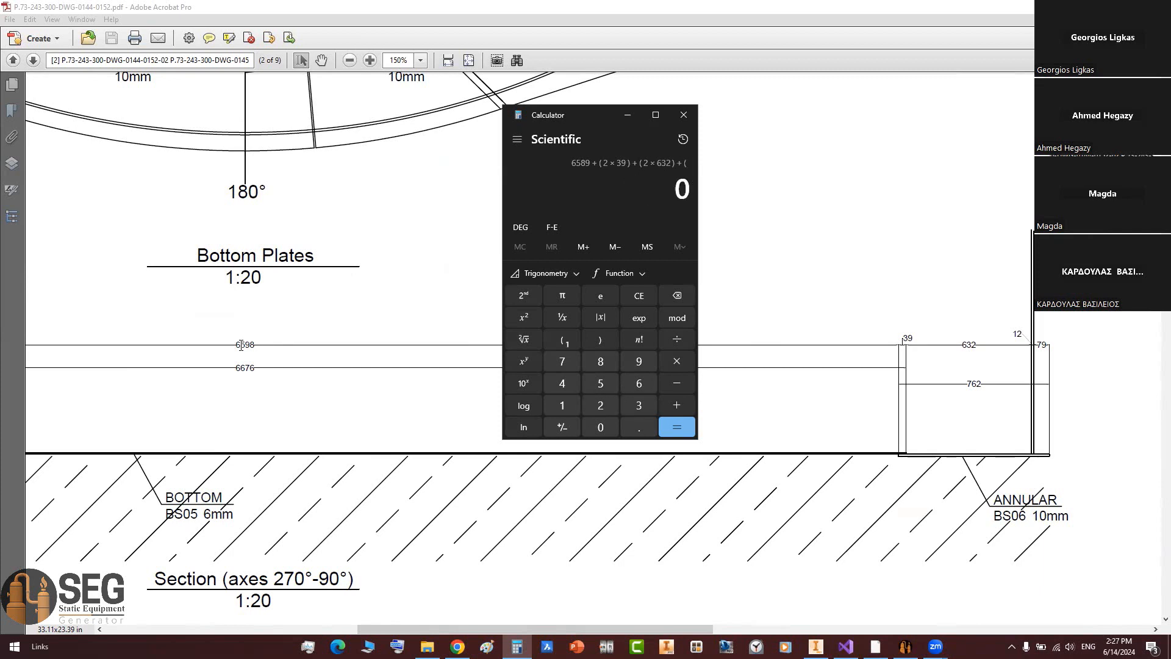
pyautogui.write('24)')
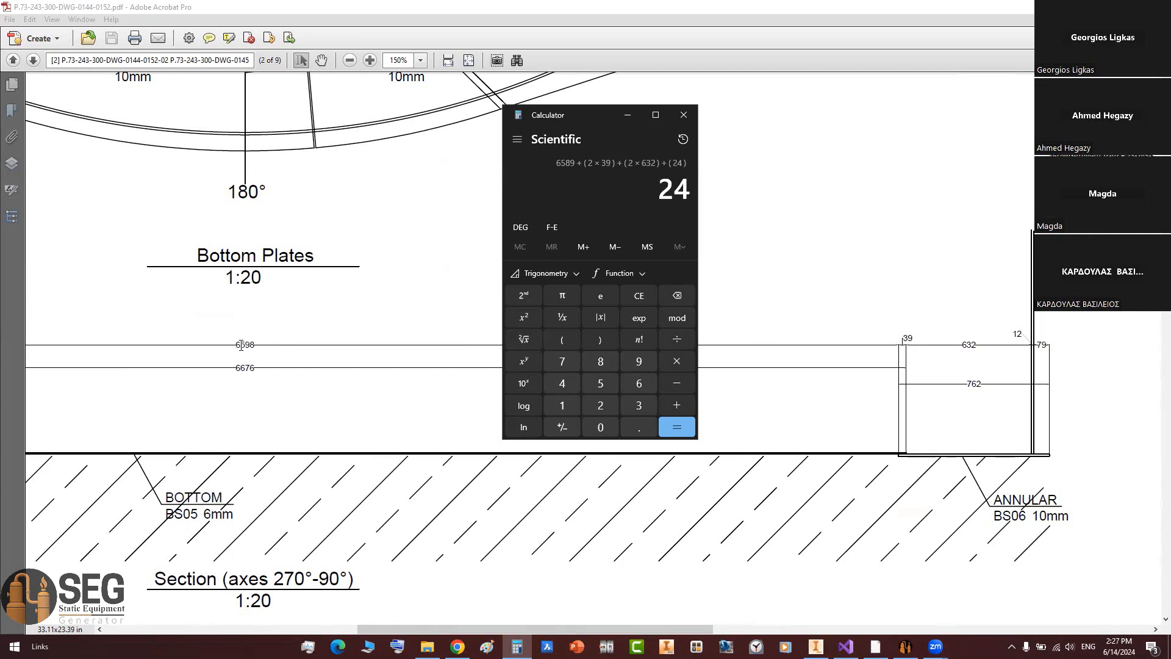
pyautogui.write('+(')
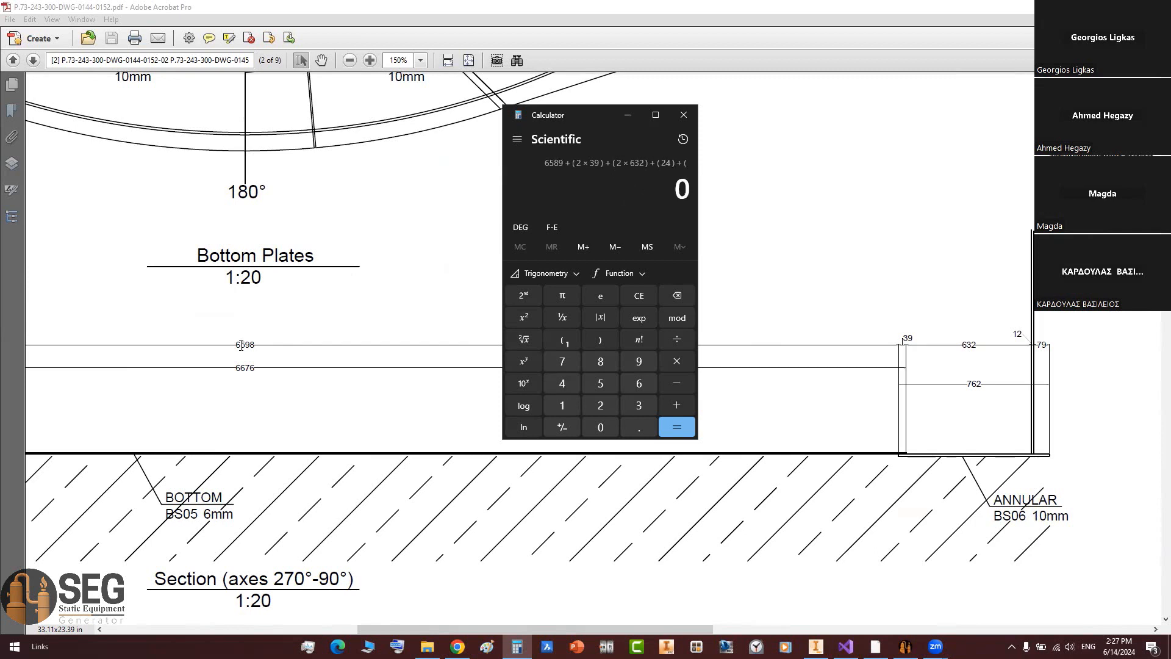
pyautogui.write('2)')
pyautogui.press('Return')
pyautogui.write('*79')
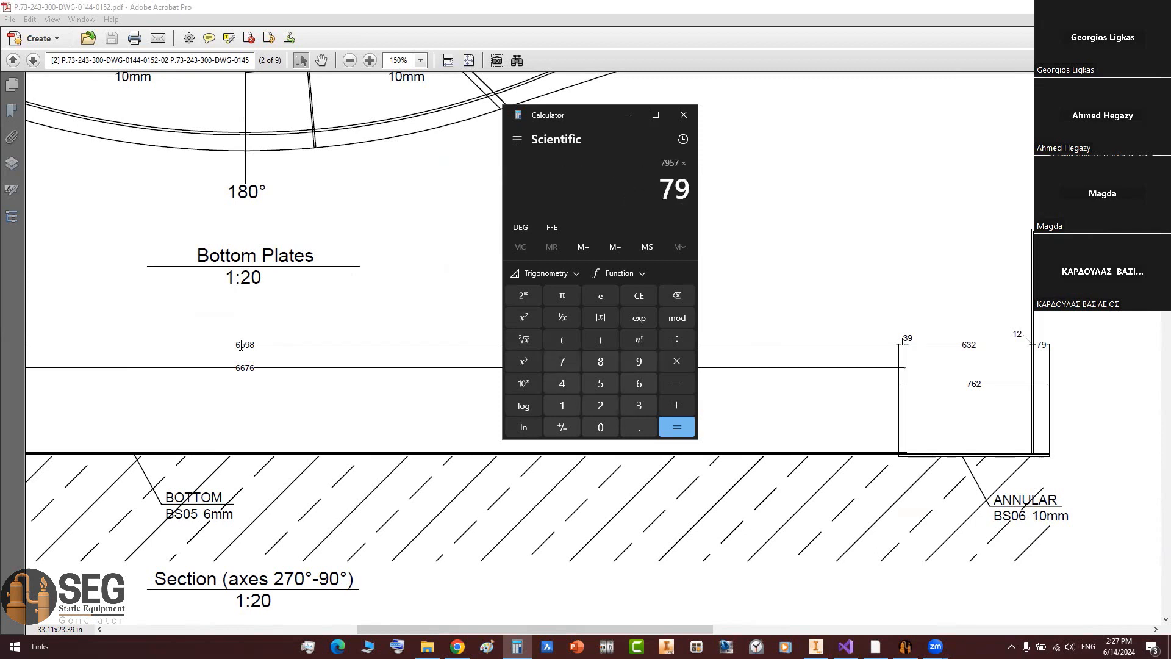
pyautogui.press('Return')
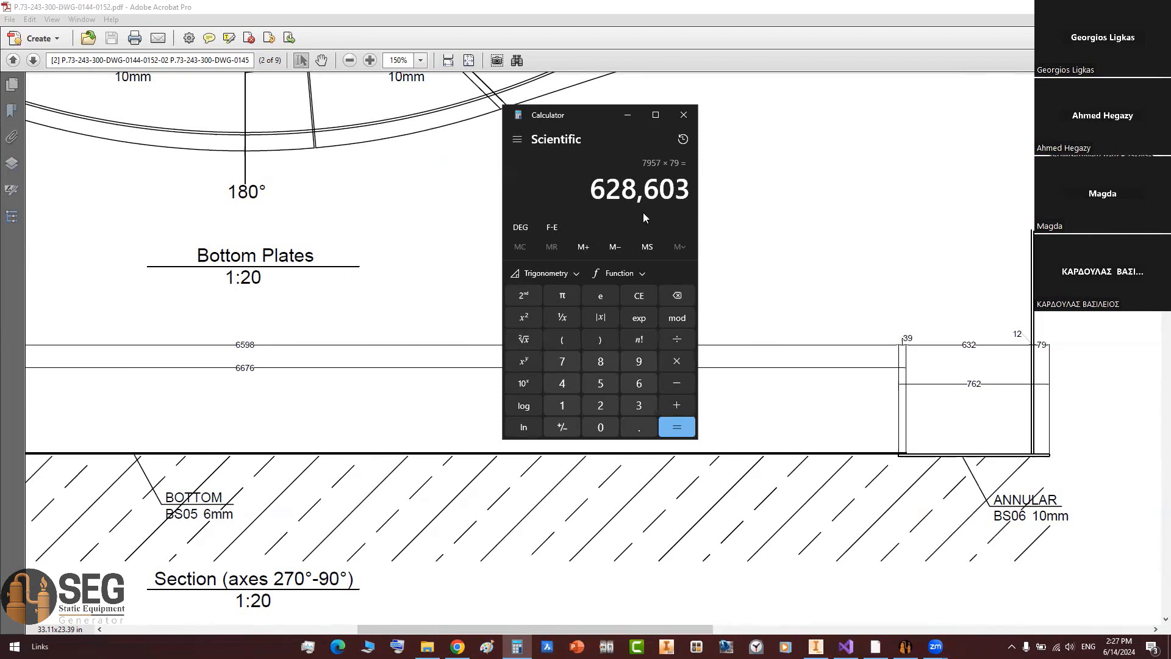
pyautogui.press('Escape')
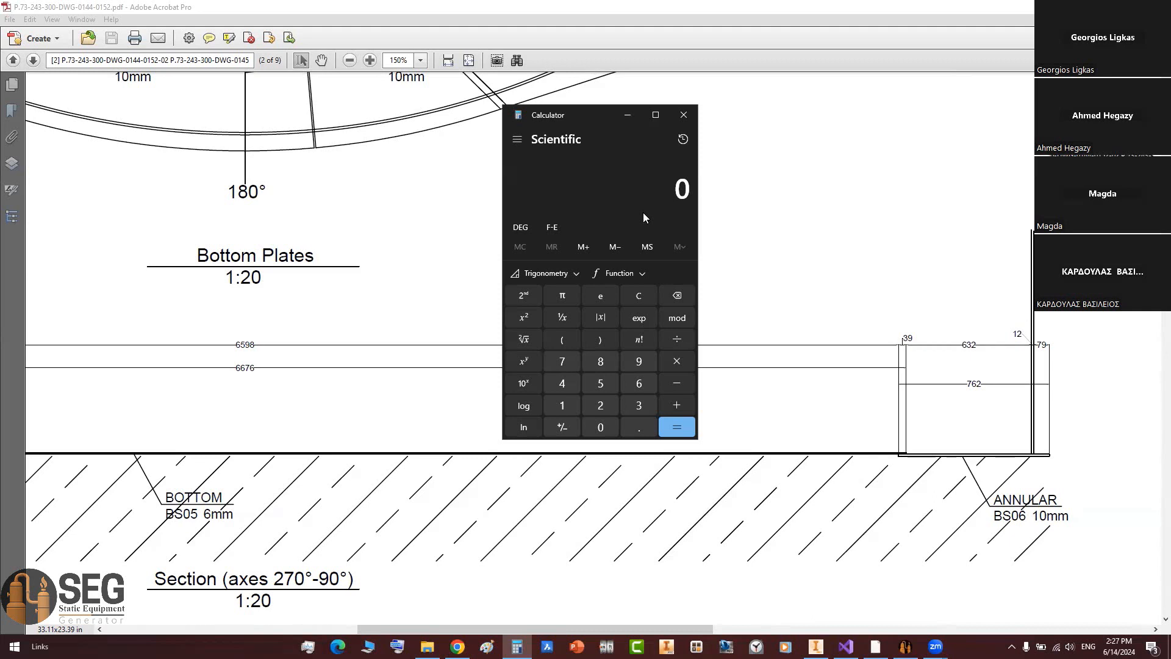
pyautogui.write('6598+')
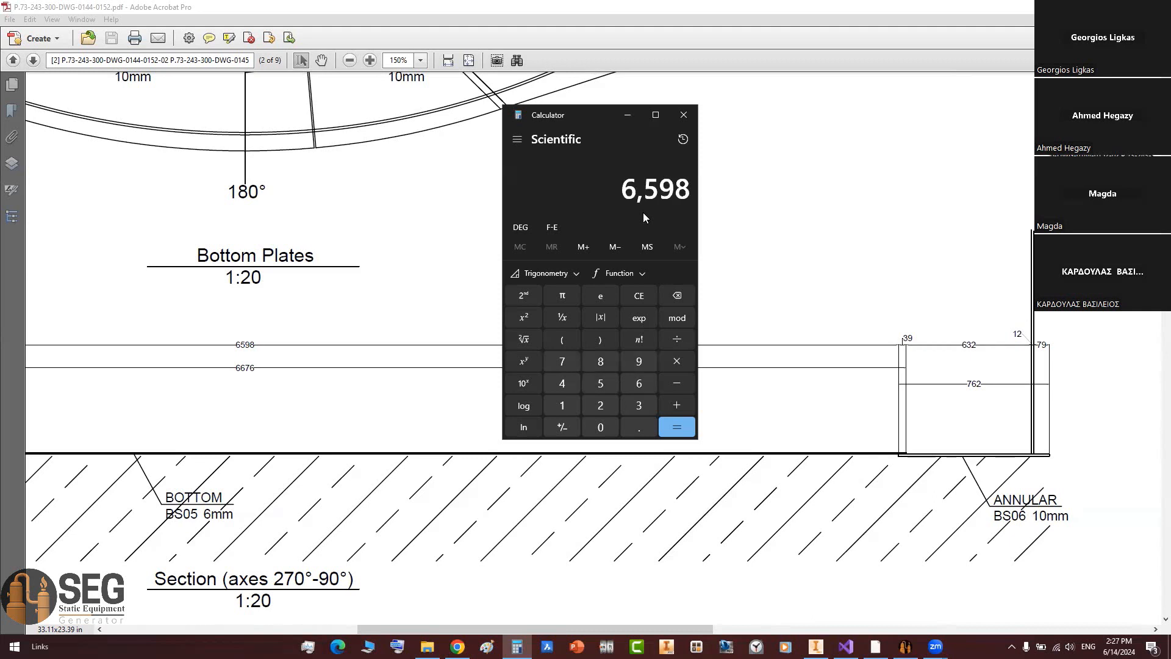
pyautogui.write('(')
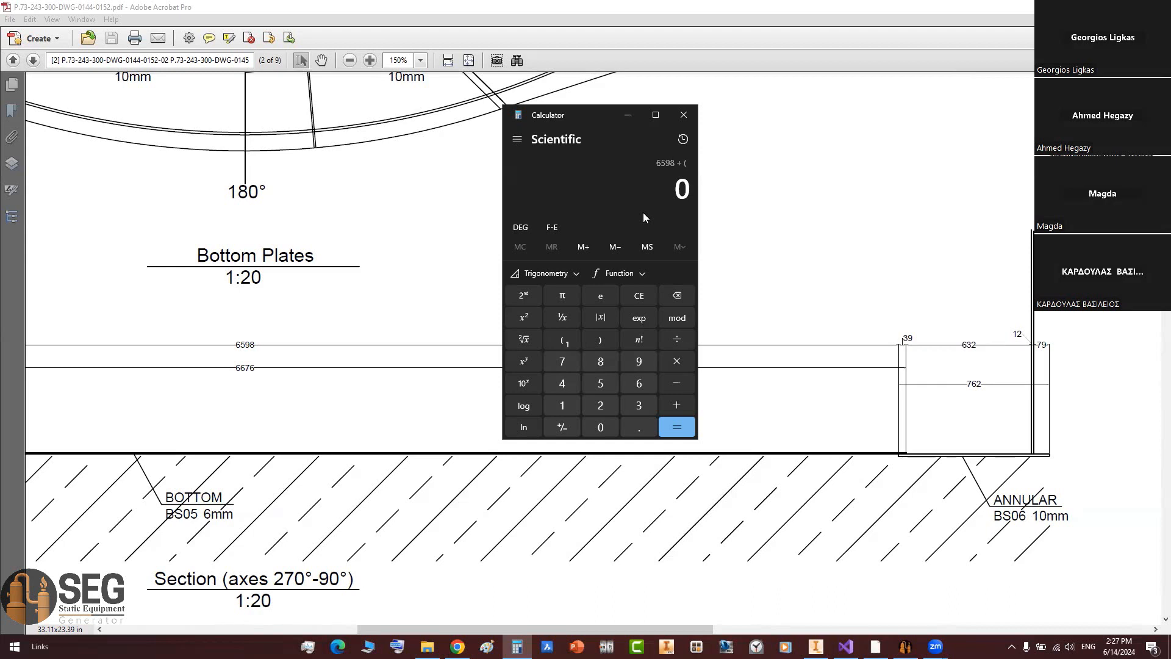
pyautogui.write('39*')
pyautogui.write('2)')
pyautogui.write('+(')
pyautogui.press('Escape')
# Step: Read the drawing's 762 annular width and calculate the annular plate's outer diameter in Calculator as 6598 + (2 × 762)
pyautogui.doubleClick(964, 383)
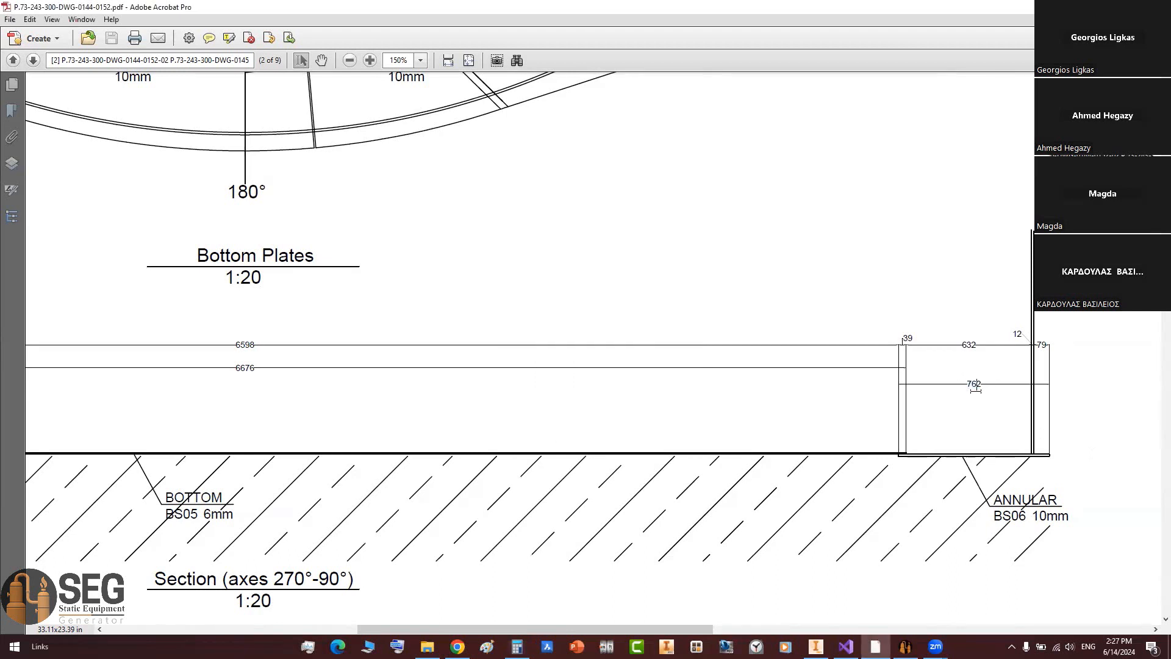
pyautogui.click(517, 646)
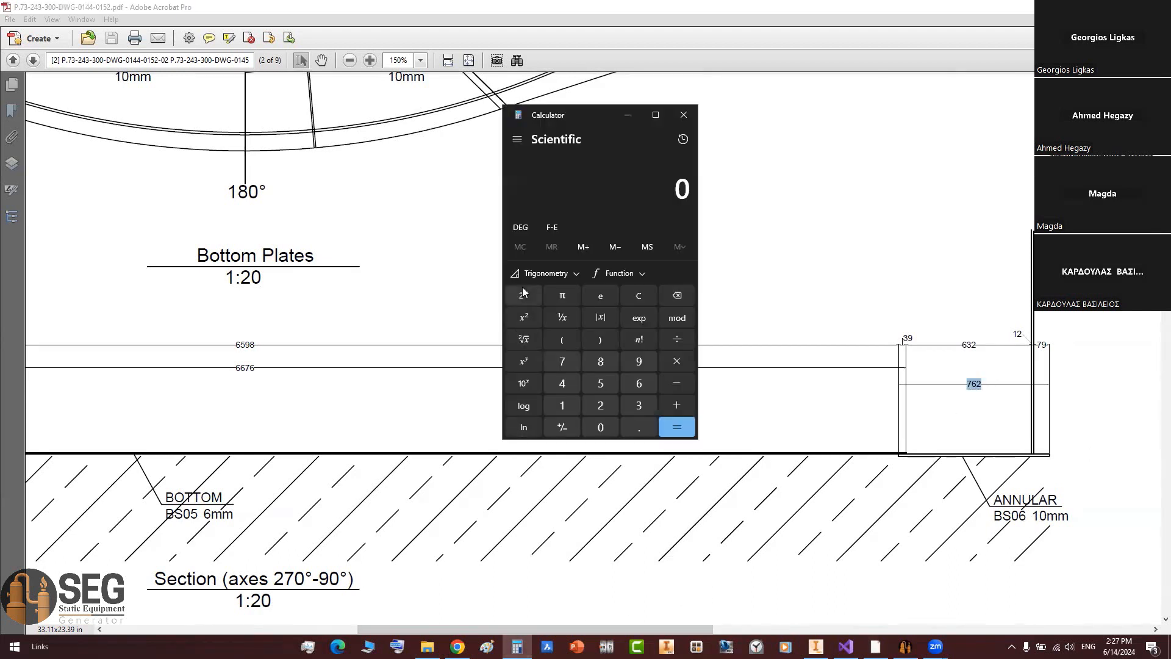
pyautogui.write('6598')
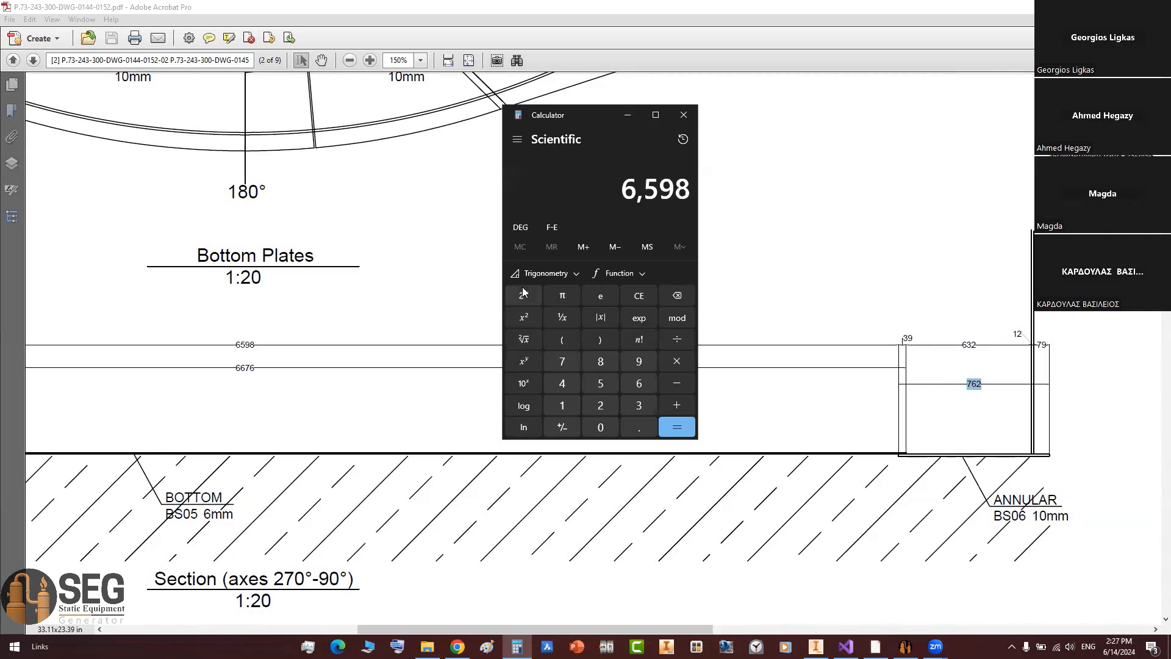
pyautogui.write('+(2*')
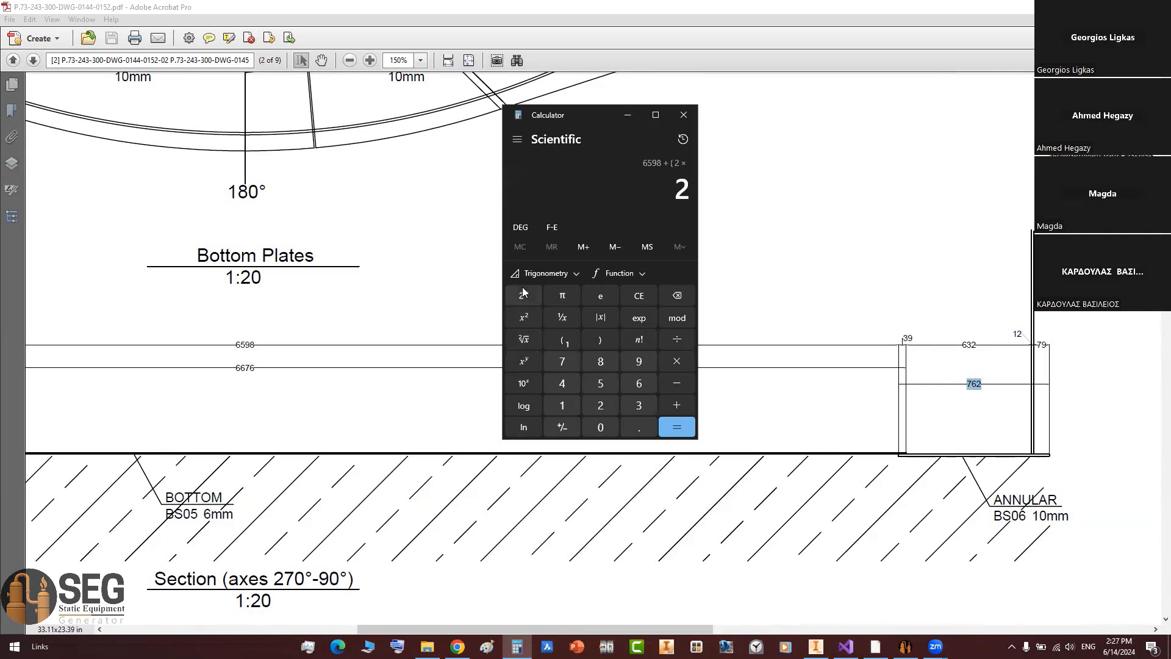
pyautogui.write('762)')
pyautogui.press('Return')
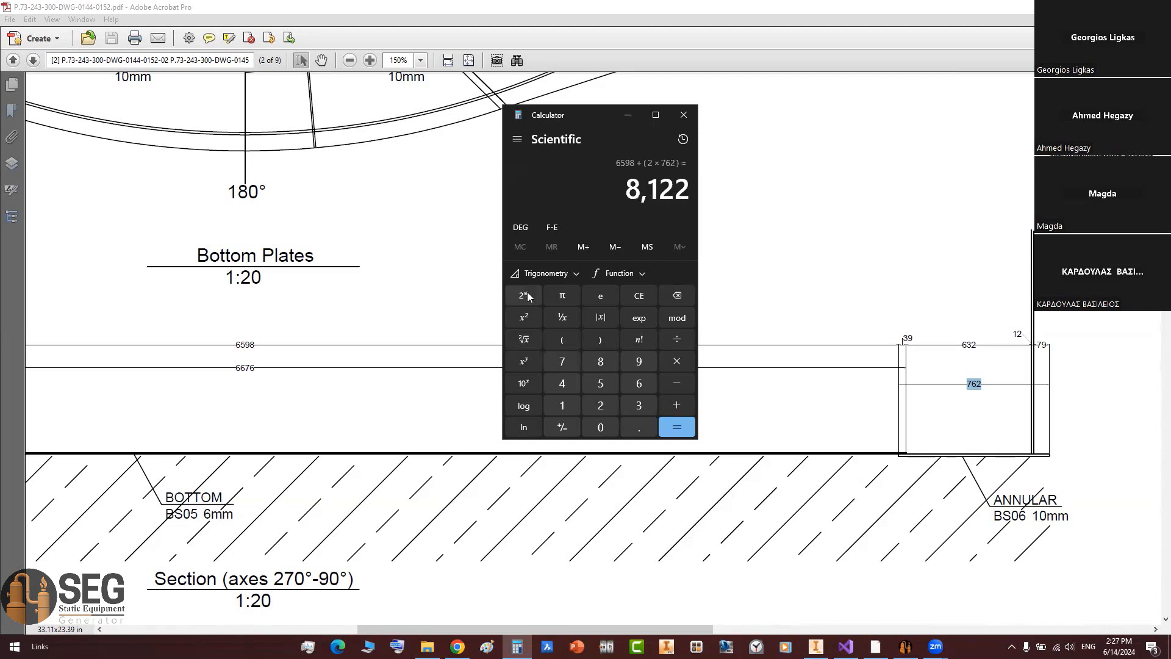
# Step: Copy the calculated diameter into Static Equipment Generator, setting the Annular Plate OD to 8122 mm
pyautogui.moveTo(625, 195); pyautogui.dragTo(691, 194)
pyautogui.rightClick(693, 205)
pyautogui.click(701, 200)
pyautogui.click(906, 646)
pyautogui.hotkey('ctrl', 'v')
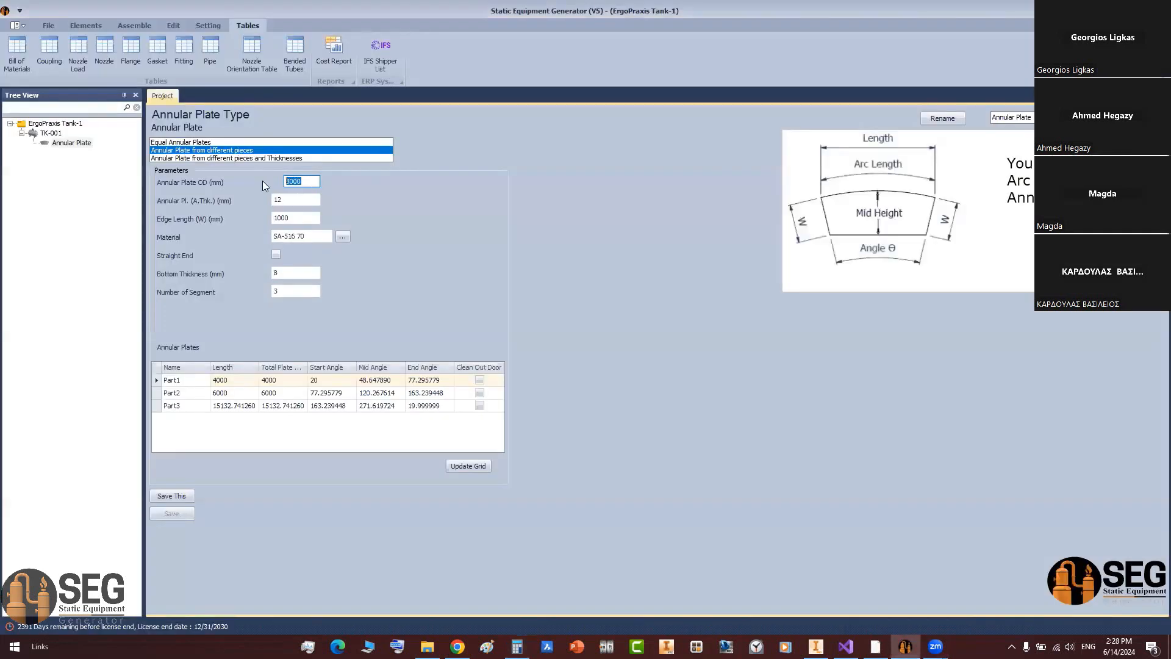
pyautogui.click(305, 199)
pyautogui.doubleClick(309, 182)
# Step: Set the annular plate thickness to 10 mm and the edge length to 762 mm, checking the width in the PDF section
pyautogui.click(294, 200)
pyautogui.write('1')
pyautogui.doubleClick(294, 219)
pyautogui.click(875, 646)
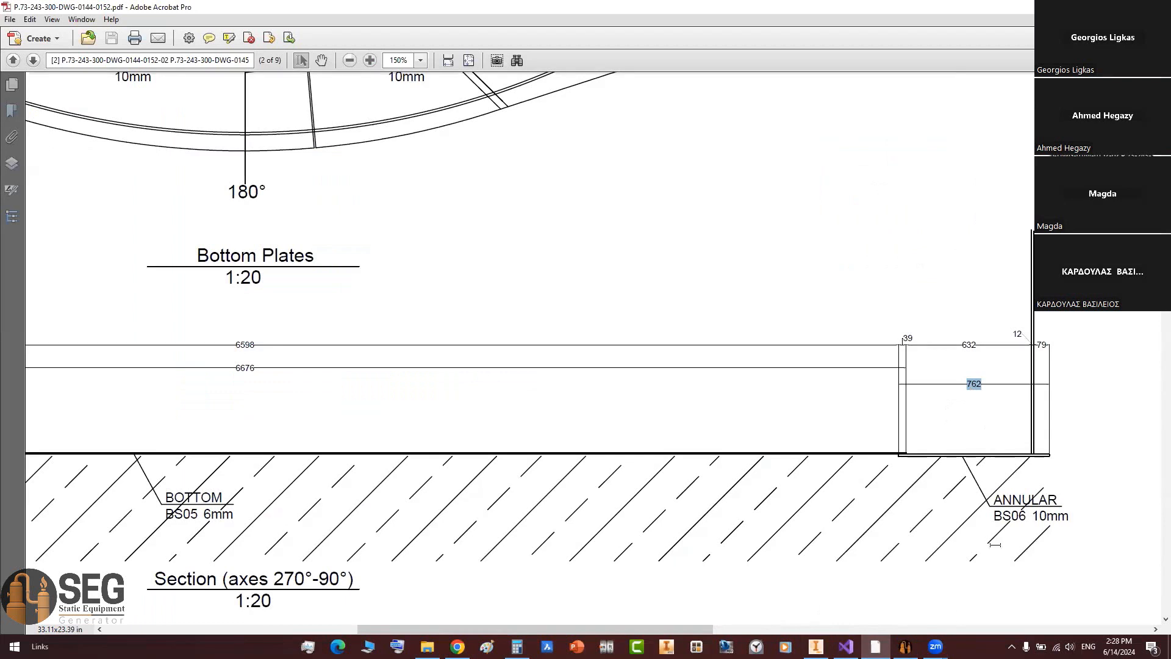
pyautogui.click(906, 647)
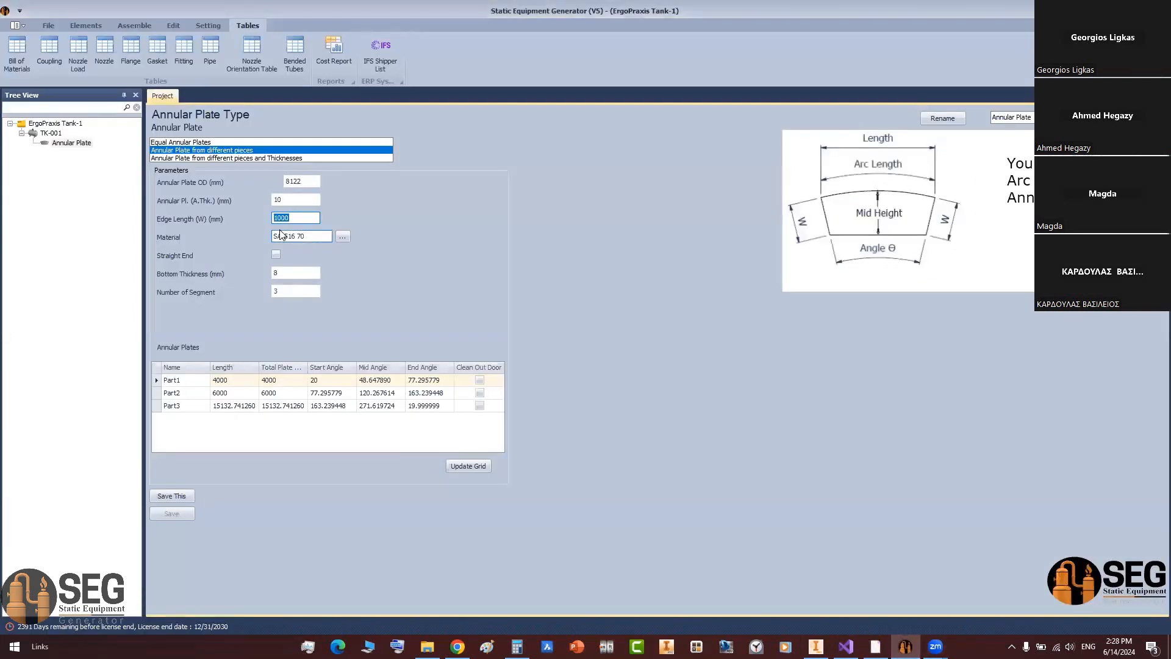
pyautogui.write('762')
# Step: Check the PDF drawing and change the annular plate's material to SA-36
pyautogui.moveTo(309, 236); pyautogui.dragTo(271, 237)
pyautogui.click(875, 647)
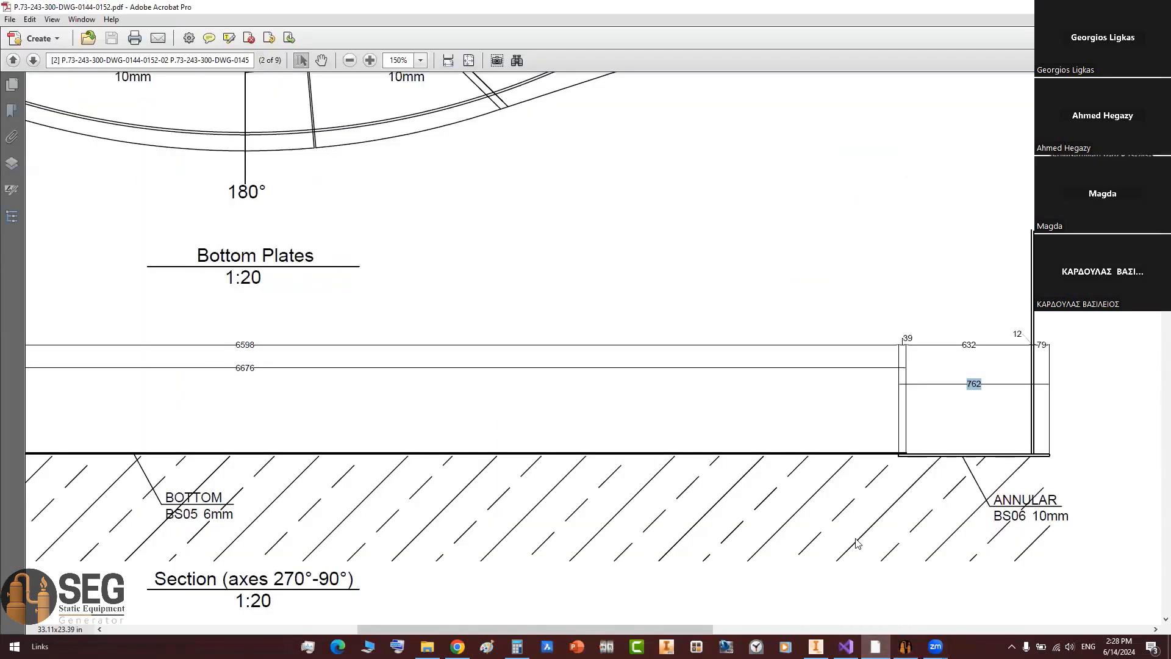
pyautogui.click(905, 646)
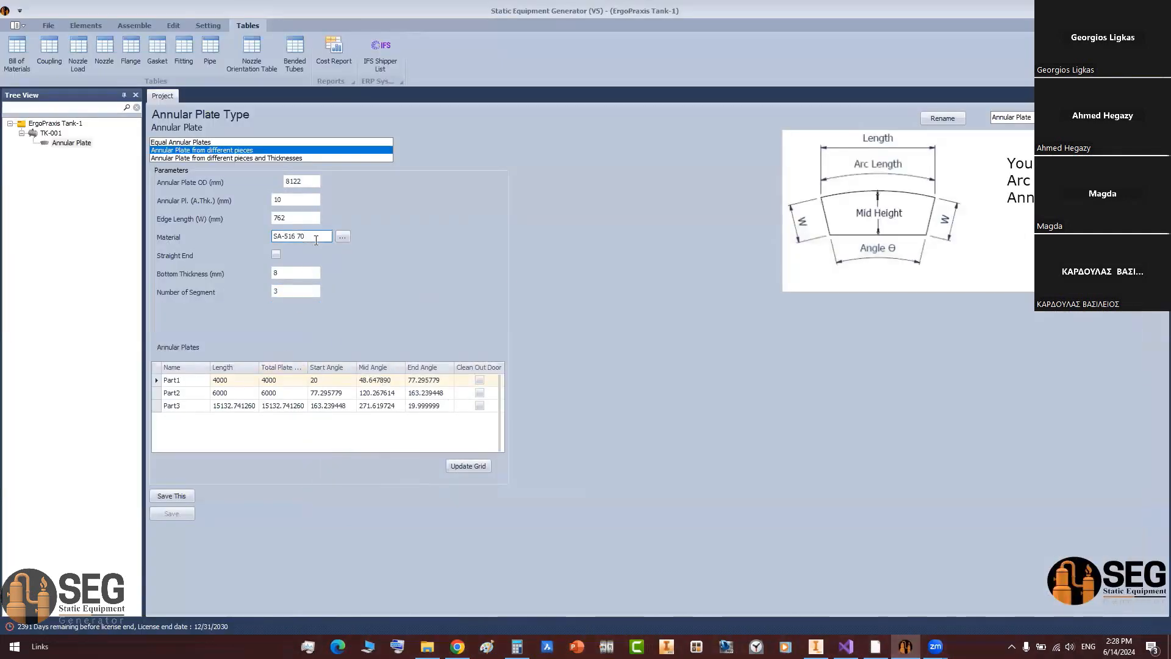
pyautogui.click(316, 240)
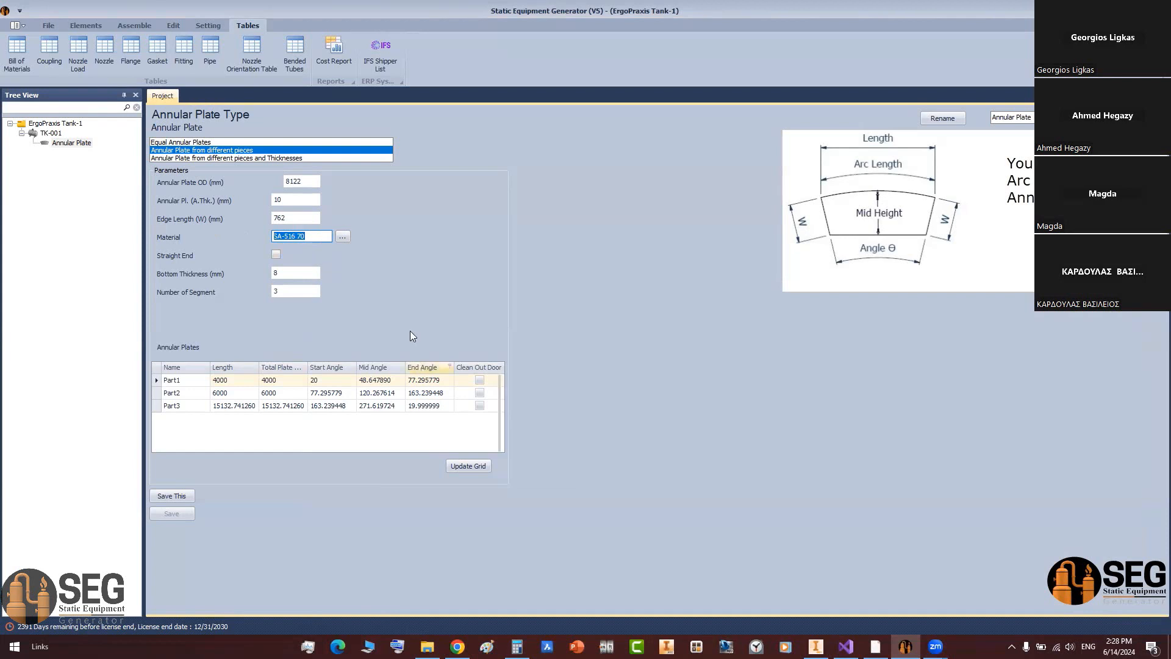
pyautogui.moveTo(313, 236); pyautogui.dragTo(284, 236)
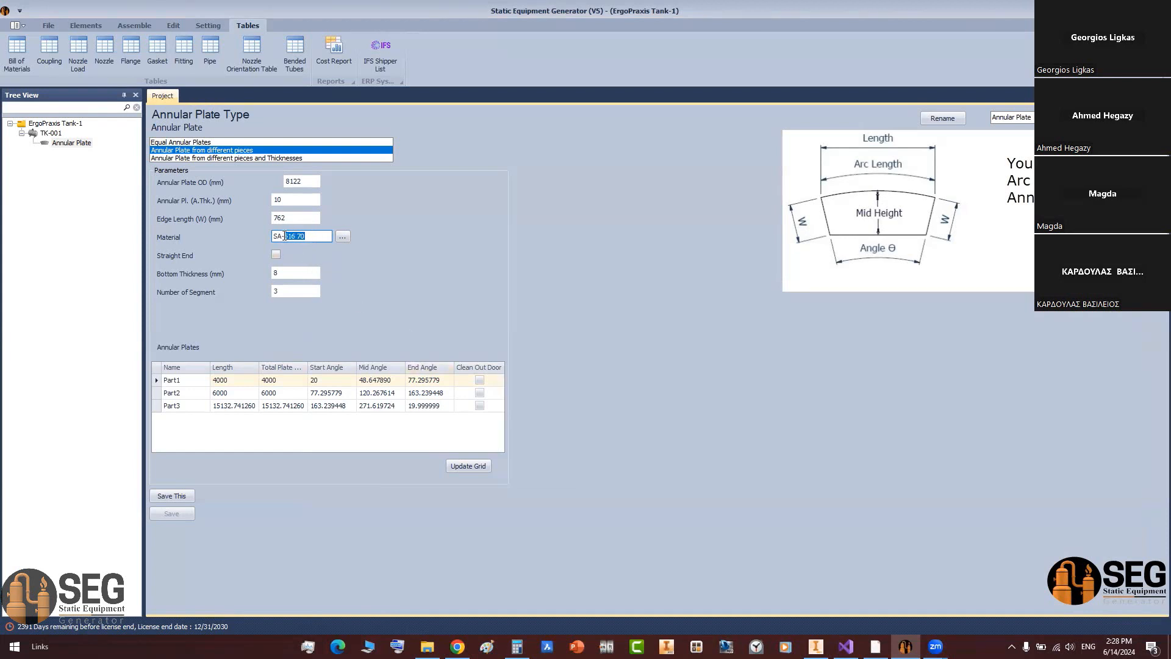
pyautogui.write('36')
pyautogui.moveTo(302, 237); pyautogui.dragTo(287, 238)
pyautogui.click(301, 239)
# Step: Set the bottom thickness to 6 mm from the PDF's BS03 plate label and the number of segments to 9
pyautogui.moveTo(294, 273); pyautogui.dragTo(243, 274)
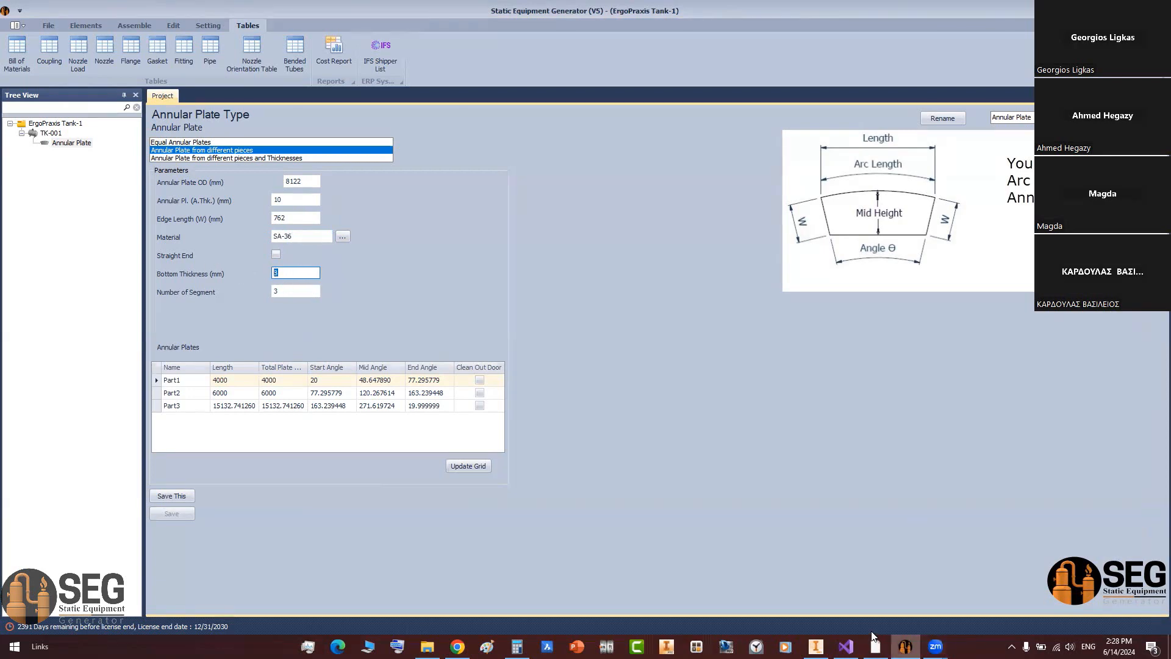
pyautogui.click(876, 646)
pyautogui.scroll(5, 408, 232)
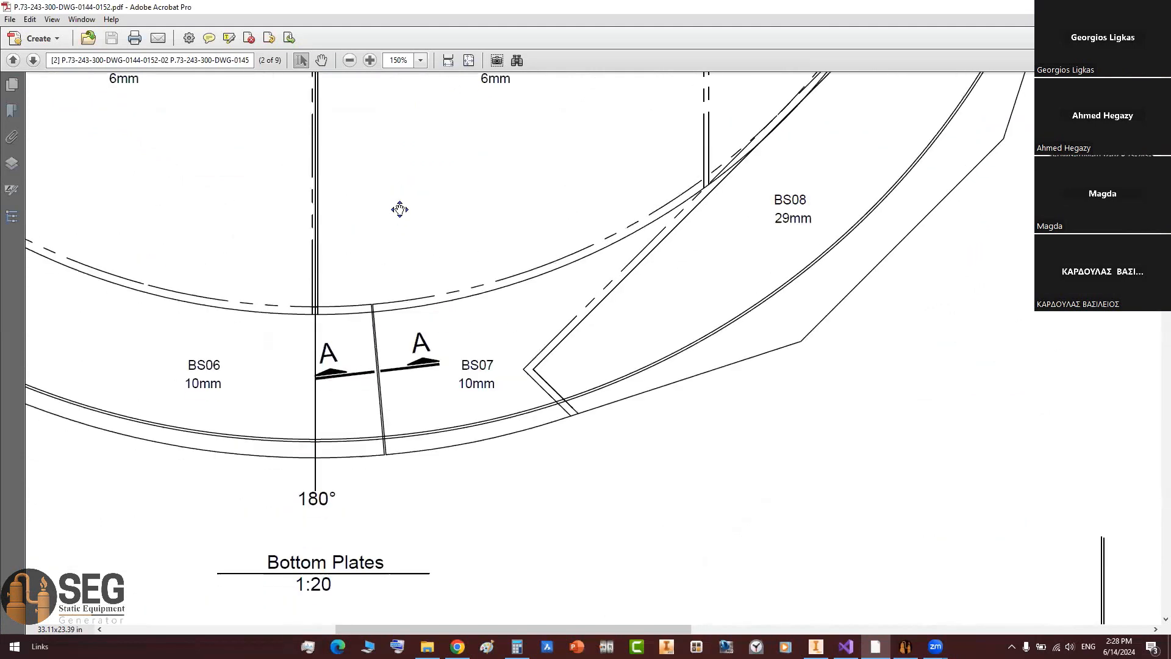
pyautogui.doubleClick(478, 230)
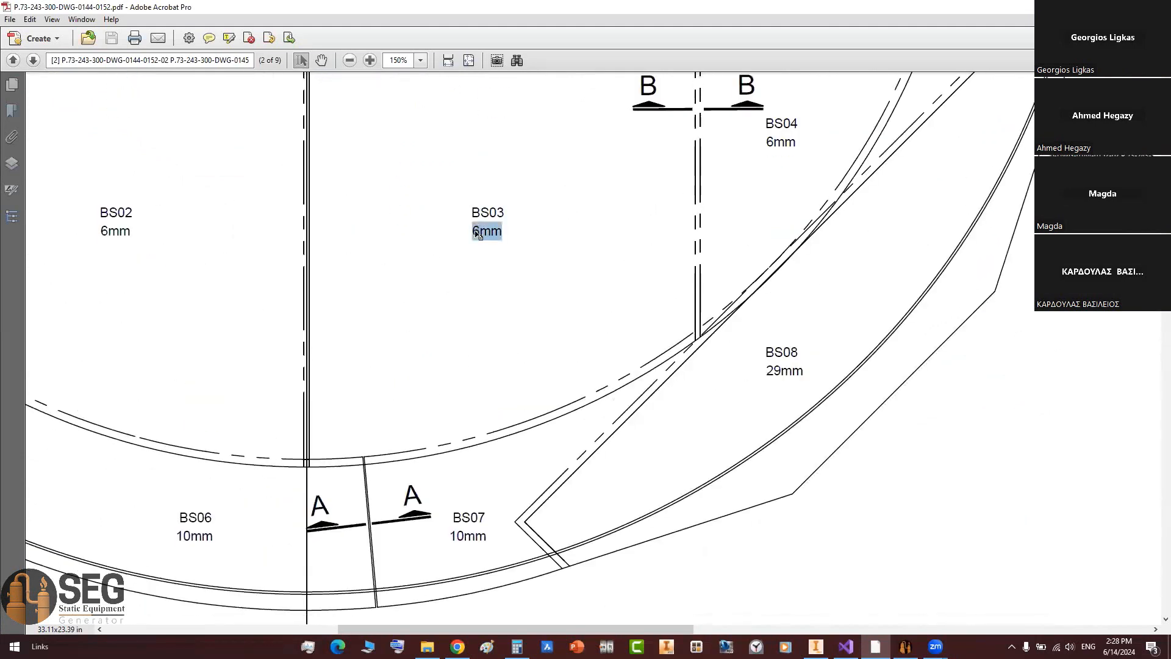
pyautogui.click(905, 646)
pyautogui.write('6')
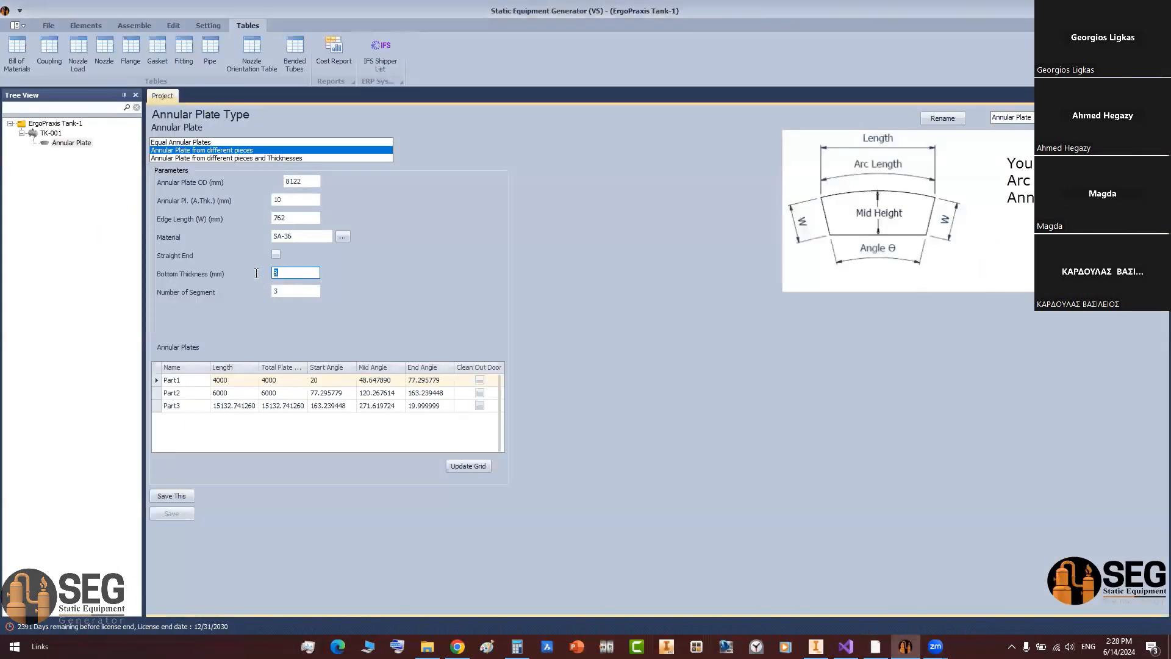
pyautogui.click(281, 290)
pyautogui.hotkey('shift', 'Tab')
pyautogui.press('Tab')
pyautogui.click(286, 273)
# Step: Open Calculator and try to compute π × (8122 ÷ 2)² for the annular plate, clearing the calculation at the end
pyautogui.click(517, 646)
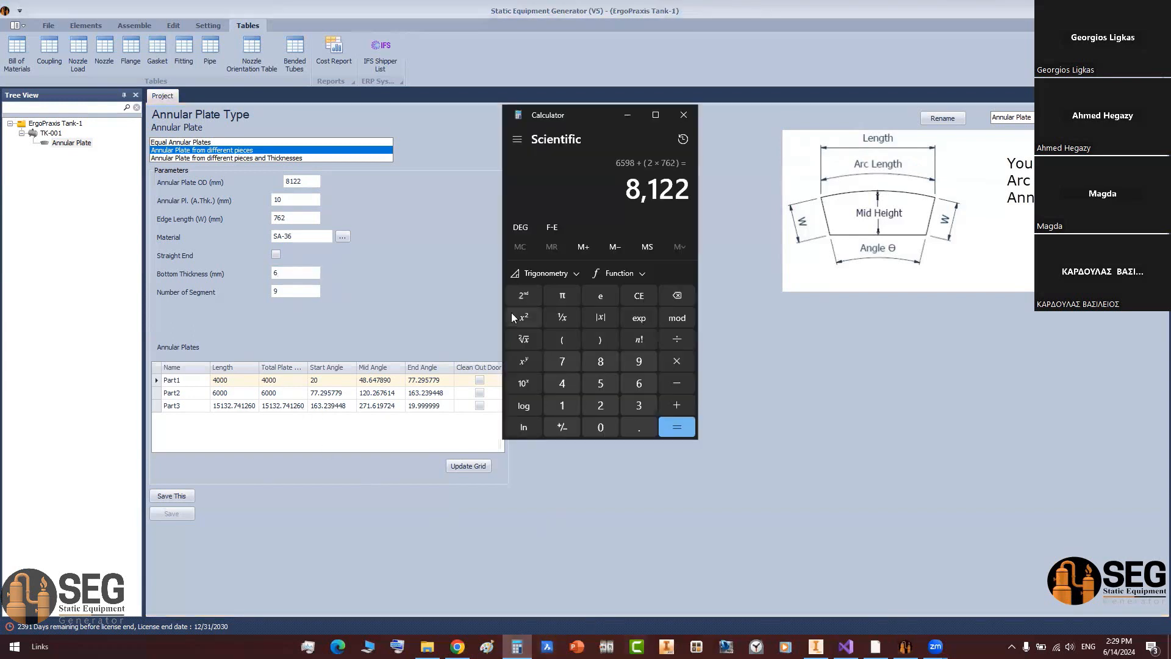
pyautogui.moveTo(626, 191); pyautogui.dragTo(688, 190)
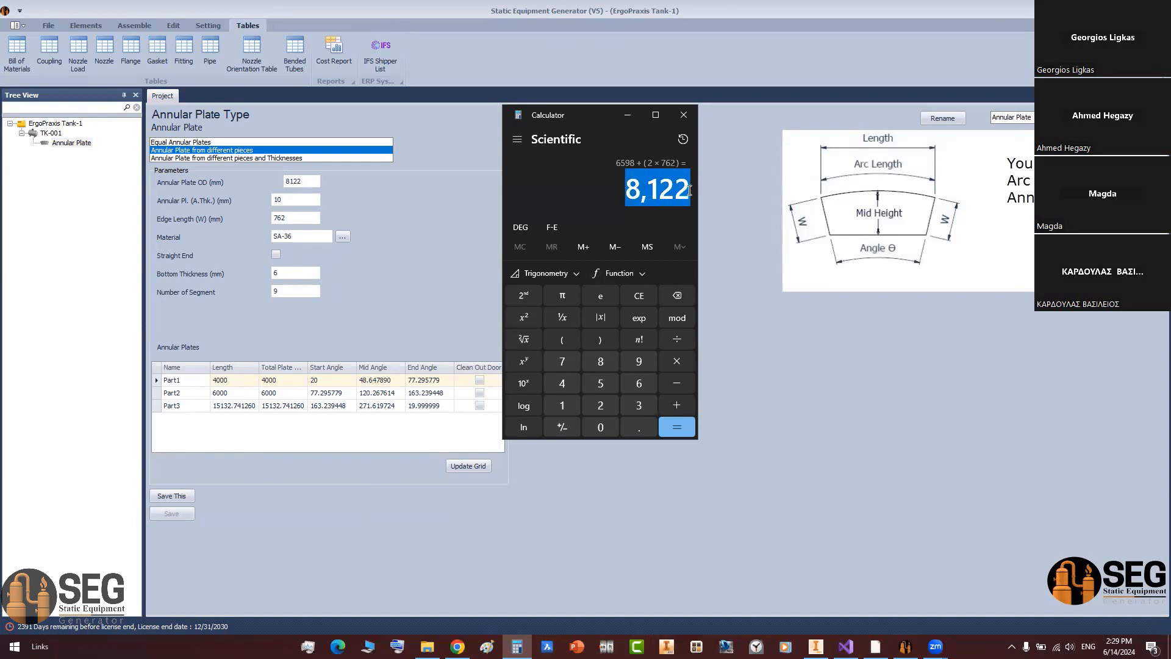
pyautogui.press('/')
pyautogui.write('2')
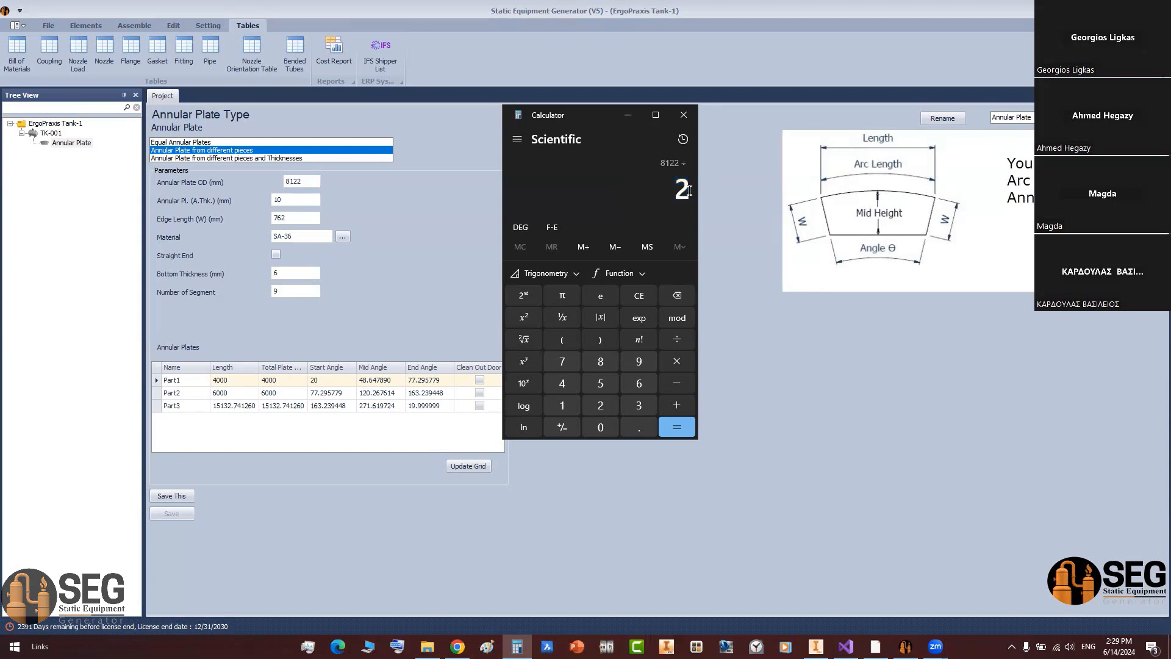
pyautogui.press('Return')
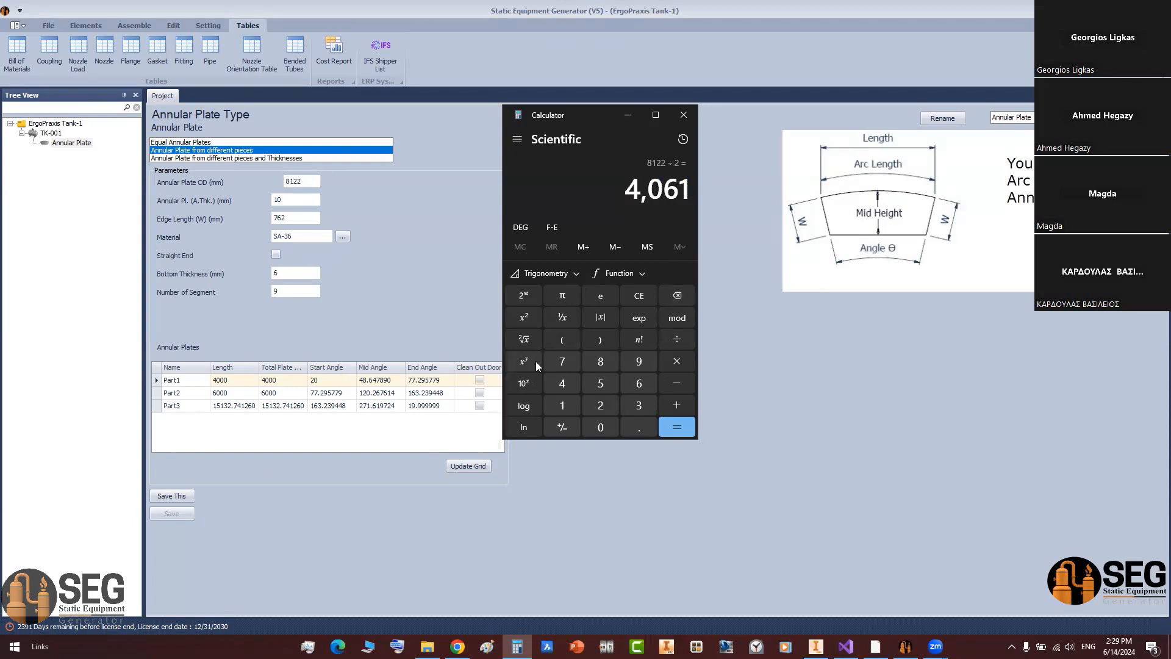
pyautogui.click(531, 316)
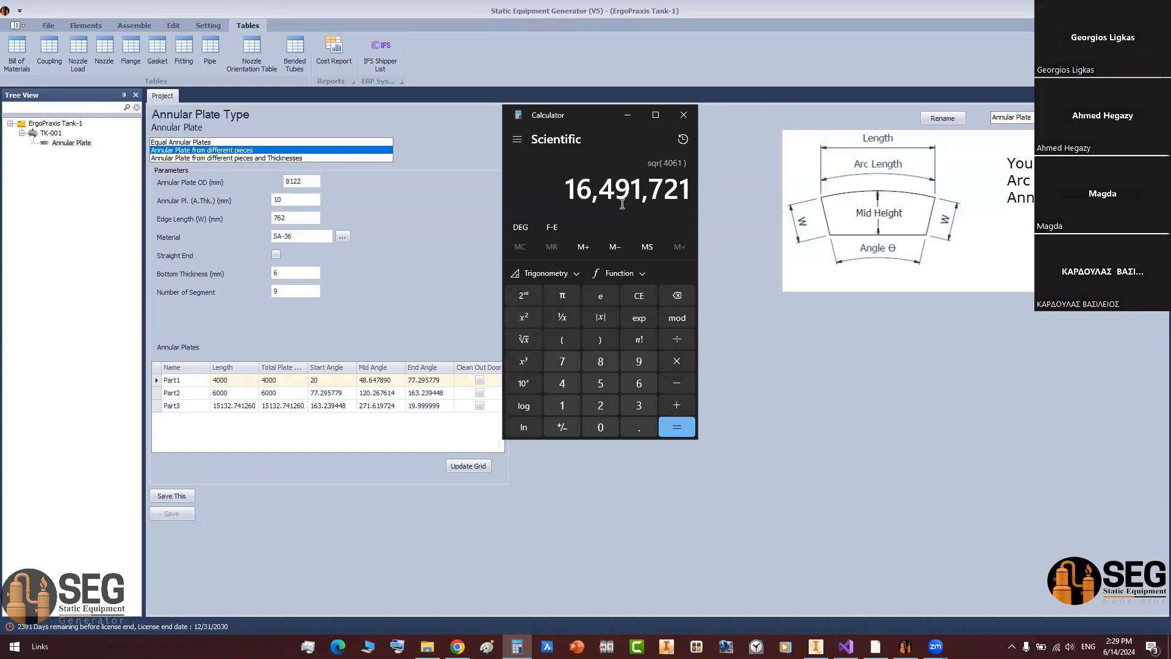
pyautogui.click(676, 361)
pyautogui.click(563, 295)
pyautogui.click(675, 426)
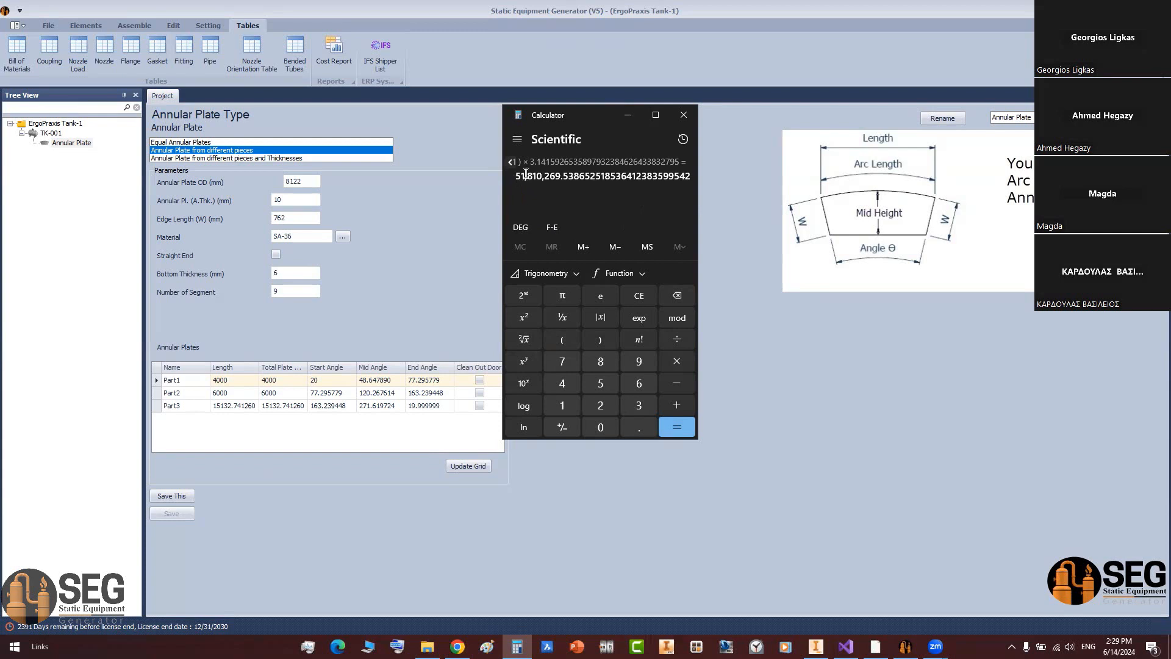
pyautogui.doubleClick(610, 177)
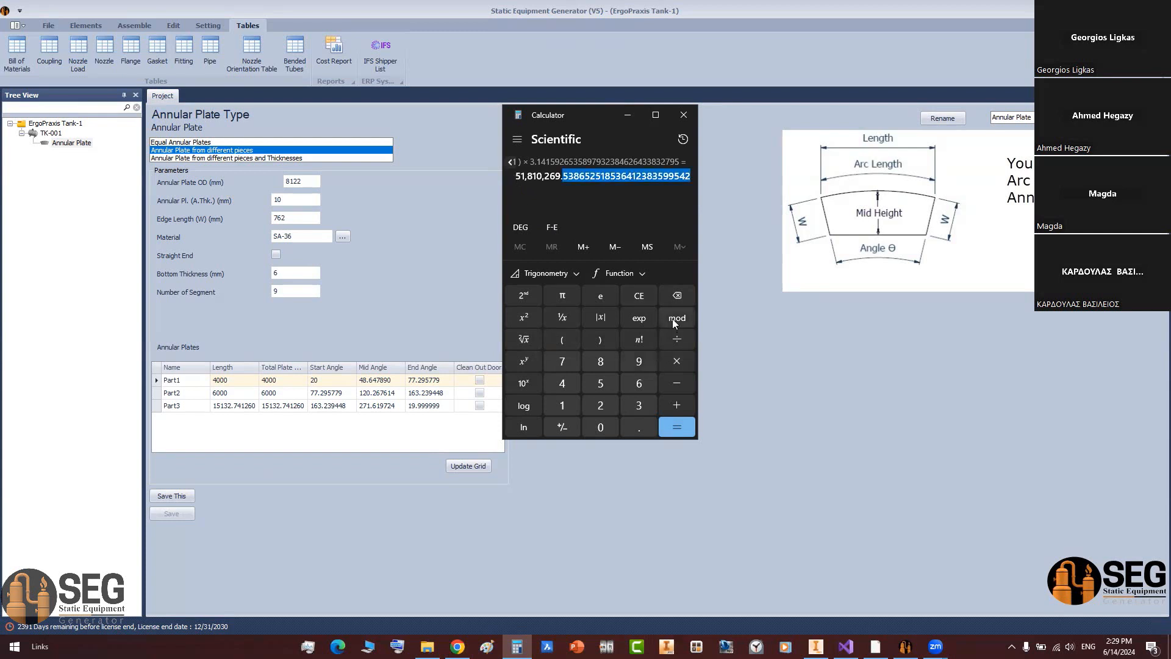
pyautogui.press('Escape')
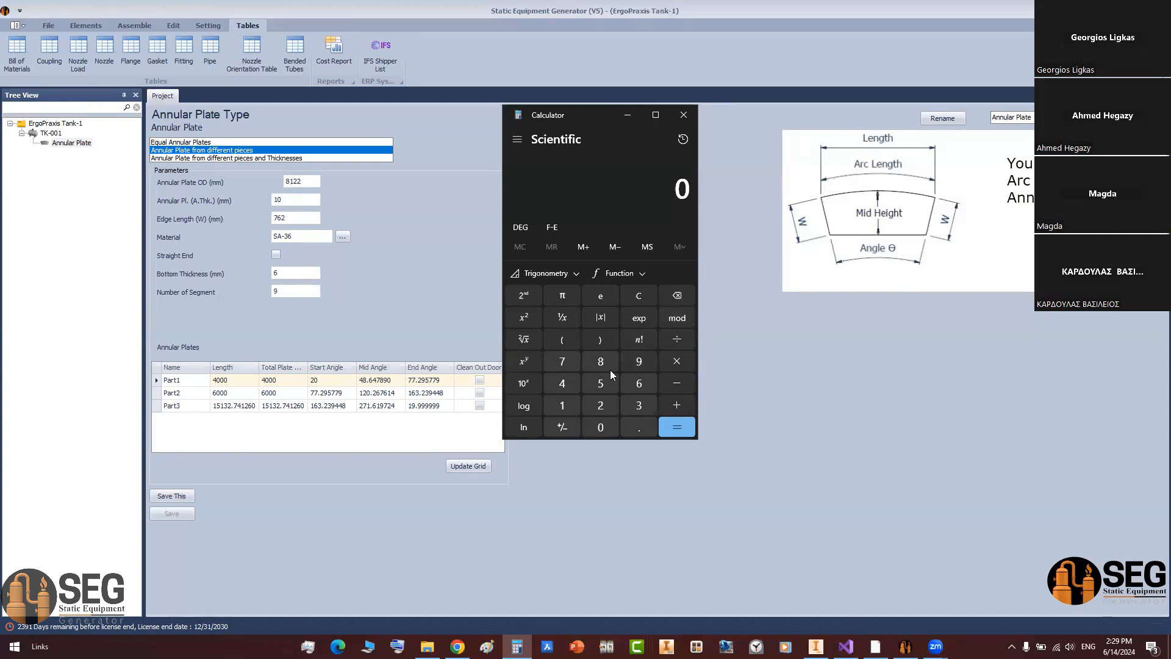
# Step: Calculate the arc length of one of nine equal annular segments as π × 8122 ÷ 9
pyautogui.click(569, 295)
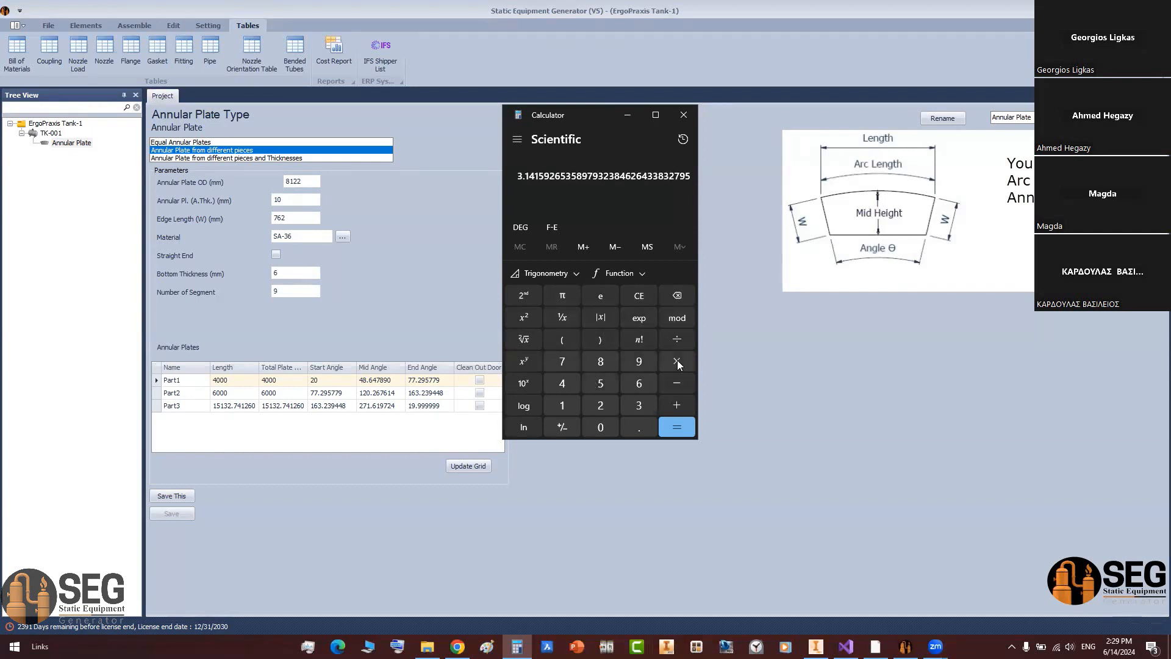
pyautogui.click(674, 360)
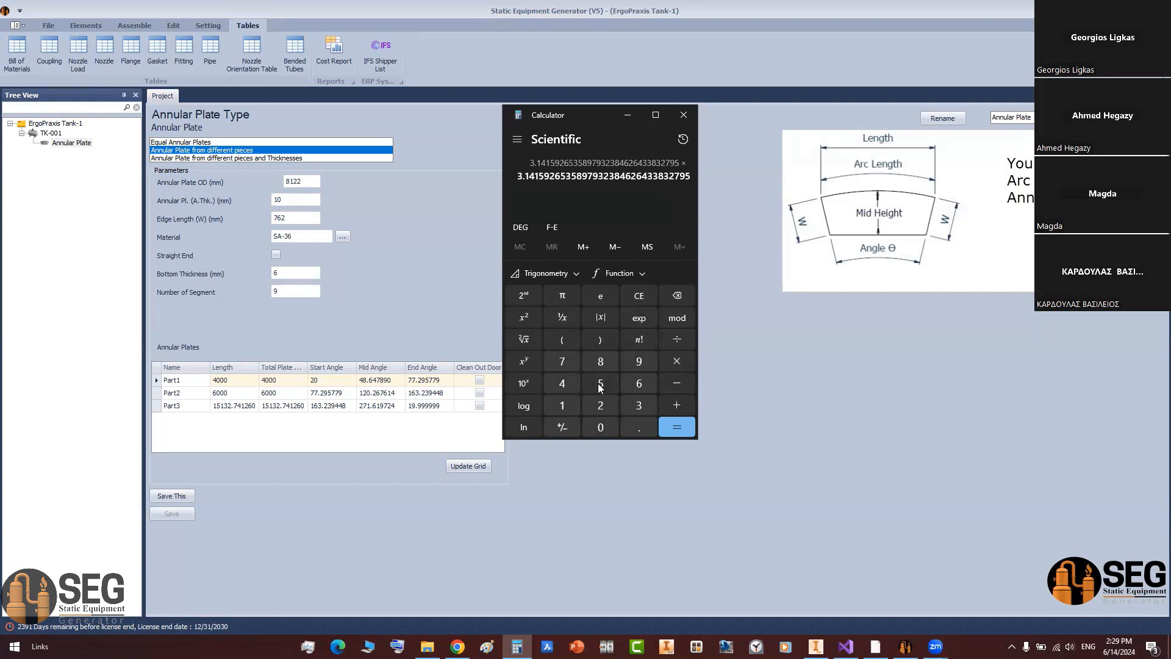
pyautogui.click(600, 362)
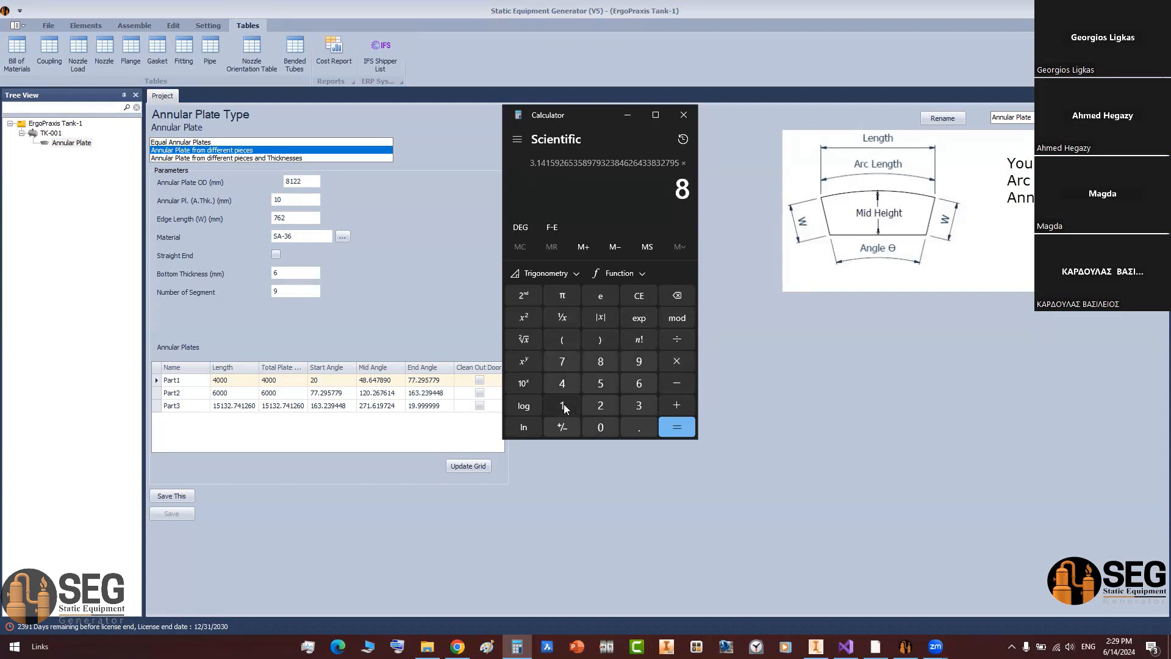
pyautogui.click(562, 405)
pyautogui.click(601, 405)
pyautogui.click(601, 405)
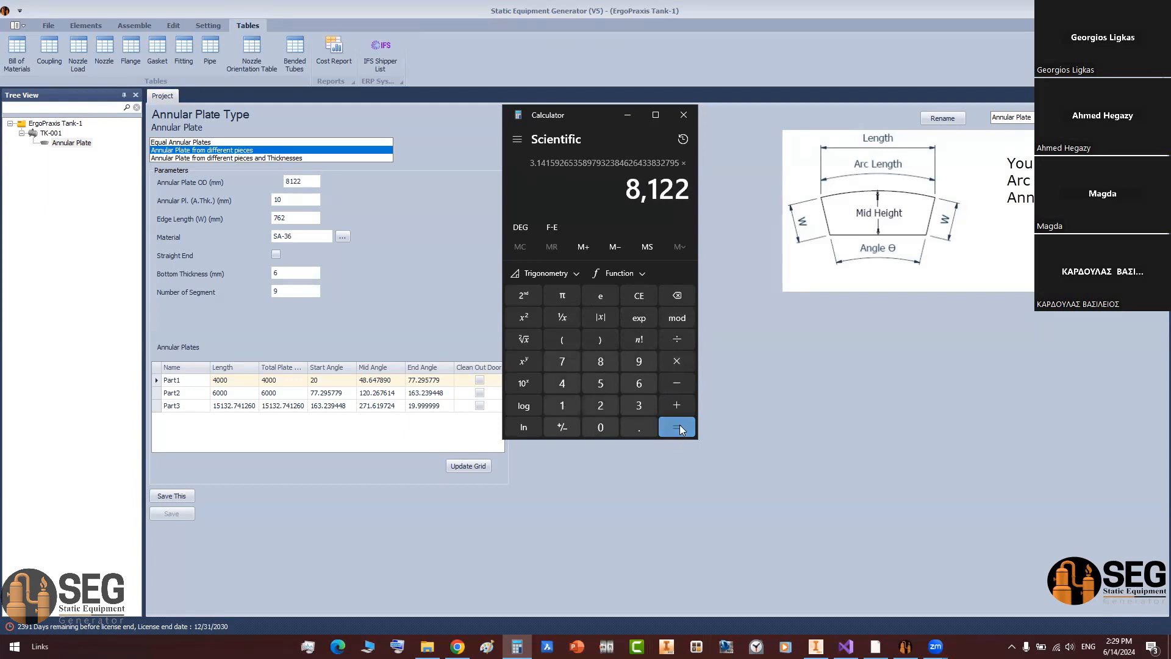
pyautogui.click(679, 426)
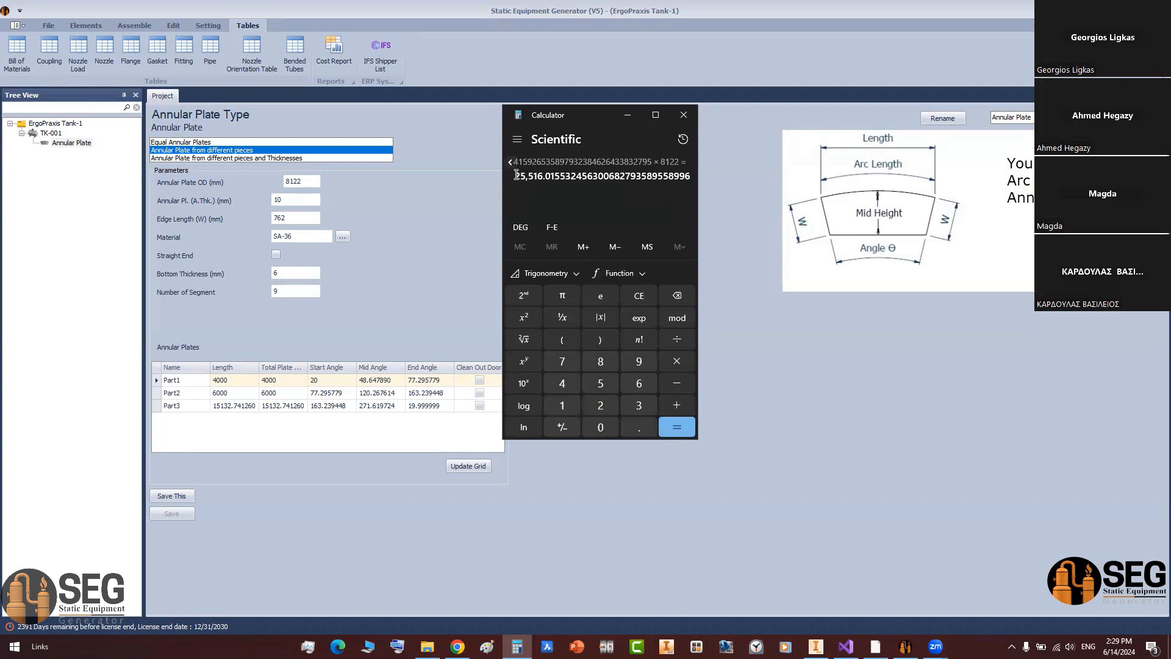
pyautogui.moveTo(517, 175); pyautogui.dragTo(692, 176)
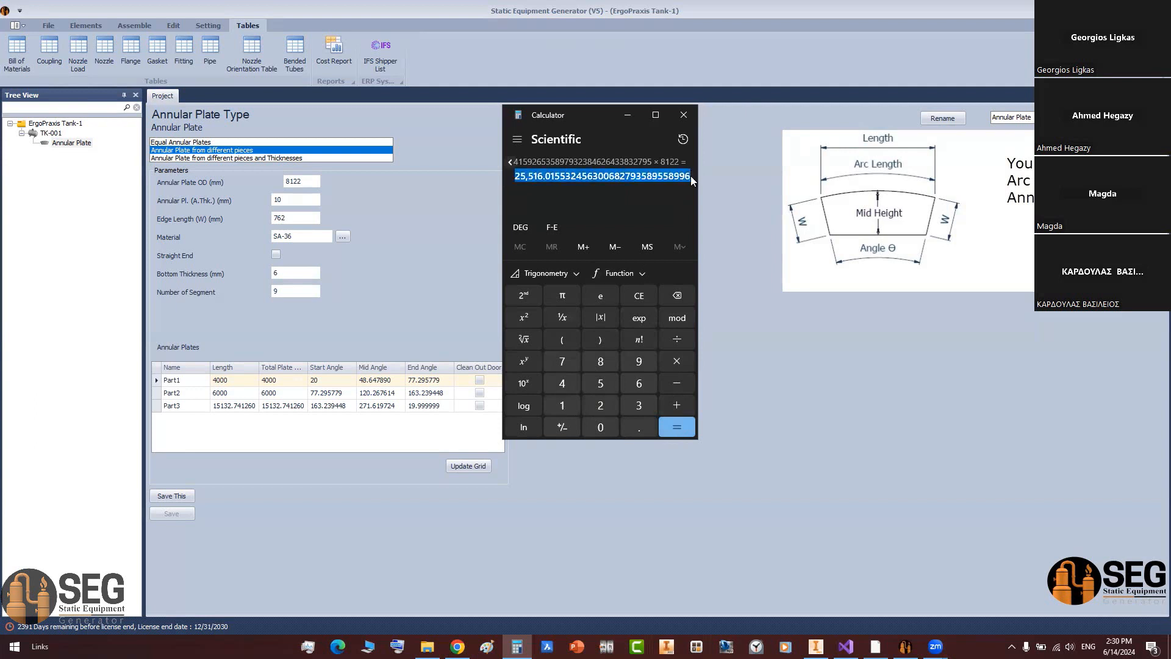
pyautogui.click(677, 340)
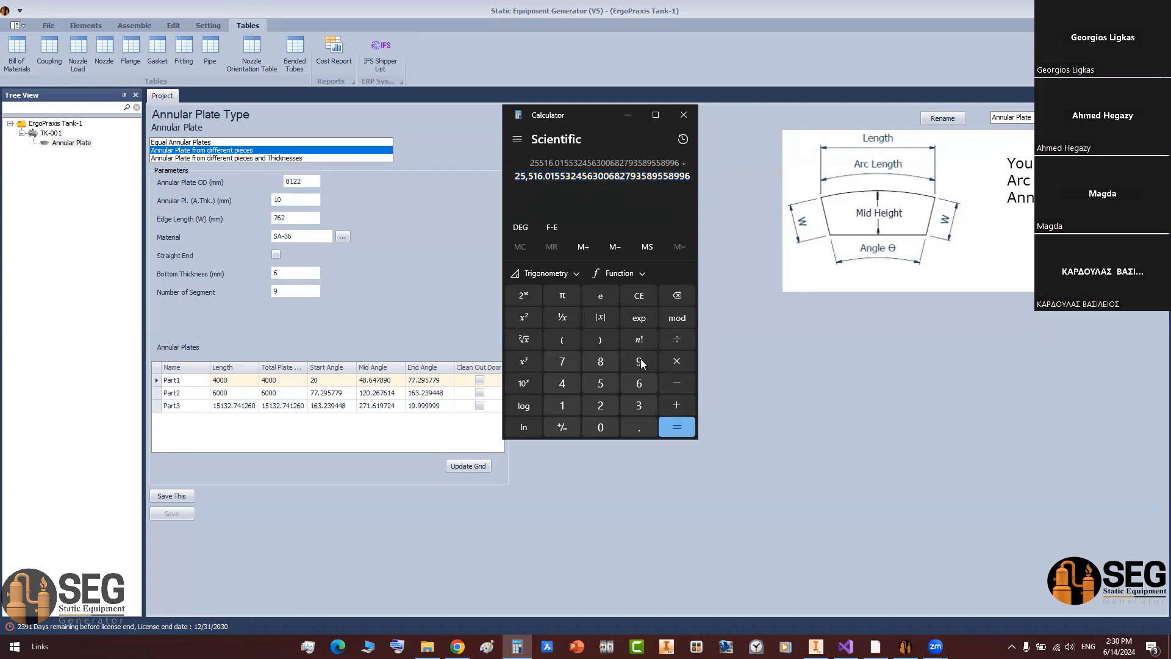
pyautogui.click(639, 362)
pyautogui.click(677, 427)
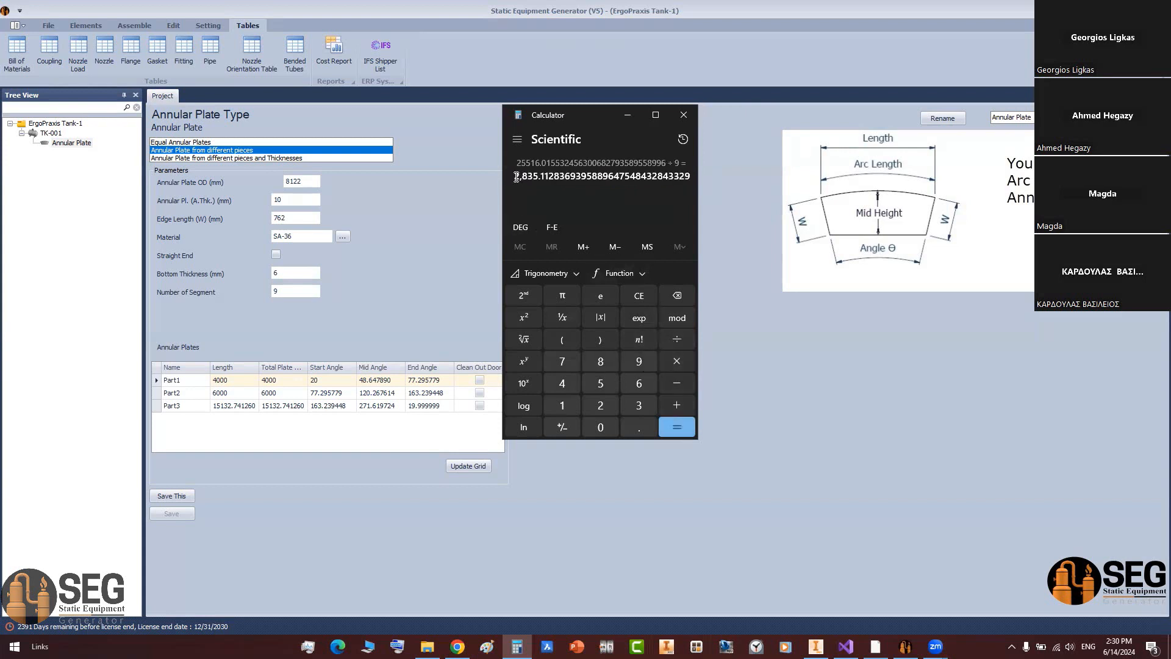
# Step: Copy the Calculator result of 2,835.1128… into the Length of Part1 and Part2 in the annular plates table and update the grid
pyautogui.moveTo(516, 177); pyautogui.dragTo(677, 179)
pyautogui.rightClick(678, 178)
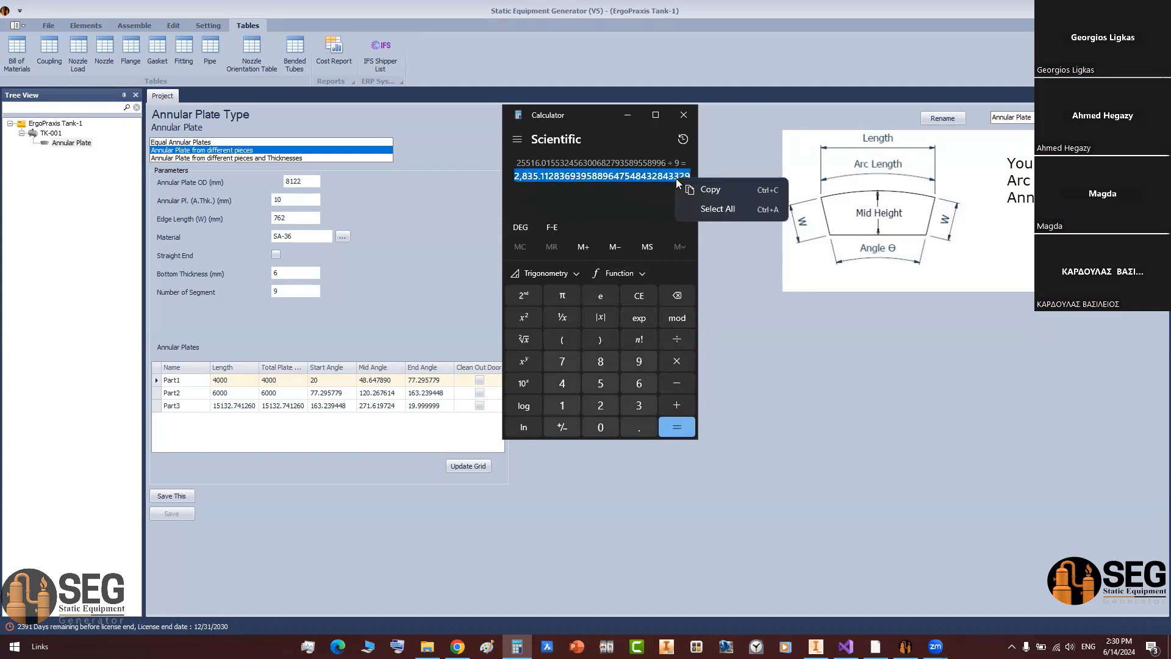
pyautogui.click(707, 189)
pyautogui.click(236, 381)
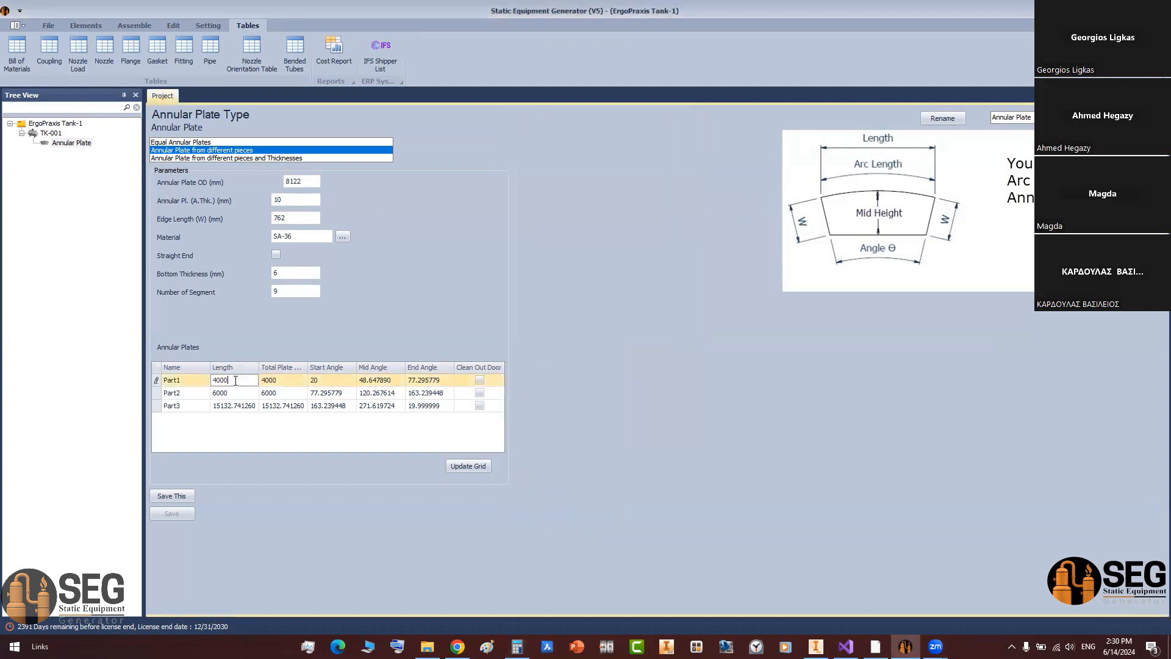
pyautogui.moveTo(235, 380); pyautogui.dragTo(189, 391)
pyautogui.hotkey('ctrl', 'v')
pyautogui.click(235, 393)
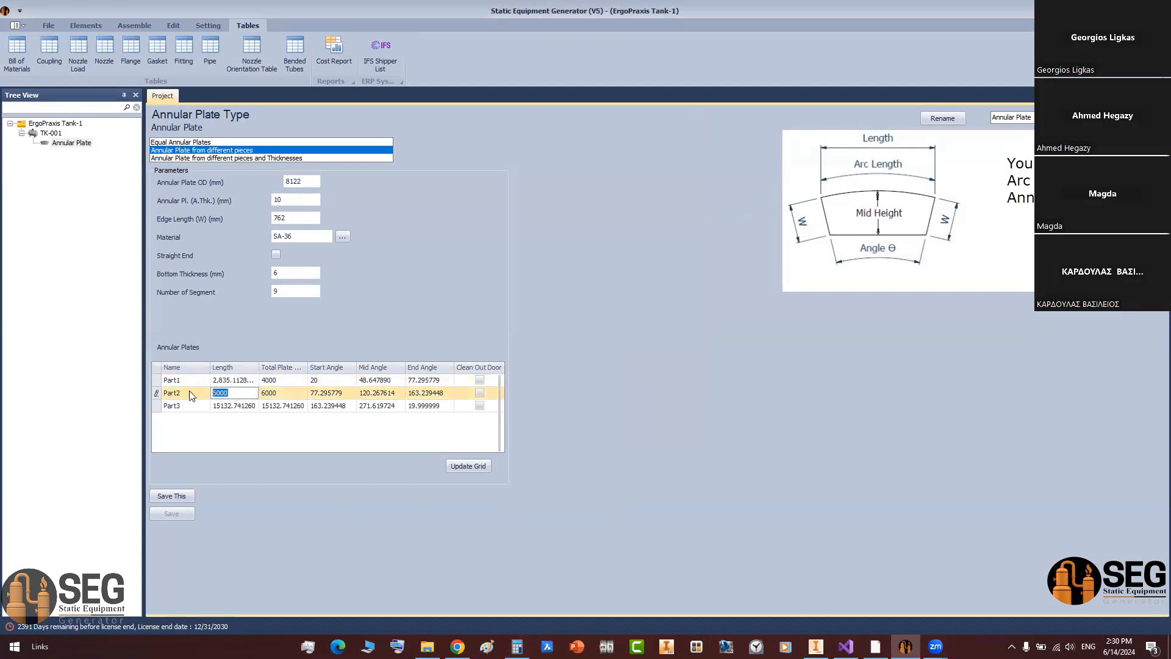
pyautogui.hotkey('ctrl', 'v')
pyautogui.click(465, 466)
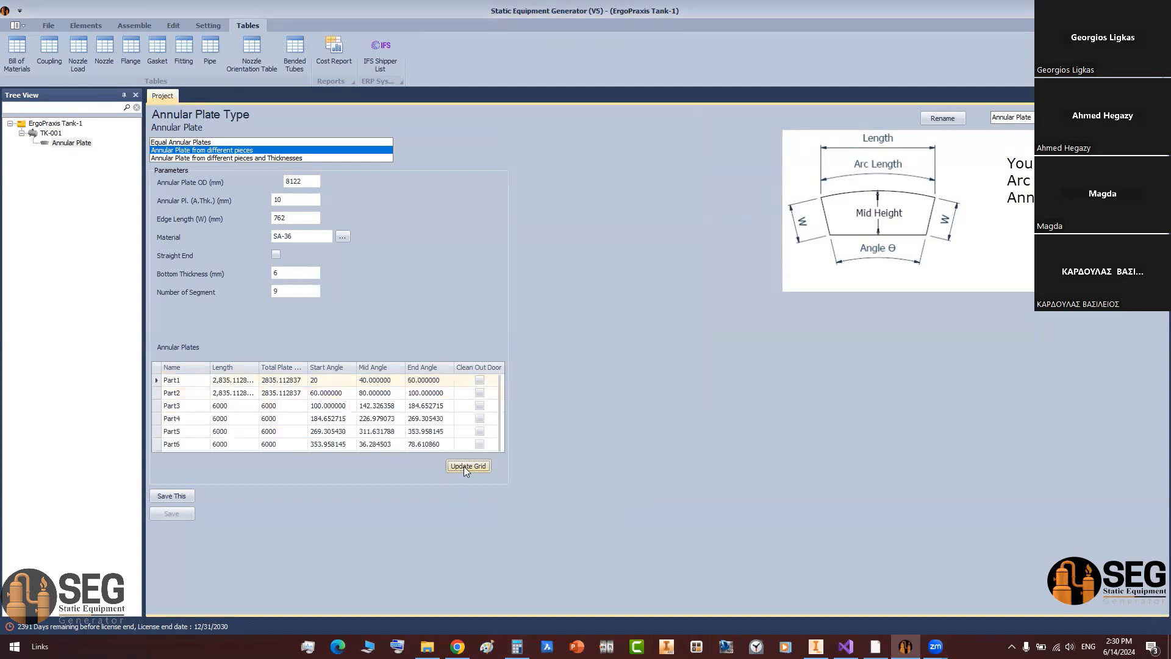
# Step: Paste the copied 2,835.1128… length into Part3, Part4 and Part5 of the annular plates table
pyautogui.click(238, 406)
pyautogui.moveTo(238, 406); pyautogui.dragTo(193, 445)
pyautogui.hotkey('ctrl', 'v')
pyautogui.click(234, 418)
pyautogui.hotkey('ctrl', 'v')
pyautogui.click(239, 433)
pyautogui.hotkey('ctrl', 'v')
pyautogui.click(234, 444)
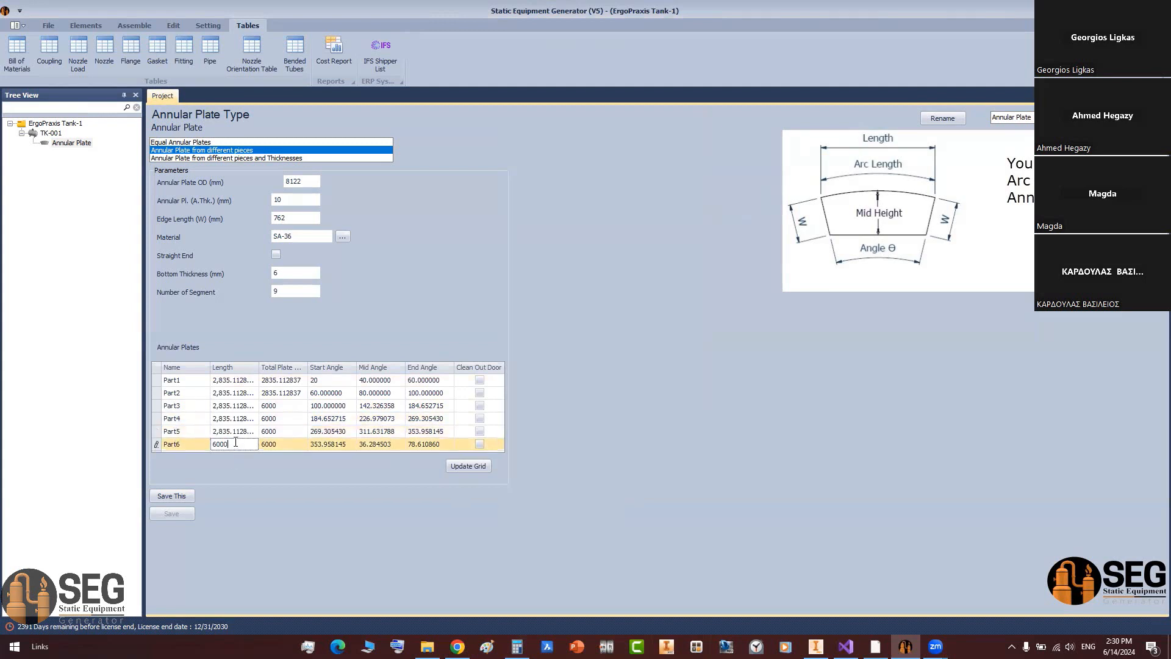
pyautogui.click(486, 462)
# Step: Paste the copied 2,835.1128… length into Part6, Part7 and Part8, and update the annular plates grid
pyautogui.moveTo(500, 419); pyautogui.dragTo(502, 443)
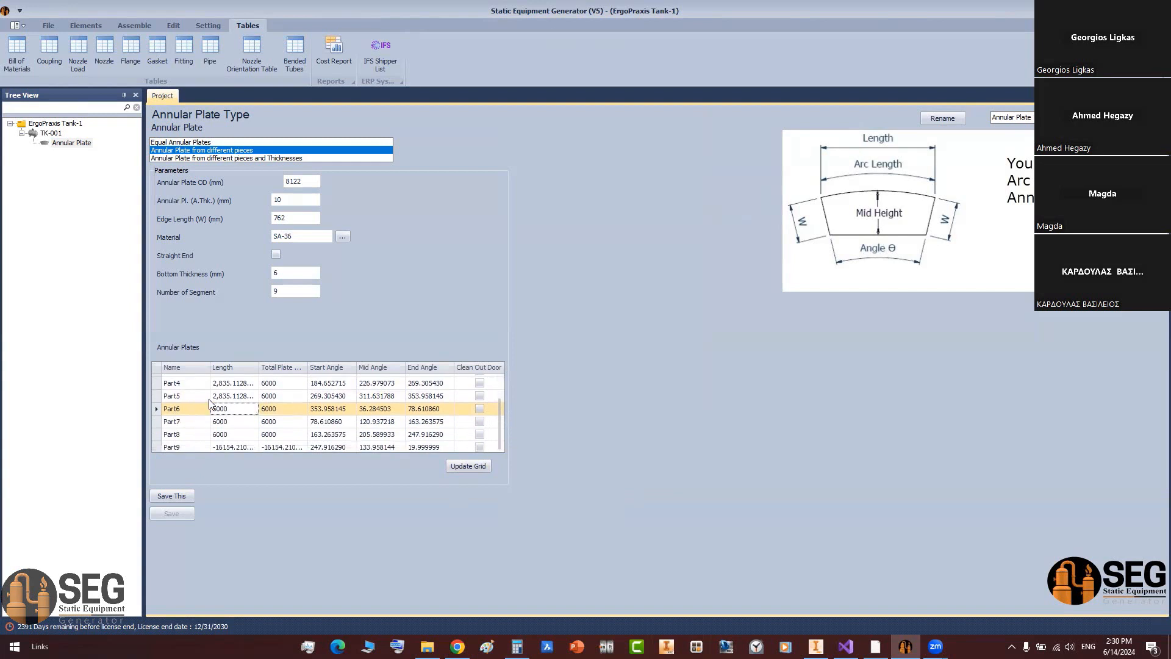
pyautogui.click(238, 408)
pyautogui.moveTo(238, 408); pyautogui.dragTo(169, 435)
pyautogui.hotkey('ctrl', 'v')
pyautogui.click(222, 421)
pyautogui.doubleClick(223, 421)
pyautogui.hotkey('ctrl', 'v')
pyautogui.hotkey('ctrl', 'v')
pyautogui.click(233, 445)
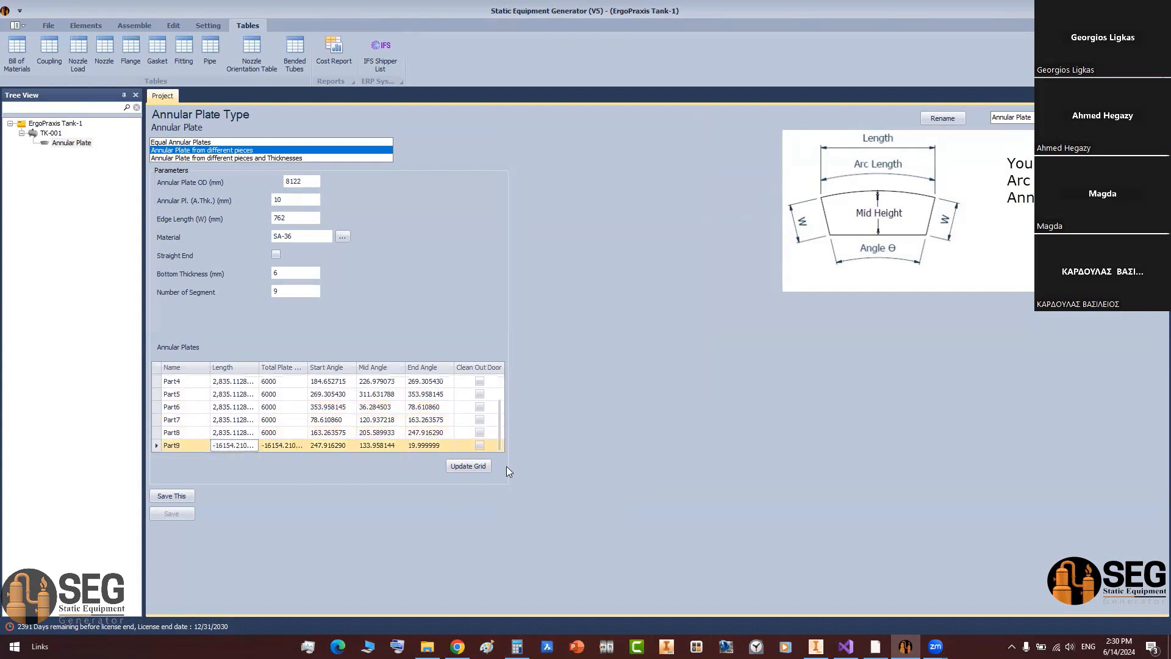
pyautogui.click(474, 468)
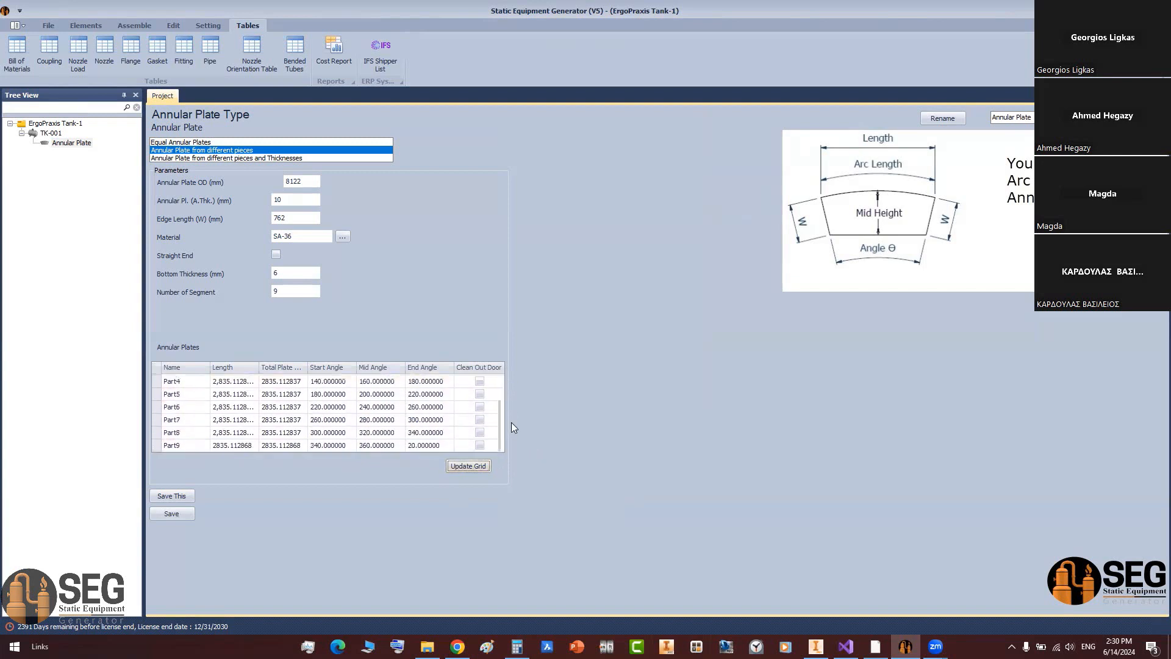
# Step: Remove the thousands comma from the lengths of Part1 through Part6 so each reads 2835.1128…
pyautogui.click(220, 432)
pyautogui.moveTo(220, 434); pyautogui.dragTo(222, 459)
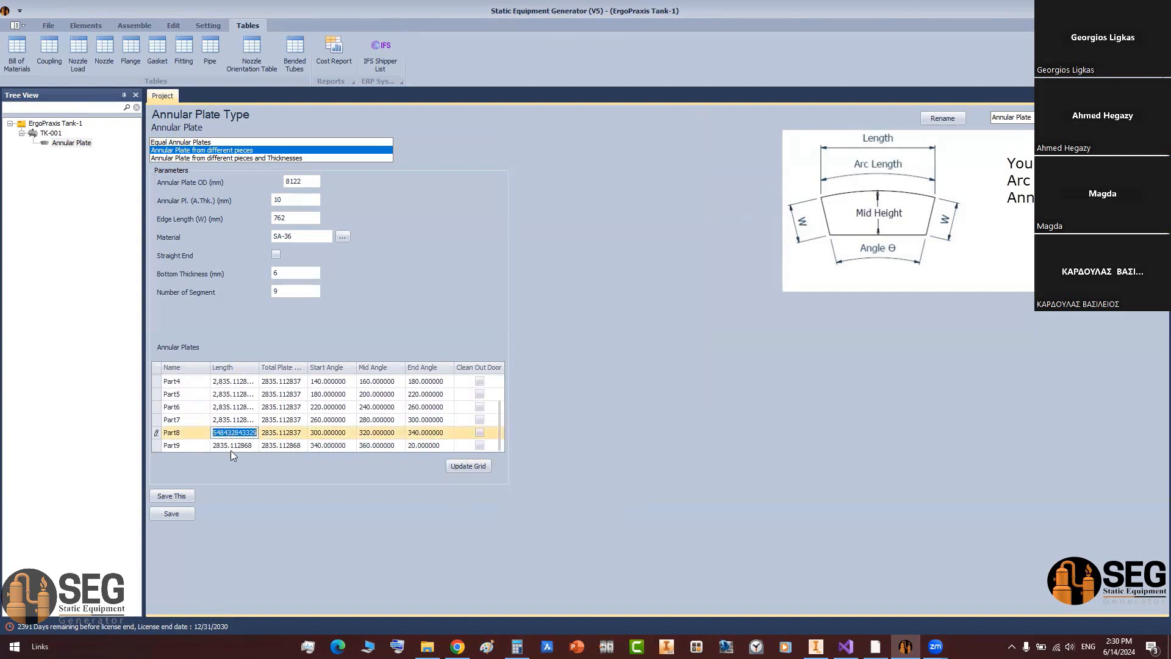
pyautogui.click(233, 446)
pyautogui.scroll(3, 213, 421)
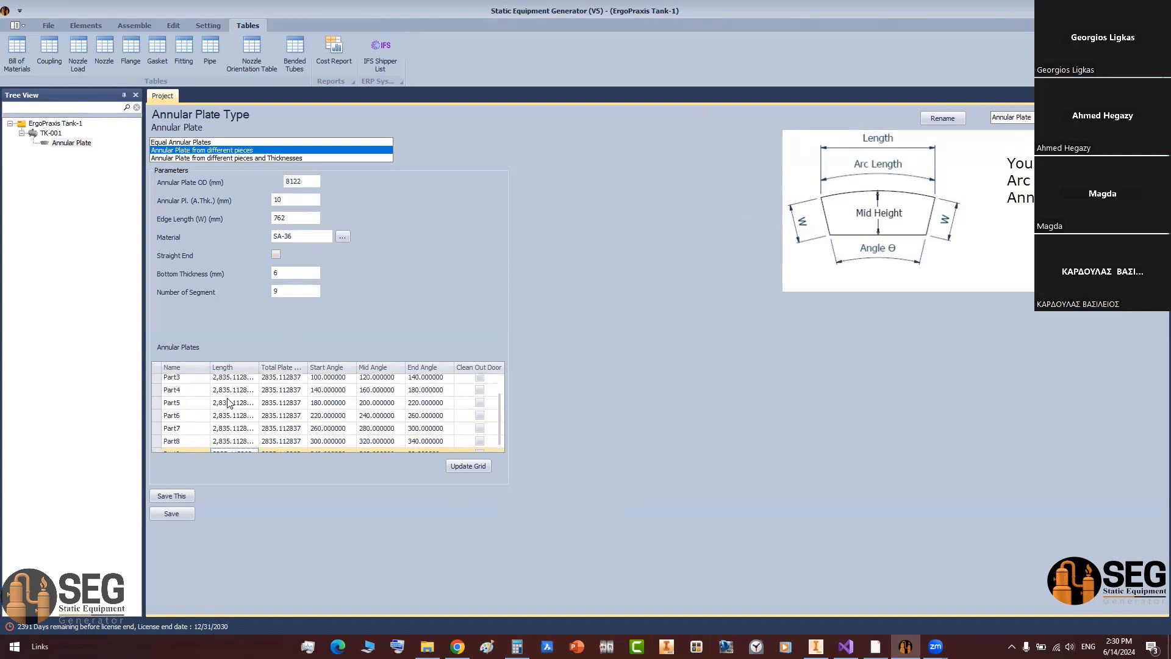
pyautogui.click(223, 381)
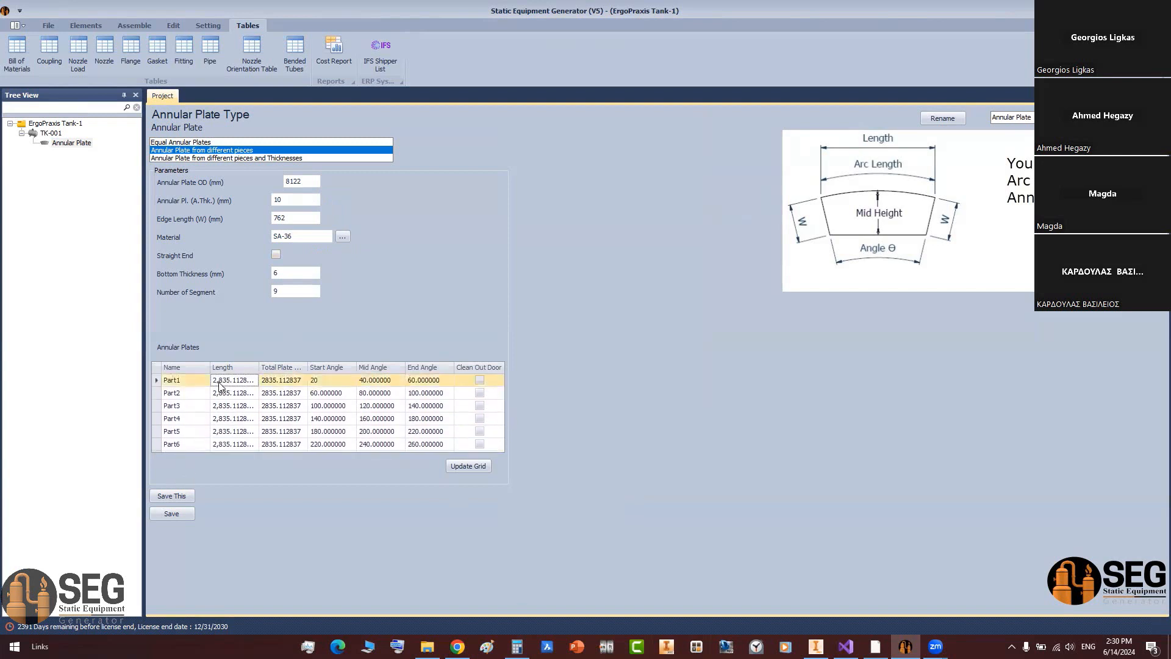
pyautogui.click(223, 380)
pyautogui.click(221, 394)
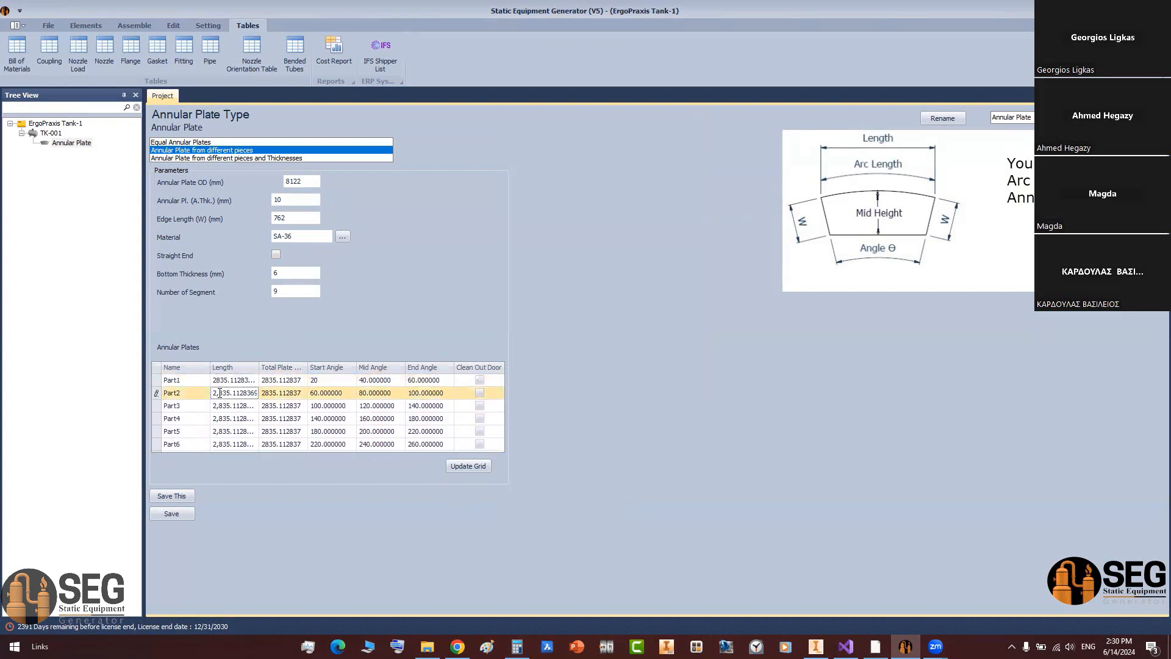
pyautogui.click(219, 407)
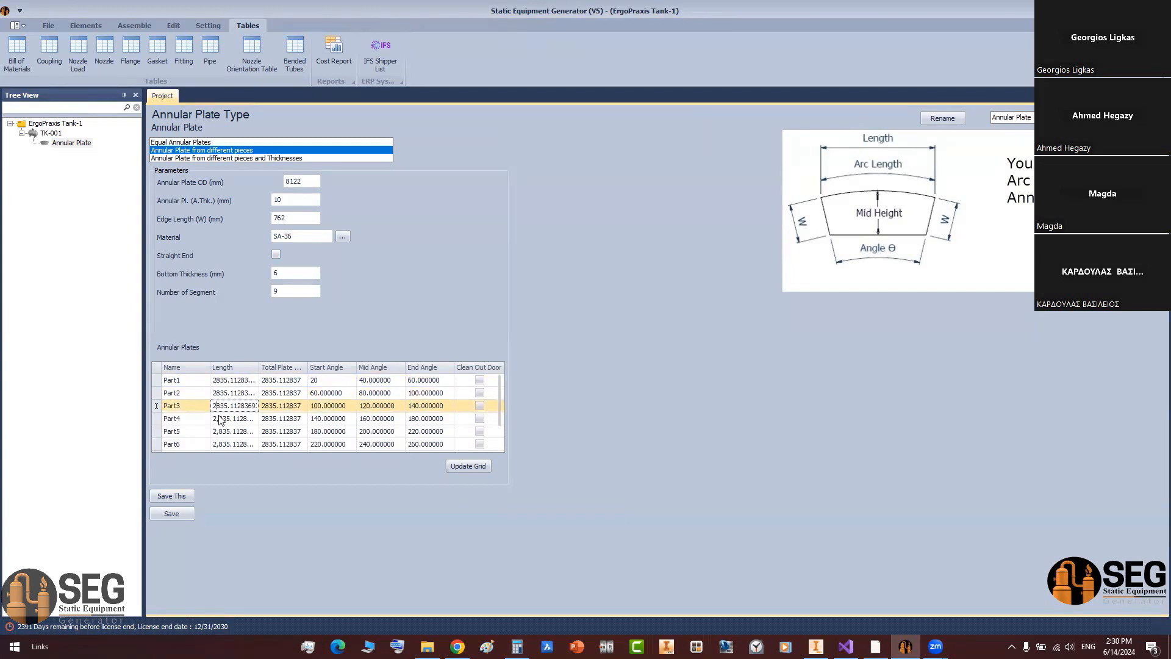
pyautogui.click(220, 418)
pyautogui.click(220, 432)
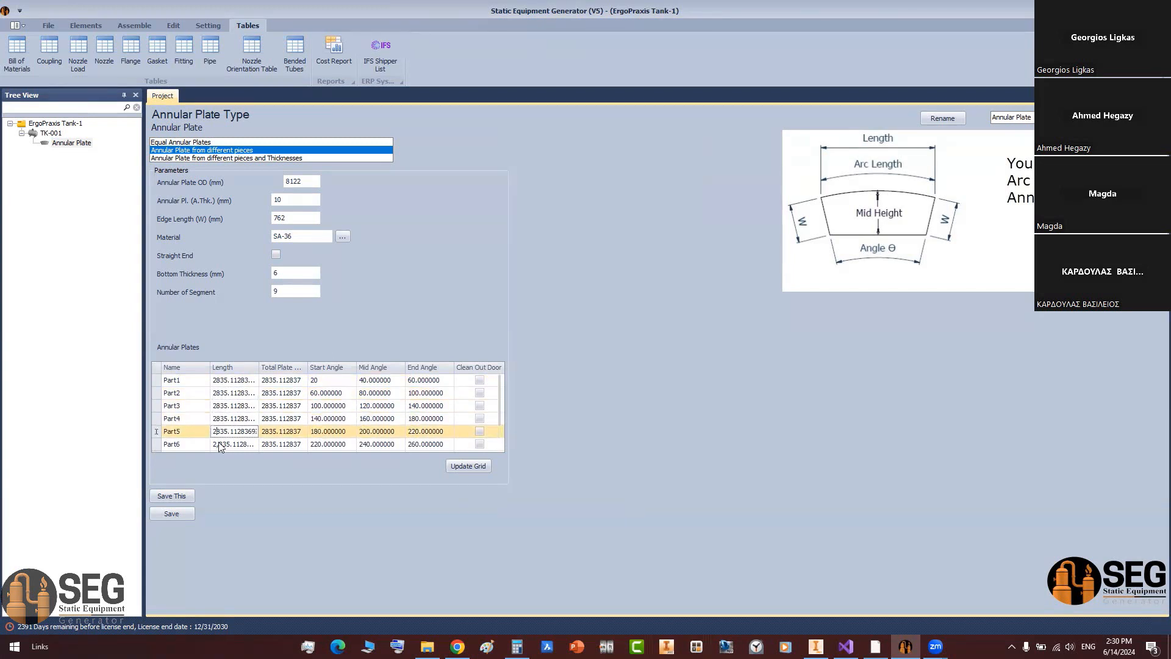
pyautogui.click(220, 445)
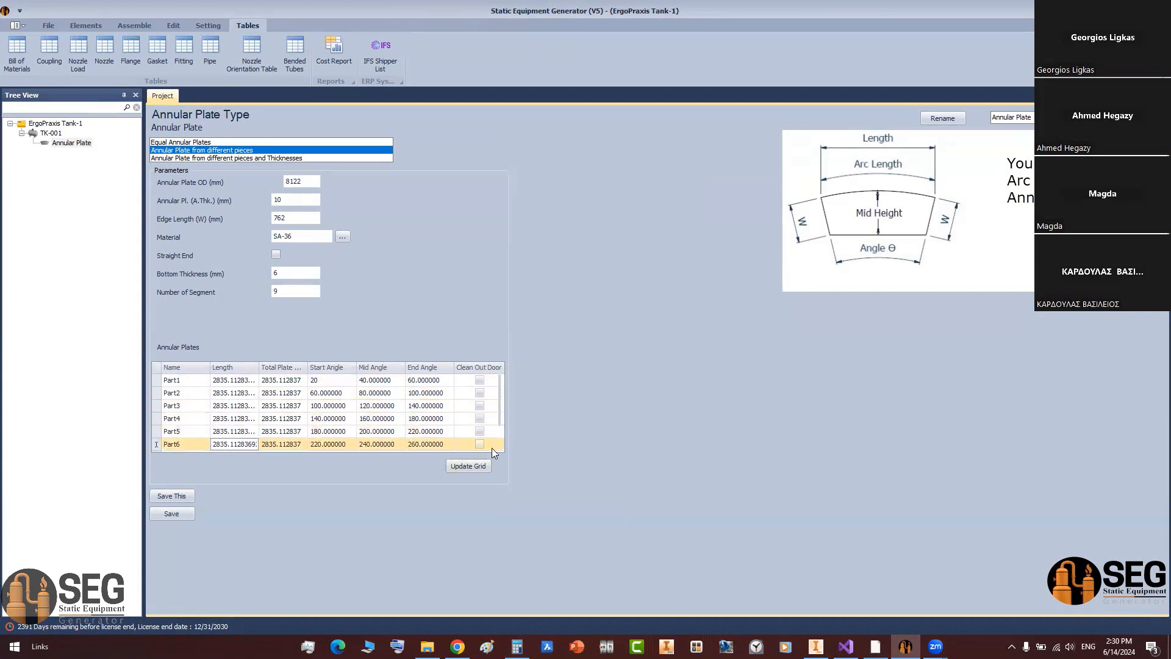
# Step: Remove the thousands comma from the lengths of Part7 and Part8, and update the annular plates grid
pyautogui.scroll(-1, 496, 448)
pyautogui.click(220, 420)
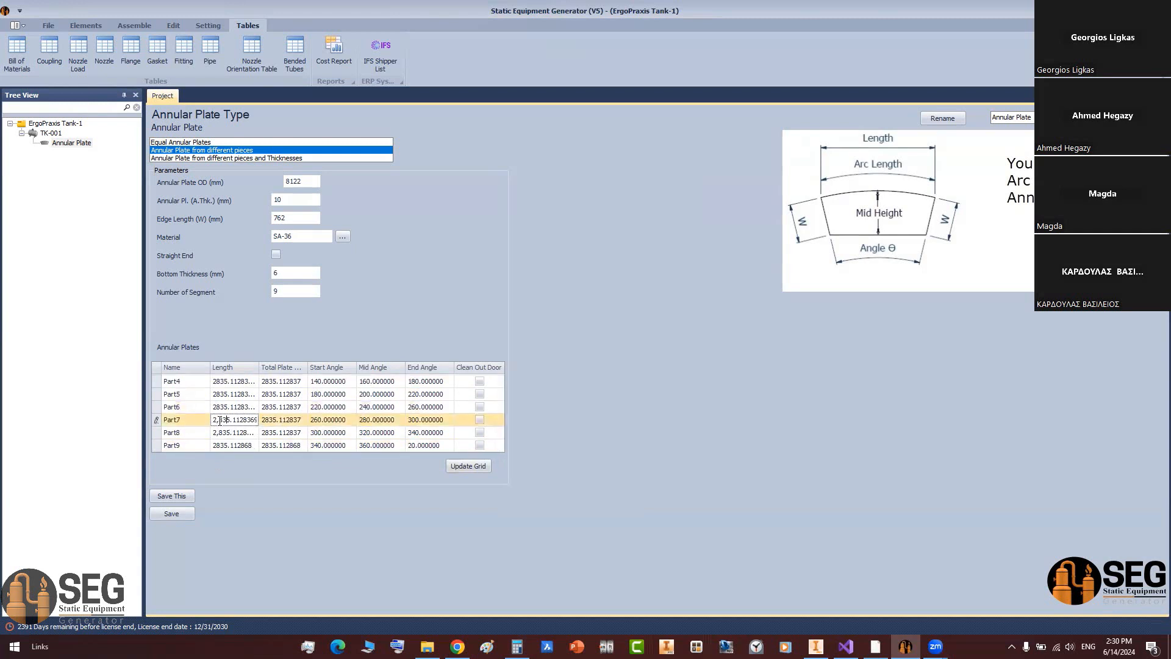
pyautogui.click(218, 432)
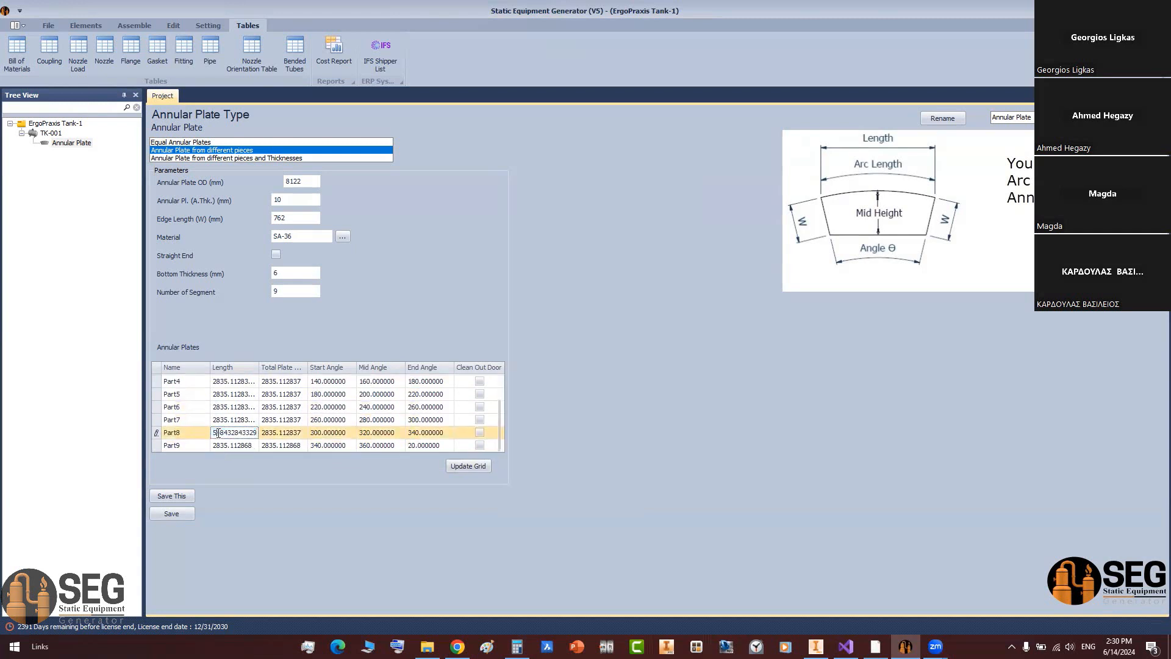
pyautogui.moveTo(218, 433); pyautogui.dragTo(177, 434)
pyautogui.click(219, 433)
pyautogui.click(468, 466)
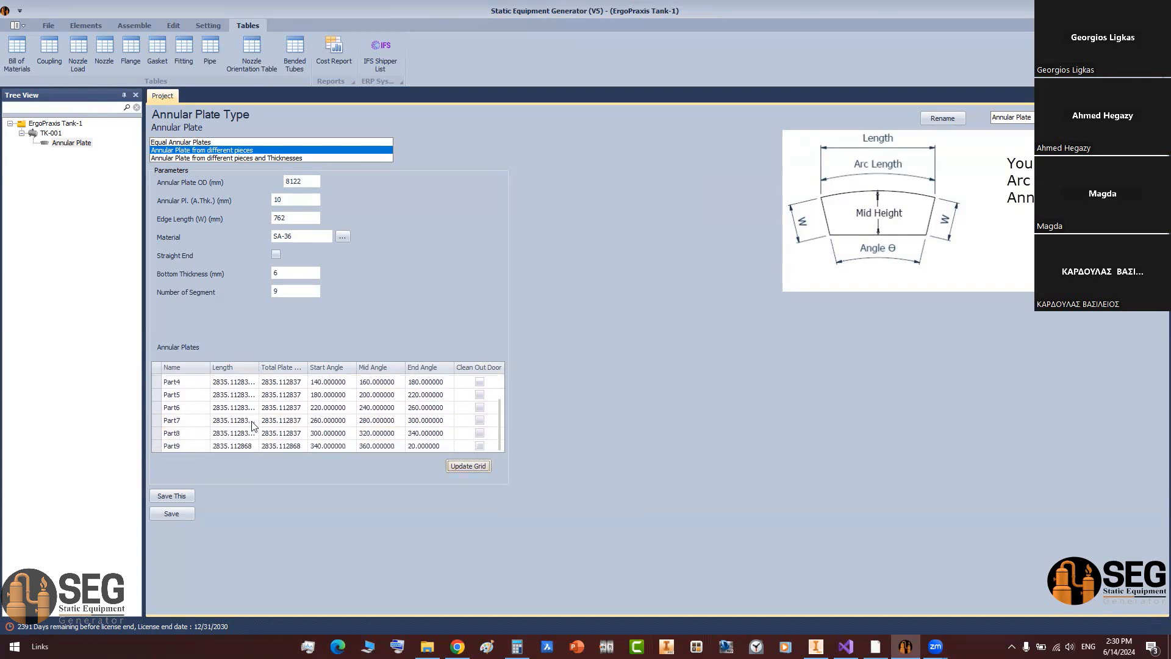
pyautogui.scroll(2, 256, 407)
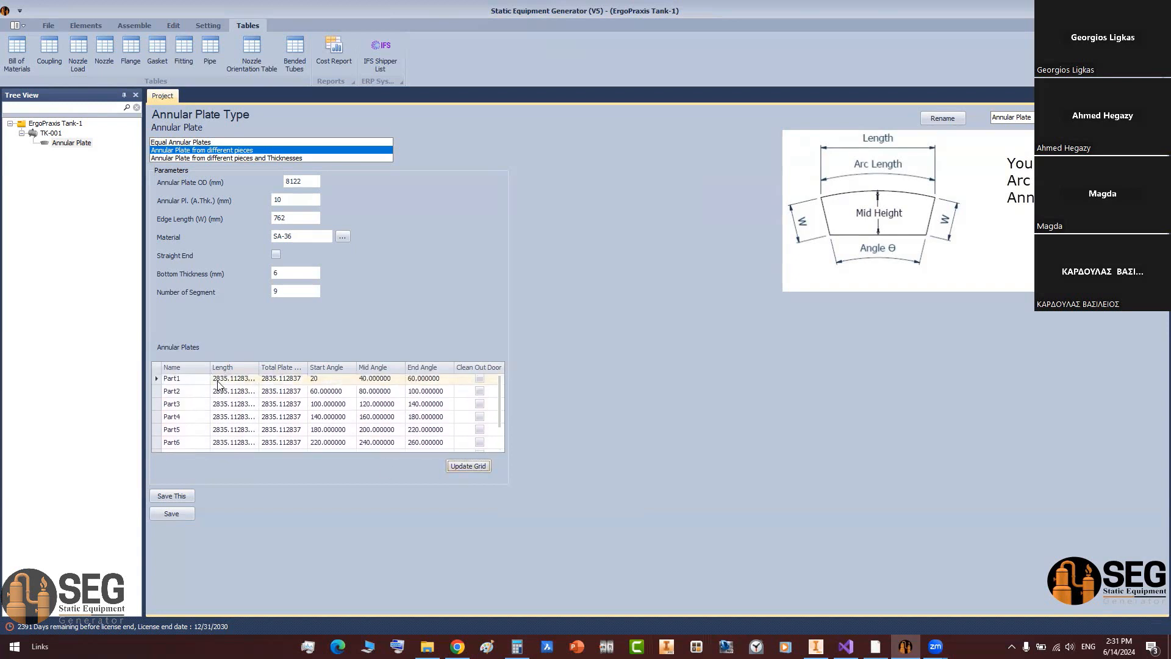
# Step: Switch to the PDF drawing in Acrobat and examine where the first annular plate joint lies relative to the 0° axis
pyautogui.click(876, 647)
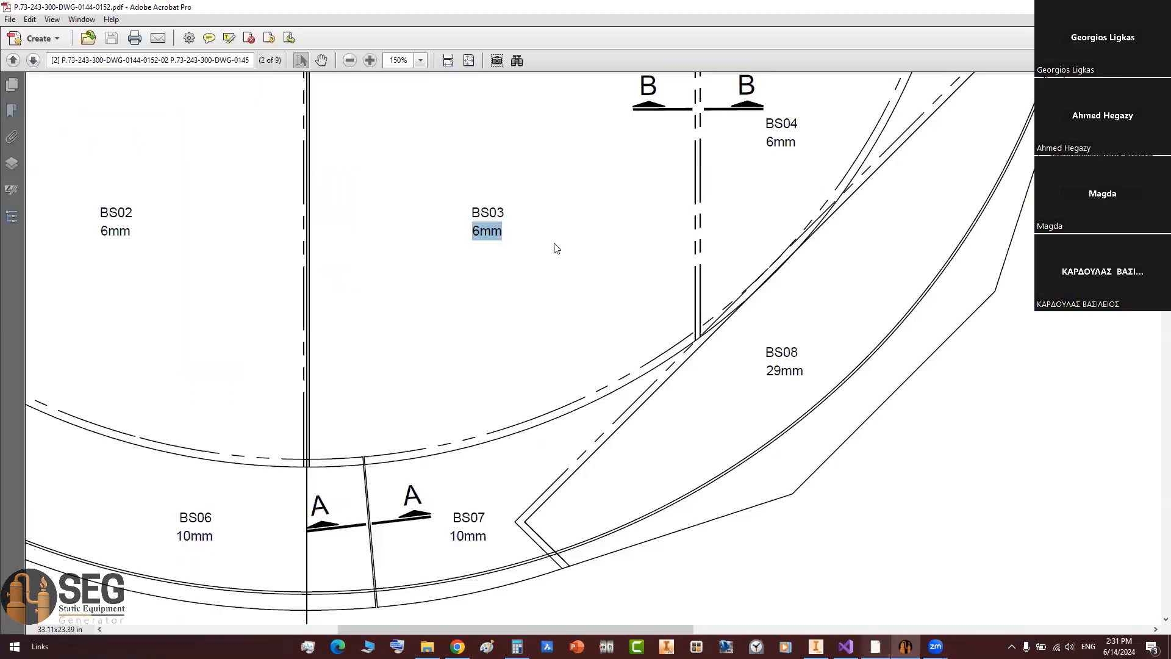
pyautogui.scroll(10, 556, 248)
pyautogui.scroll(5, 488, 189)
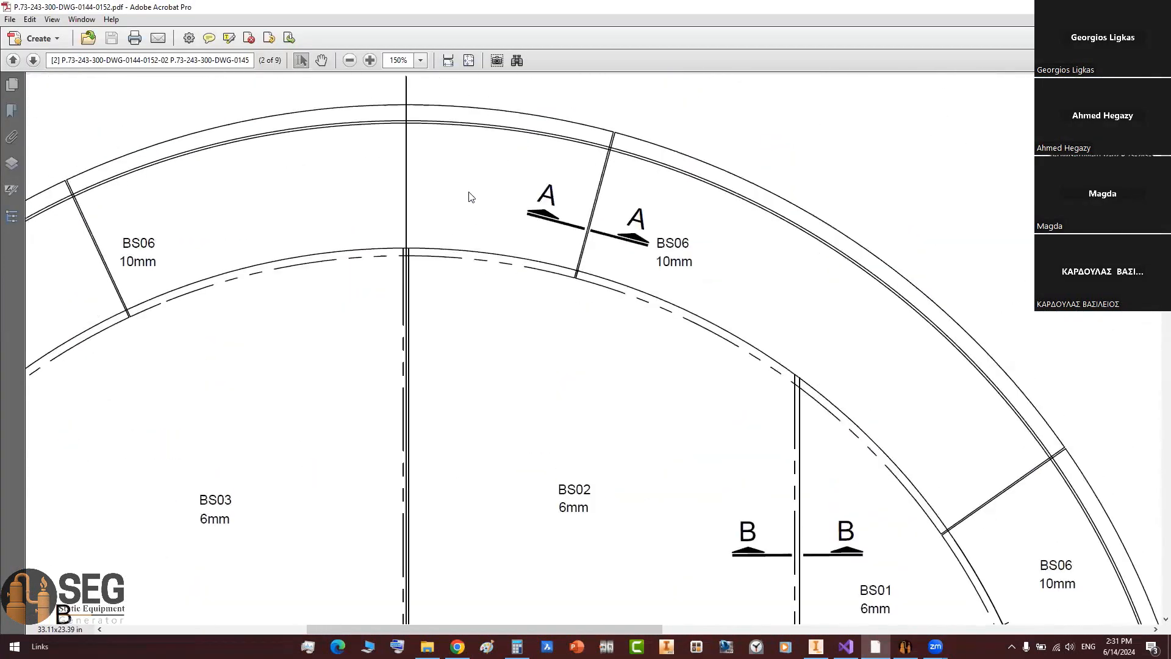
pyautogui.moveTo(606, 111); pyautogui.dragTo(558, 336)
pyautogui.keyDown('ctrl'); pyautogui.scroll(-5, 547, 196); pyautogui.keyUp('ctrl')
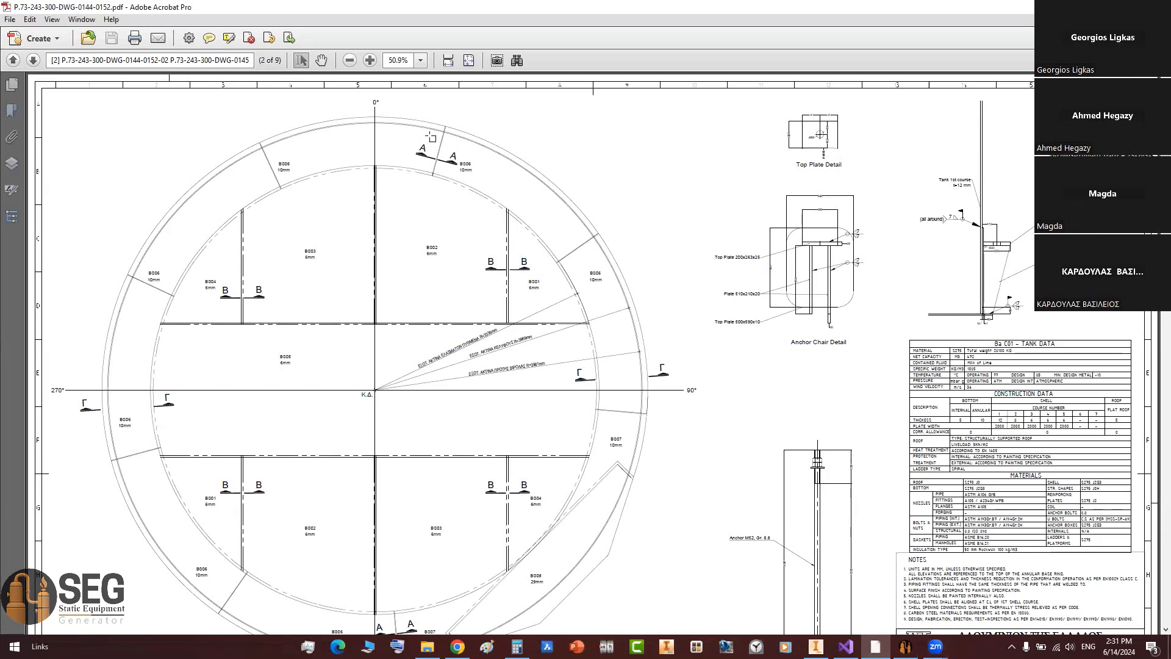
pyautogui.keyDown('ctrl'); pyautogui.scroll(5, 420, 172); pyautogui.keyUp('ctrl')
pyautogui.hscroll(-1, 464, 149)
pyautogui.scroll(4, 465, 149)
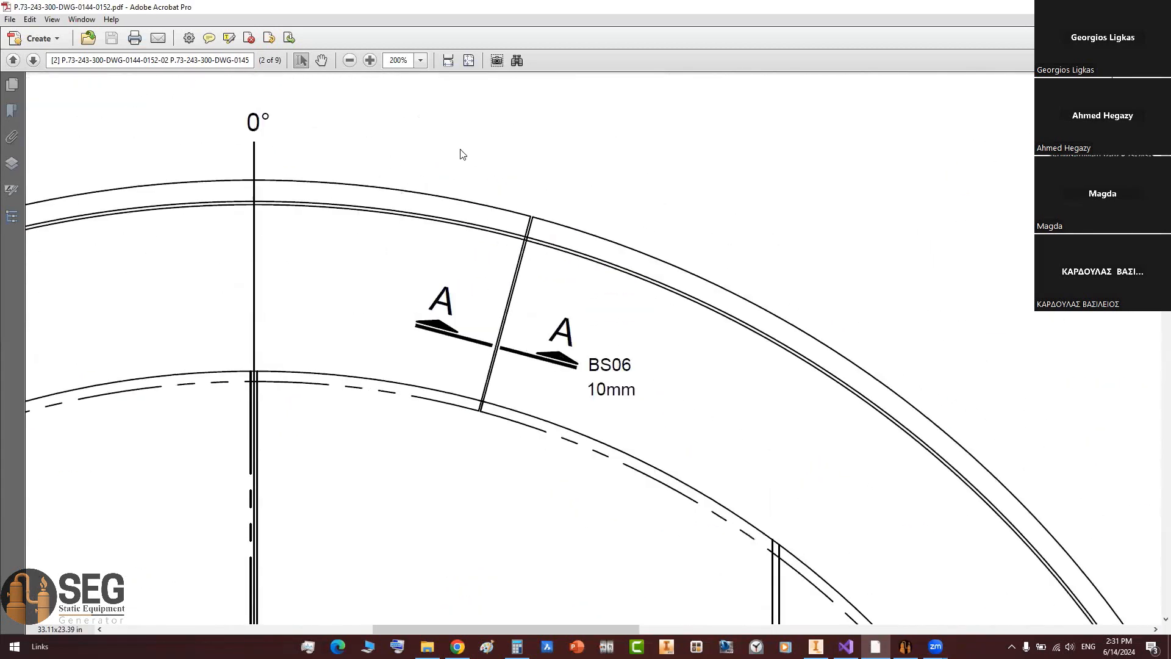
# Step: Switch back to Static Equipment Generator, set Part1's start angle to 15, and update the annular plates grid
pyautogui.click(905, 646)
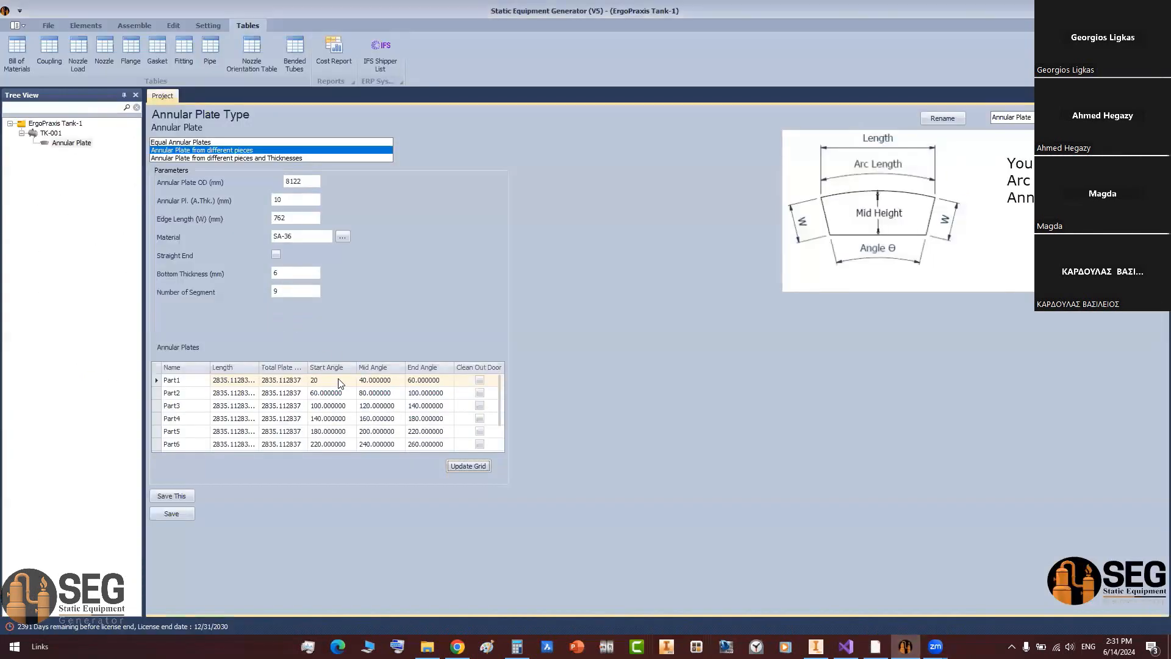
pyautogui.click(340, 383)
pyautogui.write('1')
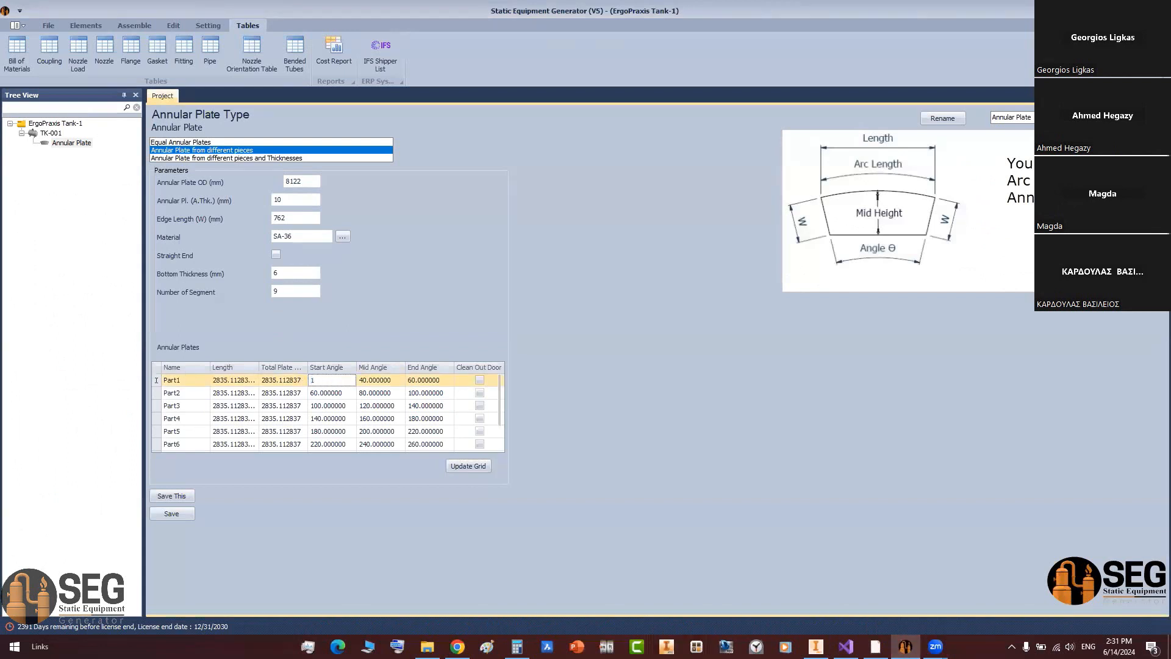
pyautogui.write('5')
pyautogui.click(467, 468)
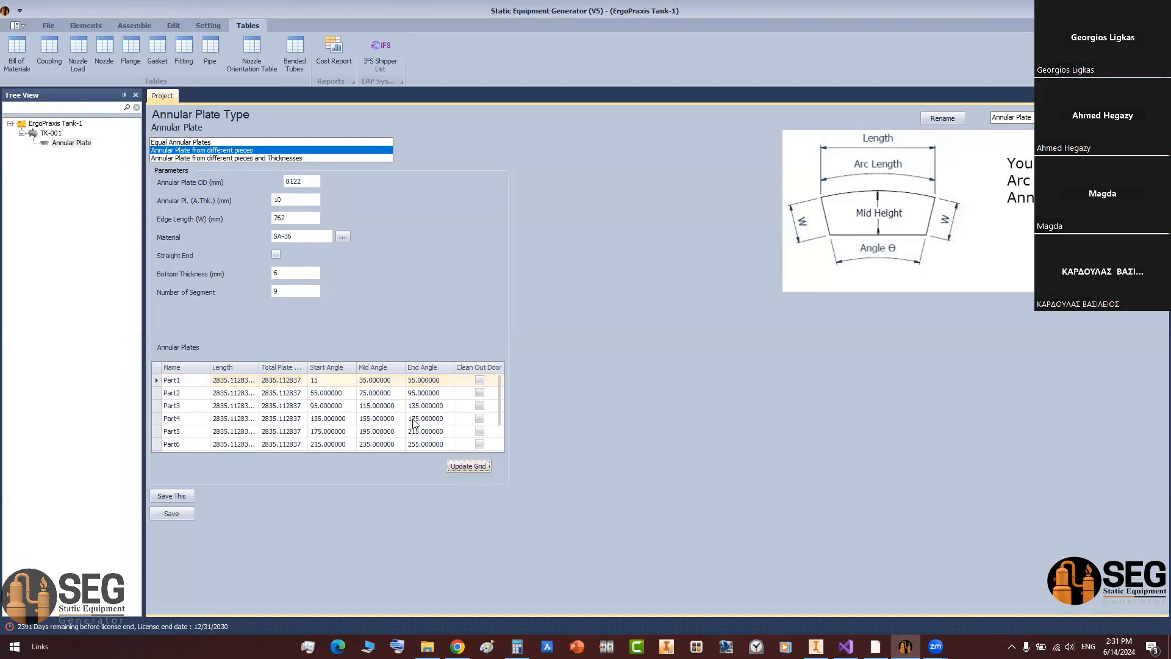
# Step: Review the start and end angles of all nine segments and save the annular plate
pyautogui.click(325, 381)
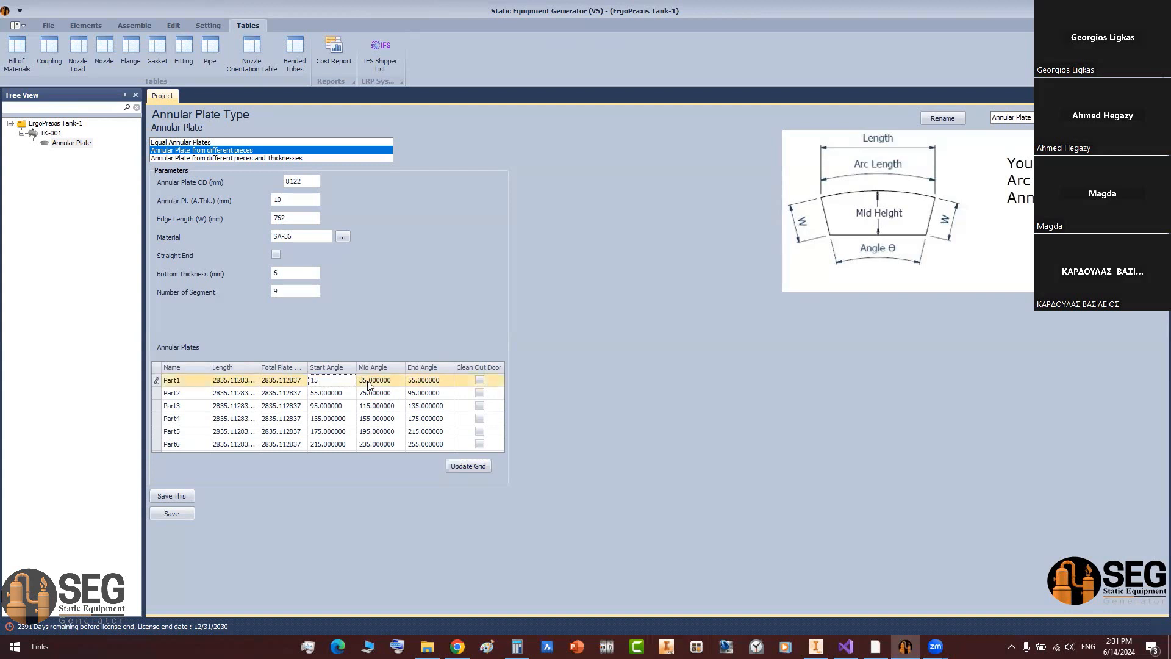
pyautogui.click(428, 380)
pyautogui.scroll(-3, 417, 423)
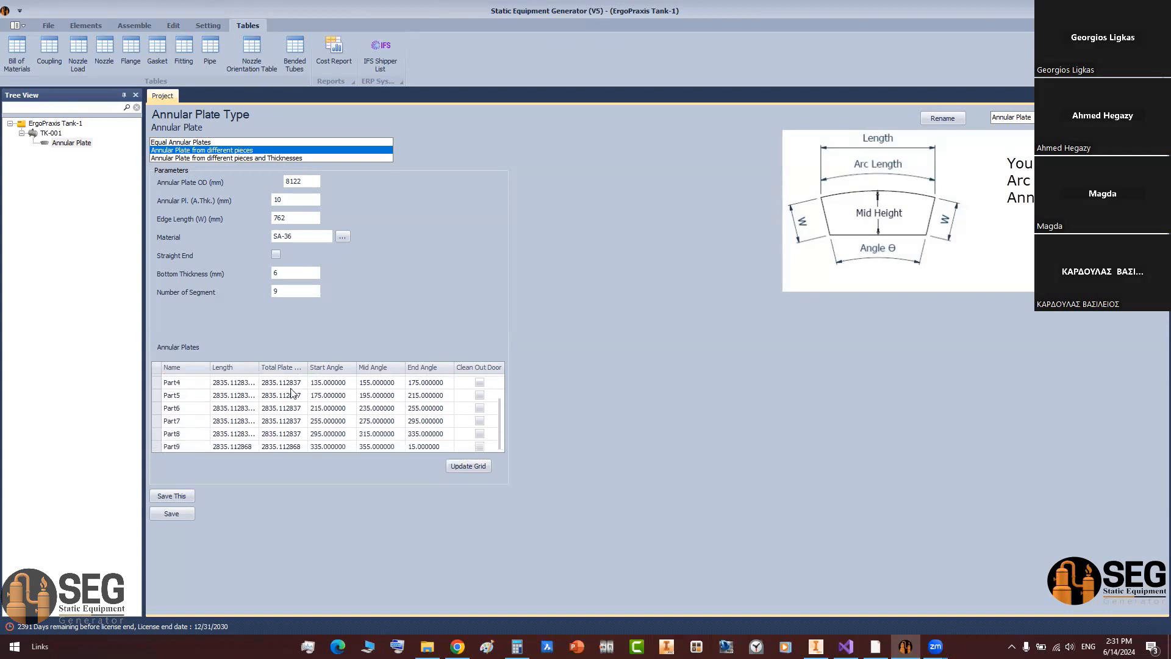
pyautogui.click(172, 513)
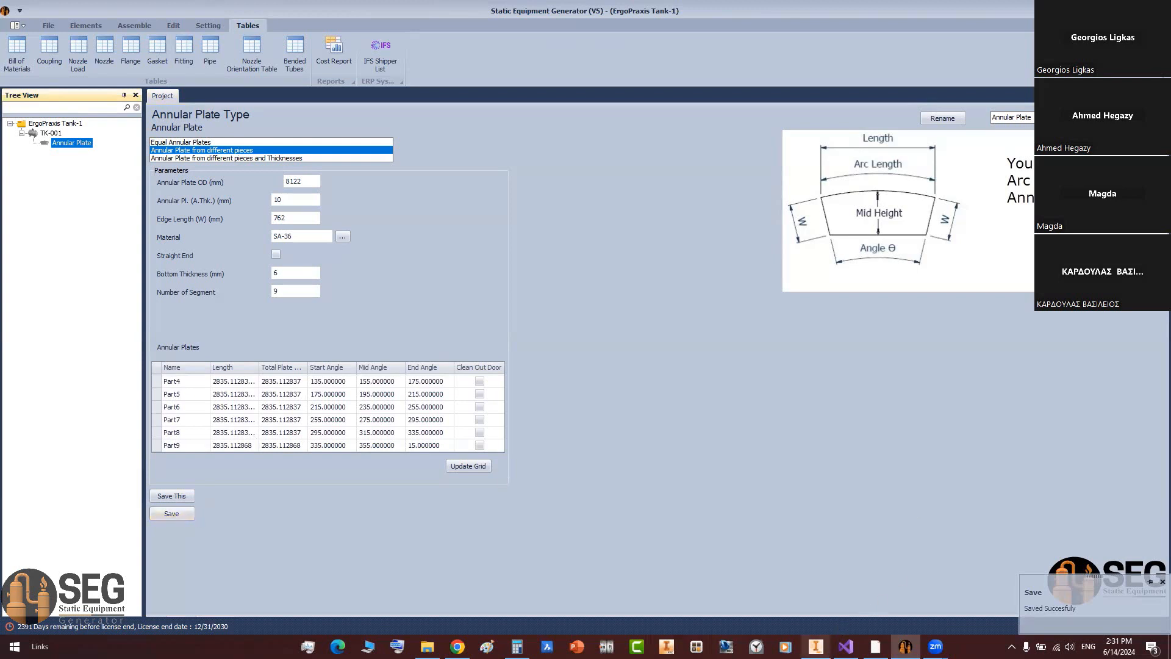
# Step: Restore the Inventor model and start the Inventor assembly to generate TK-001 with its annular plate
pyautogui.click(173, 26)
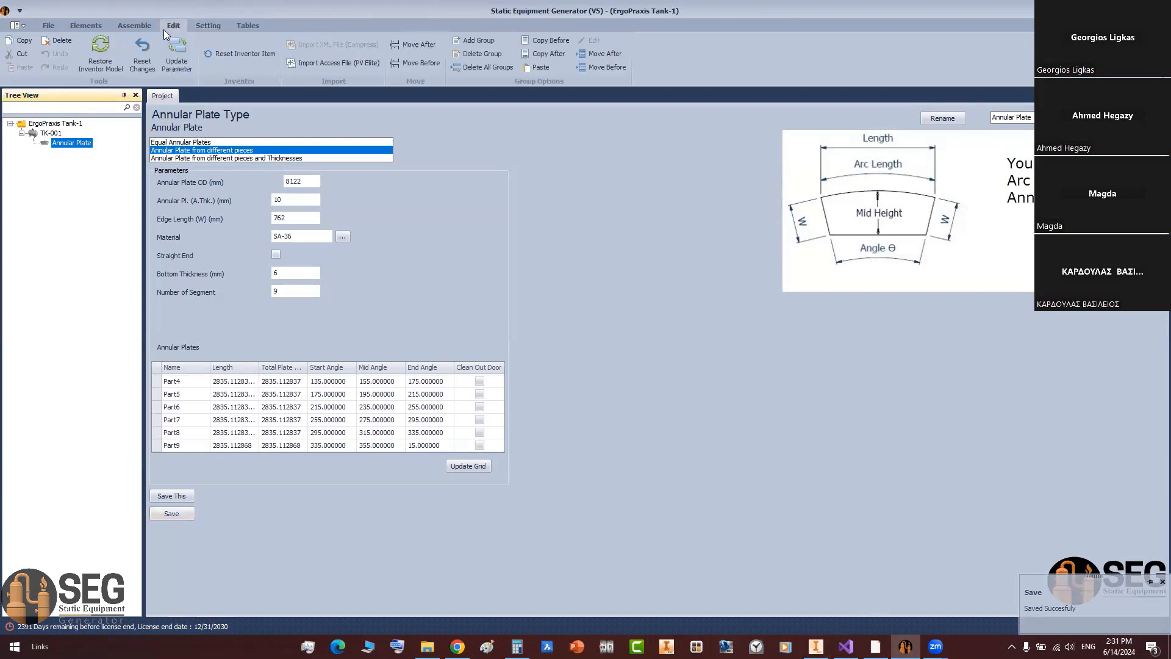
pyautogui.click(109, 46)
pyautogui.click(558, 330)
pyautogui.click(133, 24)
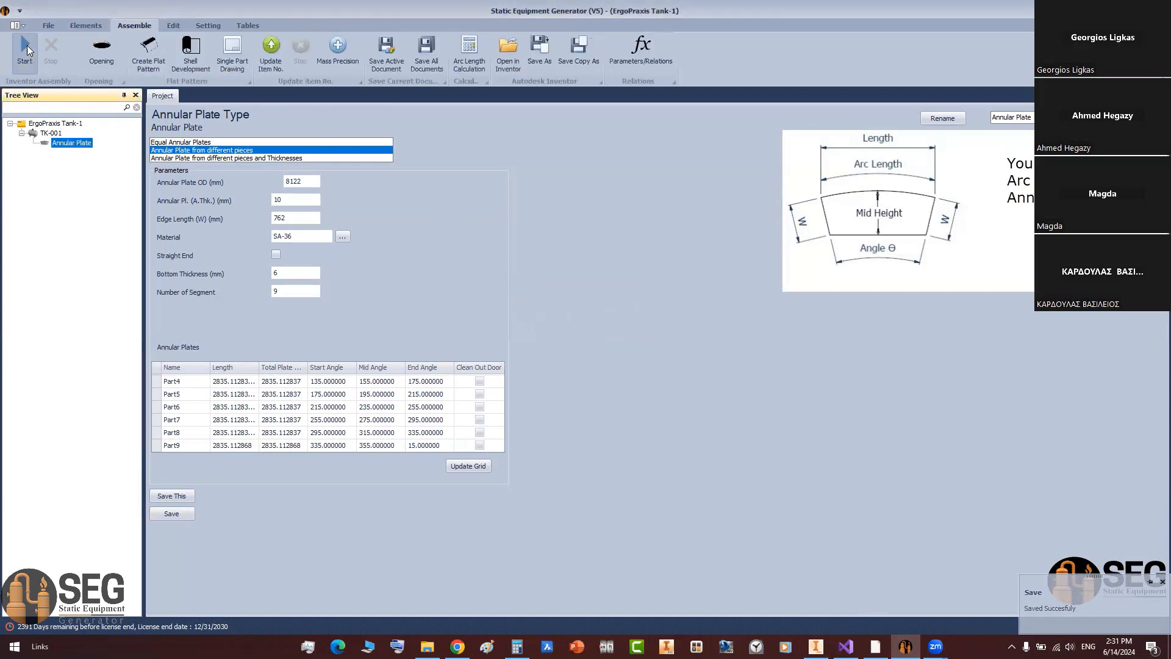
pyautogui.click(26, 47)
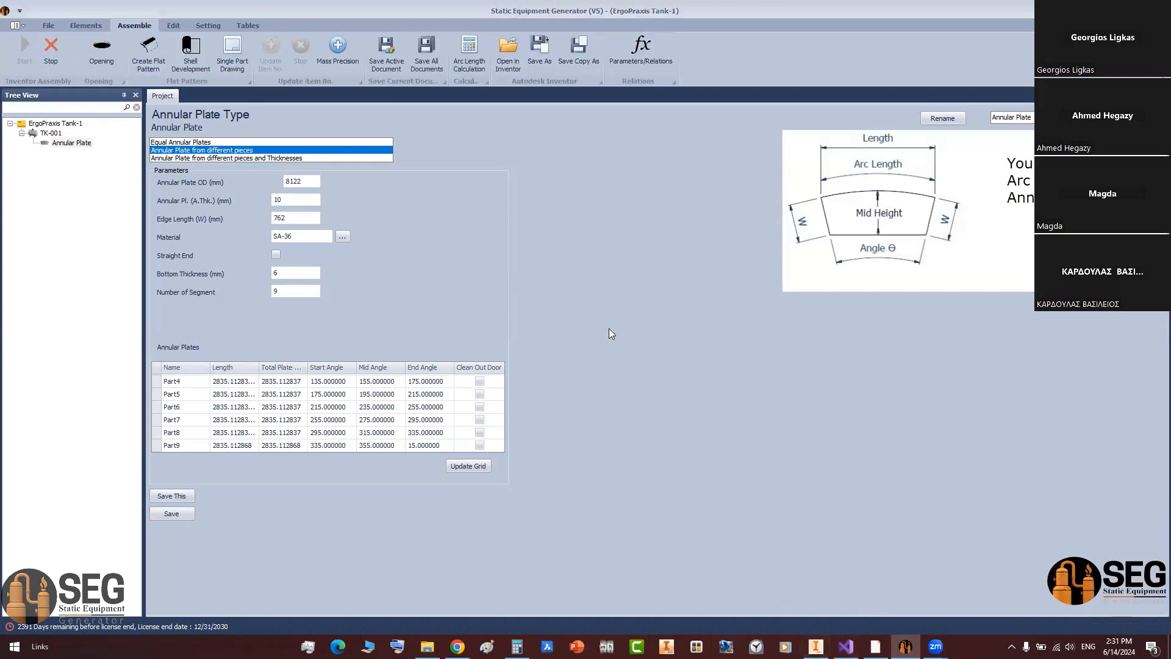
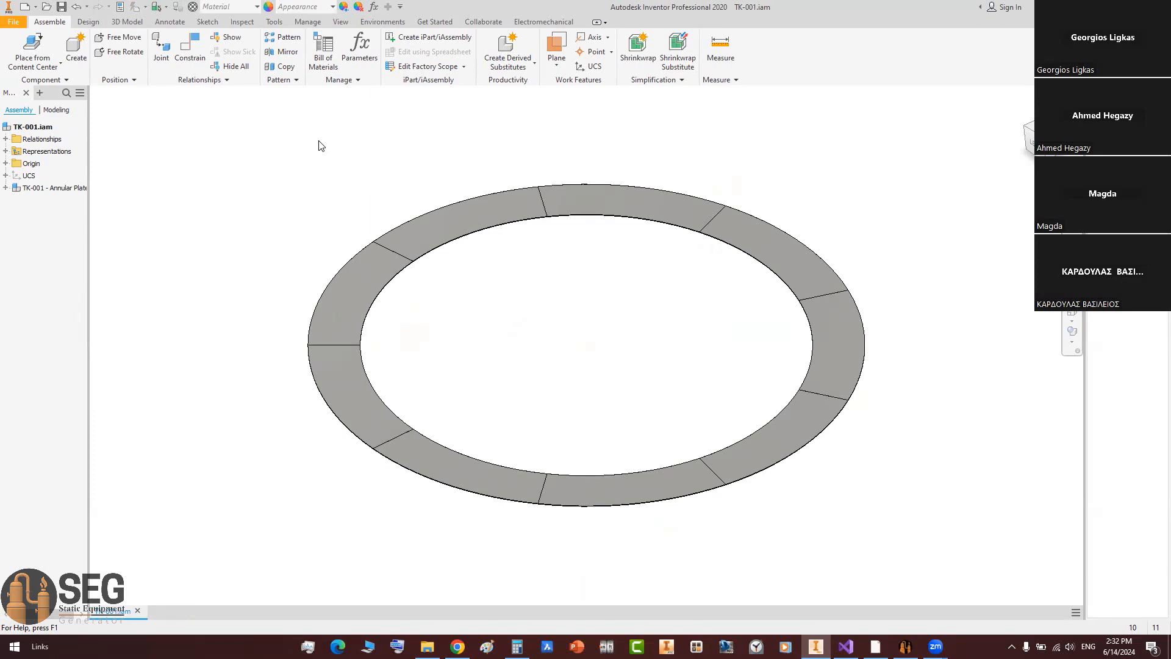
# Step: Switch from Inventor back to Static Equipment Generator and open the bill of materials for the tank
pyautogui.click(905, 646)
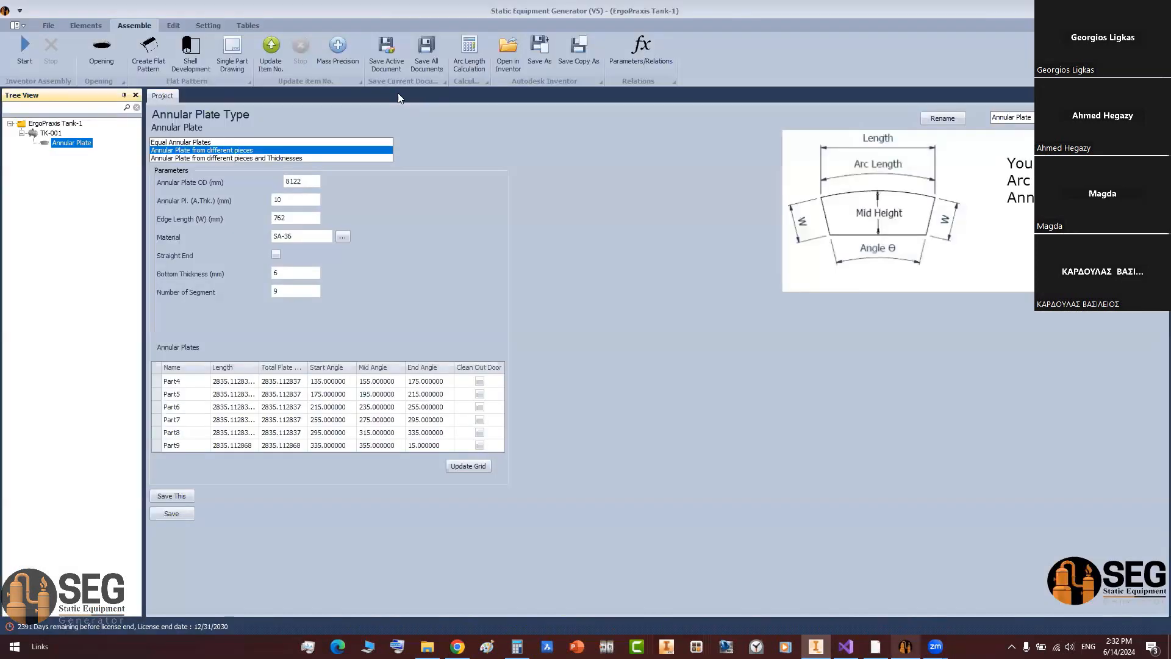
pyautogui.click(17, 52)
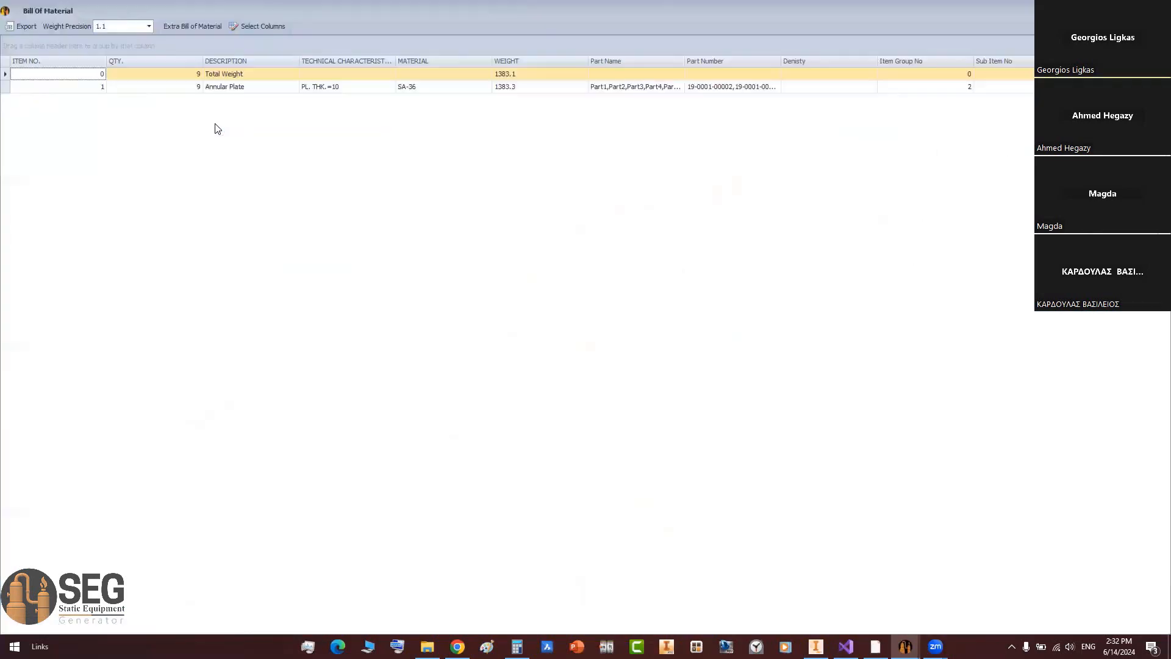
# Step: Switch to Inventor and, on the face of the Part9 annular segment, sketch a rectangle overlapping its outer edge
pyautogui.click(184, 87)
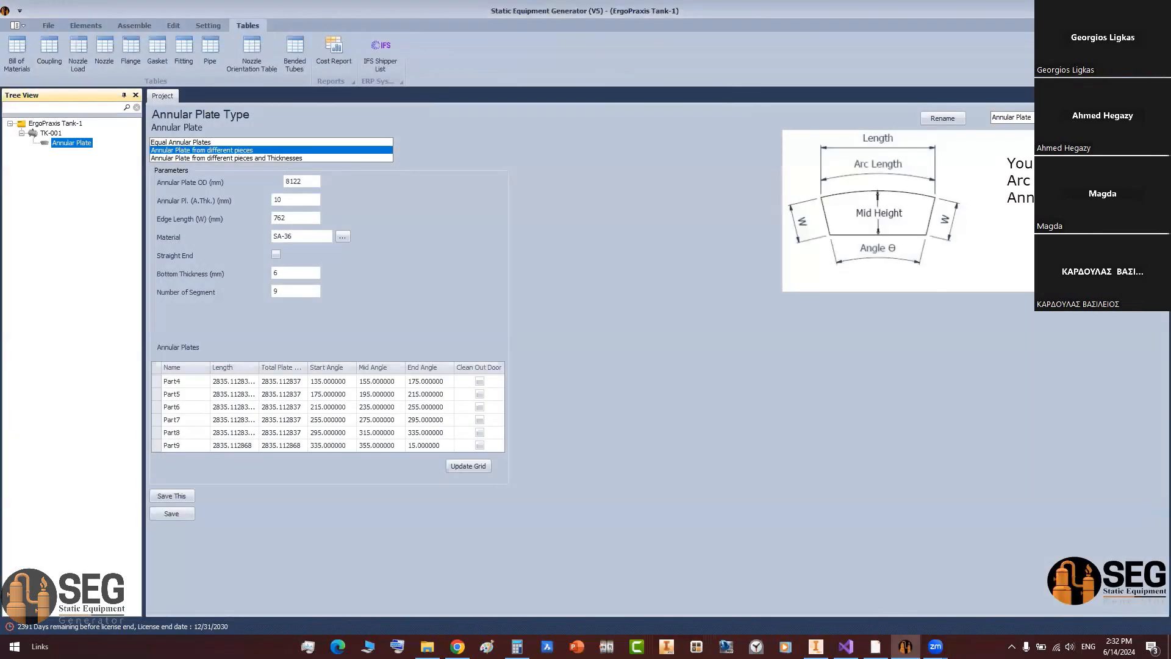
pyautogui.click(816, 646)
pyautogui.doubleClick(797, 437)
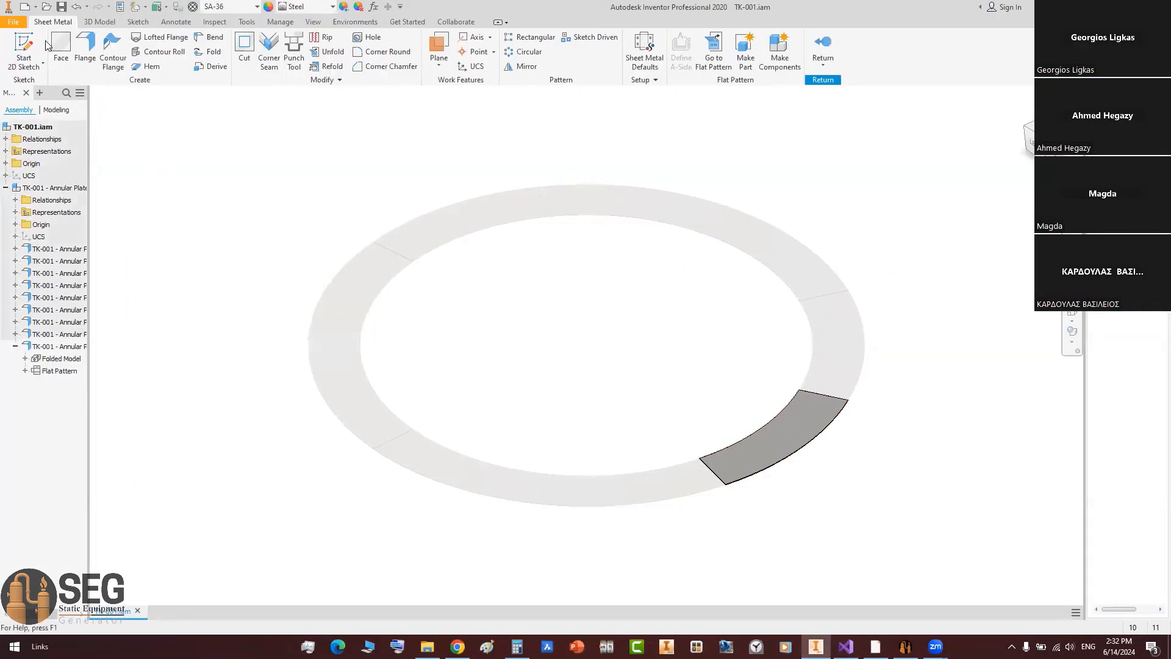
pyautogui.press('s')
pyautogui.click(817, 437)
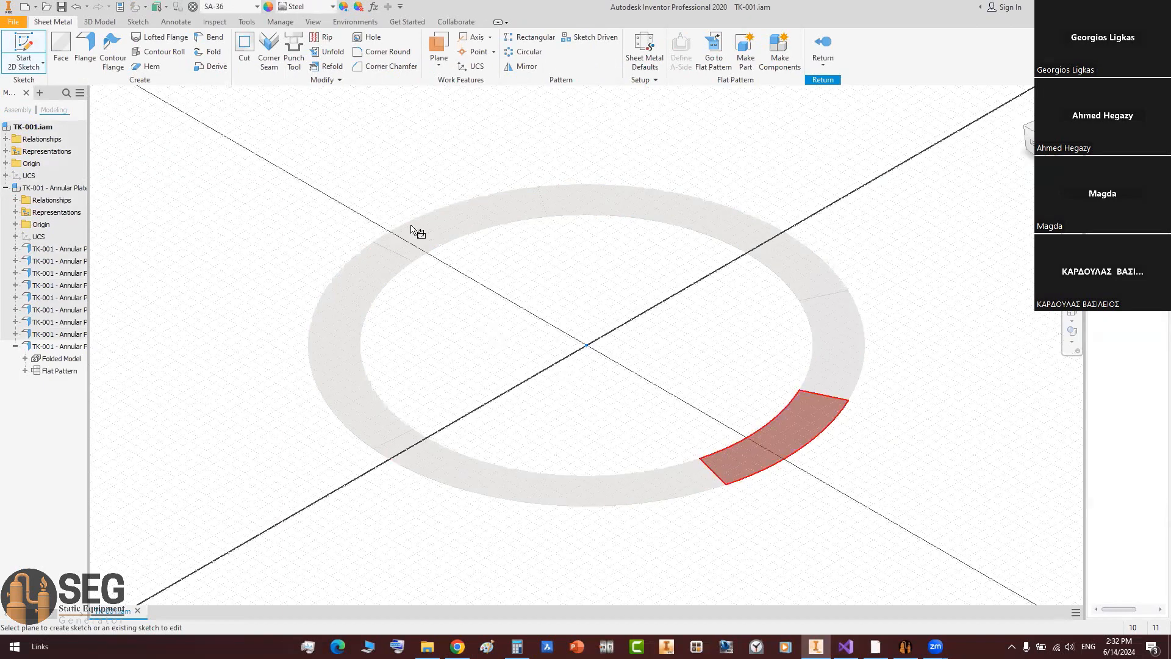
pyautogui.press('r')
pyautogui.click(822, 255)
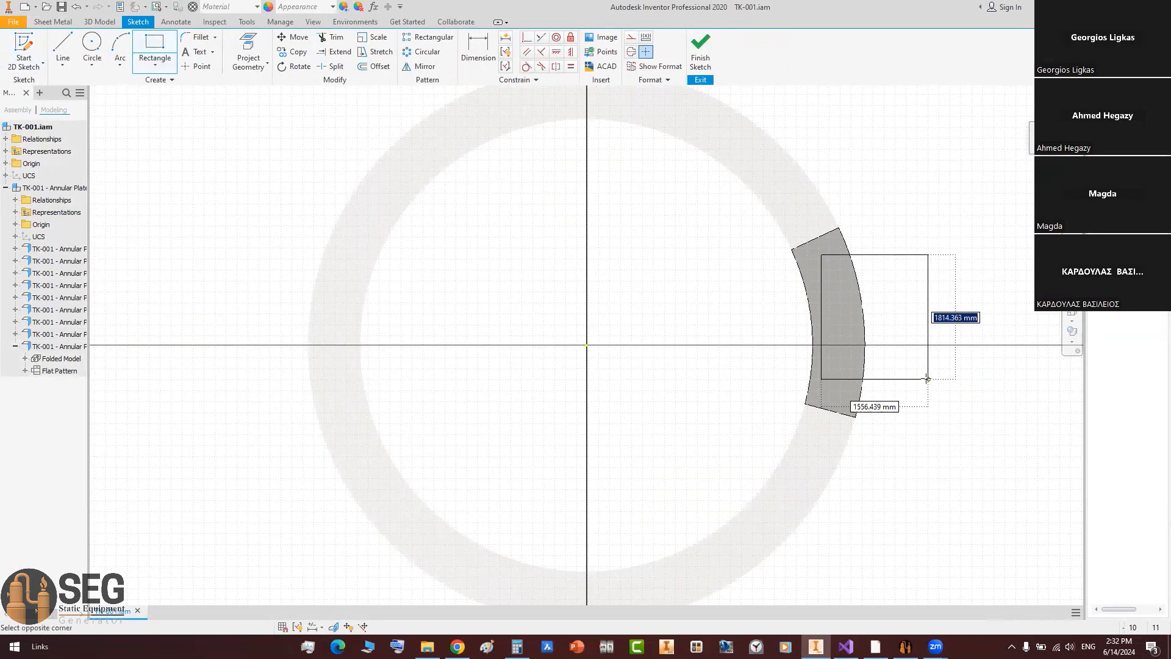
pyautogui.click(920, 358)
pyautogui.rightClick(909, 222)
pyautogui.click(956, 237)
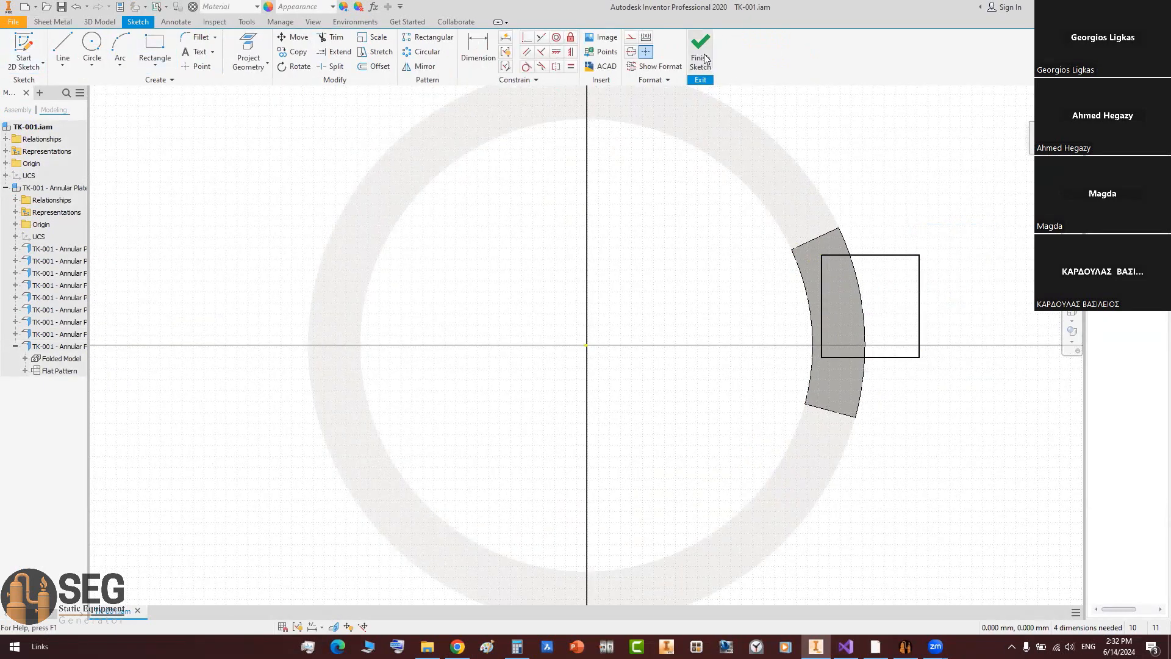
# Step: Cut the rectangle through the segment with a symmetric through-all extrusion, and finish editing the part
pyautogui.press('e')
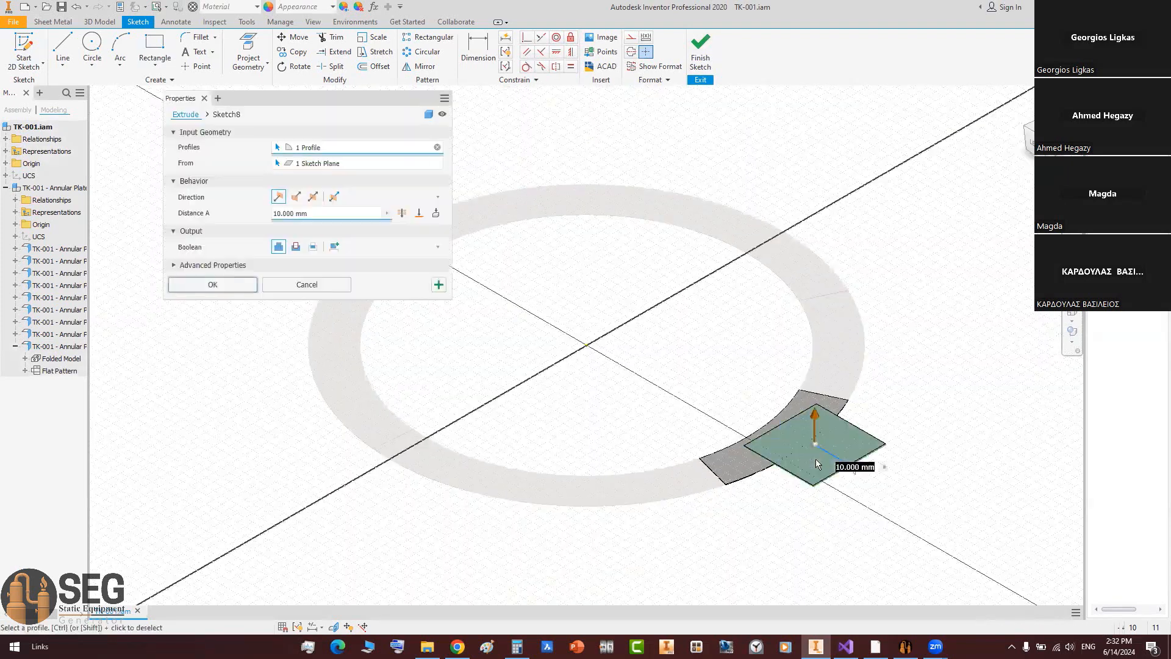
pyautogui.click(296, 246)
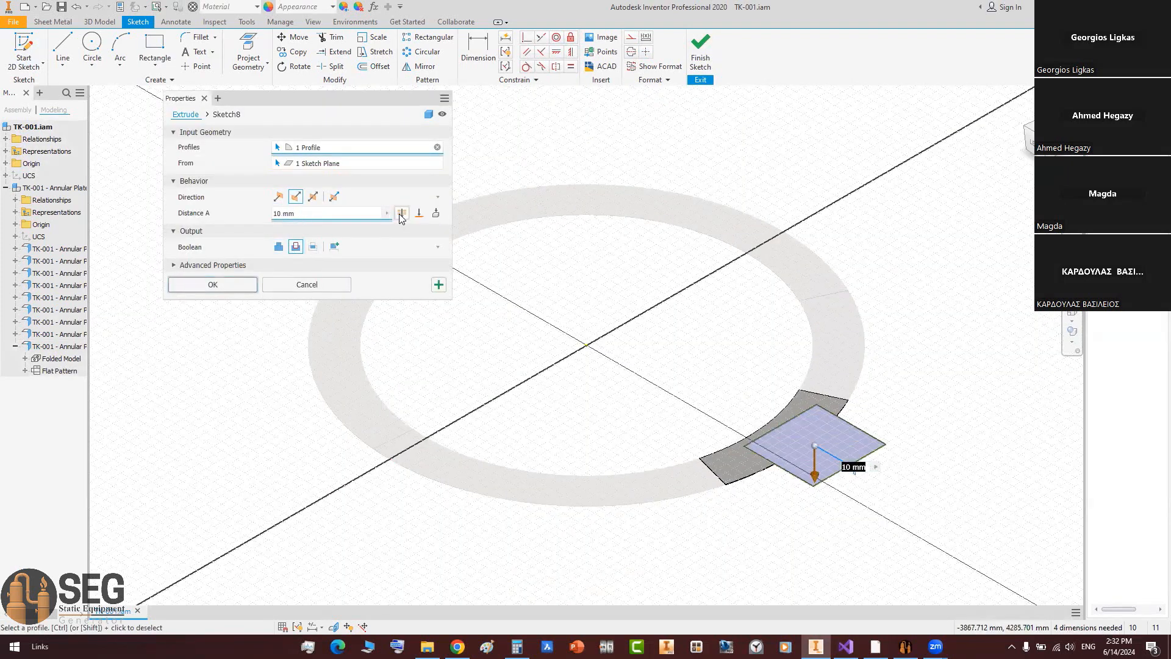
pyautogui.click(402, 213)
pyautogui.click(313, 196)
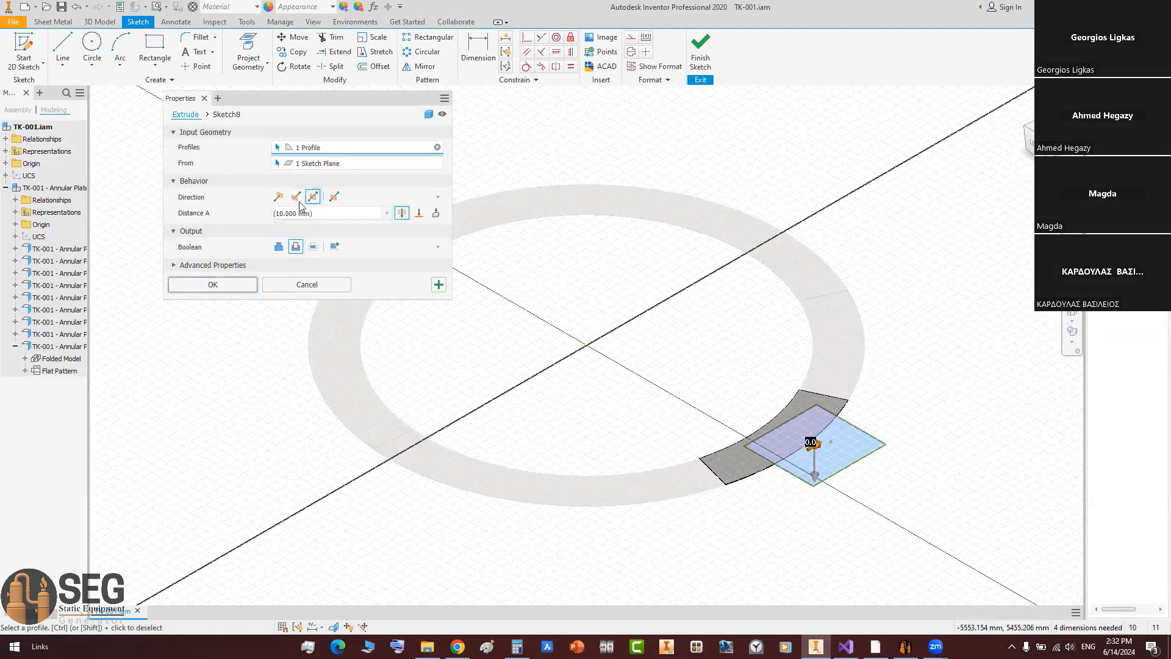
pyautogui.click(240, 285)
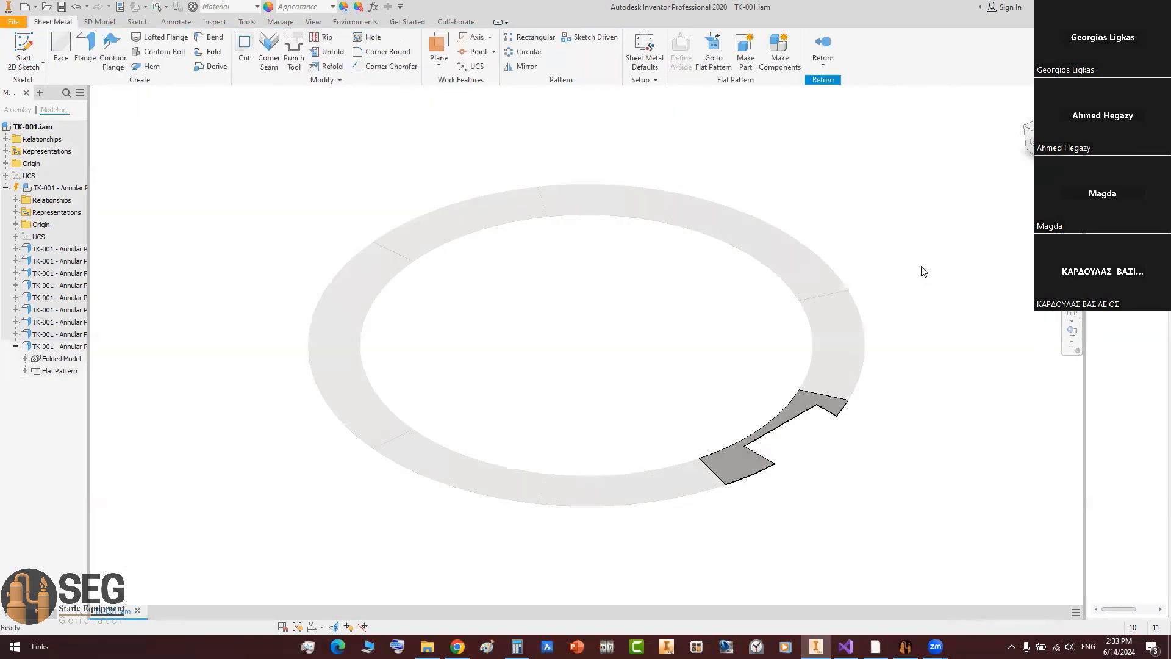
pyautogui.rightClick(851, 116)
pyautogui.click(877, 139)
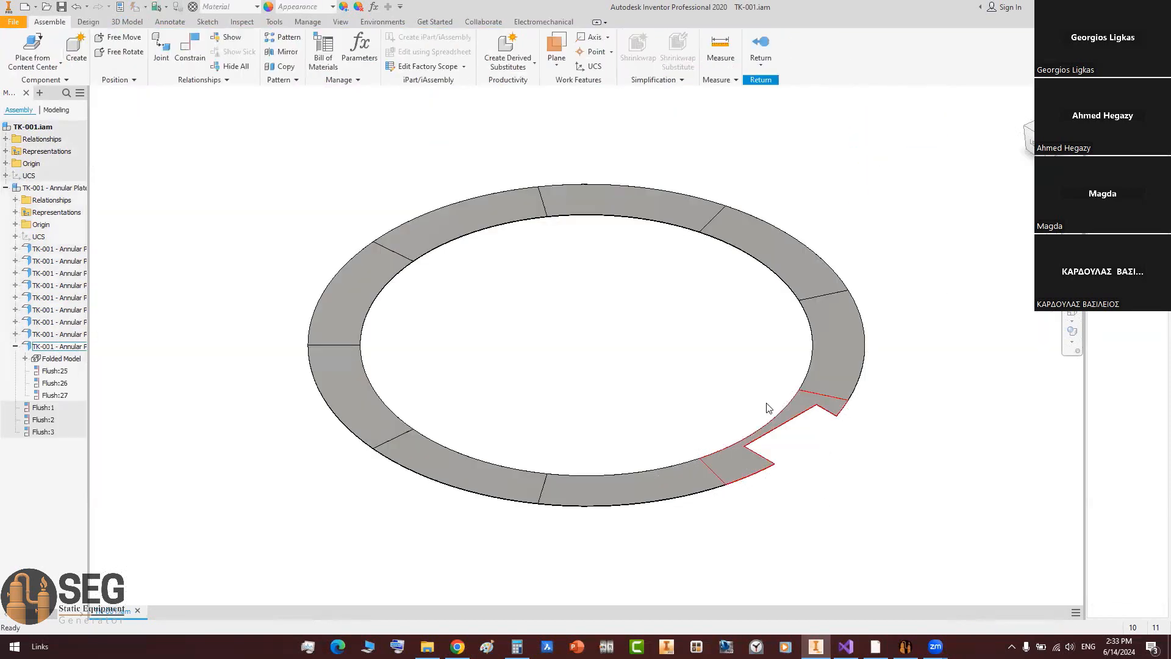
pyautogui.scroll(5, 789, 458)
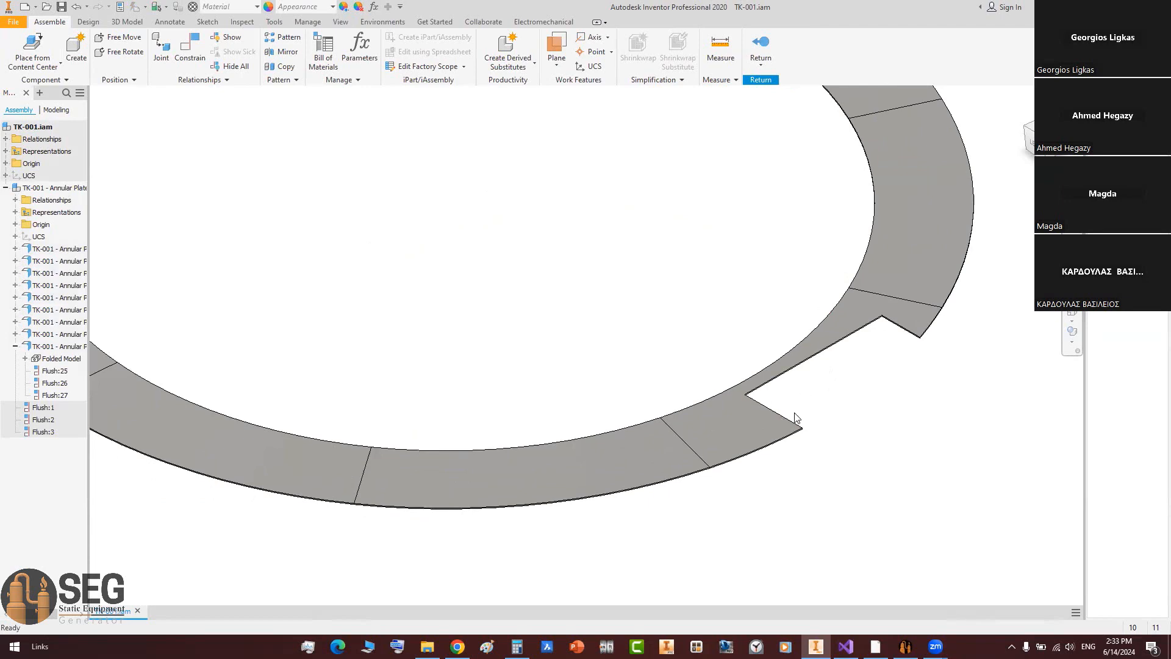
pyautogui.scroll(-4, 792, 419)
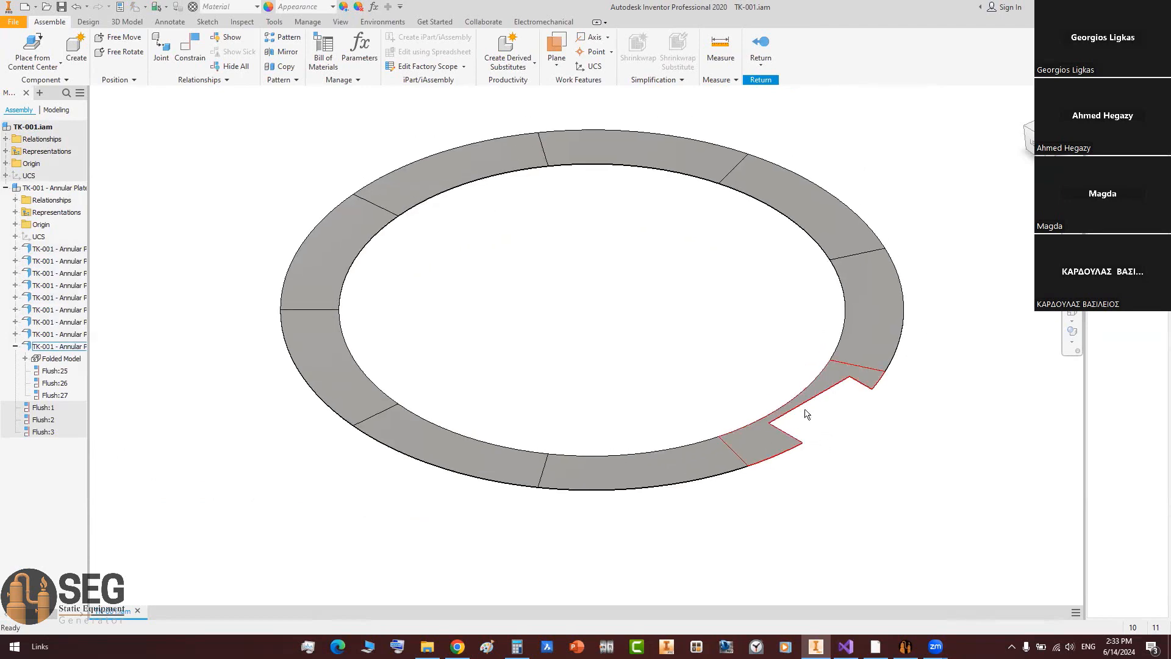
# Step: Switch to Static Equipment Generator and rerun the Inventor assembly for TK-001
pyautogui.click(905, 646)
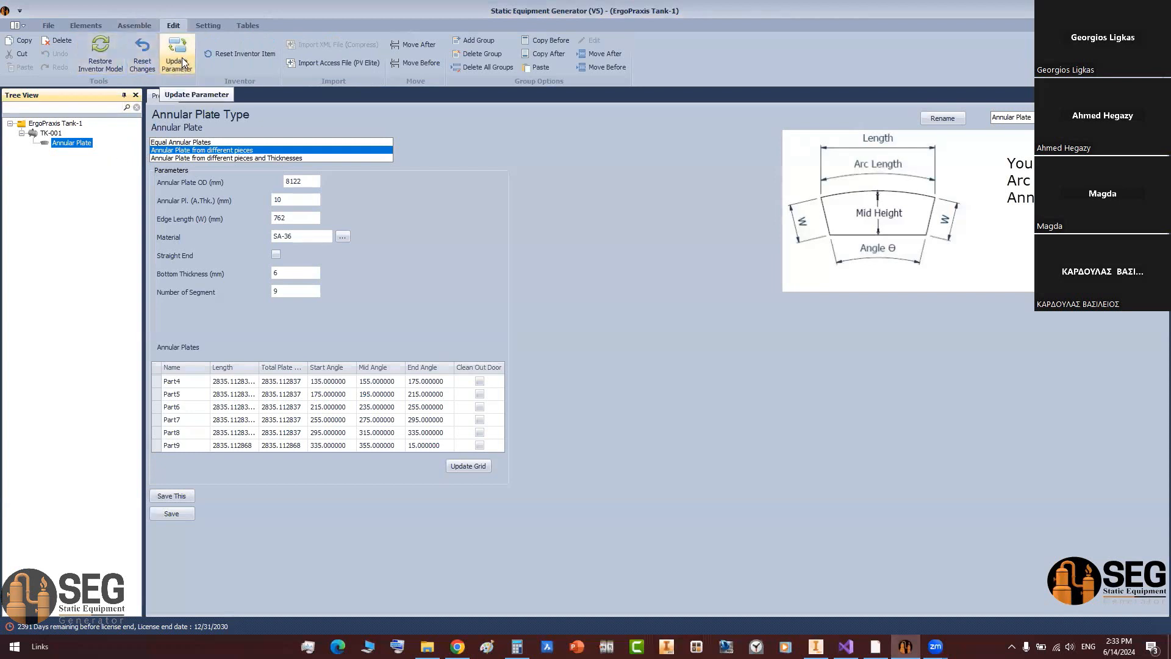
pyautogui.click(134, 25)
pyautogui.click(27, 45)
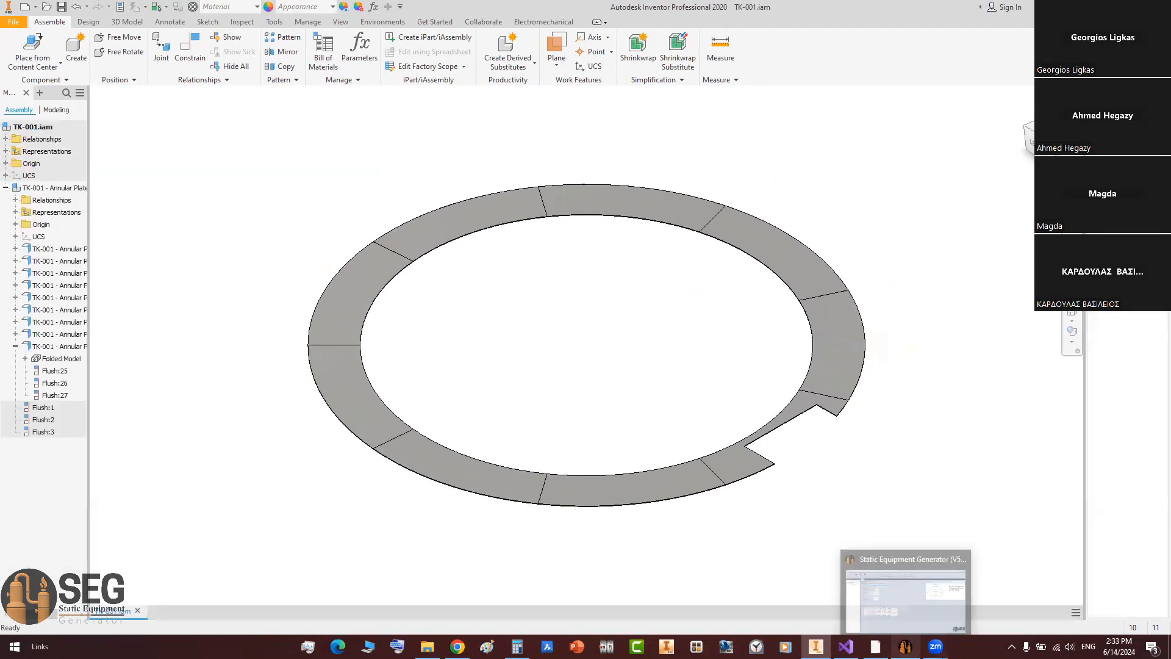
# Step: Open the tank's bill of materials and compare the quantities, weights and part names of the annular plate items
pyautogui.click(906, 646)
pyautogui.click(247, 26)
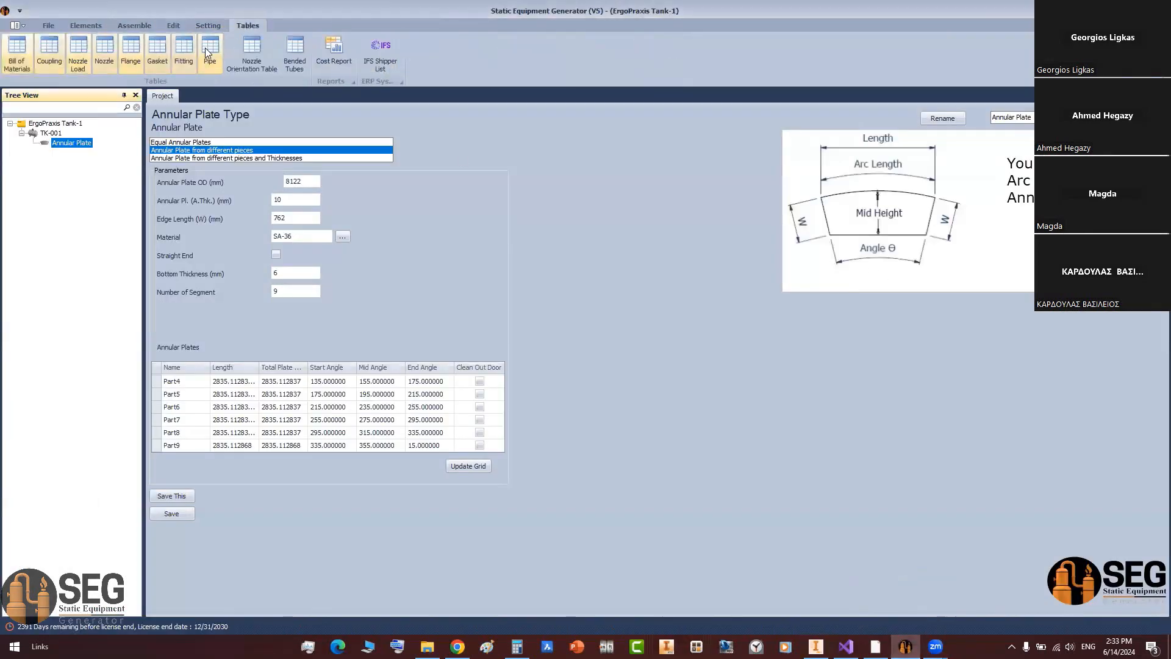
pyautogui.click(18, 58)
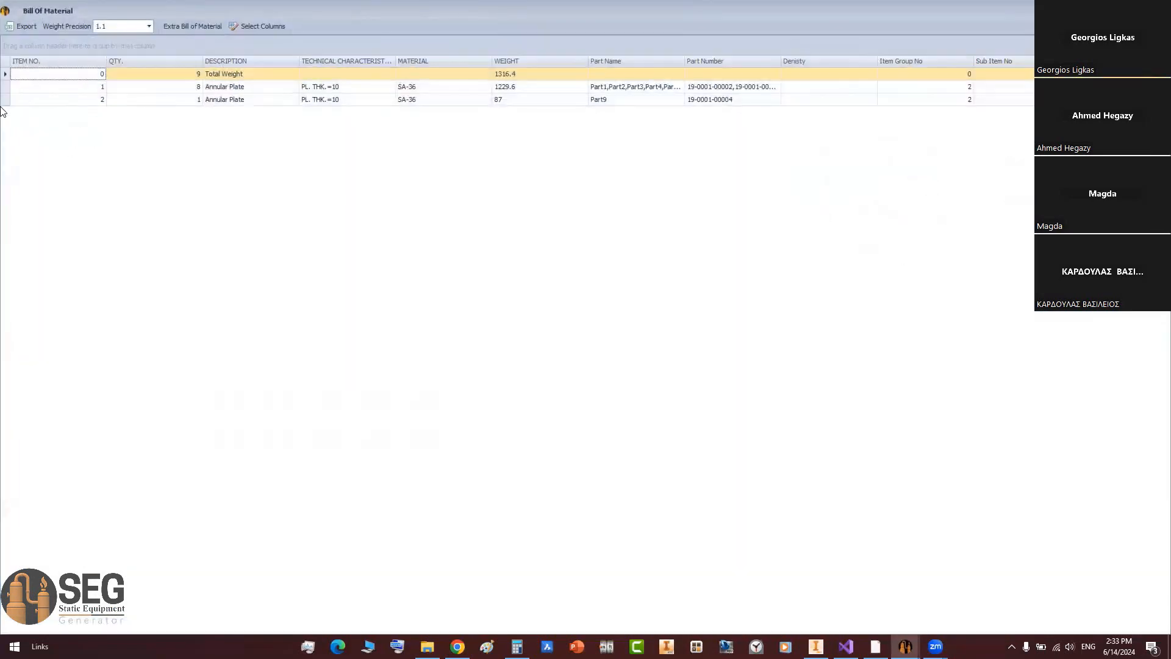
pyautogui.click(27, 99)
pyautogui.click(194, 102)
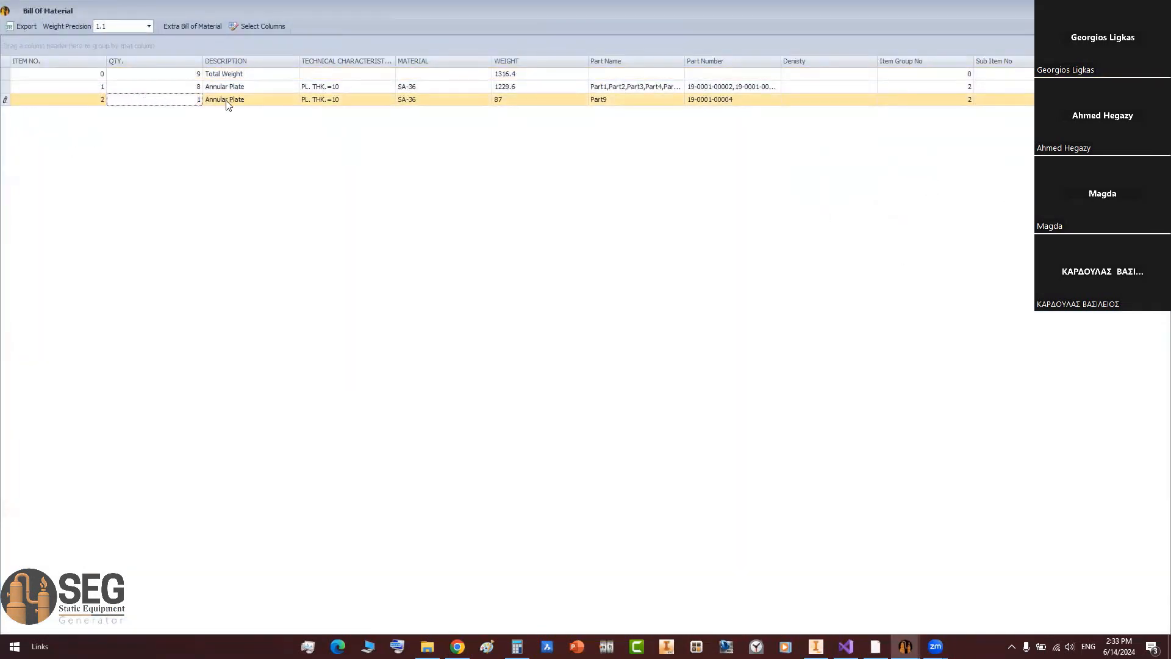
pyautogui.click(184, 86)
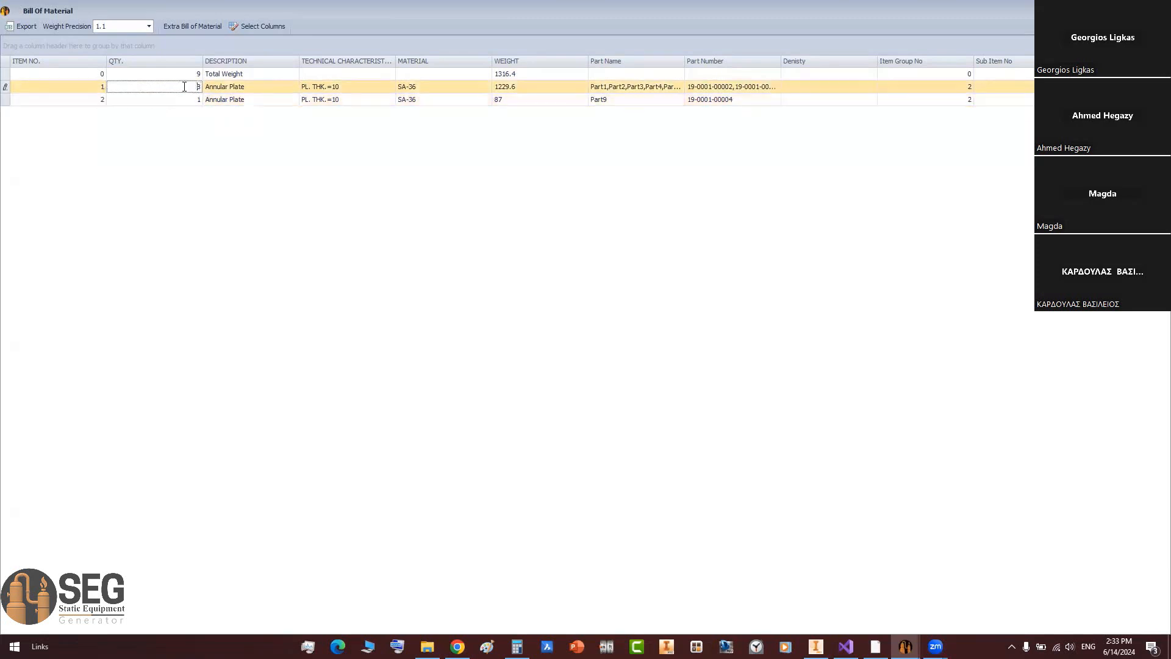
pyautogui.click(189, 100)
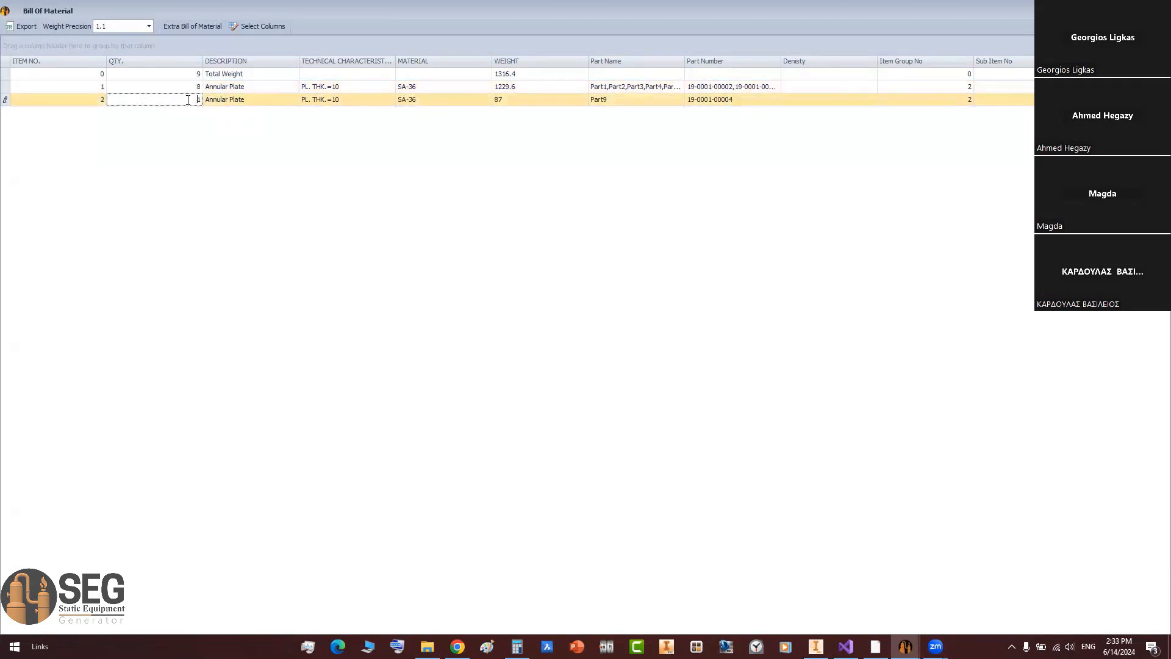
pyautogui.click(497, 100)
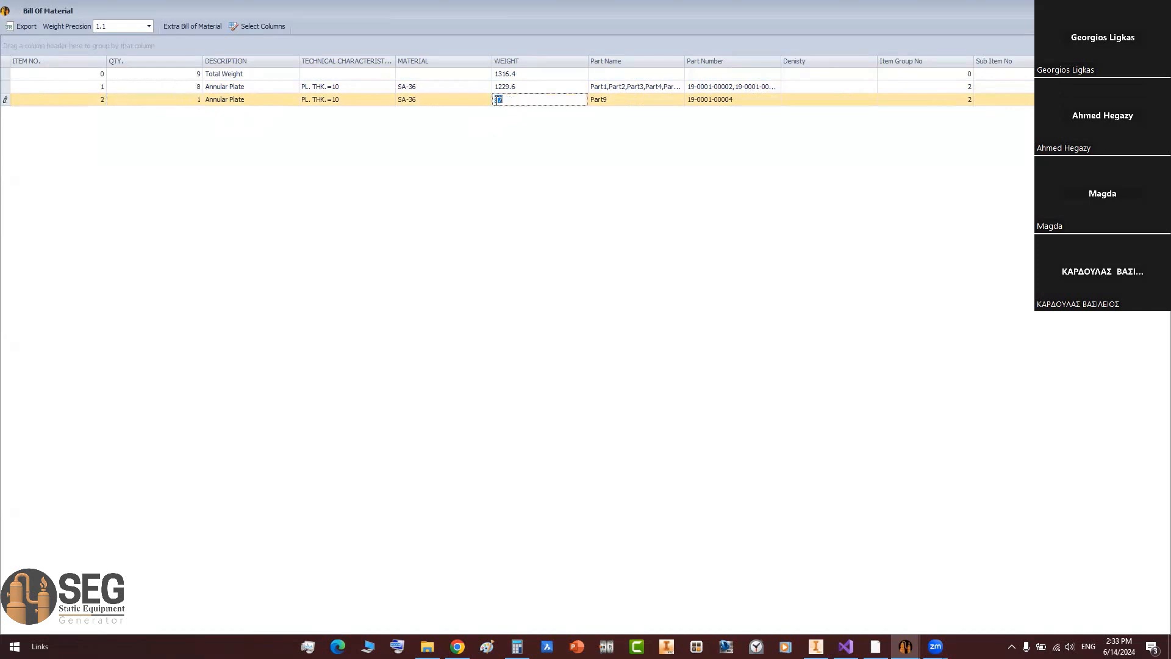
pyautogui.click(615, 104)
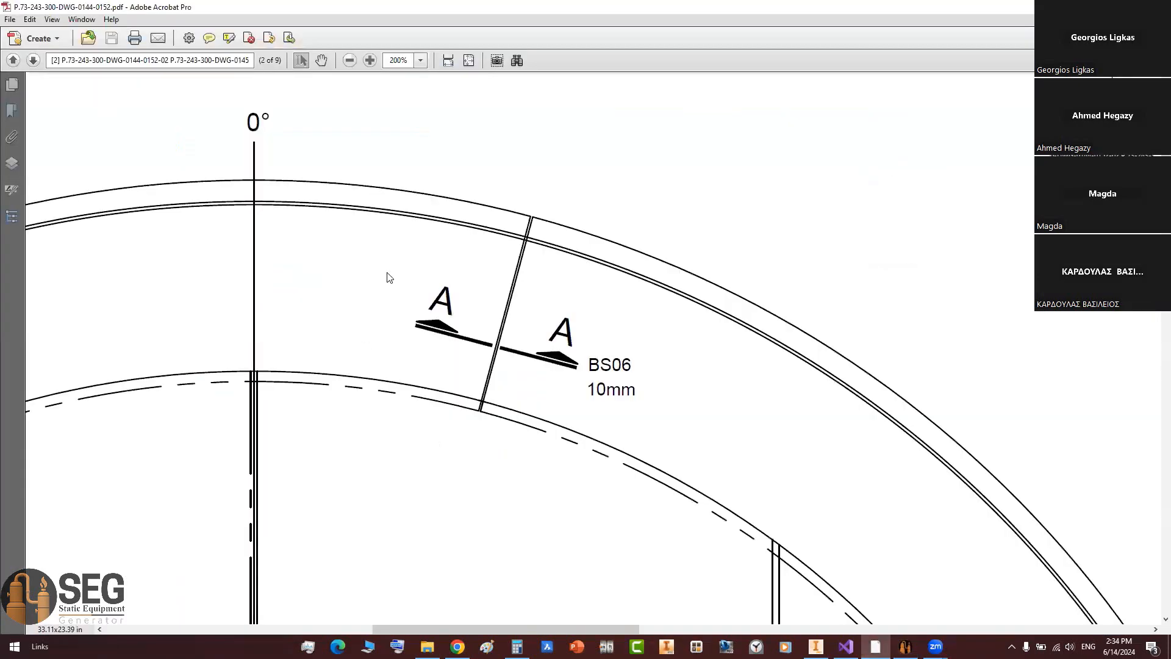
# Step: Examine the annular segments around the Bottom Plates view in the PDF drawing, and return to Static Equipment Generator
pyautogui.keyDown('ctrl'); pyautogui.scroll(-6, 396, 276); pyautogui.keyUp('ctrl')
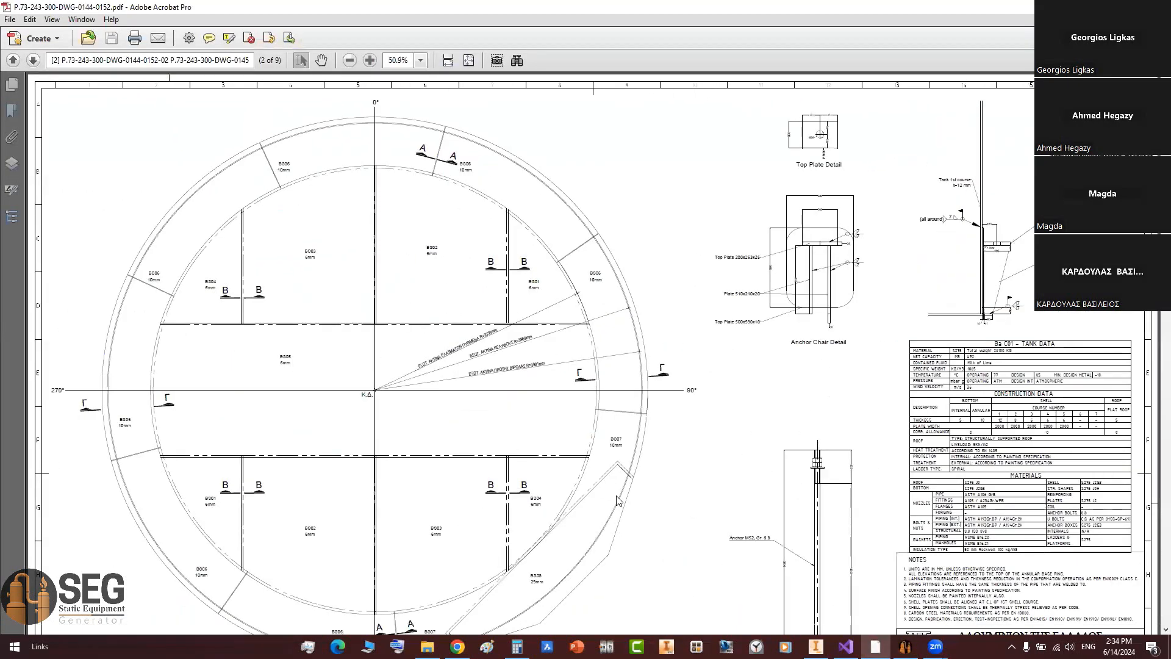
pyautogui.scroll(-2, 629, 445)
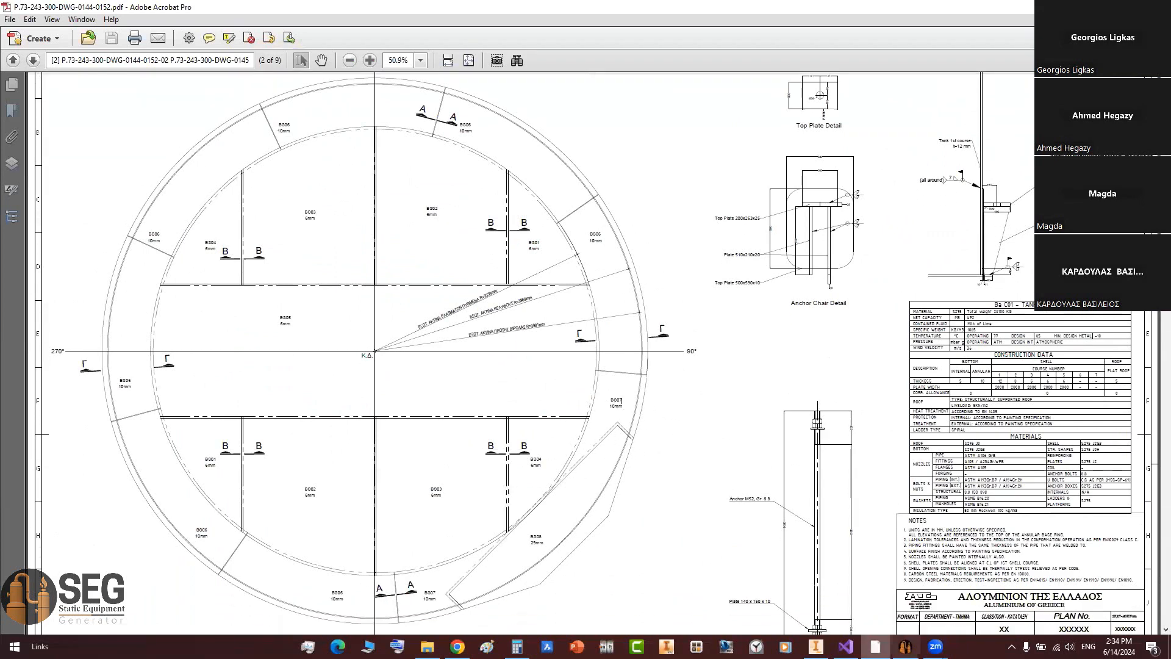
pyautogui.click(906, 646)
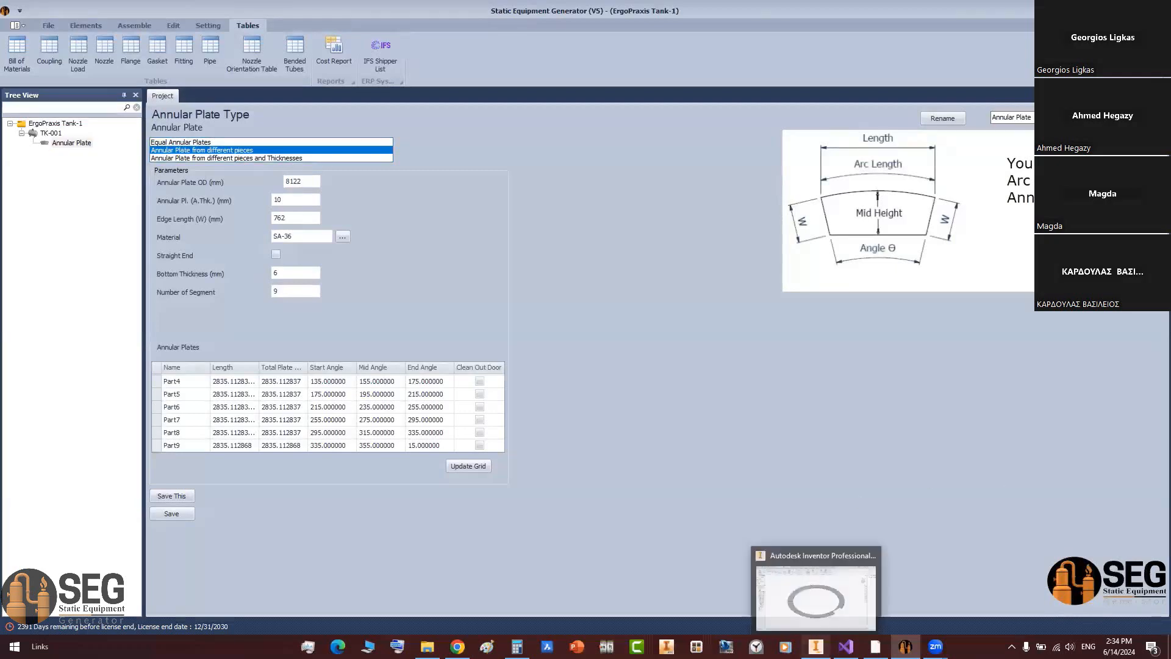
# Step: Switch to Inventor, delete the extruded cut from the Part9 annular segment, and return to the top-level assembly
pyautogui.click(818, 645)
pyautogui.doubleClick(751, 474)
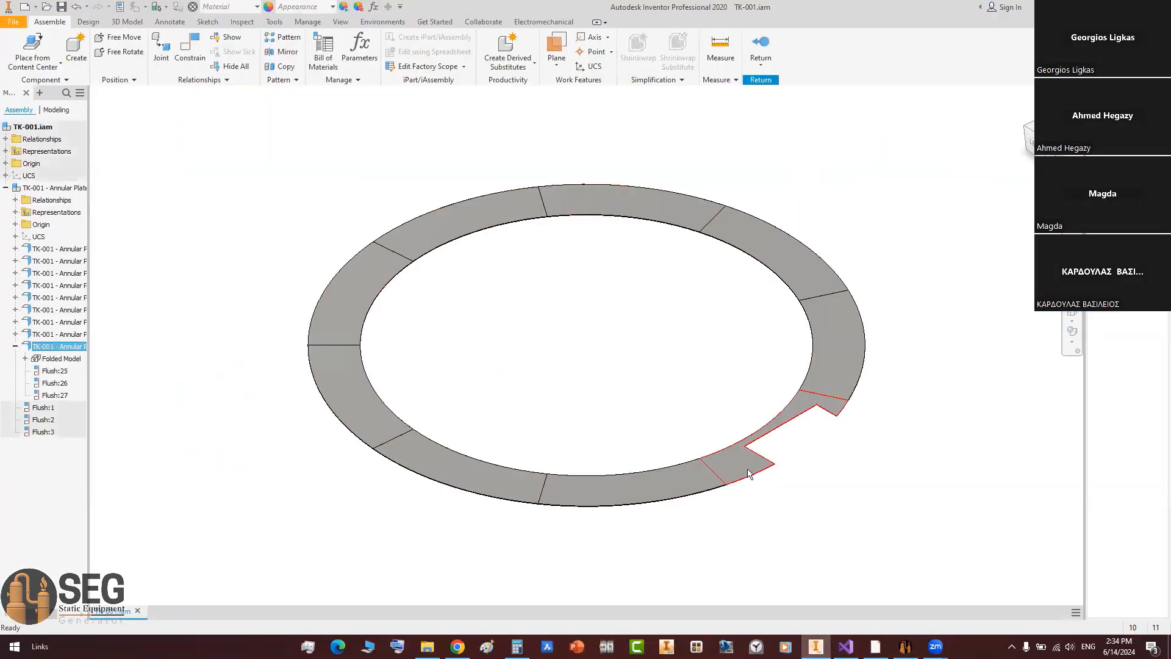
pyautogui.click(25, 359)
pyautogui.rightClick(75, 510)
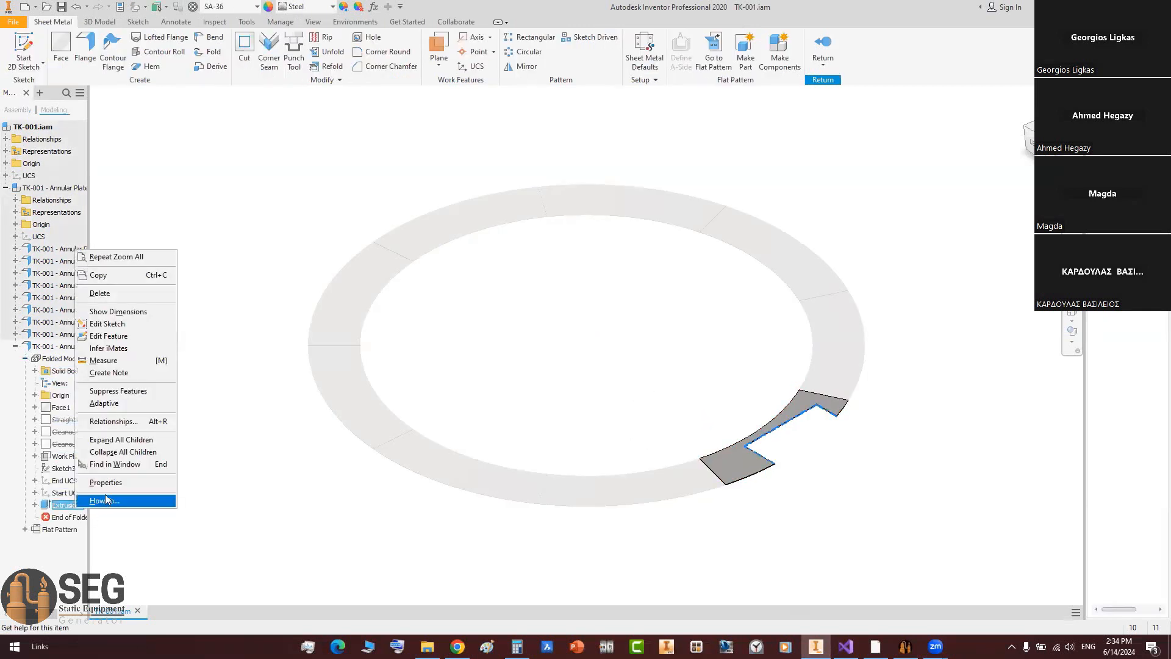
pyautogui.click(104, 296)
pyautogui.rightClick(262, 177)
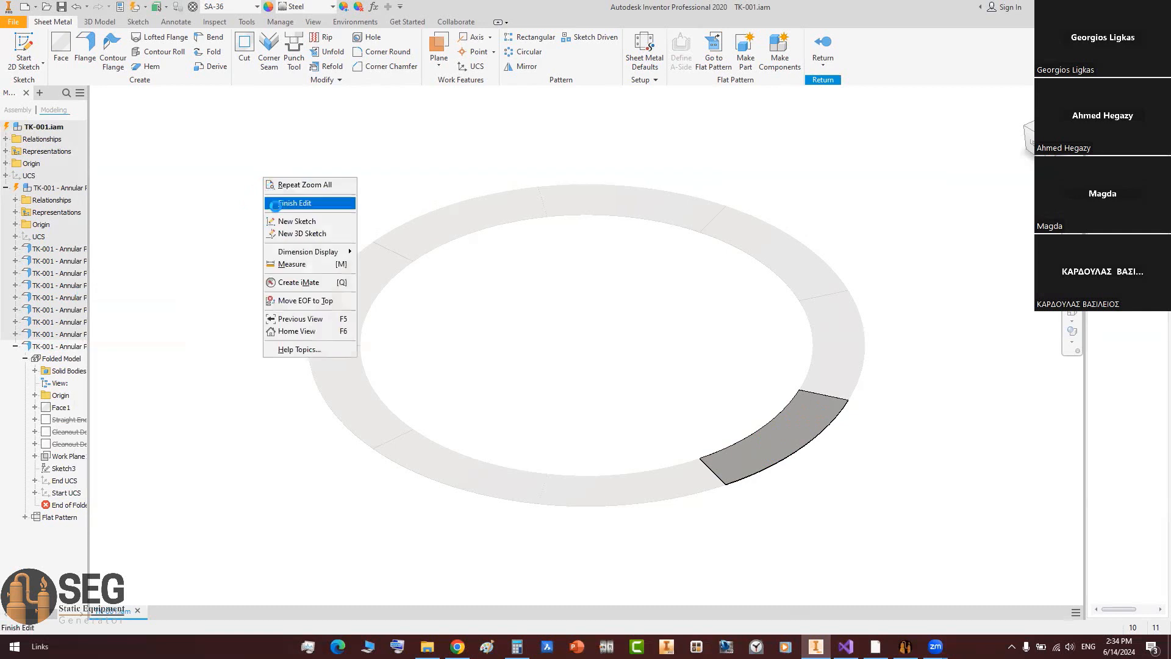
pyautogui.click(265, 201)
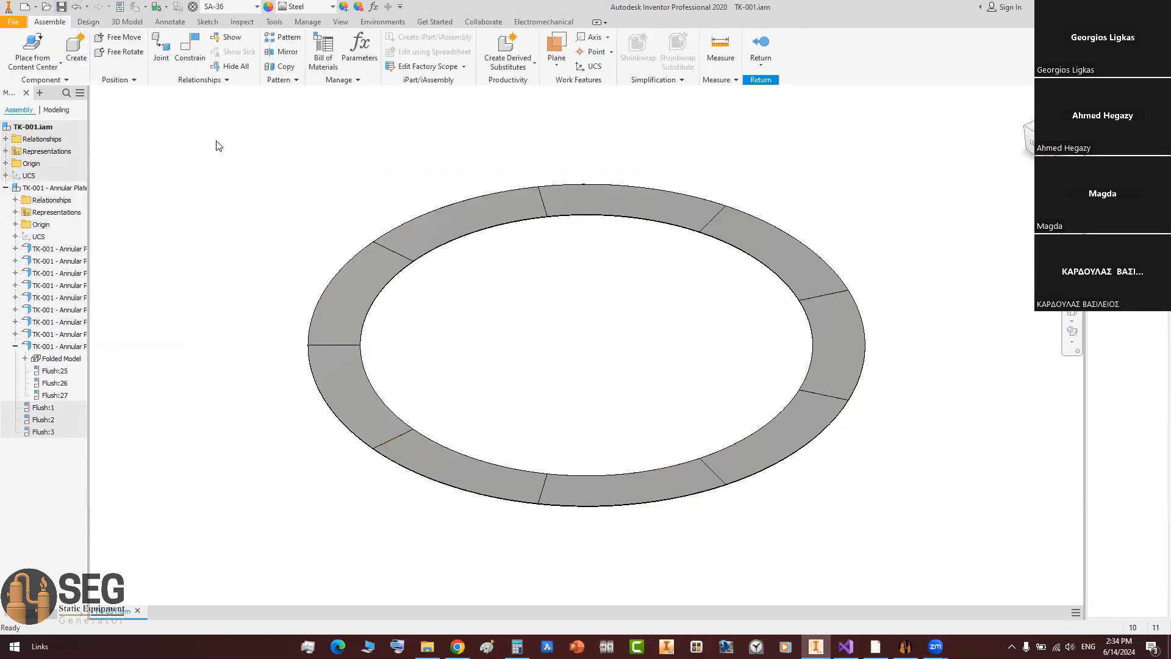
pyautogui.rightClick(216, 143)
pyautogui.click(241, 168)
# Step: Switch back to Static Equipment Generator and bring up the Inventor assembly commands
pyautogui.click(905, 647)
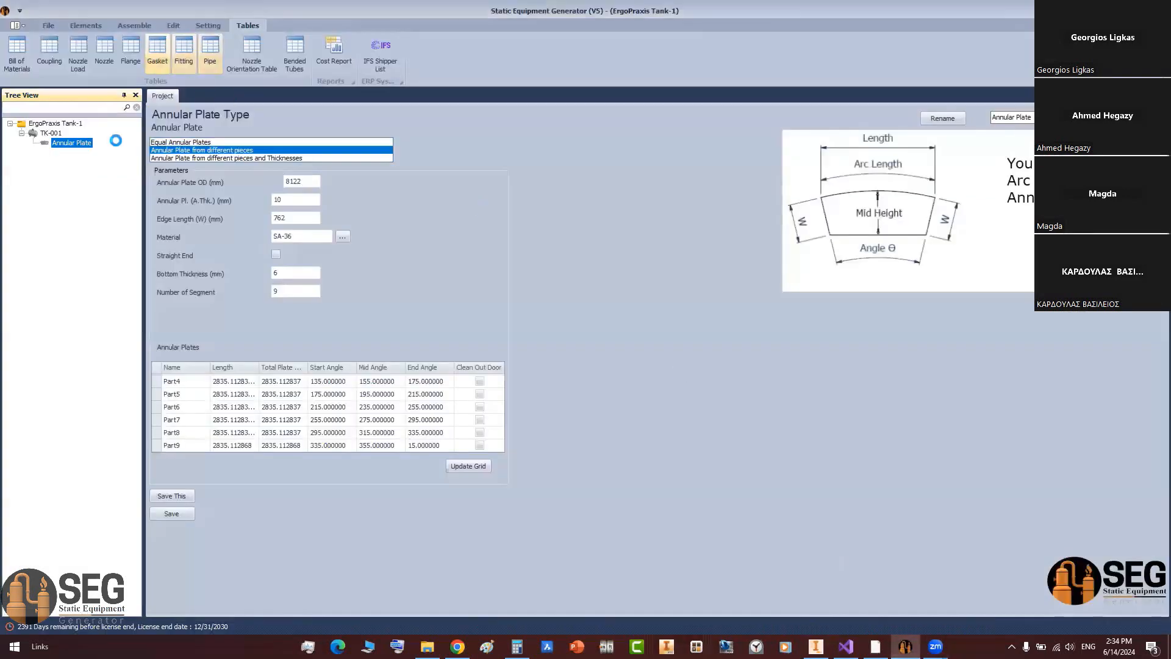
pyautogui.click(173, 25)
pyautogui.click(194, 69)
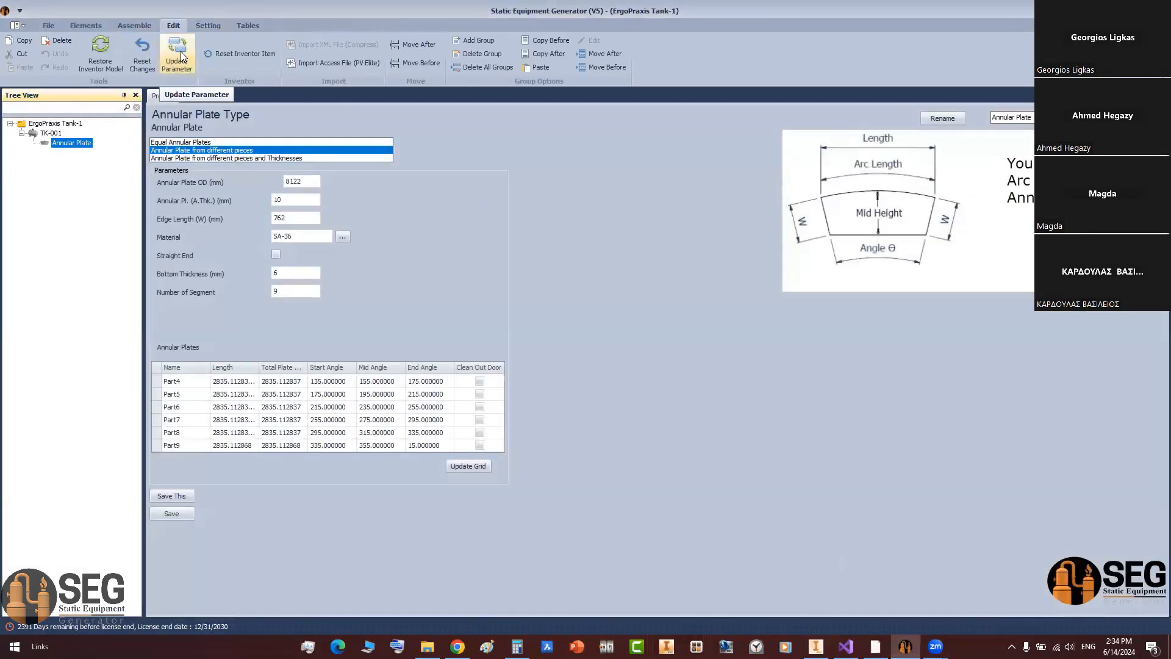
pyautogui.click(144, 28)
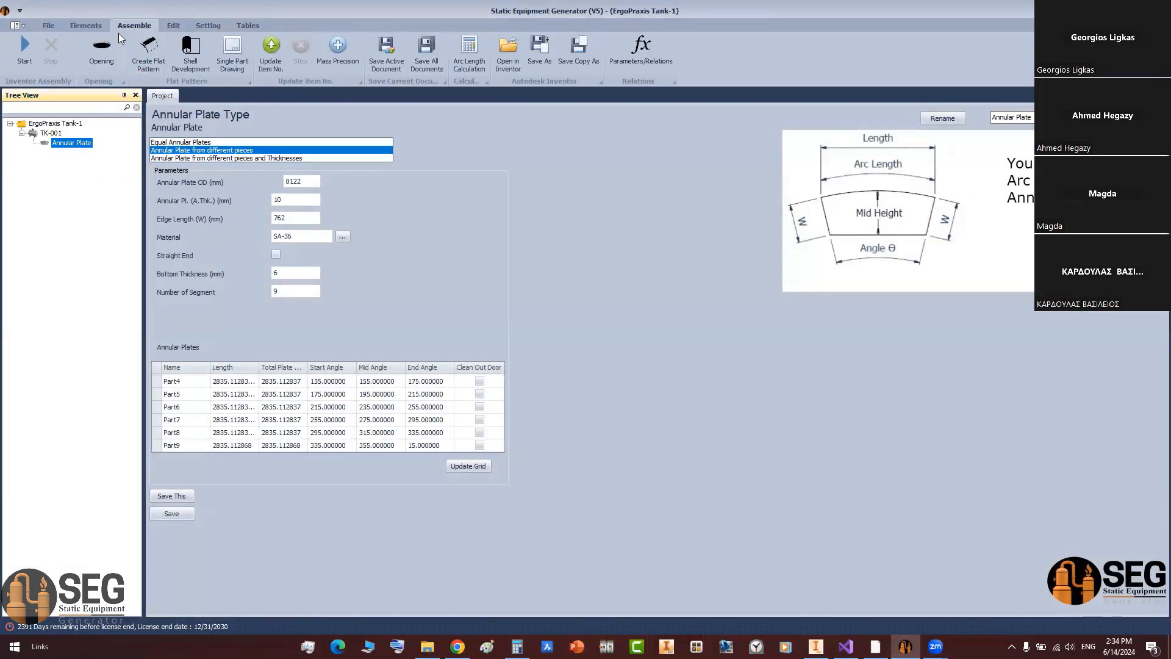
# Step: Switch to the PDF drawing and check the bottom plate dimensions in the section along axes 270°-90°
pyautogui.hotkey('alt', 'Tab')
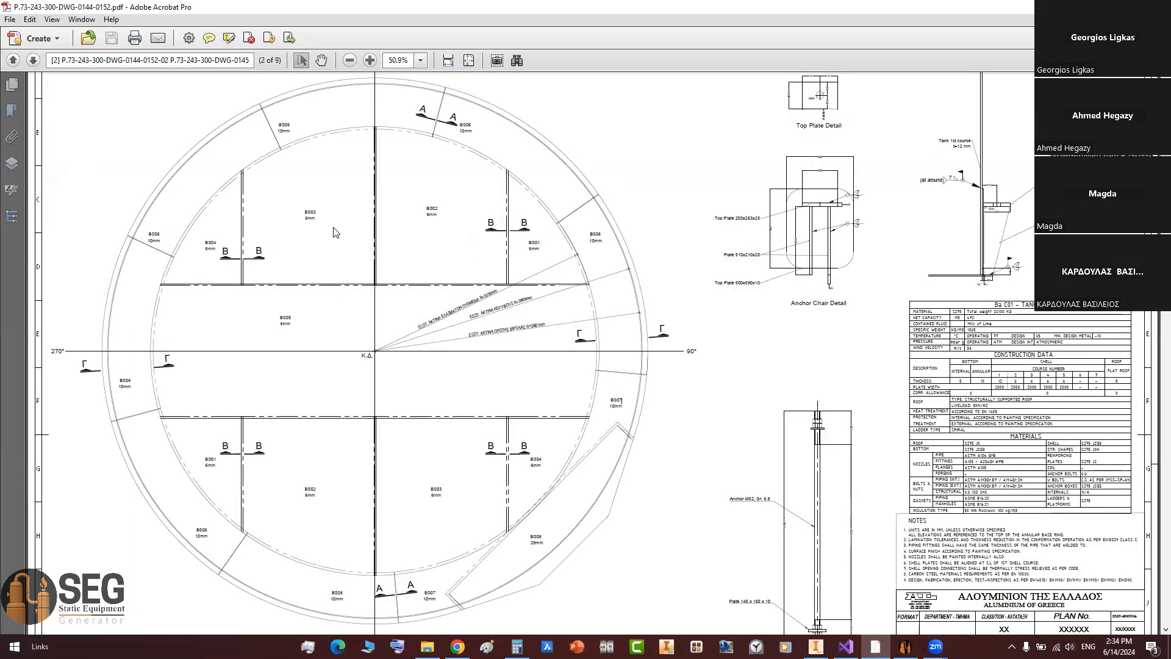
pyautogui.scroll(-3, 568, 358)
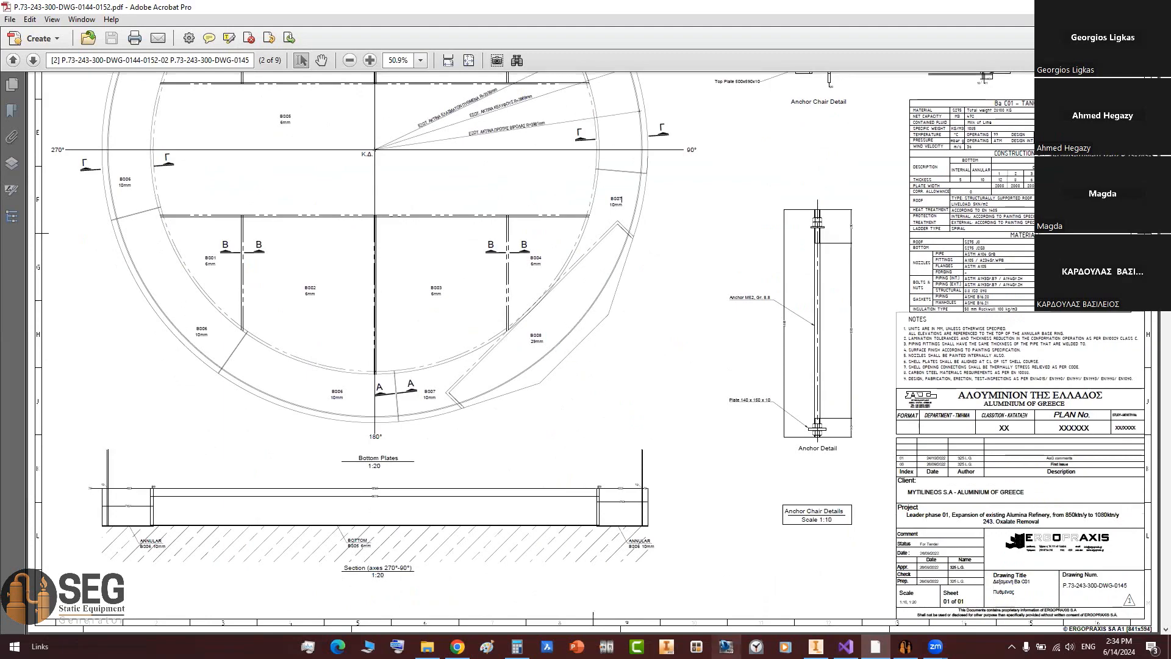
pyautogui.keyDown('ctrl'); pyautogui.scroll(6, 600, 530); pyautogui.keyUp('ctrl')
pyautogui.keyDown('shift'); pyautogui.hscroll(-10, 424, 416); pyautogui.keyUp('shift')
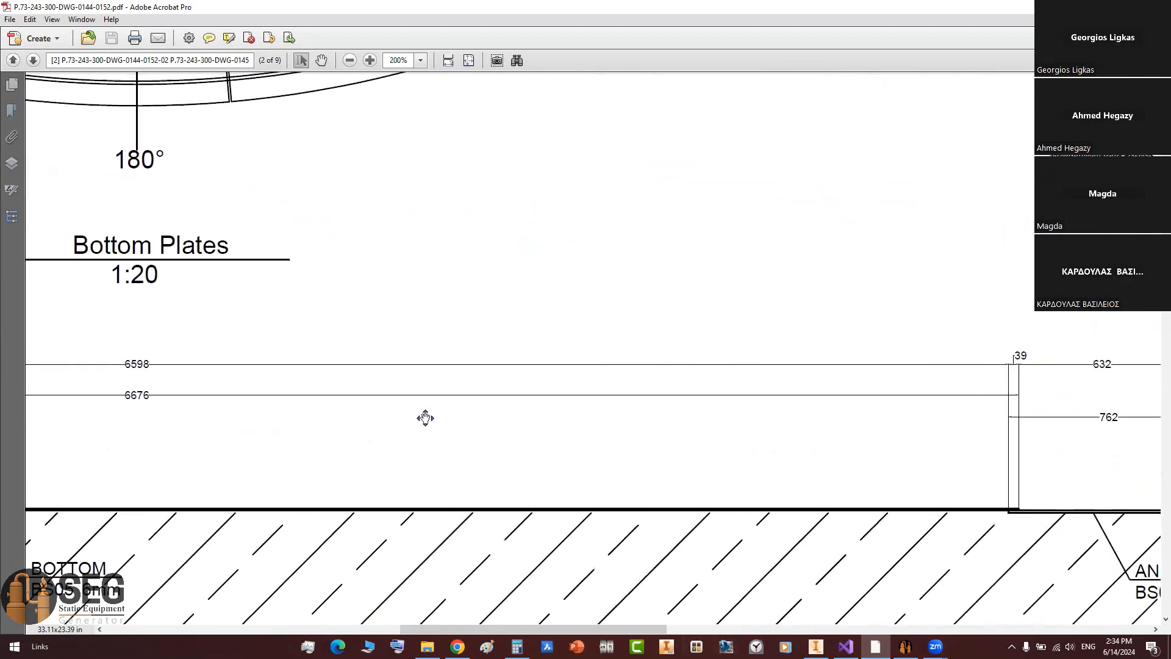
pyautogui.doubleClick(631, 380)
pyautogui.keyDown('ctrl'); pyautogui.scroll(-4, 652, 409); pyautogui.keyUp('ctrl')
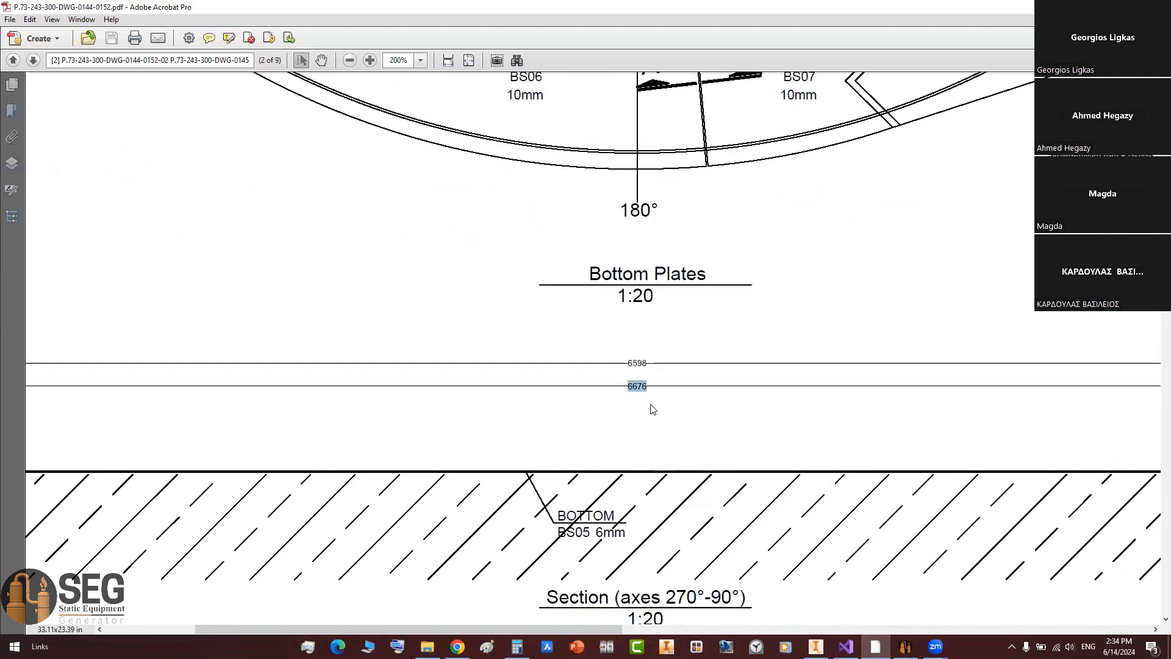
# Step: Examine the section along axes 270°-90° and the Bottom Plates layout with its 6 mm plates in the PDF drawing
pyautogui.moveTo(685, 404); pyautogui.dragTo(603, 402, button='middle')
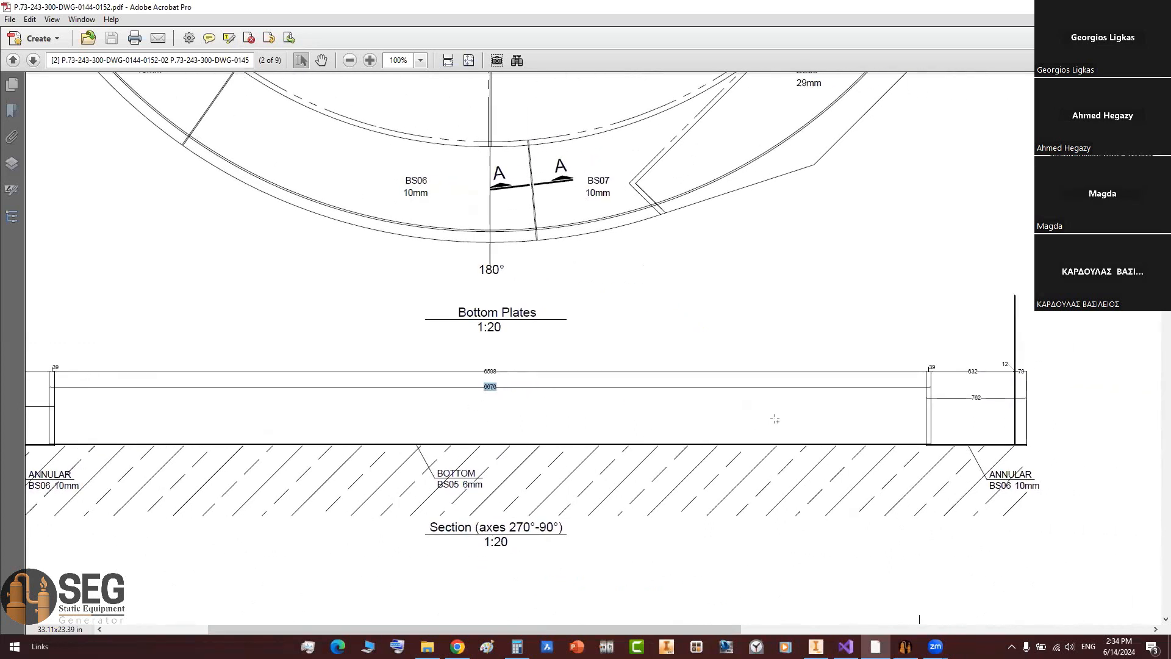
pyautogui.scroll(5, 775, 419)
pyautogui.doubleClick(361, 264)
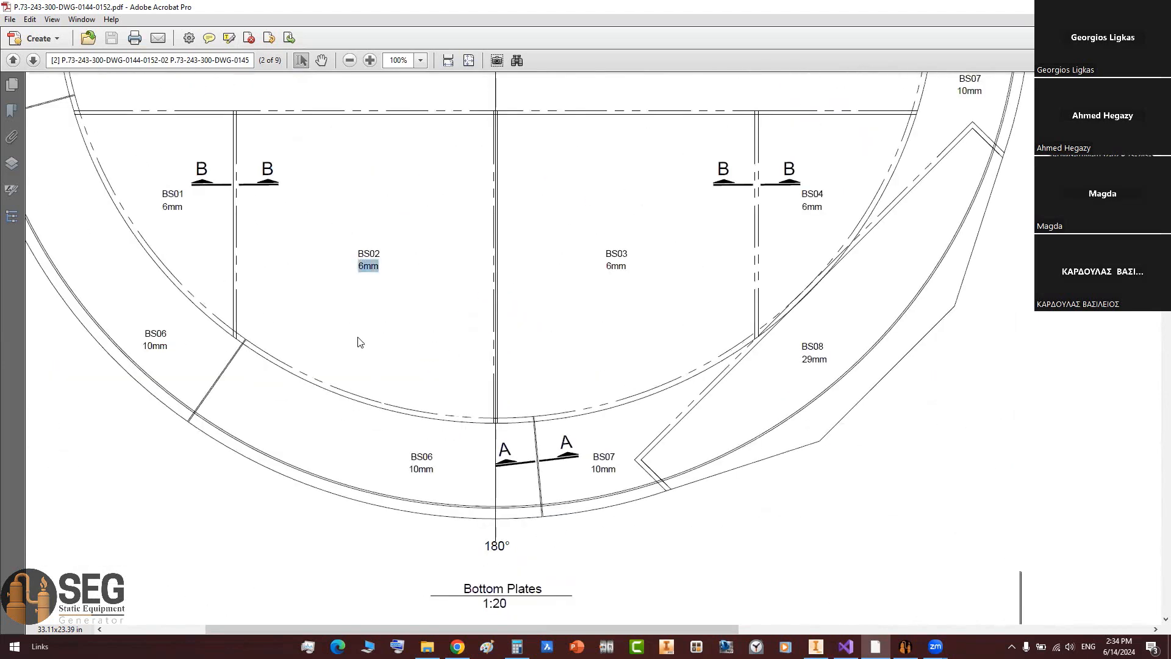
pyautogui.keyDown('ctrl'); pyautogui.scroll(-4, 526, 272); pyautogui.keyUp('ctrl')
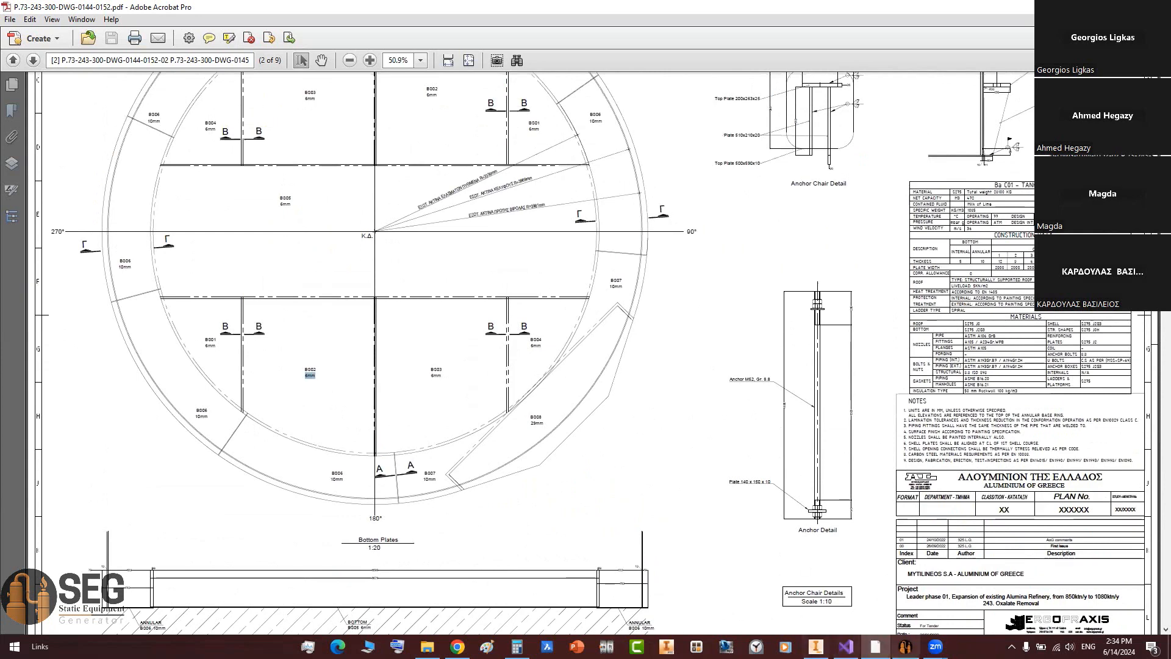
# Step: View the annular plate assembly in Inventor and return to Static Equipment Generator to bring up the table commands
pyautogui.hotkey('alt', 'Tab')
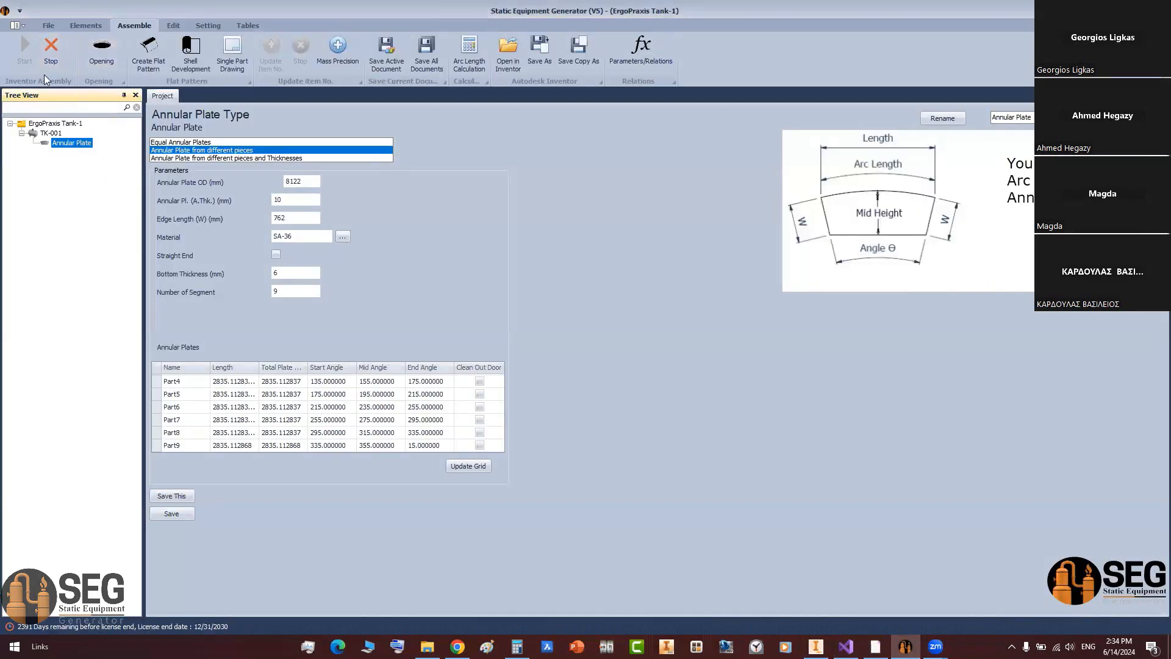
pyautogui.hotkey('alt', 'Tab')
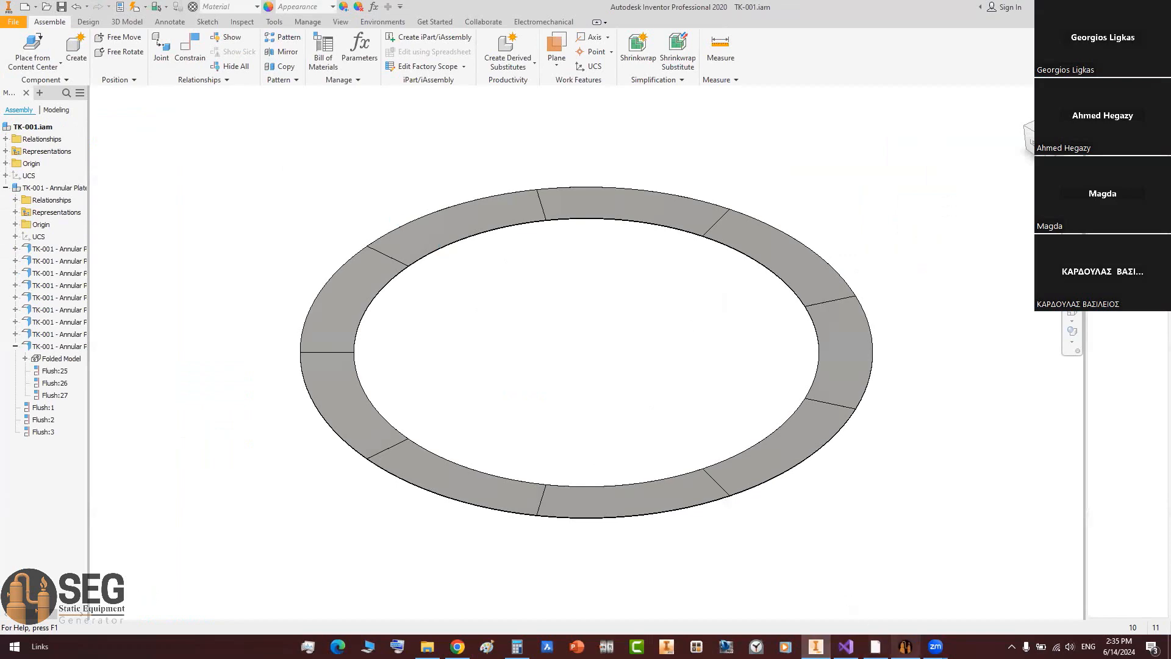
pyautogui.click(905, 646)
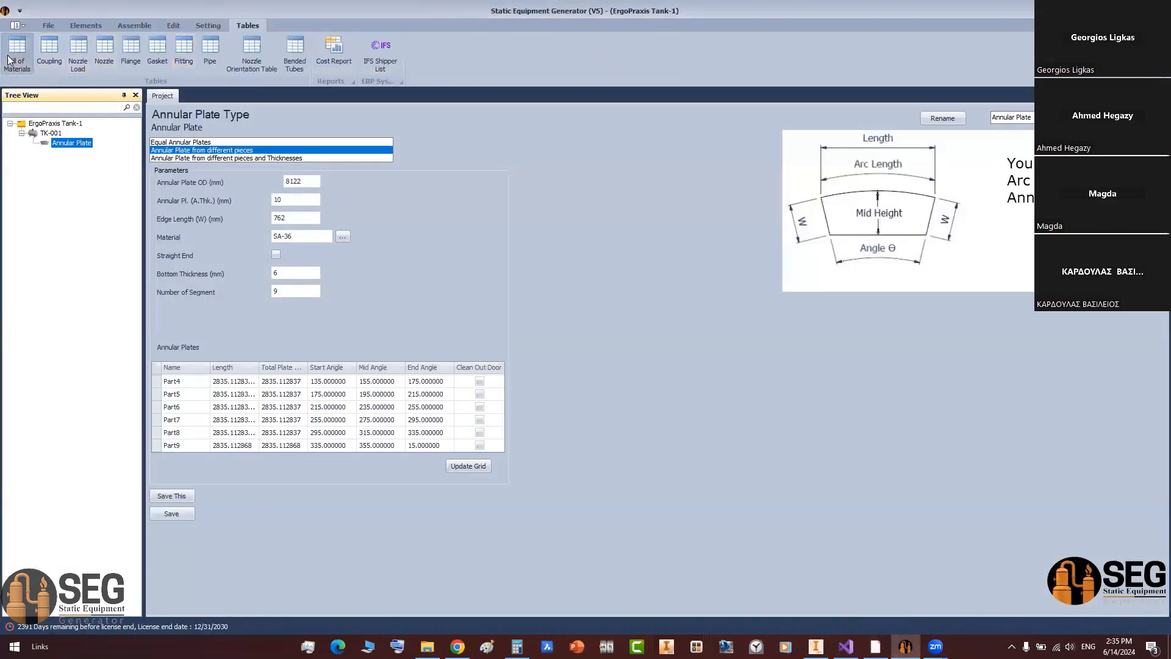
pyautogui.click(9, 59)
pyautogui.click(184, 87)
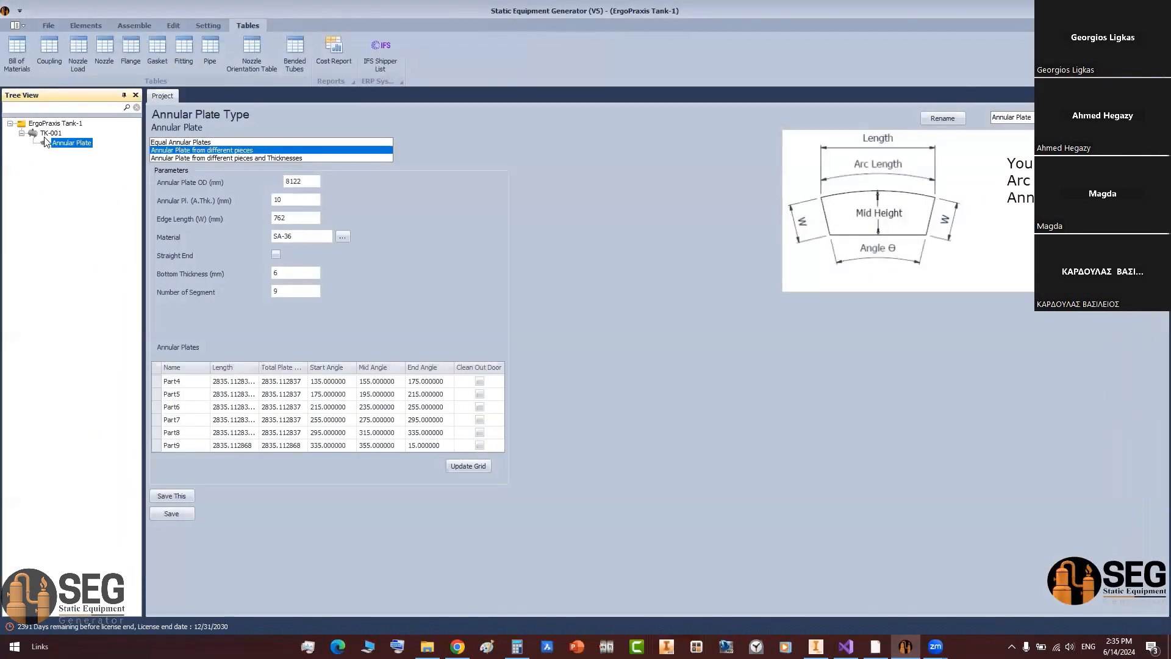
# Step: Add an arranged flat bottom API element named "Bottom Plates" to TK-001
pyautogui.click(50, 133)
pyautogui.click(83, 25)
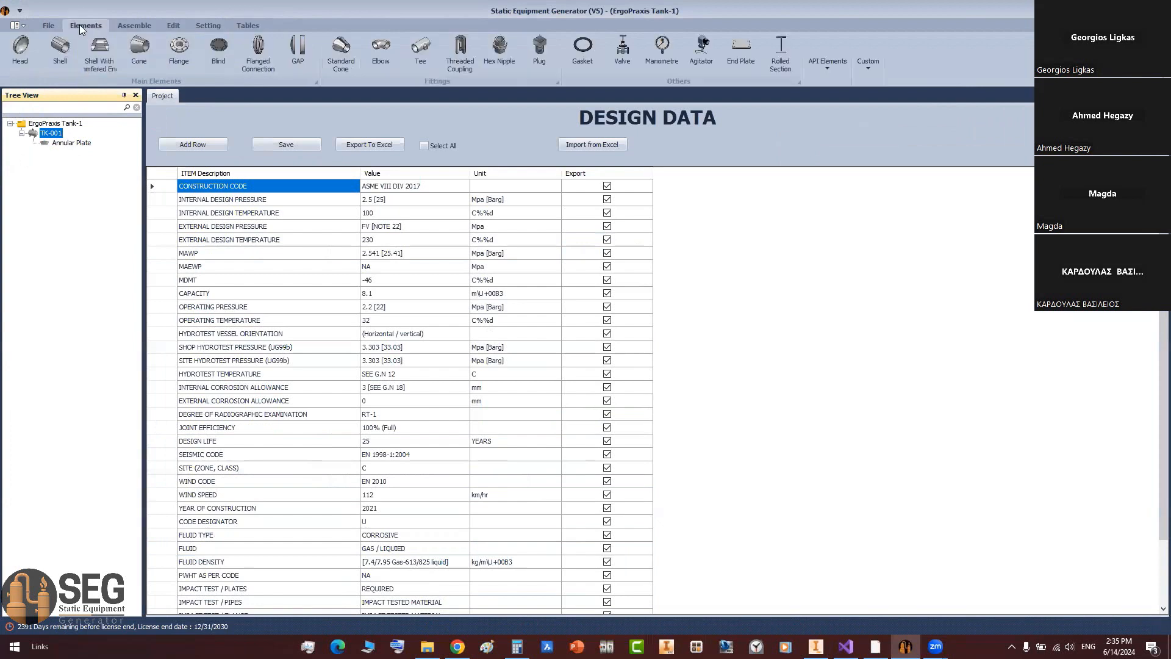
pyautogui.click(830, 67)
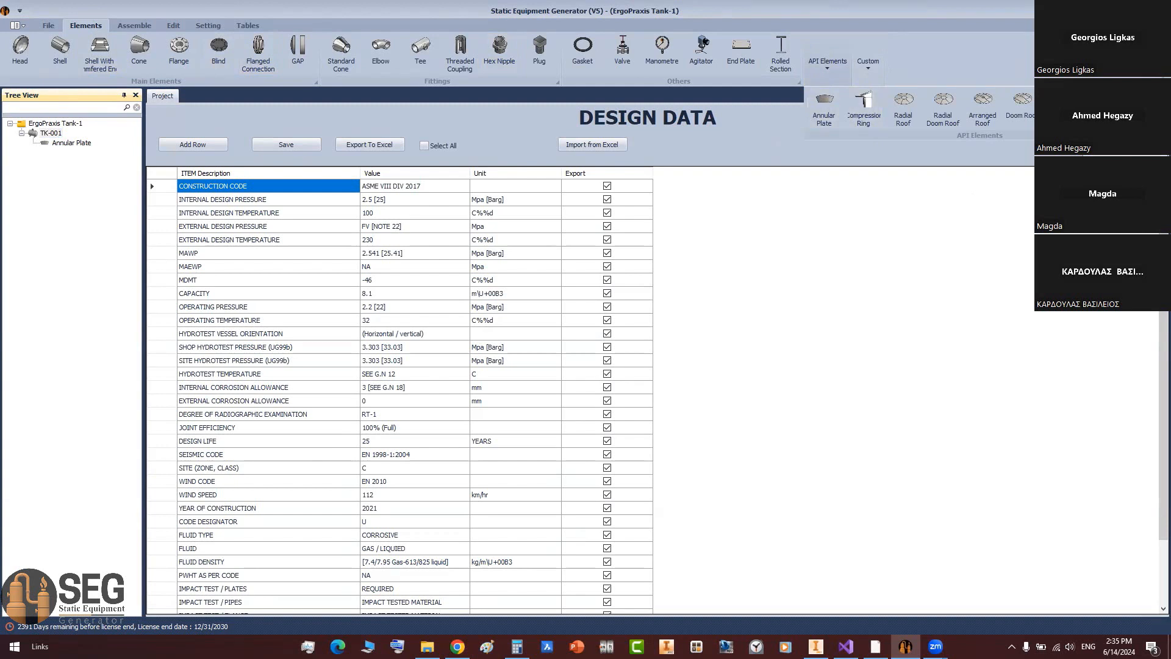
pyautogui.click(1062, 108)
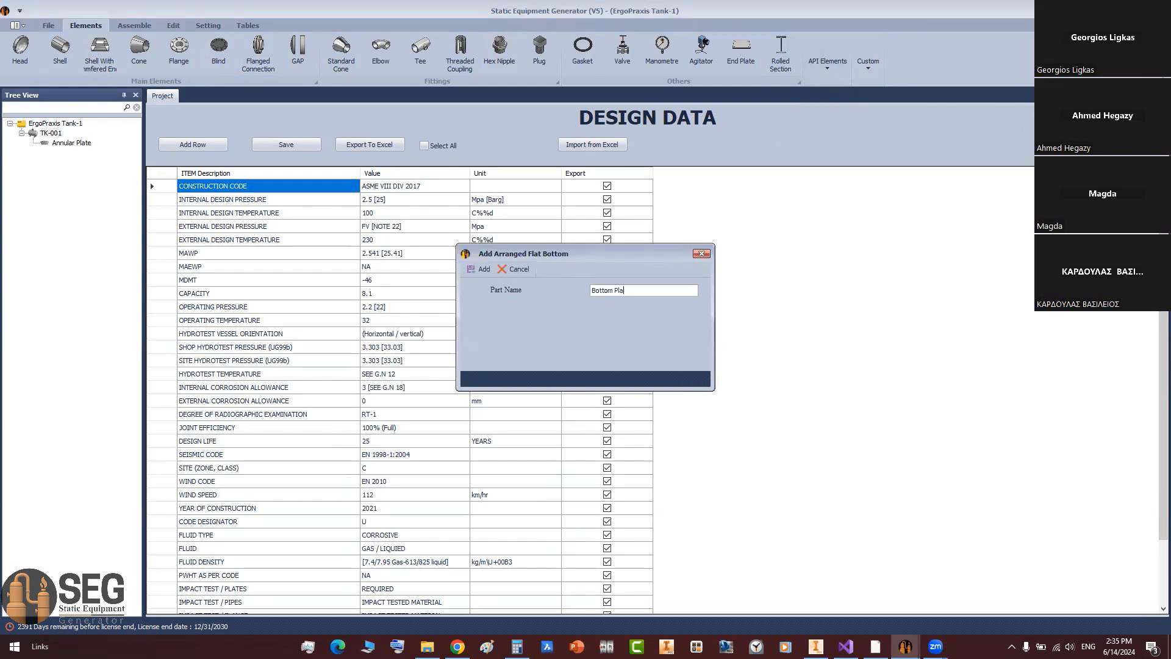
pyautogui.write('Bottom Plates')
pyautogui.press('Return')
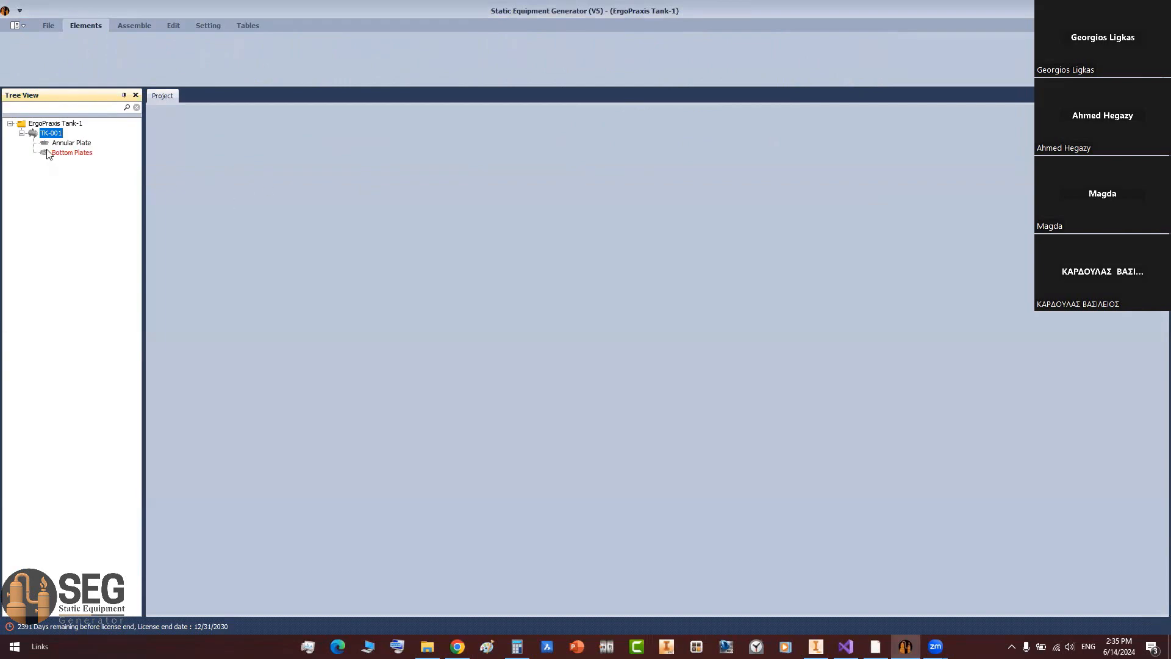
# Step: Open the parameters of the Bottom Plates element and set the bottom plate thickness to 6 mm
pyautogui.click(48, 153)
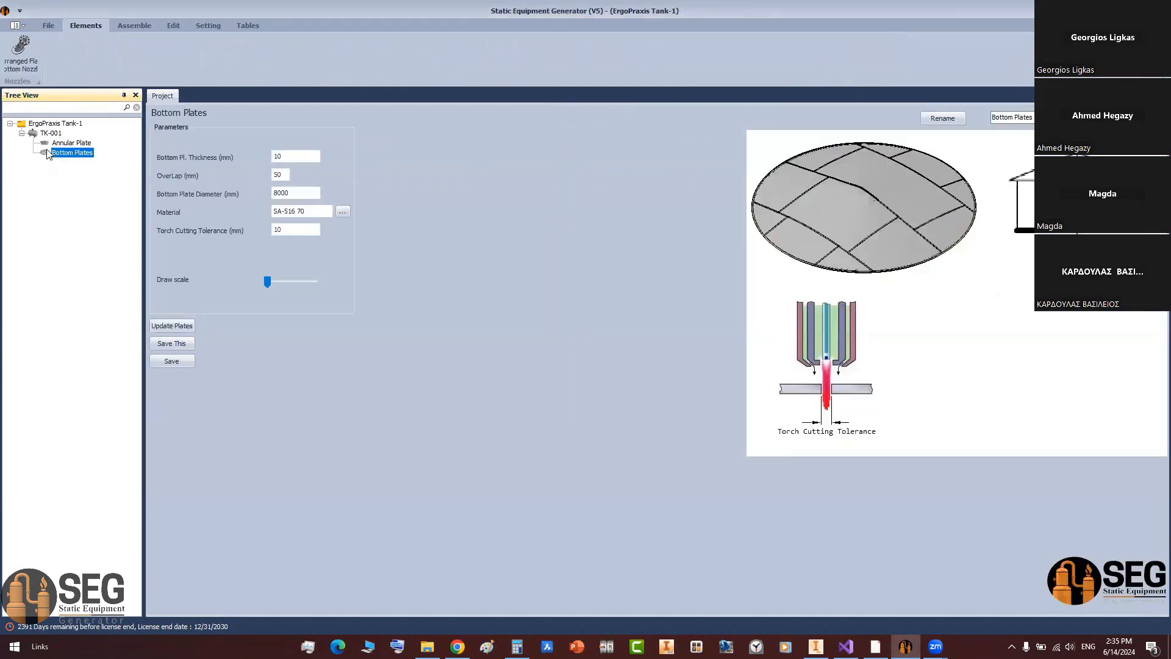
pyautogui.click(308, 157)
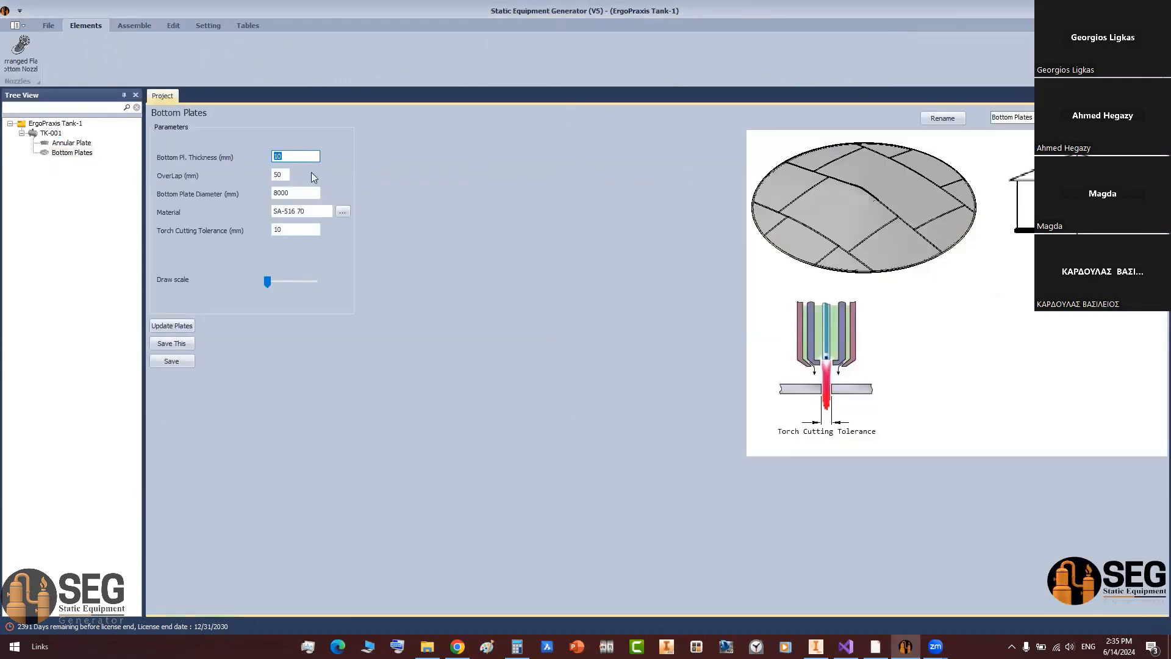
pyautogui.write('6')
pyautogui.click(284, 175)
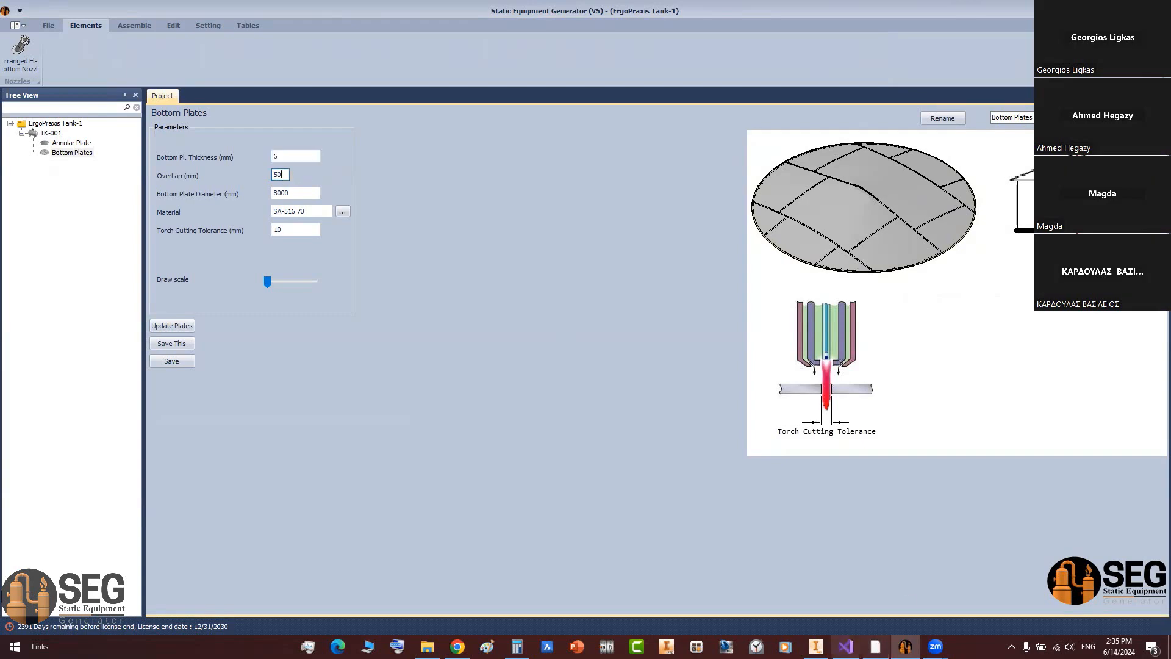
# Step: Switch to the PDF drawing and examine the overlap between bottom and annular plates in the section along axes 270°-90°
pyautogui.click(876, 646)
pyautogui.keyDown('ctrl'); pyautogui.scroll(5, 584, 489); pyautogui.keyUp('ctrl')
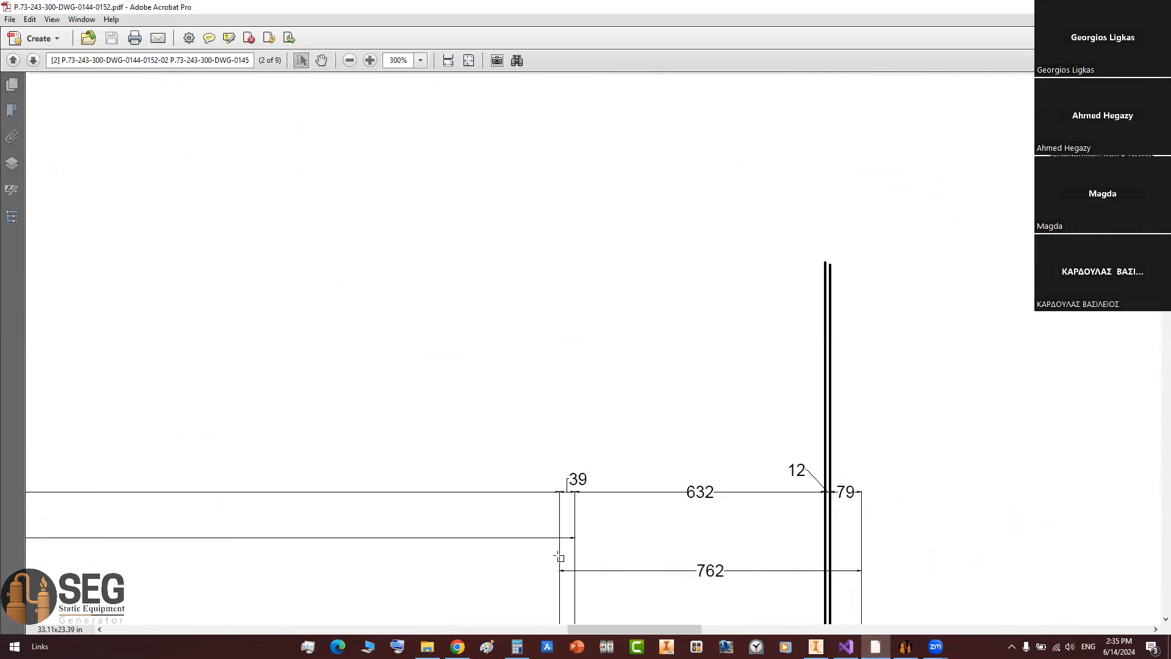
pyautogui.scroll(-3, 584, 488)
pyautogui.hscroll(-1, 580, 293)
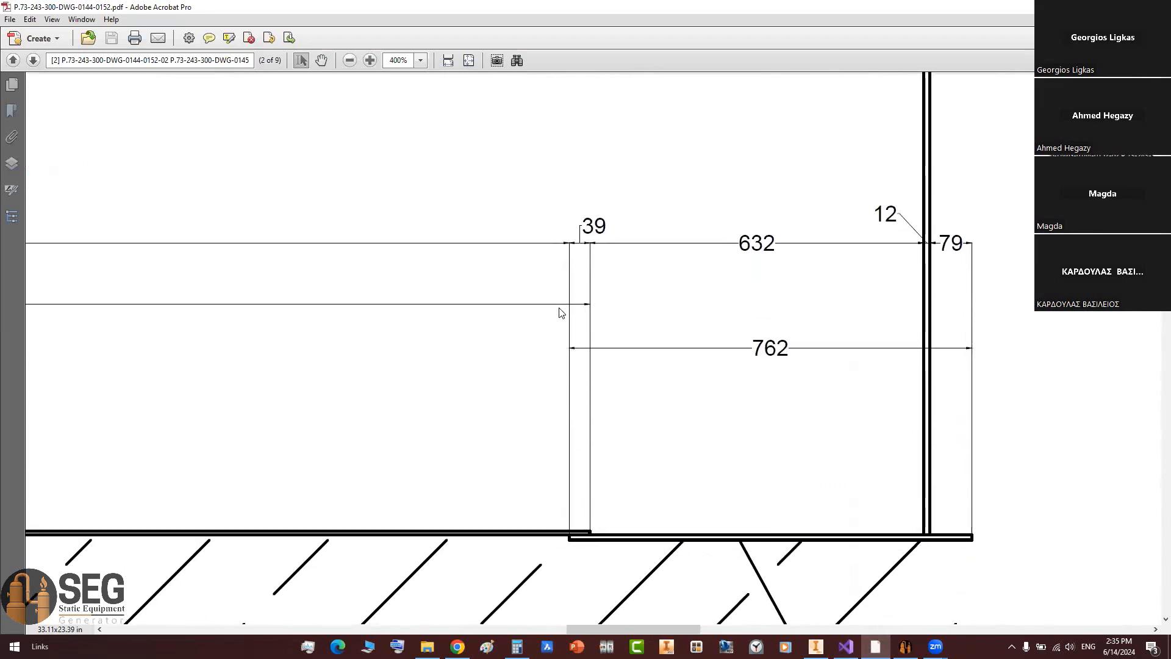
pyautogui.keyDown('ctrl'); pyautogui.scroll(-5, 576, 327); pyautogui.keyUp('ctrl')
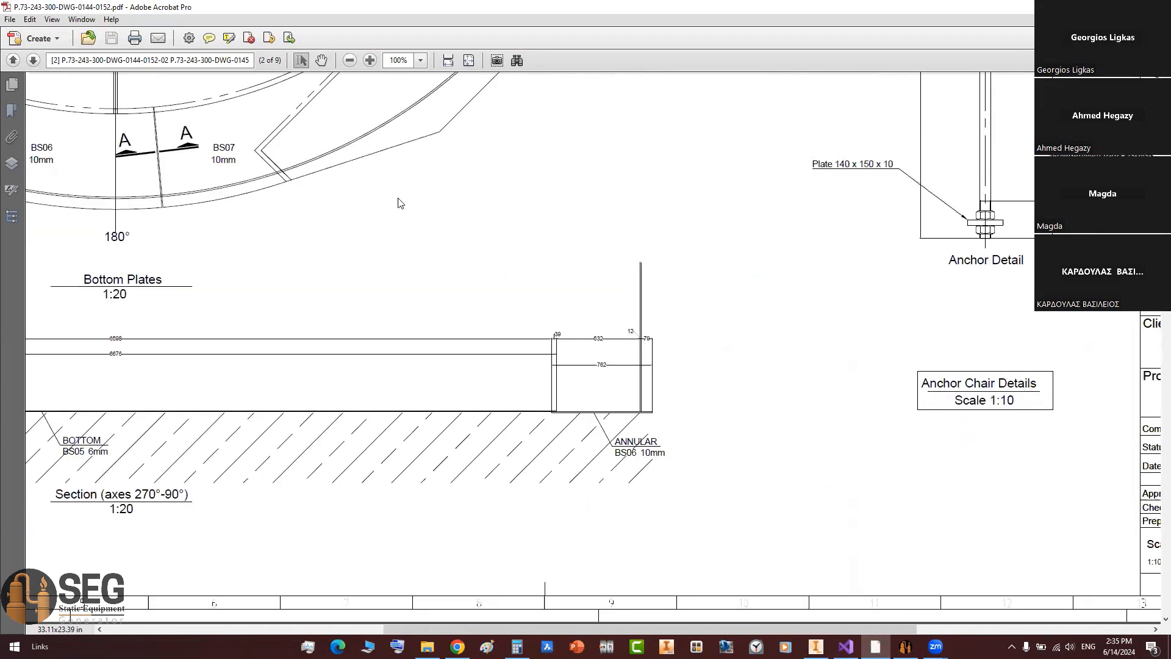
pyautogui.moveTo(294, 144); pyautogui.dragTo(439, 350, button='middle')
pyautogui.scroll(-3, 521, 347)
pyautogui.keyDown('ctrl'); pyautogui.scroll(6, 549, 337); pyautogui.keyUp('ctrl')
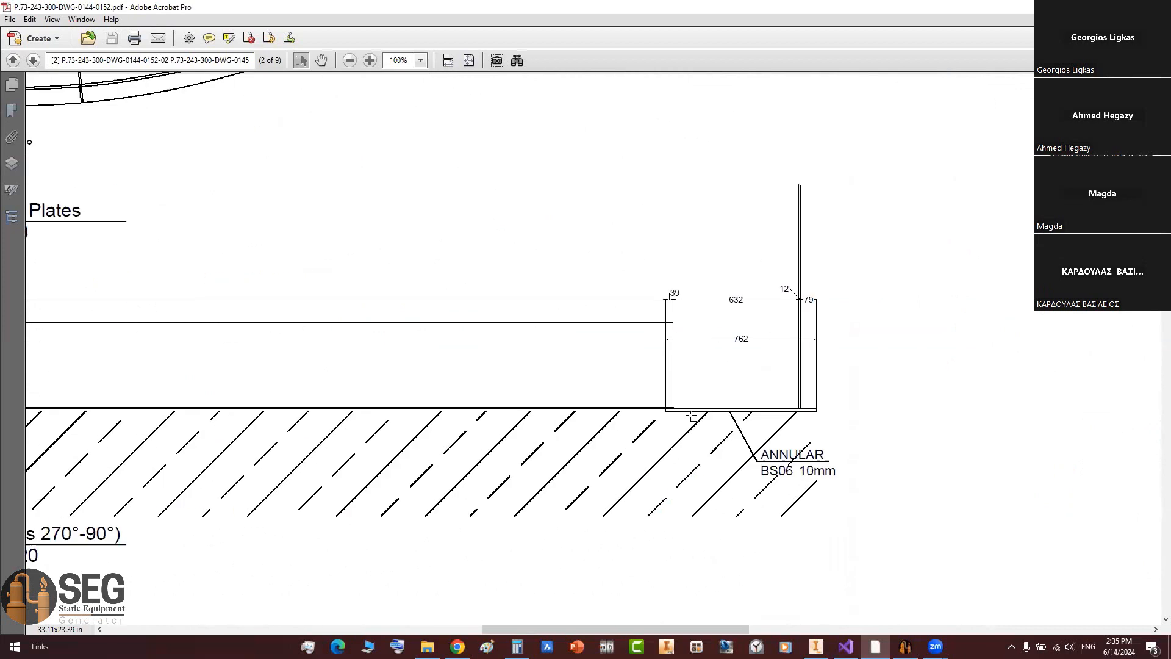
pyautogui.moveTo(549, 337); pyautogui.dragTo(663, 434)
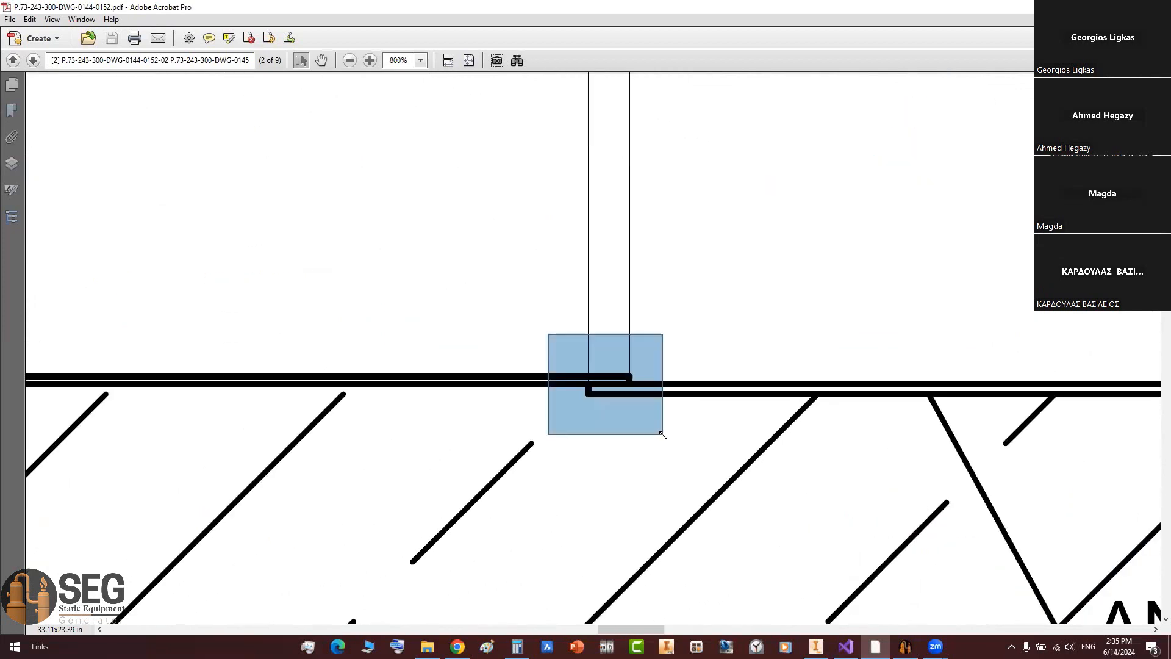
pyautogui.keyDown('ctrl'); pyautogui.scroll(-6, 632, 232); pyautogui.keyUp('ctrl')
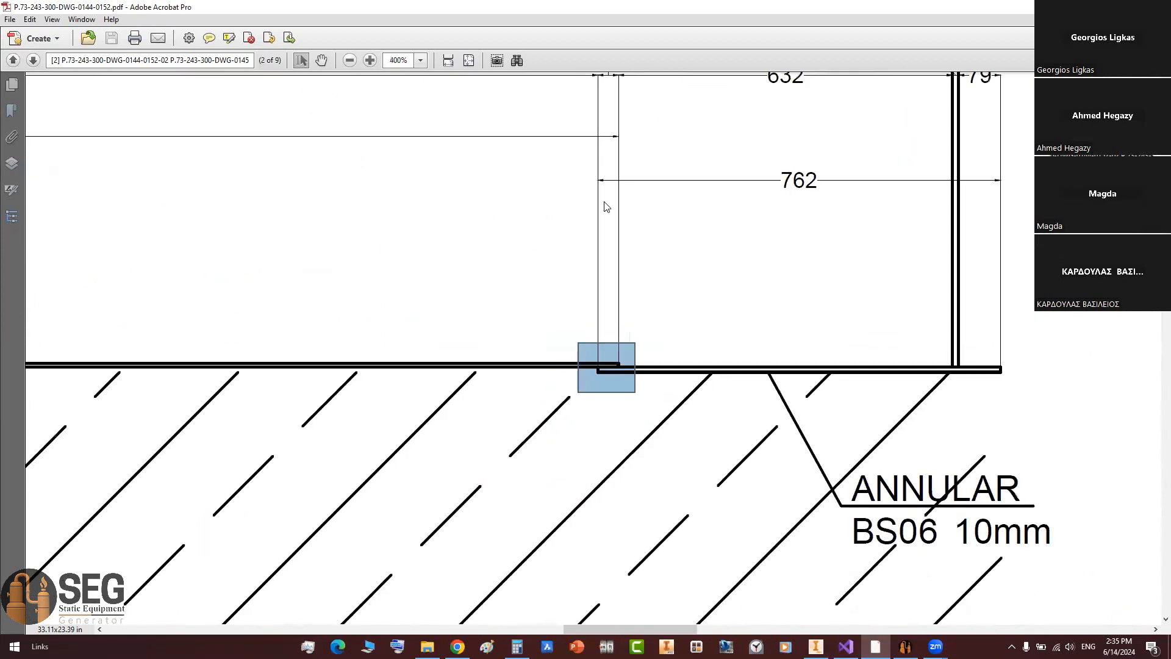
# Step: Examine the overlaps between the individual bottom plates at the B-B marks in the Bottom Plates view
pyautogui.scroll(5, 546, 202)
pyautogui.hscroll(-3, 546, 202)
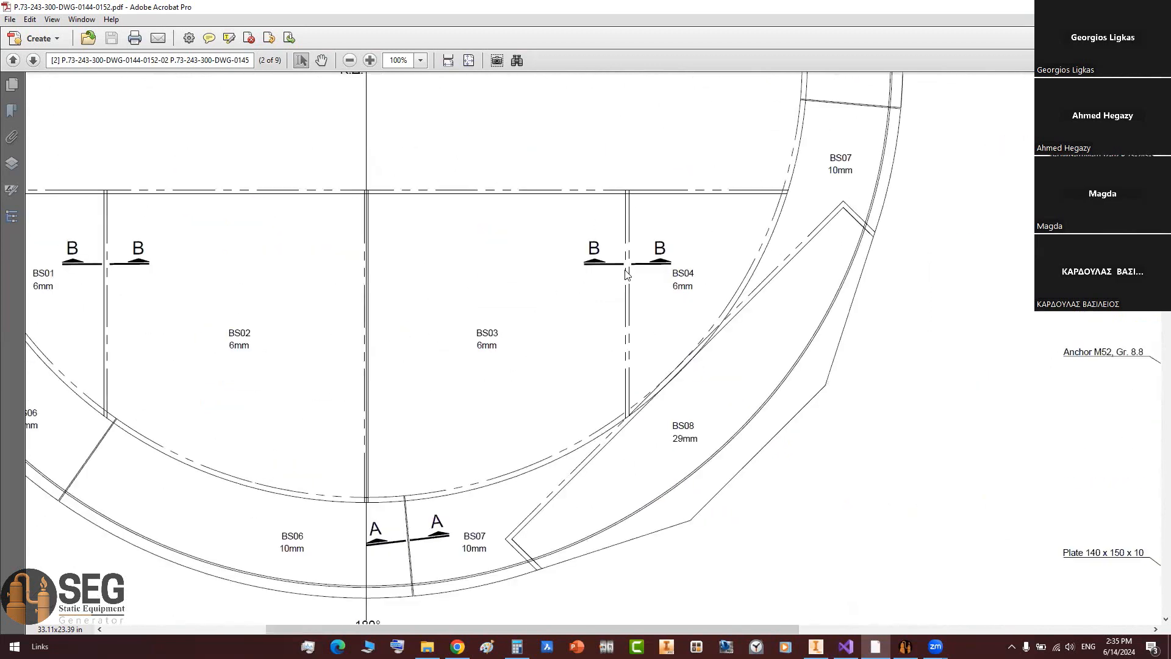
pyautogui.scroll(5, 240, 256)
pyautogui.hscroll(-2, 241, 256)
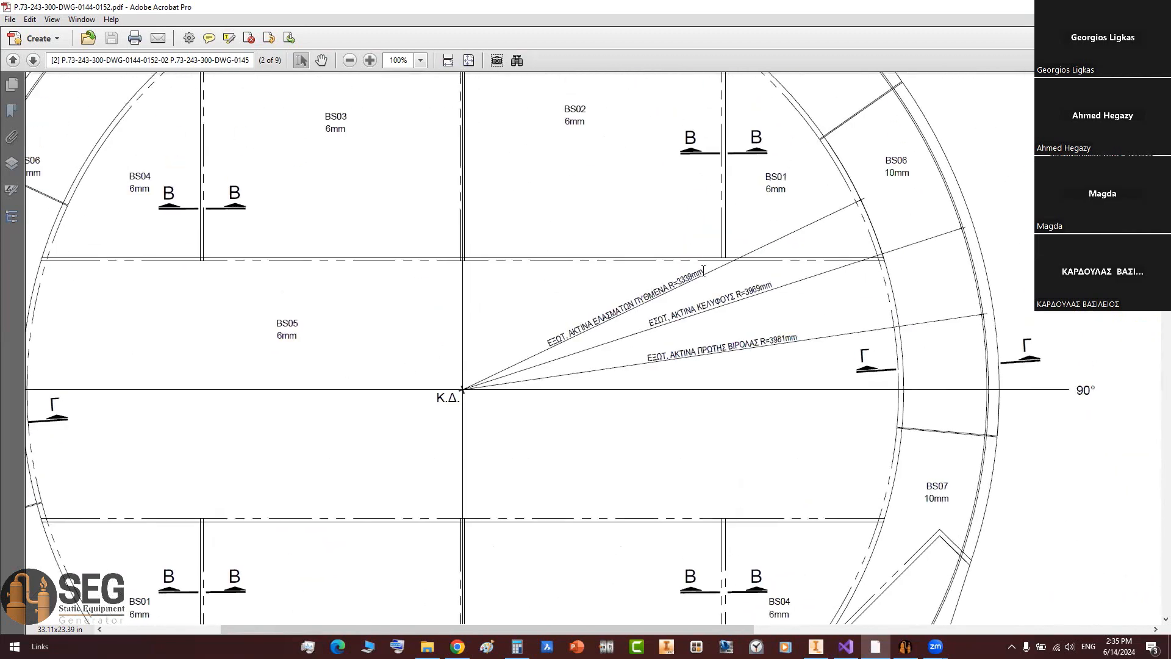
pyautogui.keyDown('ctrl'); pyautogui.scroll(2, 715, 189); pyautogui.keyUp('ctrl')
pyautogui.moveTo(712, 218); pyautogui.dragTo(778, 261)
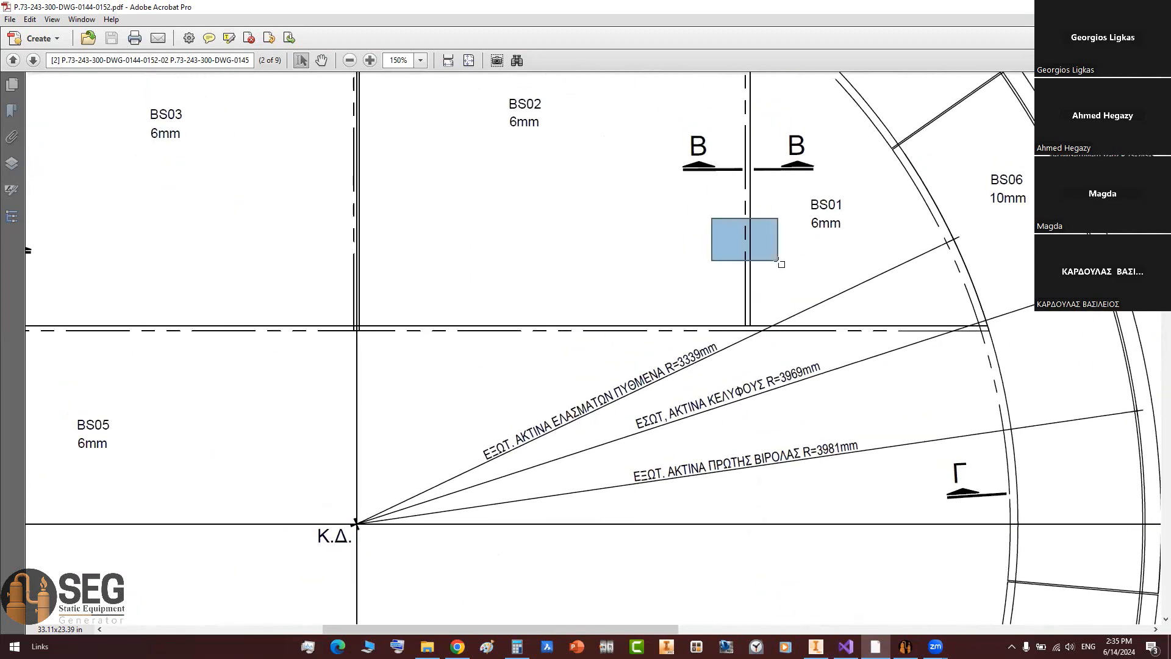
pyautogui.keyDown('ctrl'); pyautogui.scroll(-4, 641, 232); pyautogui.keyUp('ctrl')
pyautogui.keyDown('ctrl'); pyautogui.scroll(2, 336, 299); pyautogui.keyUp('ctrl')
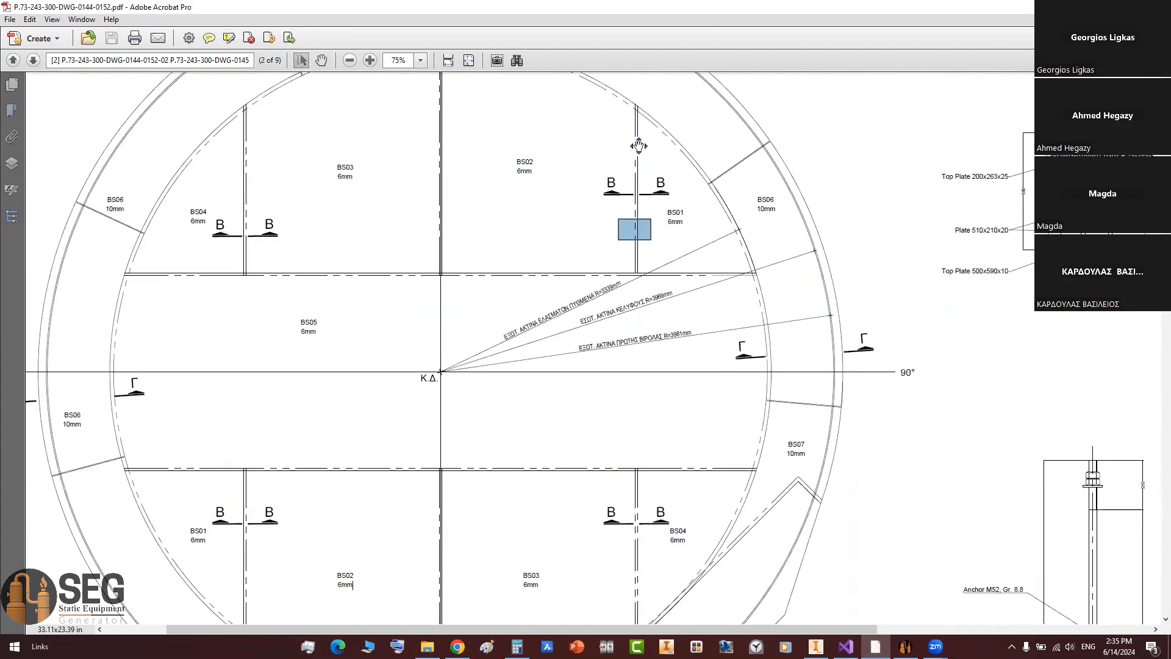
pyautogui.keyDown('ctrl'); pyautogui.scroll(-4, 644, 195); pyautogui.keyUp('ctrl')
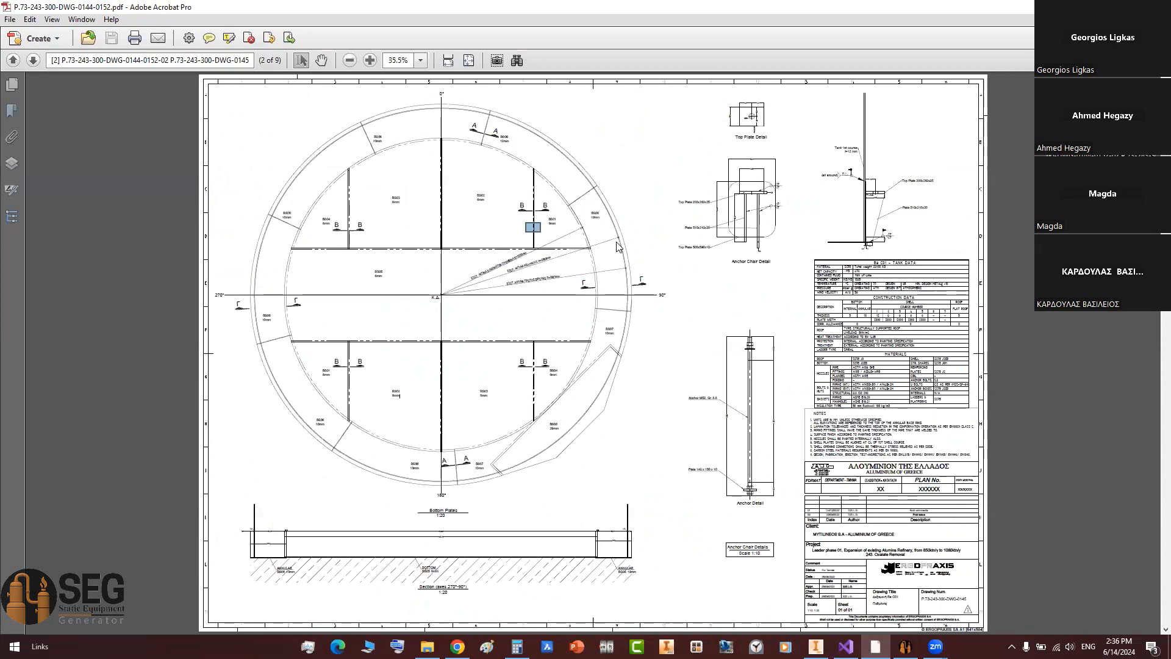
# Step: Check the plate overlap dimension in section B-B on drawing page 3 and return to the overlap parameter in Static Equipment Generator
pyautogui.scroll(-1, 617, 247)
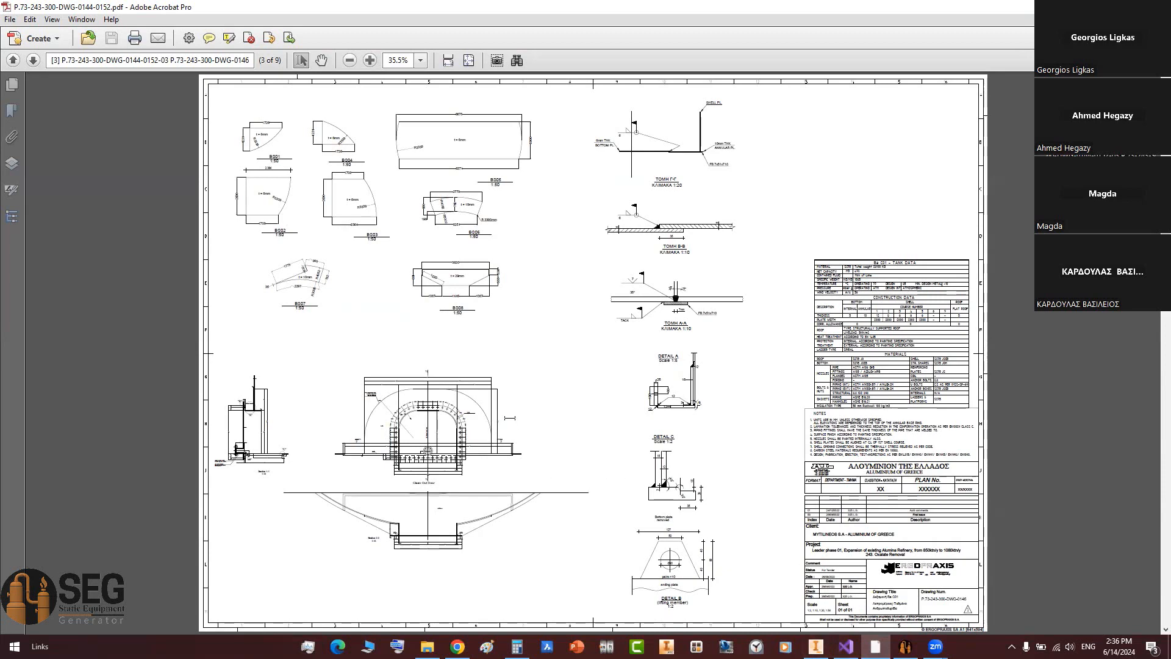
pyautogui.keyDown('ctrl'); pyautogui.scroll(9, 688, 235); pyautogui.keyUp('ctrl')
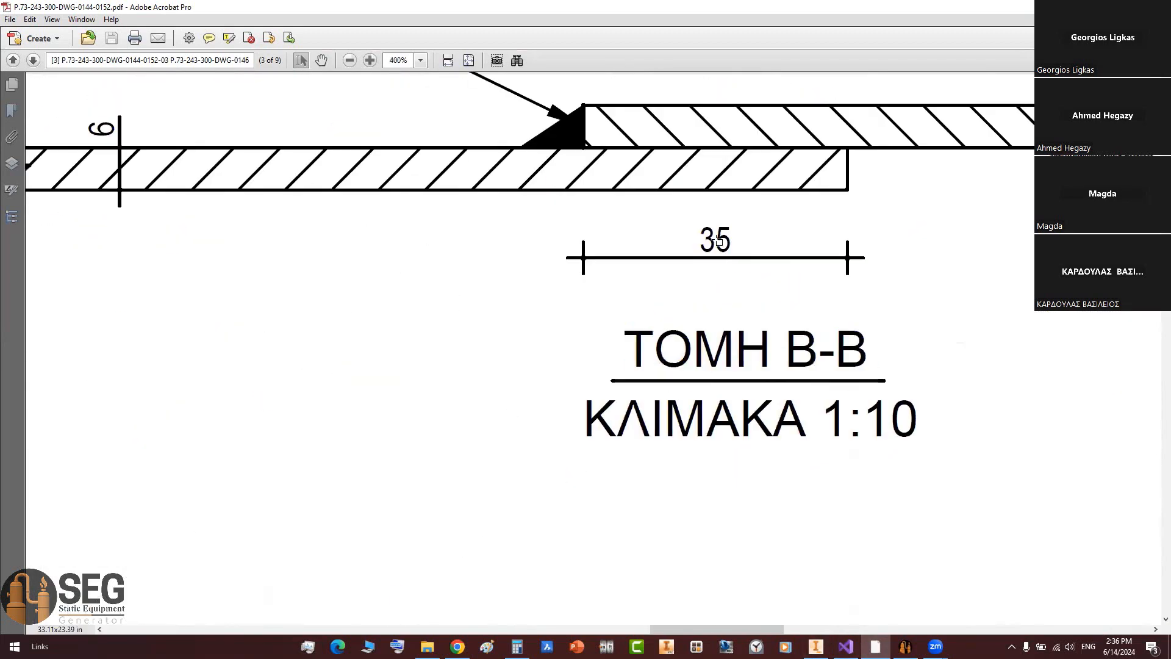
pyautogui.moveTo(686, 224); pyautogui.dragTo(742, 262)
pyautogui.keyDown('ctrl'); pyautogui.scroll(-5, 742, 263); pyautogui.keyUp('ctrl')
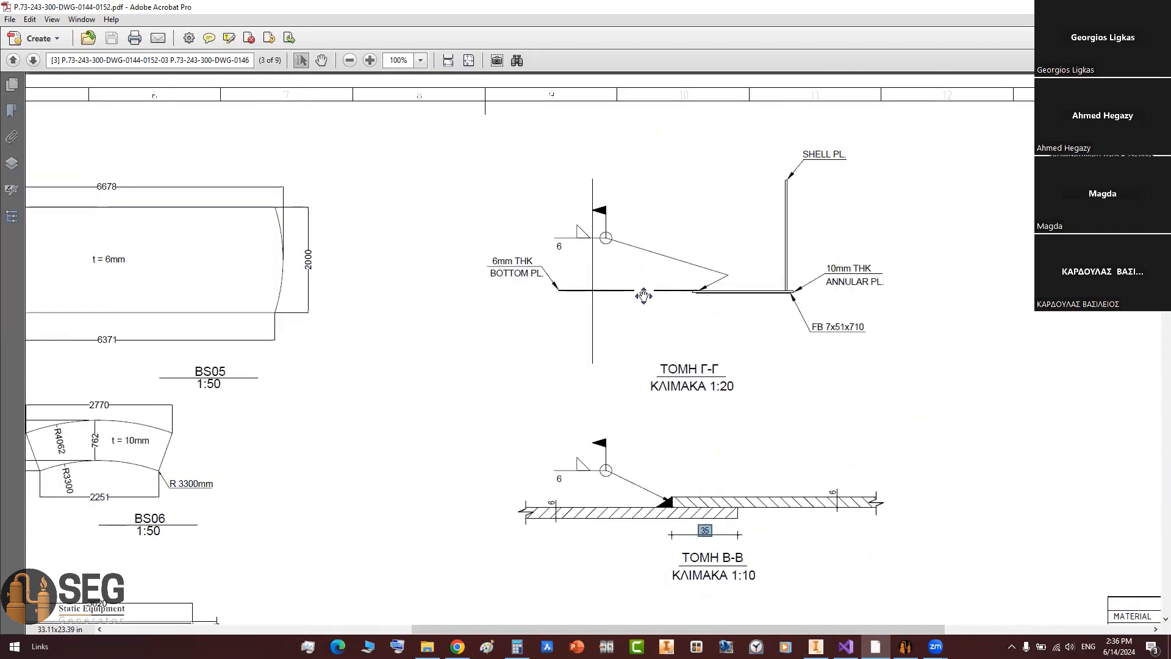
pyautogui.keyDown('ctrl'); pyautogui.scroll(-3, 643, 296); pyautogui.keyUp('ctrl')
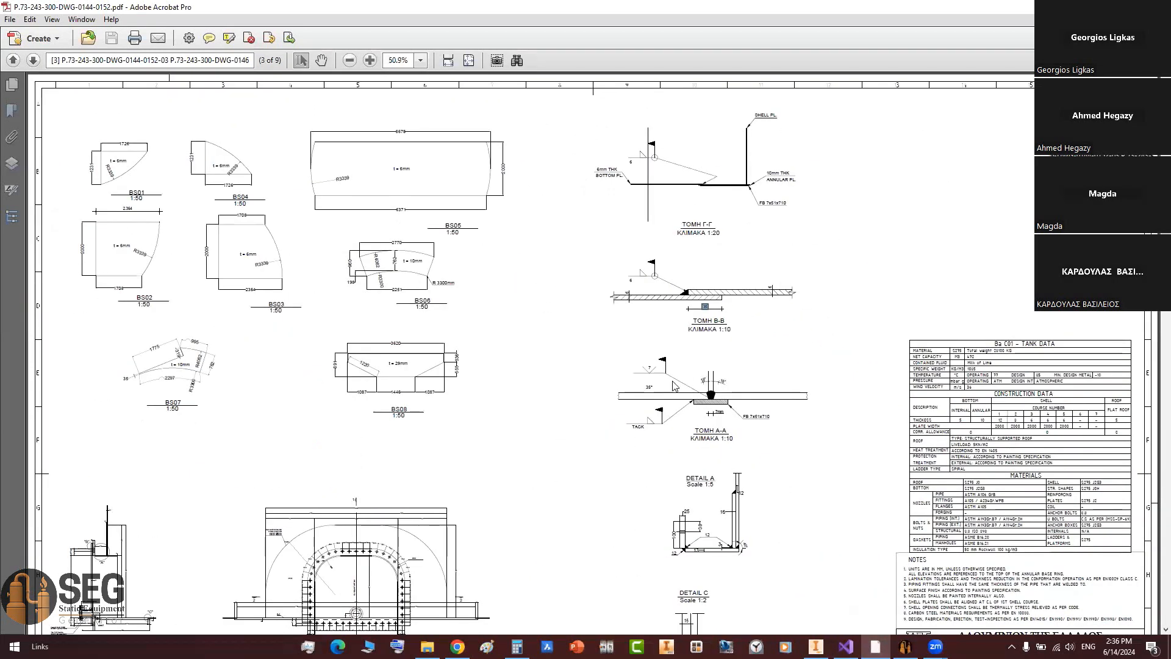
pyautogui.click(906, 647)
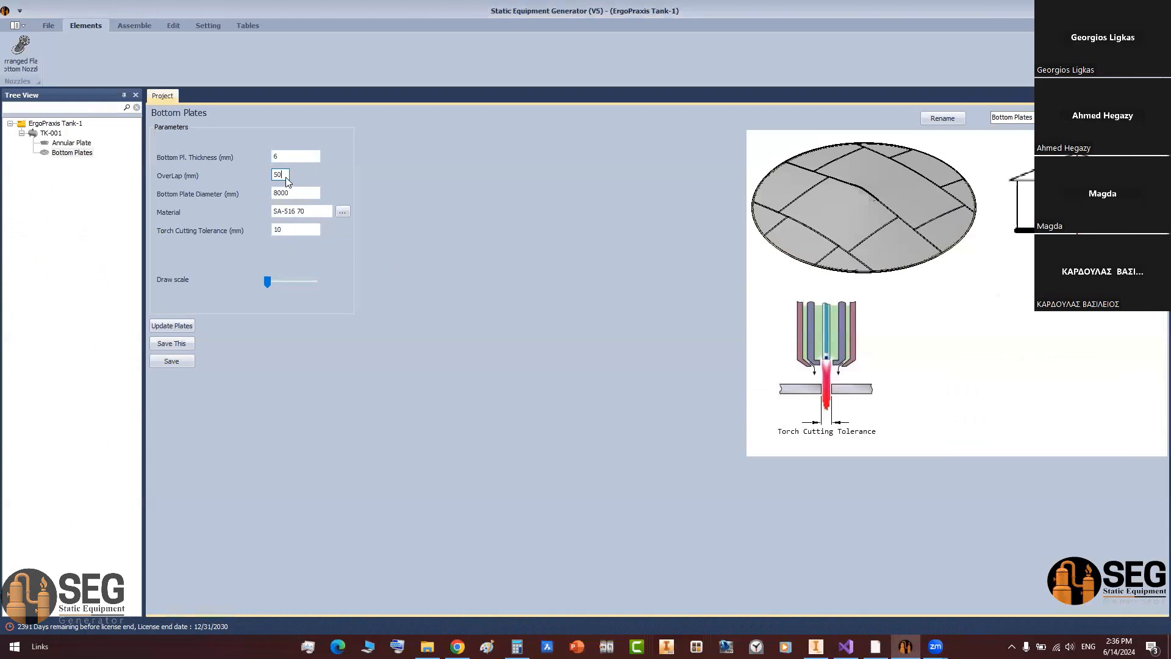
pyautogui.moveTo(285, 176); pyautogui.dragTo(226, 174)
# Step: Set the bottom plate diameter to 6676 mm, copied from the section in the PDF drawing, and the material to SA-36
pyautogui.moveTo(290, 194); pyautogui.dragTo(252, 193)
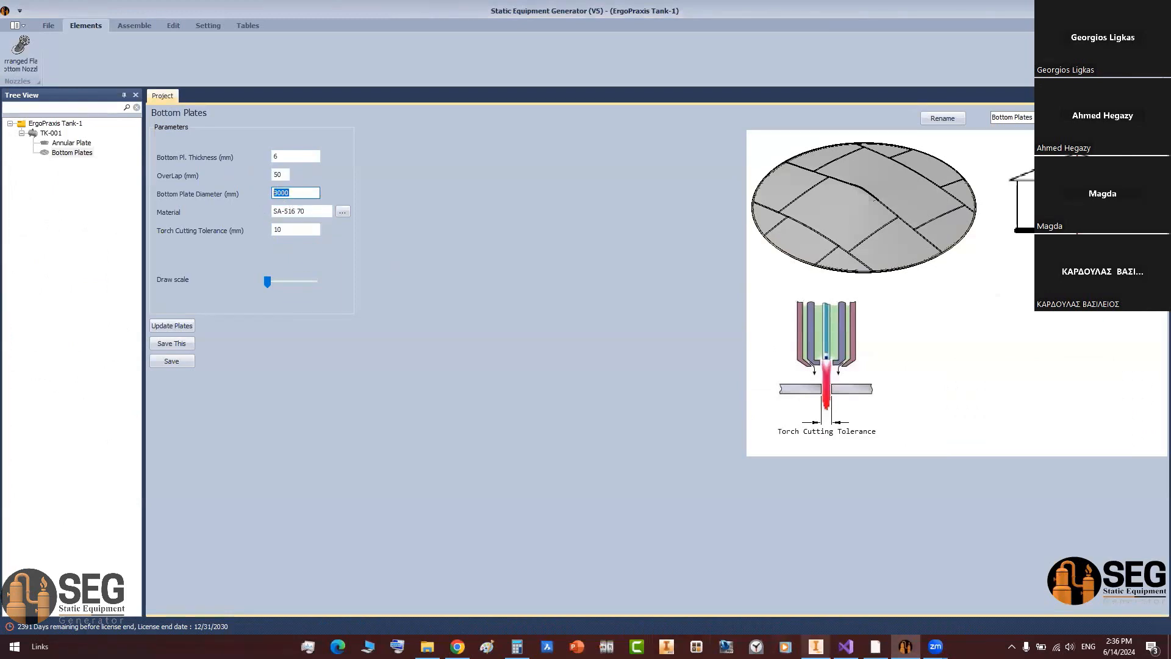
pyautogui.click(875, 647)
pyautogui.keyDown('ctrl'); pyautogui.scroll(2, 483, 532); pyautogui.keyUp('ctrl')
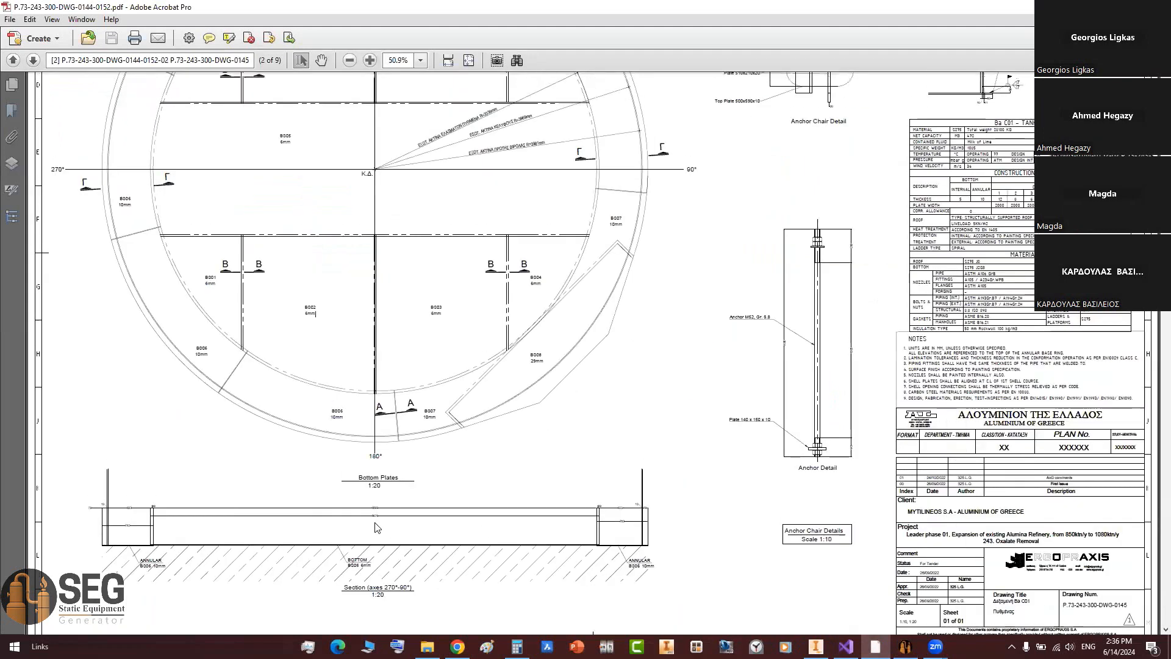
pyautogui.keyDown('ctrl'); pyautogui.scroll(5, 376, 528); pyautogui.keyUp('ctrl')
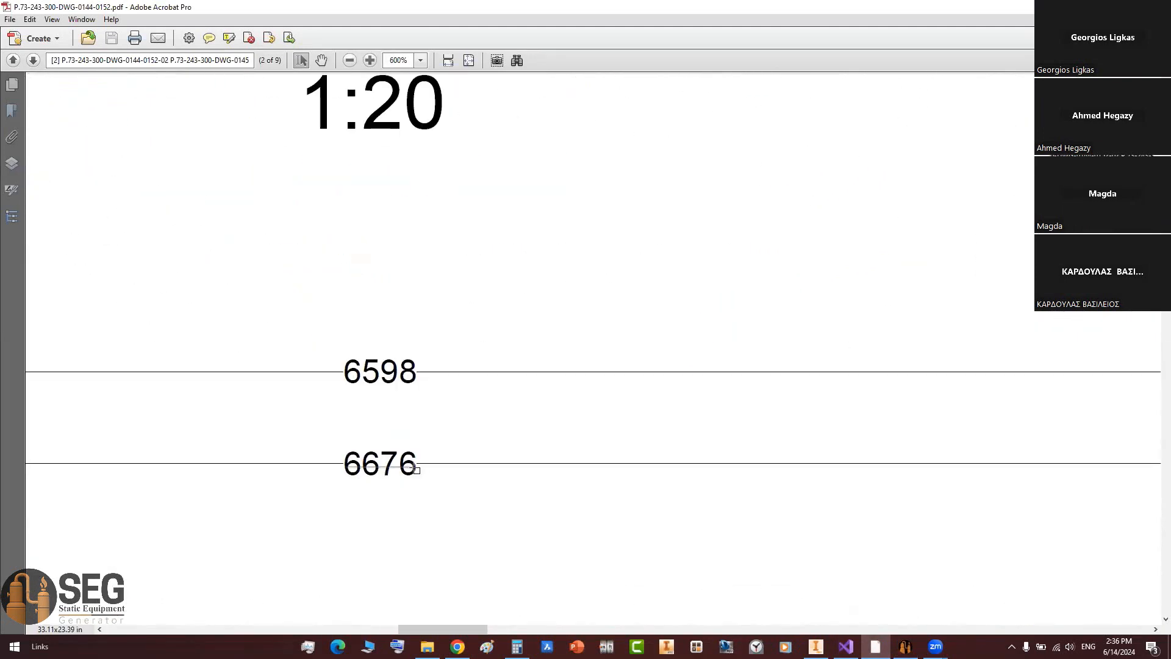
pyautogui.moveTo(363, 461); pyautogui.dragTo(419, 464)
pyautogui.hotkey('ctrl', 'c')
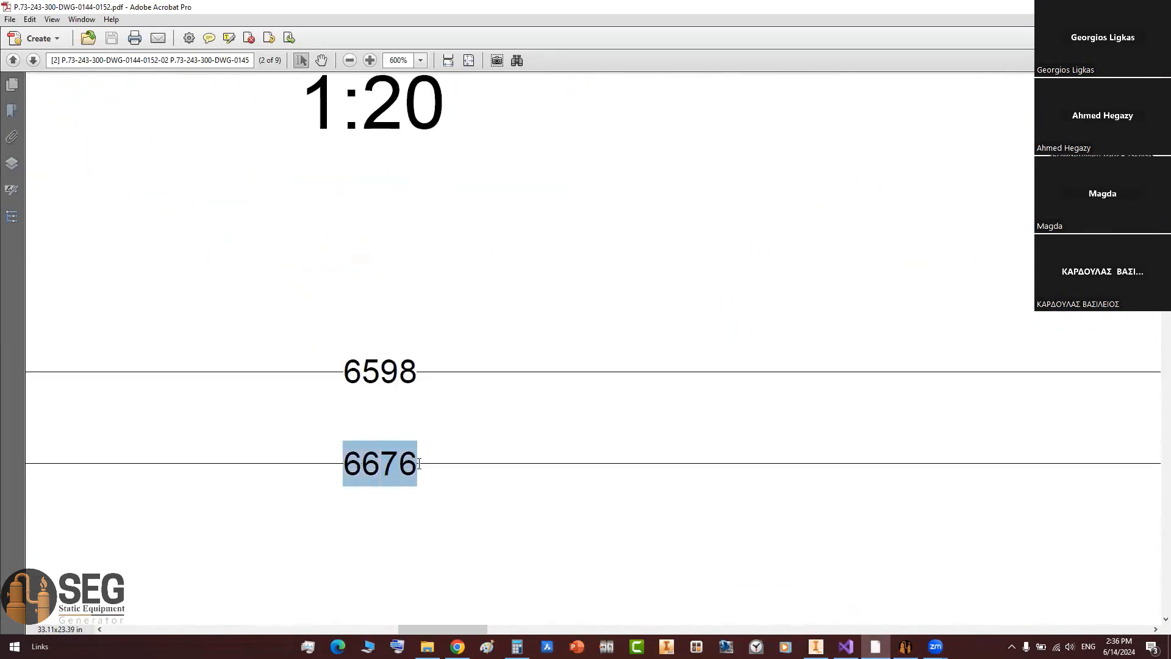
pyautogui.click(905, 646)
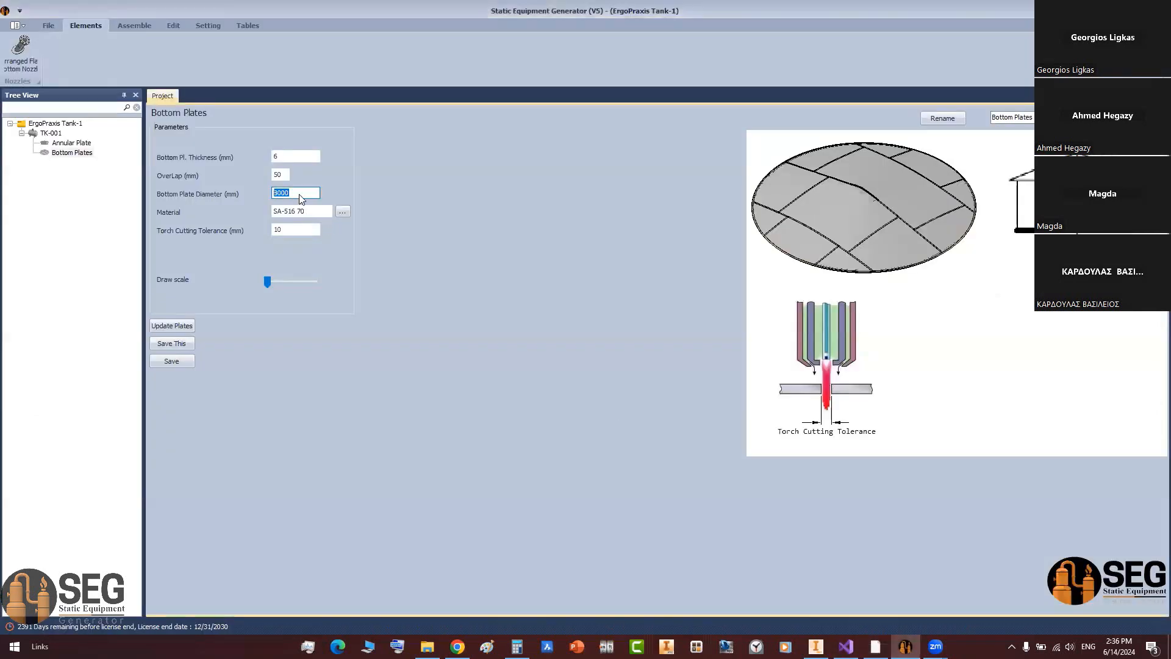
pyautogui.hotkey('ctrl', 'v')
pyautogui.write('36')
pyautogui.click(284, 228)
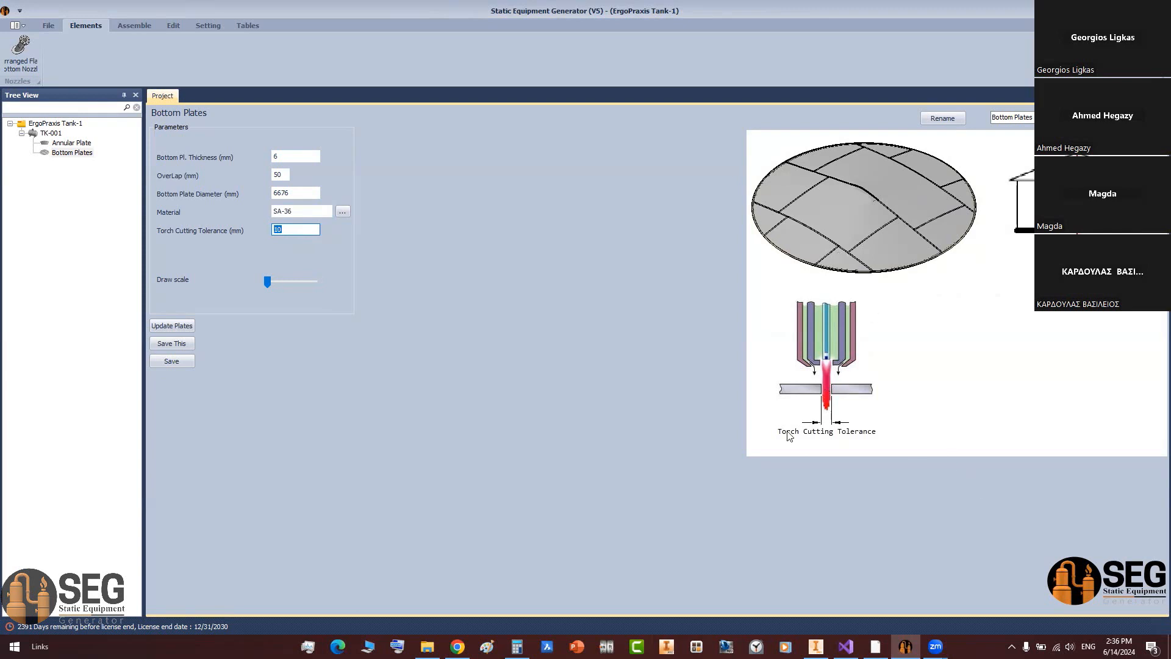
# Step: Paste a screenshot of the parameters into Paint, examine the enlarged torch cutting tolerance illustration, and close Paint without saving
pyautogui.click(487, 647)
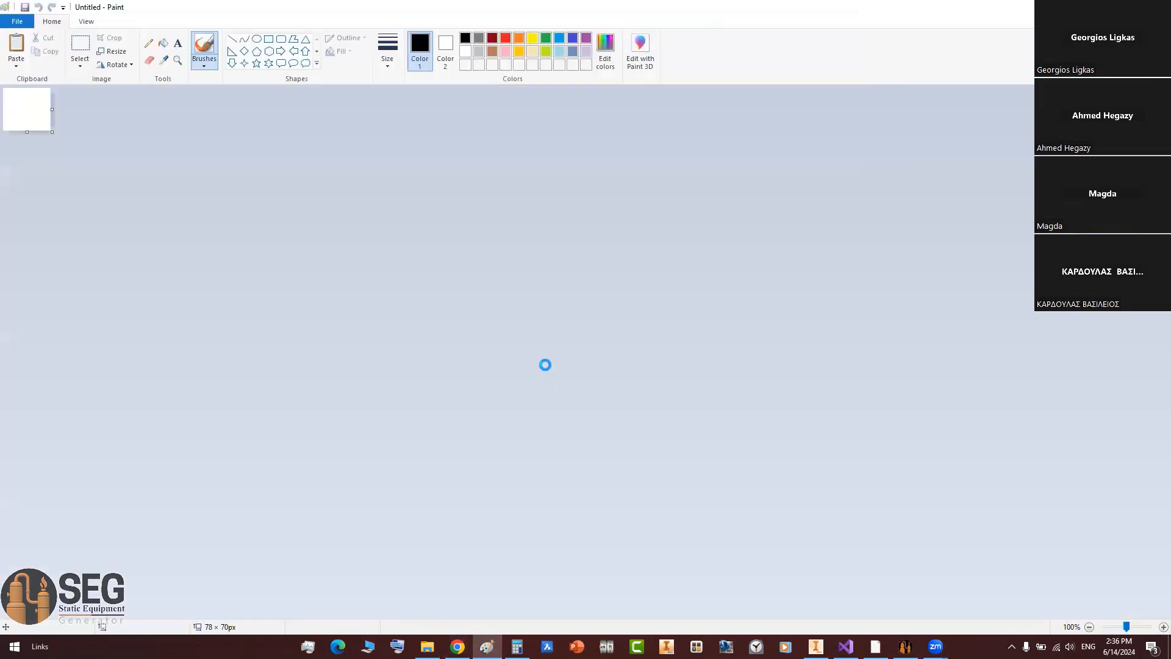
pyautogui.hotkey('ctrl', 'v')
pyautogui.hotkey('ctrl', 'pageup')
pyautogui.hotkey('ctrl', 'pageup')
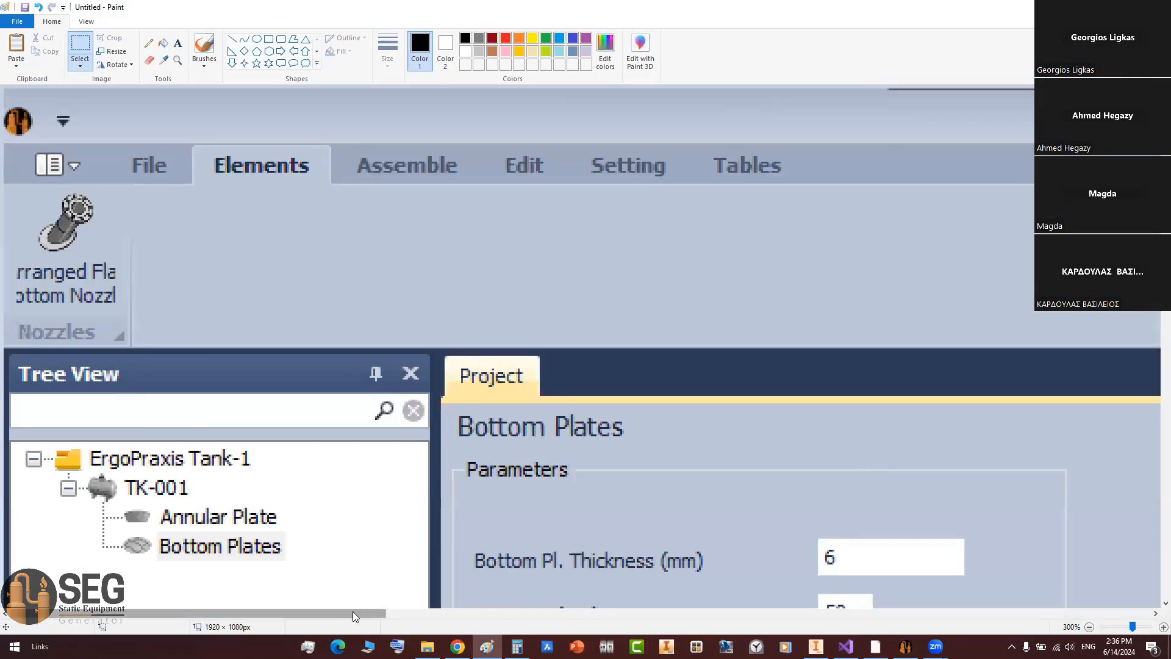
pyautogui.moveTo(353, 611); pyautogui.dragTo(1021, 612)
pyautogui.scroll(-10, 868, 374)
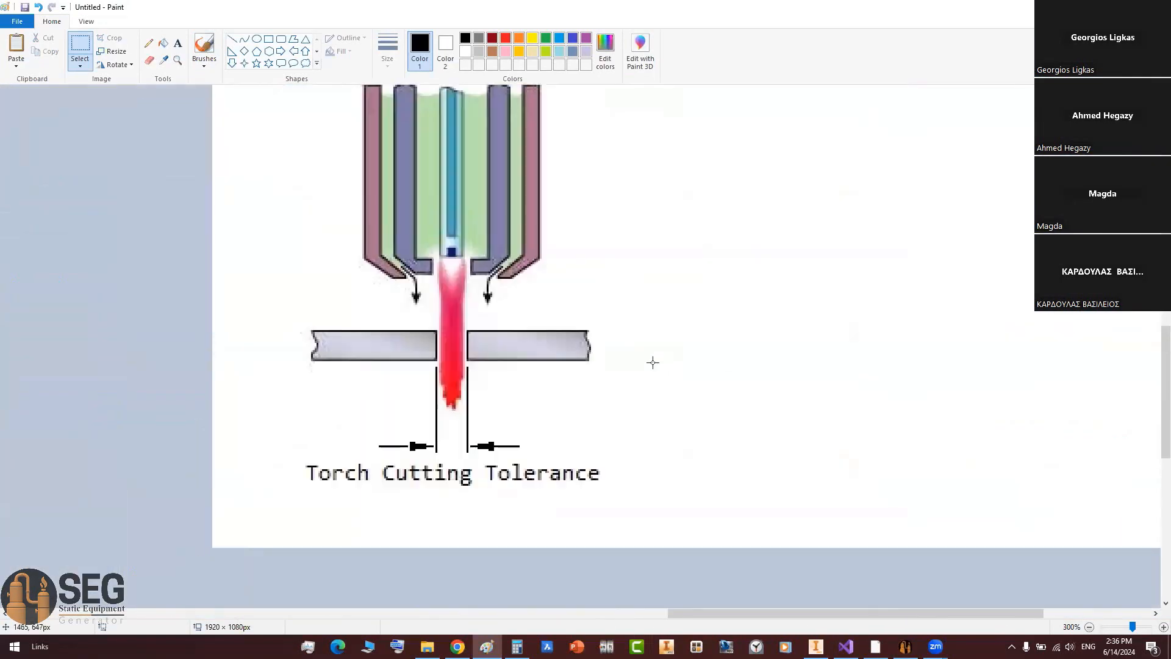
pyautogui.scroll(2, 455, 318)
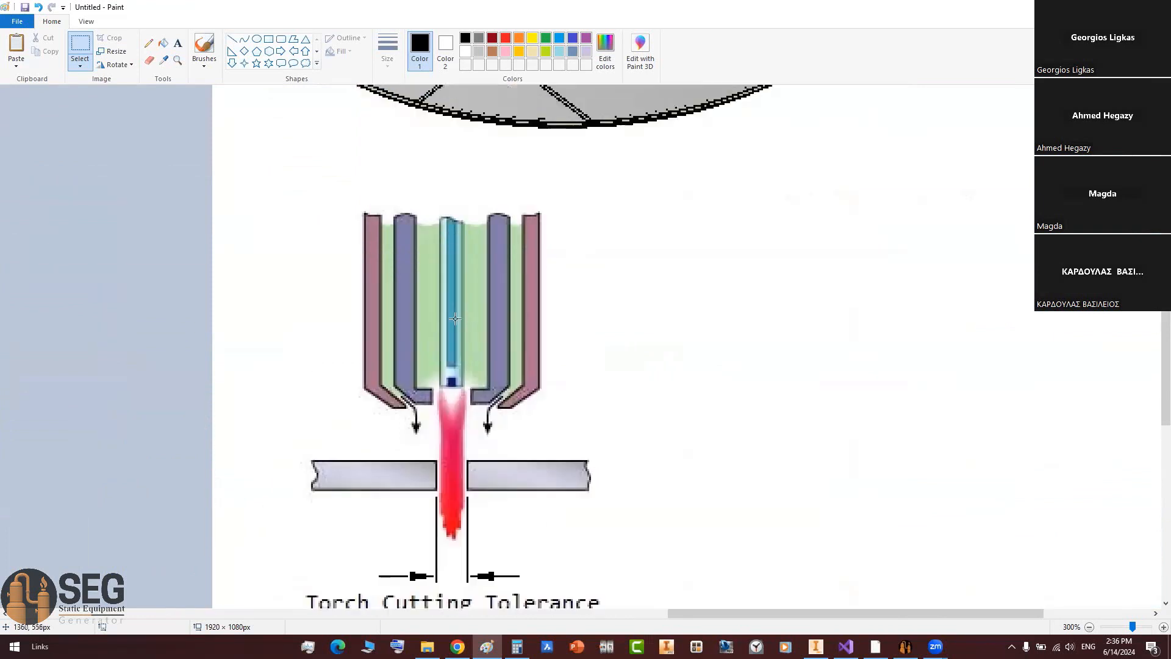
pyautogui.scroll(-2, 470, 336)
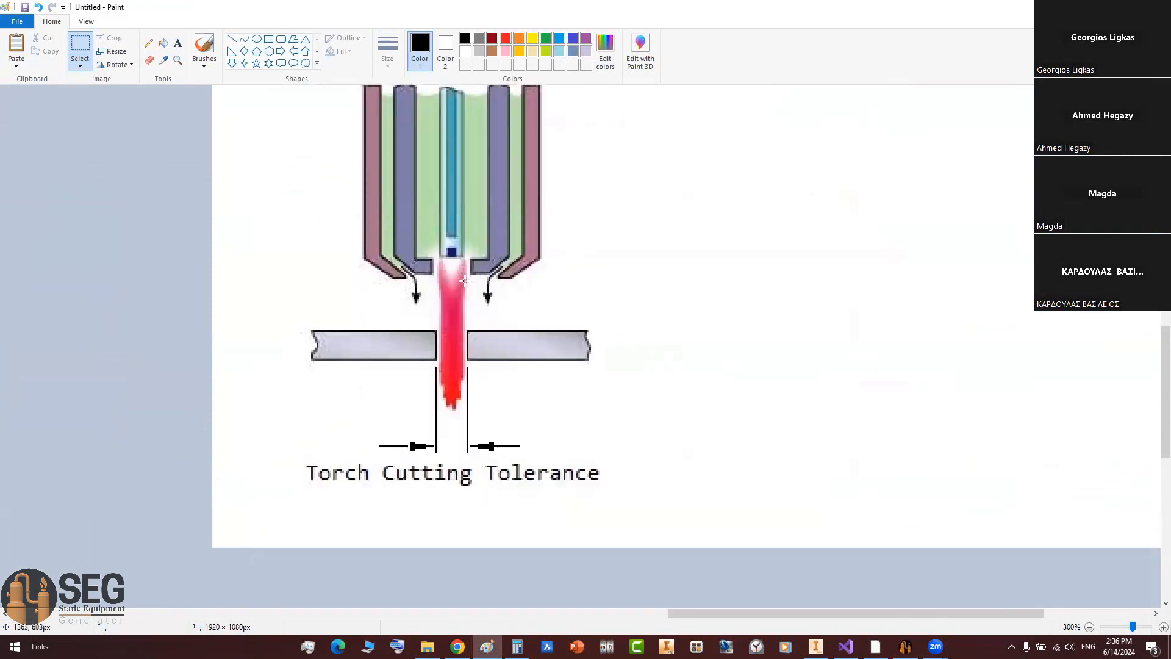
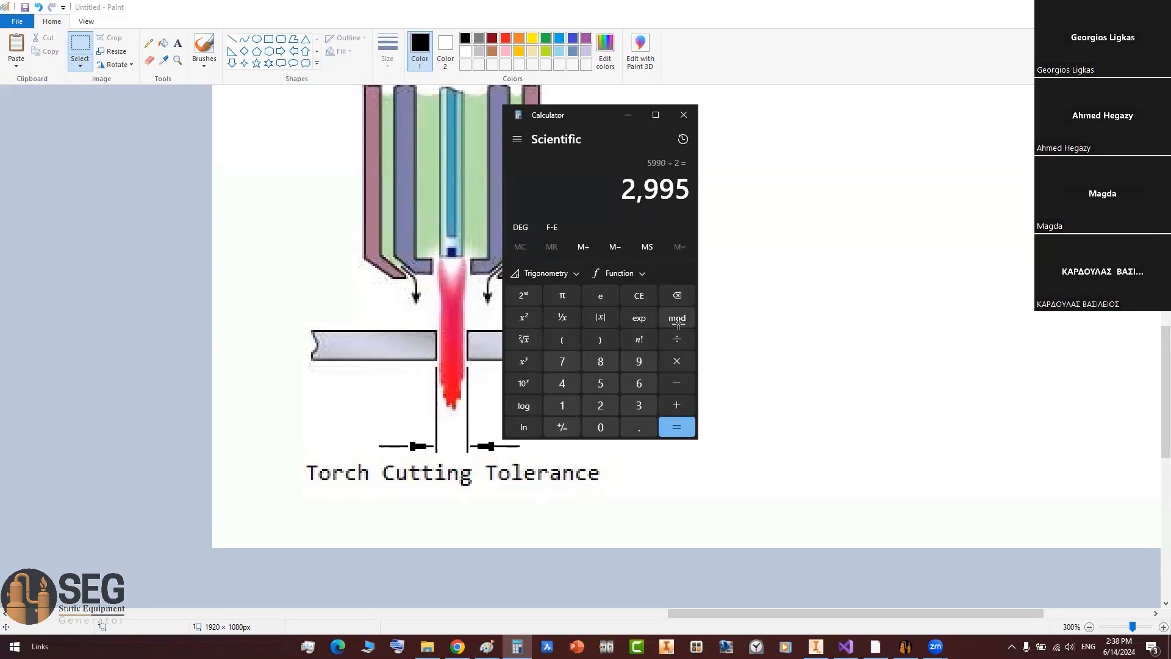
pyautogui.click(785, 327)
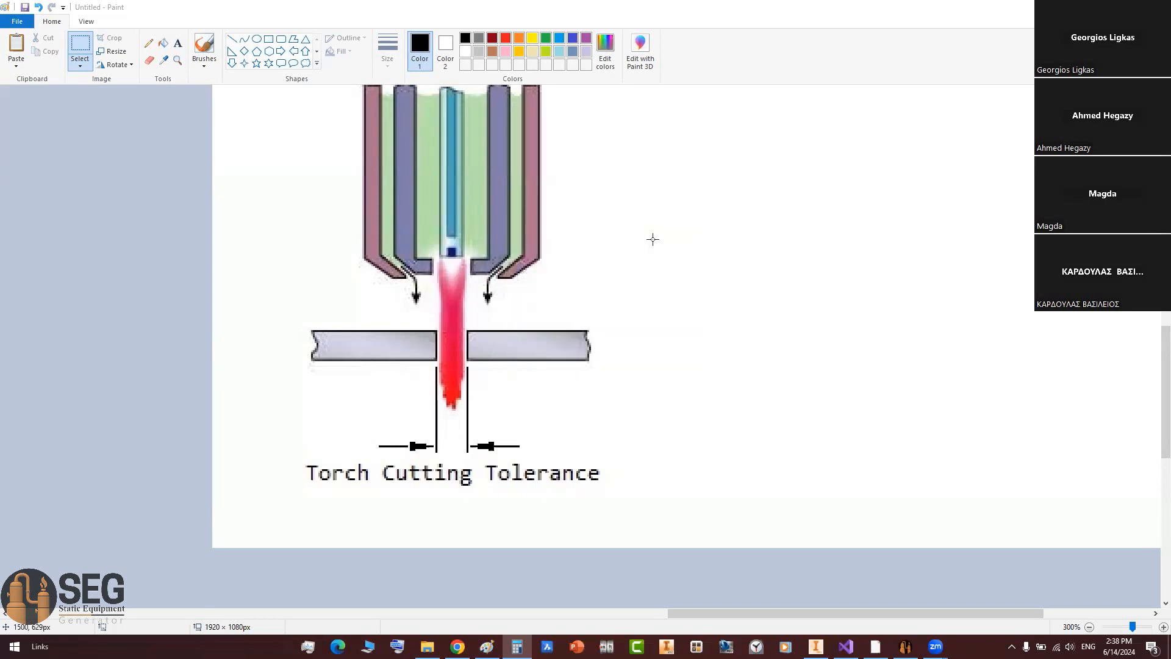
pyautogui.hotkey('alt', 'F4')
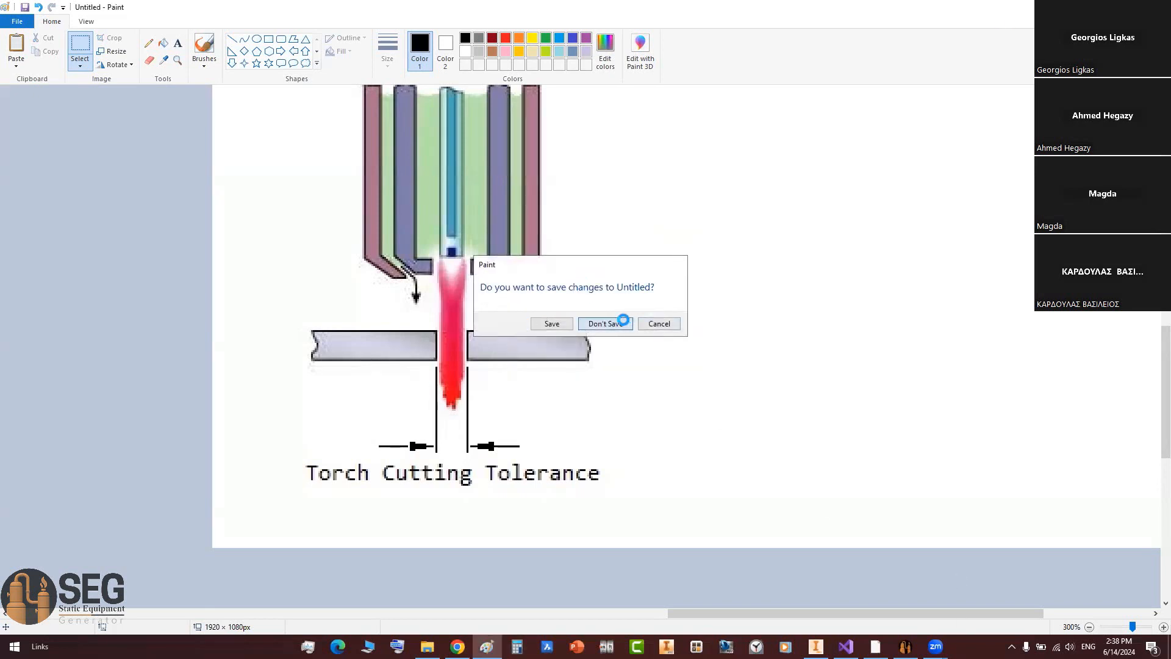
pyautogui.click(618, 320)
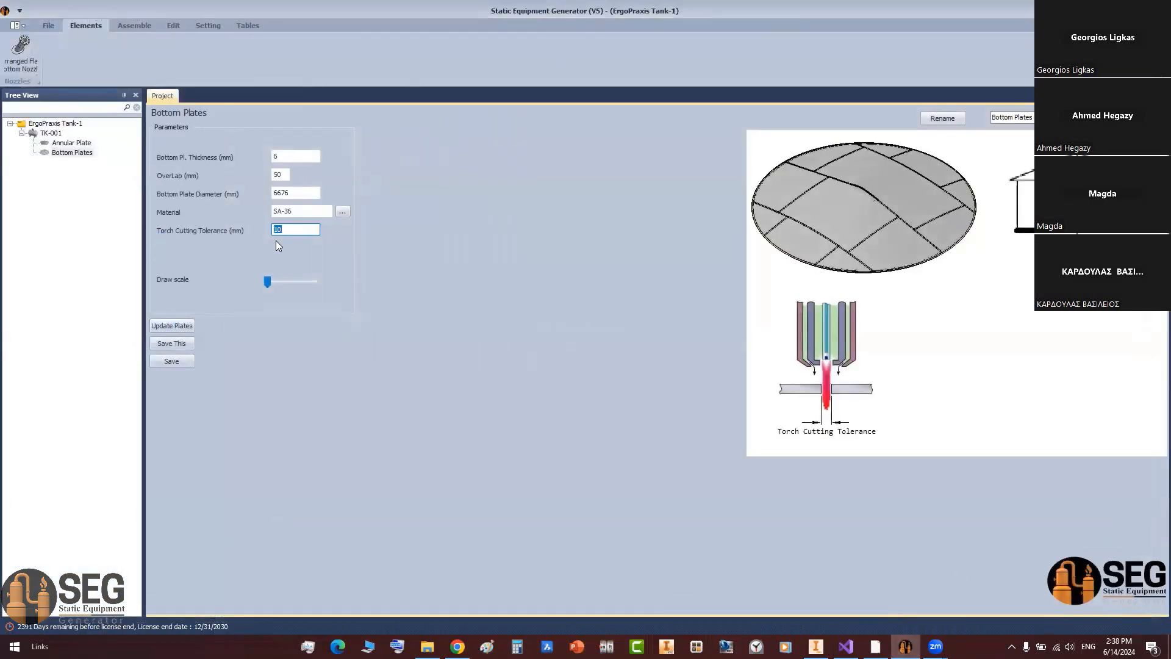
# Step: Set the torch cutting tolerance to 0 mm and the draw scale to about midway, save with the plates reset, and open the plate arrangement
pyautogui.click(272, 282)
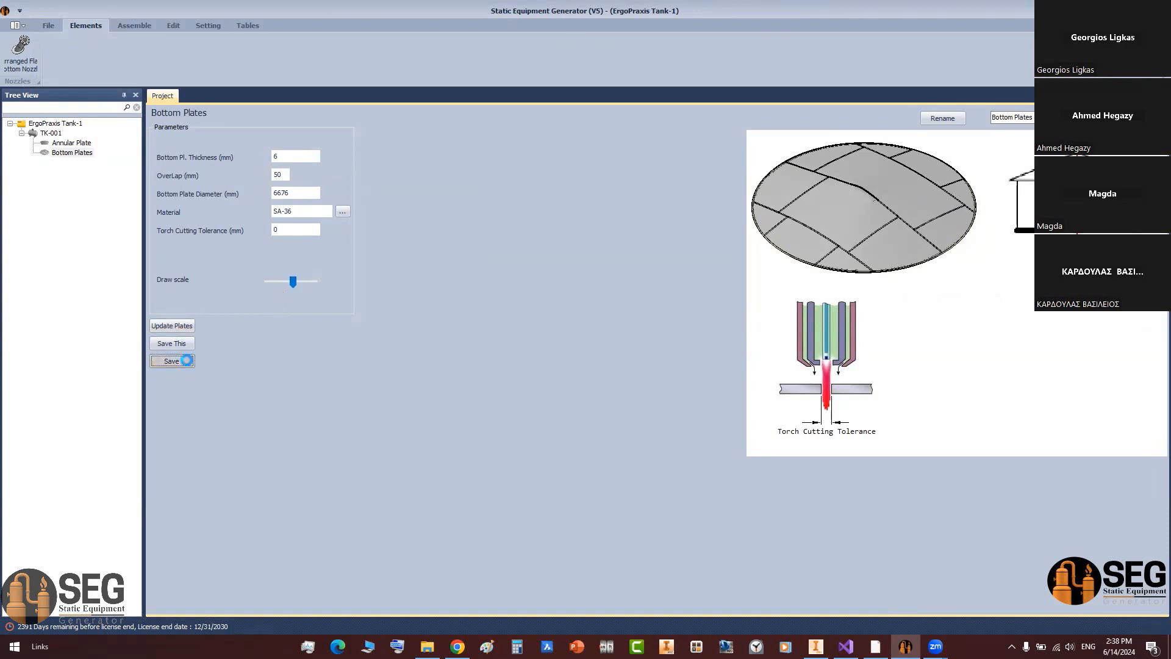
pyautogui.click(634, 363)
pyautogui.click(174, 328)
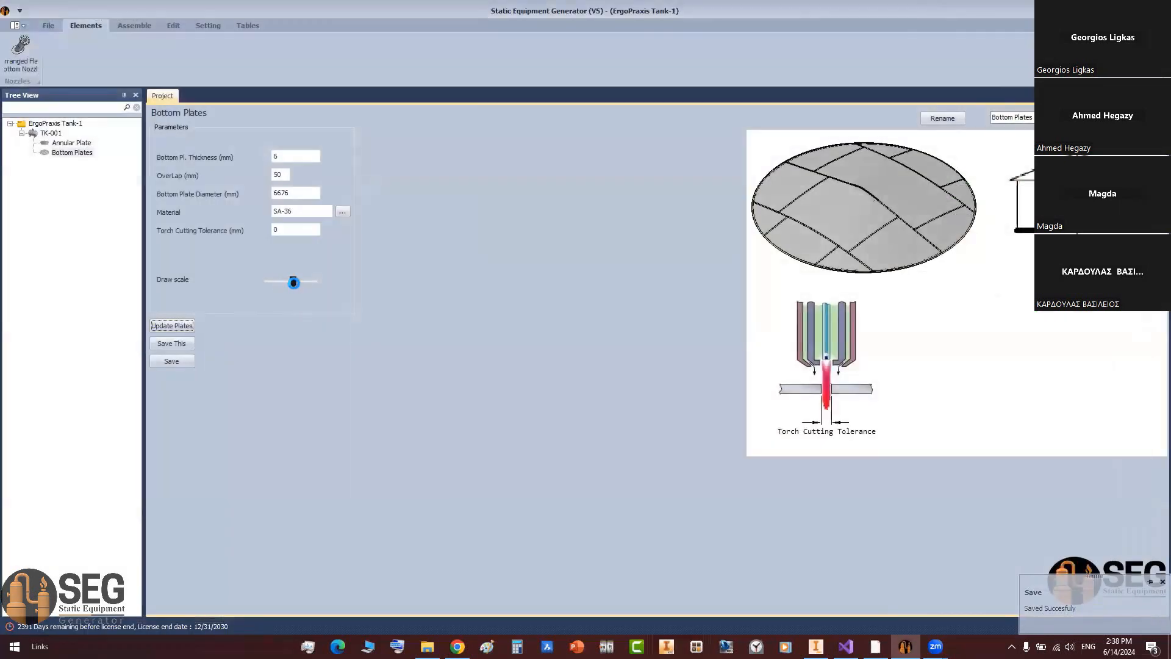
# Step: Try the minimum and maximum draw scale, saving each time, and check the size of the bottom outline in the plate arrangement
pyautogui.moveTo(293, 282); pyautogui.dragTo(268, 282)
pyautogui.click(172, 361)
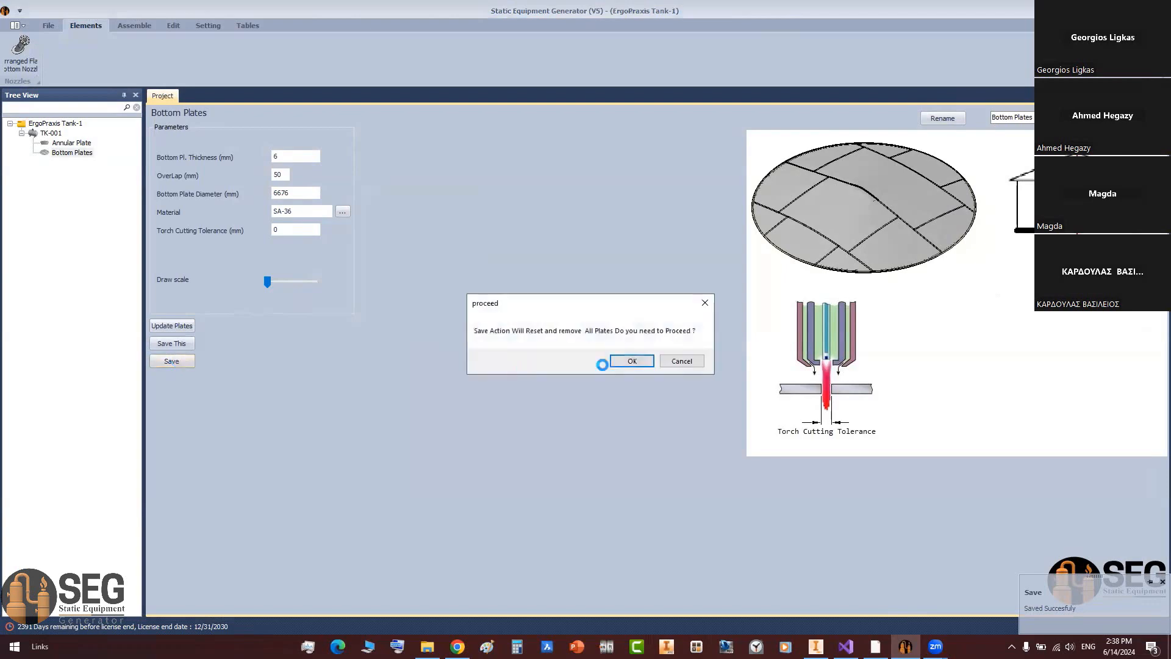
pyautogui.click(618, 359)
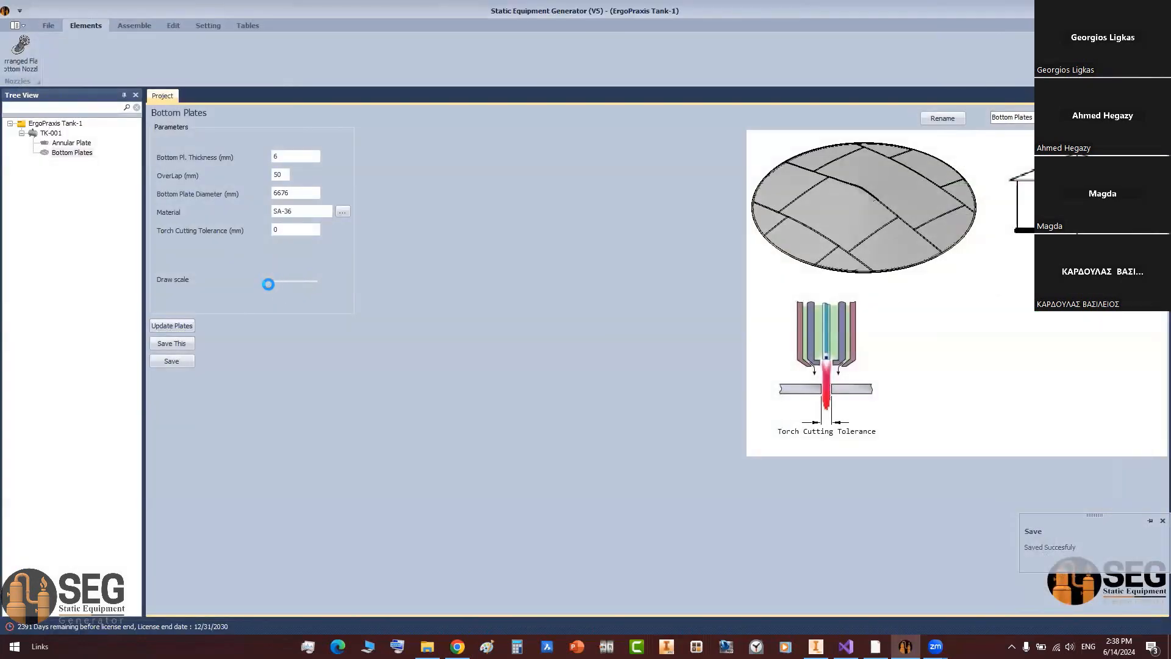
pyautogui.click(175, 360)
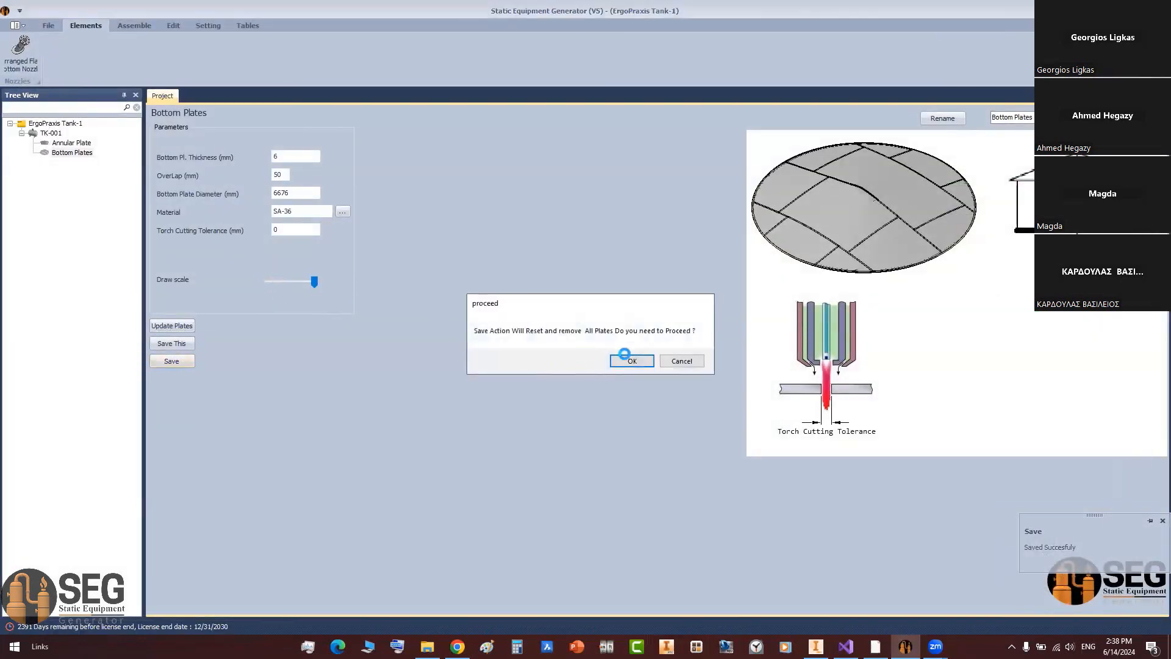
pyautogui.click(625, 355)
pyautogui.click(183, 329)
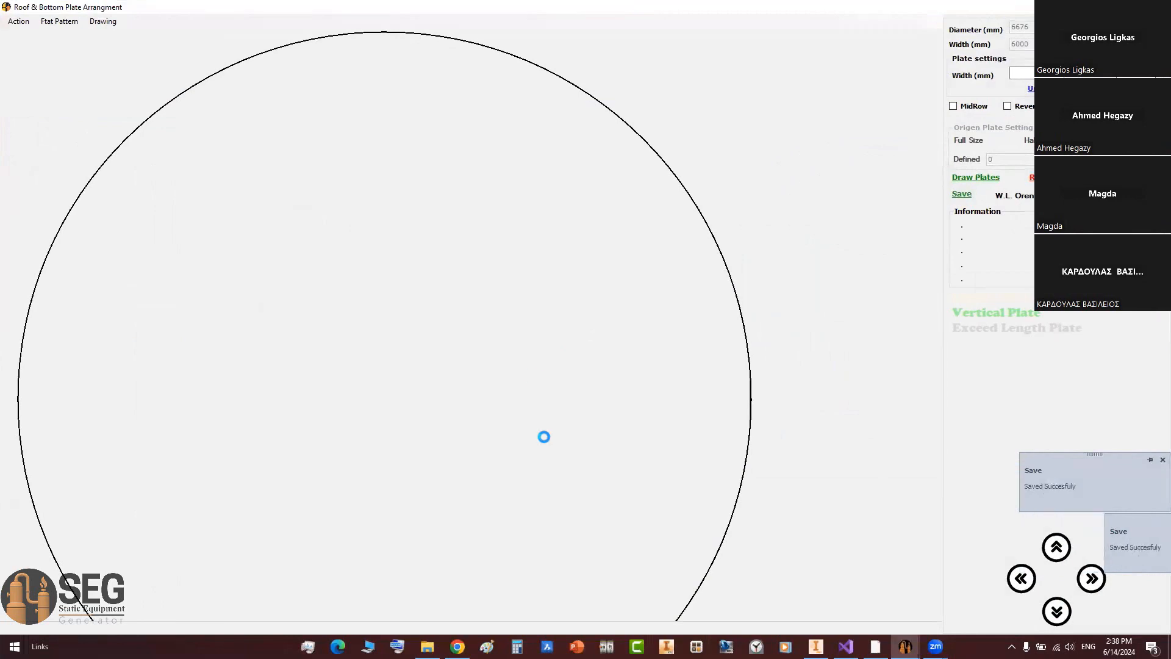
pyautogui.click(1157, 7)
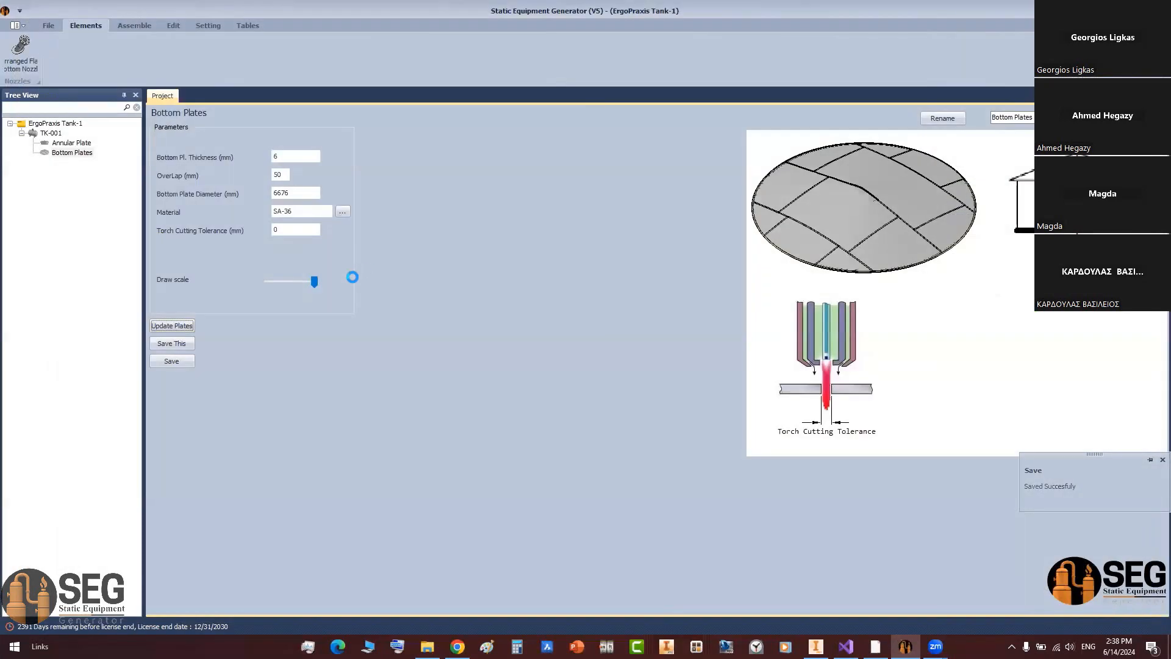
# Step: Set the draw scale to slightly above midway, save with the plates reset, and reopen the plate arrangement
pyautogui.moveTo(314, 281); pyautogui.dragTo(295, 282)
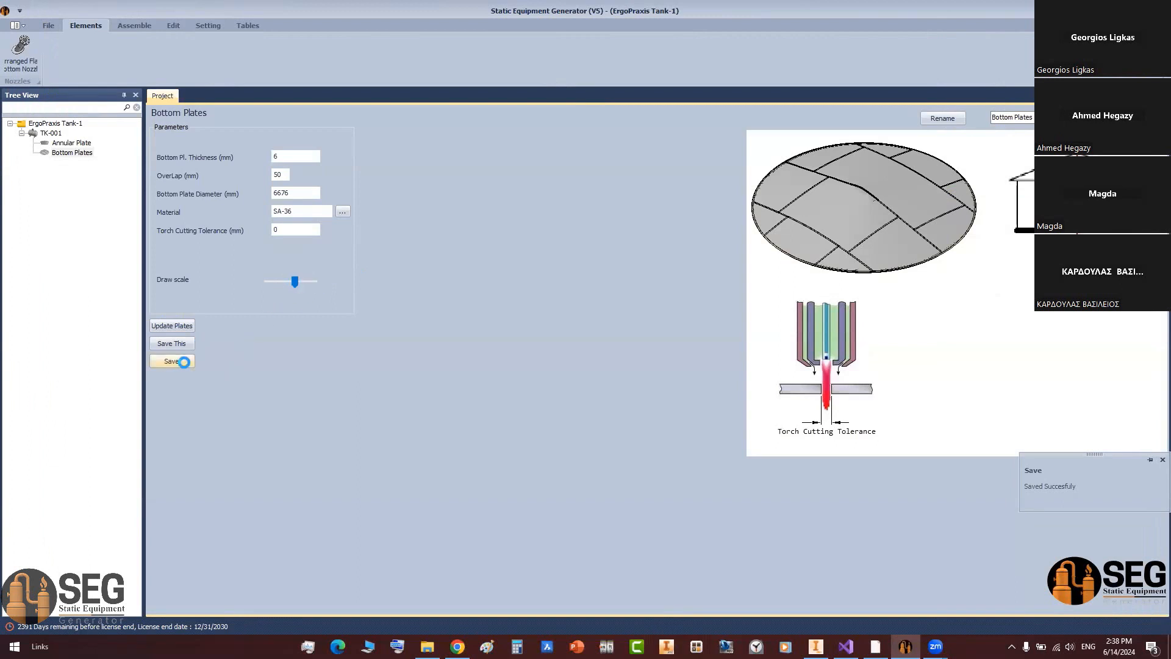
pyautogui.click(171, 360)
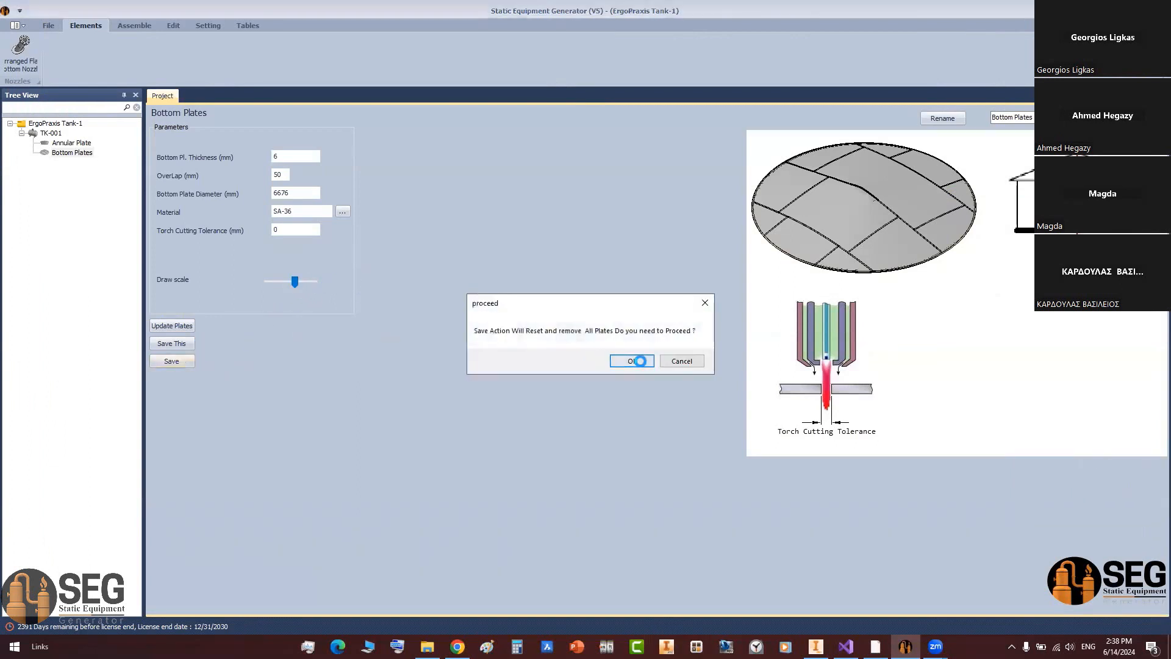
pyautogui.click(632, 360)
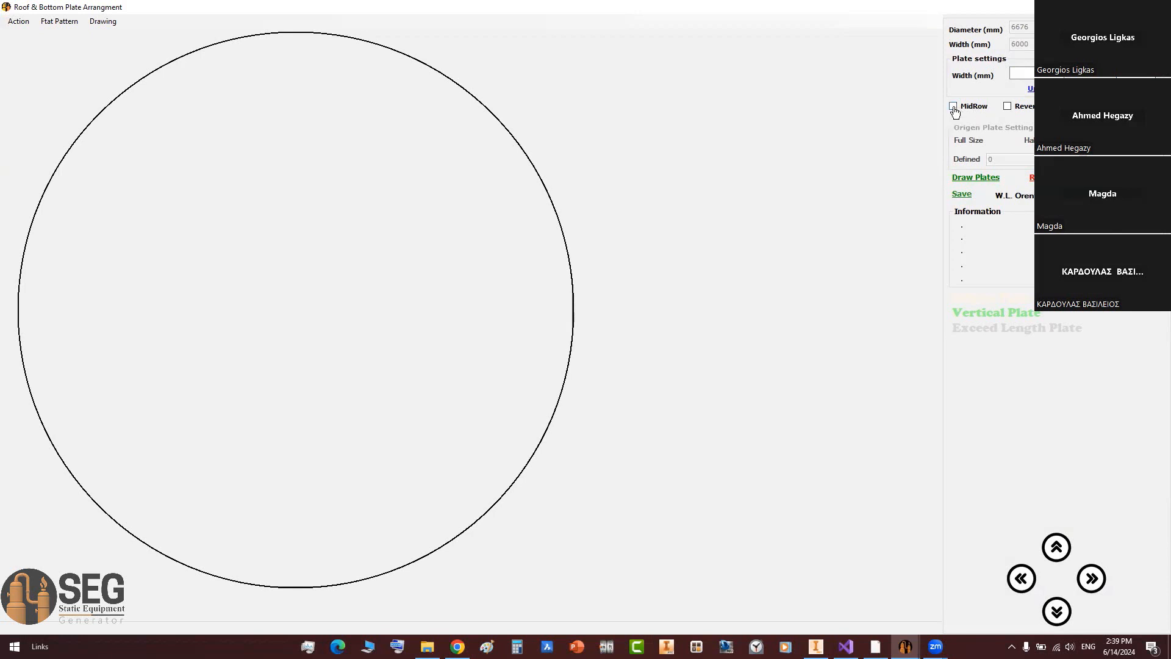
# Step: Try the bottom plate layout with MidRow on and with MidRow off, removing the drawn plates after each attempt
pyautogui.click(973, 182)
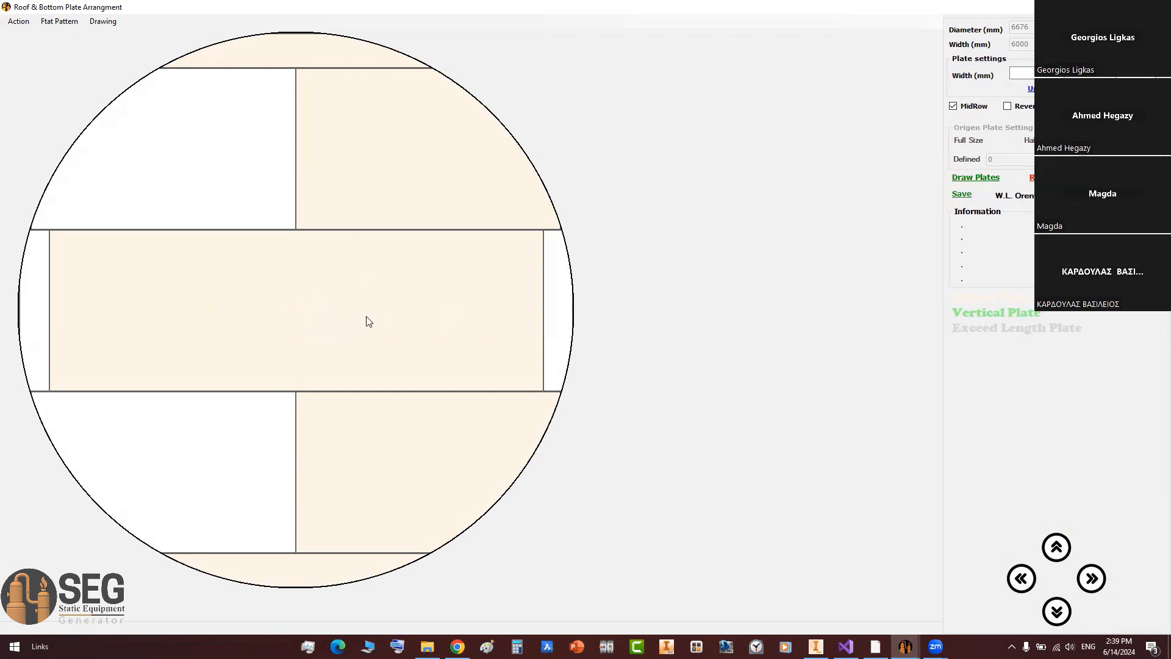
pyautogui.click(342, 289)
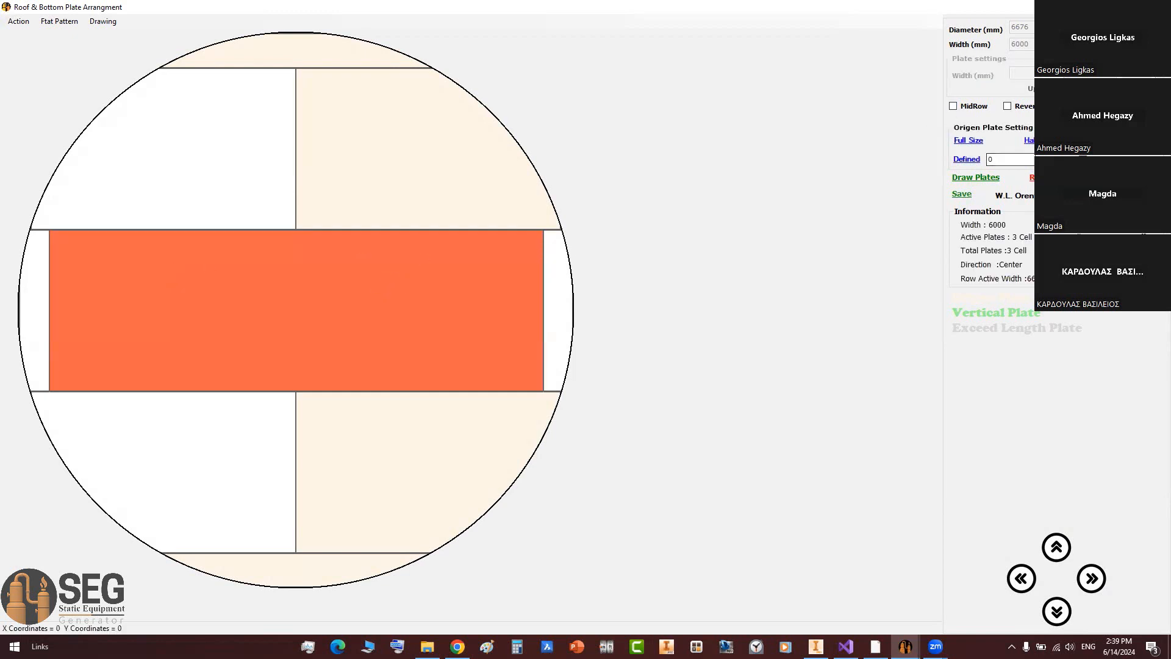
pyautogui.click(1030, 177)
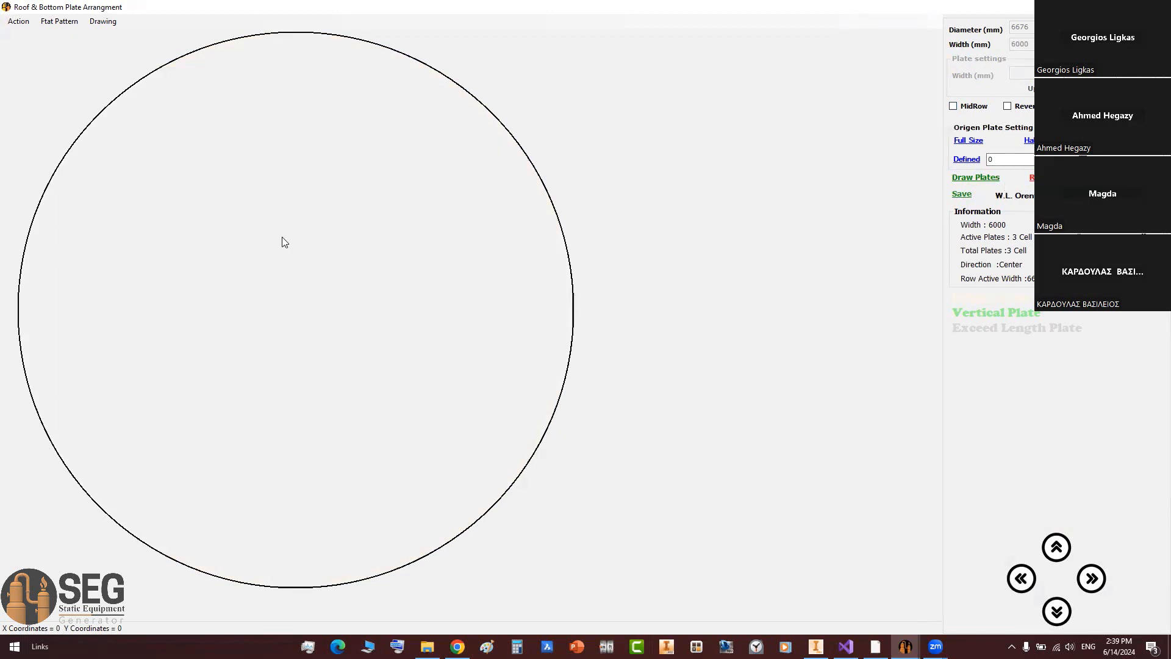
pyautogui.click(973, 179)
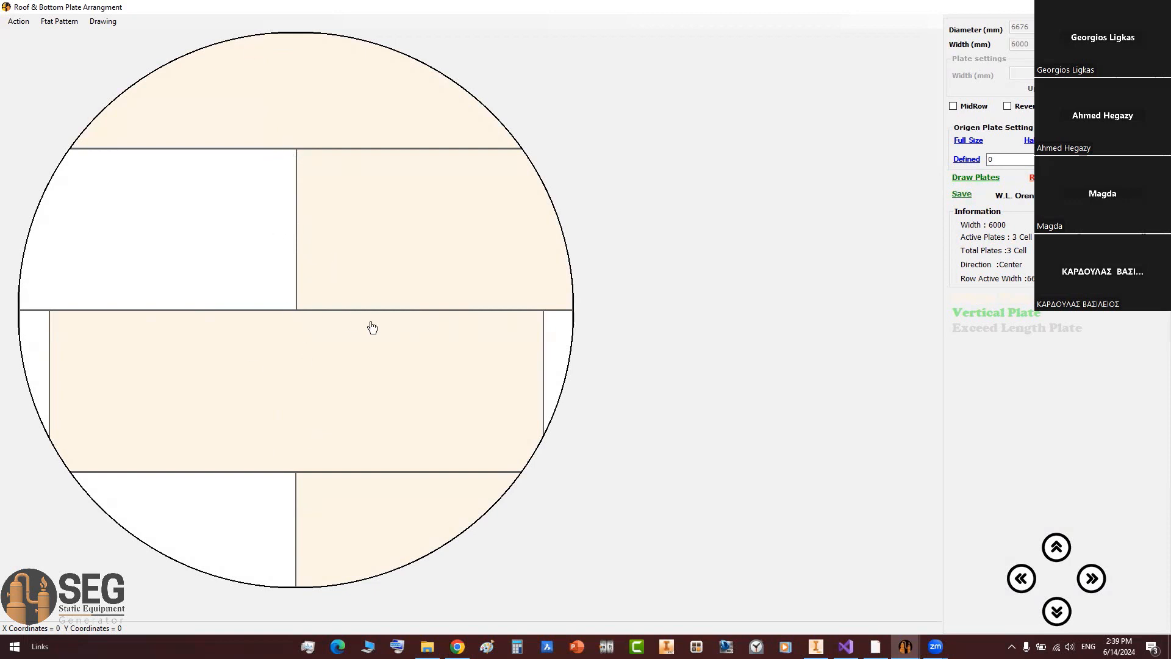
pyautogui.click(1041, 177)
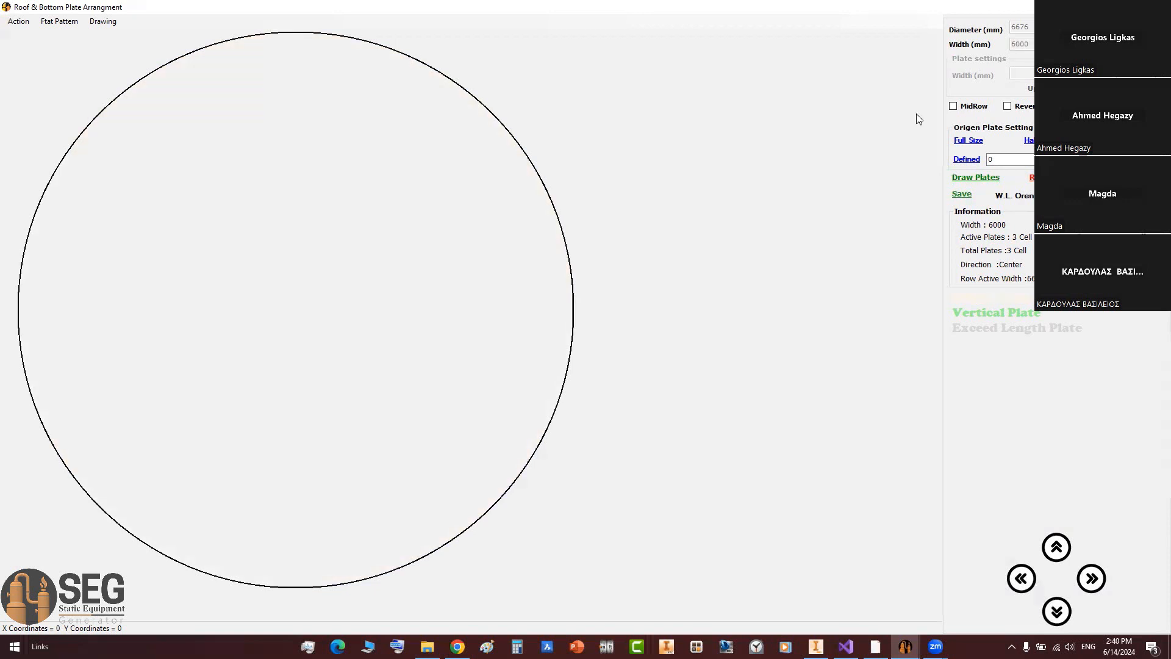
# Step: Try a plate layout with both MidRow and Reverse enabled, and select the small edge plate in the row above the middle
pyautogui.click(953, 107)
pyautogui.click(977, 178)
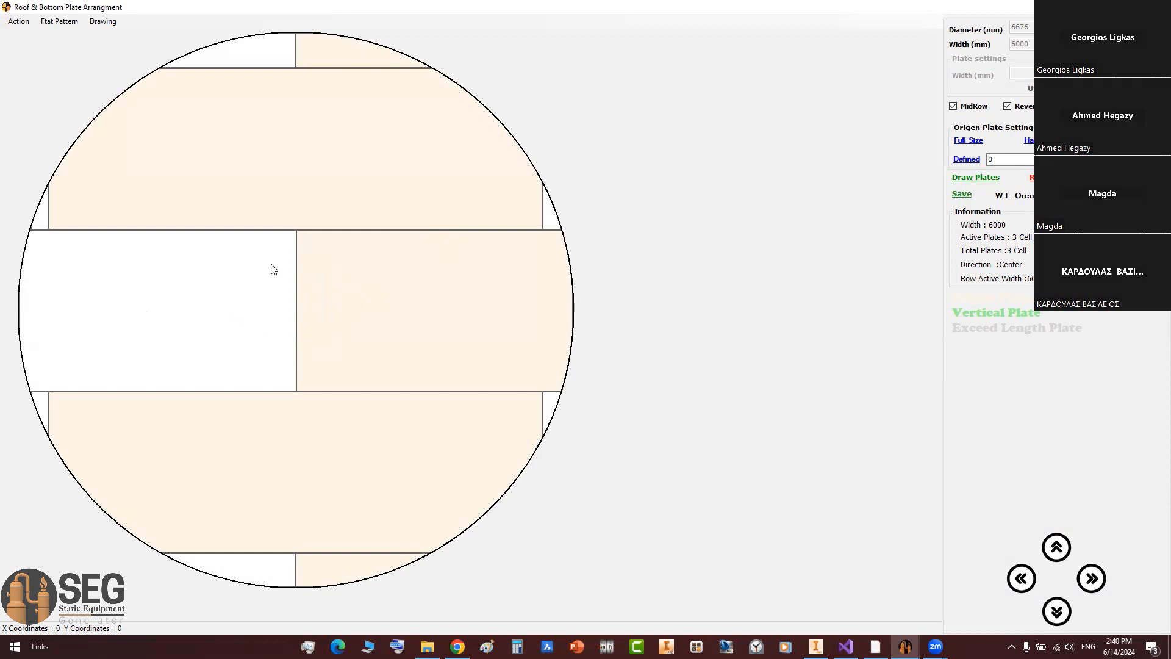
pyautogui.click(547, 220)
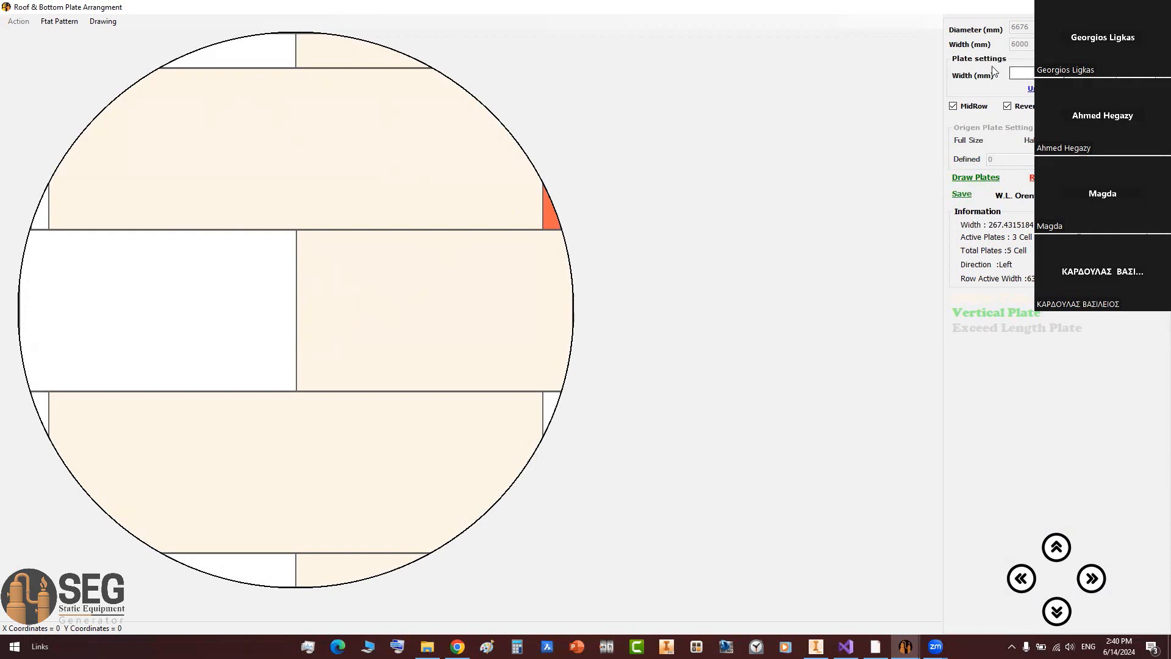
# Step: Turn off Reverse, remove the drawn plates, and redraw the layout with MidRow enabled and a centred plate in the middle row
pyautogui.click(1014, 106)
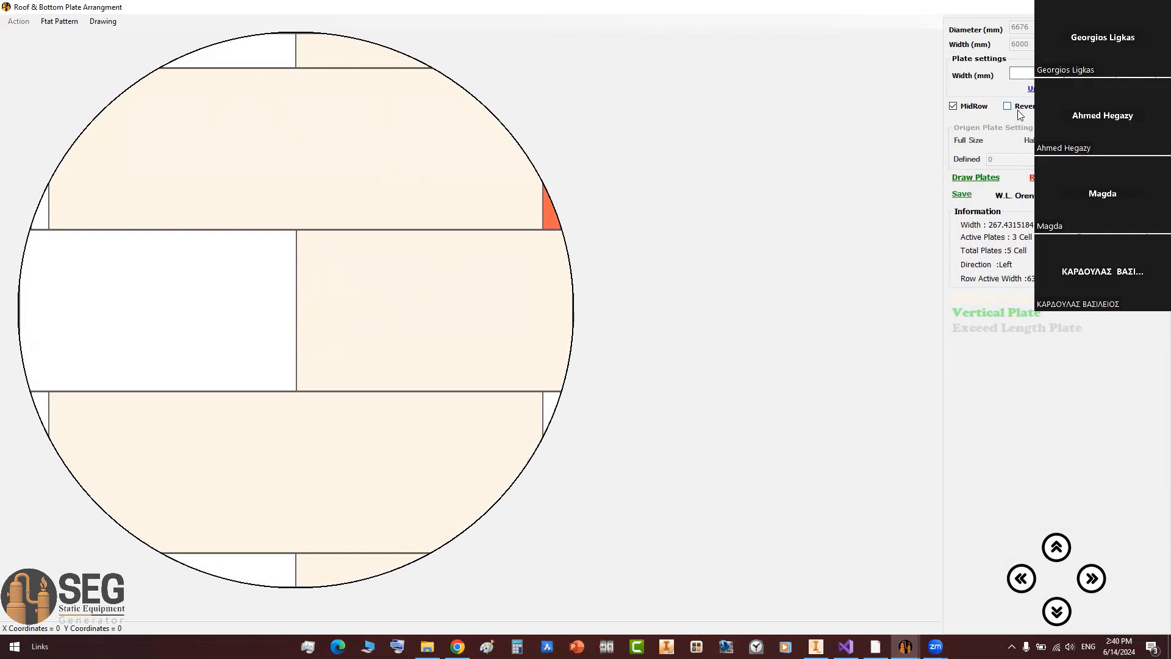
pyautogui.click(1030, 178)
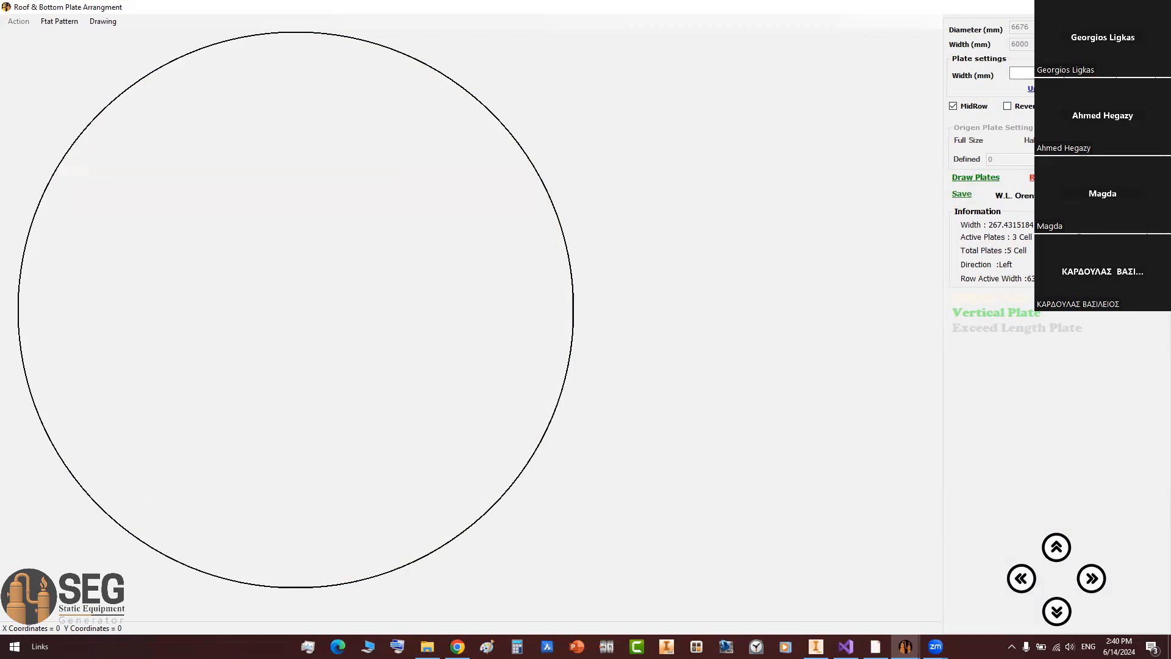
pyautogui.click(978, 178)
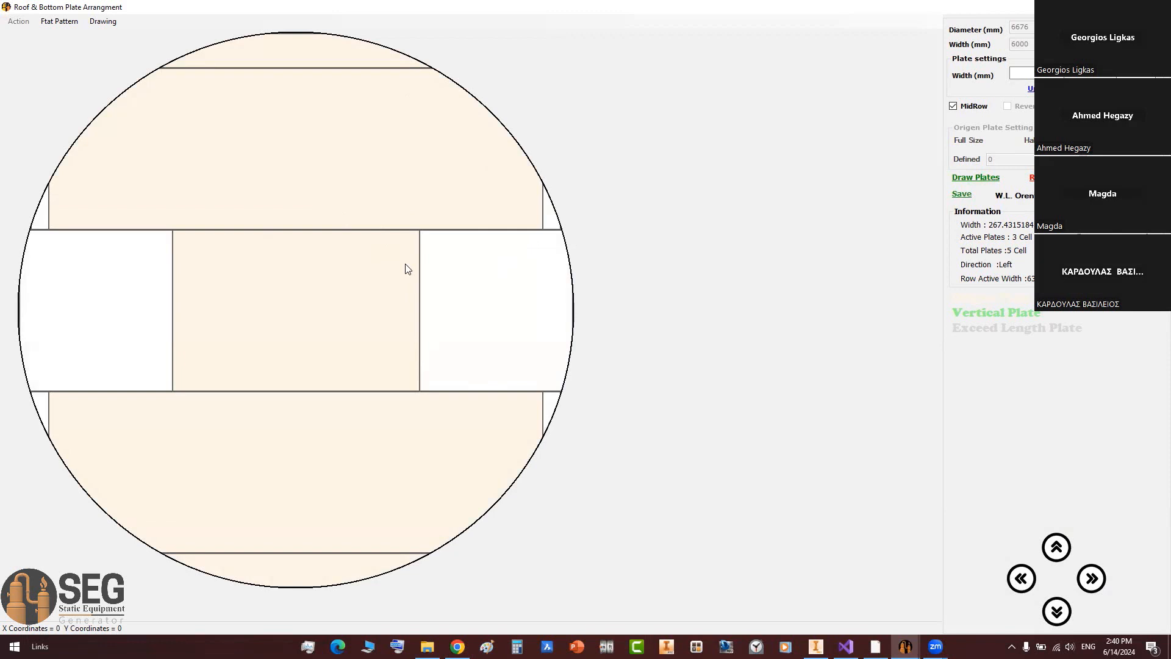
# Step: Select the middle-row plate, the large plate above it and the large plate below it in turn to inspect their details
pyautogui.click(355, 368)
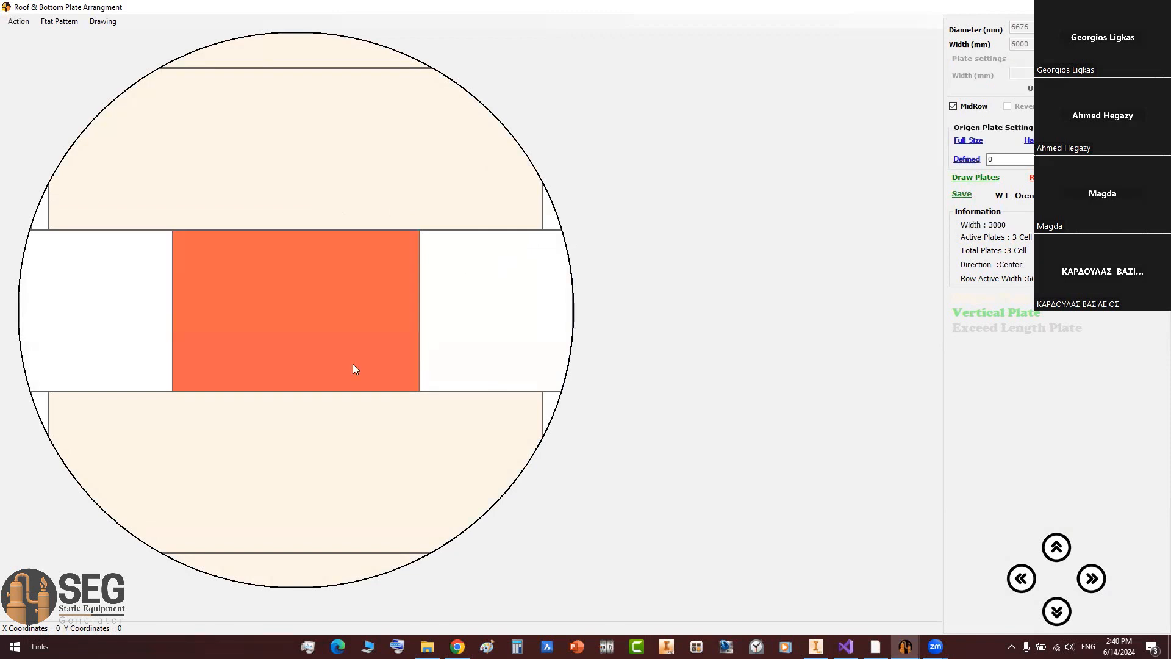
pyautogui.click(356, 142)
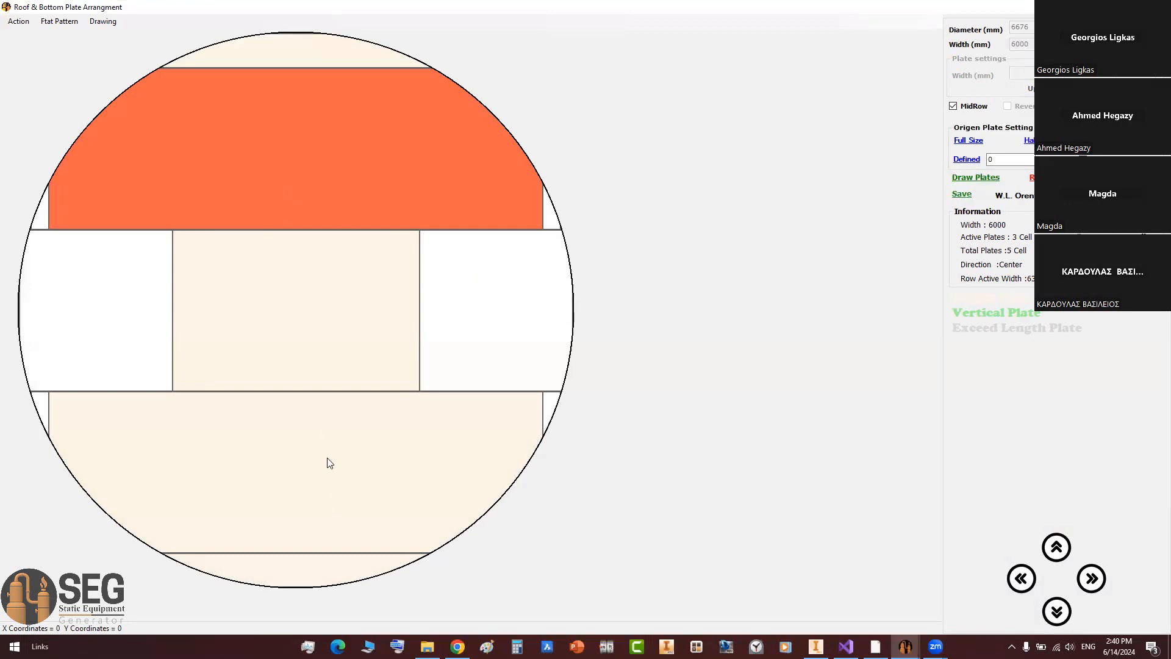
pyautogui.click(313, 467)
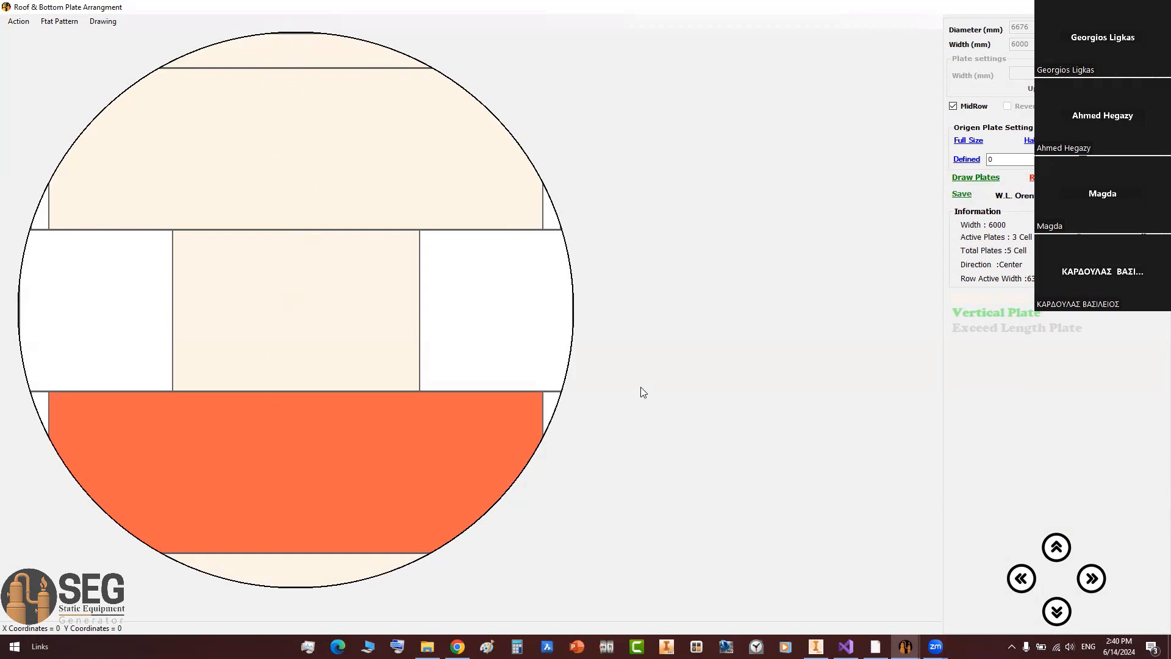
# Step: Switch to Paint, paste the layout screenshot, and draw thick black vertical and horizontal centrelines across the tank circle
pyautogui.click(486, 647)
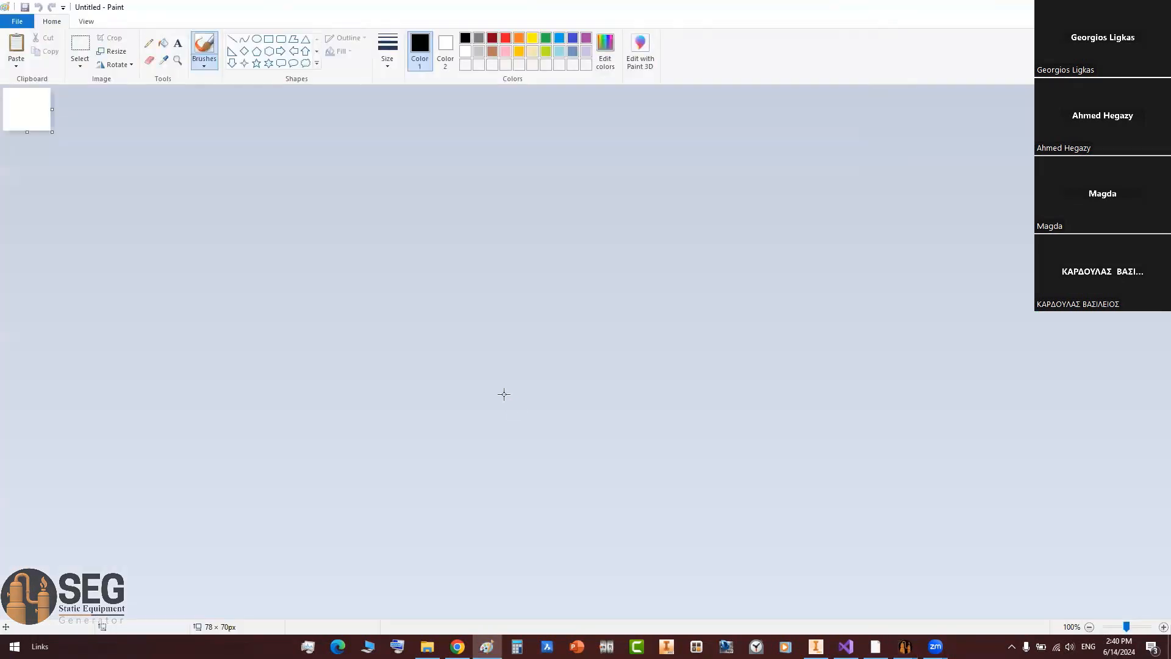
pyautogui.hotkey('ctrl', 'v')
pyautogui.scroll(-3, 323, 213)
pyautogui.click(232, 38)
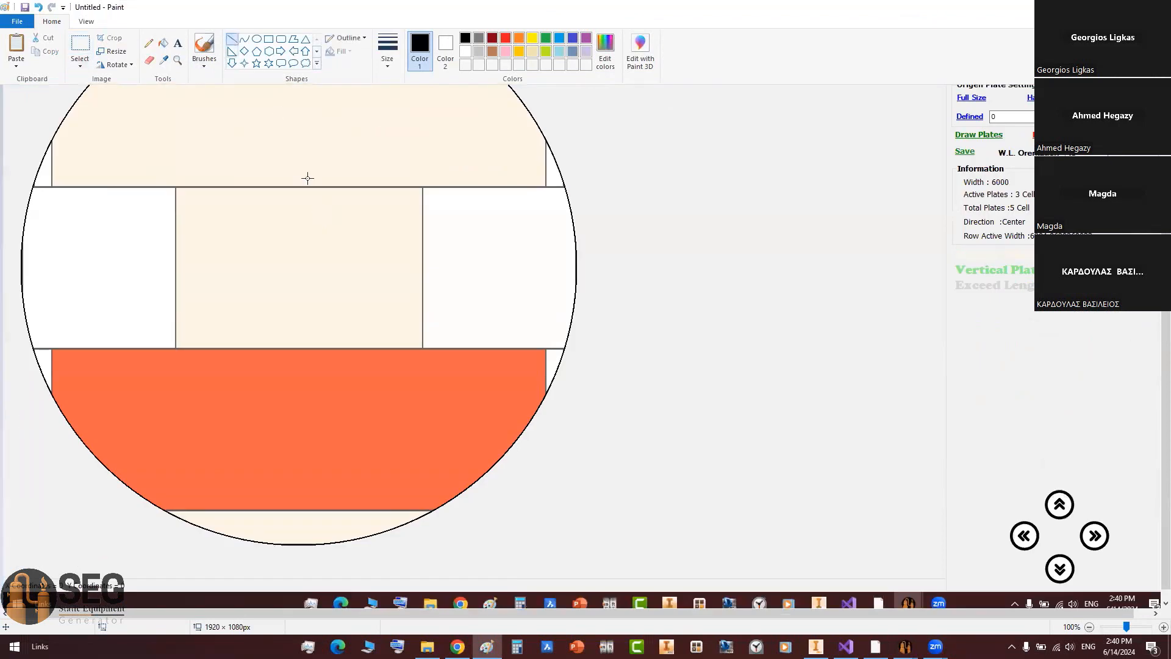
pyautogui.keyDown('ctrl'); pyautogui.scroll(-1, 306, 179); pyautogui.keyUp('ctrl')
pyautogui.moveTo(149, 93); pyautogui.dragTo(149, 396)
pyautogui.moveTo(6, 244); pyautogui.dragTo(323, 243)
pyautogui.keyDown('ctrl'); pyautogui.scroll(1, 131, 226); pyautogui.keyUp('ctrl')
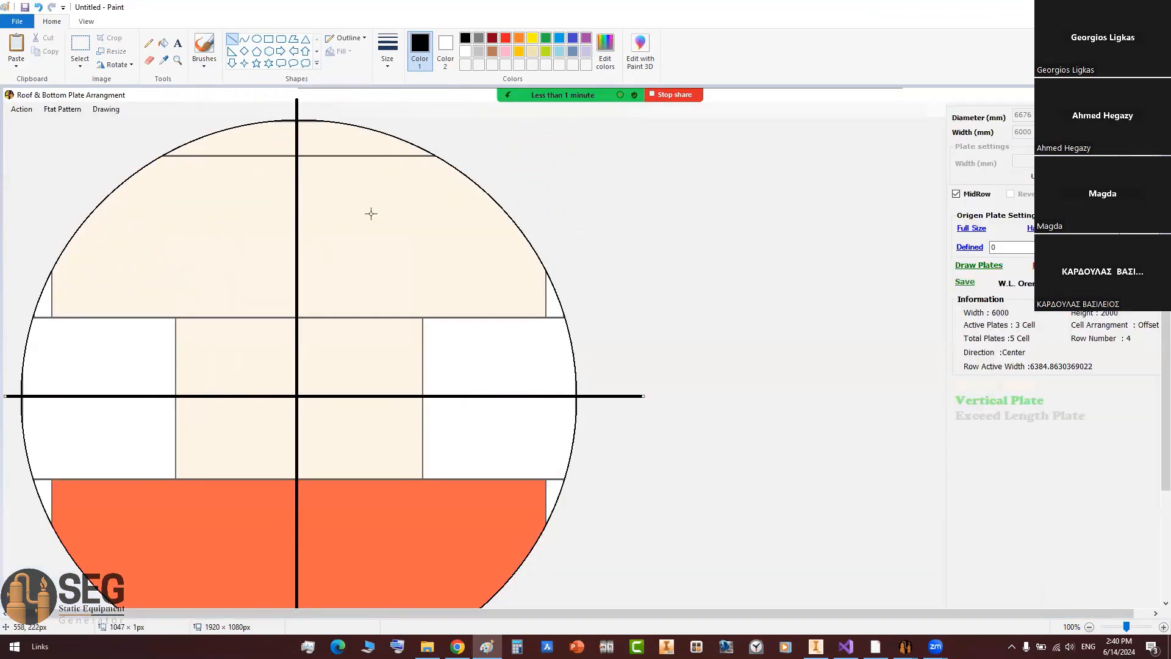
# Step: Mark crosses on the upper, middle and lower plates beside the vertical centreline, and close the picture without saving it
pyautogui.moveTo(396, 207); pyautogui.dragTo(338, 262)
pyautogui.moveTo(346, 203); pyautogui.dragTo(394, 256)
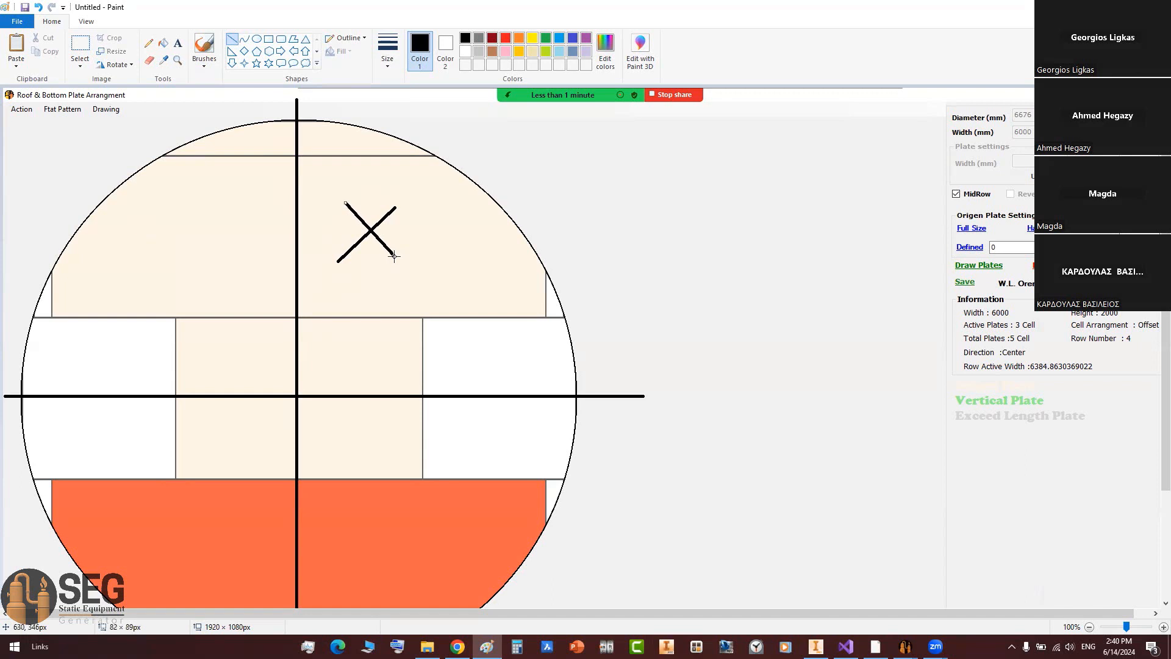
pyautogui.moveTo(374, 345)
pyautogui.mouseDown()
pyautogui.moveTo(358, 382)
pyautogui.moveTo(400, 382)
pyautogui.mouseUp()
pyautogui.moveTo(392, 527)
pyautogui.mouseDown()
pyautogui.moveTo(380, 566)
pyautogui.moveTo(431, 566)
pyautogui.mouseUp()
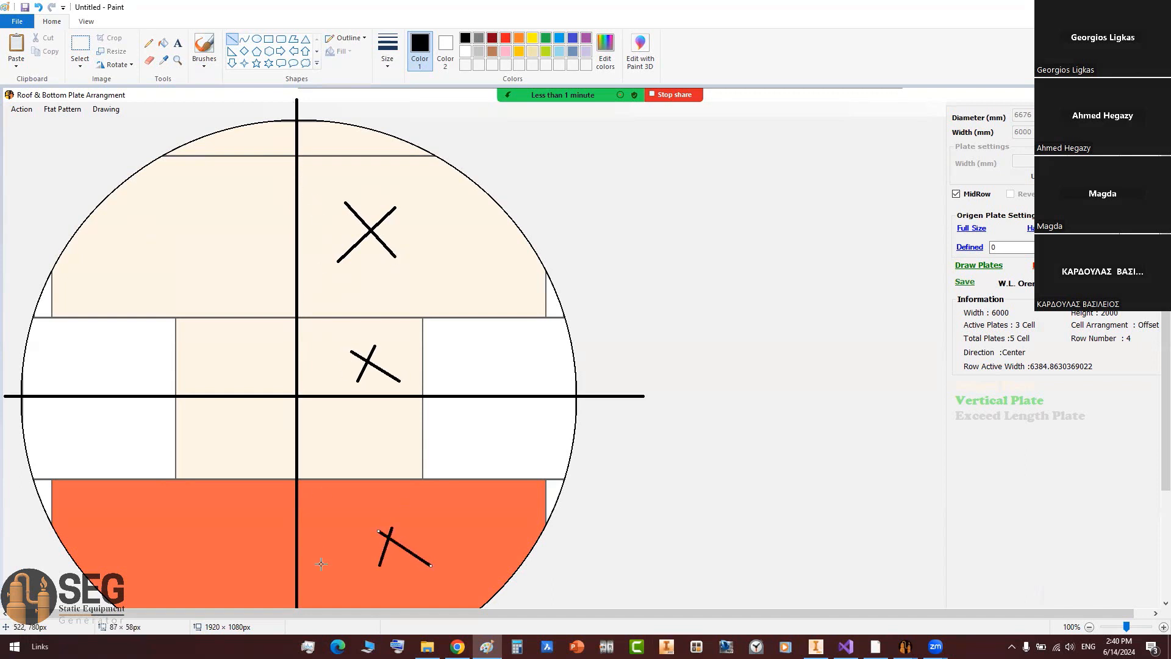
pyautogui.click(269, 39)
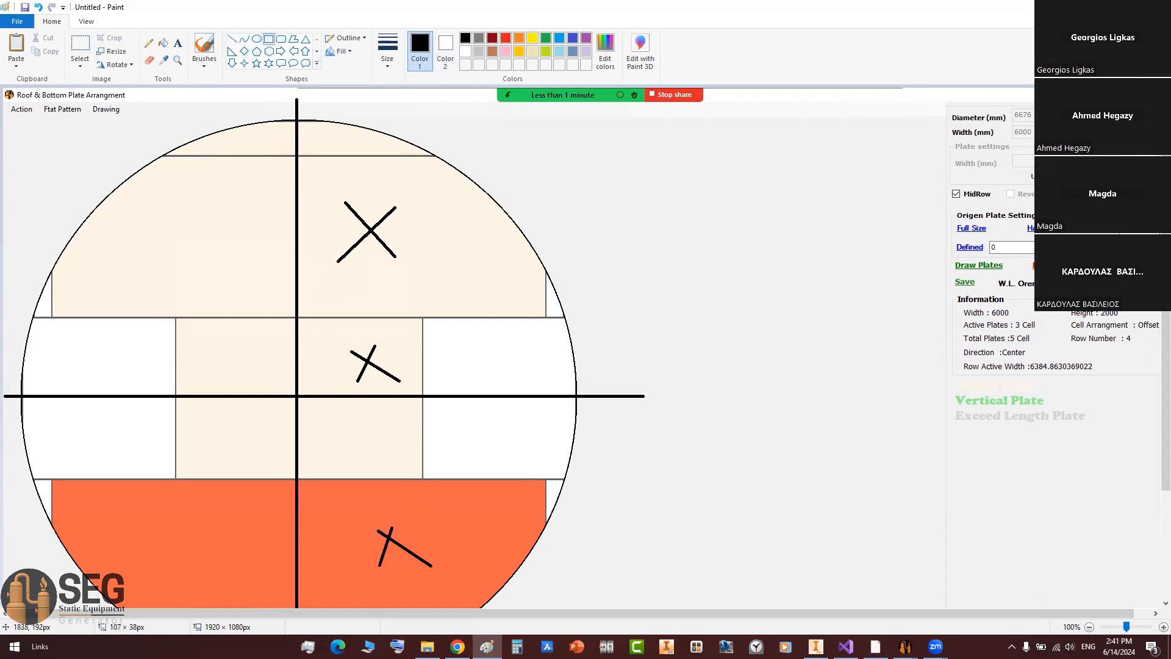
pyautogui.click(1156, 7)
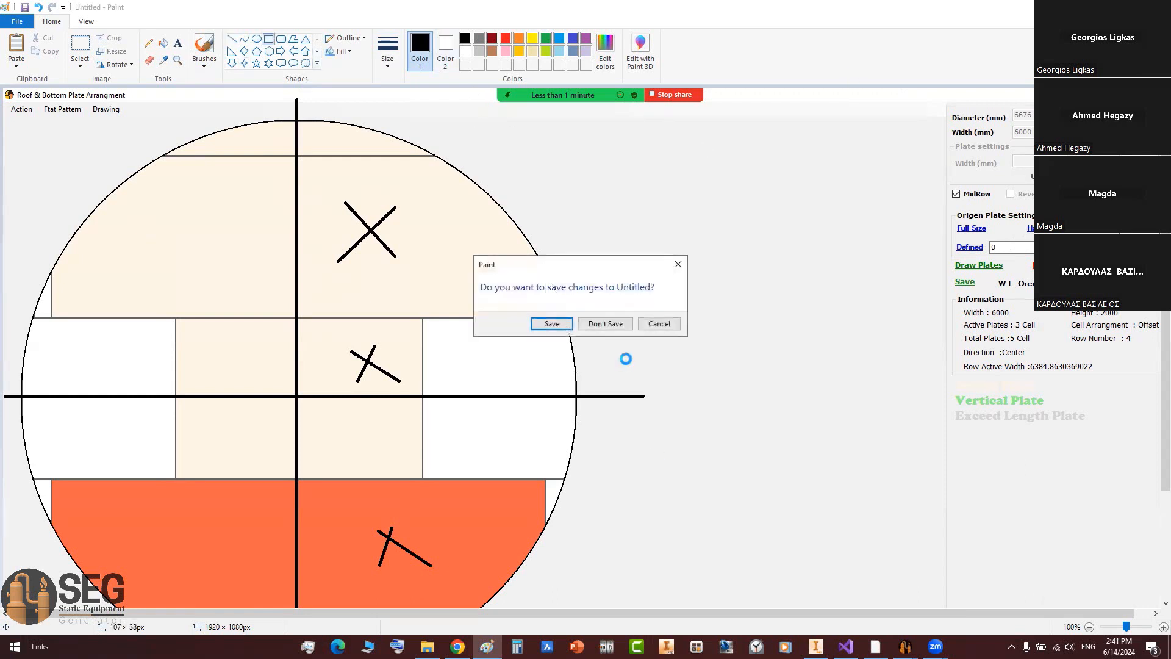
pyautogui.click(610, 324)
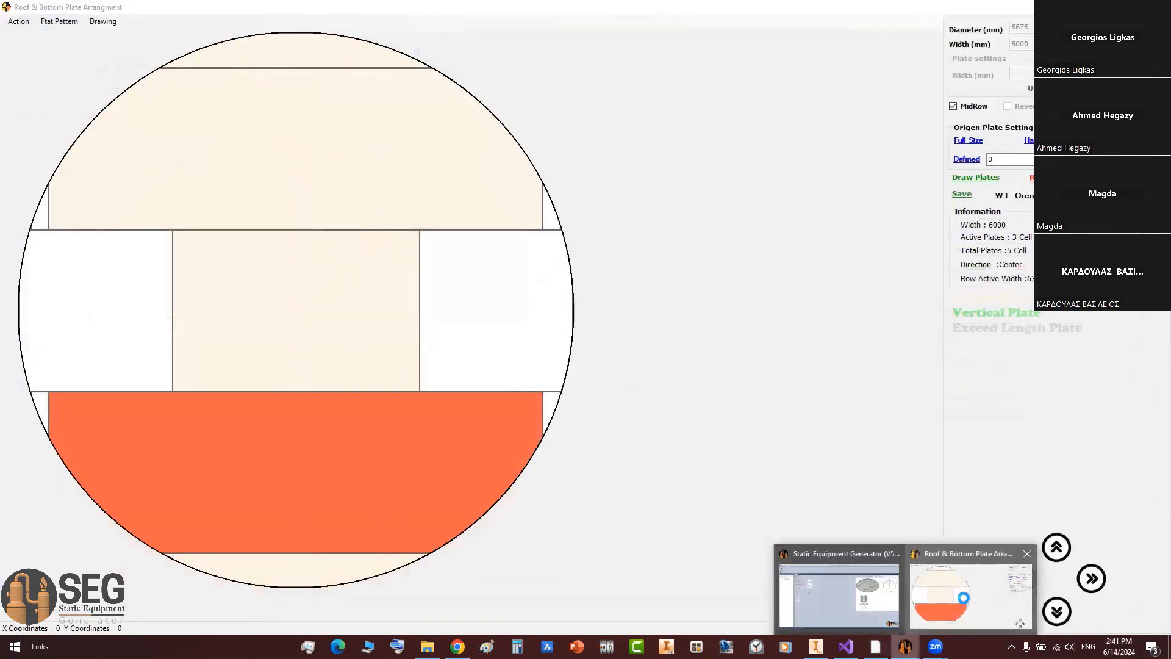
# Step: Remove the drawn plates and check the bottom plate layout in the PDF drawing
pyautogui.click(1030, 176)
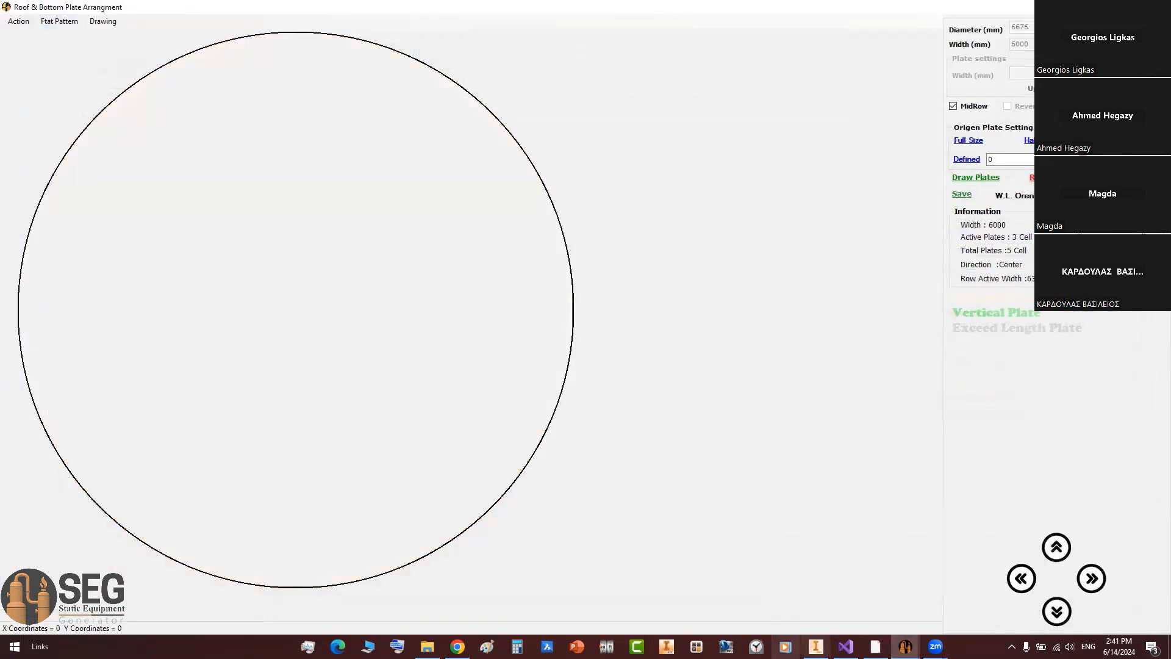
pyautogui.hotkey('alt', 'Tab')
pyautogui.keyDown('ctrl'); pyautogui.scroll(-10, 523, 407); pyautogui.keyUp('ctrl')
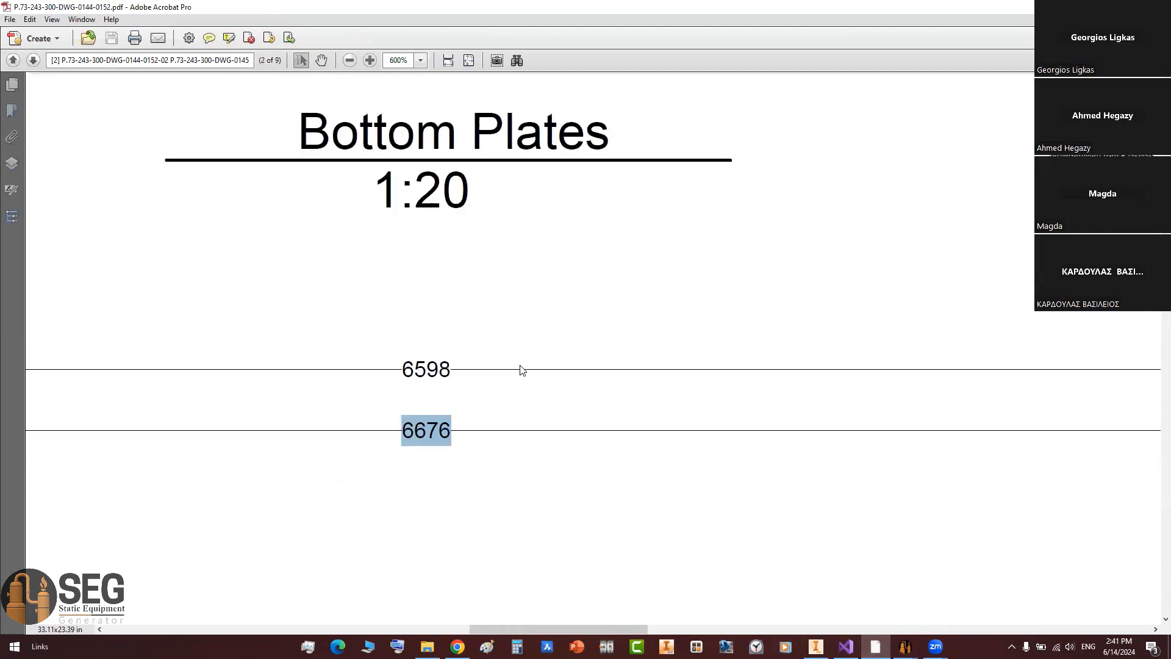
pyautogui.scroll(10, 542, 342)
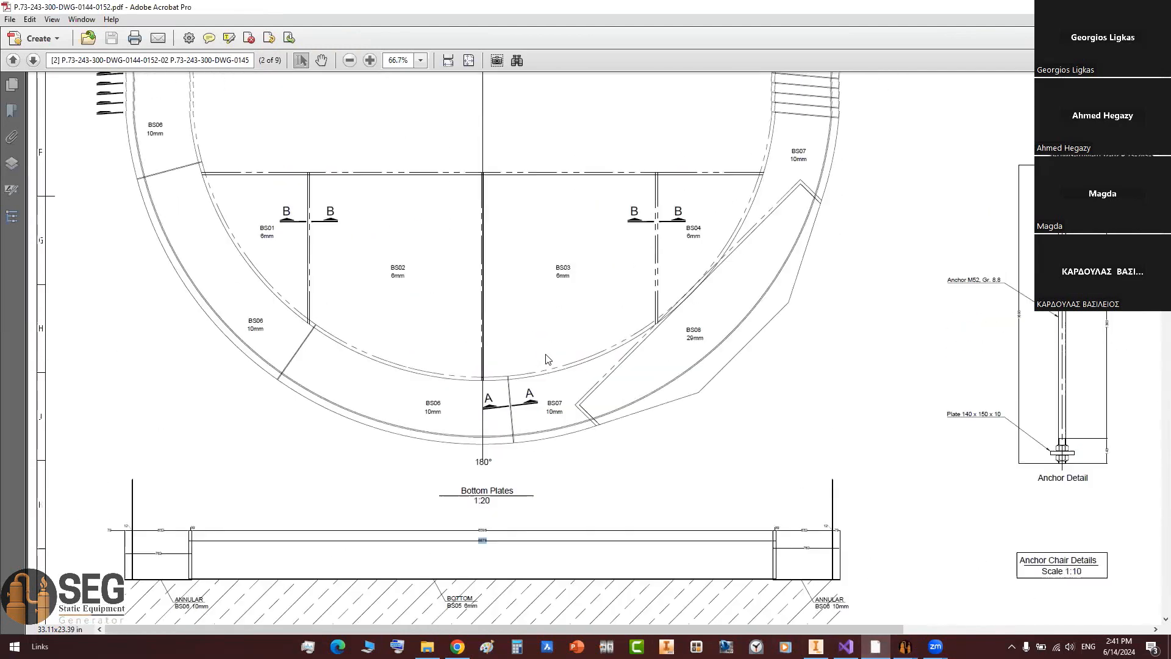
pyautogui.hotkey('alt', 'Tab')
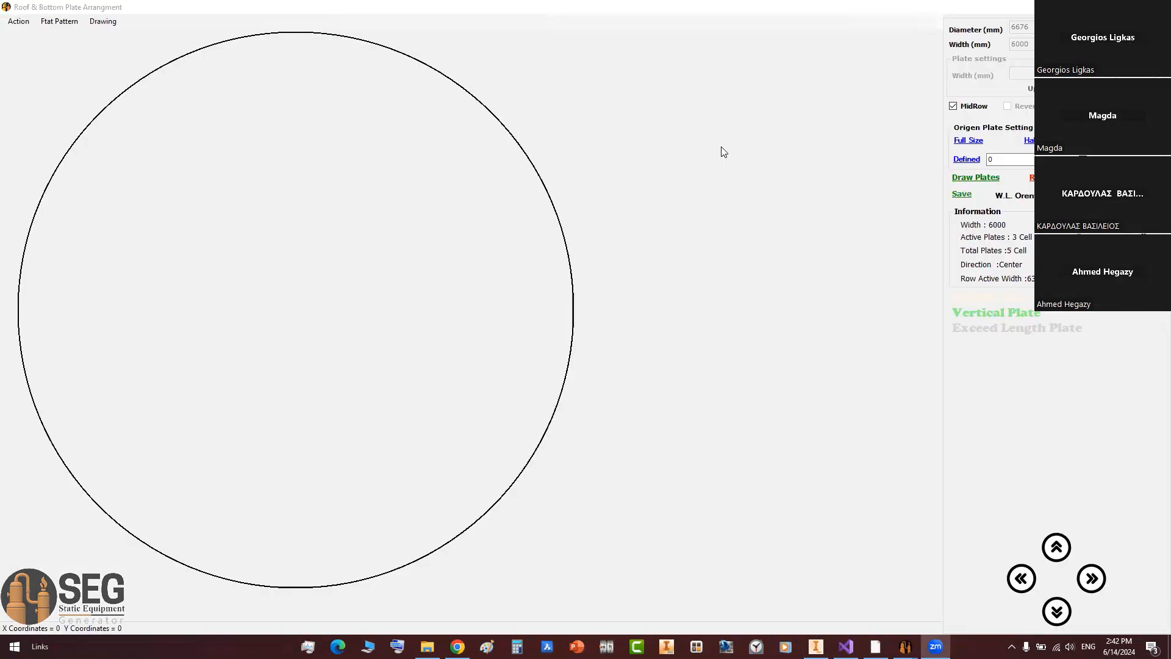
pyautogui.click(703, 221)
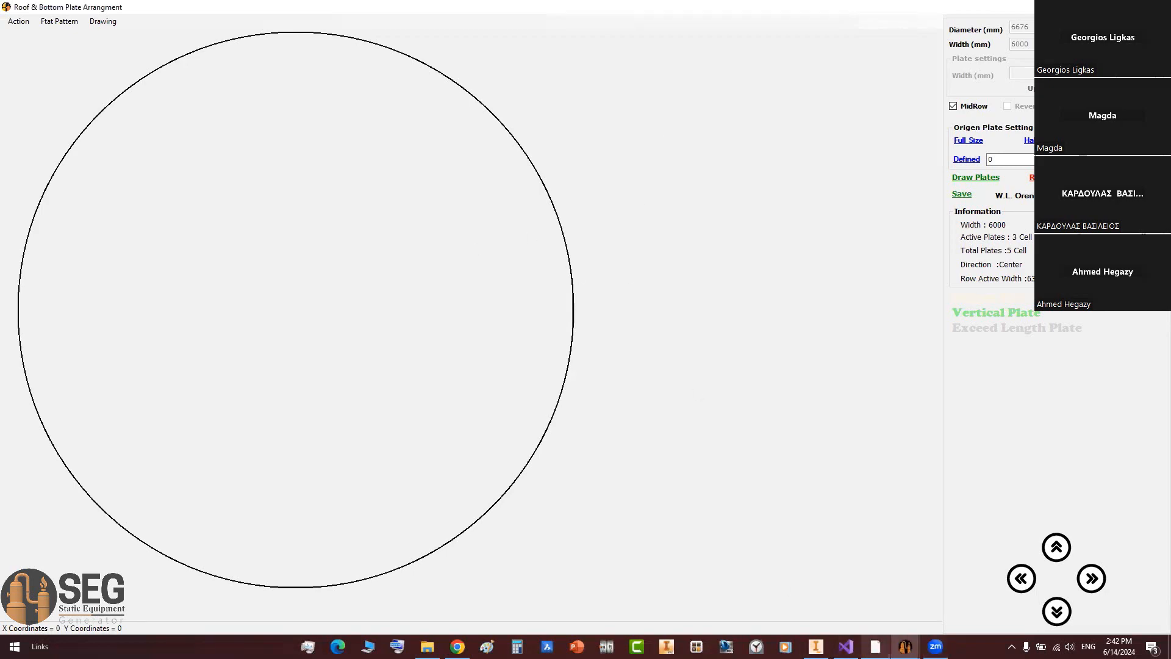
# Step: Examine the 6676 dimension in the PDF section view and compare it with the middle bottom plate BS05
pyautogui.click(876, 647)
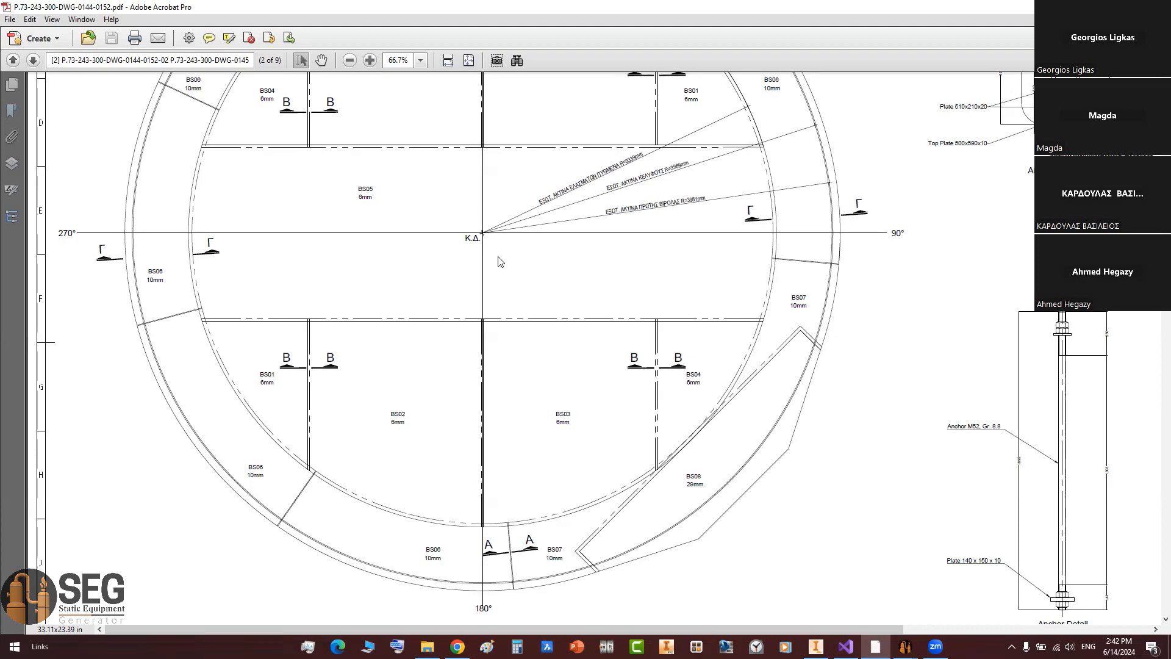
pyautogui.scroll(-5, 510, 259)
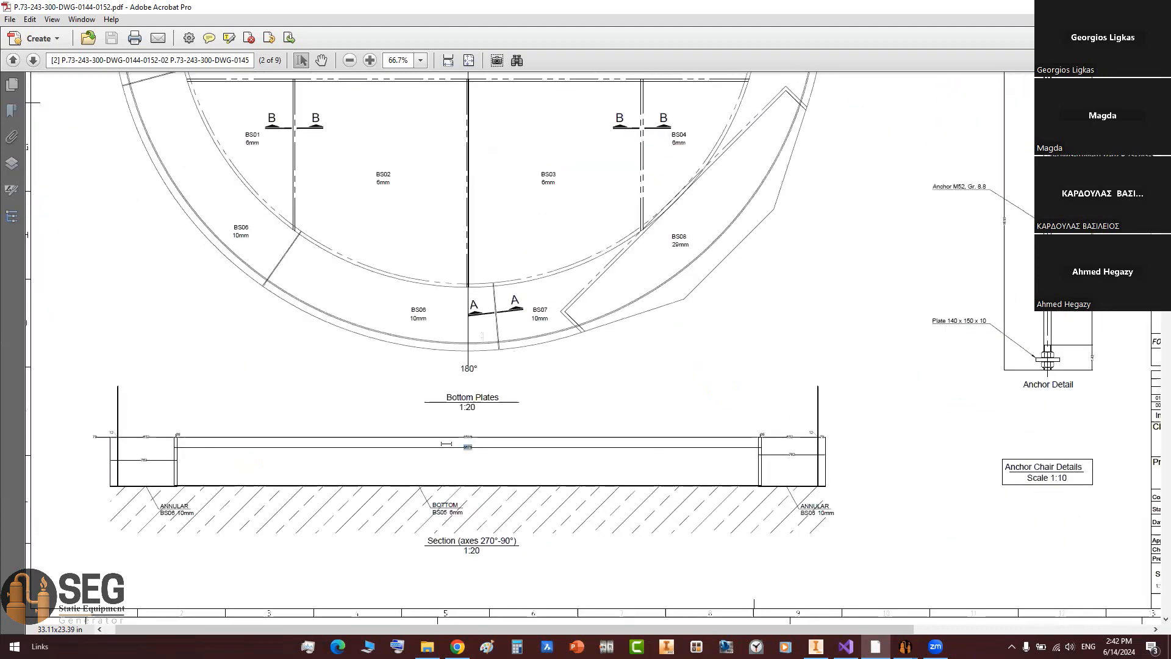
pyautogui.keyDown('ctrl'); pyautogui.scroll(7, 435, 441); pyautogui.keyUp('ctrl')
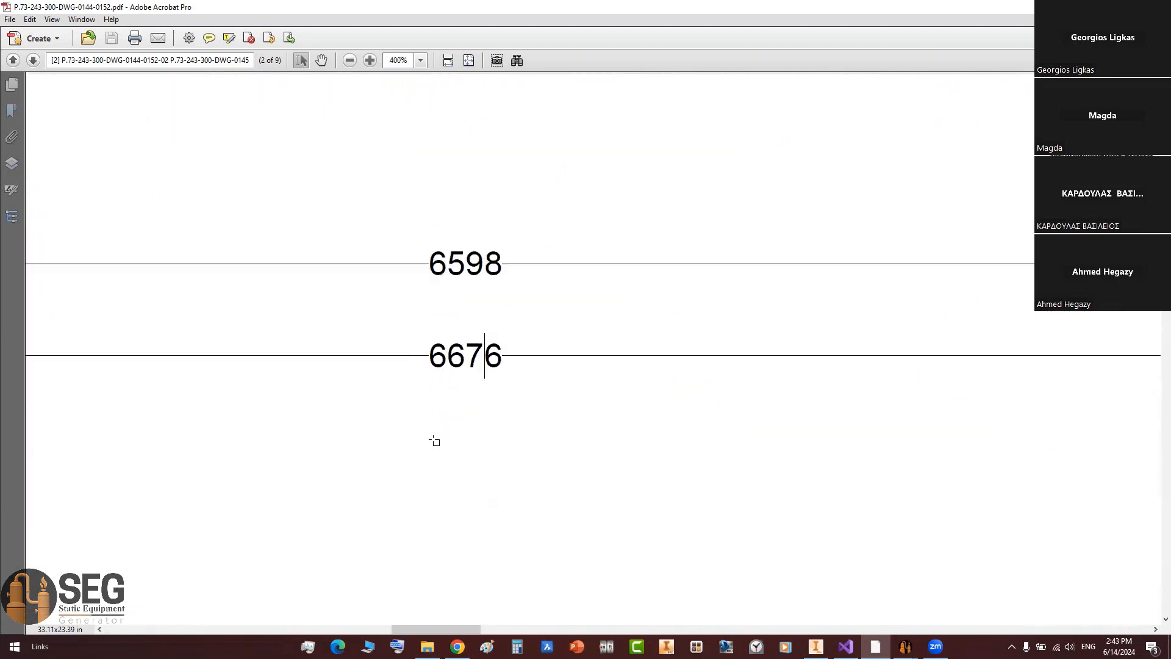
pyautogui.keyDown('ctrl'); pyautogui.scroll(1, 434, 441); pyautogui.keyUp('ctrl')
pyautogui.moveTo(429, 330); pyautogui.dragTo(524, 334)
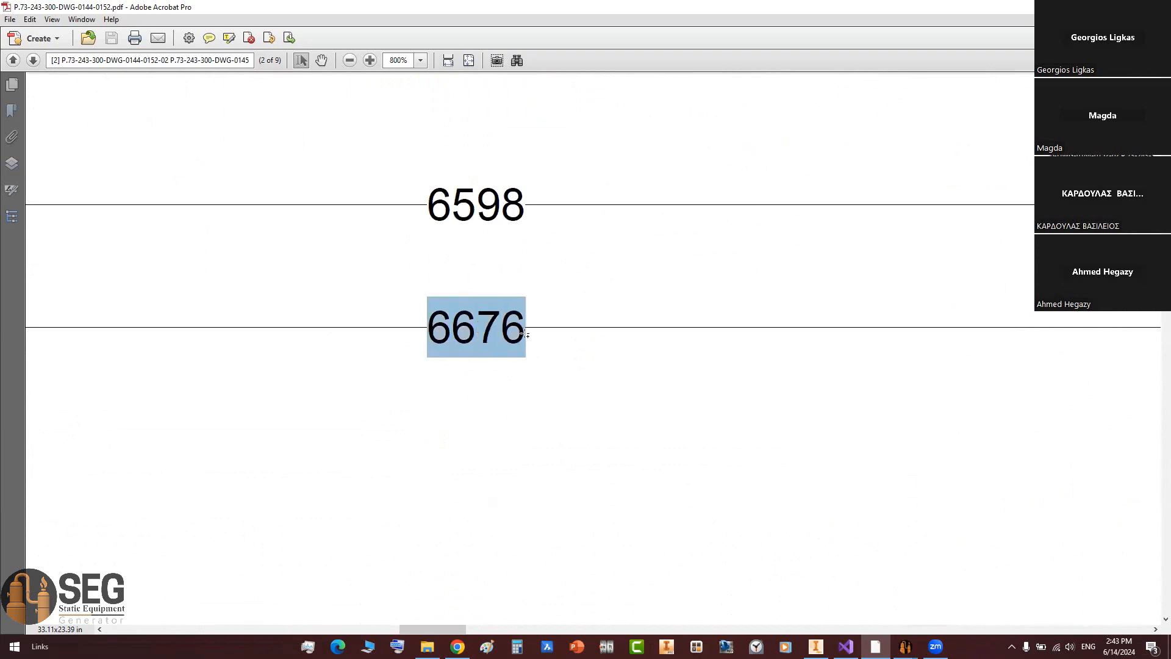
pyautogui.keyDown('ctrl'); pyautogui.scroll(-8, 551, 340); pyautogui.keyUp('ctrl')
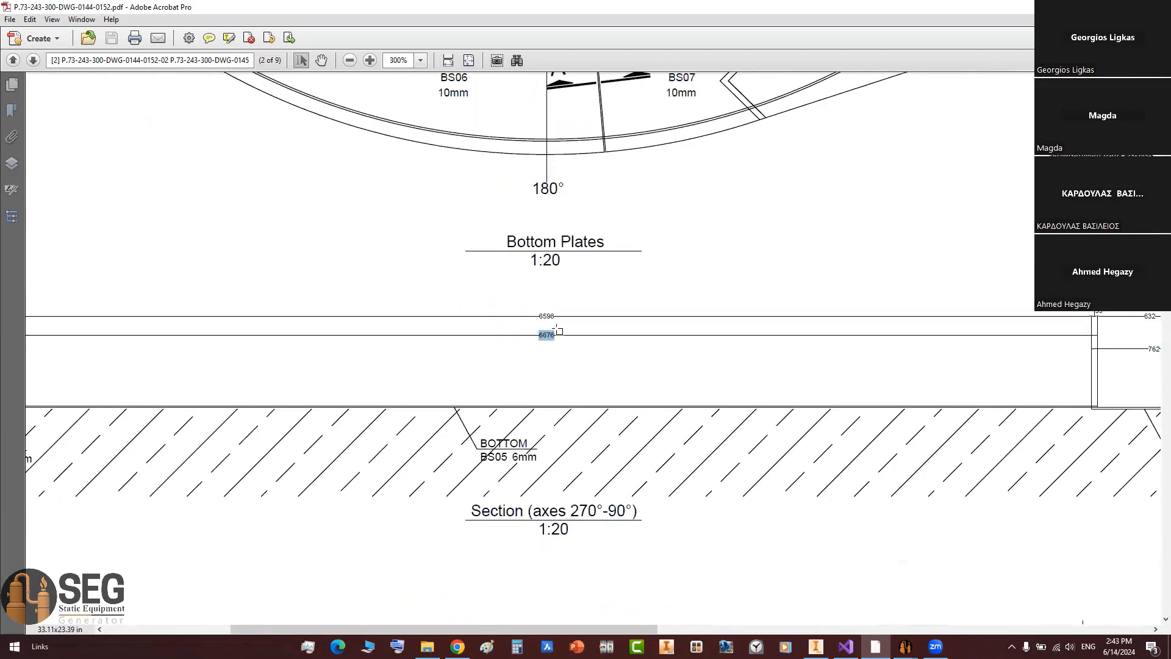
pyautogui.scroll(5, 569, 284)
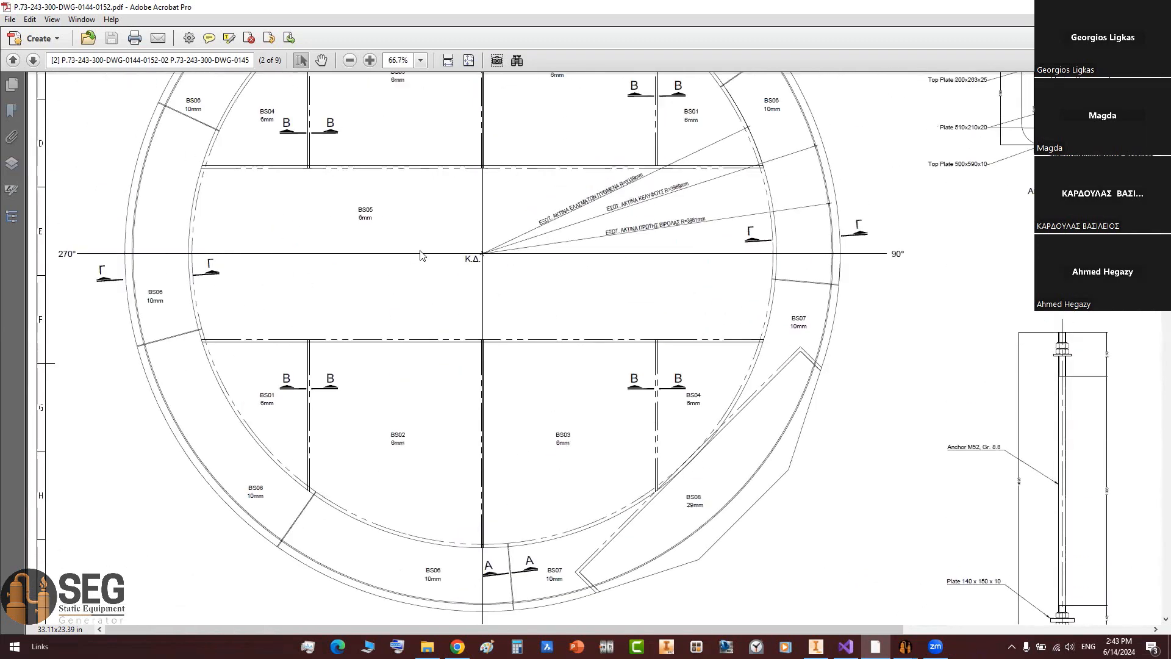
# Step: Return to the plate arrangement, redraw the layout with MidRow enabled and a full-size origin plate, and select the middle-row plate
pyautogui.moveTo(905, 646)
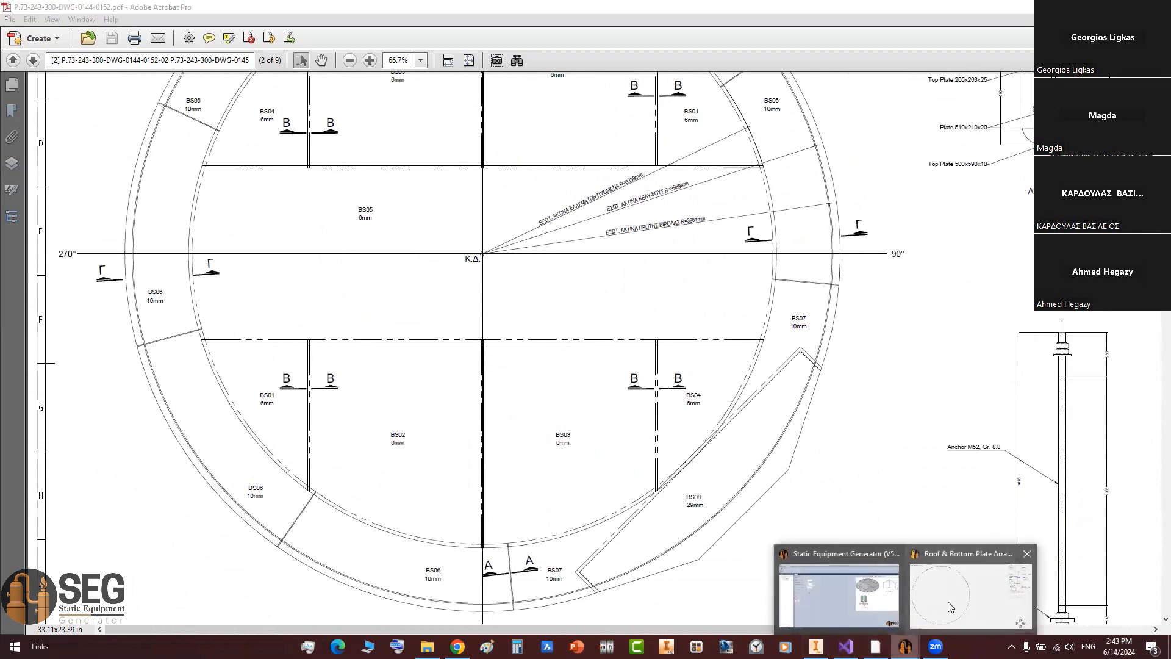
pyautogui.click(963, 589)
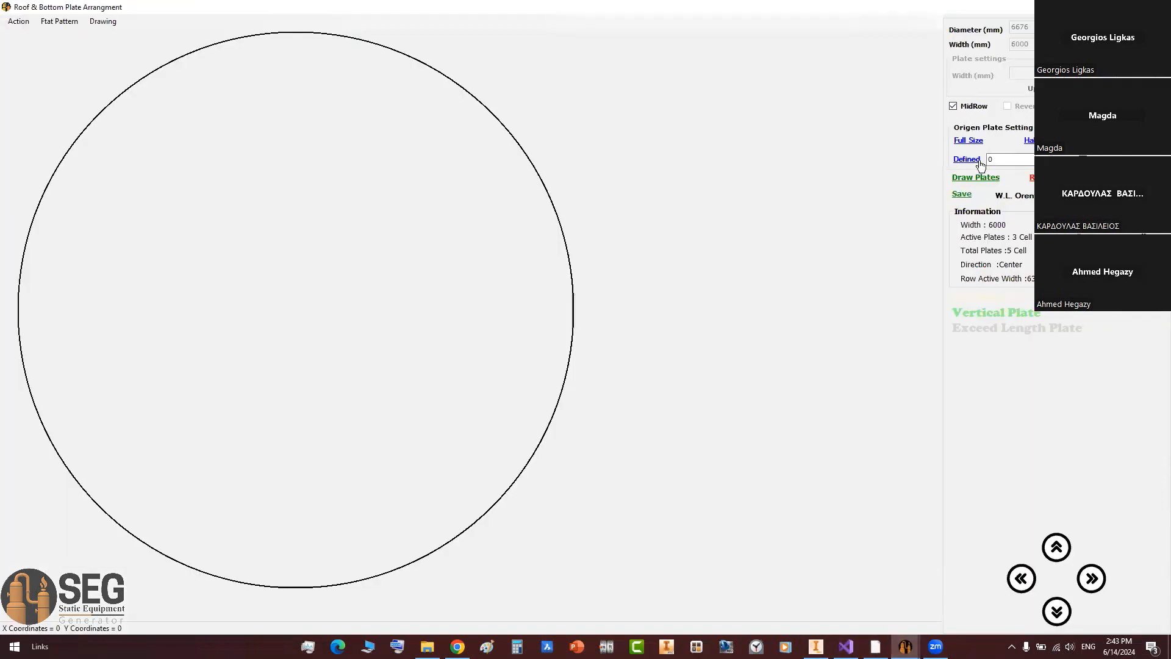
pyautogui.click(977, 178)
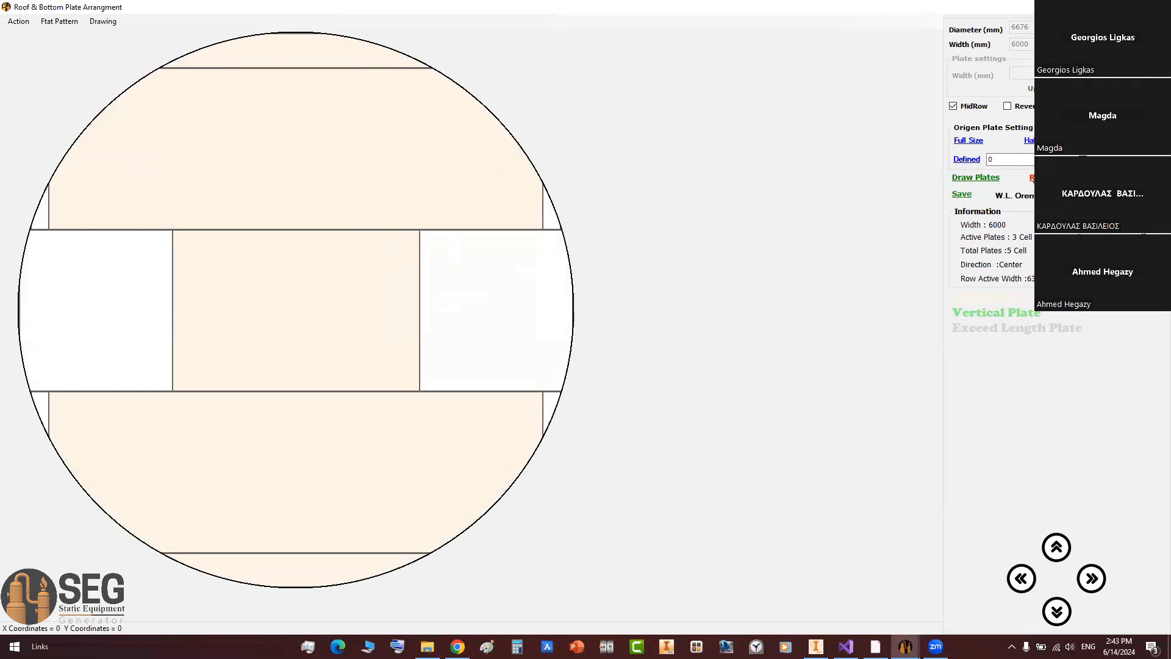
pyautogui.click(1041, 177)
pyautogui.click(970, 139)
pyautogui.click(970, 177)
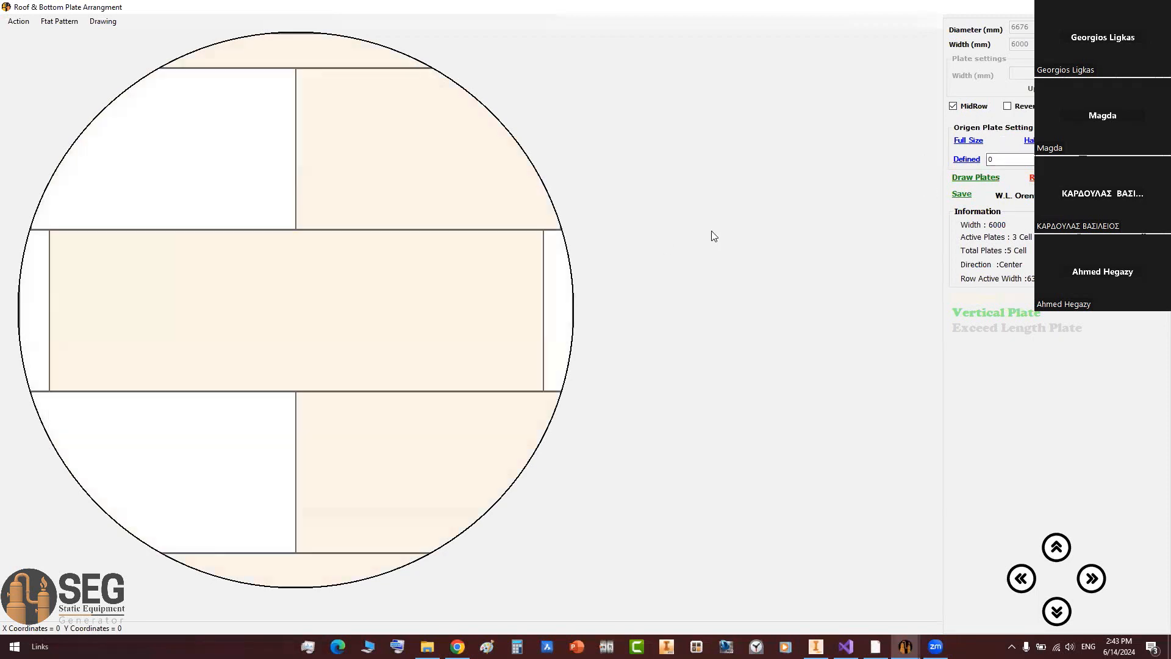
pyautogui.click(464, 329)
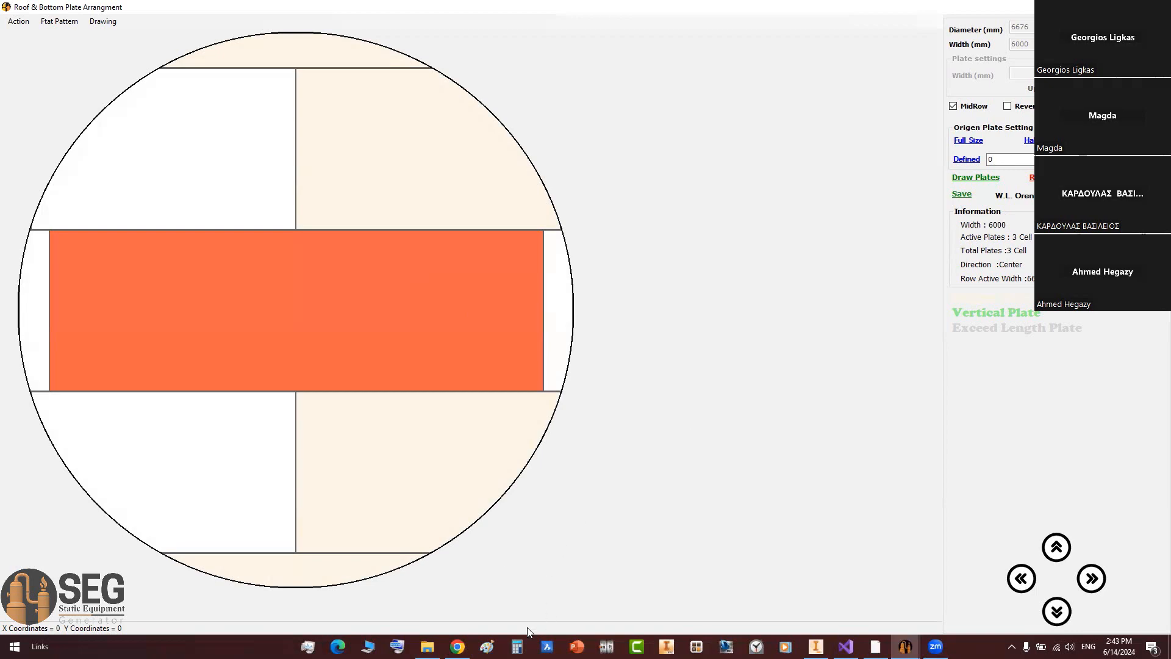
# Step: Switch to Paint and paste the new plate arrangement screenshot, focusing on its Information section
pyautogui.click(487, 646)
pyautogui.hotkey('ctrl', 'v')
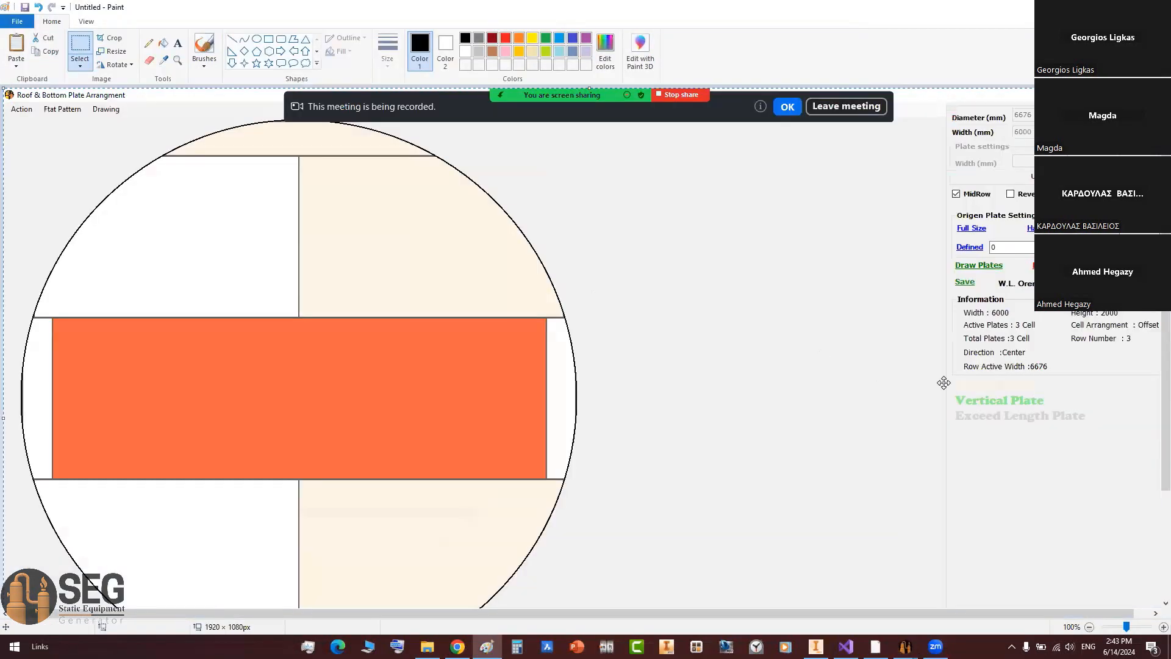
pyautogui.keyDown('ctrl'); pyautogui.scroll(2, 870, 382); pyautogui.keyUp('ctrl')
pyautogui.moveTo(382, 614); pyautogui.dragTo(1094, 604)
pyautogui.scroll(-5, 986, 413)
pyautogui.scroll(-3, 771, 321)
pyautogui.scroll(3, 741, 342)
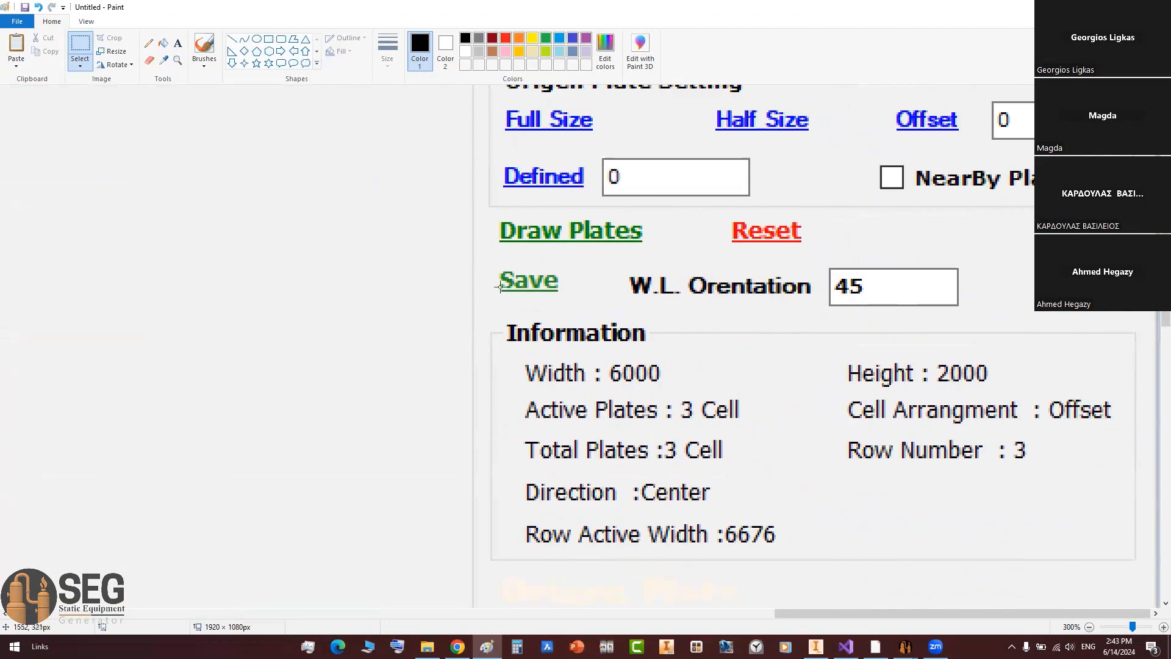
# Step: Outline the Height, Width and Row Active Width entries with red rectangles, undoing the rectangle around the whole Information section
pyautogui.click(269, 40)
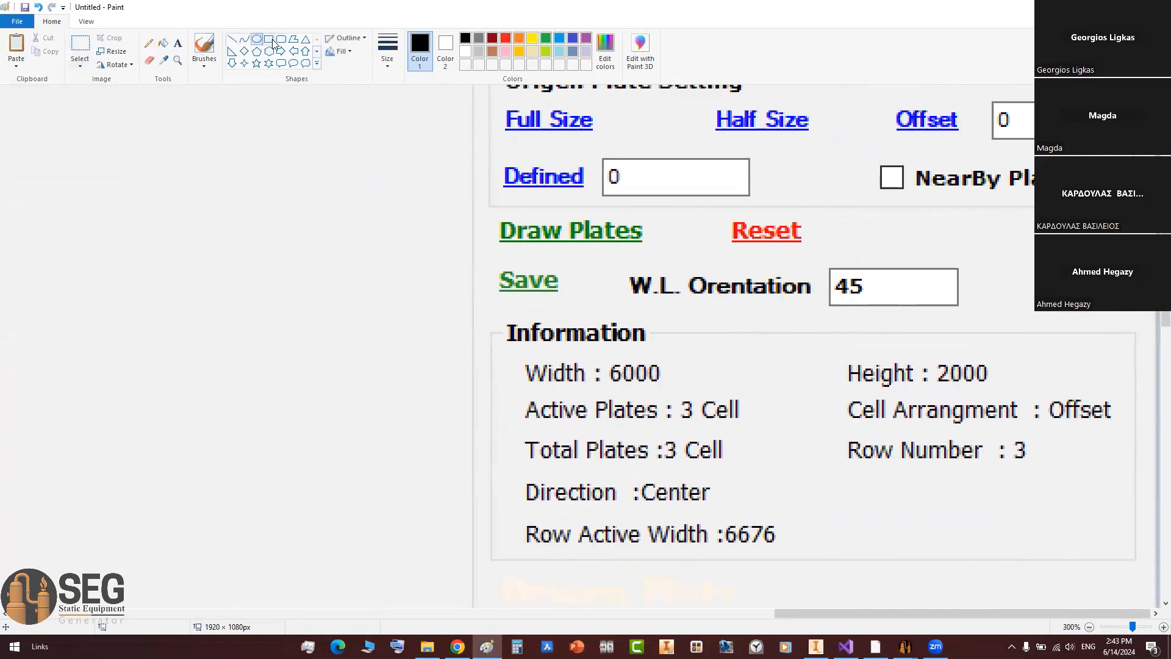
pyautogui.click(505, 39)
pyautogui.moveTo(478, 309); pyautogui.dragTo(1147, 581)
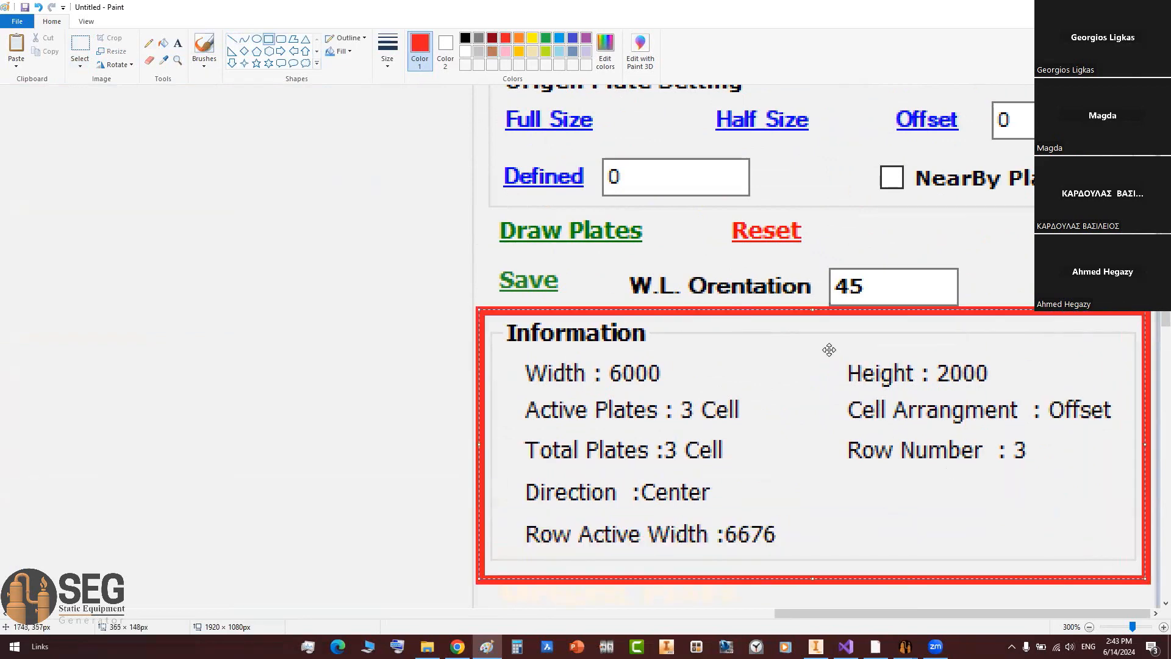
pyautogui.hotkey('ctrl', 'z')
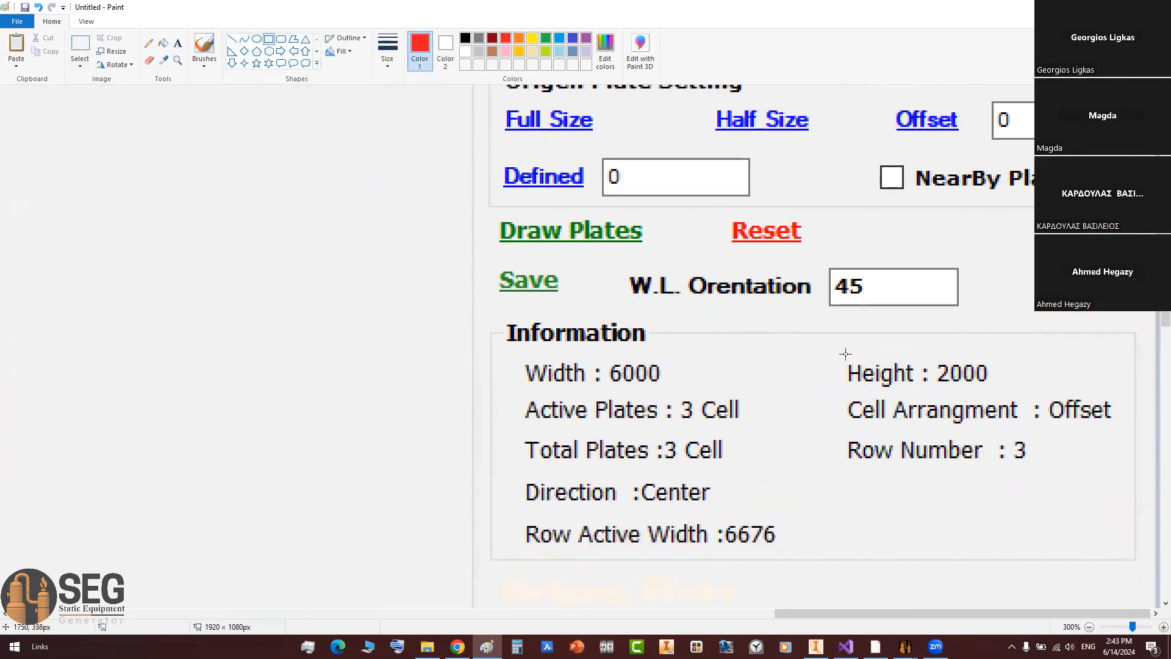
pyautogui.moveTo(821, 342); pyautogui.dragTo(1017, 391)
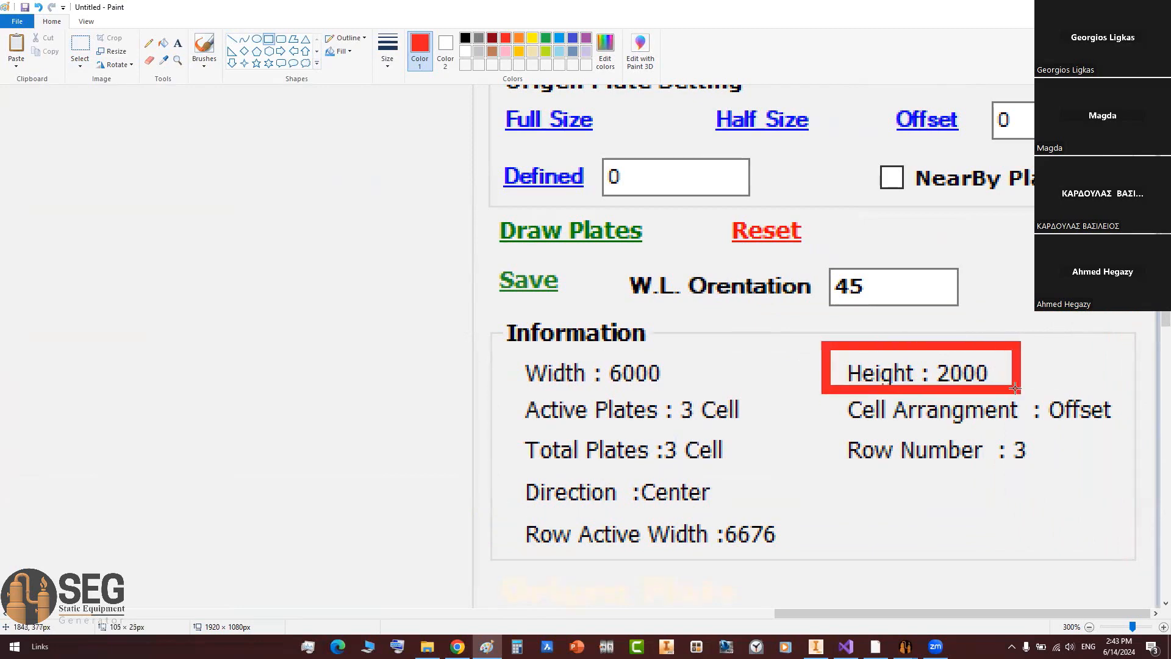
pyautogui.moveTo(514, 352); pyautogui.dragTo(682, 393)
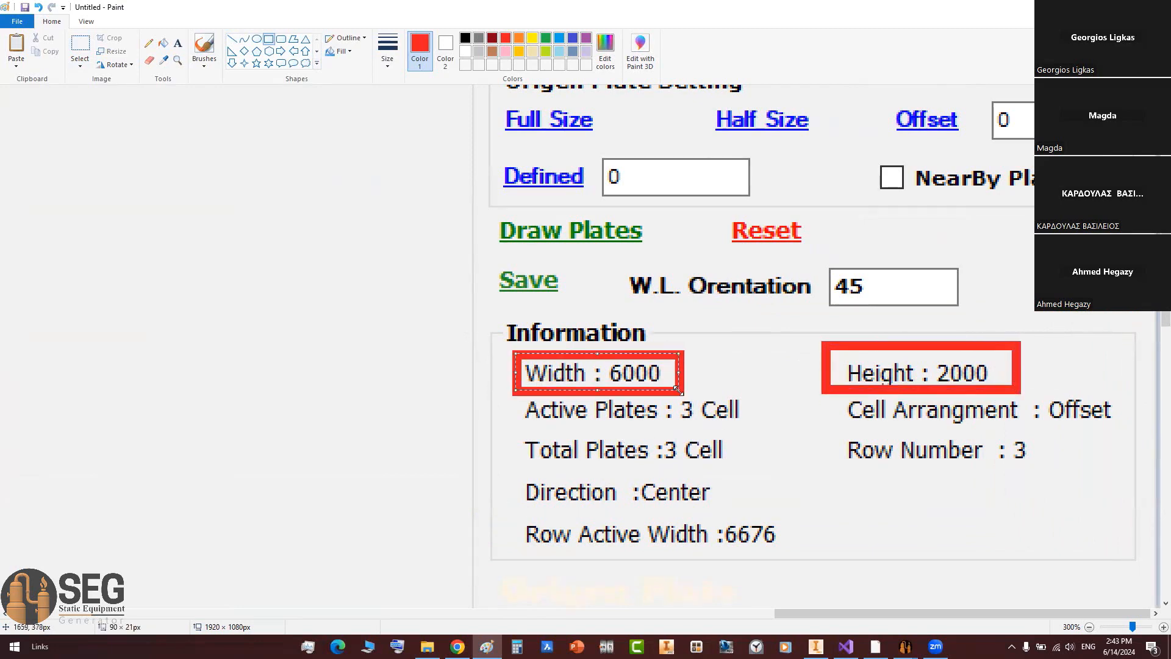
pyautogui.moveTo(500, 505); pyautogui.dragTo(806, 563)
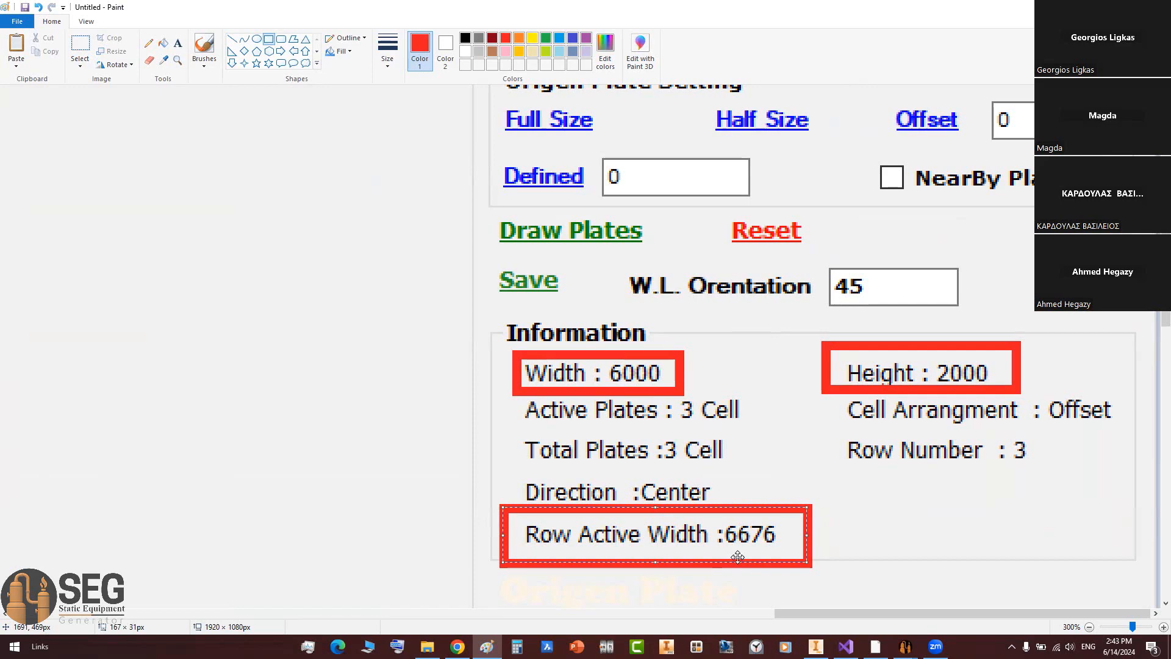
# Step: Look over the bottom plate layout in the PDF drawing and return to the plate arrangement
pyautogui.keyDown('ctrl'); pyautogui.scroll(-1, 721, 494); pyautogui.keyUp('ctrl')
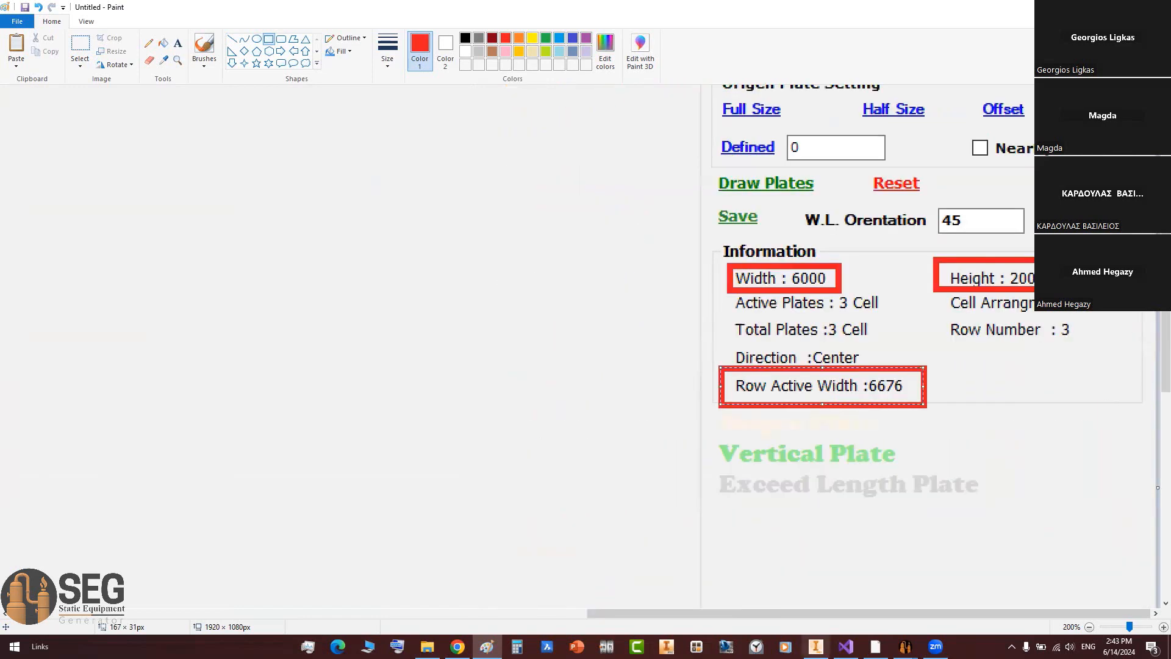
pyautogui.click(876, 646)
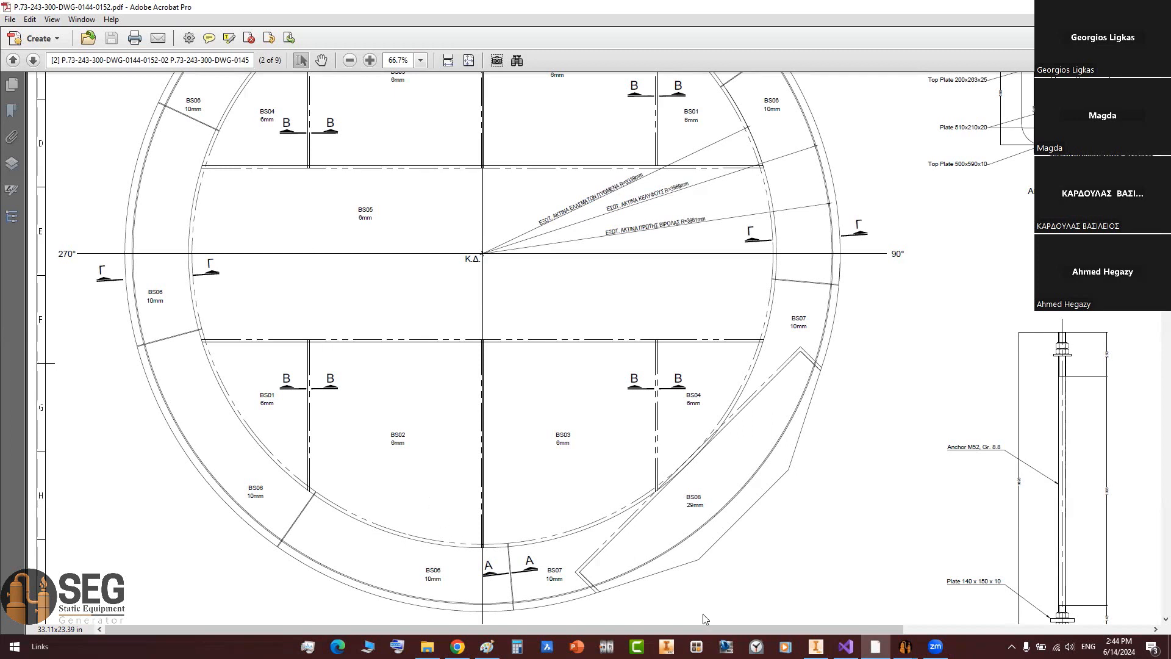
pyautogui.click(905, 646)
pyautogui.click(967, 595)
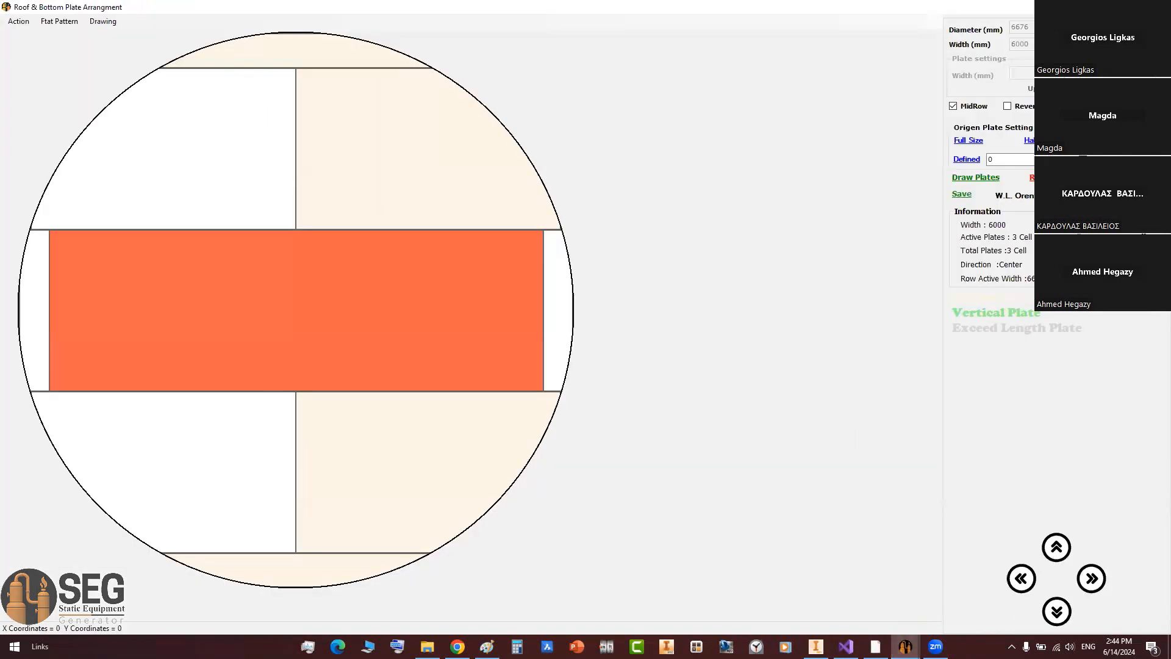
# Step: Close the plate arrangement, open the equipment settings of TK-001, set the delivered plate length to 7000 and save
pyautogui.click(1157, 7)
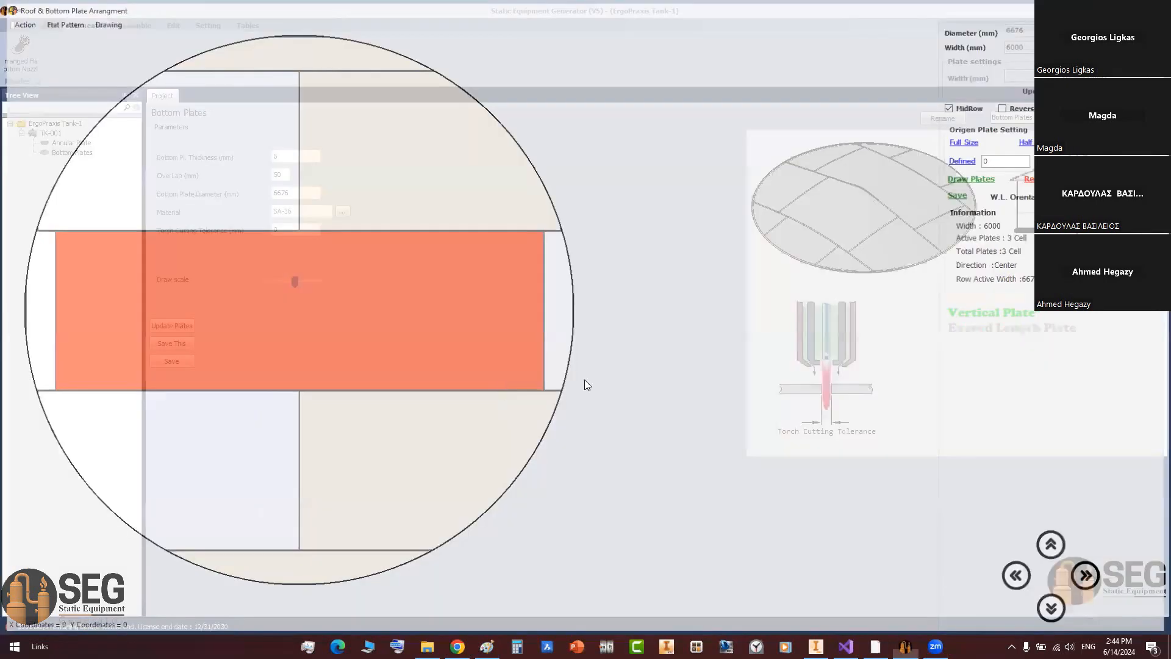
pyautogui.click(41, 135)
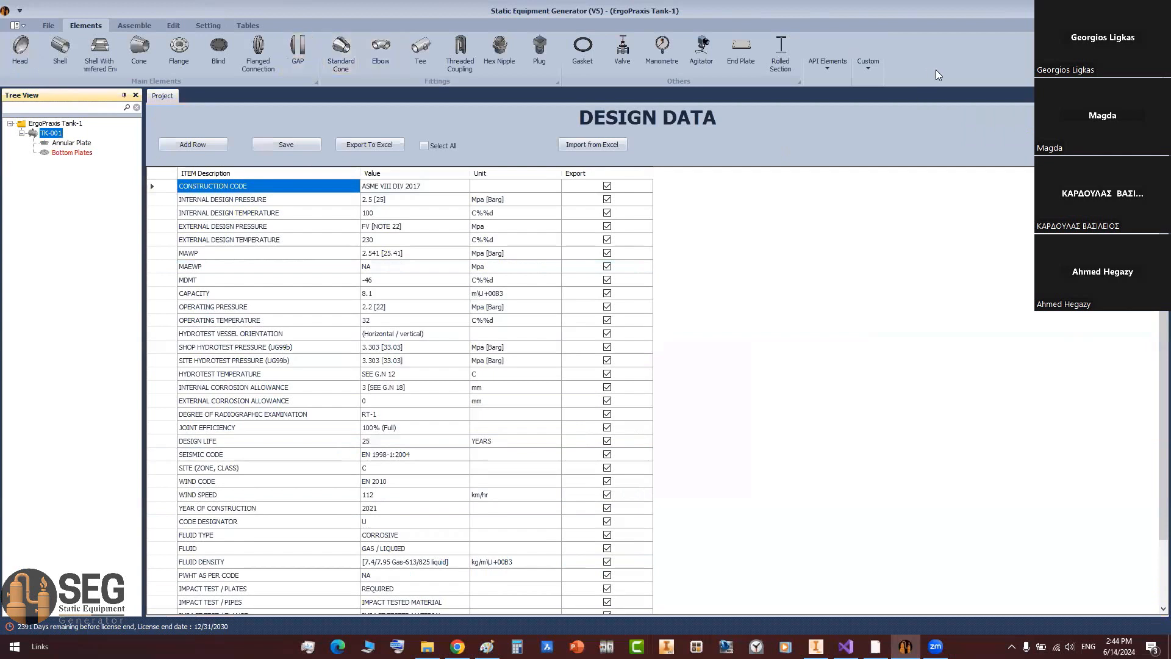
pyautogui.click(215, 25)
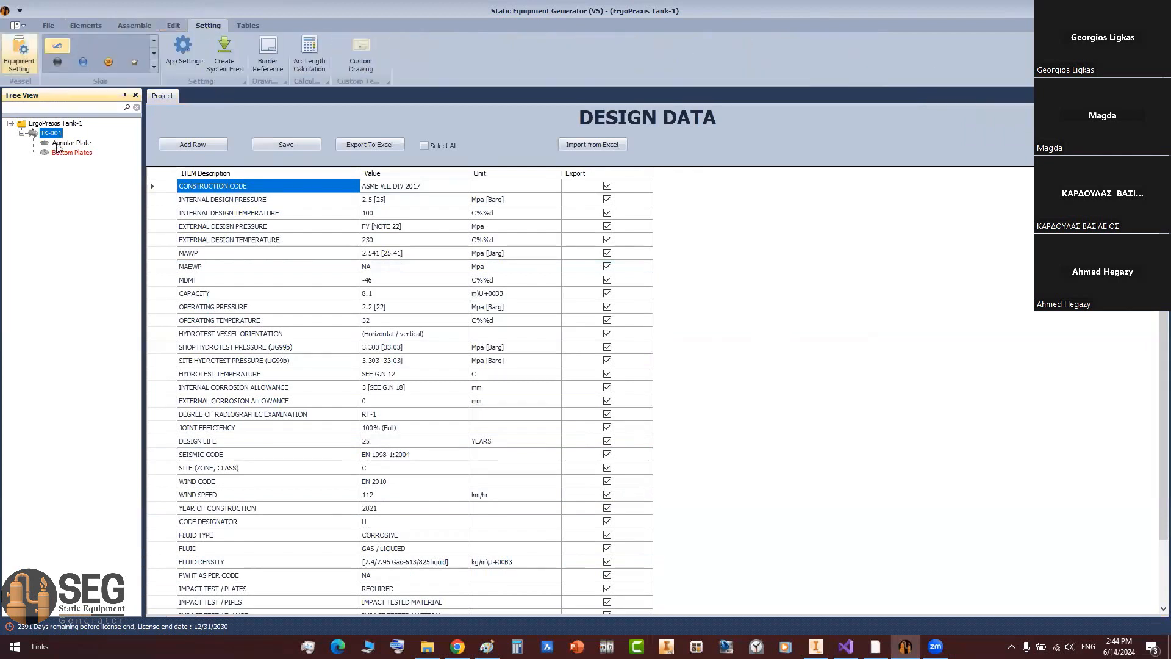
pyautogui.click(26, 63)
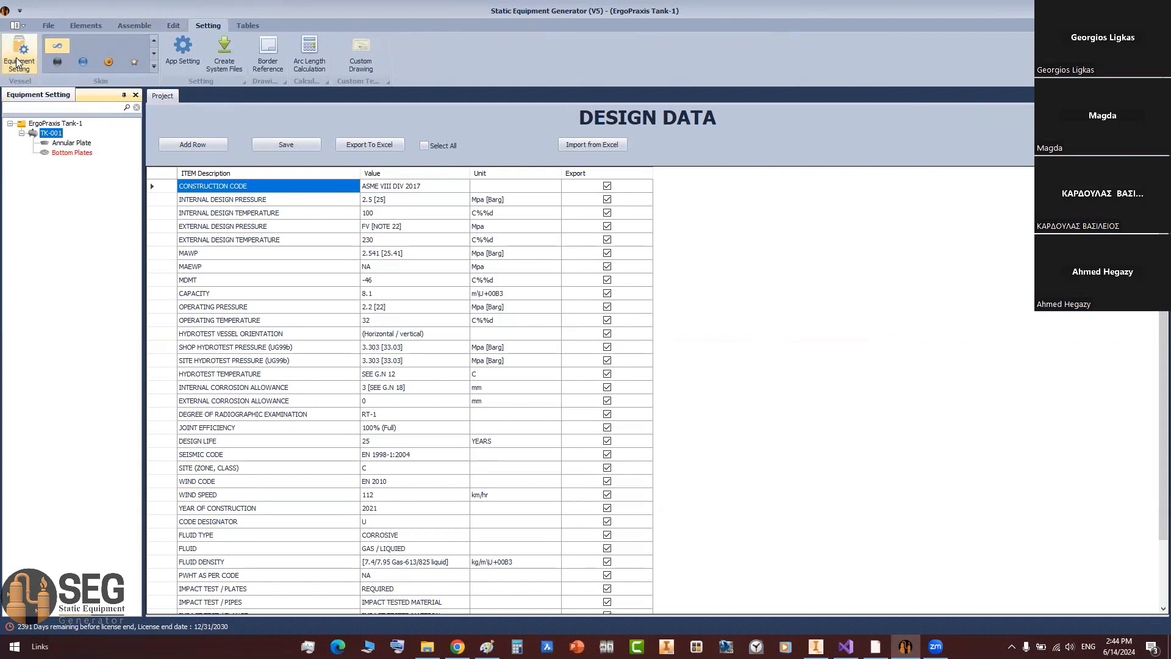
pyautogui.click(17, 62)
pyautogui.click(18, 62)
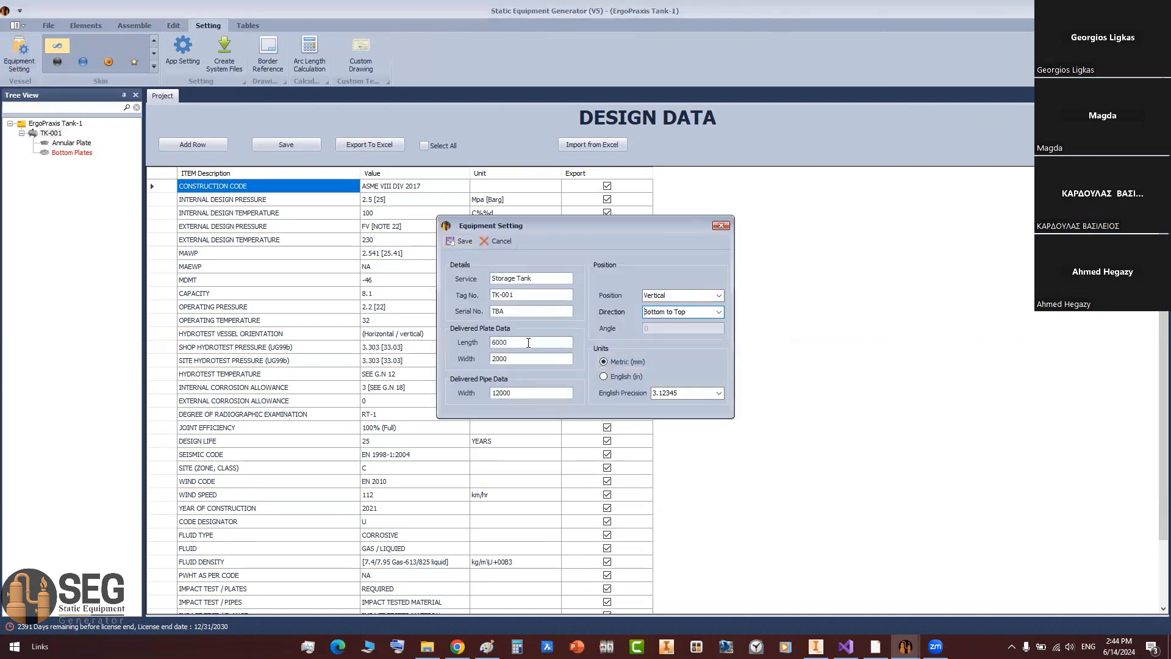
pyautogui.doubleClick(528, 342)
pyautogui.write('70')
pyautogui.click(469, 244)
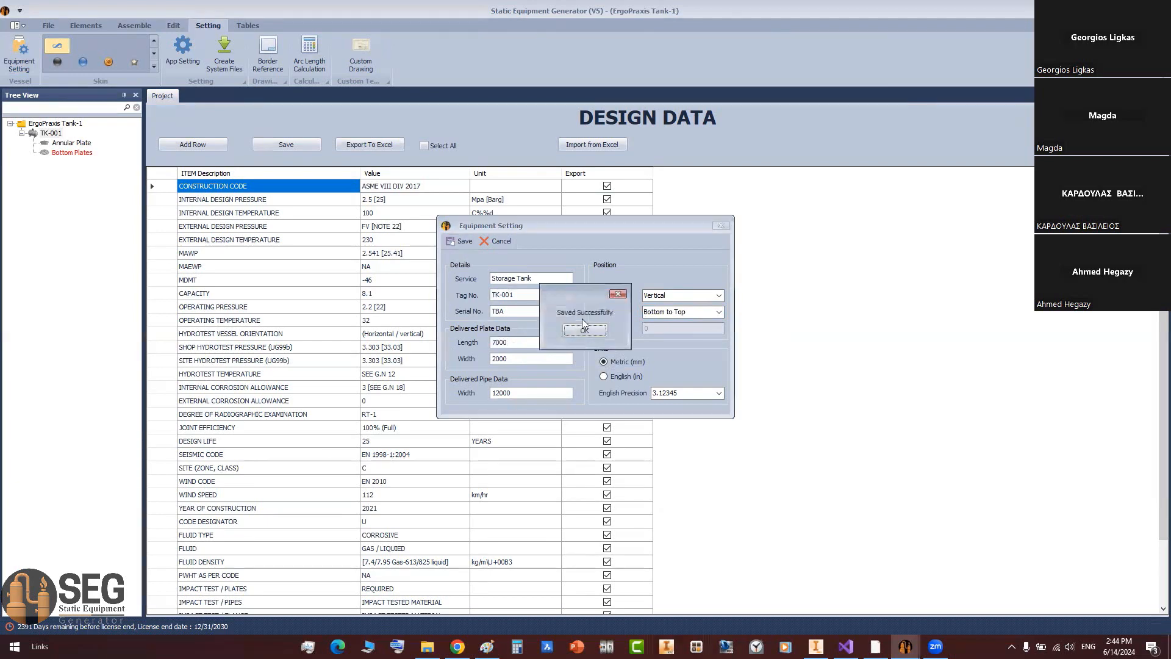
# Step: Increase the draw scale of the Bottom Plates element and save it, accepting the reset of all plates
pyautogui.click(46, 154)
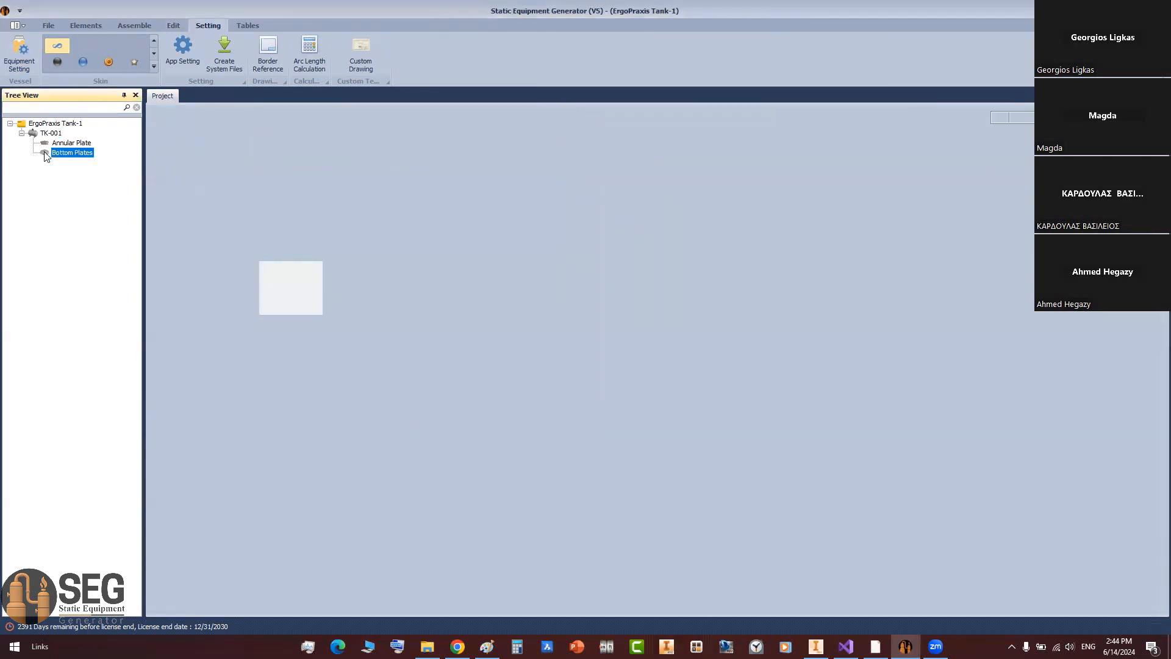
pyautogui.click(187, 328)
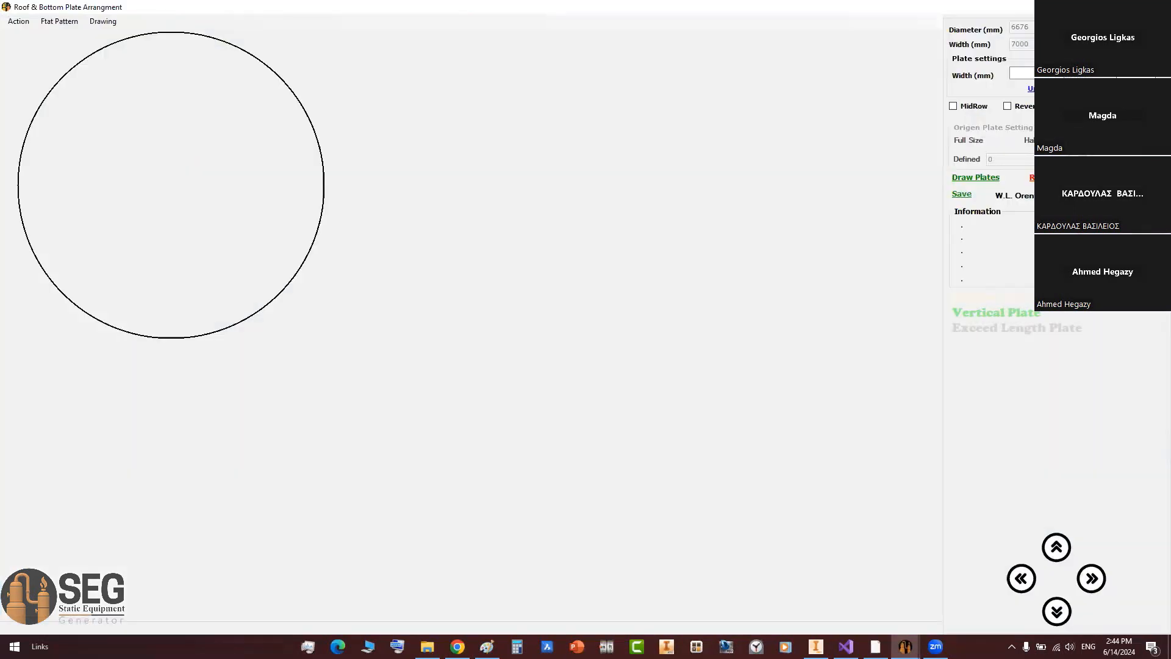
pyautogui.click(1157, 8)
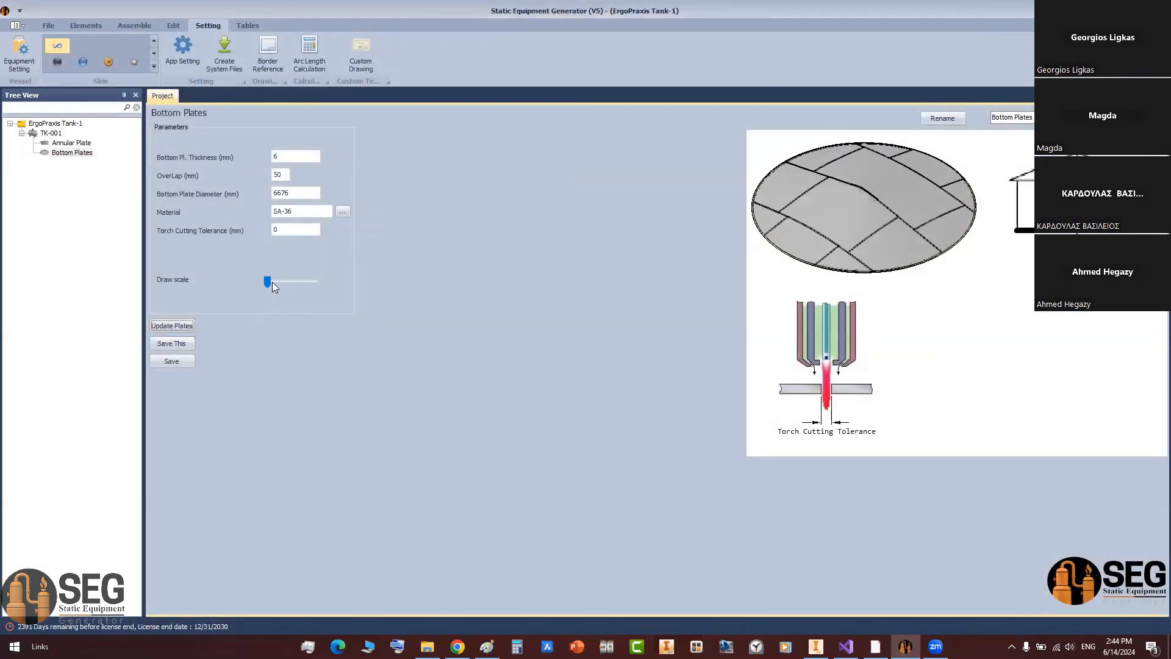
pyautogui.moveTo(272, 282); pyautogui.dragTo(289, 283)
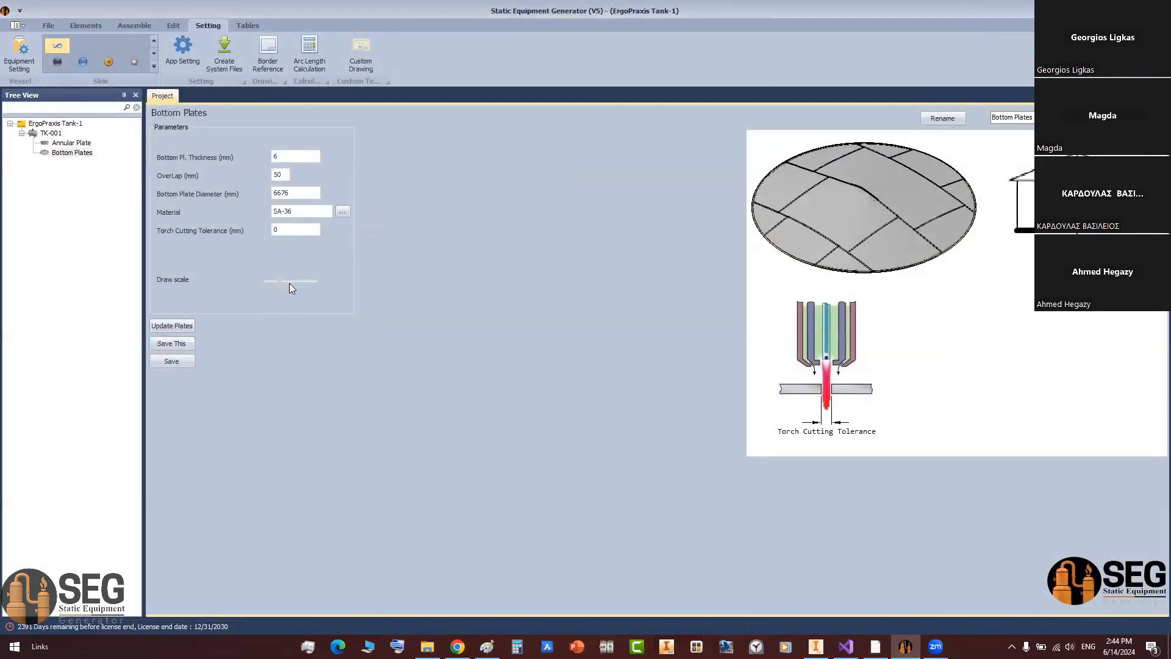
pyautogui.click(192, 361)
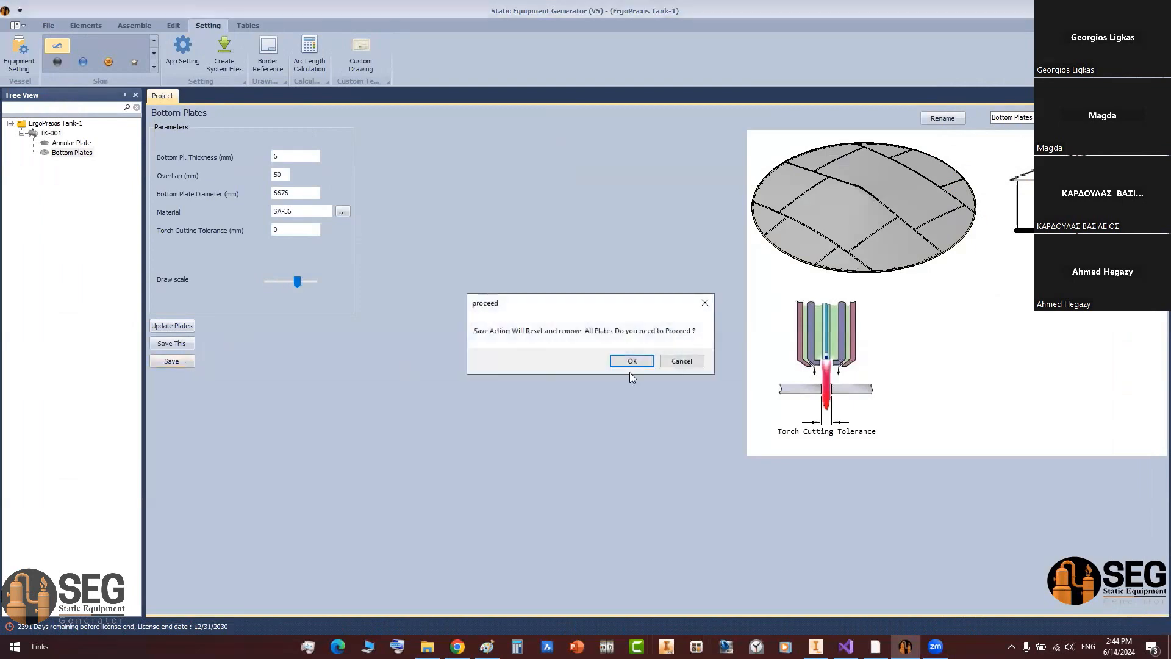
# Step: Reopen the bottom plate arrangement and draw the plates with MidRow enabled
pyautogui.click(175, 328)
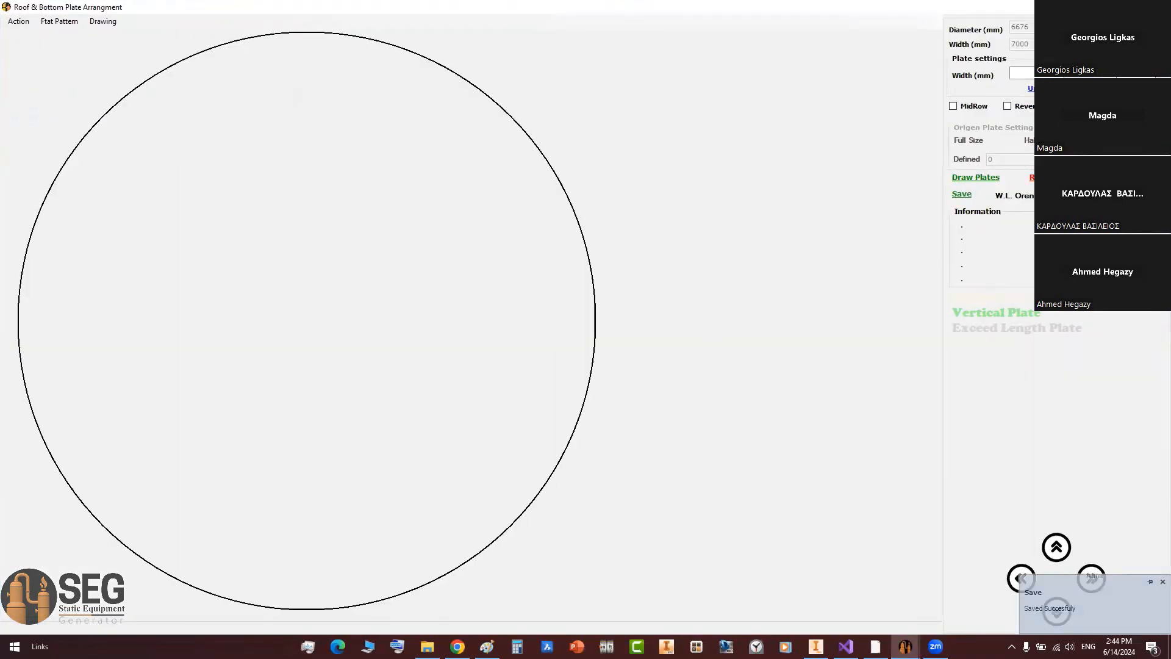
pyautogui.click(953, 106)
pyautogui.click(980, 179)
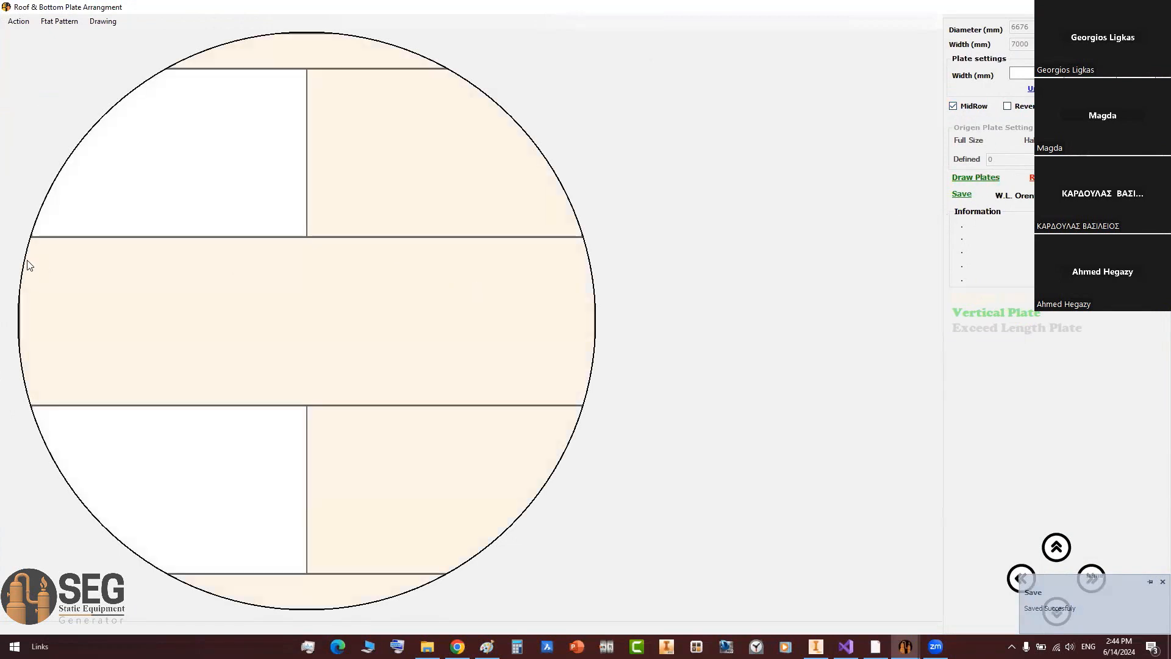
pyautogui.click(439, 319)
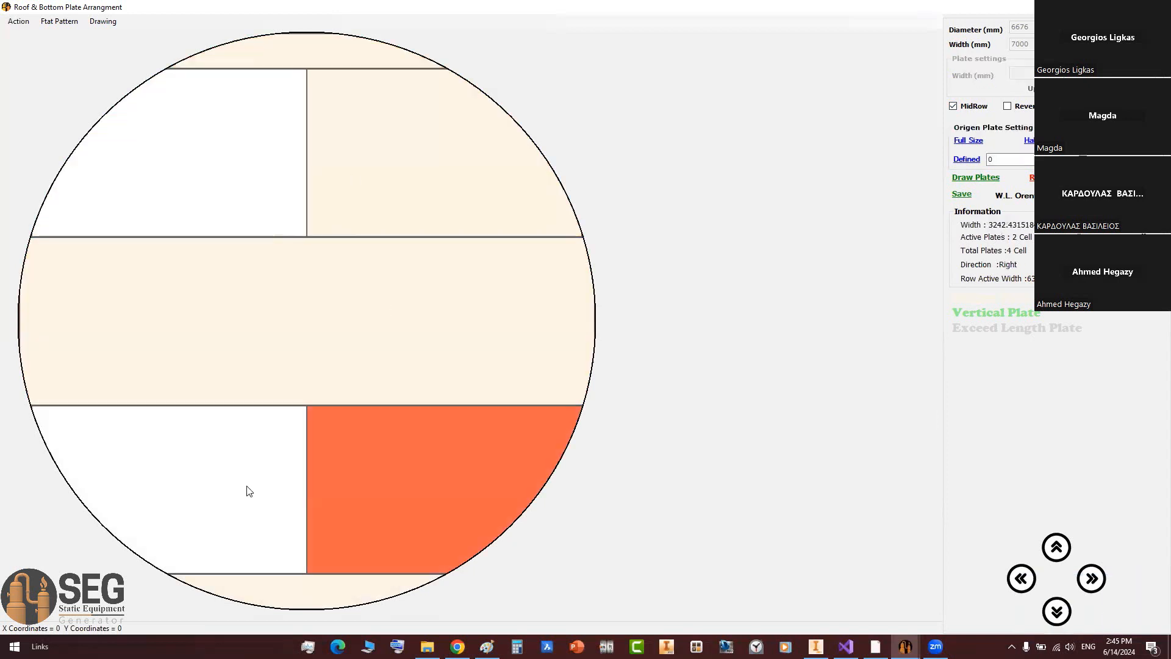
# Step: Examine the upper bottom plates BS01 to BS04 in the PDF drawing and return to the plate arrangement
pyautogui.click(875, 646)
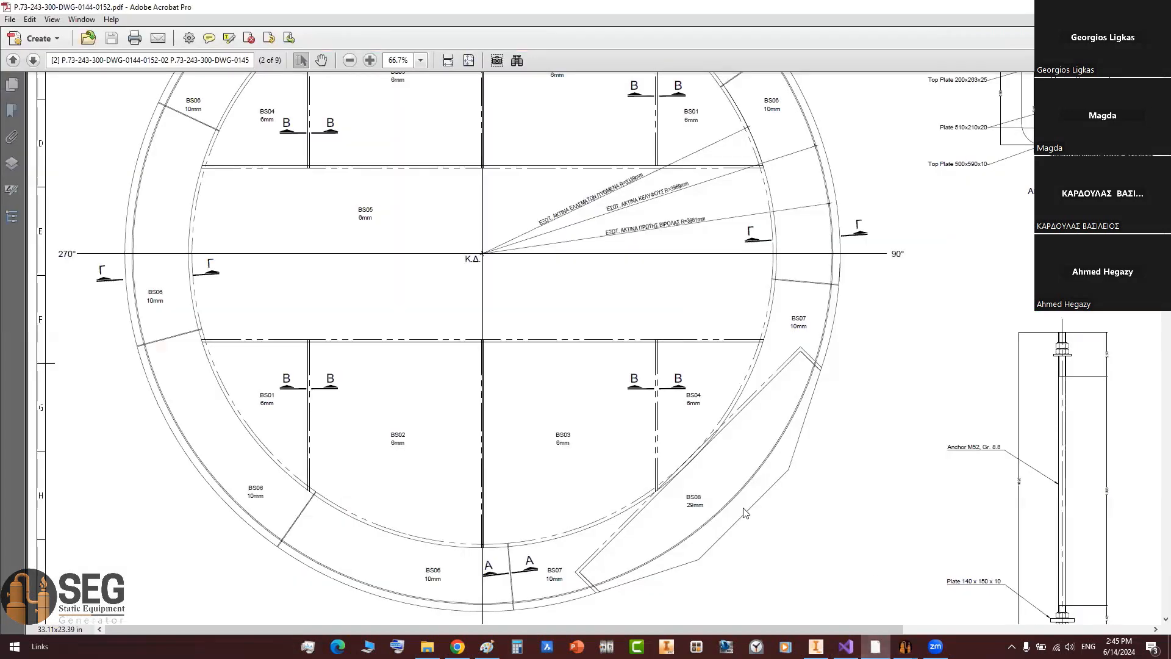
pyautogui.scroll(6, 471, 327)
pyautogui.keyDown('ctrl'); pyautogui.scroll(1, 475, 250); pyautogui.keyUp('ctrl')
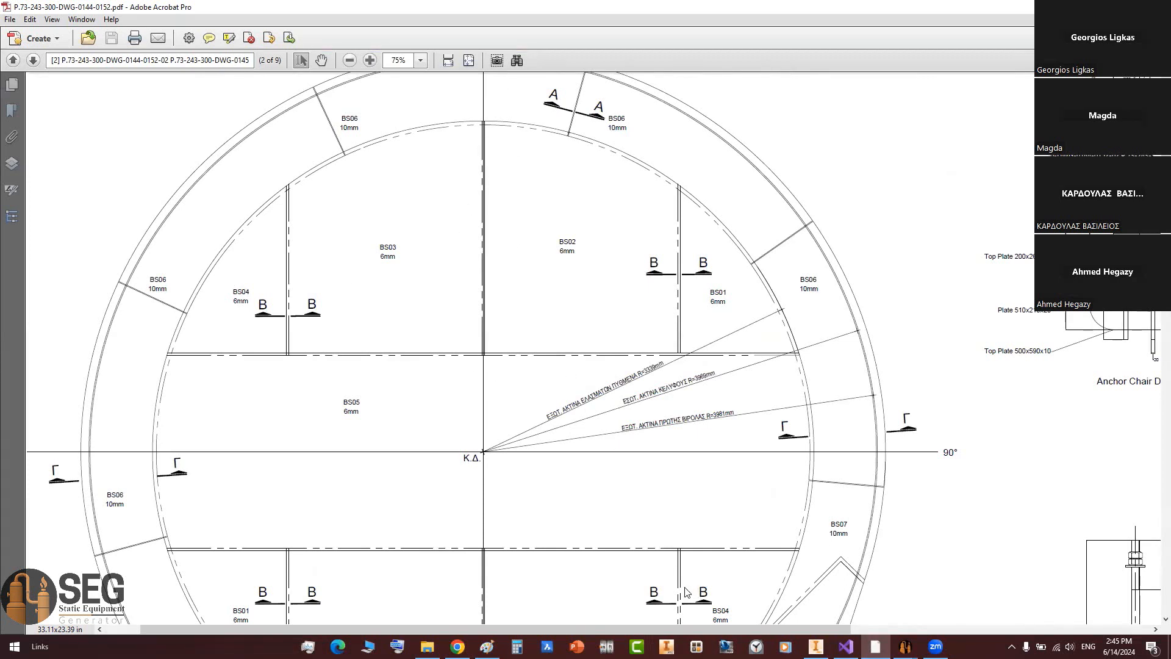
pyautogui.click(906, 646)
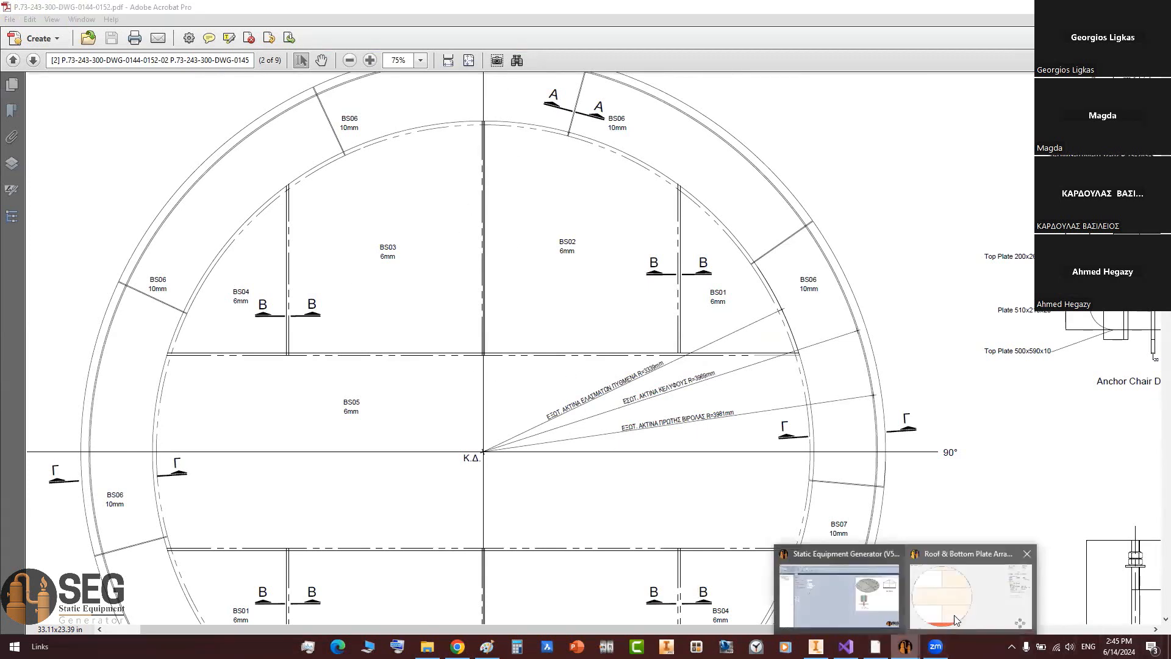
pyautogui.click(943, 595)
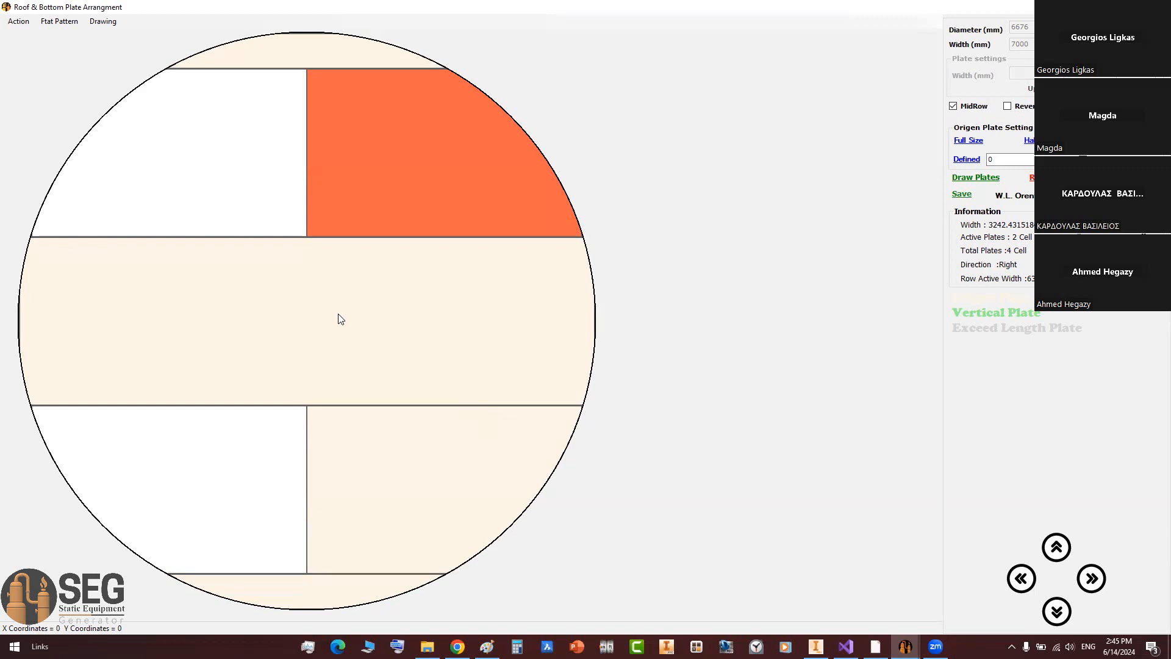
# Step: Set the top row and the row below it to vertical orientation and merge the two as vertical rows
pyautogui.rightClick(401, 120)
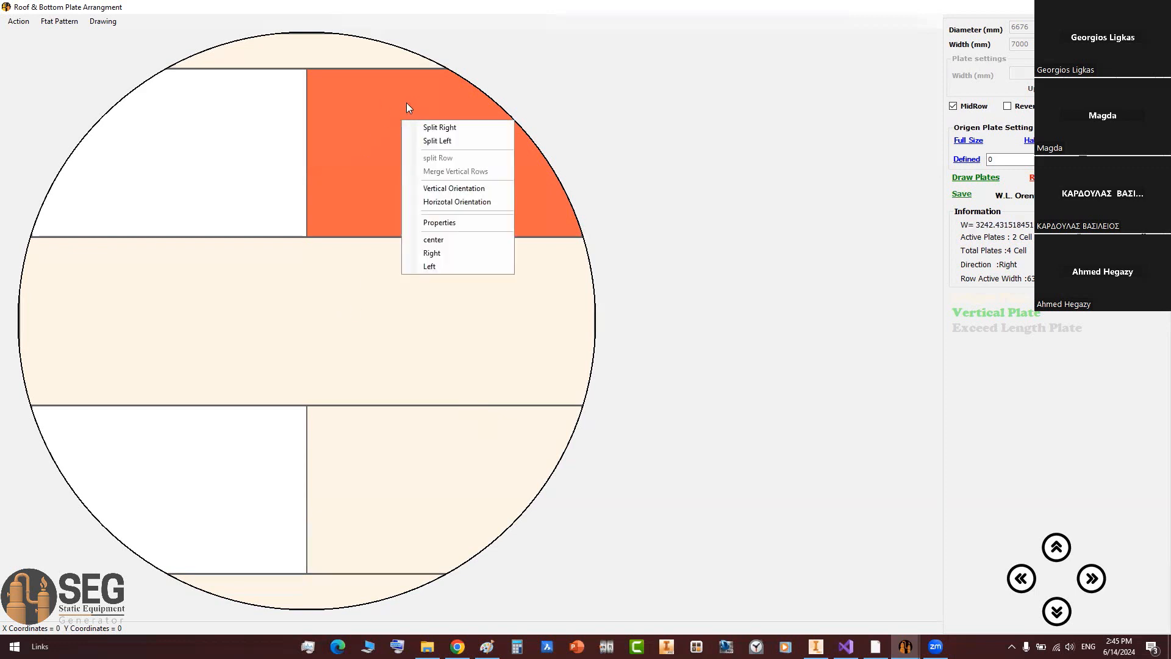
pyautogui.click(458, 190)
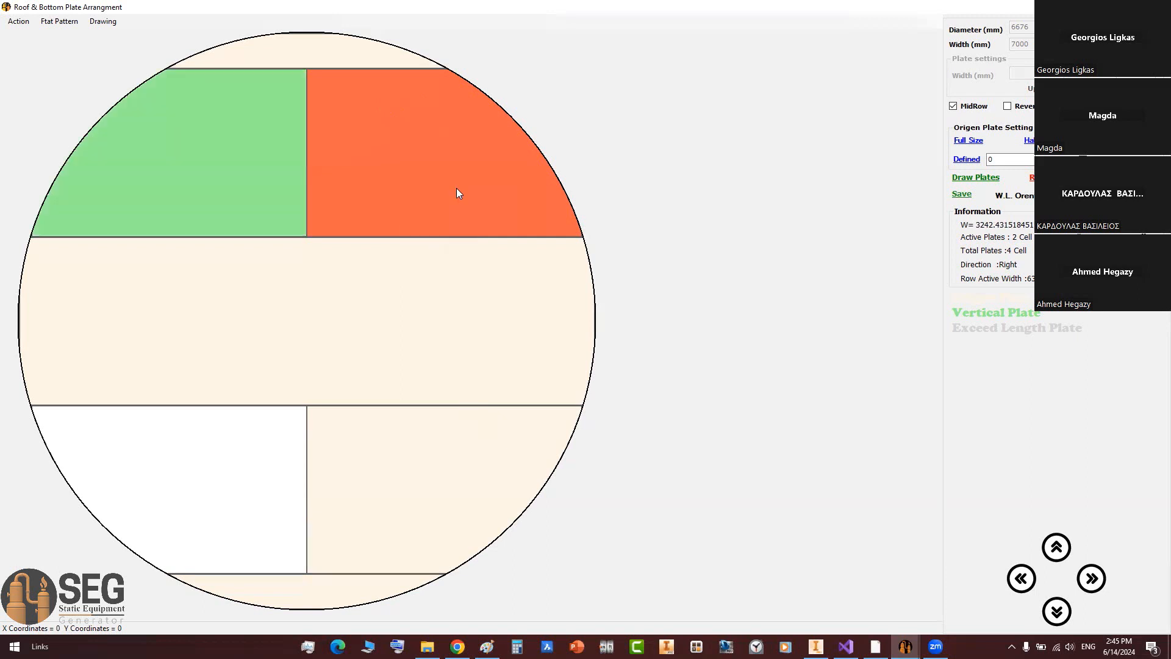
pyautogui.rightClick(347, 55)
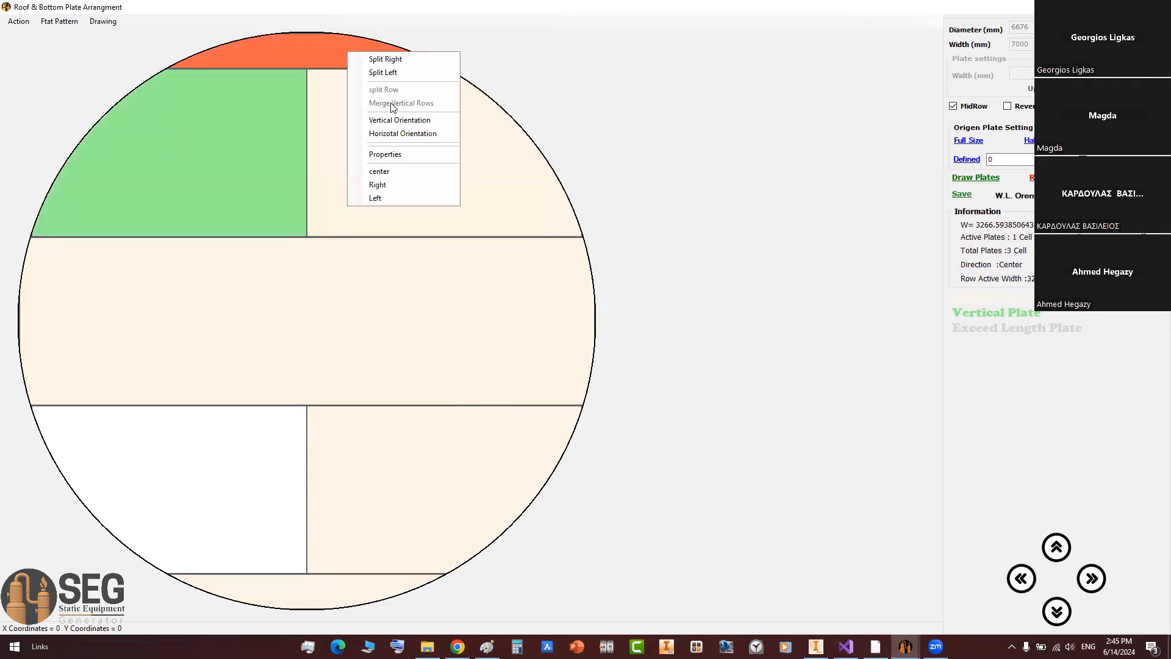
pyautogui.click(397, 117)
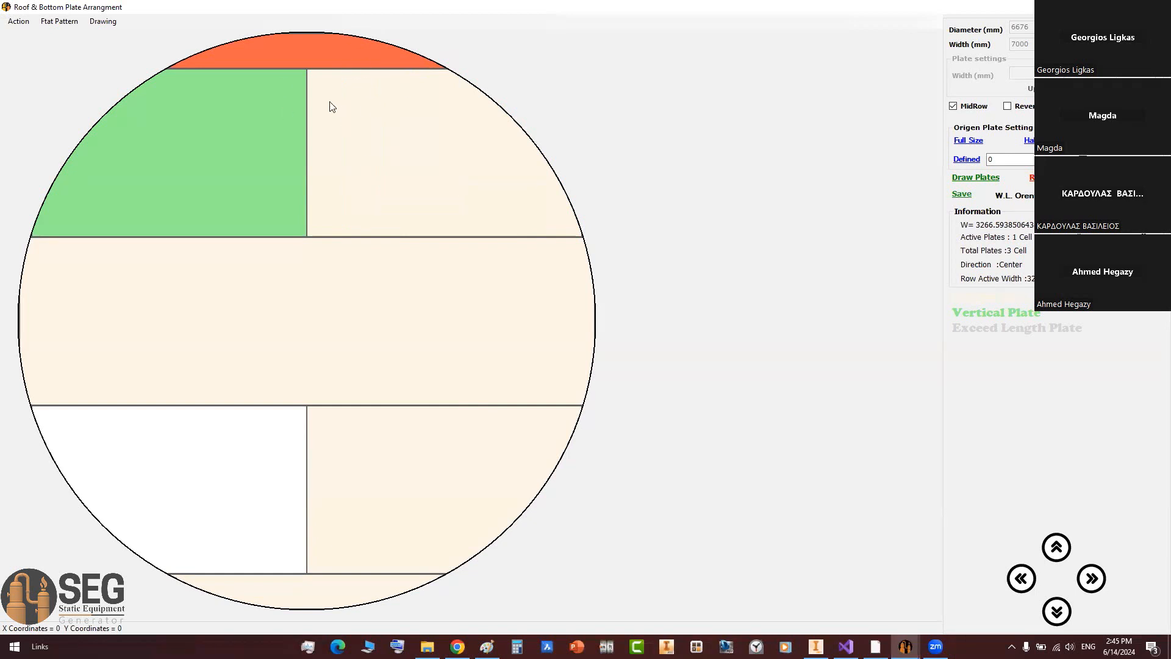
pyautogui.rightClick(385, 116)
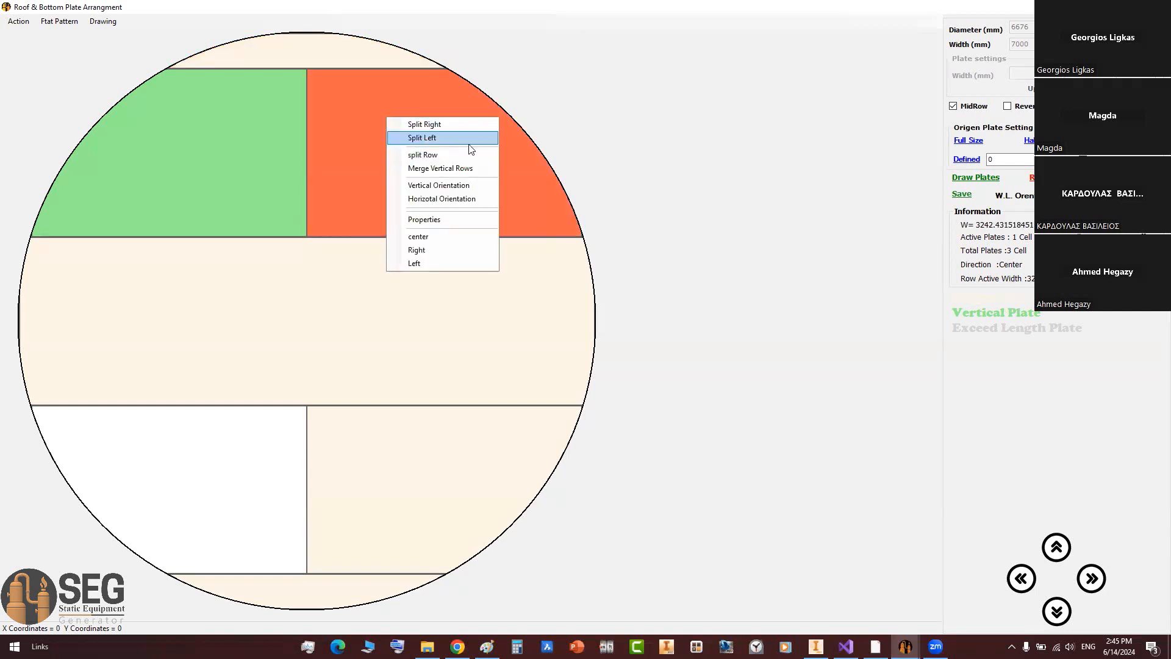
pyautogui.click(455, 168)
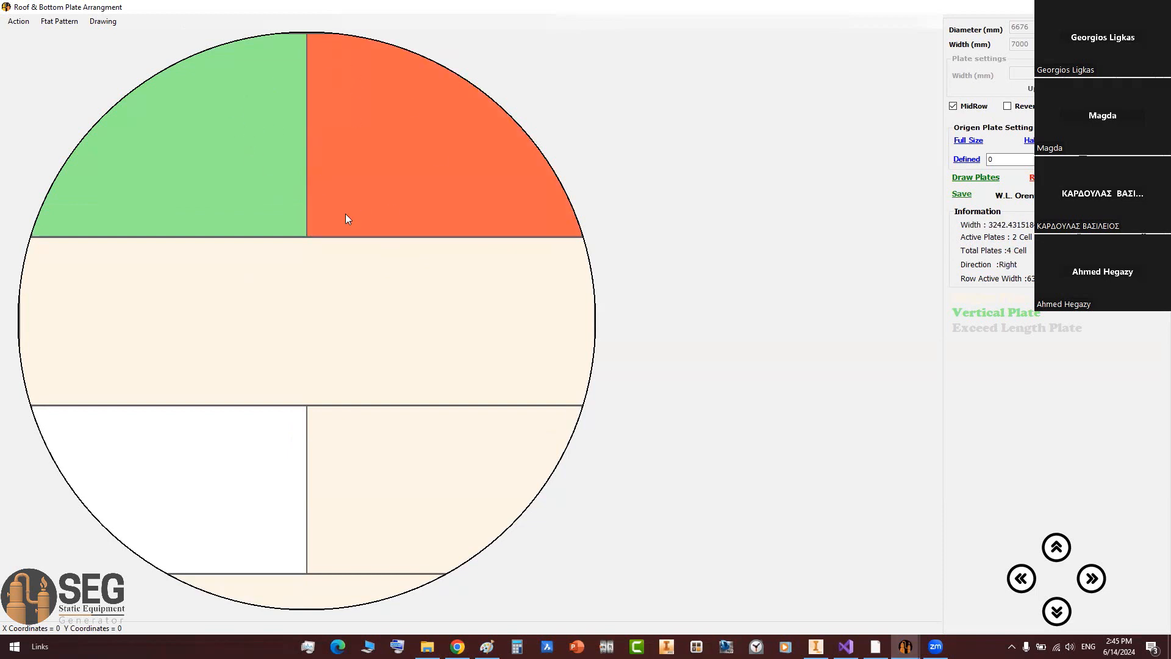
# Step: Check the division between plates BS02 and BS01 in the PDF drawing against the merged upper row
pyautogui.click(400, 457)
pyautogui.rightClick(400, 457)
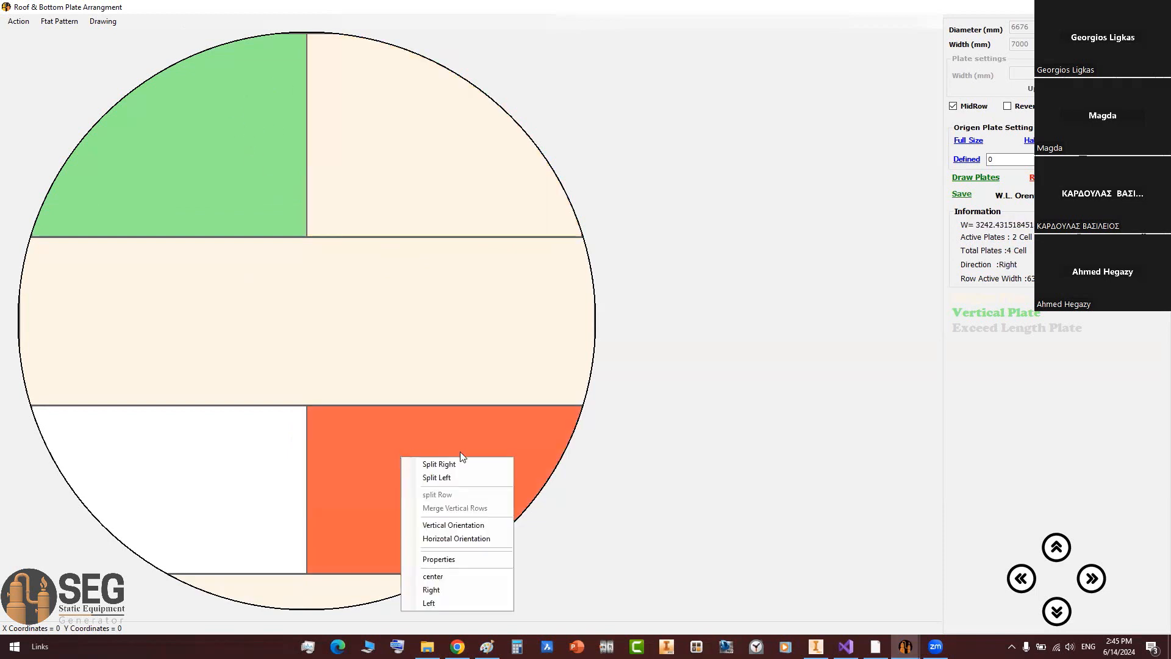
pyautogui.click(389, 191)
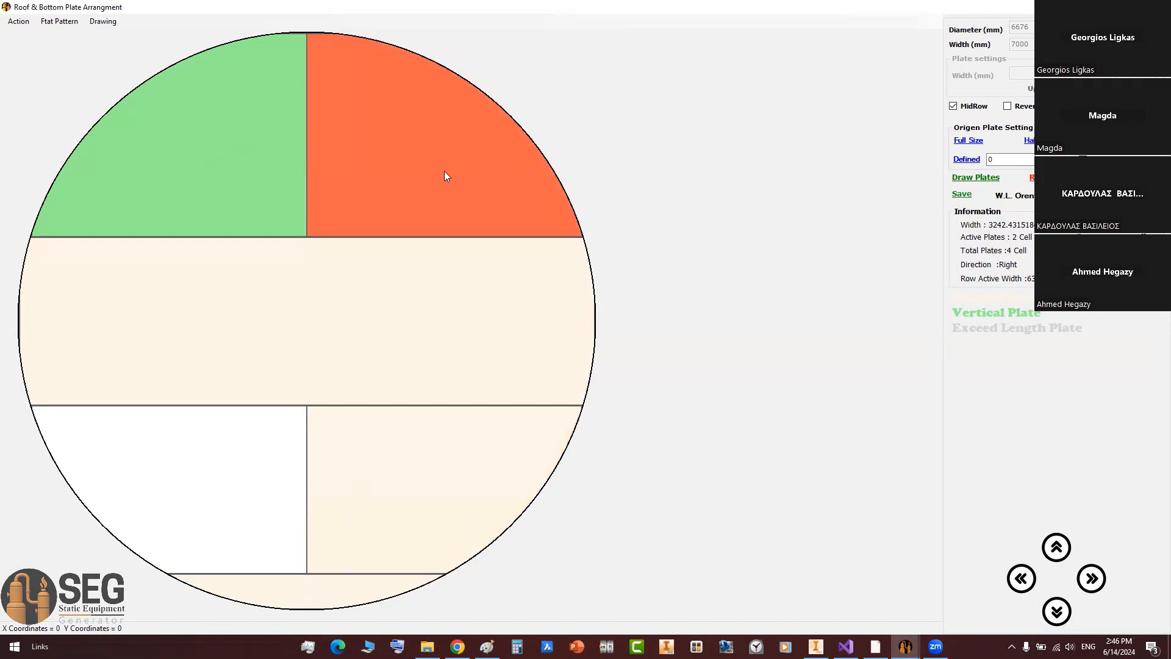
pyautogui.click(875, 646)
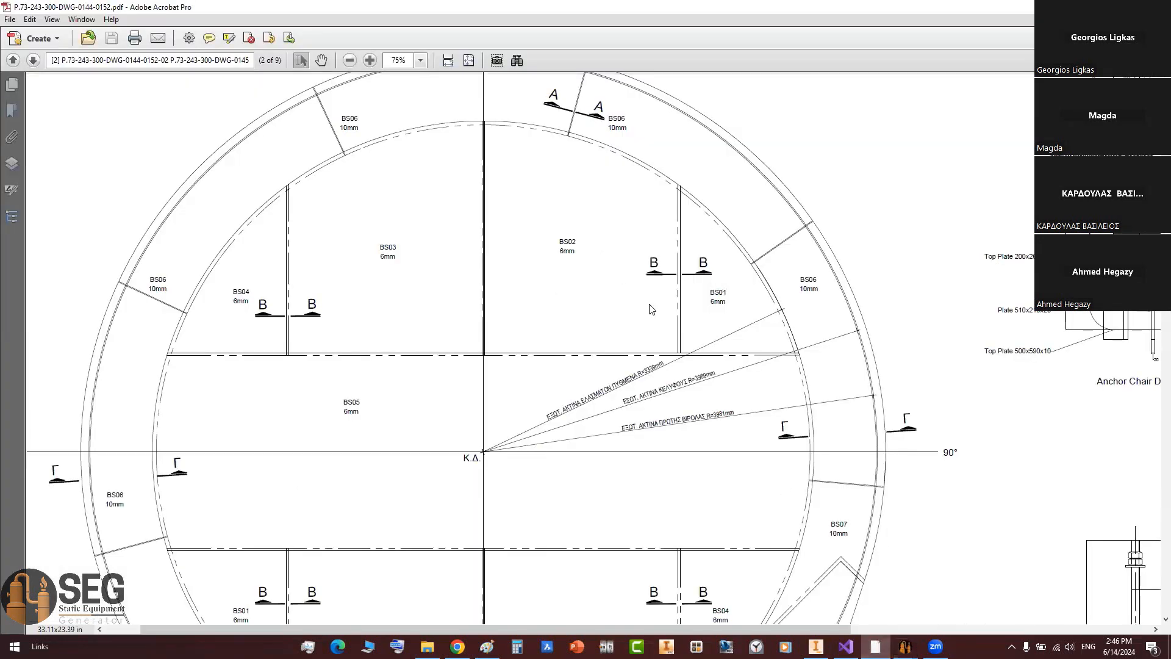
pyautogui.click(905, 647)
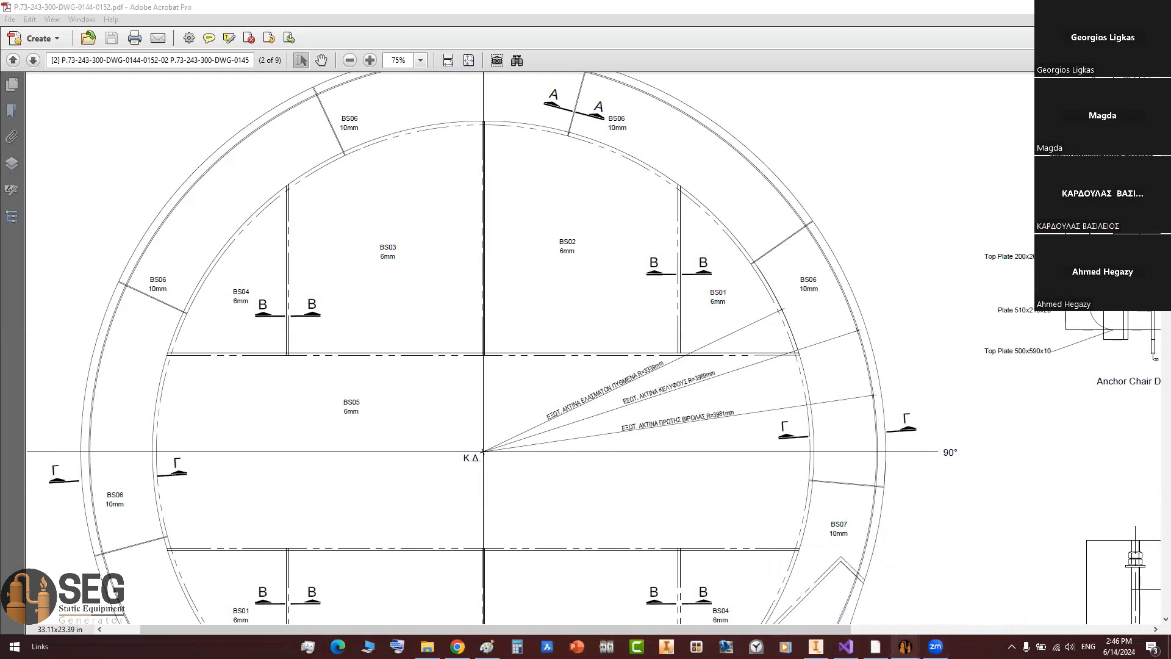
pyautogui.moveTo(906, 647)
pyautogui.click(972, 607)
# Step: Split the upper-right vertical plate with Split Left and check each of the two resulting plates
pyautogui.rightClick(382, 131)
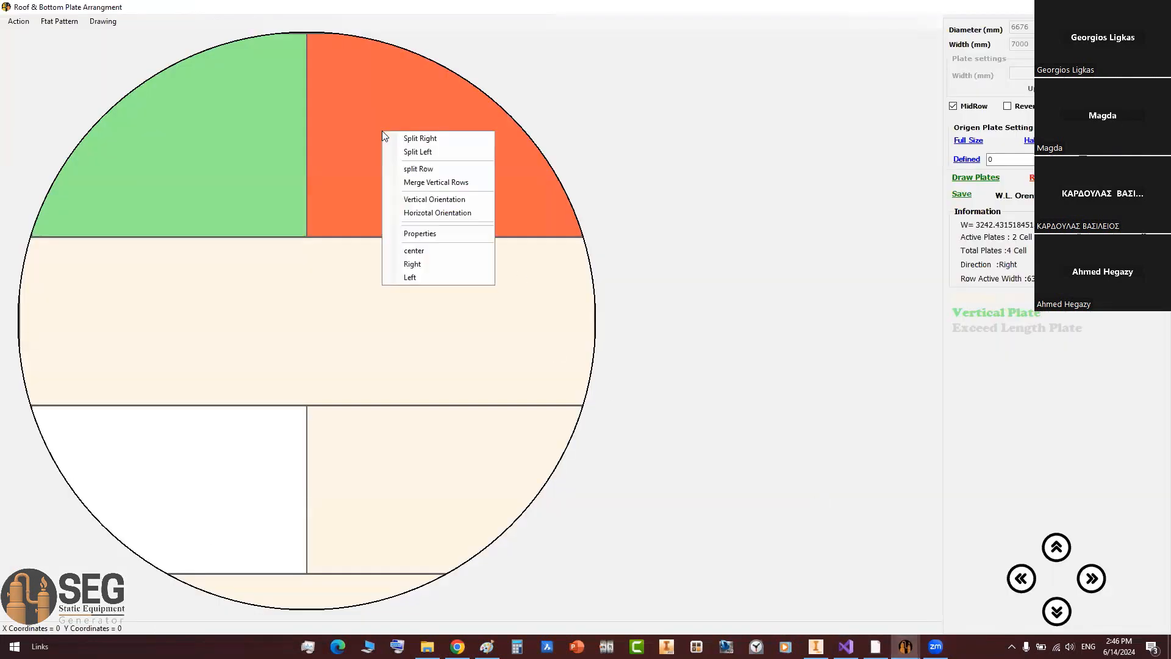
pyautogui.click(440, 152)
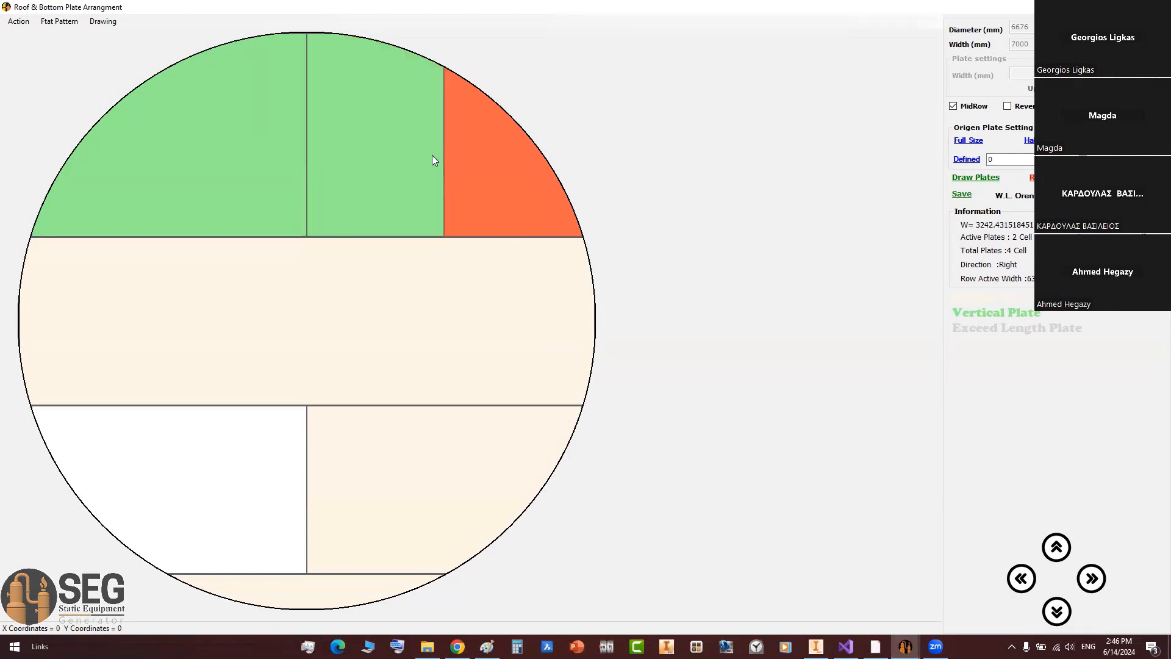
pyautogui.click(499, 151)
pyautogui.click(403, 165)
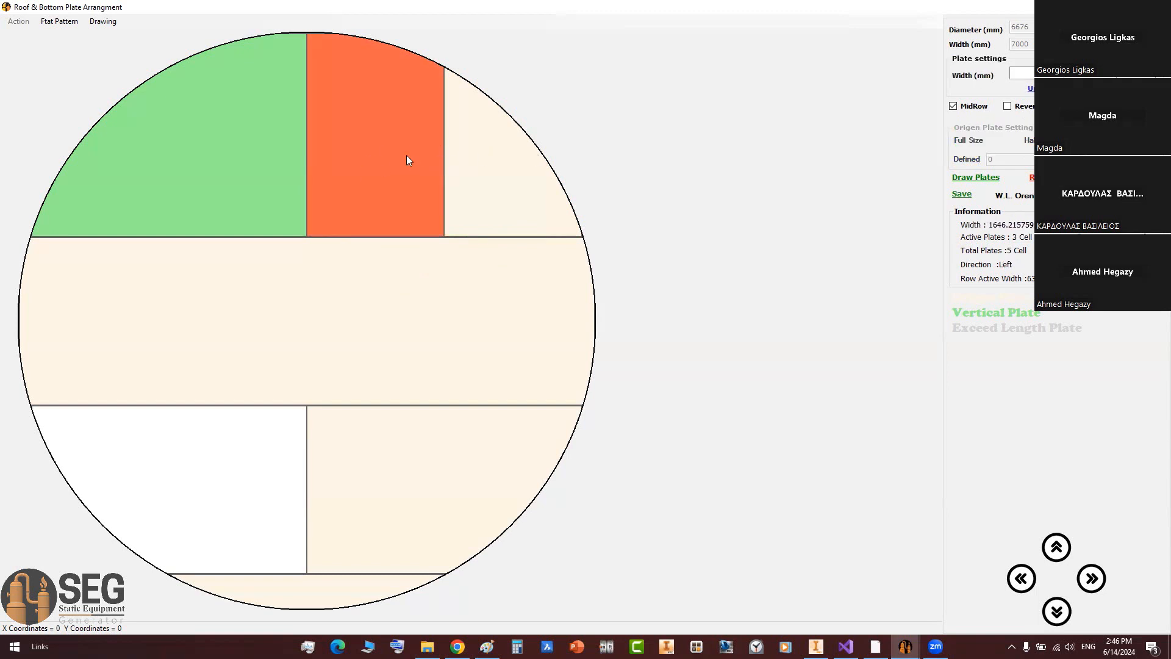
pyautogui.click(473, 165)
pyautogui.click(376, 162)
pyautogui.click(480, 137)
# Step: Set the width of the middle plate in the upper vertical row to 2000 mm, and select the outer plate beside it
pyautogui.click(407, 182)
pyautogui.click(1021, 73)
pyautogui.write('2000')
pyautogui.press('Return')
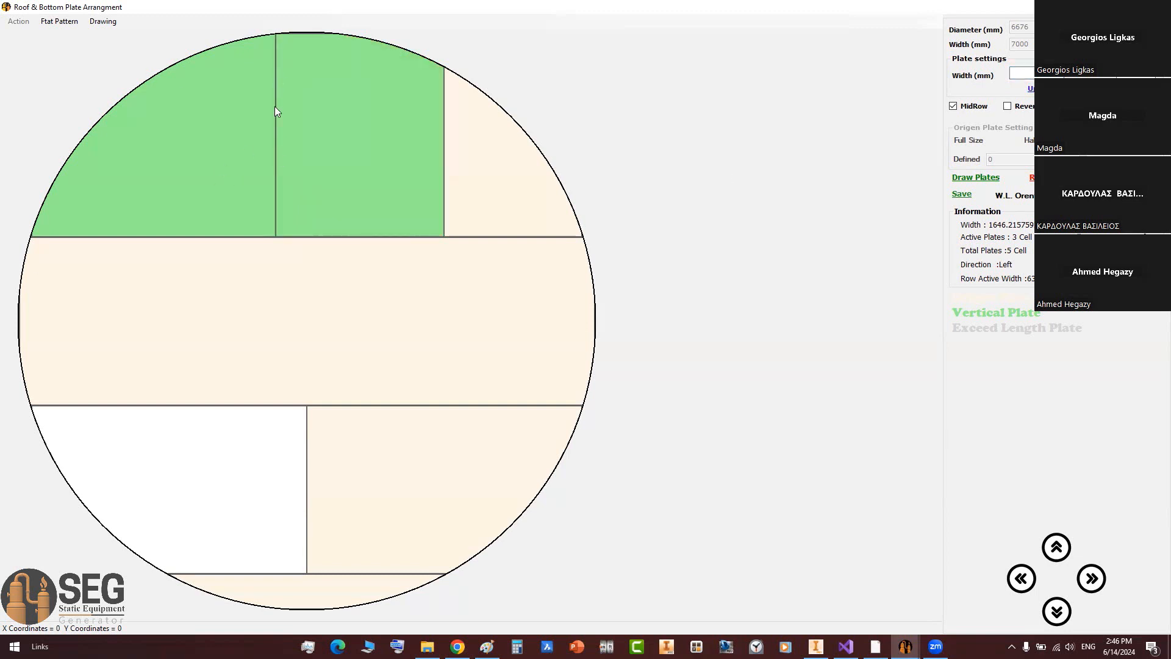
pyautogui.click(482, 162)
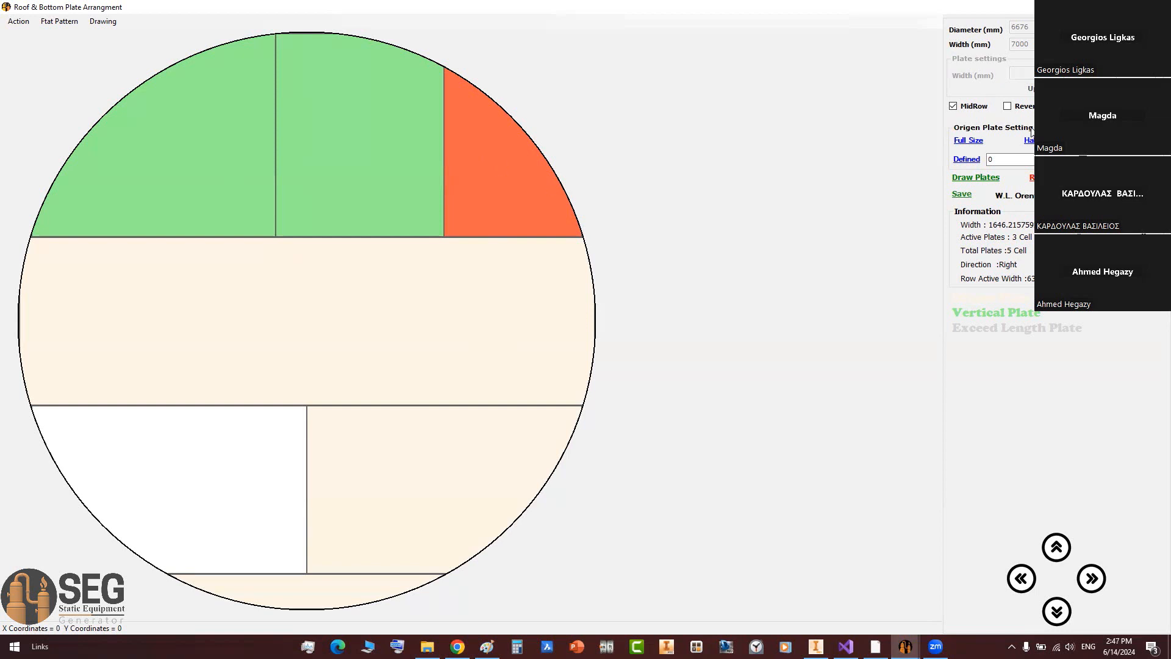
# Step: Reset the plate arrangement, reopen the bottom plate layout window and redraw the plates
pyautogui.click(1032, 178)
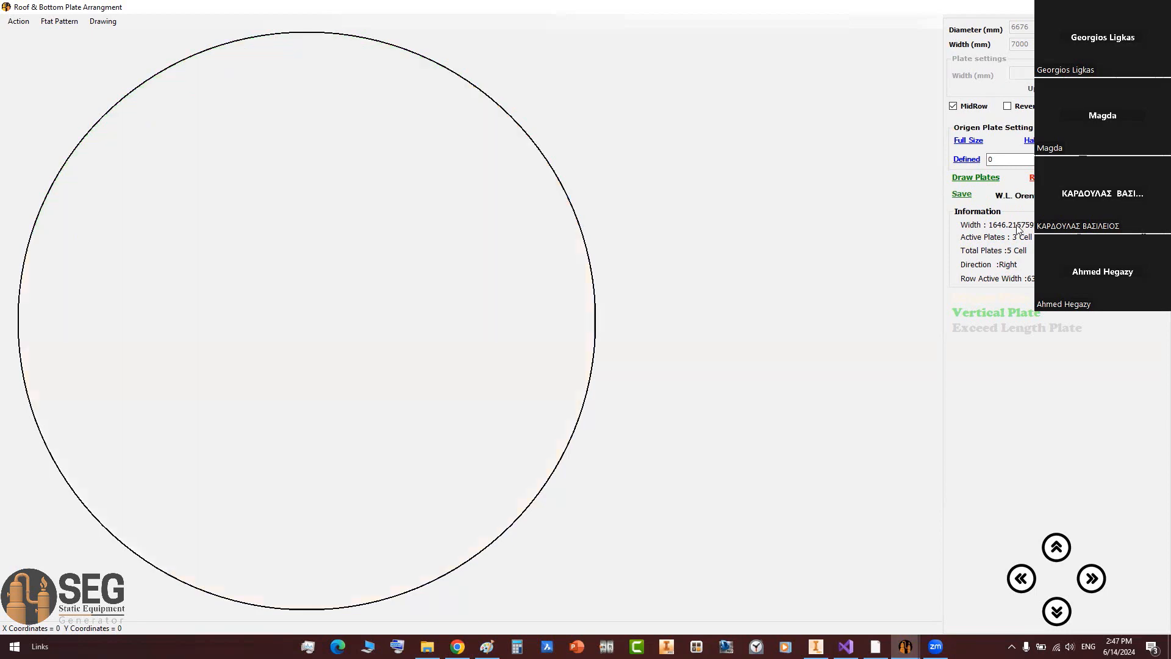
pyautogui.click(978, 177)
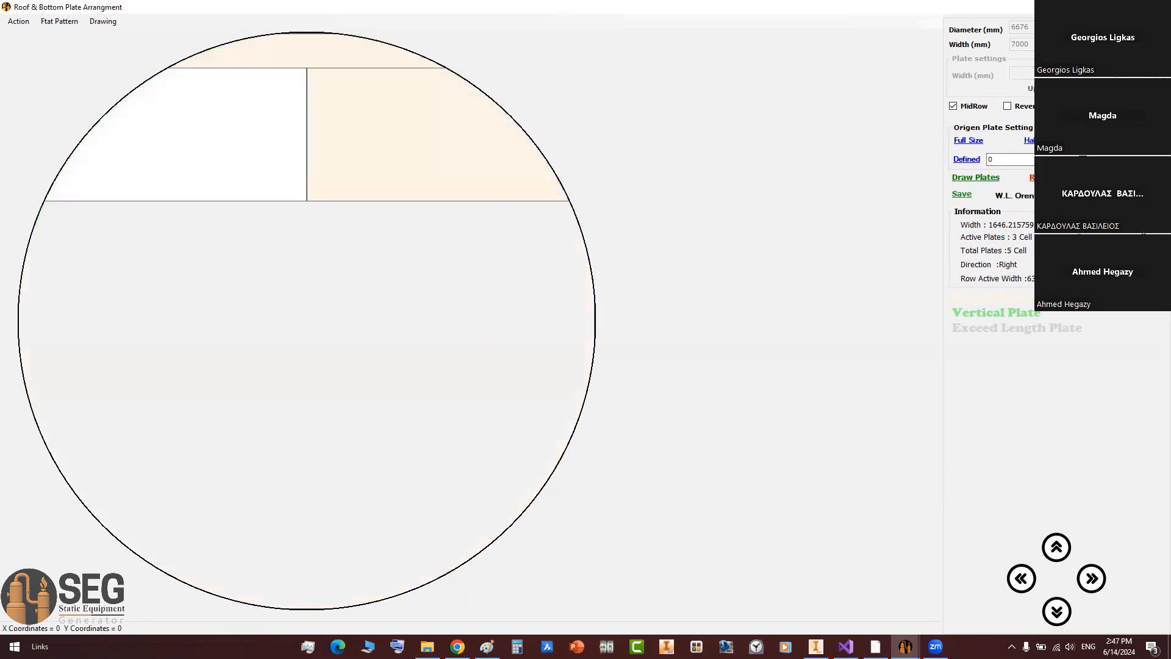
pyautogui.click(1157, 7)
pyautogui.click(178, 328)
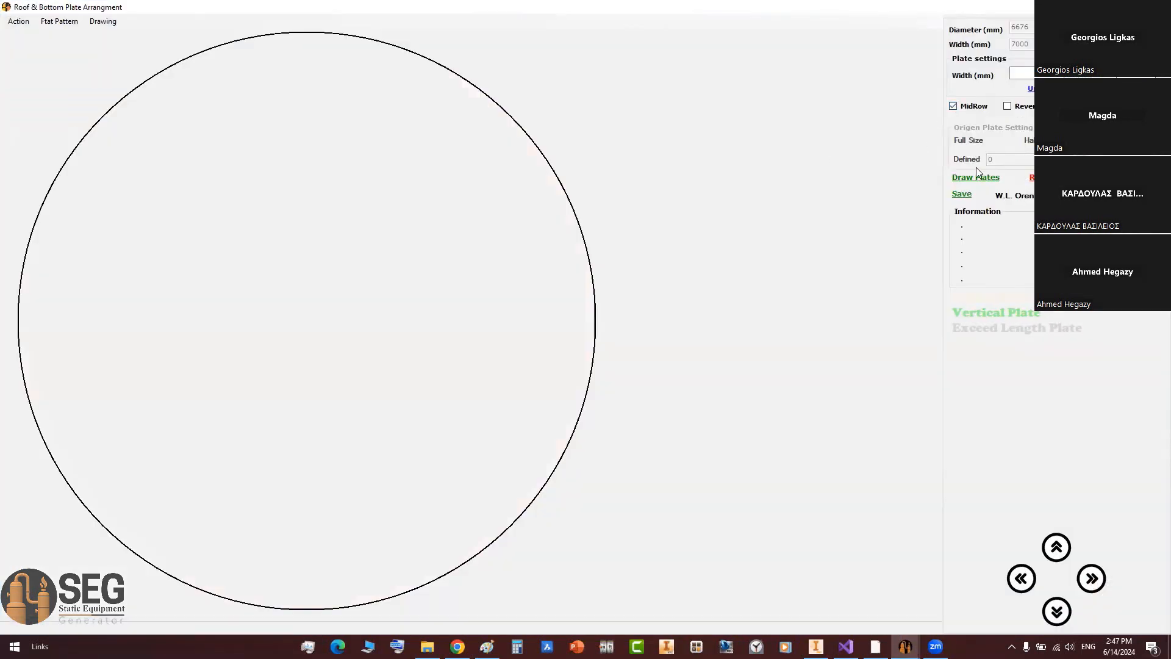
pyautogui.click(976, 177)
# Step: Set the top row and the row below it to vertical orientation and merge these two rows vertically
pyautogui.rightClick(381, 138)
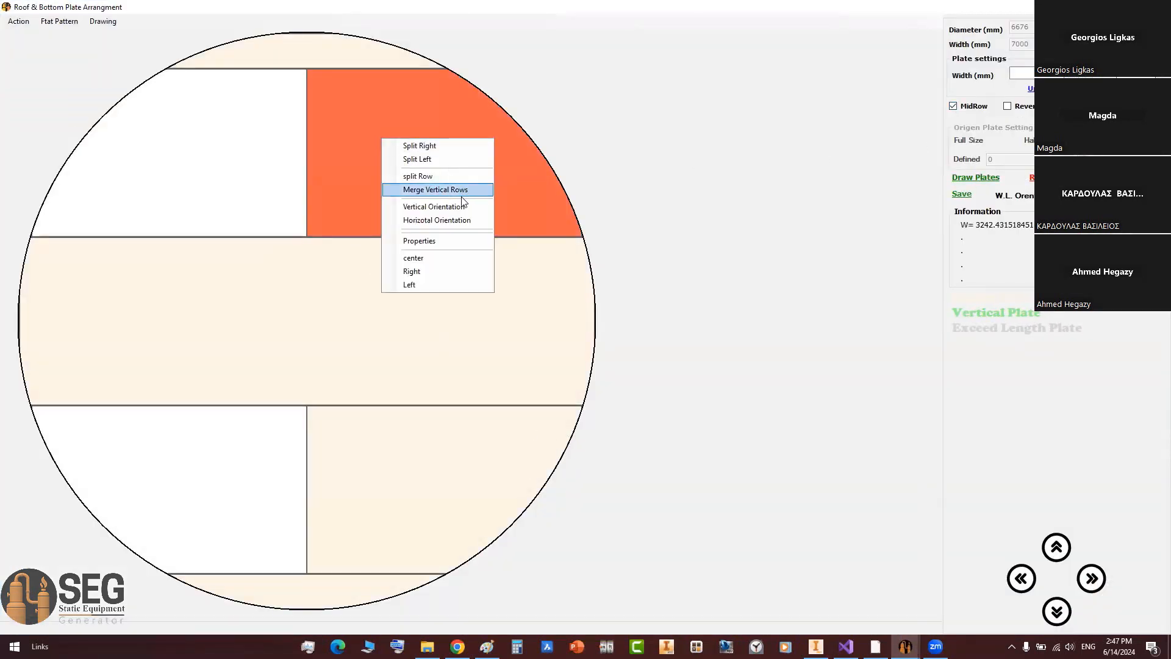
pyautogui.click(464, 191)
pyautogui.rightClick(388, 57)
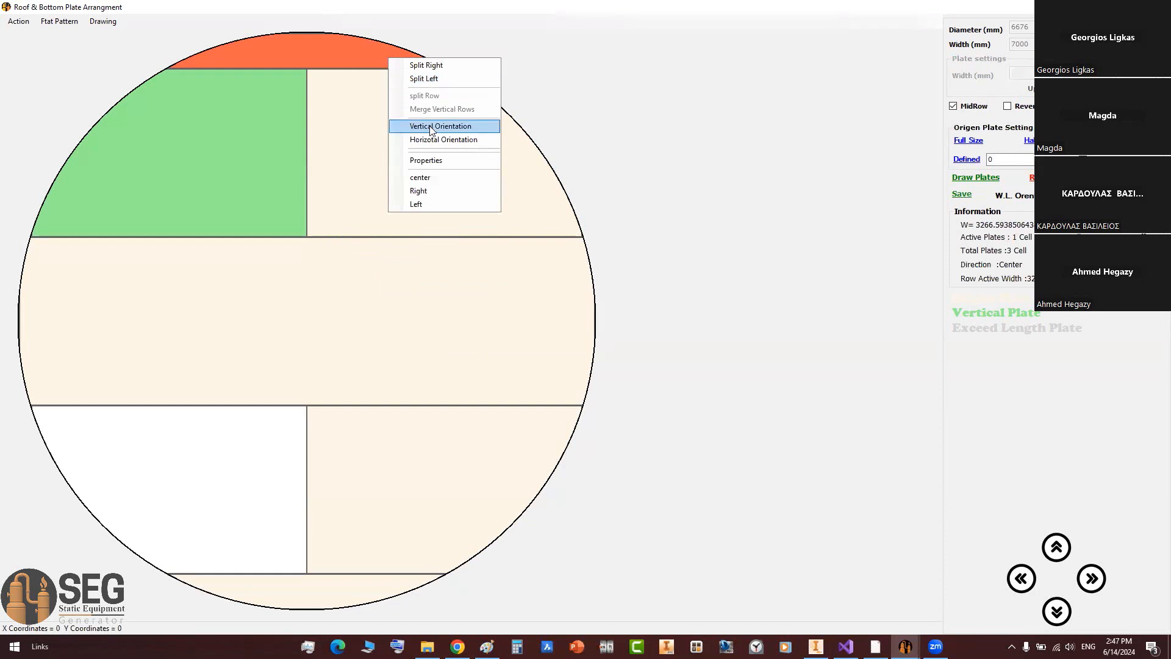
pyautogui.click(420, 124)
pyautogui.rightClick(422, 99)
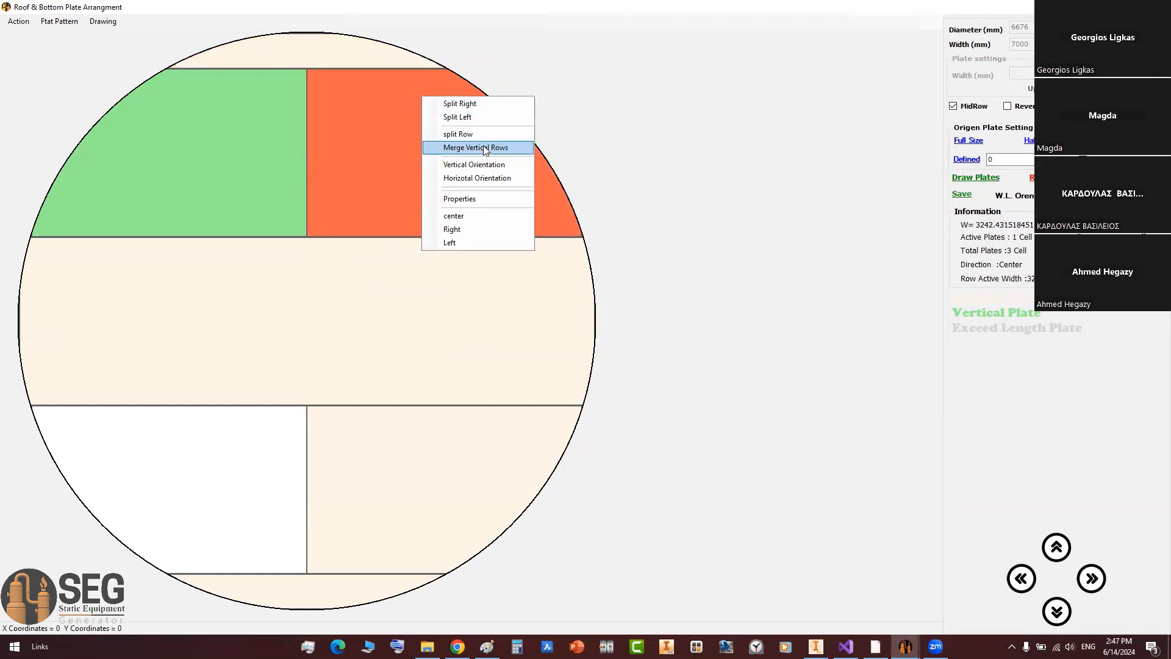
pyautogui.click(463, 135)
# Step: Split the merged right-hand plate of the upper row with Split Right
pyautogui.rightClick(441, 95)
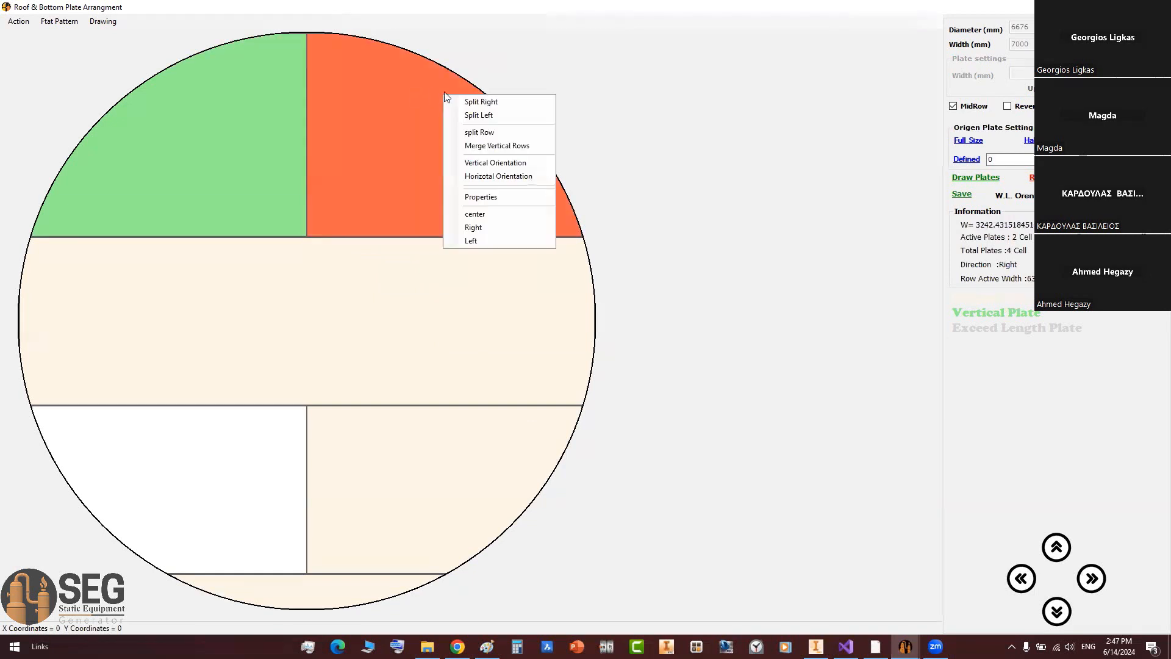
pyautogui.click(505, 102)
pyautogui.click(496, 164)
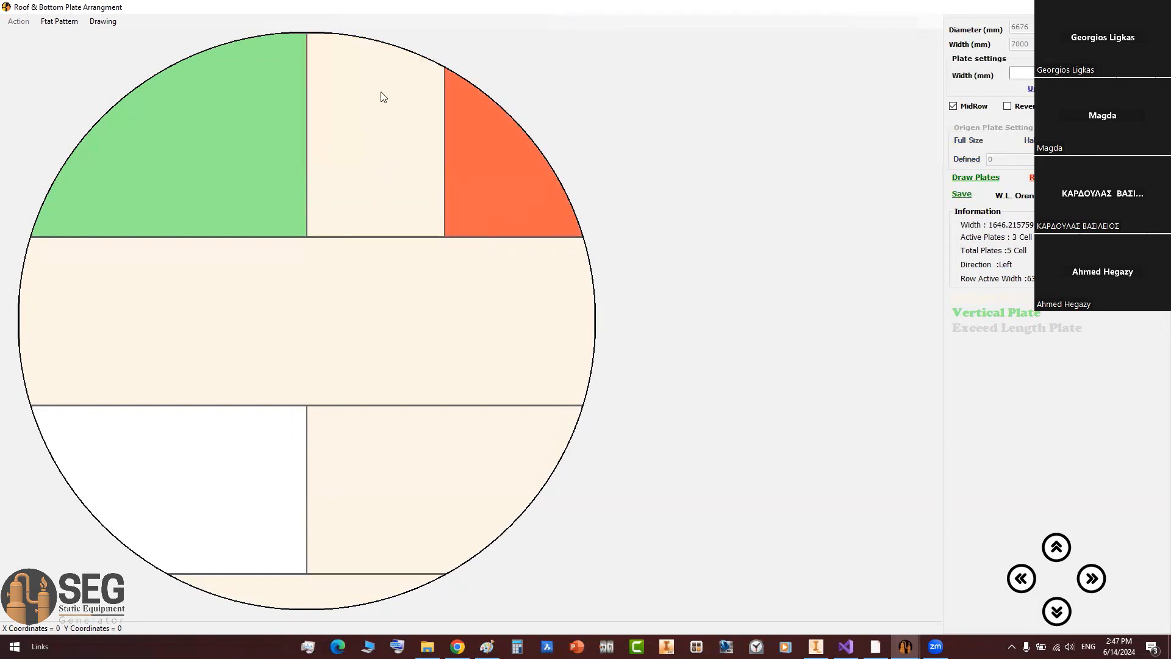
# Step: Inspect the properties of the two split plates in turn and highlight the Defined size value of the middle plate
pyautogui.click(370, 159)
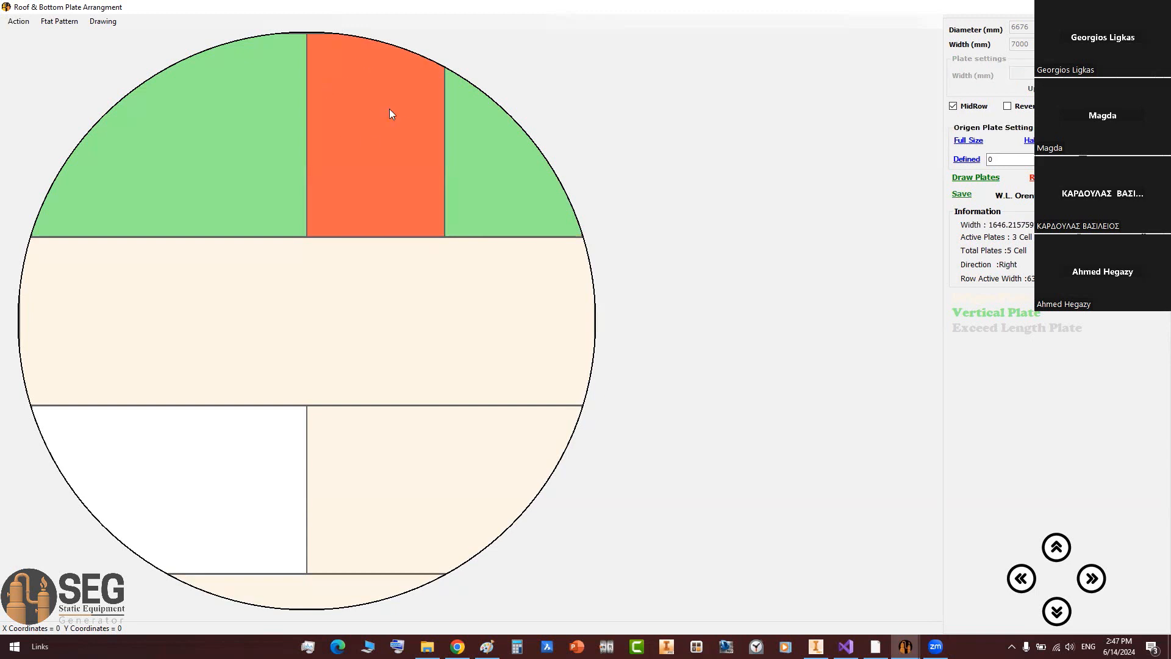
pyautogui.click(522, 171)
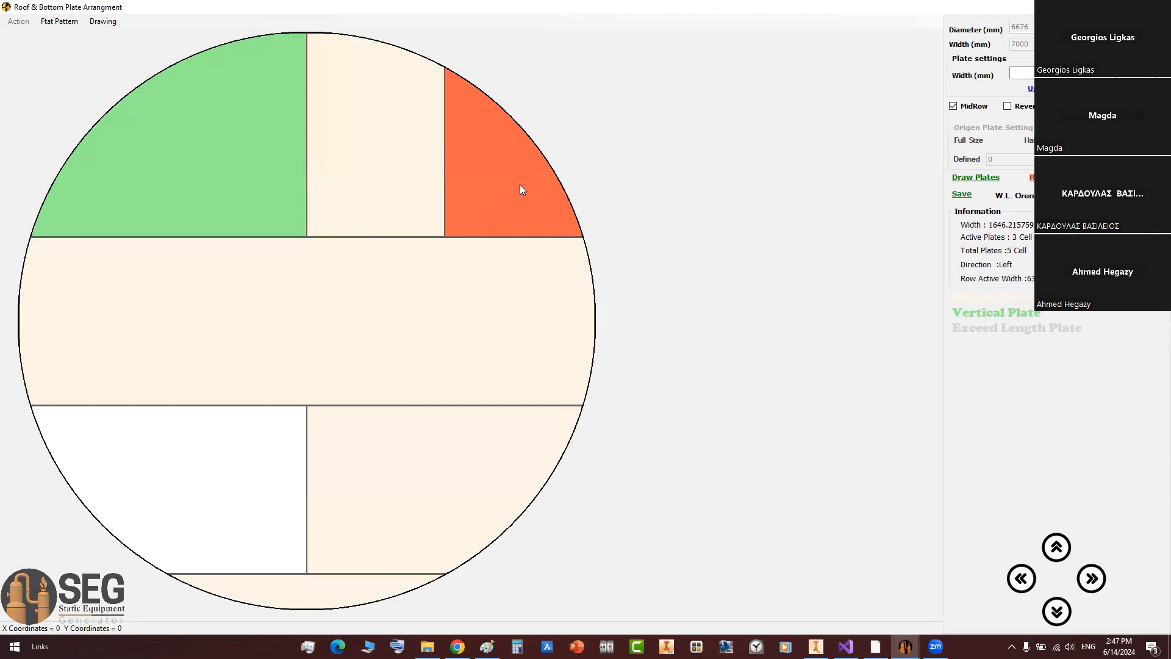
pyautogui.click(351, 119)
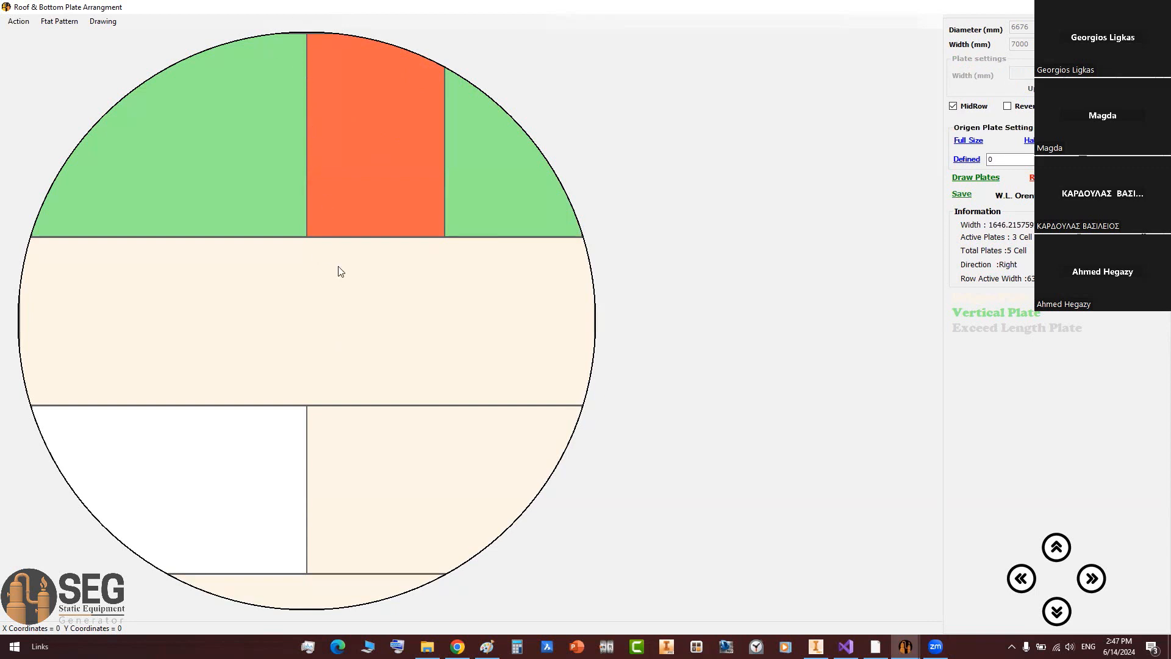
pyautogui.doubleClick(1021, 157)
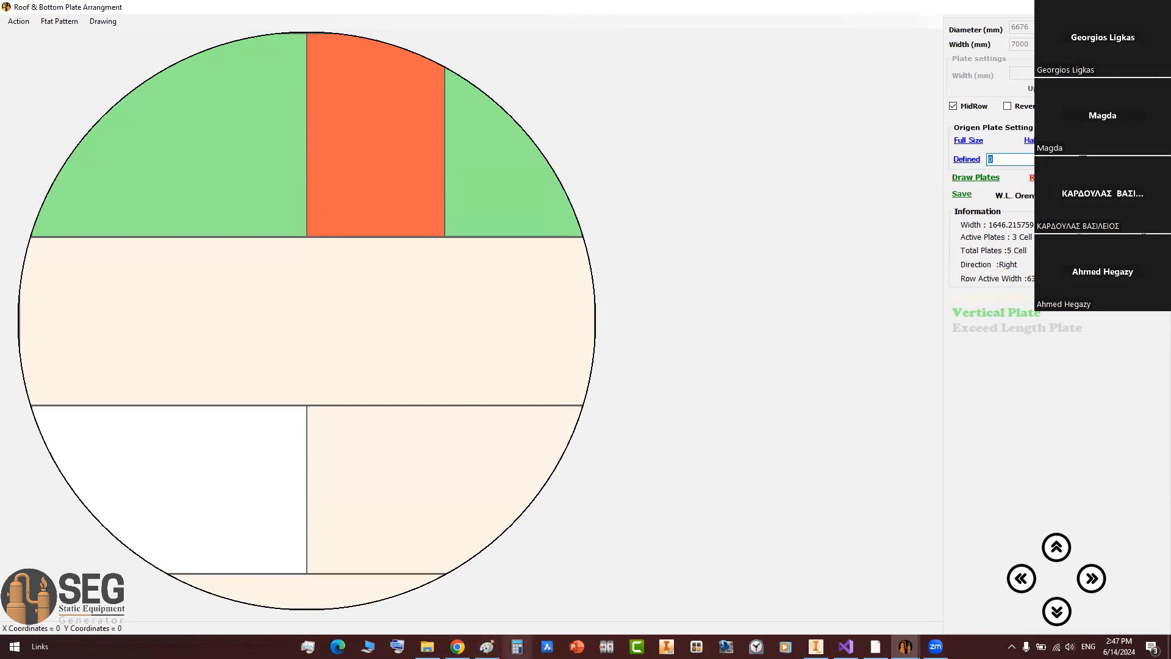
# Step: Switch to Paint and paste the captured plate layout at an enlarged view
pyautogui.click(487, 646)
pyautogui.keyDown('ctrl'); pyautogui.scroll(-3, 376, 250); pyautogui.keyUp('ctrl')
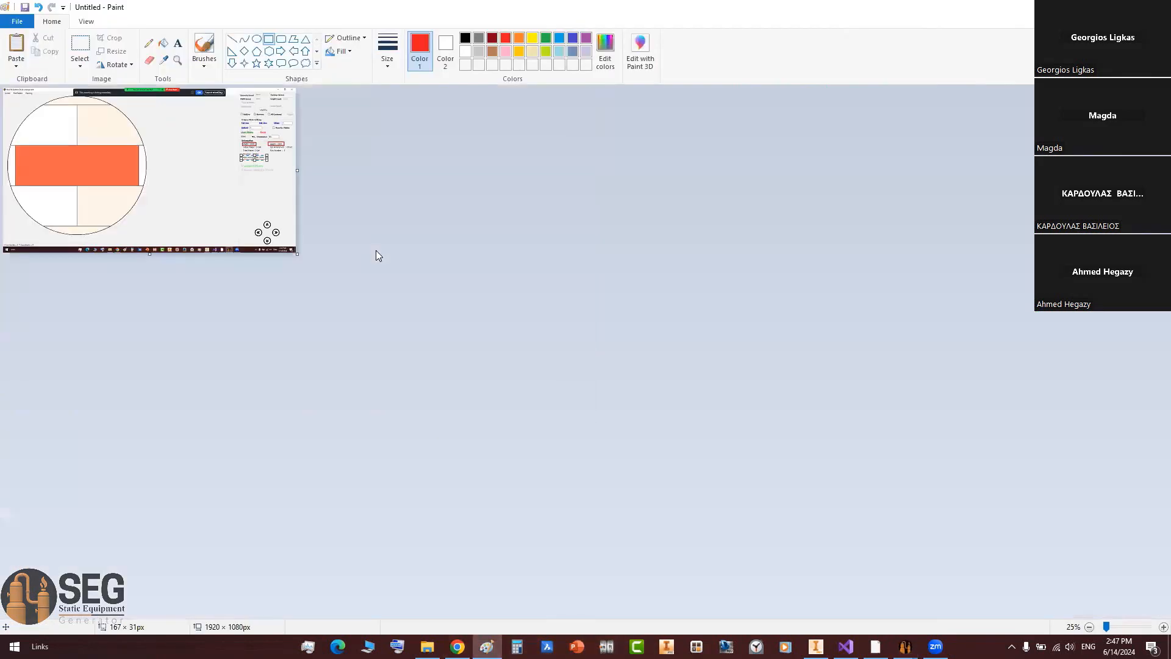
pyautogui.hotkey('ctrl', 'v')
pyautogui.keyDown('ctrl'); pyautogui.scroll(3, 337, 146); pyautogui.keyUp('ctrl')
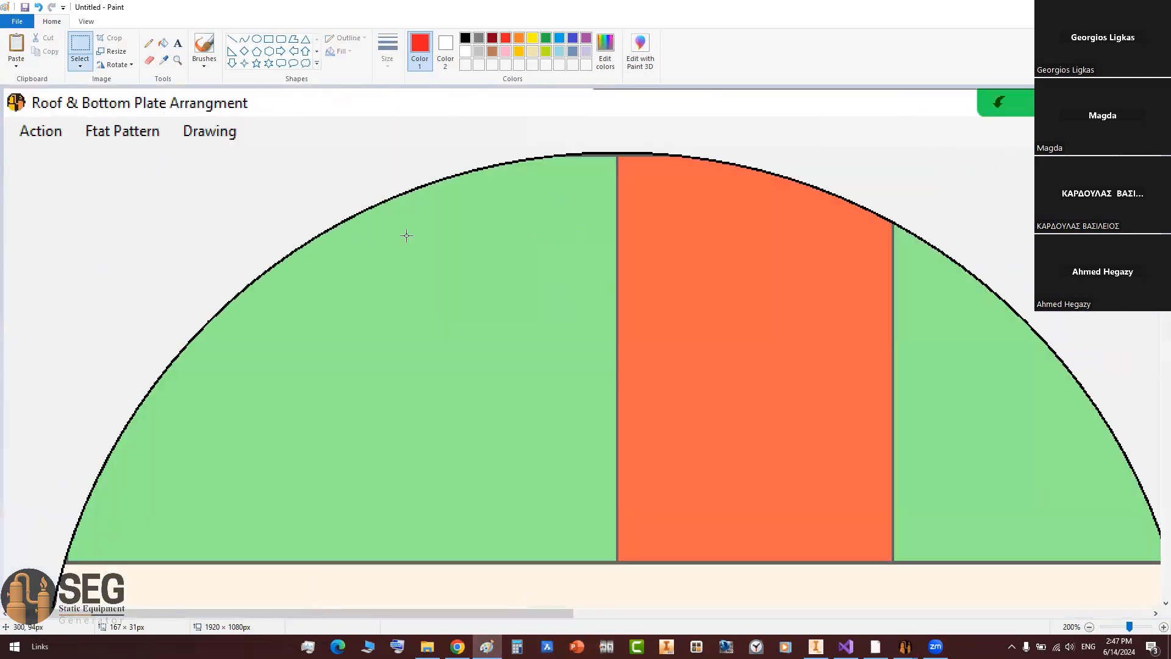
# Step: Mark the orange middle plate with a red X made of two lines and bring the Defined setting into view
pyautogui.click(232, 39)
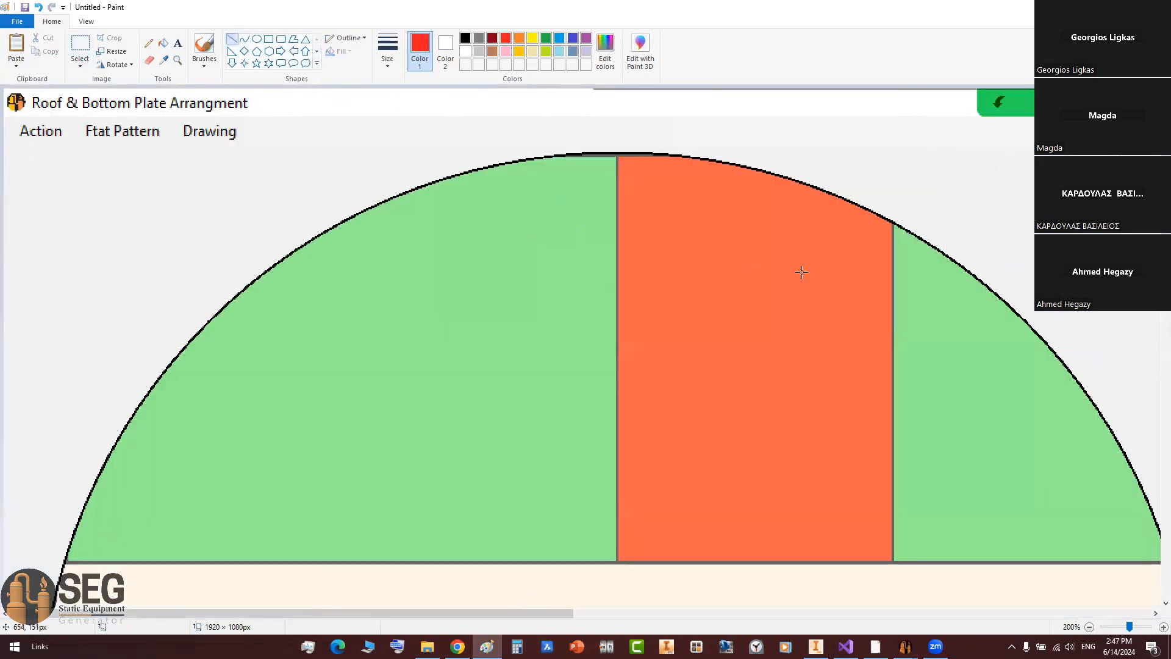
pyautogui.moveTo(802, 273); pyautogui.dragTo(694, 445)
pyautogui.moveTo(680, 324); pyautogui.dragTo(798, 439)
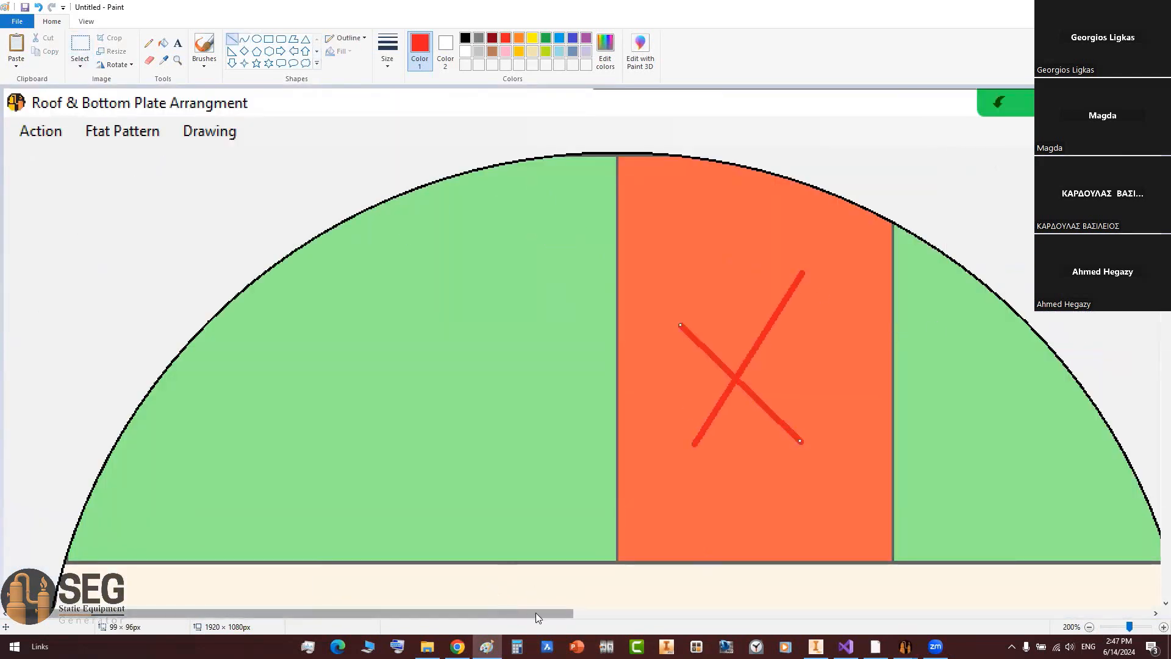
pyautogui.moveTo(535, 613); pyautogui.dragTo(1055, 613)
pyautogui.hscroll(2, 920, 408)
pyautogui.scroll(-2, 817, 399)
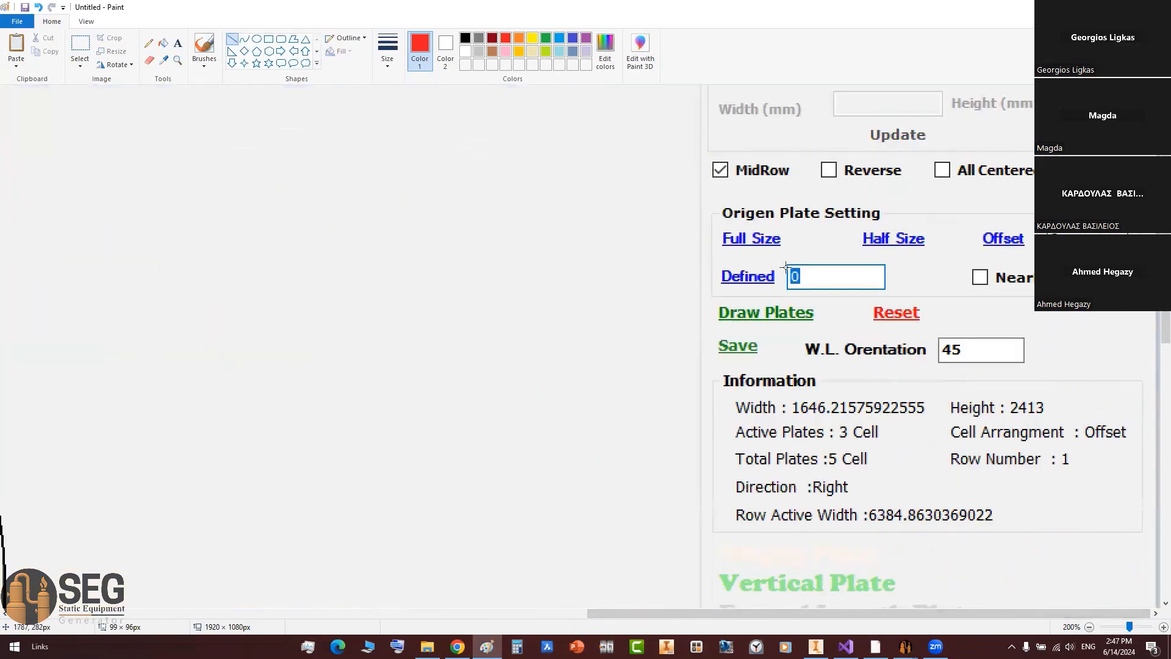
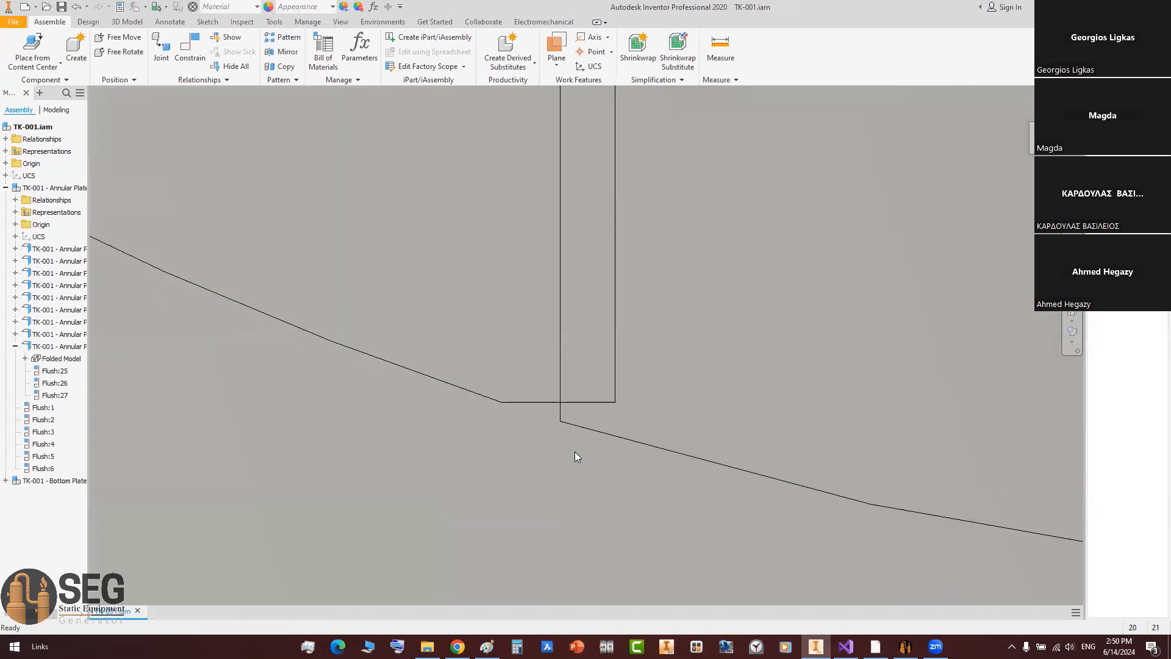
# Step: Examine the bottom plate edges and overlap corners against the annular plates in the Inventor assembly TK-001
pyautogui.click(475, 395)
pyautogui.scroll(-5, 555, 417)
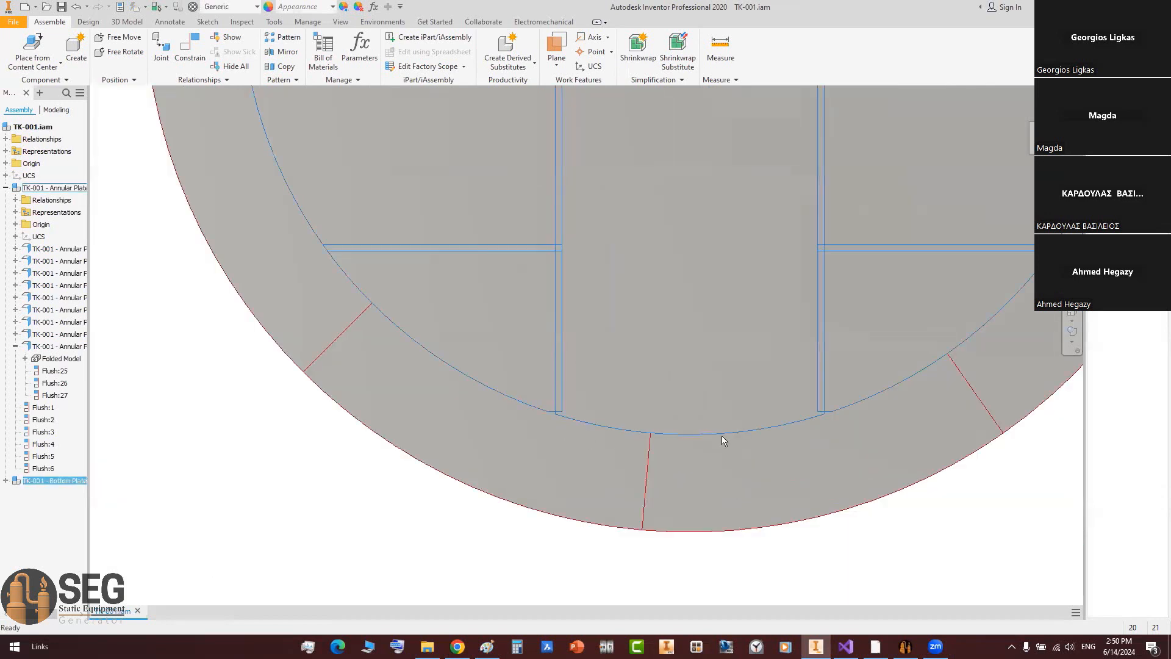
pyautogui.scroll(5, 696, 409)
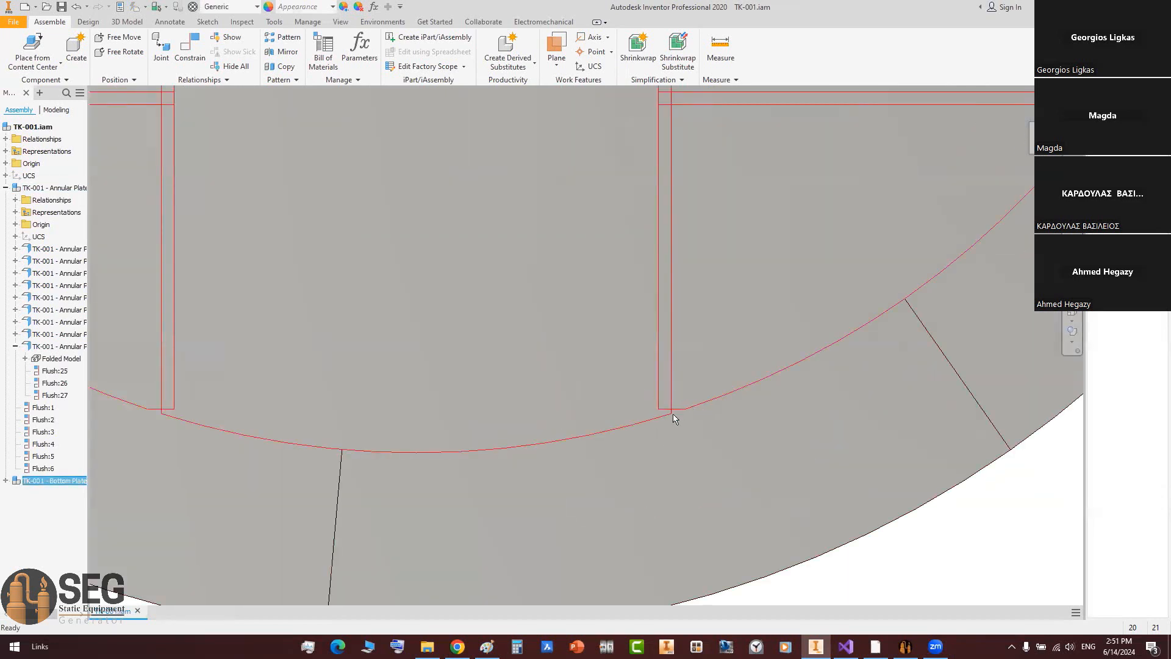
pyautogui.scroll(-5, 671, 411)
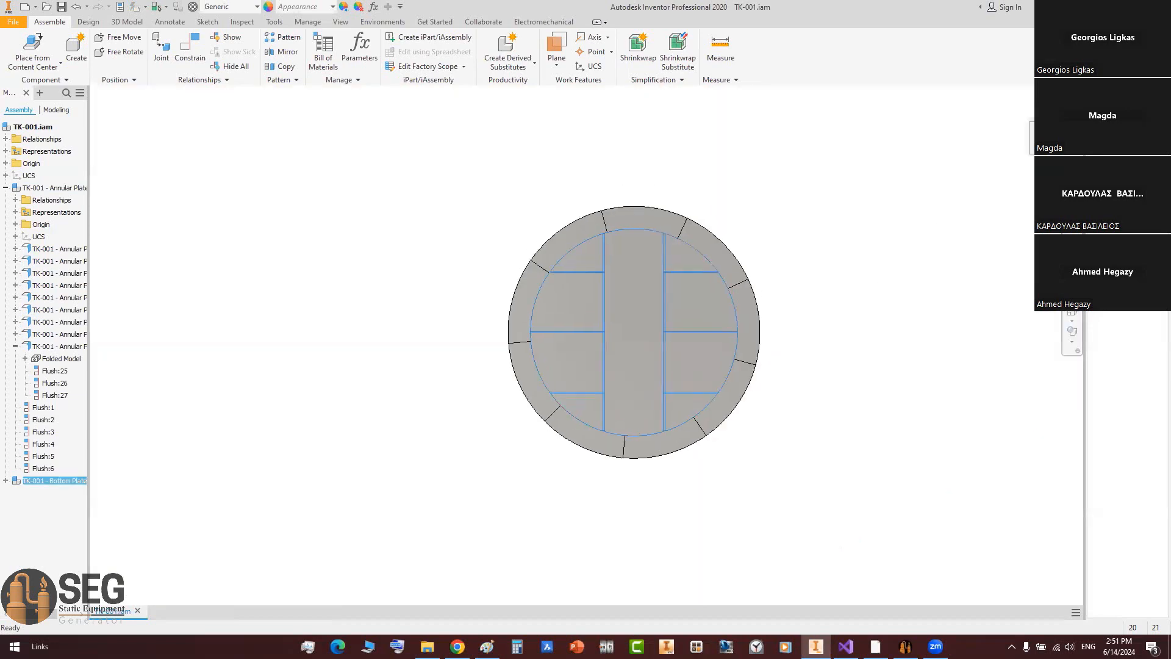
pyautogui.press('pageup')
pyautogui.click(653, 304)
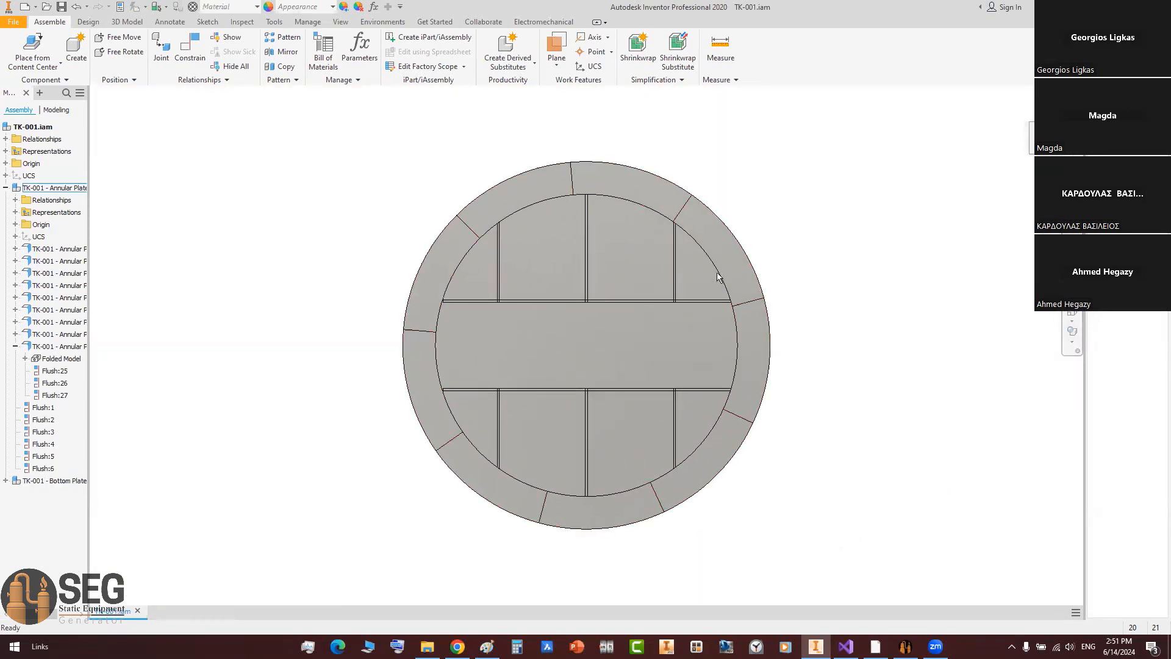
# Step: Switch to Static Equipment Generator and save the bottom plates, accepting the reset of all plates
pyautogui.click(906, 646)
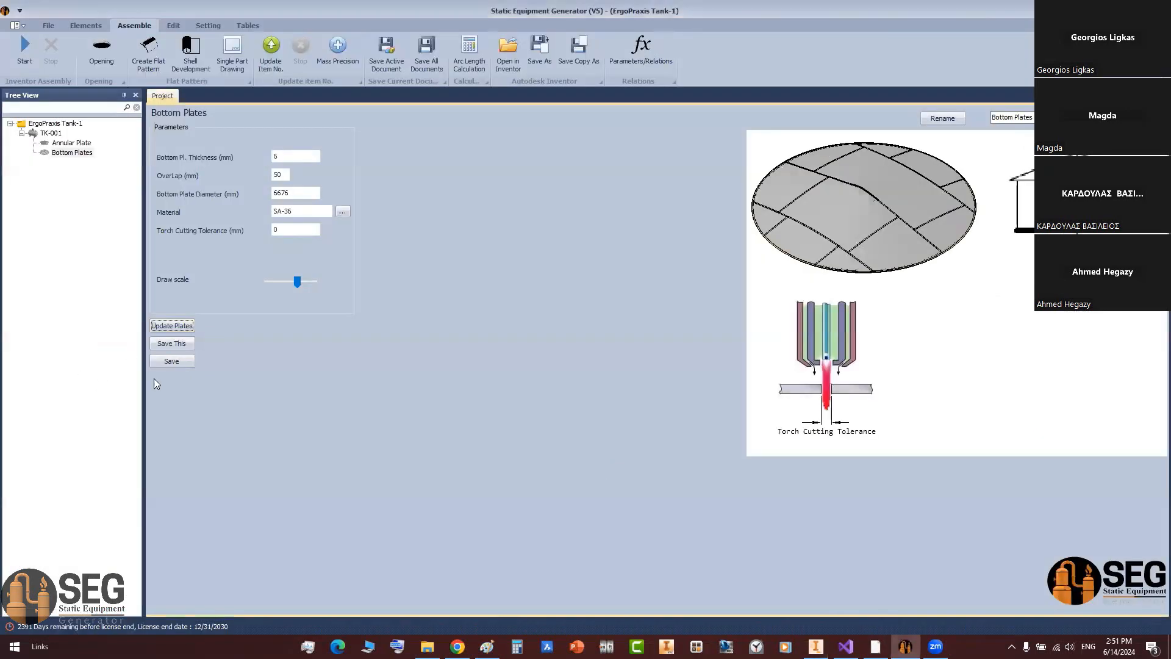
pyautogui.click(172, 361)
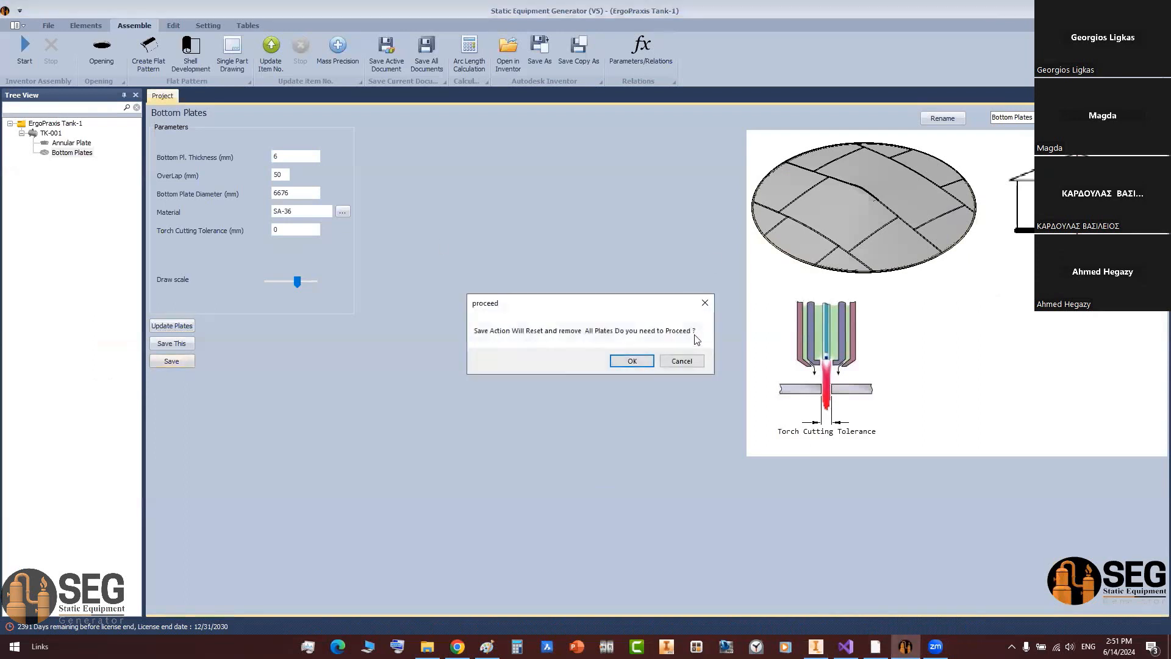
pyautogui.click(632, 361)
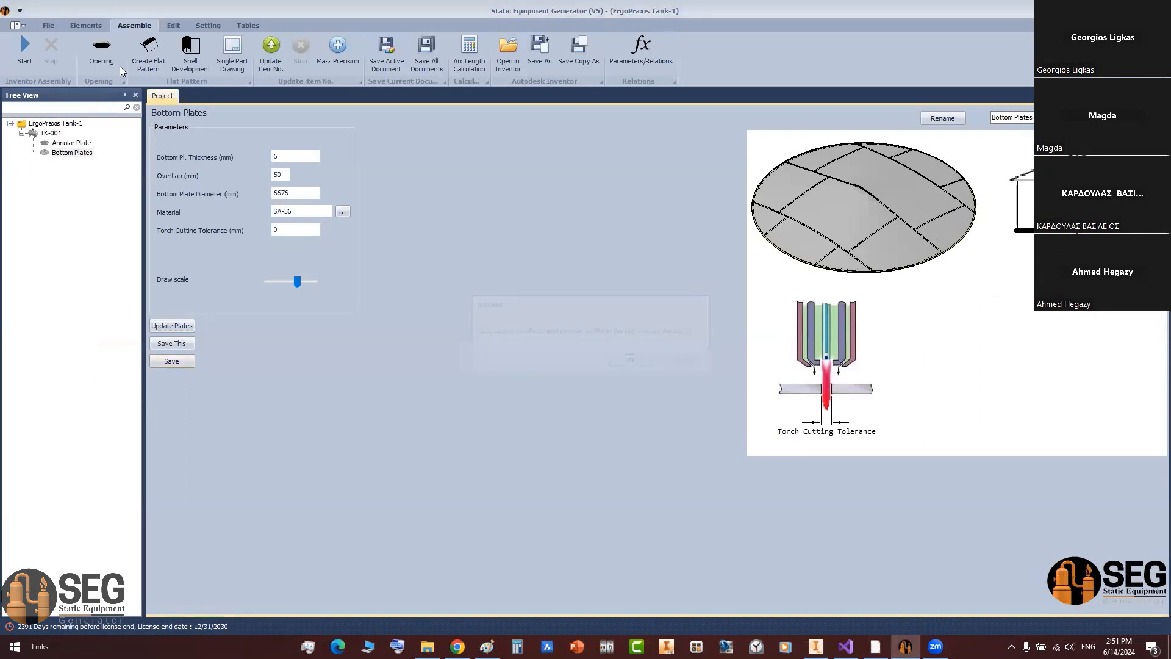
# Step: Reset the Inventor item of the Bottom Plates element and reopen its parameters
pyautogui.click(208, 25)
pyautogui.click(176, 25)
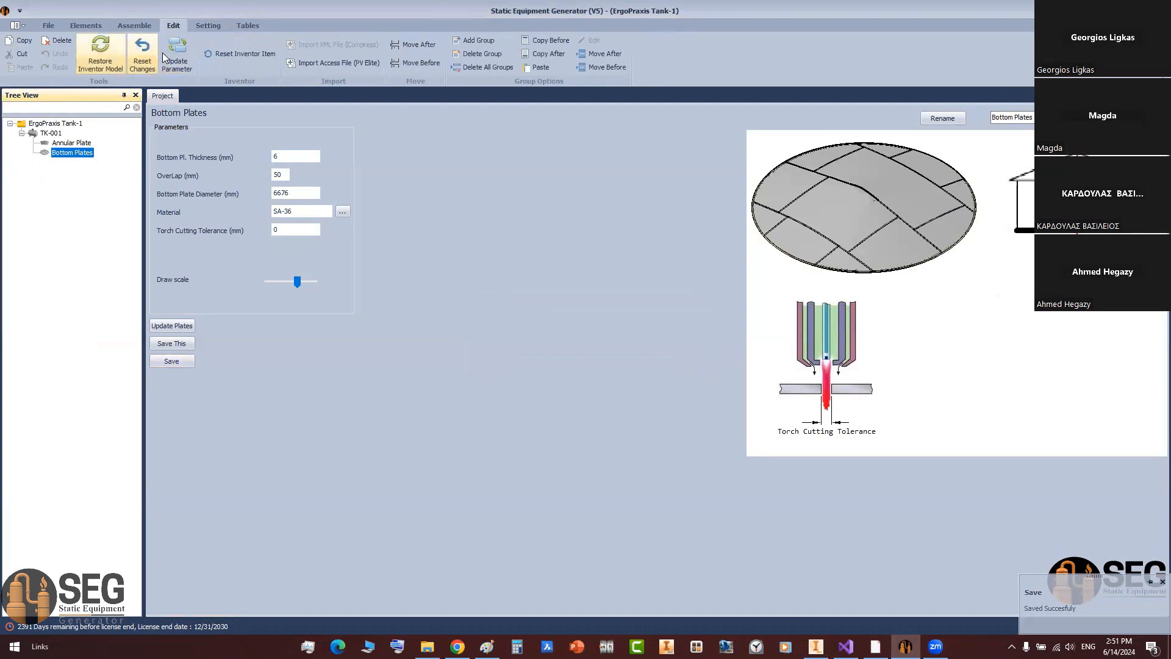
pyautogui.click(241, 54)
pyautogui.click(47, 152)
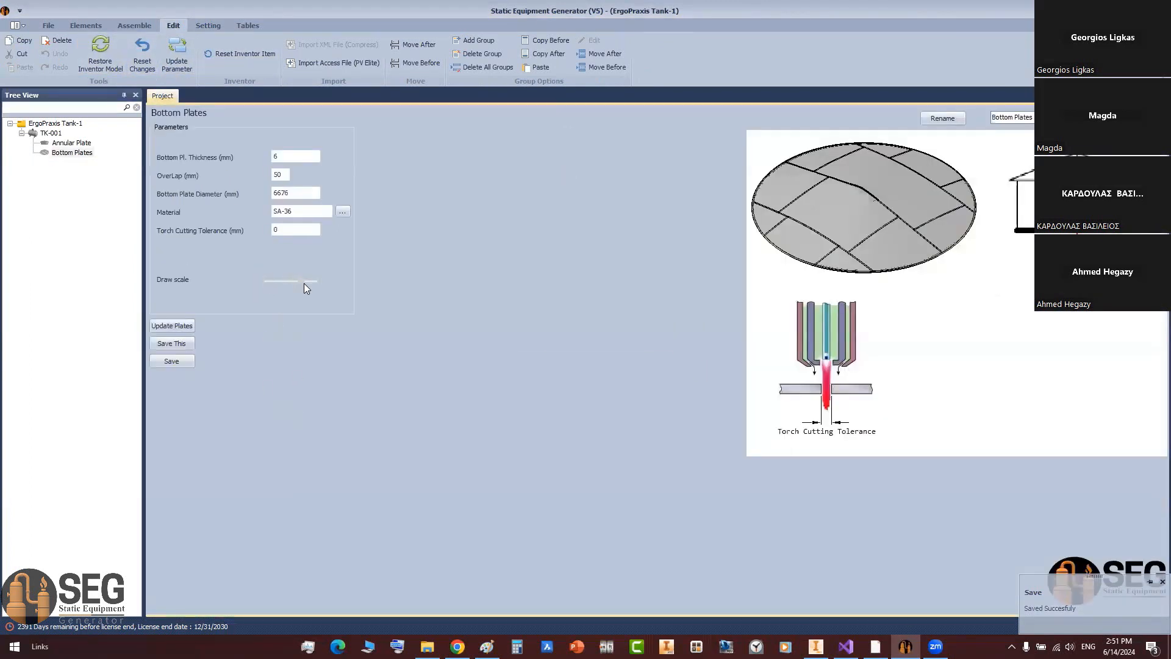
# Step: Save the bottom plates with a slightly smaller draw scale, accept the plate reset, and draw the plates in the layout window
pyautogui.click(172, 362)
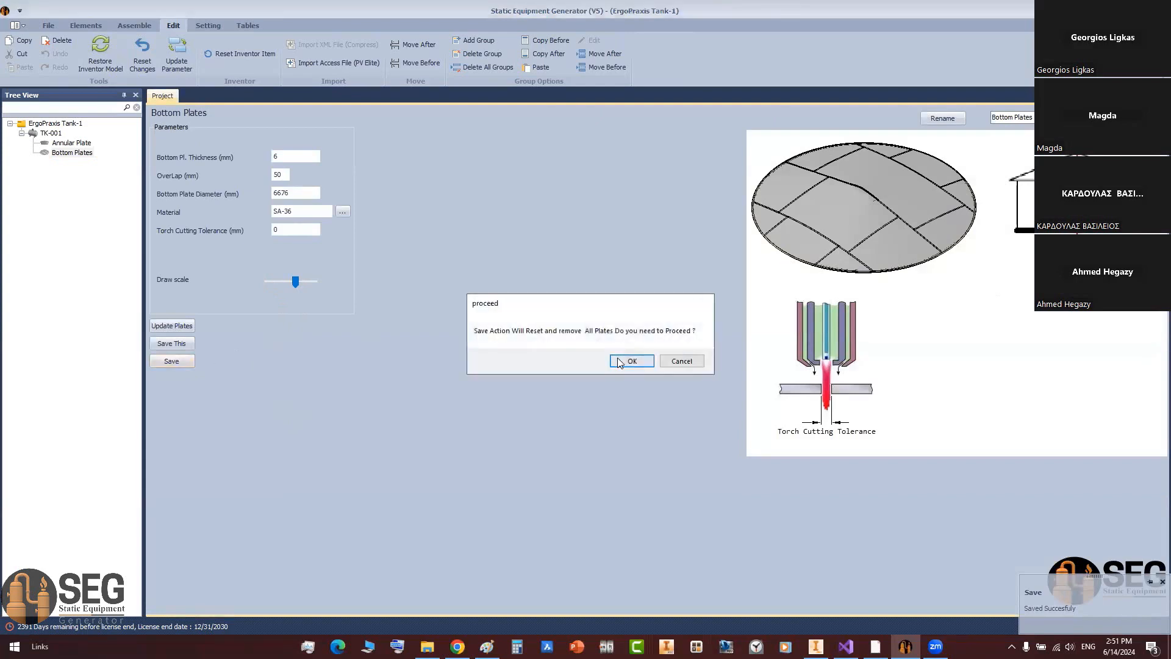
pyautogui.click(617, 361)
pyautogui.click(173, 324)
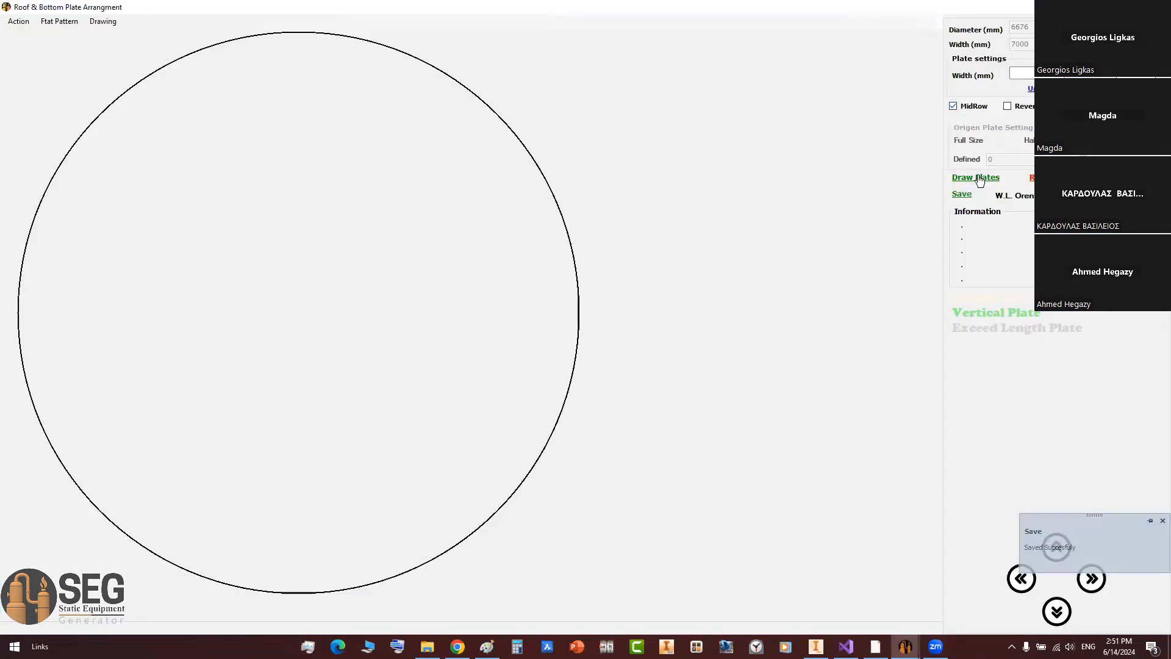
pyautogui.click(979, 178)
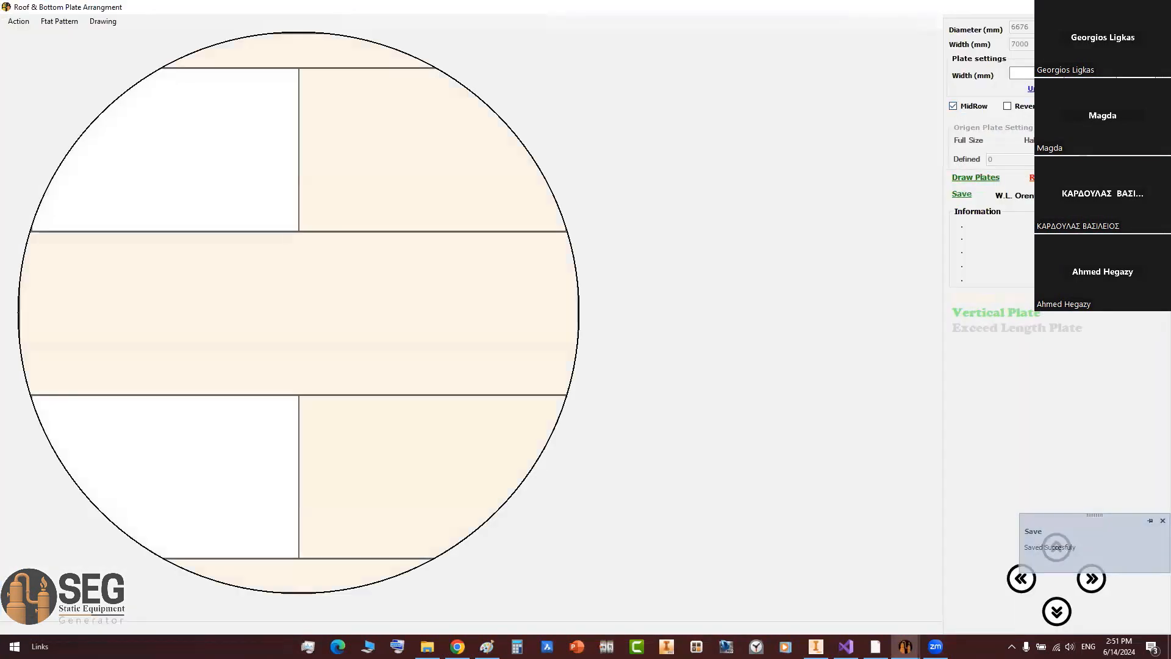
# Step: Orient the top row and the row beneath it vertically and merge them into one row of vertical plates
pyautogui.rightClick(482, 189)
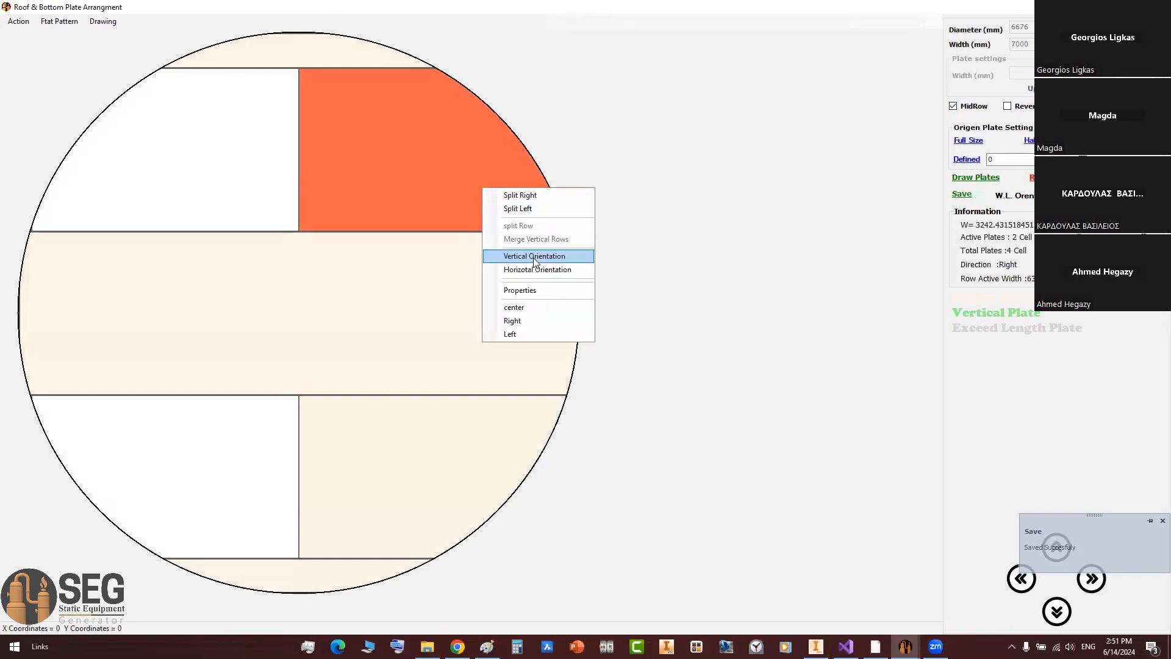
pyautogui.click(509, 254)
pyautogui.rightClick(358, 59)
pyautogui.click(388, 100)
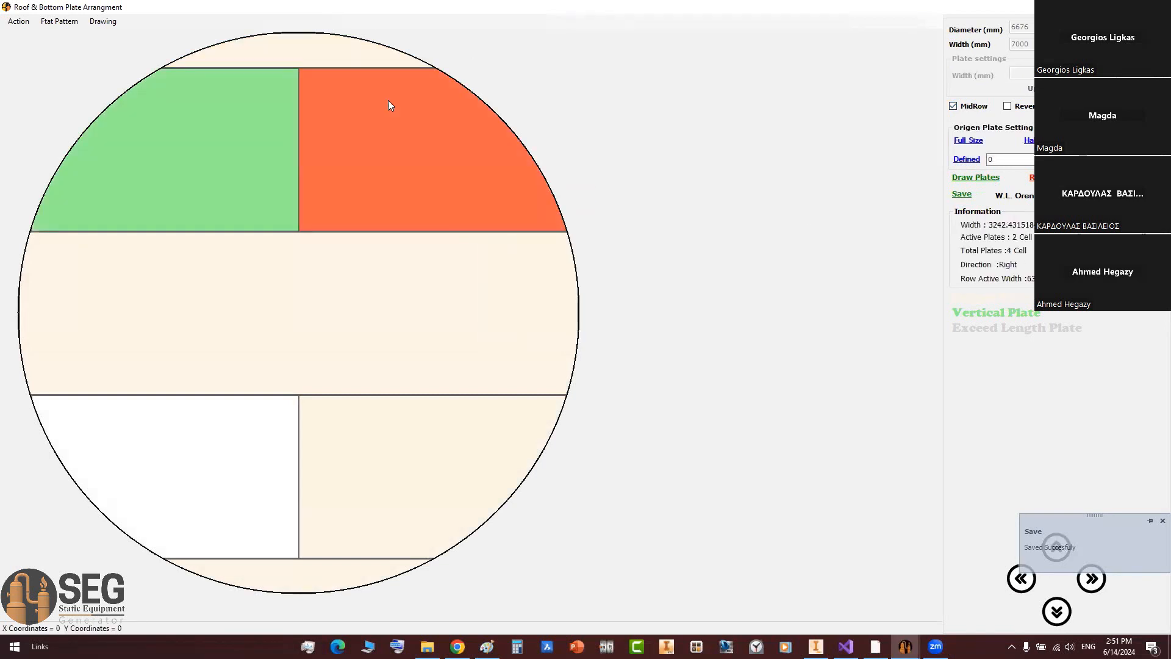
pyautogui.rightClick(388, 100)
pyautogui.click(444, 152)
# Step: Split the right plate of the merged upper row and set its inner plate to a defined size of 2000 mm
pyautogui.click(416, 113)
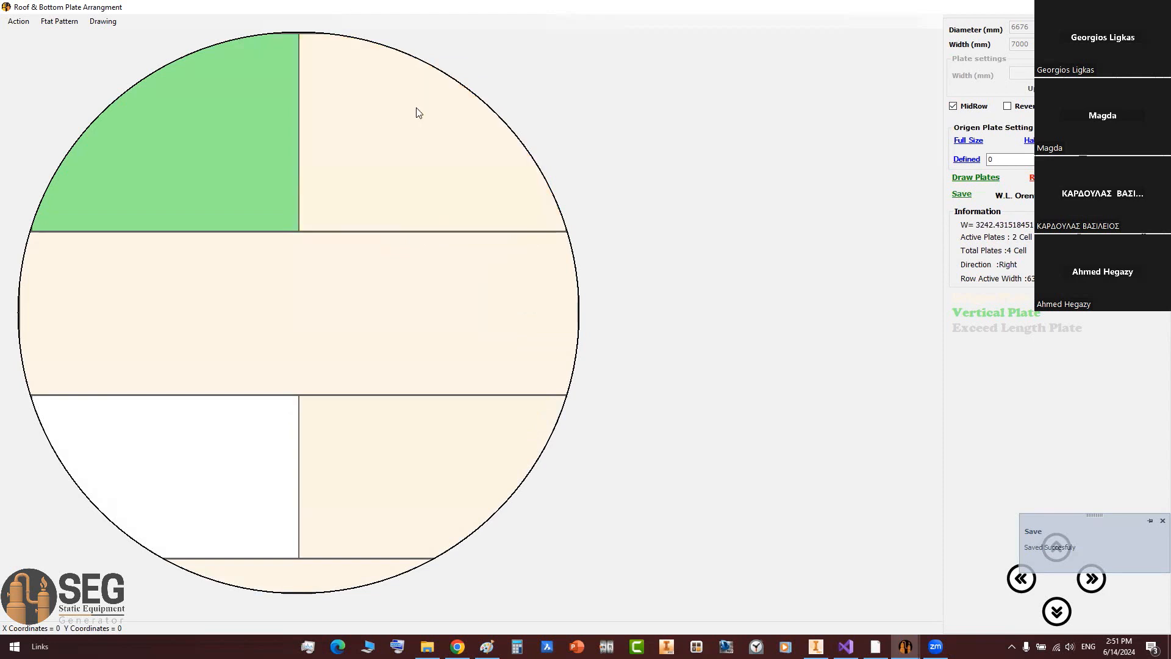
pyautogui.rightClick(417, 109)
pyautogui.click(458, 129)
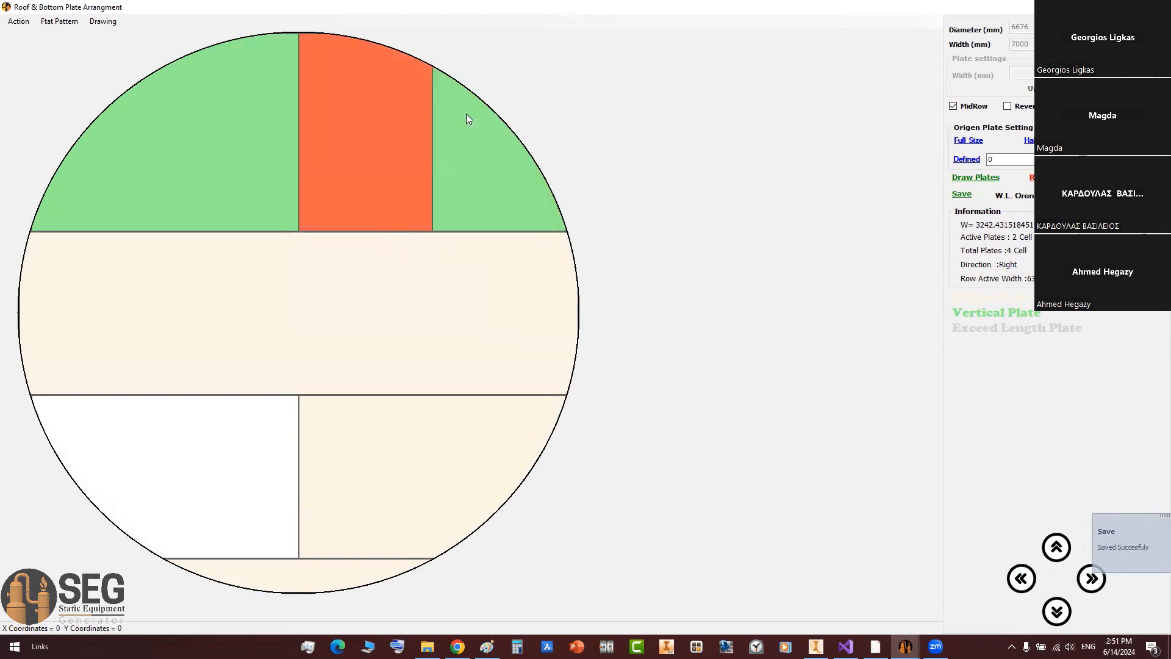
pyautogui.doubleClick(1013, 157)
pyautogui.write('2000')
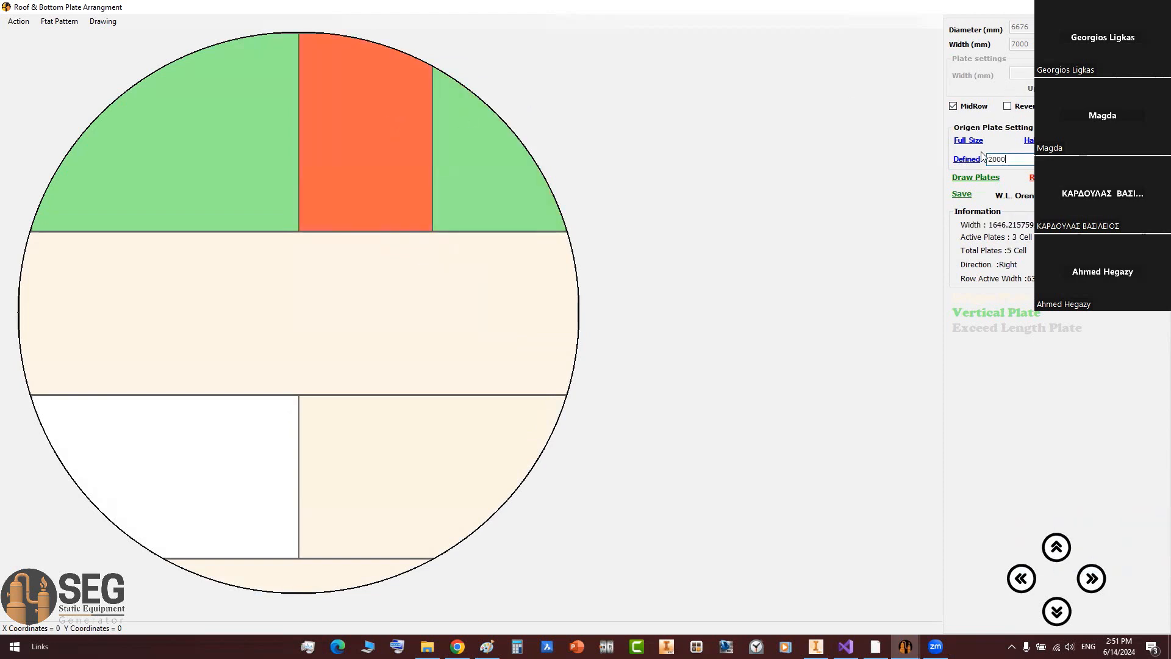
pyautogui.click(970, 159)
# Step: Split the left plate of the upper row and update its inner plate's width to 2000 mm
pyautogui.click(213, 135)
pyautogui.rightClick(213, 134)
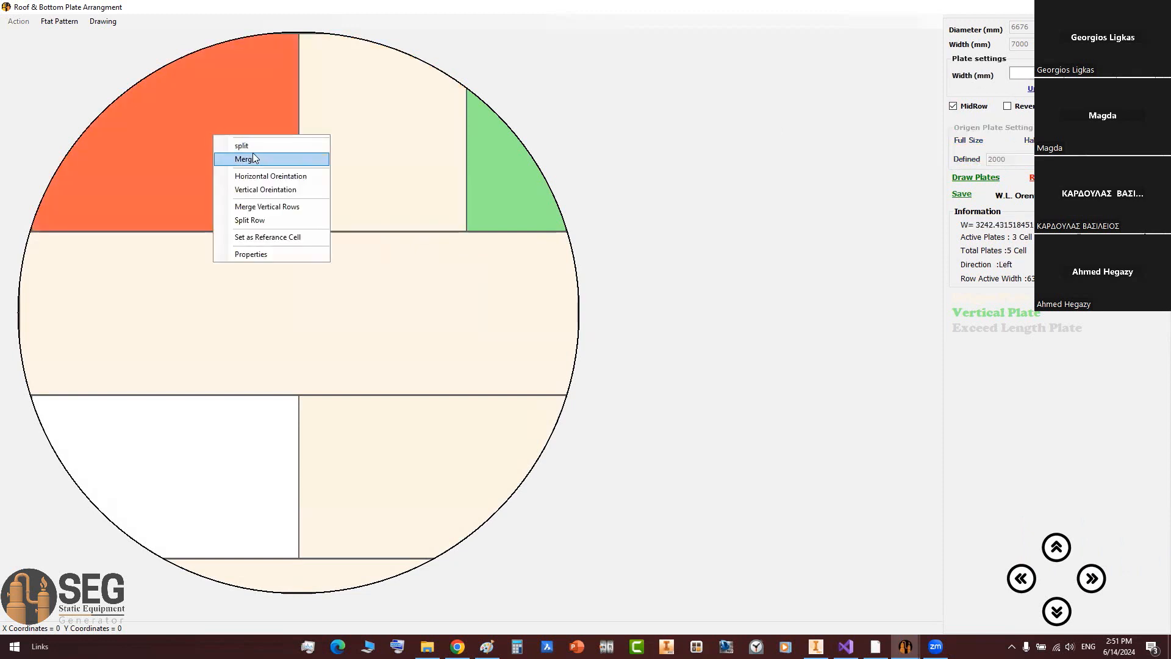
pyautogui.click(252, 154)
pyautogui.click(230, 124)
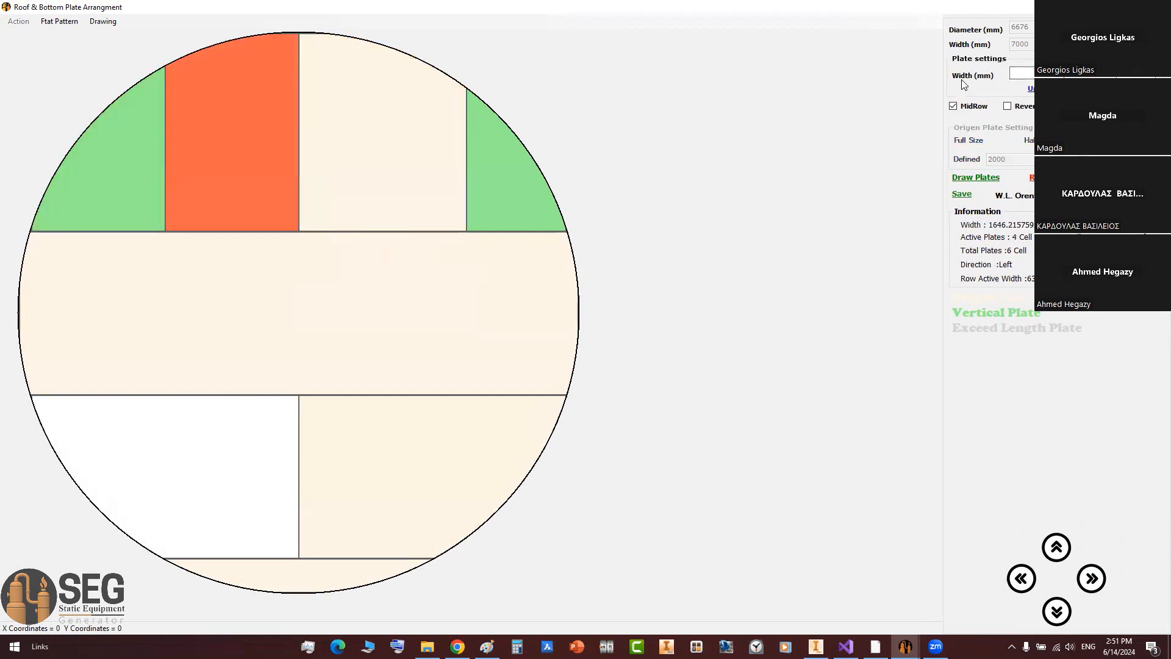
pyautogui.click(1040, 89)
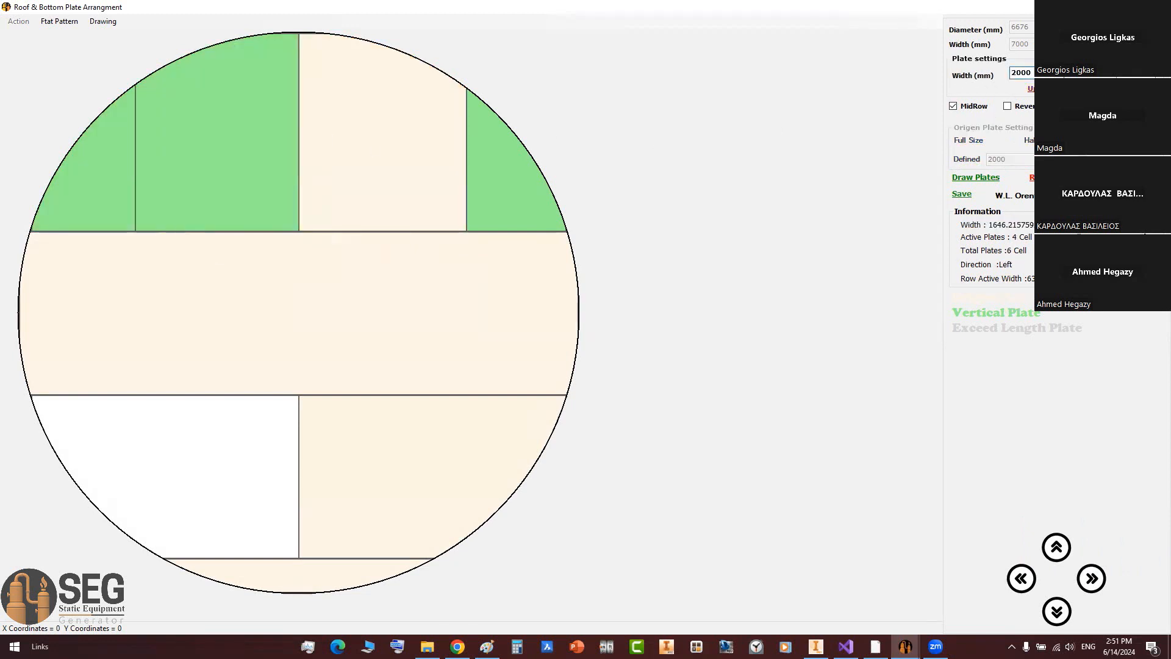
# Step: Orient the lower row and the bottommost row vertically and merge them into one row of vertical plates
pyautogui.click(475, 432)
pyautogui.rightClick(474, 432)
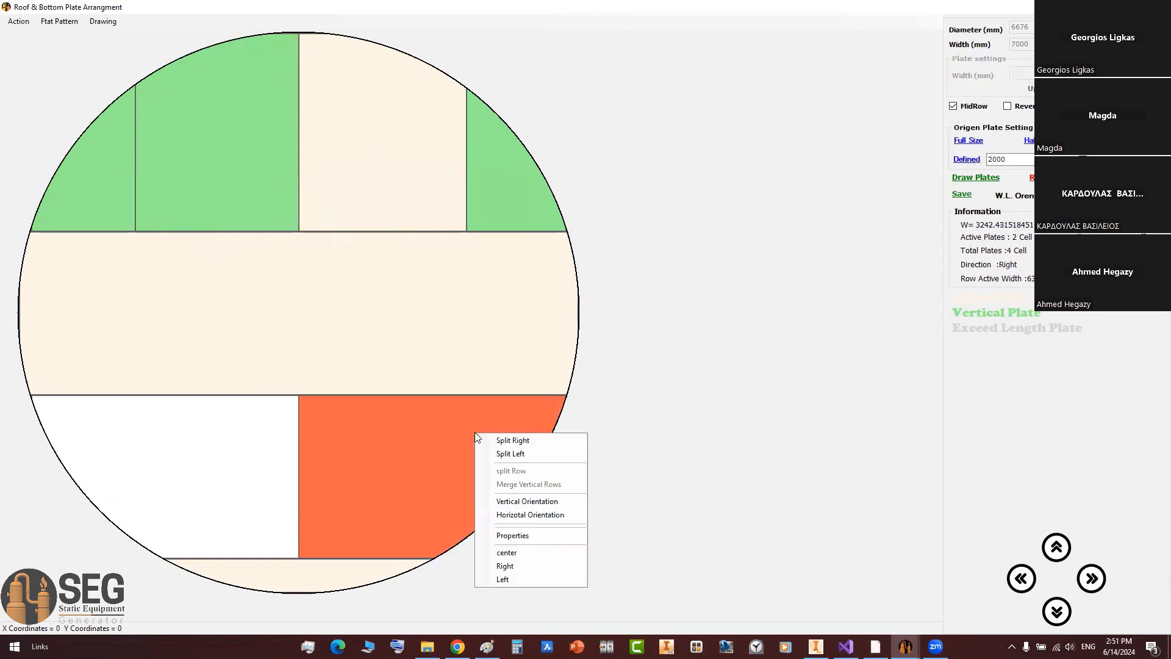
pyautogui.click(541, 502)
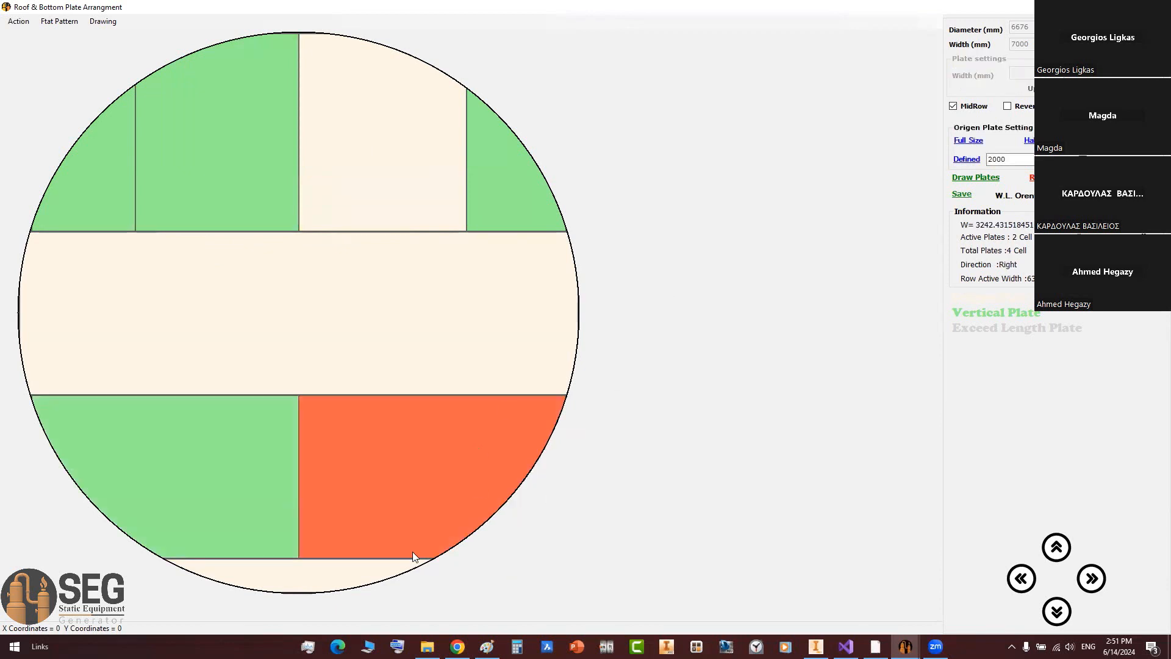
pyautogui.click(374, 564)
pyautogui.rightClick(374, 565)
pyautogui.click(429, 546)
pyautogui.click(454, 442)
pyautogui.rightClick(454, 442)
pyautogui.click(510, 494)
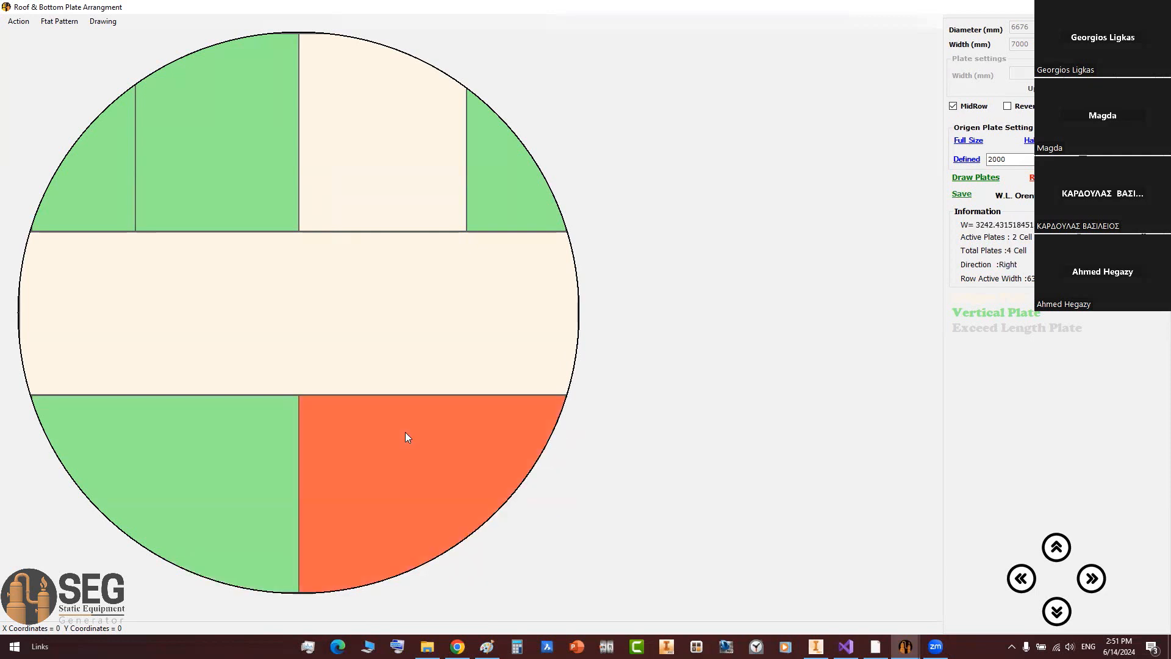
# Step: Split the right plate of the merged lower row and apply the 2000 mm defined size to its inner plate
pyautogui.rightClick(406, 433)
pyautogui.click(454, 452)
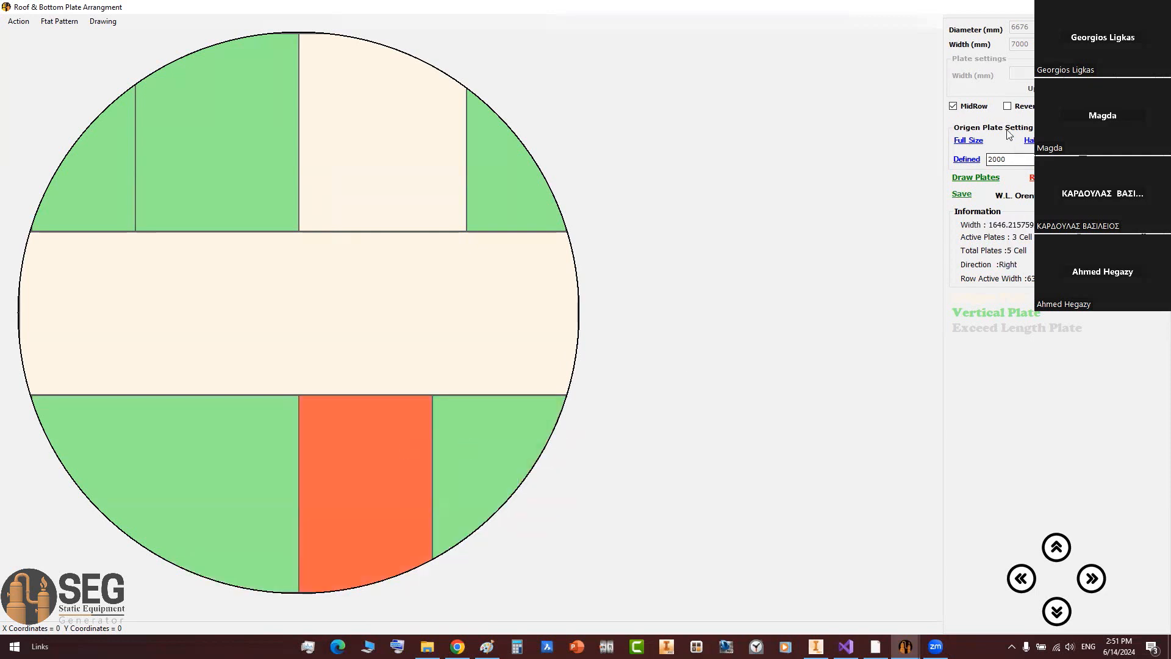
pyautogui.click(966, 159)
# Step: Split the left plate of the lower row and update its inner plate's width to match the 2000 mm plate above
pyautogui.click(275, 433)
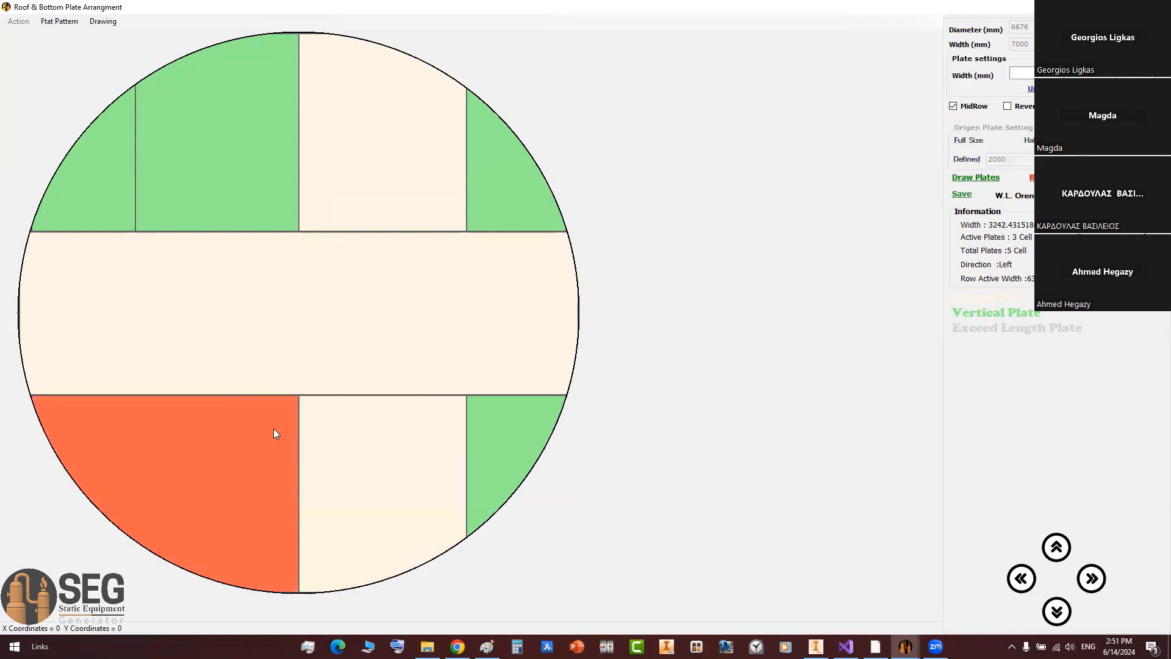
pyautogui.rightClick(275, 433)
pyautogui.click(303, 442)
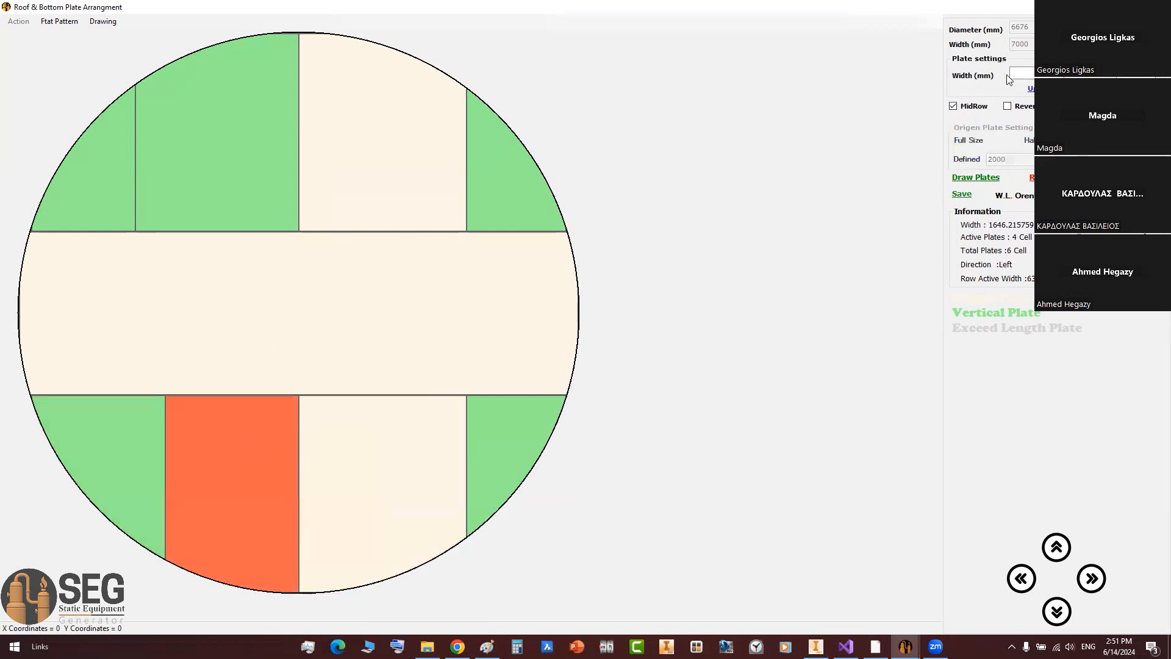
pyautogui.press('BackSpace')
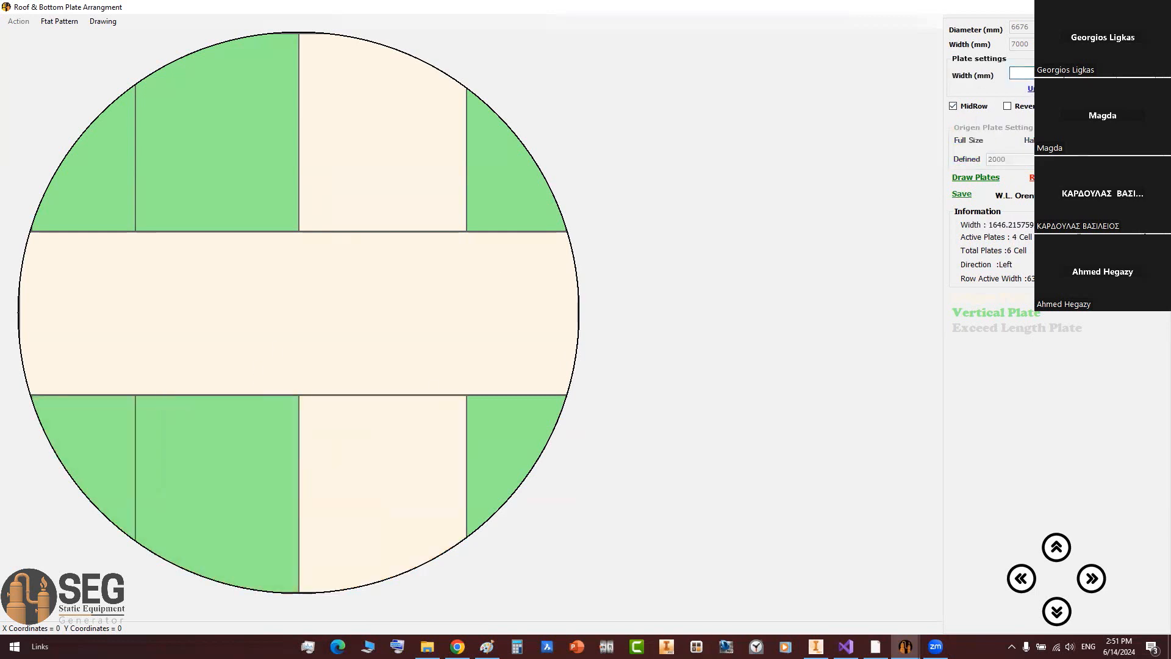
# Step: Save the plate arrangement and start generating the Inventor assembly of the tank bottom
pyautogui.click(961, 194)
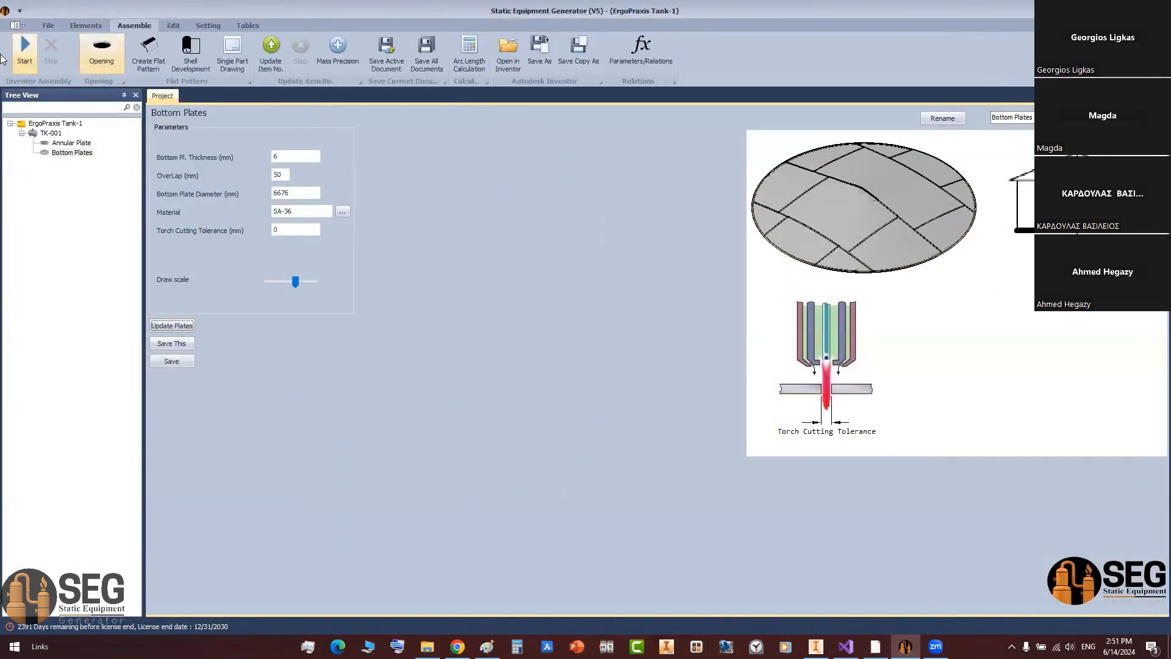
pyautogui.click(22, 52)
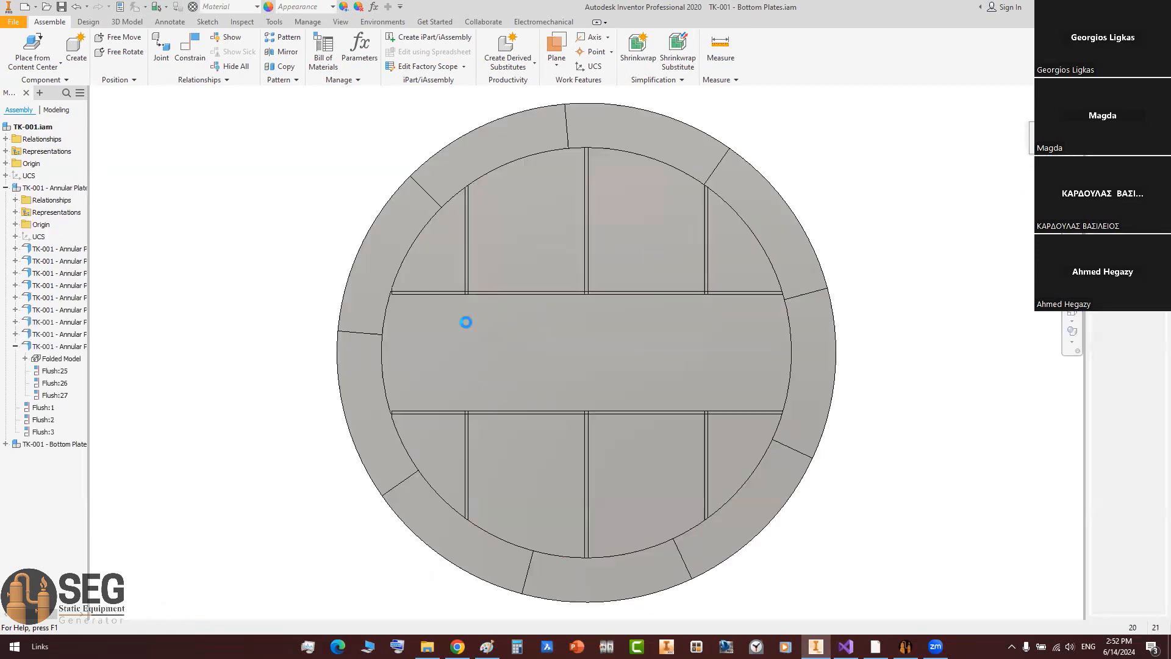
# Step: Examine the overlap at the left ends of the long middle plate's seams against the annular ring in the Inventor model
pyautogui.scroll(5, 389, 300)
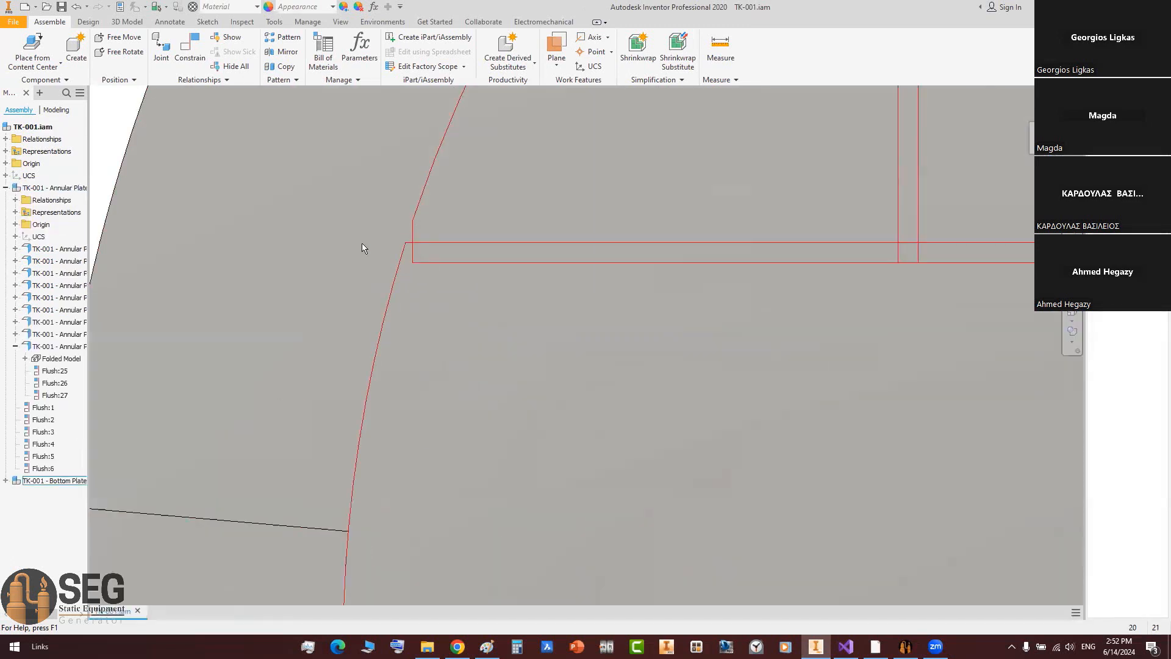
pyautogui.scroll(-3, 404, 252)
pyautogui.moveTo(546, 278); pyautogui.dragTo(361, 289, button='middle')
pyautogui.scroll(-5, 379, 277)
pyautogui.scroll(3, 351, 265)
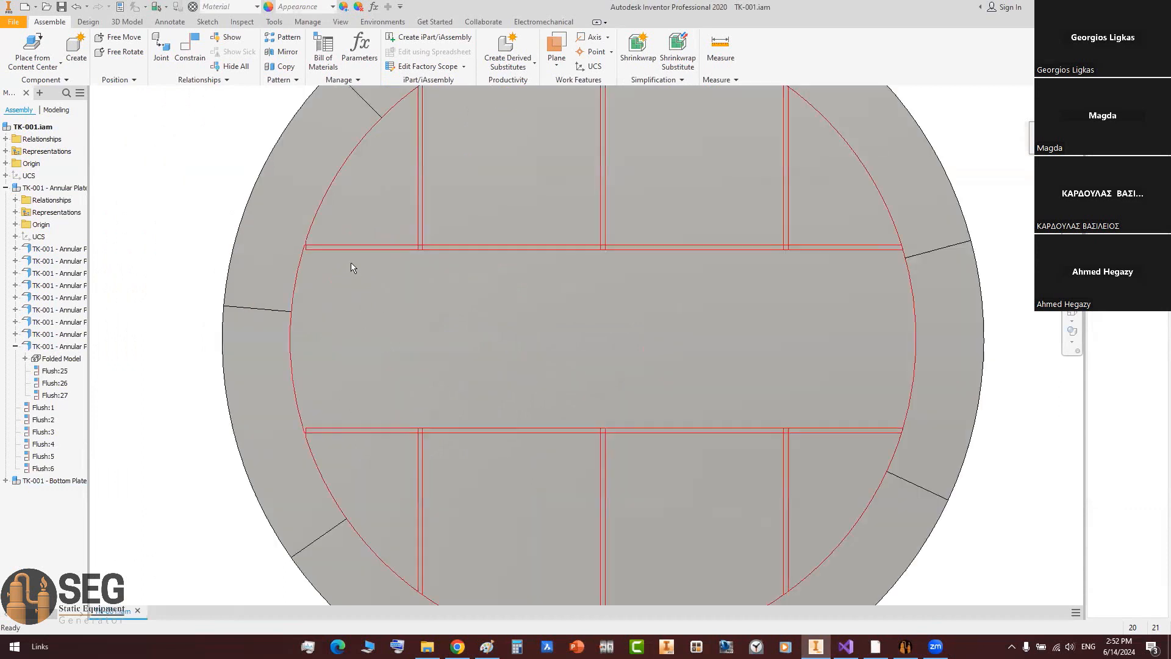
pyautogui.scroll(-3, 356, 257)
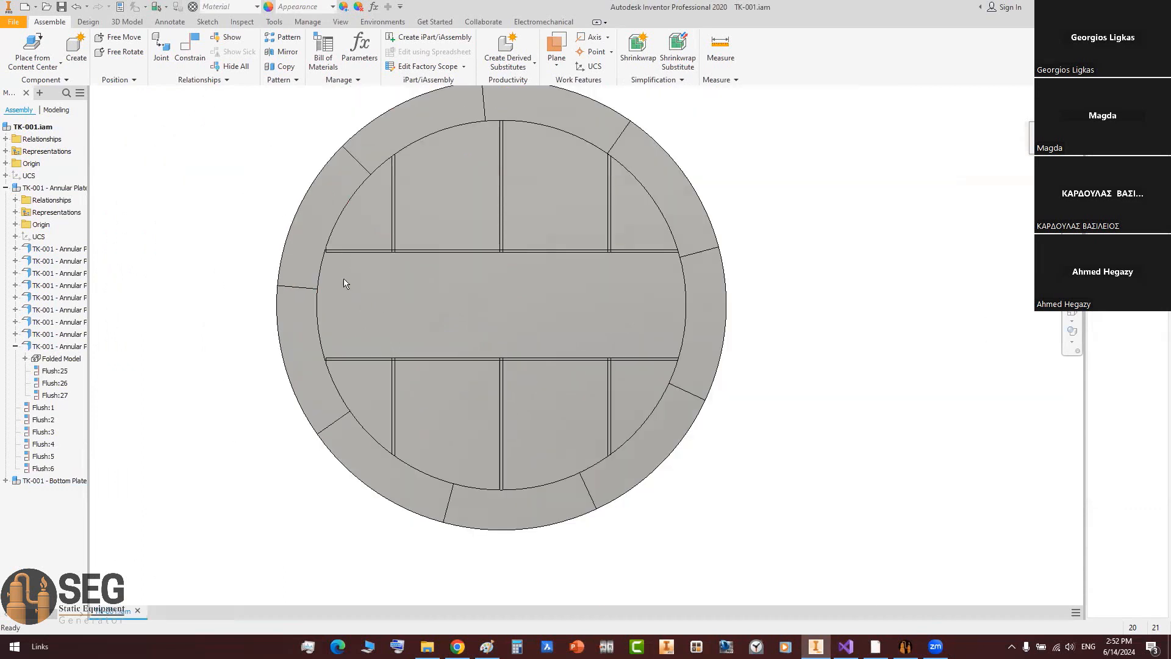
pyautogui.scroll(5, 344, 283)
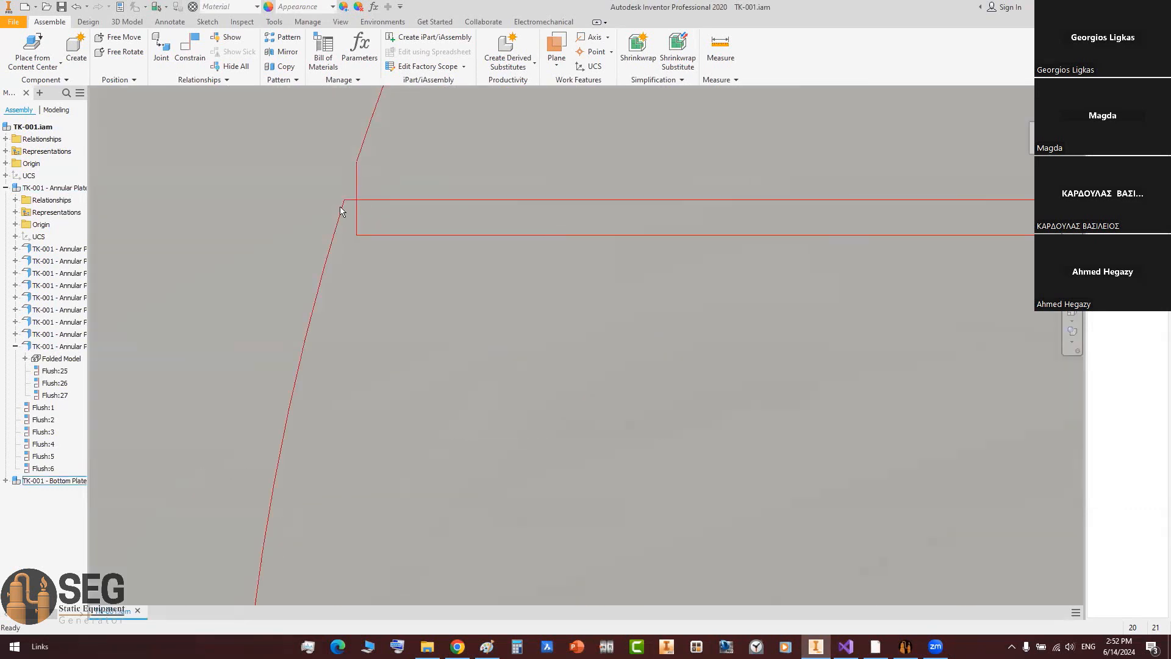
pyautogui.scroll(-5, 341, 211)
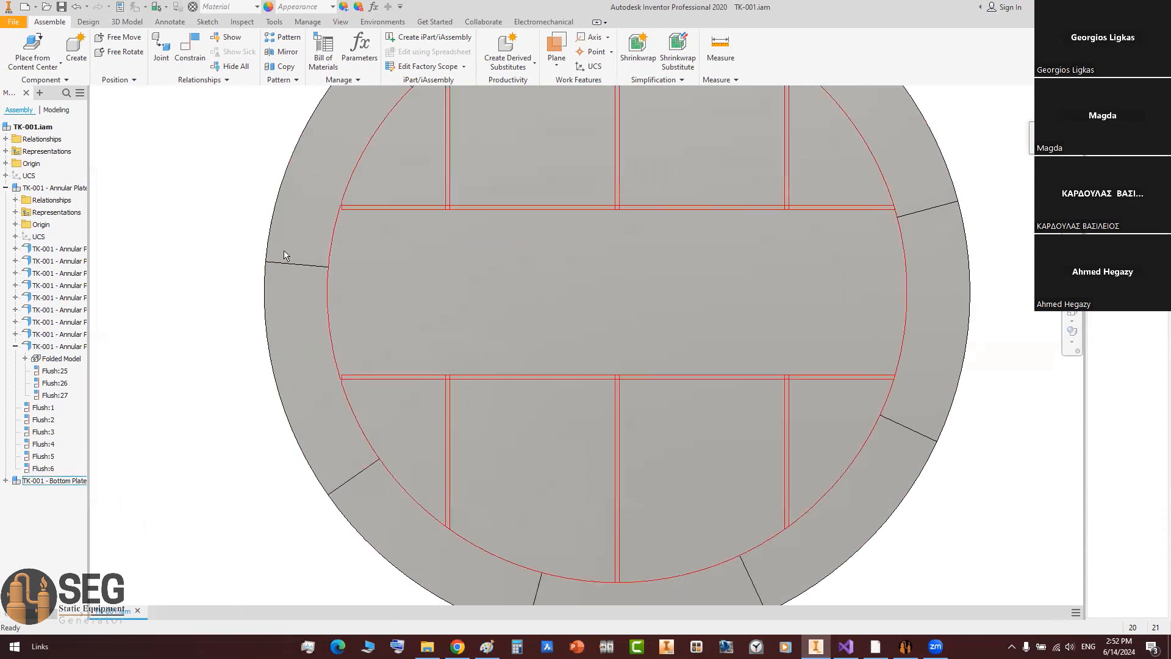
pyautogui.scroll(5, 345, 217)
pyautogui.scroll(-4, 696, 378)
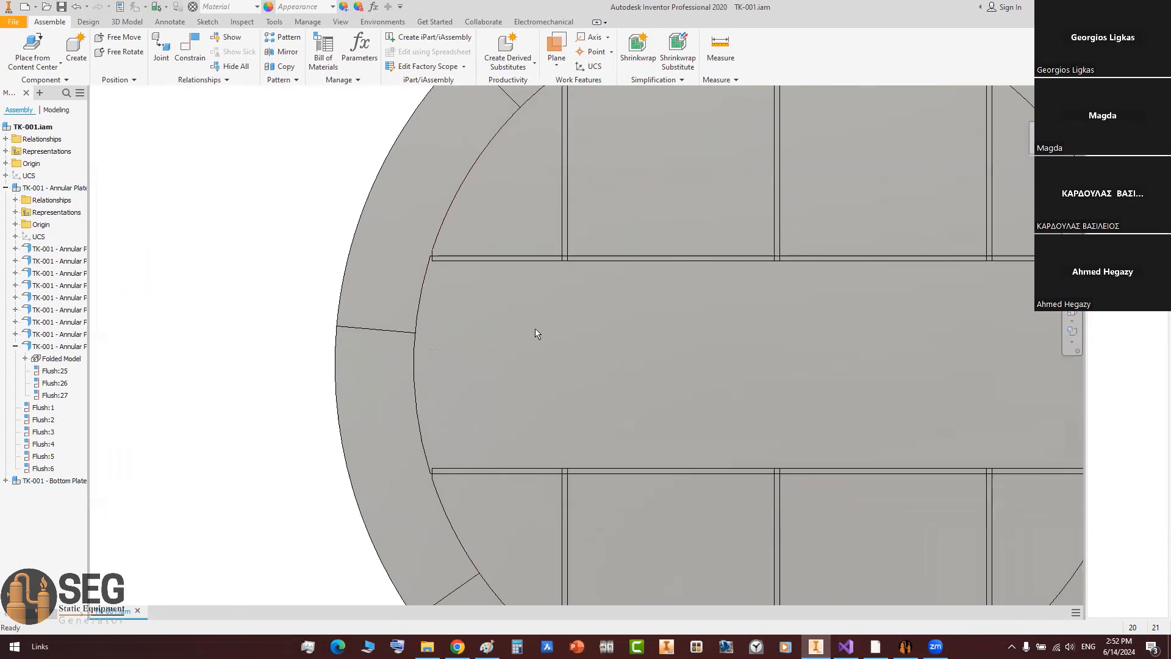
pyautogui.moveTo(685, 471); pyautogui.dragTo(528, 332, button='middle')
# Step: Inspect the bottom assembly from isometric and top views, including where an annular plate seam meets a bottom plate overlap
pyautogui.click(1046, 138)
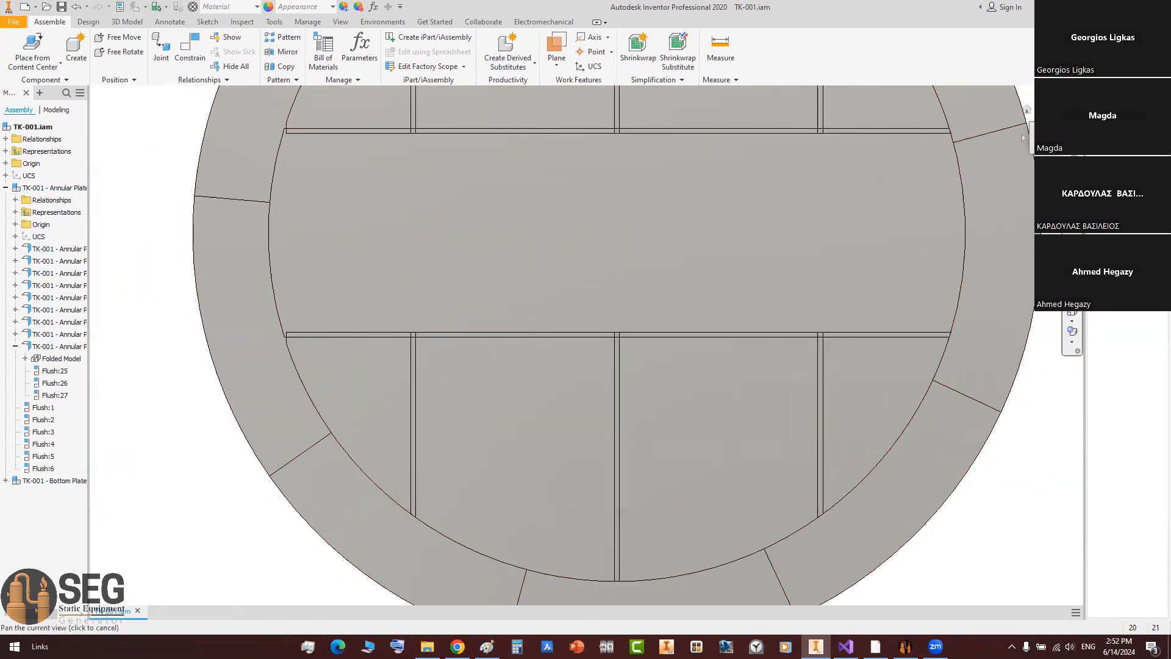
pyautogui.click(1046, 160)
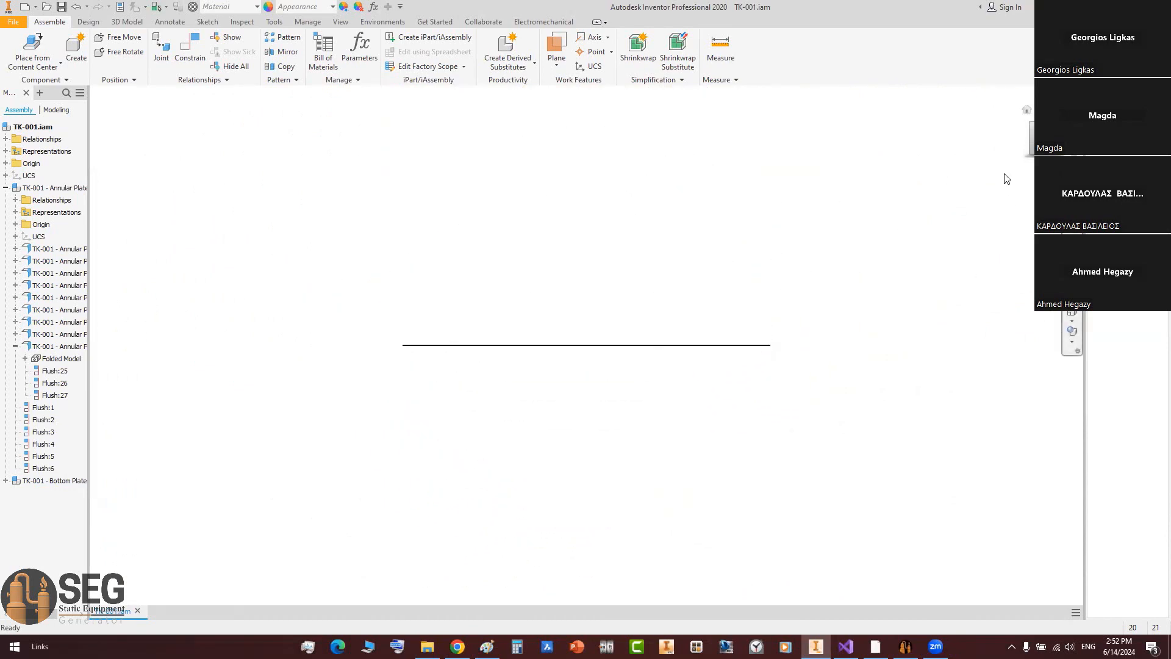
pyautogui.click(1006, 178)
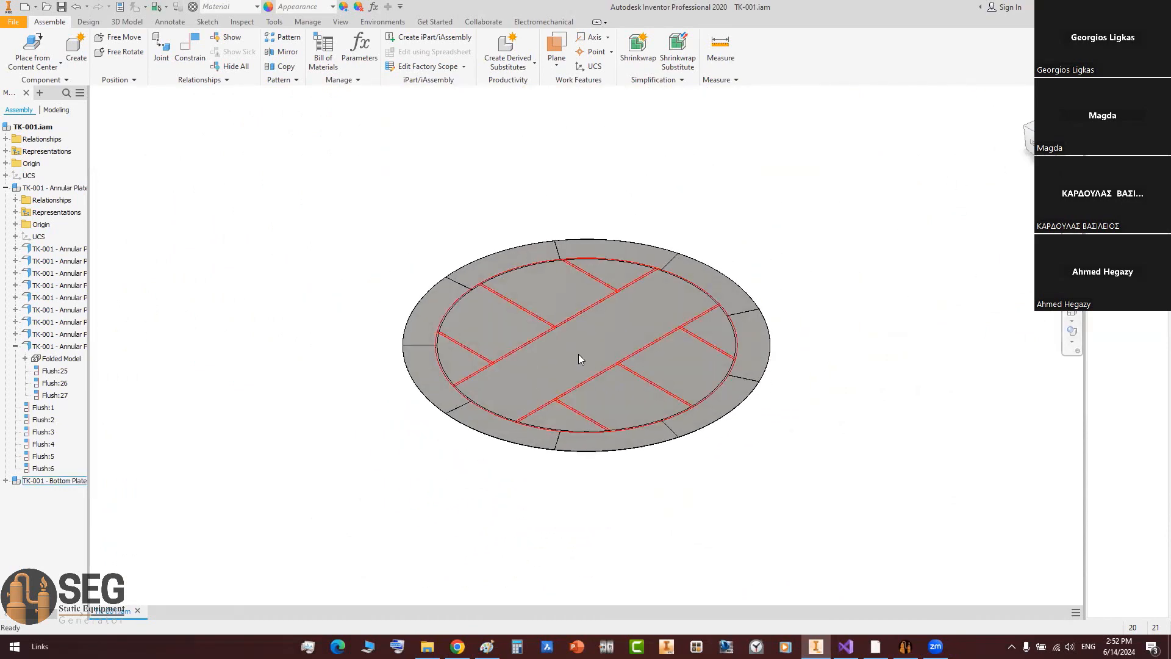
pyautogui.scroll(5, 580, 354)
pyautogui.scroll(-2, 591, 353)
pyautogui.moveTo(591, 354); pyautogui.dragTo(593, 385, button='middle')
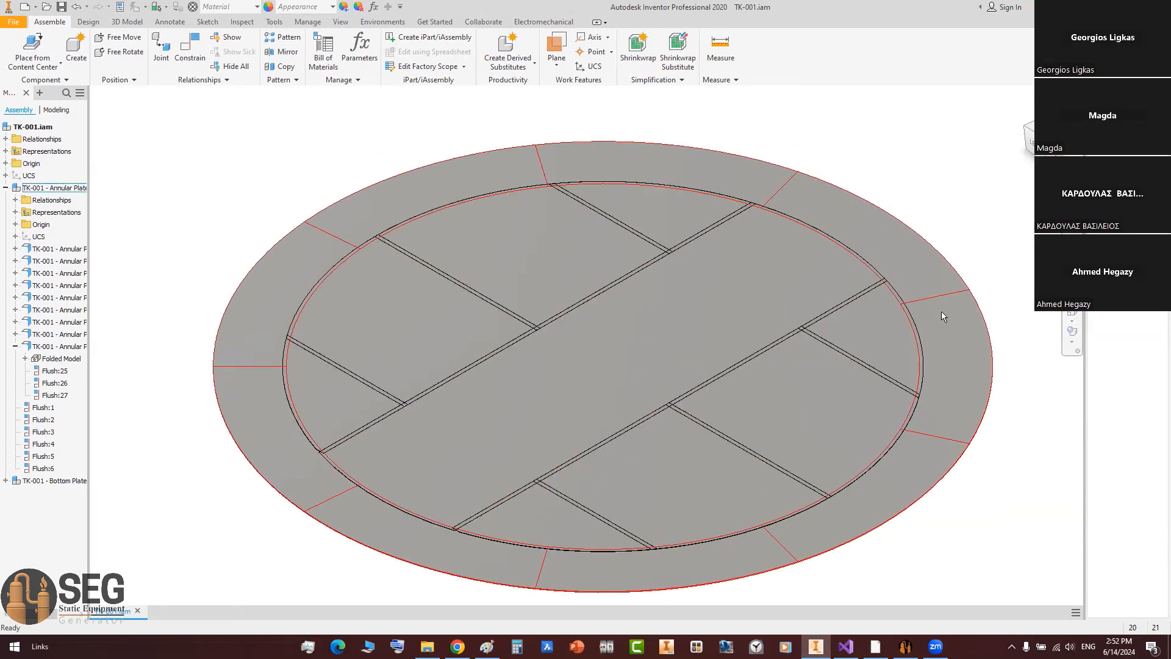
pyautogui.click(1048, 127)
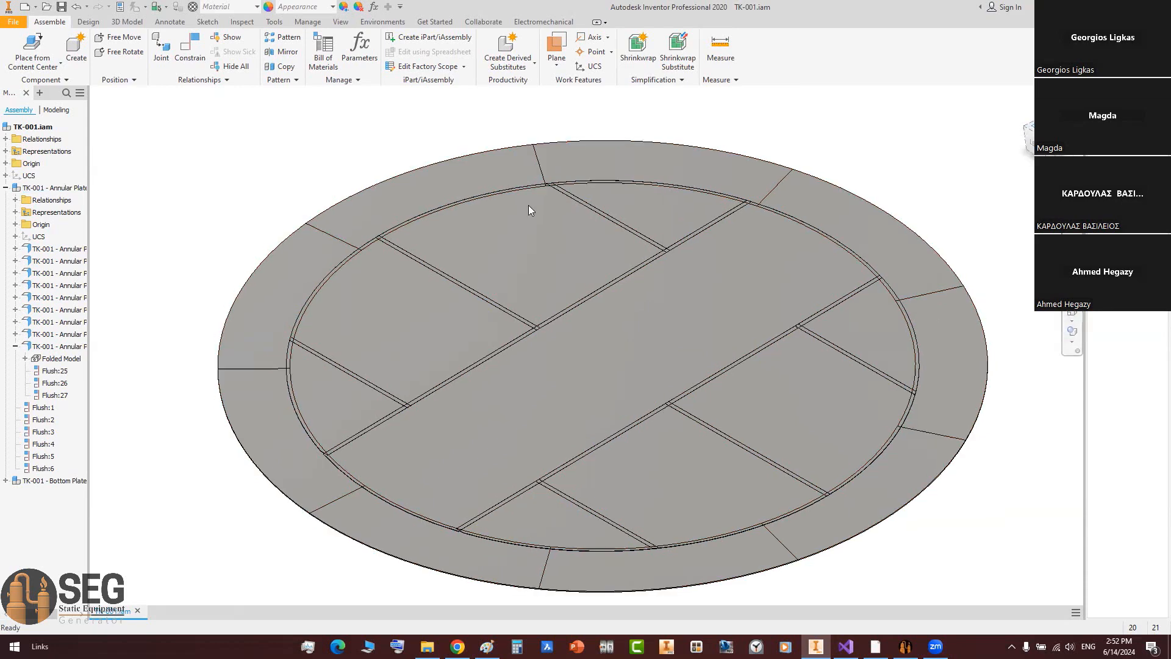
pyautogui.scroll(5, 491, 278)
pyautogui.click(470, 248)
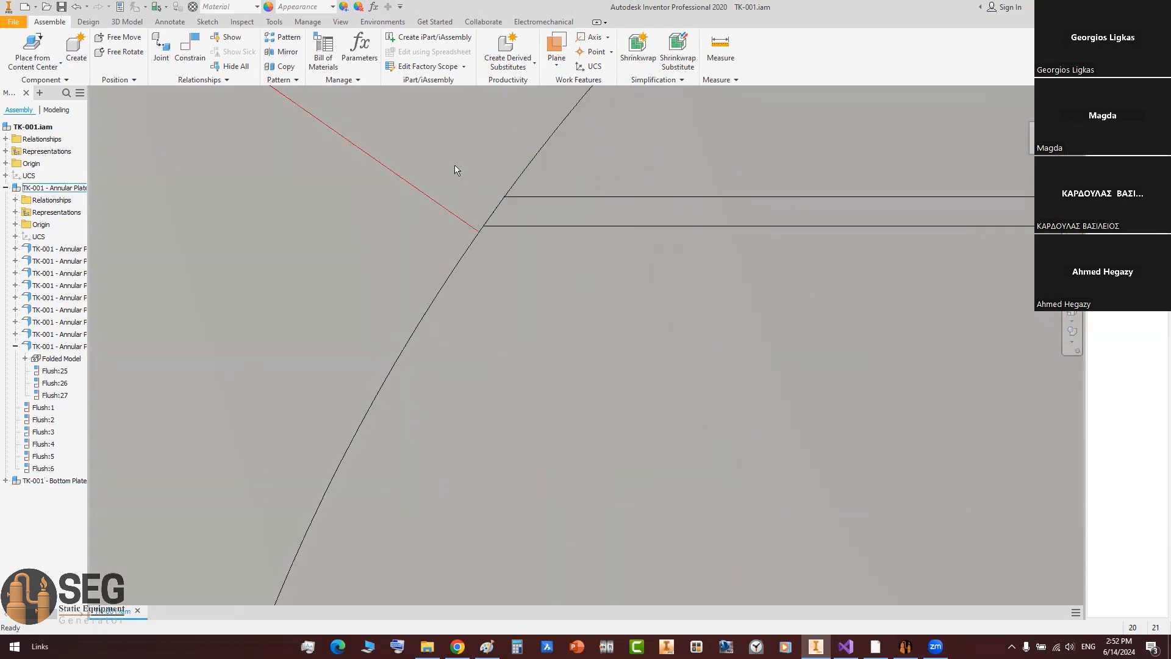
pyautogui.scroll(-8, 499, 232)
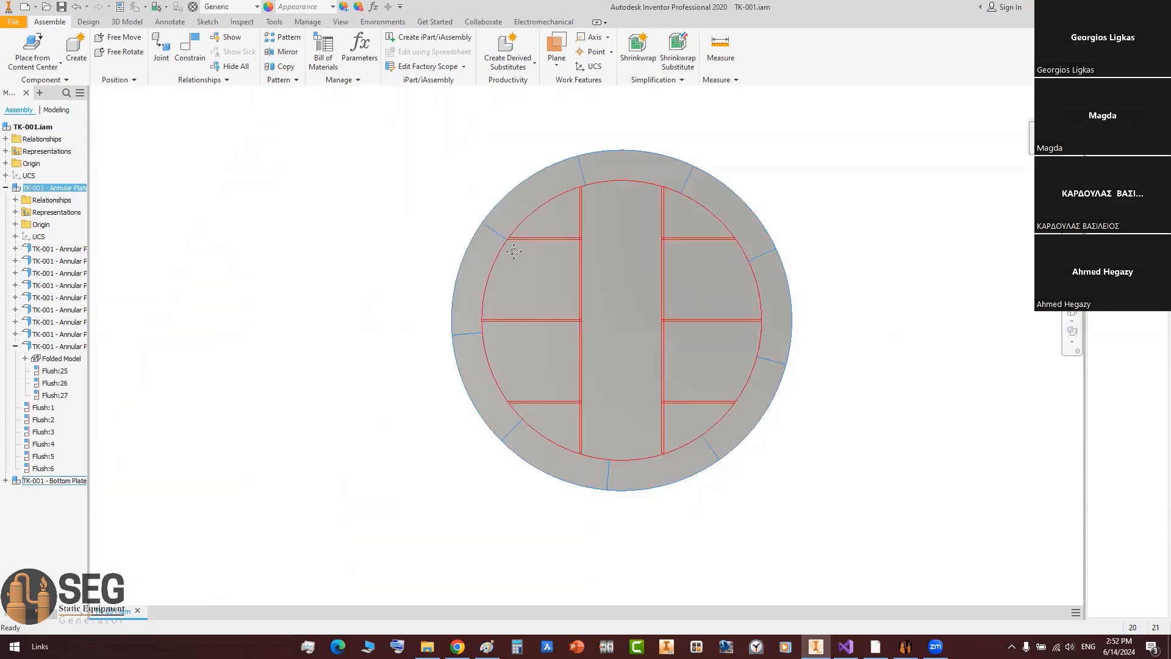
pyautogui.moveTo(514, 254); pyautogui.dragTo(497, 208, button='middle')
pyautogui.scroll(3, 728, 311)
pyautogui.moveTo(728, 310); pyautogui.dragTo(804, 552, button='middle')
pyautogui.scroll(3, 478, 242)
pyautogui.moveTo(321, 314); pyautogui.dragTo(401, 233, button='middle')
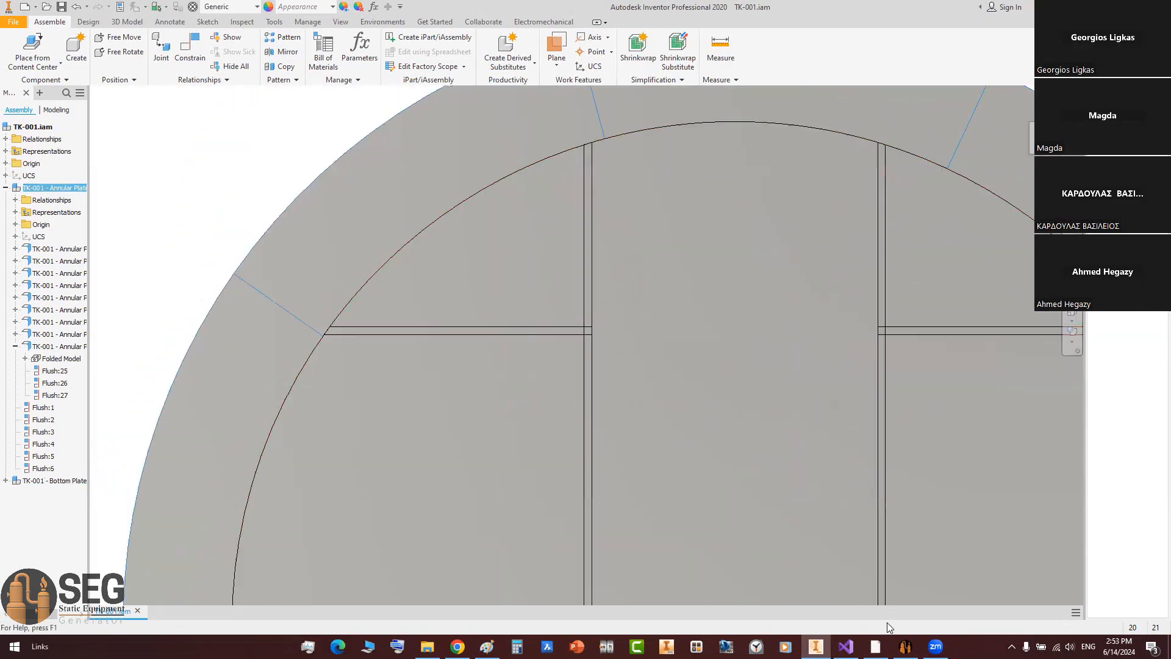
# Step: Compare the plate layout and annular seam positions in the reference PDF drawing with the top view of the Inventor model
pyautogui.click(876, 646)
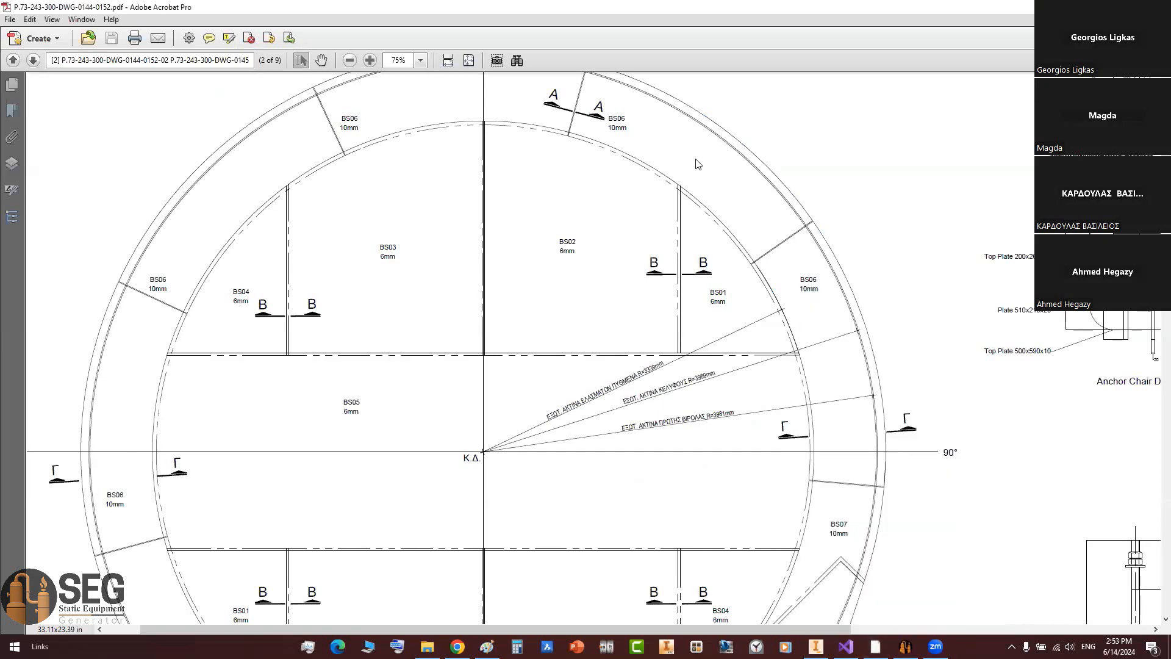
pyautogui.scroll(1, 578, 150)
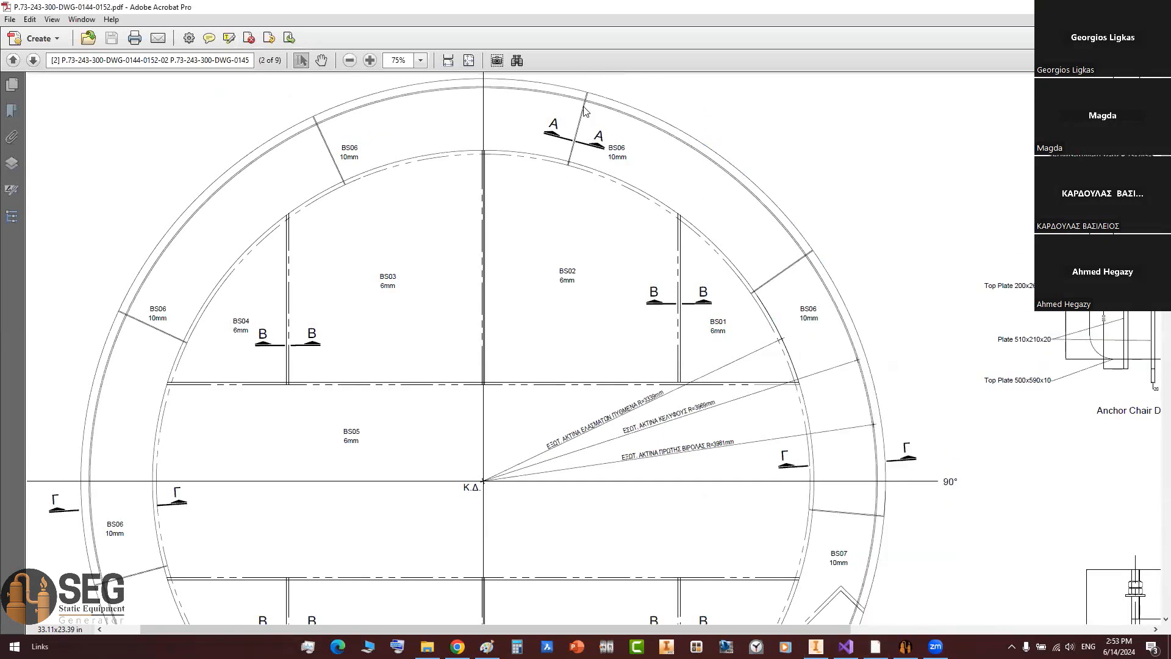
pyautogui.click(905, 646)
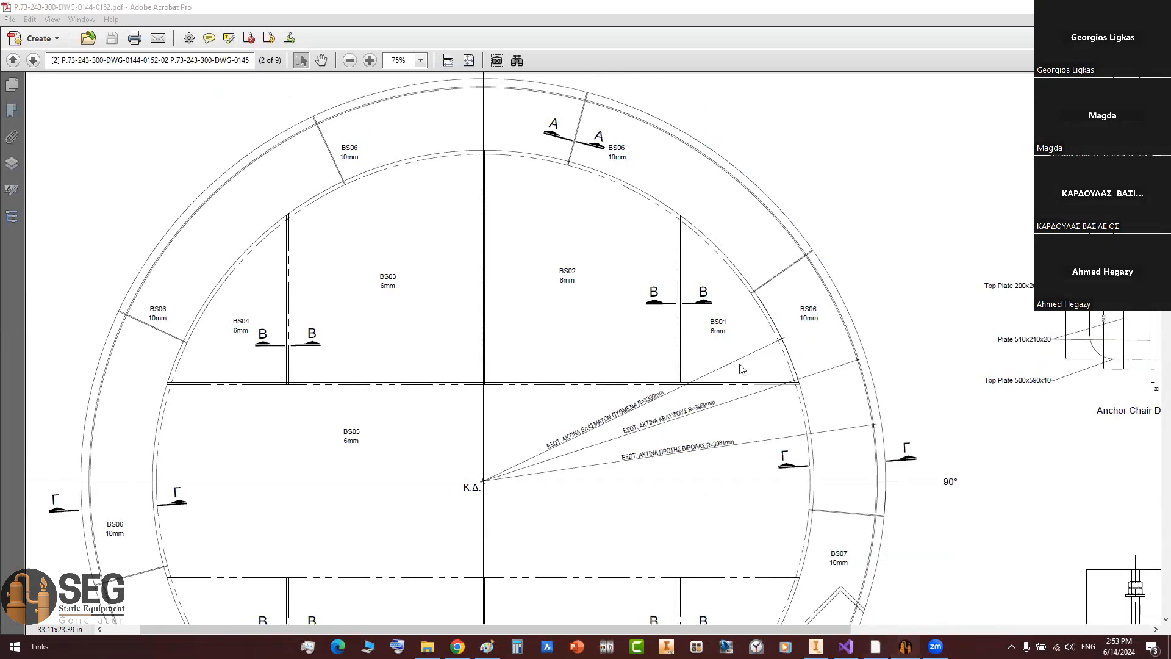
pyautogui.click(846, 647)
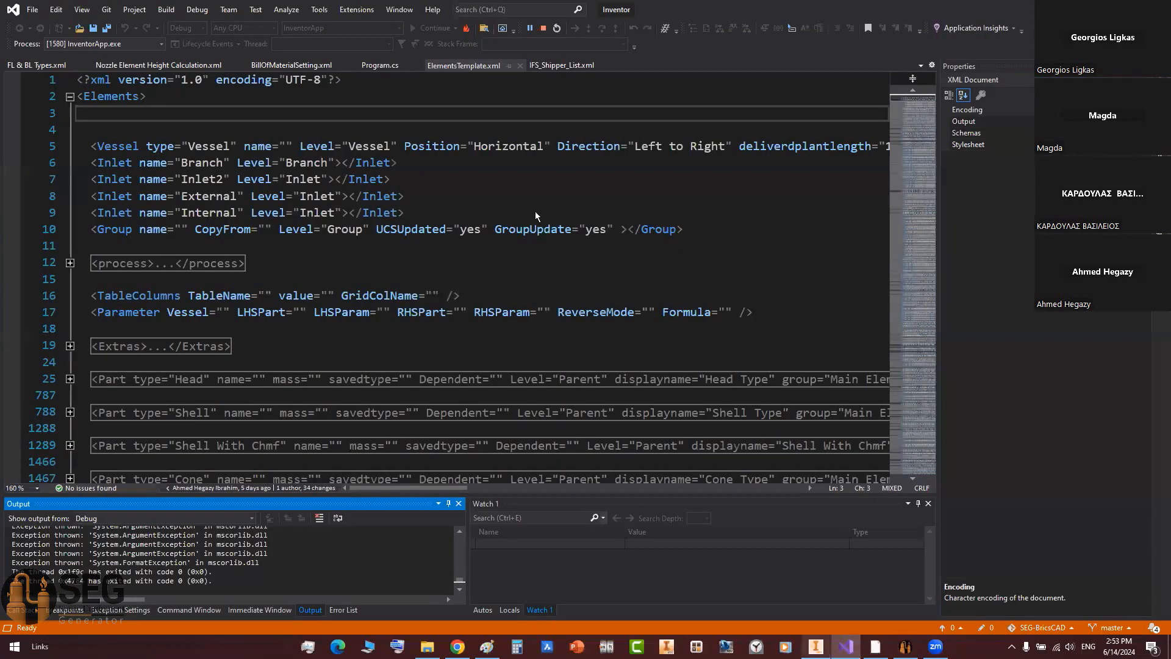
pyautogui.click(816, 647)
pyautogui.scroll(8, 677, 174)
pyautogui.click(1068, 112)
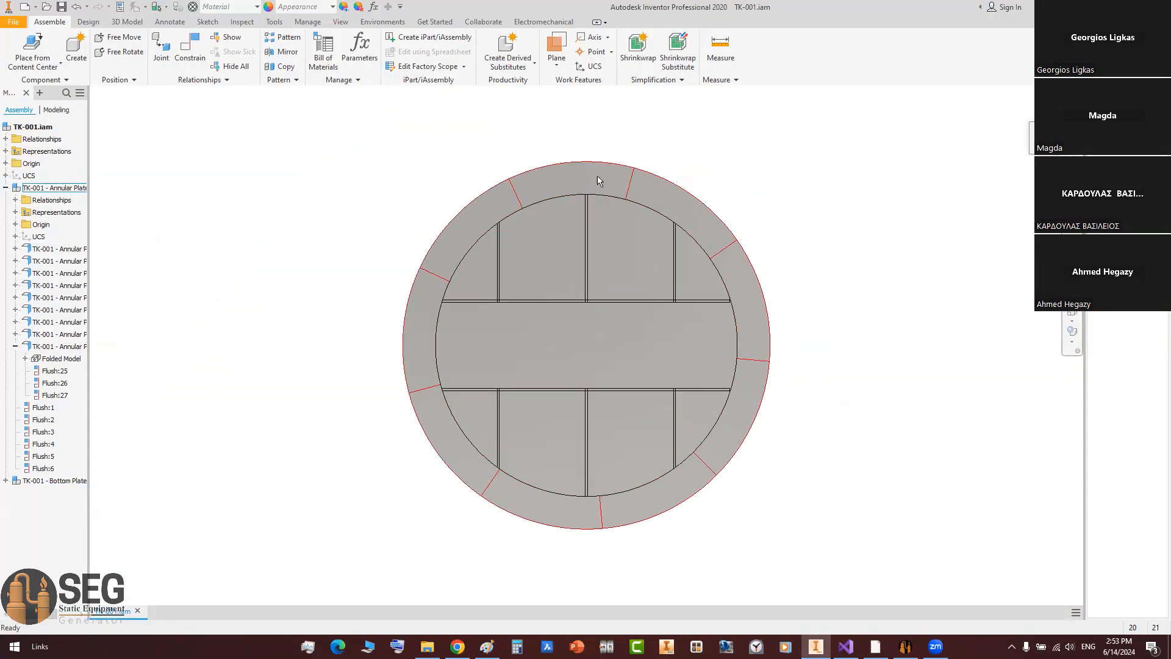
pyautogui.click(876, 647)
pyautogui.scroll(-10, 647, 442)
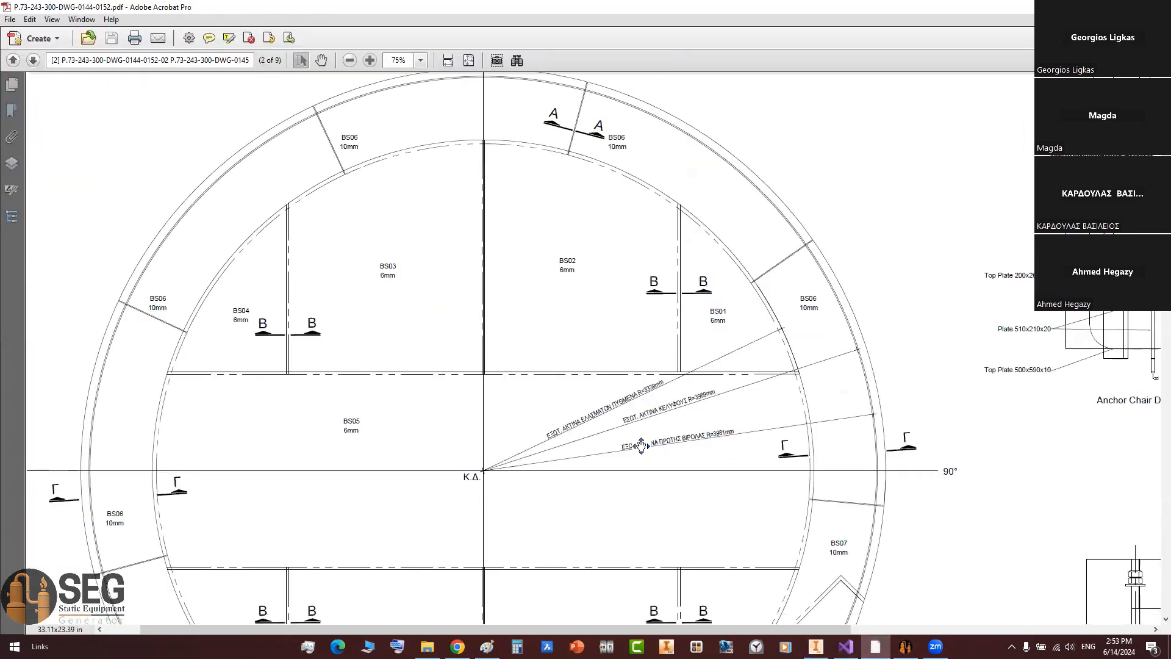
# Step: Examine where the annular plate seams lie relative to the BS01/BS02 seam and the BS05 plate edge in the bottom plate drawing
pyautogui.moveTo(322, 441); pyautogui.dragTo(375, 513)
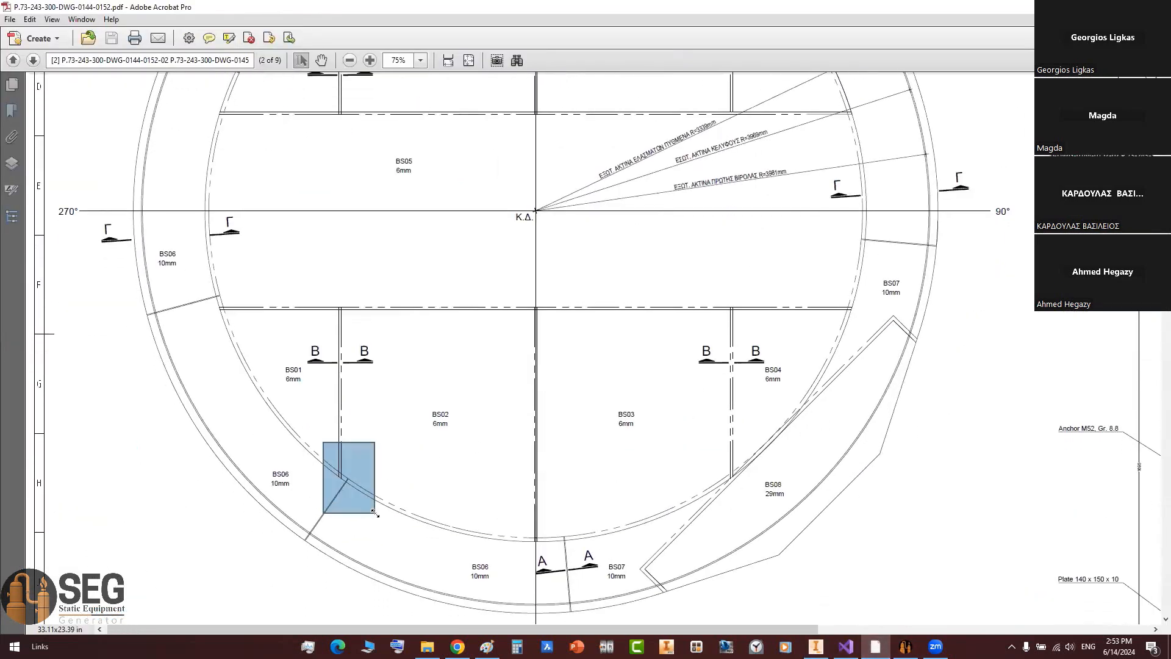
pyautogui.keyDown('ctrl'); pyautogui.scroll(5, 345, 484); pyautogui.keyUp('ctrl')
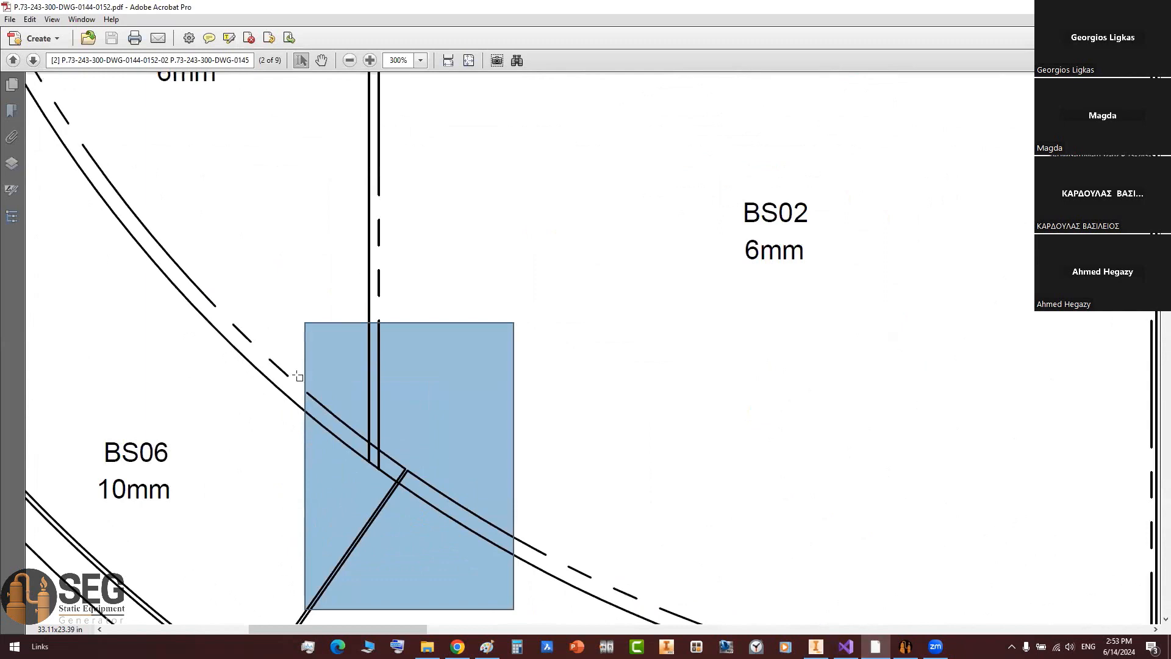
pyautogui.keyDown('ctrl'); pyautogui.scroll(-3, 297, 377); pyautogui.keyUp('ctrl')
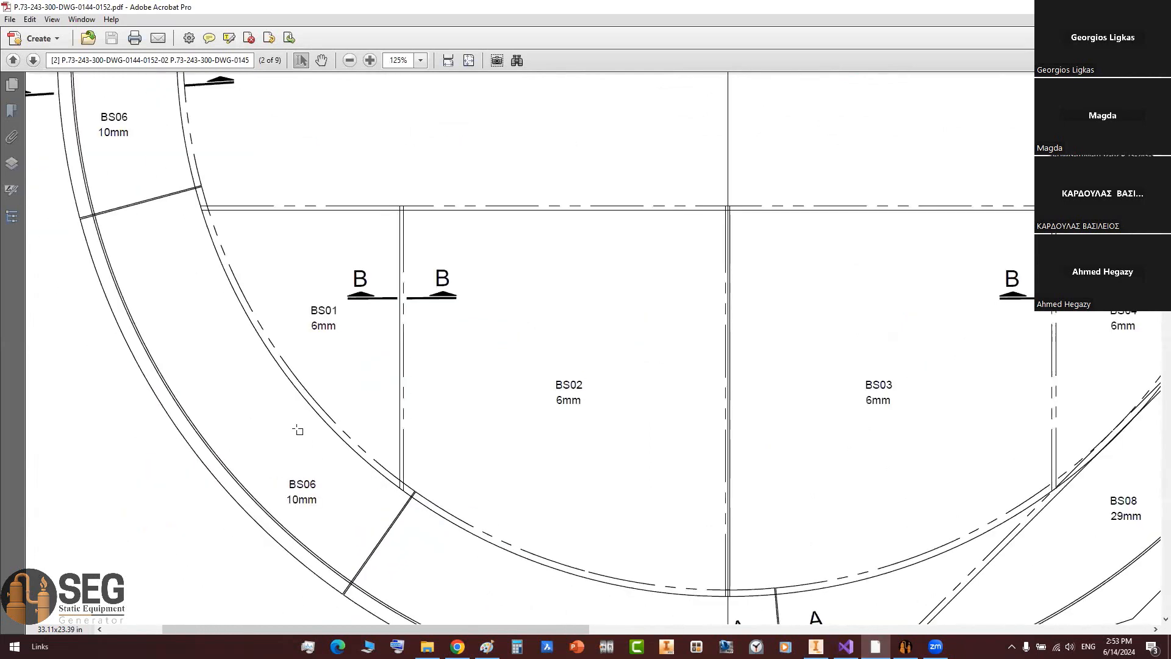
pyautogui.moveTo(174, 161); pyautogui.dragTo(224, 241)
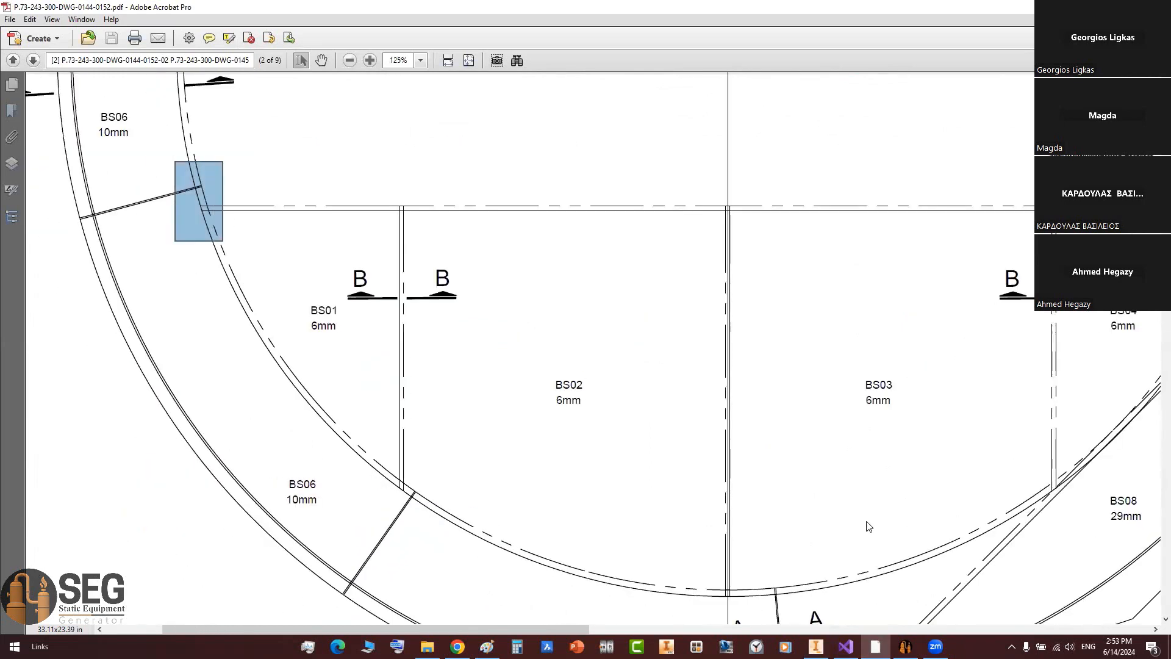
pyautogui.keyDown('ctrl'); pyautogui.scroll(-3, 836, 478); pyautogui.keyUp('ctrl')
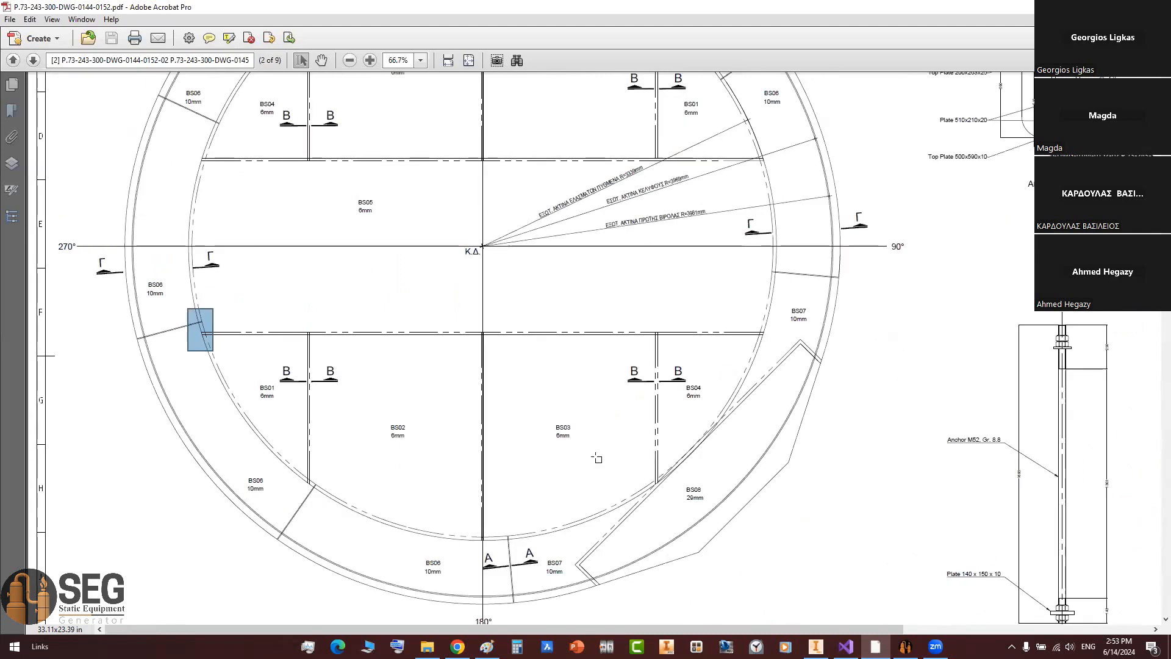
# Step: Examine the first course's plate lengths in the shell layout on page 4 of the reference PDF
pyautogui.keyDown('ctrl'); pyautogui.scroll(-3, 597, 458); pyautogui.keyUp('ctrl')
pyautogui.scroll(-1, 597, 455)
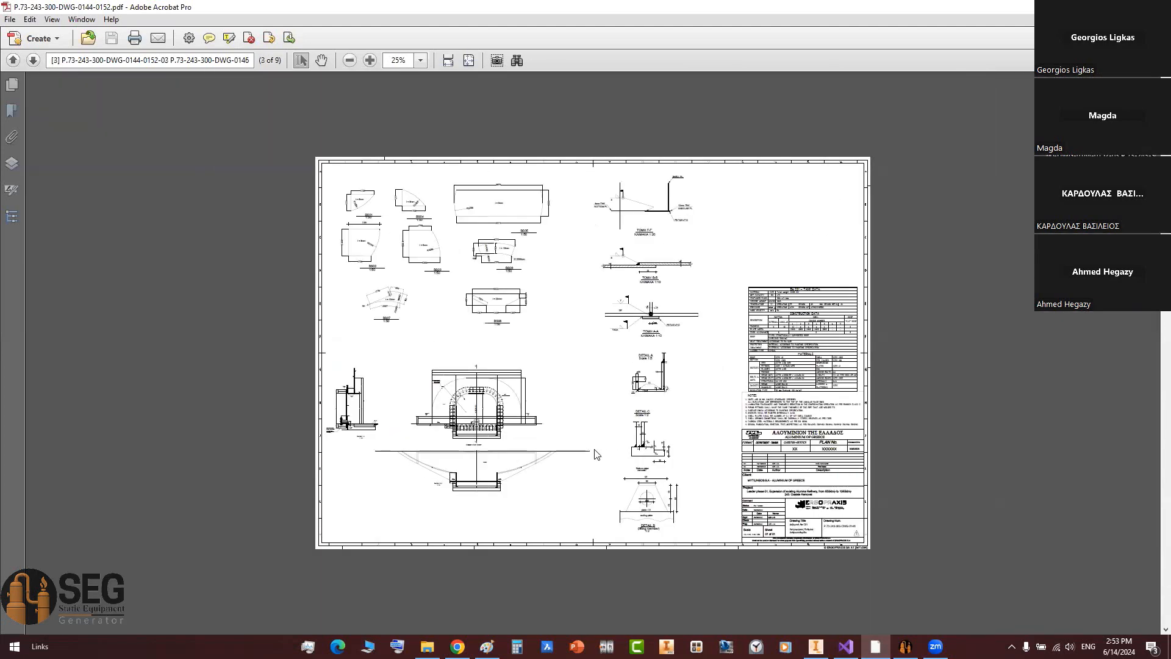
pyautogui.scroll(-1, 598, 440)
pyautogui.keyDown('ctrl'); pyautogui.scroll(4, 733, 374); pyautogui.keyUp('ctrl')
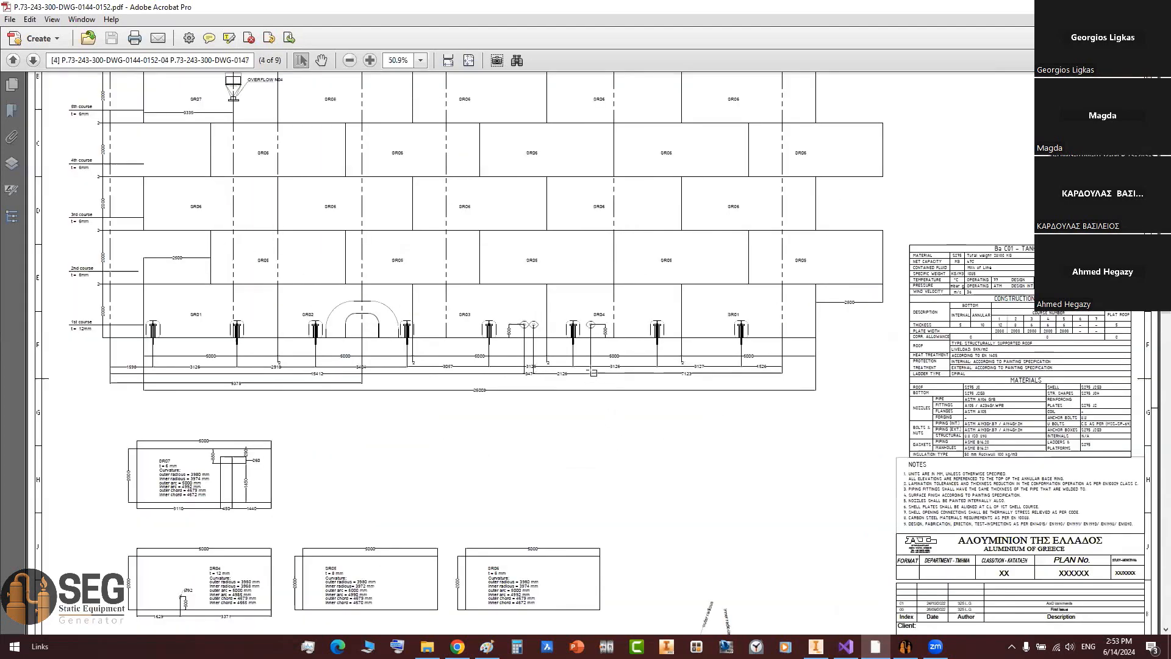
pyautogui.moveTo(732, 374); pyautogui.dragTo(727, 362, button='middle')
pyautogui.moveTo(843, 354); pyautogui.dragTo(808, 343, button='middle')
pyautogui.keyDown('ctrl'); pyautogui.scroll(-1, 381, 396); pyautogui.keyUp('ctrl')
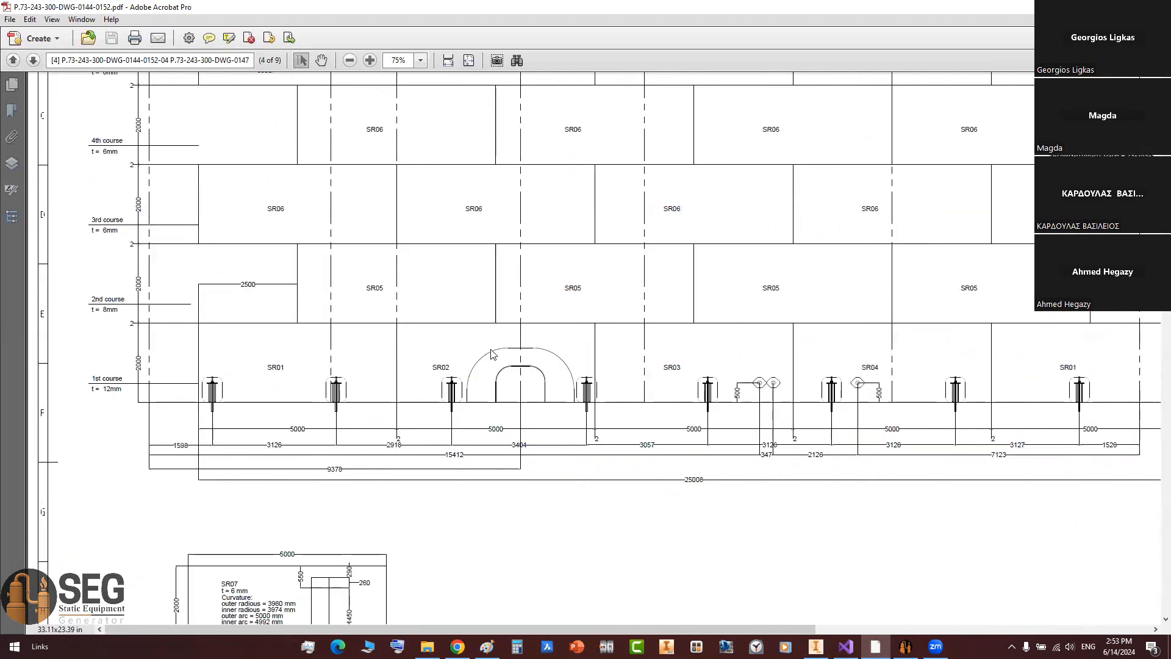
pyautogui.moveTo(1031, 365)
pyautogui.mouseDown(button='middle')
pyautogui.moveTo(1066, 350)
pyautogui.moveTo(803, 412)
pyautogui.moveTo(567, 413)
pyautogui.mouseUp(button='middle')
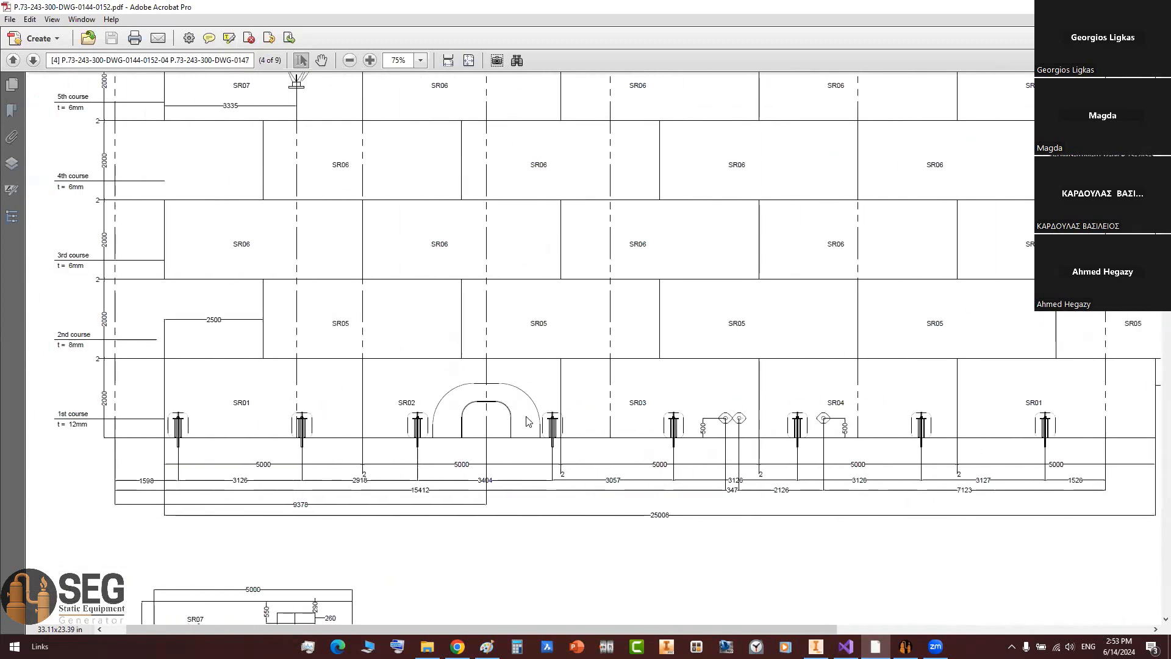
pyautogui.doubleClick(662, 462)
pyautogui.doubleClick(856, 463)
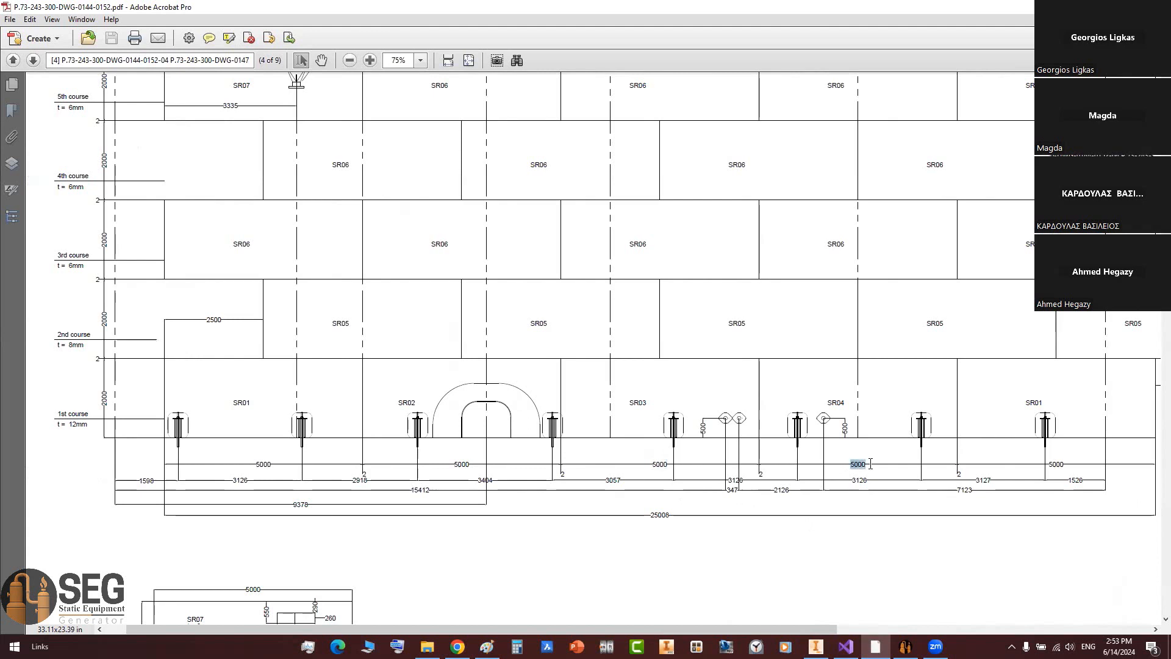
pyautogui.doubleClick(1059, 465)
pyautogui.doubleClick(263, 465)
pyautogui.doubleClick(1056, 464)
# Step: Switch to Static Equipment Generator and add a shell named Can-1 to TK-001
pyautogui.click(905, 646)
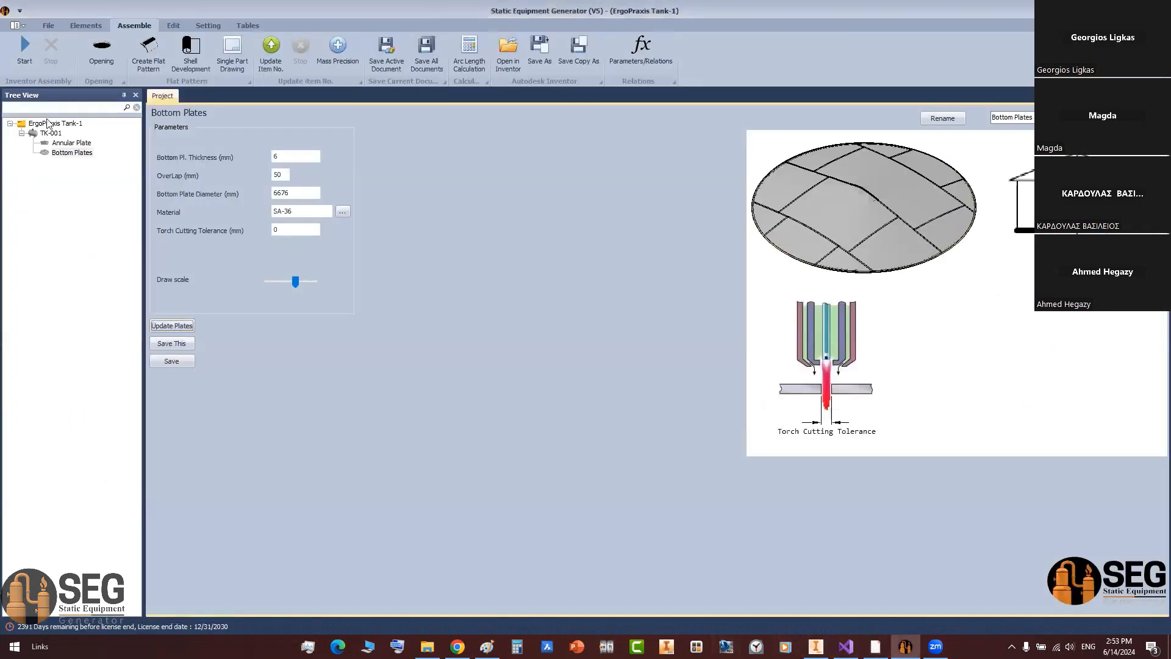
pyautogui.click(86, 26)
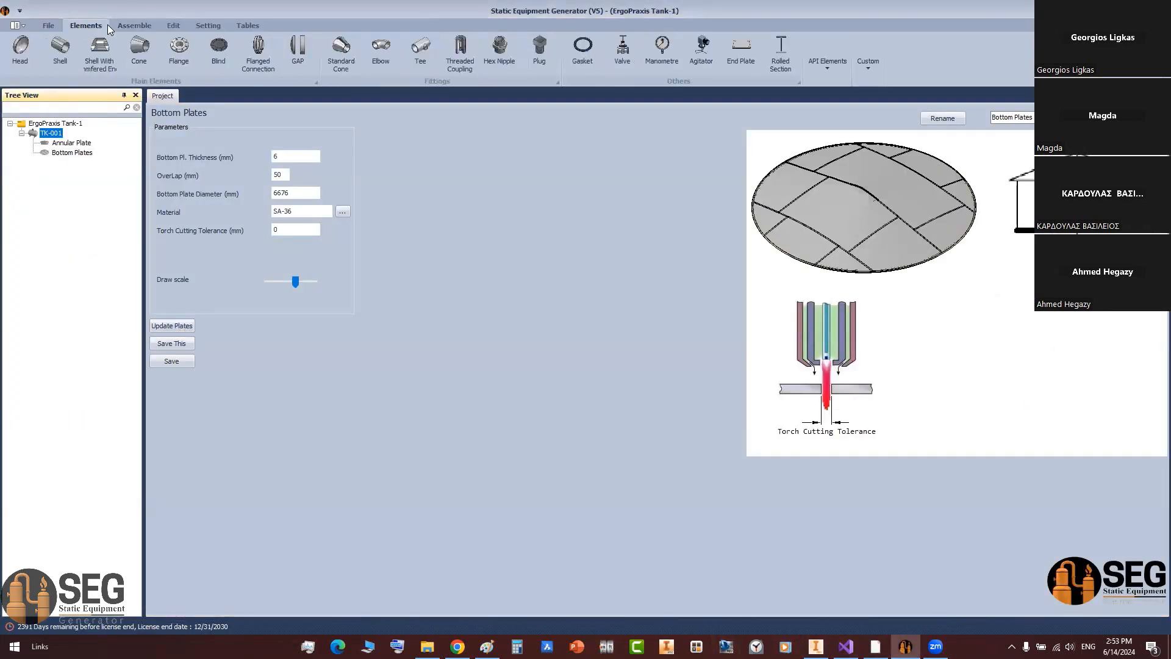
pyautogui.click(61, 50)
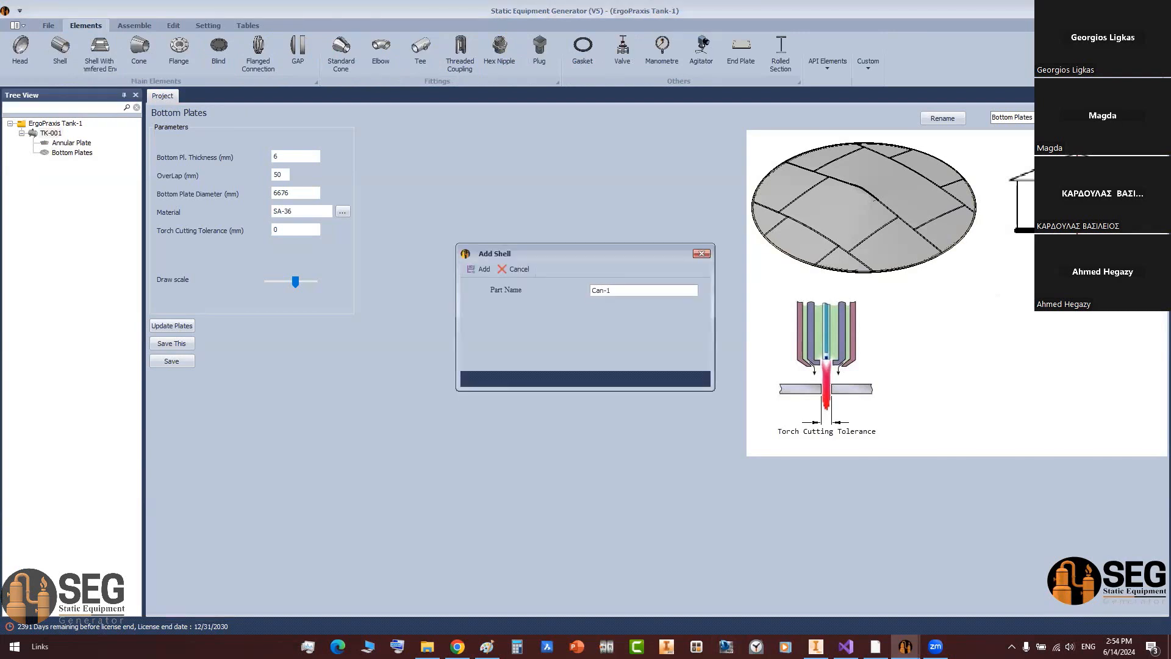
pyautogui.click(476, 270)
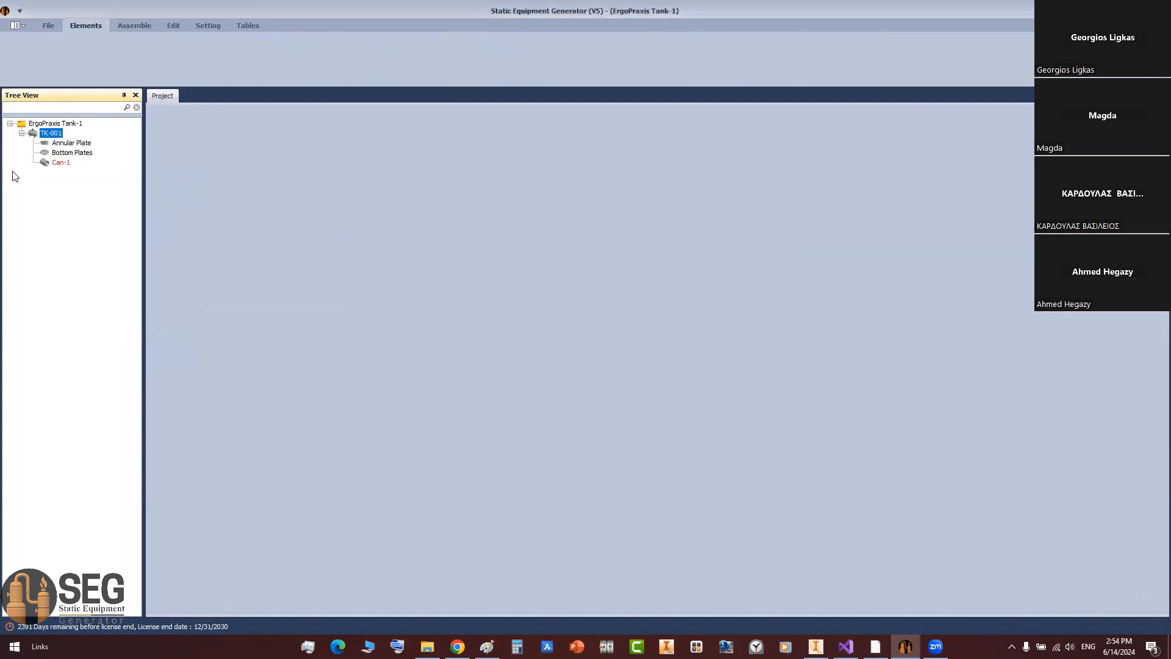
# Step: Set Can-1's shell type to Shell from different pieces
pyautogui.click(47, 163)
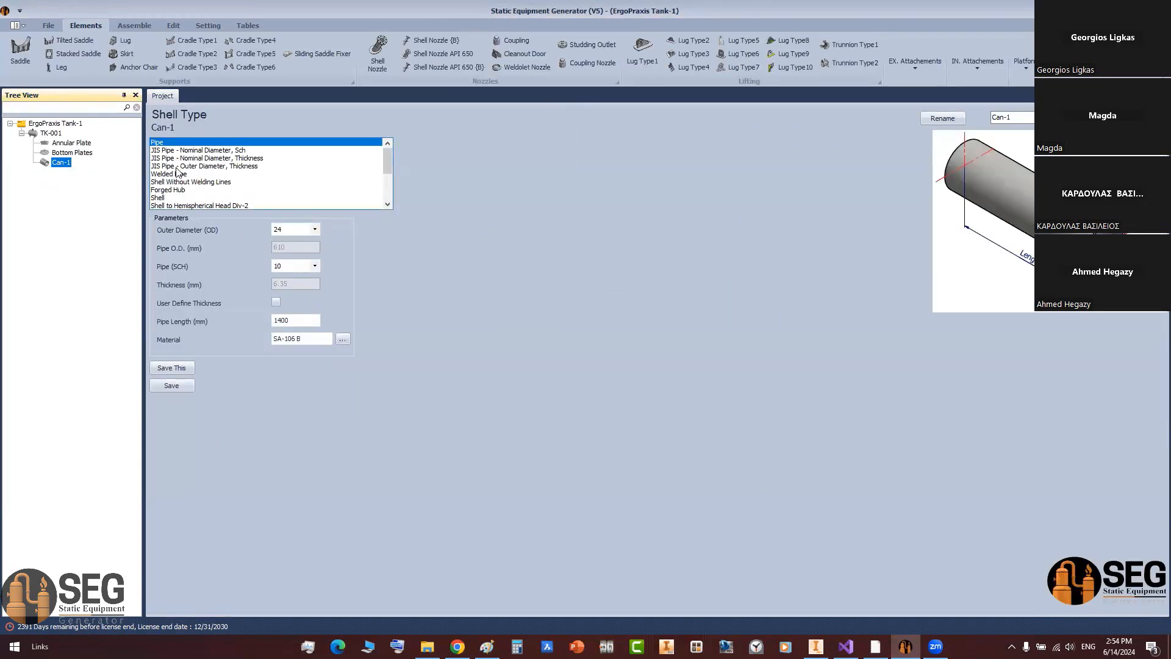
pyautogui.scroll(-1, 166, 156)
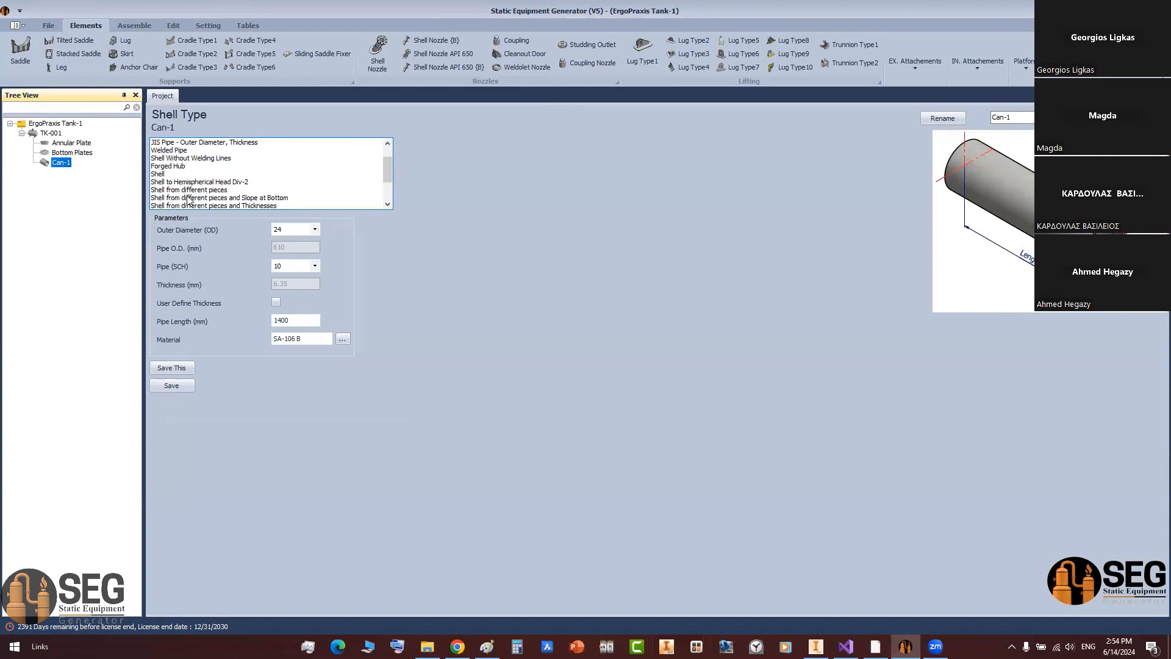
pyautogui.click(387, 204)
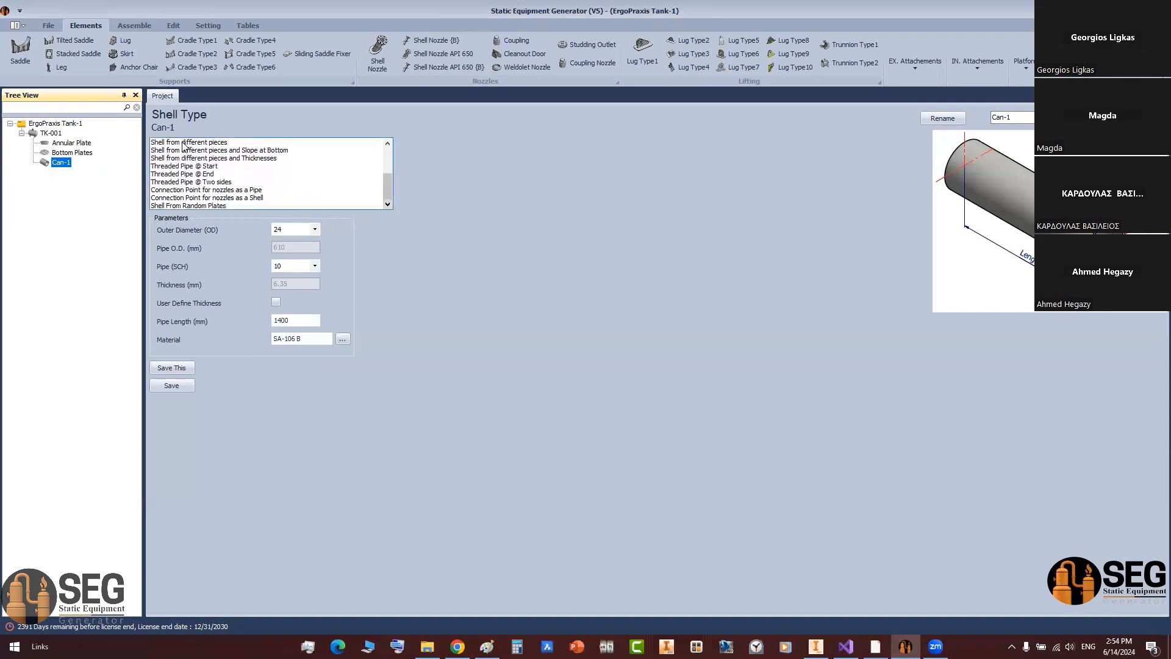
pyautogui.click(188, 144)
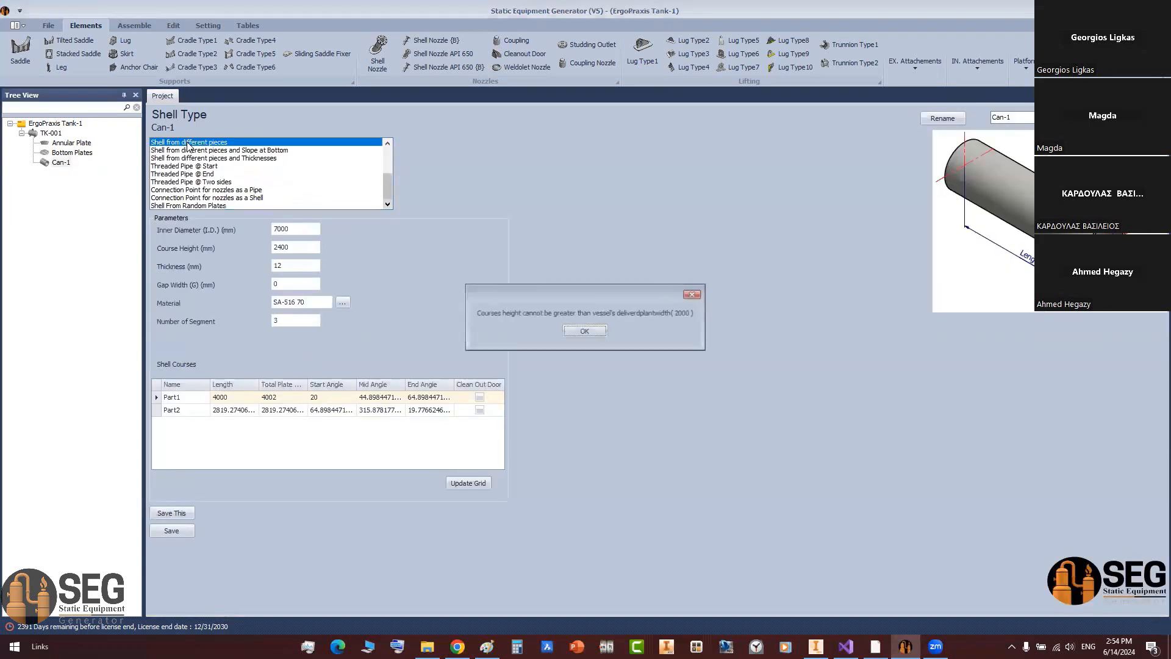
pyautogui.click(585, 331)
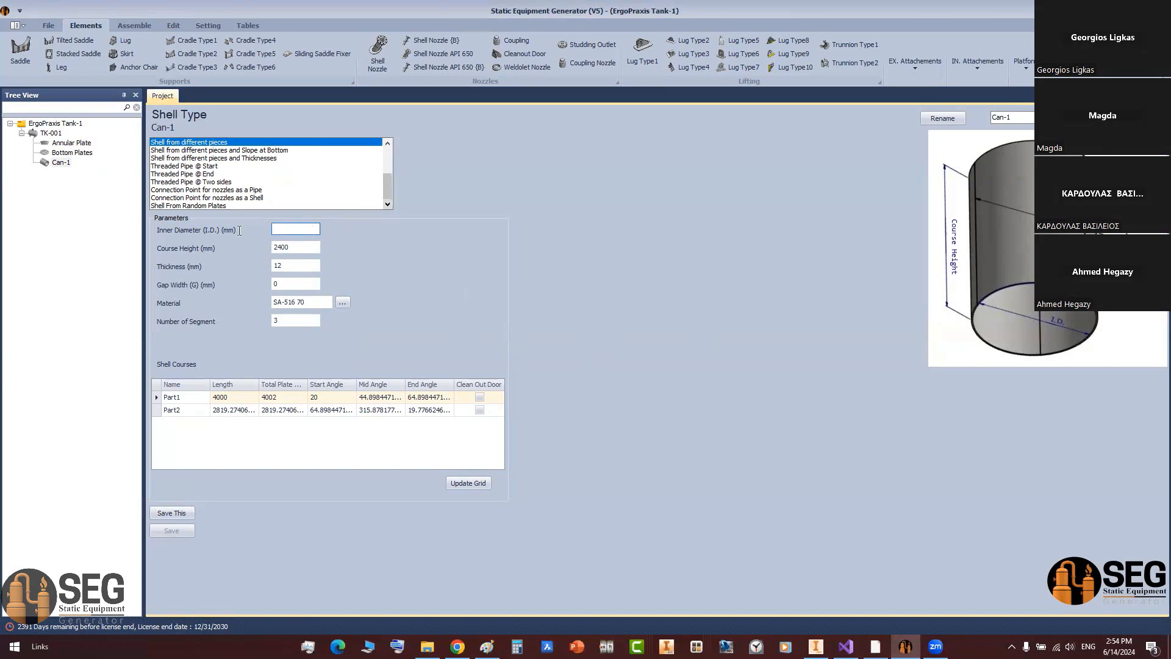
# Step: Look up the shell's inner radius in the bottom plate drawing on page 2 of the reference PDF
pyautogui.click(875, 647)
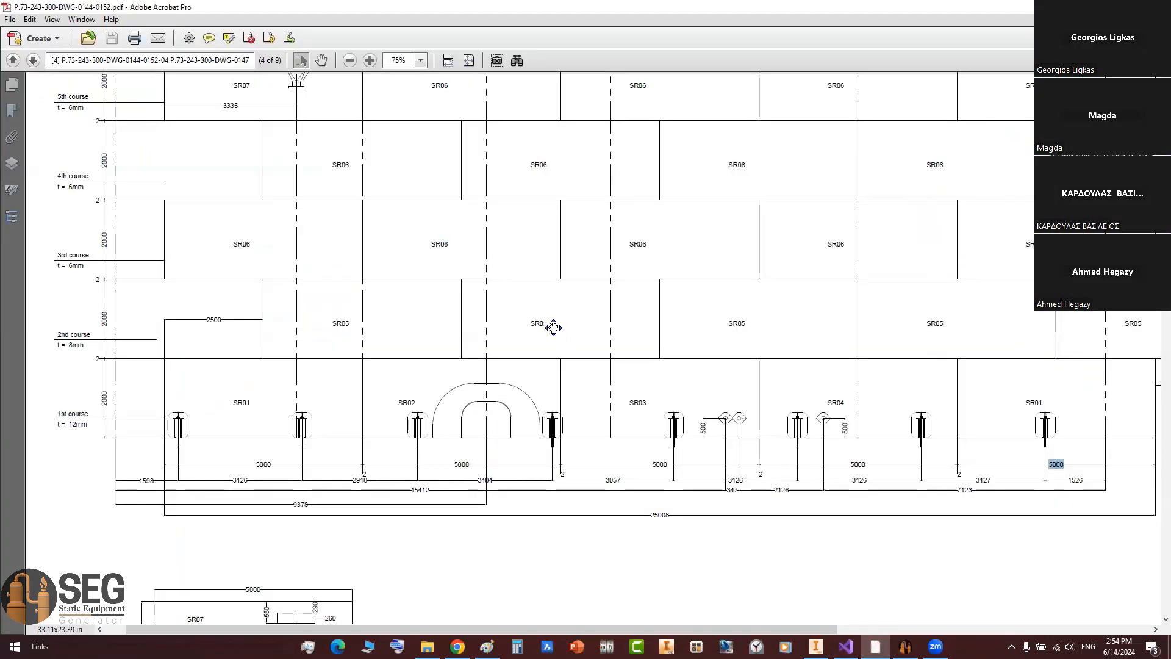
pyautogui.scroll(10, 552, 323)
pyautogui.scroll(10, 520, 285)
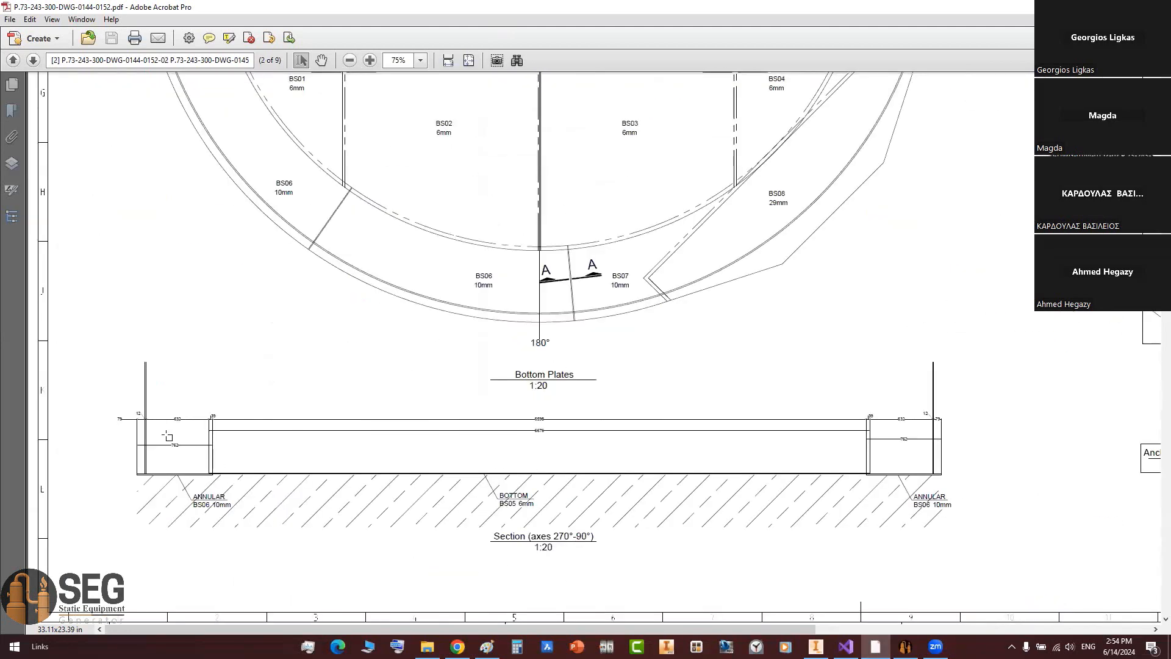
pyautogui.keyDown('ctrl'); pyautogui.scroll(3, 168, 437); pyautogui.keyUp('ctrl')
pyautogui.keyDown('ctrl'); pyautogui.scroll(-2, 313, 419); pyautogui.keyUp('ctrl')
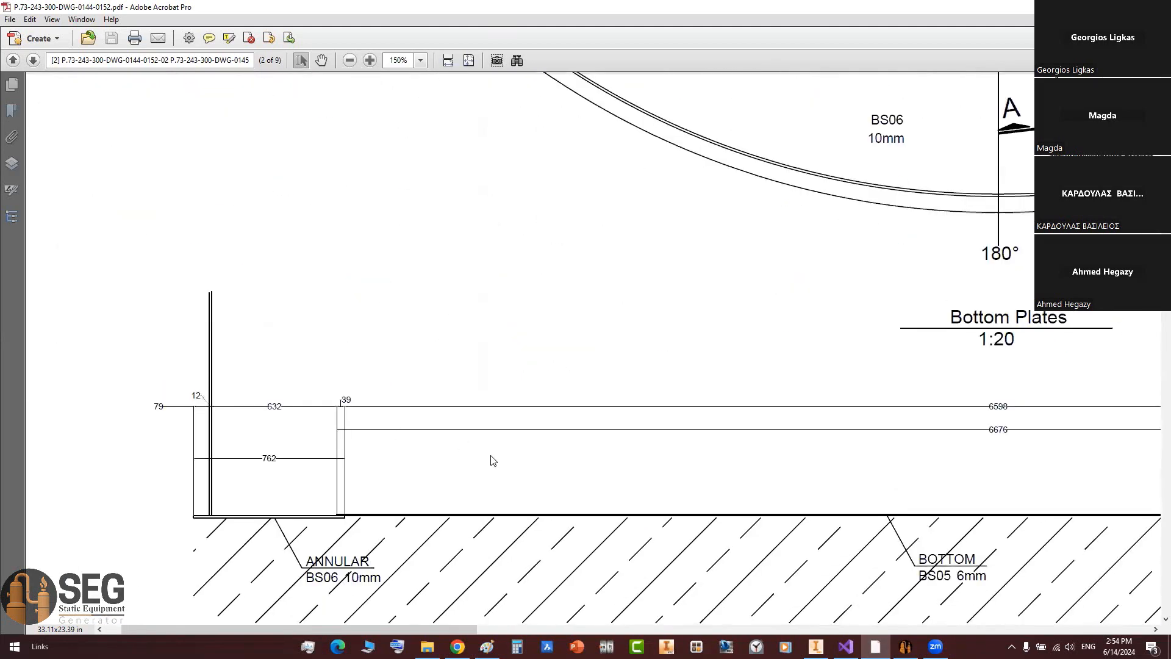
pyautogui.hscroll(2, 497, 461)
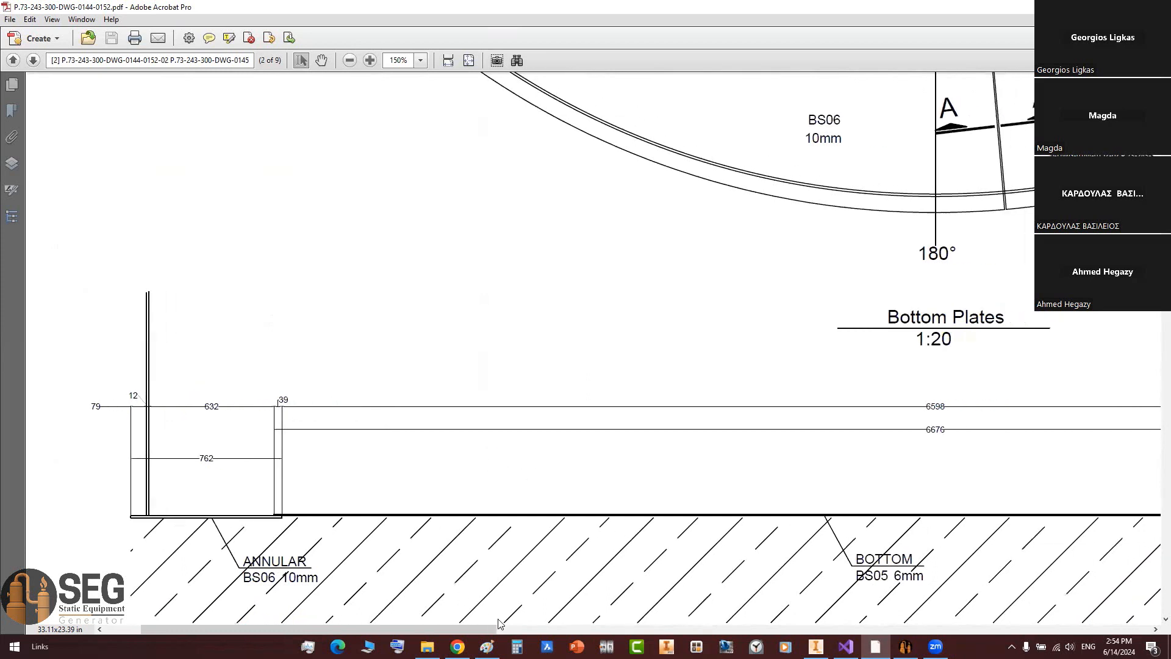
pyautogui.click(516, 646)
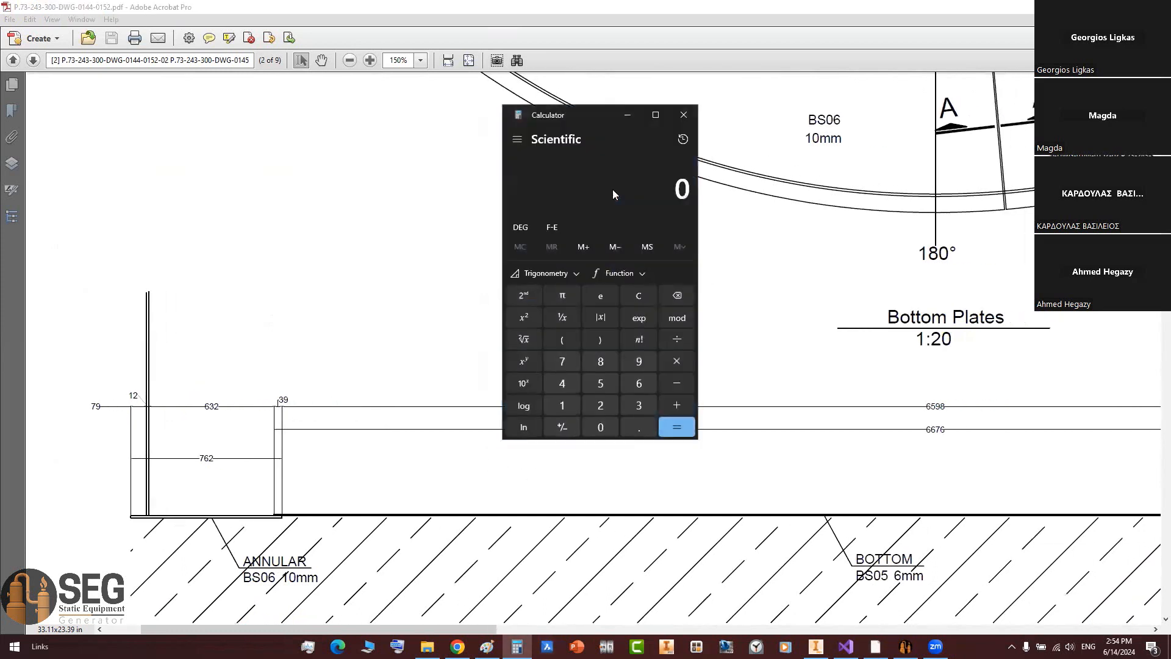
pyautogui.click(684, 114)
pyautogui.moveTo(866, 163)
pyautogui.mouseDown(button='middle')
pyautogui.moveTo(790, 186)
pyautogui.moveTo(852, 136)
pyautogui.moveTo(891, 134)
pyautogui.moveTo(938, 271)
pyautogui.mouseUp(button='middle')
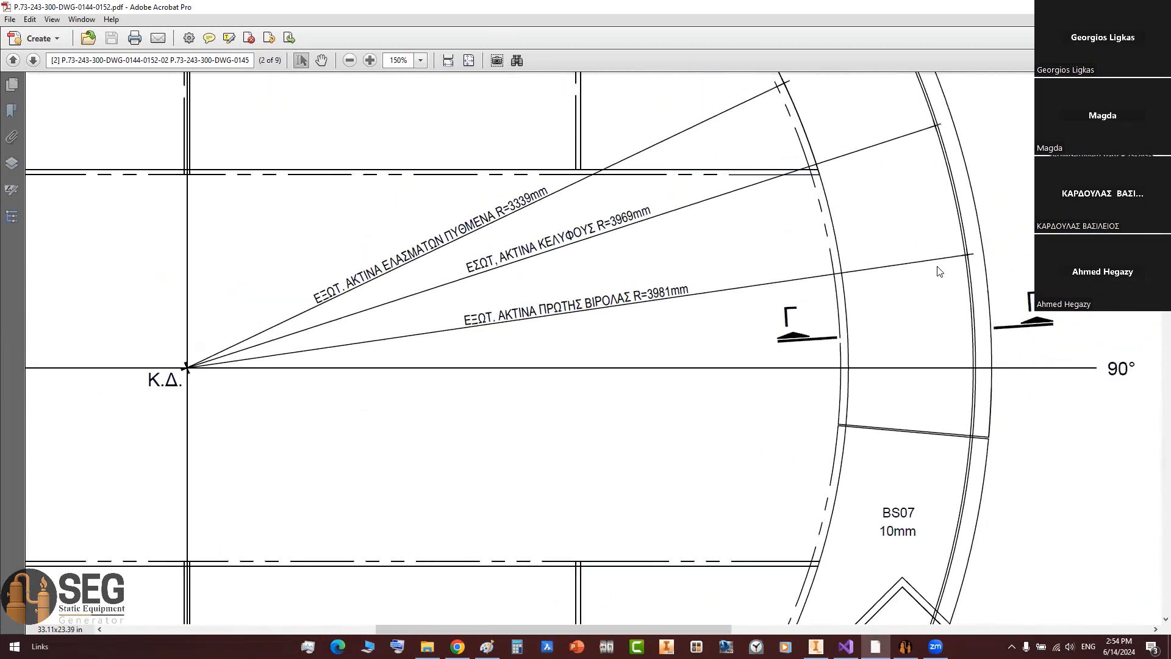
pyautogui.scroll(2, 930, 143)
pyautogui.keyDown('ctrl'); pyautogui.scroll(2, 930, 142); pyautogui.keyUp('ctrl')
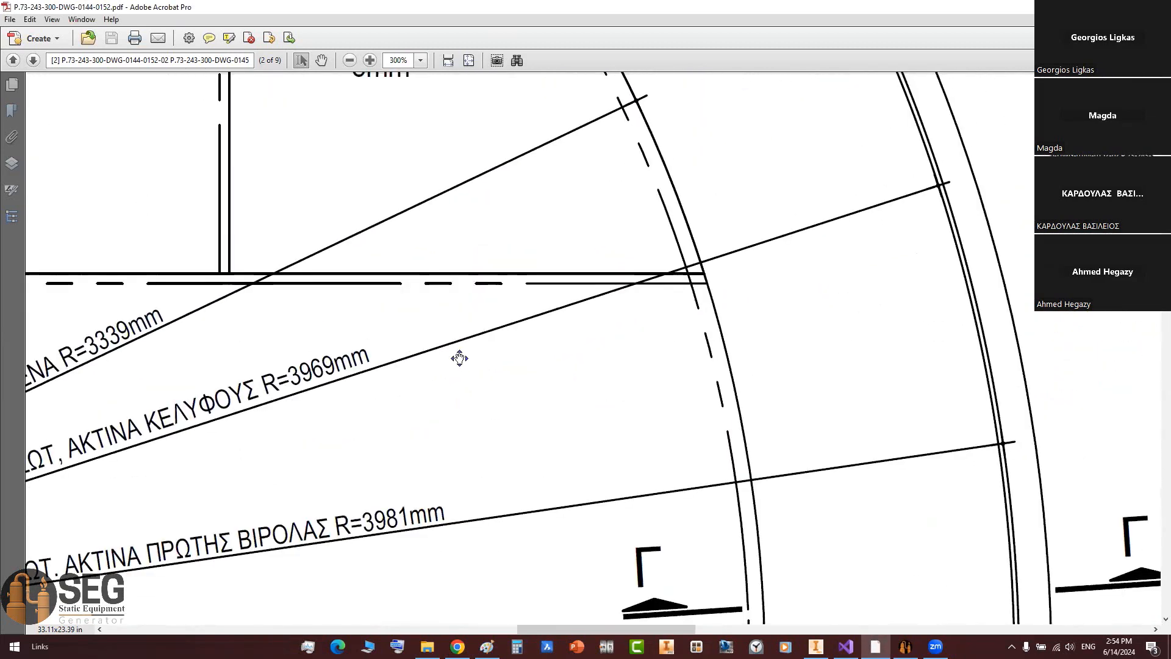
pyautogui.moveTo(459, 358); pyautogui.dragTo(430, 356, button='middle')
pyautogui.moveTo(427, 359); pyautogui.dragTo(485, 343)
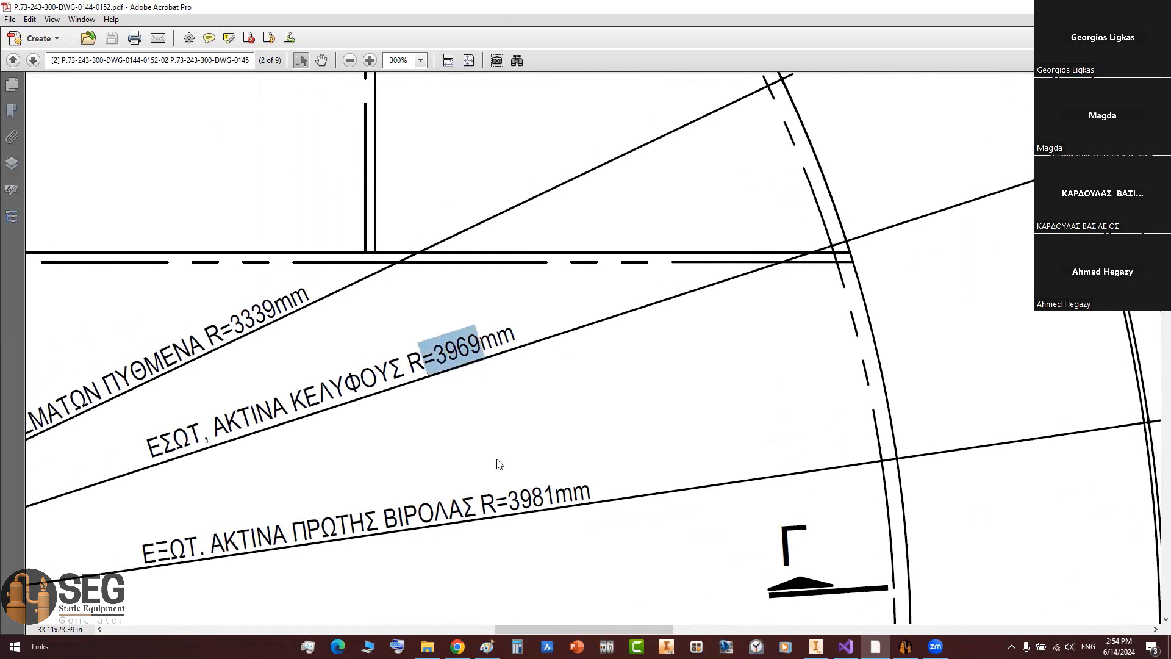
# Step: Calculate 3969 × 2 in Calculator and set Can-1's inner diameter to 7938 mm in Static Equipment Generator
pyautogui.click(516, 646)
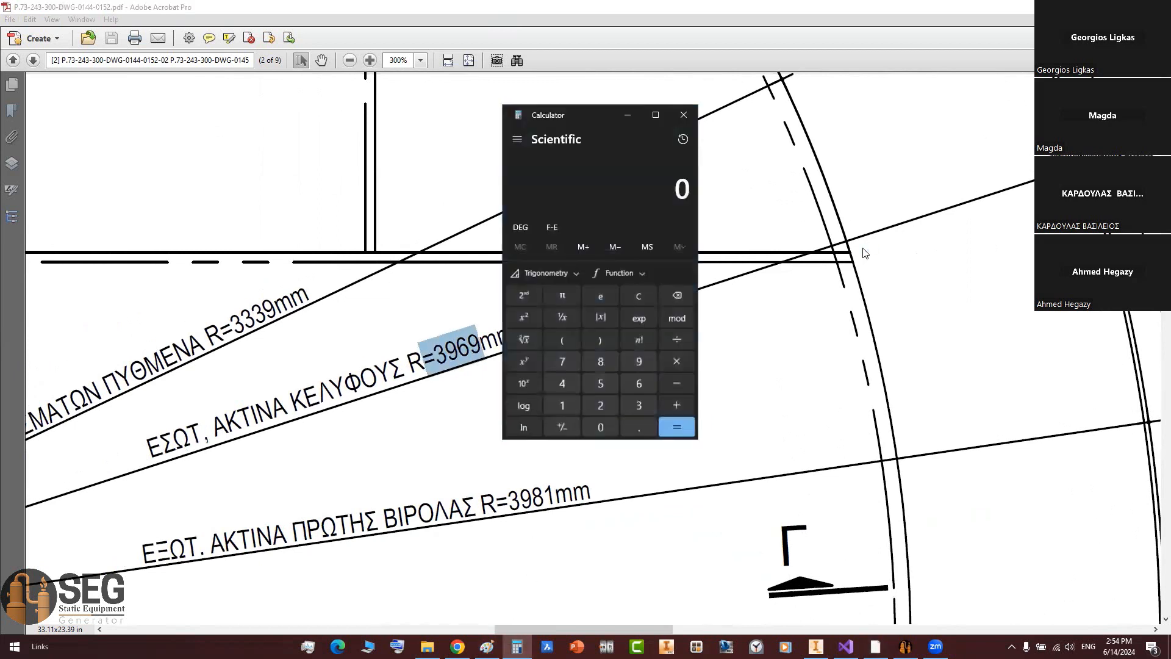
pyautogui.write('39')
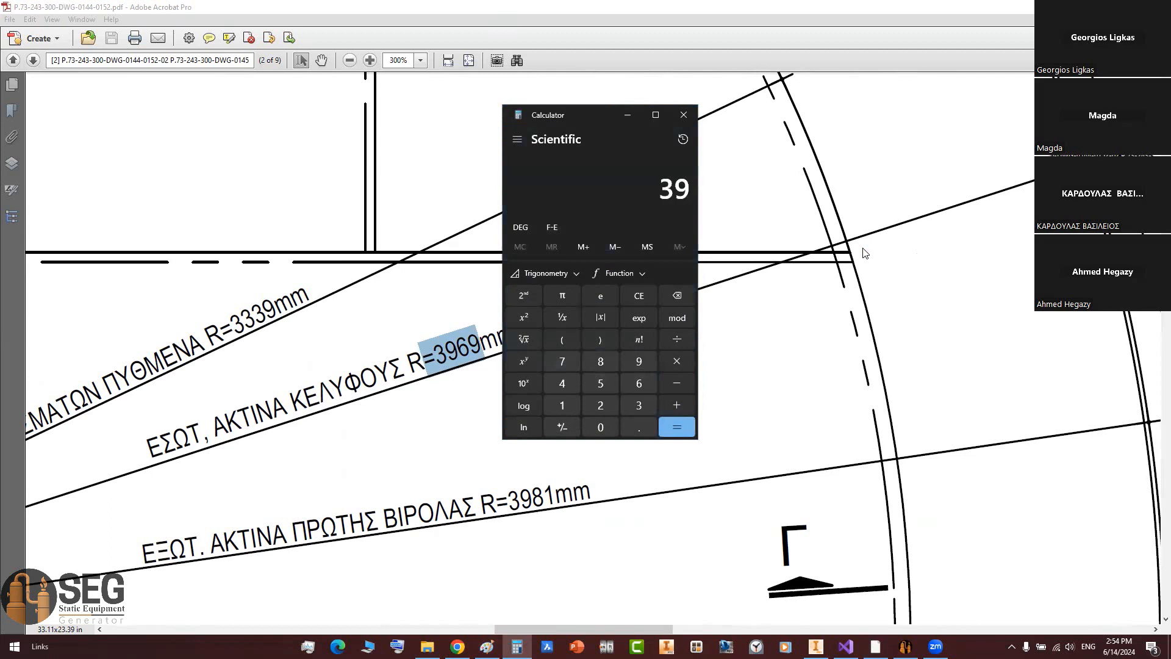
pyautogui.write('69*2')
pyautogui.press('Return')
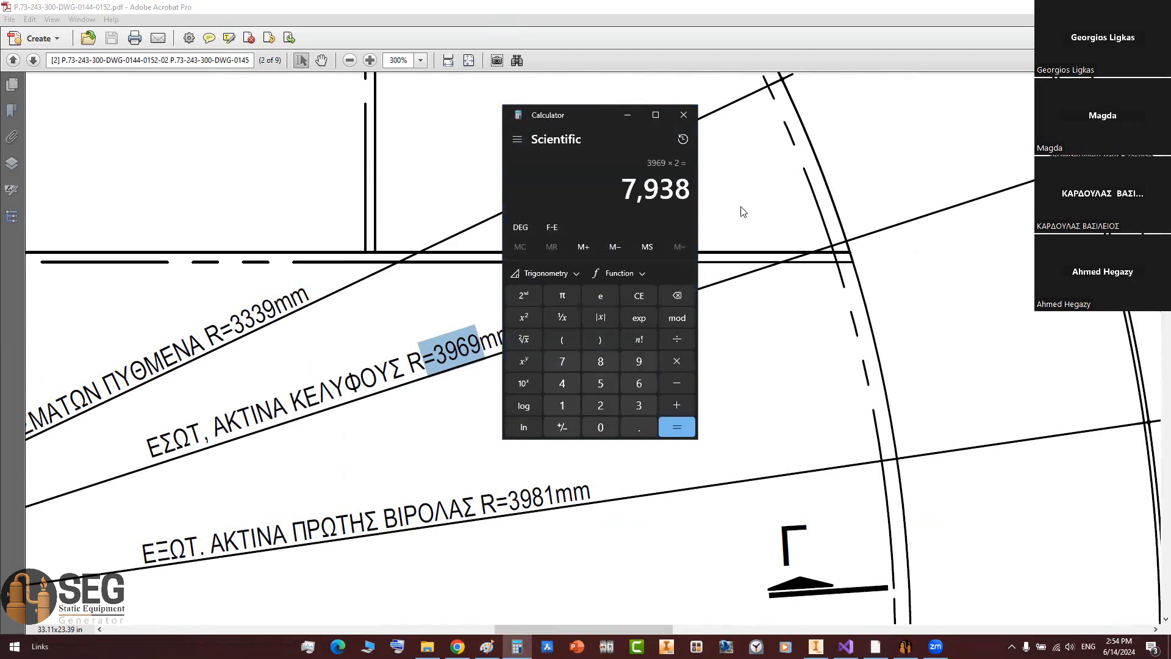
pyautogui.moveTo(623, 185); pyautogui.dragTo(695, 183)
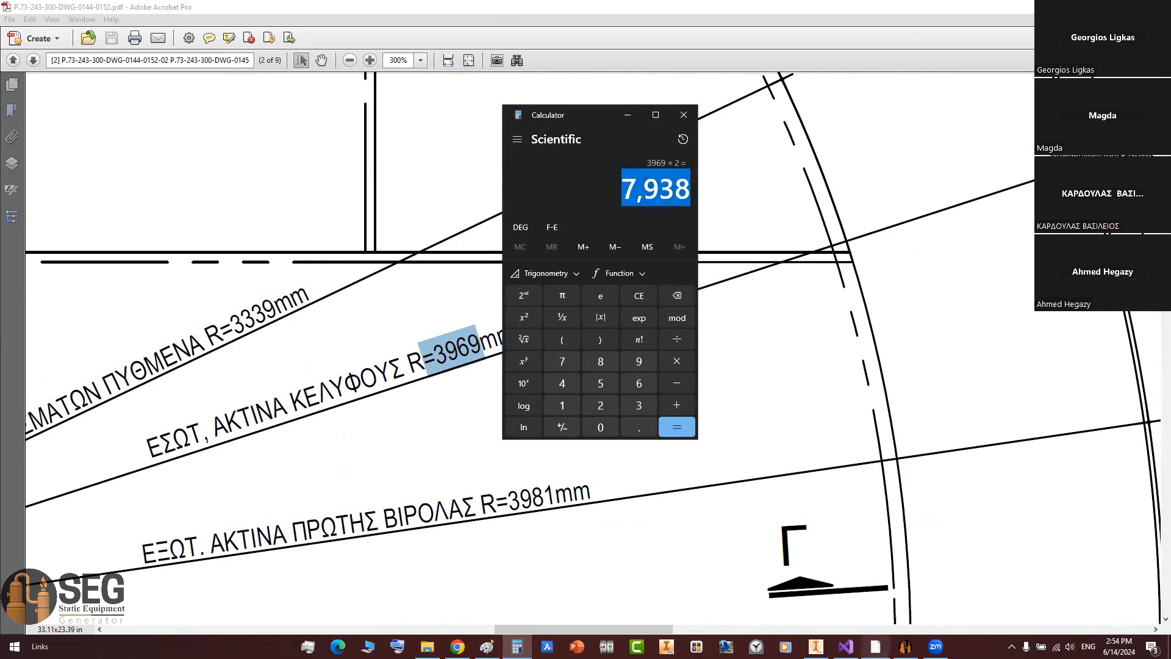
pyautogui.click(905, 646)
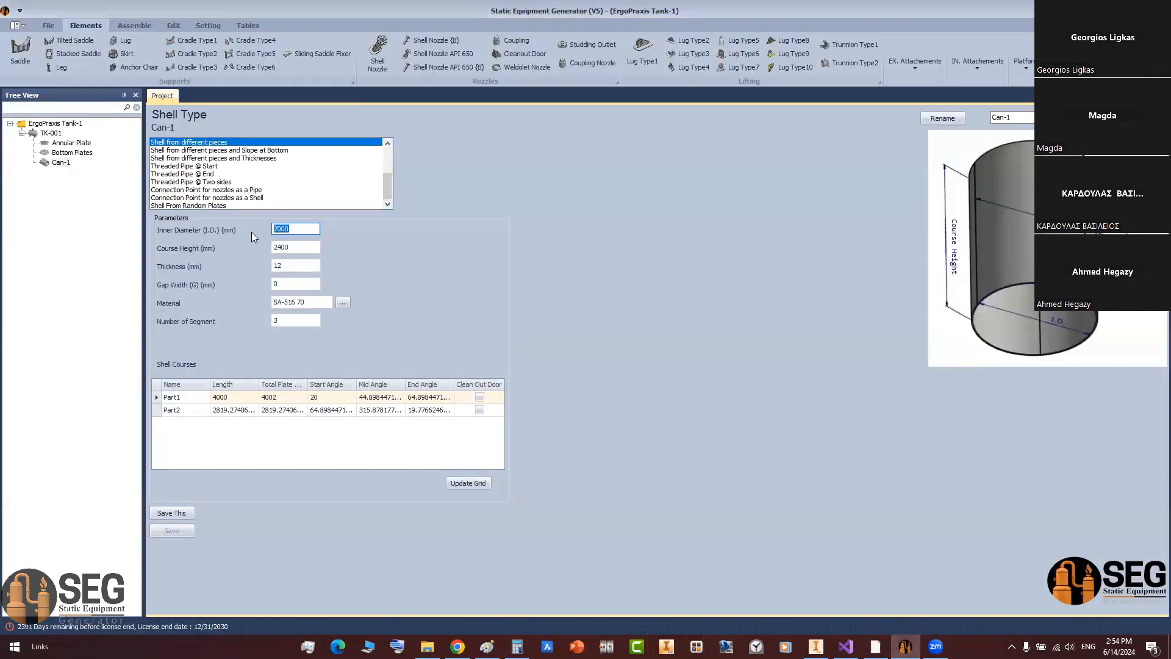
pyautogui.write('7938')
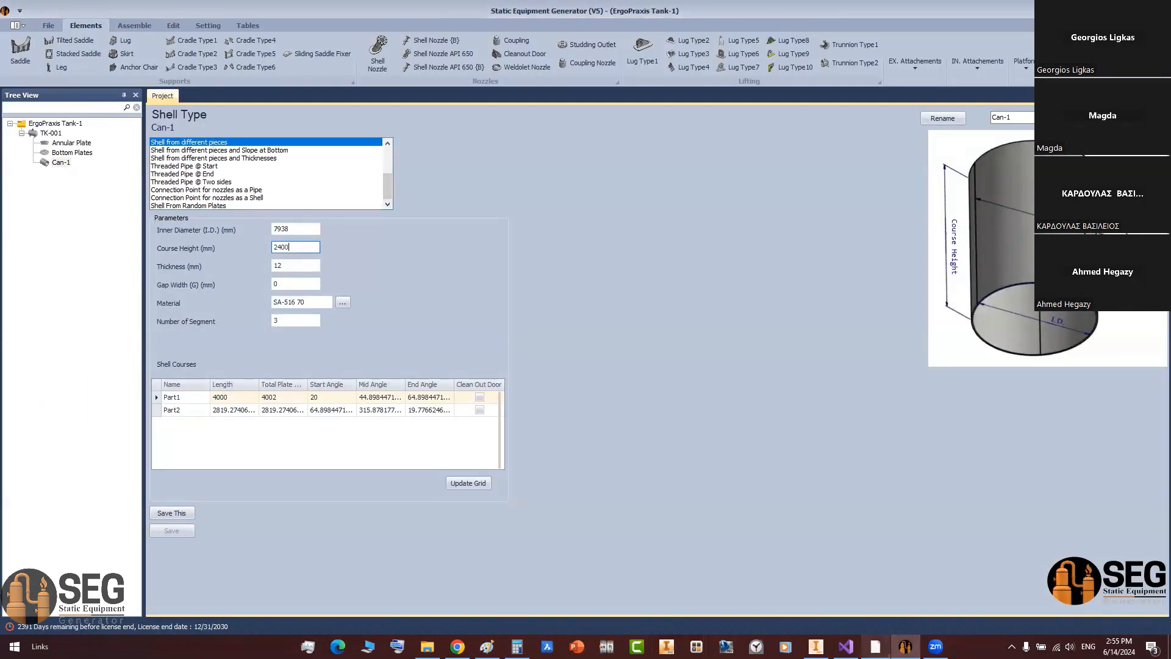
# Step: Look up the first course's height on page 4 of the reference PDF and set Can-1's course height to 2000 mm
pyautogui.click(875, 646)
pyautogui.keyDown('ctrl'); pyautogui.scroll(-9, 410, 267); pyautogui.keyUp('ctrl')
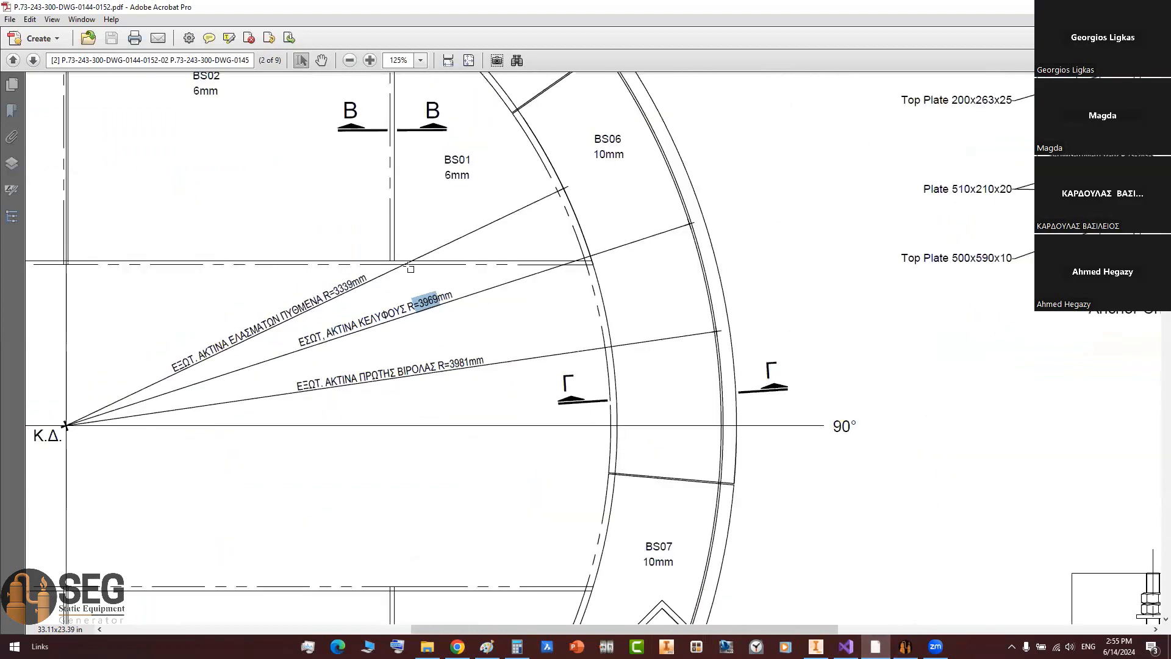
pyautogui.scroll(-1, 415, 262)
pyautogui.scroll(-1, 421, 264)
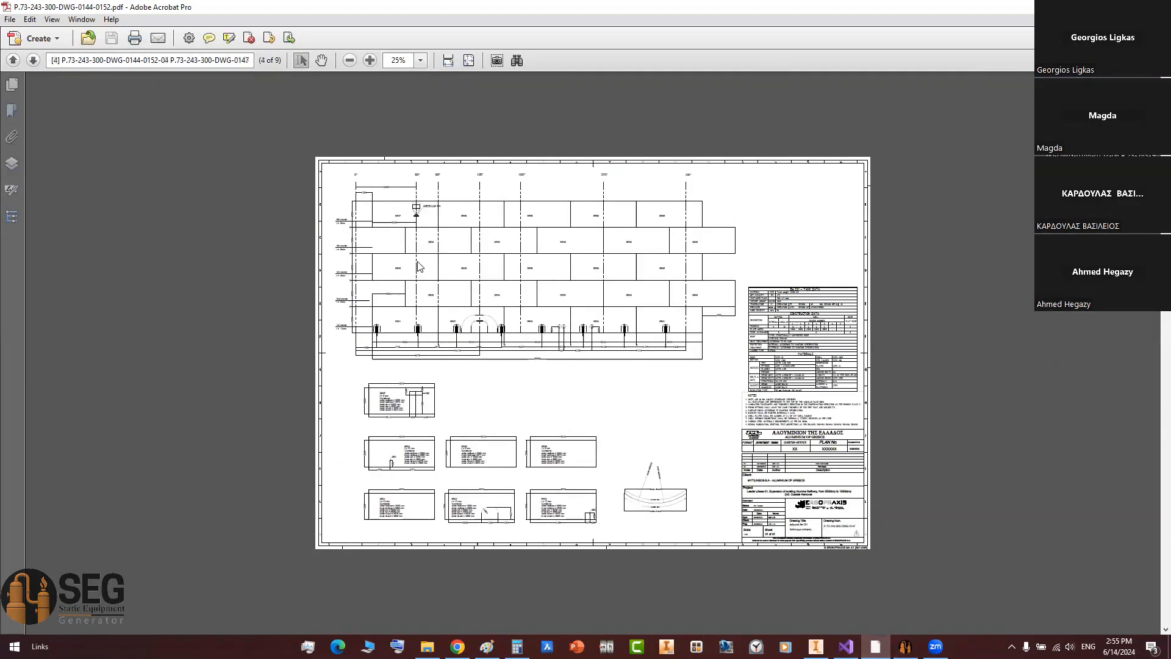
pyautogui.keyDown('ctrl'); pyautogui.scroll(4, 400, 323); pyautogui.keyUp('ctrl')
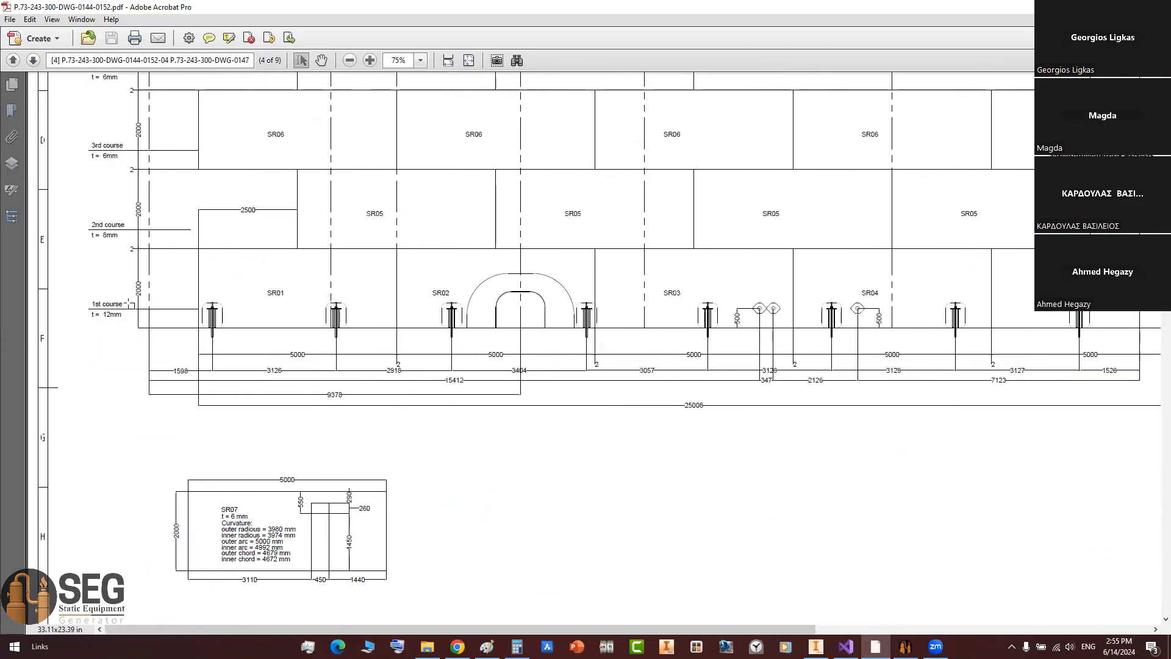
pyautogui.keyDown('ctrl'); pyautogui.scroll(2, 135, 302); pyautogui.keyUp('ctrl')
pyautogui.click(906, 646)
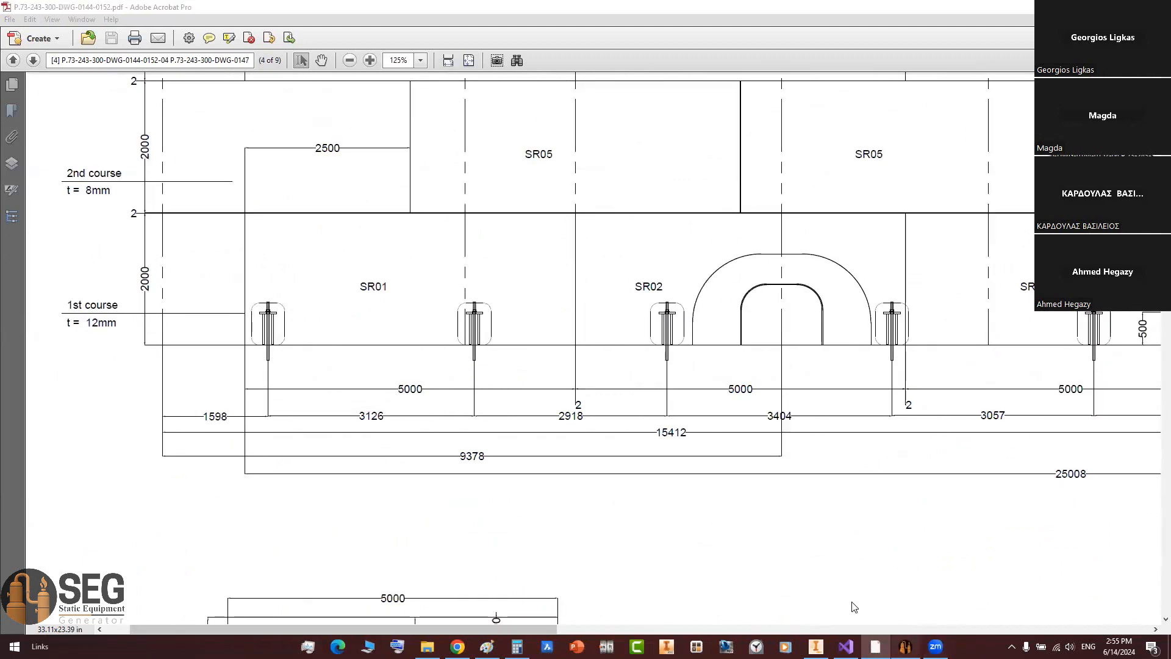
pyautogui.press('BackSpace')
pyautogui.press('BackSpace')
pyautogui.press('BackSpace')
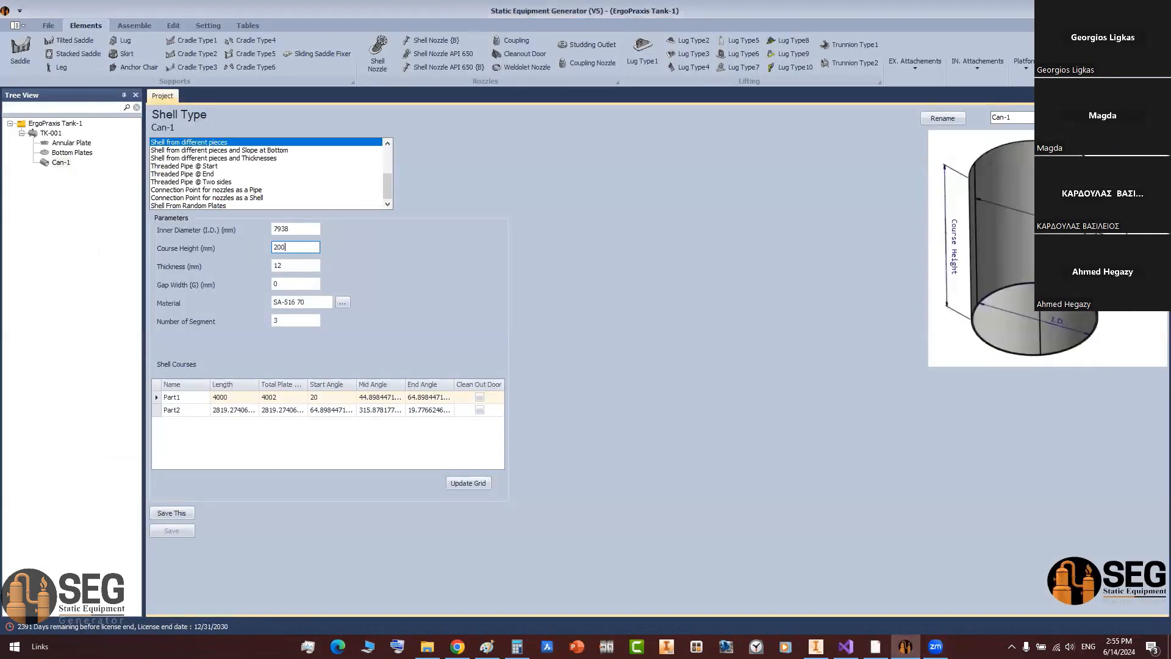
pyautogui.press('Tab')
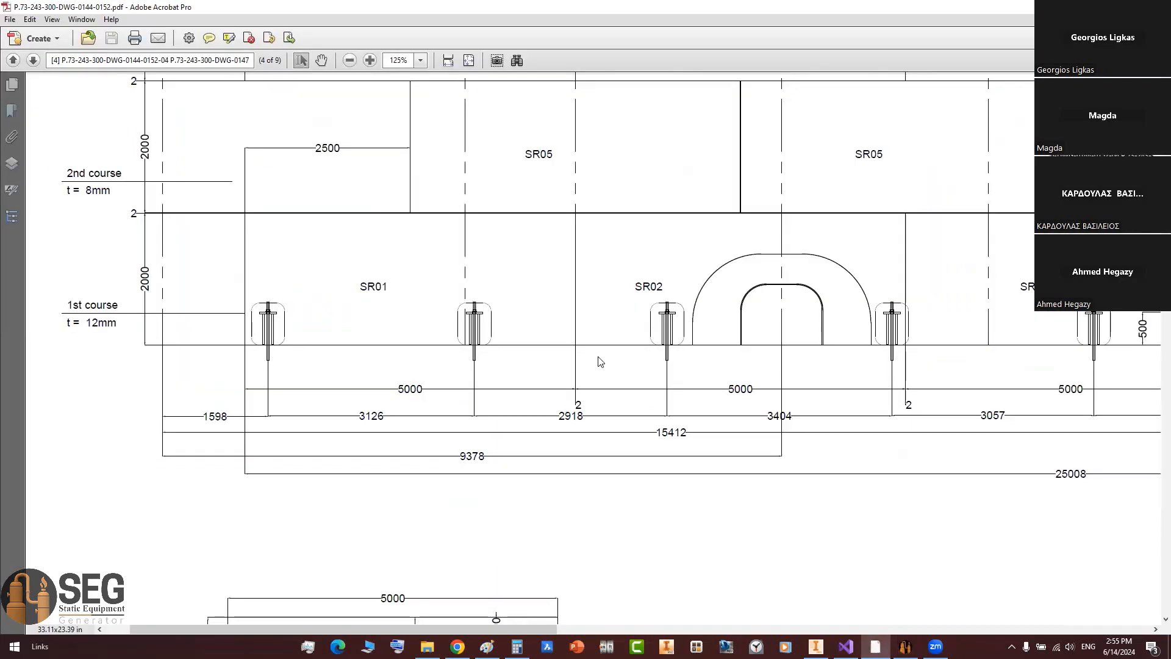
# Step: Check the first course's plate thickness in the reference PDF and set Can-1's material to SA-36 in Static Equipment Generator
pyautogui.click(876, 646)
pyautogui.moveTo(70, 323); pyautogui.dragTo(113, 324)
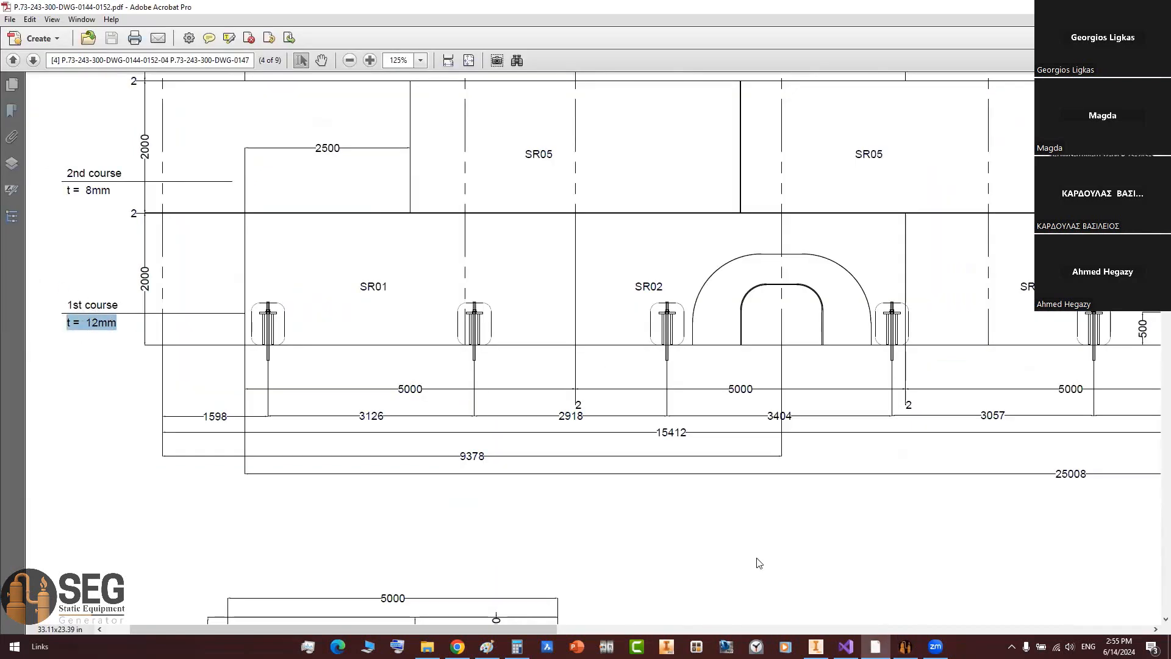
pyautogui.click(905, 646)
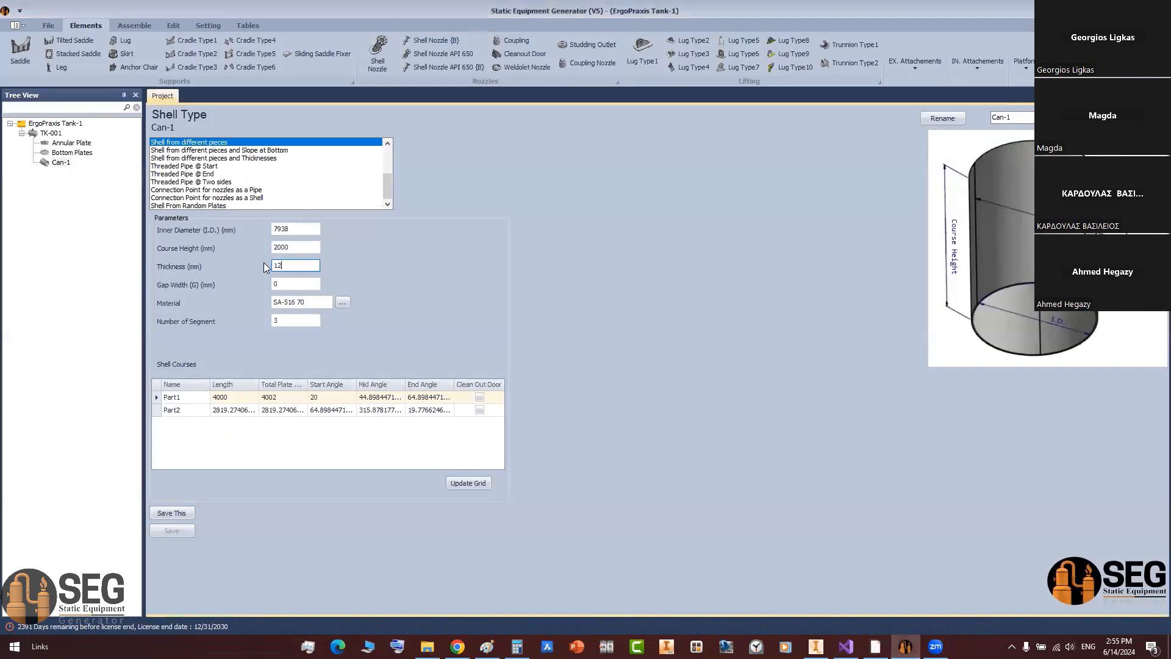
pyautogui.click(276, 285)
pyautogui.moveTo(309, 303); pyautogui.dragTo(289, 308)
pyautogui.write('36')
# Step: Check the first course's plates in the reference PDF, set Can-1's number of segments to 5 and update the shell courses grid
pyautogui.click(875, 647)
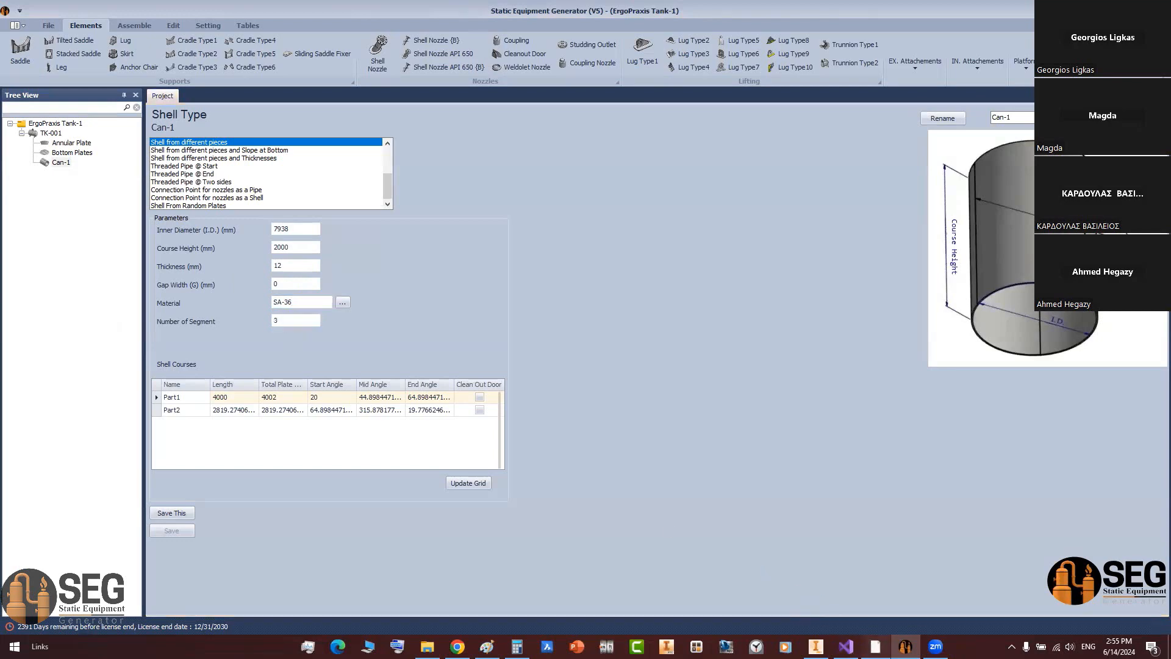
pyautogui.keyDown('ctrl'); pyautogui.scroll(-2, 696, 370); pyautogui.keyUp('ctrl')
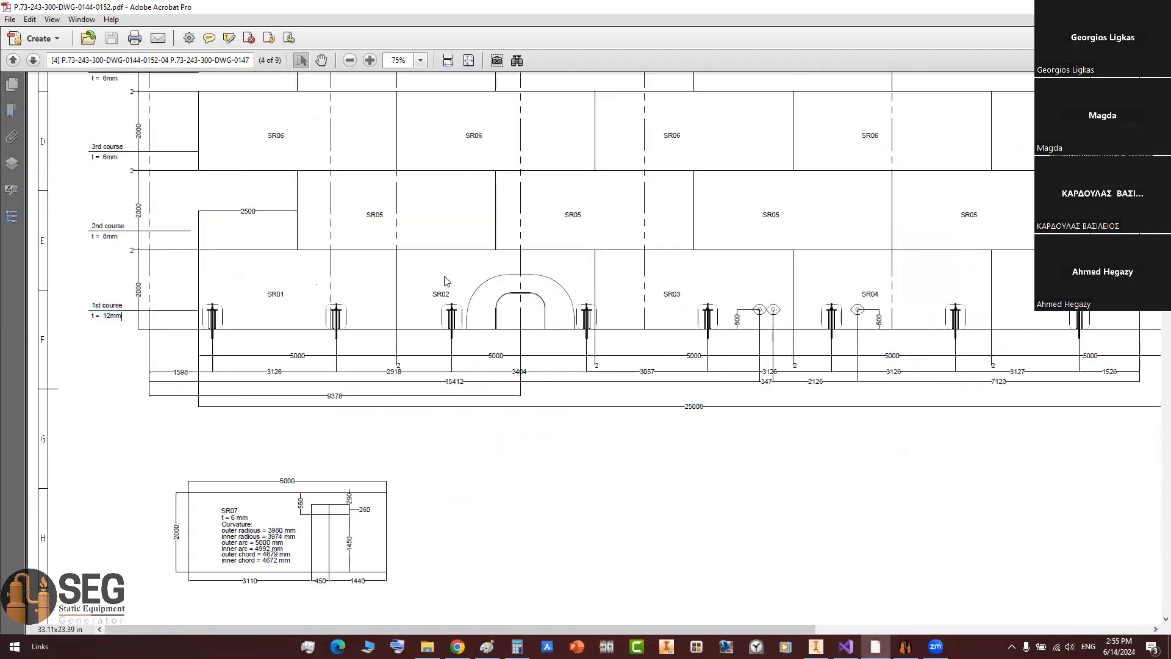
pyautogui.hscroll(4, 911, 280)
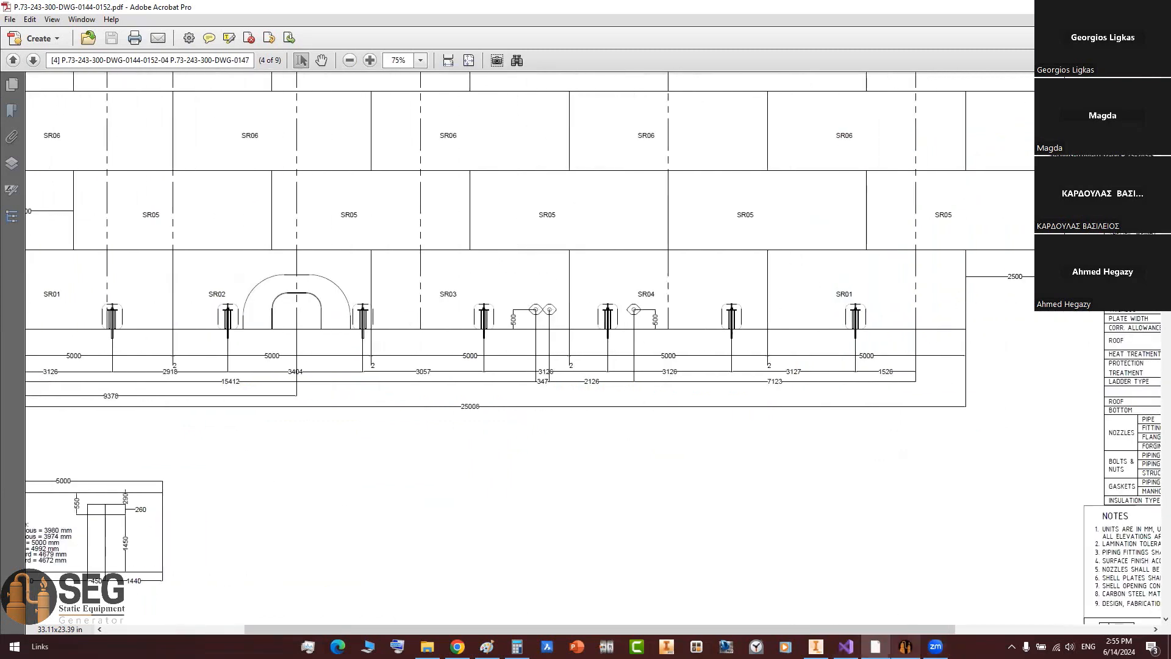
pyautogui.click(905, 647)
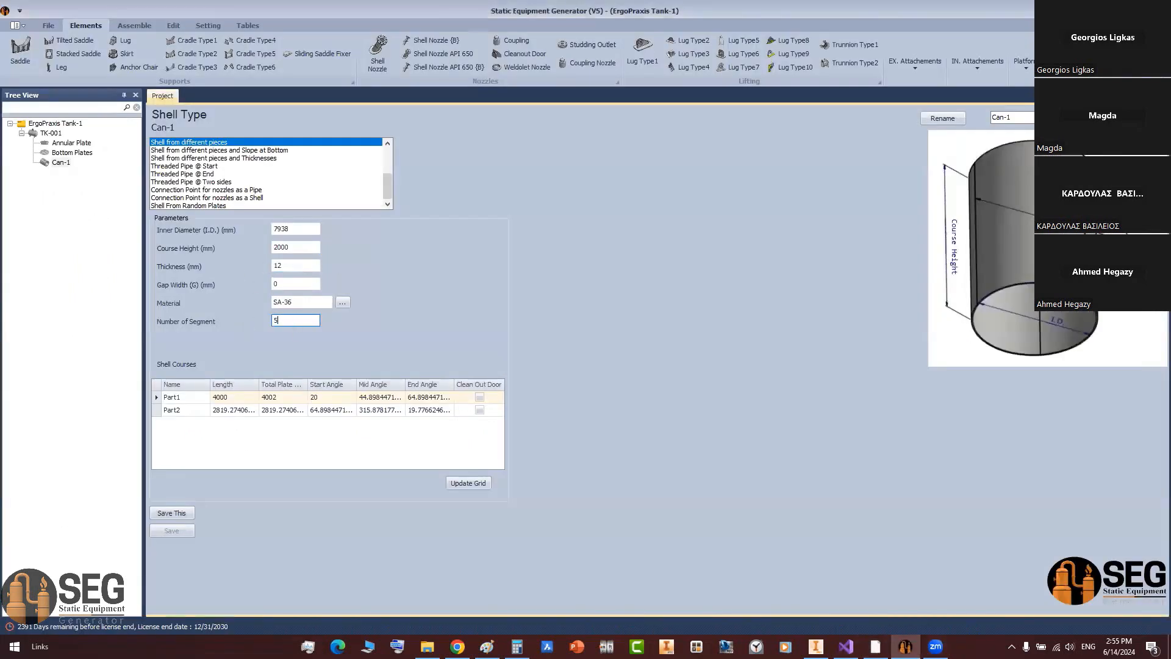
pyautogui.click(470, 487)
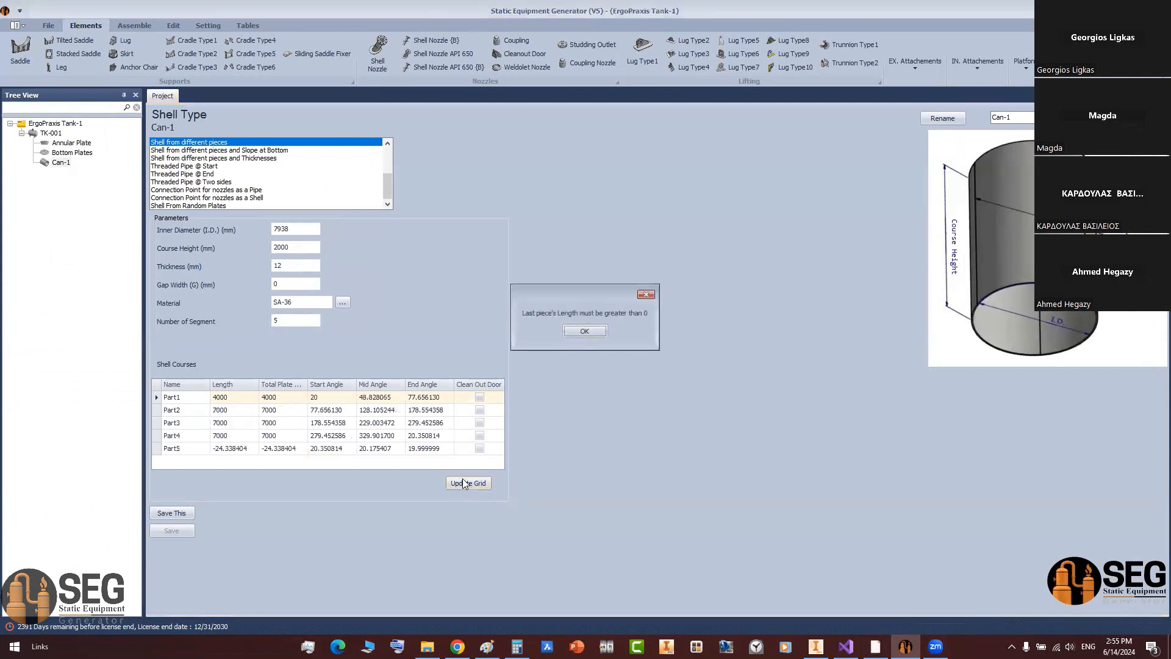
pyautogui.click(582, 330)
# Step: Copy the first course's 5000 mm plate length from the reference PDF and return to Static Equipment Generator
pyautogui.click(243, 399)
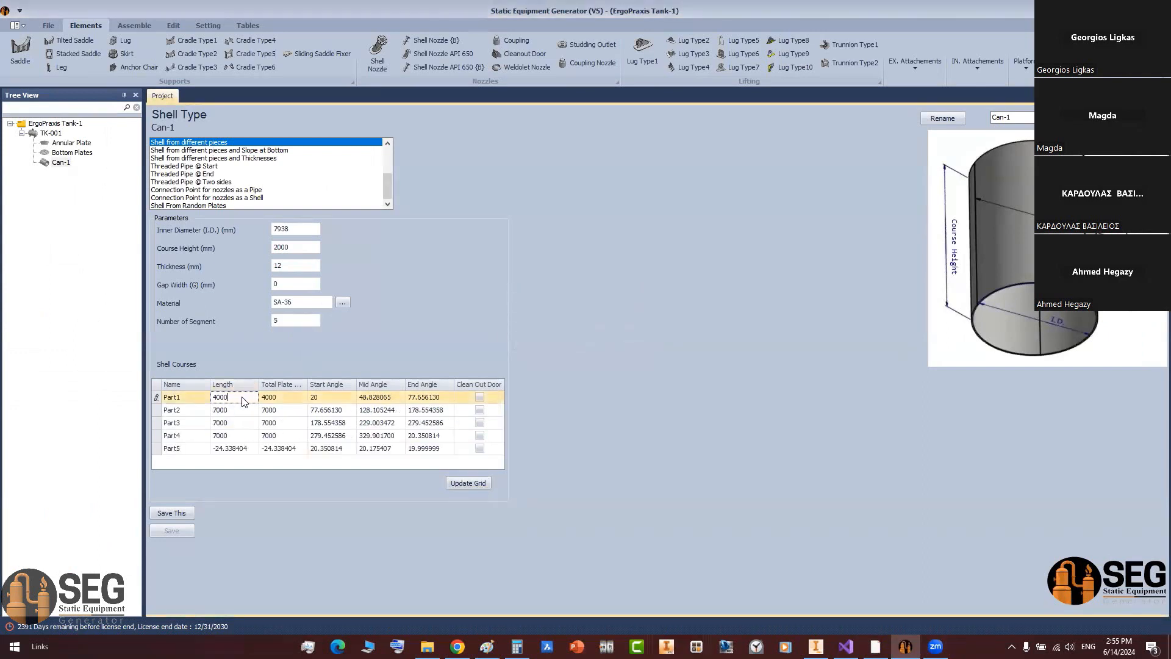
pyautogui.moveTo(243, 400); pyautogui.dragTo(195, 397)
pyautogui.click(242, 411)
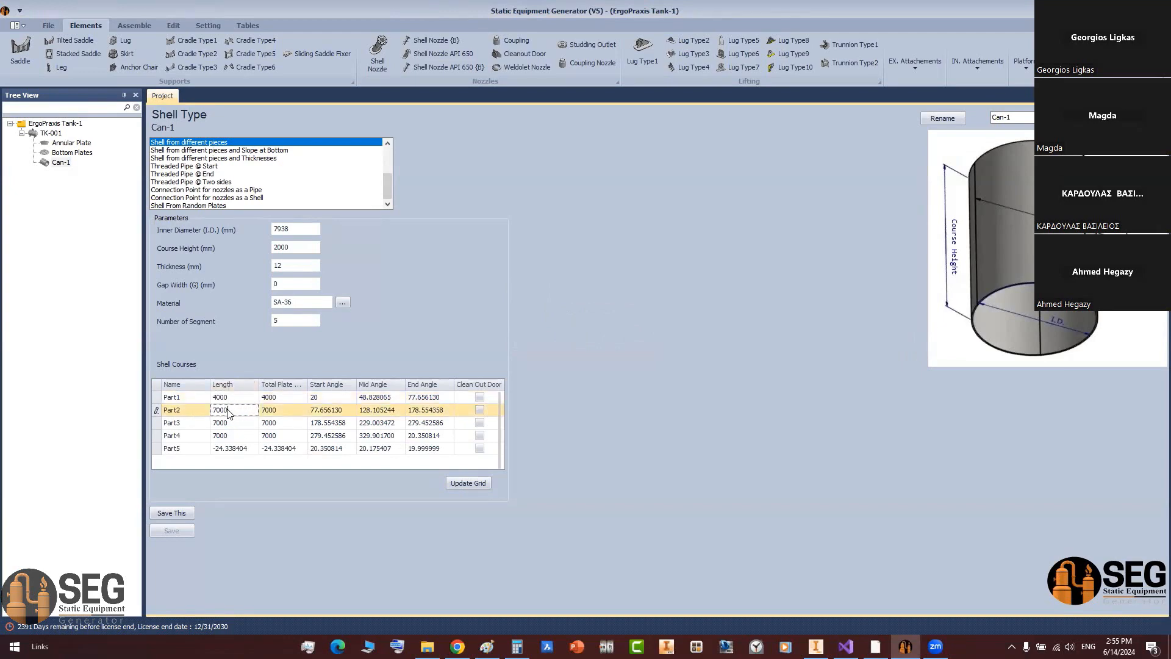
pyautogui.click(875, 646)
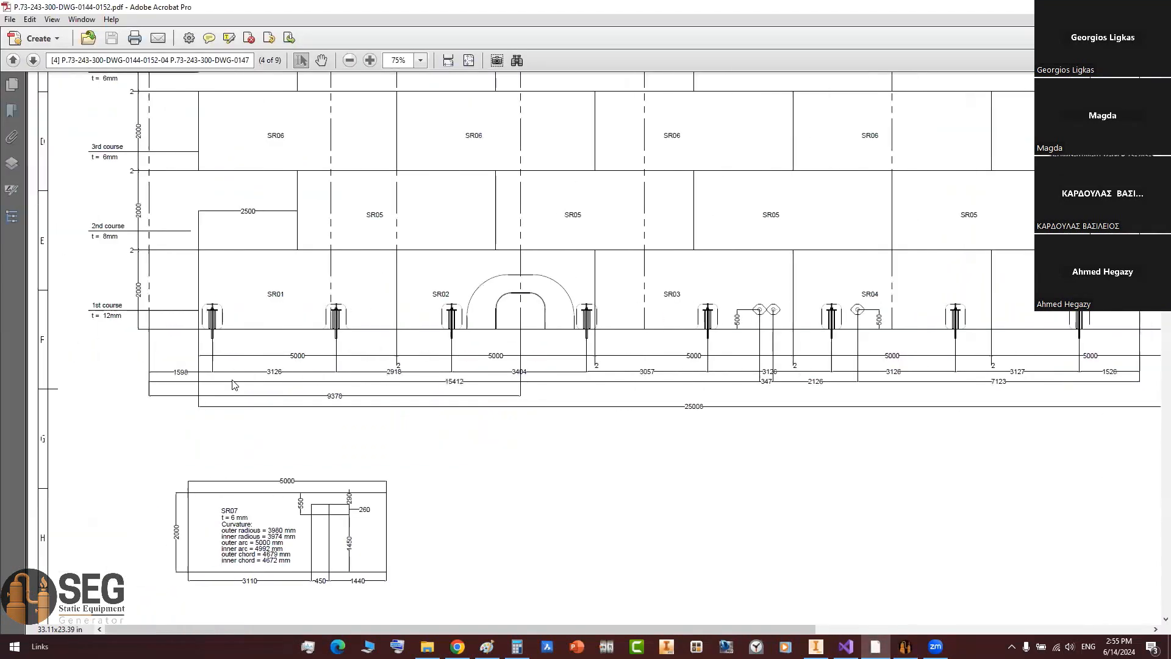
pyautogui.keyDown('ctrl'); pyautogui.scroll(5, 320, 356); pyautogui.keyUp('ctrl')
pyautogui.moveTo(272, 348); pyautogui.dragTo(327, 347)
pyautogui.hotkey('ctrl', 'c')
pyautogui.click(906, 646)
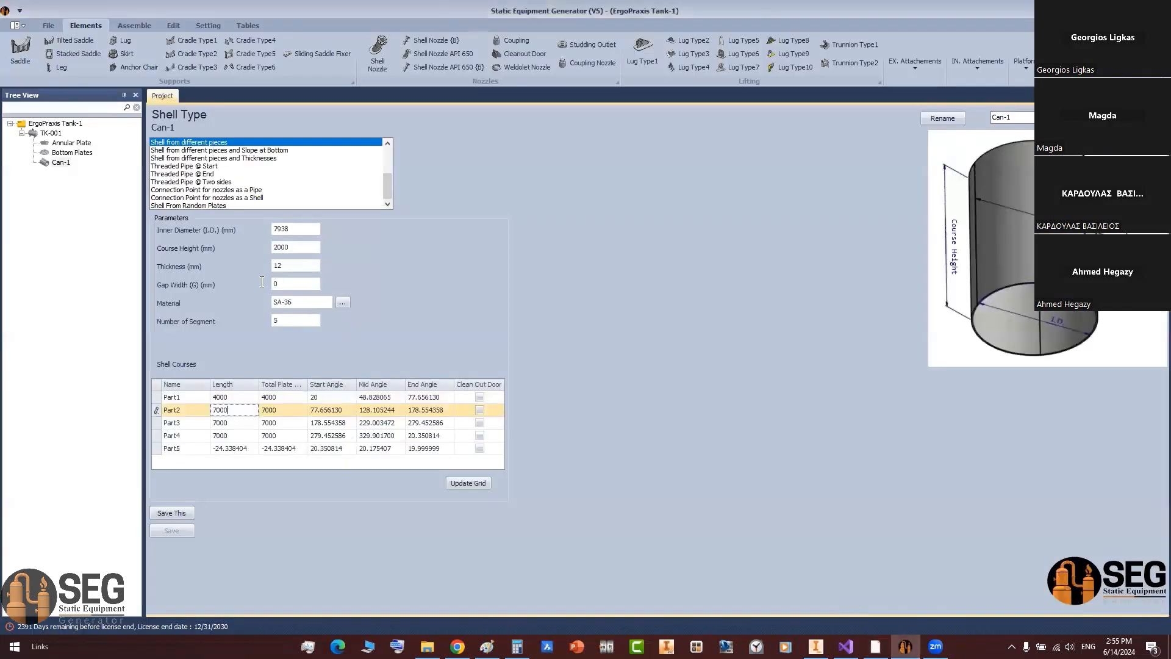
# Step: Set the lengths of Part1 to Part4 to 5000 mm and update the shell courses grid
pyautogui.click(236, 397)
pyautogui.doubleClick(236, 396)
pyautogui.write('500')
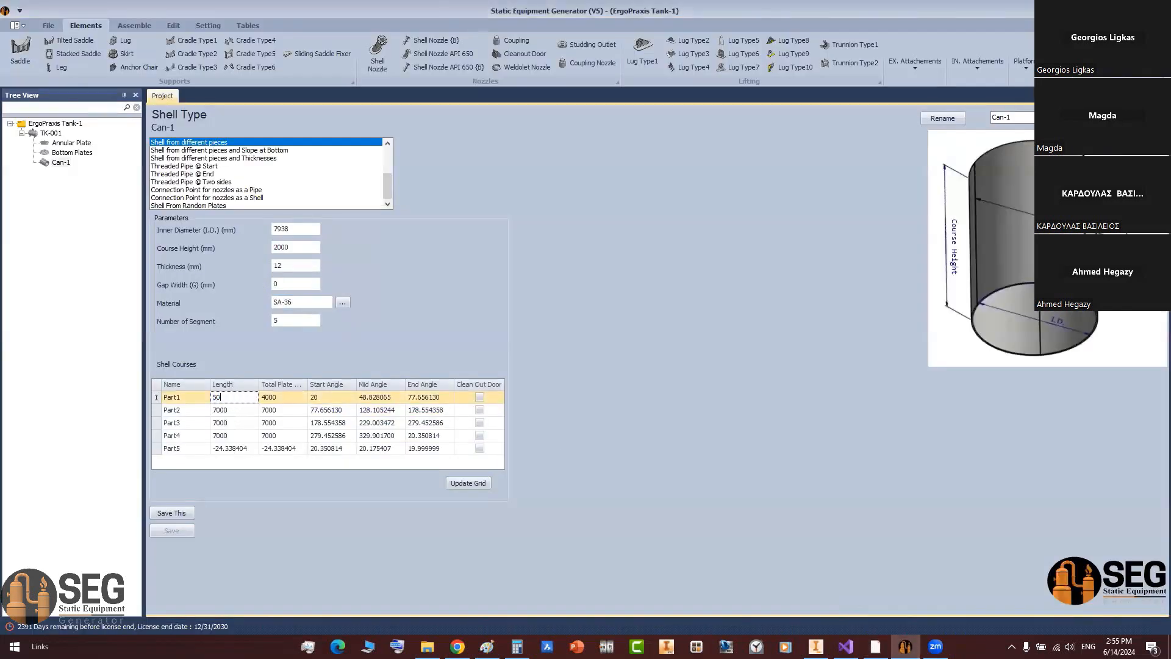
pyautogui.moveTo(233, 397); pyautogui.dragTo(189, 430)
pyautogui.hotkey('ctrl', 'v')
pyautogui.hotkey('ctrl', 'v')
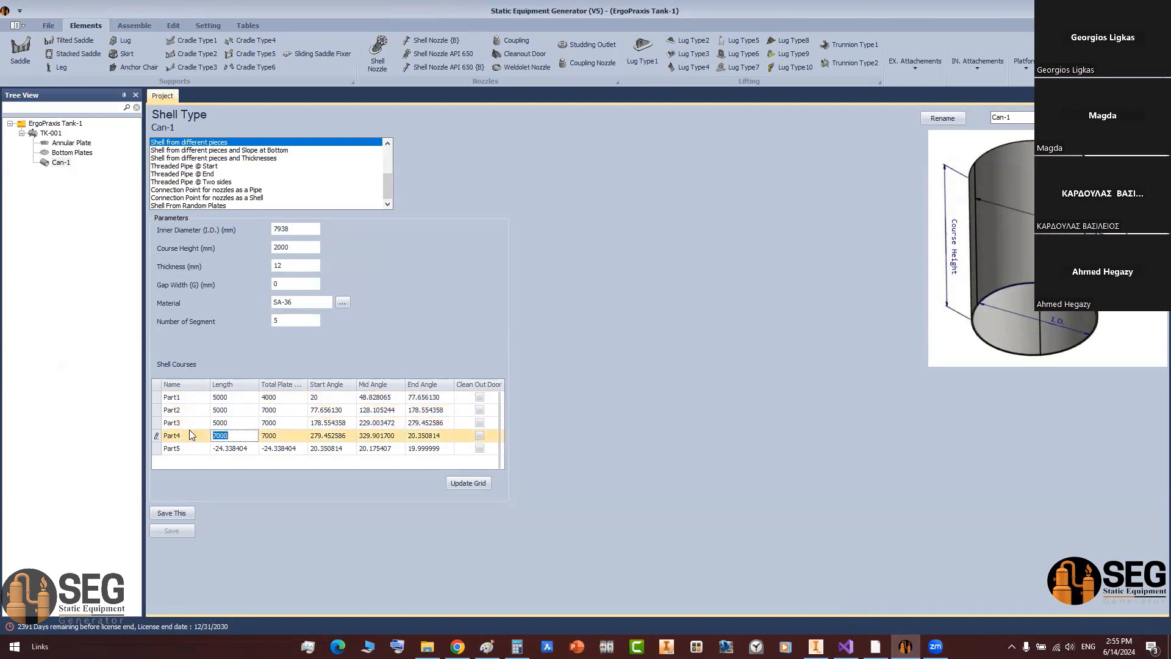
pyautogui.hotkey('ctrl', 'v')
pyautogui.click(238, 450)
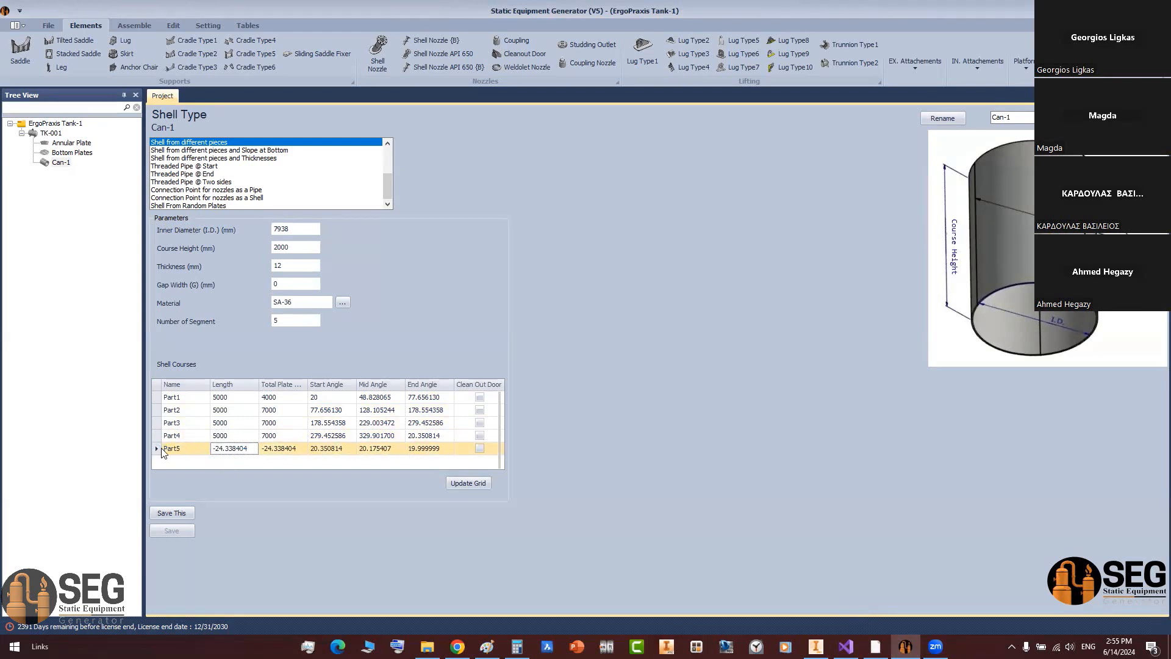
pyautogui.click(480, 482)
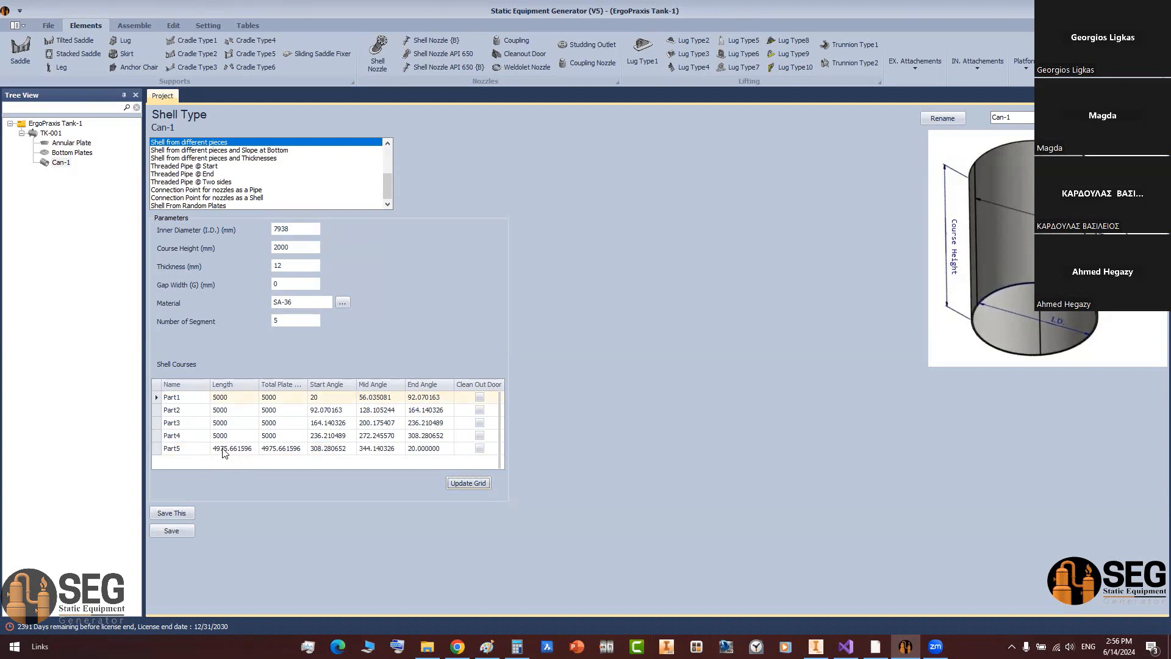
pyautogui.click(224, 450)
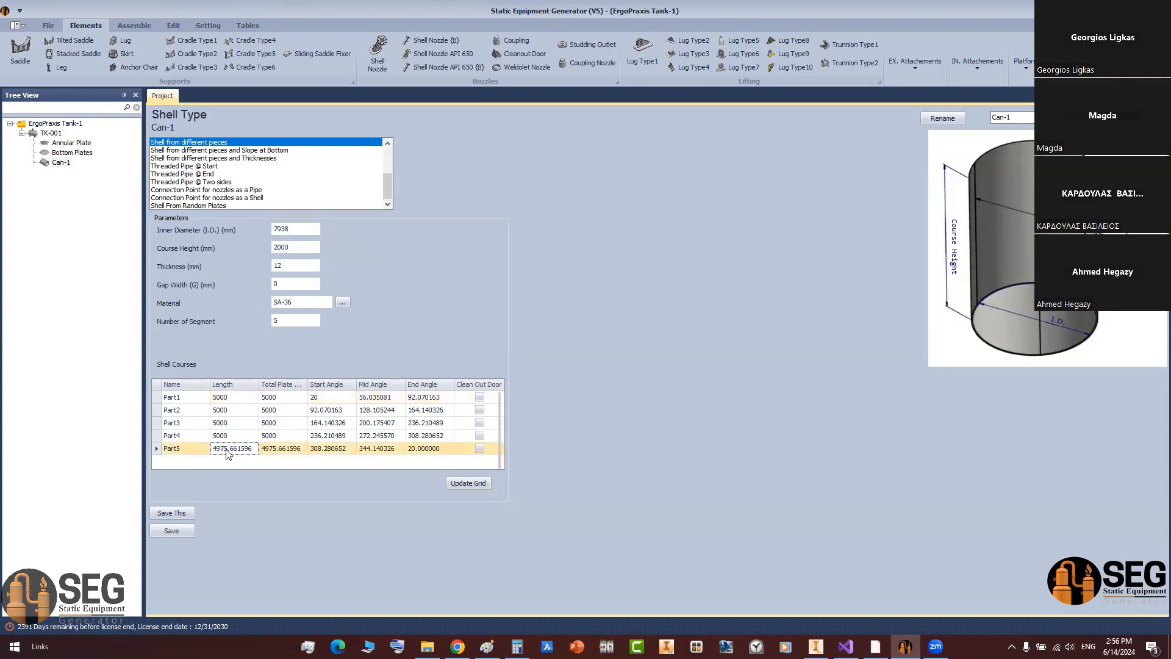
pyautogui.click(479, 485)
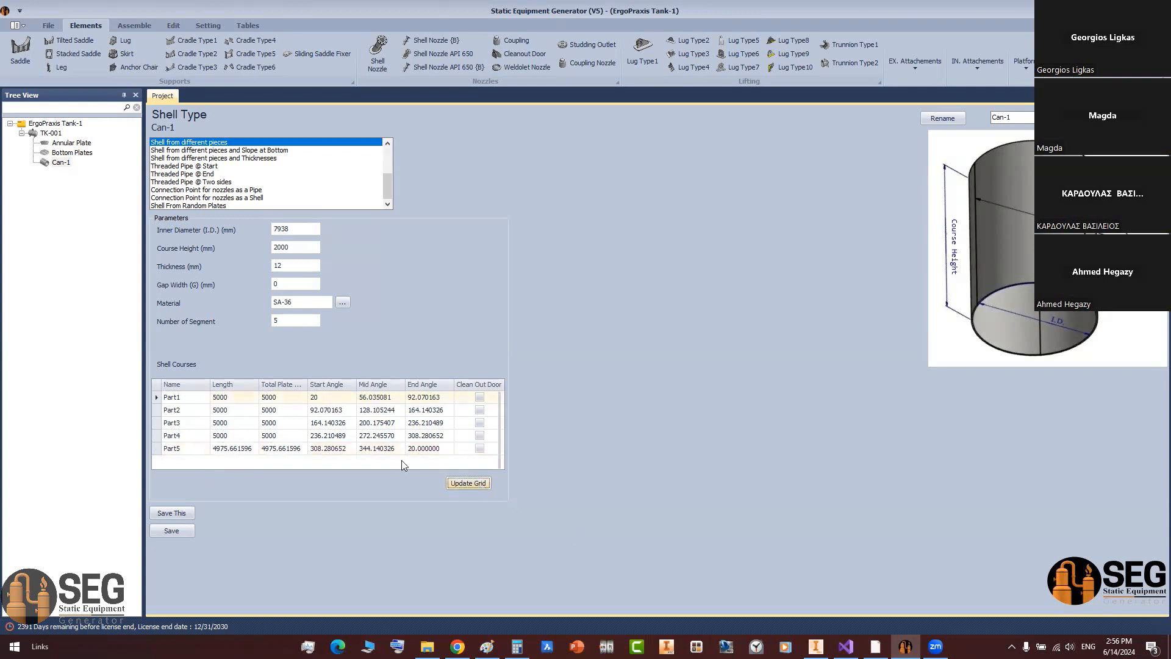
# Step: Examine the shell layout on page 4 of the reference PDF for the first plate's offset from the 0° line
pyautogui.click(322, 397)
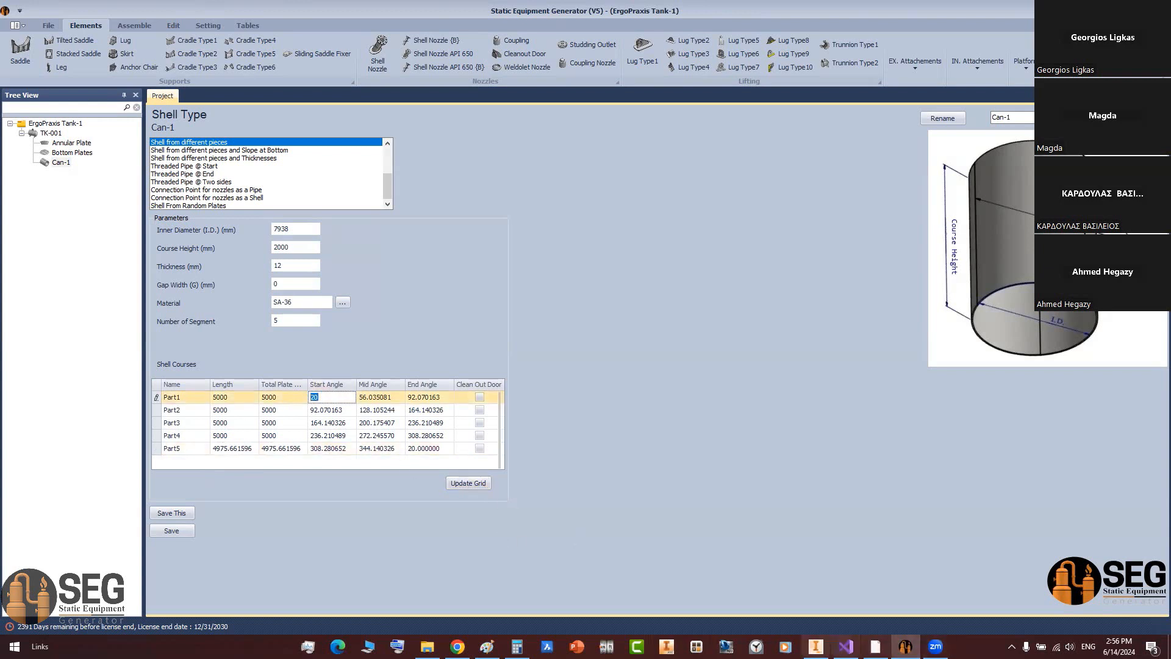
pyautogui.click(816, 646)
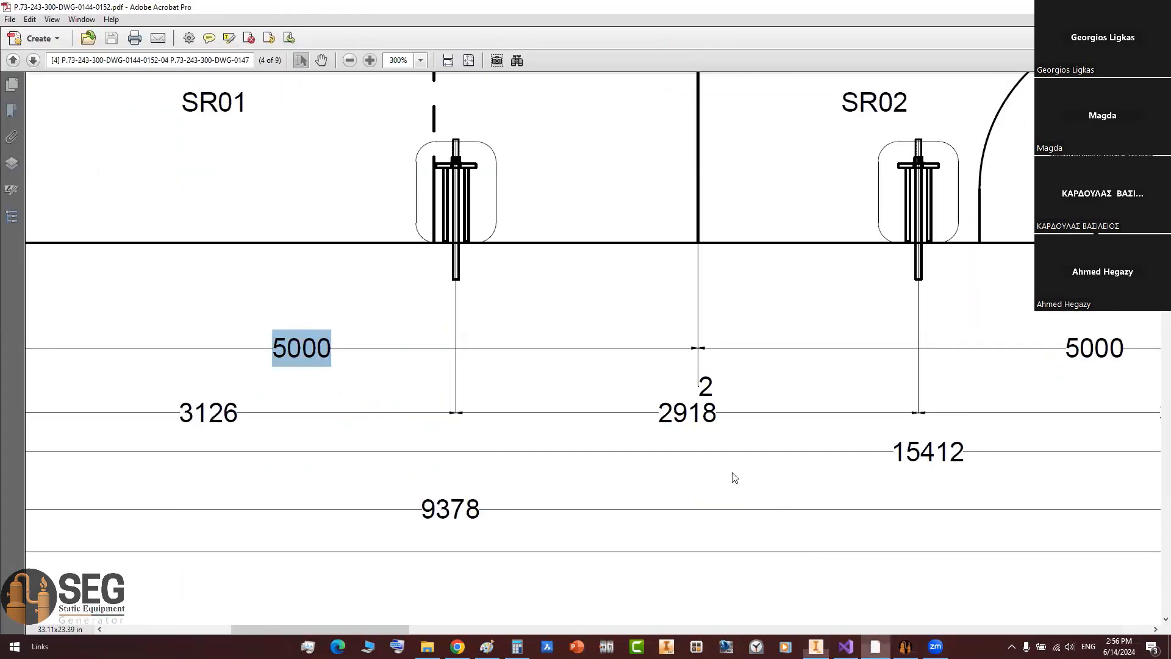
pyautogui.click(875, 646)
pyautogui.keyDown('ctrl'); pyautogui.scroll(-5, 604, 308); pyautogui.keyUp('ctrl')
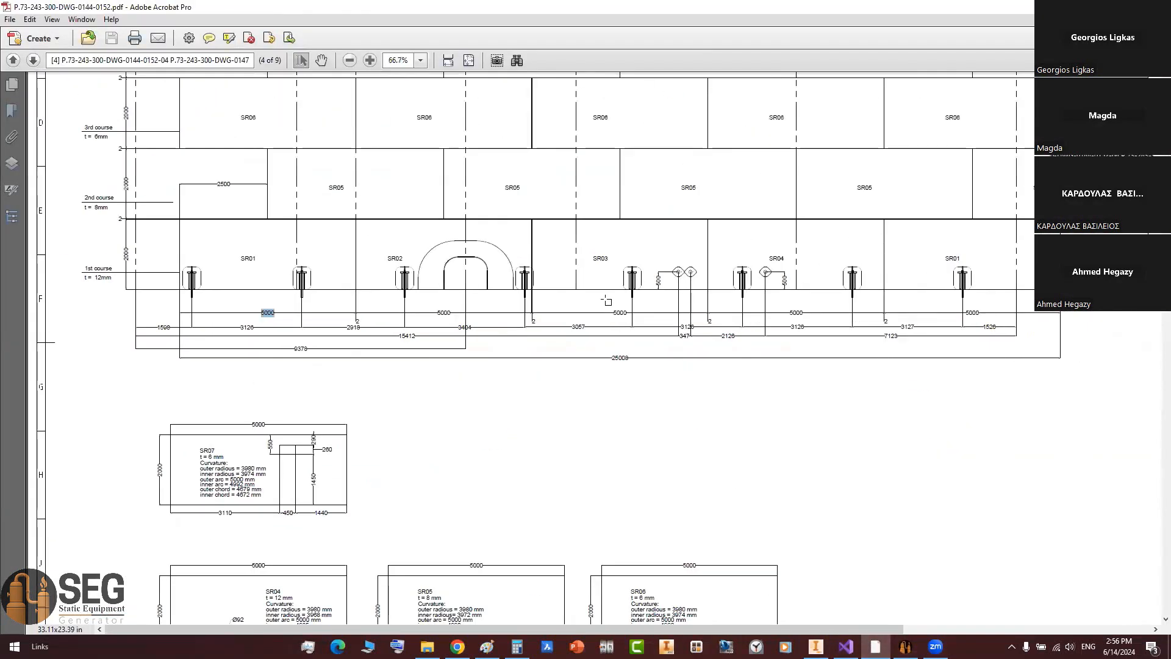
pyautogui.keyDown('ctrl'); pyautogui.scroll(-2, 607, 297); pyautogui.keyUp('ctrl')
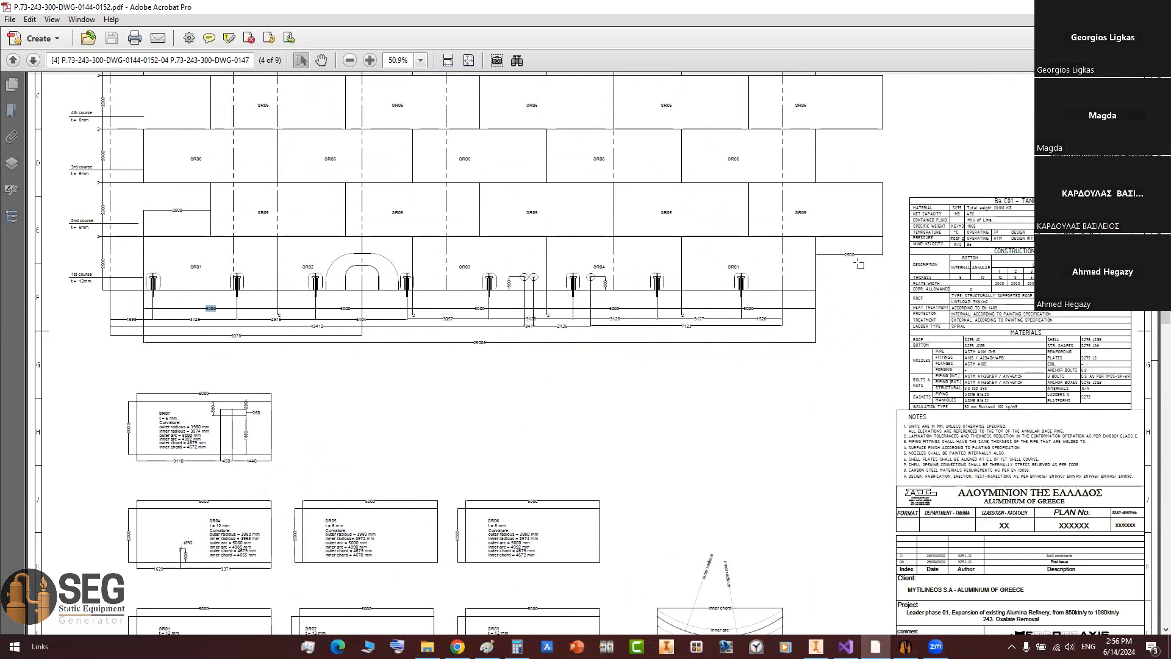
pyautogui.keyDown('ctrl'); pyautogui.scroll(3, 875, 261); pyautogui.keyUp('ctrl')
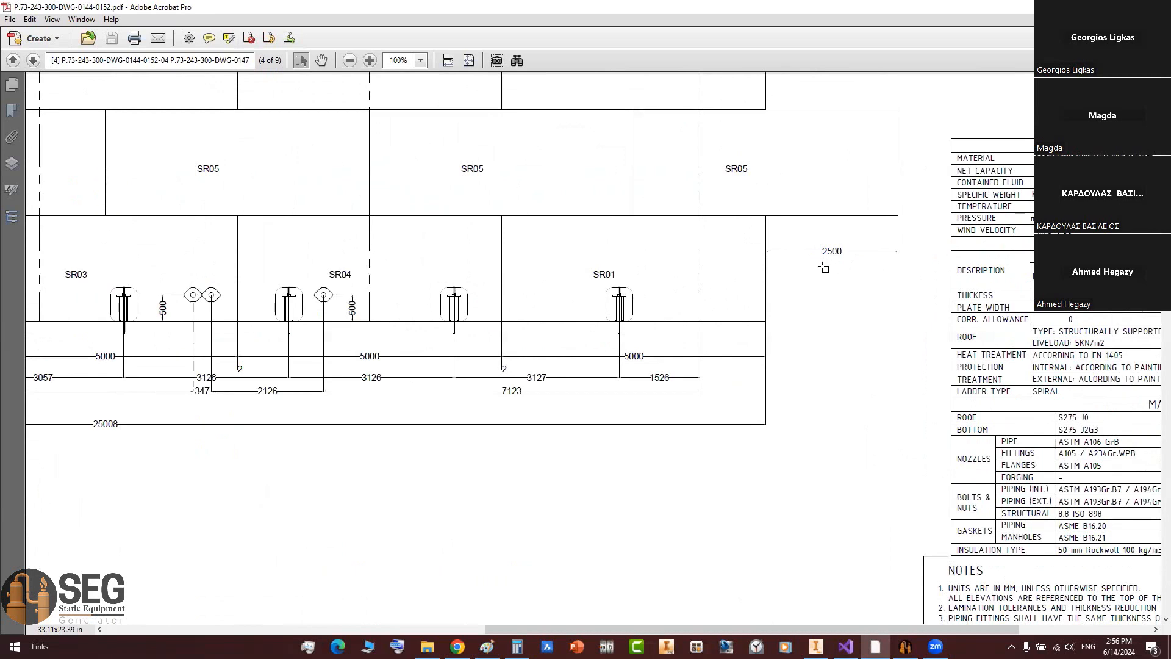
pyautogui.keyDown('ctrl'); pyautogui.scroll(-3, 823, 268); pyautogui.keyUp('ctrl')
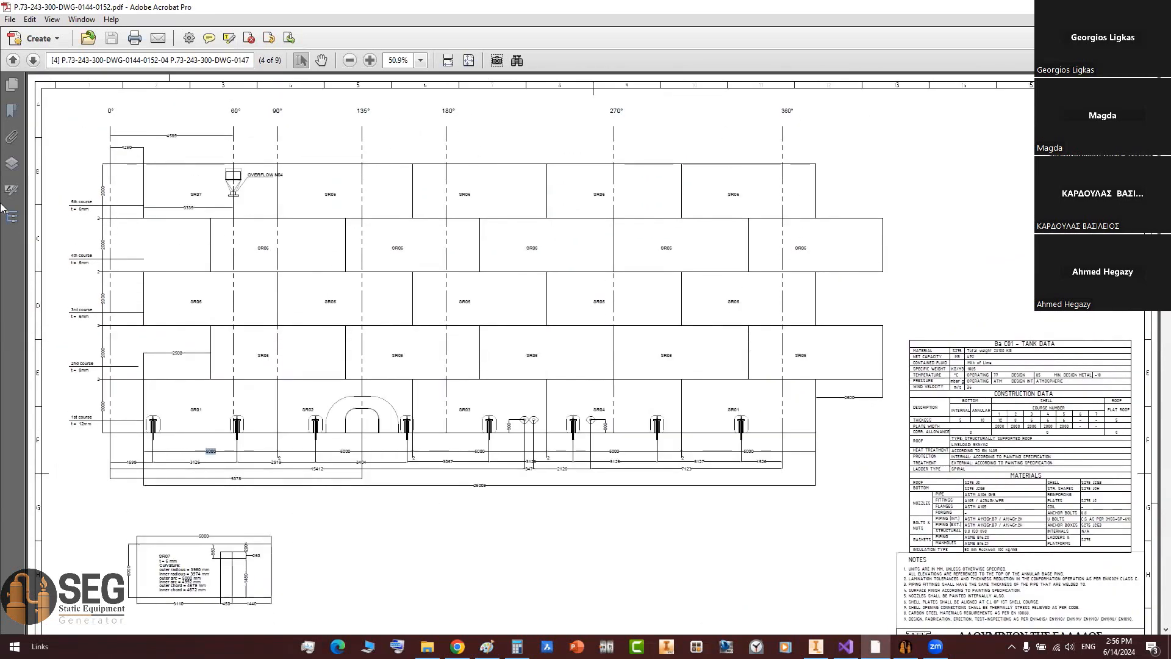
pyautogui.keyDown('ctrl'); pyautogui.scroll(4, 117, 444); pyautogui.keyUp('ctrl')
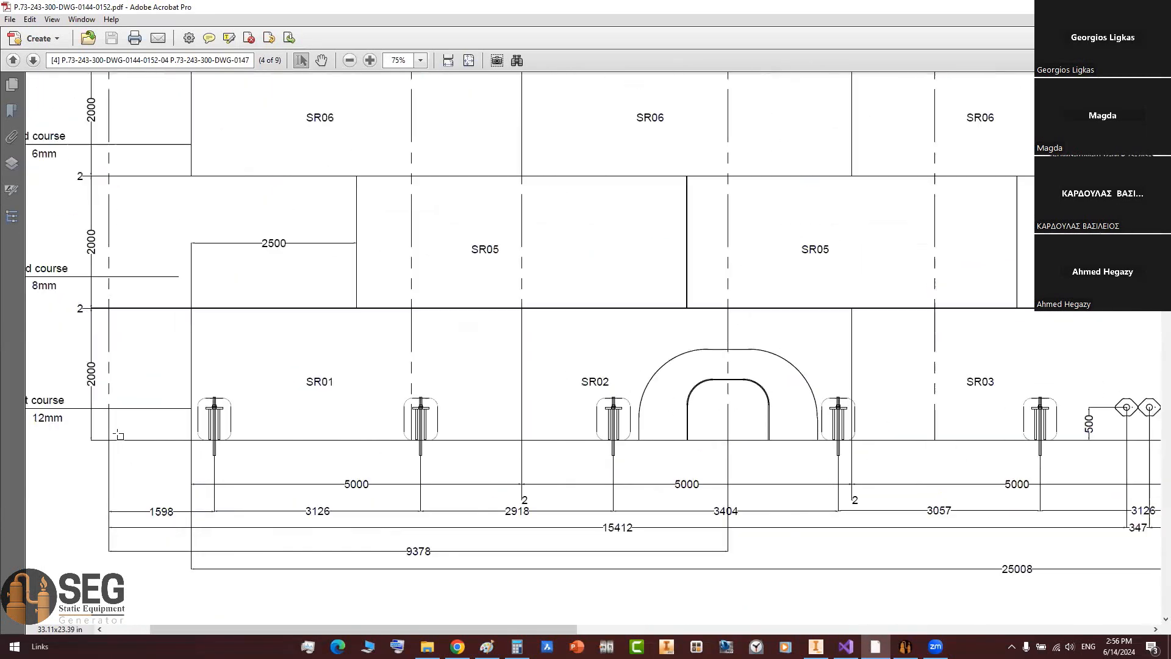
pyautogui.keyDown('ctrl'); pyautogui.scroll(1, 117, 444); pyautogui.keyUp('ctrl')
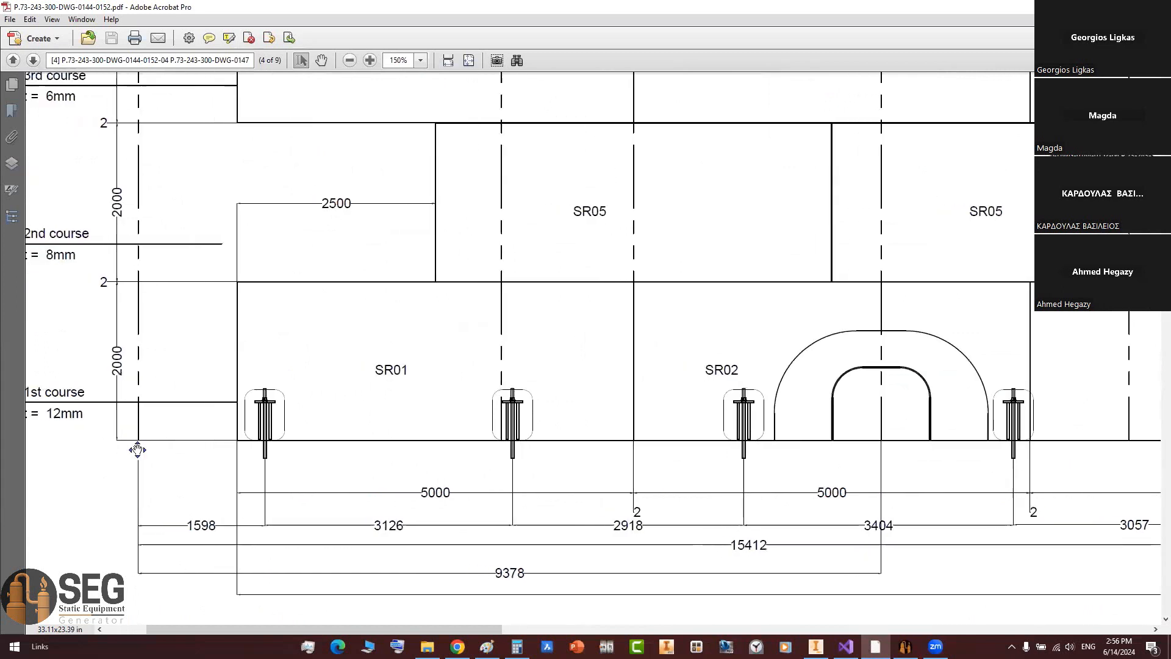
pyautogui.hscroll(-2, 131, 448)
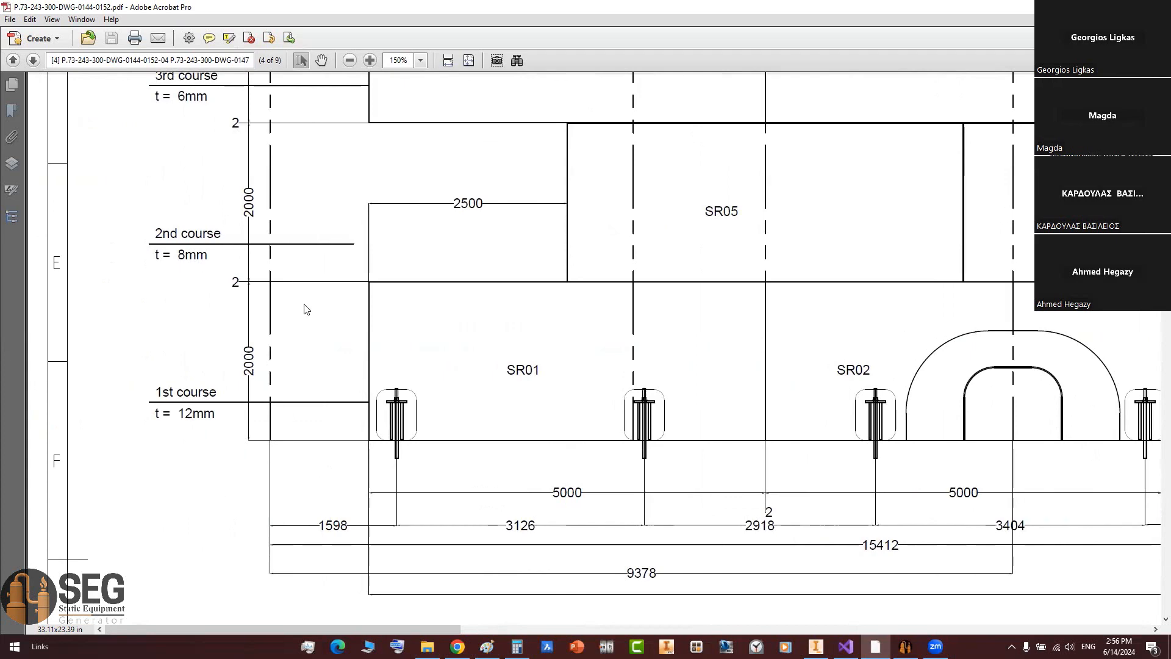
pyautogui.moveTo(268, 443); pyautogui.dragTo(369, 465)
pyautogui.moveTo(391, 447)
pyautogui.mouseDown(button='middle')
pyautogui.moveTo(669, 450)
pyautogui.moveTo(621, 446)
pyautogui.mouseUp(button='middle')
pyautogui.moveTo(523, 298); pyautogui.dragTo(590, 357)
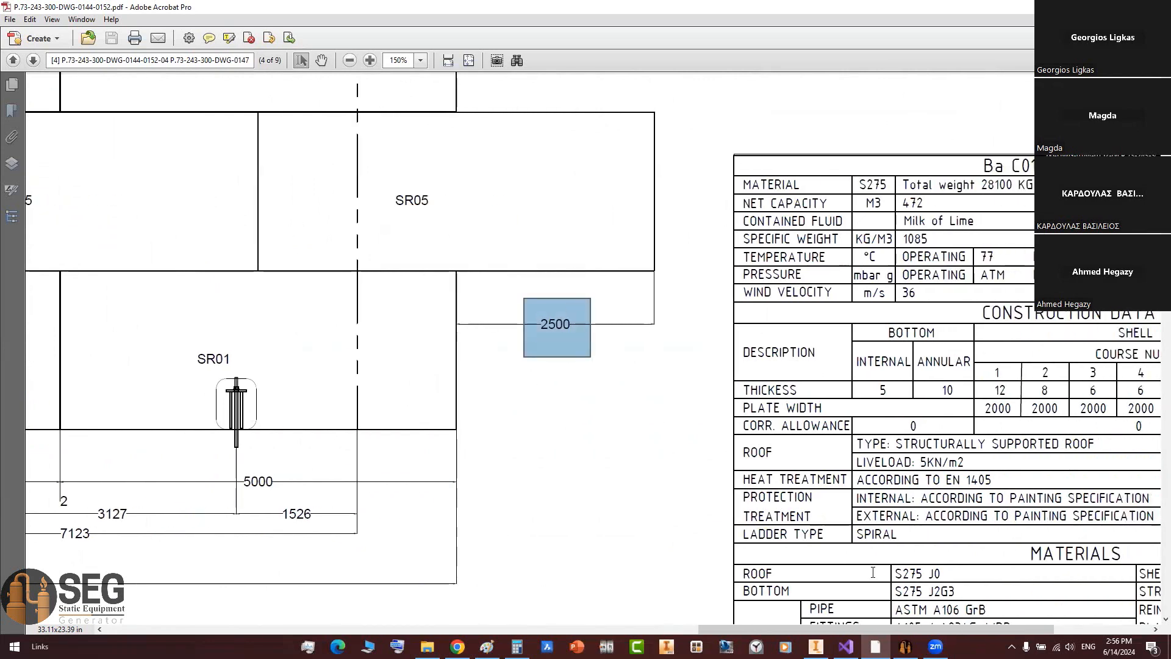
# Step: Switch to Static Equipment Generator and open the Arc Length Calculator for editing its diameter
pyautogui.click(906, 647)
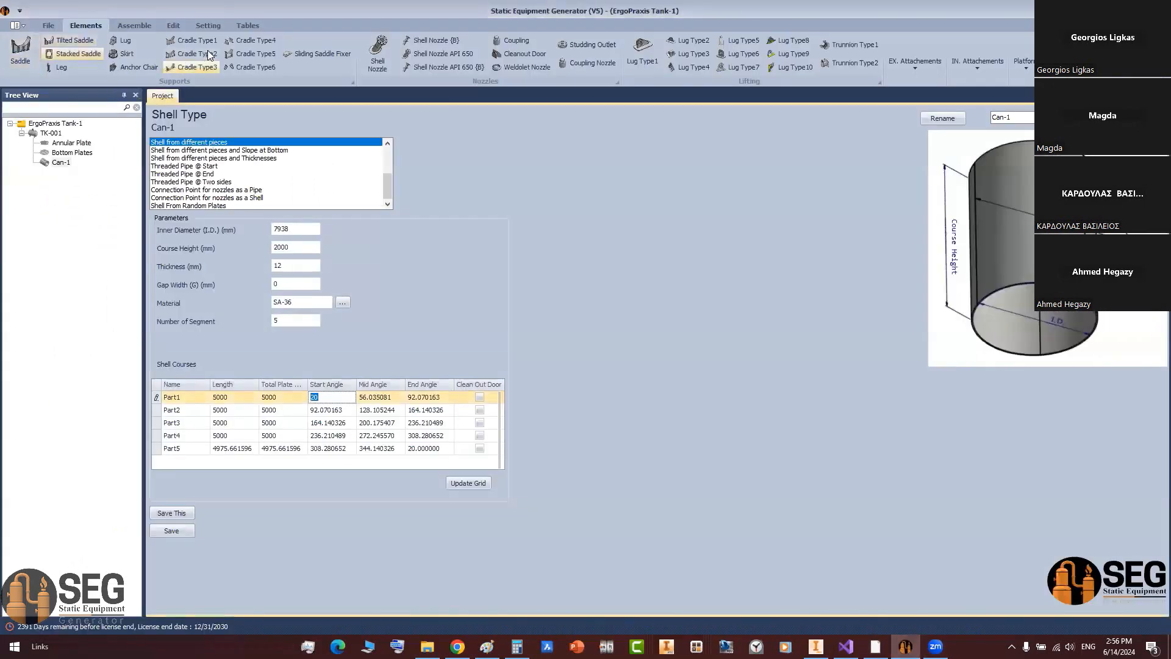
pyautogui.click(217, 24)
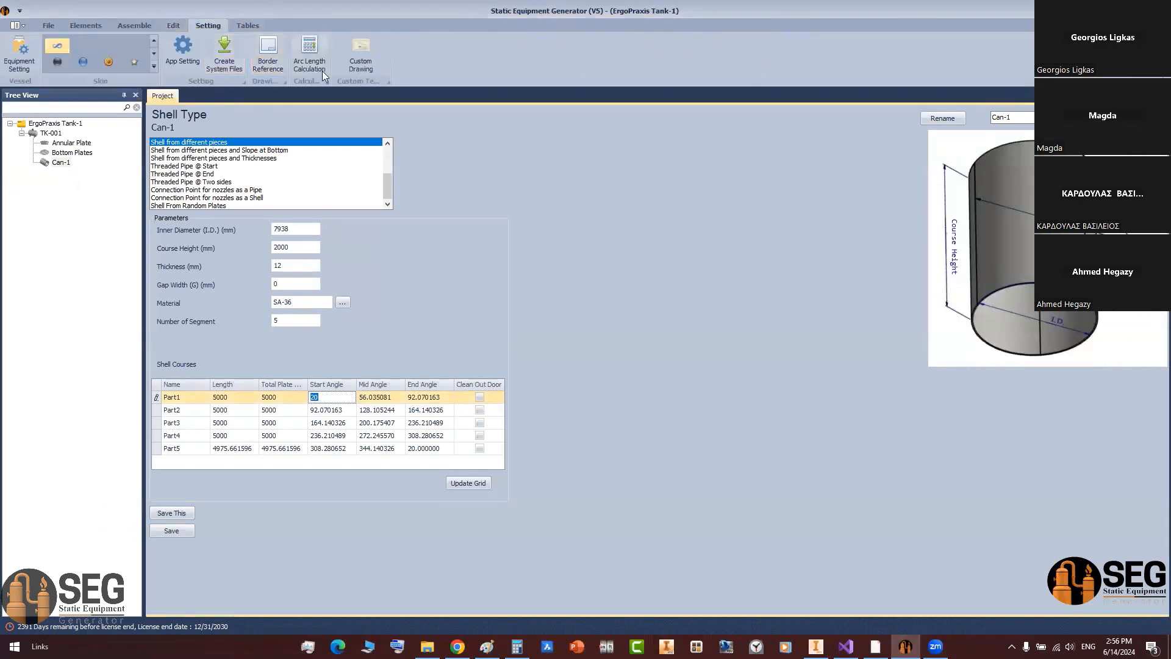
pyautogui.click(310, 54)
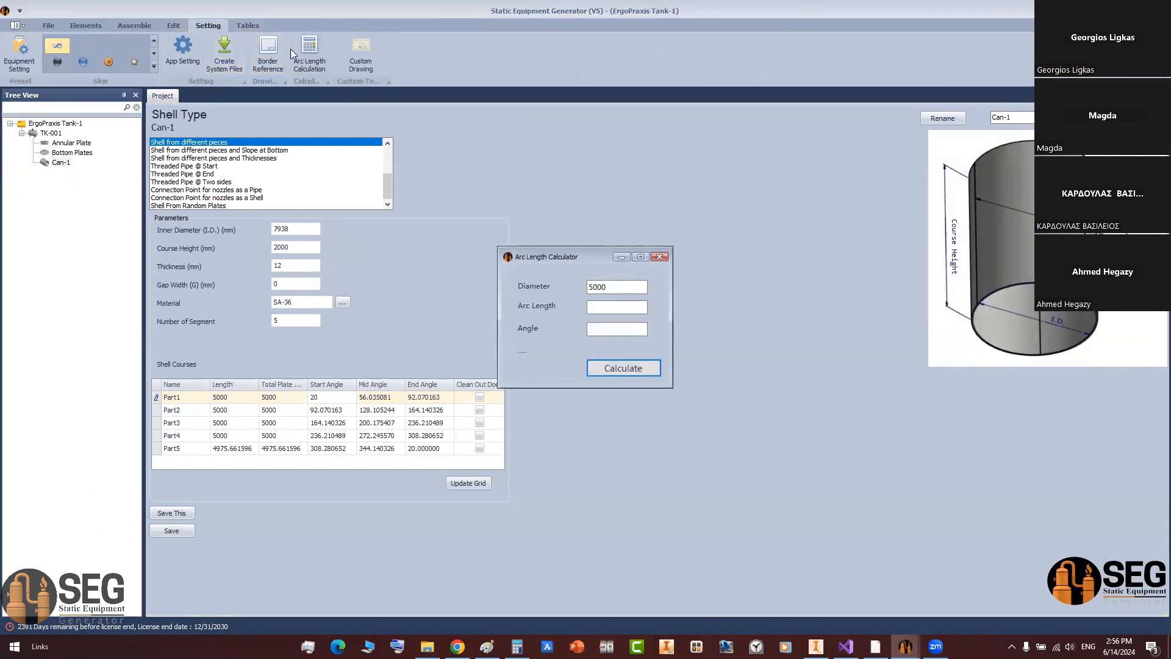
pyautogui.click(617, 288)
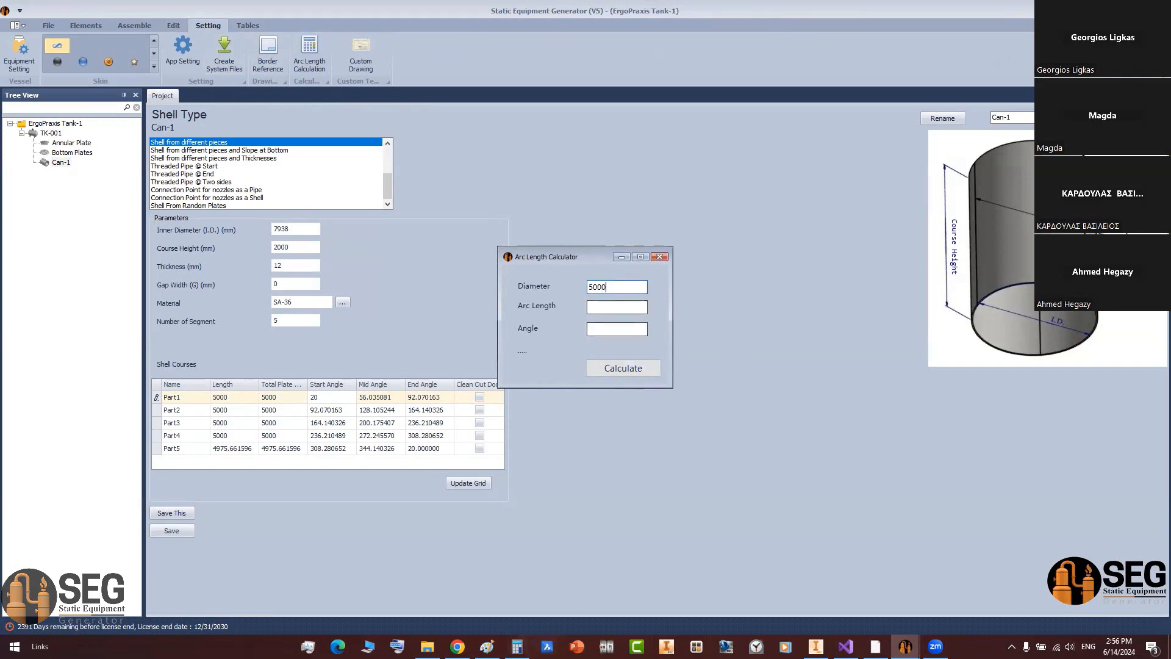
# Step: Copy the inner diameter from Calculator and set the Arc Length Calculator's diameter to 7938
pyautogui.click(487, 647)
pyautogui.click(517, 646)
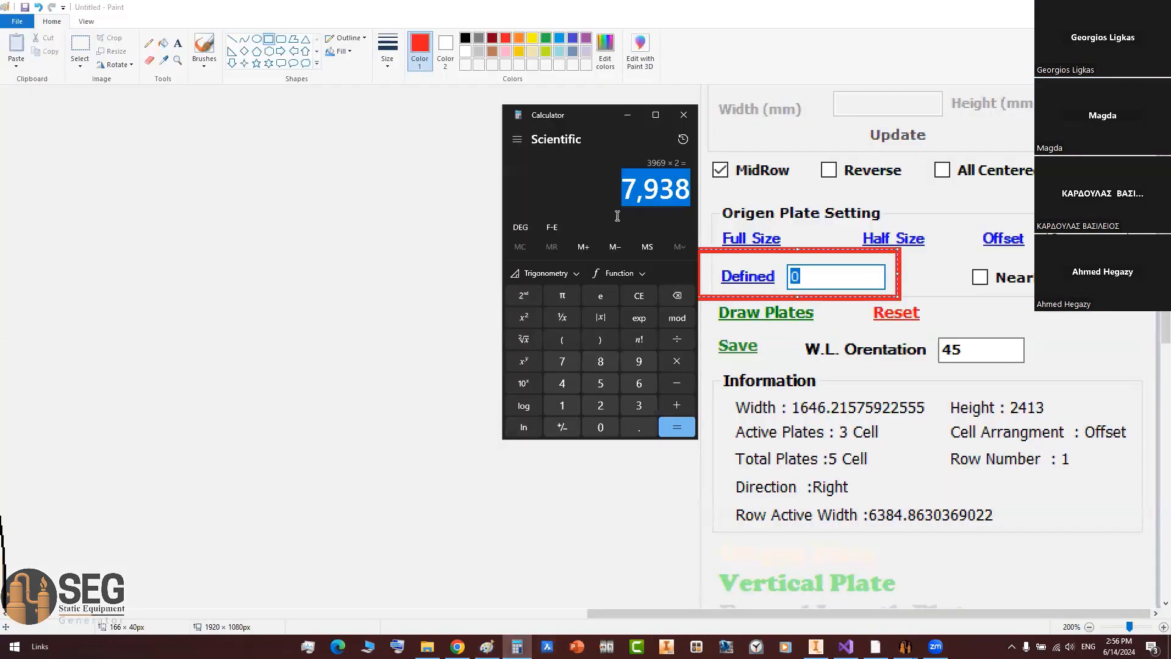
pyautogui.moveTo(620, 195); pyautogui.dragTo(688, 193)
pyautogui.click(1101, 7)
pyautogui.hotkey('alt', 'F4')
pyautogui.click(606, 323)
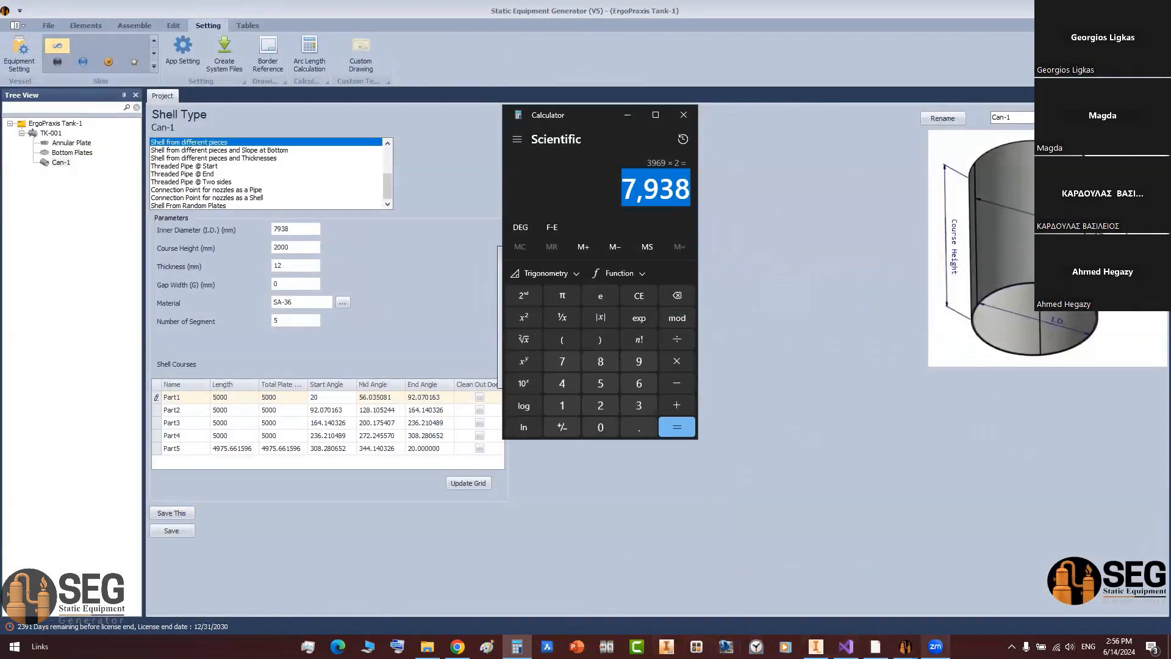
pyautogui.click(876, 647)
pyautogui.moveTo(905, 646)
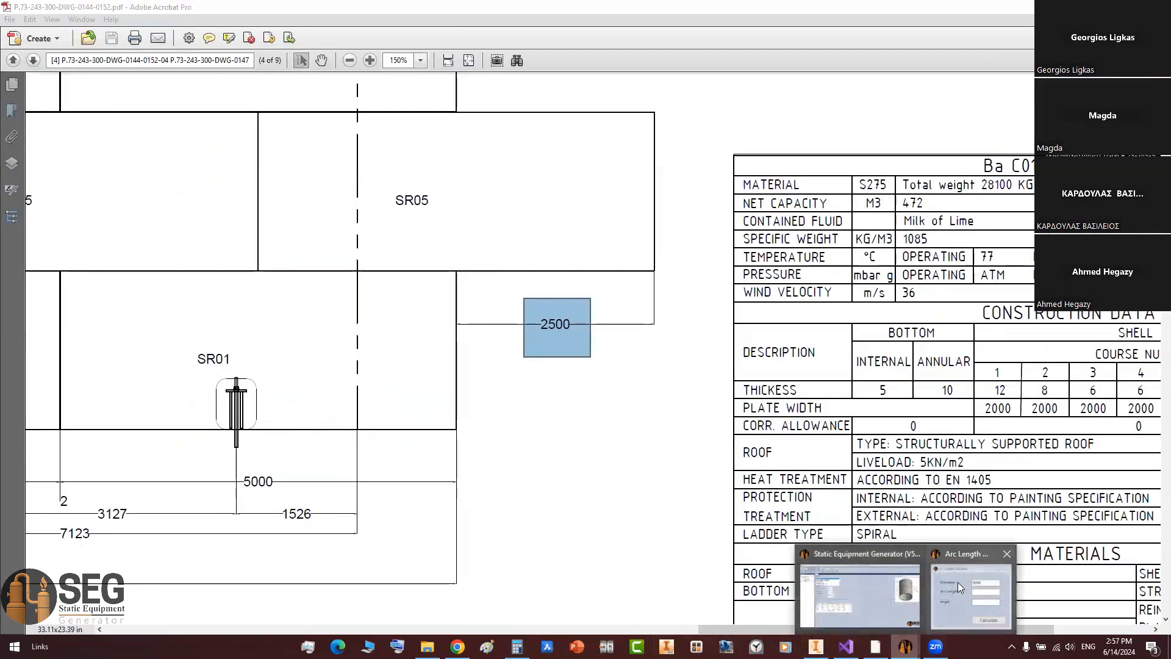
pyautogui.click(959, 565)
pyautogui.doubleClick(597, 288)
pyautogui.write('7938')
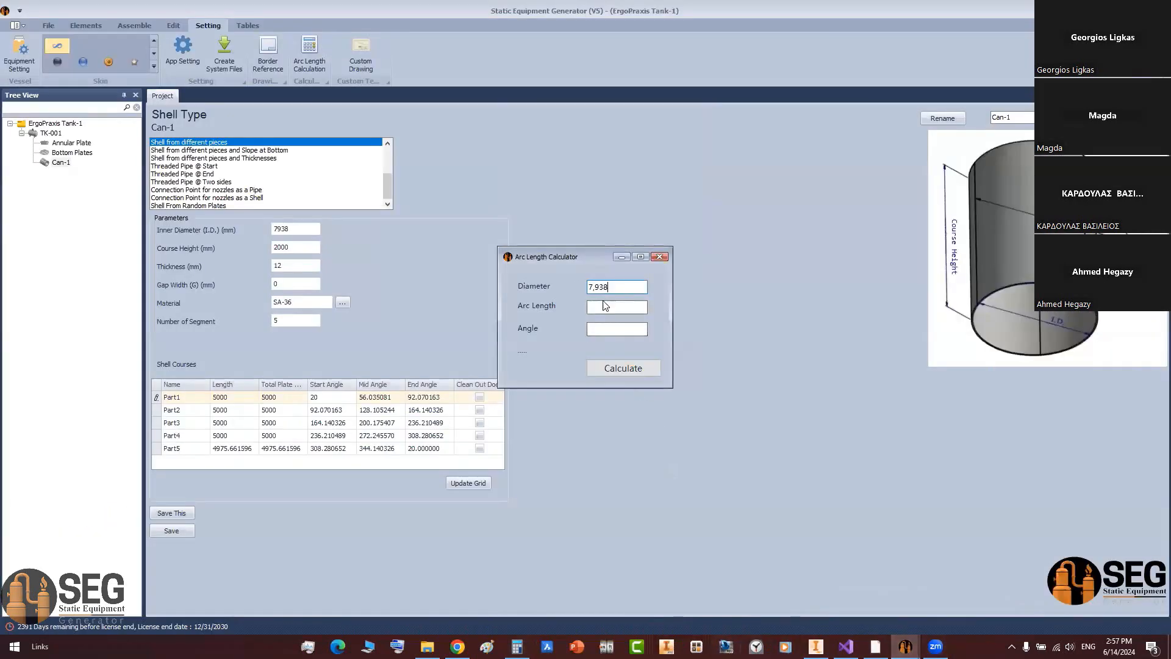
# Step: Calculate the angle for an arc length of 2500 and copy the resulting angle
pyautogui.click(604, 308)
pyautogui.write('2500')
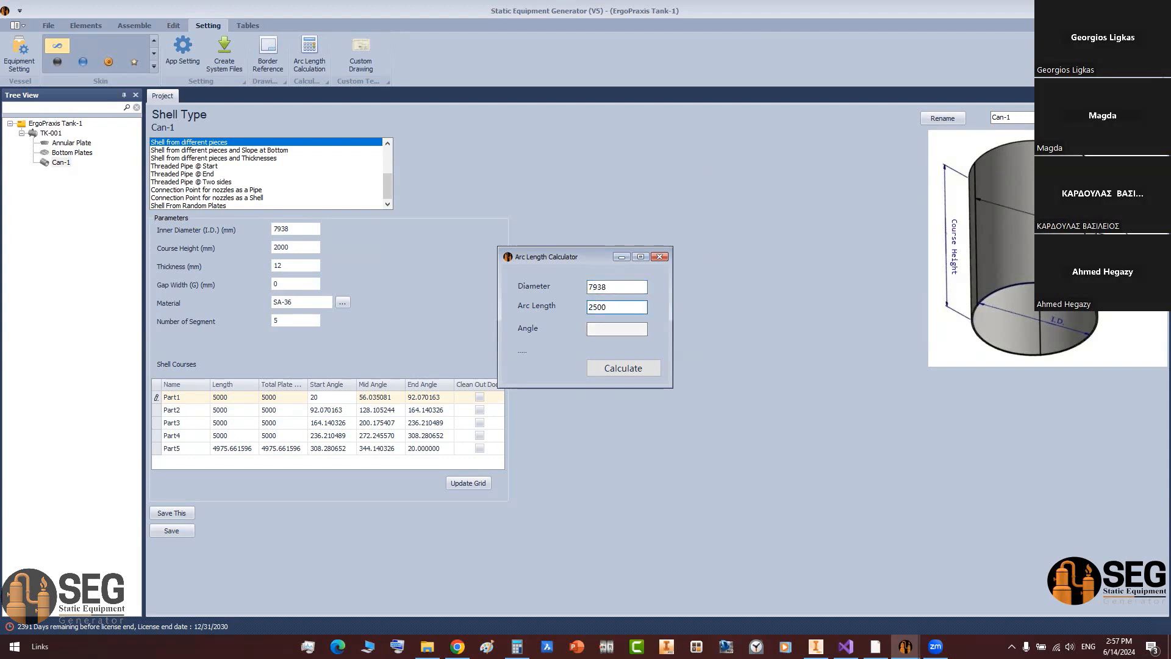
pyautogui.press('Tab')
pyautogui.click(622, 368)
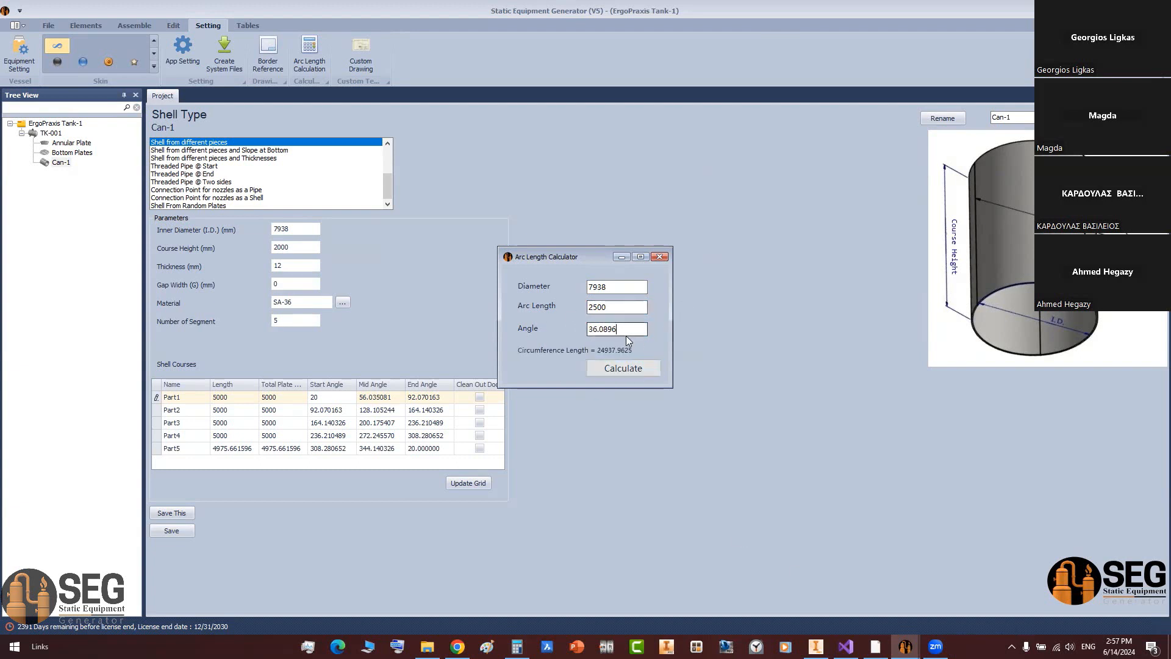
pyautogui.moveTo(626, 336); pyautogui.dragTo(586, 327)
pyautogui.rightClick(601, 331)
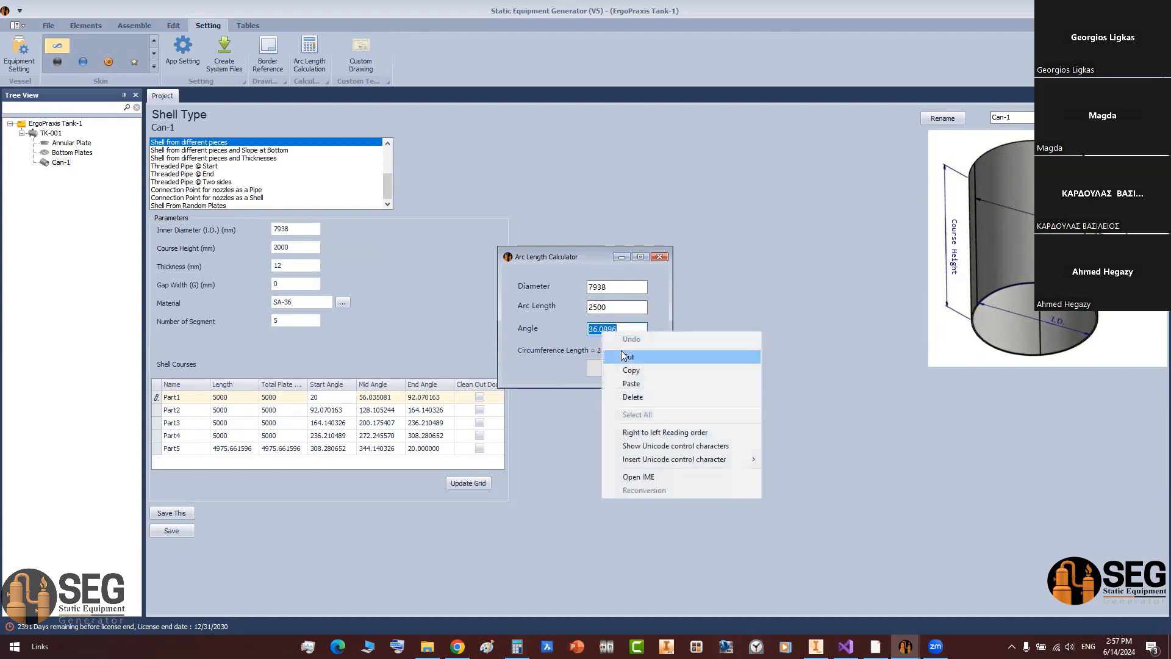
pyautogui.click(632, 372)
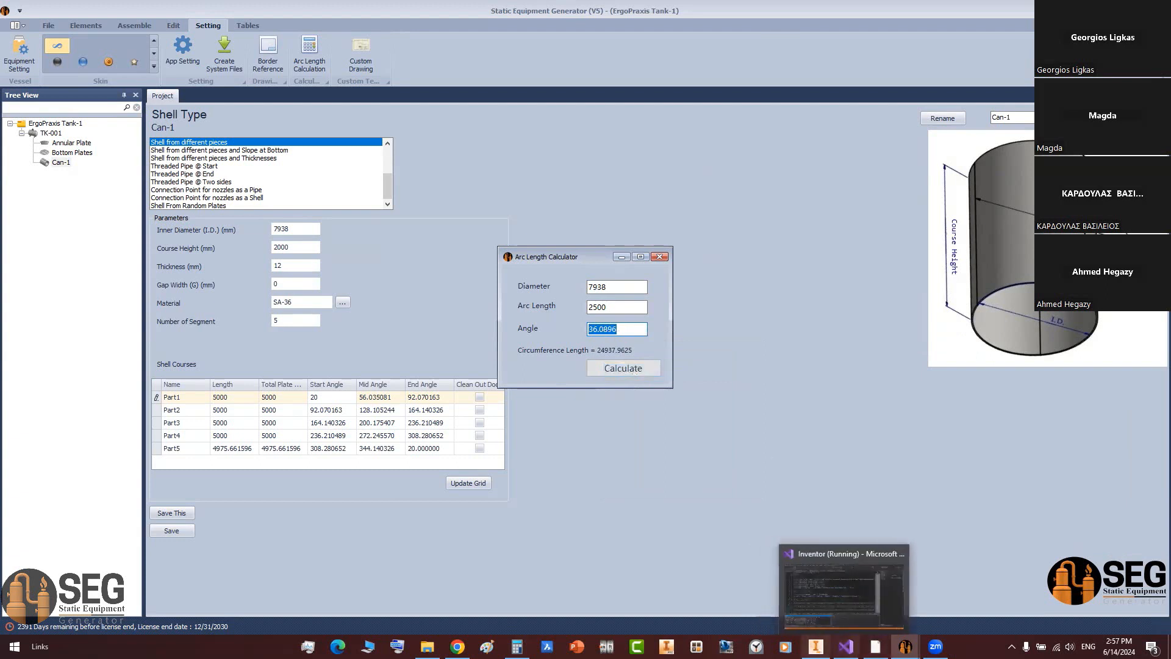
# Step: Close the Arc Length Calculator, set Part1's start angle to 36.0896 and update the shell courses grid
pyautogui.click(905, 646)
pyautogui.click(326, 395)
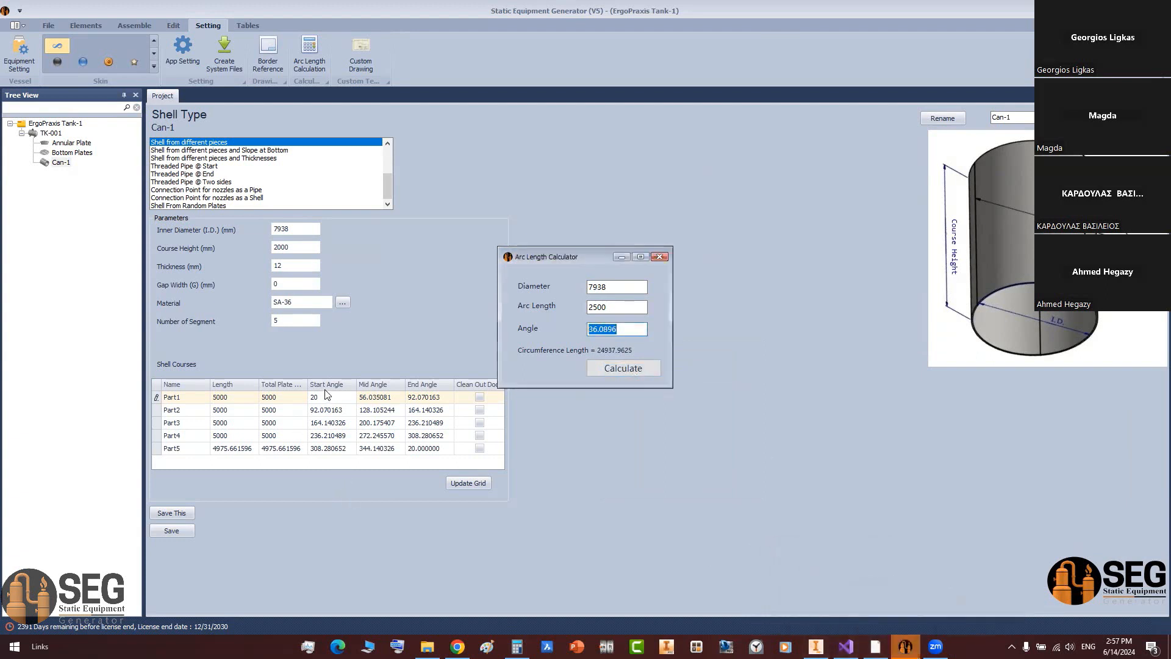
pyautogui.click(660, 256)
pyautogui.click(317, 397)
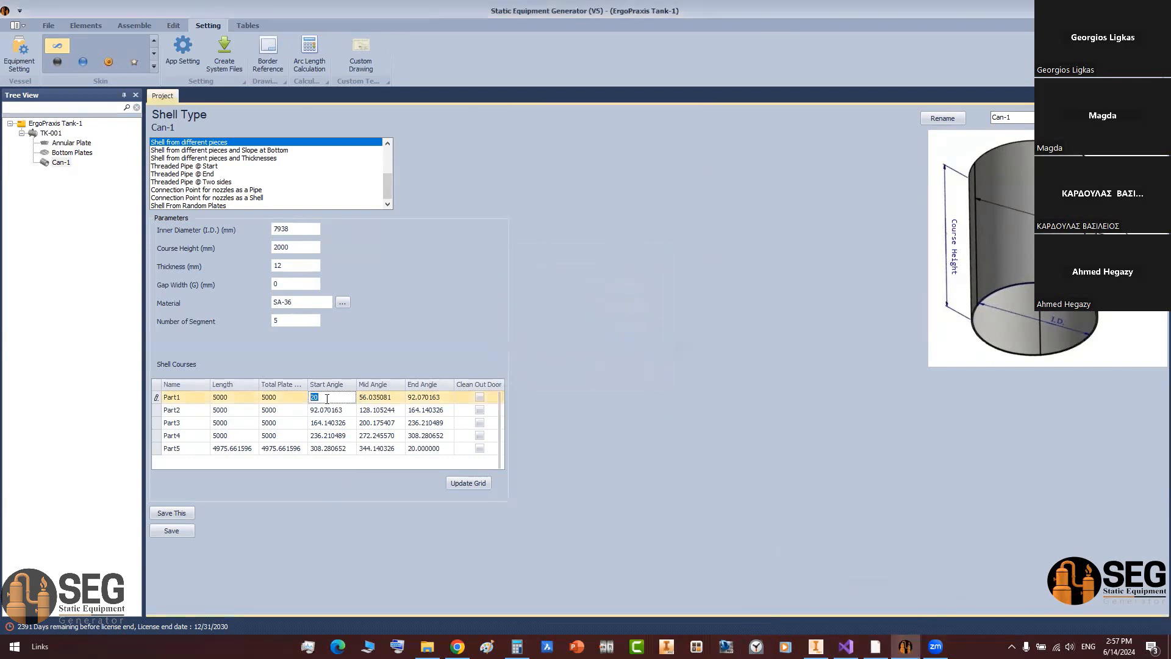
pyautogui.hotkey('ctrl', 'v')
pyautogui.click(476, 484)
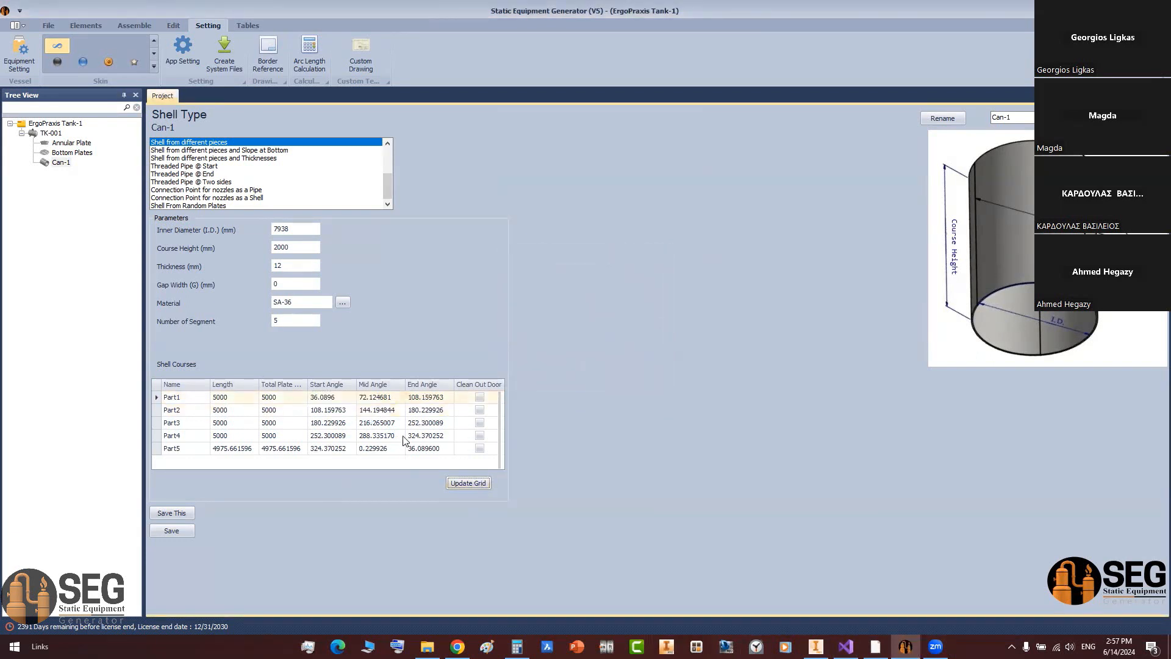
# Step: Check Part1's start and end angles, save Can-1 and start generating its Inventor assembly
pyautogui.click(347, 399)
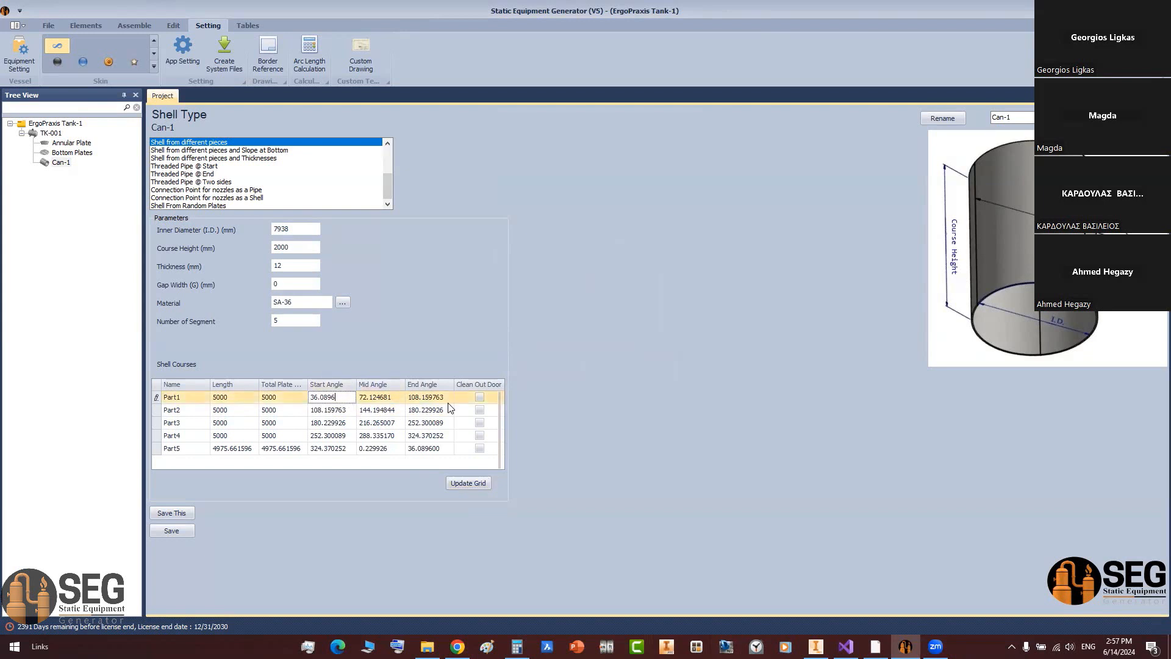
pyautogui.click(445, 398)
pyautogui.click(340, 398)
pyautogui.click(436, 403)
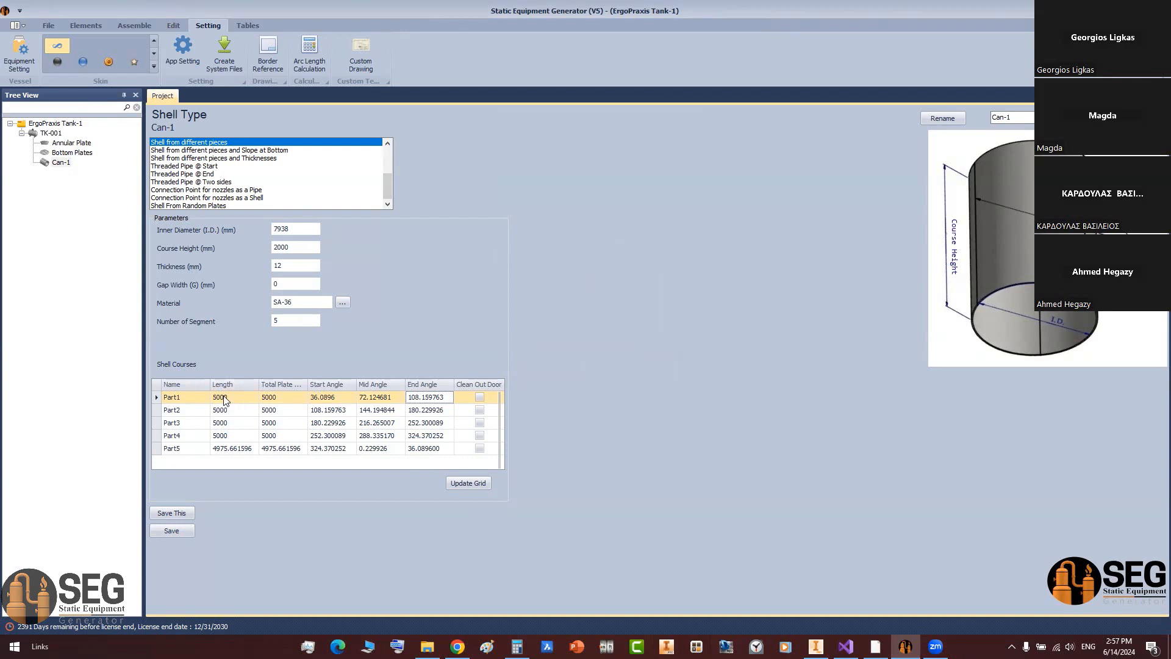
pyautogui.click(177, 530)
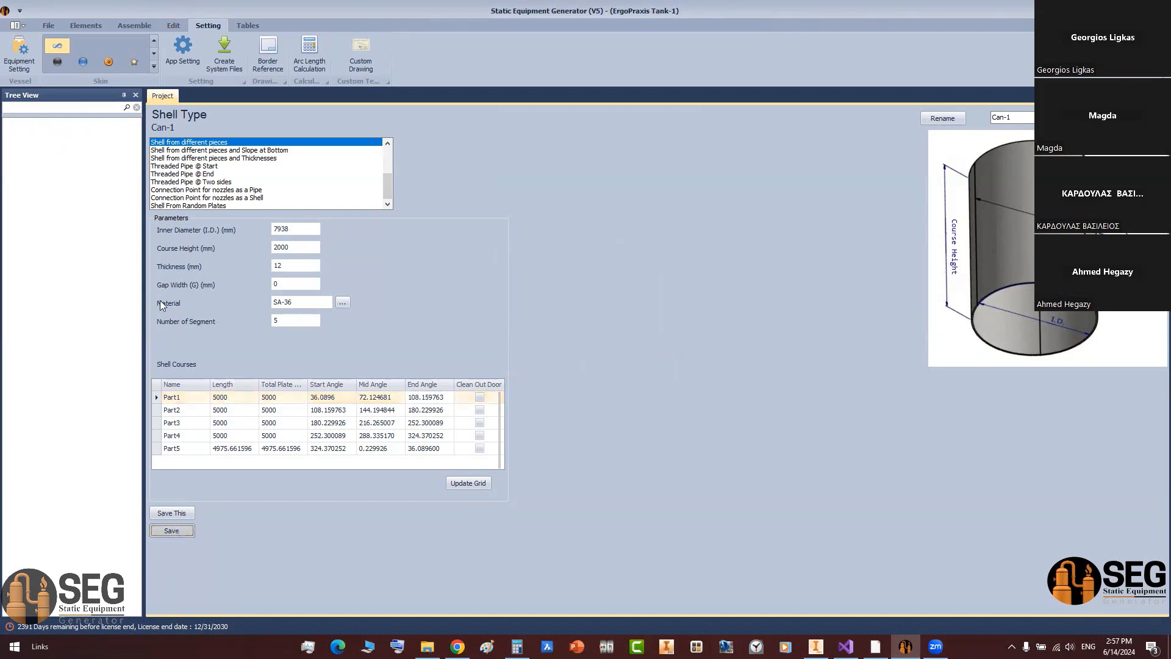
pyautogui.click(135, 26)
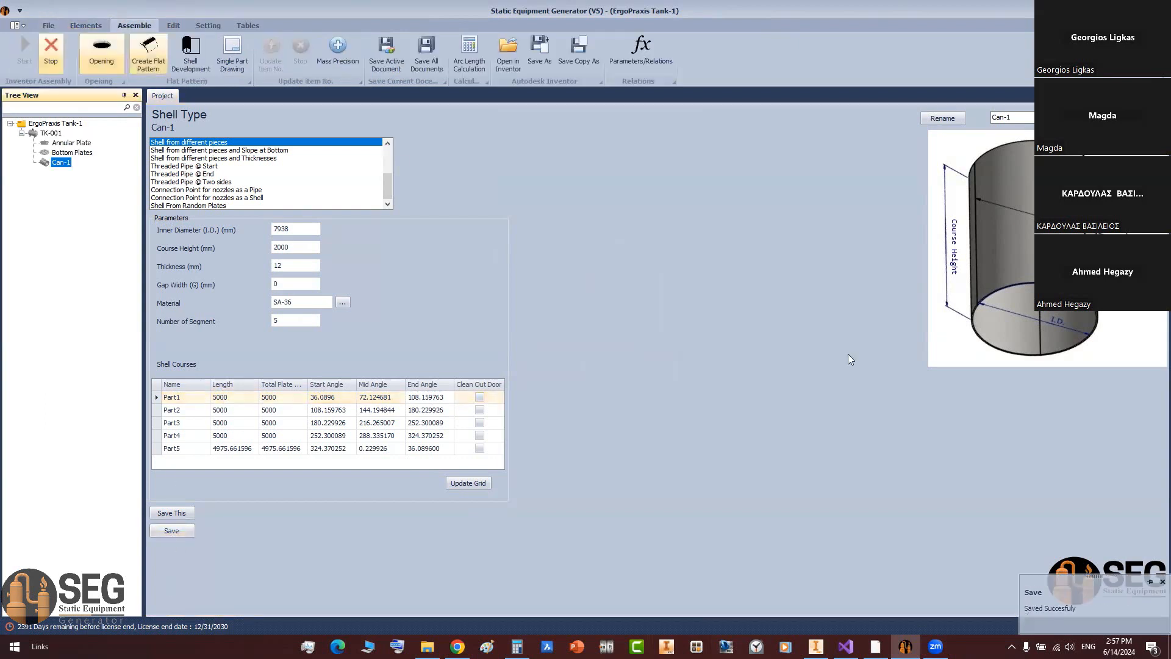
# Step: Examine the generated first shell course and its plate seams above the bottom plates in Inventor
pyautogui.click(817, 645)
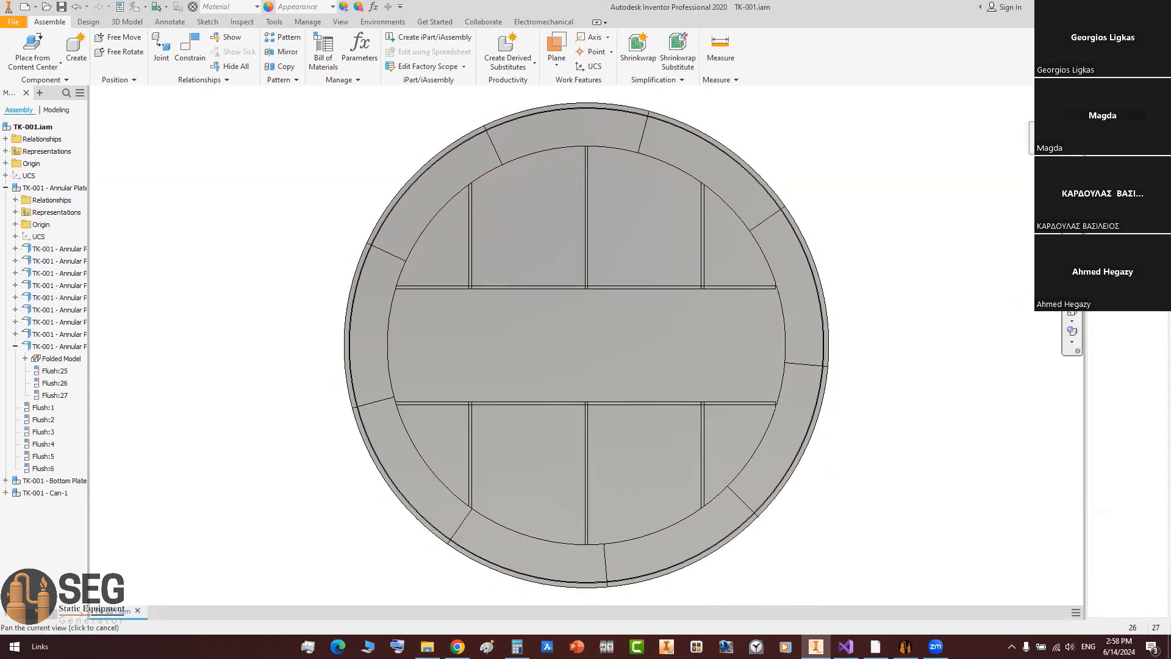
pyautogui.click(1072, 289)
pyautogui.click(1014, 288)
pyautogui.moveTo(619, 413); pyautogui.dragTo(628, 330)
pyautogui.scroll(-3, 579, 400)
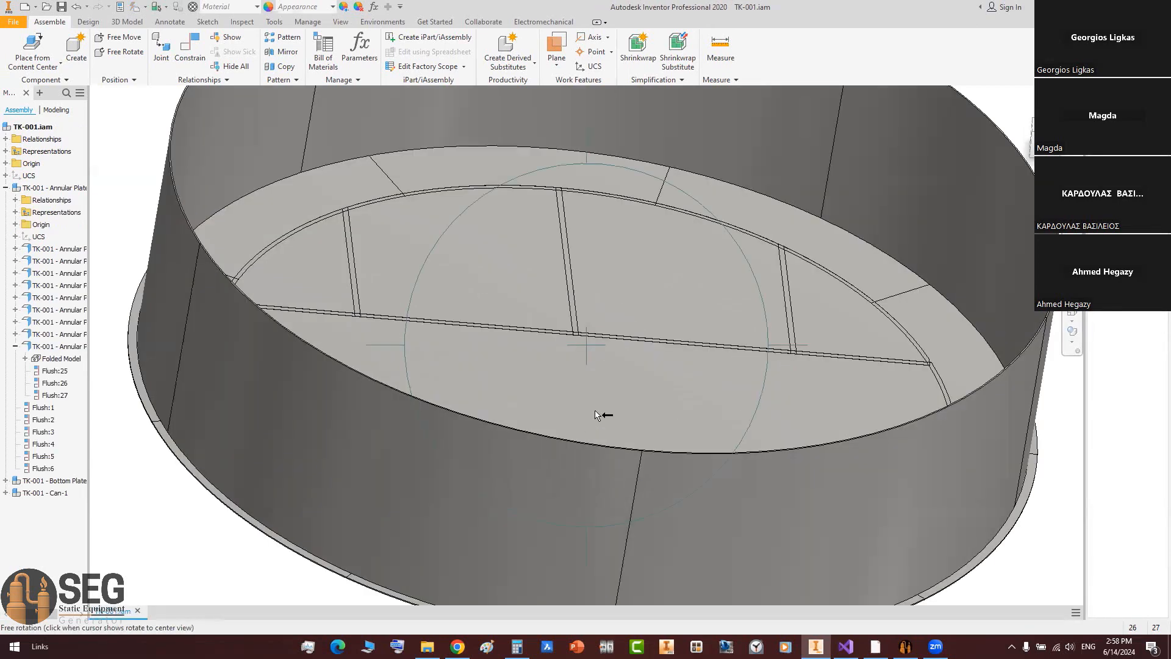
pyautogui.moveTo(618, 403); pyautogui.dragTo(576, 440)
pyautogui.scroll(3, 615, 360)
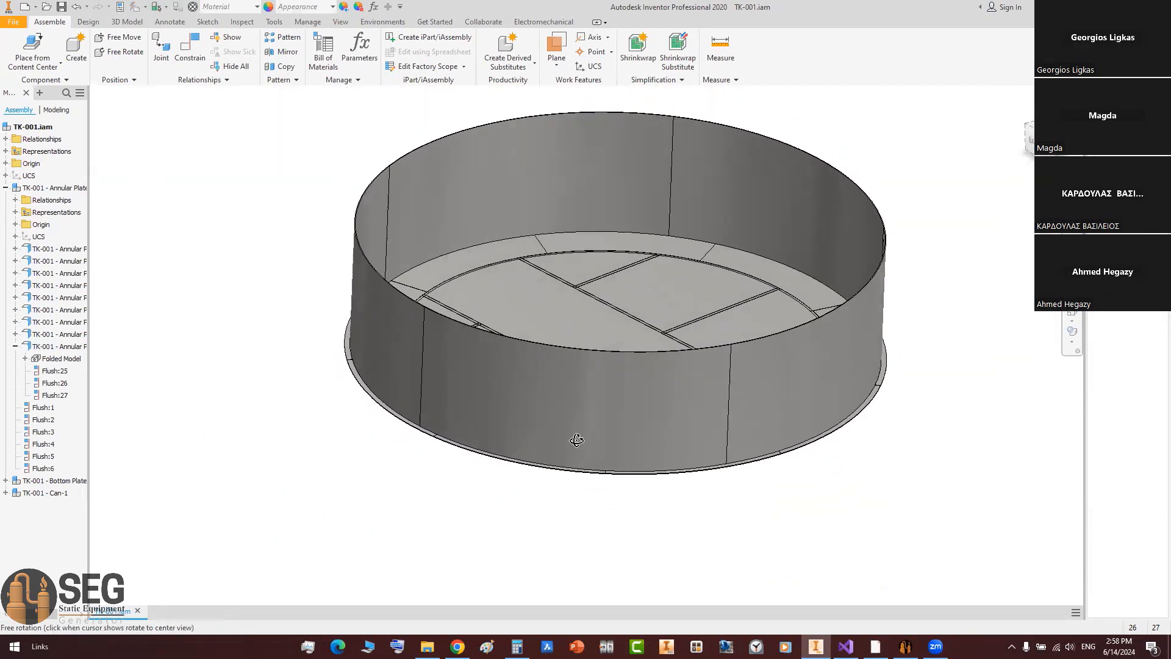
pyautogui.scroll(-3, 576, 440)
pyautogui.moveTo(627, 295); pyautogui.dragTo(580, 387)
pyautogui.rightClick(590, 388)
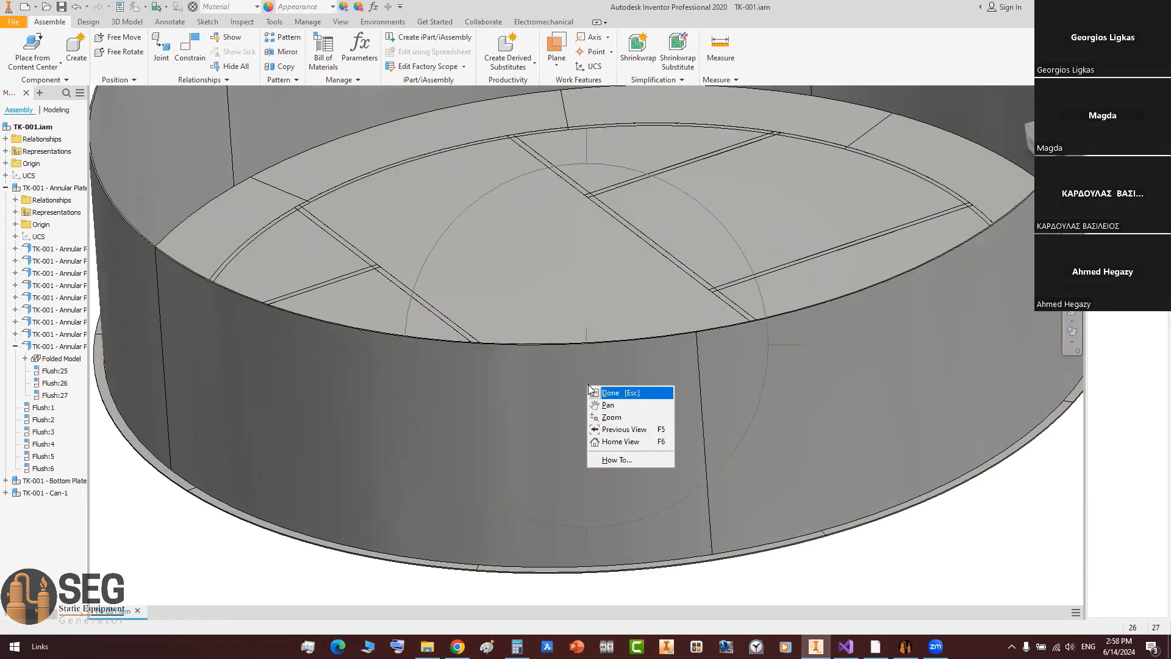
pyautogui.click(604, 392)
# Step: Examine the clean-out door and anchor chairs around the first course on page 1 of the reference PDF
pyautogui.click(876, 646)
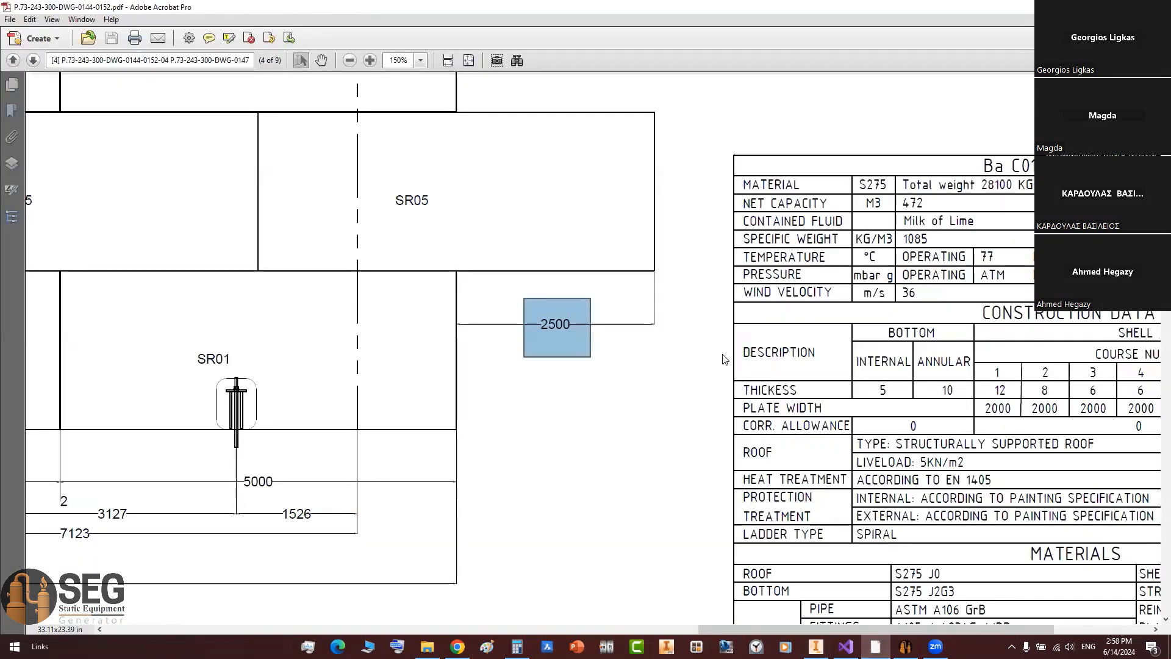
pyautogui.keyDown('ctrl'); pyautogui.scroll(-6, 427, 375); pyautogui.keyUp('ctrl')
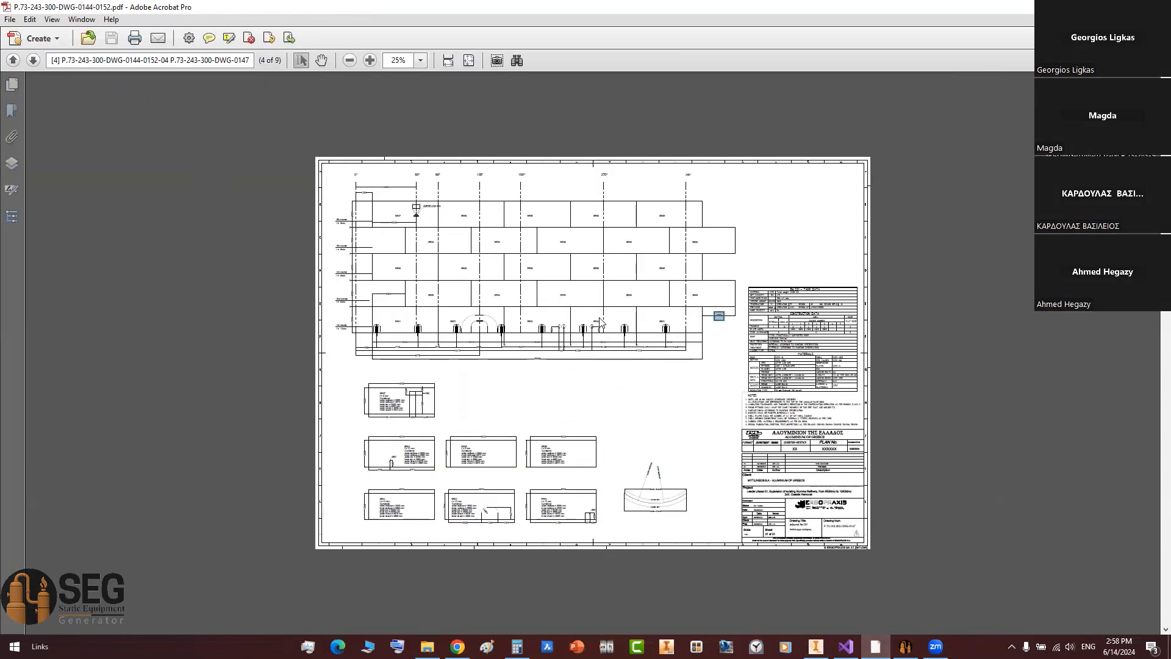
pyautogui.scroll(2, 600, 321)
pyautogui.scroll(2, 593, 353)
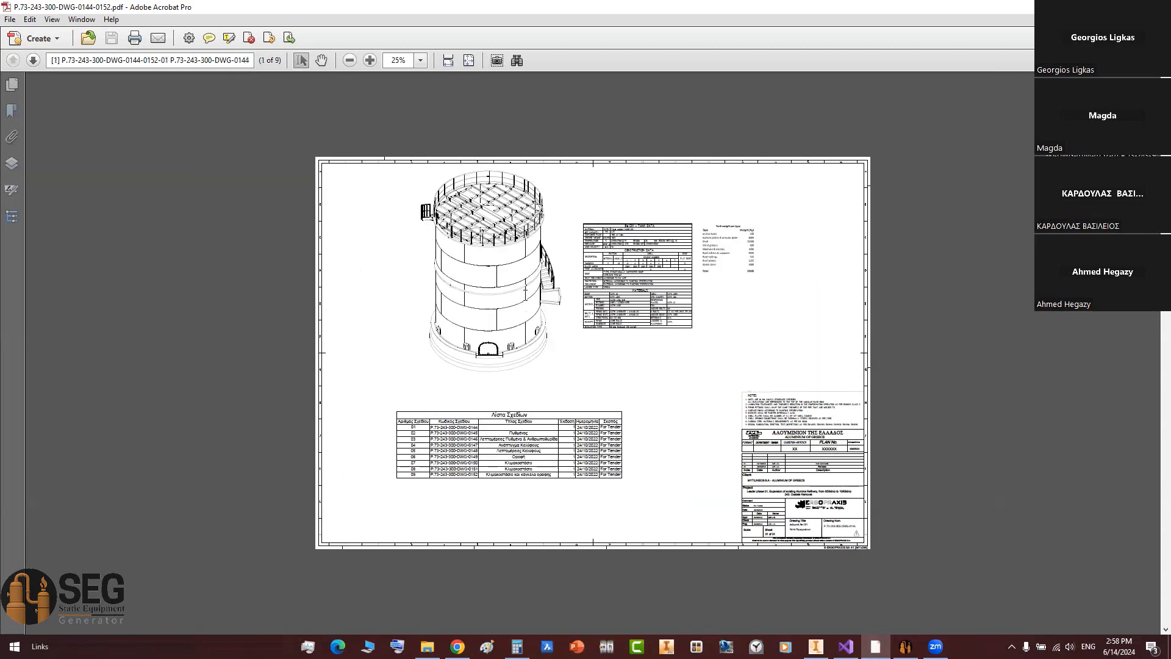
pyautogui.keyDown('ctrl'); pyautogui.scroll(5, 521, 352); pyautogui.keyUp('ctrl')
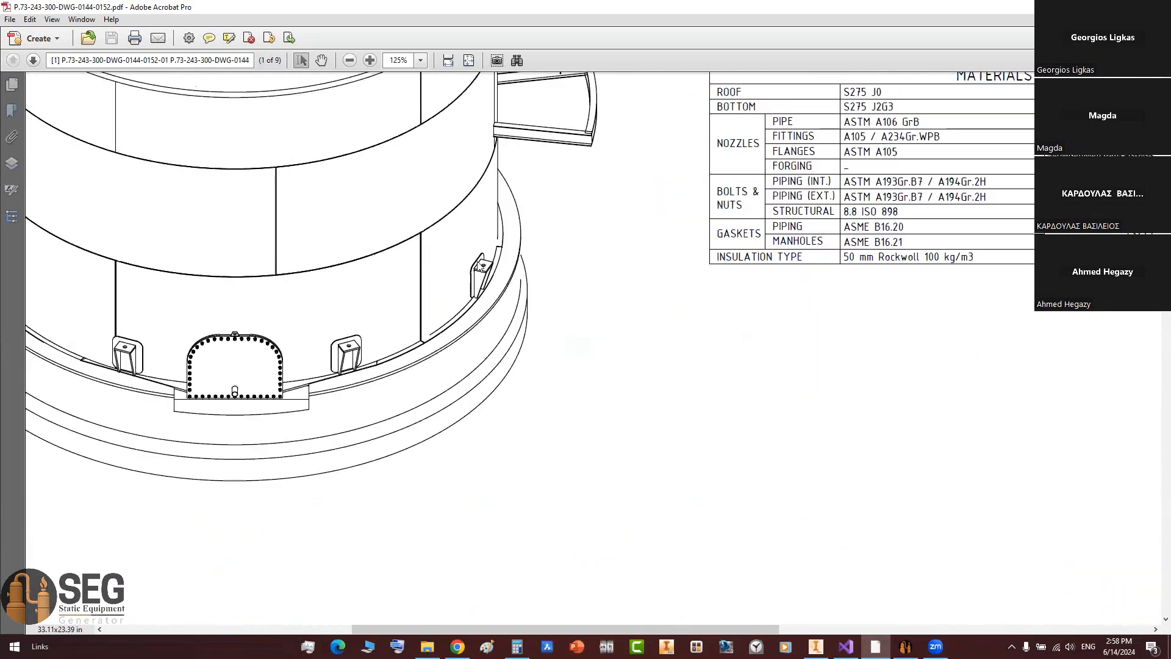
pyautogui.keyDown('ctrl'); pyautogui.scroll(1, 466, 252); pyautogui.keyUp('ctrl')
pyautogui.keyDown('ctrl'); pyautogui.scroll(1, 335, 405); pyautogui.keyUp('ctrl')
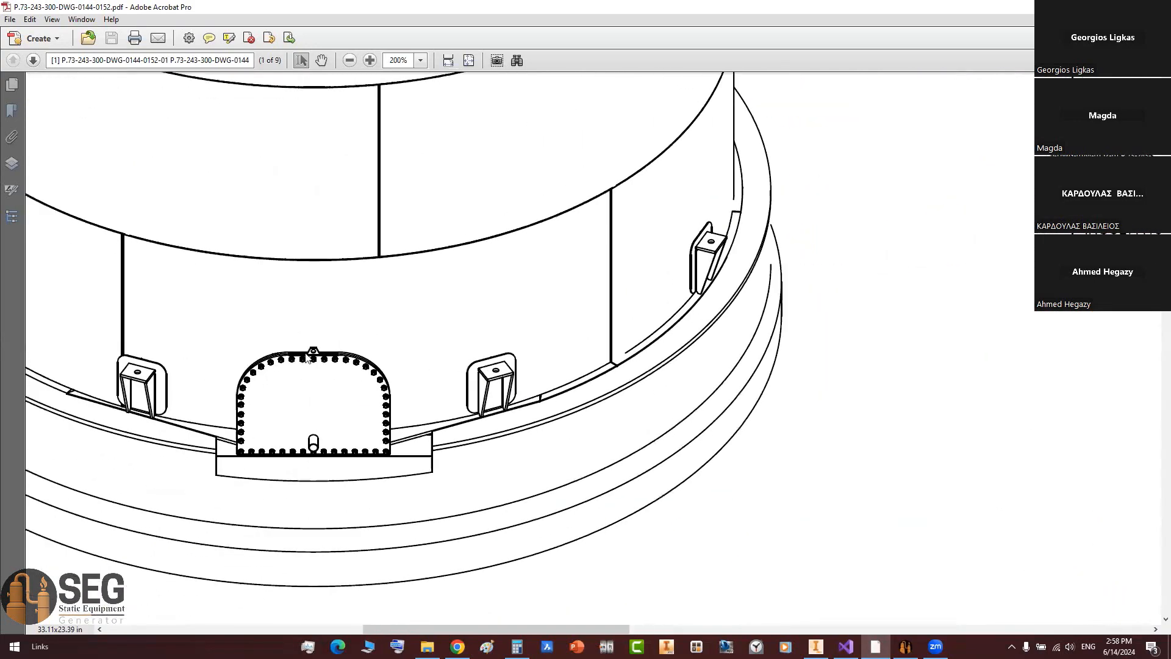
pyautogui.keyDown('ctrl'); pyautogui.scroll(-4, 336, 382); pyautogui.keyUp('ctrl')
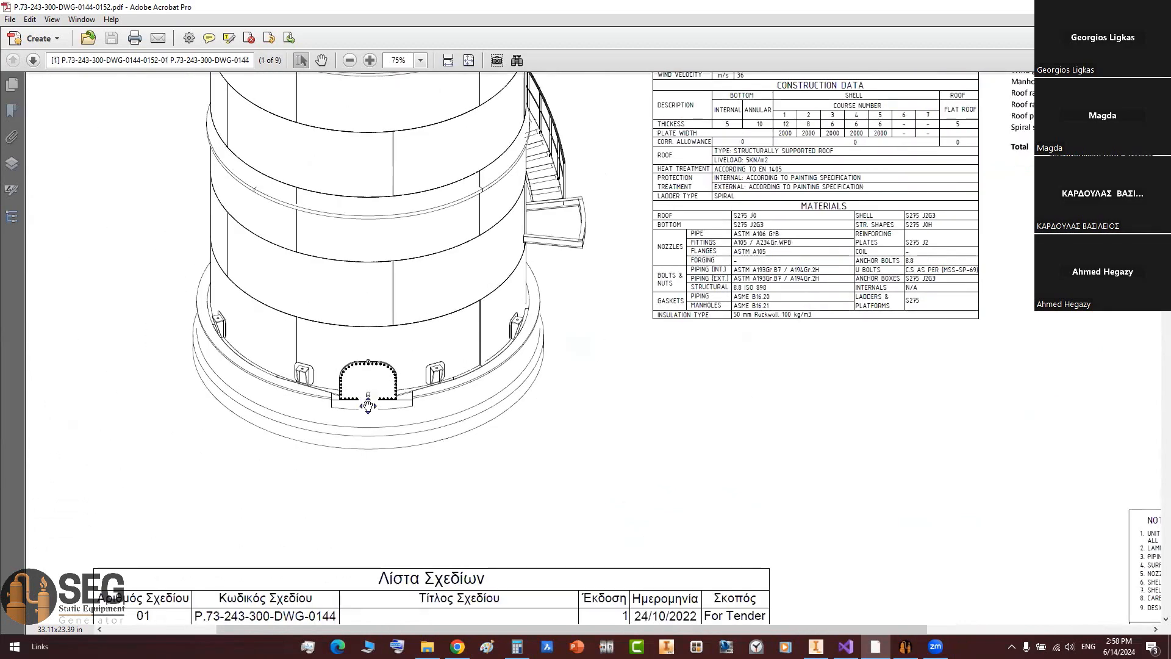
pyautogui.keyDown('ctrl'); pyautogui.scroll(-5, 370, 399); pyautogui.keyUp('ctrl')
# Step: Examine the Anchor Chair Detail and Top Plate Detail on page 2 of the reference PDF
pyautogui.scroll(-1, 405, 392)
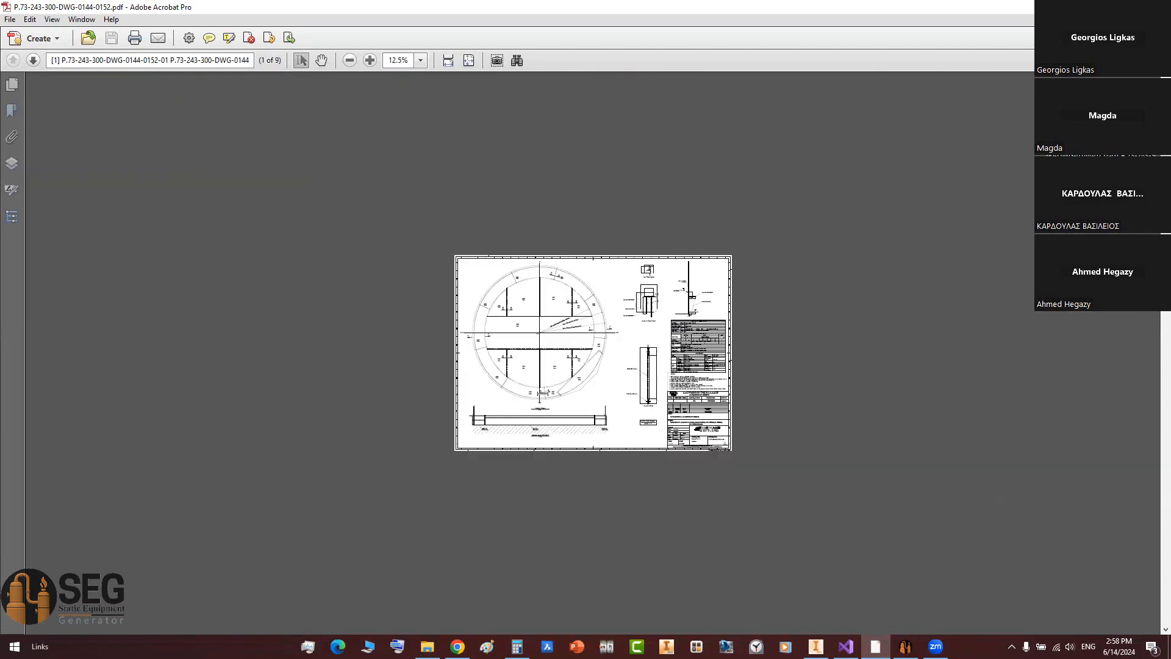
pyautogui.scroll(-1, 562, 398)
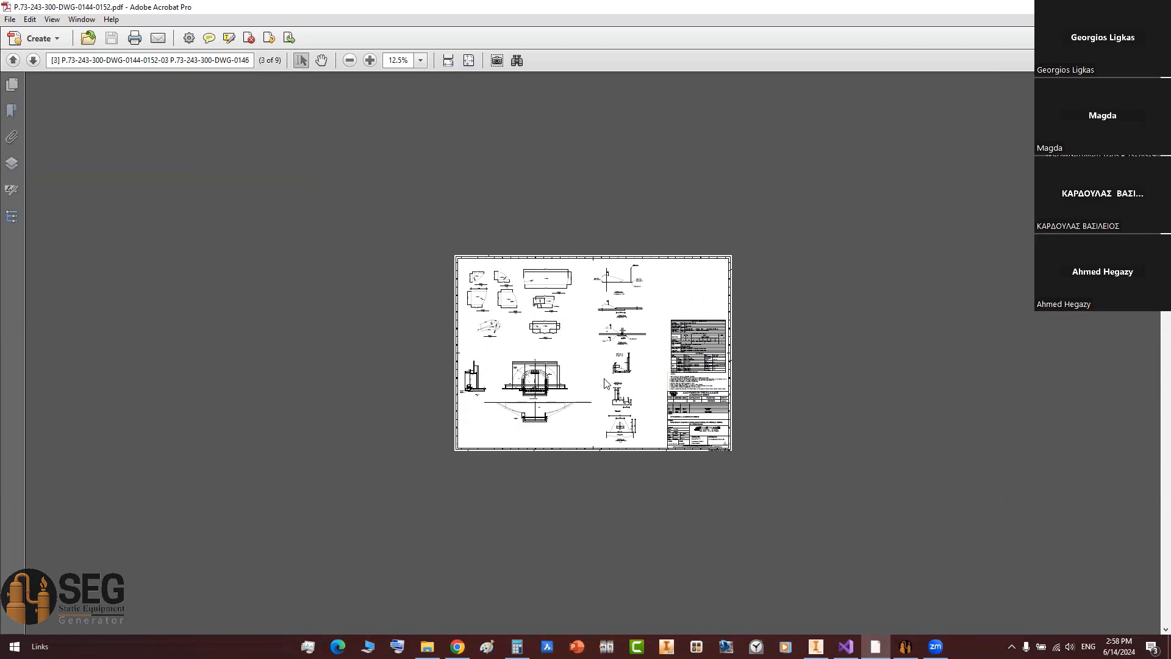
pyautogui.scroll(1, 665, 329)
pyautogui.keyDown('ctrl'); pyautogui.scroll(5, 642, 290); pyautogui.keyUp('ctrl')
pyautogui.keyDown('ctrl'); pyautogui.scroll(4, 747, 258); pyautogui.keyUp('ctrl')
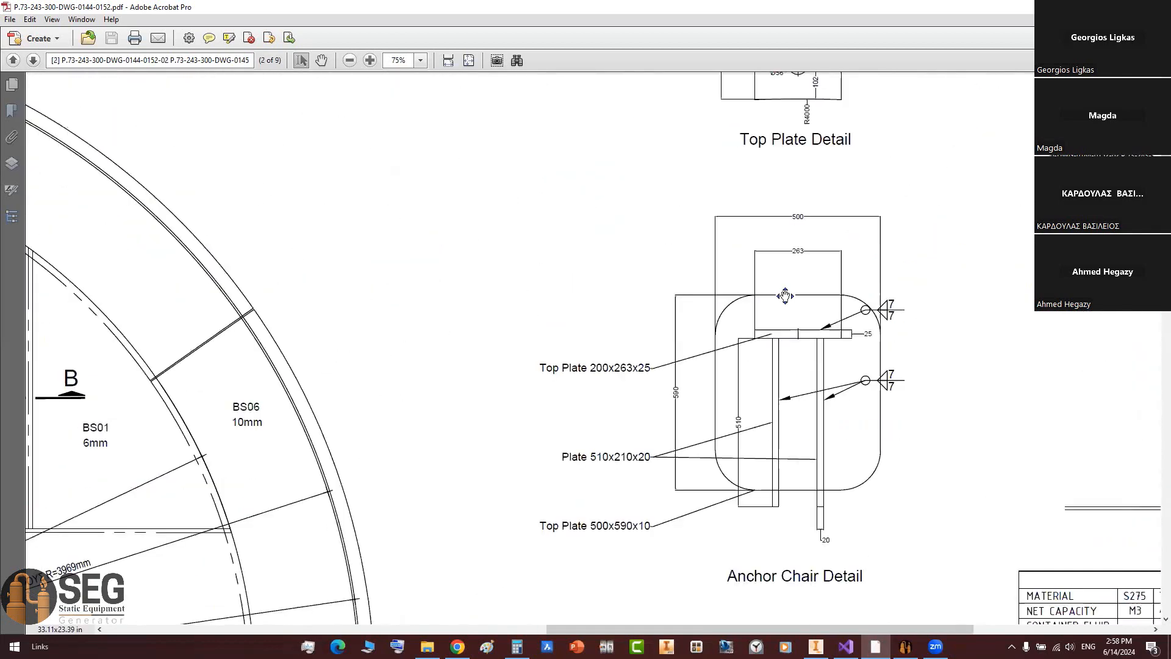
pyautogui.keyDown('ctrl'); pyautogui.scroll(-1, 729, 235); pyautogui.keyUp('ctrl')
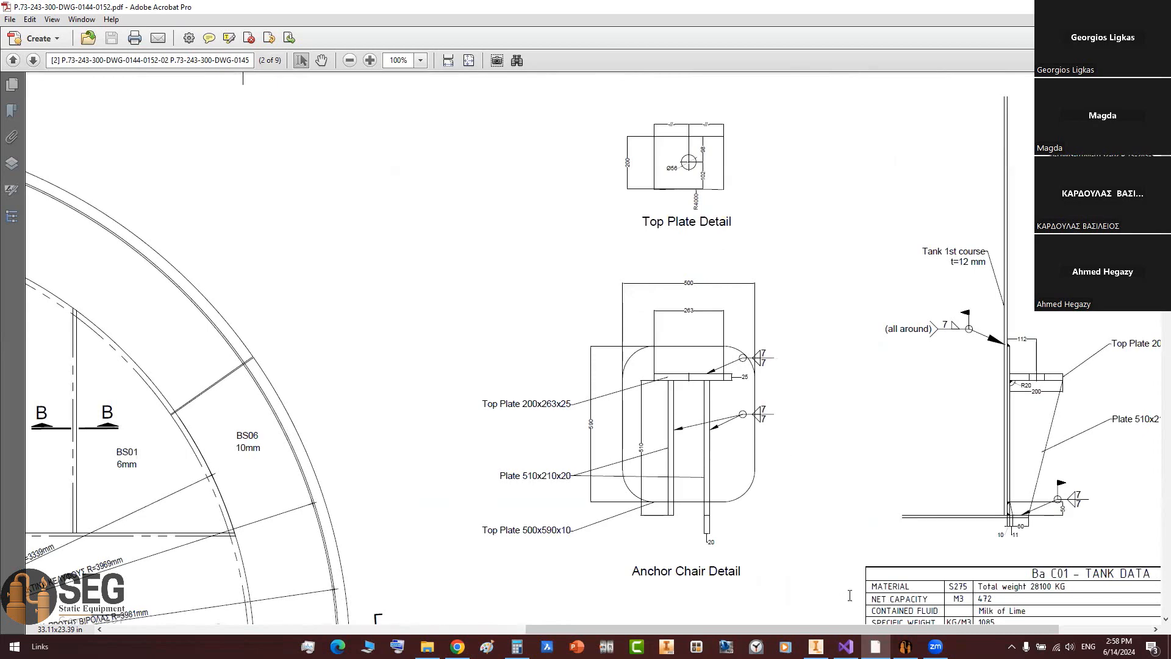
# Step: Switch to Static Equipment Generator and add an Anchor Chair element to Can-1, opening its parameters
pyautogui.click(905, 646)
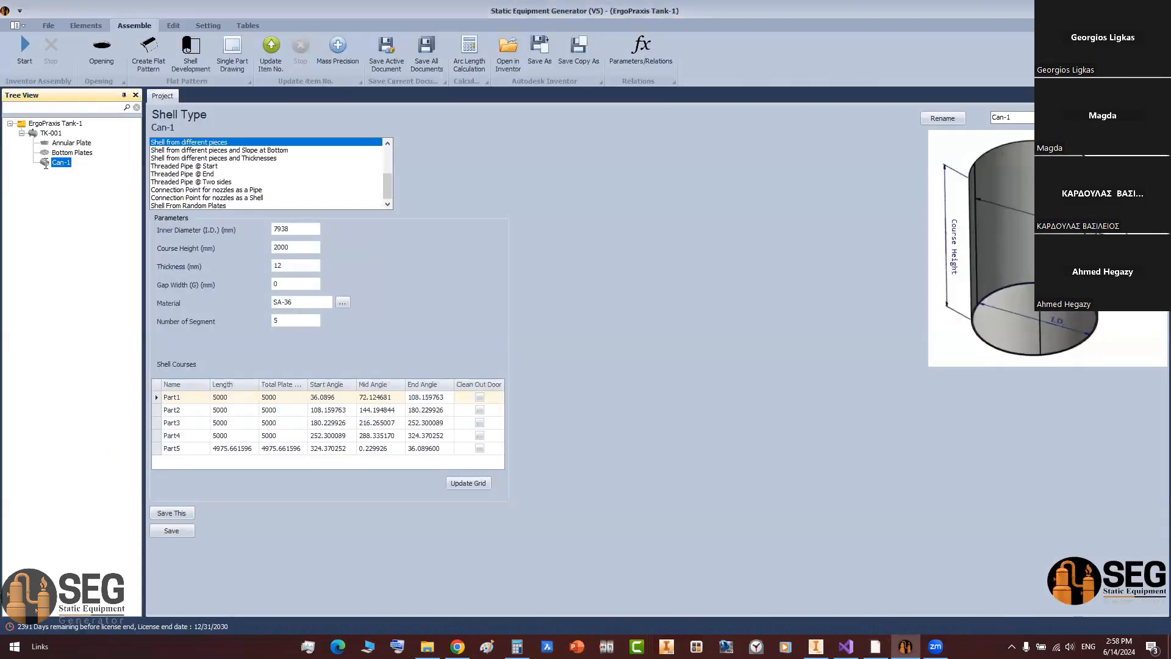
pyautogui.click(41, 163)
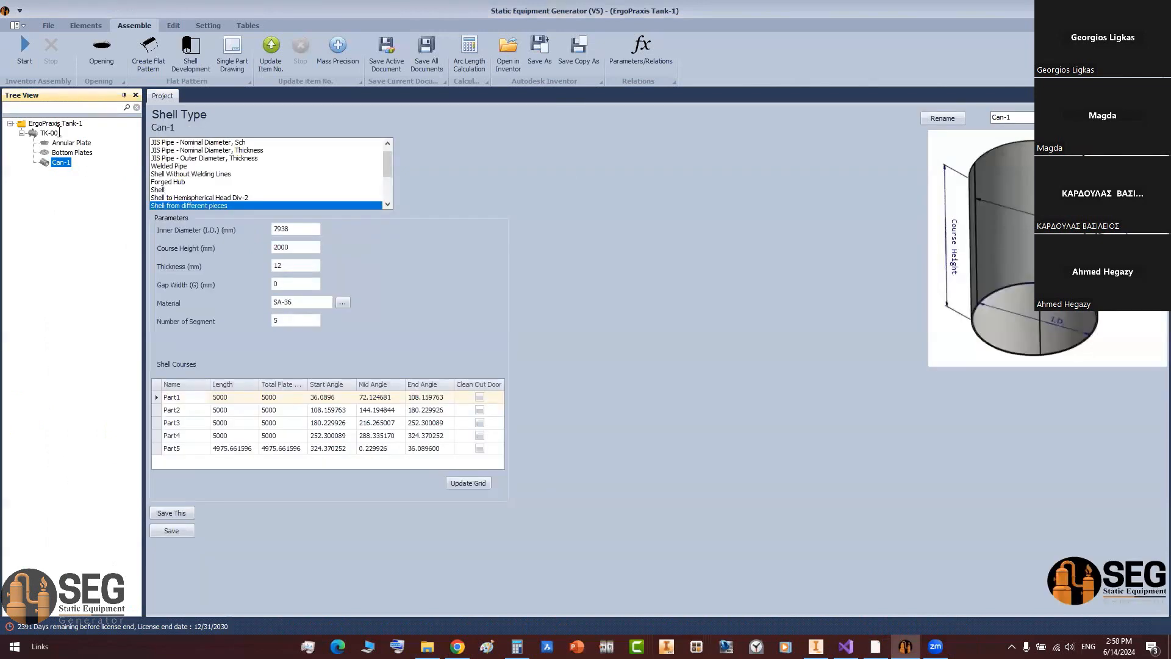
pyautogui.click(78, 28)
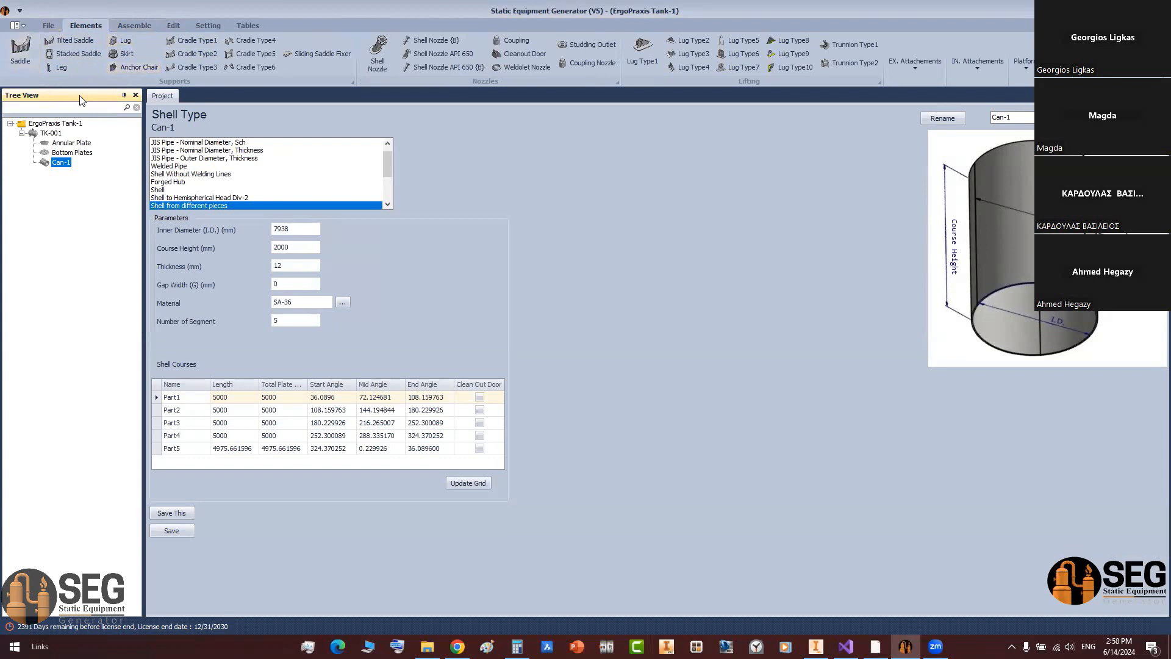
pyautogui.click(130, 69)
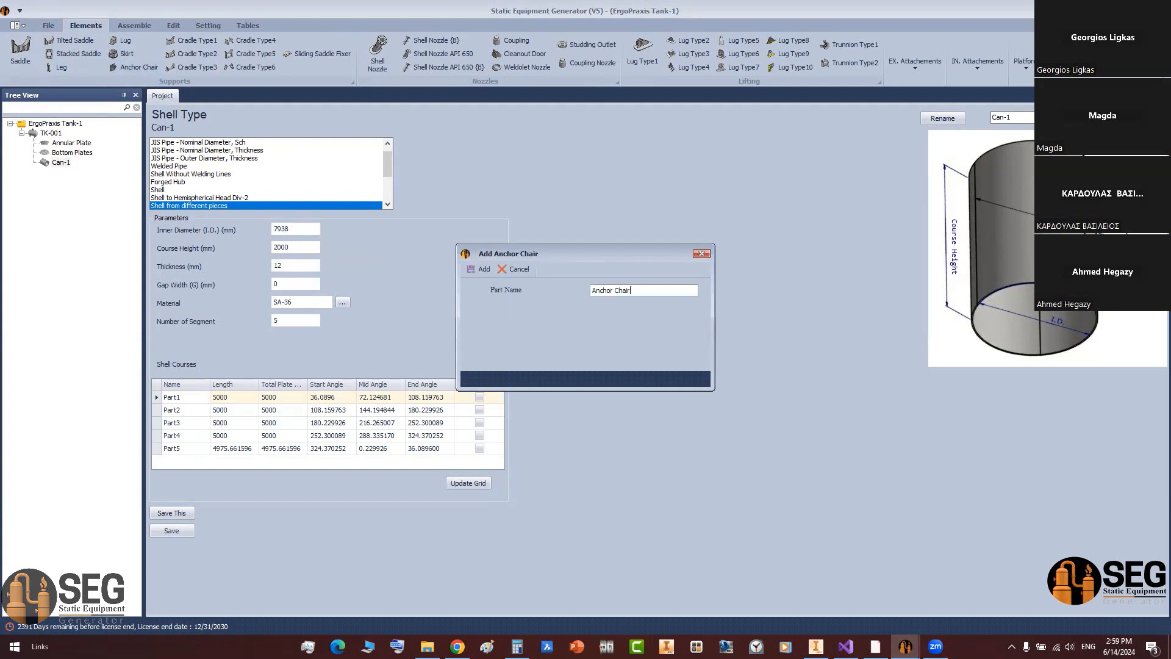
pyautogui.press('Return')
pyautogui.click(89, 175)
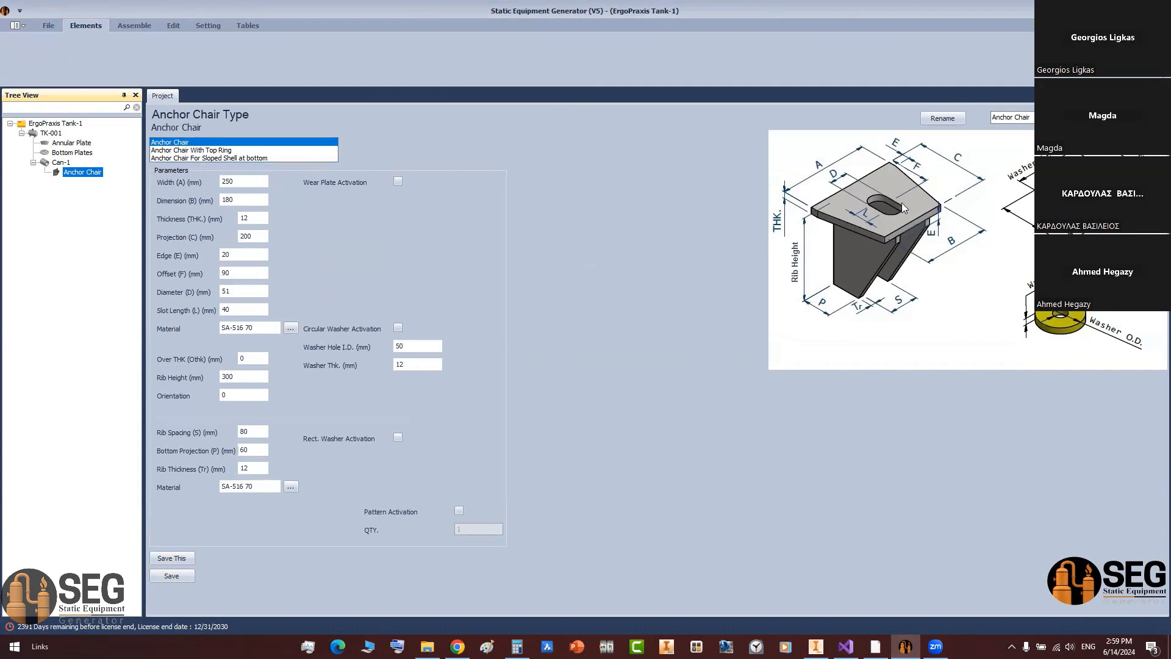
# Step: Compare the Anchor Chair With Top Ring and Anchor Chair For Sloped Shell at bottom types and their parameters
pyautogui.click(215, 150)
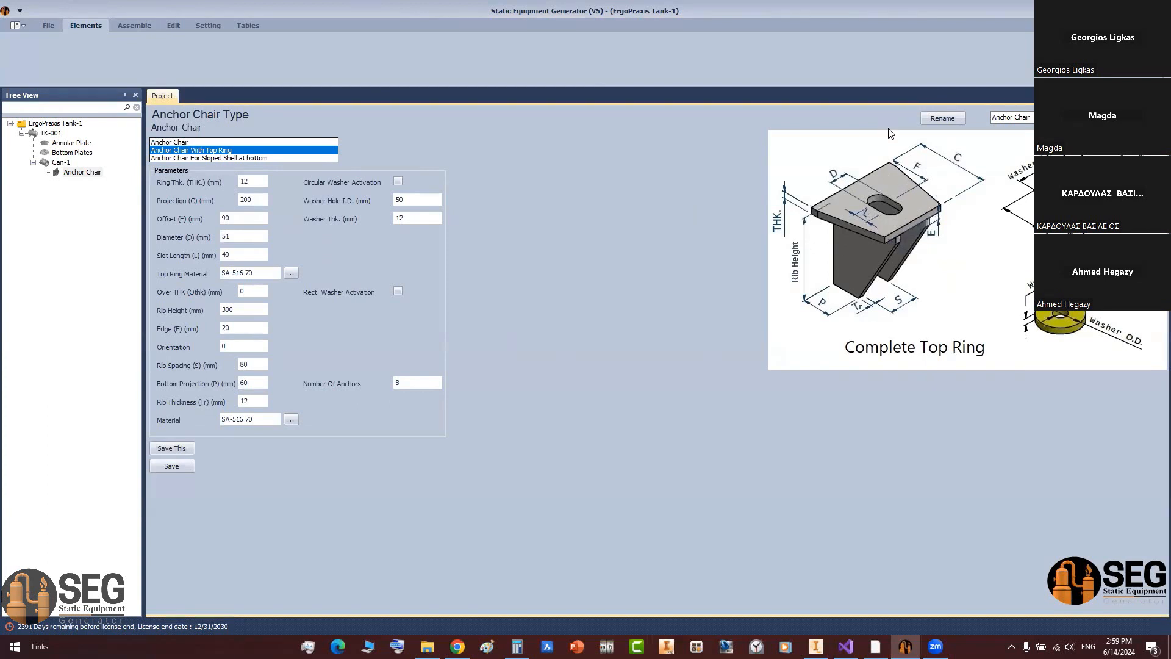
pyautogui.click(209, 160)
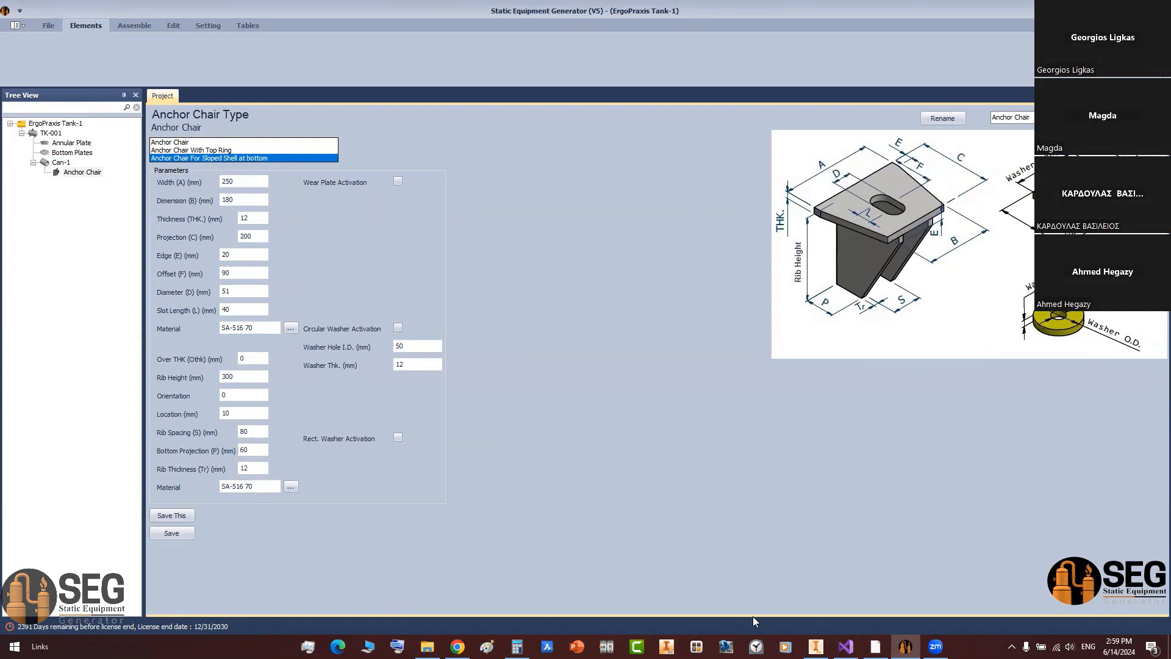
# Step: Illustrate a shell with a sloped bottom as a line sketch in Paint, and close Paint without saving
pyautogui.click(486, 646)
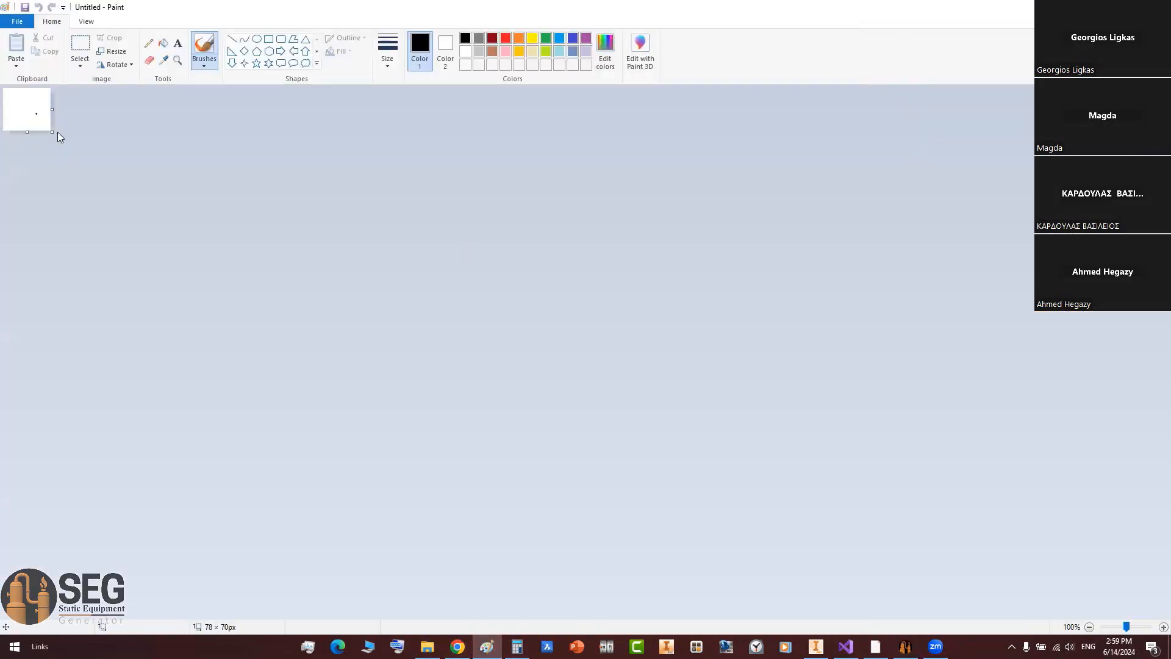
pyautogui.moveTo(53, 132); pyautogui.dragTo(505, 359)
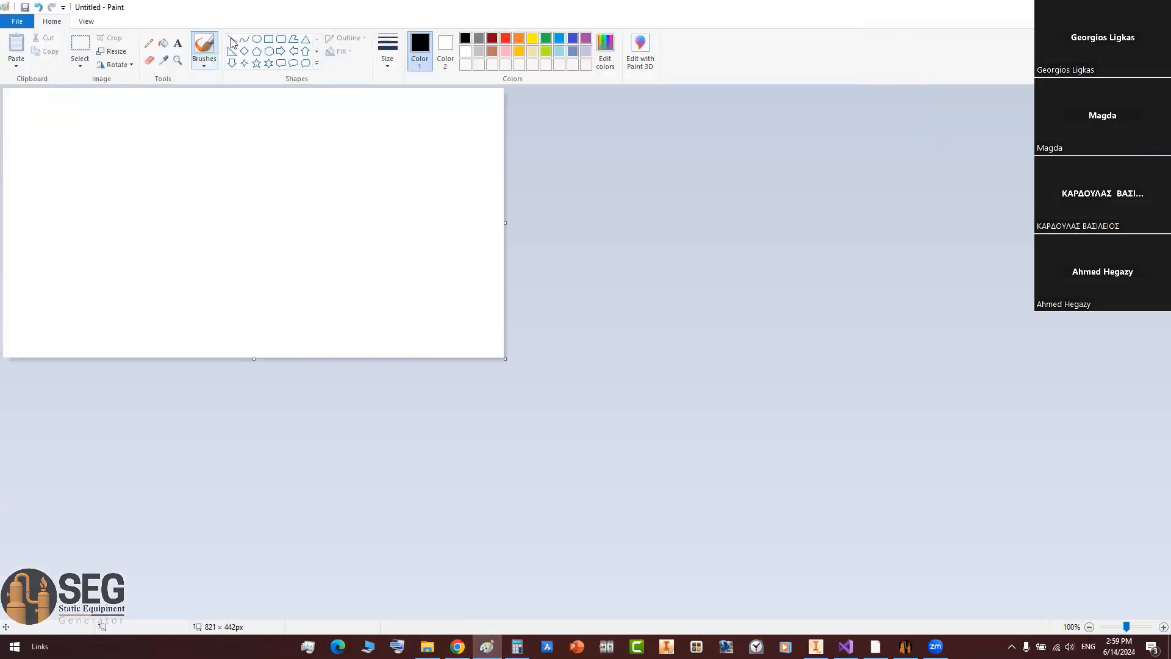
pyautogui.click(232, 38)
pyautogui.moveTo(136, 111)
pyautogui.mouseDown()
pyautogui.moveTo(152, 212)
pyautogui.moveTo(136, 254)
pyautogui.moveTo(359, 306)
pyautogui.moveTo(360, 111)
pyautogui.mouseUp()
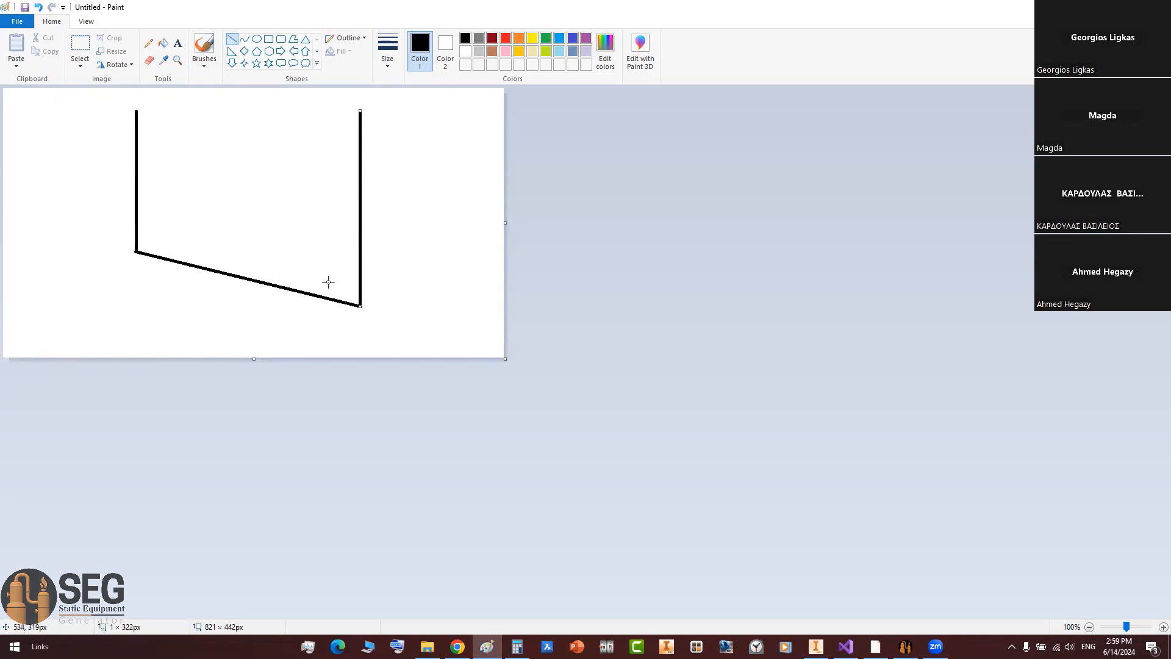
pyautogui.click(1157, 7)
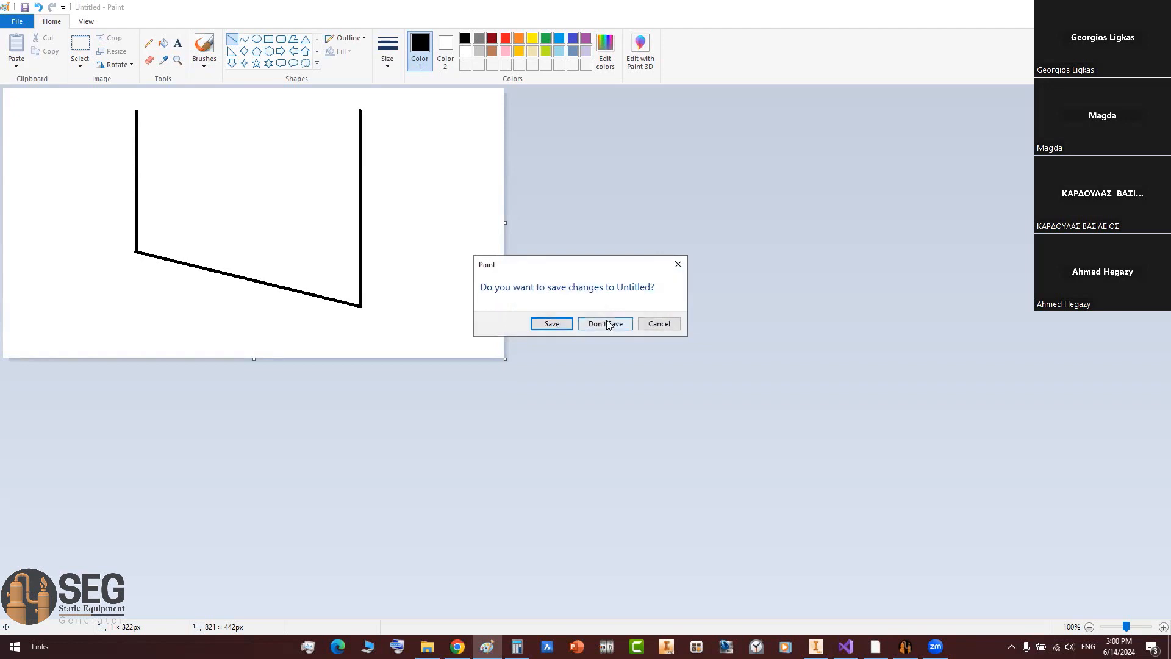
pyautogui.click(660, 326)
pyautogui.moveTo(505, 359); pyautogui.dragTo(61, 135)
pyautogui.click(1157, 7)
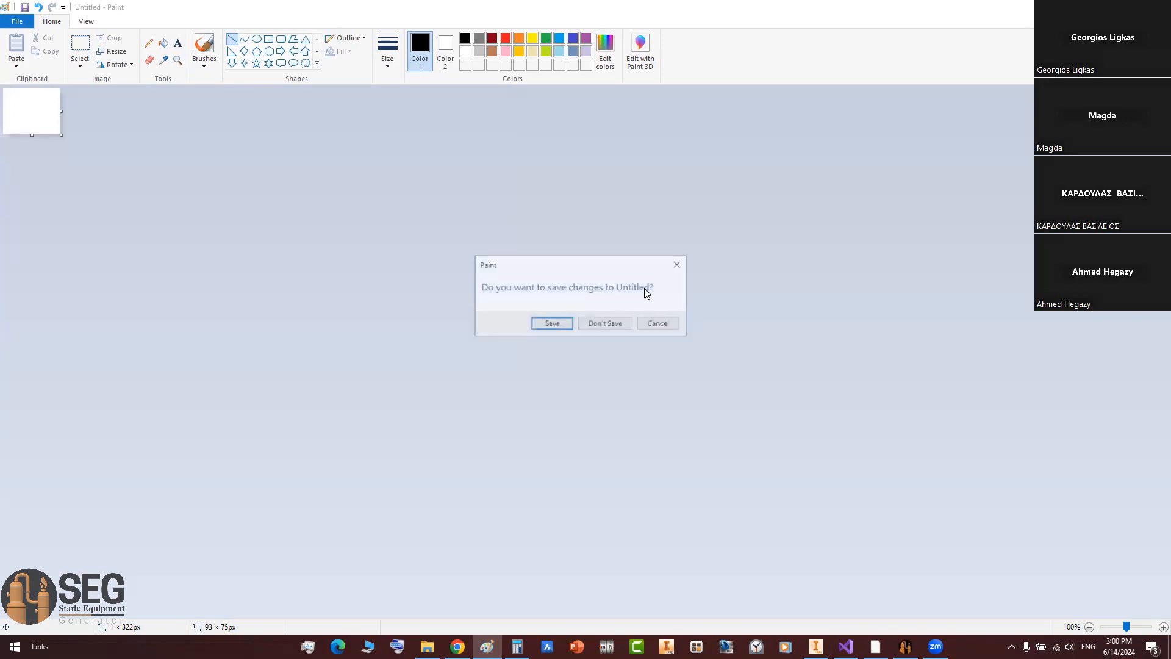
pyautogui.click(598, 324)
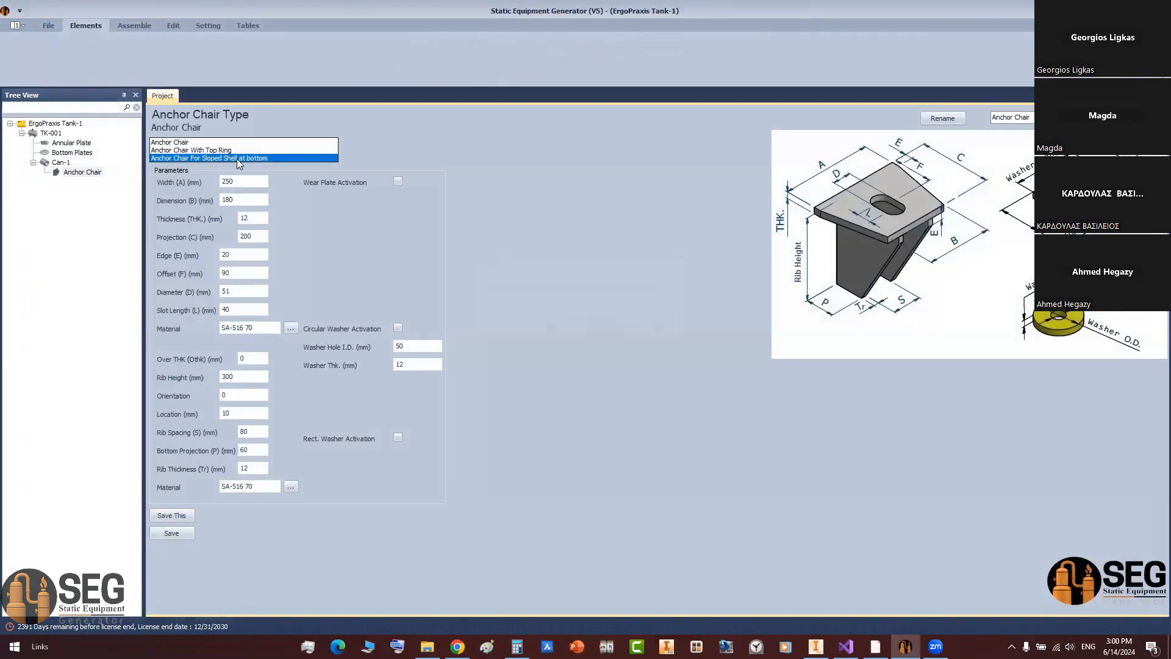
# Step: Select the plain Anchor Chair type and check the wear plate's height and width in the reference PDF's Anchor Chair Detail
pyautogui.click(182, 143)
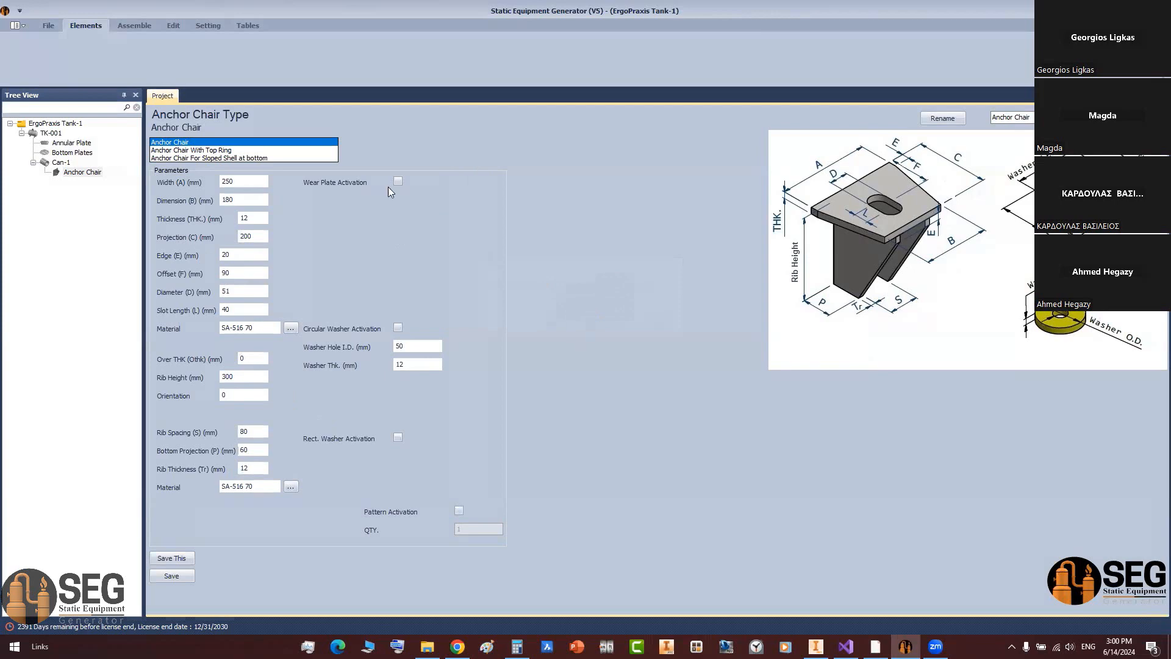
pyautogui.click(876, 646)
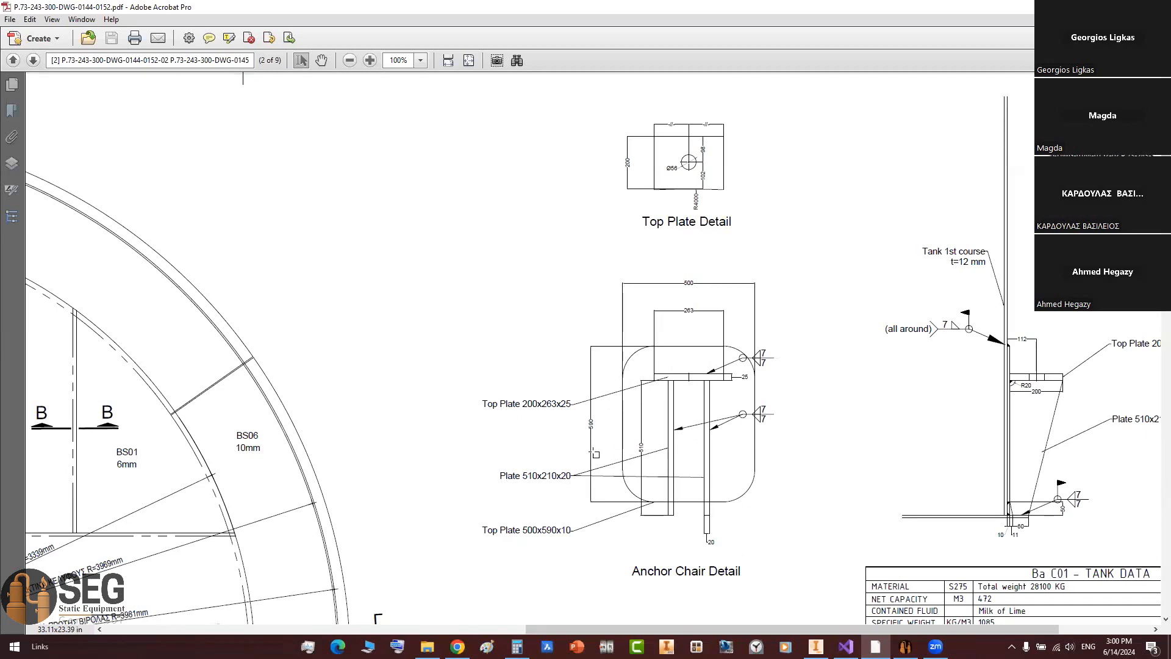
pyautogui.keyDown('ctrl'); pyautogui.scroll(5, 588, 409); pyautogui.keyUp('ctrl')
pyautogui.moveTo(596, 418); pyautogui.dragTo(620, 476)
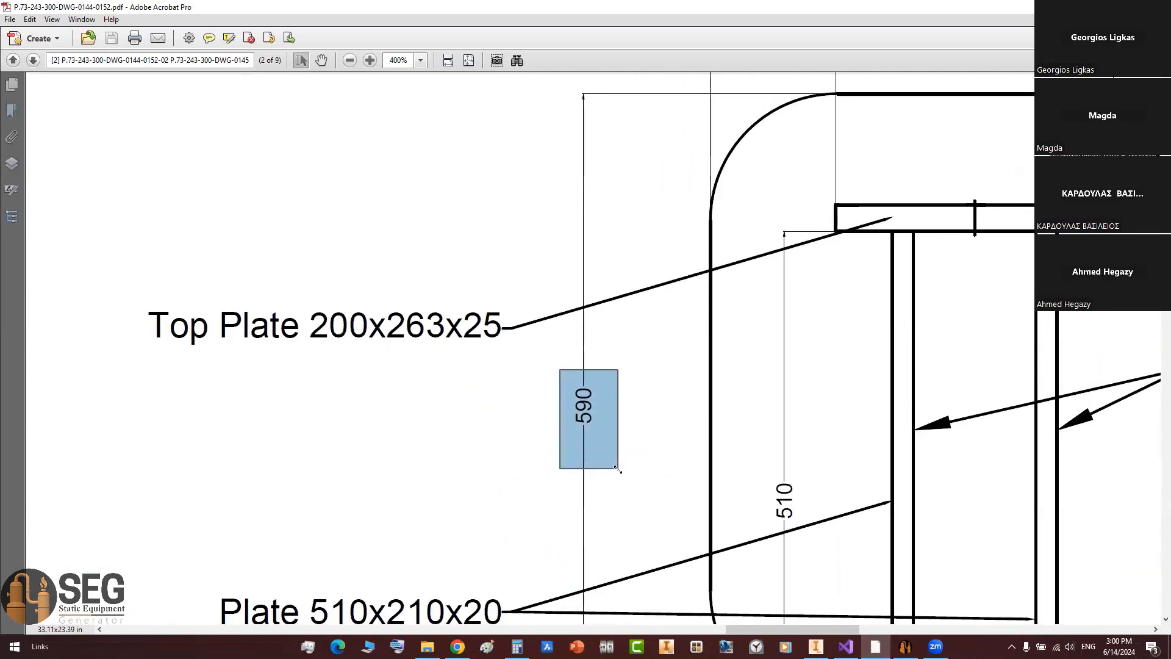
pyautogui.click(535, 368)
pyautogui.moveTo(535, 368); pyautogui.dragTo(612, 448)
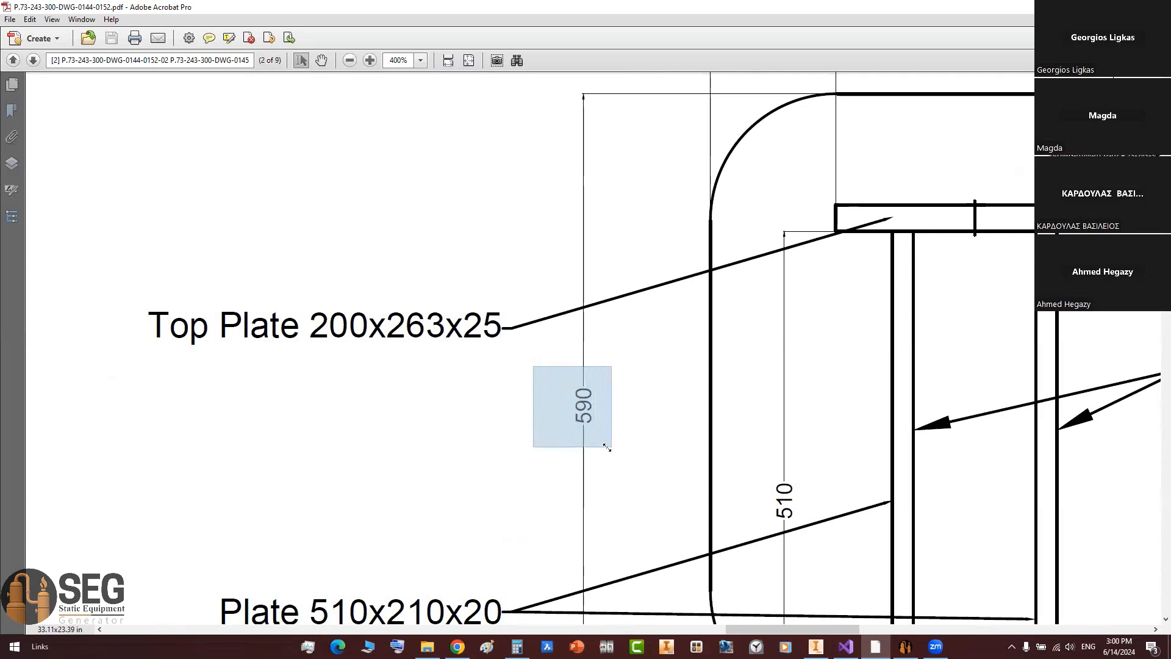
pyautogui.keyDown('ctrl'); pyautogui.scroll(-2, 604, 409); pyautogui.keyUp('ctrl')
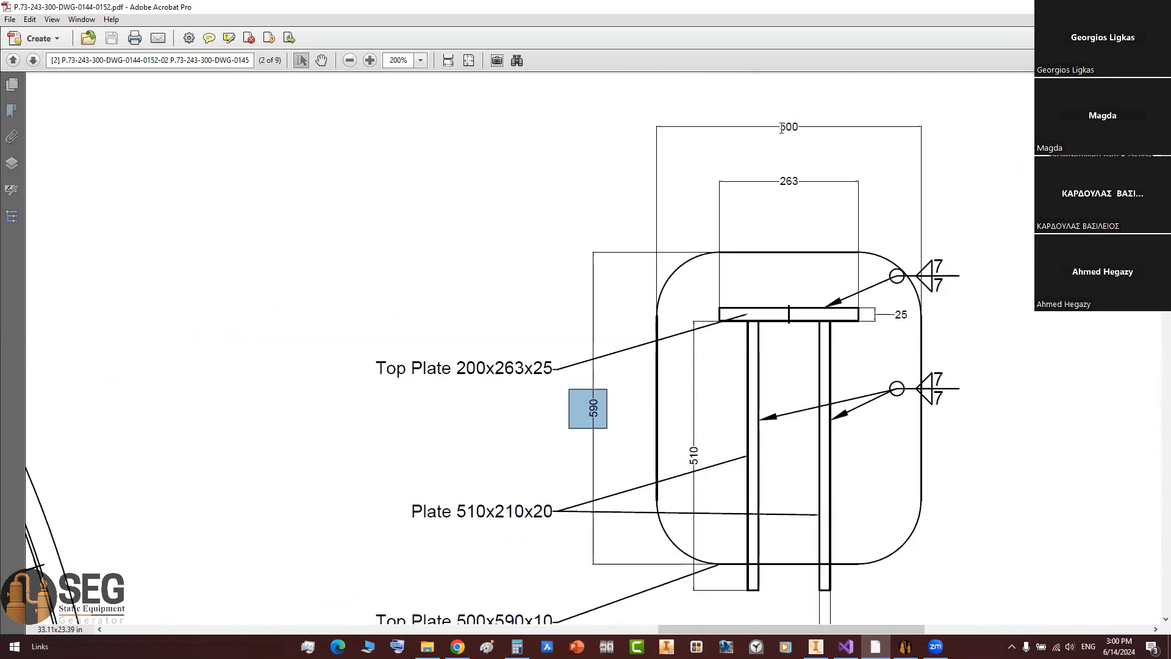
pyautogui.hotkey('alt', 'Tab')
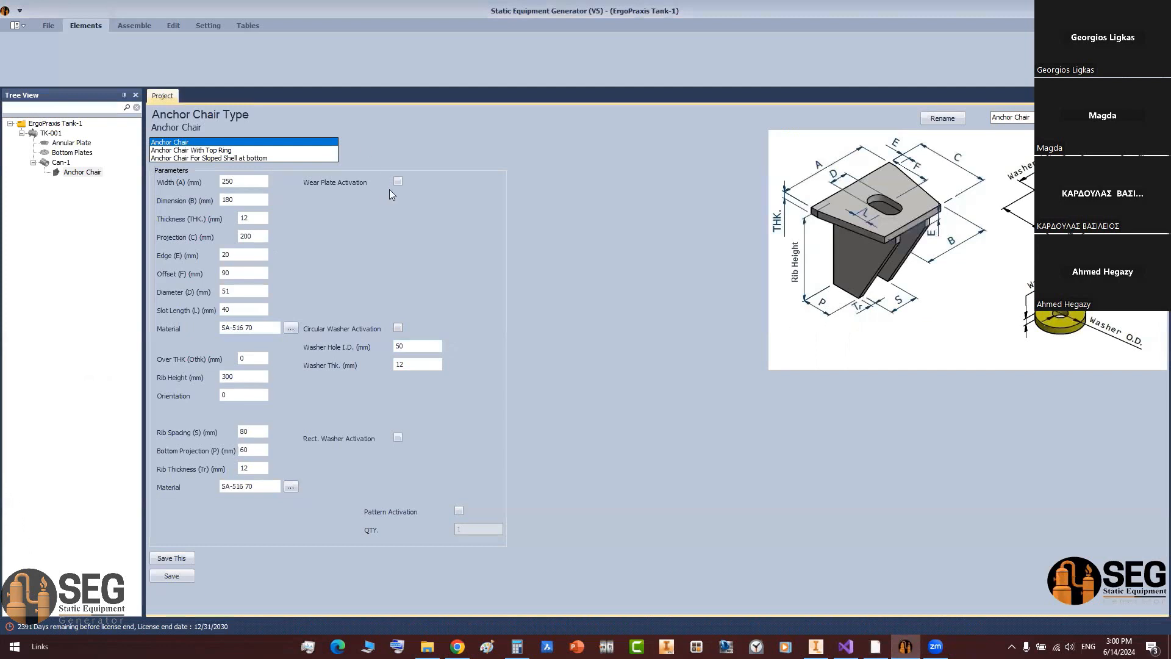
# Step: Activate the anchor chair's wear plate and set its height to 590 mm and base width to 500 mm
pyautogui.click(398, 182)
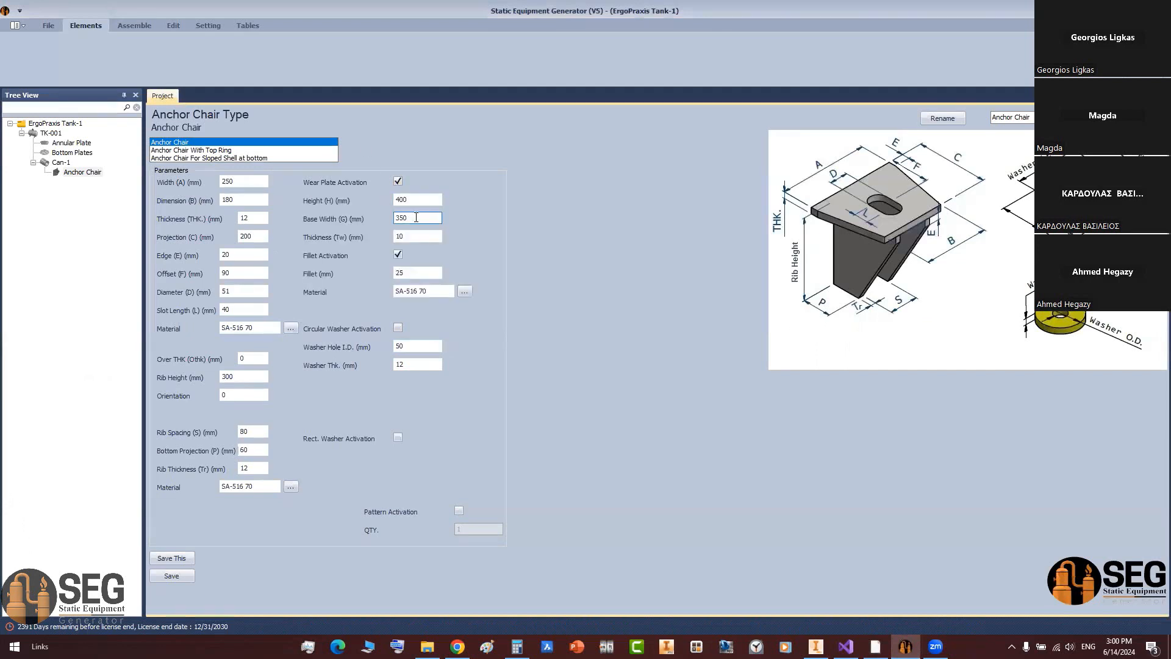
pyautogui.doubleClick(425, 198)
pyautogui.write('590')
pyautogui.doubleClick(410, 218)
pyautogui.write('50')
# Step: Check the plate thicknesses in the PDF's Anchor Chair Detail and set the wear plate thickness to 10 mm
pyautogui.click(876, 647)
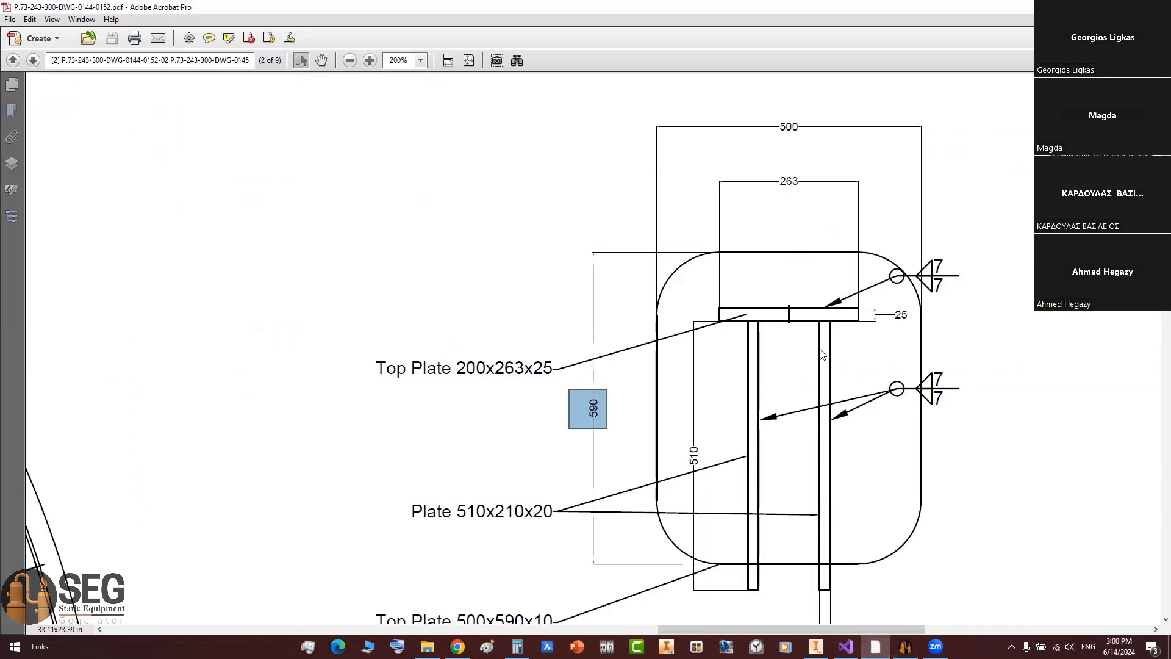
pyautogui.click(523, 513)
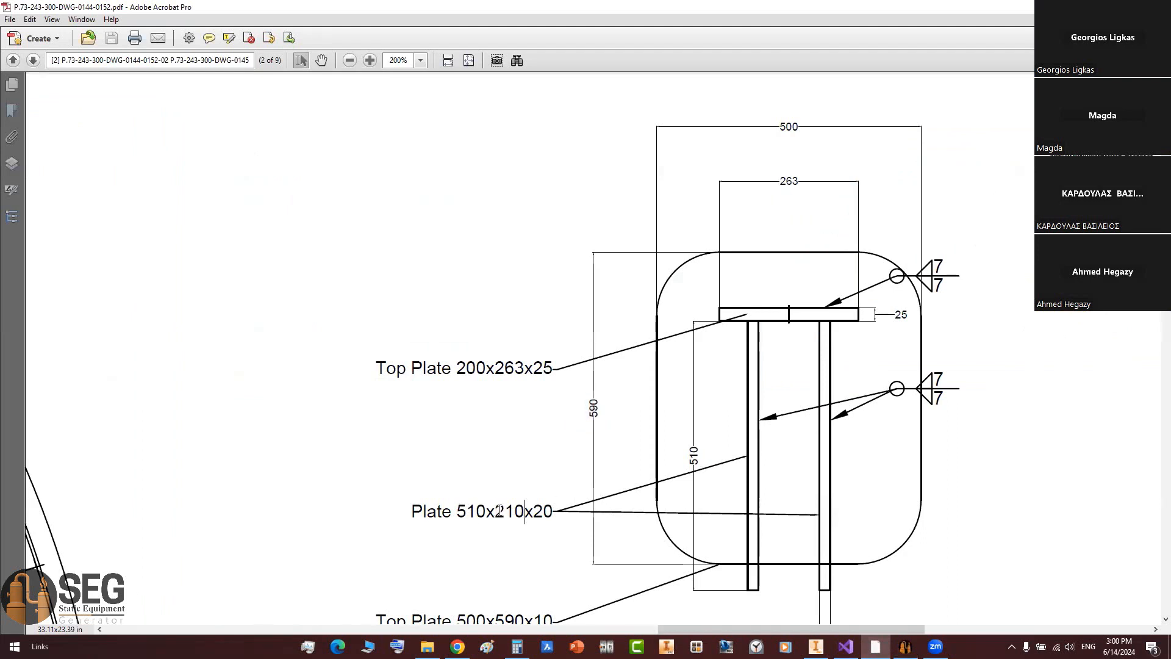
pyautogui.moveTo(534, 511); pyautogui.dragTo(553, 511)
pyautogui.scroll(-1, 549, 507)
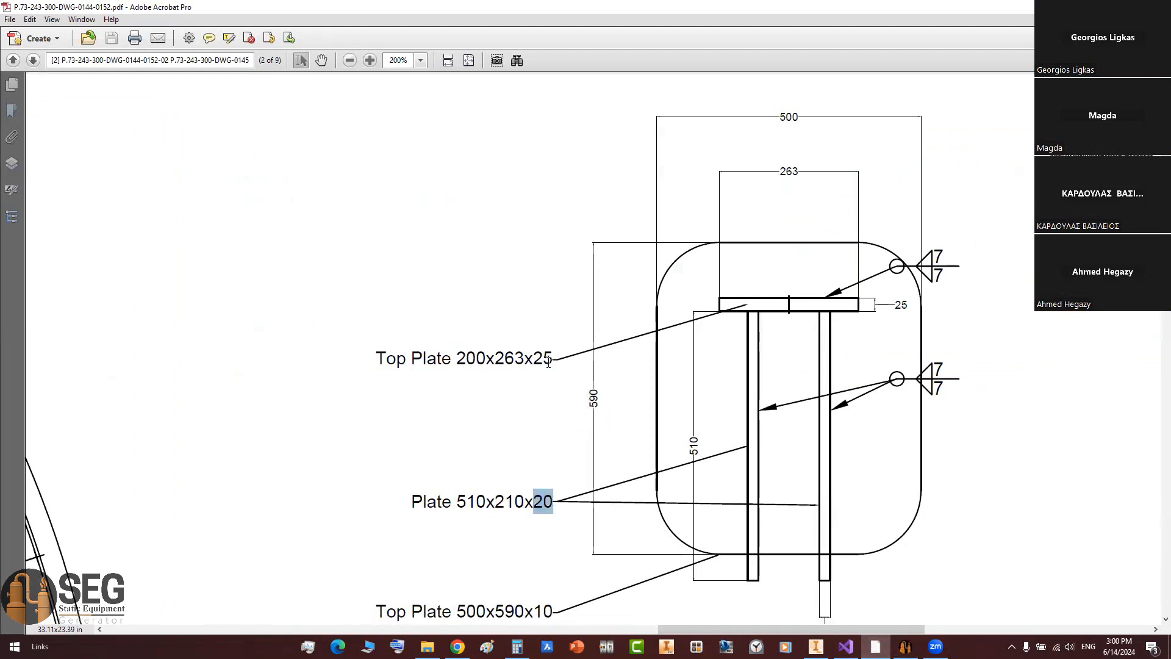
pyautogui.moveTo(533, 358); pyautogui.dragTo(553, 358)
pyautogui.scroll(-3, 554, 366)
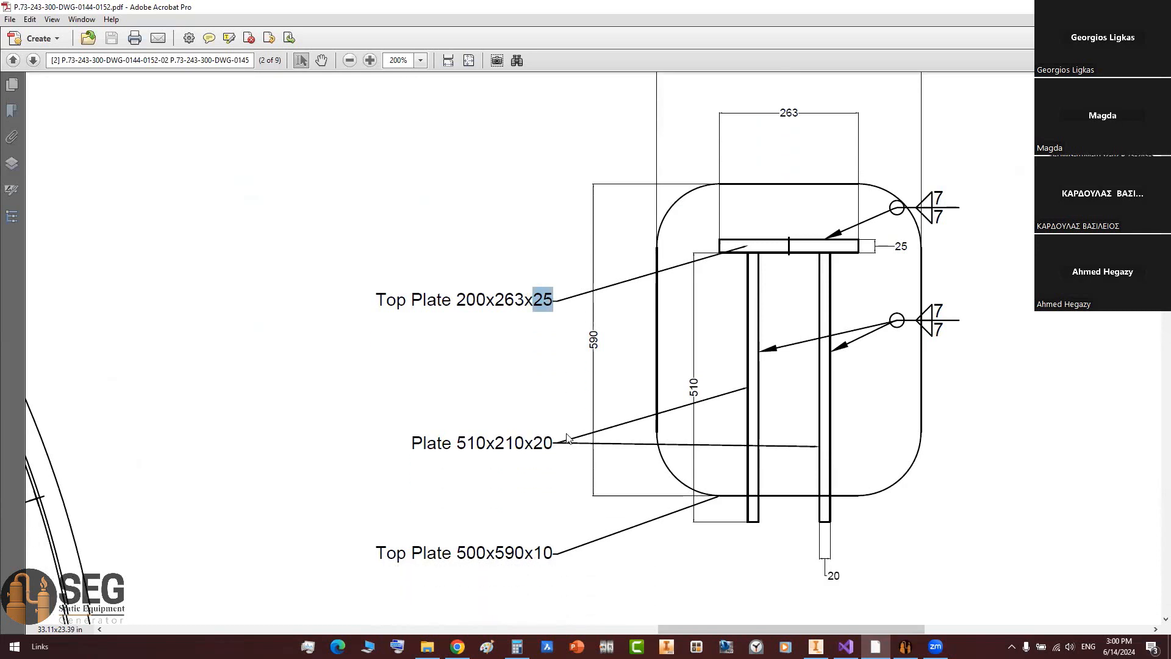
pyautogui.moveTo(534, 543); pyautogui.dragTo(554, 543)
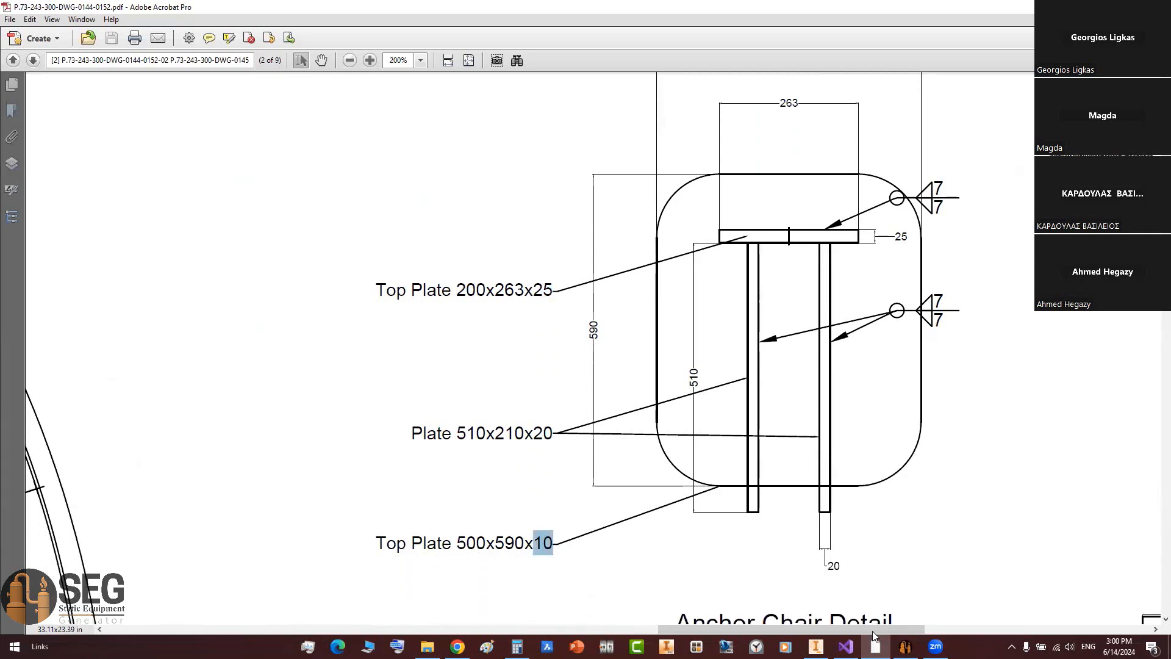
pyautogui.hotkey('alt', 'Tab')
pyautogui.moveTo(424, 237); pyautogui.dragTo(363, 235)
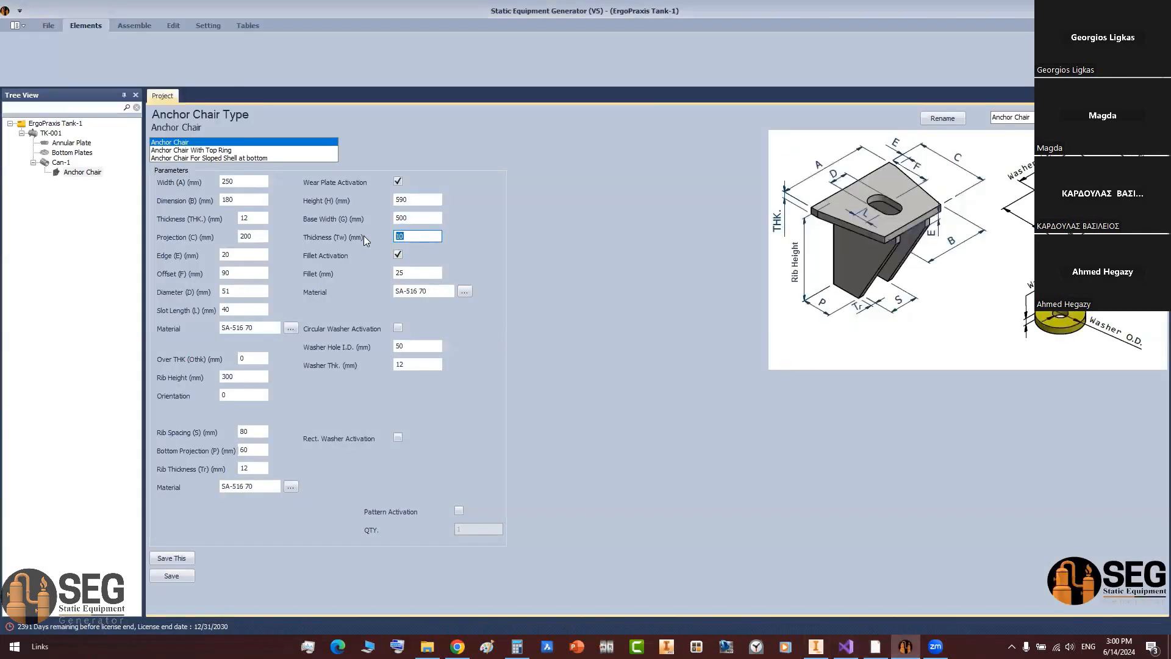
pyautogui.write('10')
# Step: Check the wear plate's rounded corners in the PDF, and set its fillet to 50 mm and material to SA-36
pyautogui.click(875, 647)
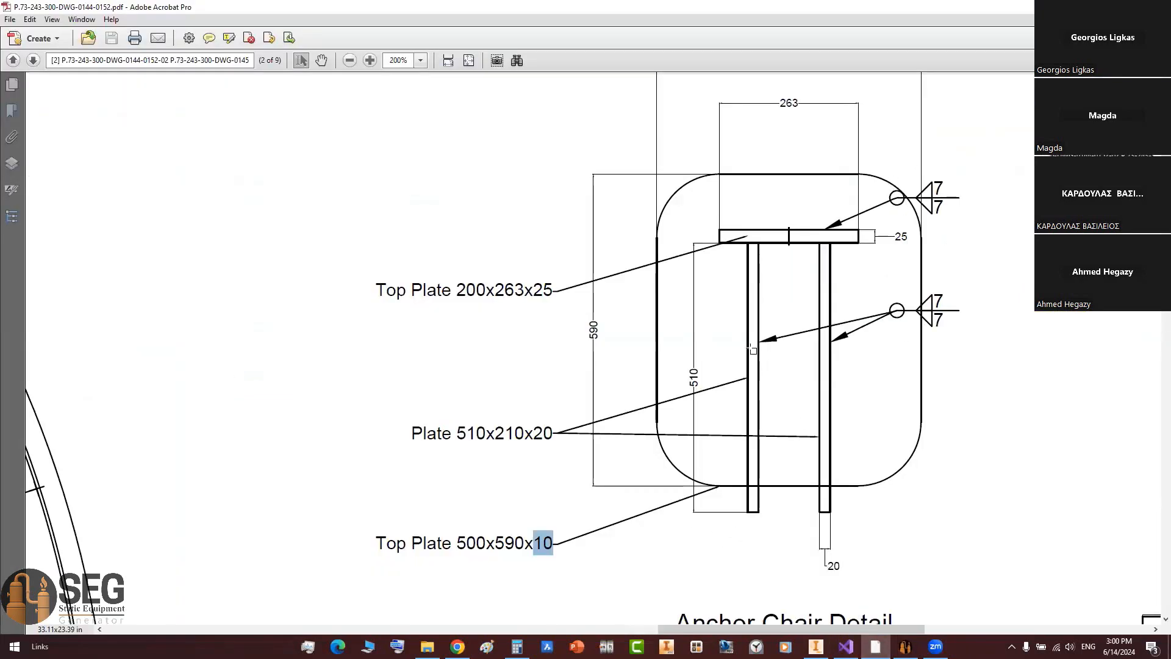
pyautogui.keyDown('ctrl'); pyautogui.scroll(-2, 751, 339); pyautogui.keyUp('ctrl')
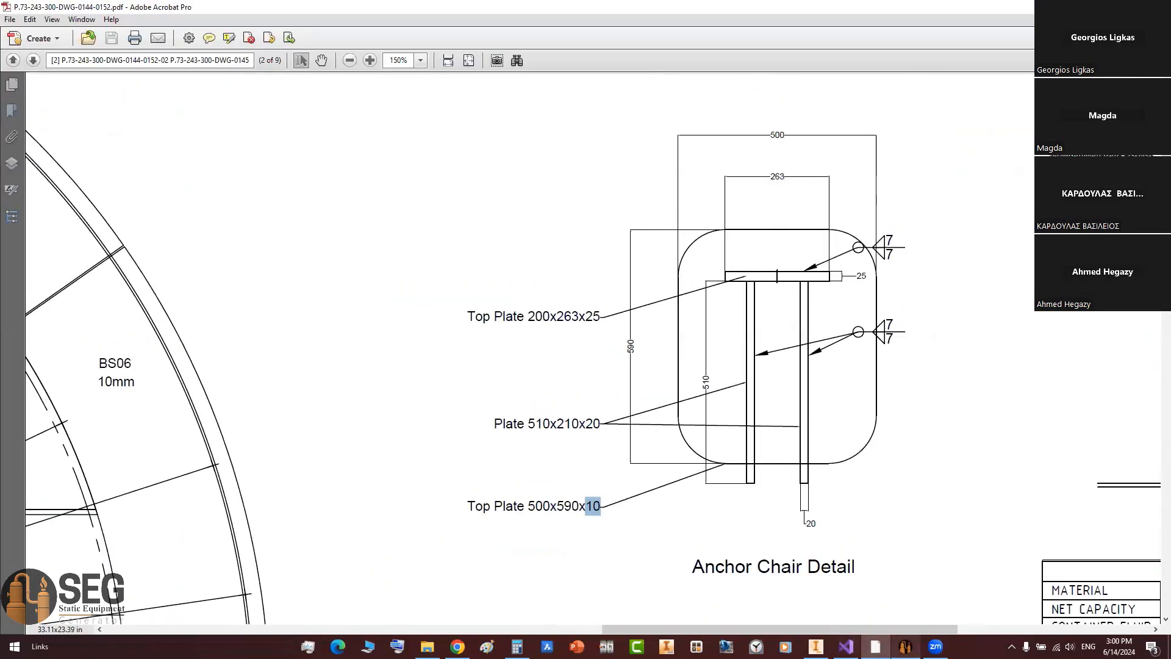
pyautogui.click(905, 647)
pyautogui.doubleClick(396, 274)
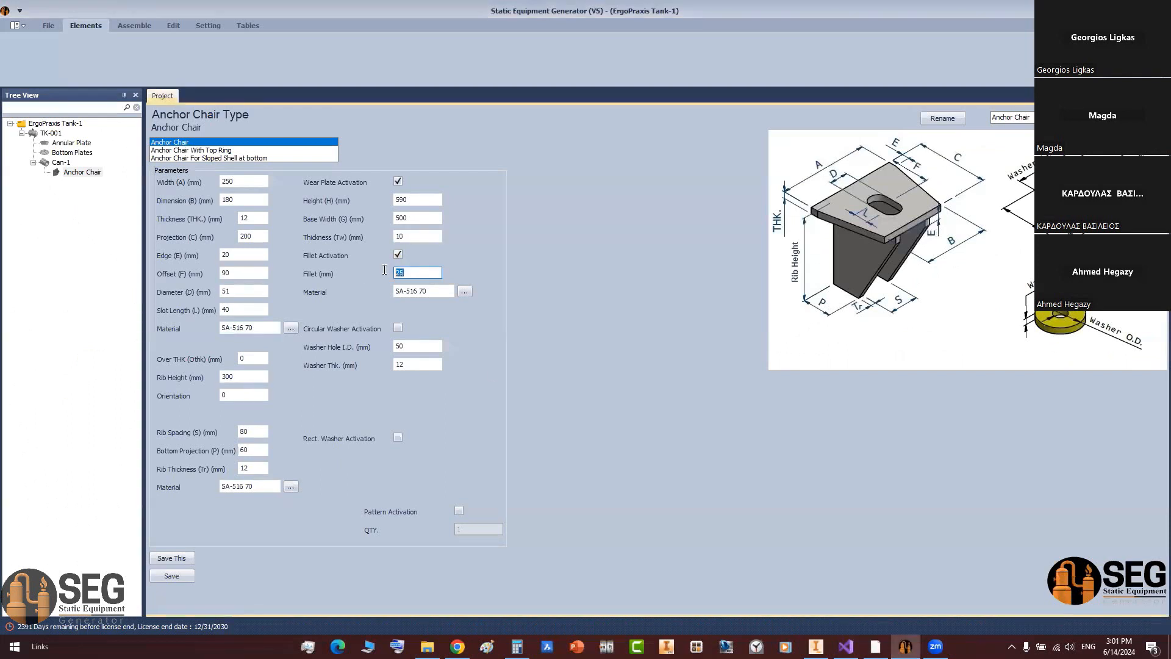
pyautogui.write('516 7')
pyautogui.write('0')
pyautogui.click(447, 293)
pyautogui.write('36')
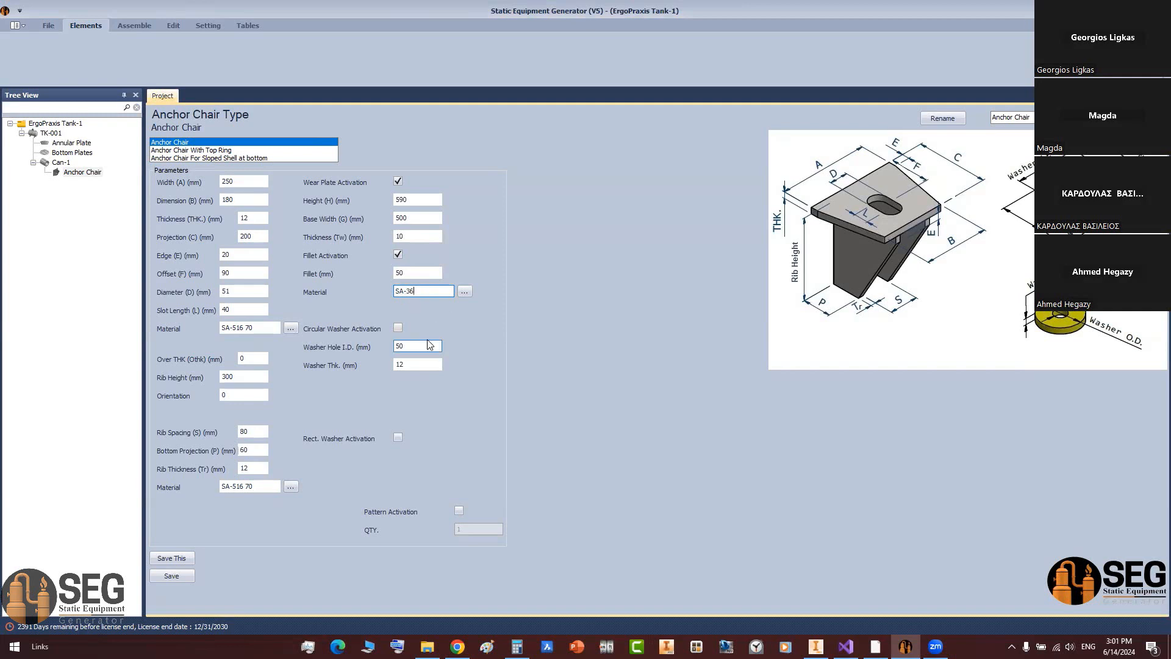
# Step: Check the top plate's dimensions in the PDF's Top Plate Detail, and set the anchor chair's width A and dimension B to 263 mm
pyautogui.moveTo(238, 182); pyautogui.dragTo(181, 184)
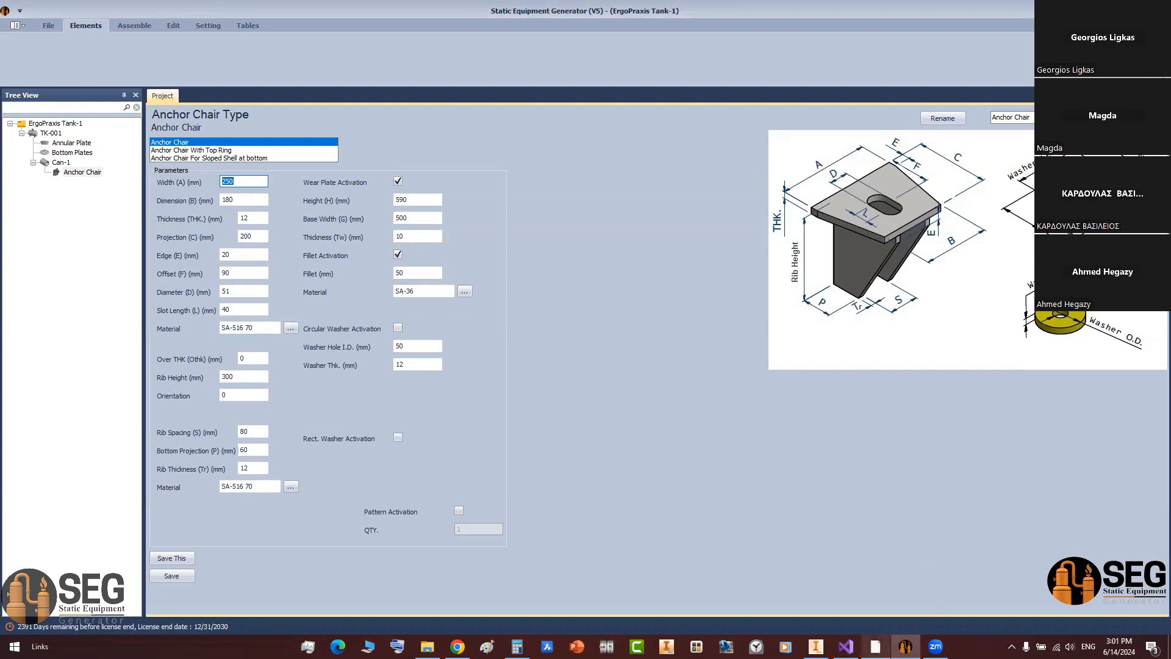
pyautogui.click(875, 646)
pyautogui.scroll(5, 835, 299)
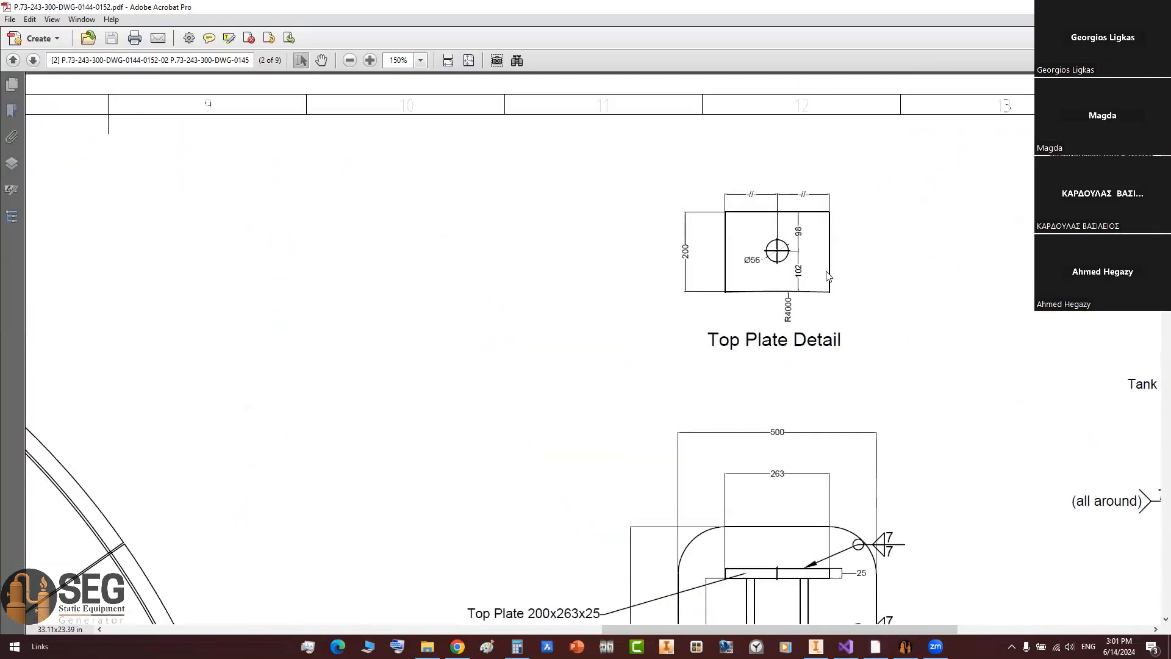
pyautogui.scroll(-1, 848, 297)
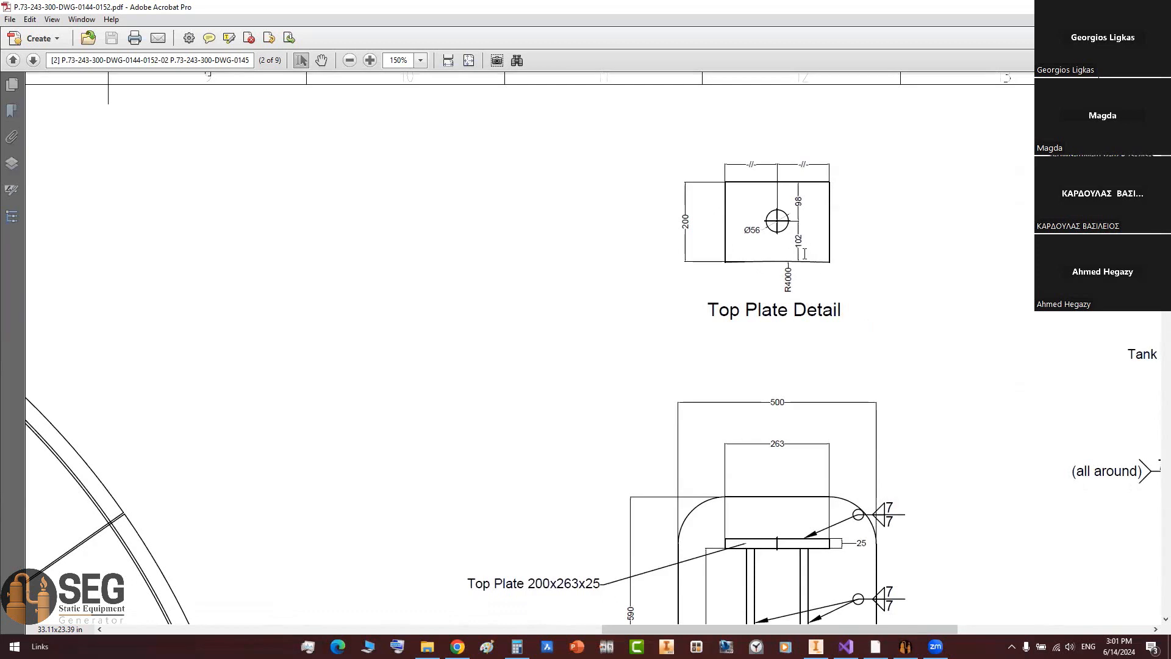
pyautogui.moveTo(679, 208); pyautogui.dragTo(694, 239)
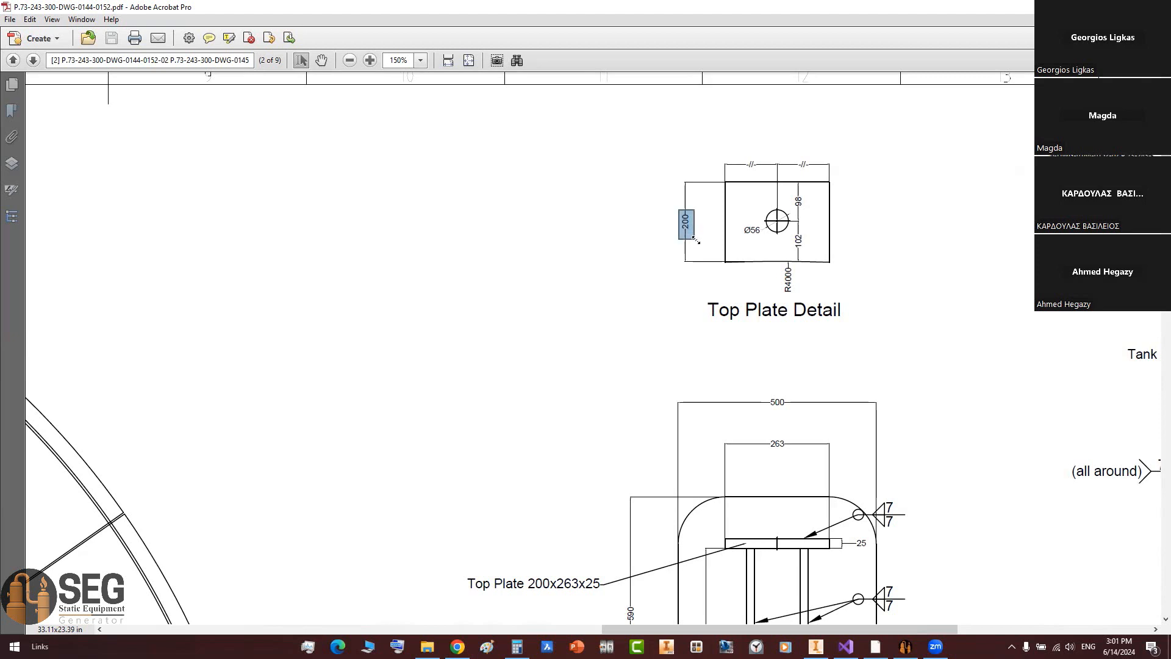
pyautogui.click(777, 439)
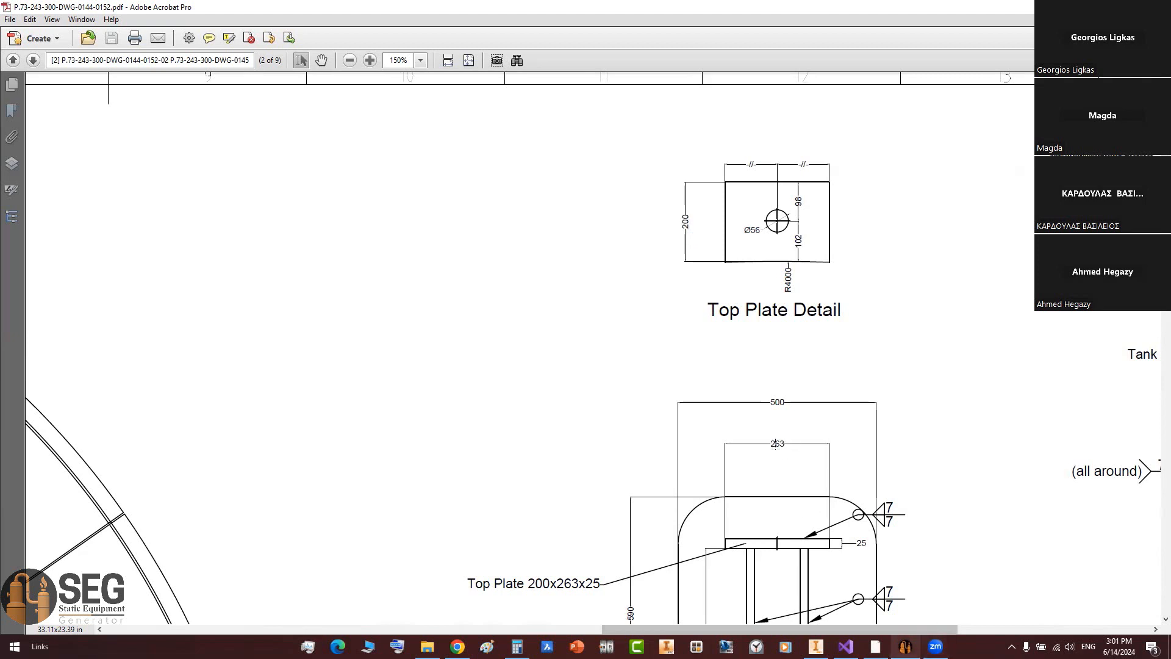
pyautogui.hotkey('alt', 'Tab')
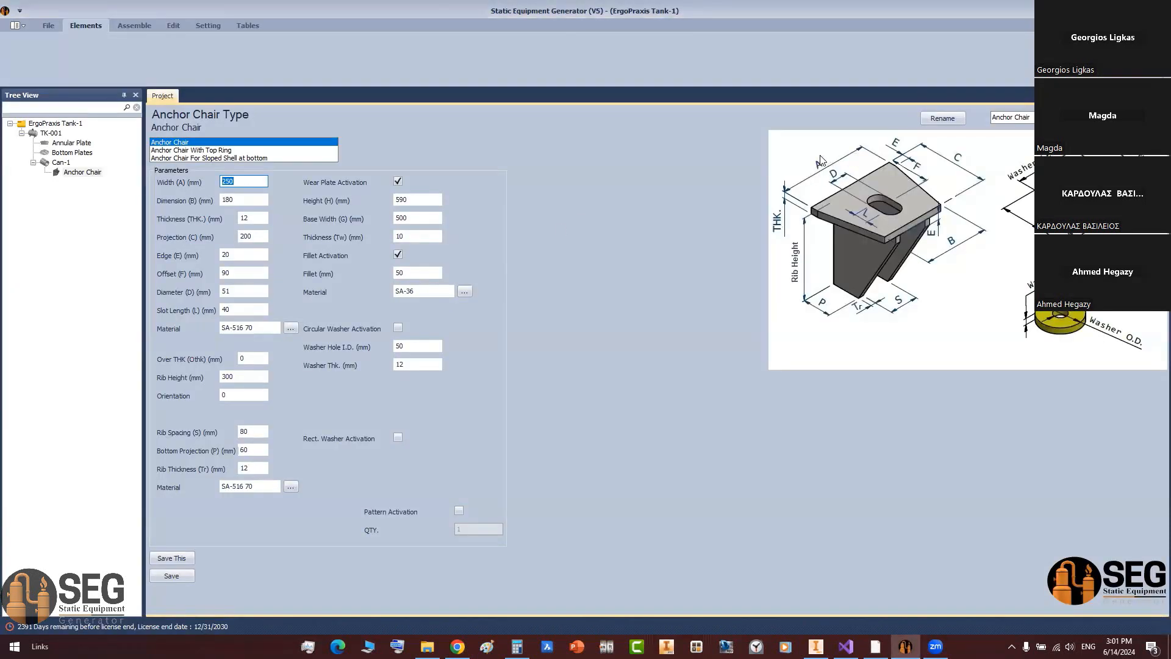
pyautogui.write('263')
pyautogui.click(242, 199)
pyautogui.write('2363')
pyautogui.press('Tab')
# Step: Check the top plate's thickness in the PDF's Anchor Chair Detail and set the anchor chair's thickness to 25 mm
pyautogui.click(875, 647)
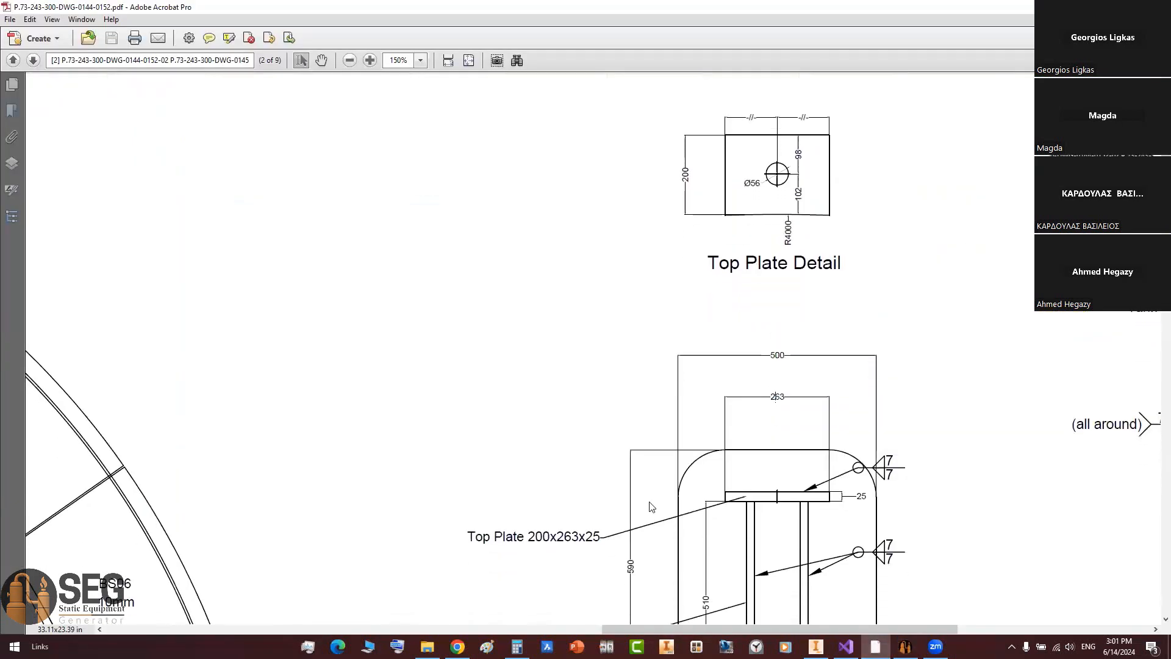
pyautogui.moveTo(586, 537); pyautogui.dragTo(601, 538)
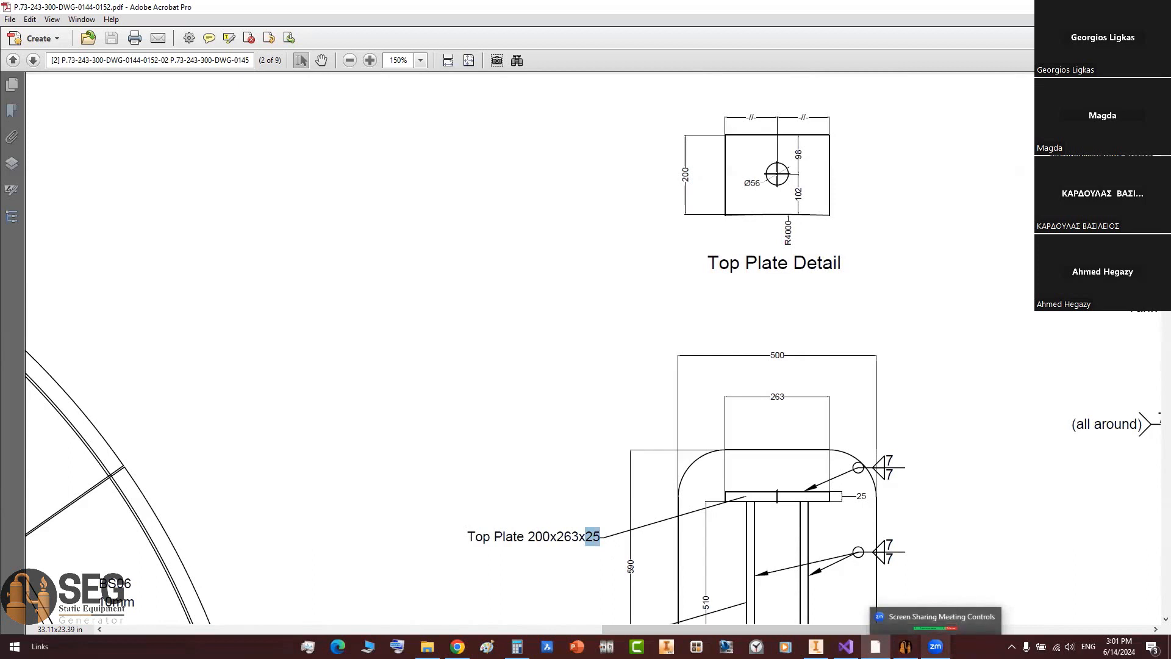
pyautogui.click(905, 646)
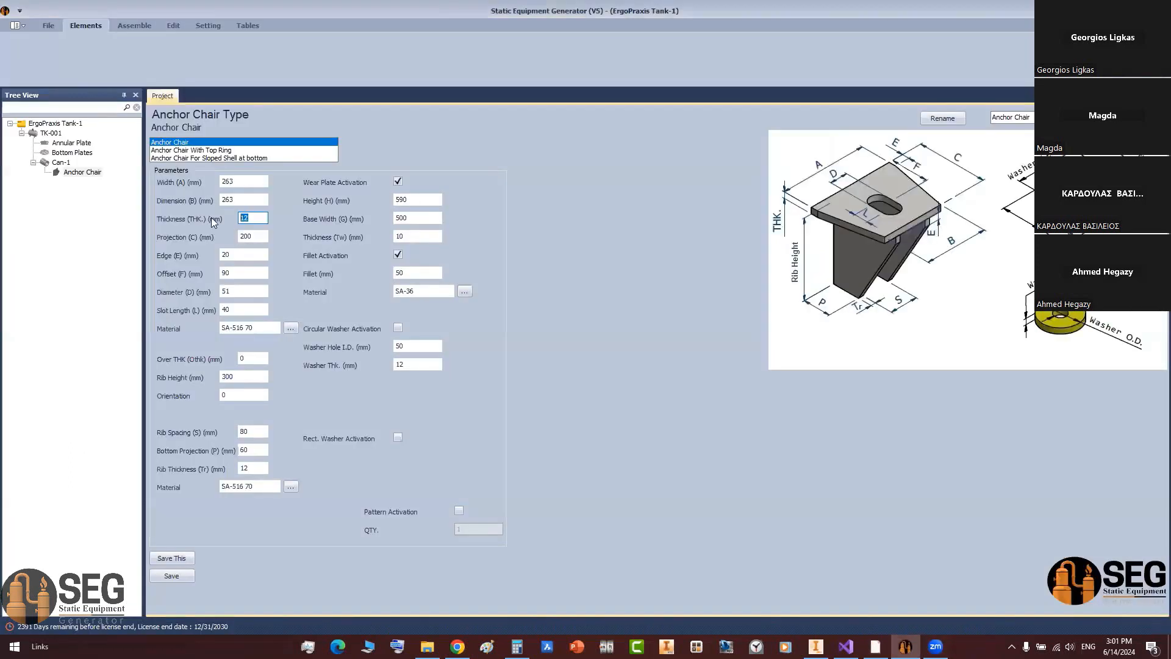
pyautogui.write('25')
pyautogui.press('Tab')
pyautogui.press('Tab')
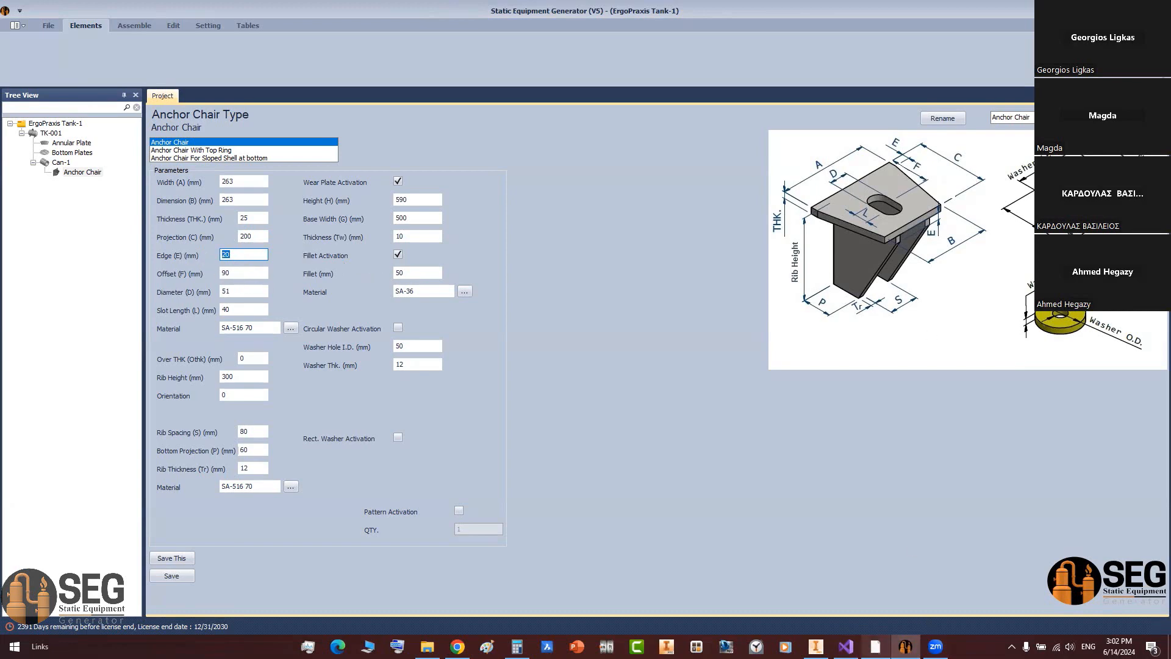
# Step: Check the bolt hole's position in the PDF's Top Plate Detail and set the anchor chair's offset F to 102 mm
pyautogui.click(876, 646)
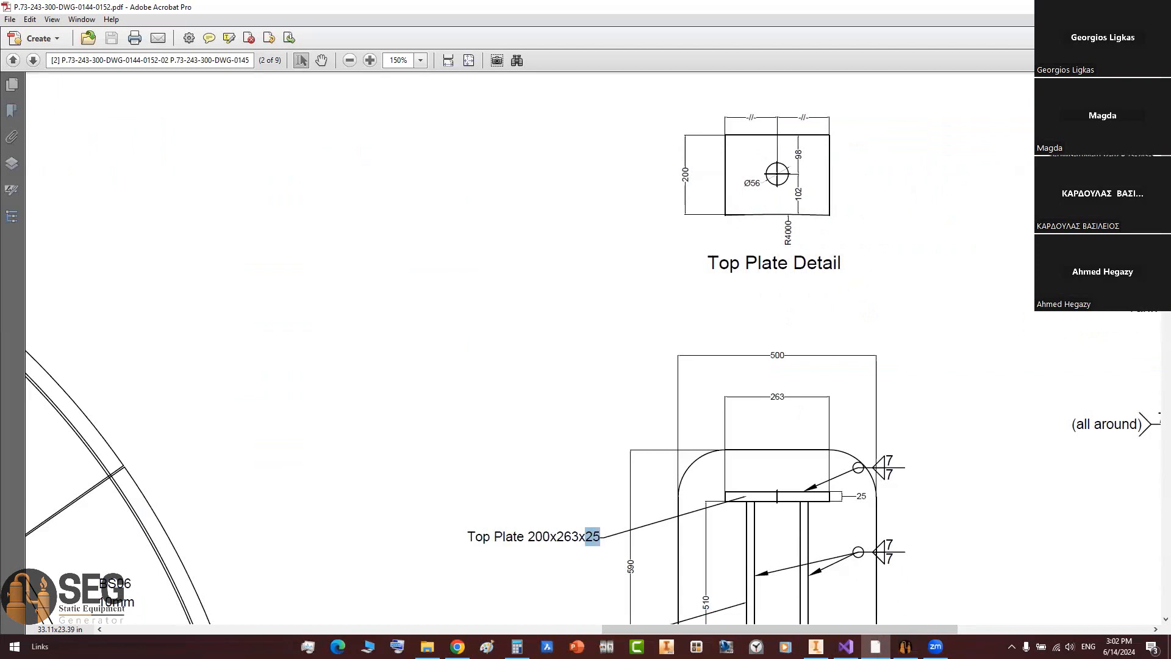
pyautogui.click(905, 647)
pyautogui.click(239, 259)
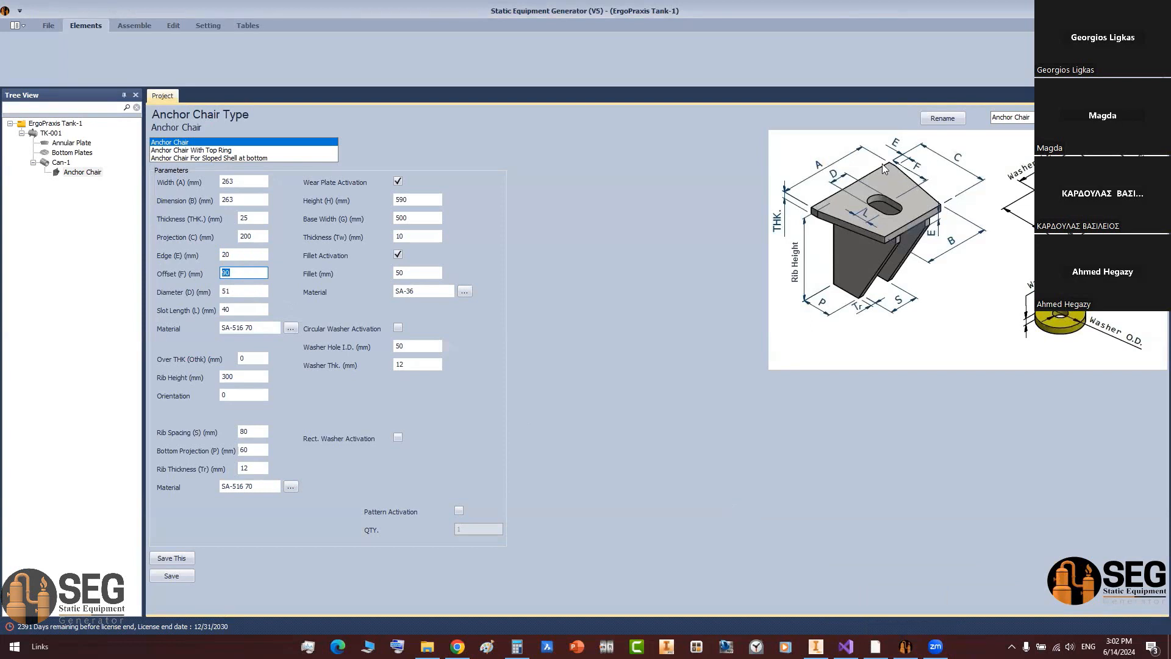
pyautogui.click(875, 647)
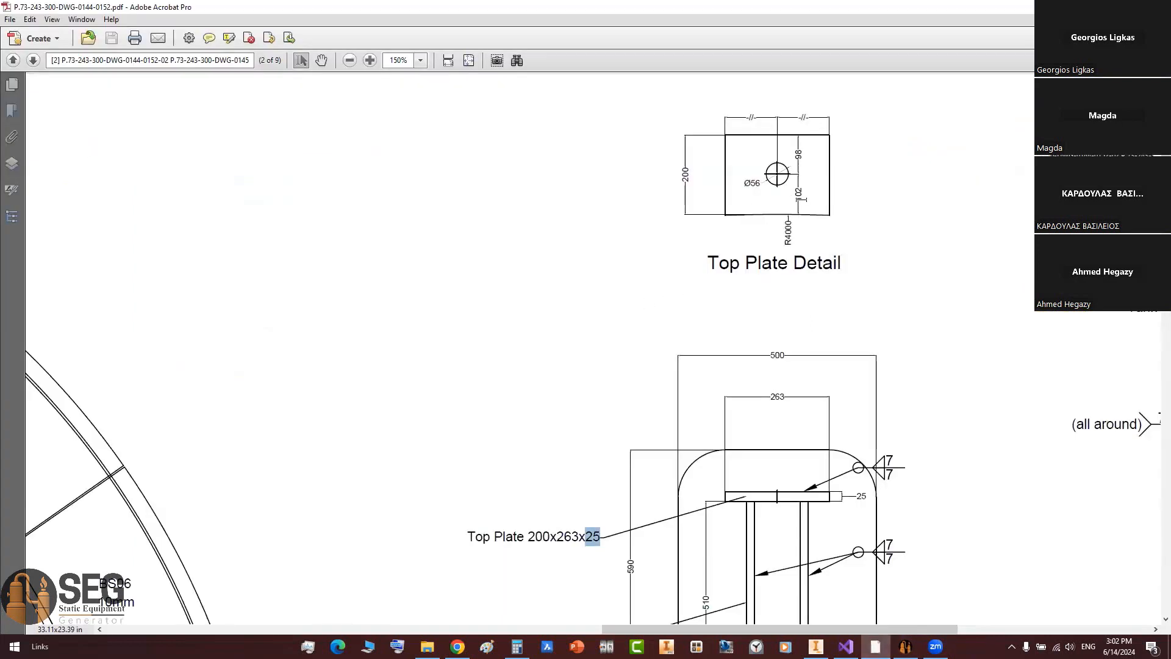
pyautogui.moveTo(800, 205); pyautogui.dragTo(805, 181)
pyautogui.click(906, 647)
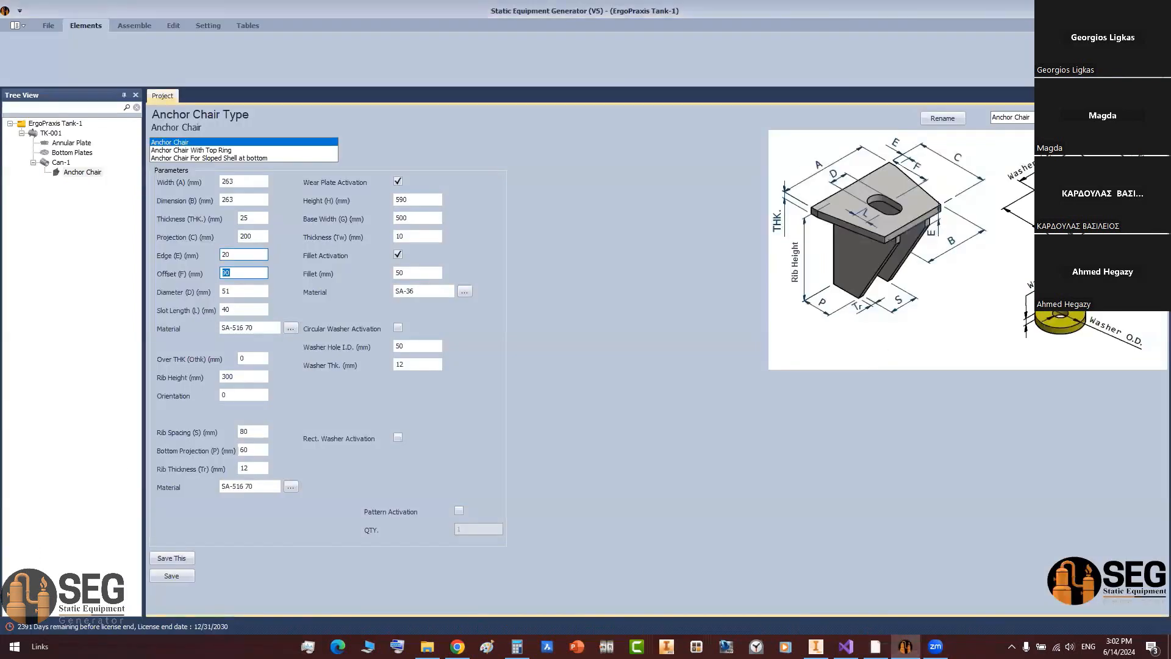
pyautogui.write('102')
pyautogui.press('Tab')
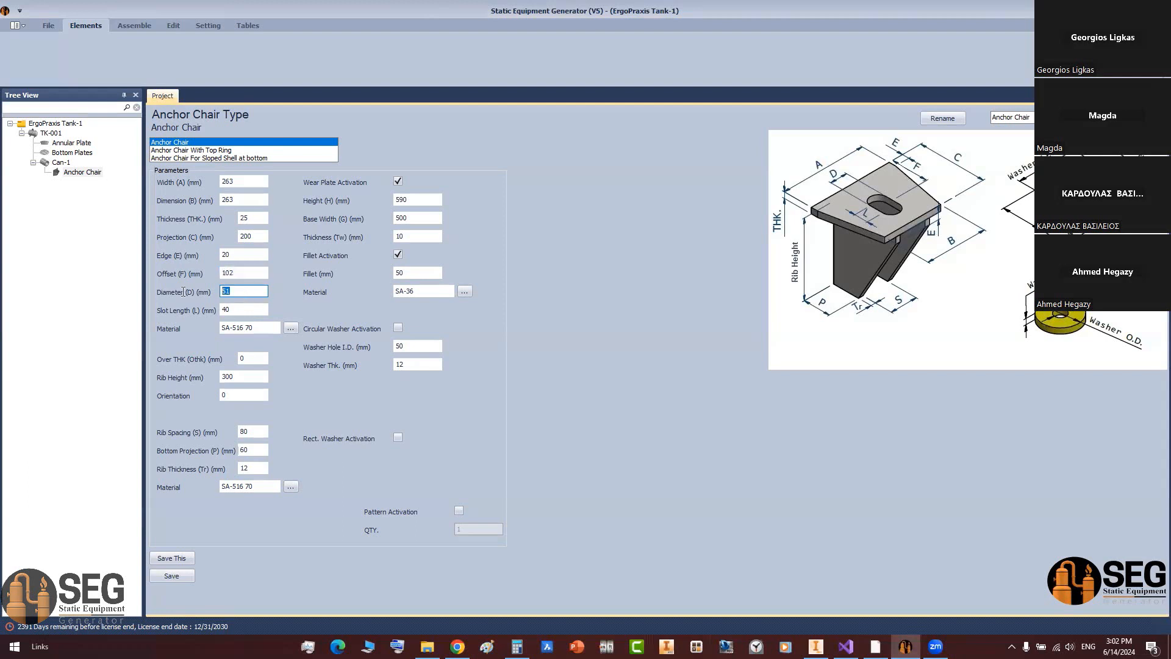
# Step: Check the bolt hole size in the PDF, and set the diameter to 56 mm, slot length to 0 and top plate material to SA-36
pyautogui.click(876, 647)
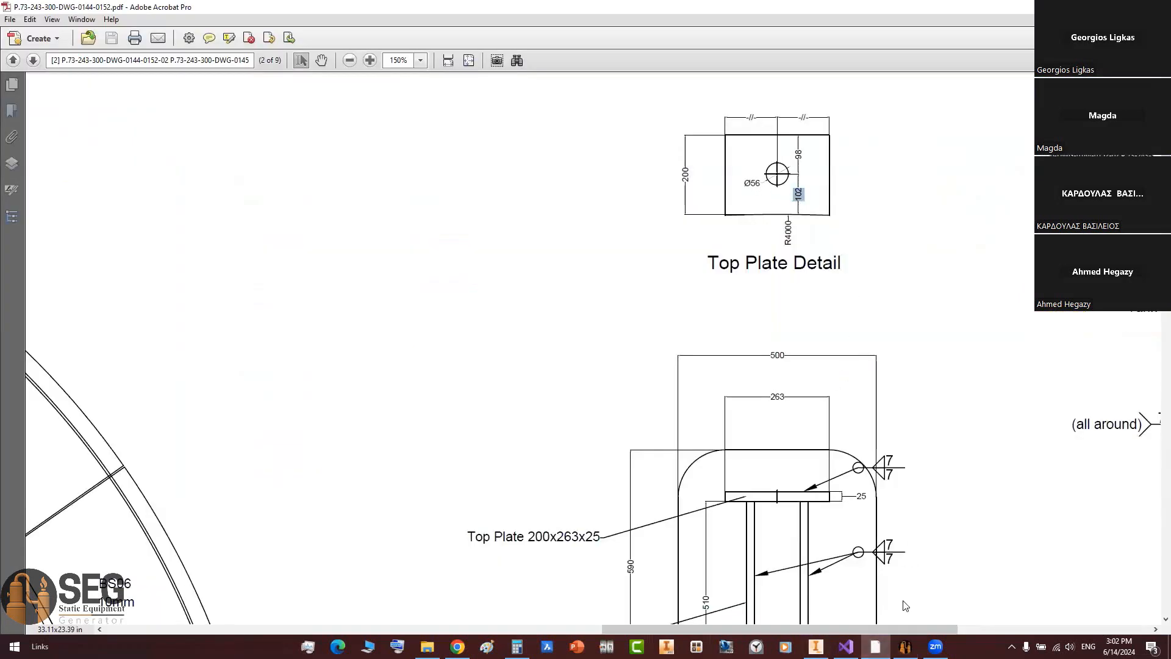
pyautogui.click(905, 647)
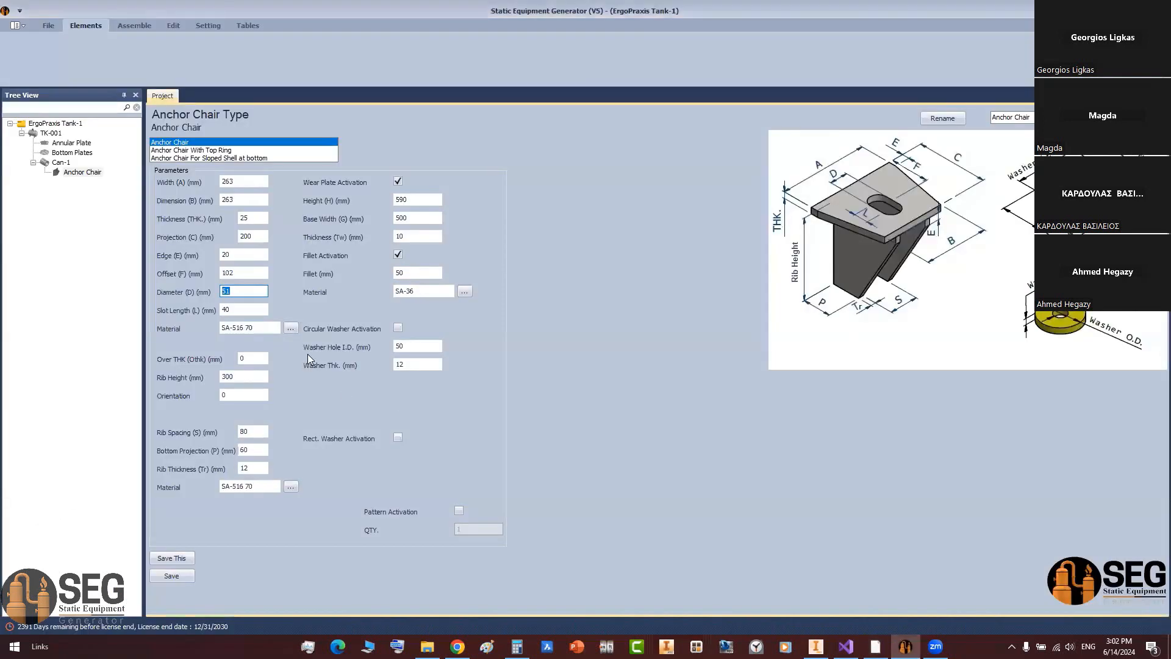
pyautogui.write('56')
pyautogui.press('Tab')
pyautogui.click(268, 329)
pyautogui.moveTo(269, 330); pyautogui.dragTo(235, 333)
pyautogui.write('36')
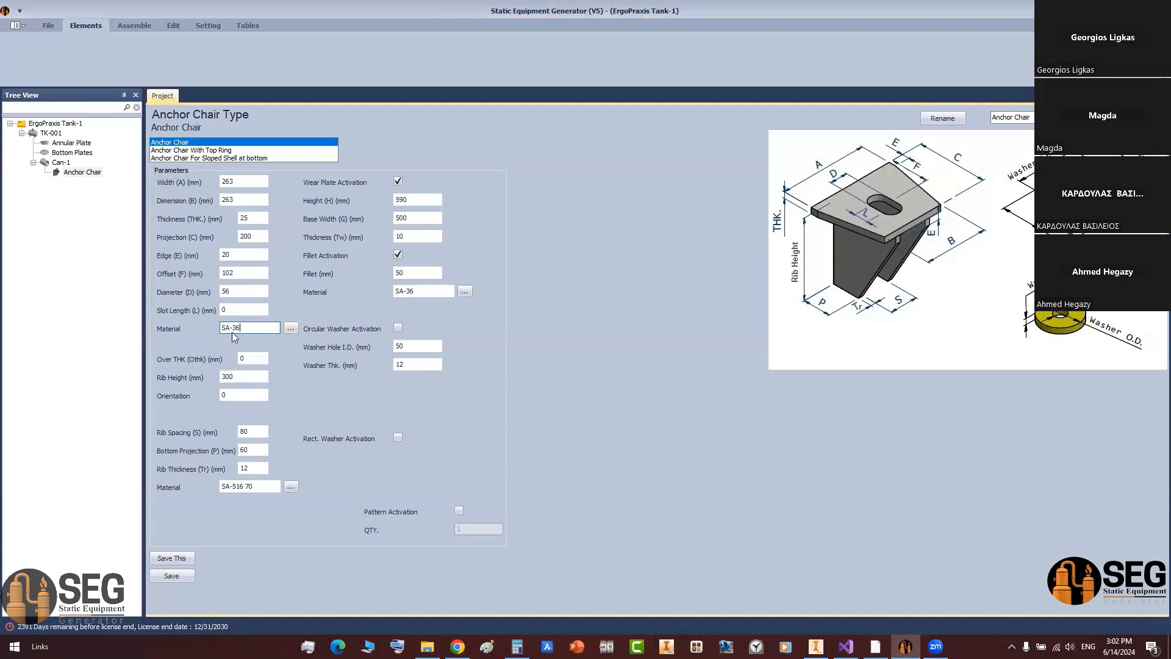
# Step: Switch to the Inventor tank assembly and examine the first shell course's plate edges in relation to the anchor chair's Over THK parameter
pyautogui.click(243, 358)
pyautogui.doubleClick(243, 359)
pyautogui.click(250, 376)
pyautogui.hotkey('alt', 'Tab')
pyautogui.moveTo(798, 316); pyautogui.dragTo(761, 375, button='middle')
pyautogui.scroll(-1, 761, 376)
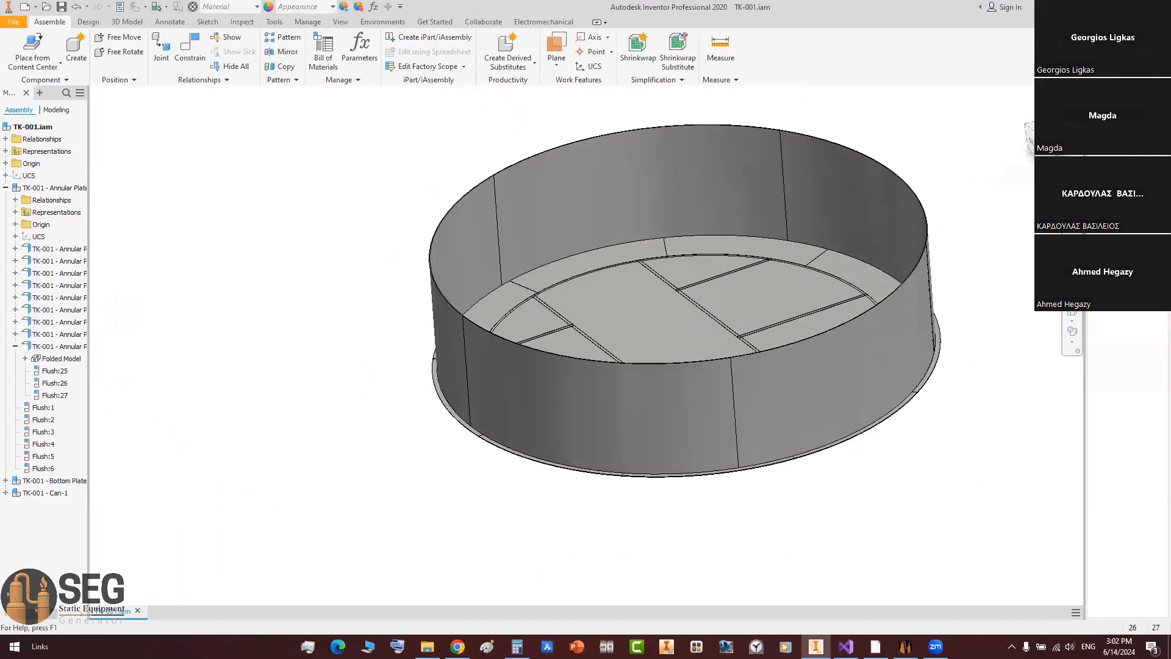
pyautogui.click(1072, 331)
pyautogui.moveTo(753, 364); pyautogui.dragTo(759, 365)
pyautogui.rightClick(748, 313)
pyautogui.click(779, 320)
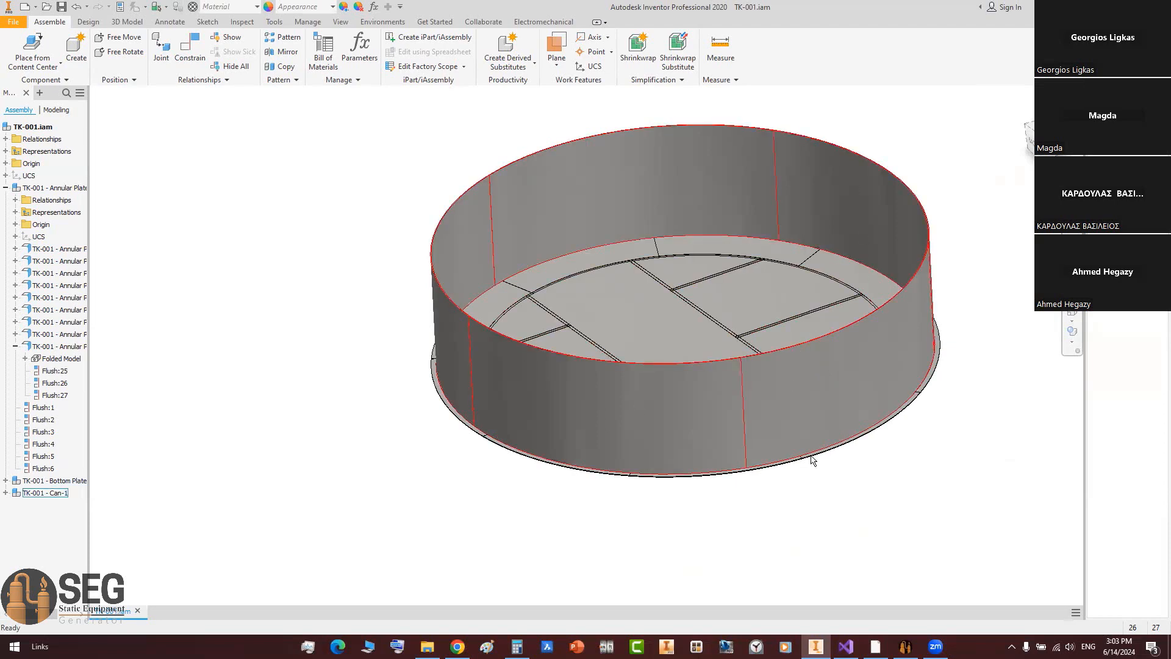
pyautogui.scroll(3, 762, 370)
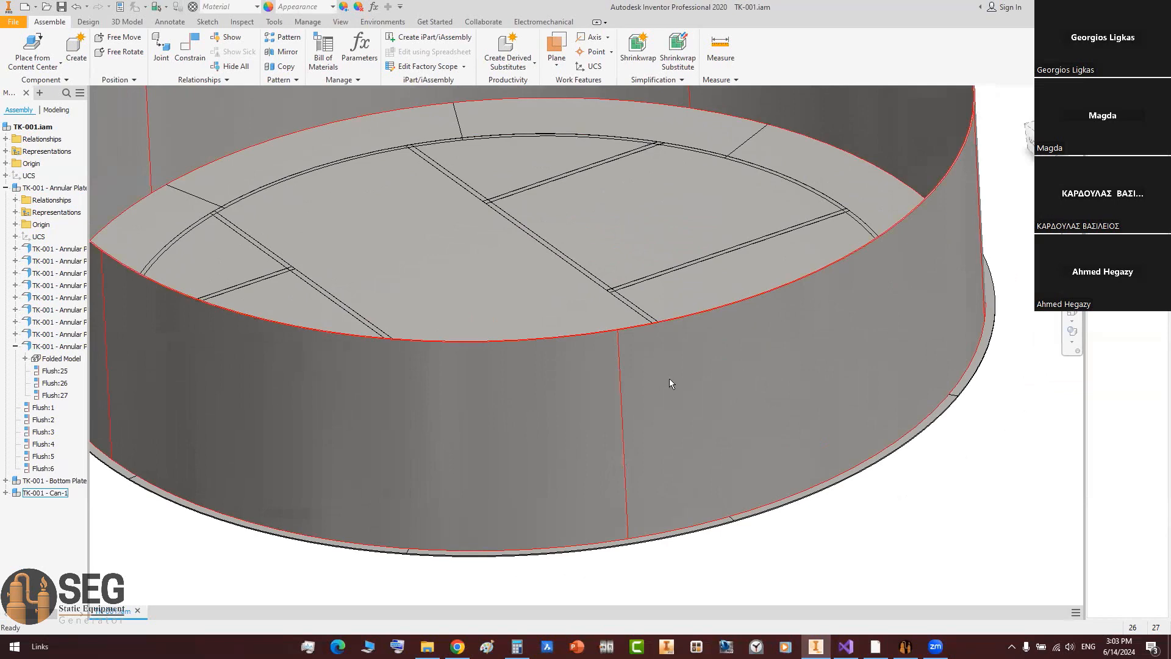
pyautogui.scroll(3, 628, 336)
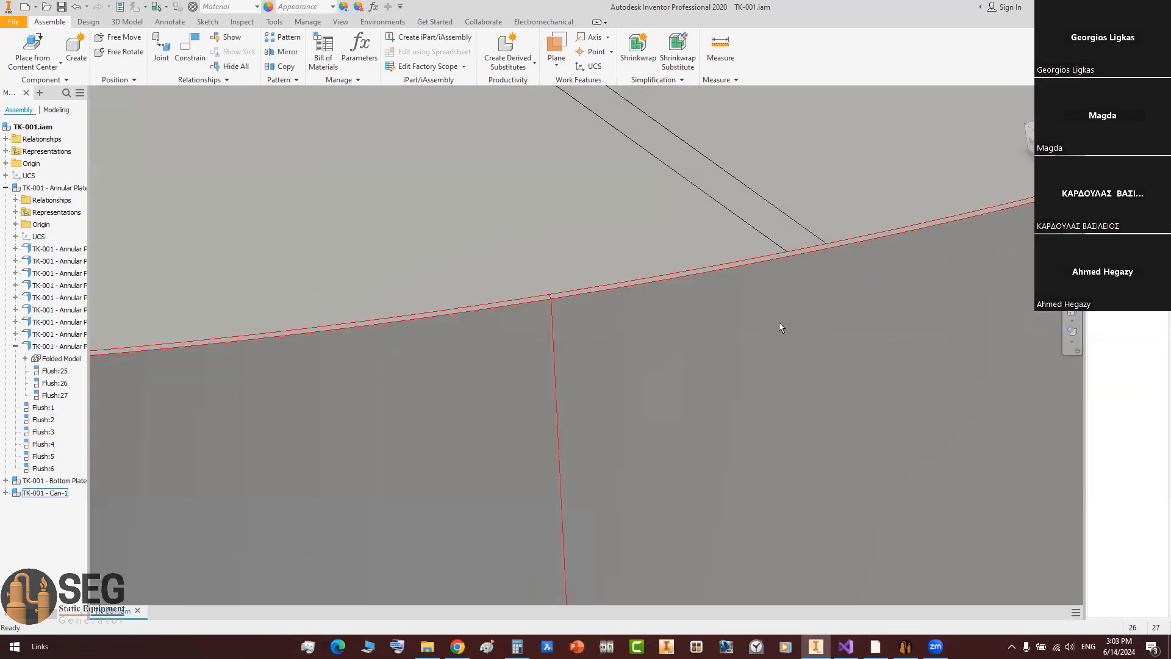
pyautogui.scroll(-5, 758, 310)
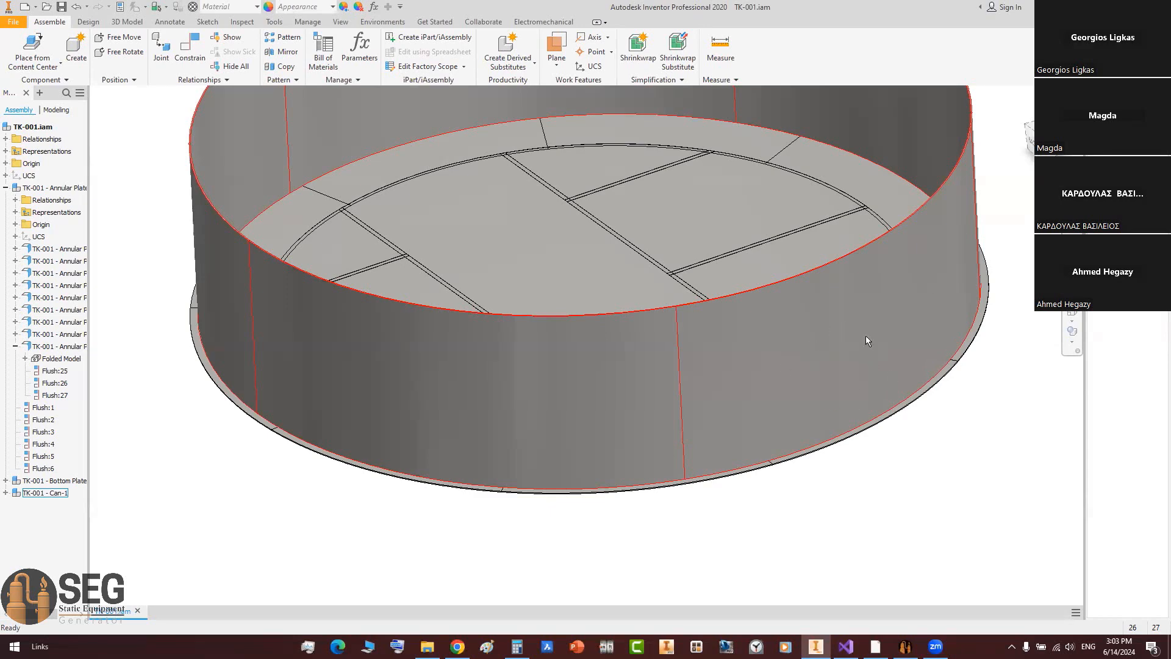
pyautogui.click(905, 646)
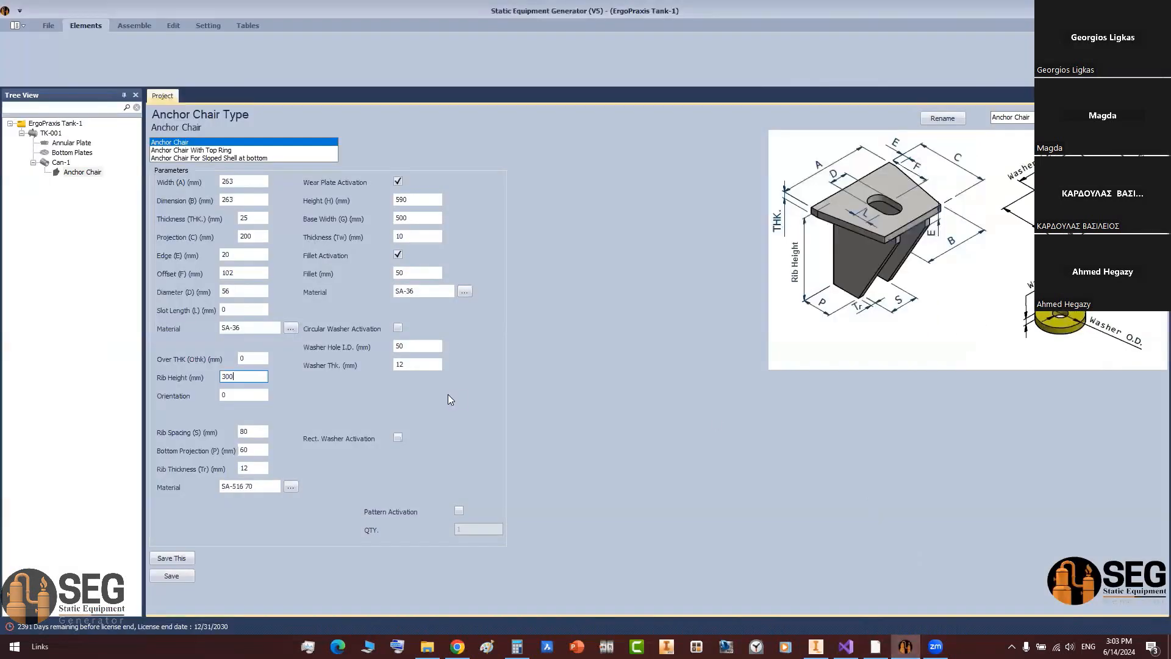
pyautogui.doubleClick(242, 359)
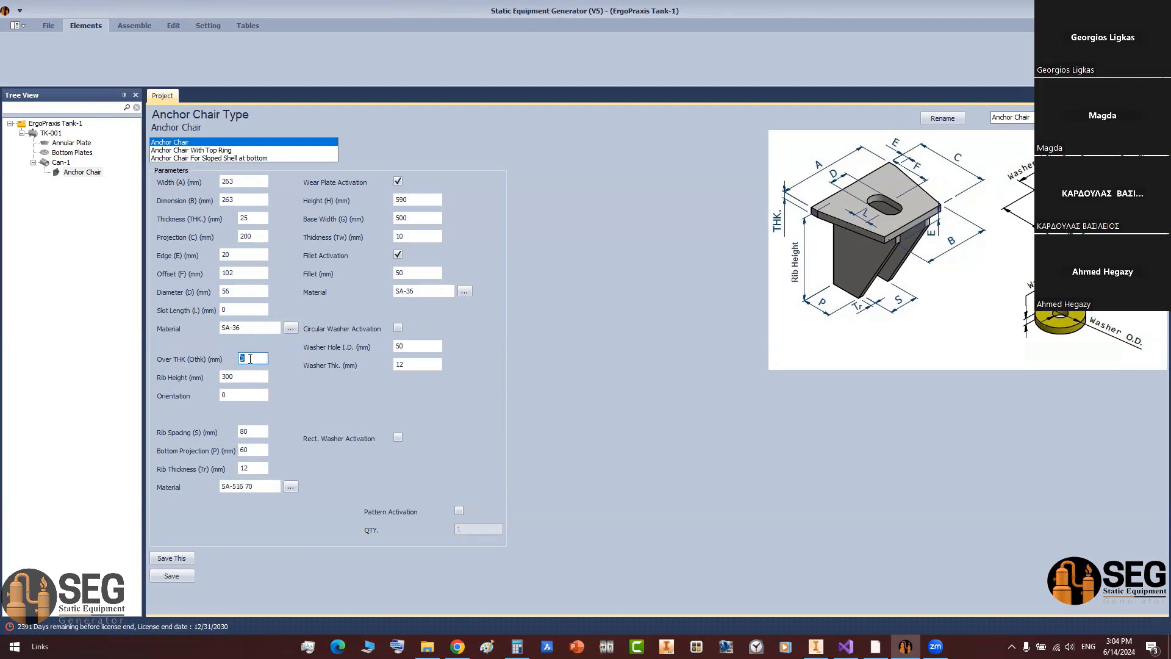
# Step: Check the rib plate's height in the PDF's Anchor Chair Detail and set the anchor chair's rib height to 510 mm
pyautogui.click(224, 377)
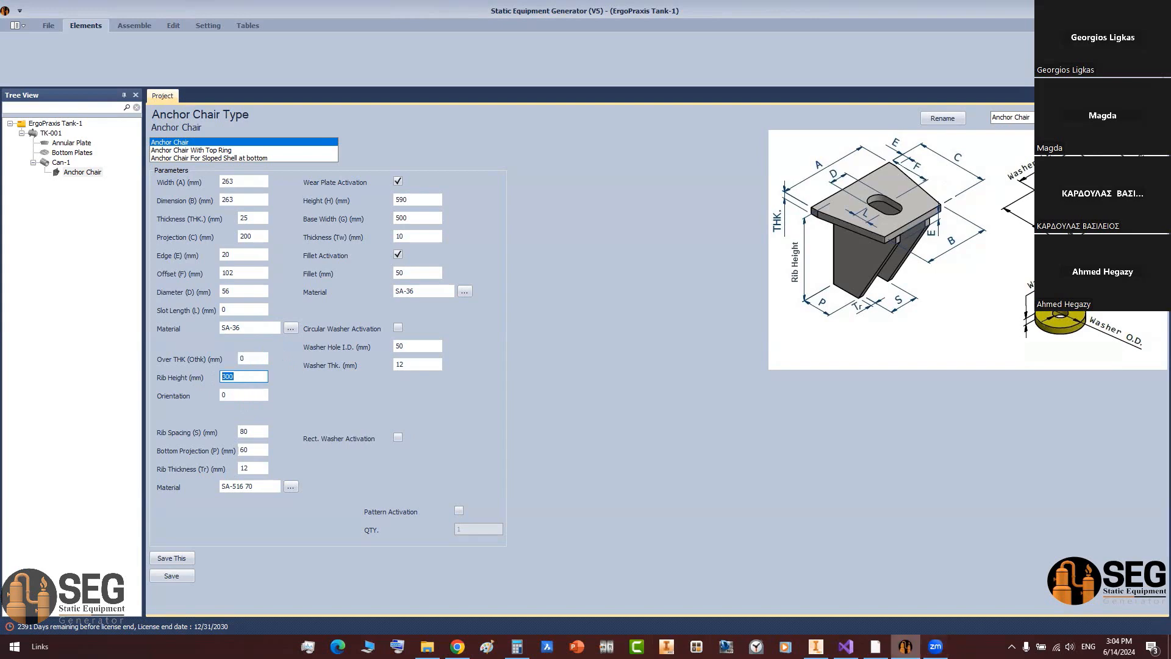
pyautogui.click(876, 646)
pyautogui.scroll(-3, 712, 349)
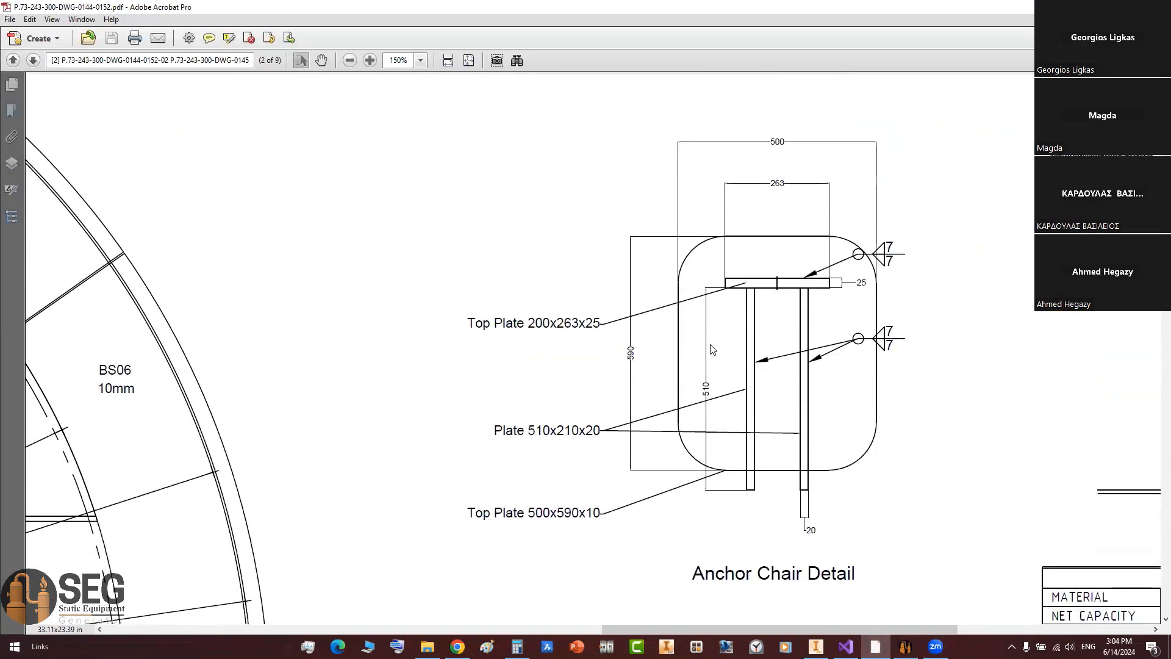
pyautogui.doubleClick(705, 391)
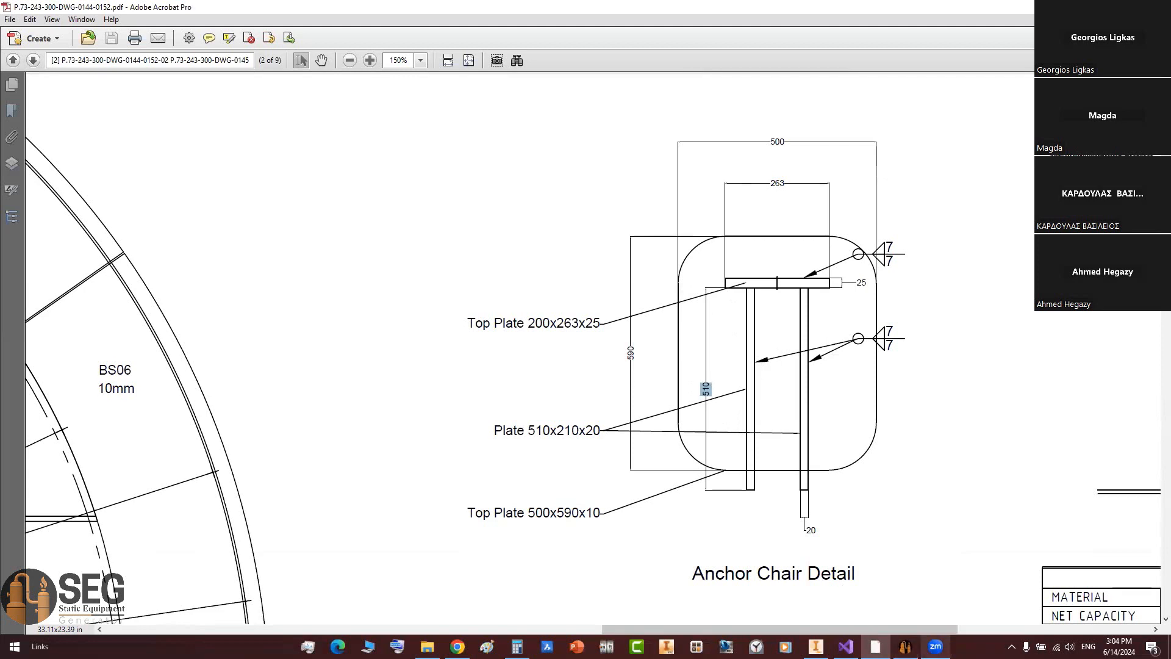
pyautogui.hotkey('alt', 'Tab')
pyautogui.write('51')
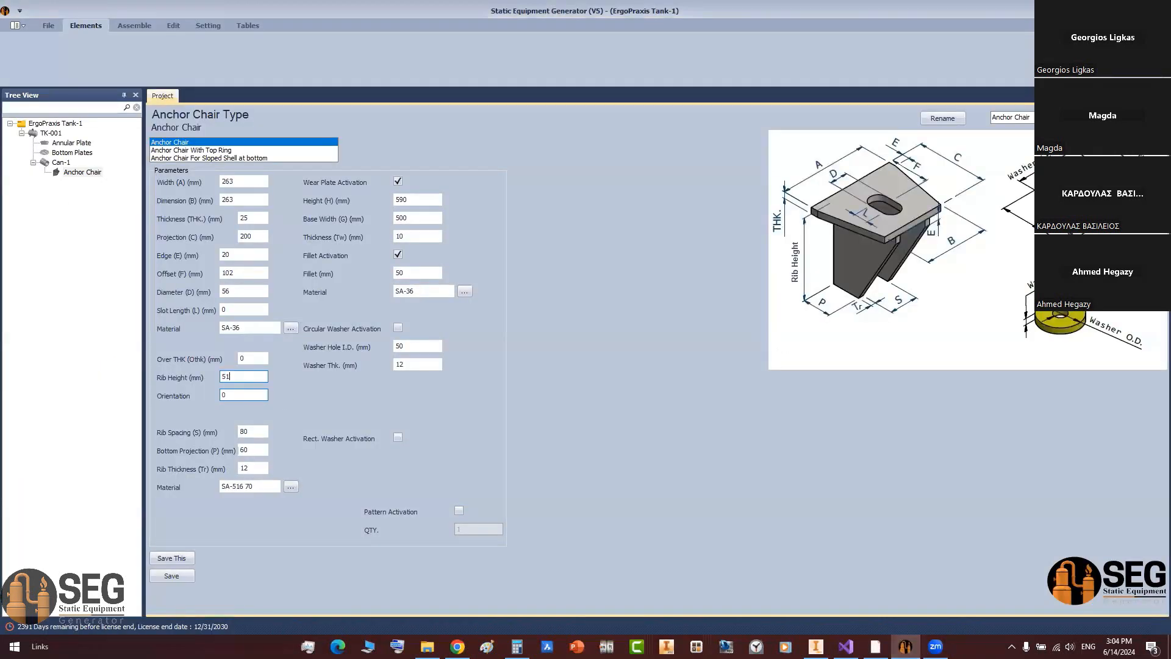
pyautogui.press('Tab')
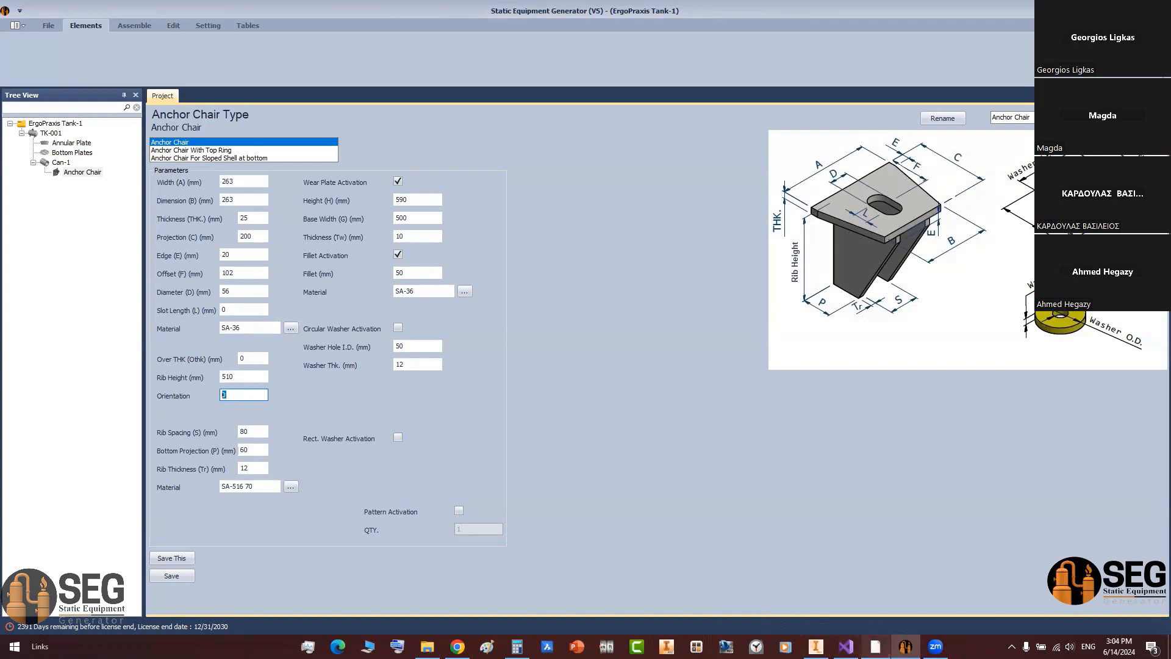
# Step: Look up the distance from the last anchor chair to the 360° axis in the shell layout on page 4 of the PDF
pyautogui.click(875, 647)
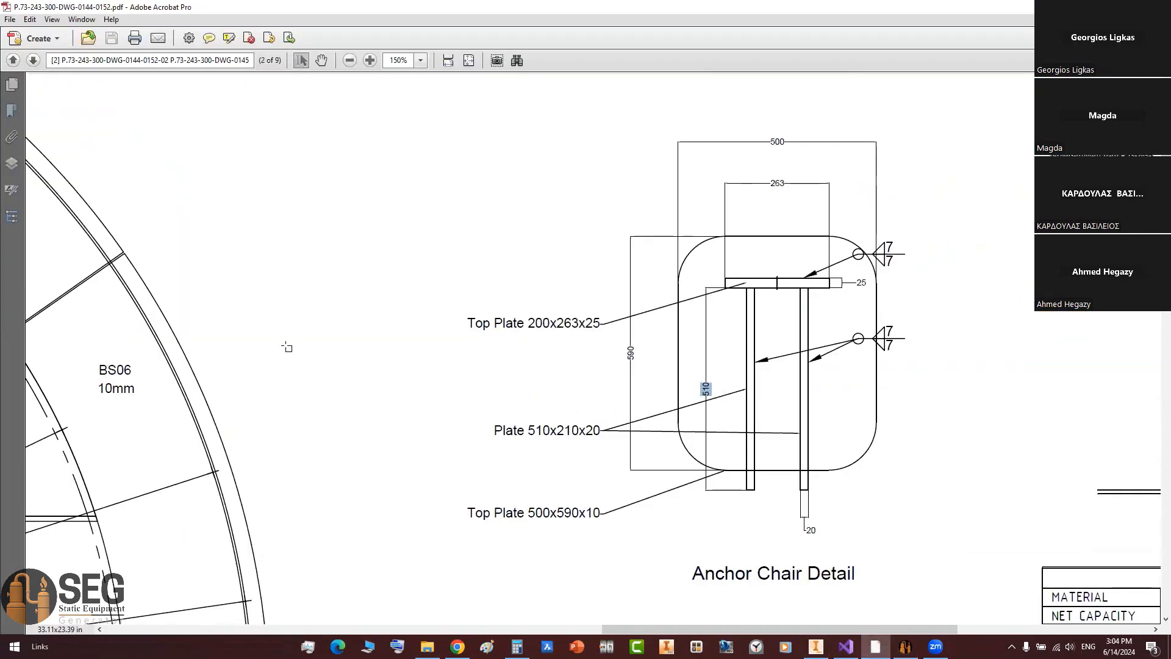
pyautogui.hotkey('ctrl', '0')
pyautogui.scroll(-2, 297, 329)
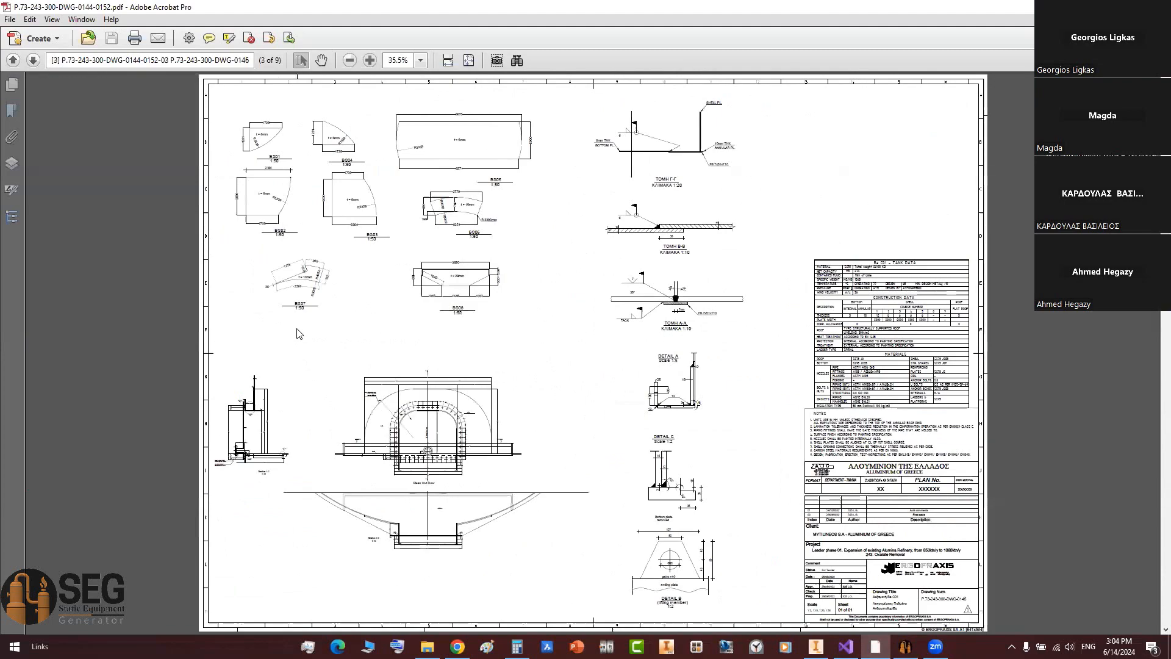
pyautogui.scroll(-2, 299, 333)
pyautogui.keyDown('ctrl'); pyautogui.scroll(2, 726, 336); pyautogui.keyUp('ctrl')
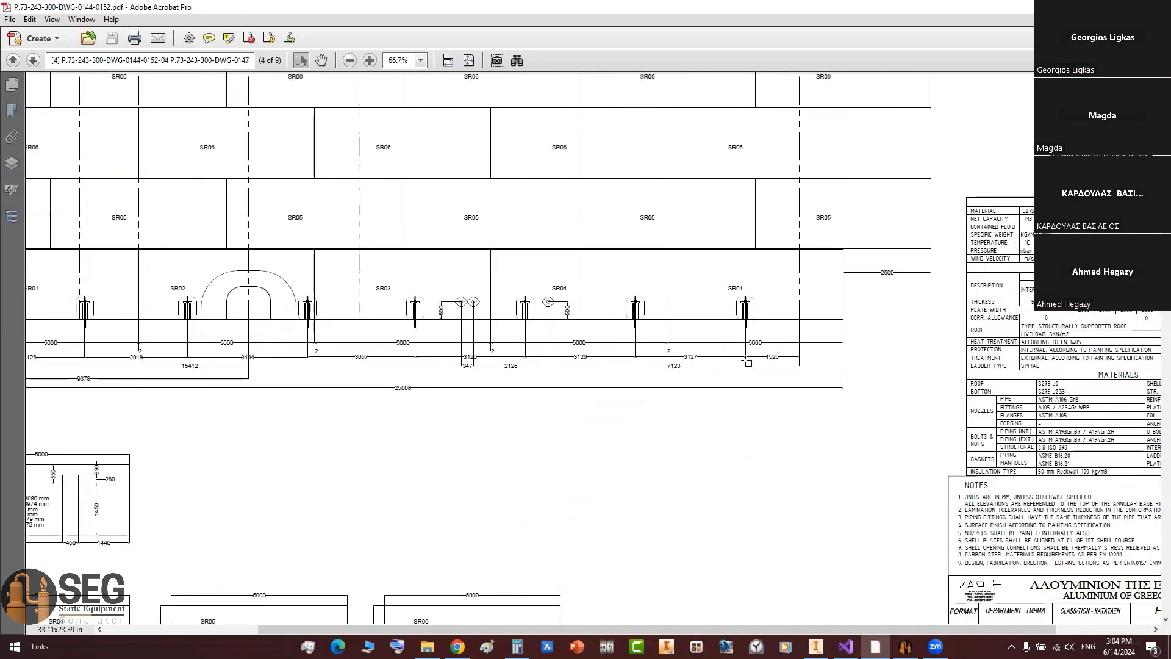
pyautogui.keyDown('ctrl'); pyautogui.scroll(1, 759, 325); pyautogui.keyUp('ctrl')
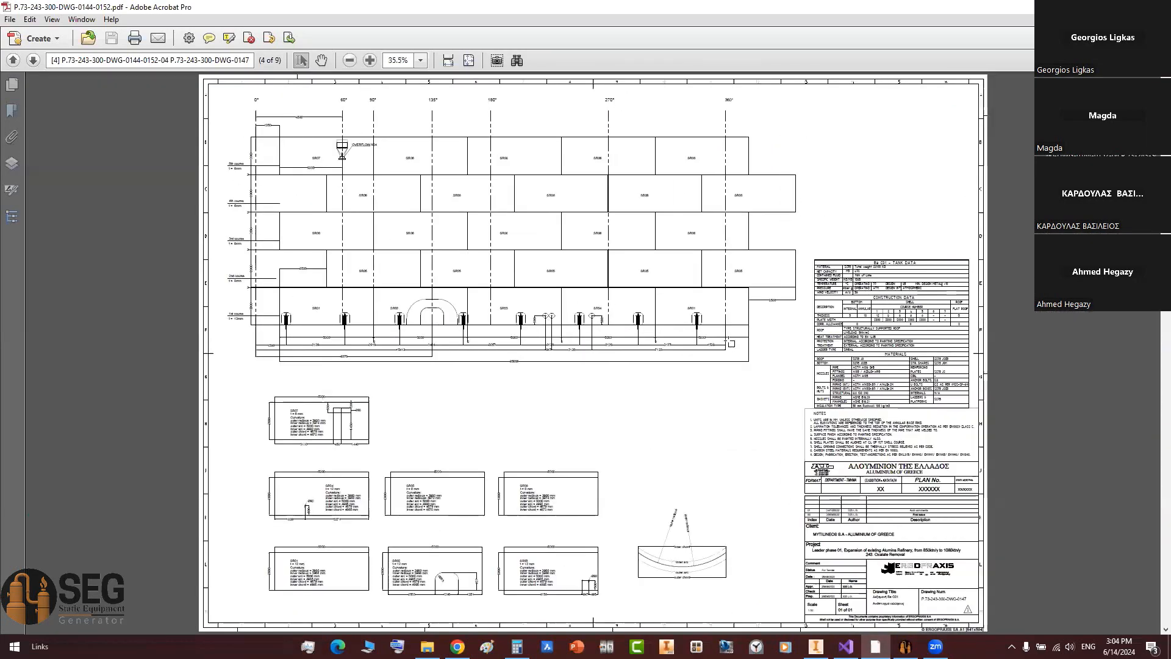
pyautogui.scroll(3, 786, 336)
pyautogui.hscroll(2, 786, 335)
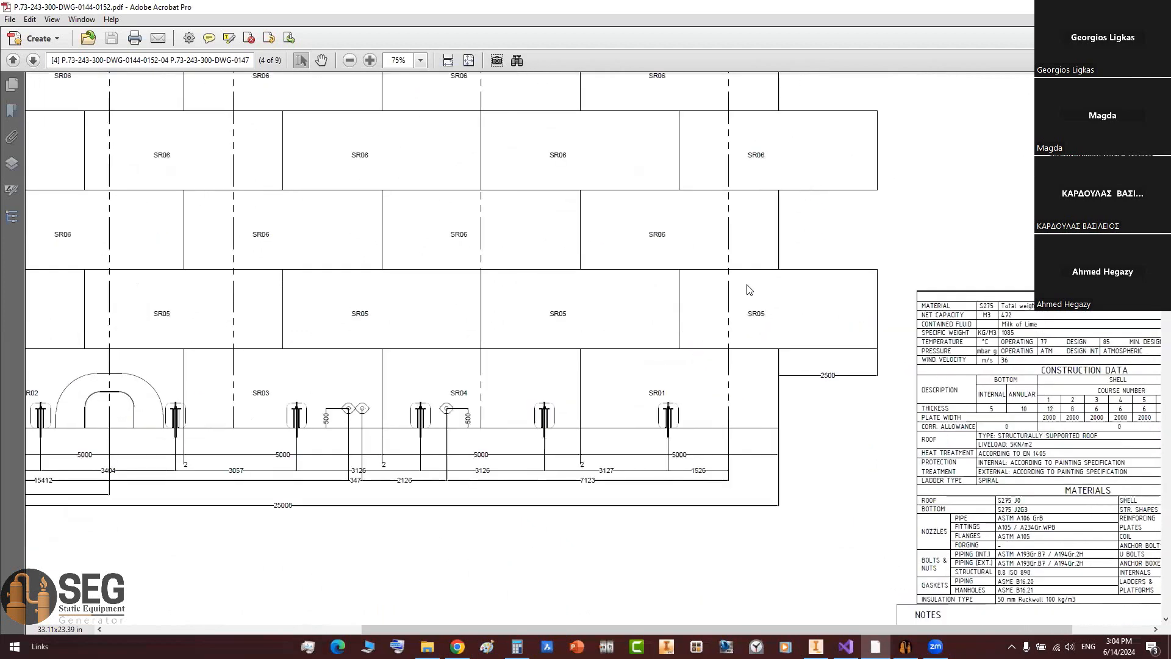
pyautogui.doubleClick(700, 474)
# Step: Open Static Equipment Generator's Arc Length Calculator and set the diameter to 7938, copied from the Windows Calculator result
pyautogui.click(906, 646)
pyautogui.click(209, 26)
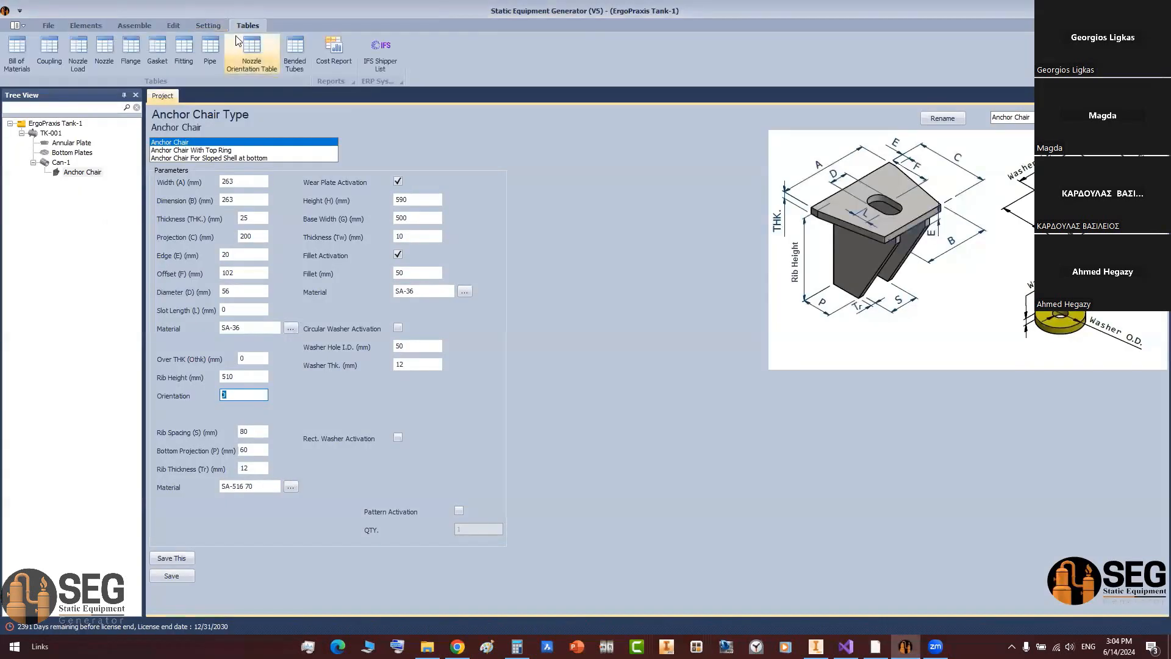
pyautogui.click(311, 52)
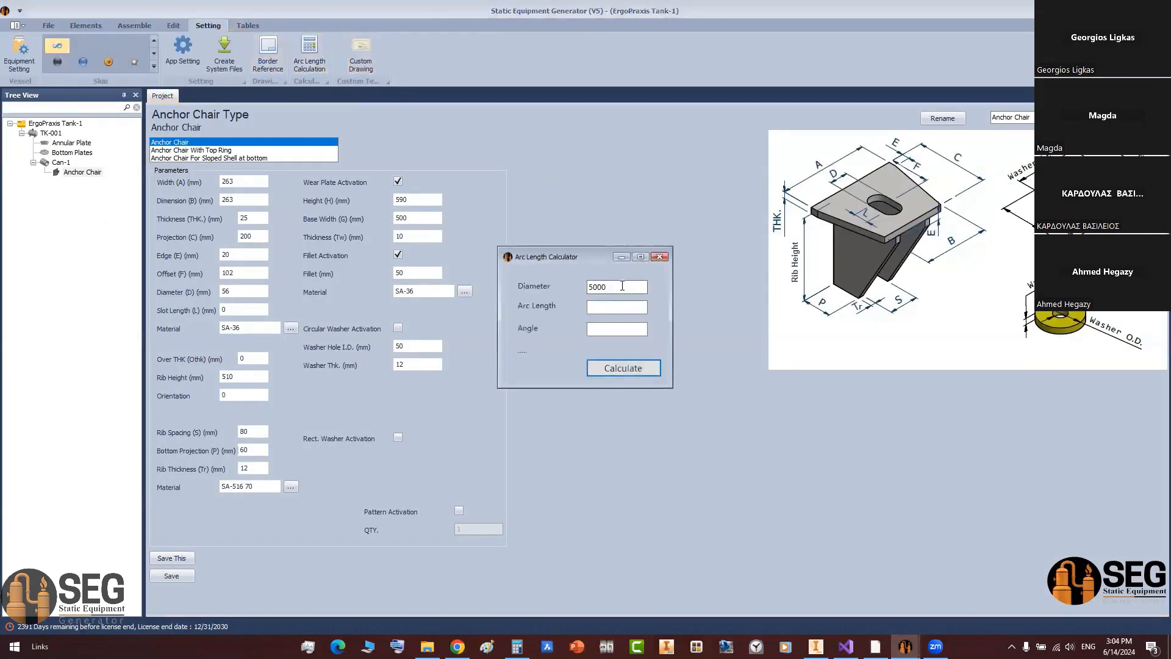
pyautogui.click(517, 646)
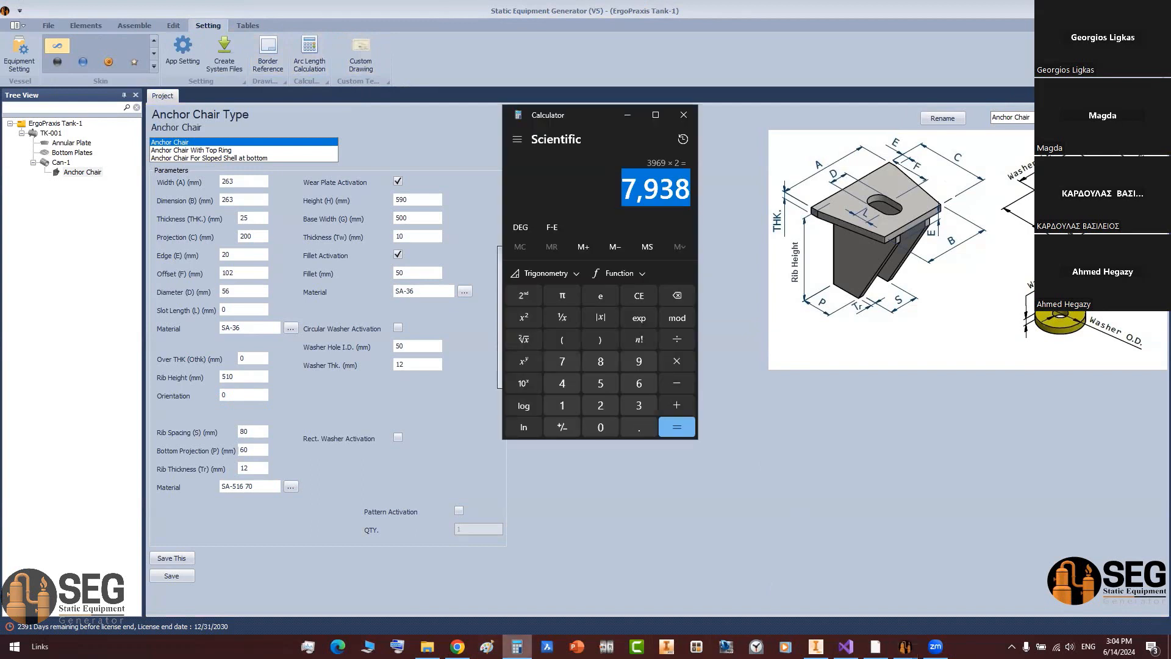
pyautogui.rightClick(638, 196)
pyautogui.click(666, 207)
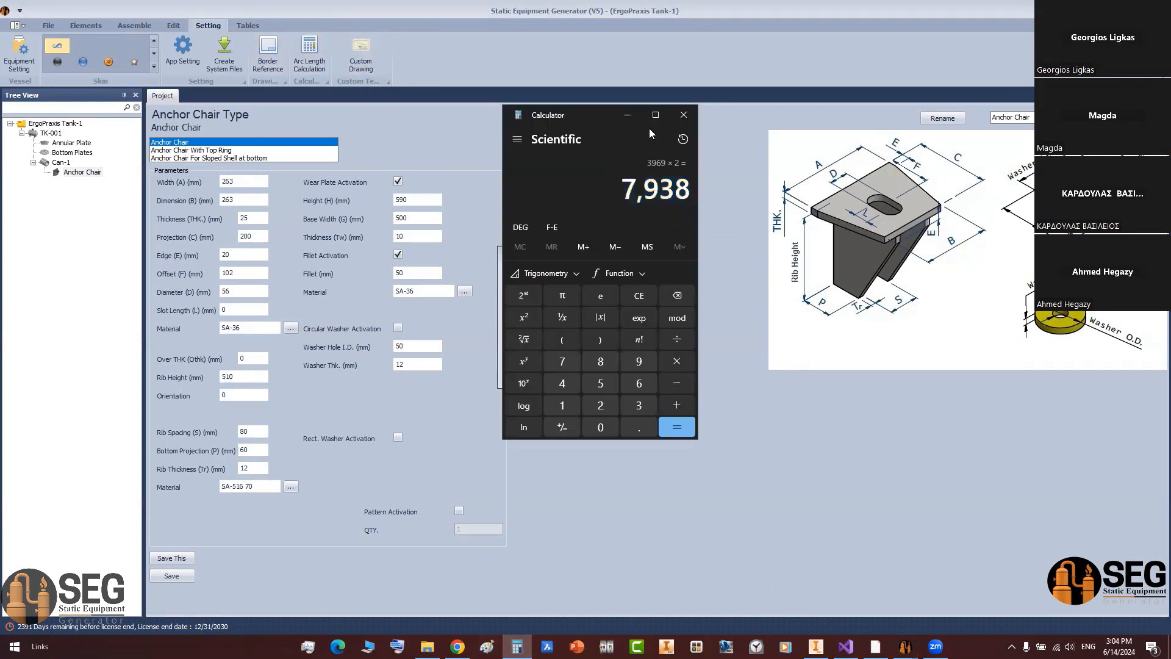
pyautogui.click(627, 115)
pyautogui.hotkey('ctrl', 'v')
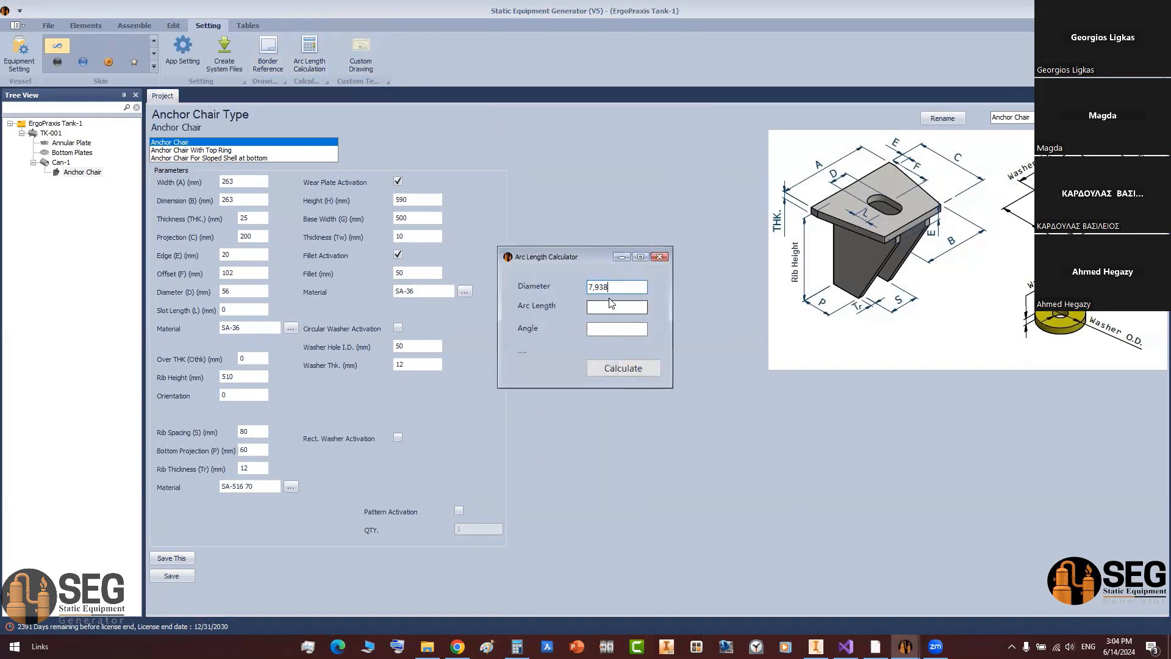
pyautogui.click(597, 288)
pyautogui.press('BackSpace')
# Step: Recheck the anchor chair distance in the PDF, calculate the angle for an arc length of 1526, and copy it
pyautogui.click(875, 646)
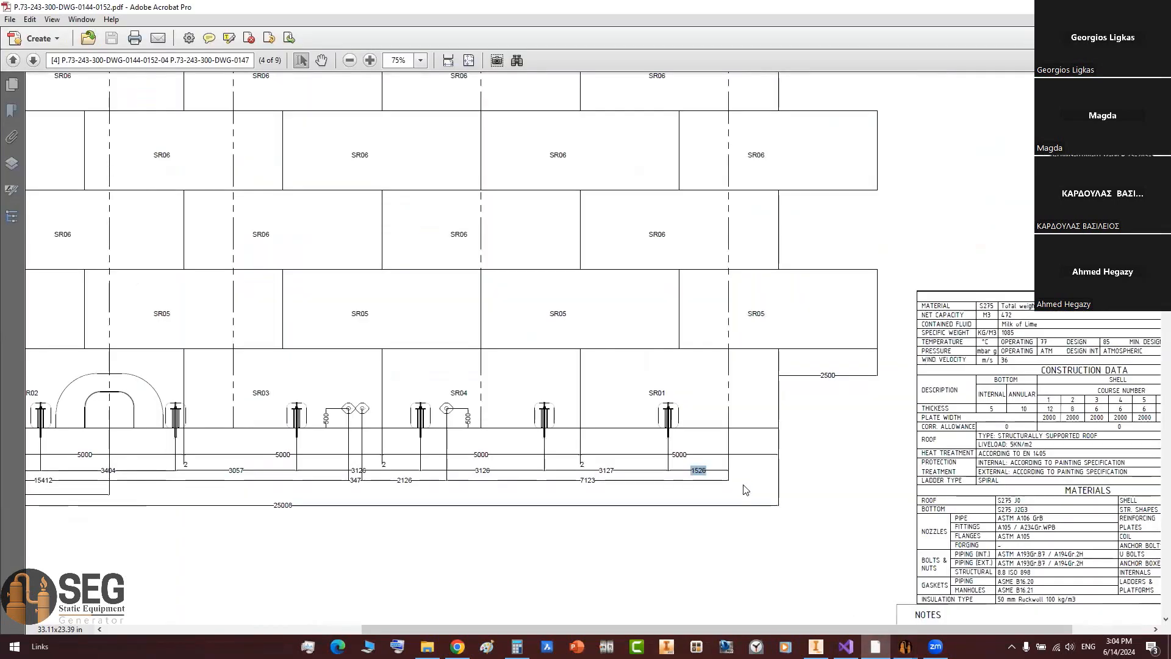
pyautogui.click(905, 646)
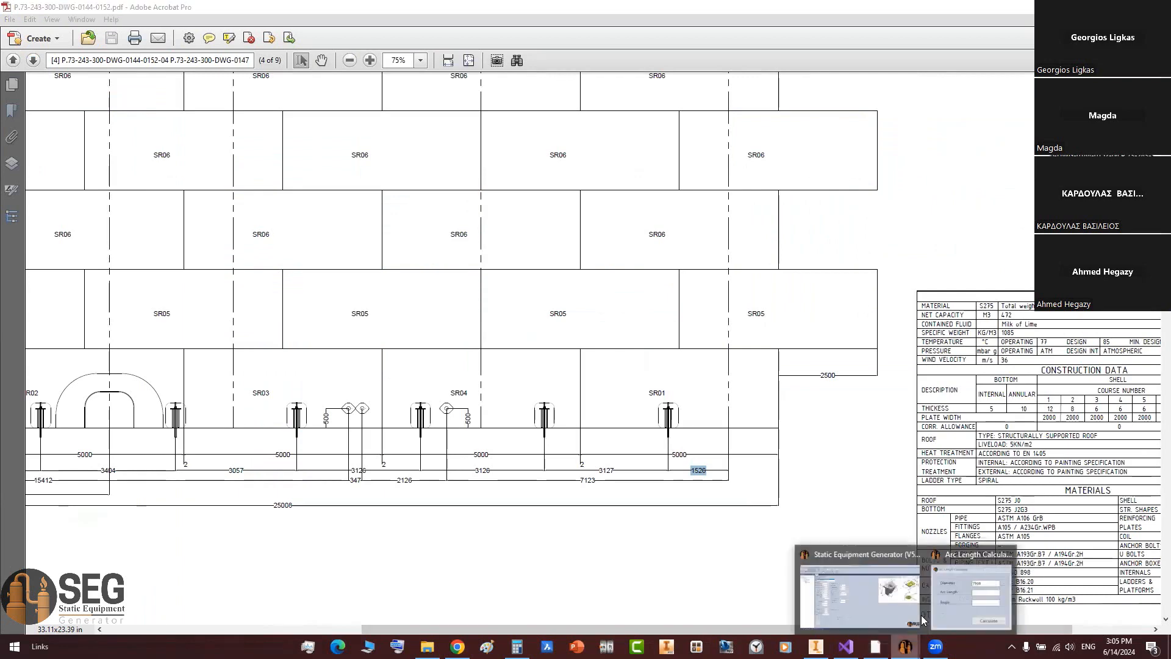
pyautogui.click(921, 615)
pyautogui.write('1')
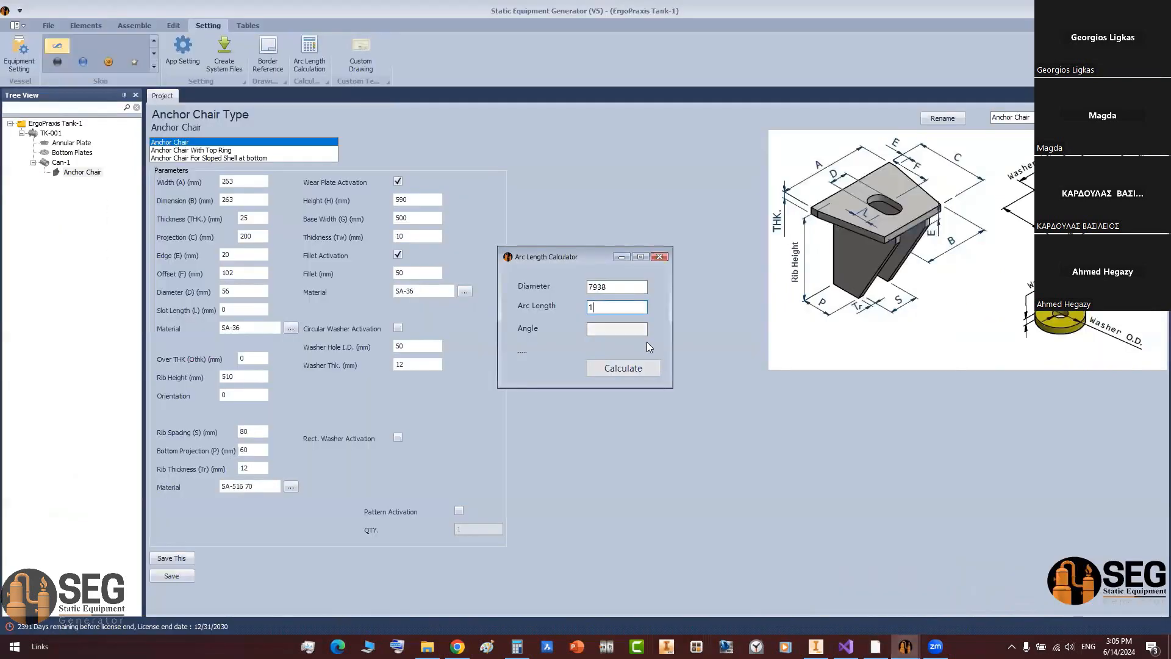
pyautogui.write('526')
pyautogui.click(623, 368)
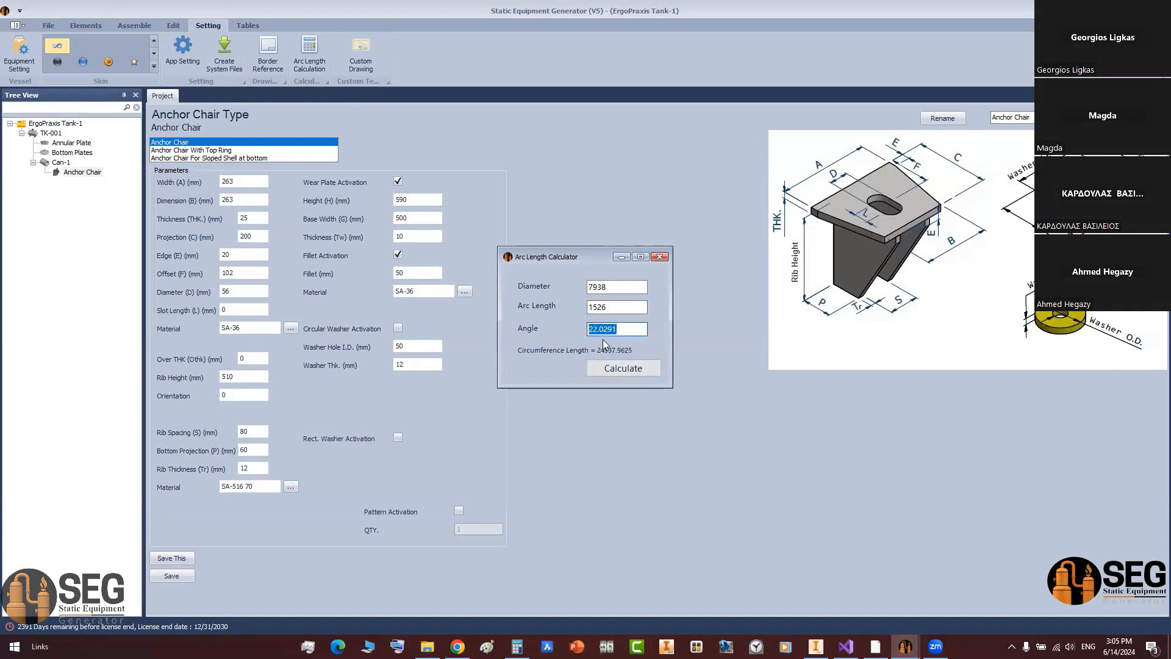
pyautogui.rightClick(606, 331)
pyautogui.click(628, 367)
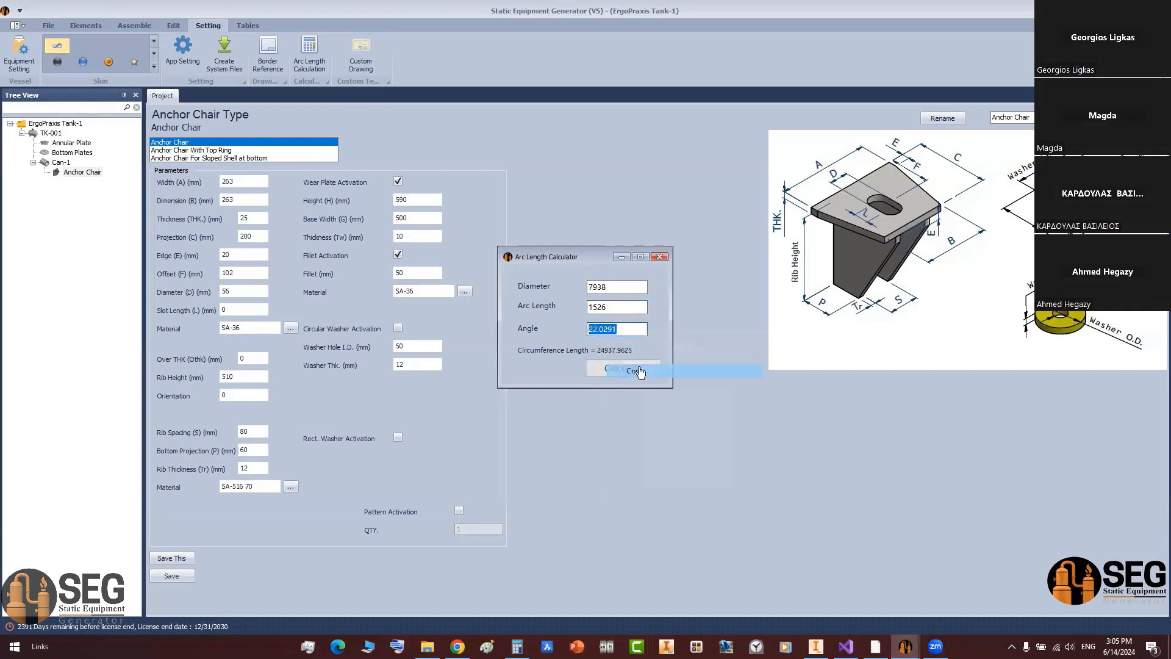
pyautogui.click(659, 257)
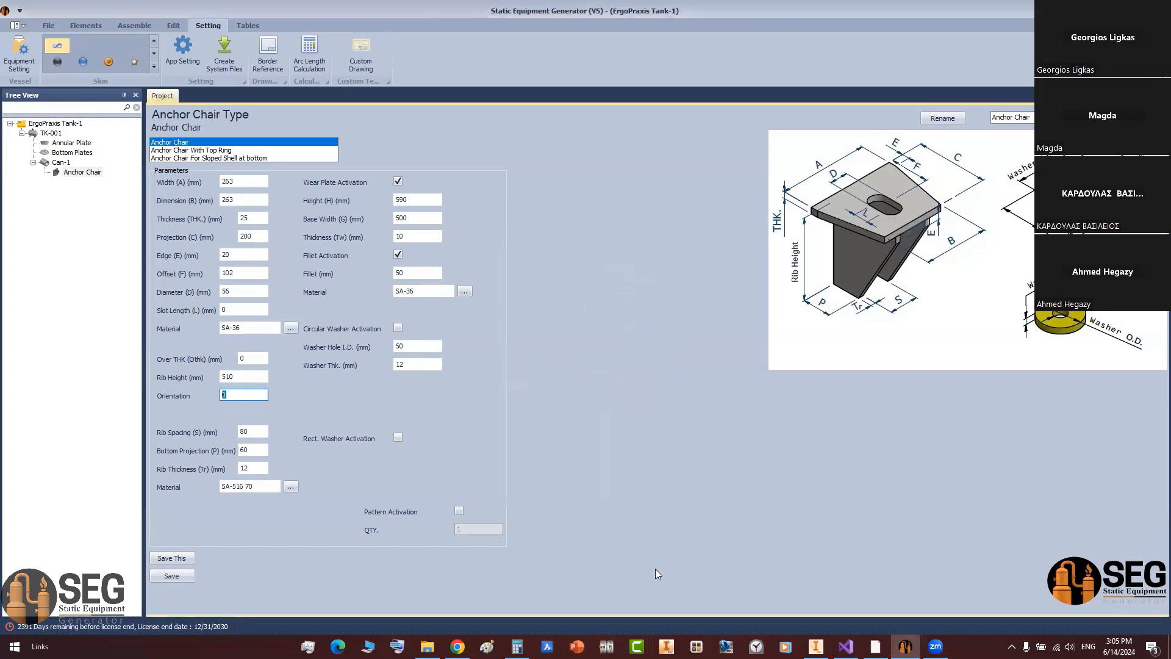
# Step: Open a second Windows Calculator window and compute 360 - 22.0291 for the anchor chair's orientation
pyautogui.moveTo(517, 646)
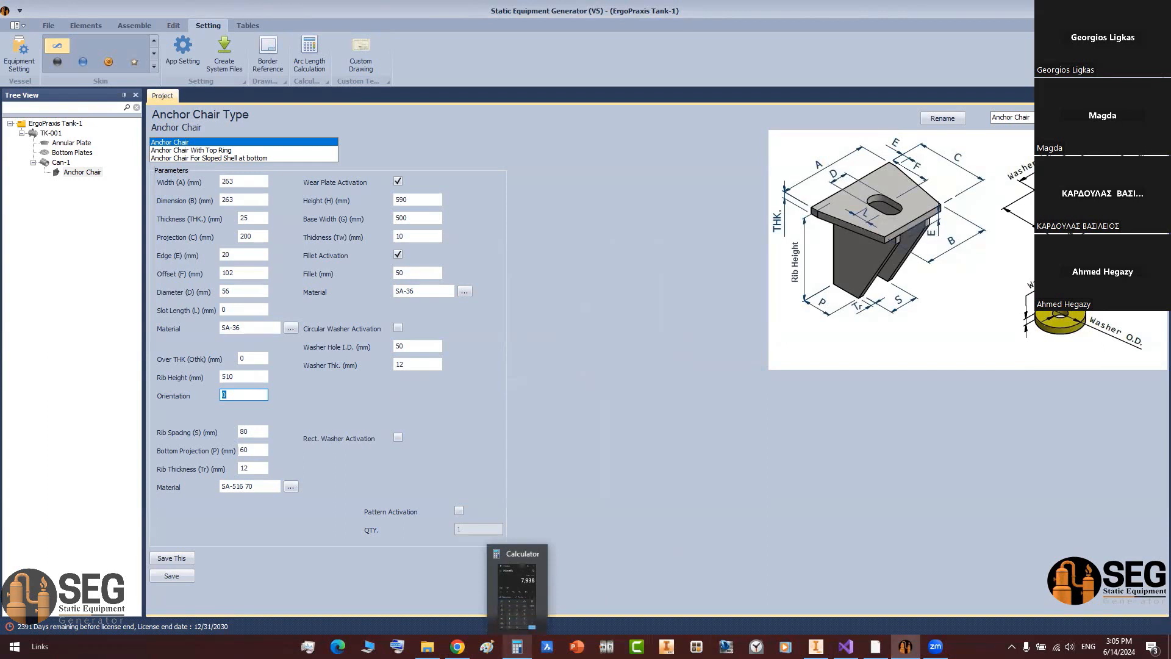
pyautogui.click(517, 646)
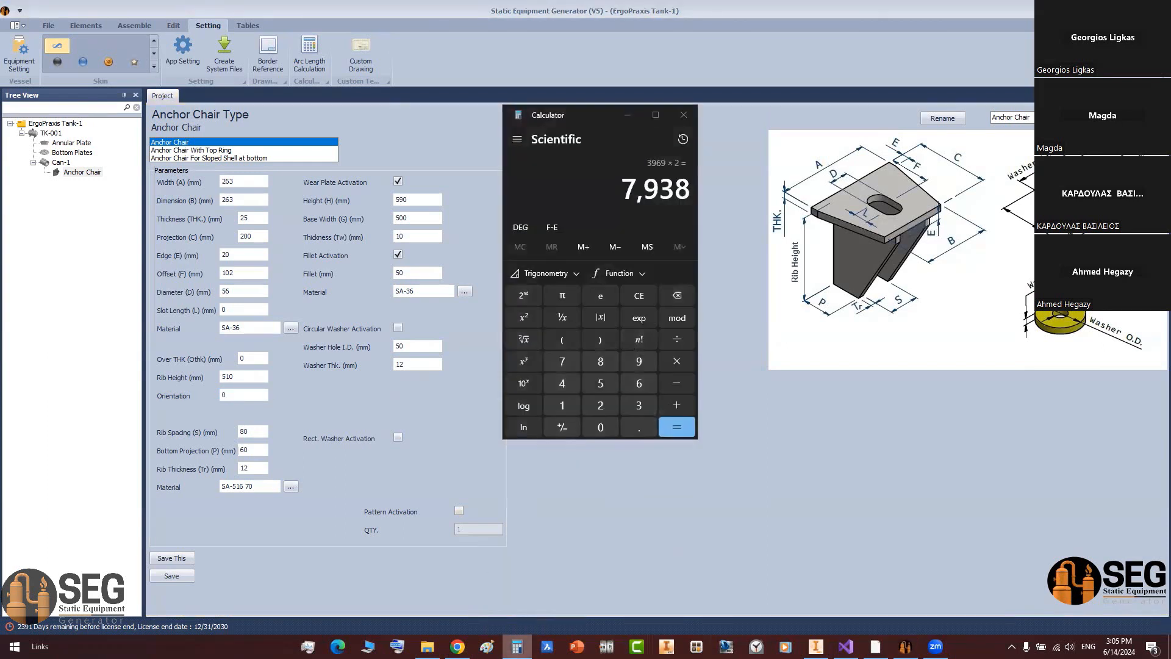
pyautogui.rightClick(518, 647)
pyautogui.click(503, 580)
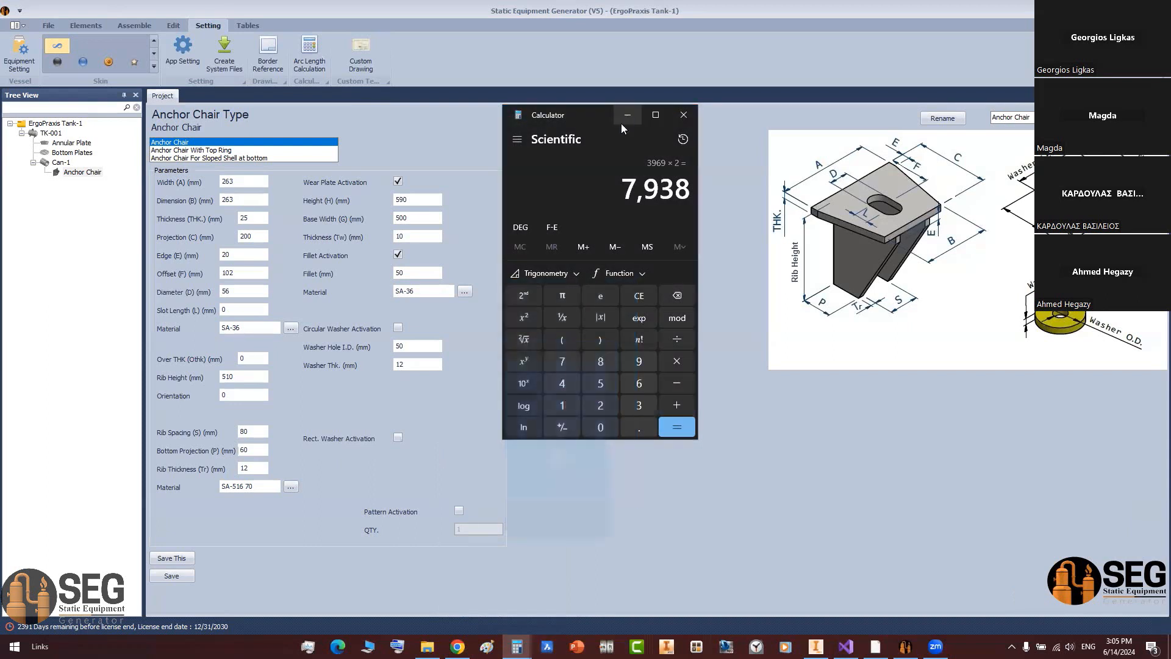
pyautogui.moveTo(517, 647)
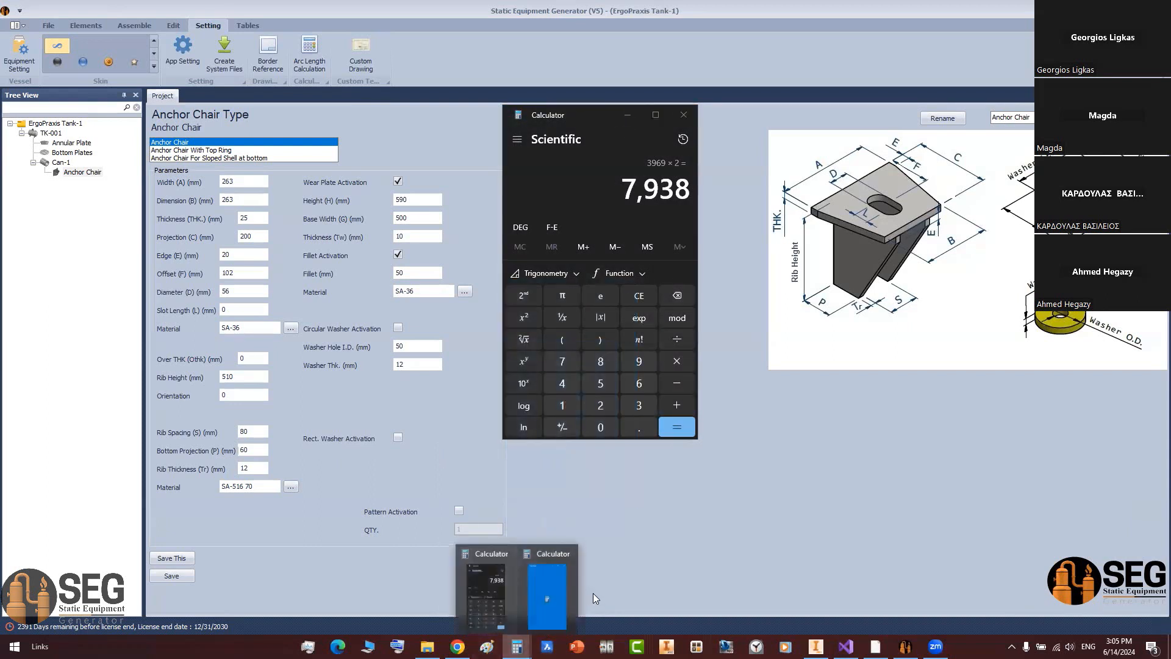
pyautogui.click(552, 595)
pyautogui.moveTo(610, 119); pyautogui.dragTo(894, 146)
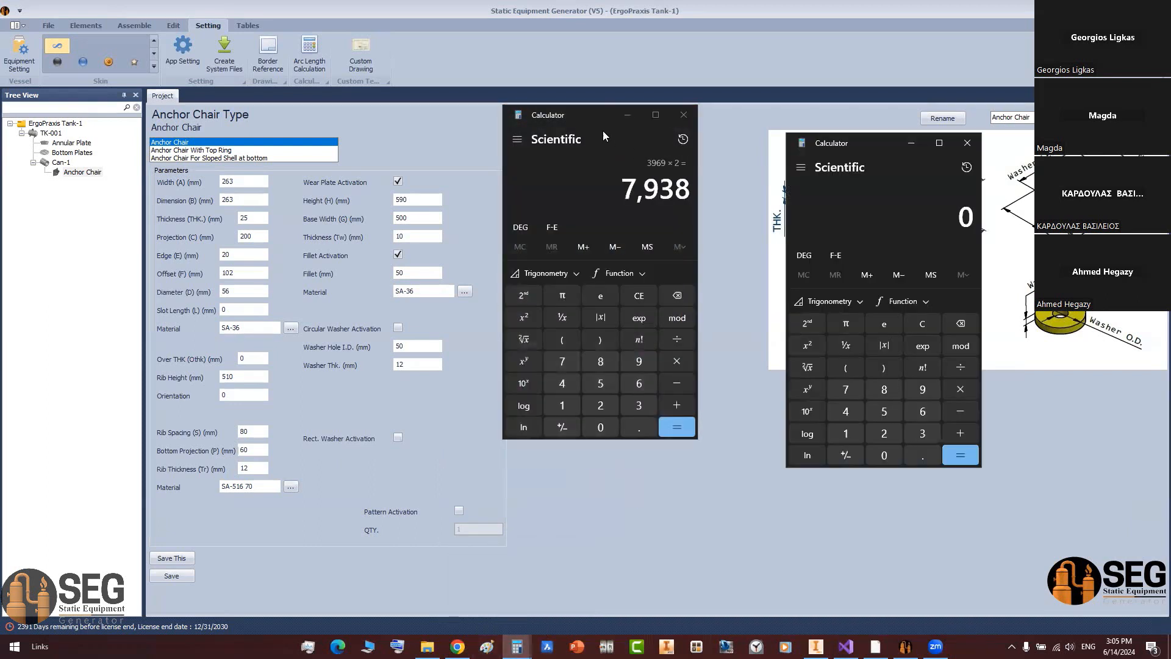
pyautogui.click(627, 115)
pyautogui.write('36')
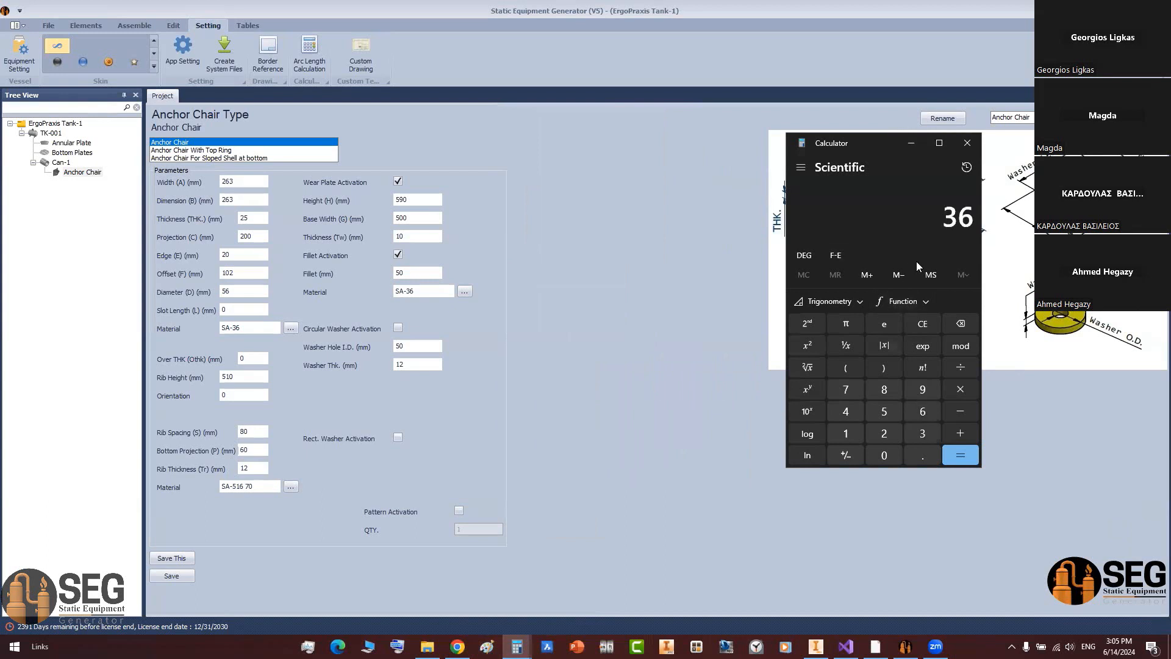
pyautogui.write('0 - 22.0291')
pyautogui.press('Return')
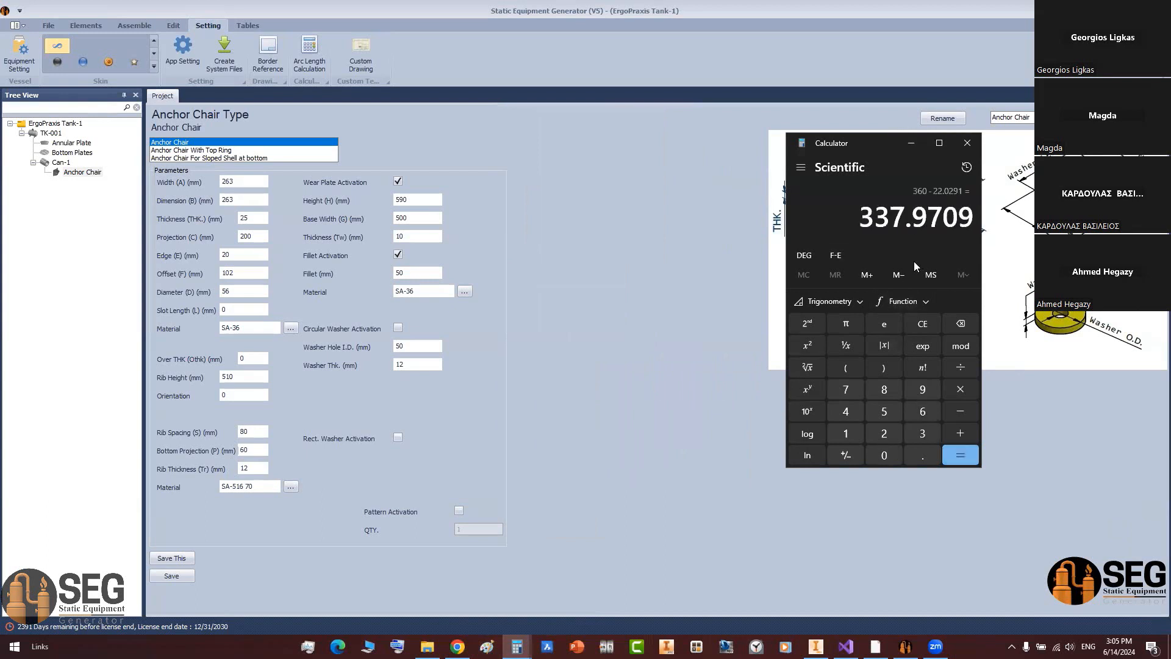
# Step: Copy the calculated angle and set the anchor chair's orientation to 337.9709
pyautogui.moveTo(857, 218); pyautogui.dragTo(976, 224)
pyautogui.hotkey('ctrl', 'c')
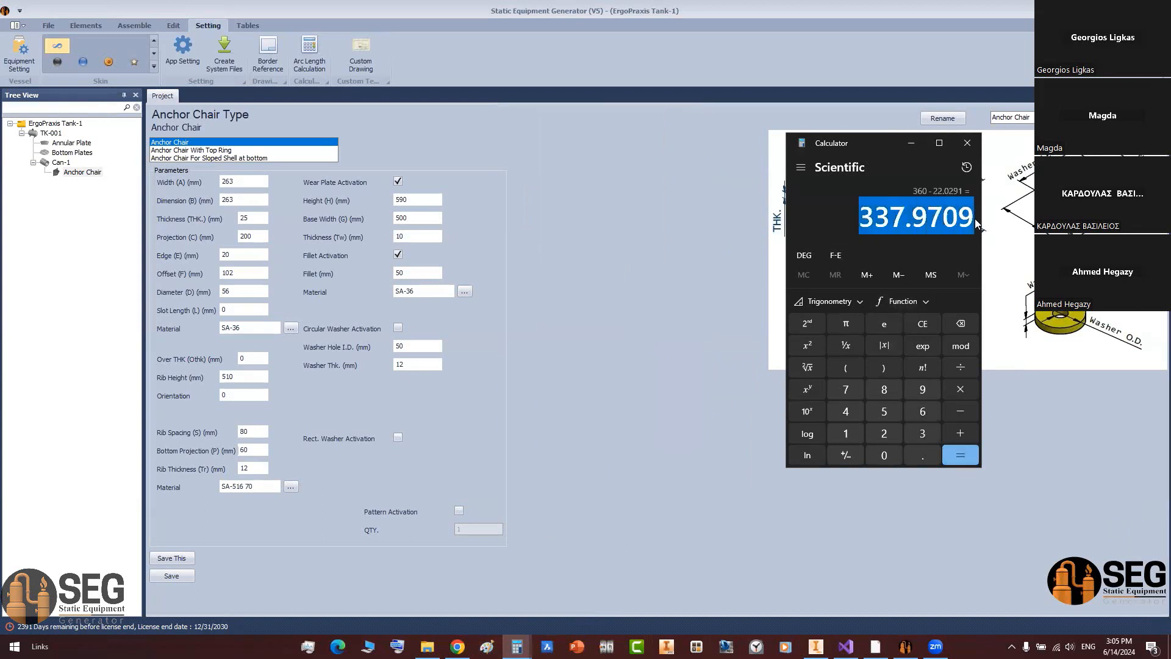
pyautogui.click(249, 392)
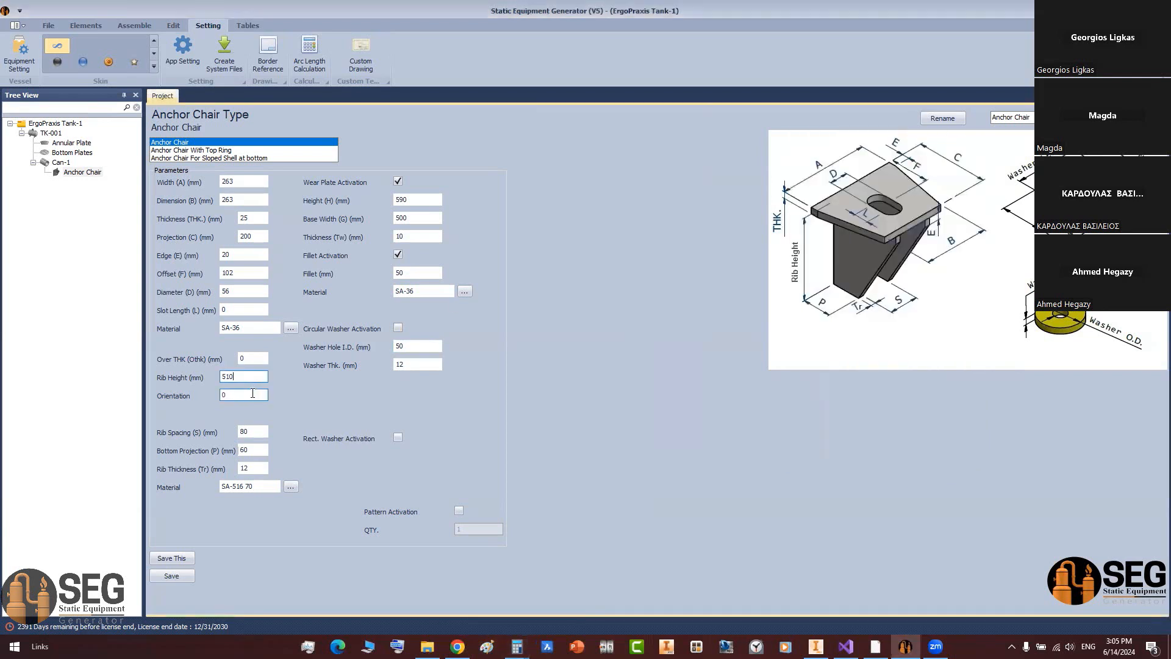
pyautogui.hotkey('ctrl', 'v')
# Step: Switch to the PDF and go to page 2 with the anchor chair details to look up the rib spacing
pyautogui.click(240, 435)
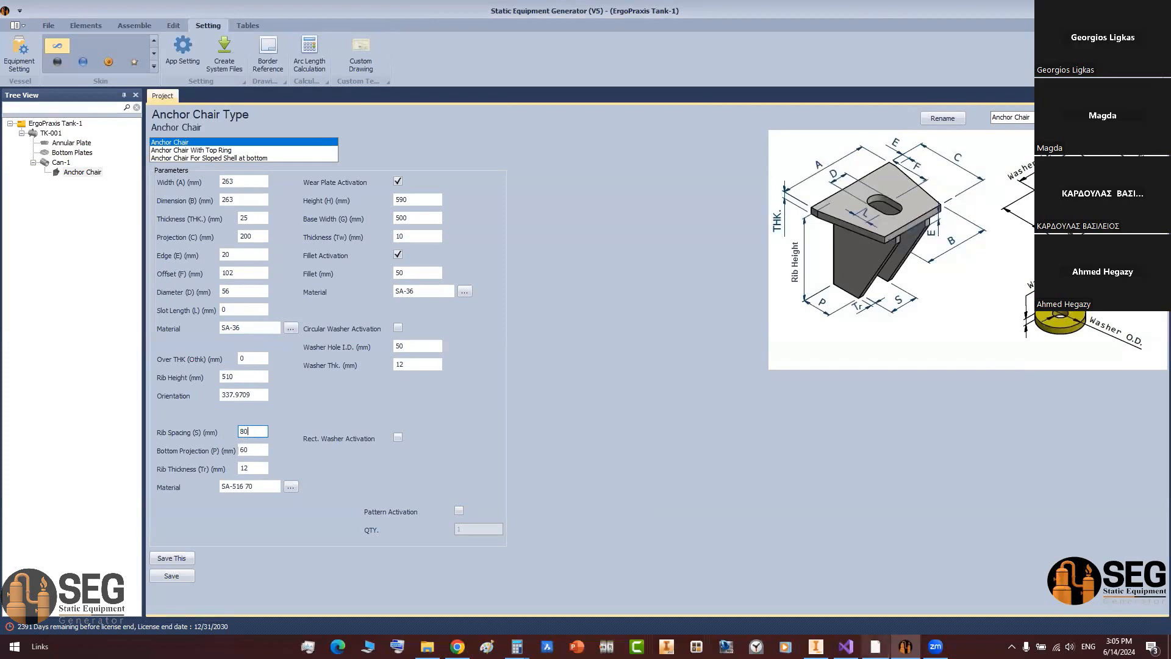
pyautogui.click(875, 646)
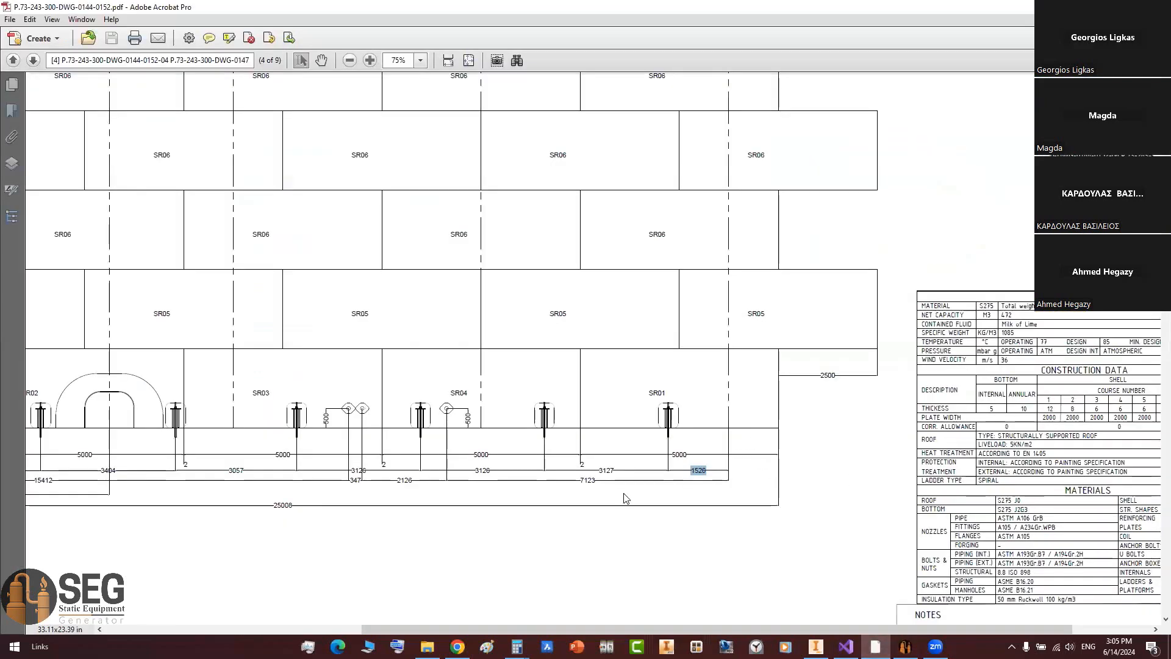
pyautogui.scroll(3, 360, 78)
pyautogui.hscroll(1, 360, 78)
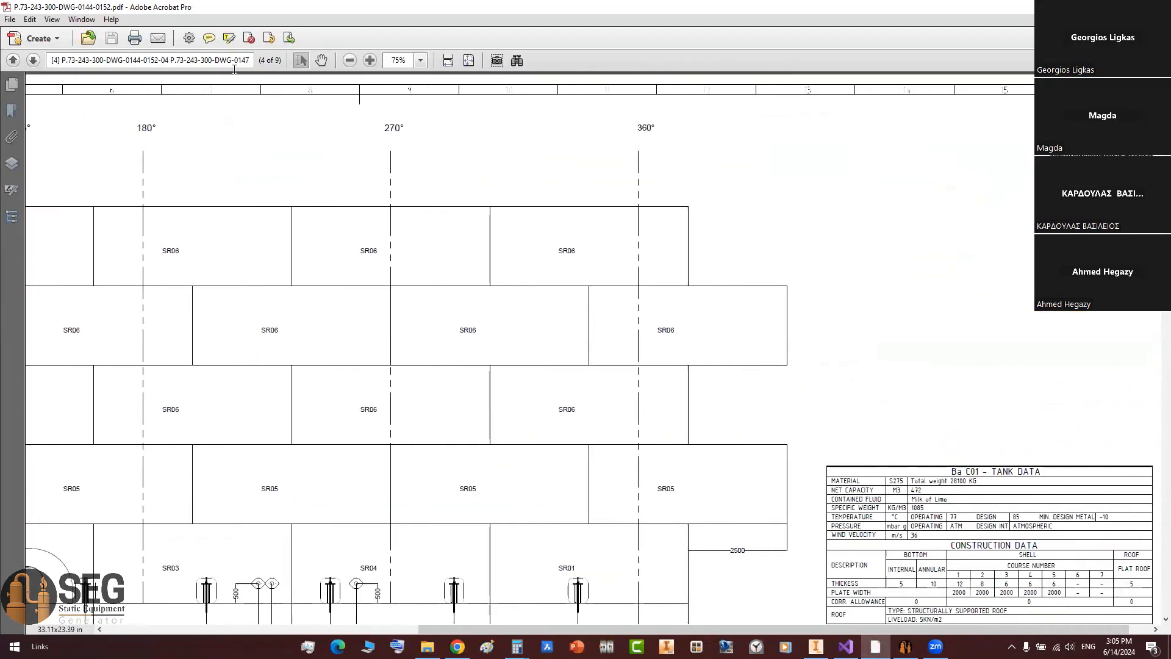
pyautogui.click(211, 59)
pyautogui.doubleClick(211, 59)
pyautogui.write('2')
pyautogui.press('Return')
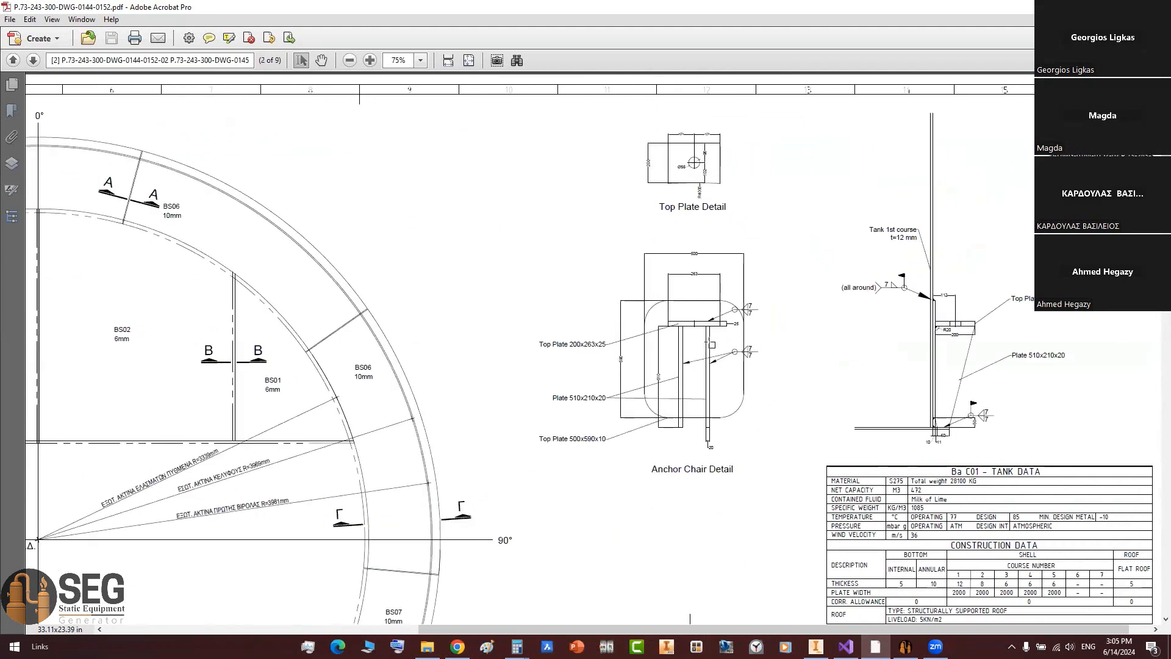
# Step: Examine the two rib plates in the PDF's Anchor Chair Detail and set the anchor chair's rib spacing to 110 mm
pyautogui.keyDown('ctrl'); pyautogui.scroll(3, 709, 348); pyautogui.keyUp('ctrl')
pyautogui.scroll(4, 703, 400)
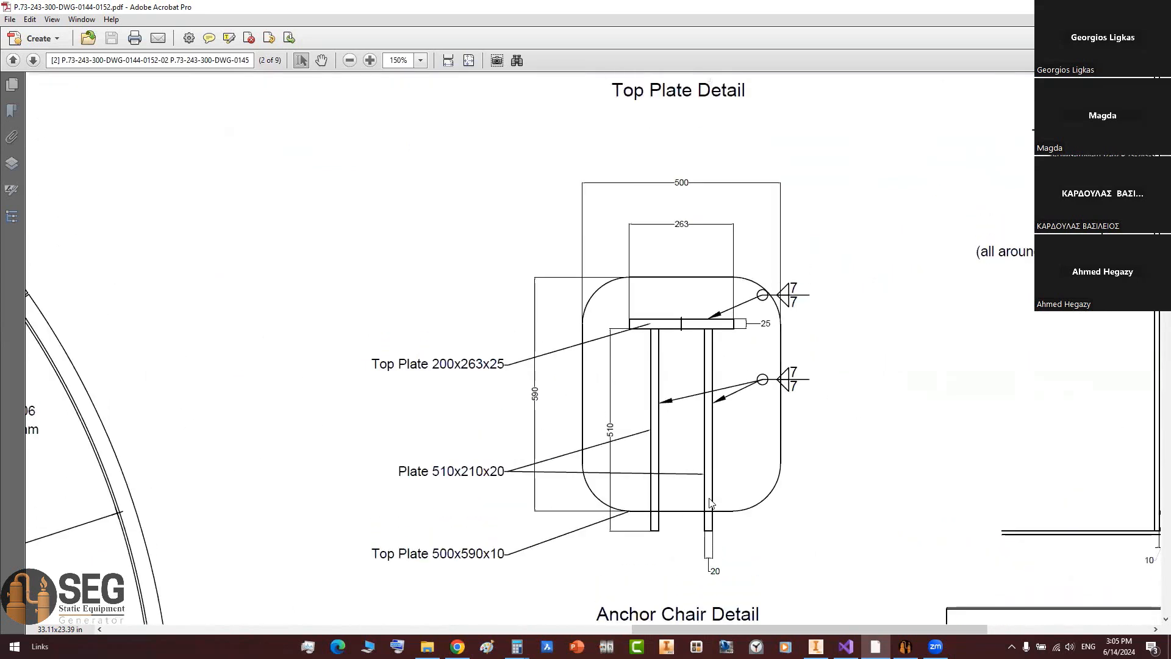
pyautogui.scroll(-2, 716, 448)
pyautogui.scroll(-2, 680, 408)
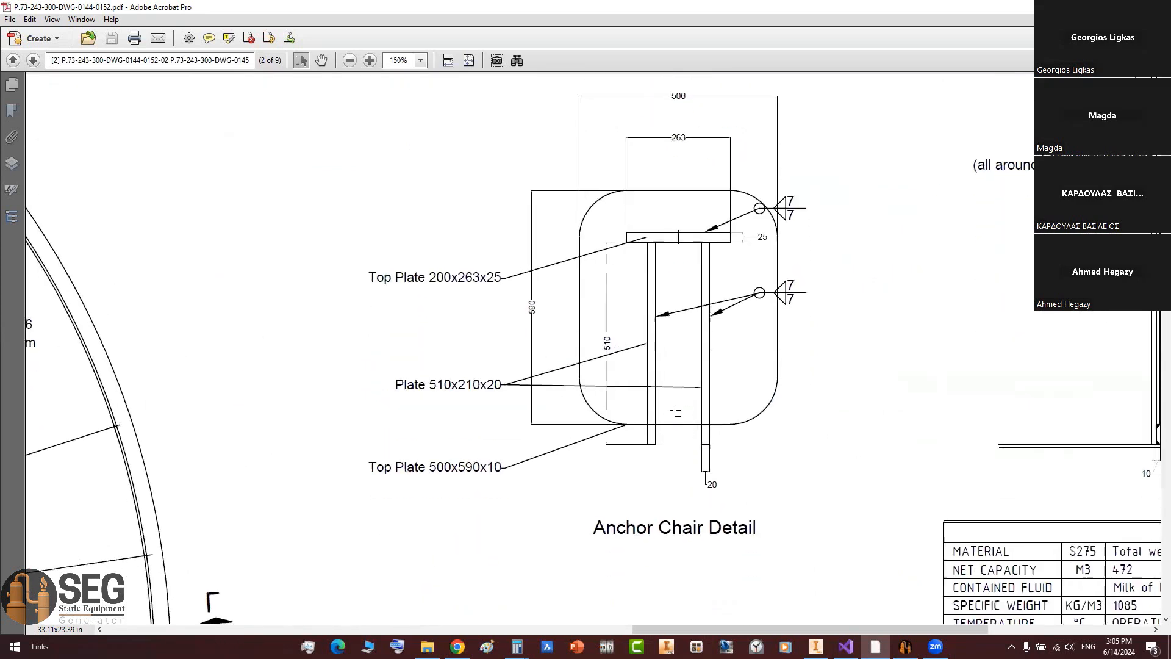
pyautogui.keyDown('ctrl'); pyautogui.scroll(3, 659, 360); pyautogui.keyUp('ctrl')
pyautogui.keyDown('ctrl'); pyautogui.scroll(-3, 670, 361); pyautogui.keyUp('ctrl')
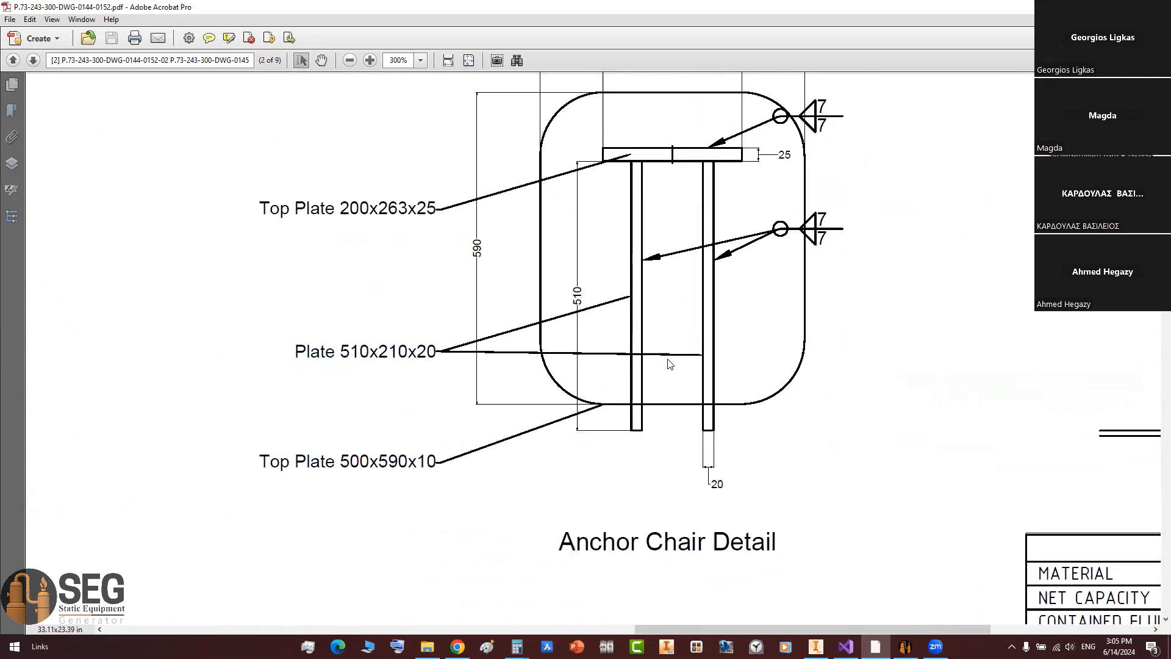
pyautogui.hotkey('alt', 'Tab')
pyautogui.doubleClick(251, 432)
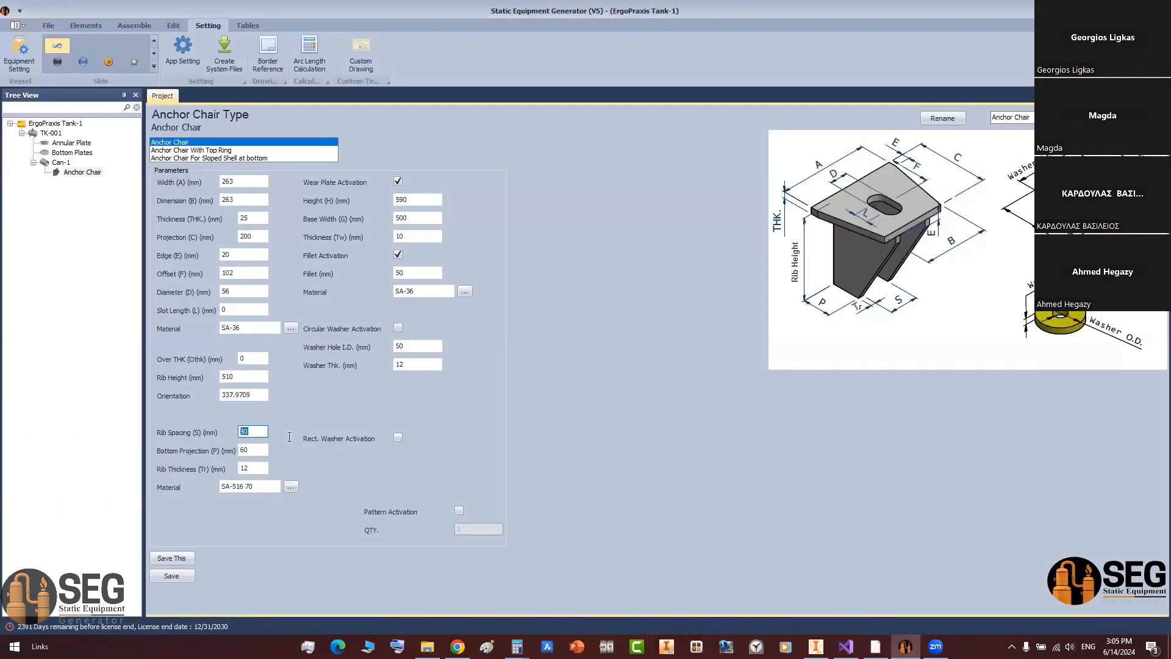
pyautogui.write('11')
# Step: Check the annular plate's projection beyond the shell in the PDF's bottom section against the anchor chair's bottom projection
pyautogui.doubleClick(245, 451)
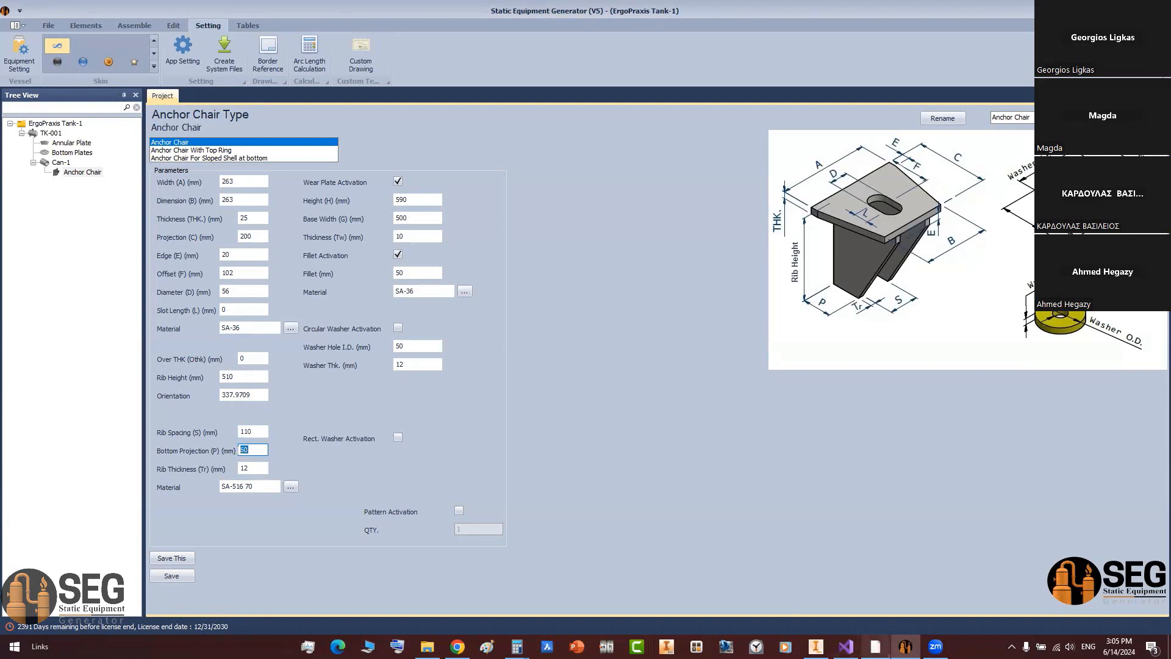
pyautogui.click(875, 647)
pyautogui.moveTo(555, 492); pyautogui.dragTo(596, 539, button='middle')
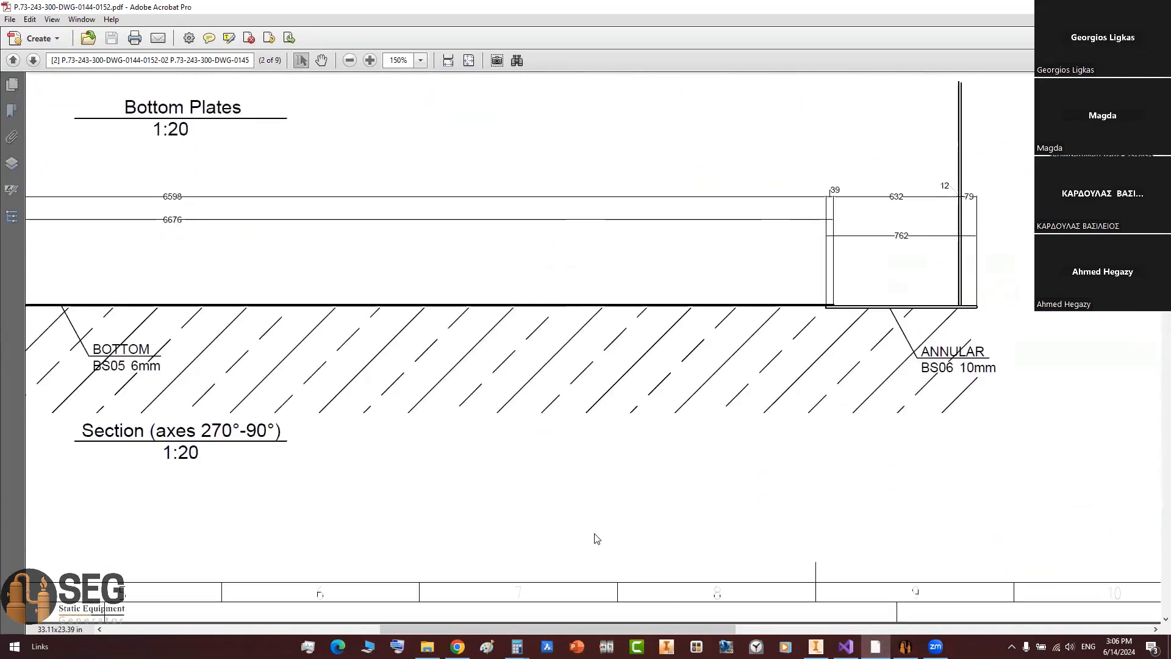
pyautogui.keyDown('ctrl'); pyautogui.scroll(1, 976, 202); pyautogui.keyUp('ctrl')
pyautogui.keyDown('ctrl'); pyautogui.scroll(5, 977, 202); pyautogui.keyUp('ctrl')
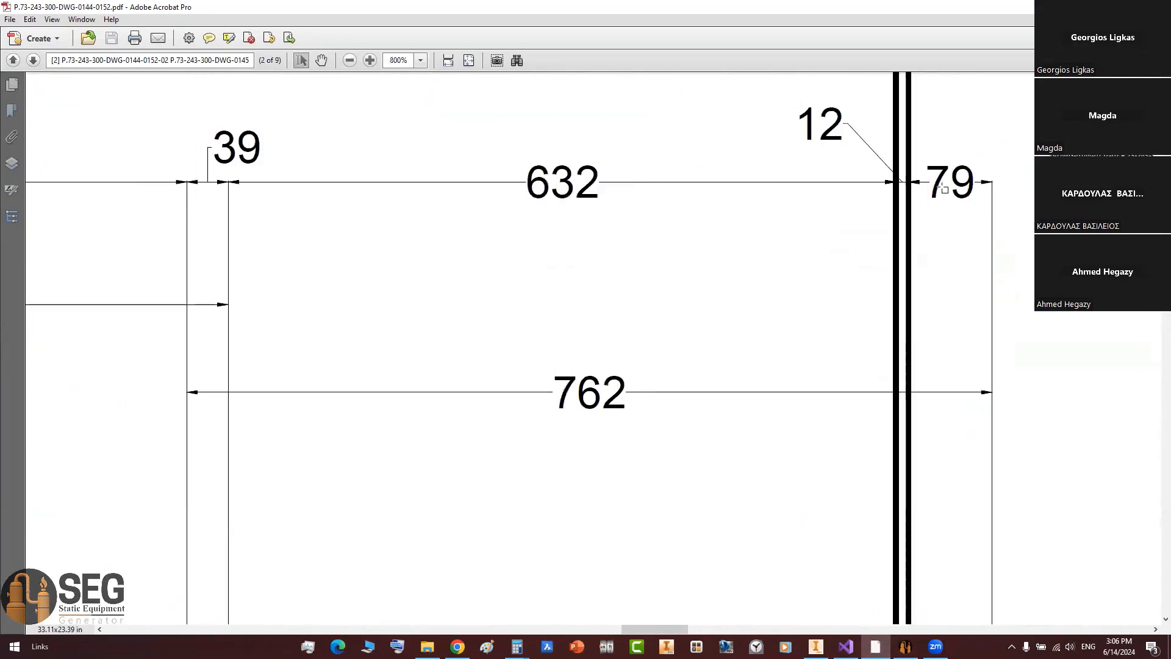
pyautogui.click(905, 647)
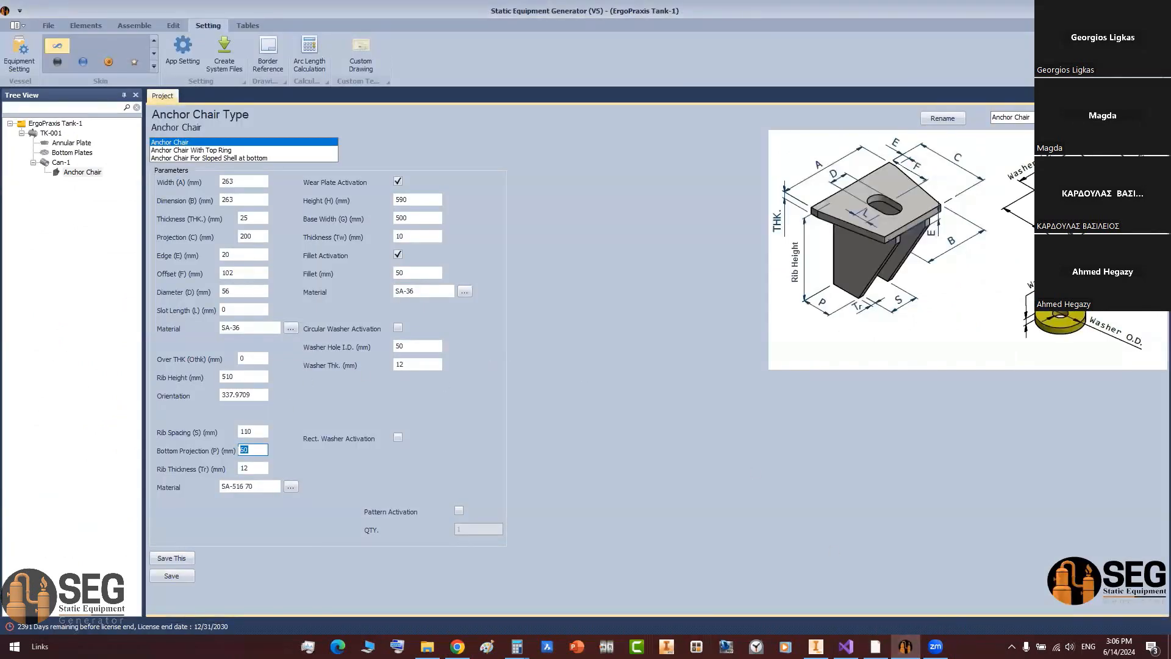
# Step: Look up the rib plates in the PDF's Anchor Chair Detail, then set the rib thickness to 20 mm and rib material to SA-36
pyautogui.click(259, 469)
pyautogui.click(875, 646)
pyautogui.keyDown('ctrl'); pyautogui.scroll(-3, 948, 247); pyautogui.keyUp('ctrl')
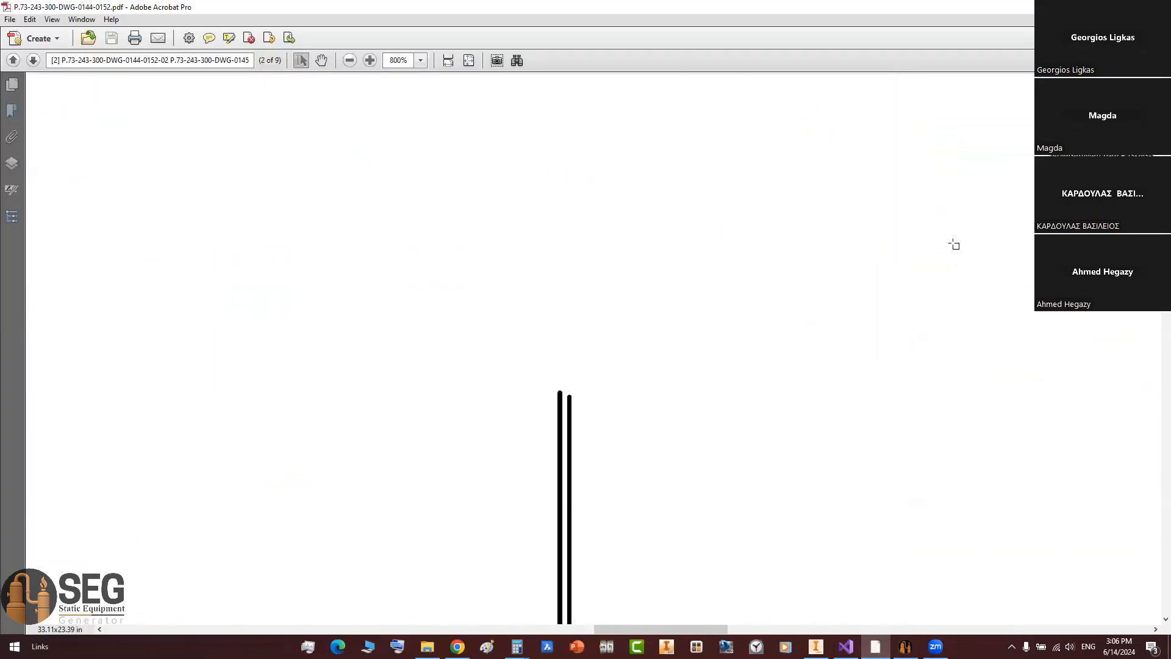
pyautogui.keyDown('ctrl'); pyautogui.scroll(-5, 946, 250); pyautogui.keyUp('ctrl')
pyautogui.keyDown('ctrl'); pyautogui.scroll(3, 752, 436); pyautogui.keyUp('ctrl')
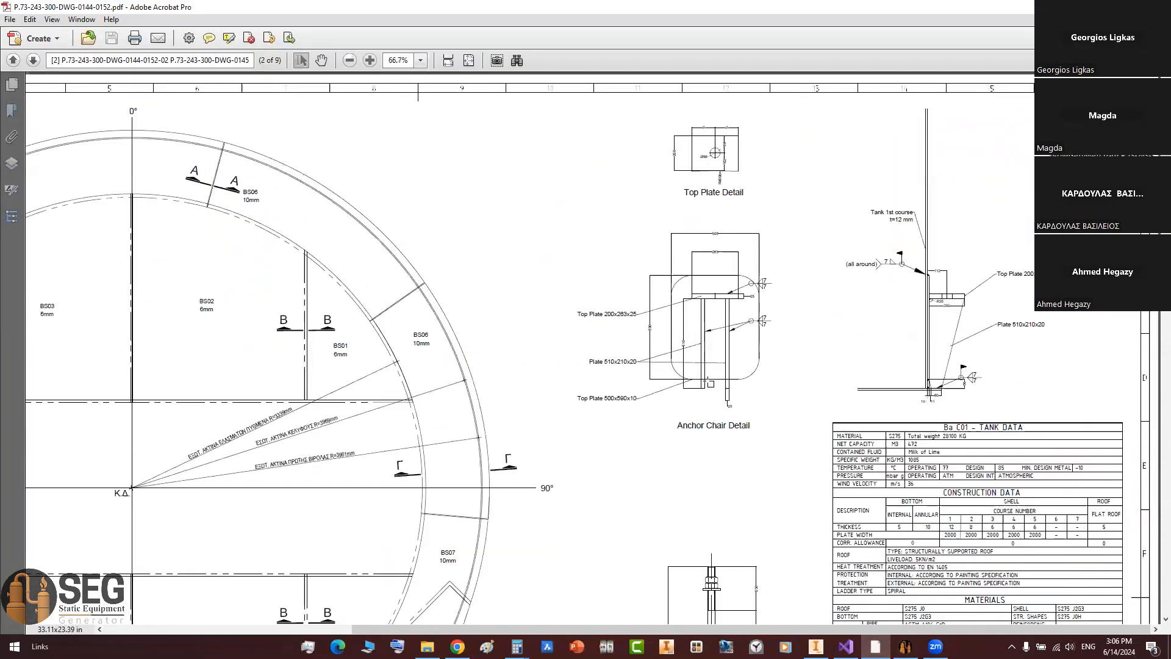
pyautogui.keyDown('ctrl'); pyautogui.scroll(4, 749, 433); pyautogui.keyUp('ctrl')
pyautogui.click(905, 647)
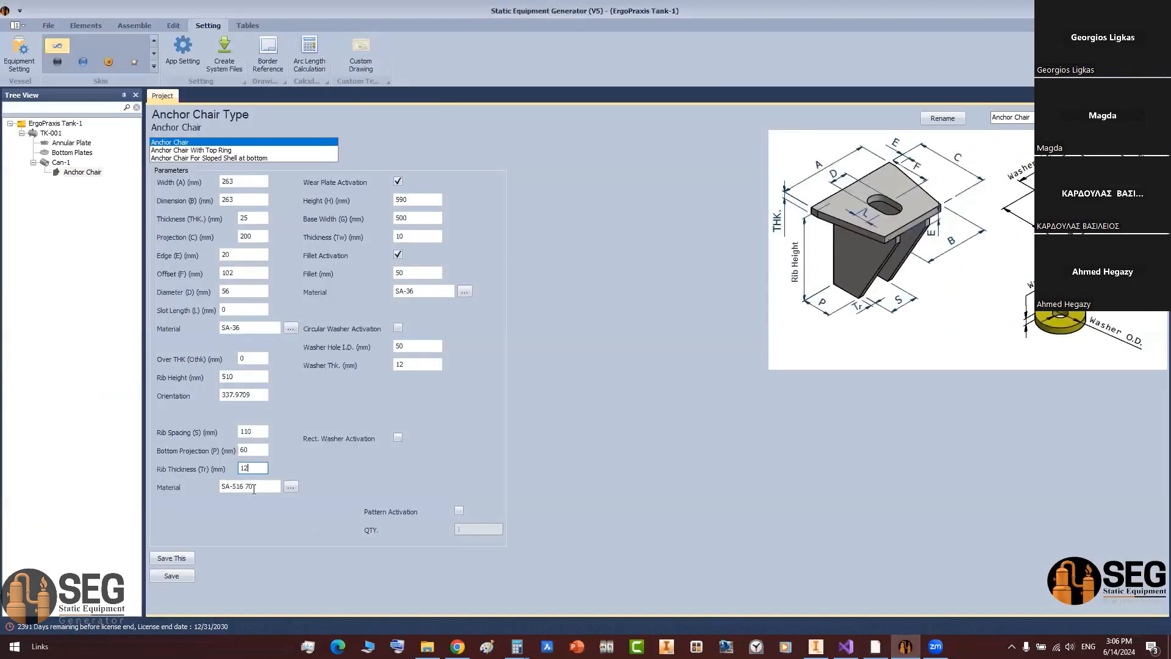
pyautogui.moveTo(259, 468); pyautogui.dragTo(234, 494)
pyautogui.write('20')
pyautogui.click(404, 347)
# Step: Activate the anchor chair pattern and set its quantity to 8, checking the chair dimensions and the page 4 shell layout in the PDF
pyautogui.click(459, 510)
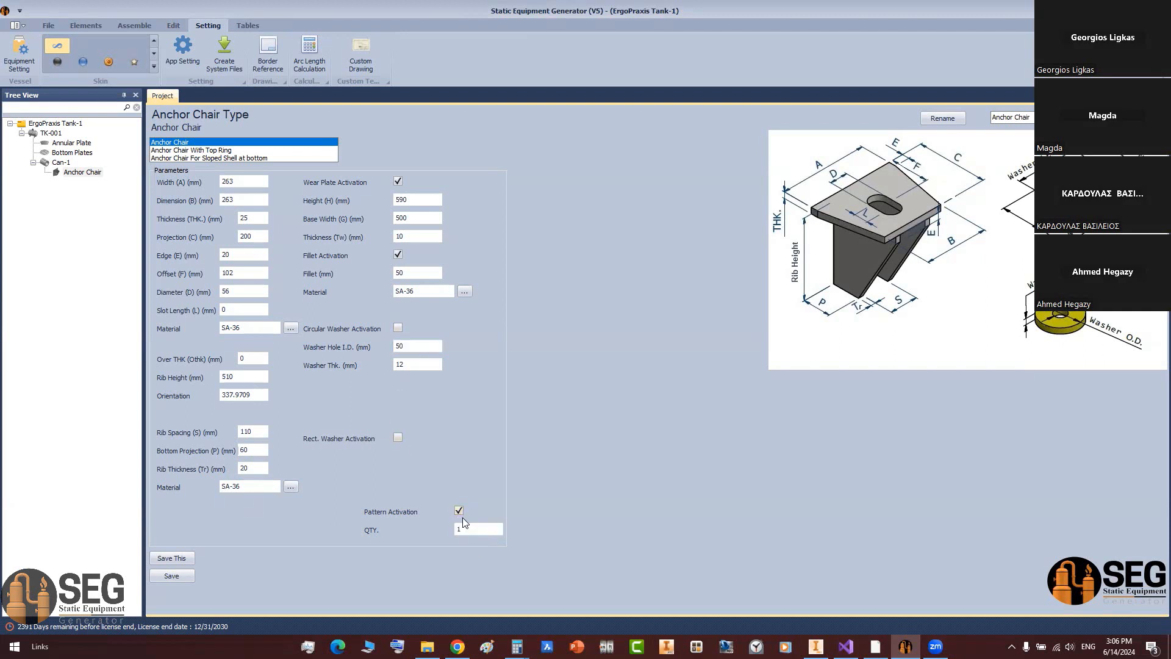
pyautogui.doubleClick(465, 529)
pyautogui.click(875, 646)
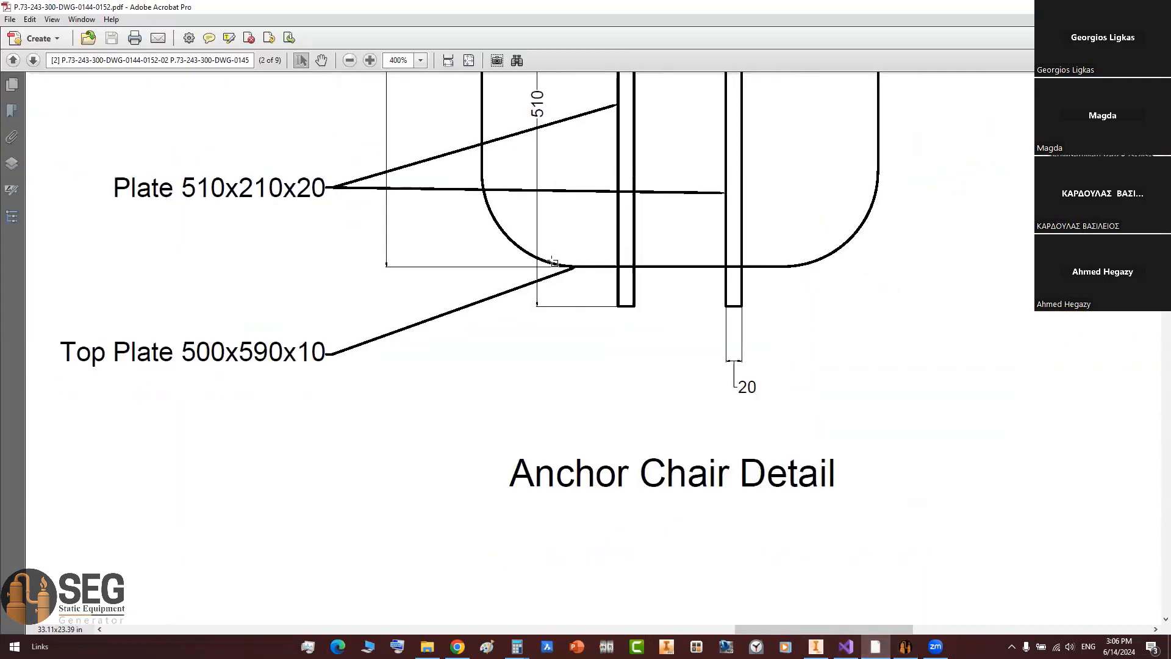
pyautogui.keyDown('ctrl'); pyautogui.scroll(-8, 554, 263); pyautogui.keyUp('ctrl')
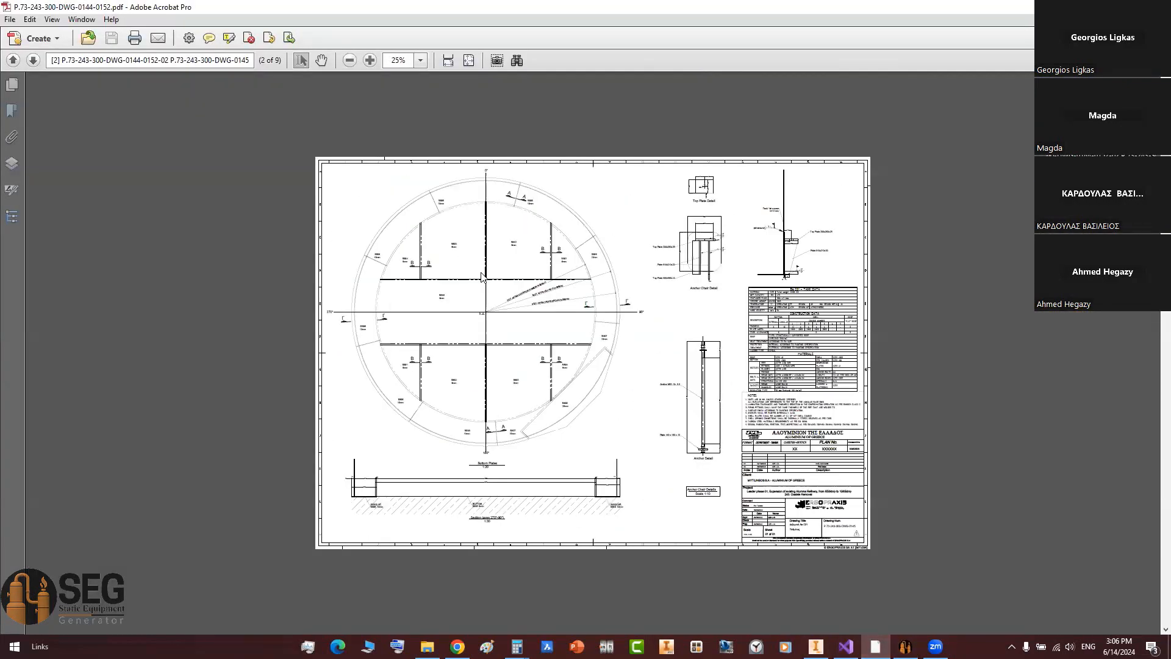
pyautogui.keyDown('ctrl'); pyautogui.scroll(8, 787, 282); pyautogui.keyUp('ctrl')
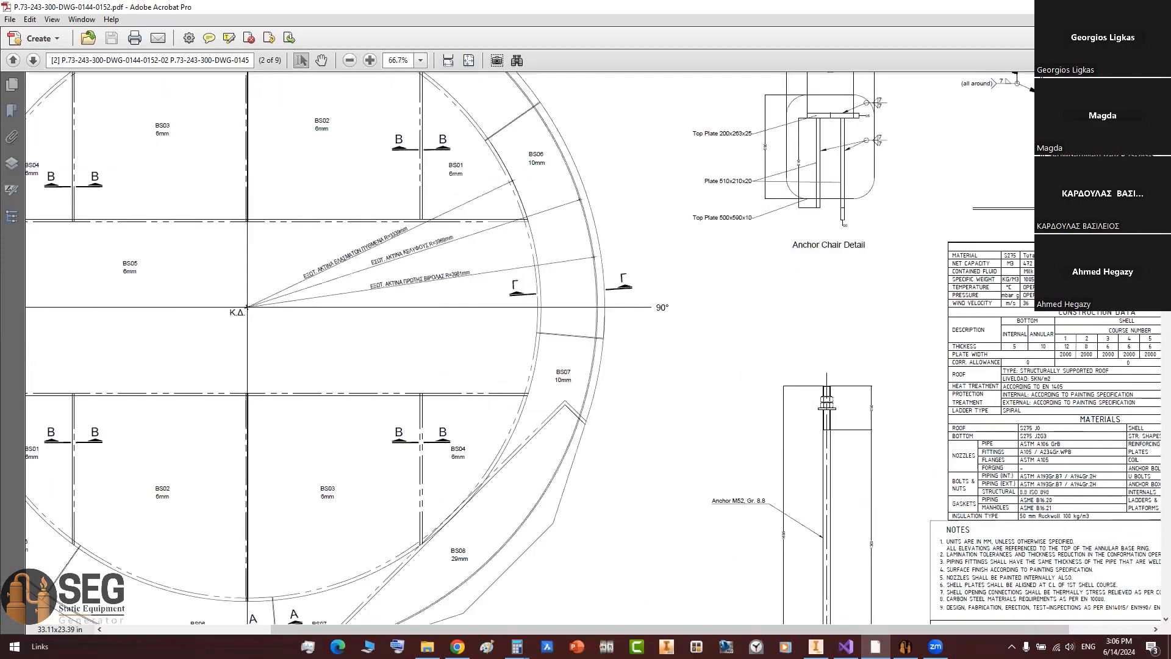
pyautogui.keyDown('ctrl'); pyautogui.scroll(2, 854, 232); pyautogui.keyUp('ctrl')
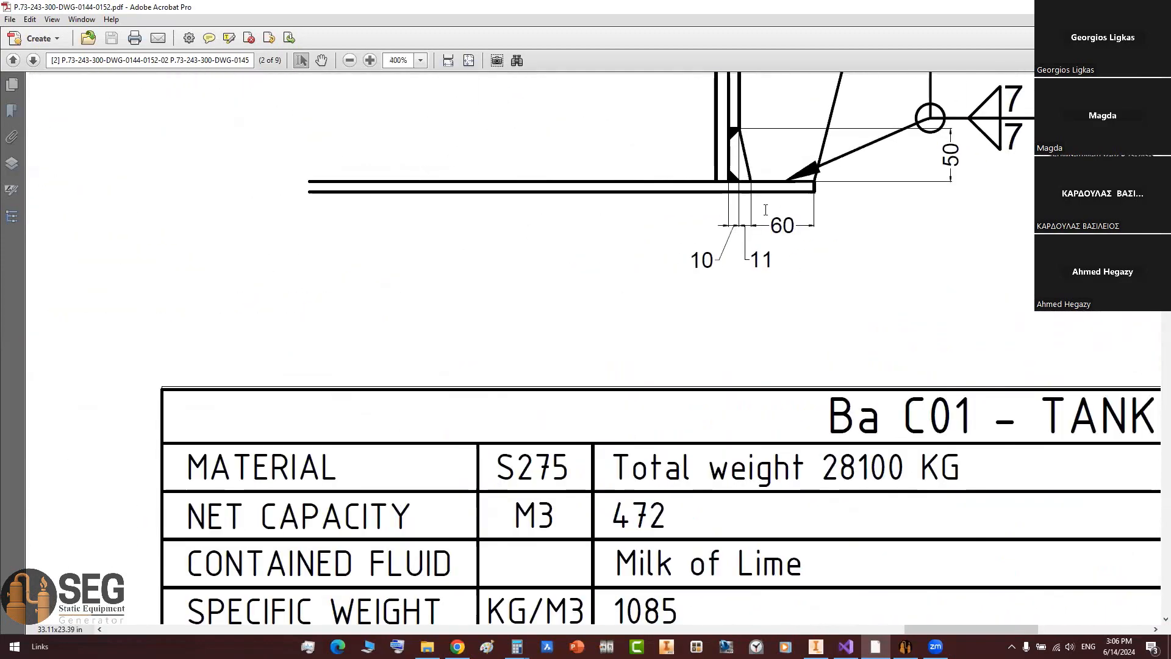
pyautogui.moveTo(779, 231); pyautogui.dragTo(794, 244)
pyautogui.keyDown('ctrl'); pyautogui.scroll(-9, 793, 244); pyautogui.keyUp('ctrl')
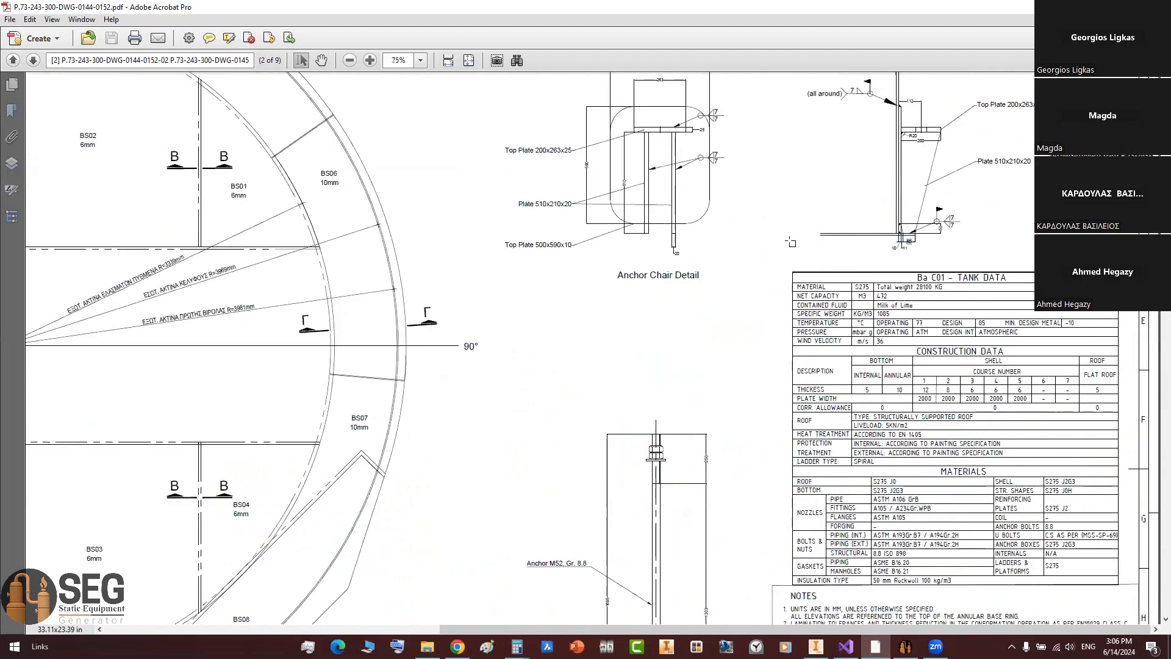
pyautogui.scroll(-1, 513, 288)
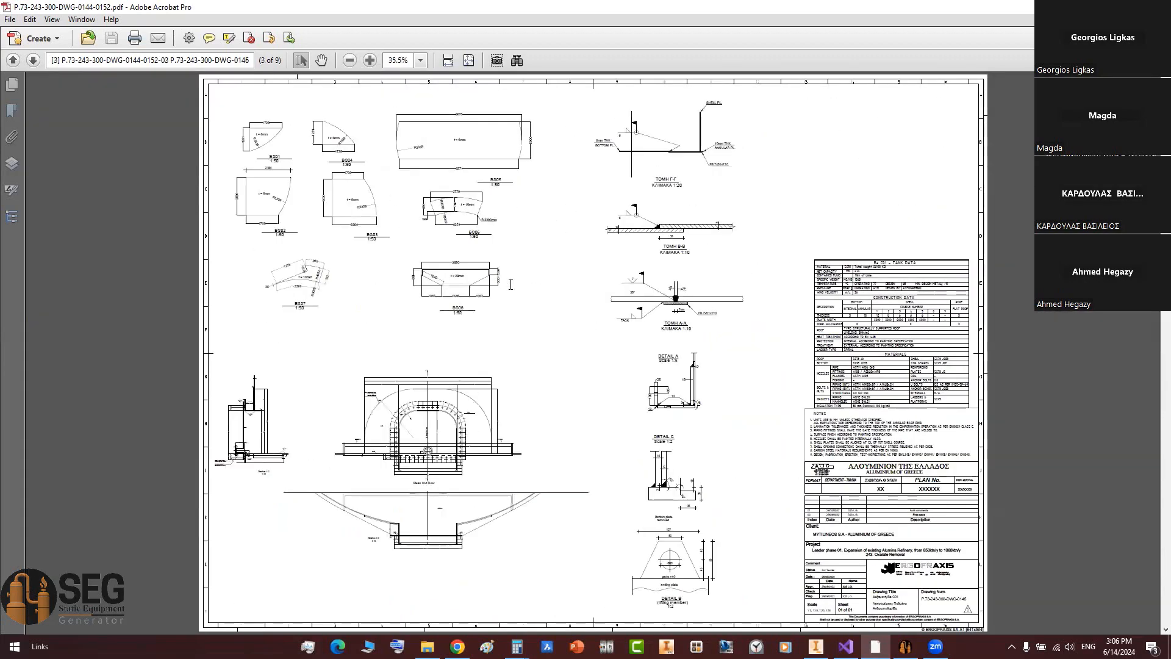
pyautogui.scroll(-1, 515, 290)
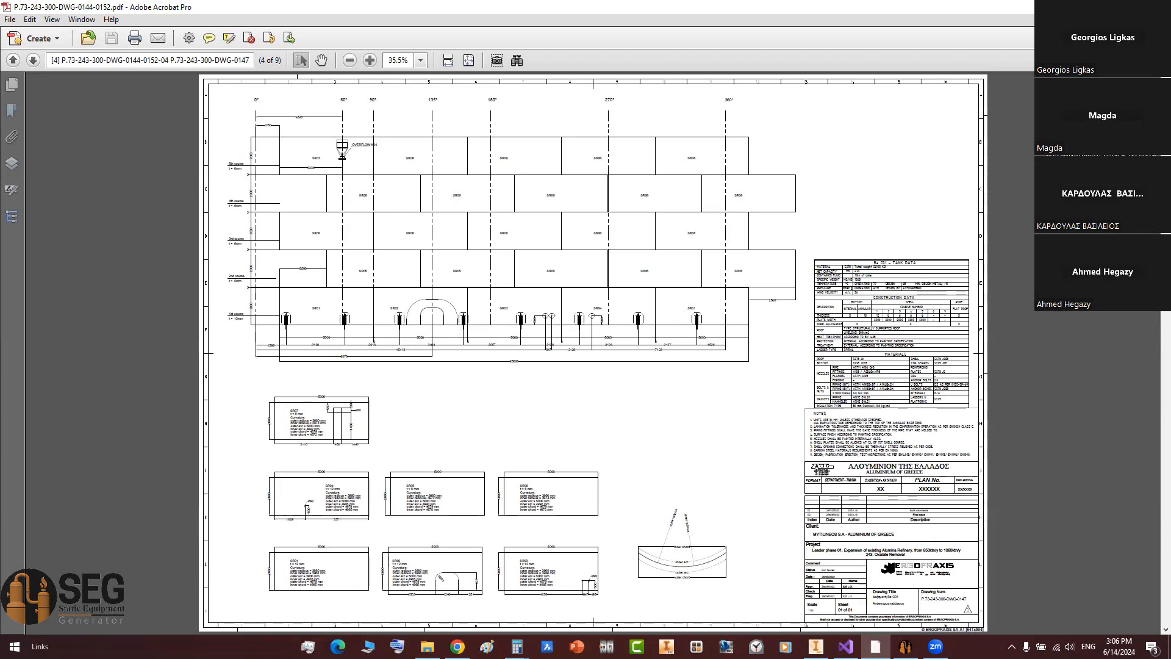
pyautogui.click(900, 640)
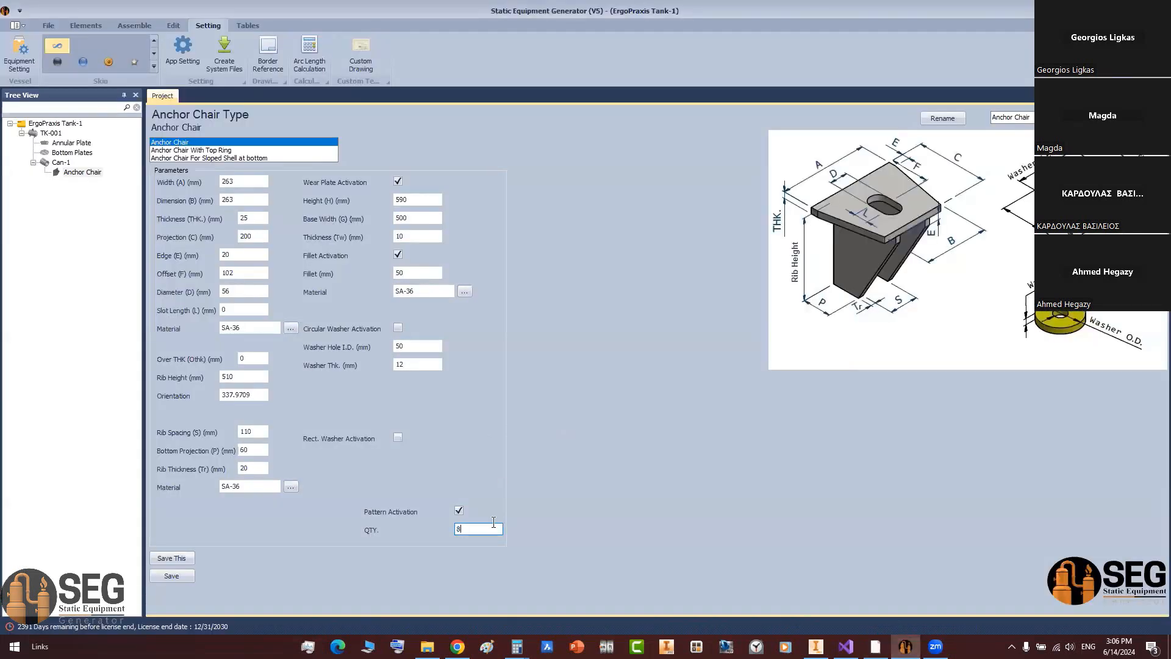
# Step: Save the anchor chair definition and generate the tank model with its anchor chairs in Inventor
pyautogui.click(161, 576)
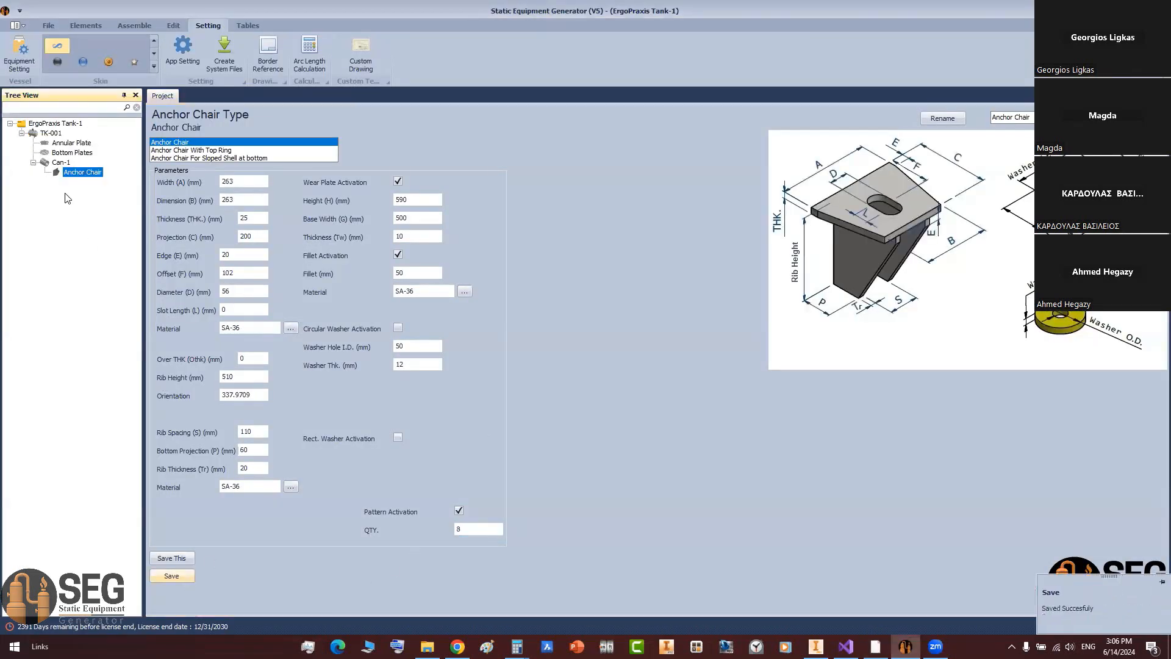
pyautogui.click(25, 52)
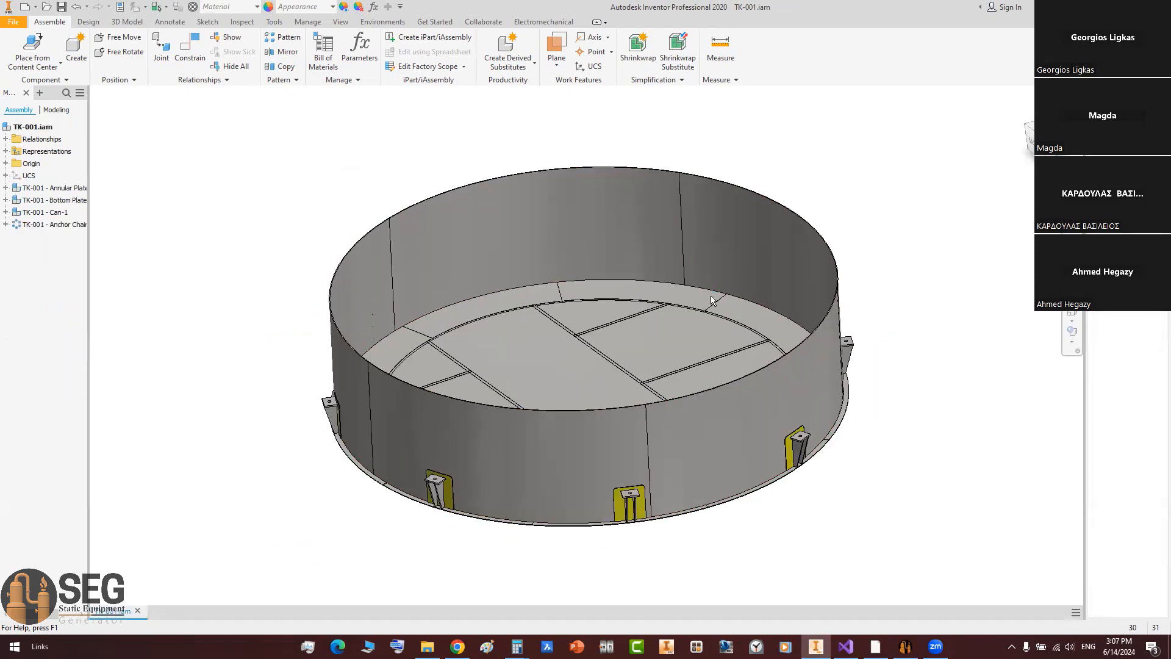
# Step: Examine the generated anchor chairs on the shell, especially where the ribs and wear plate meet the annular plate
pyautogui.scroll(5, 817, 440)
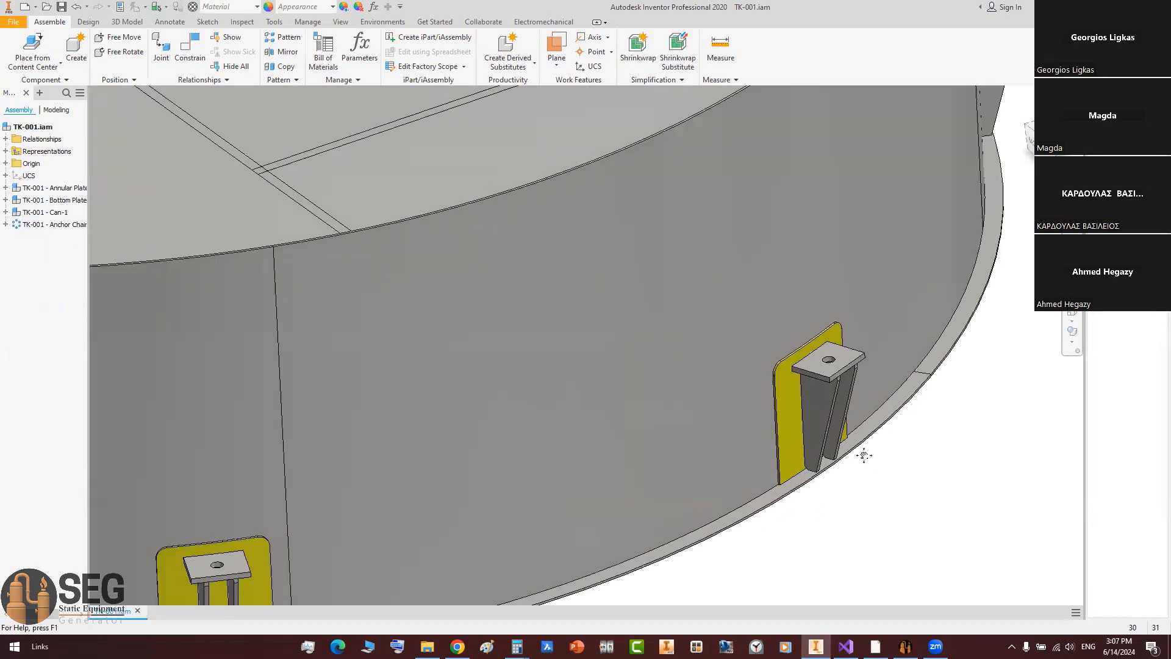
pyautogui.scroll(-4, 701, 367)
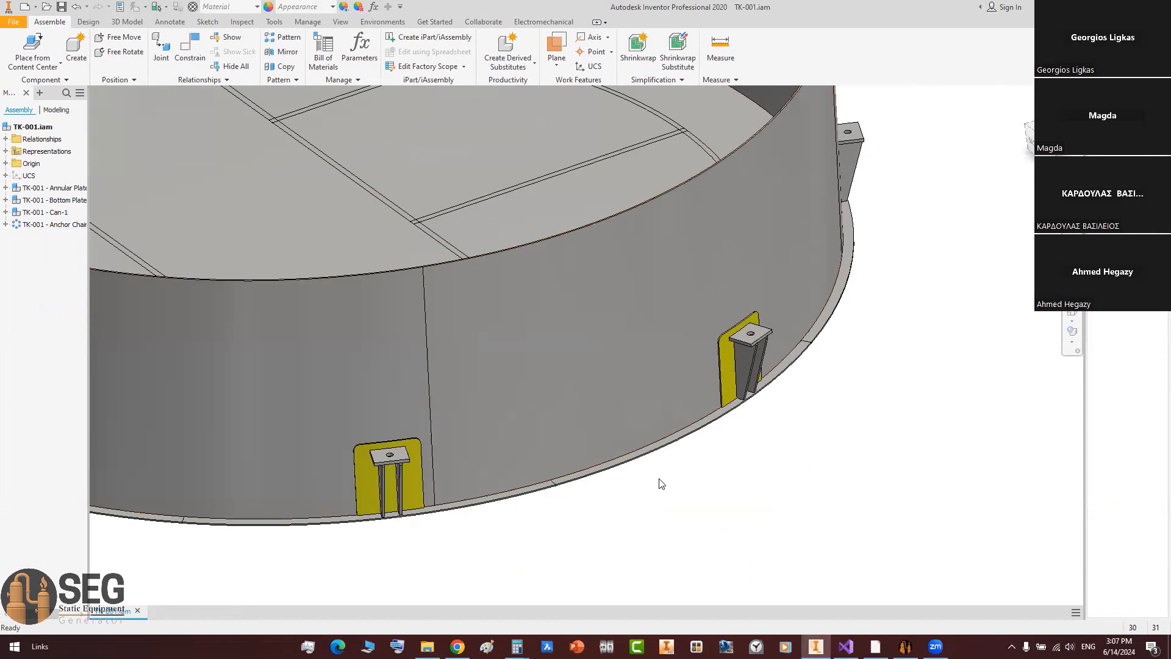
pyautogui.scroll(2, 653, 466)
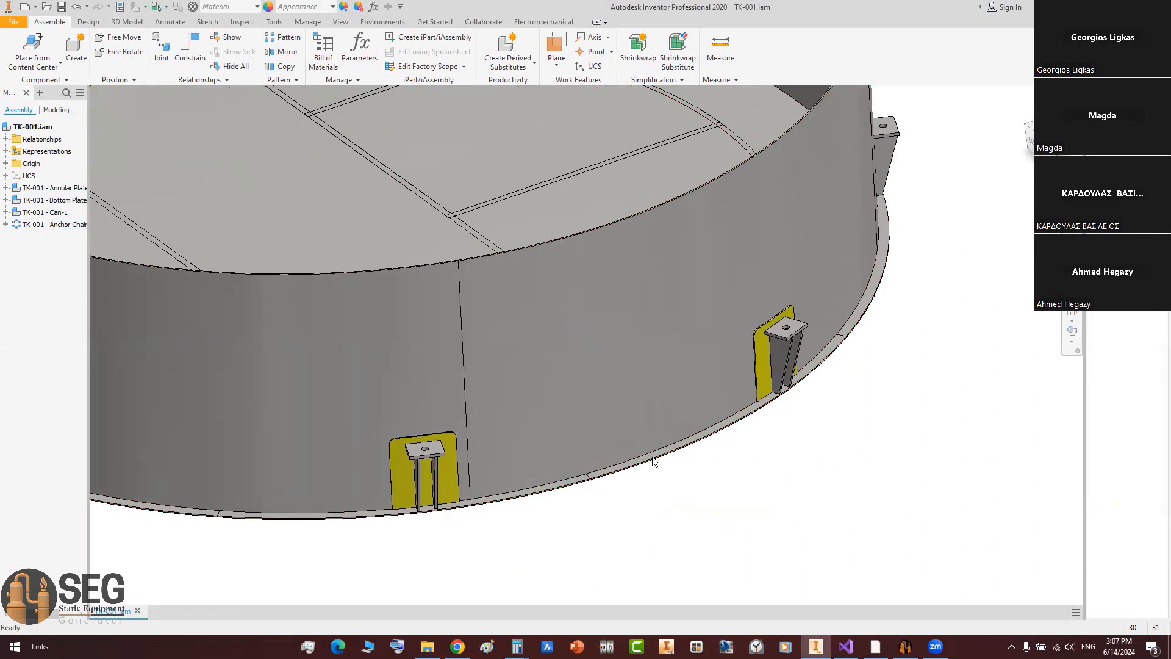
pyautogui.moveTo(674, 481)
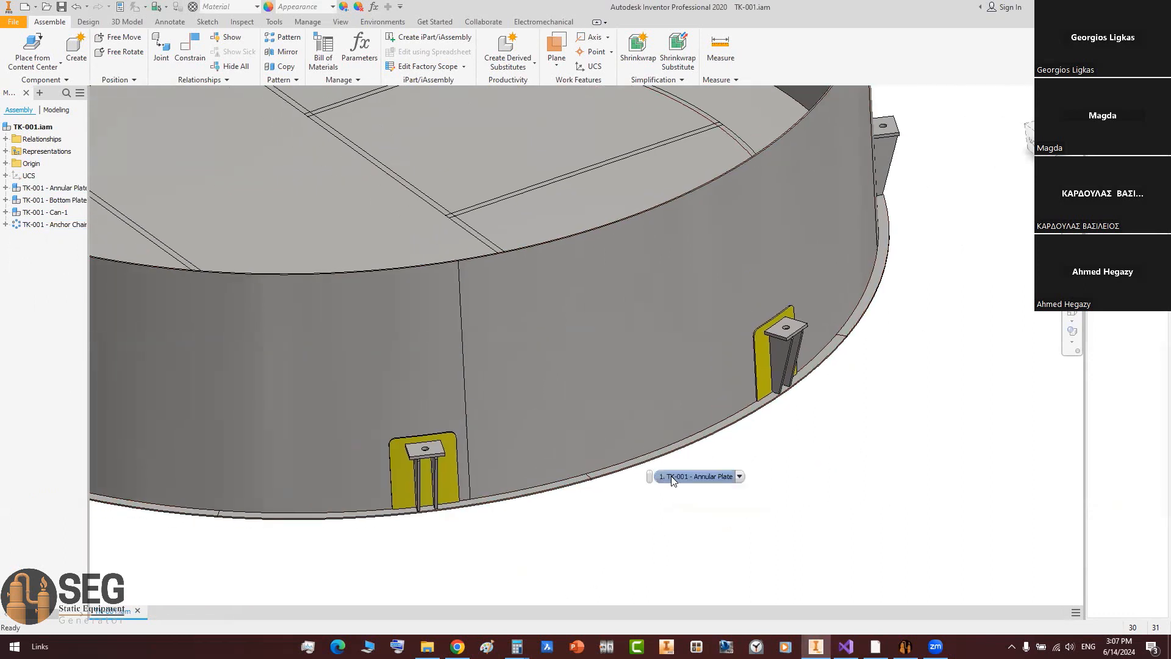
pyautogui.scroll(5, 770, 371)
pyautogui.moveTo(718, 395); pyautogui.dragTo(833, 122, button='middle')
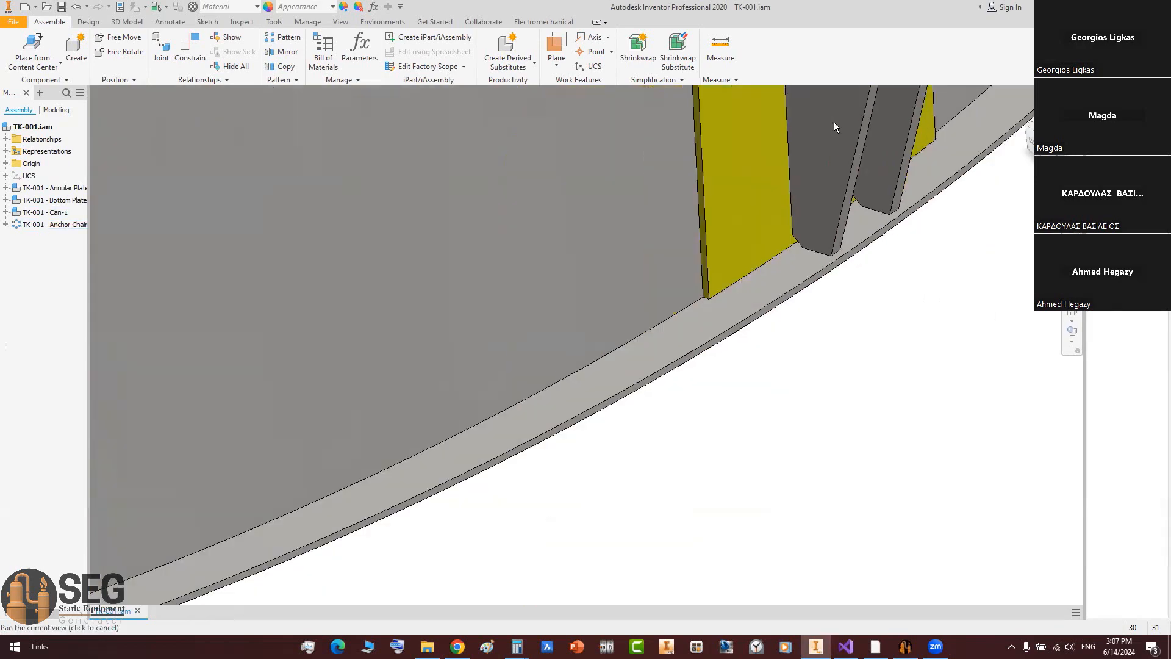
pyautogui.scroll(5, 746, 299)
pyautogui.moveTo(737, 288); pyautogui.dragTo(653, 497, button='middle')
pyautogui.scroll(-4, 568, 395)
pyautogui.moveTo(605, 409); pyautogui.dragTo(567, 485, button='middle')
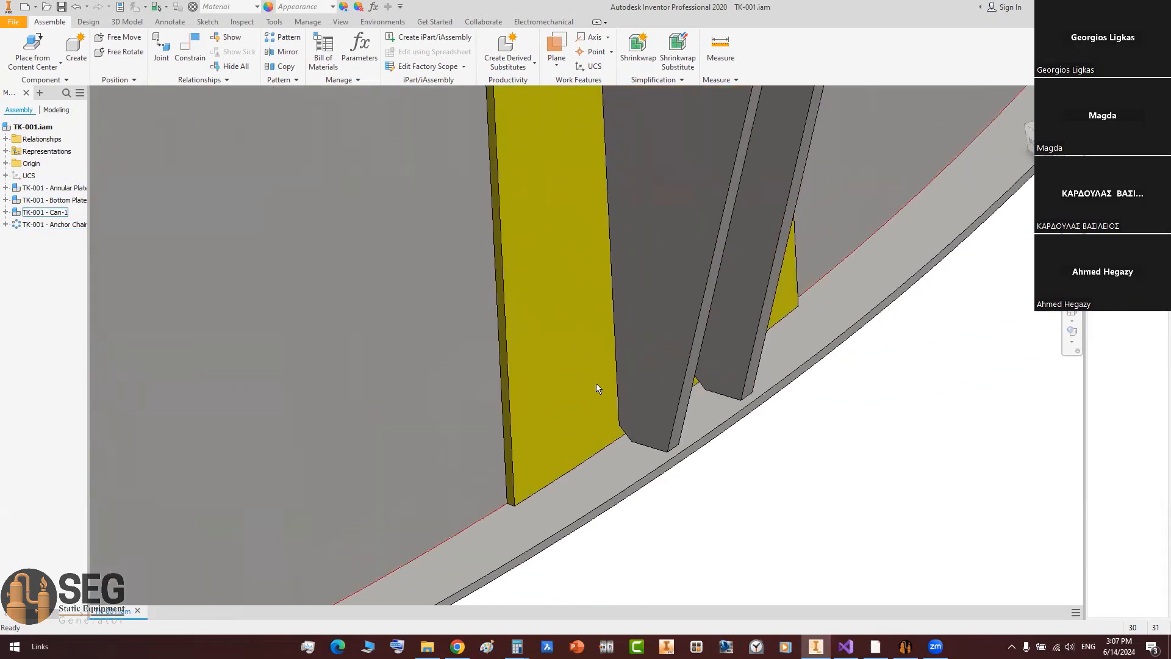
pyautogui.moveTo(578, 347); pyautogui.dragTo(575, 453, button='middle')
pyautogui.scroll(2, 575, 454)
pyautogui.scroll(-2, 575, 456)
pyautogui.scroll(5, 568, 547)
pyautogui.moveTo(574, 556); pyautogui.dragTo(650, 510, button='middle')
pyautogui.scroll(-3, 628, 449)
pyautogui.scroll(-3, 630, 525)
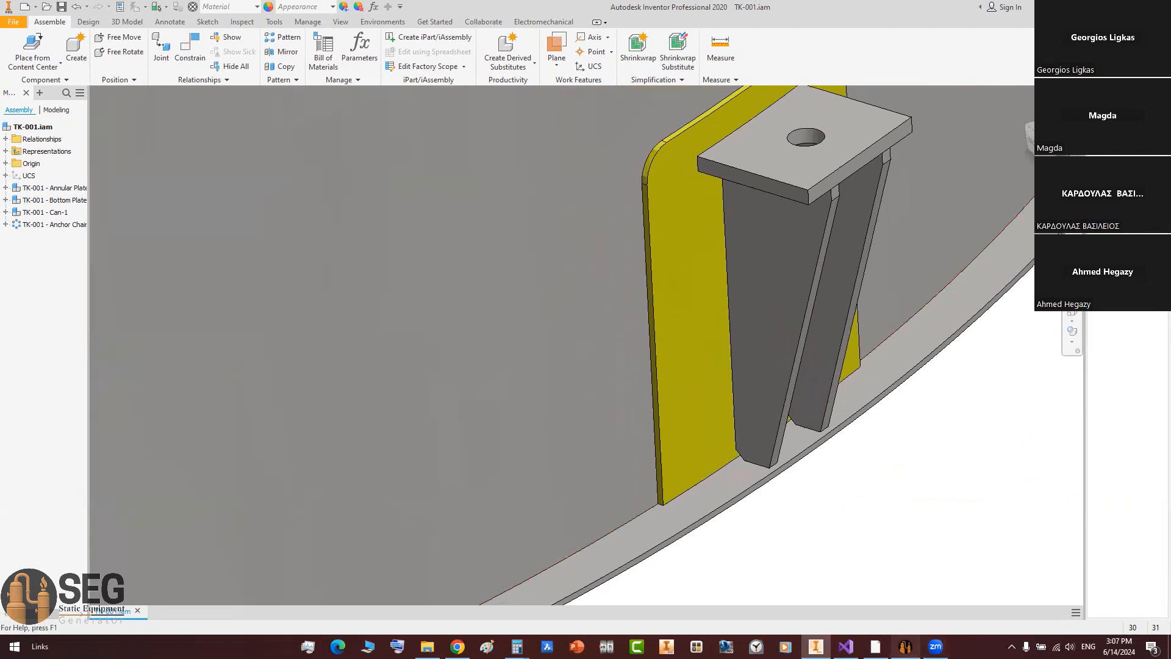
# Step: Switch to page 2 of the PDF and examine the wear plate's position relative to the top plate and ribs
pyautogui.click(875, 646)
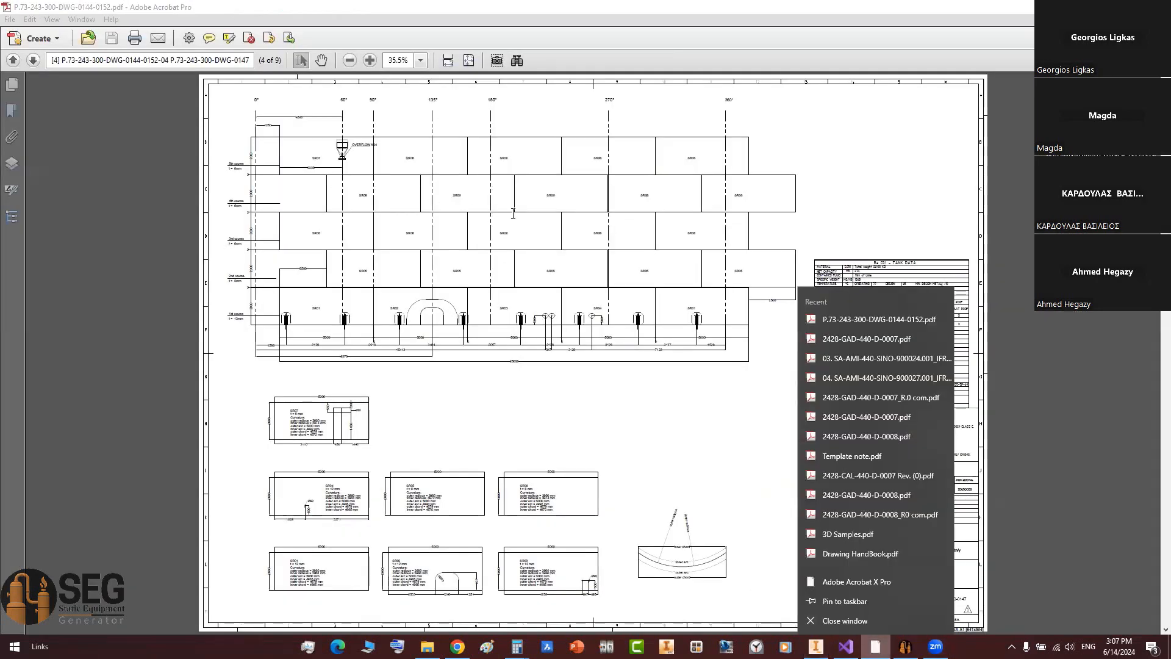
pyautogui.scroll(2, 512, 215)
pyautogui.click(684, 286)
pyautogui.keyDown('ctrl'); pyautogui.scroll(1, 767, 197); pyautogui.keyUp('ctrl')
pyautogui.keyDown('ctrl'); pyautogui.scroll(5, 794, 186); pyautogui.keyUp('ctrl')
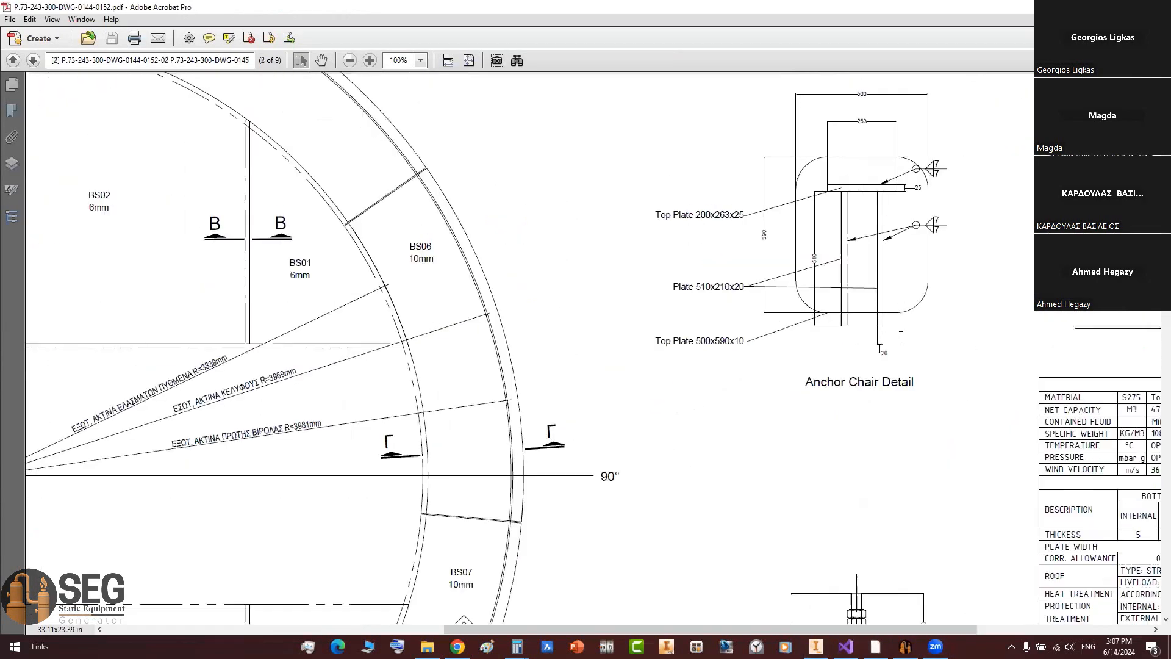
pyautogui.scroll(-5, 767, 545)
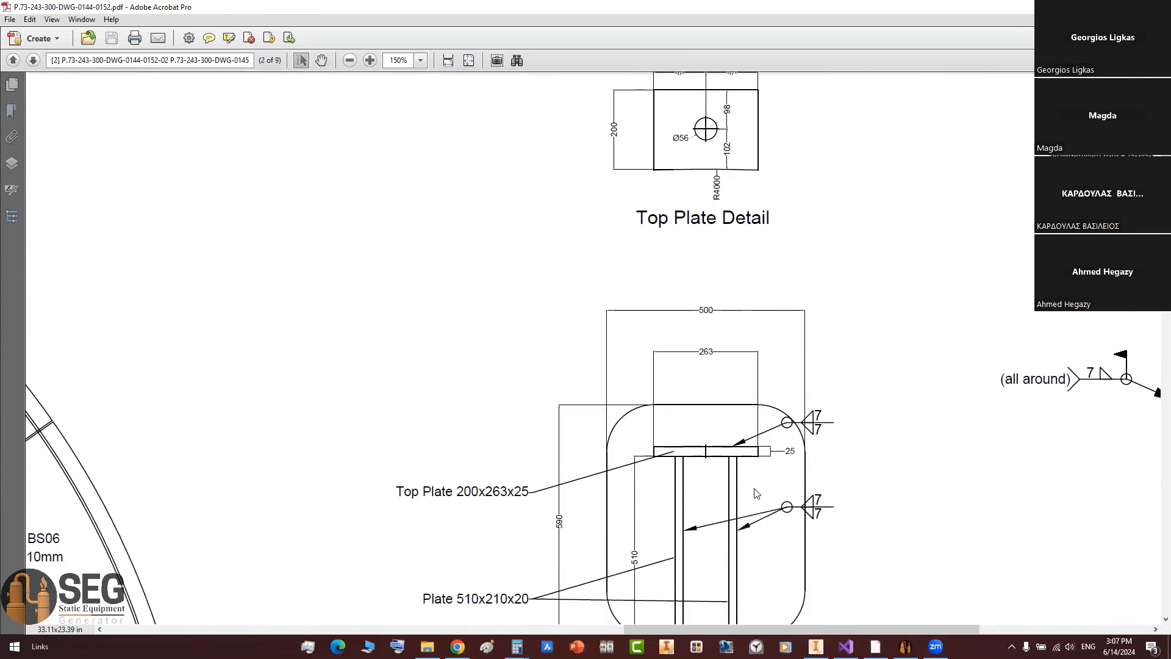
pyautogui.moveTo(635, 378); pyautogui.dragTo(764, 434)
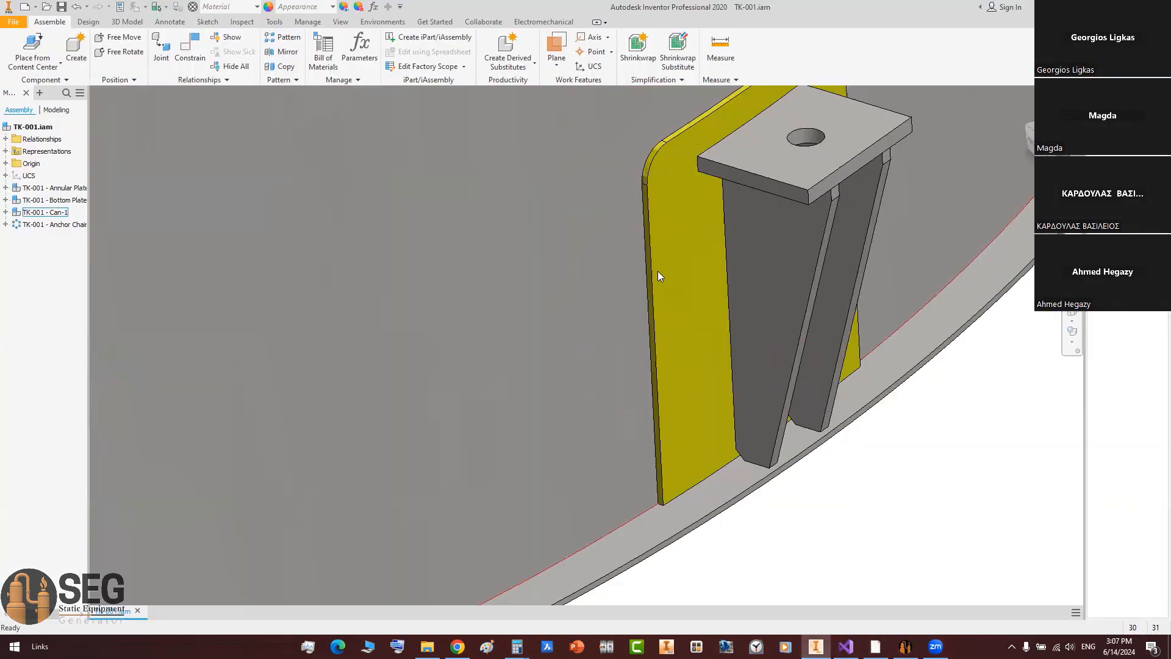
# Step: Return to Inventor and open the anchor chair subassembly from the first element of the anchor chair pattern
pyautogui.click(5, 224)
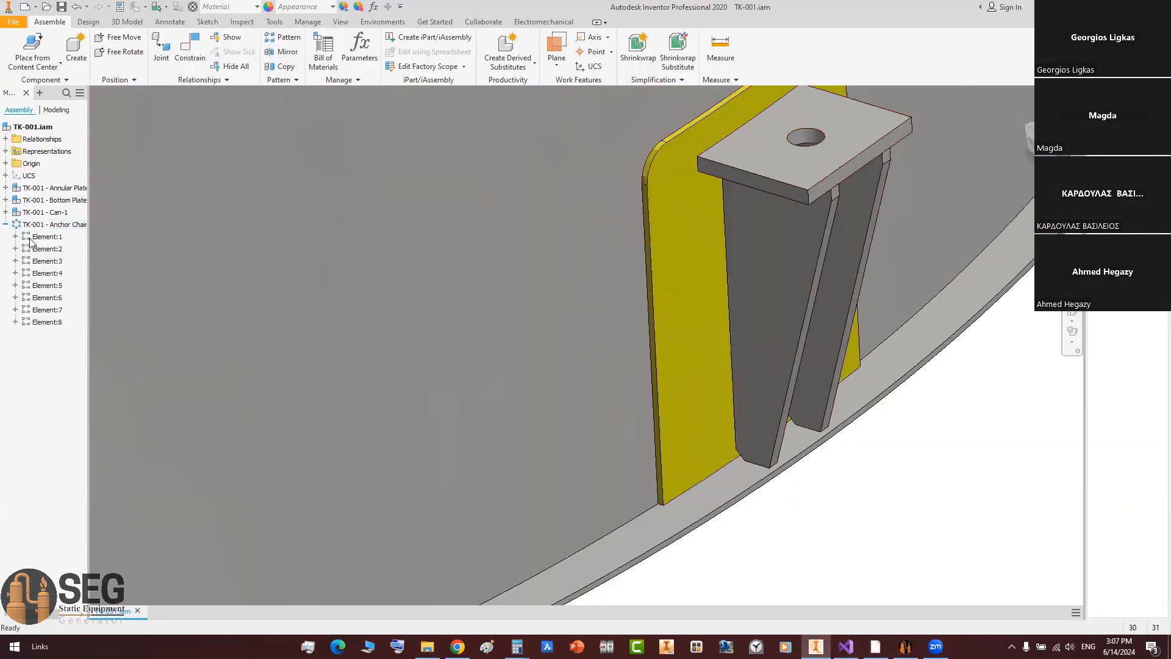
pyautogui.click(15, 236)
pyautogui.rightClick(49, 249)
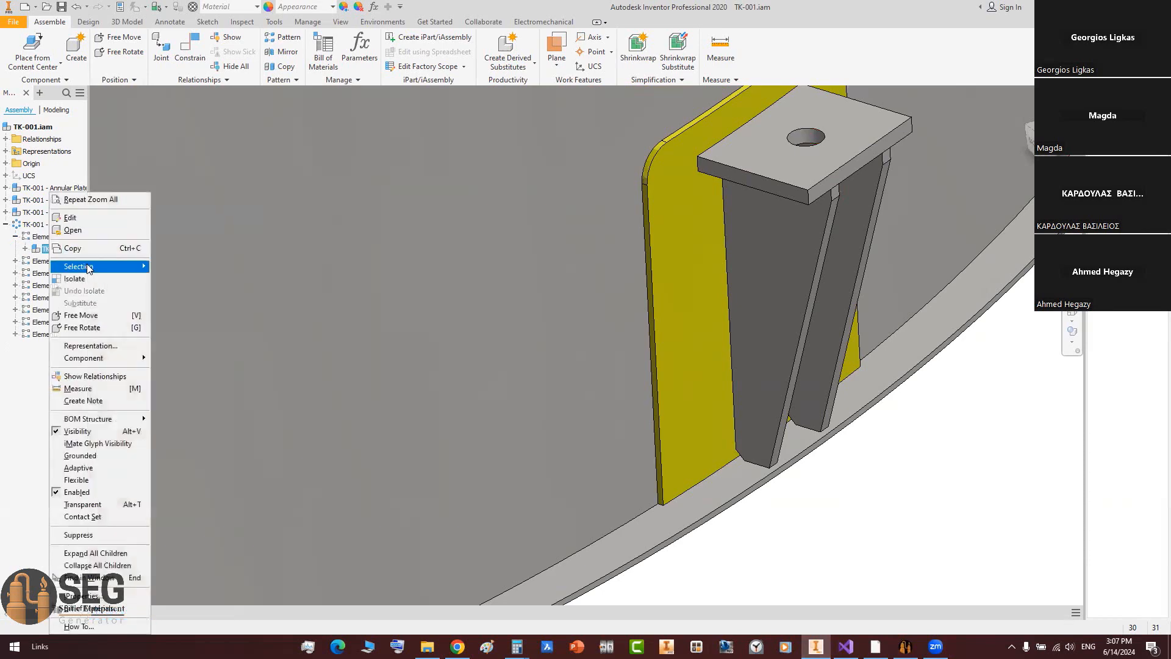
pyautogui.click(85, 231)
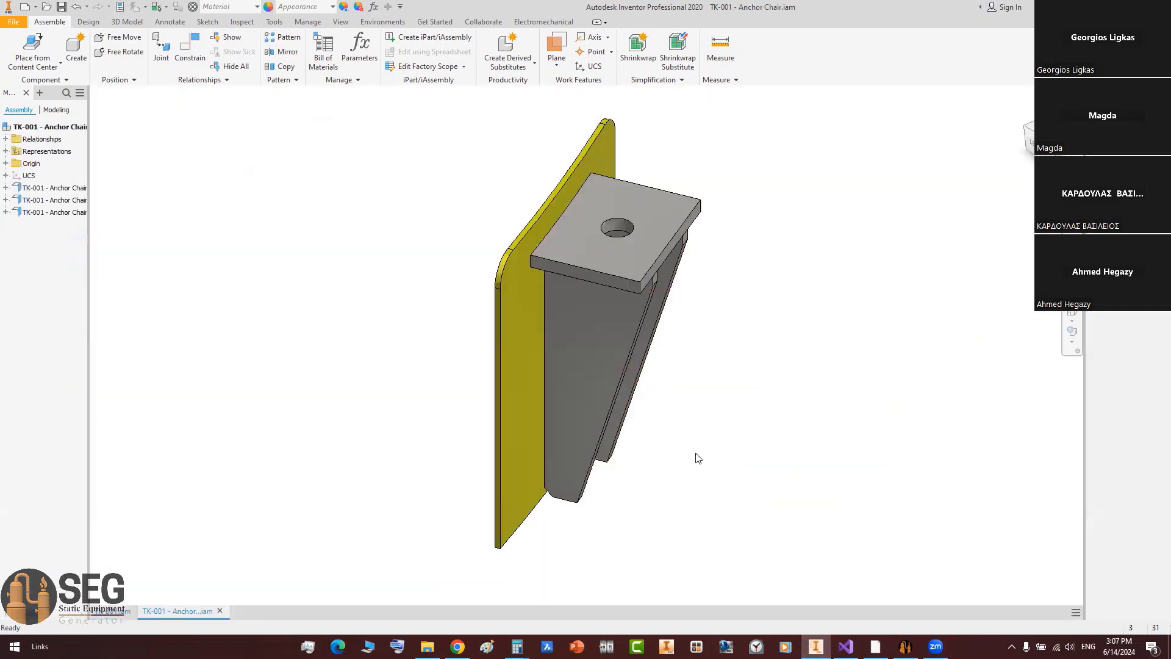
# Step: Set the offset of the wear plate's Flush:7 constraint to 30 mm in the anchor chair subassembly
pyautogui.keyDown('shift'); pyautogui.moveTo(695, 458); pyautogui.dragTo(621, 411, button='middle'); pyautogui.keyUp('shift')
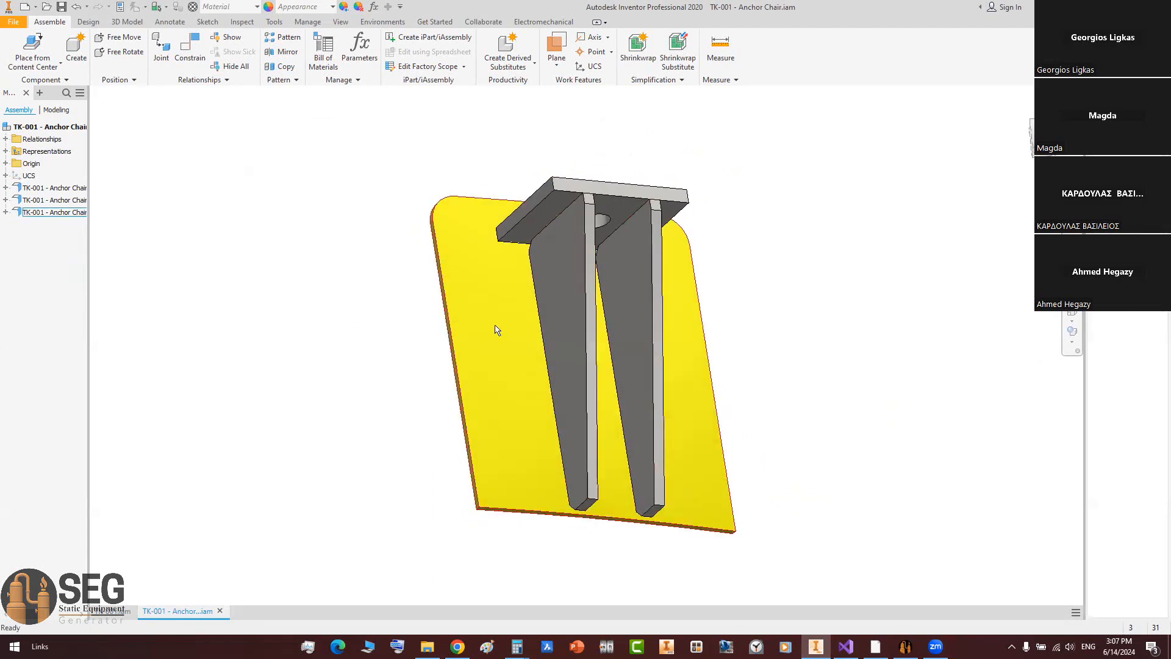
pyautogui.click(498, 327)
pyautogui.click(5, 212)
pyautogui.click(44, 237)
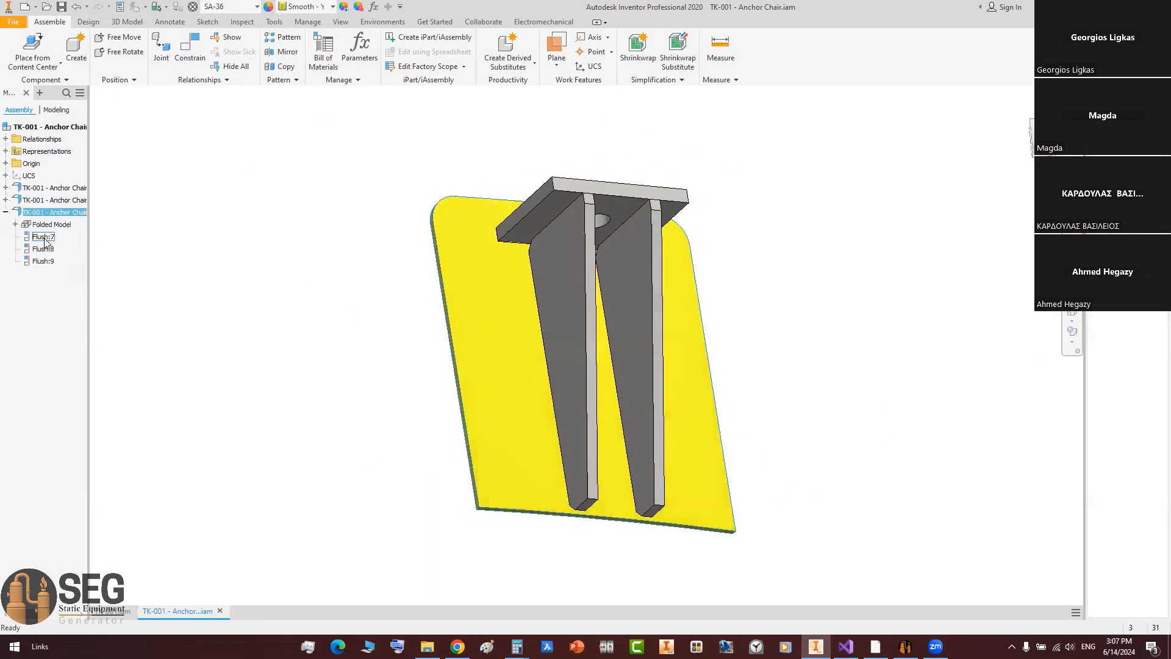
pyautogui.scroll(-5, 366, 263)
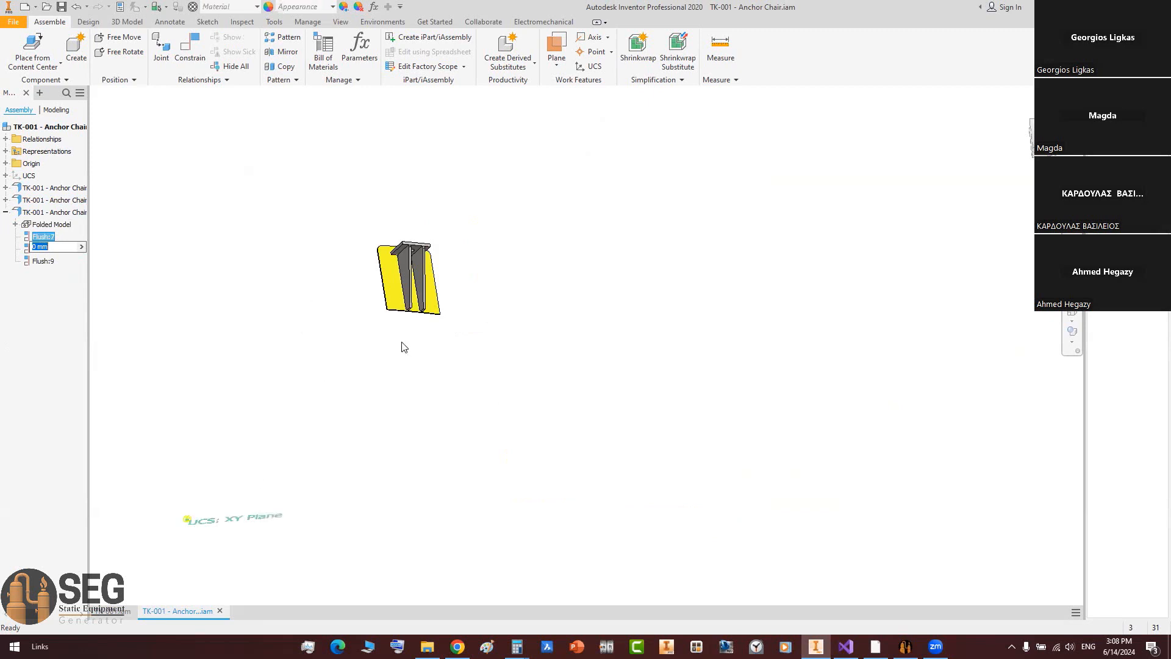
pyautogui.scroll(5, 403, 345)
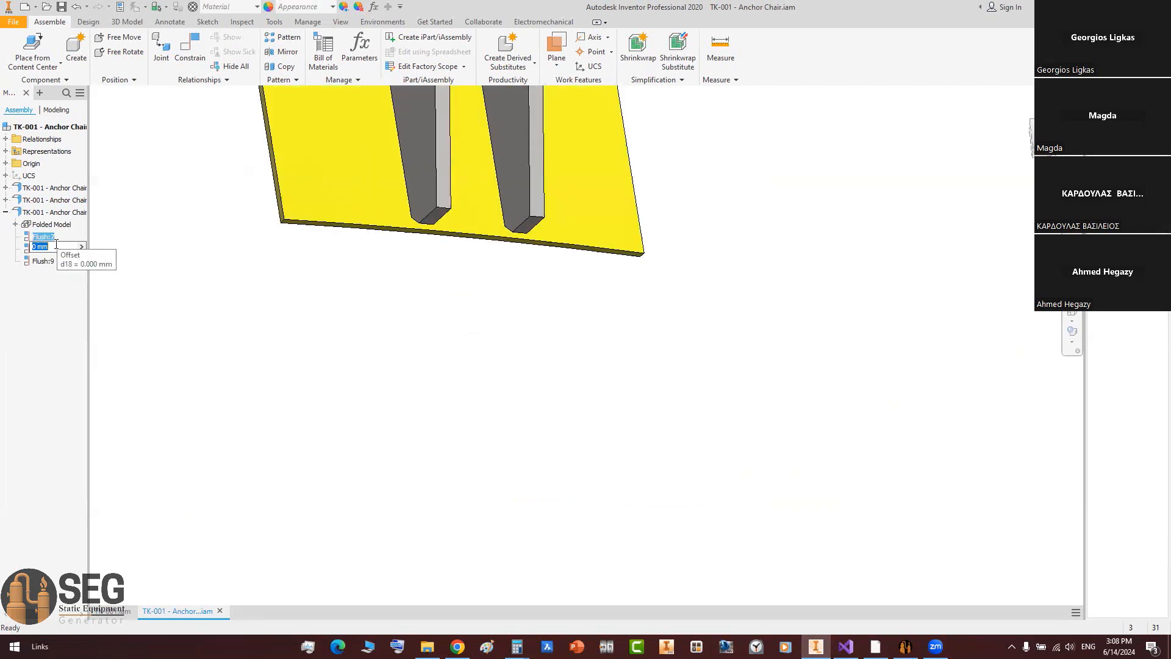
pyautogui.press('Return')
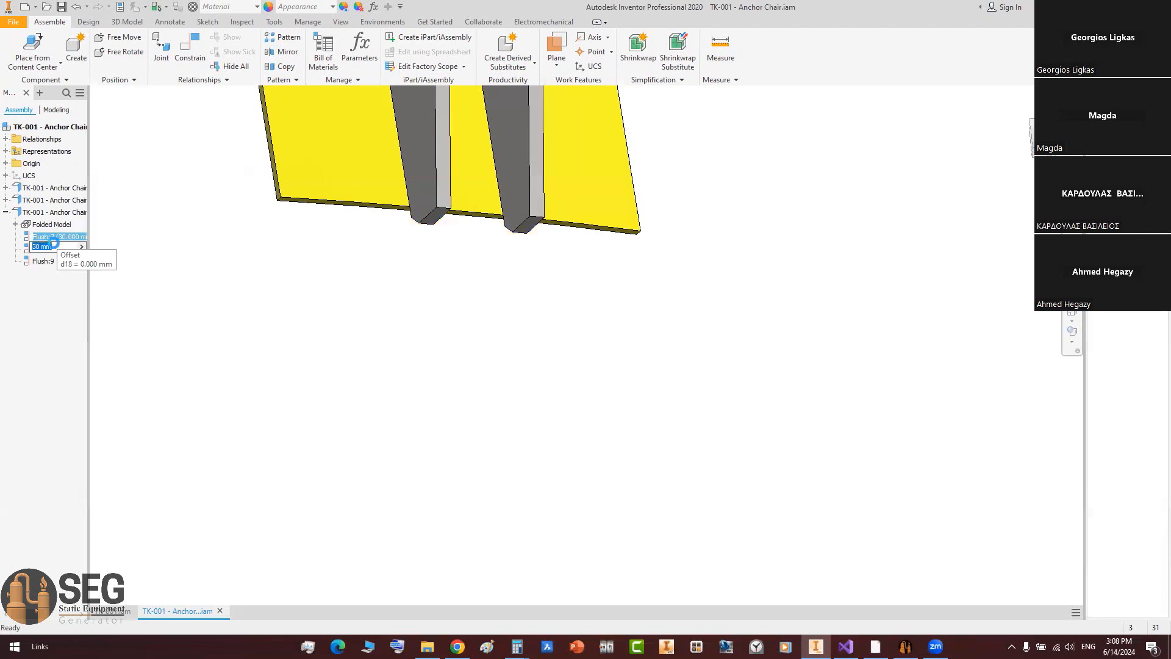
pyautogui.scroll(4, 424, 295)
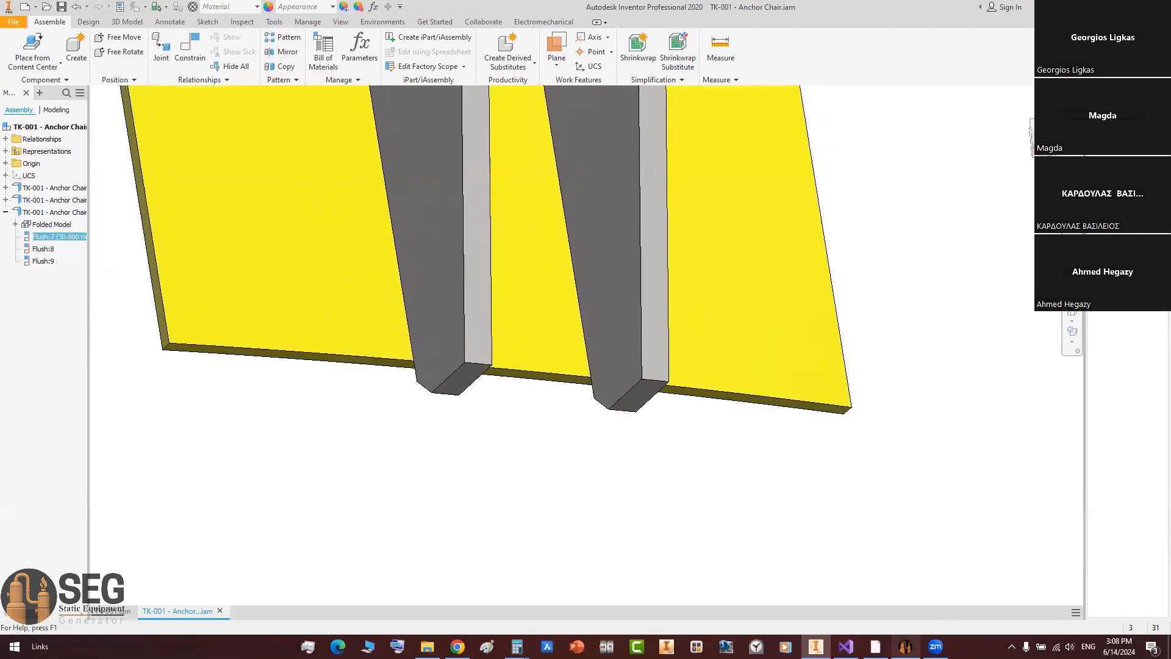
# Step: Switch to the PDF and examine the anchor chair side detail for the wear plate's height above the annular plate
pyautogui.click(875, 646)
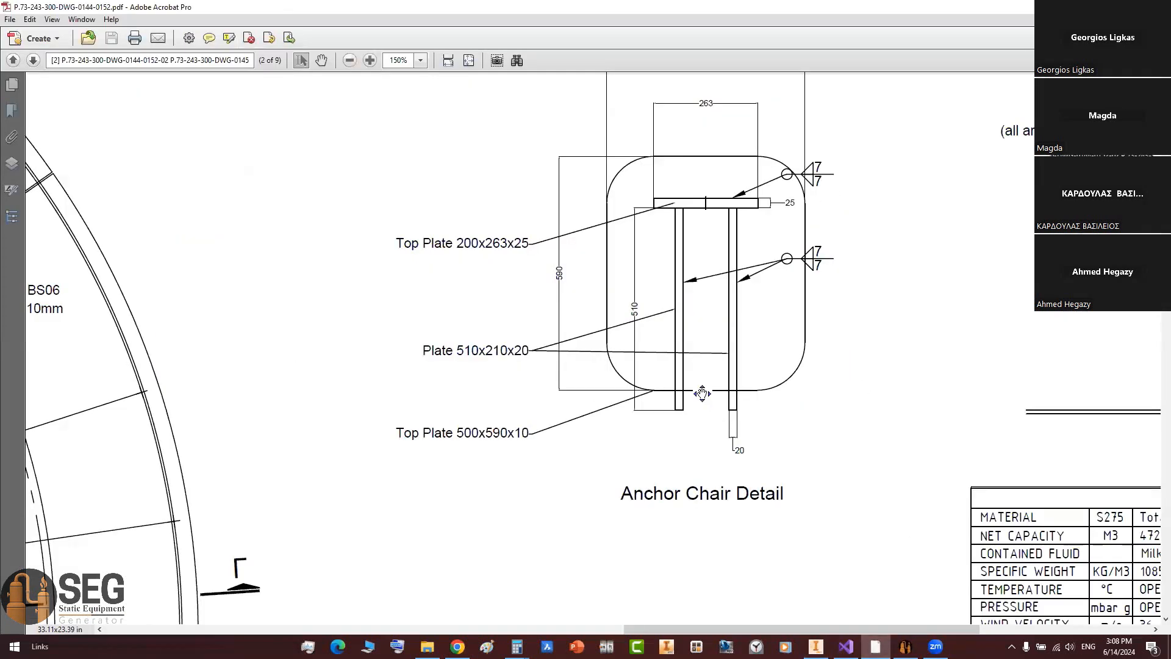
pyautogui.moveTo(702, 393); pyautogui.dragTo(494, 545, button='middle')
pyautogui.moveTo(850, 400); pyautogui.dragTo(750, 365, button='middle')
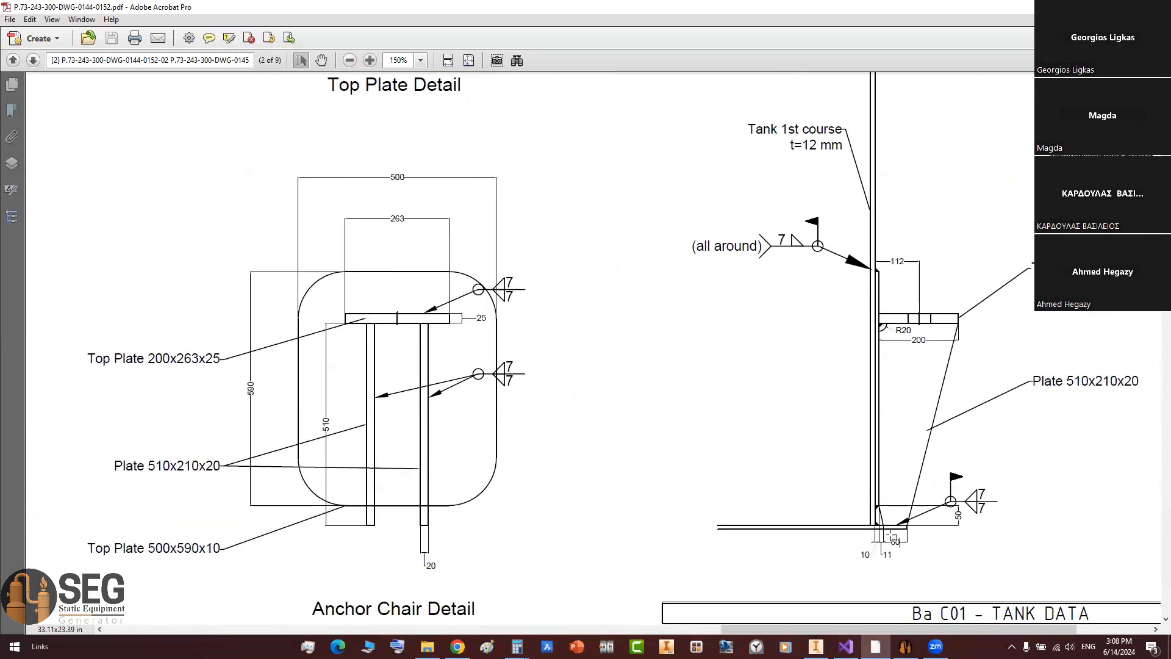
pyautogui.keyDown('ctrl'); pyautogui.scroll(3, 892, 538); pyautogui.keyUp('ctrl')
pyautogui.click(905, 646)
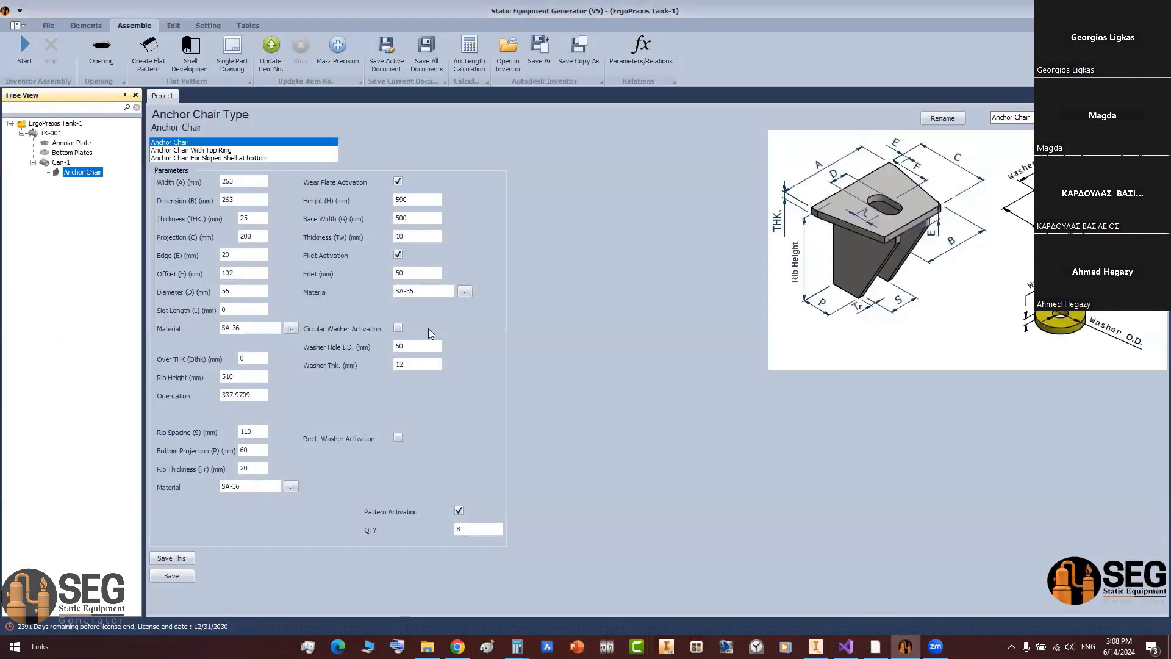
# Step: Return to Inventor and set the offset of the wear plate's Flush:7 constraint to 50 mm
pyautogui.click(816, 646)
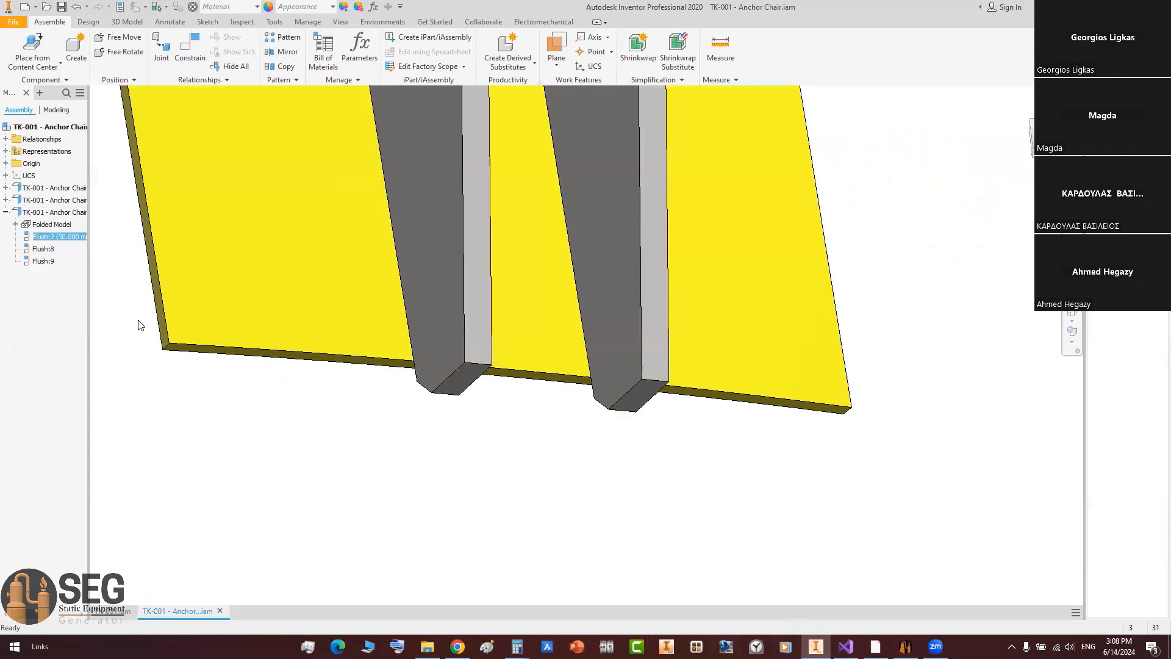
pyautogui.doubleClick(72, 237)
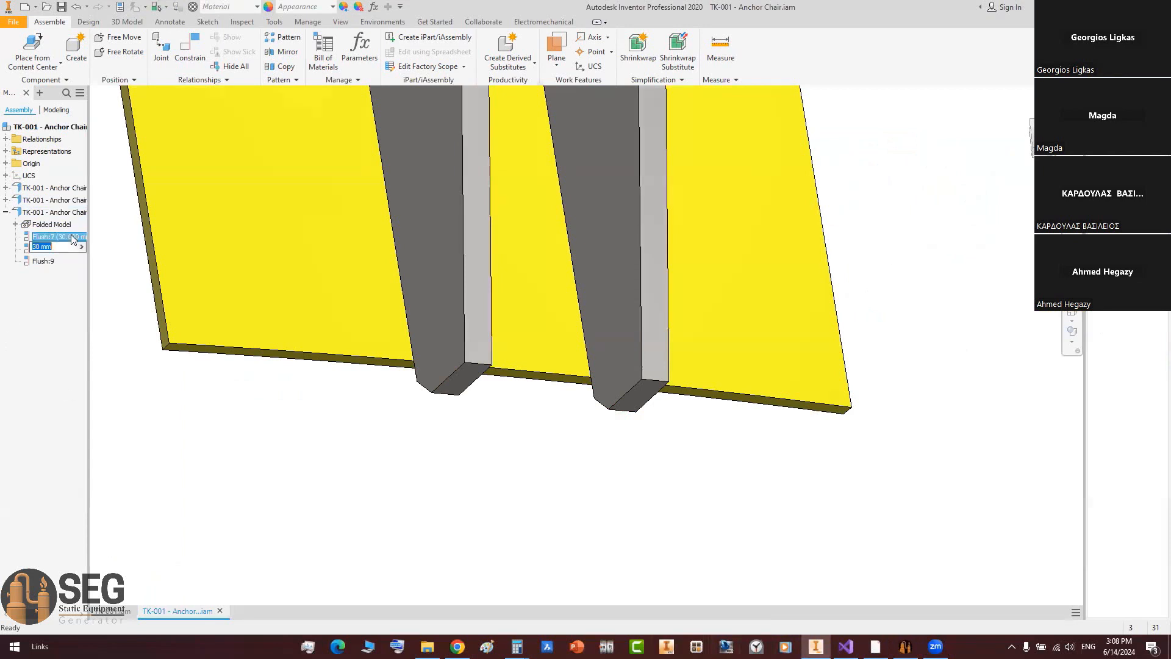
pyautogui.write('50')
pyautogui.press('Return')
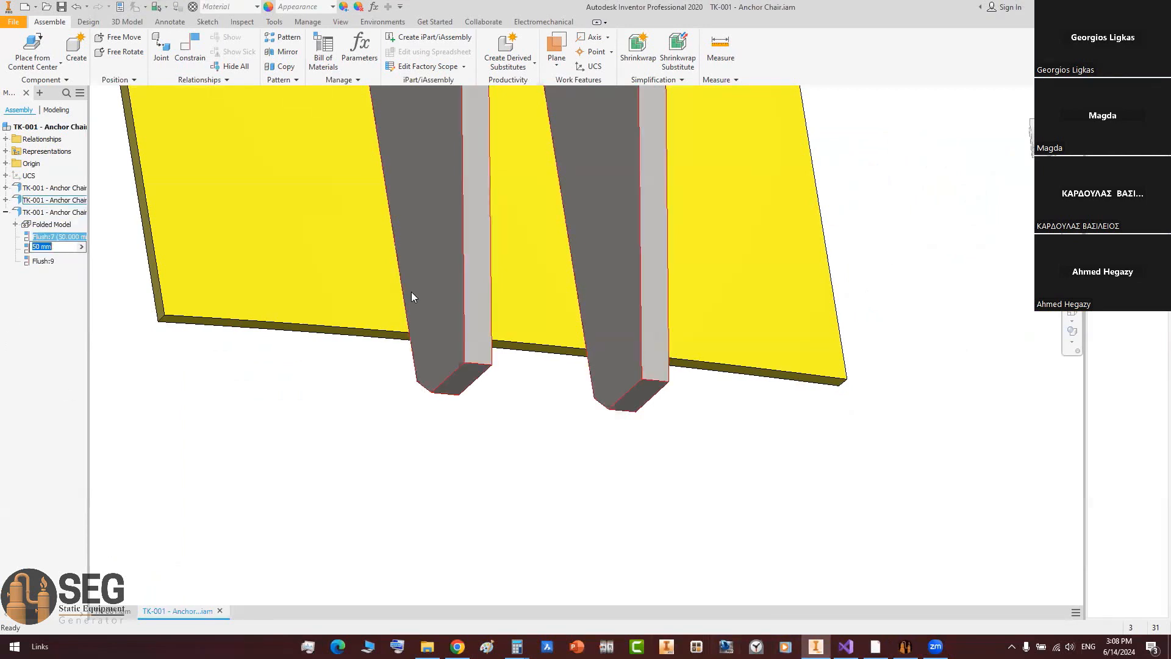
pyautogui.scroll(3, 411, 292)
pyautogui.moveTo(422, 349); pyautogui.dragTo(463, 419, button='middle')
pyautogui.scroll(1, 463, 418)
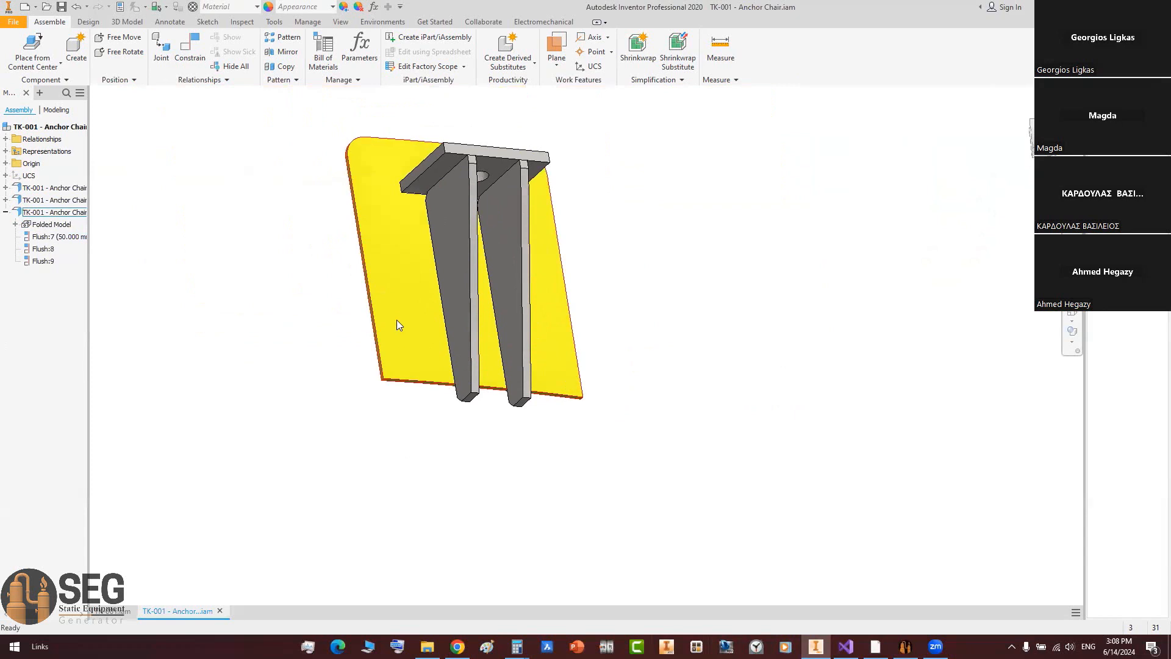
# Step: Edit the wear plate's Fillet1 to include both bottom corner edges, and return to the anchor chair subassembly
pyautogui.doubleClick(379, 226)
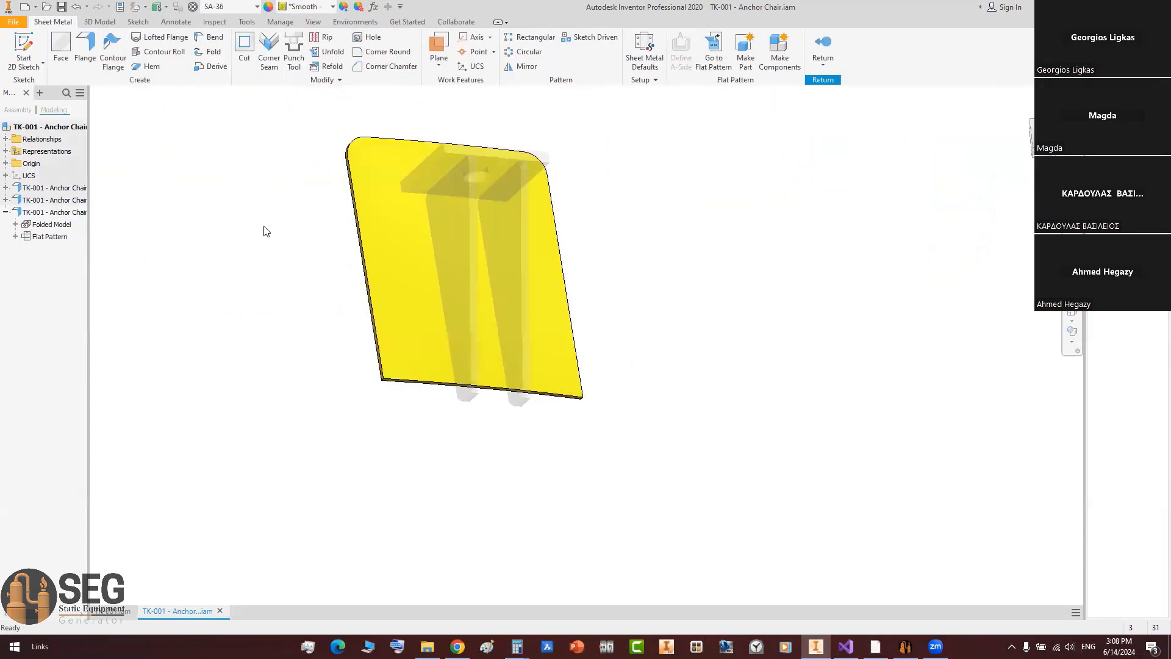
pyautogui.click(15, 225)
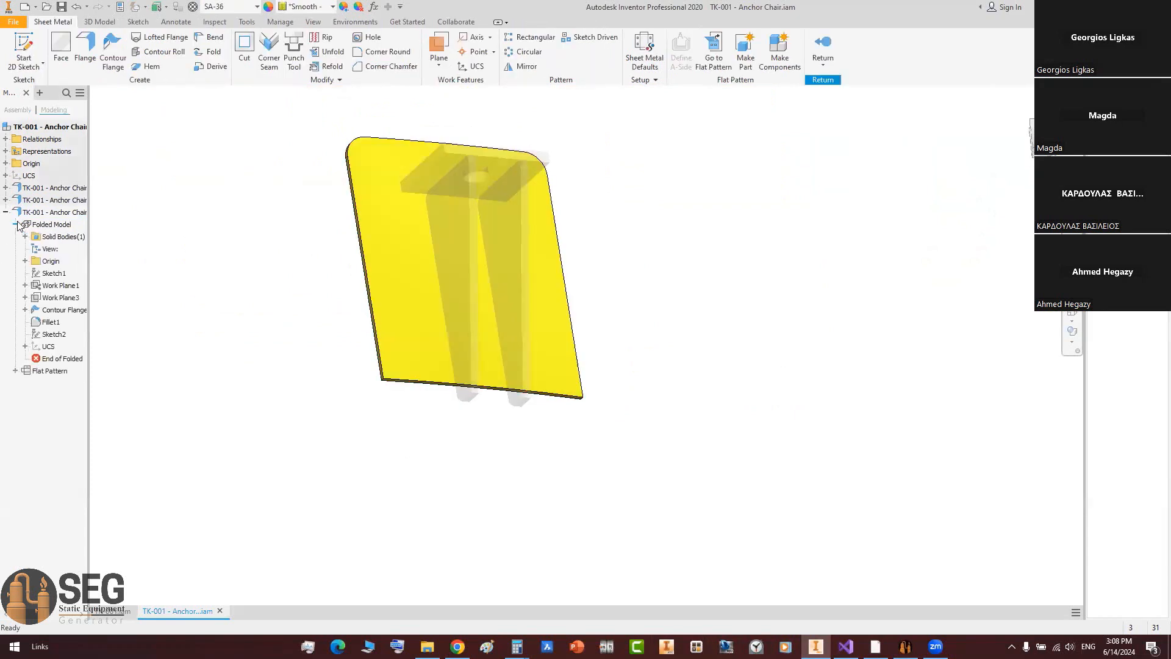
pyautogui.doubleClick(52, 321)
pyautogui.scroll(-5, 394, 380)
pyautogui.click(354, 381)
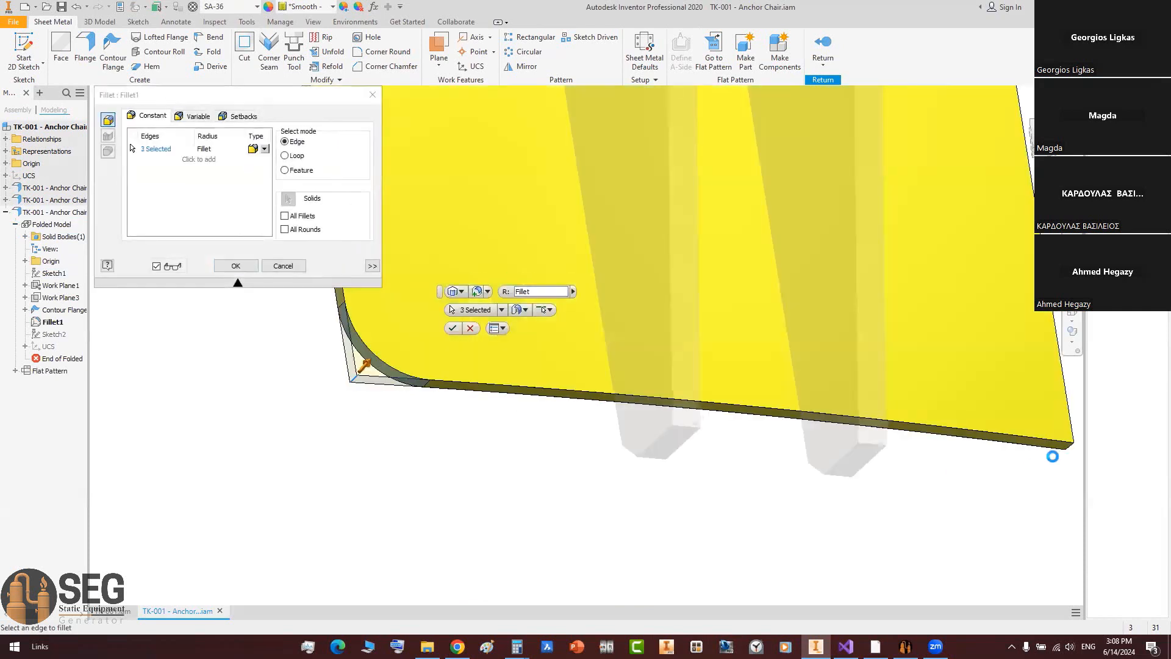
pyautogui.scroll(-5, 1073, 452)
pyautogui.click(1066, 435)
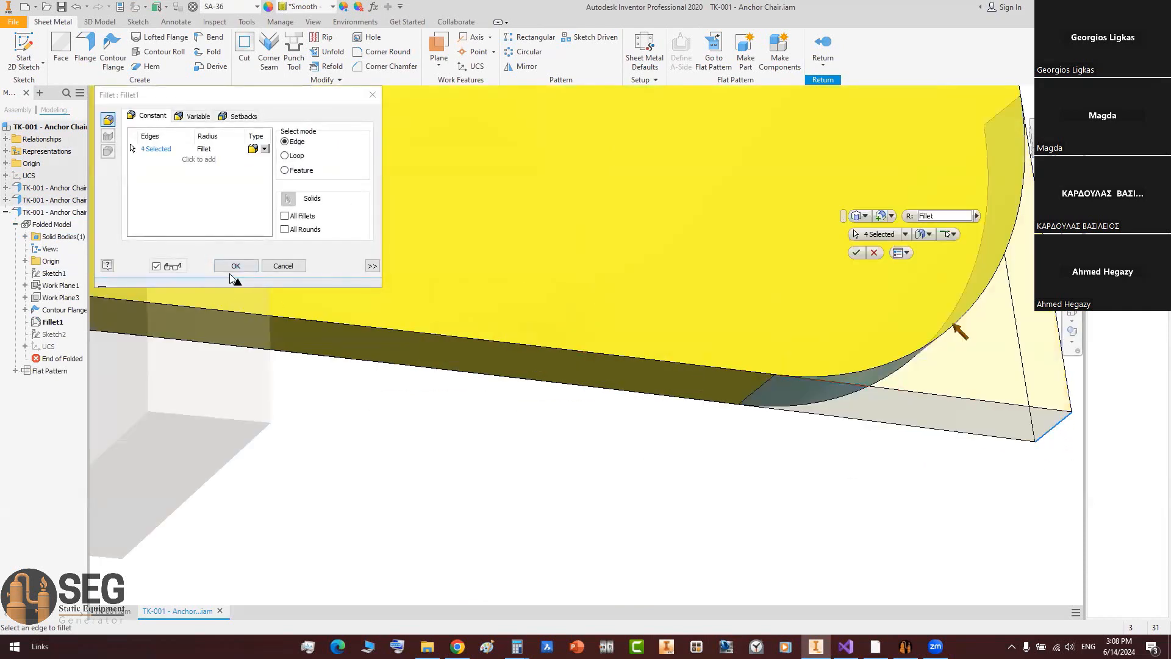
pyautogui.press('Return')
pyautogui.scroll(5, 426, 288)
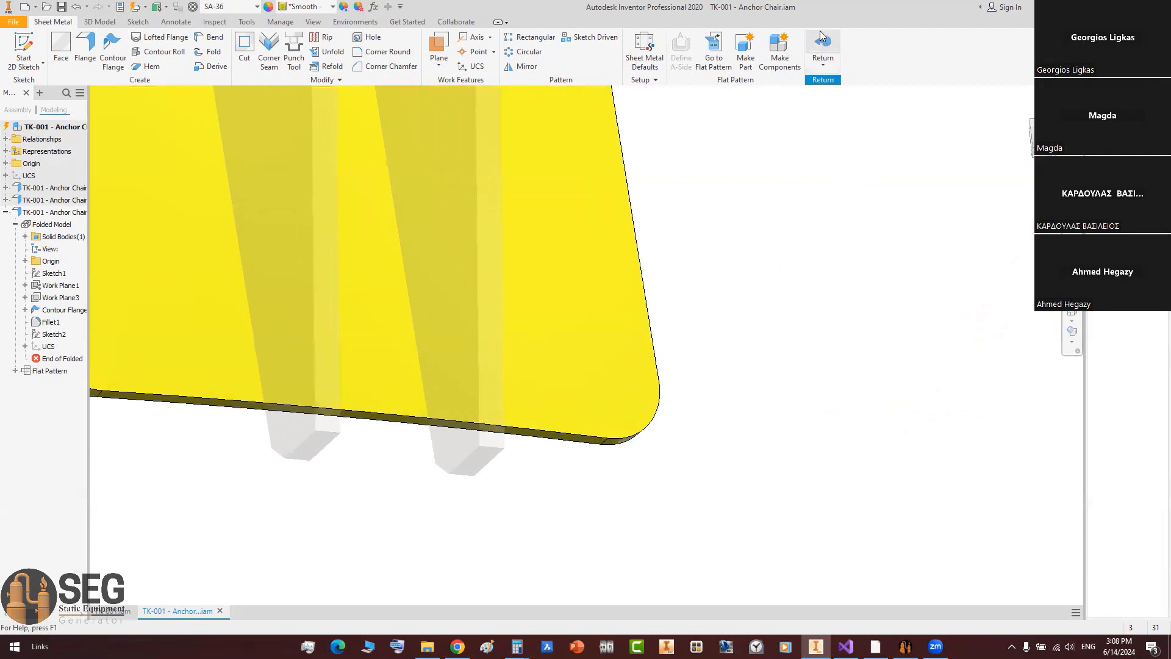
pyautogui.click(823, 46)
# Step: Check the whole anchor chair with its rounded wear plate and close the subassembly
pyautogui.rightClick(762, 173)
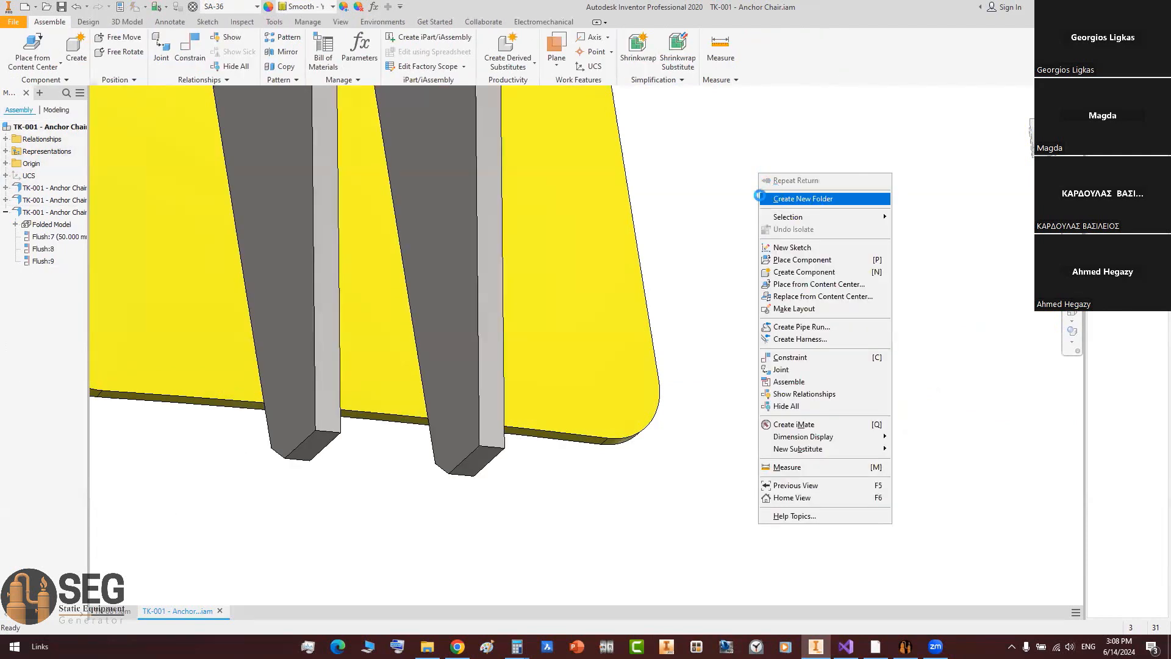
pyautogui.click(682, 163)
pyautogui.middleClick(682, 162)
pyautogui.middleClick(682, 162)
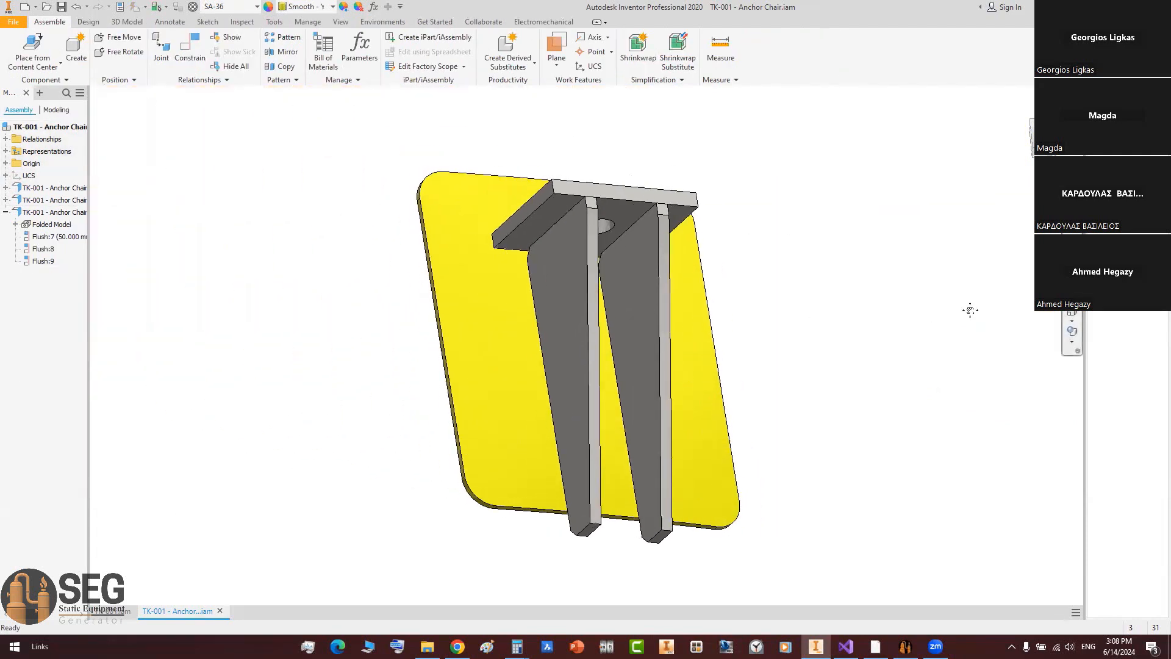
pyautogui.keyDown('shift'); pyautogui.moveTo(958, 283); pyautogui.dragTo(888, 183, button='middle'); pyautogui.keyUp('shift')
pyautogui.hotkey('ctrl', 'F4')
# Step: Examine the updated anchor chairs around the first shell course in the tank assembly
pyautogui.scroll(-5, 653, 364)
pyautogui.moveTo(653, 363); pyautogui.dragTo(768, 434, button='middle')
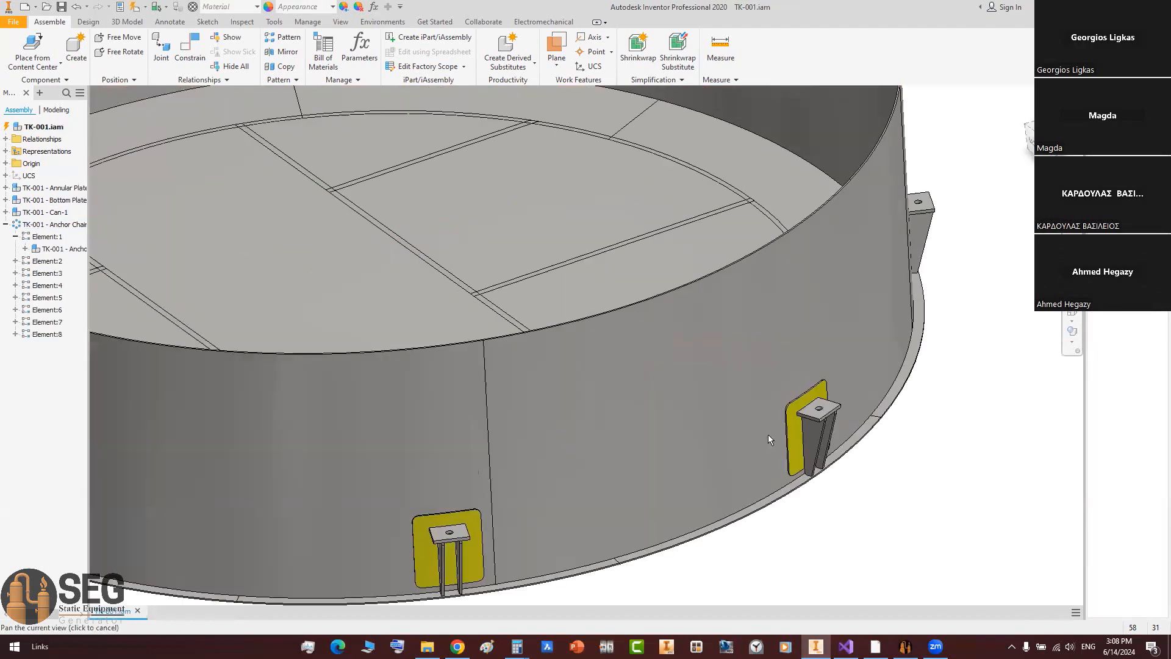
pyautogui.scroll(-5, 767, 434)
pyautogui.moveTo(595, 460)
pyautogui.keyDown('shift'); pyautogui.mouseDown(button='middle')
pyautogui.moveTo(630, 460)
pyautogui.moveTo(628, 479)
pyautogui.moveTo(606, 465)
pyautogui.mouseUp(button='middle'); pyautogui.keyUp('shift')
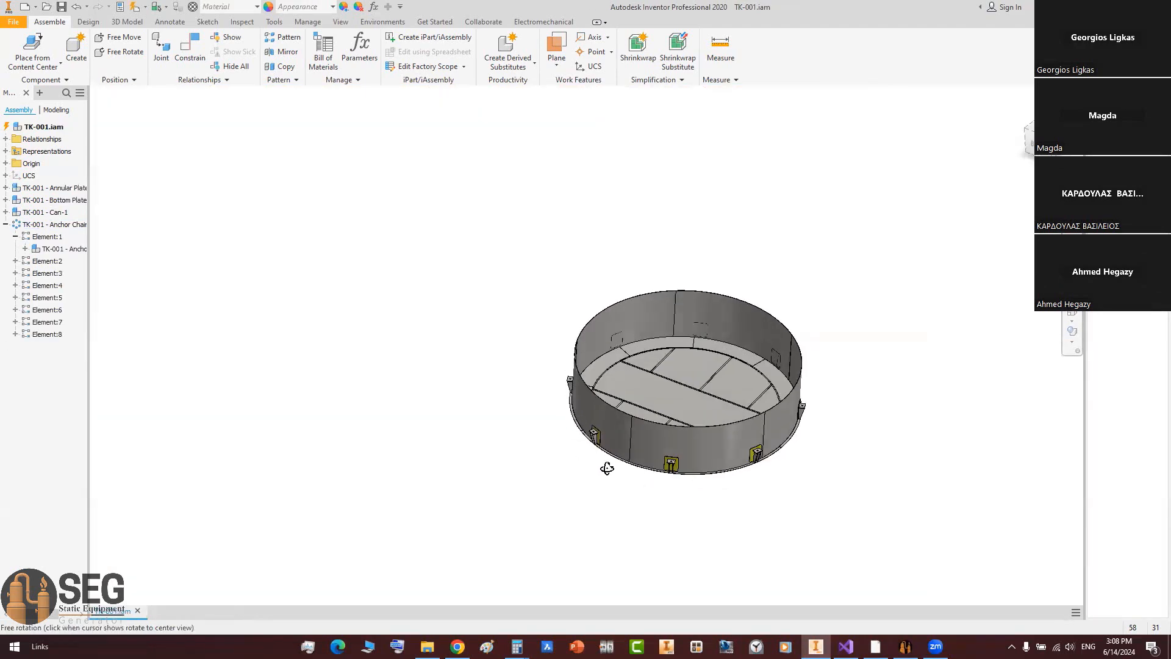
pyautogui.scroll(6, 773, 453)
pyautogui.moveTo(773, 452); pyautogui.dragTo(694, 471, button='middle')
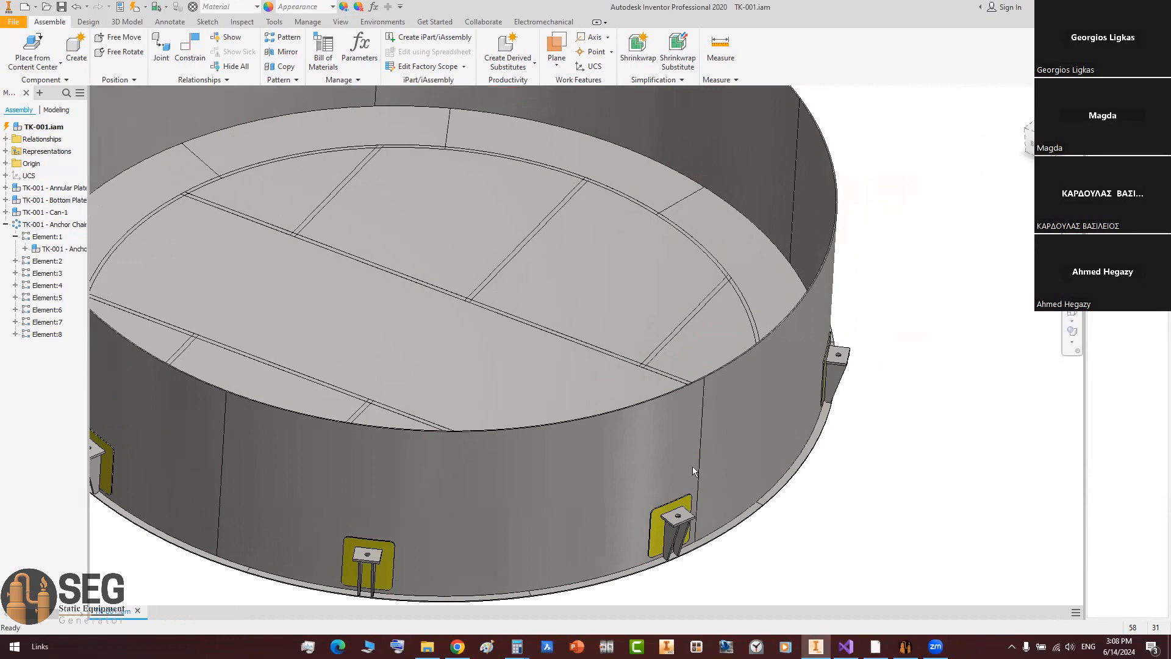
pyautogui.scroll(-4, 693, 471)
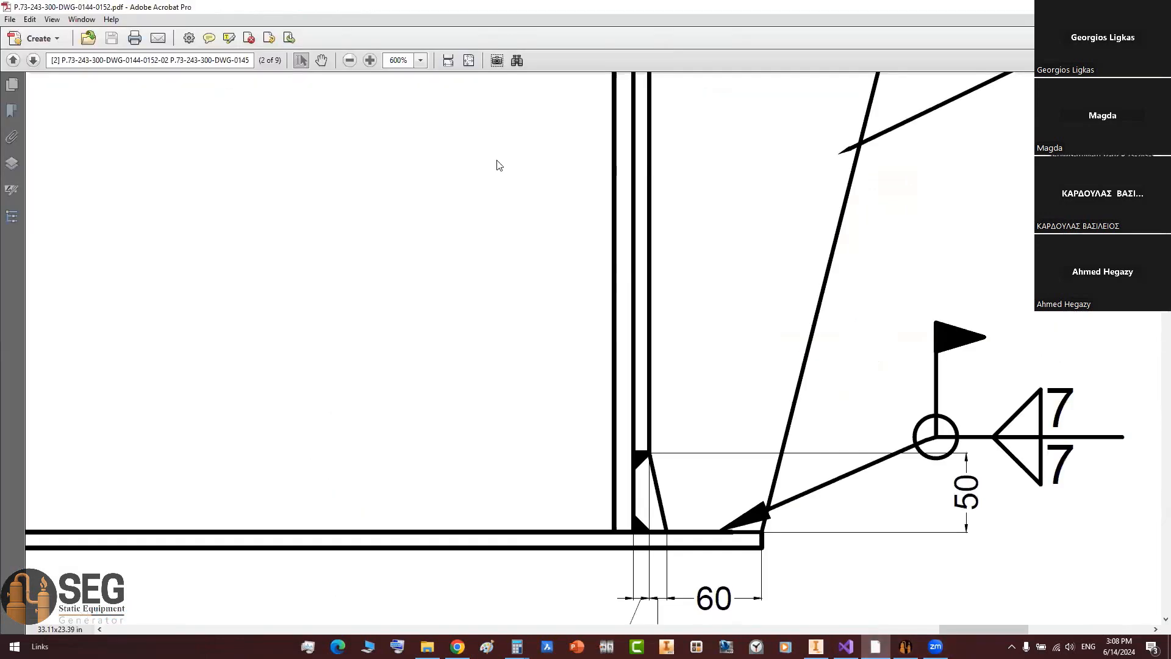
# Step: Switch to page 3 of the PDF and examine the Clean Out Door views and the bottom plate details
pyautogui.click(876, 647)
pyautogui.keyDown('ctrl'); pyautogui.scroll(-10, 485, 184); pyautogui.keyUp('ctrl')
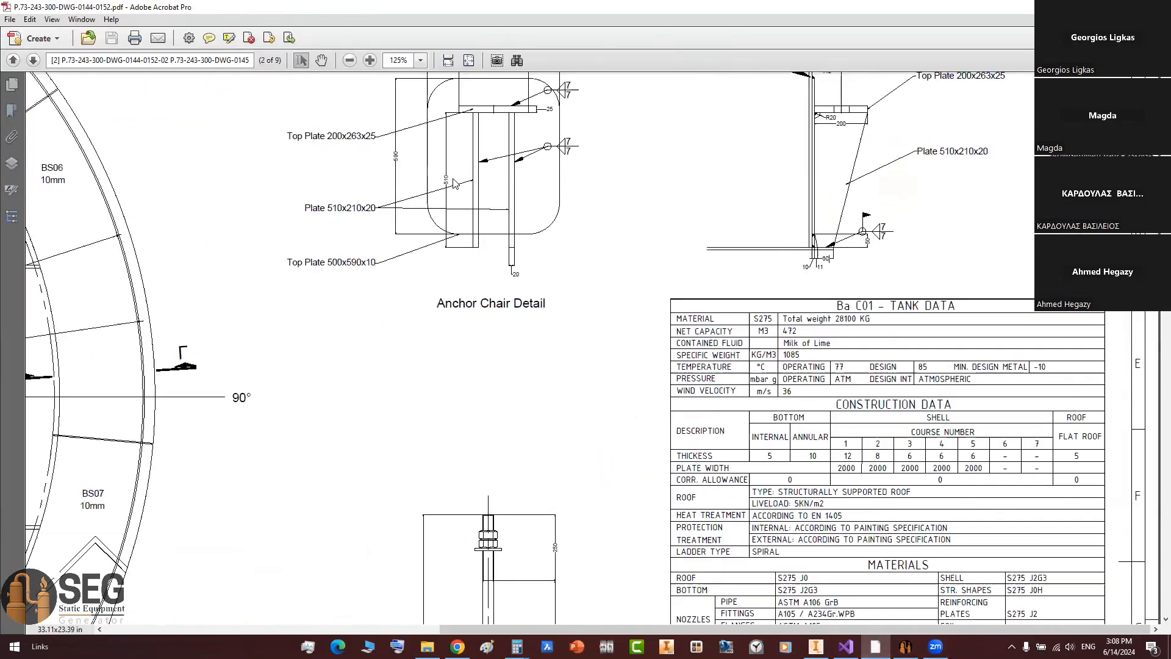
pyautogui.scroll(-3, 512, 399)
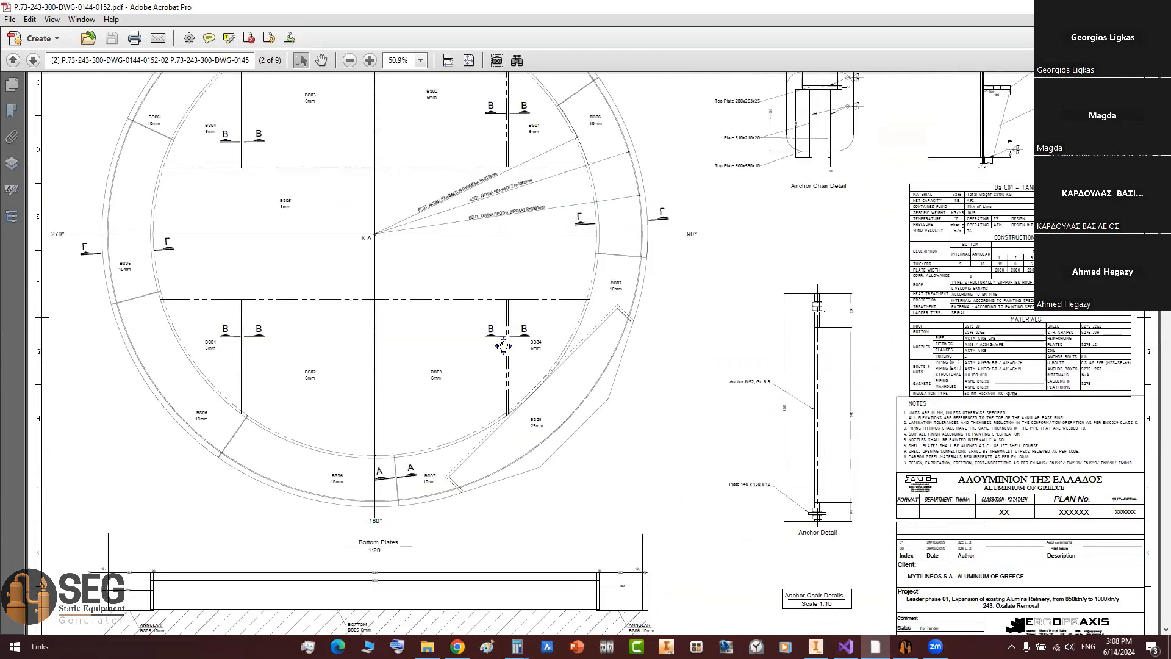
pyautogui.scroll(-5, 504, 292)
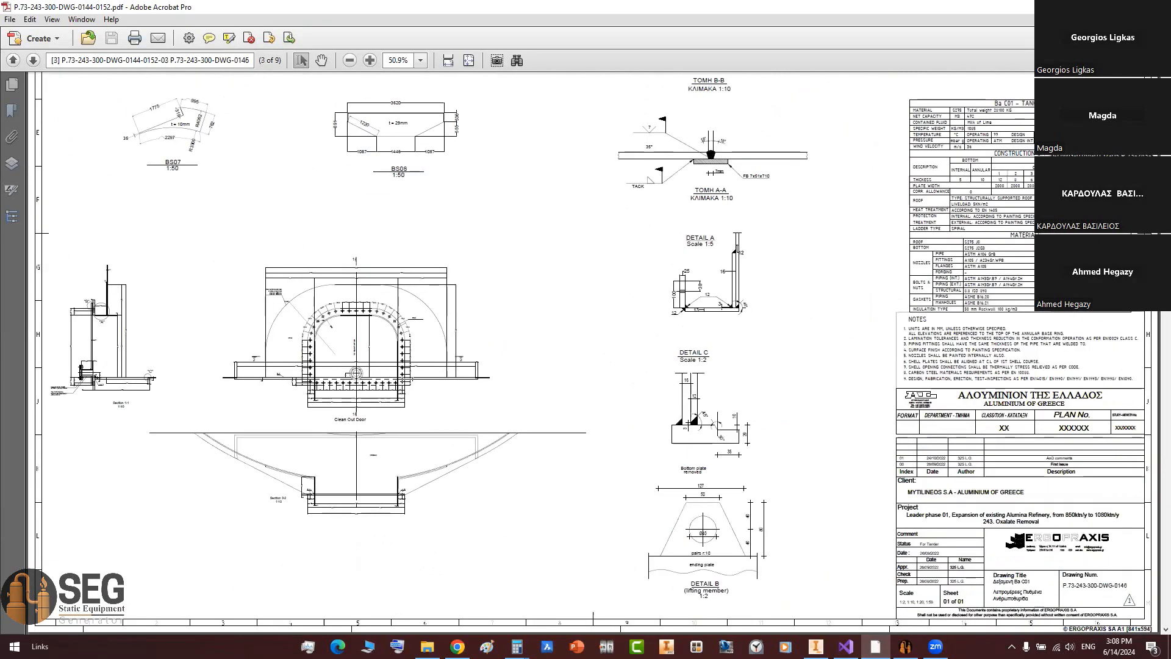
pyautogui.keyDown('ctrl'); pyautogui.scroll(3, 358, 413); pyautogui.keyUp('ctrl')
pyautogui.keyDown('ctrl'); pyautogui.scroll(3, 359, 413); pyautogui.keyUp('ctrl')
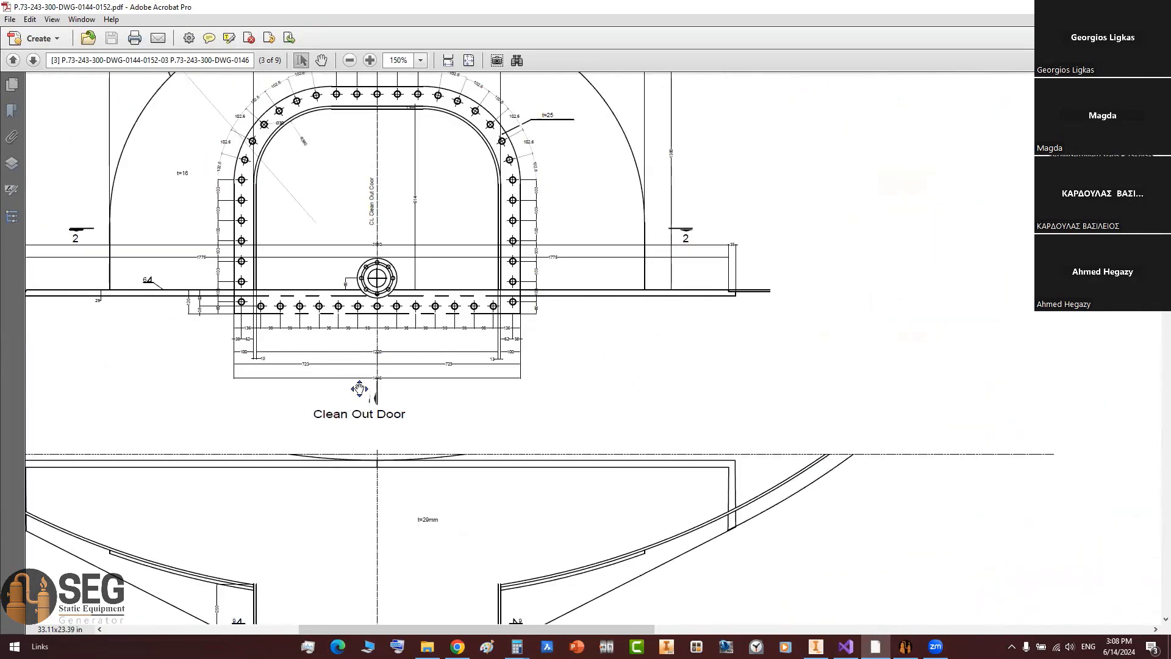
pyautogui.keyDown('ctrl'); pyautogui.scroll(-2, 379, 359); pyautogui.keyUp('ctrl')
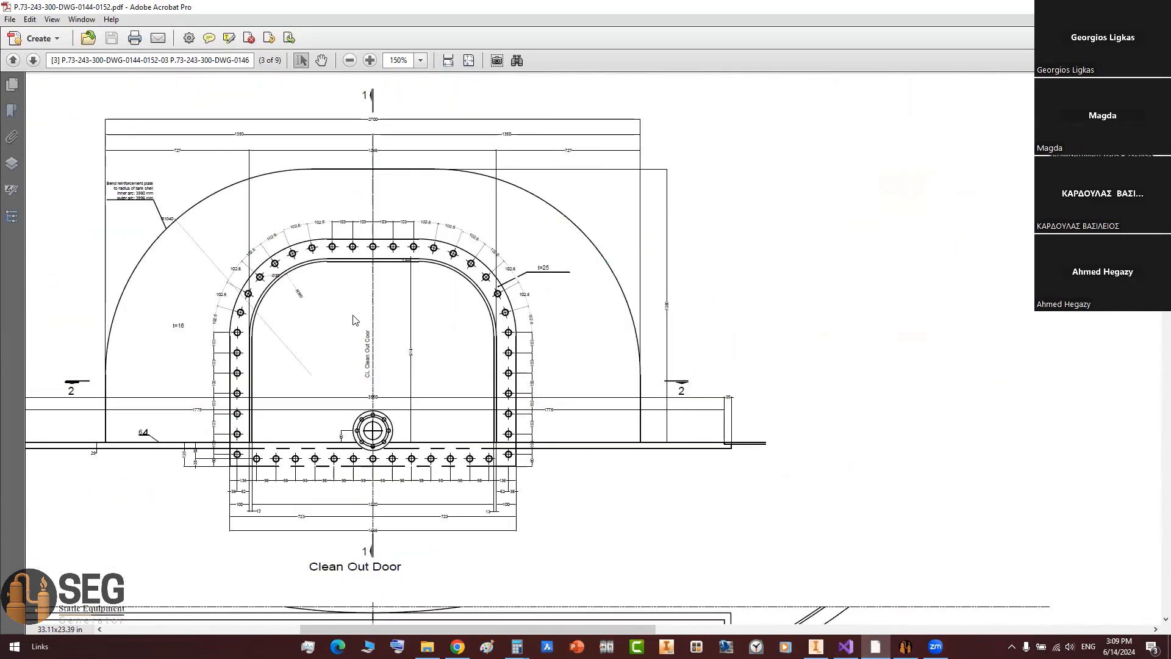
pyautogui.moveTo(335, 280); pyautogui.dragTo(268, 233, button='middle')
pyautogui.scroll(-3, 497, 263)
pyautogui.keyDown('ctrl'); pyautogui.scroll(-1, 267, 228); pyautogui.keyUp('ctrl')
pyautogui.moveTo(383, 273); pyautogui.dragTo(368, 242, button='middle')
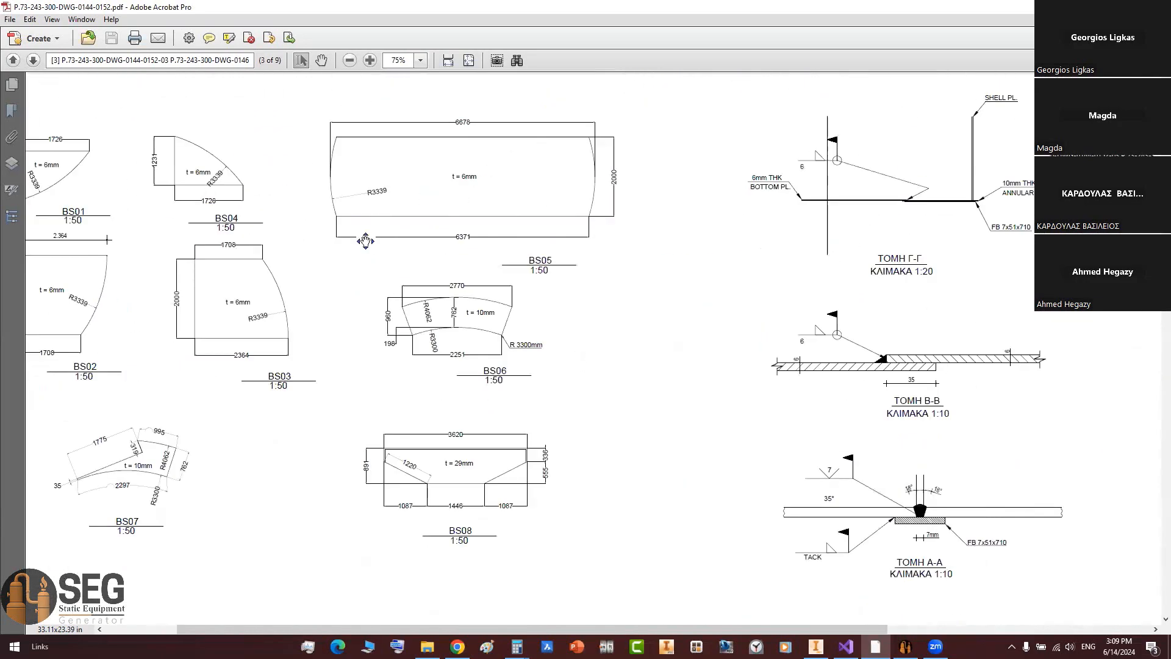
pyautogui.keyDown('ctrl'); pyautogui.scroll(-1, 367, 238); pyautogui.keyUp('ctrl')
pyautogui.keyDown('ctrl'); pyautogui.scroll(-3, 367, 240); pyautogui.keyUp('ctrl')
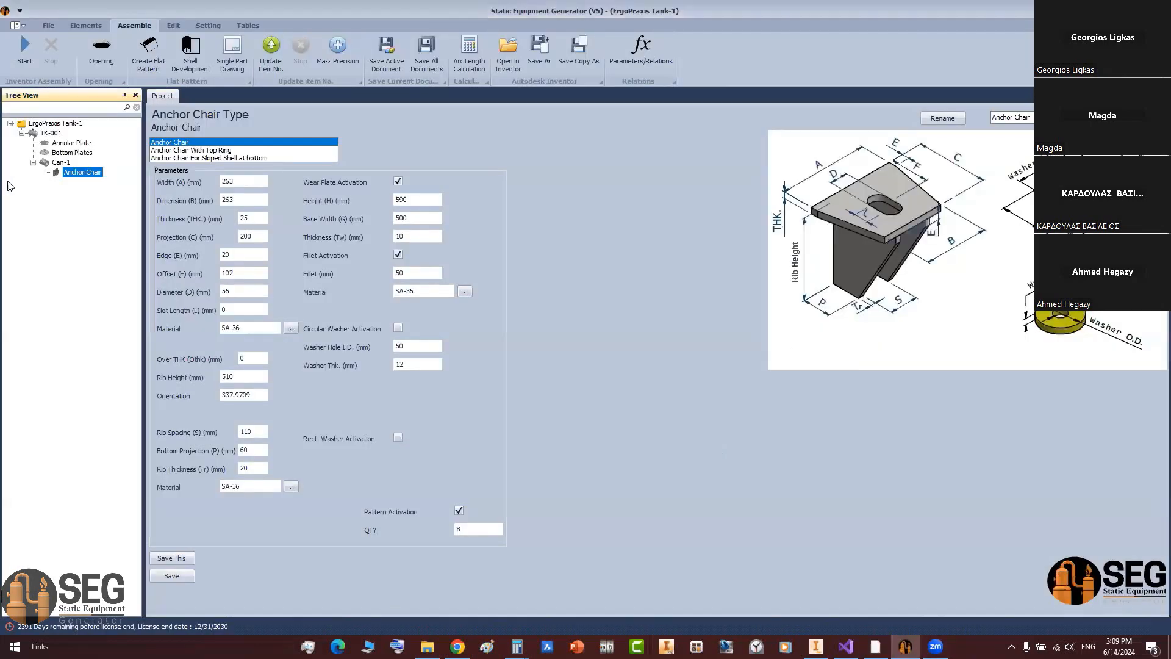
# Step: Switch to Static Equipment Generator and add a cleanout door named "Cleanout Door" to Can-1
pyautogui.click(65, 163)
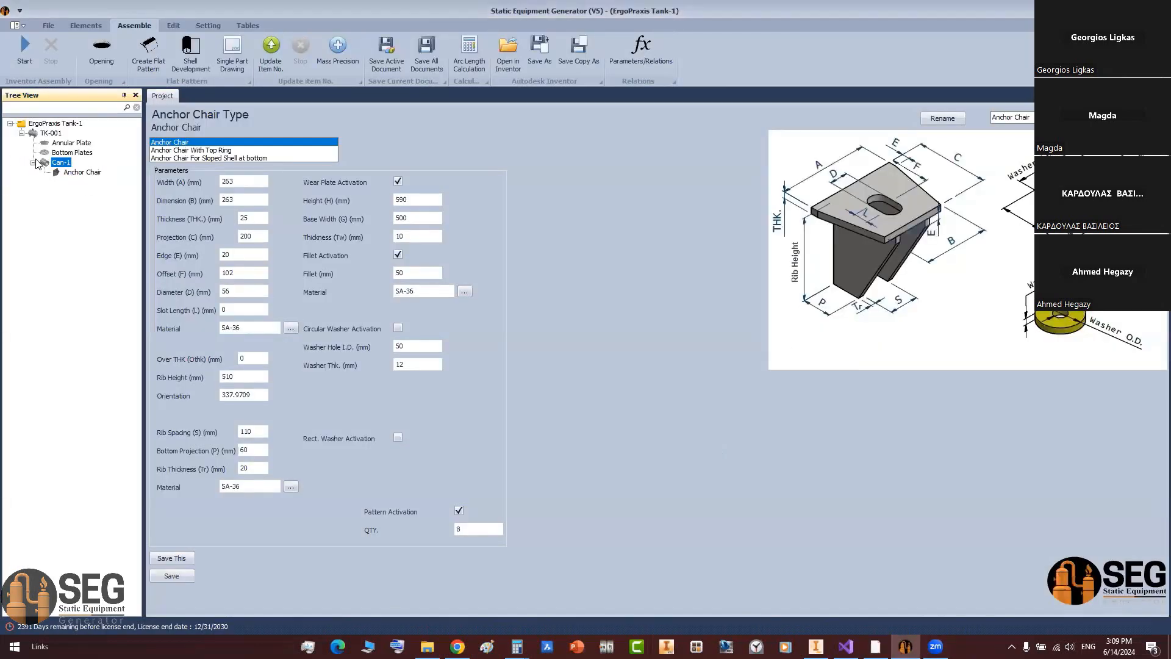
pyautogui.click(86, 25)
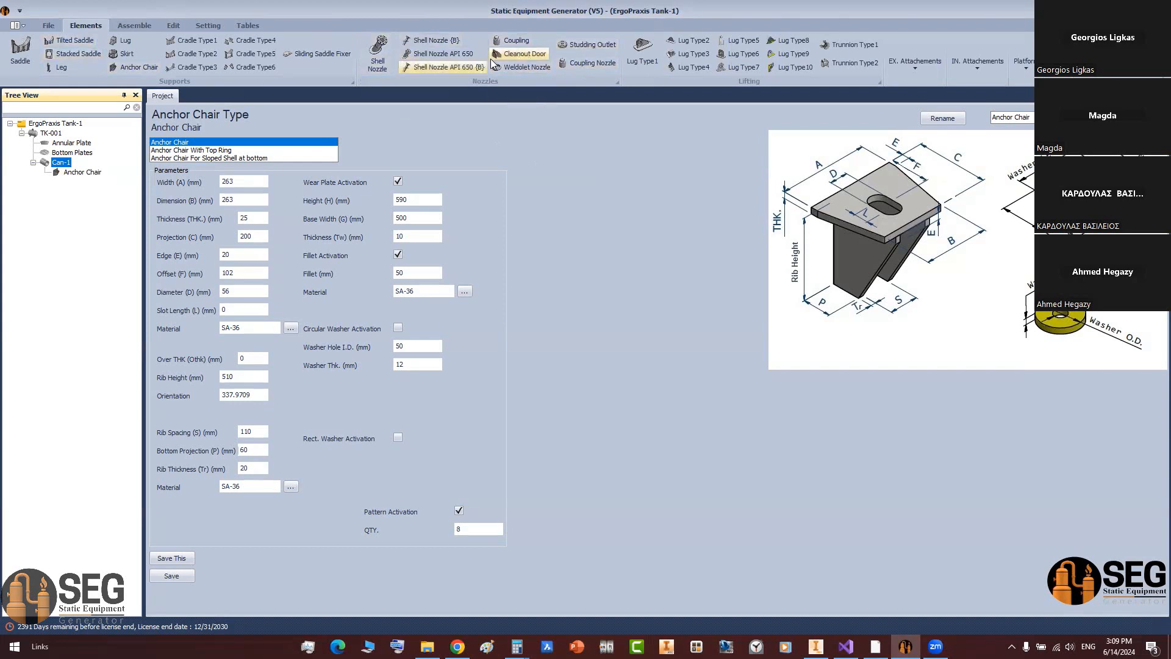
pyautogui.click(524, 54)
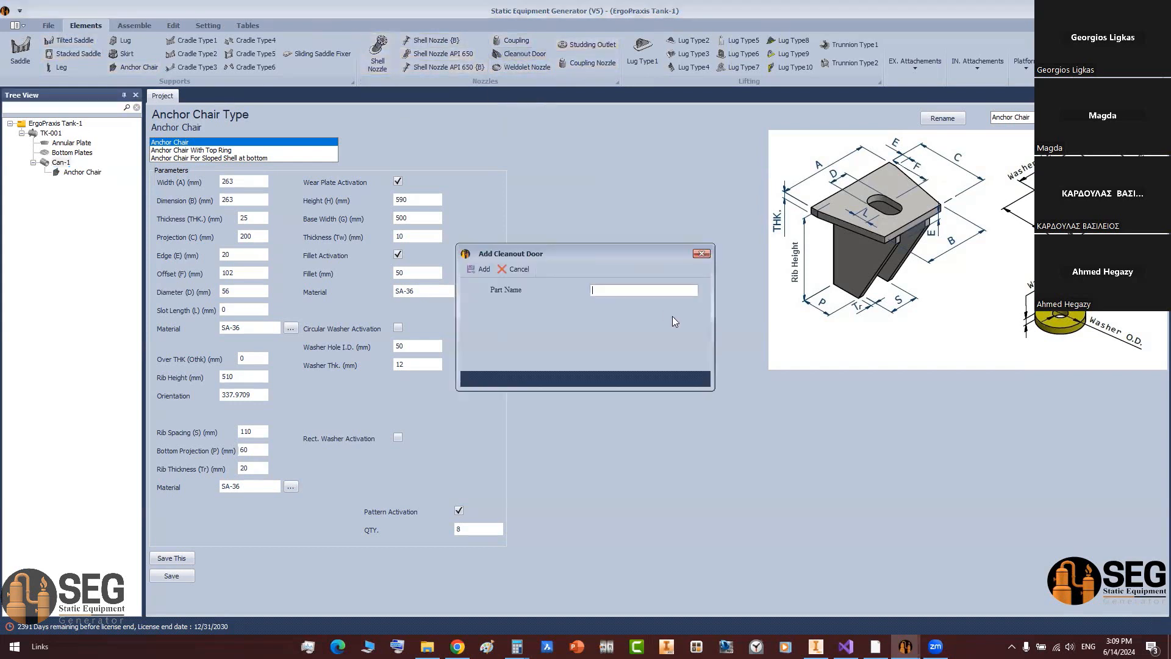
pyautogui.write('Cleanout Door')
pyautogui.press('Return')
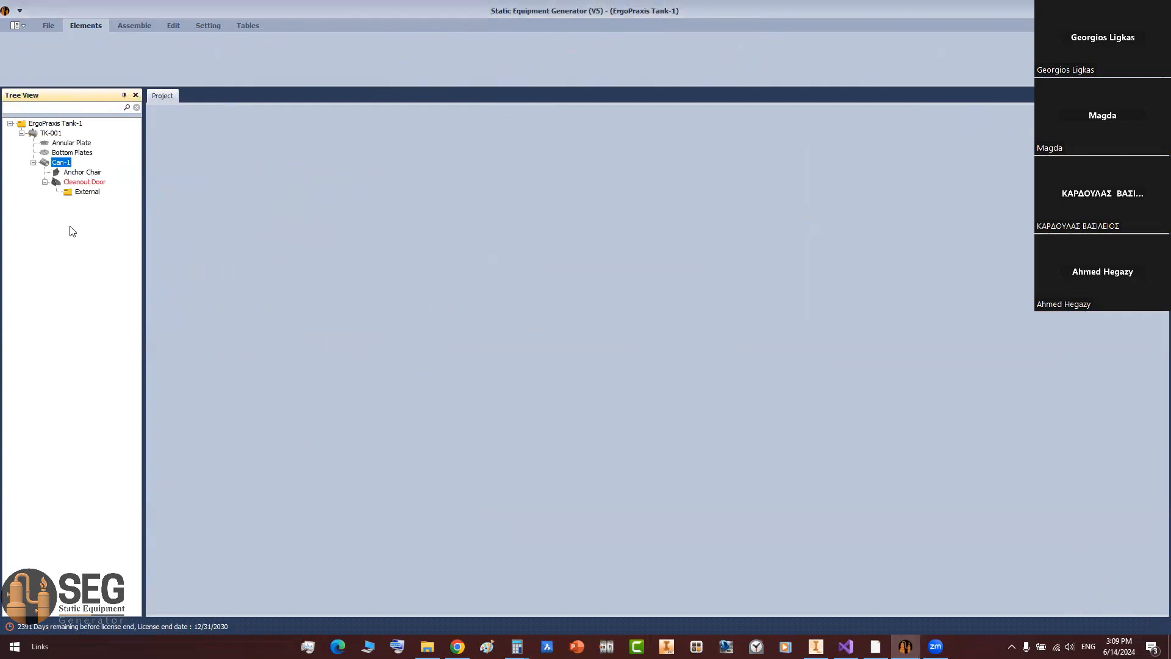
# Step: Open the Cleanout Door parameters and choose Cleanout Door TypeC with size 36 / 48
pyautogui.click(83, 181)
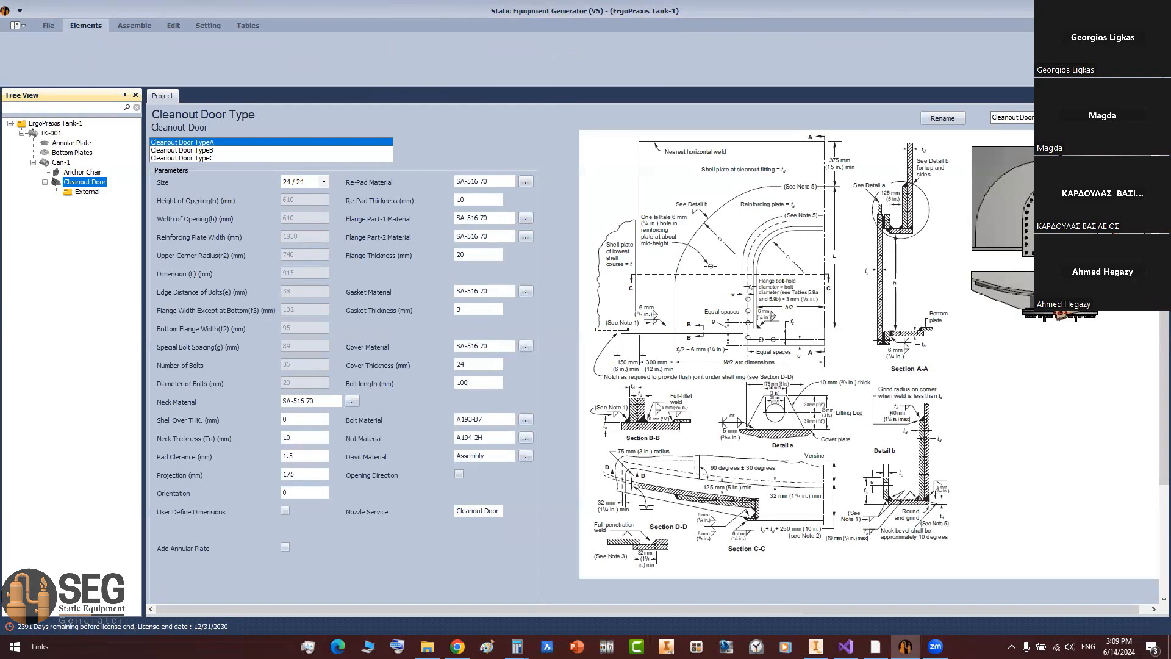
pyautogui.click(200, 159)
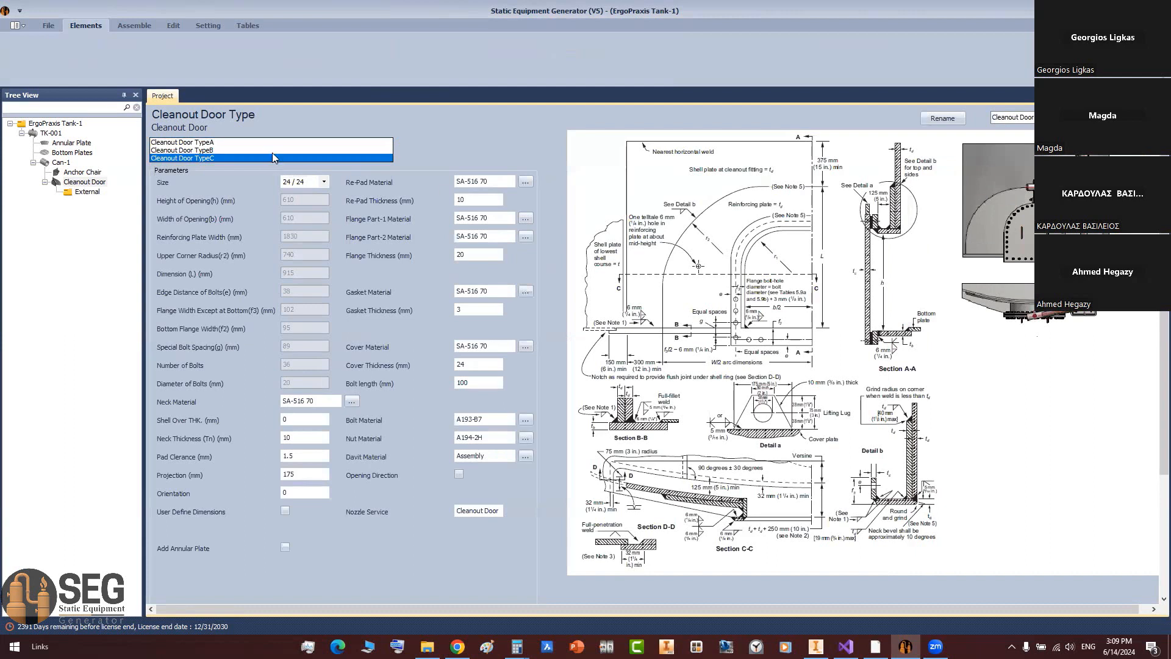
pyautogui.click(324, 182)
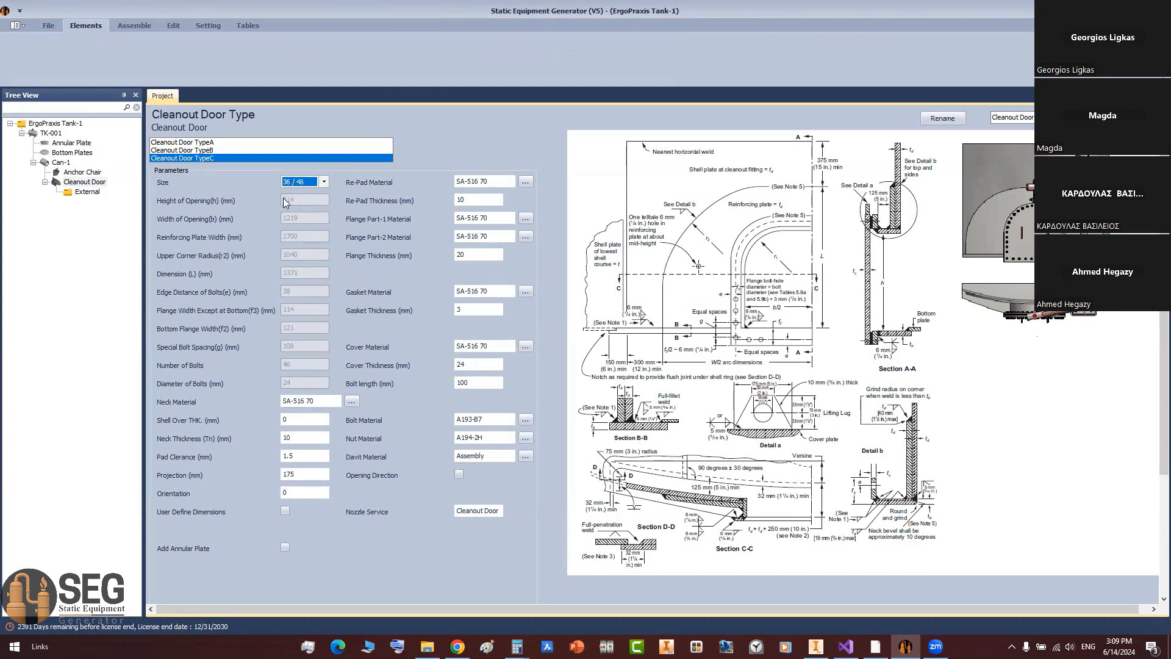
# Step: Set the neck, flange part-1, flange part-2, gasket and cover materials of the cleanout door to SA-36
pyautogui.moveTo(329, 401); pyautogui.dragTo(296, 408)
pyautogui.write('36')
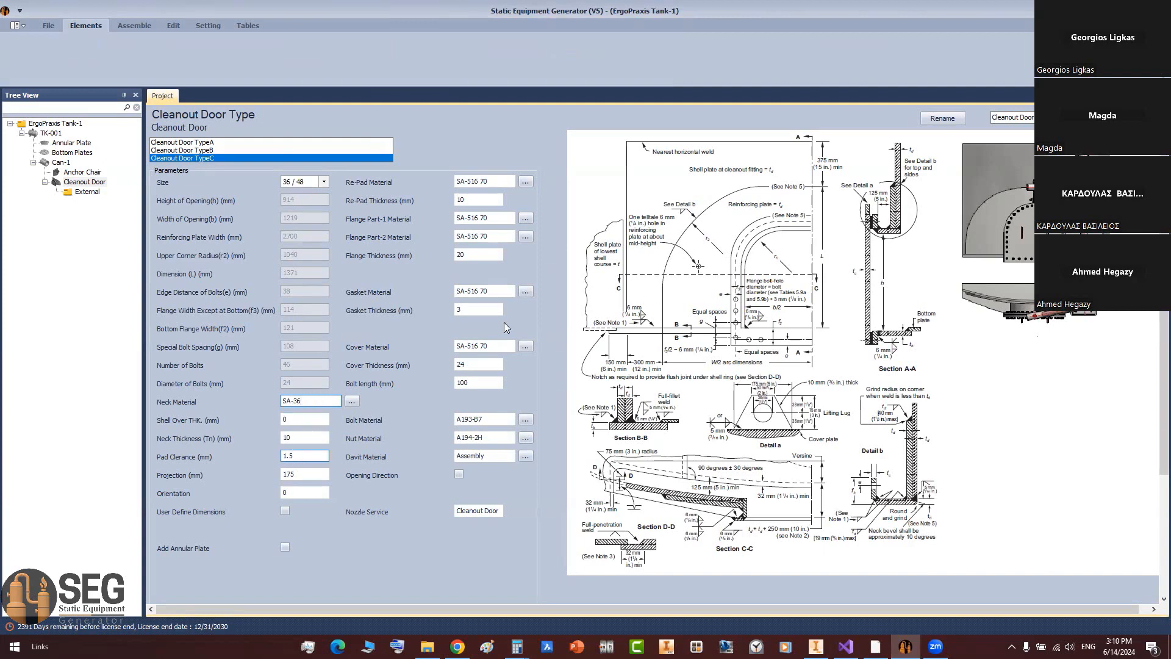
pyautogui.moveTo(501, 218); pyautogui.dragTo(470, 247)
pyautogui.write('36')
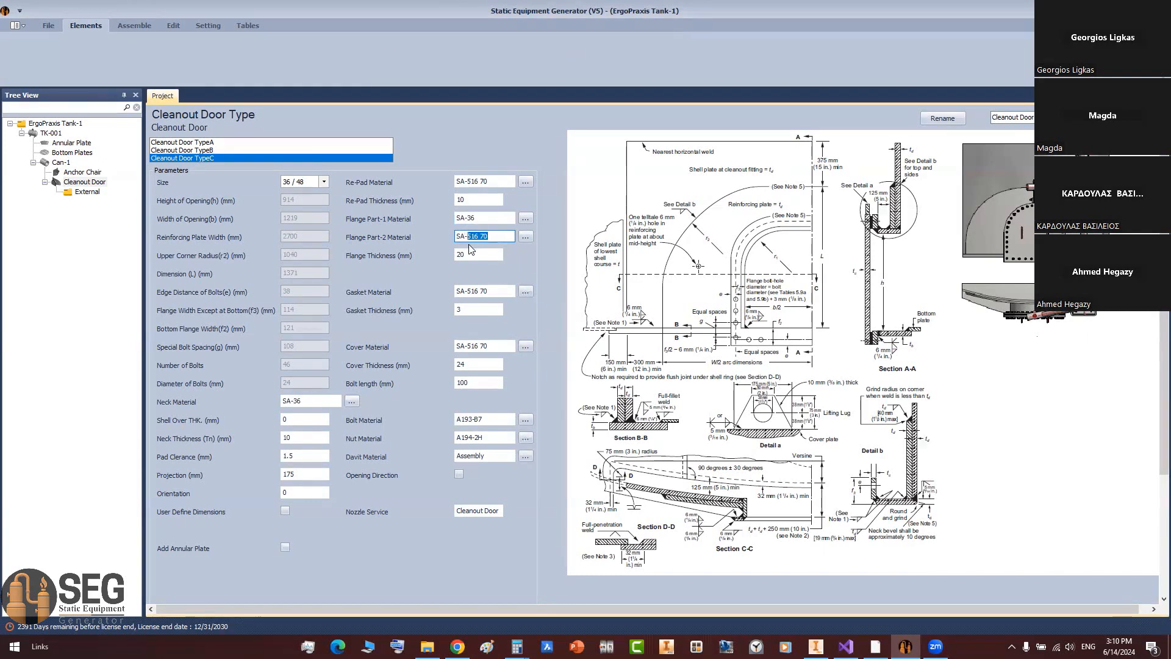
pyautogui.write('36')
pyautogui.click(499, 291)
pyautogui.moveTo(498, 348); pyautogui.dragTo(469, 357)
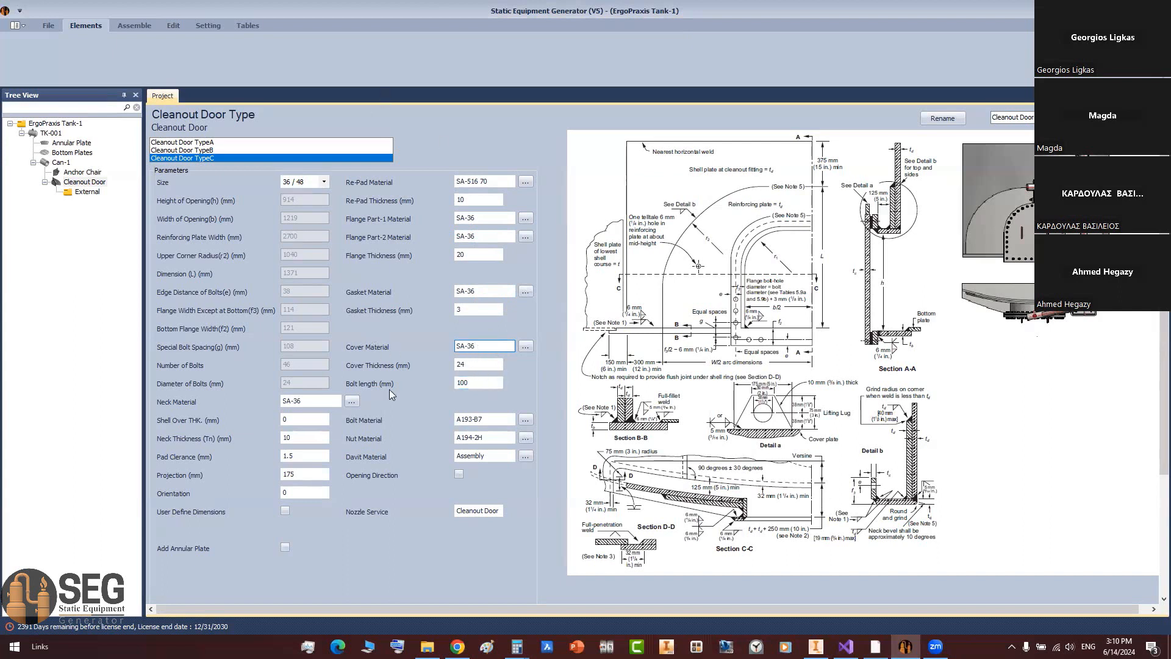
# Step: Enable the annular plate option for the cleanout door
pyautogui.scroll(-3, 393, 391)
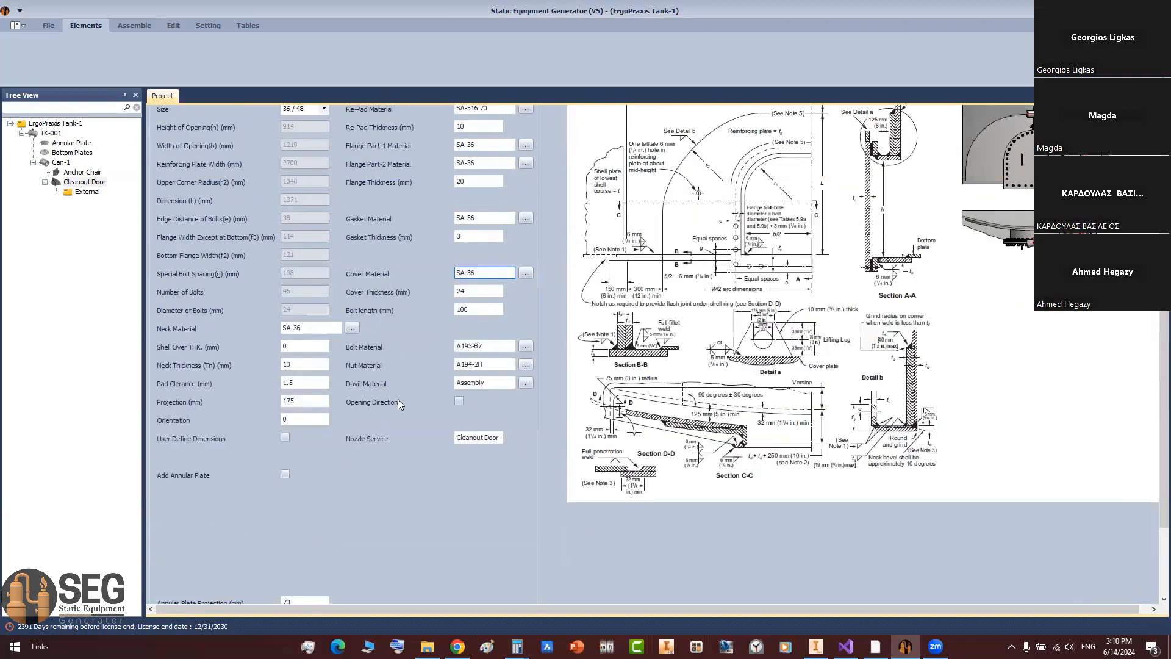
pyautogui.scroll(3, 391, 376)
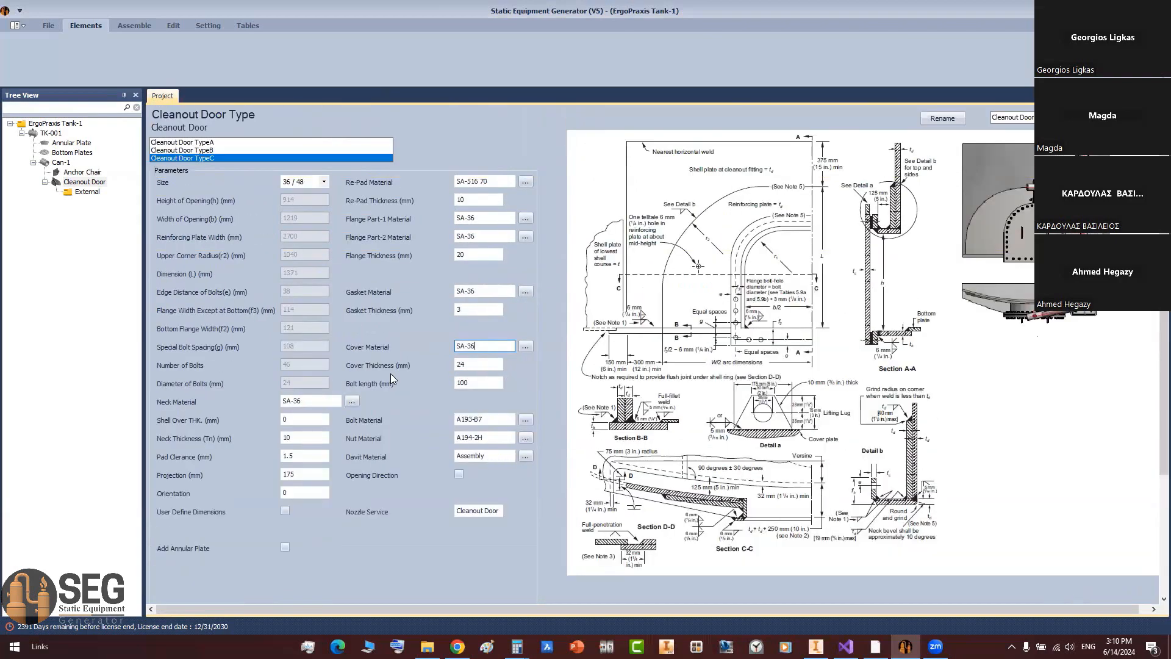
pyautogui.scroll(-6, 390, 374)
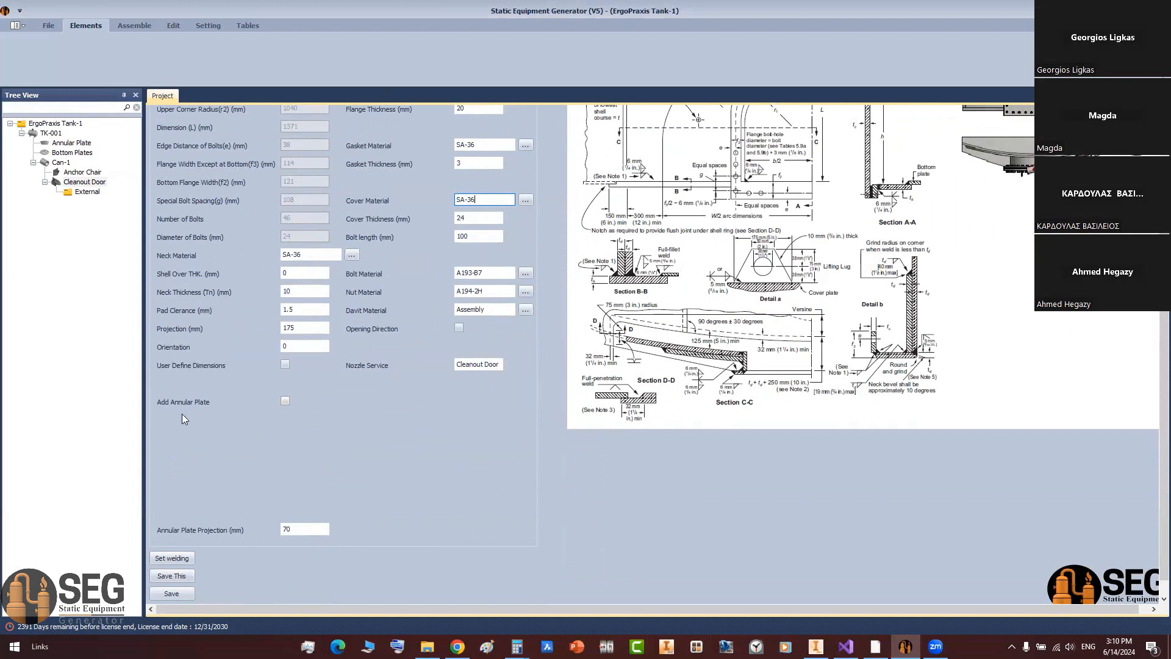
pyautogui.click(284, 400)
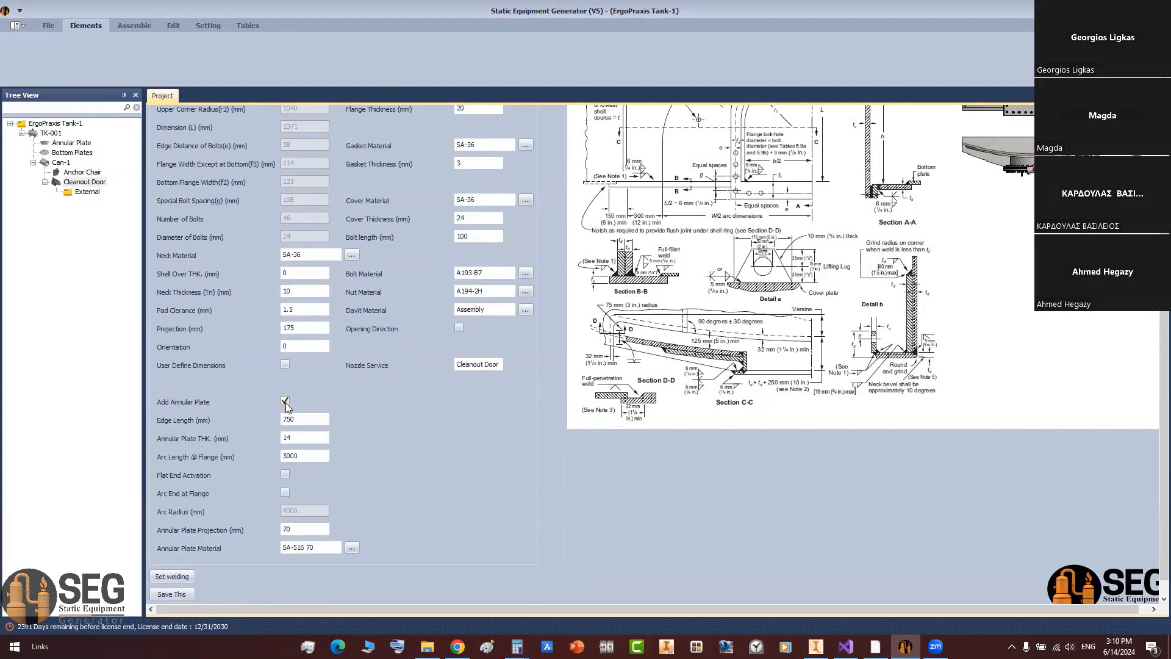
pyautogui.click(285, 401)
pyautogui.click(285, 402)
pyautogui.click(290, 328)
# Step: Examine the end edge of plate BS08 on page 2 of the PDF and set the annular plate's edge length to 500 mm
pyautogui.moveTo(265, 425); pyautogui.dragTo(240, 432)
pyautogui.click(875, 646)
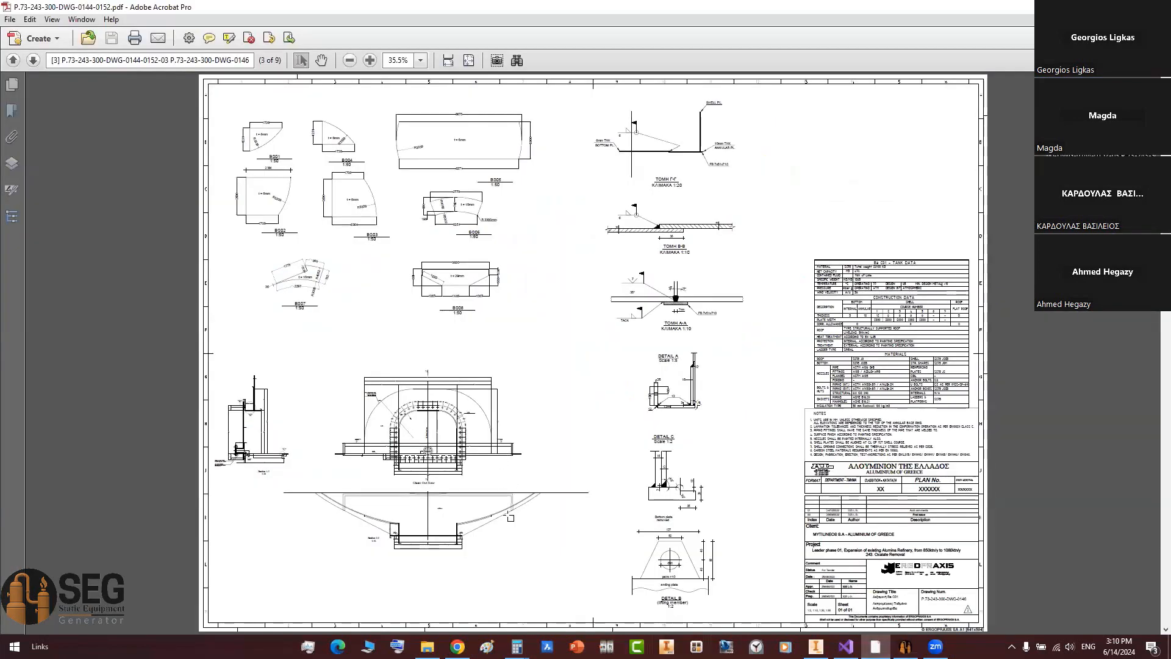
pyautogui.keyDown('ctrl'); pyautogui.scroll(5, 511, 518); pyautogui.keyUp('ctrl')
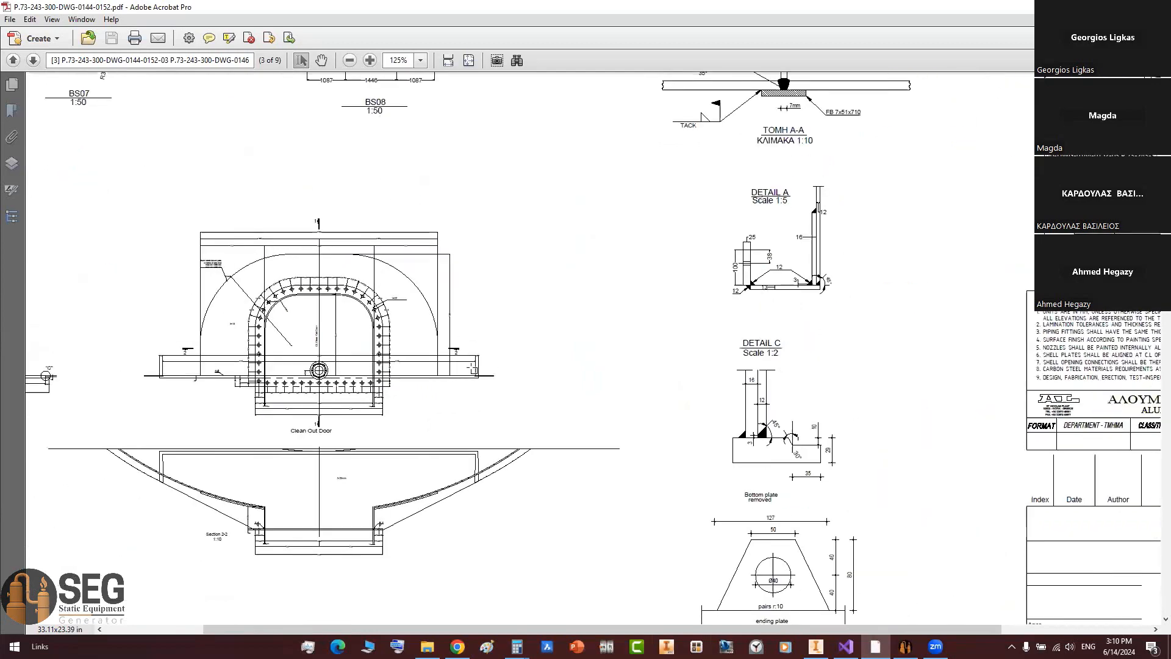
pyautogui.keyDown('ctrl'); pyautogui.scroll(-7, 465, 372); pyautogui.keyUp('ctrl')
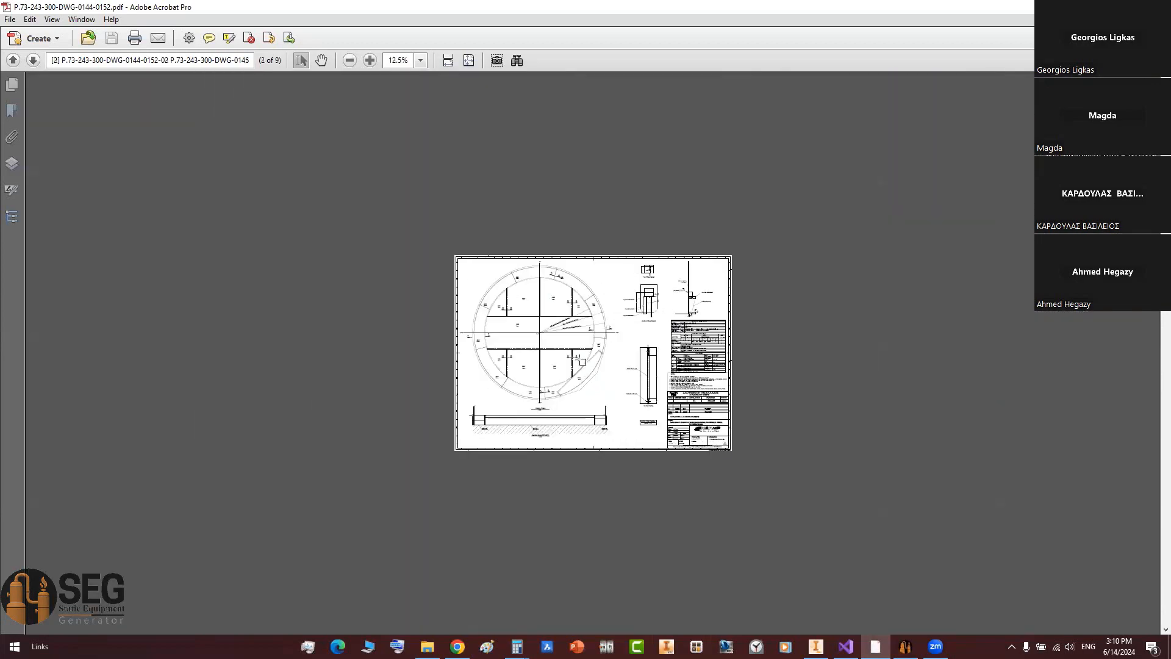
pyautogui.keyDown('ctrl'); pyautogui.scroll(6, 582, 361); pyautogui.keyUp('ctrl')
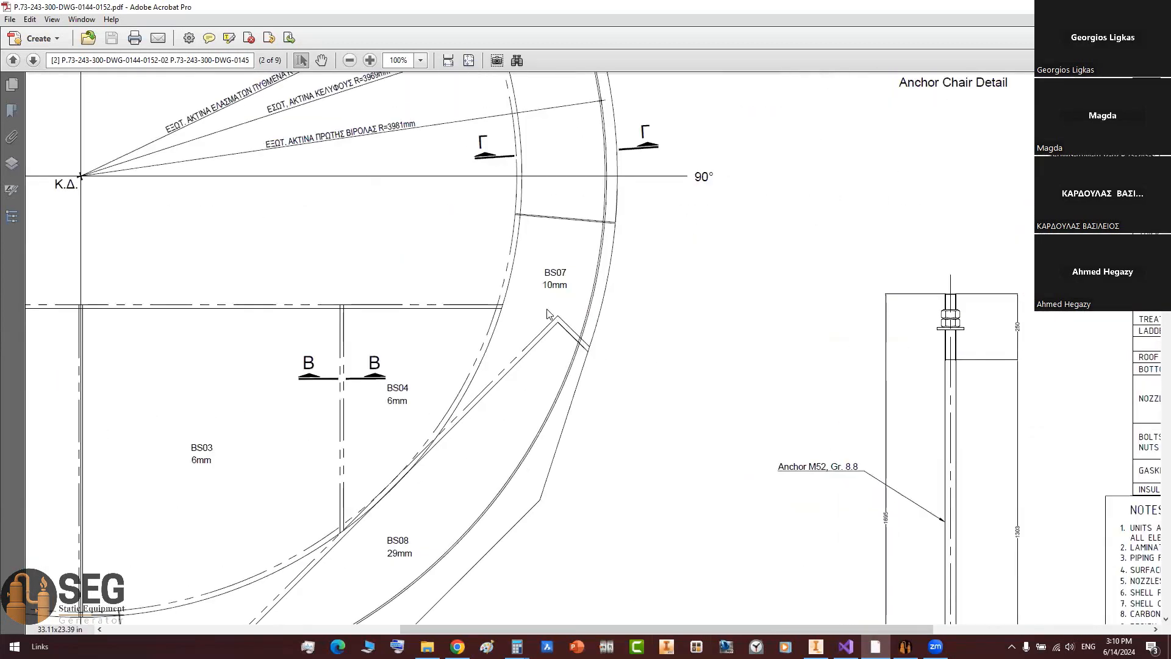
pyautogui.keyDown('ctrl'); pyautogui.scroll(2, 573, 334); pyautogui.keyUp('ctrl')
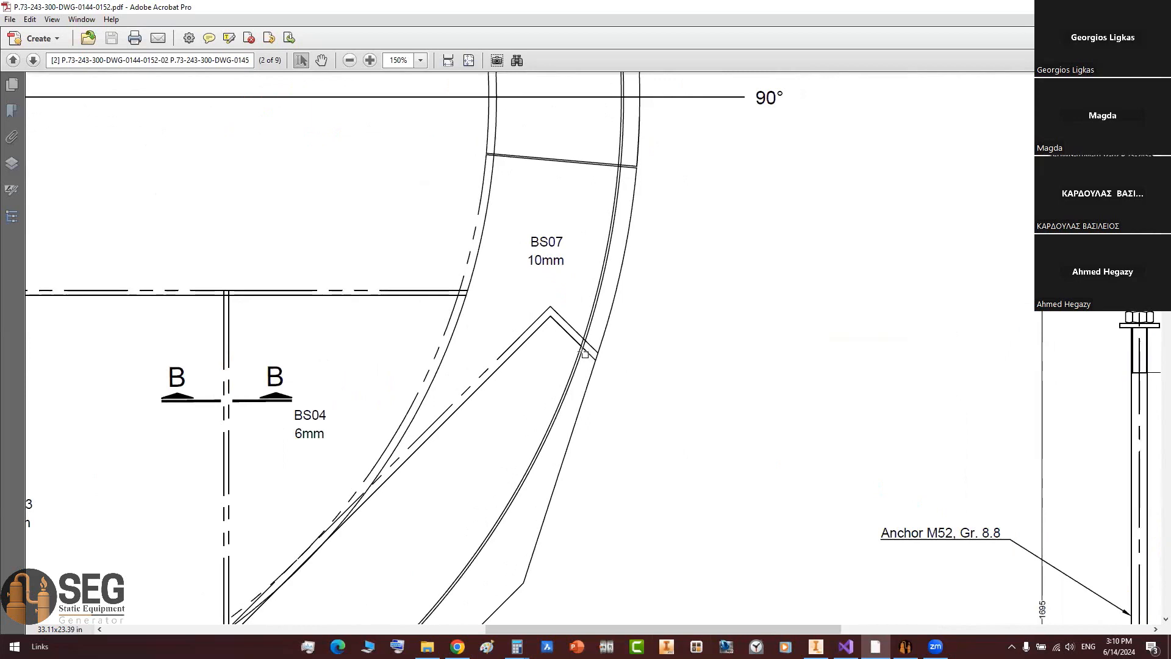
pyautogui.click(906, 646)
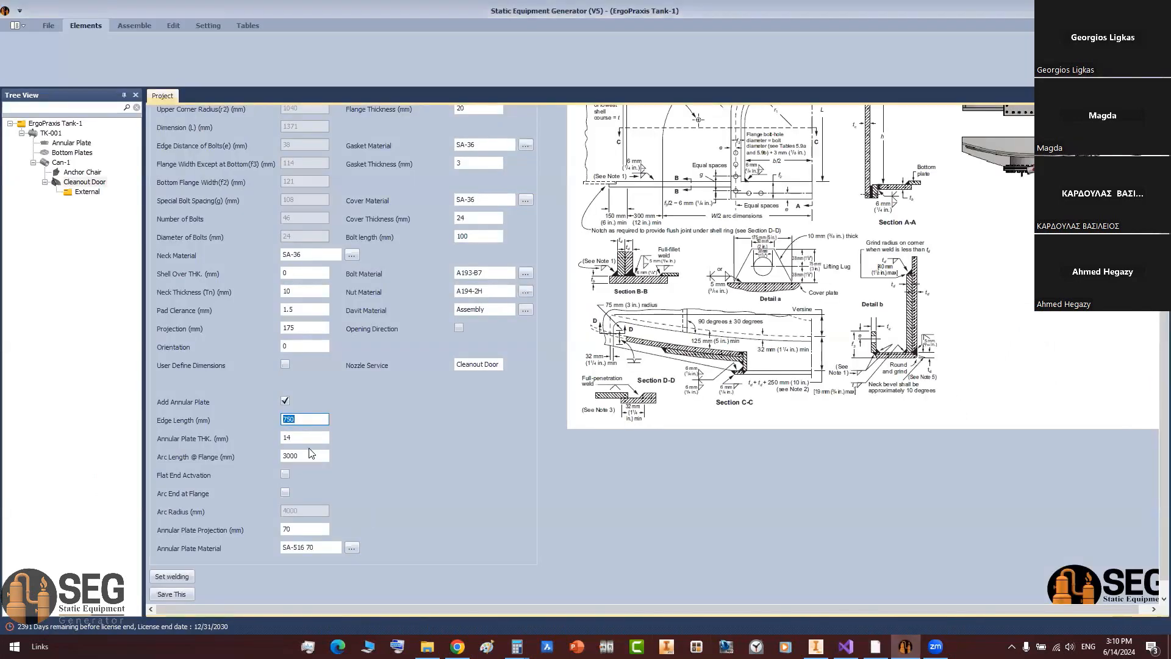
pyautogui.write('5')
# Step: Check the thickness of plate BS08 in the PDF and set the annular plate thickness to 29 mm
pyautogui.click(876, 646)
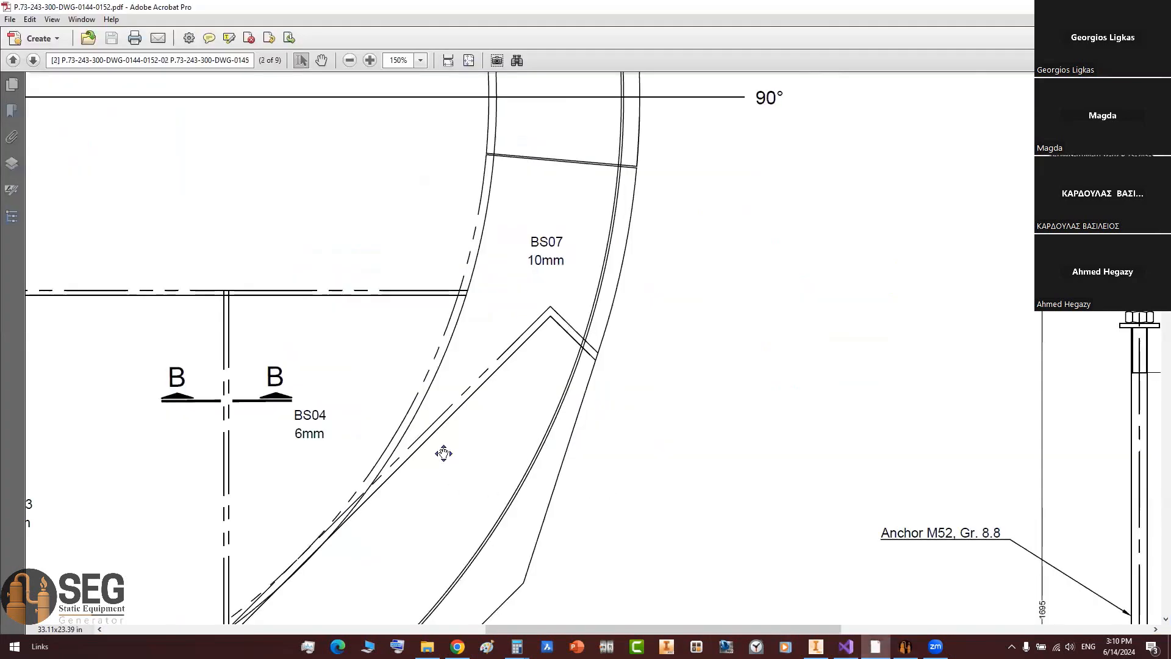
pyautogui.scroll(-4, 369, 460)
pyautogui.moveTo(291, 451); pyautogui.dragTo(329, 453)
pyautogui.hotkey('alt', 'Tab')
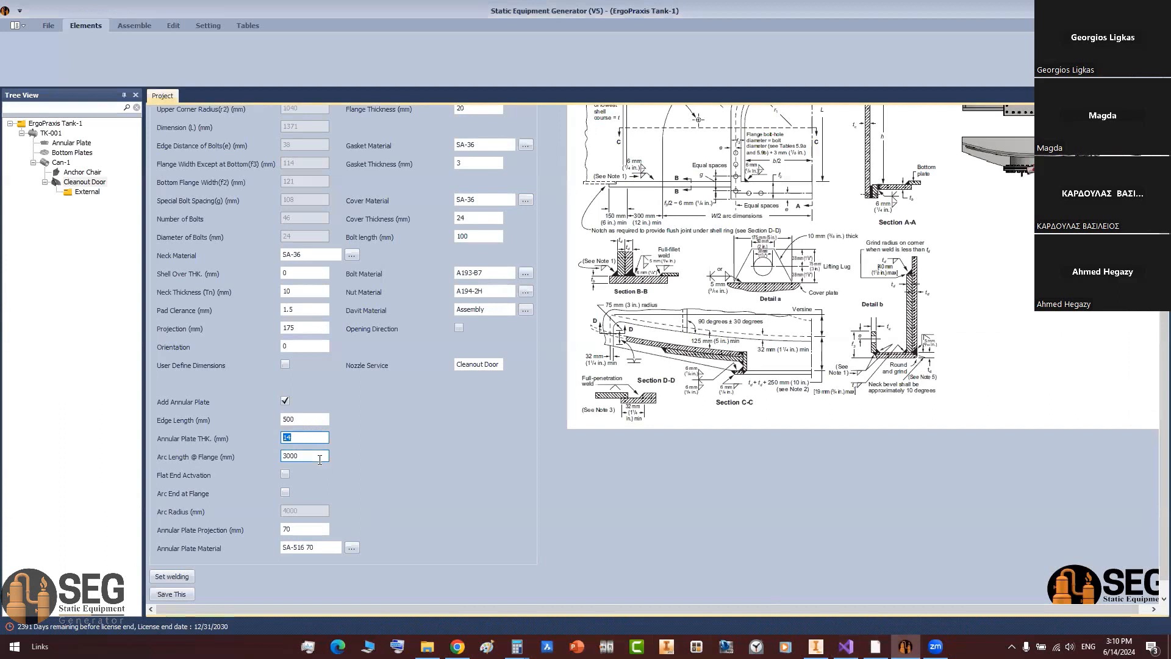
pyautogui.write('29')
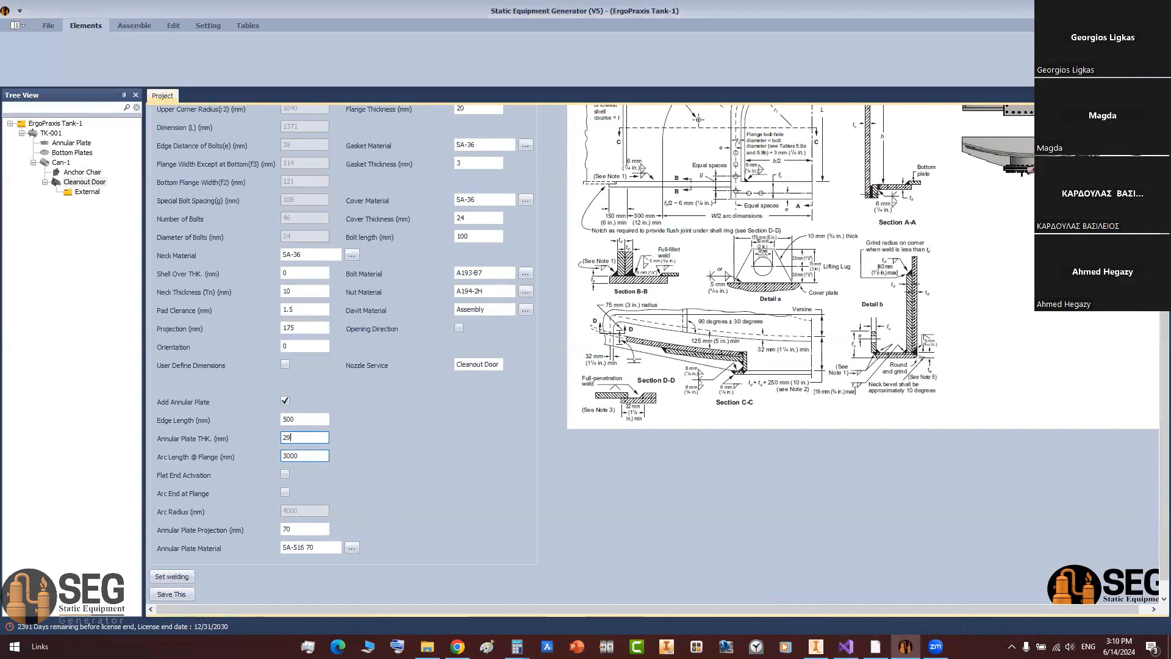
# Step: Switch to the PDF's BS08 plate view and paste a screenshot of it into Paint
pyautogui.doubleClick(296, 460)
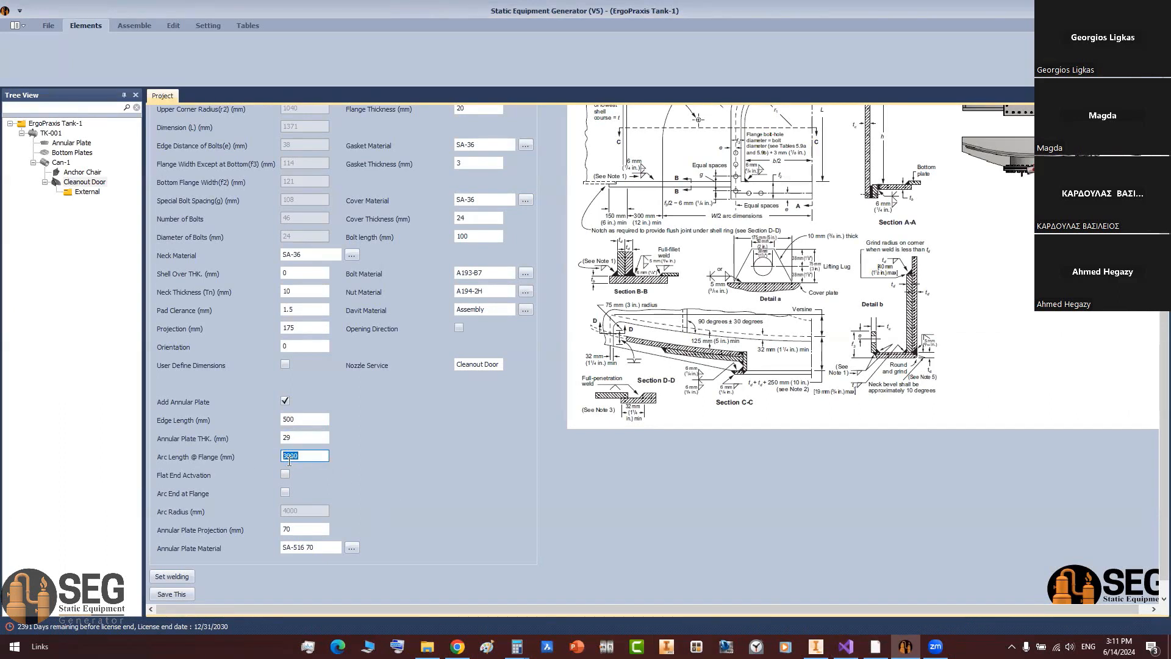
pyautogui.click(875, 646)
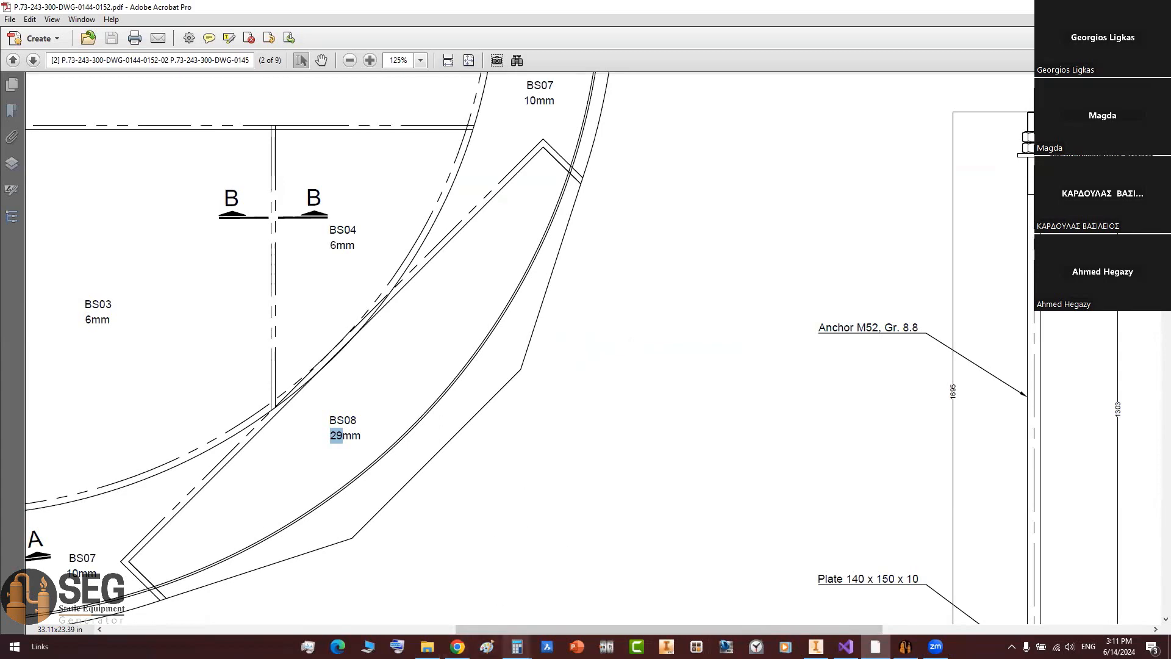
pyautogui.click(487, 646)
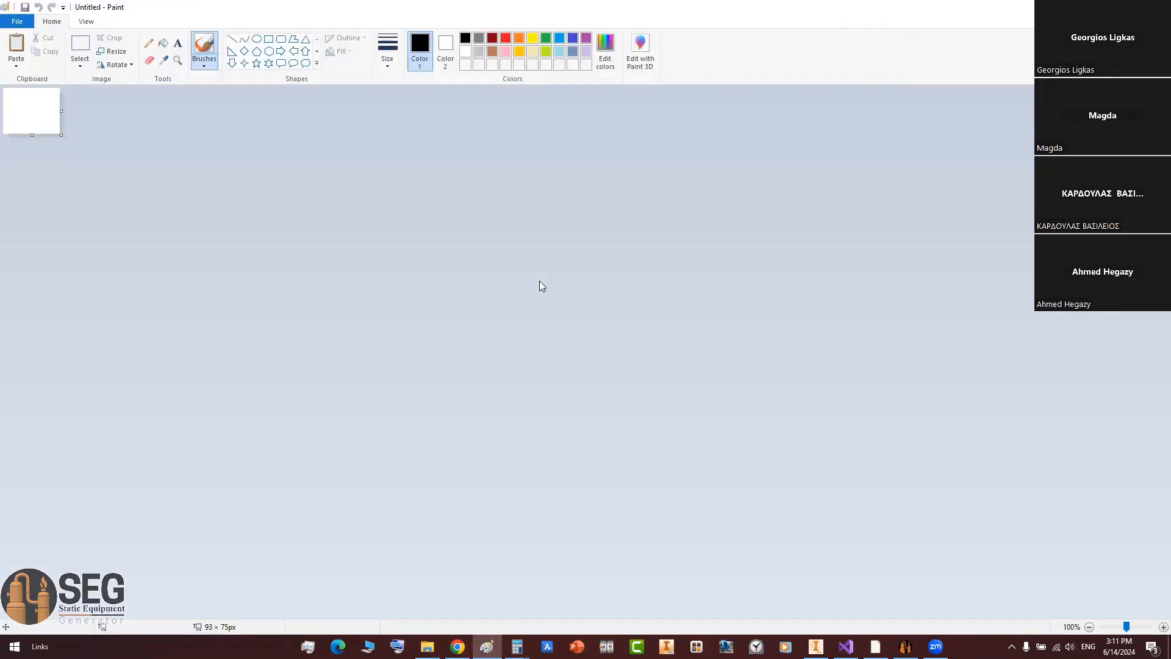
pyautogui.hotkey('ctrl', 'v')
pyautogui.keyDown('ctrl'); pyautogui.scroll(-1, 281, 267); pyautogui.keyUp('ctrl')
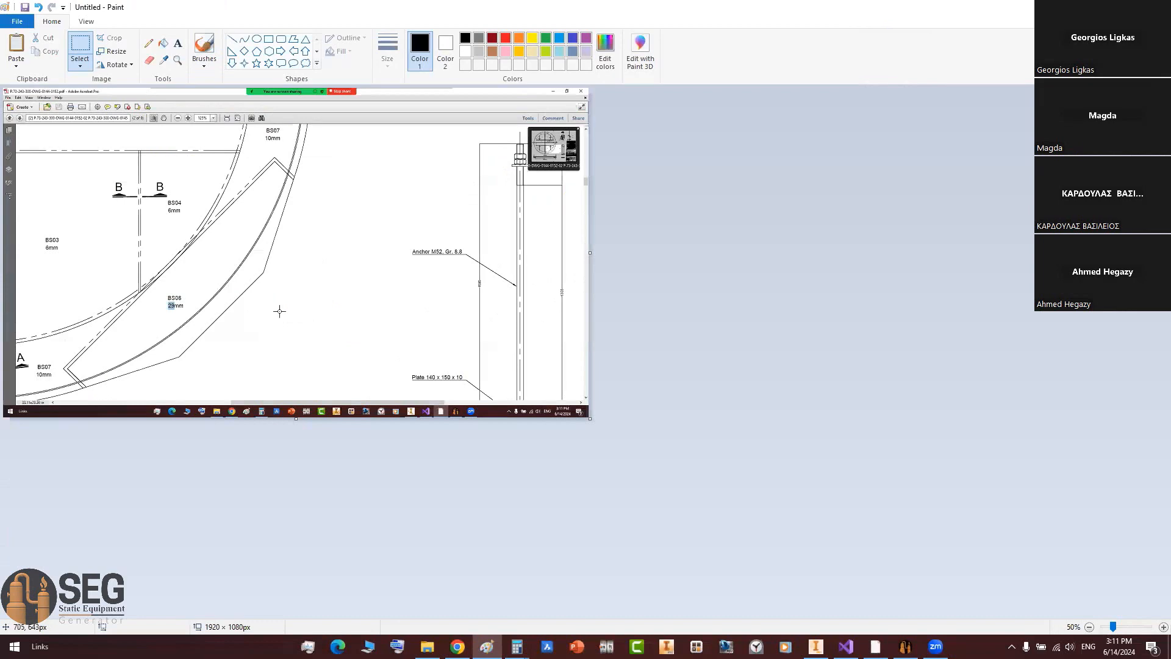
pyautogui.keyDown('ctrl'); pyautogui.scroll(1, 280, 312); pyautogui.keyUp('ctrl')
pyautogui.scroll(-2, 246, 243)
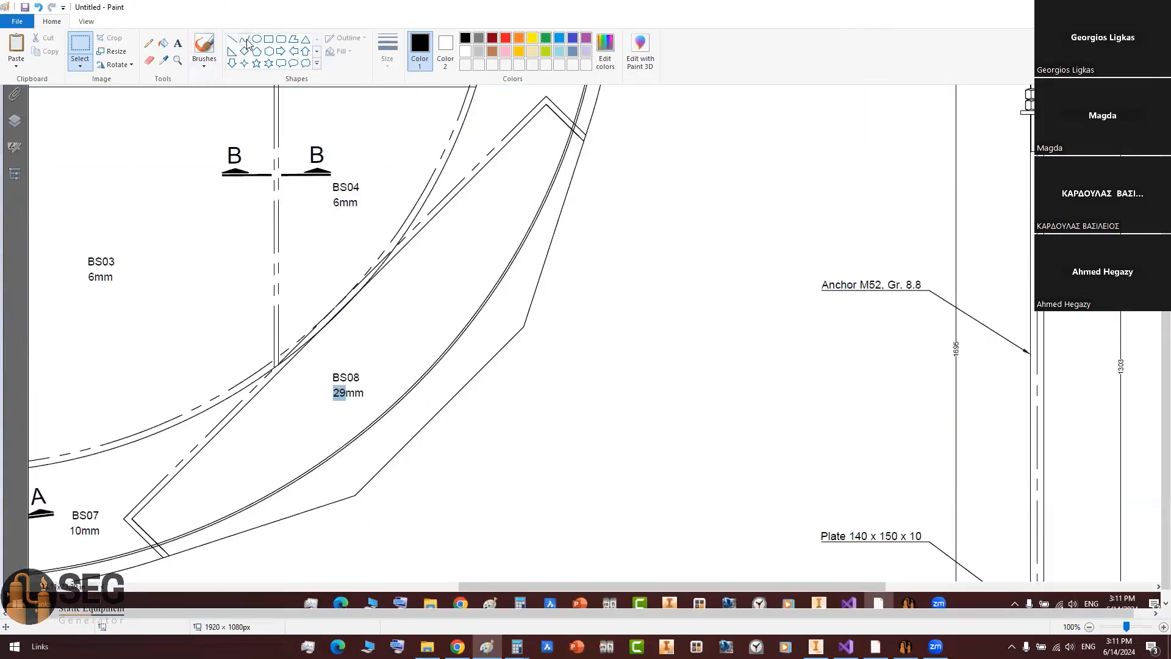
# Step: Draw a thick black straight line over the middle outer edge of plate BS08 on the pasted screenshot
pyautogui.click(269, 39)
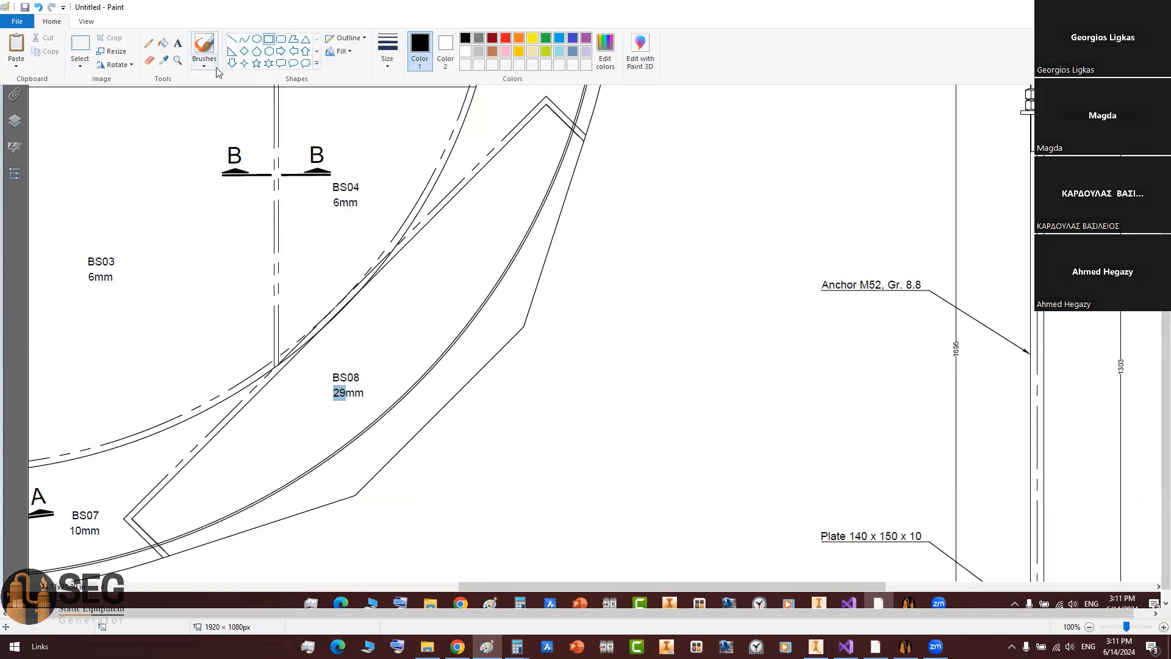
pyautogui.click(232, 39)
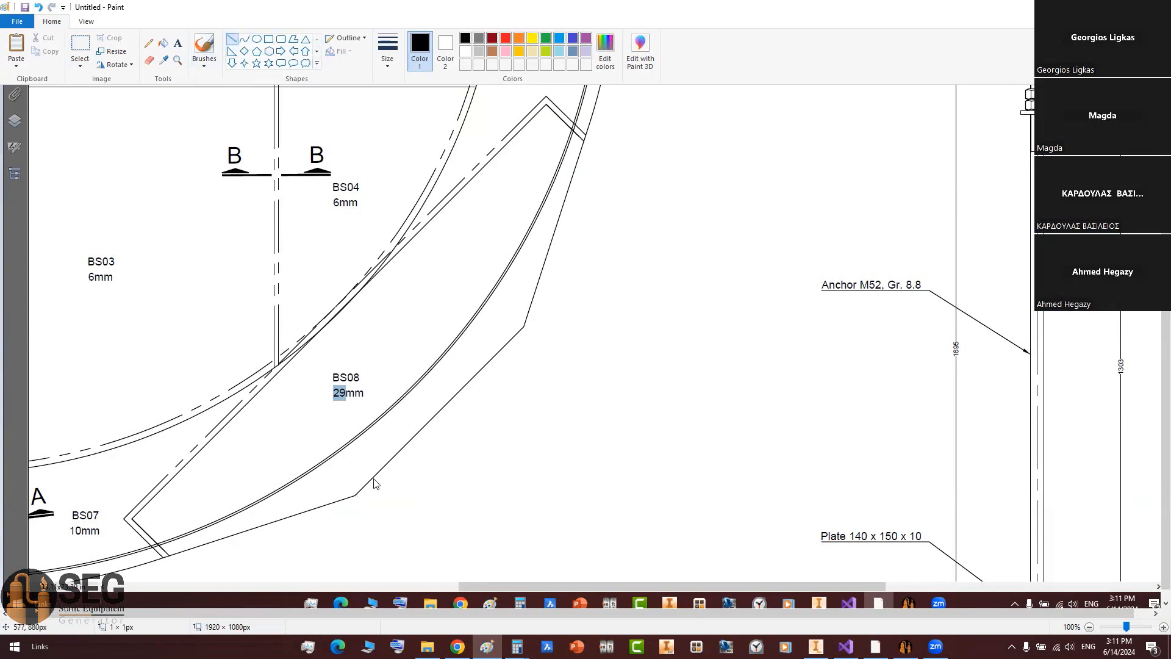
pyautogui.moveTo(355, 495); pyautogui.dragTo(523, 325)
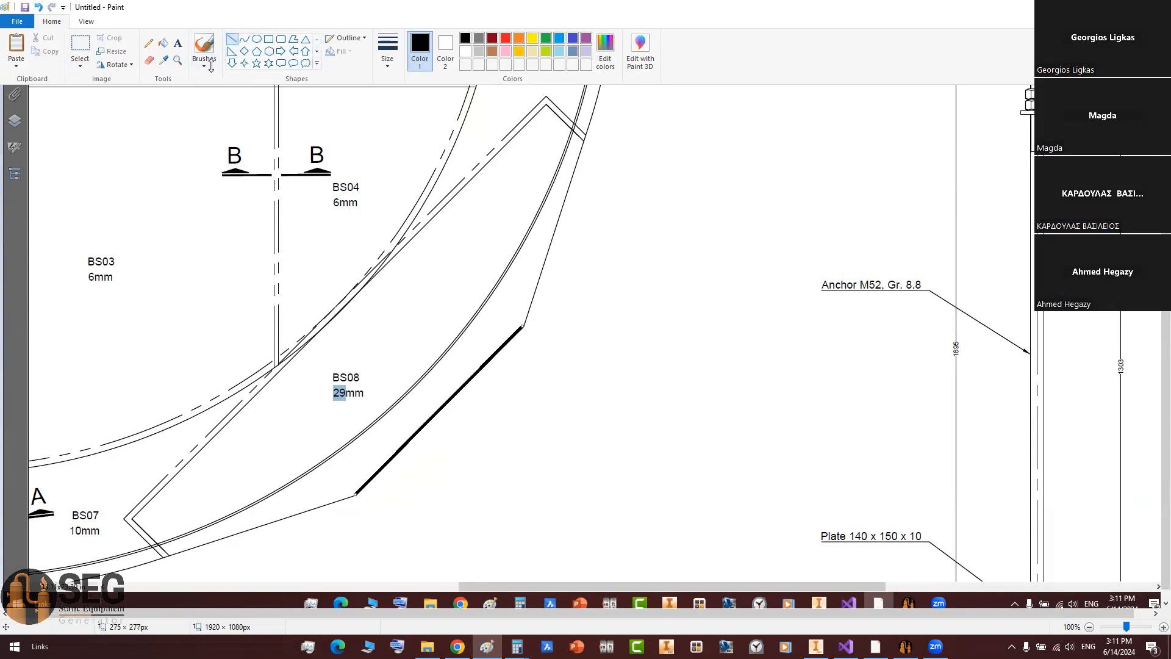
pyautogui.click(257, 39)
pyautogui.scroll(3, 299, 114)
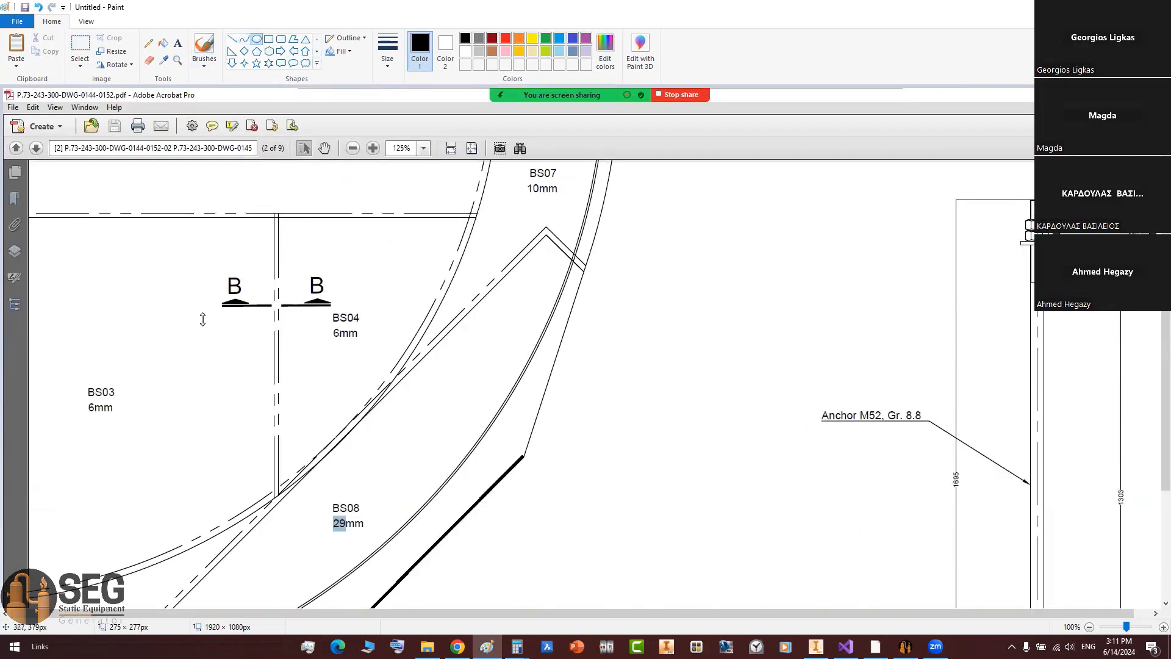
pyautogui.keyDown('ctrl'); pyautogui.scroll(-2, 202, 319); pyautogui.keyUp('ctrl')
pyautogui.keyDown('ctrl'); pyautogui.scroll(1, 143, 213); pyautogui.keyUp('ctrl')
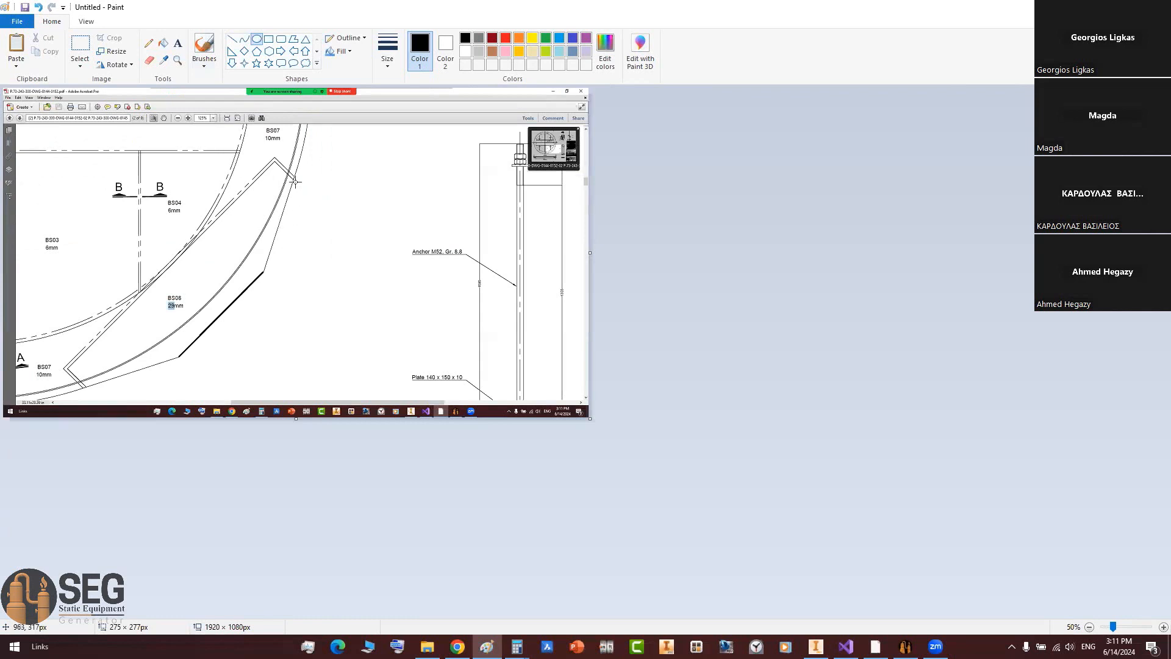
pyautogui.moveTo(301, 189); pyautogui.dragTo(232, 286)
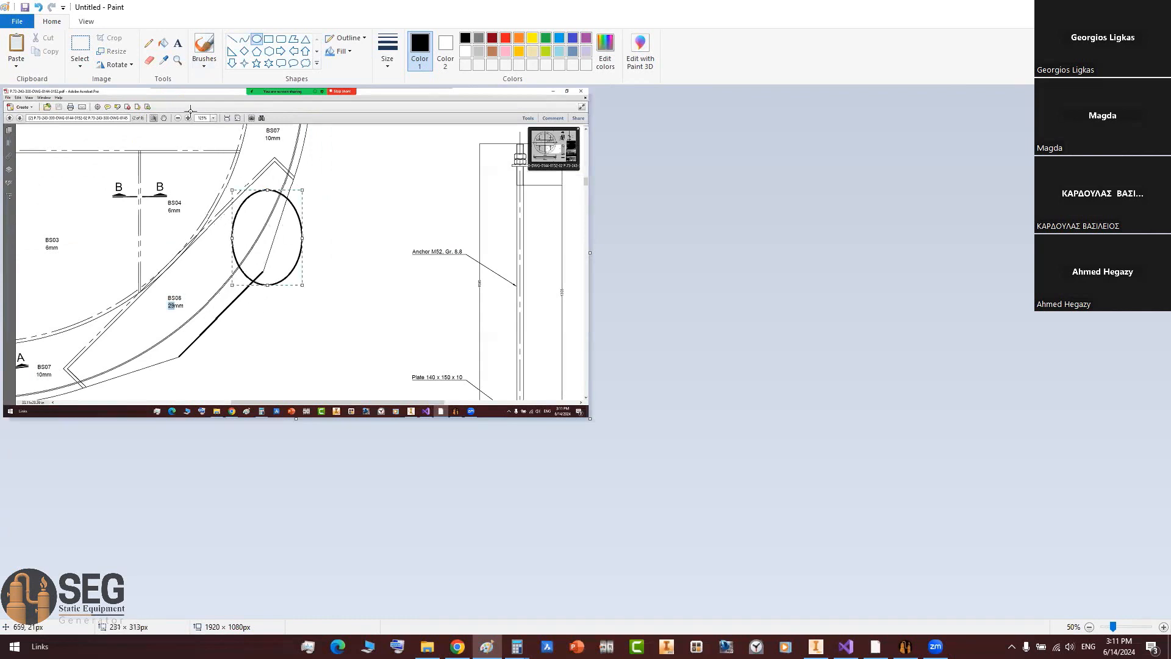
pyautogui.hotkey('ctrl', 'z')
# Step: Draw a thick black curve along the outer side of plate BS08, bowed outward across the straight edge line
pyautogui.click(244, 39)
pyautogui.moveTo(309, 195); pyautogui.dragTo(100, 397)
pyautogui.moveTo(204, 297)
pyautogui.mouseDown()
pyautogui.moveTo(233, 314)
pyautogui.moveTo(224, 322)
pyautogui.mouseUp()
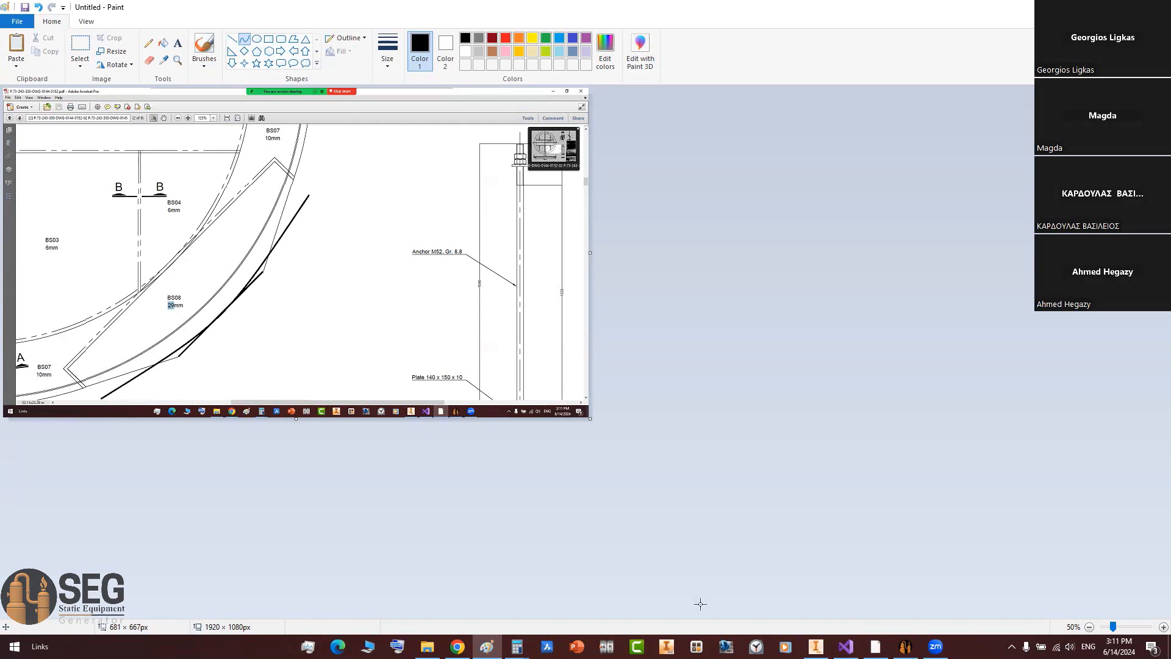
# Step: Review the cleanout door's annular plate thickness and arc length settings against the BS08 plate in the PDF
pyautogui.click(906, 647)
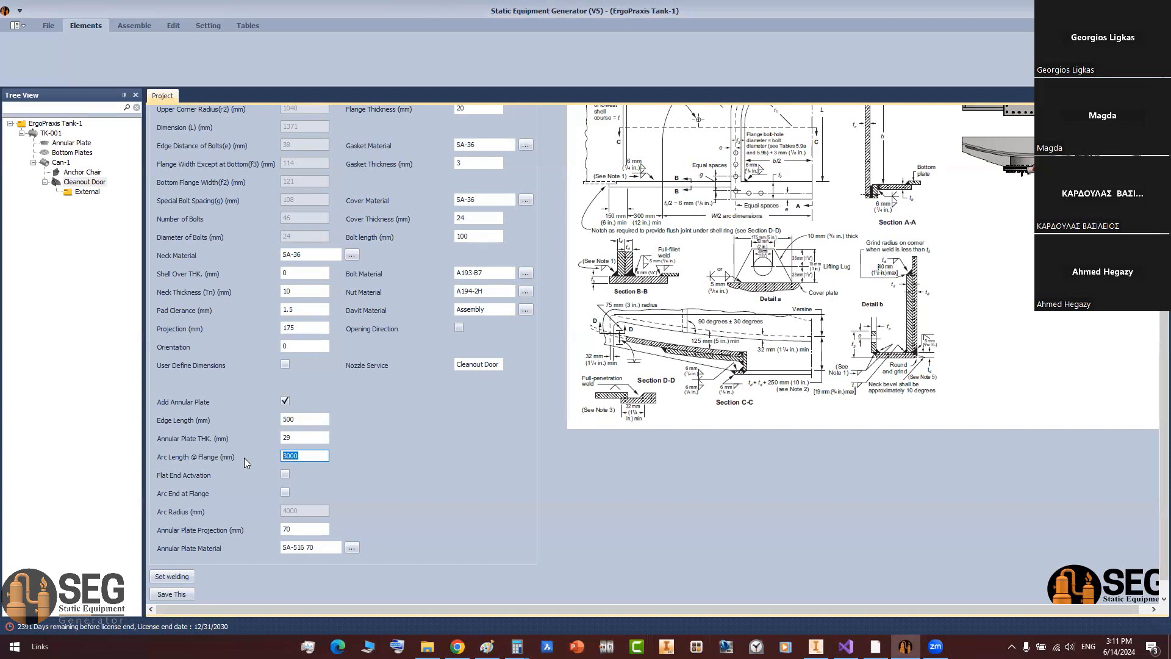
pyautogui.click(303, 438)
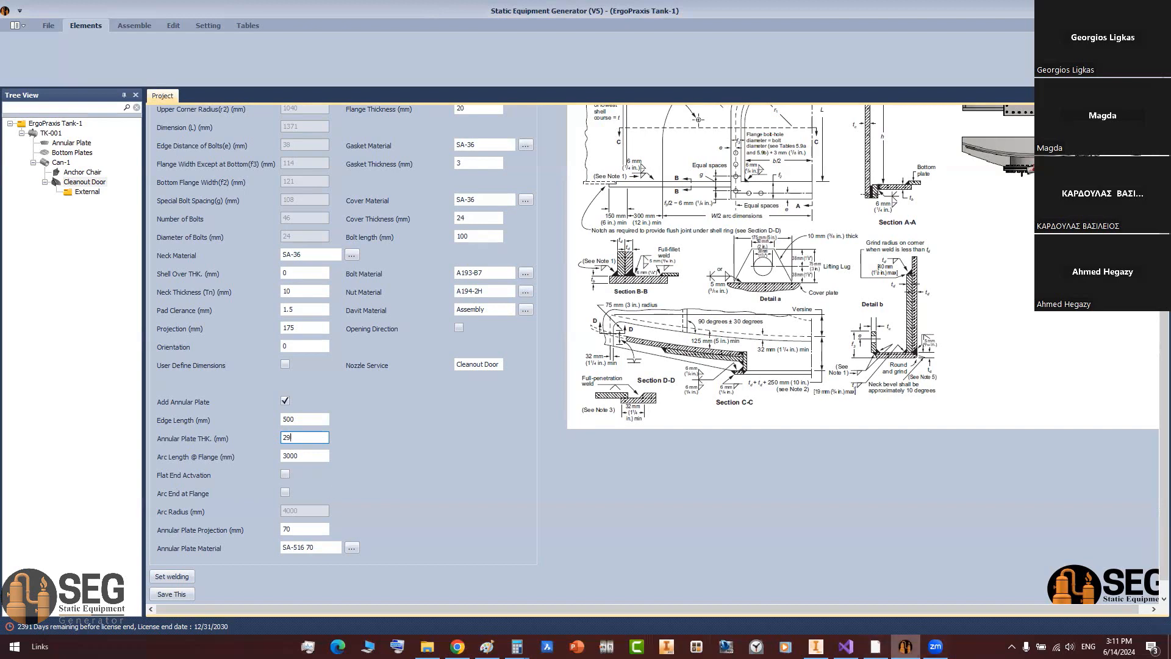
pyautogui.click(876, 647)
pyautogui.moveTo(545, 147); pyautogui.dragTo(476, 221)
pyautogui.click(484, 646)
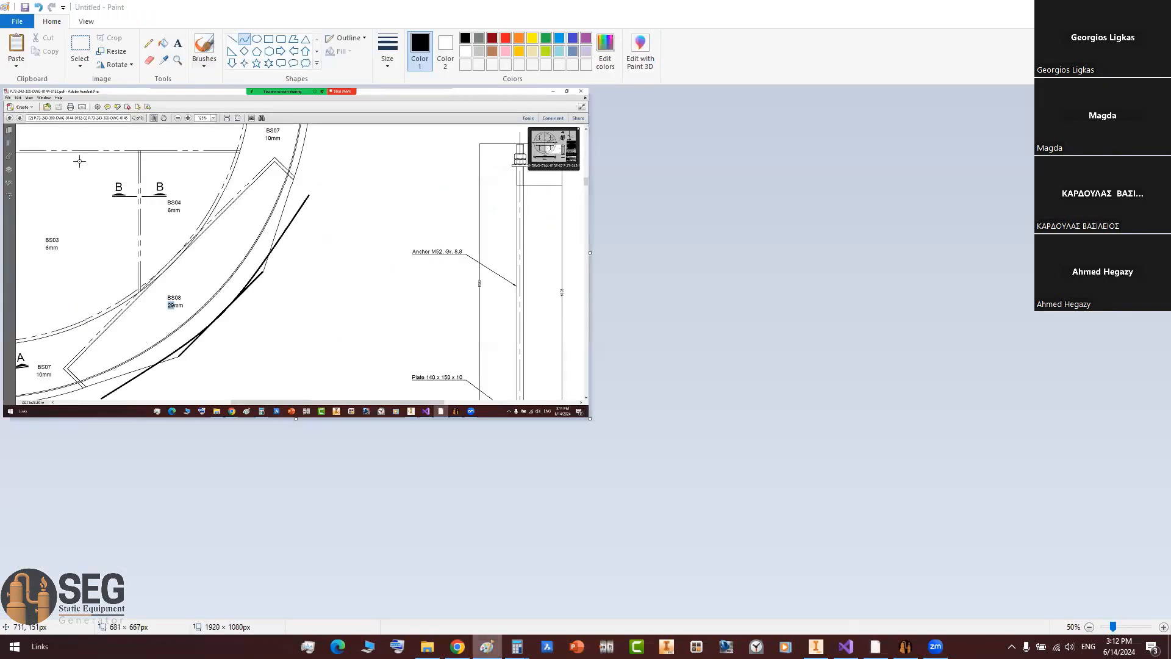
# Step: In the Paint screenshot, draw a red straight line along the full inner edge of plate BS08, from corner to corner
pyautogui.press('super+alt+7')
pyautogui.keyDown('ctrl'); pyautogui.scroll(2, 162, 249); pyautogui.keyUp('ctrl')
pyautogui.scroll(-2, 525, 258)
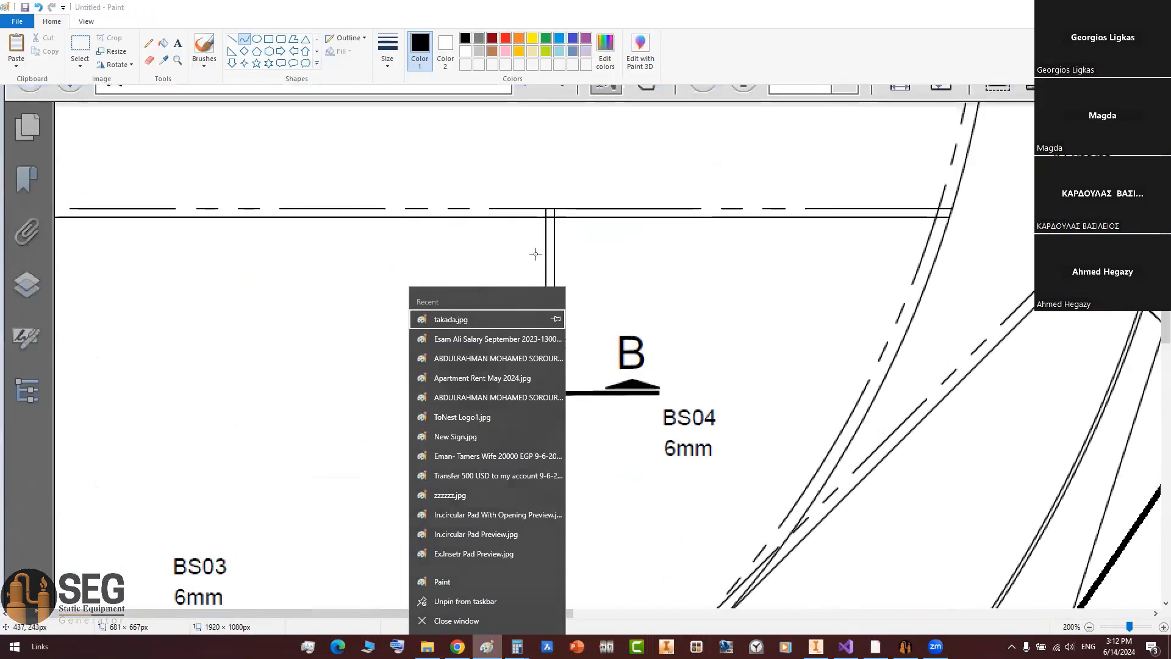
pyautogui.keyDown('ctrl'); pyautogui.scroll(-1, 536, 254); pyautogui.keyUp('ctrl')
pyautogui.click(680, 246)
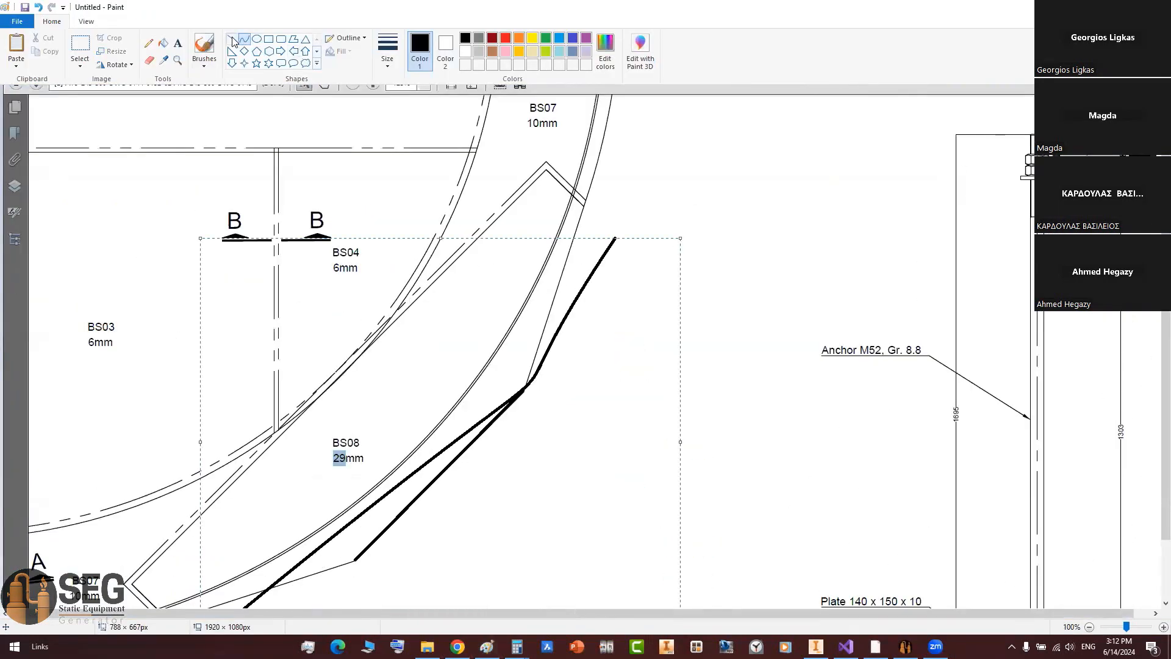
pyautogui.click(232, 39)
pyautogui.click(505, 39)
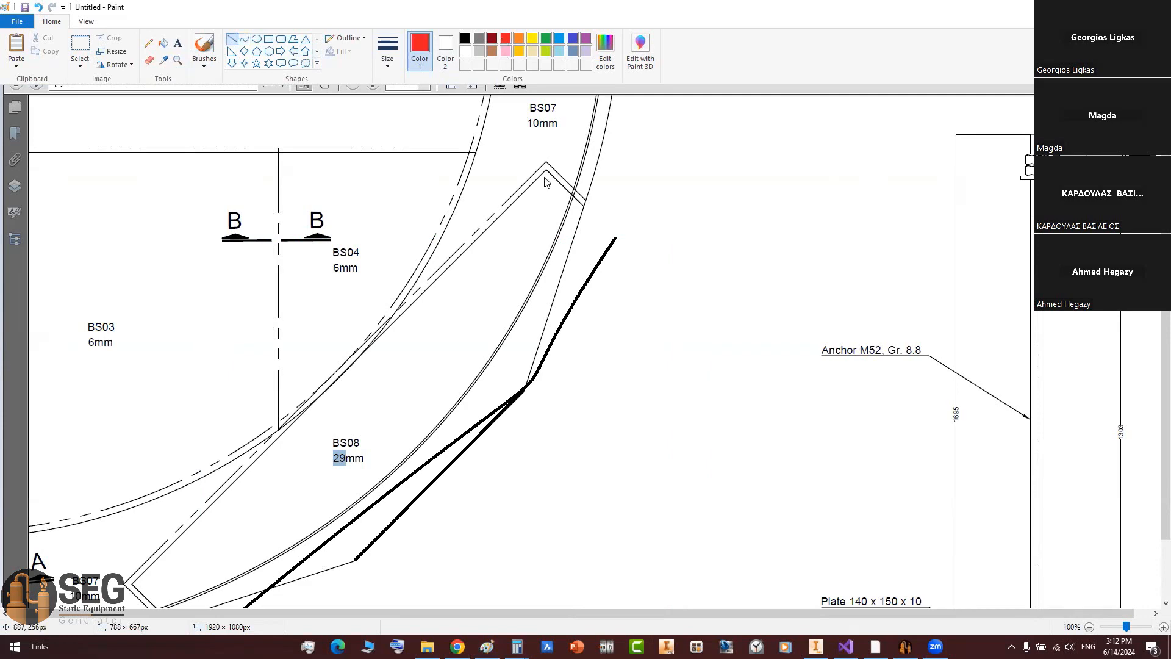
pyautogui.moveTo(545, 171); pyautogui.dragTo(130, 586)
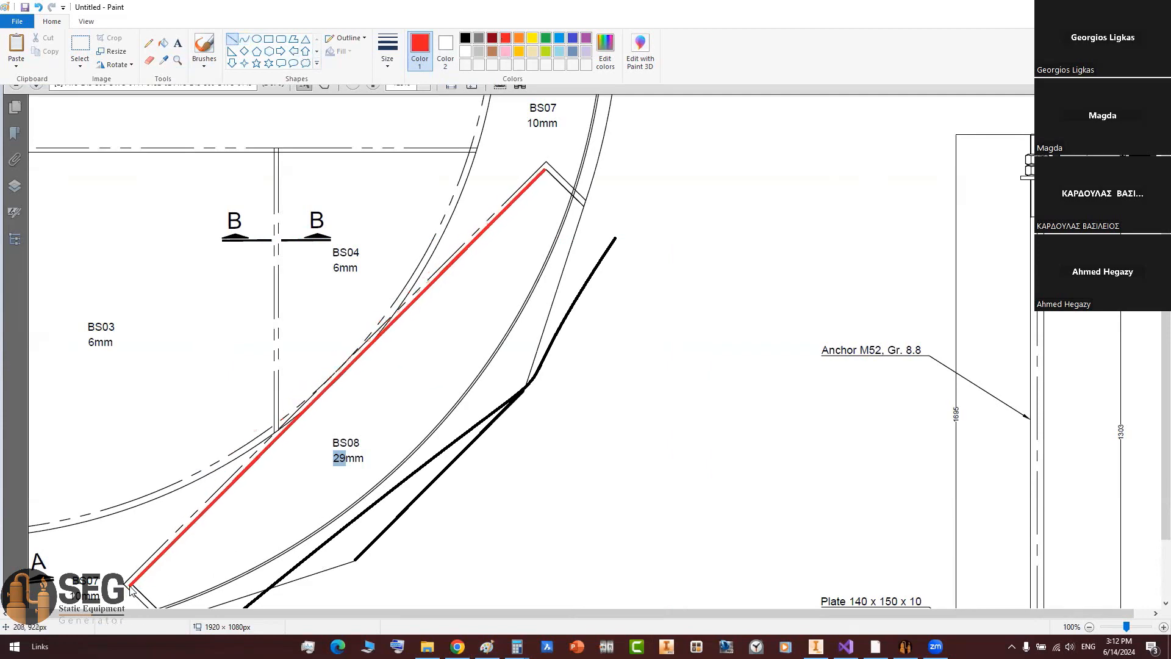
# Step: Switch to Static Equipment Generator and enable flat end activation for the cleanout door's annular plate
pyautogui.hotkey('alt', 'Tab')
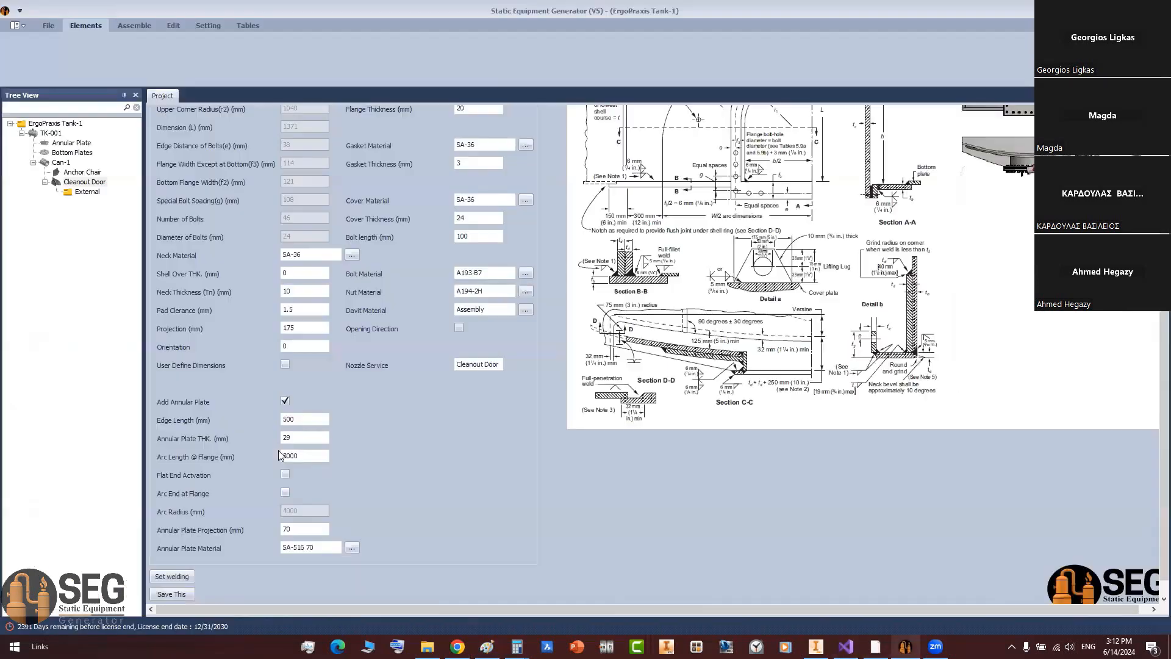
pyautogui.click(285, 475)
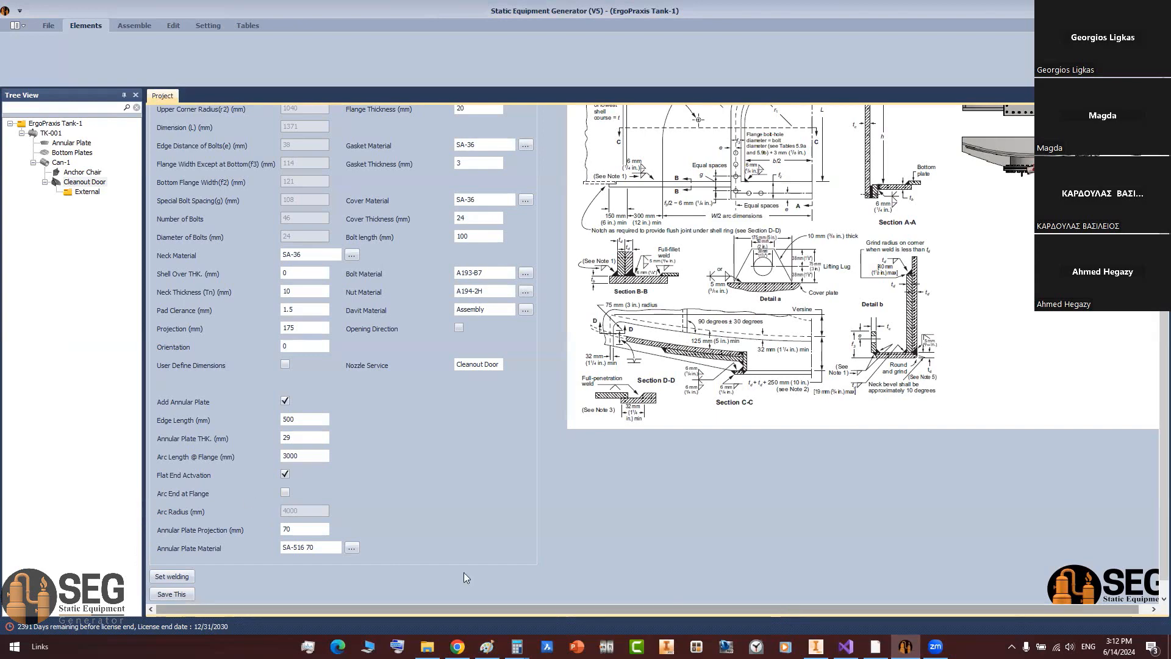
# Step: Try marking the upper slanted outer edge of plate BS08 with a green straight line in Paint
pyautogui.click(875, 646)
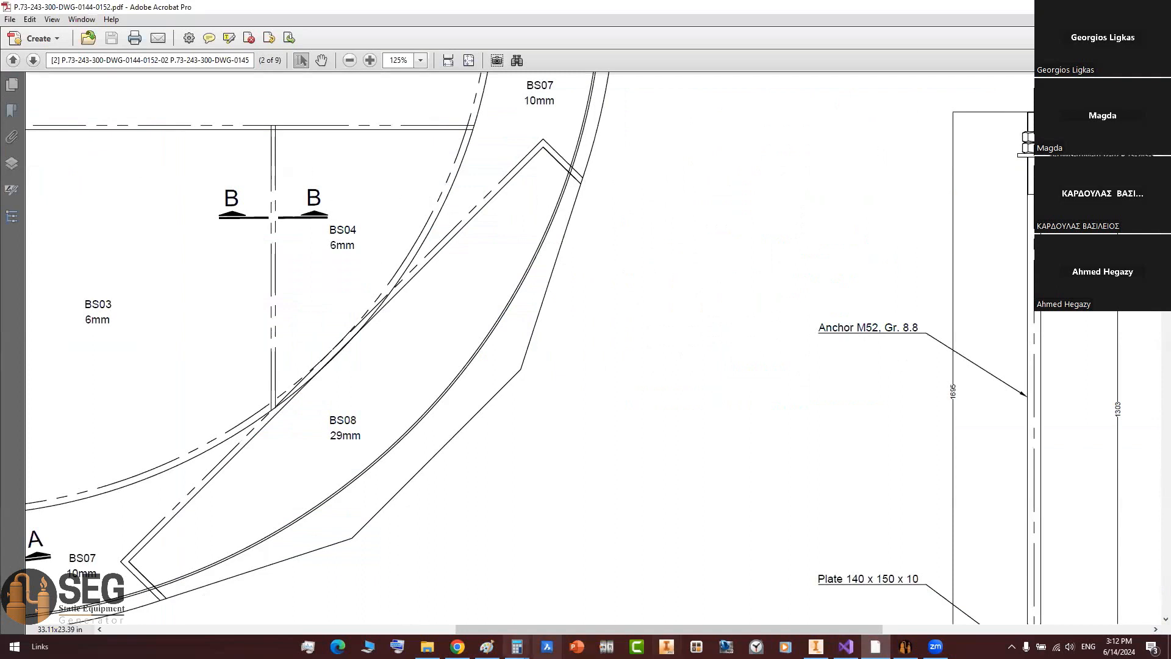
pyautogui.click(486, 646)
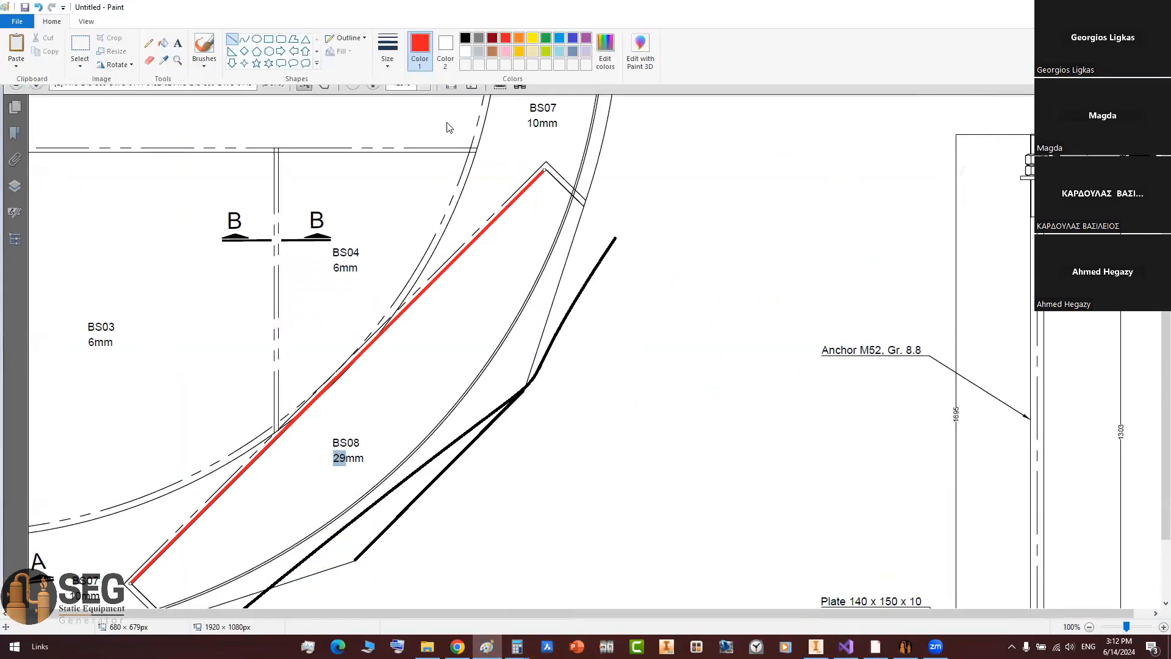
pyautogui.click(546, 39)
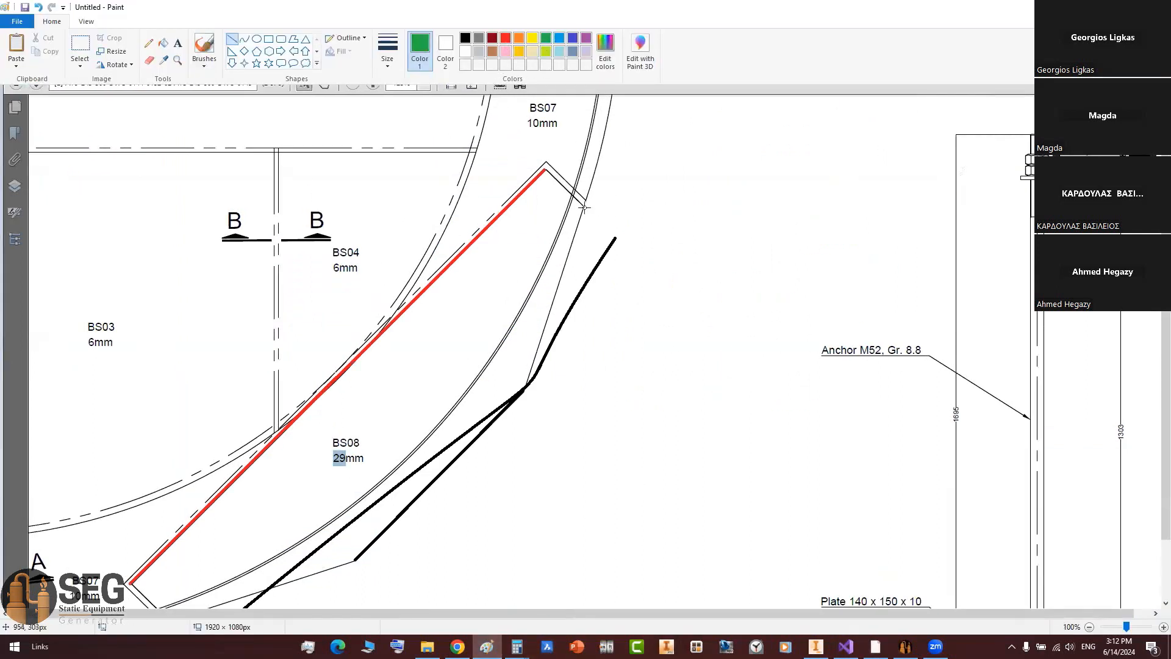
pyautogui.moveTo(587, 200); pyautogui.dragTo(528, 383)
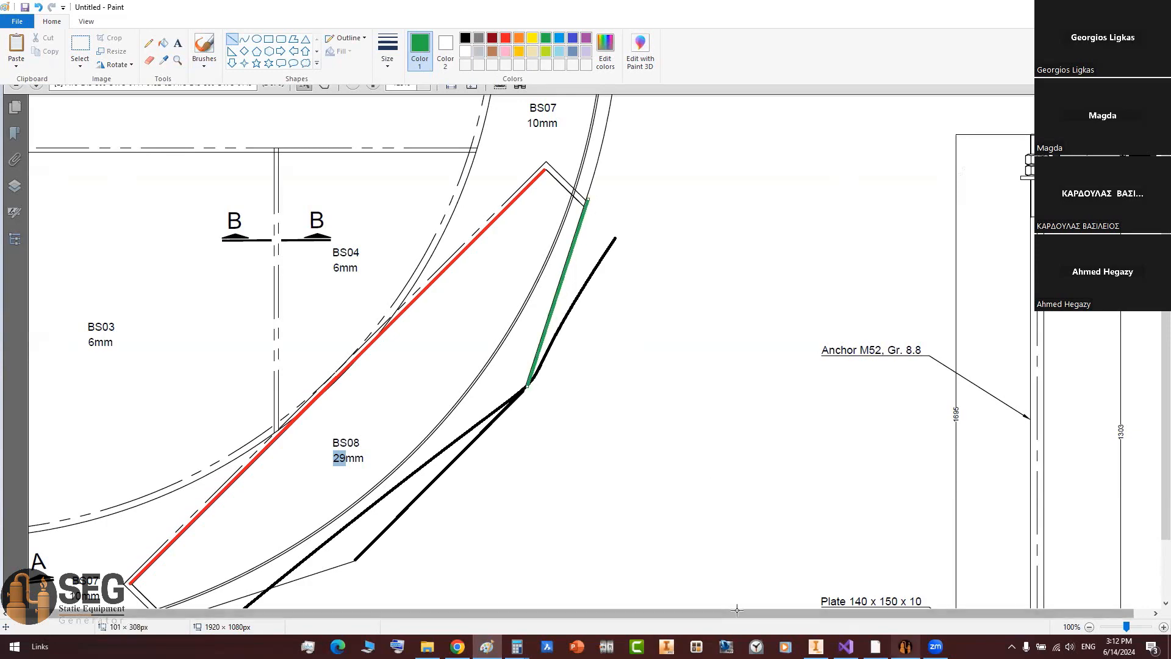
pyautogui.click(905, 646)
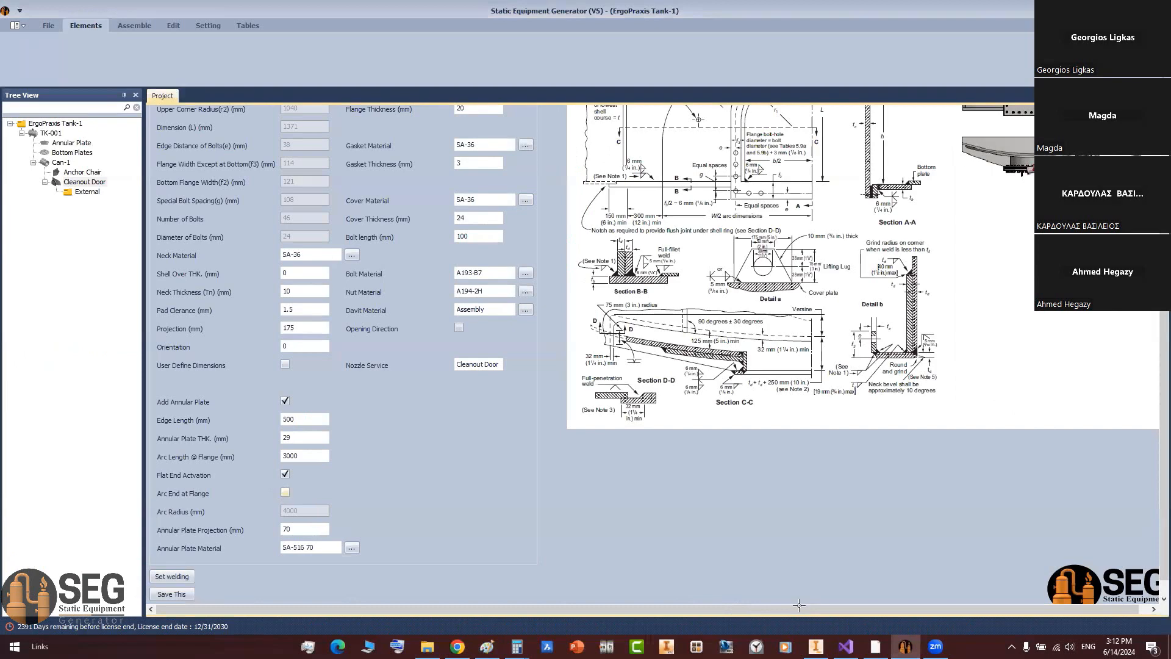
pyautogui.click(906, 646)
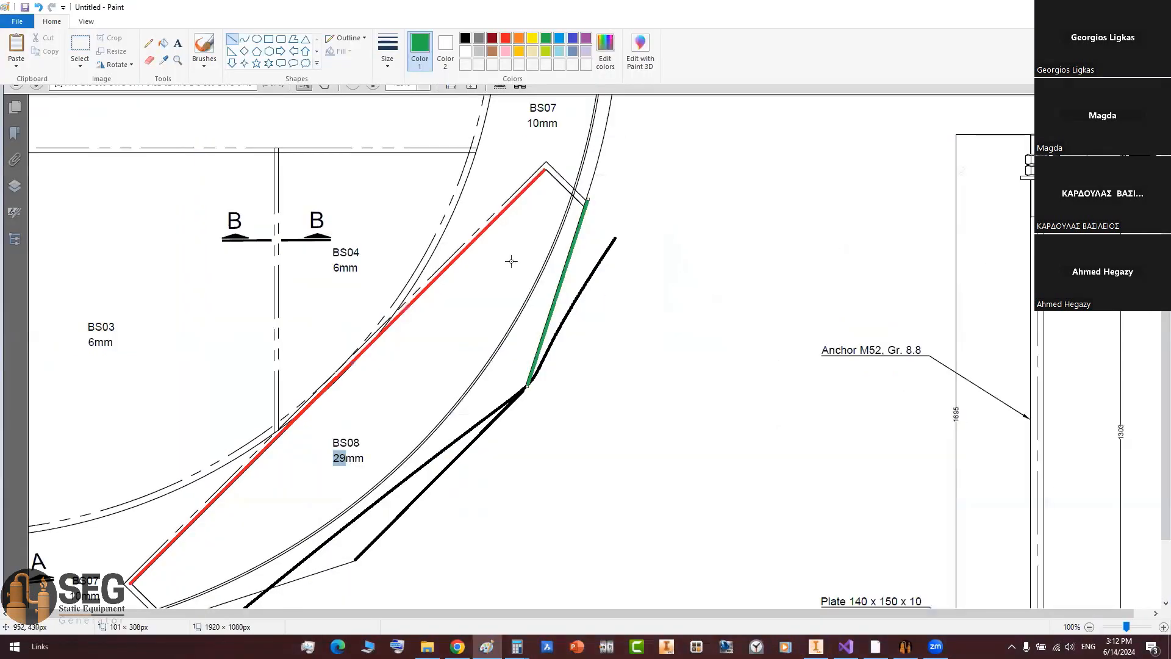
pyautogui.hotkey('ctrl', 'z')
# Step: Draw a green curve between the ends of plate BS08's upper slanted outer edge, bowed outward from the plate
pyautogui.click(244, 38)
pyautogui.moveTo(583, 198)
pyautogui.mouseDown()
pyautogui.moveTo(562, 308)
pyautogui.moveTo(526, 387)
pyautogui.mouseUp()
pyautogui.moveTo(559, 283)
pyautogui.mouseDown()
pyautogui.moveTo(577, 287)
pyautogui.moveTo(572, 302)
pyautogui.mouseUp()
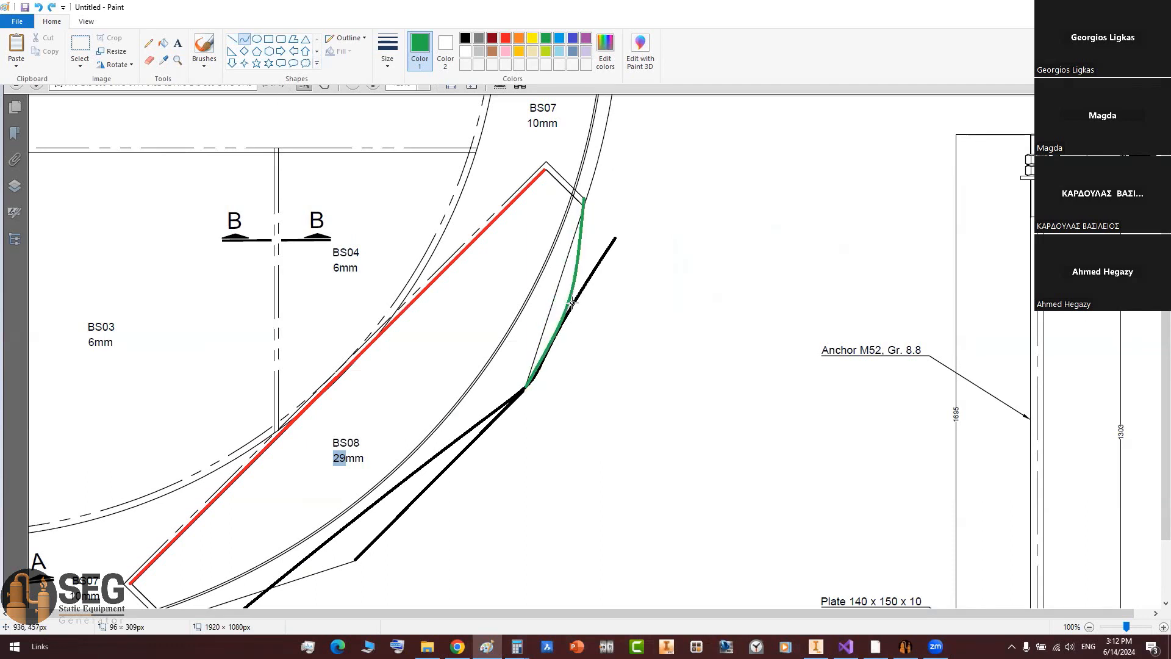
# Step: Switch to Static Equipment Generator and enable the arc end at flange option for the annular plate
pyautogui.click(904, 645)
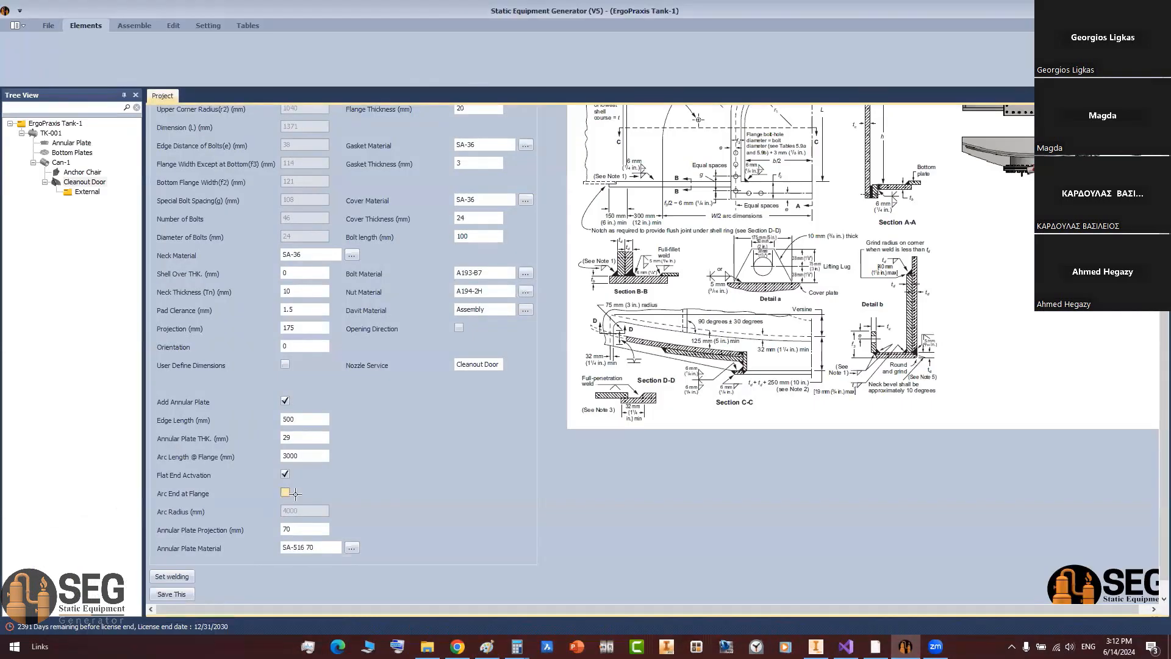
pyautogui.click(285, 491)
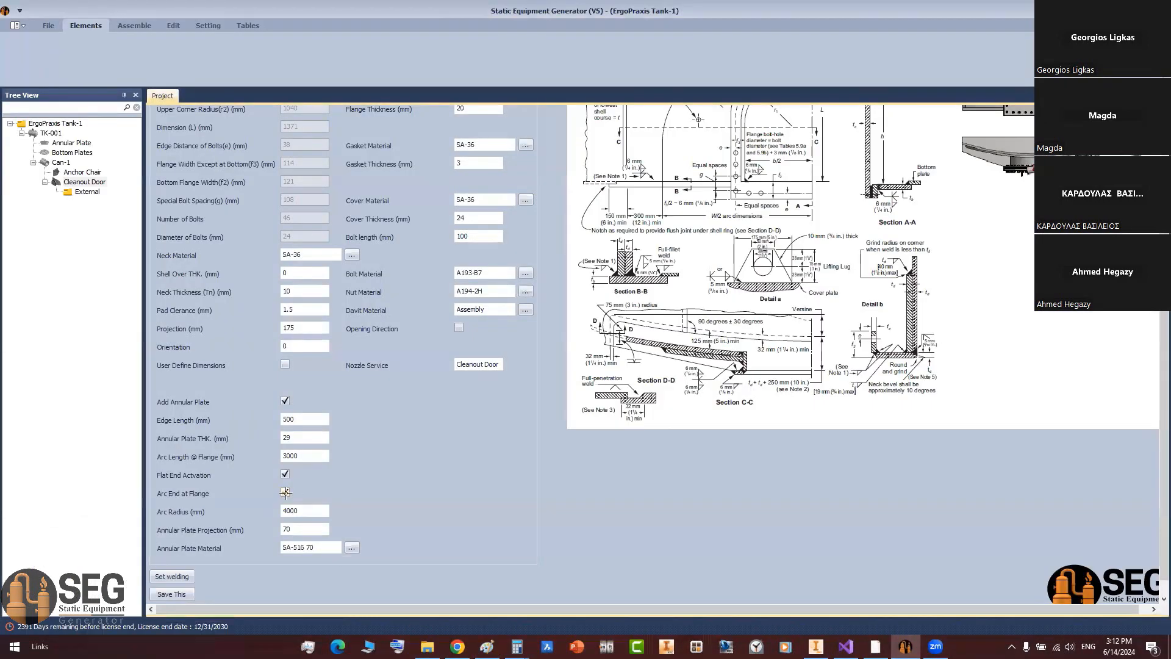
# Step: Turn off the arc end at the flange and set the annular plate projection to 79 mm, as dimensioned on the bottom plate drawing
pyautogui.click(287, 492)
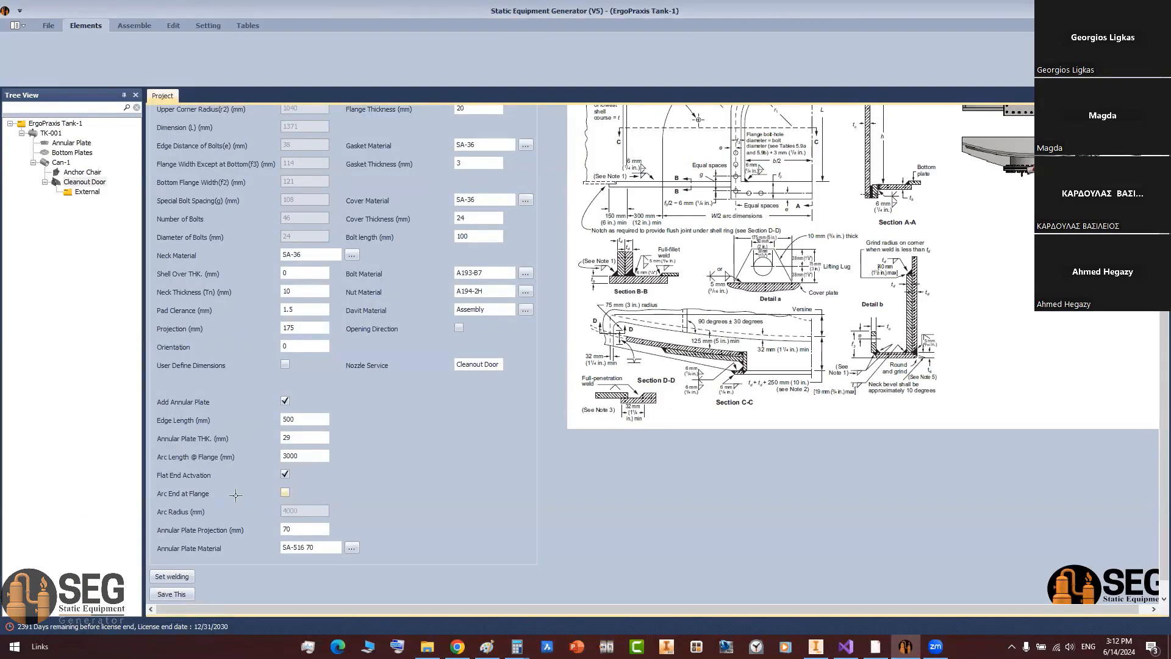
pyautogui.doubleClick(304, 528)
pyautogui.click(876, 647)
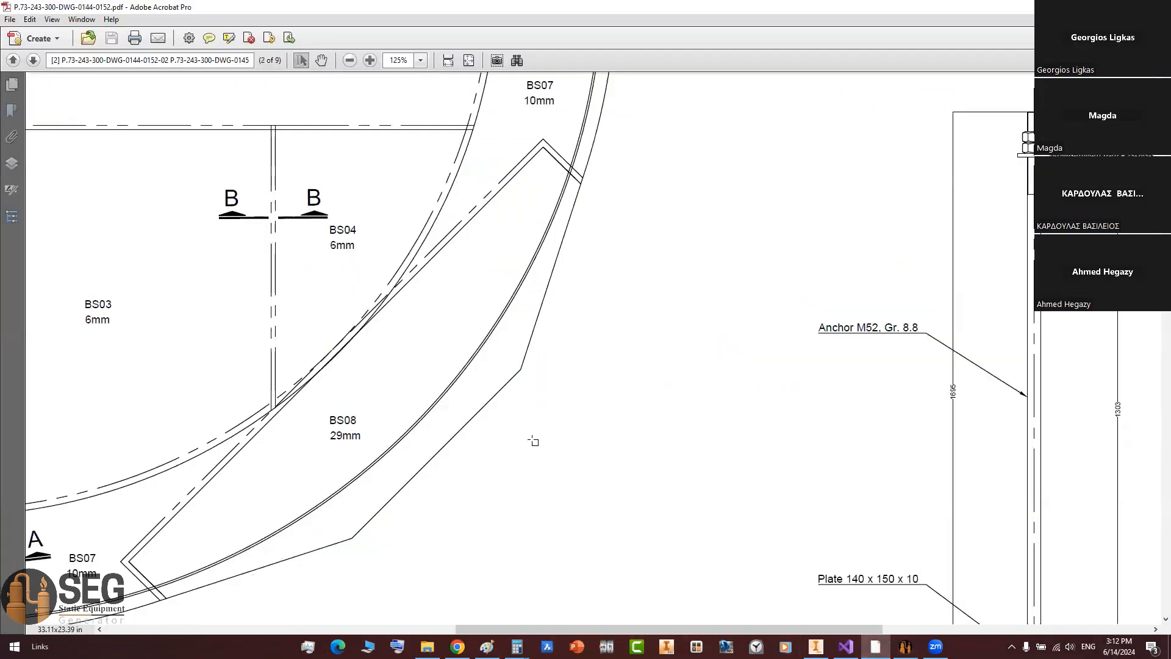
pyautogui.keyDown('ctrl'); pyautogui.scroll(-3, 533, 440); pyautogui.keyUp('ctrl')
pyautogui.moveTo(568, 616); pyautogui.dragTo(510, 402, button='middle')
pyautogui.keyDown('ctrl'); pyautogui.scroll(4, 509, 402); pyautogui.keyUp('ctrl')
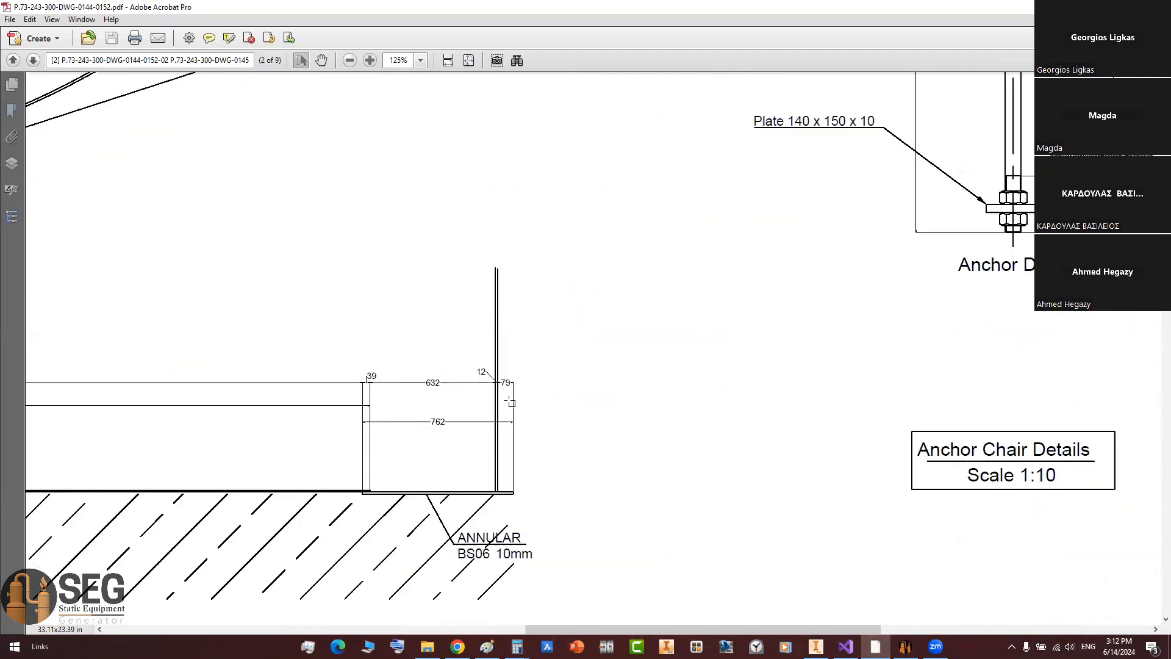
pyautogui.keyDown('ctrl'); pyautogui.scroll(2, 509, 401); pyautogui.keyUp('ctrl')
pyautogui.click(905, 647)
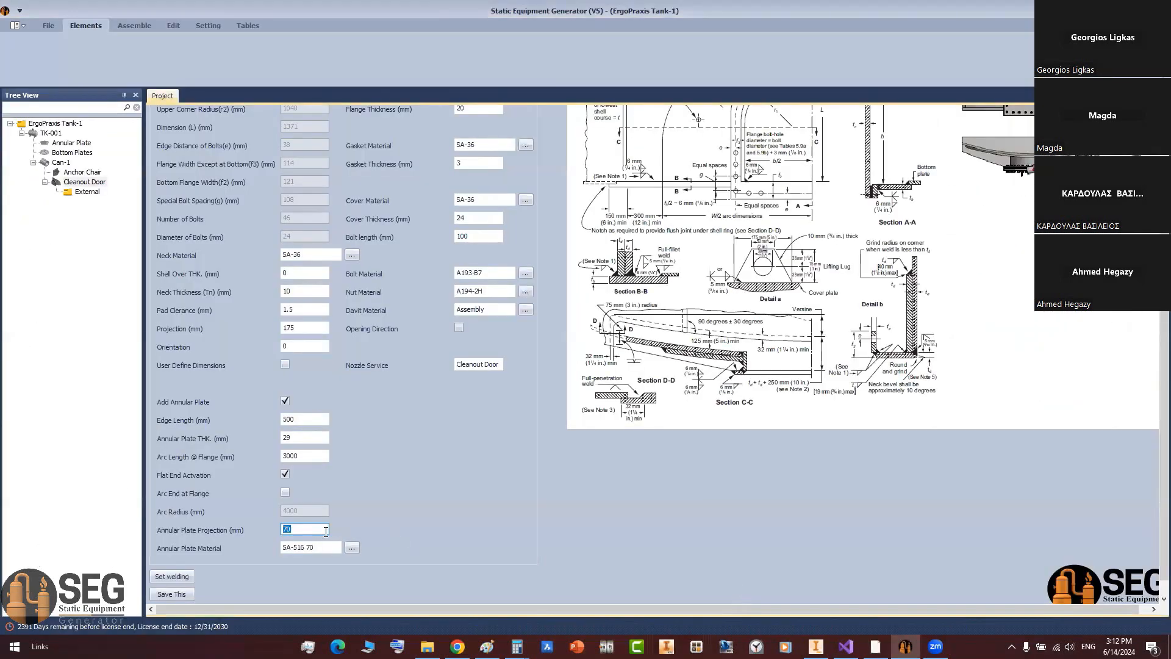
pyautogui.write('79')
# Step: Look up the cleanout door's angle on the shell development drawing and set its orientation to 135
pyautogui.scroll(3, 364, 397)
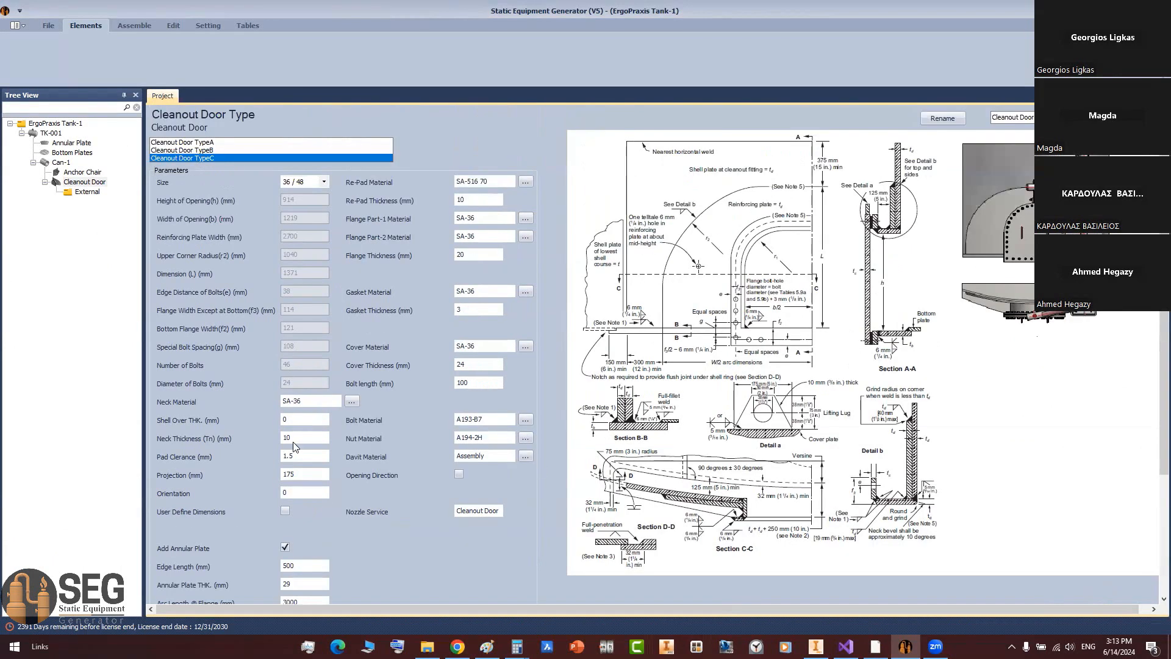
pyautogui.doubleClick(311, 475)
pyautogui.click(875, 646)
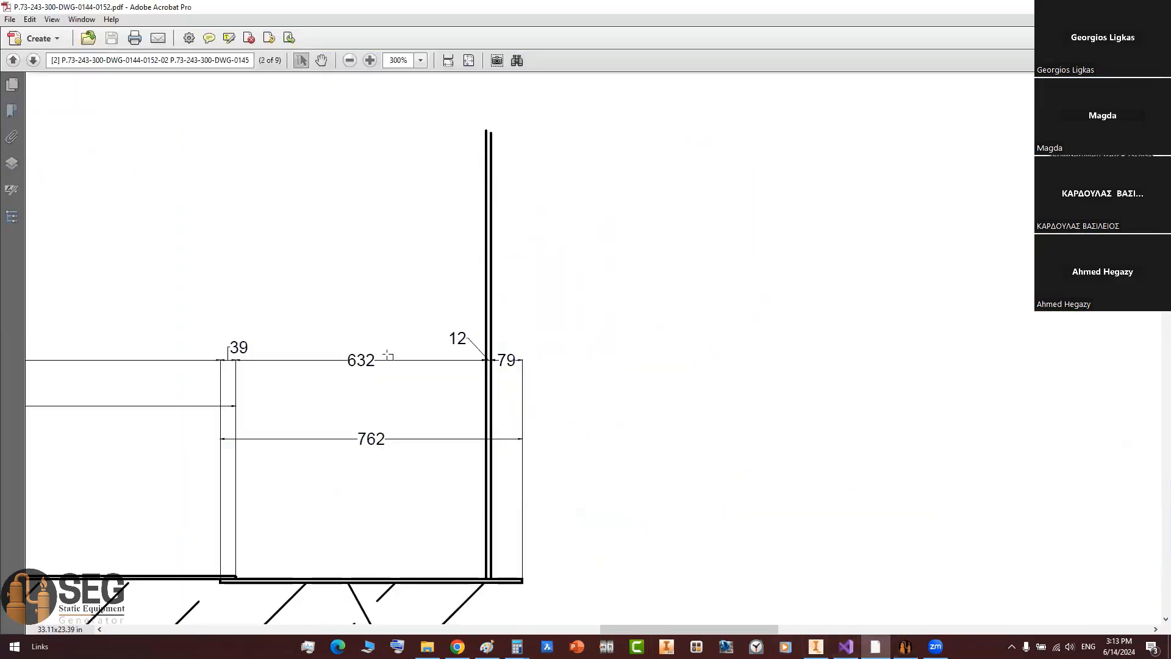
pyautogui.keyDown('ctrl'); pyautogui.scroll(-5, 388, 355); pyautogui.keyUp('ctrl')
pyautogui.keyDown('ctrl'); pyautogui.scroll(-5, 410, 340); pyautogui.keyUp('ctrl')
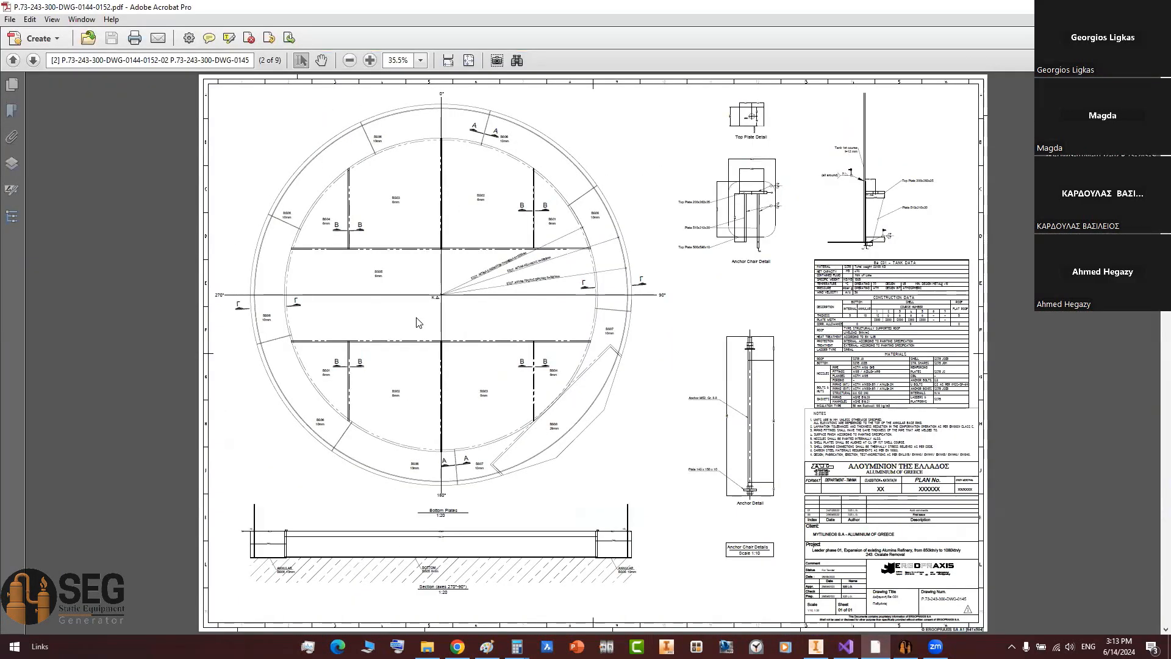
pyautogui.scroll(-1, 416, 322)
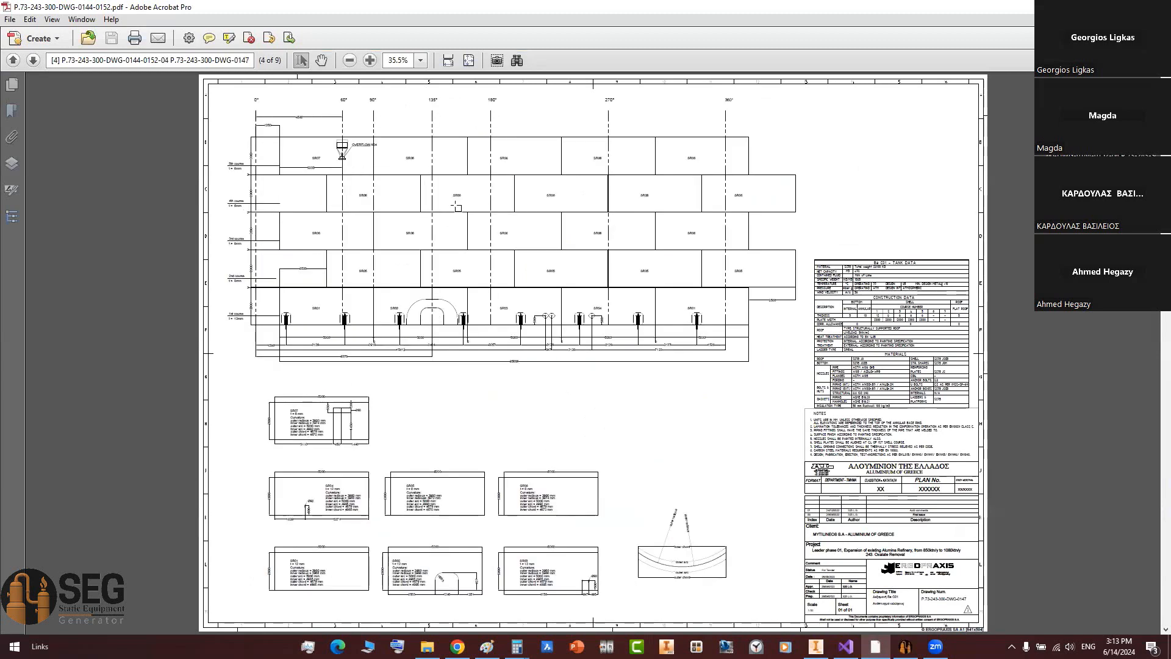
pyautogui.keyDown('ctrl'); pyautogui.scroll(2, 432, 108); pyautogui.keyUp('ctrl')
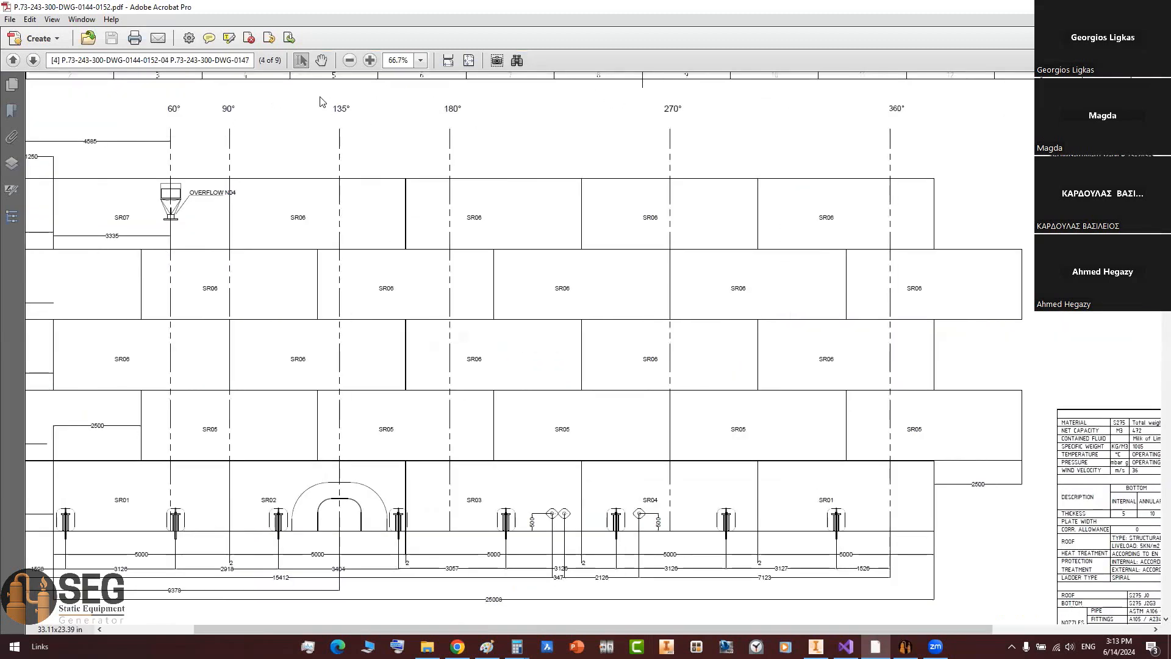
pyautogui.moveTo(324, 102); pyautogui.dragTo(356, 121)
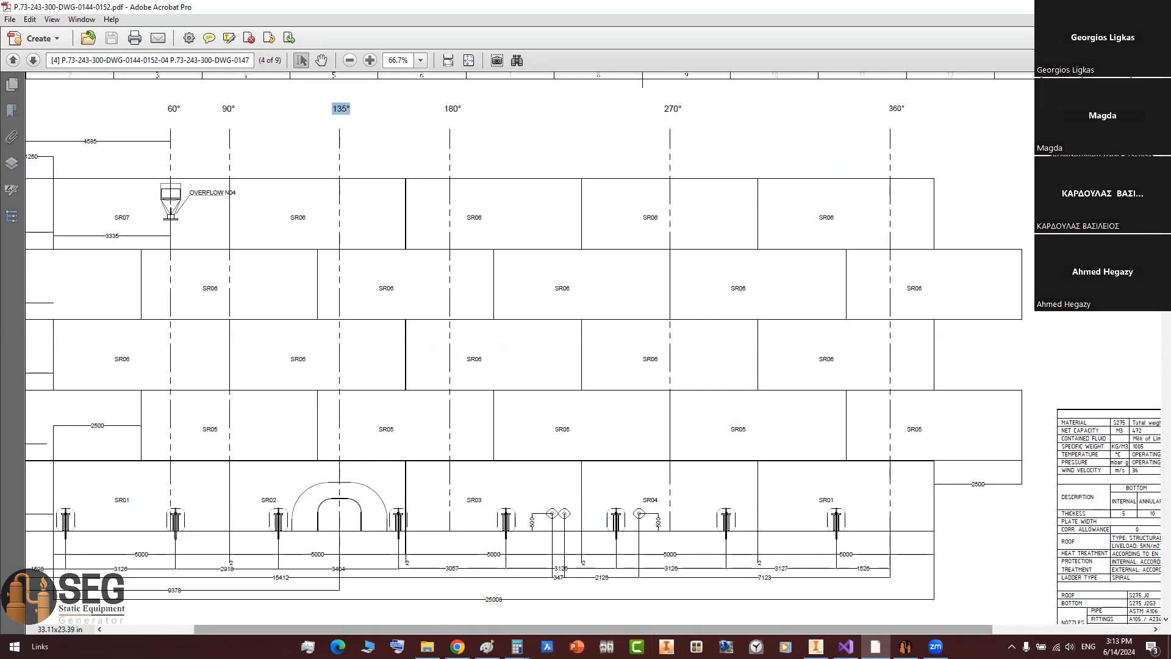
pyautogui.click(905, 646)
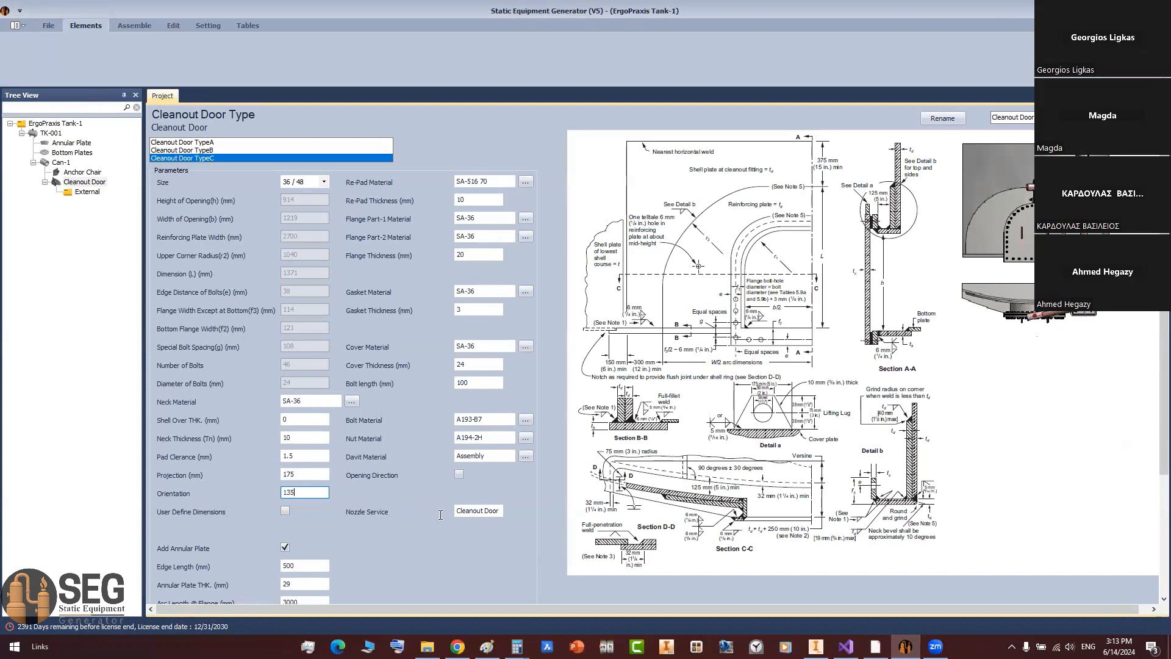
# Step: Try the user-defined dimensions option for the cleanout door and switch it back off
pyautogui.scroll(-2, 479, 321)
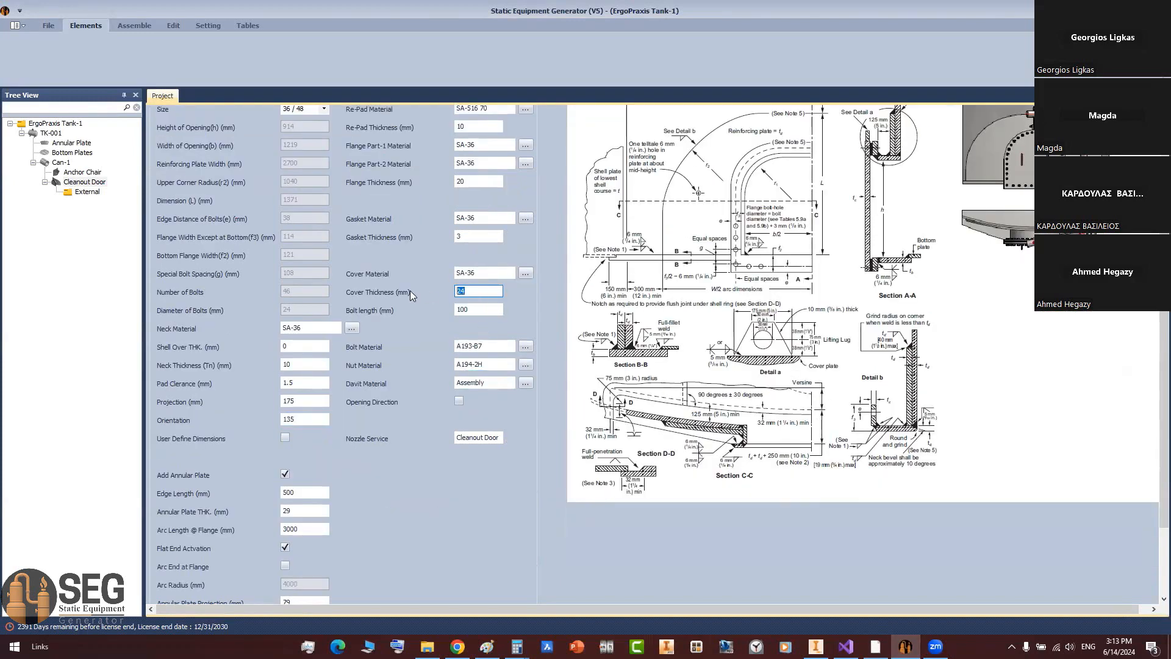
pyautogui.press('Tab')
pyautogui.scroll(2, 464, 341)
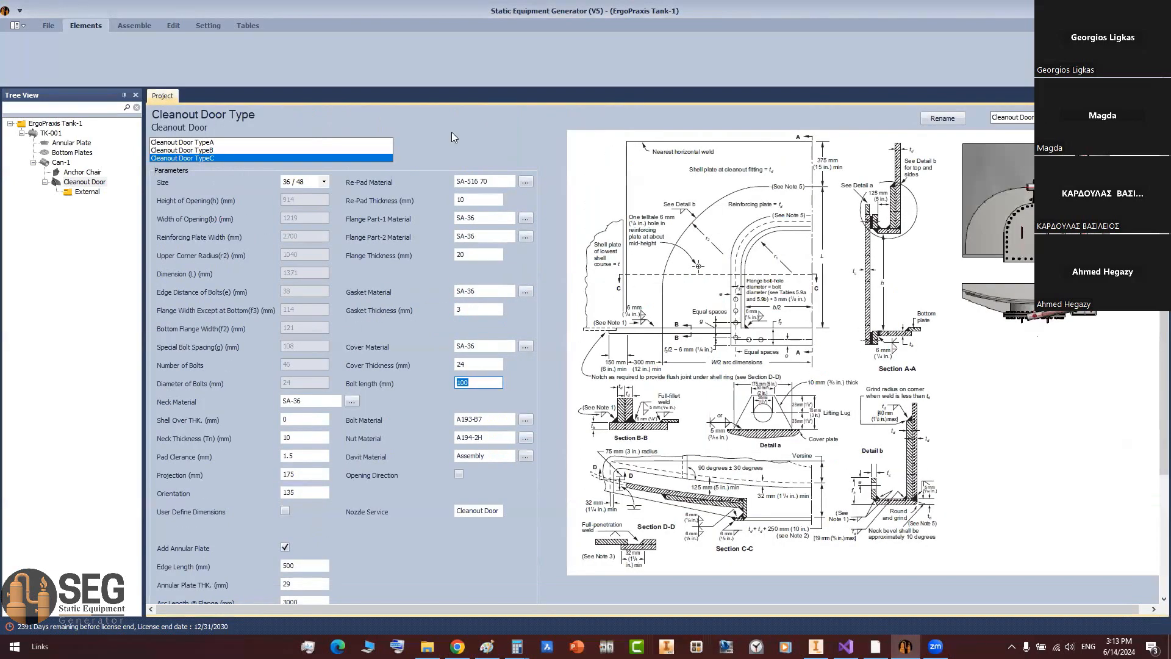
pyautogui.scroll(-2, 311, 507)
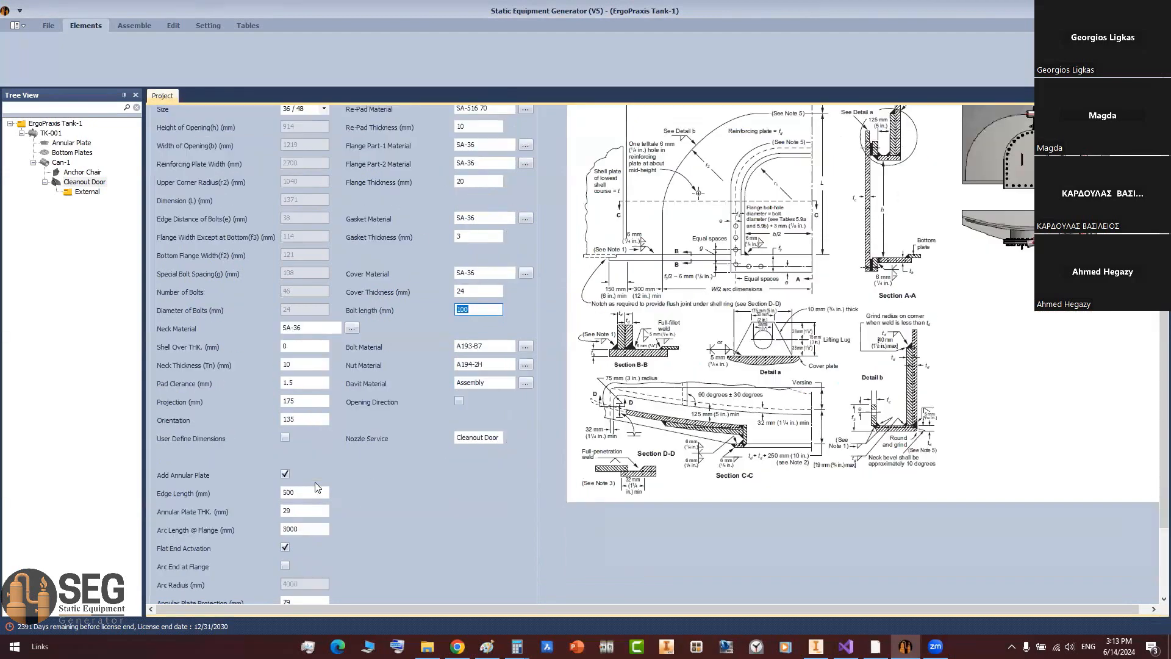
pyautogui.scroll(2, 292, 493)
pyautogui.click(292, 493)
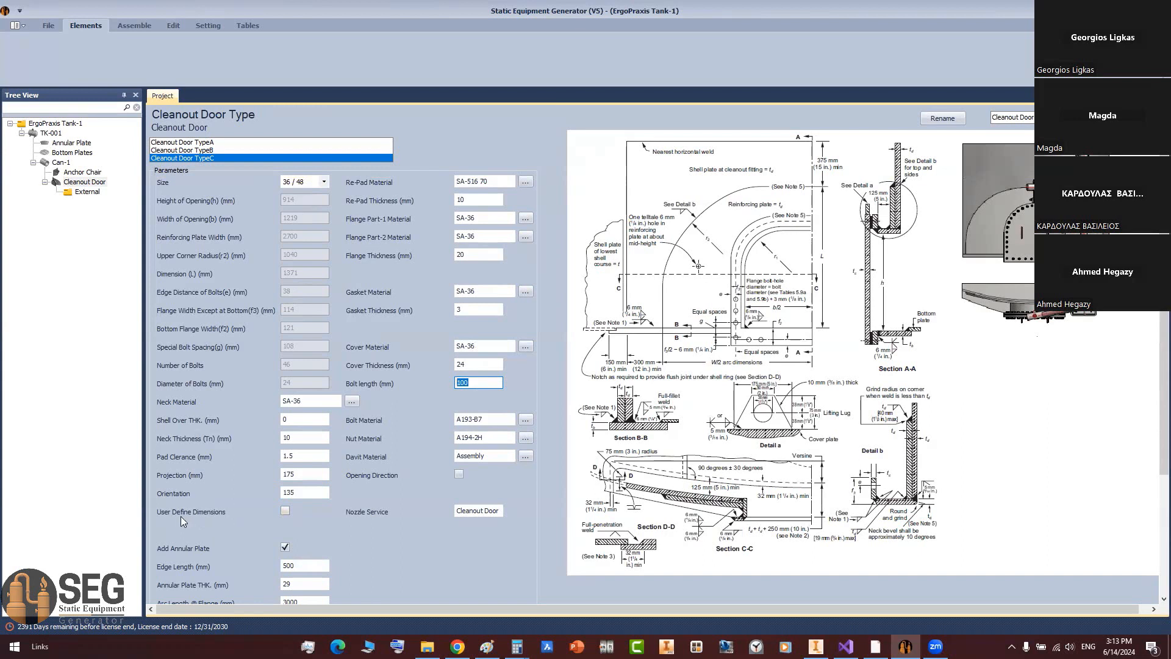
pyautogui.click(284, 511)
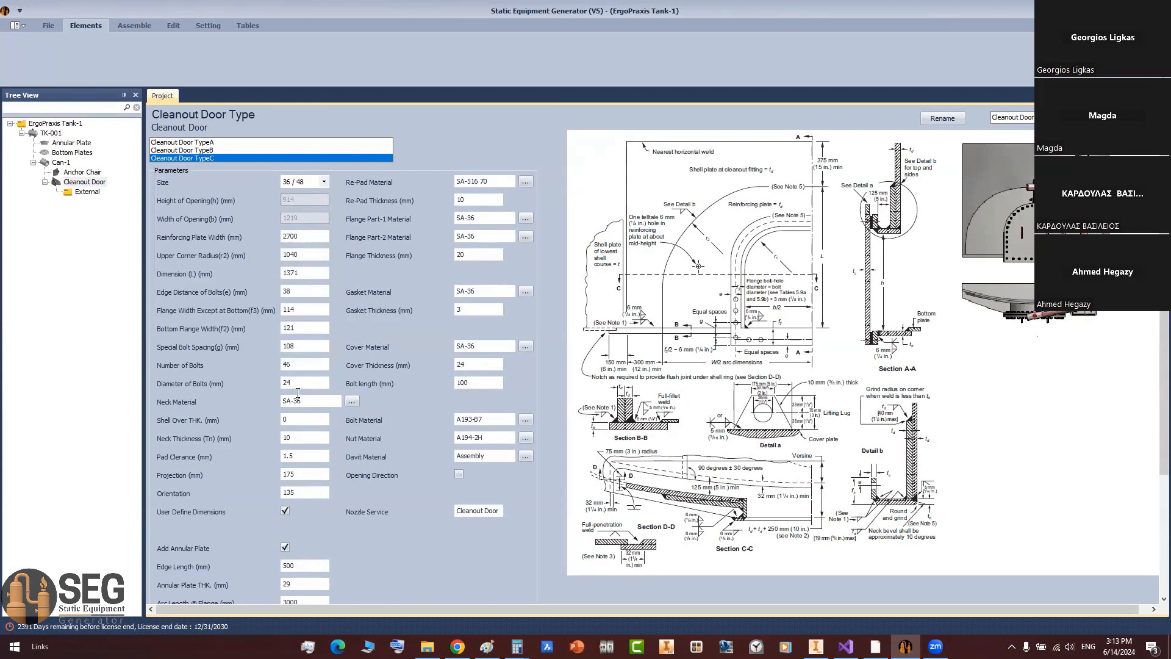
pyautogui.click(285, 511)
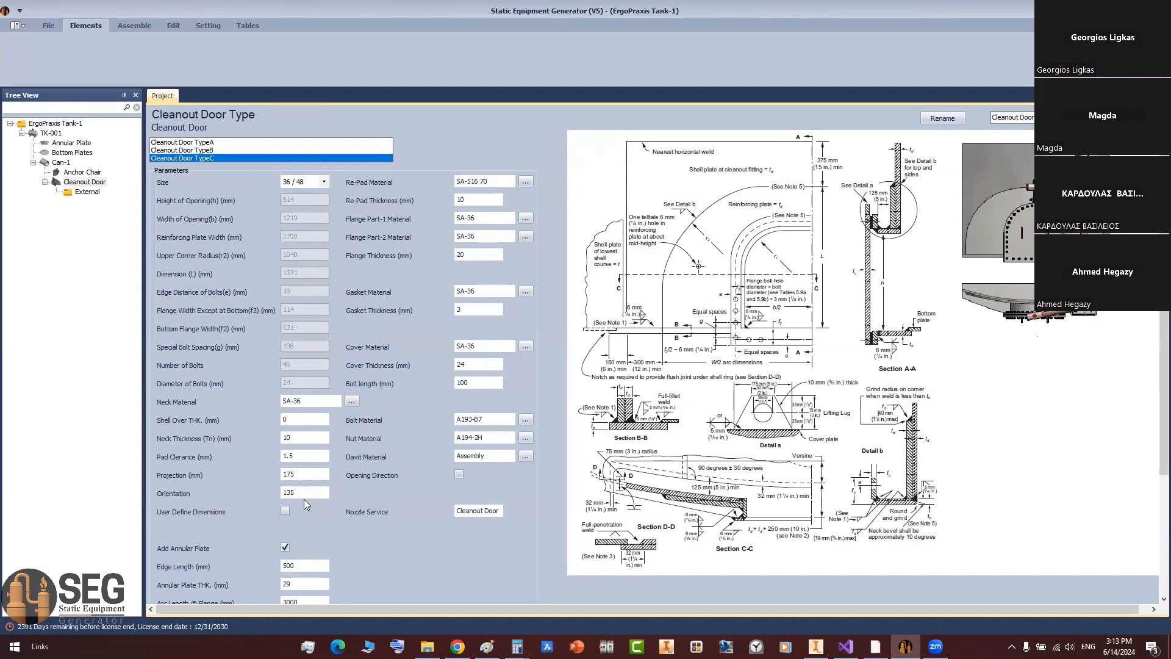
# Step: Set the cleanout door's cover thickness to 20 mm
pyautogui.moveTo(471, 364); pyautogui.dragTo(431, 359)
pyautogui.write('12')
pyautogui.press('BackSpace')
pyautogui.press('BackSpace')
pyautogui.write('12')
pyautogui.press('BackSpace')
pyautogui.press('BackSpace')
pyautogui.write('20')
# Step: Set the cleanout door's bolt length to 60 mm and save the element
pyautogui.doubleClick(480, 255)
pyautogui.doubleClick(484, 382)
pyautogui.write('60')
pyautogui.scroll(-3, 287, 510)
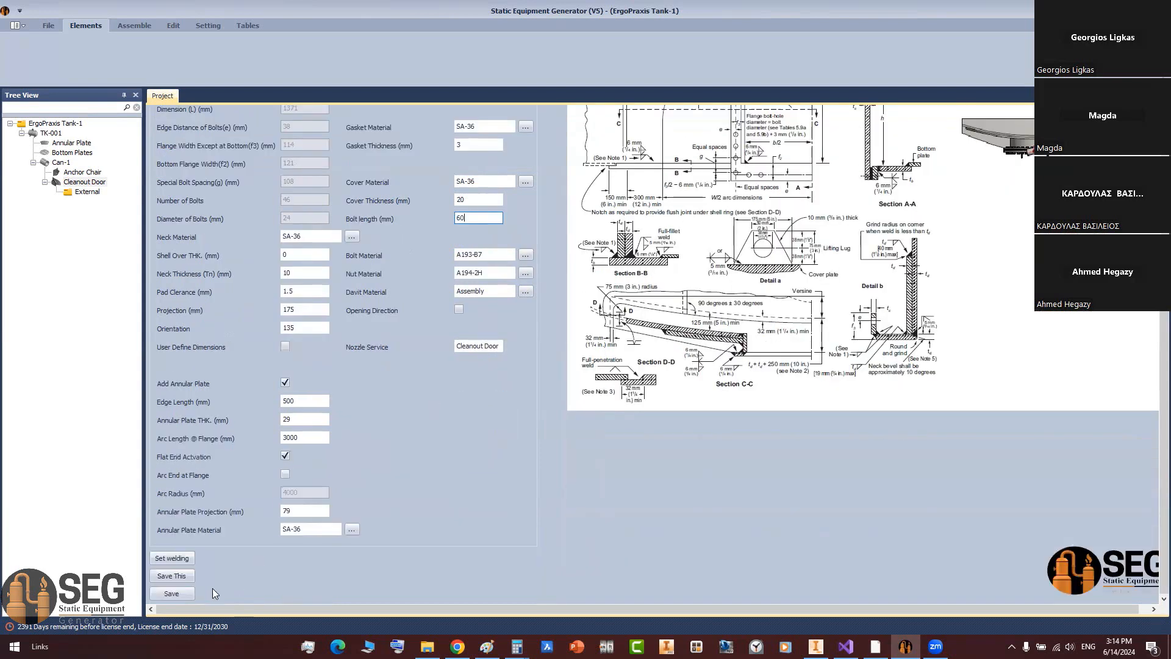
pyautogui.click(172, 593)
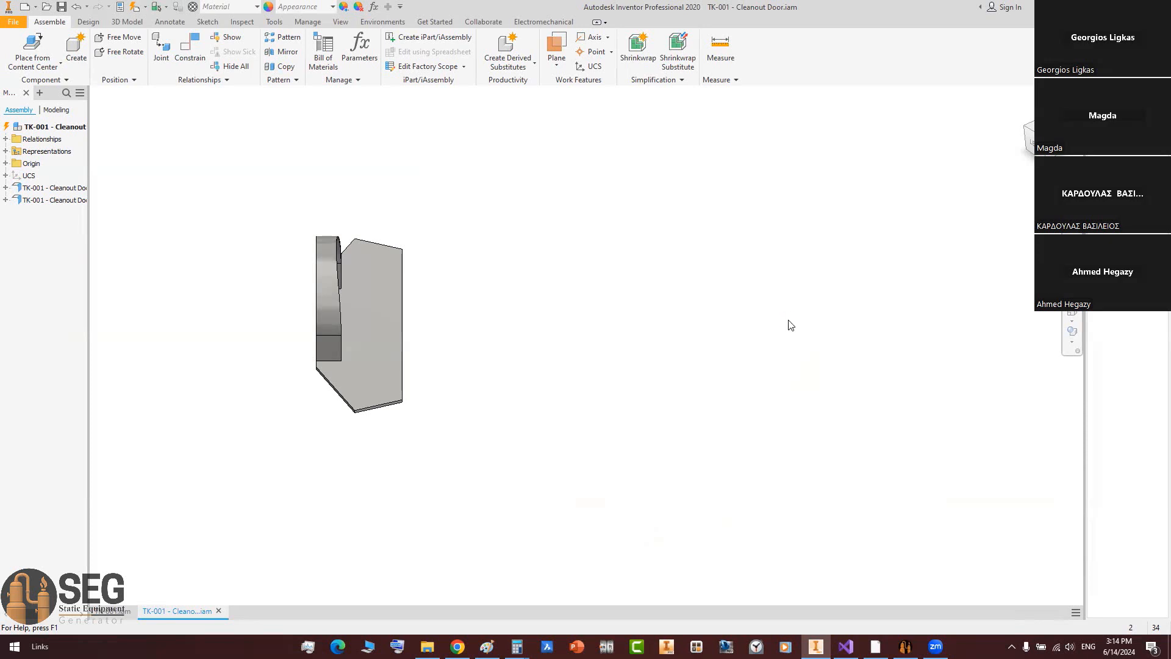
# Step: Examine from above how the cleanout door's annular plate fits the tank's annular and bottom plates in the Inventor assembly
pyautogui.click(1027, 109)
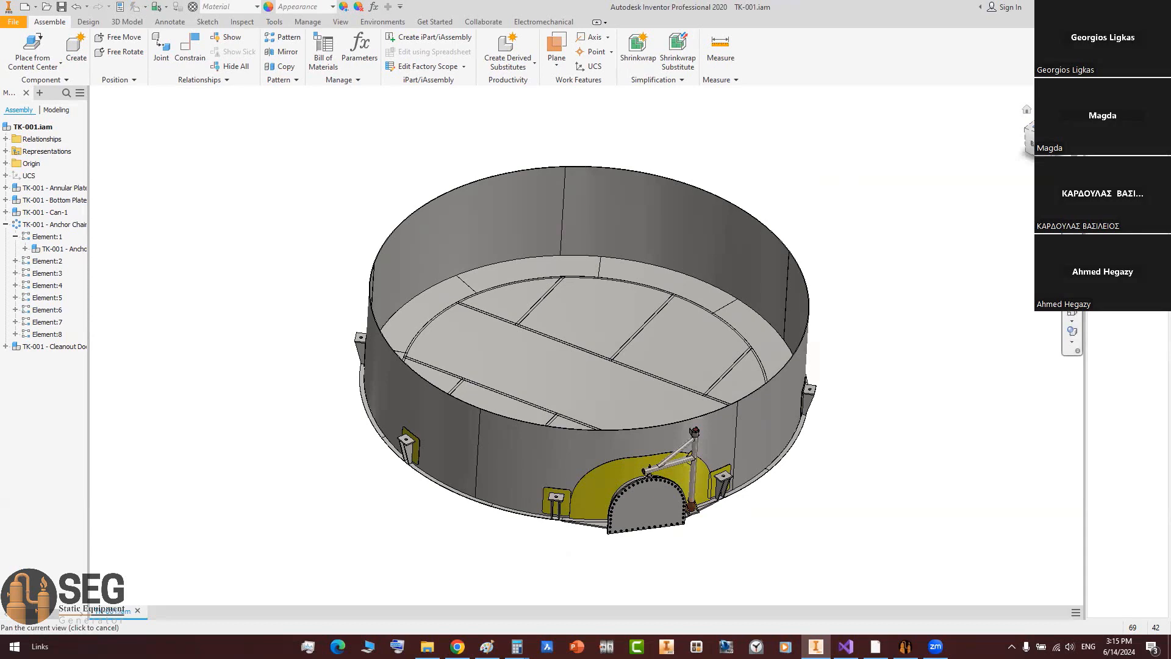
pyautogui.click(1048, 127)
pyautogui.scroll(5, 717, 461)
pyautogui.scroll(3, 841, 267)
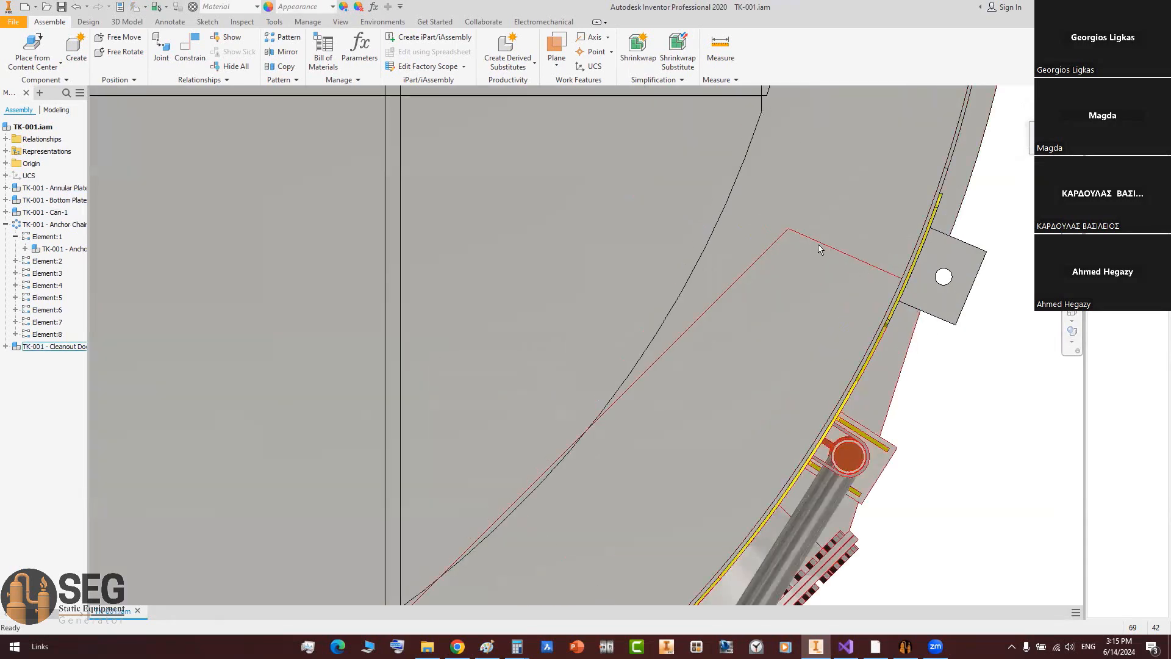
pyautogui.scroll(-5, 819, 248)
pyautogui.scroll(-3, 744, 243)
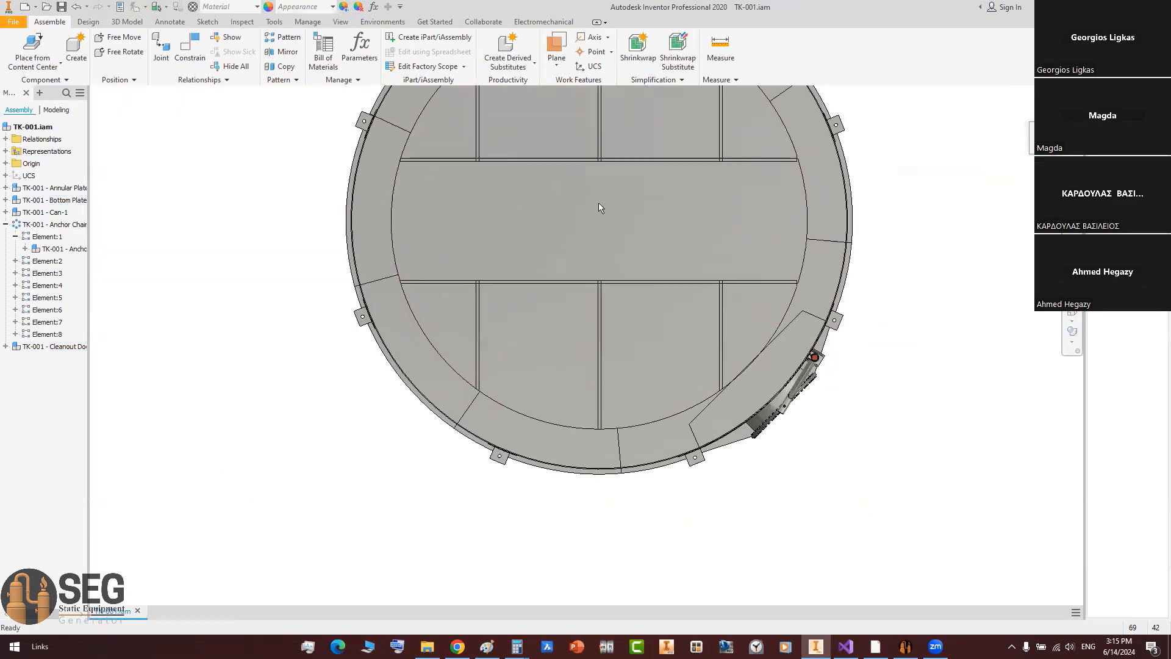
pyautogui.scroll(5, 831, 322)
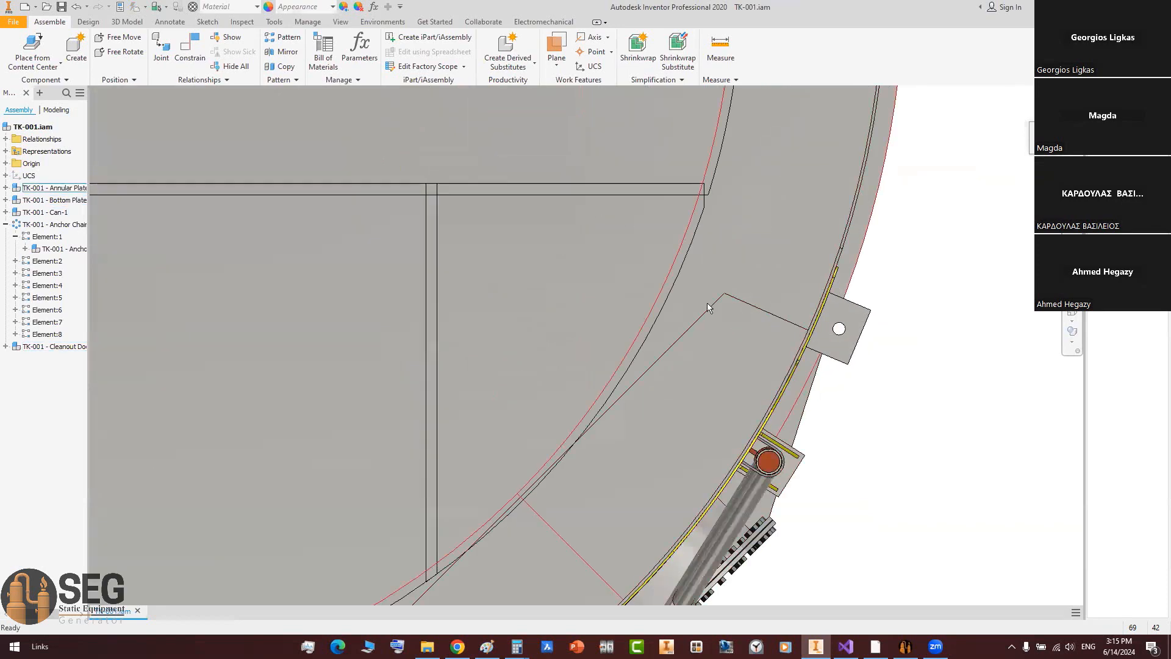
pyautogui.scroll(4, 729, 299)
pyautogui.scroll(-5, 734, 299)
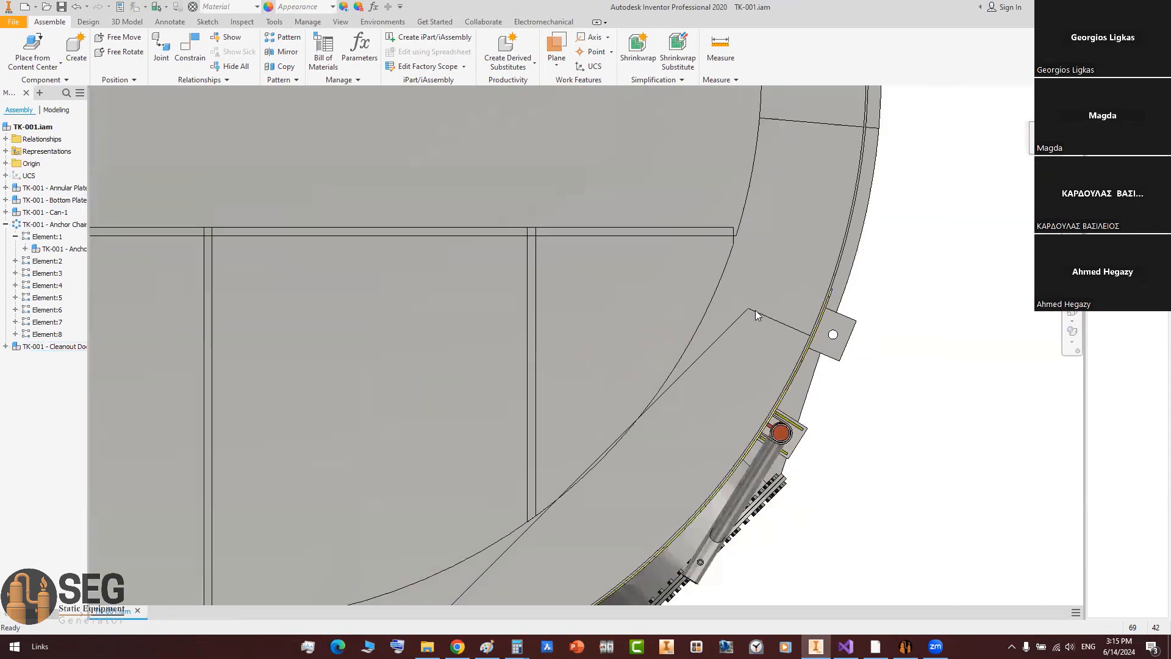
# Step: Switch to the PDF drawing and examine the annular plate's corners and edges in Section 2-2 of the clean out door
pyautogui.click(875, 646)
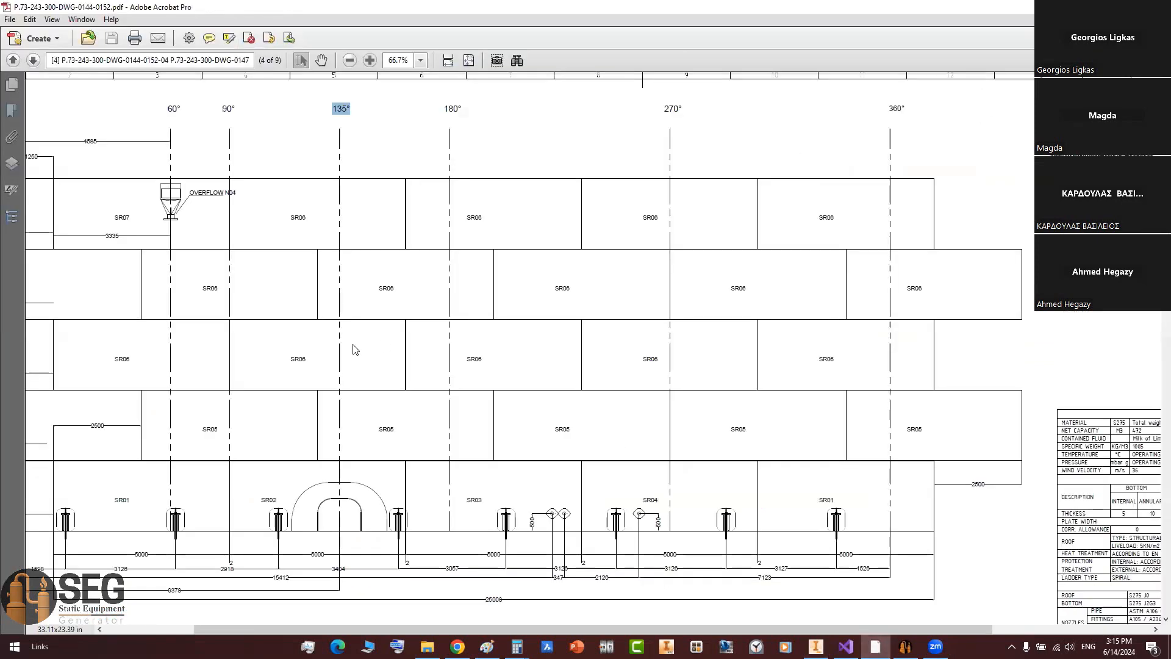
pyautogui.scroll(10, 388, 189)
pyautogui.moveTo(379, 250); pyautogui.dragTo(471, 443)
pyautogui.keyDown('ctrl'); pyautogui.scroll(-2, 425, 469); pyautogui.keyUp('ctrl')
pyautogui.keyDown('ctrl'); pyautogui.scroll(5, 426, 469); pyautogui.keyUp('ctrl')
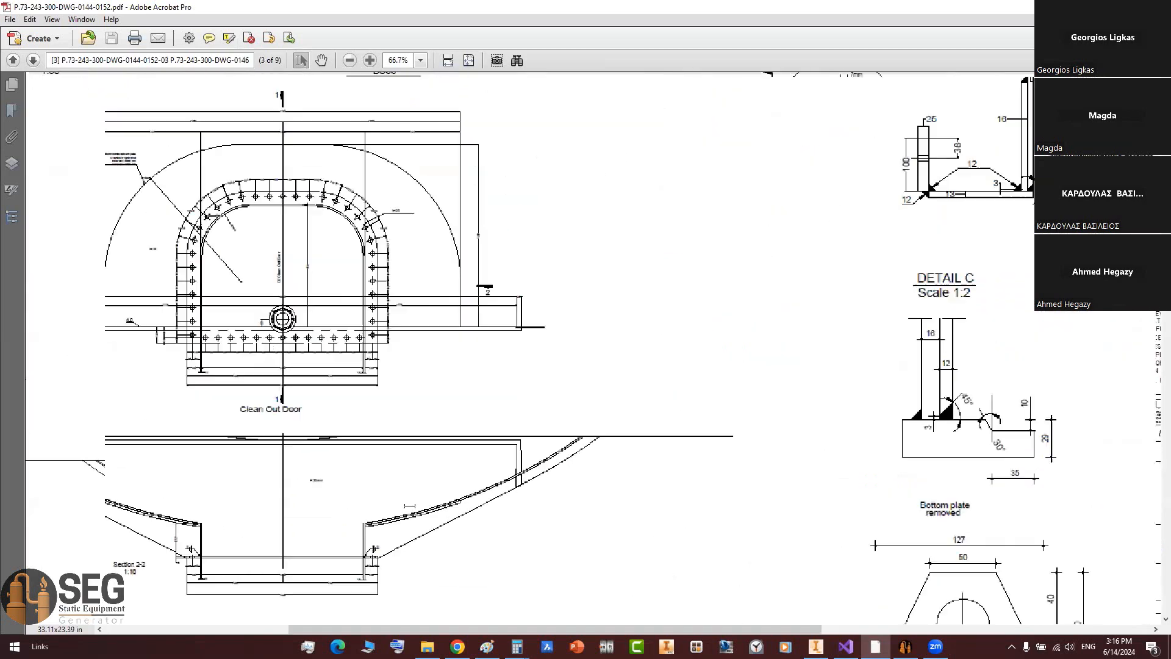
pyautogui.moveTo(424, 464); pyautogui.dragTo(470, 324, button='middle')
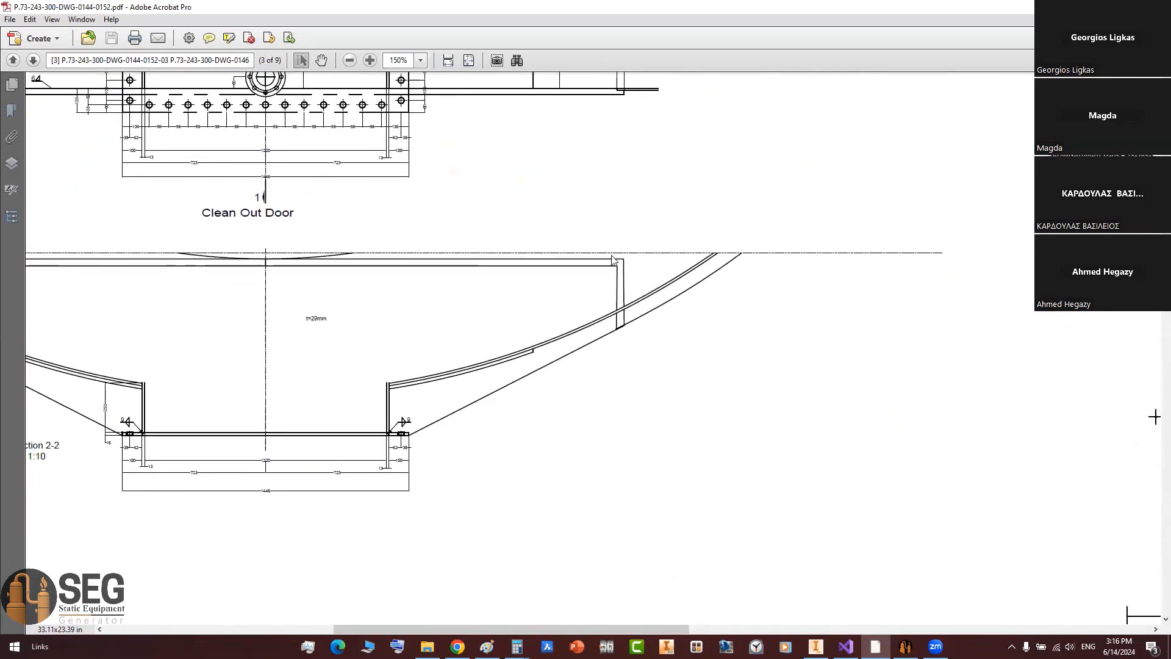
pyautogui.keyDown('ctrl'); pyautogui.scroll(2, 610, 258); pyautogui.keyUp('ctrl')
pyautogui.moveTo(600, 258); pyautogui.dragTo(622, 287)
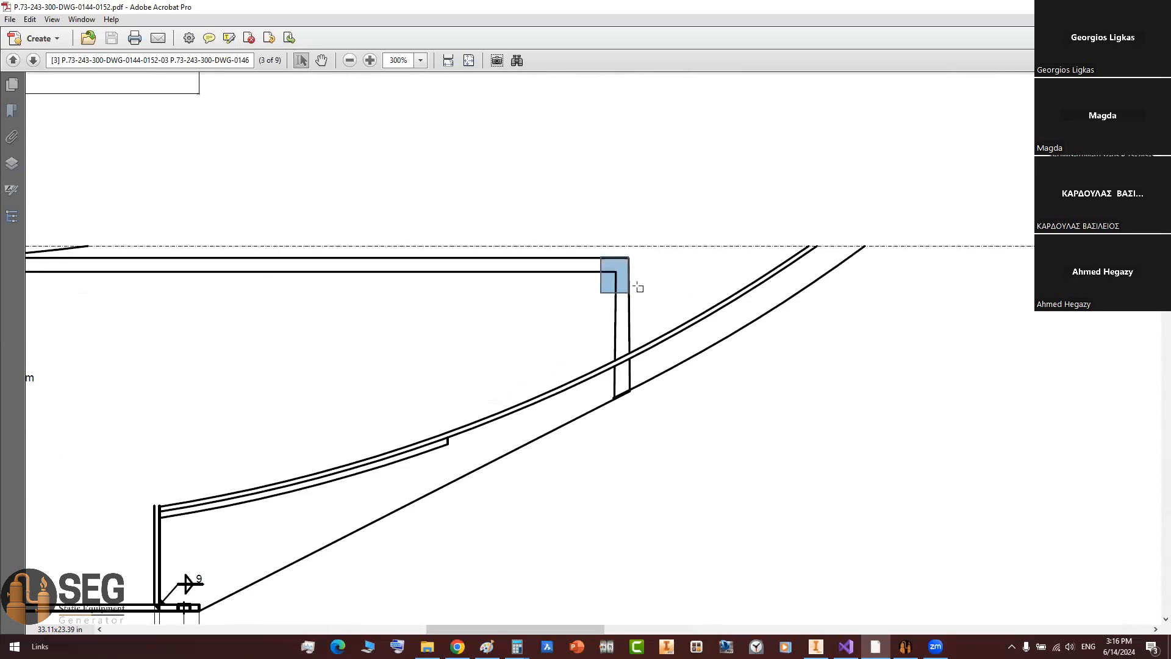
pyautogui.click(635, 285)
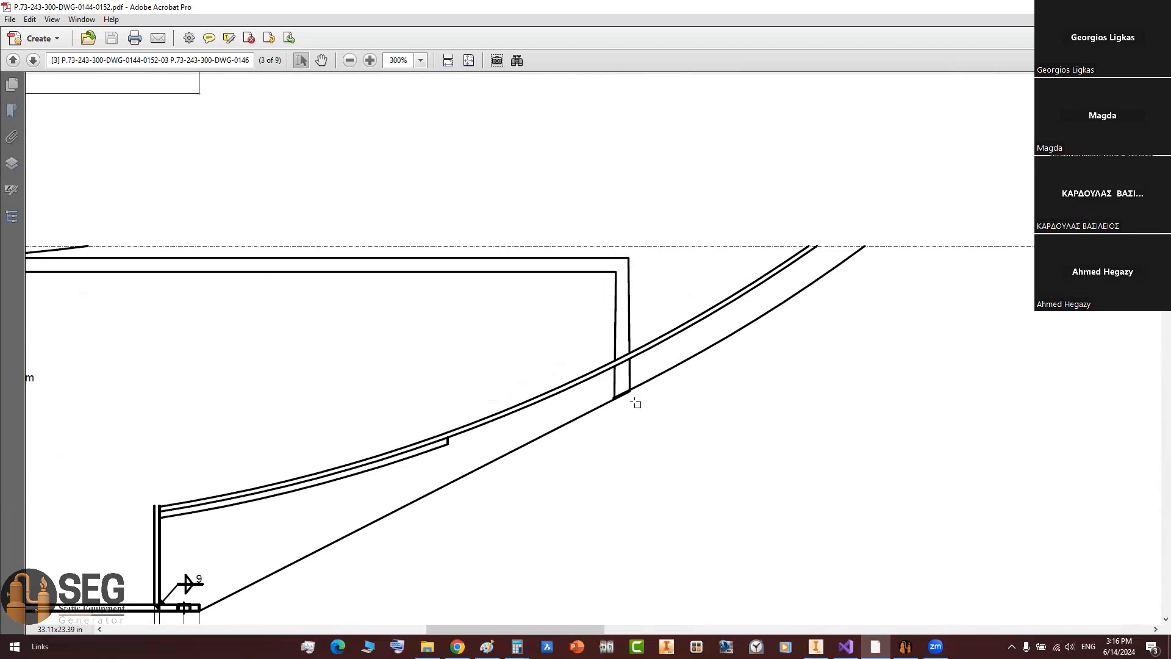
pyautogui.moveTo(596, 391); pyautogui.dragTo(724, 421, button='middle')
pyautogui.moveTo(344, 423); pyautogui.dragTo(635, 419, button='middle')
pyautogui.keyDown('ctrl'); pyautogui.scroll(-1, 635, 419); pyautogui.keyUp('ctrl')
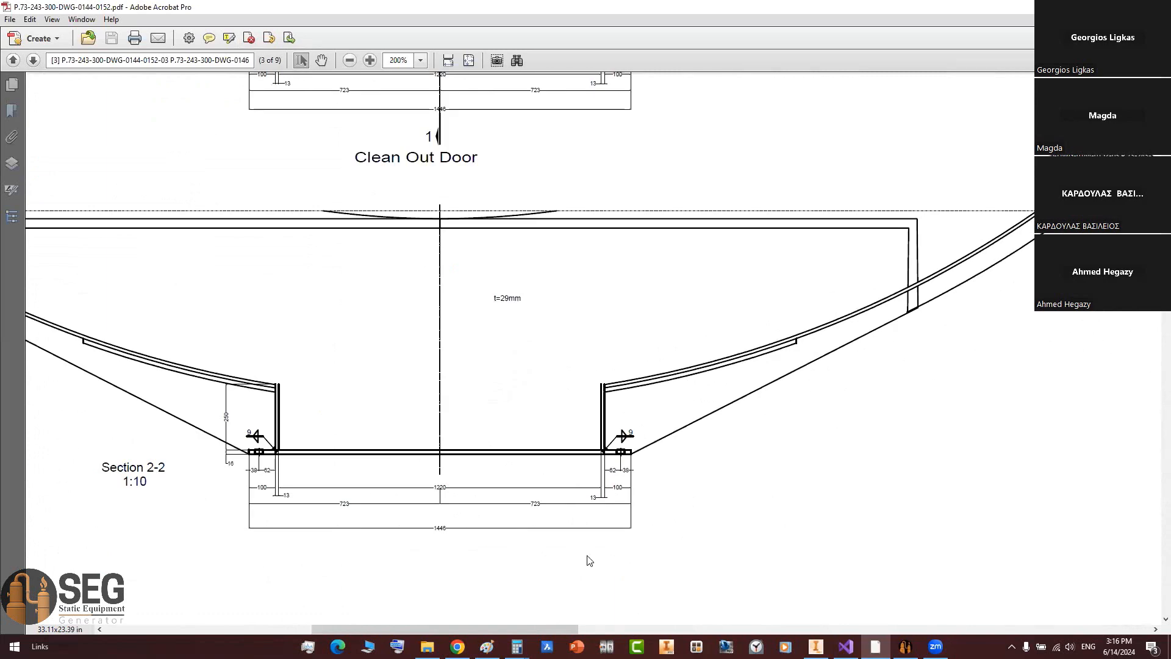
# Step: Try a straight green line from the BS08 plate's outer corner on the Paint sketch, undo it, and return to Static Equipment Generator
pyautogui.click(486, 647)
pyautogui.keyDown('ctrl'); pyautogui.scroll(-2, 224, 196); pyautogui.keyUp('ctrl')
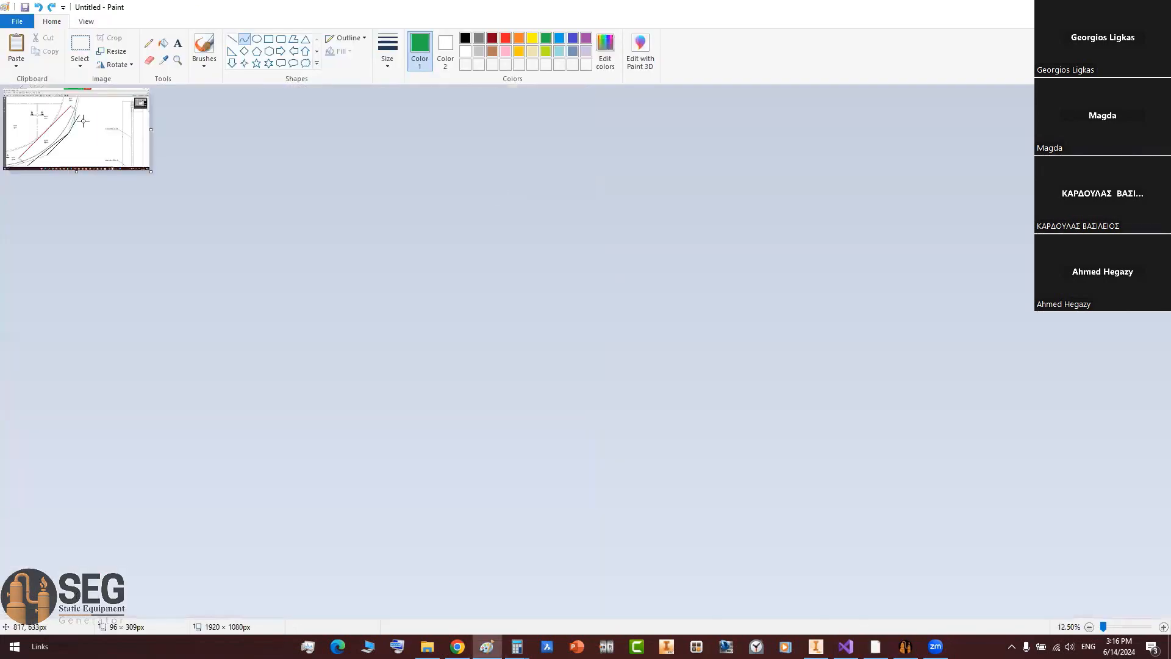
pyautogui.keyDown('ctrl'); pyautogui.scroll(3, 83, 121); pyautogui.keyUp('ctrl')
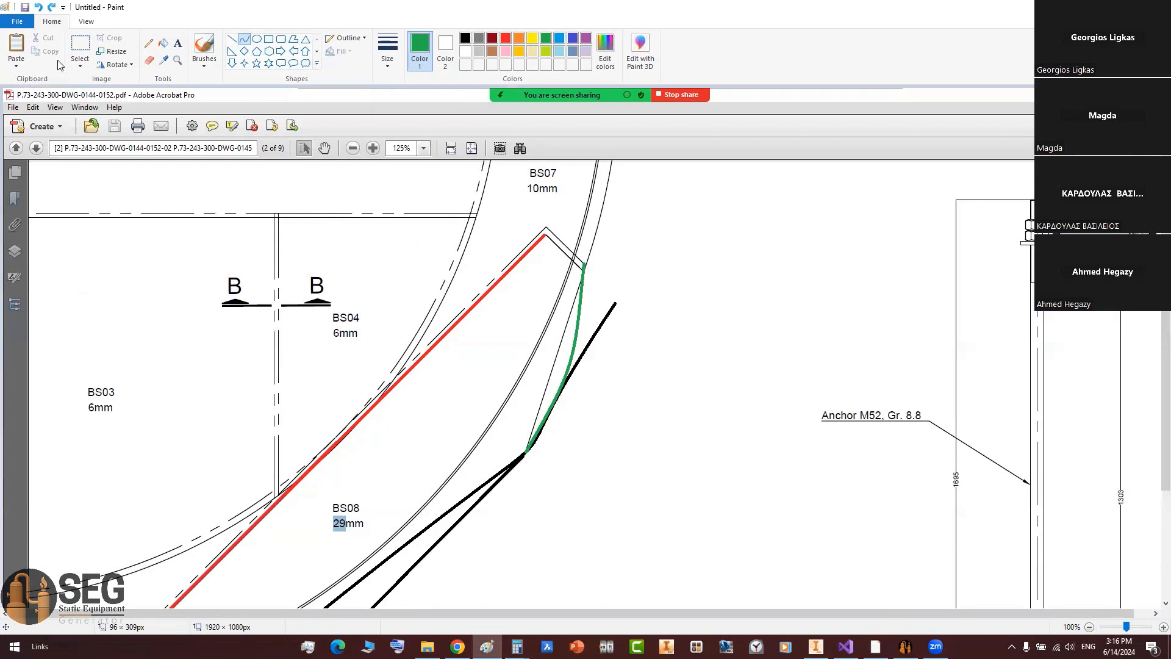
pyautogui.click(232, 40)
pyautogui.moveTo(583, 268); pyautogui.dragTo(233, 178)
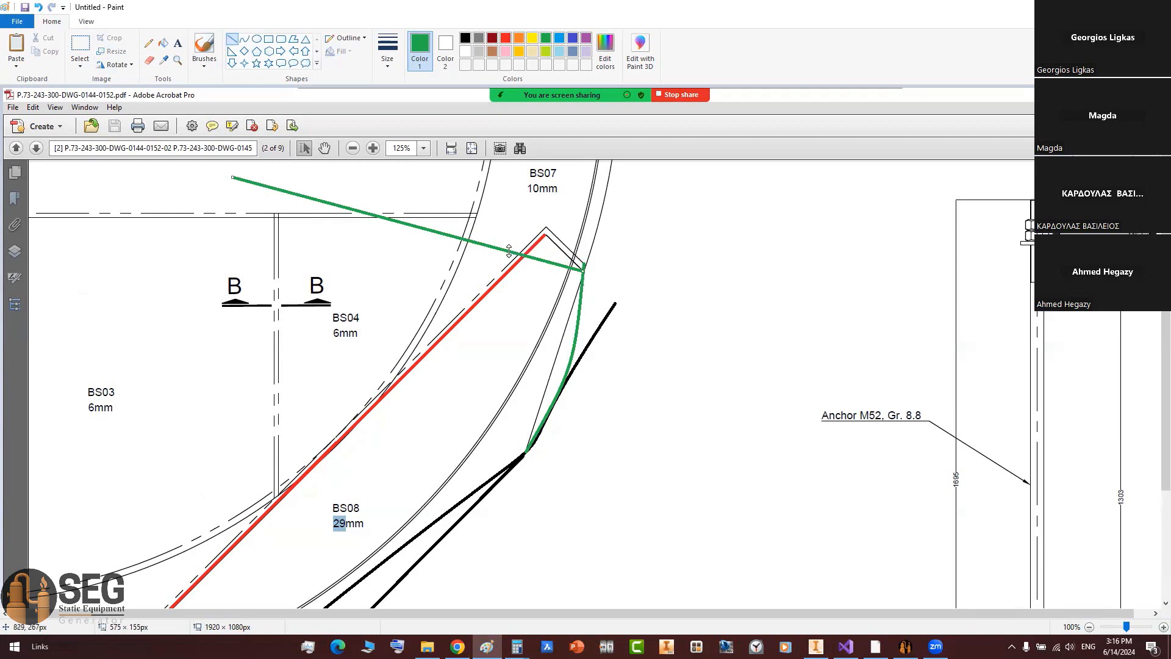
pyautogui.hotkey('ctrl', 'z')
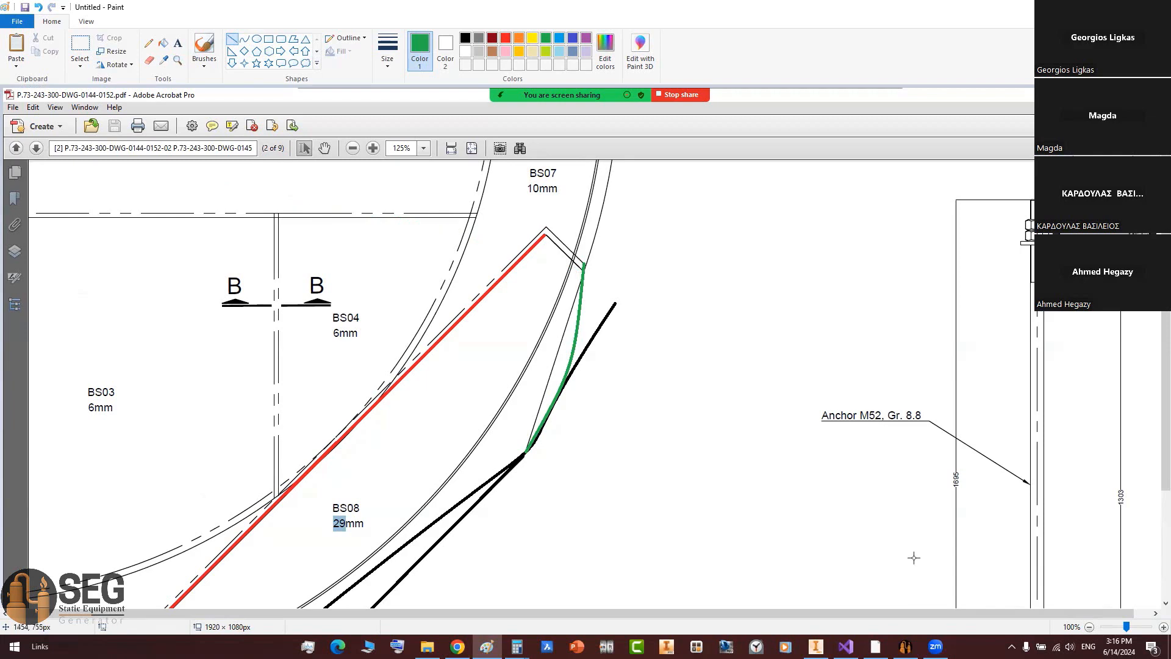
pyautogui.click(905, 646)
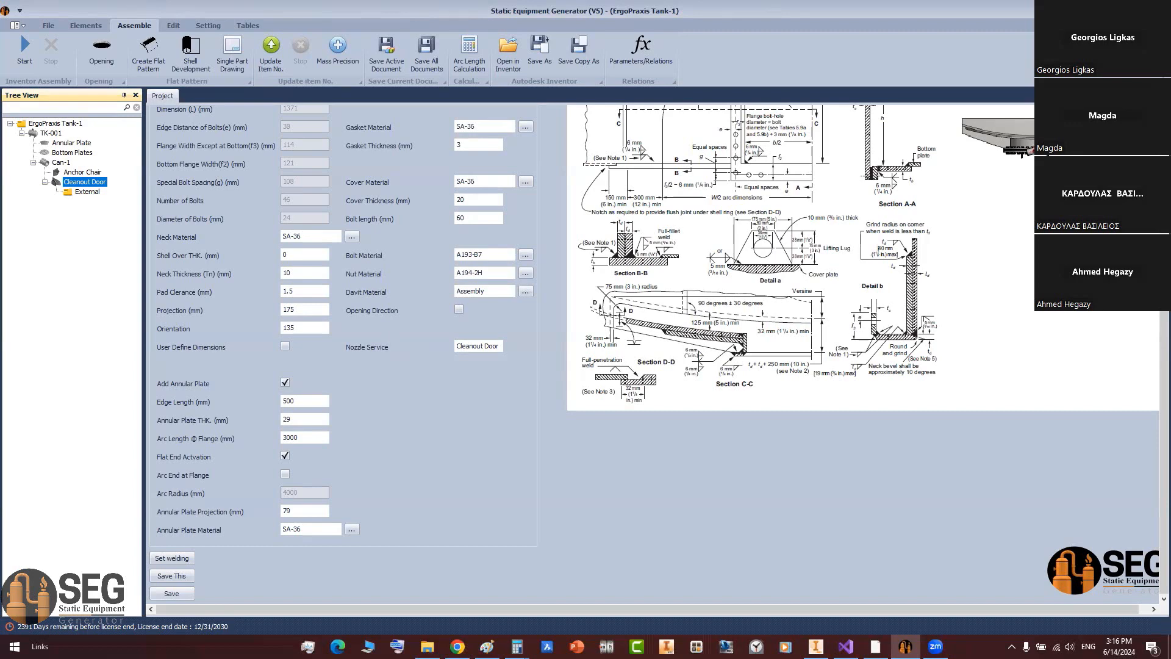
# Step: Switch to the Inventor assembly and examine from above and below how the cleanout door's annular plate overlaps the tank's annular ring
pyautogui.click(816, 646)
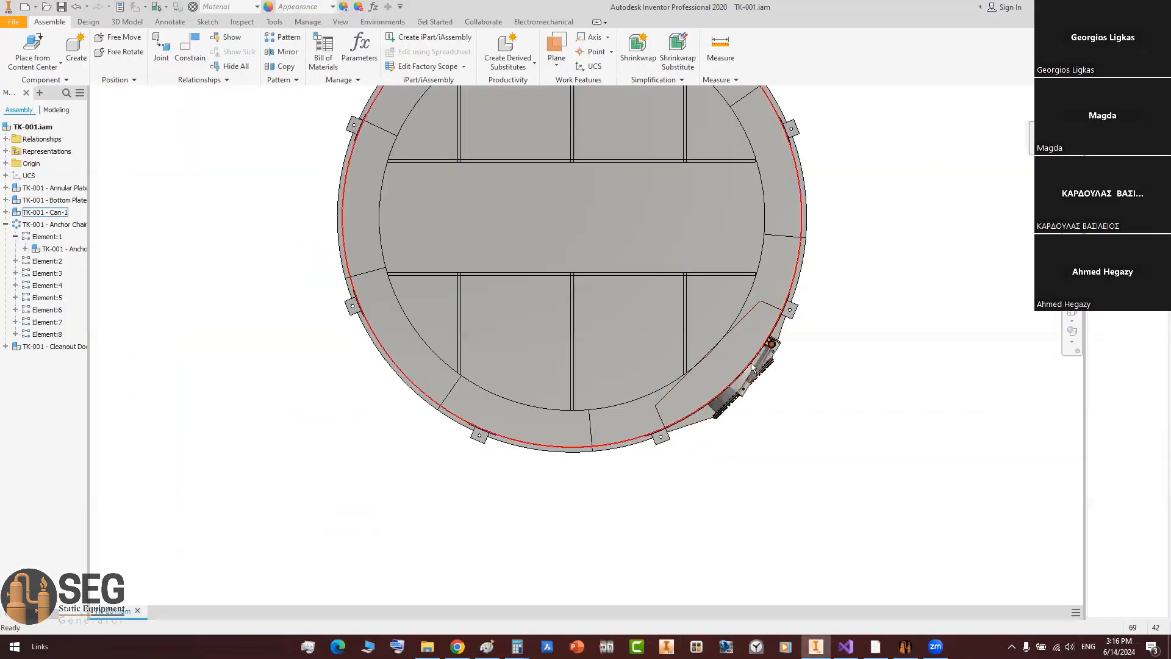
pyautogui.scroll(5, 675, 309)
pyautogui.scroll(-3, 632, 349)
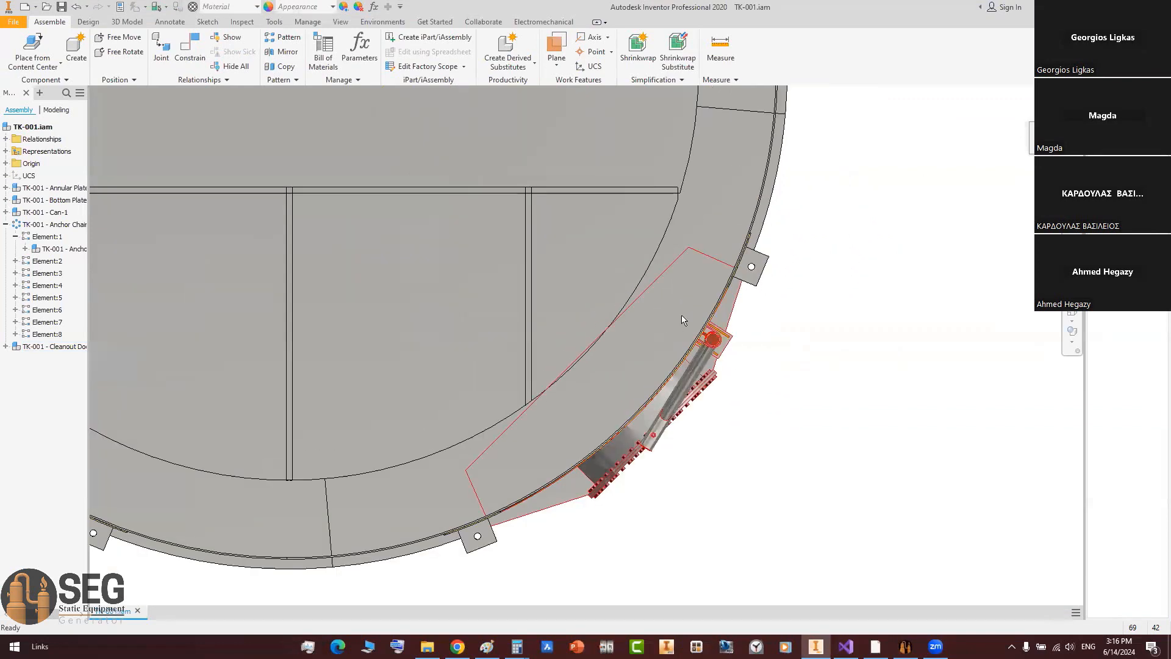
pyautogui.scroll(2, 689, 274)
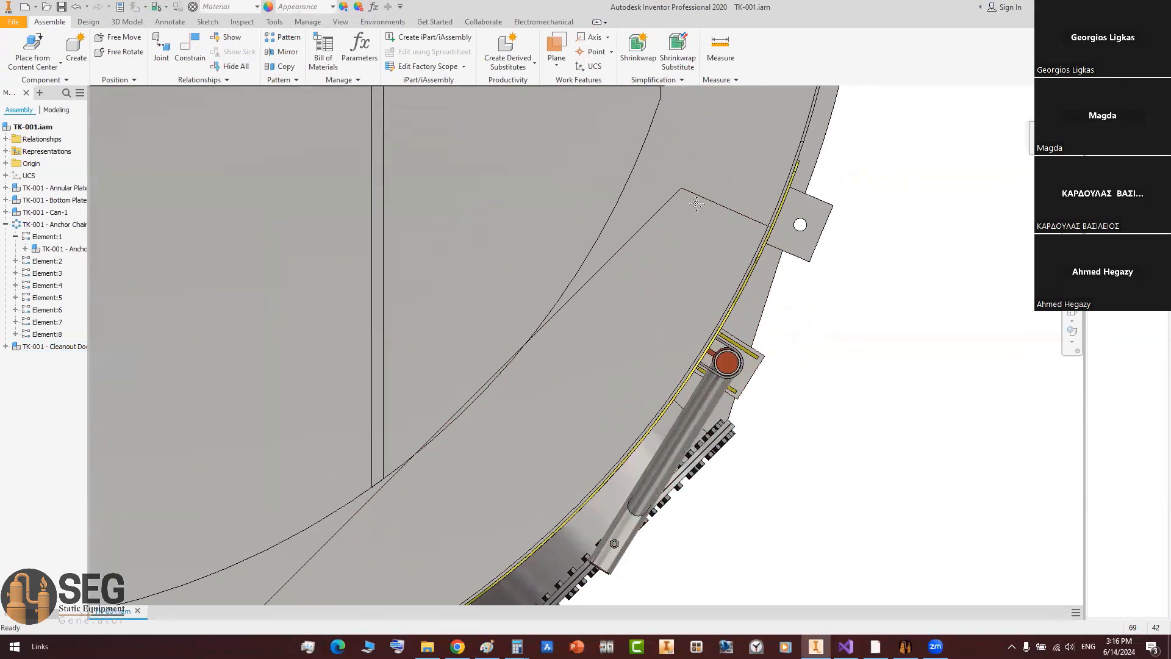
pyautogui.scroll(-4, 701, 305)
pyautogui.keyDown('shift'); pyautogui.moveTo(732, 359); pyautogui.dragTo(628, 196, button='middle'); pyautogui.keyUp('shift')
pyautogui.scroll(3, 628, 197)
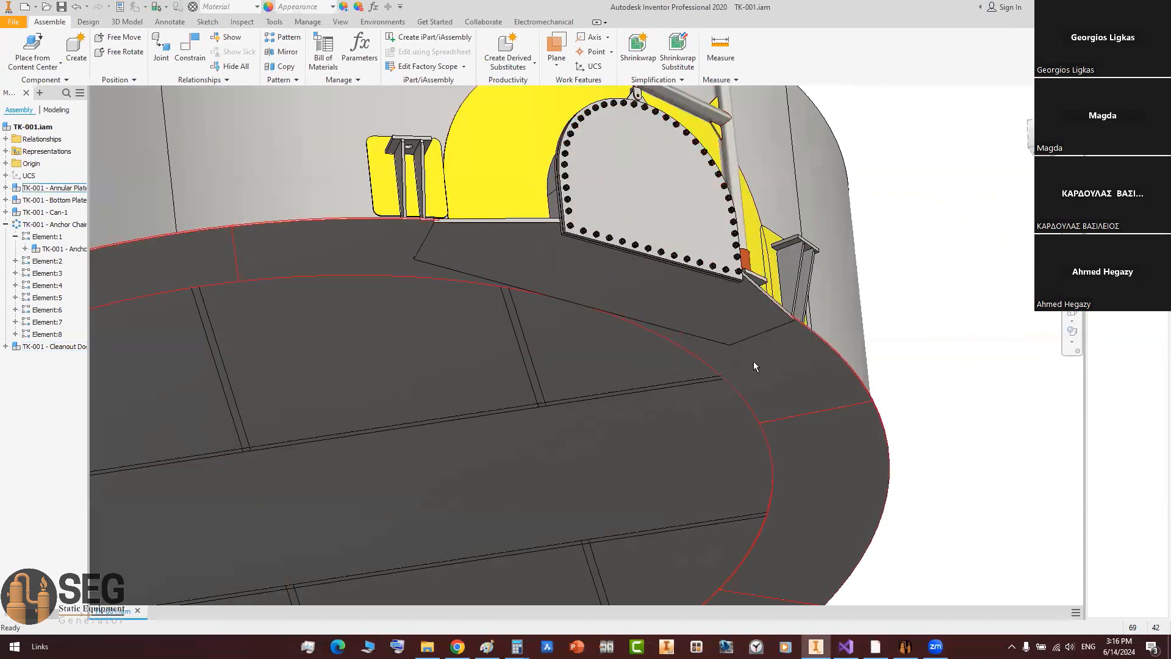
pyautogui.click(801, 355)
pyautogui.scroll(-4, 402, 293)
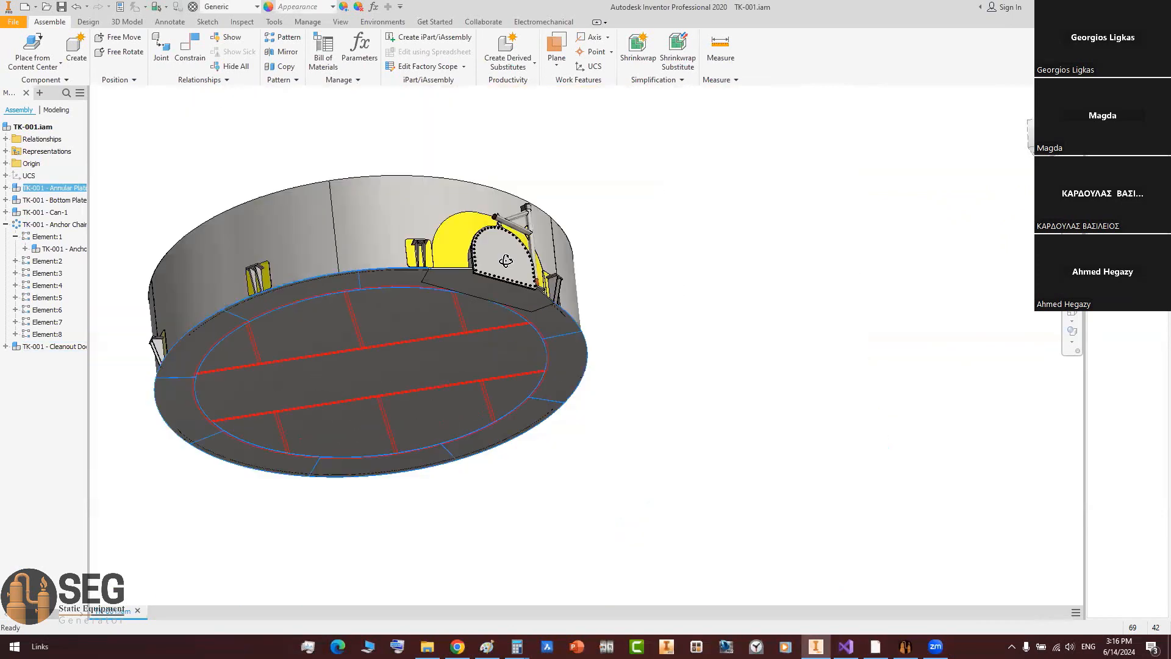
pyautogui.keyDown('shift'); pyautogui.moveTo(505, 260); pyautogui.dragTo(519, 370, button='middle'); pyautogui.keyUp('shift')
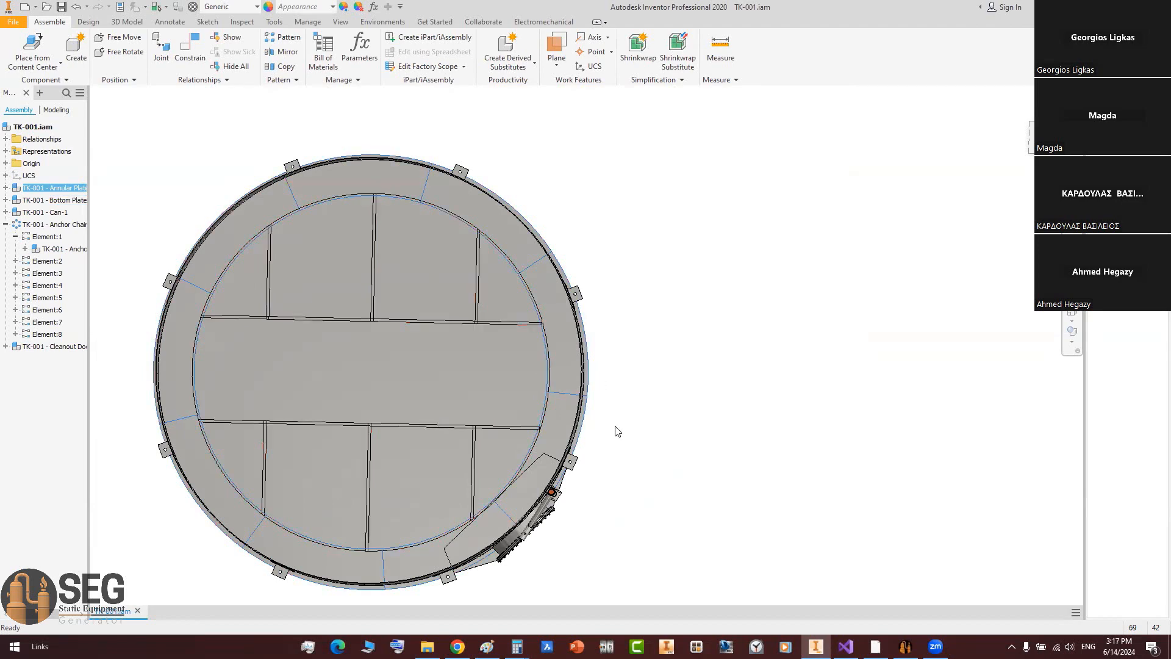
# Step: Open the annular ring segment overlapped by the cleanout door plate for in-place editing and start a sketch on its flat face
pyautogui.doubleClick(555, 434)
pyautogui.doubleClick(556, 434)
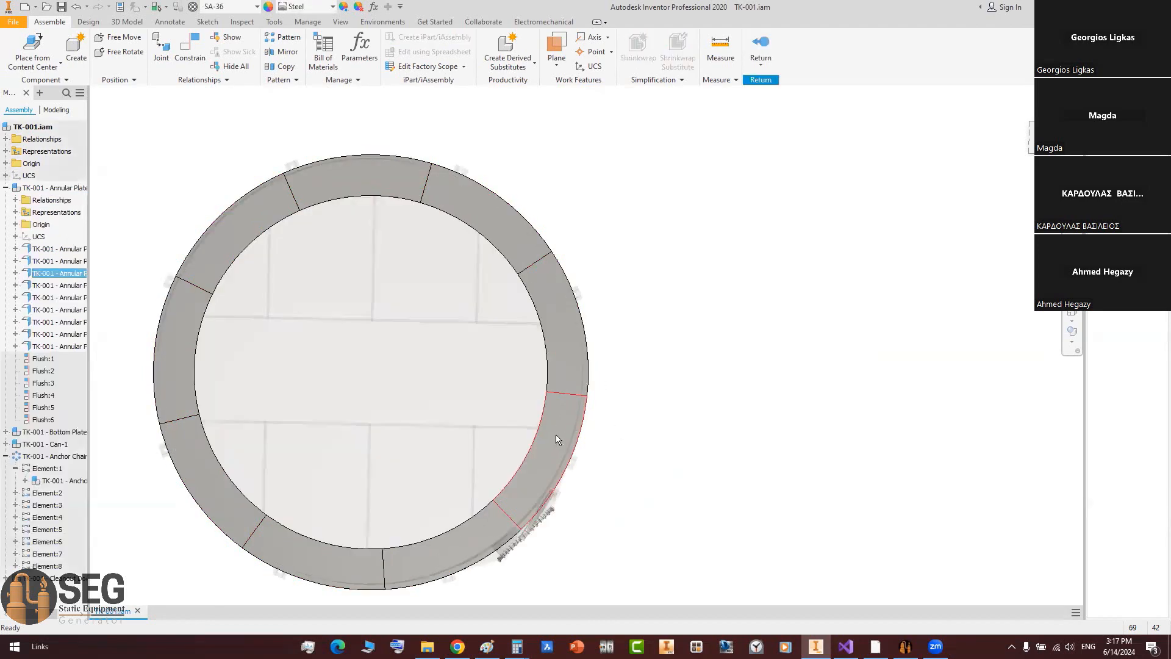
pyautogui.scroll(-3, 567, 452)
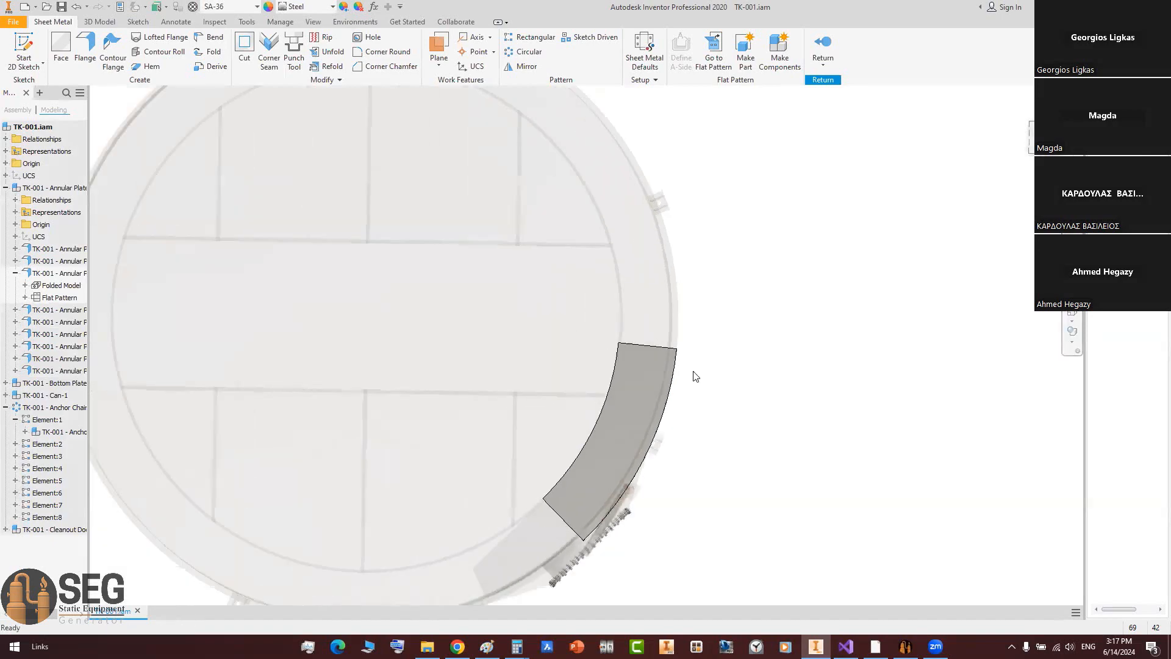
pyautogui.press('s')
pyautogui.click(745, 376)
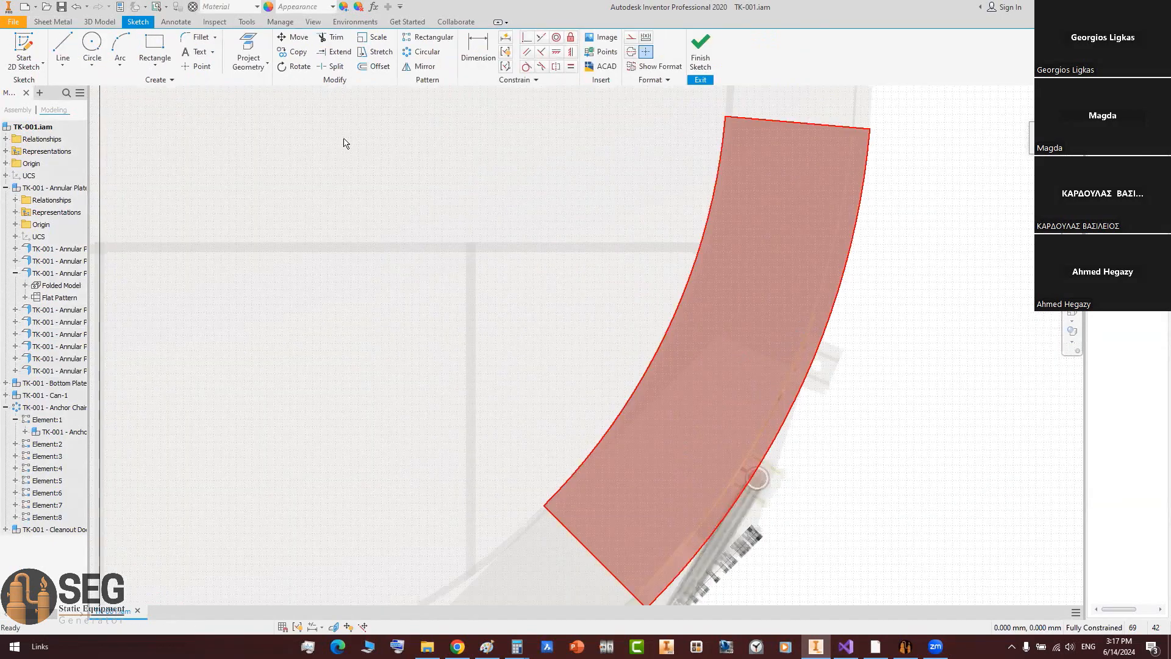
# Step: Project the cleanout door annular plate's short end edge and long straight inner edge into the sketch
pyautogui.click(236, 44)
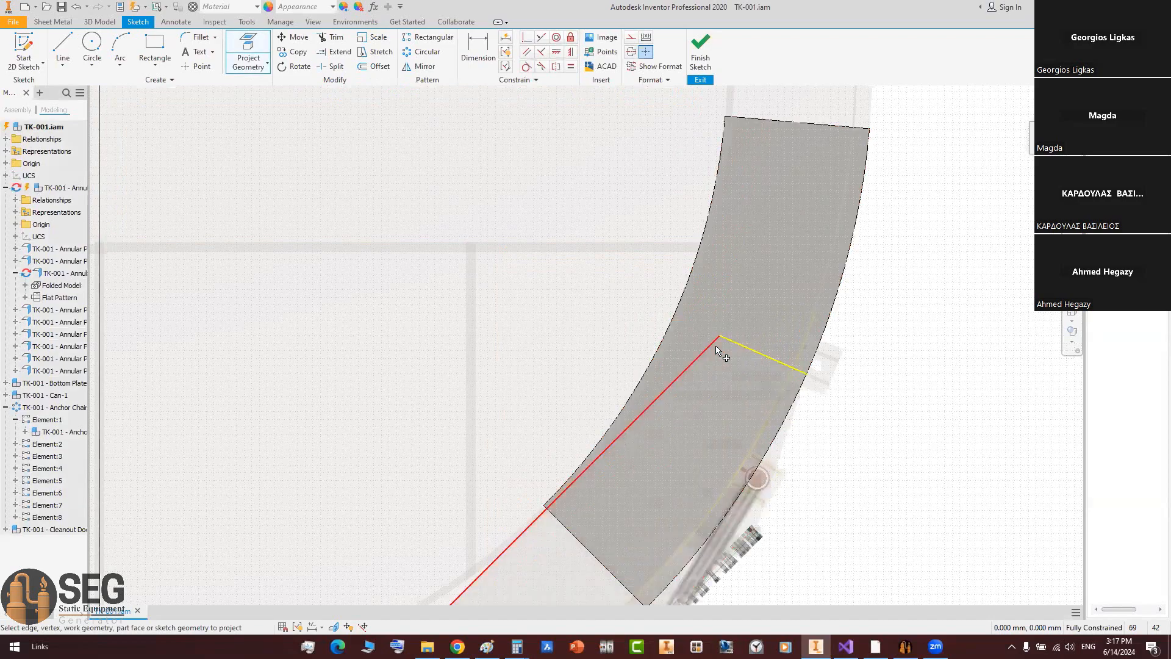
pyautogui.click(715, 342)
pyautogui.scroll(3, 752, 281)
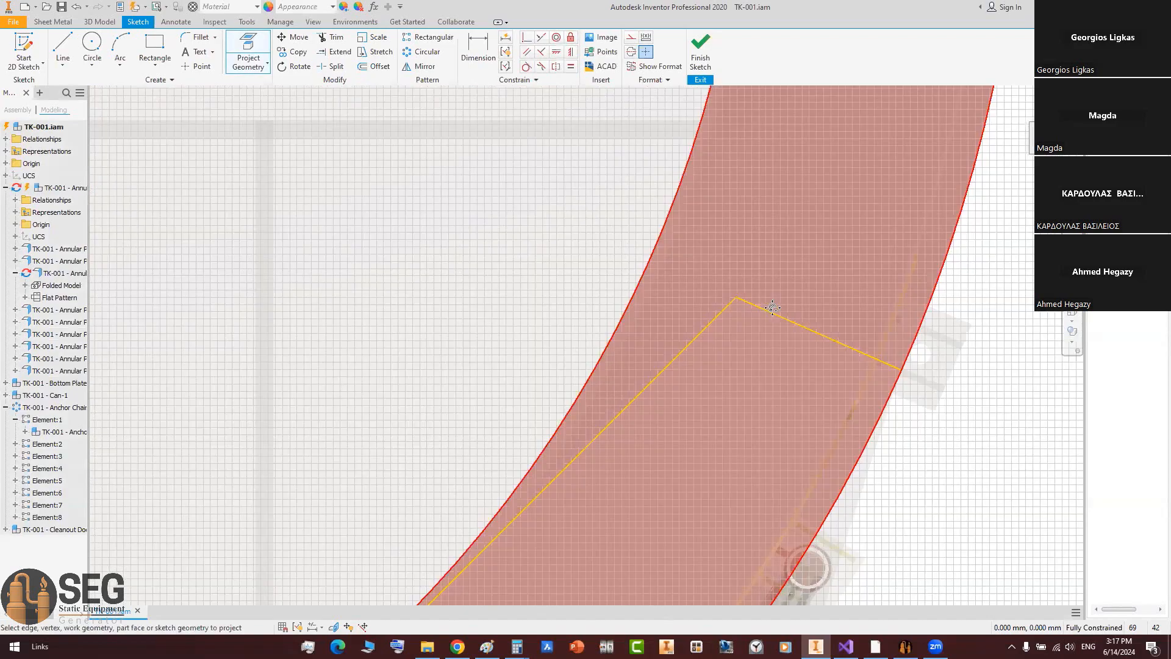
pyautogui.press('Escape')
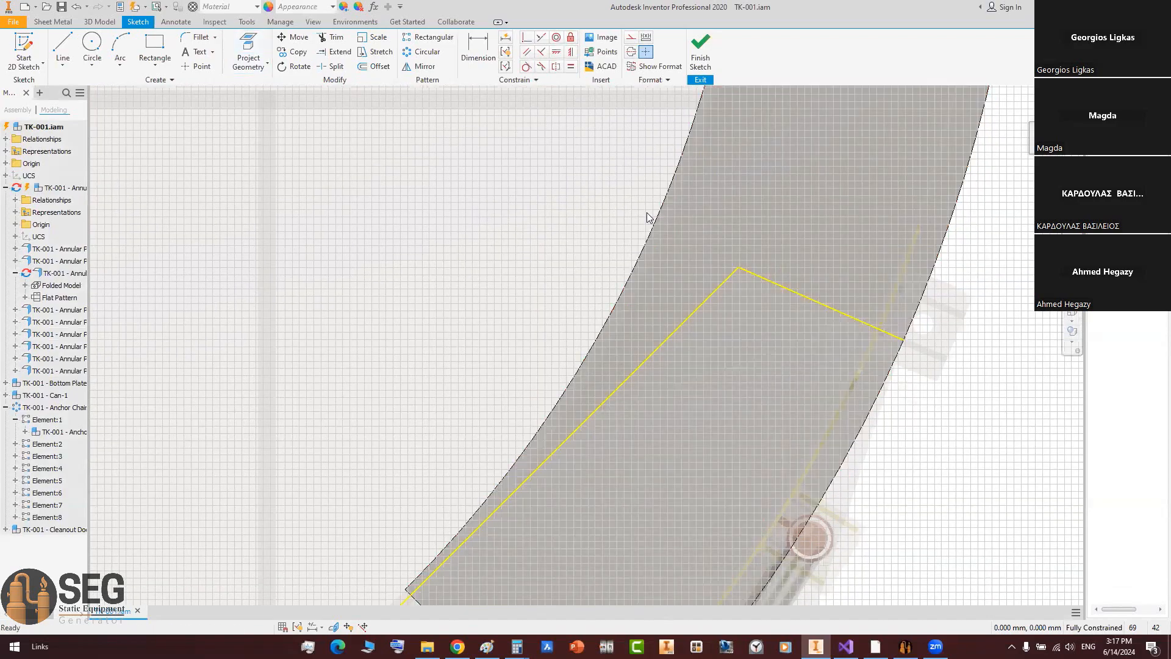
# Step: Offset the two projected edges inward toward the door and dimension the offset at 50 mm
pyautogui.click(379, 67)
pyautogui.click(740, 270)
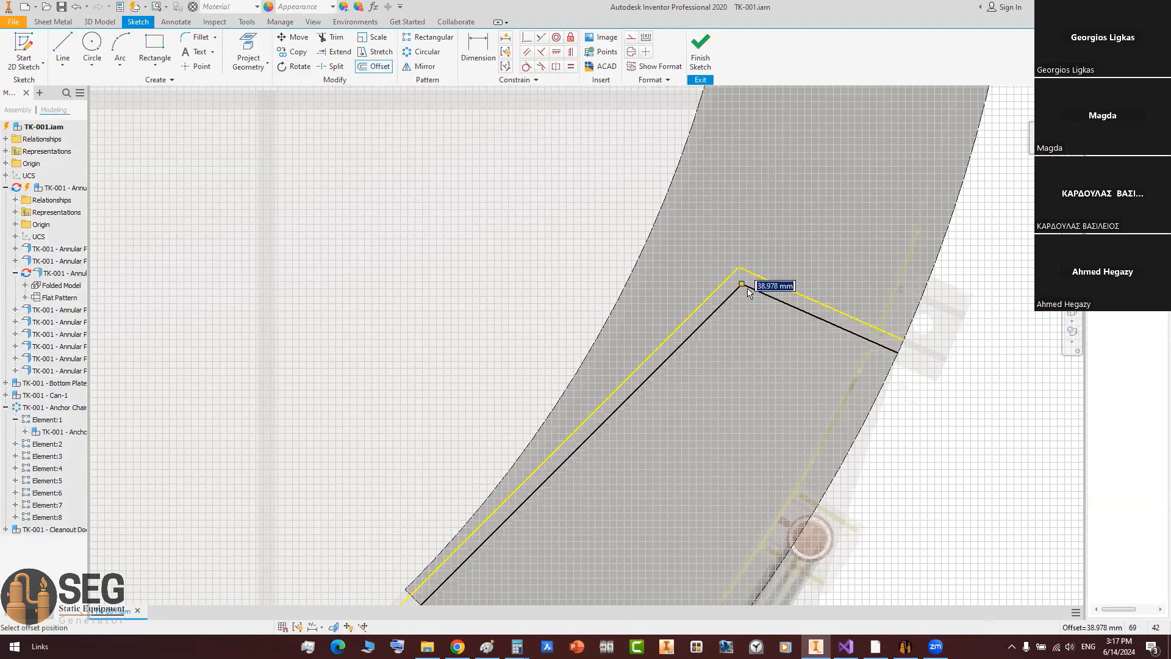
pyautogui.click(752, 292)
pyautogui.press('d')
pyautogui.scroll(3, 778, 314)
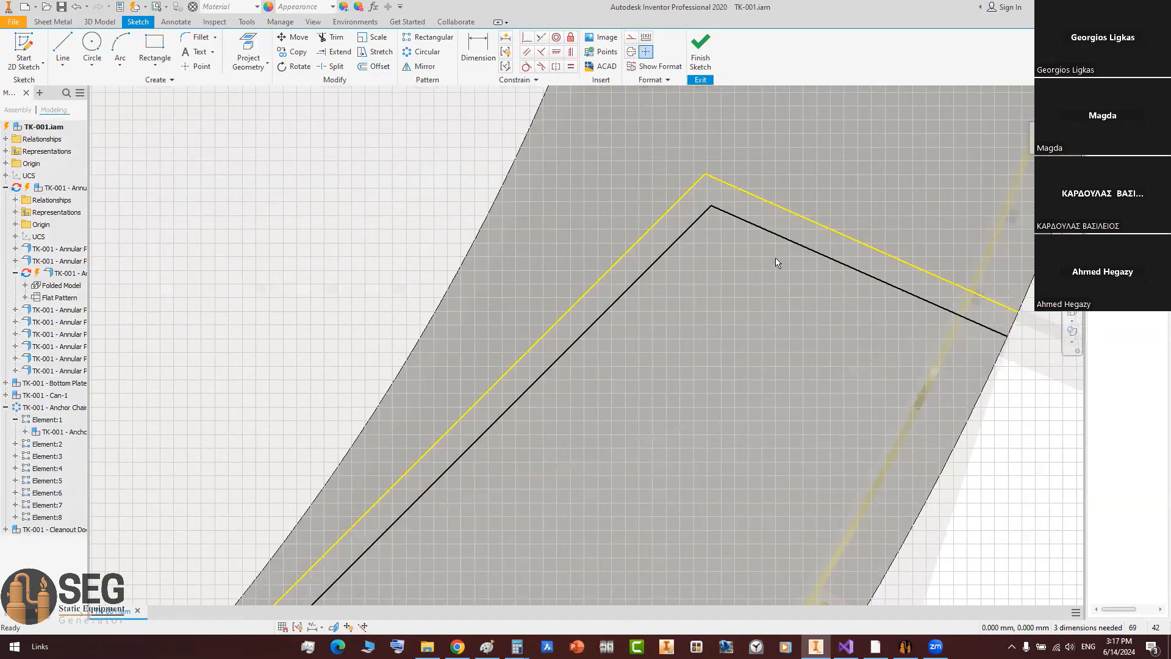
pyautogui.click(787, 239)
pyautogui.click(793, 213)
pyautogui.click(819, 195)
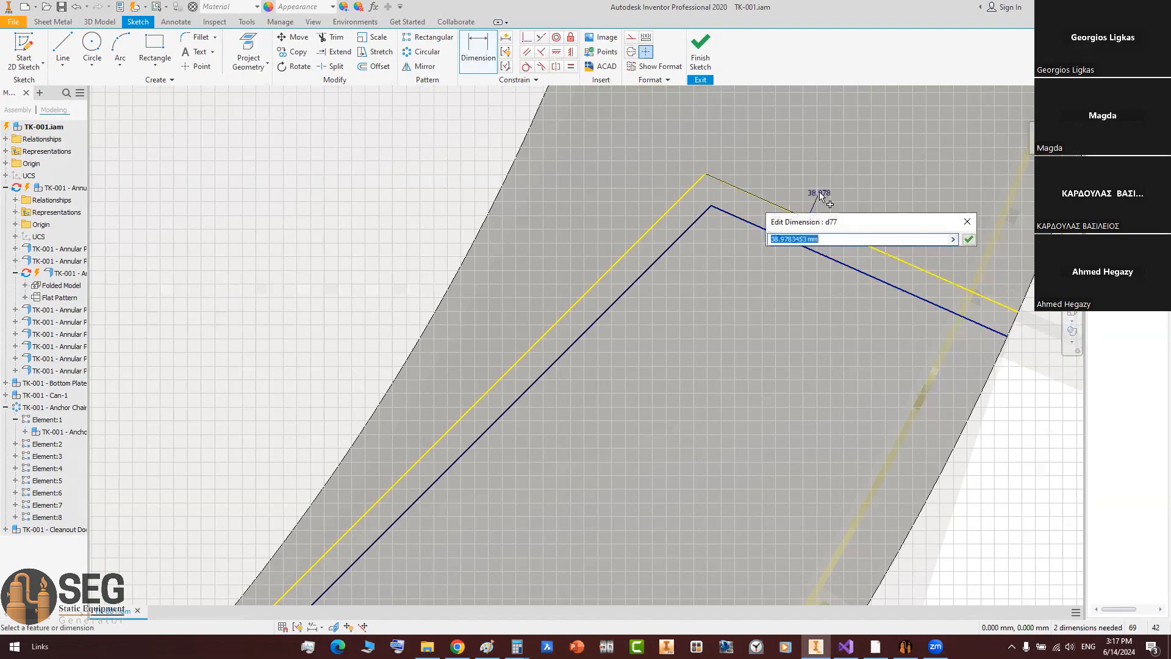
pyautogui.write('50')
pyautogui.press('Return')
pyautogui.scroll(-4, 813, 164)
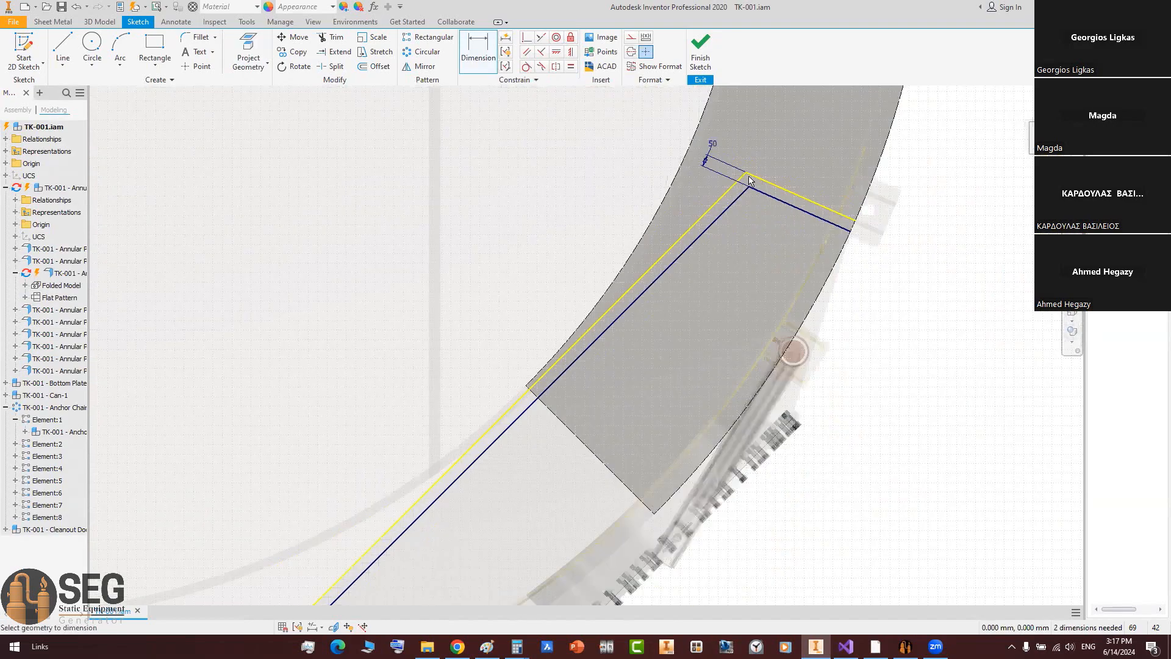
# Step: Close the offset outline with two lines joining its open ends at a point outside the tank, beyond the door
pyautogui.scroll(-5, 762, 232)
pyautogui.scroll(5, 552, 333)
pyautogui.moveTo(553, 333); pyautogui.dragTo(471, 313, button='middle')
pyautogui.click(65, 53)
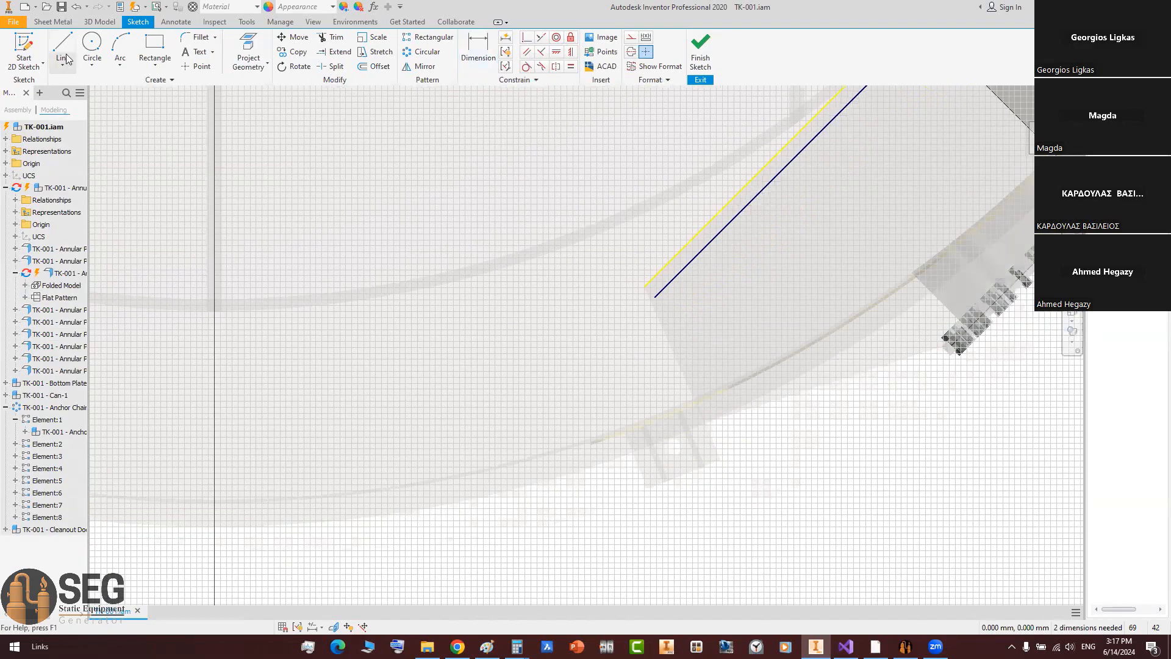
pyautogui.click(655, 298)
pyautogui.scroll(-3, 831, 452)
pyautogui.scroll(3, 807, 201)
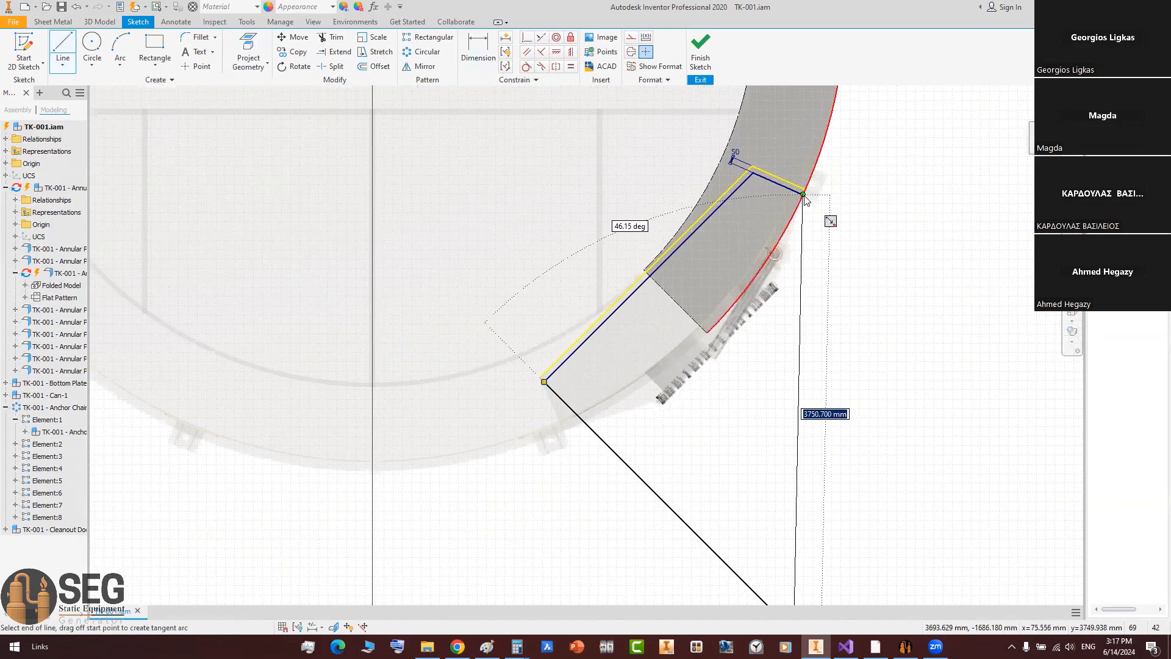
pyautogui.click(804, 196)
pyautogui.scroll(3, 818, 207)
pyautogui.press('Escape')
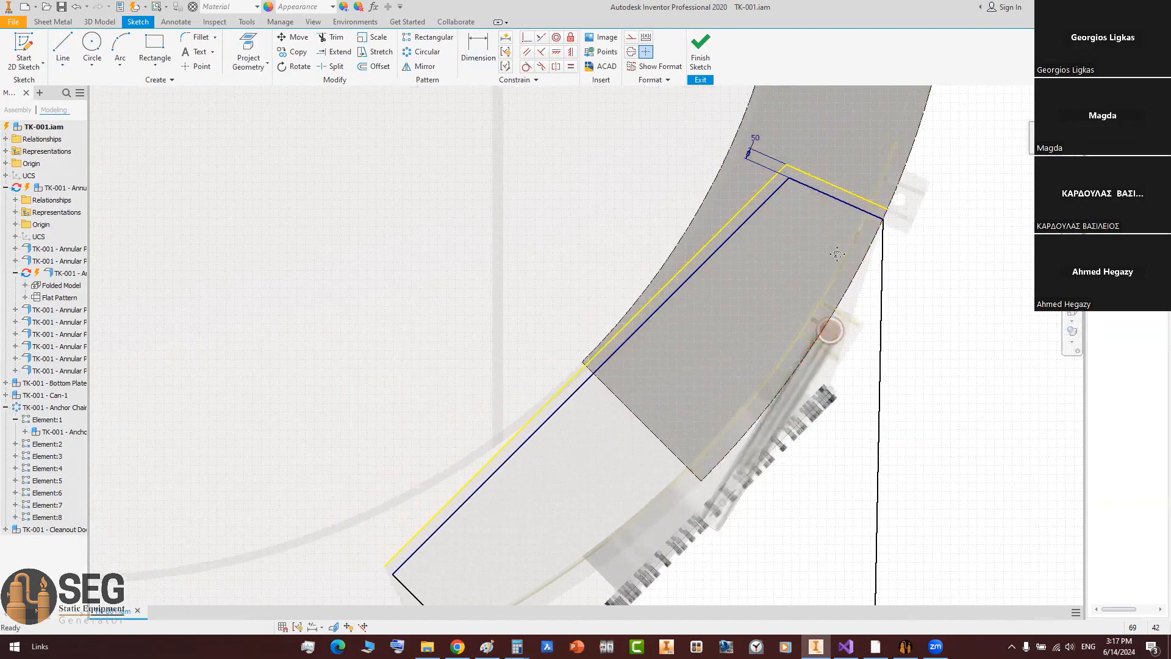
# Step: Extrude the closed profile symmetrically through all of the annular segment
pyautogui.scroll(-5, 722, 444)
pyautogui.scroll(-2, 721, 444)
pyautogui.press('e')
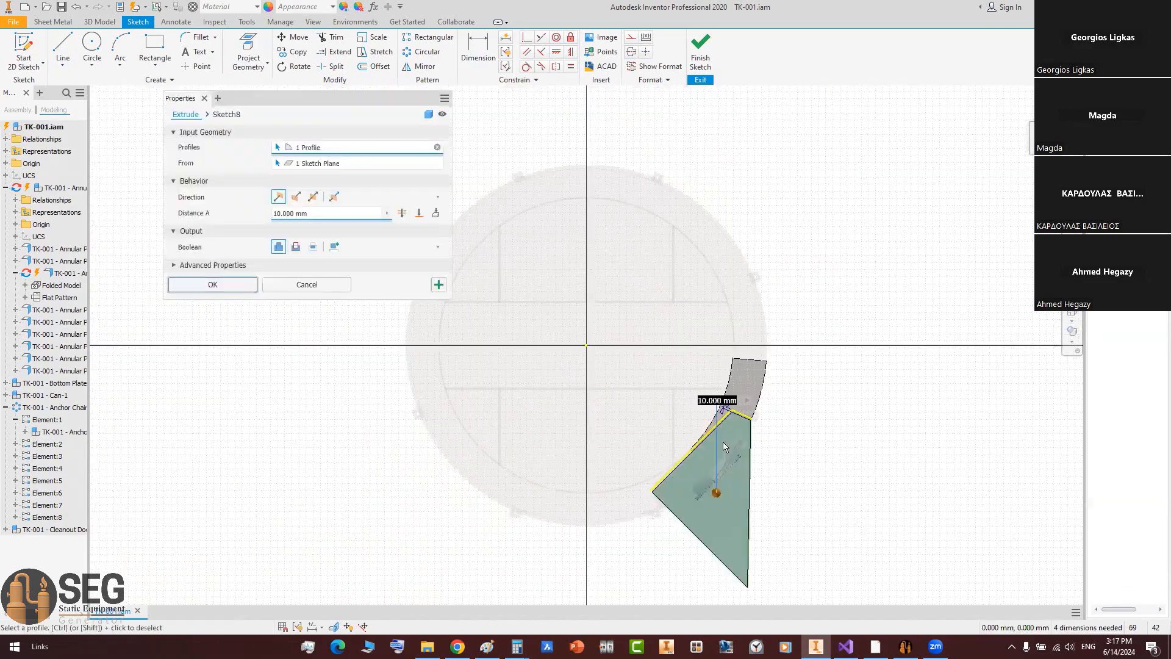
pyautogui.click(402, 213)
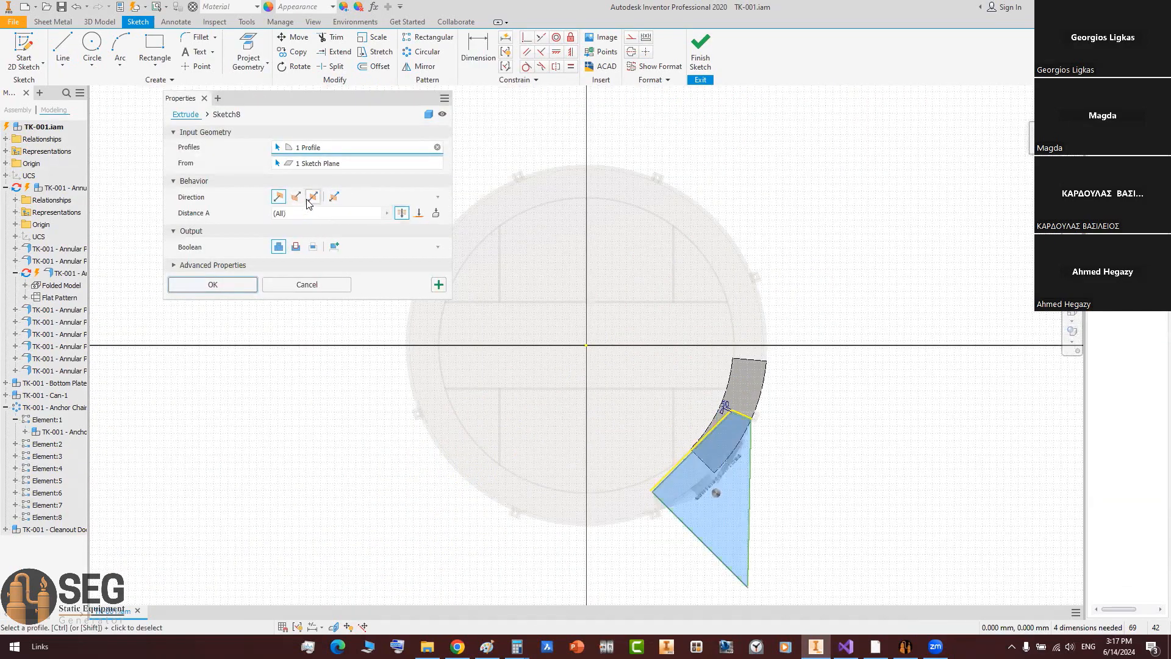
pyautogui.click(313, 196)
pyautogui.scroll(4, 319, 327)
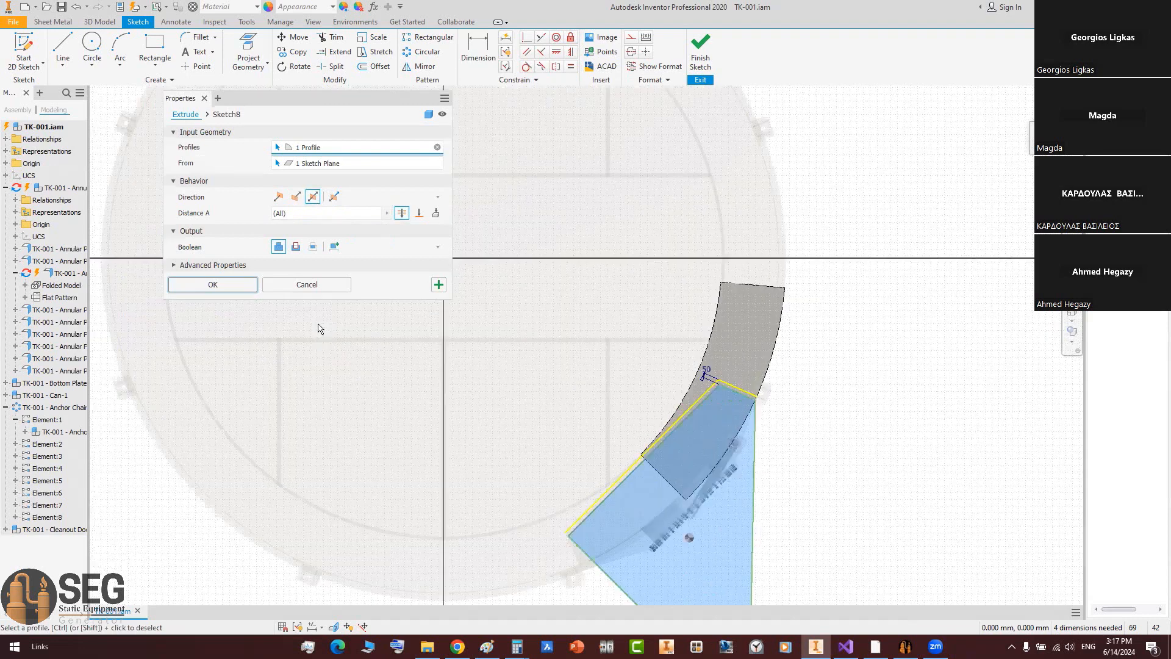
pyautogui.click(247, 285)
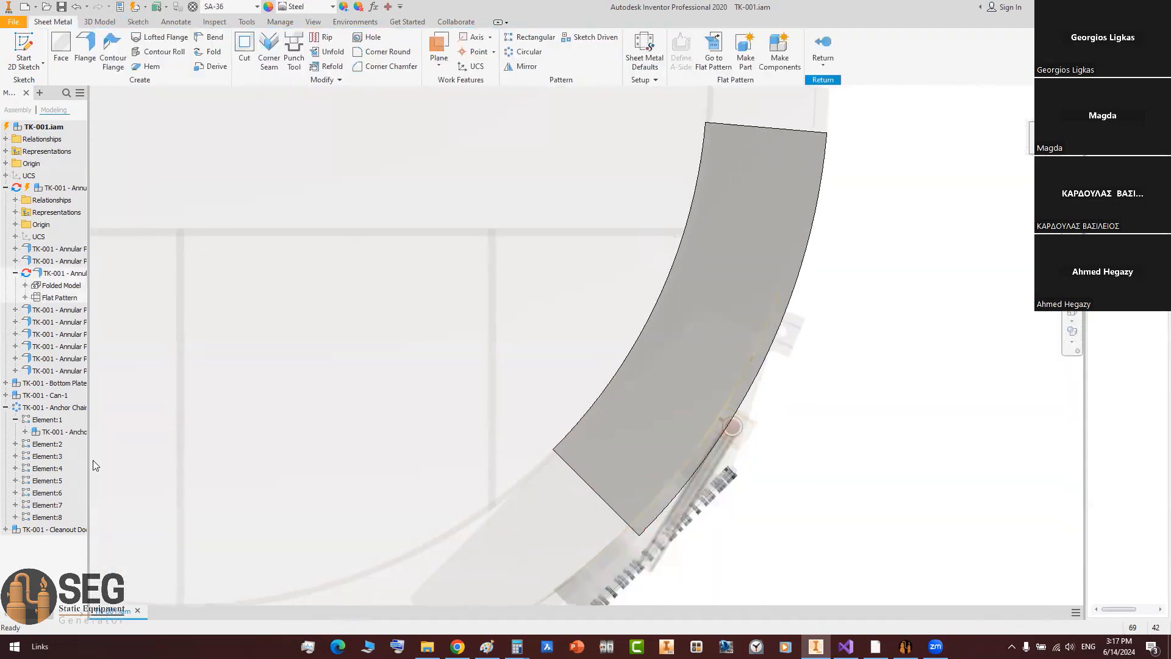
# Step: Edit the segment's extrusion to a symmetric Cut through all, removing the material beneath the cleanout door plate
pyautogui.click(25, 285)
pyautogui.doubleClick(60, 432)
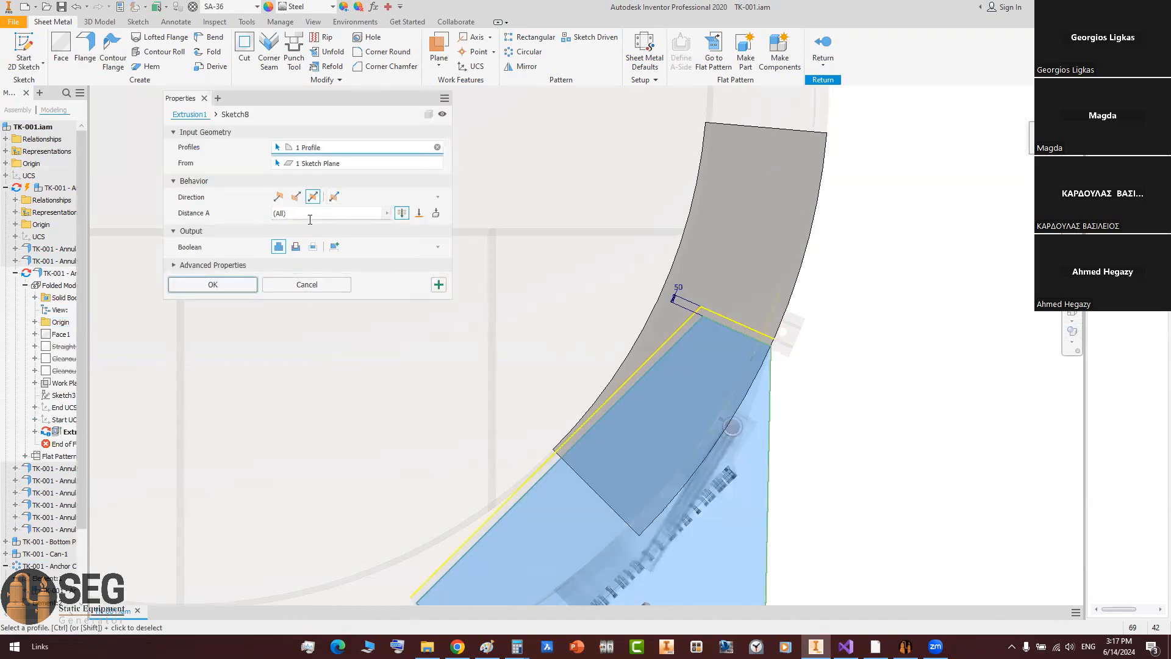
pyautogui.scroll(-4, 697, 395)
pyautogui.keyDown('shift'); pyautogui.moveTo(660, 438); pyautogui.dragTo(525, 392, button='middle'); pyautogui.keyUp('shift')
pyautogui.scroll(5, 439, 359)
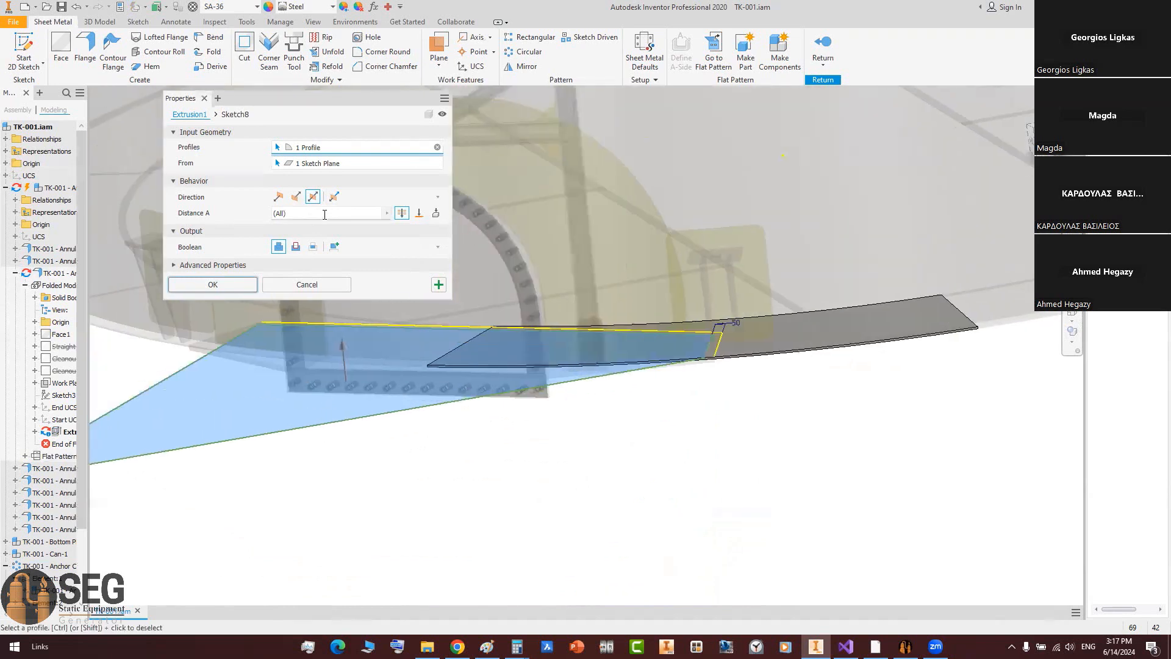
pyautogui.click(333, 213)
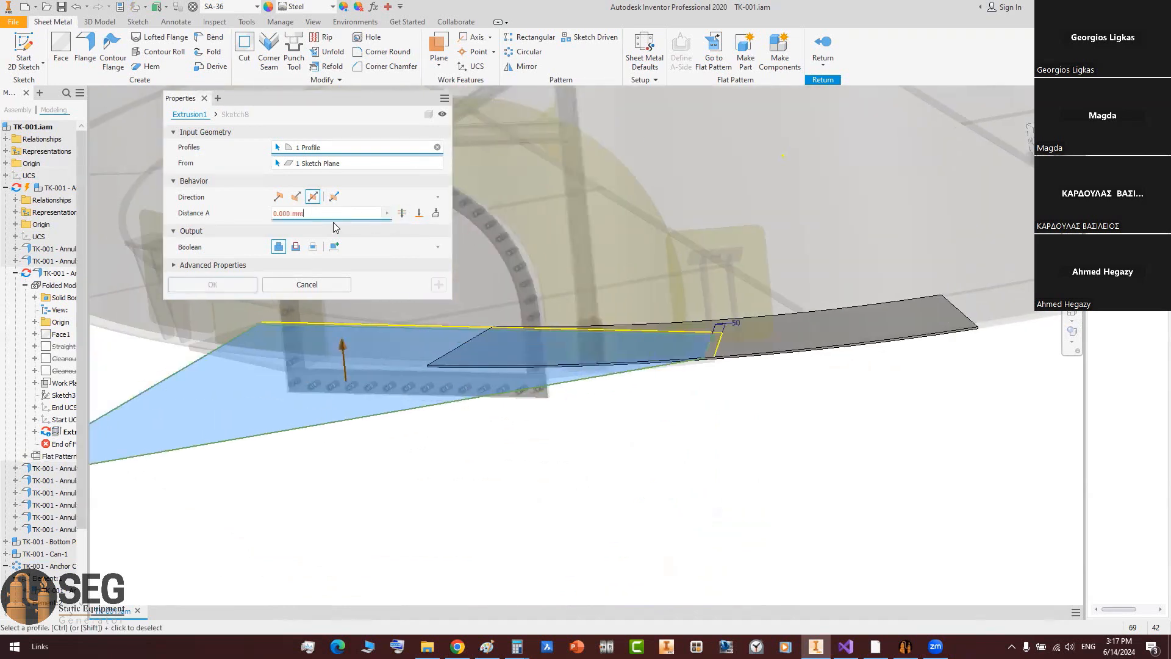
pyautogui.click(296, 246)
pyautogui.click(400, 214)
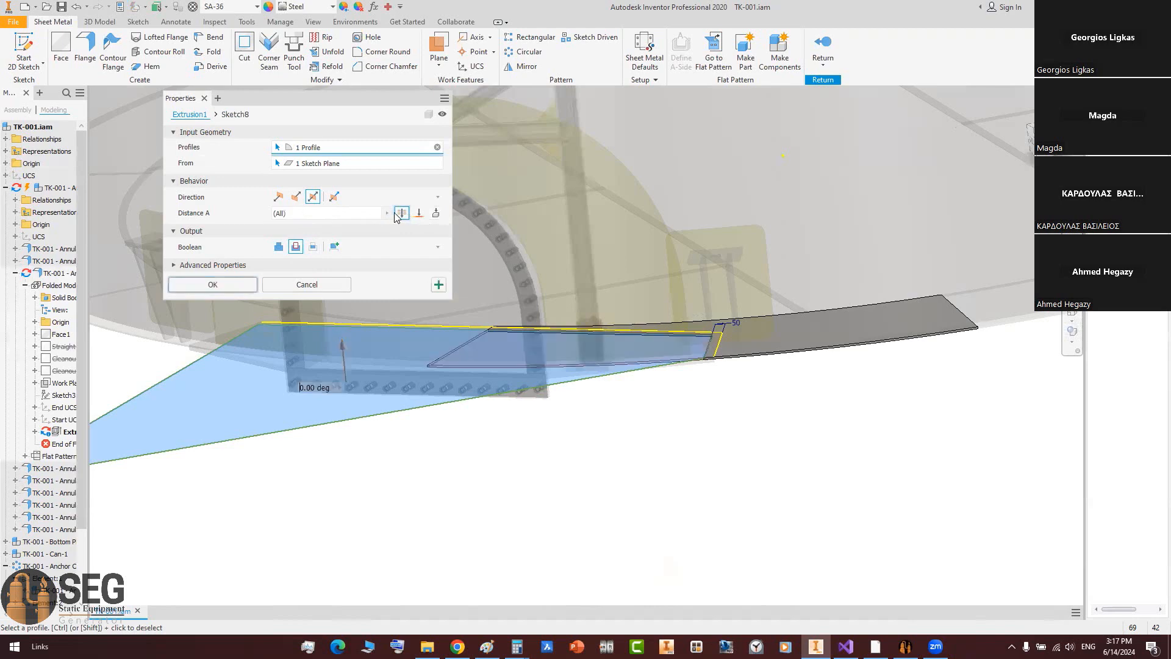
pyautogui.scroll(5, 699, 363)
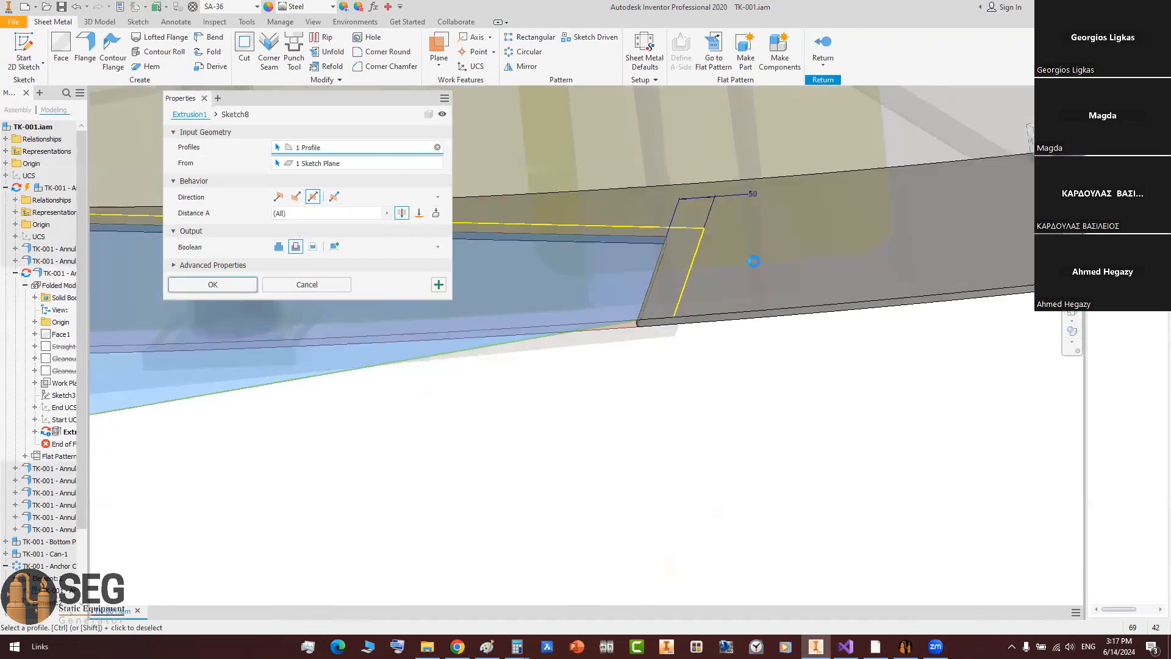
pyautogui.scroll(-5, 767, 340)
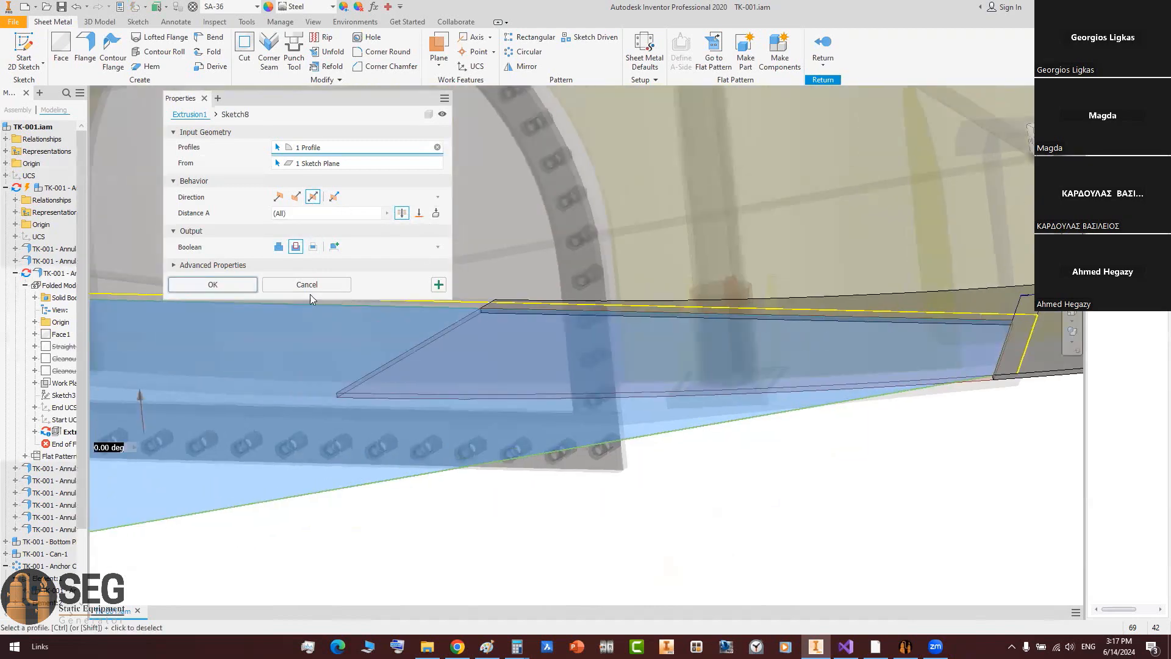
pyautogui.scroll(-5, 724, 344)
pyautogui.keyDown('shift'); pyautogui.moveTo(719, 408); pyautogui.dragTo(750, 417, button='middle'); pyautogui.keyUp('shift')
pyautogui.scroll(-5, 745, 400)
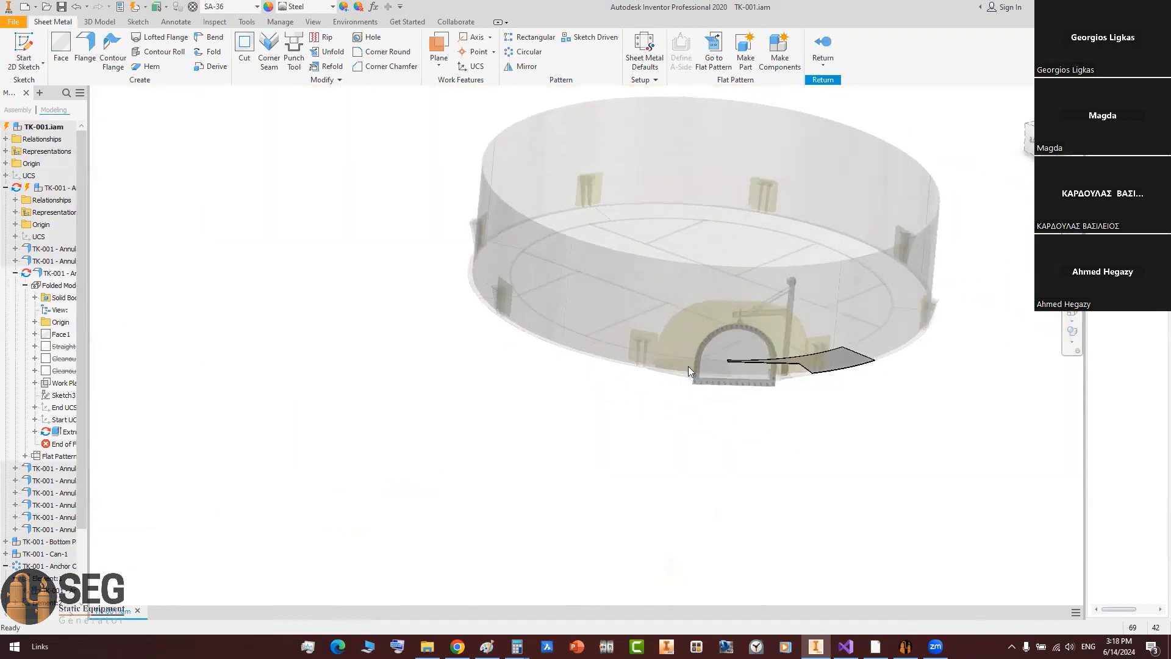
# Step: Finish editing the trimmed segment, open the neighbouring annular segment on the door's other side, and start a sketch on its face
pyautogui.rightClick(688, 367)
pyautogui.click(715, 392)
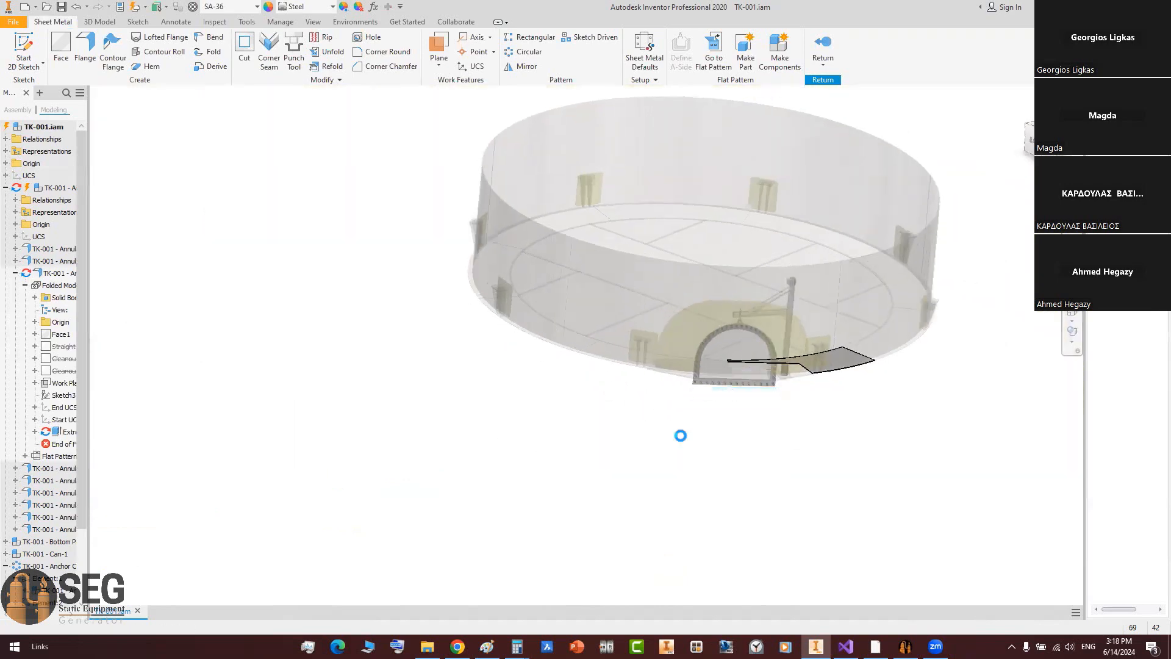
pyautogui.doubleClick(613, 360)
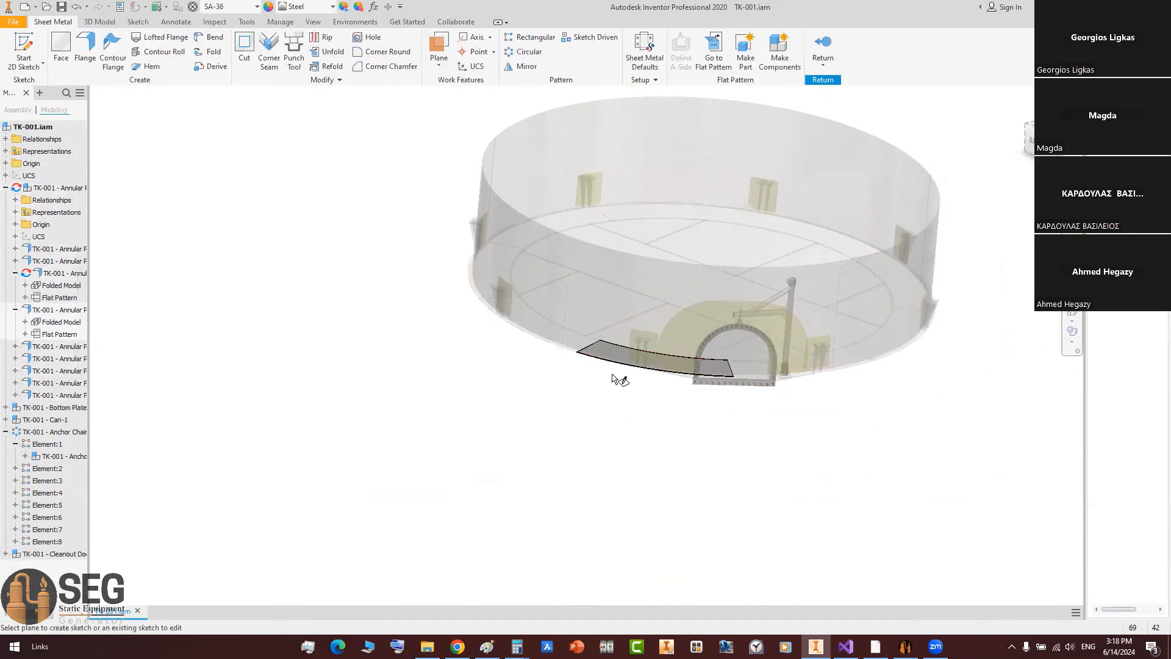
pyautogui.click(618, 391)
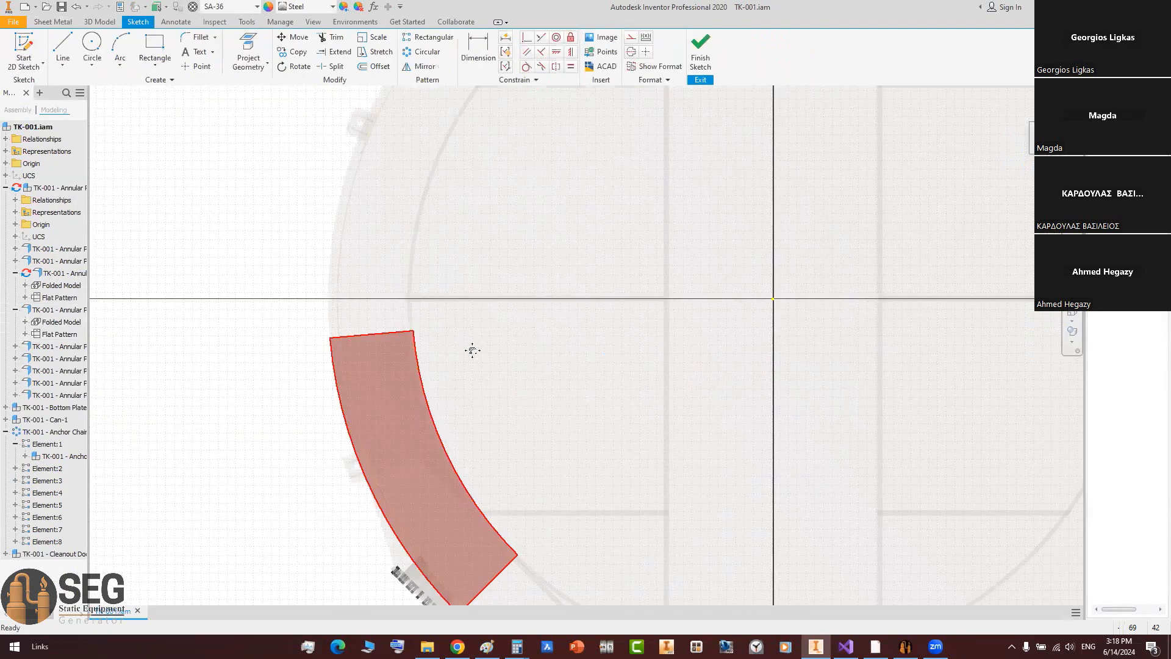
# Step: Project the cleanout door plate's short end edge and long inner edge onto the annular segment's sketch
pyautogui.click(248, 49)
pyautogui.scroll(3, 403, 342)
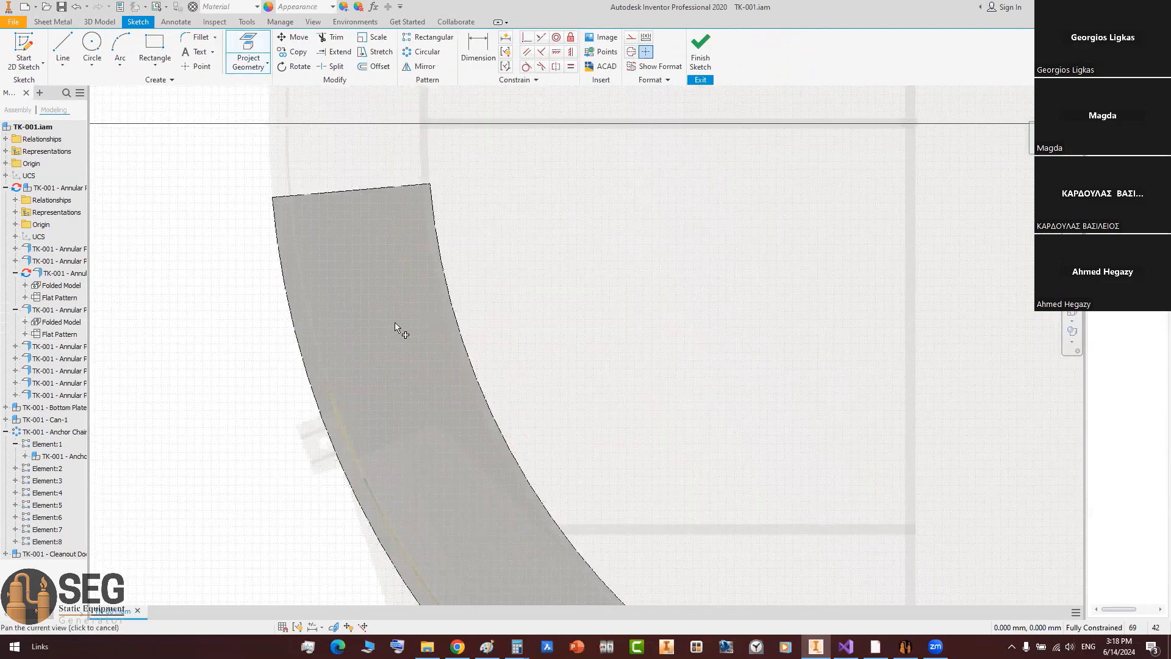
pyautogui.click(435, 344)
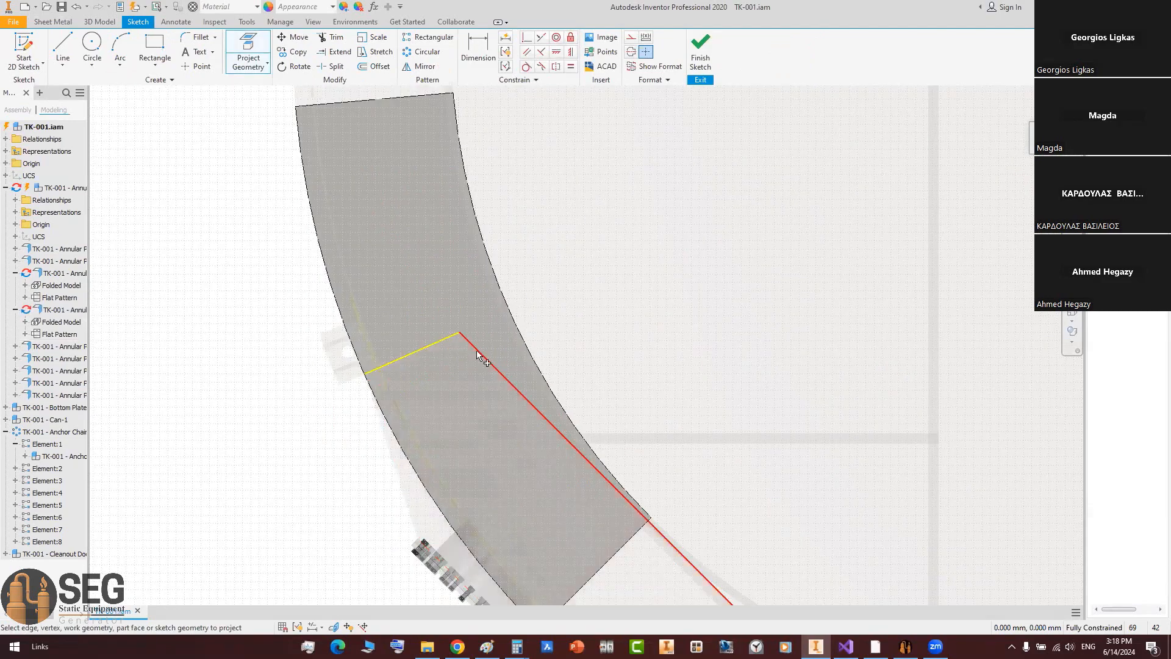
pyautogui.click(483, 357)
pyautogui.scroll(-2, 497, 280)
pyautogui.moveTo(497, 280); pyautogui.dragTo(481, 201, button='middle')
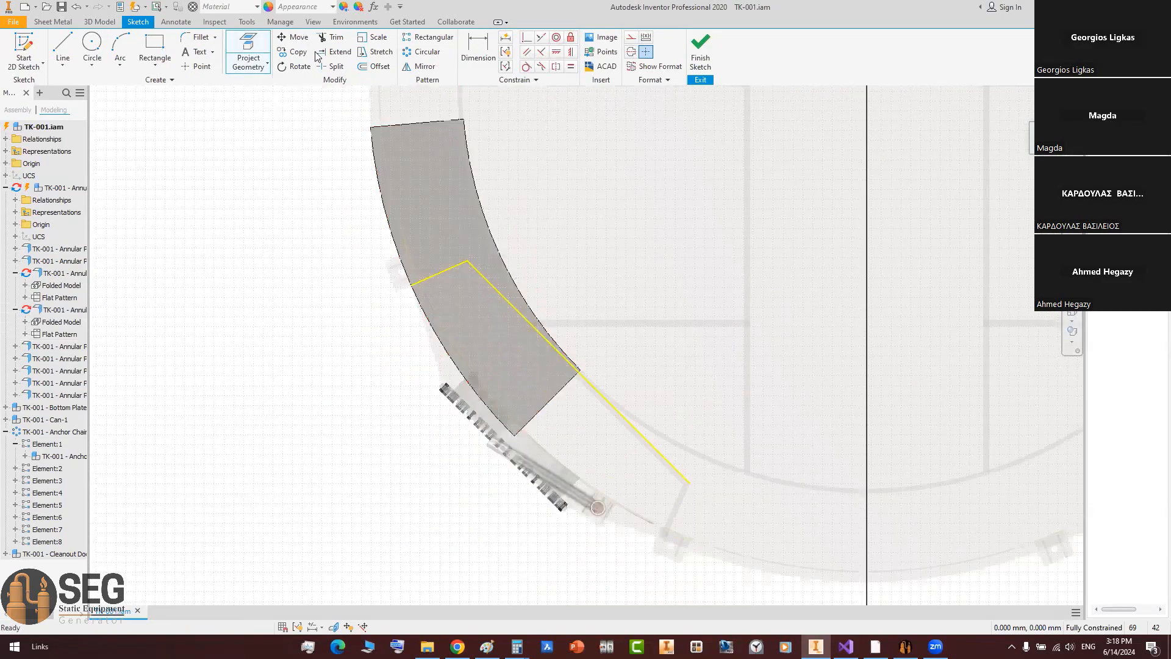
# Step: Offset the projected outline toward the cleanout door and dimension the gap between the long edges as 50 mm
pyautogui.click(375, 65)
pyautogui.scroll(3, 477, 297)
pyautogui.click(473, 297)
pyautogui.click(470, 313)
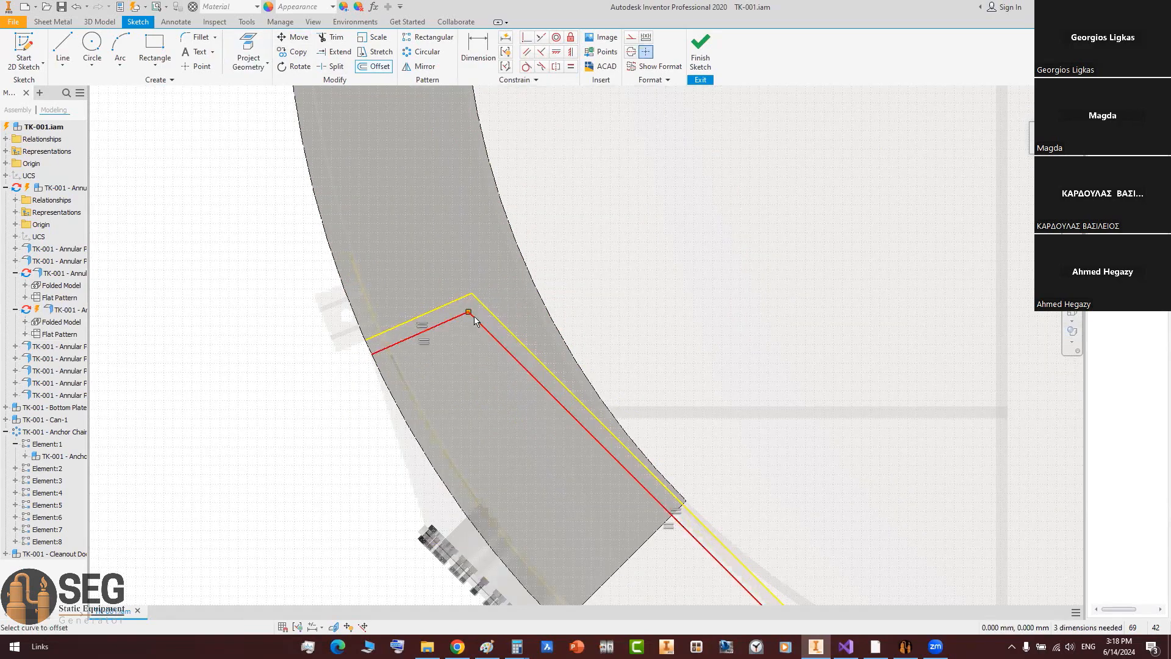
pyautogui.press('d')
pyautogui.click(492, 337)
pyautogui.click(507, 333)
pyautogui.click(502, 344)
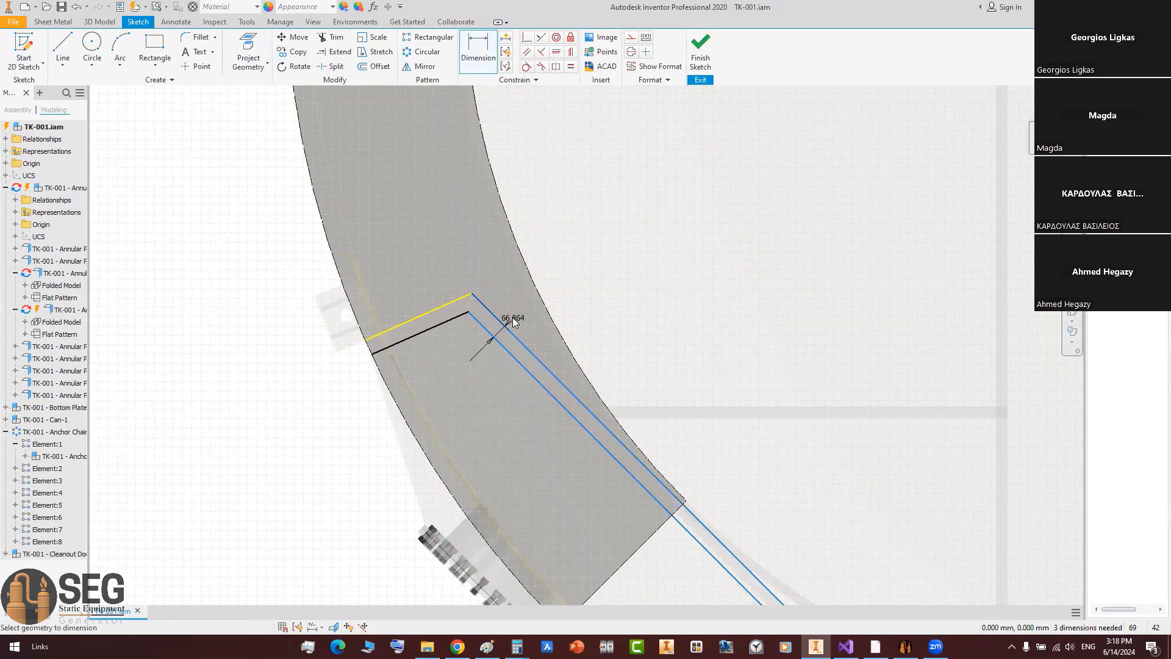
pyautogui.click(511, 321)
pyautogui.write('50')
pyautogui.press('Return')
# Step: Close the offset outline with two lines joining its open ends at a point outside the tank beyond the door
pyautogui.scroll(-3, 627, 245)
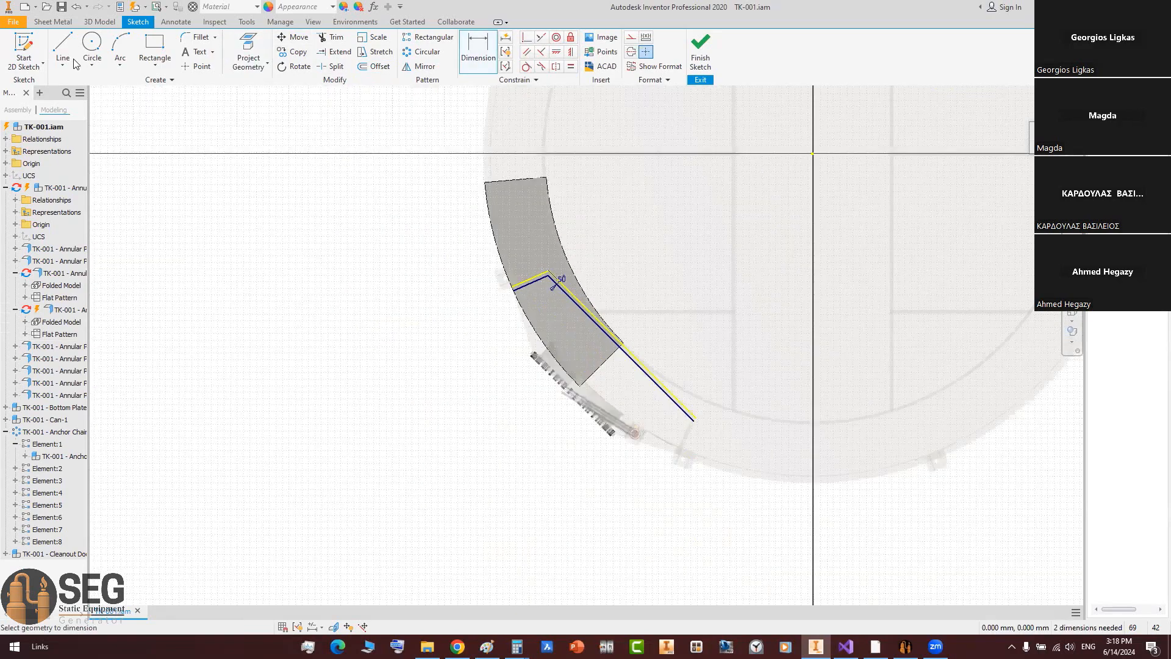
pyautogui.scroll(3, 636, 460)
pyautogui.press('l')
pyautogui.click(755, 523)
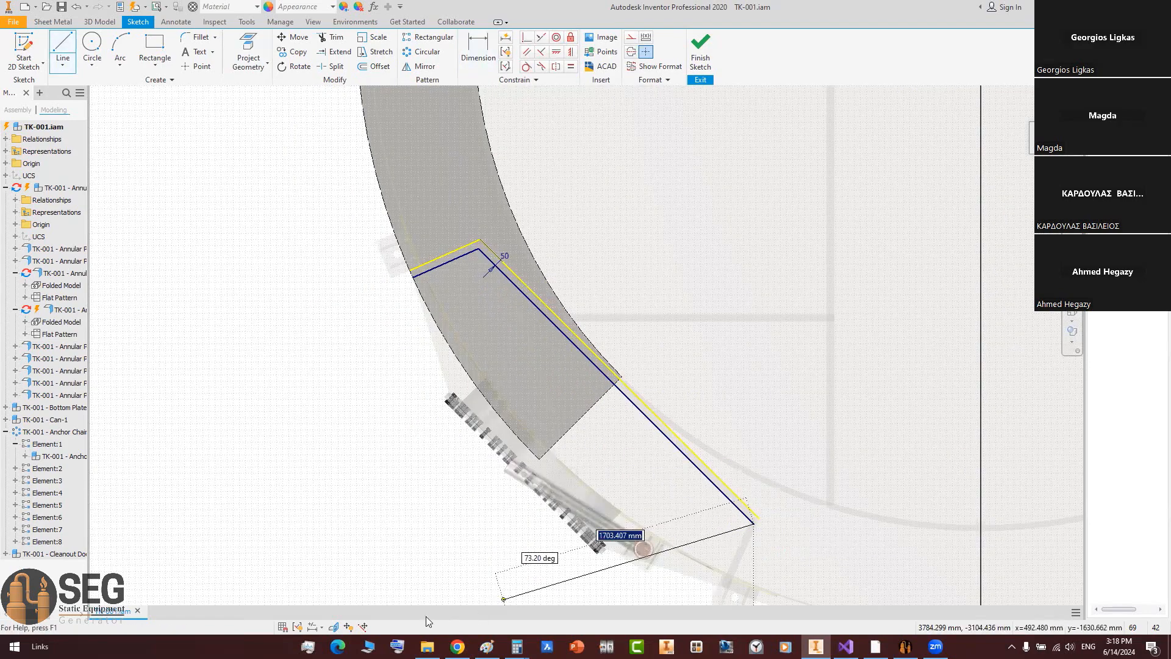
pyautogui.click(330, 559)
pyautogui.click(415, 279)
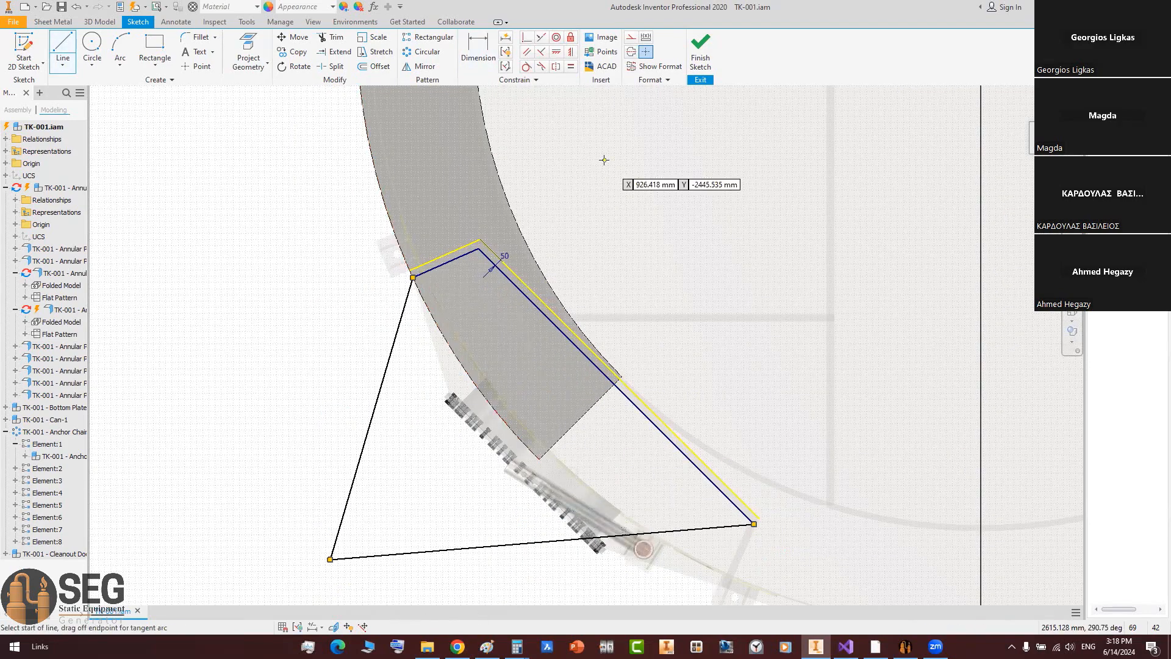
pyautogui.press('Escape')
# Step: Extrude the closed profile as a symmetric Through all cut, removing the segment's material beneath the cleanout door plate
pyautogui.press('e')
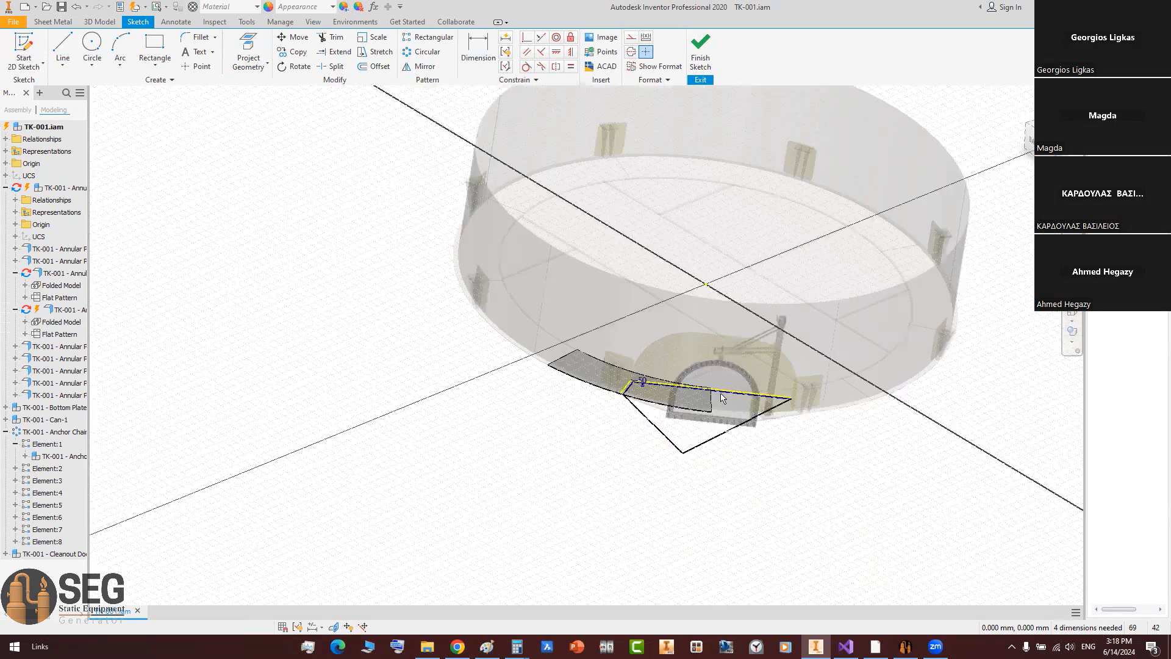
pyautogui.click(296, 247)
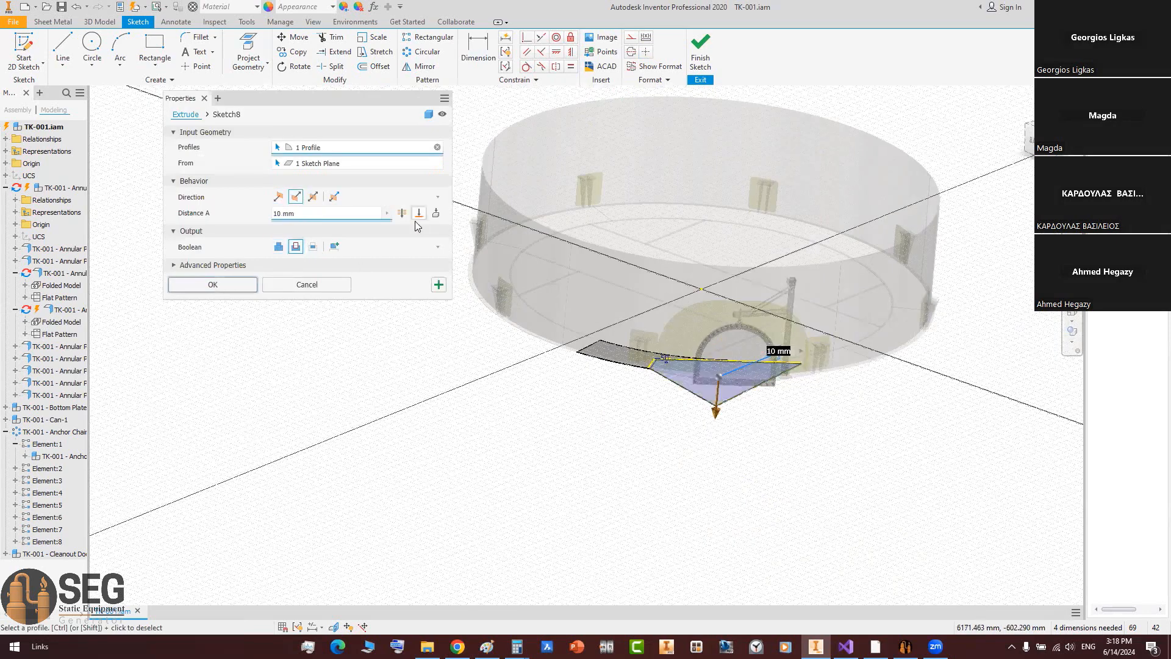
pyautogui.click(296, 197)
pyautogui.click(313, 196)
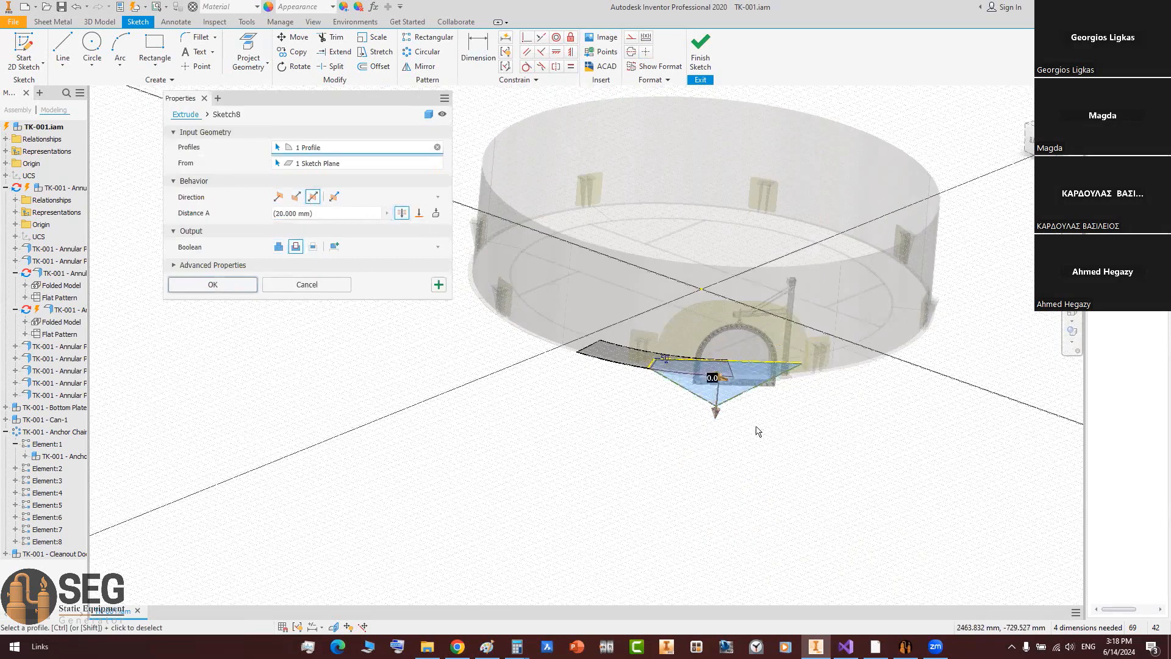
pyautogui.scroll(5, 760, 431)
pyautogui.click(212, 285)
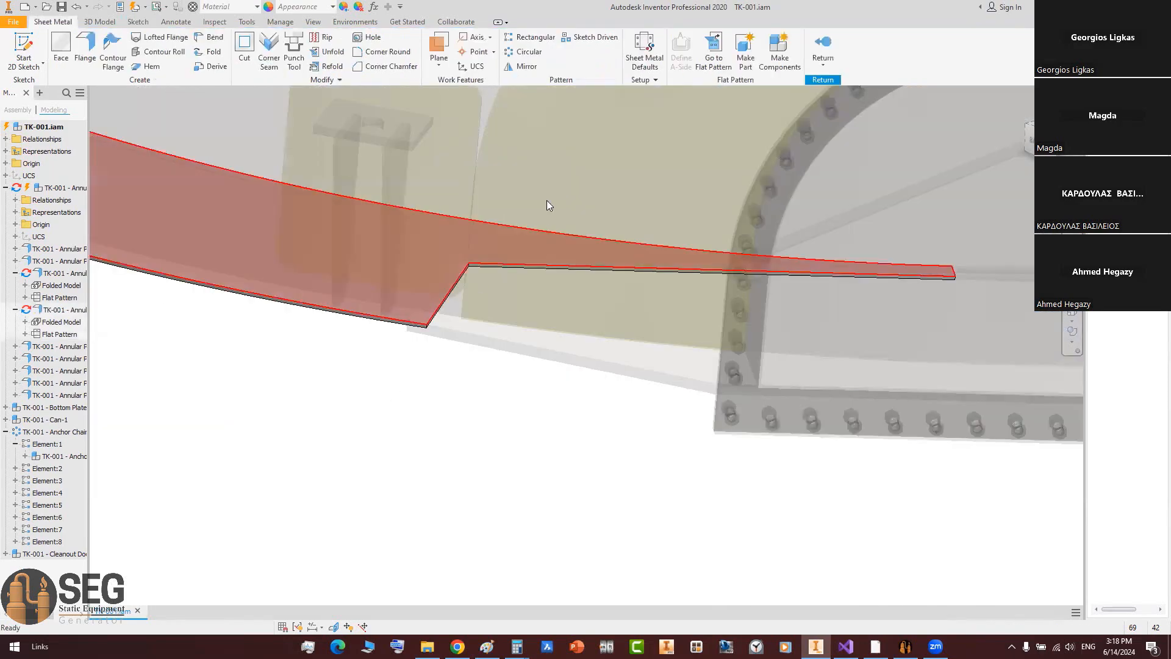
# Step: Finish editing the trimmed segment and inspect the cutout across both annular segments around the cleanout door
pyautogui.rightClick(563, 230)
pyautogui.click(598, 258)
pyautogui.scroll(-3, 583, 310)
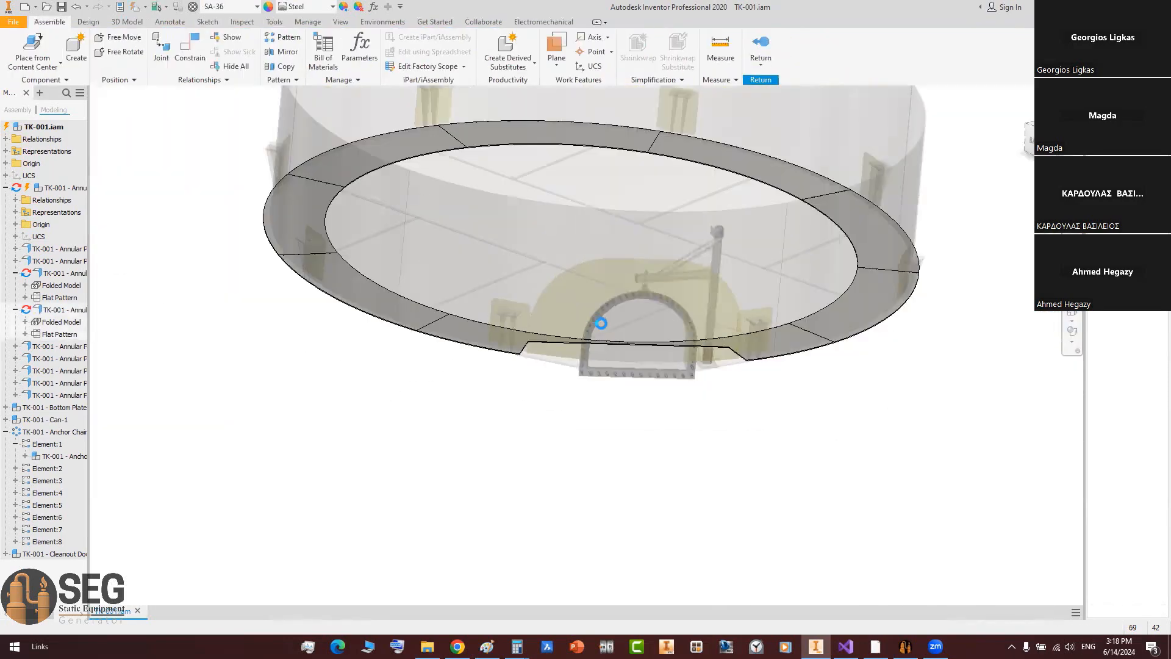
pyautogui.moveTo(598, 324); pyautogui.dragTo(596, 394, button='middle')
pyautogui.scroll(-3, 544, 443)
pyautogui.keyDown('shift'); pyautogui.moveTo(545, 442); pyautogui.dragTo(610, 475, button='middle'); pyautogui.keyUp('shift')
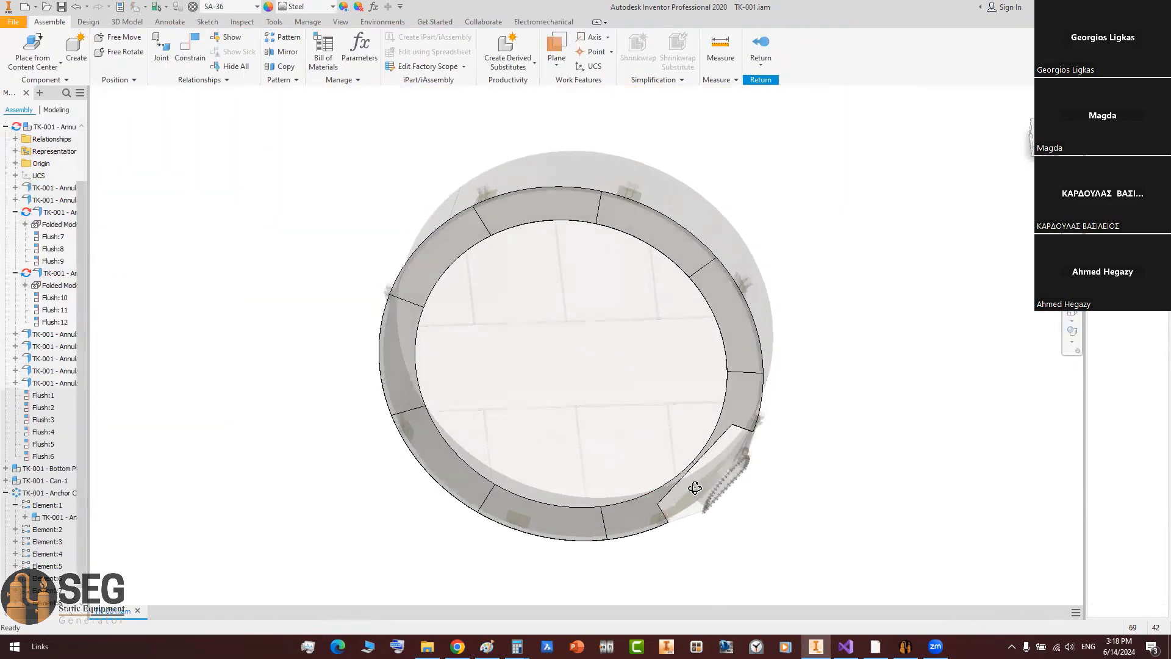
pyautogui.scroll(5, 677, 407)
pyautogui.keyDown('shift'); pyautogui.moveTo(664, 411); pyautogui.dragTo(774, 271, button='middle'); pyautogui.keyUp('shift')
pyautogui.scroll(3, 774, 270)
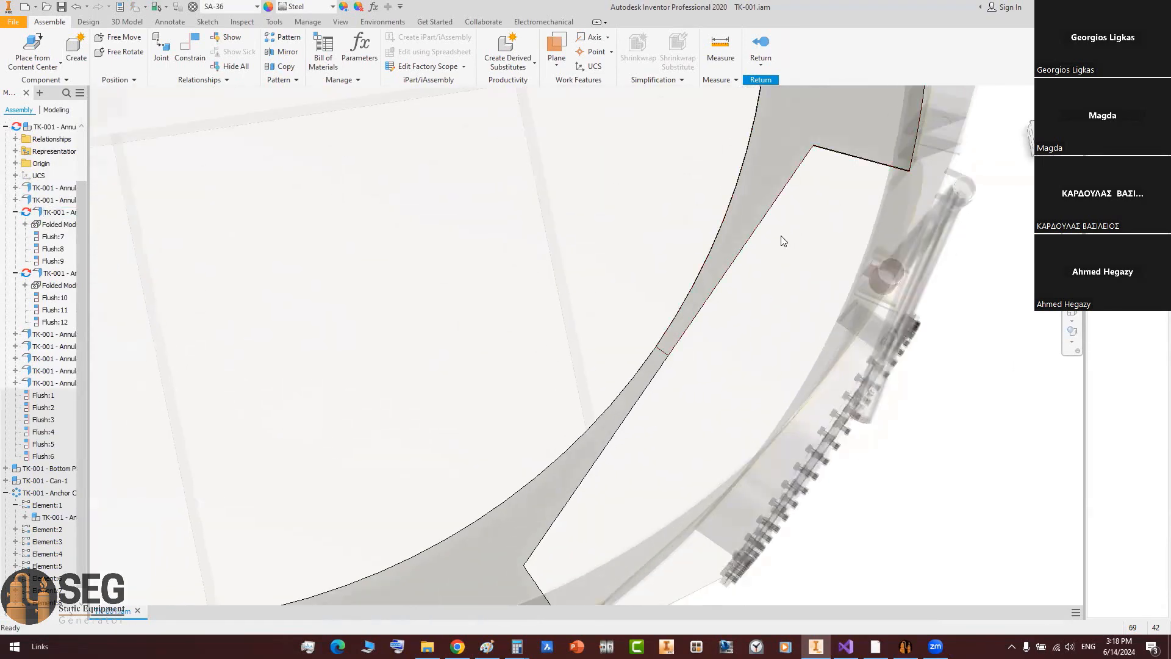
# Step: Finish editing the annular plate sub-assembly and view the complete tank assembly from above
pyautogui.scroll(-5, 782, 240)
pyautogui.rightClick(874, 175)
pyautogui.click(891, 201)
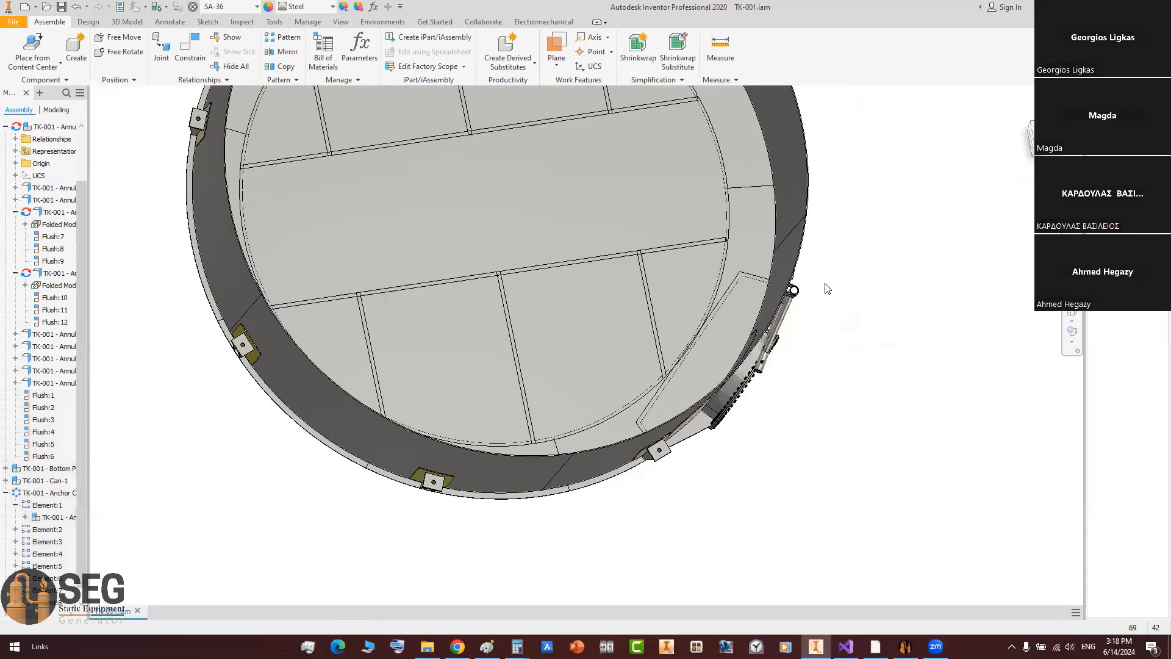
pyautogui.scroll(-4, 826, 290)
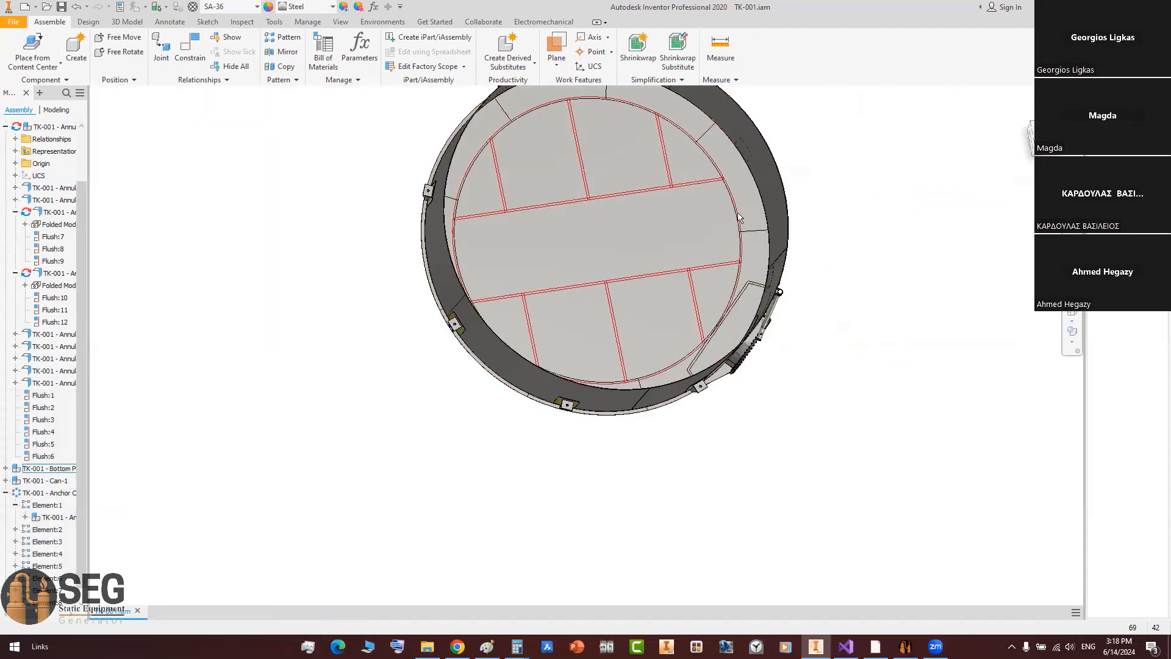
pyautogui.click(1045, 138)
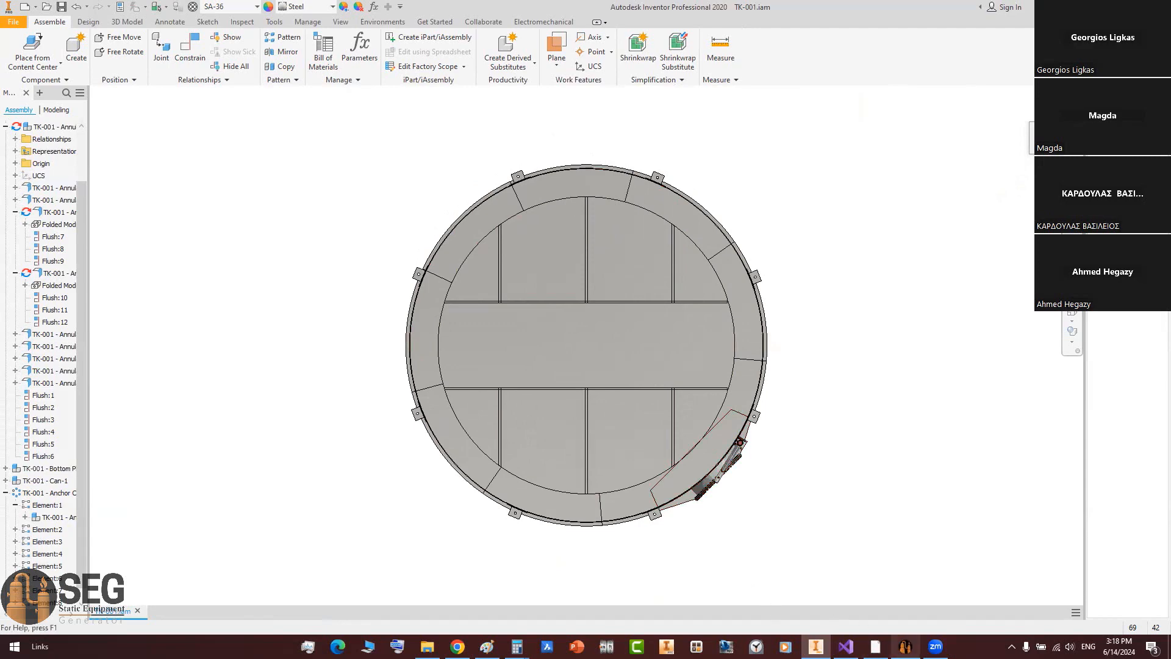
# Step: Switch to Static Equipment Generator, run Update Parameter with the Annular Plate selected, start the Inventor assembly process, and return to Inventor
pyautogui.click(906, 646)
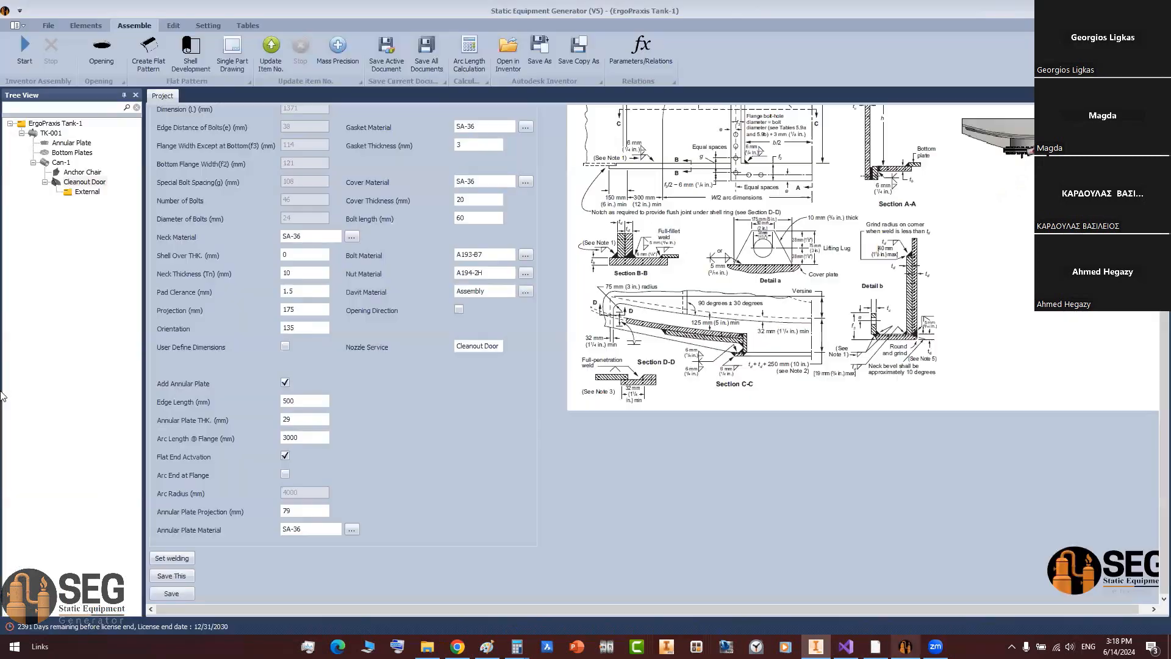
pyautogui.click(72, 143)
pyautogui.click(175, 27)
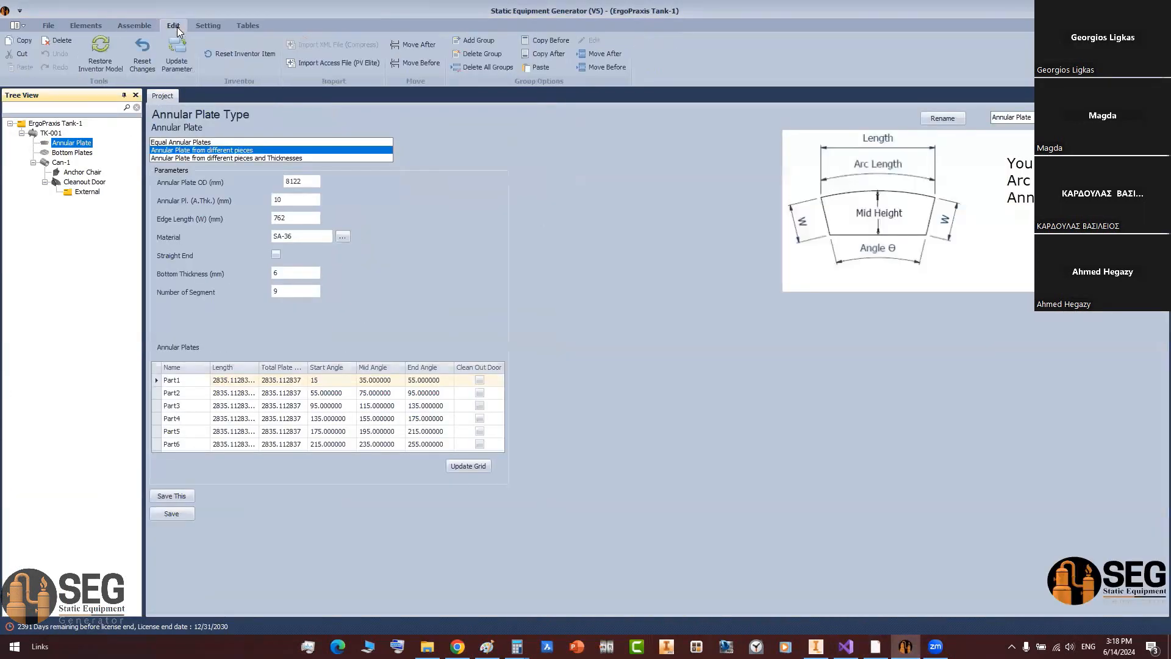
pyautogui.click(176, 61)
pyautogui.click(134, 25)
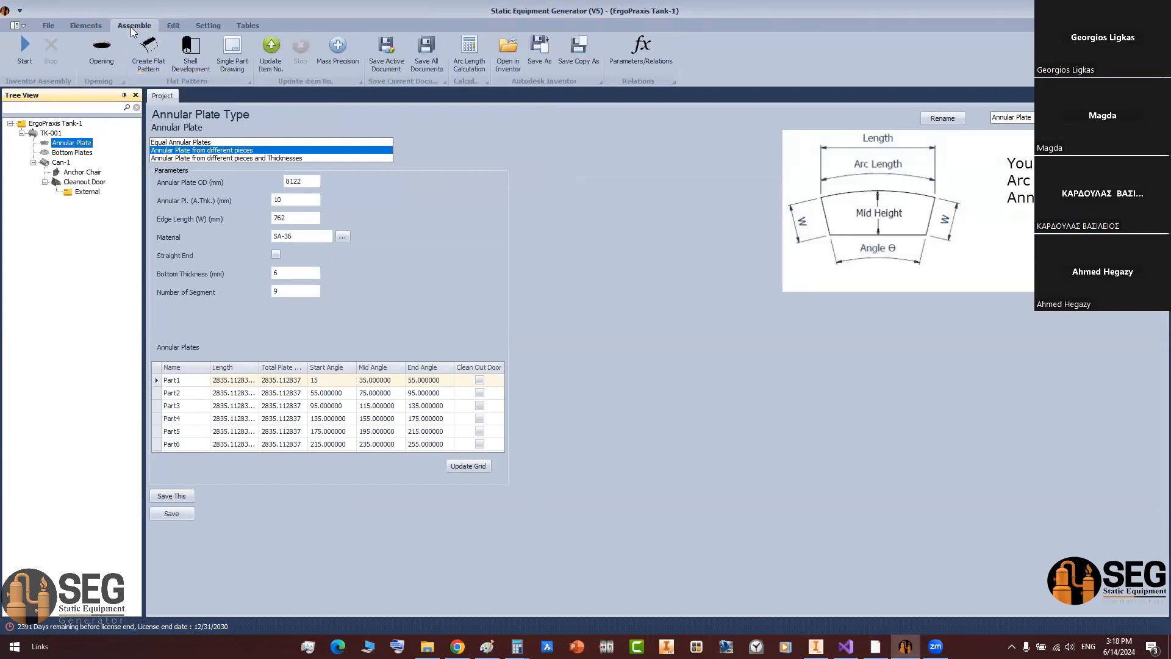
pyautogui.click(25, 52)
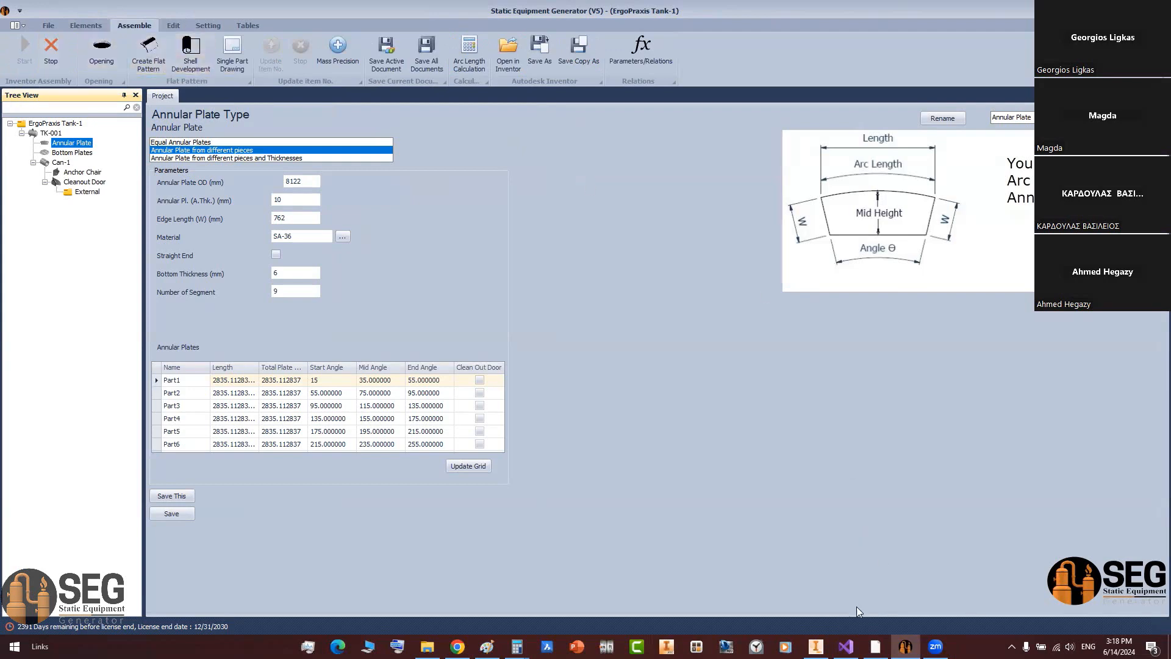
pyautogui.click(816, 646)
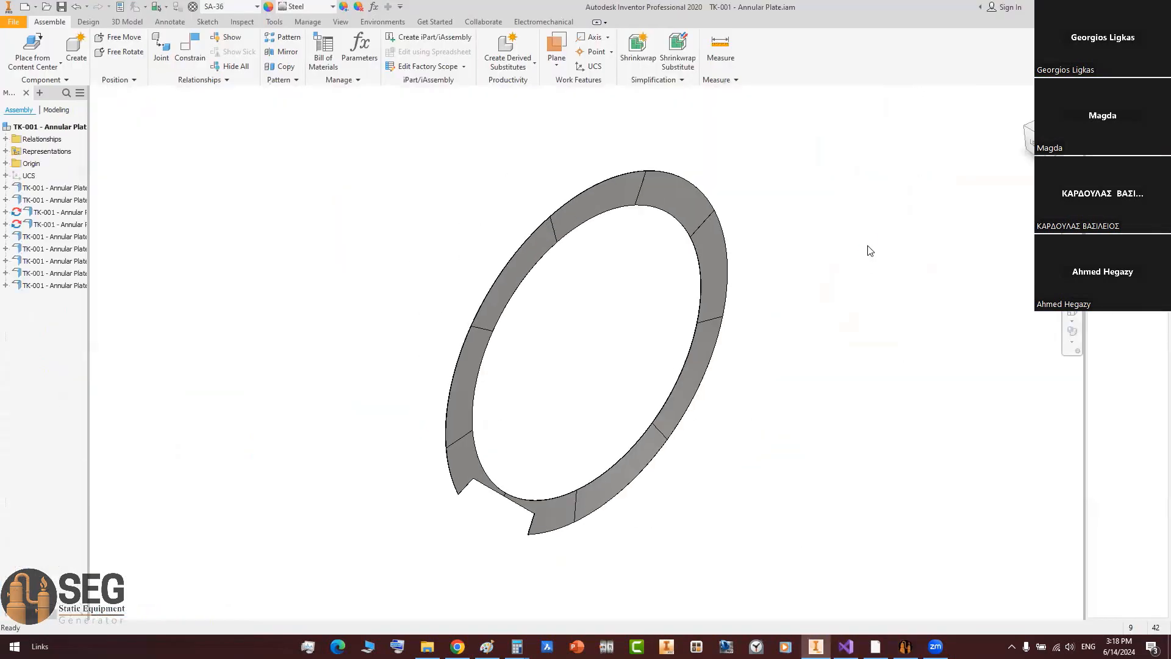
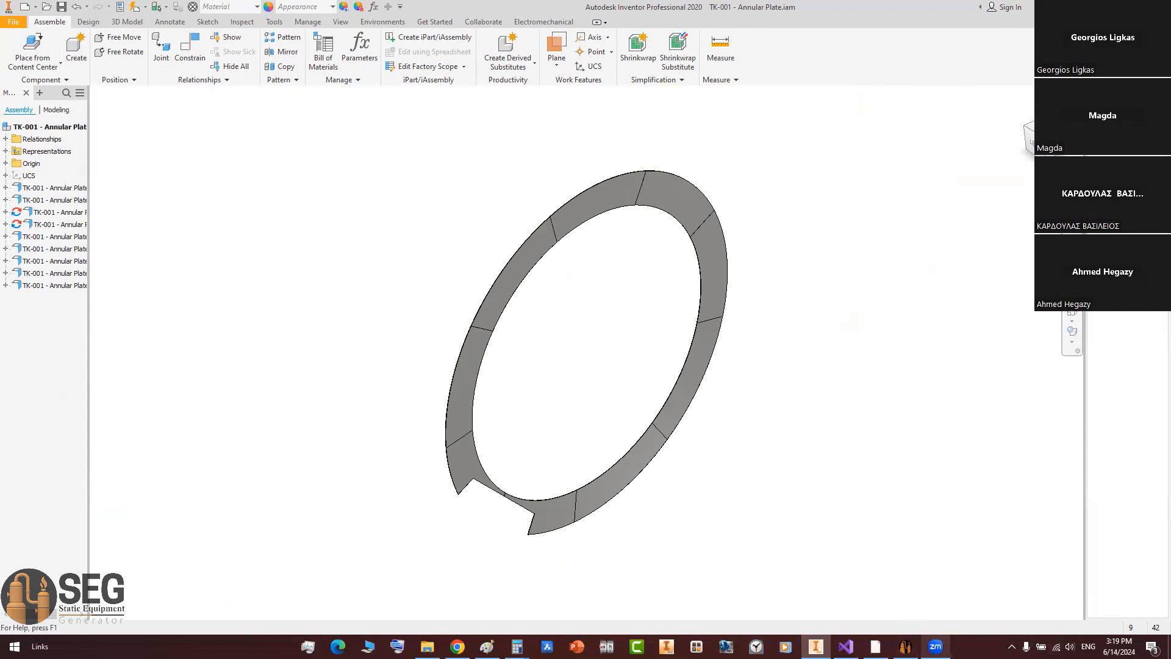
# Step: Open the Bill Of Material in Static Equipment Generator and examine the annular plate rows, items 5 to 7
pyautogui.moveTo(929, 634)
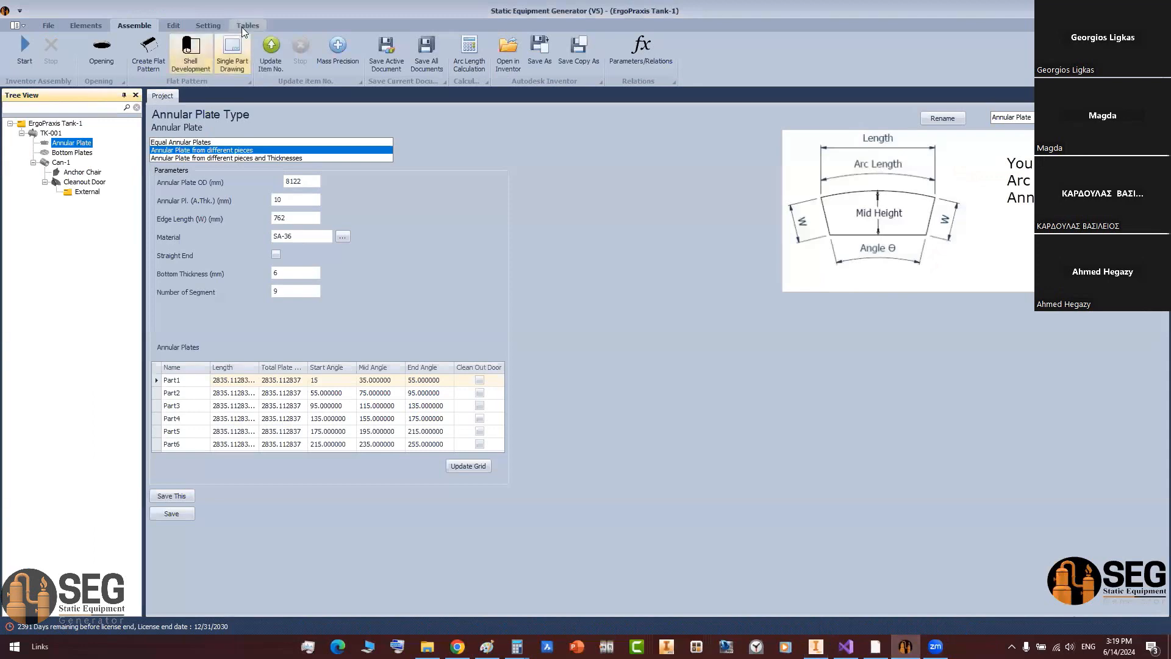
pyautogui.click(242, 27)
pyautogui.click(18, 54)
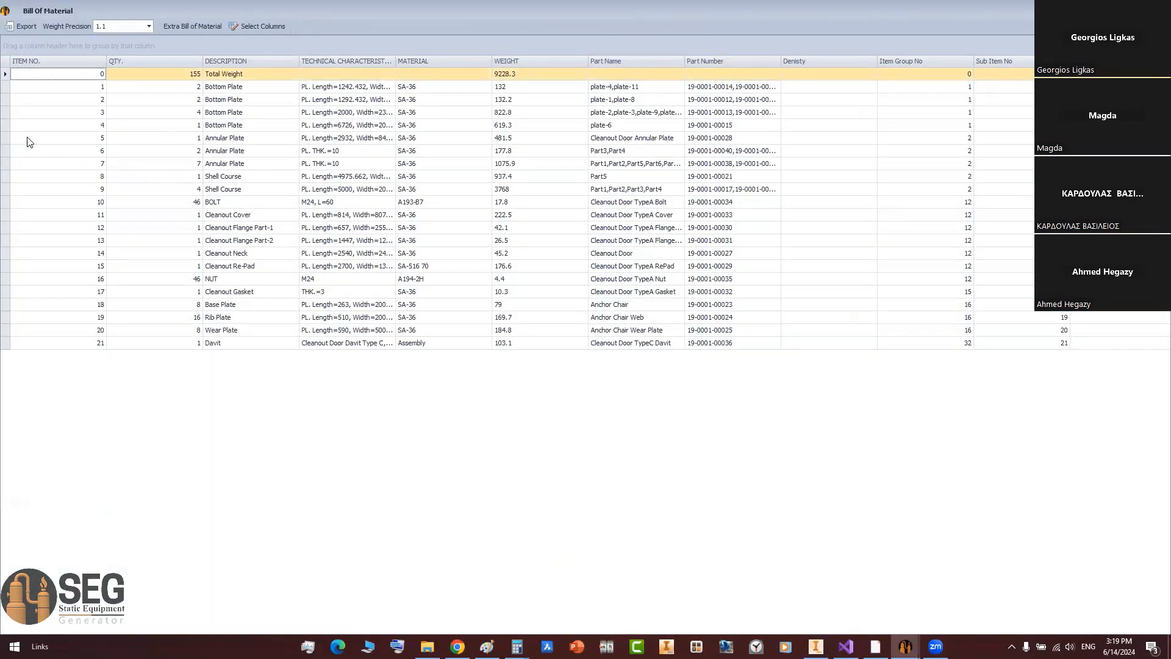
pyautogui.click(8, 139)
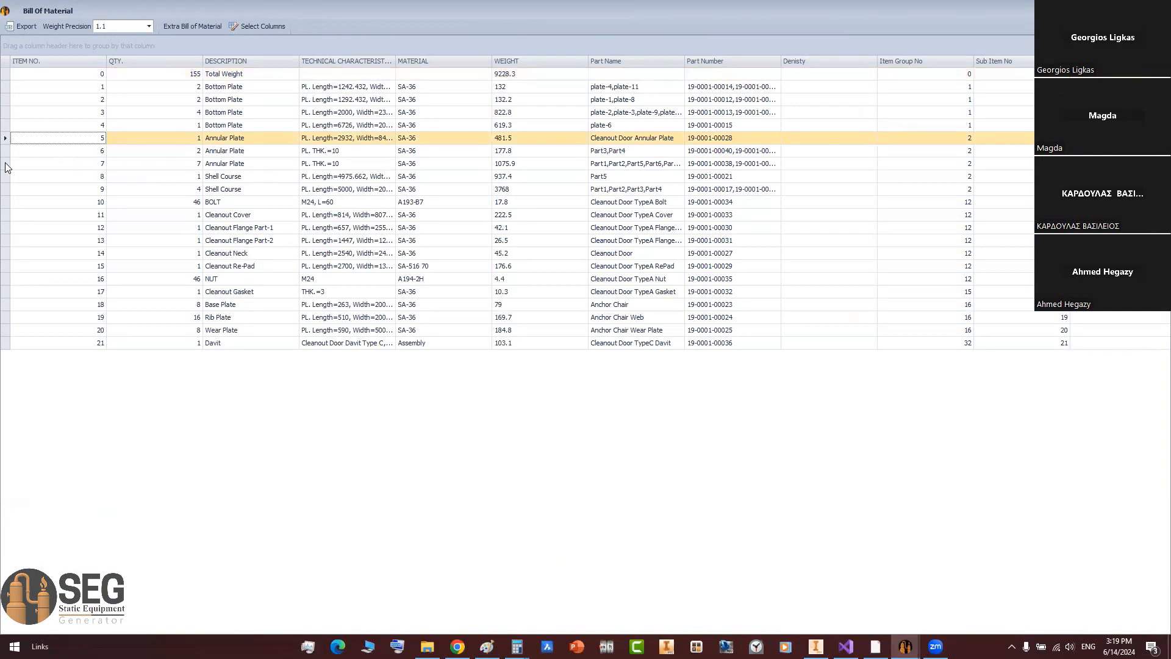
pyautogui.click(7, 165)
pyautogui.click(5, 152)
pyautogui.click(4, 140)
pyautogui.click(6, 152)
pyautogui.click(6, 166)
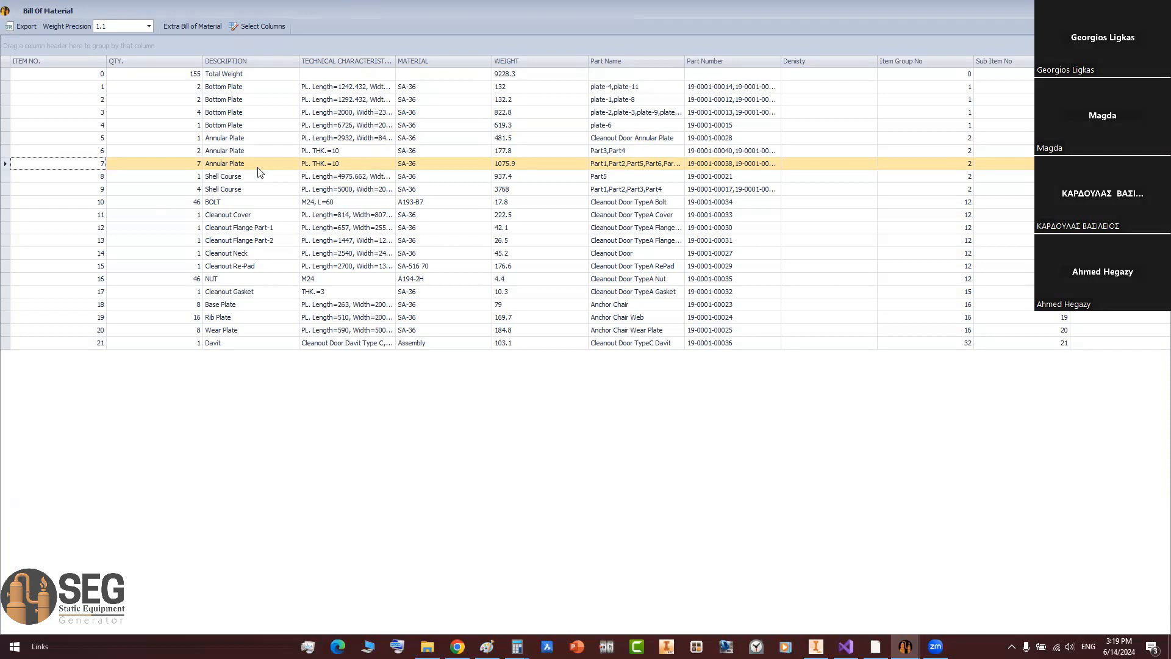
pyautogui.click(5, 153)
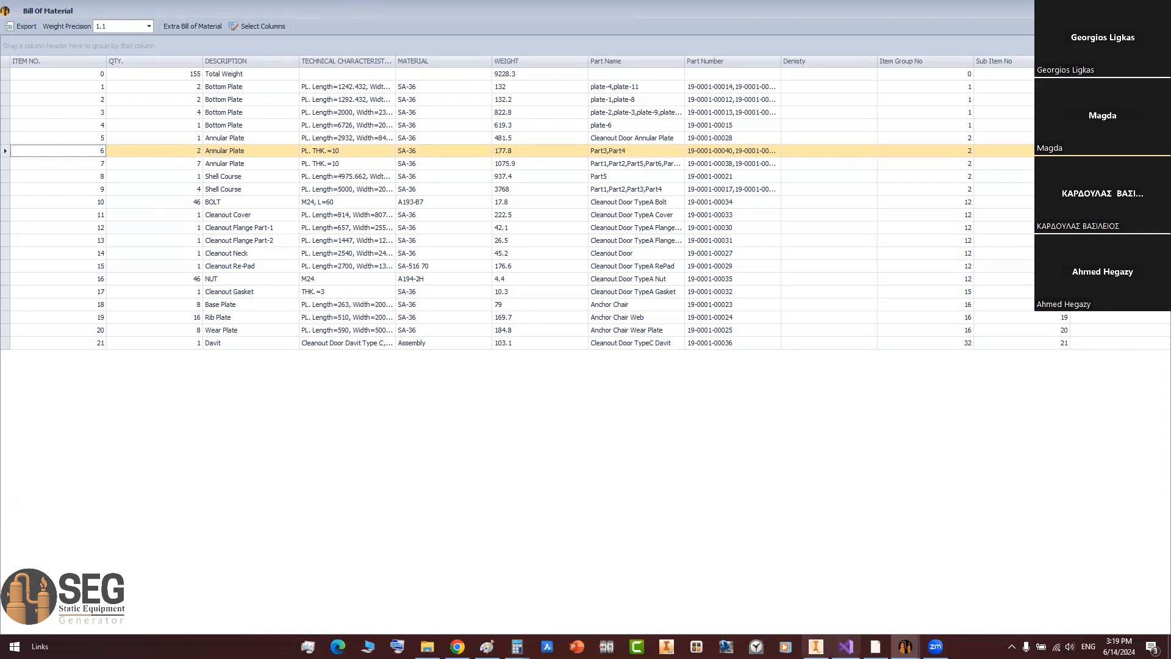
# Step: Switch to Inventor to check the annular segments around the cleanout door, and return to the Bill Of Material
pyautogui.click(815, 646)
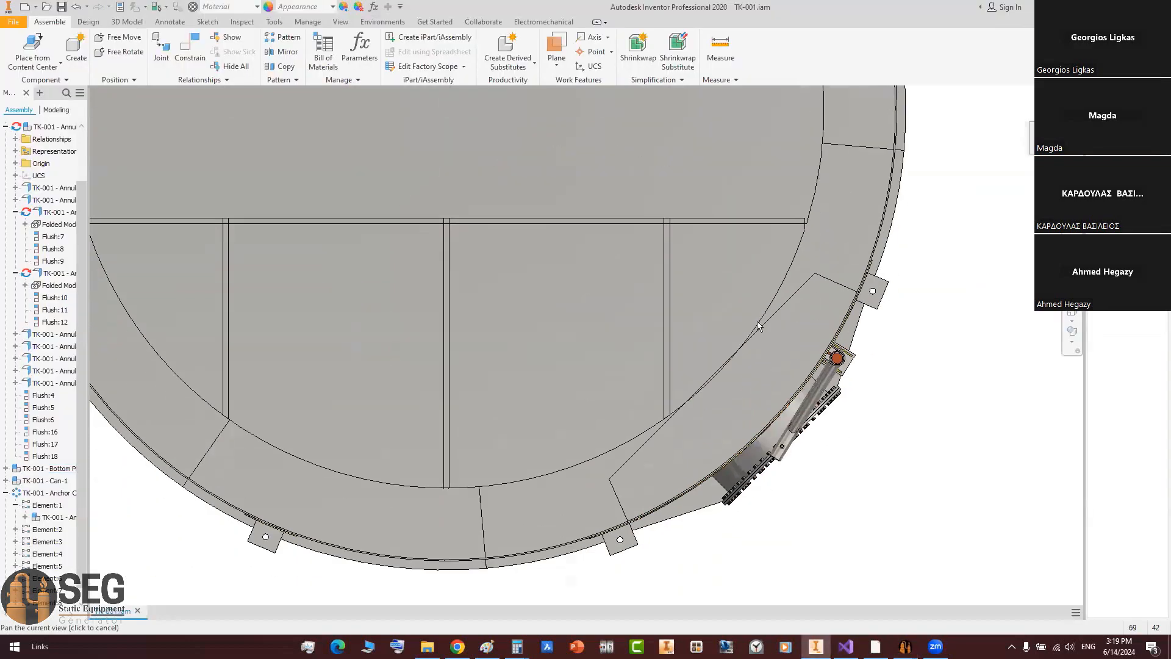
pyautogui.moveTo(757, 321); pyautogui.dragTo(757, 318, button='middle')
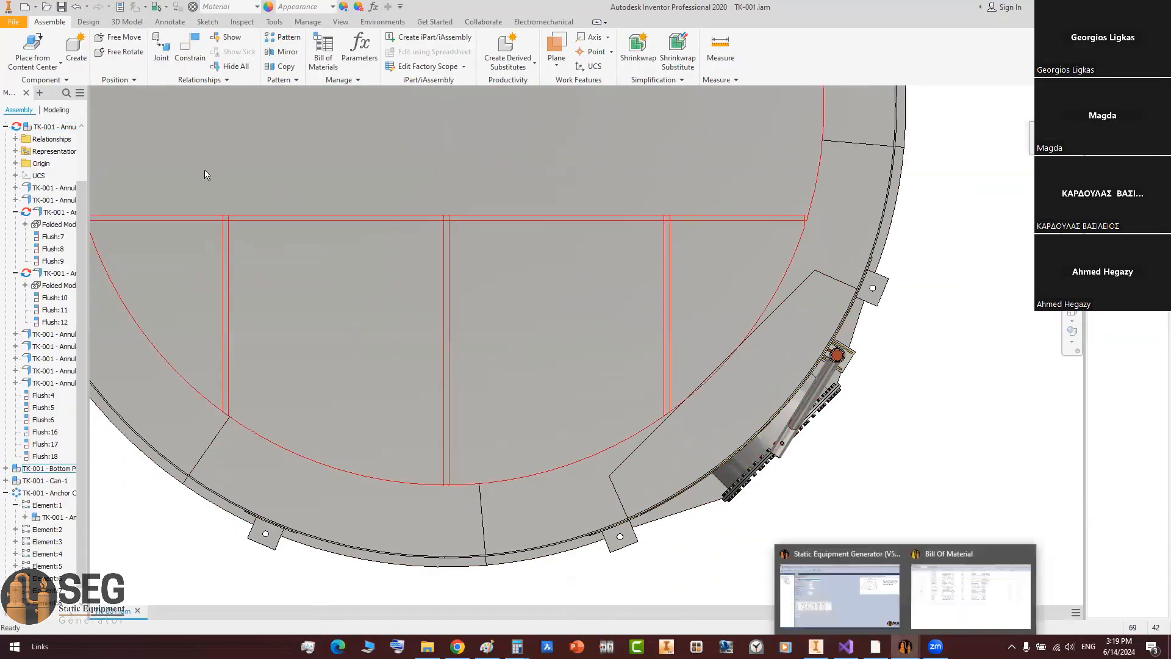
pyautogui.click(936, 616)
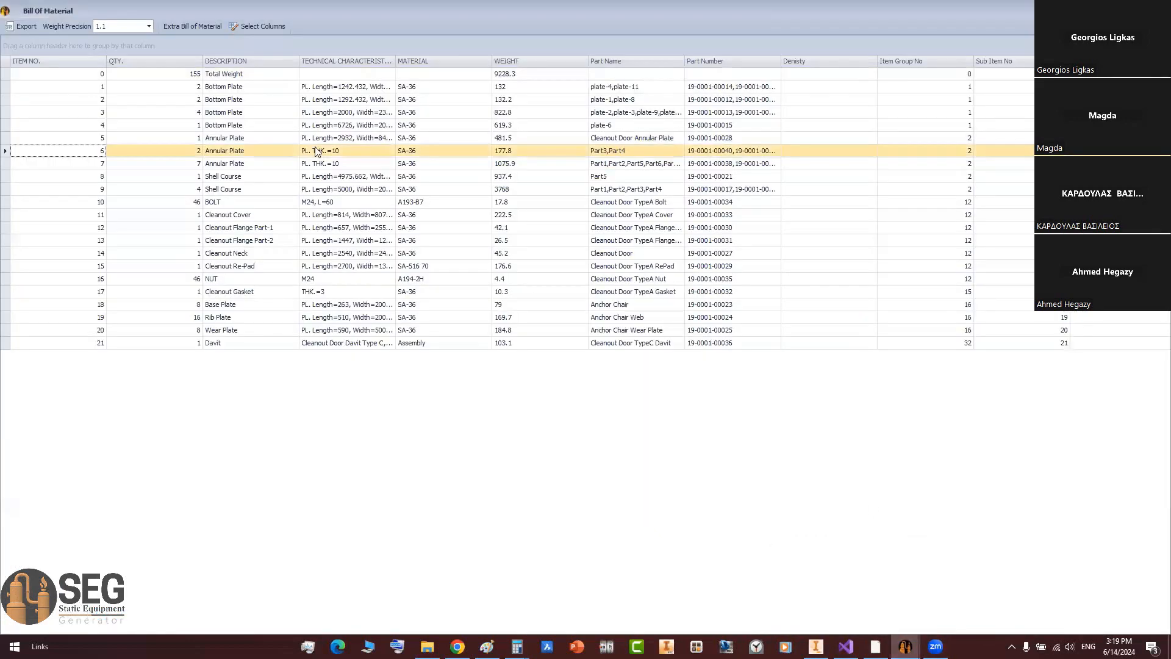
# Step: Highlight the Cleanout Door Annular Plate part name in item 5 and fit the Technical Characteristics column to its contents
pyautogui.click(7, 140)
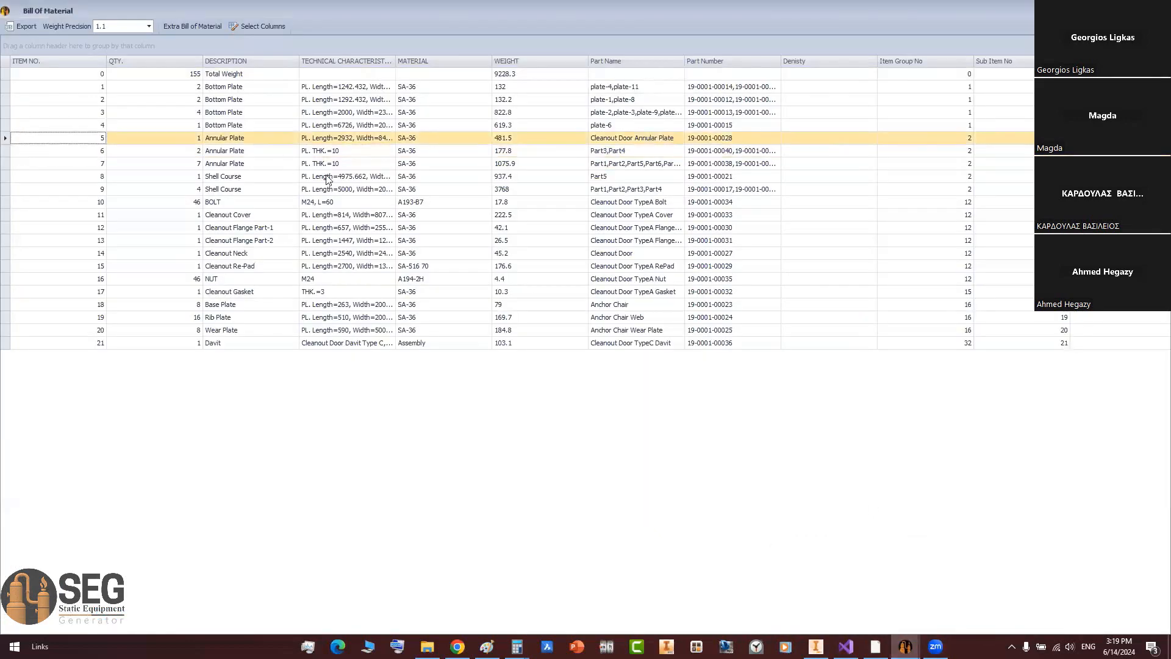
pyautogui.click(653, 141)
pyautogui.moveTo(675, 138); pyautogui.dragTo(607, 135)
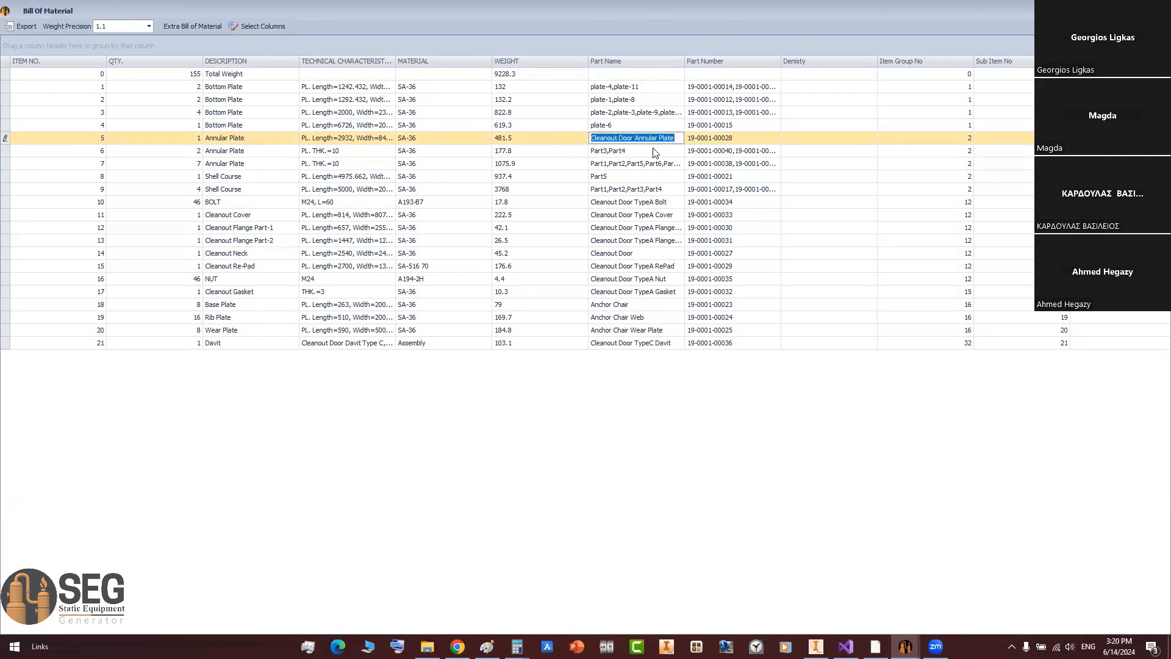
pyautogui.doubleClick(395, 61)
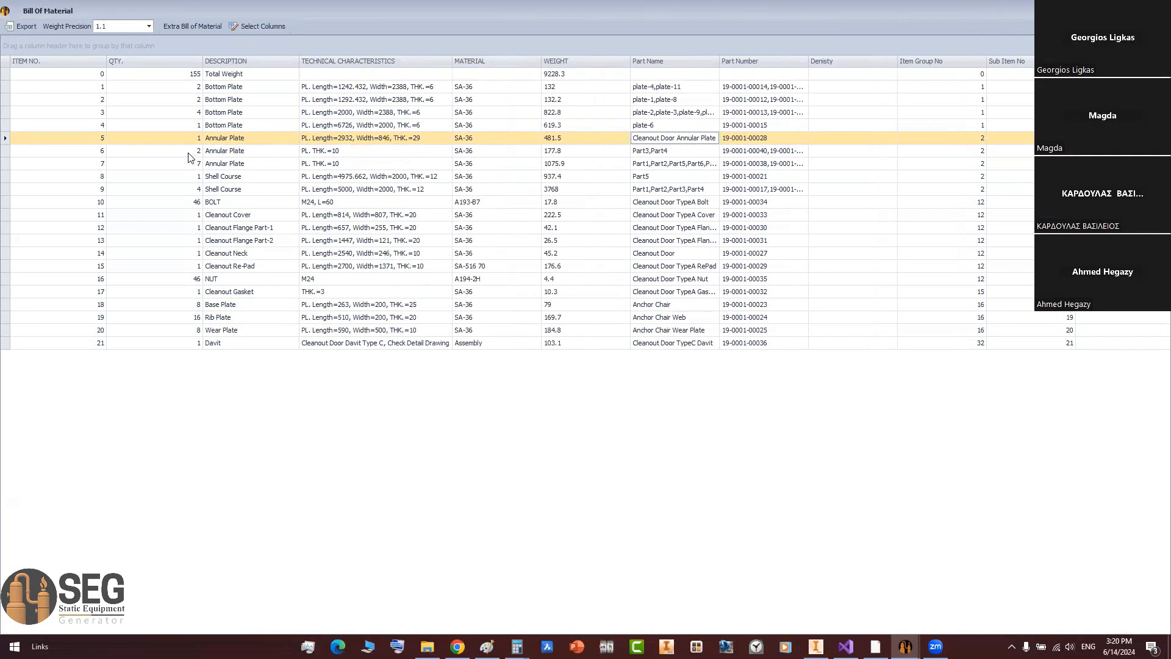
# Step: Highlight the annular plate items 6 and 7 in the Bill Of Material, close the table, and switch to Inventor
pyautogui.click(5, 152)
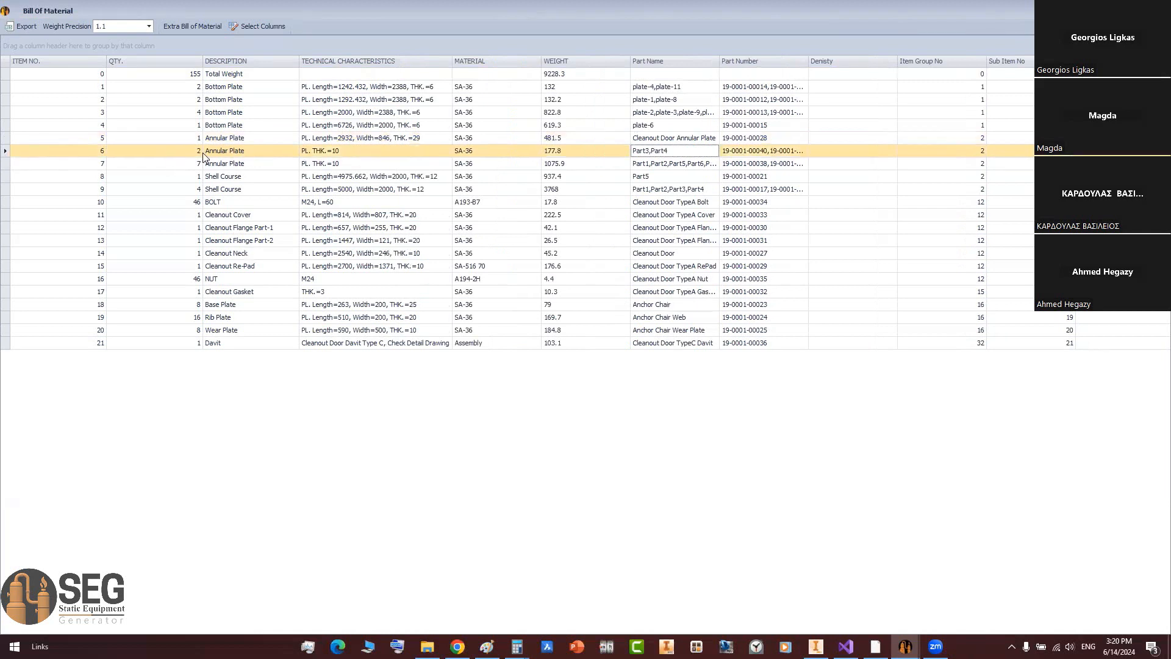
pyautogui.click(7, 164)
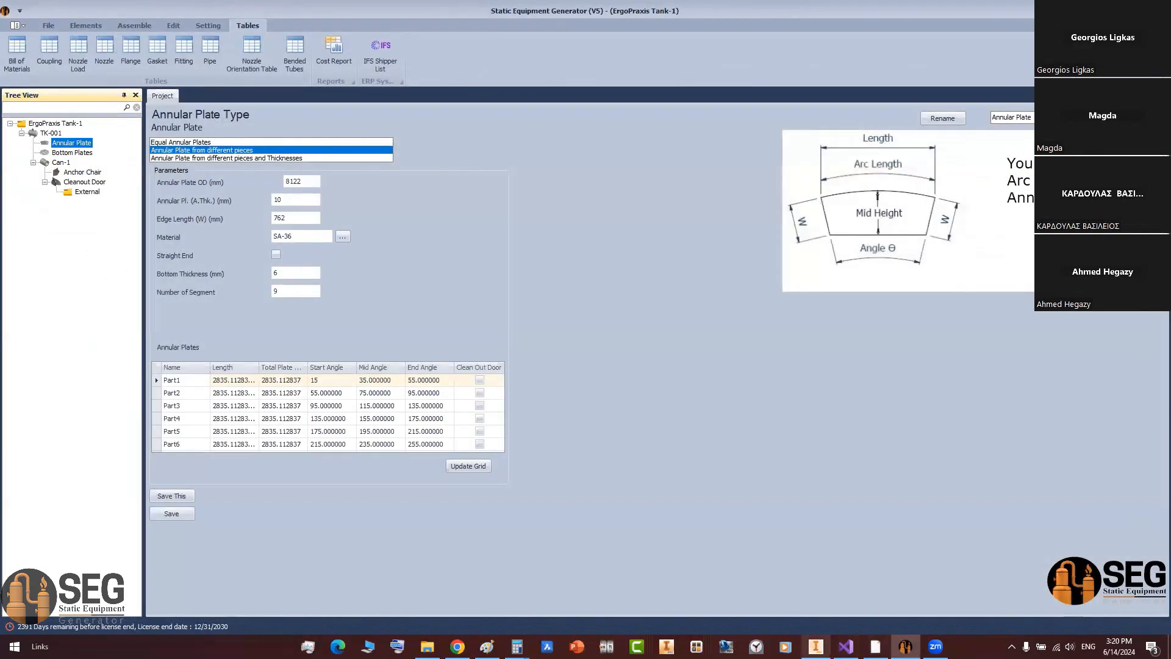
pyautogui.click(816, 646)
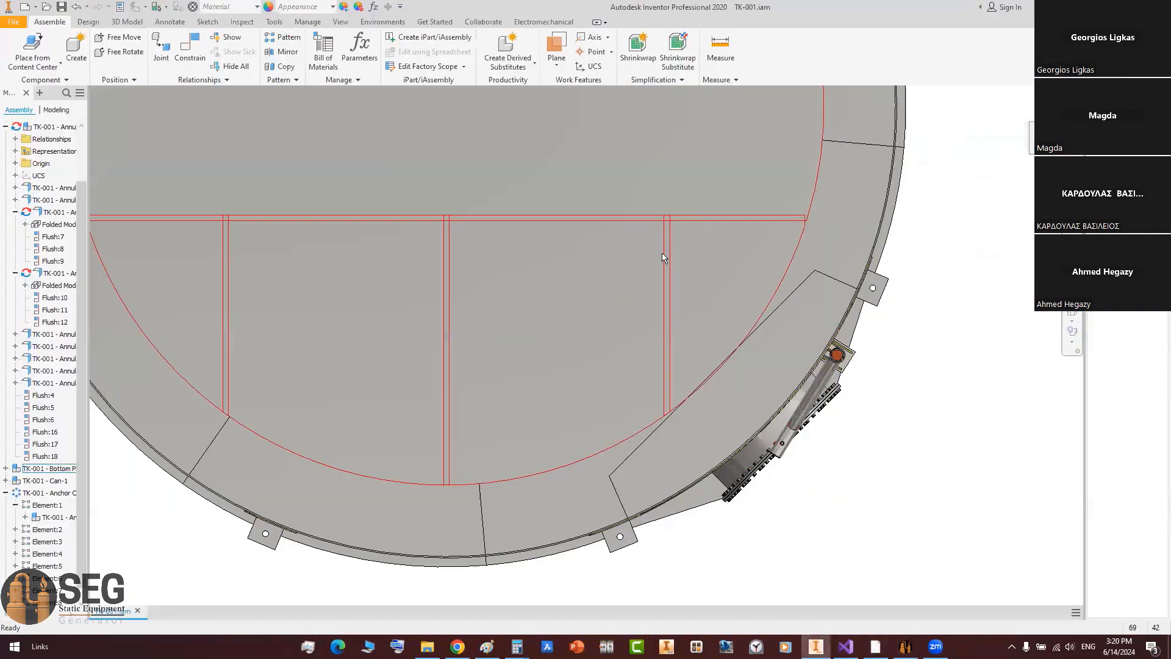
# Step: Examine the cleanout door, its reinforcing pad and the neighbouring anchor chairs from outside the tank shell
pyautogui.scroll(-3, 661, 252)
pyautogui.moveTo(672, 266); pyautogui.dragTo(723, 435, button='middle')
pyautogui.keyDown('shift'); pyautogui.moveTo(635, 445); pyautogui.dragTo(565, 380, button='middle'); pyautogui.keyUp('shift')
pyautogui.scroll(2, 687, 479)
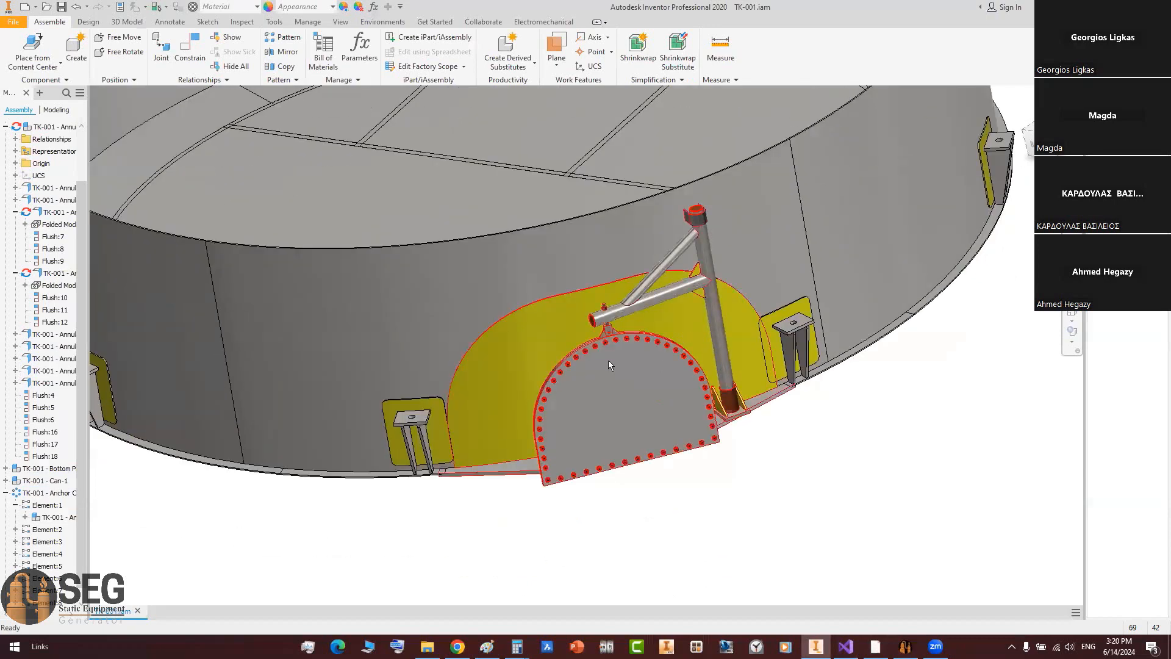
pyautogui.scroll(4, 588, 390)
pyautogui.scroll(-3, 588, 389)
pyautogui.keyDown('shift'); pyautogui.moveTo(562, 378); pyautogui.dragTo(566, 334, button='middle'); pyautogui.keyUp('shift')
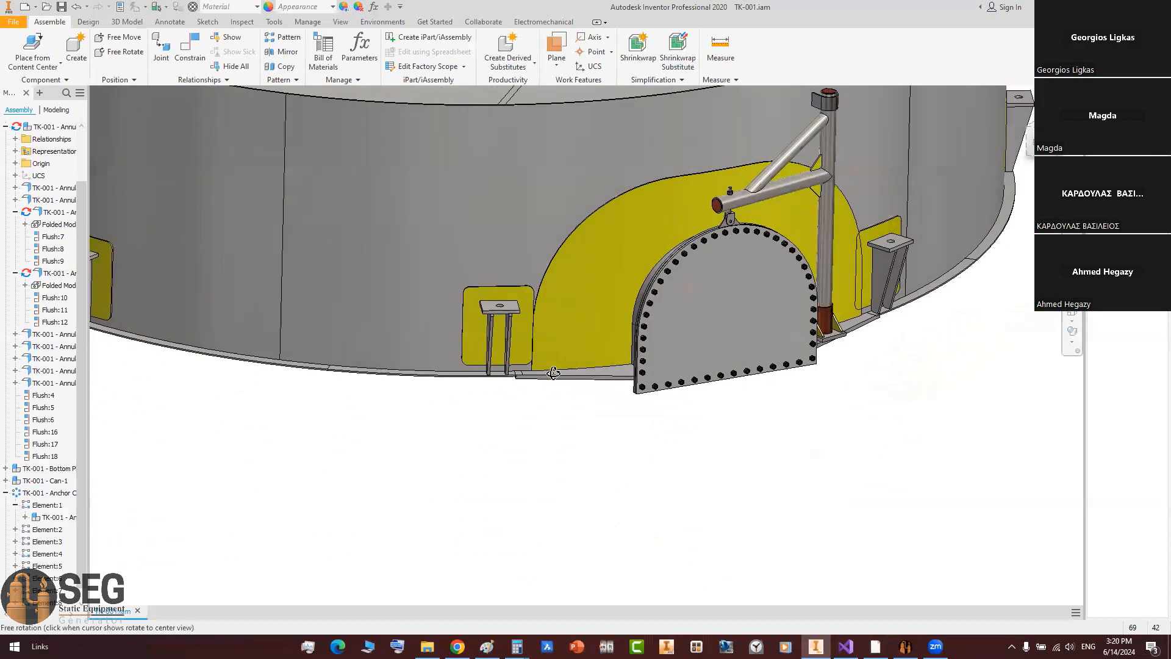
pyautogui.scroll(4, 698, 337)
pyautogui.moveTo(658, 323); pyautogui.dragTo(624, 414, button='middle')
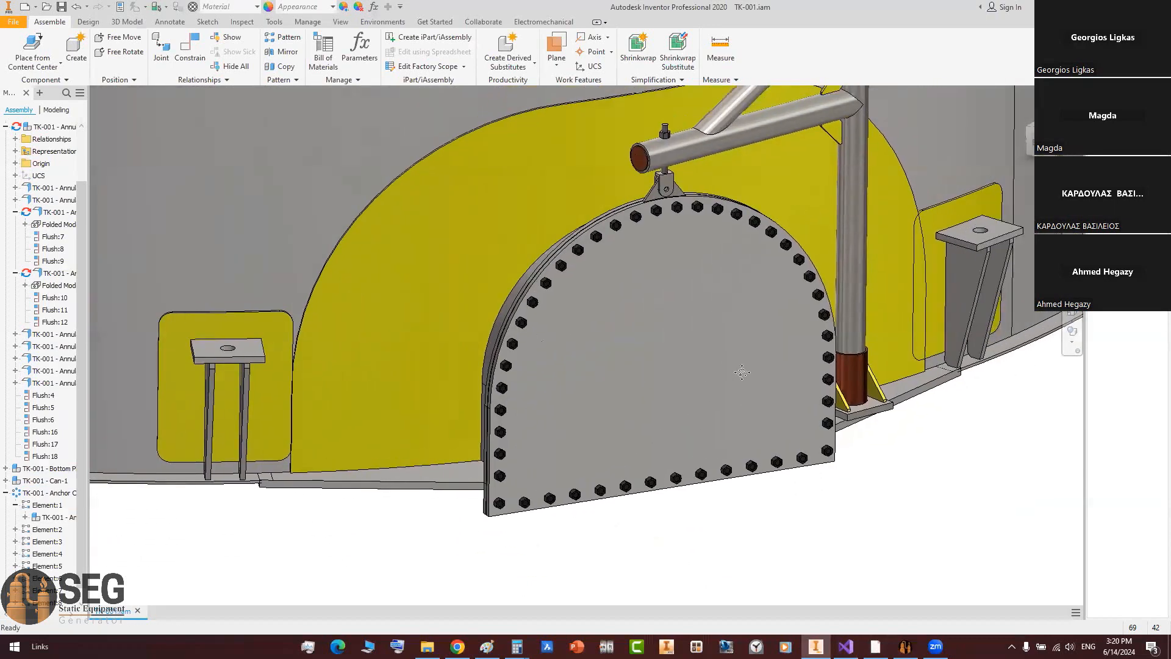
pyautogui.click(962, 392)
pyautogui.scroll(-3, 863, 363)
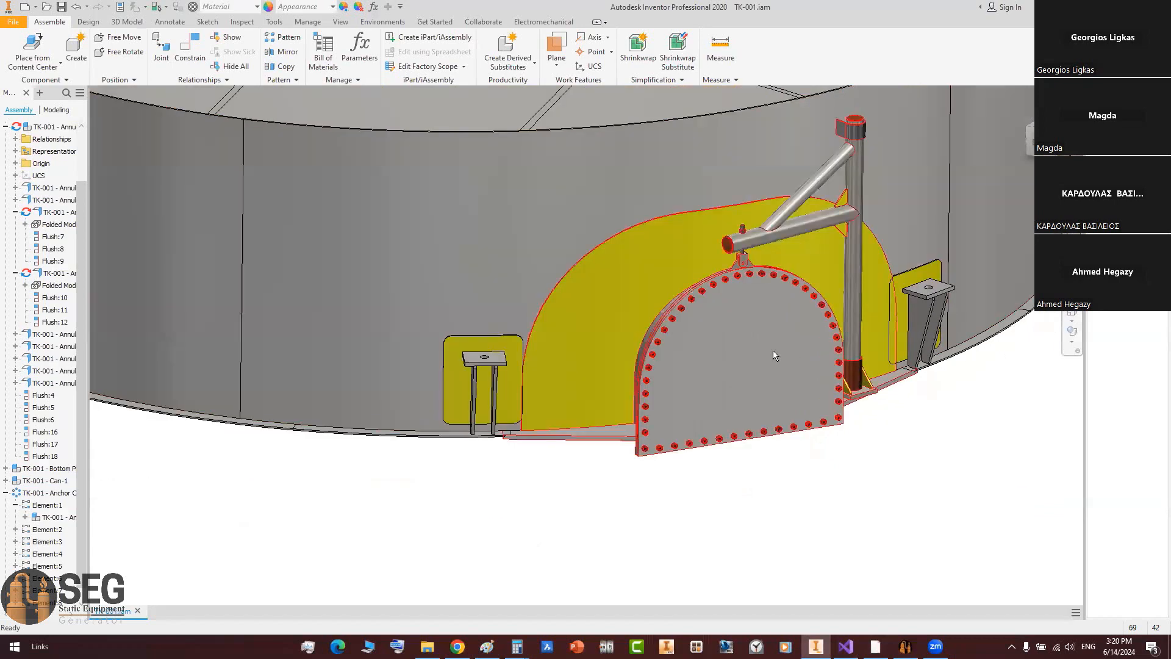
pyautogui.scroll(-3, 766, 393)
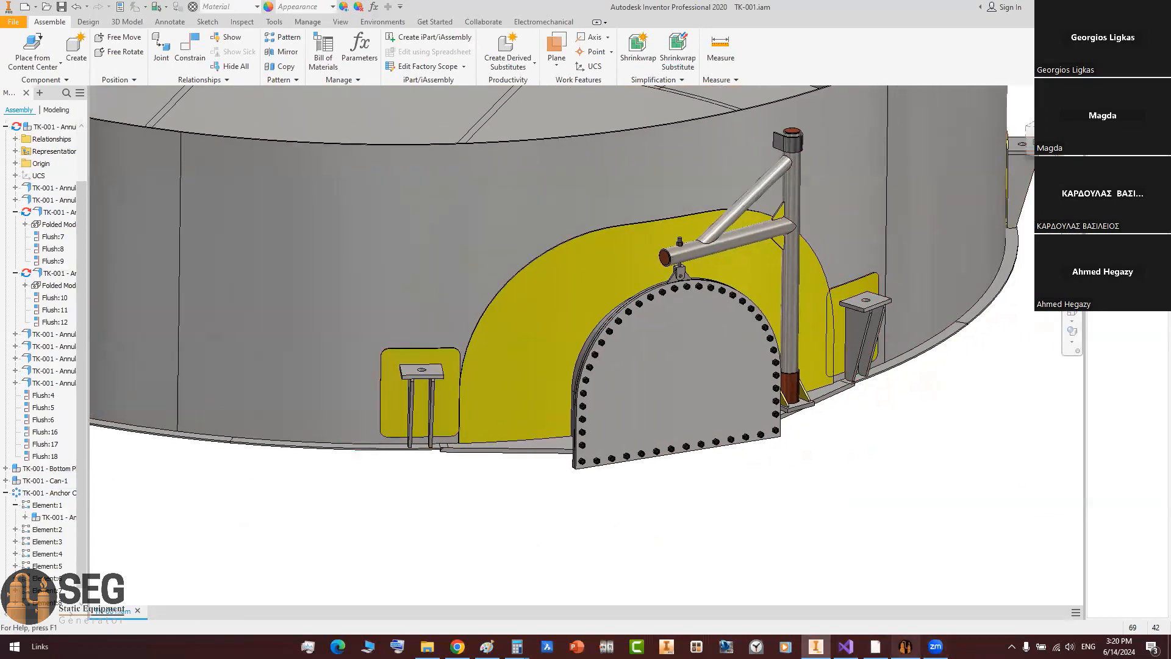
# Step: Switch to Static Equipment Generator, open the Cleanout Door's parameters, and return to Inventor
pyautogui.click(905, 646)
pyautogui.click(68, 182)
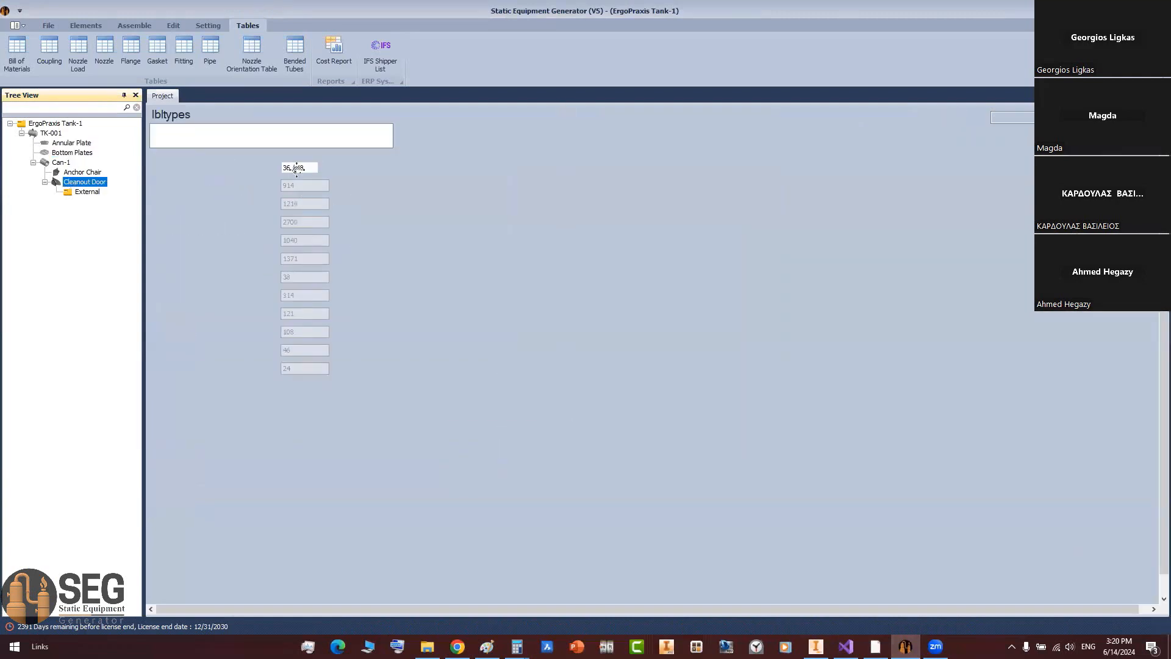
pyautogui.click(816, 646)
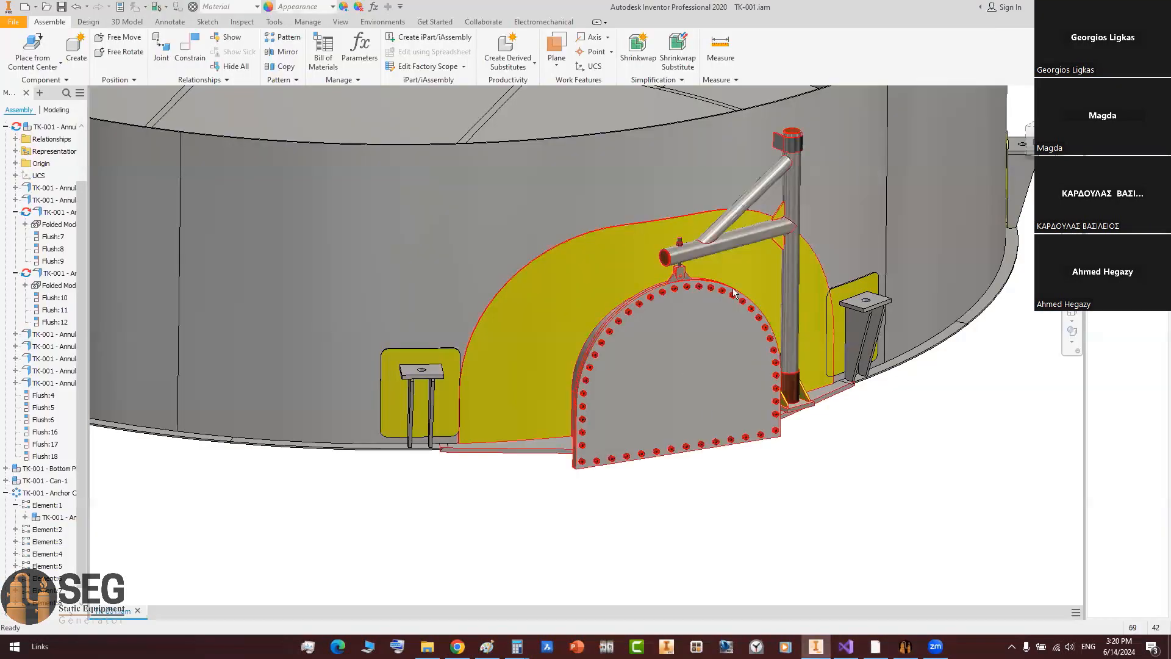
# Step: Check how the anchor chair wear plates on both sides of the cleanout door meet its reinforcing pad
pyautogui.scroll(-3, 672, 351)
pyautogui.keyDown('shift'); pyautogui.moveTo(672, 357); pyautogui.dragTo(642, 391, button='middle'); pyautogui.keyUp('shift')
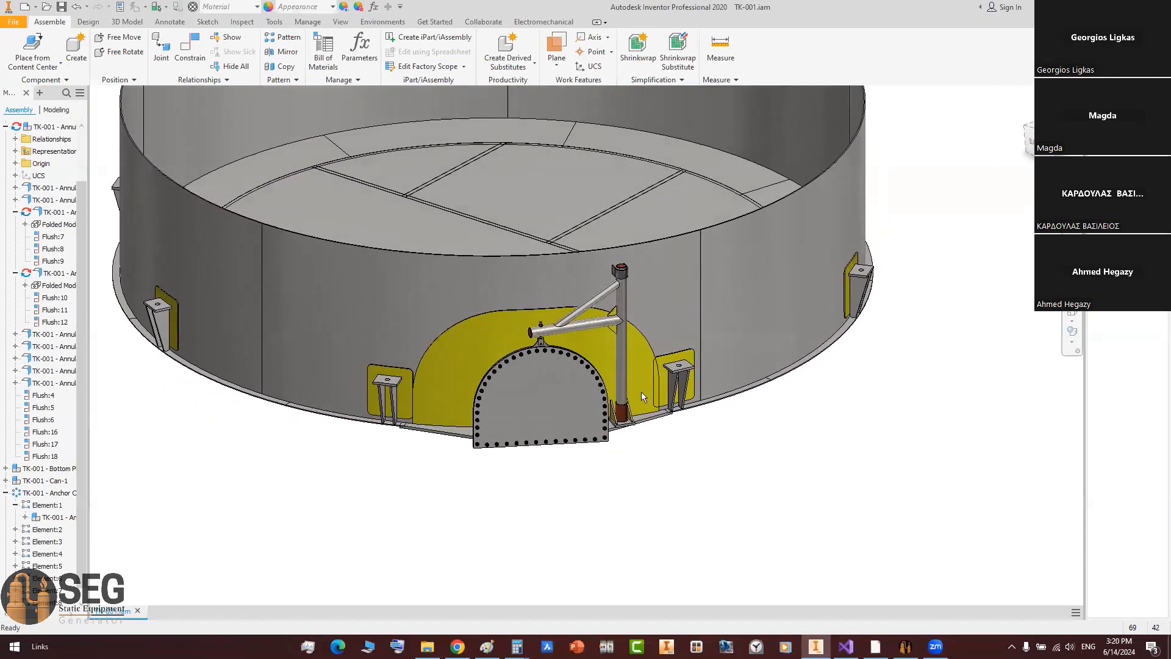
pyautogui.scroll(4, 642, 391)
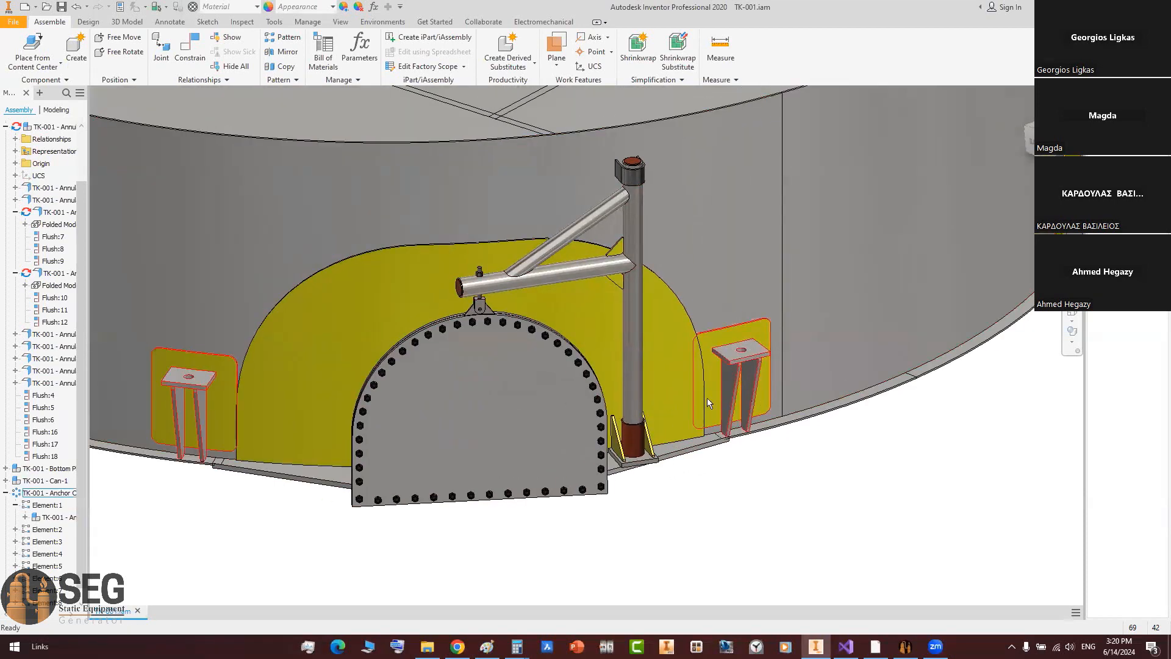
pyautogui.scroll(3, 699, 399)
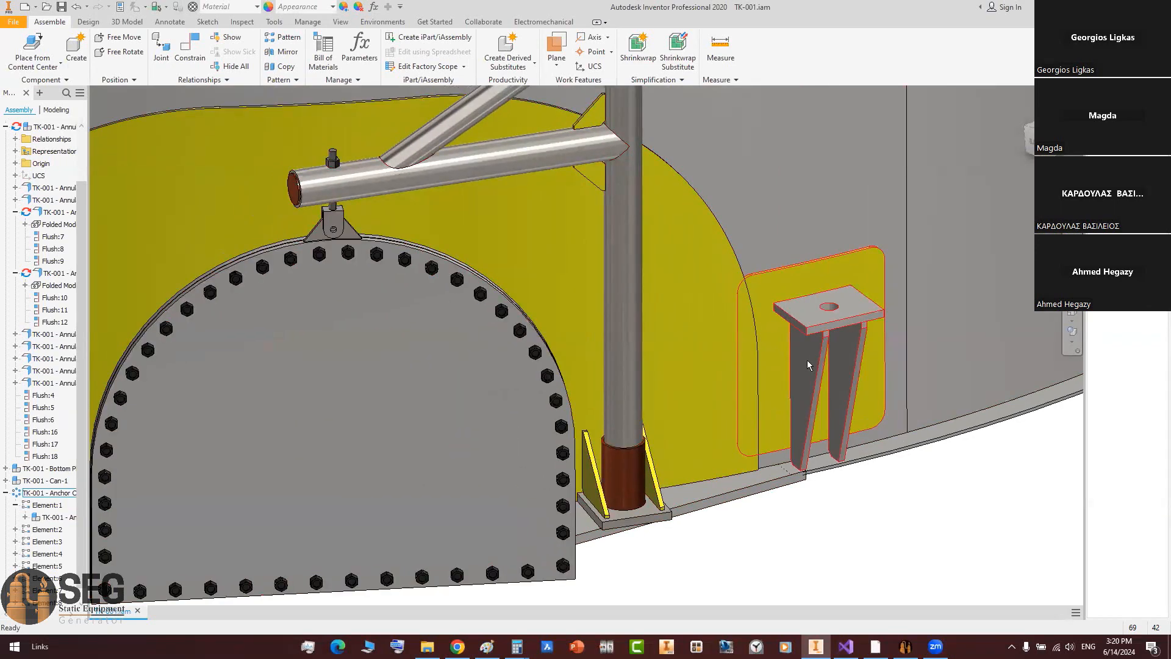
pyautogui.scroll(-5, 771, 328)
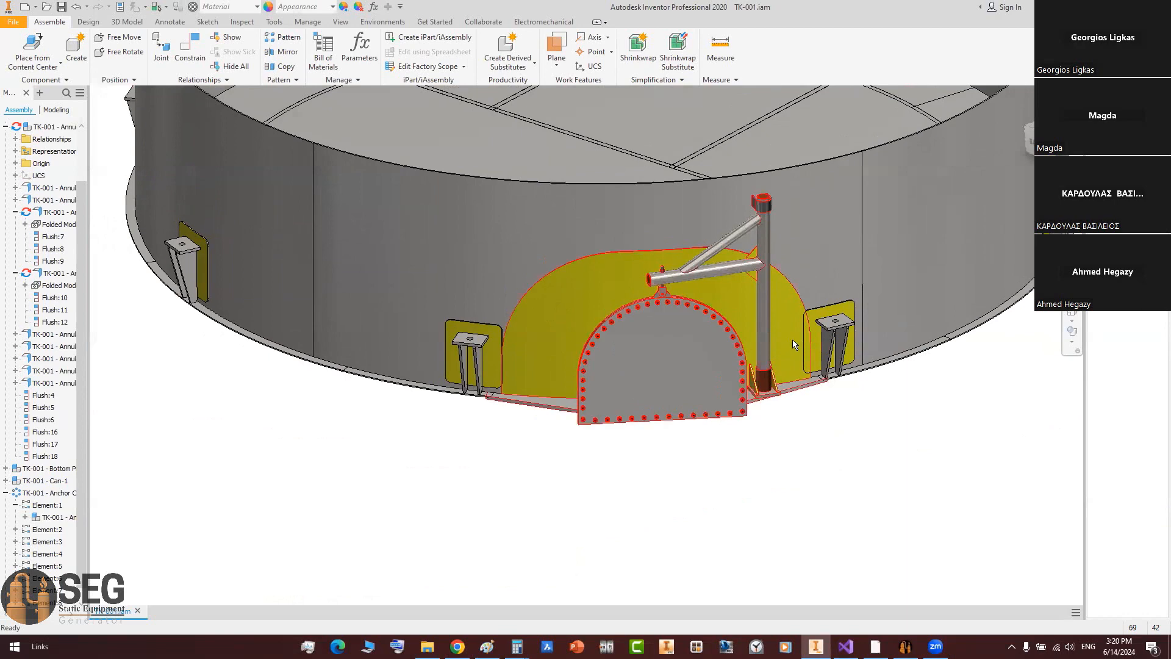
pyautogui.scroll(3, 792, 339)
pyautogui.scroll(-4, 369, 343)
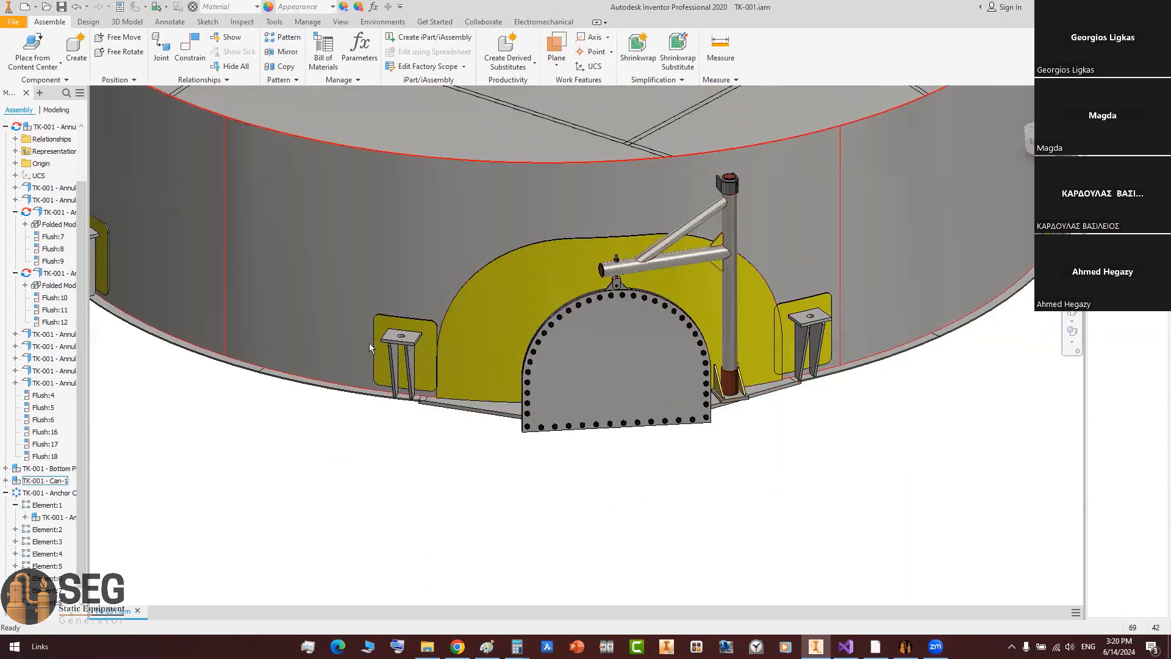
pyautogui.scroll(4, 467, 324)
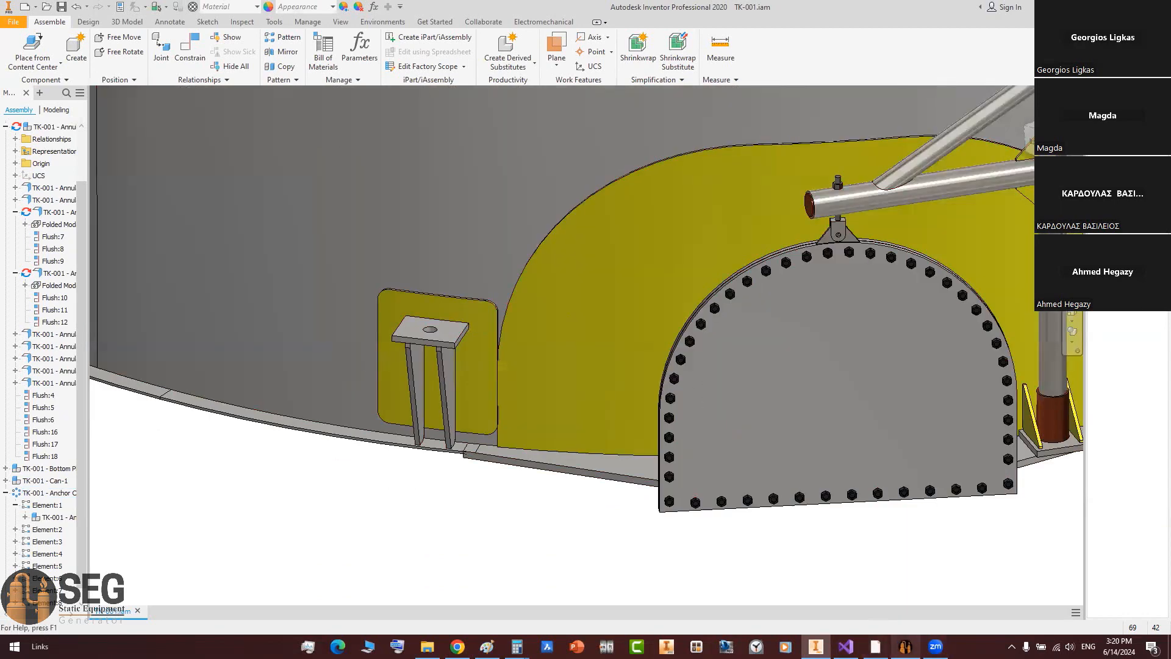
# Step: In Static Equipment Generator, reduce the Anchor Chair wear plate's Base Width (G), save the element, and update the Inventor model
pyautogui.click(905, 647)
pyautogui.click(54, 173)
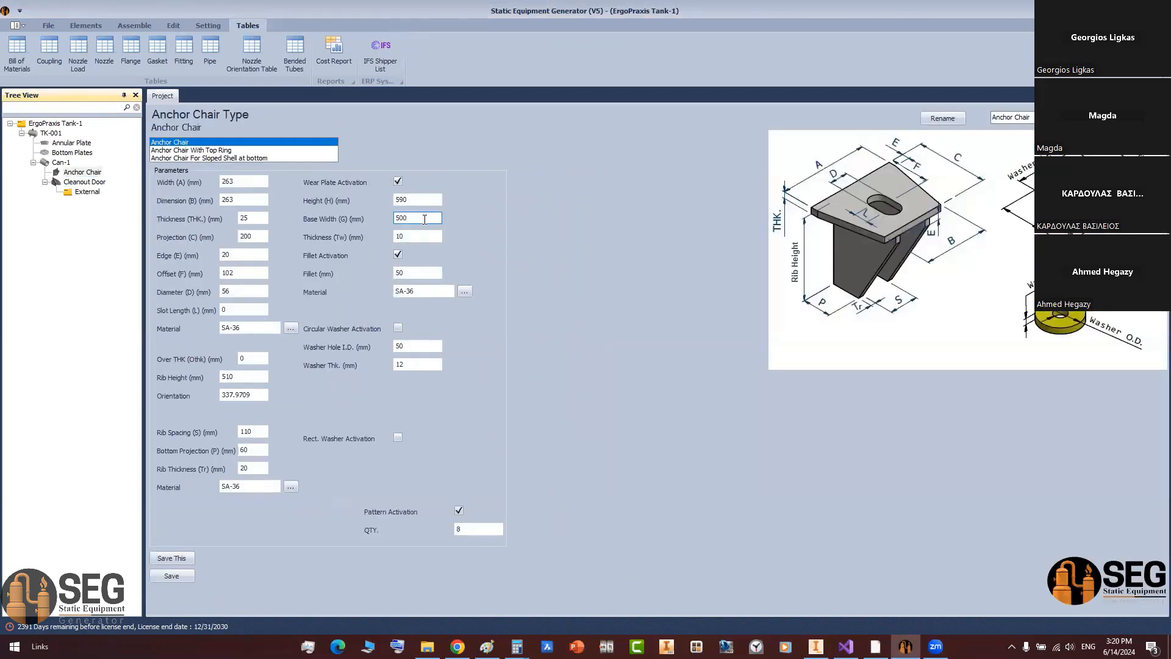
pyautogui.click(365, 218)
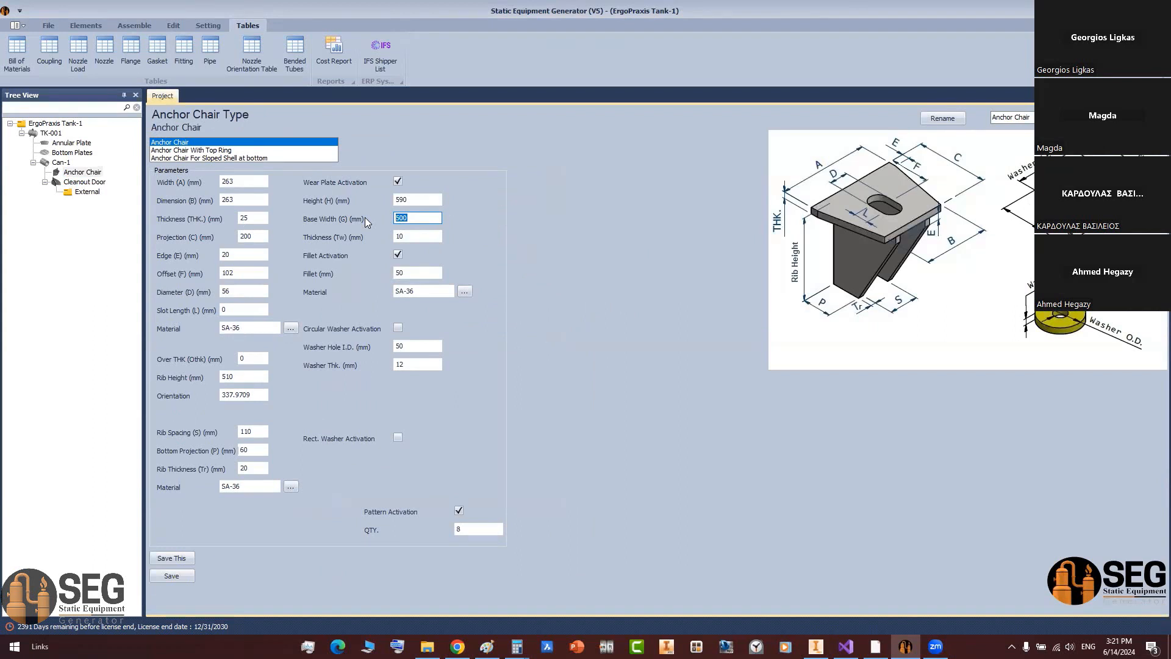
pyautogui.write('35')
pyautogui.click(164, 560)
pyautogui.click(135, 26)
pyautogui.click(37, 50)
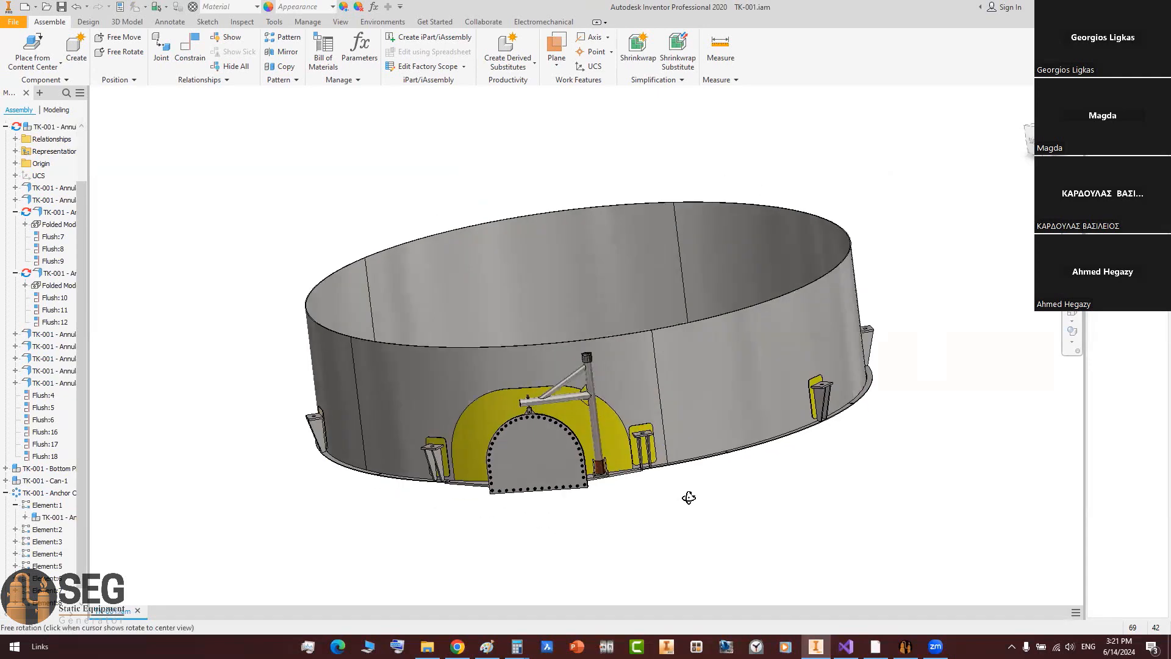
# Step: Inspect the updated anchor chair wear plates for clearance from the cleanout door's reinforcing pad
pyautogui.scroll(10, 653, 474)
pyautogui.scroll(-10, 573, 407)
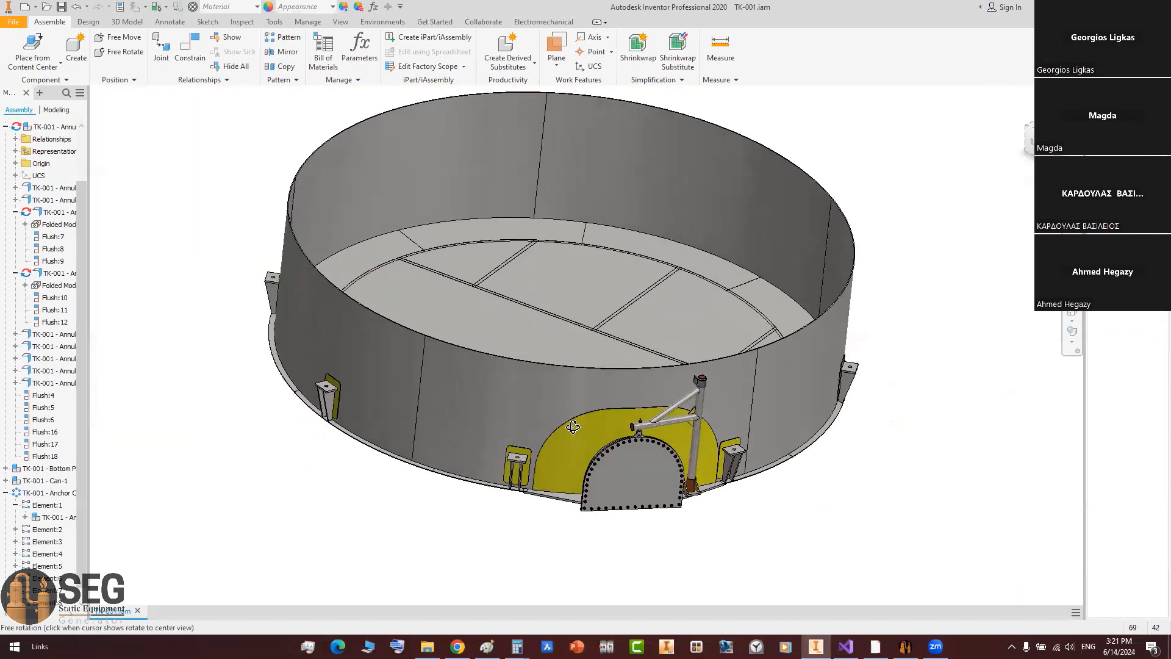
pyautogui.scroll(5, 587, 404)
pyautogui.moveTo(617, 396); pyautogui.dragTo(735, 473, button='middle')
pyautogui.scroll(-8, 627, 440)
pyautogui.scroll(-2, 735, 473)
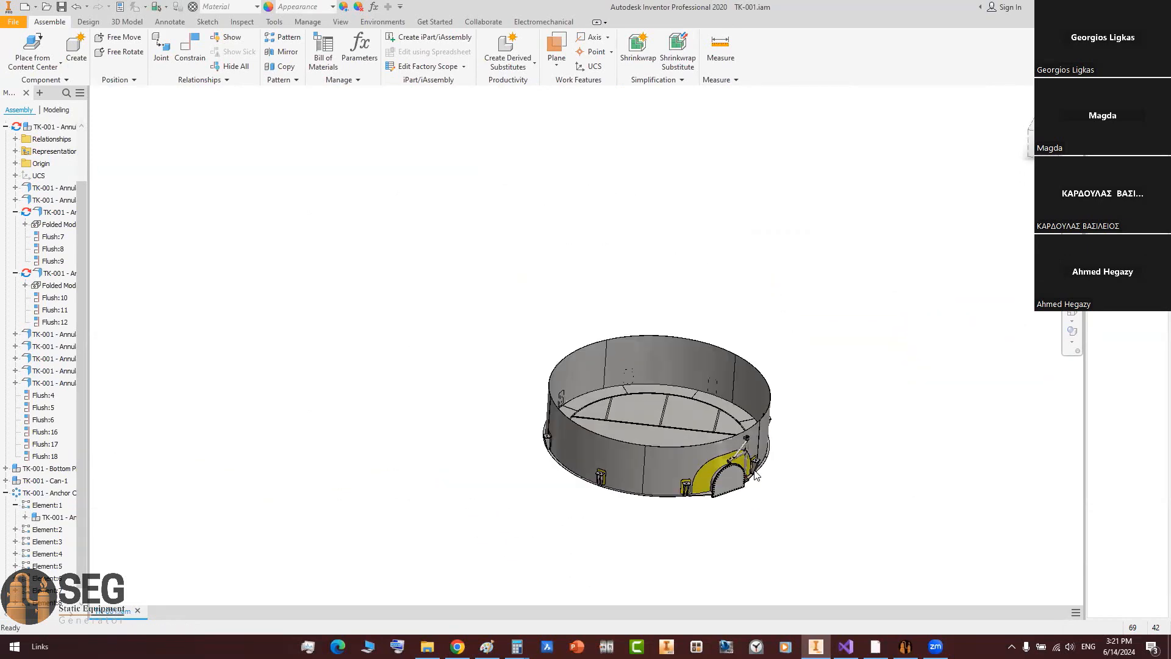
pyautogui.scroll(8, 735, 474)
pyautogui.scroll(3, 735, 473)
pyautogui.scroll(-6, 723, 427)
pyautogui.keyDown('shift'); pyautogui.moveTo(680, 424); pyautogui.dragTo(568, 416, button='middle'); pyautogui.keyUp('shift')
pyautogui.scroll(6, 556, 415)
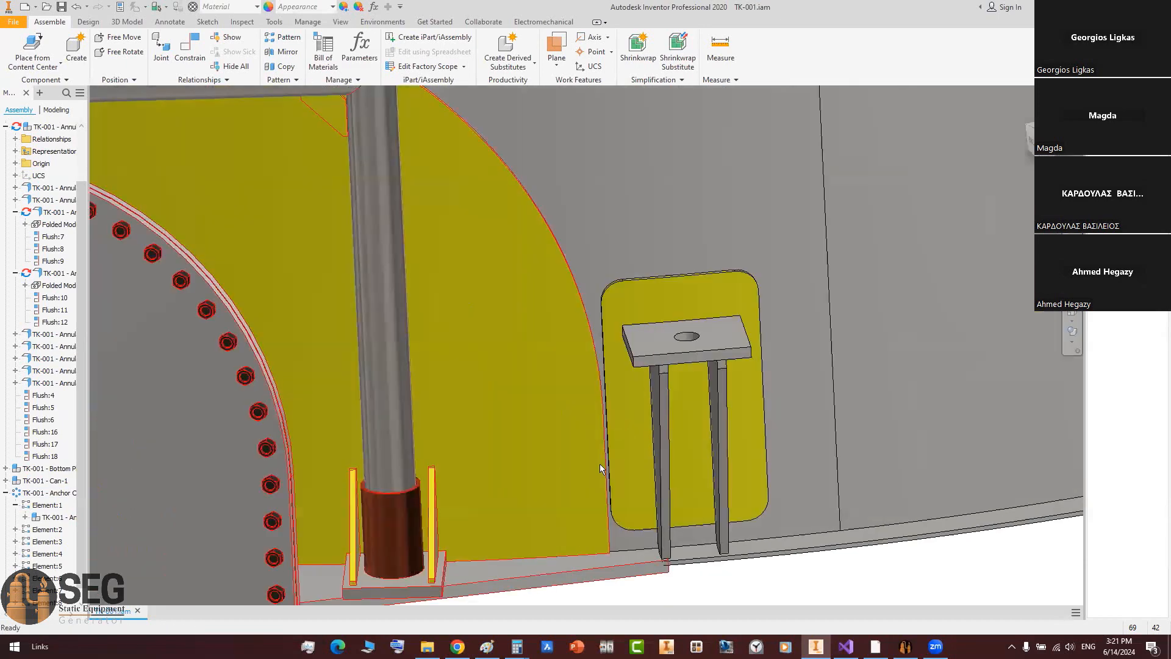
pyautogui.scroll(6, 649, 553)
pyautogui.scroll(-7, 621, 546)
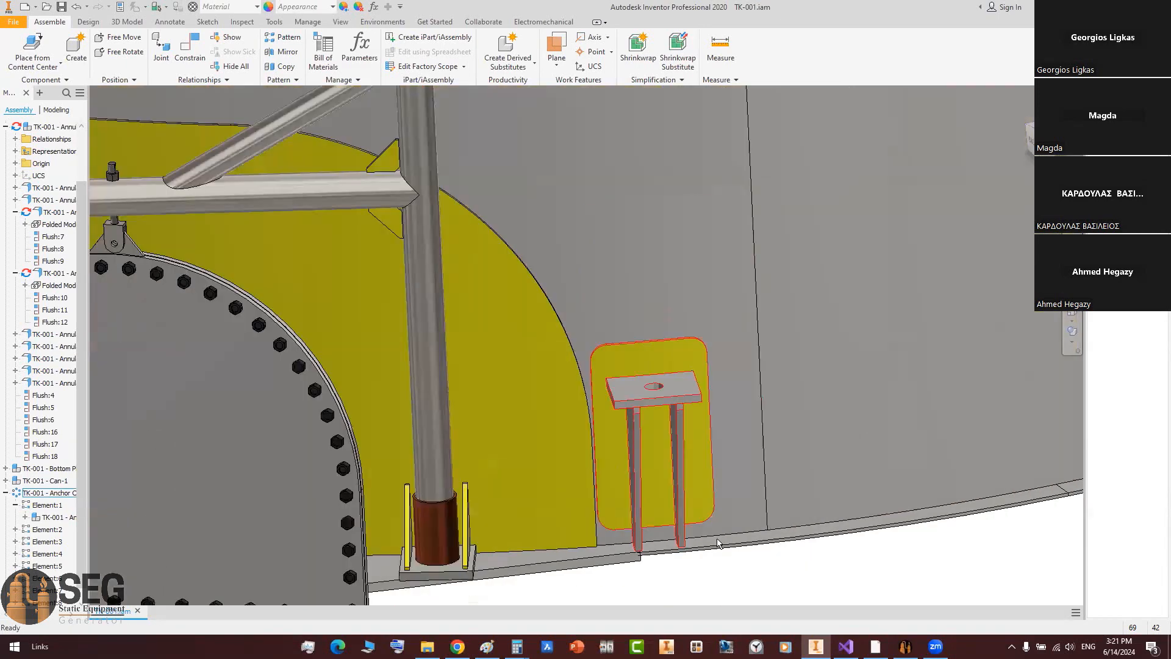
# Step: Review the whole tank, and check the anchor chair layout and annular segments from the top view
pyautogui.moveTo(615, 489); pyautogui.dragTo(713, 535, button='middle')
pyautogui.scroll(-8, 713, 534)
pyautogui.scroll(-2, 659, 484)
pyautogui.moveTo(658, 482)
pyautogui.keyDown('shift'); pyautogui.mouseDown(button='middle')
pyautogui.moveTo(674, 471)
pyautogui.moveTo(694, 493)
pyautogui.moveTo(662, 477)
pyautogui.moveTo(659, 503)
pyautogui.mouseUp(button='middle'); pyautogui.keyUp('shift')
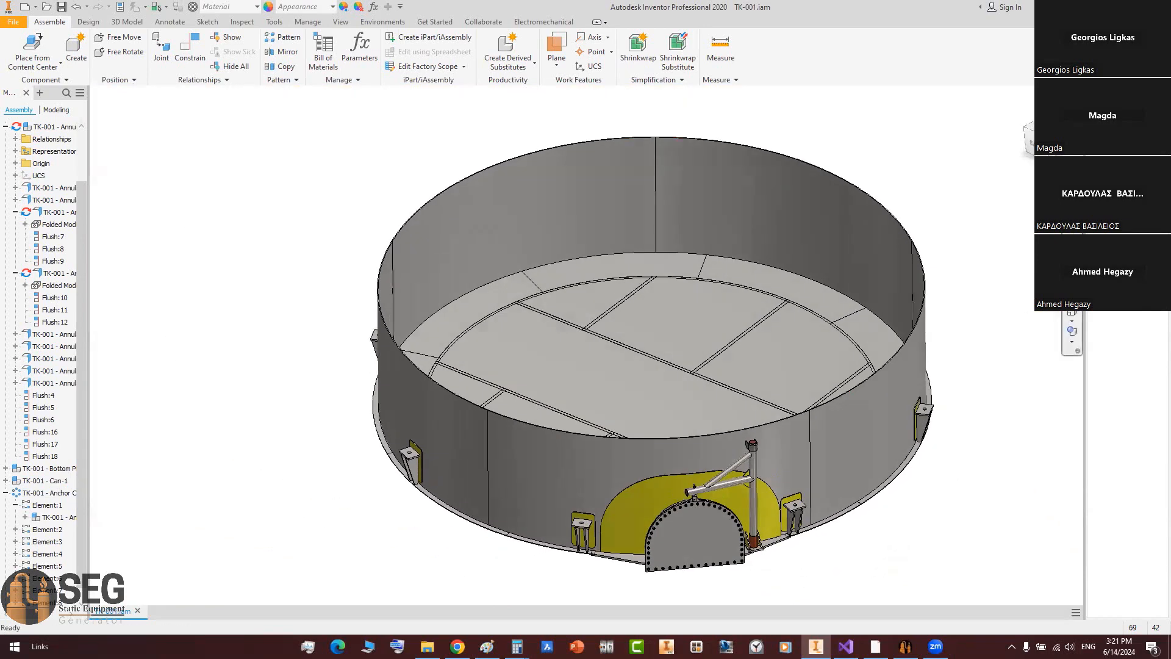
pyautogui.click(1025, 135)
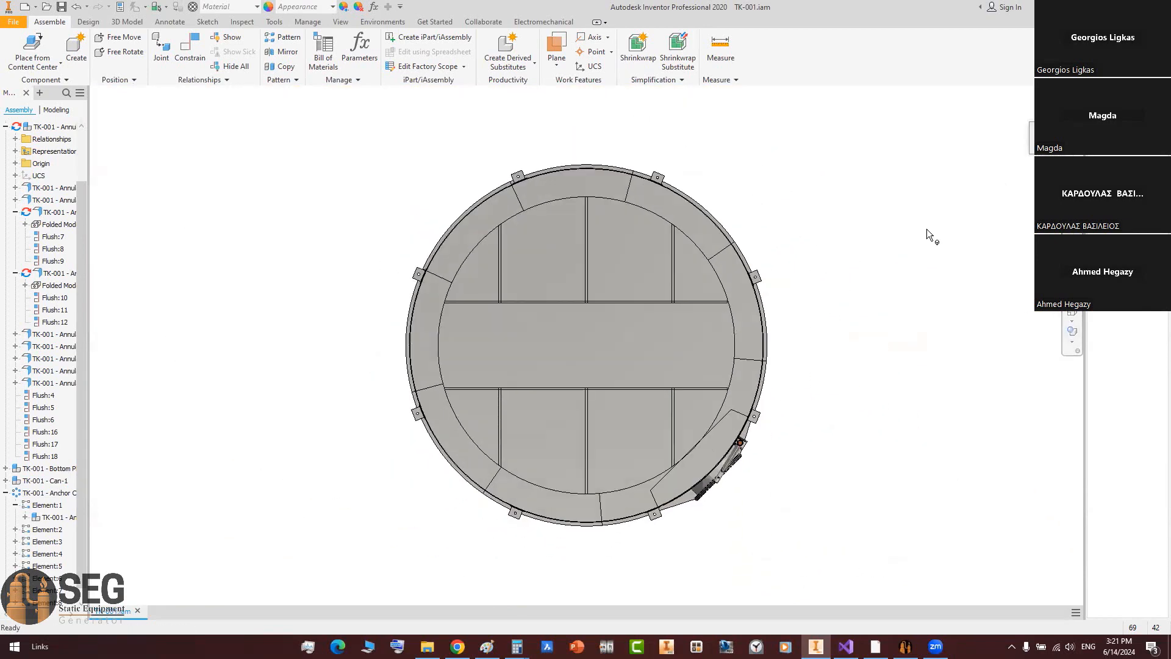
pyautogui.scroll(5, 668, 178)
pyautogui.scroll(-2, 547, 252)
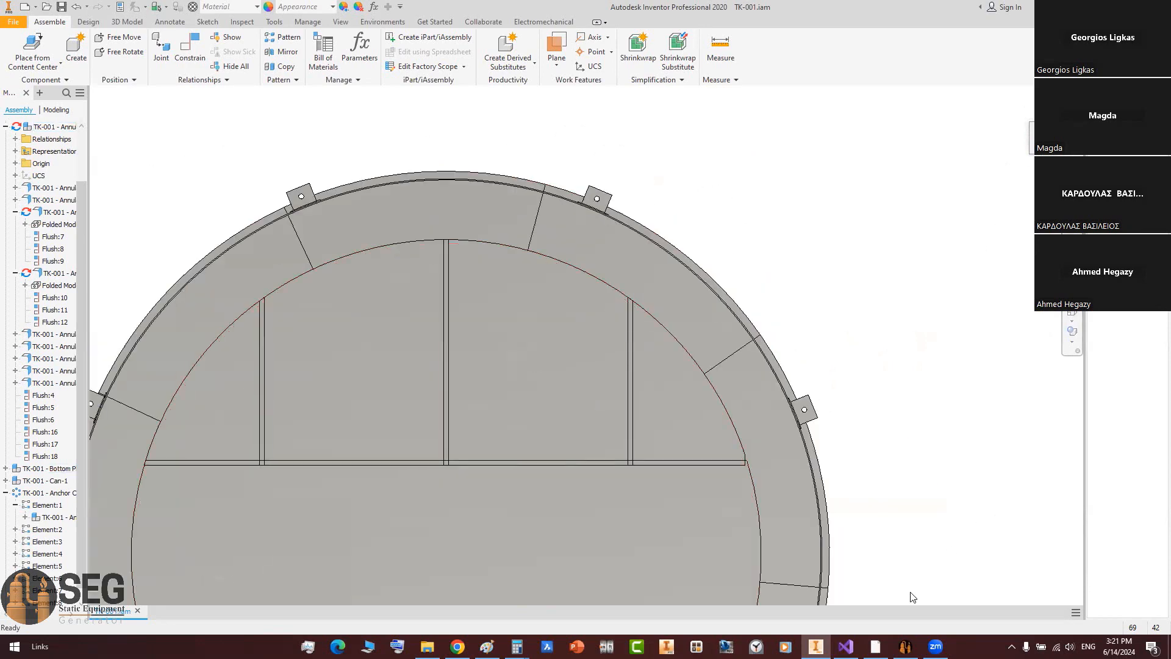
# Step: Switch to the tank drawing PDF in Acrobat and bring up the shell course layout on page 4
pyautogui.click(876, 647)
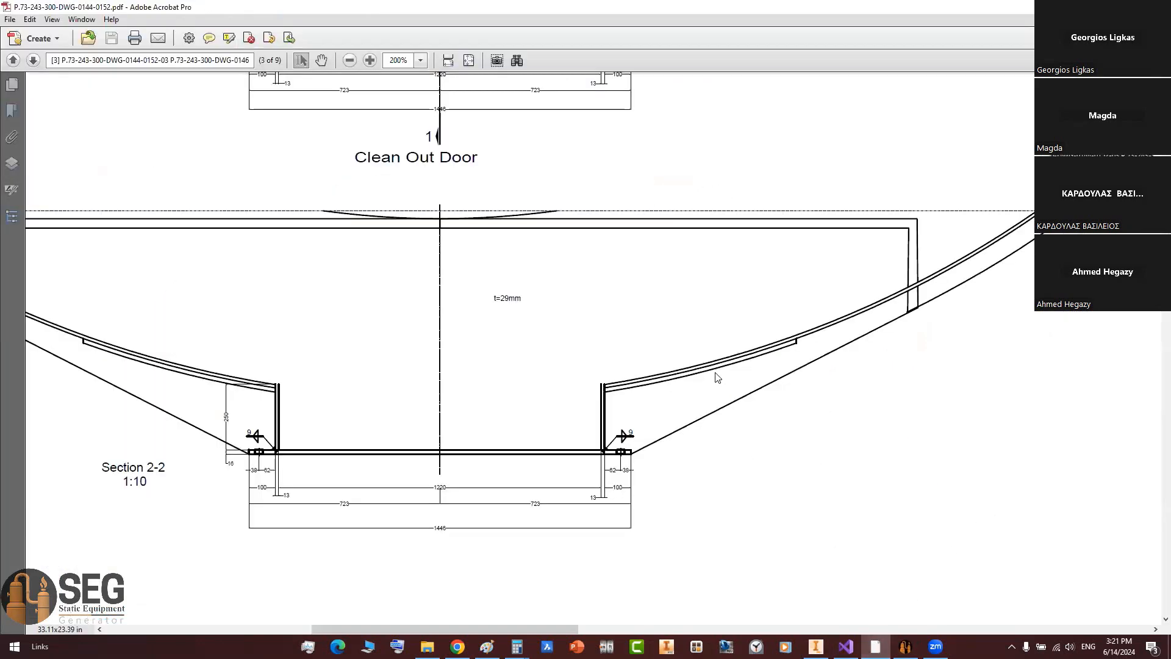
pyautogui.keyDown('ctrl'); pyautogui.scroll(-6, 705, 381); pyautogui.keyUp('ctrl')
pyautogui.scroll(-1, 601, 334)
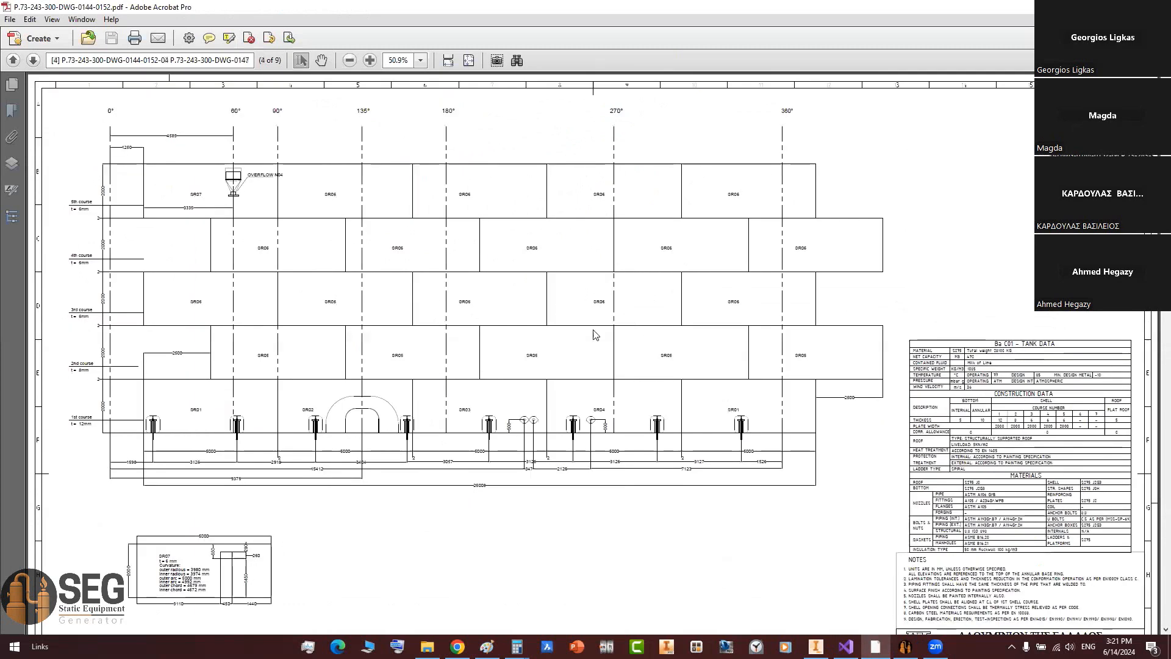
pyautogui.keyDown('ctrl'); pyautogui.scroll(1, 220, 366); pyautogui.keyUp('ctrl')
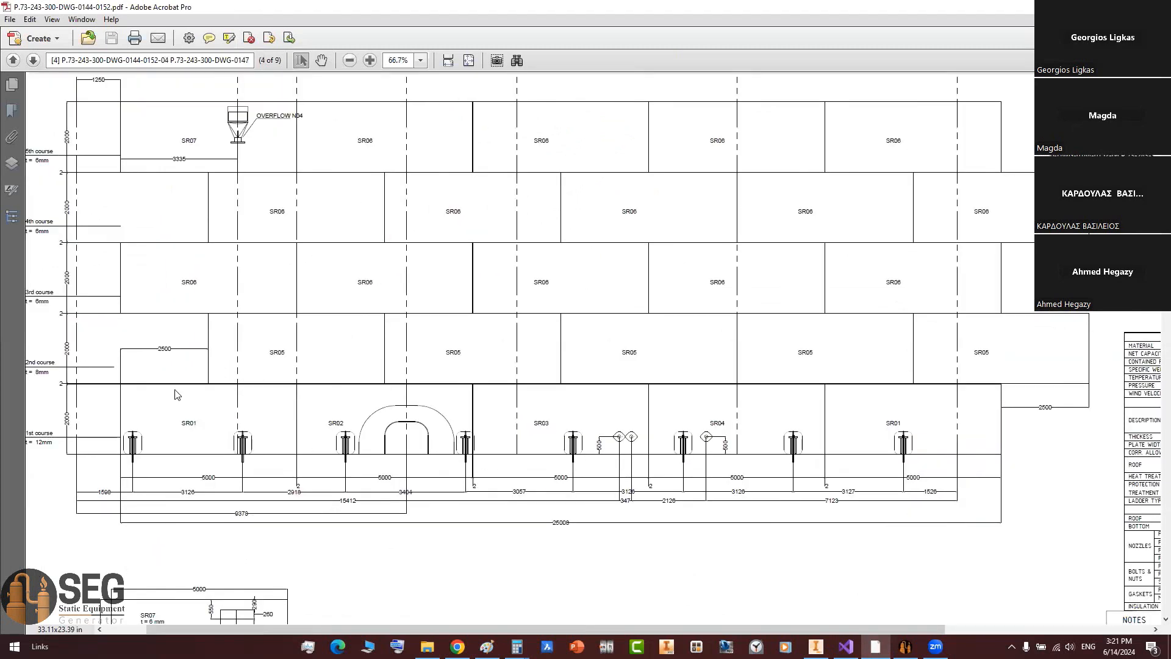
pyautogui.hscroll(-2, 165, 389)
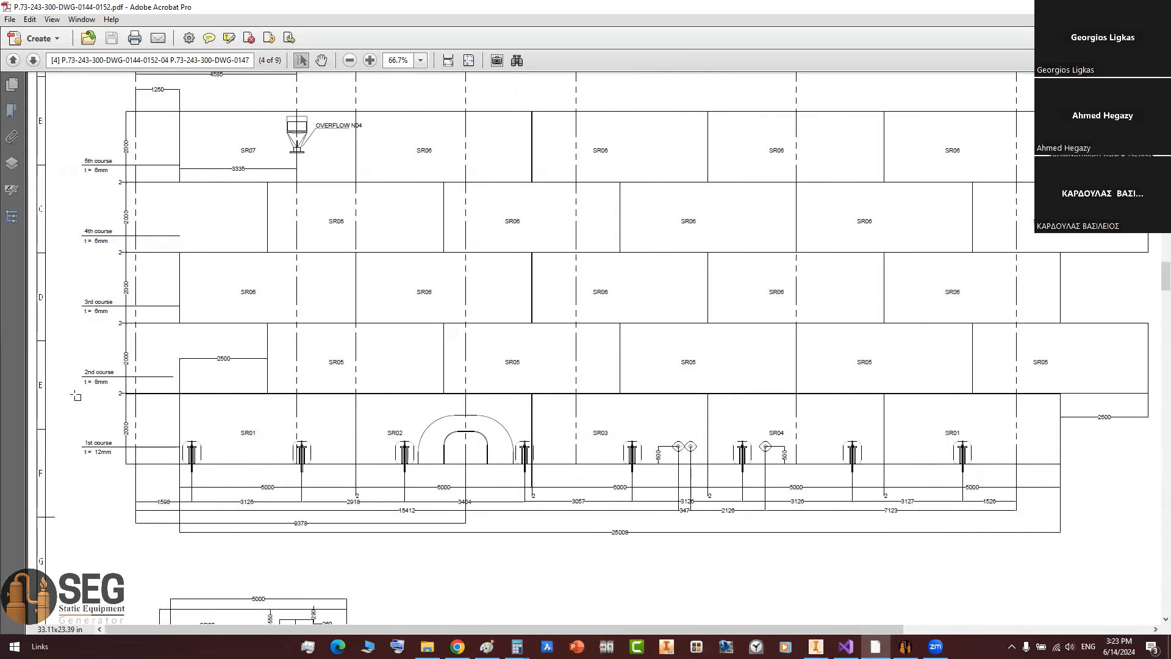
# Step: Examine the shell course plates and offsets, and highlight the first anchor chair's offset dimension from 0° below the first course
pyautogui.keyDown('ctrl'); pyautogui.scroll(1, 77, 397); pyautogui.keyUp('ctrl')
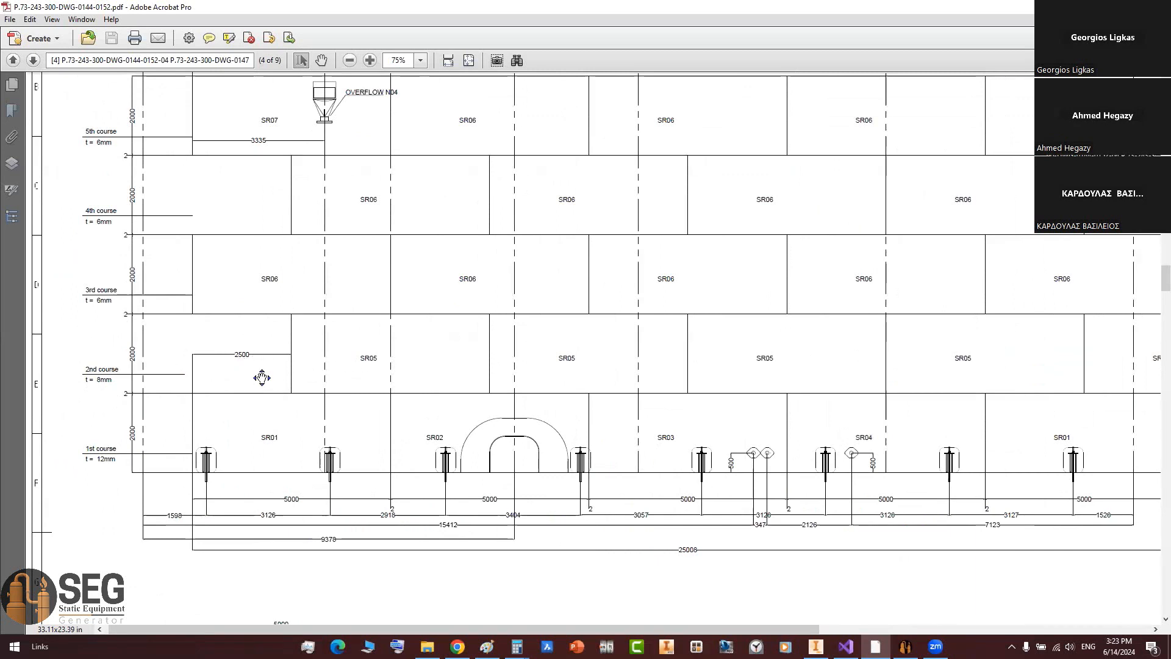
pyautogui.scroll(4, 261, 375)
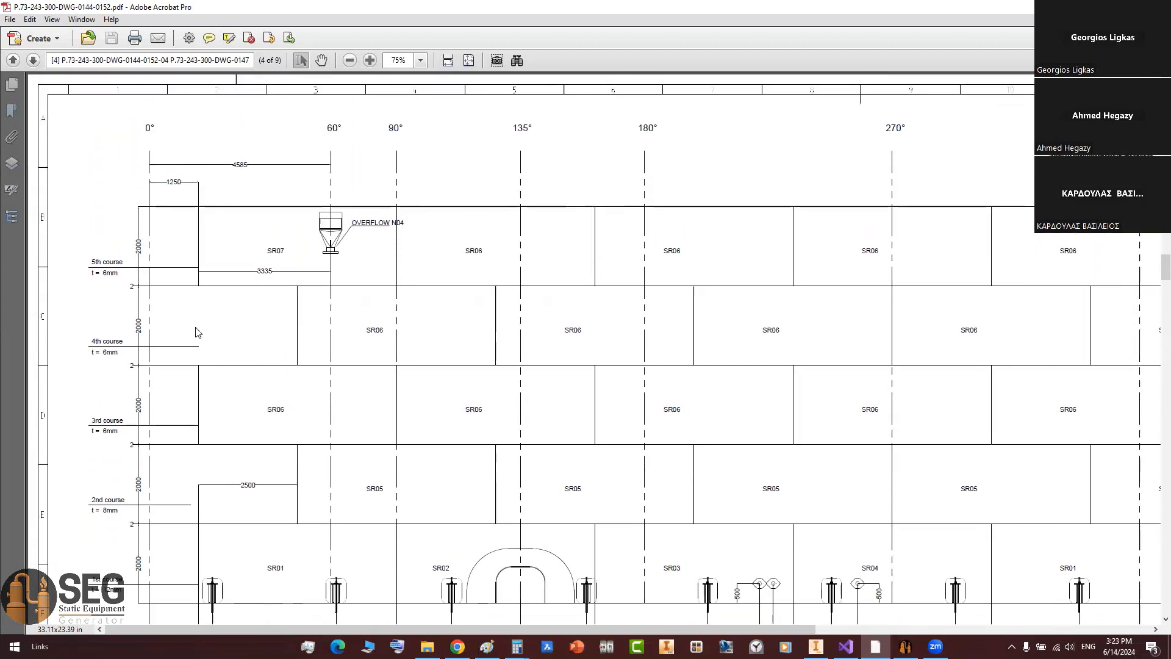
pyautogui.scroll(-12, 197, 333)
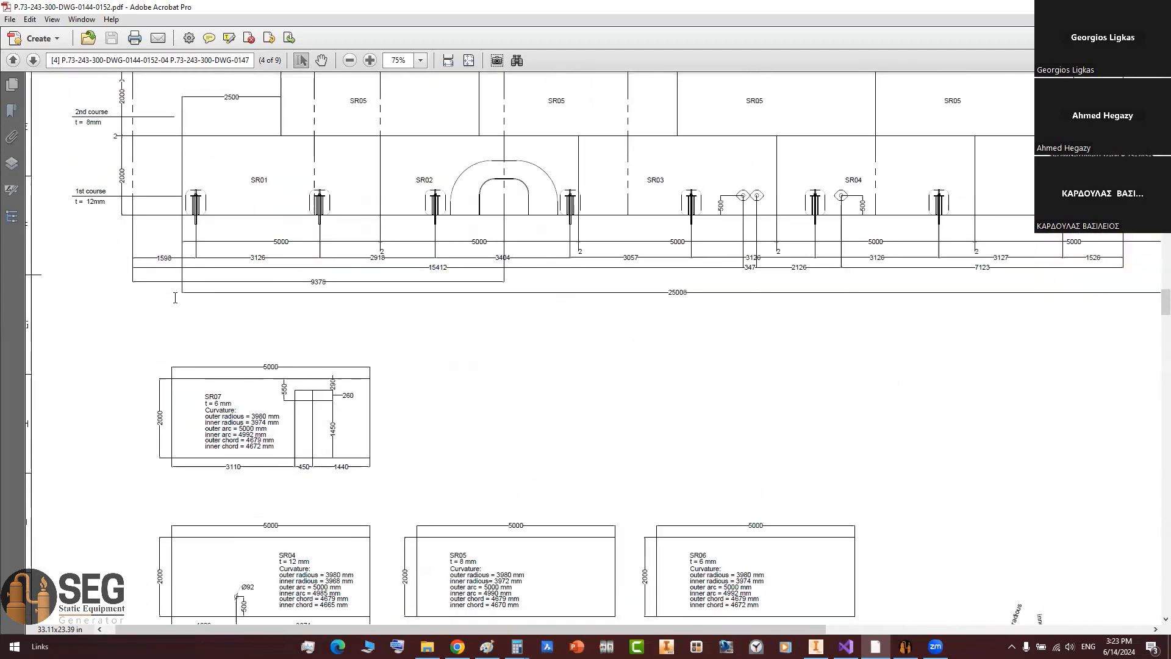
pyautogui.scroll(3, 175, 298)
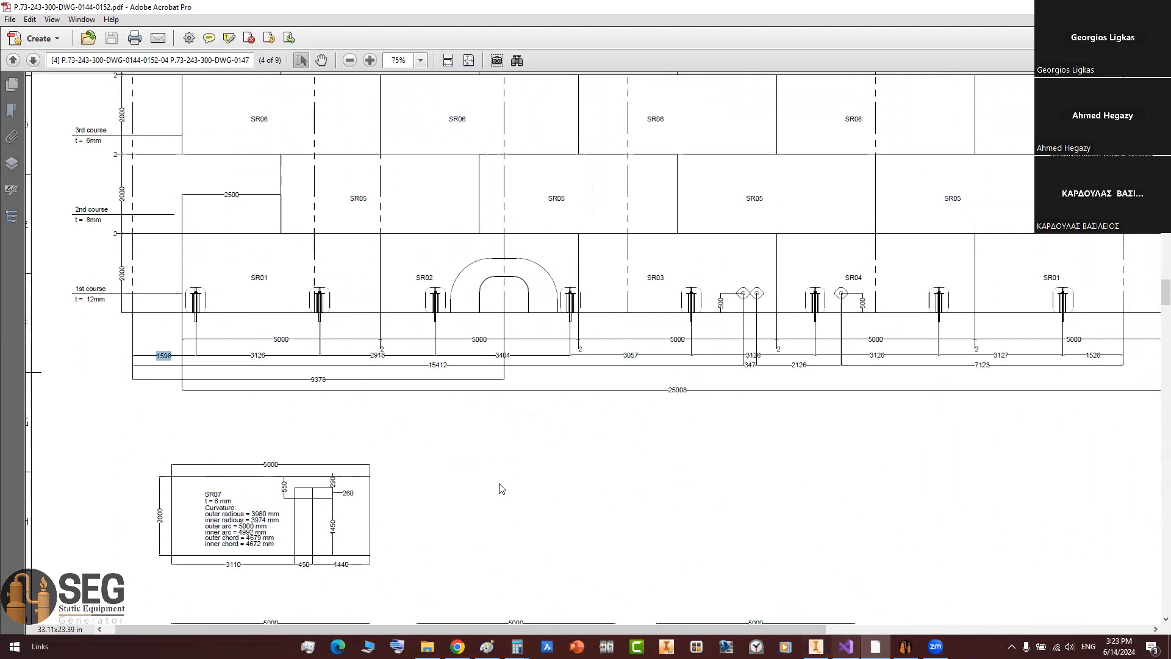
pyautogui.keyDown('ctrl'); pyautogui.scroll(-1, 176, 339); pyautogui.keyUp('ctrl')
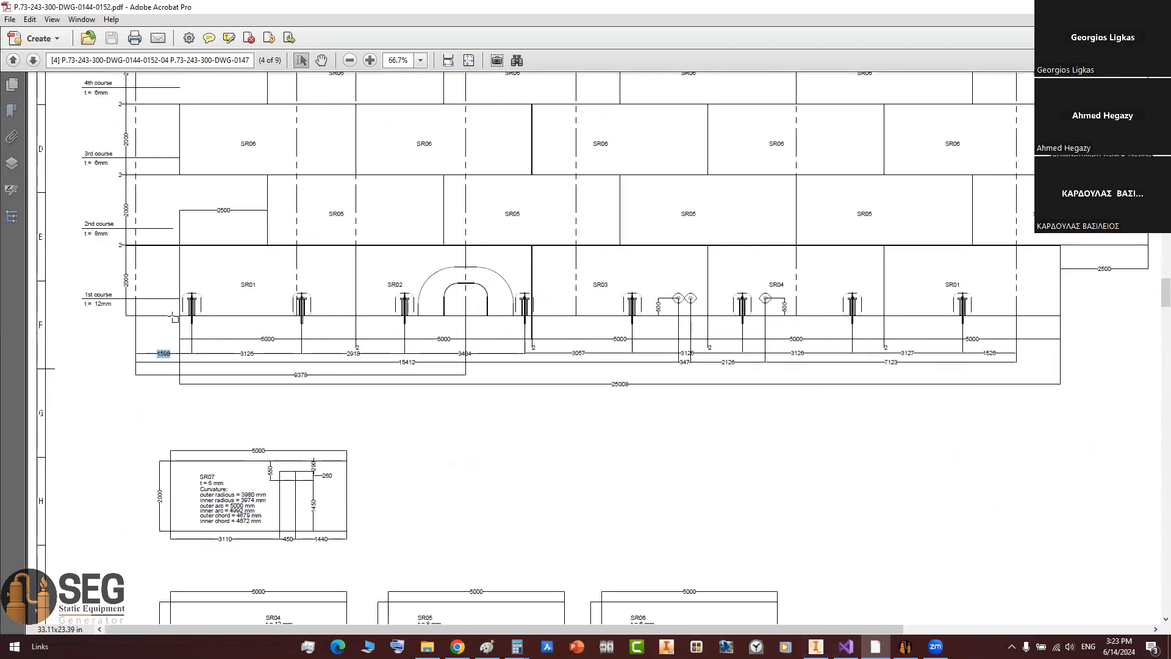
# Step: Check the first course's offsets in the drawing, and open the Arc Length Calculator in Static Equipment Generator
pyautogui.moveTo(188, 312); pyautogui.dragTo(161, 409, button='middle')
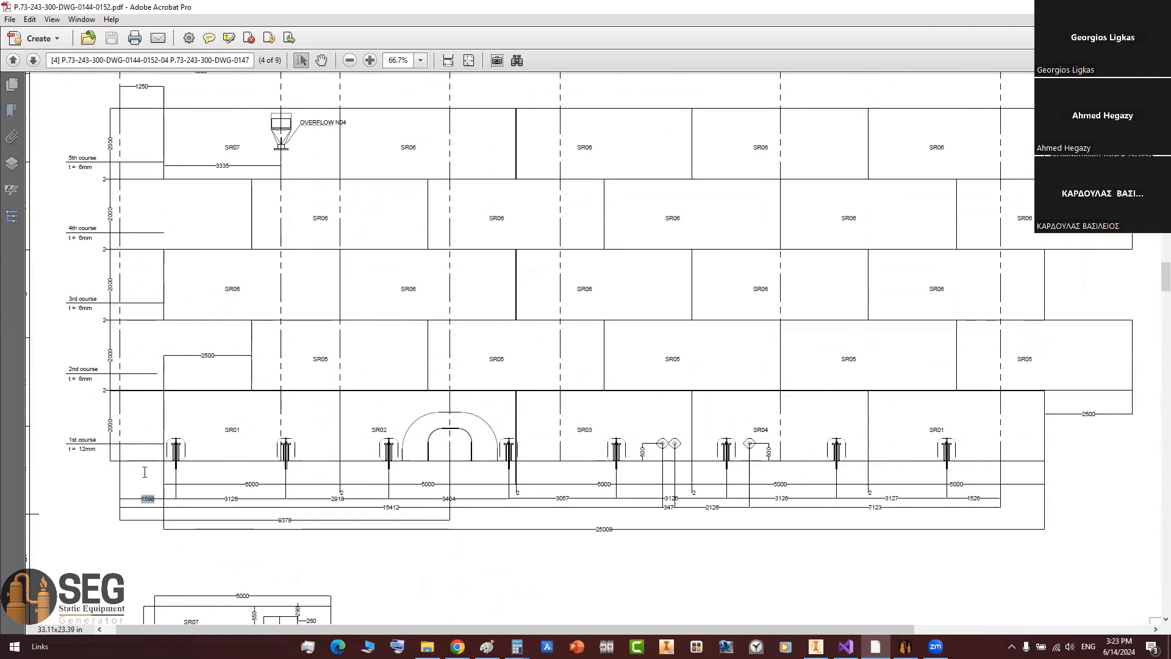
pyautogui.keyDown('ctrl'); pyautogui.scroll(2, 144, 506); pyautogui.keyUp('ctrl')
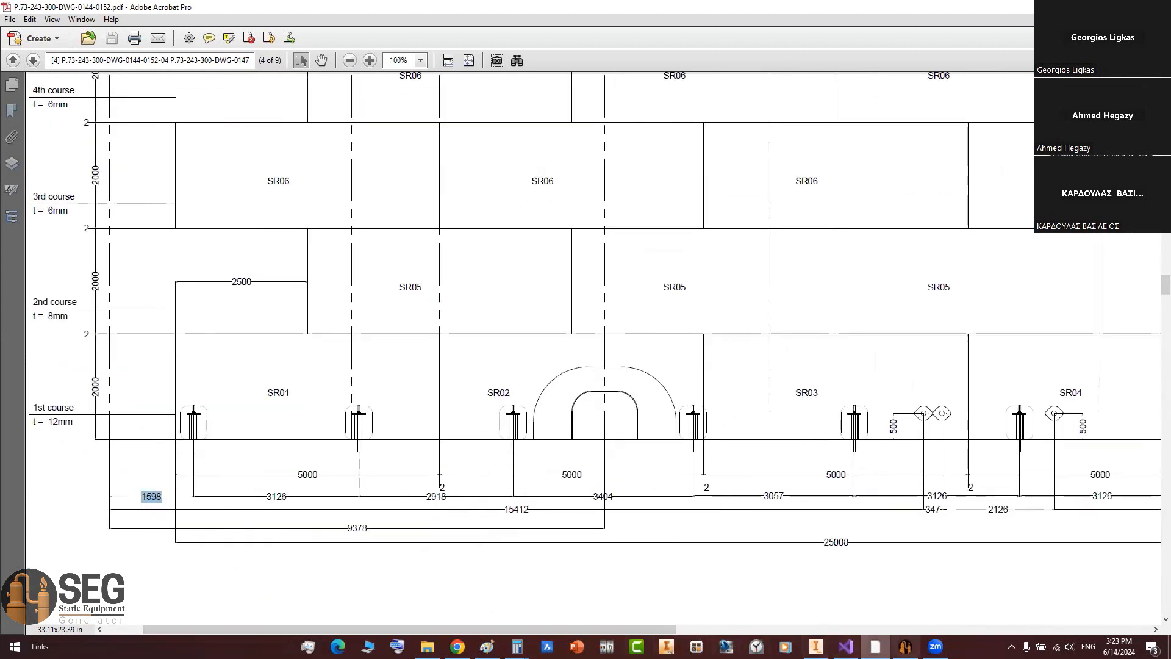
pyautogui.click(905, 647)
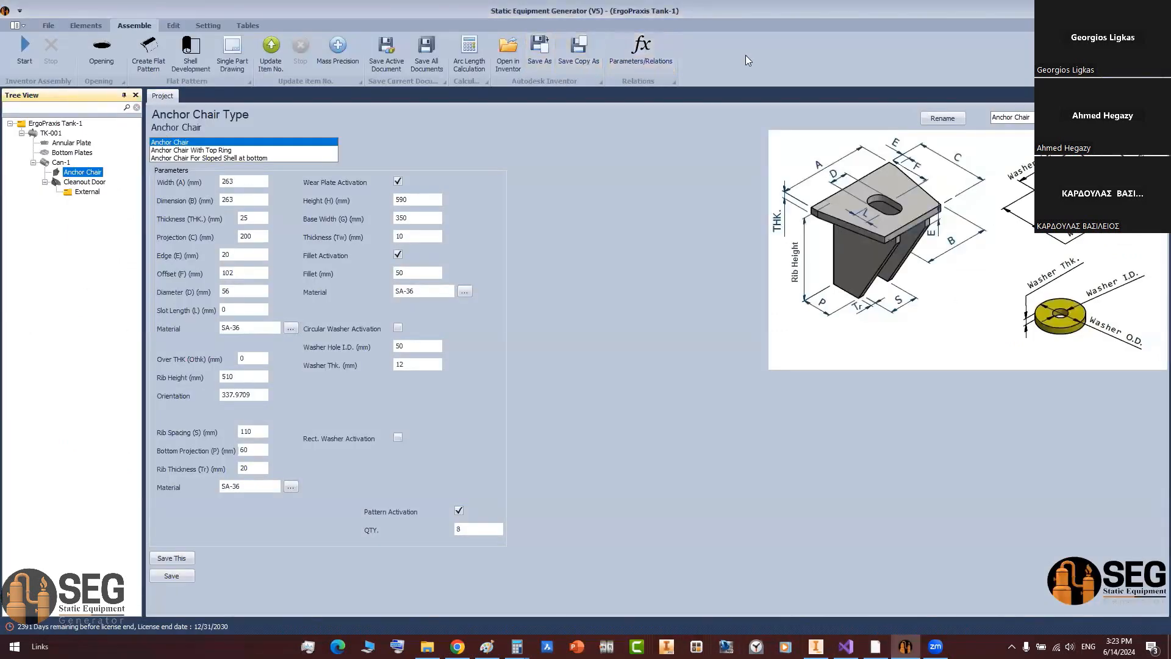
pyautogui.click(211, 26)
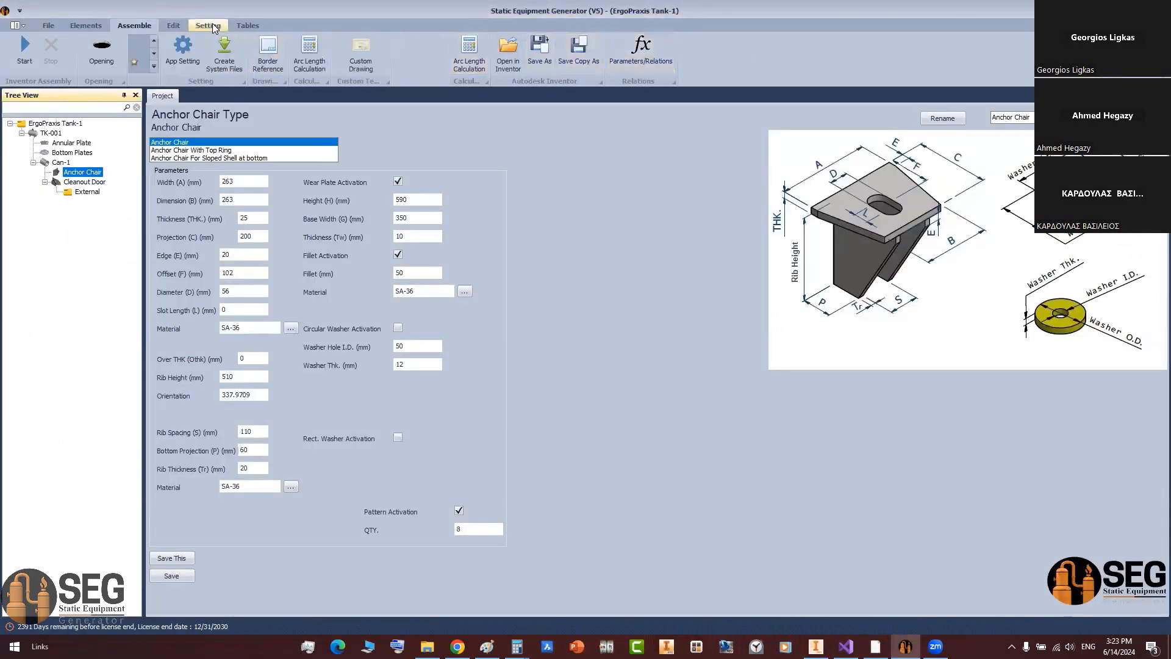
pyautogui.click(310, 58)
# Step: Copy the 7938 result from Calculator and enter it as the diameter in the Arc Length Calculator
pyautogui.moveTo(517, 646)
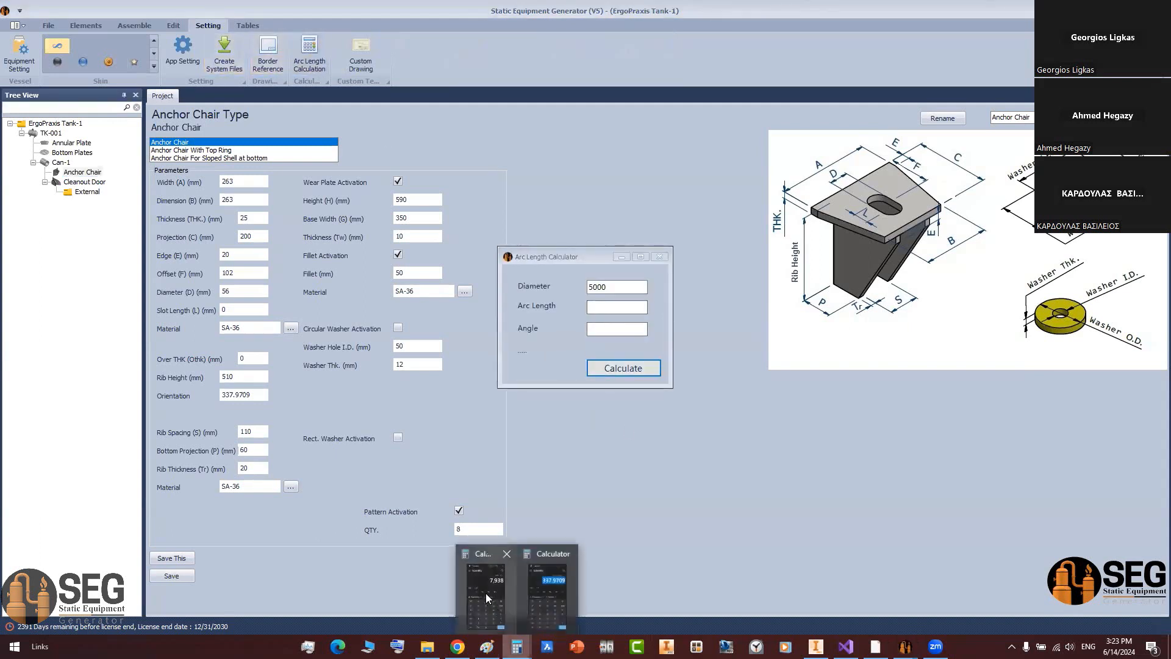
pyautogui.click(486, 595)
pyautogui.moveTo(625, 185); pyautogui.dragTo(690, 196)
pyautogui.hotkey('ctrl', 'c')
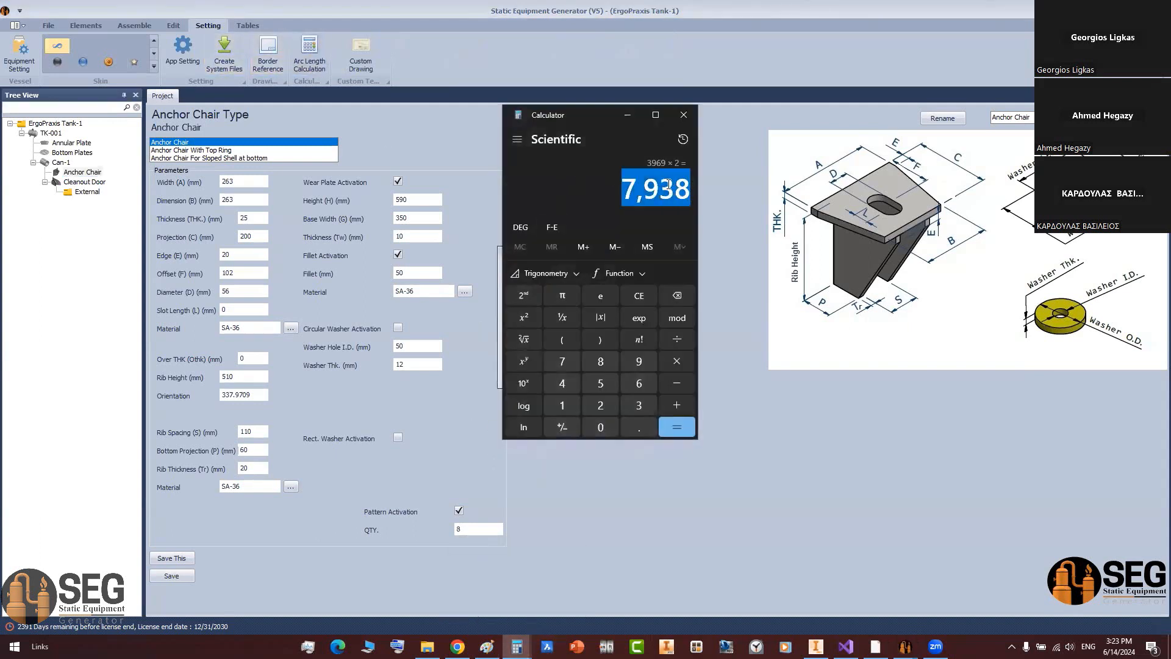
pyautogui.click(627, 115)
pyautogui.doubleClick(617, 283)
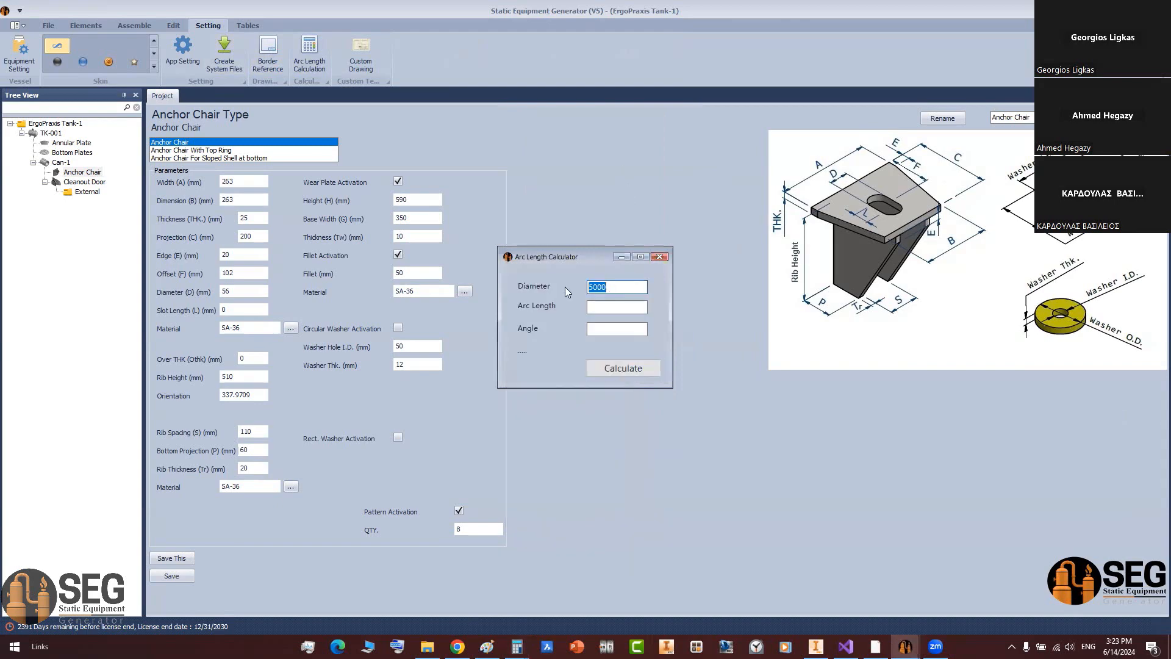
pyautogui.hotkey('ctrl', 'v')
pyautogui.press('BackSpace')
# Step: Recheck the first anchor chair's offset in the drawing, and calculate the angle for an arc length of 1598
pyautogui.click(609, 306)
pyautogui.click(876, 647)
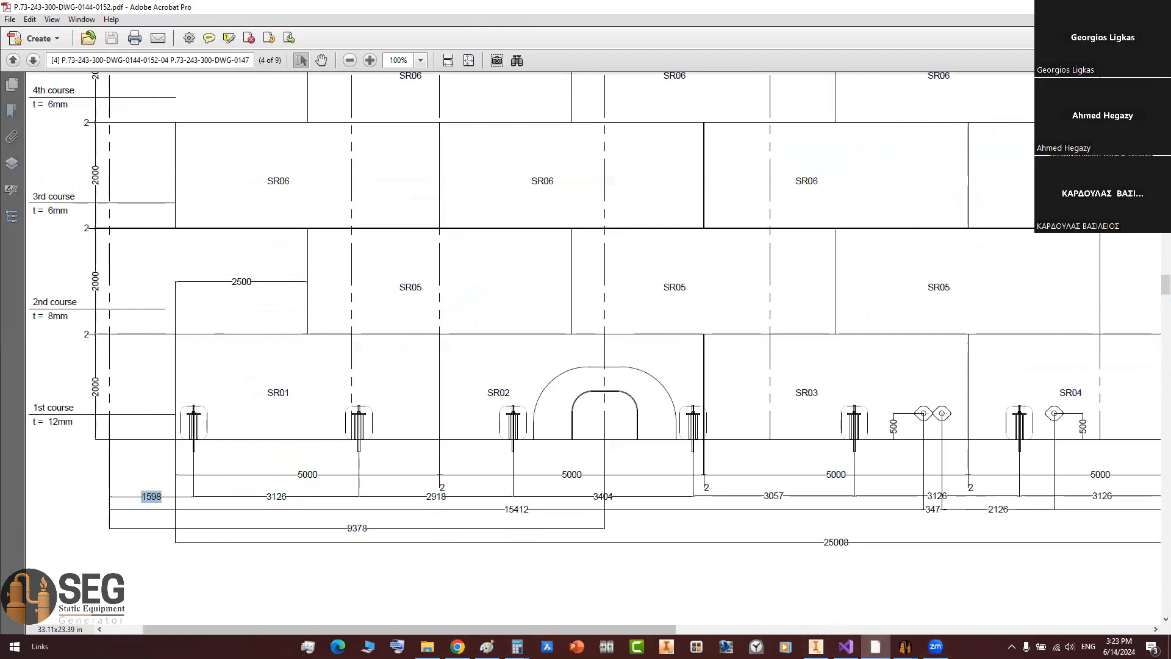
pyautogui.click(905, 647)
pyautogui.click(957, 607)
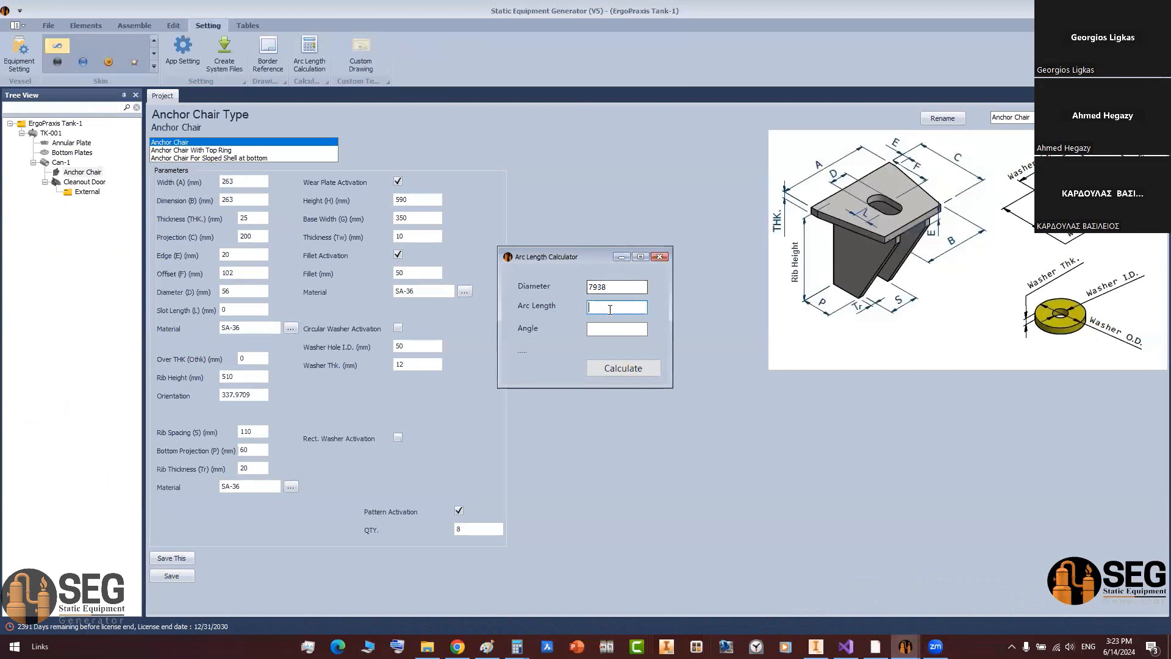
pyautogui.write('1598')
pyautogui.click(623, 368)
pyautogui.doubleClick(621, 333)
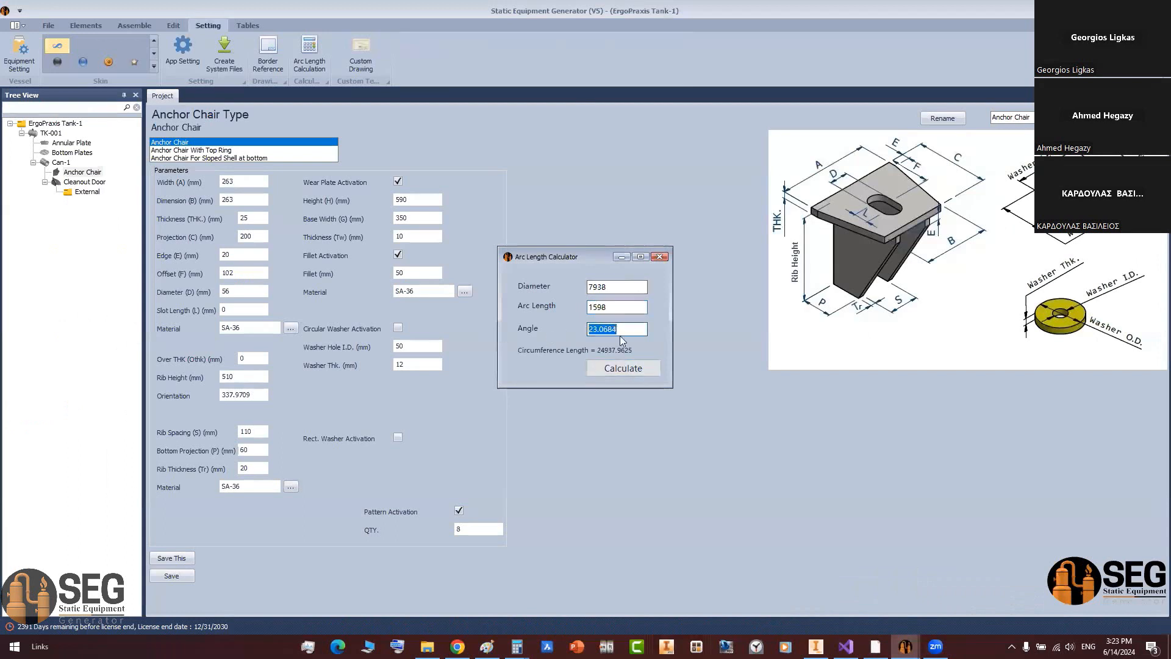
# Step: Subtract the 23.0684 angle from 360 in Calculator and copy the result
pyautogui.moveTo(517, 646)
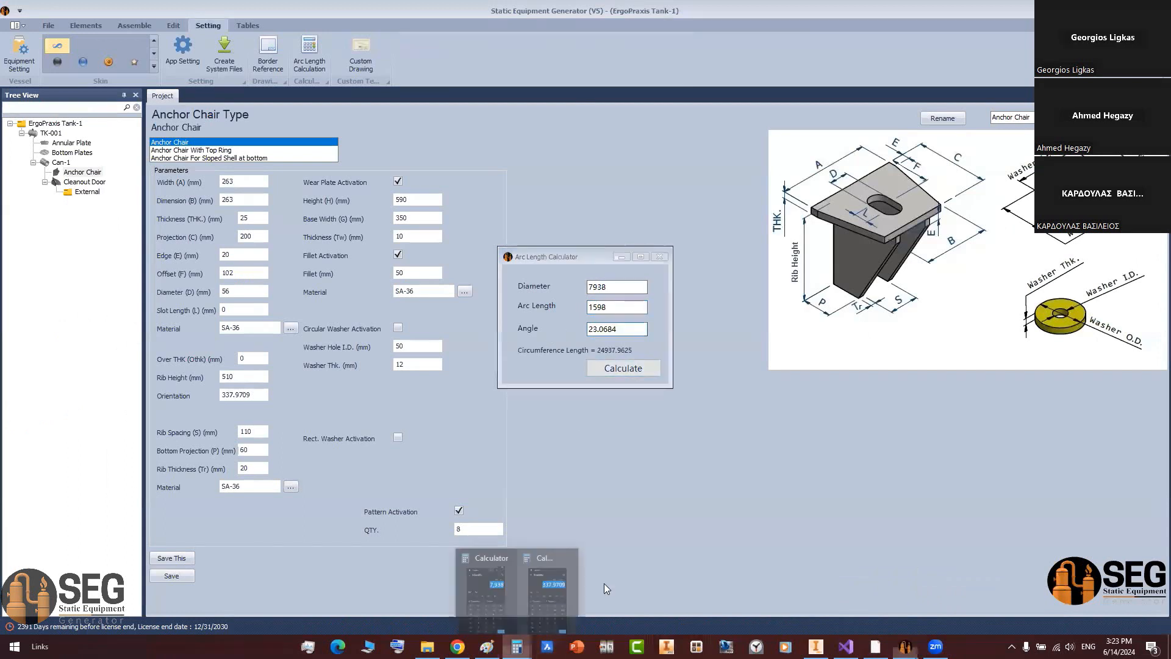
pyautogui.click(561, 583)
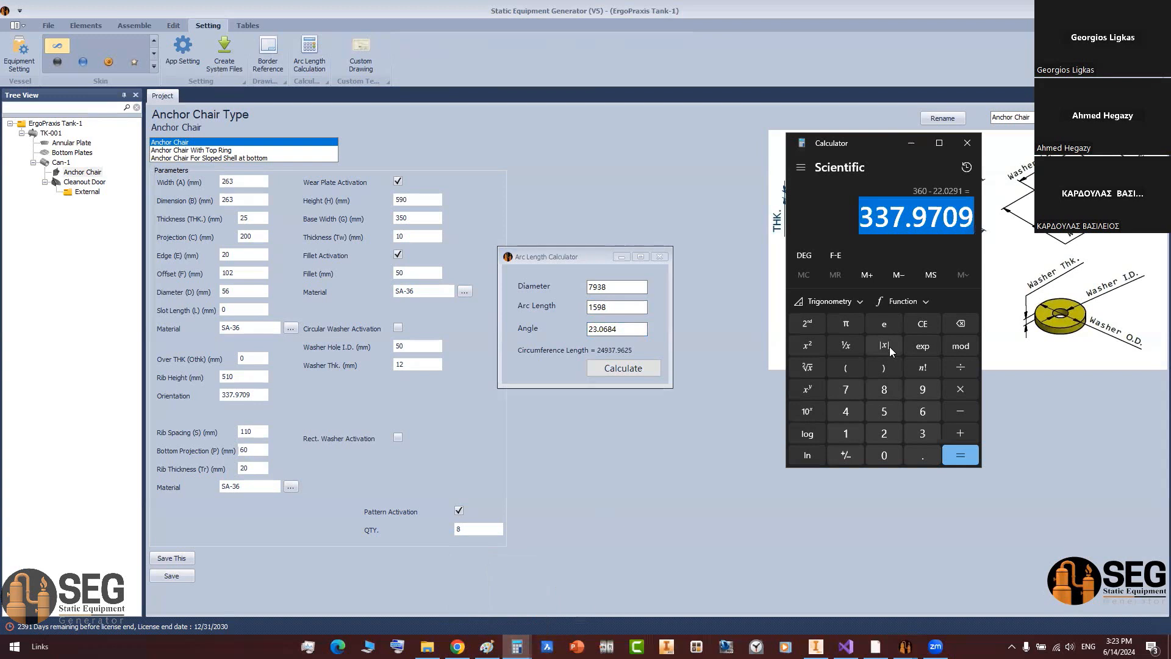
pyautogui.press('Escape')
pyautogui.write('36')
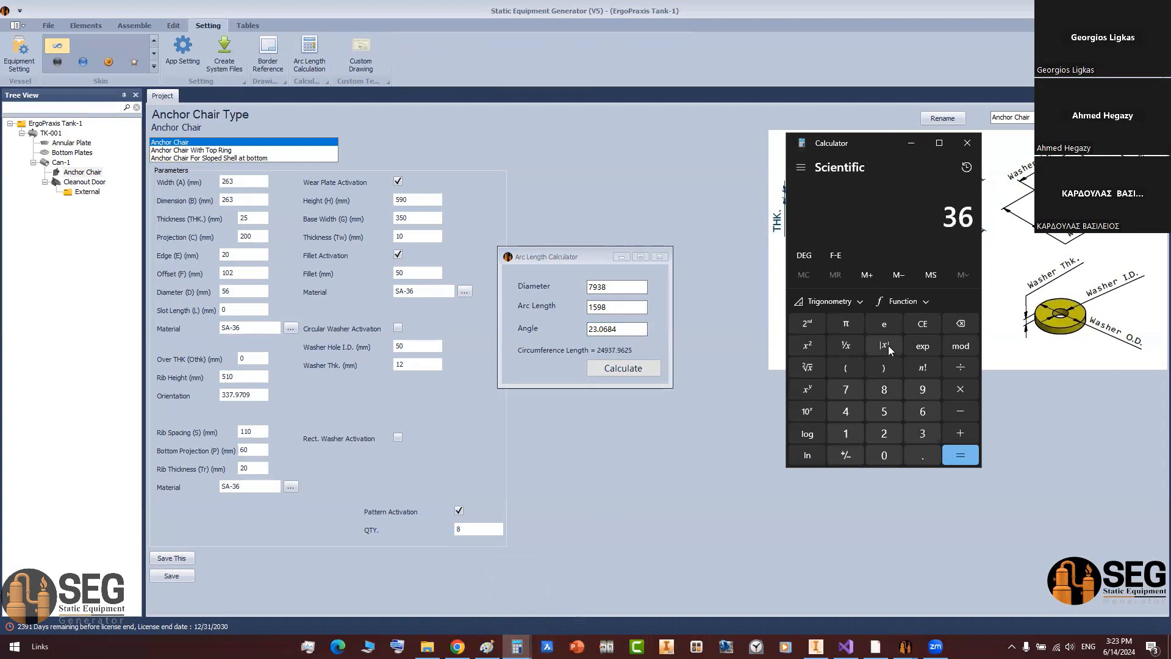
pyautogui.write('0')
pyautogui.press('-')
pyautogui.write('23.0684')
pyautogui.press('Return')
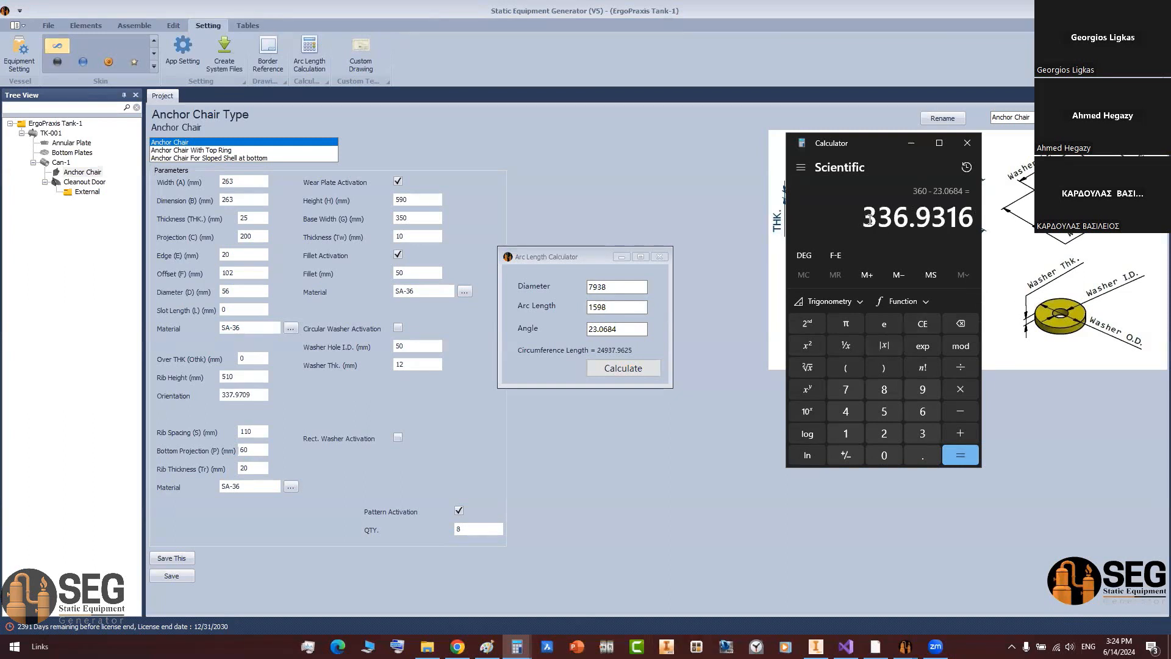
pyautogui.moveTo(869, 220); pyautogui.dragTo(980, 223)
pyautogui.hotkey('ctrl', 'c')
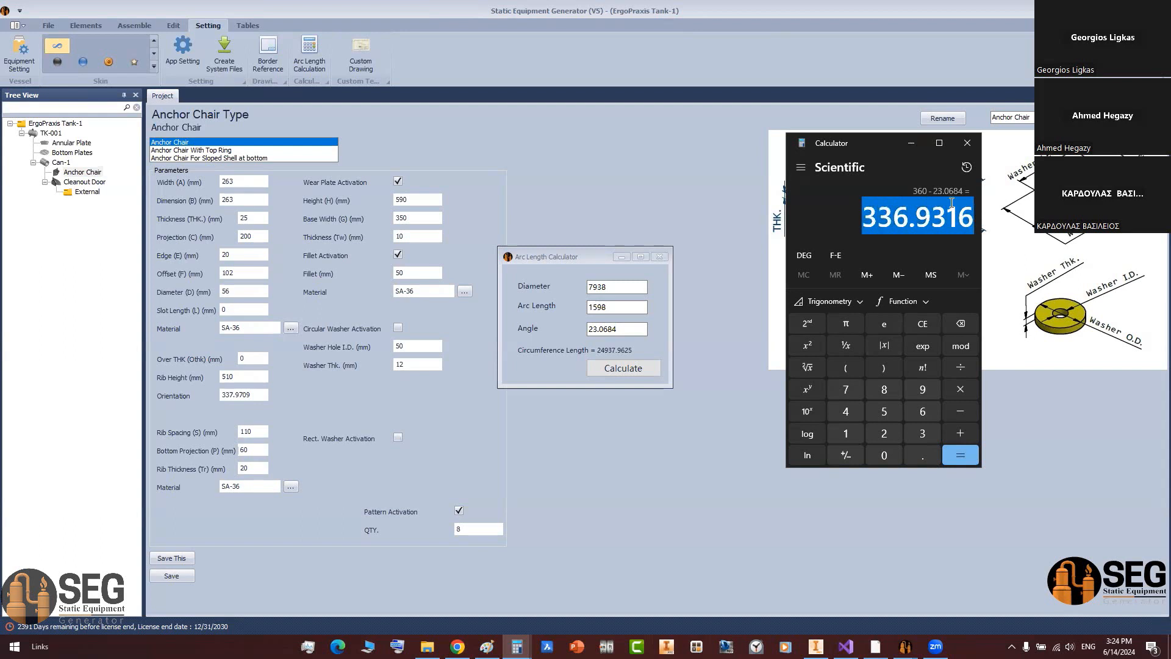
pyautogui.click(911, 143)
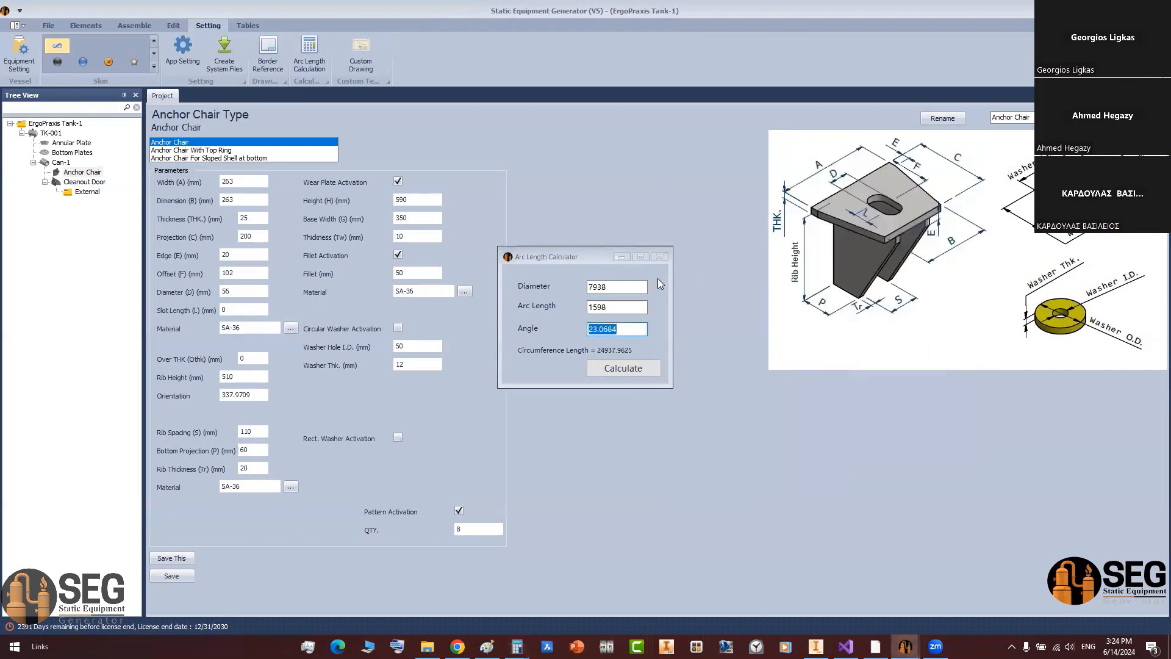
# Step: Set the start angle of Can-1's Part1 to 336.9316, update the shell course grid and save the shell
pyautogui.click(55, 163)
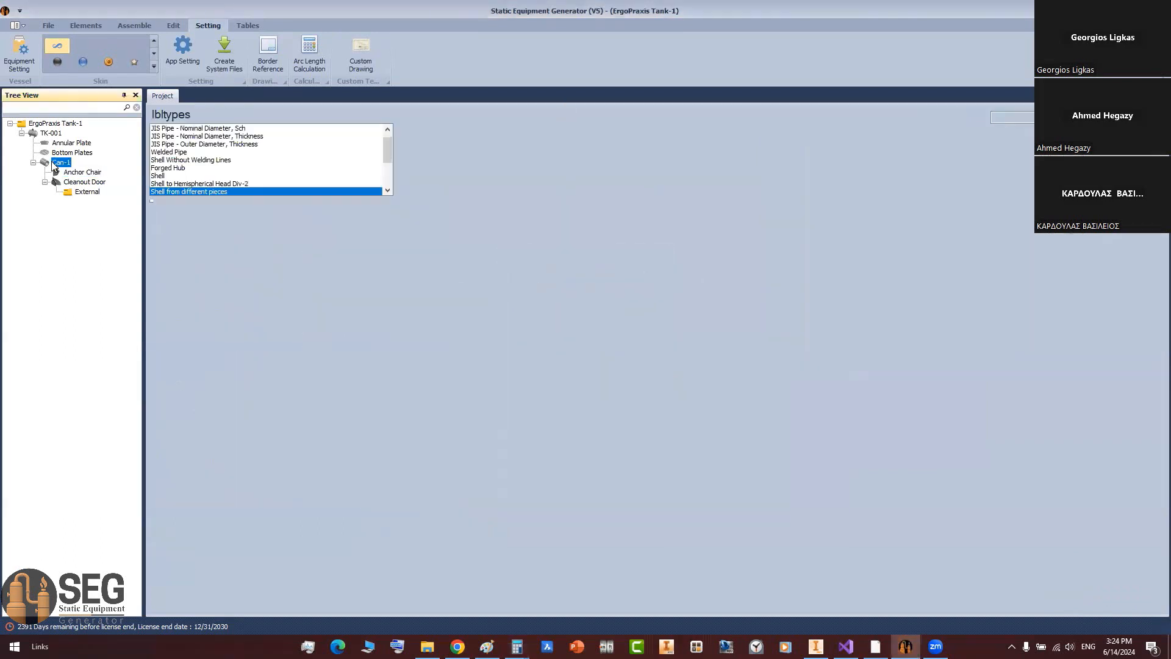
pyautogui.click(346, 402)
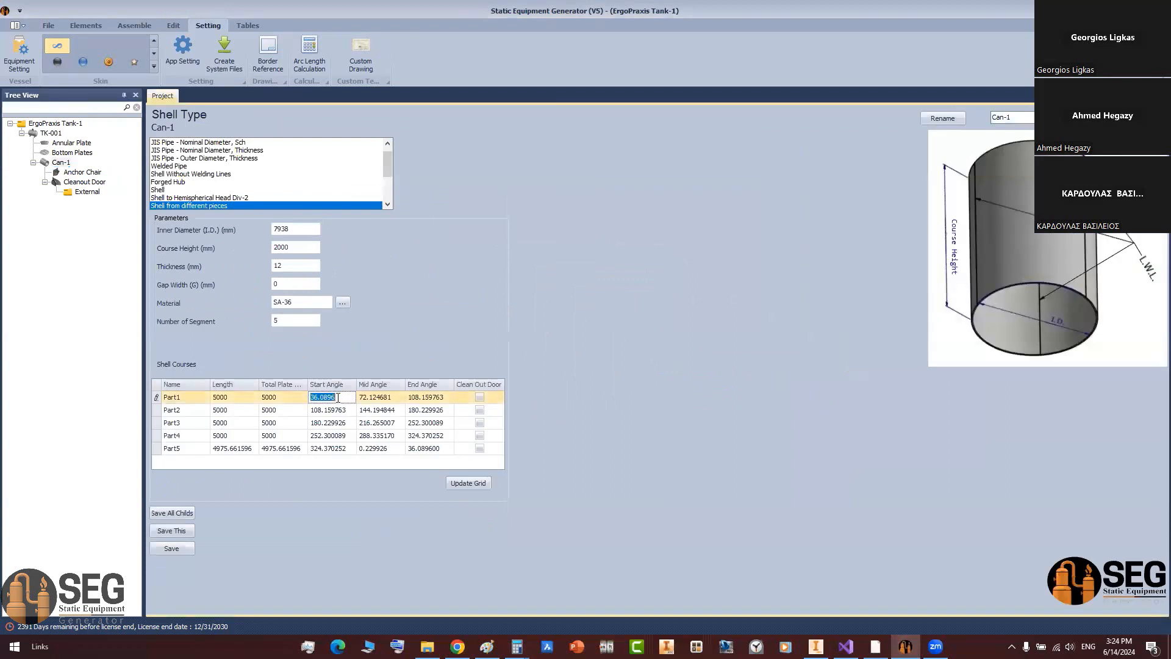
pyautogui.hotkey('ctrl', 'v')
pyautogui.click(476, 484)
pyautogui.click(190, 548)
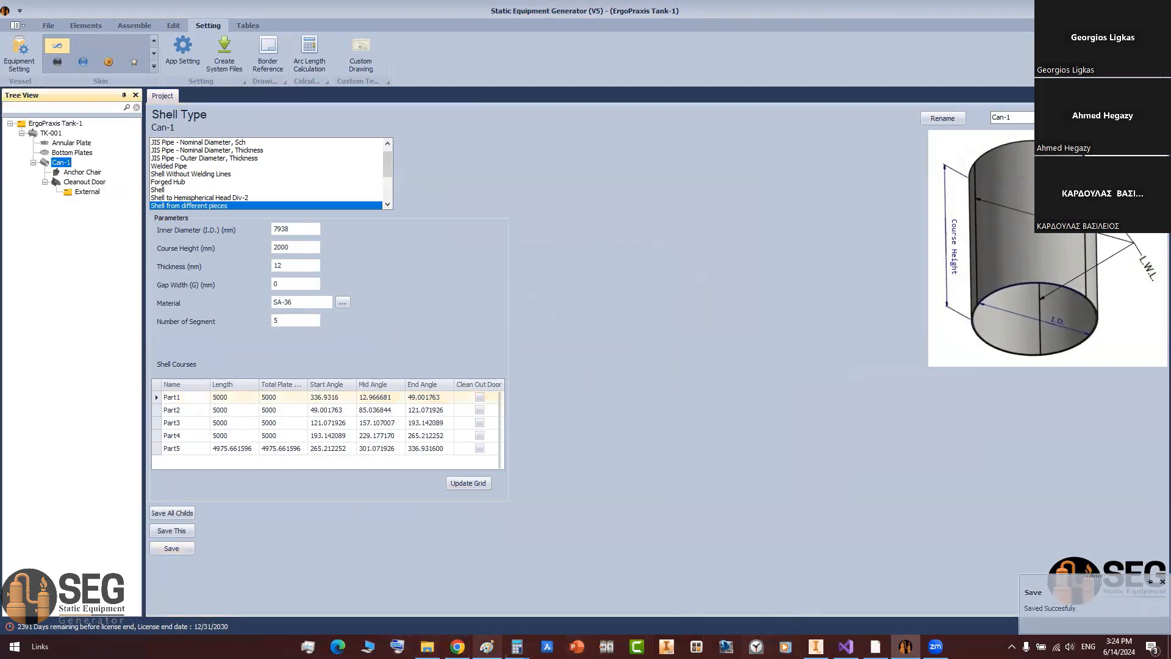
# Step: Confirm in the drawing what the 1598 dimension refers to, and set the anchor chair orientation to 336.9316 and save
pyautogui.click(875, 646)
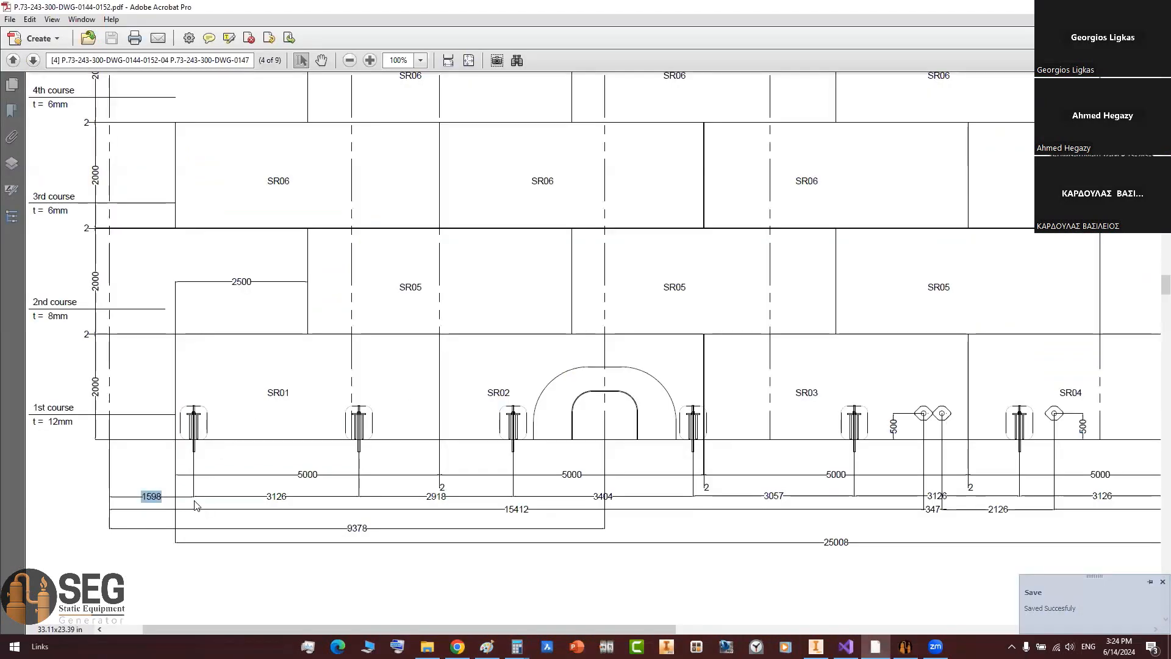
pyautogui.keyDown('ctrl'); pyautogui.scroll(4, 177, 497); pyautogui.keyUp('ctrl')
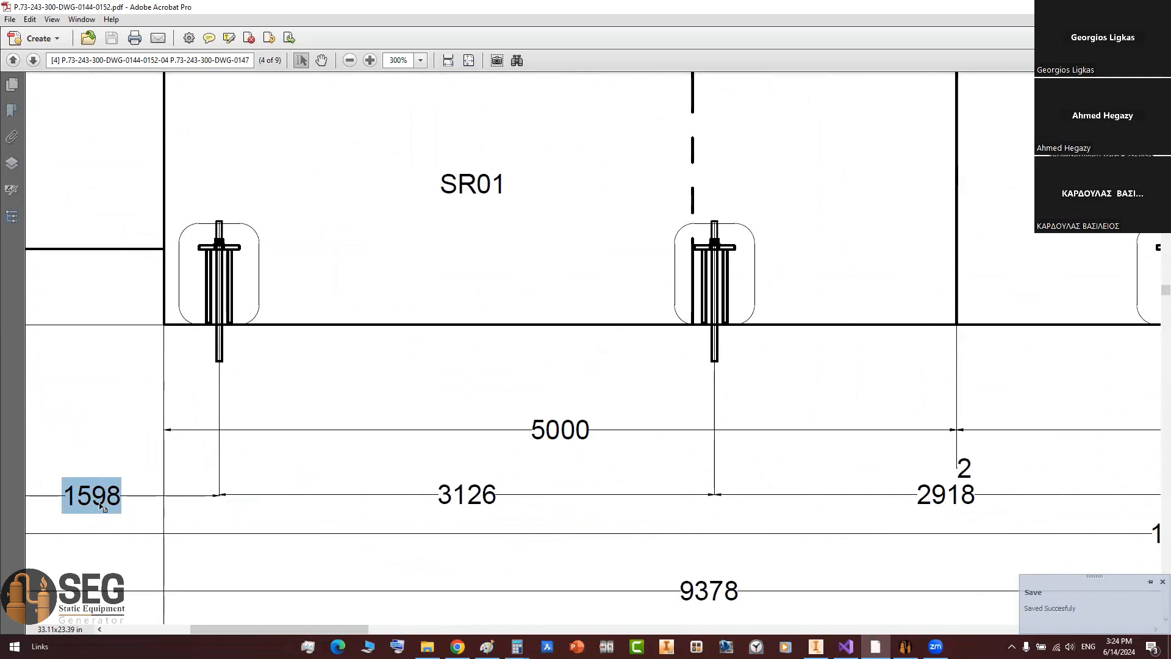
pyautogui.moveTo(236, 442)
pyautogui.mouseDown(button='middle')
pyautogui.moveTo(317, 481)
pyautogui.moveTo(329, 510)
pyautogui.mouseUp(button='middle')
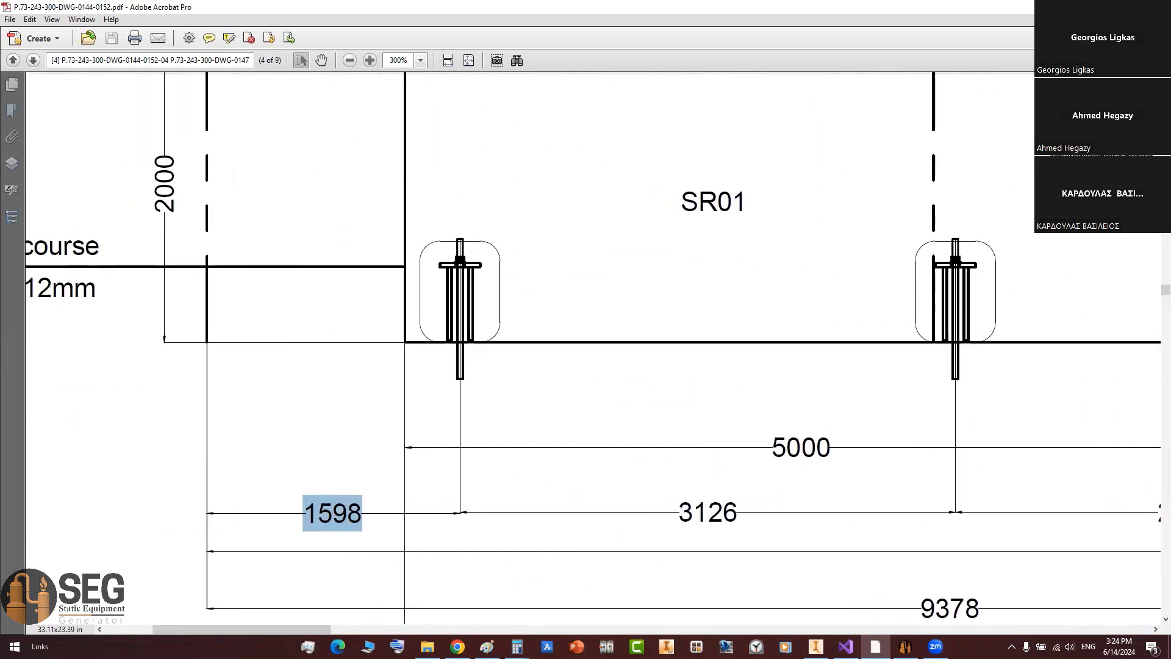
pyautogui.click(906, 646)
pyautogui.click(86, 172)
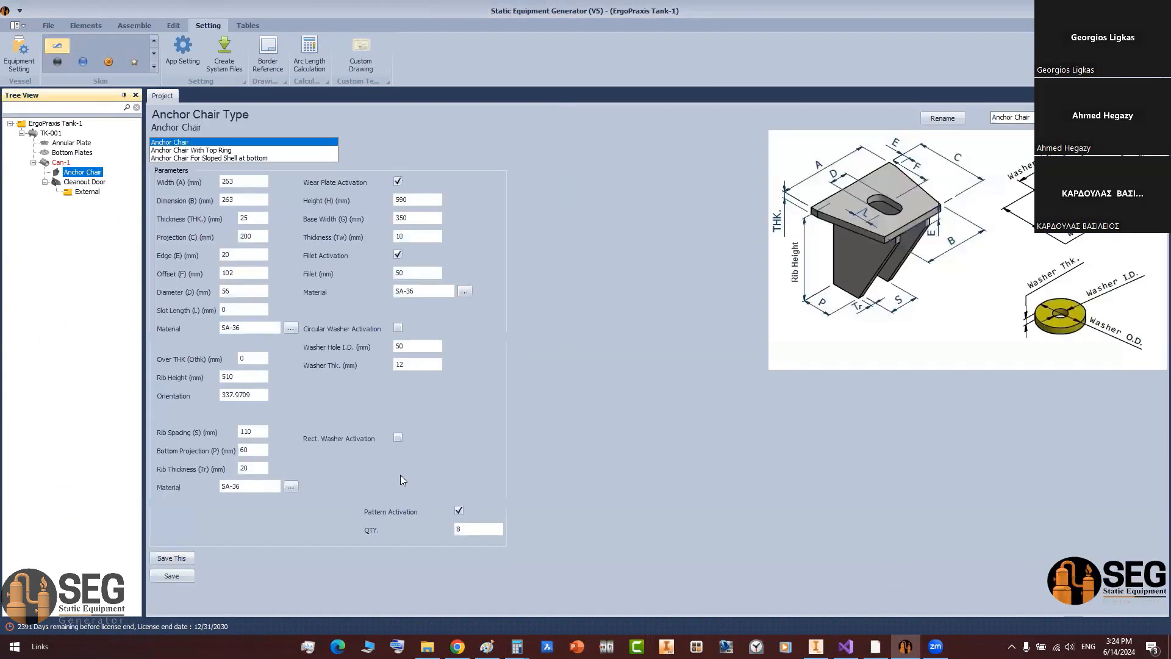
pyautogui.click(243, 400)
pyautogui.write('336.9316')
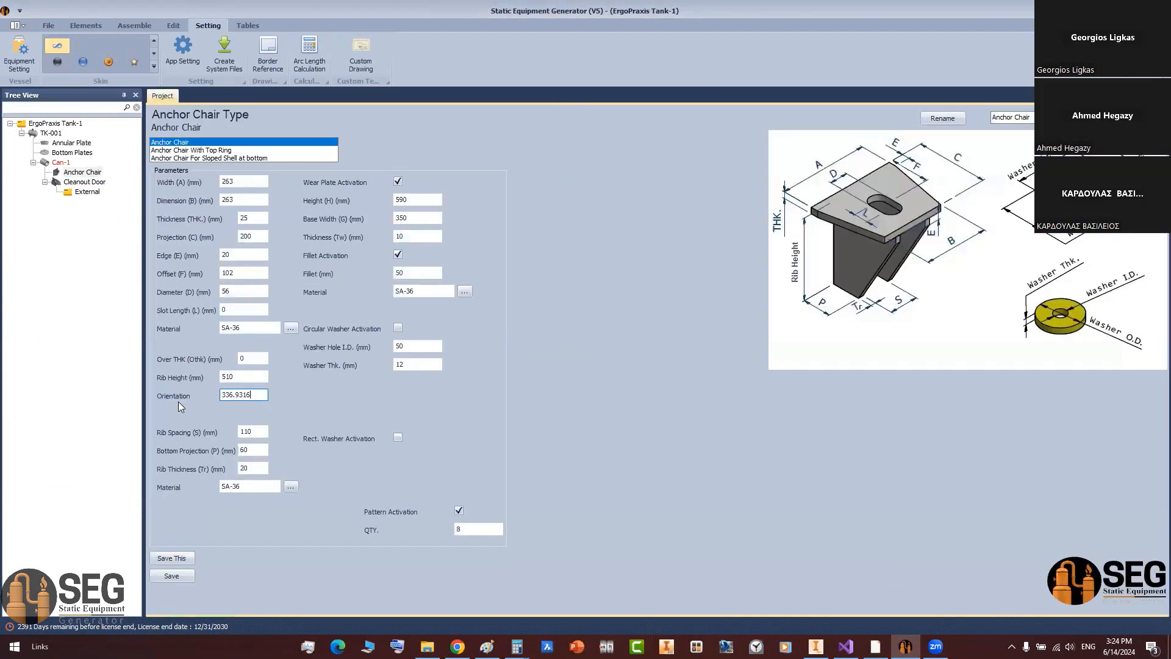
pyautogui.click(172, 576)
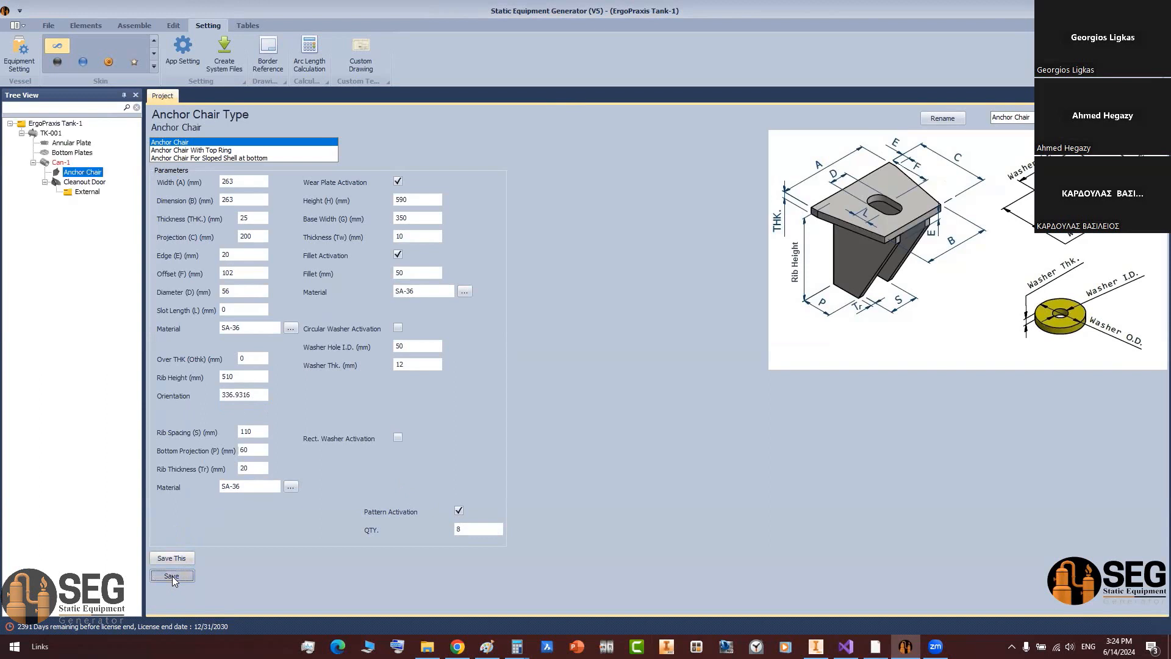
# Step: Examine the end of the first shell course in the drawing, and mark the part of SR01 extending beyond the 360° line
pyautogui.click(58, 163)
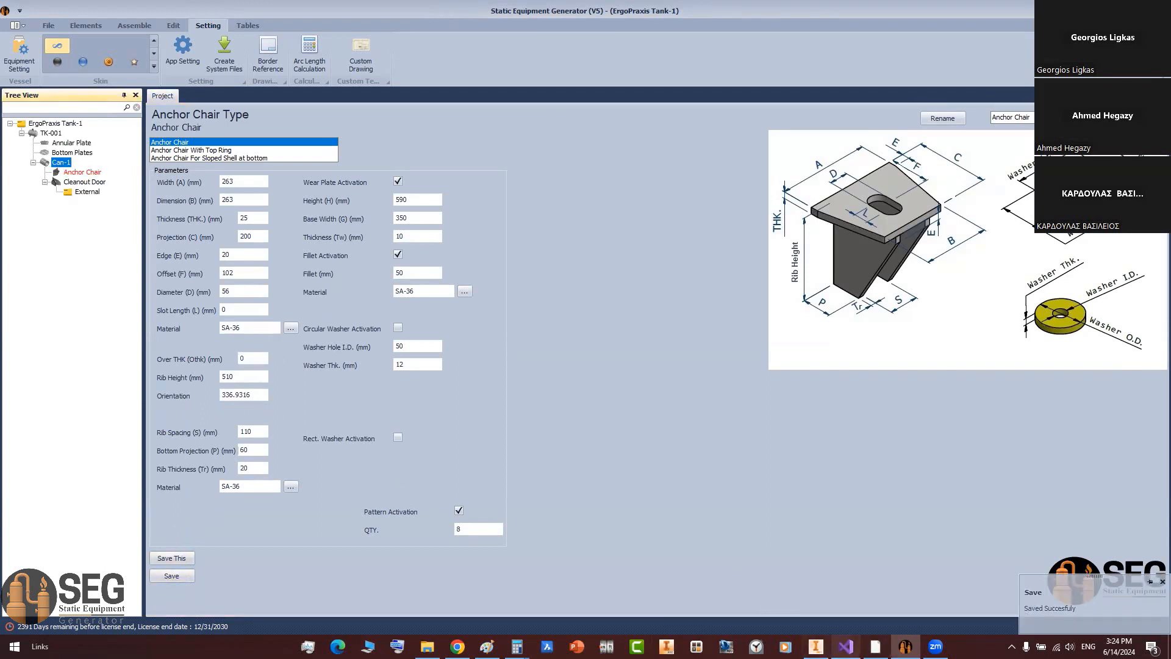
pyautogui.click(876, 647)
pyautogui.keyDown('ctrl'); pyautogui.scroll(-4, 576, 308); pyautogui.keyUp('ctrl')
pyautogui.moveTo(772, 300); pyautogui.dragTo(577, 244, button='middle')
pyautogui.keyDown('ctrl'); pyautogui.scroll(2, 542, 214); pyautogui.keyUp('ctrl')
pyautogui.scroll(1, 469, 281)
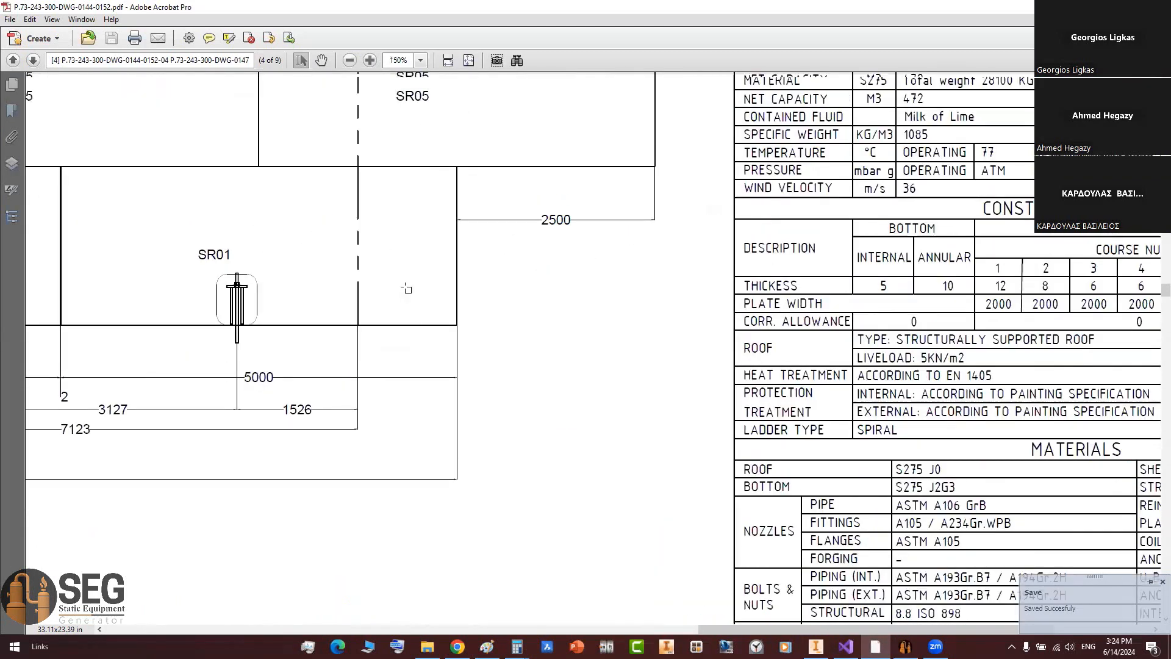
pyautogui.keyDown('ctrl'); pyautogui.scroll(-2, 407, 289); pyautogui.keyUp('ctrl')
pyautogui.keyDown('ctrl'); pyautogui.scroll(1, 451, 232); pyautogui.keyUp('ctrl')
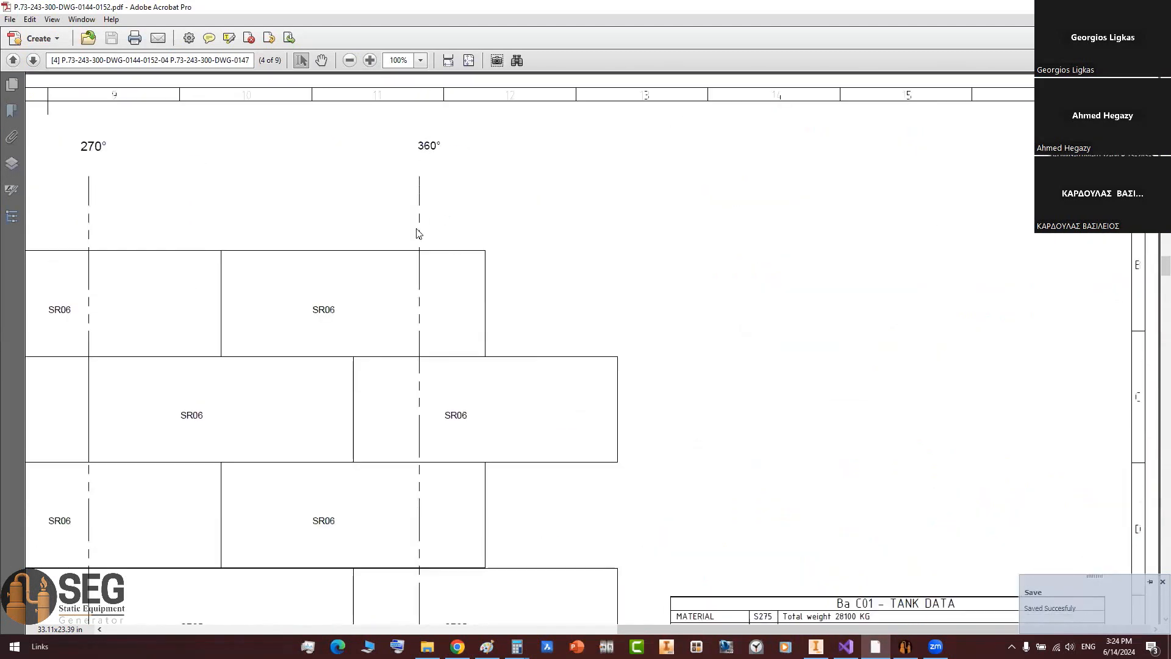
pyautogui.scroll(-8, 429, 309)
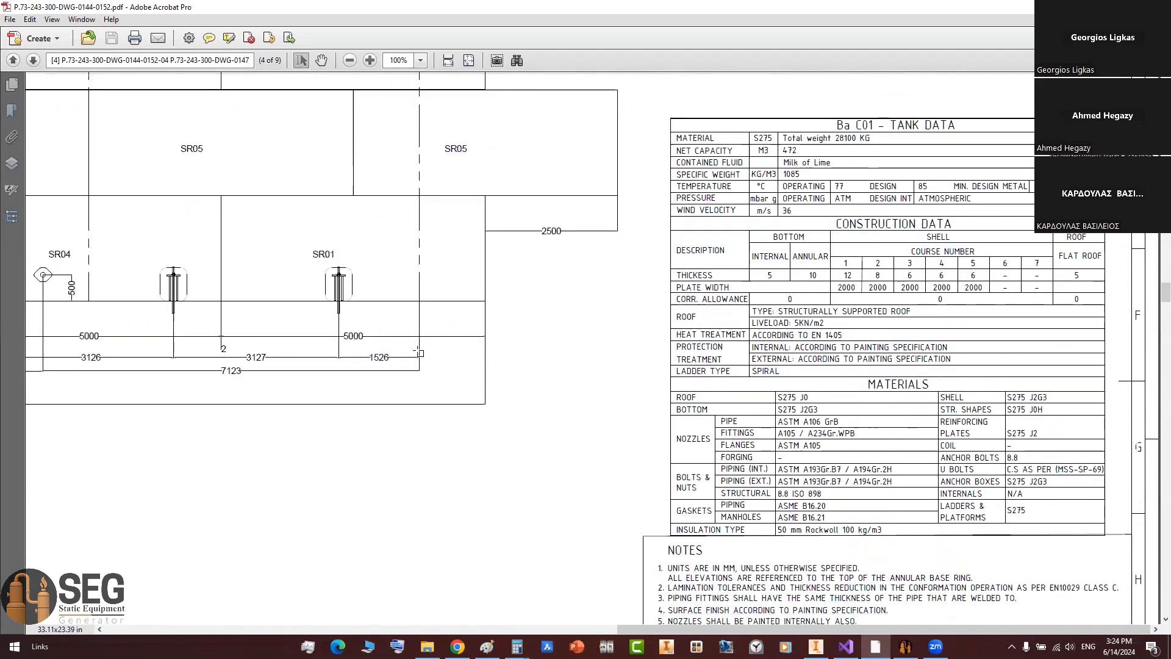
pyautogui.keyDown('ctrl'); pyautogui.scroll(2, 419, 352); pyautogui.keyUp('ctrl')
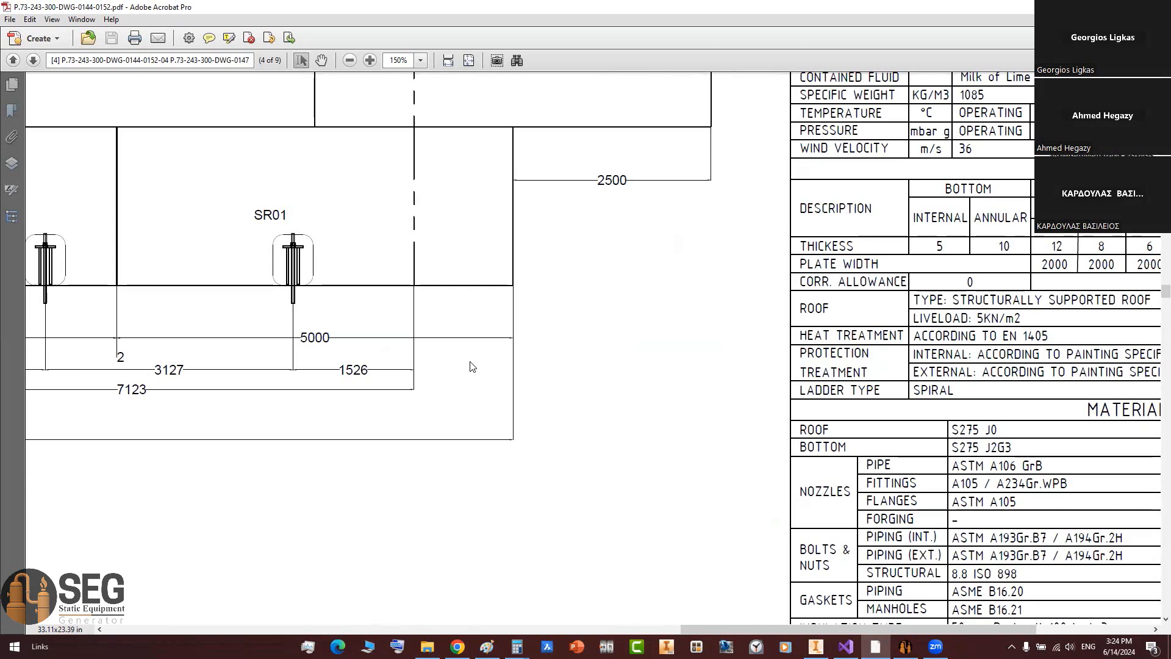
pyautogui.scroll(3, 471, 350)
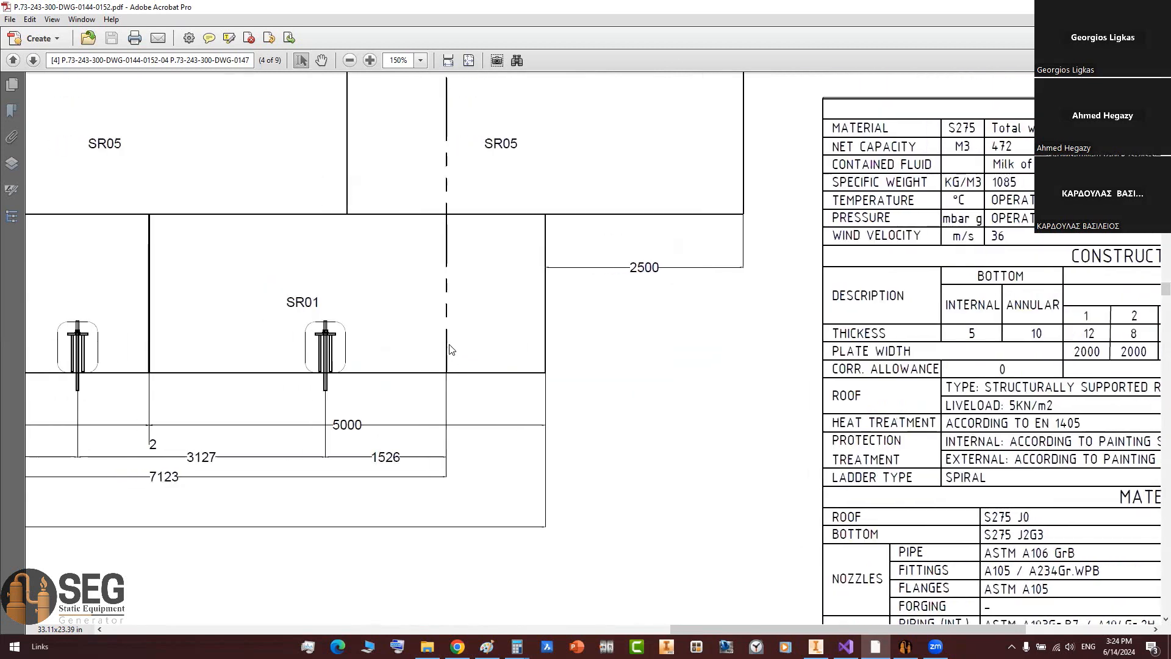
pyautogui.moveTo(449, 345); pyautogui.dragTo(513, 384)
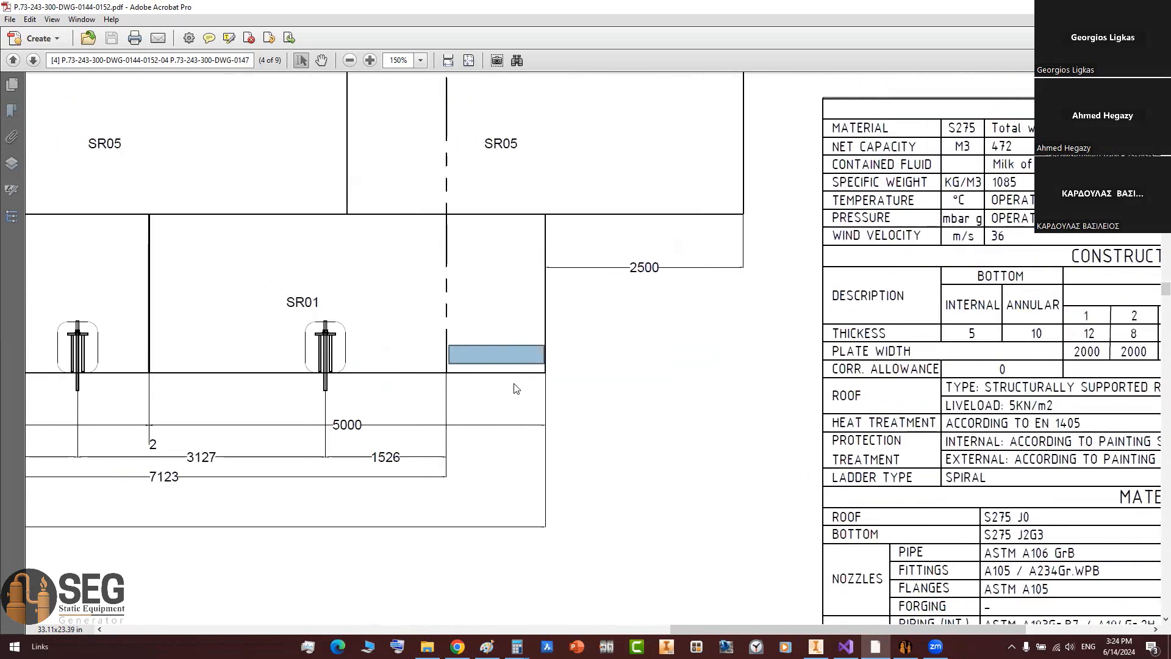
# Step: Mark the gap between the 0° line and the first SR01 plate's starting edge, and clear the selection
pyautogui.moveTo(496, 383)
pyautogui.mouseDown(button='middle')
pyautogui.moveTo(327, 350)
pyautogui.moveTo(363, 309)
pyautogui.mouseUp(button='middle')
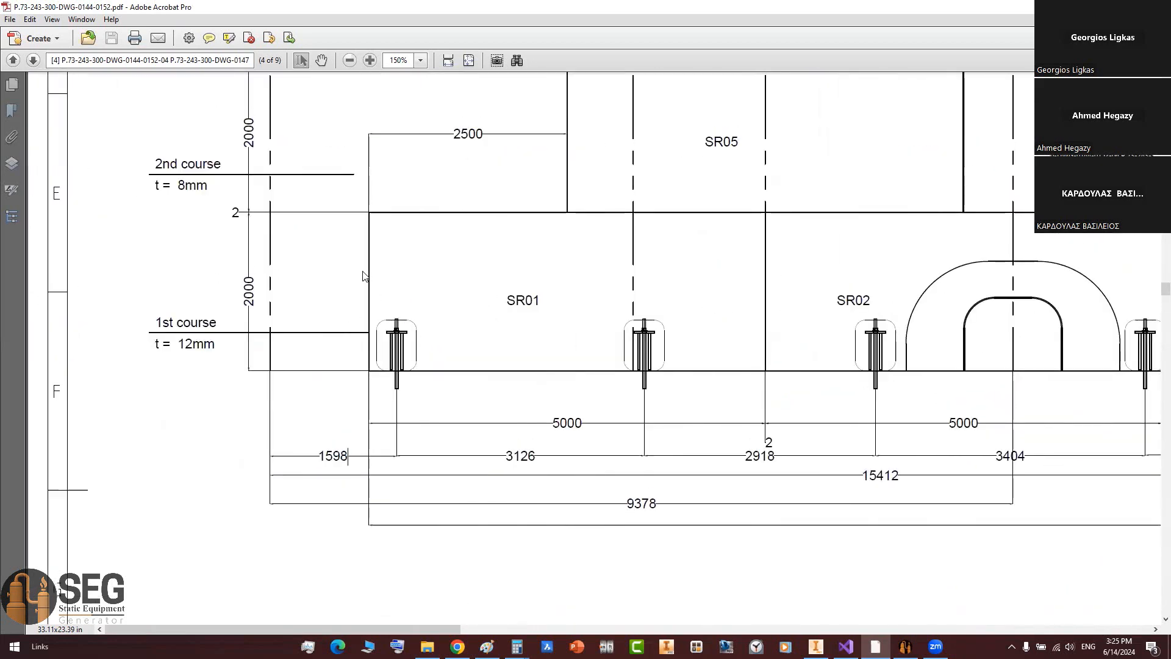
pyautogui.moveTo(366, 273); pyautogui.dragTo(270, 319)
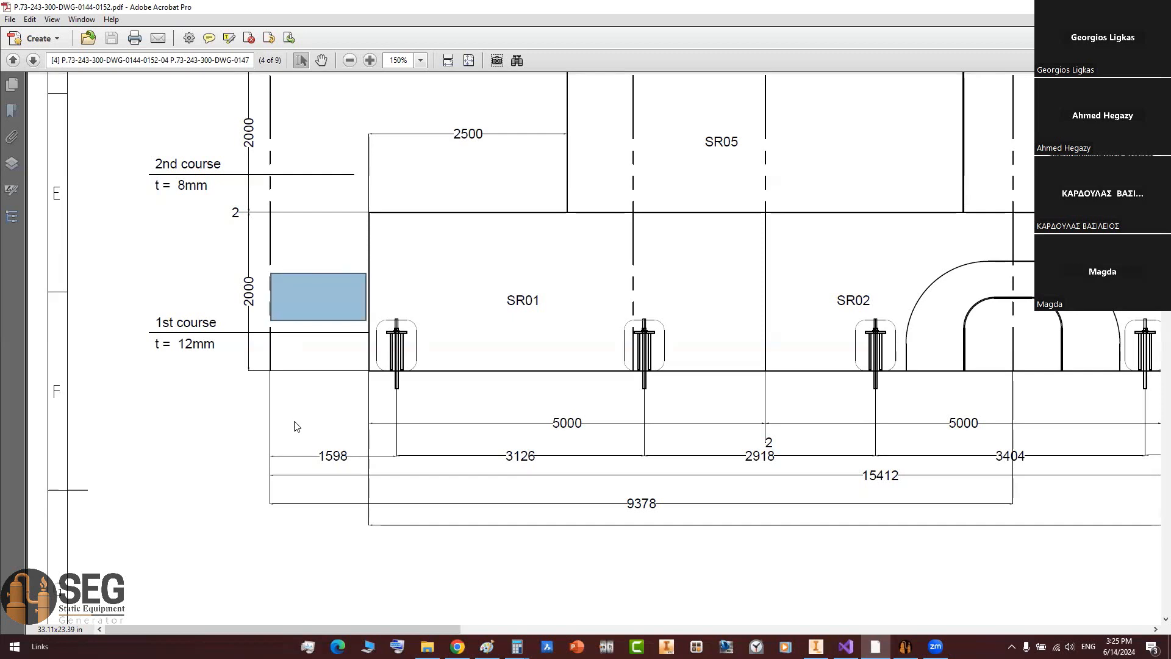
pyautogui.click(302, 437)
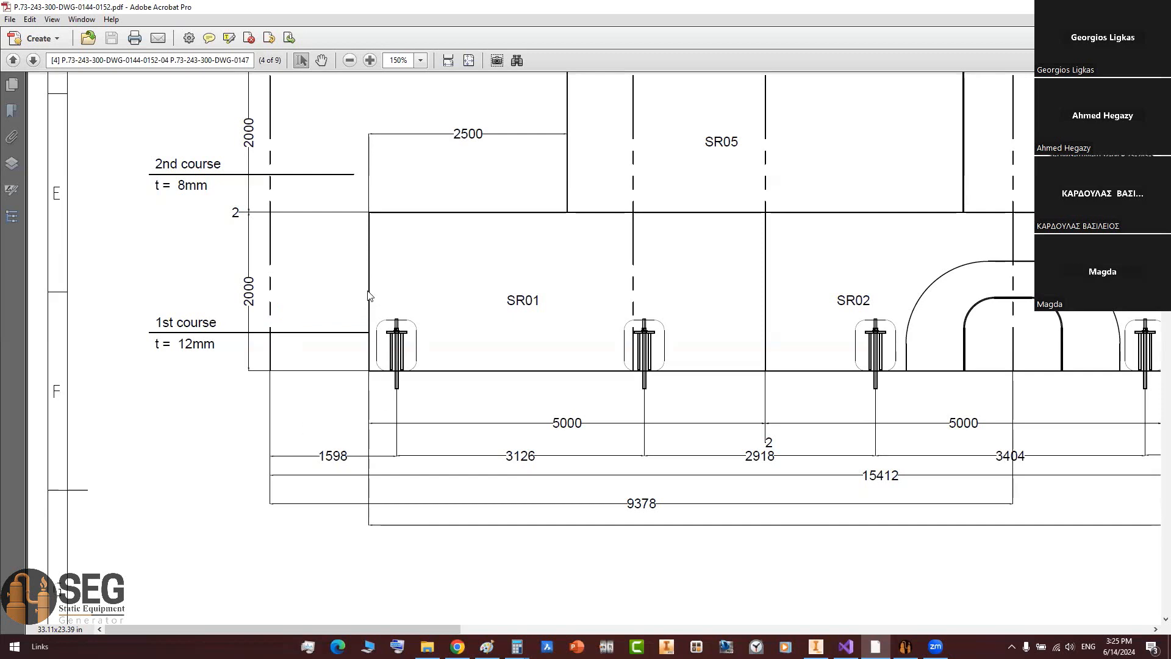
# Step: Mark the gap between the SR01 plate's starting edge and the 0° line in the drawing, and copy the diameter 7,938 from Calculator
pyautogui.moveTo(368, 291); pyautogui.dragTo(269, 322)
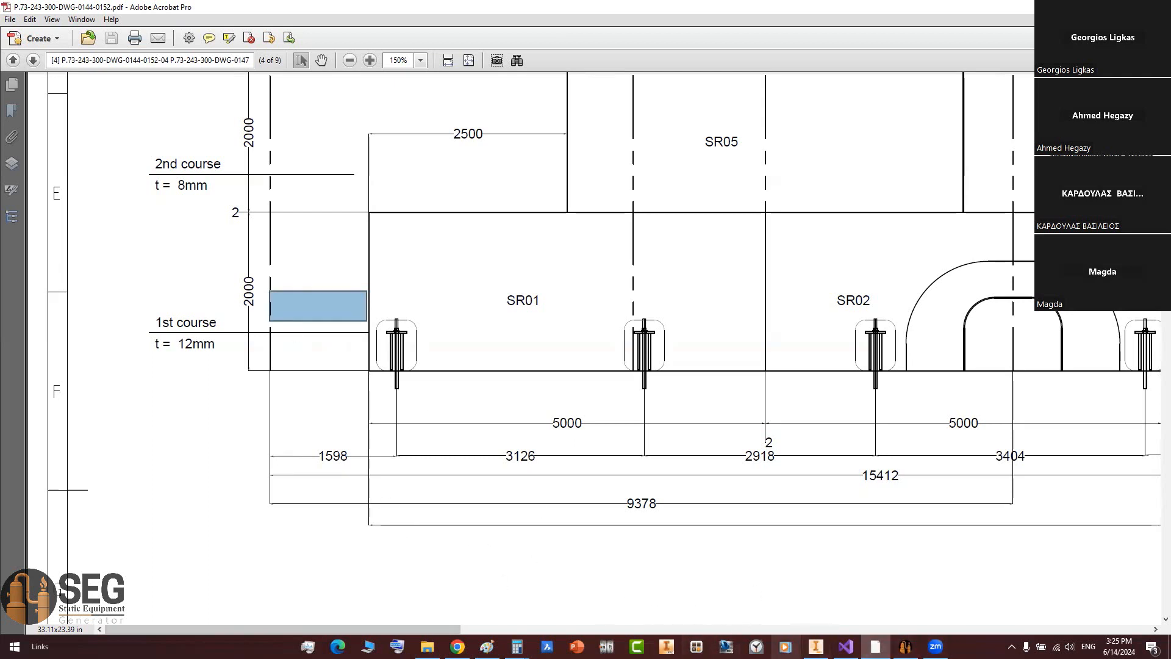
pyautogui.click(517, 646)
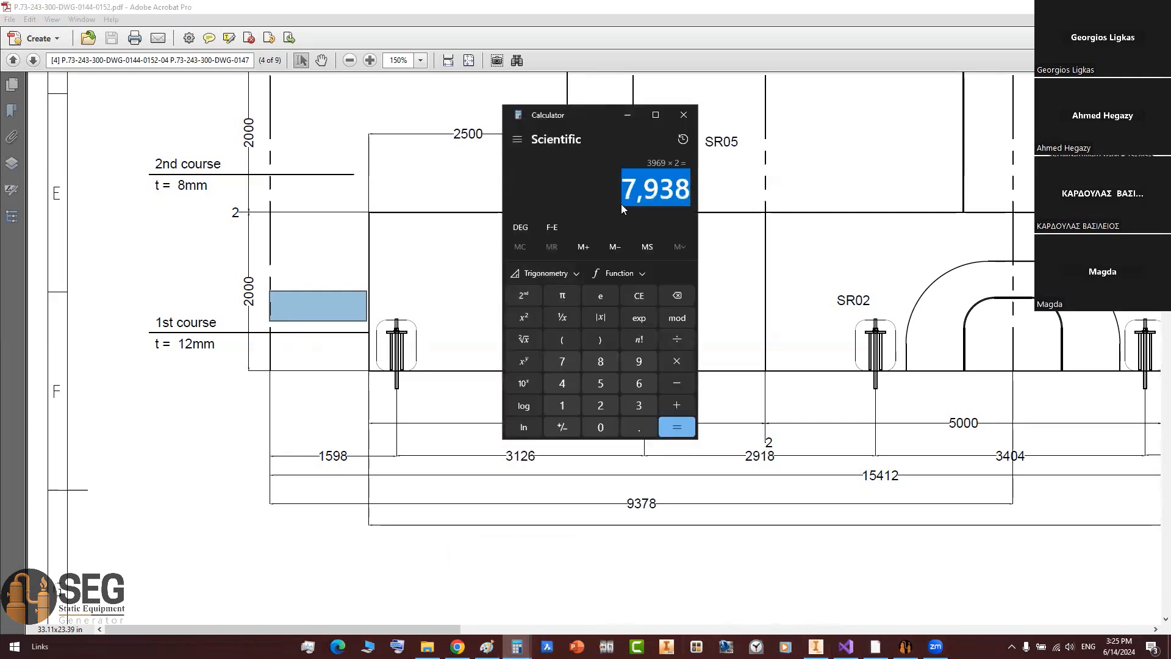
pyautogui.click(628, 115)
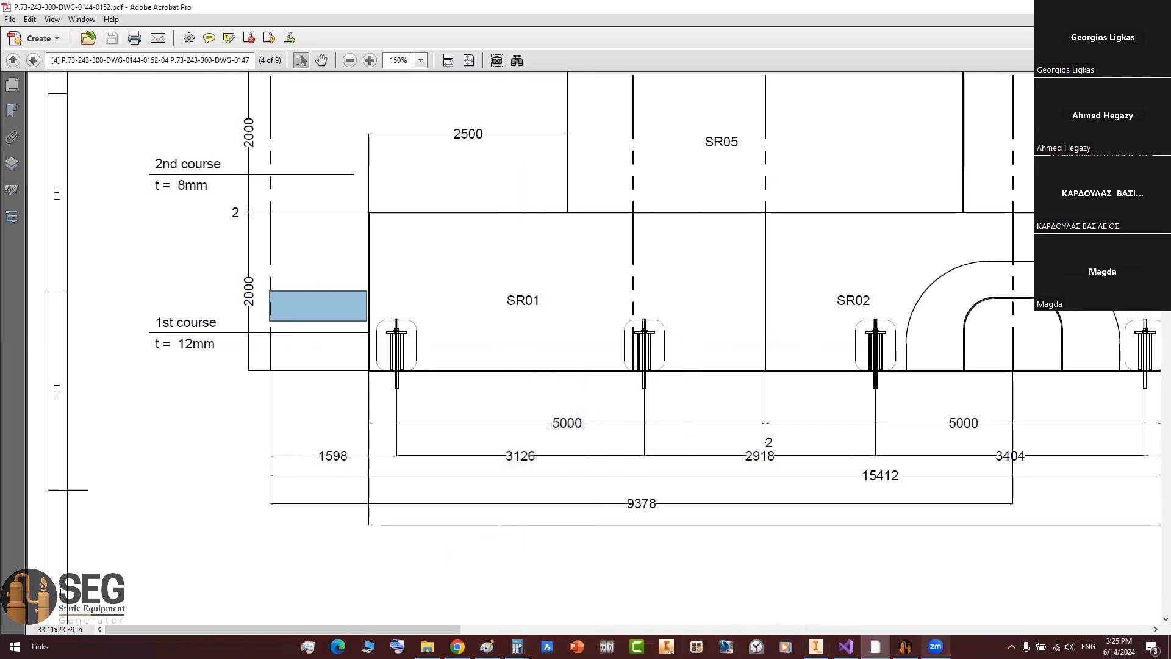
# Step: In Static Equipment Generator, calculate the angle for an arc length of 1200 on a diameter of 7938 with the Arc Length Calculator
pyautogui.click(905, 646)
pyautogui.click(309, 54)
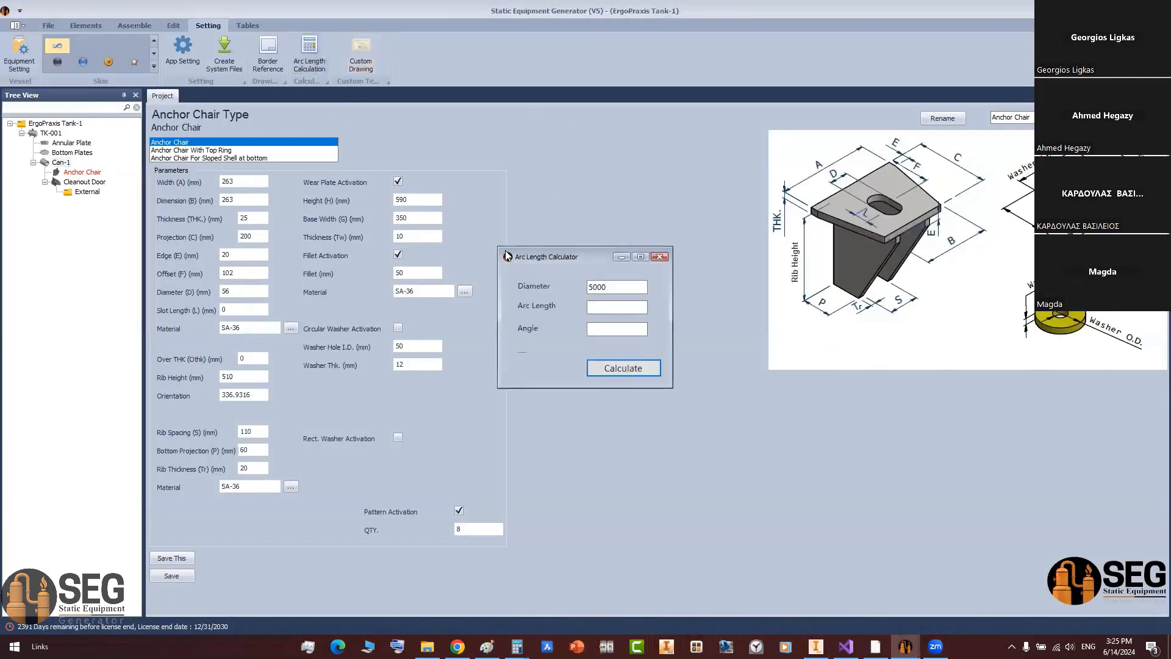
pyautogui.doubleClick(611, 289)
pyautogui.write('7,938')
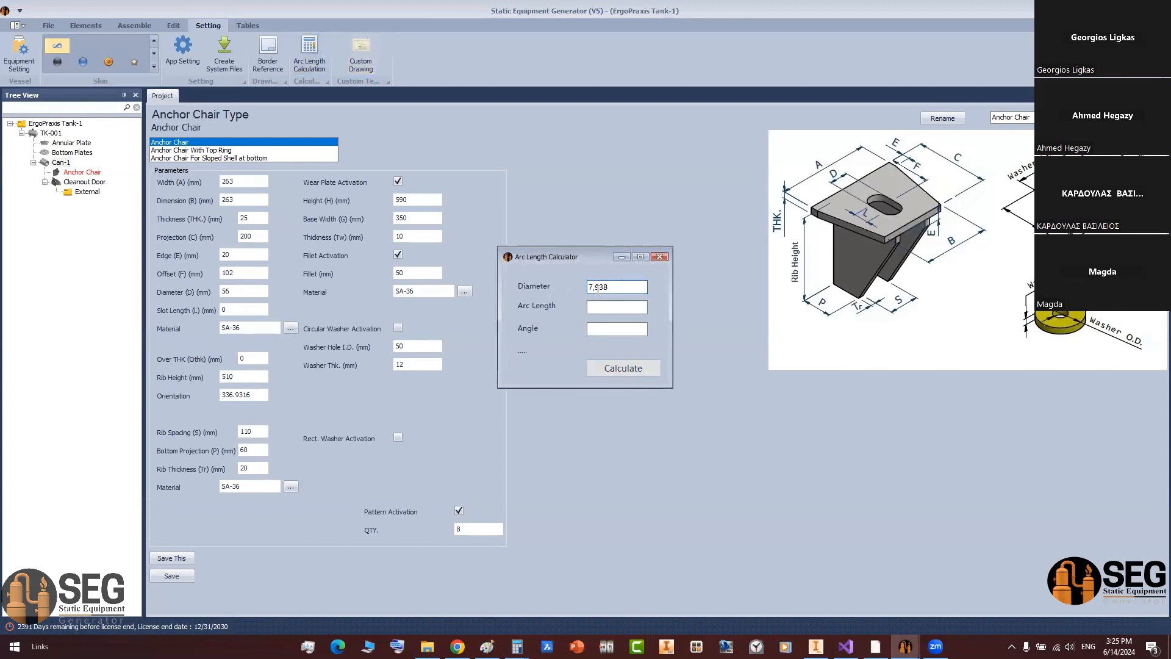
pyautogui.press('BackSpace')
pyautogui.click(600, 306)
pyautogui.write('120')
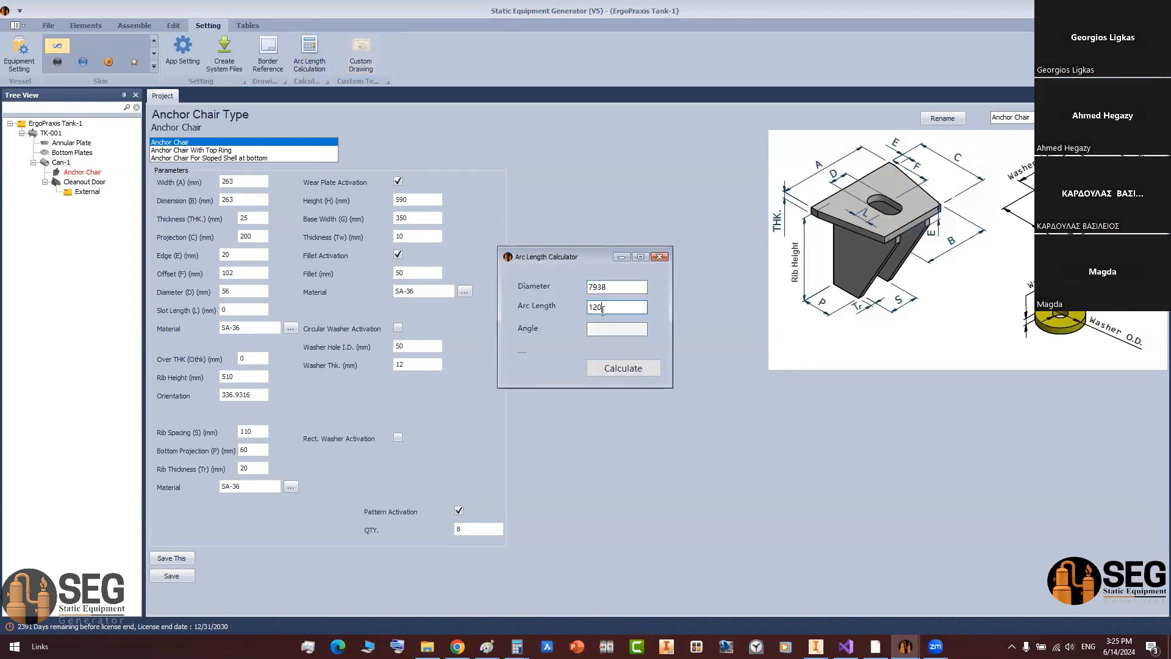
pyautogui.write('0')
pyautogui.click(620, 368)
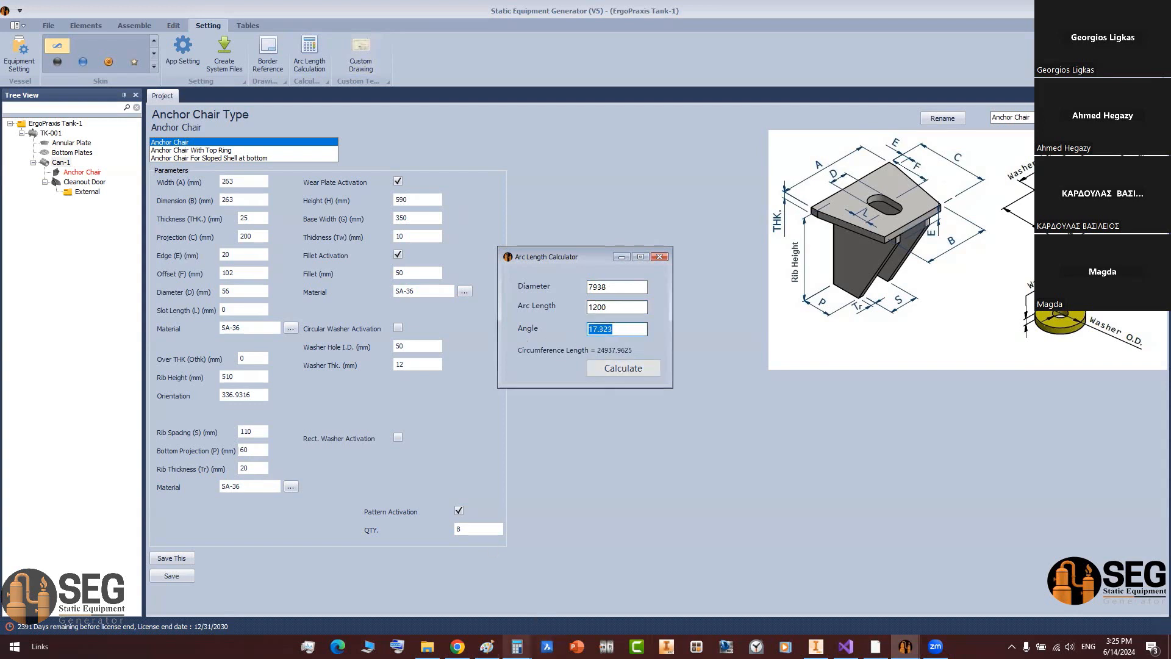
# Step: Subtract 17.323 from 360 in Calculator and copy the result
pyautogui.click(516, 647)
pyautogui.press('Escape')
pyautogui.write('360')
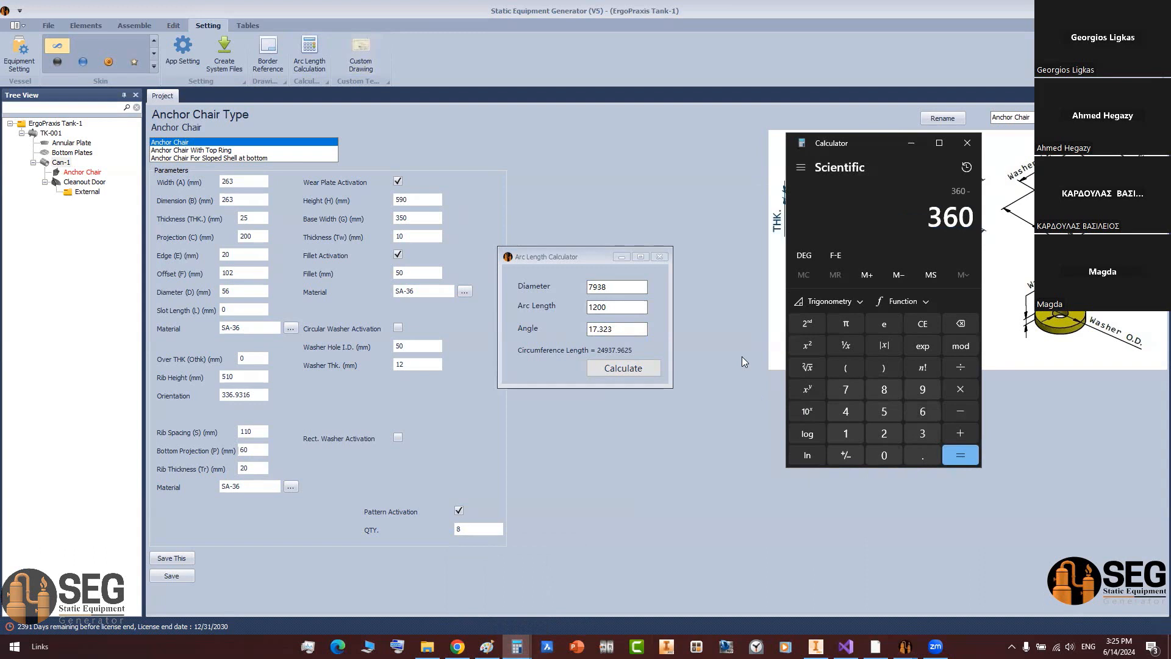
pyautogui.write('17.323')
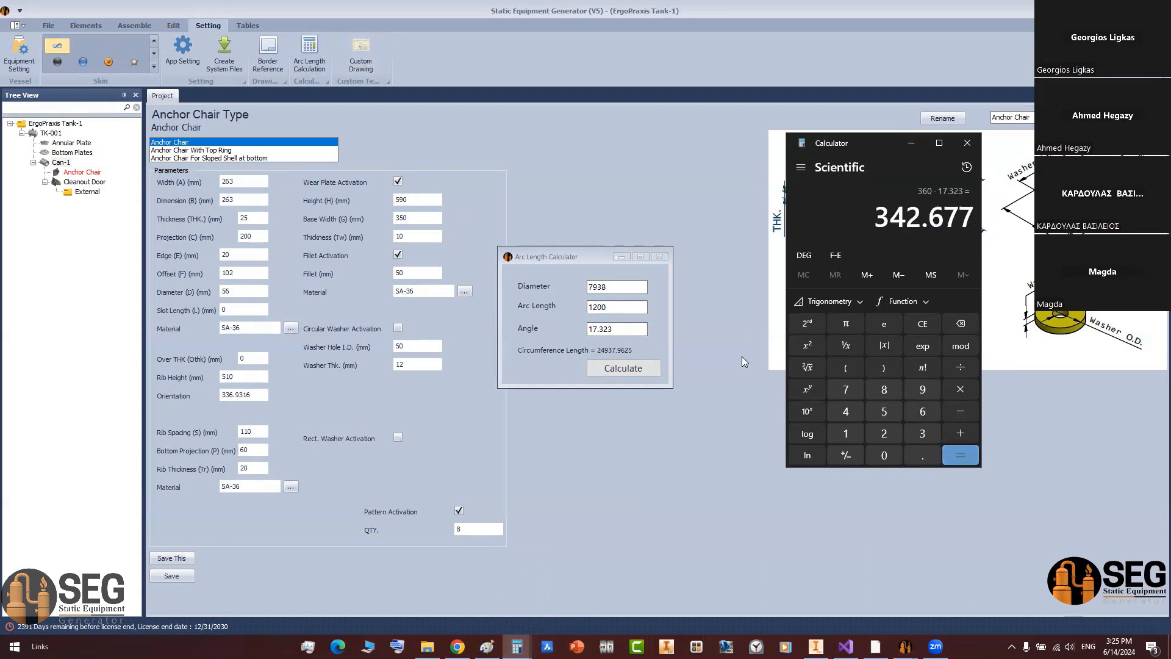
pyautogui.press('Return')
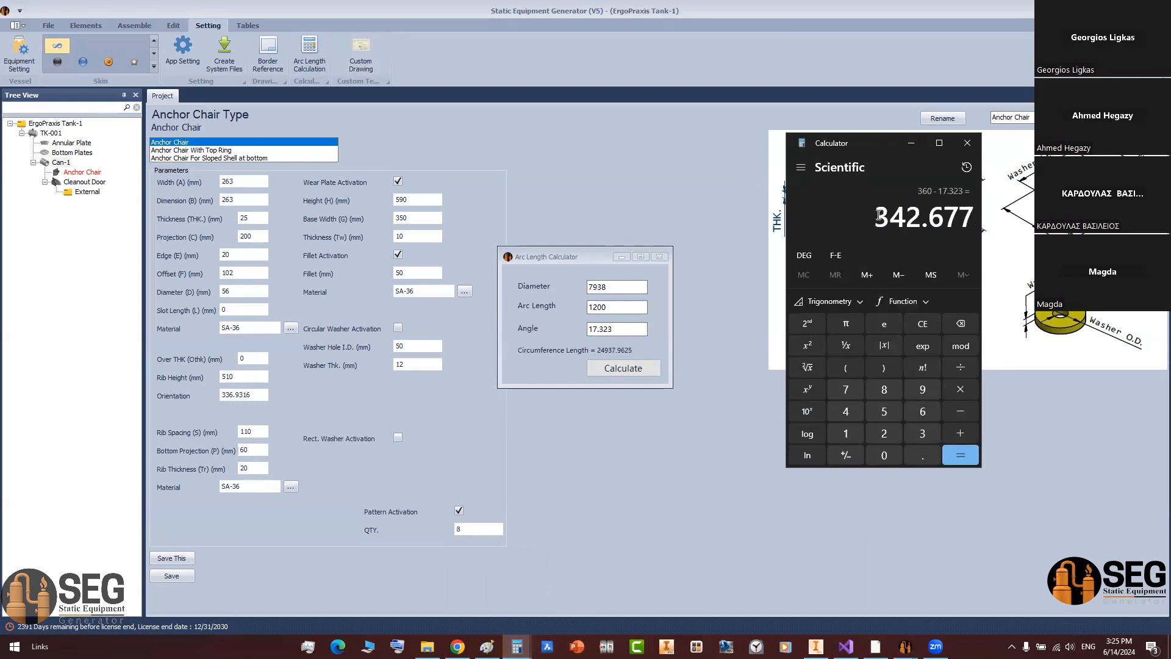
pyautogui.moveTo(878, 215); pyautogui.dragTo(982, 213)
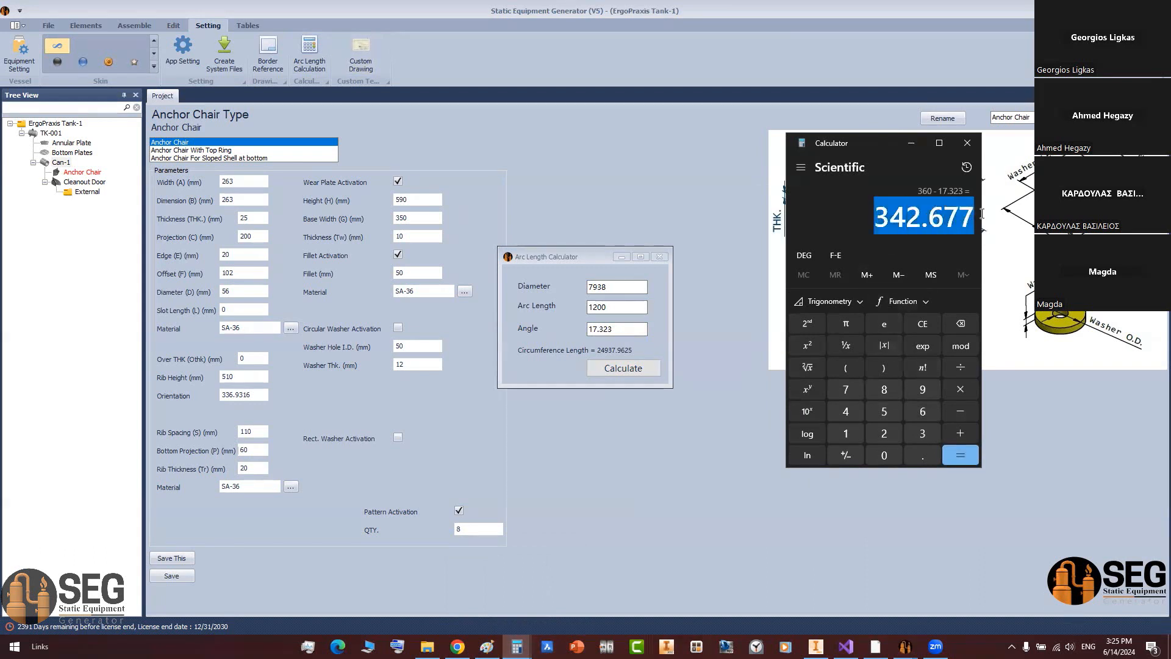
# Step: Close the Arc Length Calculator, set the start angle of Can-1's Part1 to 342.677, update the shell course grid and save the shell
pyautogui.click(66, 161)
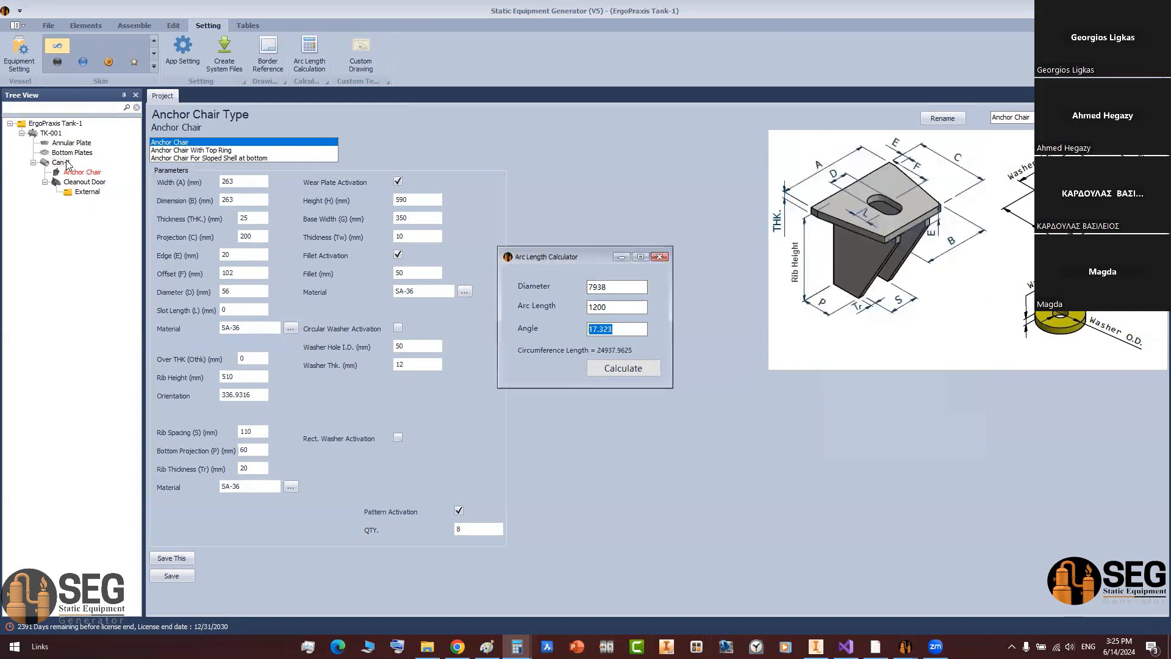
pyautogui.click(660, 257)
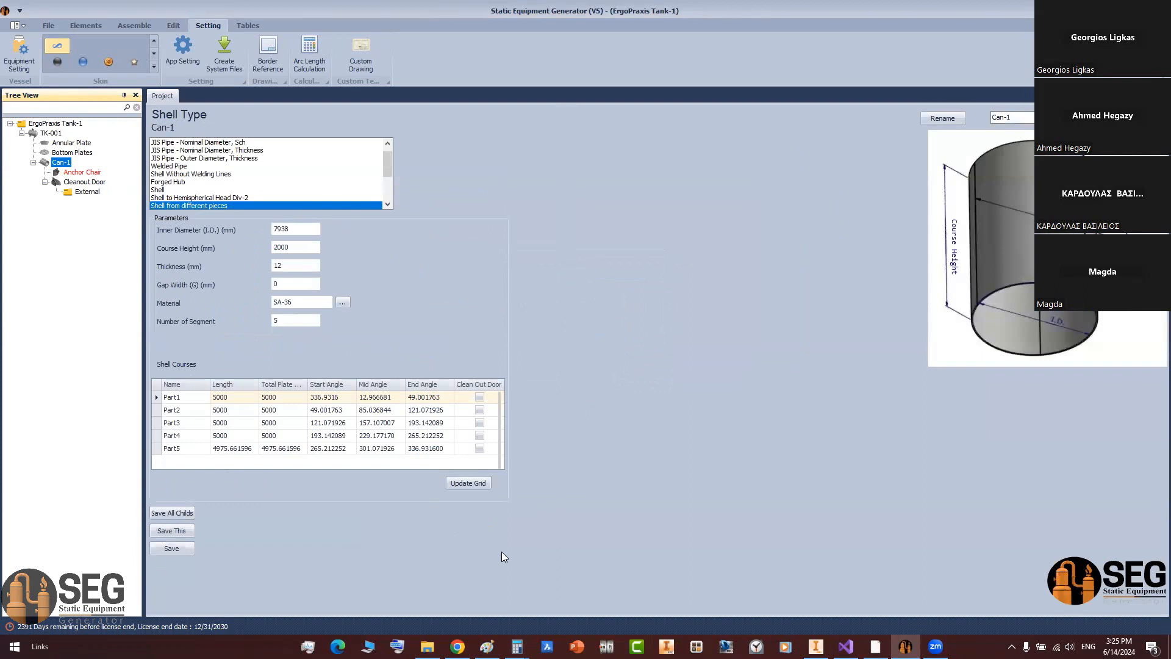
pyautogui.click(517, 646)
pyautogui.click(555, 591)
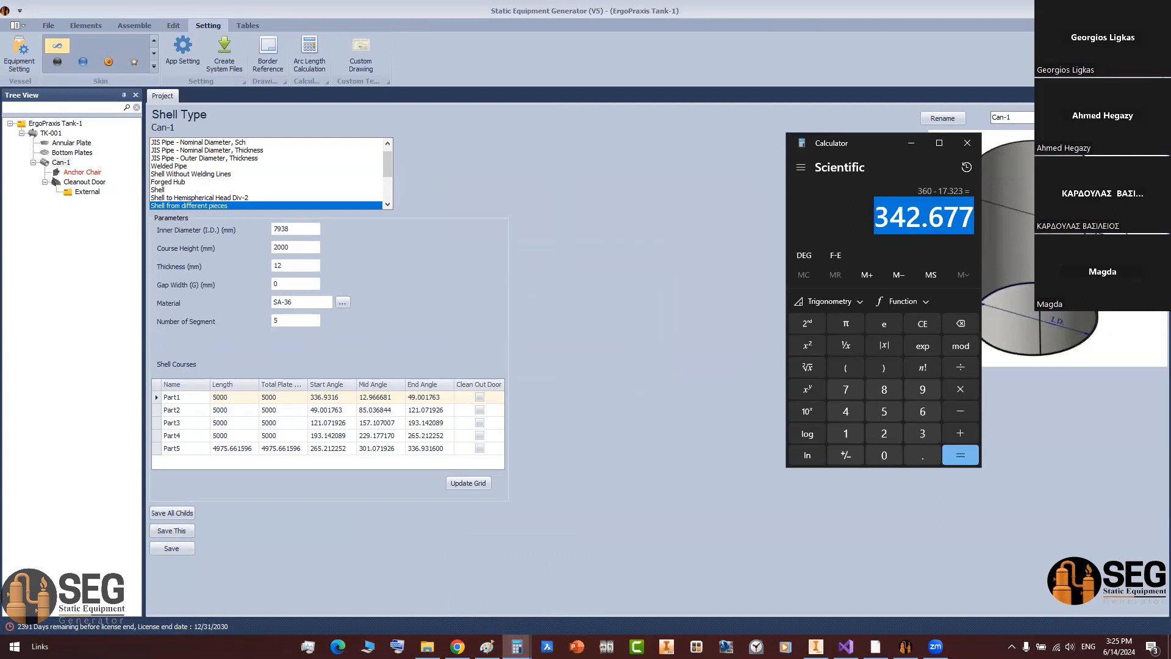
pyautogui.click(875, 646)
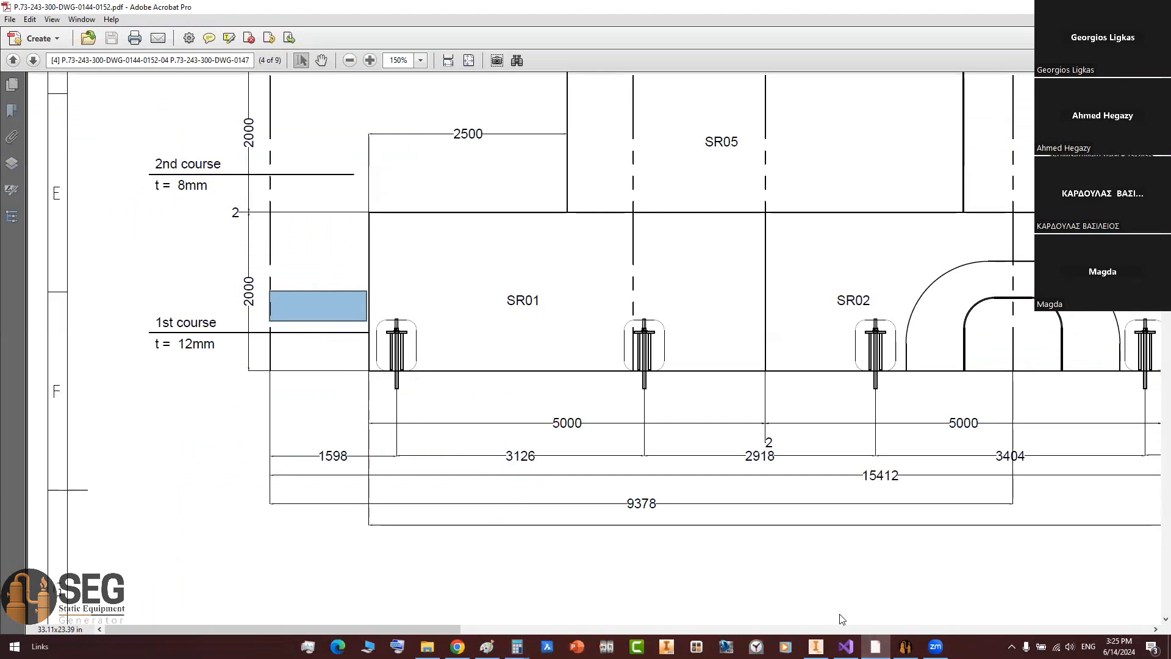
pyautogui.click(905, 646)
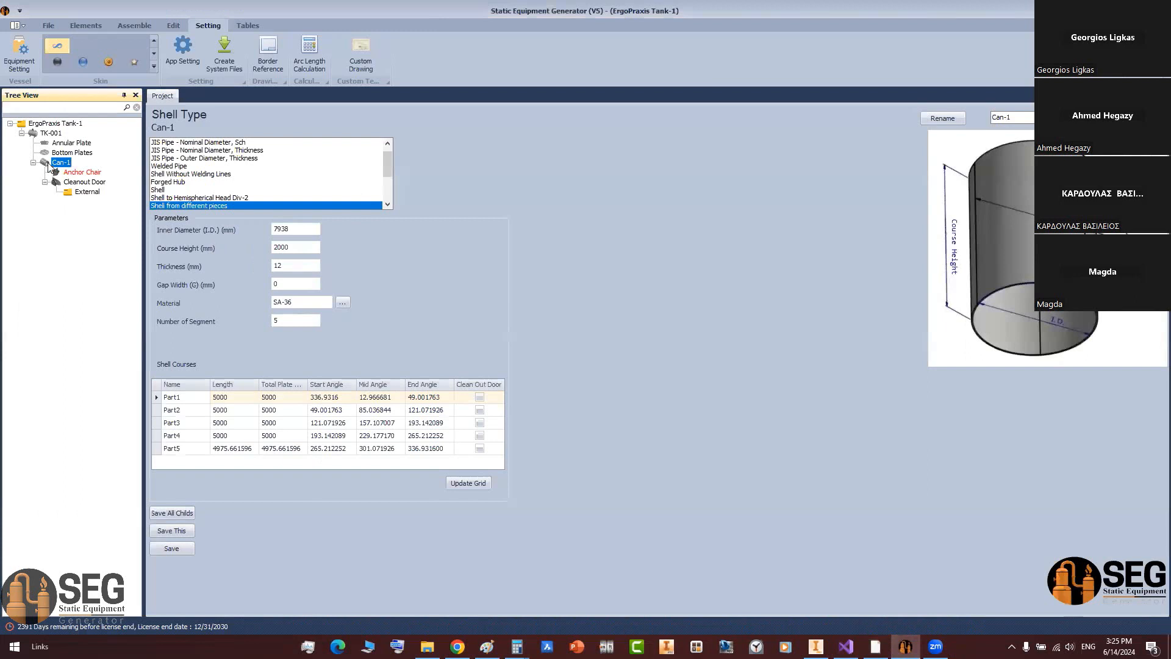
pyautogui.click(341, 397)
pyautogui.write('342.677')
pyautogui.click(479, 485)
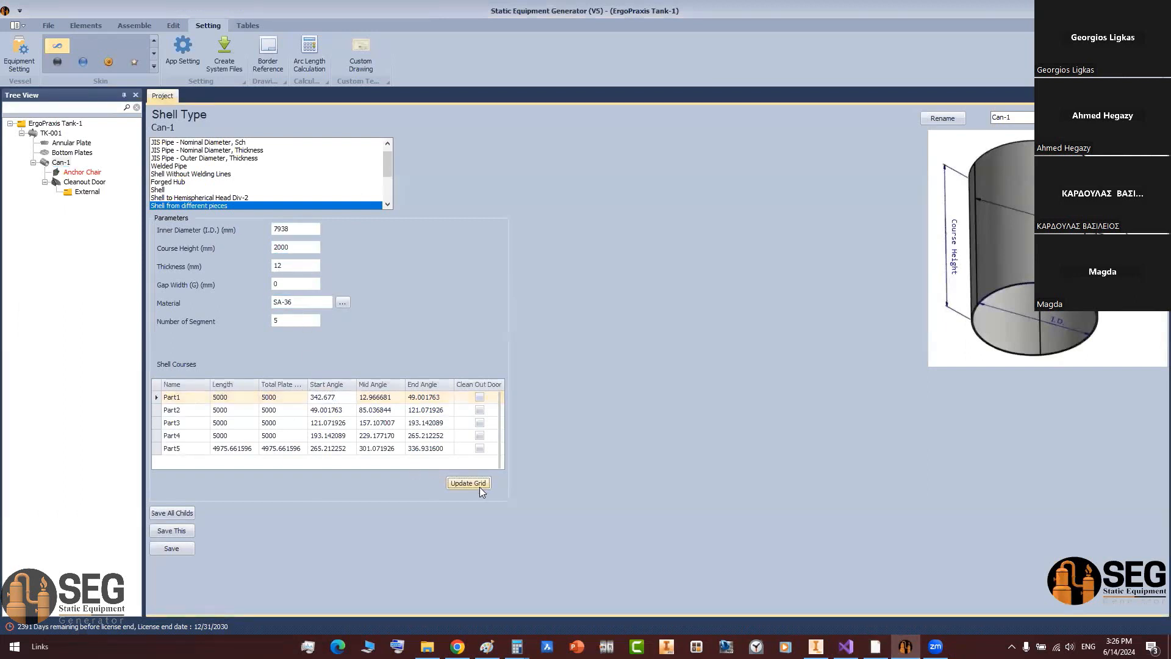
pyautogui.click(182, 548)
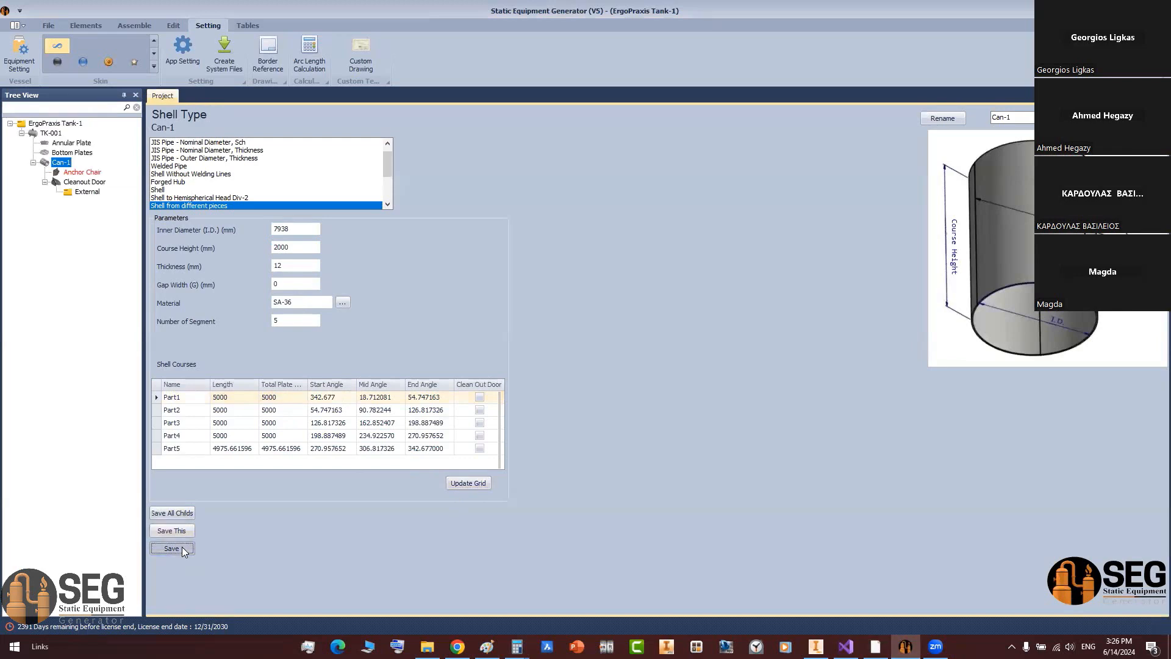
# Step: Open the anchor chair's parameters, and examine the first course in the drawing for the first chair's distance from the 0° line
pyautogui.click(83, 173)
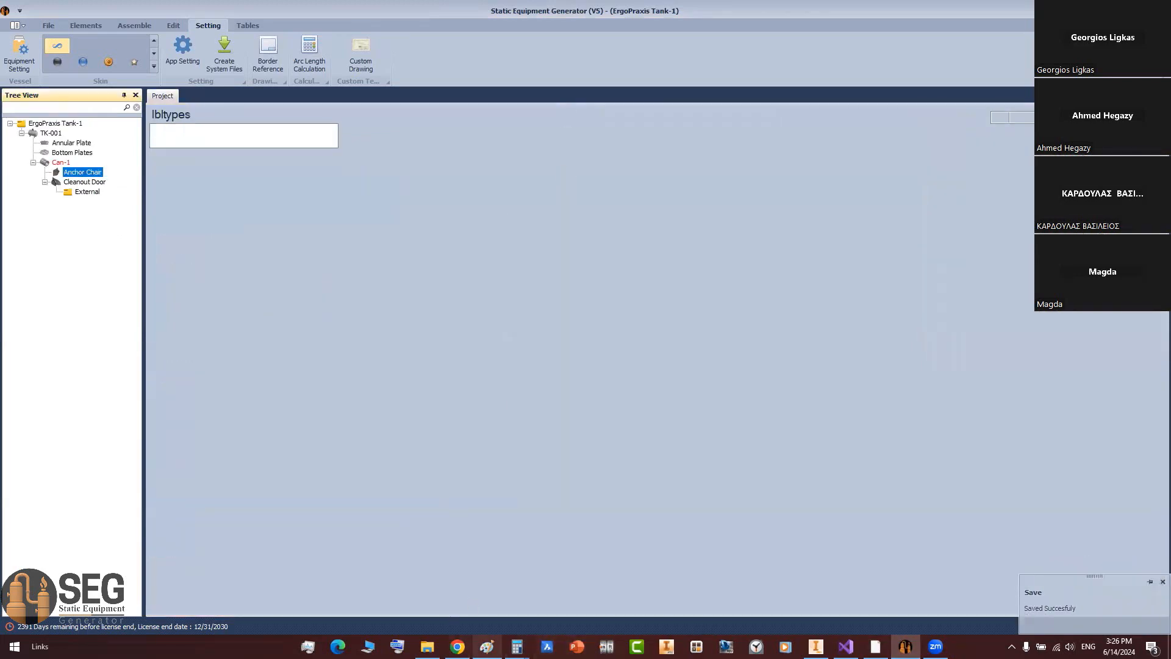
pyautogui.click(487, 646)
pyautogui.click(875, 646)
pyautogui.keyDown('ctrl'); pyautogui.scroll(-3, 413, 274); pyautogui.keyUp('ctrl')
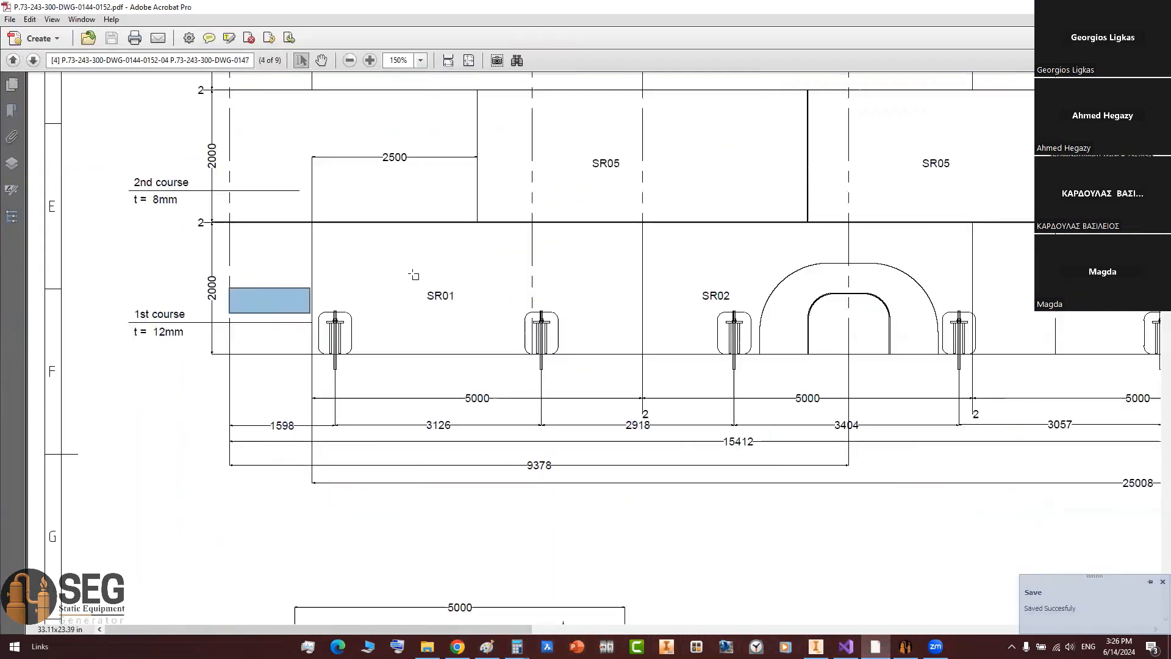
pyautogui.moveTo(413, 277)
pyautogui.mouseDown(button='middle')
pyautogui.moveTo(461, 263)
pyautogui.moveTo(302, 311)
pyautogui.mouseUp(button='middle')
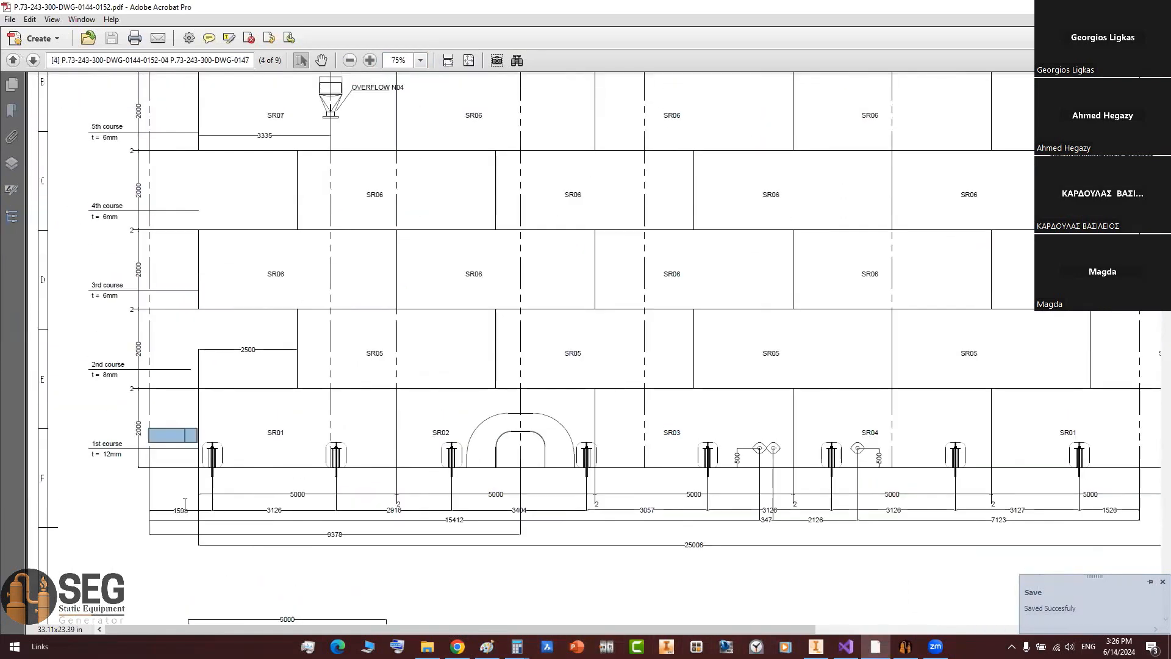
pyautogui.keyDown('ctrl'); pyautogui.scroll(1, 214, 483); pyautogui.keyUp('ctrl')
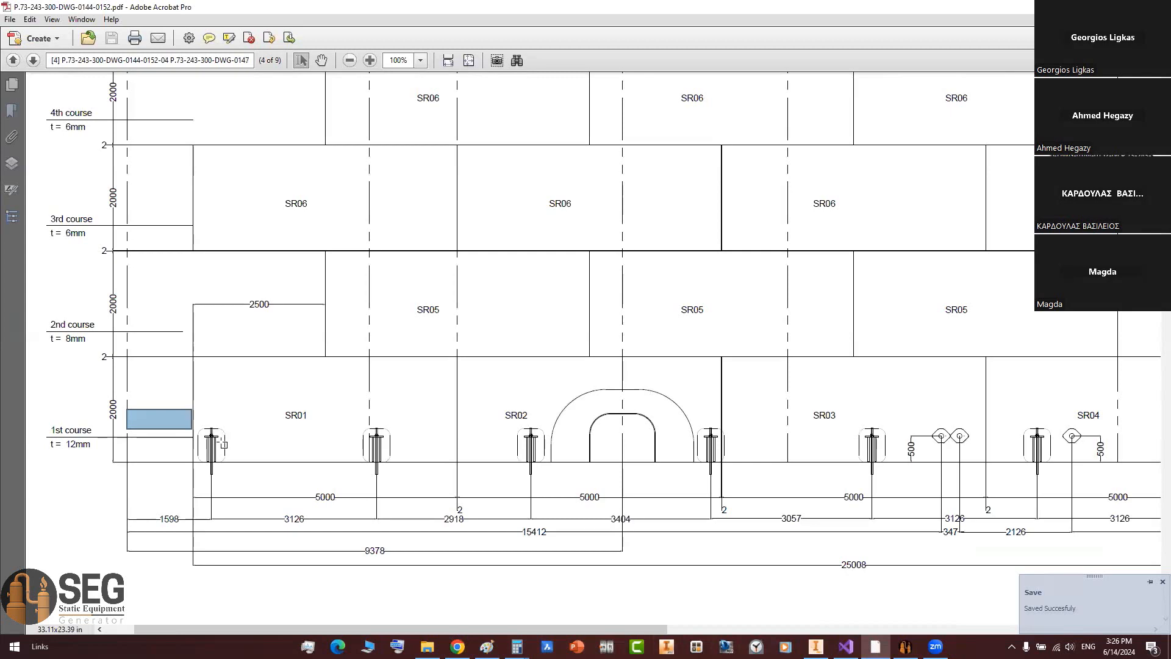
pyautogui.scroll(5, 217, 382)
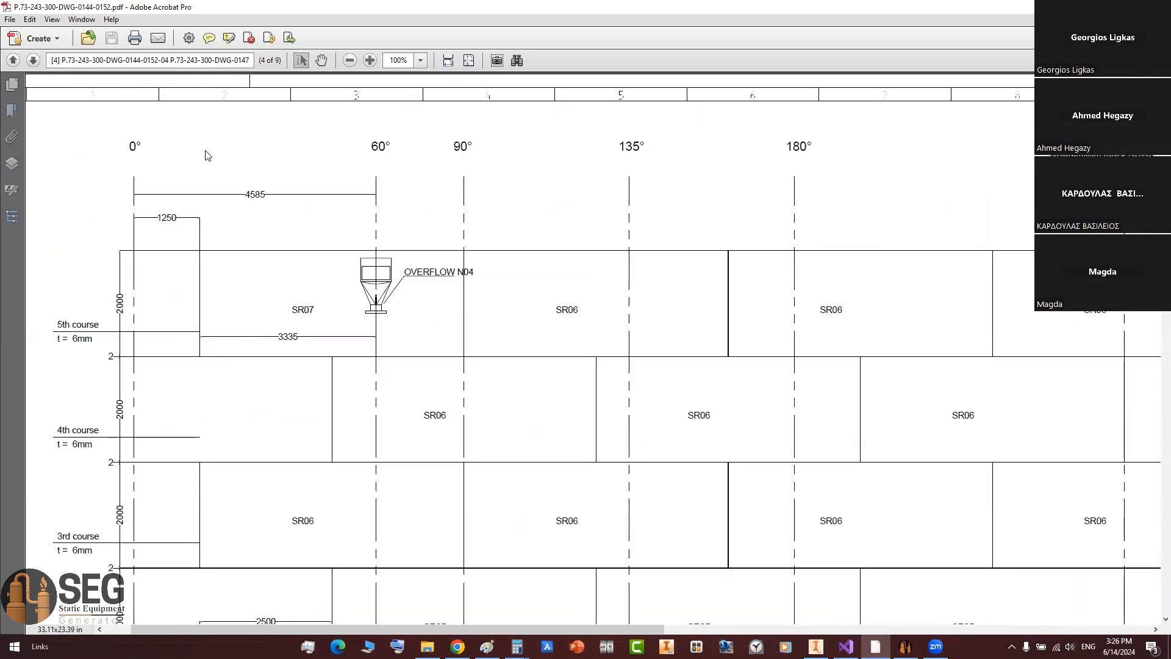
pyautogui.scroll(-10, 211, 357)
pyautogui.keyDown('ctrl'); pyautogui.scroll(5, 411, 424); pyautogui.keyUp('ctrl')
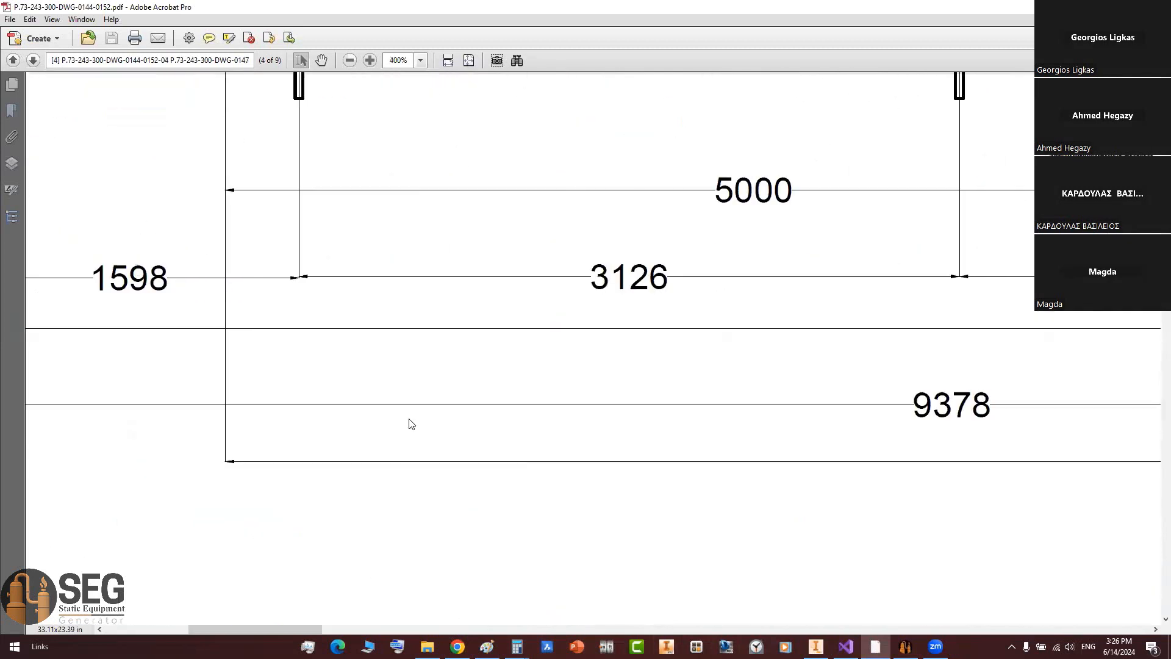
# Step: Open the Arc Length Calculator in Static Equipment Generator and set its diameter to 7,938, copied from Calculator
pyautogui.click(905, 647)
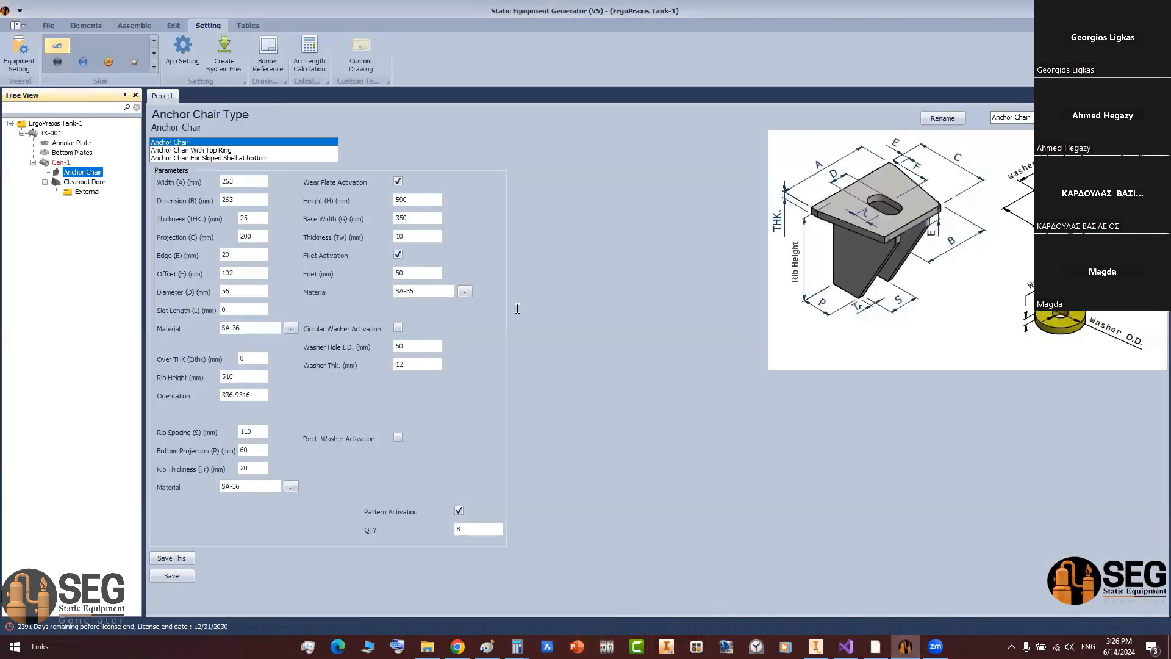
pyautogui.click(299, 52)
pyautogui.moveTo(615, 288); pyautogui.dragTo(504, 287)
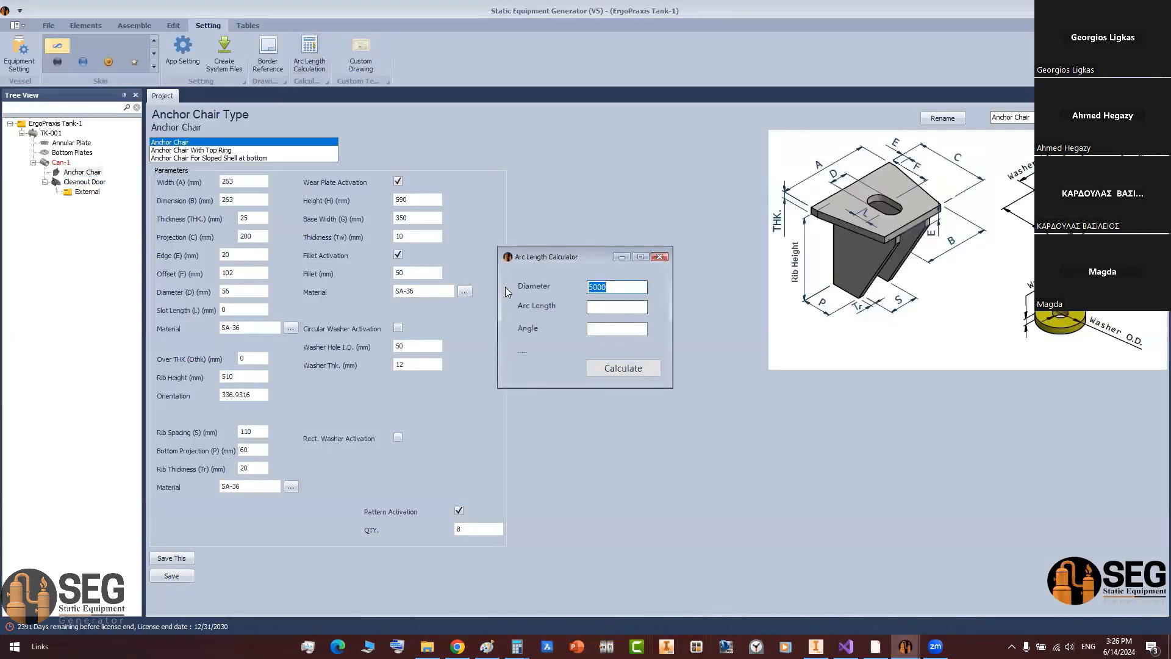
pyautogui.write('342.677')
pyautogui.click(517, 647)
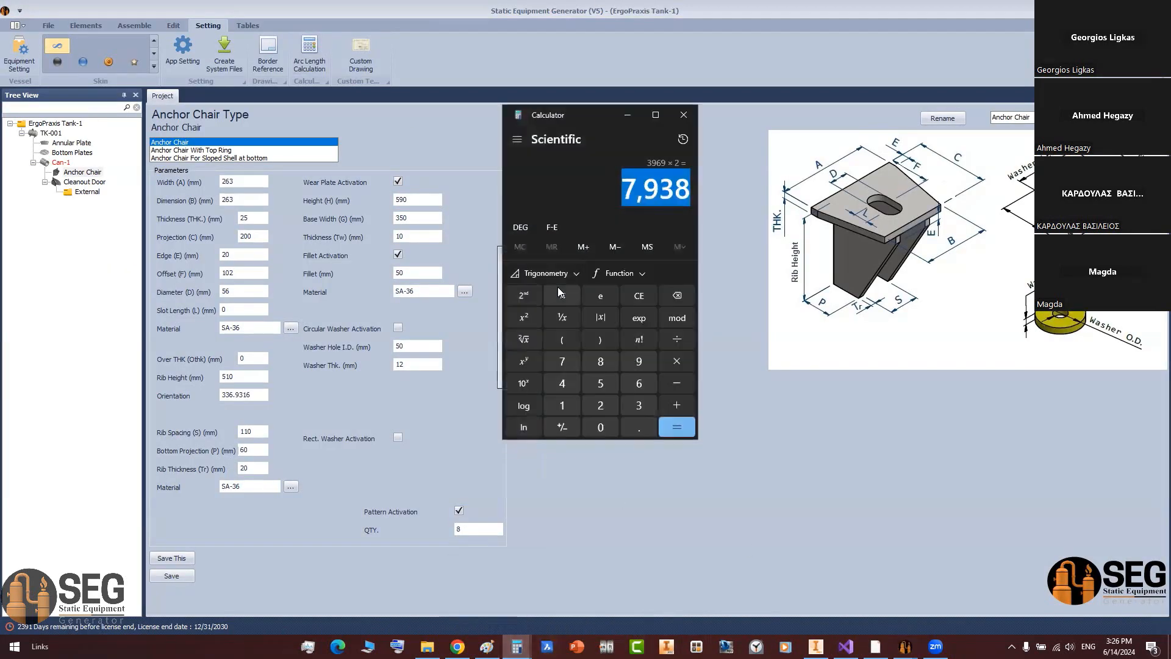
pyautogui.click(627, 115)
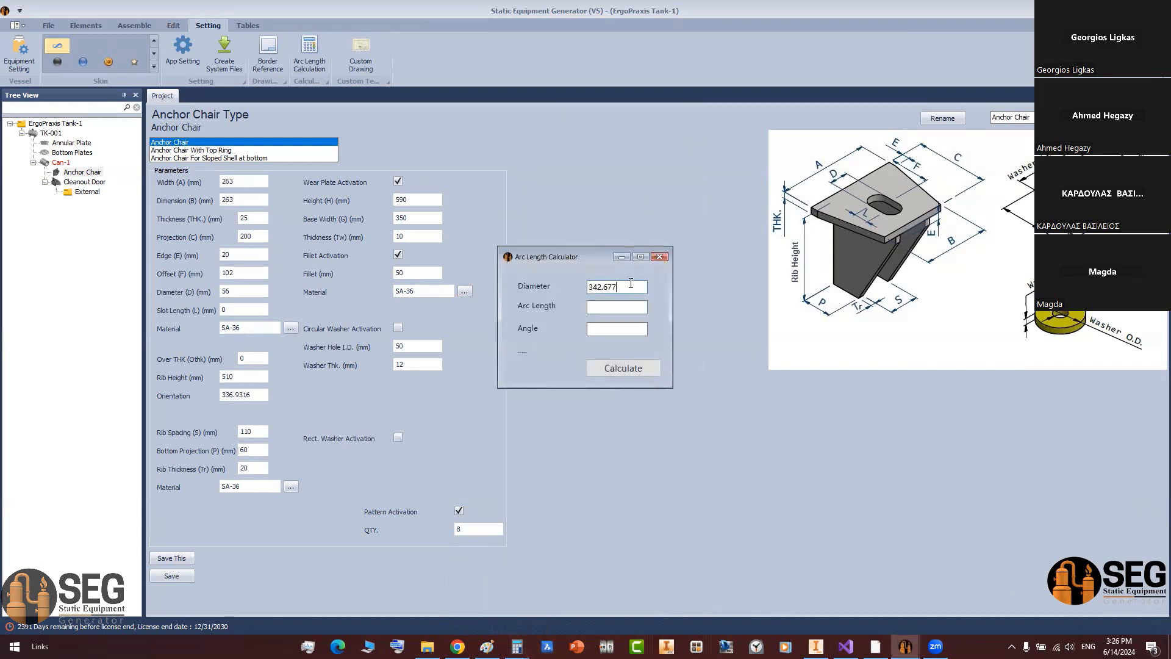
pyautogui.moveTo(633, 284); pyautogui.dragTo(582, 287)
pyautogui.write('7,938')
# Step: Calculate the angle for an arc length of 1598, checked against the drawing, and copy the resulting angle
pyautogui.click(604, 309)
pyautogui.write('15')
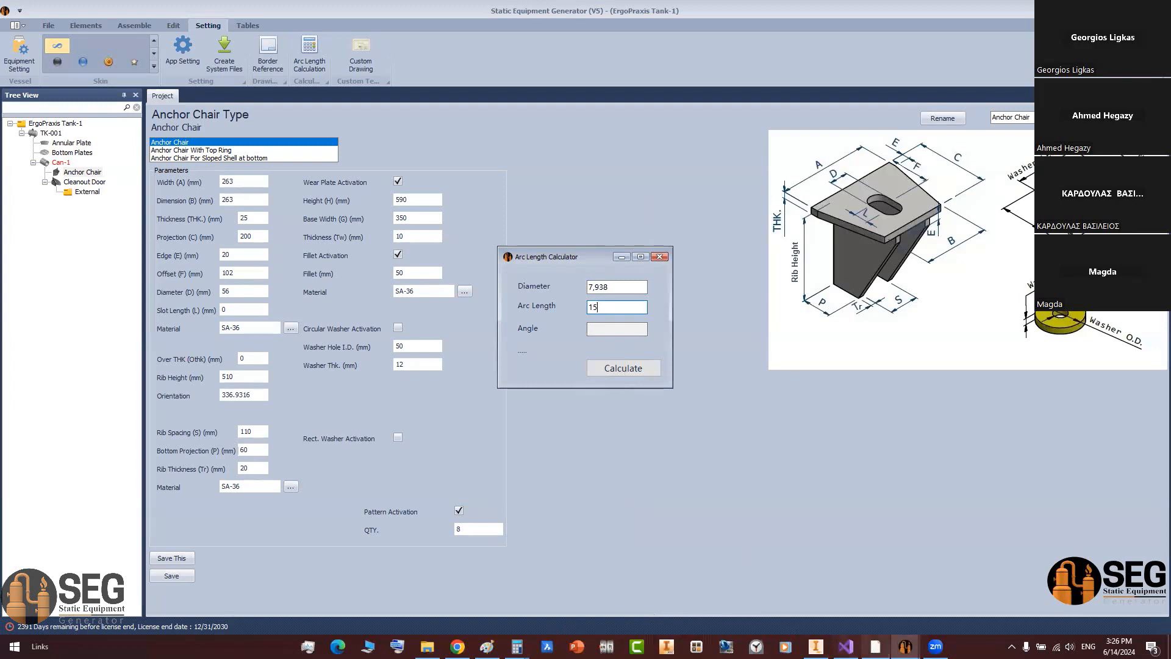
pyautogui.click(875, 647)
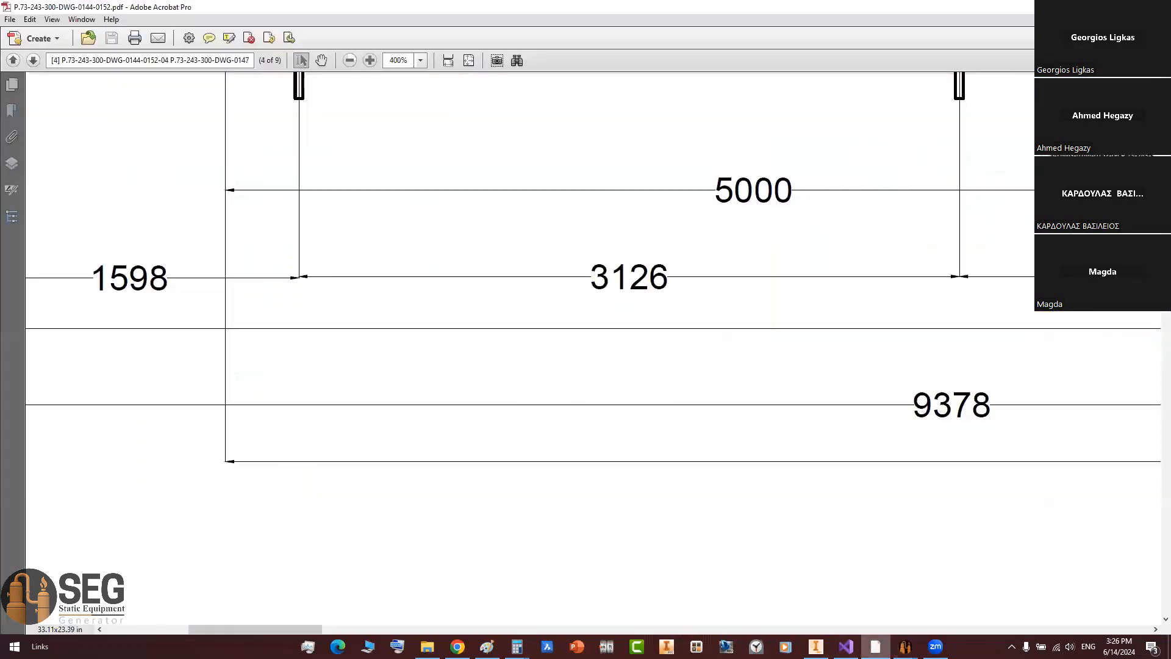
pyautogui.click(876, 647)
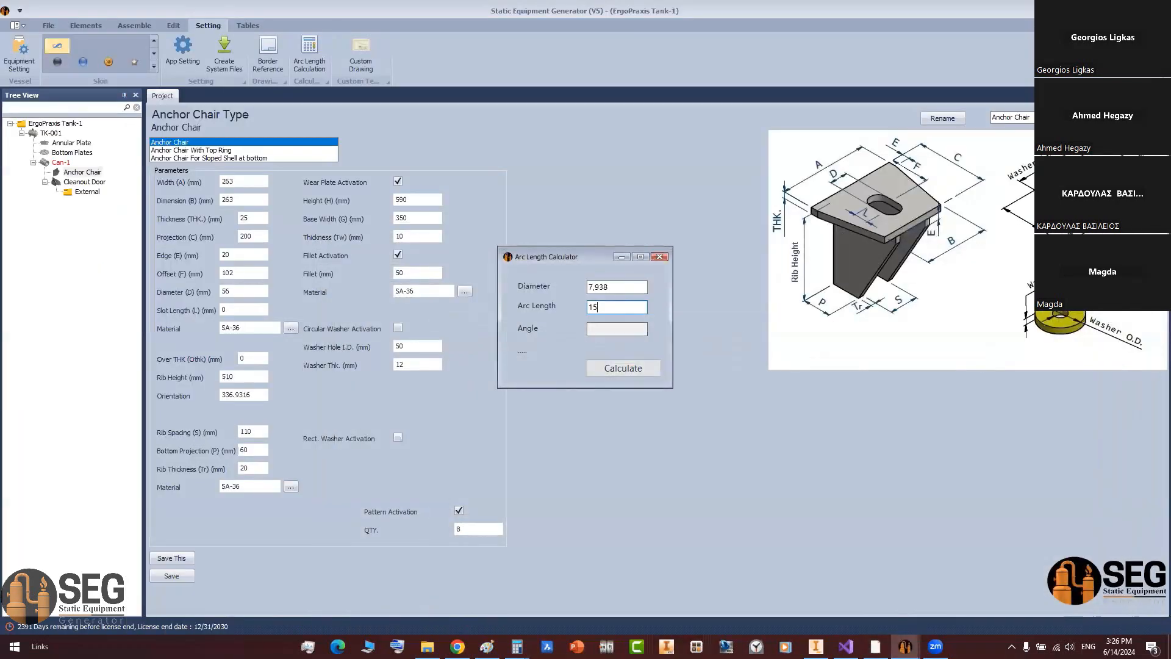
pyautogui.click(623, 368)
pyautogui.moveTo(643, 329); pyautogui.dragTo(559, 332)
pyautogui.hotkey('ctrl', 'c')
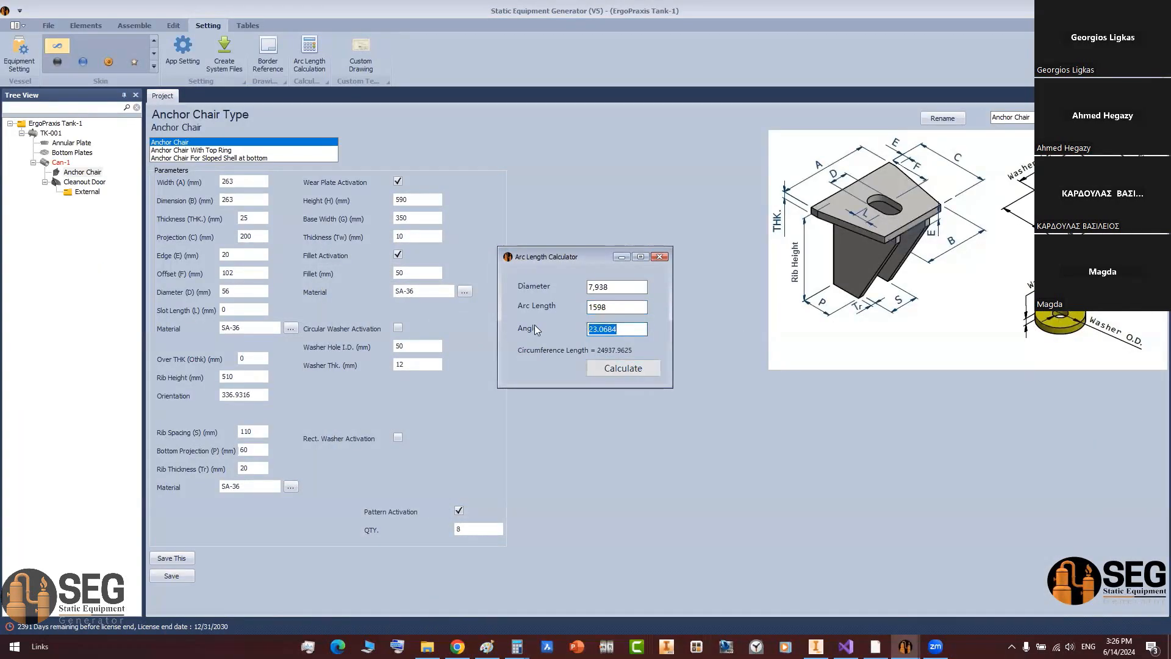
# Step: Close the Arc Length Calculator and set the anchor chair's orientation to 23.0684
pyautogui.click(621, 257)
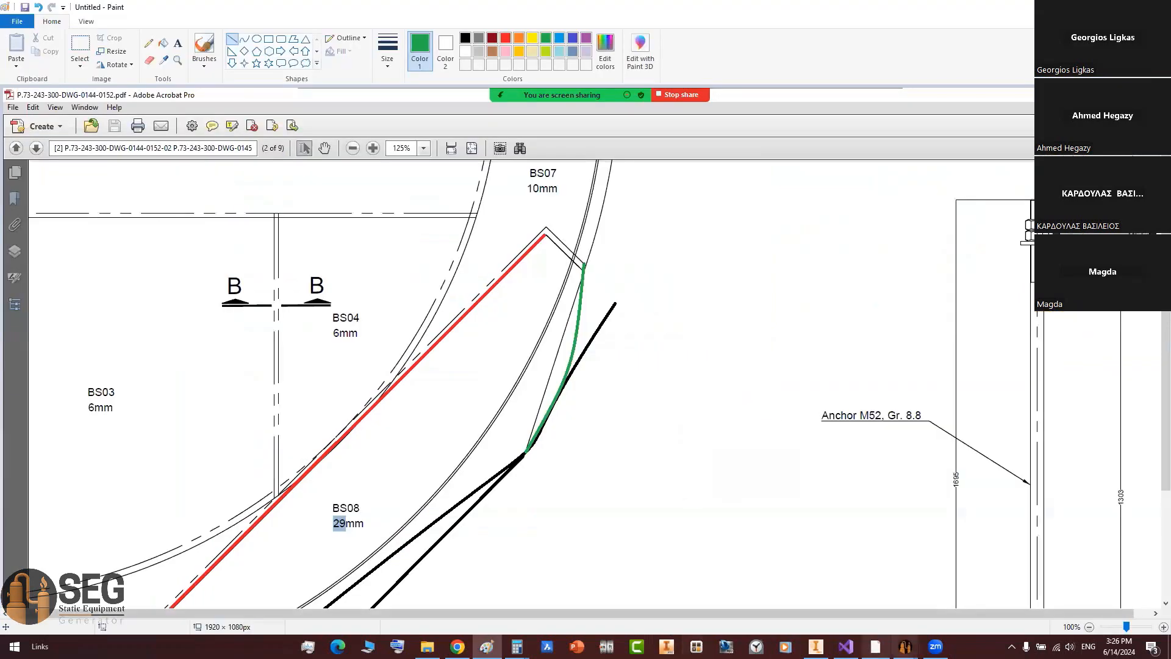
pyautogui.moveTo(905, 647)
pyautogui.click(949, 597)
pyautogui.click(659, 256)
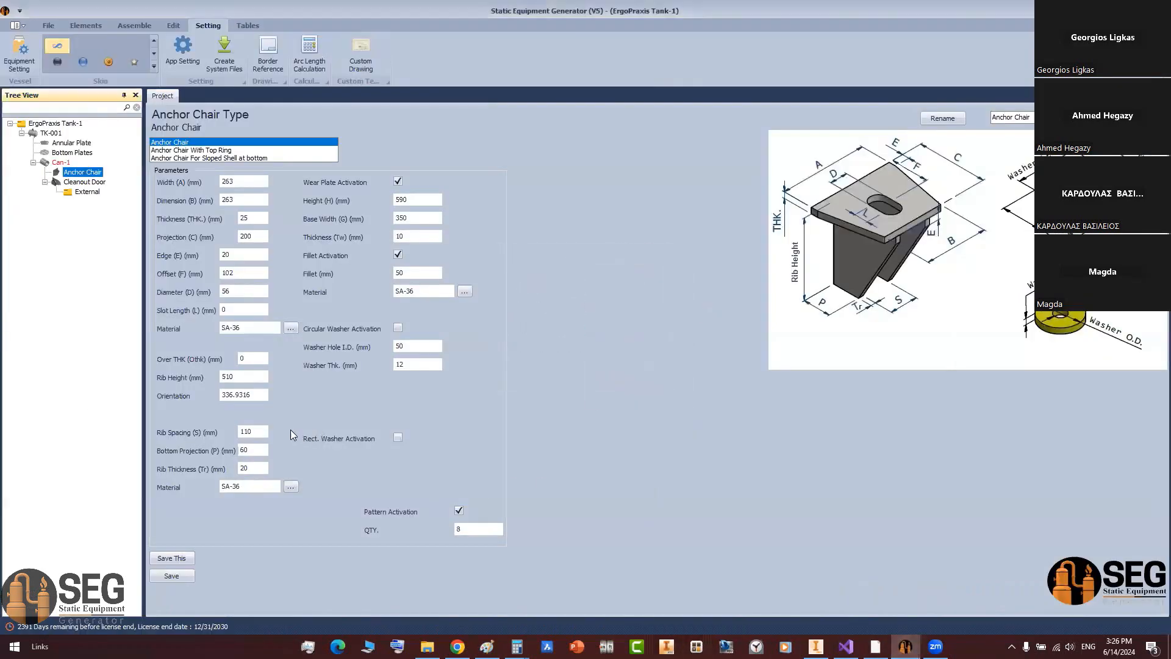
pyautogui.moveTo(247, 392); pyautogui.dragTo(192, 392)
pyautogui.hotkey('ctrl', 'v')
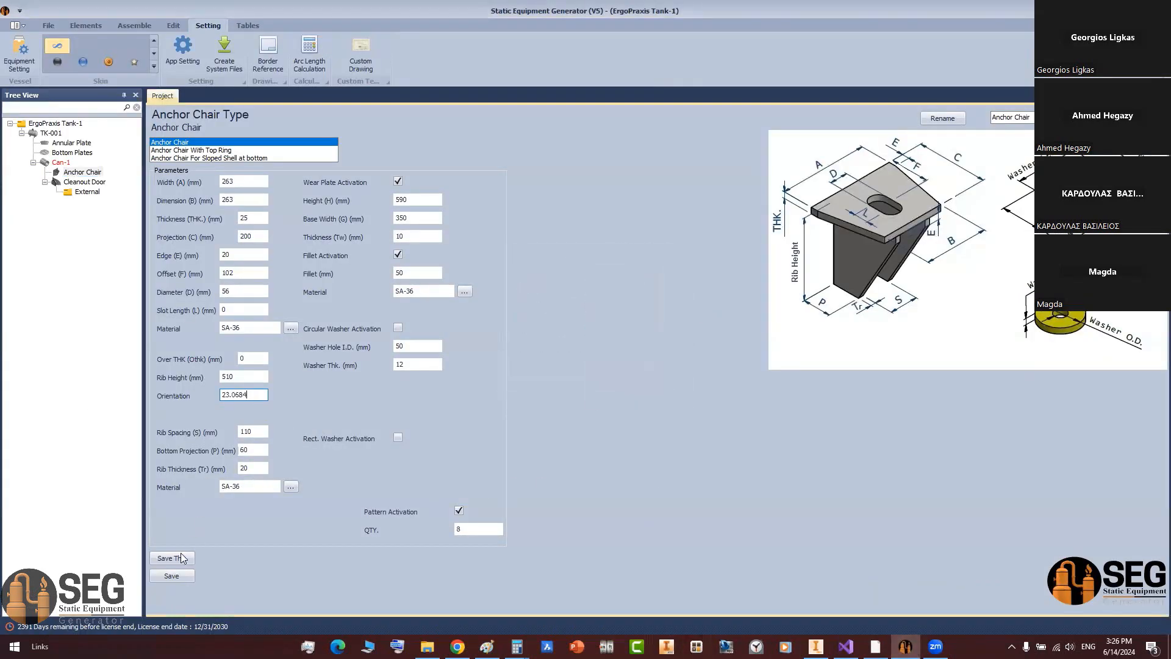
# Step: Save the anchor chair, then add a shell named Can-2 to TK-001 with the same parameters as Can-1 and open it
pyautogui.click(173, 576)
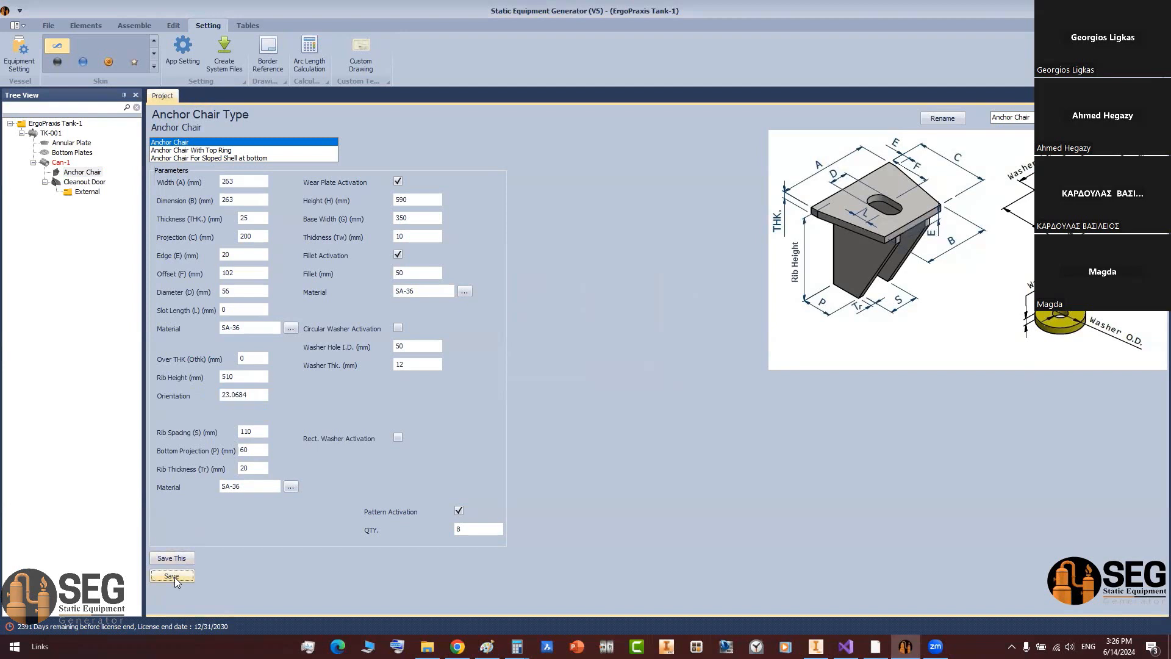
pyautogui.click(39, 134)
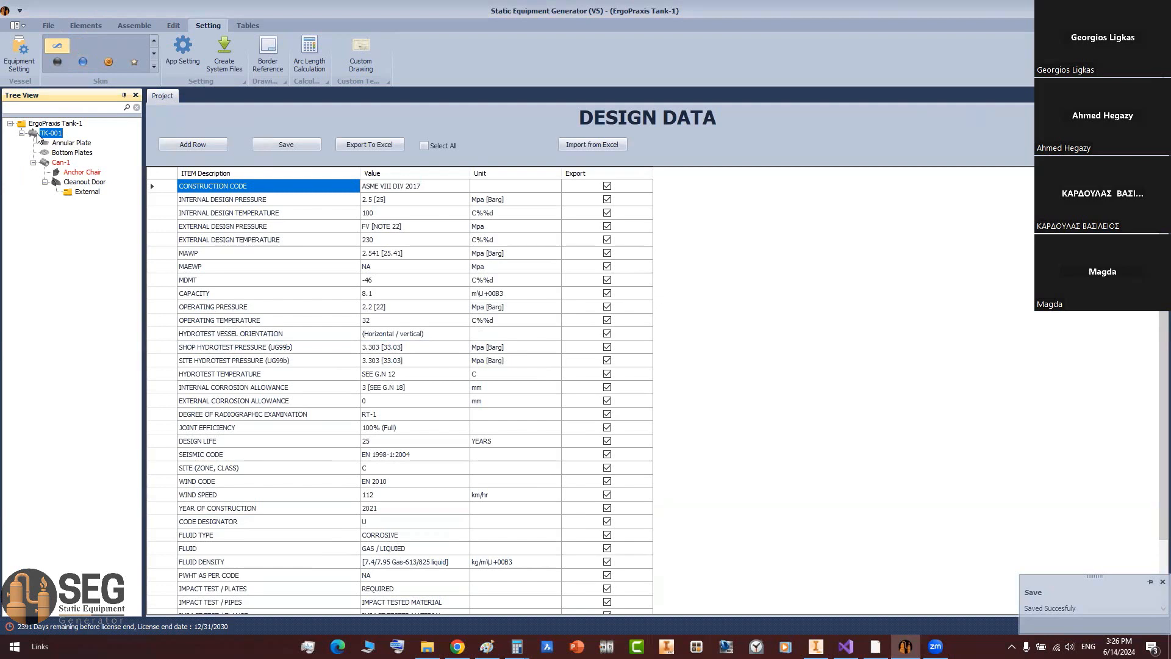
pyautogui.click(79, 27)
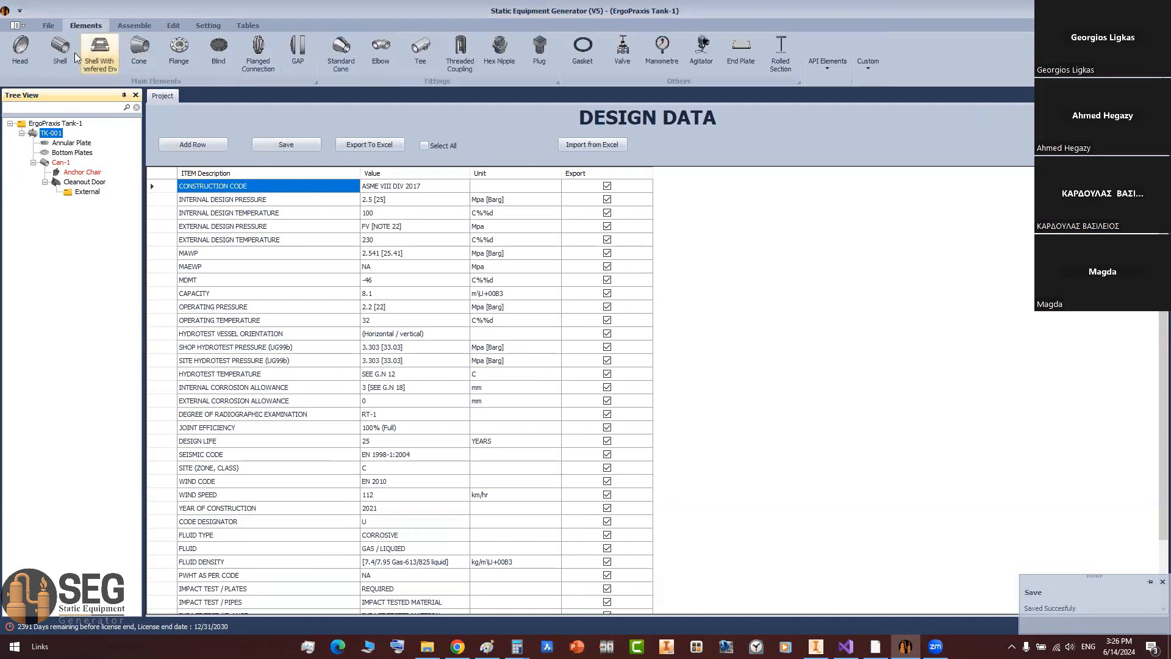
pyautogui.click(59, 50)
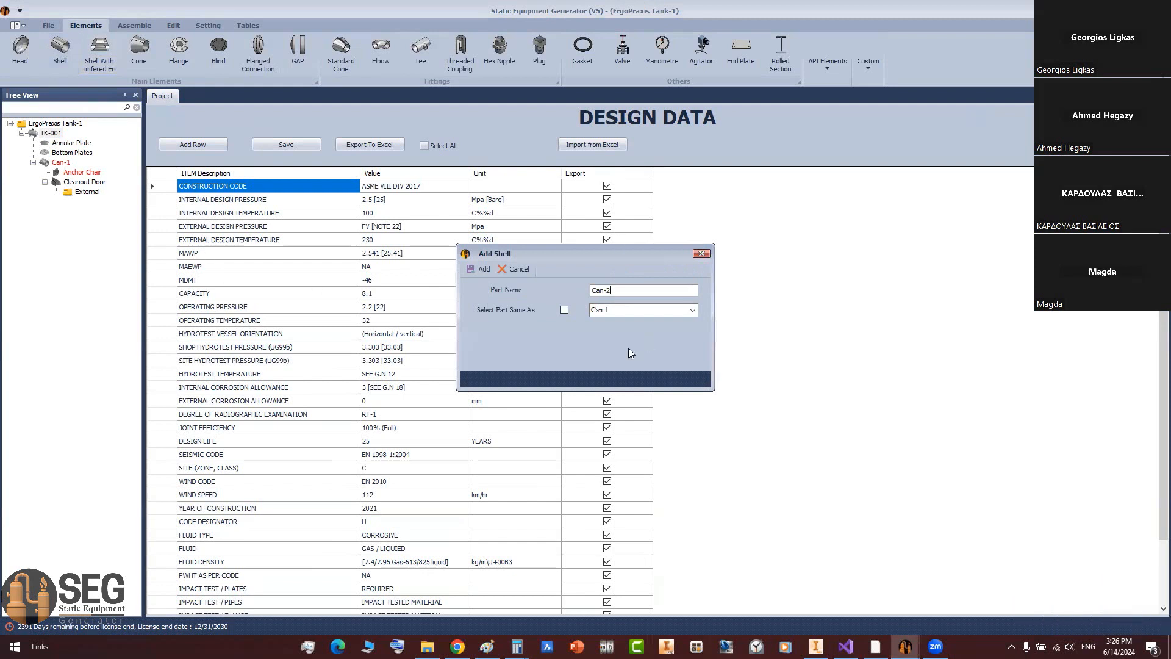
pyautogui.click(565, 310)
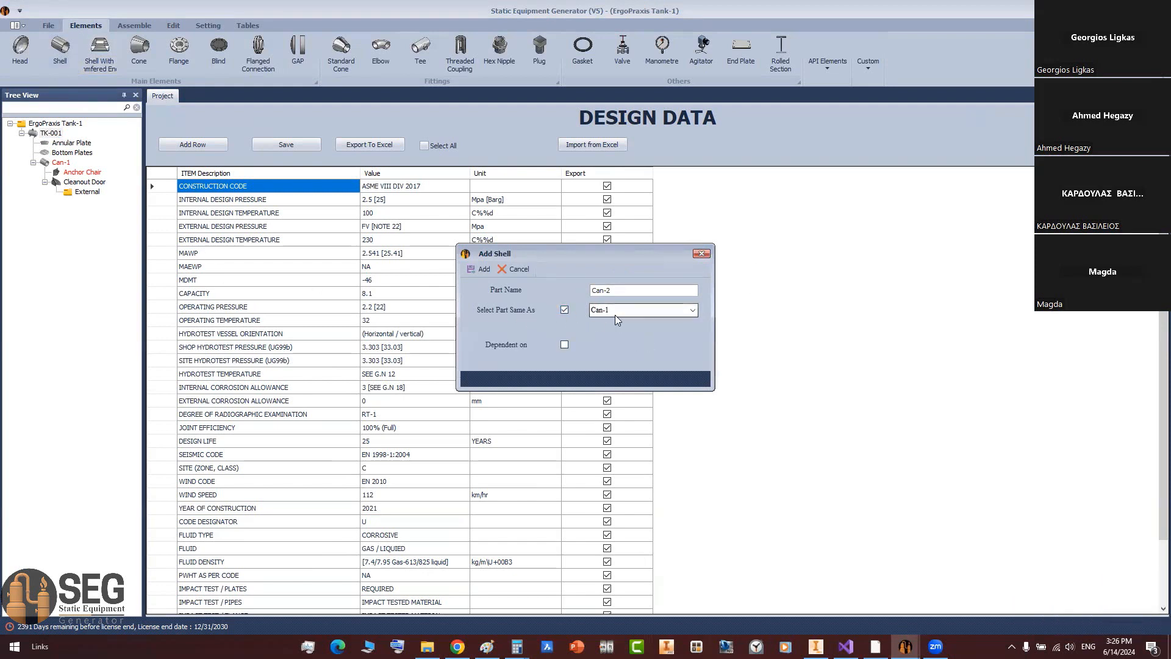
pyautogui.click(482, 269)
pyautogui.click(46, 203)
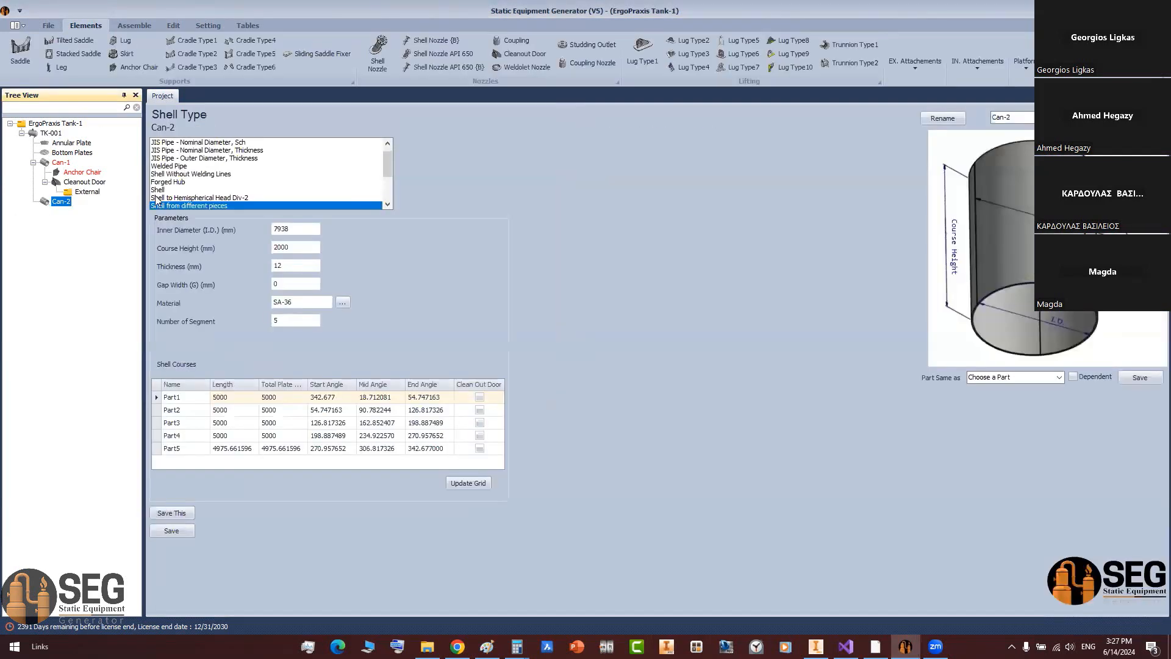
# Step: Check the second course's plate thickness in the drawing and set Can-2's thickness to 8 mm
pyautogui.scroll(-1, 202, 205)
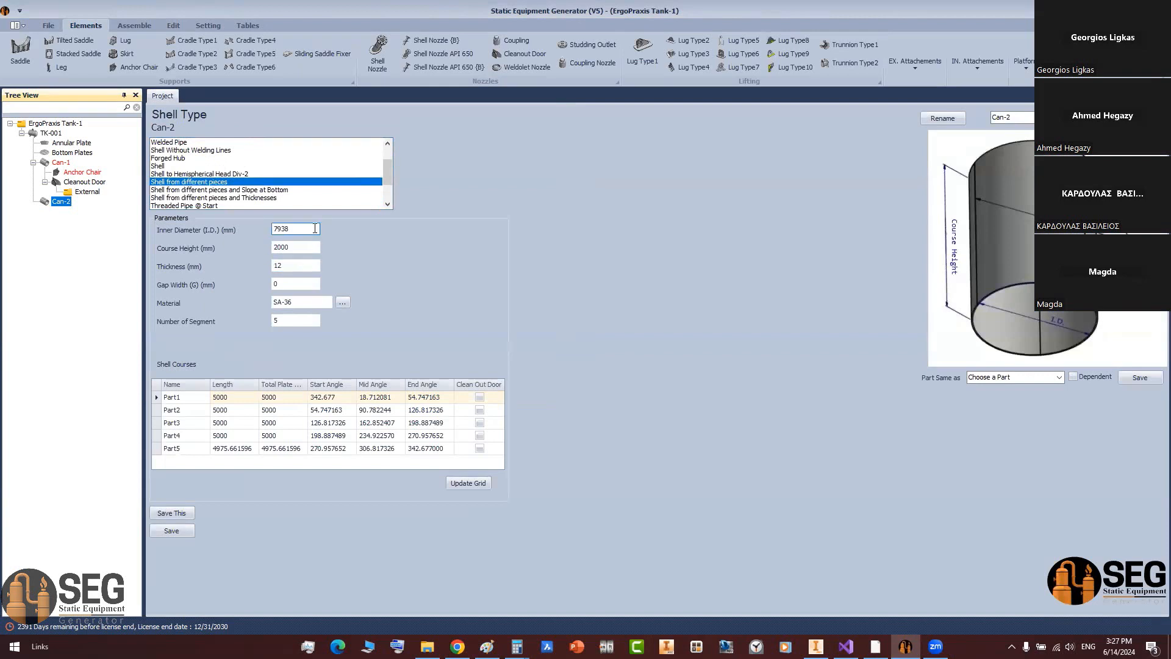
pyautogui.moveTo(311, 230); pyautogui.dragTo(230, 232)
pyautogui.press('Tab')
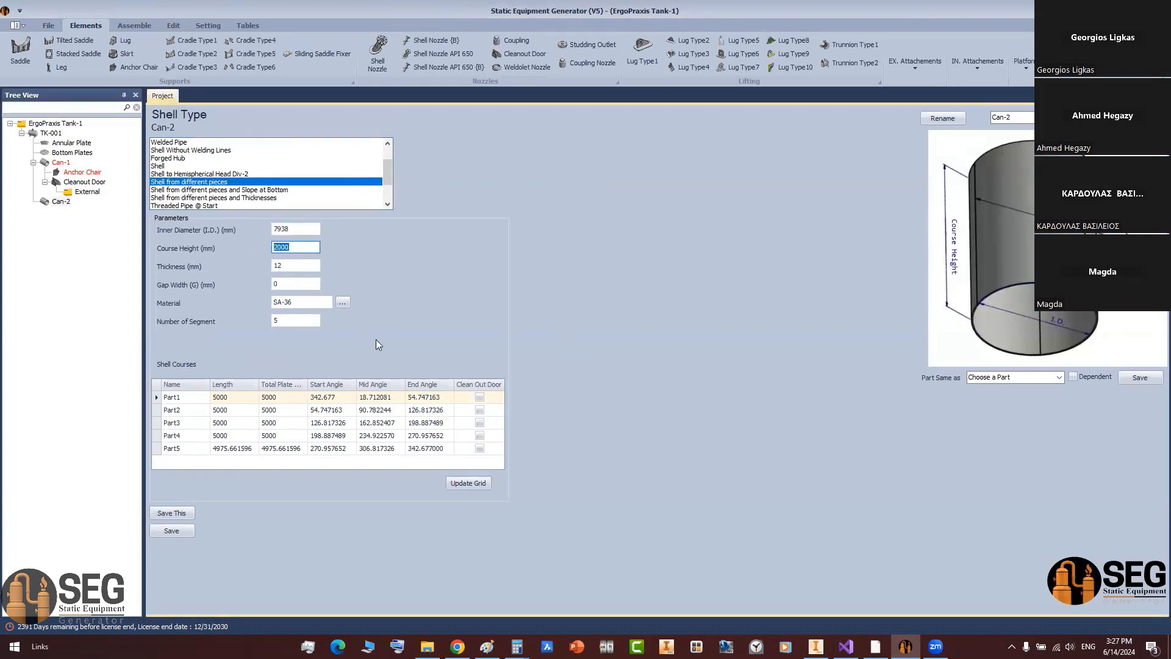
pyautogui.moveTo(295, 266); pyautogui.dragTo(262, 272)
pyautogui.hotkey('alt', 'Tab')
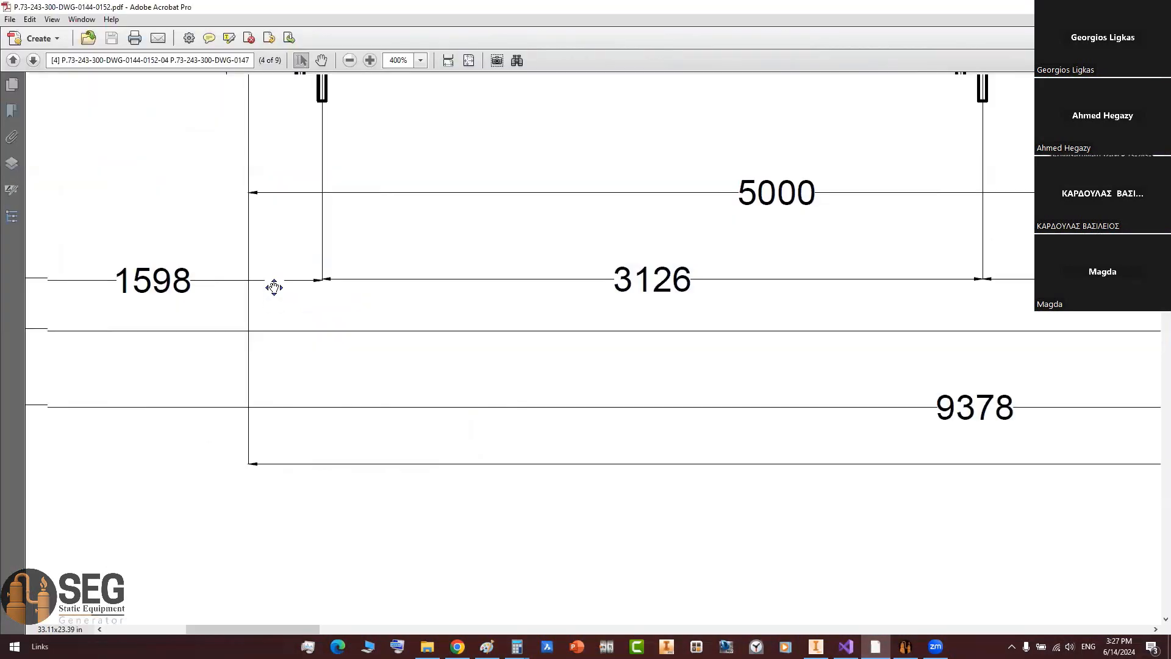
pyautogui.moveTo(274, 288); pyautogui.dragTo(300, 266, button='middle')
pyautogui.keyDown('ctrl'); pyautogui.scroll(-1, 382, 232); pyautogui.keyUp('ctrl')
pyautogui.scroll(5, 274, 313)
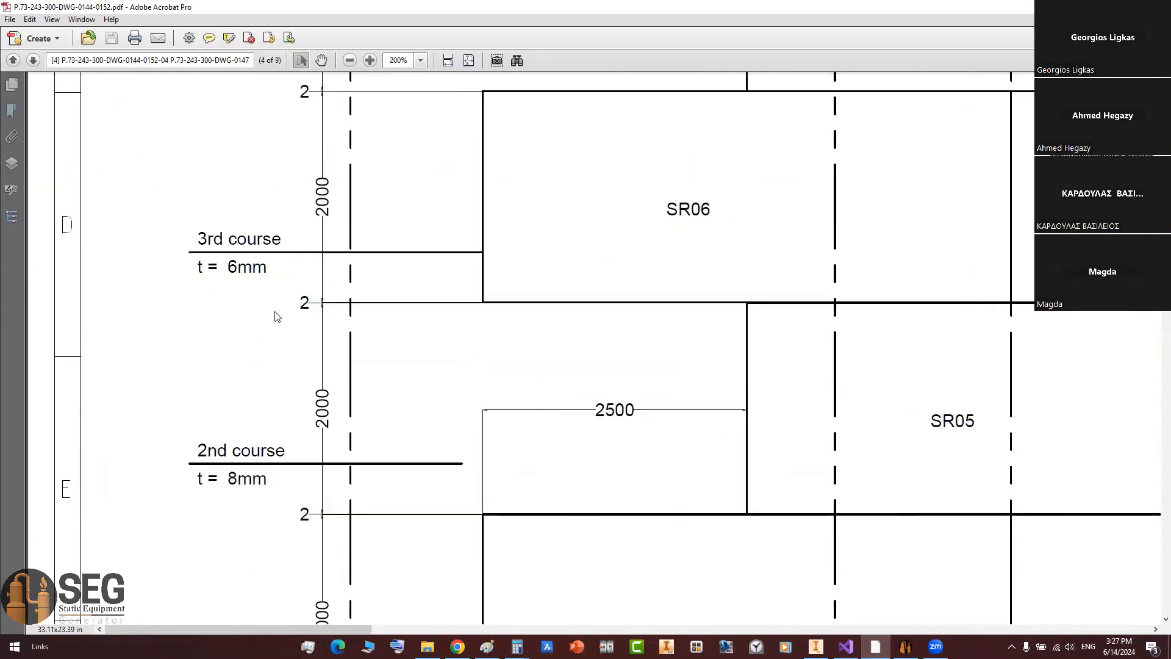
pyautogui.scroll(-1, 267, 361)
pyautogui.moveTo(230, 466); pyautogui.dragTo(253, 469)
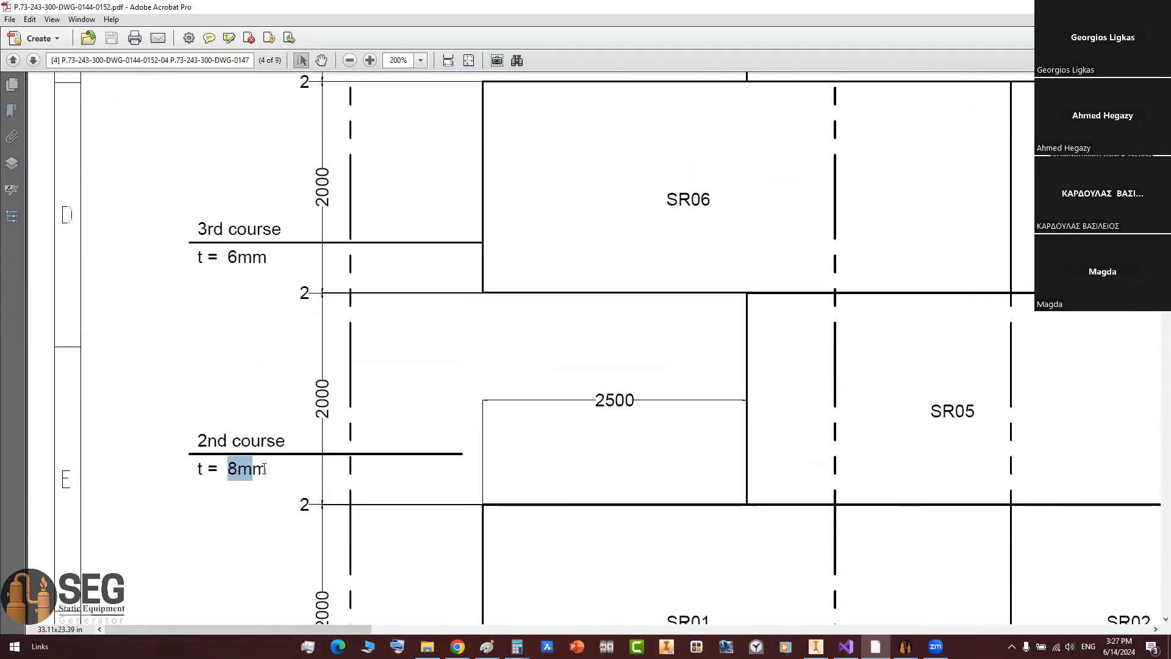
pyautogui.hotkey('alt', 'Tab')
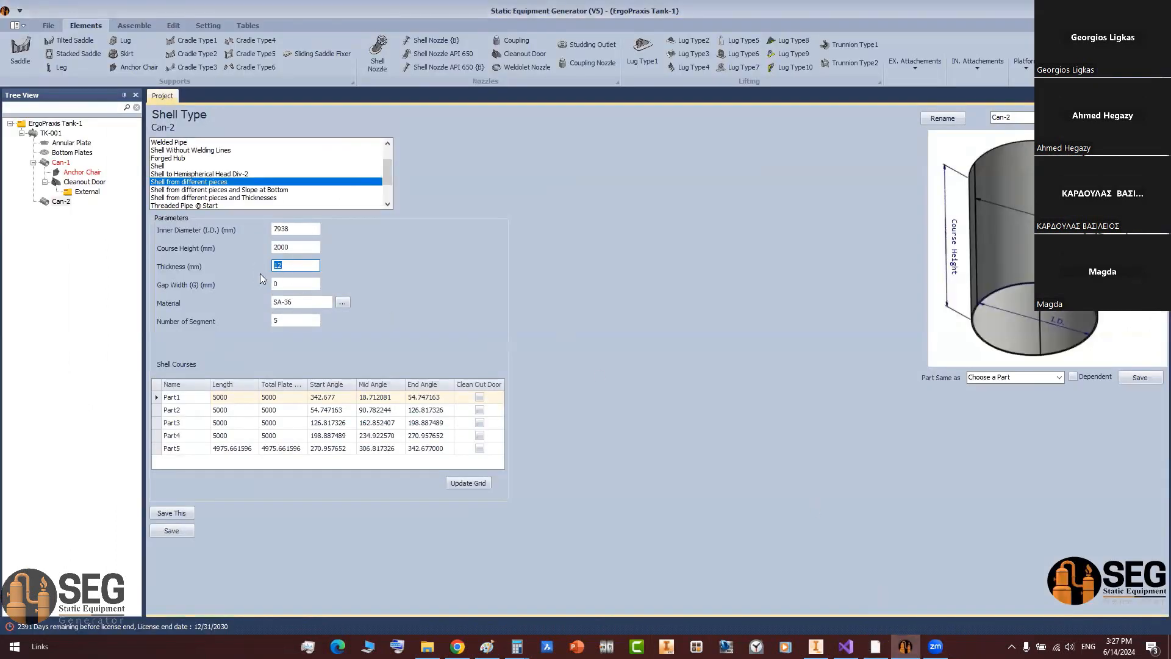
pyautogui.click(307, 319)
# Step: Examine the second course's segment offset in the PDF drawing and copy the diameter 7,938 from Calculator
pyautogui.click(876, 647)
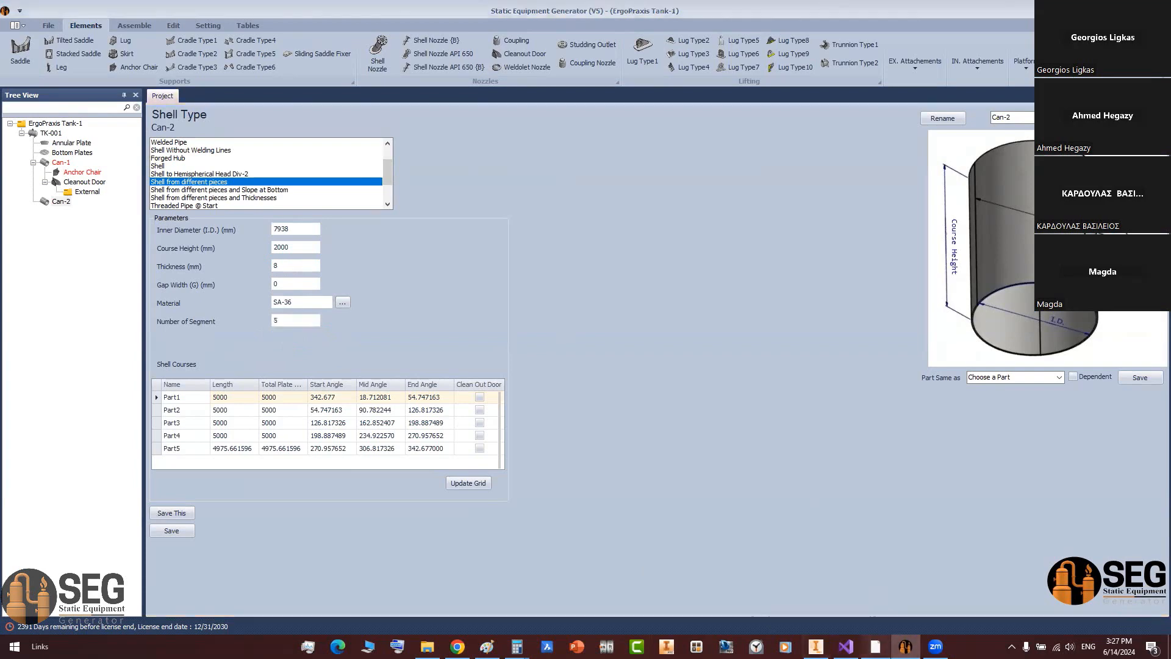
pyautogui.keyDown('ctrl'); pyautogui.scroll(-1, 664, 448); pyautogui.keyUp('ctrl')
pyautogui.scroll(-2, 460, 433)
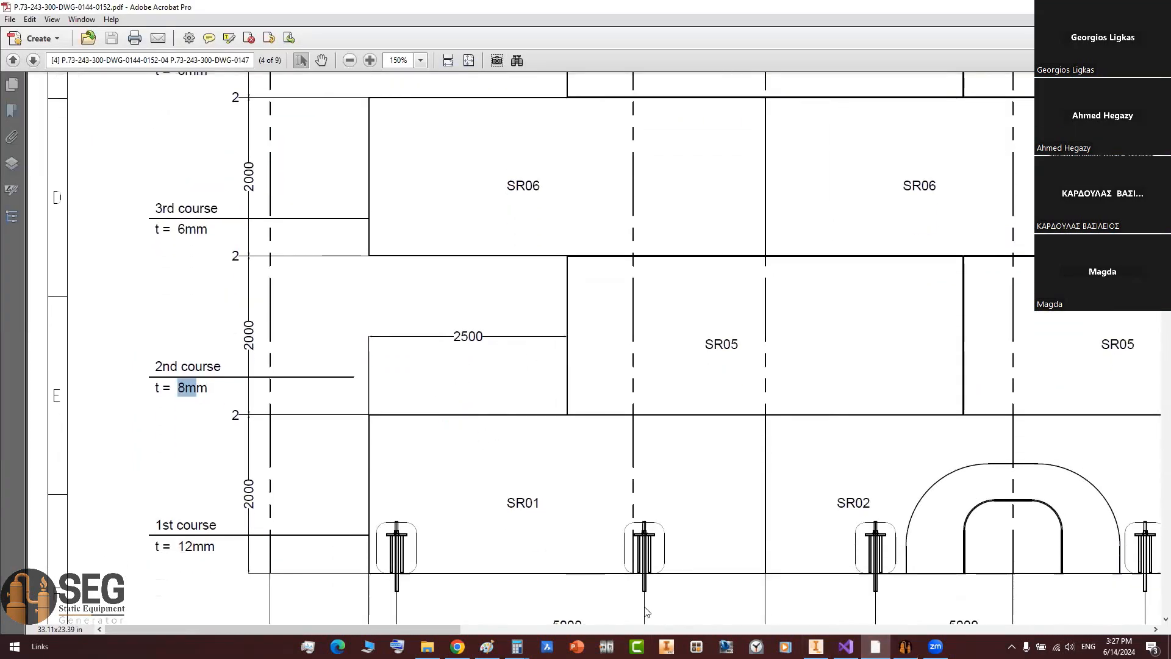
pyautogui.moveTo(516, 647)
pyautogui.click(515, 586)
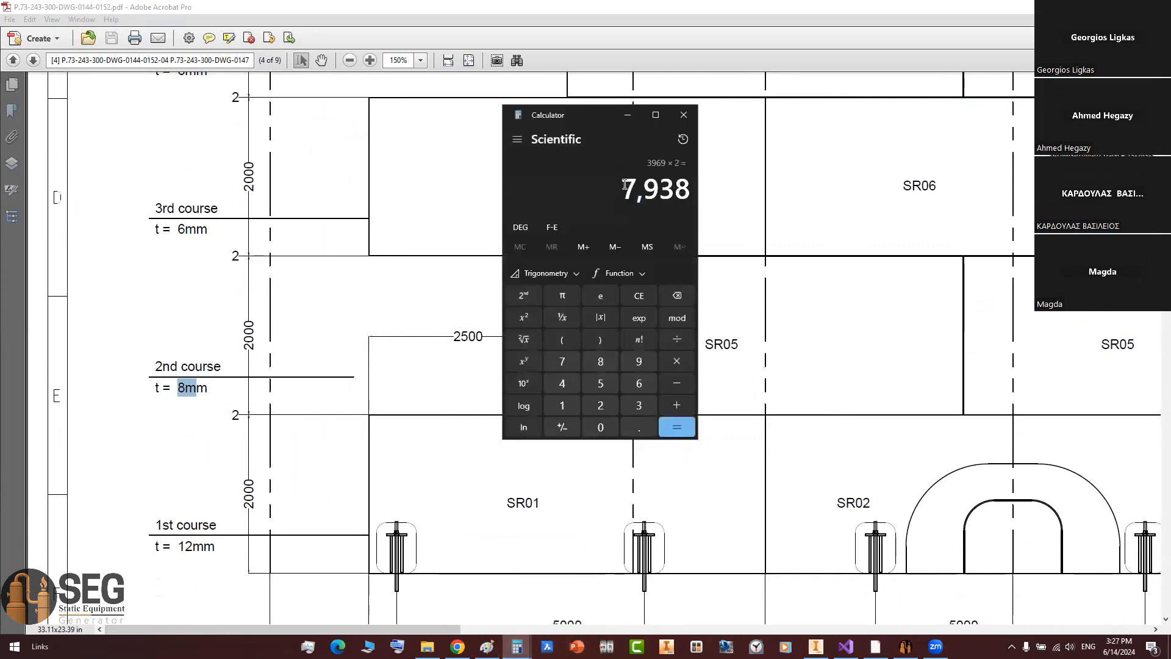
pyautogui.moveTo(625, 185); pyautogui.dragTo(694, 195)
pyautogui.click(628, 116)
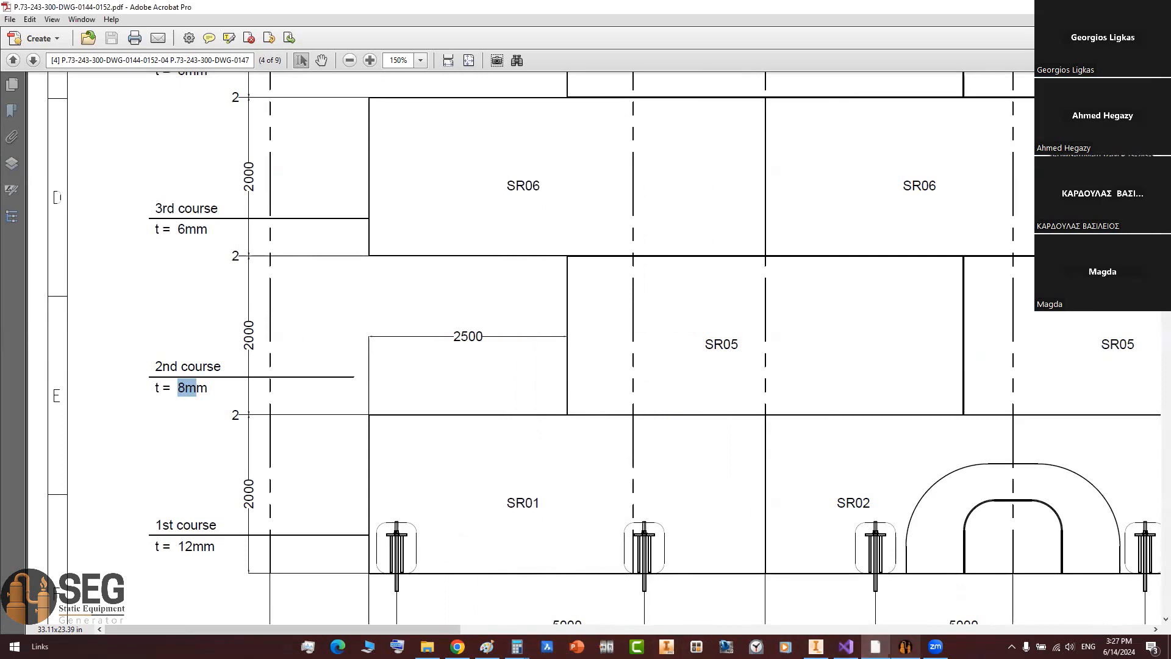
# Step: In Static Equipment Generator's Arc Length Calculator, calculate the angle for diameter 7938 and arc length 3700
pyautogui.click(905, 647)
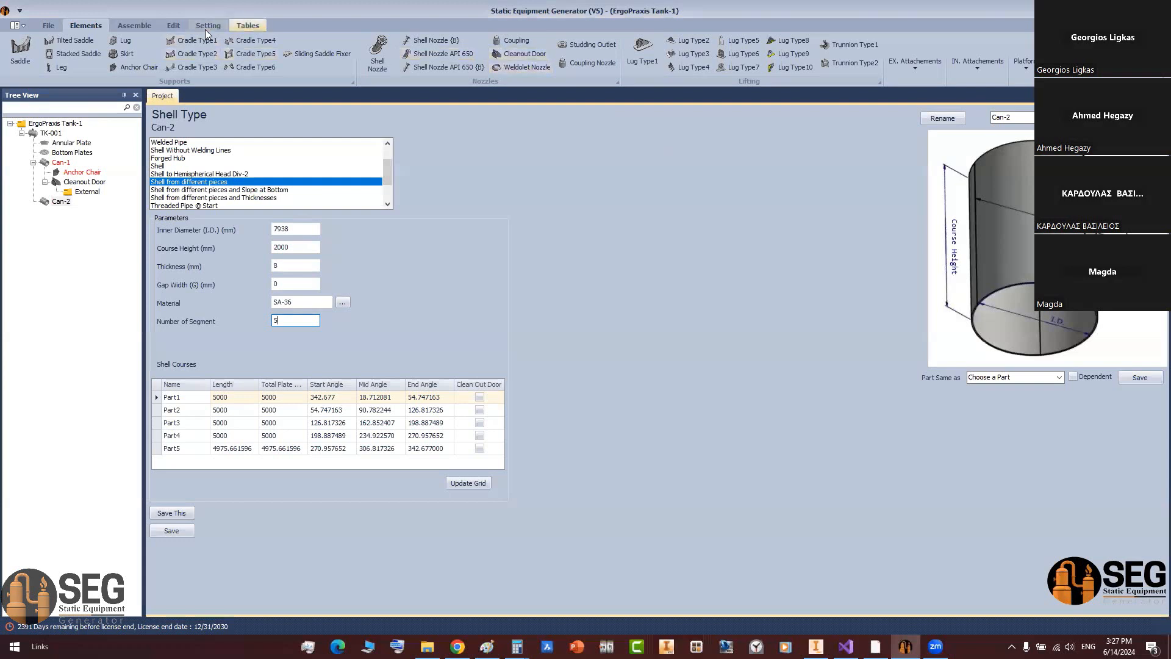
pyautogui.click(206, 27)
pyautogui.click(360, 55)
pyautogui.click(751, 109)
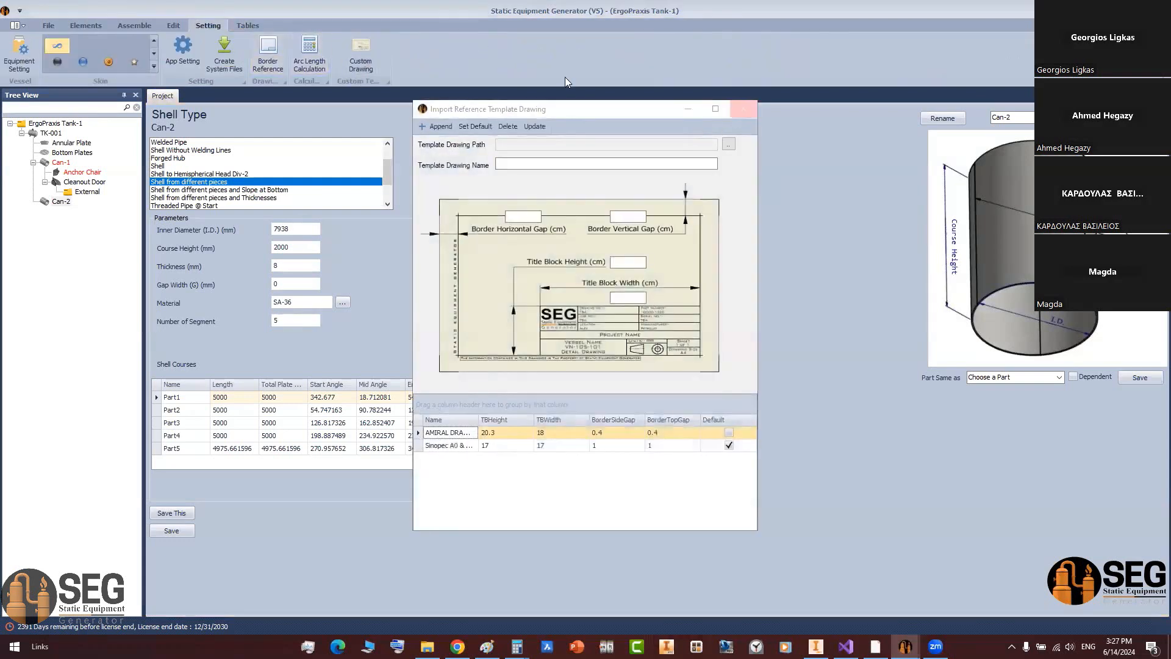
pyautogui.click(309, 54)
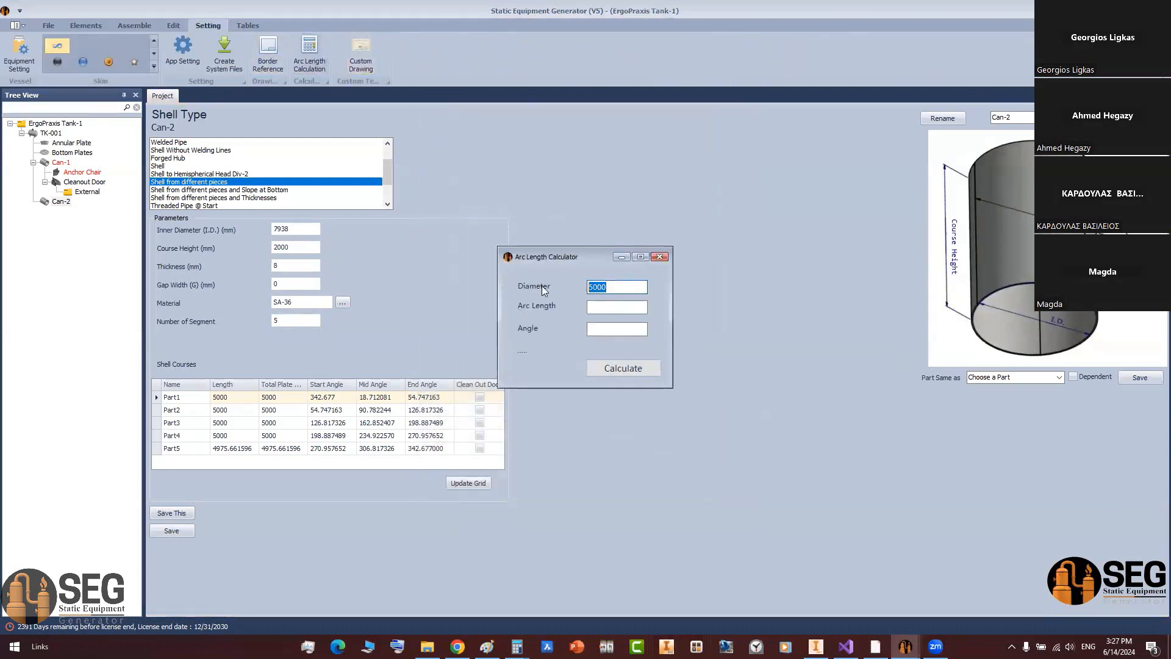
pyautogui.click(596, 307)
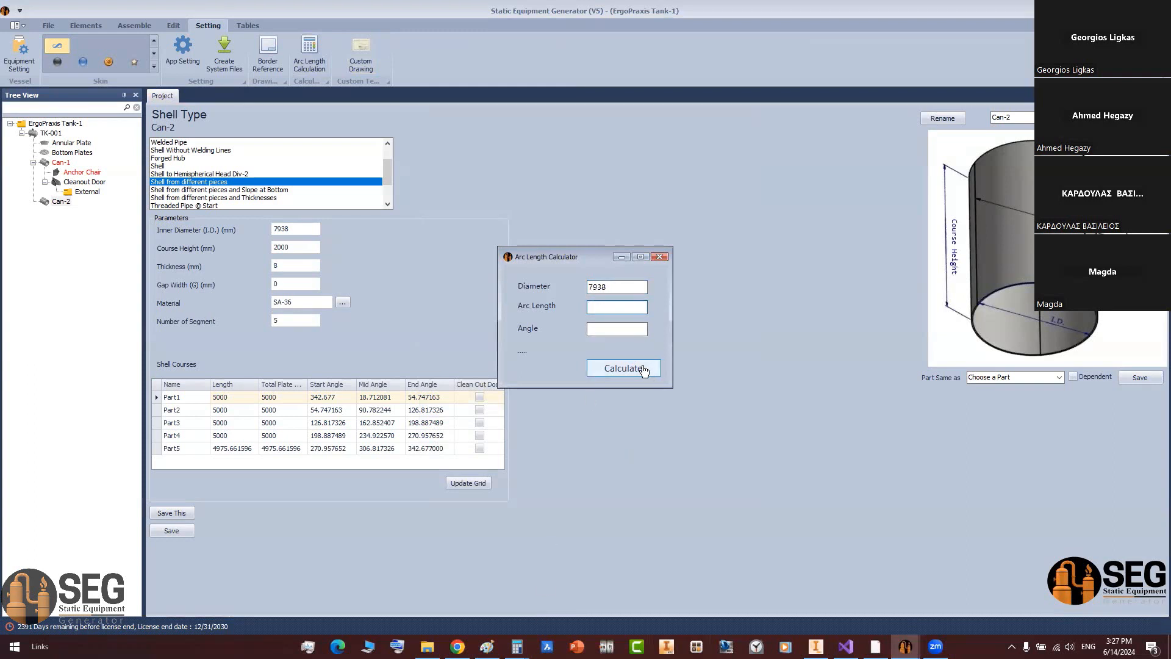
pyautogui.write('3700')
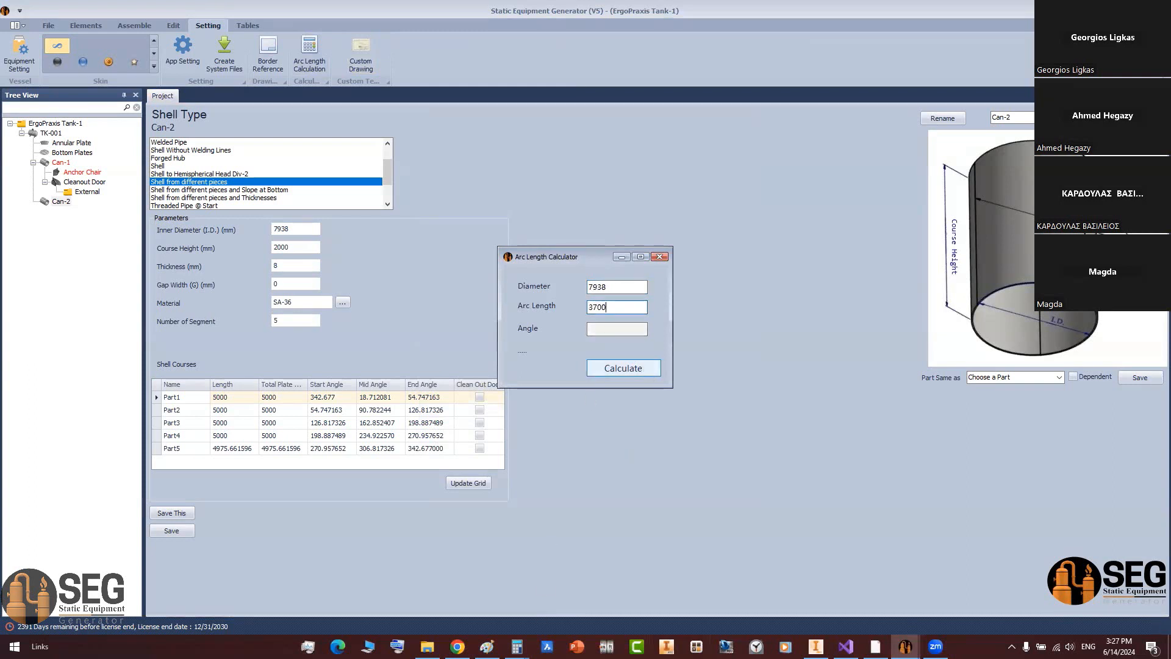
pyautogui.click(631, 373)
# Step: Copy the calculated angle into Can-2's Part1 start angle as 53.4125, update the segment grid and save the shell
pyautogui.moveTo(622, 332); pyautogui.dragTo(578, 338)
pyautogui.hotkey('ctrl', 'c')
pyautogui.click(335, 402)
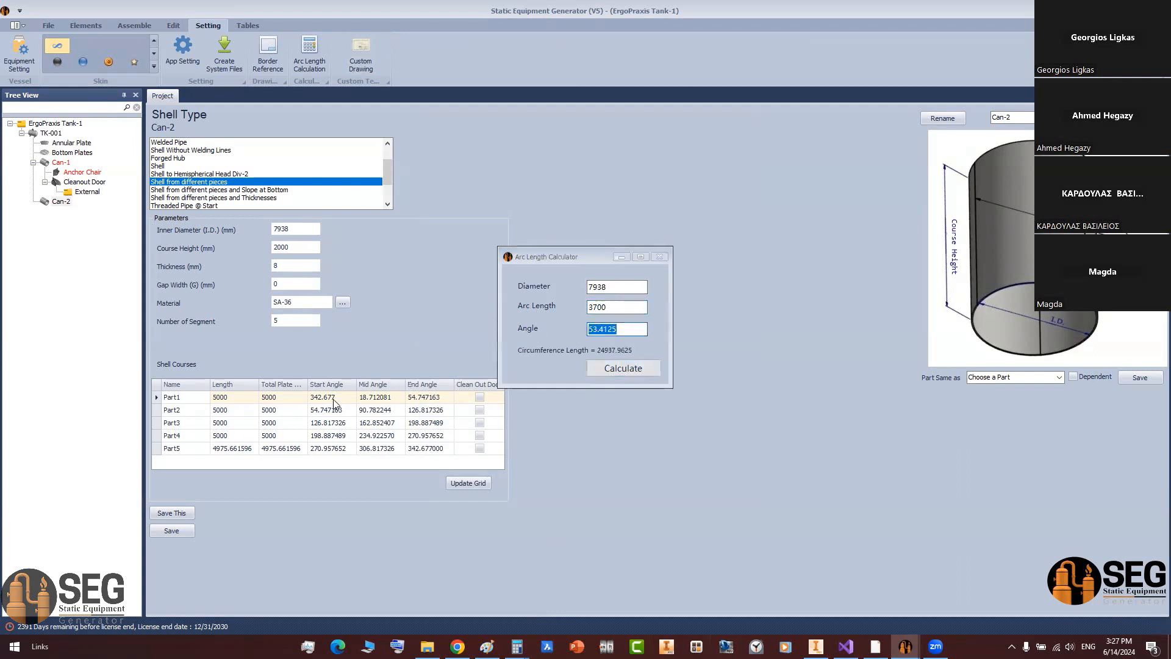
pyautogui.click(659, 256)
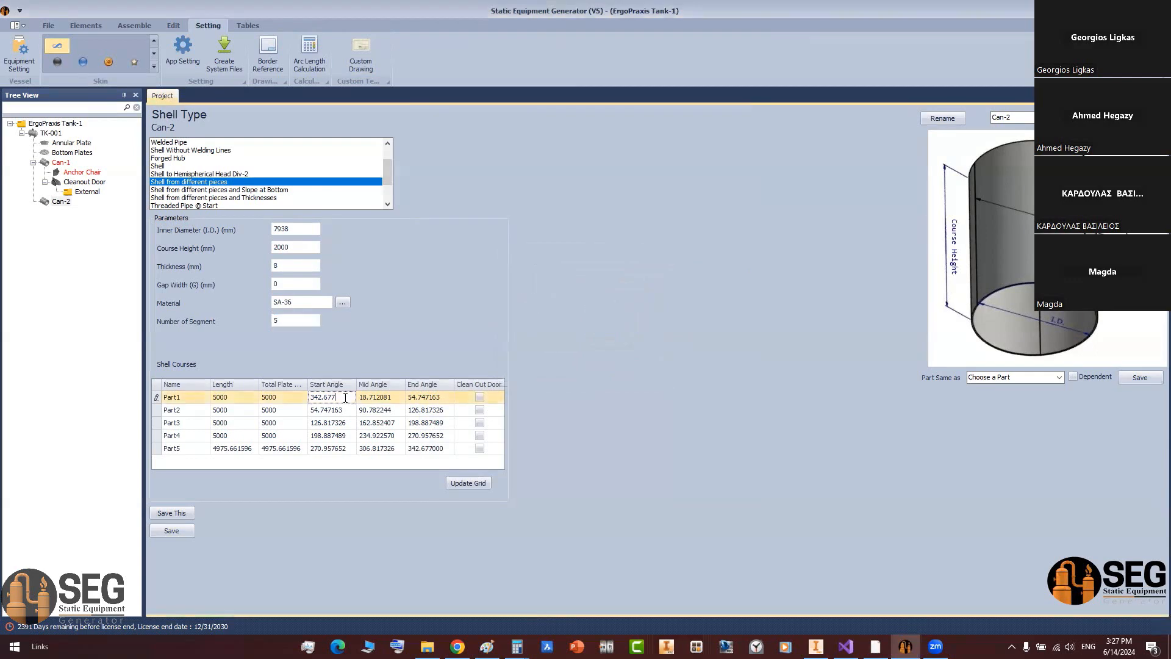
pyautogui.click(345, 397)
pyautogui.hotkey('ctrl', 'v')
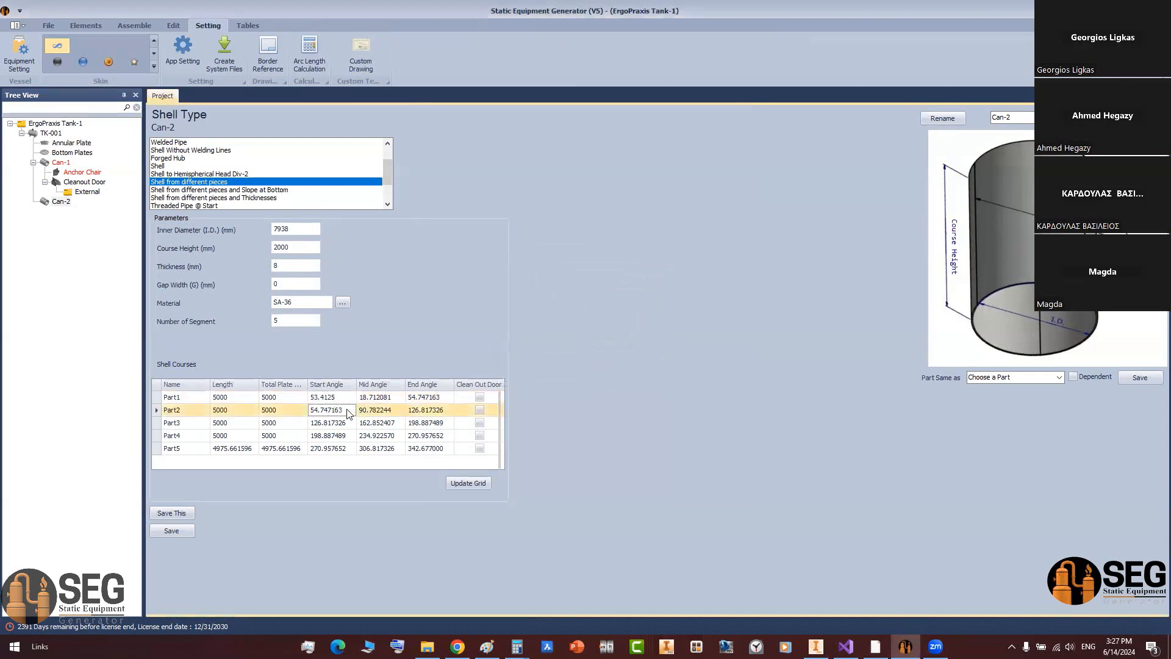
pyautogui.click(474, 485)
pyautogui.click(171, 530)
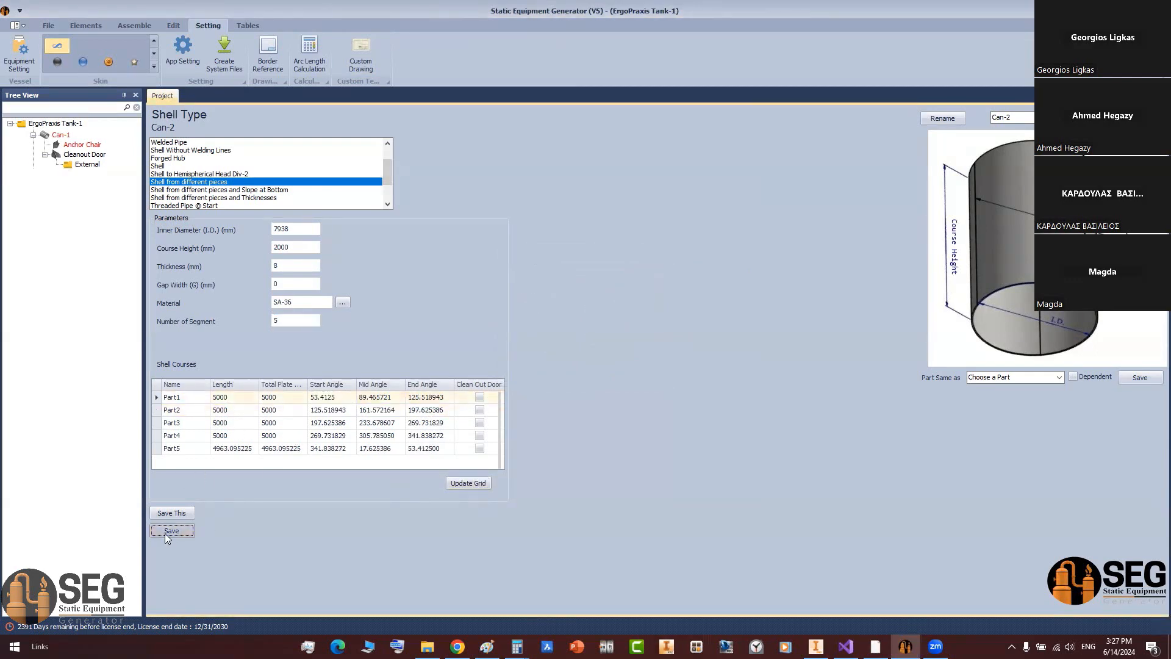
# Step: Examine the third course in the PDF drawing for its plate thickness and segment layout, then return to Static Equipment Generator
pyautogui.click(876, 646)
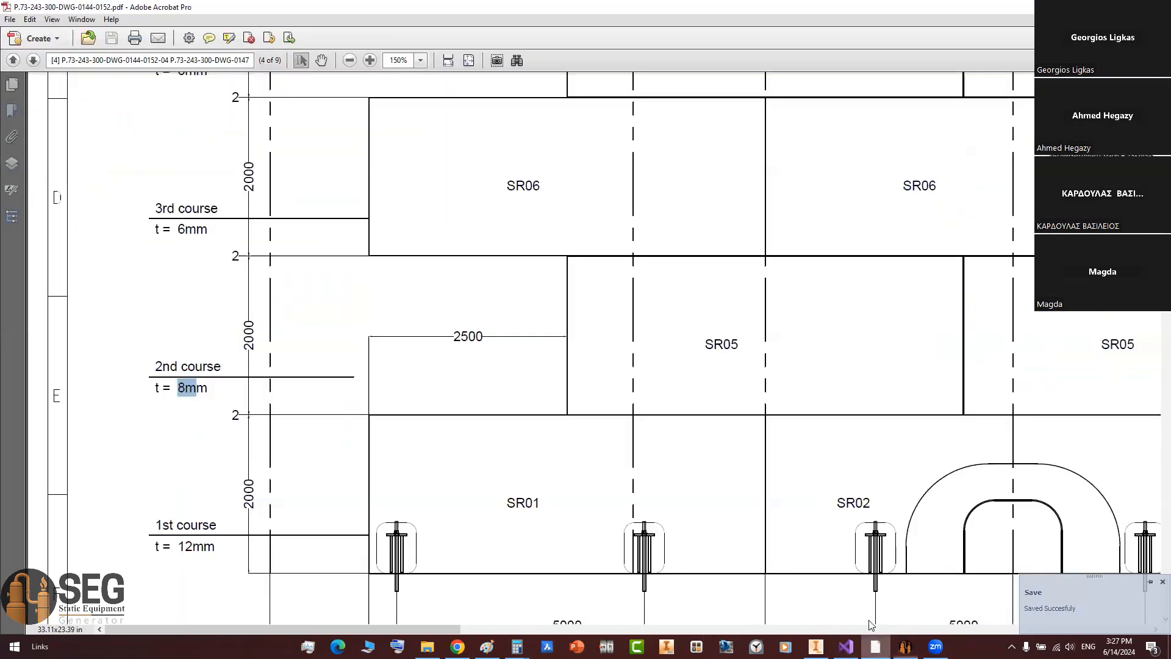
pyautogui.keyDown('ctrl'); pyautogui.scroll(-1, 452, 308); pyautogui.keyUp('ctrl')
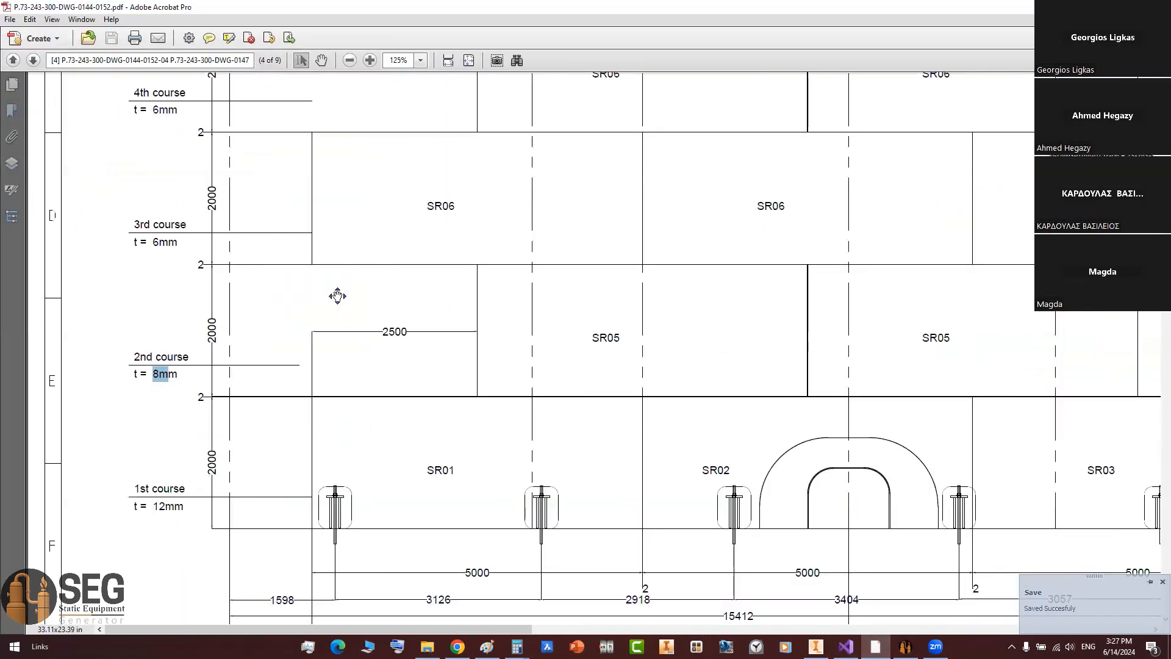
pyautogui.moveTo(338, 295); pyautogui.dragTo(310, 385, button='middle')
pyautogui.moveTo(90, 299); pyautogui.dragTo(162, 345)
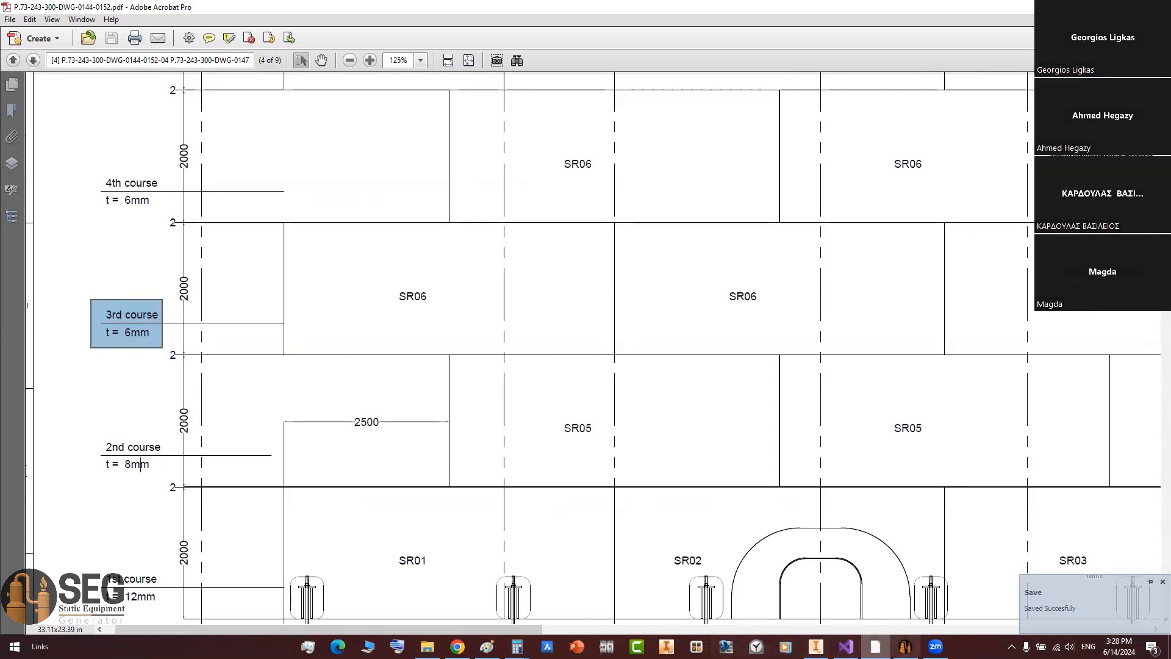
pyautogui.click(905, 646)
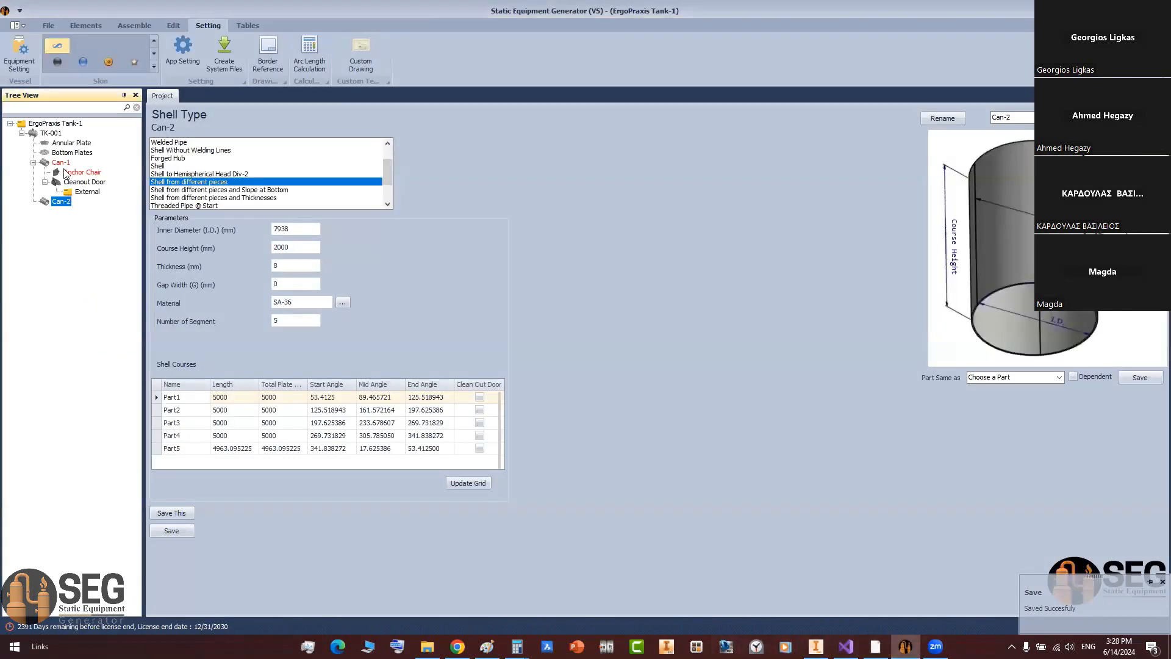
# Step: Add a shell named Can-3 to TK-001 with the same parameters as Can-1 and open it
pyautogui.click(47, 133)
pyautogui.click(86, 25)
pyautogui.click(60, 49)
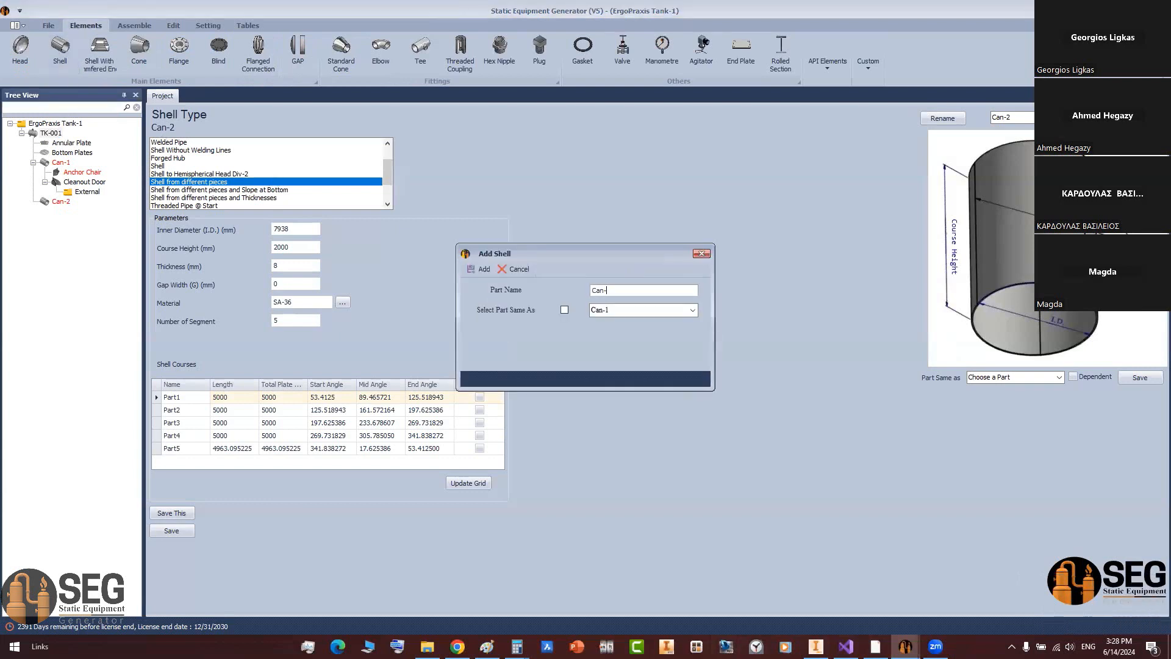
pyautogui.click(564, 310)
pyautogui.click(485, 269)
pyautogui.click(47, 212)
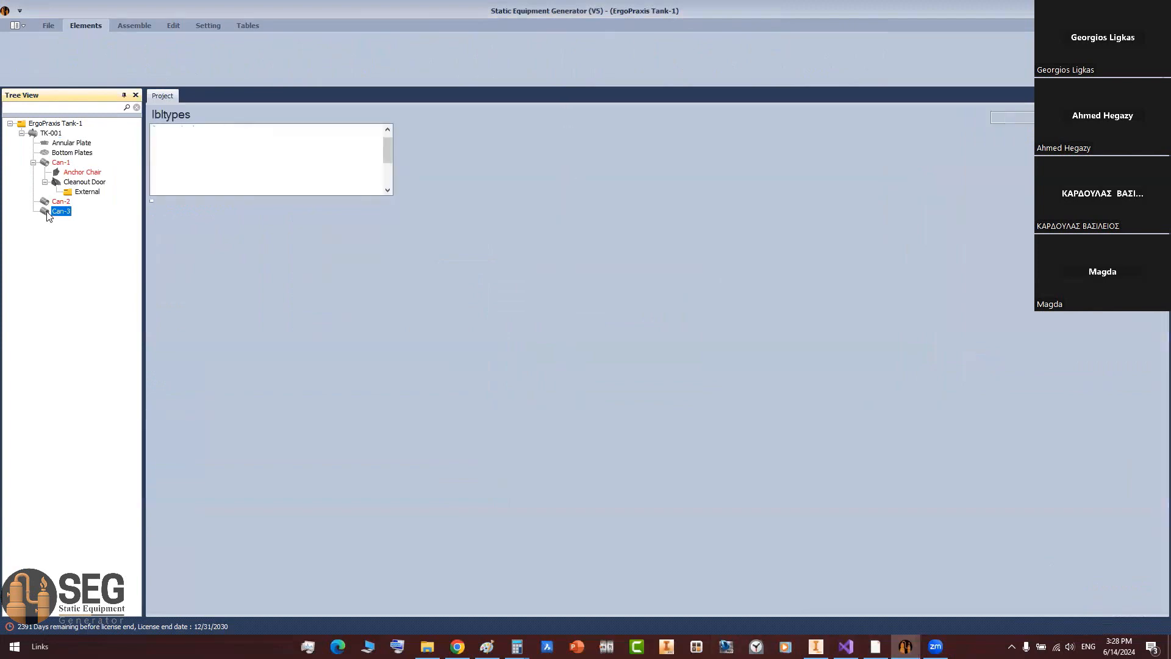
# Step: Set Can-3's thickness to 6 mm, update its segment grid and save the shell
pyautogui.doubleClick(296, 266)
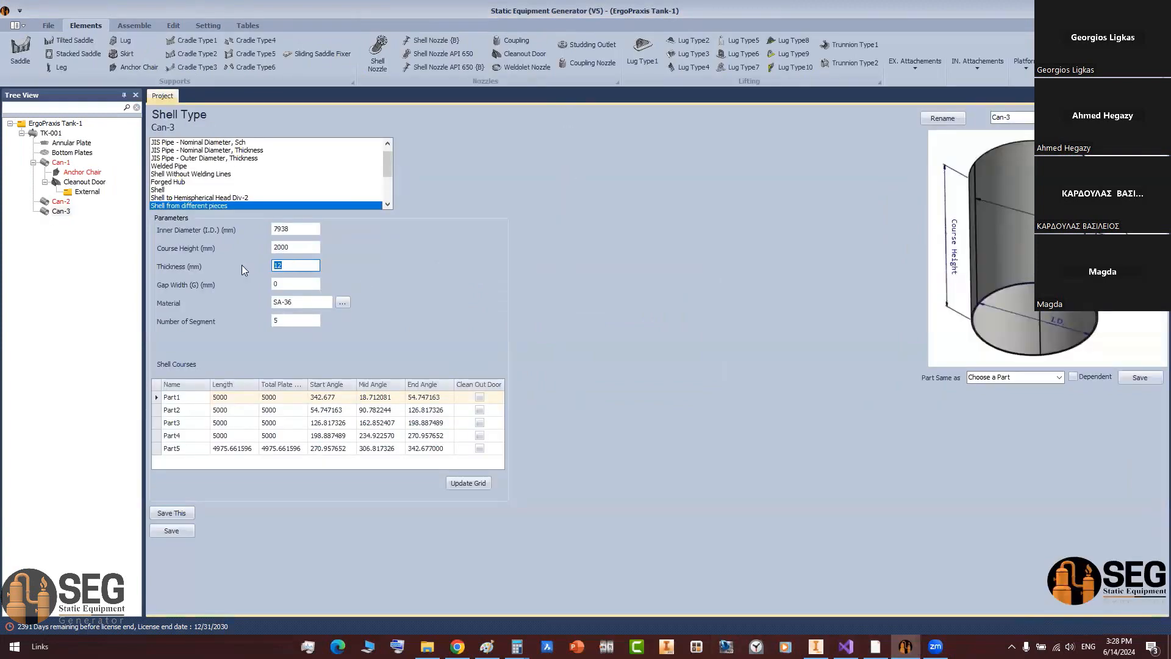
pyautogui.write('6')
pyautogui.click(464, 486)
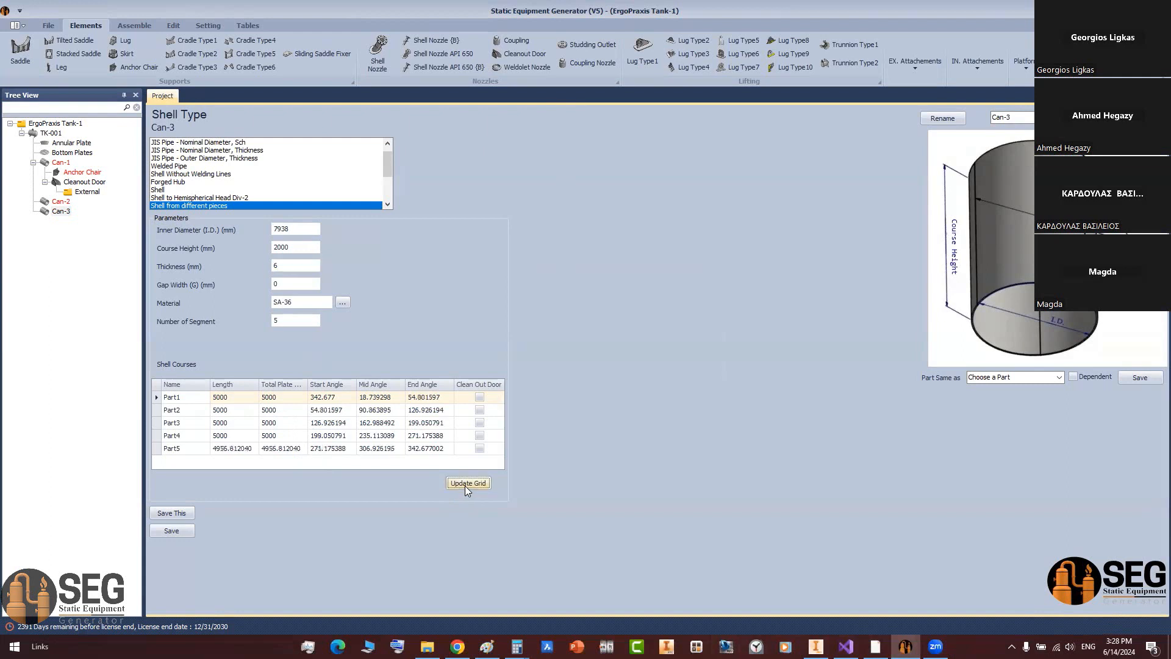
pyautogui.click(179, 528)
# Step: Open Can-1's shell parameters at Part1's start angle
pyautogui.click(61, 163)
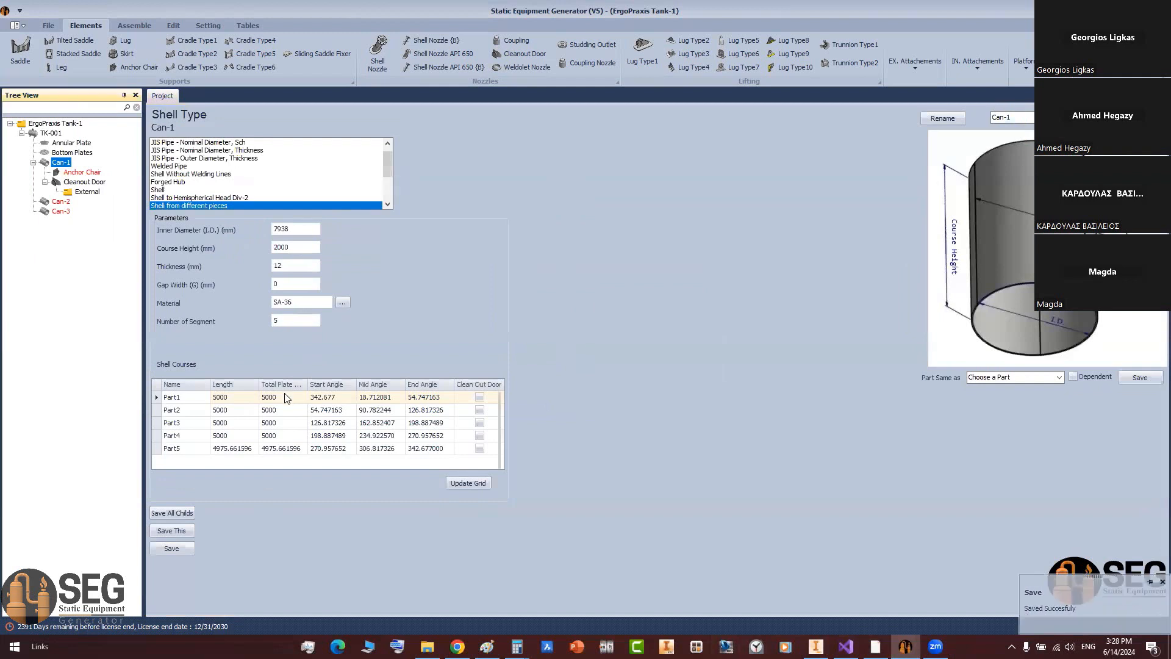
pyautogui.click(337, 397)
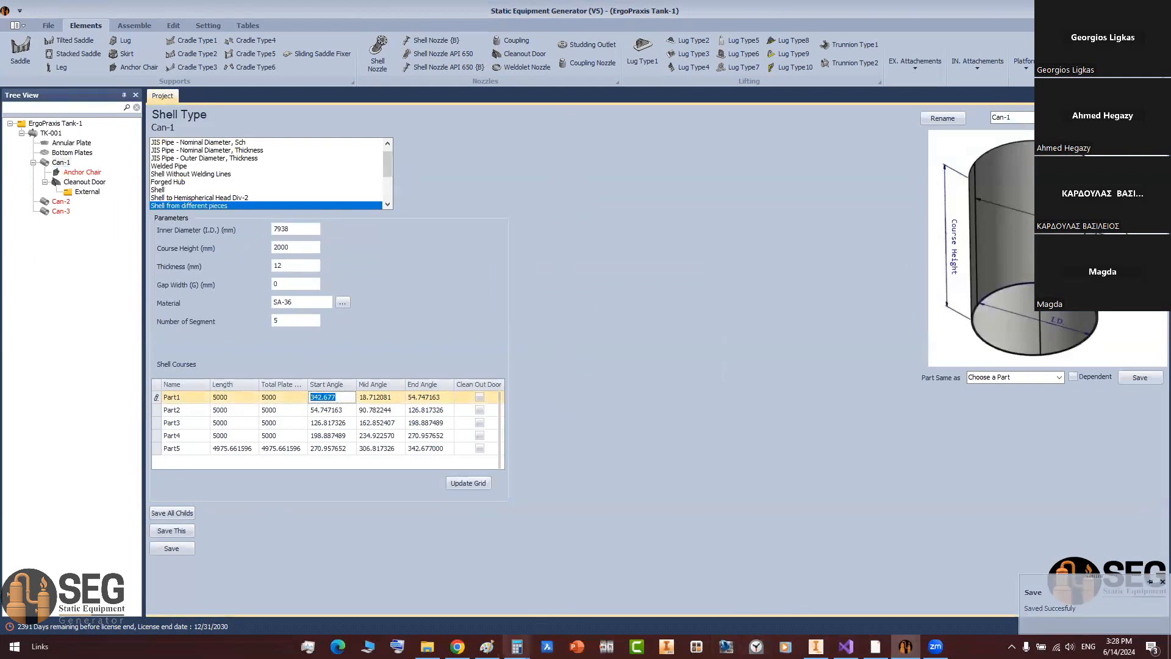
pyautogui.click(517, 647)
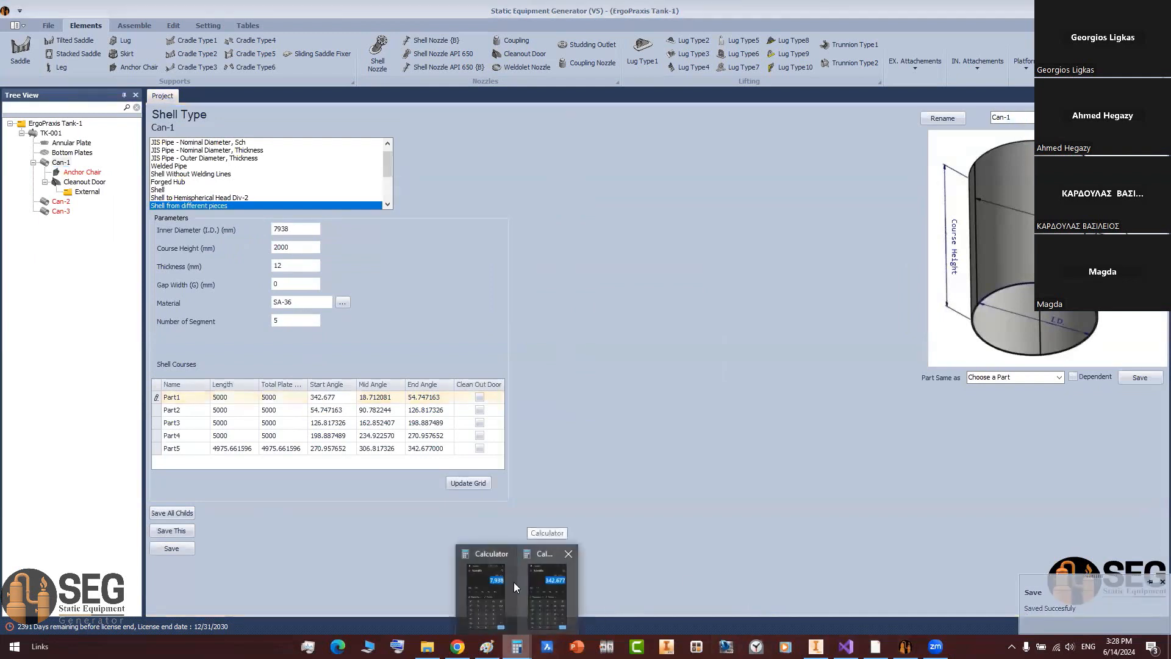
pyautogui.click(507, 302)
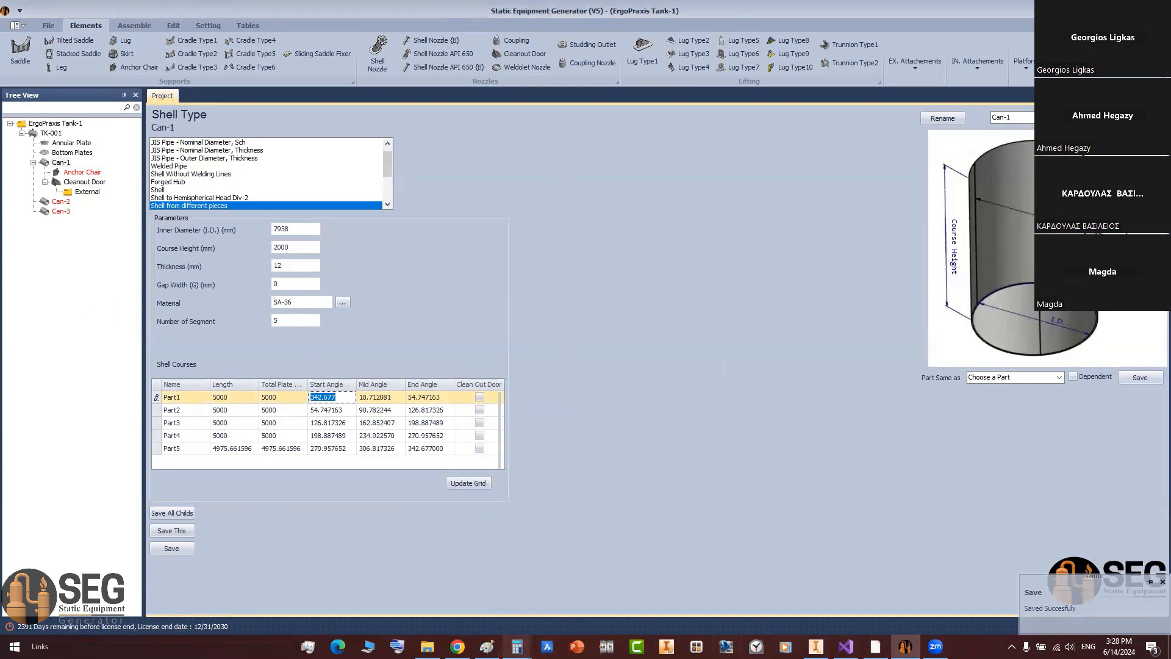
pyautogui.click(207, 25)
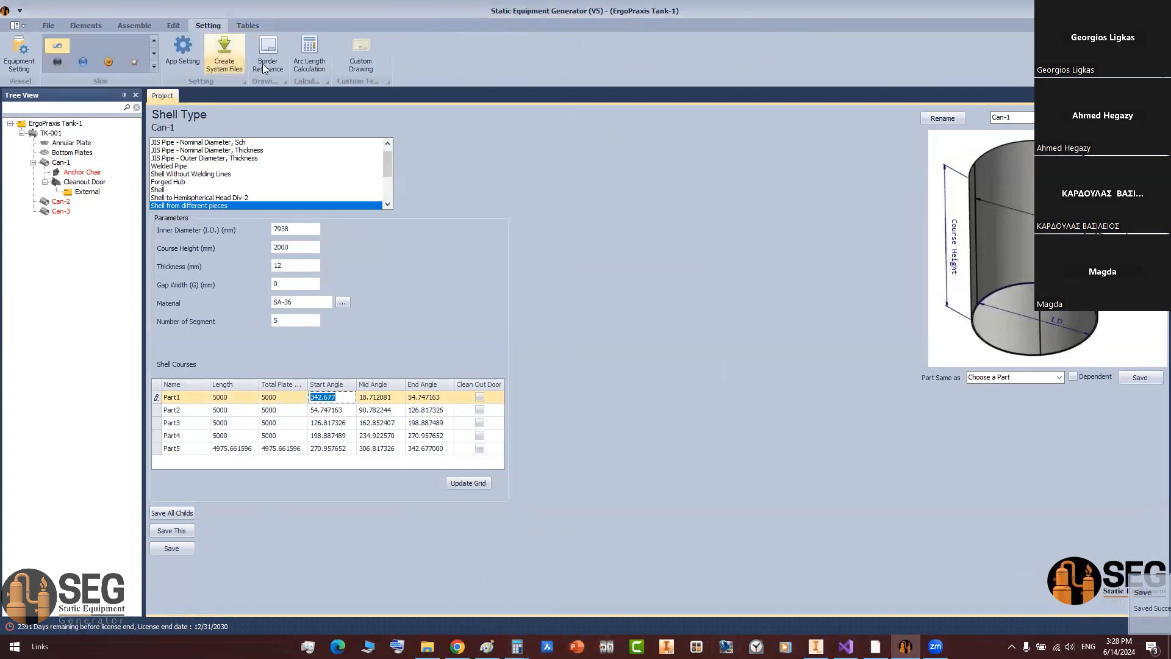
pyautogui.click(310, 50)
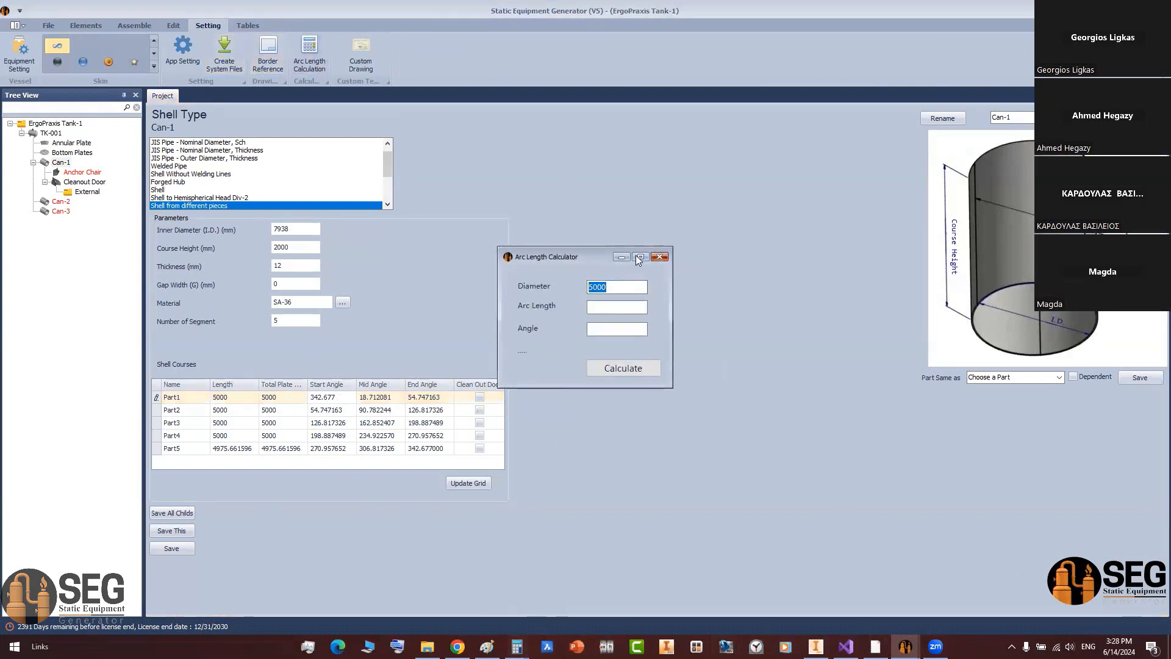
# Step: Set Can-1's Part1 start angle to 17.323, update the segment grid and save the shell
pyautogui.click(338, 395)
pyautogui.write('17.3')
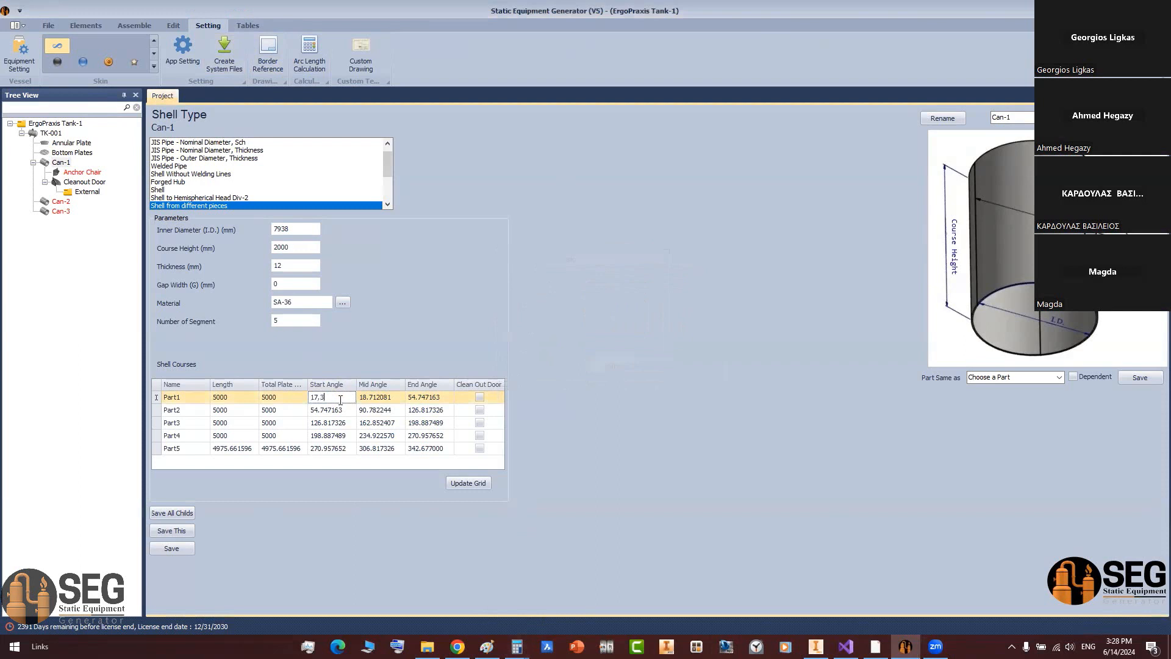
pyautogui.write('23')
pyautogui.click(475, 483)
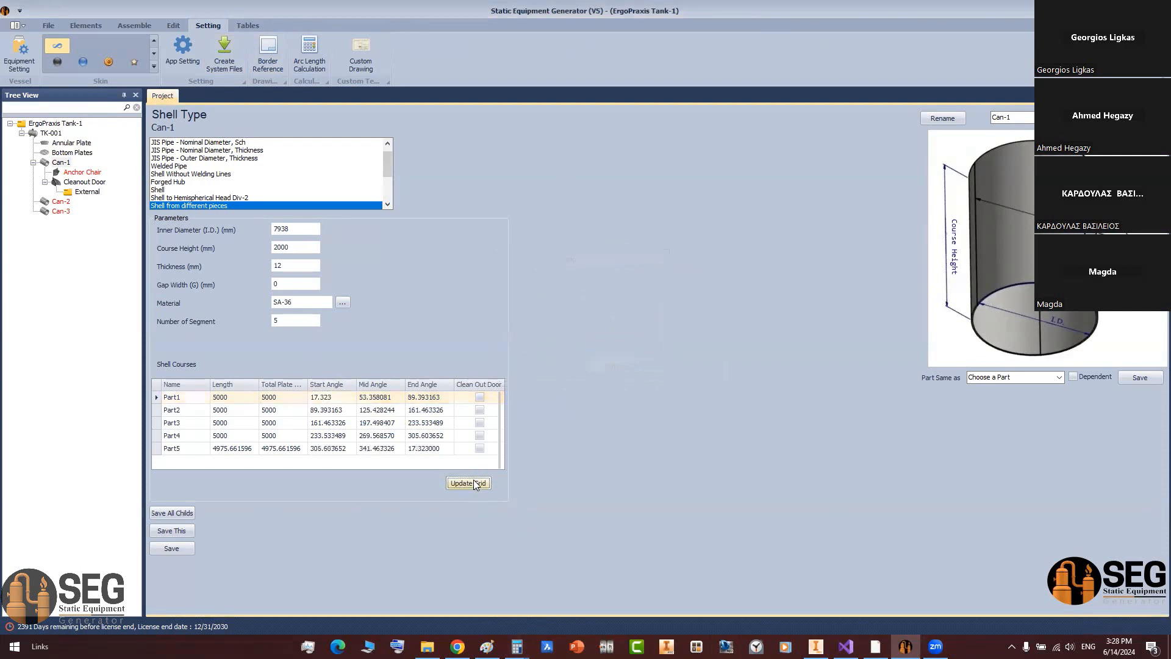
pyautogui.click(171, 548)
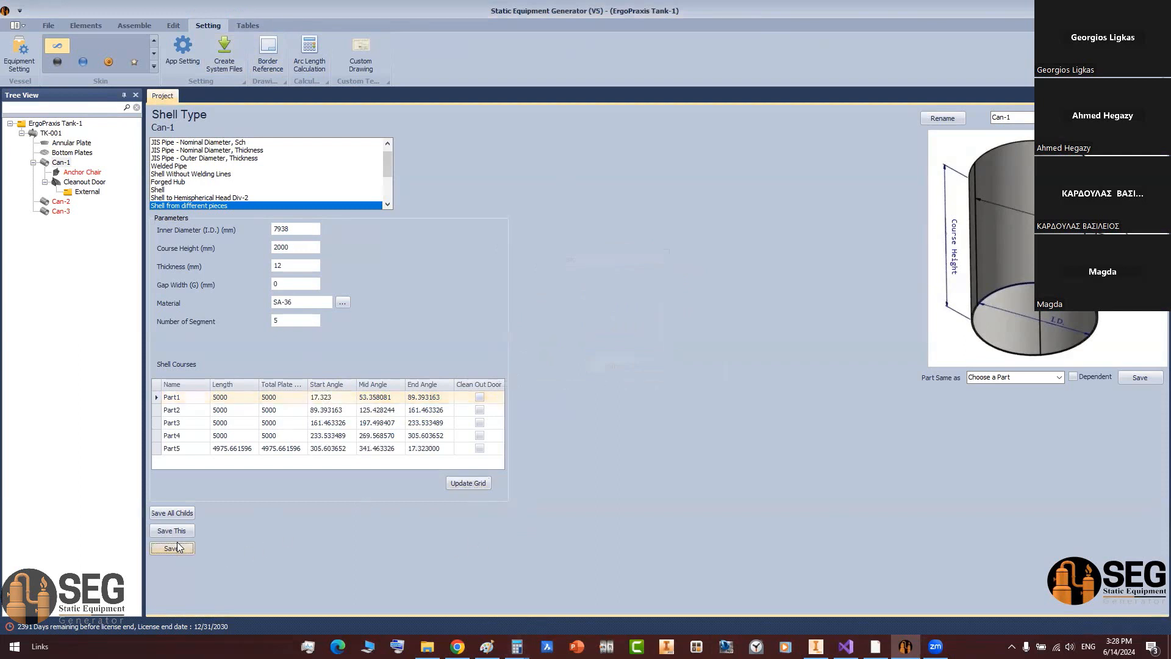
# Step: Open Can-3, set its Part1 start angle to 17.323, update the segment grid and save the shell
pyautogui.click(60, 211)
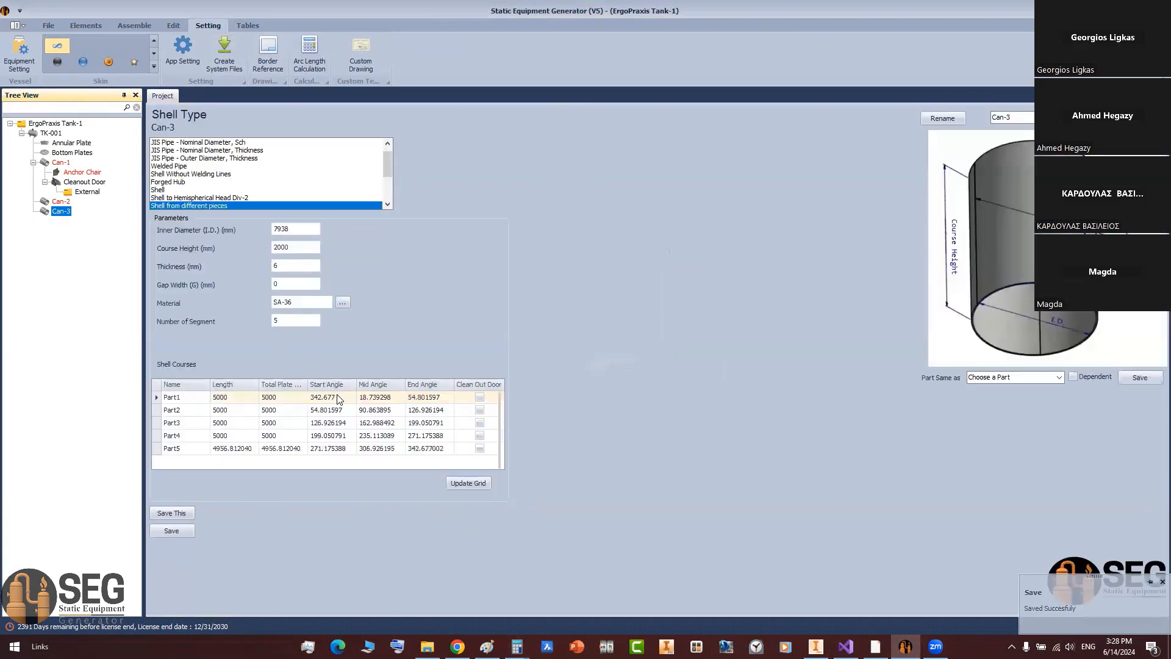
pyautogui.click(340, 396)
pyautogui.moveTo(340, 397); pyautogui.dragTo(244, 392)
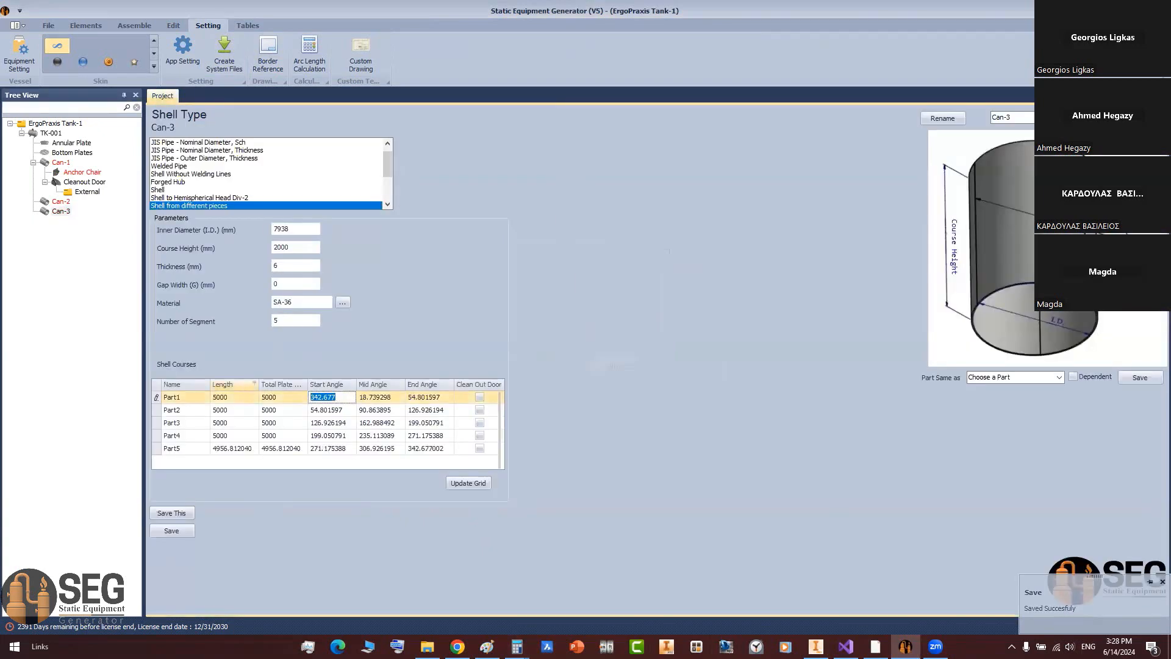
pyautogui.write('17.323')
pyautogui.click(468, 482)
pyautogui.click(177, 533)
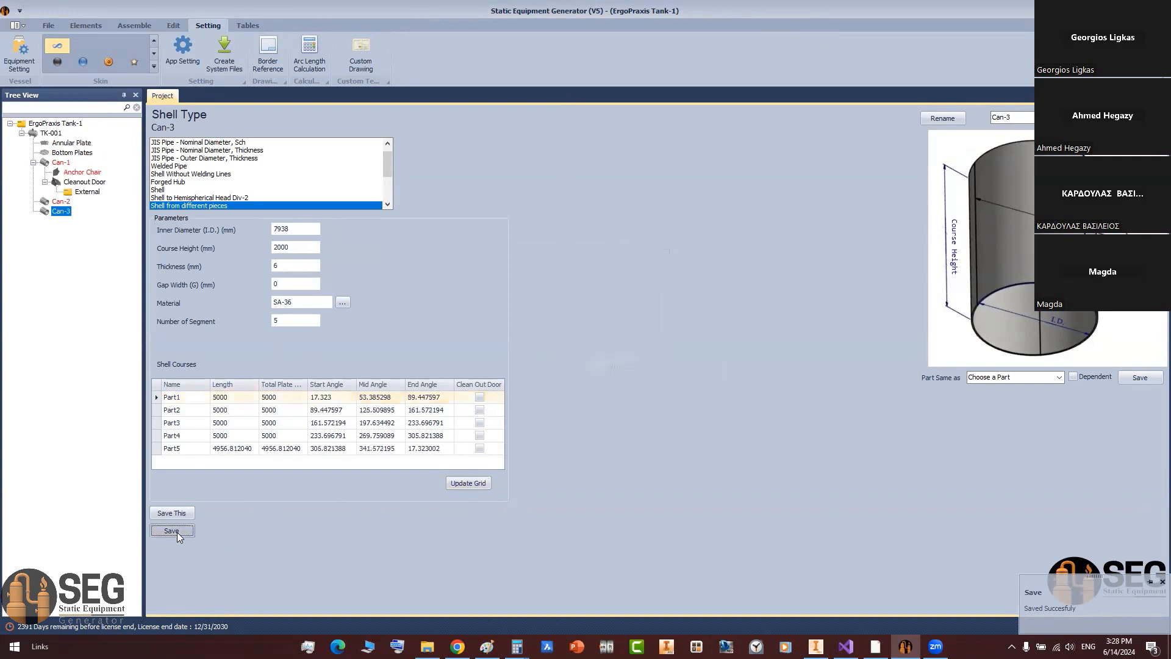
# Step: Review Can-2's parameters, examine the fourth course in the PDF drawing, then return to Static Equipment Generator
pyautogui.click(60, 202)
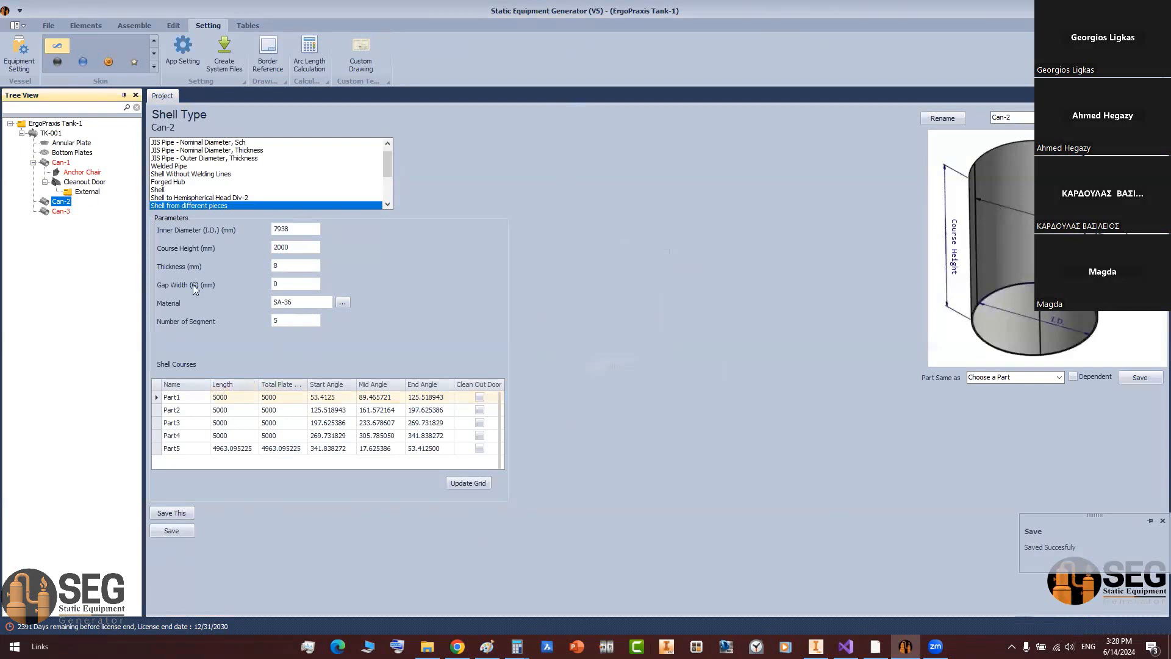
pyautogui.click(875, 647)
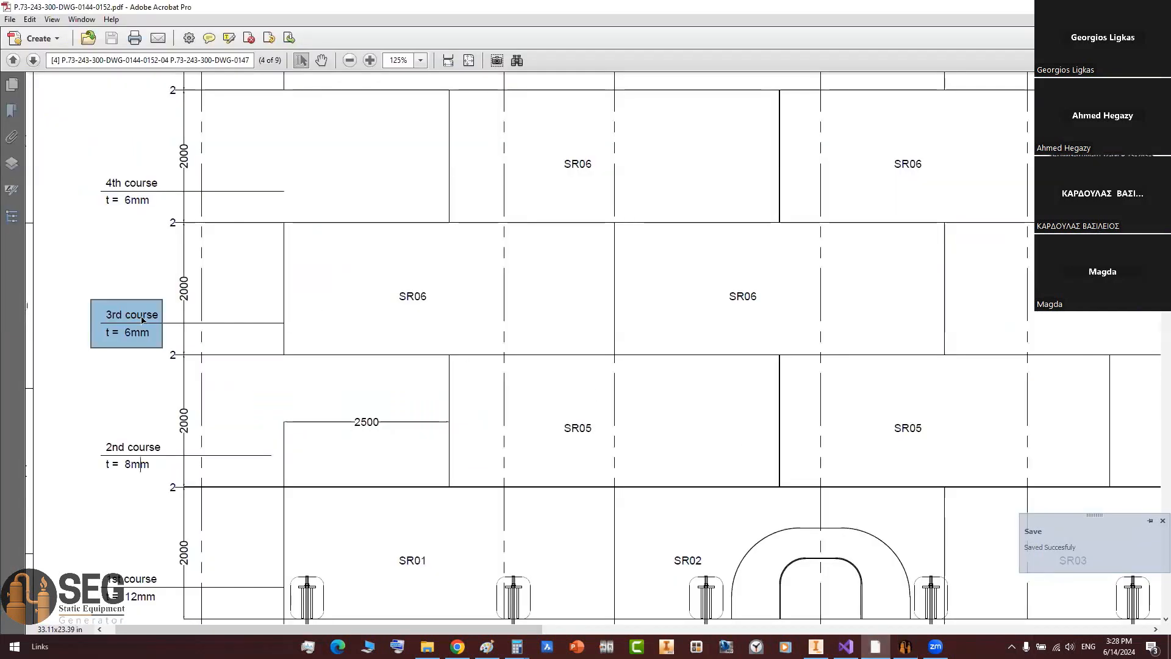
pyautogui.scroll(4, 292, 320)
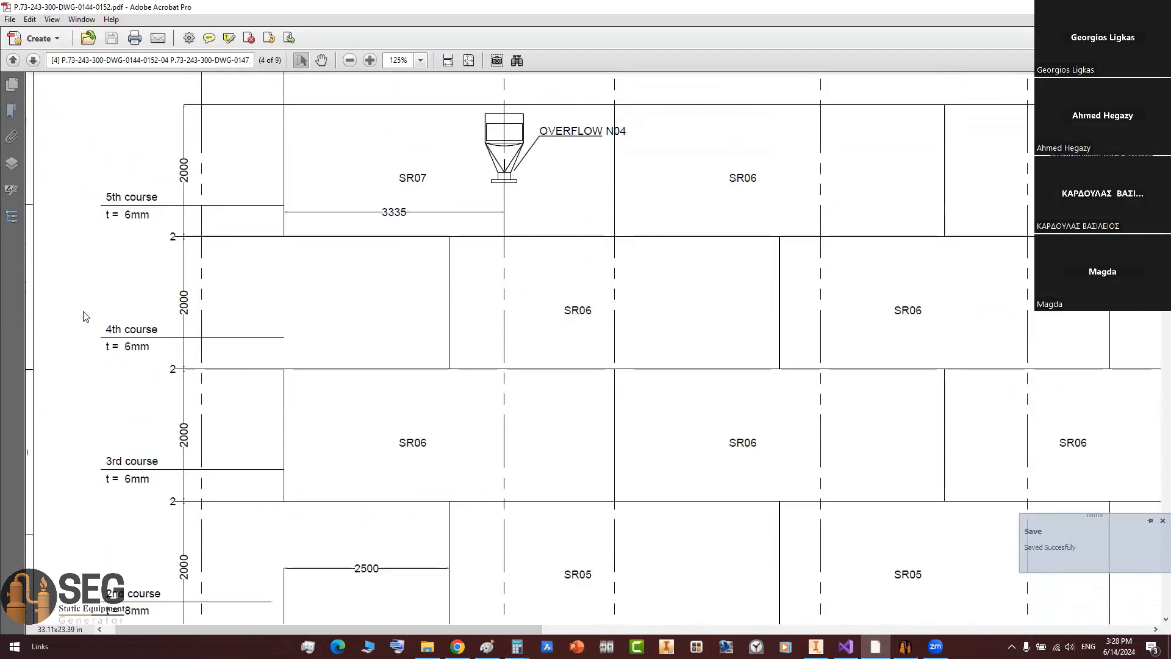
pyautogui.moveTo(84, 311); pyautogui.dragTo(171, 361)
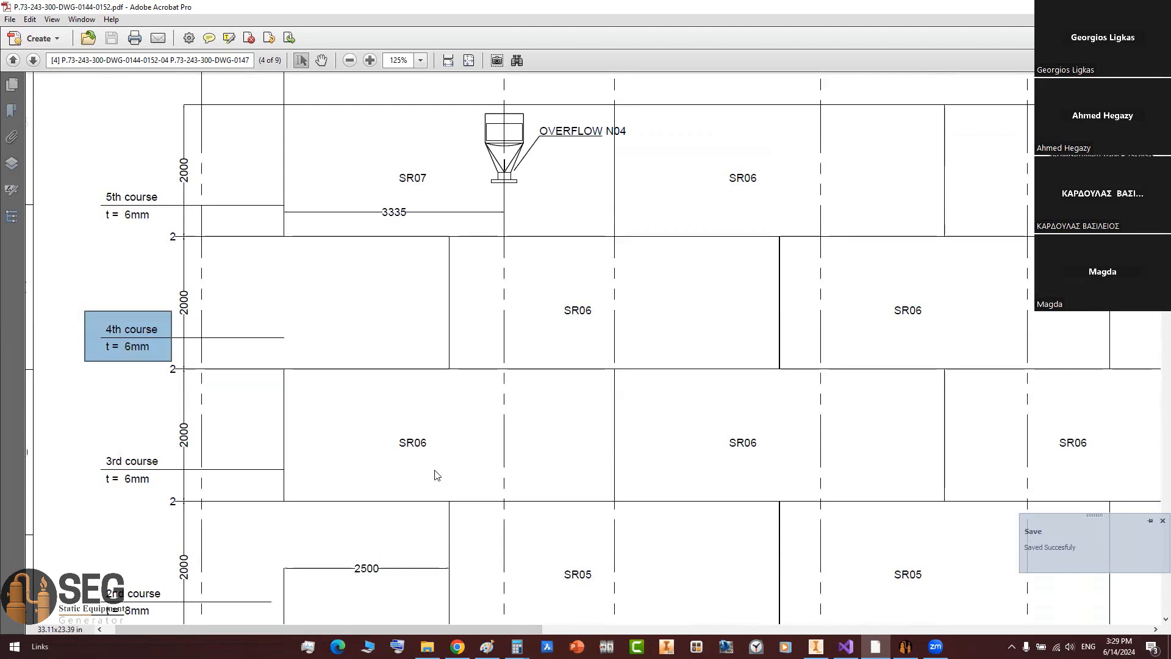
pyautogui.click(905, 647)
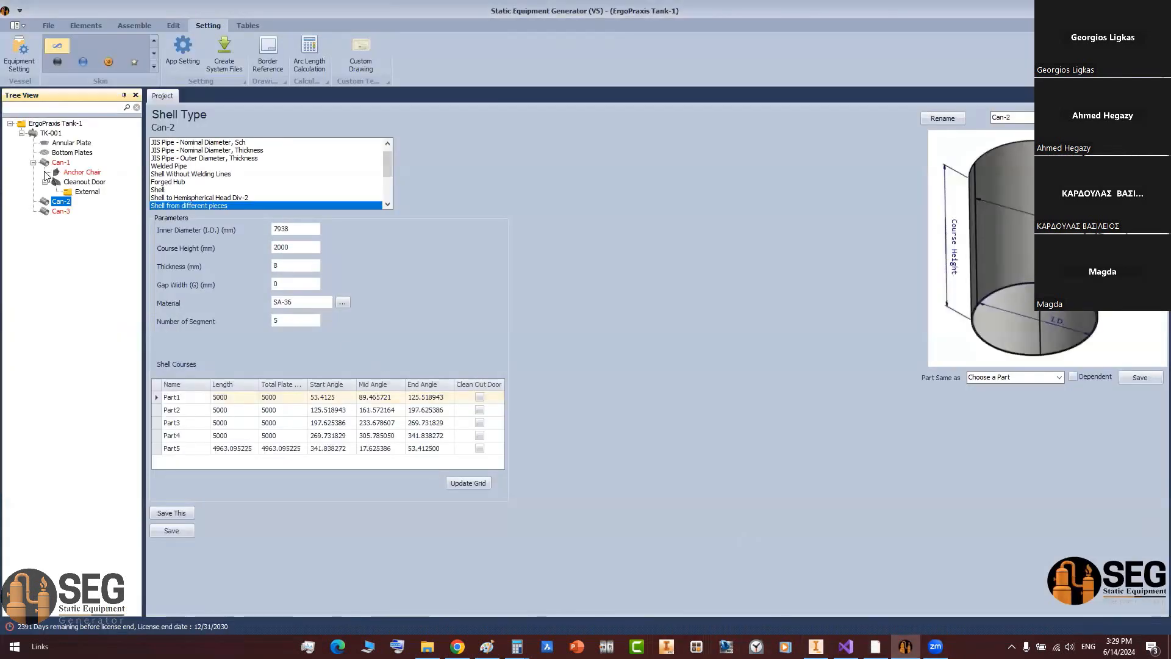
# Step: Add a shell named Can-4 to TK-001 with the same parameters as Can-2
pyautogui.click(86, 28)
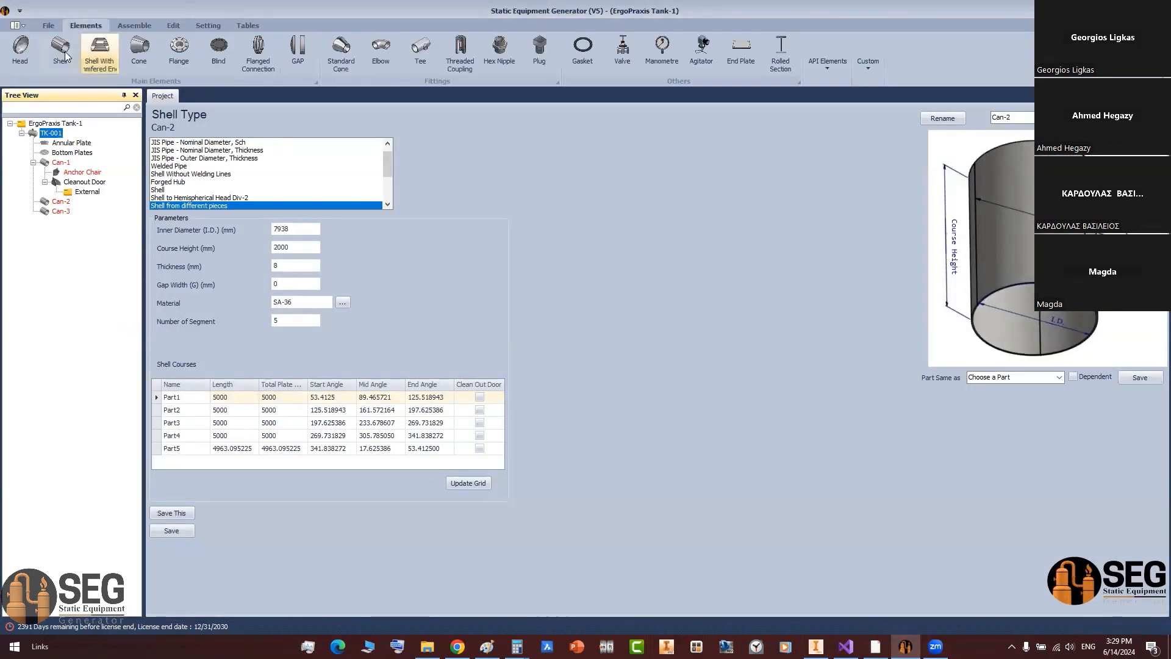
pyautogui.click(64, 54)
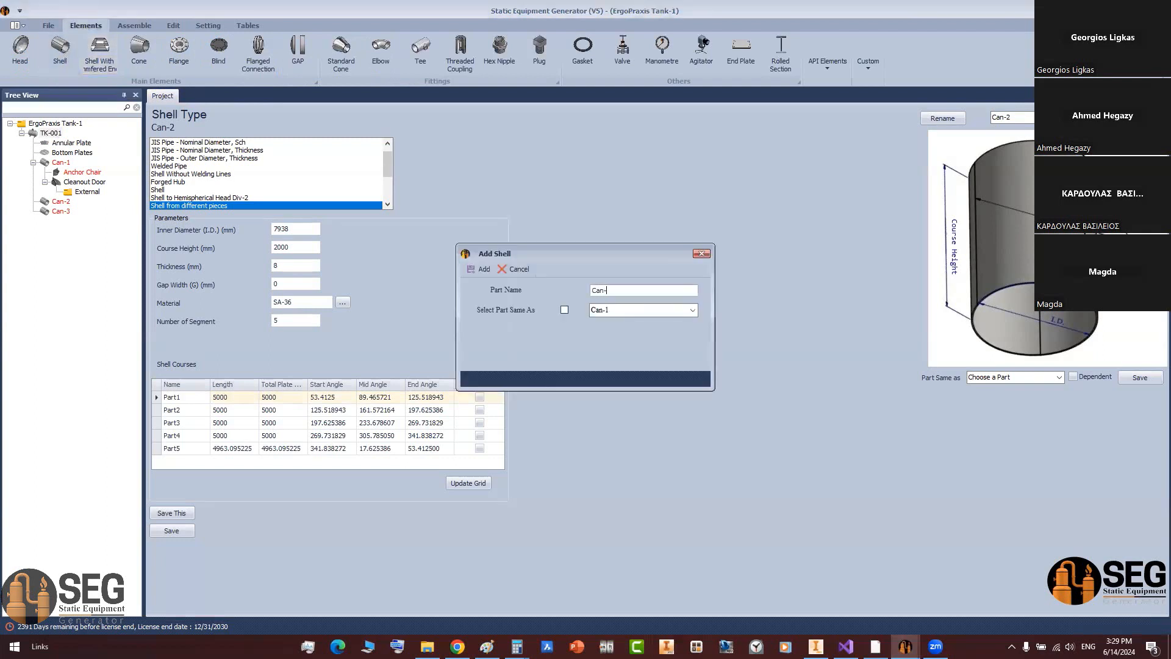
pyautogui.click(564, 310)
pyautogui.click(693, 310)
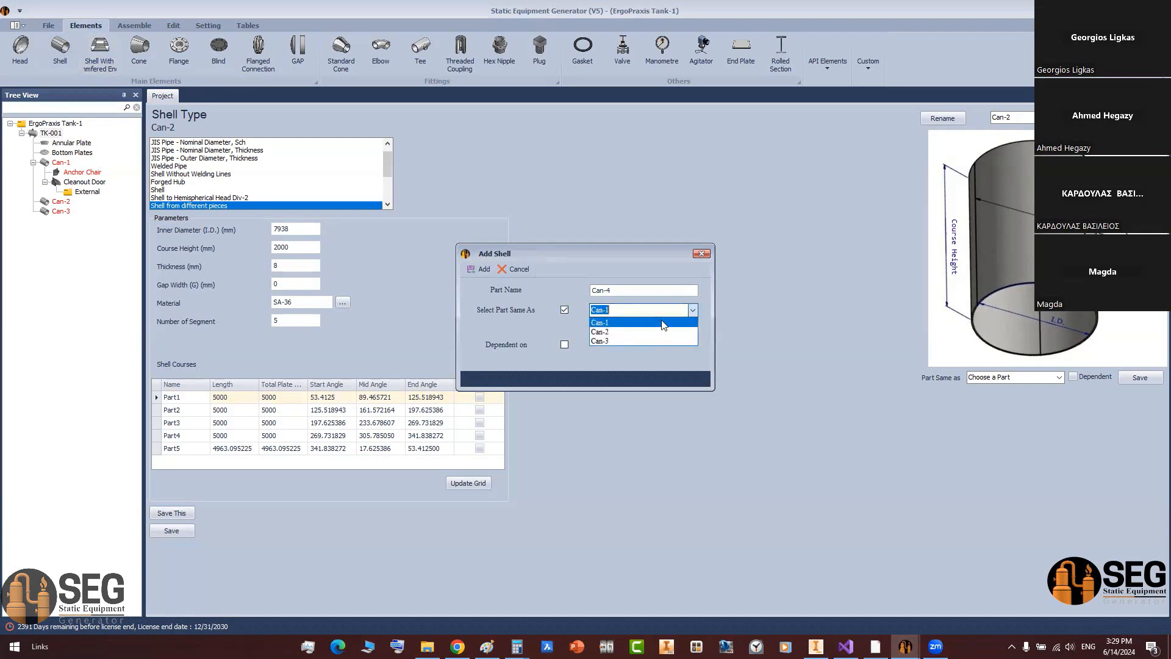
pyautogui.click(602, 332)
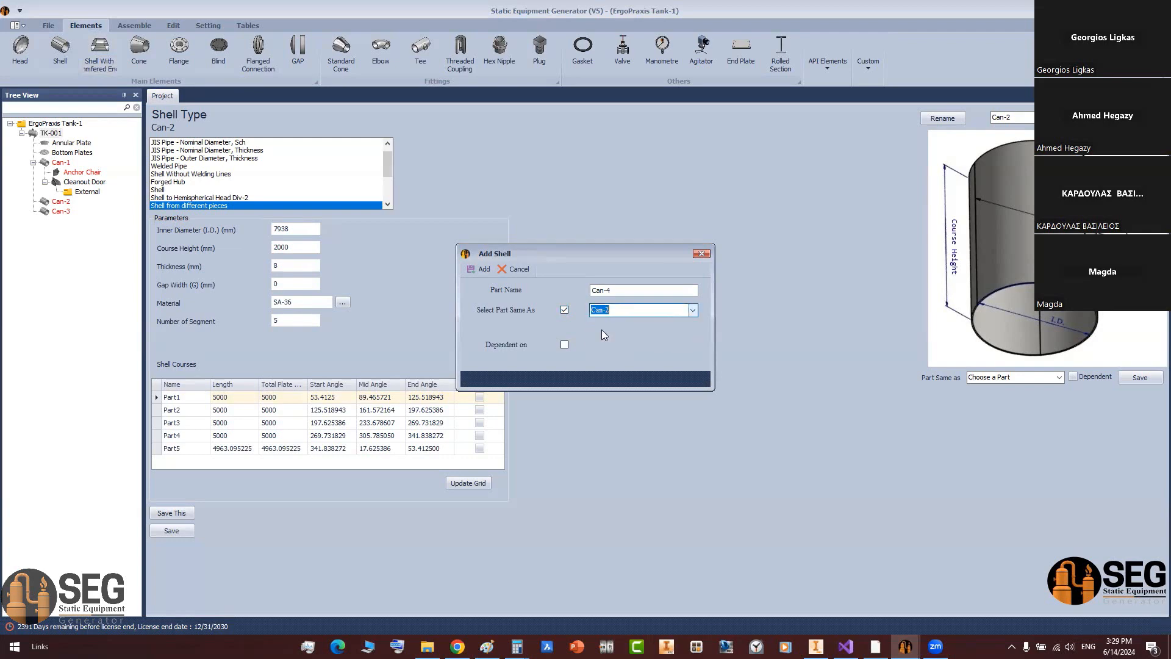
pyautogui.click(482, 269)
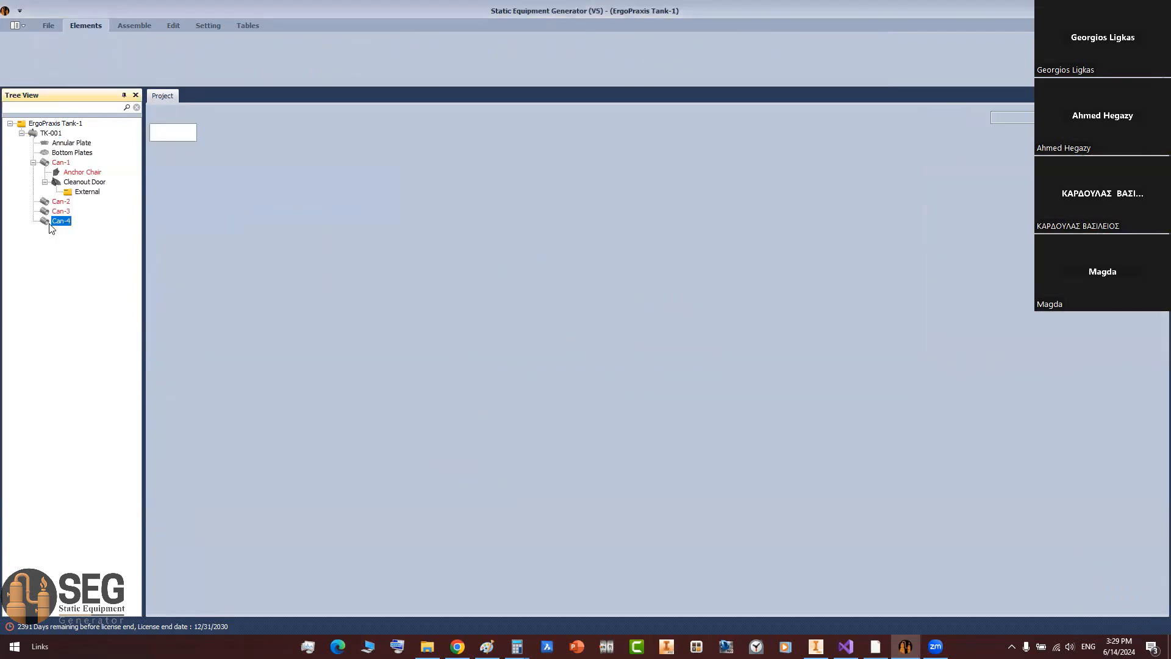
# Step: Set Can-4's thickness to 6 mm, update its segment grid and save the shell
pyautogui.doubleClick(294, 269)
pyautogui.write('6')
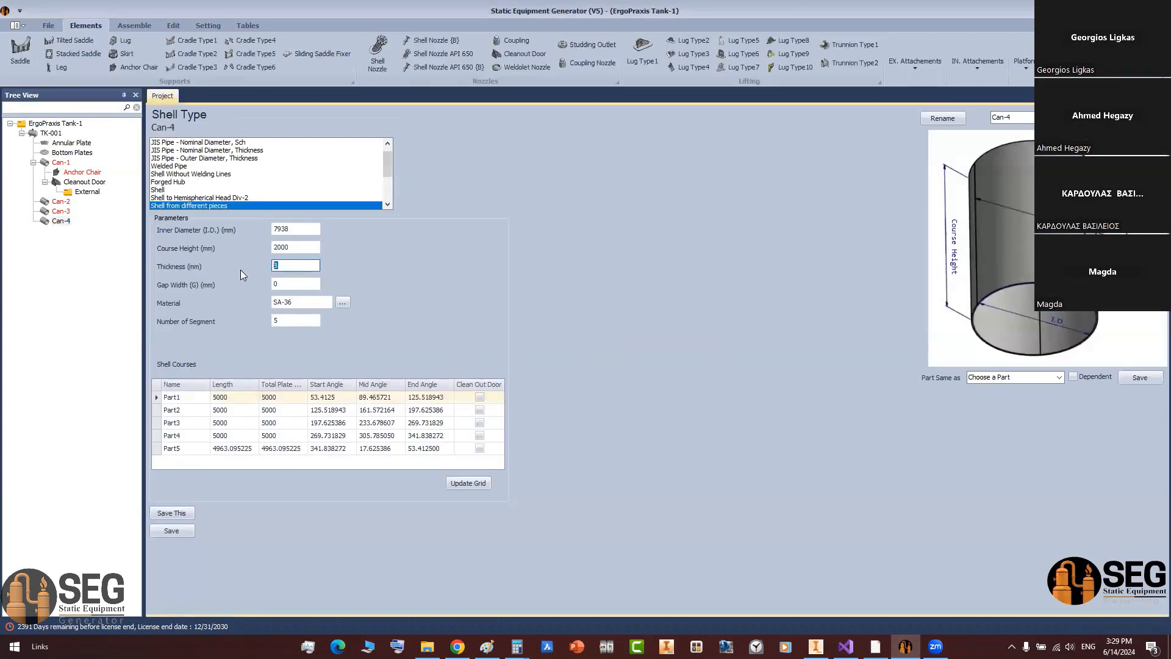
pyautogui.click(473, 484)
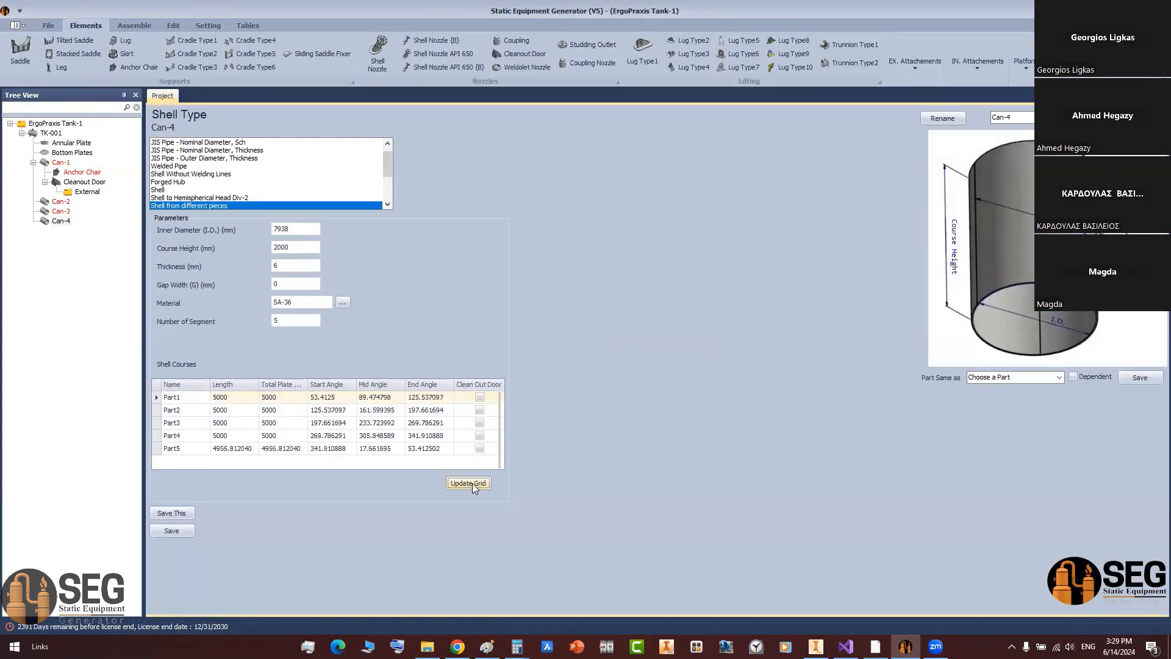
pyautogui.click(180, 532)
# Step: Add a shell named Can-5 to TK-001 with the same parameters as Can-3 and open it
pyautogui.click(50, 133)
pyautogui.click(60, 52)
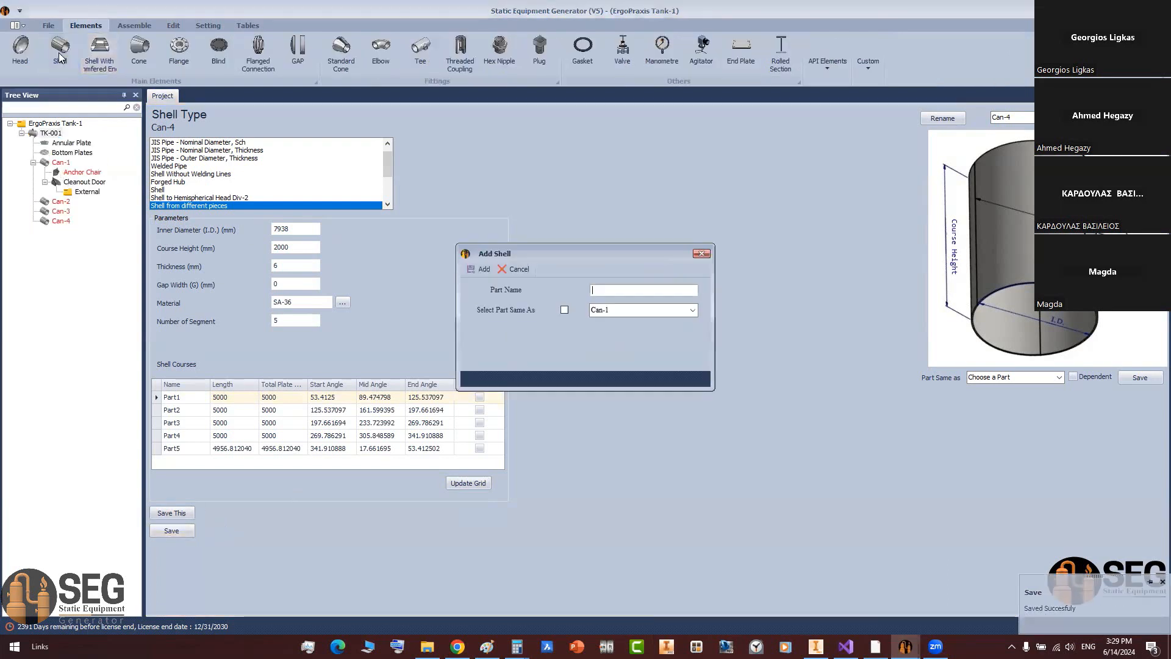
pyautogui.write('Can-5')
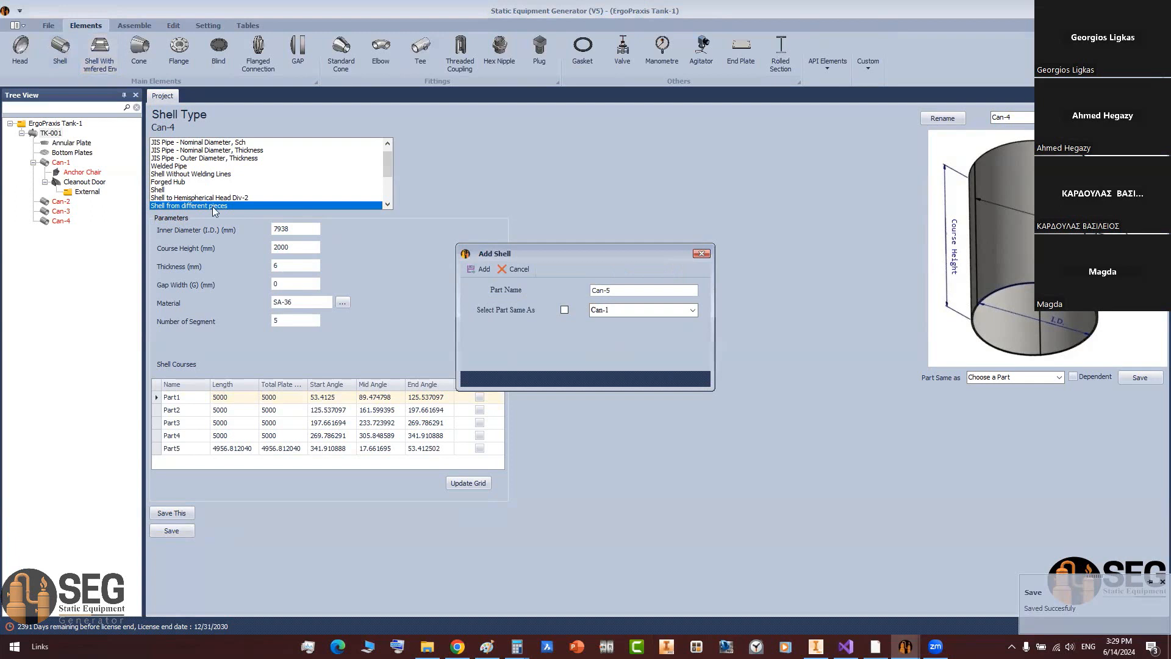
pyautogui.click(565, 310)
pyautogui.click(693, 310)
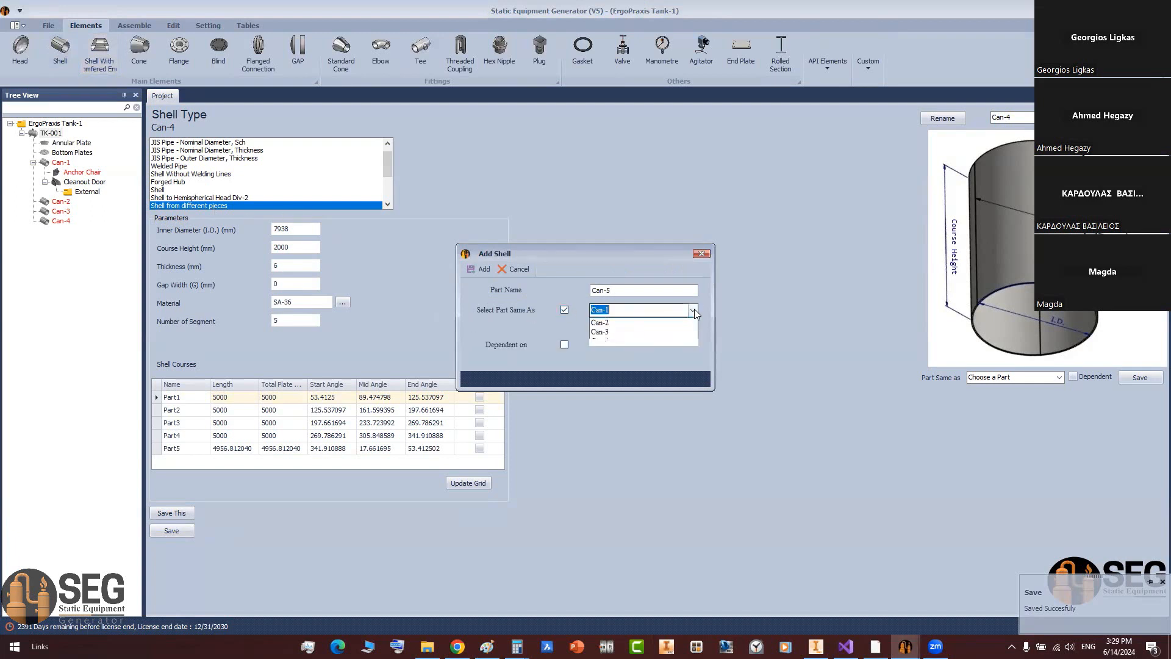
pyautogui.click(606, 342)
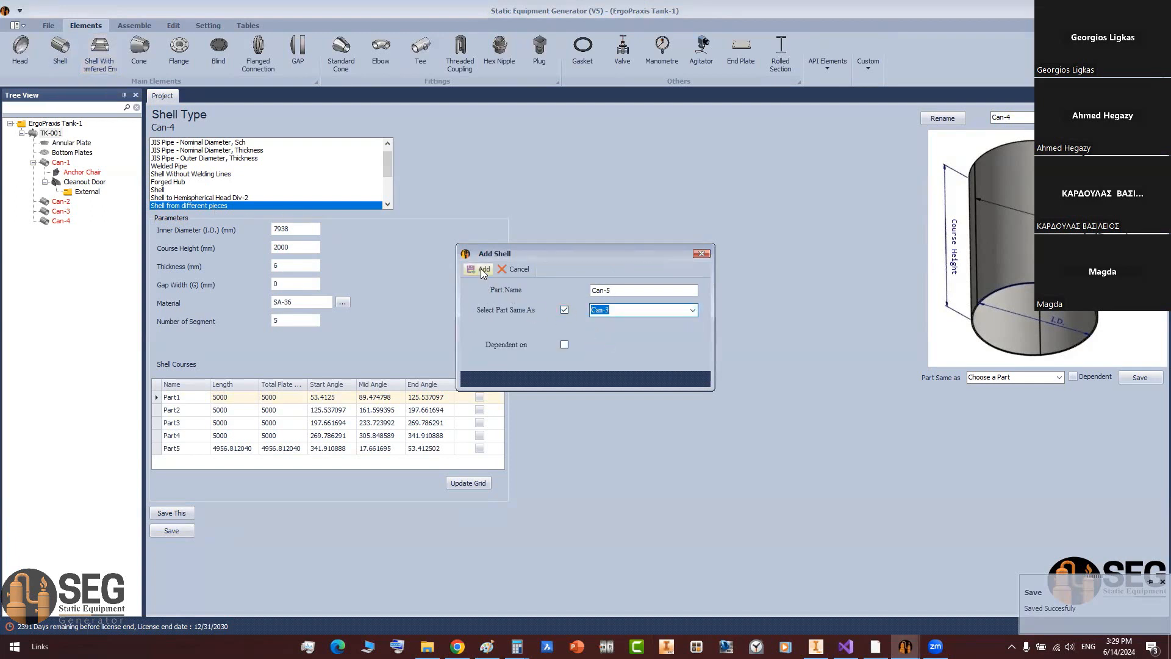
pyautogui.click(481, 269)
pyautogui.click(60, 233)
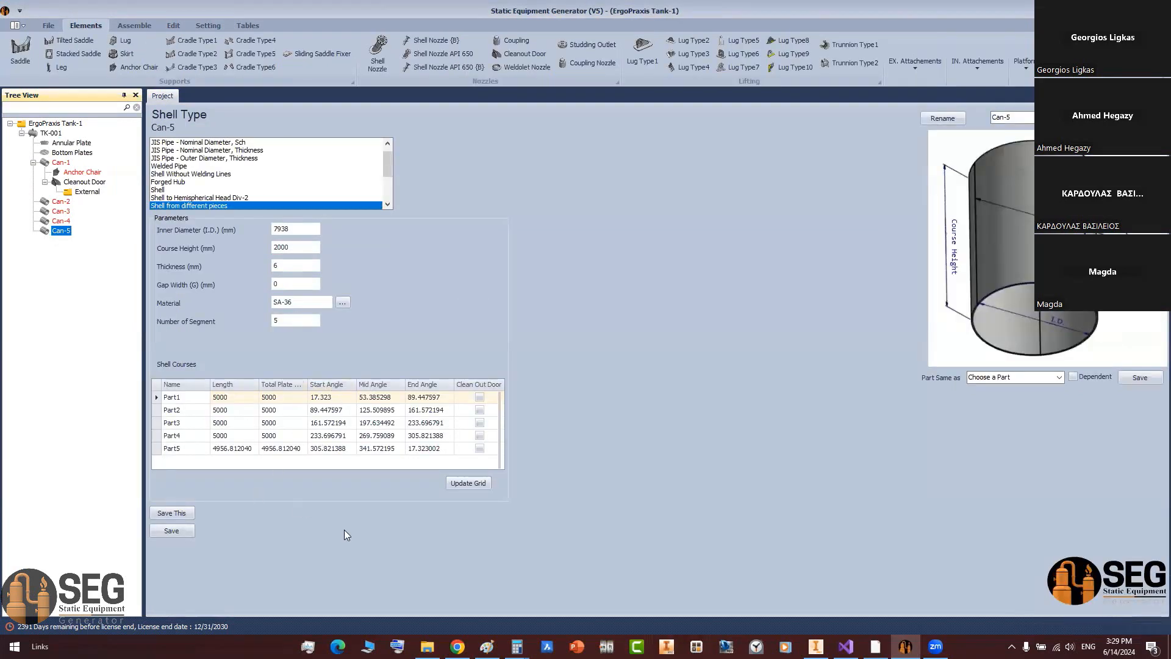
# Step: Check the fifth course in the PDF drawing, then return to Static Equipment Generator and save Can-5
pyautogui.hotkey('alt', 'Tab')
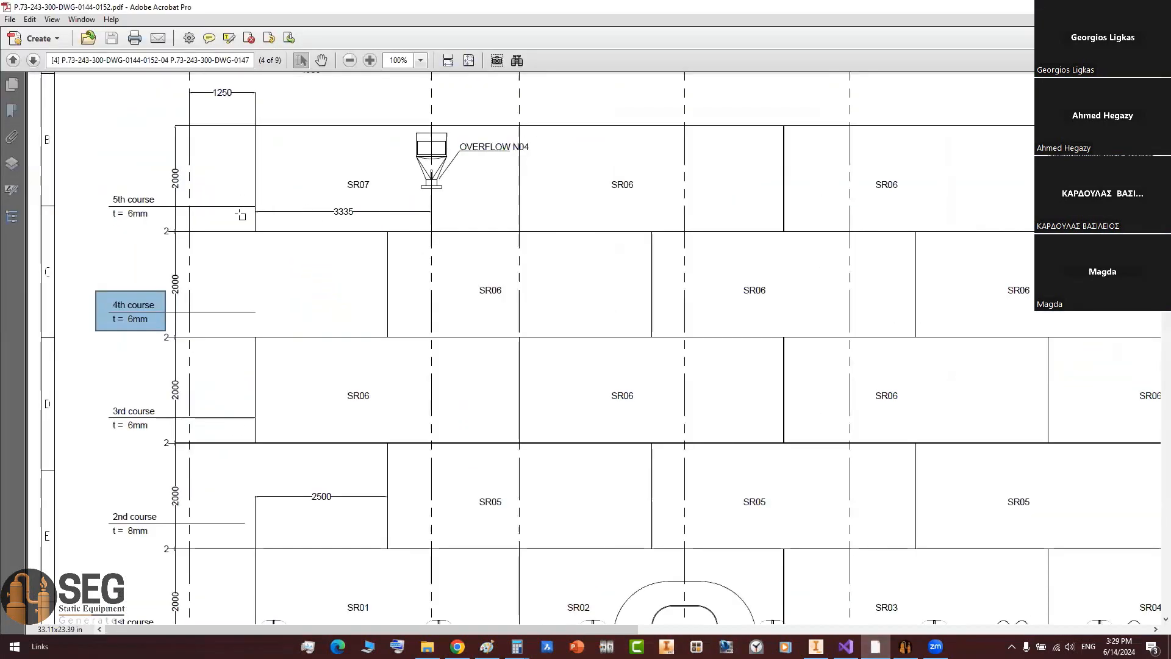
pyautogui.moveTo(205, 183); pyautogui.dragTo(237, 211, button='middle')
pyautogui.moveTo(128, 331)
pyautogui.mouseDown(button='middle')
pyautogui.moveTo(205, 240)
pyautogui.moveTo(210, 173)
pyautogui.mouseUp(button='middle')
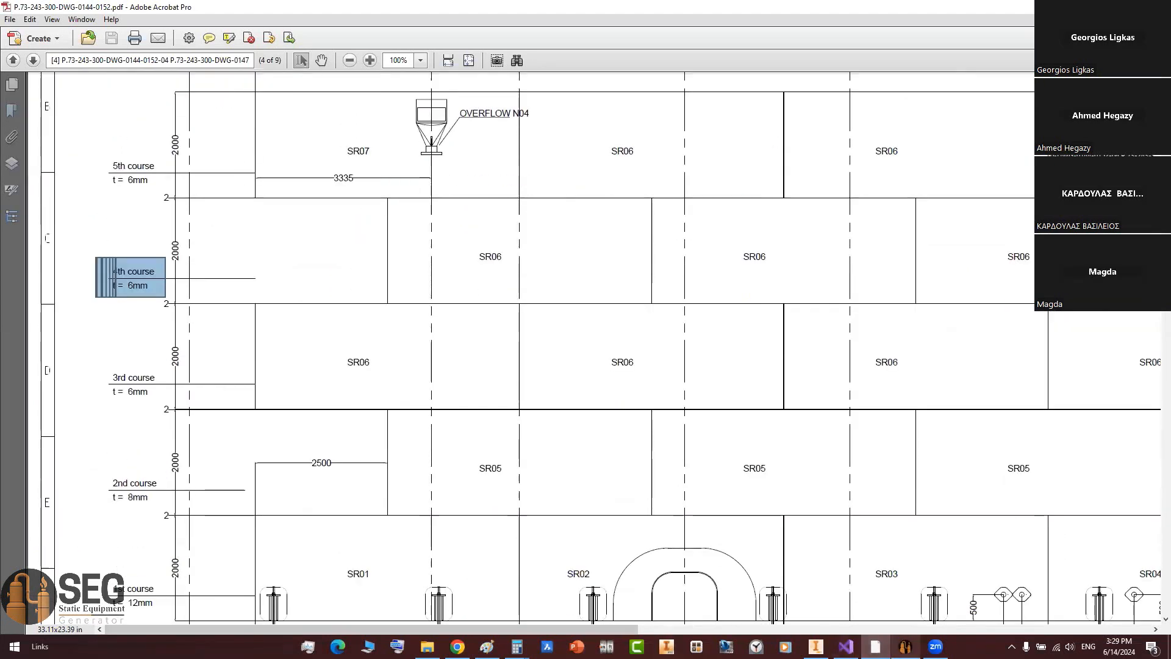
pyautogui.hotkey('alt', 'Tab')
pyautogui.click(176, 532)
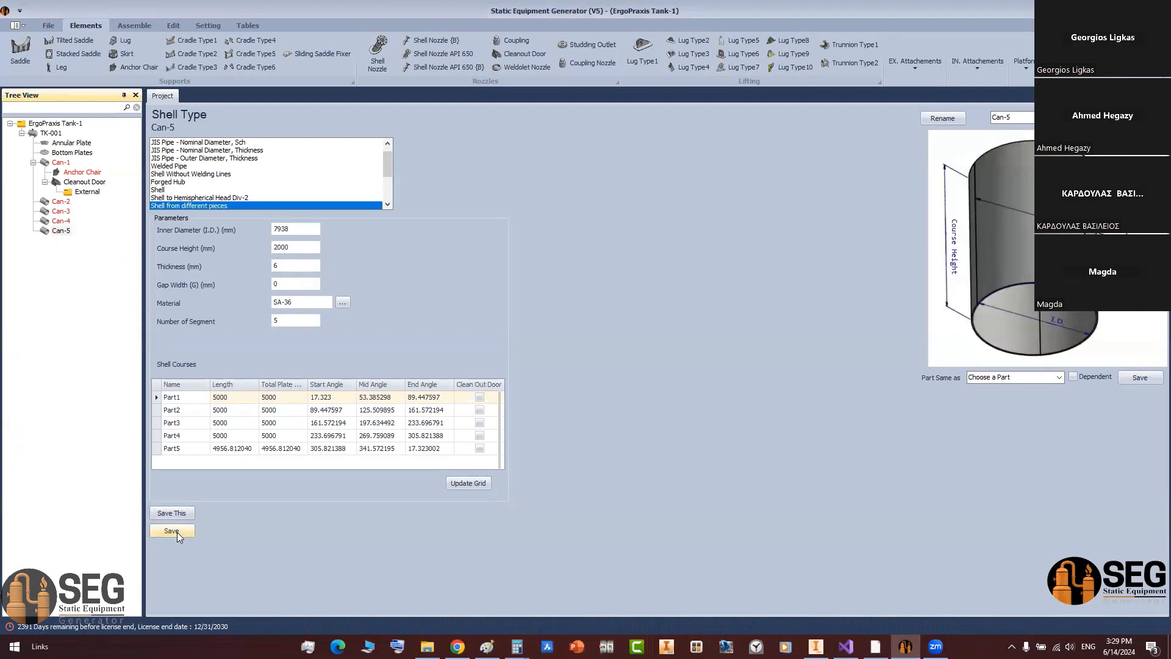
# Step: Start generating the TK-001 assembly in Inventor and show the finished tank in an isometric view
pyautogui.click(138, 25)
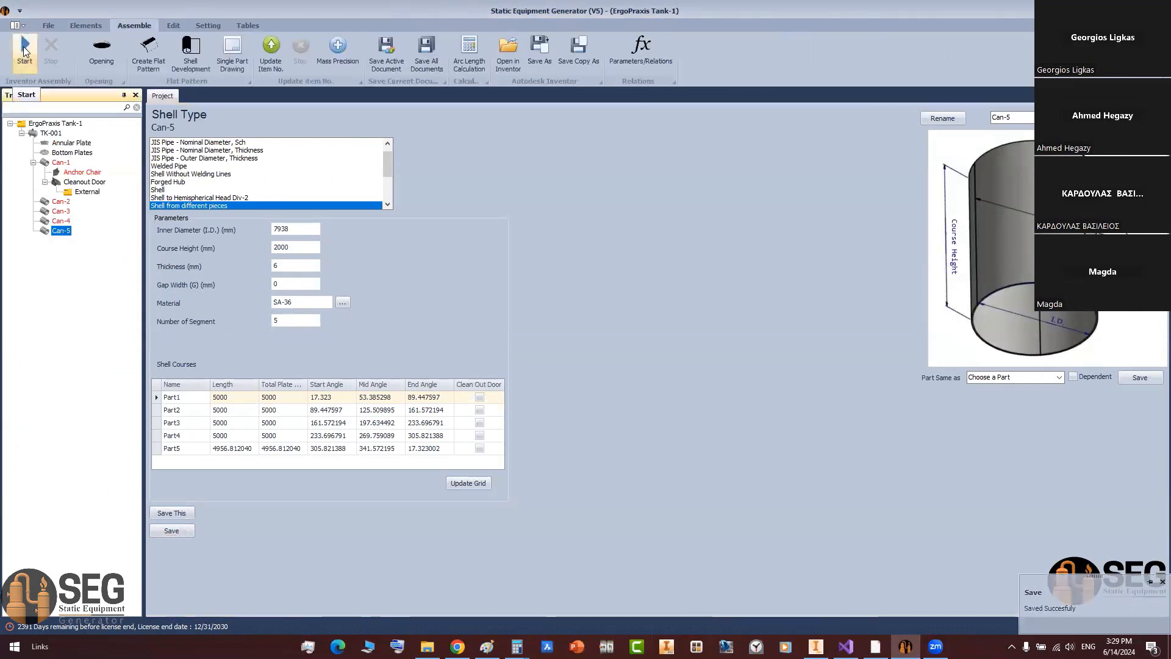
pyautogui.click(27, 56)
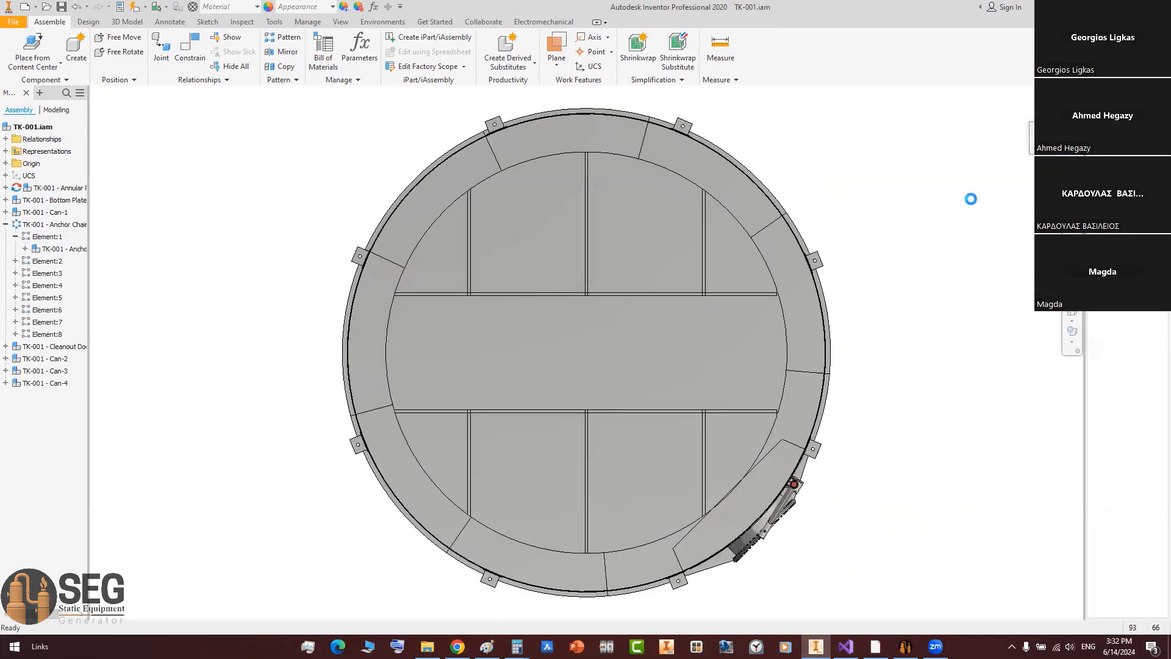
pyautogui.click(1046, 159)
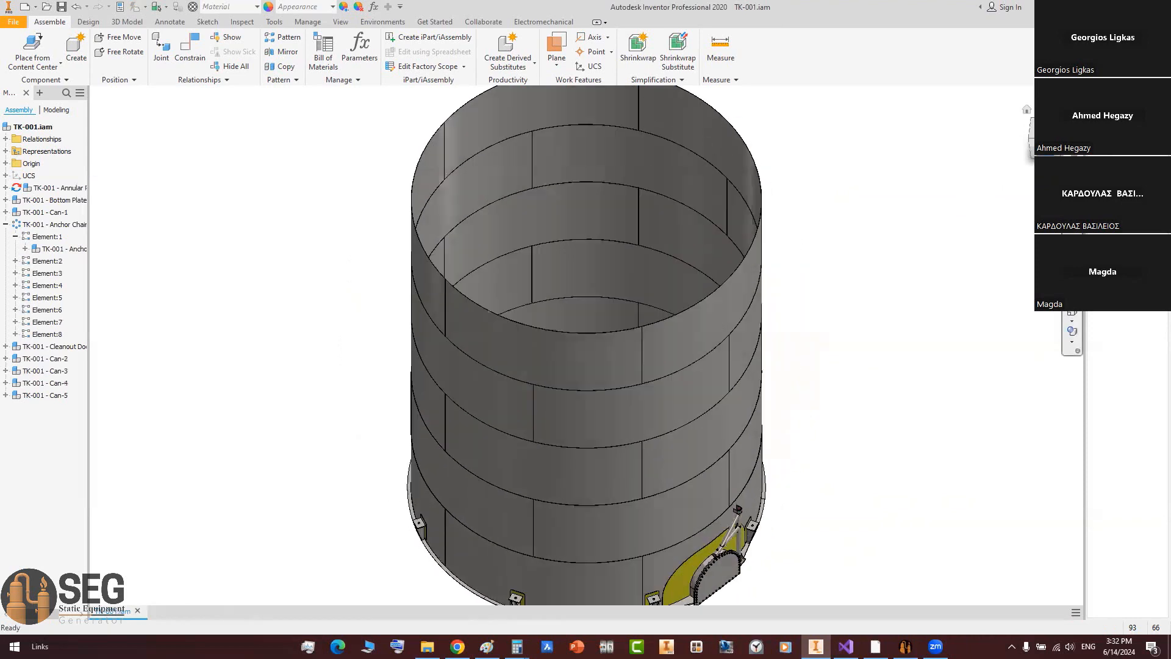
# Step: Examine the TK-001 tank in 3D, ending close up on an anchor chair at the shell base
pyautogui.press('F6')
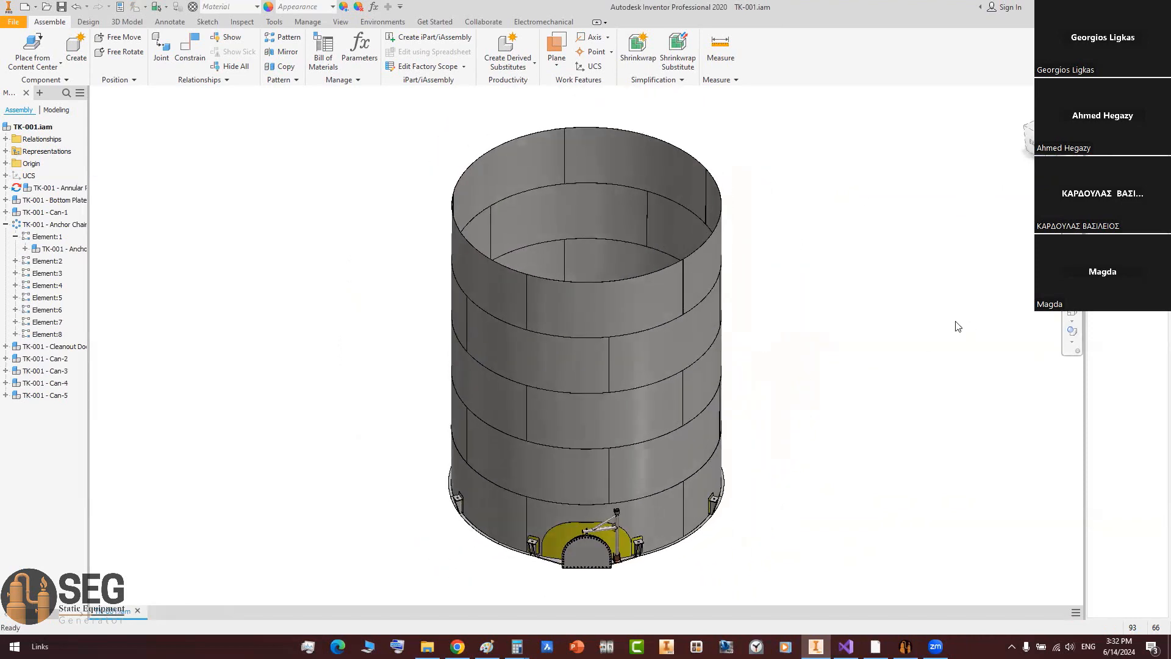
pyautogui.press('F4')
pyautogui.moveTo(629, 411); pyautogui.dragTo(562, 469)
pyautogui.scroll(-3, 562, 468)
pyautogui.moveTo(568, 439); pyautogui.dragTo(592, 396, button='middle')
pyautogui.scroll(-5, 623, 463)
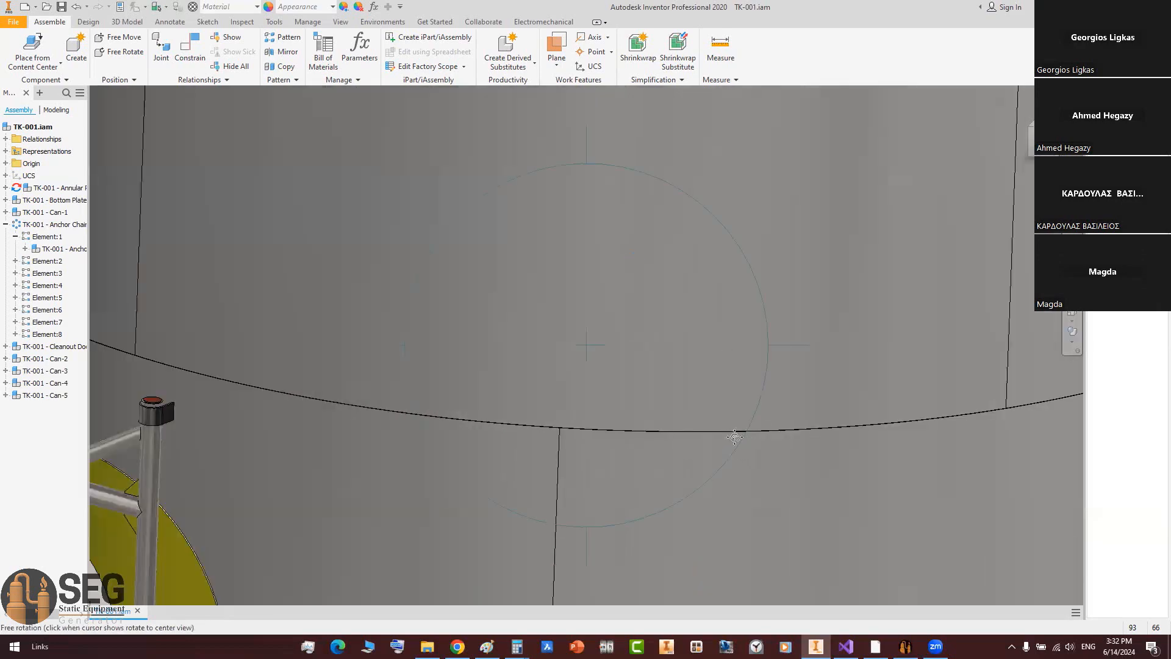
pyautogui.moveTo(747, 543); pyautogui.dragTo(677, 244, button='middle')
pyautogui.scroll(-3, 773, 413)
pyautogui.moveTo(773, 413); pyautogui.dragTo(769, 288)
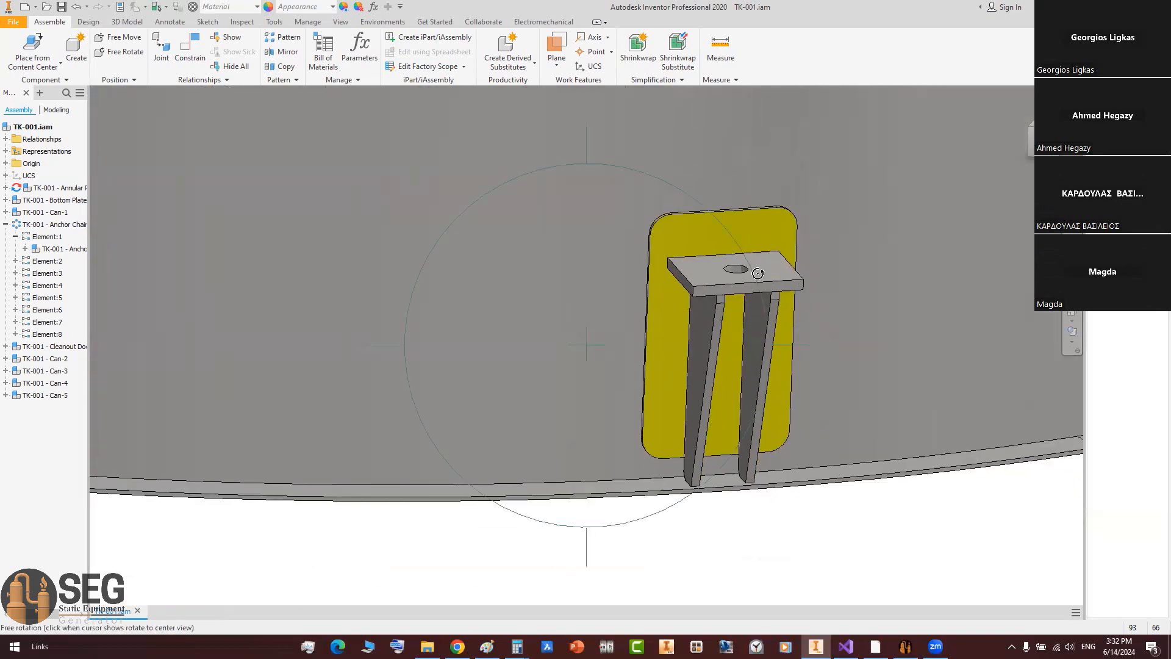
pyautogui.rightClick(757, 271)
pyautogui.click(800, 275)
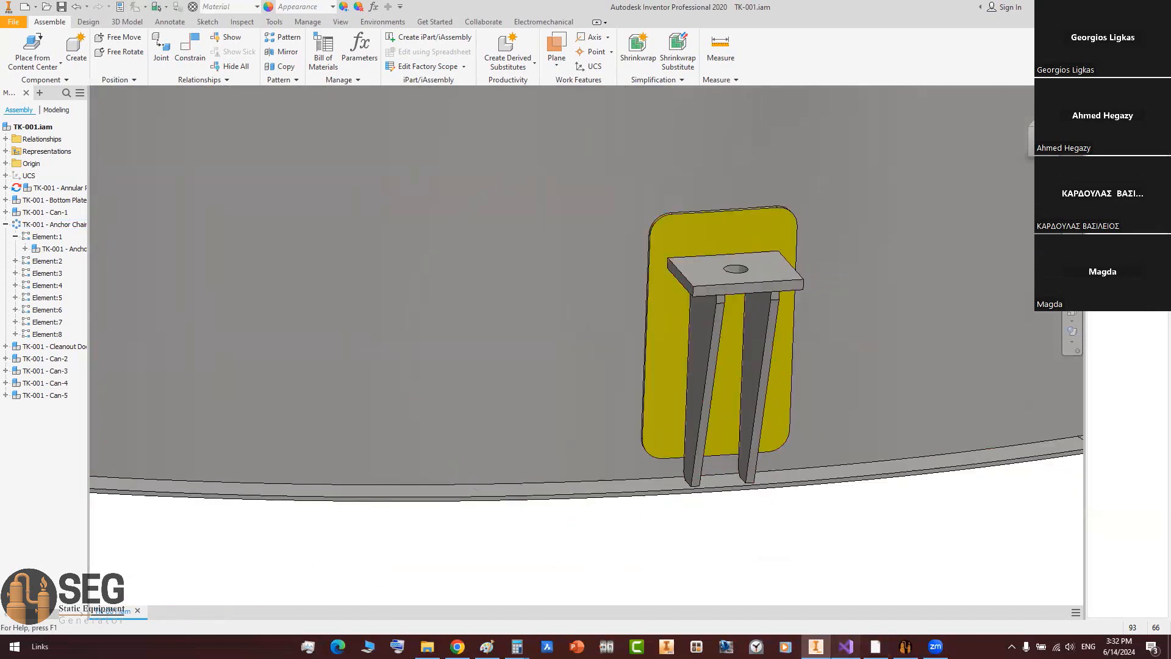
# Step: Switch to the PDF drawing and examine the Anchor Chair Detail and Anchor Detail on page 2
pyautogui.click(846, 646)
pyautogui.click(846, 646)
pyautogui.click(875, 645)
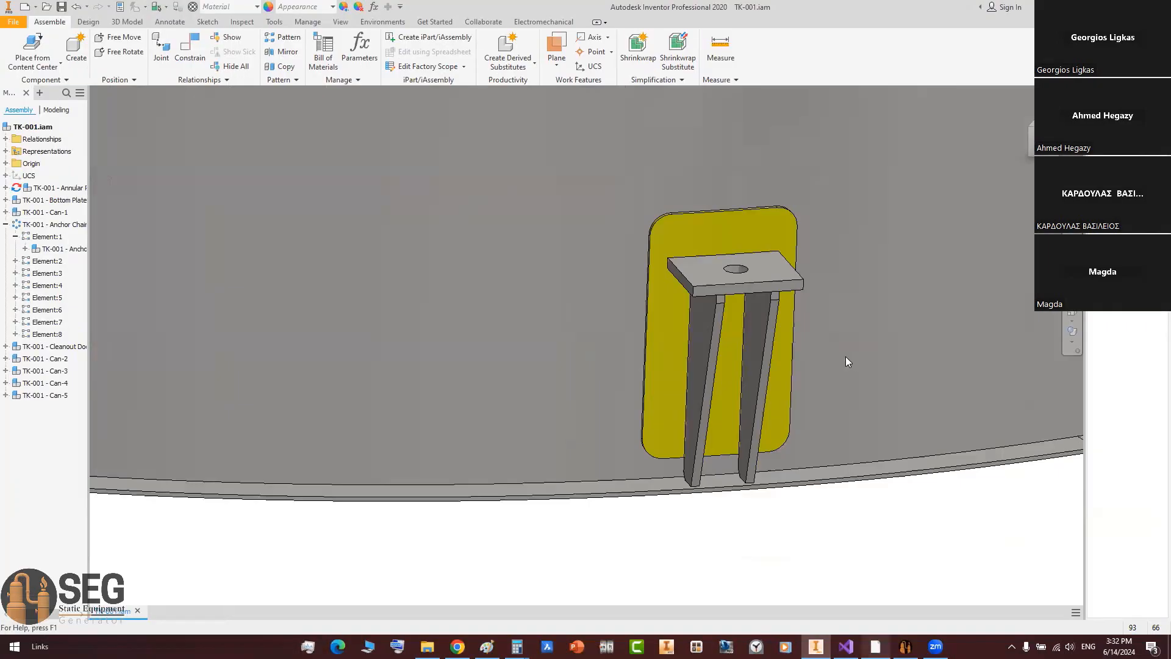
pyautogui.keyDown('ctrl'); pyautogui.scroll(-2, 785, 286); pyautogui.keyUp('ctrl')
pyautogui.keyDown('ctrl'); pyautogui.scroll(-3, 785, 286); pyautogui.keyUp('ctrl')
pyautogui.scroll(10, 774, 278)
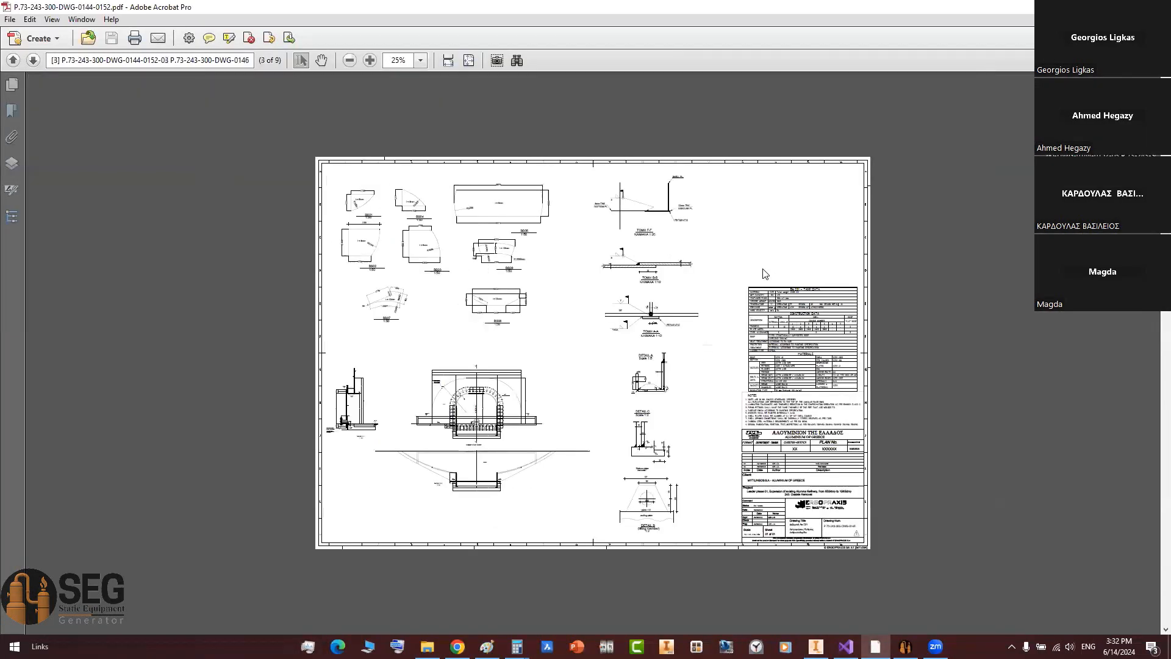
pyautogui.keyDown('ctrl'); pyautogui.scroll(3, 684, 271); pyautogui.keyUp('ctrl')
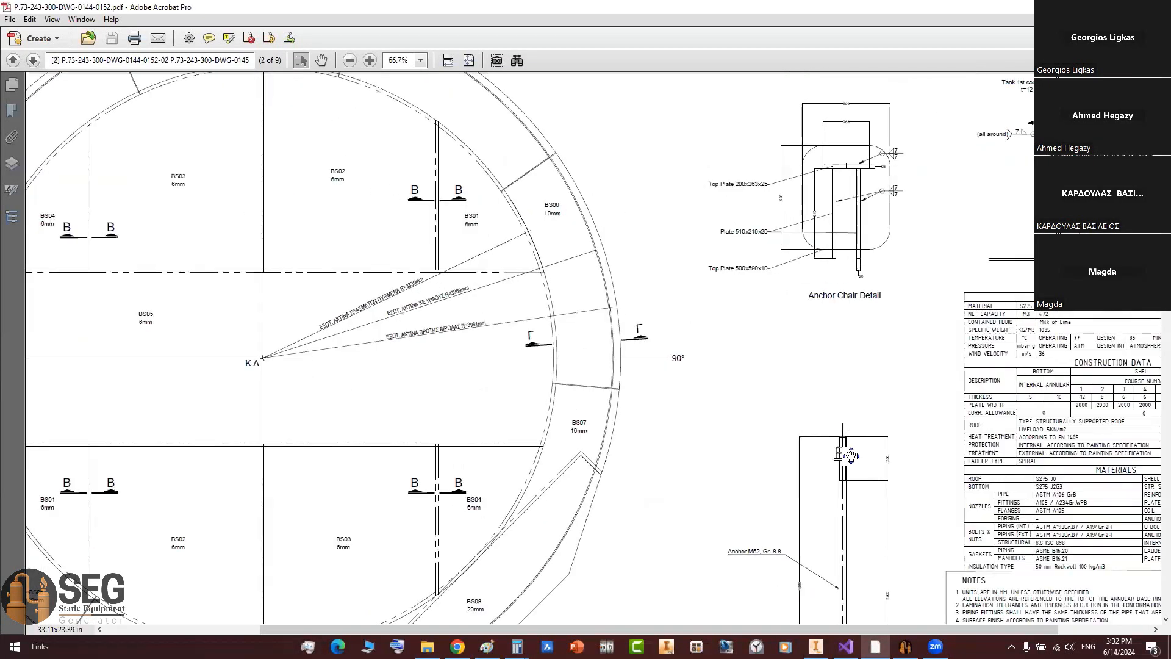
pyautogui.scroll(-5, 856, 452)
pyautogui.keyDown('ctrl'); pyautogui.scroll(1, 843, 399); pyautogui.keyUp('ctrl')
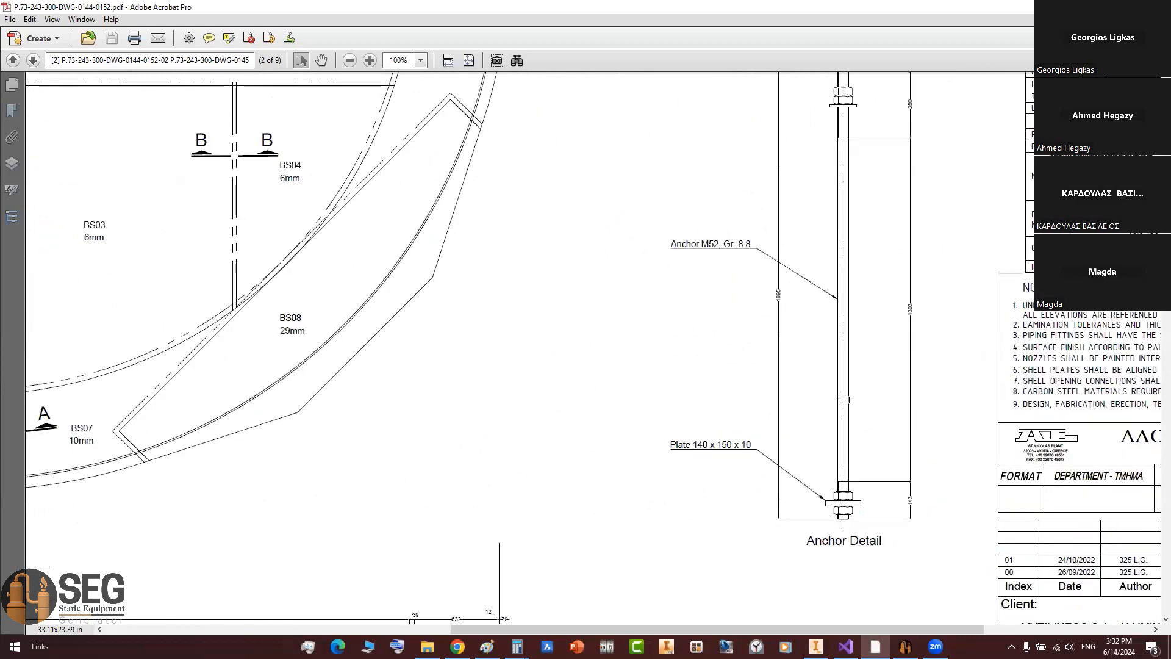
pyautogui.keyDown('ctrl'); pyautogui.scroll(-1, 867, 191); pyautogui.keyUp('ctrl')
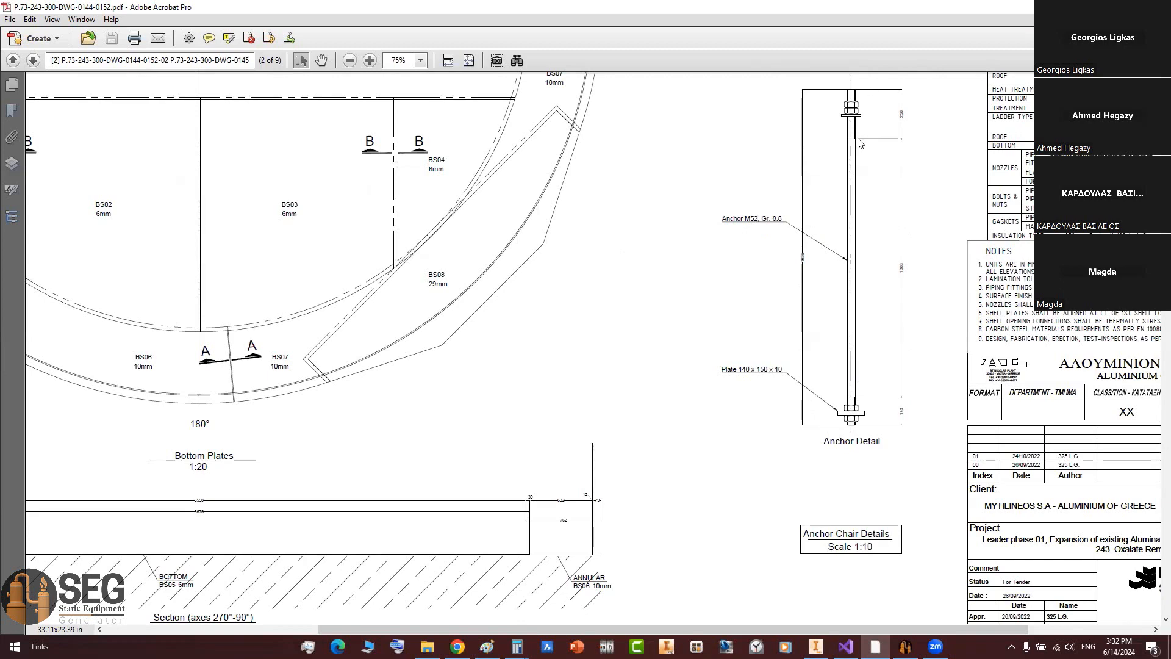
# Step: Return to the TK-001 assembly in Inventor, start a new file and expand the SEG Items Templete folder
pyautogui.click(816, 647)
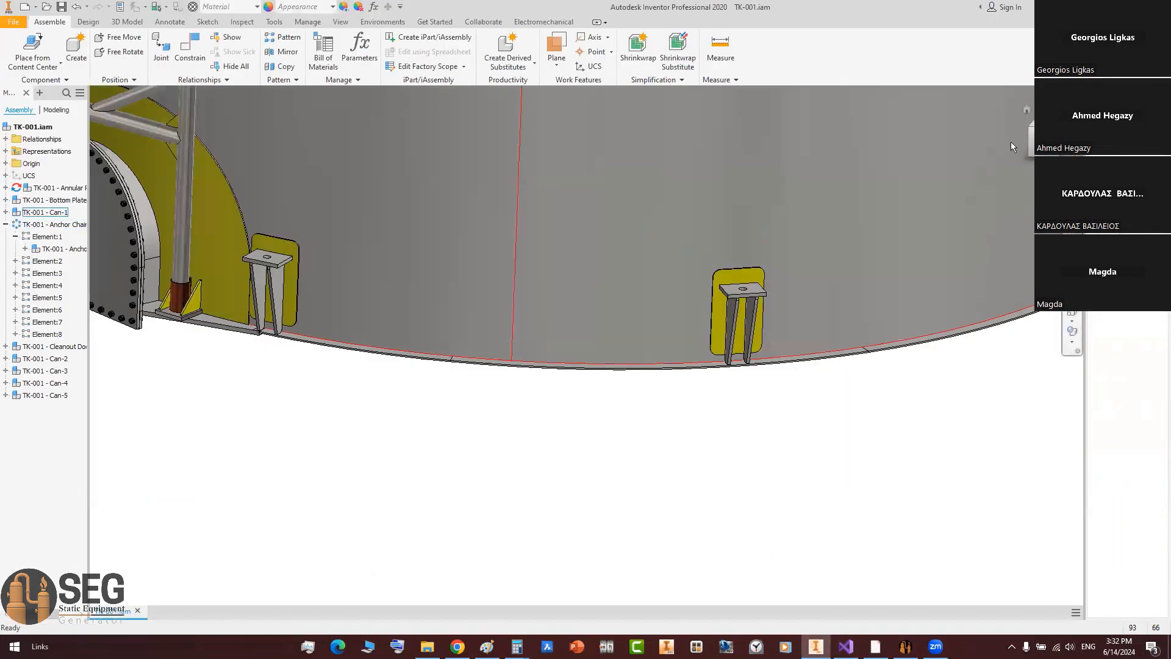
pyautogui.click(1026, 110)
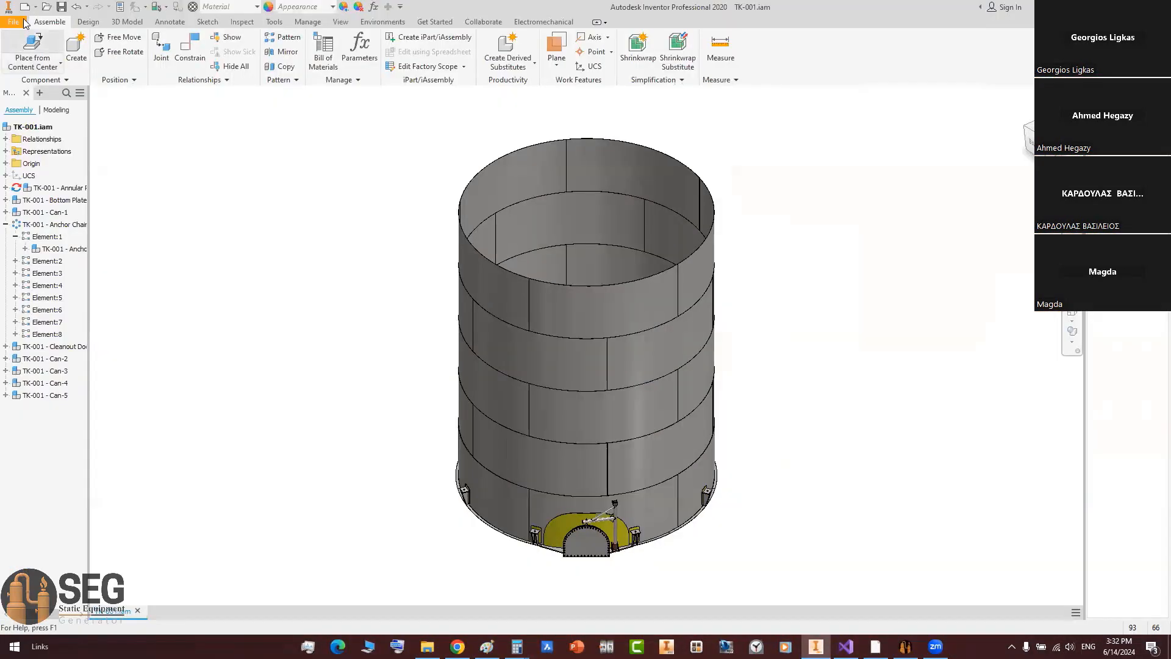
pyautogui.click(25, 6)
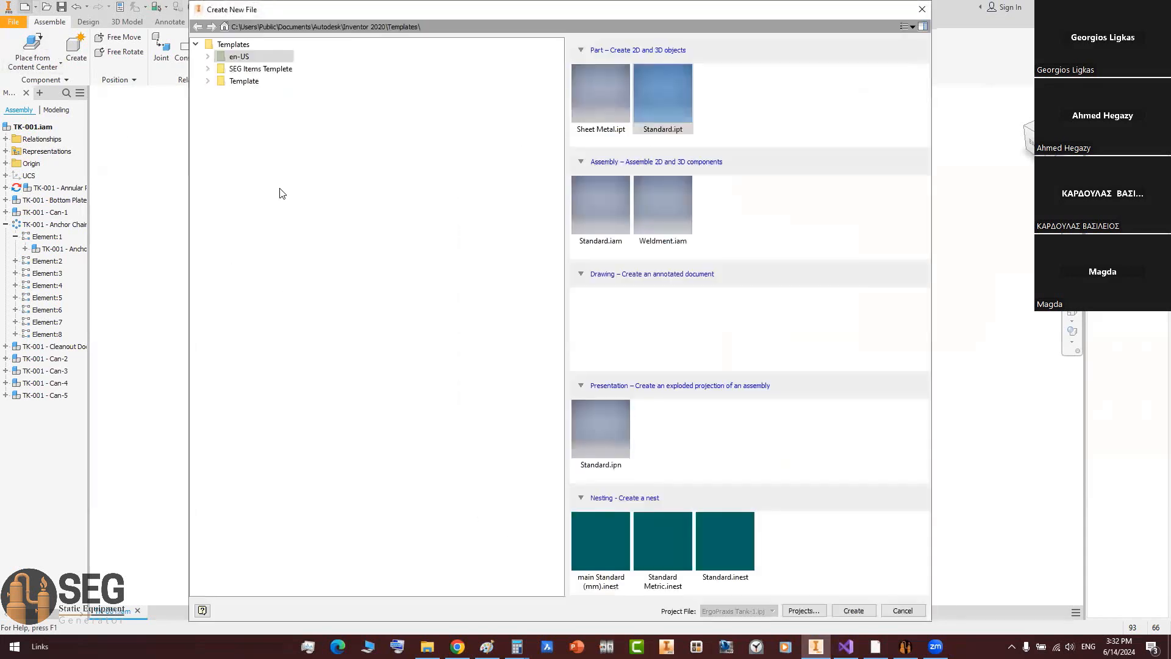
pyautogui.click(252, 69)
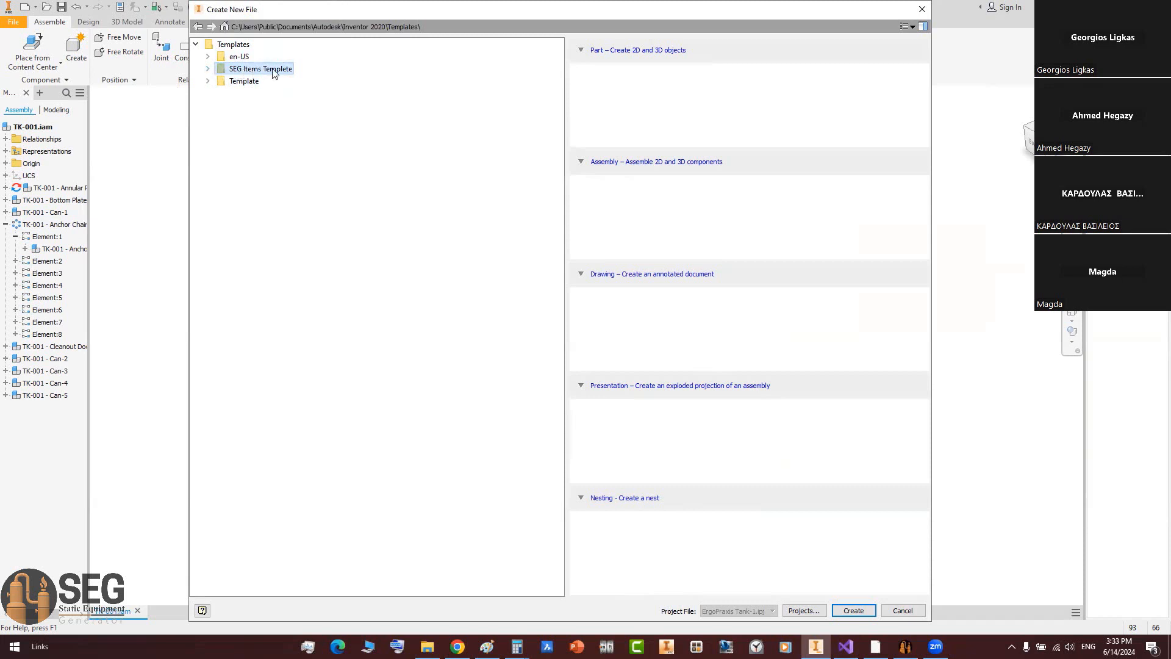
pyautogui.doubleClick(259, 69)
# Step: Look through the SEG part templates, from Accessories, Bolt & Nut and Crosby Shackles to Rolled Sections and Wires
pyautogui.click(263, 84)
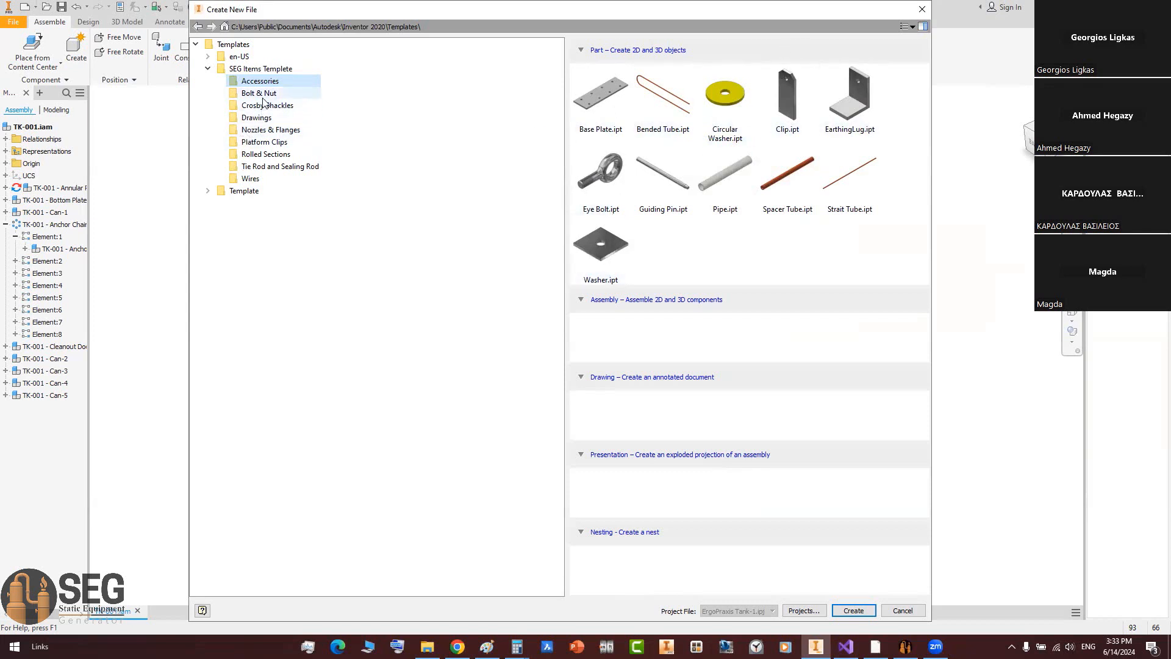
pyautogui.click(301, 94)
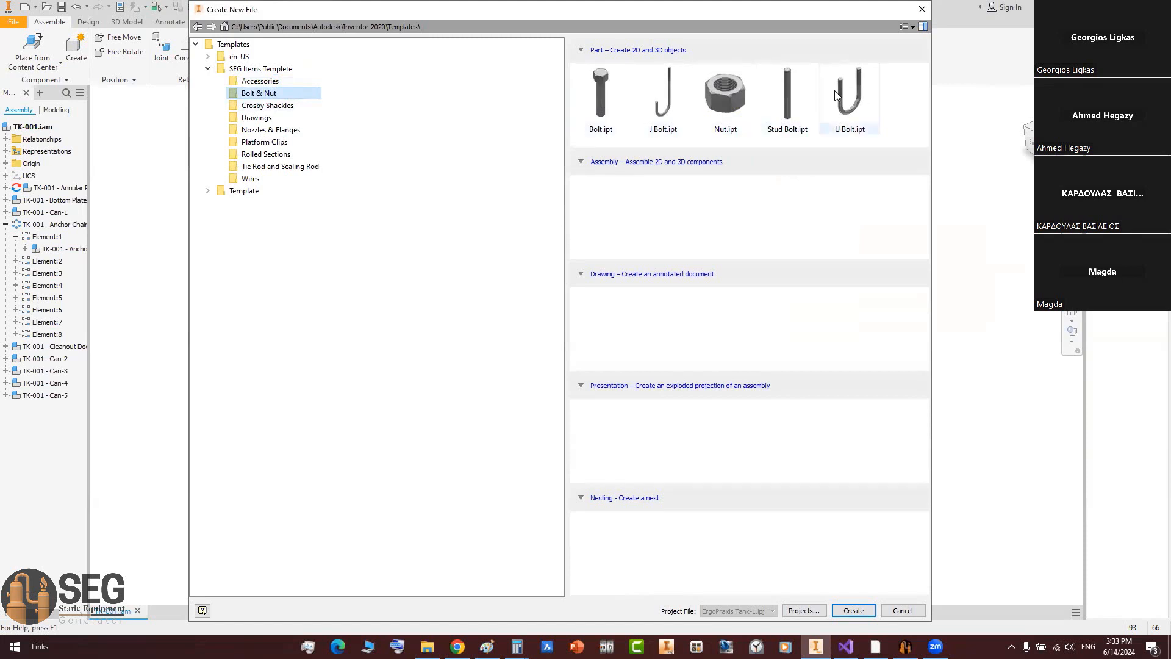
pyautogui.click(277, 108)
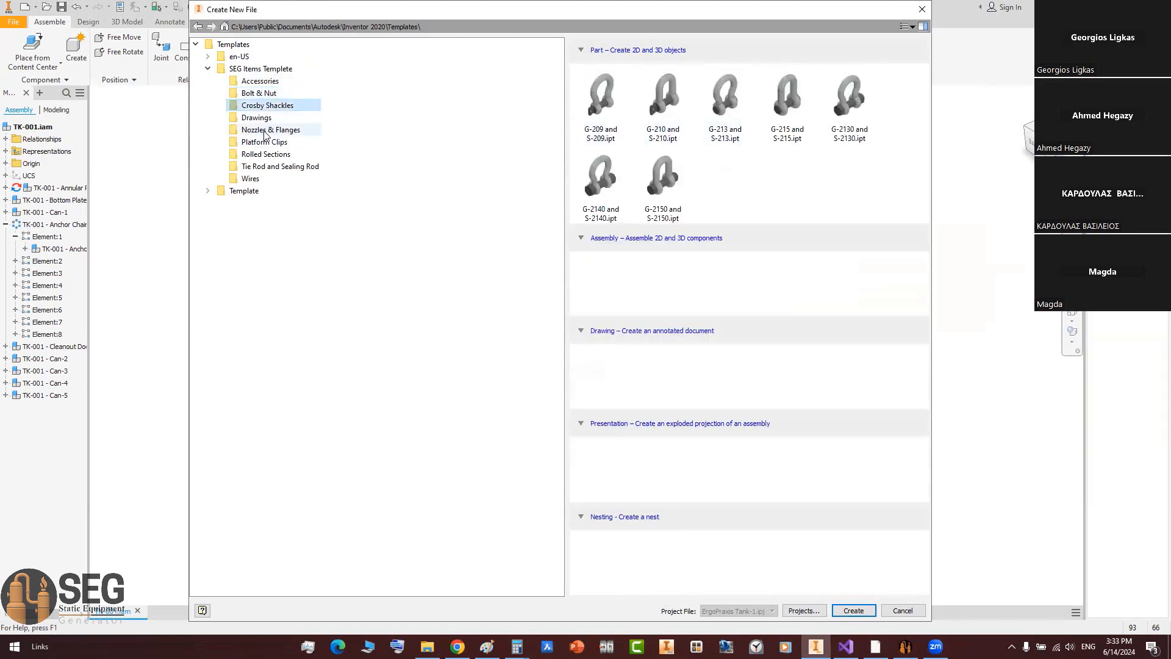
pyautogui.click(265, 135)
pyautogui.click(271, 145)
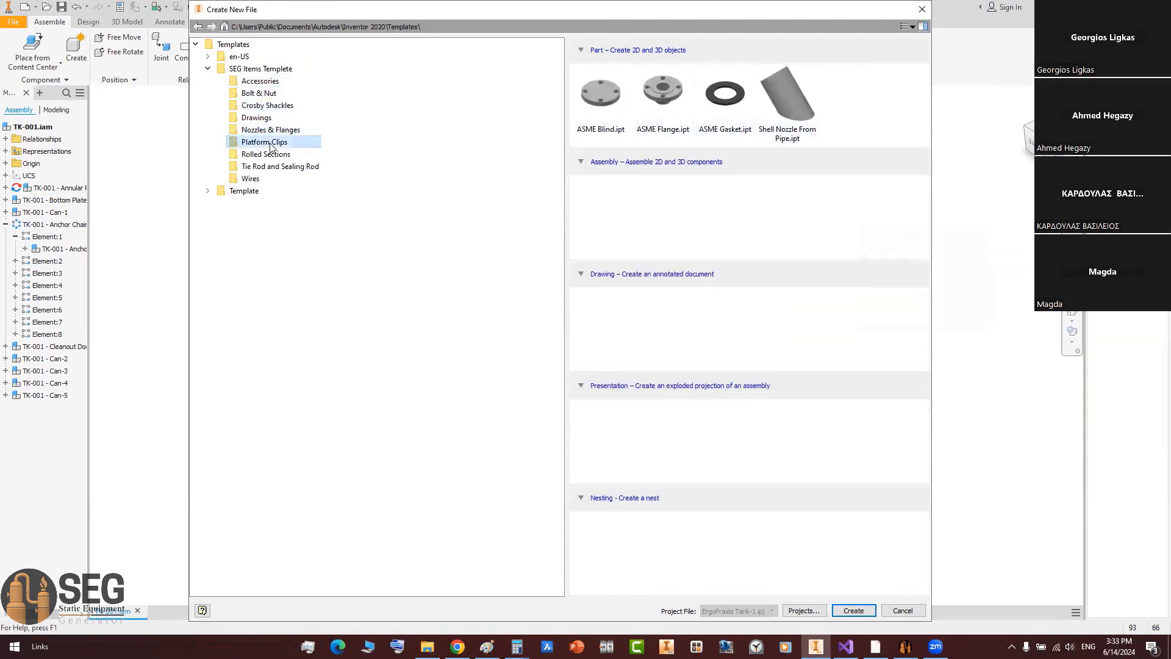
pyautogui.click(273, 157)
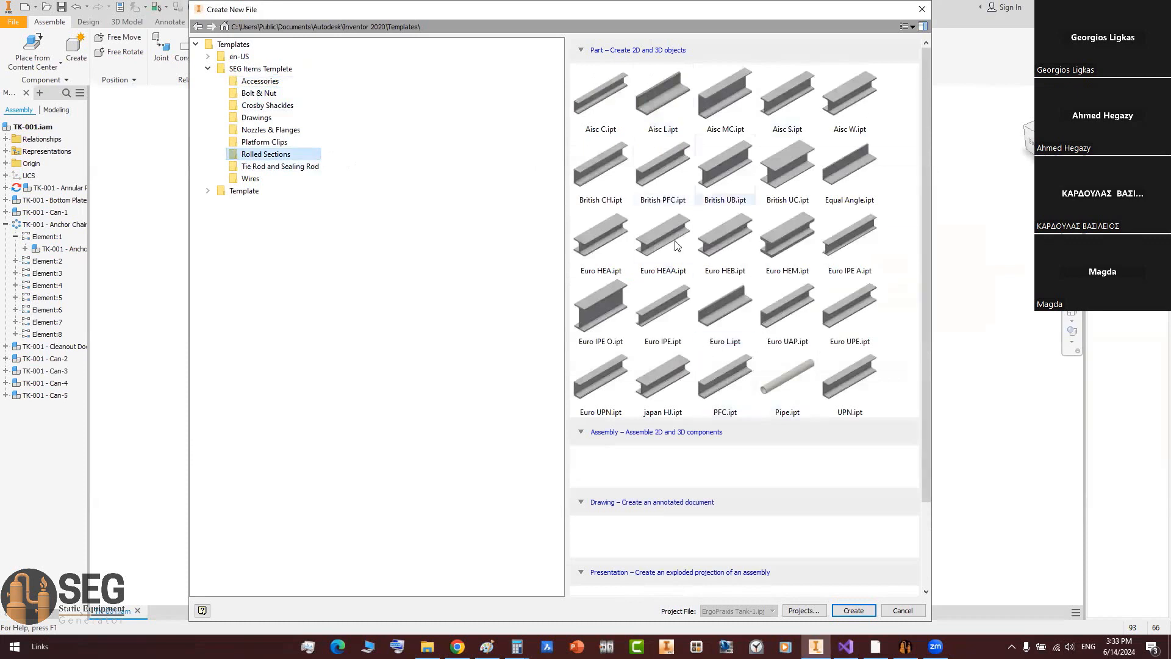
pyautogui.click(786, 238)
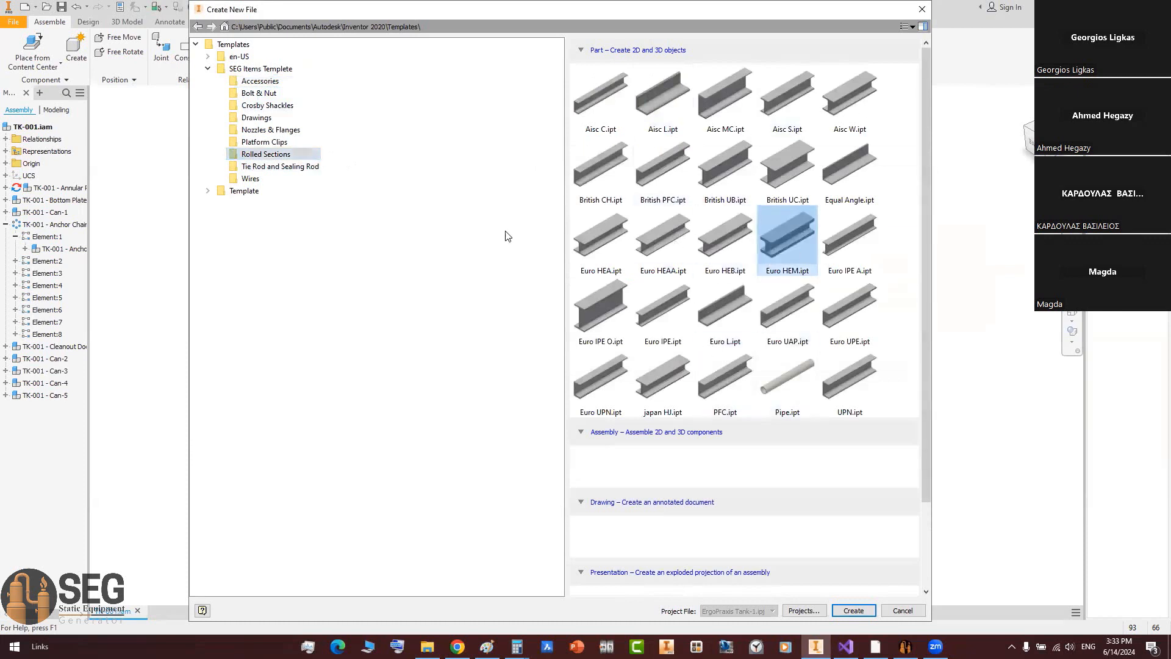
pyautogui.click(256, 167)
pyautogui.click(245, 180)
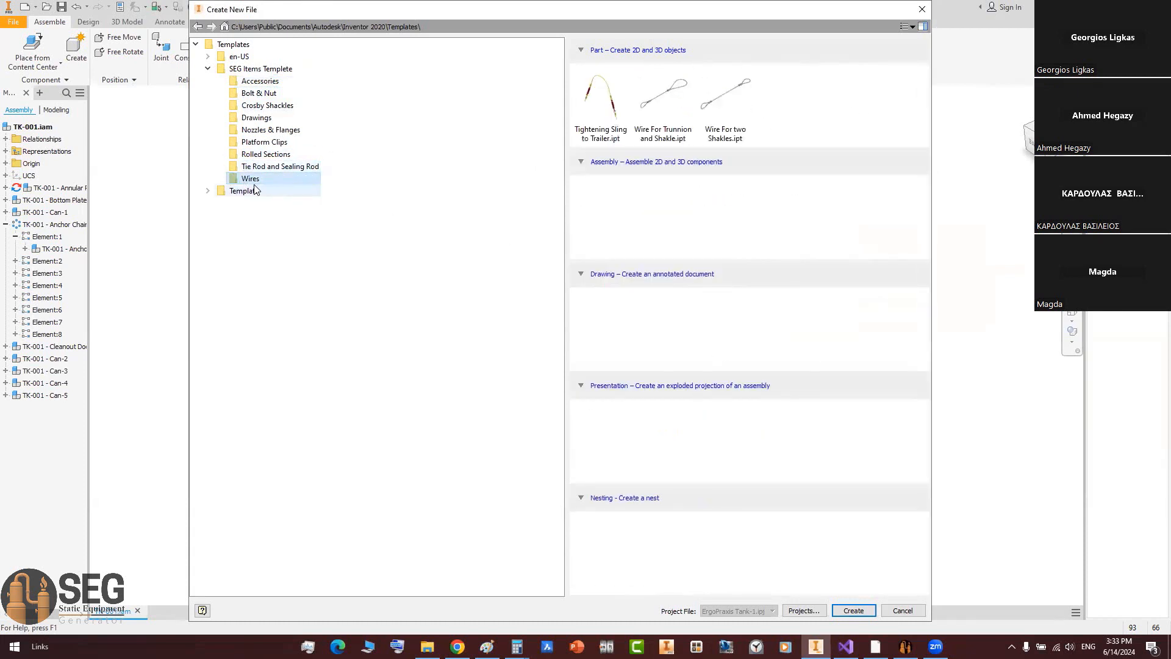
# Step: Check the anchor detail in the PDF drawing and create a new part from the Bolt & Nut template Stud Bolt.ipt, shown in the home view
pyautogui.click(256, 95)
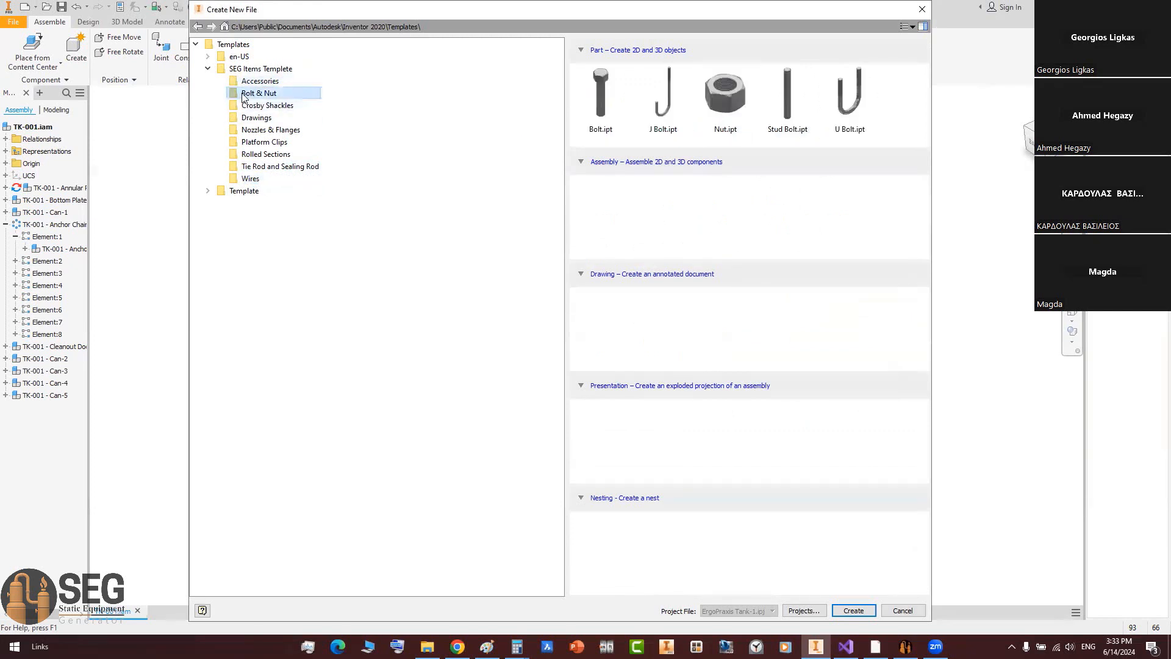
pyautogui.click(785, 92)
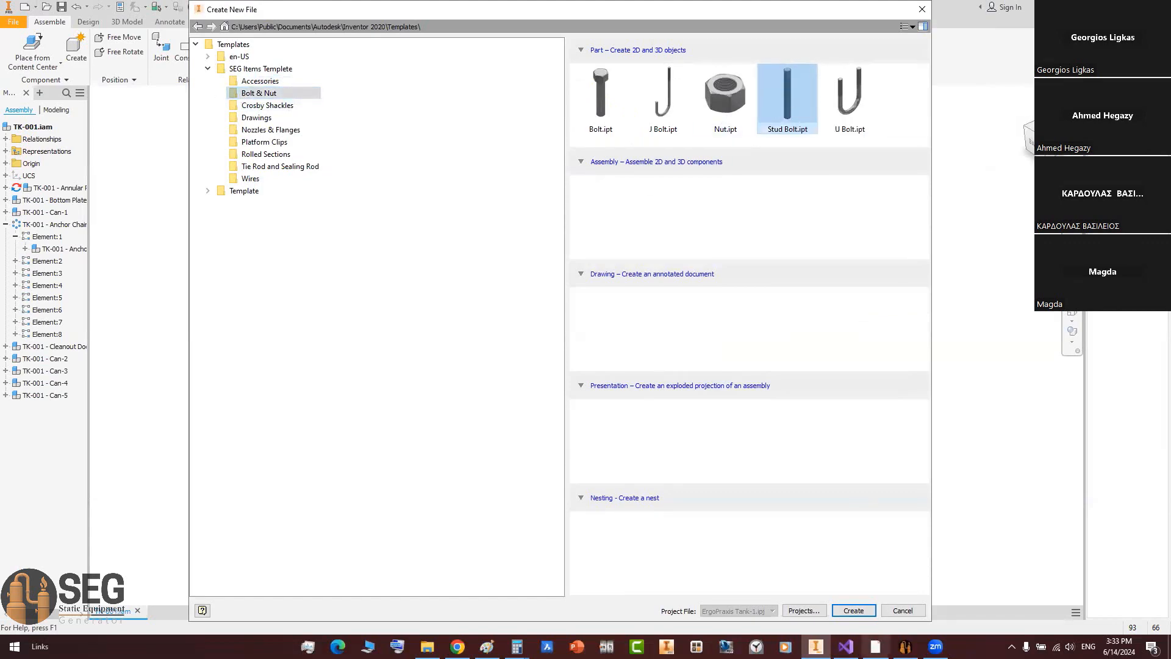
pyautogui.click(875, 647)
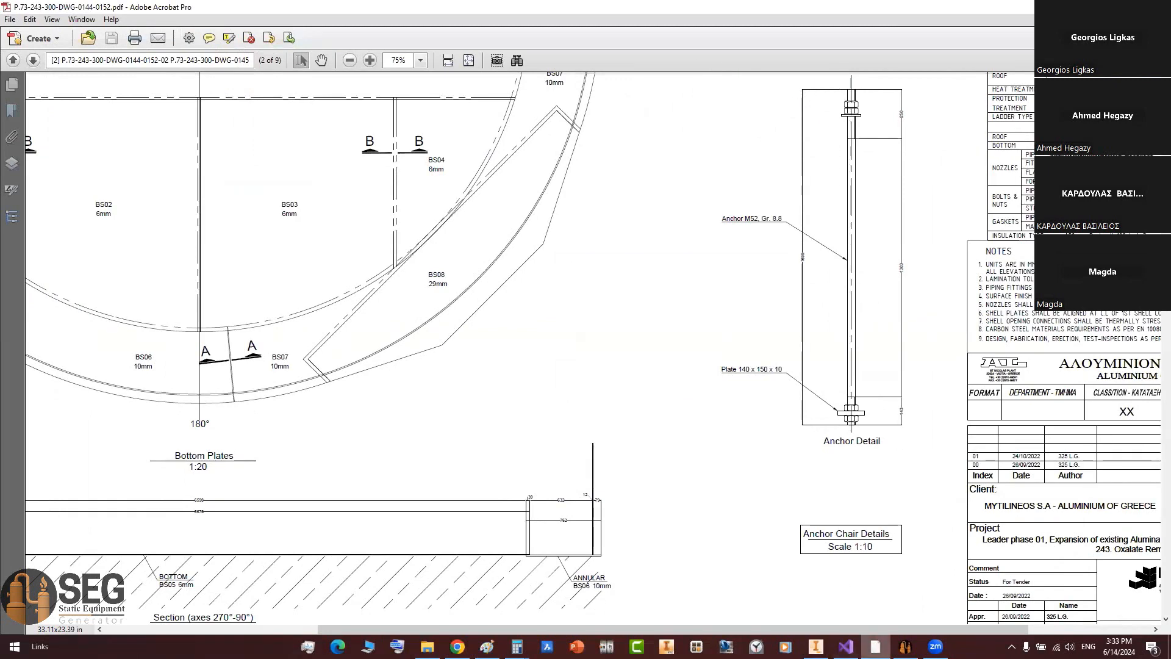
pyautogui.click(816, 646)
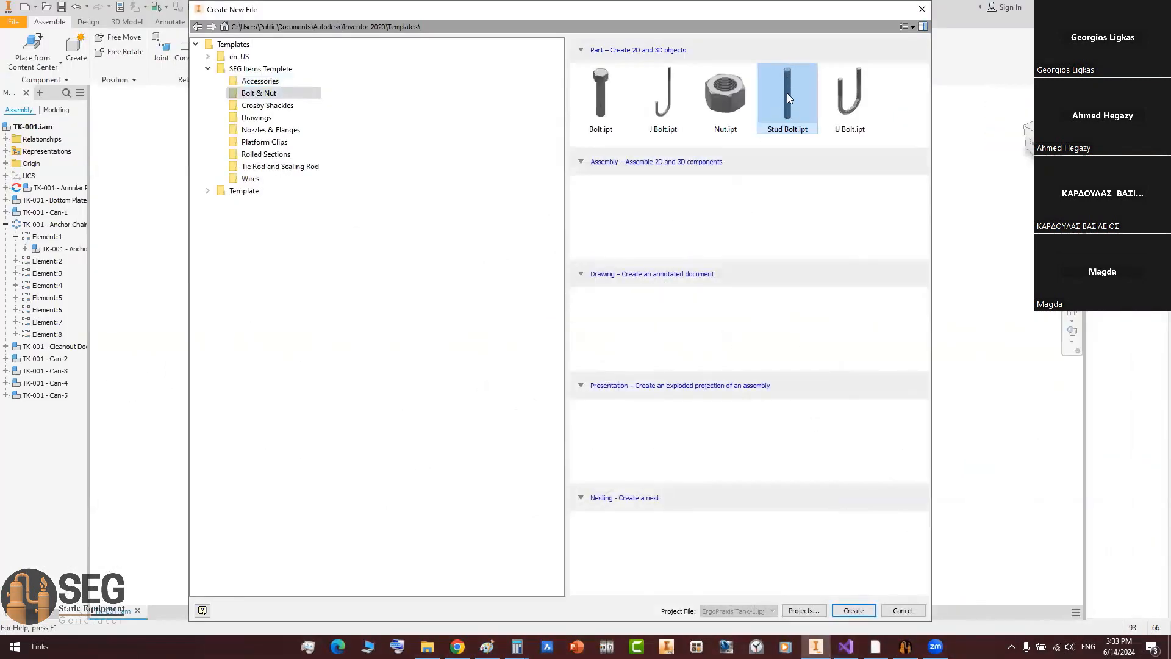
pyautogui.click(852, 610)
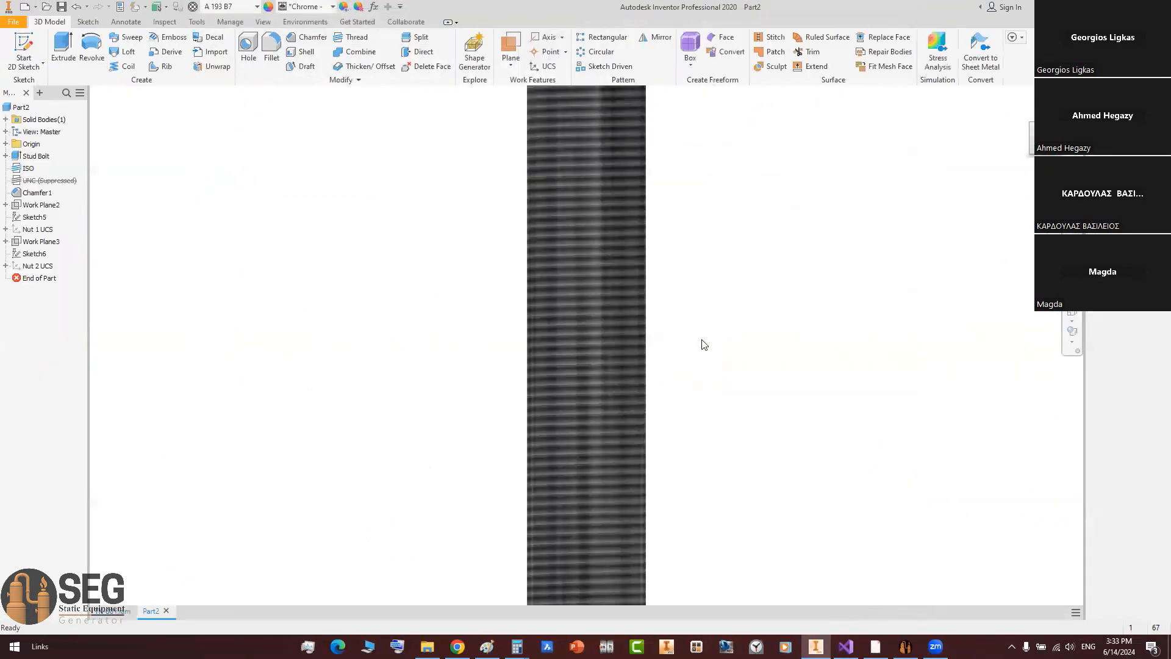
pyautogui.click(1028, 111)
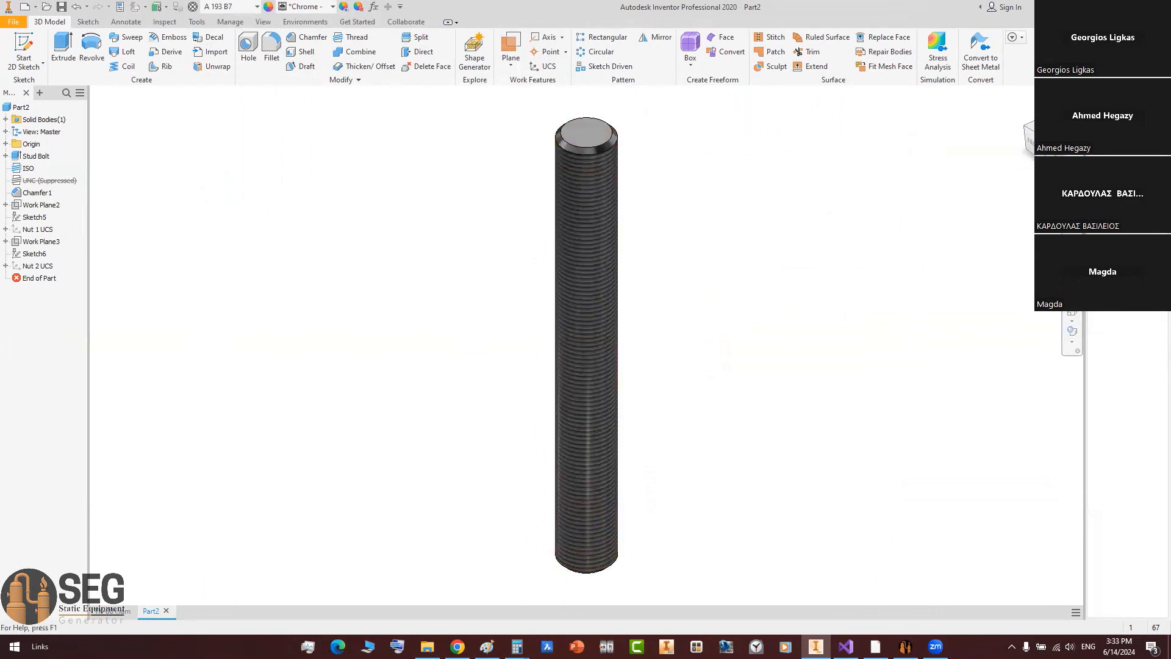
# Step: Display the iLogic browser for the new stud bolt part
pyautogui.moveTo(1085, 427); pyautogui.dragTo(1040, 427)
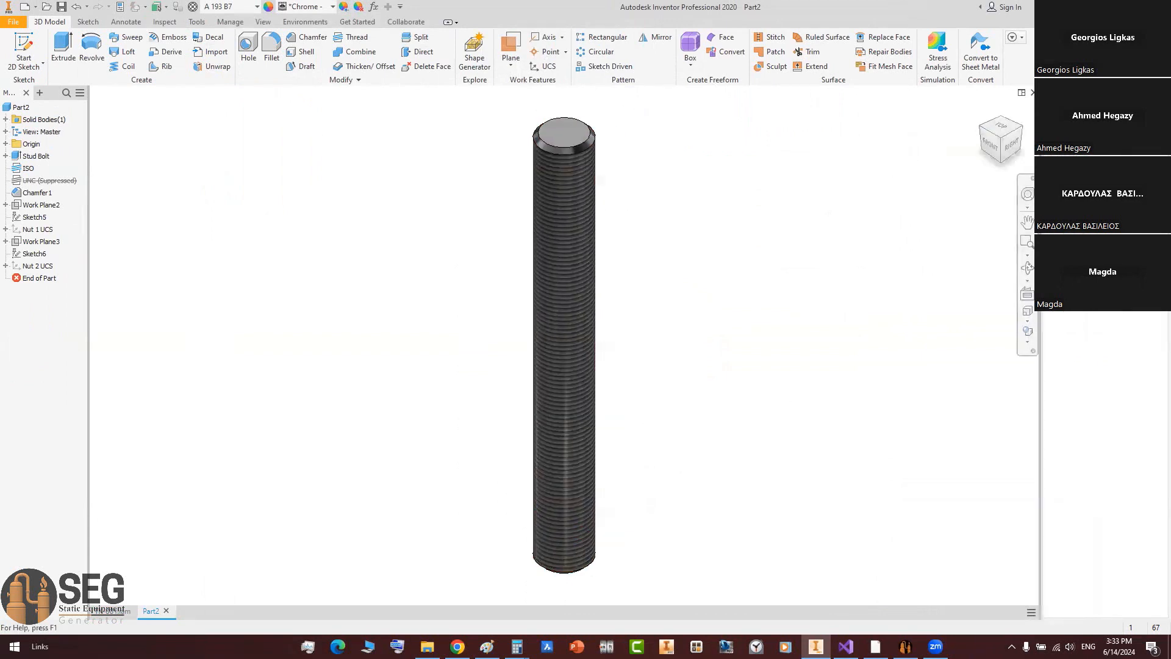
pyautogui.click(1074, 92)
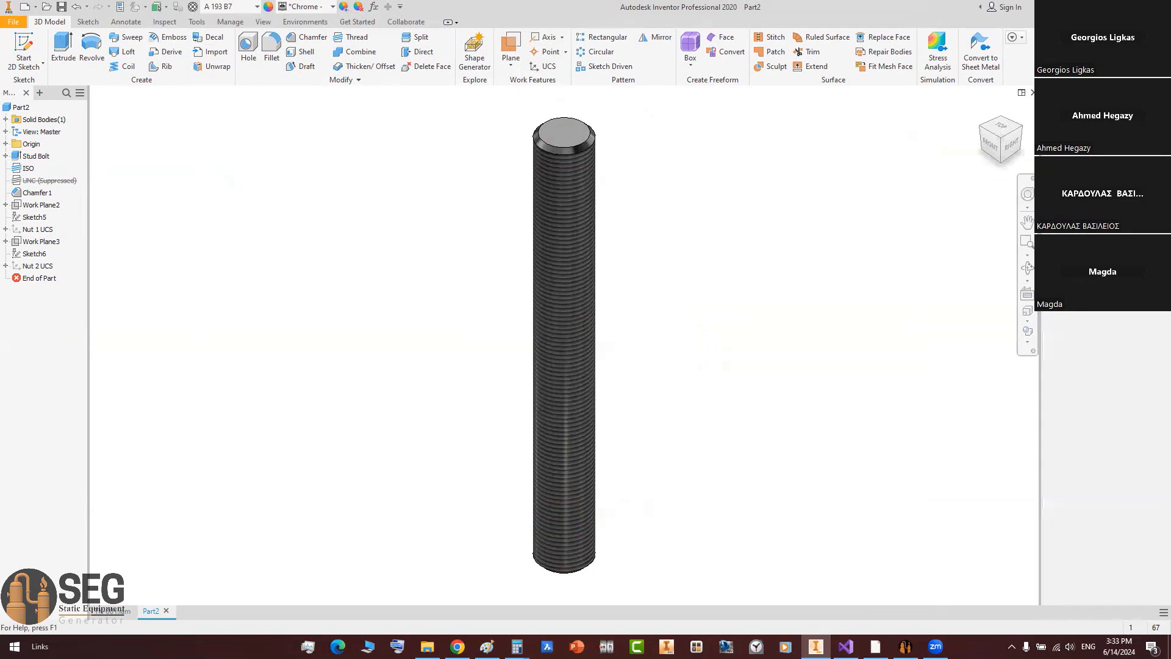
pyautogui.click(263, 22)
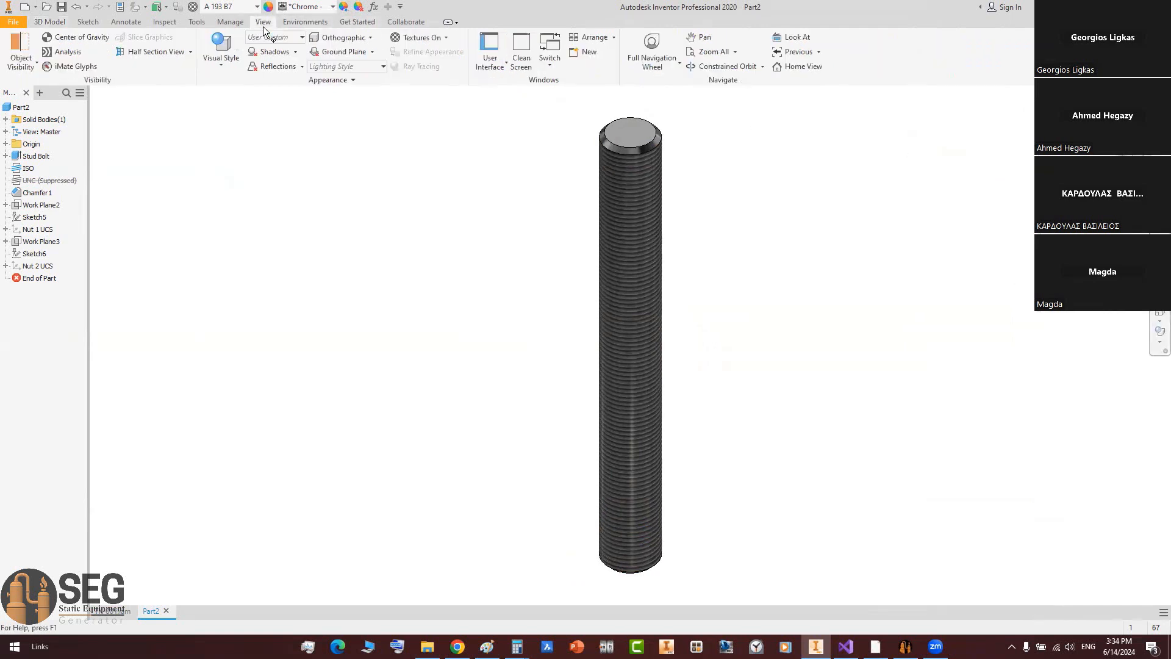
pyautogui.click(503, 66)
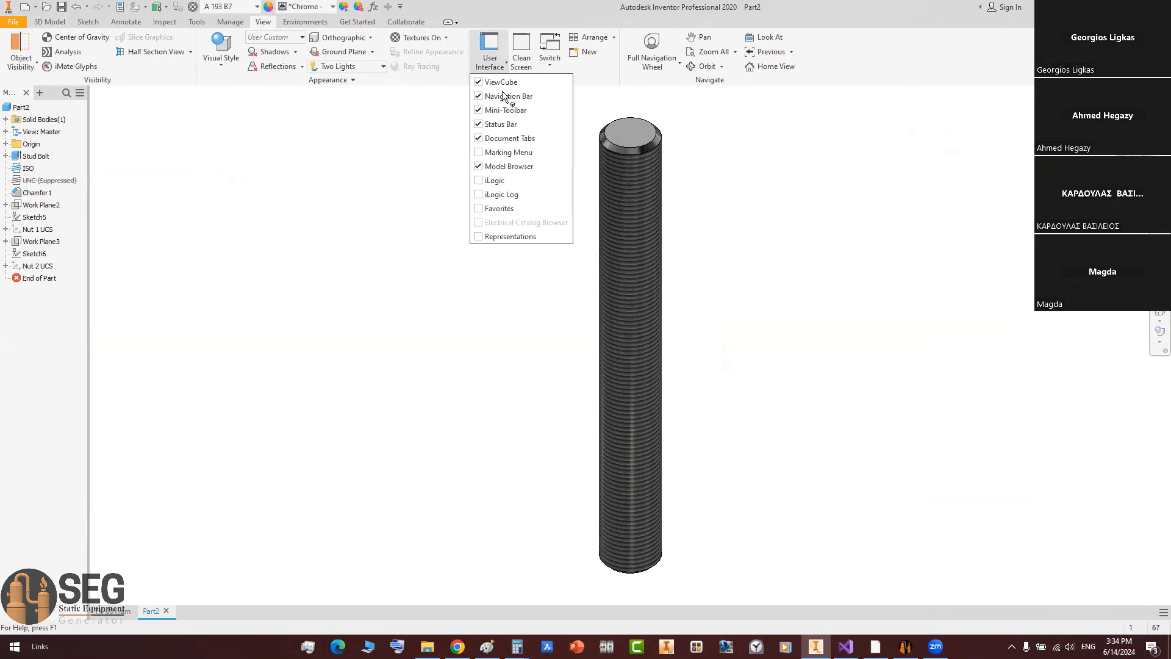
pyautogui.click(492, 179)
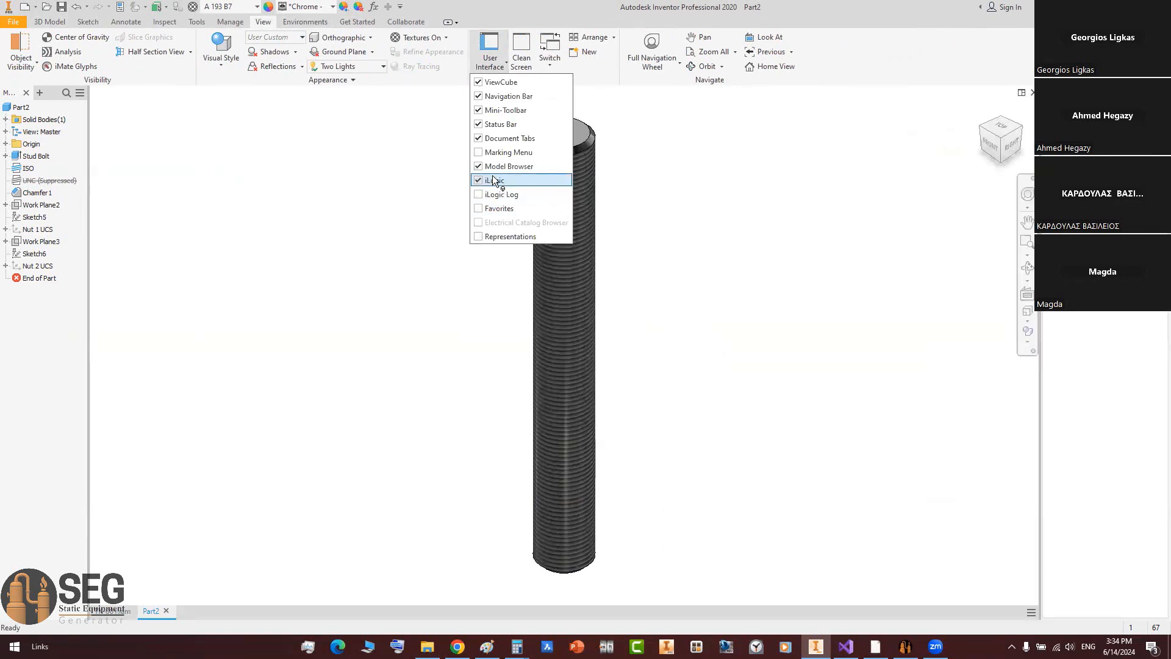
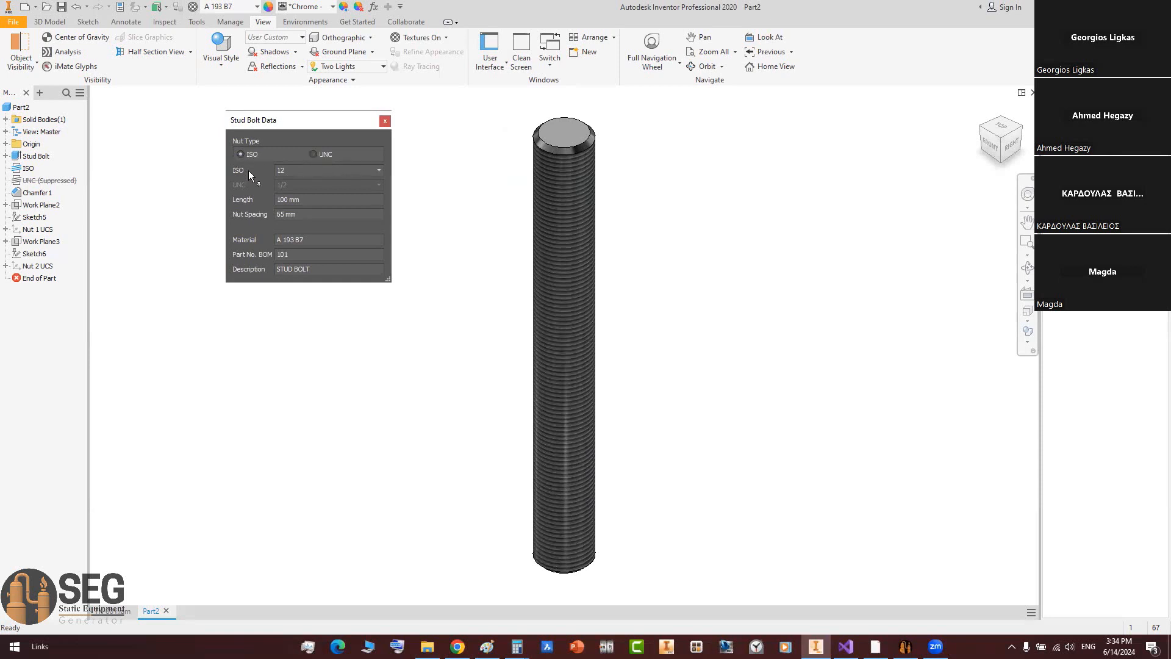
# Step: Set the stud bolt's ISO size to 52 in the Stud Bolt Data form and accept the automatic nut spacing correction
pyautogui.click(338, 170)
pyautogui.scroll(-1, 338, 191)
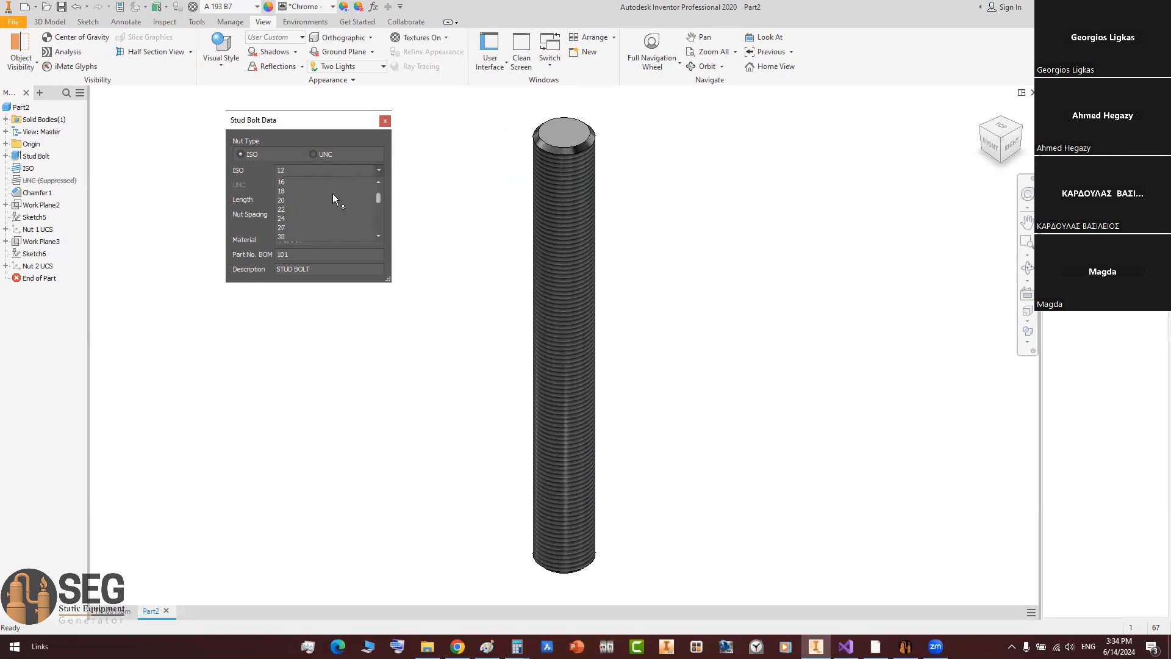
pyautogui.scroll(-3, 302, 203)
pyautogui.click(282, 218)
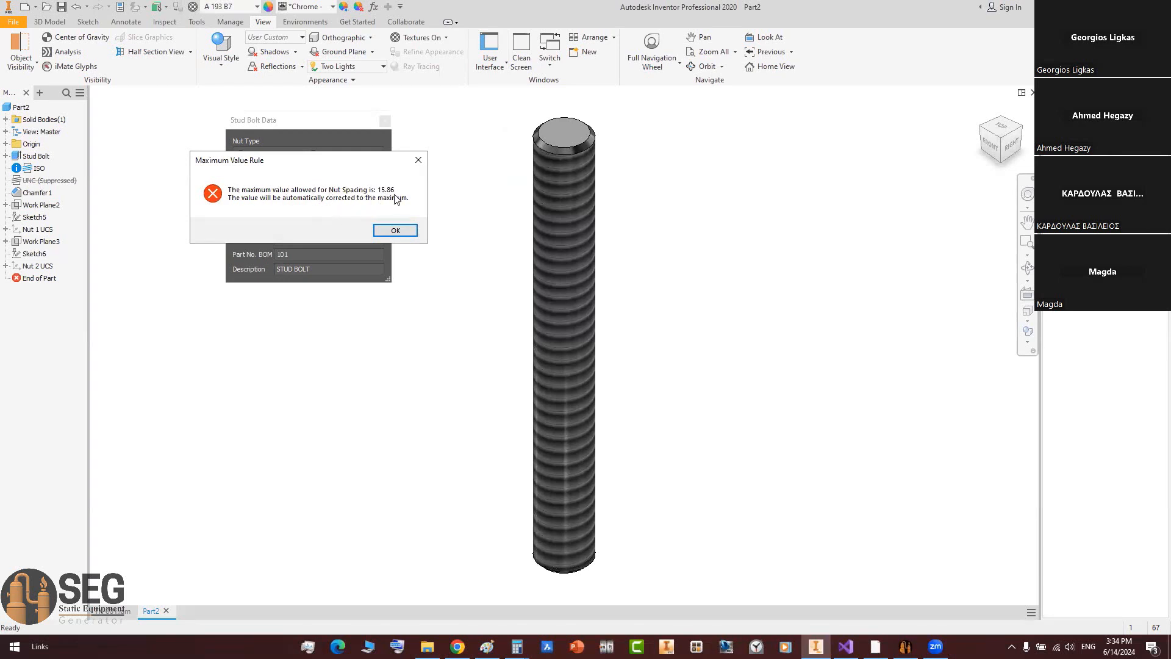
pyautogui.click(395, 231)
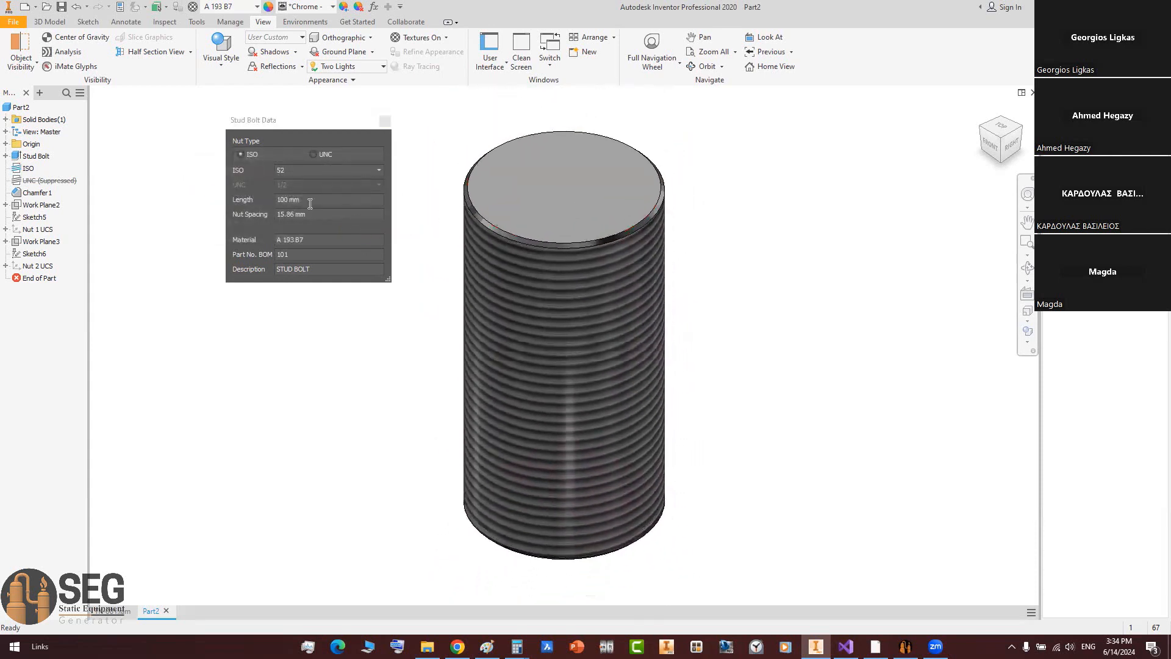
# Step: Select the stud bolt's Length value in the Stud Bolt Data form and check the anchor's length dimensions in the PDF drawing
pyautogui.click(296, 201)
pyautogui.click(876, 646)
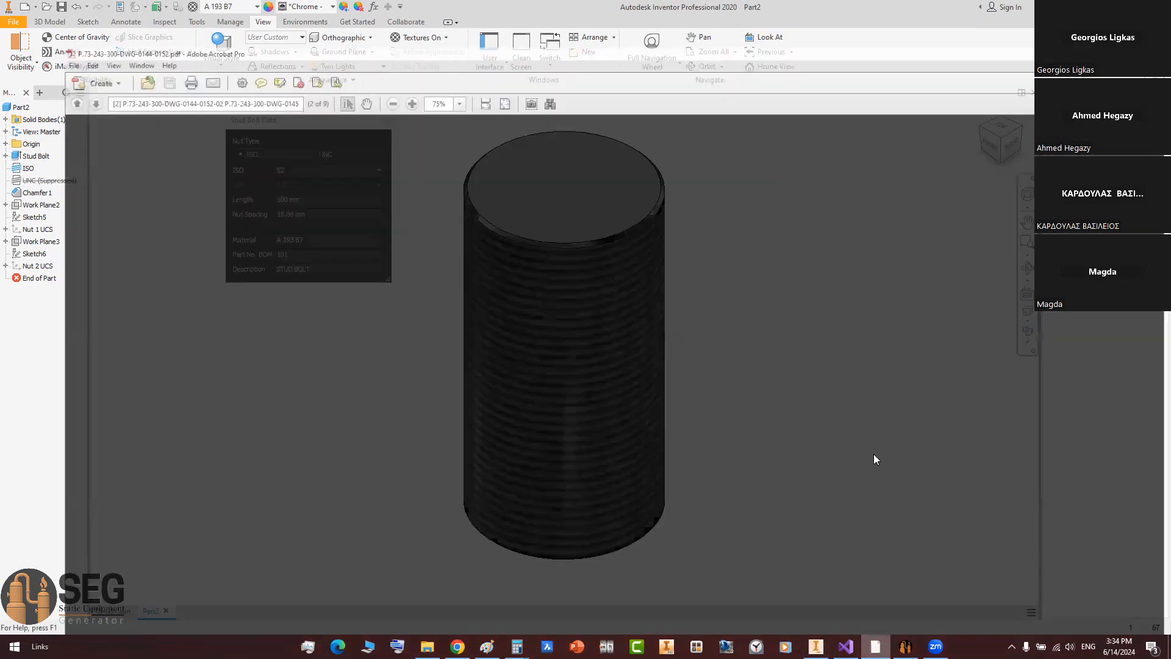
pyautogui.click(888, 251)
pyautogui.keyDown('ctrl'); pyautogui.scroll(6, 900, 274); pyautogui.keyUp('ctrl')
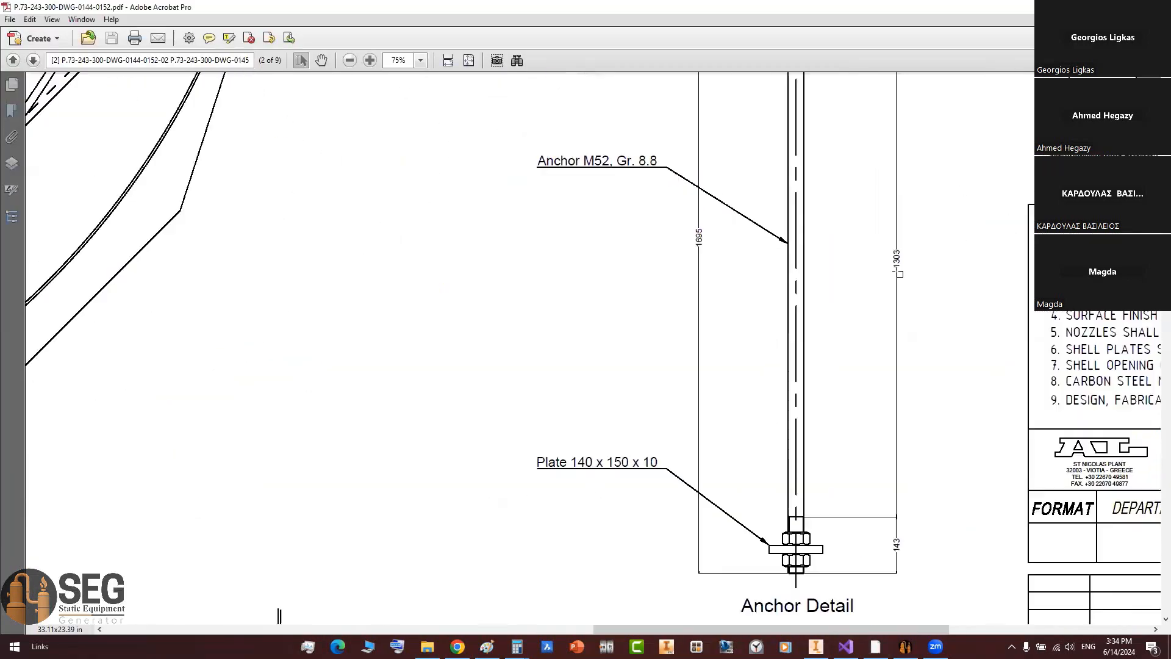
pyautogui.keyDown('ctrl'); pyautogui.scroll(-3, 899, 274); pyautogui.keyUp('ctrl')
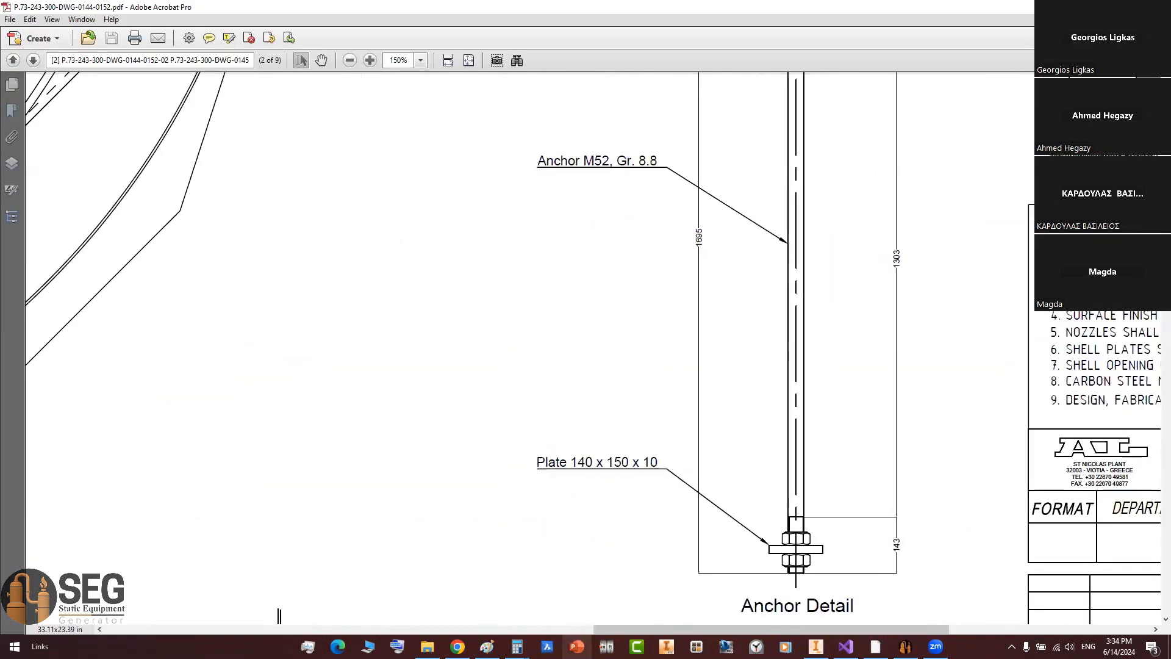
# Step: Add the anchor's segment lengths 143, 1303 and 250 in Calculator to compare with the overall dimension in the drawing
pyautogui.click(518, 647)
pyautogui.click(555, 585)
pyautogui.press('Escape')
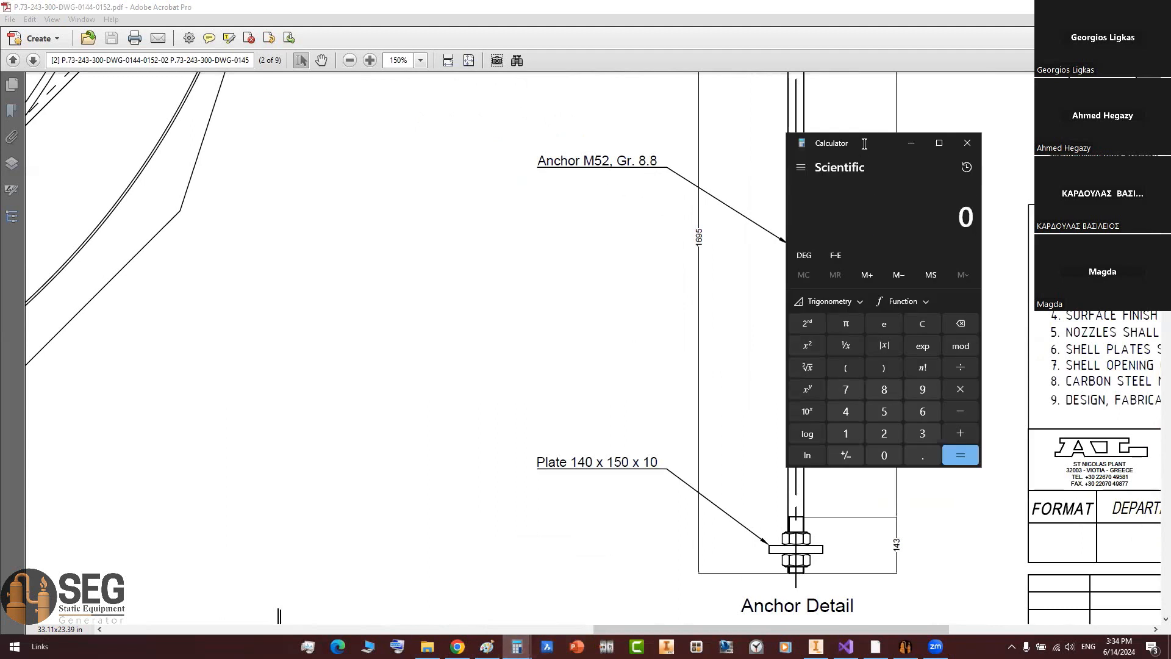
pyautogui.moveTo(863, 144); pyautogui.dragTo(522, 151)
pyautogui.write('43 + ')
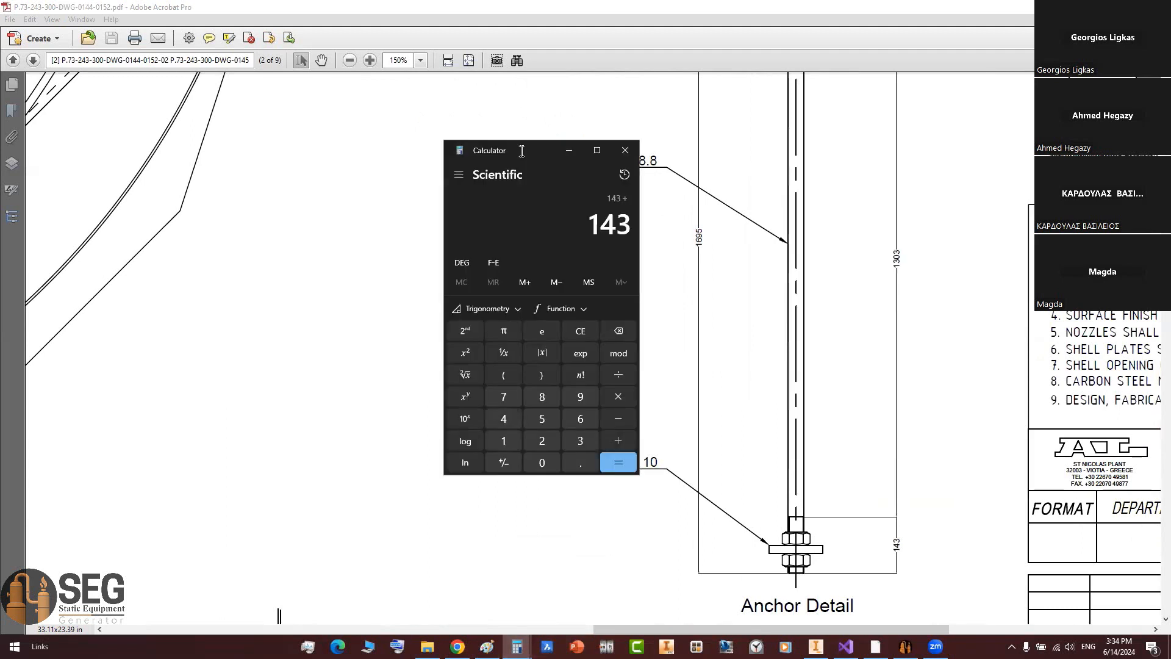
pyautogui.write('1303 +')
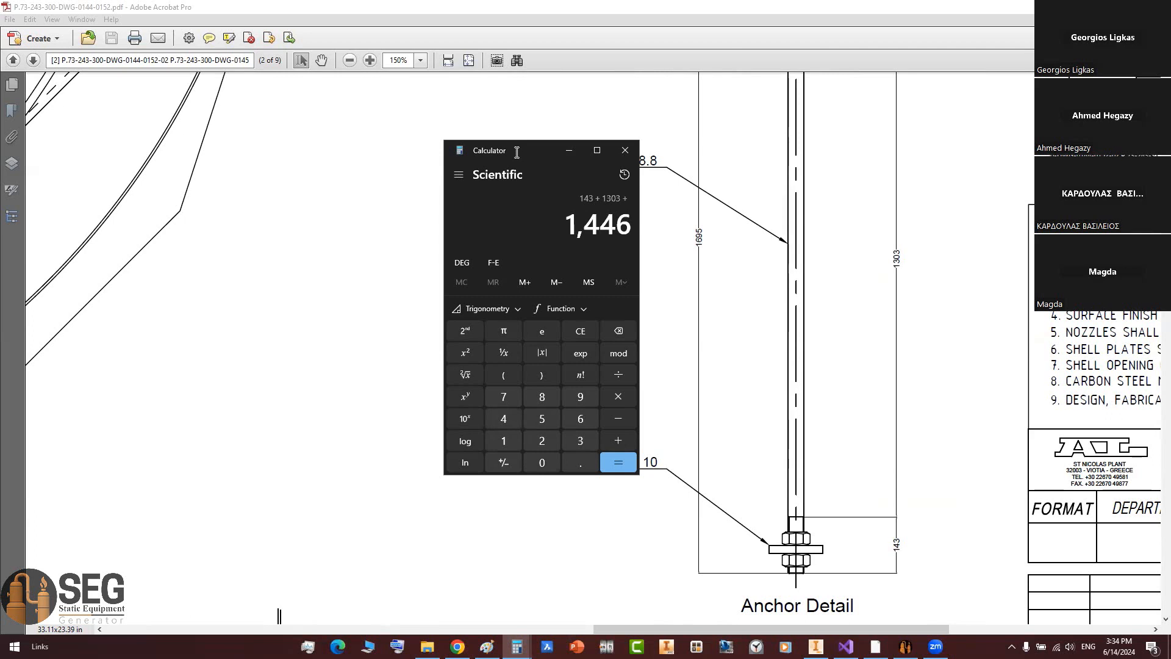
pyautogui.scroll(7, 827, 222)
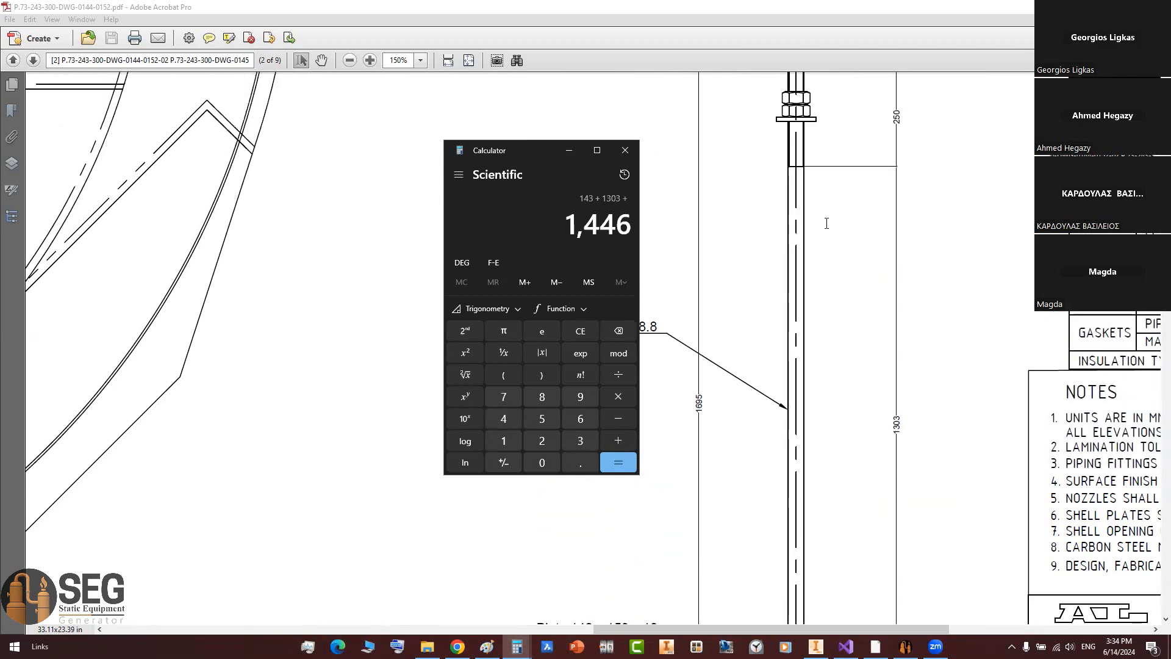
pyautogui.write('250')
pyautogui.press('Return')
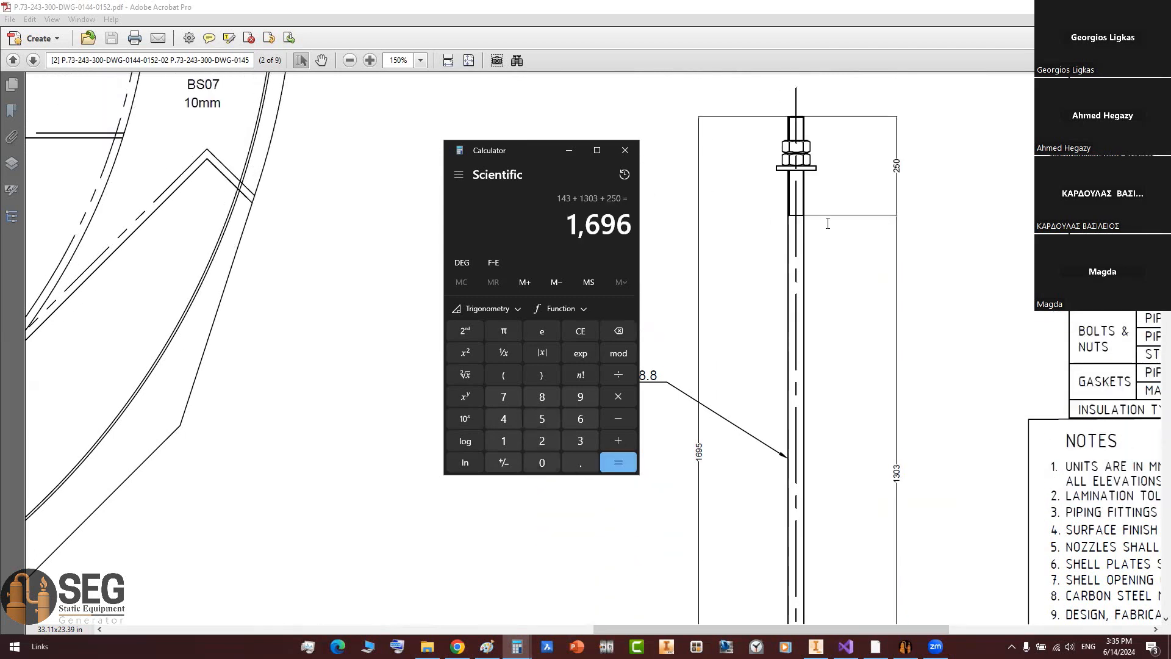
pyautogui.moveTo(568, 223); pyautogui.dragTo(632, 226)
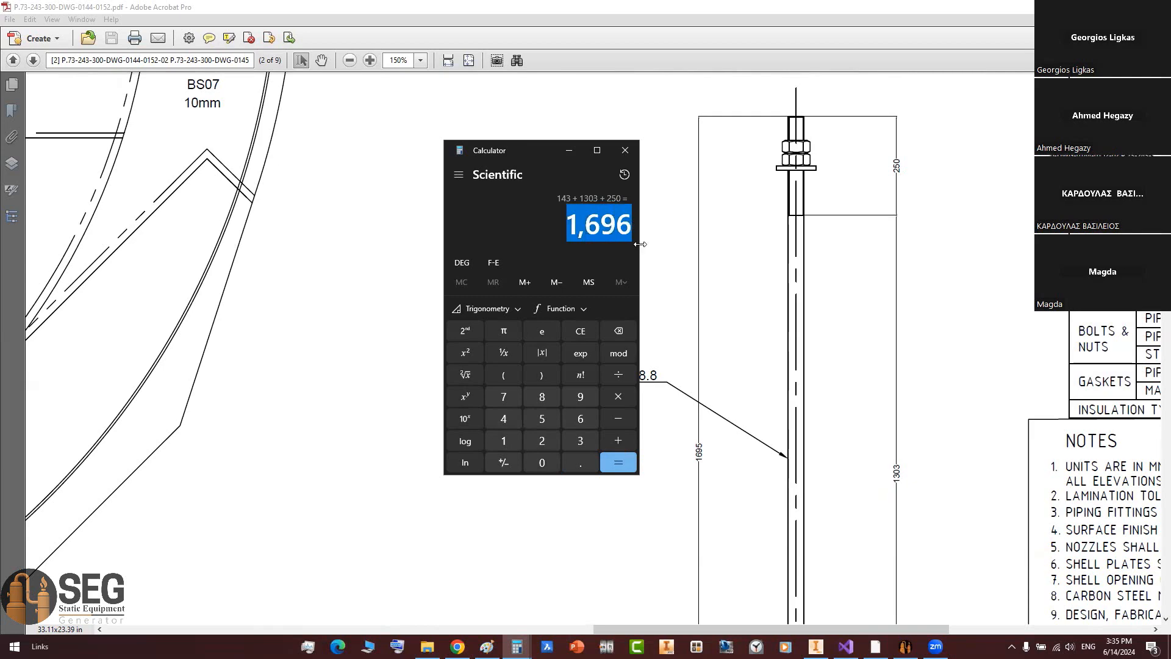
# Step: Copy the overall anchor length 1695 from the PDF anchor detail and set it as the stud bolt's length in Inventor
pyautogui.click(704, 462)
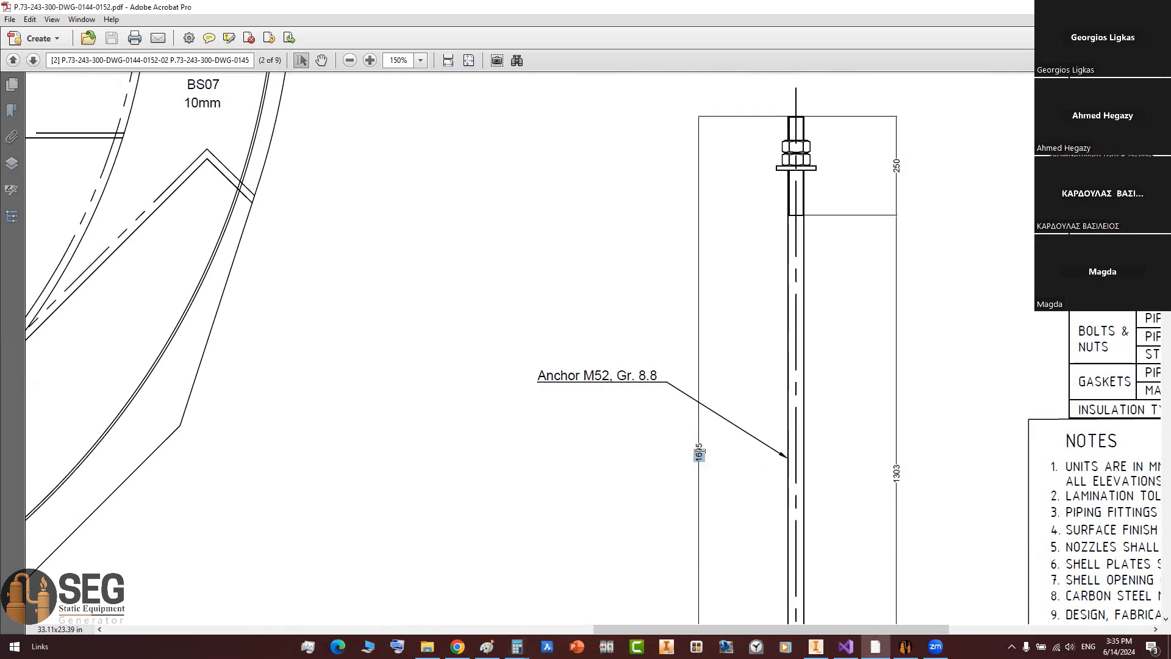
pyautogui.moveTo(704, 461); pyautogui.dragTo(701, 447)
pyautogui.hotkey('ctrl', 'c')
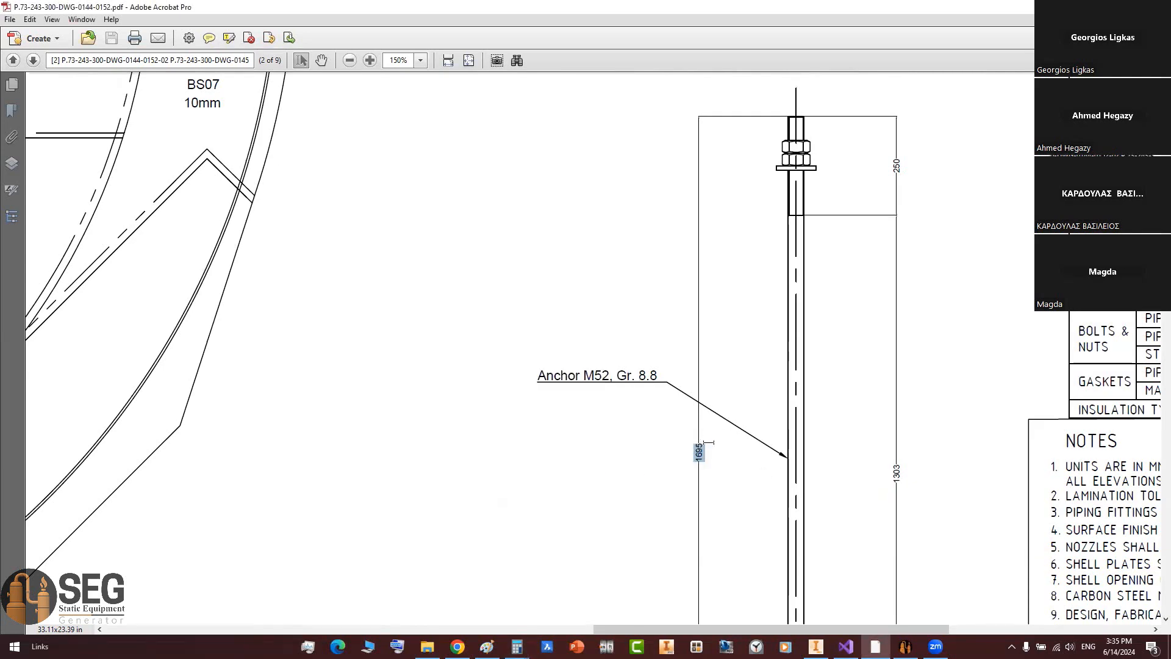
pyautogui.click(906, 646)
pyautogui.click(816, 646)
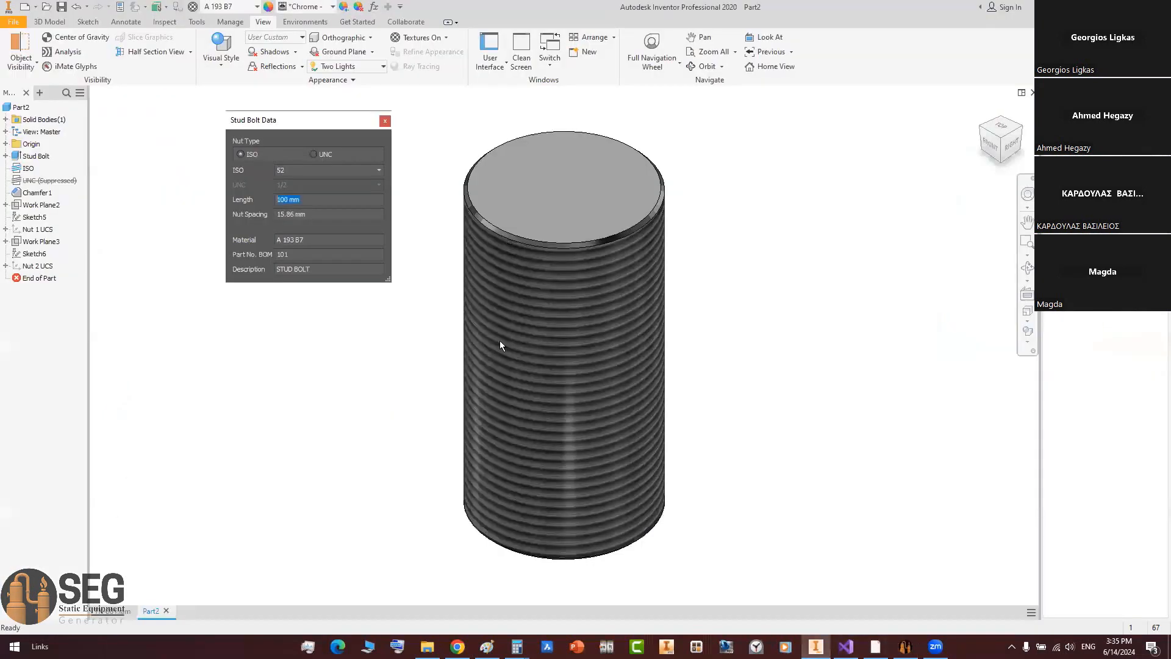
pyautogui.hotkey('ctrl', 'v')
pyautogui.click(314, 215)
pyautogui.click(387, 231)
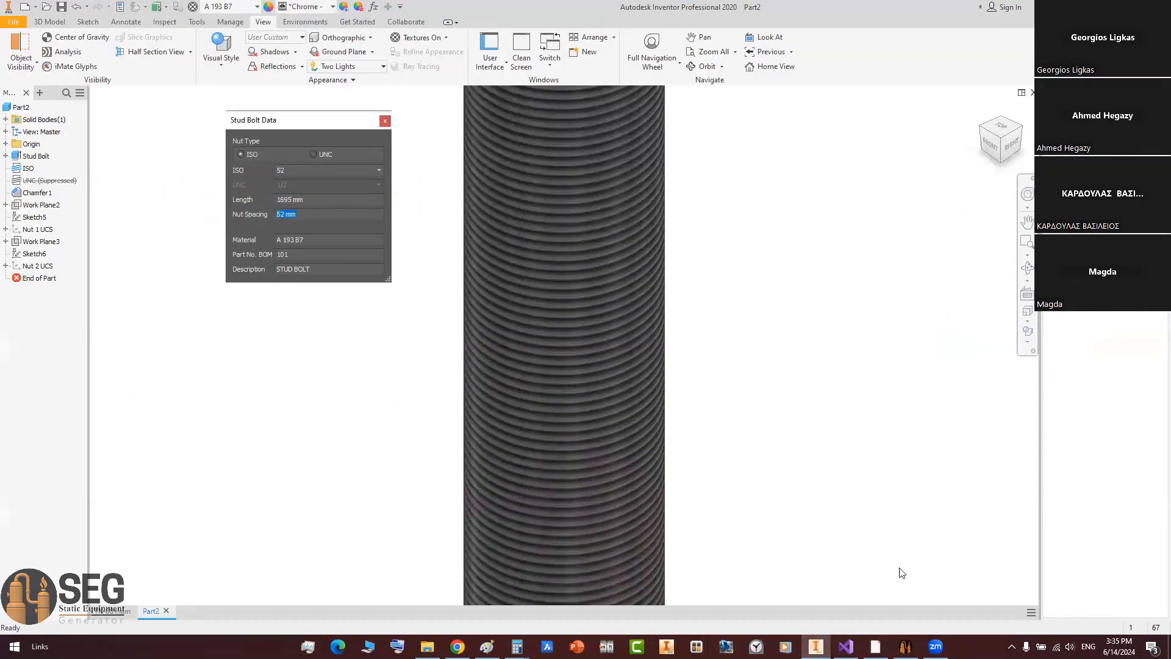
# Step: Check the nut positions in the PDF anchor detail, then set the stud bolt's nut spacing to 1500 mm and close its data form
pyautogui.click(905, 646)
pyautogui.click(875, 646)
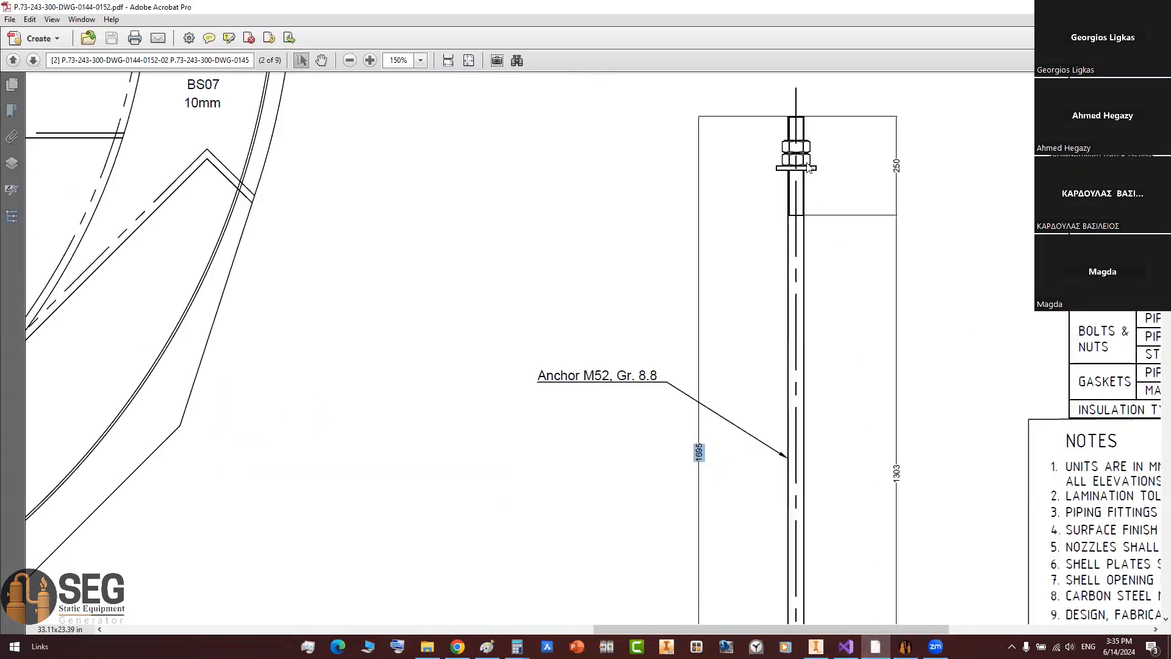
pyautogui.keyDown('ctrl'); pyautogui.scroll(-1, 809, 163); pyautogui.keyUp('ctrl')
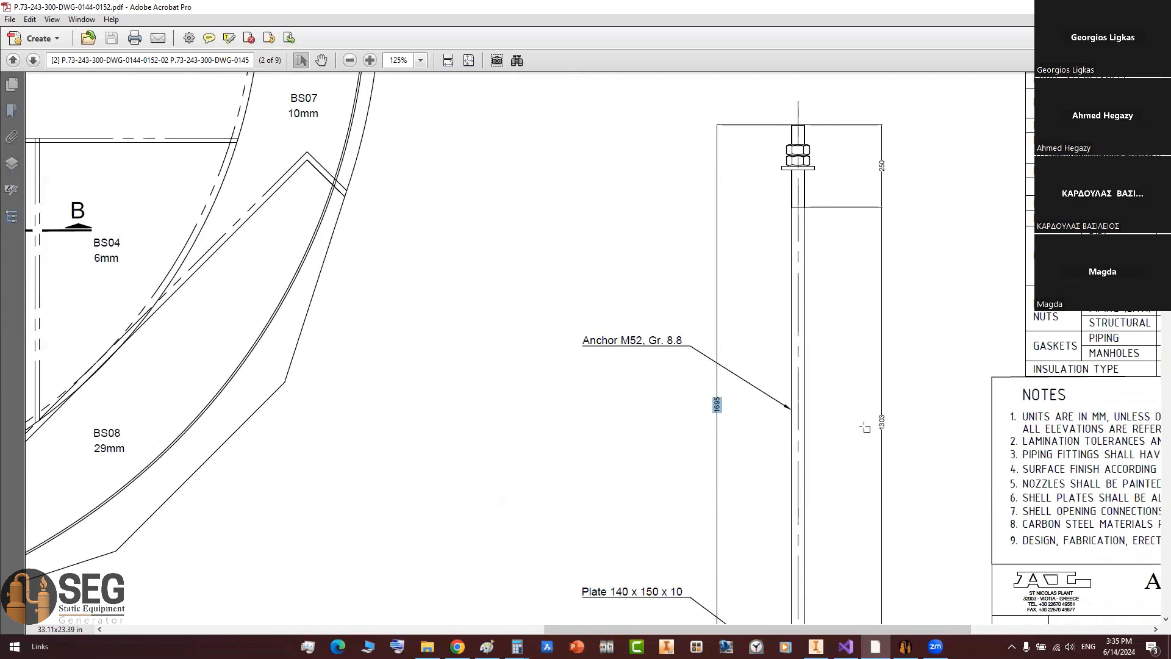
pyautogui.keyDown('ctrl'); pyautogui.scroll(-1, 866, 427); pyautogui.keyUp('ctrl')
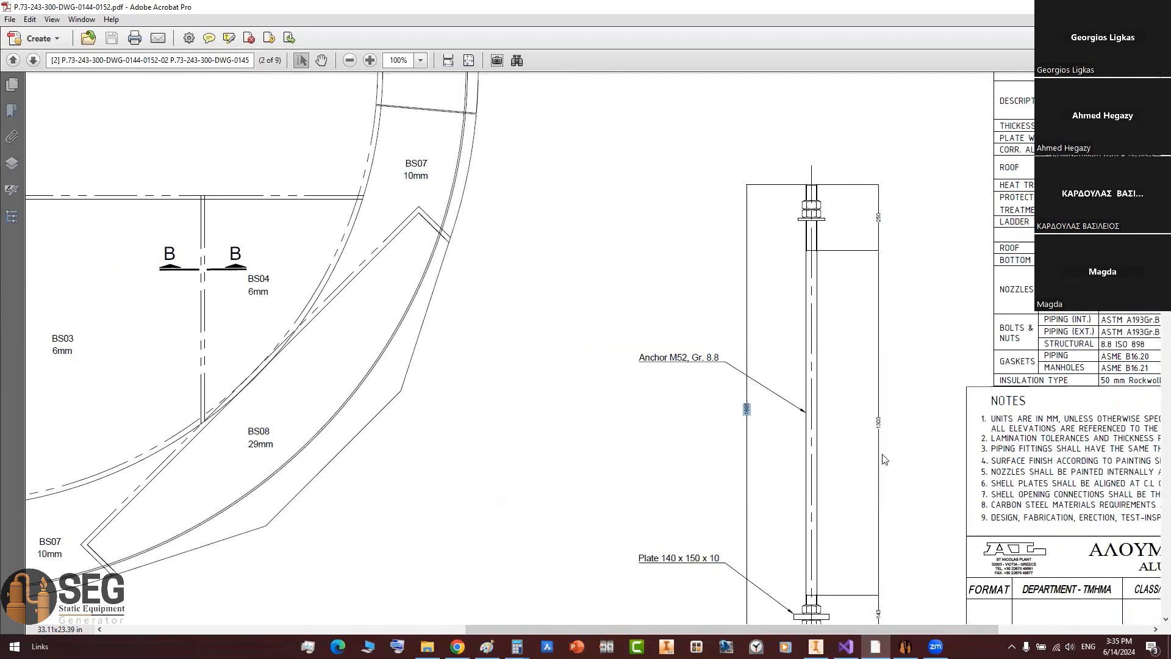
pyautogui.scroll(-3, 885, 459)
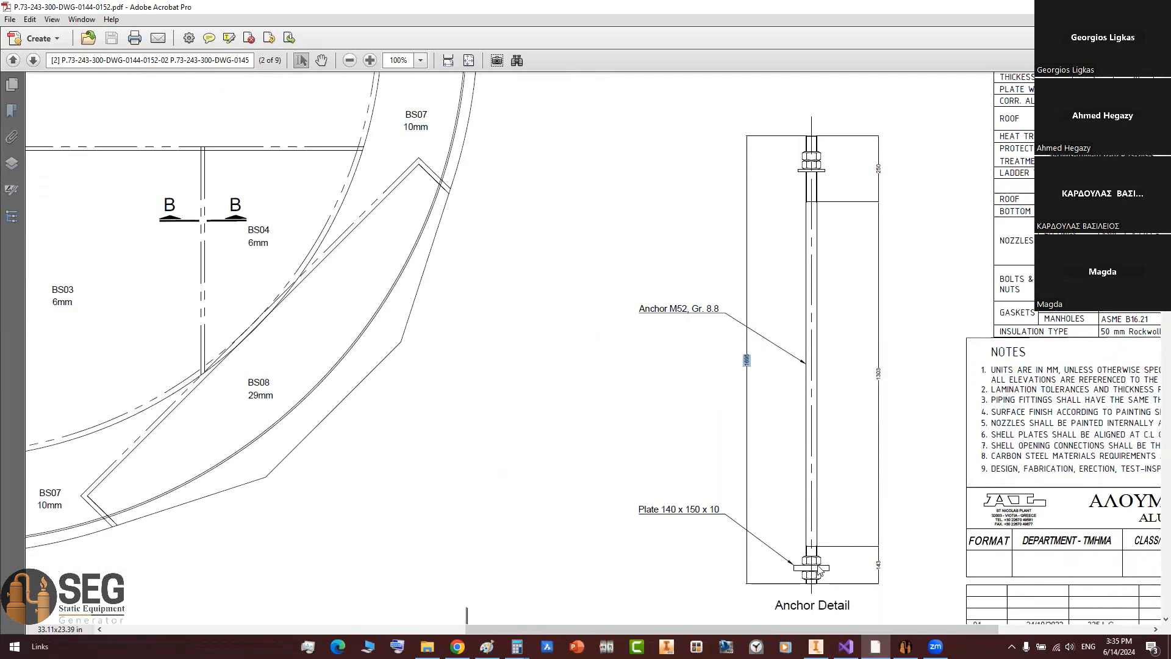
pyautogui.click(905, 646)
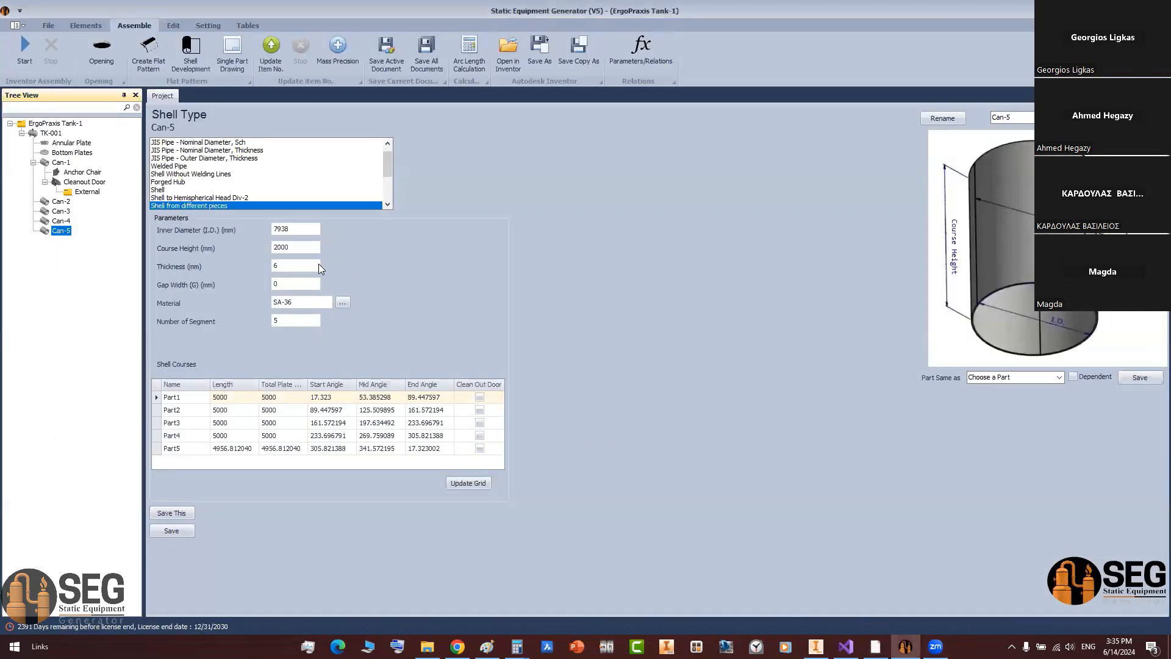
pyautogui.click(815, 645)
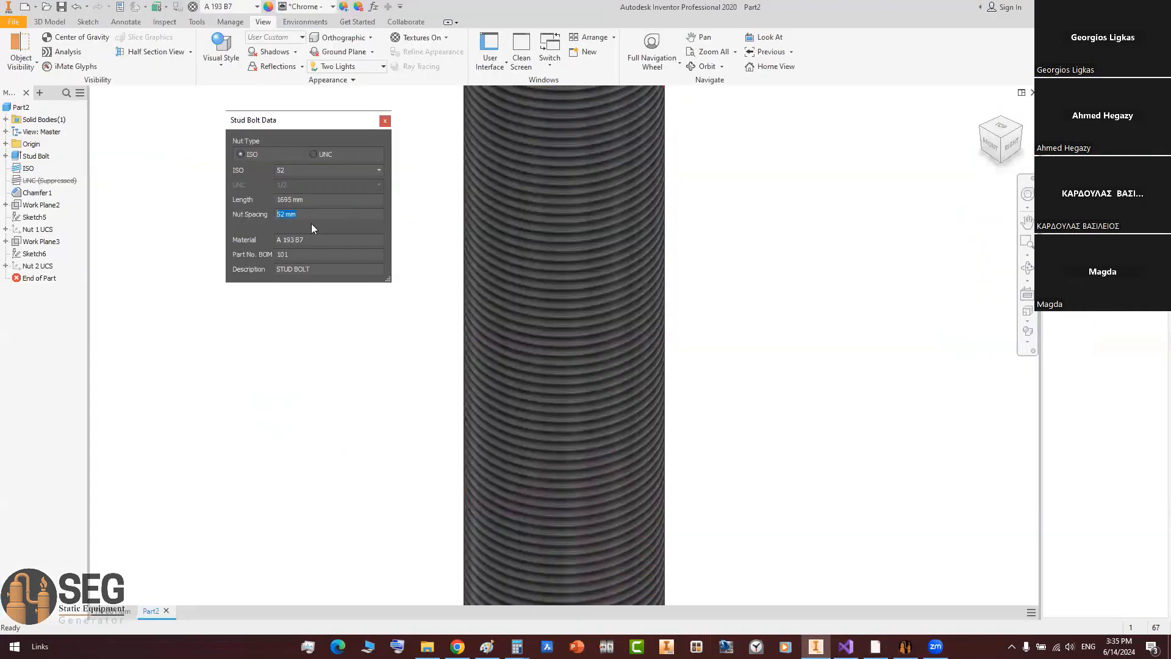
pyautogui.write('1500')
pyautogui.click(314, 253)
pyautogui.click(385, 120)
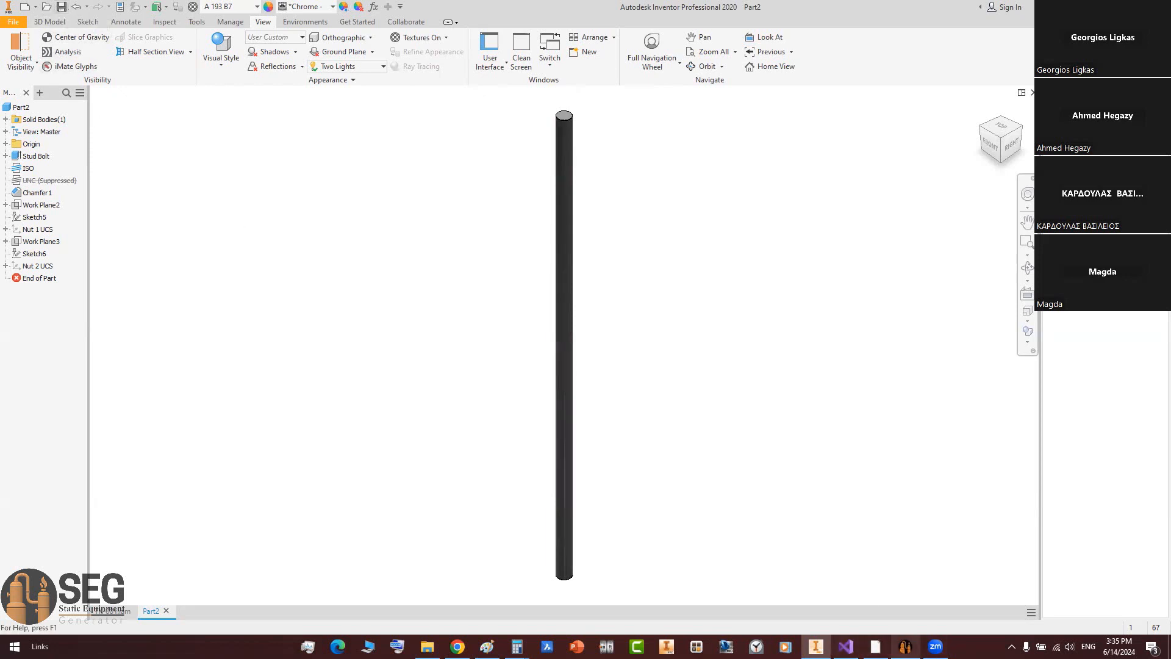
# Step: Create a folder named External Items in the ErgoPraxis Tank-1 workspace while saving the stud bolt part
pyautogui.click(905, 646)
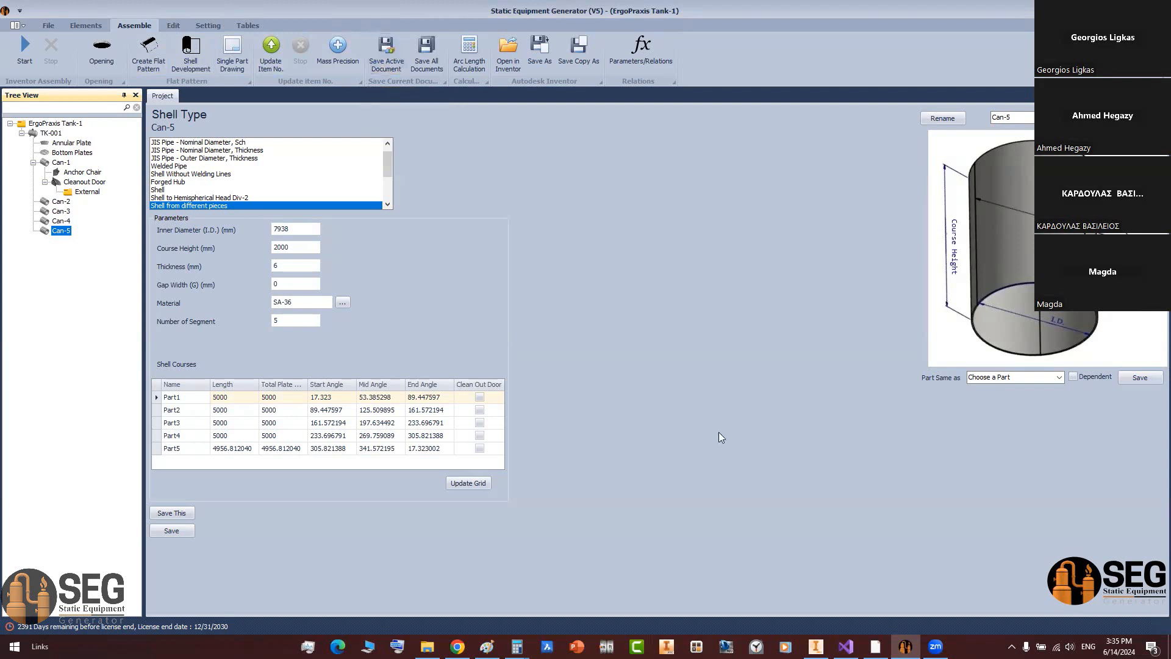
pyautogui.click(816, 647)
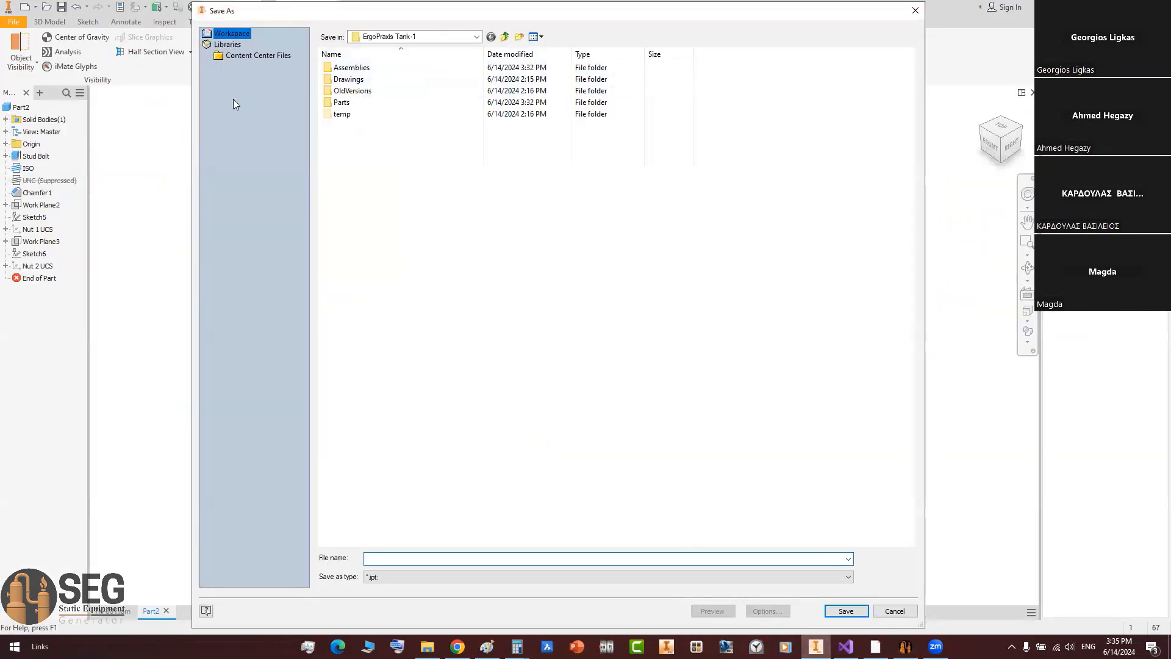
pyautogui.rightClick(391, 225)
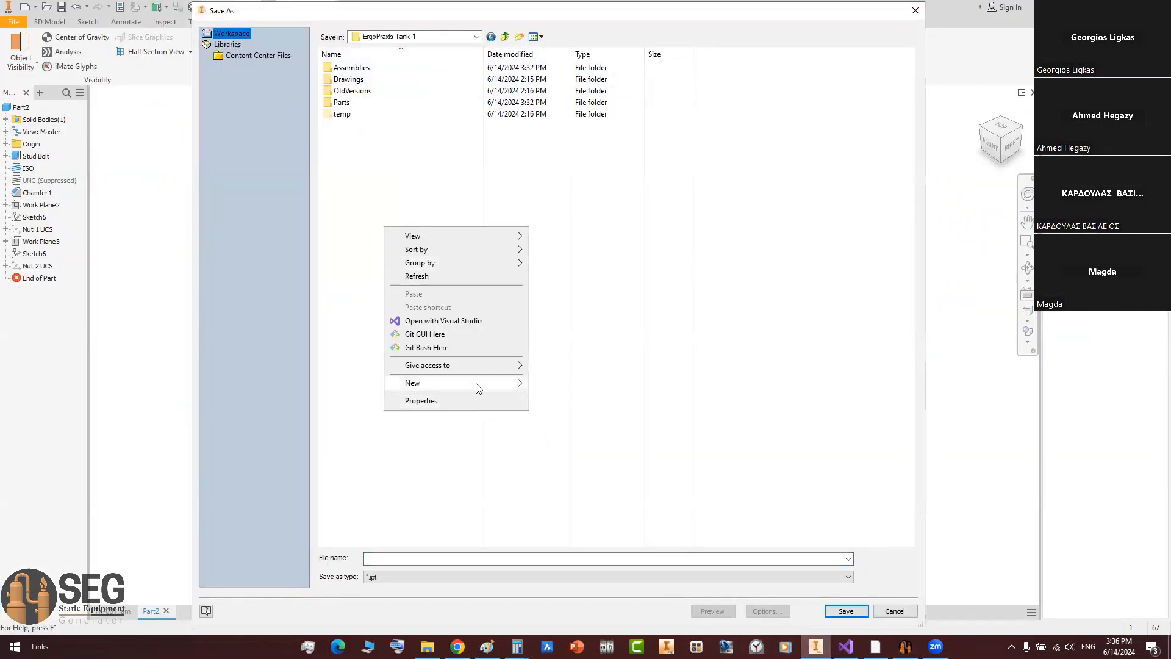
pyautogui.moveTo(478, 383)
pyautogui.click(588, 389)
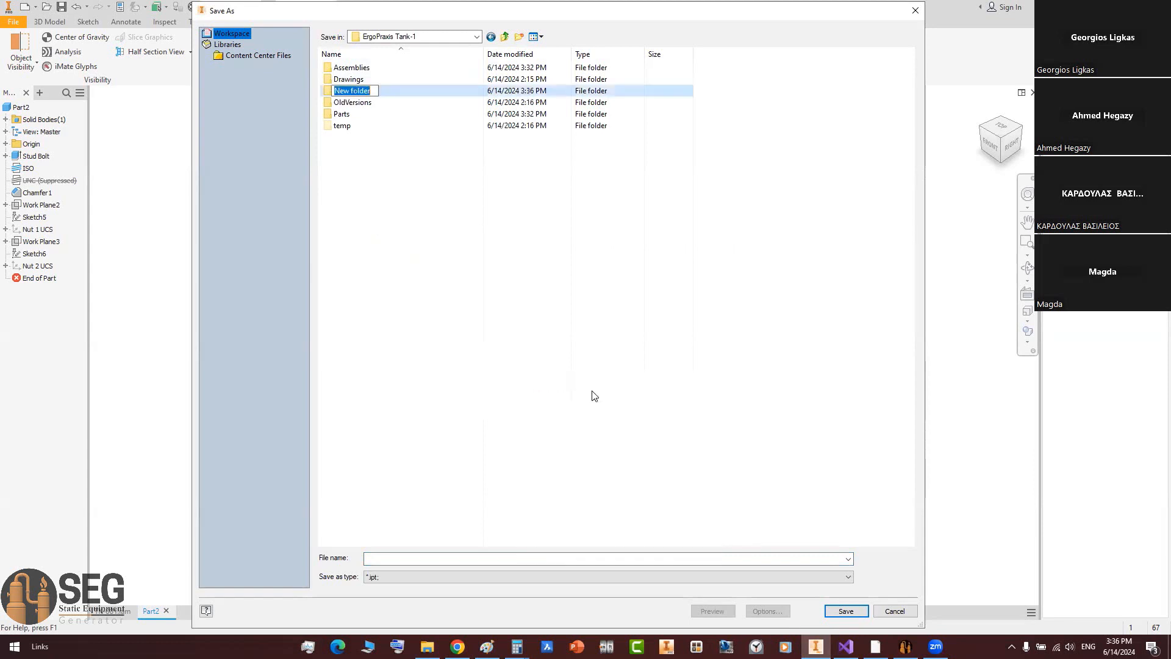
pyautogui.write('Ec')
pyautogui.write('xternal Ite')
pyautogui.write('ms')
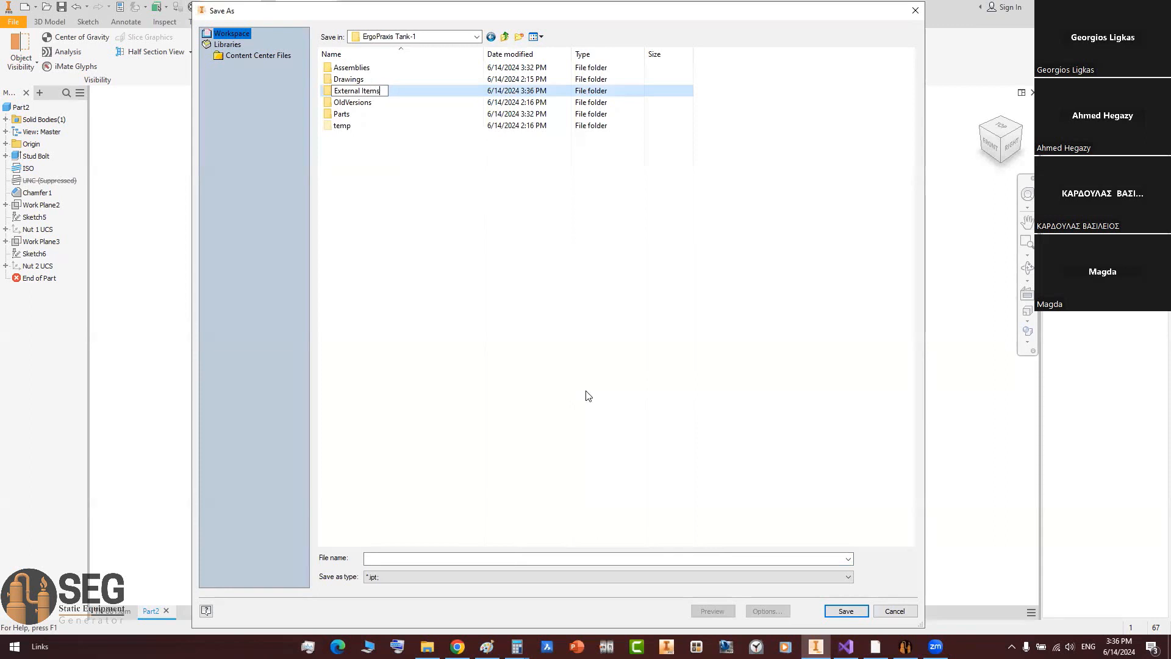
pyautogui.press('Return')
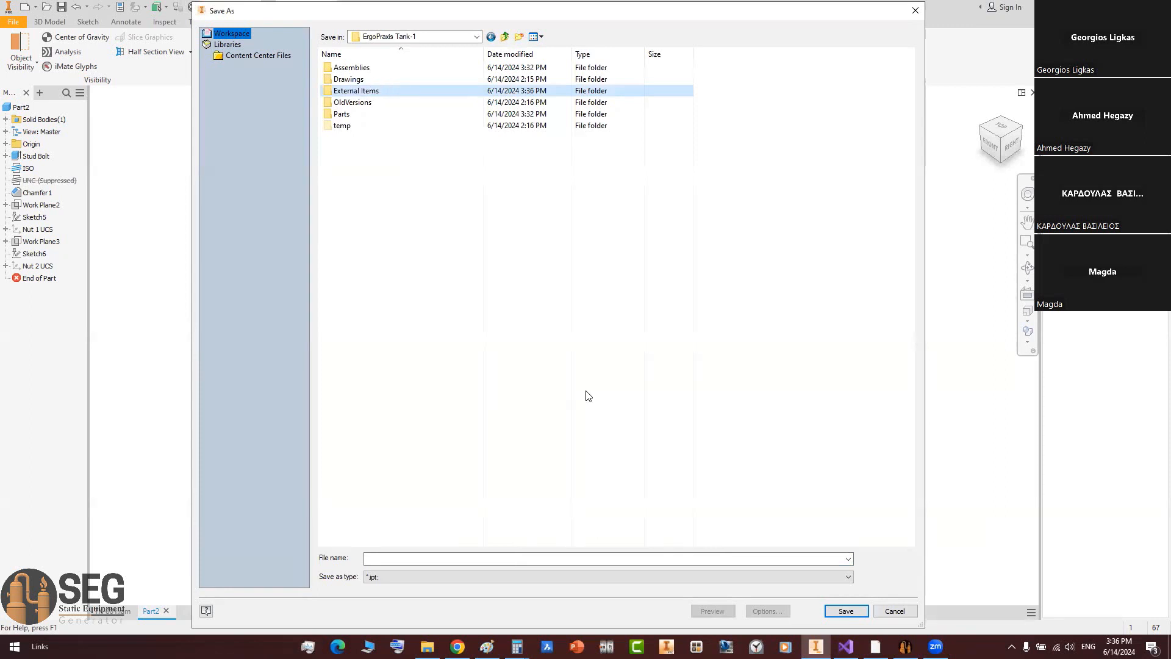
# Step: Save the stud bolt part as Anchor Stud Bolt inside the External Items folder
pyautogui.press('Return')
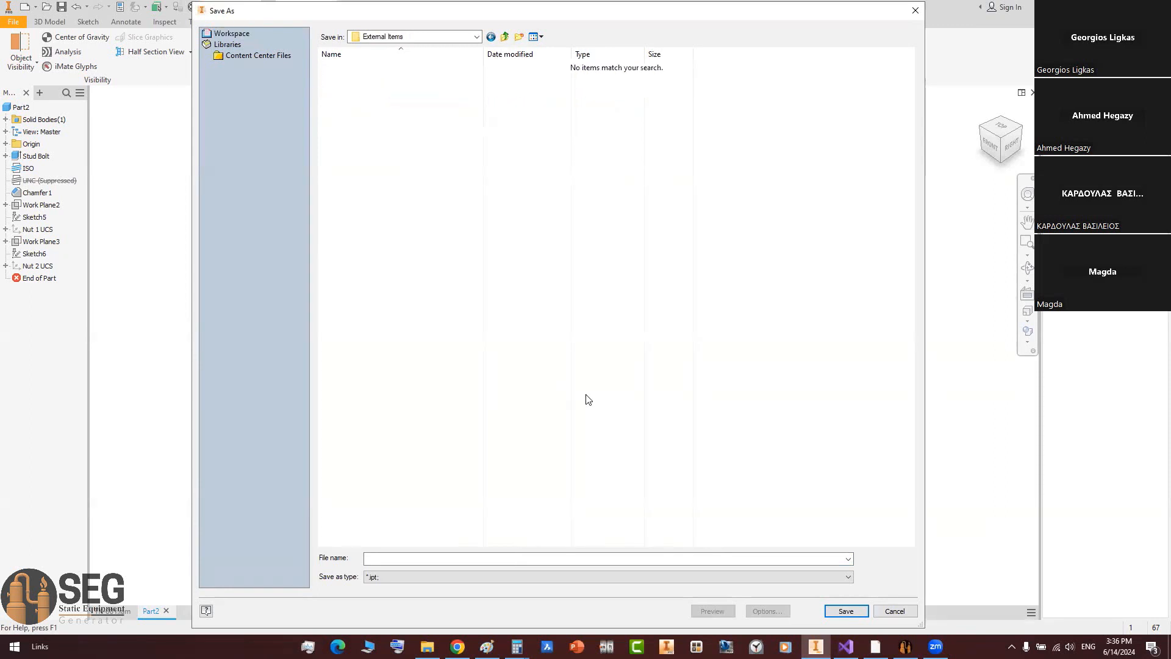
pyautogui.click(413, 559)
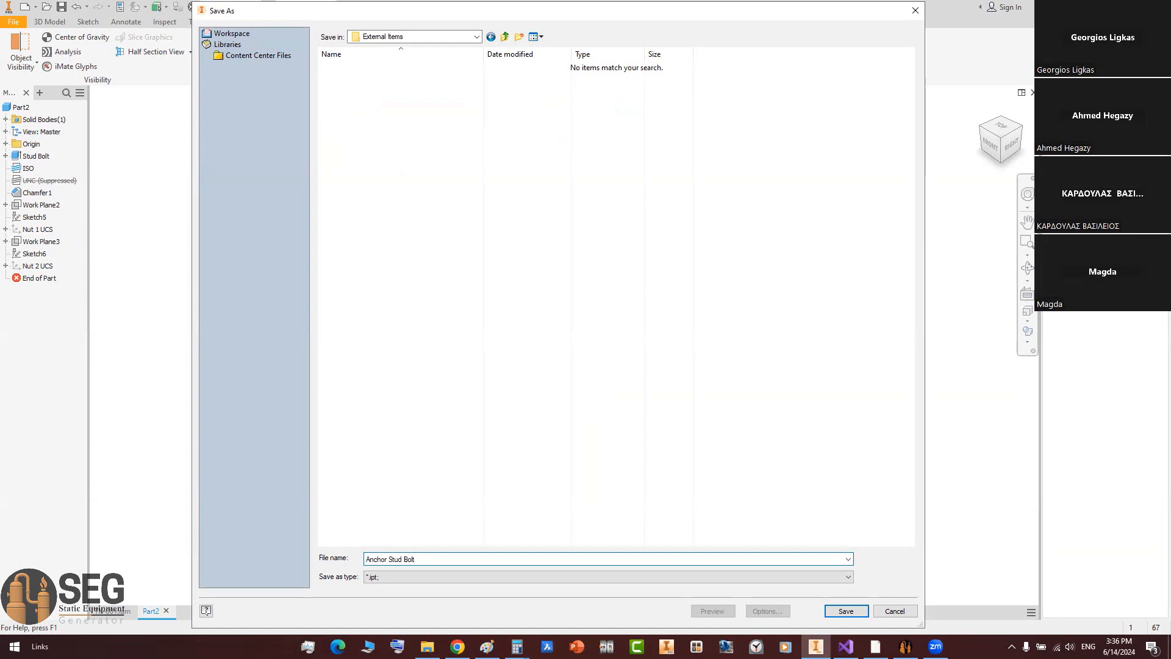
pyautogui.press('Return')
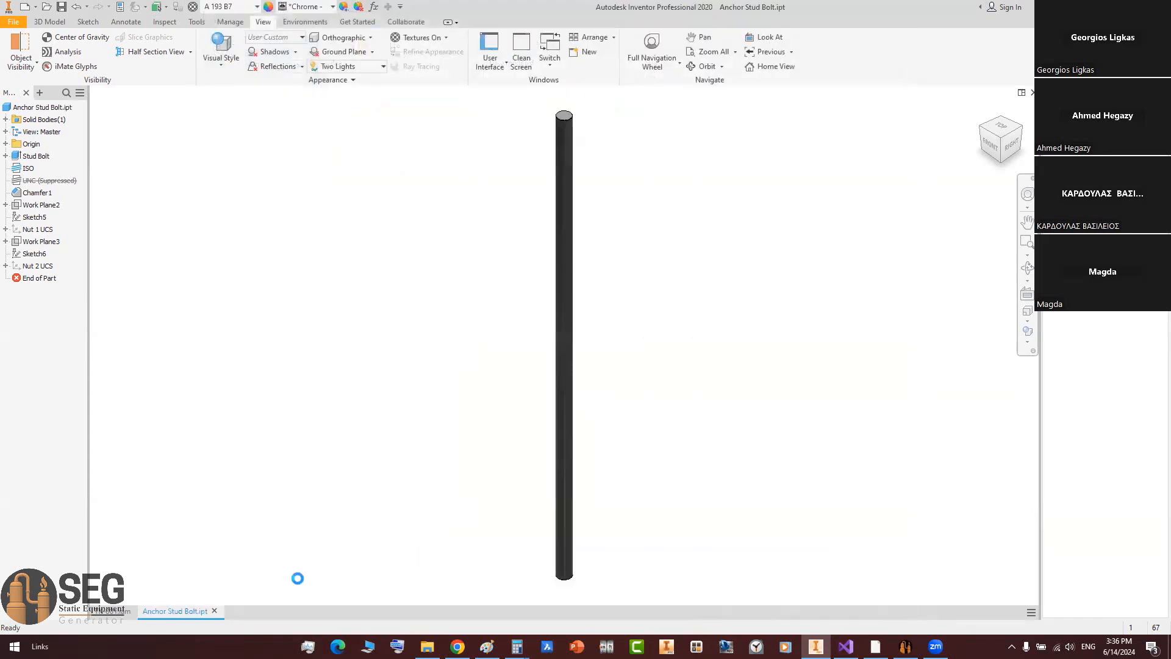
# Step: Look up the anchor plate's size note in the anchor detail of the PDF drawing
pyautogui.click(905, 646)
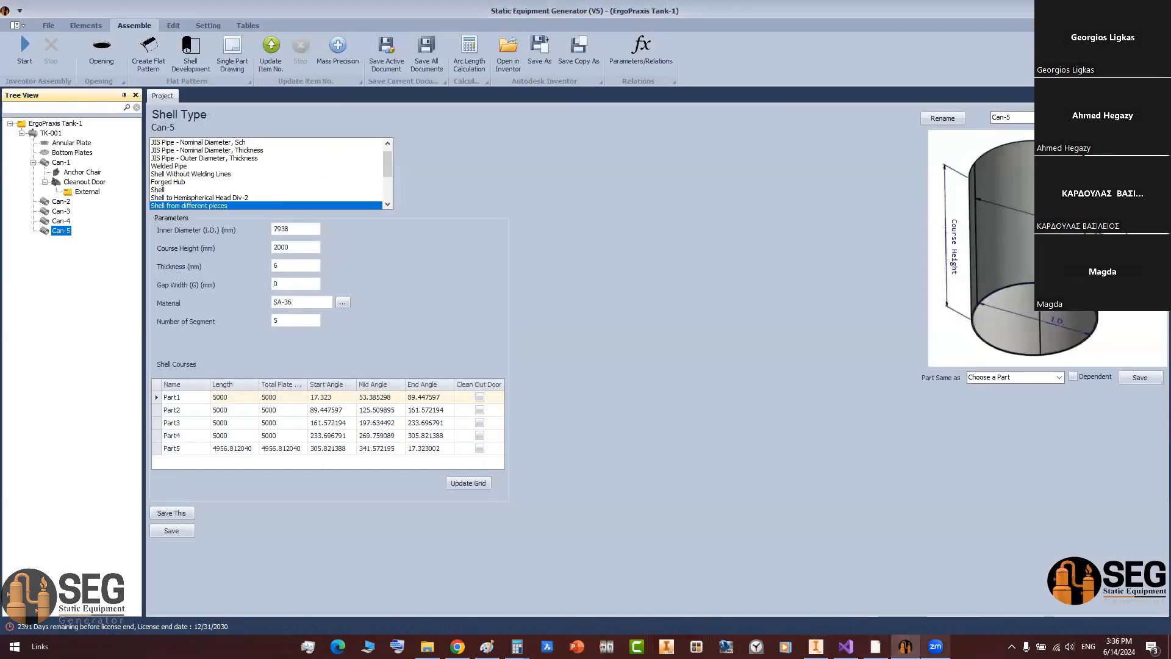
pyautogui.click(876, 647)
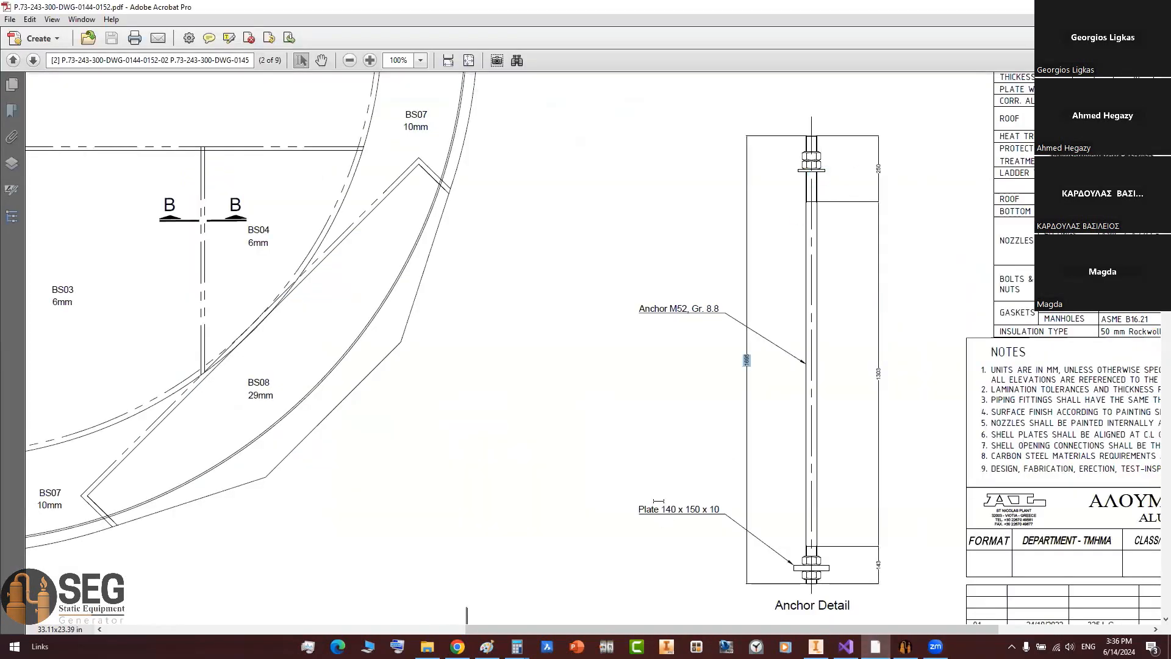
pyautogui.moveTo(636, 507); pyautogui.dragTo(715, 509)
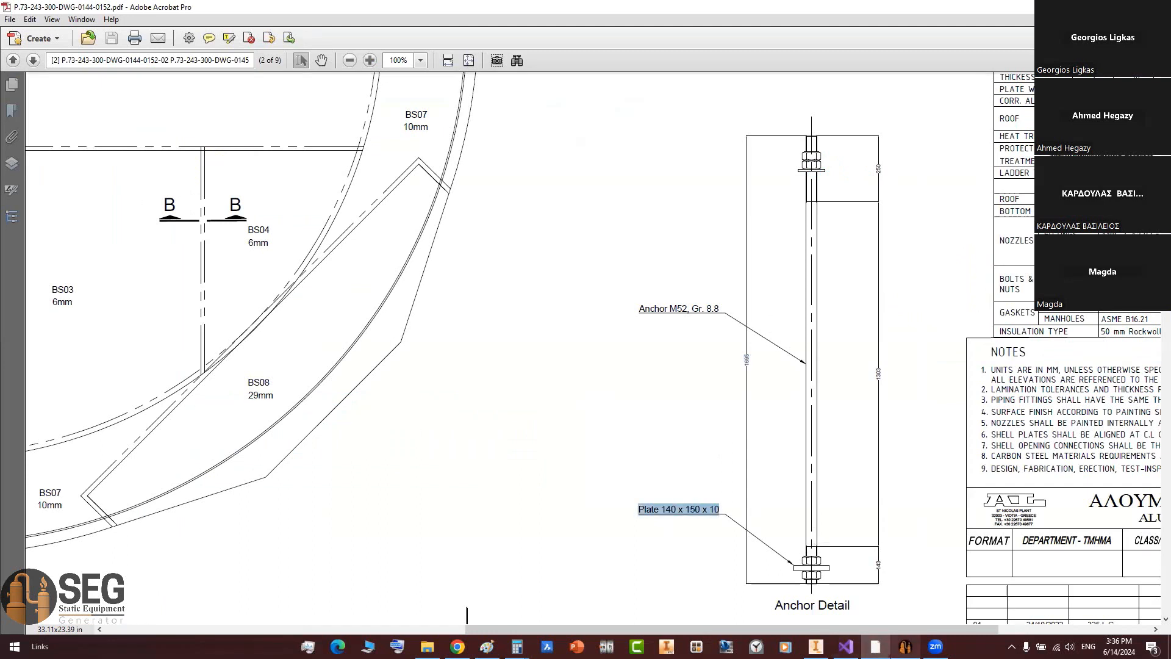
# Step: Create a new part in Inventor from the Bolt & Nut template Nut.ipt
pyautogui.moveTo(816, 647)
pyautogui.click(815, 595)
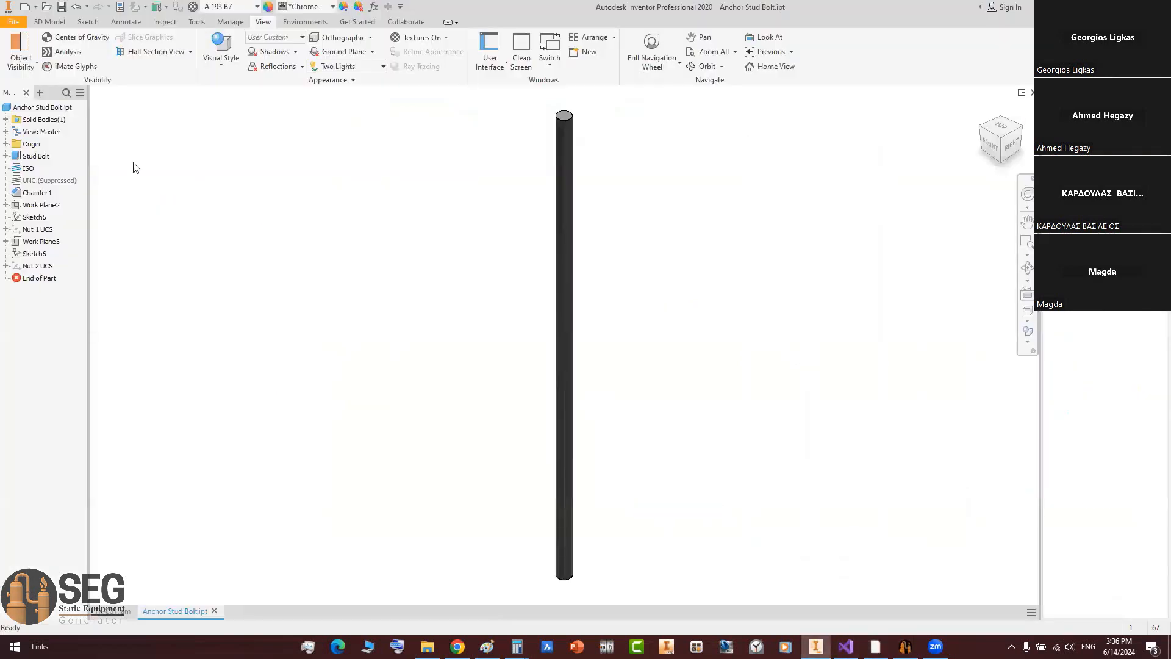
pyautogui.click(25, 7)
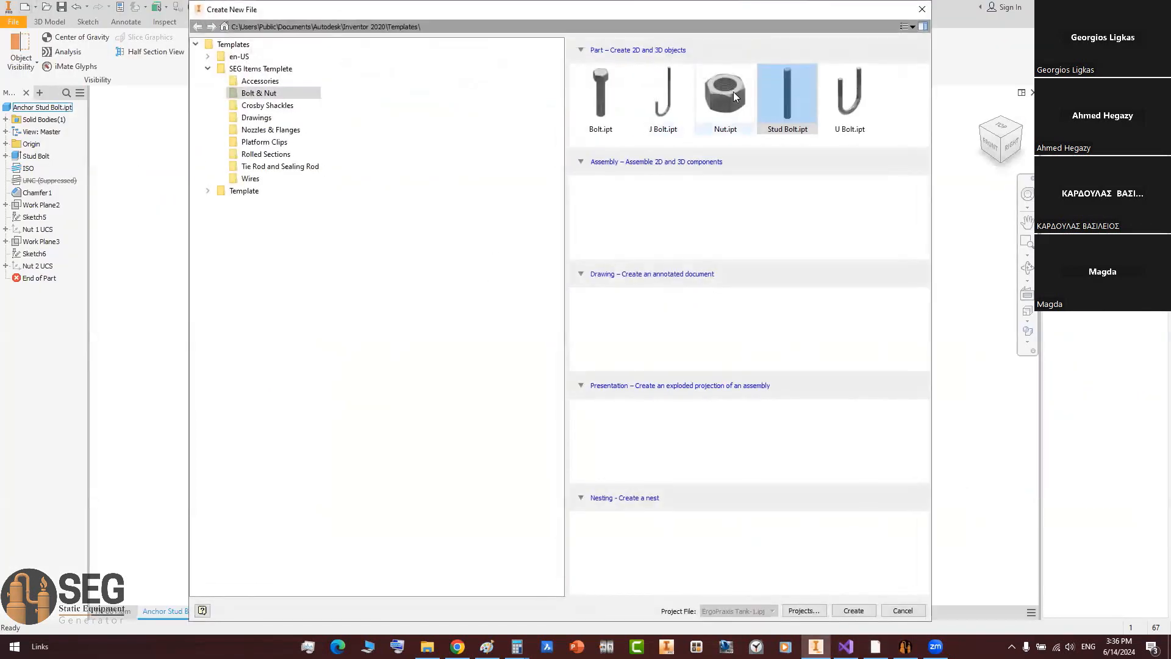
pyautogui.click(735, 98)
pyautogui.click(853, 611)
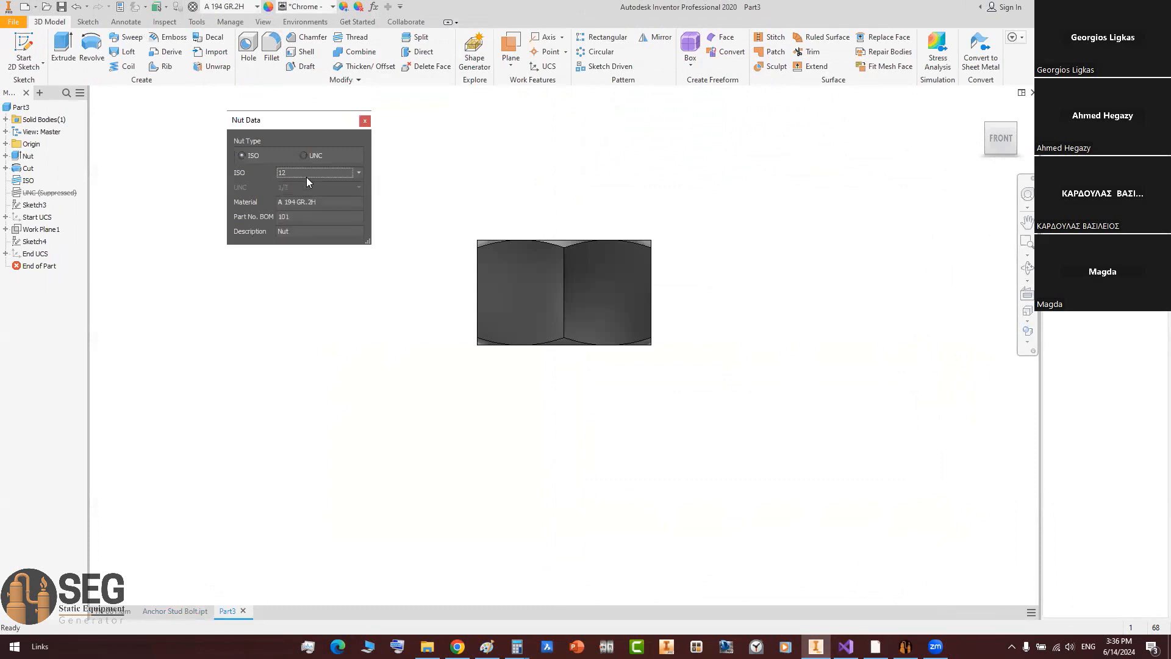
# Step: Set the nut's ISO size to 52 in the nut data form and close the form
pyautogui.click(302, 171)
pyautogui.scroll(-4, 298, 210)
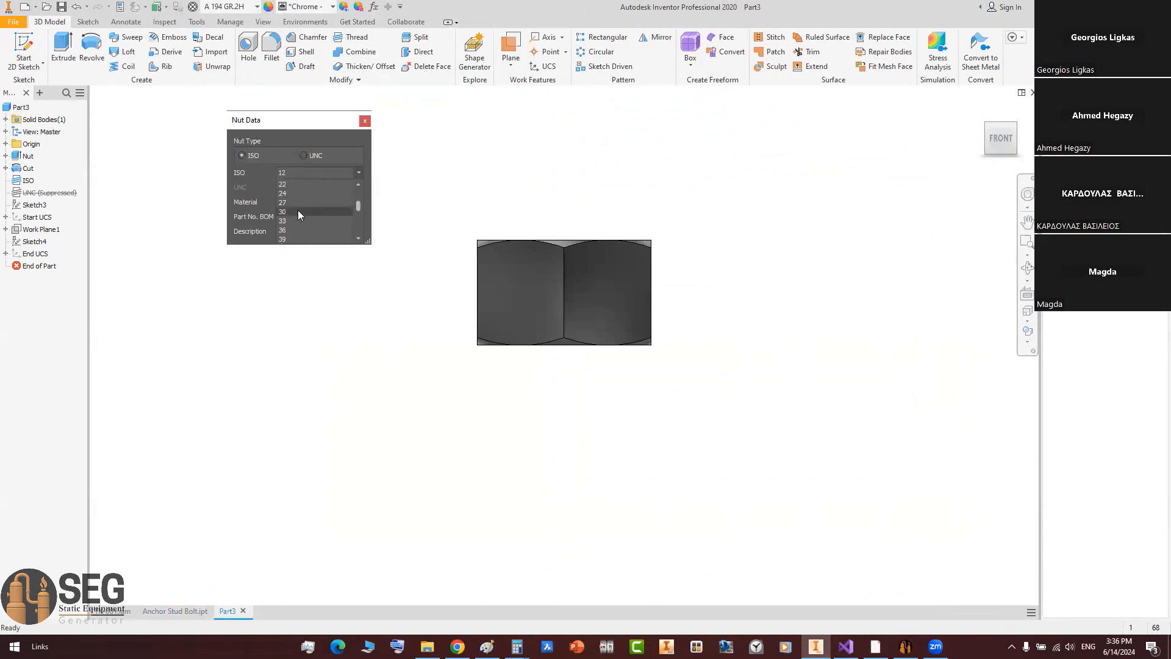
pyautogui.click(287, 220)
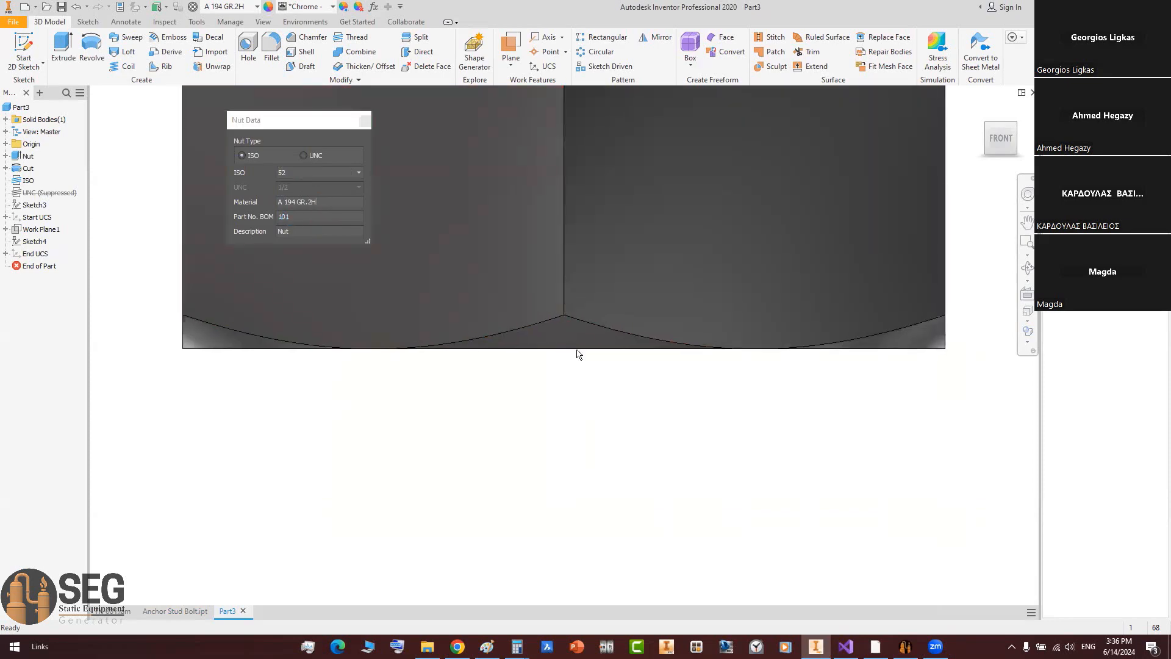
pyautogui.click(368, 121)
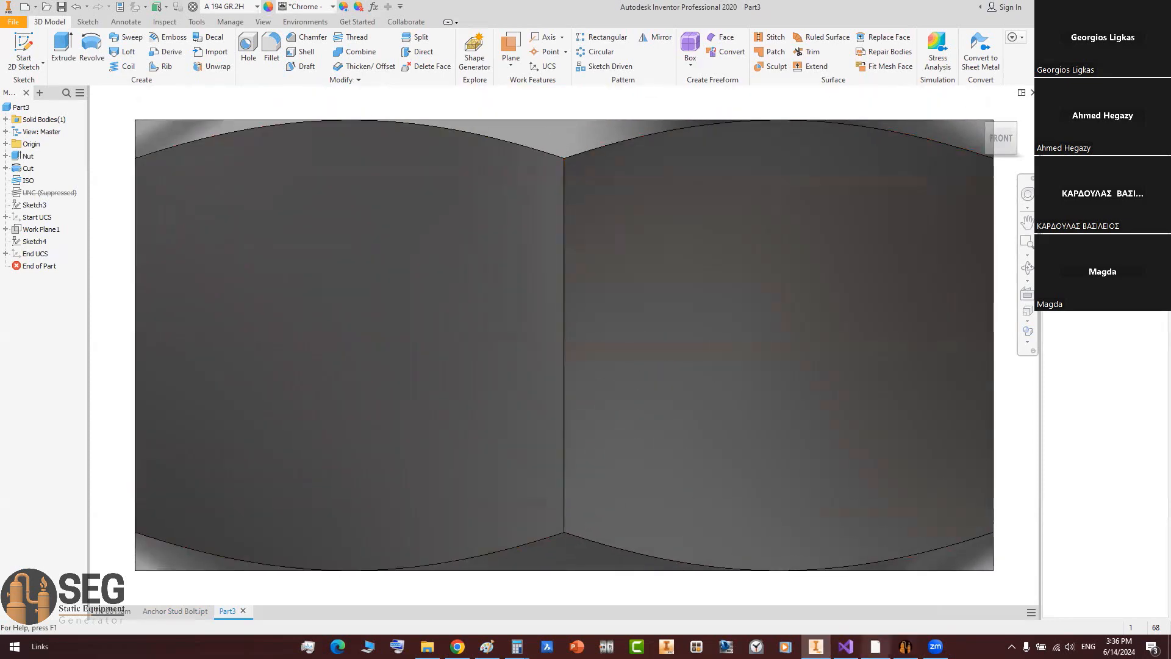
# Step: Save the nut part as Anchor Nut in the External Items folder using Static Equipment Generator's active-document save
pyautogui.click(901, 645)
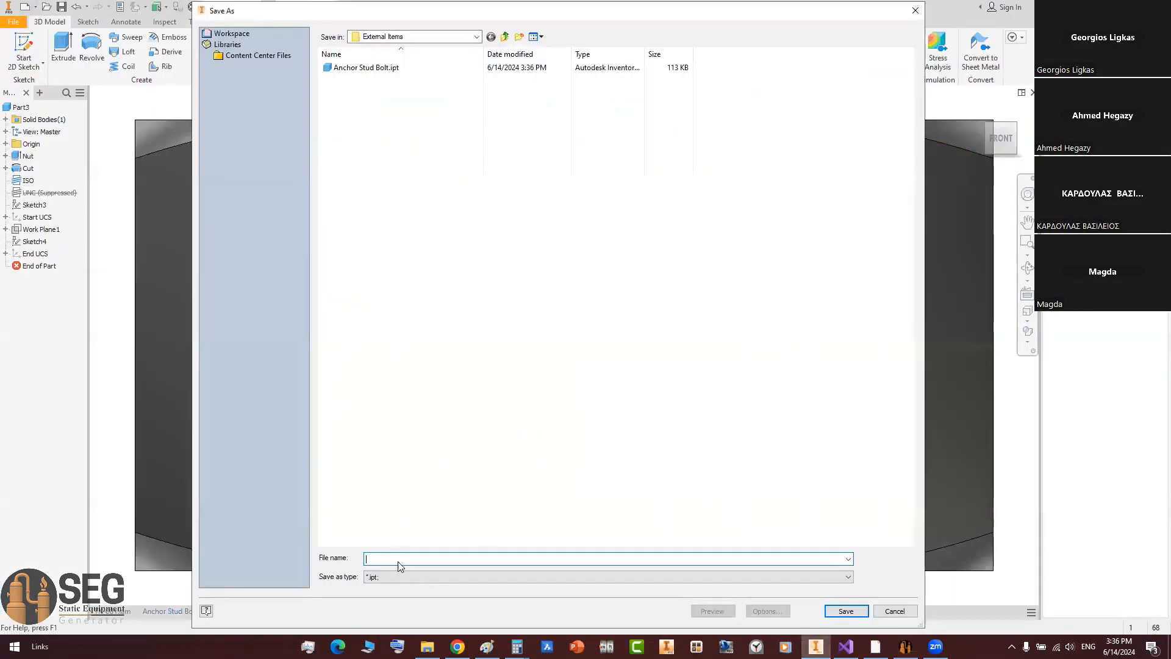
pyautogui.write('Ancho')
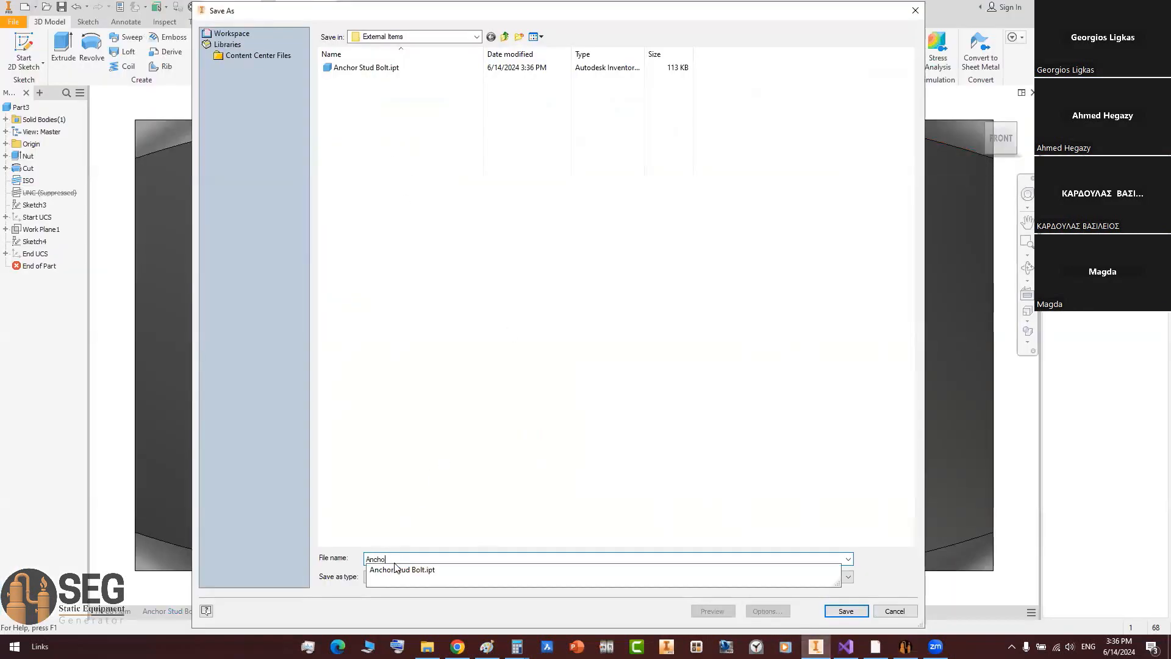
pyautogui.write('r Nu')
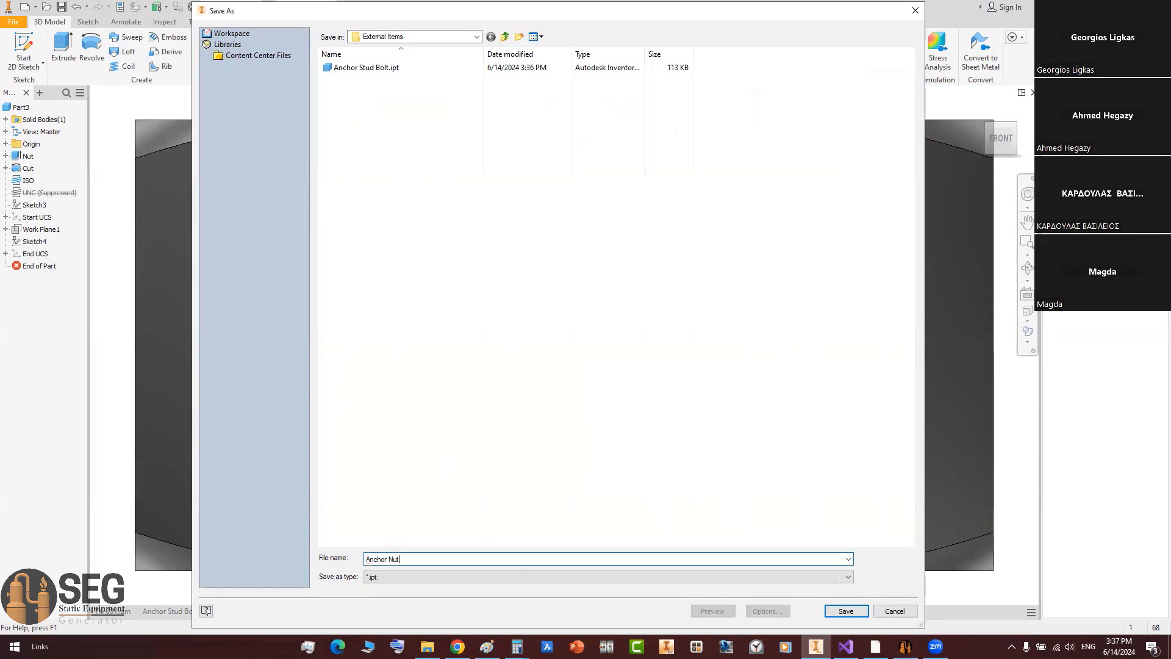
pyautogui.write('t')
pyautogui.press('Return')
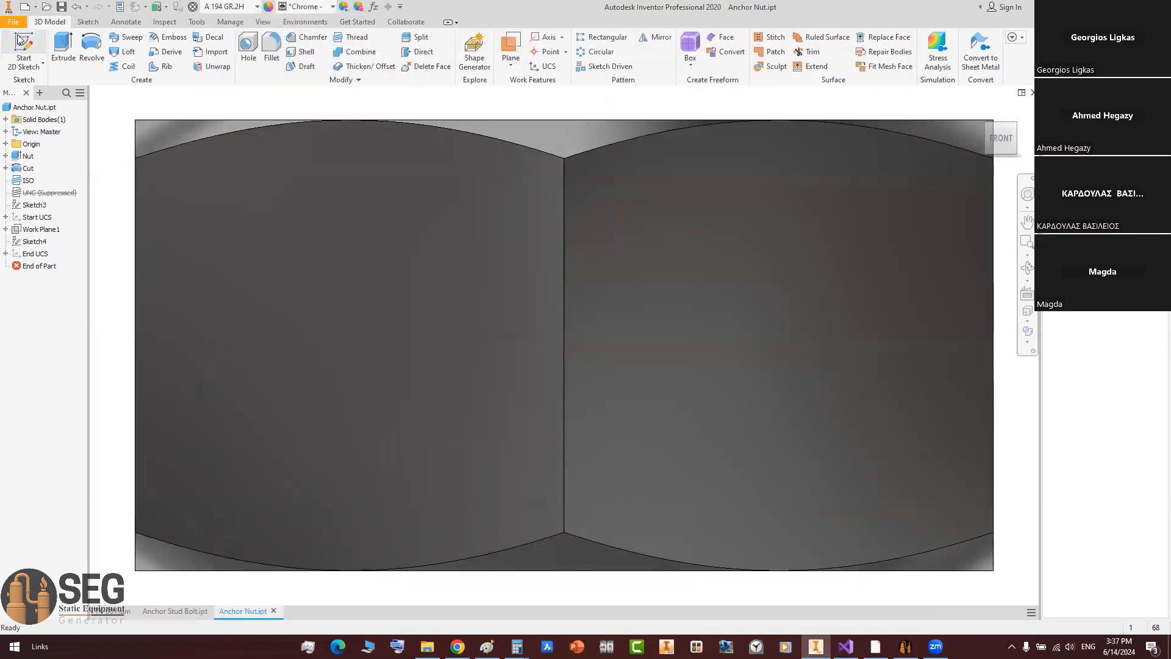
# Step: Create a new part in Inventor from the Accessories template Washer.ipt and show it in an isometric view
pyautogui.click(25, 7)
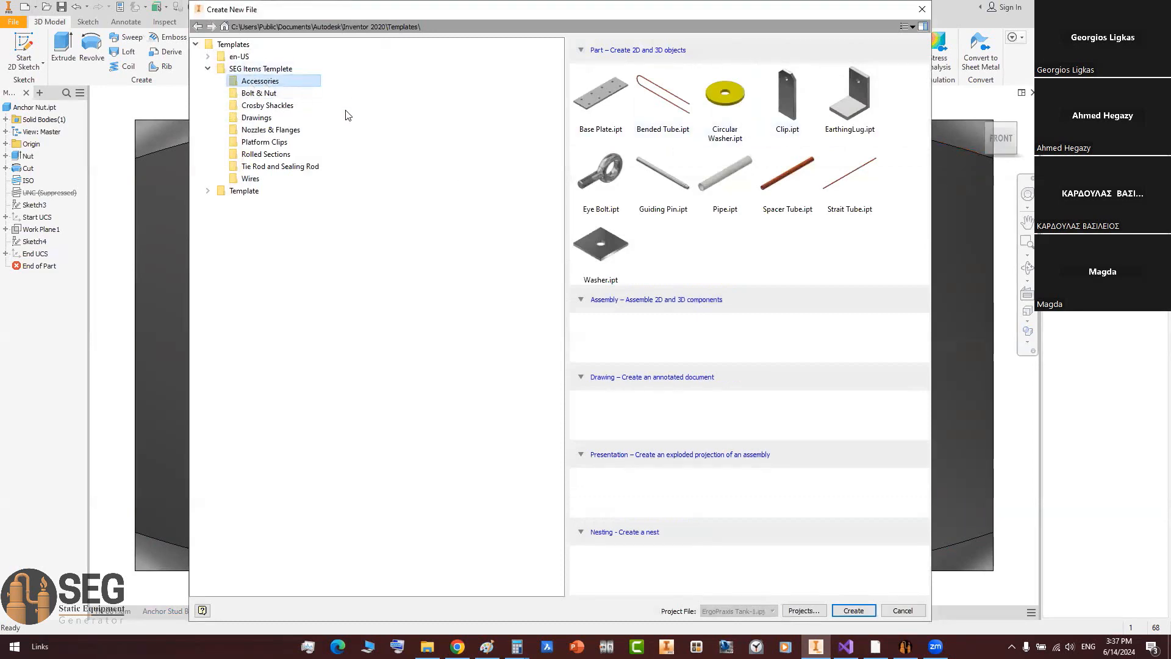
pyautogui.click(609, 234)
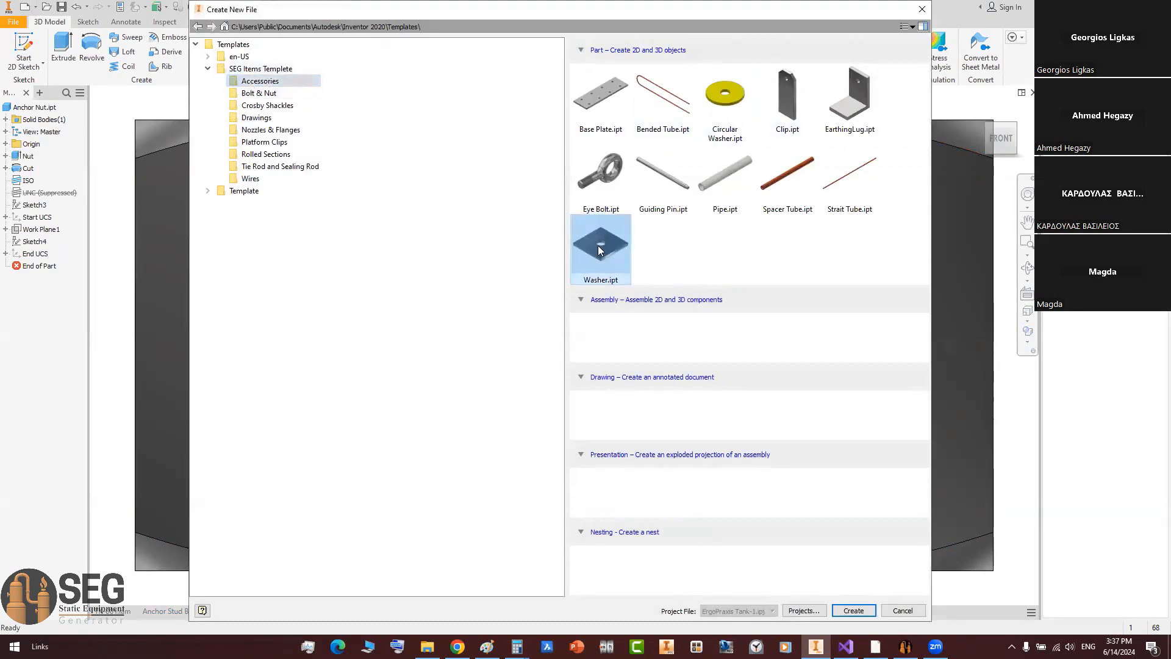
pyautogui.doubleClick(600, 251)
pyautogui.click(1015, 126)
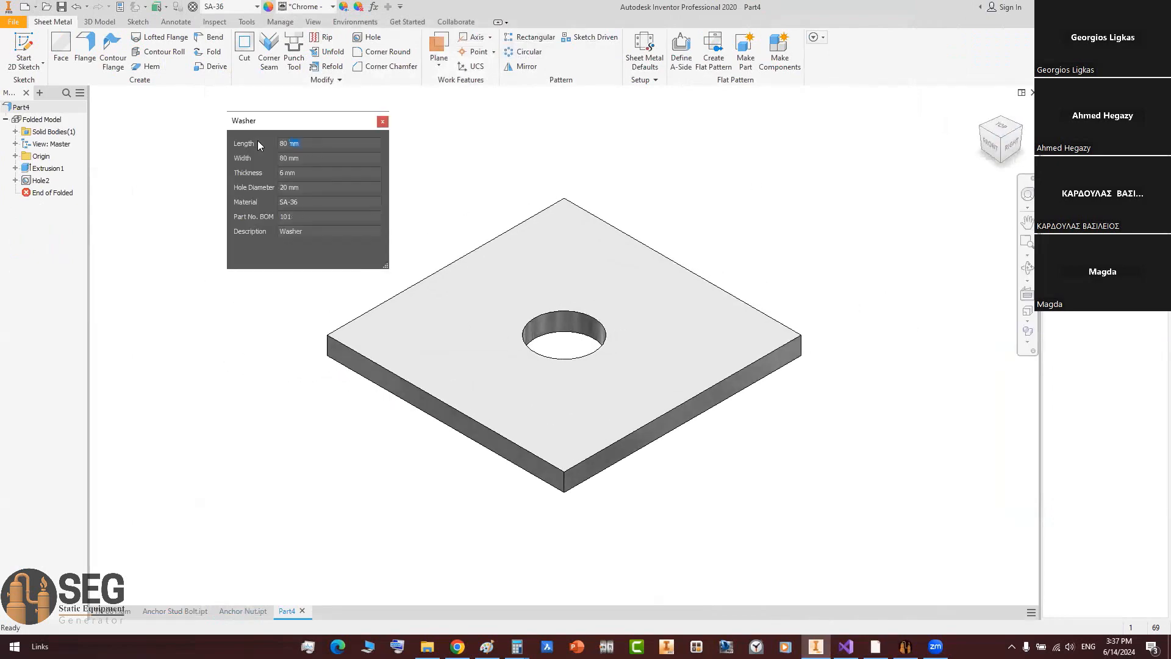
# Step: Set the washer's length to 150 mm, width to 140 mm and thickness to 10 mm, following the PDF's anchor plate note
pyautogui.click(875, 646)
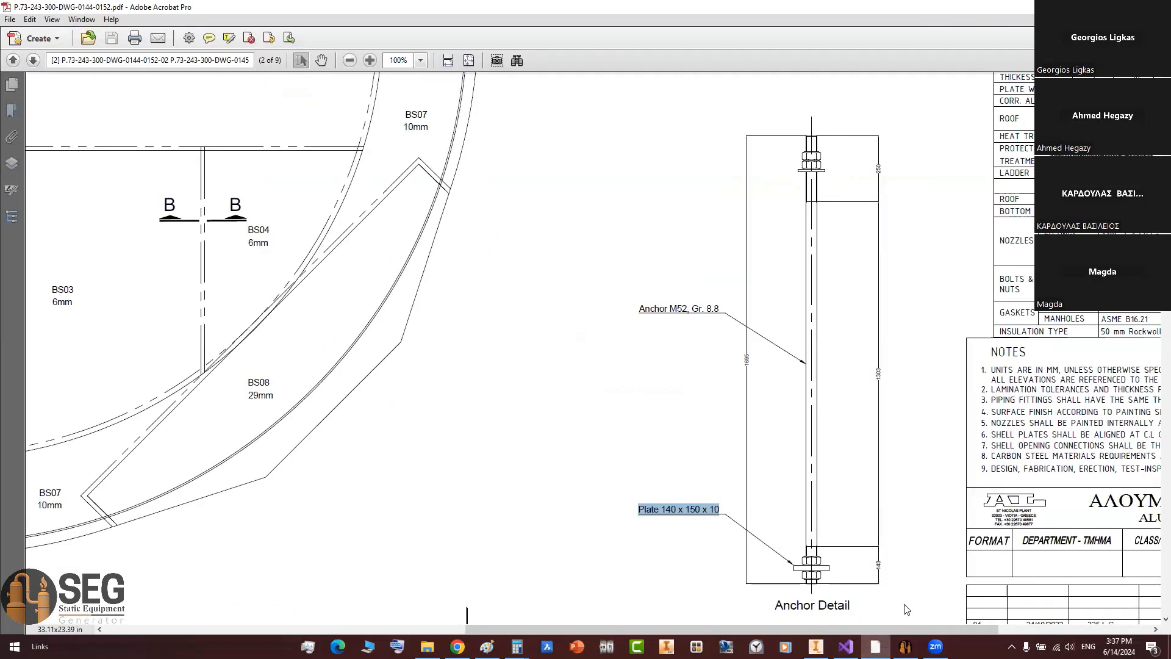
pyautogui.hotkey('alt', 'Tab')
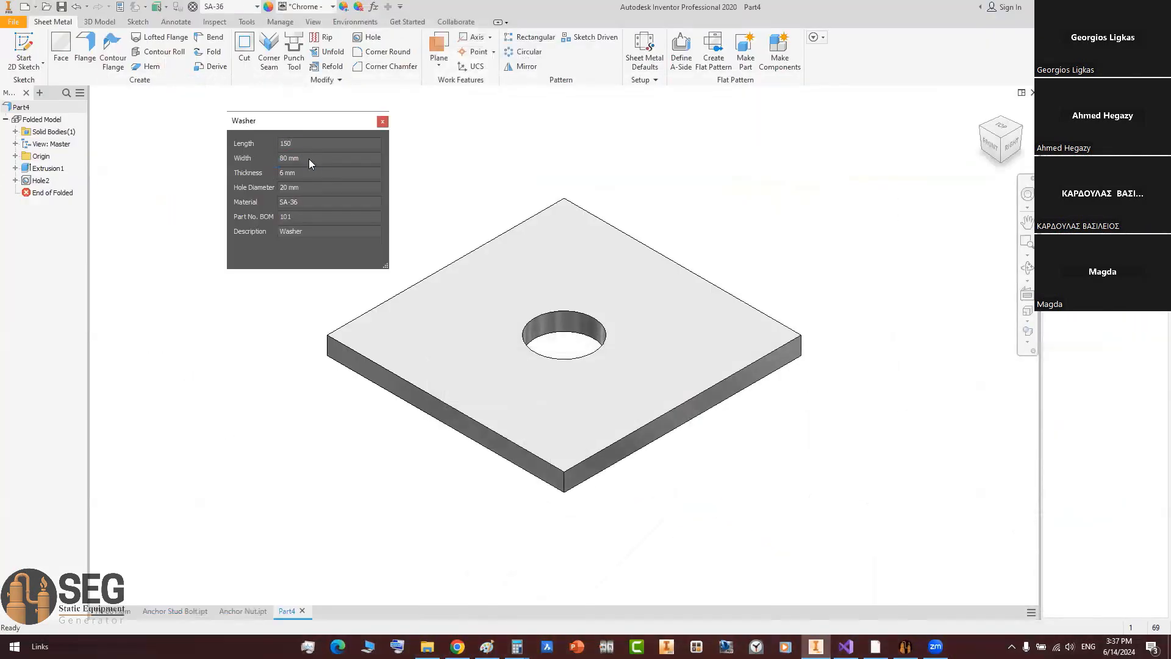
pyautogui.press('Tab')
pyautogui.write('140')
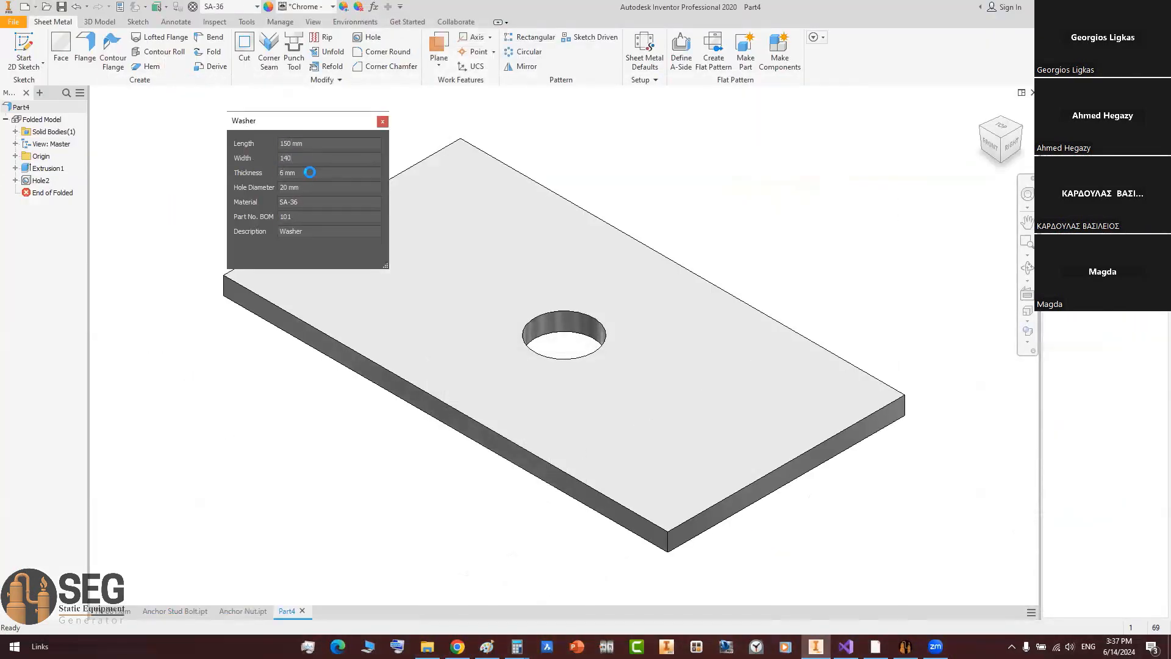
pyautogui.press('Tab')
pyautogui.hotkey('alt', 'Tab')
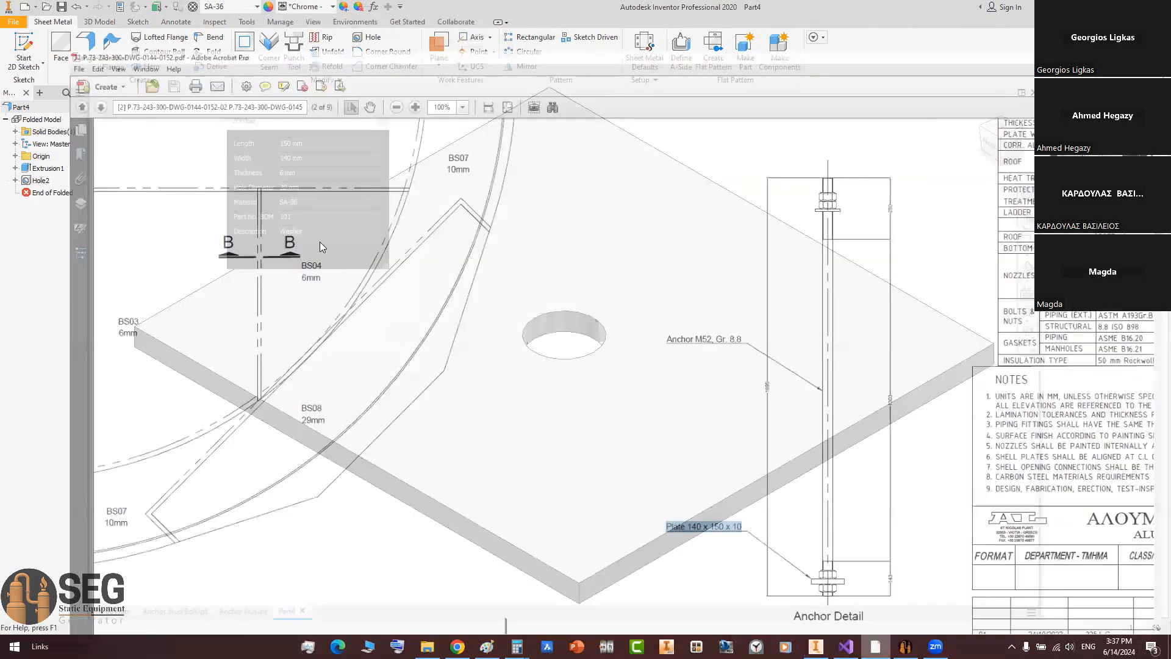
pyautogui.hotkey('alt', 'Tab')
pyautogui.click(242, 173)
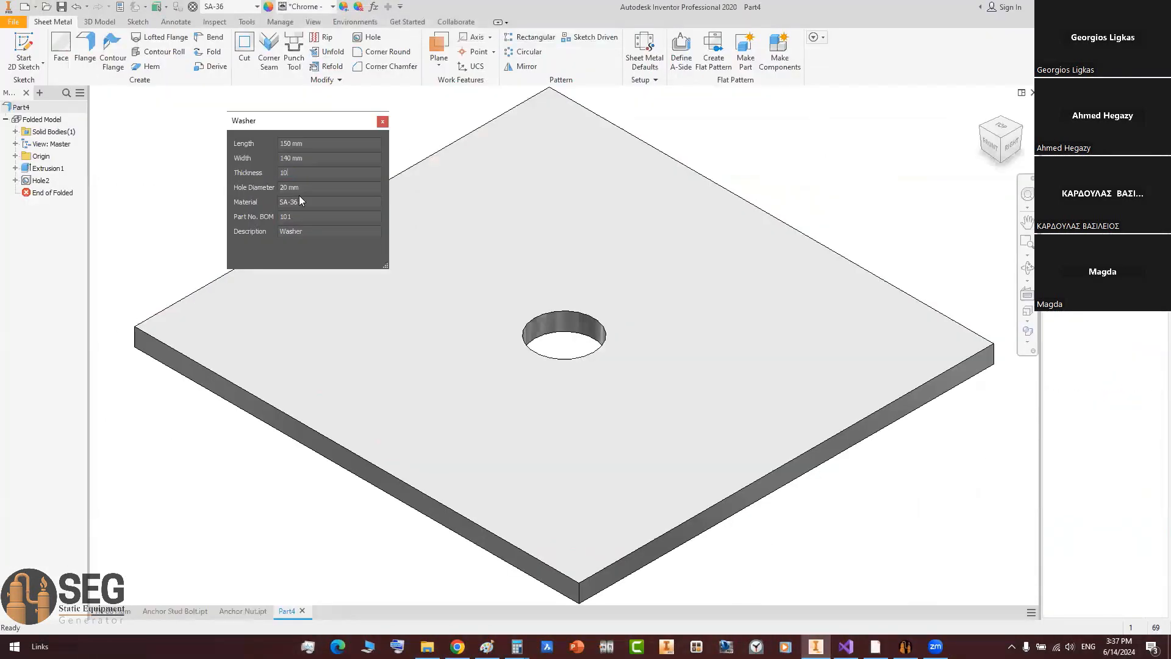
pyautogui.press('Tab')
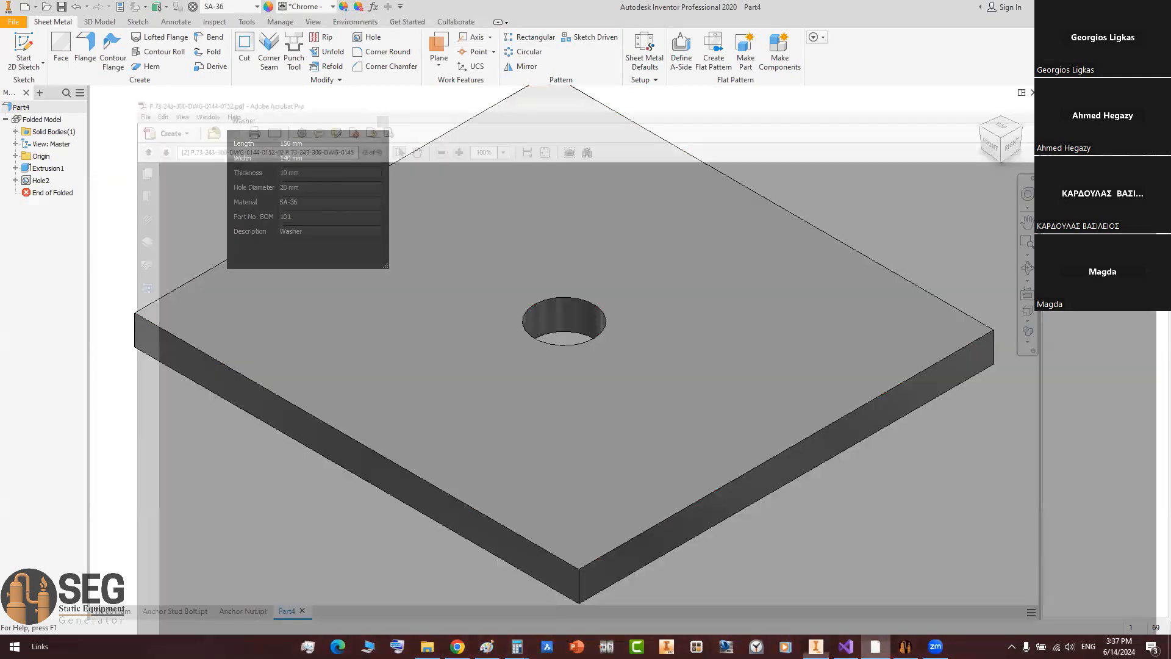
# Step: Check the anchor detail in the PDF, set the washer's hole diameter to 56 mm and close the washer form
pyautogui.click(876, 646)
pyautogui.hotkey('alt', 'Tab')
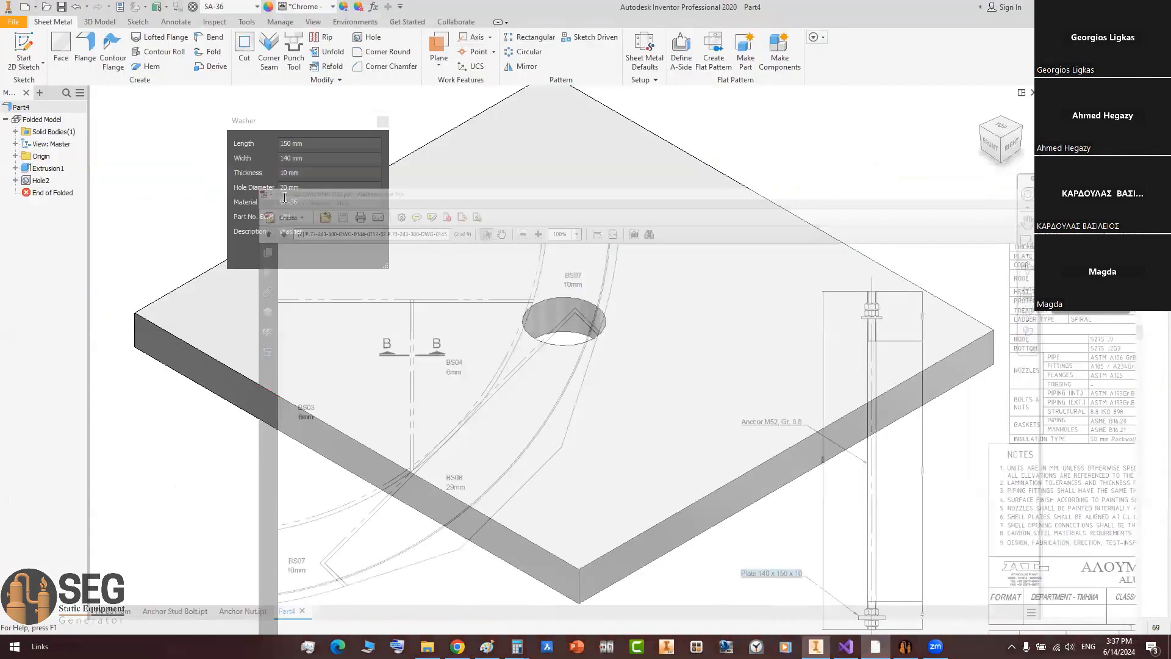
pyautogui.click(273, 183)
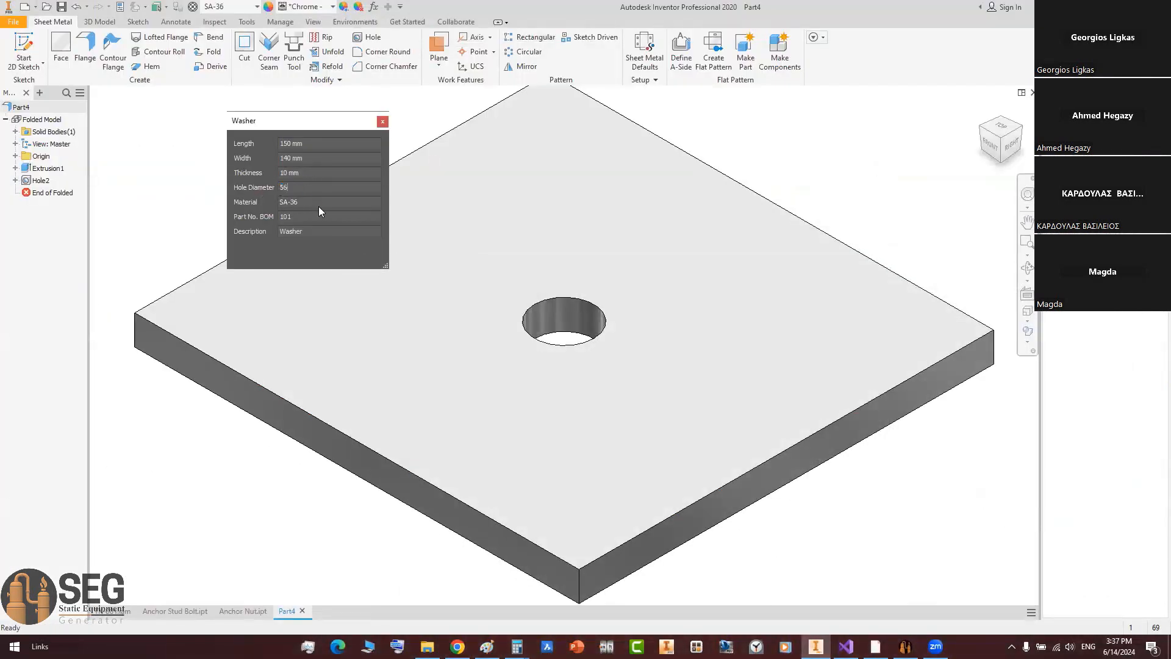
pyautogui.press('Tab')
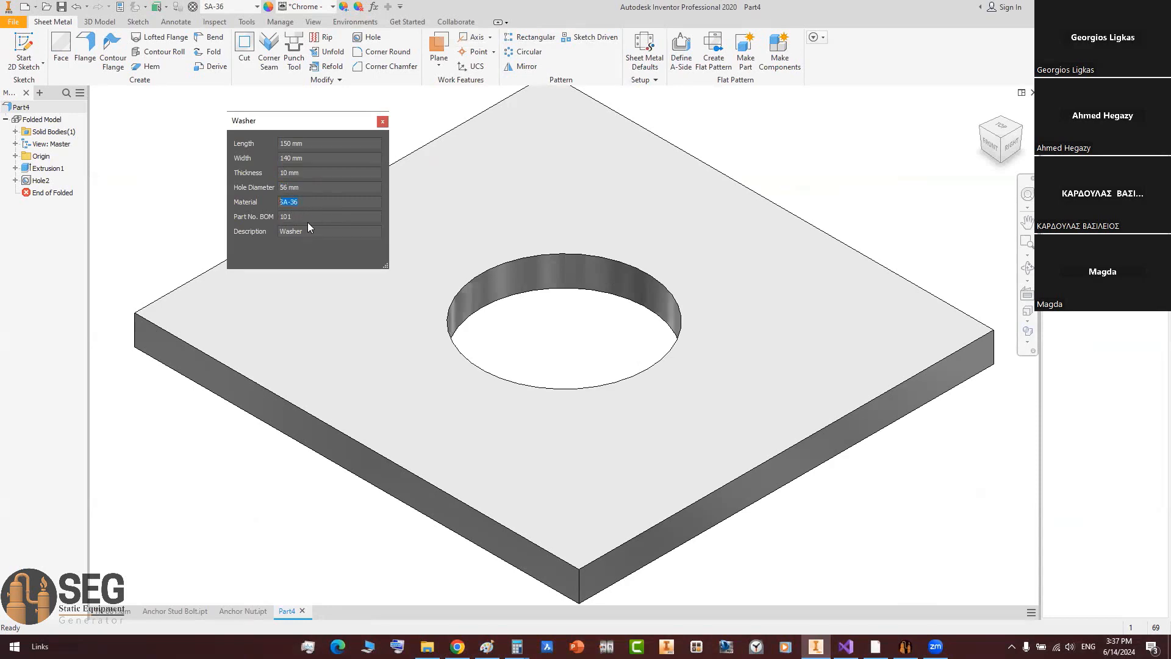
pyautogui.click(382, 122)
# Step: Save the washer part as Anchor Washer in the External Items folder using Static Equipment Generator's active-document save
pyautogui.click(905, 646)
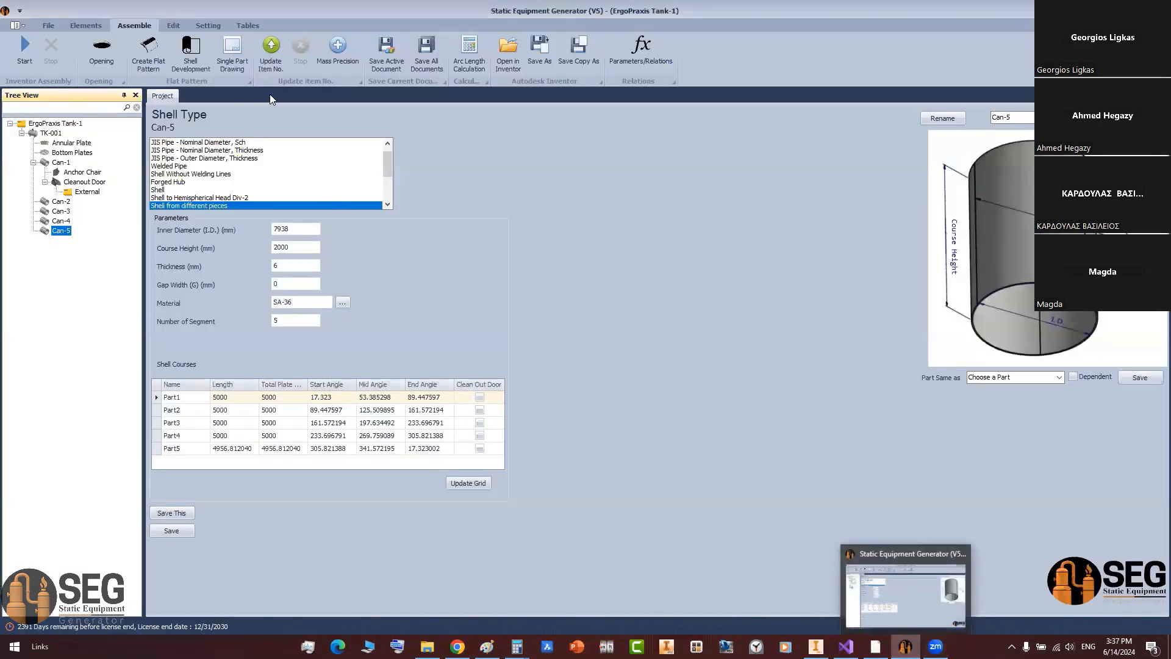
pyautogui.click(386, 52)
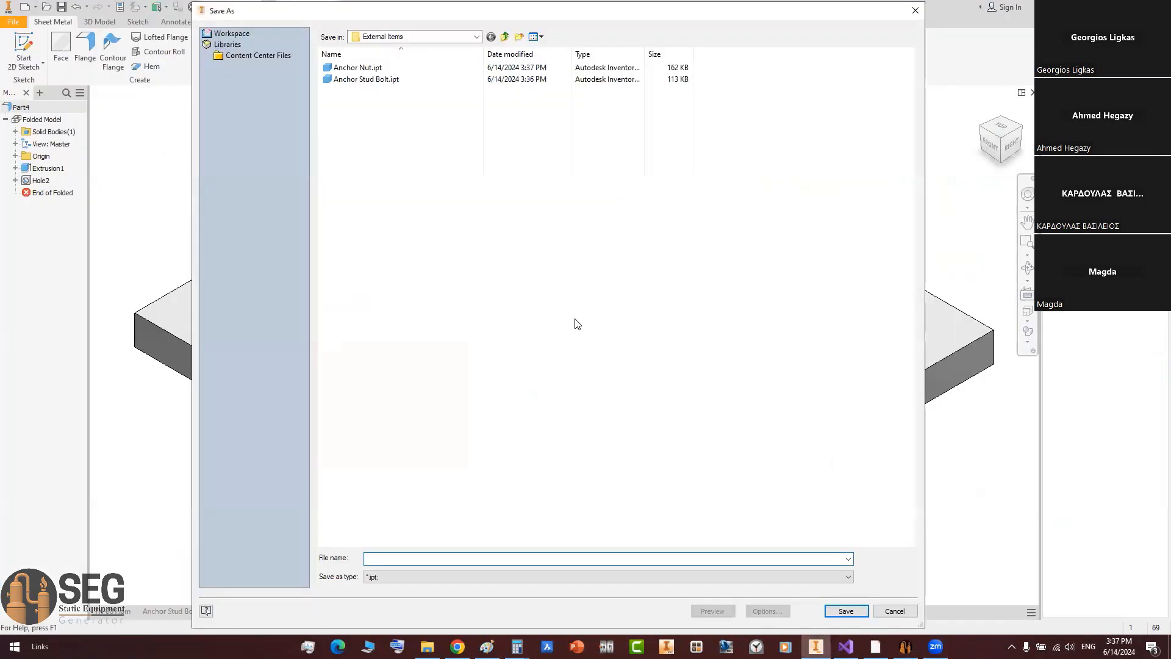
pyautogui.write('Anchor')
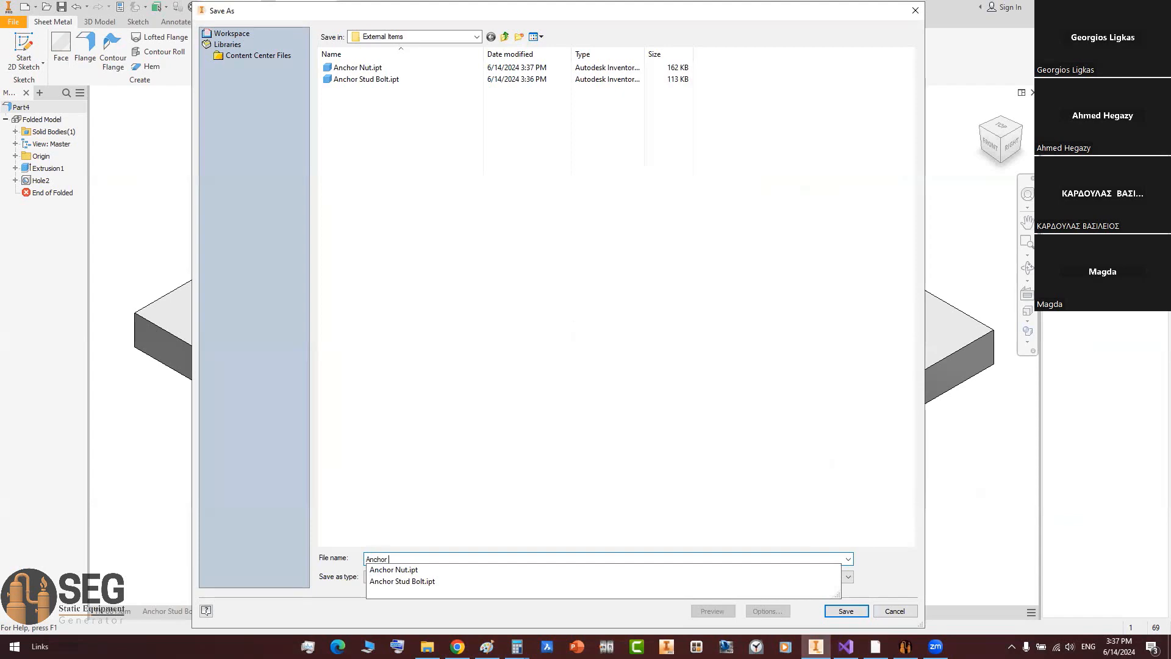
pyautogui.write(' Washer')
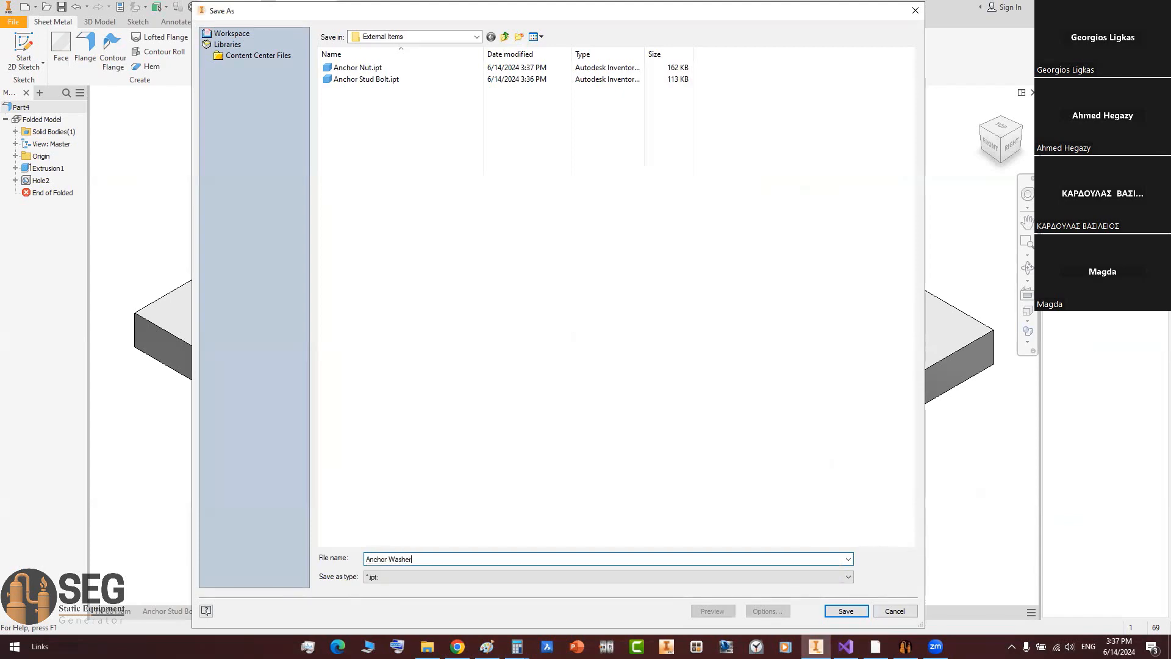
pyautogui.press('Return')
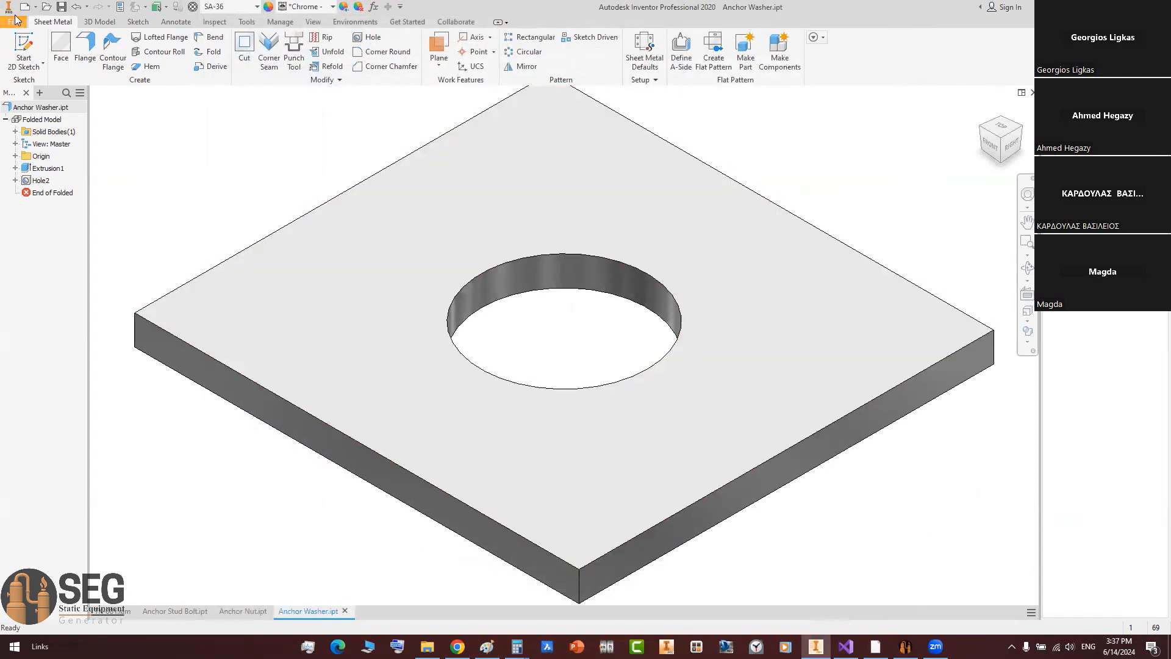
# Step: Create a new assembly in Inventor from the en-US template Standard.iam
pyautogui.hotkey('ctrl', 'n')
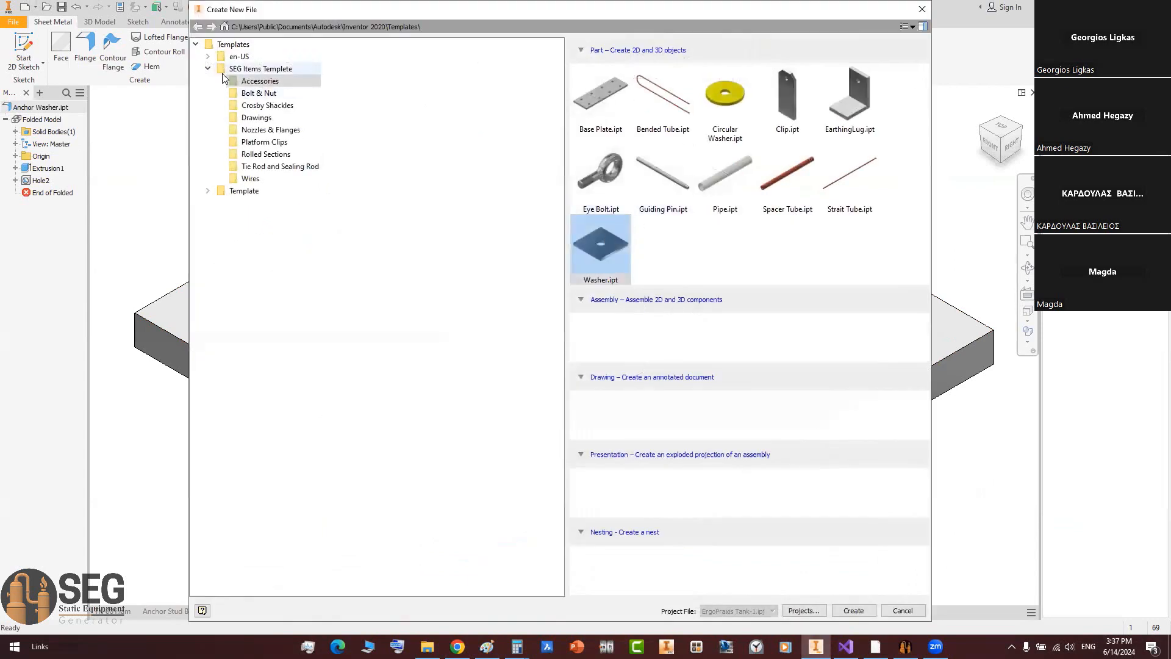
pyautogui.click(239, 56)
pyautogui.click(599, 202)
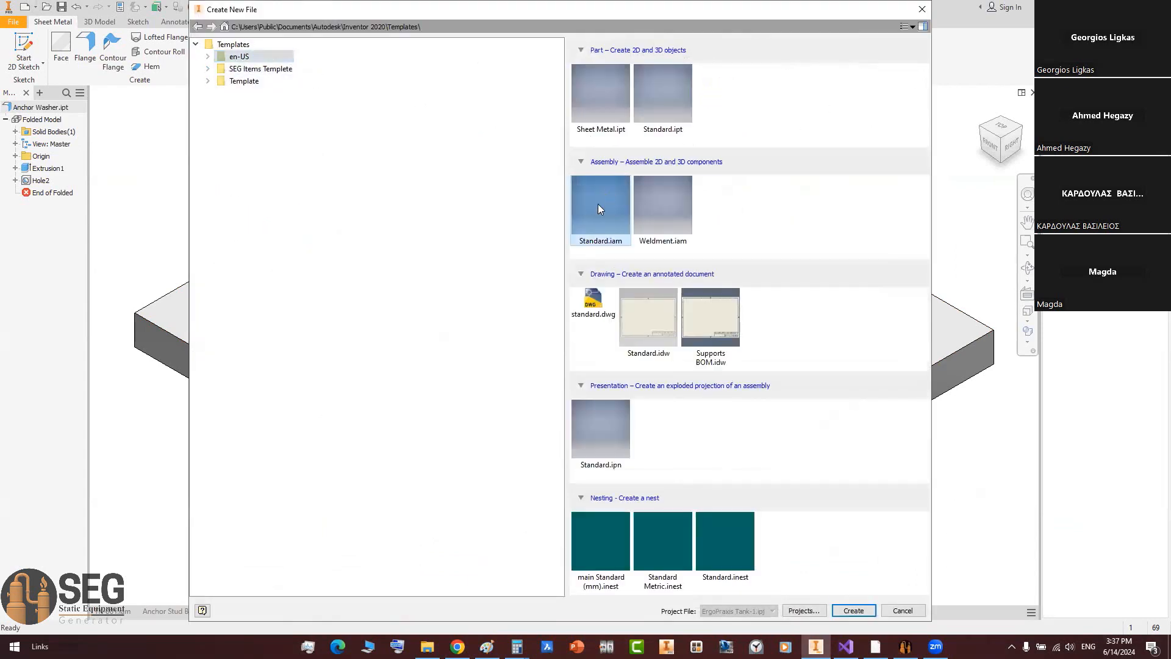
pyautogui.doubleClick(602, 200)
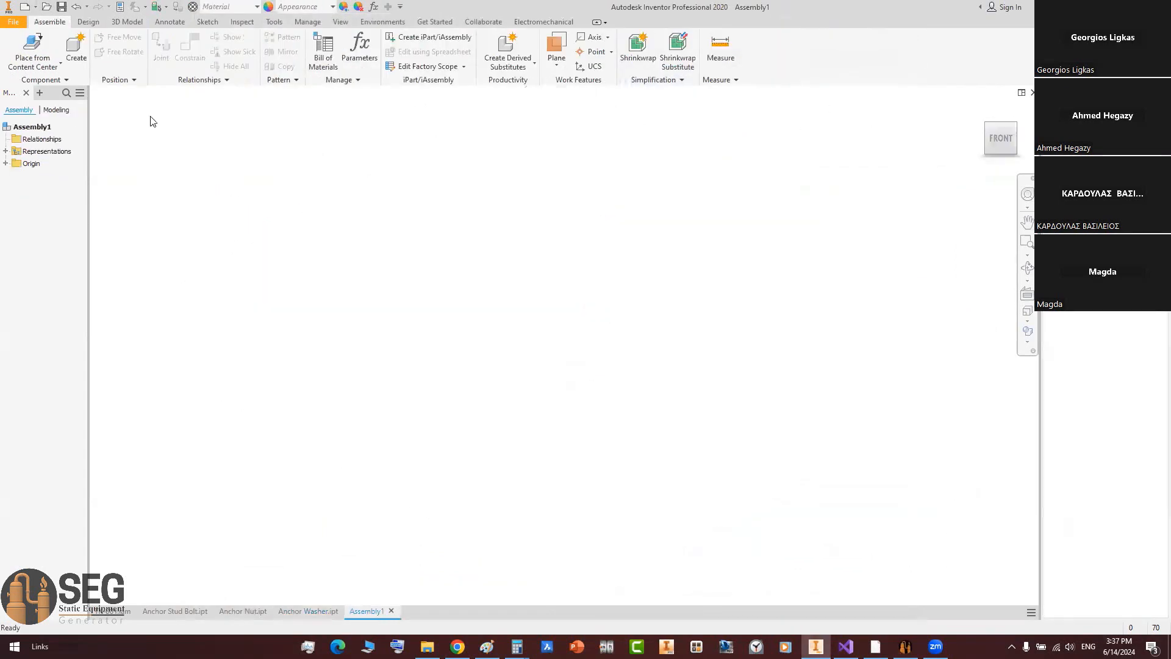
# Step: Place Anchor Stud Bolt.ipt from the External Items folder into the assembly, grounded at the origin
pyautogui.click(44, 69)
pyautogui.click(60, 89)
pyautogui.doubleClick(360, 92)
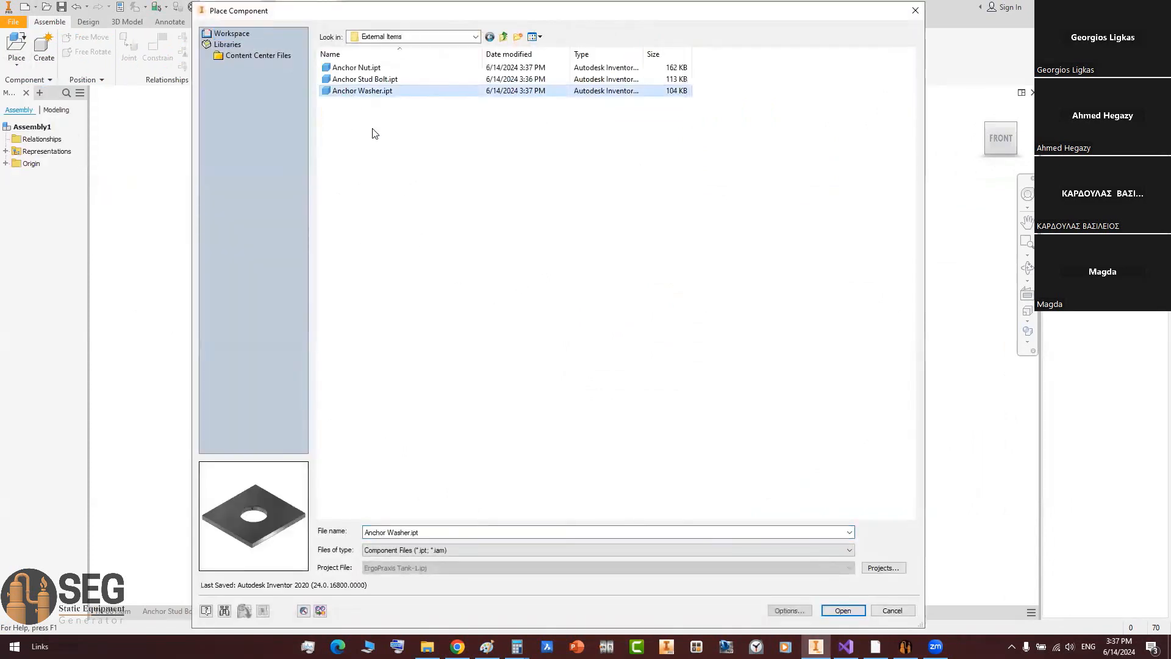
pyautogui.doubleClick(364, 78)
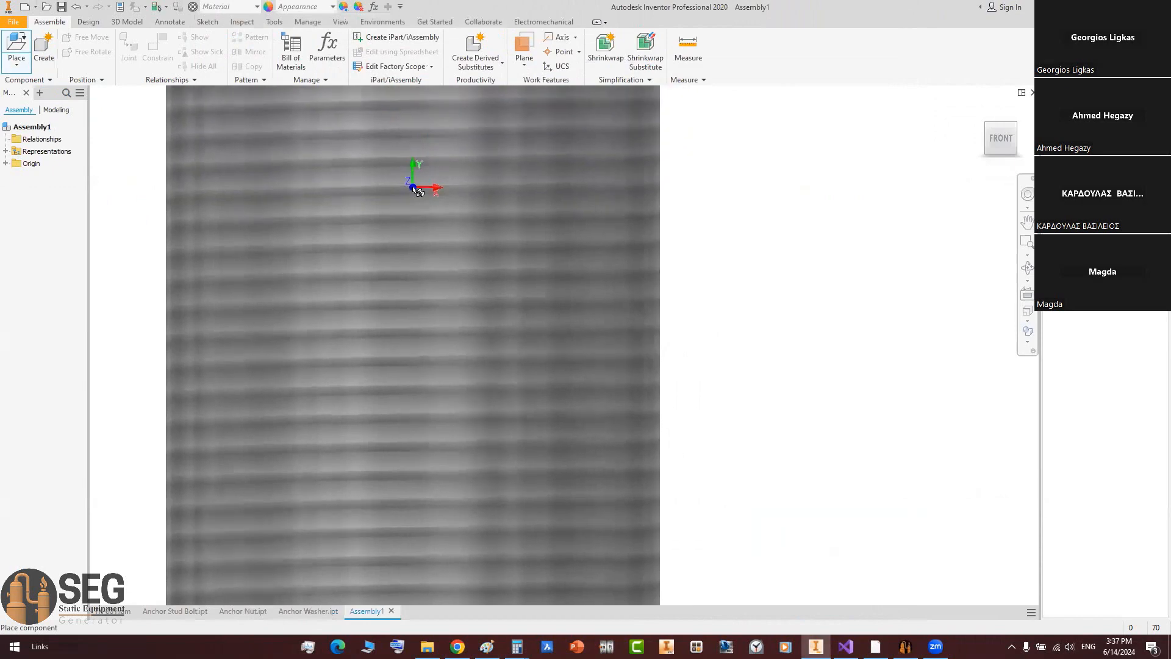
pyautogui.rightClick(412, 189)
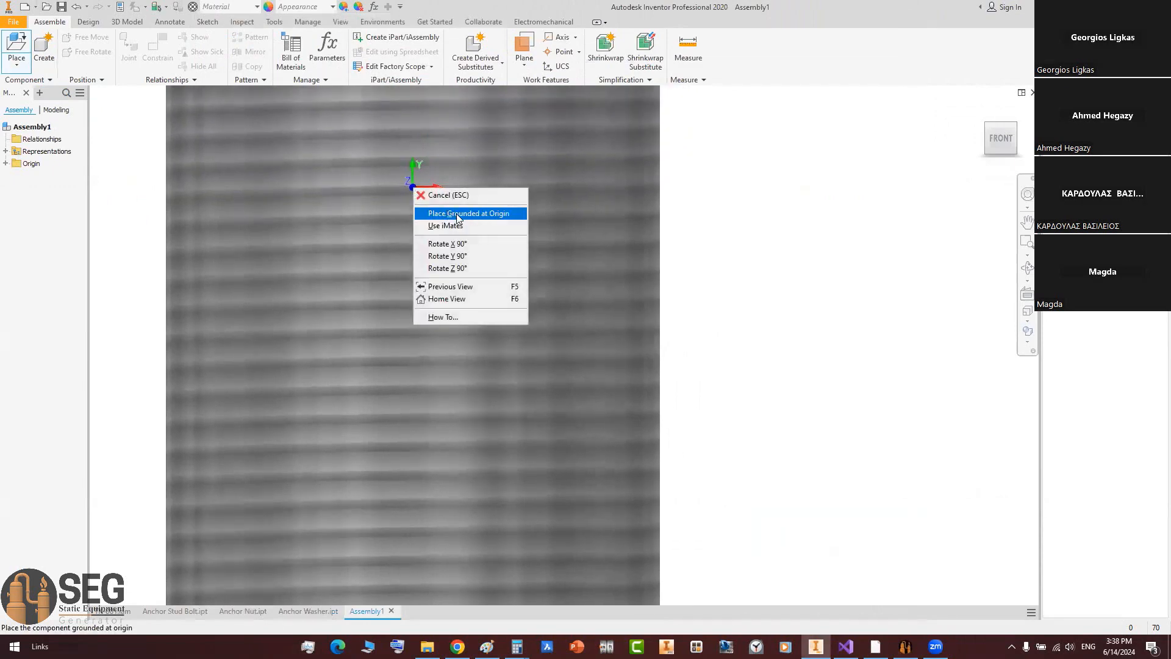
# Step: Place the stud bolt grounded at the origin, and add two instances of Anchor Washer.ipt near its opposite ends
pyautogui.click(446, 215)
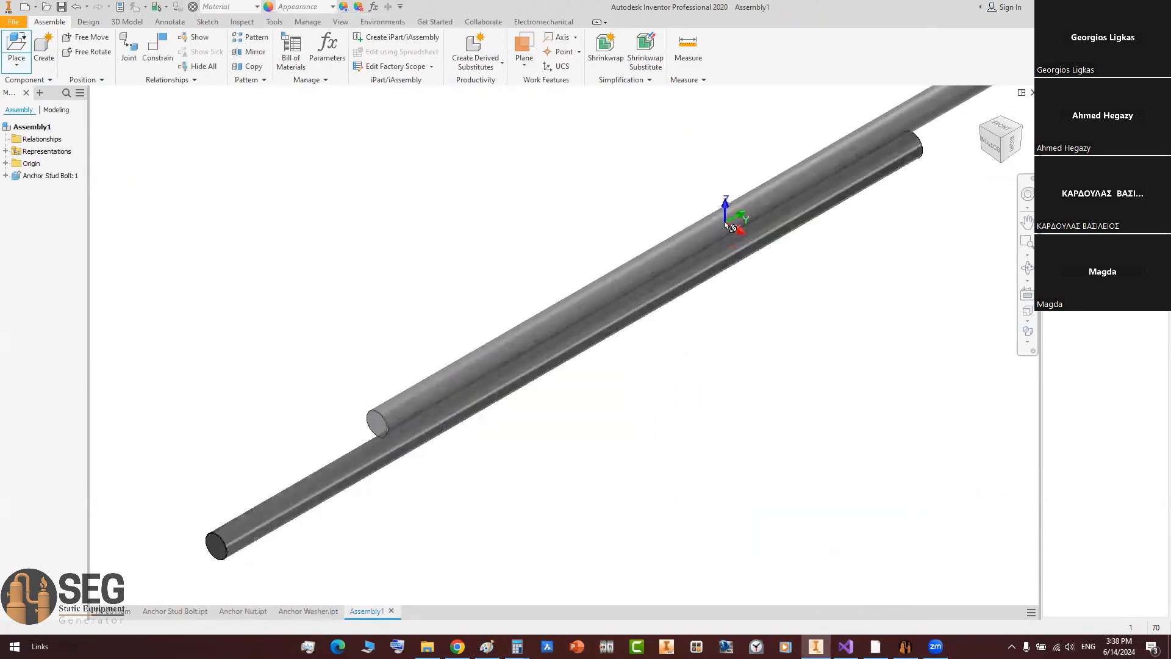
pyautogui.click(17, 50)
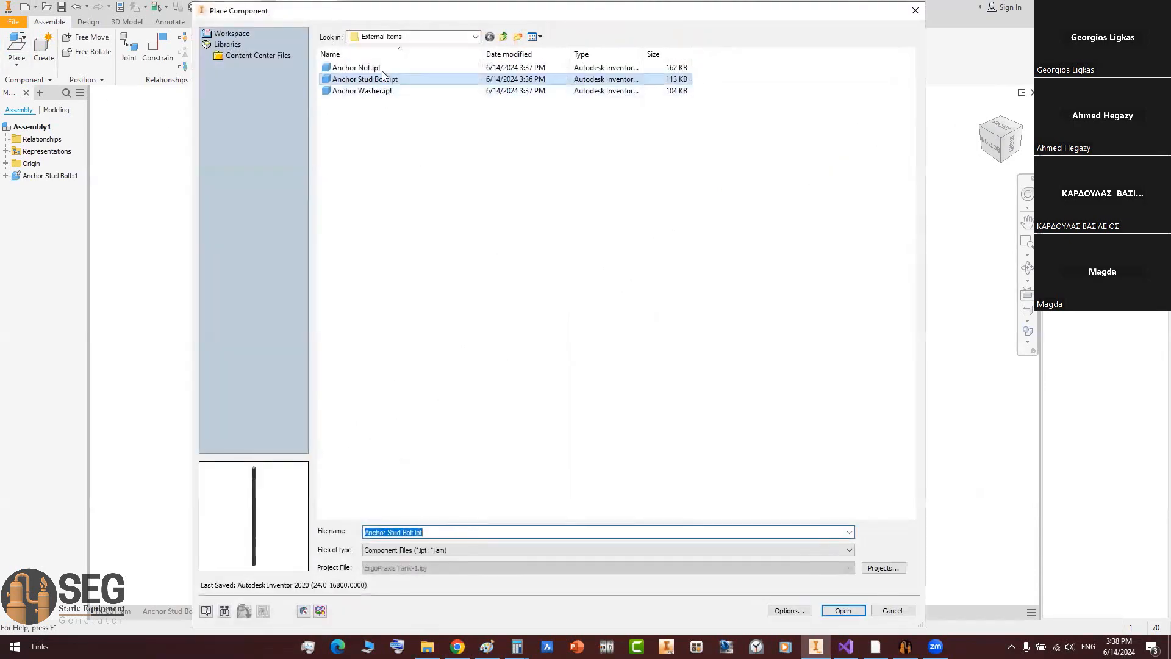
pyautogui.doubleClick(385, 91)
pyautogui.click(848, 139)
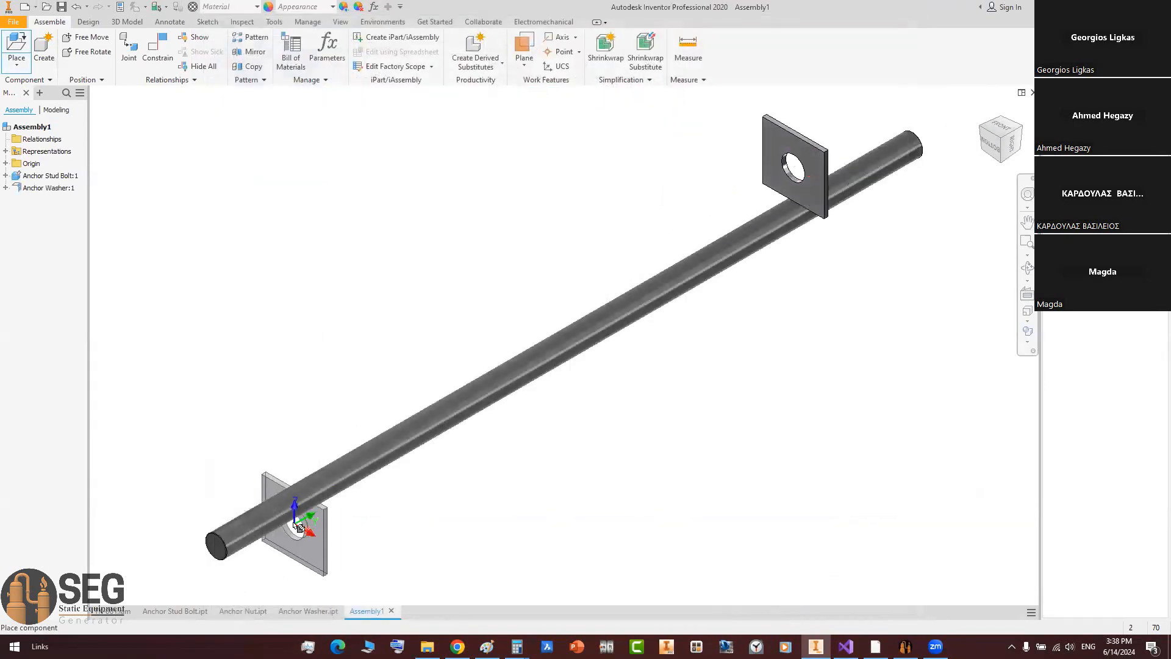
pyautogui.click(354, 449)
# Step: Check the anchor detail drawing, and constrain one washer's hole to the stud bolt end with an aligned Insert constraint offset 100 mm
pyautogui.hotkey('alt', 'Tab')
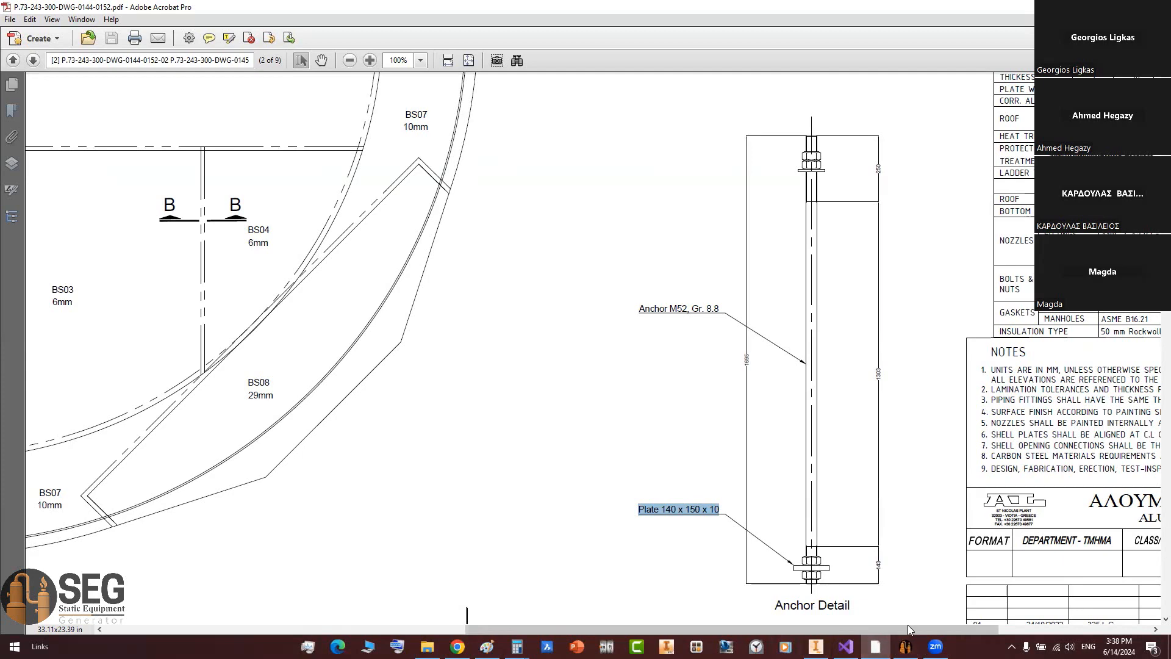
pyautogui.hotkey('alt', 'Tab')
pyautogui.hotkey('alt', 'Tab')
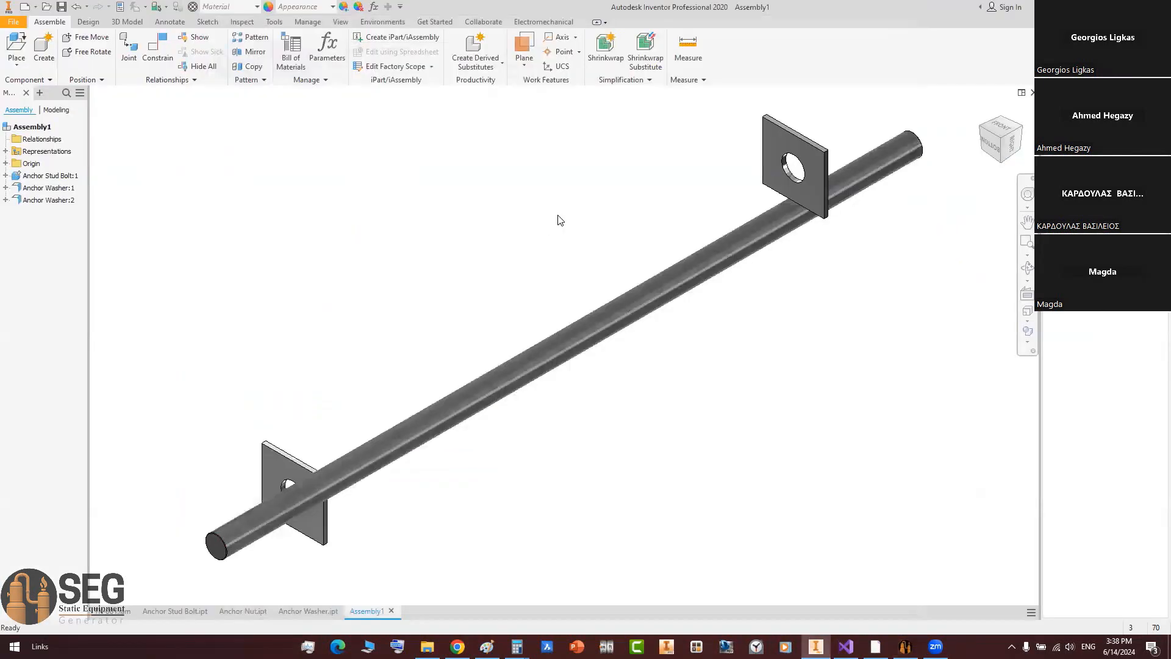
pyautogui.press('c')
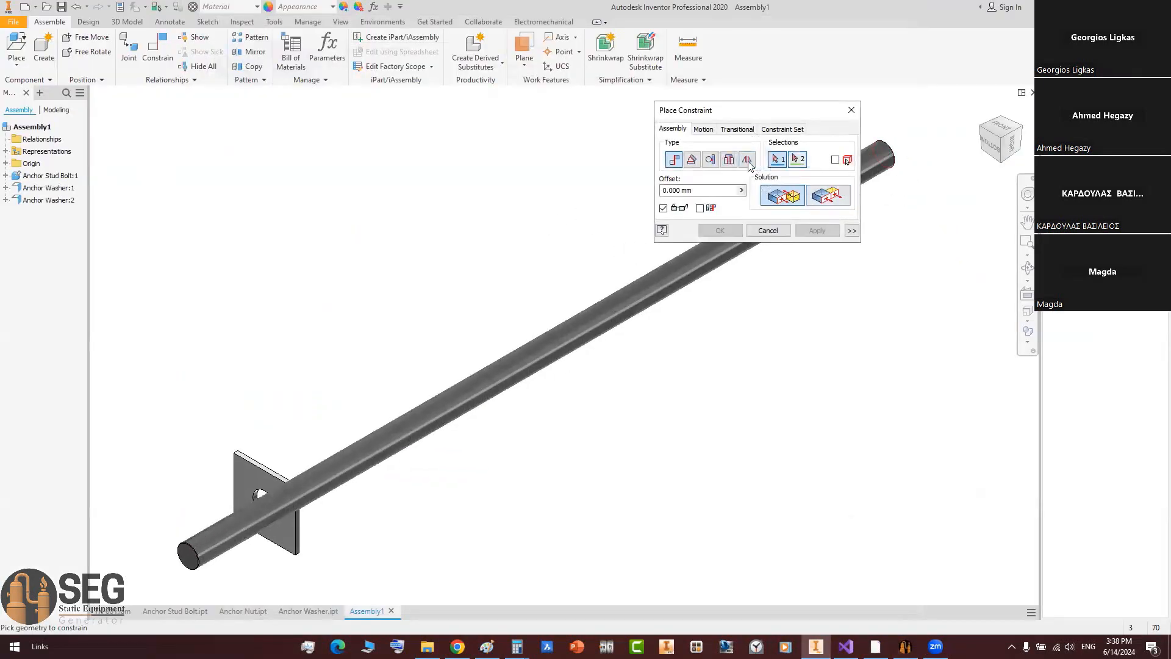
pyautogui.click(729, 159)
pyautogui.keyDown('shift'); pyautogui.moveTo(857, 296); pyautogui.dragTo(632, 402, button='middle'); pyautogui.keyUp('shift')
pyautogui.click(620, 415)
pyautogui.scroll(5, 903, 353)
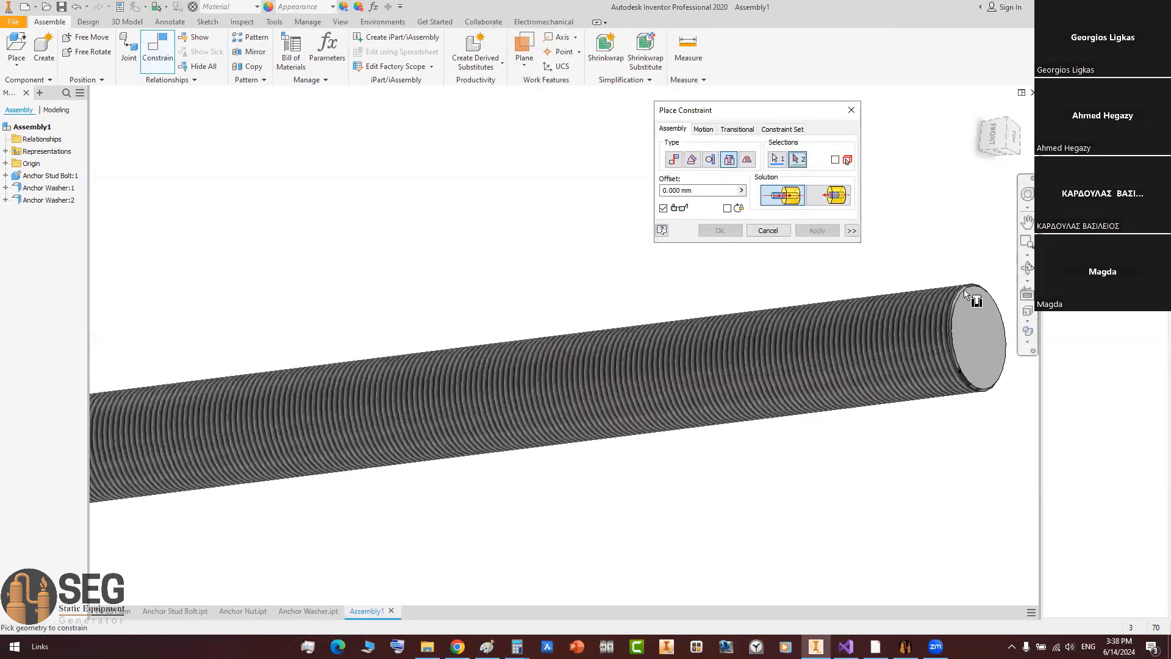
pyautogui.click(988, 293)
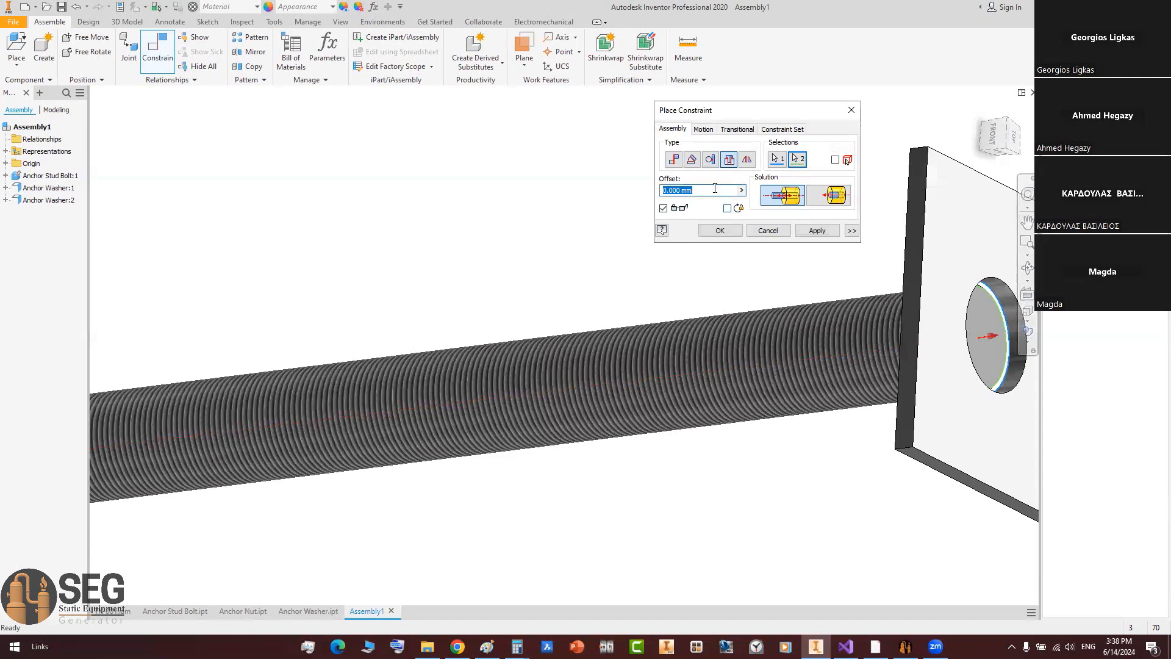
pyautogui.click(827, 201)
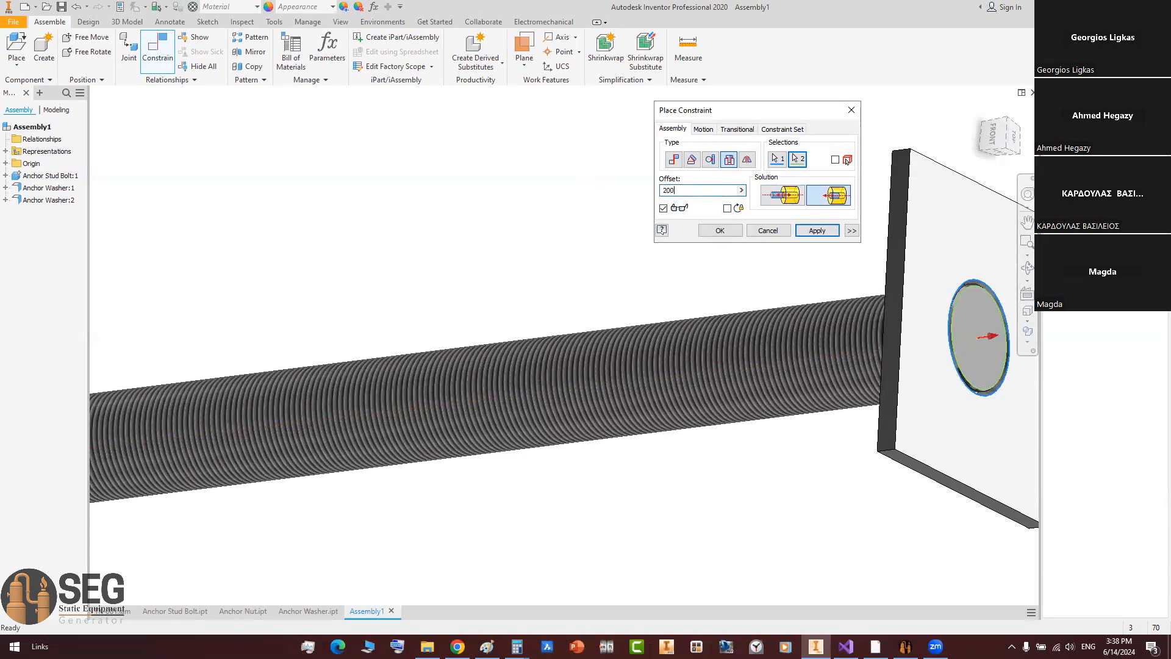
pyautogui.click(875, 646)
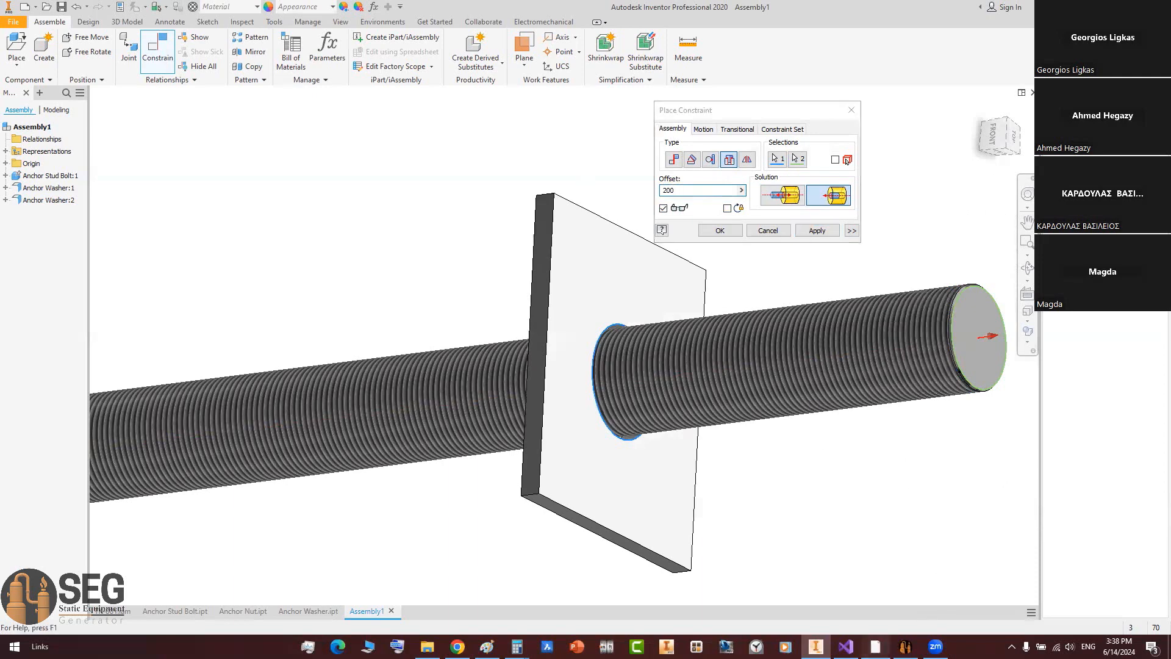
pyautogui.click(875, 647)
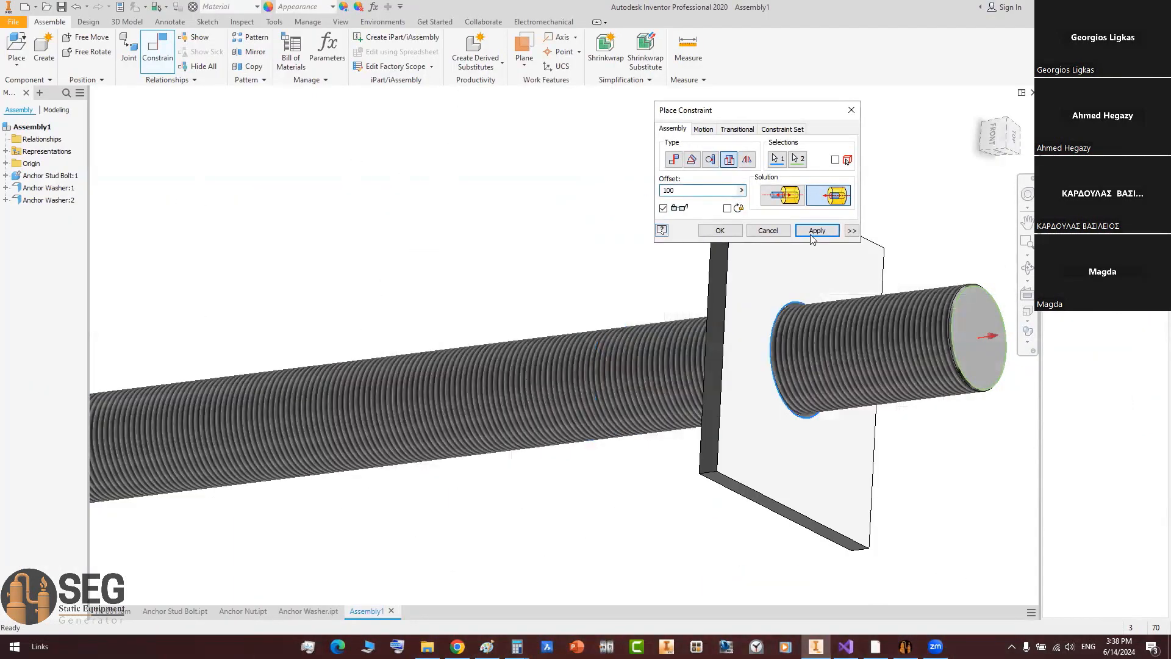
pyautogui.click(815, 233)
# Step: Constrain the second washer's hole to the other stud bolt end with an aligned Insert constraint offset 50 mm
pyautogui.scroll(-5, 458, 259)
pyautogui.moveTo(183, 260); pyautogui.dragTo(468, 261, button='middle')
pyautogui.scroll(-3, 335, 260)
pyautogui.moveTo(272, 263); pyautogui.dragTo(531, 263, button='middle')
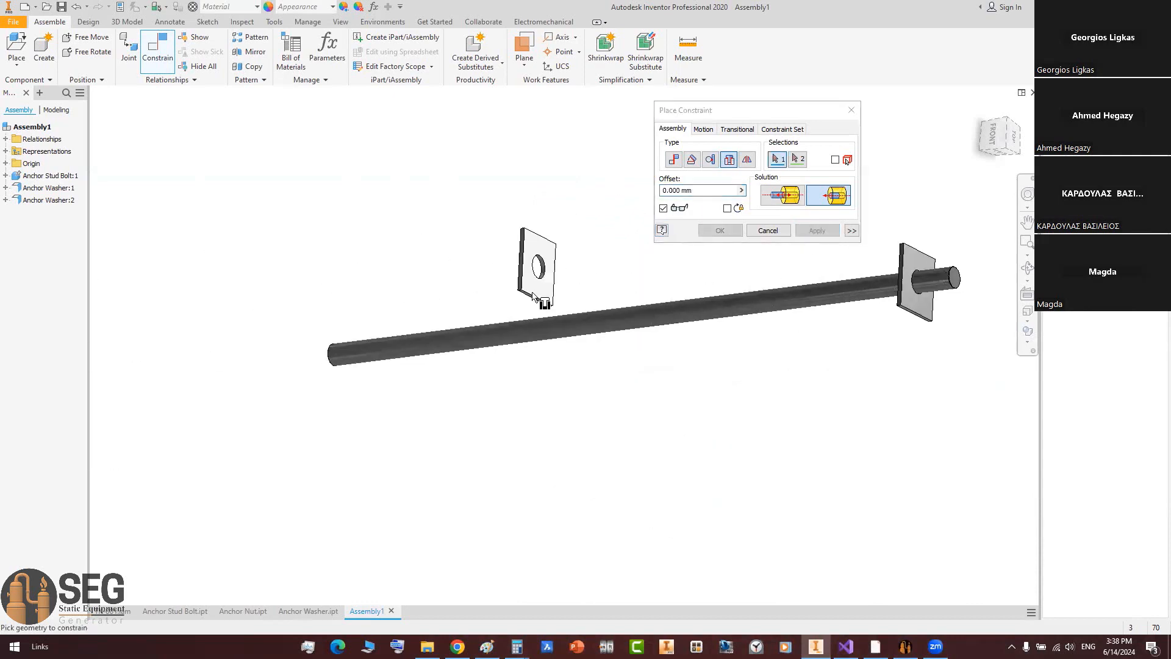
pyautogui.click(479, 315)
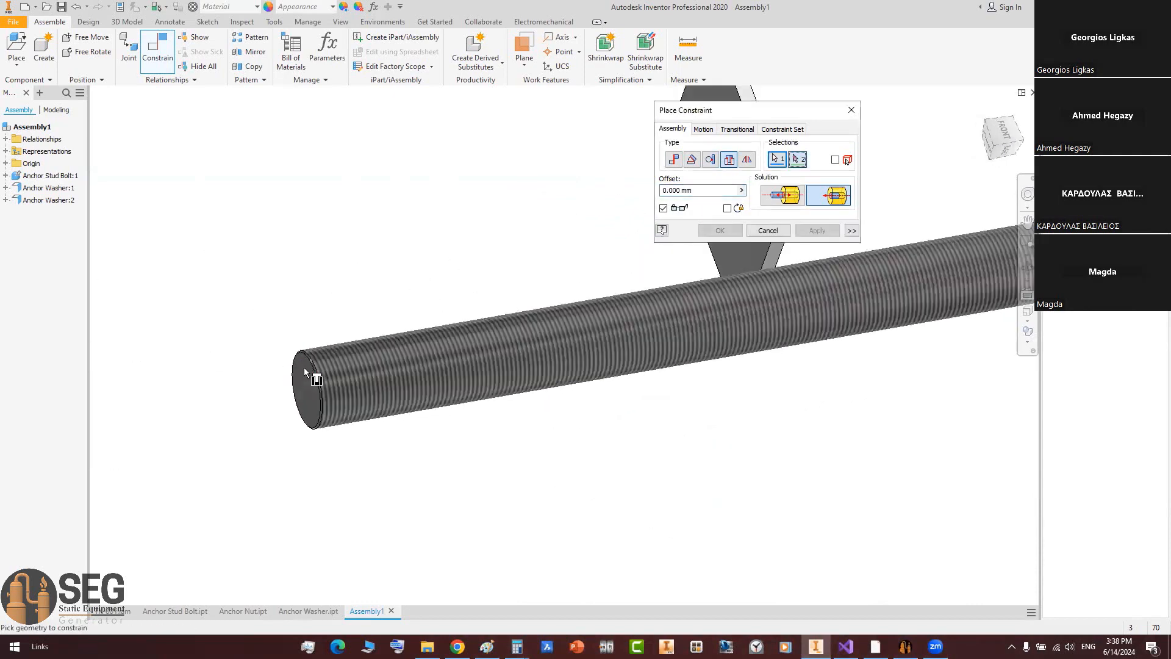
pyautogui.scroll(5, 304, 367)
pyautogui.click(302, 358)
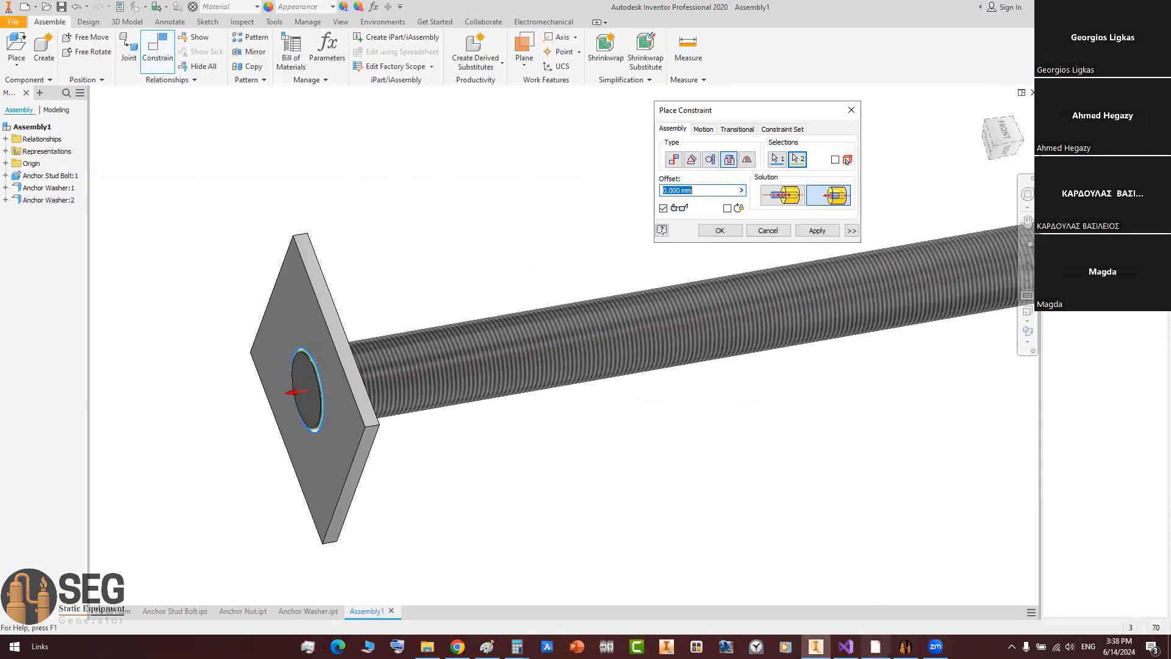
pyautogui.click(875, 646)
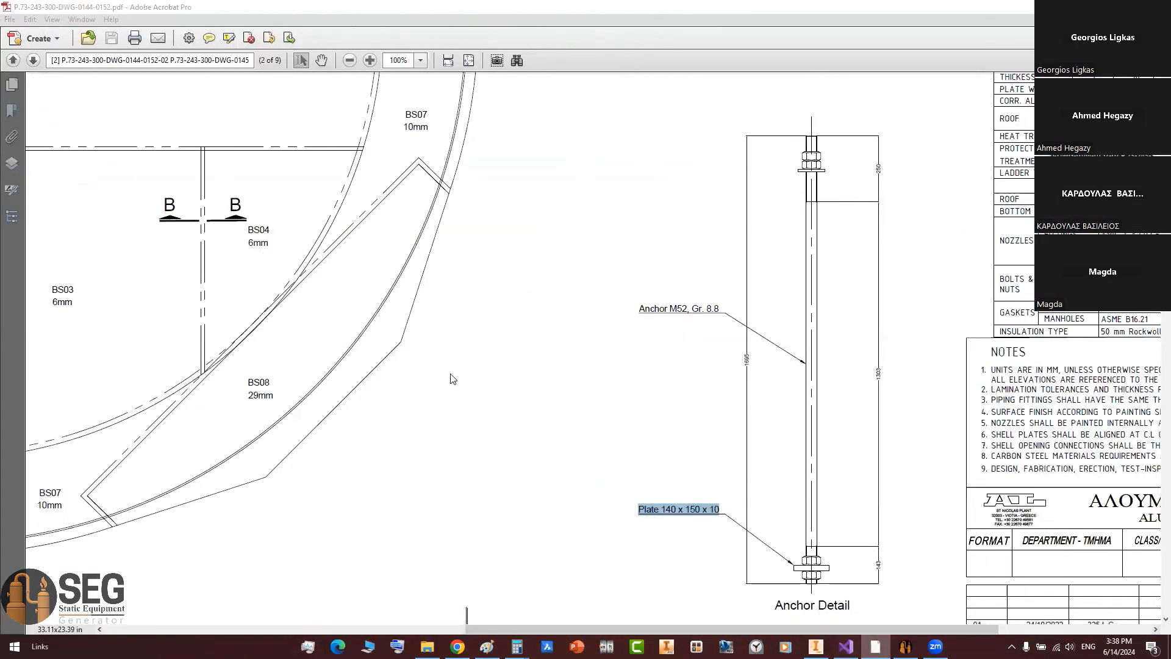
pyautogui.hotkey('alt', 'Tab')
pyautogui.write('50')
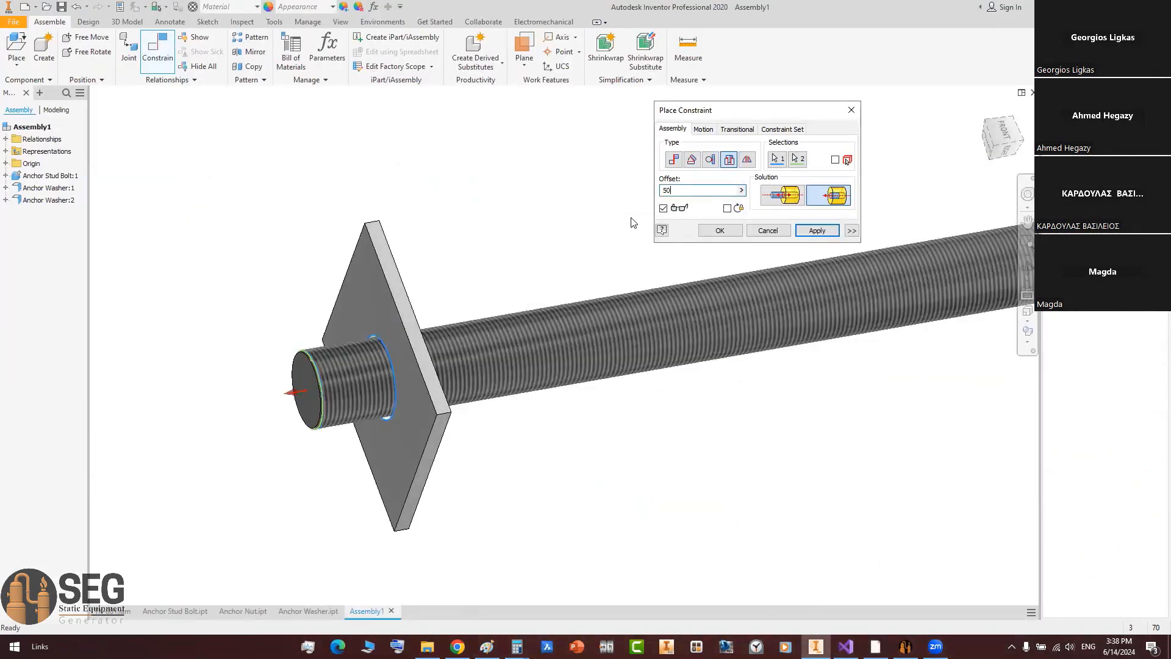
pyautogui.click(721, 231)
# Step: Align the two square washers with a flush constraint between their matching side faces at zero offset
pyautogui.scroll(-6, 510, 288)
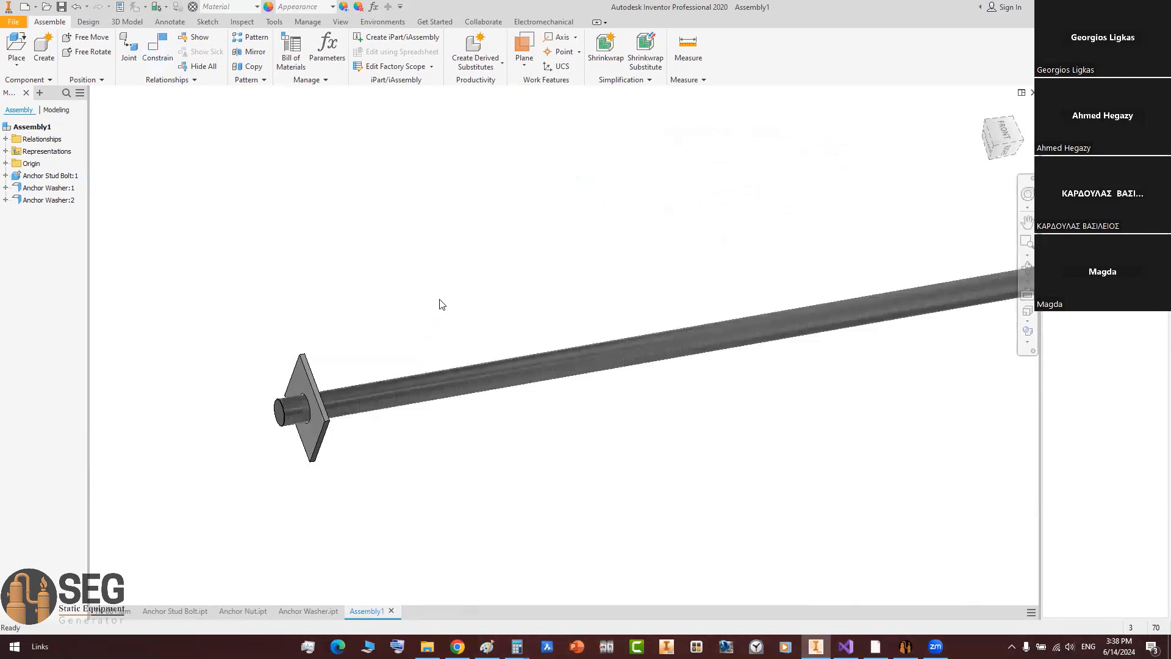
pyautogui.press('c')
pyautogui.scroll(8, 618, 327)
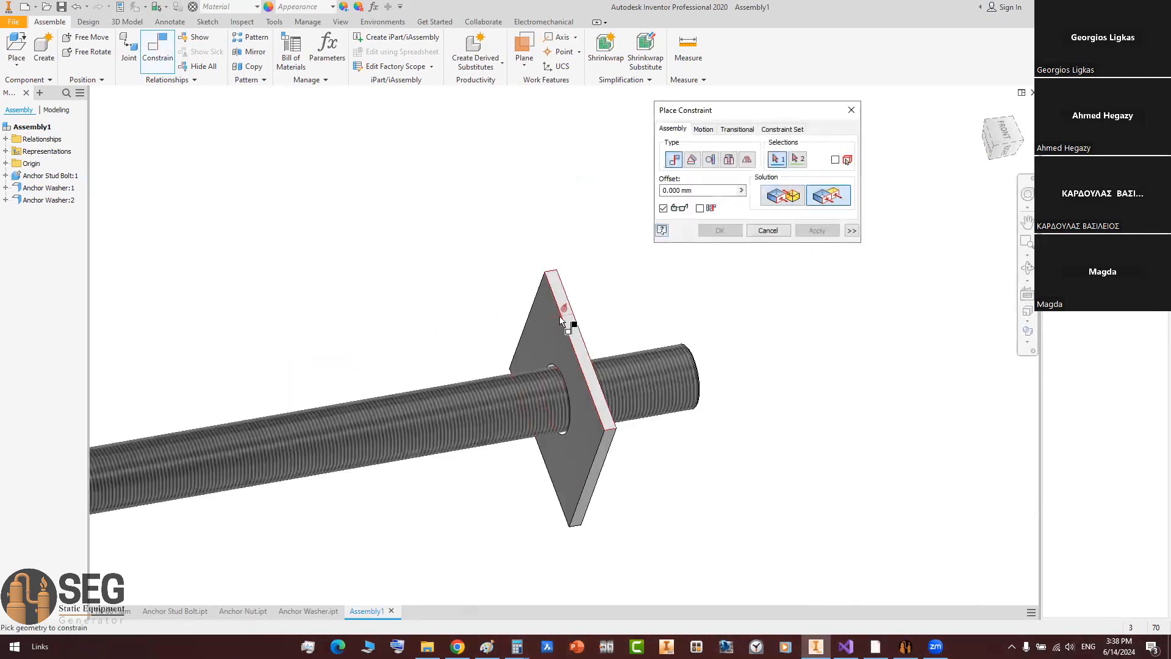
pyautogui.click(567, 282)
pyautogui.scroll(-6, 520, 290)
pyautogui.scroll(8, 363, 313)
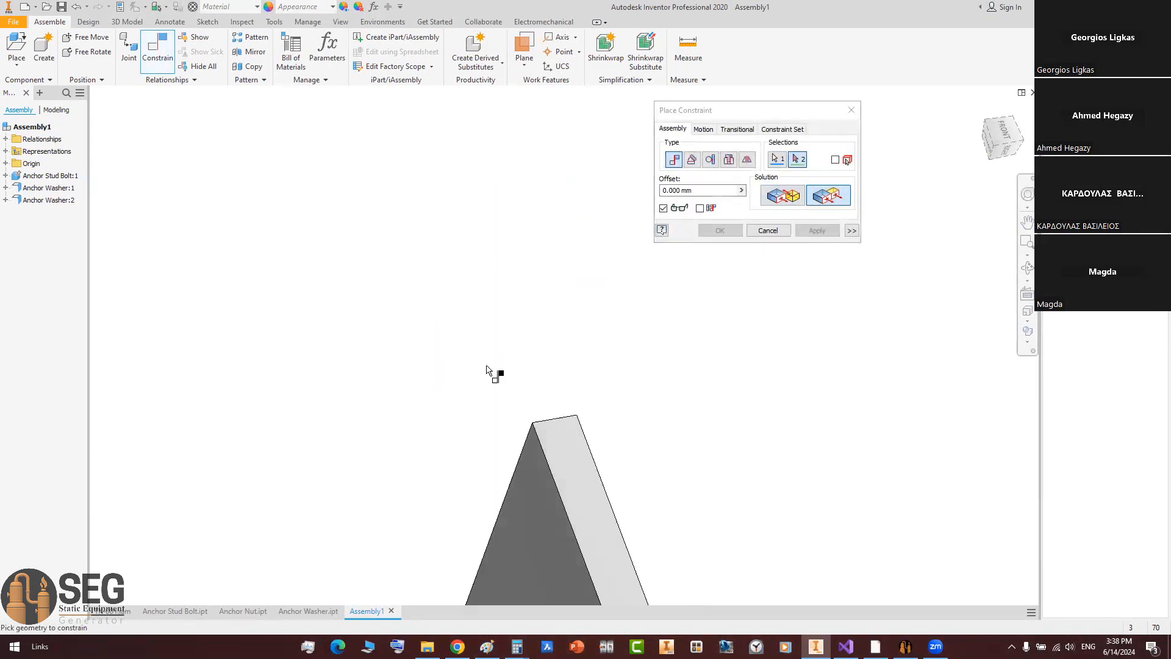
pyautogui.click(574, 440)
pyautogui.click(707, 232)
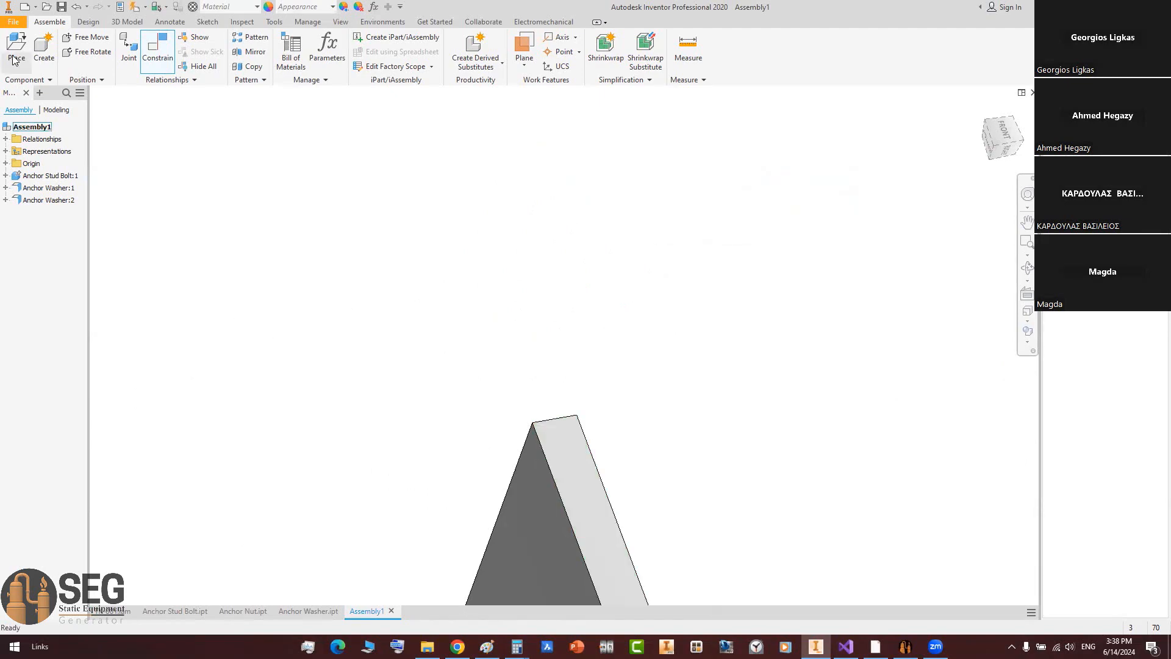
# Step: Load Anchor Nut.ipt from the External Items folder for placement in the assembly
pyautogui.press('p')
pyautogui.doubleClick(379, 147)
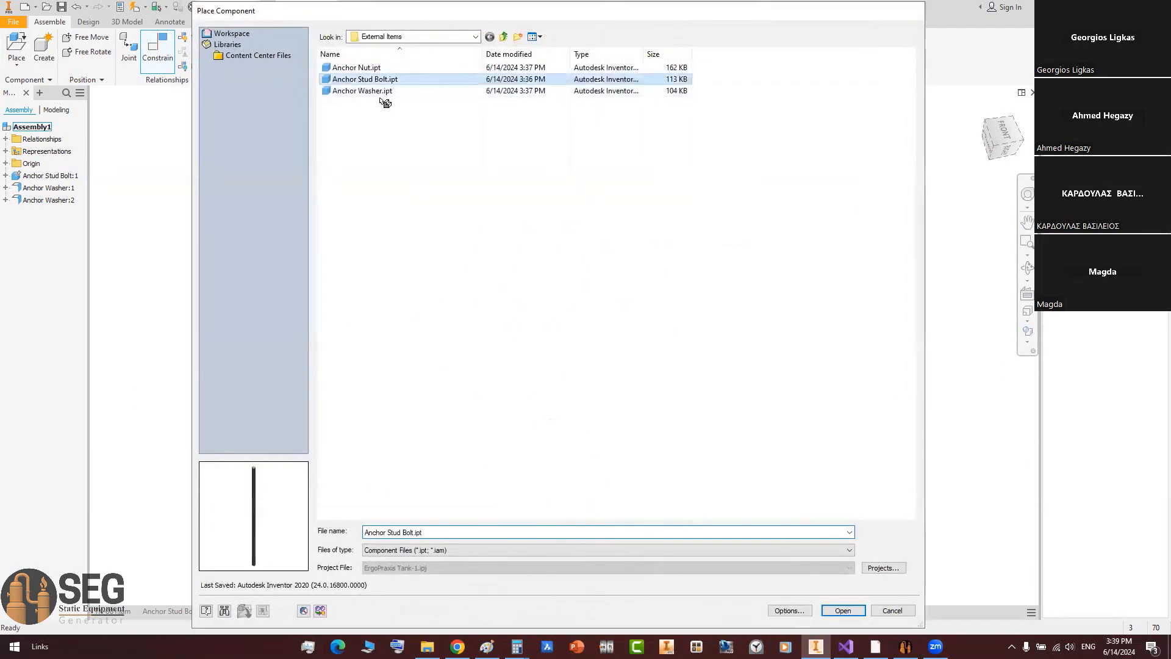
pyautogui.scroll(-3, 702, 225)
pyautogui.scroll(-3, 656, 211)
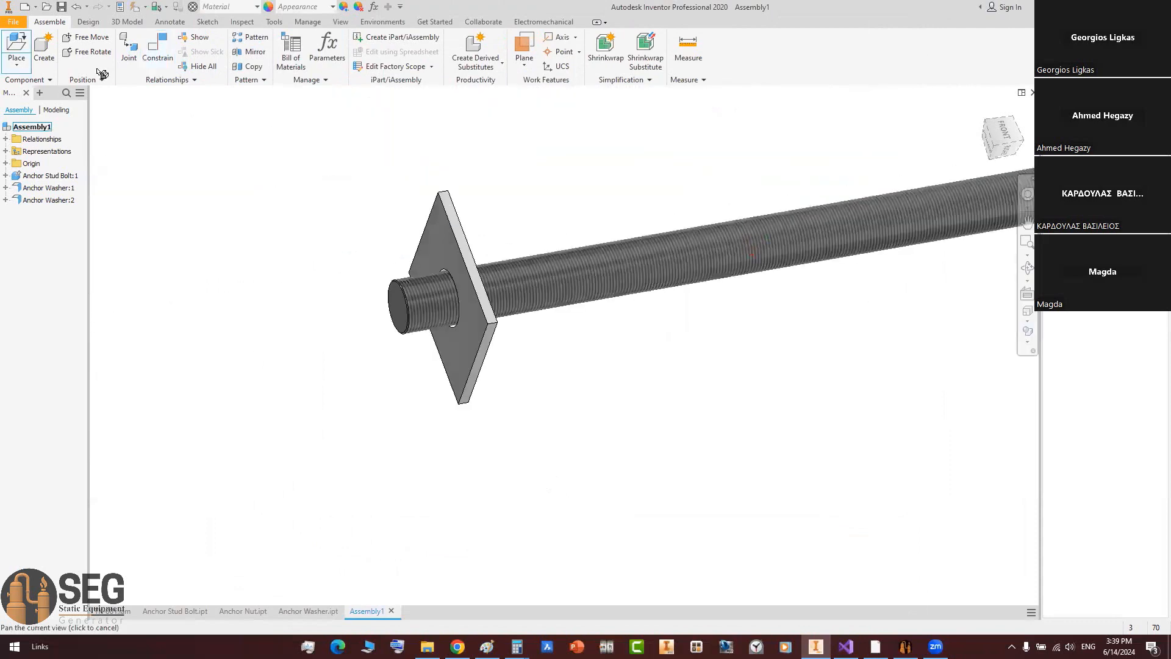
pyautogui.press('p')
pyautogui.doubleClick(360, 68)
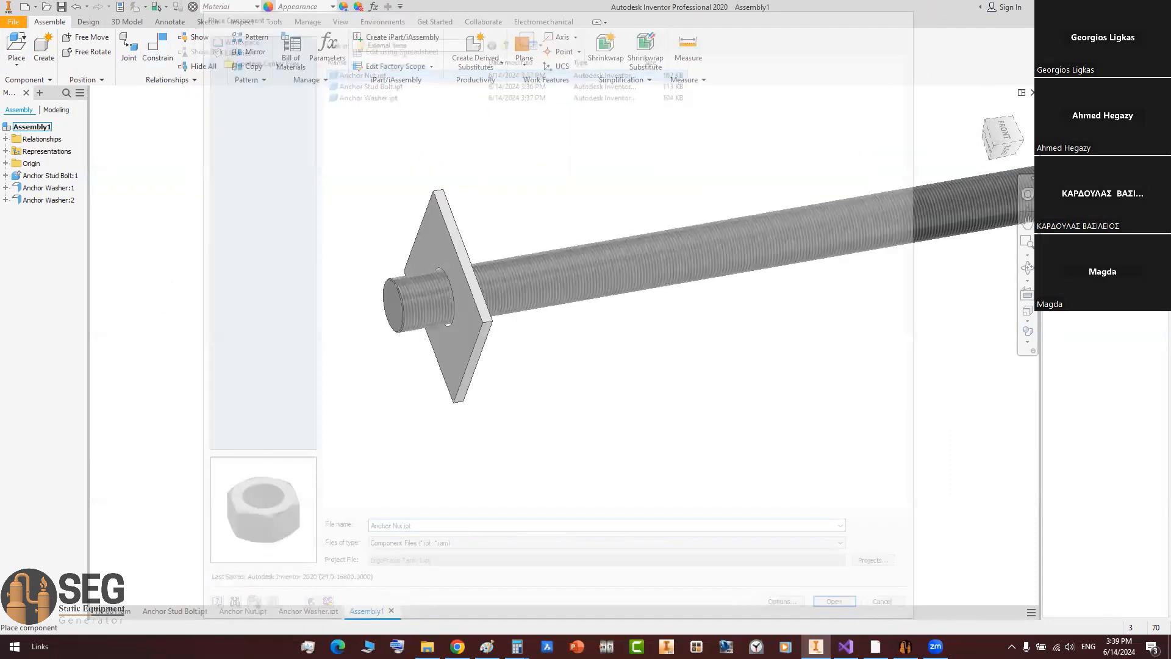
pyautogui.scroll(-3, 737, 240)
# Step: Check the nut arrangement around the plate in the anchor detail drawing, and place two anchor nuts near the washer with the 100 mm offset
pyautogui.click(876, 646)
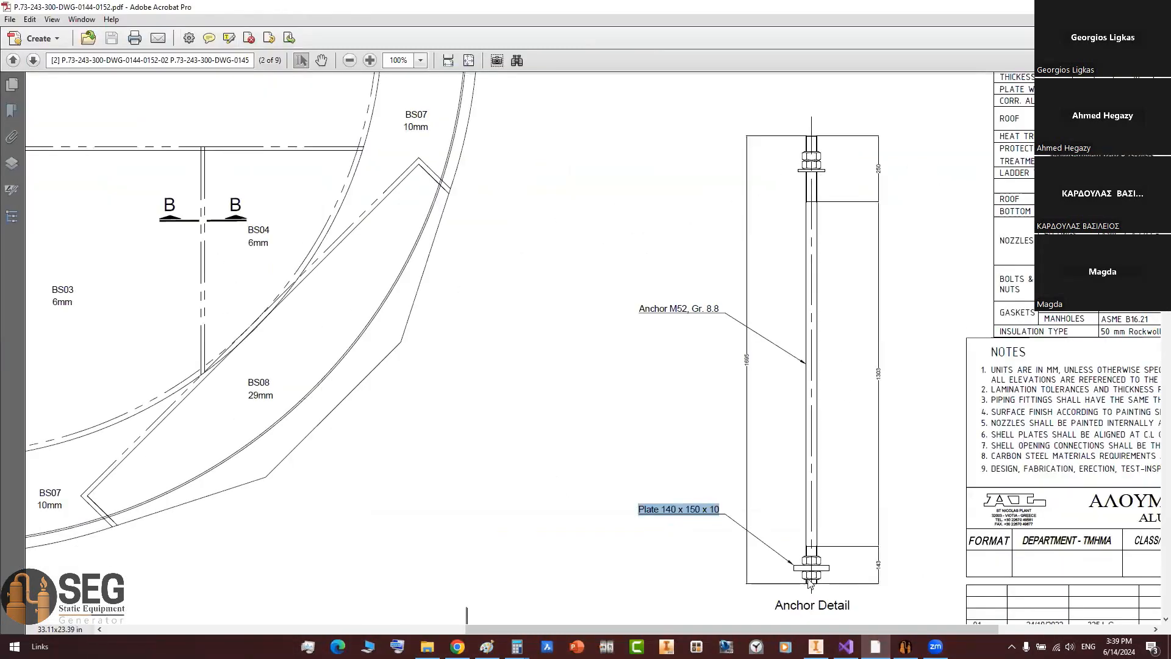
pyautogui.keyDown('ctrl'); pyautogui.scroll(4, 813, 575); pyautogui.keyUp('ctrl')
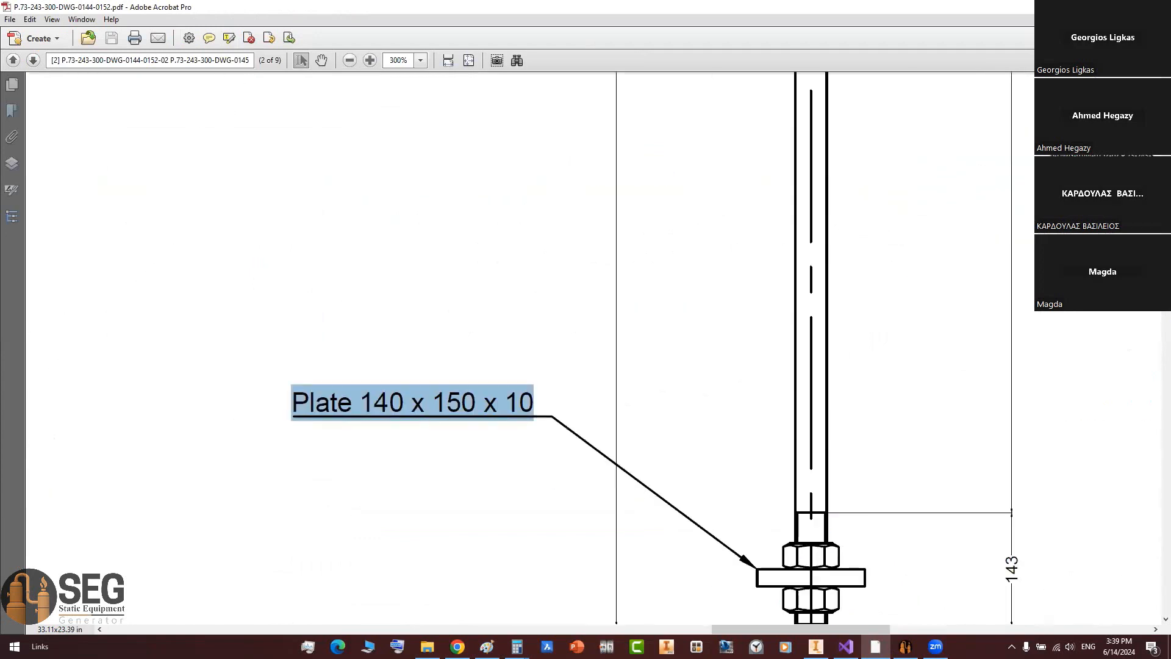
pyautogui.hotkey('alt', 'Tab')
pyautogui.scroll(5, 781, 256)
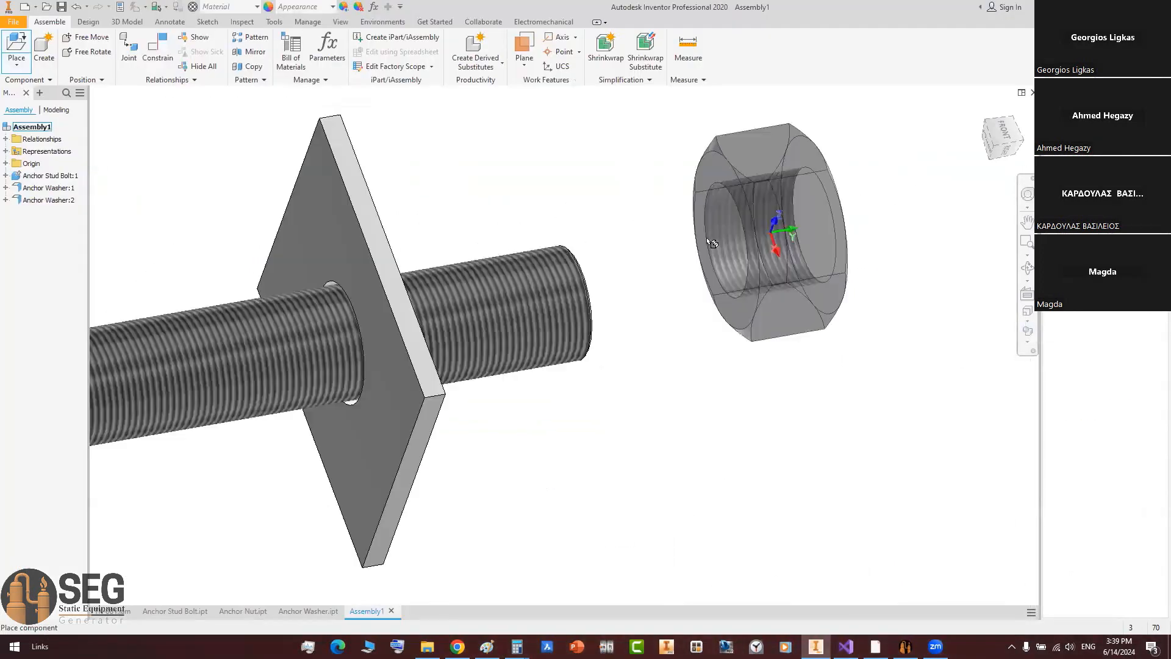
pyautogui.click(823, 176)
pyautogui.scroll(-6, 713, 317)
pyautogui.scroll(3, 671, 280)
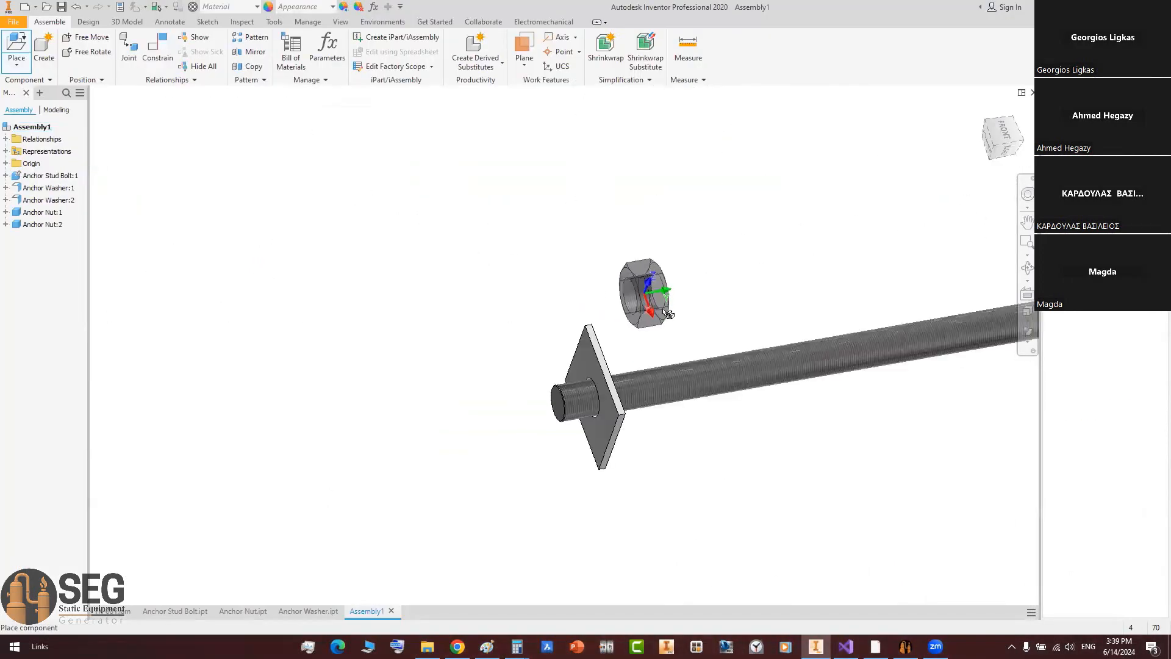
pyautogui.scroll(-3, 616, 304)
pyautogui.moveTo(1007, 263); pyautogui.dragTo(620, 332, button='middle')
pyautogui.scroll(5, 616, 330)
pyautogui.press('Escape')
pyautogui.moveTo(447, 317); pyautogui.dragTo(524, 320, button='middle')
pyautogui.scroll(-6, 511, 320)
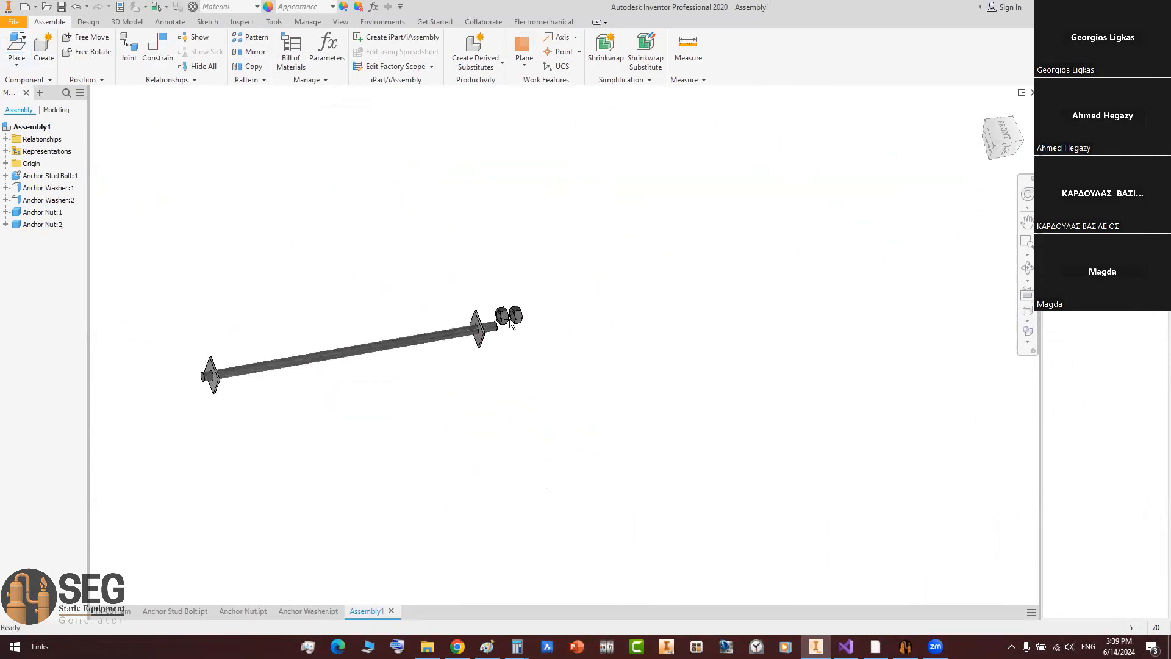
# Step: Seat one nut against the outer face of the washer with an opposed Insert constraint at zero offset
pyautogui.keyDown('shift'); pyautogui.moveTo(534, 380); pyautogui.dragTo(413, 379, button='middle'); pyautogui.keyUp('shift')
pyautogui.scroll(10, 409, 382)
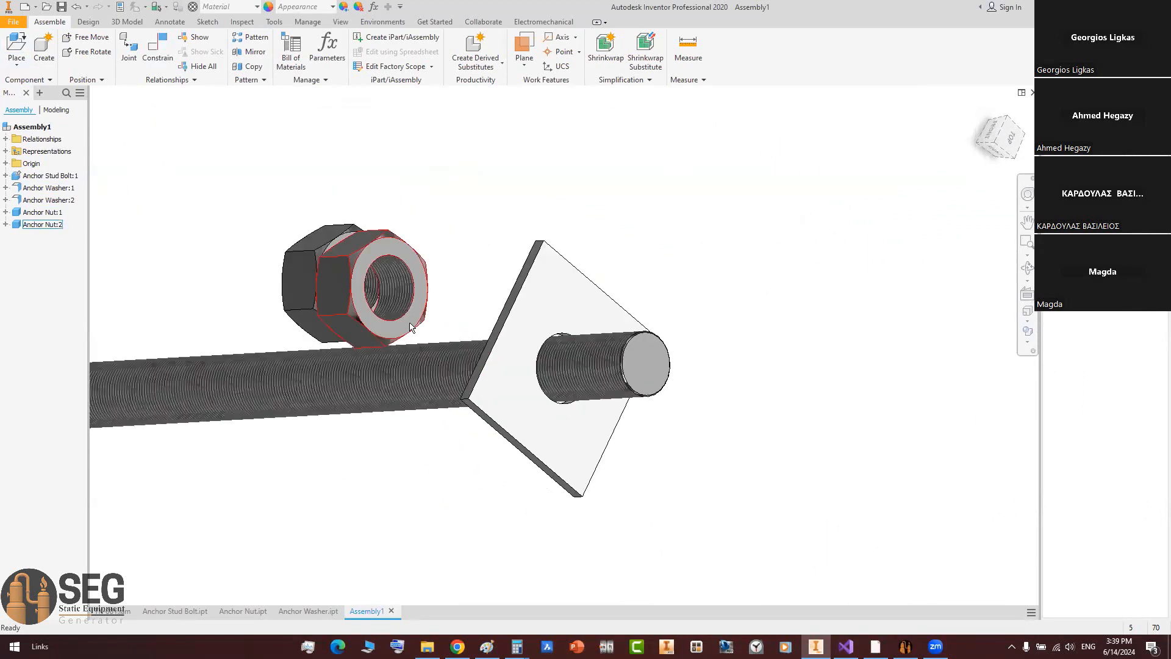
pyautogui.press('c')
pyautogui.click(729, 163)
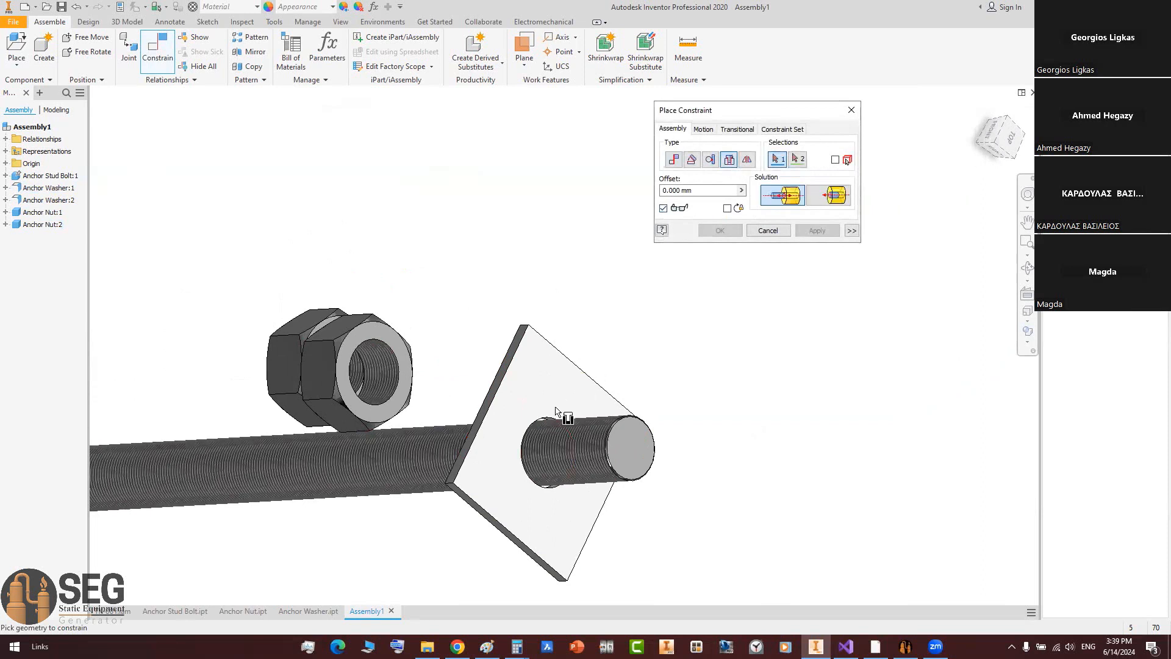
pyautogui.click(555, 419)
pyautogui.click(390, 390)
pyautogui.click(817, 230)
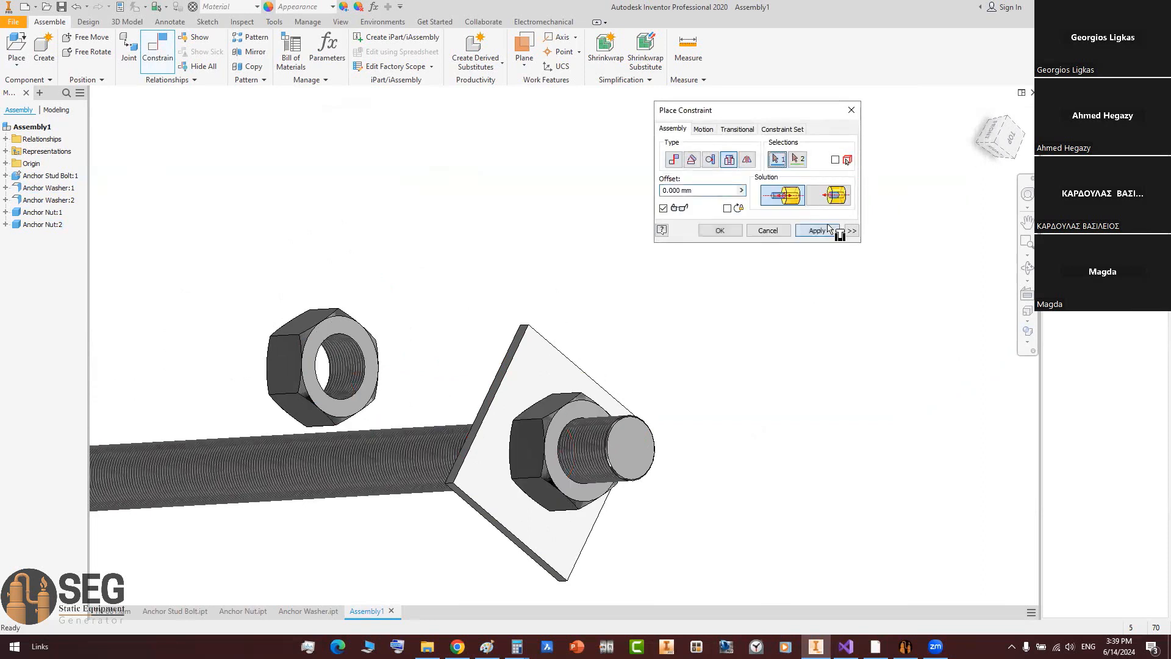
# Step: Stack the other nut on the seated nut with an opposed Insert constraint at zero offset
pyautogui.click(366, 341)
pyautogui.click(583, 419)
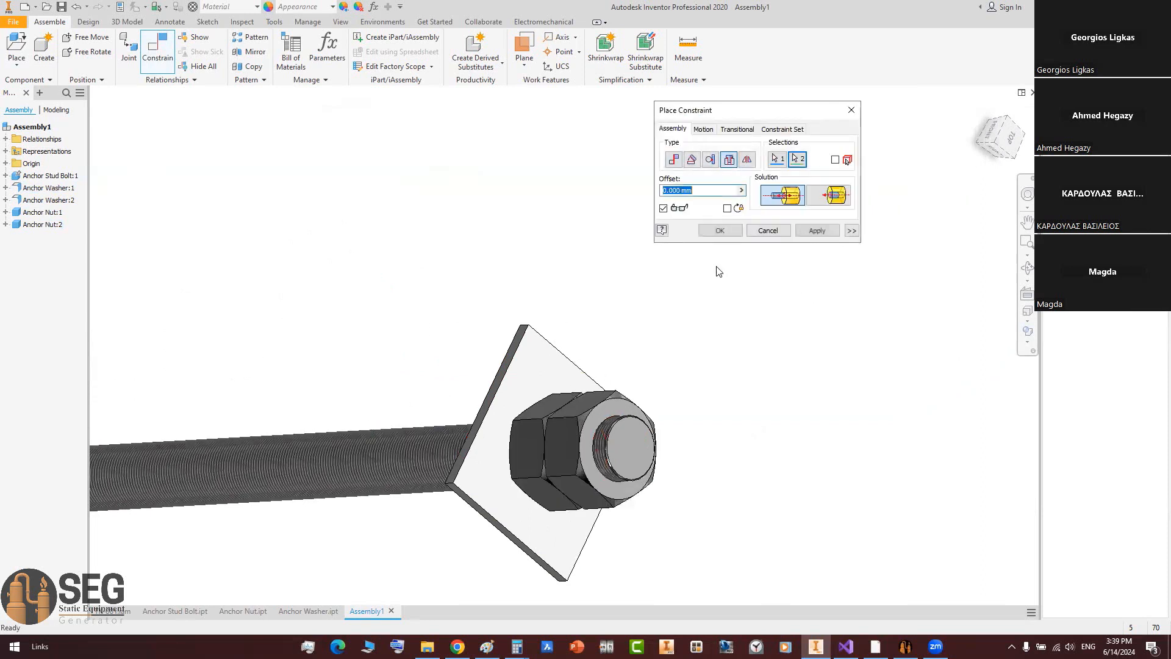
pyautogui.click(731, 232)
# Step: Place a third Anchor Nut.ipt instance near the washer at the opposite end of the stud bolt
pyautogui.scroll(-5, 696, 272)
pyautogui.moveTo(510, 345)
pyautogui.keyDown('shift'); pyautogui.mouseDown(button='middle')
pyautogui.moveTo(639, 332)
pyautogui.moveTo(505, 344)
pyautogui.mouseUp(button='middle'); pyautogui.keyUp('shift')
pyautogui.scroll(5, 348, 358)
pyautogui.press('p')
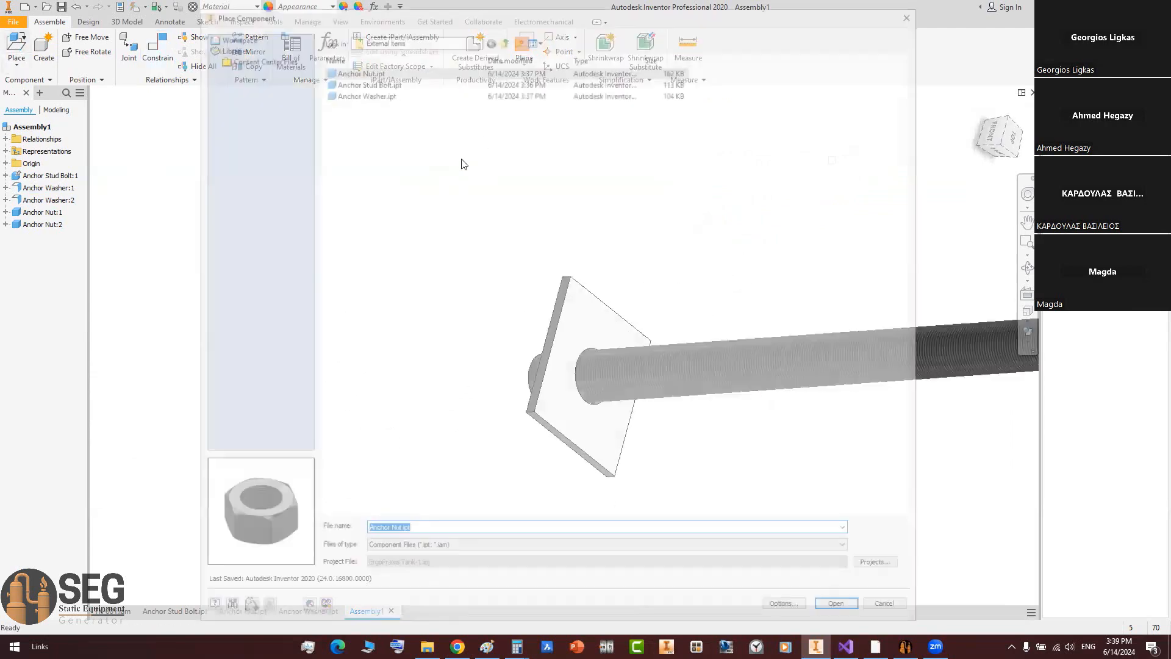
pyautogui.press('Return')
pyautogui.click(690, 211)
pyautogui.press('Escape')
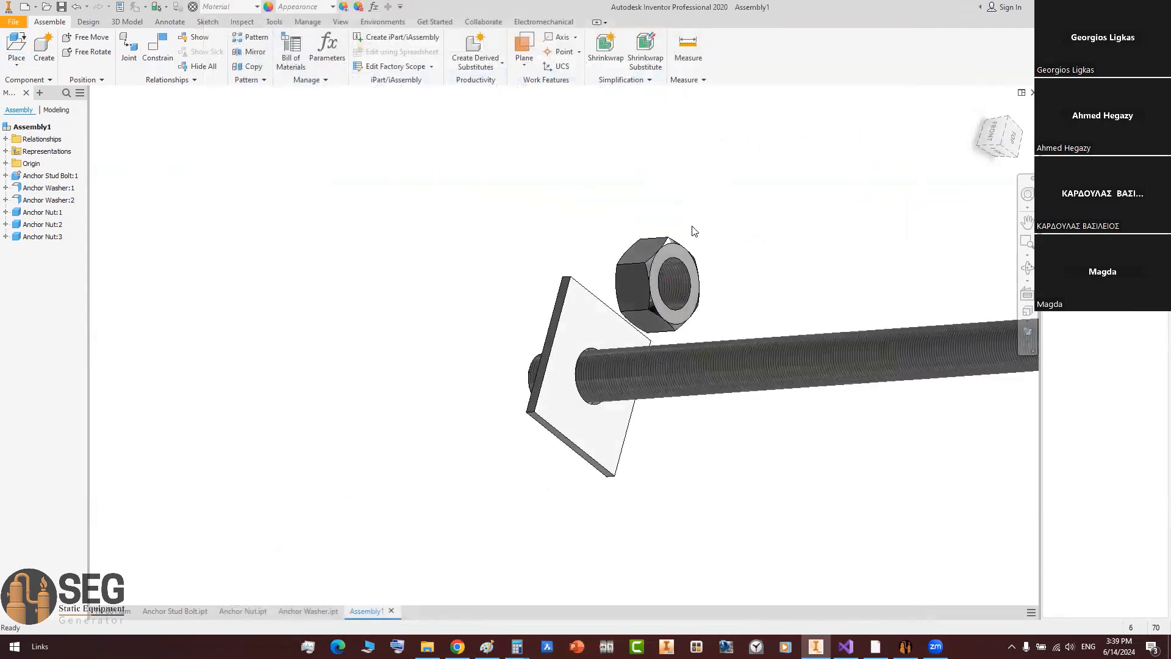
# Step: Seat the third nut against the inner face of the end washer with an opposed Insert constraint at zero offset
pyautogui.click(729, 159)
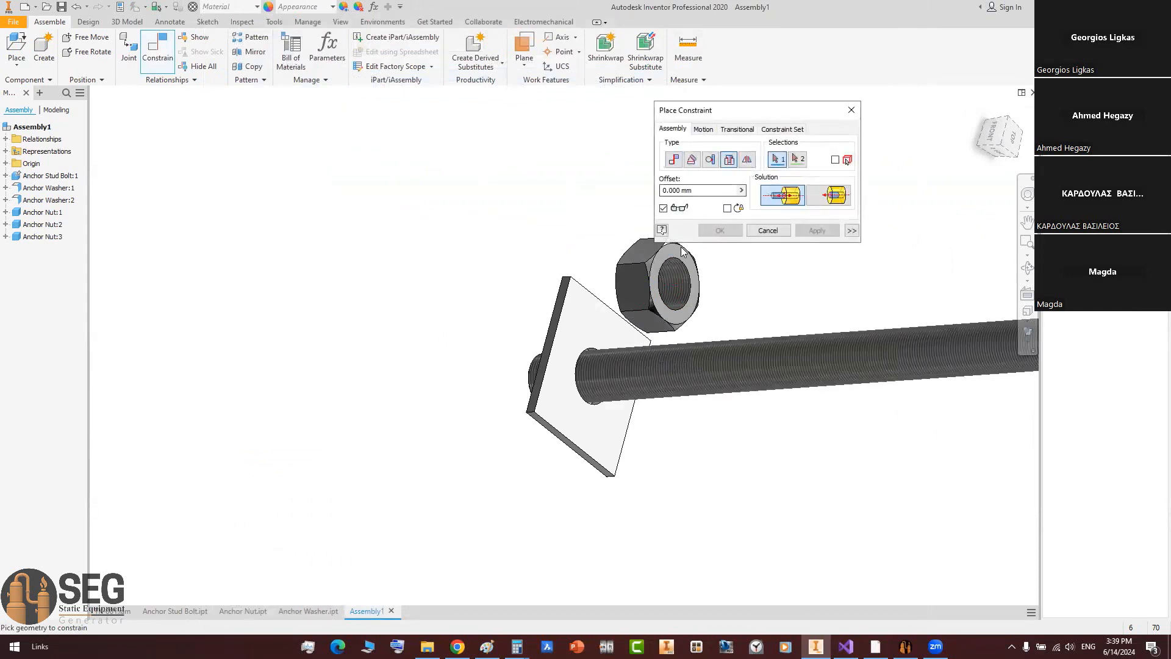
pyautogui.click(694, 286)
pyautogui.click(593, 345)
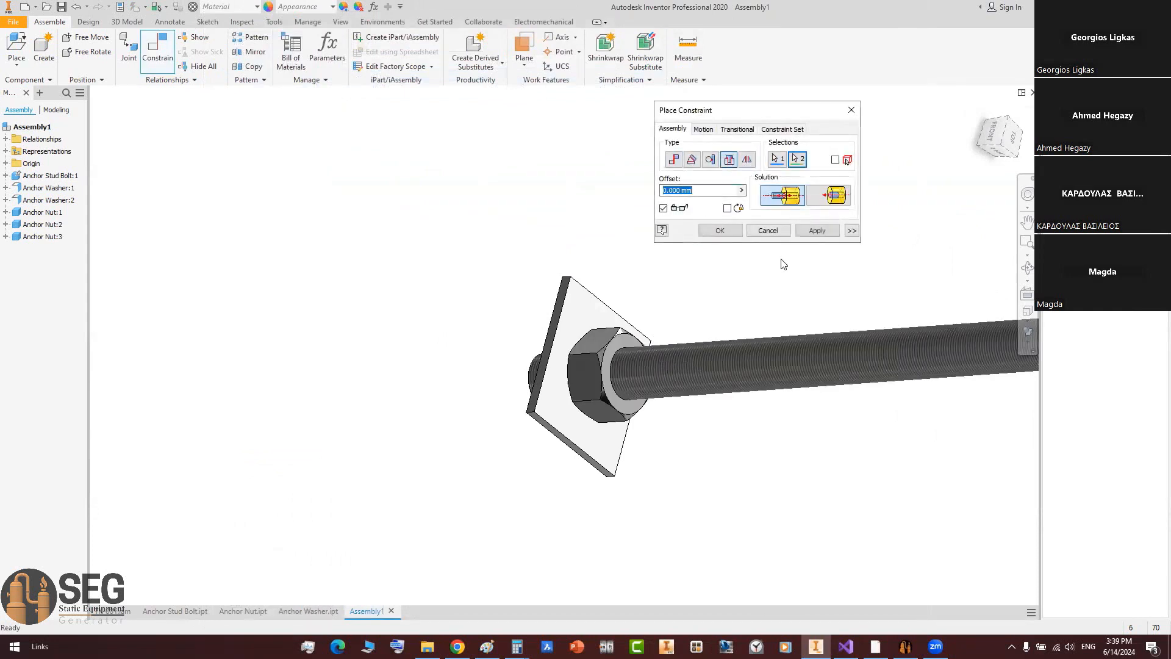
pyautogui.click(818, 230)
# Step: Place a fourth Anchor Nut.ipt instance beyond the outer side of the end washer
pyautogui.keyDown('shift'); pyautogui.moveTo(725, 287); pyautogui.dragTo(669, 298, button='middle'); pyautogui.keyUp('shift')
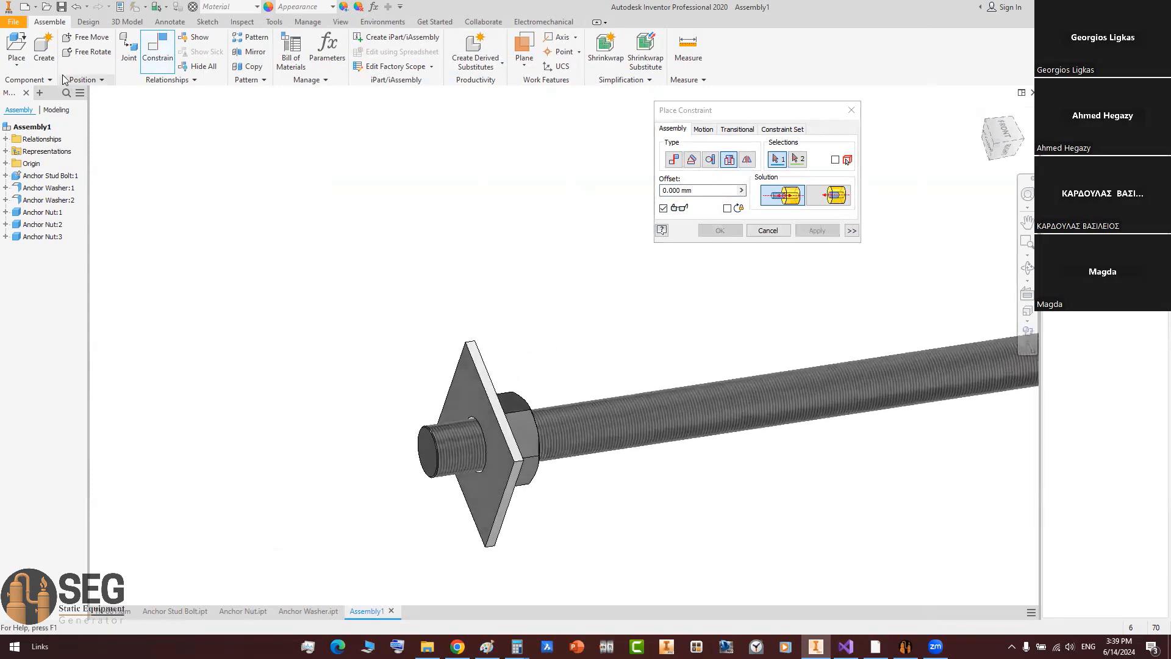
pyautogui.click(16, 46)
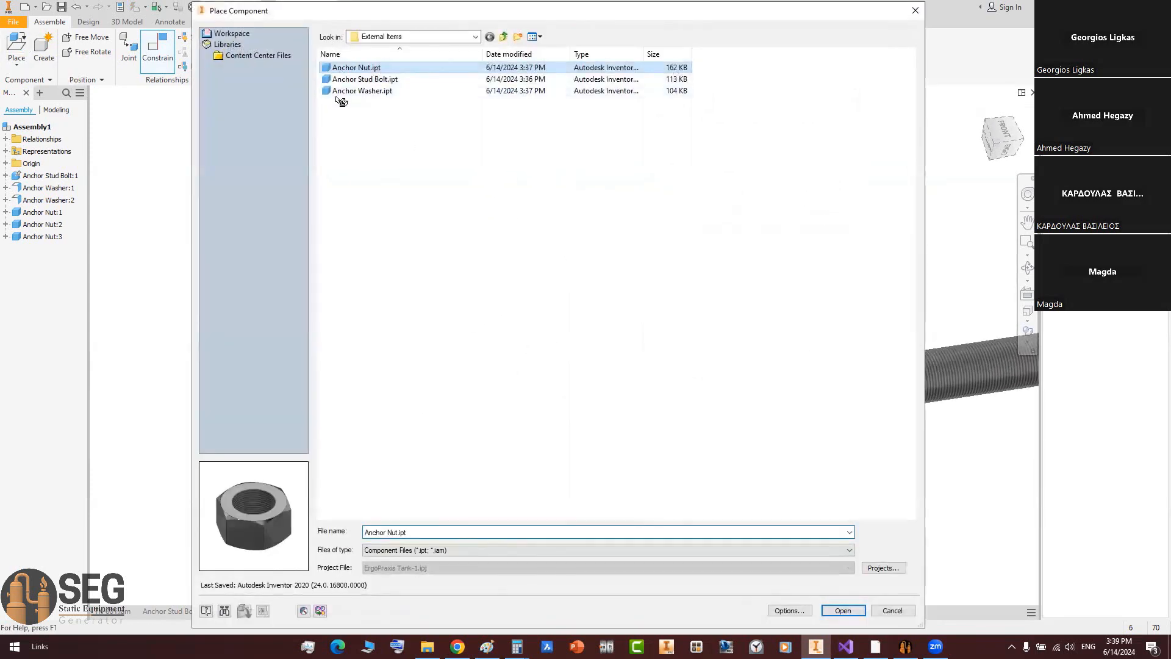
pyautogui.click(366, 299)
# Step: Seat the fourth nut against the outer face of the end washer with an opposed Insert constraint at zero offset, and show the front view
pyautogui.press('c')
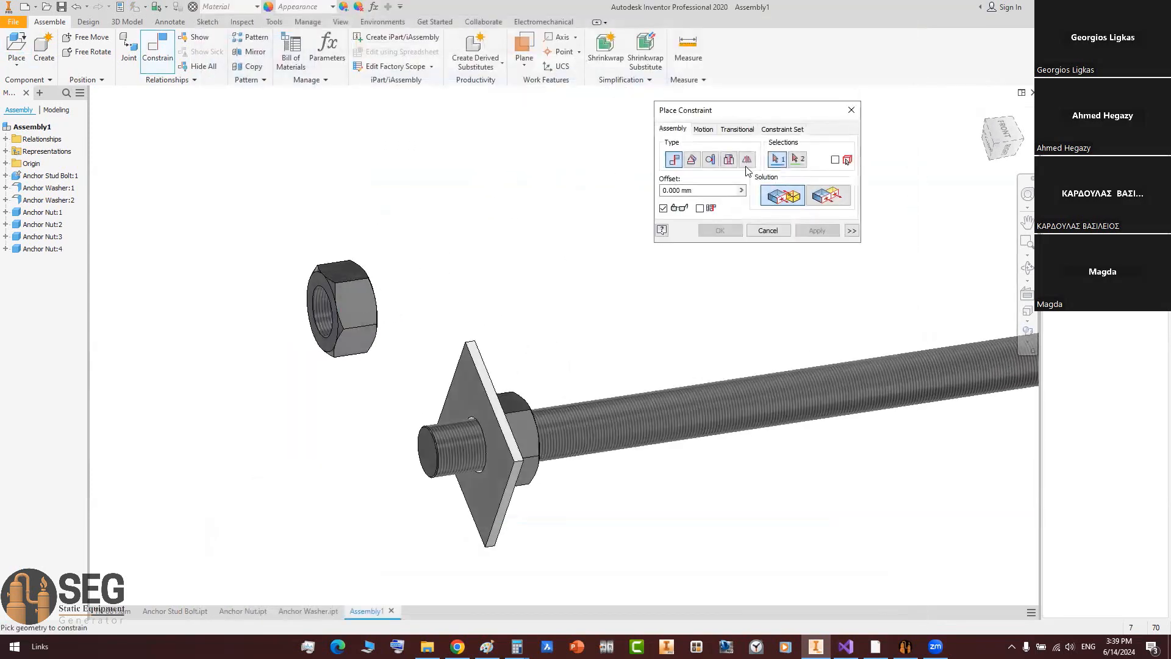
pyautogui.click(728, 160)
pyautogui.click(328, 292)
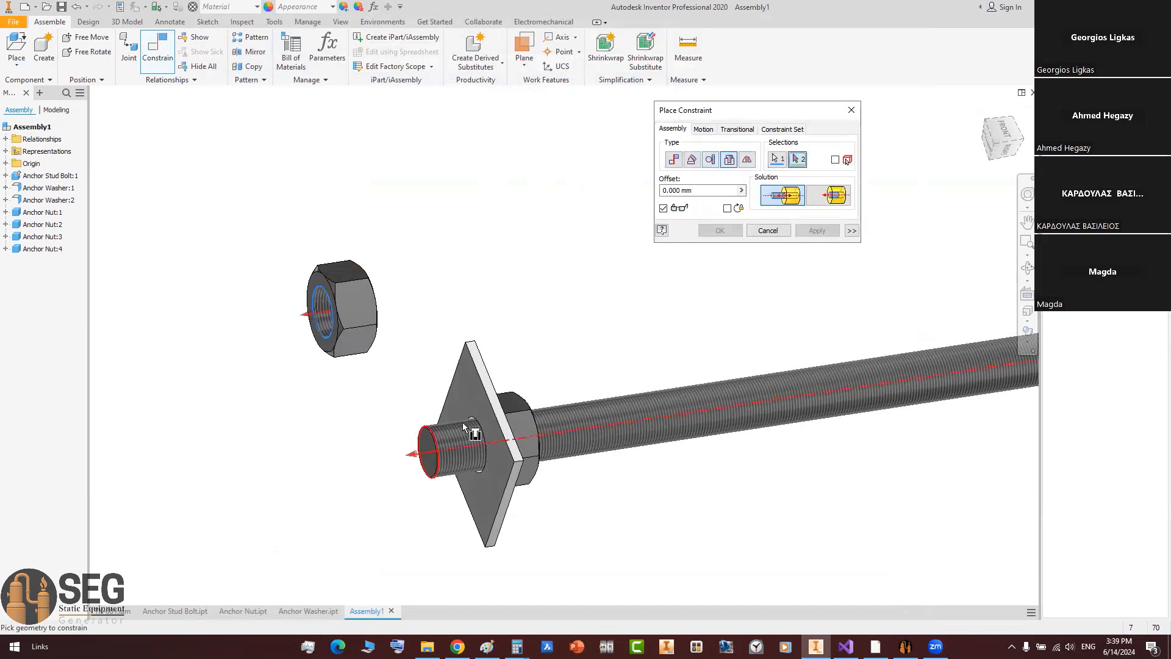
pyautogui.click(473, 442)
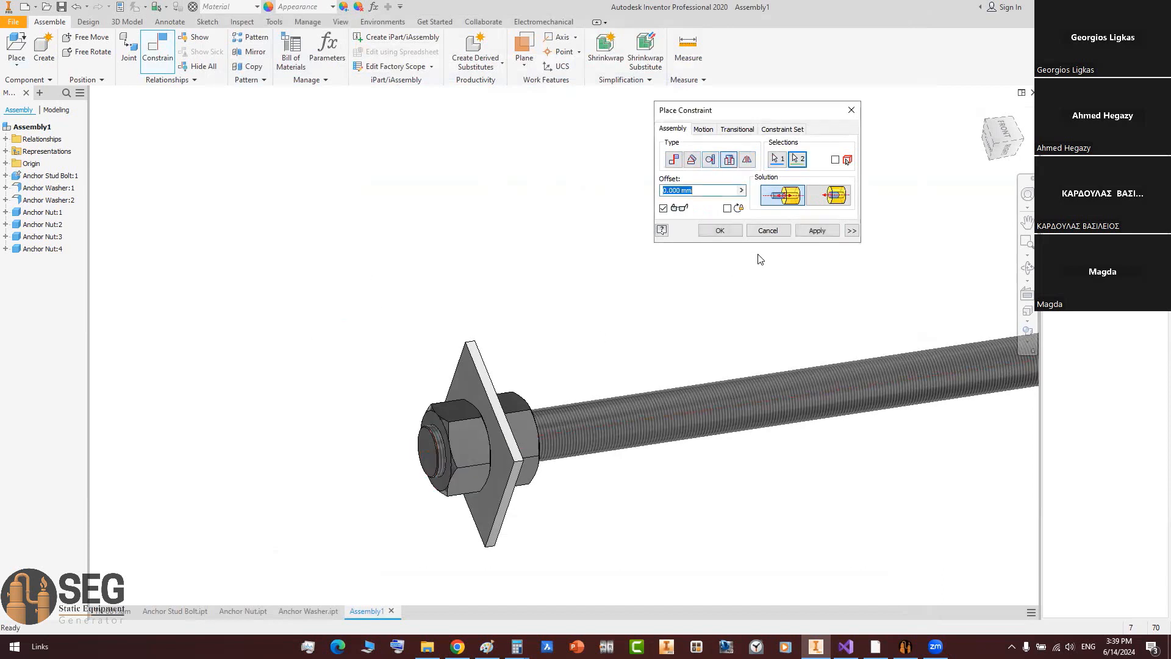
pyautogui.click(1008, 128)
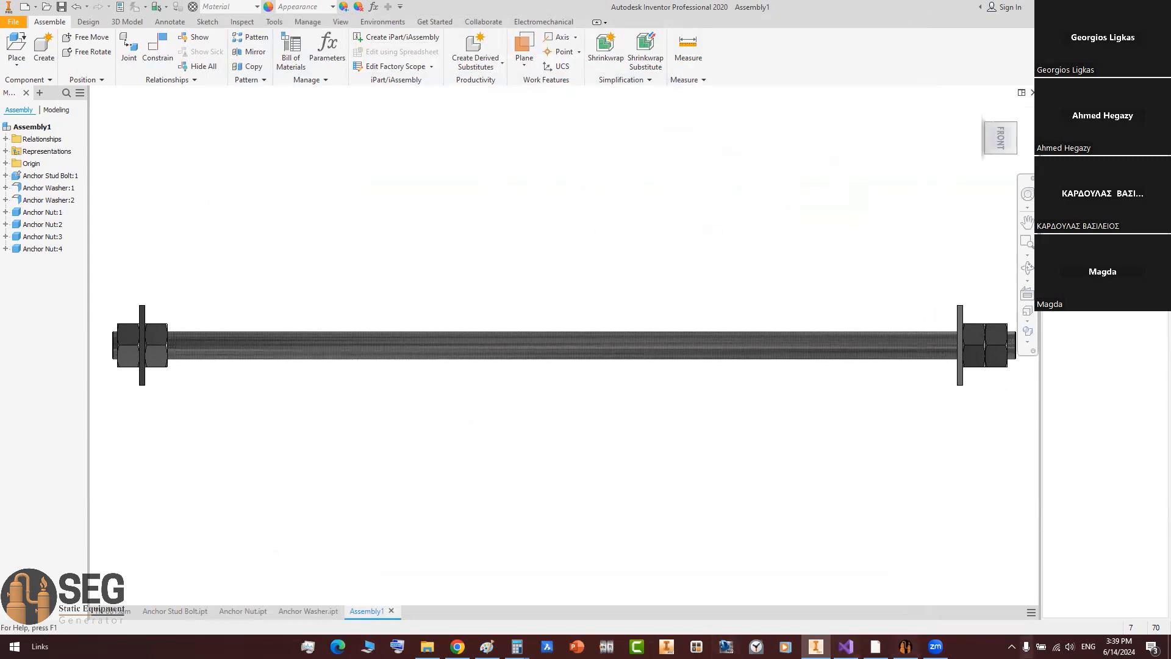
# Step: Switch to Static Equipment Generator to save the active document, naming the assembly Anchor Stud Bolt Assembly in the External Items folder
pyautogui.click(905, 646)
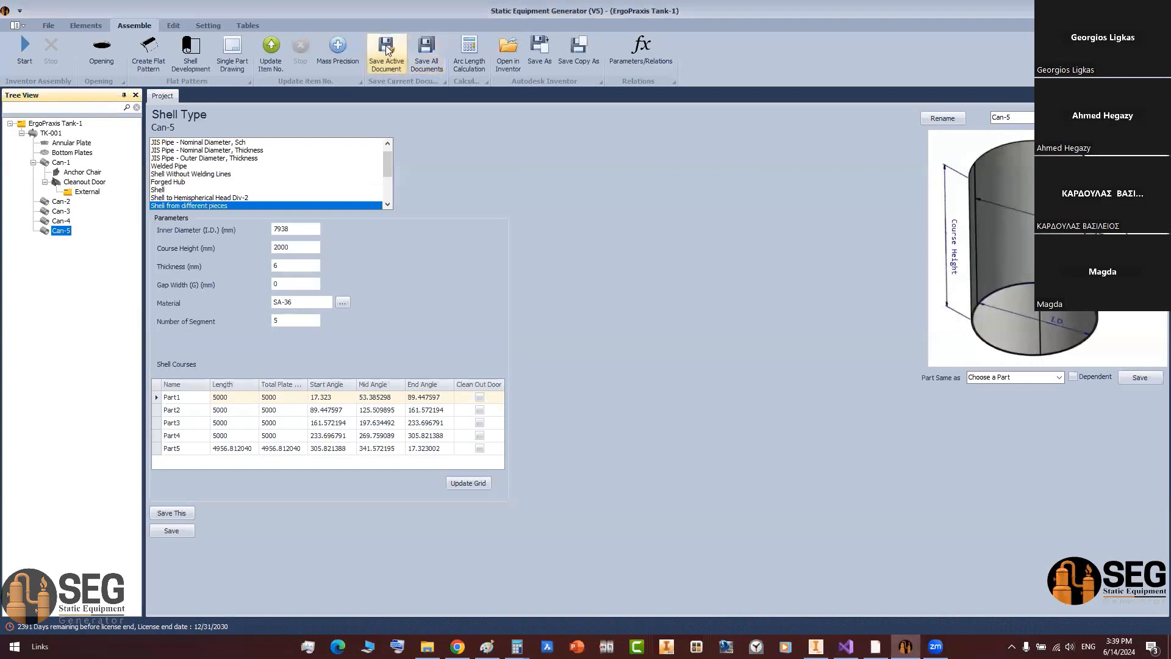
pyautogui.click(387, 50)
pyautogui.click(814, 641)
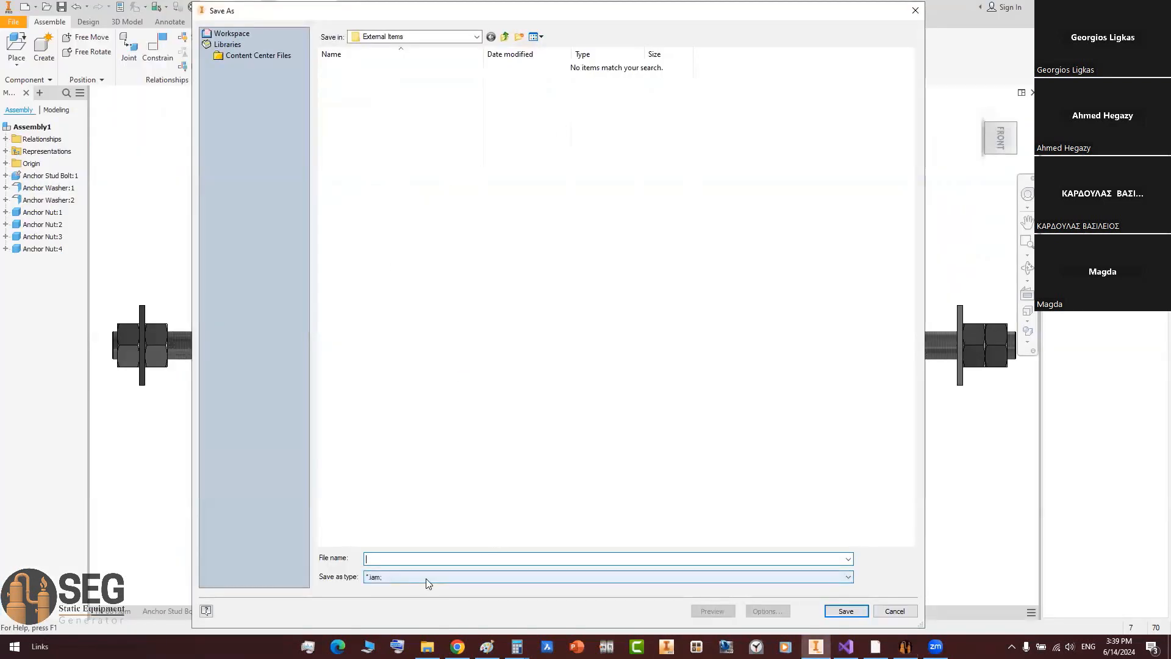
pyautogui.write('Anchor')
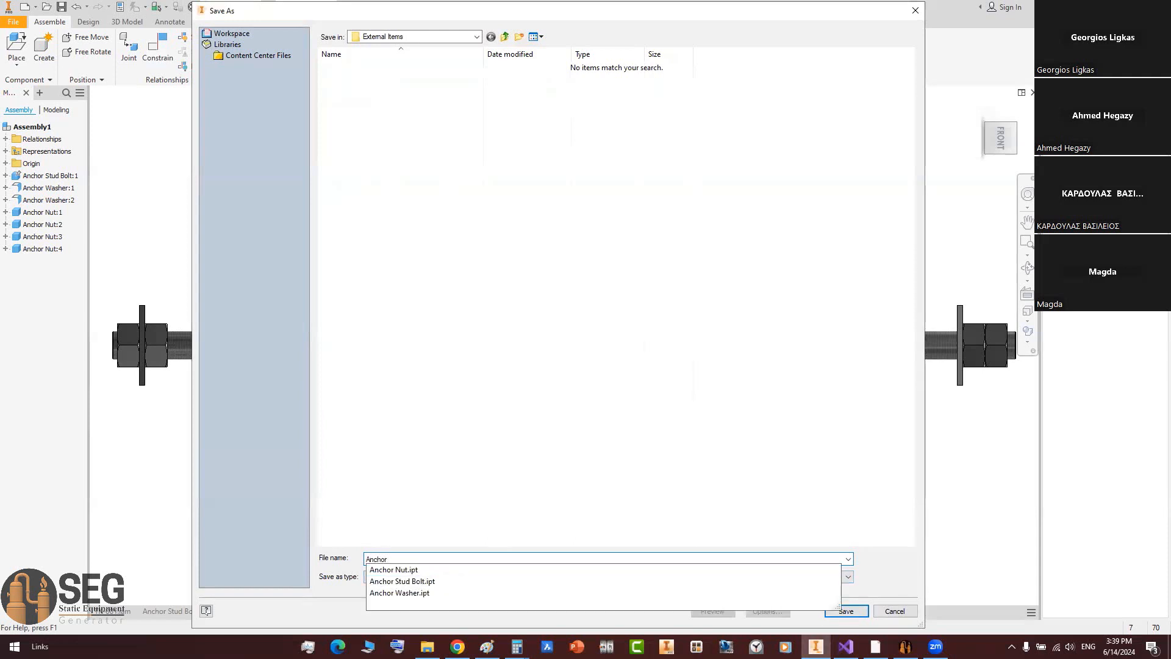
pyautogui.write(' Stud B')
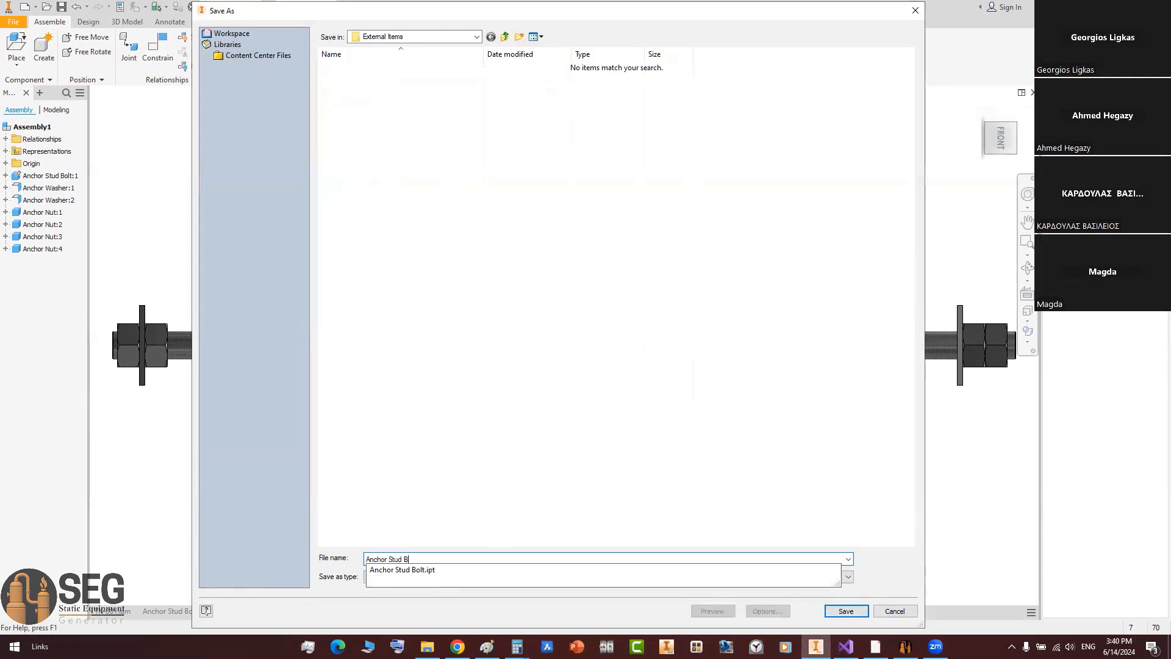
pyautogui.write('olt Assembly')
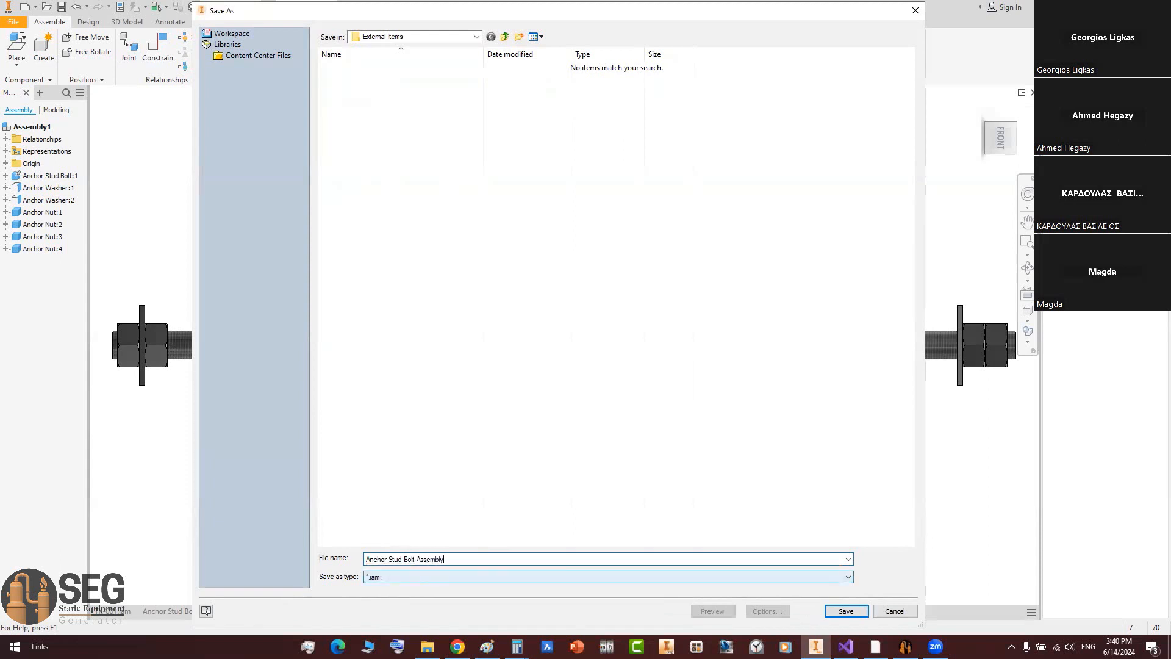
pyautogui.press('Return')
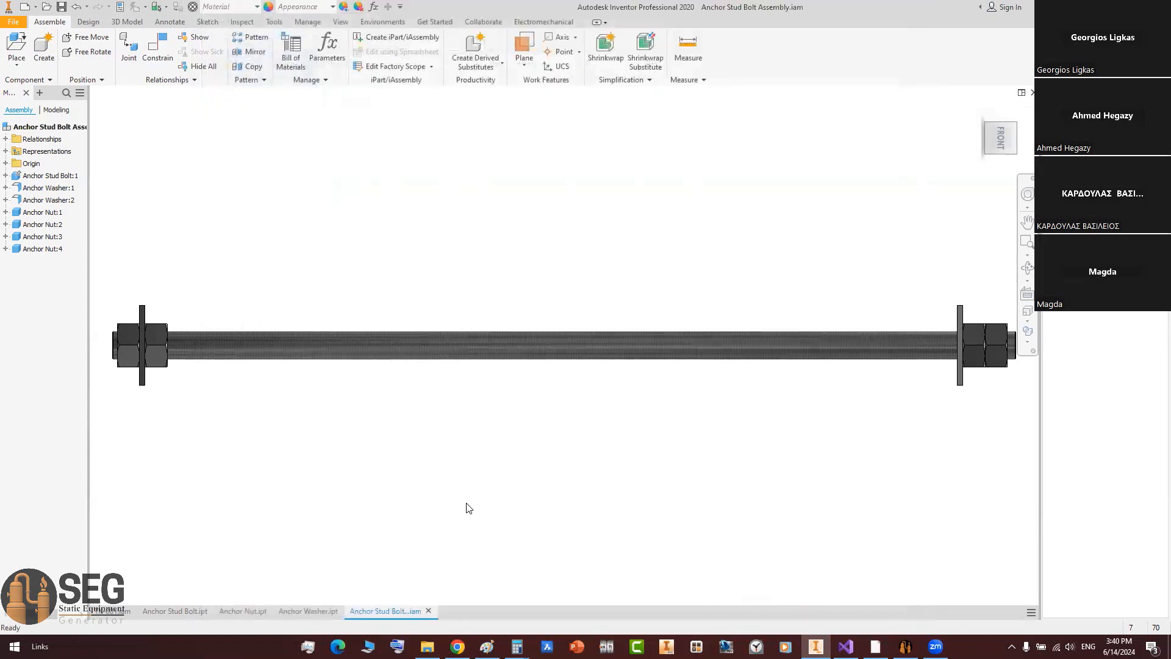
# Step: Close the stud bolt assembly and the washer, nut and stud bolt part documents
pyautogui.click(427, 611)
pyautogui.click(345, 611)
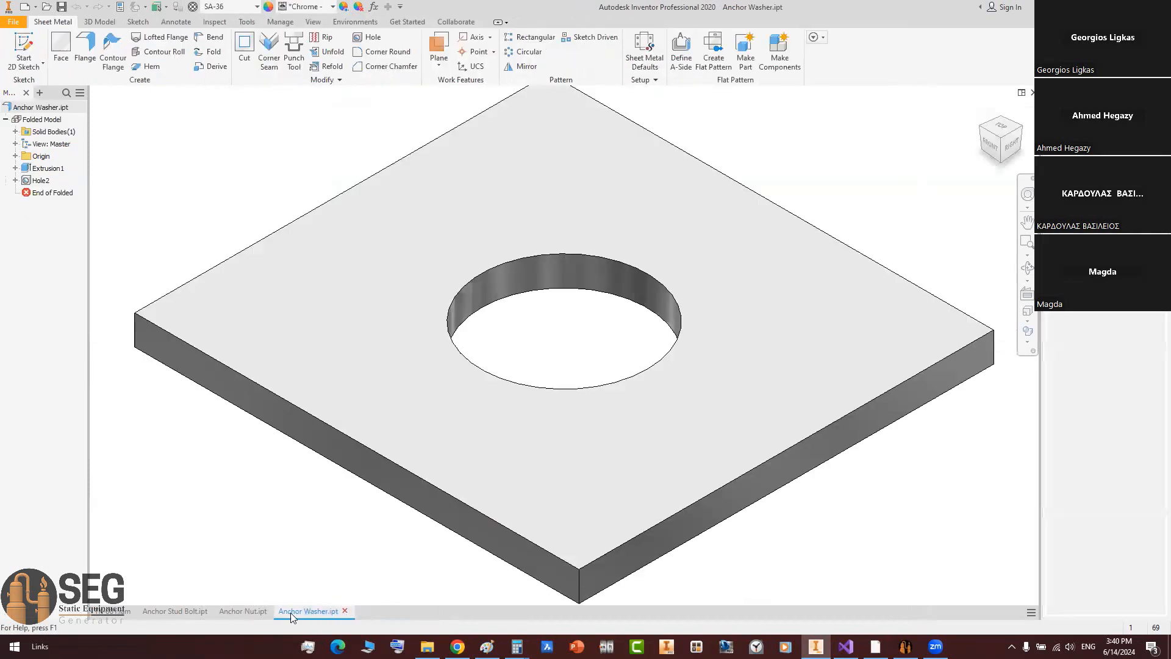
pyautogui.click(274, 611)
pyautogui.click(213, 611)
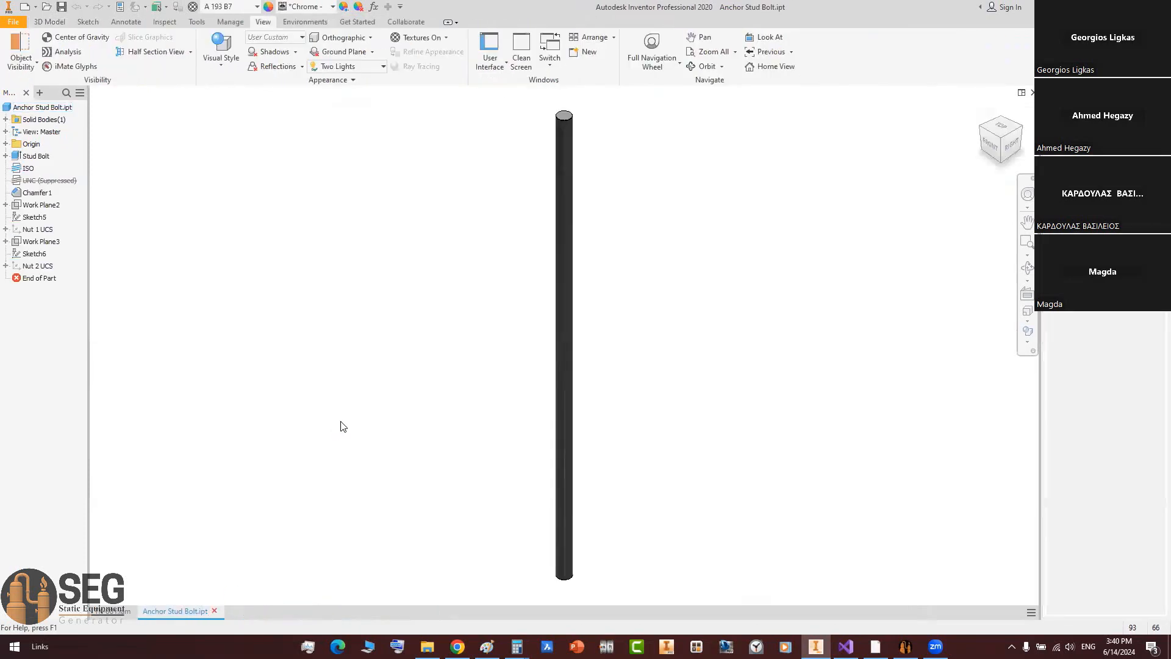
# Step: Locate the anchor chair in the first pattern element of the tank assembly, and open TK-001 - Anchor Chair.iam from the Assemblies folder
pyautogui.click(49, 249)
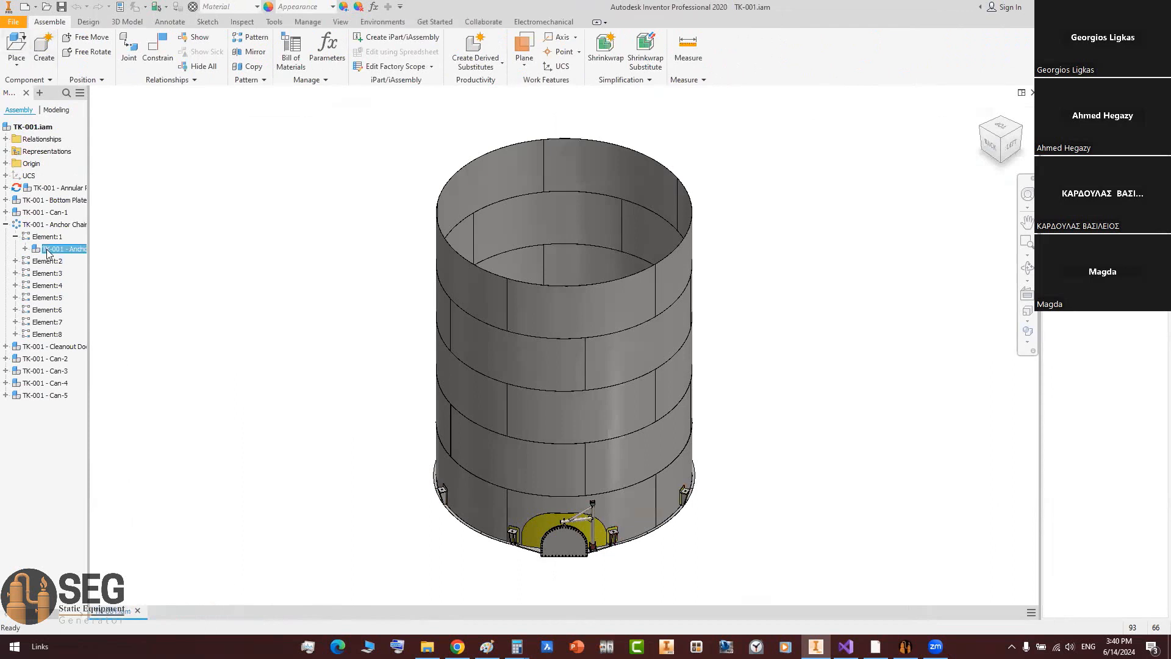
pyautogui.click(6, 224)
pyautogui.click(38, 225)
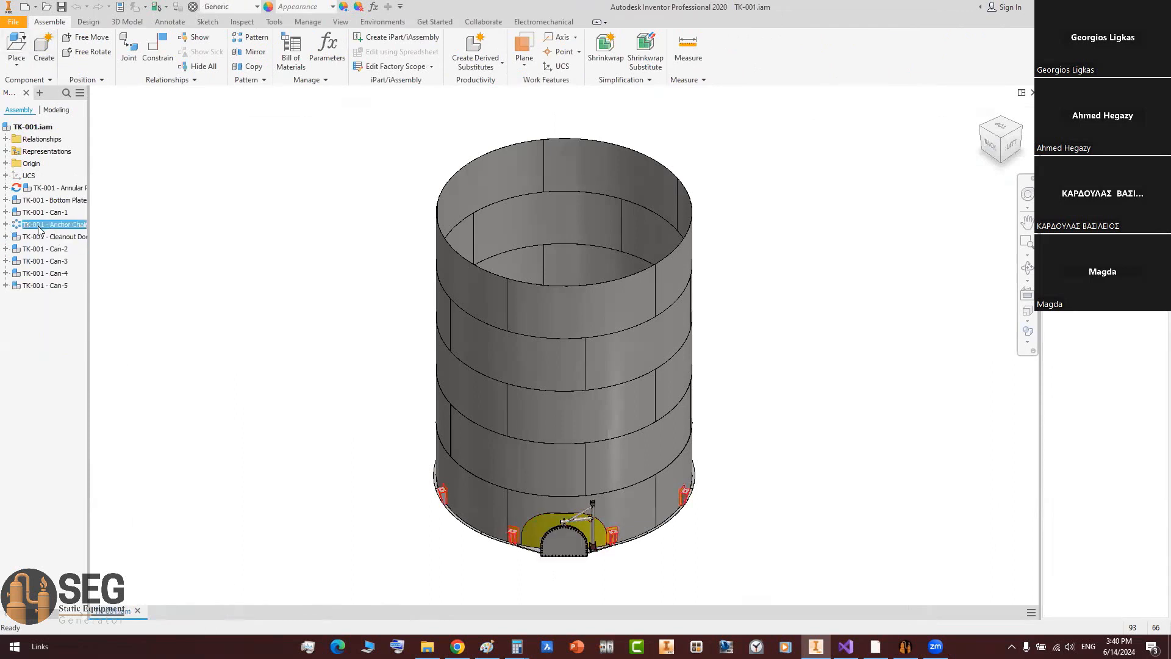
pyautogui.click(6, 224)
pyautogui.click(49, 249)
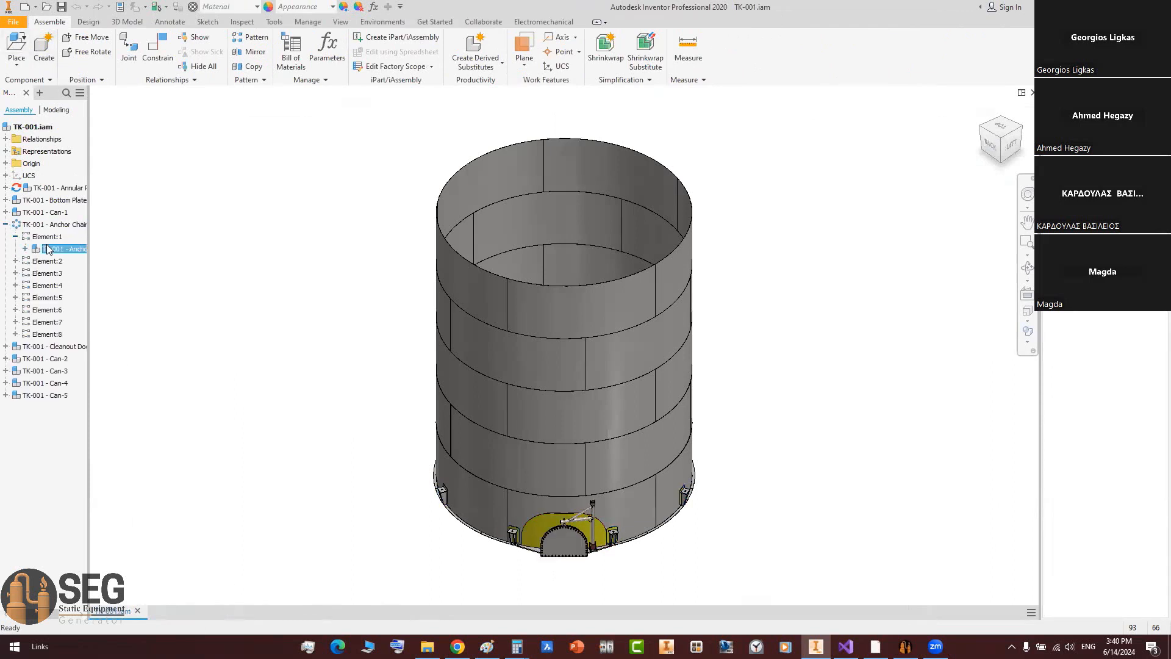
pyautogui.rightClick(48, 248)
pyautogui.click(68, 248)
pyautogui.doubleClick(364, 69)
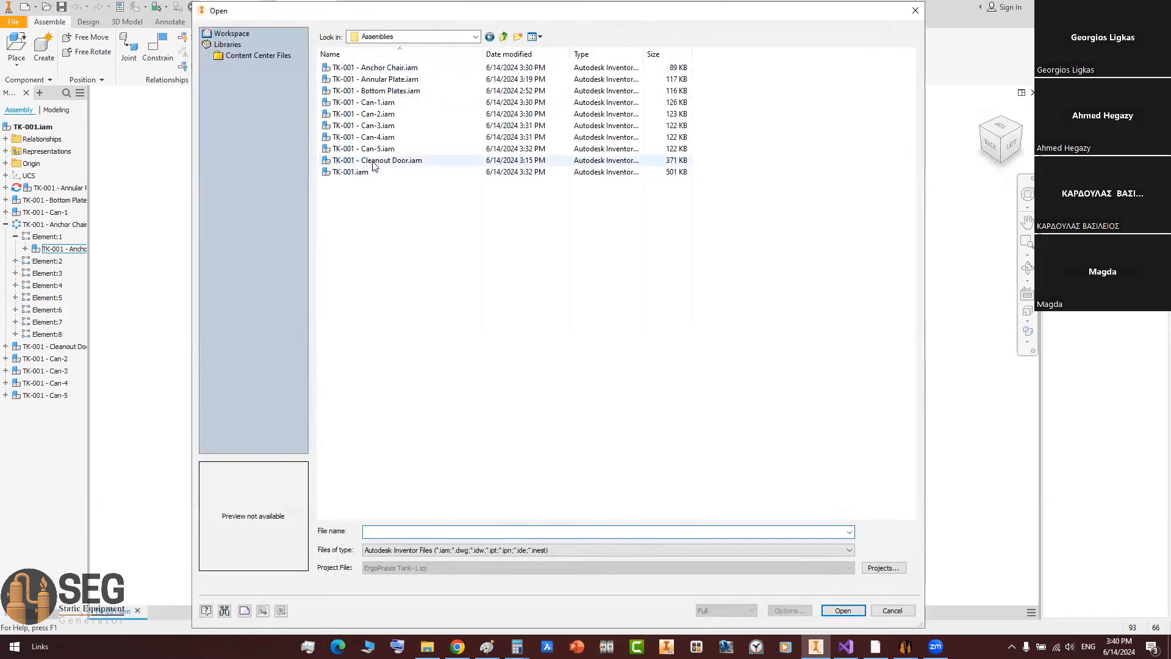
pyautogui.click(382, 69)
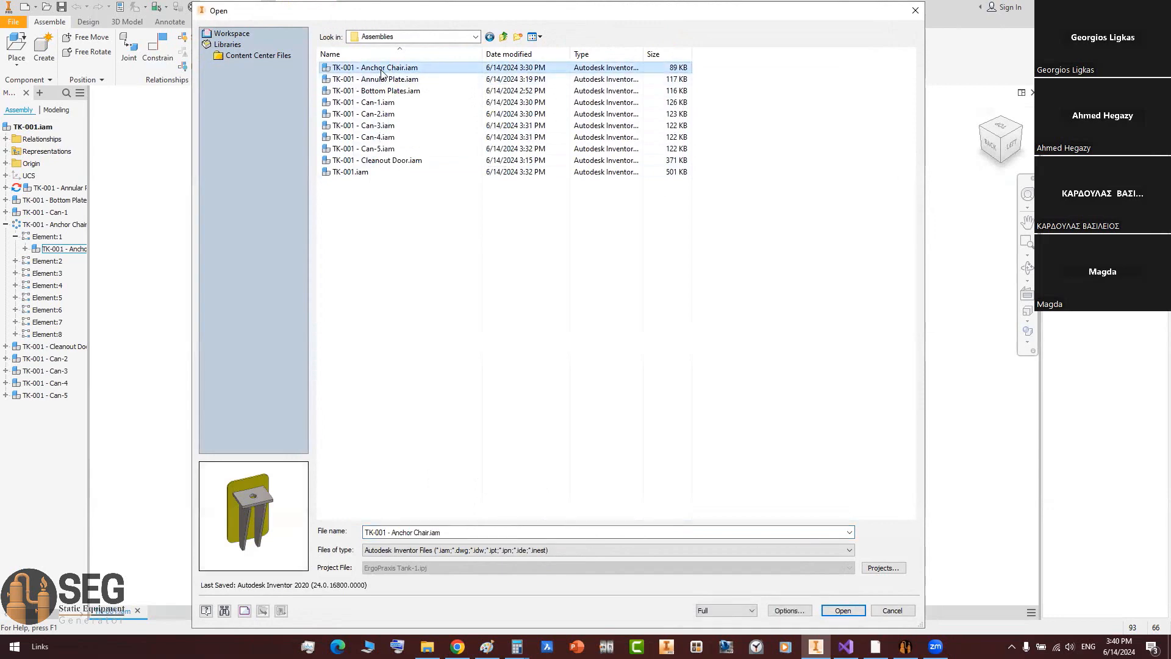
pyautogui.click(843, 610)
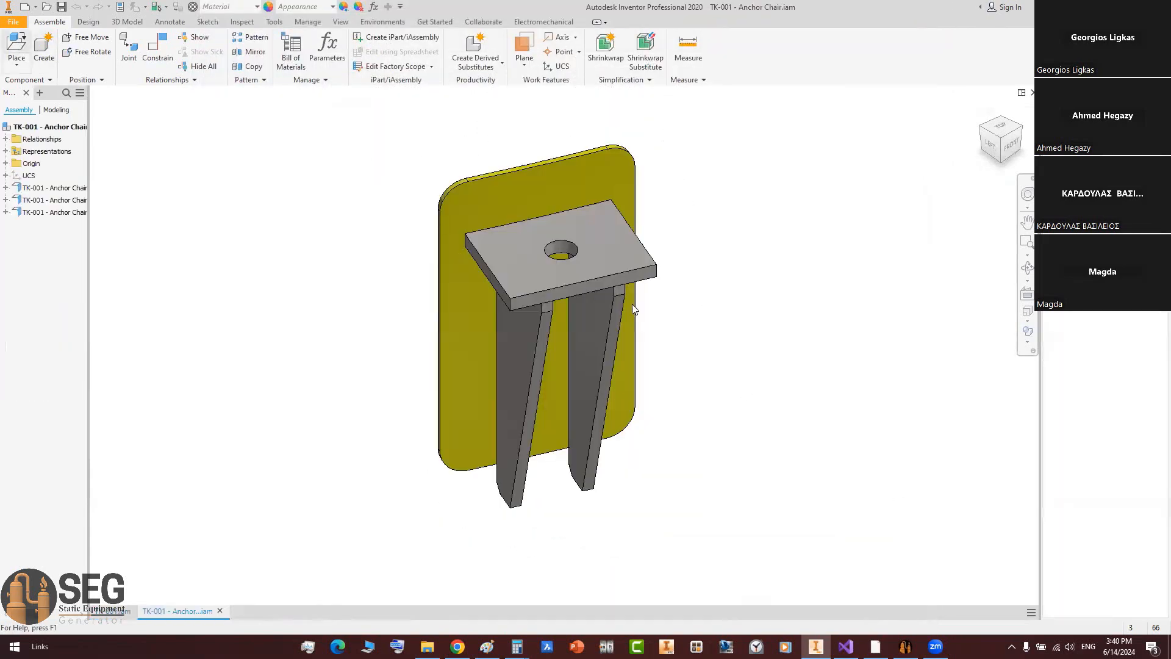
pyautogui.press('p')
pyautogui.doubleClick(393, 89)
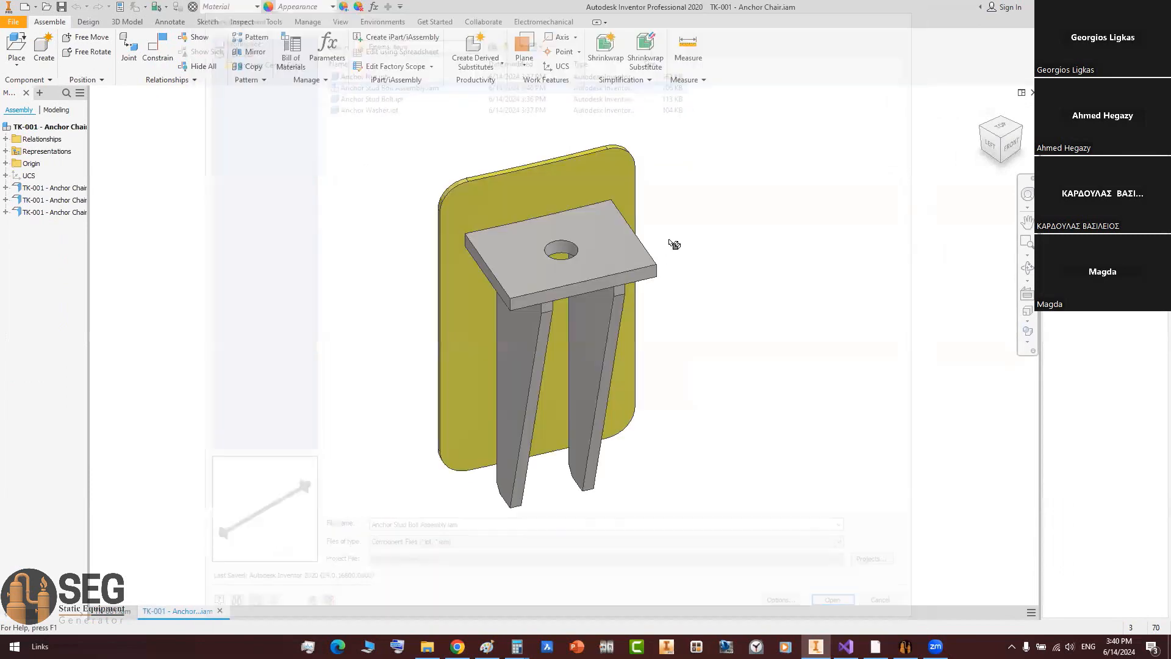
pyautogui.scroll(-3, 707, 427)
pyautogui.scroll(2, 662, 465)
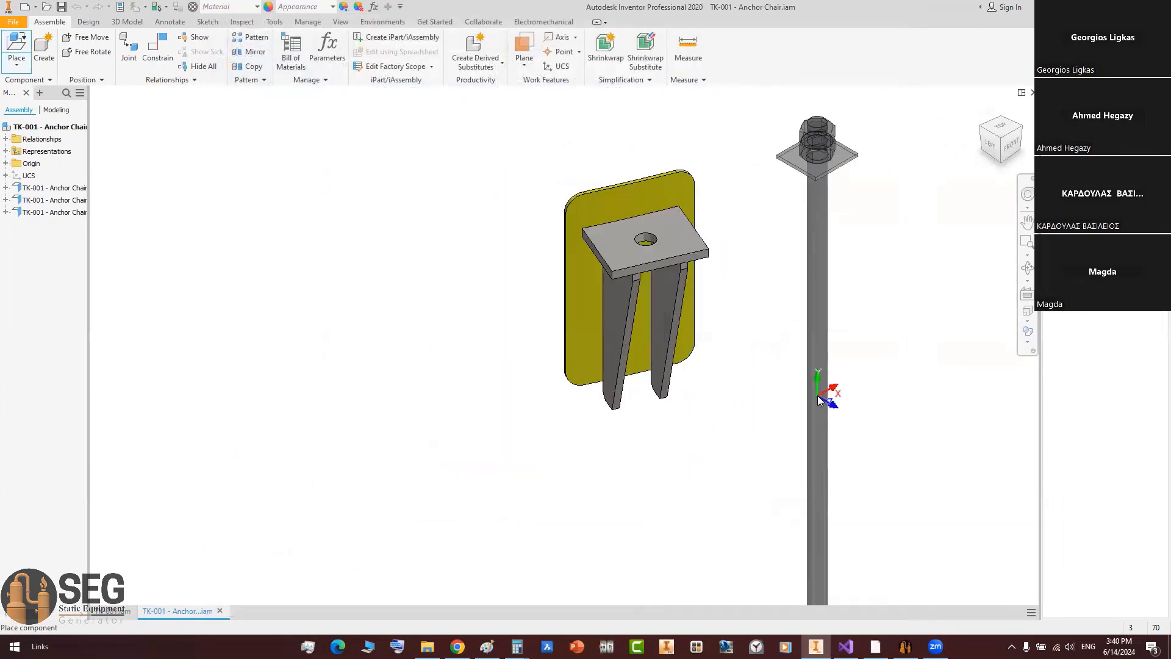
pyautogui.press('Escape')
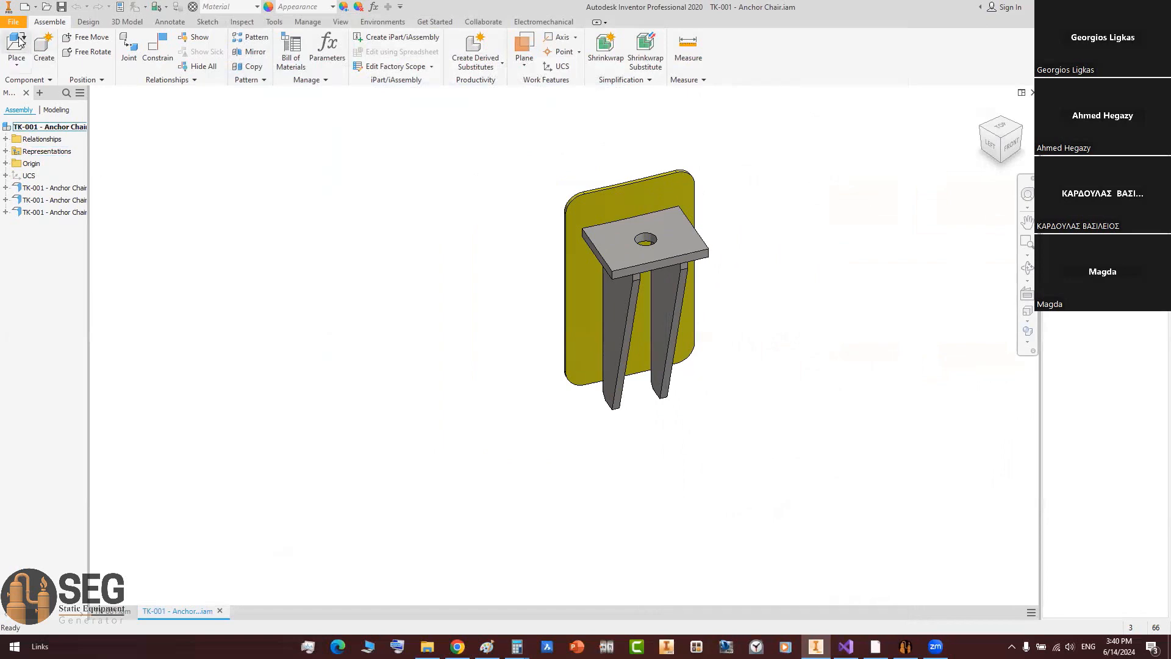
# Step: Place one instance of Anchor Stud Bolt Assembly.iam beside the anchor chair
pyautogui.doubleClick(392, 81)
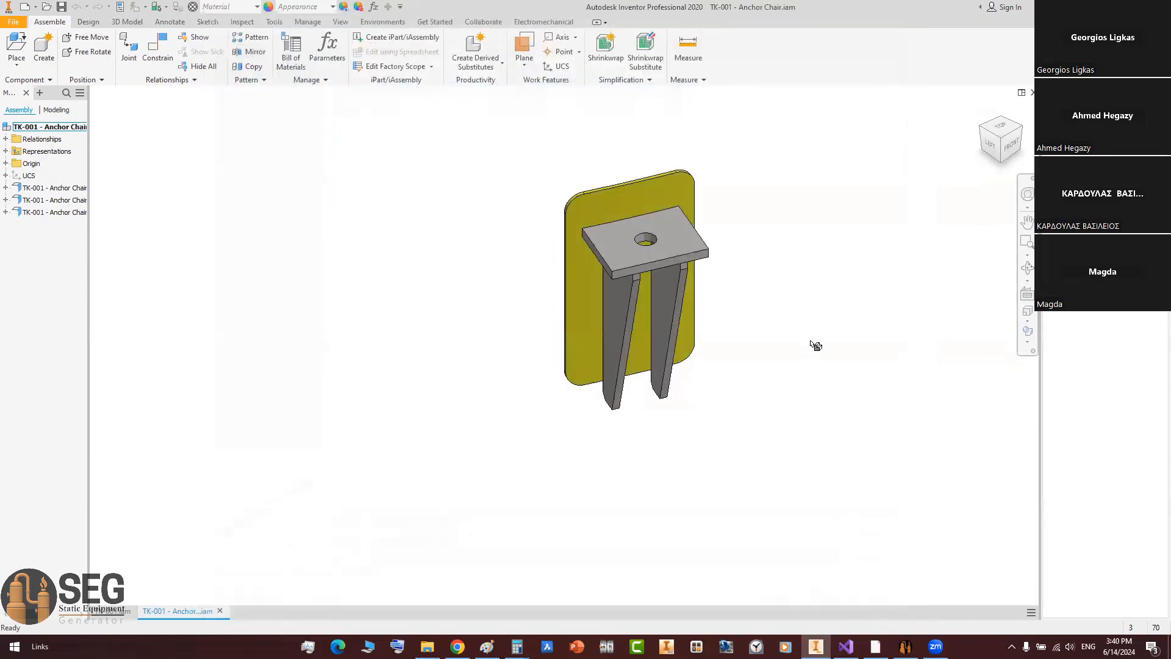
pyautogui.click(818, 356)
pyautogui.press('Escape')
# Step: Seat the underside of the stud bolt's upper washer on the chair's top plate hole with an opposed Insert constraint at zero offset
pyautogui.moveTo(818, 247); pyautogui.dragTo(816, 318, button='middle')
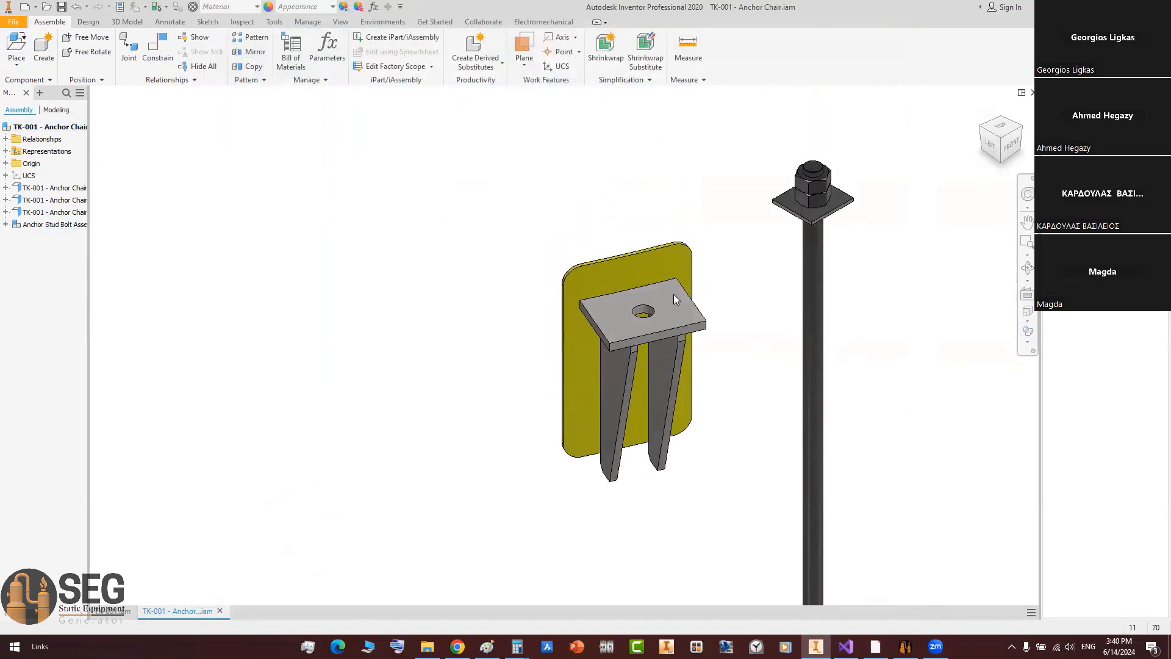
pyautogui.press('c')
pyautogui.scroll(-3, 662, 302)
pyautogui.click(732, 159)
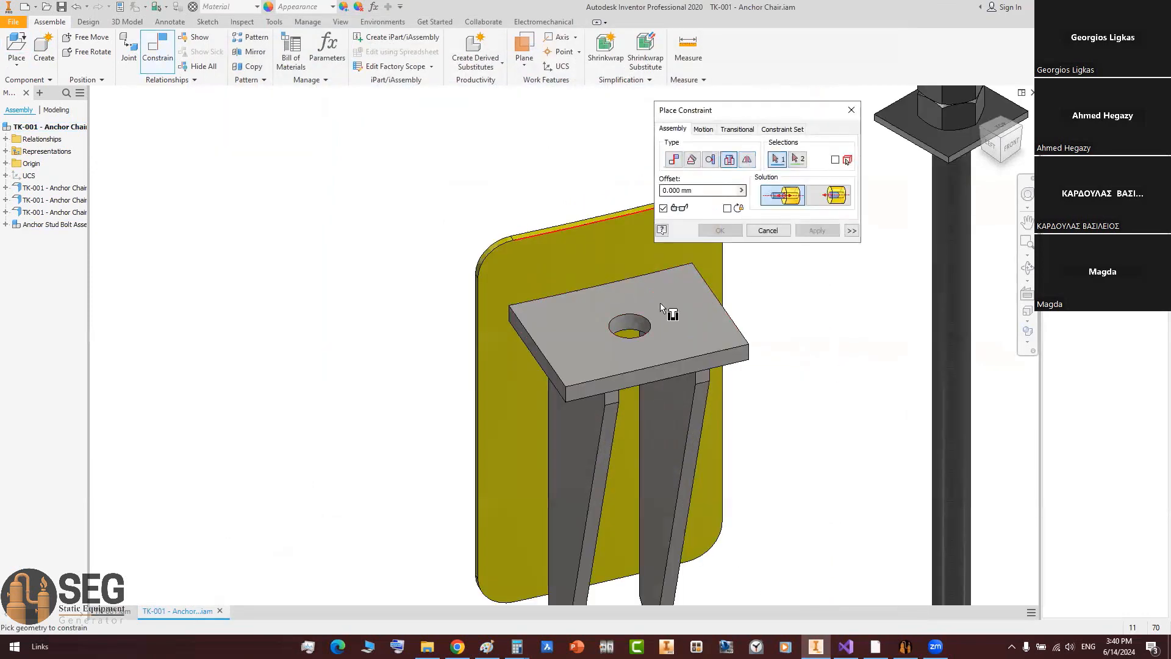
pyautogui.click(652, 320)
pyautogui.scroll(7, 652, 320)
pyautogui.keyDown('shift'); pyautogui.moveTo(662, 330); pyautogui.dragTo(675, 264, button='middle'); pyautogui.keyUp('shift')
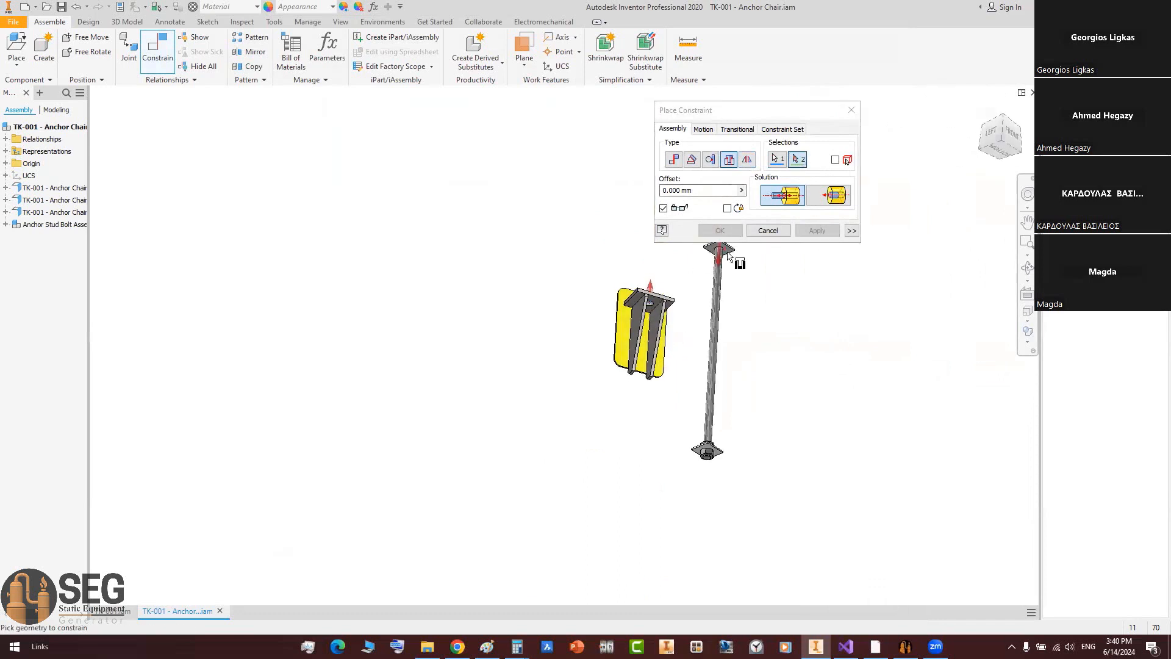
pyautogui.scroll(-8, 732, 254)
pyautogui.keyDown('shift'); pyautogui.moveTo(689, 453); pyautogui.dragTo(687, 400, button='middle'); pyautogui.keyUp('shift')
pyautogui.click(693, 331)
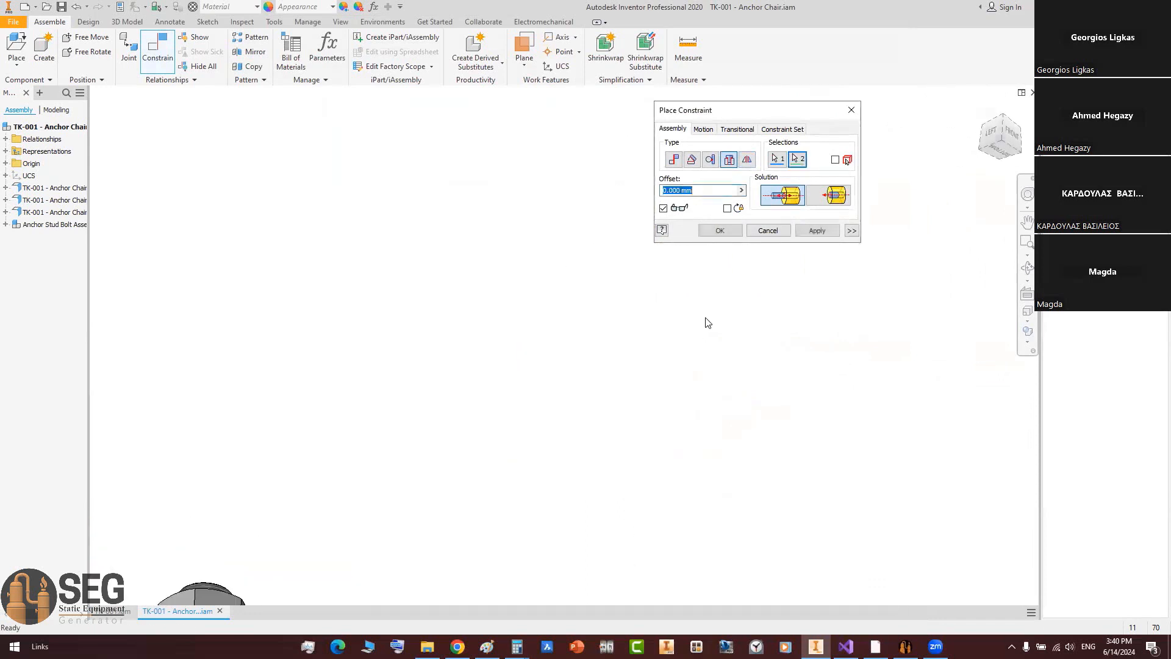
pyautogui.click(720, 230)
# Step: Align the upper washer's side face with the chair top plate's side face using a directed Angle constraint of 0 deg
pyautogui.scroll(7, 698, 262)
pyautogui.keyDown('shift'); pyautogui.moveTo(596, 349); pyautogui.dragTo(600, 408, button='middle'); pyautogui.keyUp('shift')
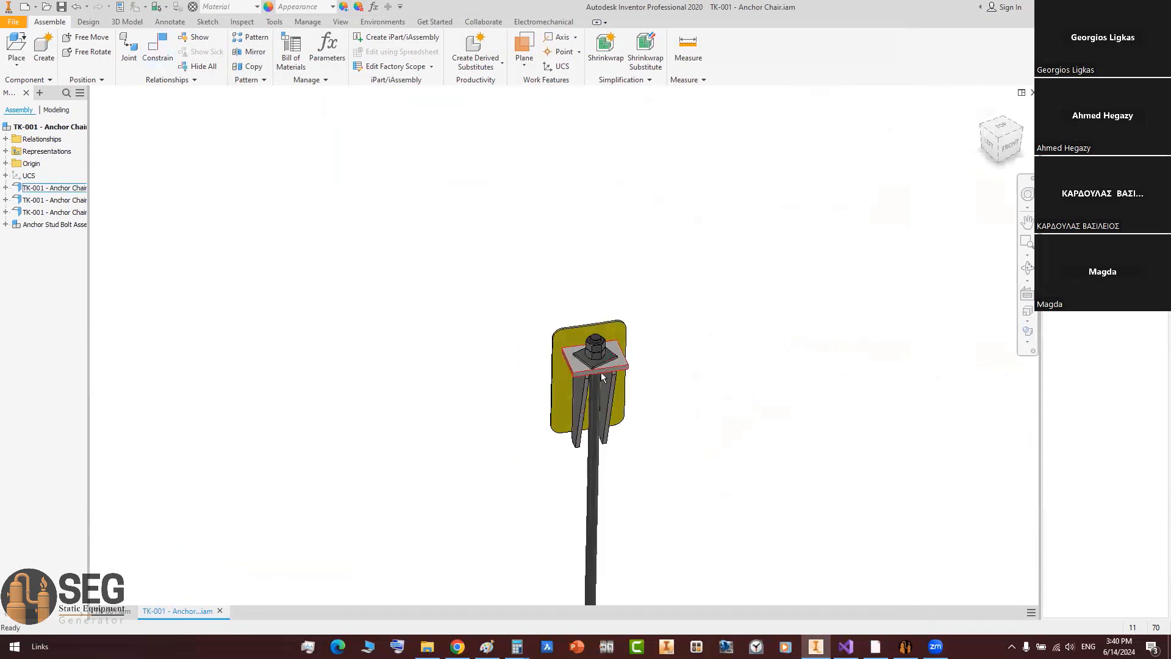
pyautogui.scroll(-8, 597, 362)
pyautogui.scroll(2, 591, 352)
pyautogui.keyDown('shift'); pyautogui.moveTo(589, 353); pyautogui.dragTo(565, 394, button='middle'); pyautogui.keyUp('shift')
pyautogui.scroll(-3, 646, 346)
pyautogui.press('c')
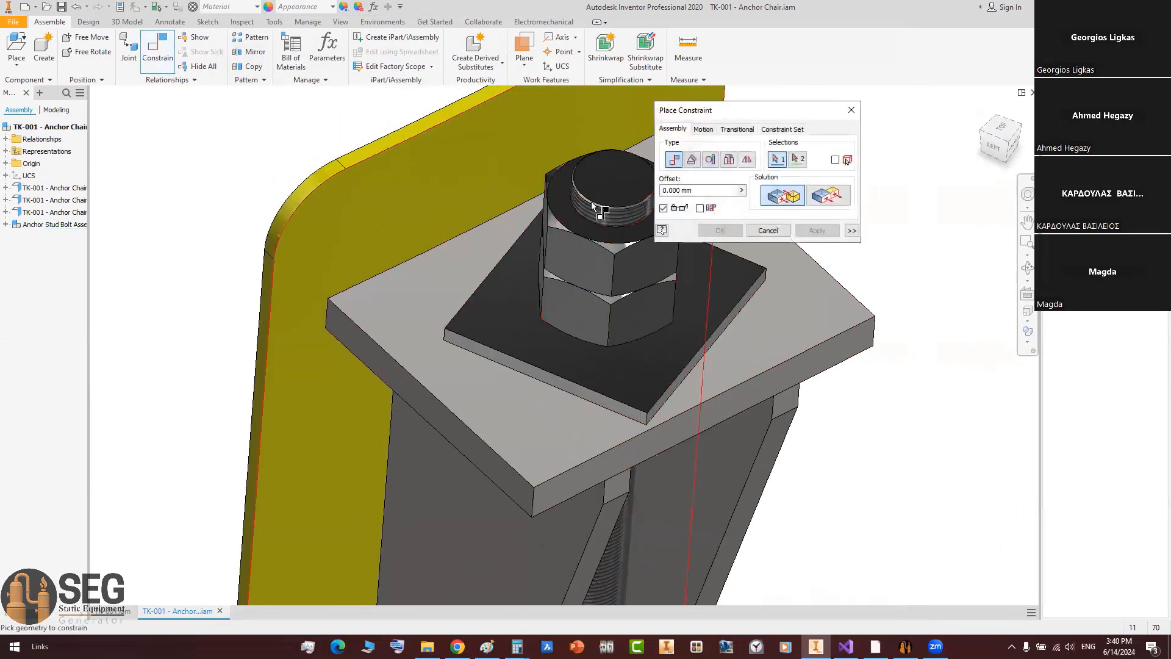
pyautogui.click(694, 159)
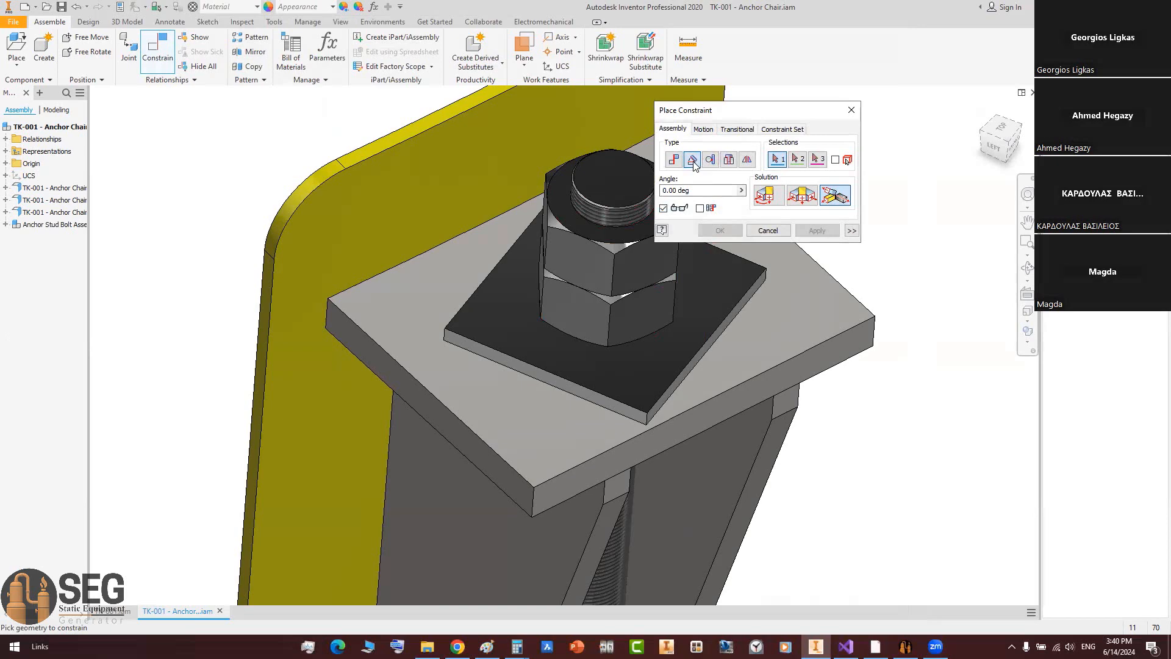
pyautogui.scroll(-3, 561, 378)
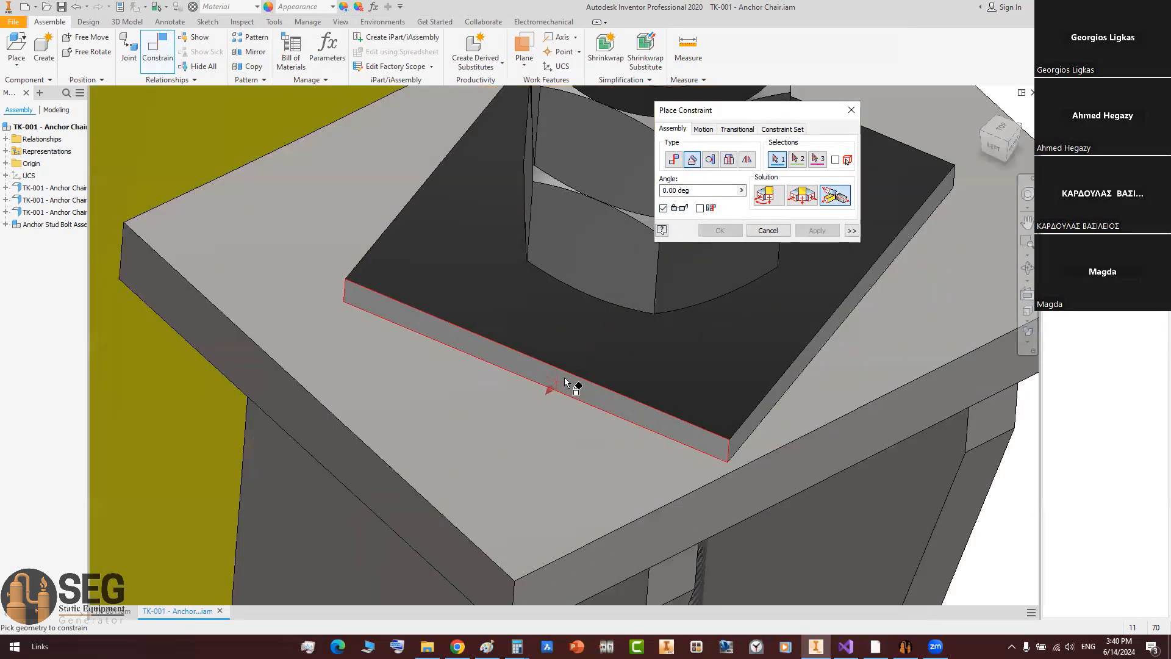
pyautogui.click(560, 386)
pyautogui.click(381, 473)
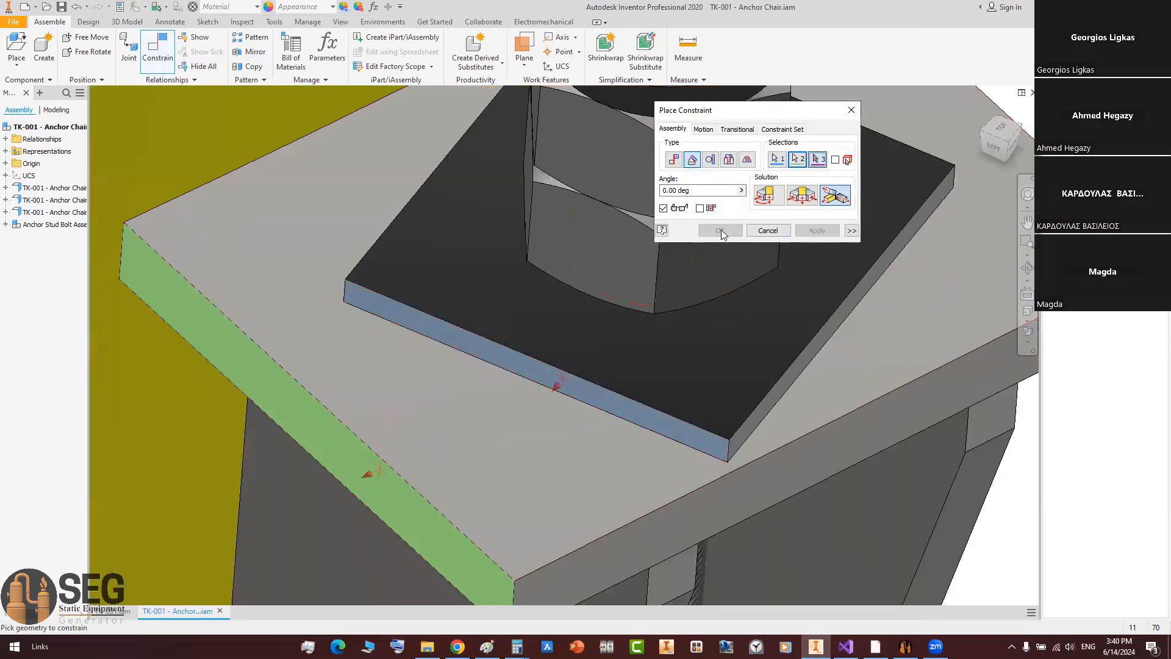
pyautogui.scroll(5, 559, 290)
pyautogui.keyDown('shift'); pyautogui.moveTo(560, 290); pyautogui.dragTo(688, 269, button='middle'); pyautogui.keyUp('shift')
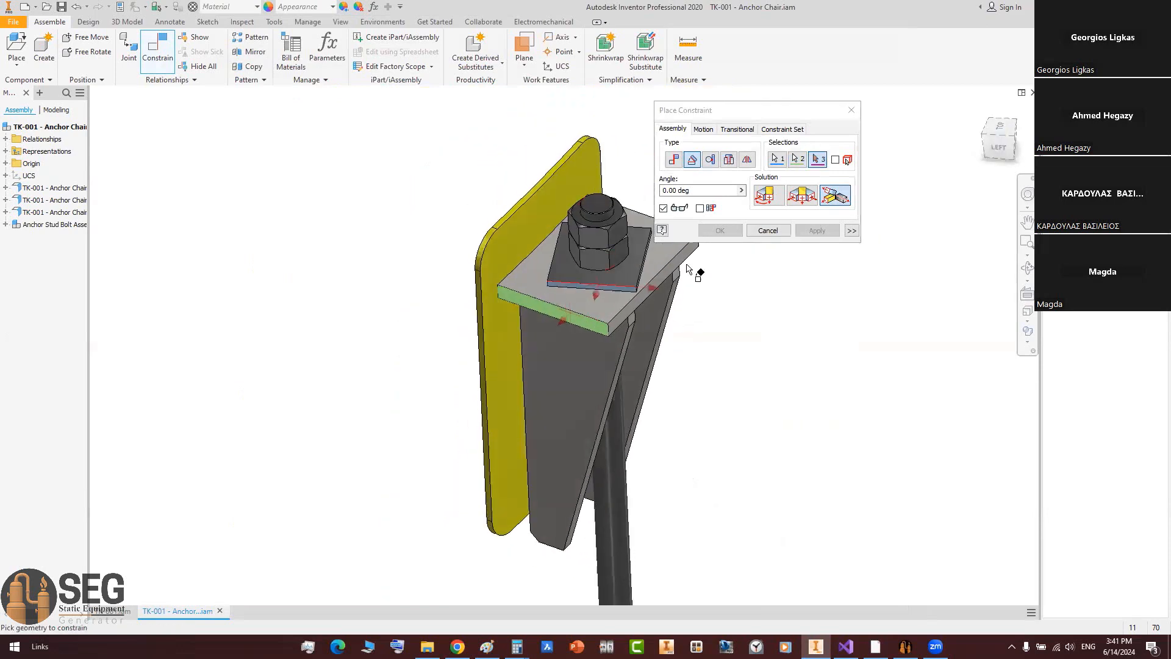
pyautogui.click(783, 202)
pyautogui.scroll(-3, 578, 291)
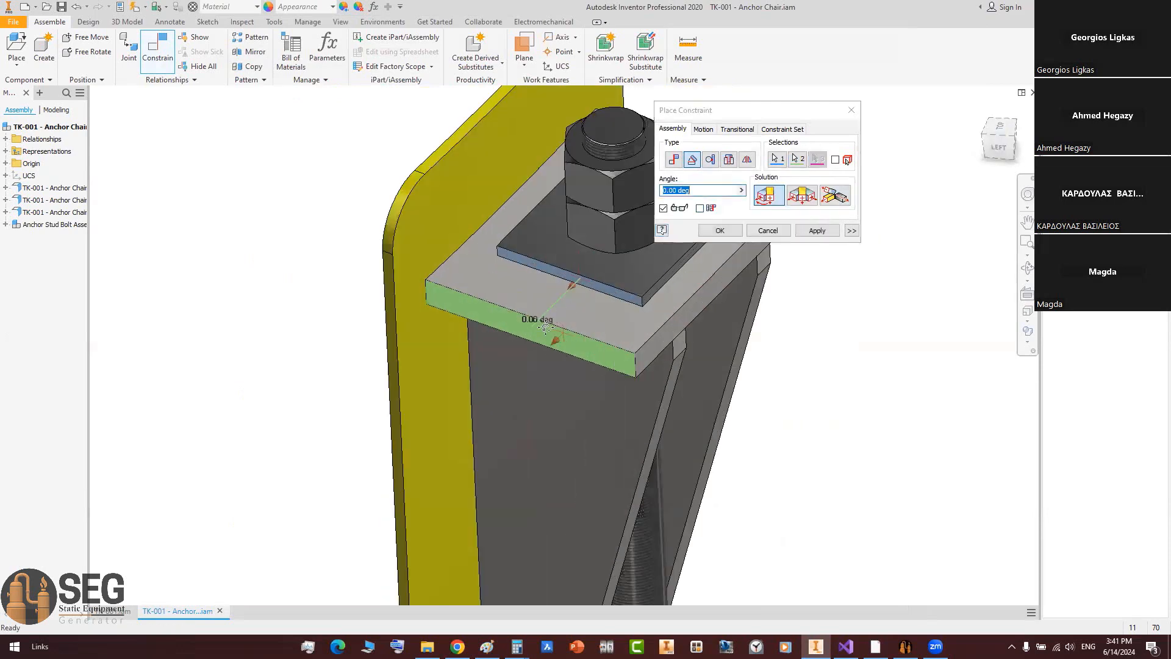
pyautogui.moveTo(577, 295); pyautogui.dragTo(488, 396, button='middle')
pyautogui.click(720, 230)
# Step: Examine the mounted stud bolt and anchor chair from several sides
pyautogui.scroll(4, 763, 259)
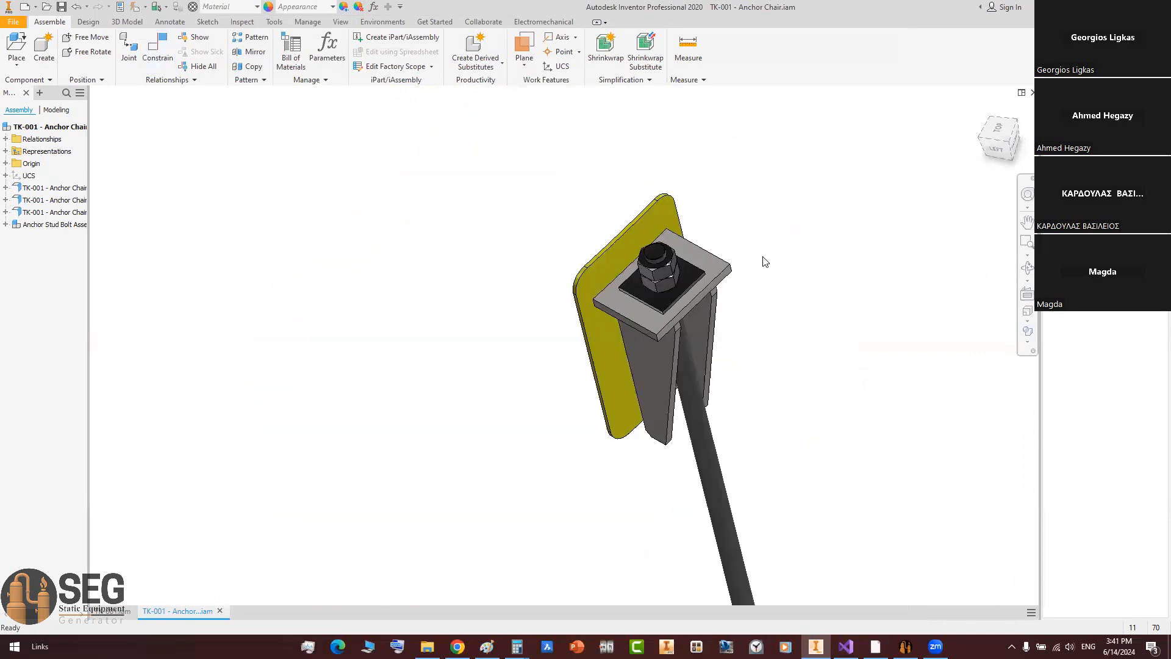
pyautogui.click(1007, 145)
pyautogui.click(1027, 267)
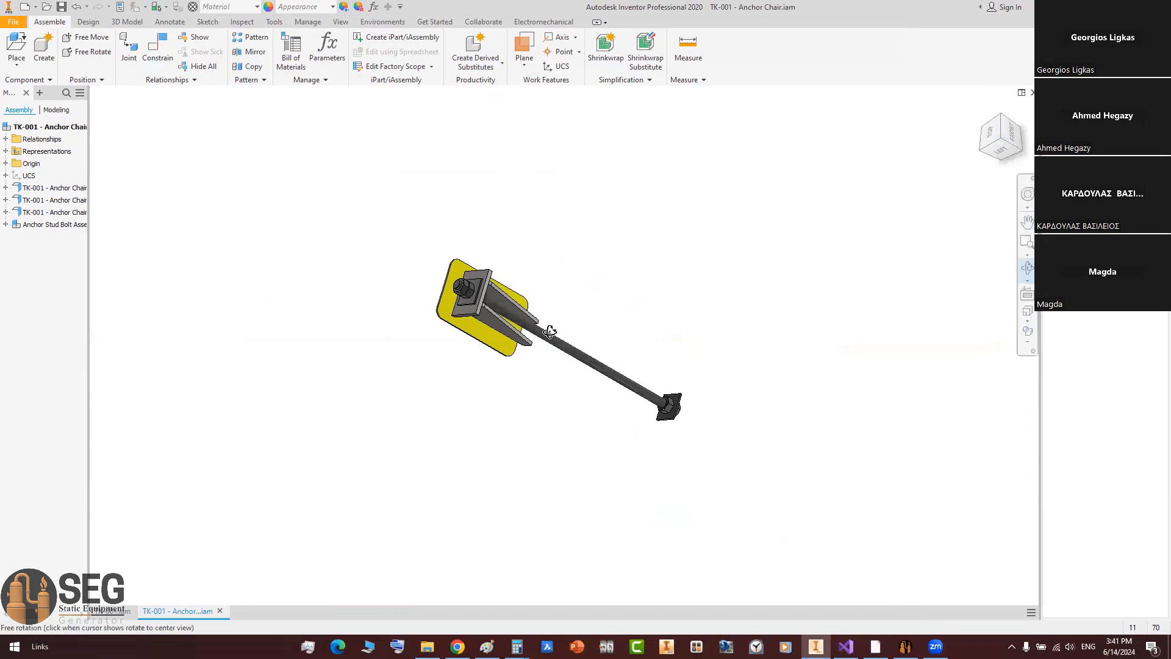
pyautogui.moveTo(549, 332); pyautogui.dragTo(473, 336)
pyautogui.moveTo(543, 293); pyautogui.dragTo(594, 289)
pyautogui.scroll(-3, 610, 287)
pyautogui.rightClick(621, 269)
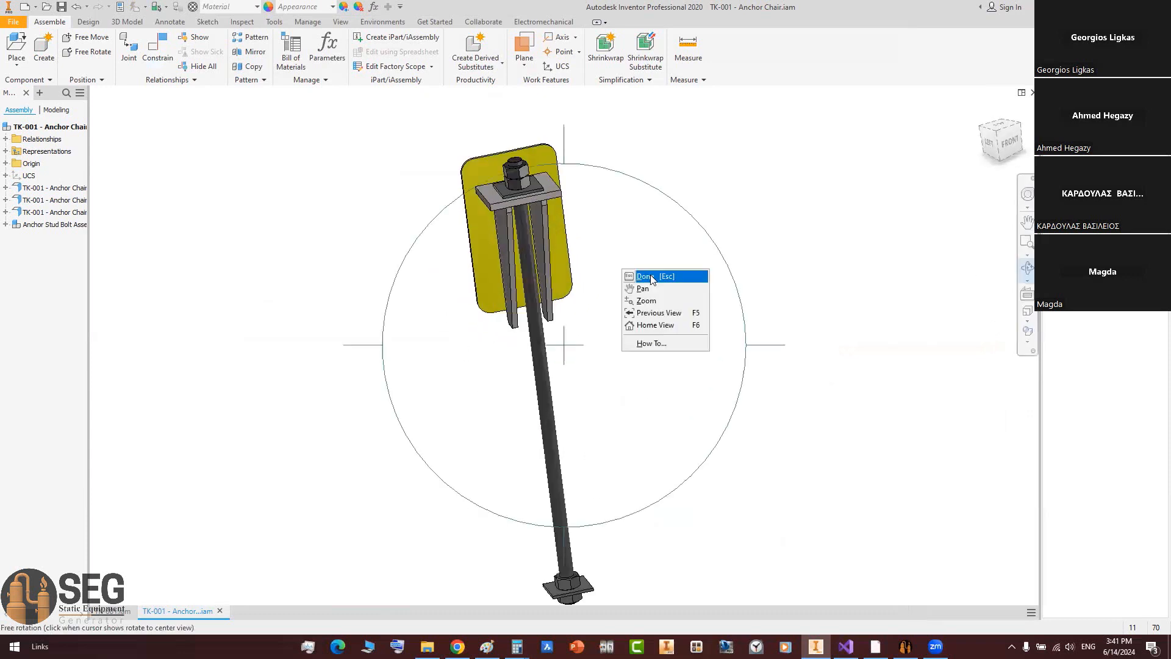
pyautogui.click(651, 279)
# Step: Close the anchor chair assembly and examine the stud bolts on the anchor chairs around the base of the TK-001 tank
pyautogui.click(220, 610)
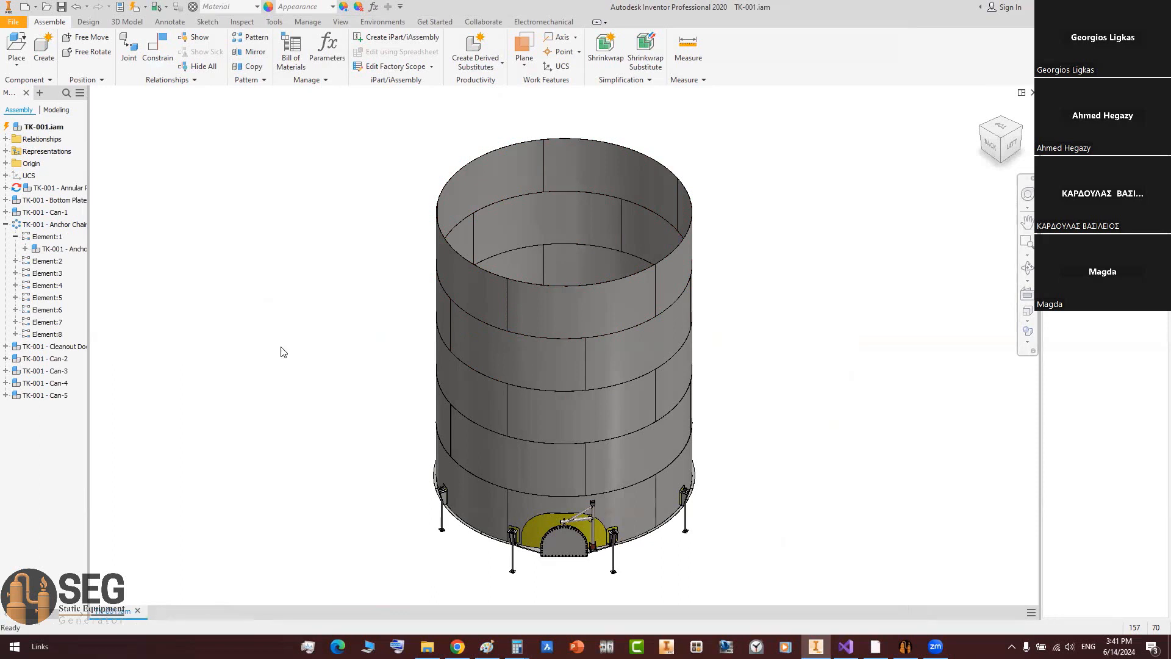
pyautogui.scroll(-6, 628, 583)
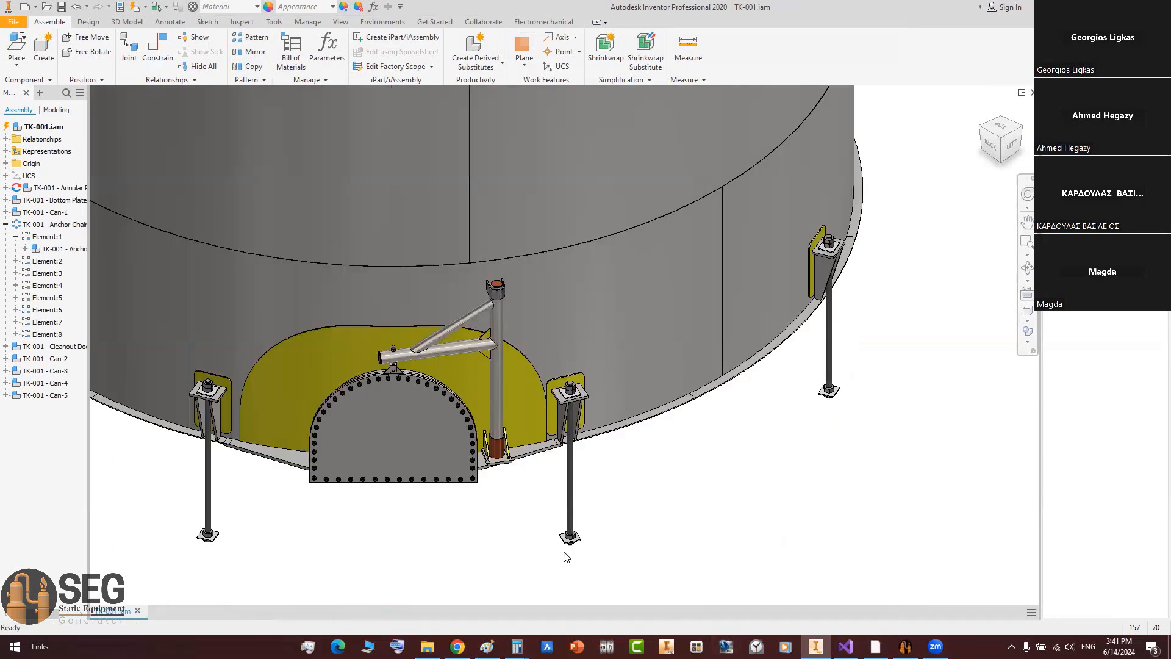
pyautogui.moveTo(549, 507); pyautogui.dragTo(695, 516, button='middle')
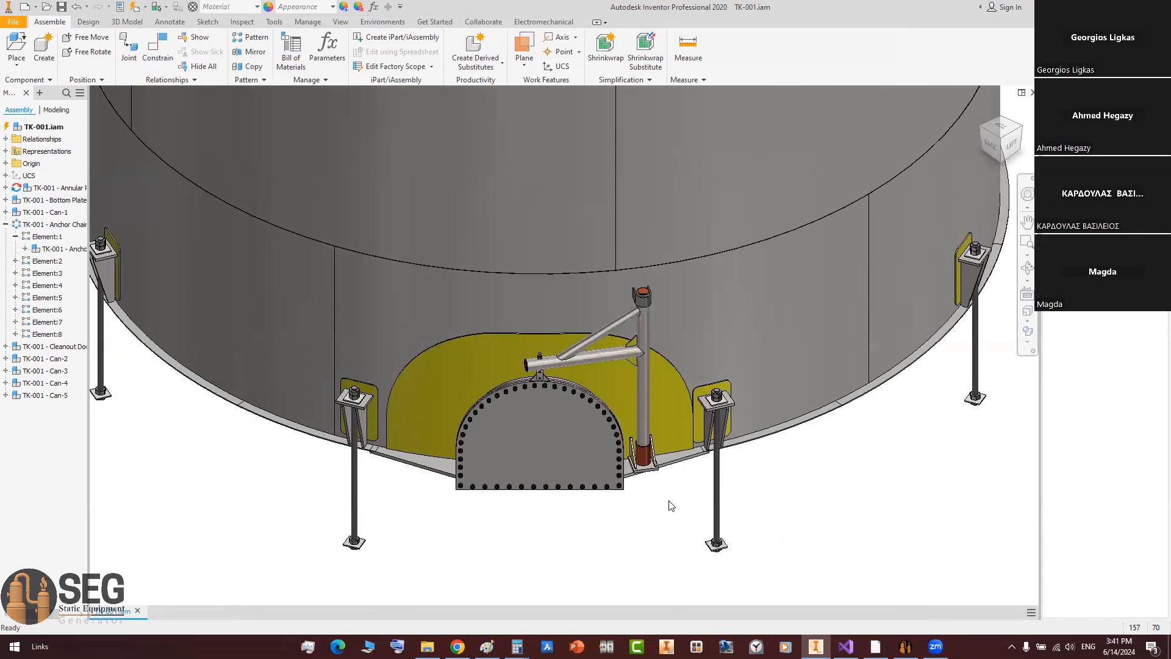
pyautogui.click(997, 149)
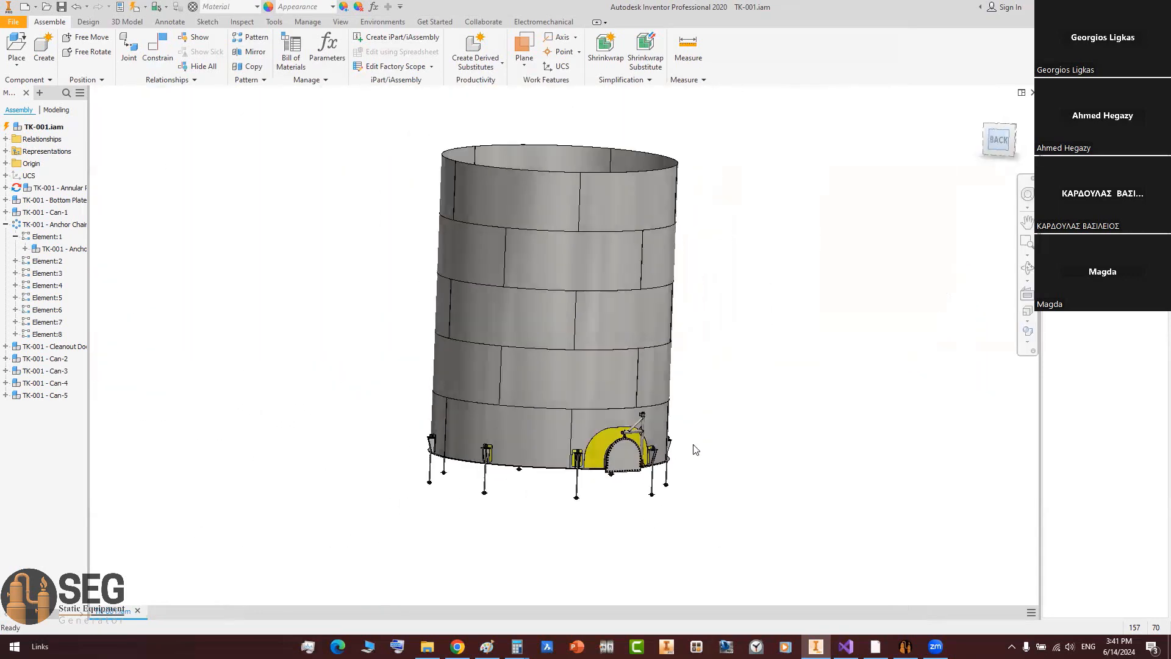
# Step: Switch to Static Equipment Generator, open the tank's Bill of Material, and fit the description and technical characteristics columns to their contents
pyautogui.click(906, 646)
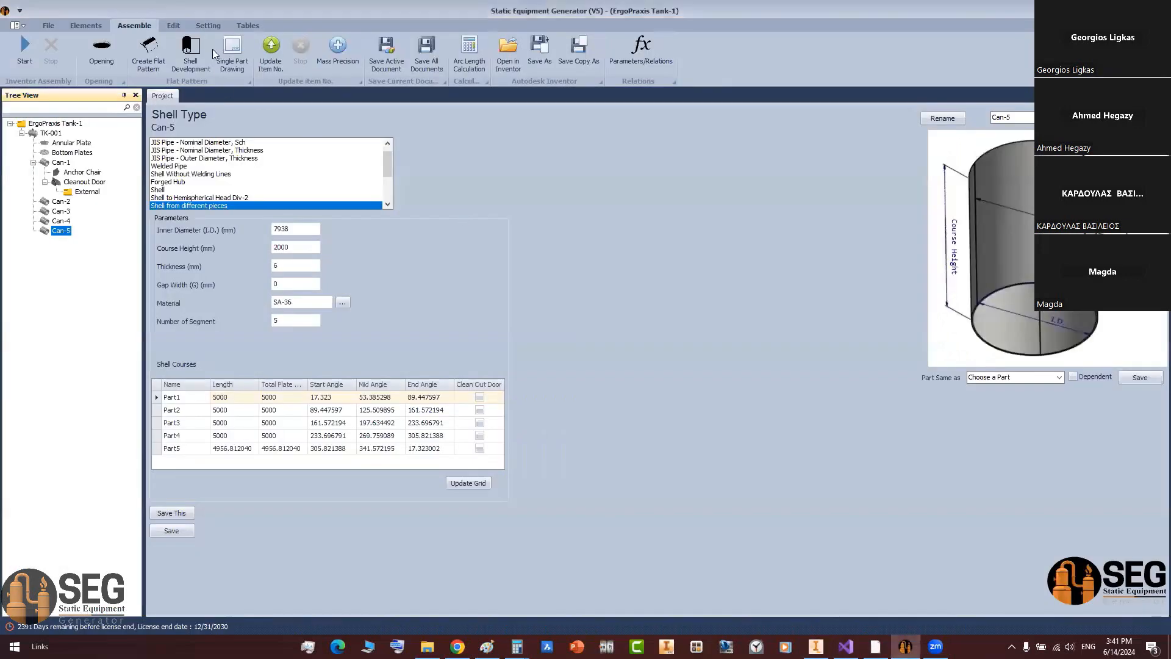
pyautogui.click(10, 71)
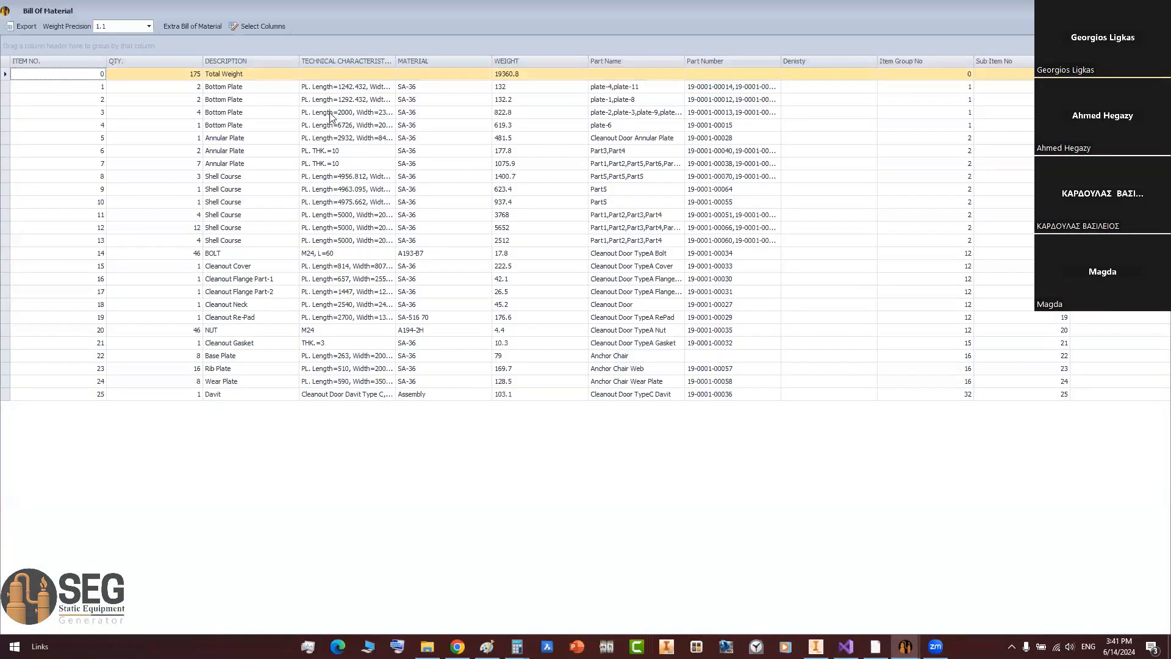
pyautogui.doubleClick(302, 61)
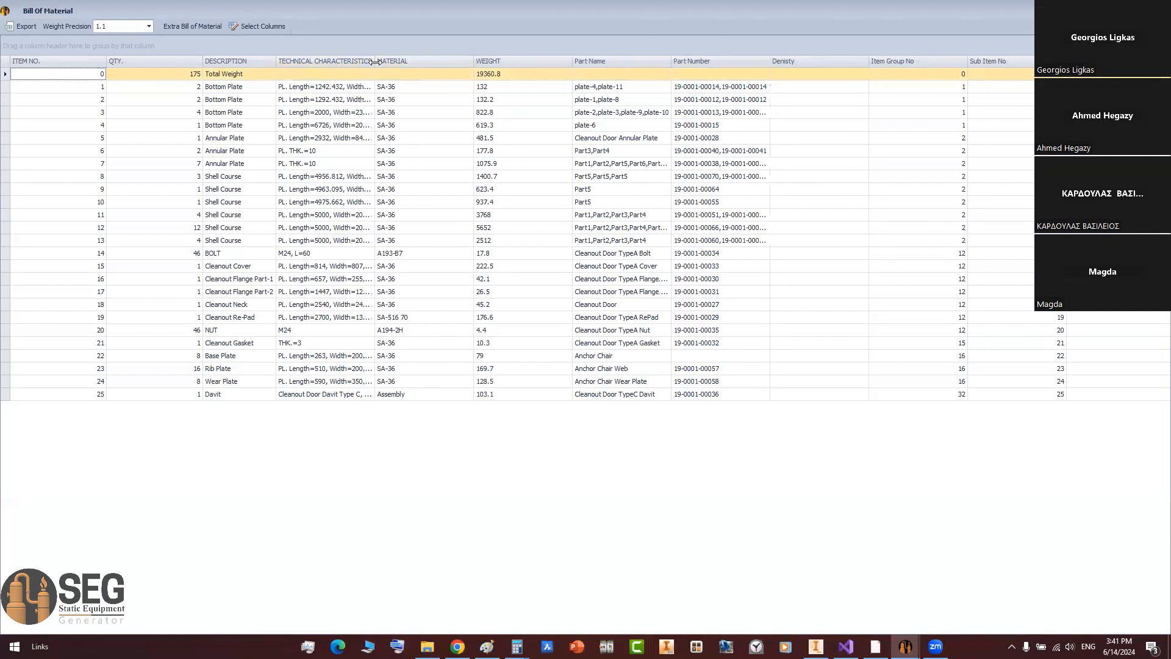
pyautogui.doubleClick(375, 61)
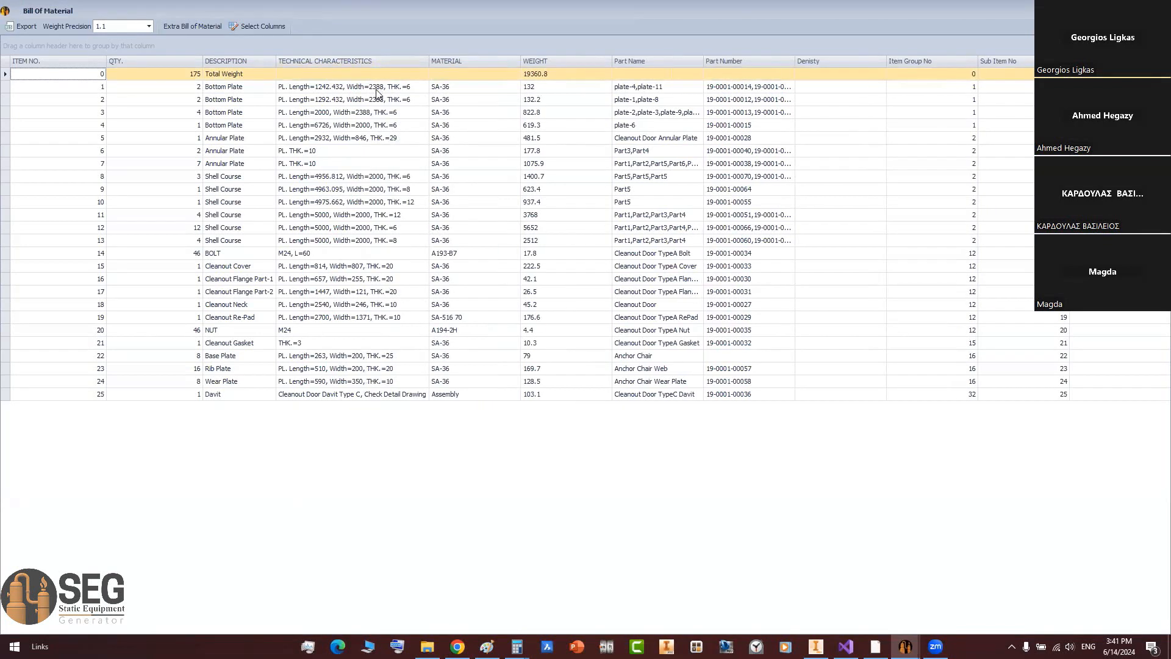
# Step: Start an Extra Bill of Material item for TK-001 with Anchor Chair as its parent and a quantity of 8
pyautogui.click(181, 28)
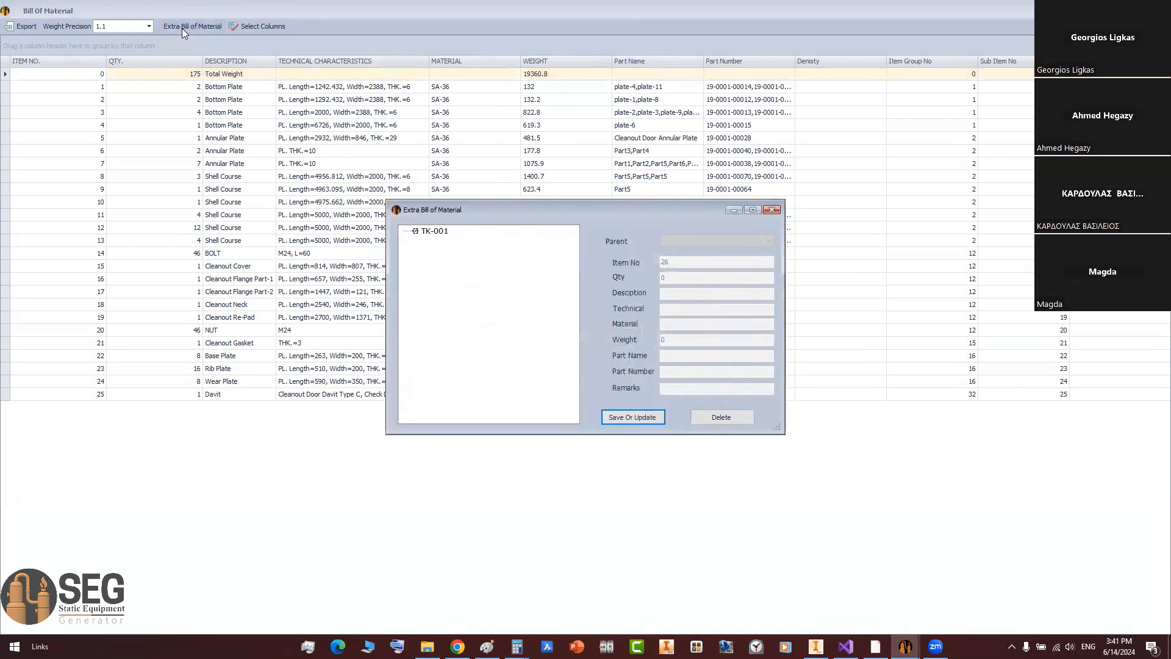
pyautogui.click(433, 231)
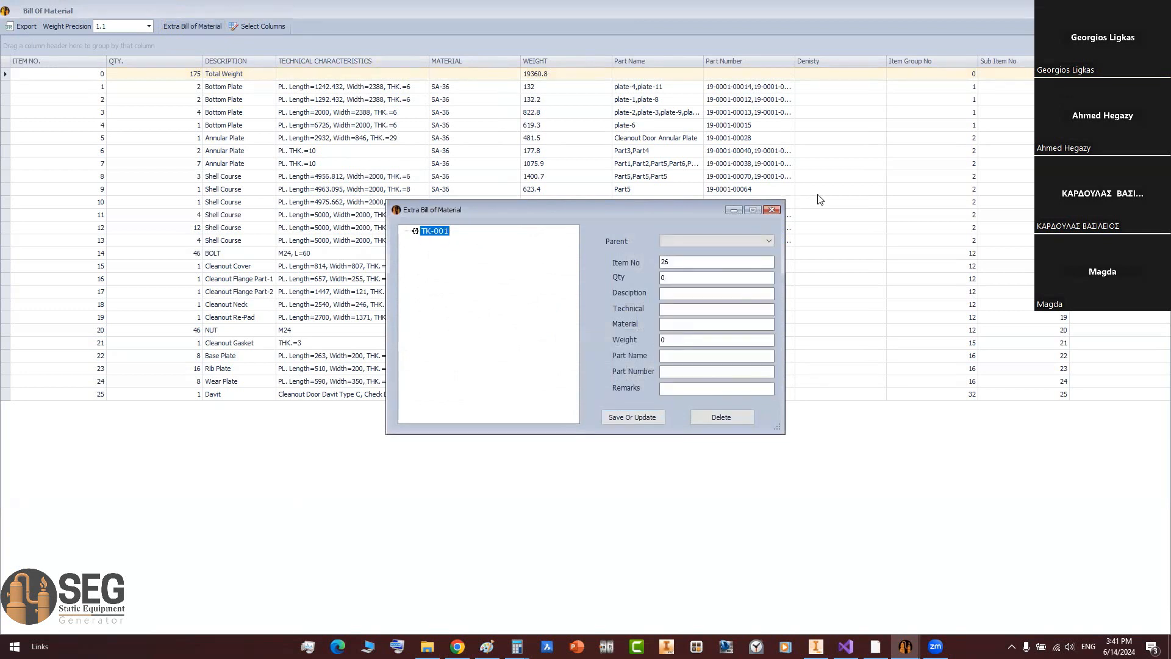
pyautogui.click(741, 241)
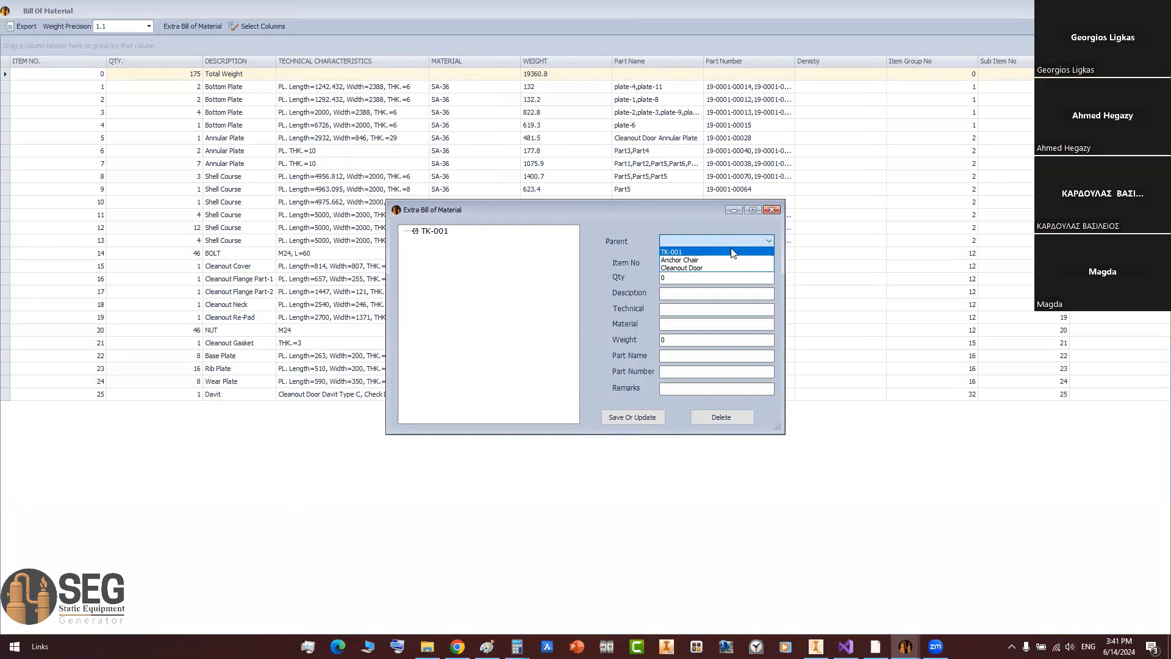
pyautogui.click(682, 261)
pyautogui.doubleClick(662, 263)
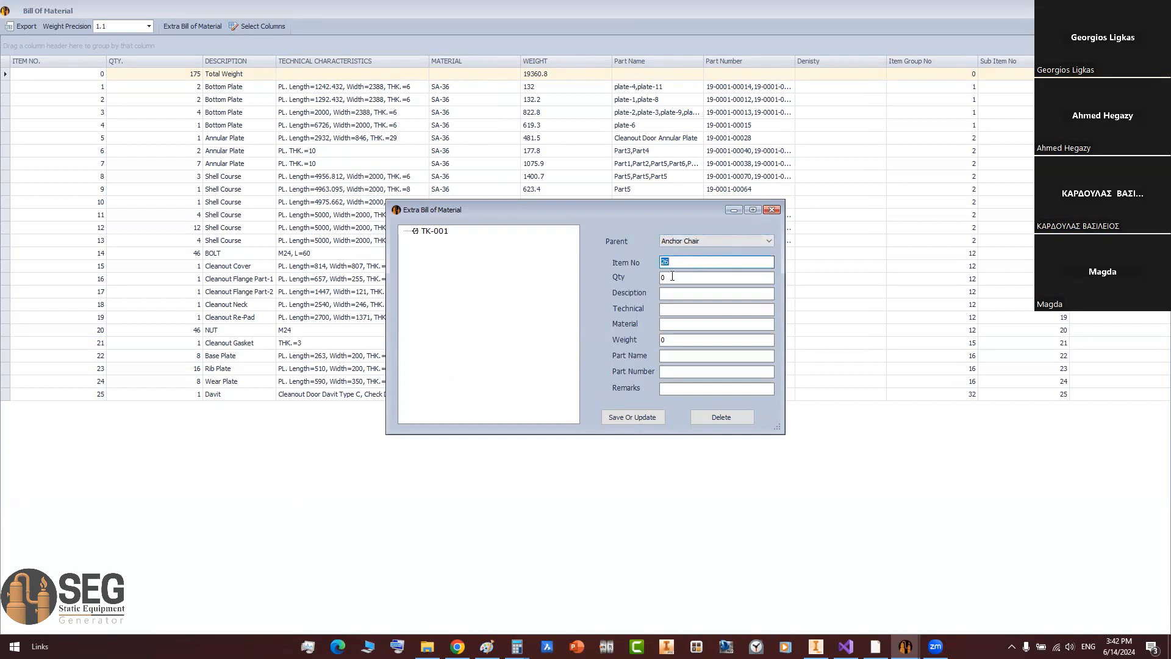
pyautogui.doubleClick(677, 279)
pyautogui.write('8')
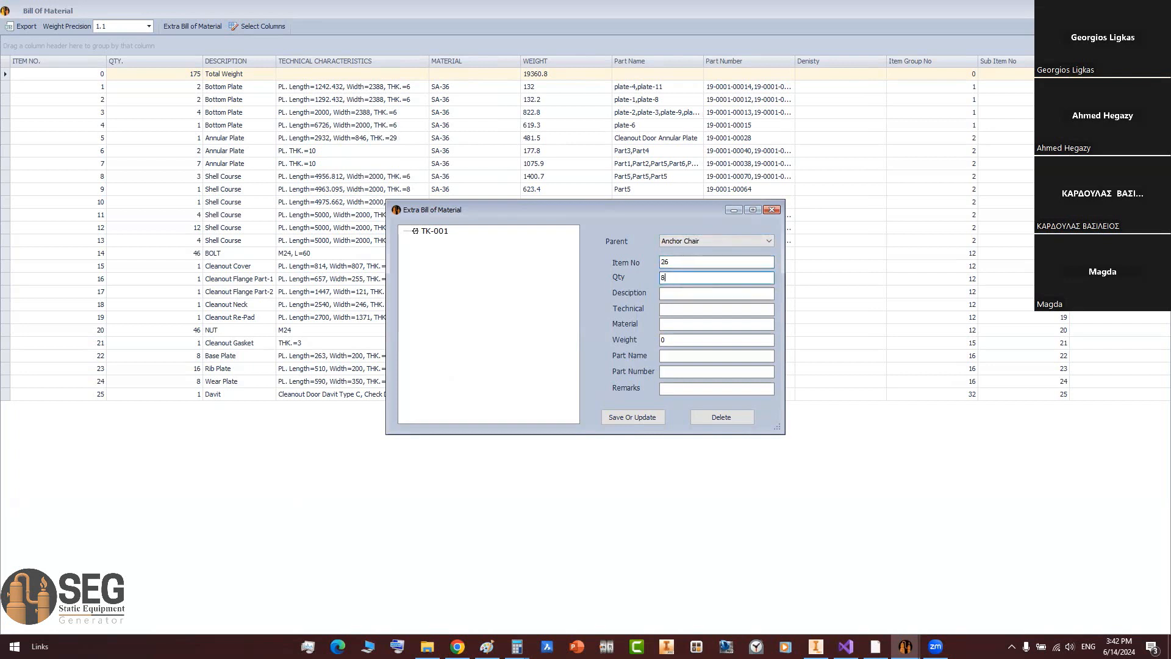
# Step: Describe the extra item as Anchor Stud Bolt with technical data M52, Length = 1695, copying the length from the anchor detail in the PDF drawing
pyautogui.click(688, 296)
pyautogui.click(682, 311)
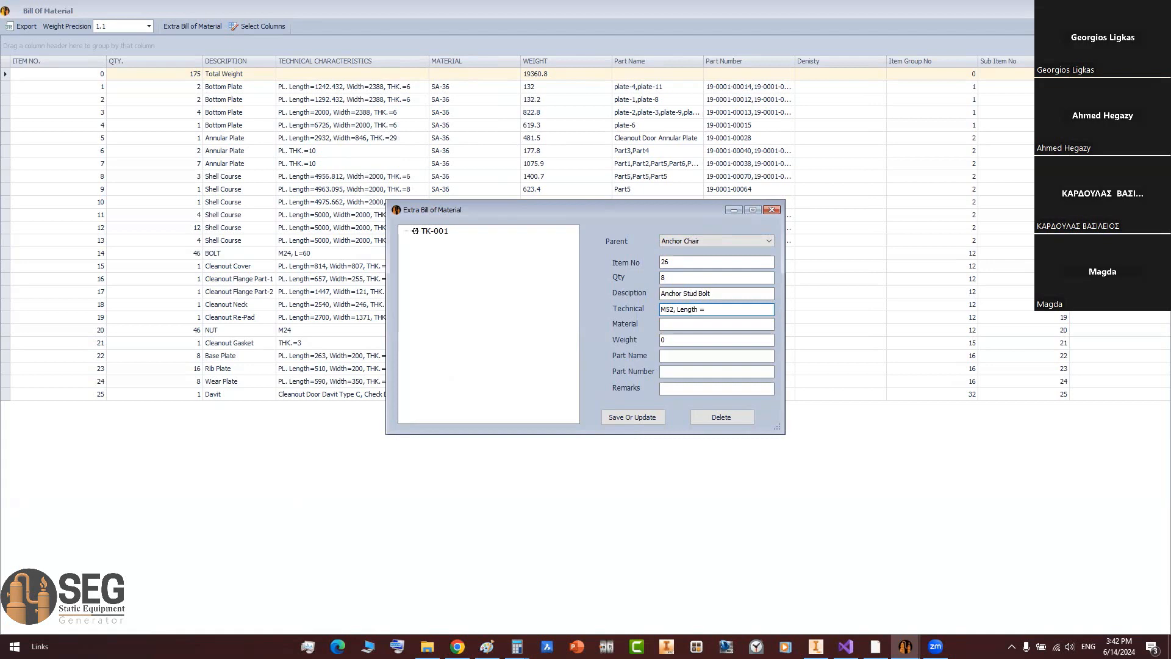
pyautogui.click(875, 646)
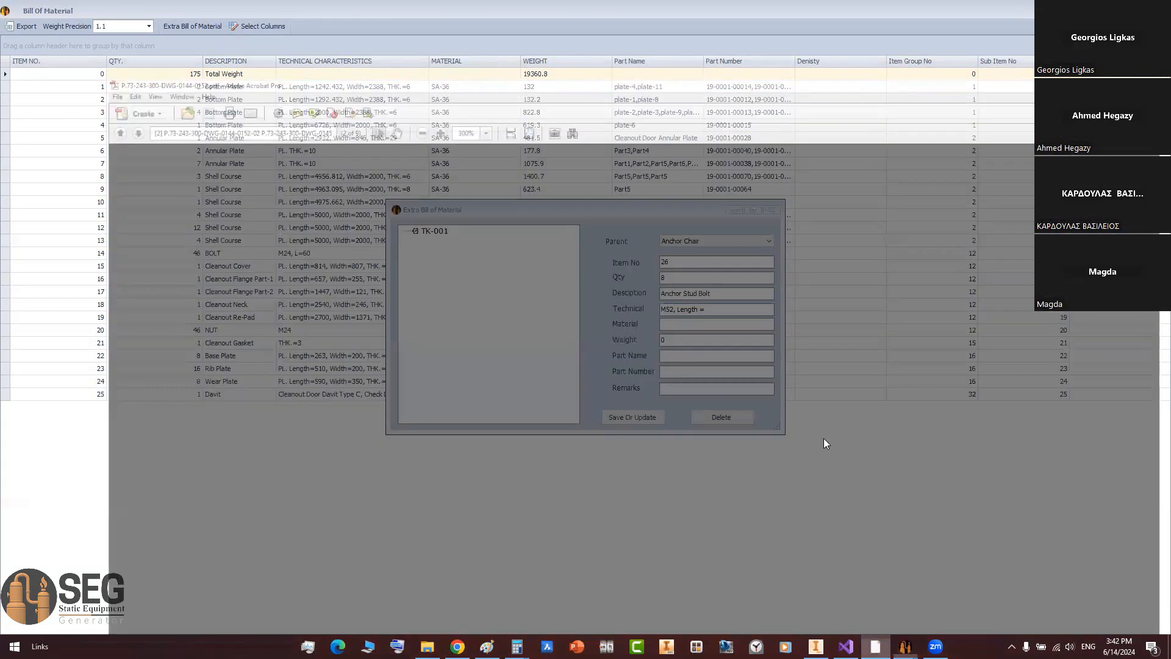
pyautogui.scroll(3, 775, 382)
pyautogui.keyDown('ctrl'); pyautogui.scroll(3, 779, 378); pyautogui.keyUp('ctrl')
pyautogui.keyDown('ctrl'); pyautogui.scroll(-5, 779, 377); pyautogui.keyUp('ctrl')
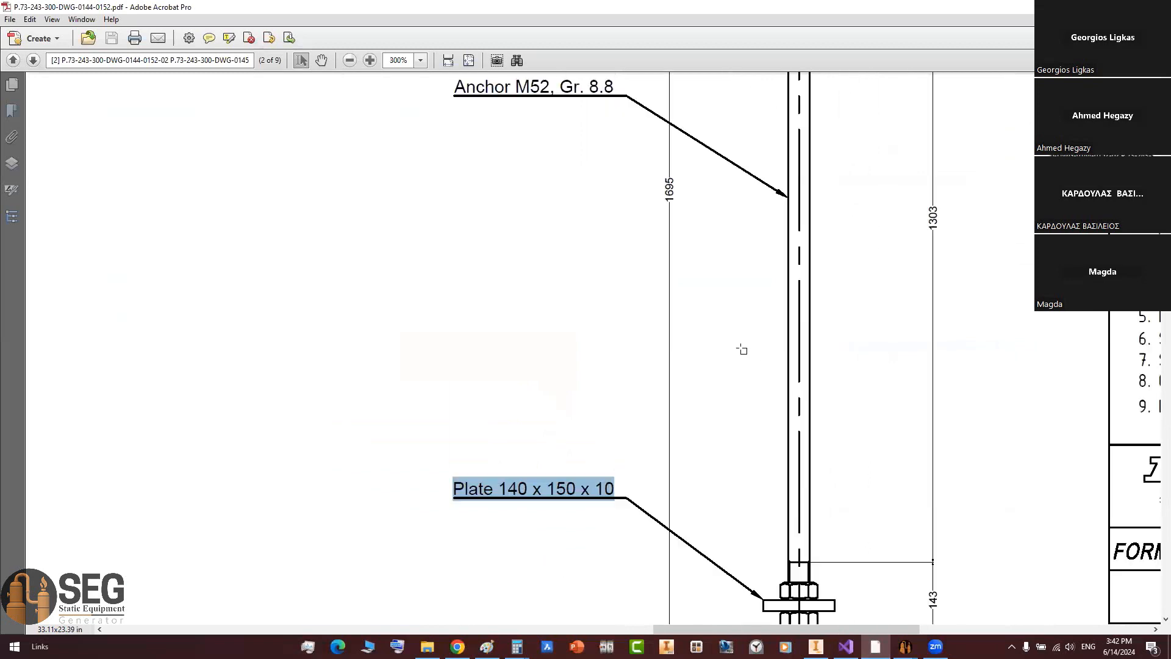
pyautogui.doubleClick(701, 242)
pyautogui.hotkey('ctrl', 'c')
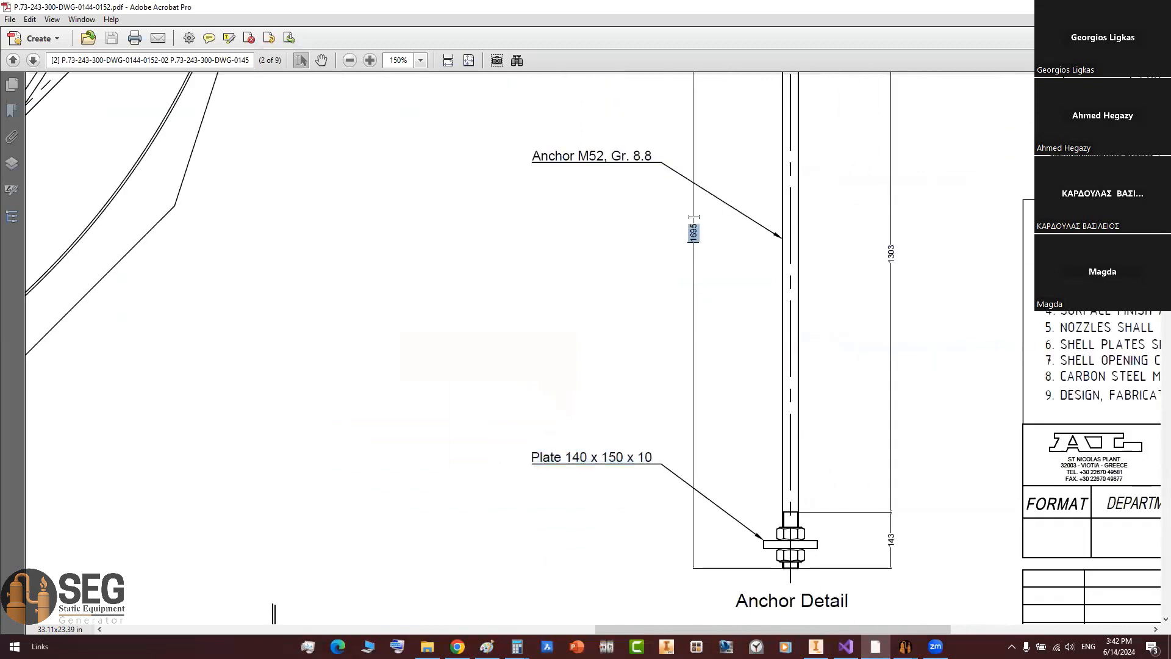
pyautogui.hotkey('alt', 'Tab')
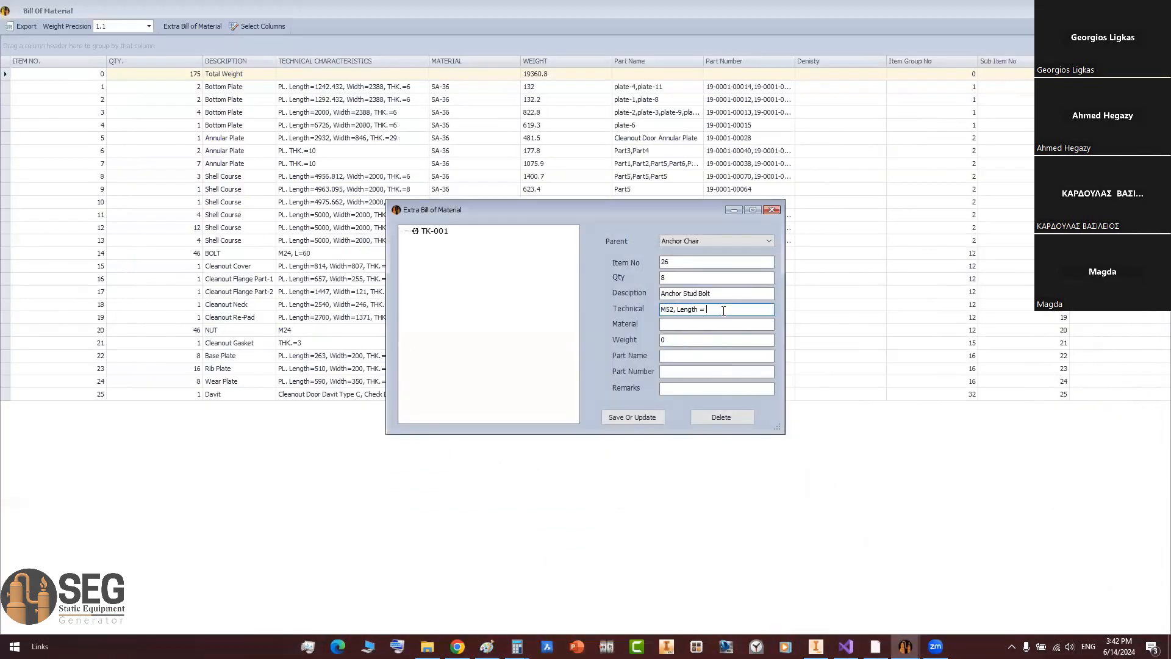
pyautogui.hotkey('ctrl', 'v')
pyautogui.press('Tab')
# Step: Open Anchor Stud Bolt.ipt from the External Items folder in Inventor and copy its material, A 193 B7, into the extra item's material
pyautogui.click(816, 647)
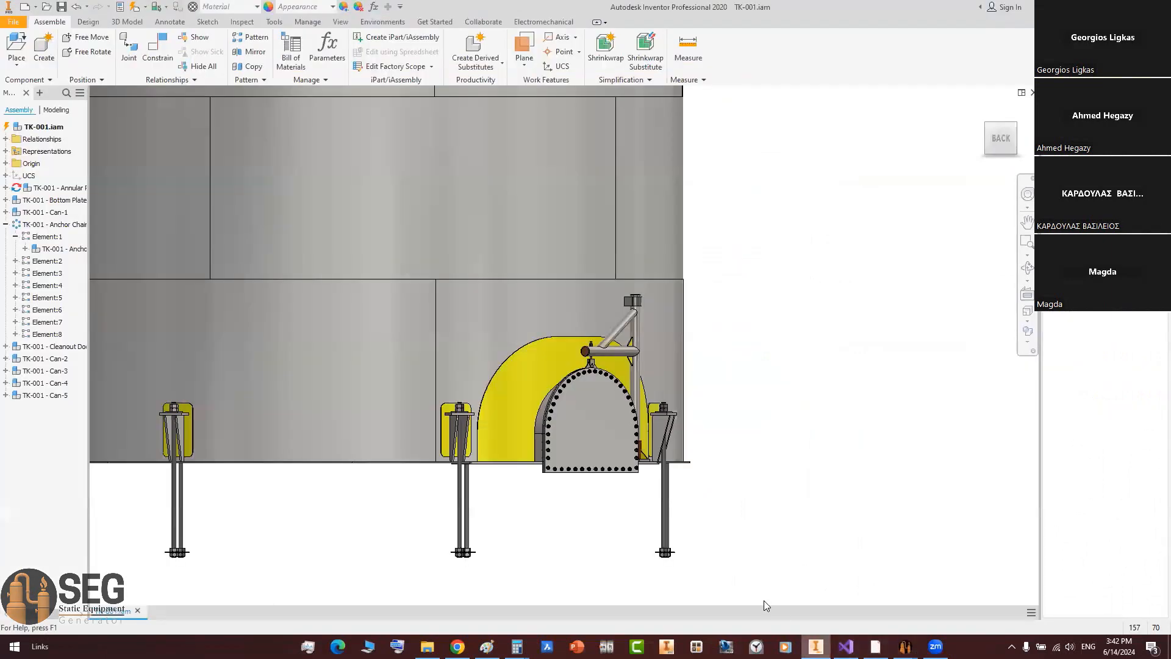
pyautogui.moveTo(906, 647)
pyautogui.click(1038, 584)
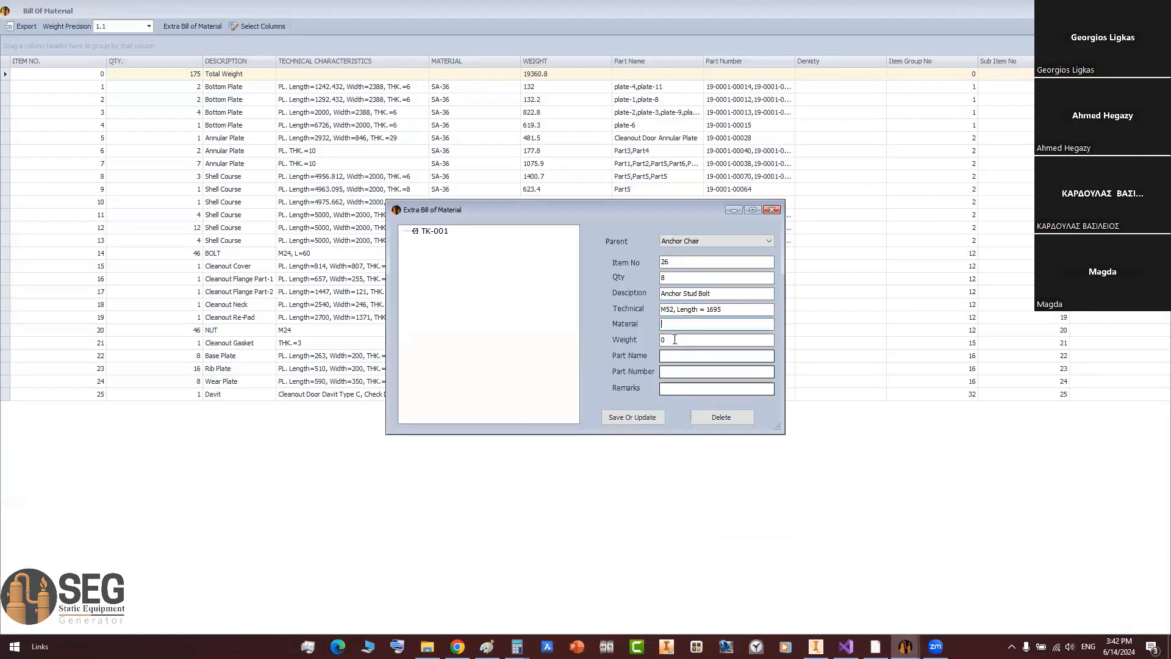
pyautogui.click(815, 647)
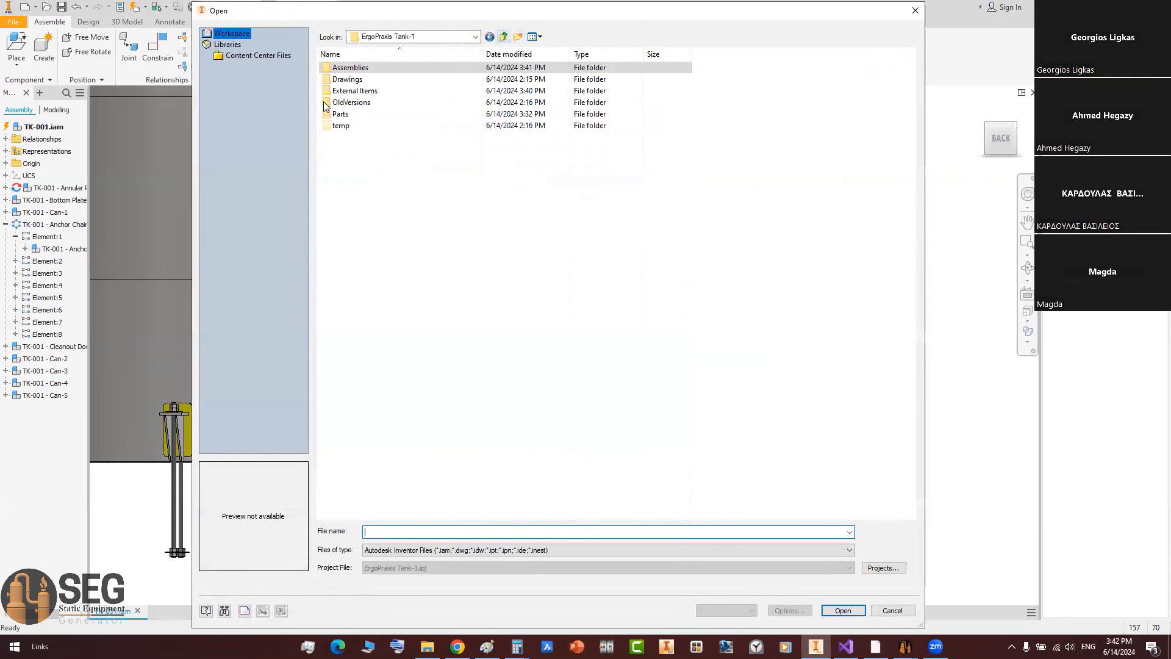
pyautogui.doubleClick(357, 90)
pyautogui.doubleClick(374, 91)
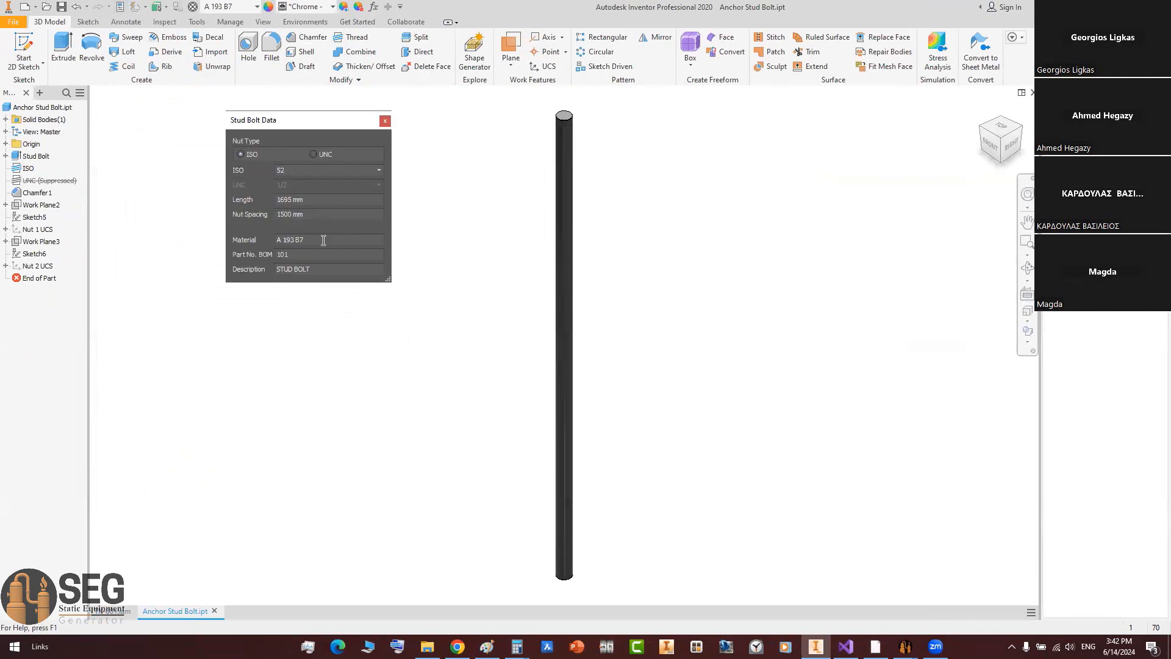
pyautogui.moveTo(905, 646)
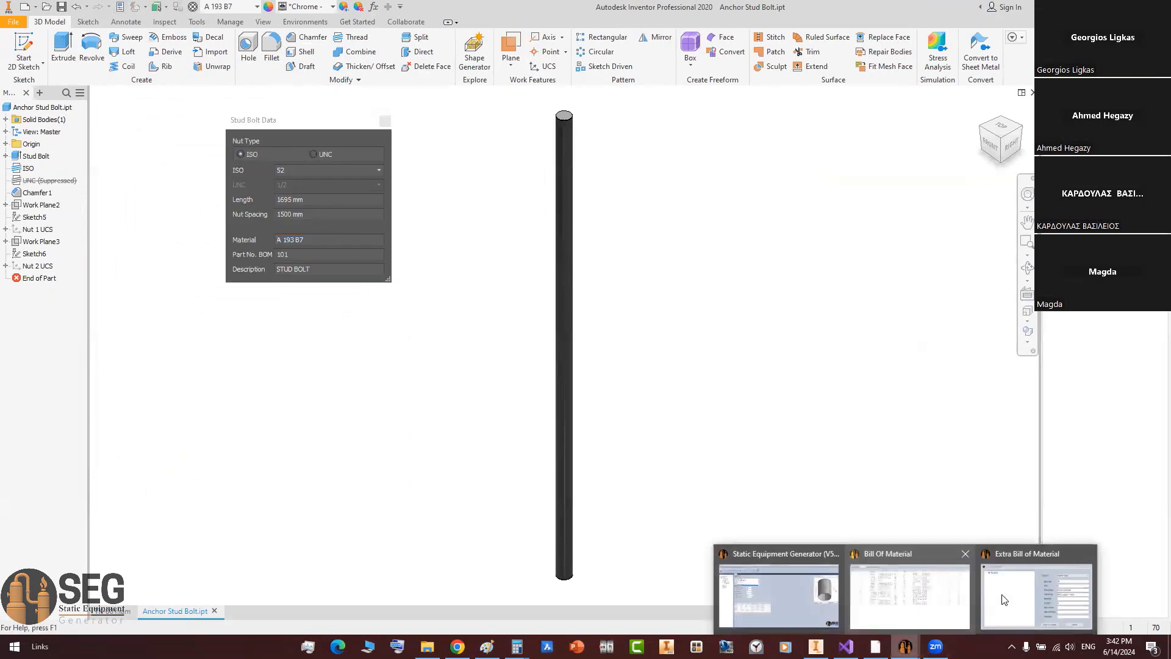
pyautogui.click(1064, 601)
pyautogui.write('A 193 B7')
# Step: Set the Anchor Stud Bolt item's weight to 29, copied from the mass in the part's physical iProperties in Inventor
pyautogui.click(676, 340)
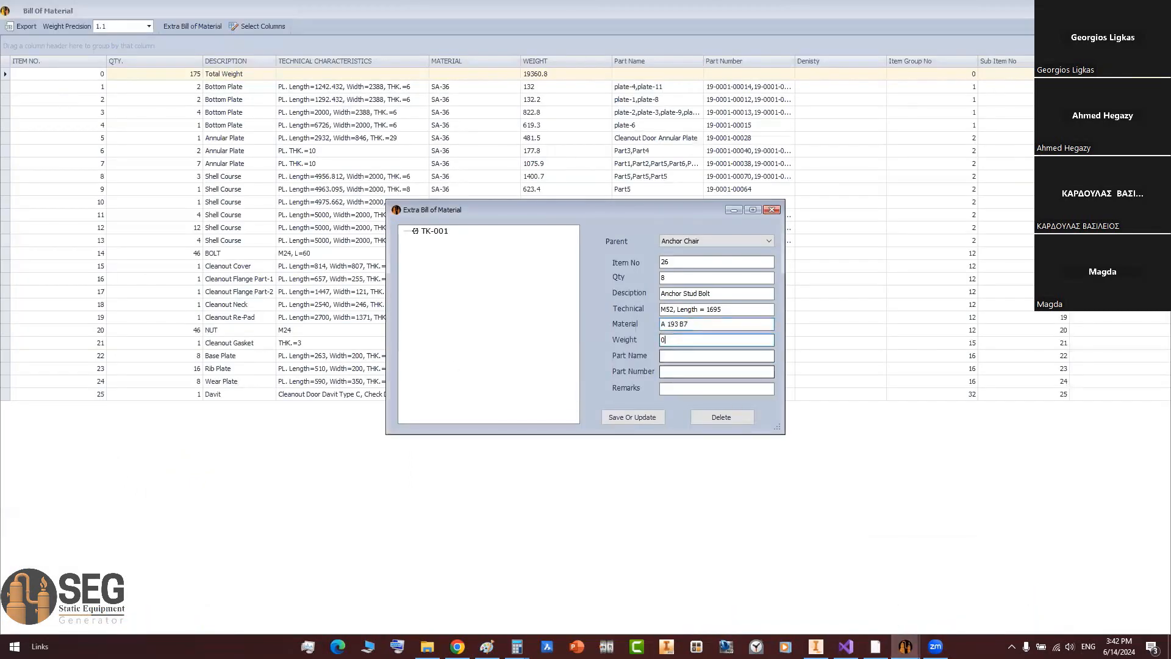
pyautogui.click(818, 647)
pyautogui.click(383, 121)
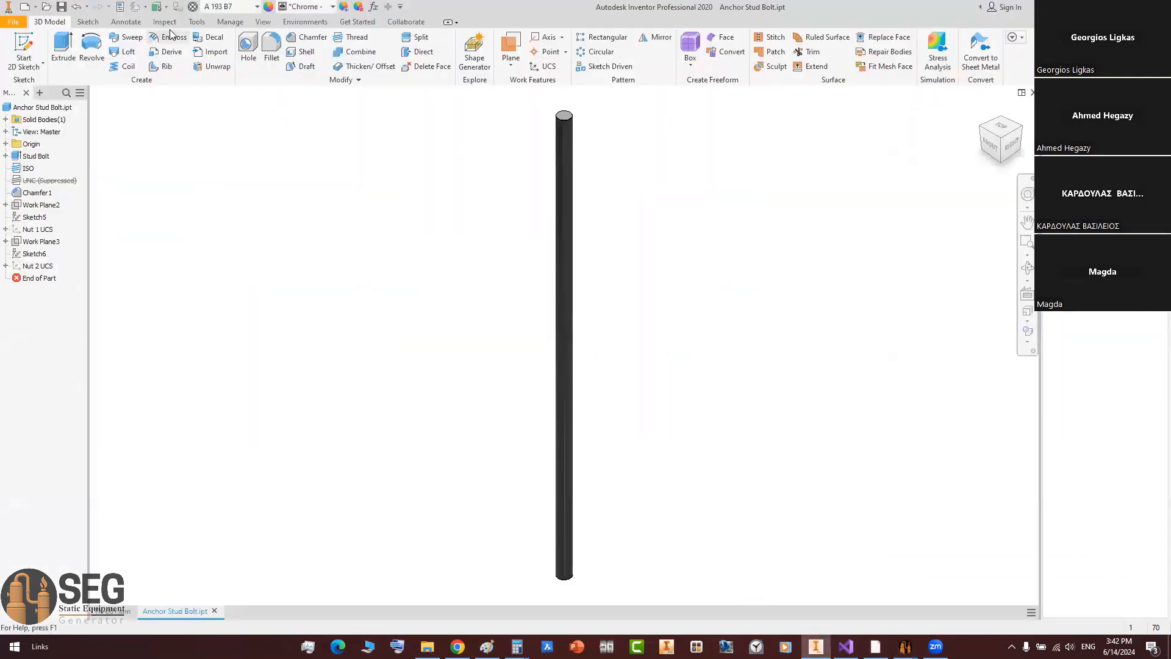
pyautogui.click(120, 7)
pyautogui.click(300, 135)
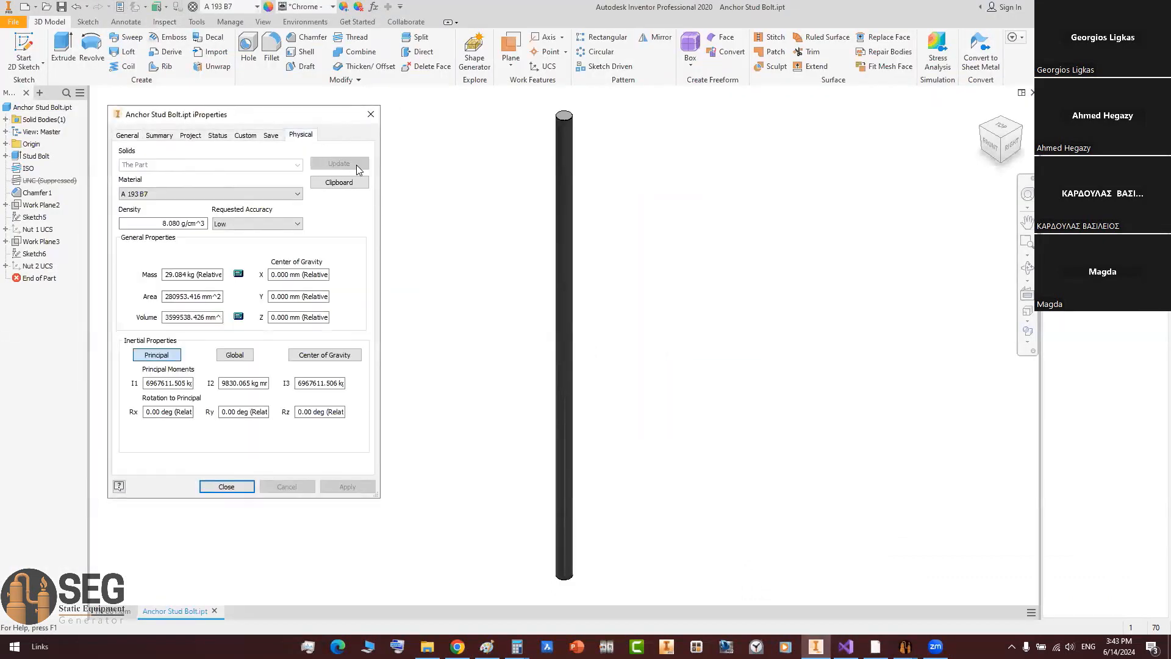
pyautogui.moveTo(164, 276); pyautogui.dragTo(175, 276)
pyautogui.hotkey('ctrl', 'c')
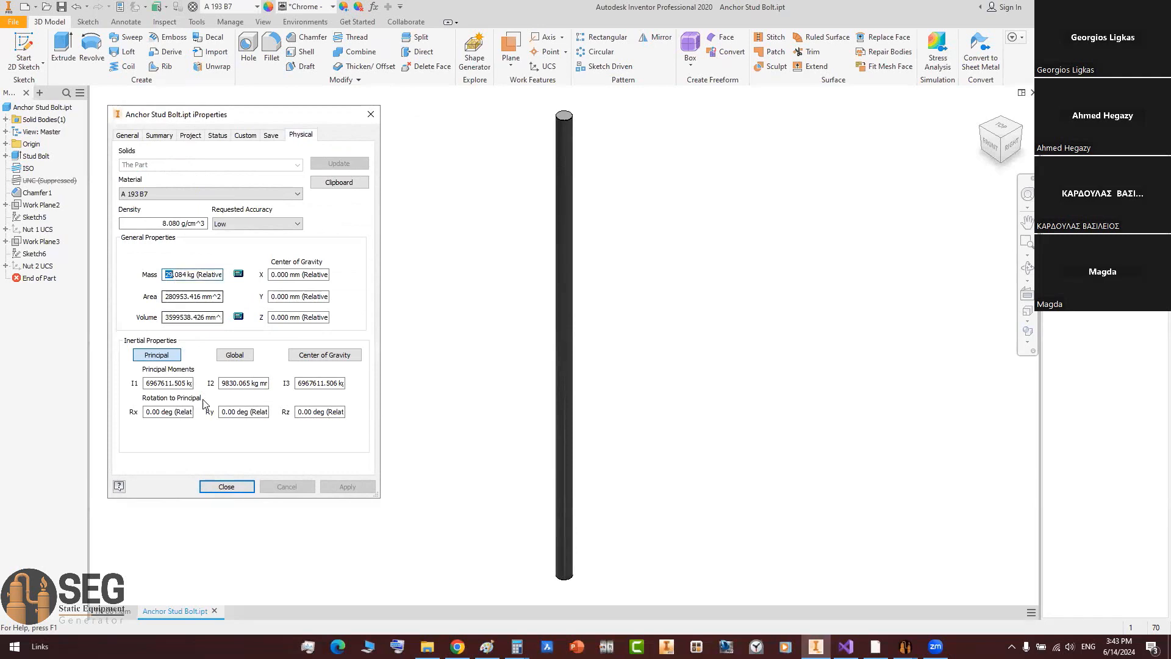
pyautogui.moveTo(905, 646)
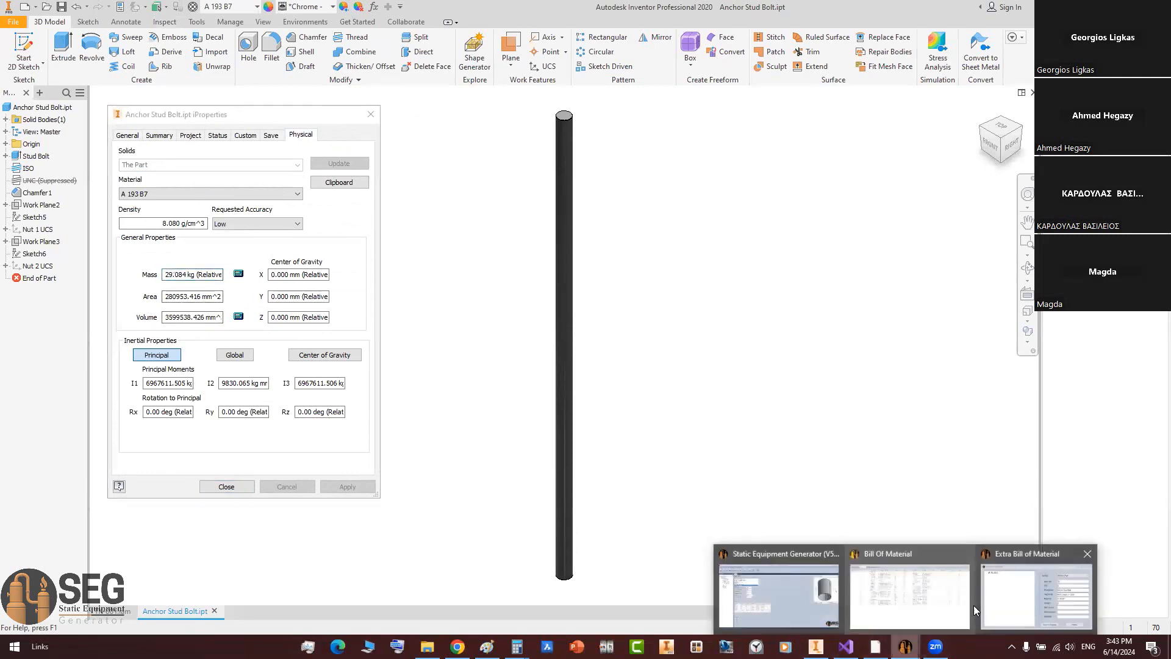
pyautogui.click(1074, 586)
pyautogui.moveTo(675, 341); pyautogui.dragTo(644, 344)
pyautogui.hotkey('ctrl', 'v')
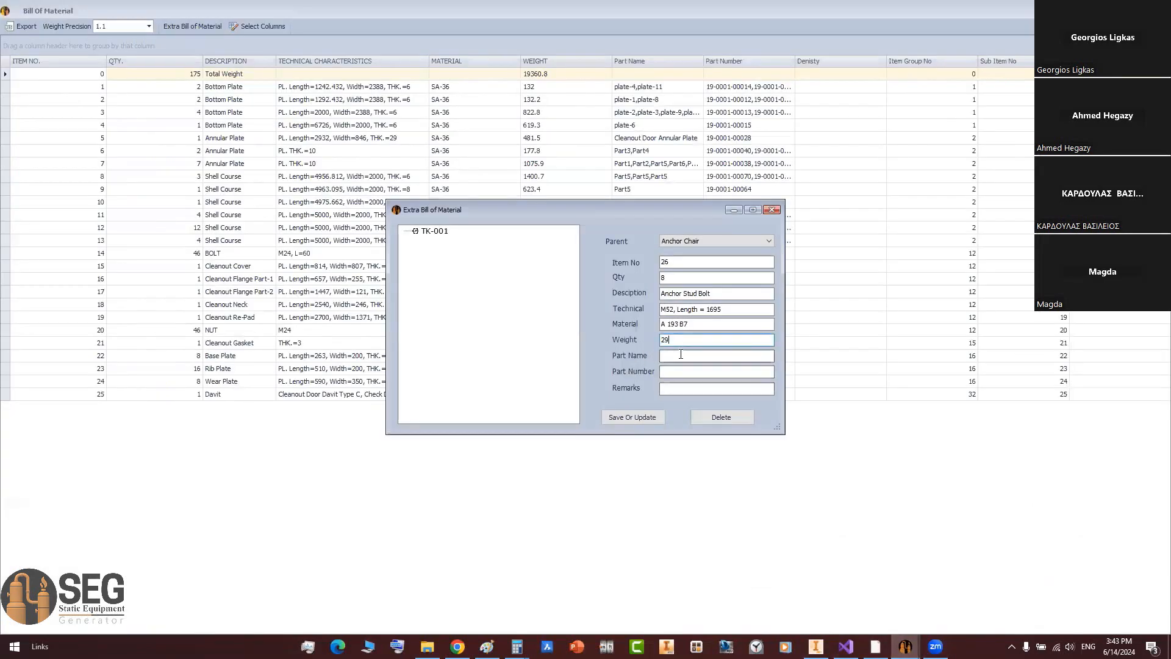
# Step: Name the extra item's part Anchor Bolt with part number 1111, save it and close the extra items form
pyautogui.click(681, 355)
pyautogui.click(669, 372)
pyautogui.write('1111')
pyautogui.click(638, 417)
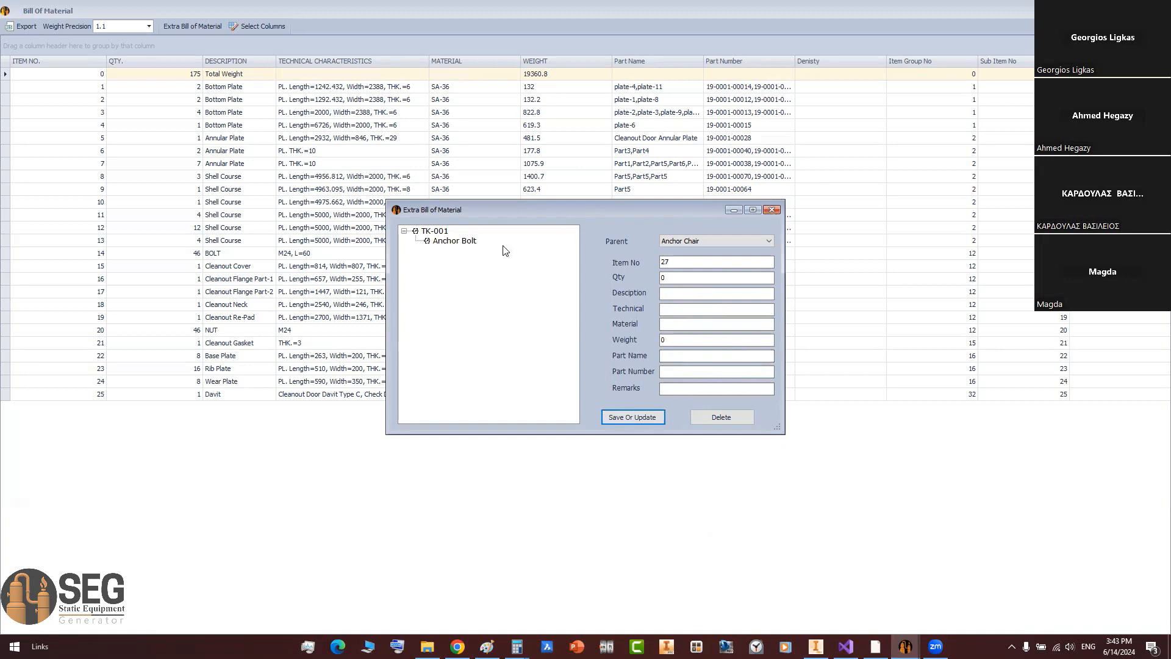
pyautogui.click(773, 210)
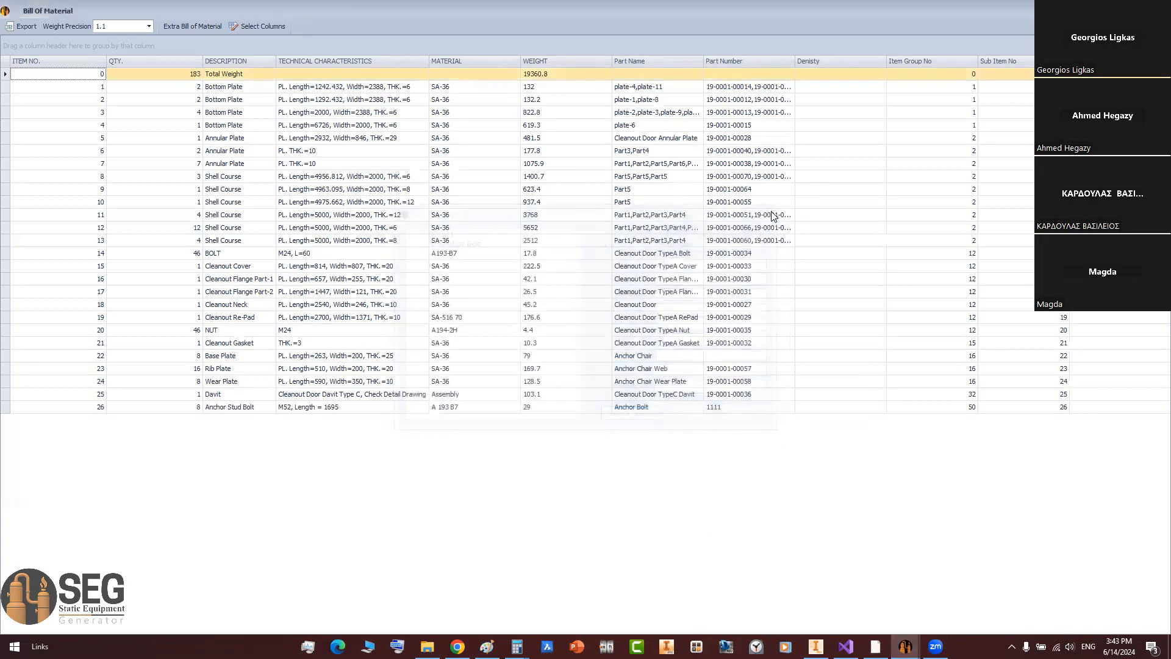
# Step: Review the Anchor Stud Bolt row's quantity, description and technical characteristics in the Bill of Material
pyautogui.click(8, 408)
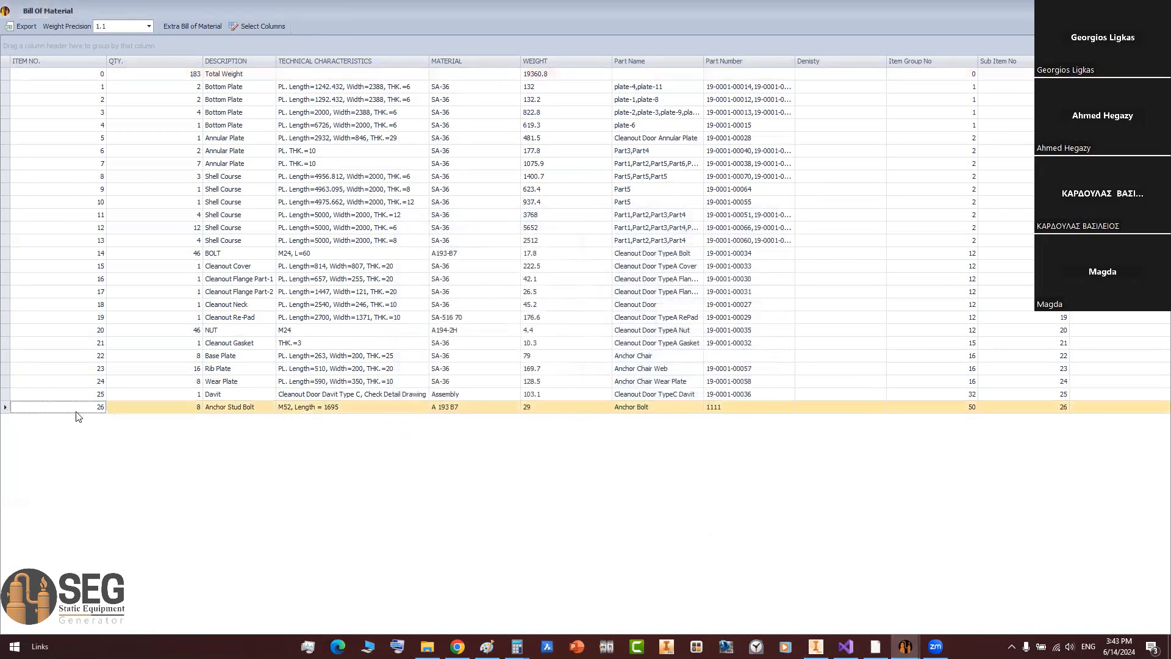
pyautogui.click(211, 407)
pyautogui.click(183, 408)
pyautogui.click(237, 409)
pyautogui.click(322, 410)
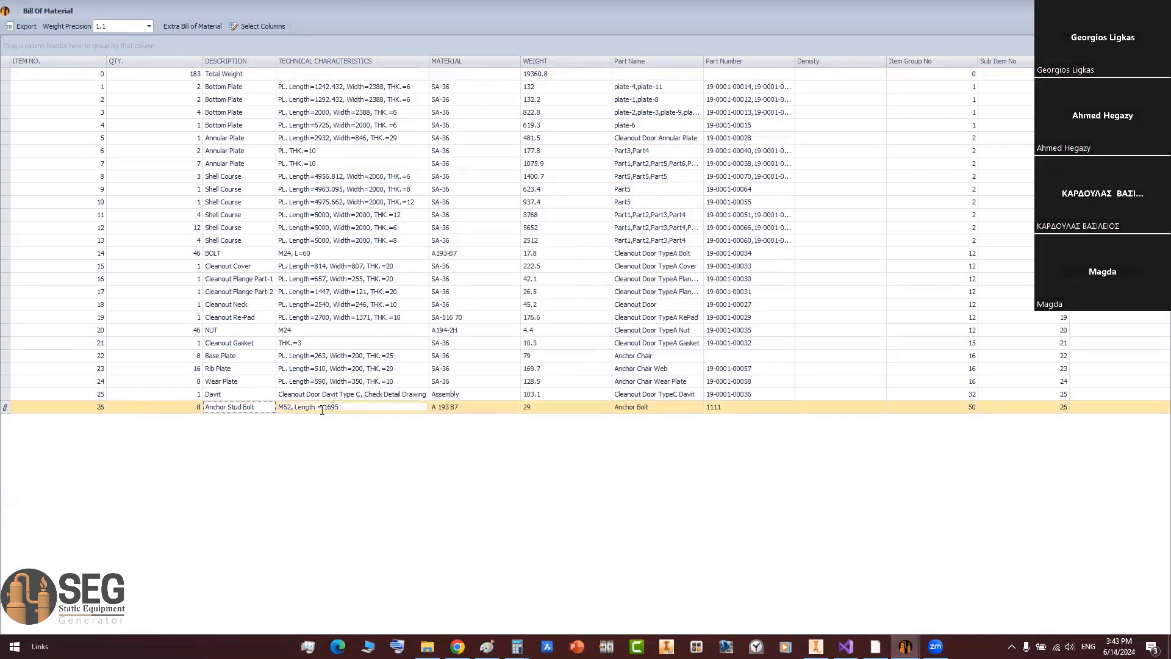
pyautogui.moveTo(364, 409); pyautogui.dragTo(183, 409)
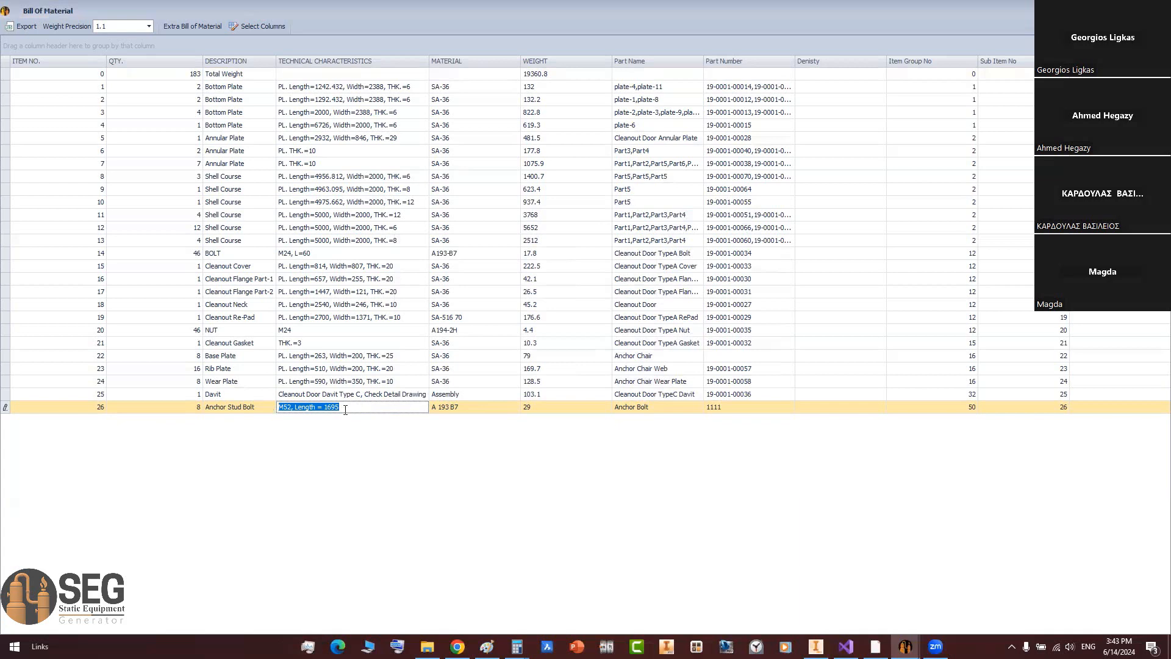
# Step: Start another Extra Bill of Material item for TK-001 with Anchor Chair as its parent
pyautogui.click(191, 27)
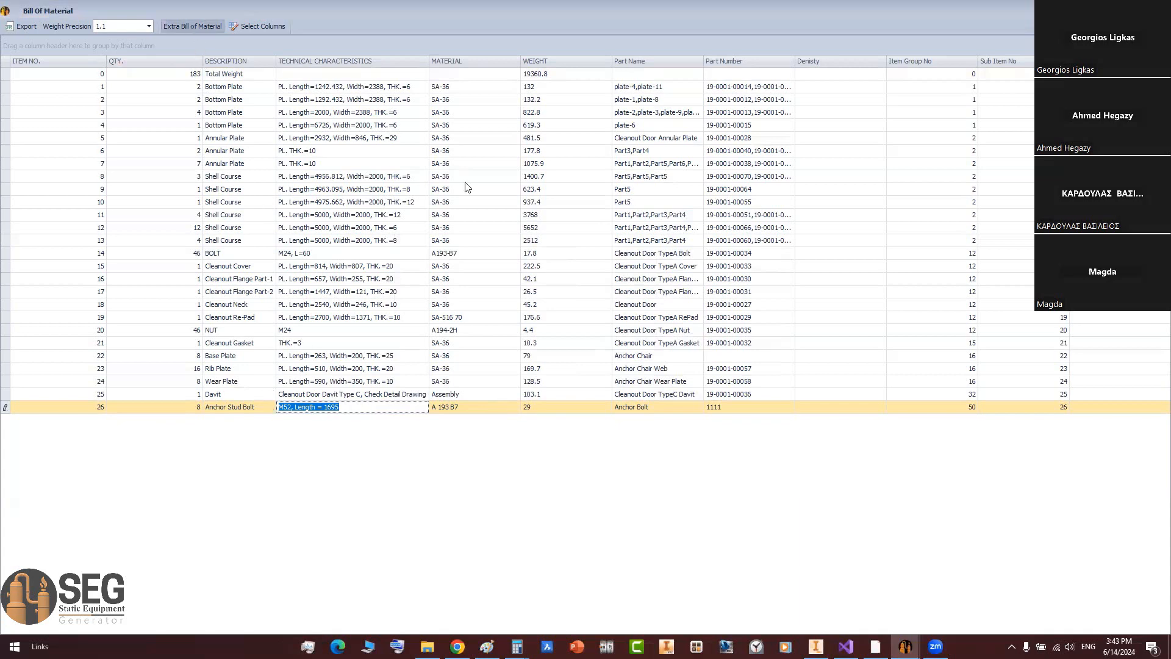
pyautogui.click(428, 232)
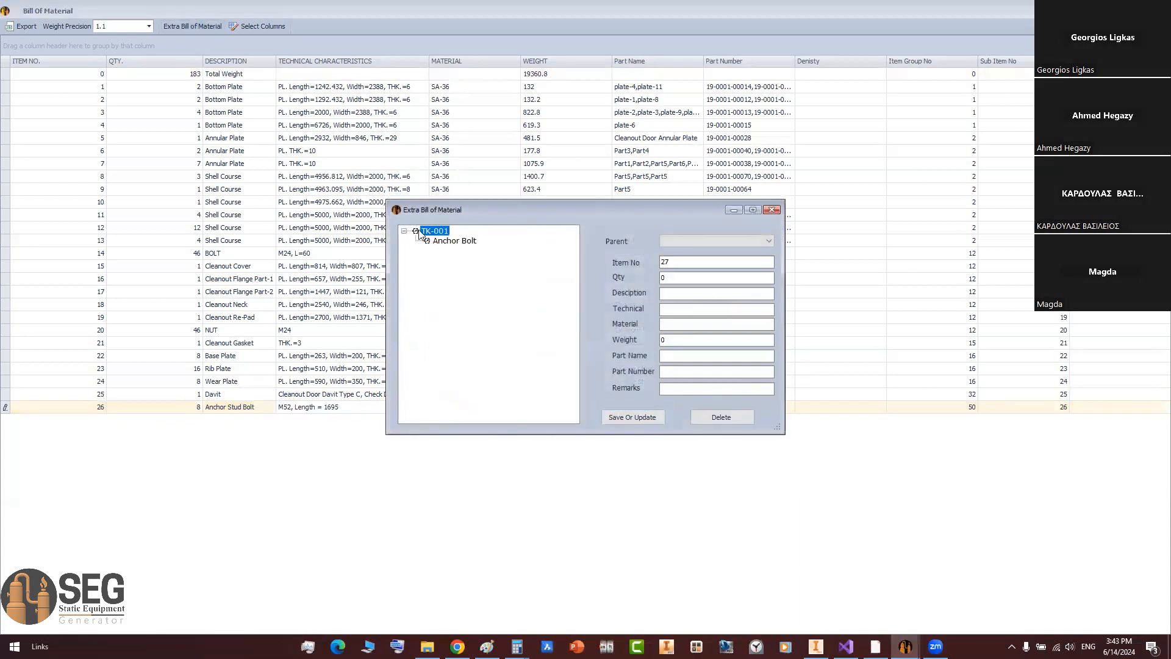
pyautogui.click(691, 244)
pyautogui.click(689, 261)
pyautogui.click(686, 261)
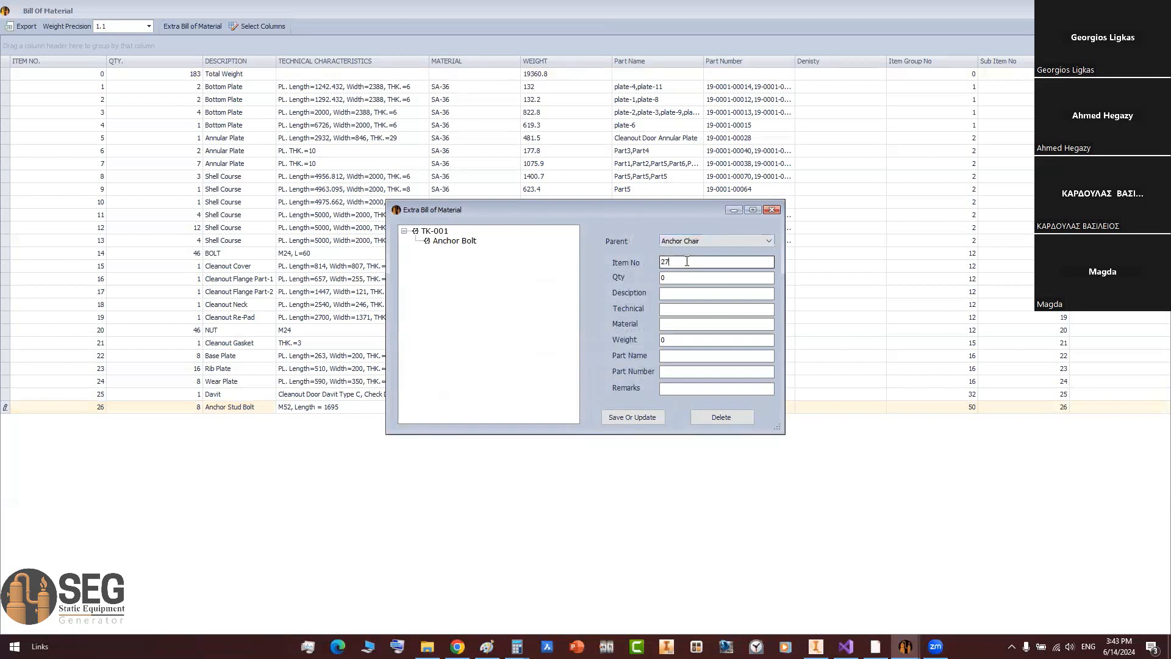
pyautogui.press('Tab')
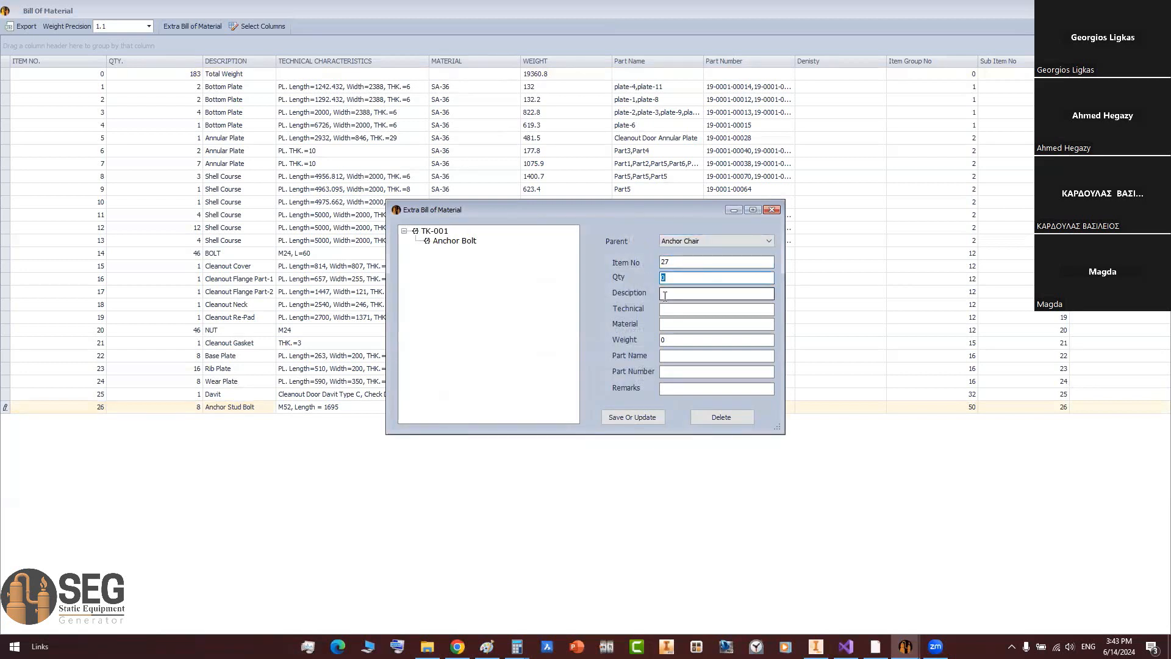
# Step: Multiply 8 by 4 in Calculator and set the new extra item's quantity to 32
pyautogui.click(517, 646)
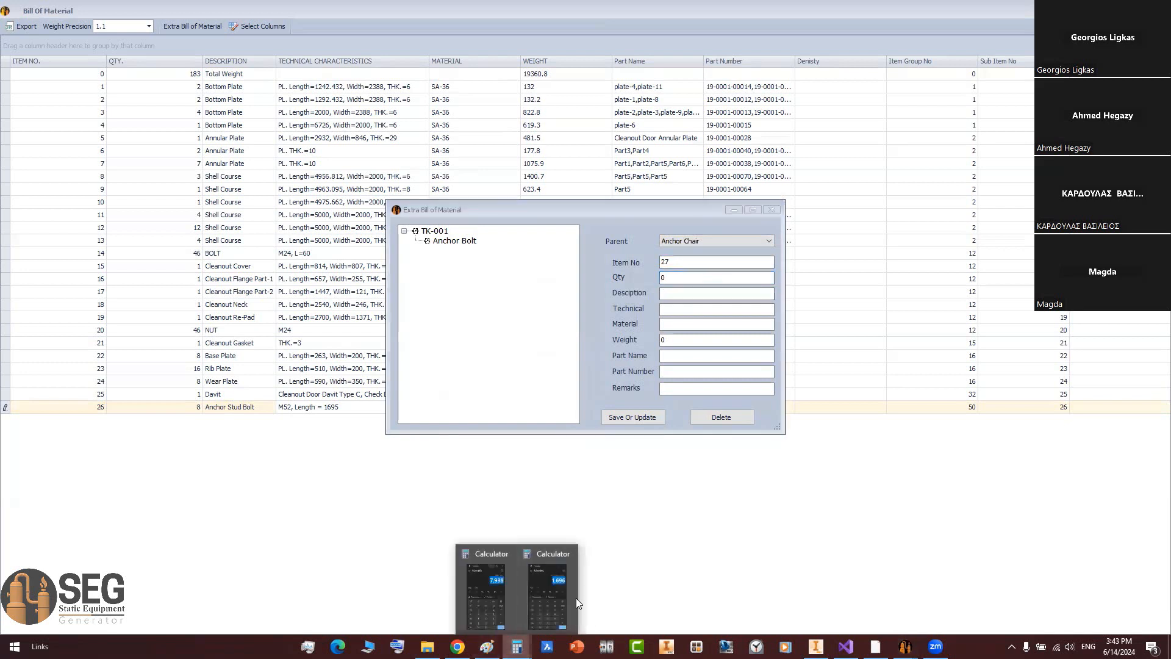
pyautogui.click(565, 589)
pyautogui.press('Escape')
pyautogui.write('8*')
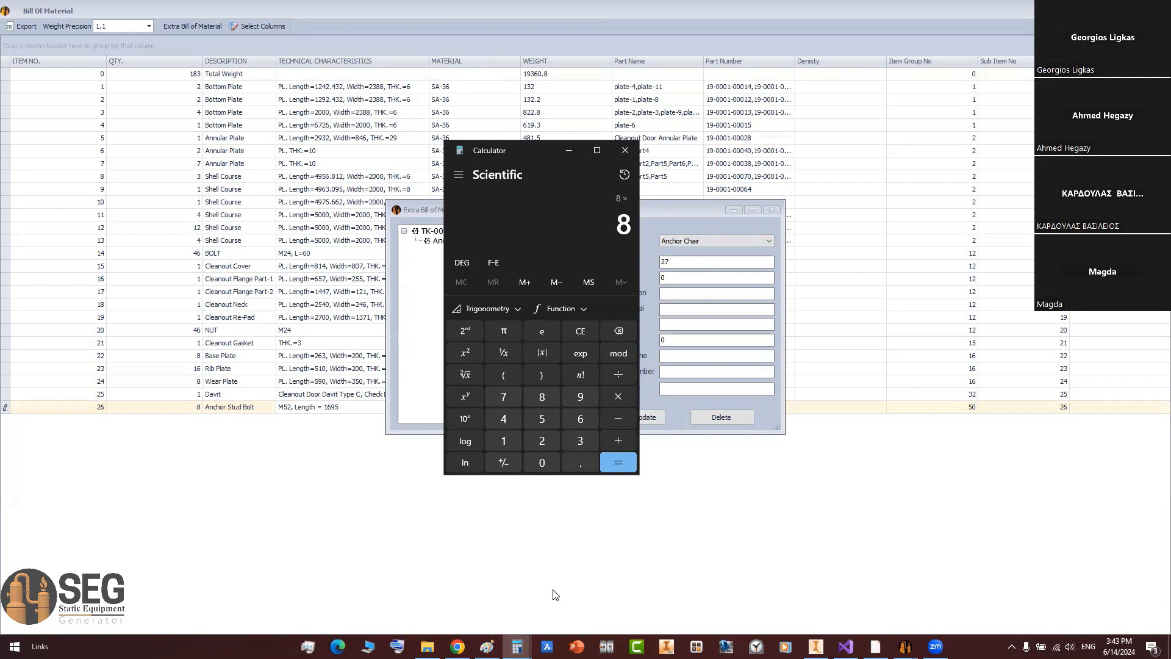
pyautogui.write('4')
pyautogui.press('Return')
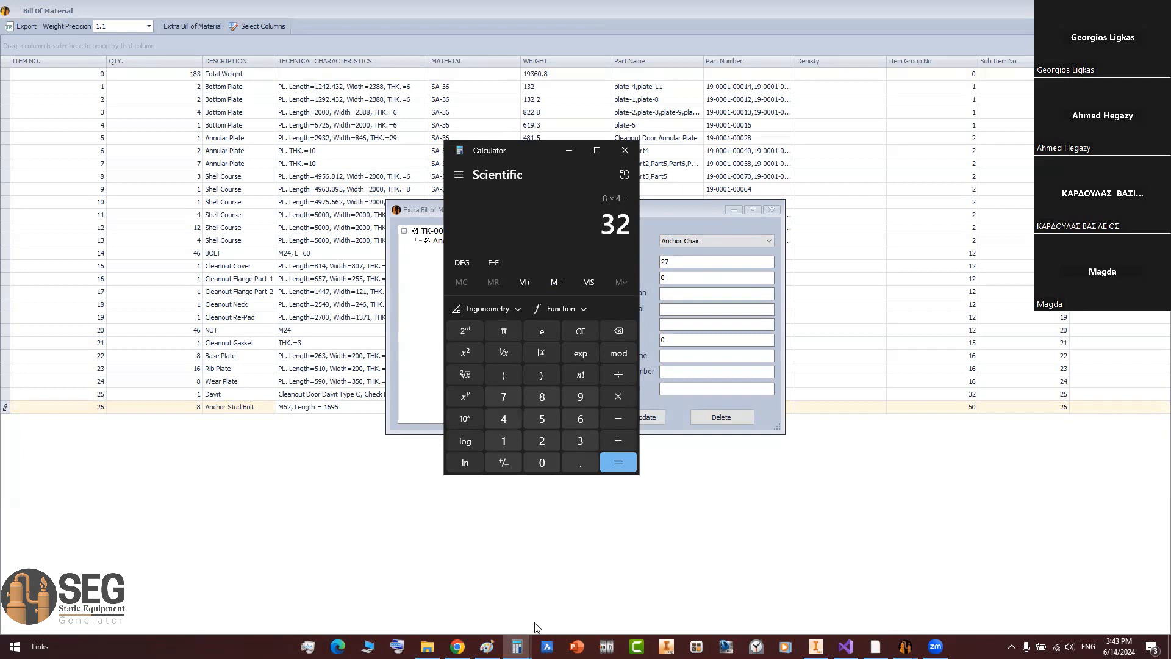
pyautogui.click(625, 150)
pyautogui.write('32')
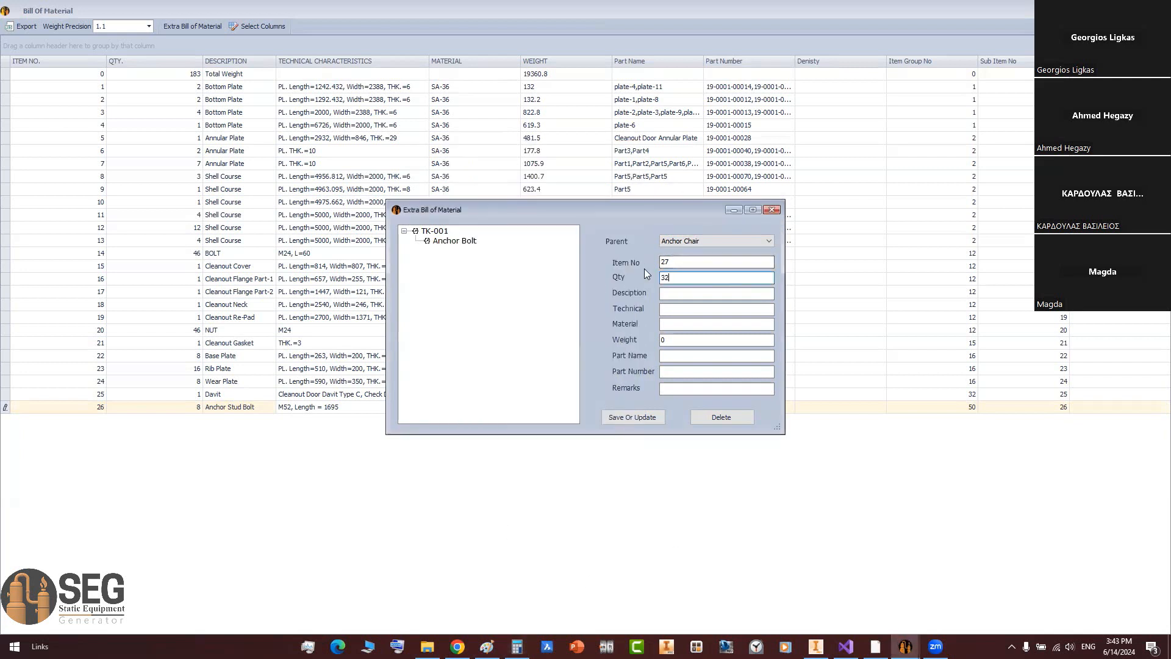
pyautogui.press('Tab')
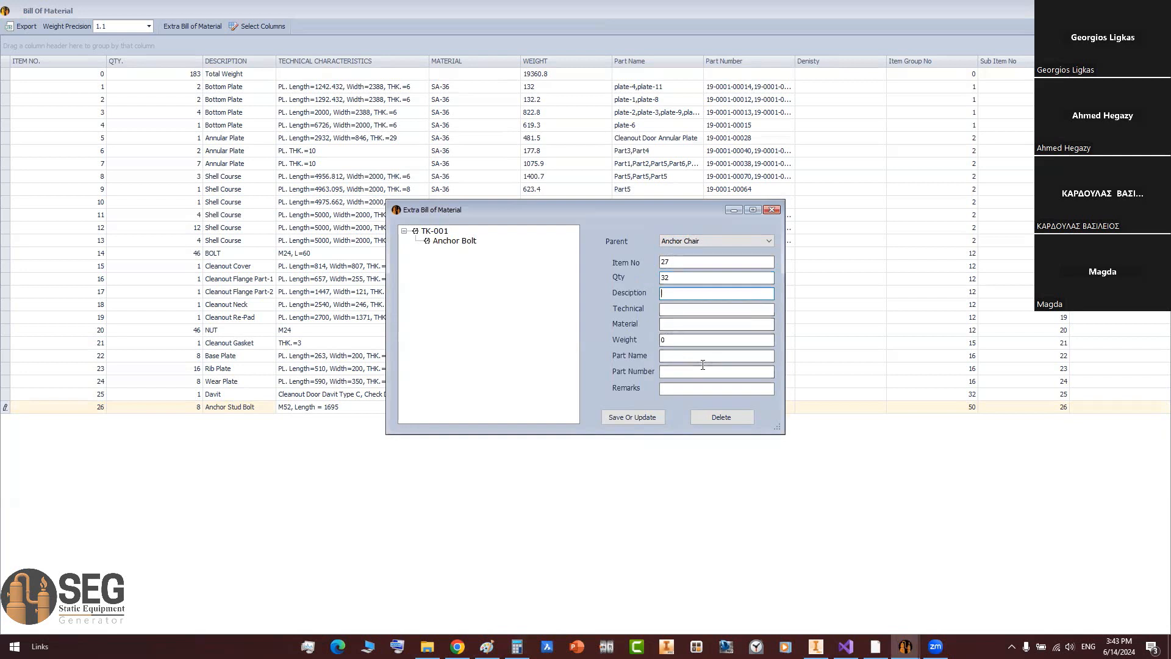
# Step: Describe the extra item as Anchor Nut with technical data Nut, M52
pyautogui.write('Anchor Nut')
pyautogui.click(687, 310)
pyautogui.write('Nut, M52')
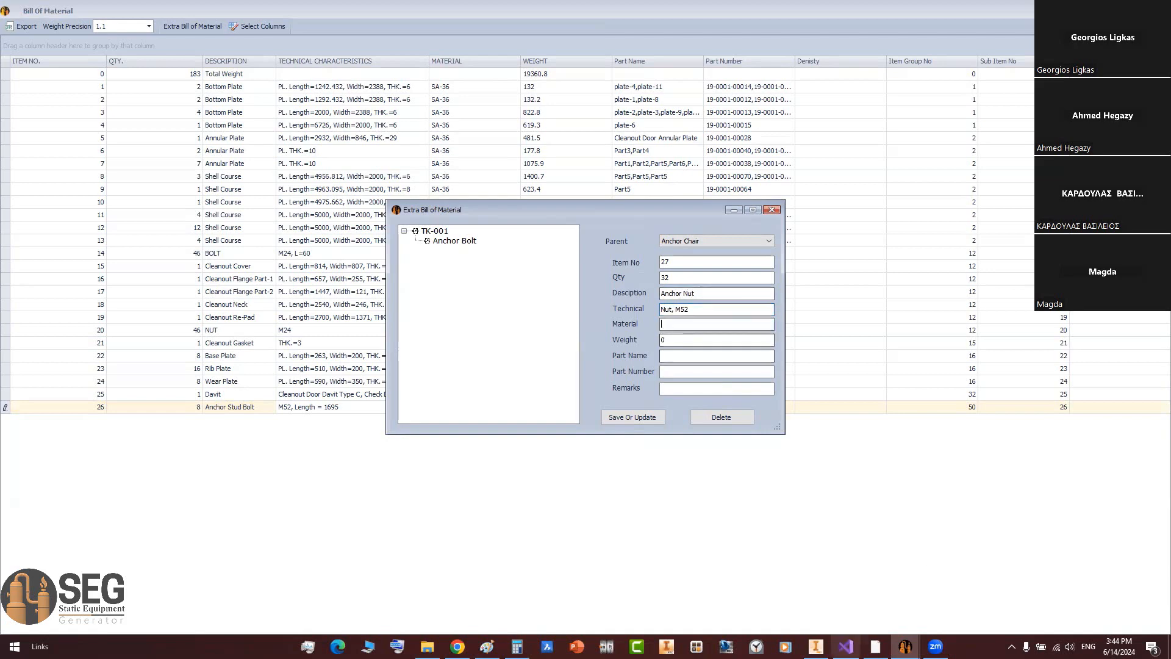
# Step: Close the stud bolt part in Inventor, open Anchor Nut.ipt and copy its material, A 194 GR.2H, into the extra item's material
pyautogui.click(816, 646)
pyautogui.click(375, 112)
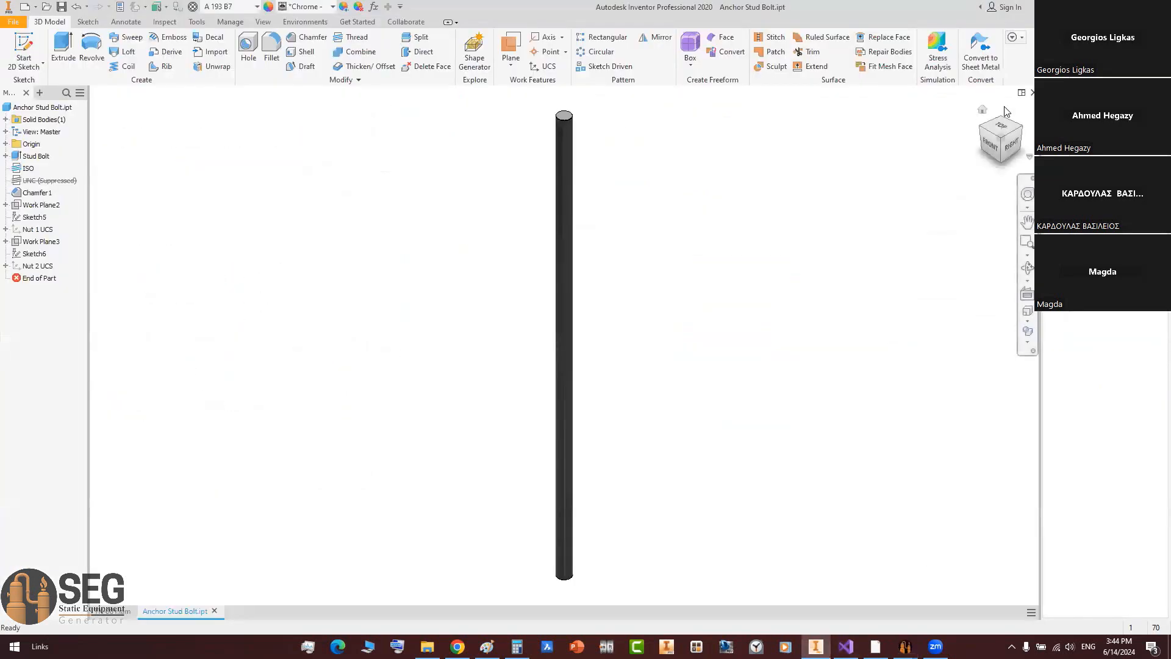
pyautogui.click(1033, 92)
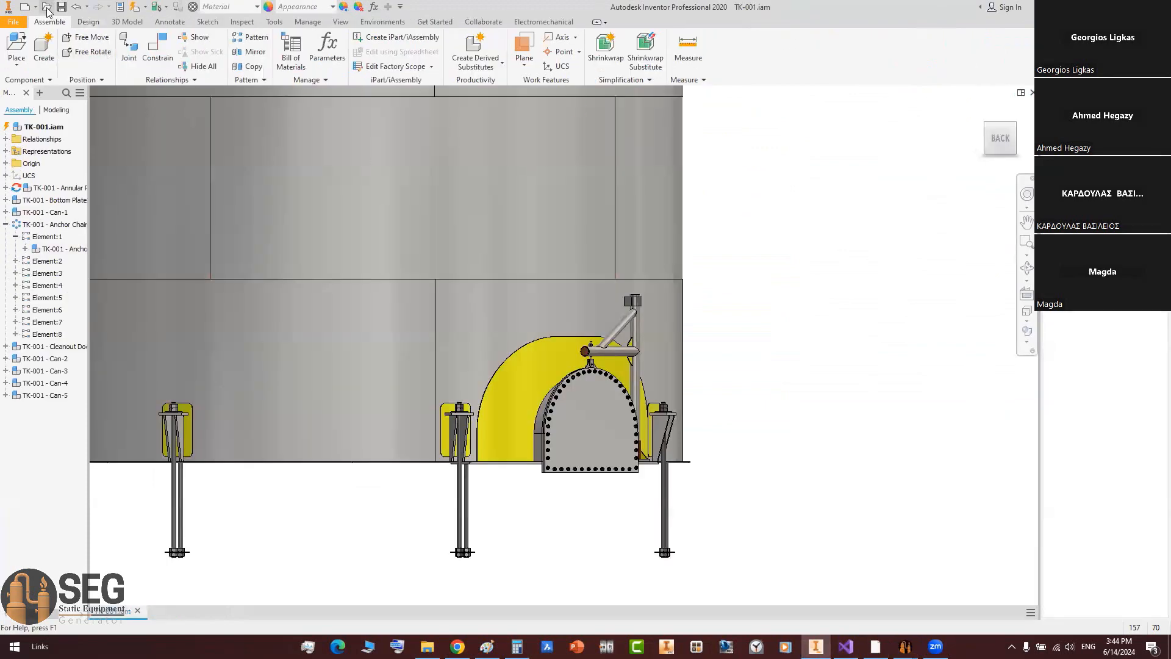
pyautogui.click(47, 8)
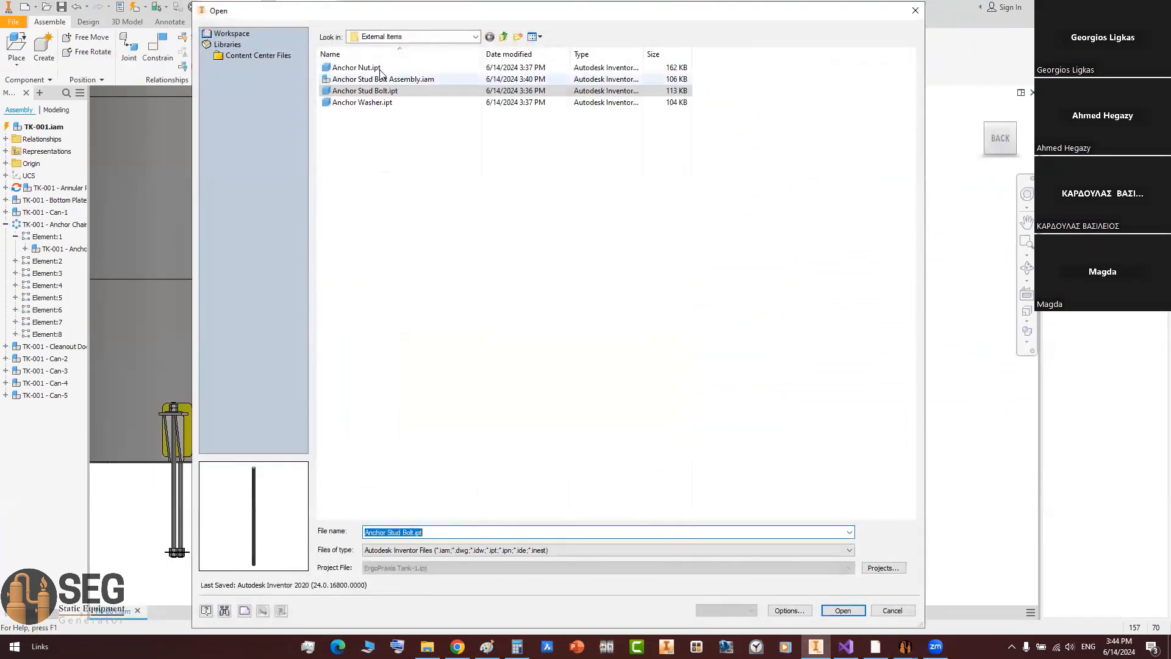
pyautogui.doubleClick(378, 68)
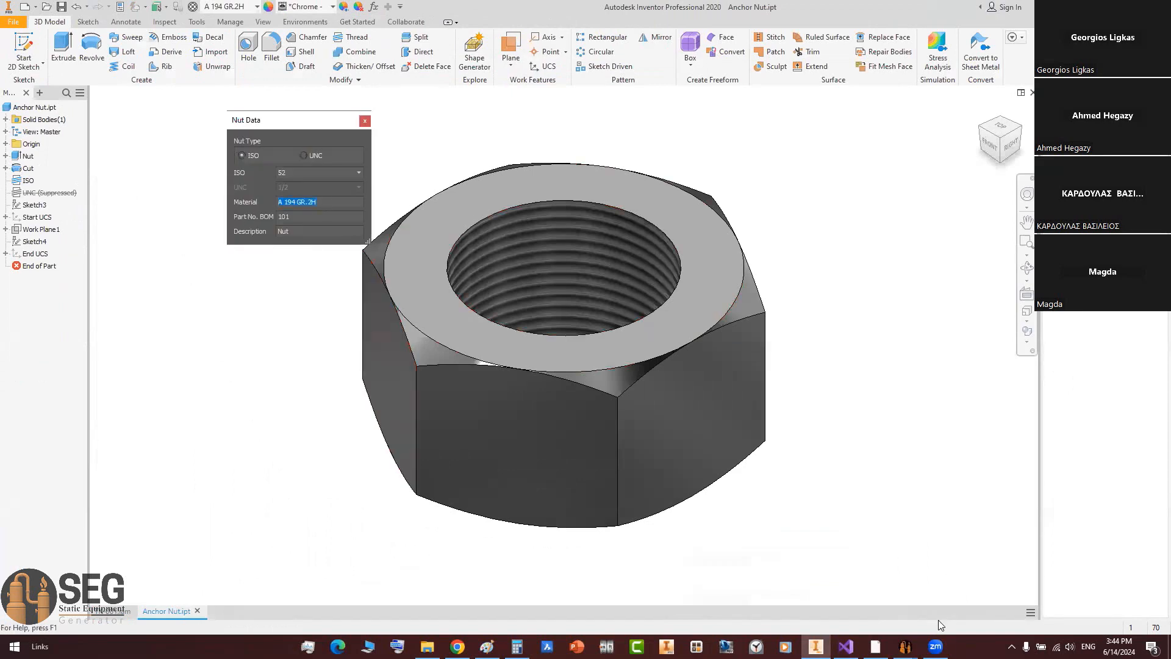
pyautogui.click(905, 647)
pyautogui.click(1008, 591)
pyautogui.write('A 194 GR.2H')
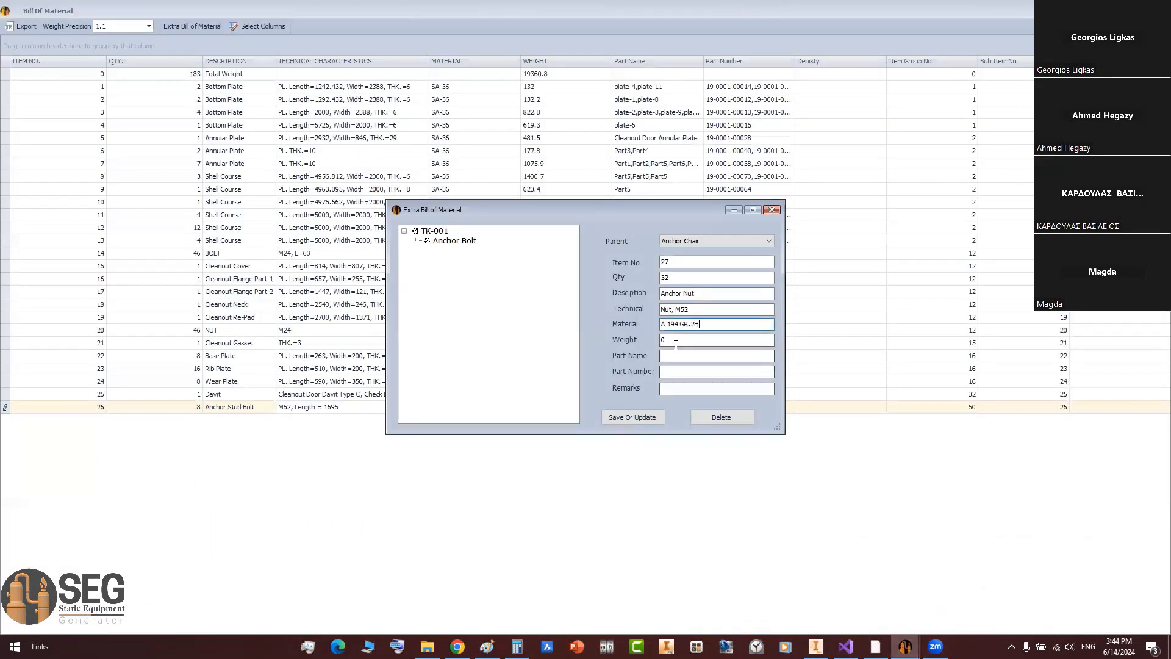
# Step: Set the Anchor Nut item's weight to 1.161, copied from the mass in the nut's physical iProperties in Inventor
pyautogui.hotkey('alt', 'Tab')
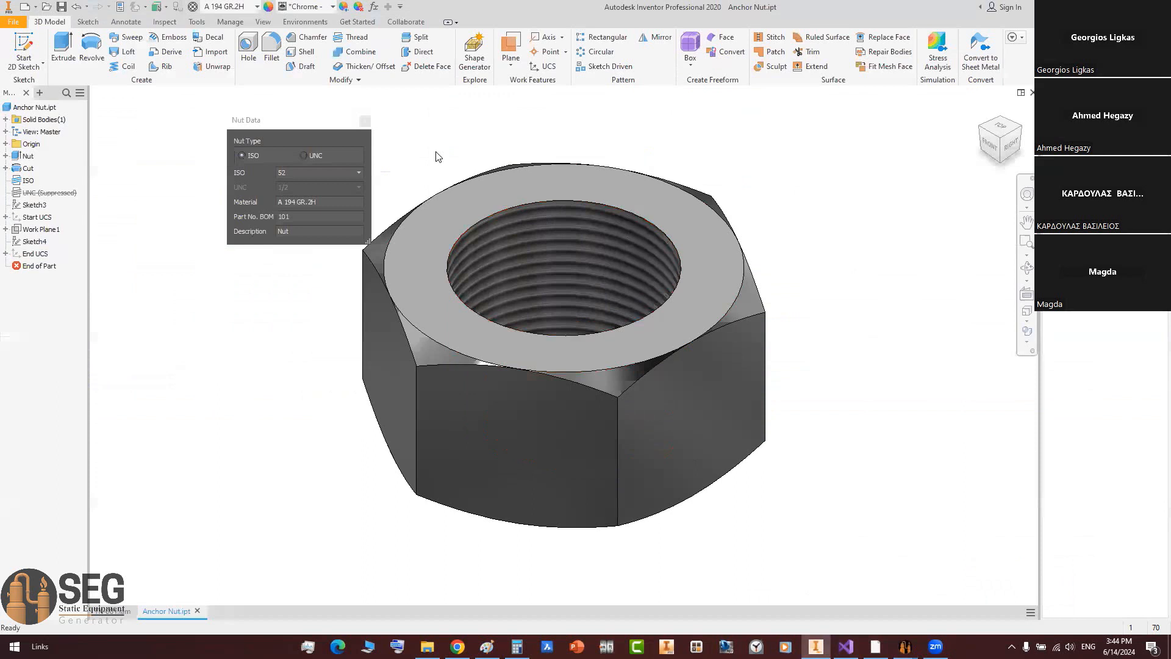
pyautogui.click(364, 122)
pyautogui.click(120, 6)
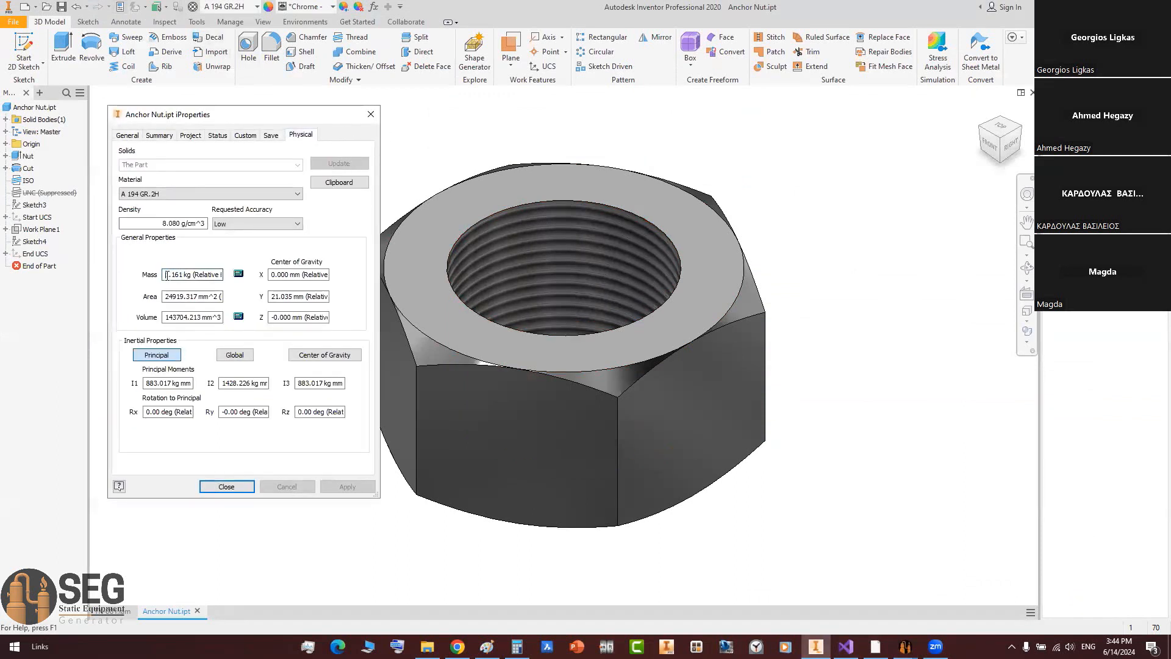
pyautogui.moveTo(166, 275); pyautogui.dragTo(181, 280)
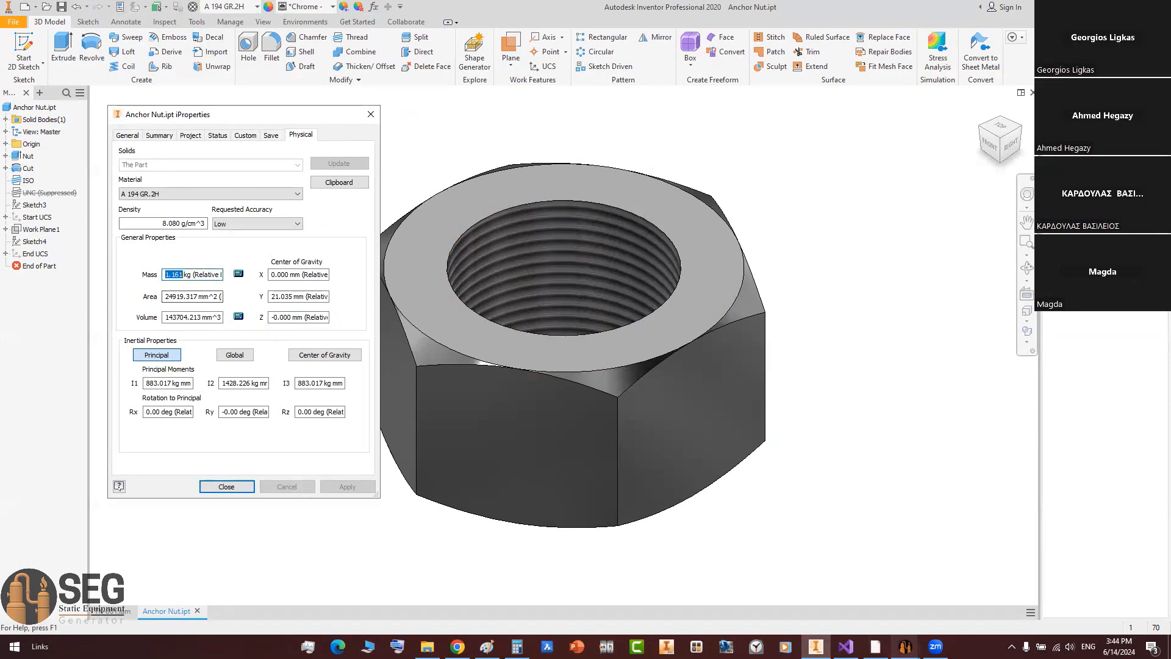
pyautogui.moveTo(905, 647)
pyautogui.click(976, 592)
pyautogui.moveTo(681, 339); pyautogui.dragTo(662, 340)
pyautogui.write('1.161')
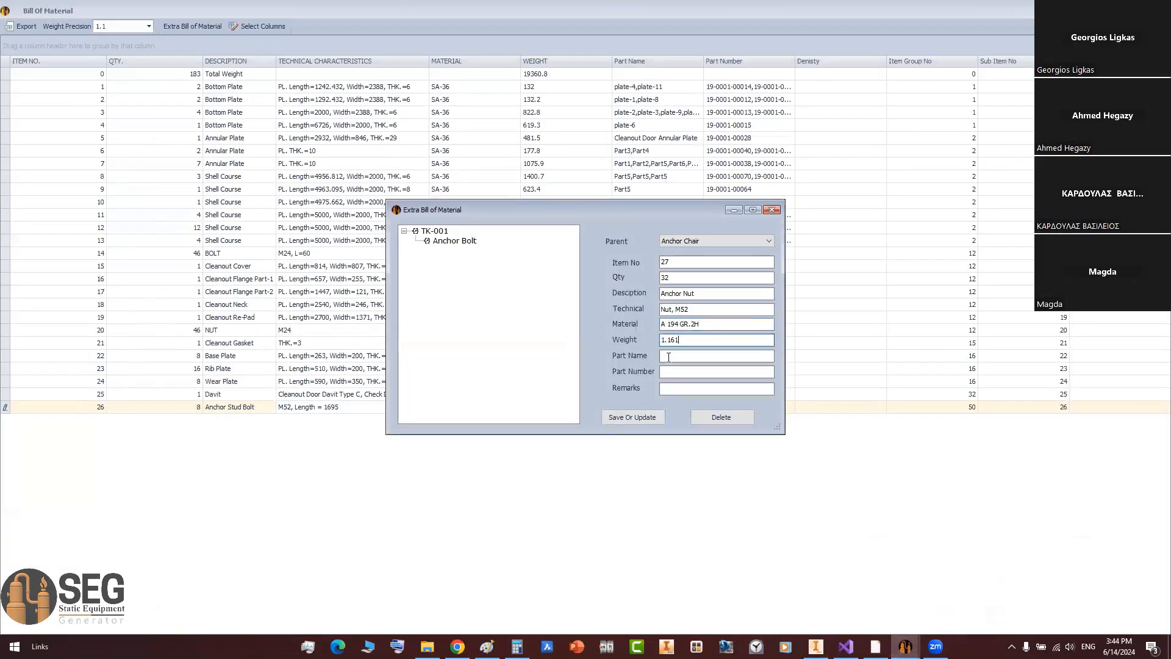
# Step: Name the nut item's part Nut with part number 1111 and save it to the Bill of Material
pyautogui.click(670, 356)
pyautogui.write('Nut')
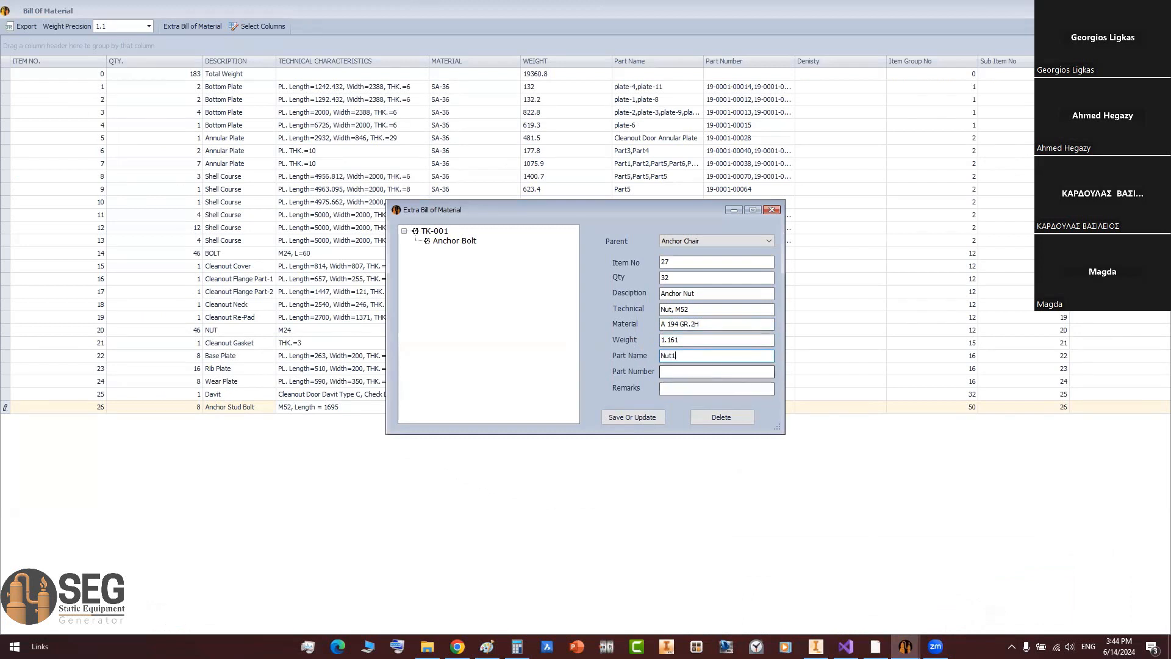
pyautogui.write('1')
pyautogui.press('BackSpace')
pyautogui.click(697, 371)
pyautogui.write('111')
pyautogui.click(638, 417)
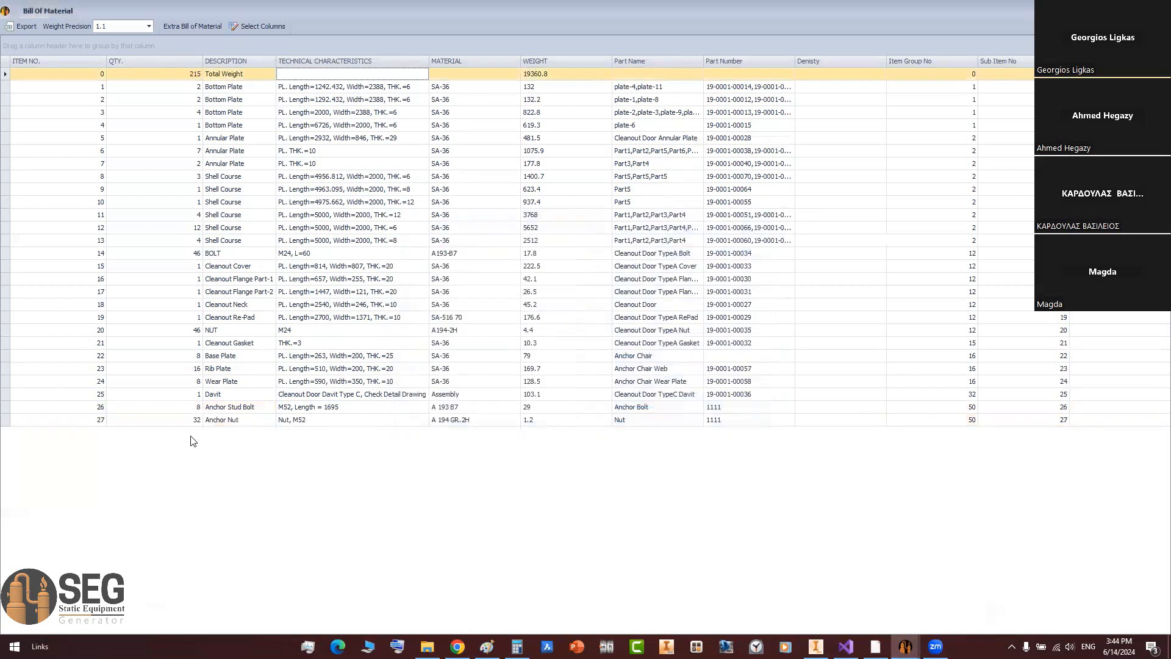
# Step: Select the Anchor Nut row in the Bill of Material, return to Inventor and close the nut's iProperties
pyautogui.click(4, 422)
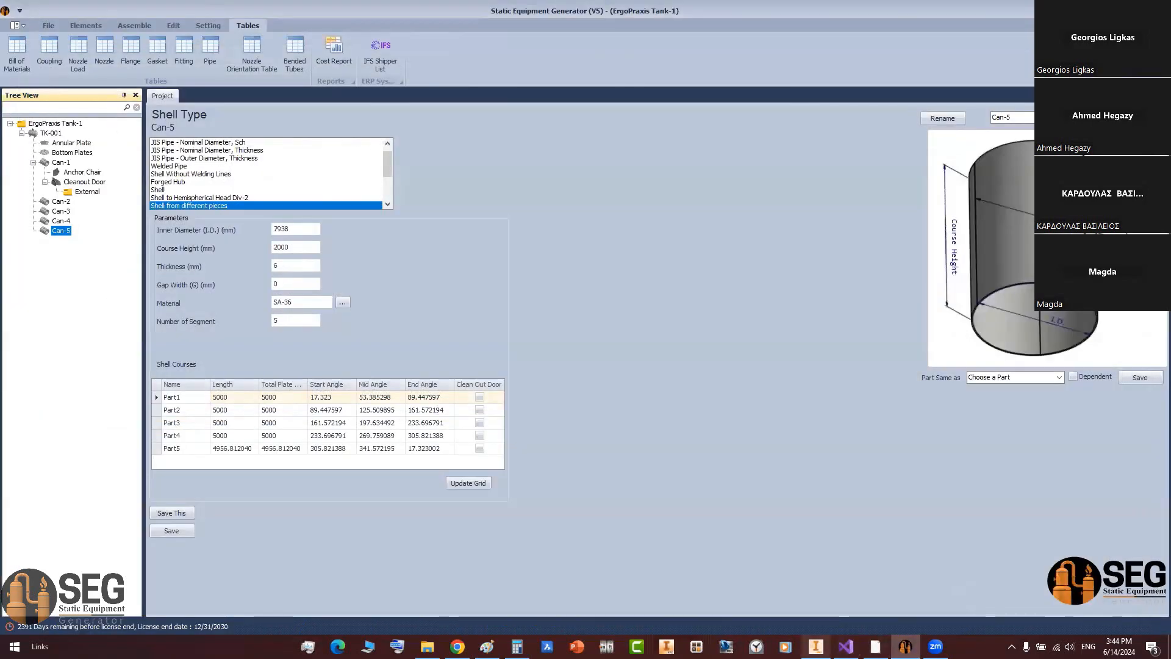
pyautogui.hotkey('alt', 'Tab')
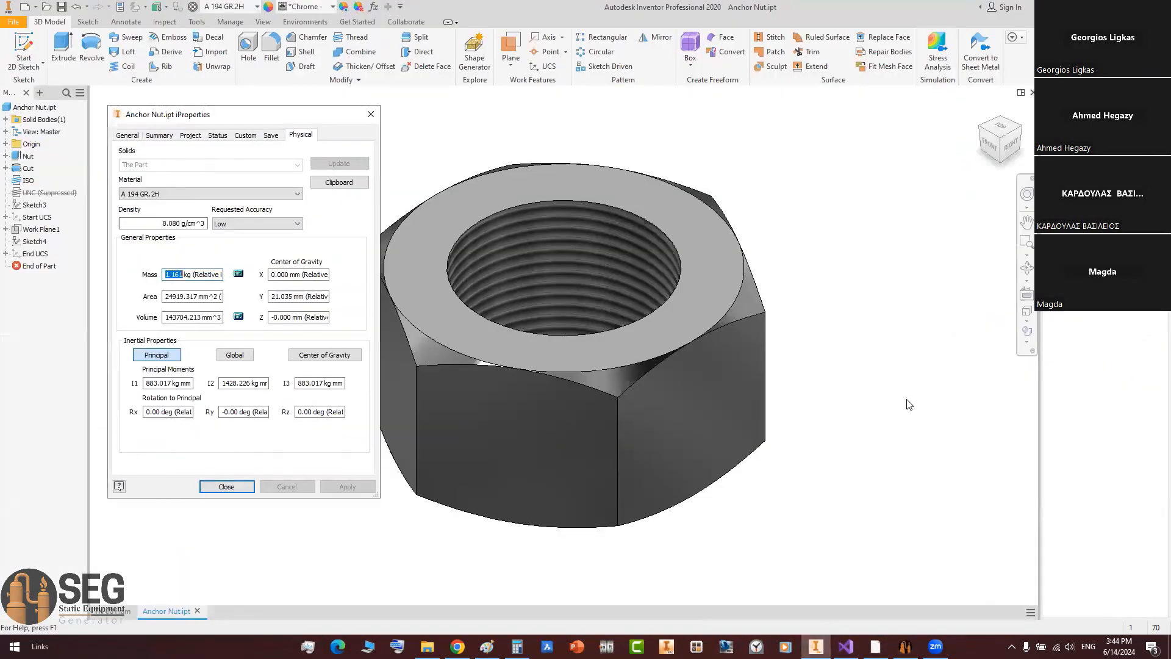
pyautogui.click(367, 115)
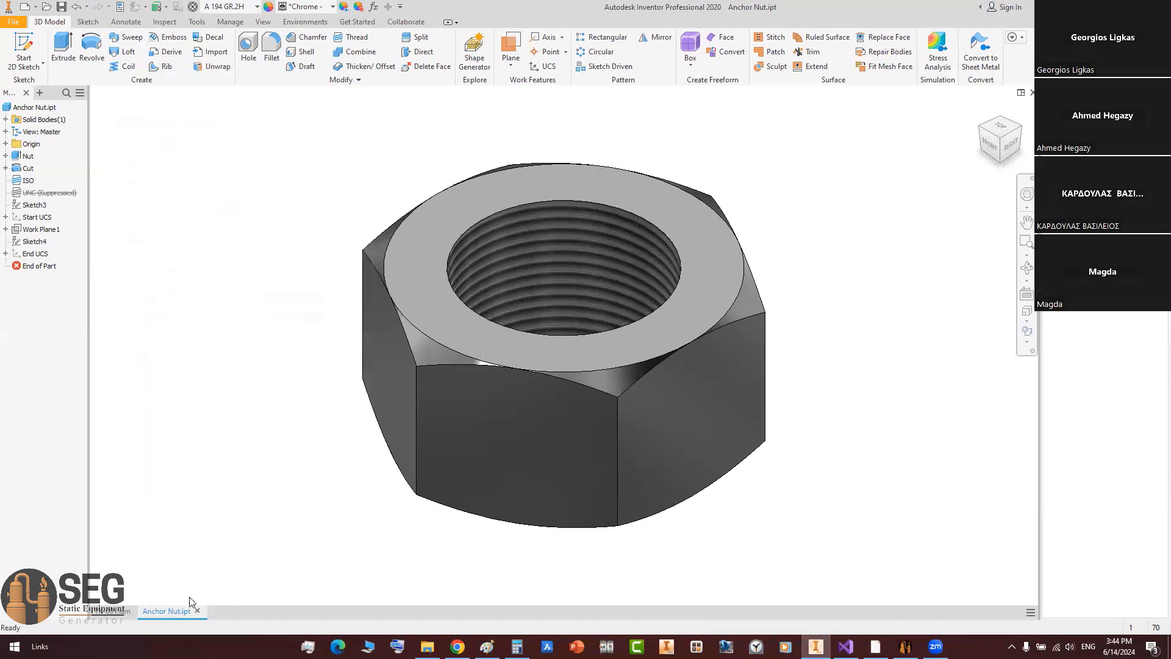
# Step: Close the Anchor Nut part and examine the anchor chairs and stud bolts around the tank's base
pyautogui.click(197, 611)
pyautogui.scroll(-5, 727, 425)
pyautogui.moveTo(727, 426); pyautogui.dragTo(758, 451, button='middle')
pyautogui.scroll(3, 686, 495)
pyautogui.scroll(3, 687, 496)
pyautogui.scroll(3, 755, 495)
pyautogui.scroll(-5, 758, 451)
pyautogui.scroll(-3, 758, 457)
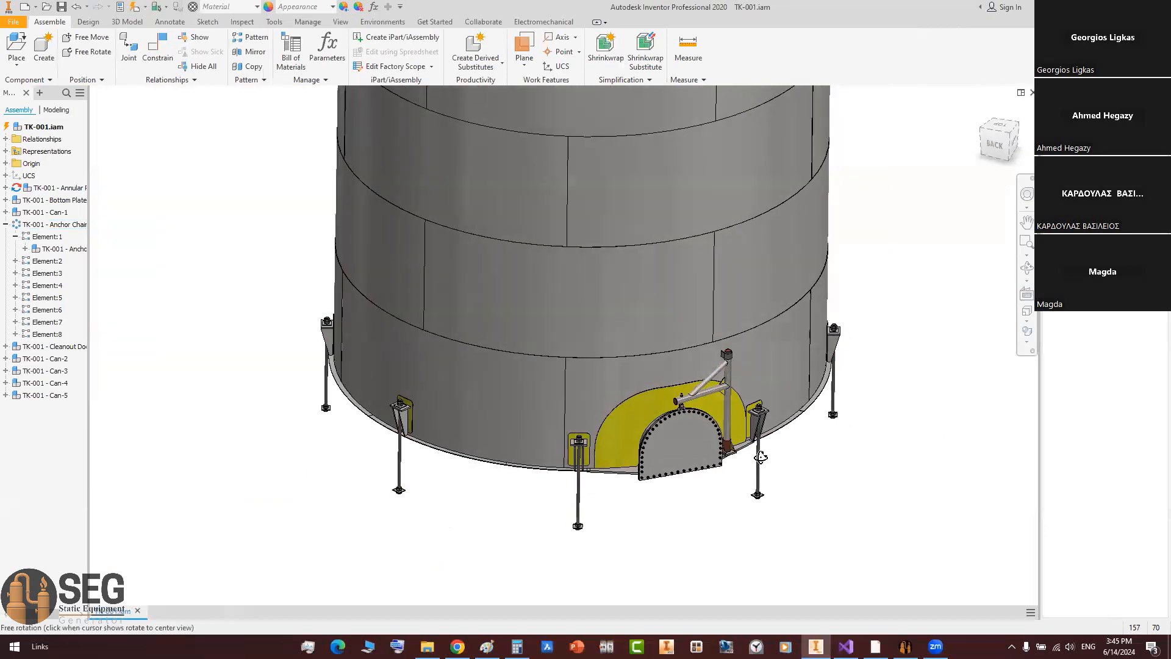
pyautogui.scroll(8, 761, 470)
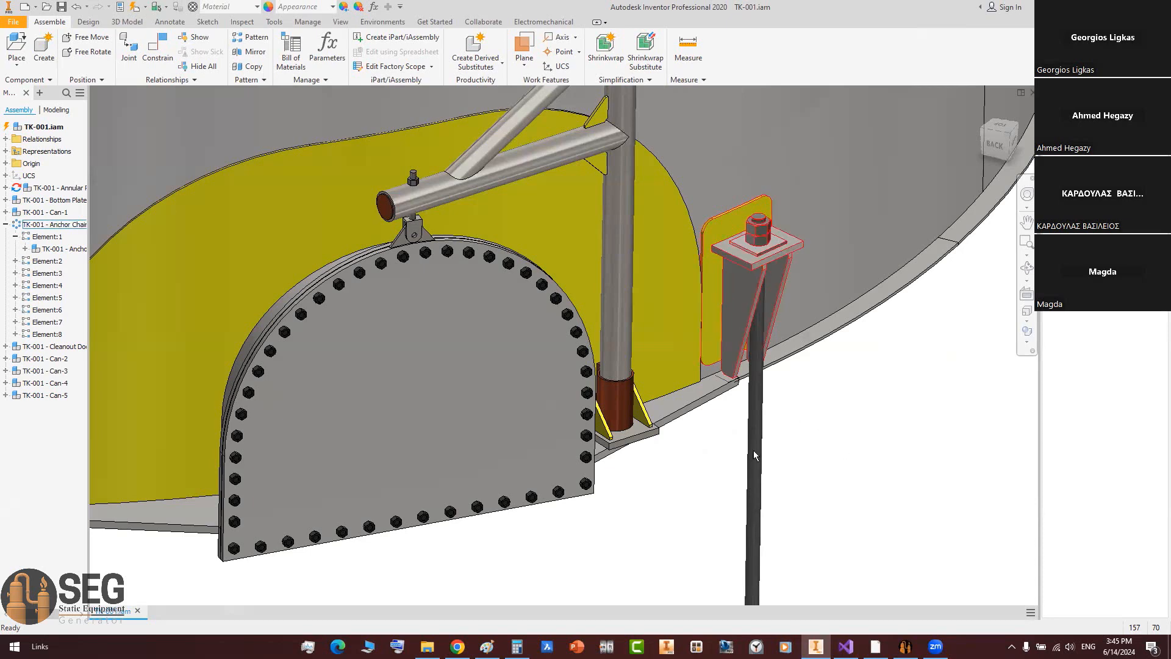
pyautogui.scroll(-5, 756, 447)
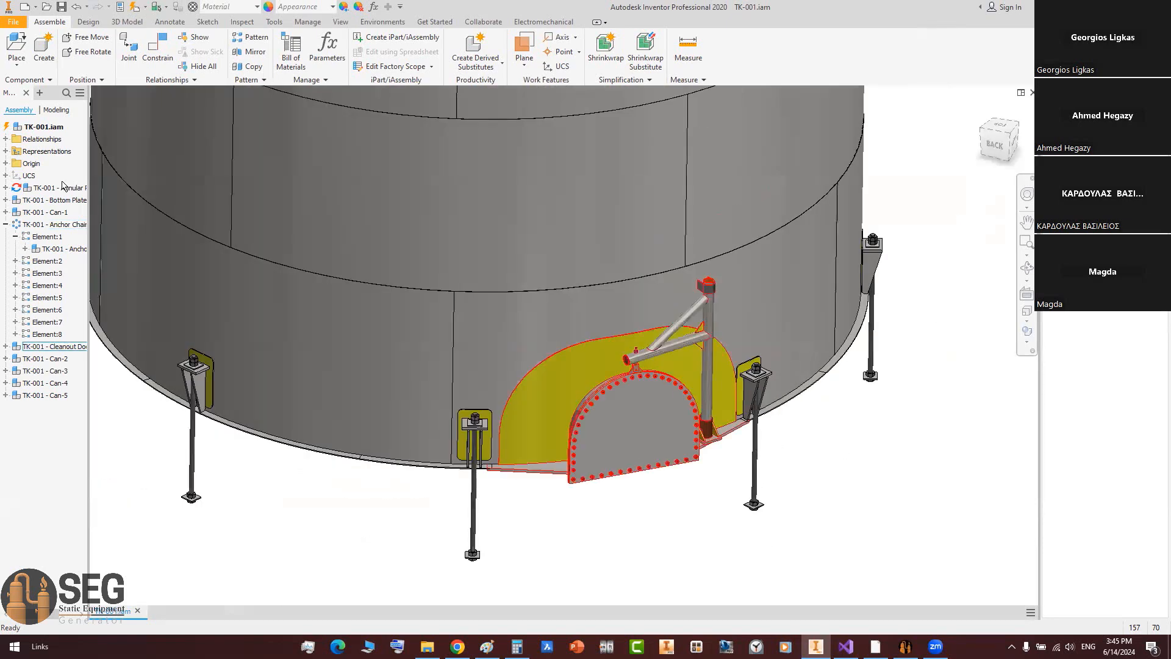
# Step: Open the anchor chair assembly, try deleting its anchor stud bolt assembly, undo the deletion and close the assembly
pyautogui.rightClick(64, 249)
pyautogui.click(96, 230)
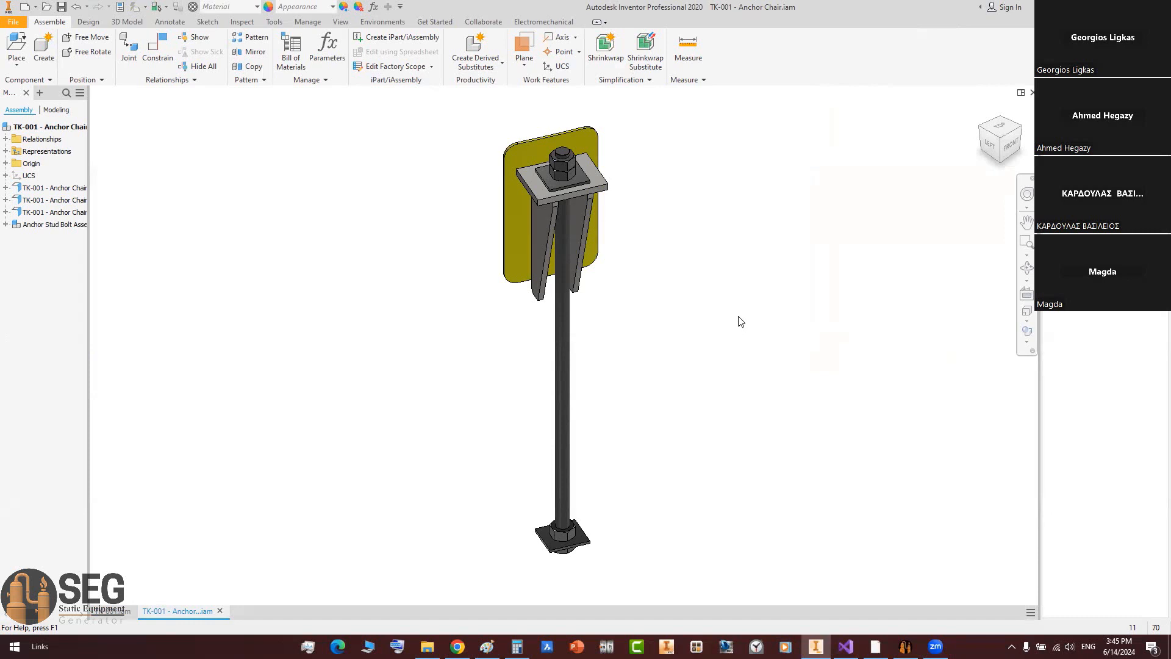
pyautogui.click(571, 291)
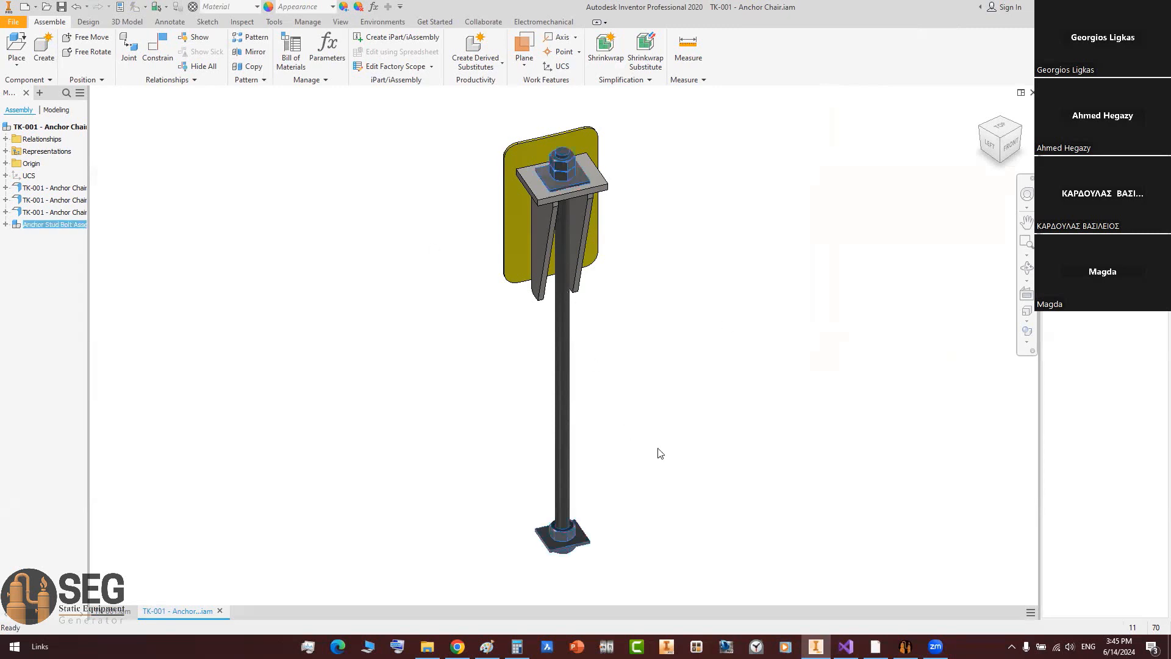
pyautogui.press('Delete')
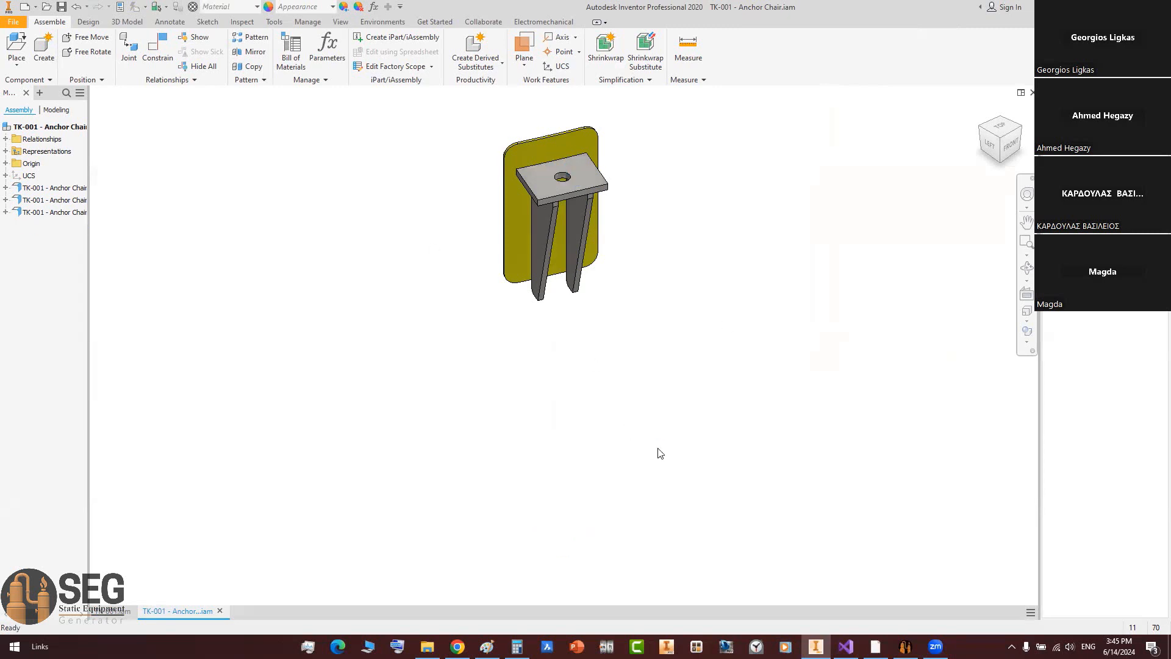
pyautogui.hotkey('ctrl', 'z')
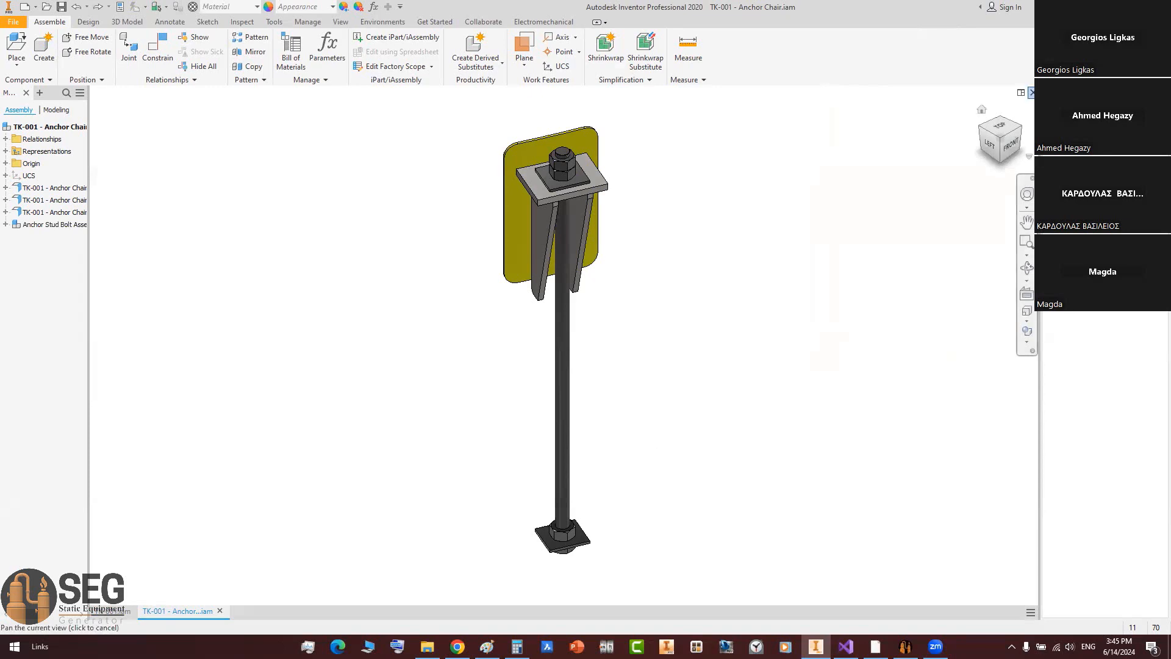
pyautogui.click(1032, 93)
# Step: Examine the tank's shell courses up to the upper rim of Can-5
pyautogui.scroll(-3, 540, 351)
pyautogui.moveTo(540, 351); pyautogui.dragTo(577, 488, button='middle')
pyautogui.moveTo(632, 388); pyautogui.dragTo(658, 471, button='middle')
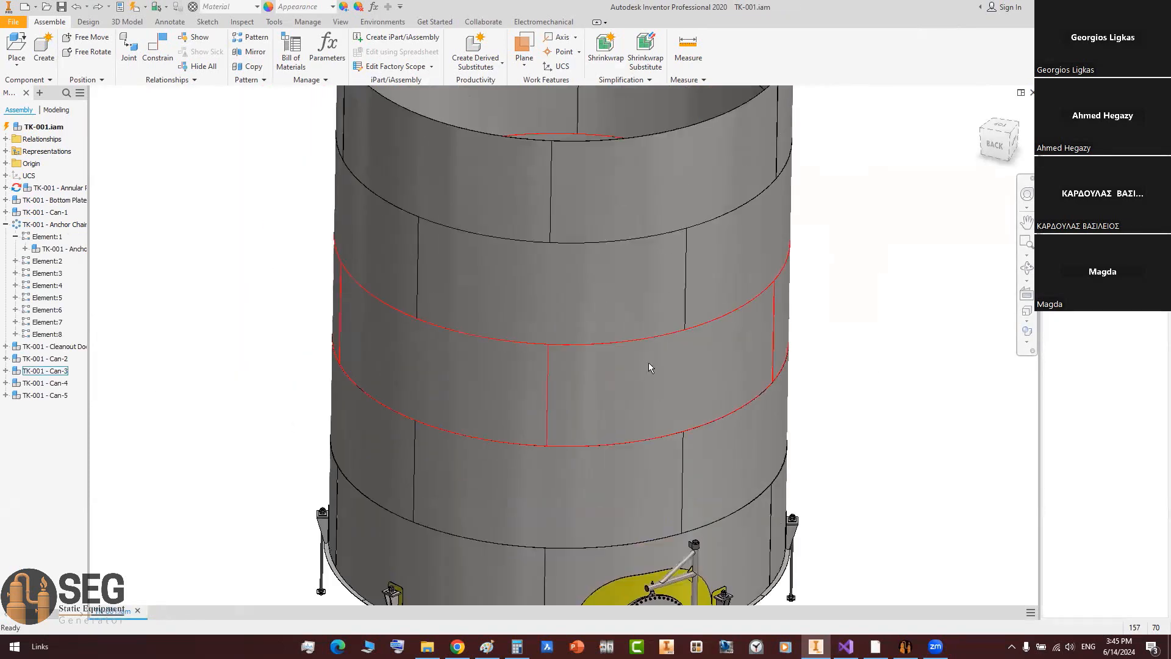
pyautogui.scroll(-4, 649, 362)
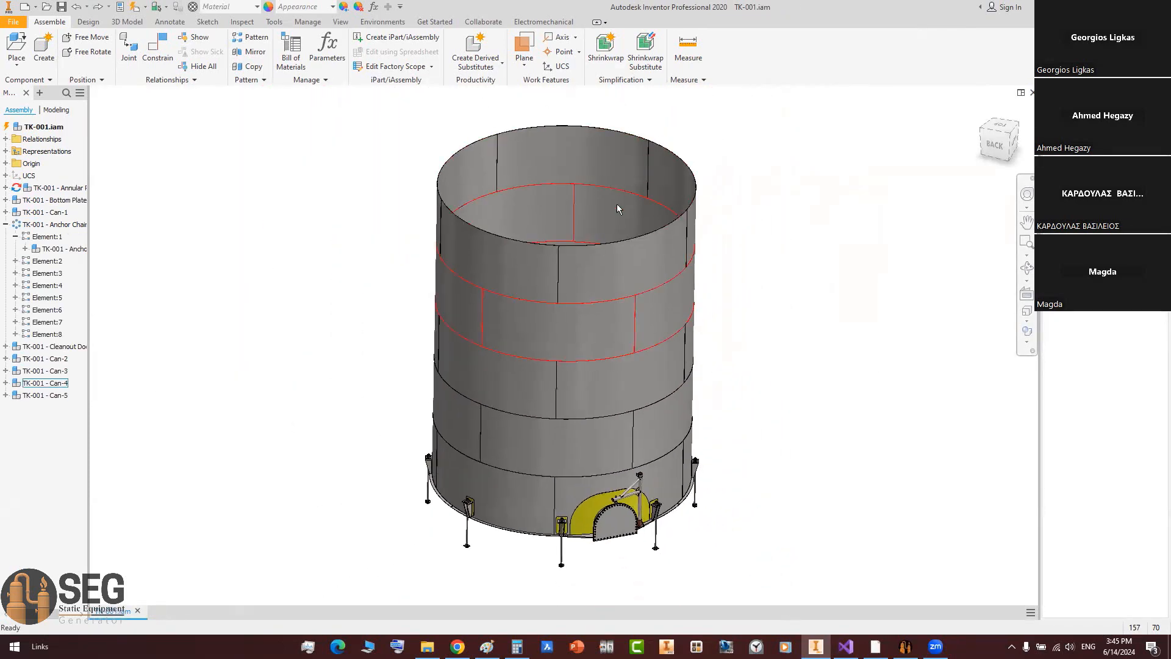
pyautogui.scroll(4, 617, 208)
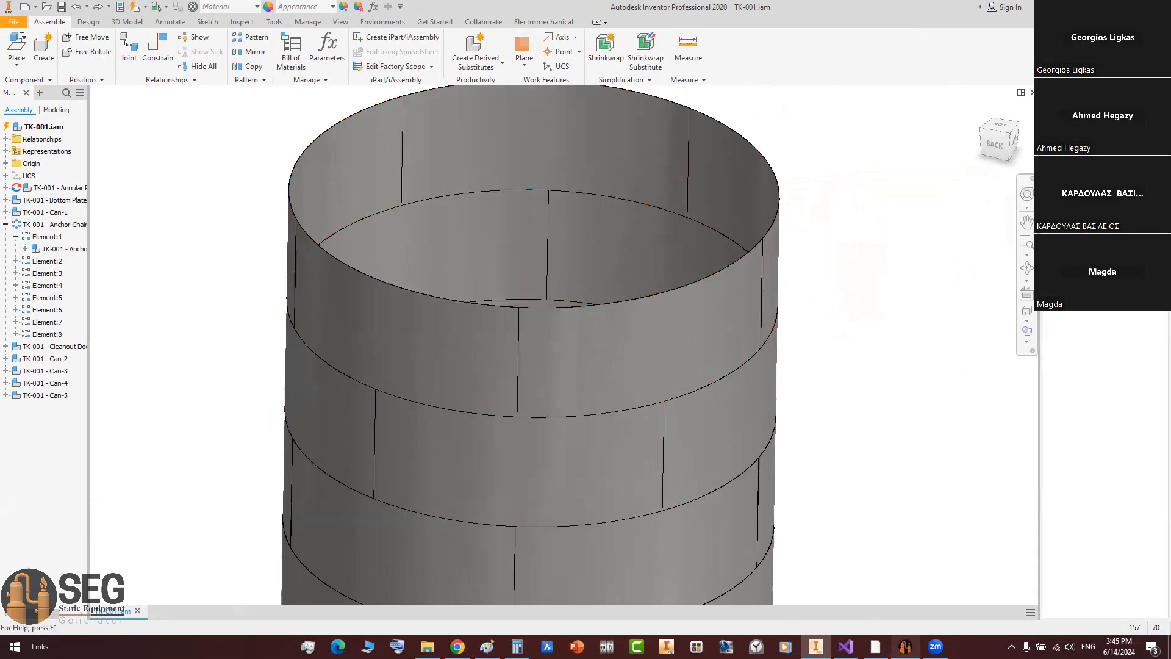
pyautogui.scroll(4, 776, 213)
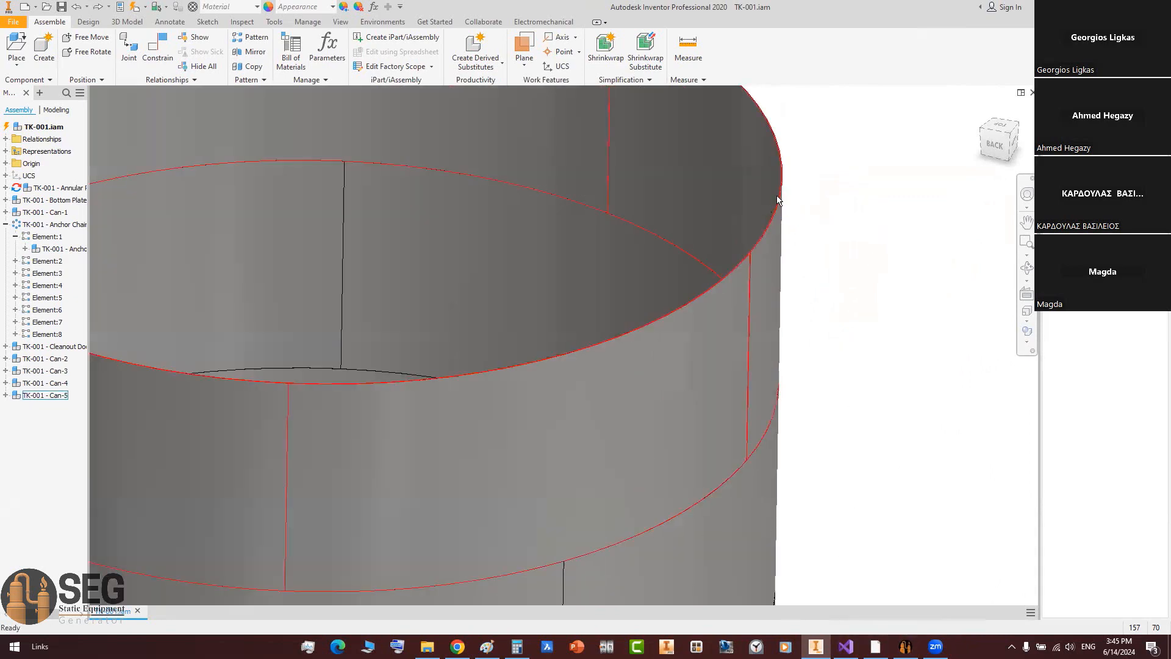
# Step: Switch to the tank drawing in Adobe Acrobat and examine the stiffening rings on page 5's elevation and details
pyautogui.click(875, 647)
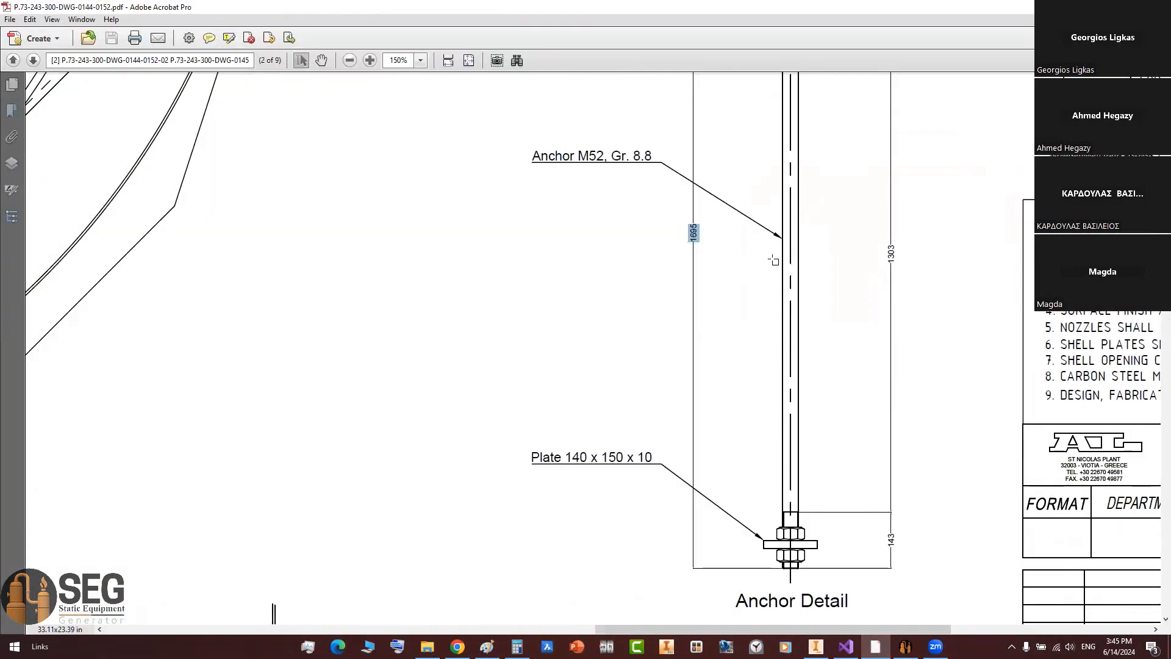
pyautogui.keyDown('ctrl'); pyautogui.scroll(-6, 723, 259); pyautogui.keyUp('ctrl')
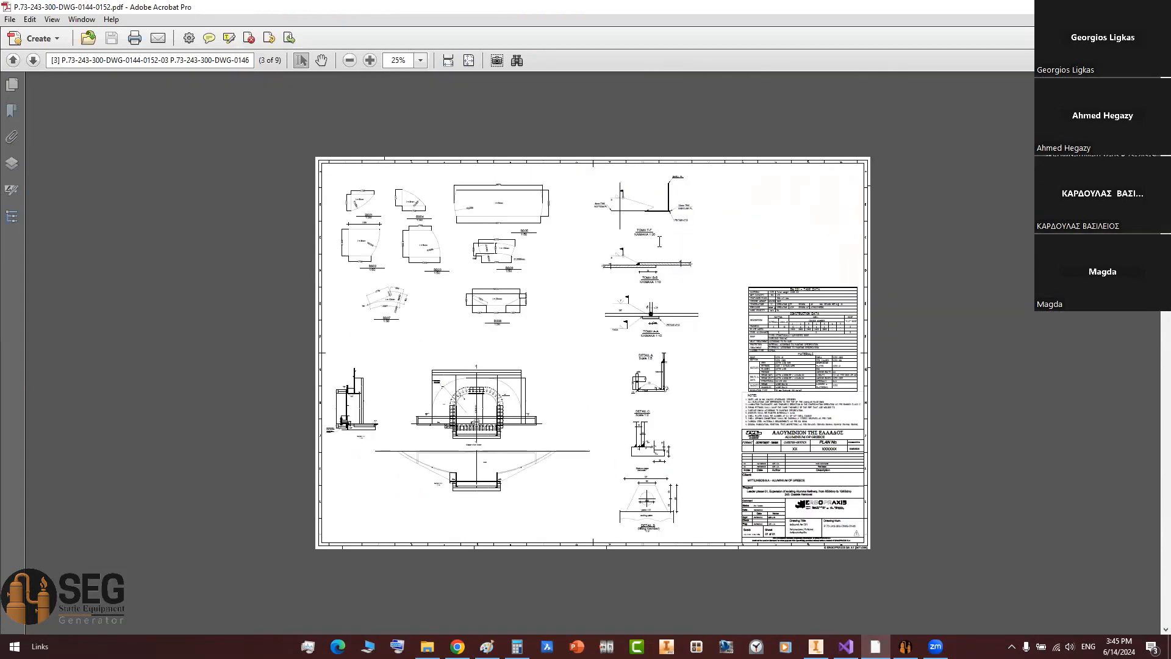
pyautogui.scroll(-3, 663, 247)
pyautogui.scroll(-3, 656, 247)
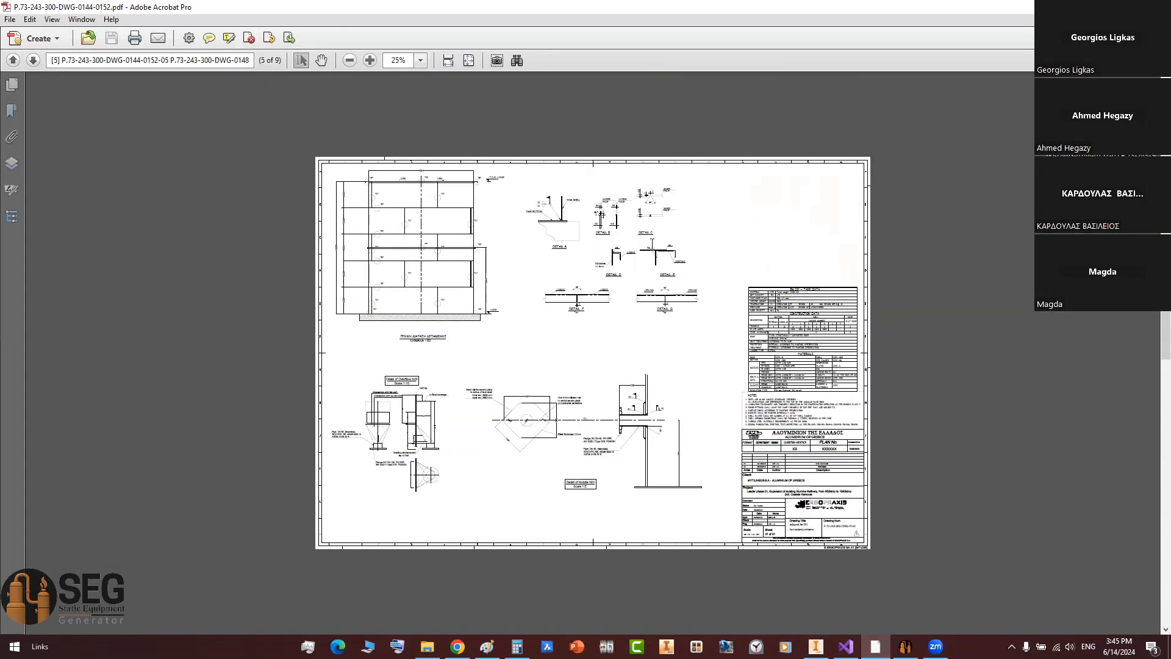
pyautogui.keyDown('ctrl'); pyautogui.scroll(9, 475, 191); pyautogui.keyUp('ctrl')
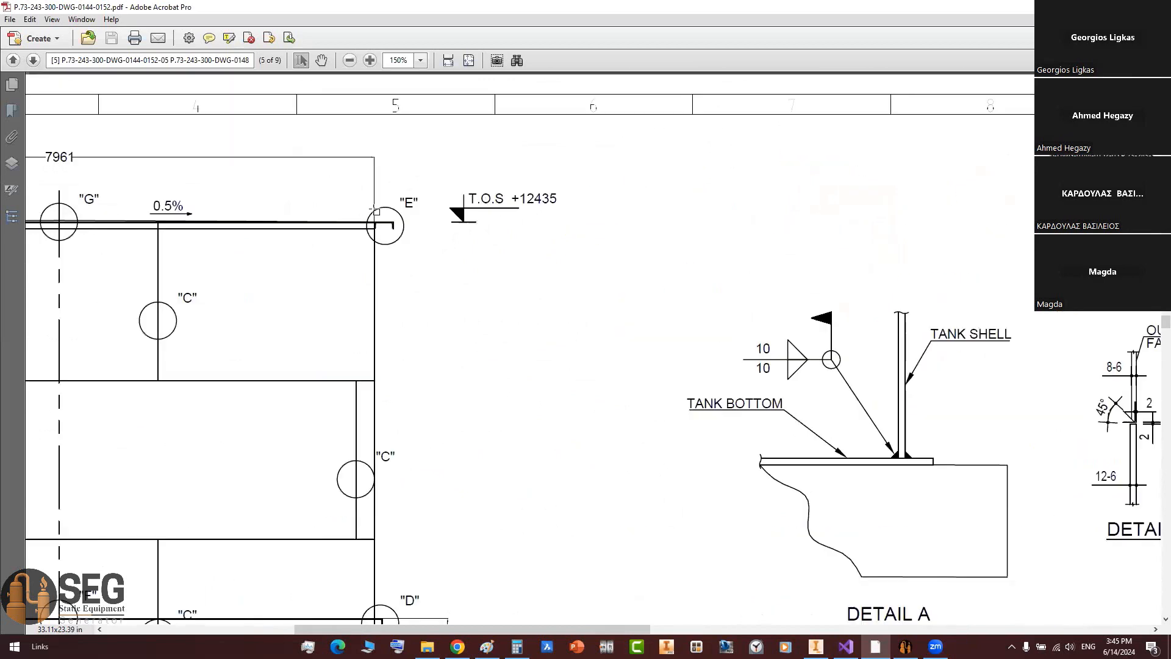
pyautogui.keyDown('ctrl'); pyautogui.scroll(3, 382, 229); pyautogui.keyUp('ctrl')
pyautogui.moveTo(405, 247)
pyautogui.mouseDown(button='middle')
pyautogui.moveTo(429, 335)
pyautogui.moveTo(399, 364)
pyautogui.mouseUp(button='middle')
pyautogui.keyDown('ctrl'); pyautogui.scroll(-3, 398, 364); pyautogui.keyUp('ctrl')
pyautogui.scroll(-6, 392, 478)
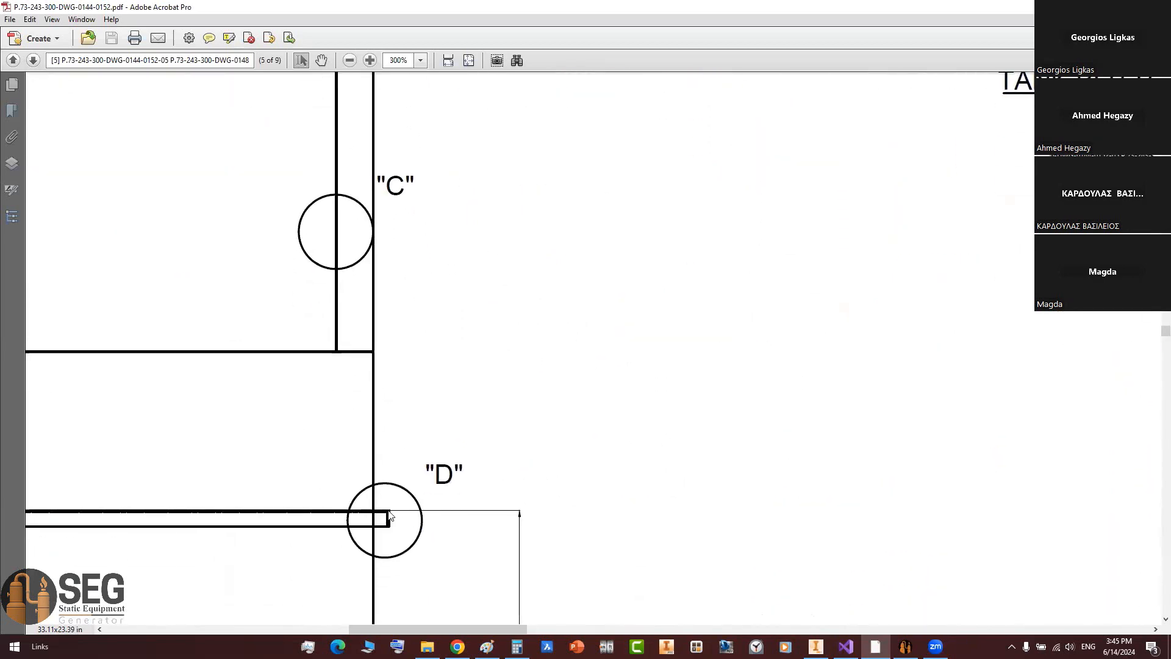
pyautogui.keyDown('ctrl'); pyautogui.scroll(3, 385, 524); pyautogui.keyUp('ctrl')
pyautogui.keyDown('ctrl'); pyautogui.scroll(-6, 379, 515); pyautogui.keyUp('ctrl')
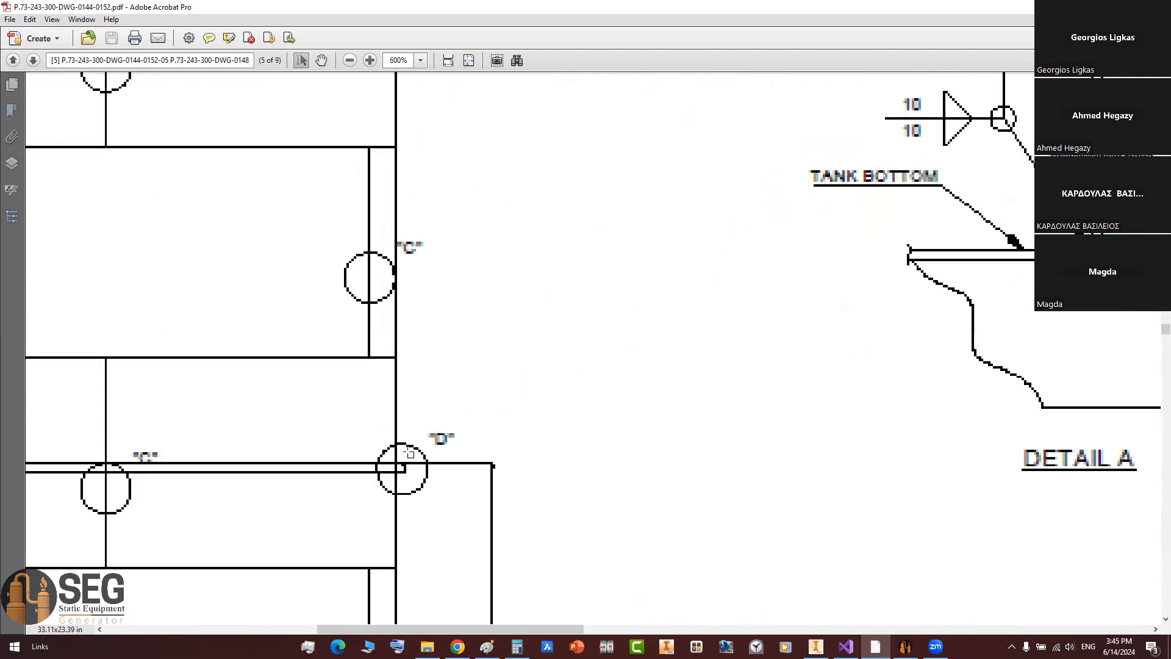
pyautogui.keyDown('ctrl'); pyautogui.scroll(-1, 421, 441); pyautogui.keyUp('ctrl')
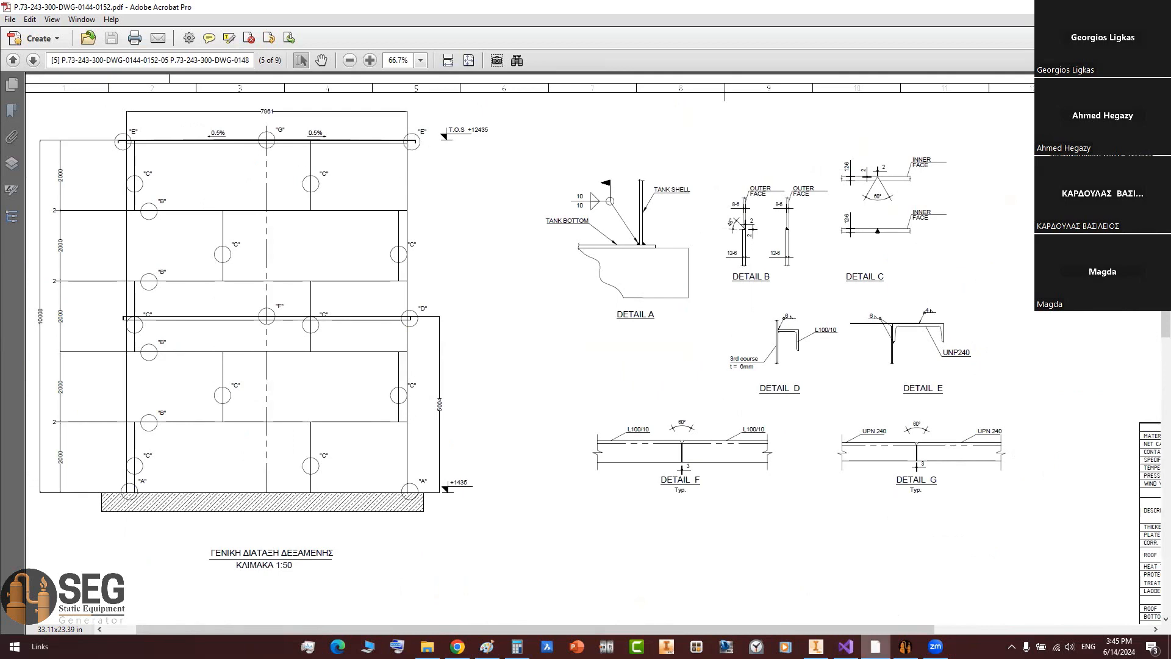
pyautogui.keyDown('ctrl'); pyautogui.scroll(6, 60, 322); pyautogui.keyUp('ctrl')
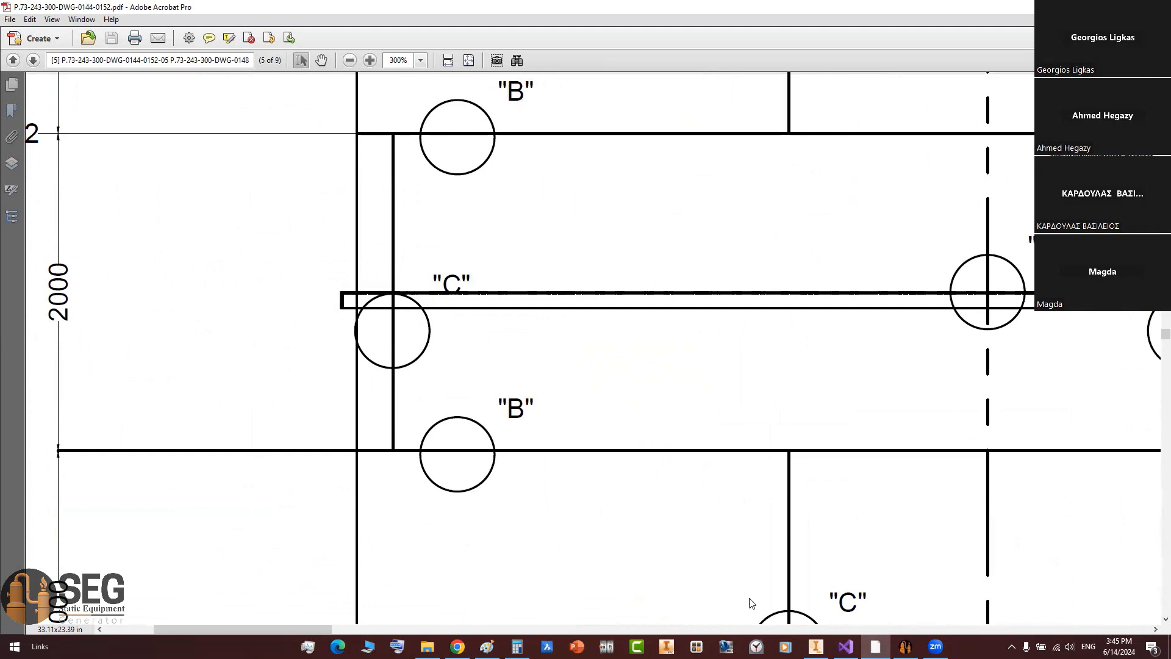
# Step: Switch to Static Equipment Generator, add the external stiffening element Stiff. Ring 1 to Can-3 and open it
pyautogui.click(906, 646)
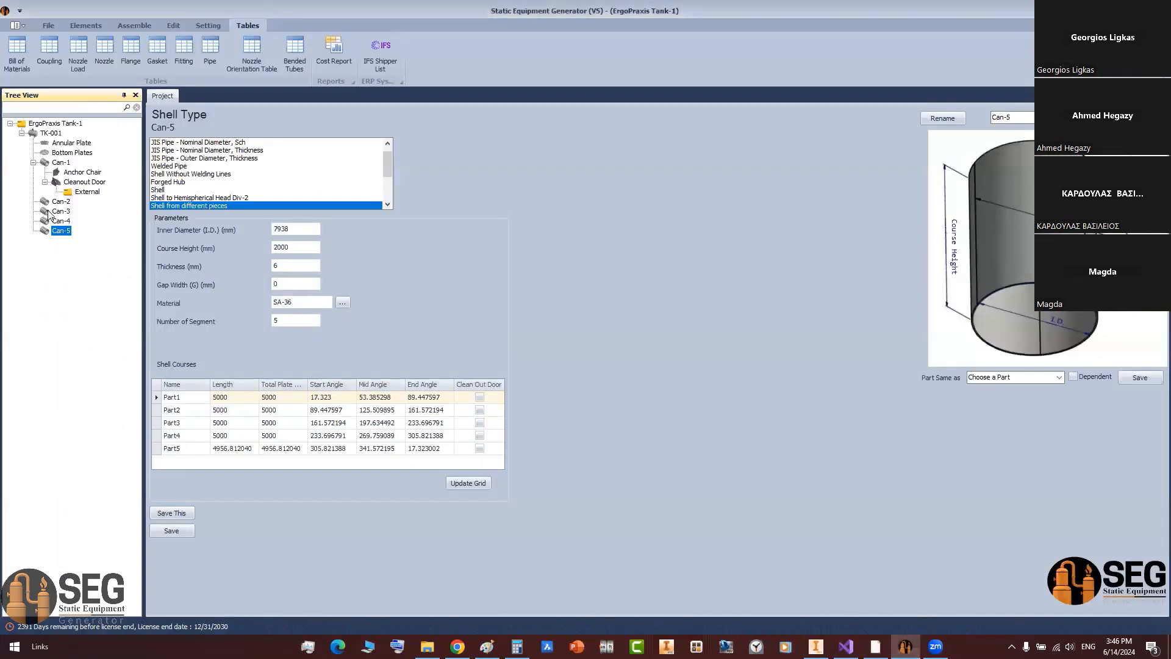
pyautogui.click(61, 211)
pyautogui.click(78, 26)
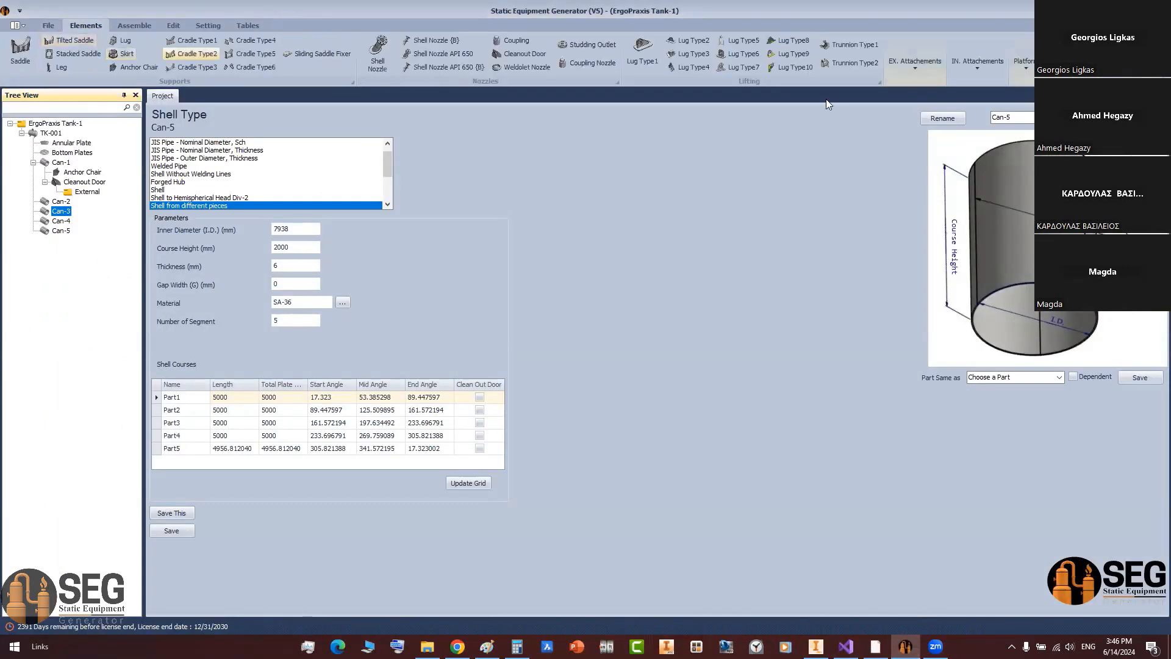
pyautogui.click(917, 75)
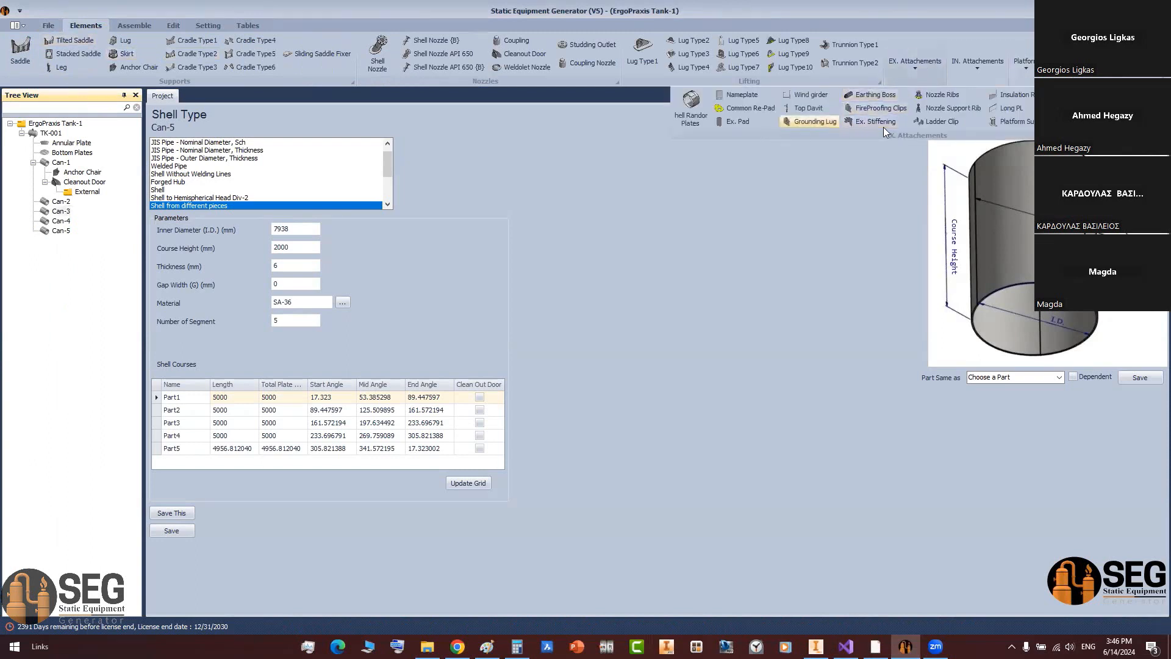
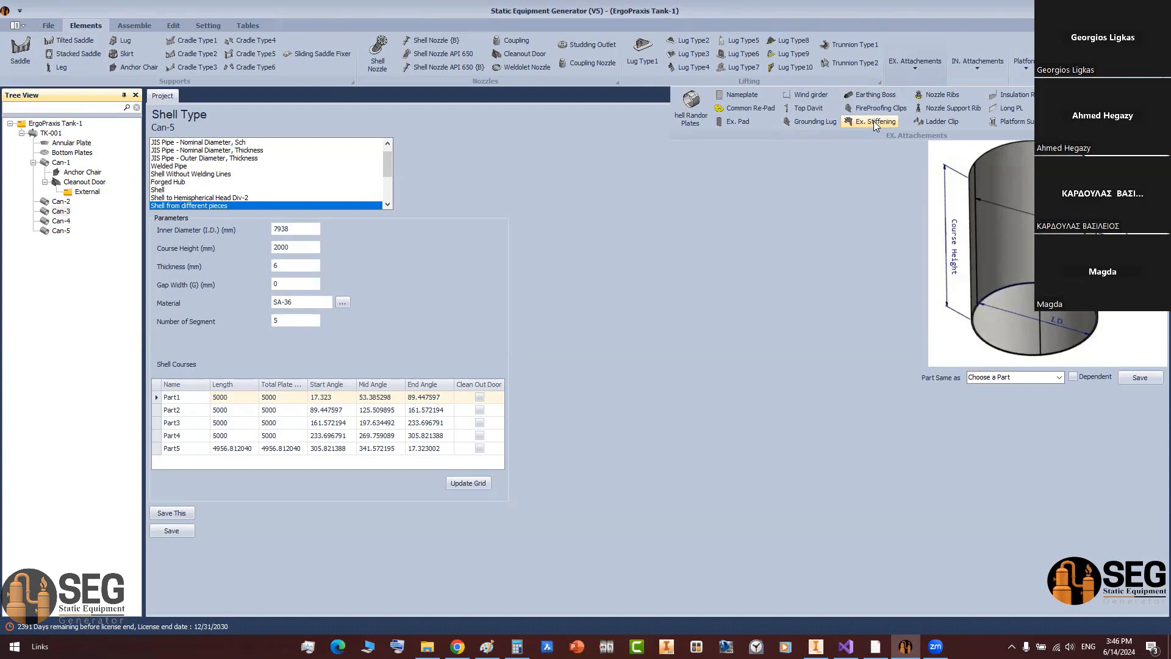
pyautogui.click(873, 121)
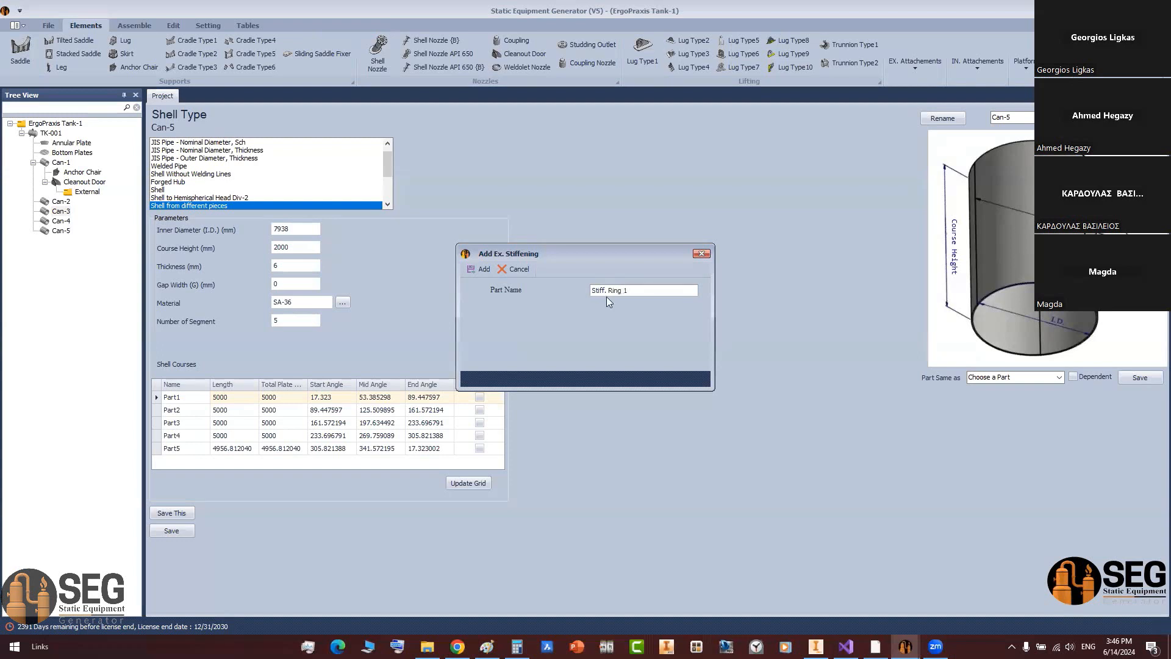
pyautogui.click(475, 269)
pyautogui.click(94, 222)
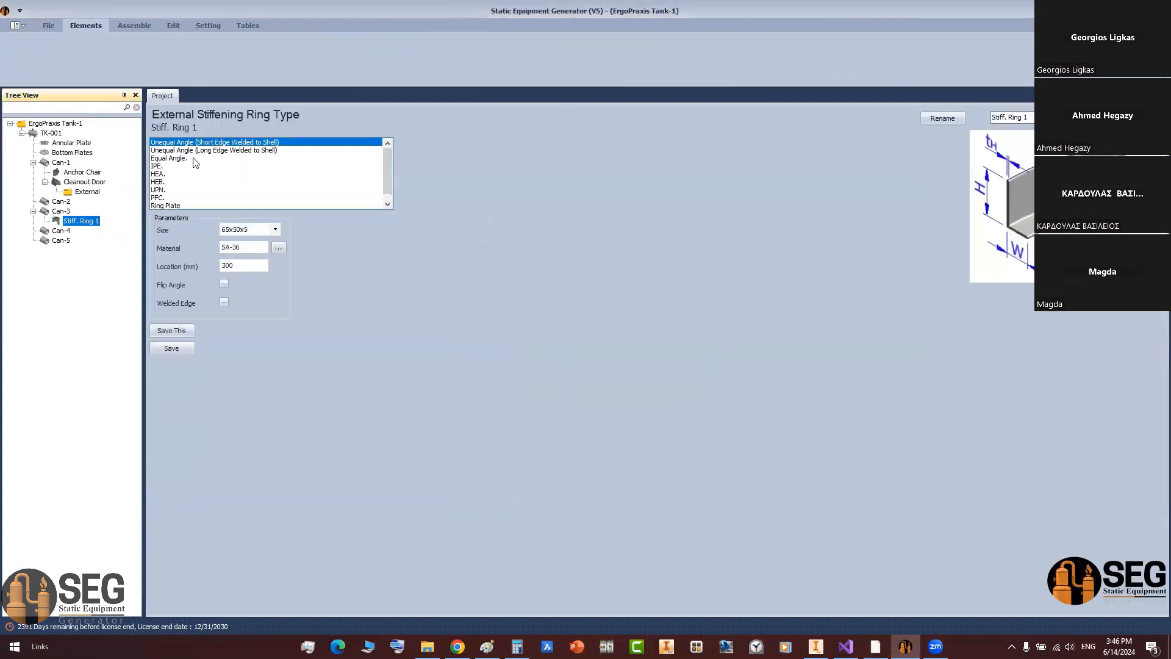
# Step: Make the stiffening ring an Equal Angle and set its size to 100x100x10, matching Detail D of the drawing
pyautogui.click(182, 158)
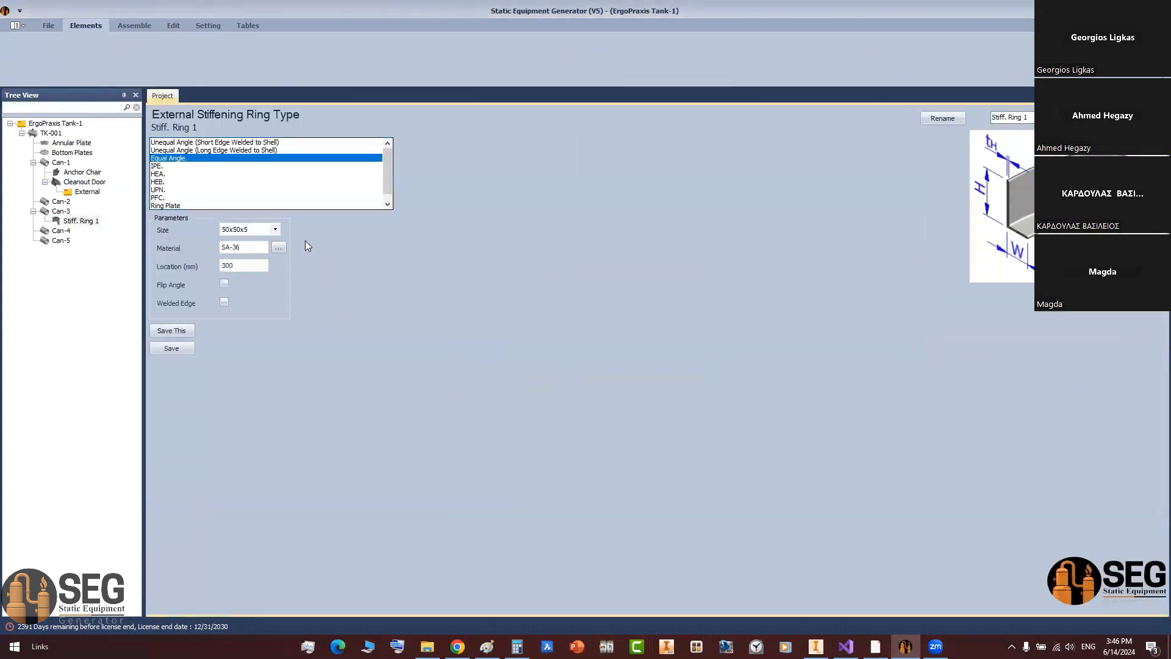
pyautogui.click(875, 646)
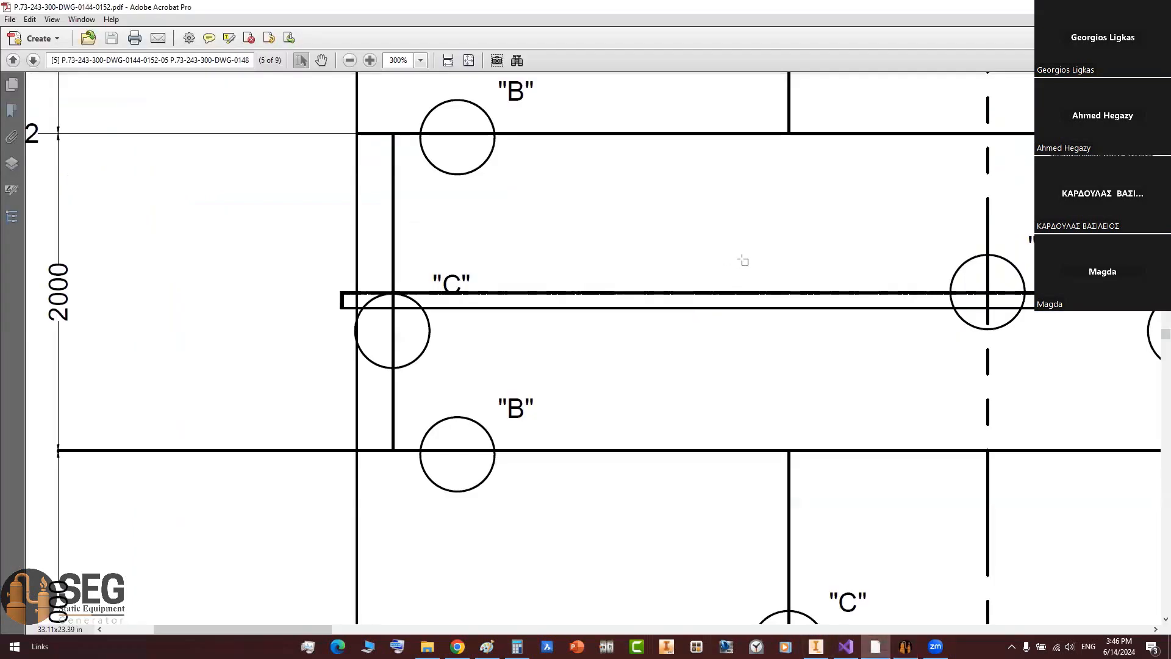
pyautogui.keyDown('ctrl'); pyautogui.scroll(-2, 791, 284); pyautogui.keyUp('ctrl')
pyautogui.keyDown('ctrl'); pyautogui.scroll(5, 833, 278); pyautogui.keyUp('ctrl')
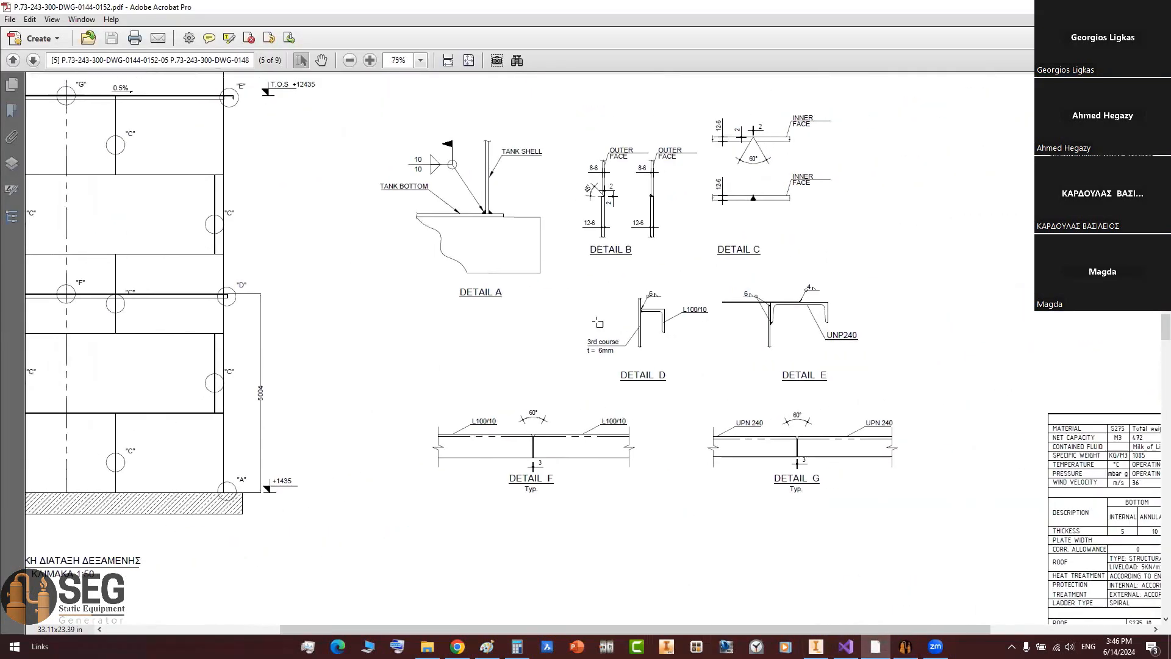
pyautogui.moveTo(719, 281)
pyautogui.mouseDown()
pyautogui.moveTo(811, 287)
pyautogui.moveTo(813, 298)
pyautogui.mouseUp()
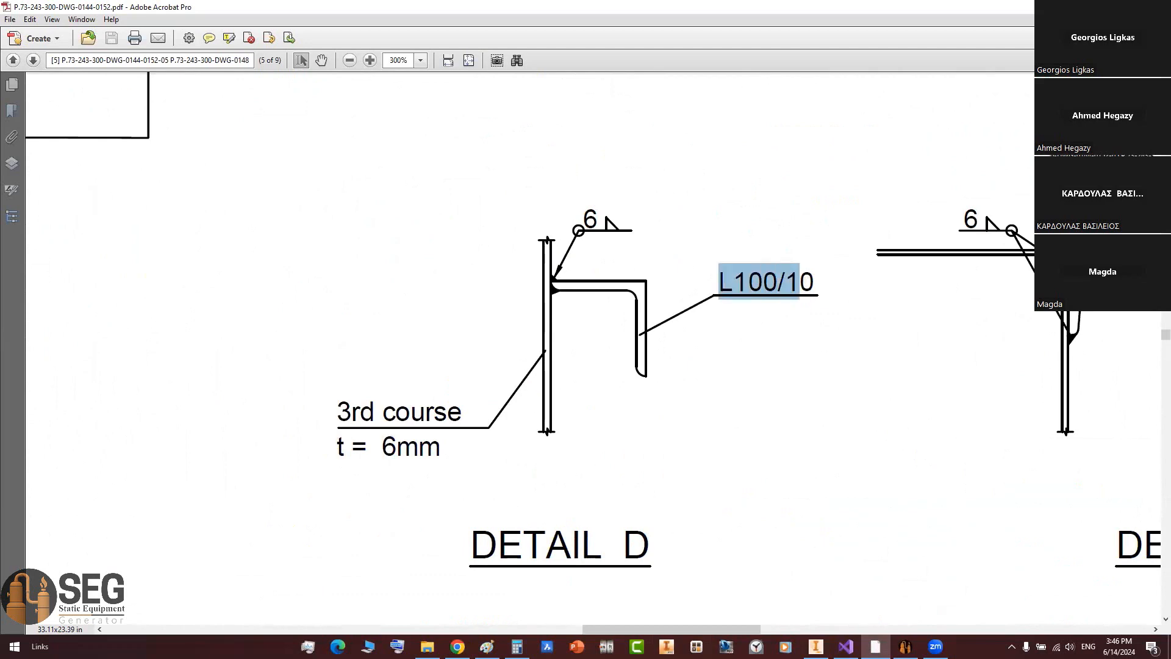
pyautogui.hotkey('alt', 'Tab')
pyautogui.click(275, 230)
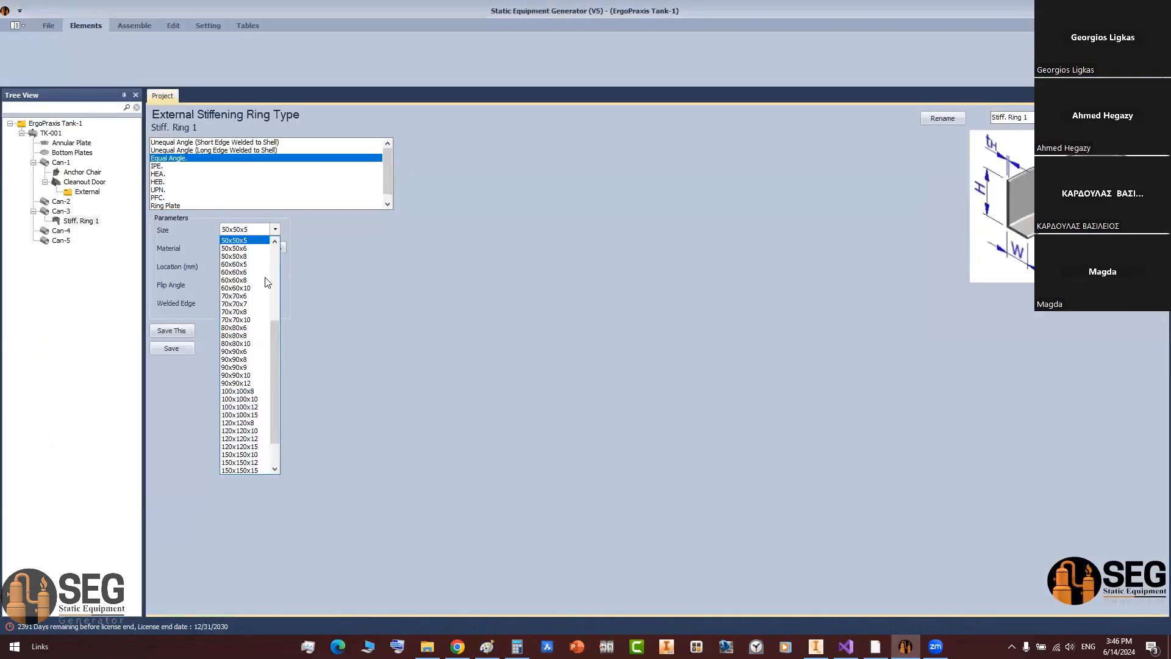
pyautogui.click(239, 399)
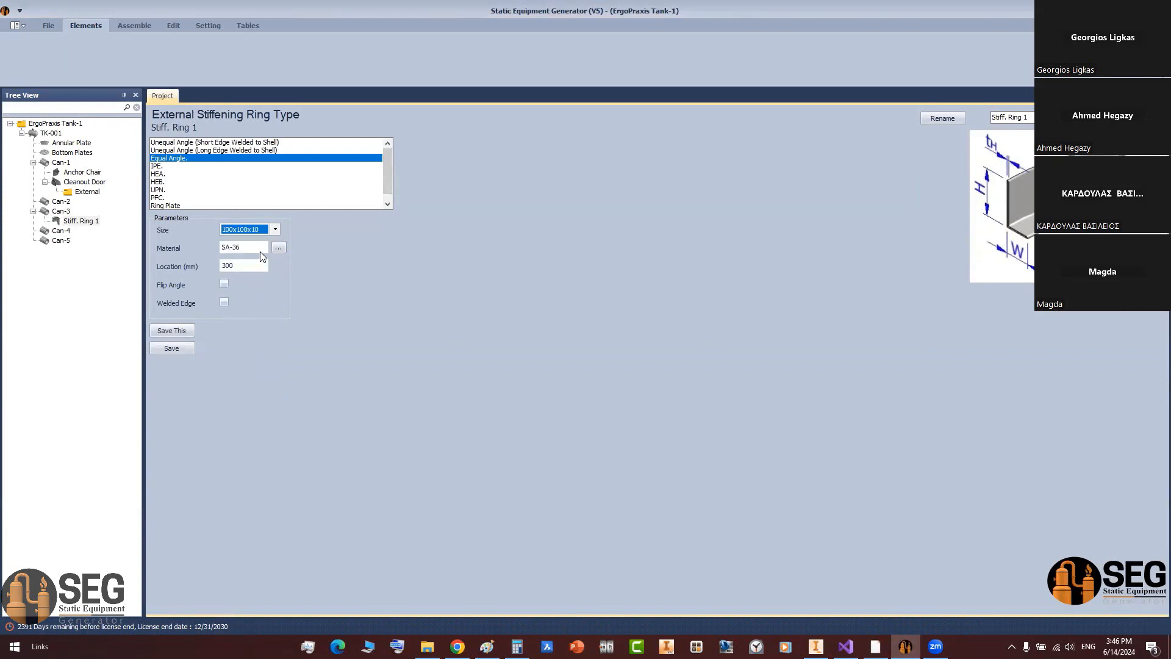
# Step: Set the stiffening ring's location to 1000 mm and save it
pyautogui.click(257, 266)
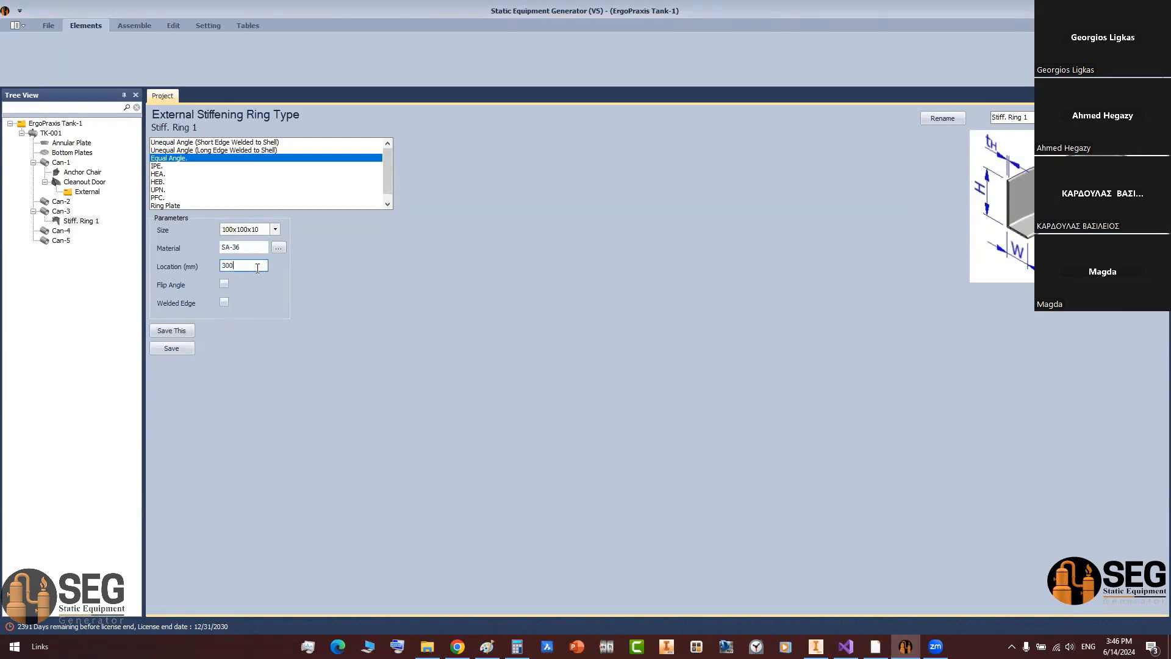
pyautogui.doubleClick(227, 265)
pyautogui.write('1000')
pyautogui.click(183, 350)
# Step: Start the assembly generation for Stiff. Ring 1, switch to Inventor and return to TK-001.iam
pyautogui.click(134, 25)
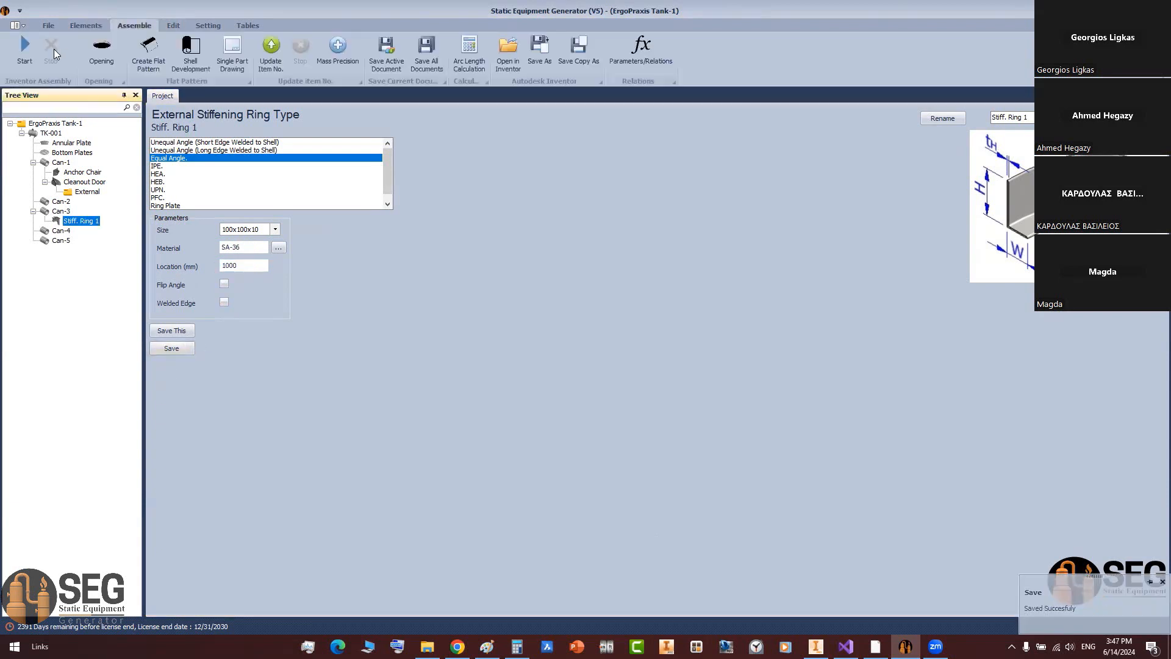
pyautogui.click(817, 647)
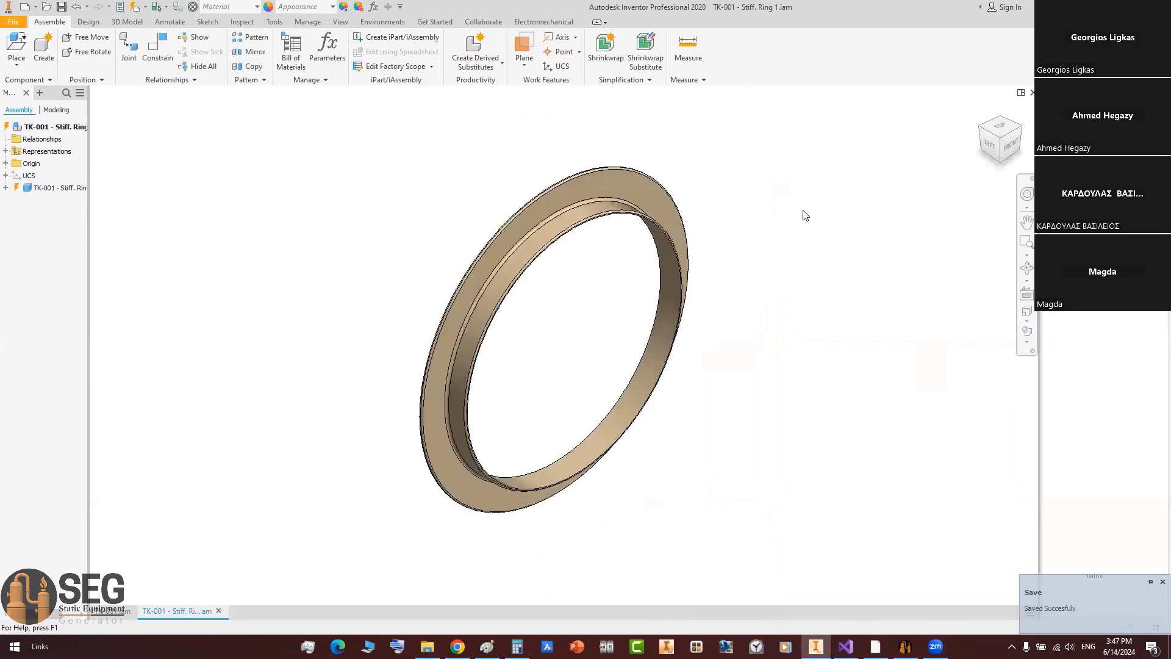
pyautogui.click(110, 611)
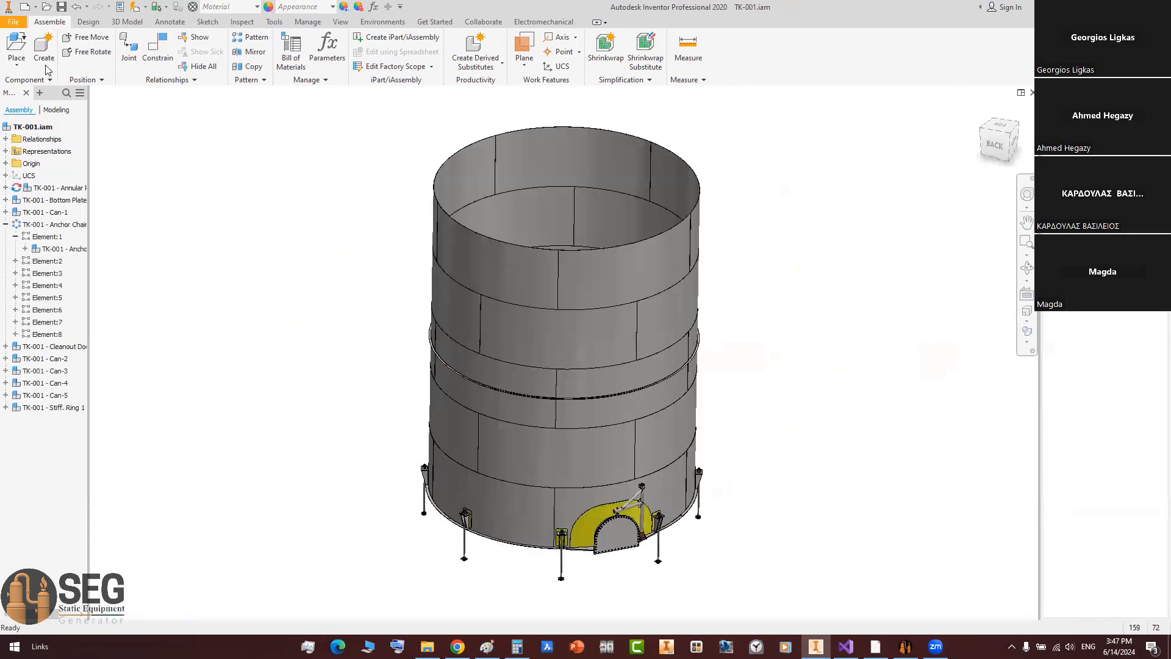
# Step: Apply a half section view at the YZ plane and inspect the stiffening ring's profile against the shell from the side
pyautogui.click(341, 22)
pyautogui.click(166, 51)
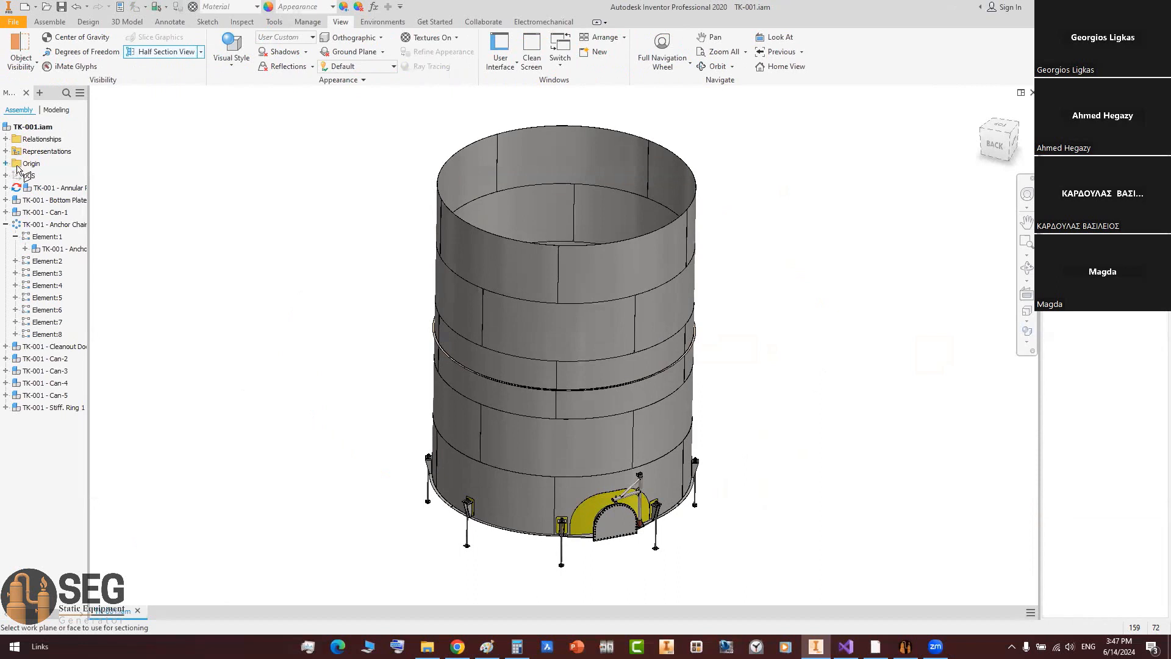
pyautogui.click(5, 163)
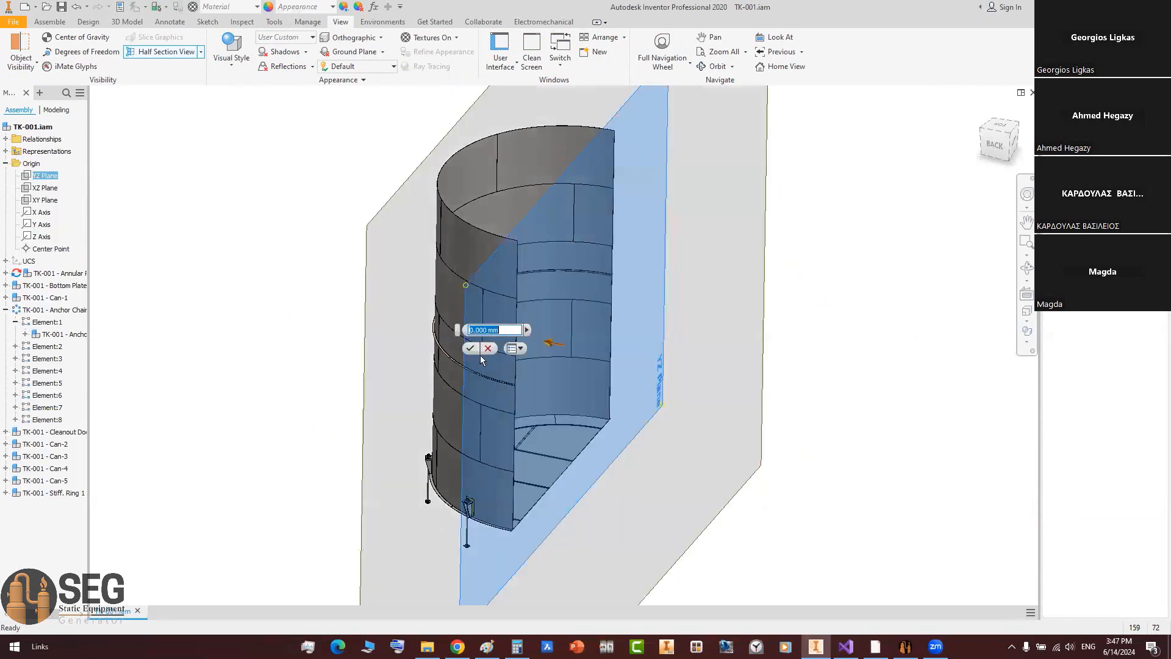
pyautogui.click(470, 348)
pyautogui.click(1015, 144)
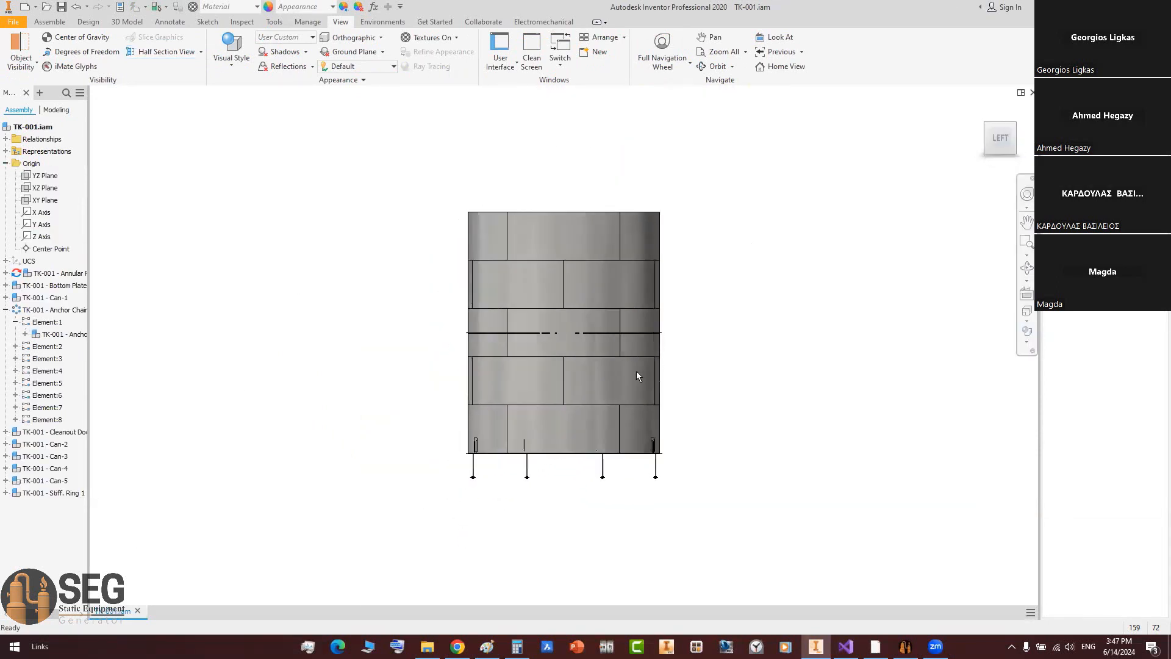
pyautogui.scroll(5, 646, 358)
pyautogui.scroll(8, 693, 268)
pyautogui.moveTo(544, 433); pyautogui.dragTo(658, 245, button='middle')
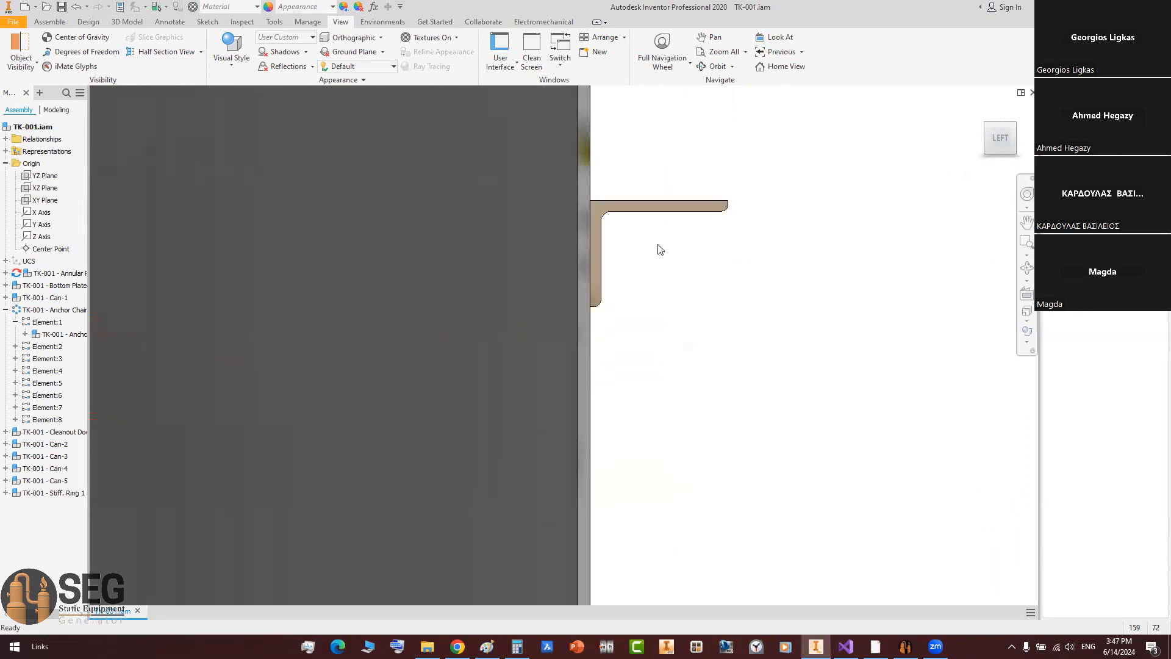
pyautogui.scroll(2, 615, 258)
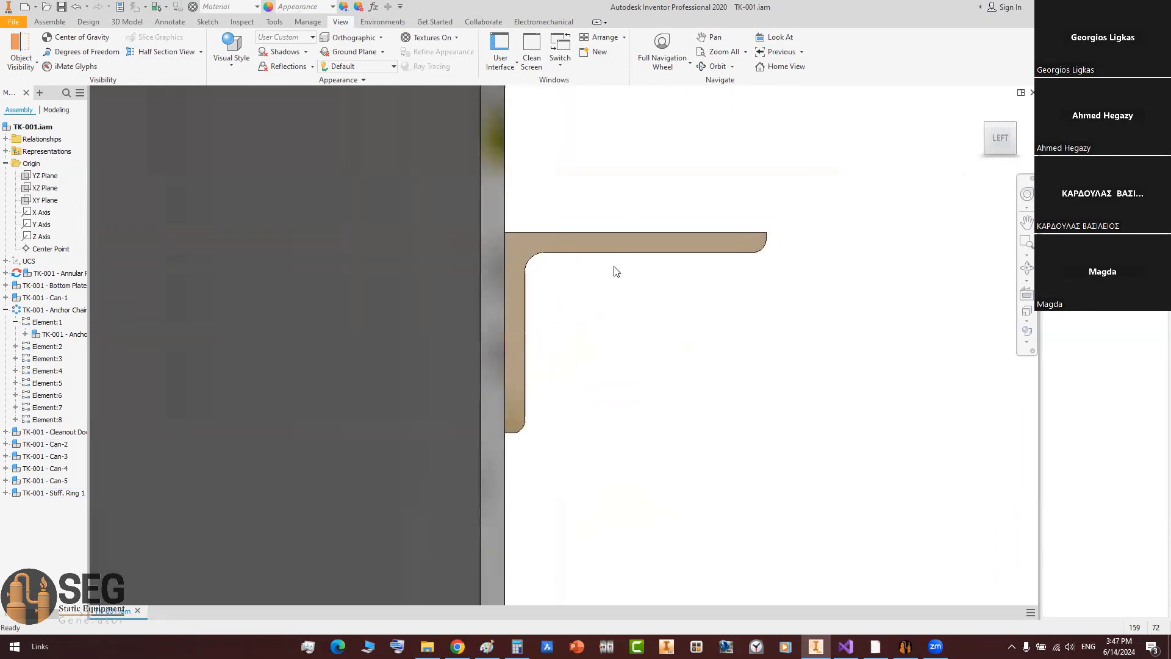
pyautogui.scroll(-3, 630, 248)
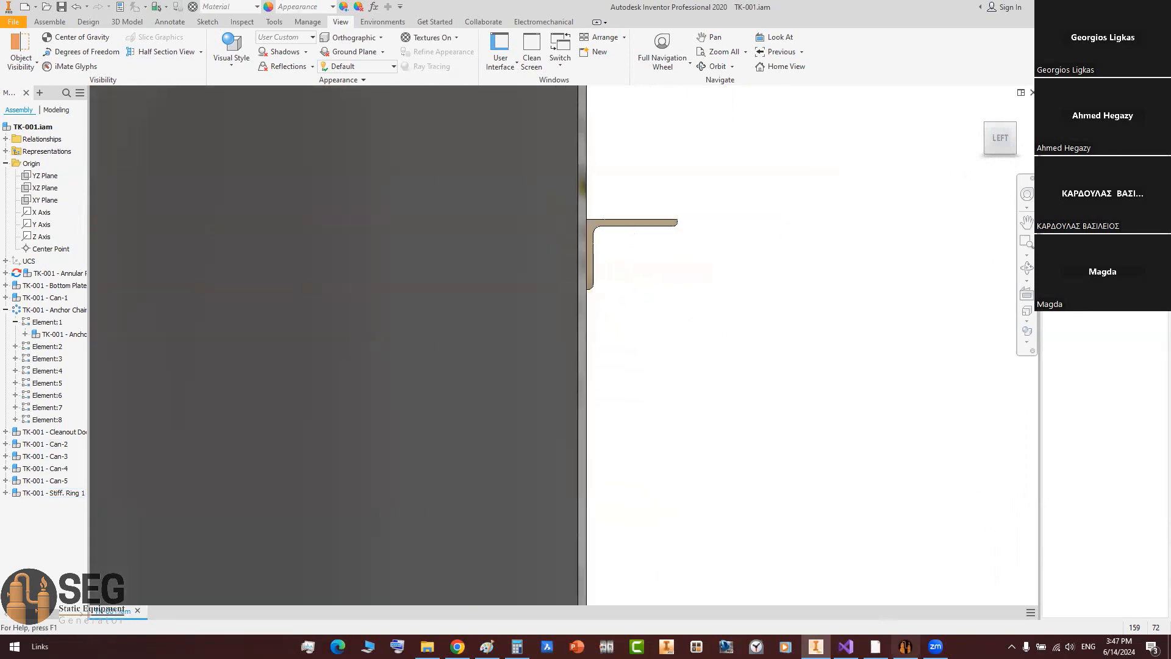
# Step: Switch to Static Equipment Generator, enable Welded Edge for Stiff. Ring 1, save it and start the assembly generation
pyautogui.click(906, 647)
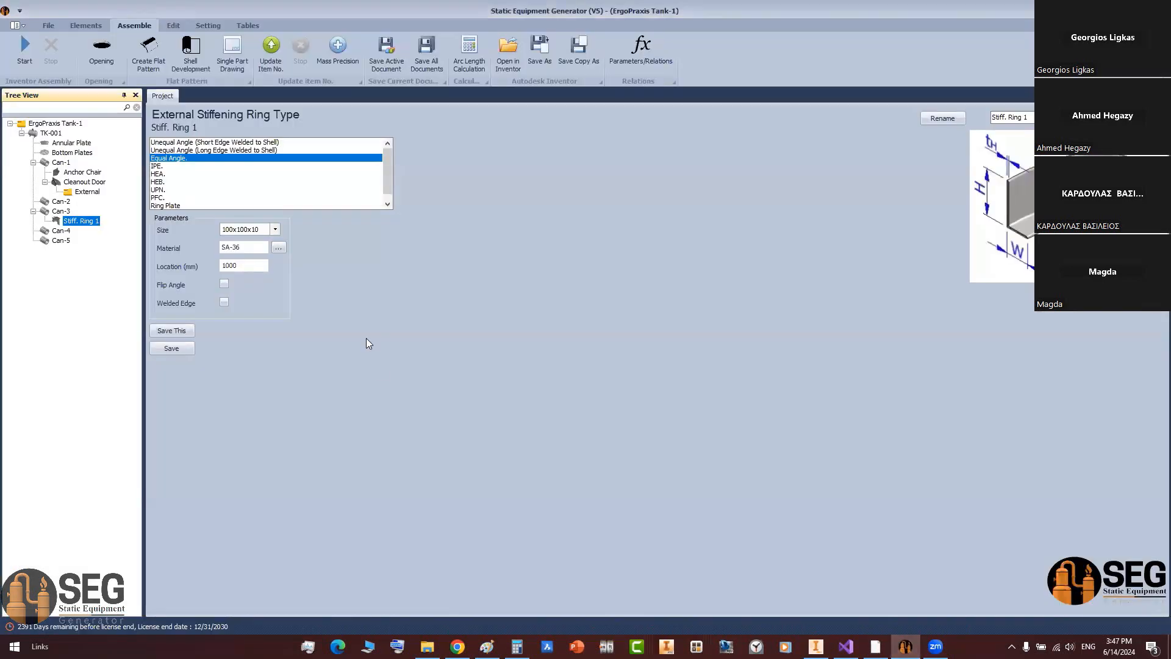
pyautogui.click(225, 302)
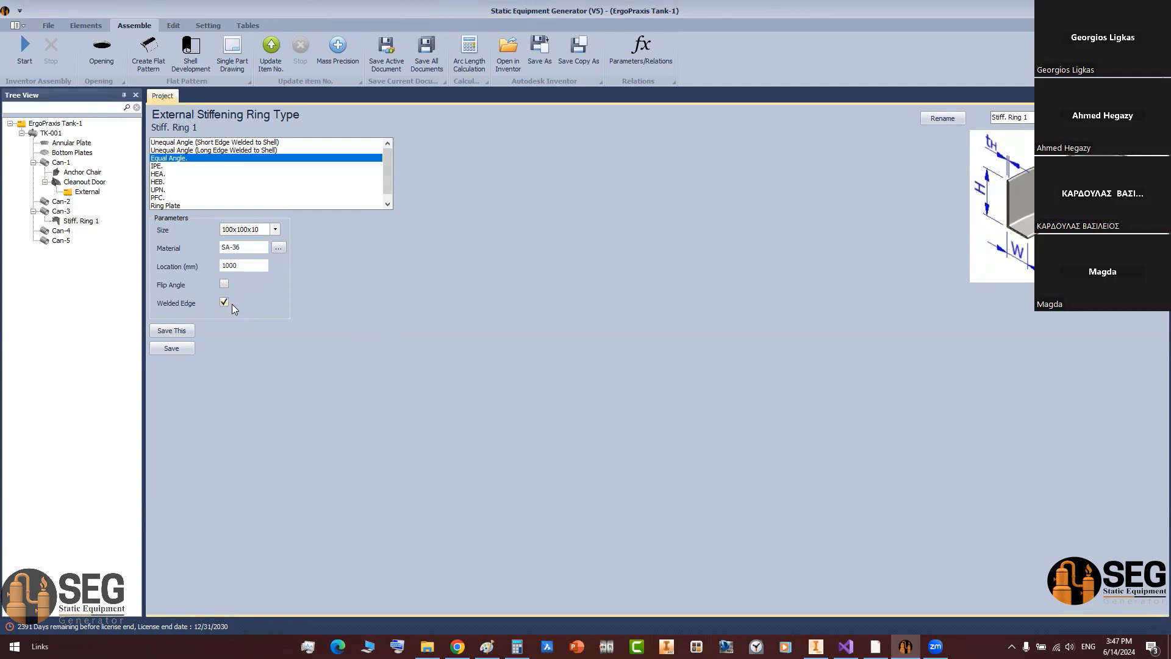
pyautogui.click(171, 348)
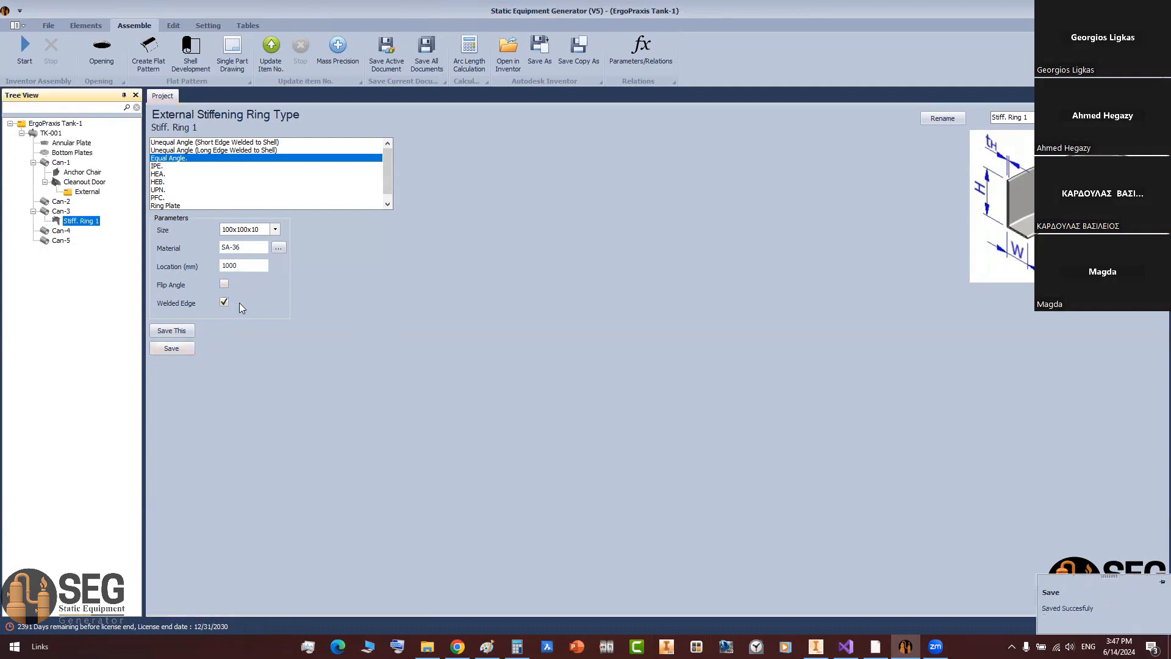
pyautogui.click(25, 52)
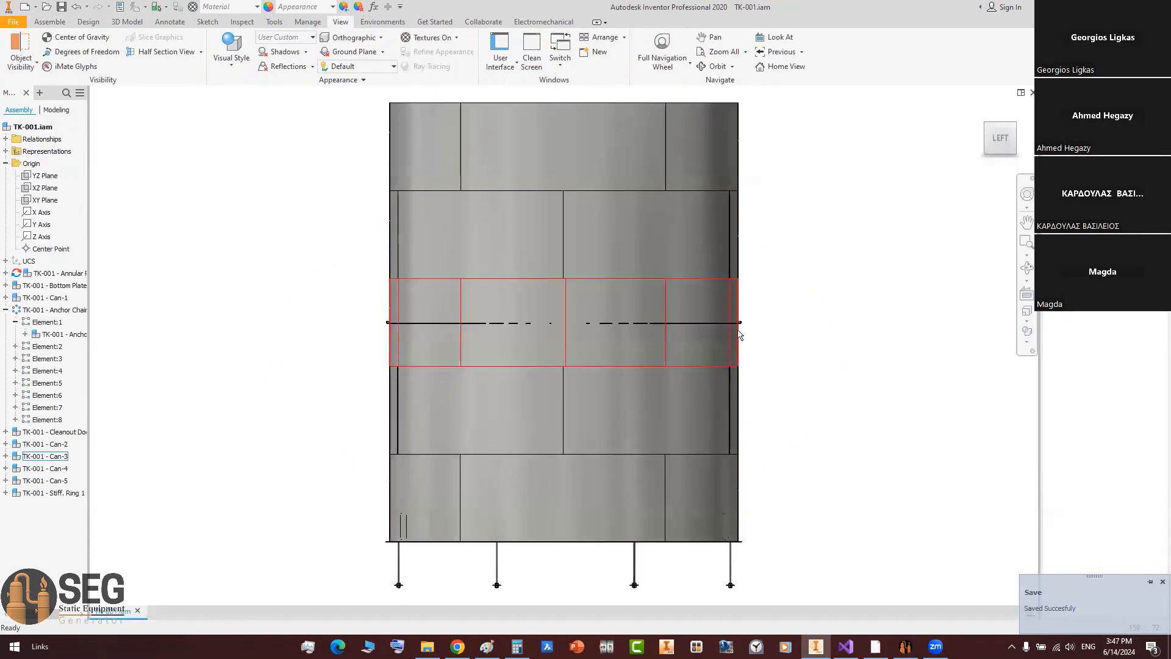
# Step: Inspect the regenerated ring's sectioned profile and compare its orientation with Detail D in the PDF drawing
pyautogui.scroll(8, 740, 335)
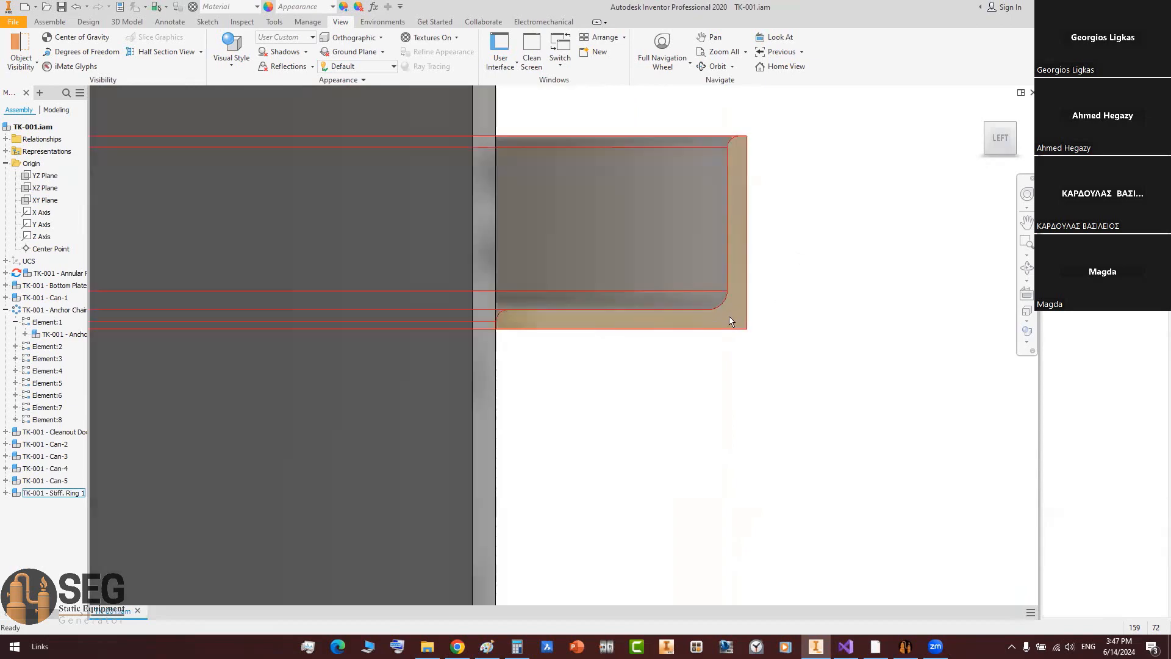
pyautogui.click(905, 643)
pyautogui.click(876, 647)
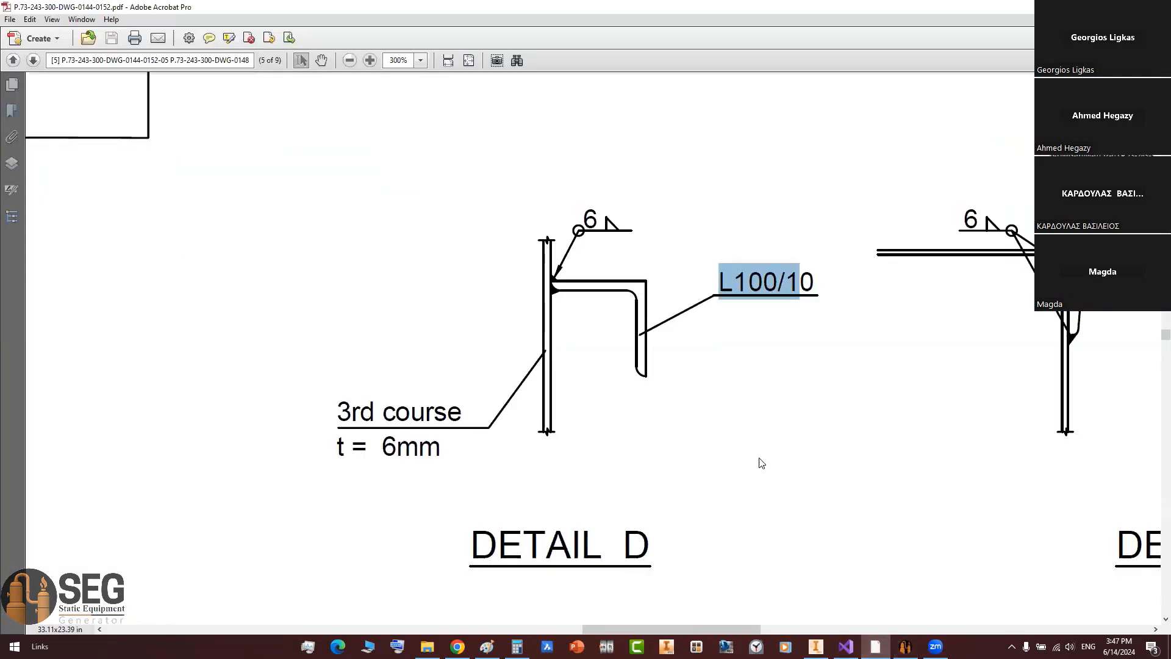
# Step: Switch to Static Equipment Generator, enable Flip Angle for Stiff. Ring 1, save it and regenerate the assembly in Inventor
pyautogui.click(904, 646)
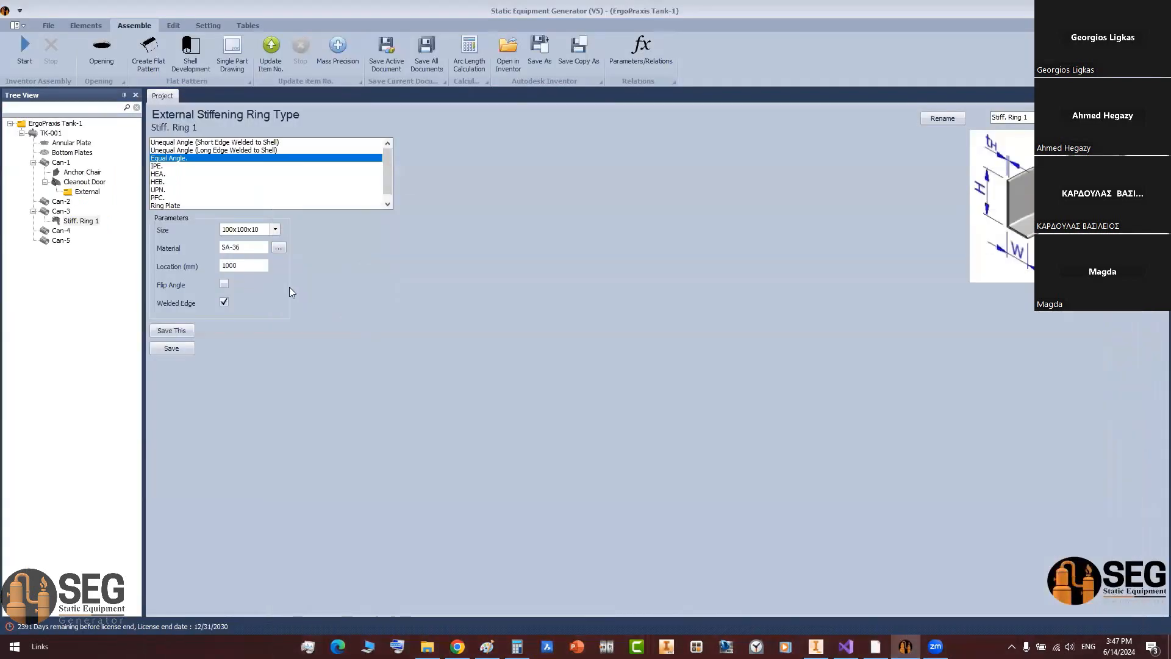
pyautogui.click(191, 349)
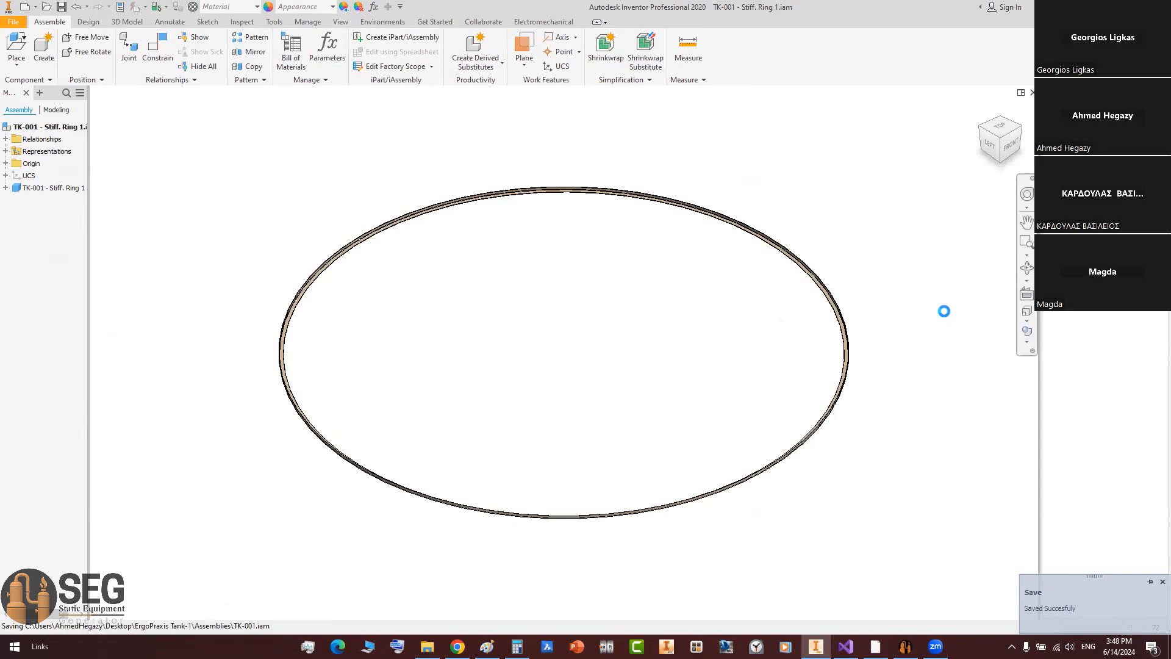
pyautogui.scroll(5, 754, 332)
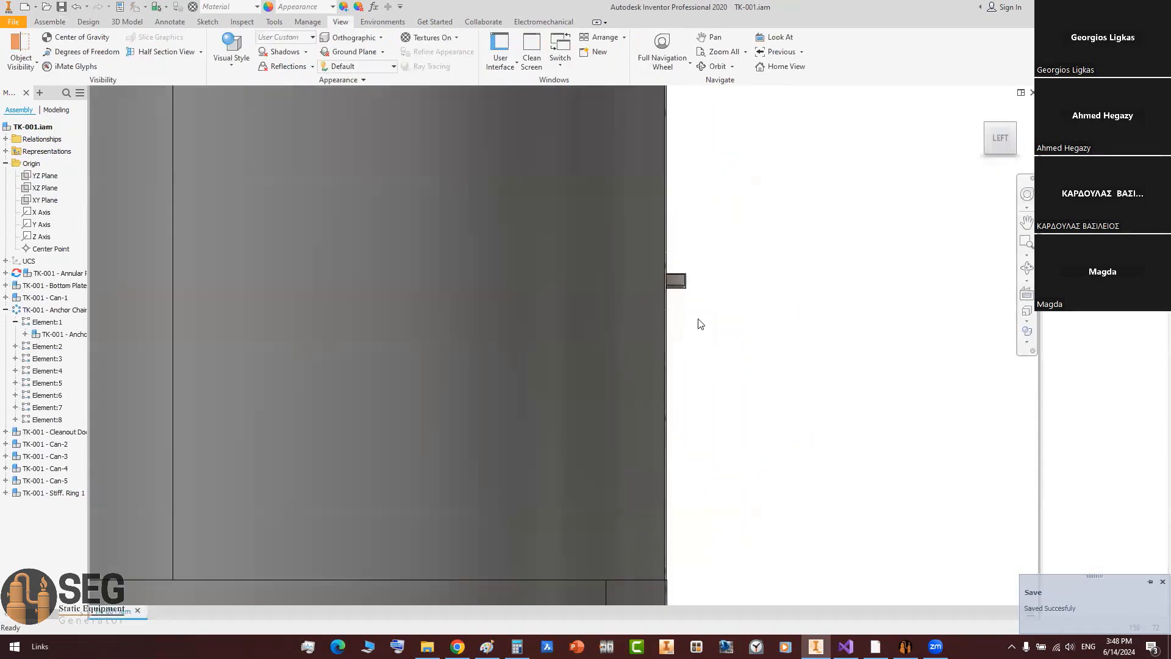
pyautogui.scroll(4, 752, 335)
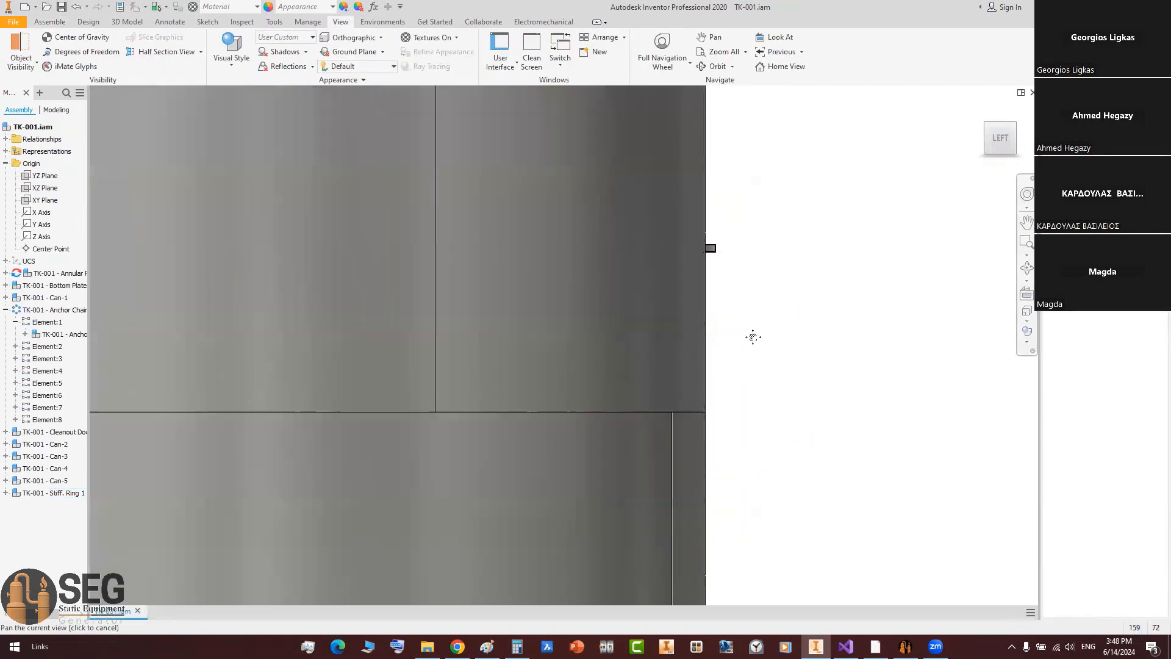
# Step: Activate the Stiff. Ring 1 subassembly within TK-001.iam, expand it and open its ring part in a separate document
pyautogui.doubleClick(778, 358)
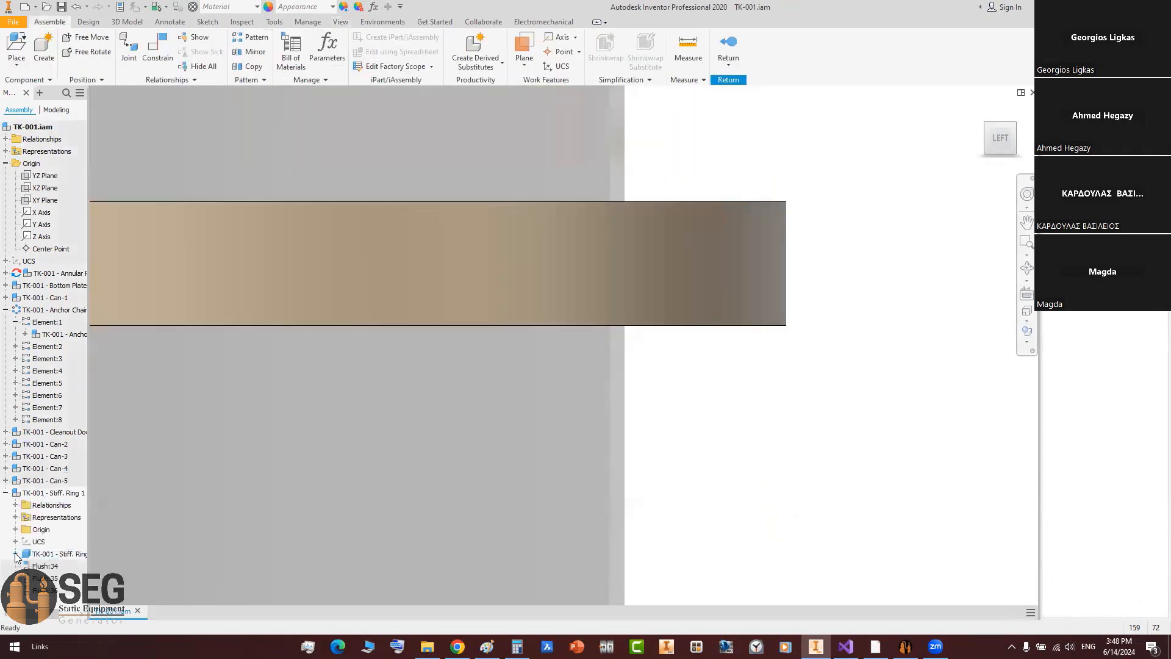
pyautogui.click(15, 554)
pyautogui.moveTo(715, 287); pyautogui.dragTo(839, 270, button='middle')
pyautogui.scroll(-4, 839, 270)
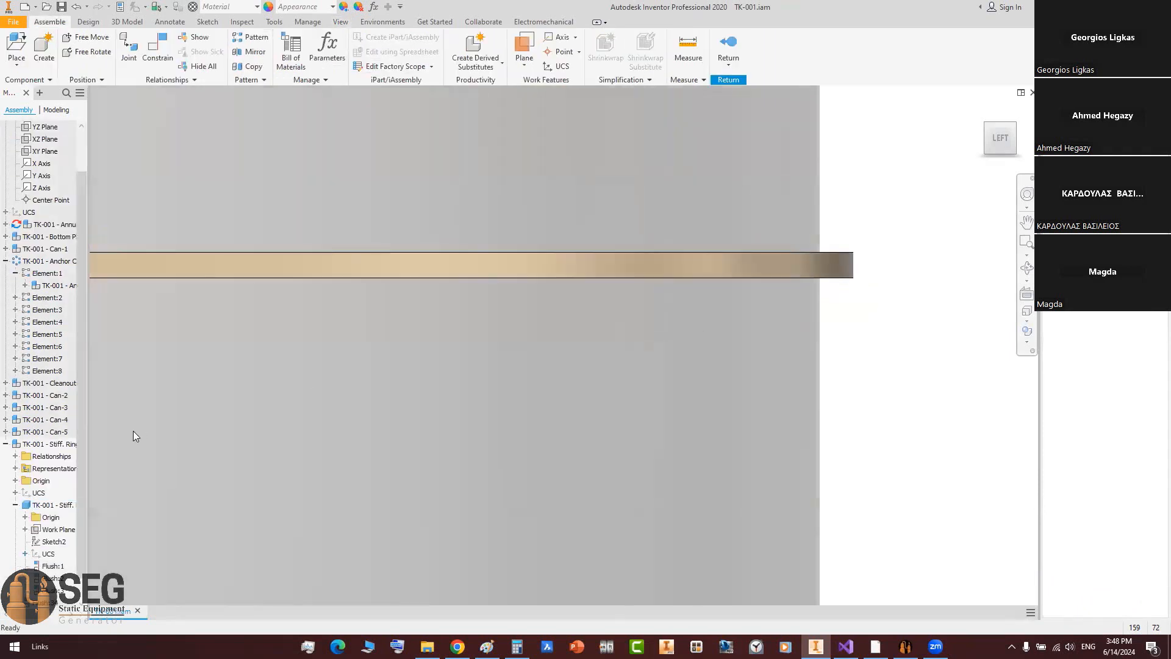
pyautogui.rightClick(52, 506)
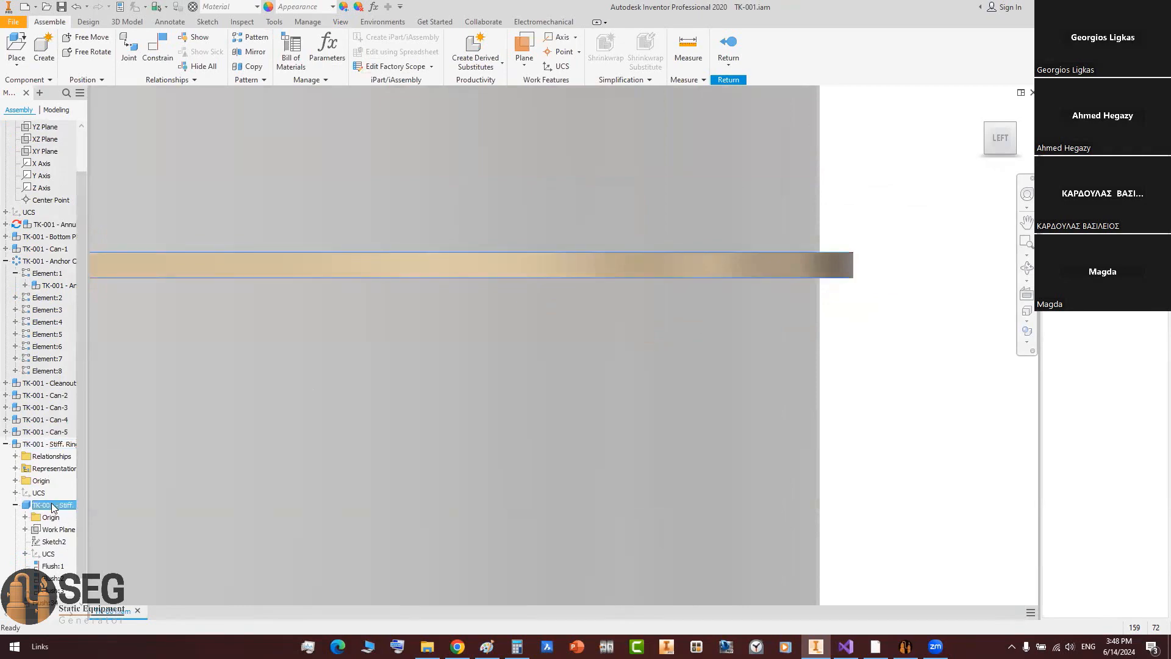
pyautogui.click(98, 69)
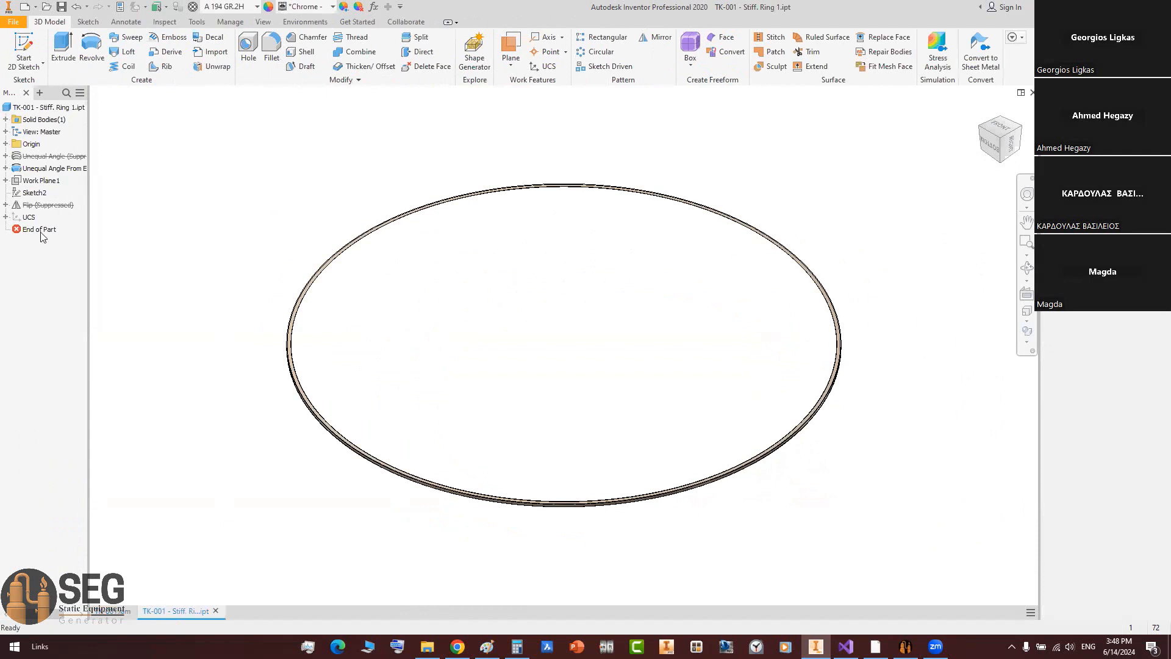
# Step: Unsuppress the Flip feature of the stiffening ring part and inspect the ring from the side
pyautogui.rightClick(55, 211)
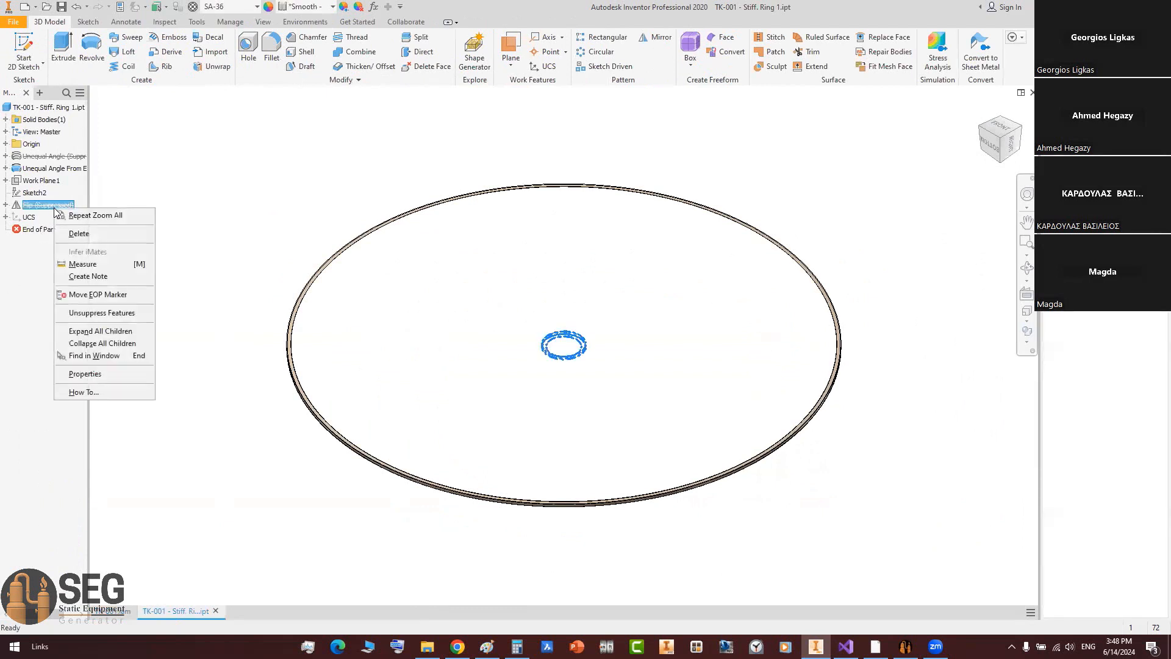
pyautogui.click(452, 372)
pyautogui.rightClick(46, 205)
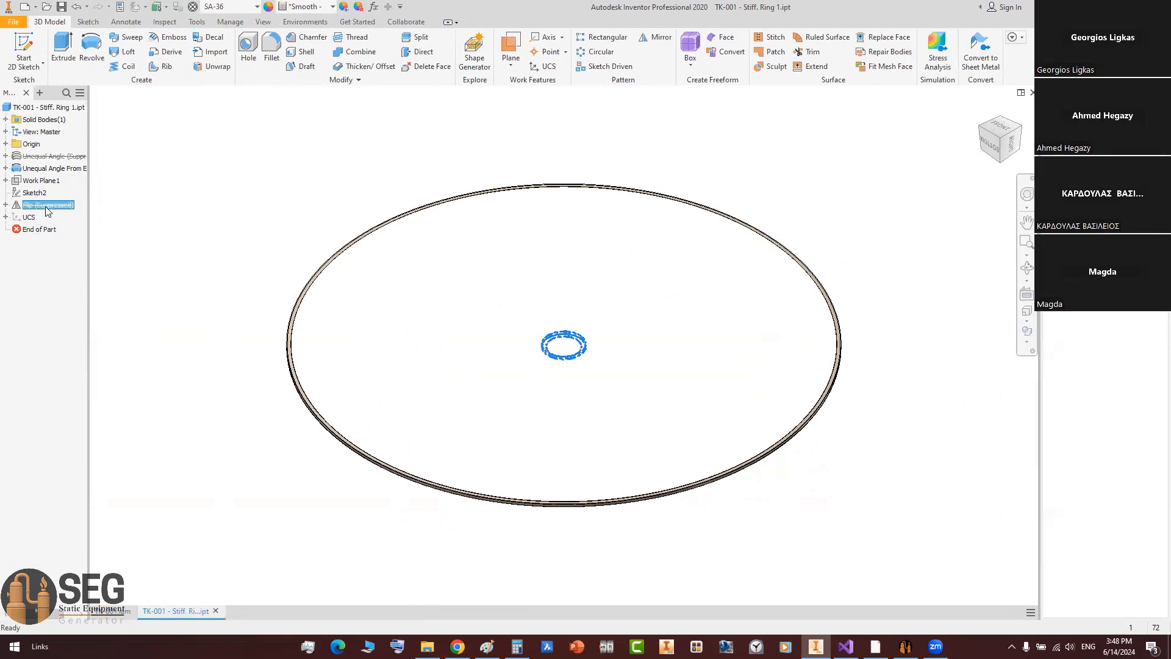
pyautogui.click(94, 312)
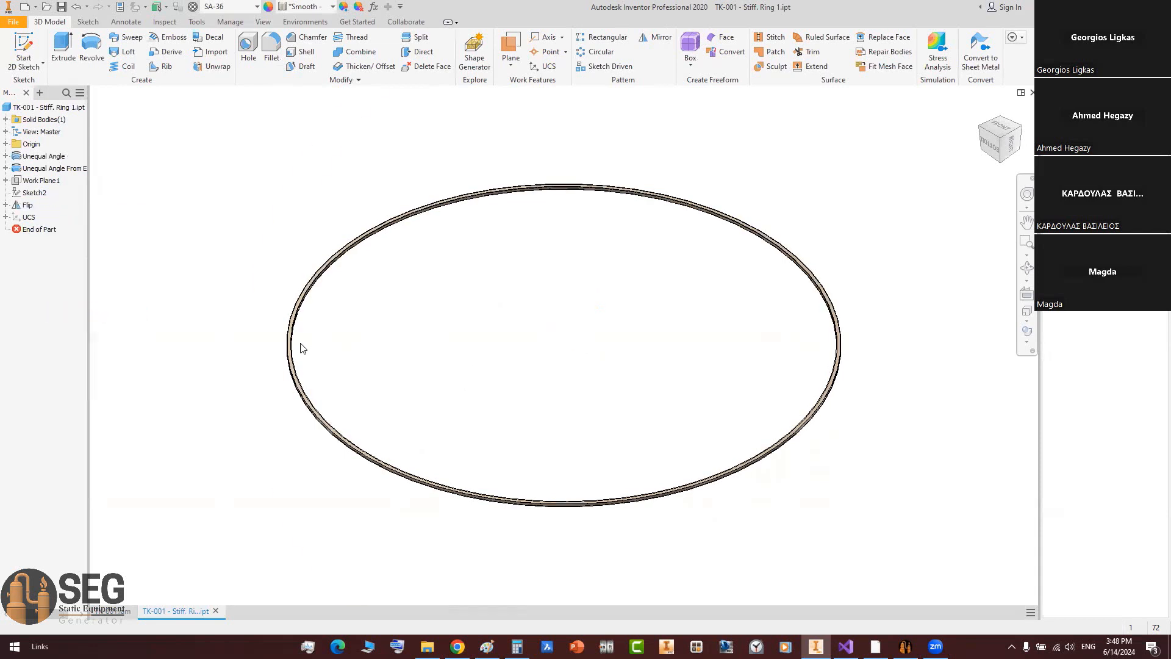
pyautogui.scroll(6, 301, 347)
pyautogui.scroll(-3, 310, 330)
pyautogui.keyDown('shift'); pyautogui.moveTo(323, 384); pyautogui.dragTo(314, 321, button='middle'); pyautogui.keyUp('shift')
pyautogui.scroll(-5, 315, 321)
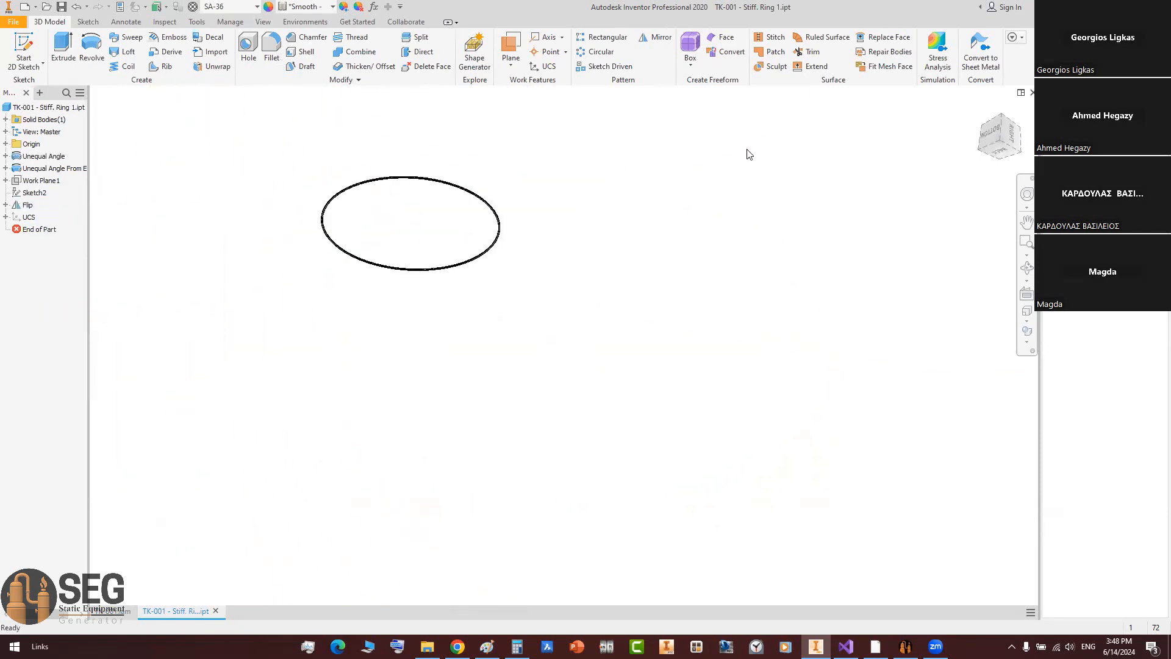
pyautogui.click(991, 135)
pyautogui.scroll(7, 647, 349)
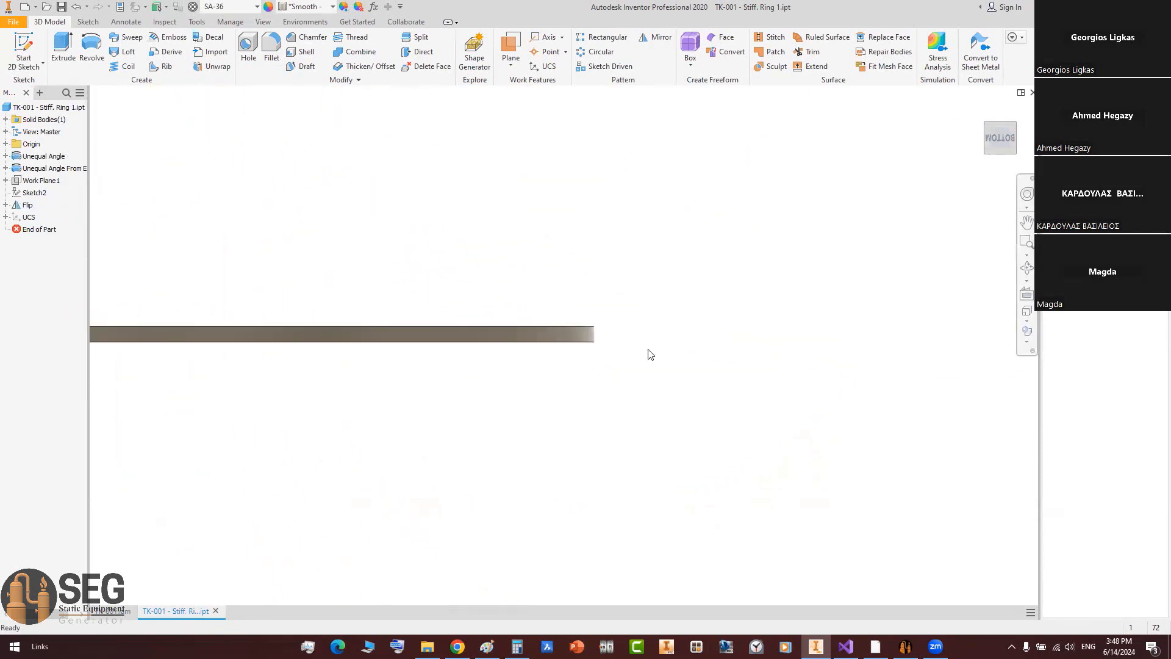
# Step: Go to TK-001.iam and leave the ring's in-place editing to check its sectioned profile in the full assembly
pyautogui.click(108, 615)
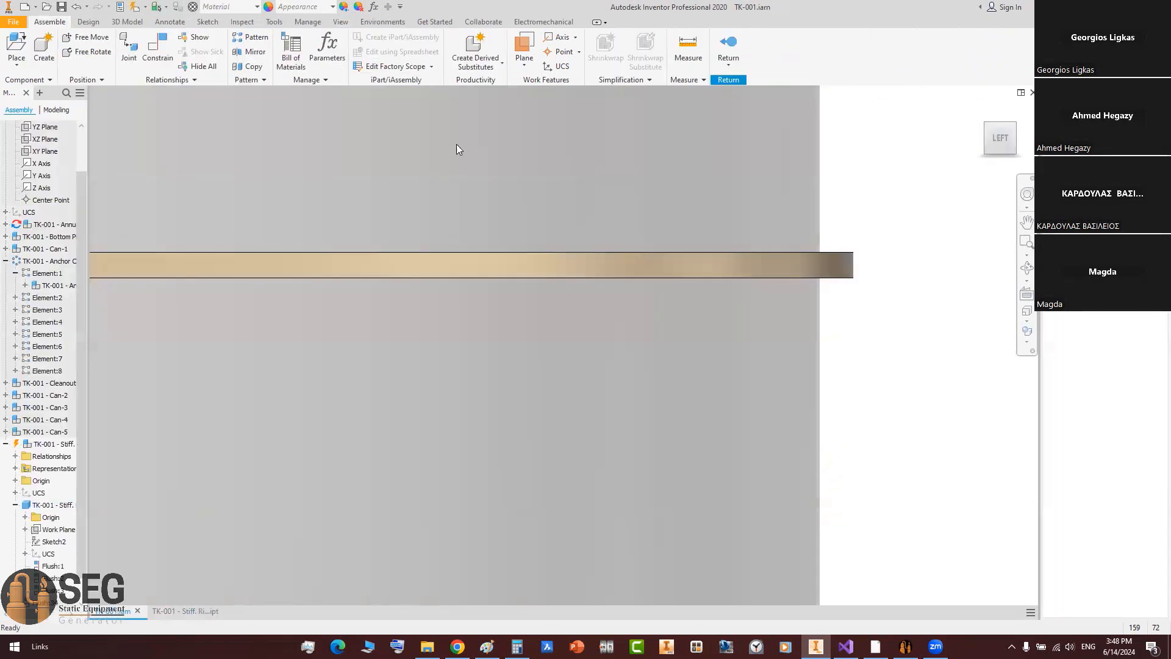
pyautogui.rightClick(878, 151)
pyautogui.click(900, 172)
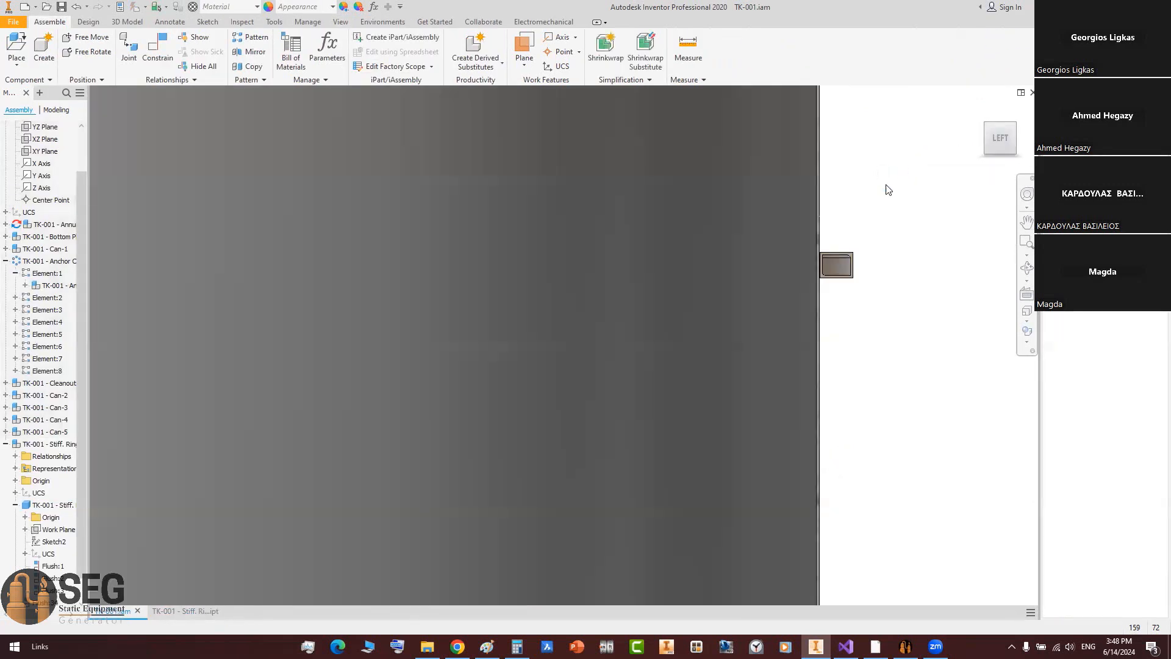
# Step: Return to the TK-001 - Stiff. Ring 1 part and suppress its Flip feature
pyautogui.click(192, 612)
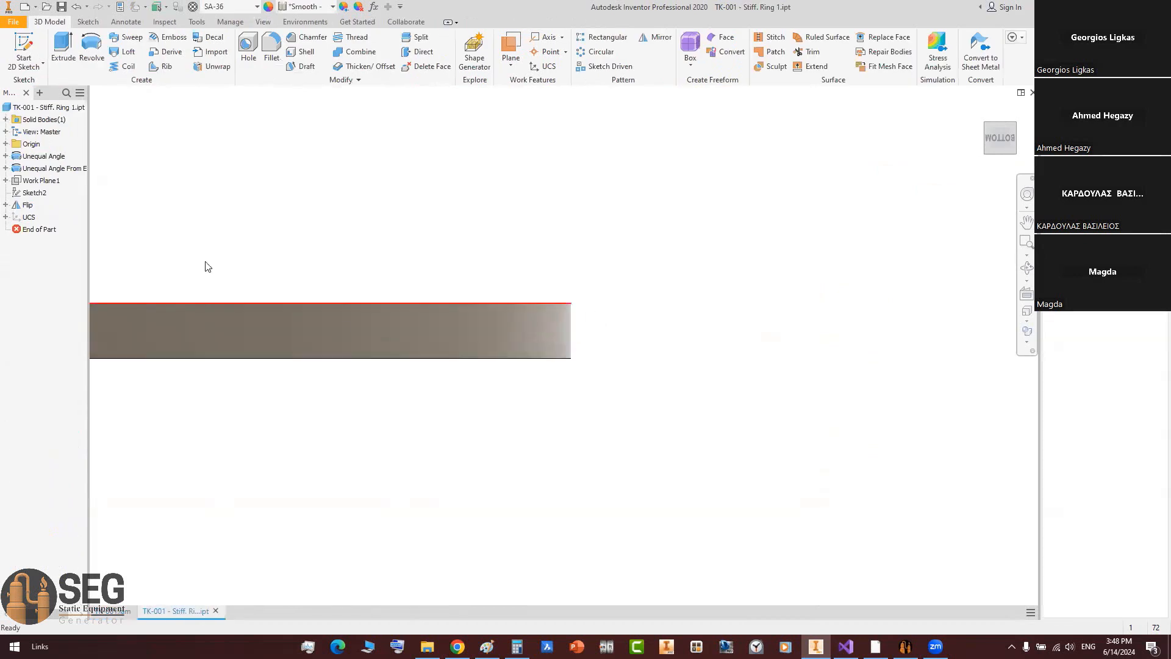
pyautogui.click(28, 205)
pyautogui.rightClick(29, 206)
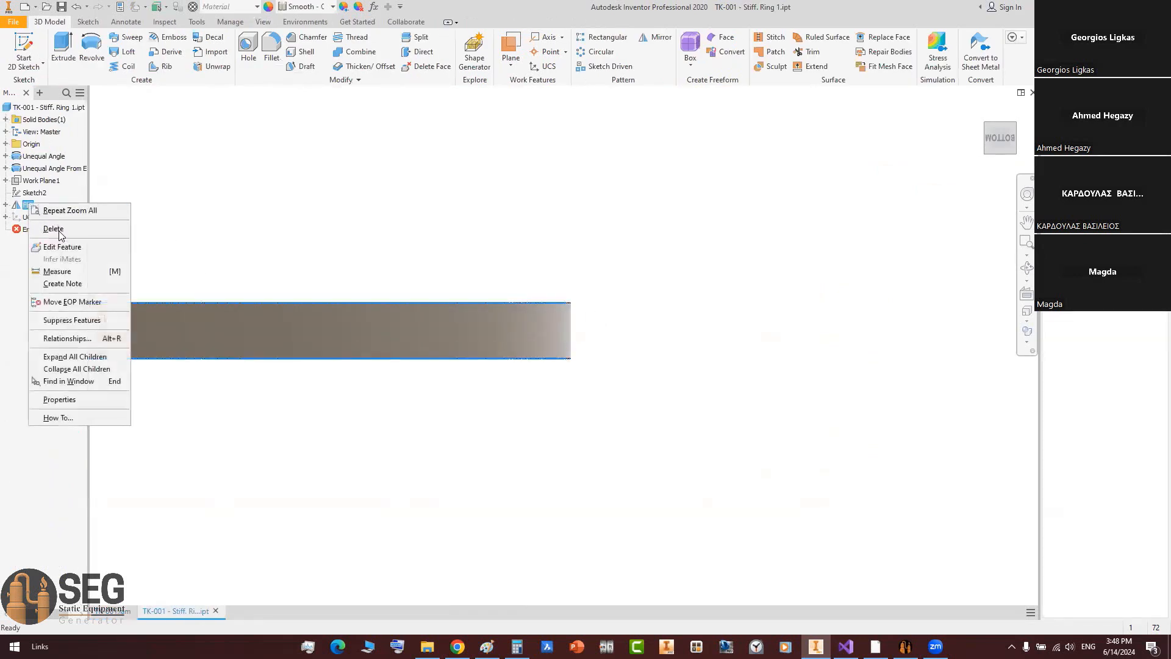
pyautogui.click(67, 317)
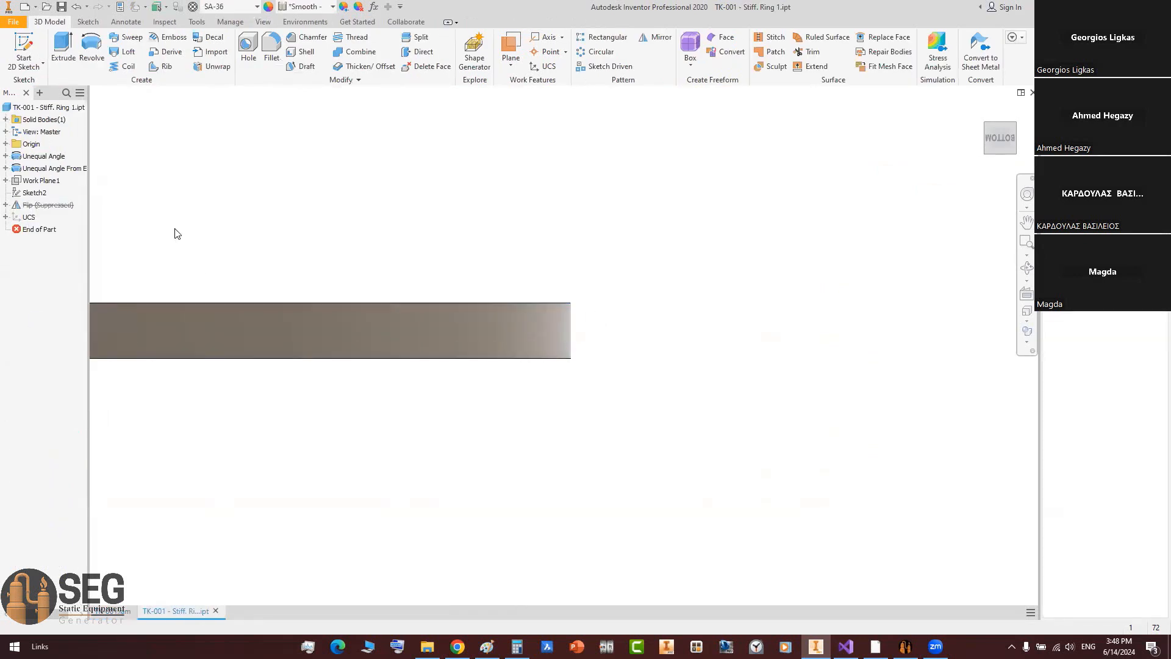
# Step: Examine the ring's angle shape up close in the part and close the part document
pyautogui.middleClick(364, 153)
pyautogui.middleClick(365, 153)
pyautogui.keyDown('shift'); pyautogui.moveTo(565, 323); pyautogui.dragTo(529, 349, button='middle'); pyautogui.keyUp('shift')
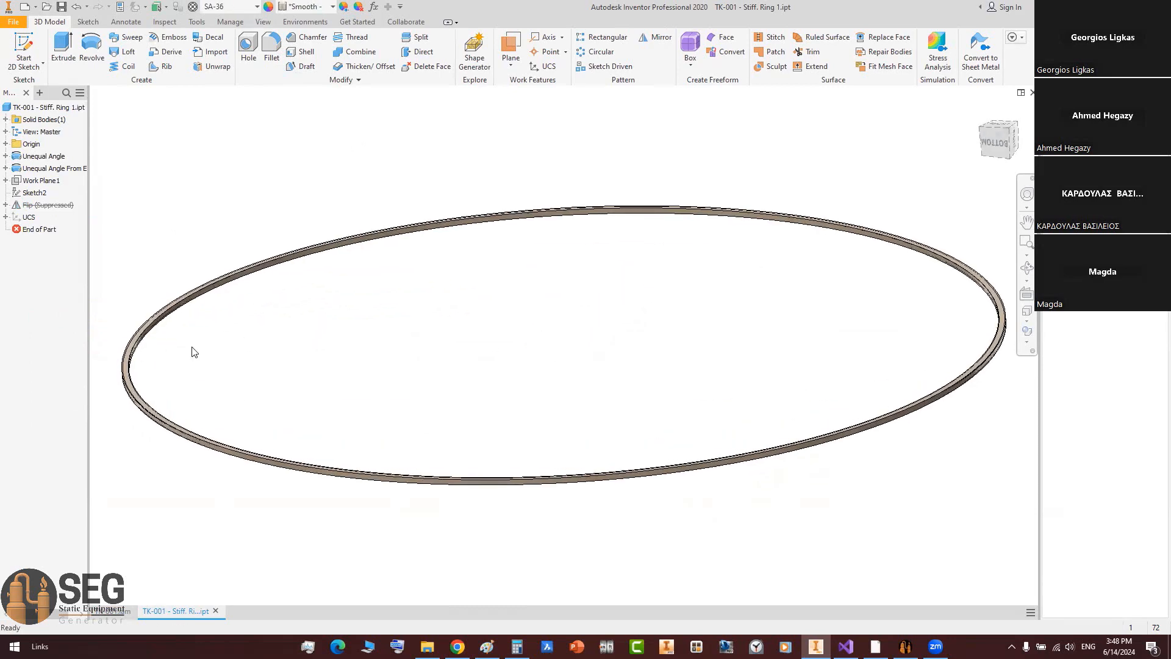
pyautogui.scroll(-6, 192, 352)
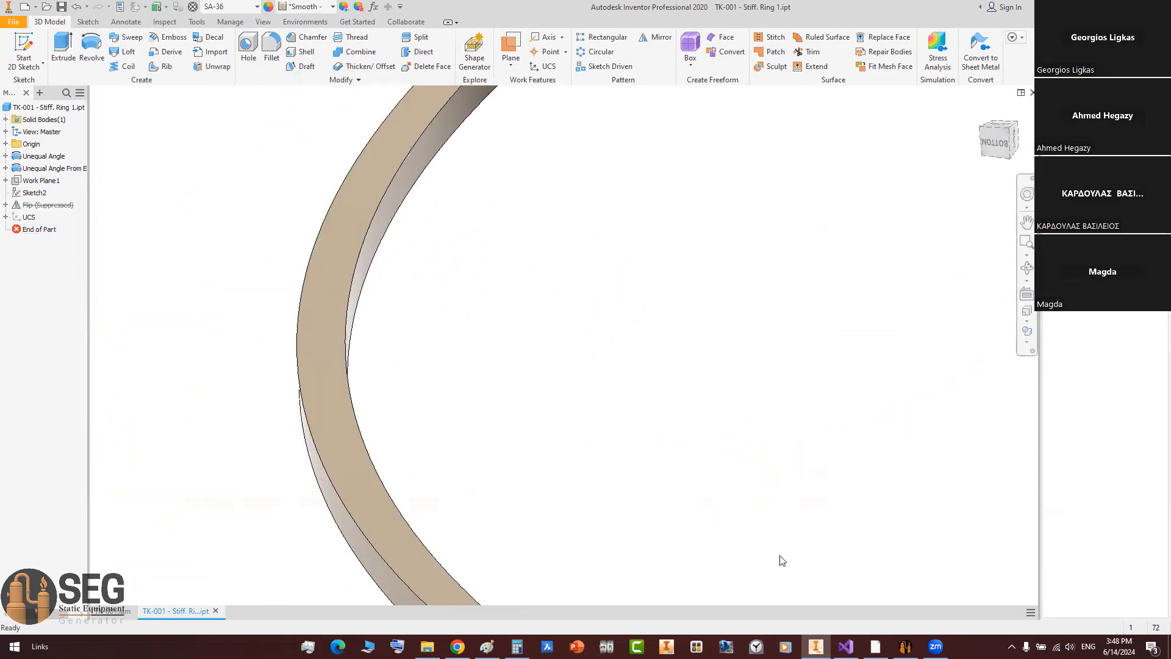
pyautogui.click(1032, 94)
# Step: Switch to Static Equipment Generator, save the Stiff. Ring 1 settings as Equal Angle and reset its Inventor item
pyautogui.click(905, 645)
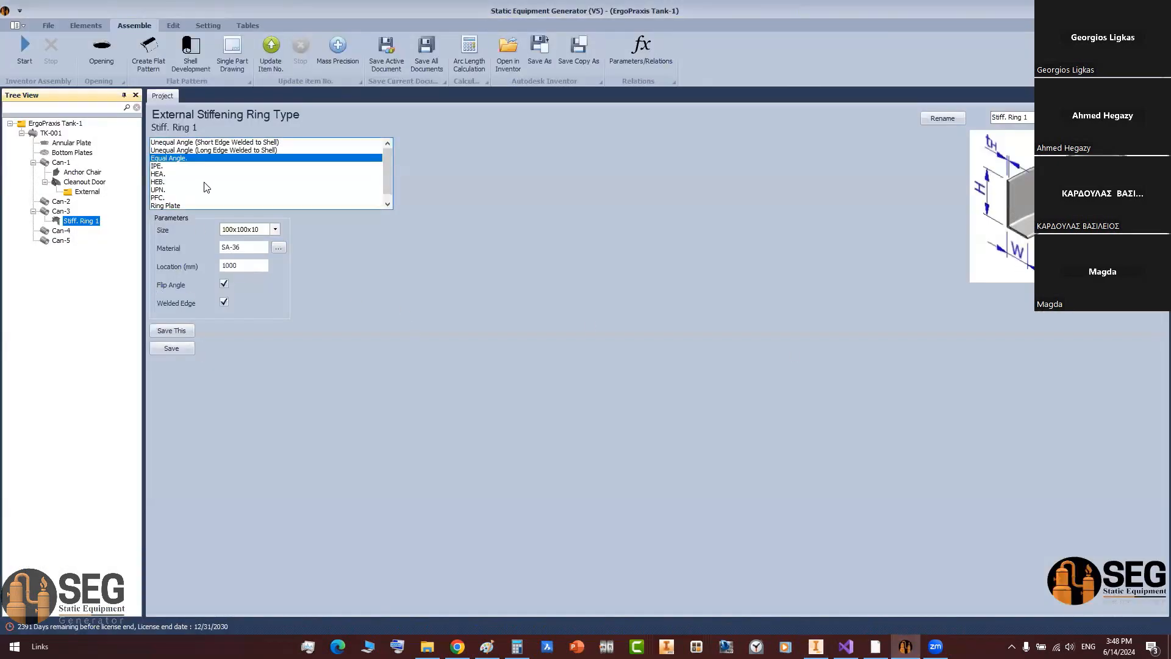
pyautogui.scroll(-1, 174, 168)
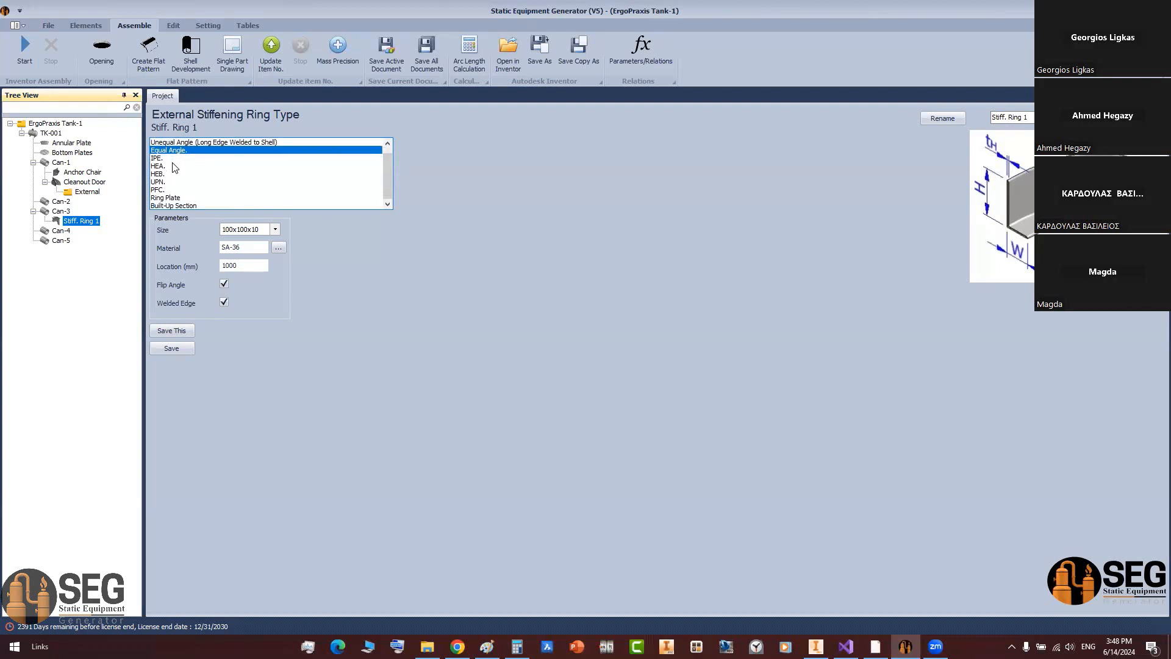
pyautogui.click(180, 352)
pyautogui.click(210, 27)
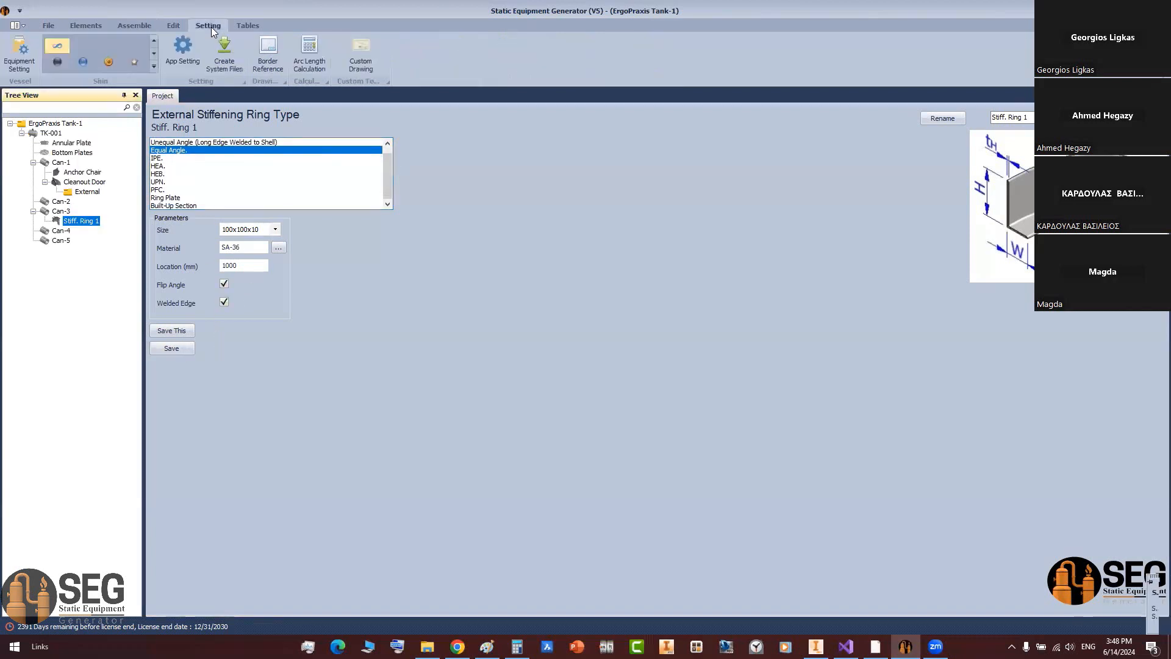
pyautogui.click(171, 26)
pyautogui.click(239, 54)
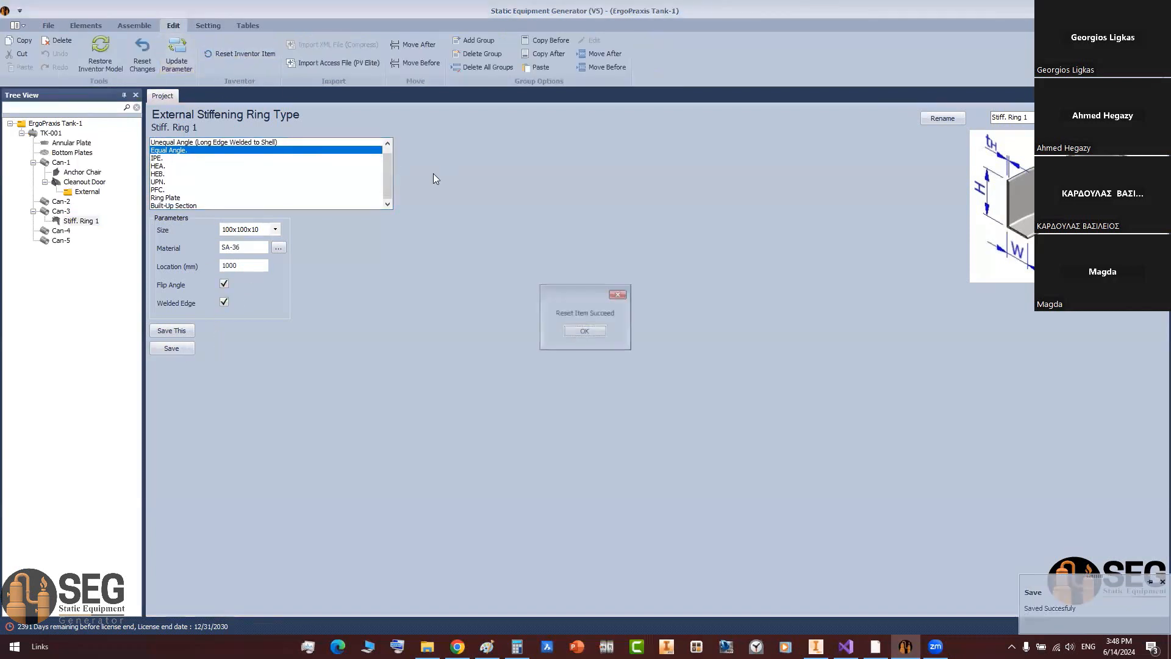
pyautogui.press('Return')
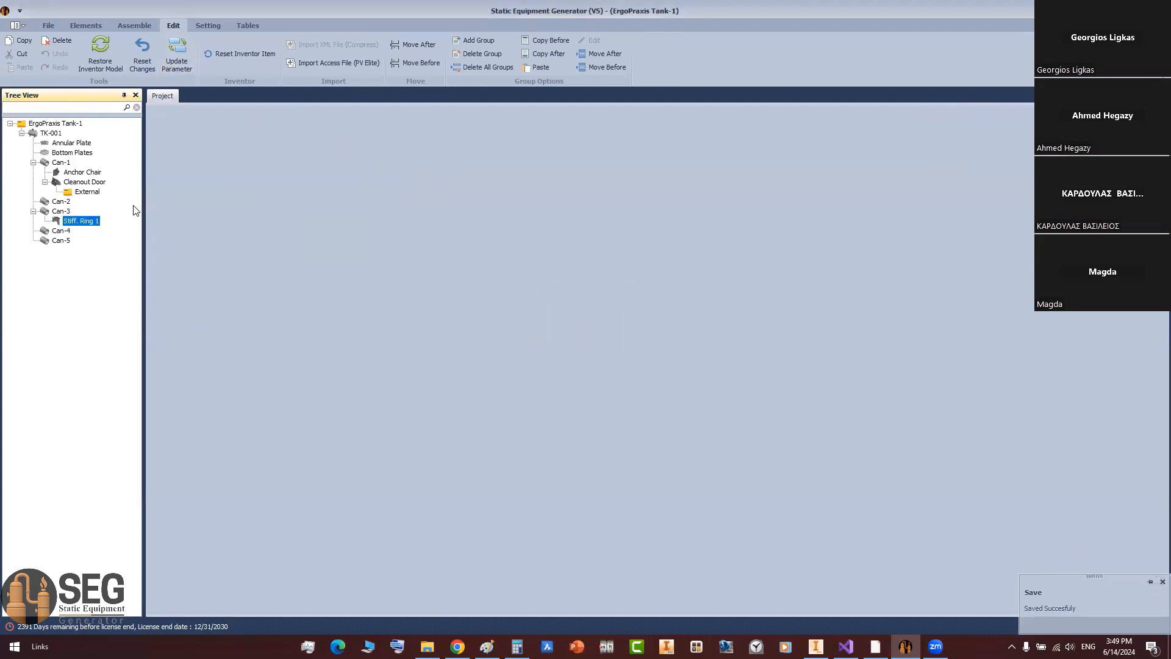
# Step: Start the Inventor assembly generation for Stiff. Ring 1 under Can-3
pyautogui.click(64, 222)
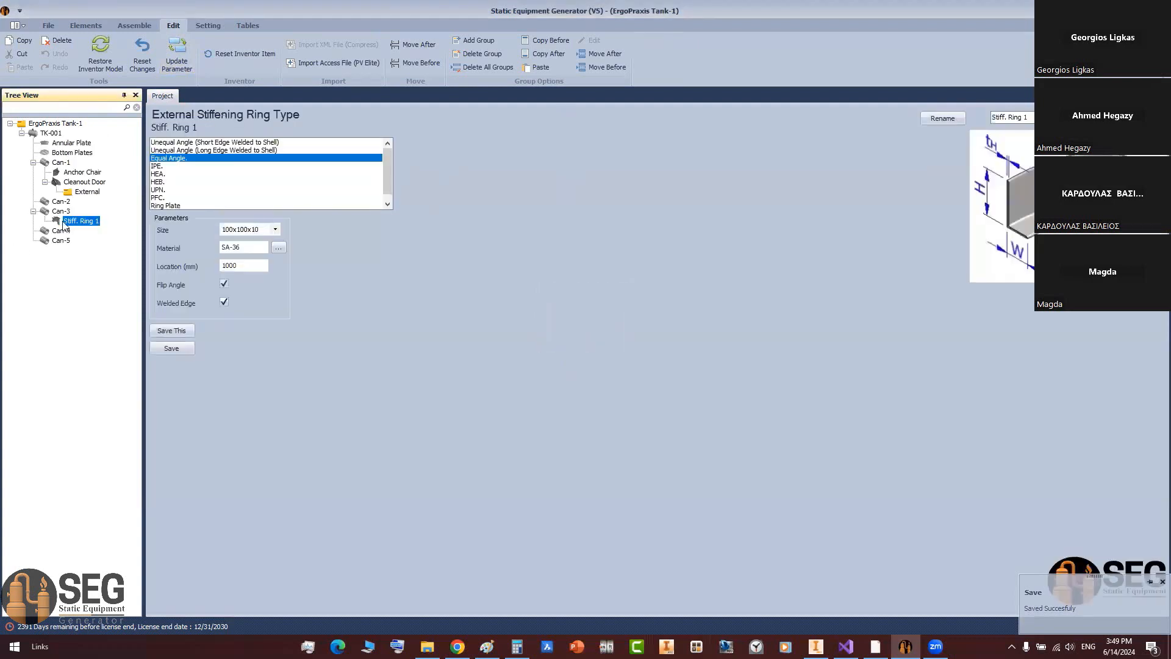
pyautogui.click(129, 26)
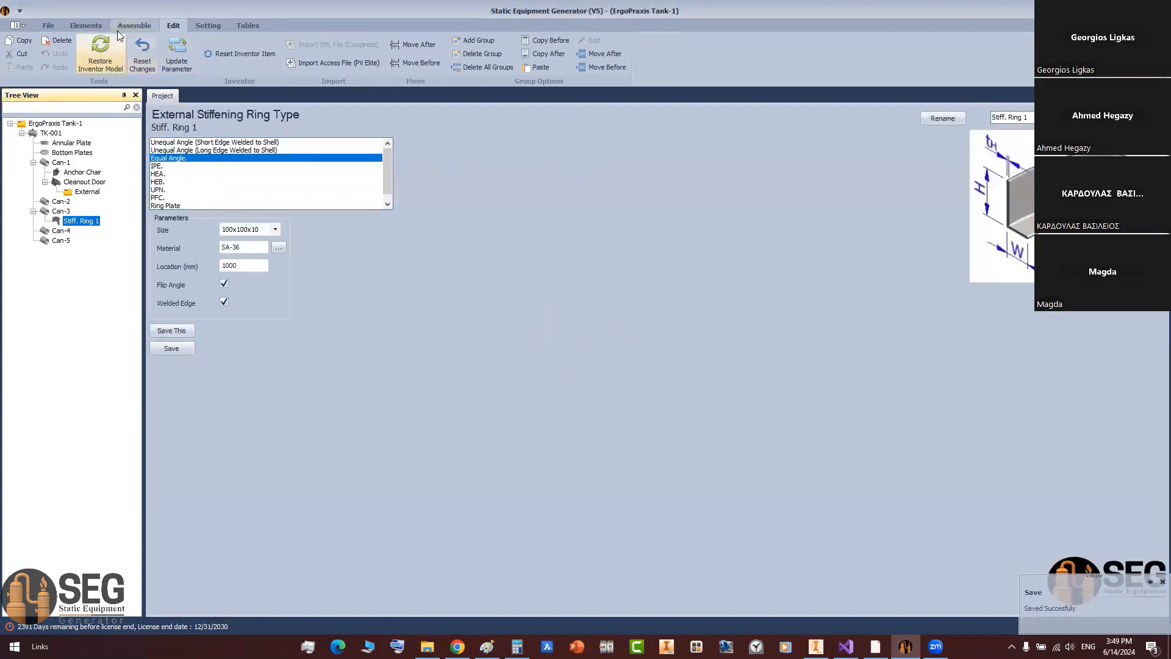
pyautogui.click(27, 51)
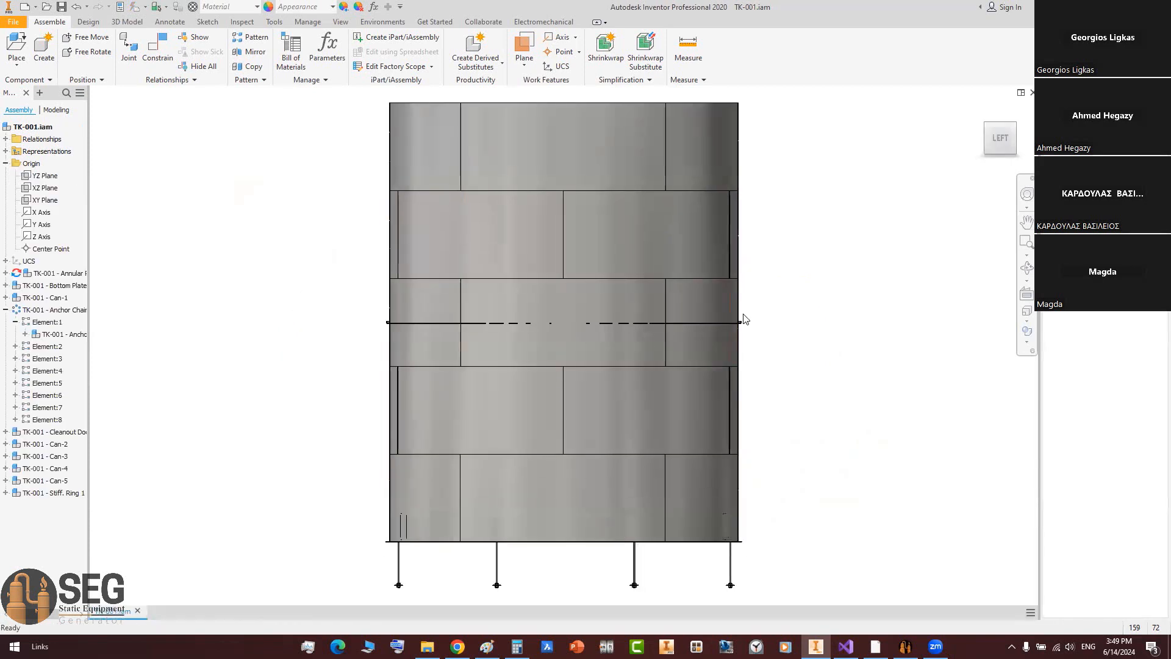
# Step: Examine the regenerated stiffening ring's sectioned angle profile where it meets the tank shell
pyautogui.scroll(5, 743, 318)
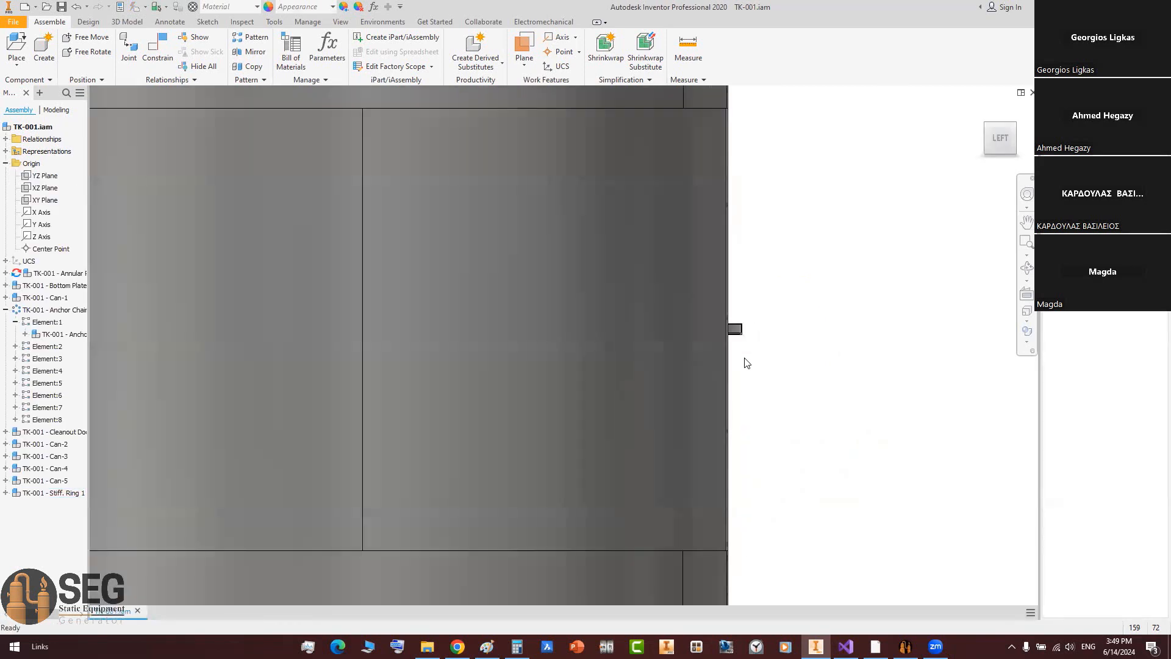
pyautogui.keyDown('shift'); pyautogui.moveTo(744, 359); pyautogui.dragTo(698, 408, button='middle'); pyautogui.keyUp('shift')
pyautogui.scroll(5, 698, 408)
pyautogui.moveTo(774, 443); pyautogui.dragTo(797, 367, button='middle')
pyautogui.scroll(4, 797, 368)
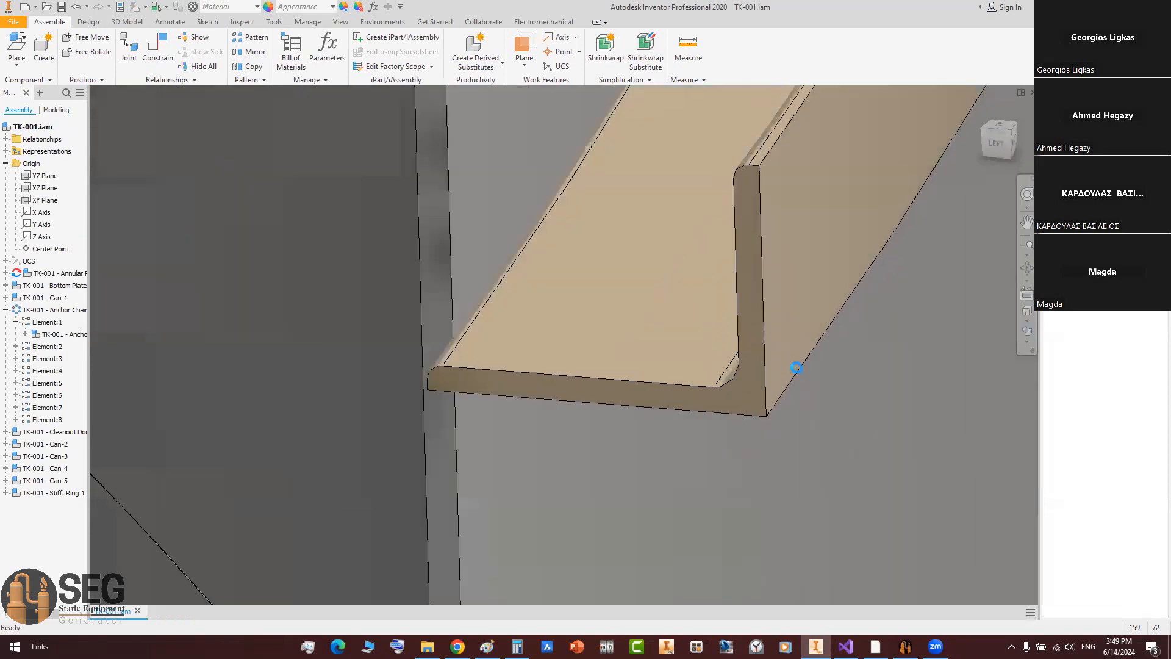
pyautogui.scroll(-6, 797, 368)
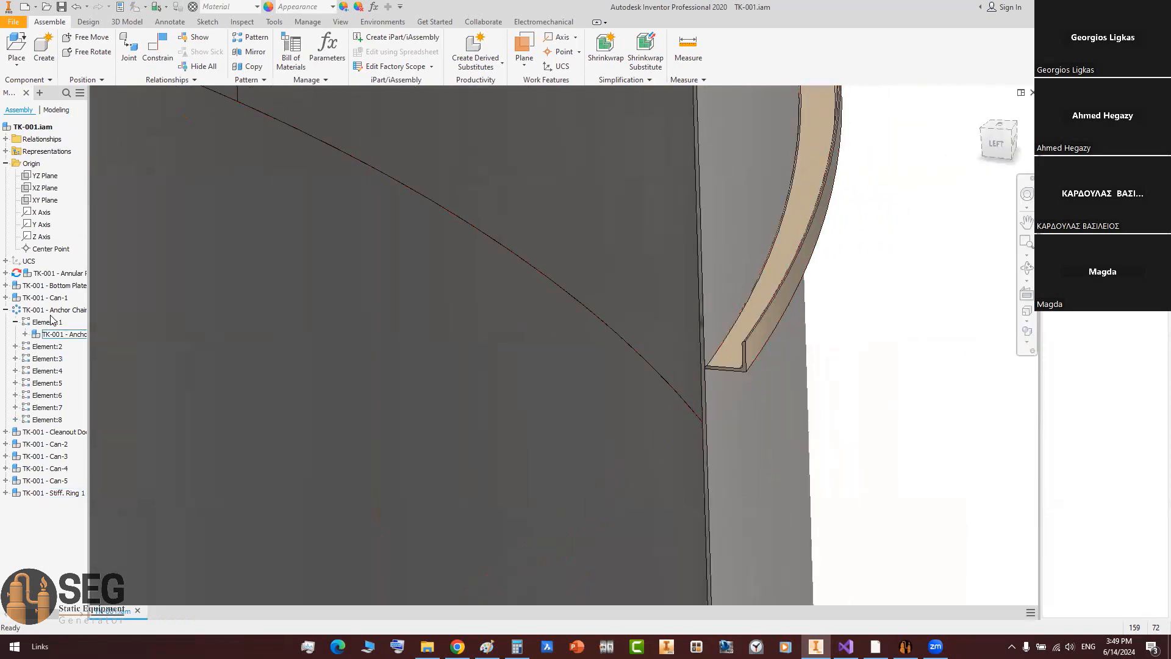
# Step: Open the TK-001 - Stiff. Ring 1 assembly and try changing the UCS XY Plane Flush constraint to Mate, accepting the conflicting relationship
pyautogui.click(62, 491)
pyautogui.rightClick(63, 492)
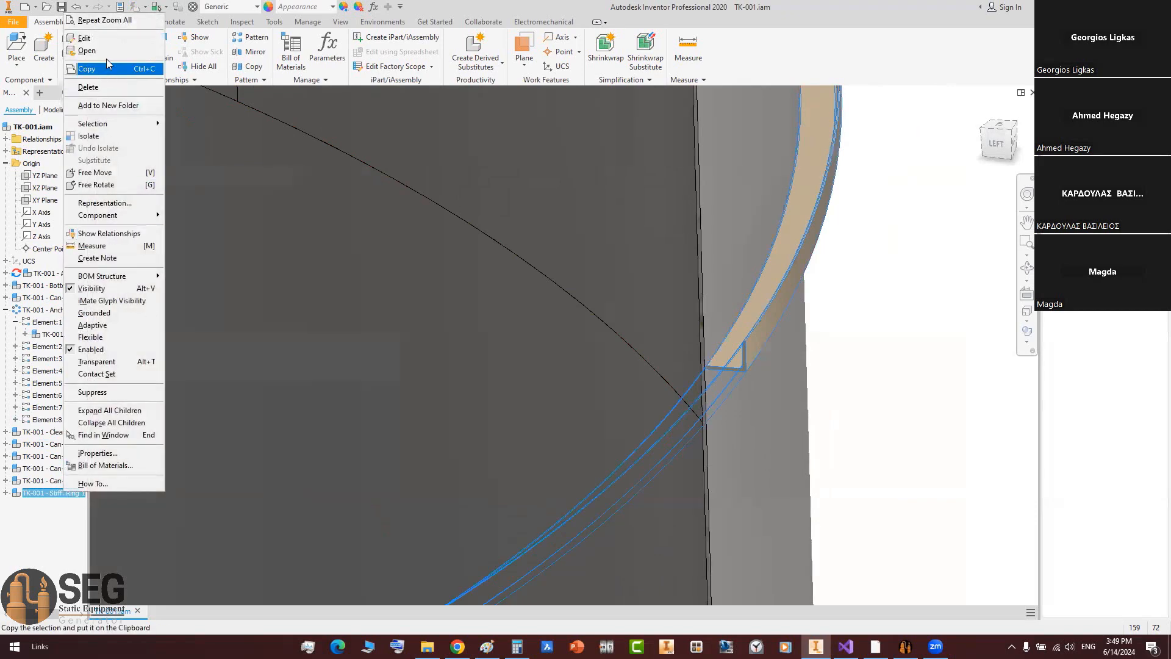
pyautogui.click(87, 50)
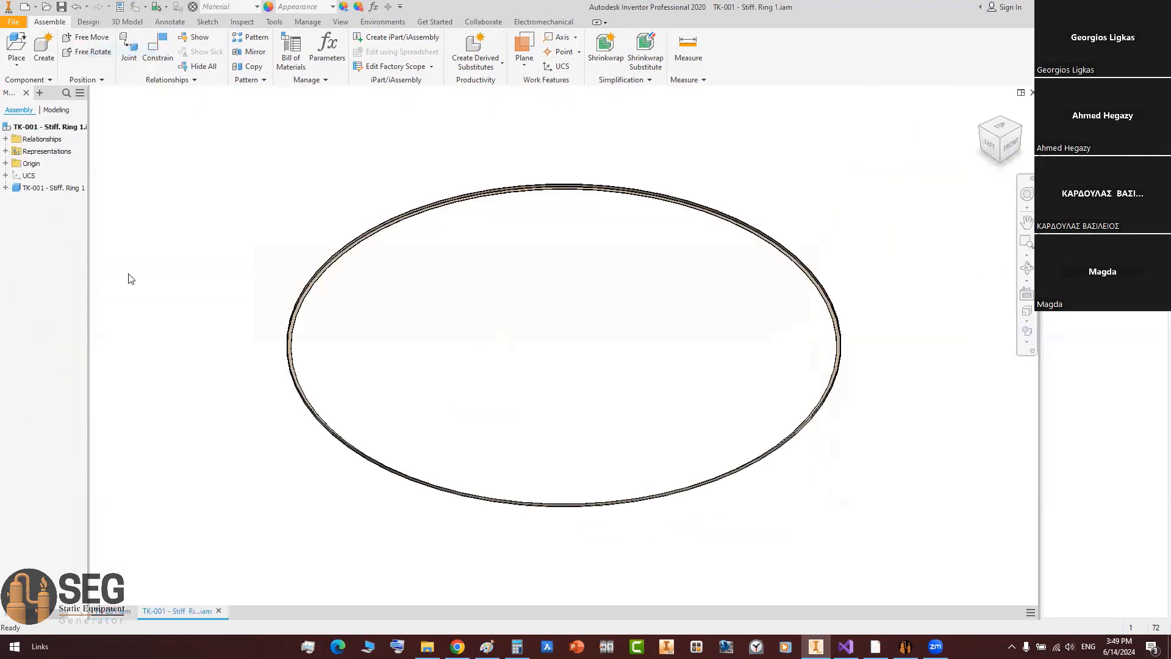
pyautogui.click(6, 187)
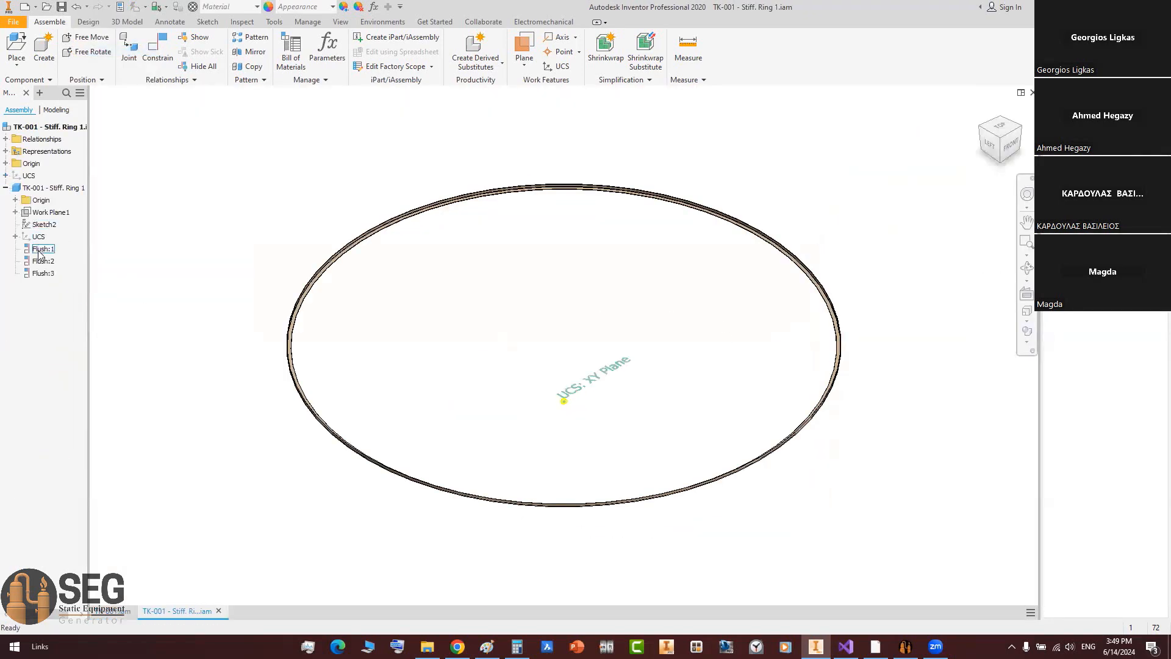
pyautogui.rightClick(39, 255)
pyautogui.click(58, 312)
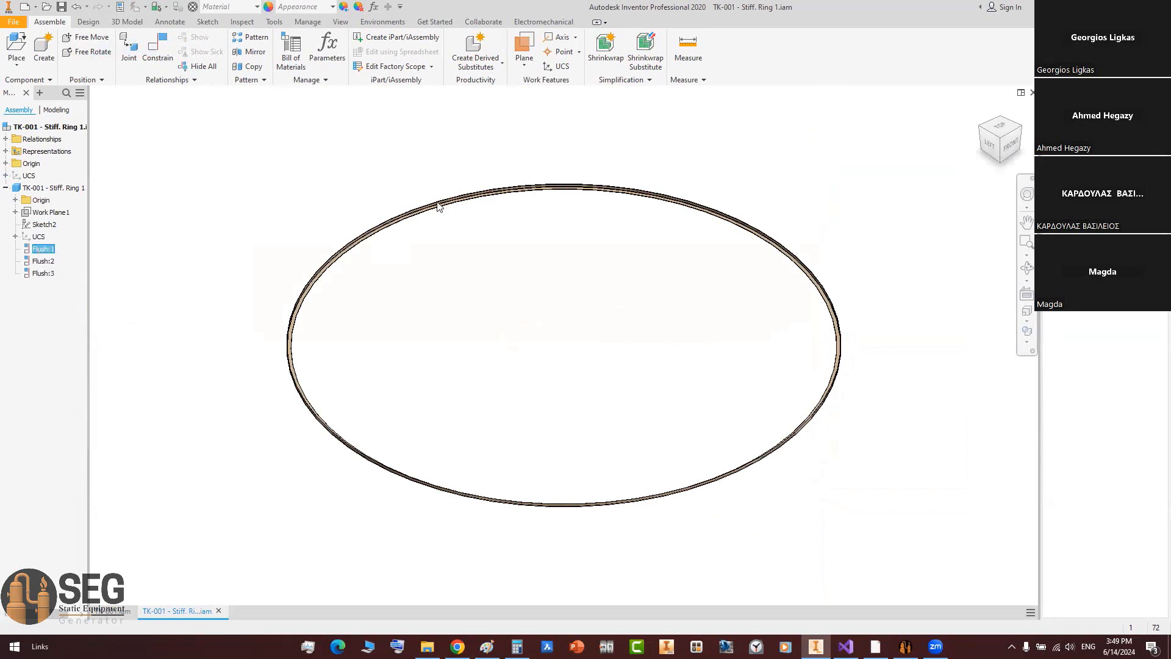
pyautogui.click(787, 195)
pyautogui.click(727, 232)
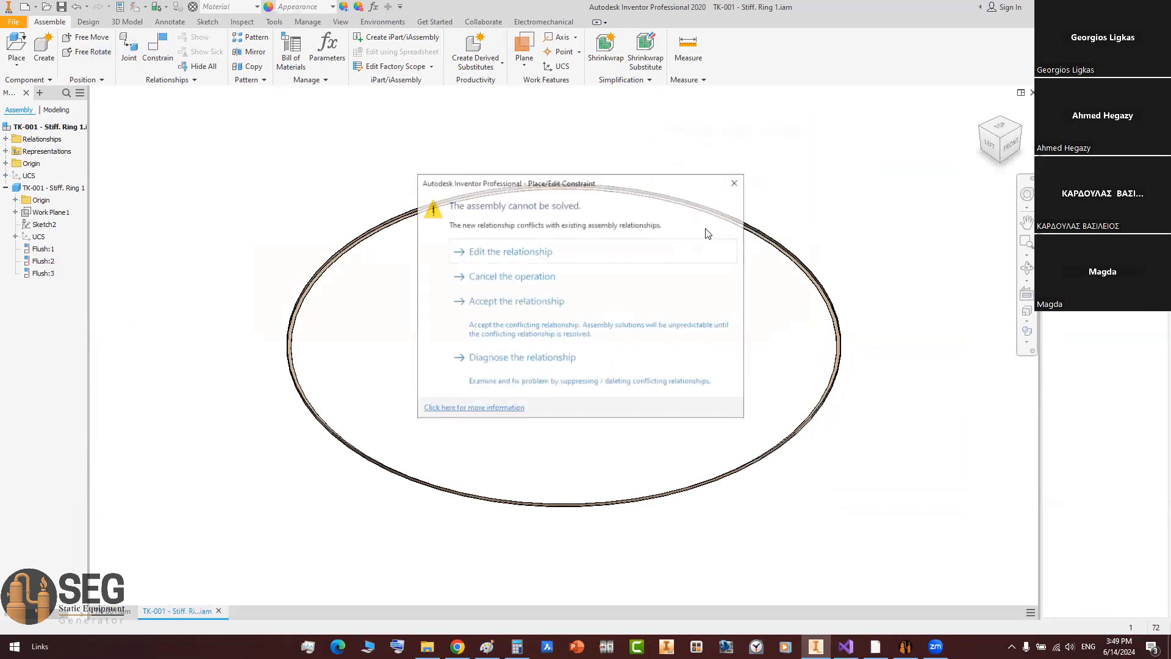
pyautogui.click(524, 305)
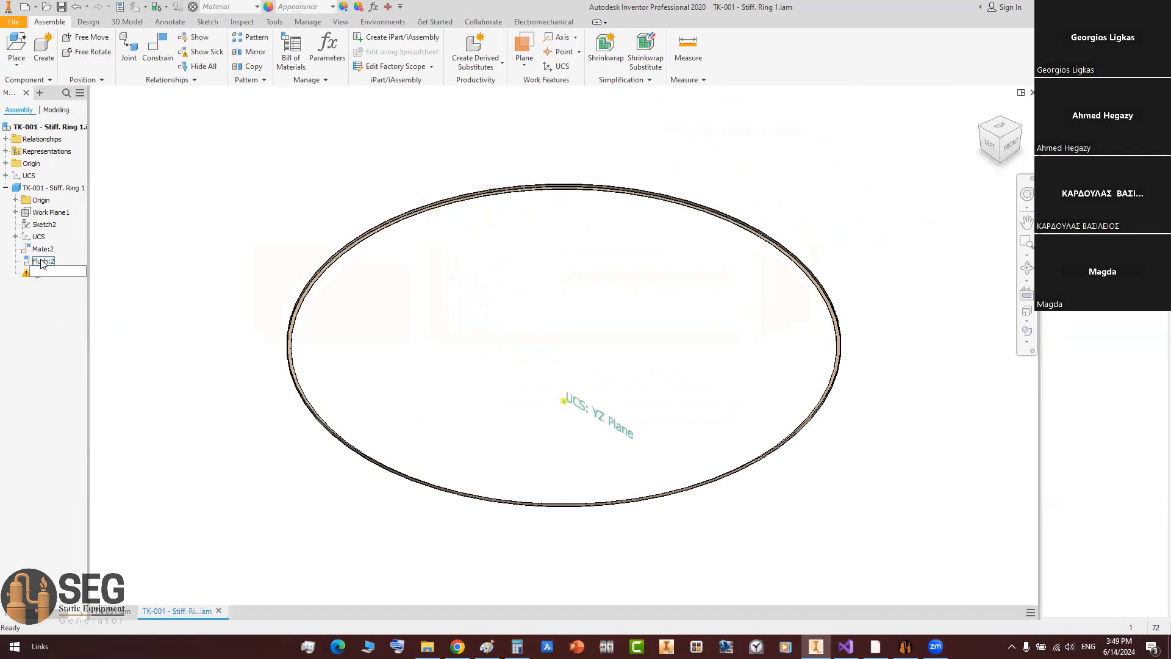
# Step: Try changing the ring part's UCS YZ Plane constraint from Flush to Mate
pyautogui.rightClick(43, 263)
pyautogui.click(64, 322)
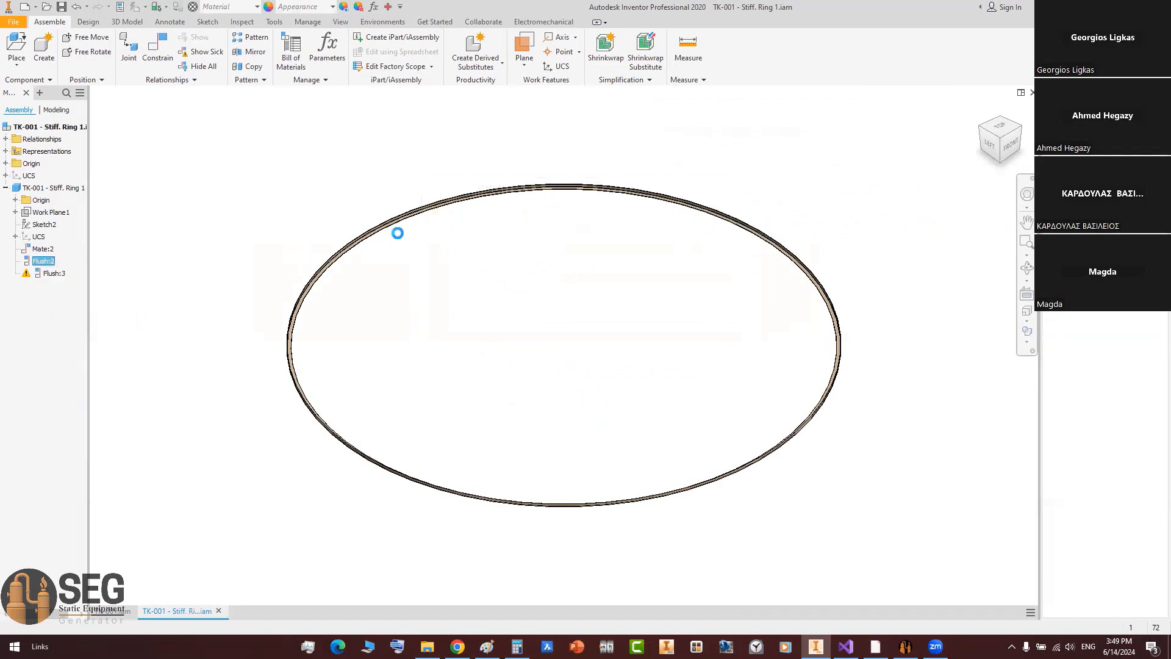
pyautogui.click(719, 231)
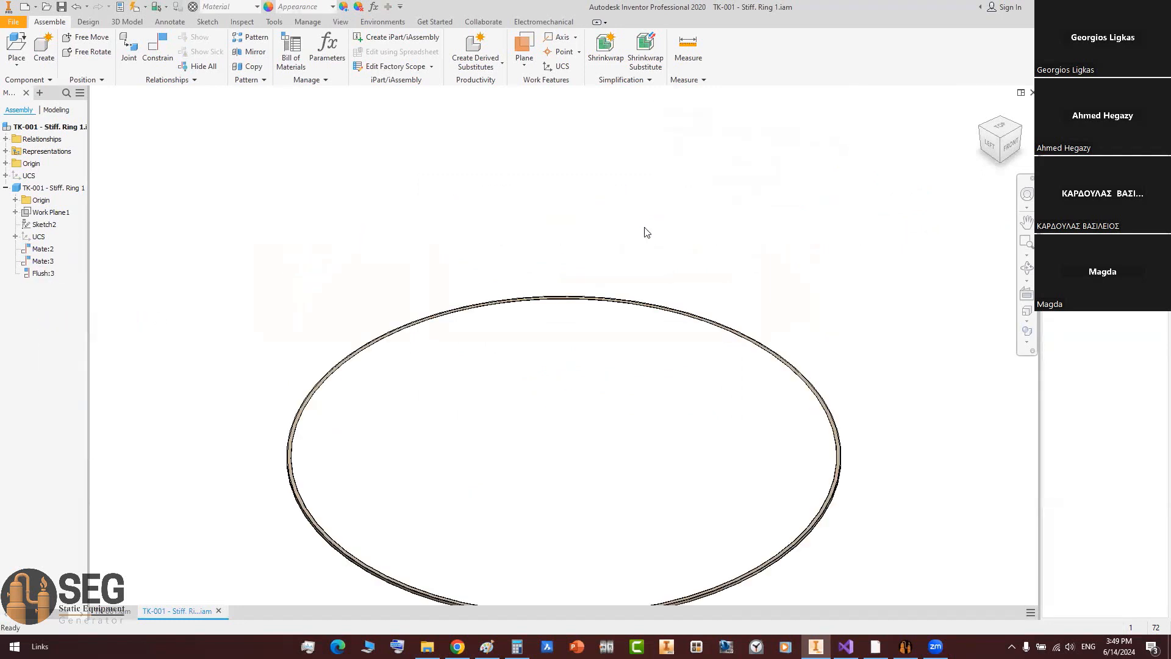
# Step: Try changing the ring part's UCS XZ Plane constraint from Flush to Mate and accept the conflict
pyautogui.click(43, 273)
pyautogui.rightClick(46, 276)
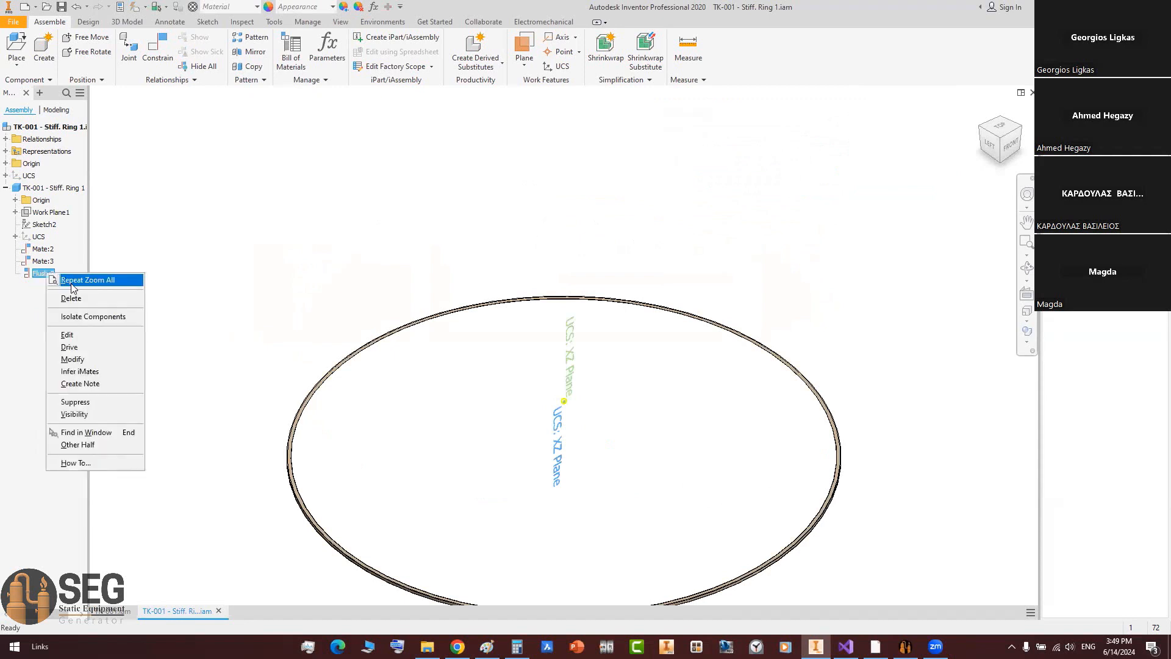
pyautogui.click(64, 331)
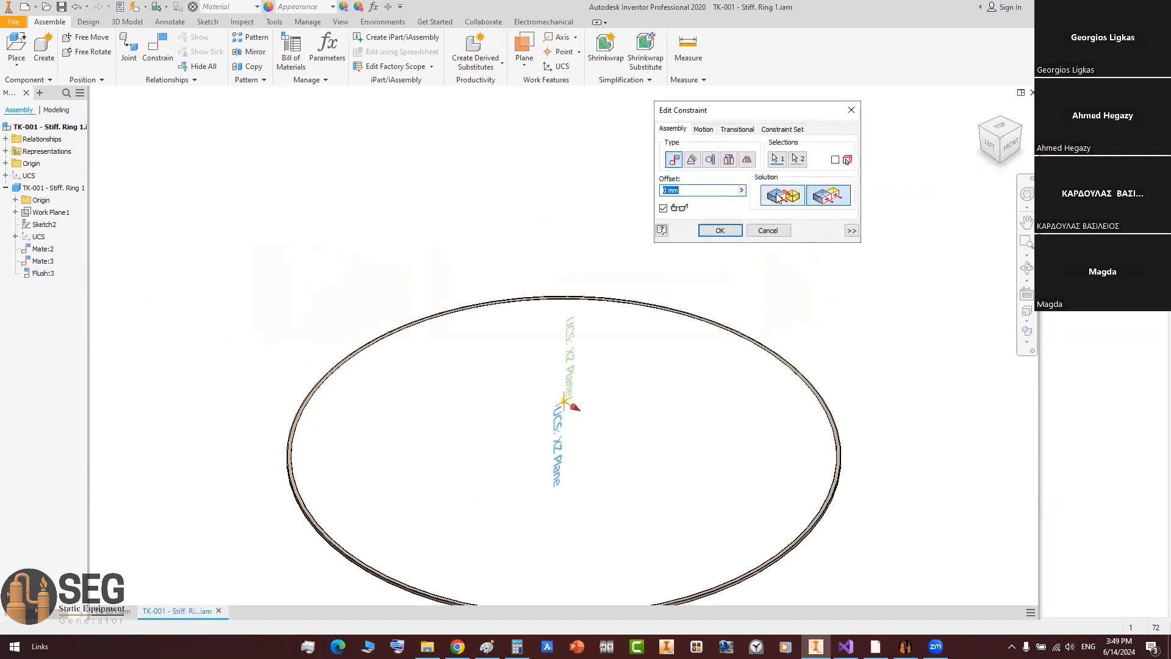
pyautogui.click(778, 196)
pyautogui.click(719, 230)
pyautogui.click(647, 307)
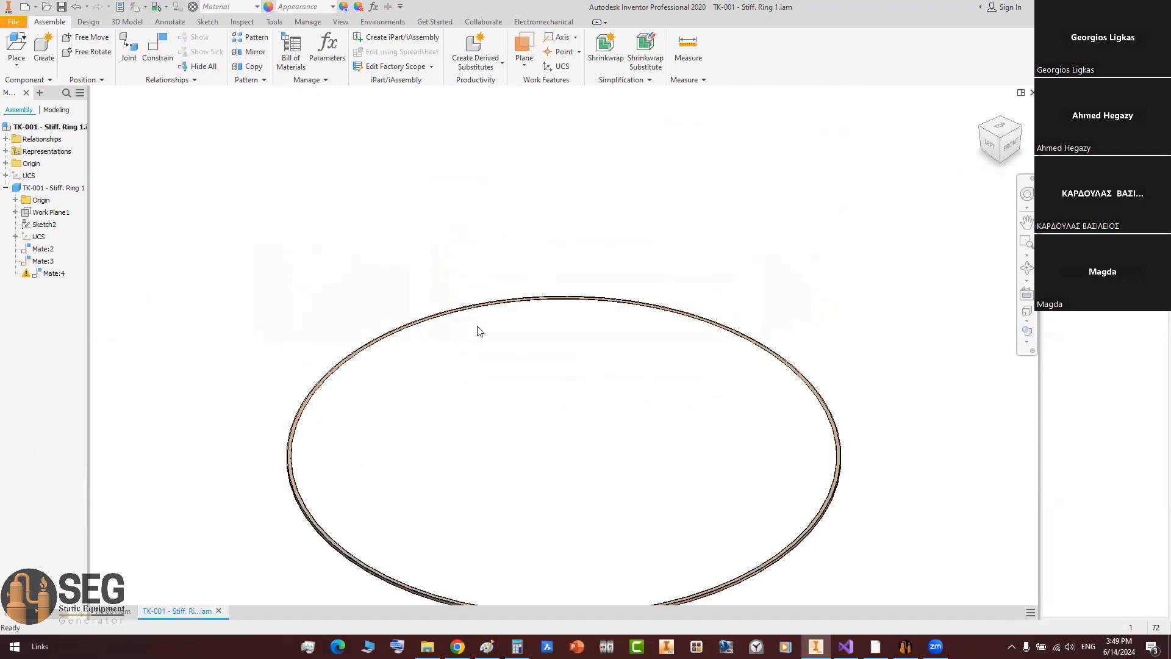
# Step: Set the ring part's conflicting UCS XZ Plane constraint back to Flush
pyautogui.rightClick(53, 276)
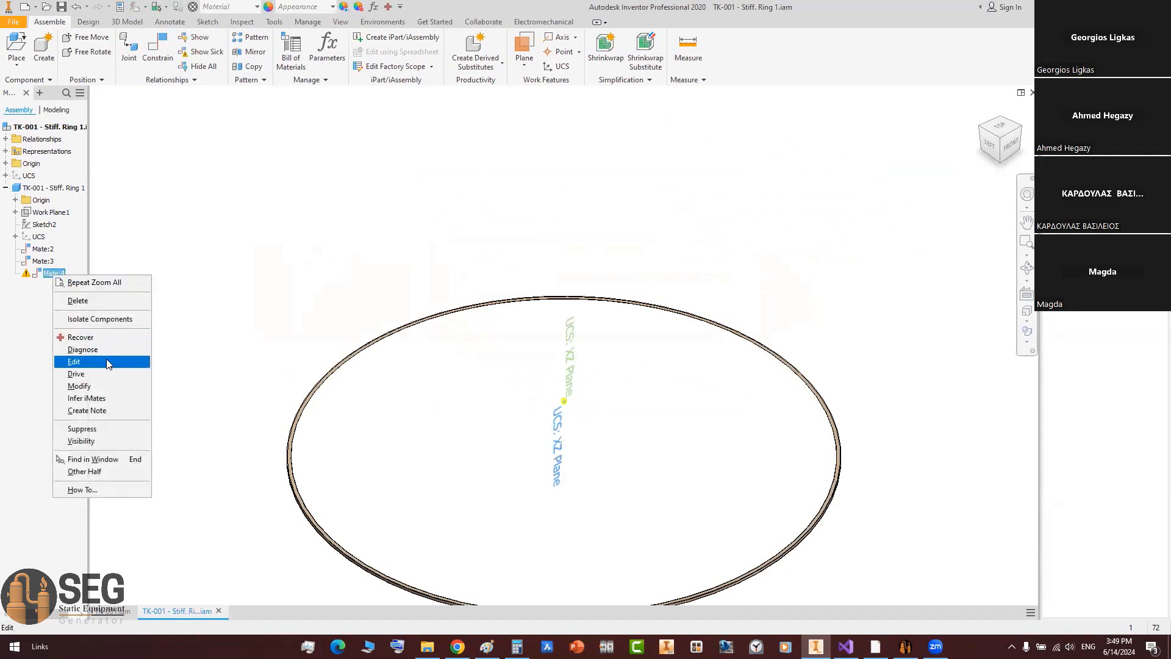
pyautogui.click(67, 361)
pyautogui.click(819, 199)
pyautogui.click(720, 230)
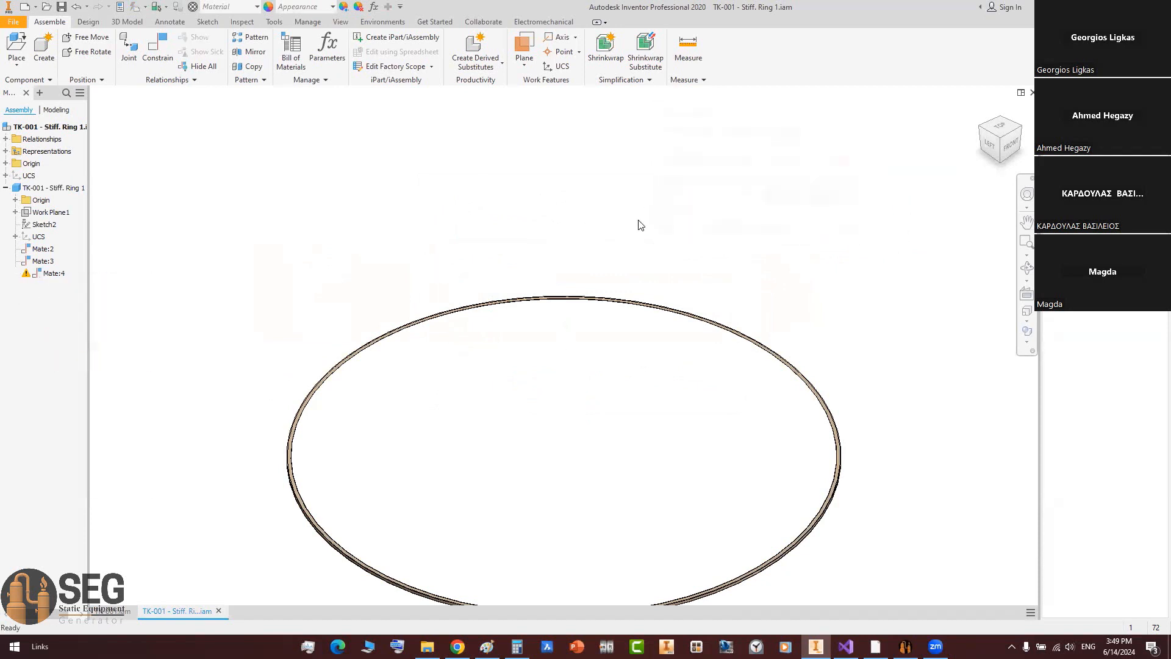
# Step: Go to TK-001.iam and check the flipped ring's profile orientation against the shell
pyautogui.moveTo(523, 286); pyautogui.dragTo(560, 169, button='middle')
pyautogui.scroll(-4, 560, 169)
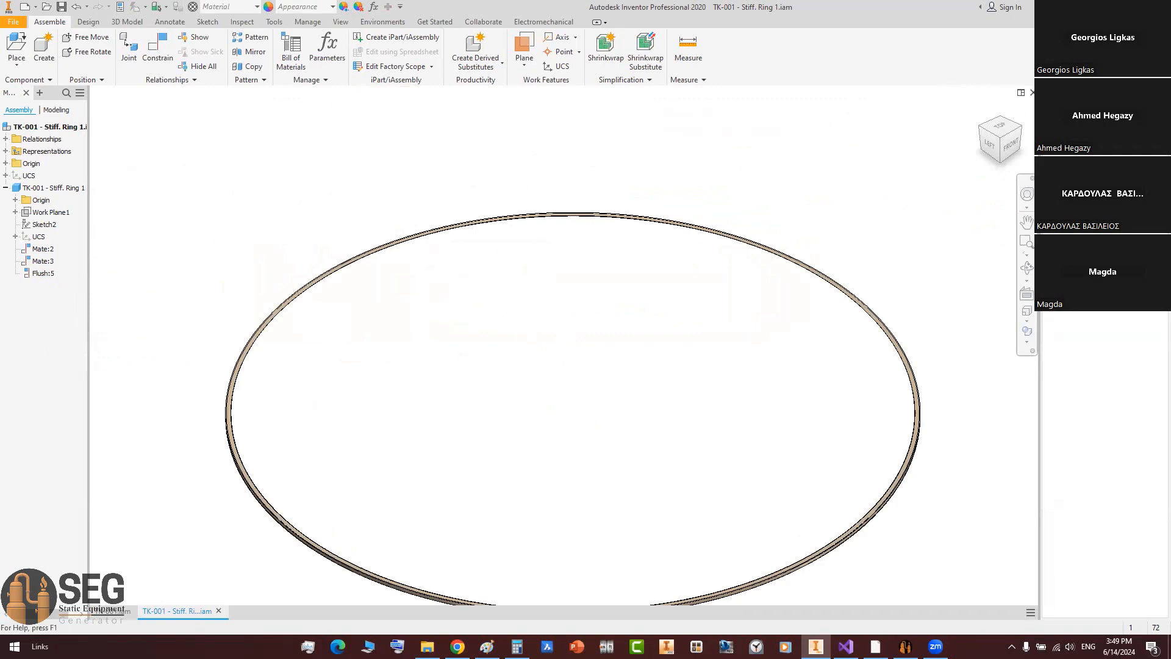
pyautogui.click(113, 610)
pyautogui.scroll(10, 692, 314)
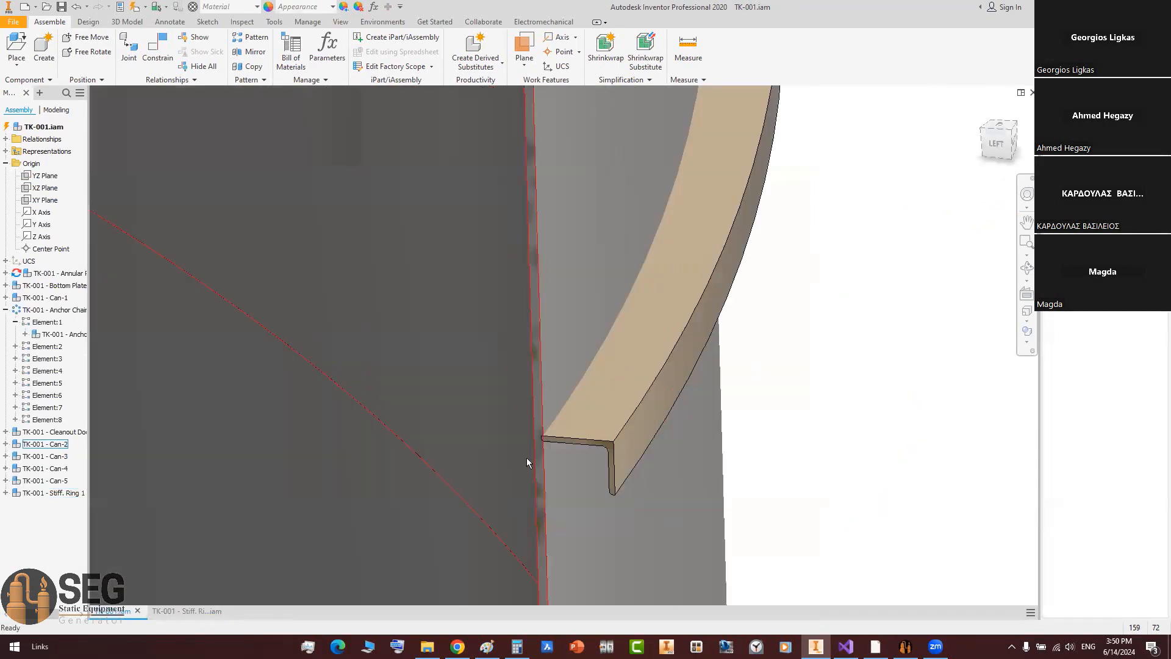
pyautogui.scroll(2, 532, 452)
pyautogui.scroll(-6, 543, 453)
pyautogui.scroll(4, 547, 460)
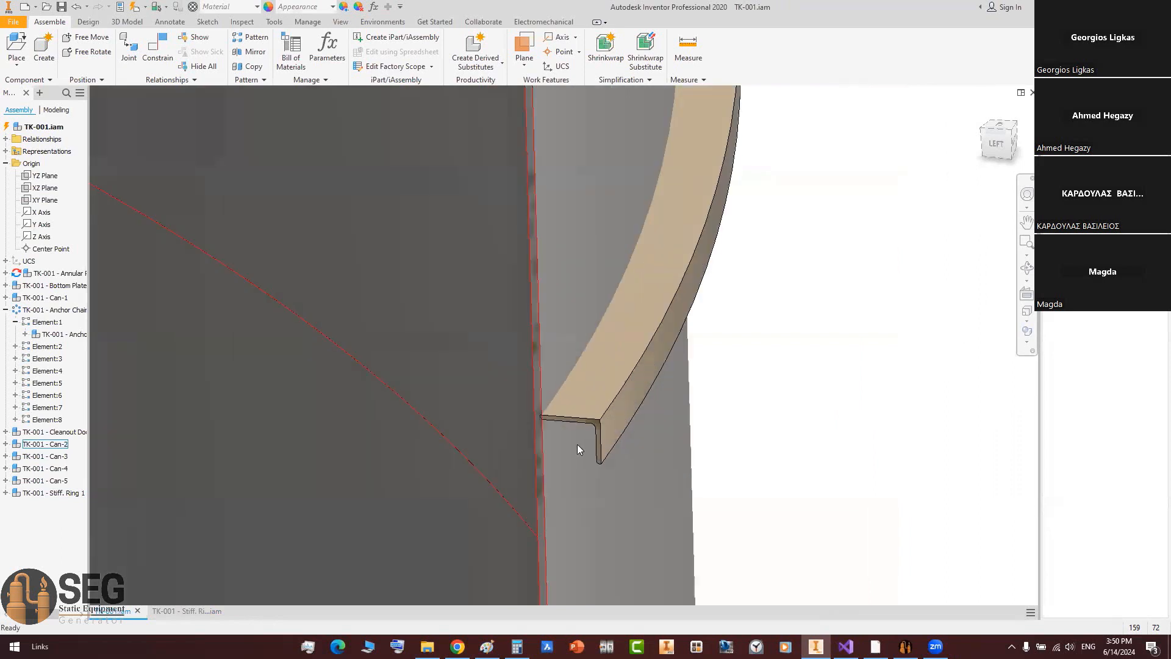
# Step: Return to the TK-001 - Stiff. Ring 1 assembly and undo the Mate and Flush constraint changes
pyautogui.click(213, 611)
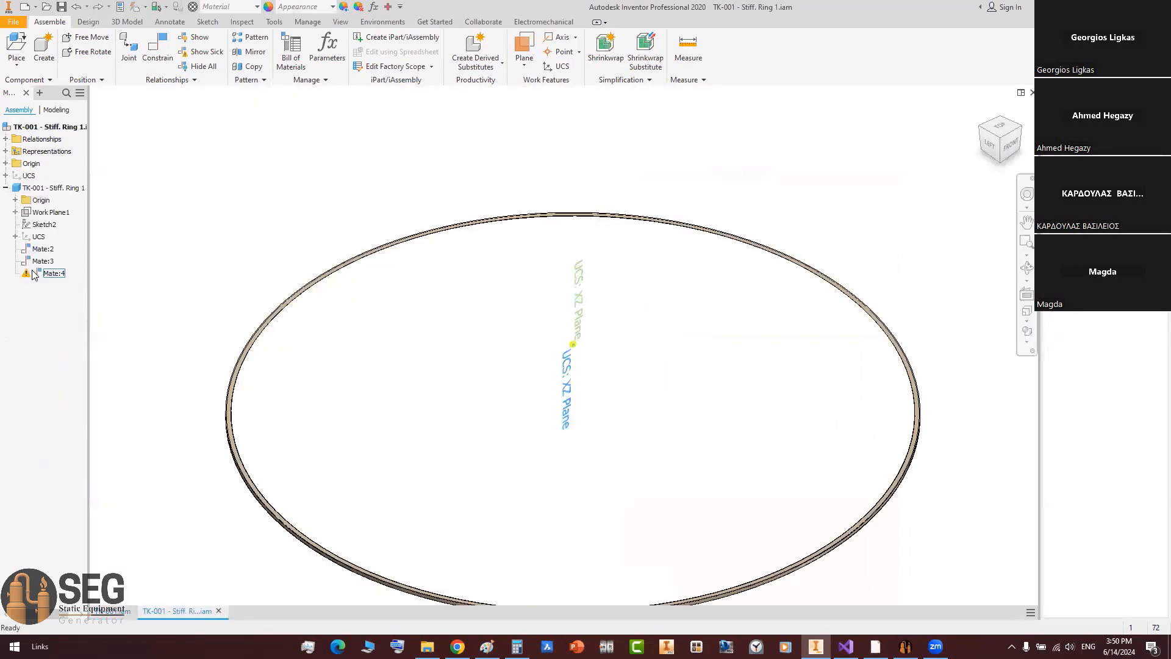
pyautogui.hotkey('ctrl', 'z')
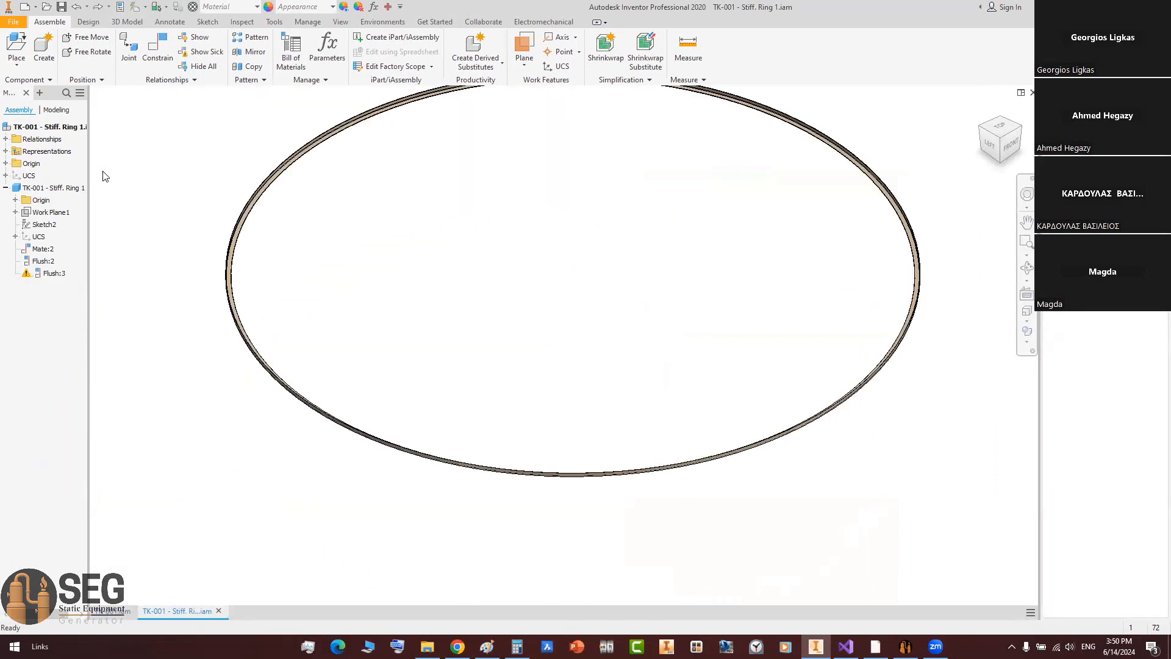
pyautogui.hotkey('ctrl', 'z')
pyautogui.hotkey('ctrl', 'z')
# Step: Switch to the TK-001 tank assembly and examine where the stiffening ring sits on the shell
pyautogui.scroll(4, 706, 249)
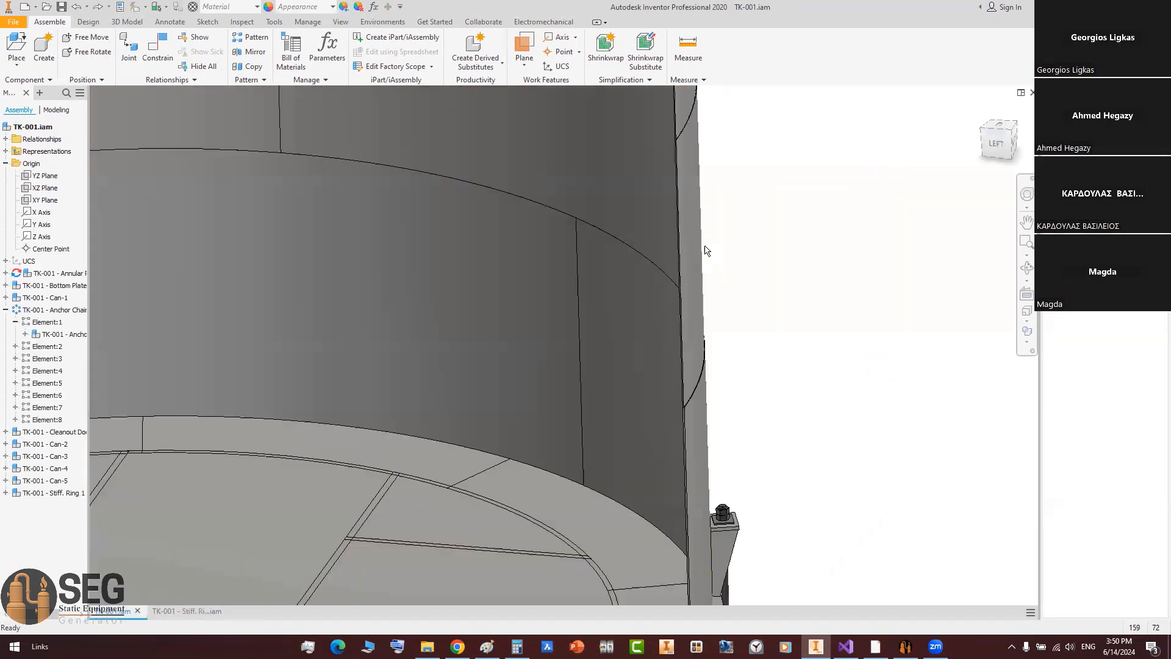
pyautogui.moveTo(665, 247); pyautogui.dragTo(715, 396, button='middle')
pyautogui.scroll(4, 735, 354)
pyautogui.scroll(-6, 756, 252)
pyautogui.moveTo(727, 344); pyautogui.dragTo(845, 272, button='middle')
pyautogui.scroll(2, 785, 299)
pyautogui.click(53, 493)
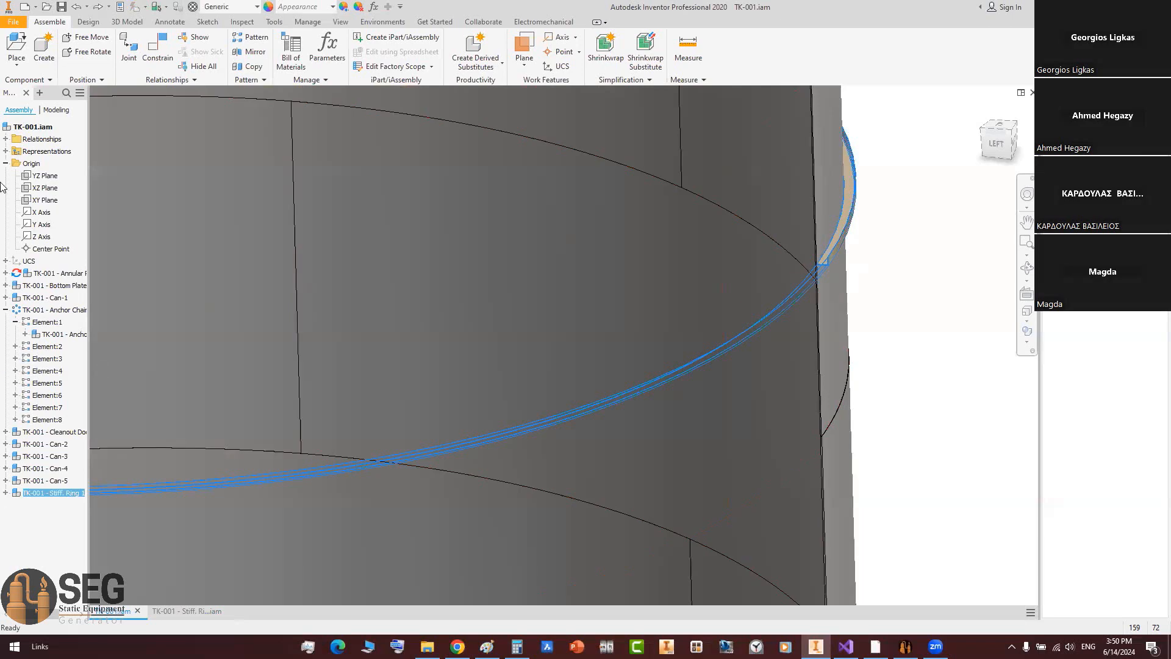
# Step: Delete all five Flush constraints that position TK-001 - Stiff. Ring 1 in the tank assembly
pyautogui.click(5, 163)
pyautogui.click(6, 224)
pyautogui.moveTo(670, 340); pyautogui.dragTo(731, 321, button='middle')
pyautogui.scroll(3, 933, 281)
pyautogui.scroll(3, 936, 282)
pyautogui.click(5, 298)
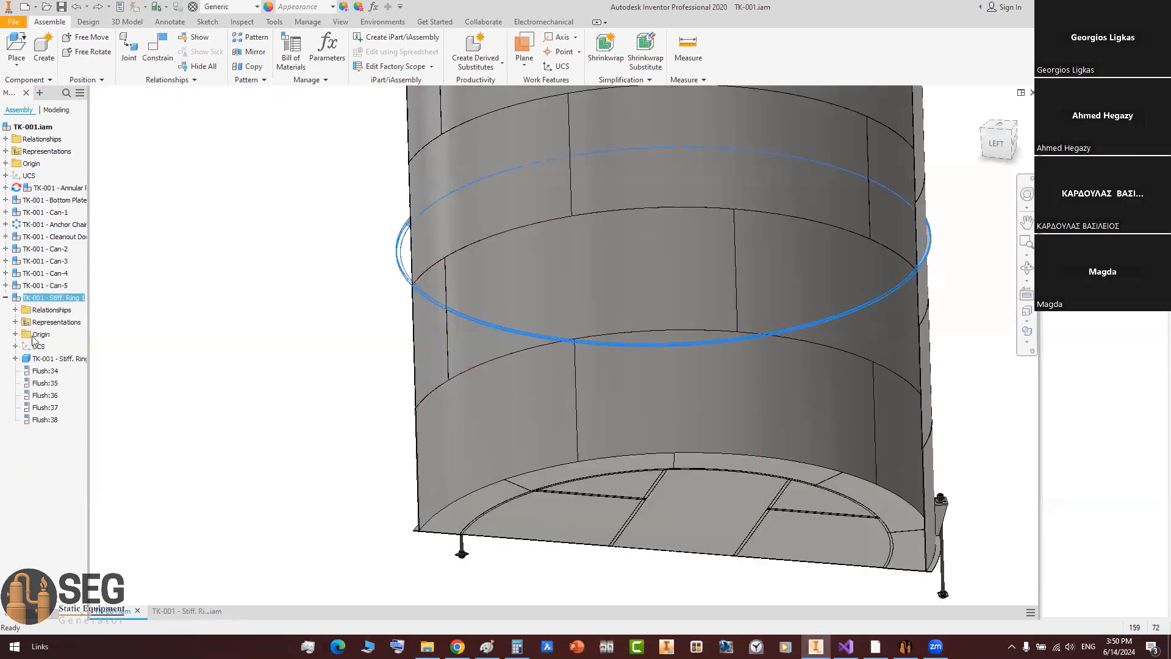
pyautogui.doubleClick(43, 373)
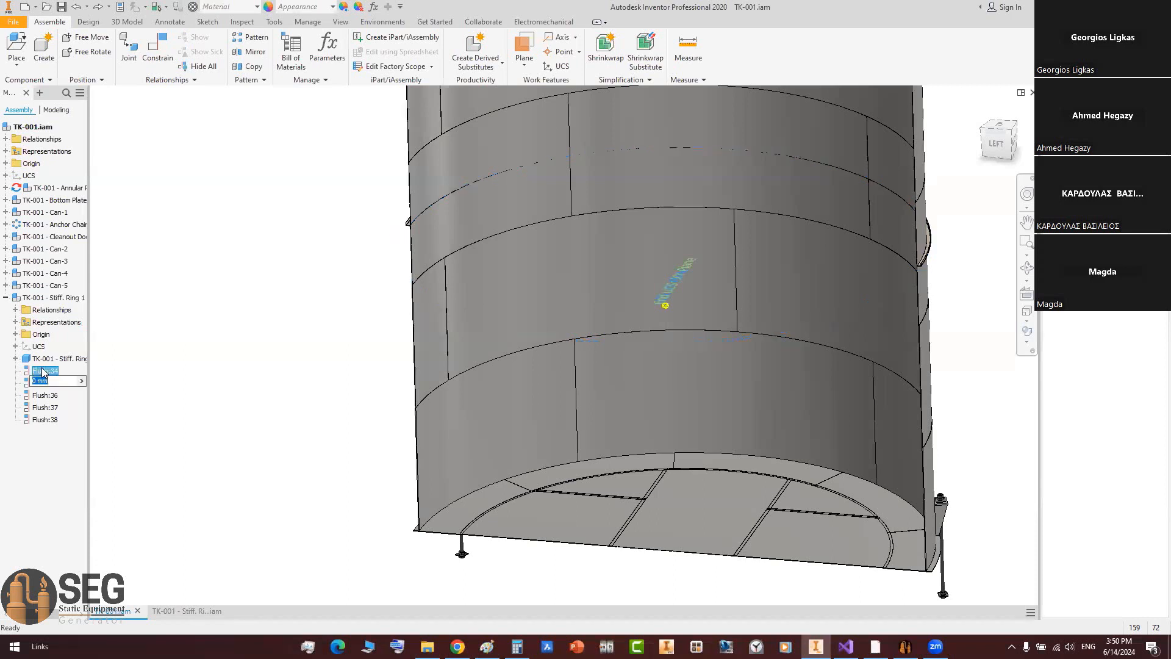
pyautogui.keyDown('shift'); pyautogui.click(46, 419); pyautogui.keyUp('shift')
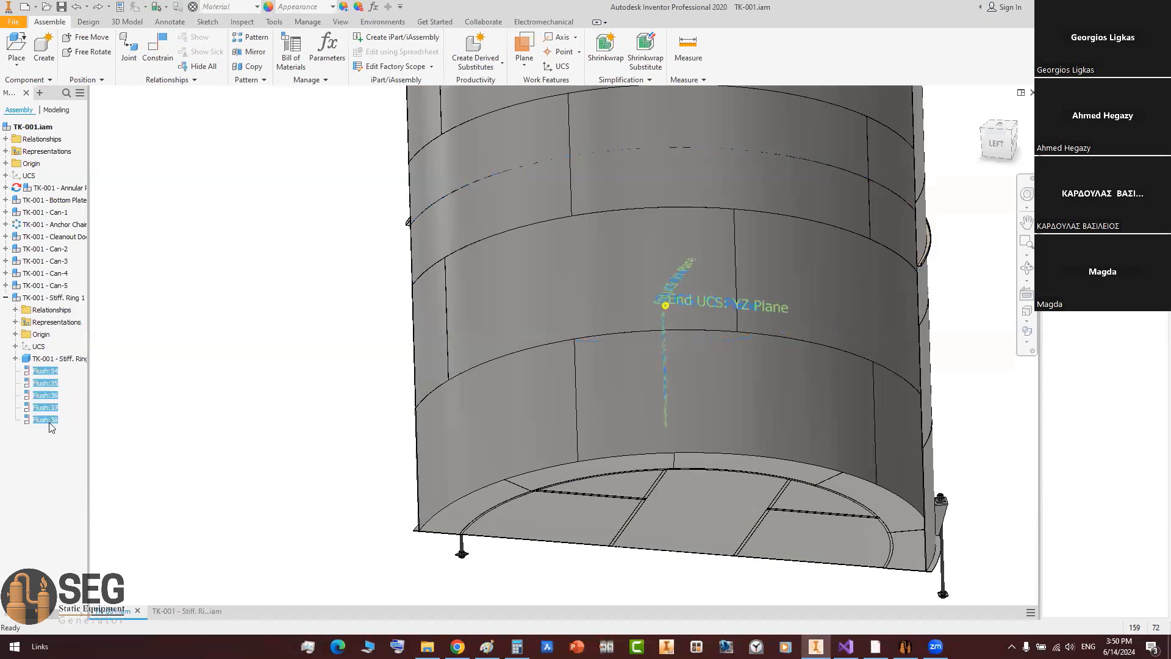
pyautogui.rightClick(53, 427)
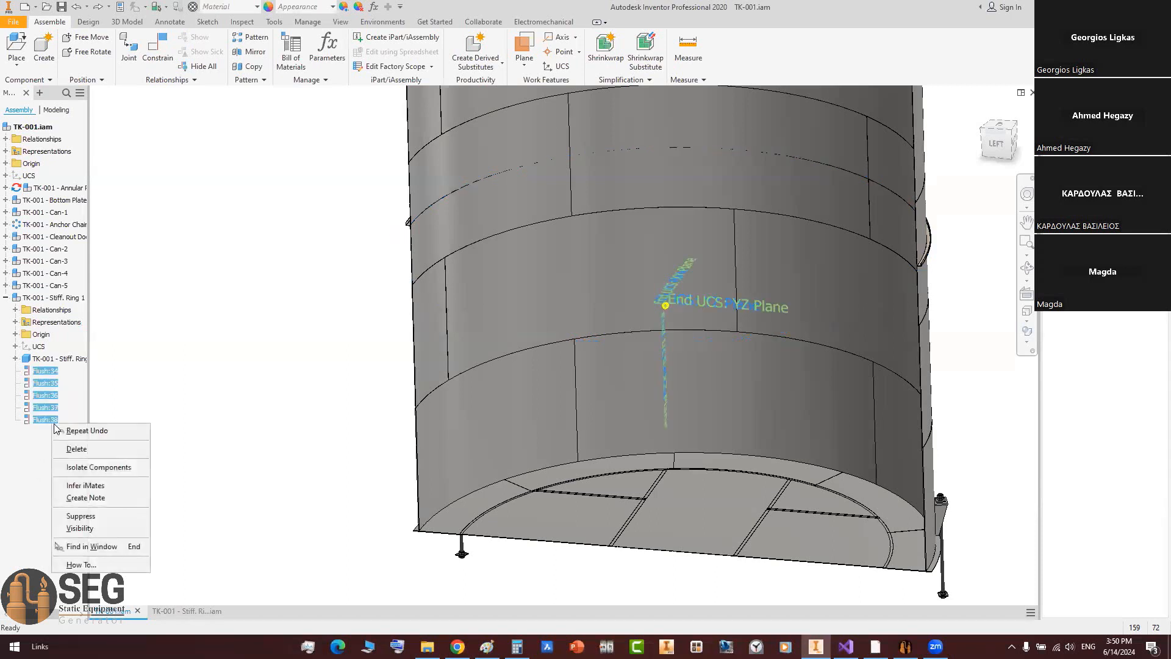
pyautogui.click(91, 450)
pyautogui.scroll(-5, 392, 217)
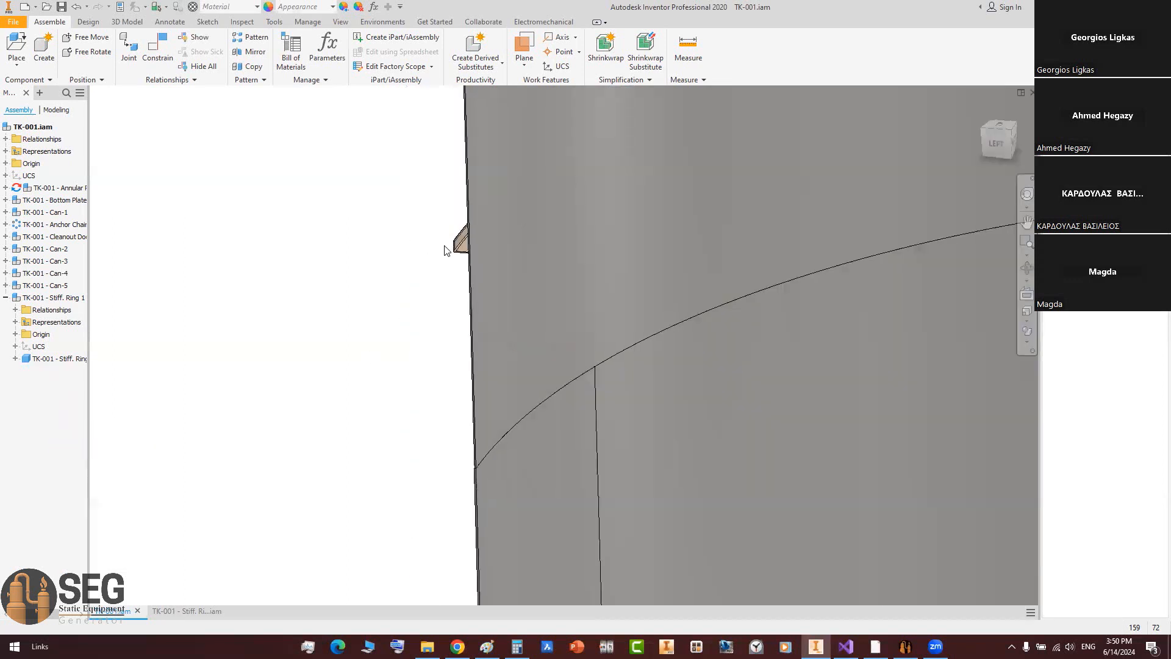
# Step: Constrain the stiffening ring part's YZ Plane flush with the tank assembly's YZ Plane at 0 mm offset
pyautogui.click(437, 262)
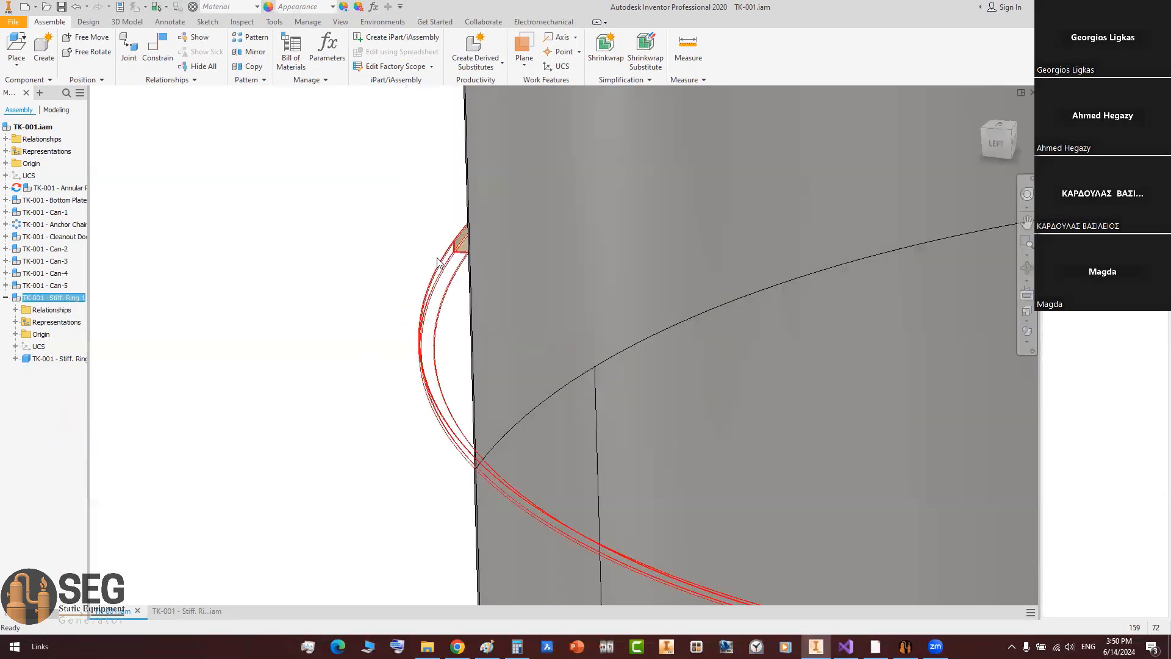
pyautogui.click(15, 359)
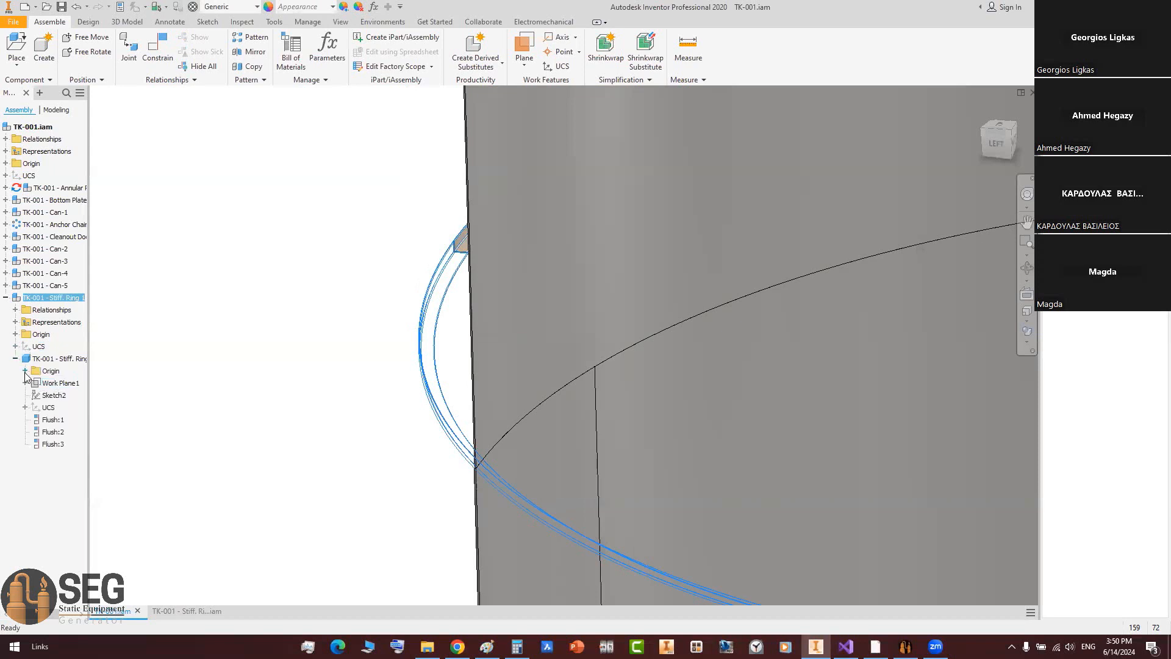
pyautogui.click(25, 371)
pyautogui.click(66, 384)
pyautogui.press('c')
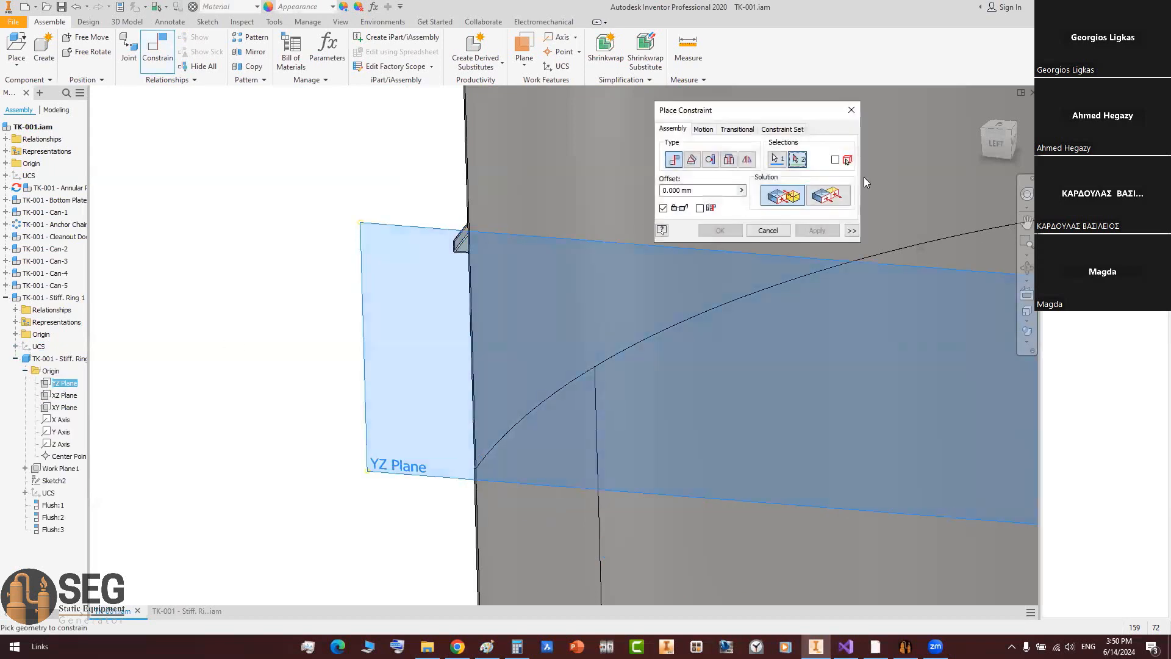
pyautogui.click(6, 164)
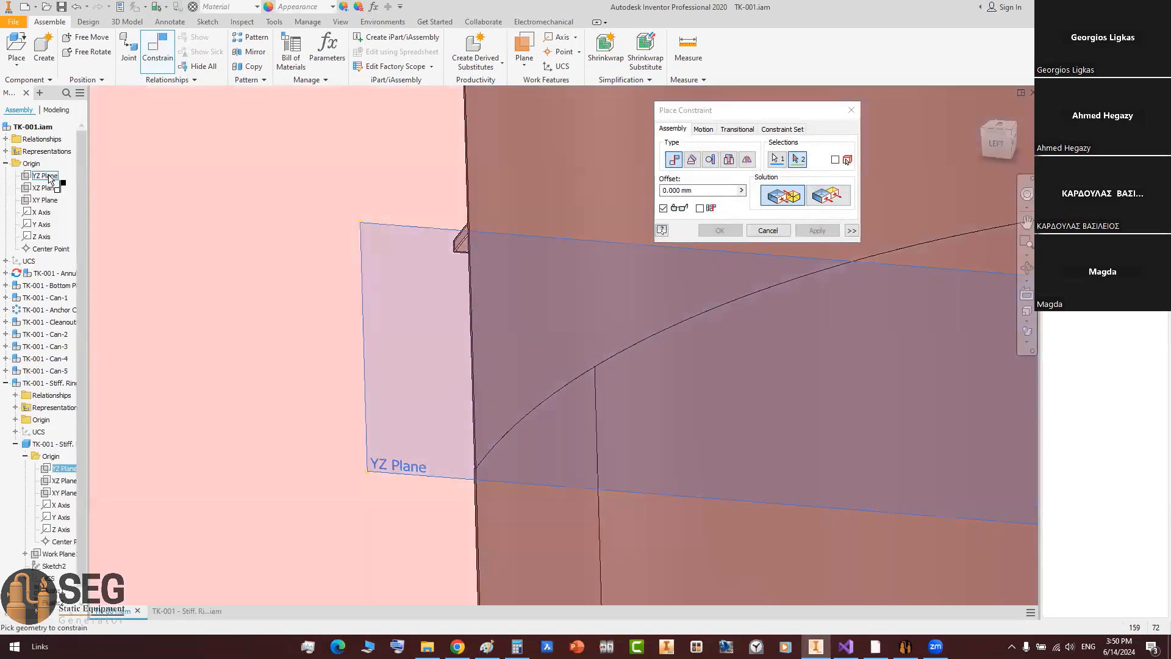
pyautogui.click(47, 177)
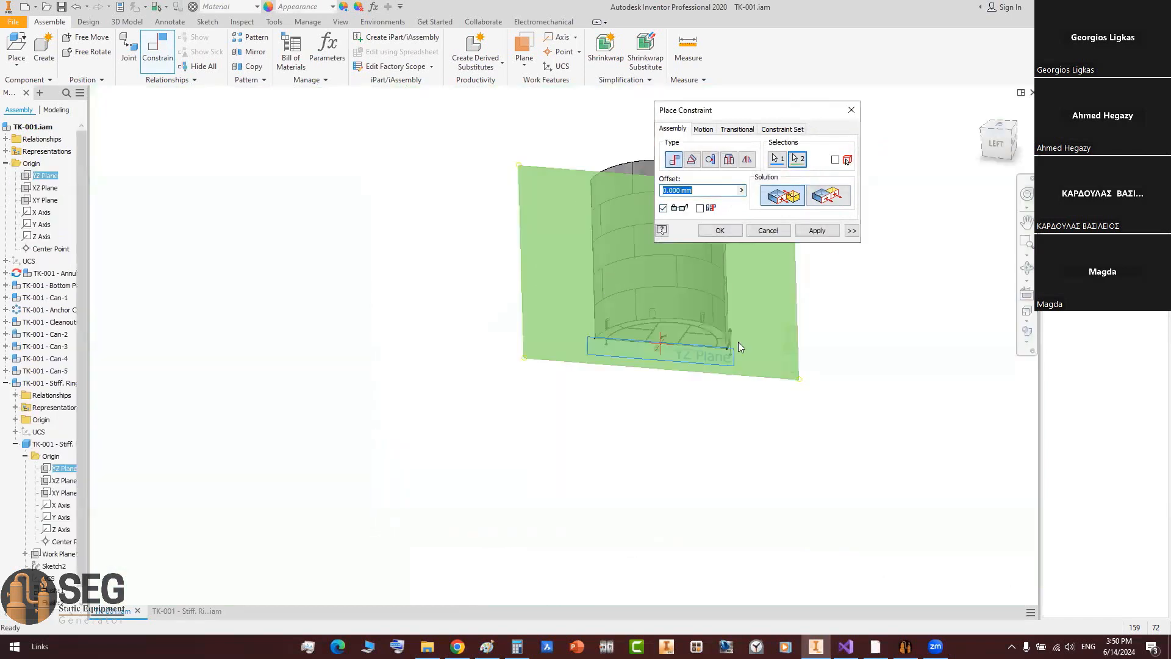
pyautogui.scroll(7, 741, 352)
pyautogui.scroll(4, 541, 307)
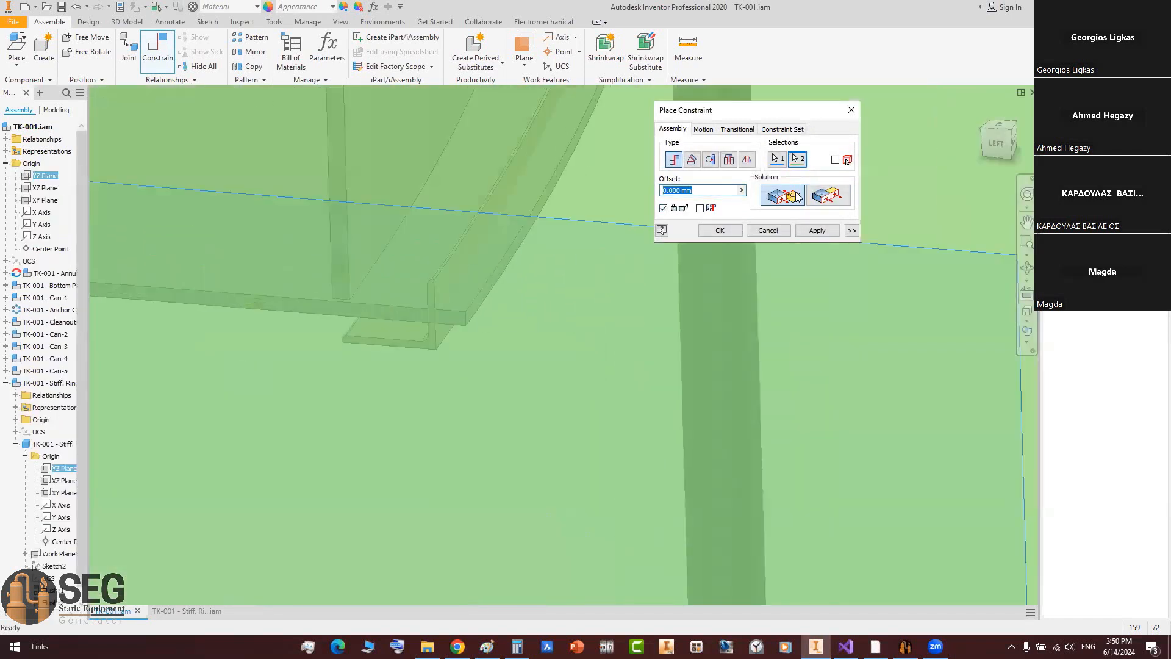
pyautogui.click(828, 196)
pyautogui.click(720, 230)
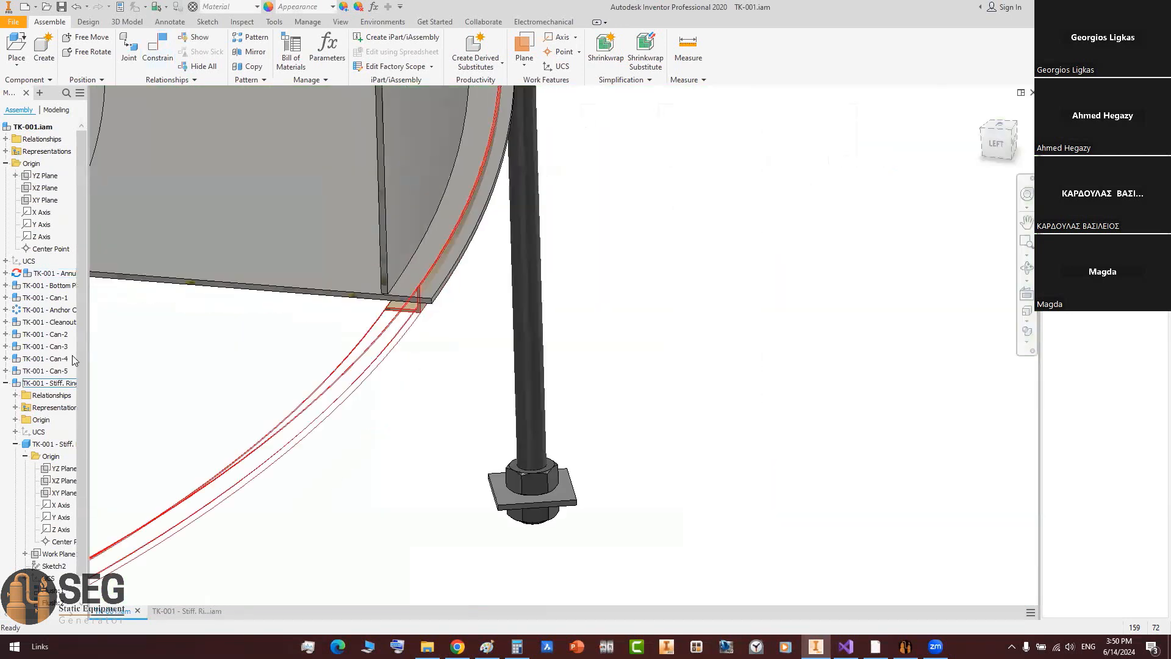
pyautogui.scroll(-6, 392, 489)
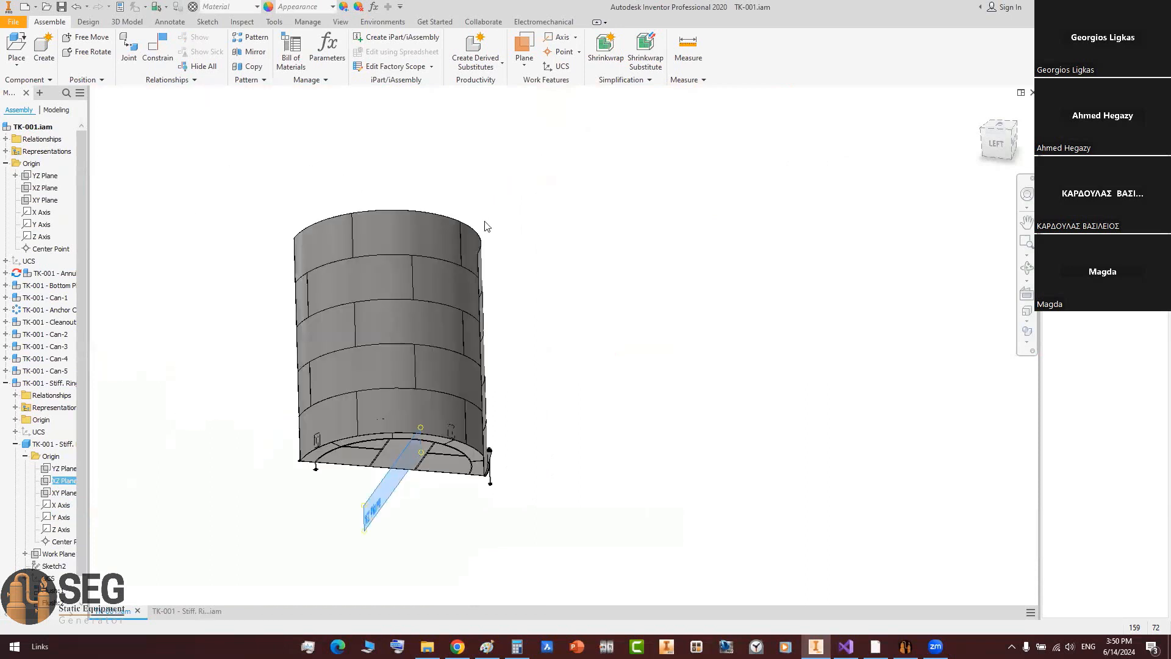
pyautogui.press('c')
pyautogui.click(38, 190)
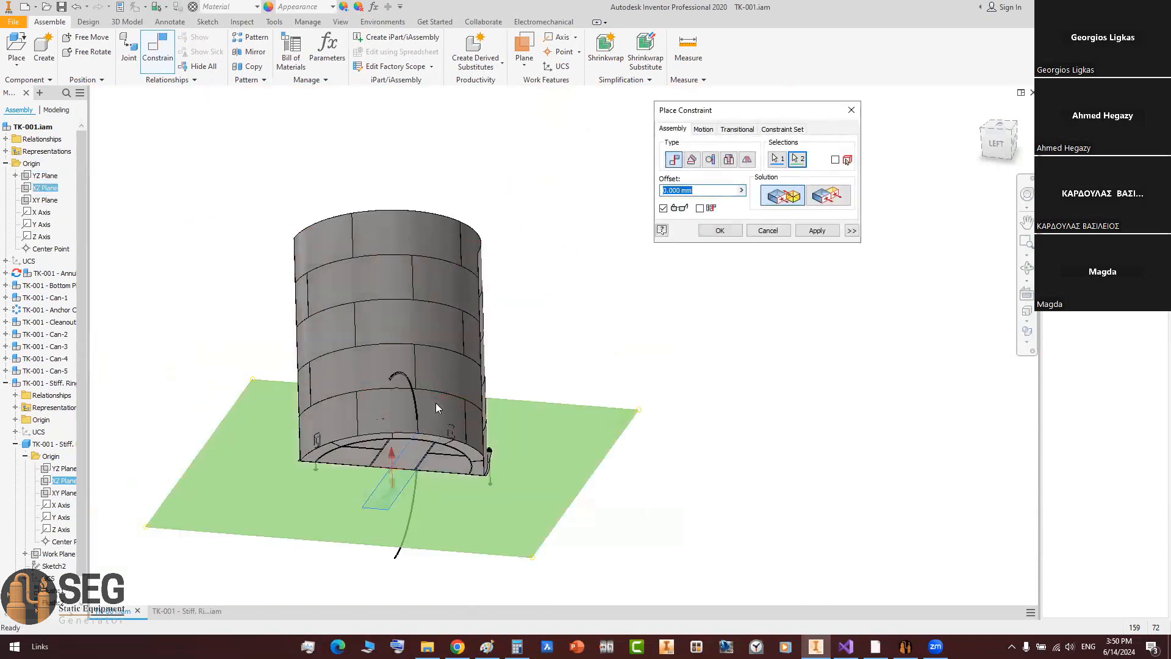
pyautogui.scroll(5, 383, 359)
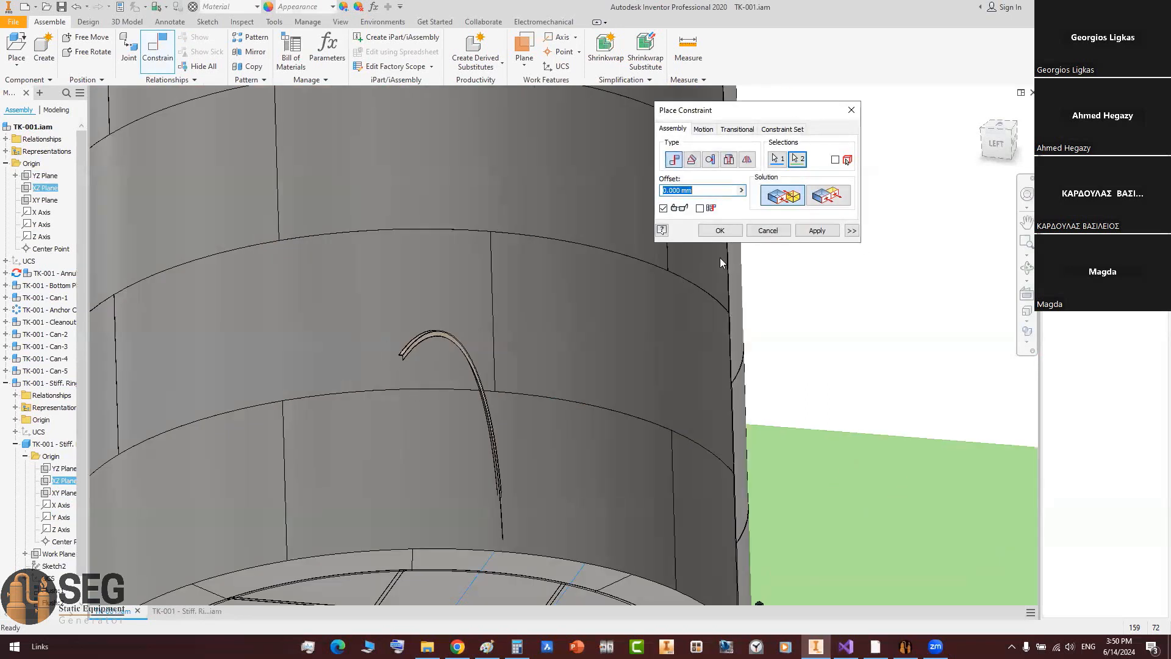
pyautogui.click(768, 230)
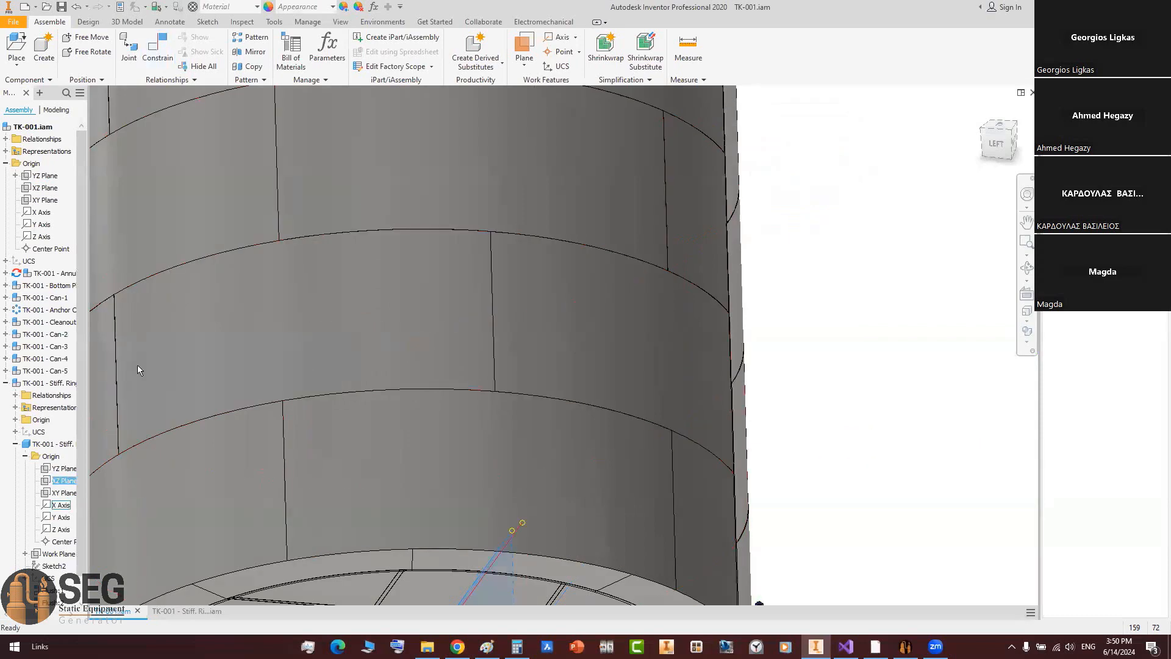
# Step: Constrain the stiffening ring part's XZ Plane flush with the tank assembly's XY Plane at 0 mm offset
pyautogui.press('c')
pyautogui.click(31, 201)
pyautogui.scroll(-5, 537, 513)
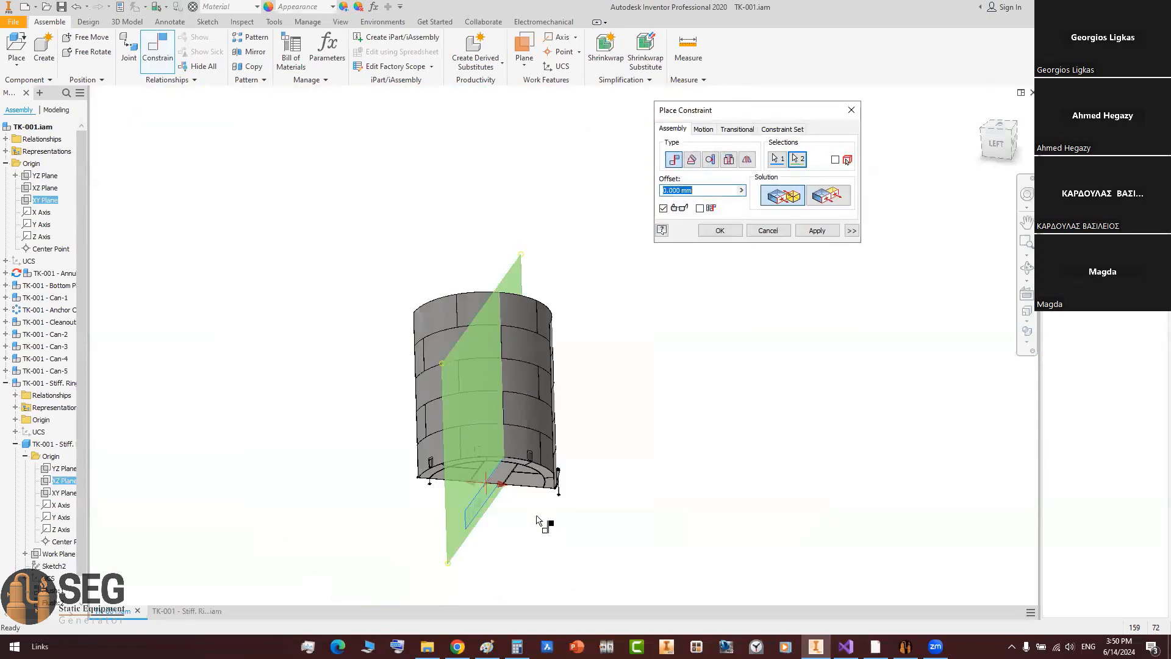
pyautogui.scroll(5, 560, 494)
pyautogui.scroll(-5, 560, 494)
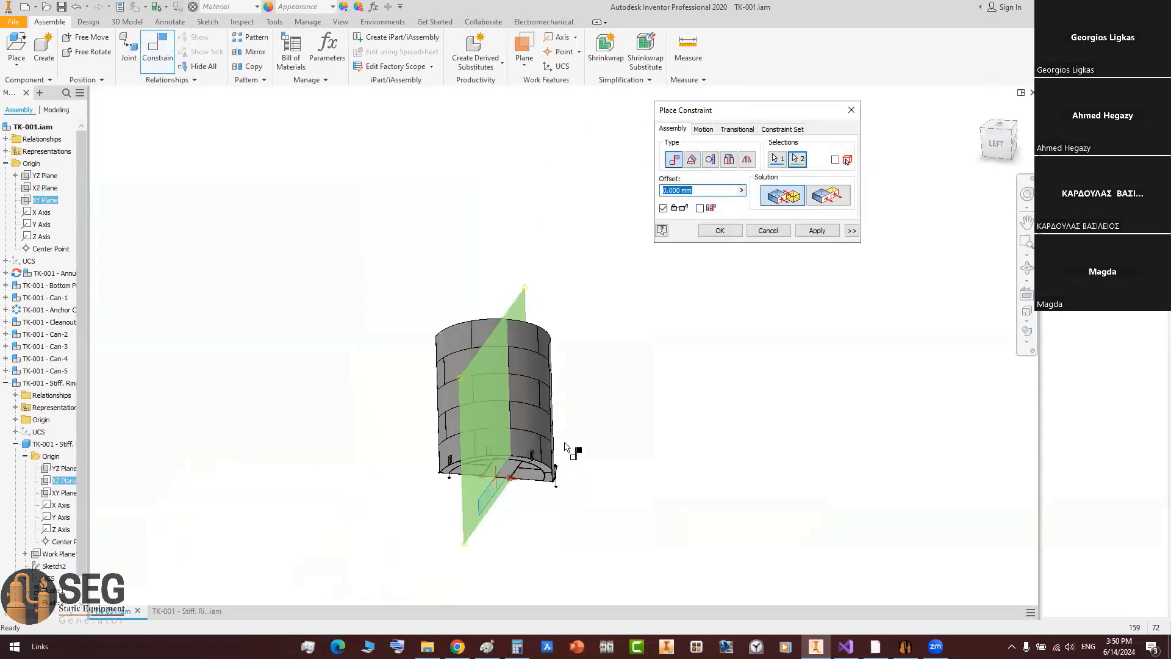
pyautogui.scroll(3, 549, 436)
pyautogui.scroll(-2, 222, 447)
pyautogui.scroll(4, 486, 348)
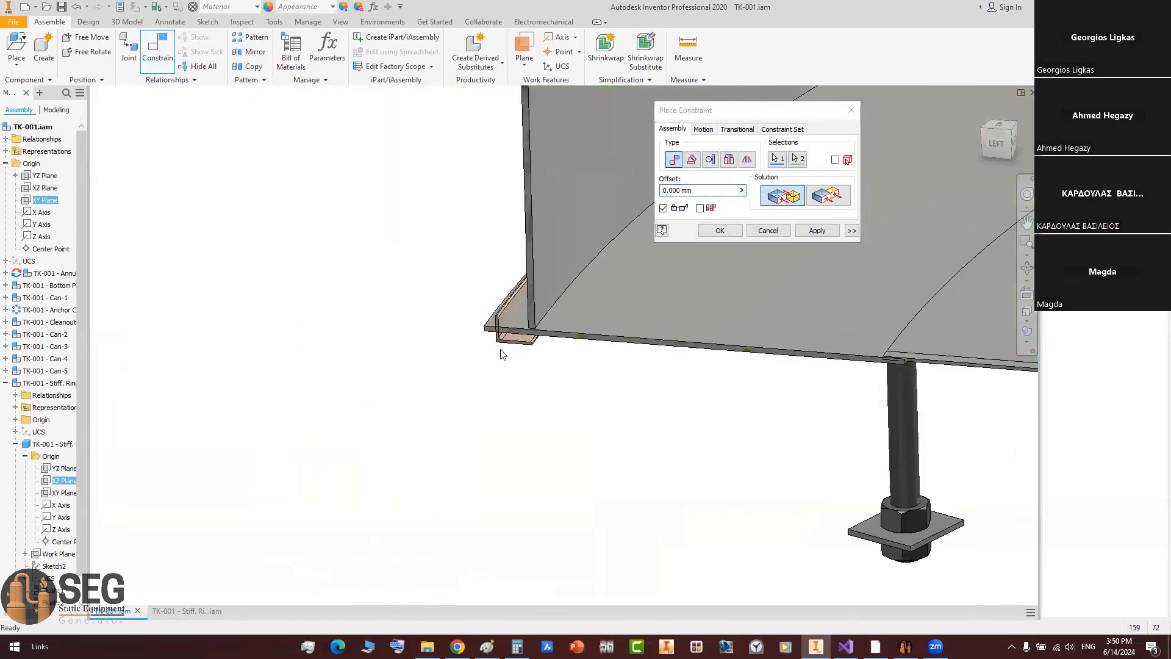
pyautogui.click(817, 197)
pyautogui.click(721, 231)
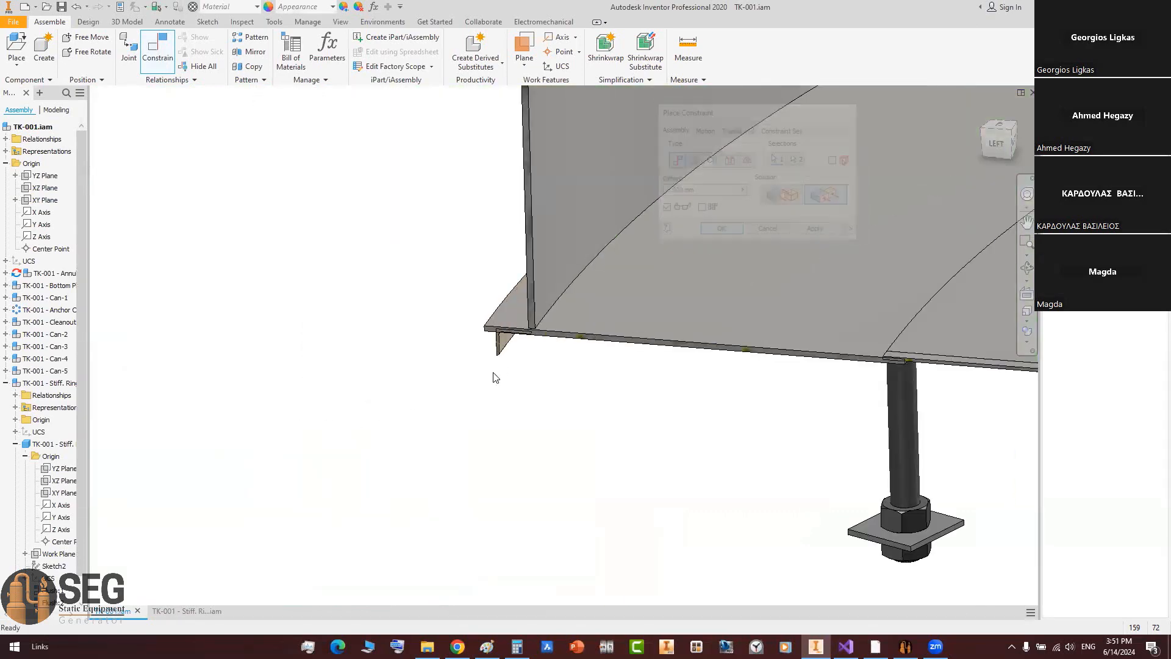
# Step: Move the stiffening ring up along the outside of the shell to the height of Can-3
pyautogui.scroll(-3, 474, 394)
pyautogui.moveTo(475, 390); pyautogui.dragTo(455, 74)
pyautogui.scroll(-5, 427, 427)
pyautogui.scroll(4, 640, 366)
pyautogui.moveTo(668, 459); pyautogui.dragTo(721, 391, button='middle')
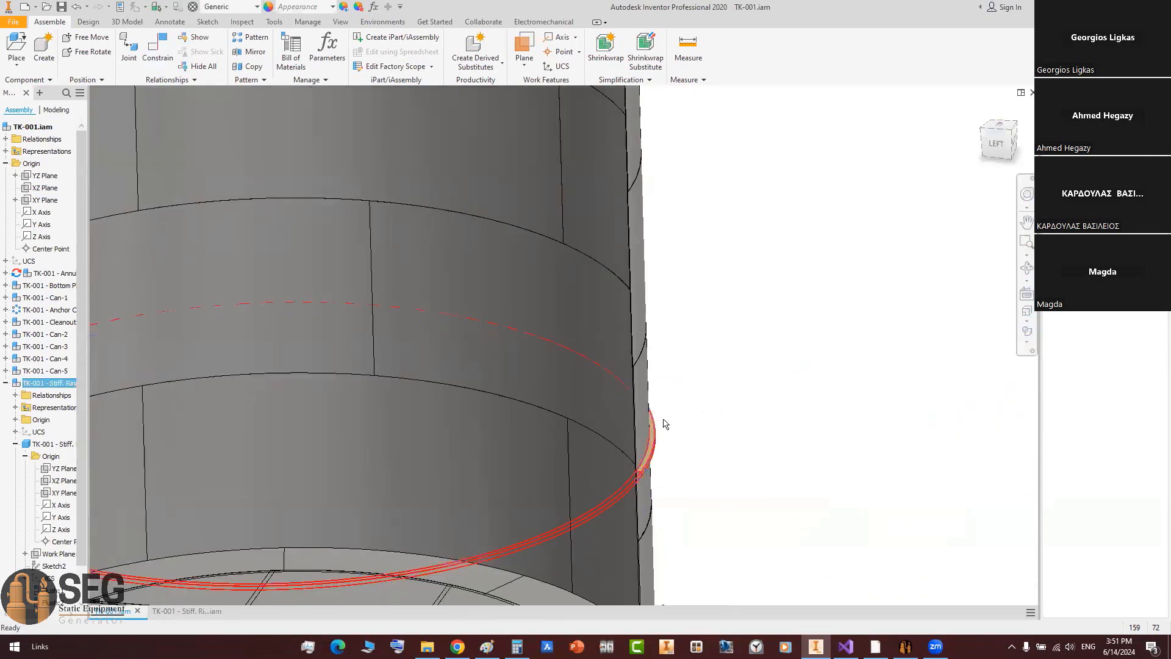
pyautogui.moveTo(653, 421); pyautogui.dragTo(684, 221)
pyautogui.click(682, 229)
# Step: Expand Can-3's contents in a widened model browser and hide Can-2 to expose Can-3's lower edge
pyautogui.click(631, 308)
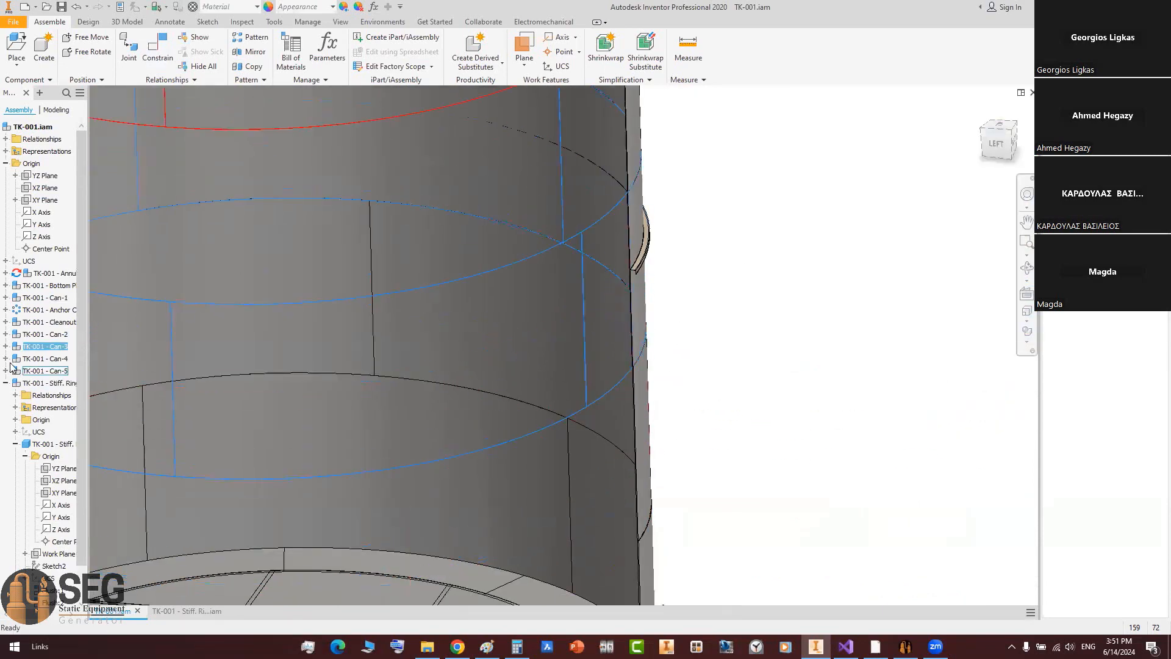
pyautogui.click(3, 387)
pyautogui.click(6, 383)
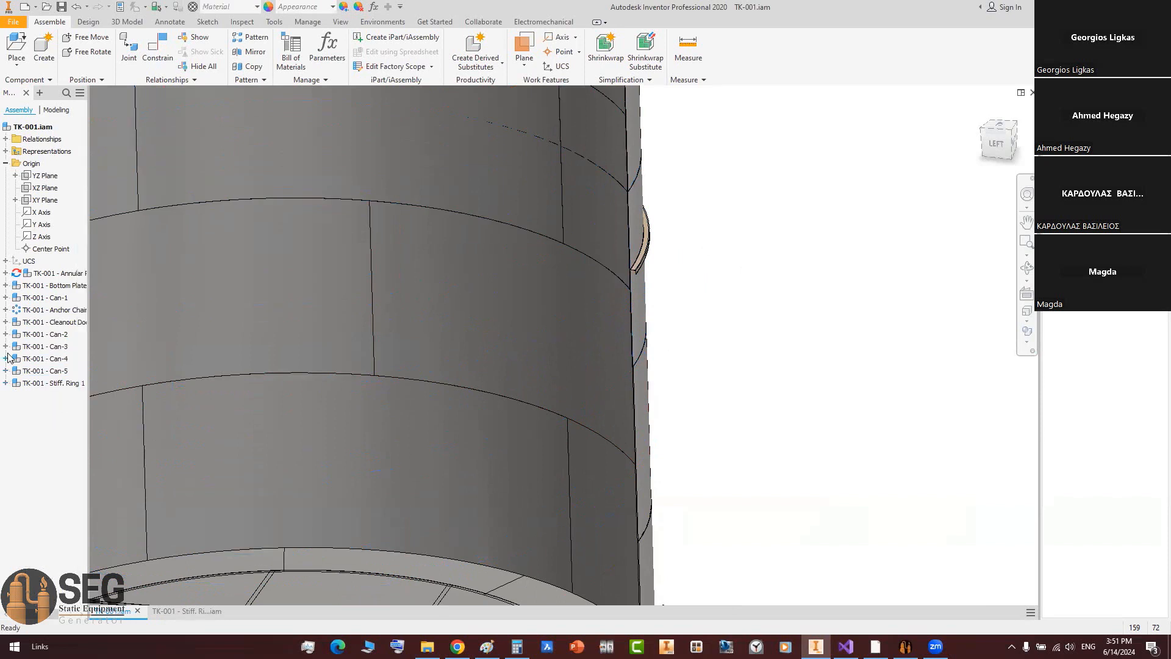
pyautogui.click(6, 346)
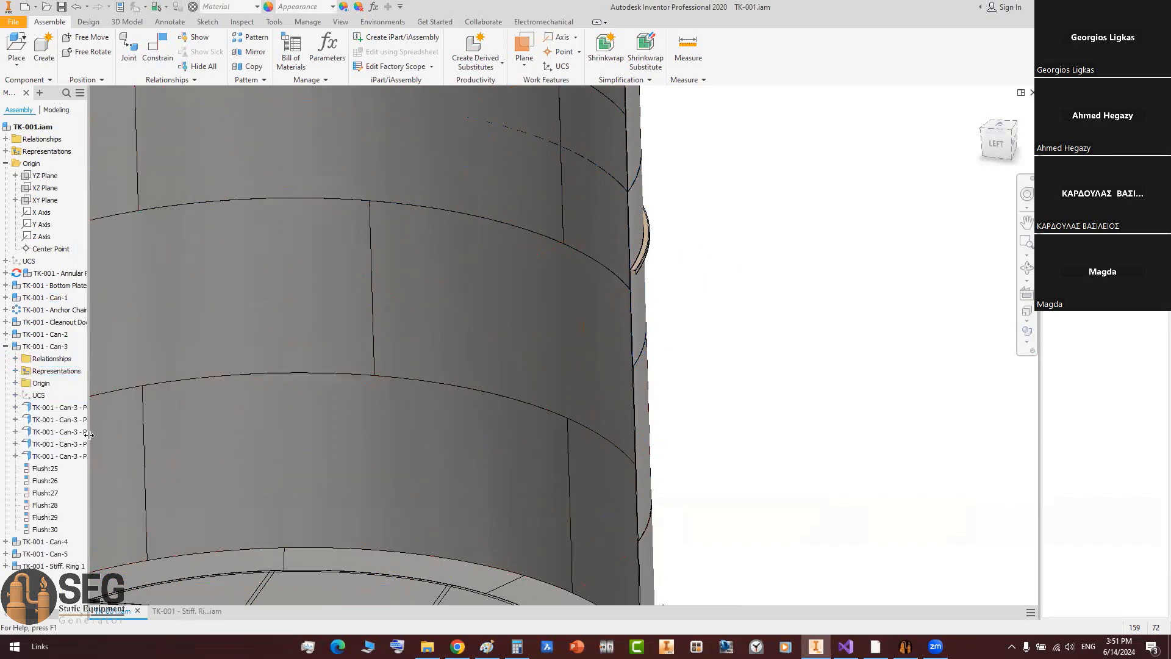
pyautogui.moveTo(88, 430); pyautogui.dragTo(128, 425)
pyautogui.click(666, 410)
pyautogui.rightClick(666, 411)
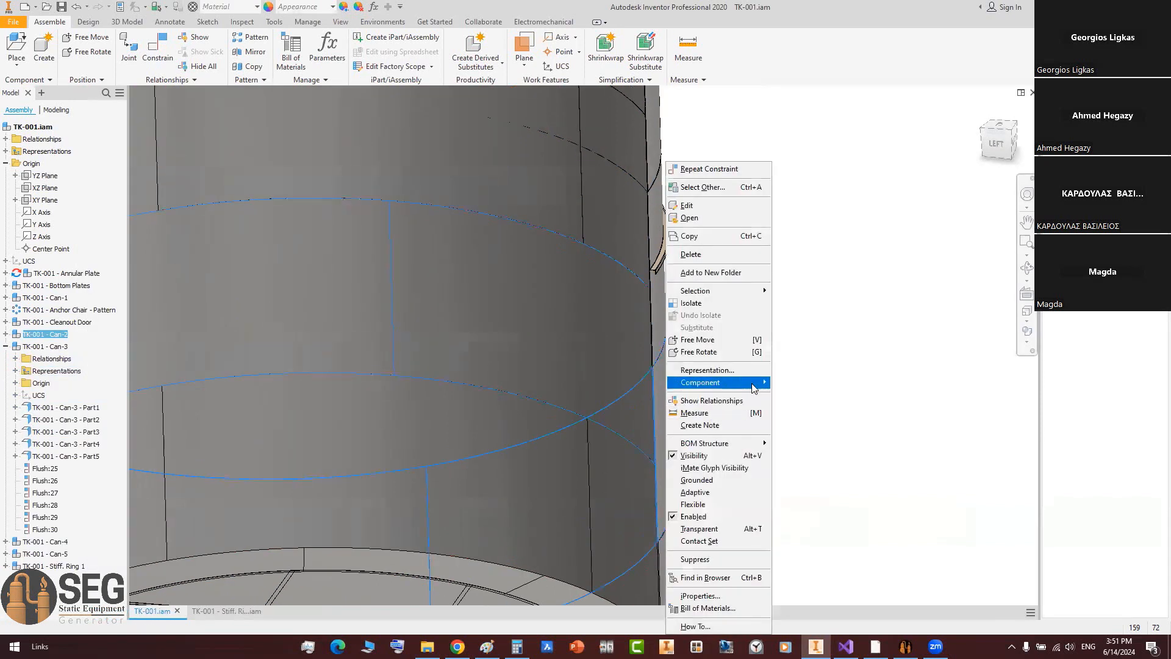
pyautogui.click(722, 449)
# Step: Mate the stiffening ring's horizontal flange face to Can-3's bottom edge face with an offset of -1000 mm
pyautogui.moveTo(693, 359); pyautogui.dragTo(690, 398, button='middle')
pyautogui.keyDown('shift'); pyautogui.moveTo(648, 429); pyautogui.dragTo(638, 381, button='middle'); pyautogui.keyUp('shift')
pyautogui.scroll(4, 659, 350)
pyautogui.press('c')
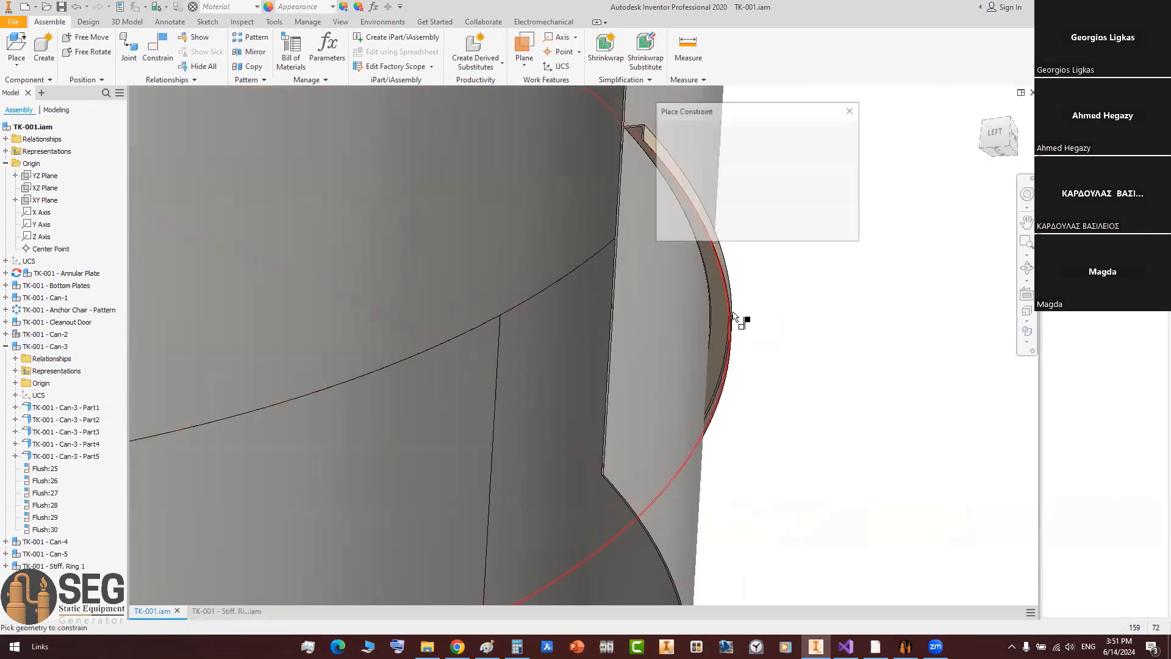
pyautogui.scroll(5, 597, 451)
pyautogui.moveTo(768, 290); pyautogui.dragTo(614, 454, button='middle')
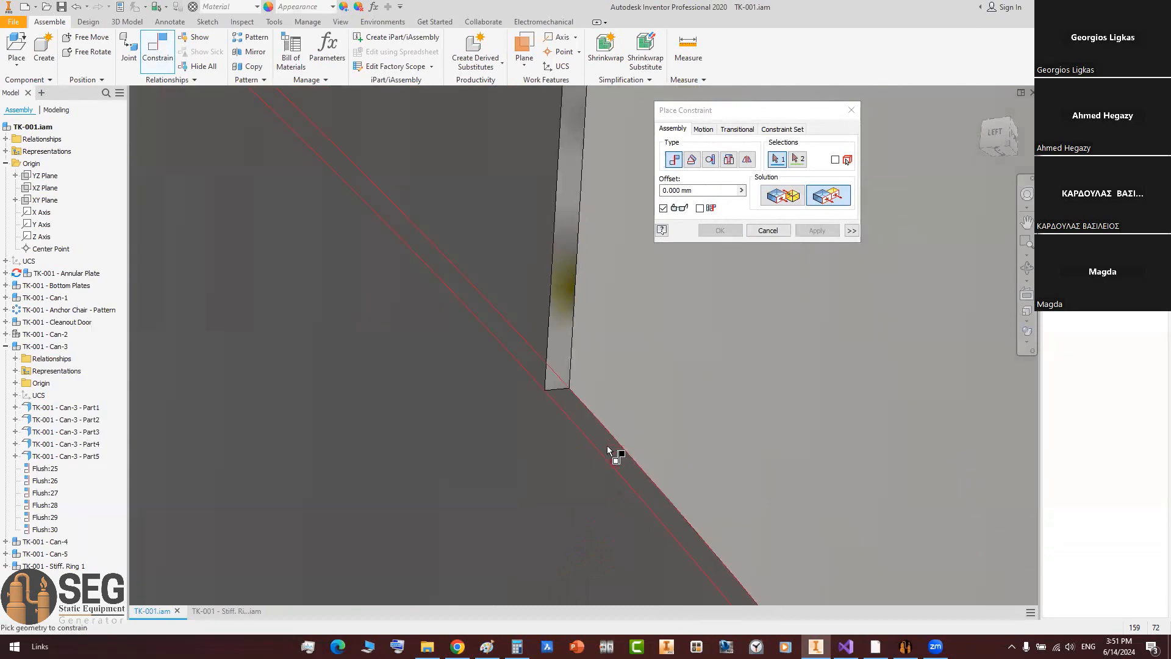
pyautogui.click(574, 441)
pyautogui.scroll(-8, 477, 389)
pyautogui.keyDown('shift'); pyautogui.moveTo(475, 387); pyautogui.dragTo(465, 422, button='middle'); pyautogui.keyUp('shift')
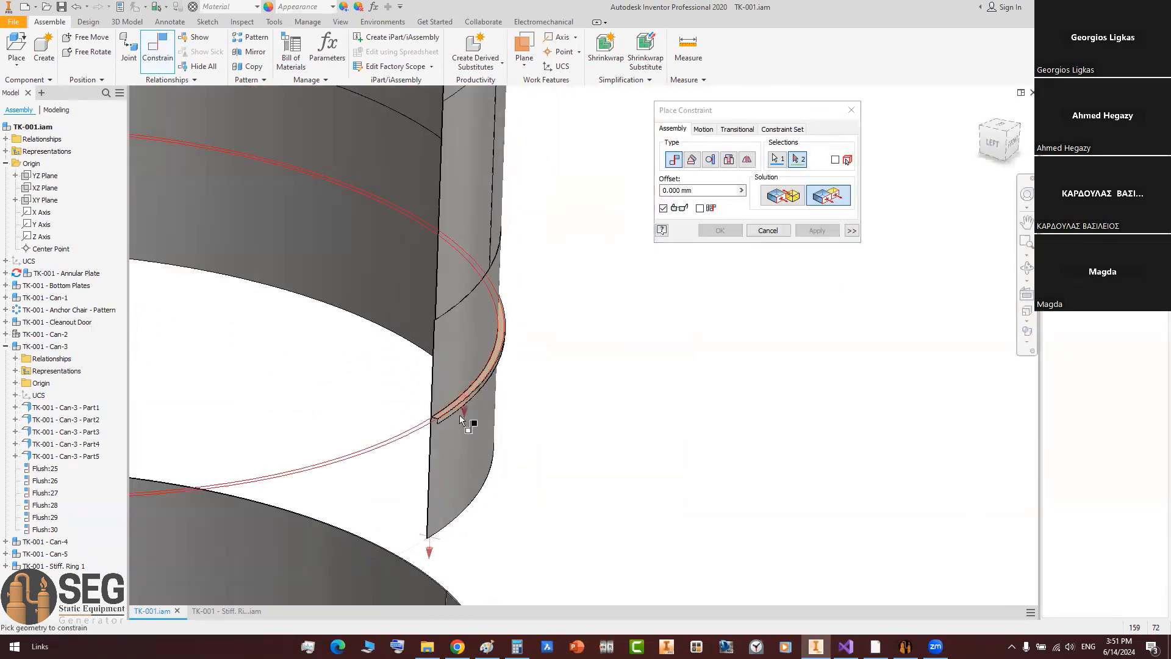
pyautogui.scroll(4, 473, 384)
pyautogui.click(526, 352)
pyautogui.click(783, 195)
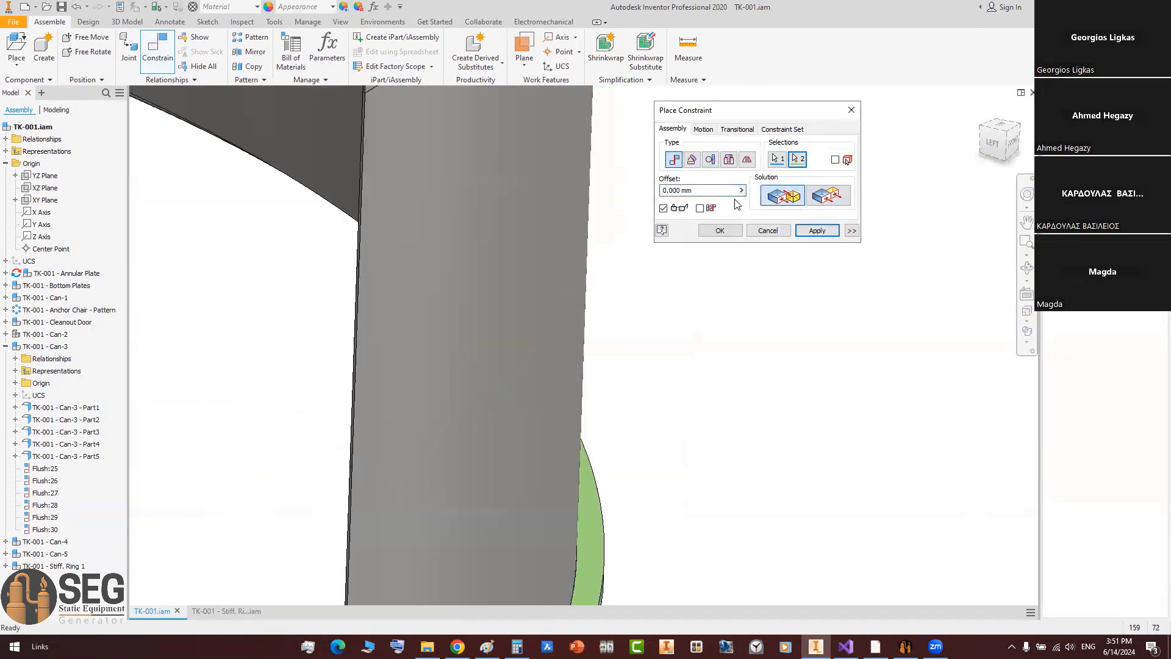
pyautogui.scroll(-4, 689, 297)
pyautogui.write('1000')
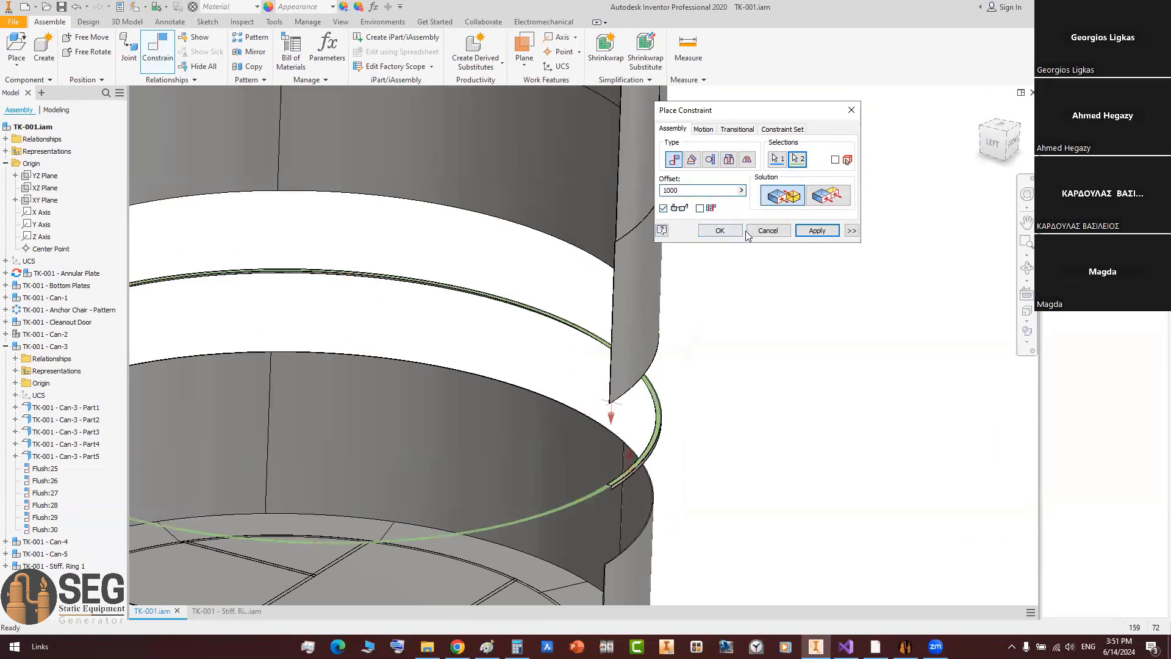
pyautogui.click(711, 231)
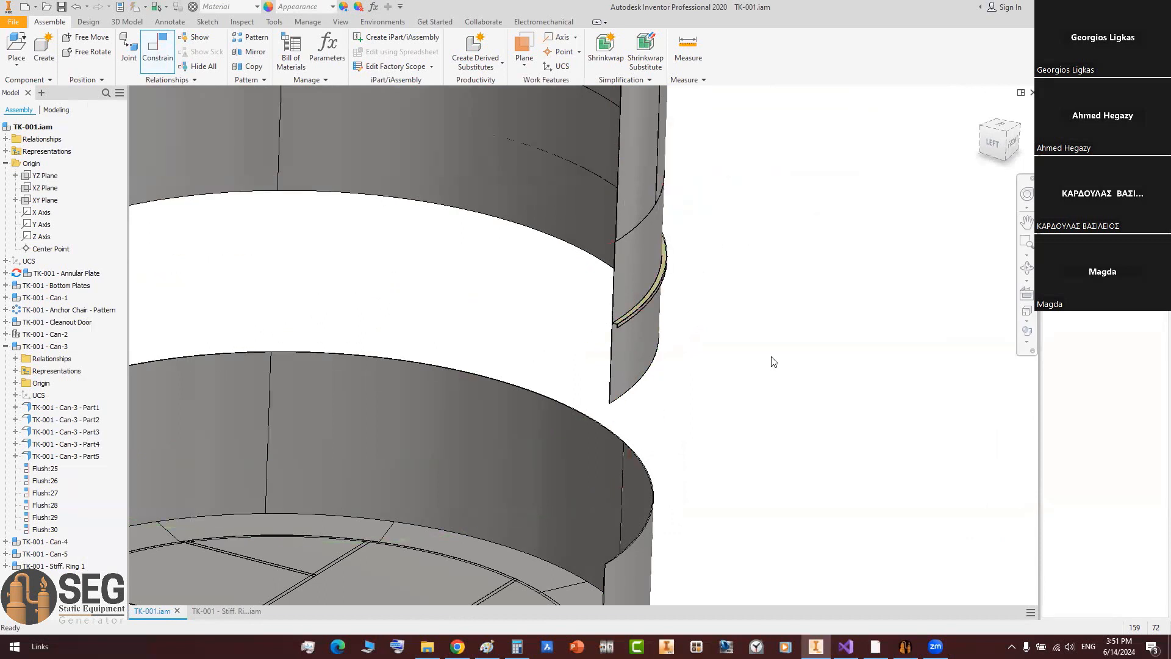
# Step: Make Can-2 visible again and check the ring's angle profile against the shell
pyautogui.rightClick(44, 340)
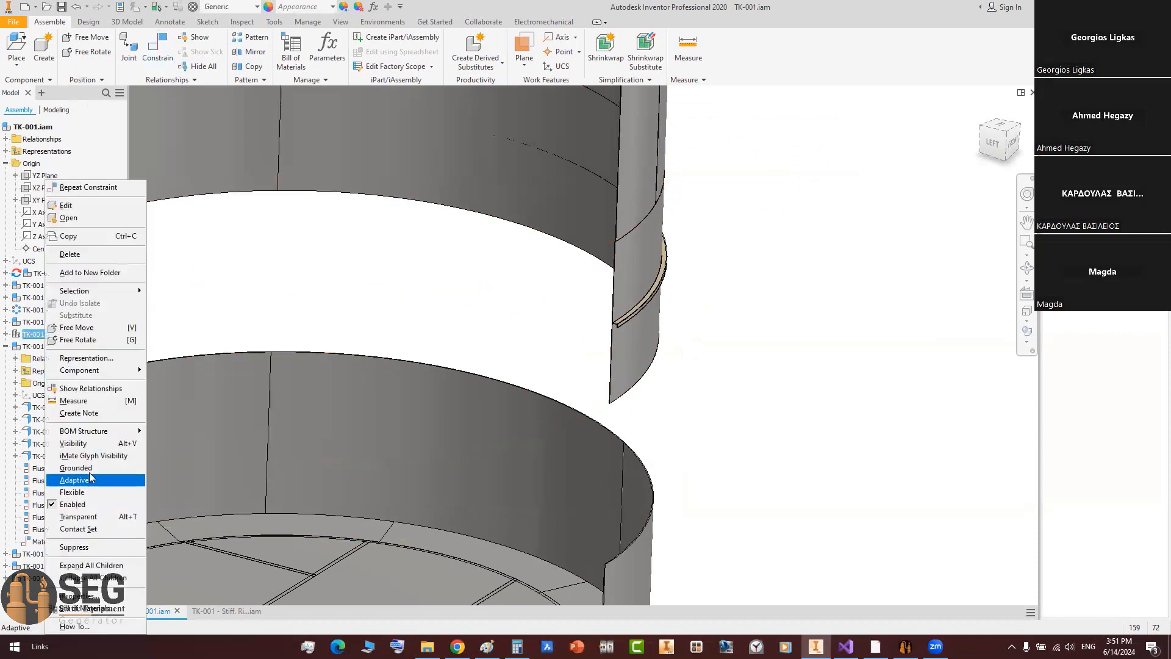
pyautogui.click(67, 444)
pyautogui.scroll(10, 605, 323)
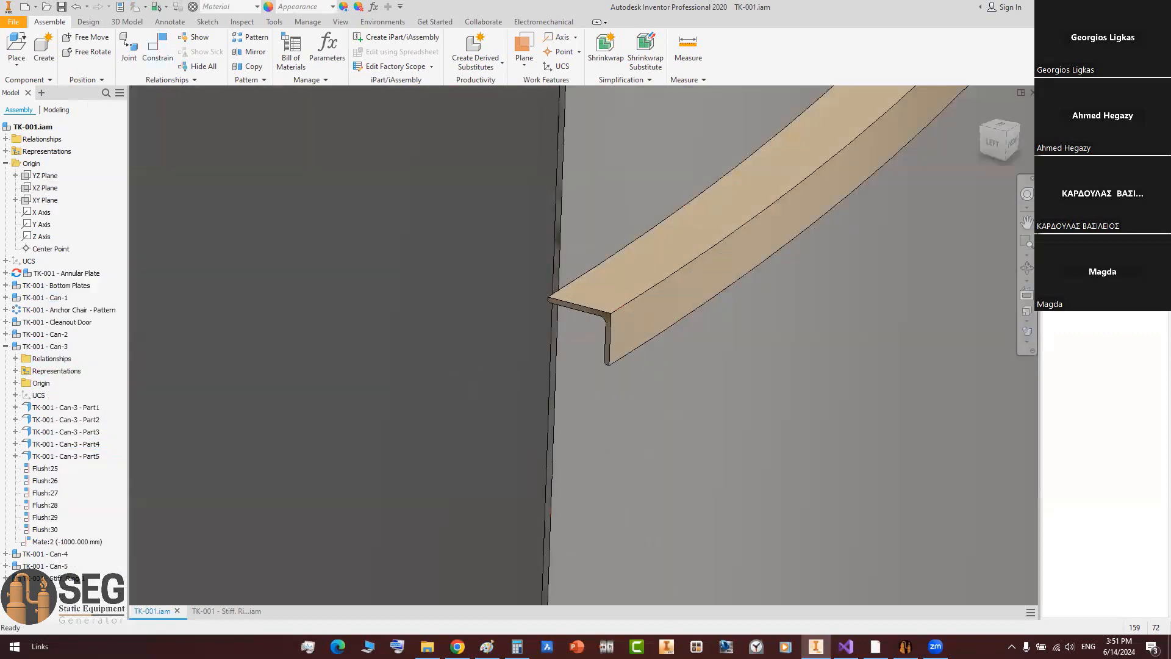
# Step: Inspect how the angle ring meets the shell at Can-3 from the left side, including in the full tank view
pyautogui.click(993, 144)
pyautogui.scroll(-10, 755, 251)
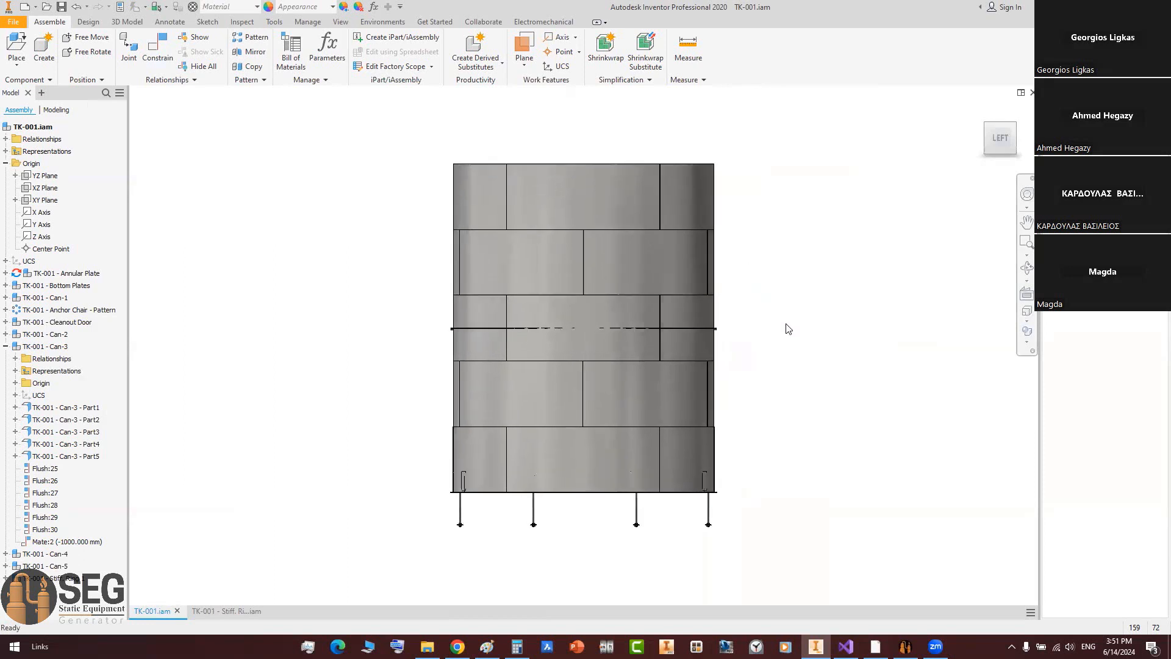
pyautogui.scroll(5, 570, 357)
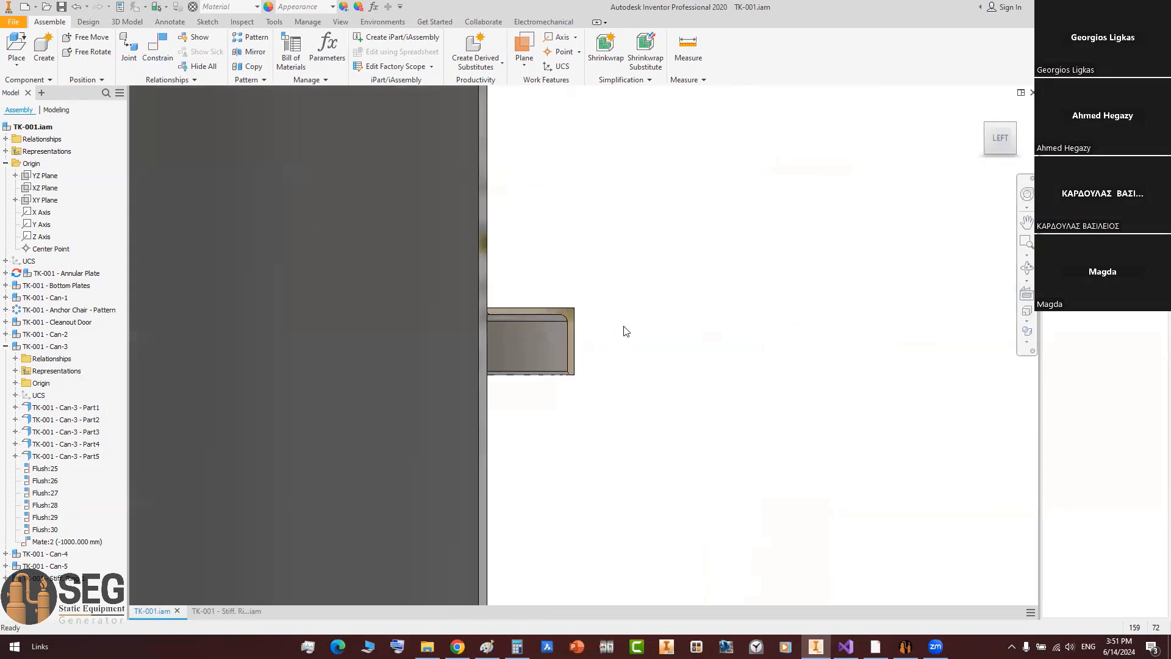
pyautogui.middleClick(623, 327)
pyautogui.middleClick(624, 327)
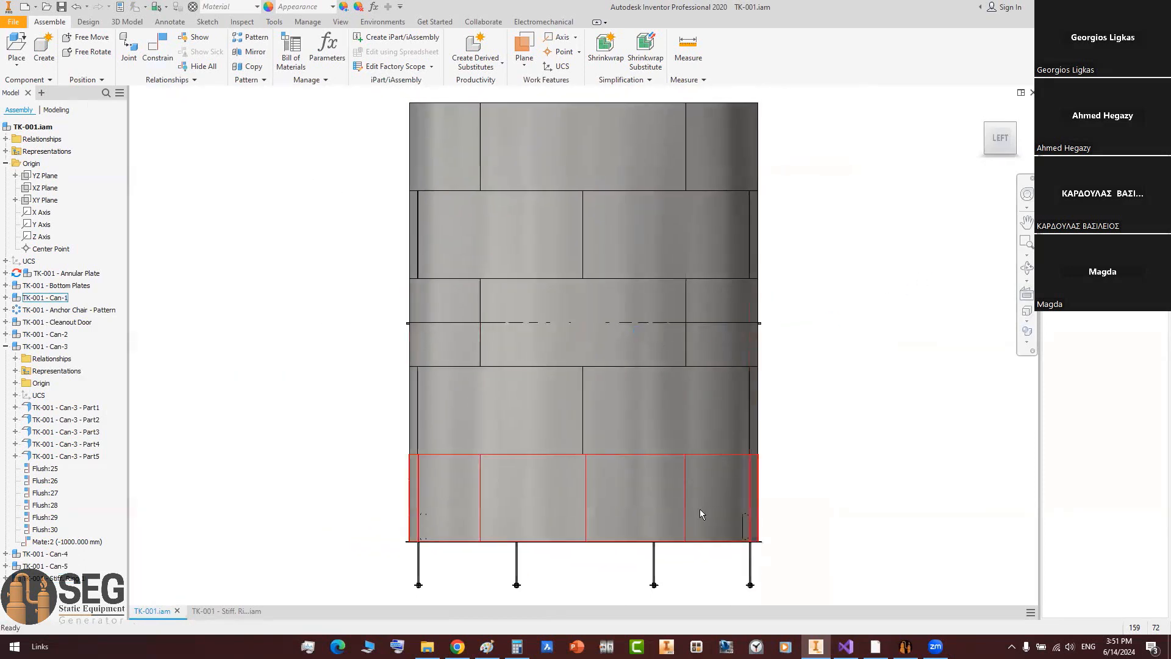
# Step: Switch to Static Equipment Generator and add an external stiffening ring named Stiff. Ring 2 to Can-5
pyautogui.click(905, 646)
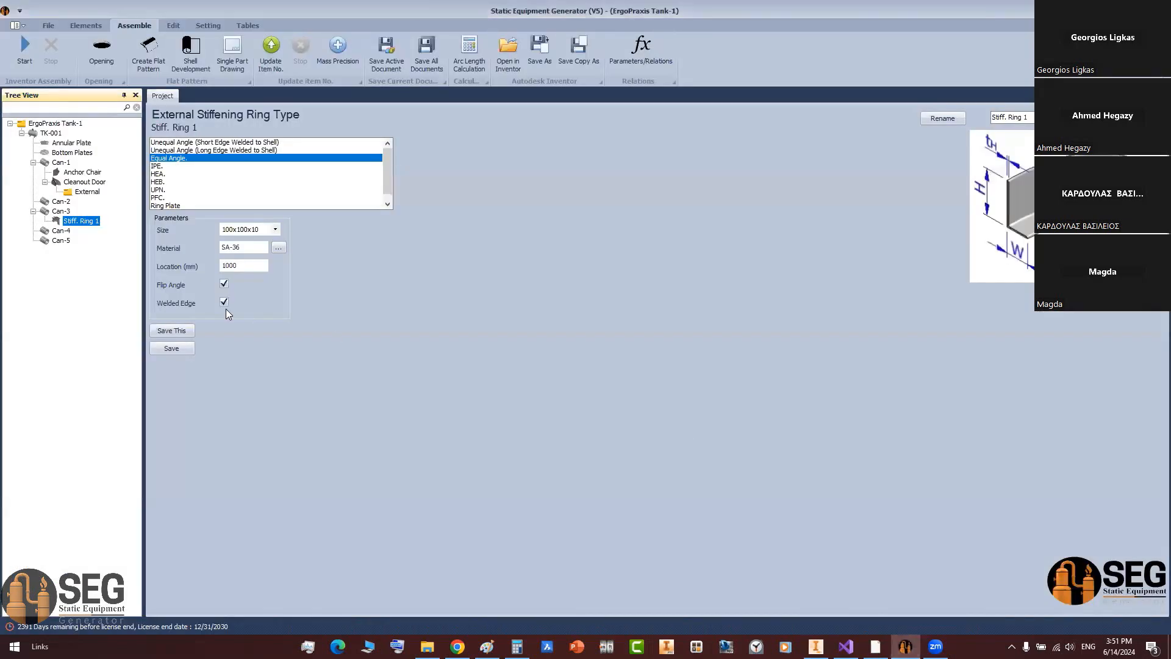
pyautogui.click(60, 241)
pyautogui.click(82, 26)
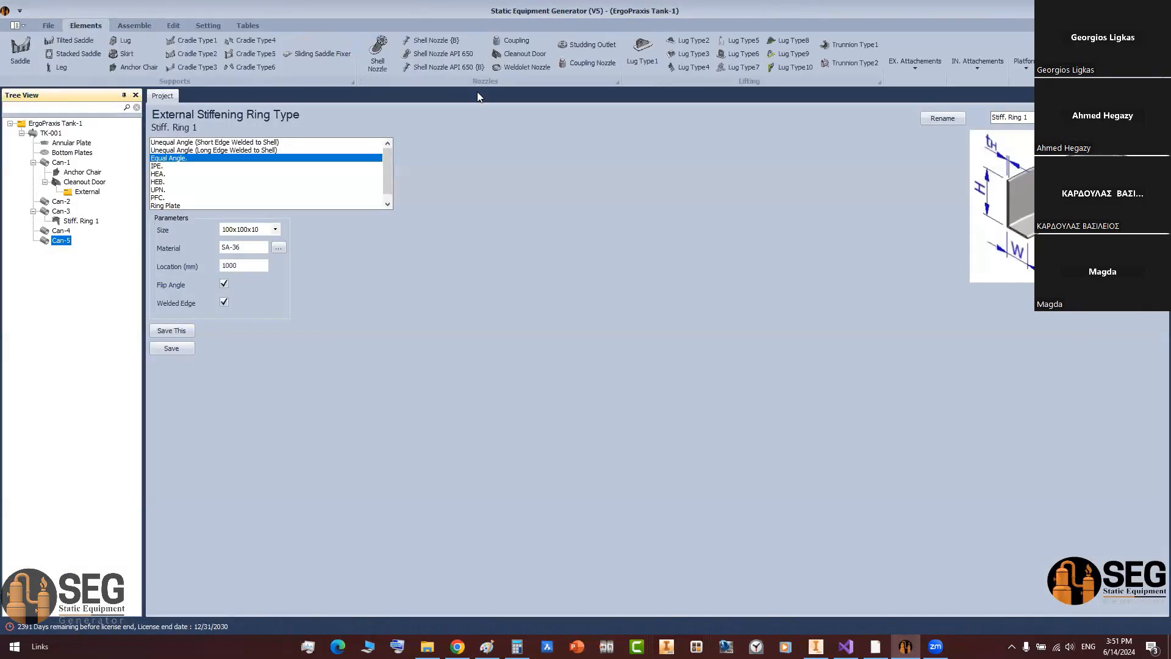
pyautogui.click(915, 74)
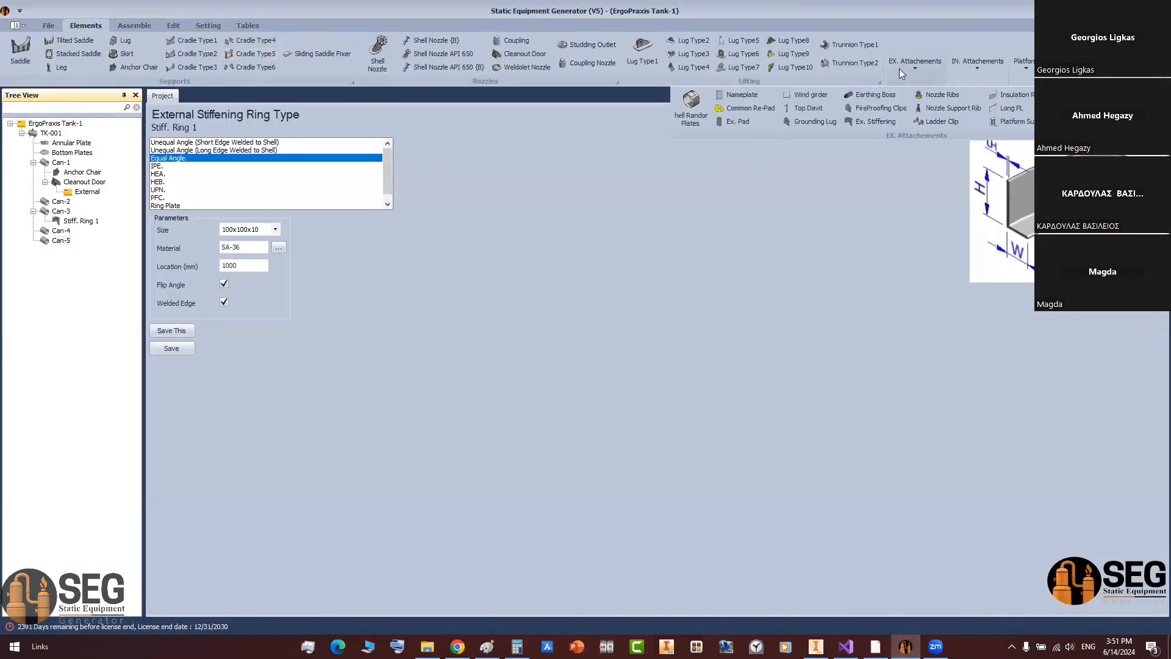
pyautogui.click(862, 121)
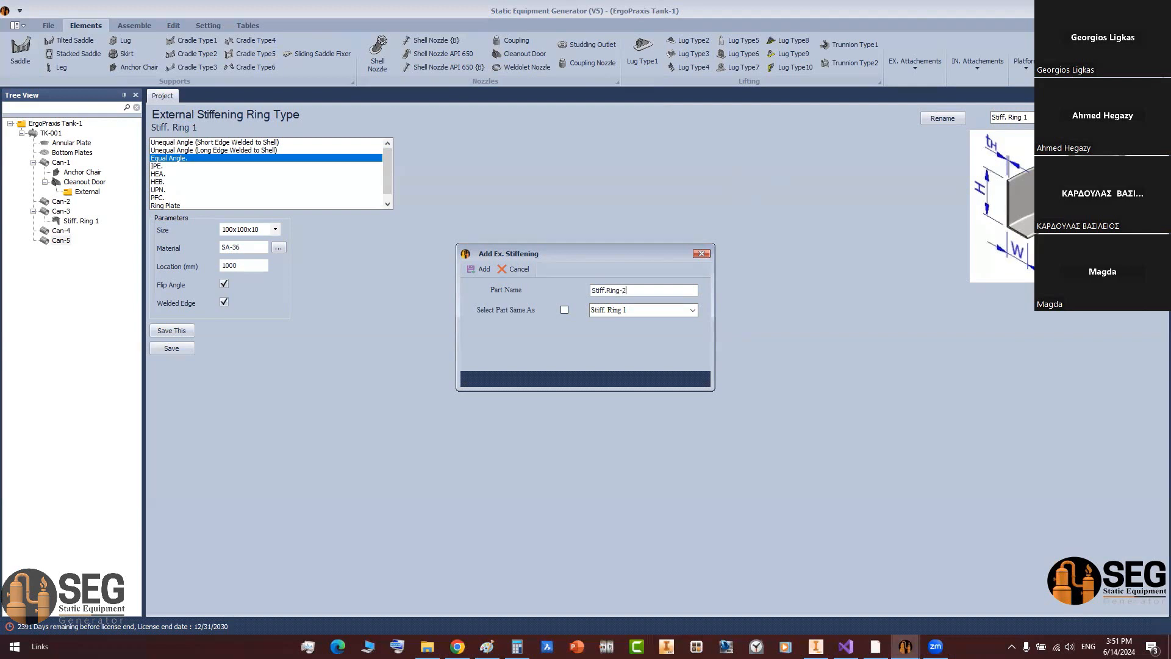
pyautogui.press('BackSpace')
pyautogui.press('Return')
# Step: Set Stiff. Ring 2's profile type to UPN and look up its section size in Detail E of the PDF drawing
pyautogui.click(80, 250)
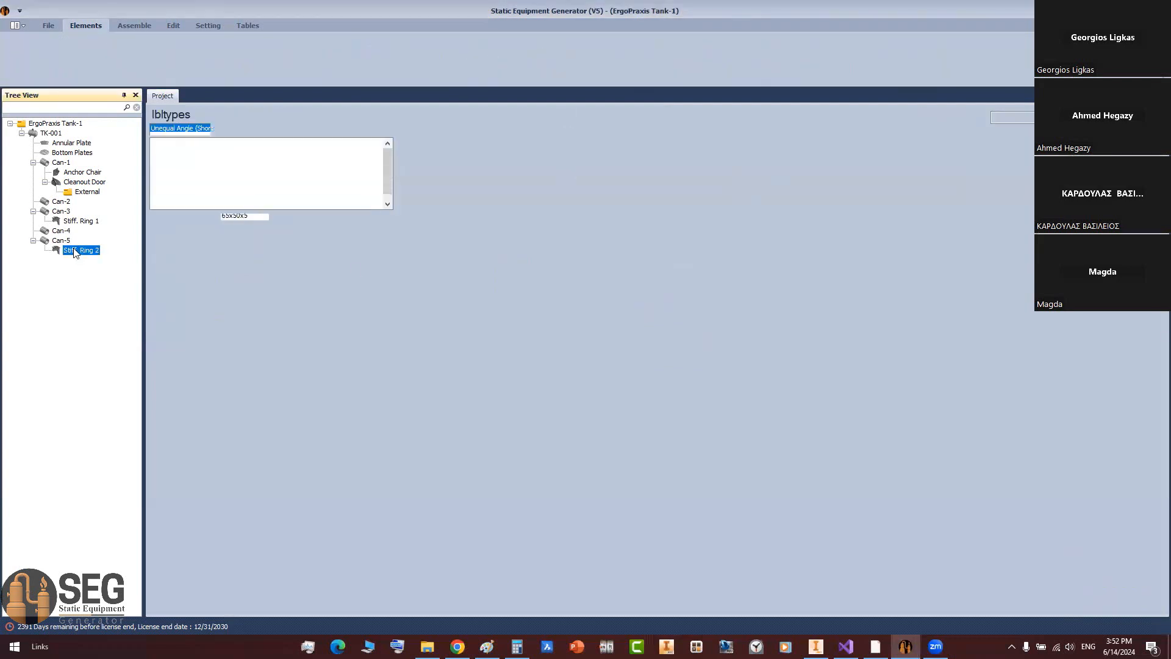
pyautogui.click(168, 190)
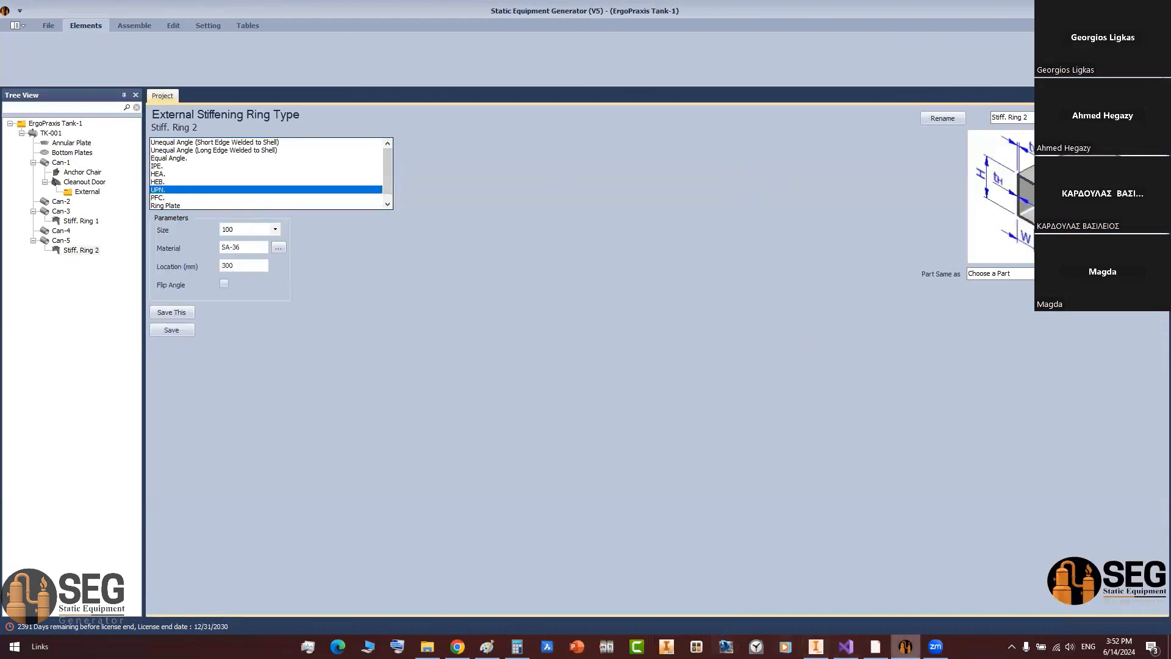
pyautogui.click(875, 647)
pyautogui.keyDown('ctrl'); pyautogui.scroll(-3, 830, 360); pyautogui.keyUp('ctrl')
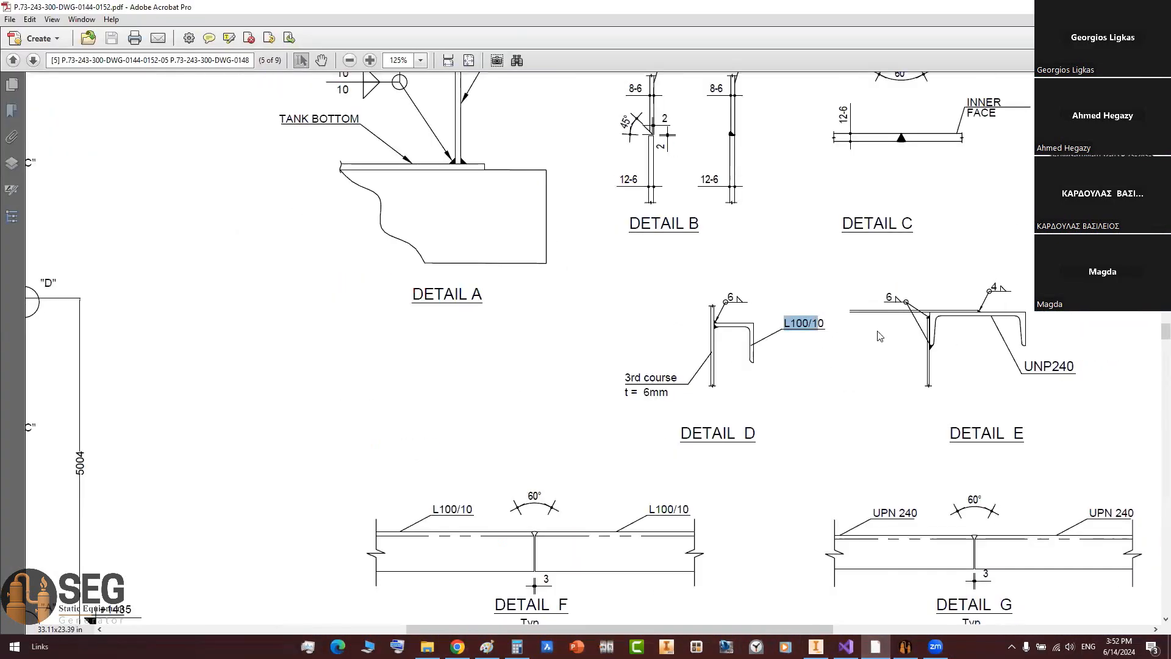
pyautogui.keyDown('ctrl'); pyautogui.scroll(2, 1034, 368); pyautogui.keyUp('ctrl')
pyautogui.moveTo(1062, 363); pyautogui.dragTo(1092, 360)
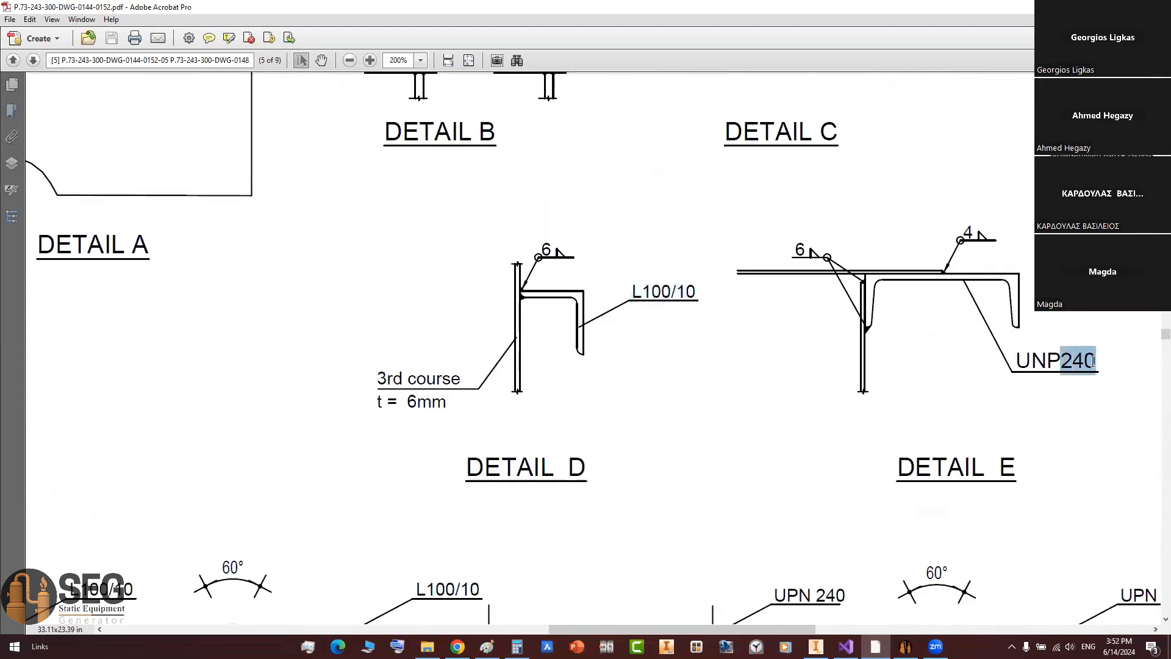
# Step: Back in Static Equipment Generator, give Stiff. Ring 2 a size of 240 and a location of 2000 mm, and save it
pyautogui.click(905, 646)
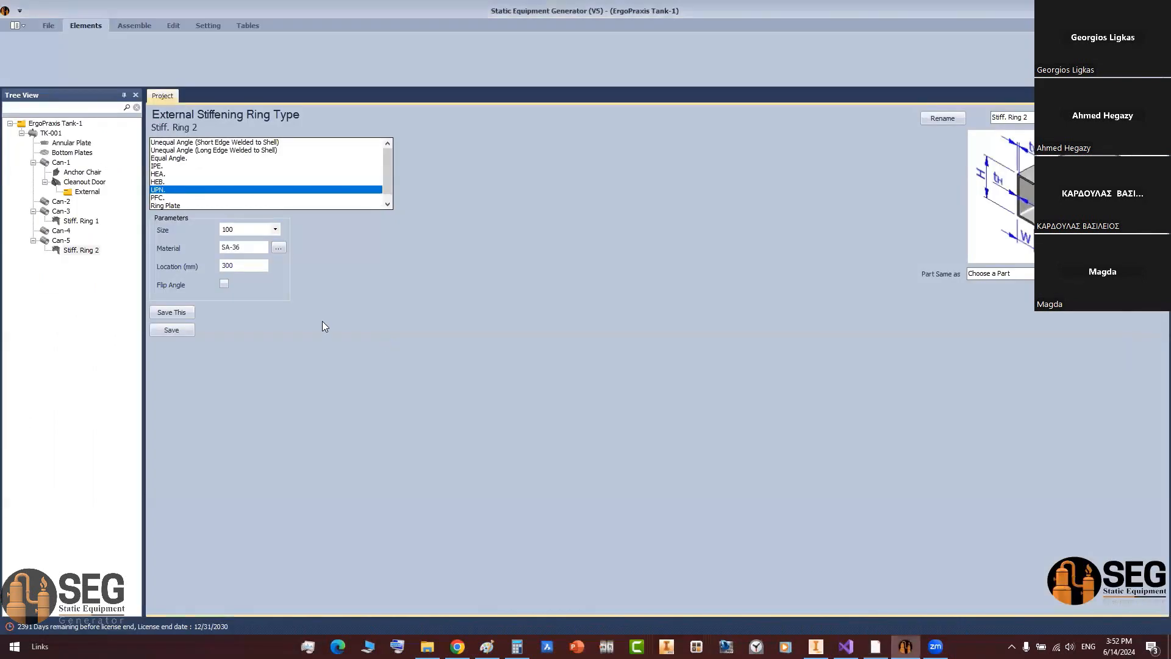
pyautogui.click(278, 233)
pyautogui.click(237, 302)
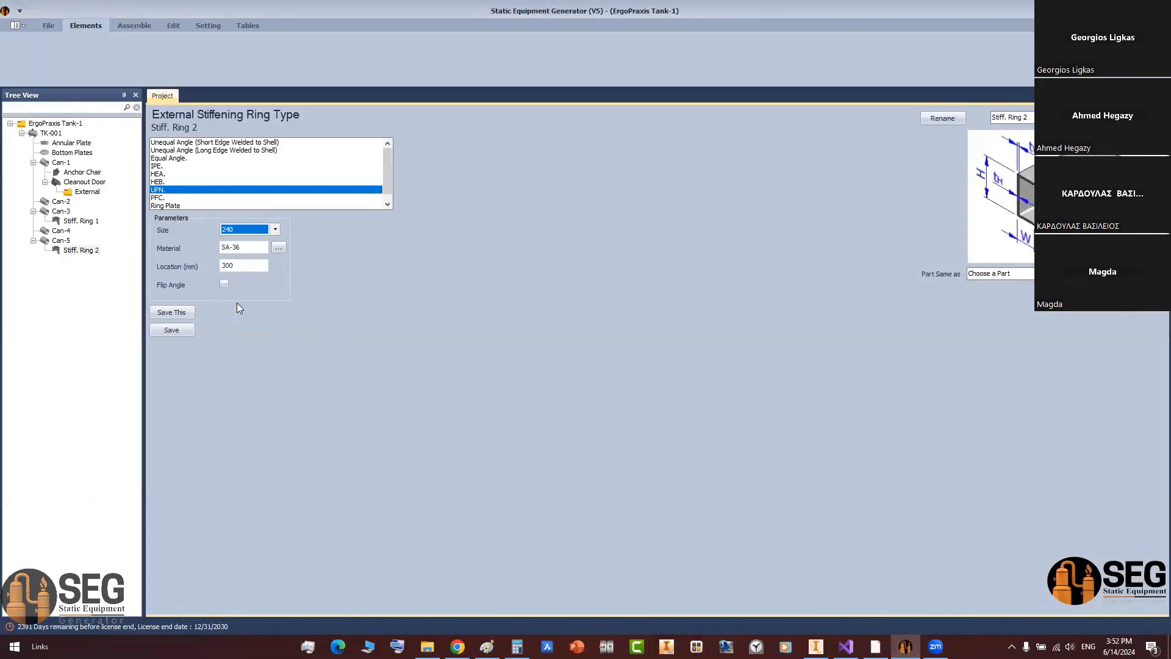
pyautogui.click(245, 264)
pyautogui.write('2000')
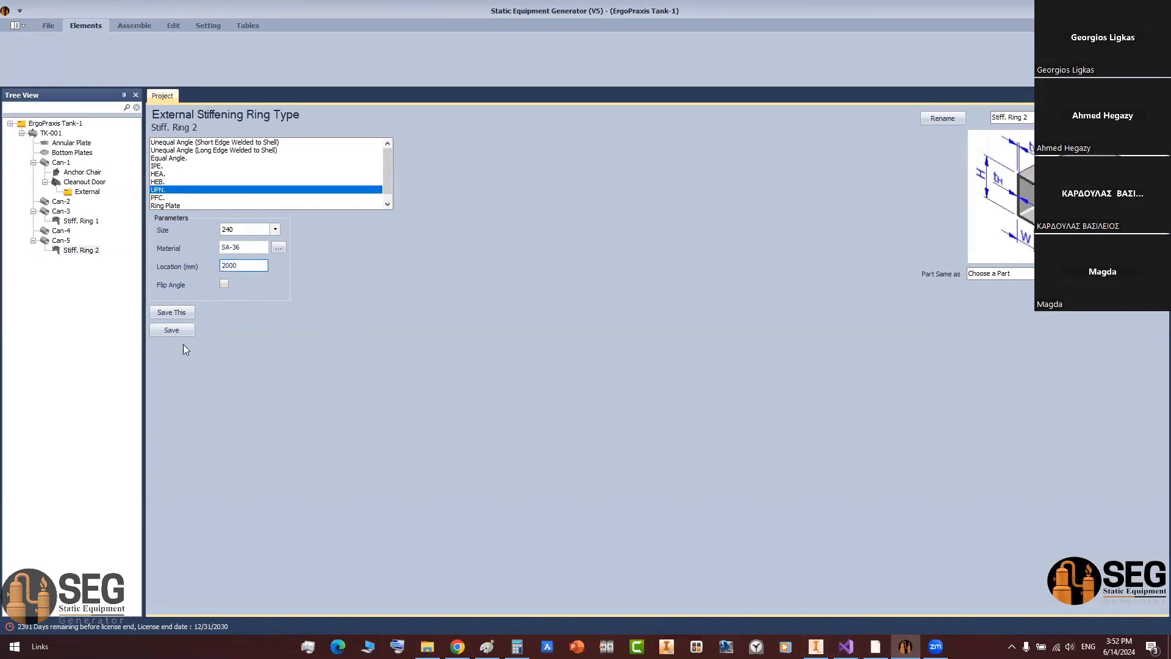
pyautogui.click(184, 332)
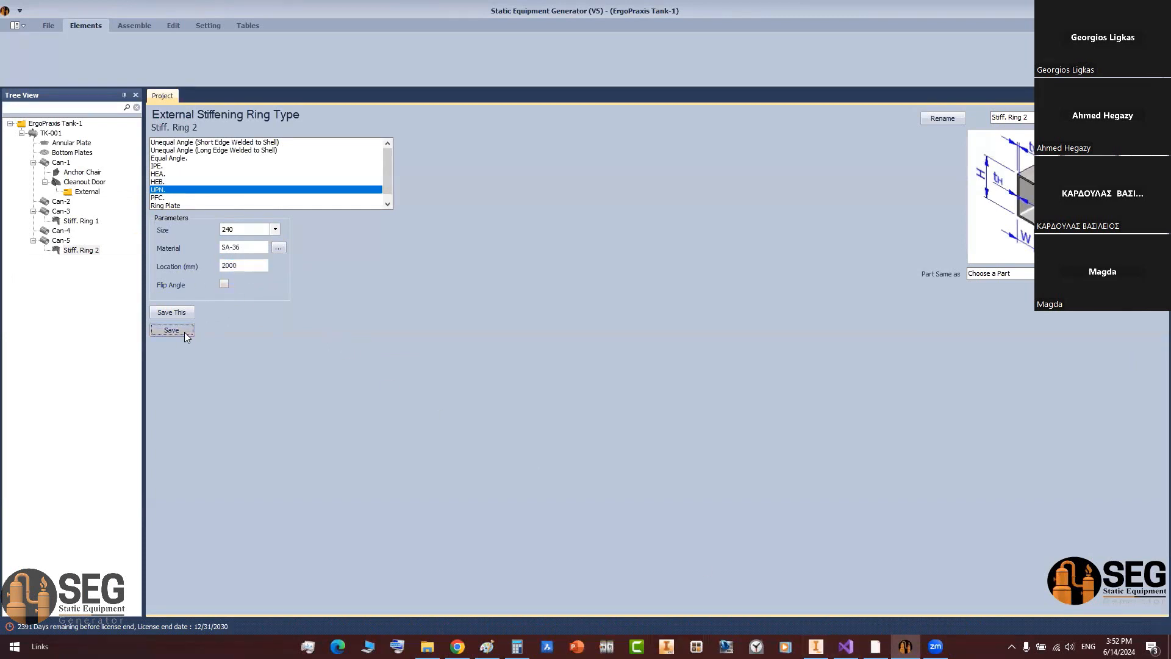
# Step: Generate Stiff. Ring 2 in the Inventor assembly and inspect its channel profile at the shell's upper edge
pyautogui.click(142, 25)
pyautogui.click(25, 52)
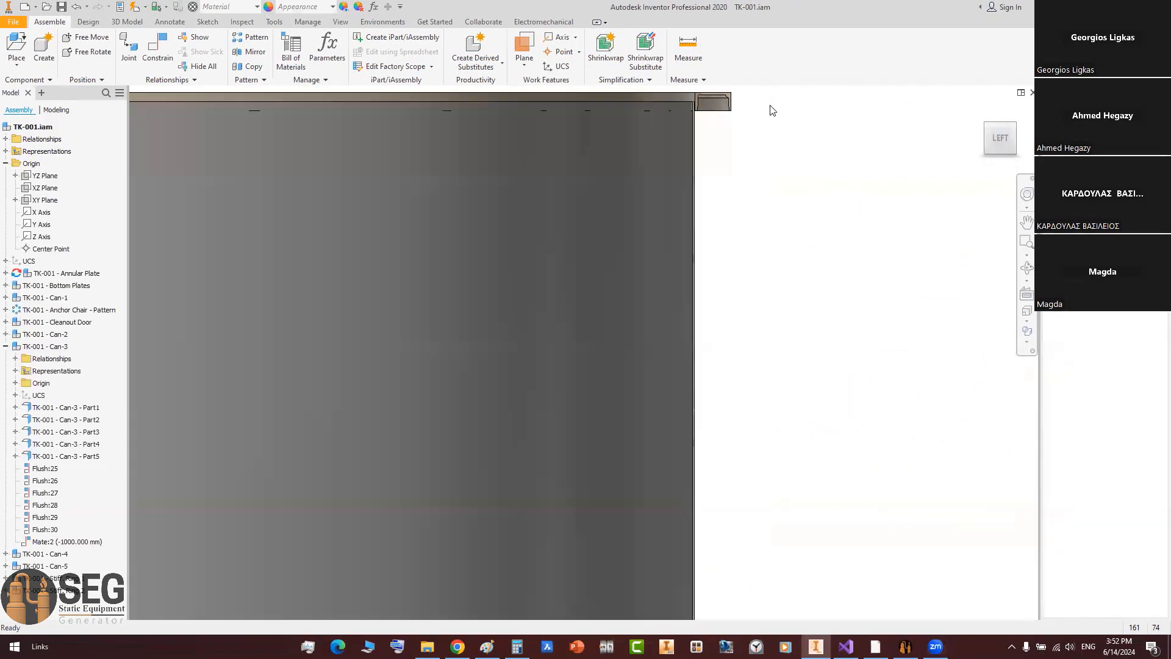
pyautogui.moveTo(699, 101); pyautogui.dragTo(665, 270, button='middle')
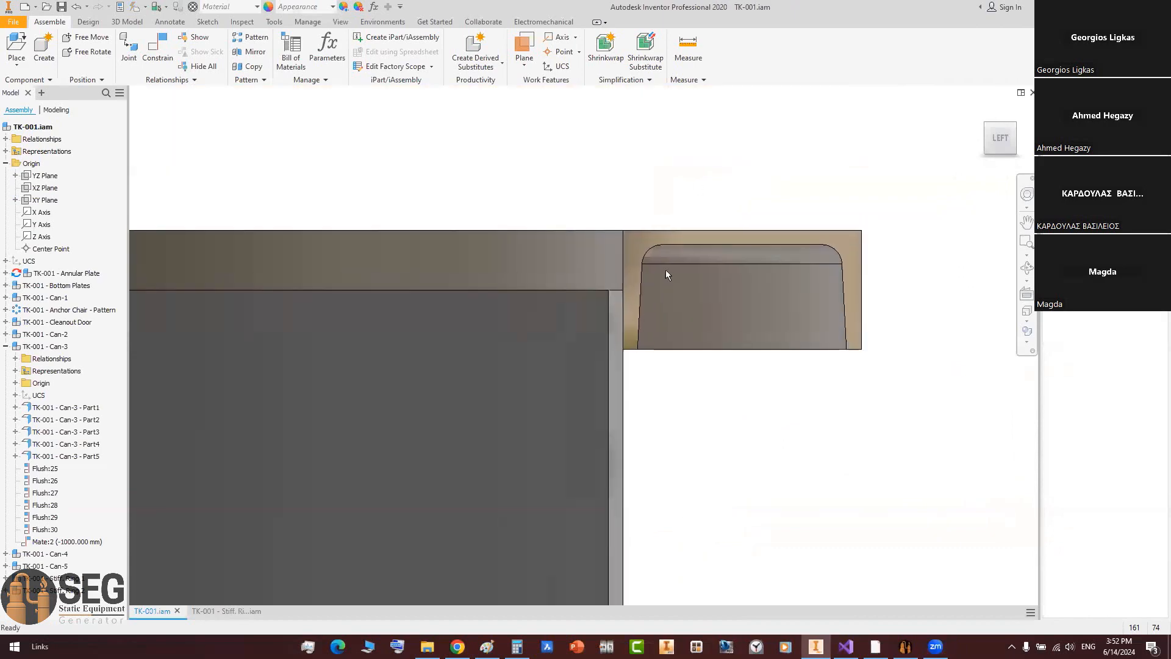
pyautogui.scroll(8, 653, 263)
pyautogui.scroll(-8, 621, 210)
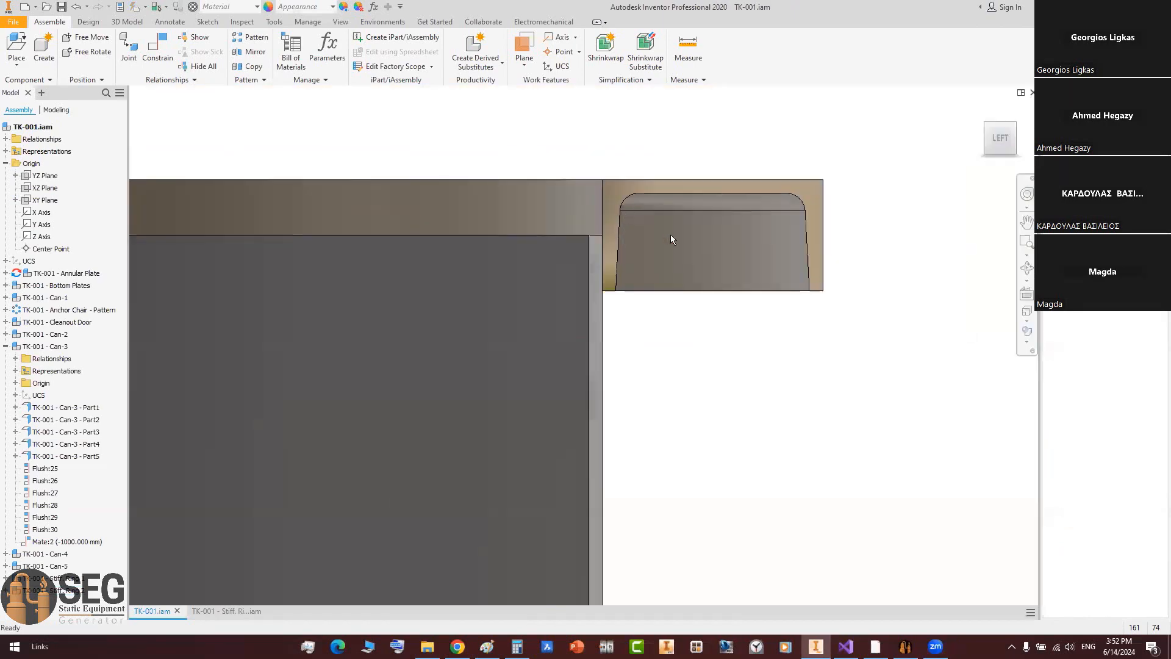
pyautogui.keyDown('shift'); pyautogui.moveTo(639, 277); pyautogui.dragTo(648, 288, button='middle'); pyautogui.keyUp('shift')
pyautogui.scroll(5, 657, 291)
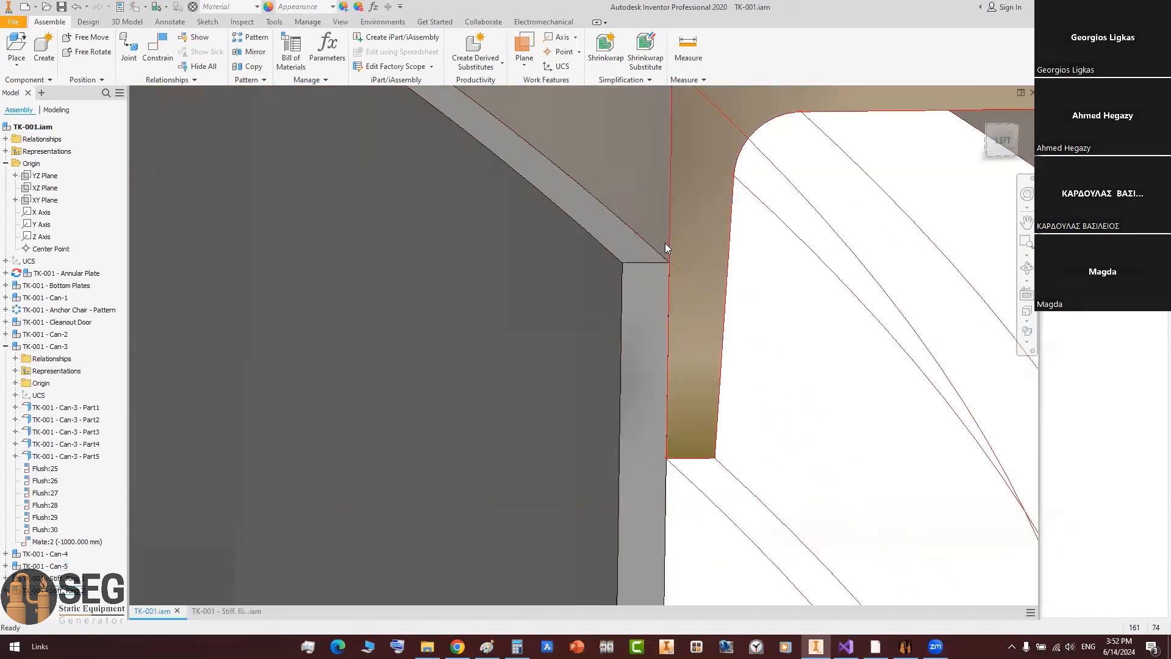
pyautogui.scroll(-6, 662, 247)
pyautogui.scroll(2, 651, 266)
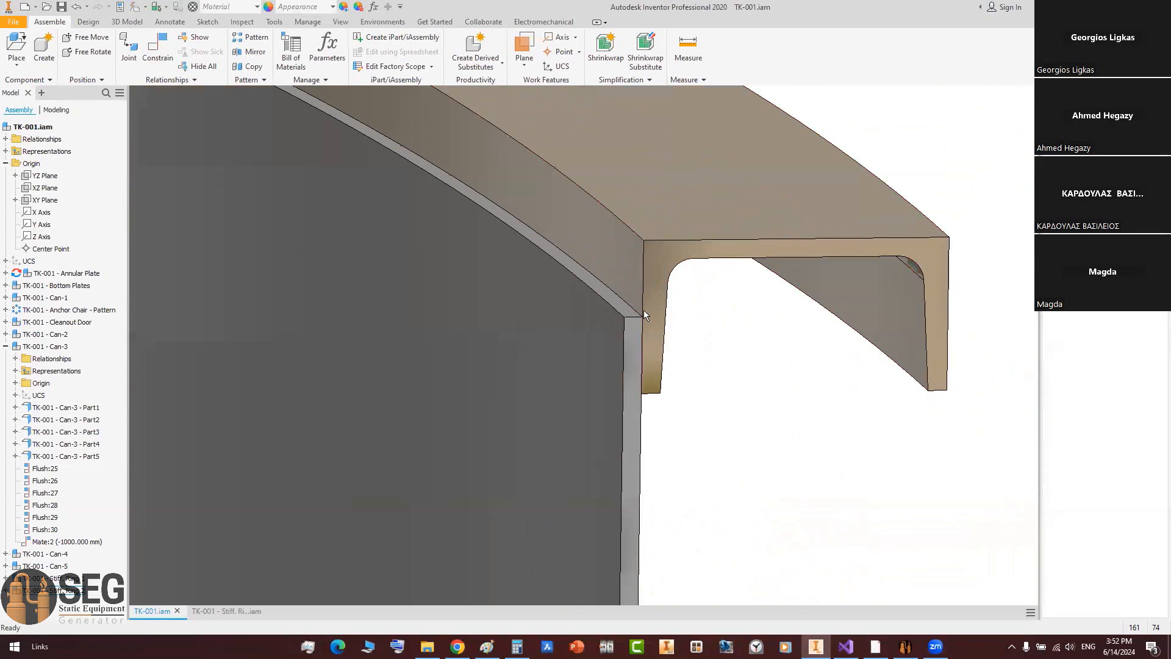
# Step: Measure the distance between the channel ring's upper face and the shell's top edge face
pyautogui.click(274, 22)
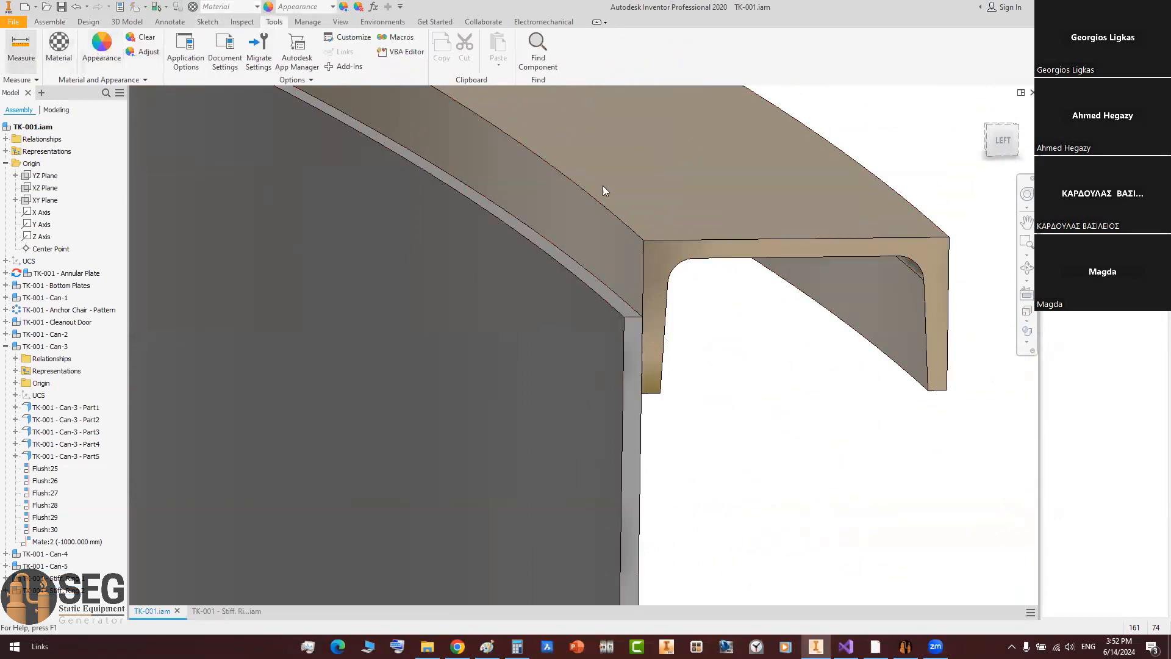
pyautogui.click(627, 167)
pyautogui.click(561, 273)
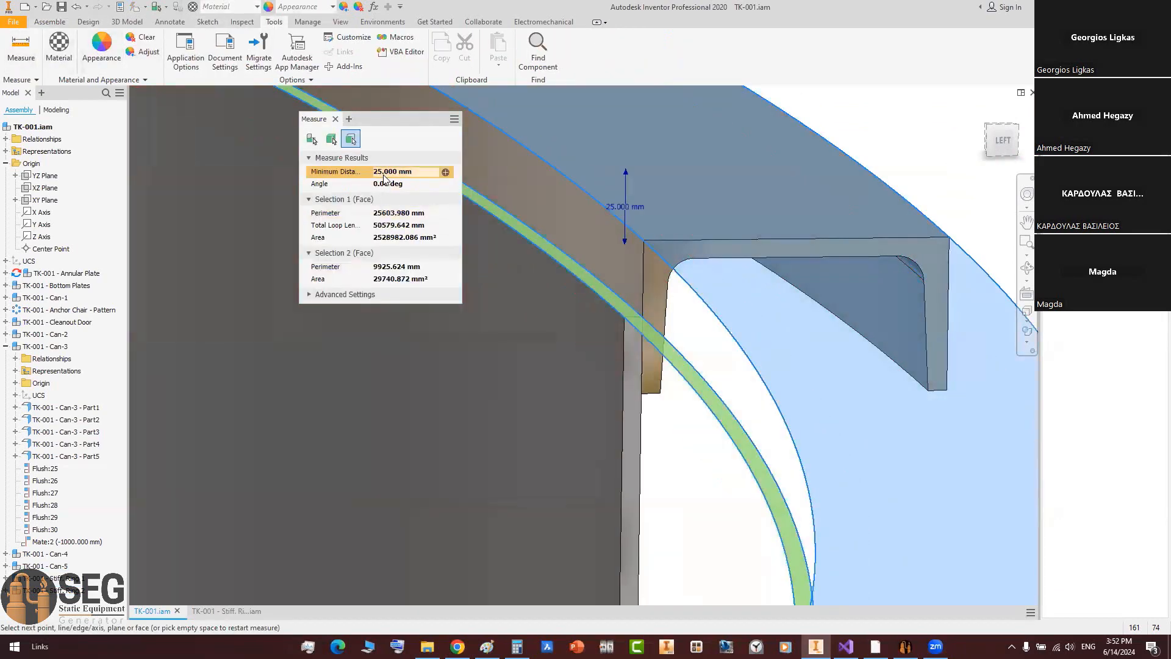
pyautogui.click(335, 119)
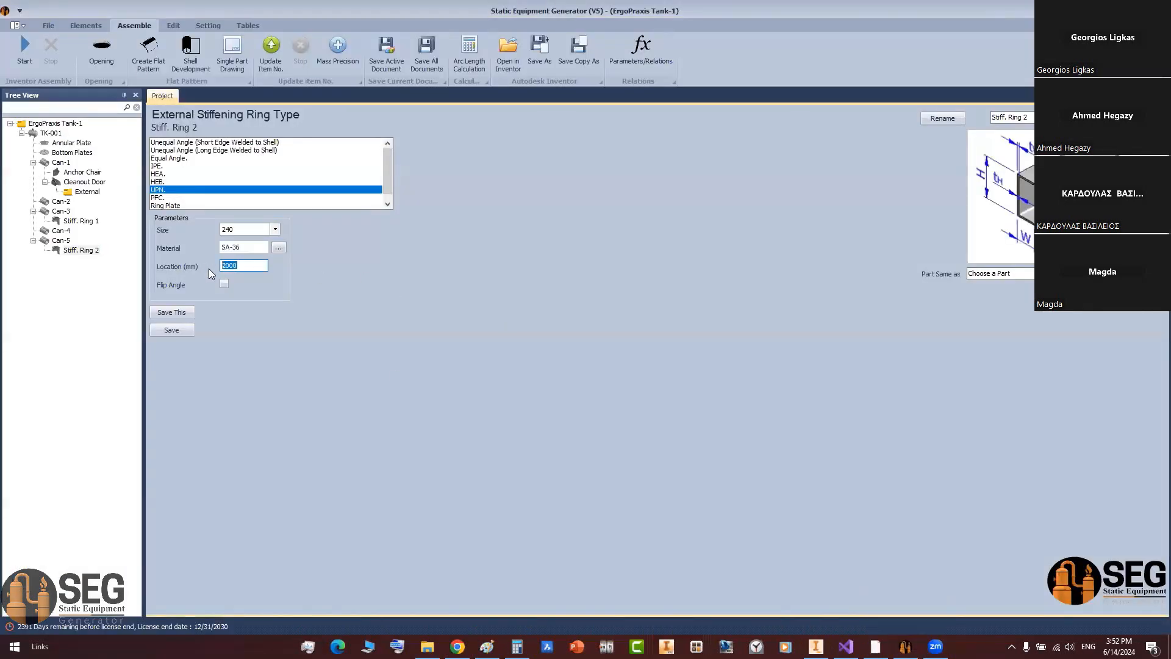
# Step: In Static Equipment Generator, set Stiff. Ring 2's location to 1975 mm and save it
pyautogui.click(516, 646)
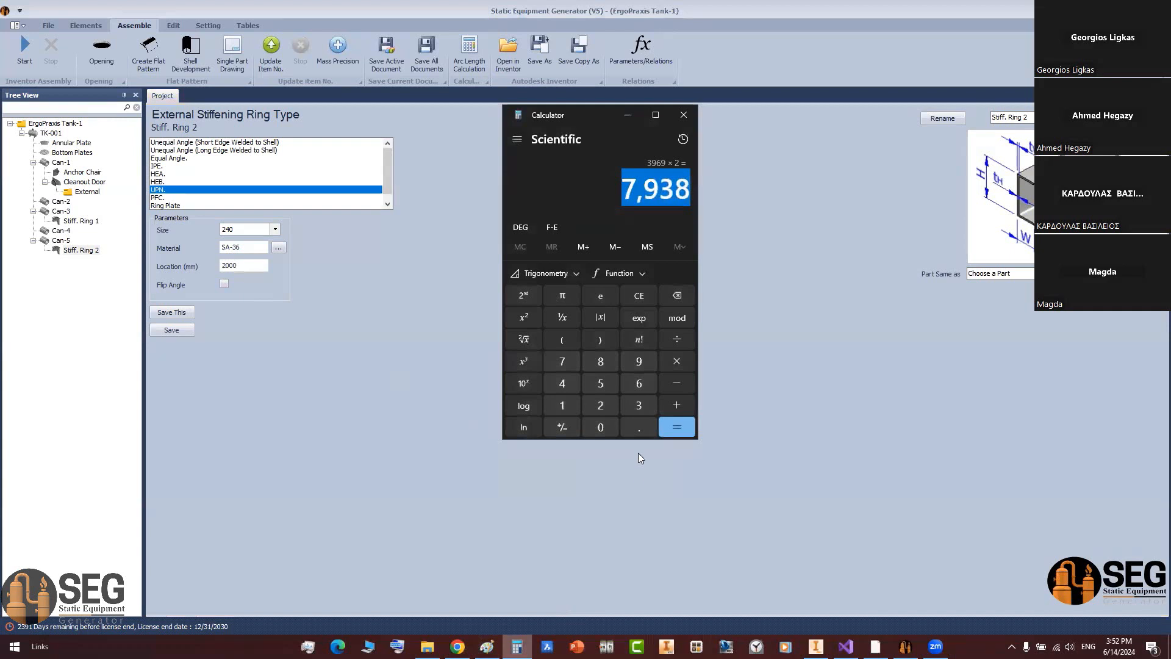
pyautogui.click(627, 114)
pyautogui.moveTo(257, 265); pyautogui.dragTo(183, 276)
pyautogui.write('1975')
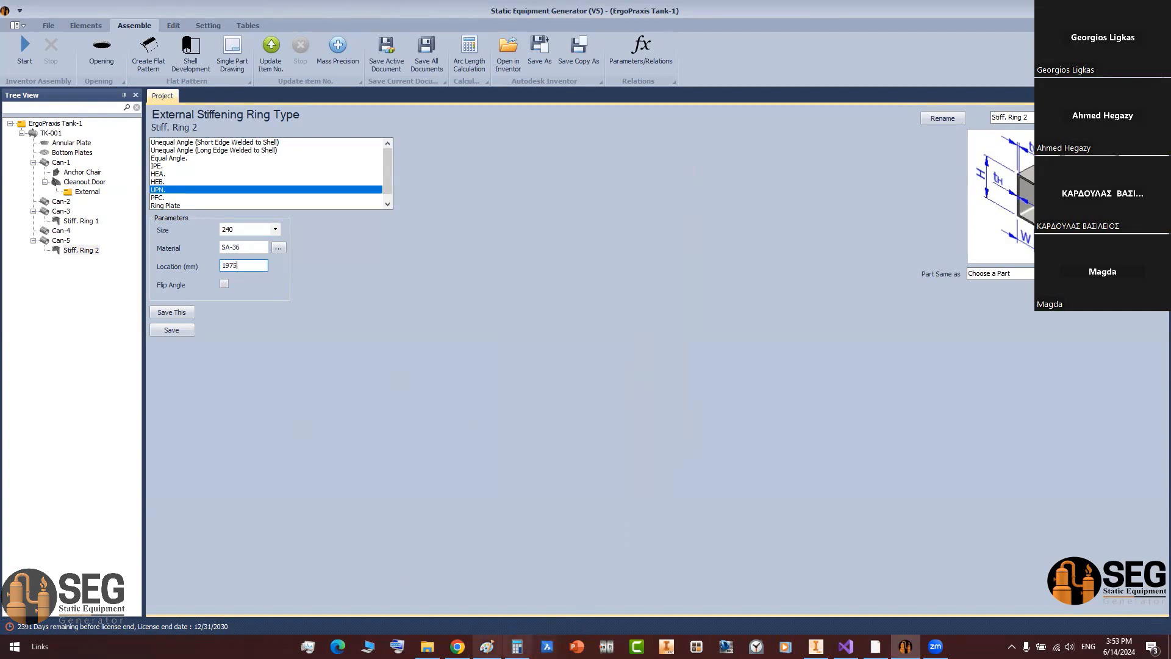
pyautogui.click(171, 330)
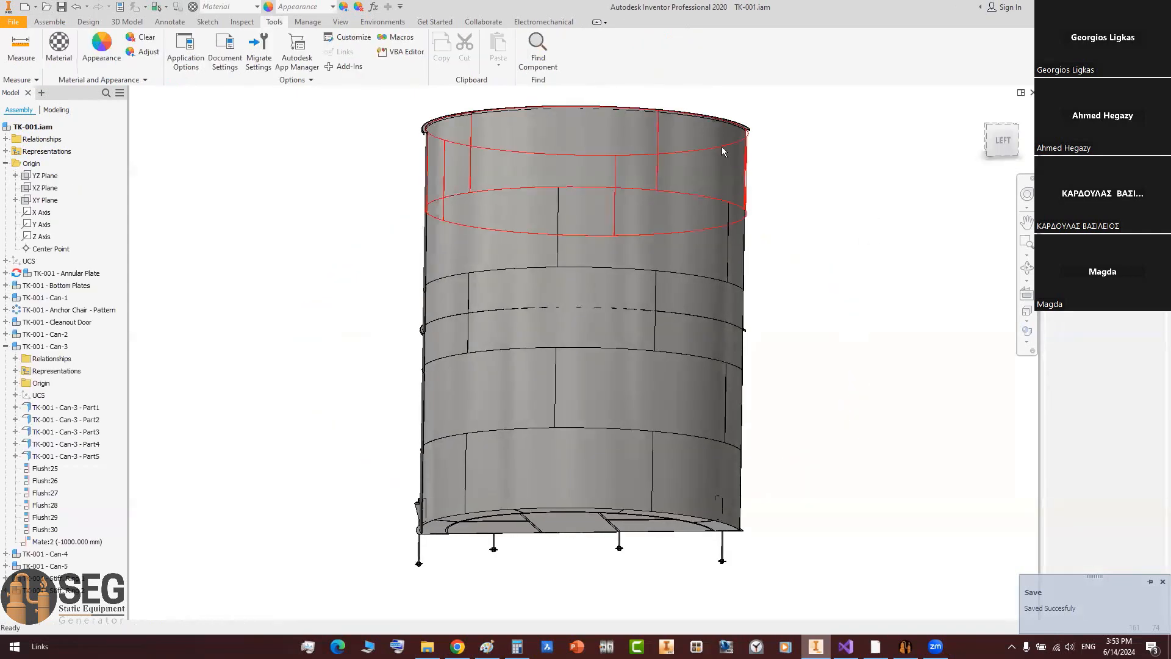
# Step: Inspect the updated channel ring's alignment with the shell's top edge in Inventor, from close up and in the full tank view
pyautogui.scroll(8, 729, 135)
pyautogui.scroll(7, 857, 102)
pyautogui.moveTo(851, 263); pyautogui.dragTo(823, 480, button='middle')
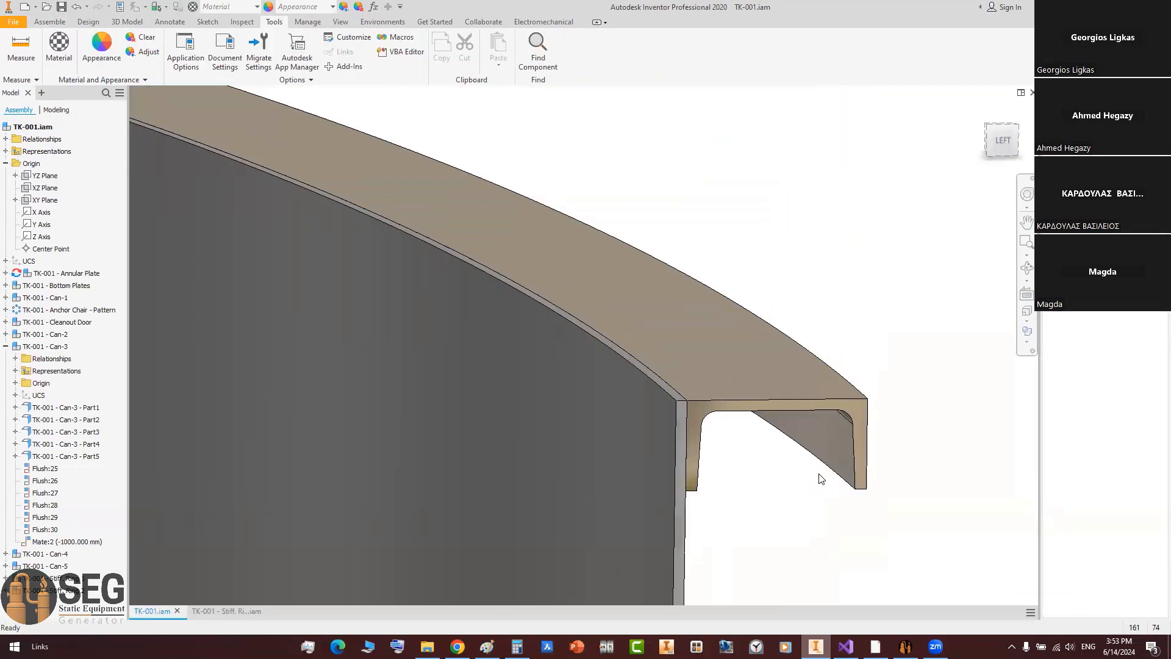
pyautogui.middleClick(816, 474)
pyautogui.middleClick(817, 473)
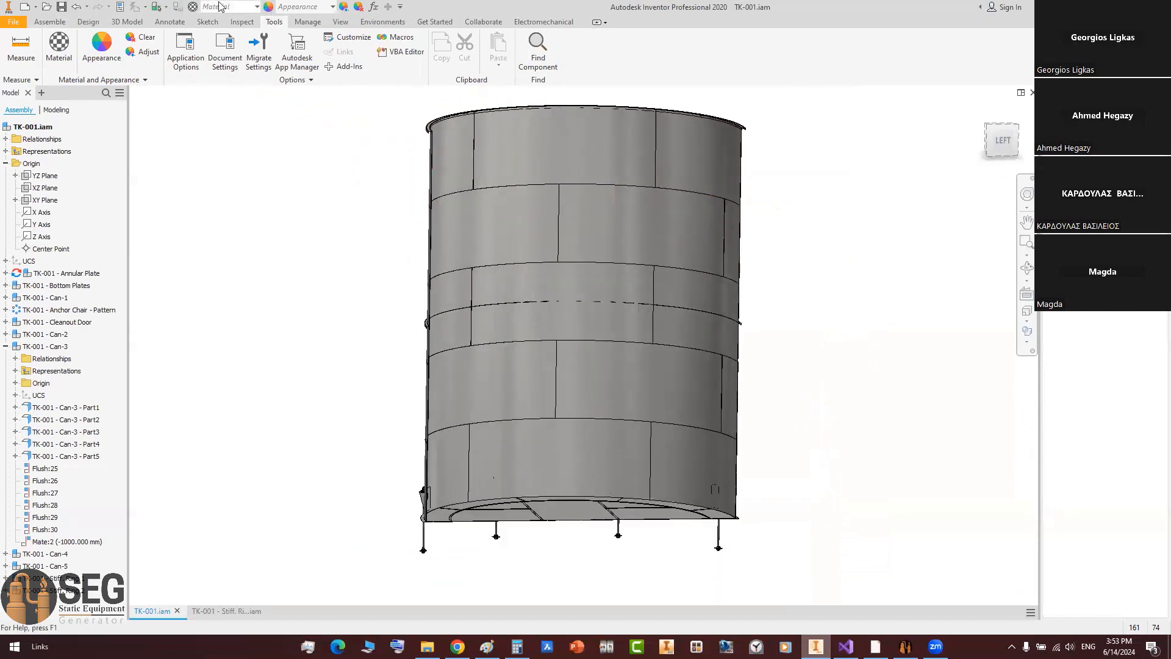
# Step: End the half section view so the complete tank is displayed
pyautogui.click(341, 23)
pyautogui.click(201, 53)
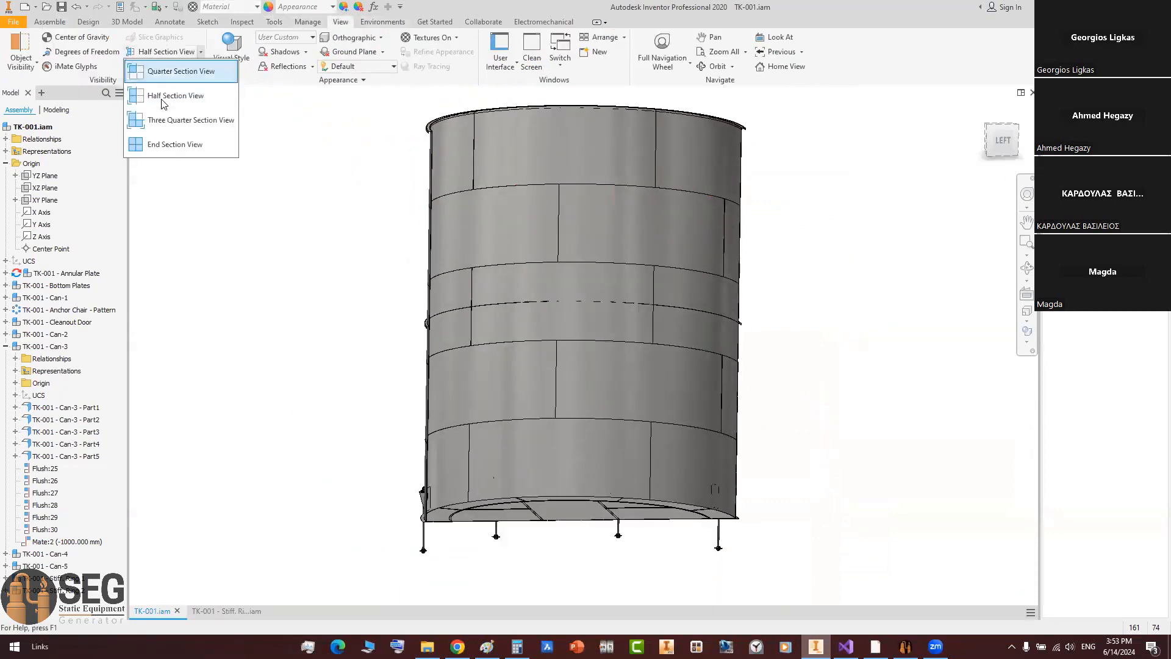
pyautogui.click(165, 155)
# Step: Collapse the Origin and Can-3 contents in the model browser and save the TK-001 assembly
pyautogui.click(15, 172)
pyautogui.click(5, 163)
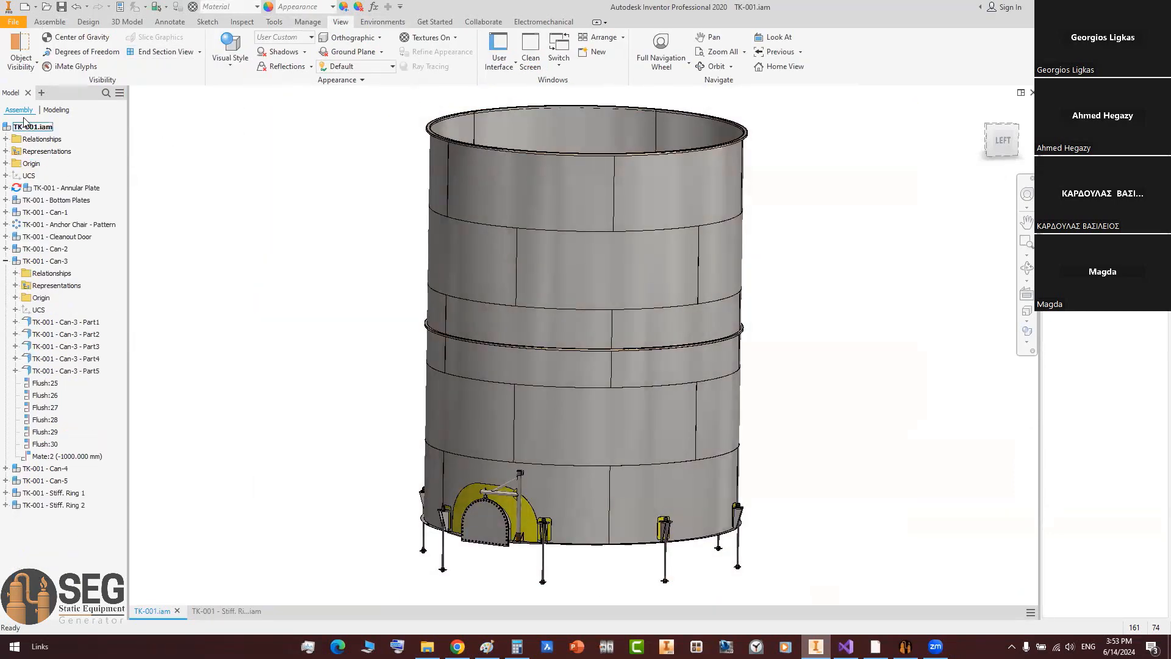
pyautogui.click(5, 261)
pyautogui.click(19, 150)
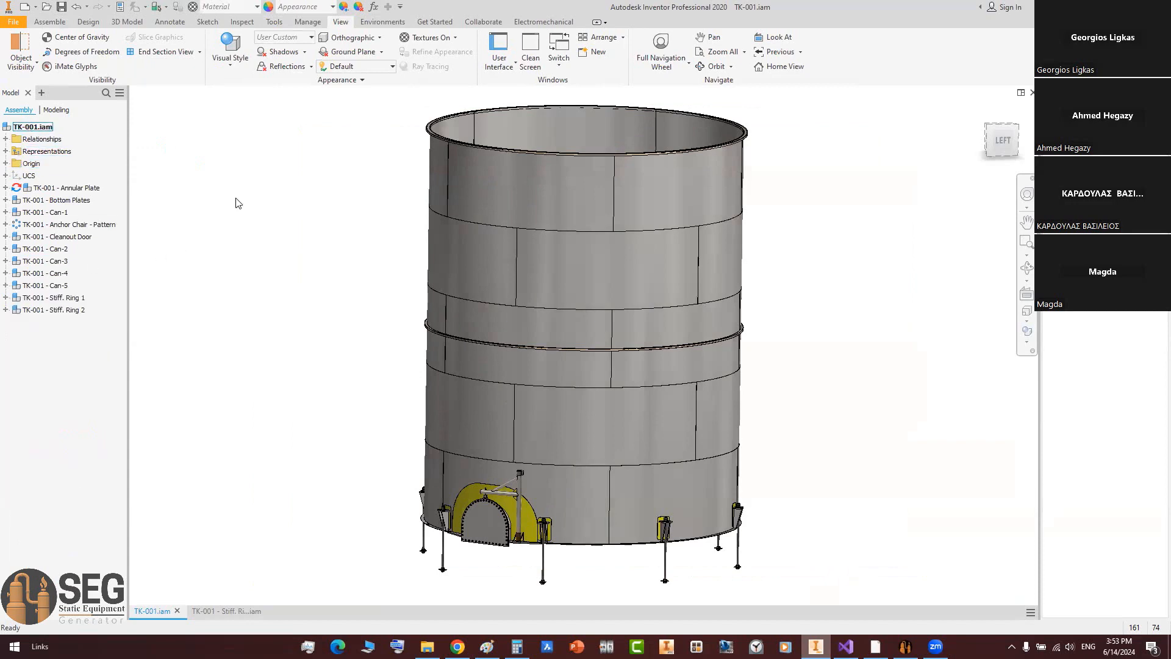
pyautogui.keyDown('shift'); pyautogui.moveTo(314, 287); pyautogui.dragTo(470, 290, button='middle'); pyautogui.keyUp('shift')
pyautogui.hotkey('ctrl', 's')
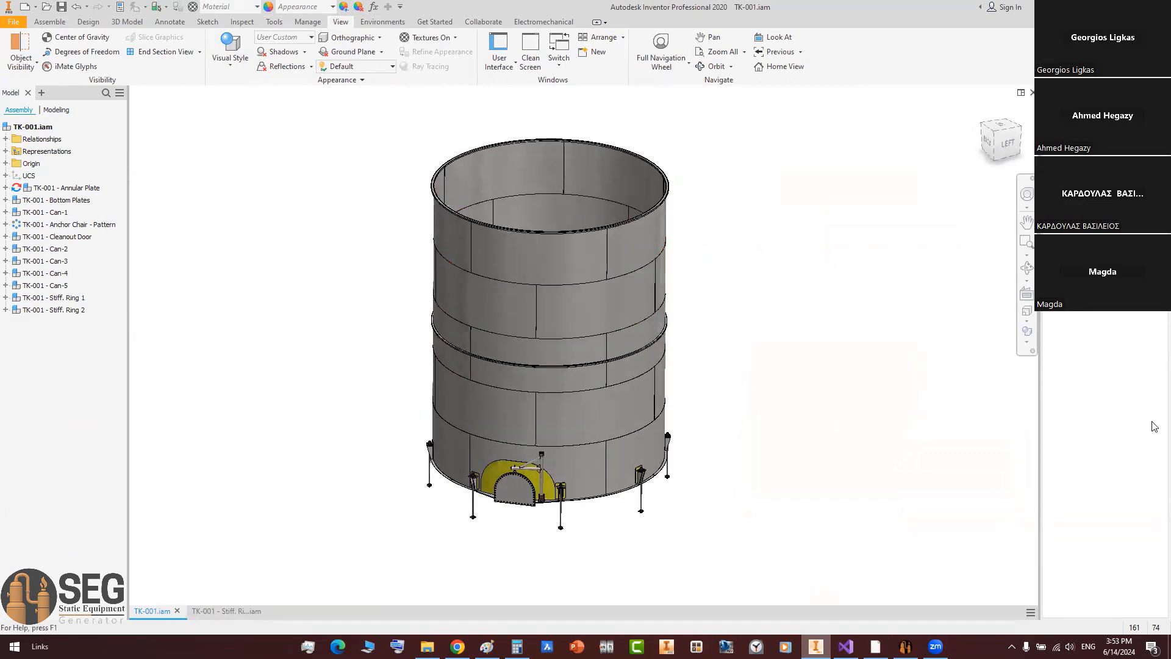
# Step: In File Explorer, copy the Flat Roof Stucture folder from SEG comments > Ergo Praxis on Local Disk (E:)
pyautogui.press('super+d')
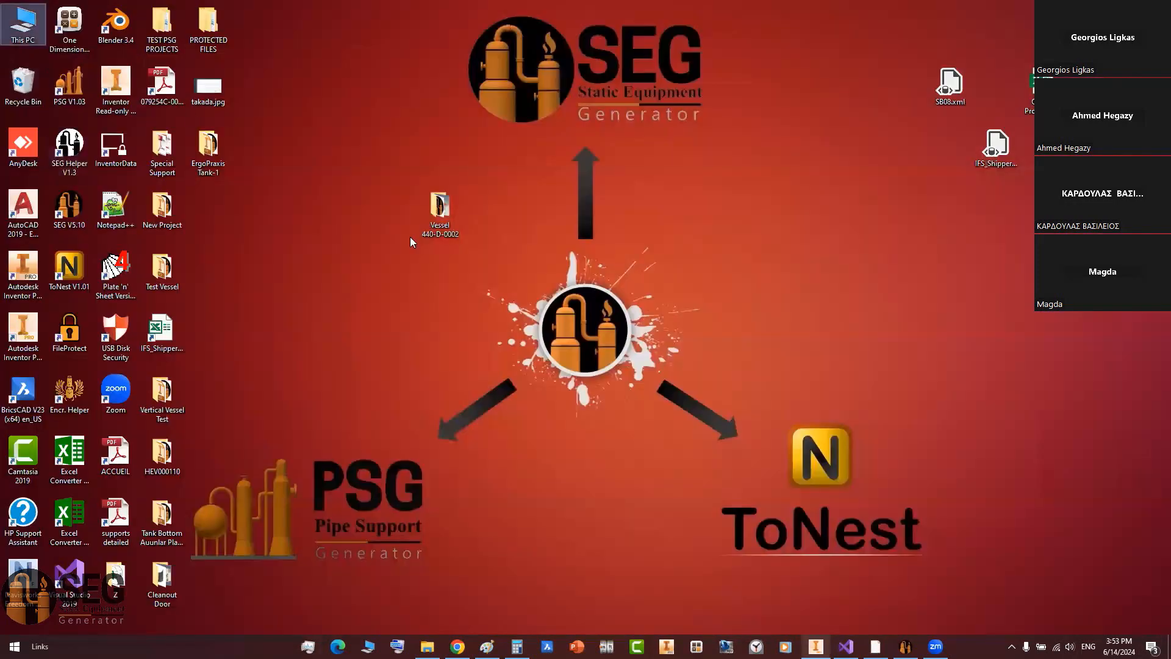
pyautogui.doubleClick(515, 289)
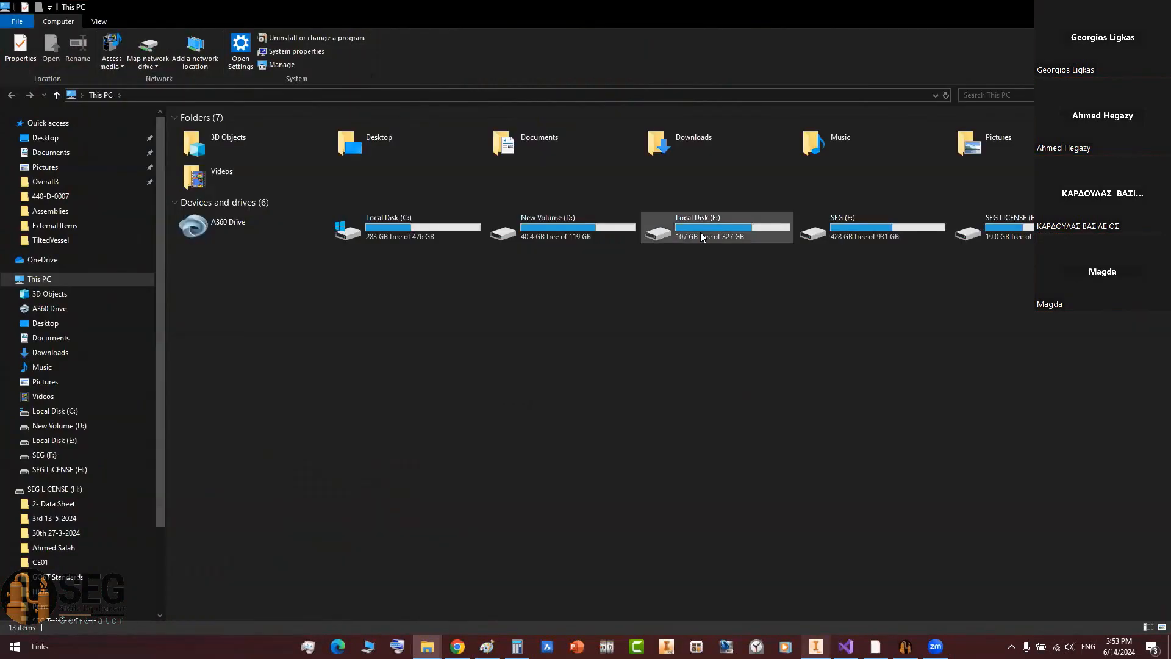
pyautogui.doubleClick(701, 231)
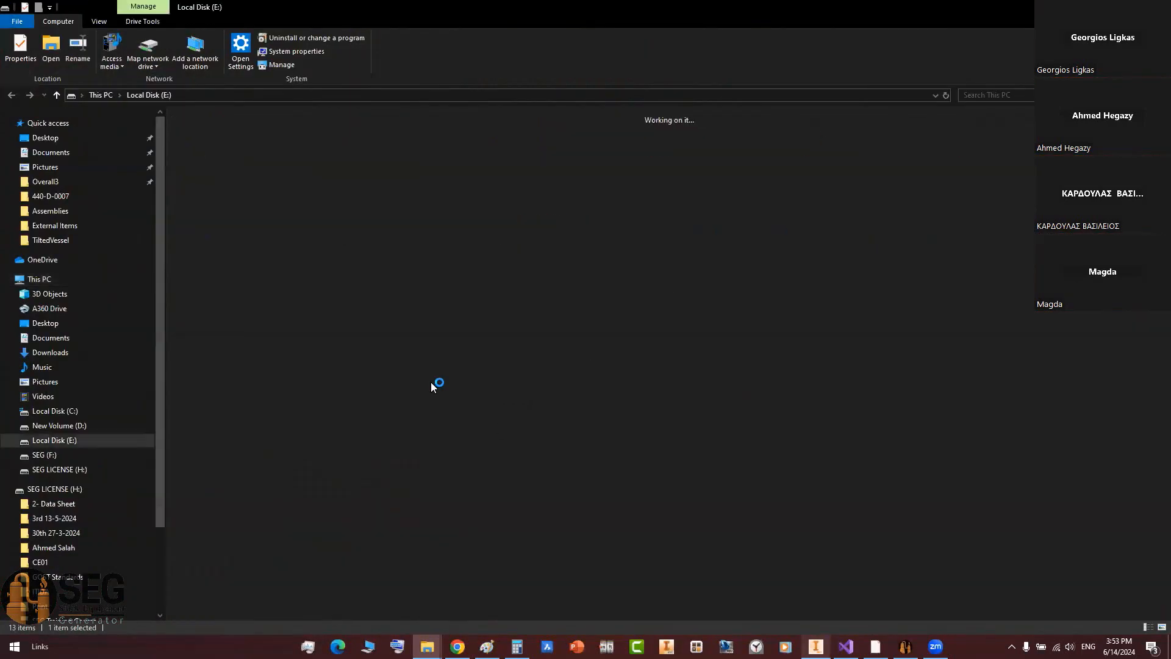
pyautogui.doubleClick(421, 347)
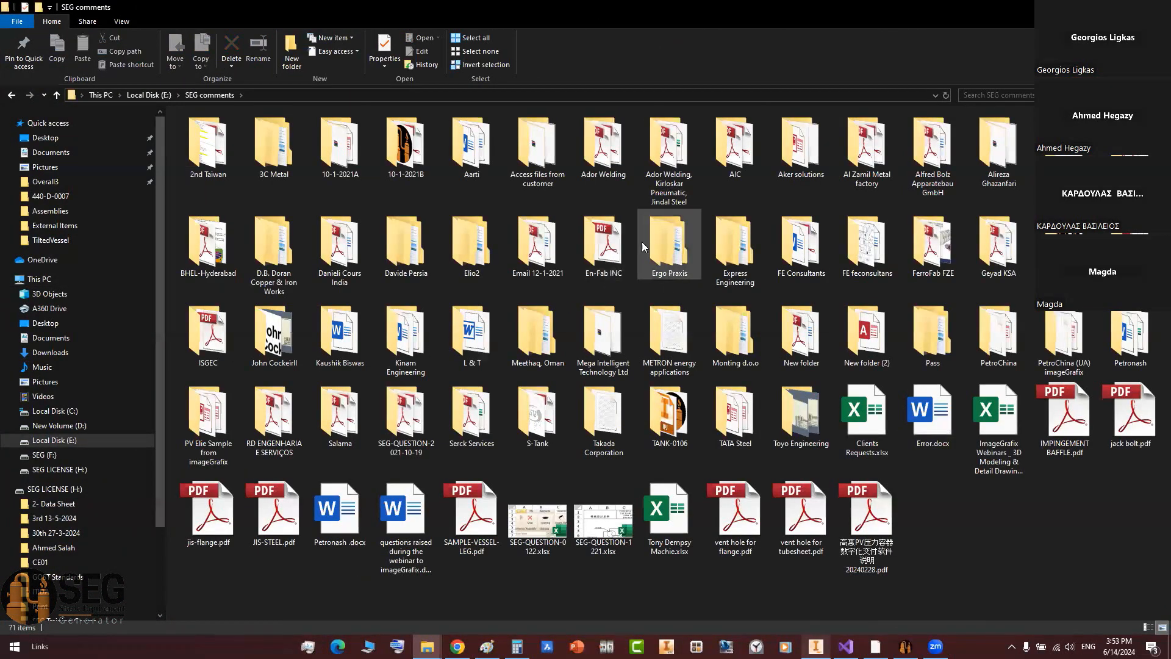
pyautogui.doubleClick(531, 235)
pyautogui.rightClick(212, 199)
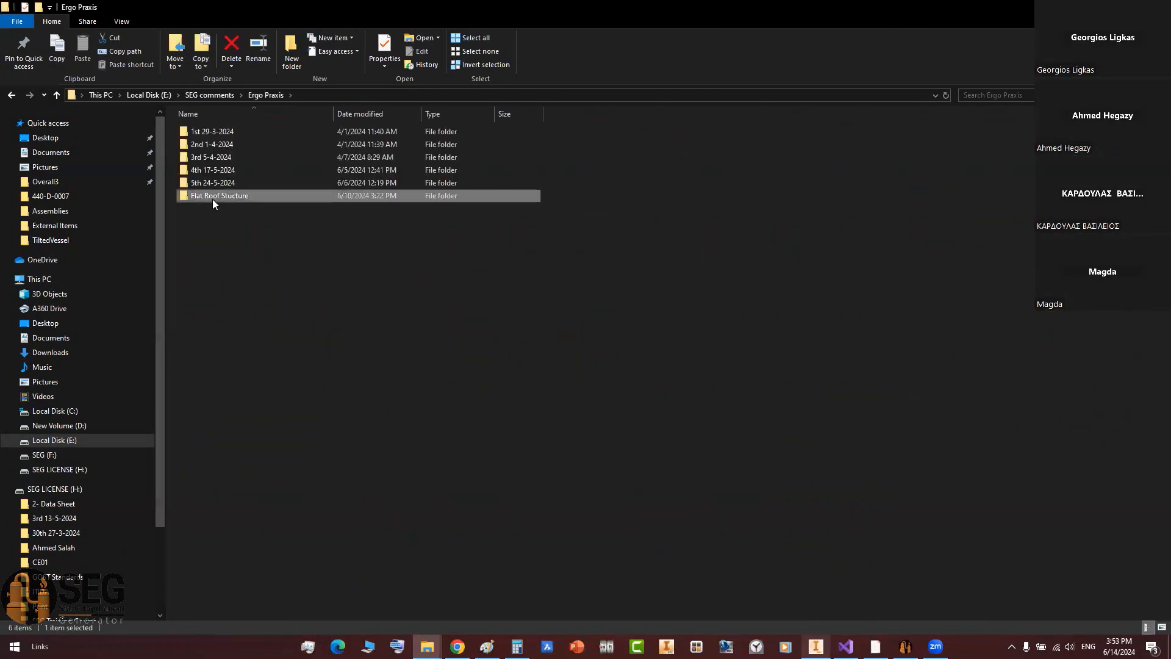
pyautogui.click(261, 549)
# Step: Paste the copied Flat Roof Stucture folder into the ErgoPraxis Tank-1 project folder on the desktop
pyautogui.press('super+d')
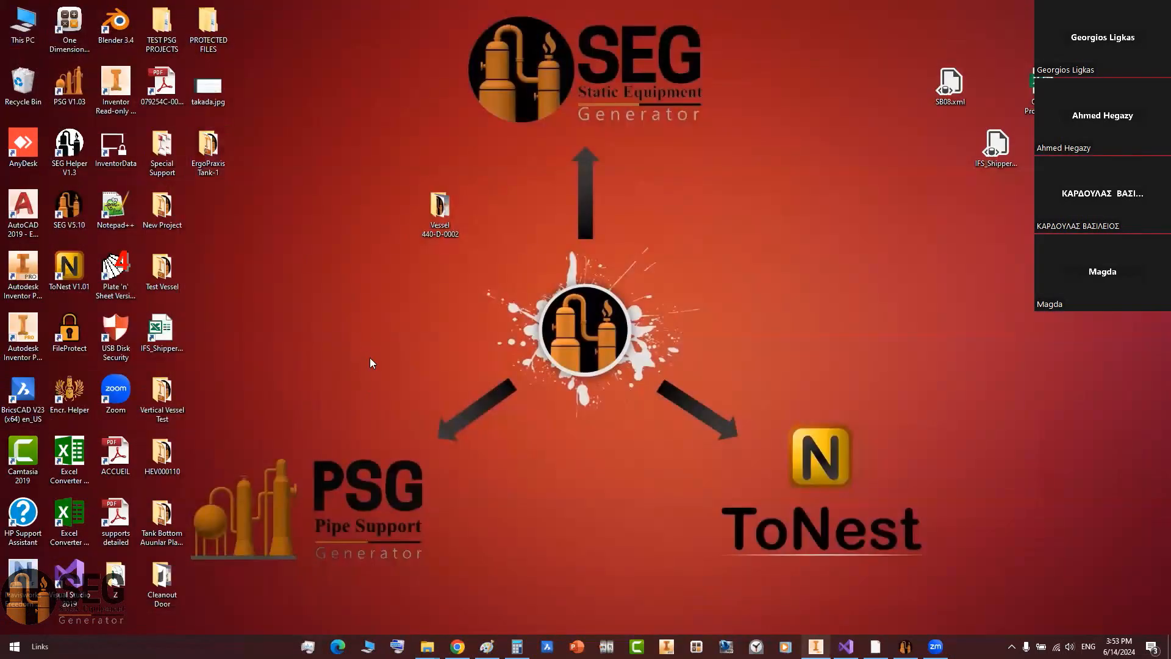
pyautogui.press('super+d')
pyautogui.rightClick(365, 318)
pyautogui.click(369, 396)
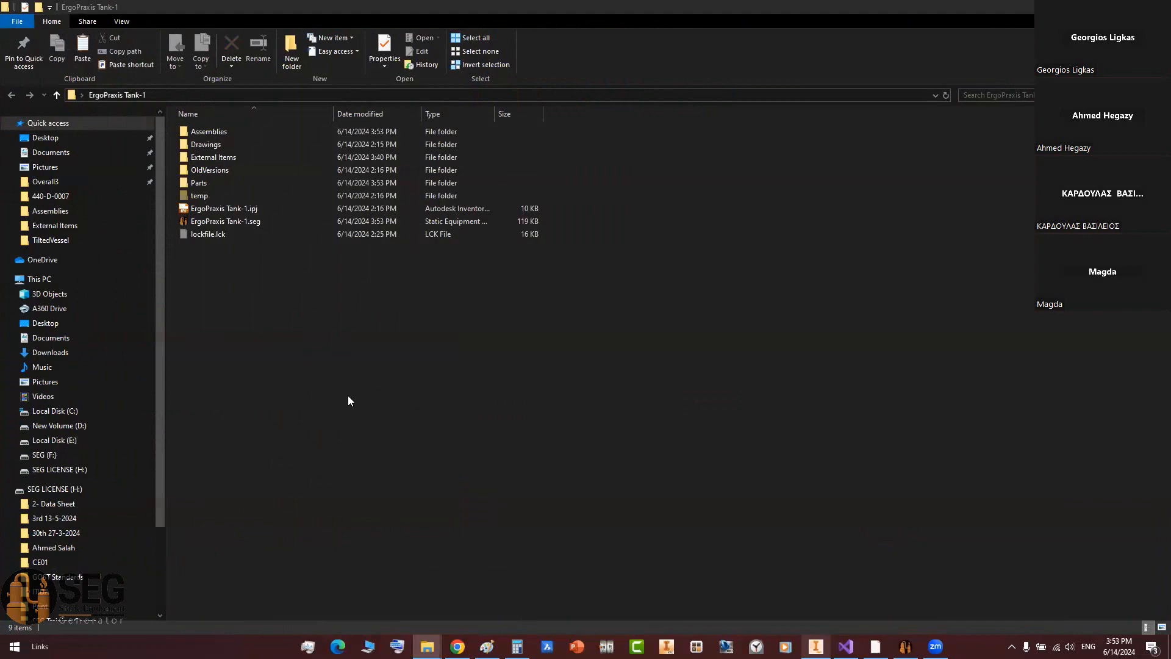
pyautogui.click(348, 396)
# Step: Switch to Inventor and open Flat Roof Stucture Assembly.iam from the project's Flat Roof Stucture folder
pyautogui.click(905, 647)
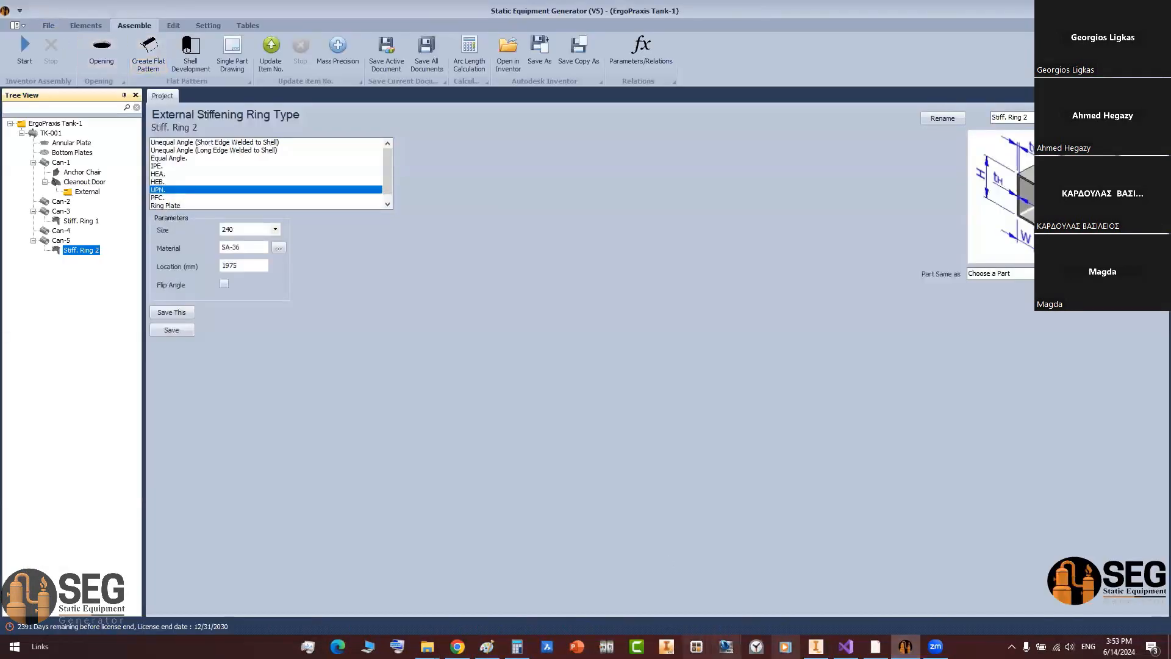
pyautogui.click(816, 646)
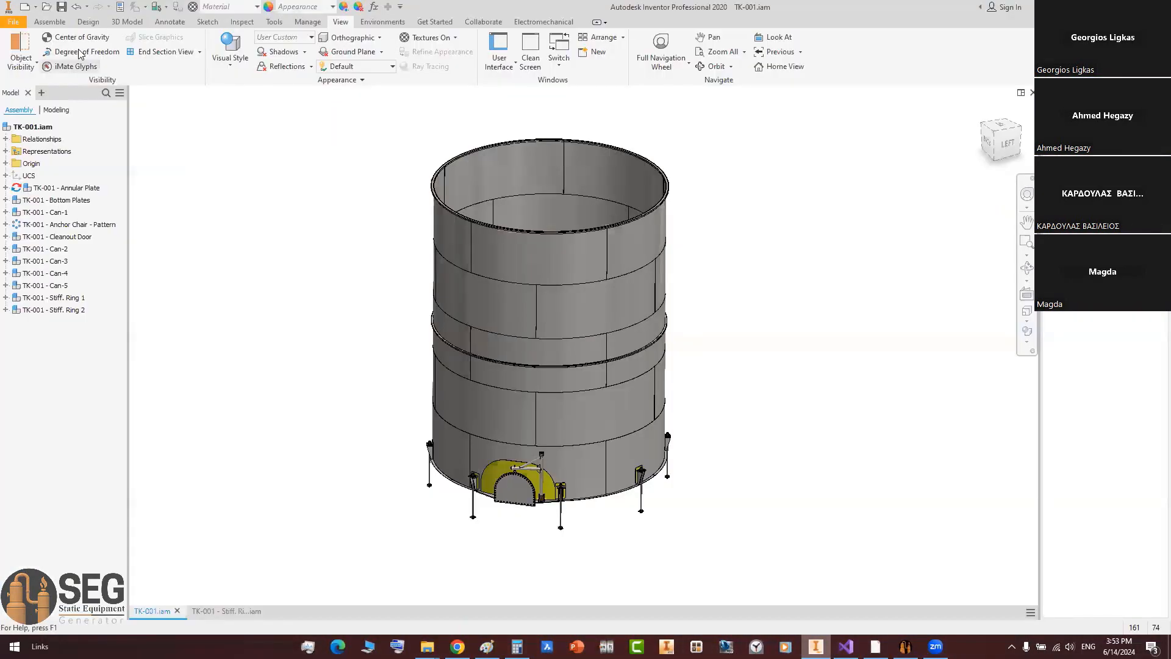
pyautogui.click(46, 7)
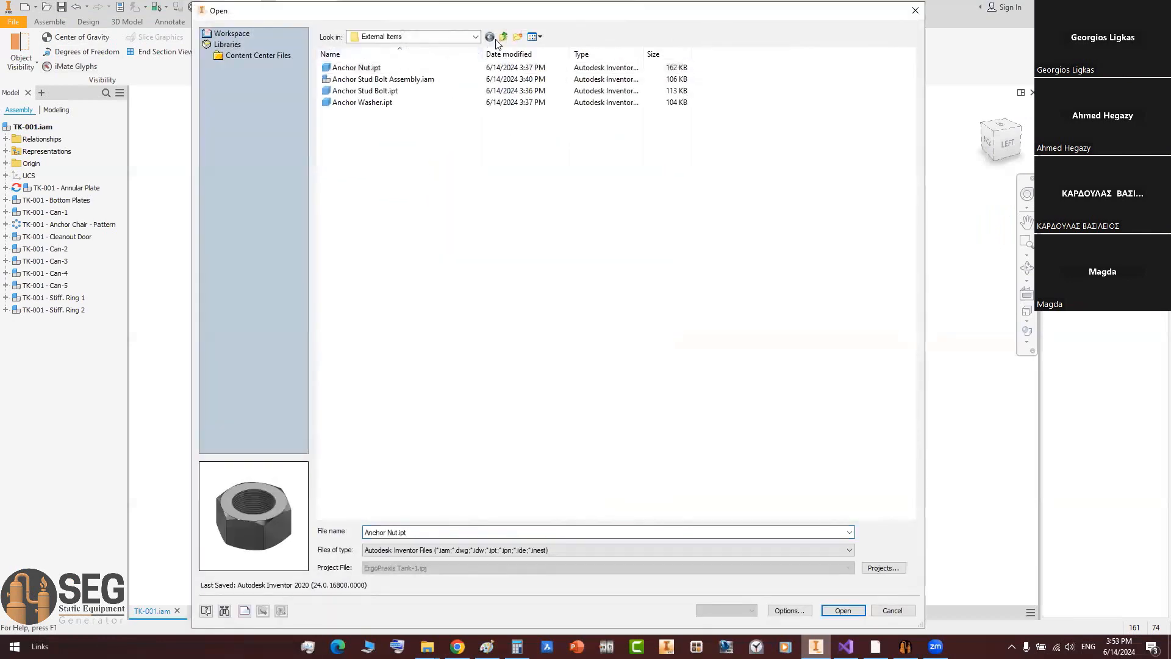
pyautogui.click(504, 37)
pyautogui.doubleClick(363, 114)
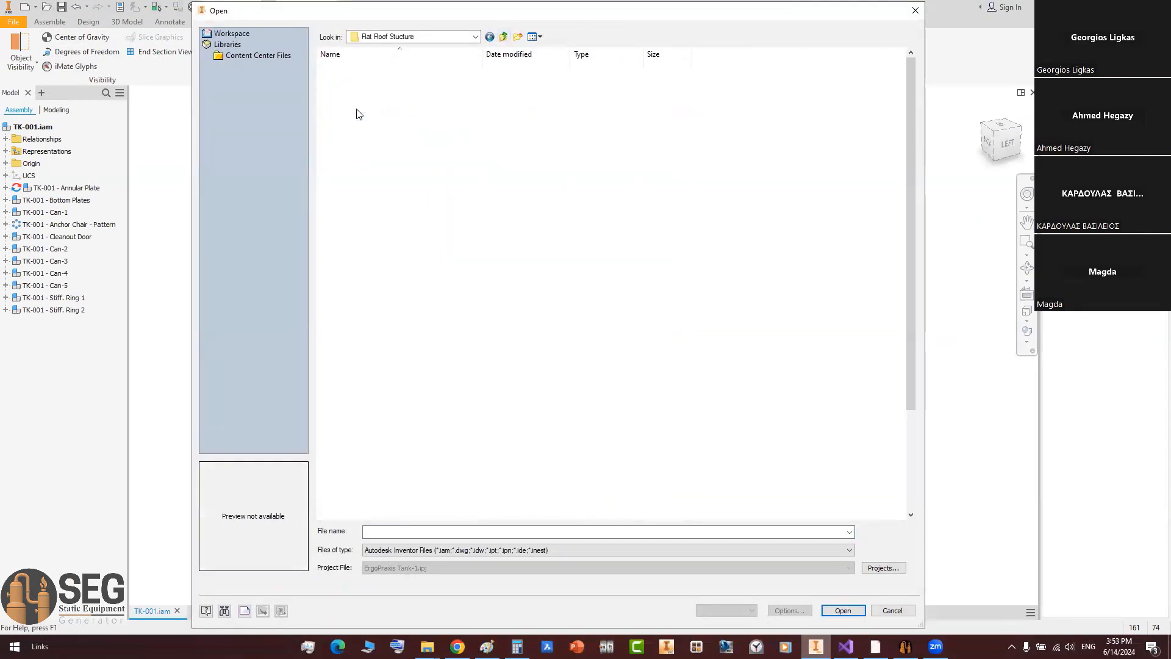
pyautogui.click(384, 102)
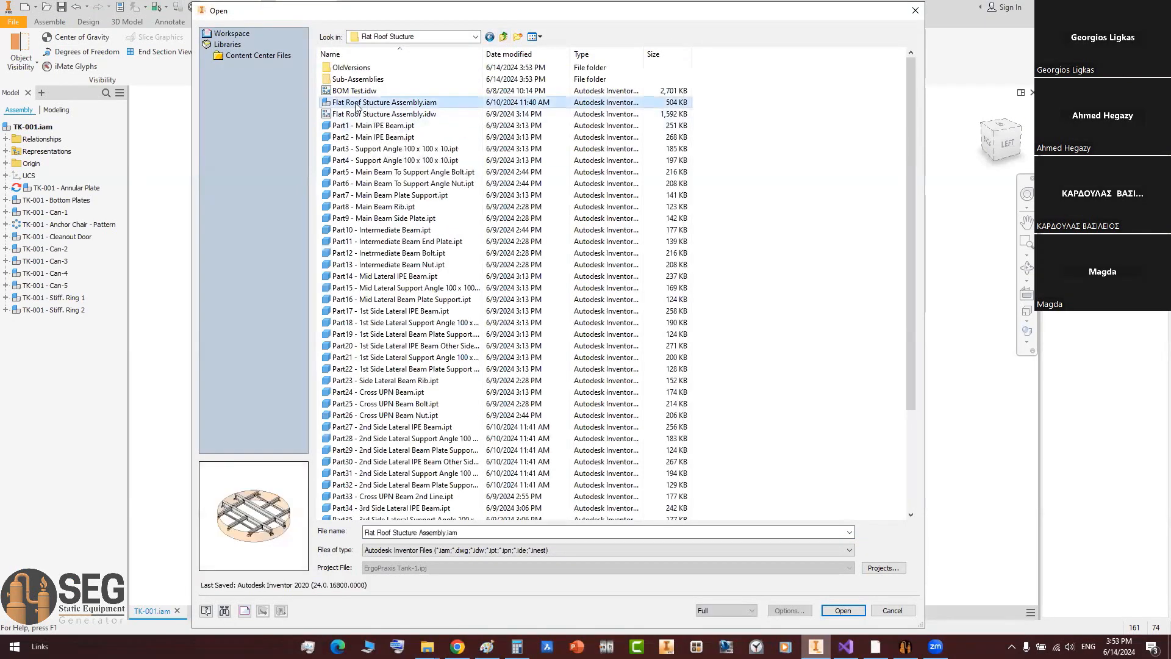
pyautogui.click(843, 610)
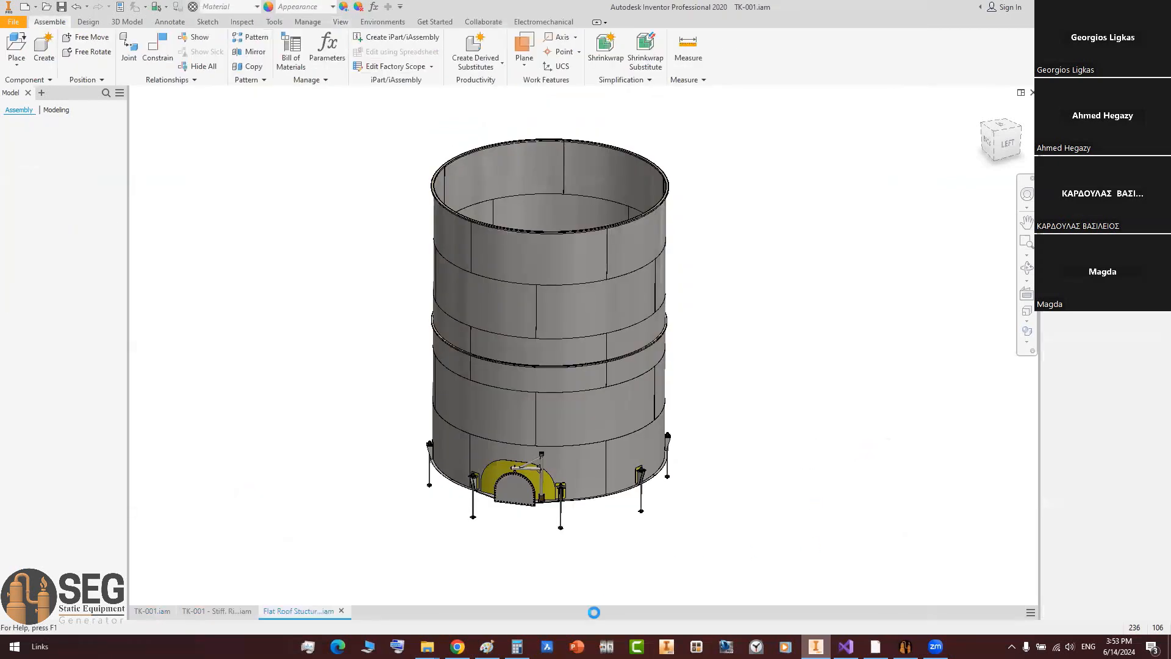
# Step: Copy the tank diameter result 7,938 from Calculator, then close Calculator
pyautogui.click(517, 647)
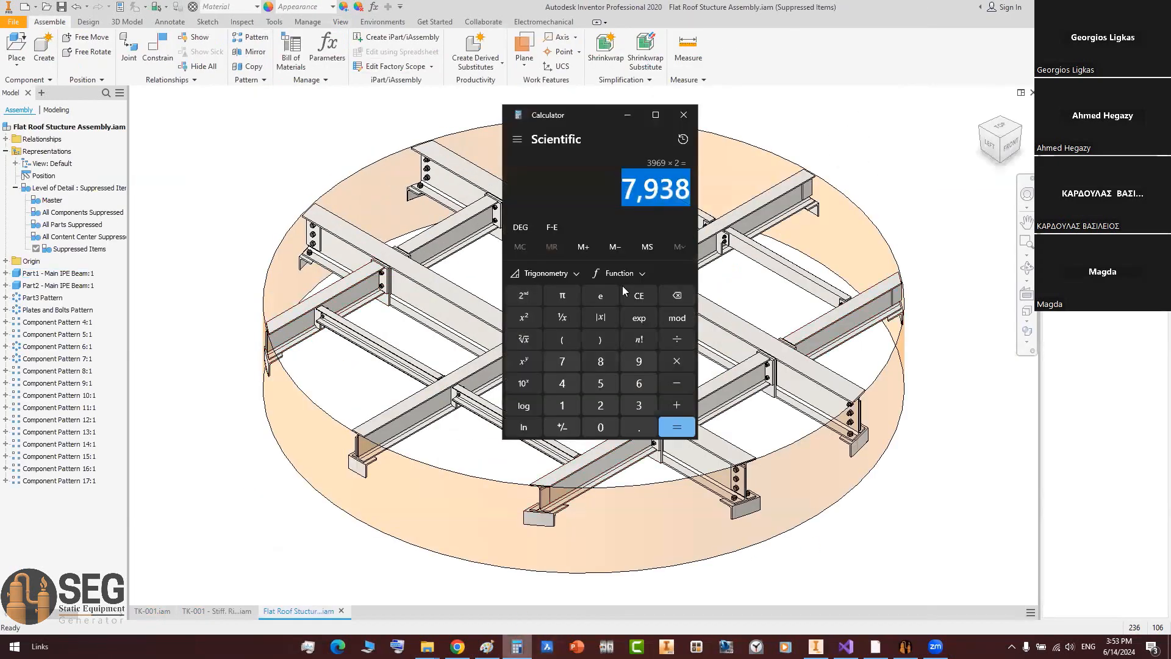
pyautogui.rightClick(662, 190)
pyautogui.click(726, 201)
pyautogui.click(684, 114)
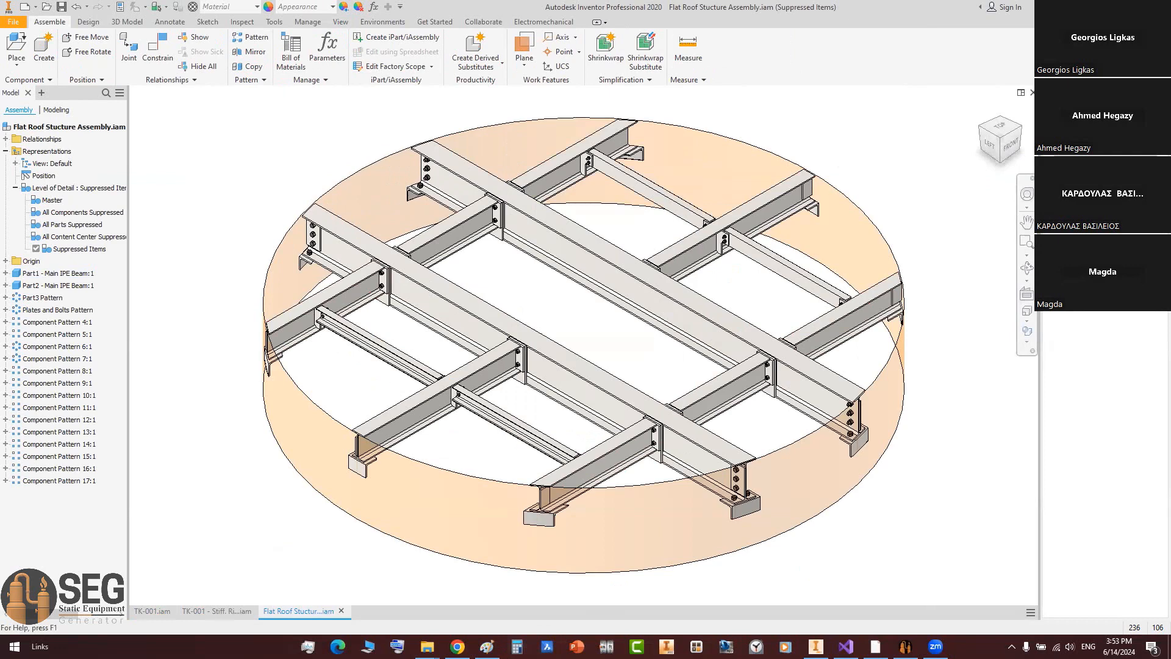
# Step: Check the Options in the roof assembly's Main Form and set Tank Inner Diameter to 7938 mm
pyautogui.click(964, 129)
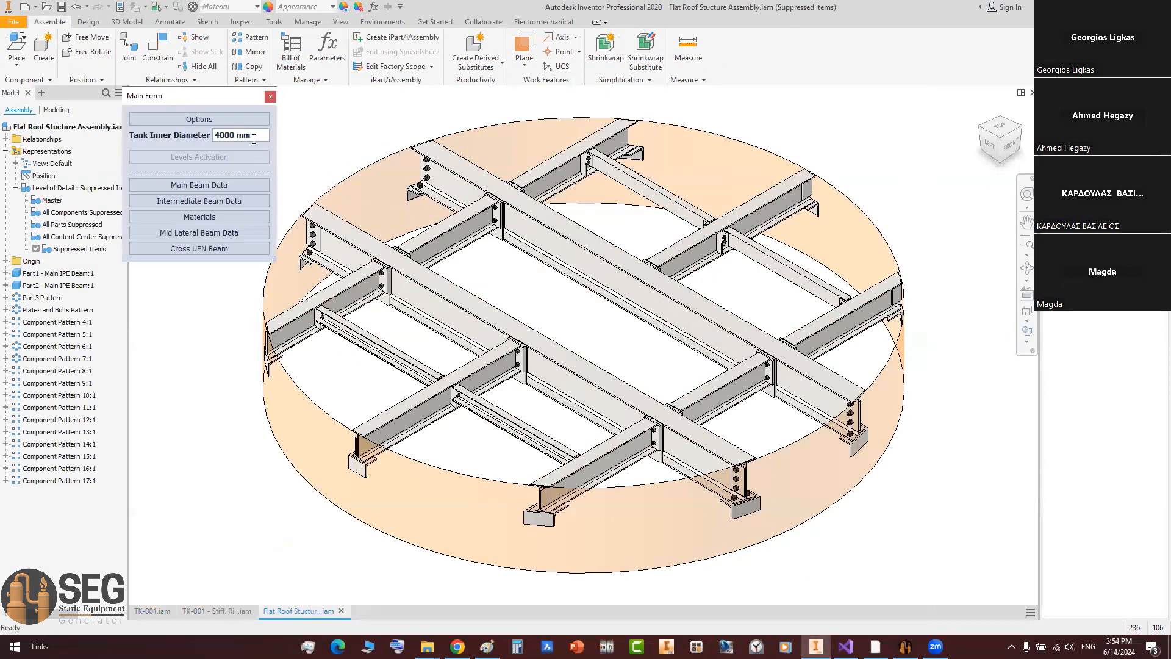
pyautogui.click(204, 120)
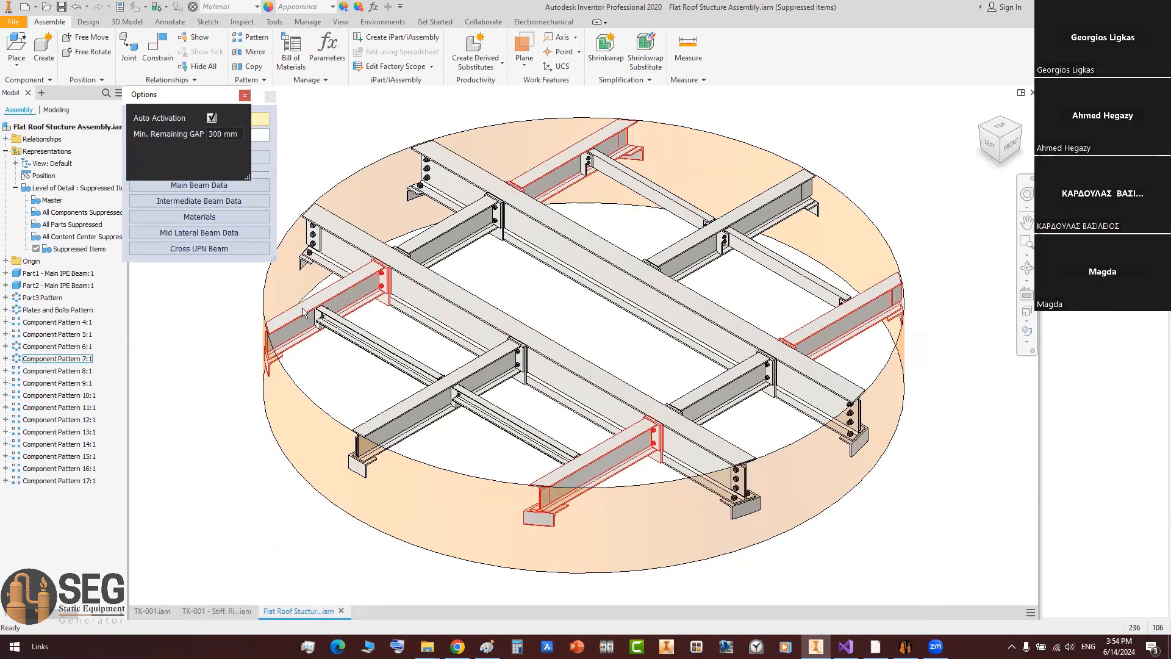
pyautogui.click(244, 96)
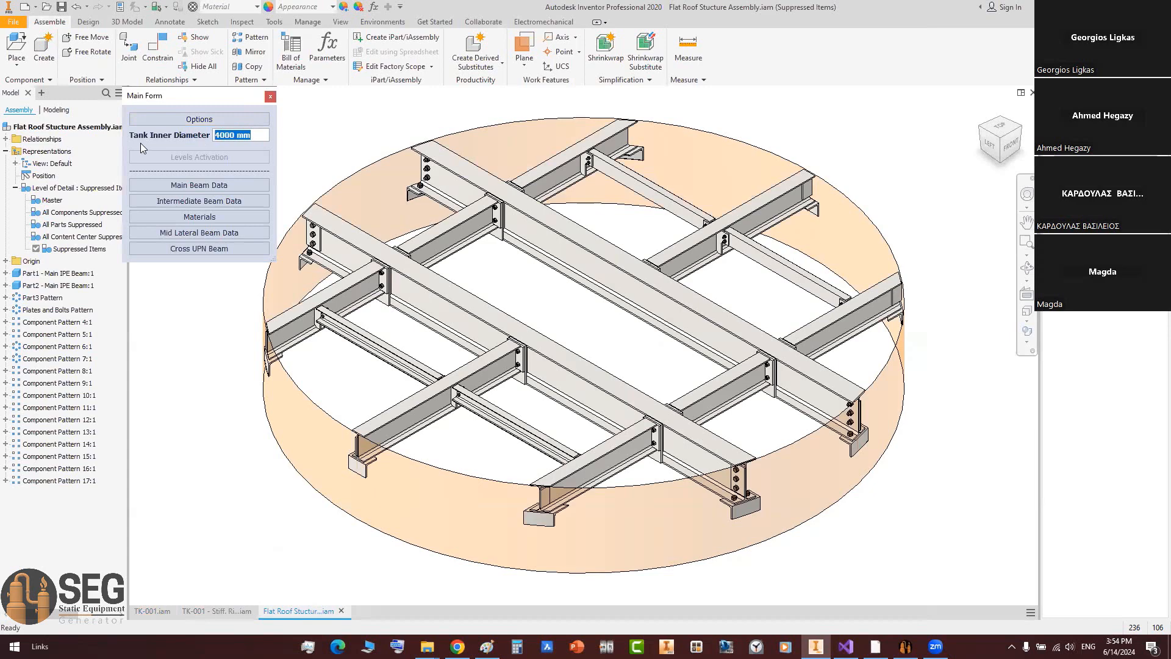
pyautogui.write('7938')
pyautogui.press('BackSpace')
pyautogui.press('Return')
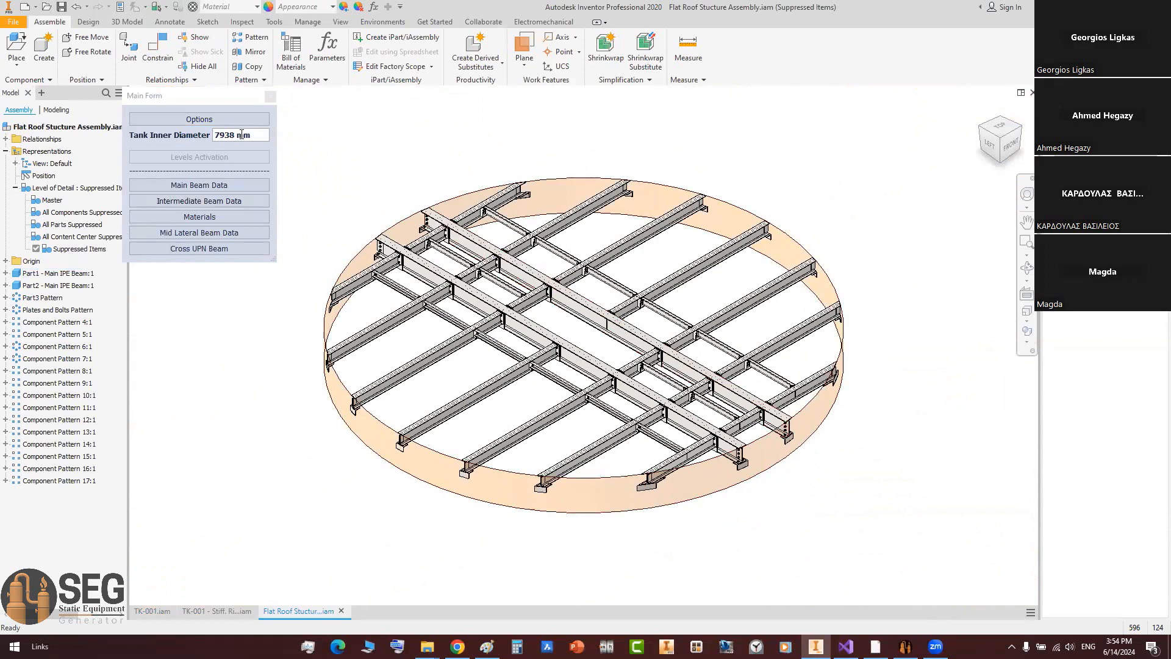
# Step: Close the Main Form and the flat roof assembly without saving the changes
pyautogui.moveTo(255, 137); pyautogui.dragTo(234, 139)
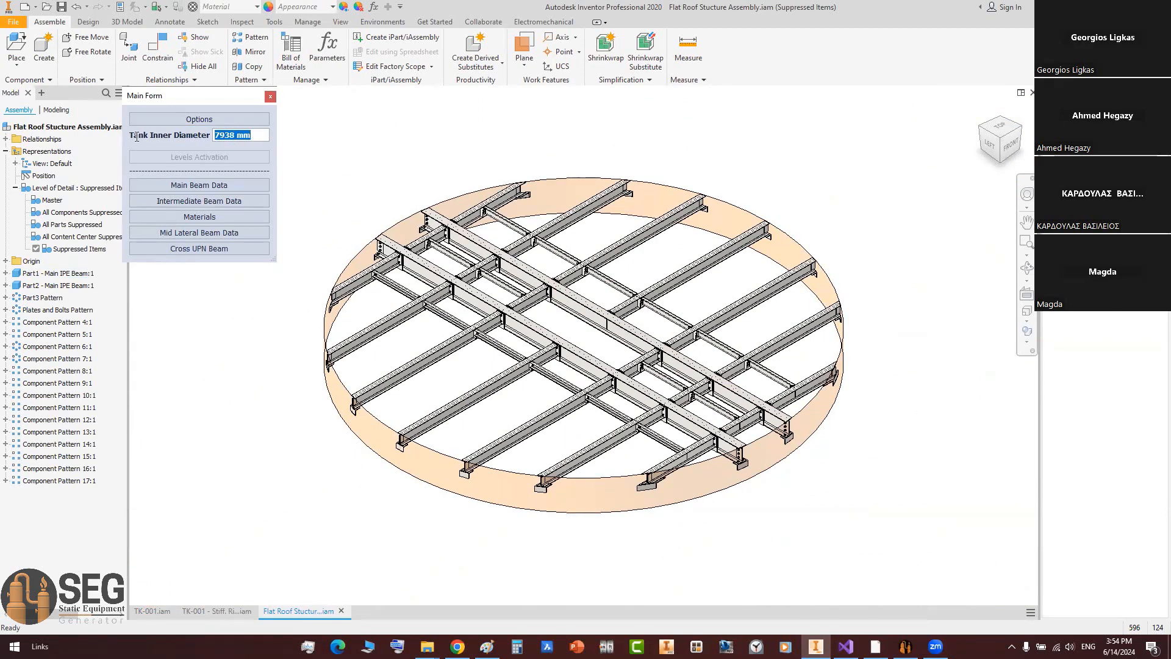
pyautogui.click(270, 97)
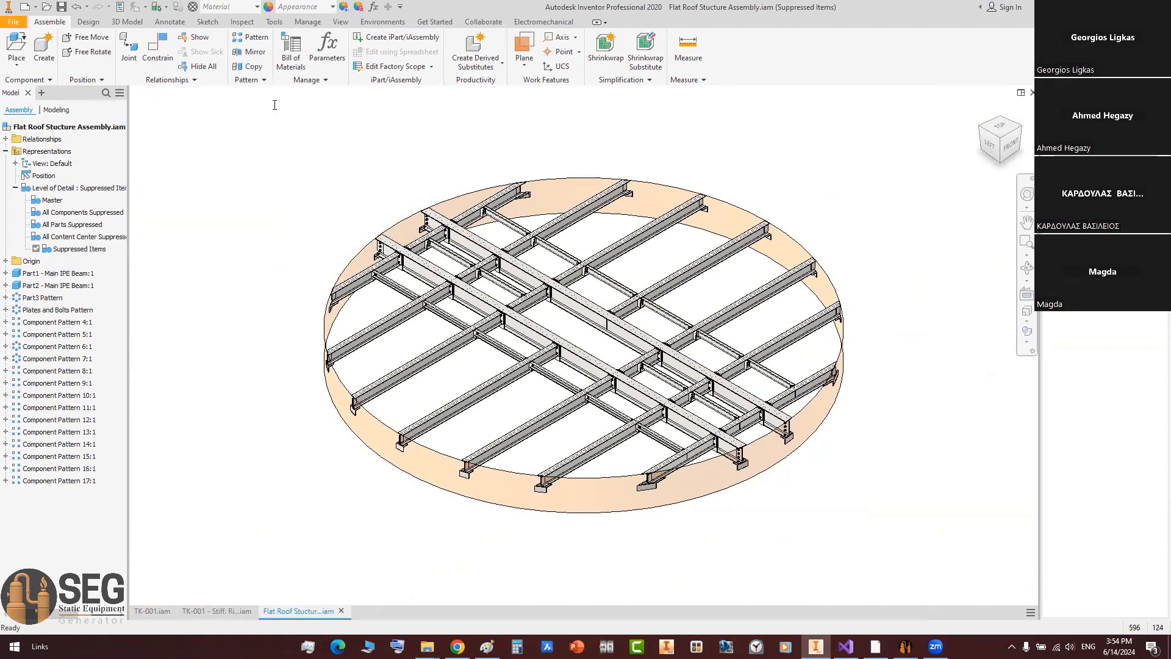
pyautogui.click(1032, 93)
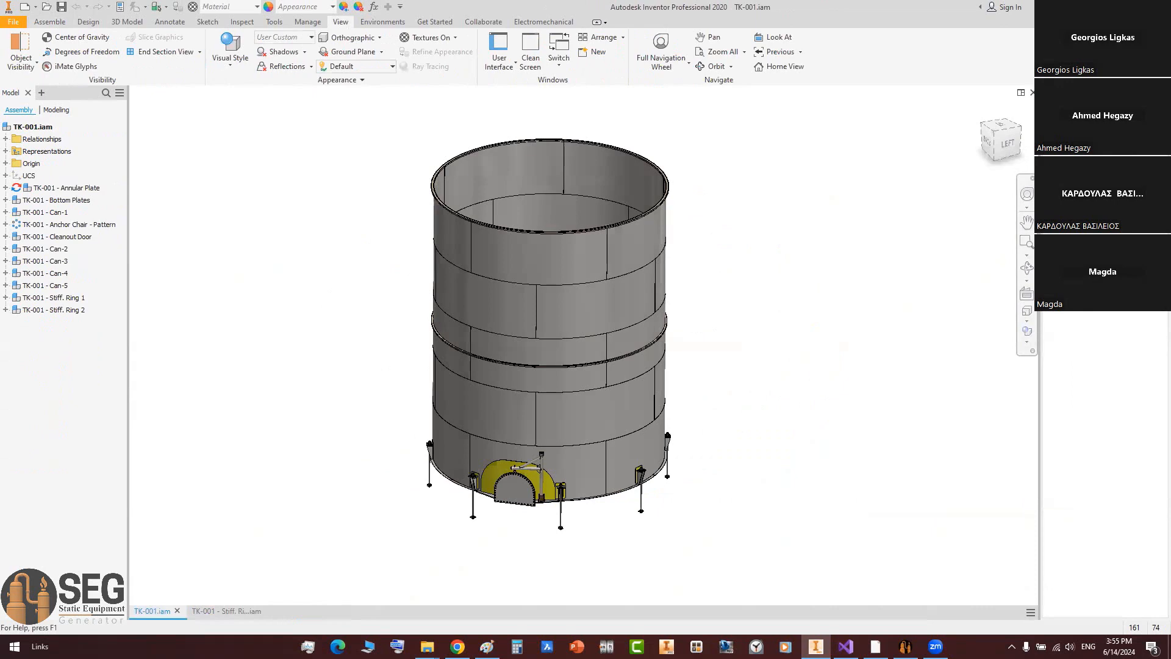
# Step: Switch to File Explorer and review the files in the project's Flat Roof Stucture folder
pyautogui.click(1098, 7)
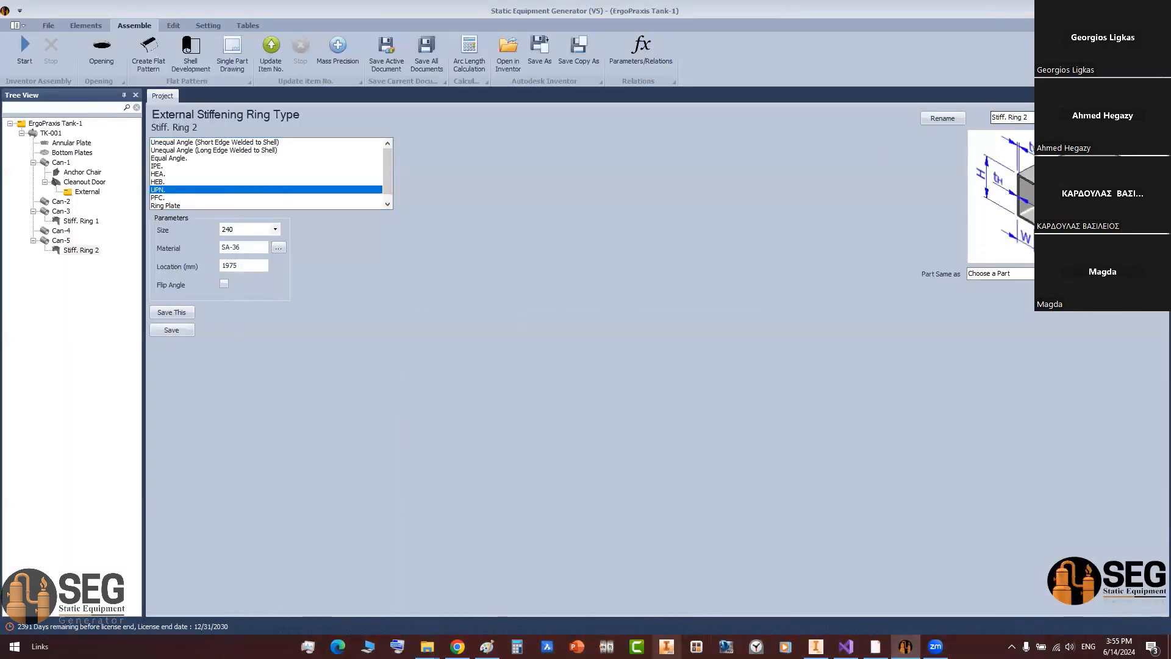
pyautogui.hotkey('alt', 'Tab')
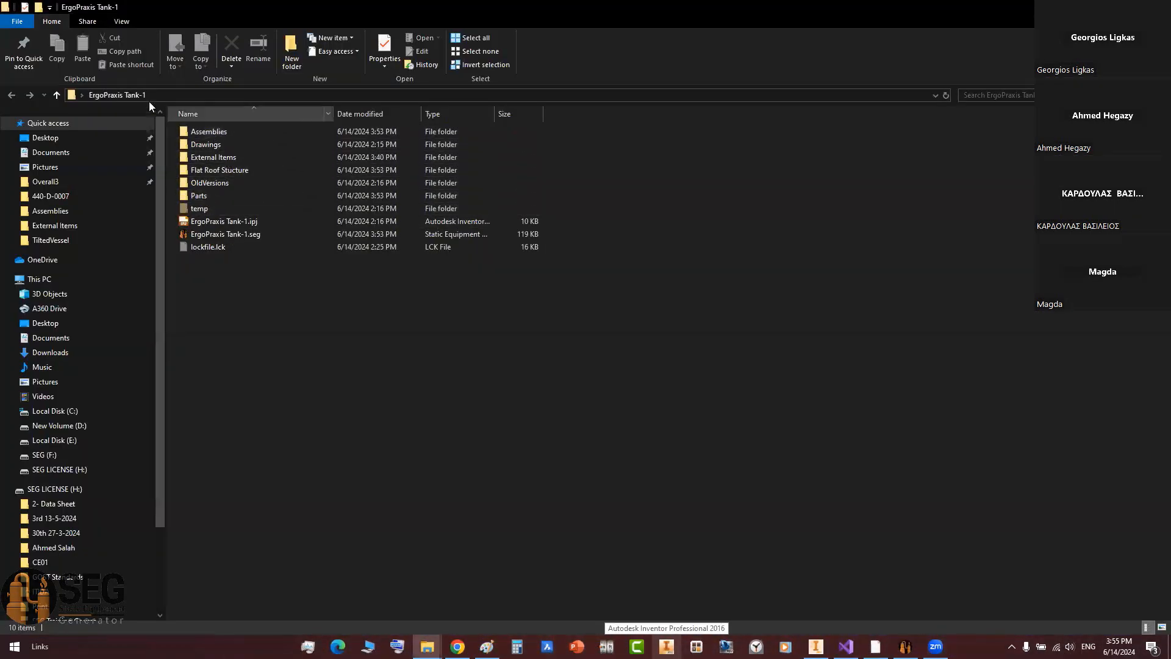
pyautogui.click(248, 171)
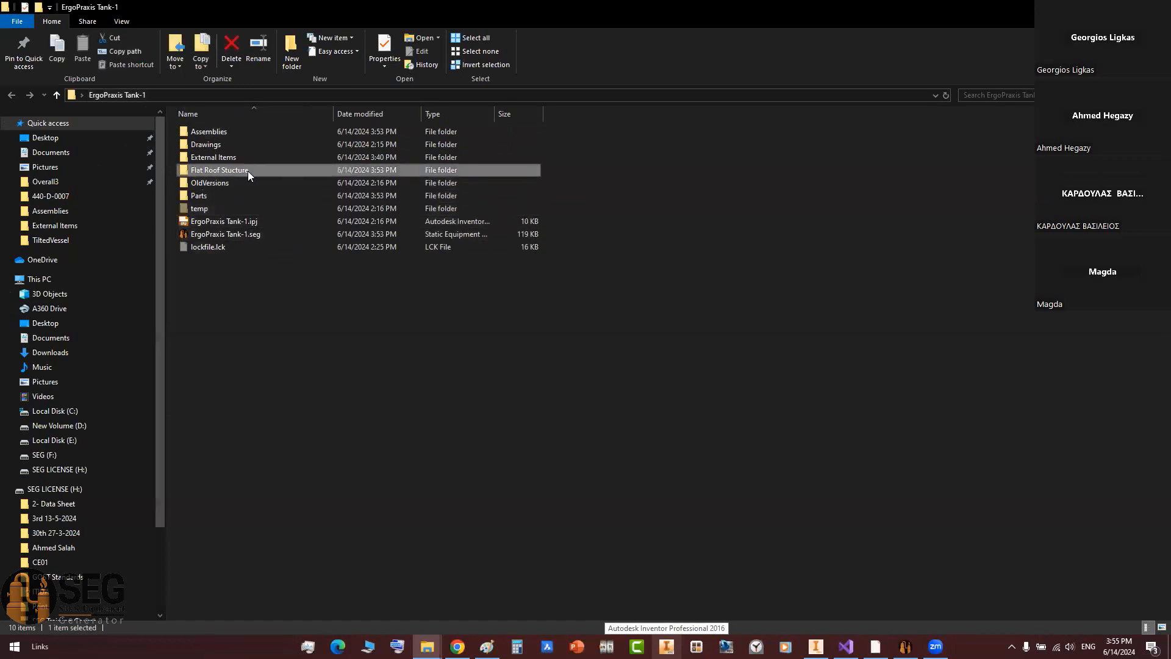
pyautogui.doubleClick(228, 172)
pyautogui.scroll(-3, 616, 319)
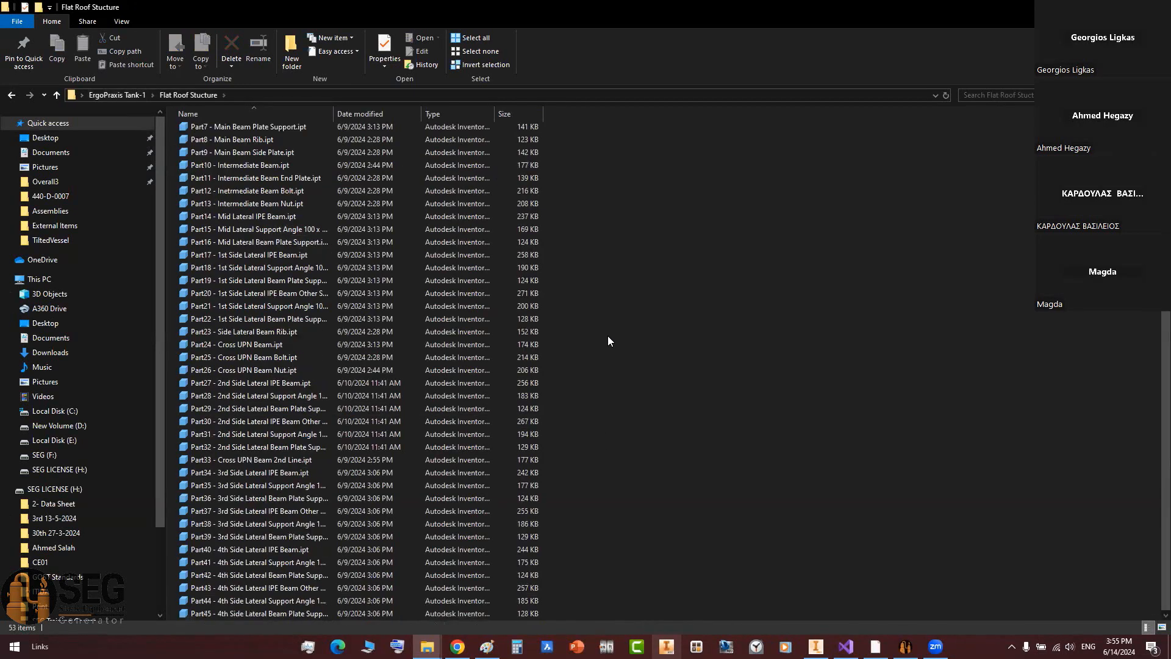
pyautogui.scroll(3, 607, 336)
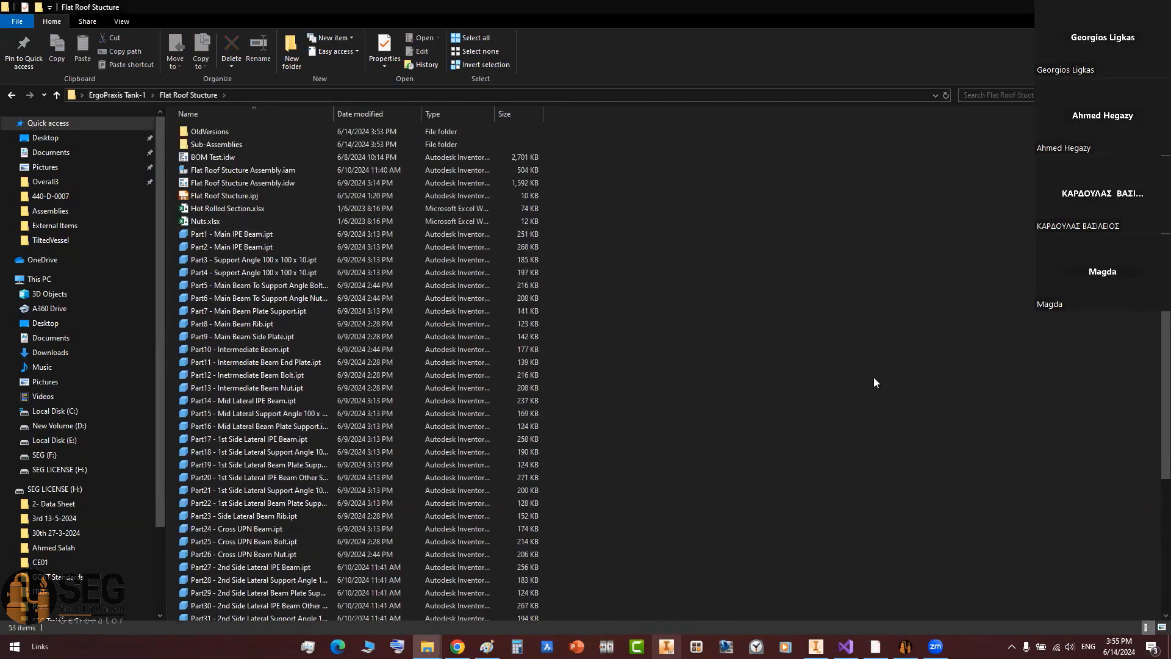
# Step: Return to Inventor and reopen Flat Roof Stucture Assembly.iam from the project workspace
pyautogui.click(817, 646)
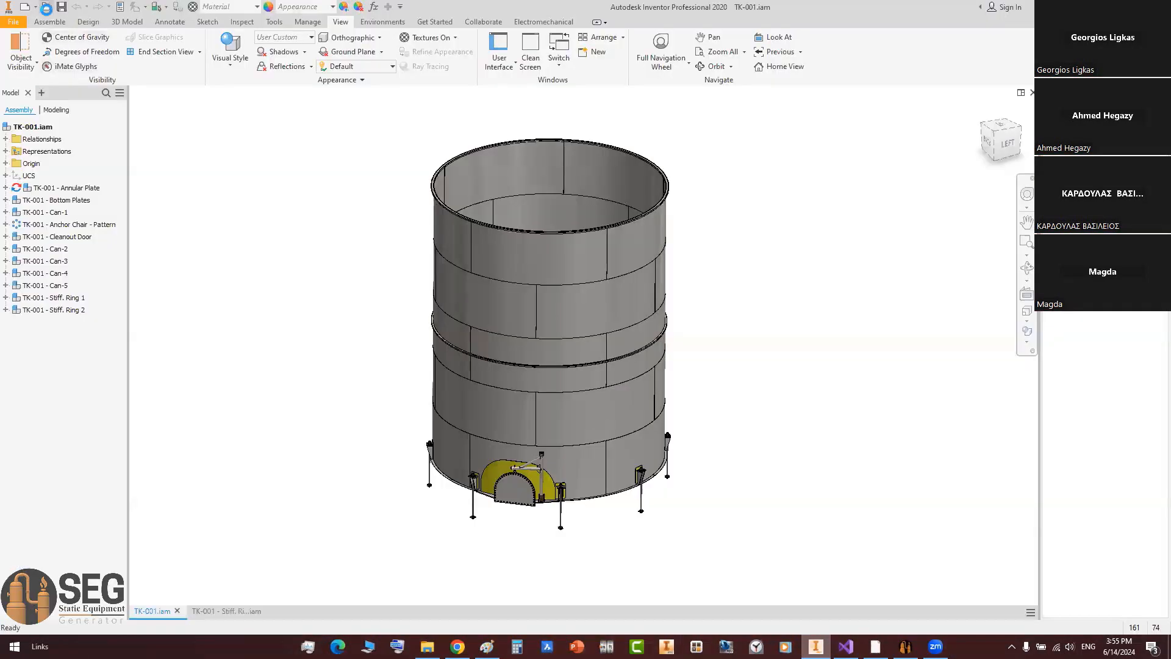
pyautogui.click(46, 7)
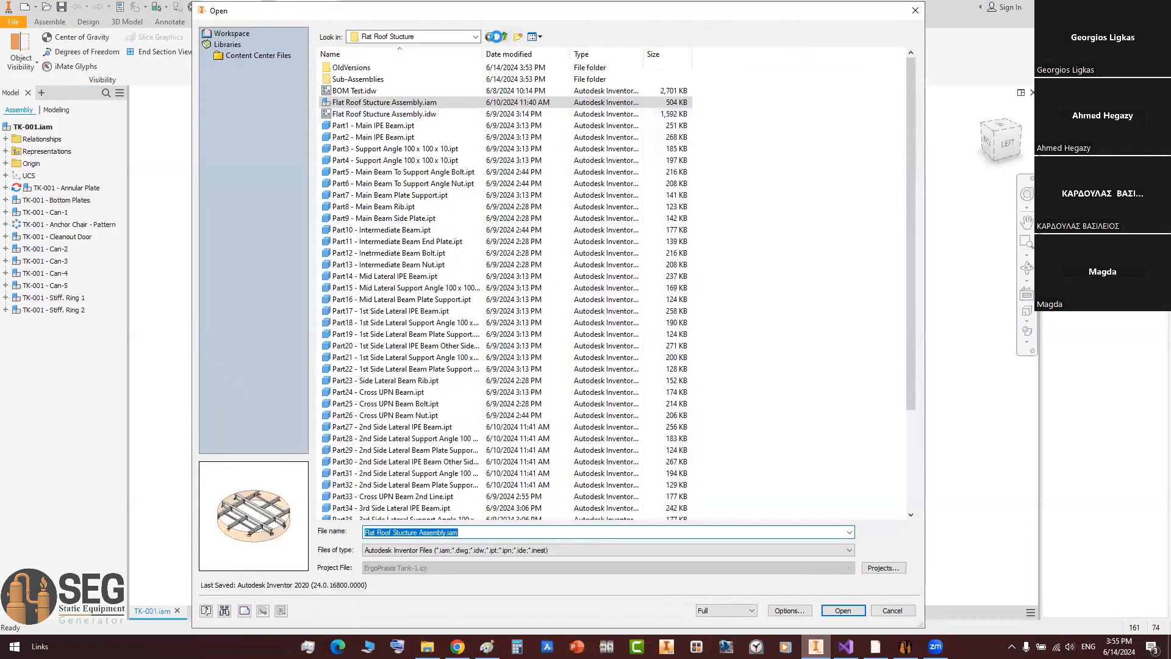
pyautogui.click(496, 37)
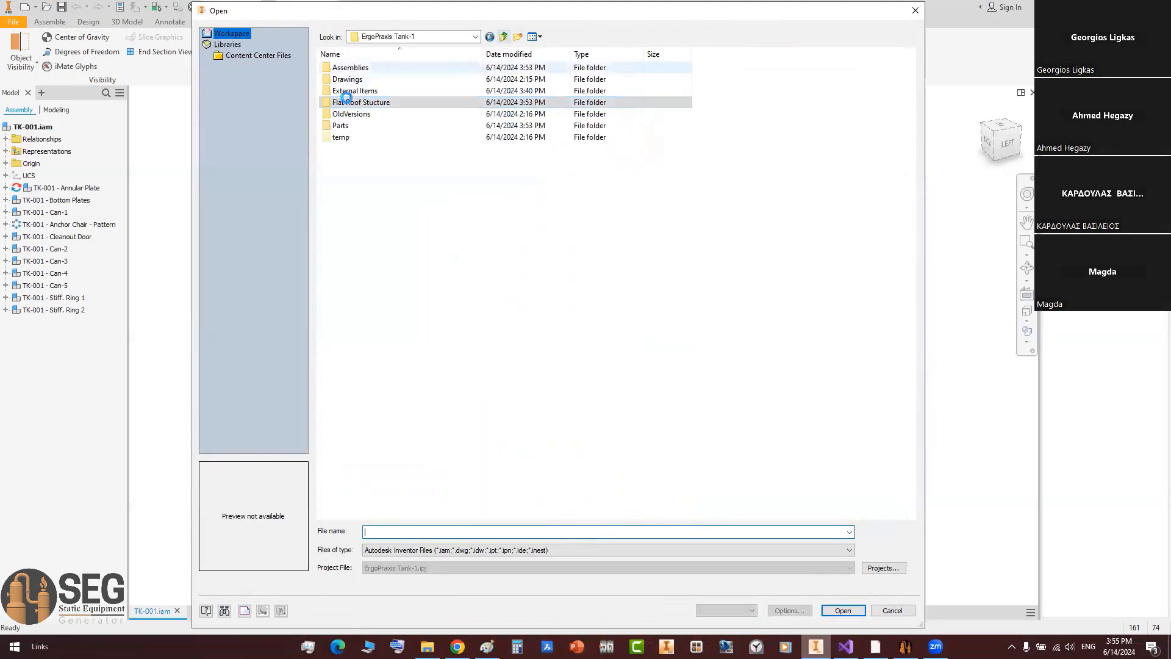
pyautogui.click(339, 103)
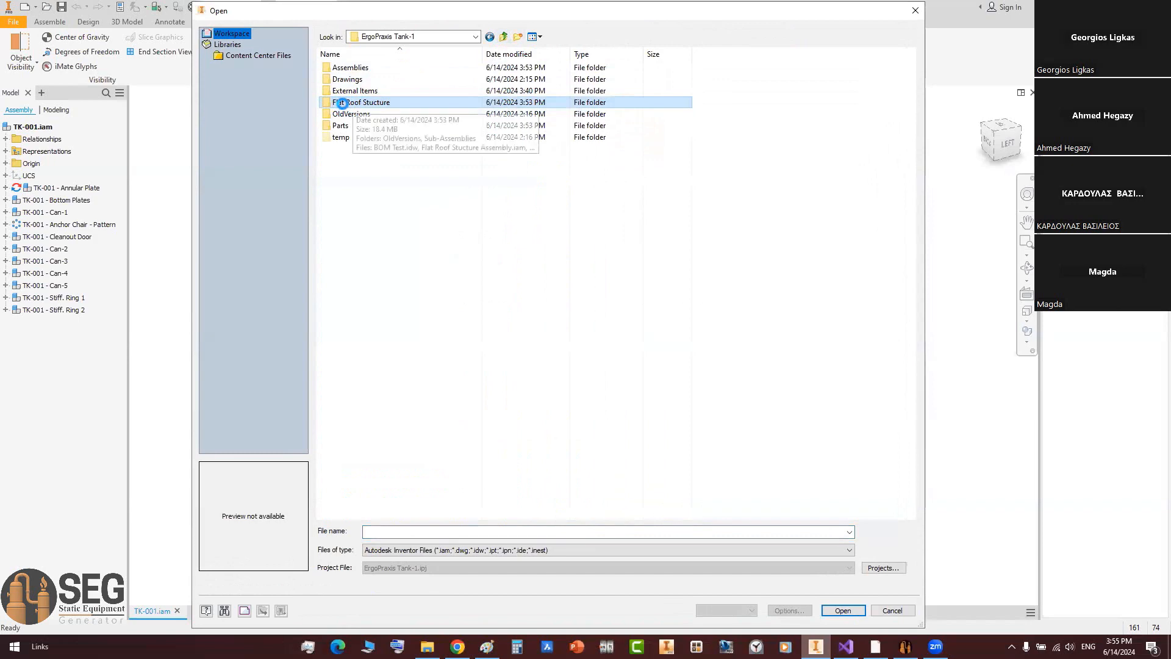
pyautogui.doubleClick(340, 104)
pyautogui.doubleClick(354, 103)
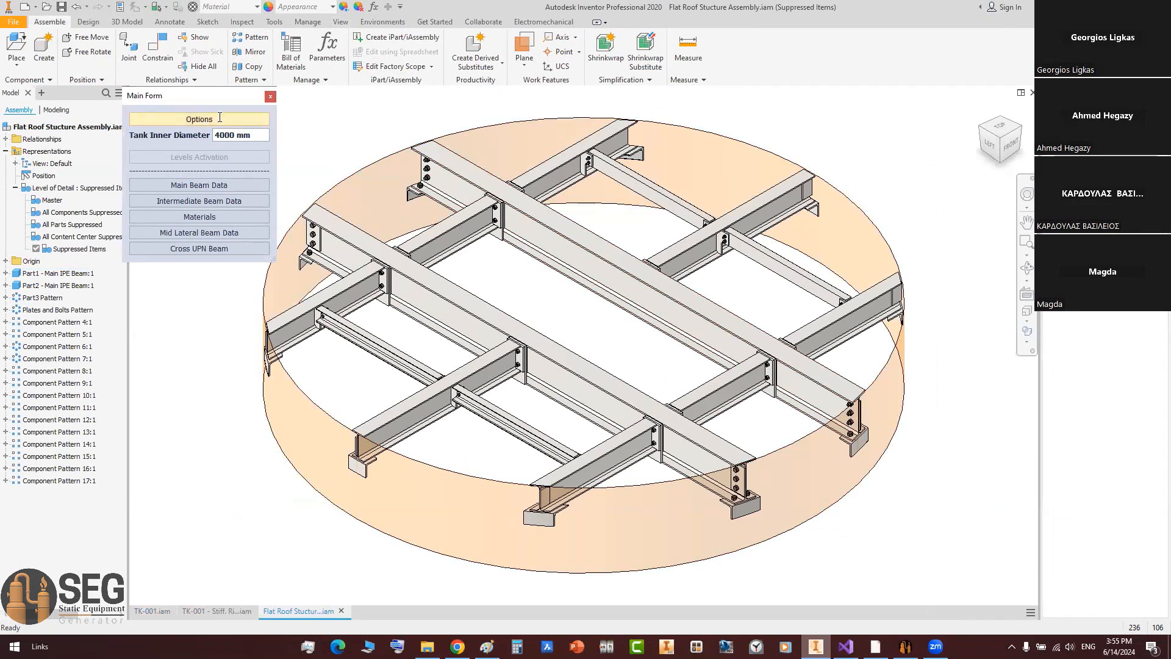
# Step: Review the auto activation options and set the reopened roof structure's Tank Inner Diameter to 7938 mm
pyautogui.click(196, 119)
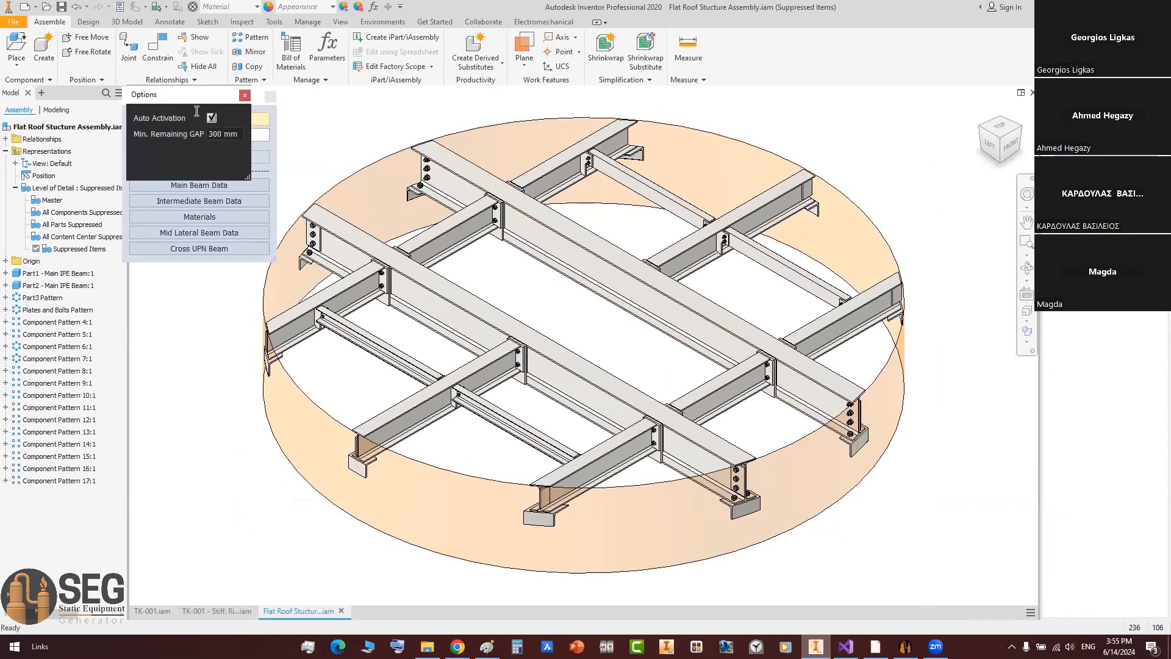
pyautogui.click(245, 96)
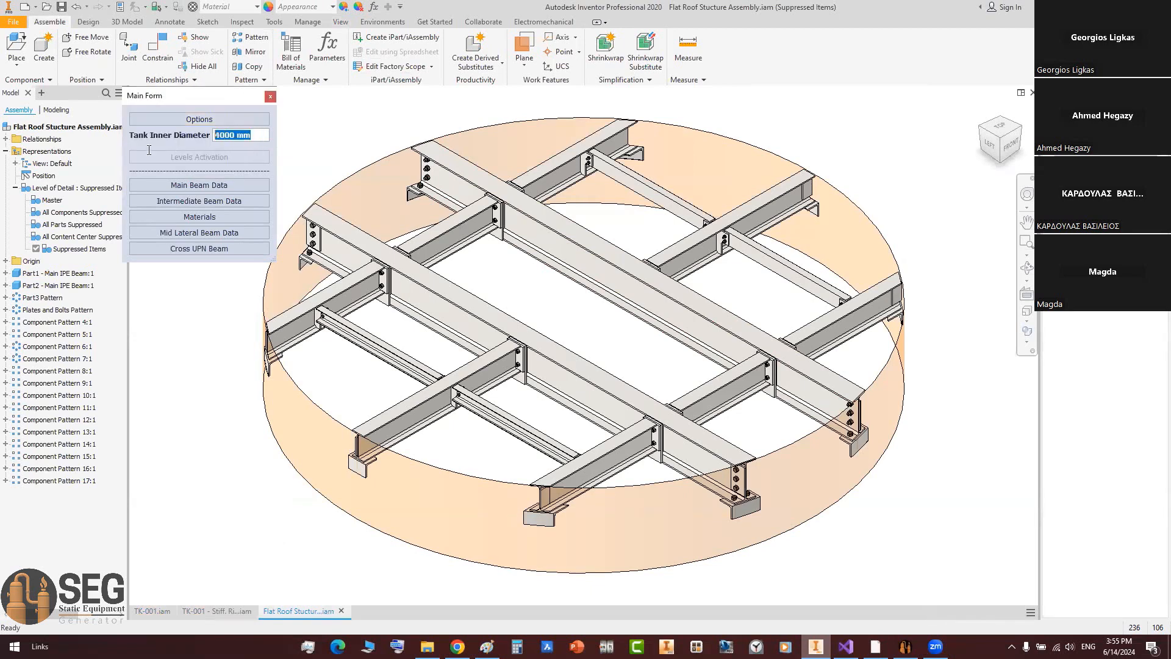
pyautogui.write('7,038')
pyautogui.click(224, 135)
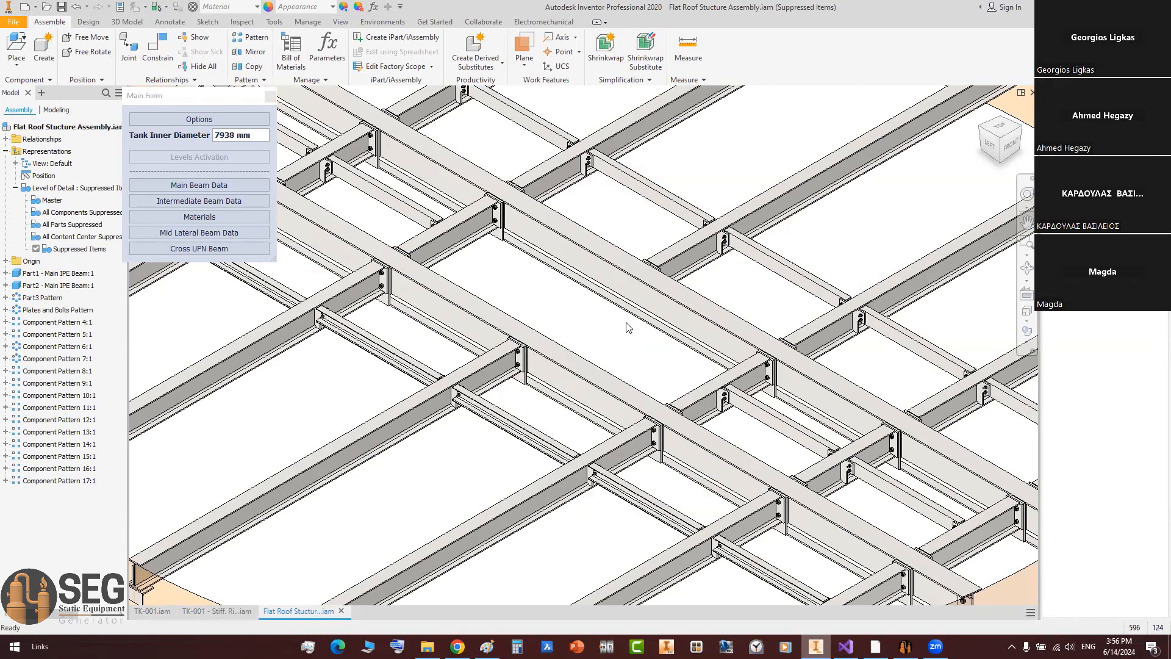
# Step: Examine the flat roof structure from several angles, highlighting its two main IPE beams
pyautogui.scroll(-5, 852, 430)
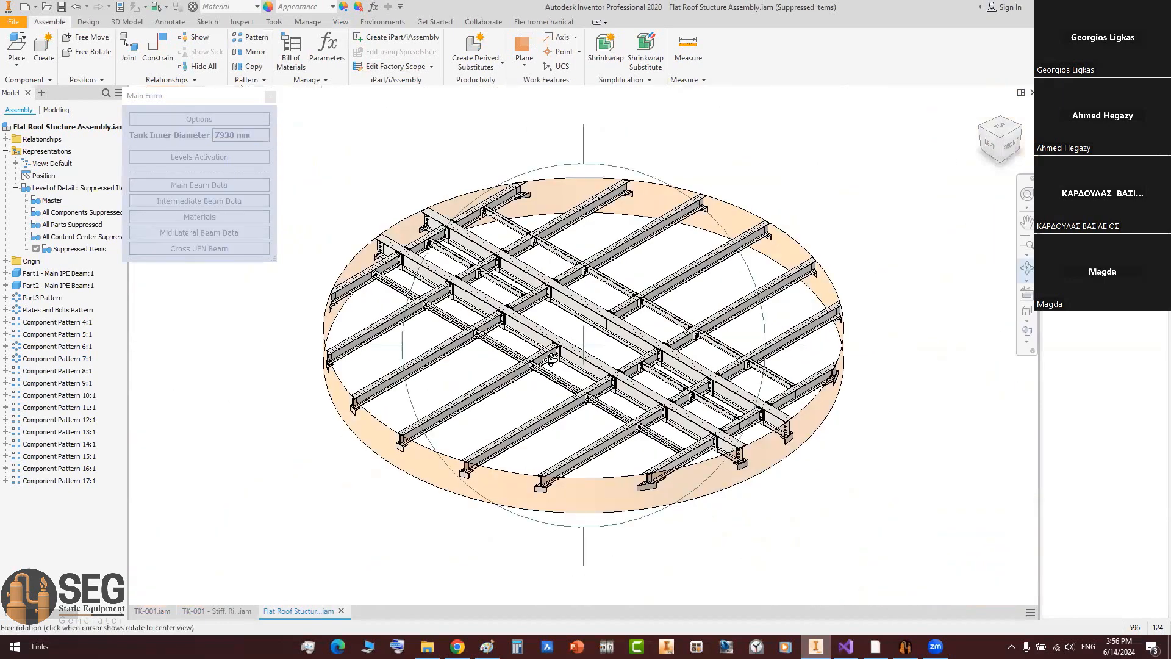
pyautogui.keyDown('shift'); pyautogui.moveTo(482, 420); pyautogui.dragTo(549, 342, button='middle'); pyautogui.keyUp('shift')
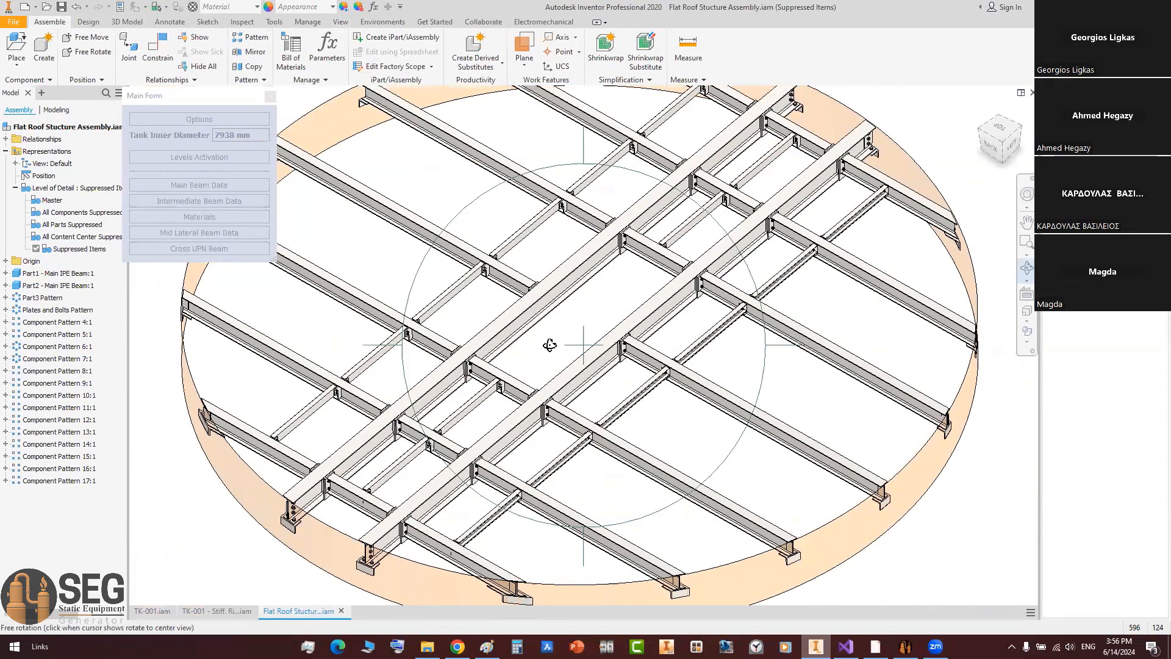
pyautogui.scroll(5, 602, 324)
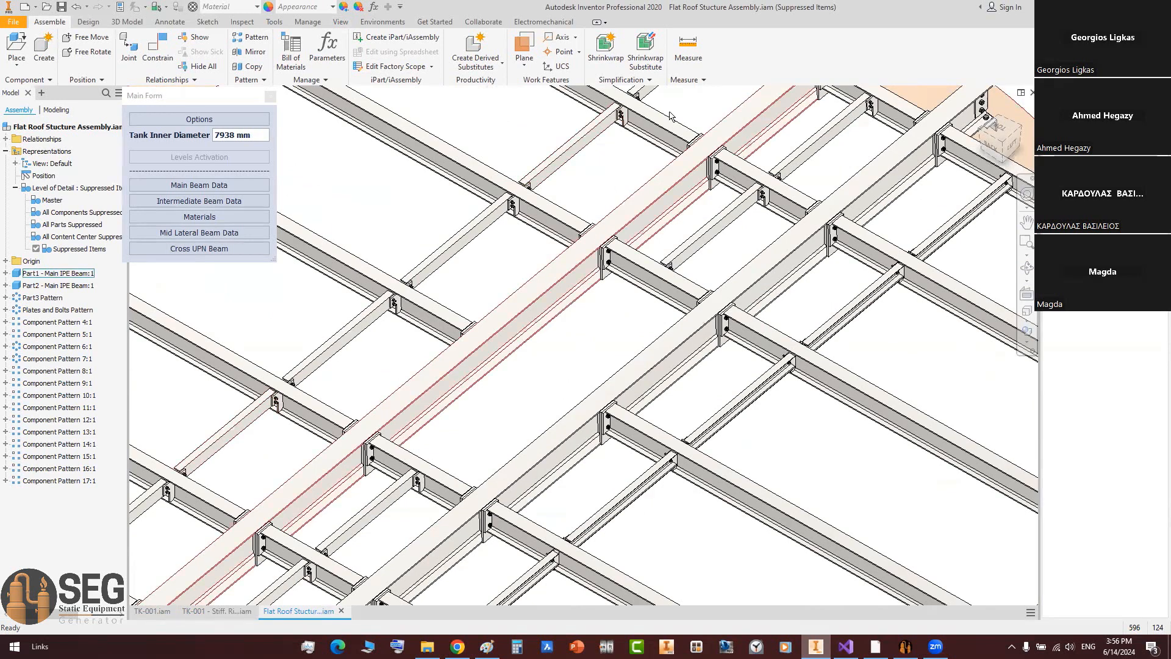
pyautogui.click(996, 131)
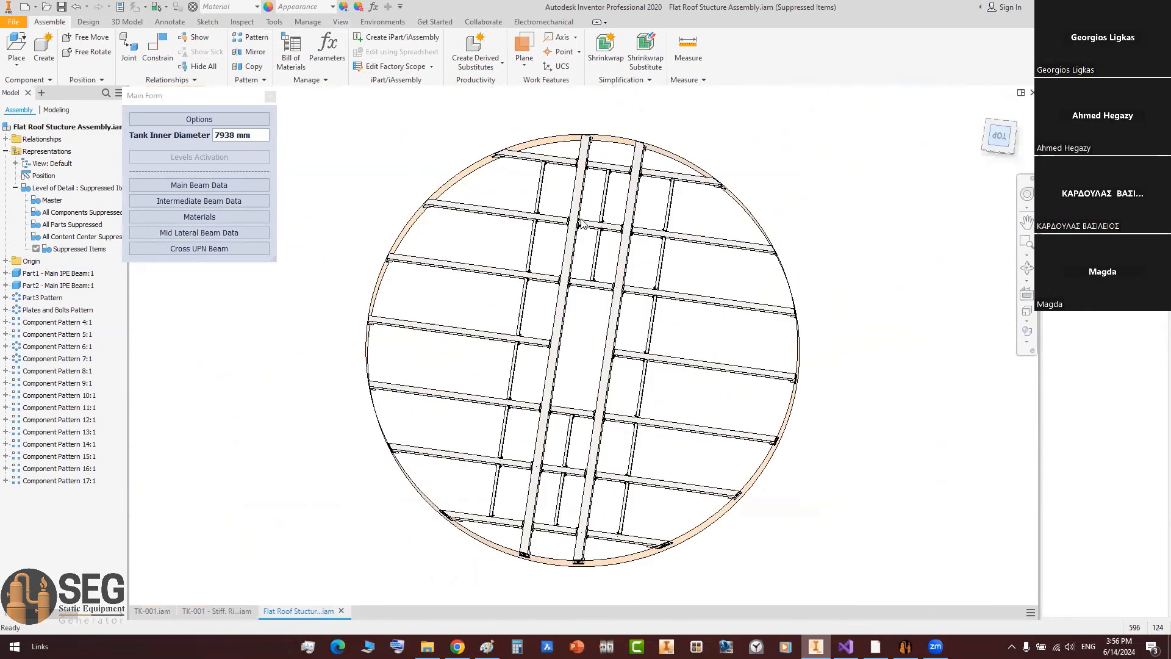
pyautogui.click(704, 366)
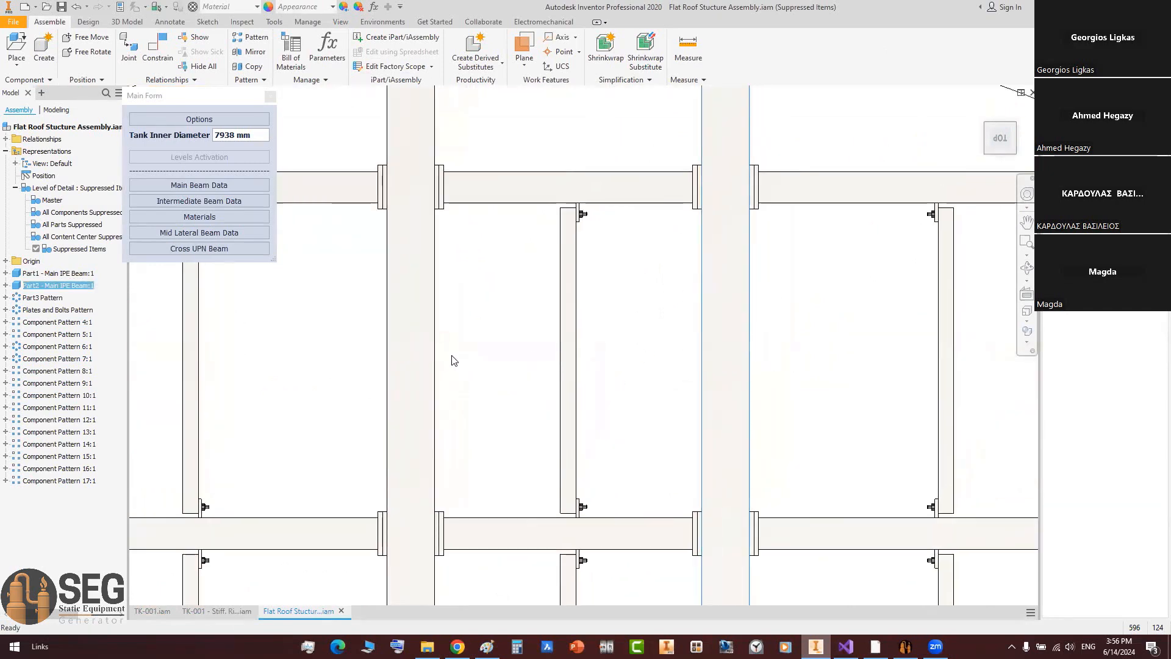
pyautogui.keyDown('ctrl'); pyautogui.click(397, 339); pyautogui.keyUp('ctrl')
pyautogui.scroll(-7, 430, 337)
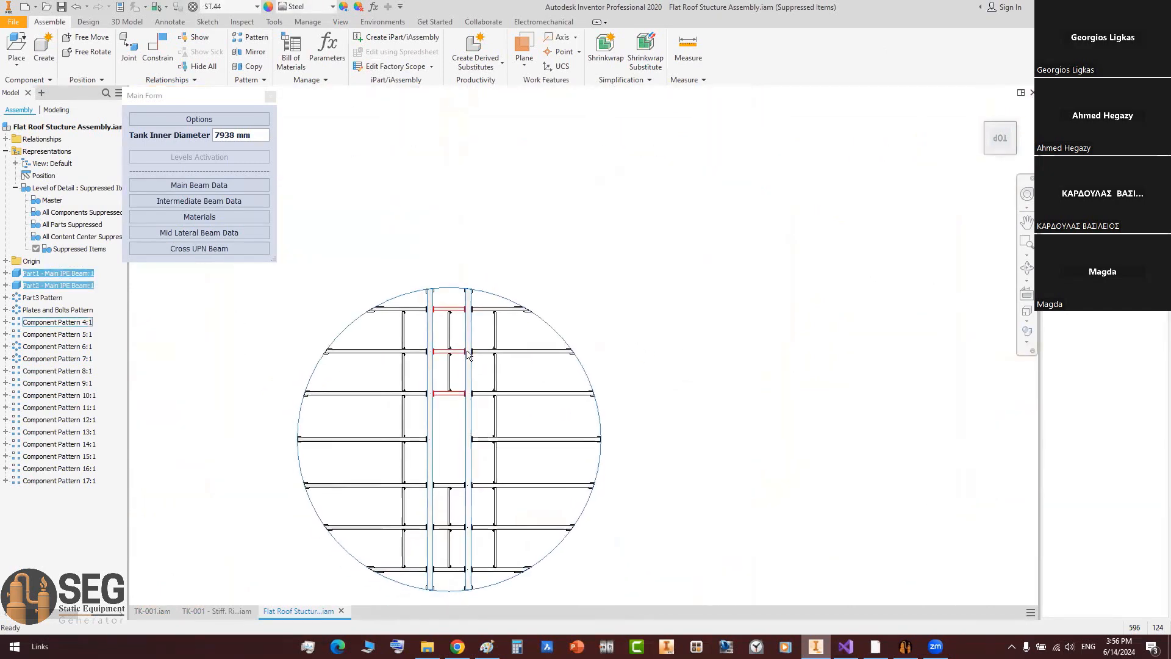
pyautogui.keyDown('shift'); pyautogui.moveTo(467, 352); pyautogui.dragTo(505, 290, button='middle'); pyautogui.keyUp('shift')
pyautogui.scroll(5, 435, 400)
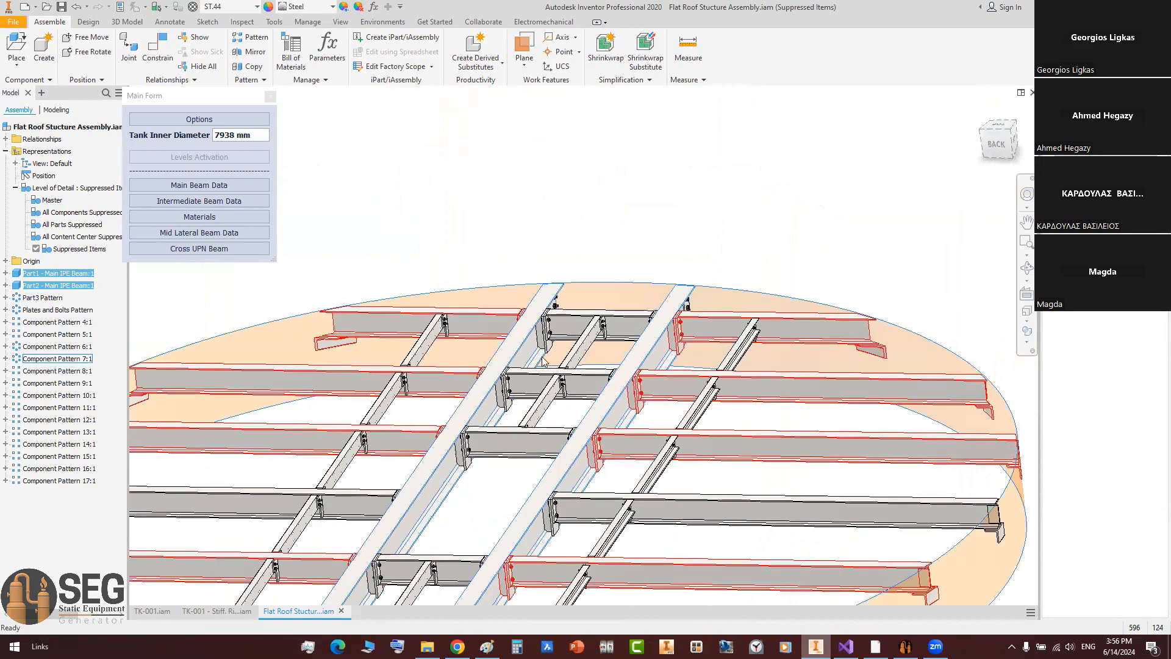
pyautogui.moveTo(526, 355); pyautogui.dragTo(542, 328, button='middle')
pyautogui.click(542, 328)
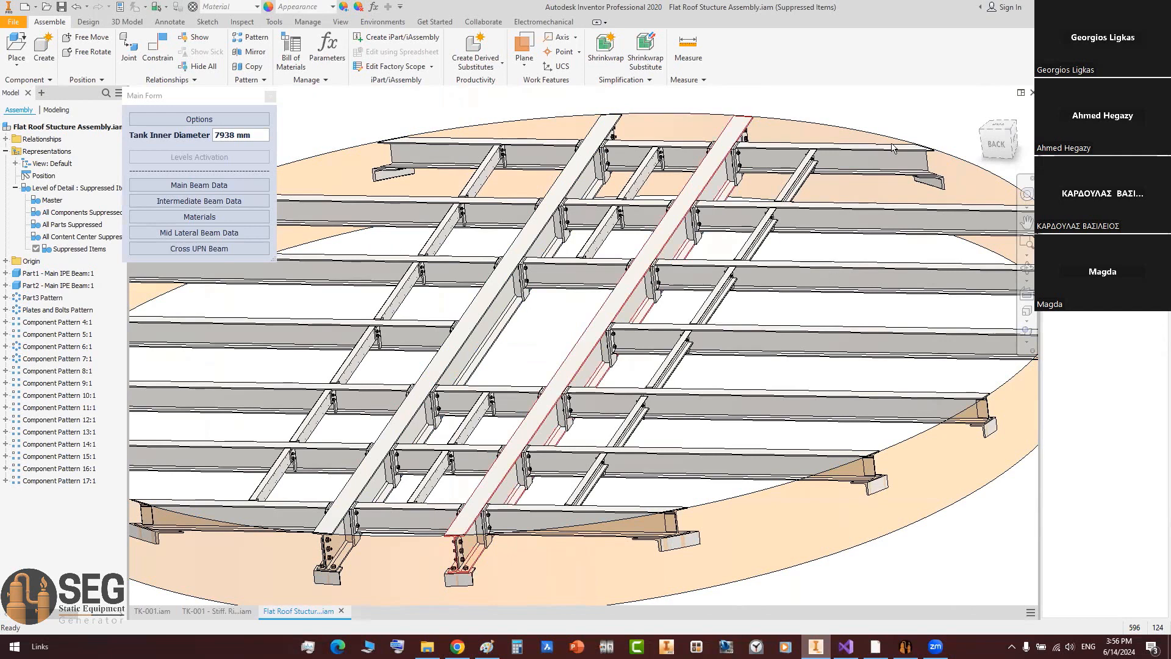
# Step: Open the Main Beam Data form and review the IPE sizes available for the main beams
pyautogui.click(208, 188)
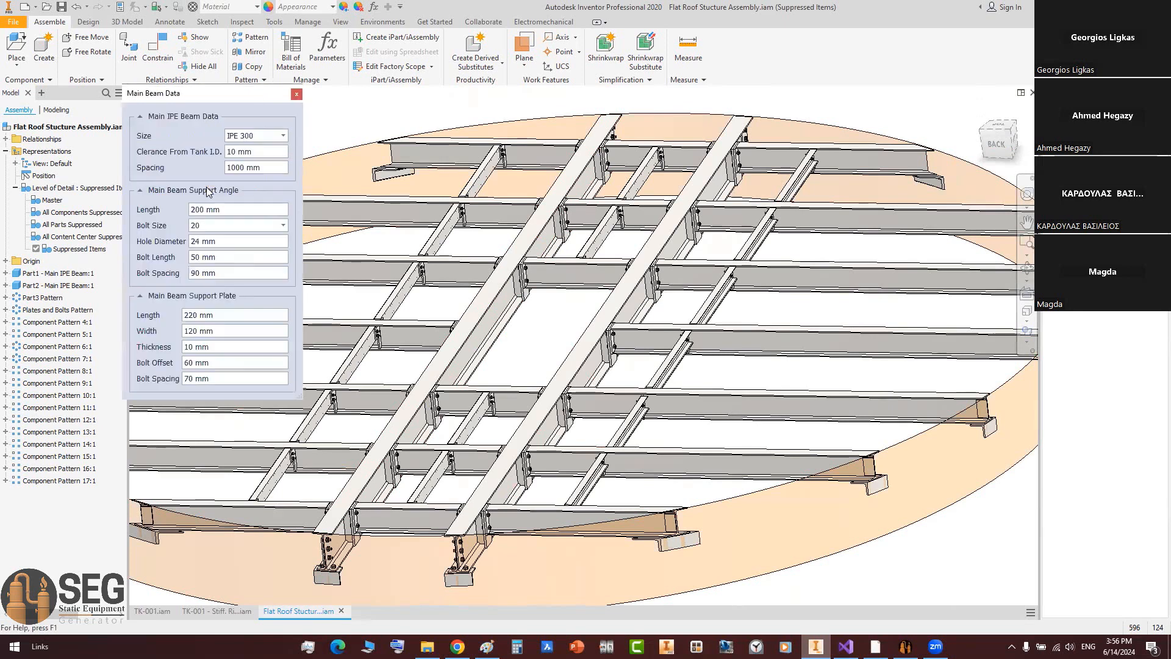
pyautogui.click(283, 135)
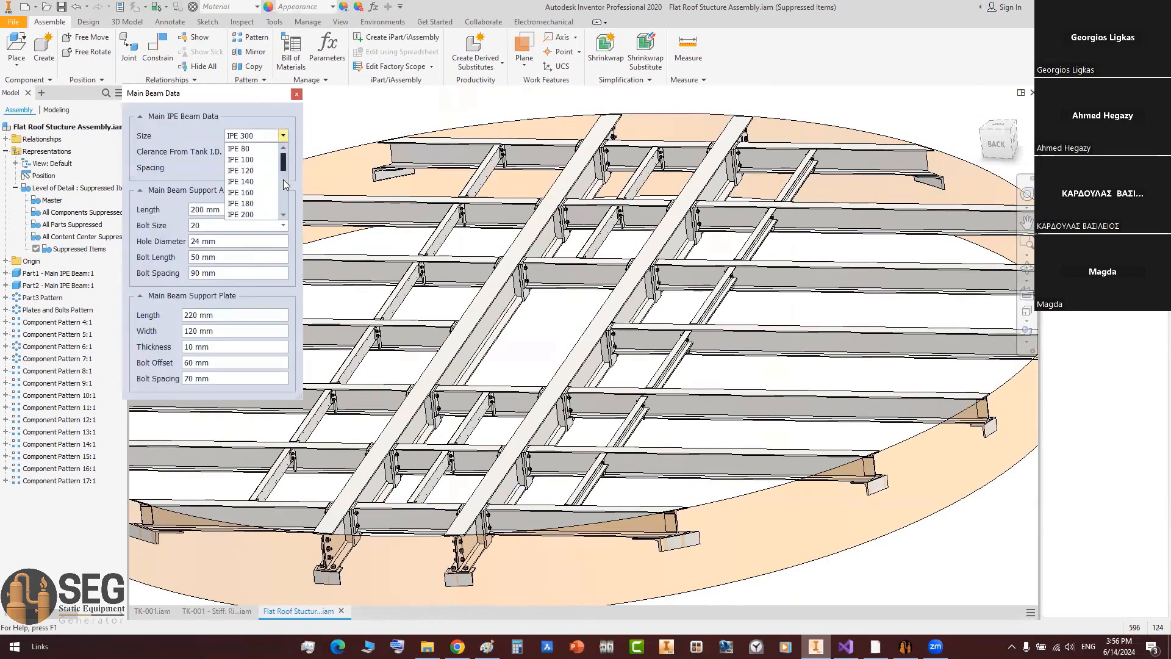
pyautogui.scroll(-3, 283, 210)
pyautogui.scroll(2, 284, 177)
pyautogui.scroll(-1, 257, 177)
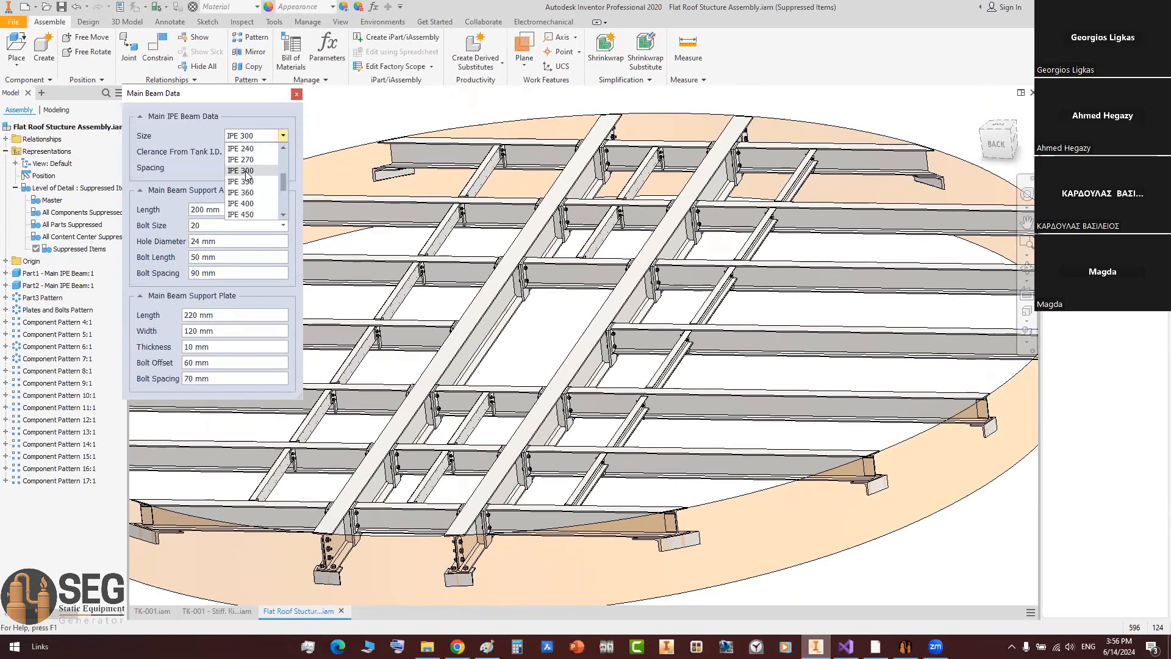
pyautogui.click(269, 140)
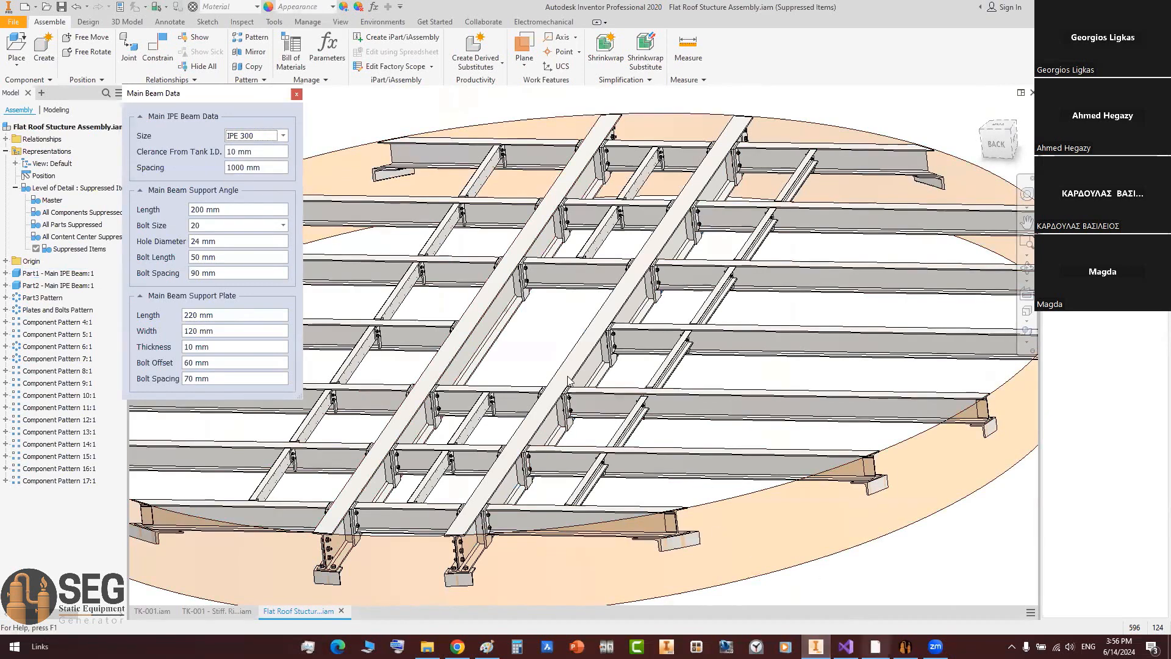
# Step: Inspect the main beam's end connection up close, including its support angle, support plate and bolts
pyautogui.click(875, 647)
pyautogui.hotkey('alt', 'Tab')
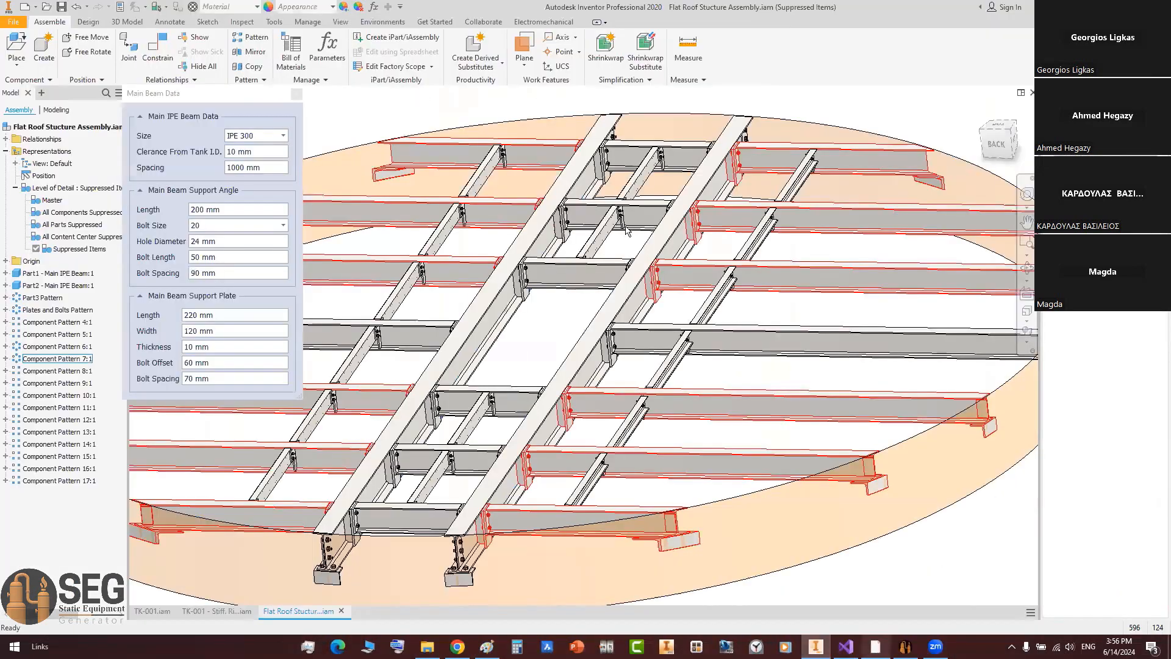
pyautogui.scroll(8, 598, 137)
pyautogui.scroll(-6, 551, 323)
pyautogui.keyDown('shift'); pyautogui.moveTo(488, 328); pyautogui.dragTo(728, 255, button='middle'); pyautogui.keyUp('shift')
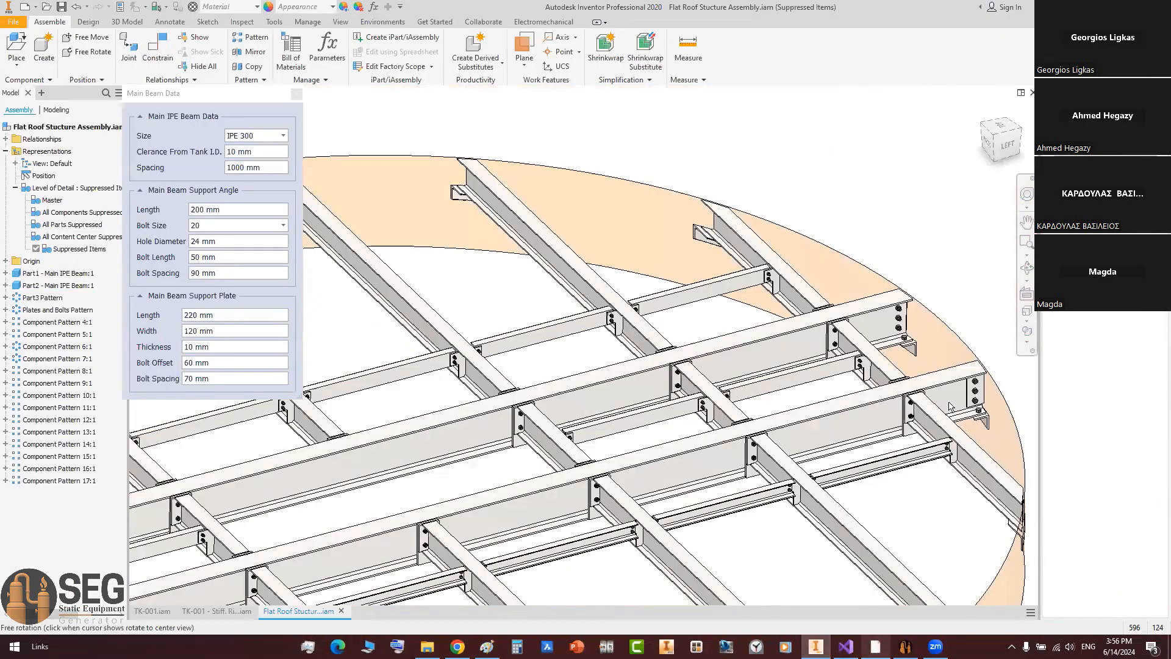
pyautogui.scroll(5, 728, 246)
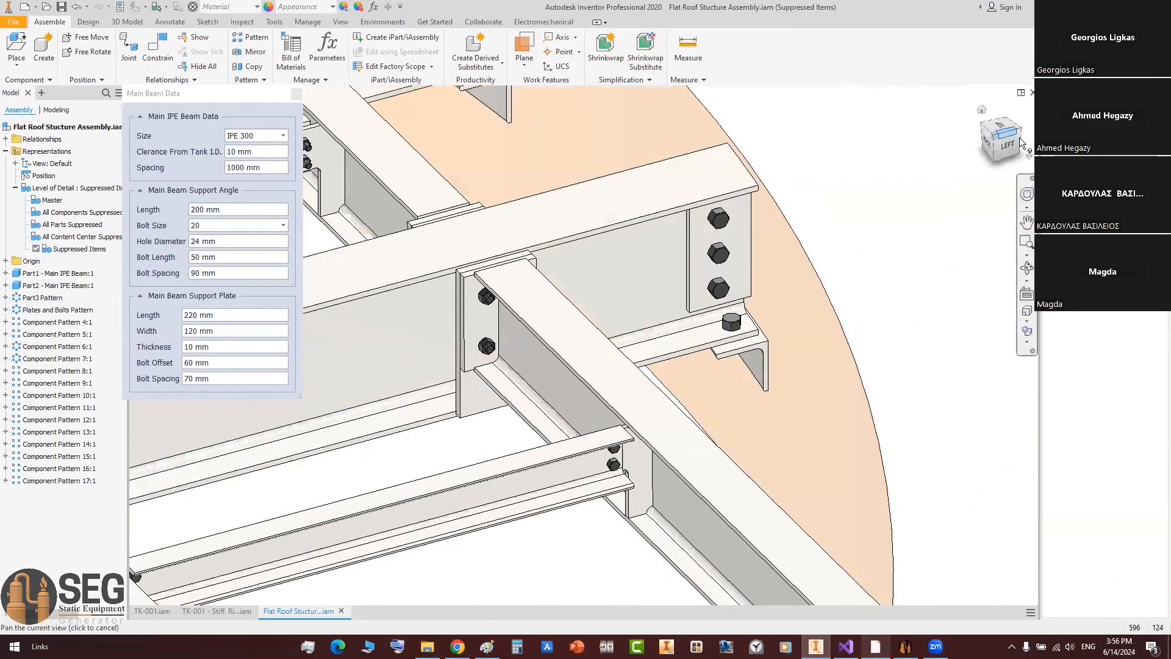
pyautogui.scroll(-4, 789, 400)
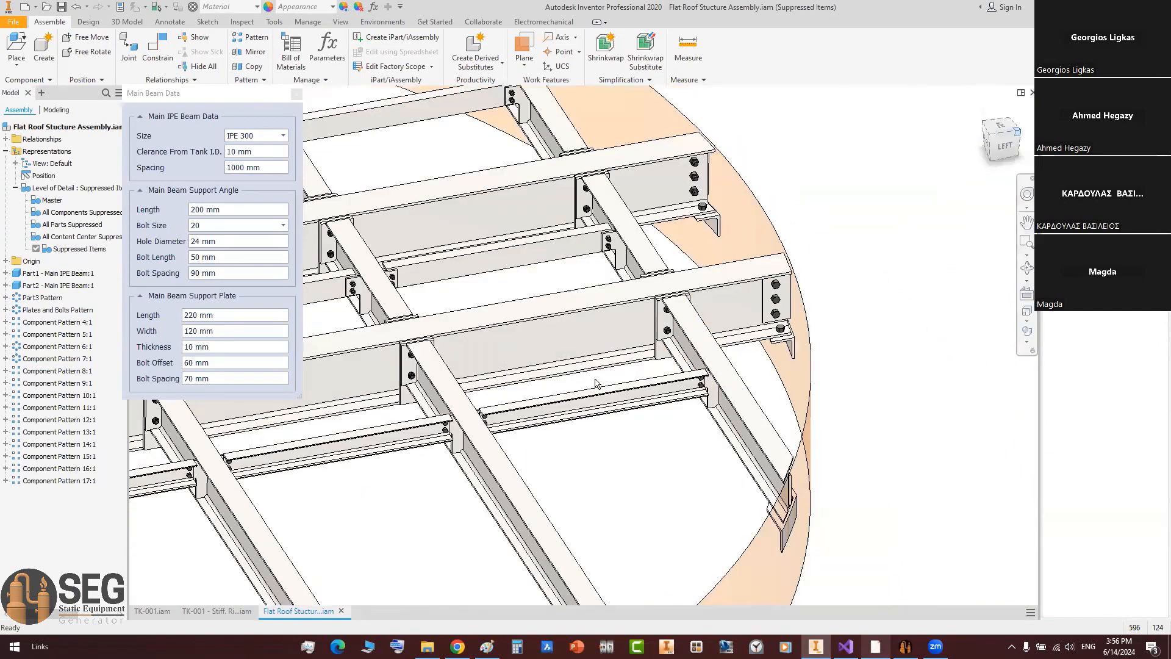
pyautogui.press('F6')
pyautogui.scroll(8, 613, 339)
pyautogui.scroll(-2, 613, 343)
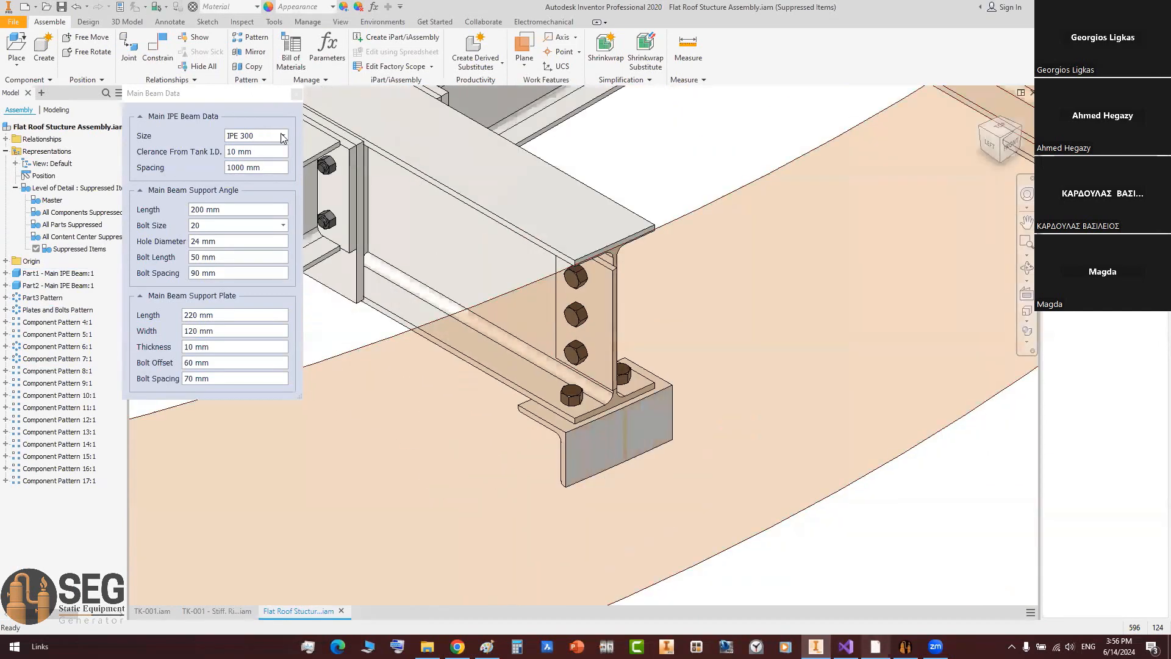
# Step: Set the main beam size to IPE 500 and check the resized beam at its support and intermediate beam connections
pyautogui.click(283, 137)
pyautogui.scroll(-1, 253, 198)
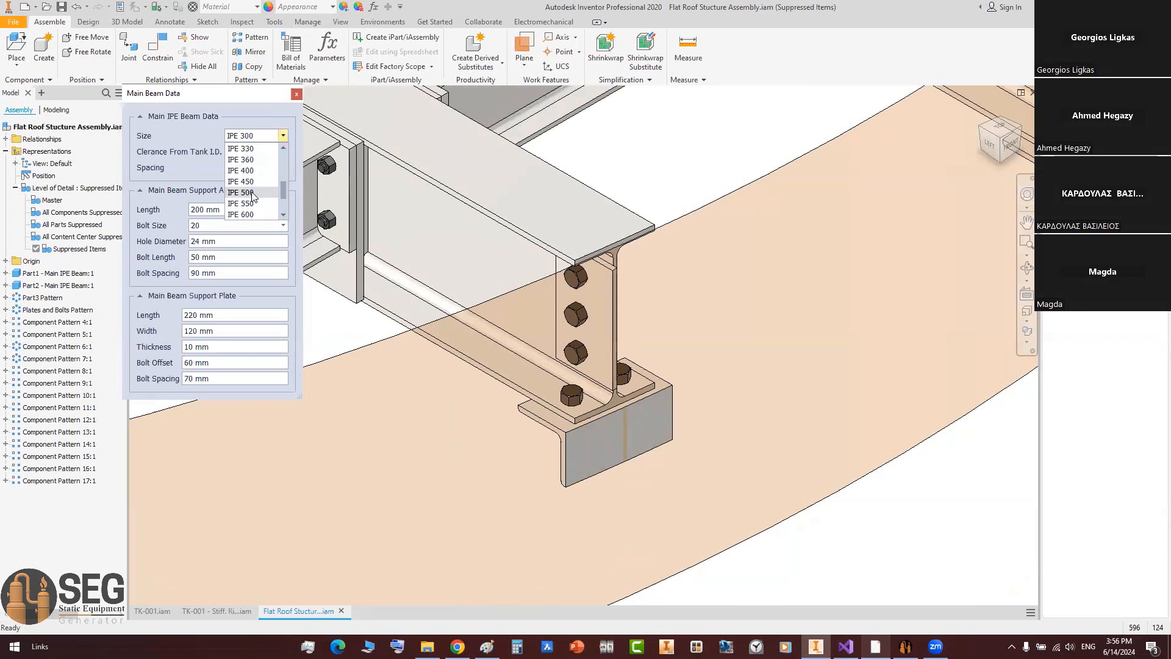
pyautogui.click(252, 192)
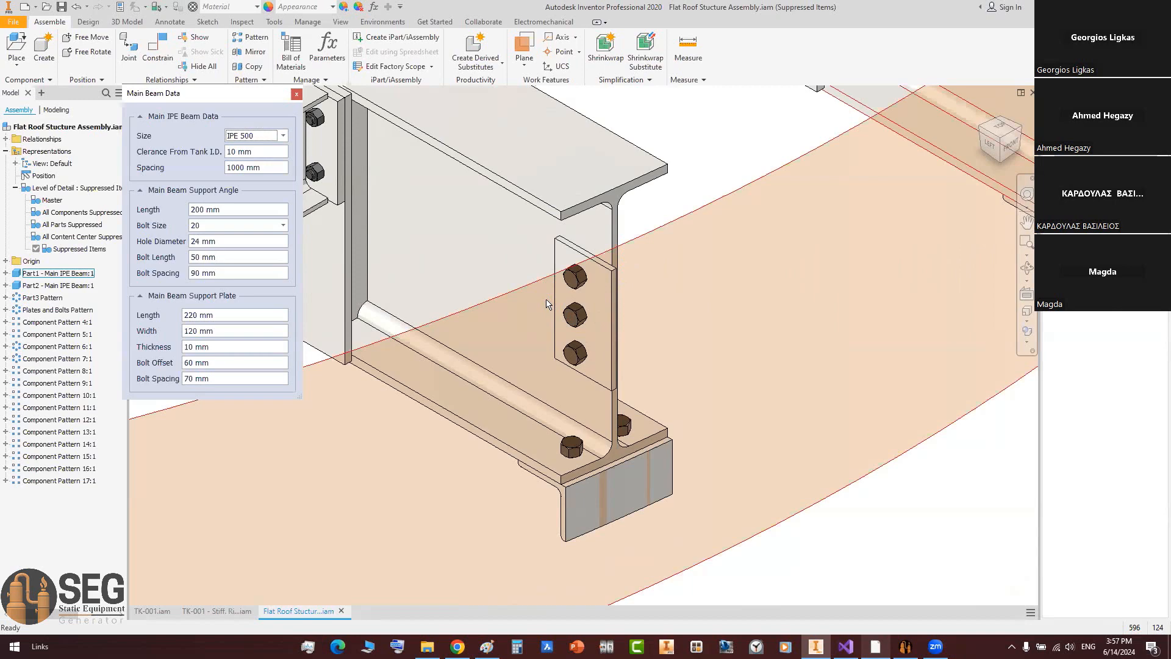
pyautogui.scroll(-3, 546, 300)
pyautogui.moveTo(415, 192); pyautogui.dragTo(539, 258, button='middle')
pyautogui.scroll(4, 463, 248)
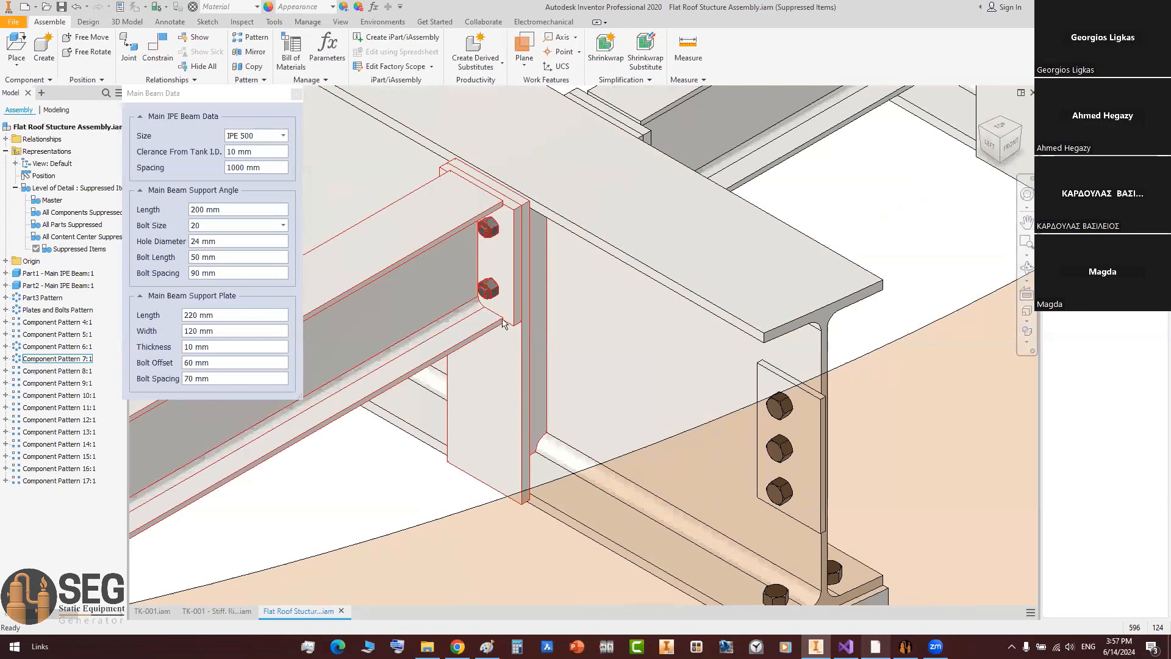
pyautogui.scroll(-4, 506, 317)
pyautogui.scroll(5, 698, 345)
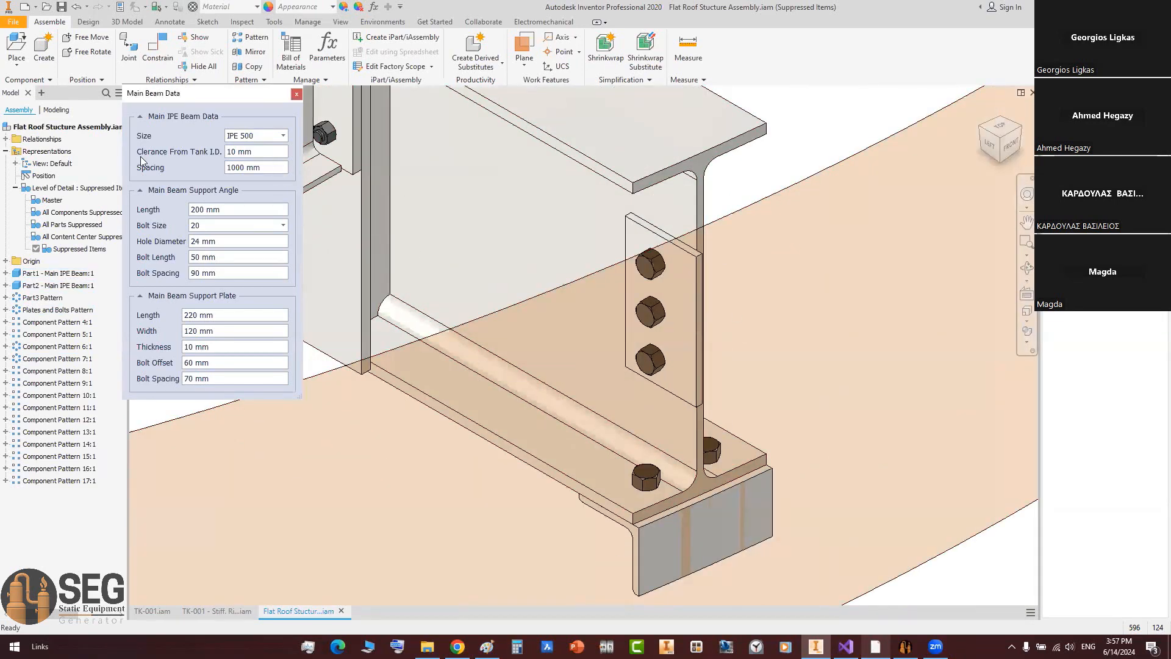
# Step: Inspect the gap between the main beam's end and the tank wall from above
pyautogui.click(269, 149)
pyautogui.click(1000, 128)
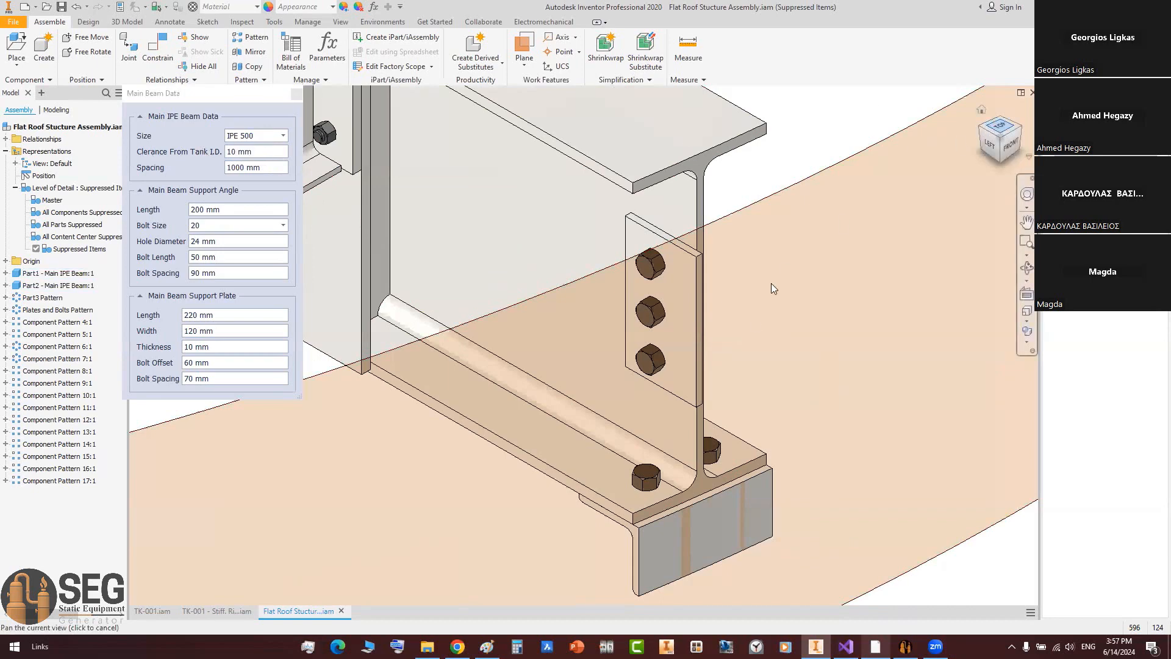
pyautogui.scroll(6, 739, 396)
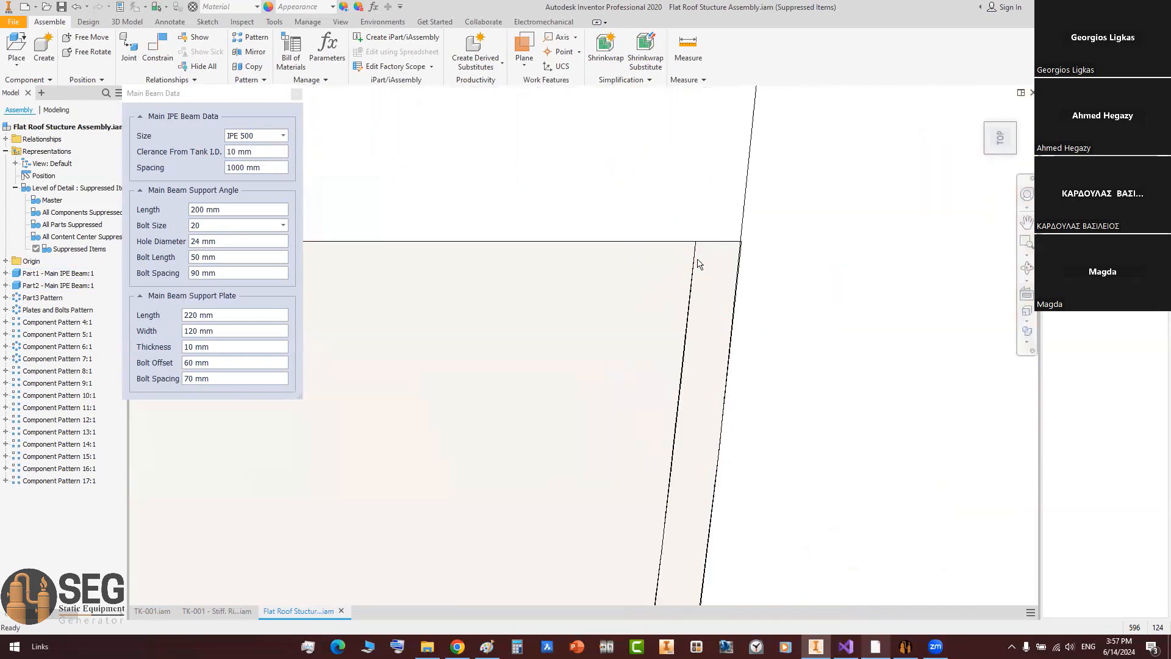
pyautogui.keyDown('shift'); pyautogui.moveTo(715, 281); pyautogui.dragTo(683, 301, button='middle'); pyautogui.keyUp('shift')
pyautogui.click(1002, 128)
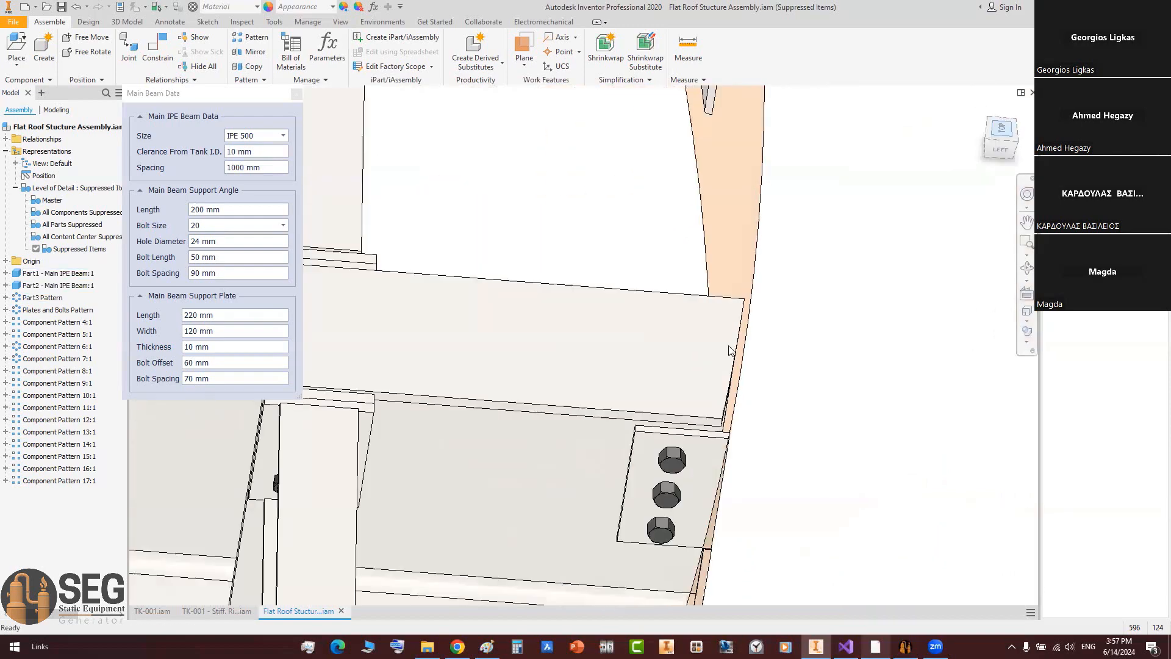
pyautogui.scroll(-5, 679, 341)
pyautogui.scroll(-3, 801, 380)
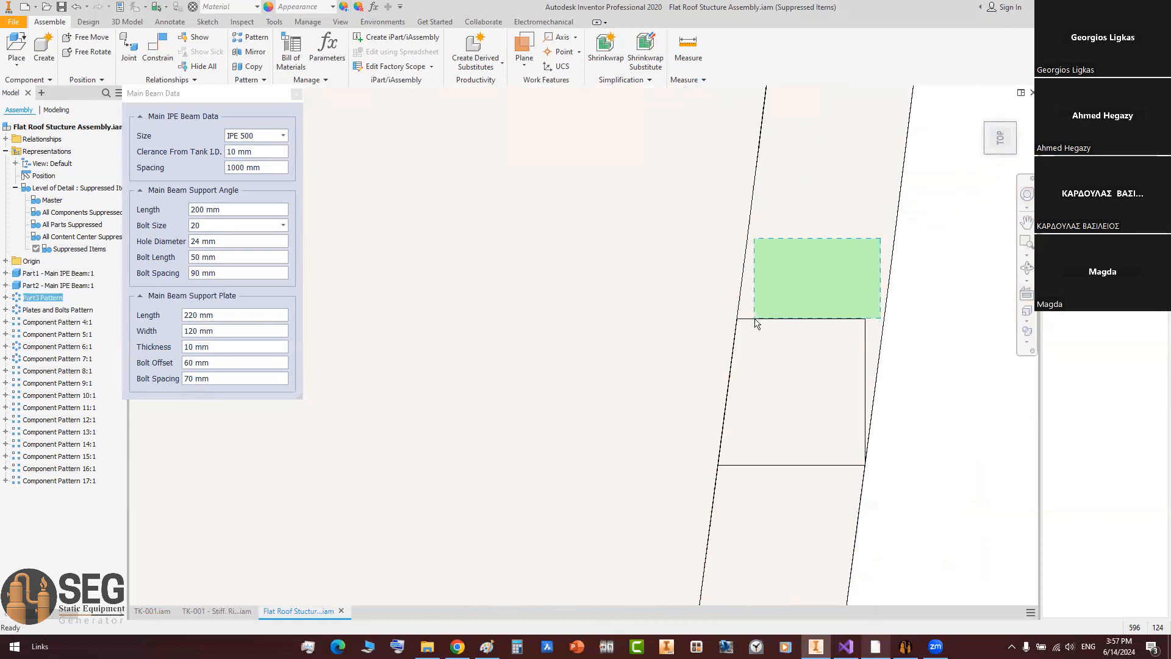
pyautogui.scroll(5, 759, 322)
pyautogui.scroll(-5, 807, 300)
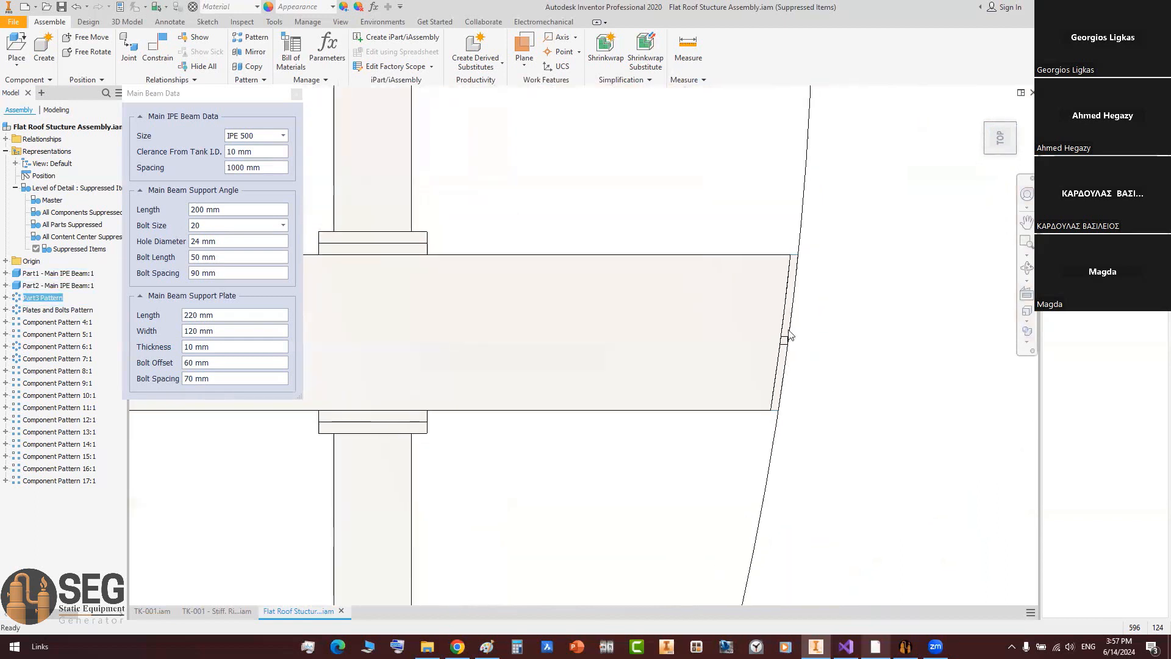
# Step: Try a 5 mm clearance between the main beams and the tank inner diameter
pyautogui.doubleClick(245, 151)
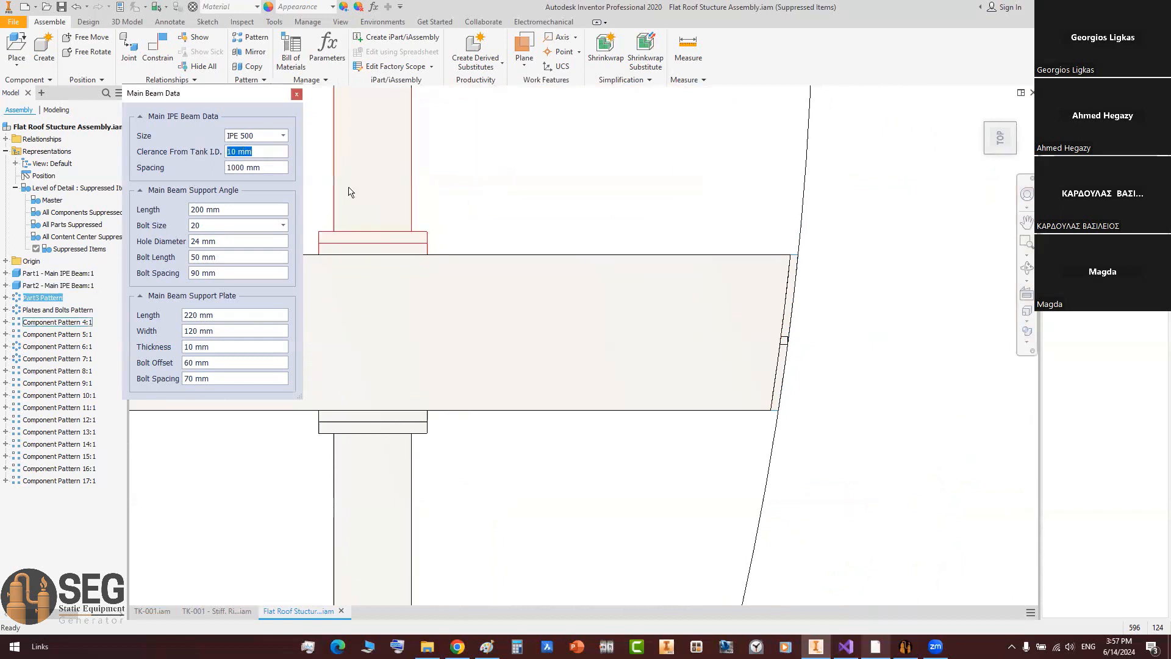
pyautogui.write('5')
pyautogui.press('Return')
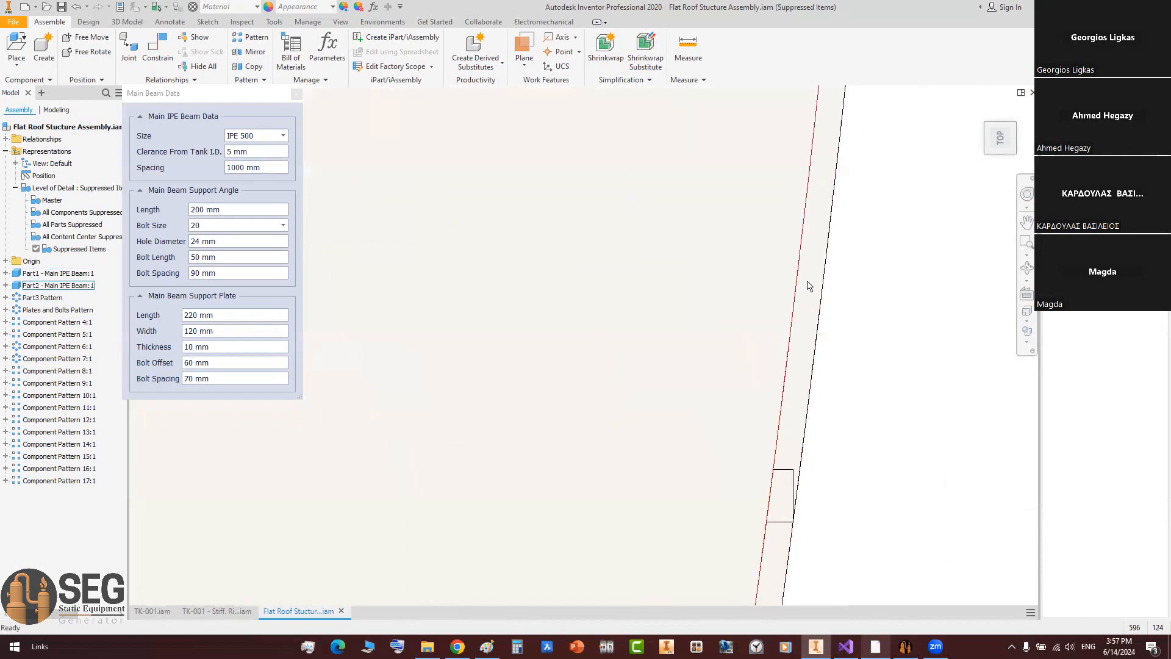
# Step: Set the main beams' clearance from the tank inner diameter back to 10 mm
pyautogui.click(259, 155)
pyautogui.write('10')
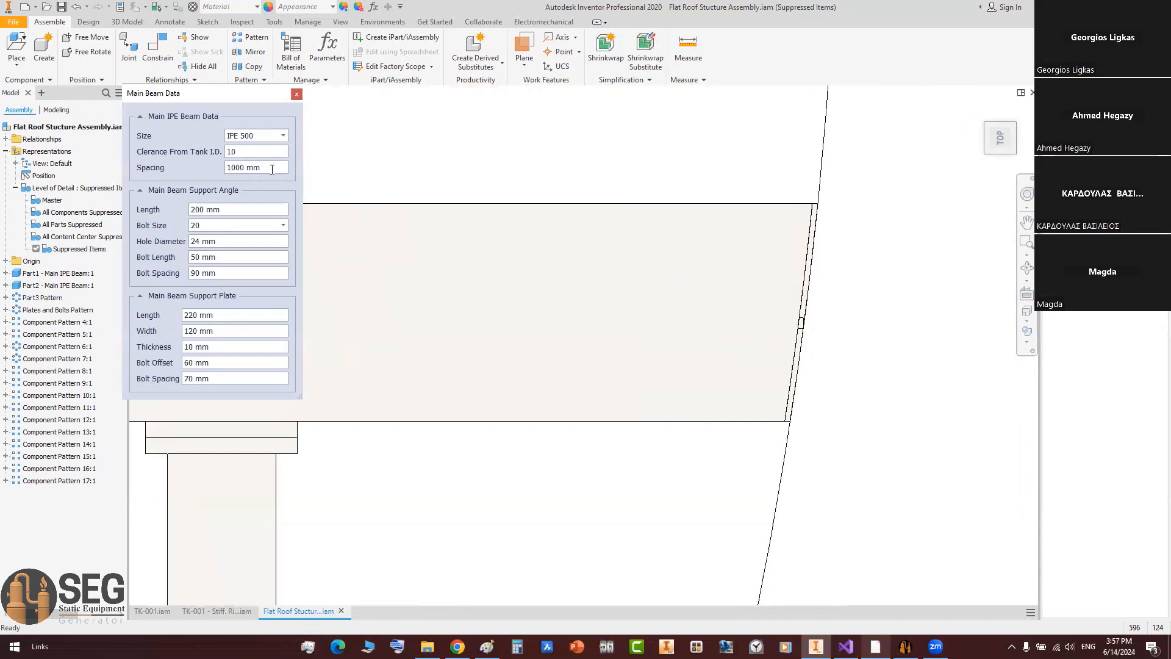
pyautogui.click(272, 170)
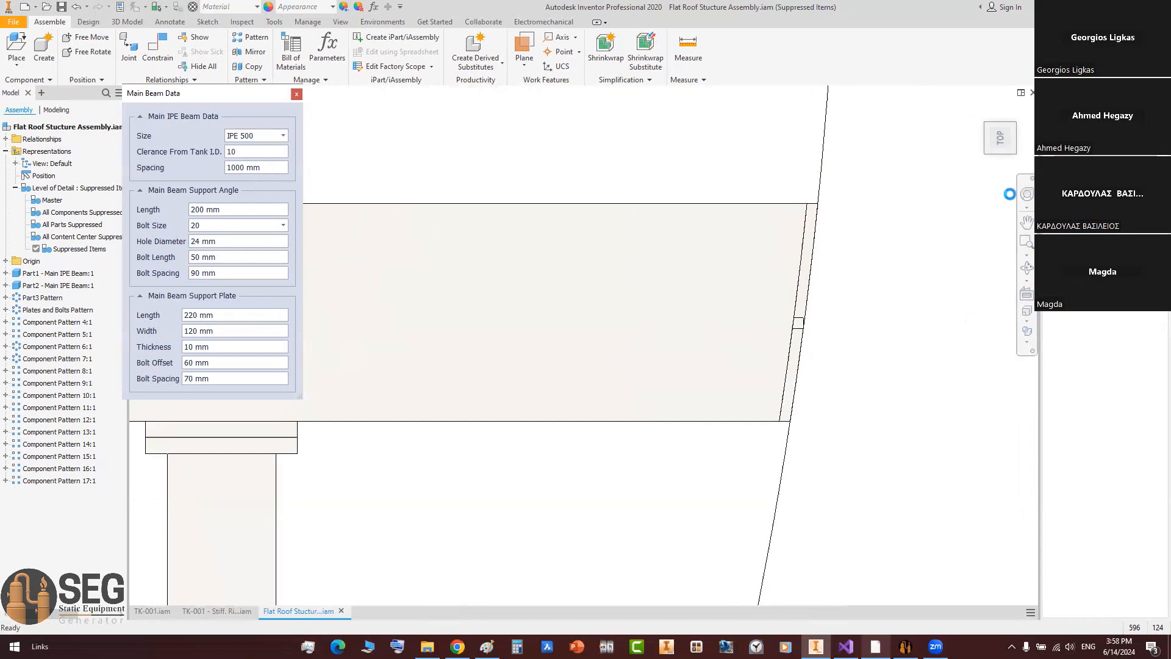
# Step: Switch to the PDF drawing in Adobe Acrobat and check the main beam spacing dimensions on the roof layout sheet
pyautogui.click(876, 646)
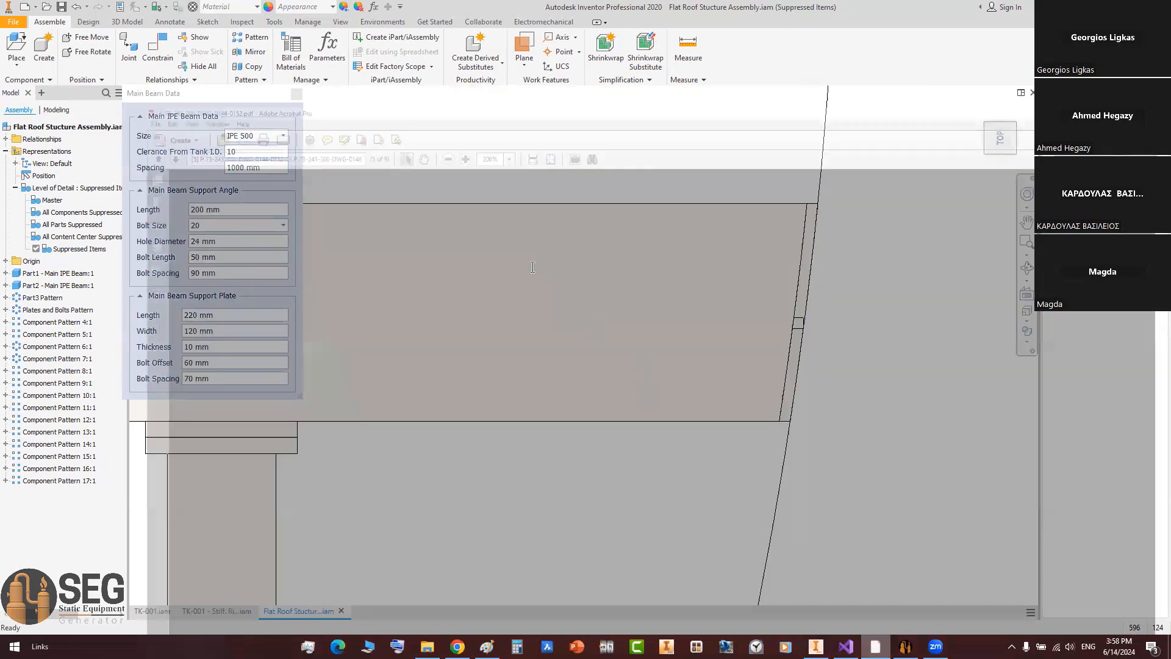
pyautogui.keyDown('ctrl'); pyautogui.scroll(-8, 489, 248); pyautogui.keyUp('ctrl')
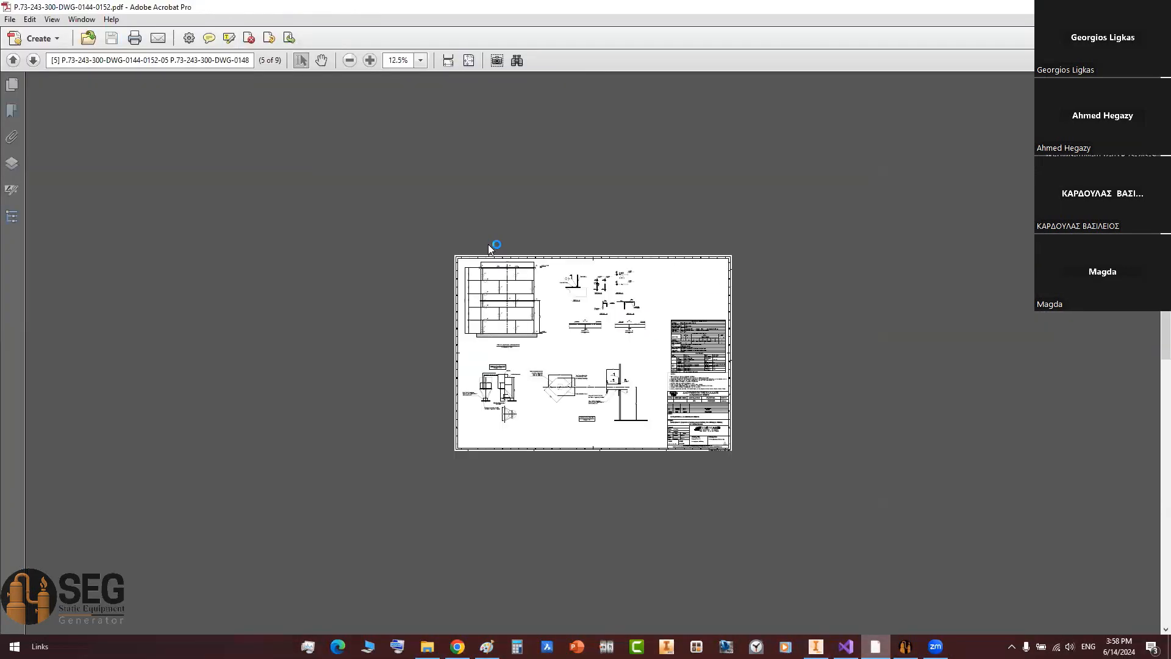
pyautogui.scroll(-1, 489, 249)
pyautogui.keyDown('ctrl'); pyautogui.scroll(8, 251, 212); pyautogui.keyUp('ctrl')
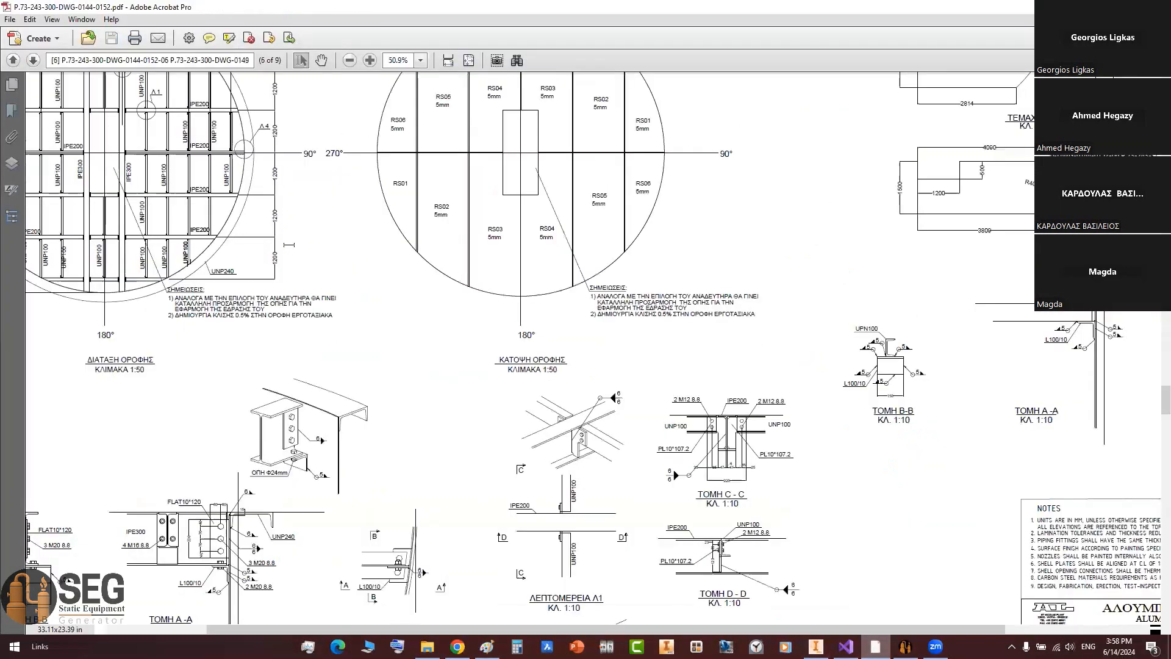
pyautogui.keyDown('ctrl'); pyautogui.scroll(4, 251, 212); pyautogui.keyUp('ctrl')
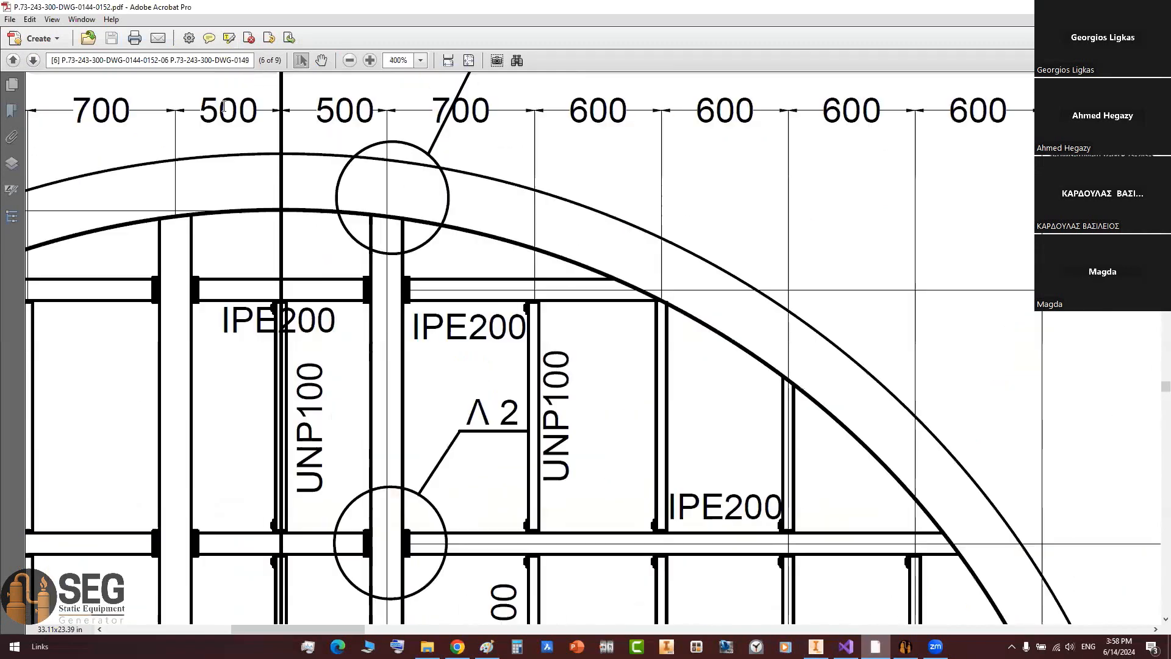
pyautogui.scroll(1, 184, 131)
pyautogui.moveTo(184, 131); pyautogui.dragTo(274, 159)
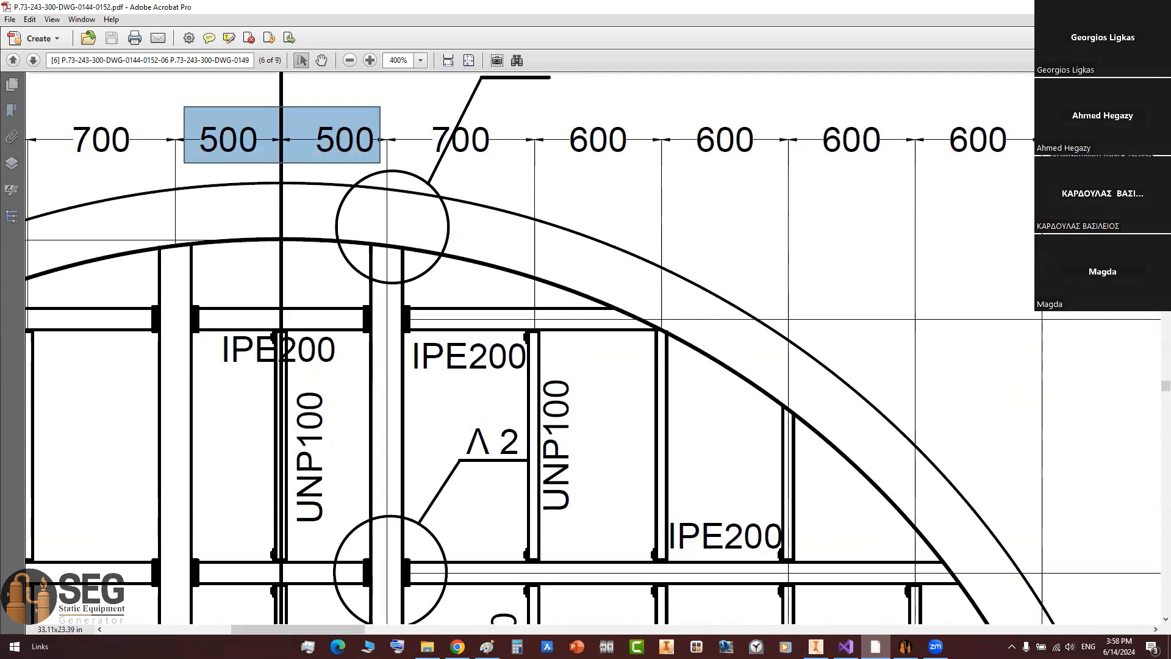
# Step: Switch back to the flat roof structure assembly in Inventor and examine the gap between the two main beams from above
pyautogui.click(905, 647)
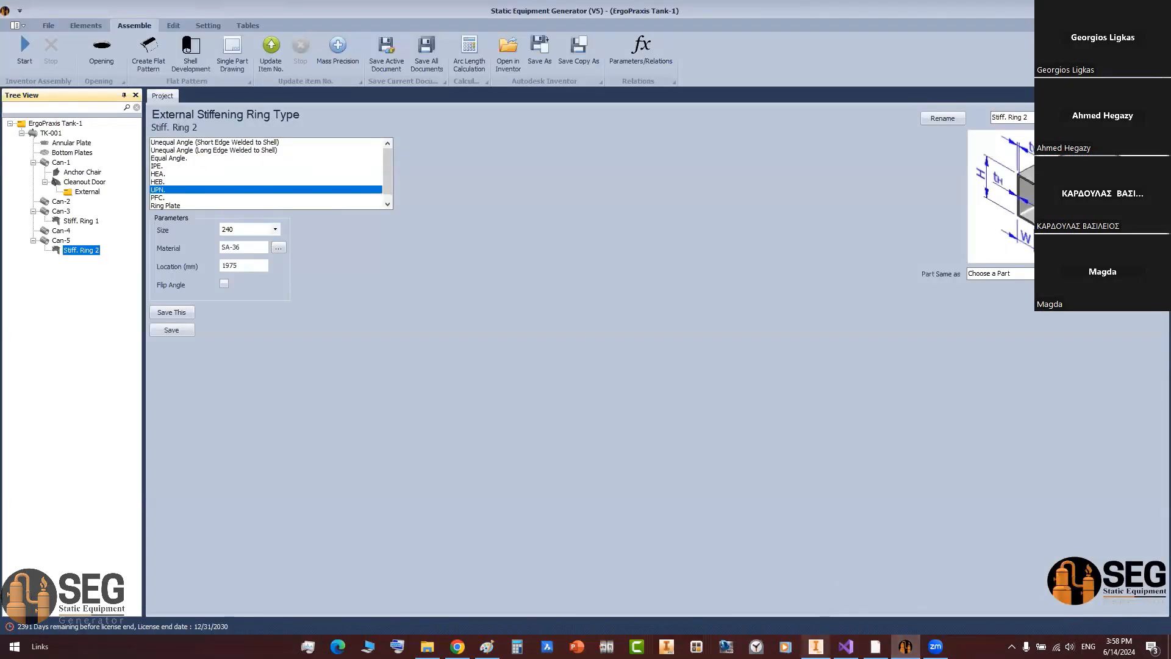
pyautogui.click(816, 646)
pyautogui.moveTo(703, 272); pyautogui.dragTo(882, 427, button='middle')
pyautogui.moveTo(680, 326); pyautogui.dragTo(913, 334, button='middle')
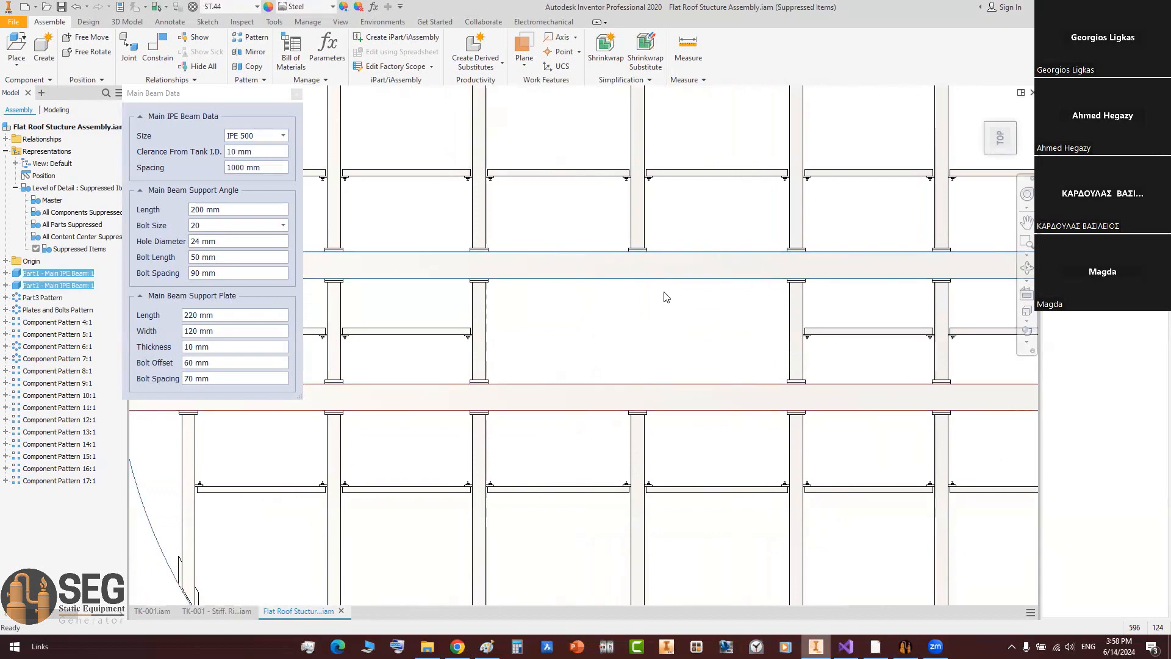
pyautogui.moveTo(728, 223); pyautogui.dragTo(693, 448)
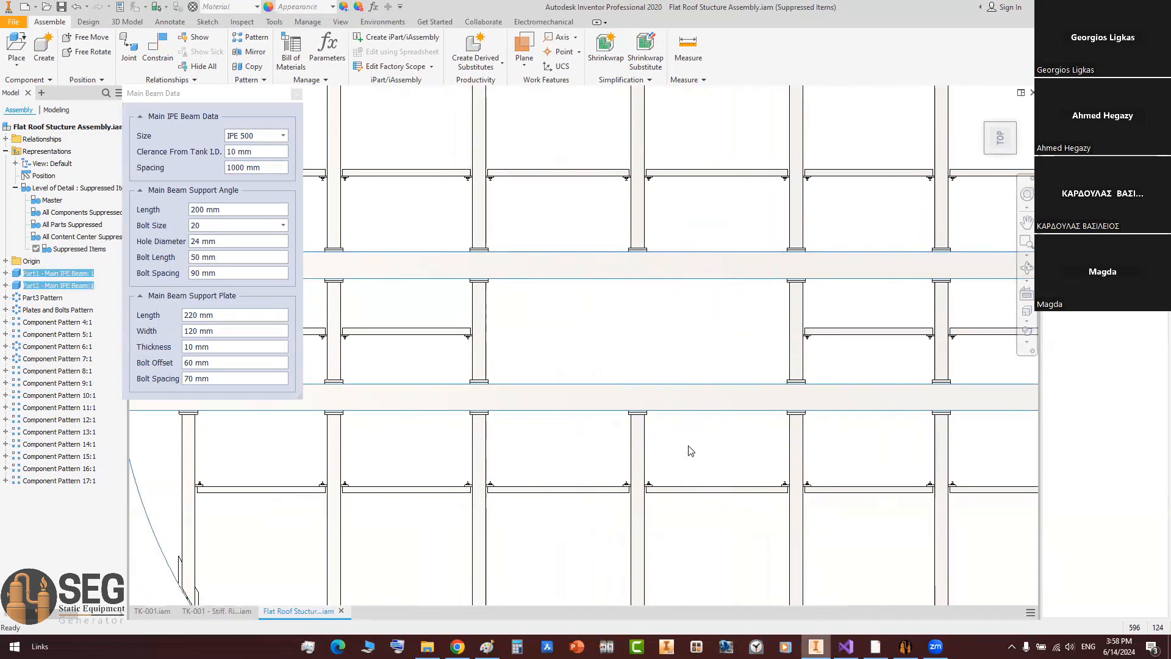
# Step: Try a 2000 mm spacing between the two main IPE beams
pyautogui.moveTo(262, 167); pyautogui.dragTo(215, 173)
pyautogui.scroll(-5, 615, 343)
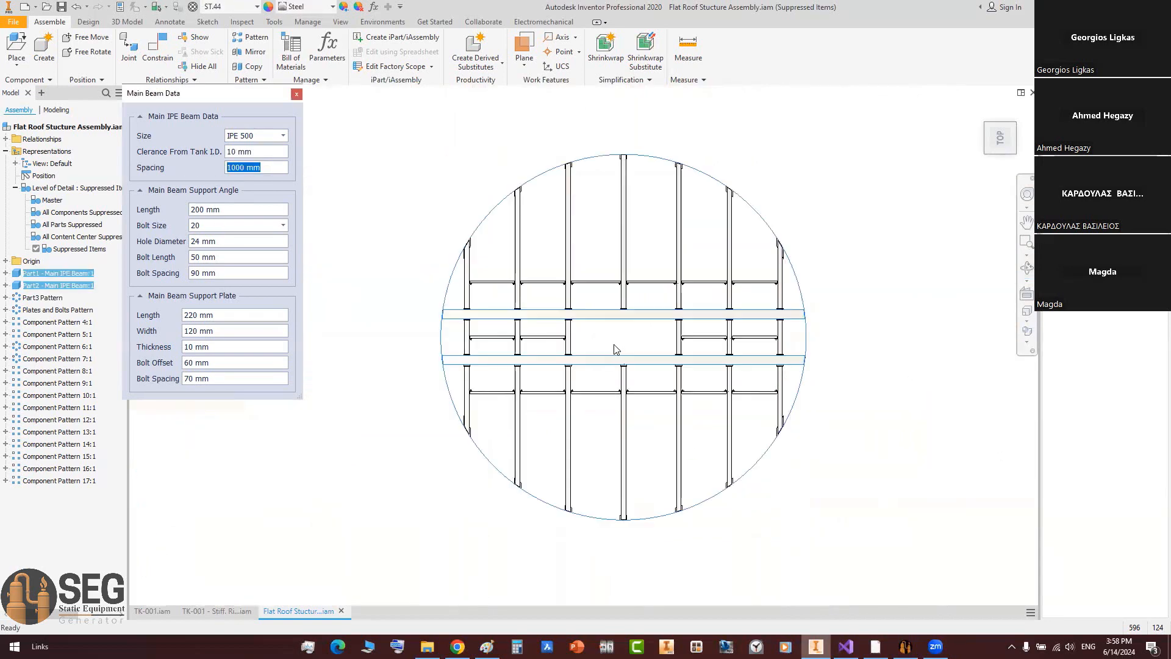
pyautogui.moveTo(614, 343); pyautogui.dragTo(639, 372, button='middle')
pyautogui.scroll(3, 617, 343)
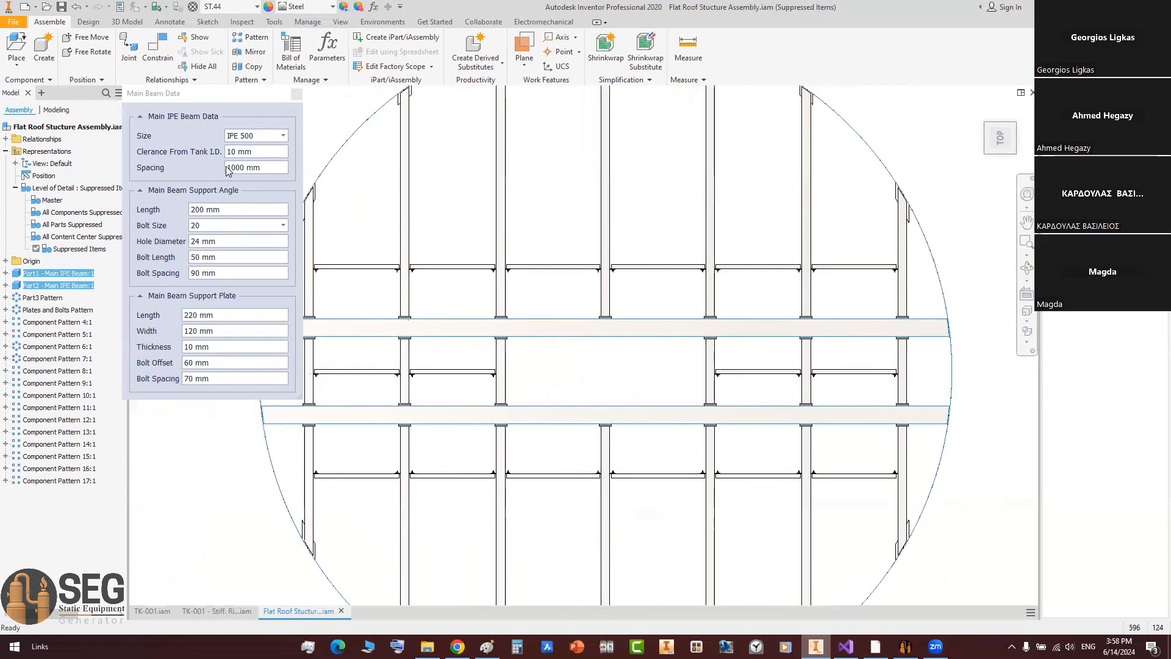
pyautogui.moveTo(231, 168); pyautogui.dragTo(213, 167)
pyautogui.write('2')
pyautogui.press('Return')
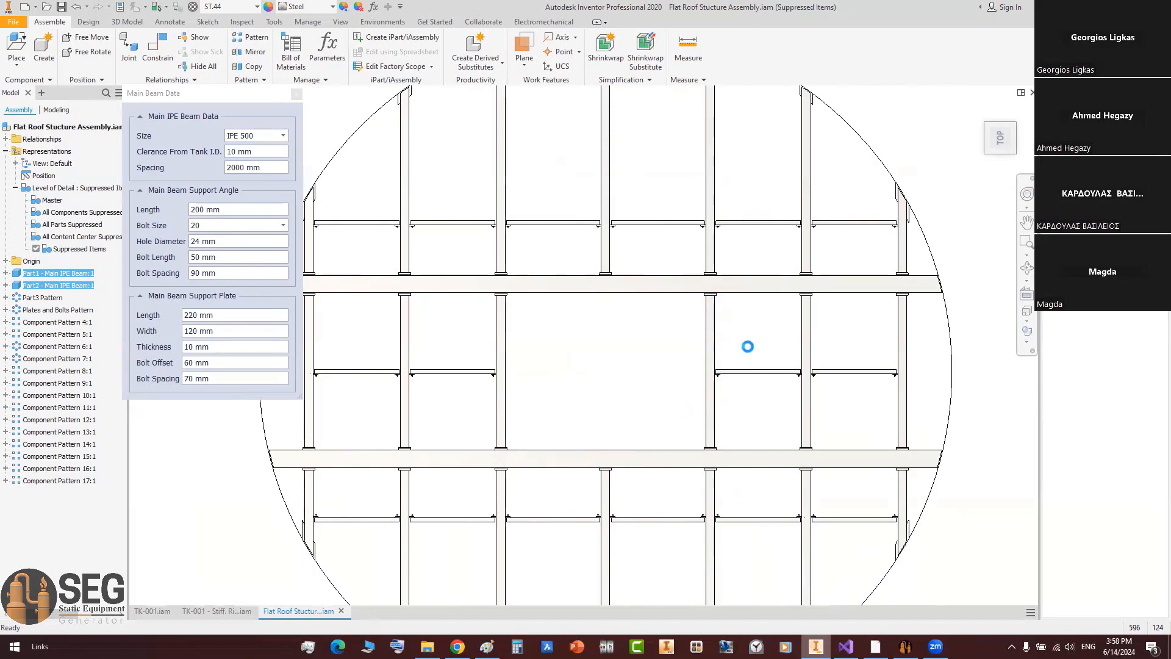
# Step: Inspect the respaced main beams, their end supports and the connected secondary beams in 3D from several sides
pyautogui.scroll(-3, 856, 454)
pyautogui.keyDown('shift'); pyautogui.moveTo(815, 502); pyautogui.dragTo(745, 404, button='middle'); pyautogui.keyUp('shift')
pyautogui.scroll(7, 884, 448)
pyautogui.scroll(-4, 754, 407)
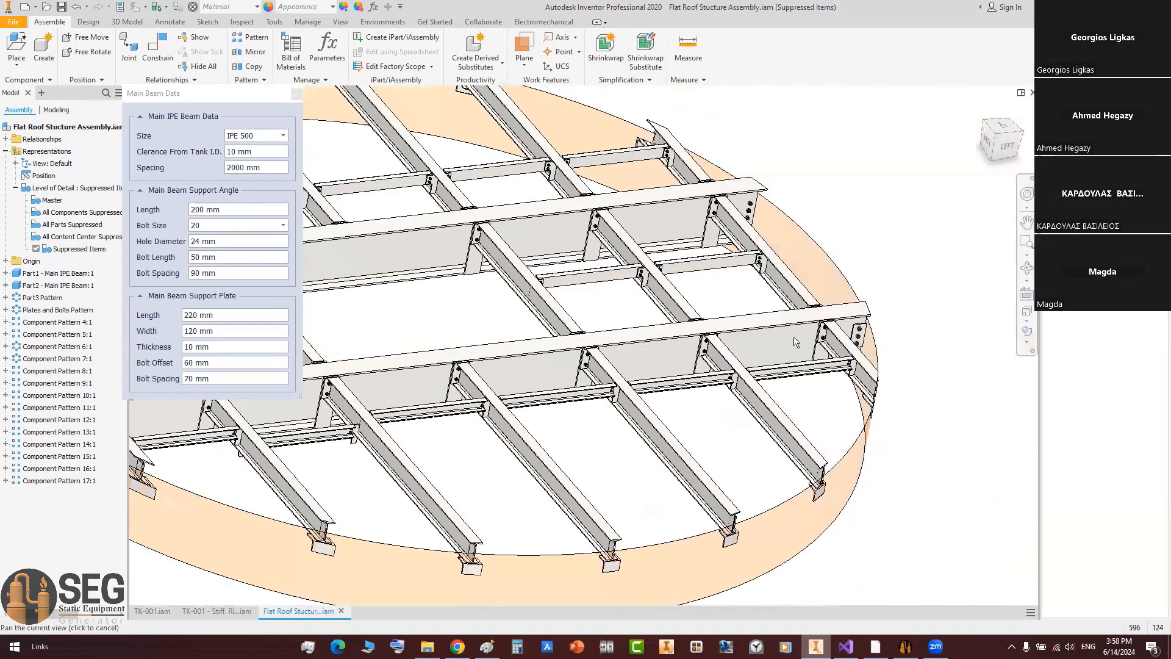
pyautogui.scroll(5, 820, 344)
pyautogui.scroll(-8, 801, 342)
pyautogui.keyDown('shift'); pyautogui.moveTo(702, 371); pyautogui.dragTo(744, 395, button='middle'); pyautogui.keyUp('shift')
pyautogui.scroll(5, 708, 327)
pyautogui.scroll(-4, 689, 339)
pyautogui.scroll(4, 670, 342)
pyautogui.scroll(-4, 669, 342)
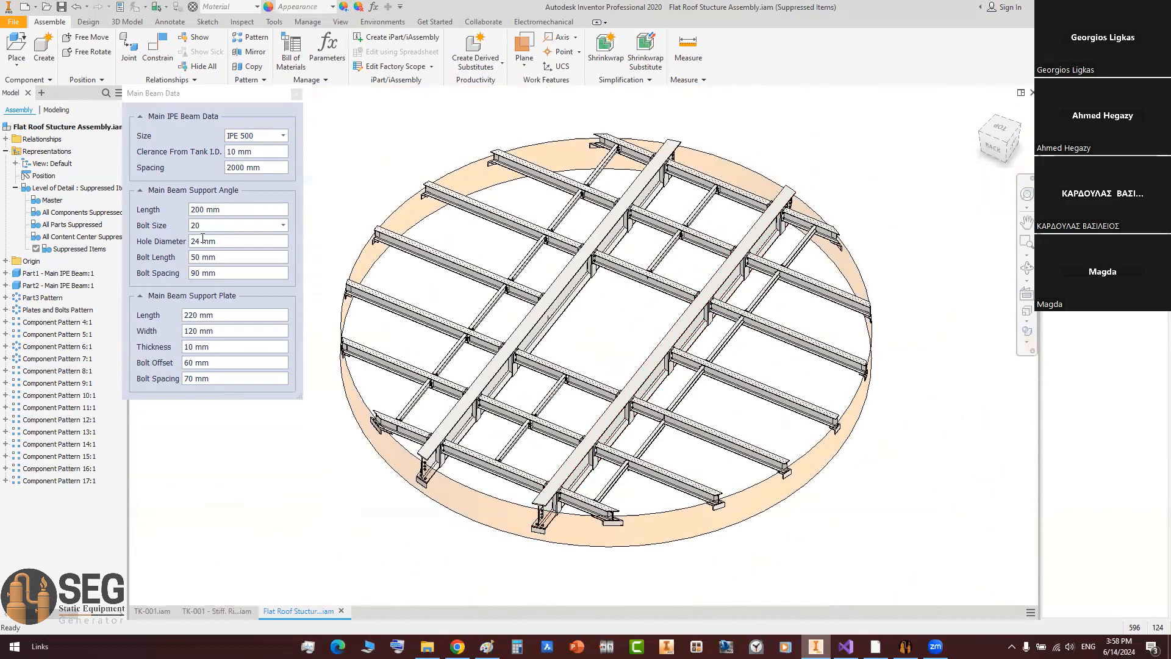
# Step: Set the main IPE beams' spacing back to 1000 mm
pyautogui.click(229, 168)
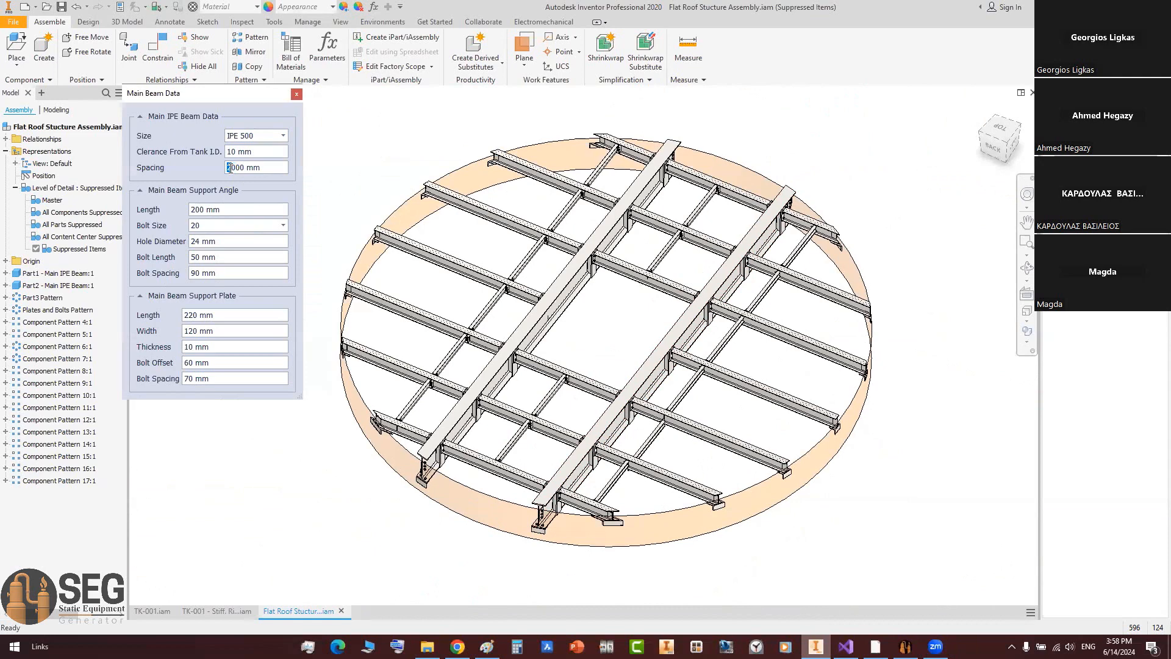
pyautogui.press('Return')
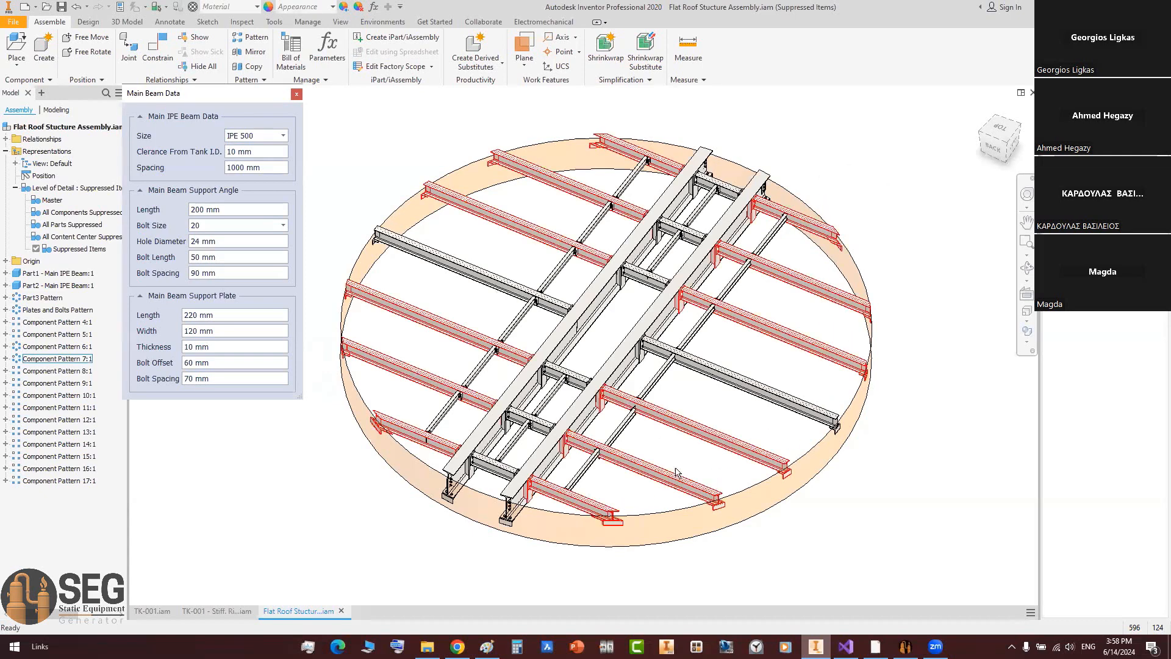
# Step: Set the main beam support angle's length to 300 mm
pyautogui.click(262, 168)
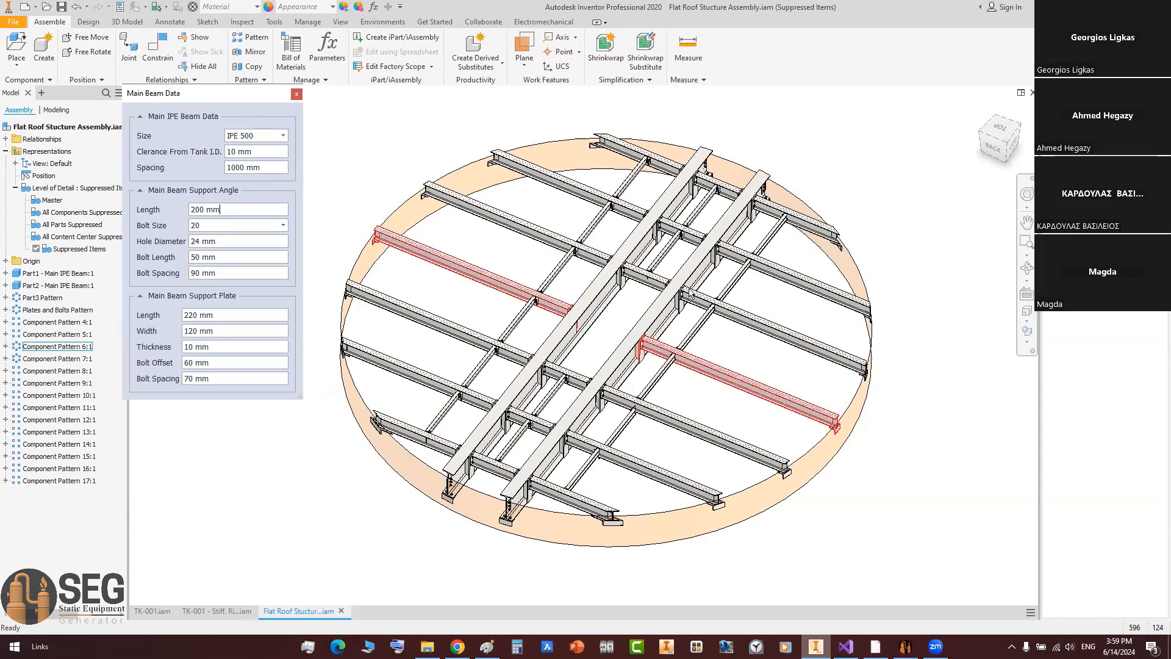
pyautogui.scroll(-5, 777, 329)
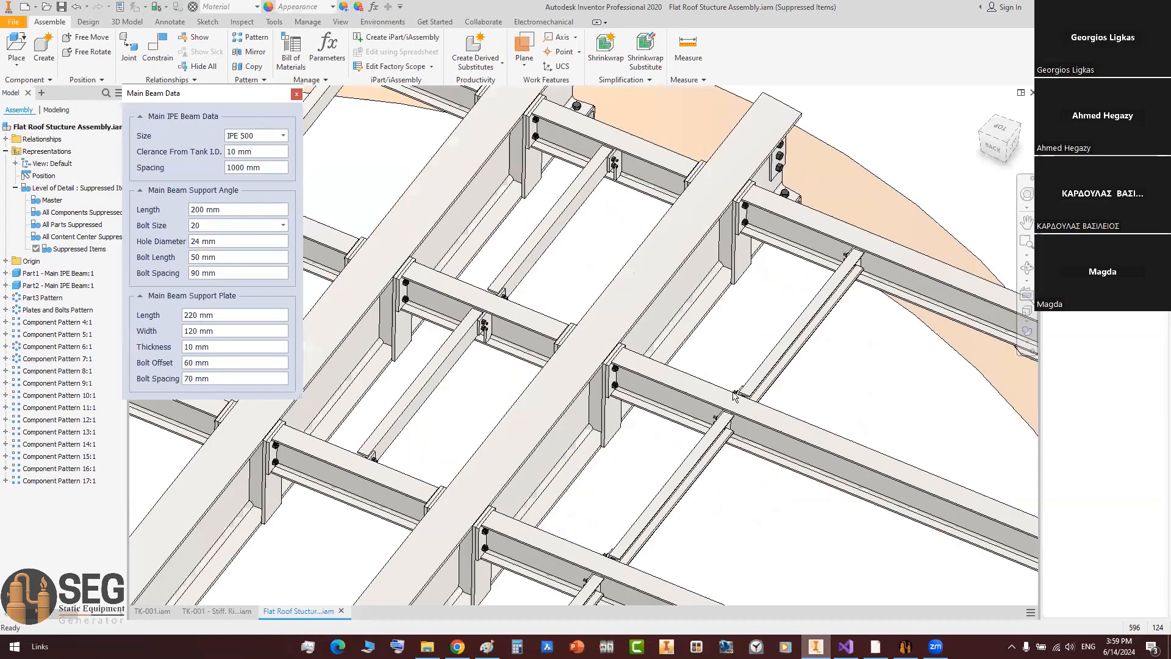
pyautogui.scroll(4, 733, 392)
pyautogui.keyDown('shift'); pyautogui.moveTo(733, 392); pyautogui.dragTo(732, 326, button='middle'); pyautogui.keyUp('shift')
pyautogui.scroll(-10, 671, 378)
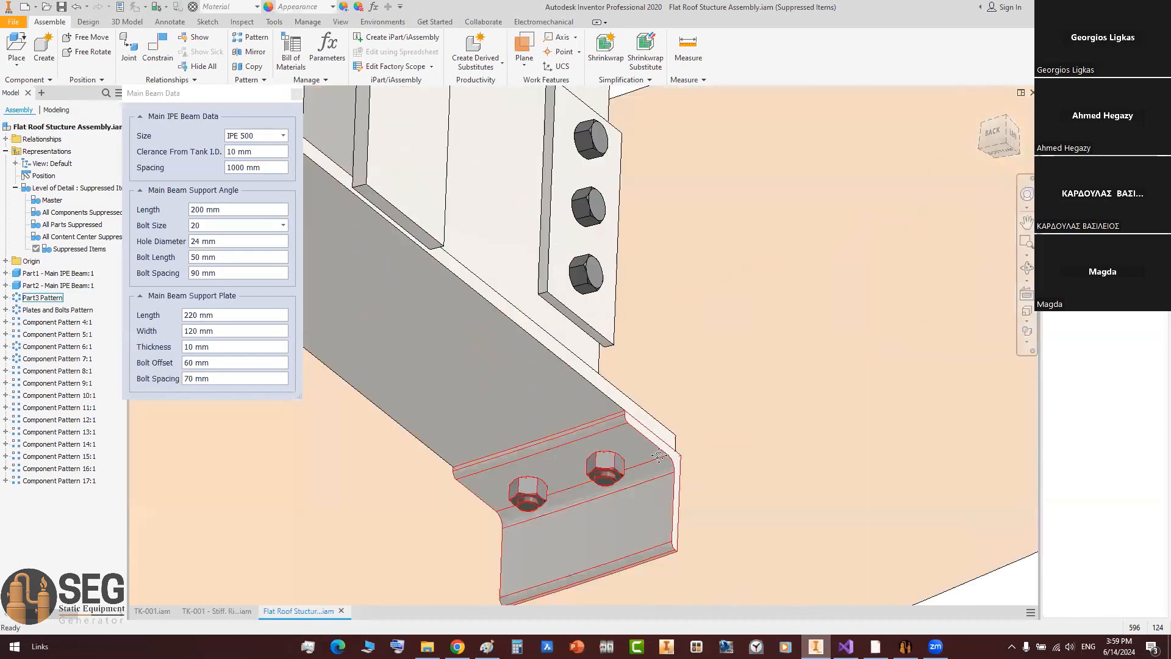
pyautogui.moveTo(632, 424); pyautogui.dragTo(701, 388, button='middle')
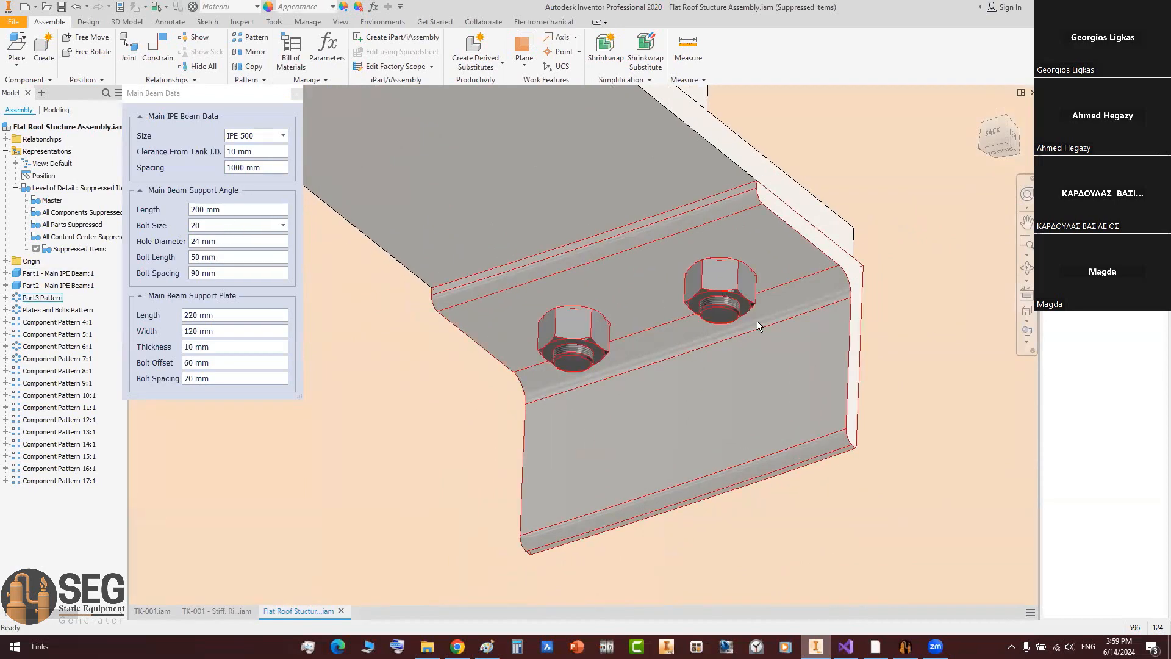
pyautogui.click(201, 211)
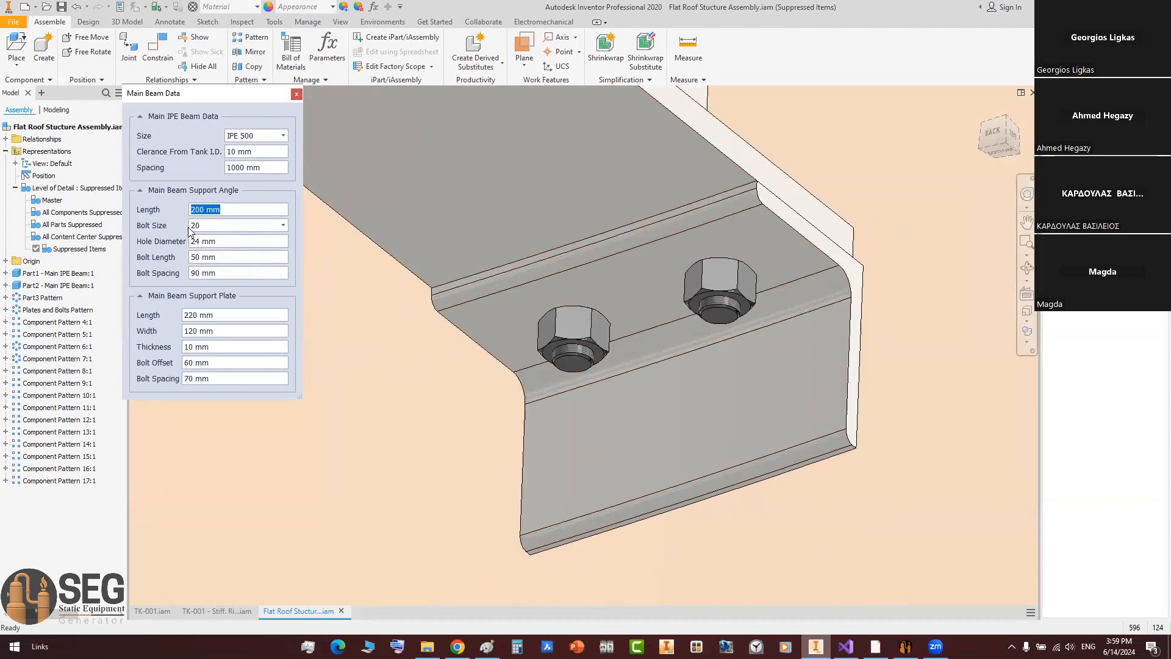
pyautogui.write('300')
pyautogui.press('Return')
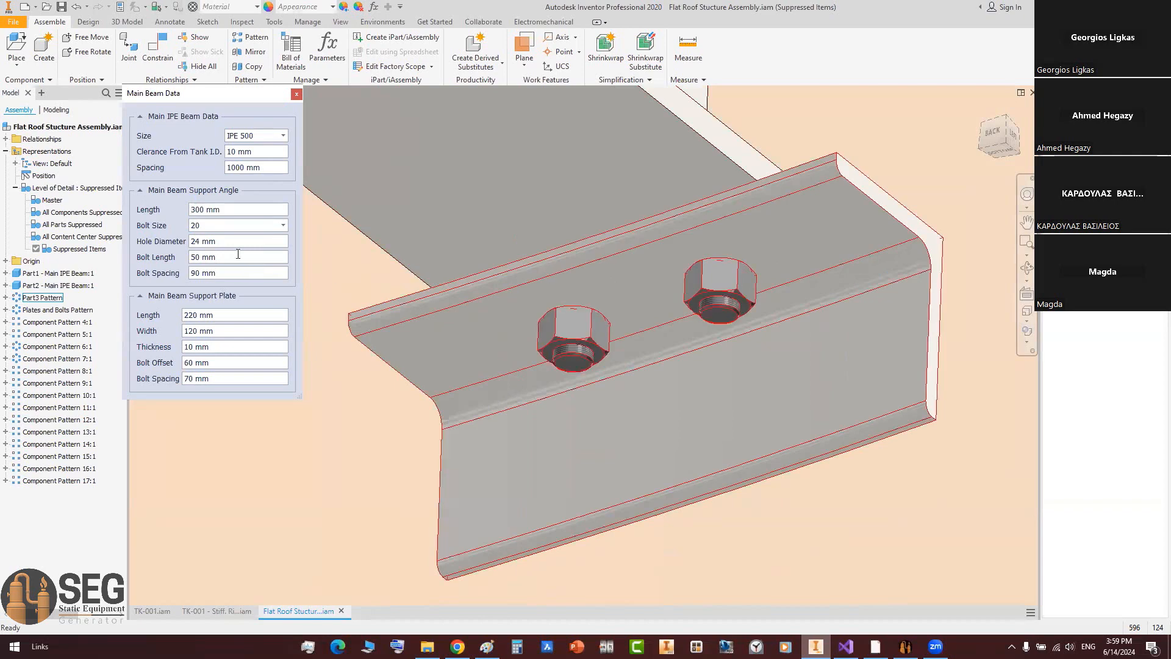
pyautogui.click(219, 209)
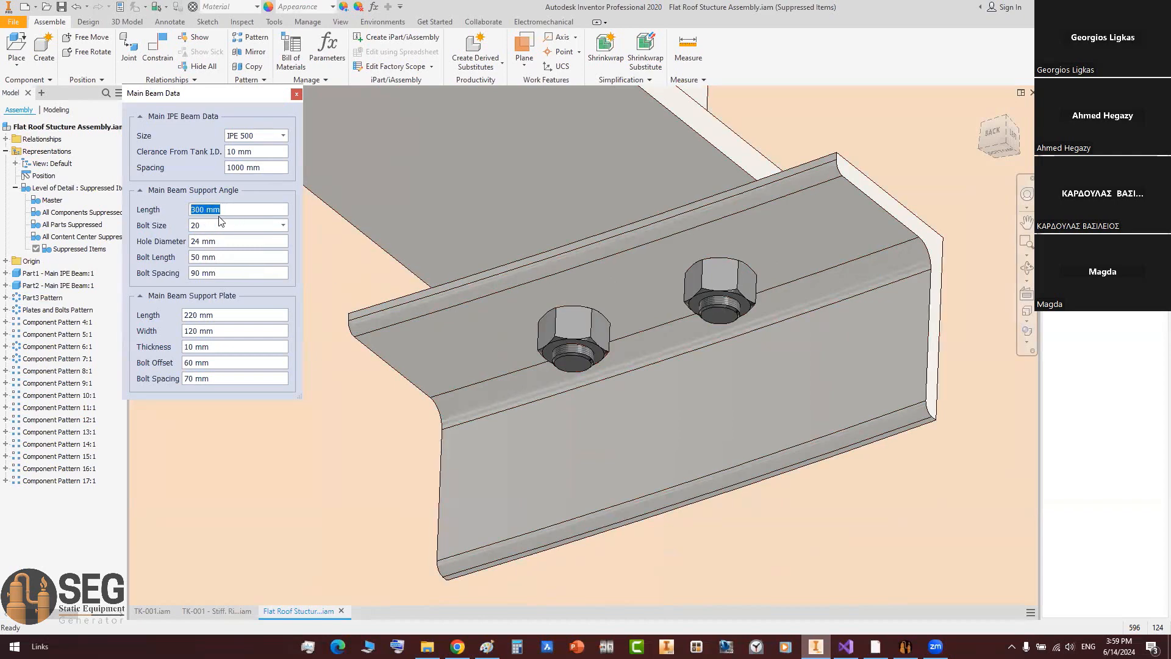
# Step: Choose bolt size 30 for the main beam support angle and accept the minimum hole diameter correction
pyautogui.click(283, 225)
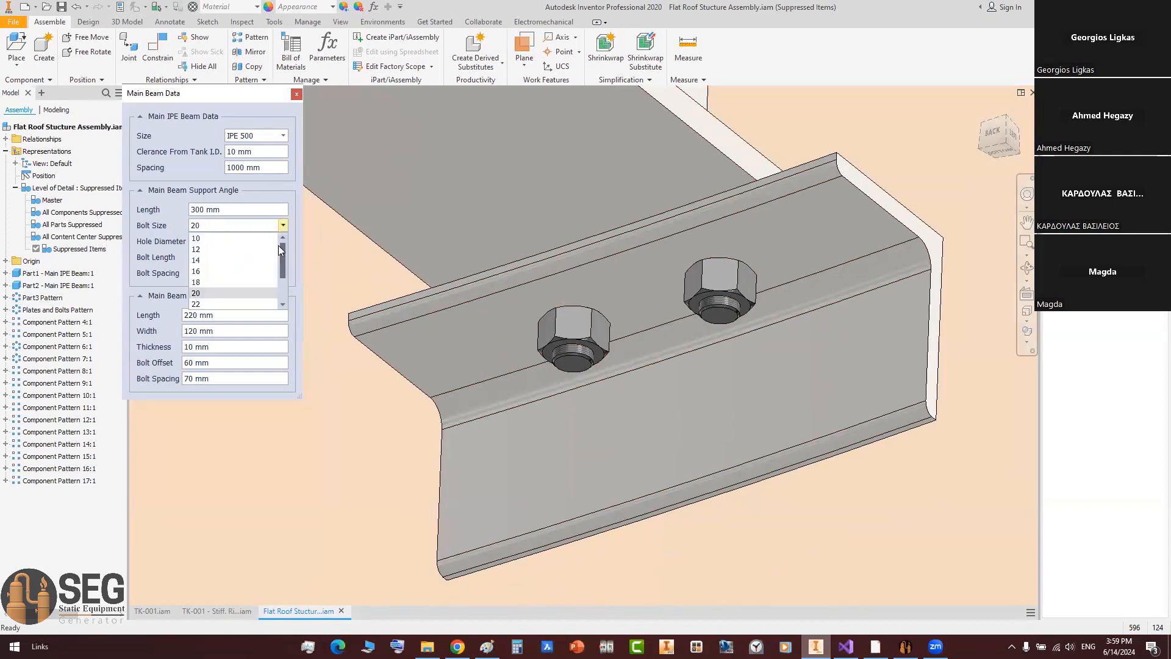
pyautogui.scroll(-2, 239, 255)
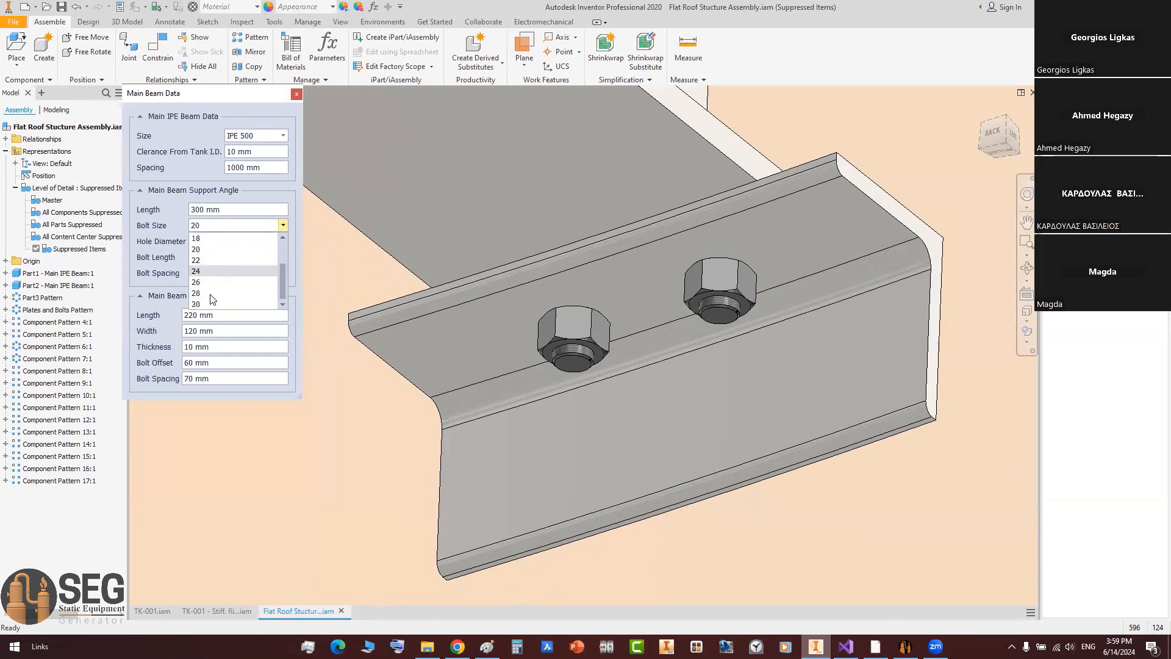
pyautogui.click(211, 298)
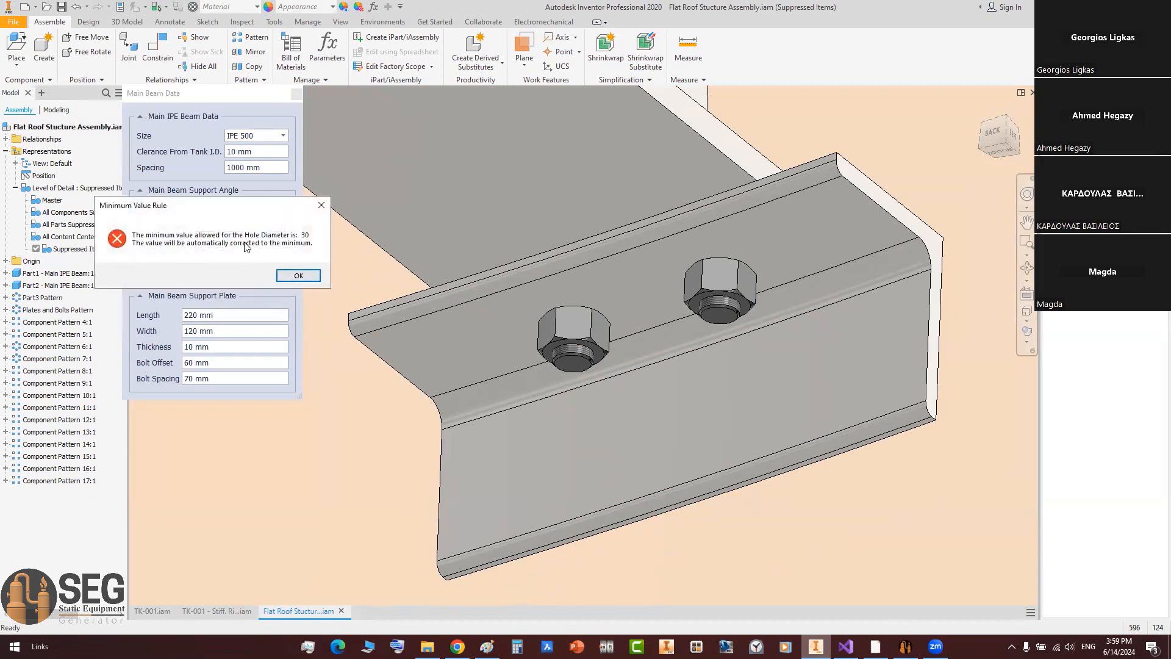
pyautogui.click(298, 276)
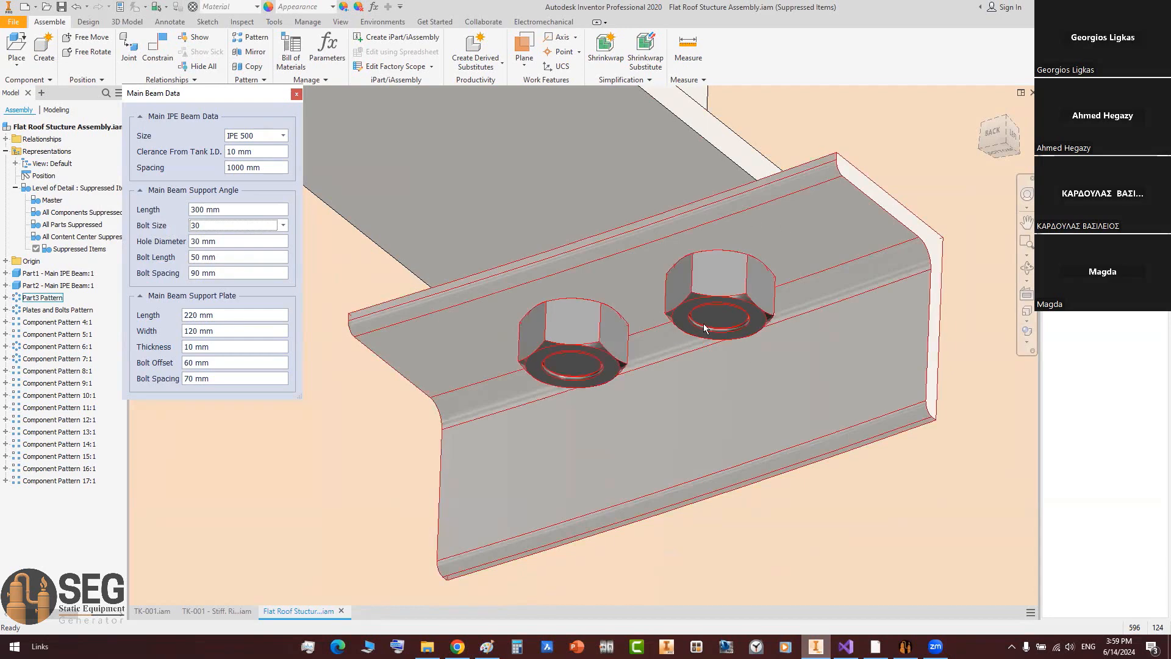
# Step: Return the support angle's bolt size to 20 and accept the maximum hole diameter correction
pyautogui.click(206, 241)
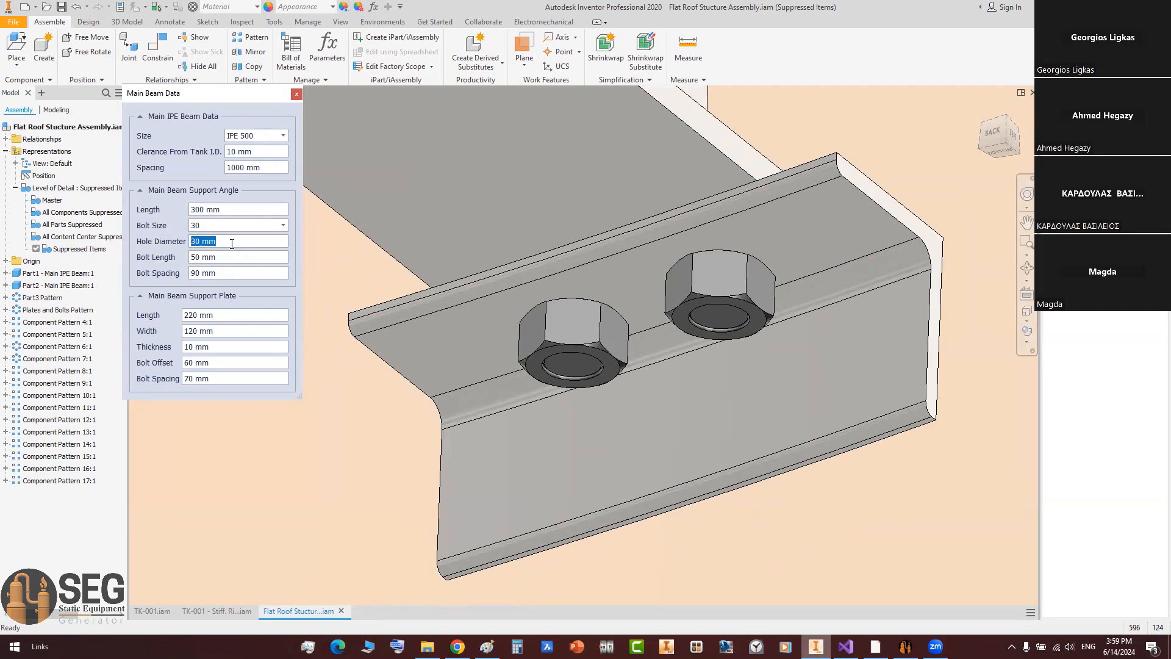
pyautogui.click(207, 225)
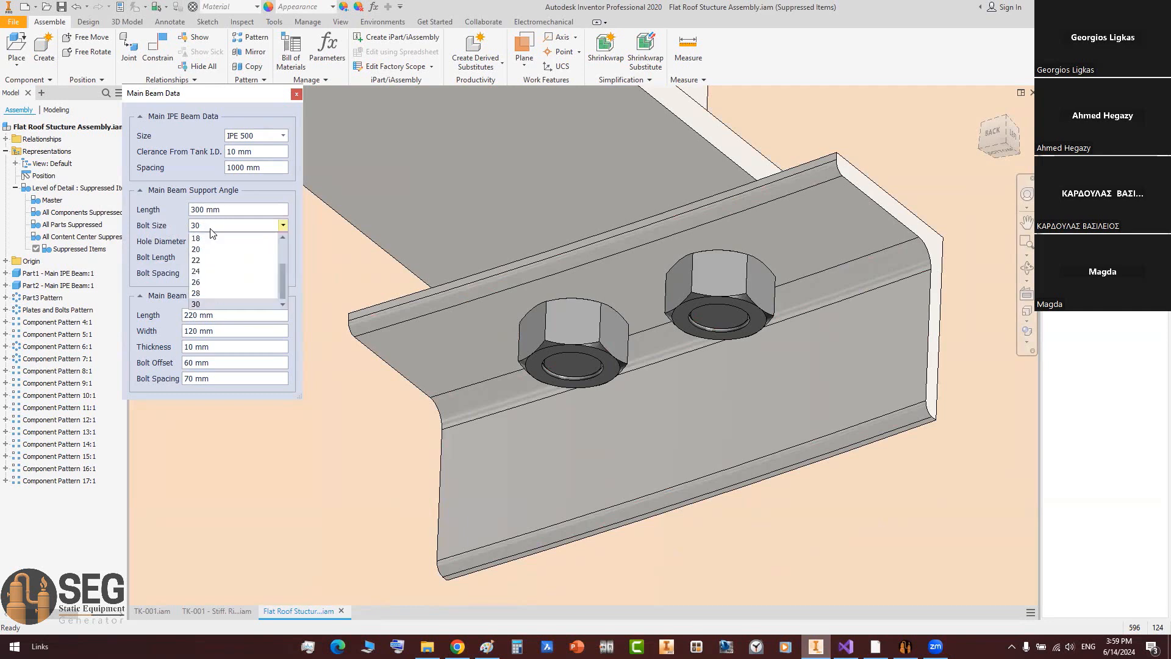
pyautogui.scroll(1, 200, 274)
pyautogui.click(201, 283)
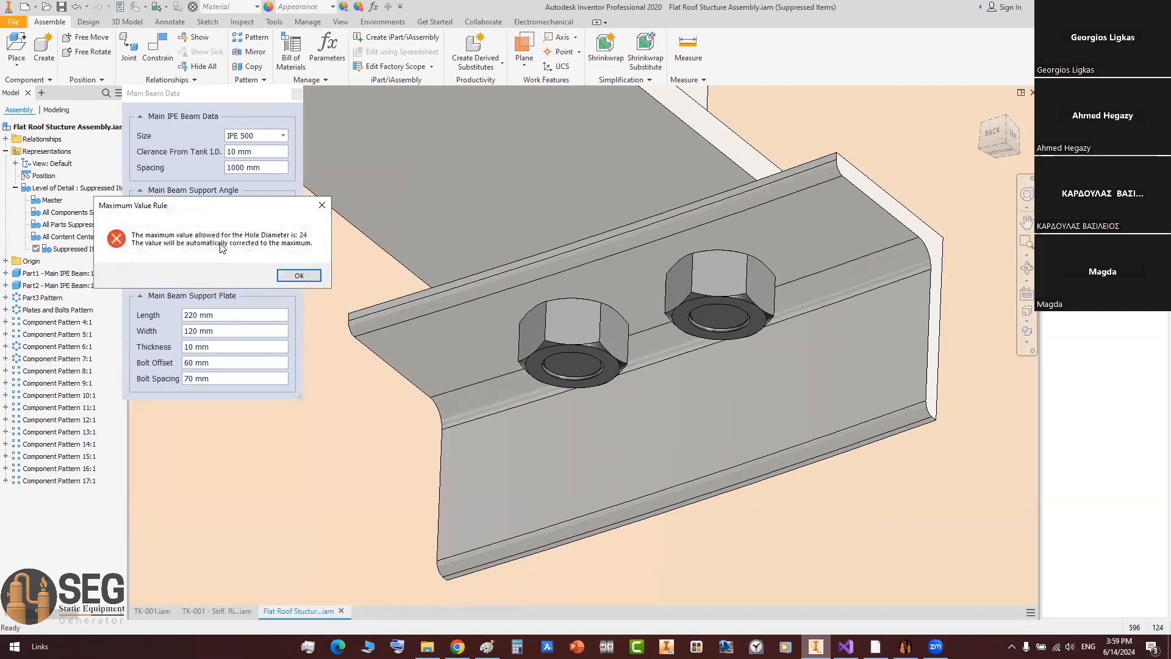
pyautogui.click(299, 275)
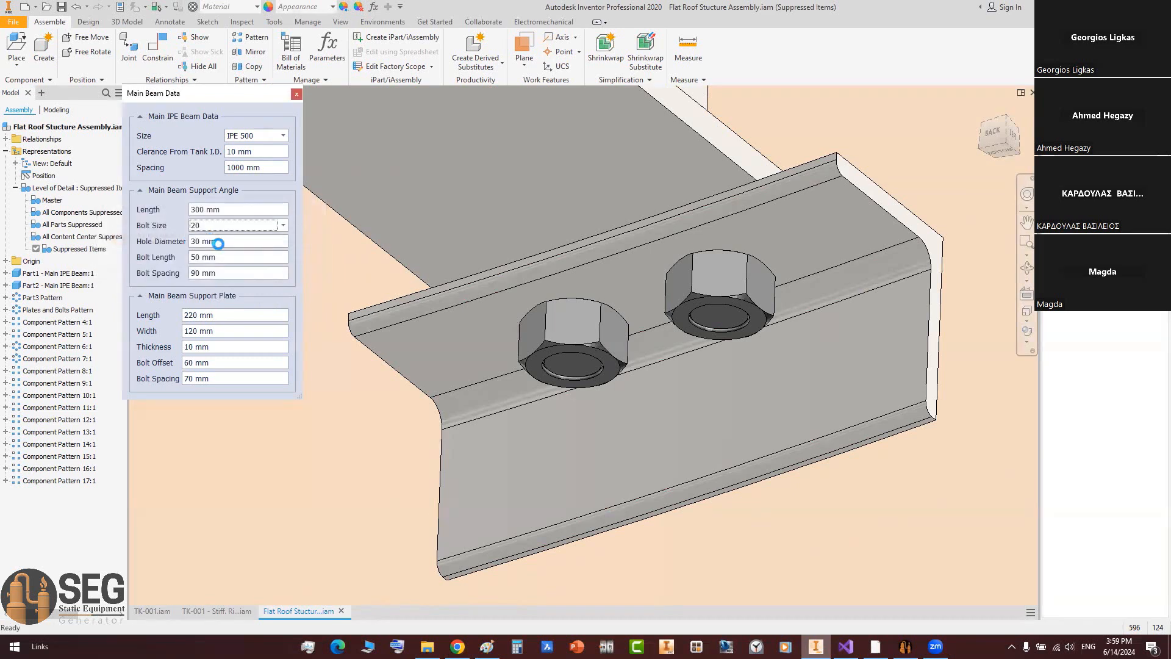
pyautogui.moveTo(226, 241); pyautogui.dragTo(190, 242)
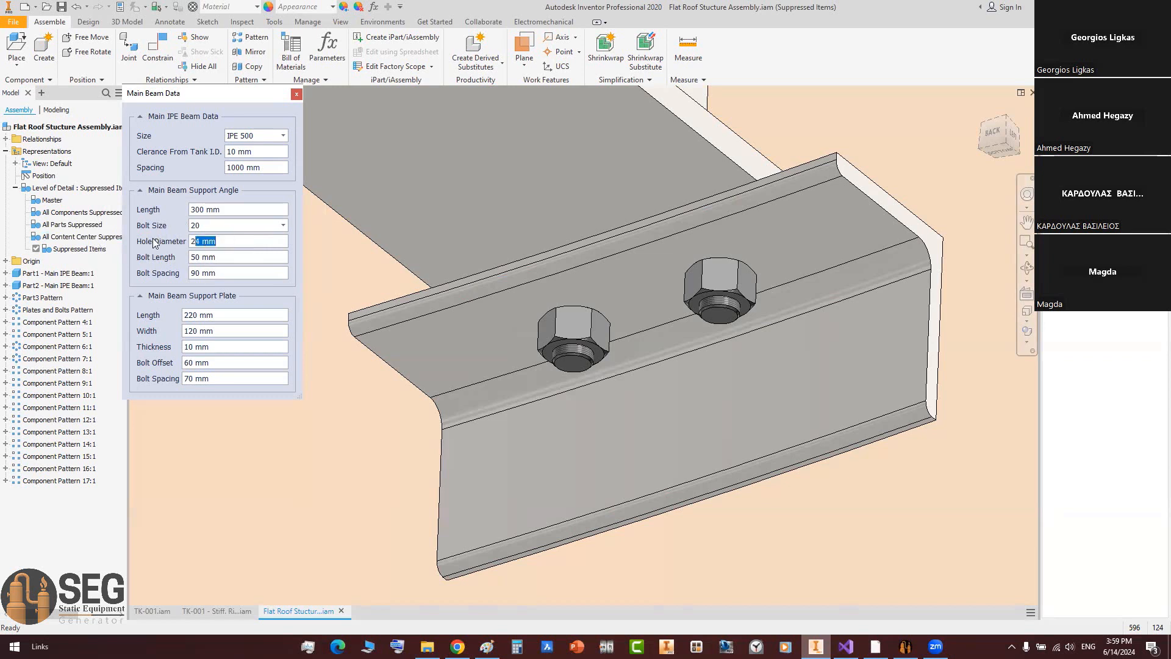
pyautogui.click(210, 242)
# Step: Try a bolt length of 100 mm on the main beam support angle and restore it to 50 mm
pyautogui.moveTo(245, 261); pyautogui.dragTo(144, 262)
pyautogui.write('100')
pyautogui.press('Return')
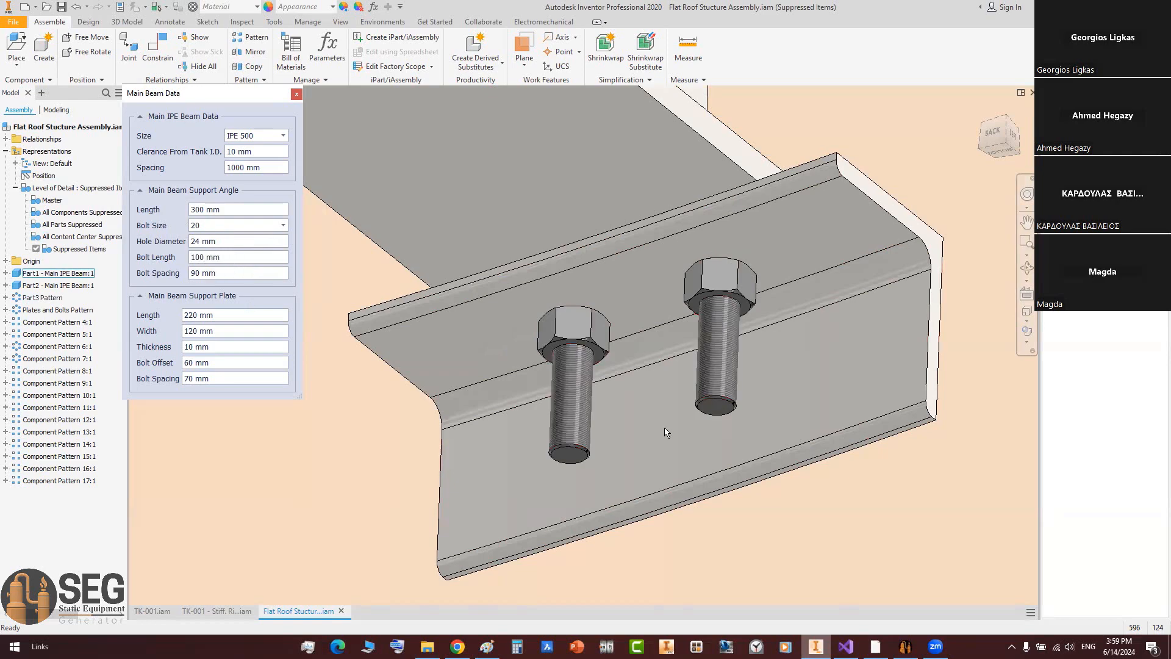
pyautogui.moveTo(253, 258); pyautogui.dragTo(114, 257)
pyautogui.write('50')
pyautogui.press('Return')
# Step: Try a bolt spacing of 140 mm on the main beam support angle and restore it to 90 mm
pyautogui.moveTo(256, 273); pyautogui.dragTo(151, 272)
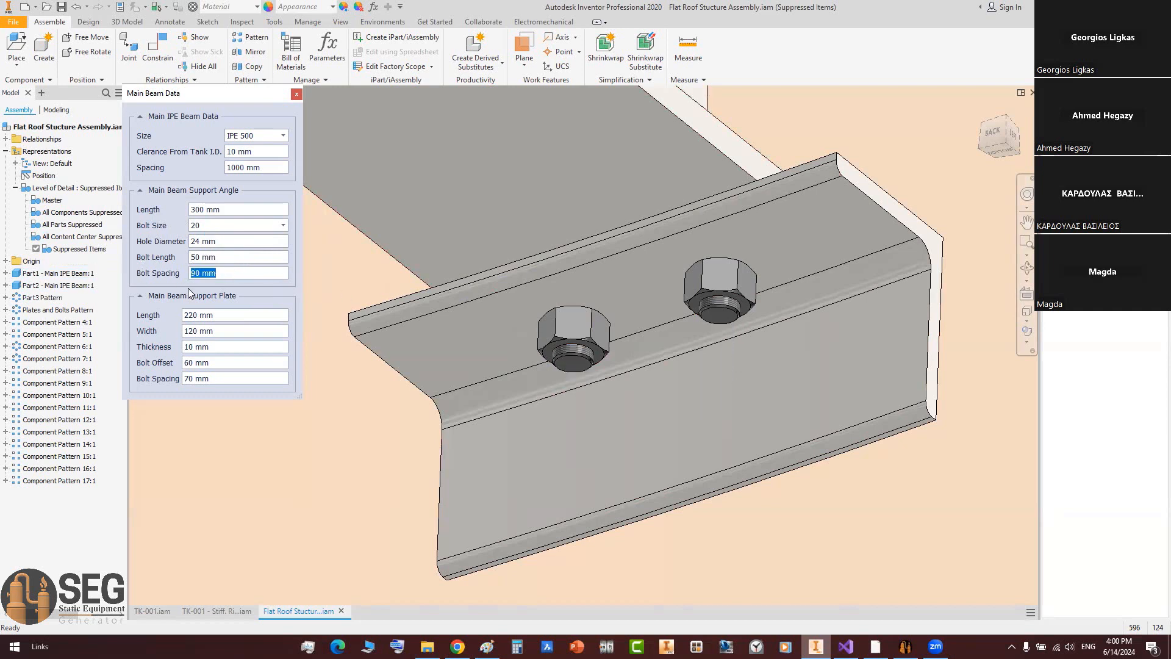
pyautogui.write('140')
pyautogui.press('Return')
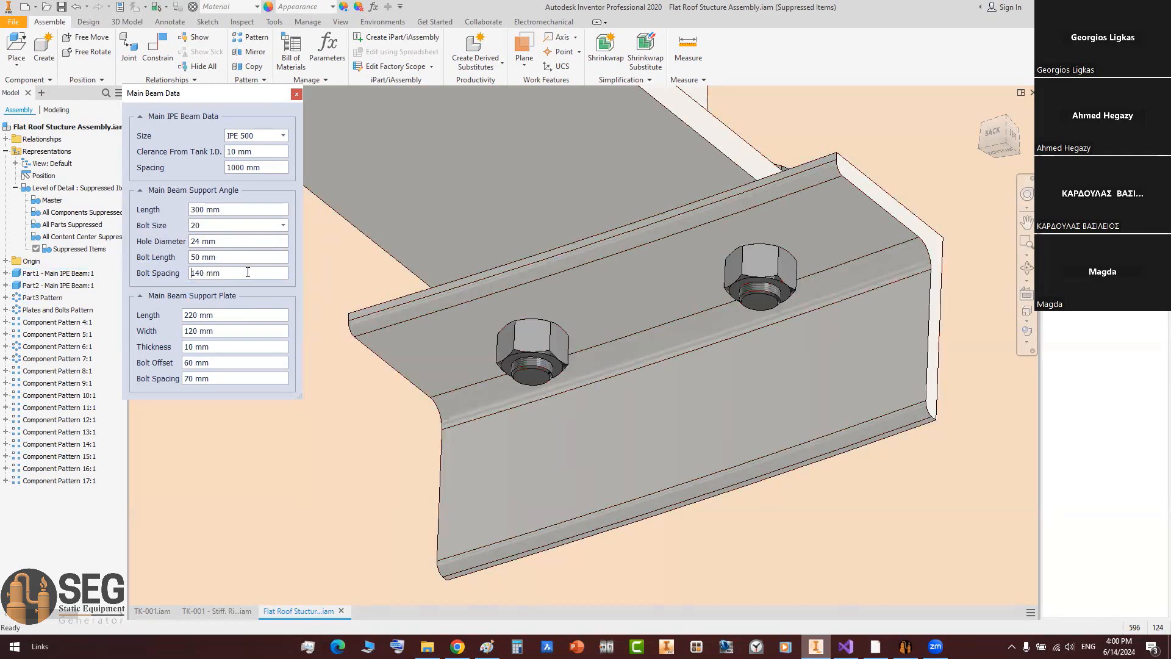
pyautogui.doubleClick(251, 276)
pyautogui.write('90')
pyautogui.press('Return')
# Step: Restore the main beam support angle's length to 200 mm
pyautogui.doubleClick(224, 209)
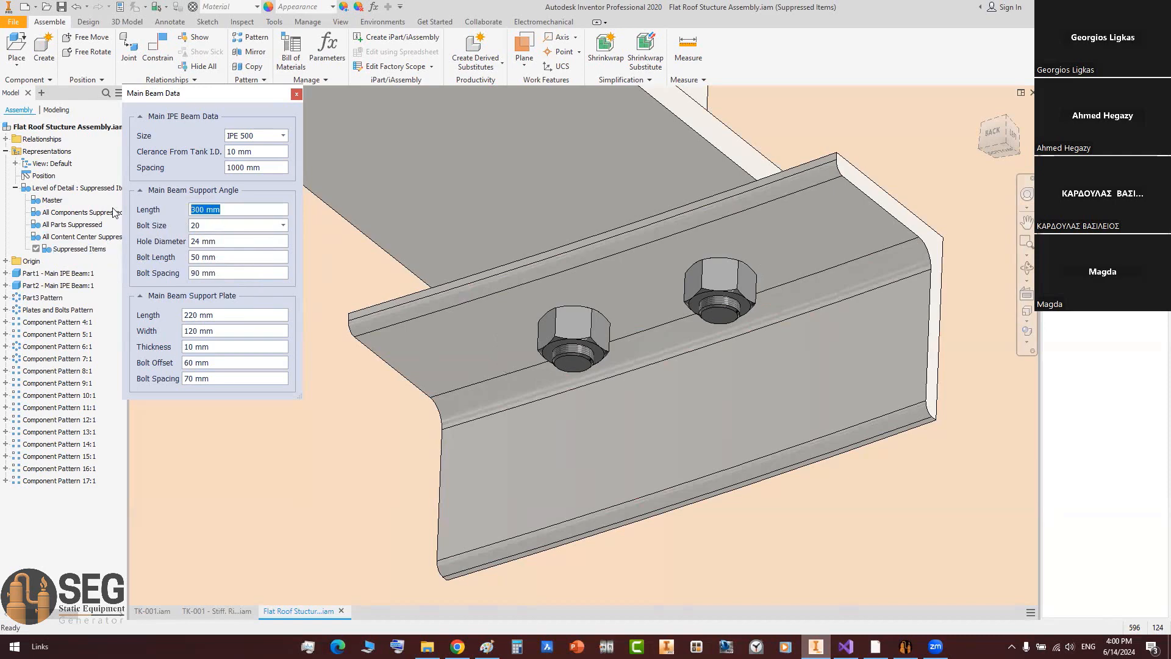
pyautogui.write('200')
pyautogui.press('Return')
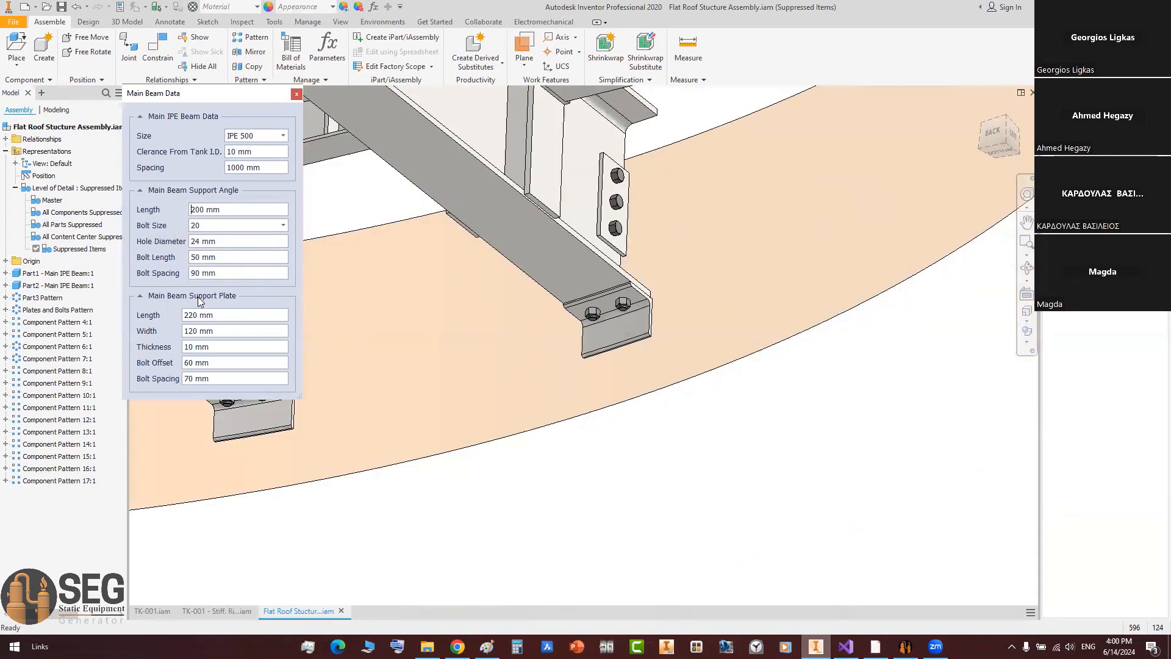
# Step: Set the main beam support plate's length to 300 mm and increase it to 380 mm
pyautogui.keyDown('shift'); pyautogui.moveTo(510, 290); pyautogui.dragTo(528, 289, button='middle'); pyautogui.keyUp('shift')
pyautogui.scroll(5, 528, 289)
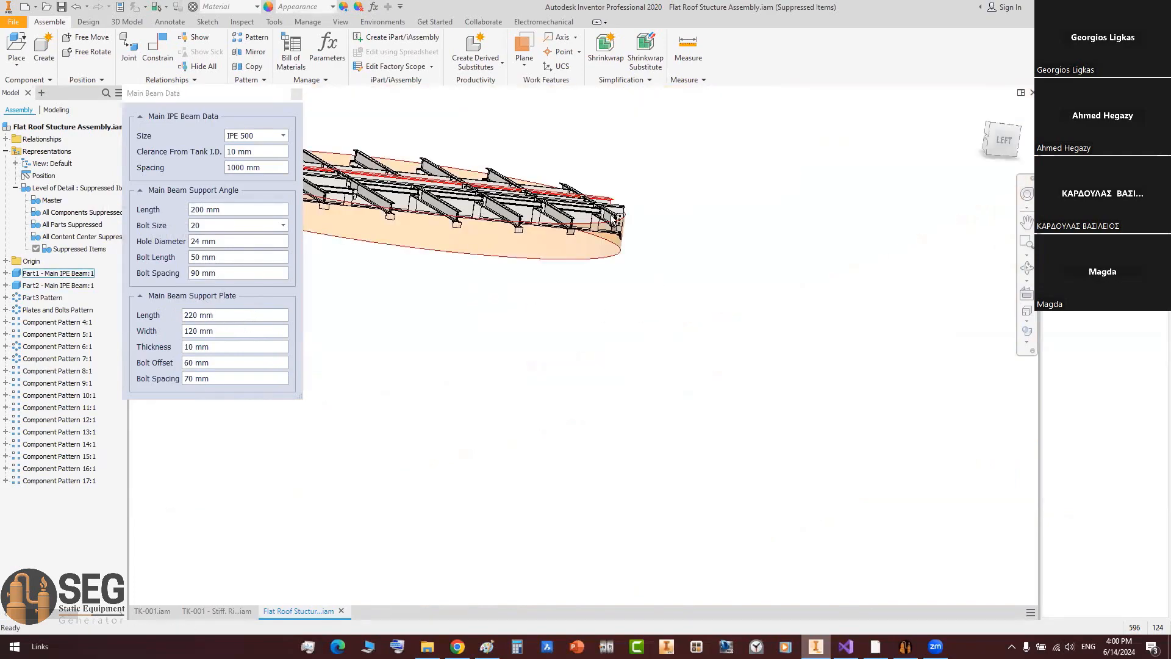
pyautogui.scroll(-3, 576, 229)
pyautogui.keyDown('shift'); pyautogui.moveTo(576, 232); pyautogui.dragTo(513, 252, button='middle'); pyautogui.keyUp('shift')
pyautogui.scroll(-8, 512, 251)
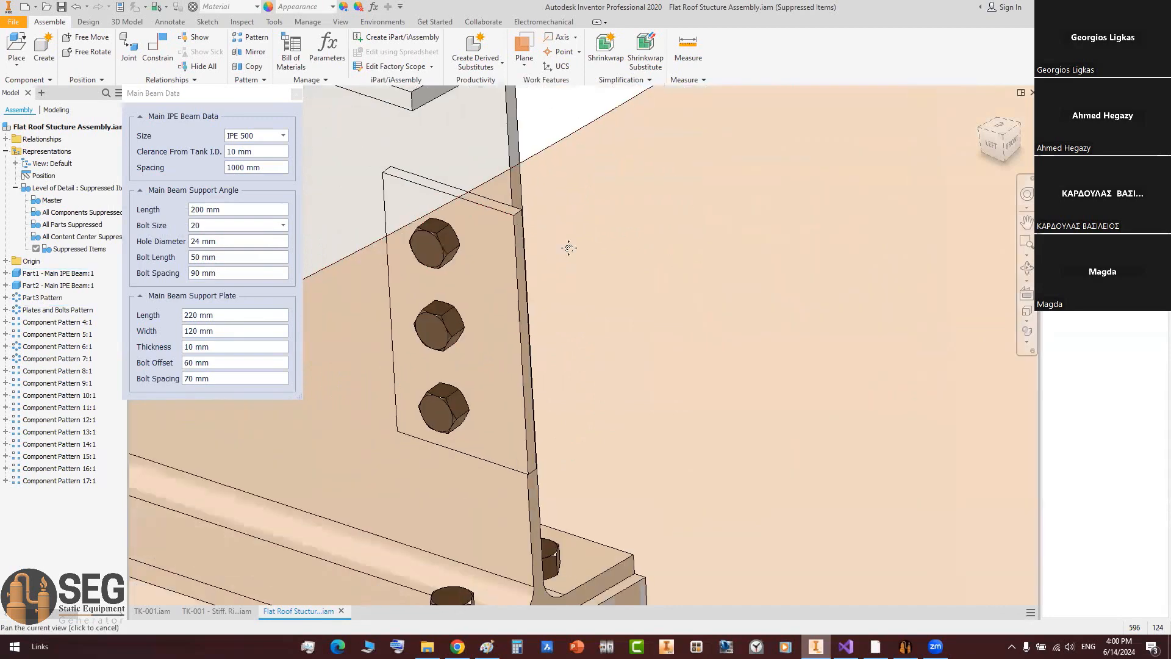
pyautogui.click(154, 318)
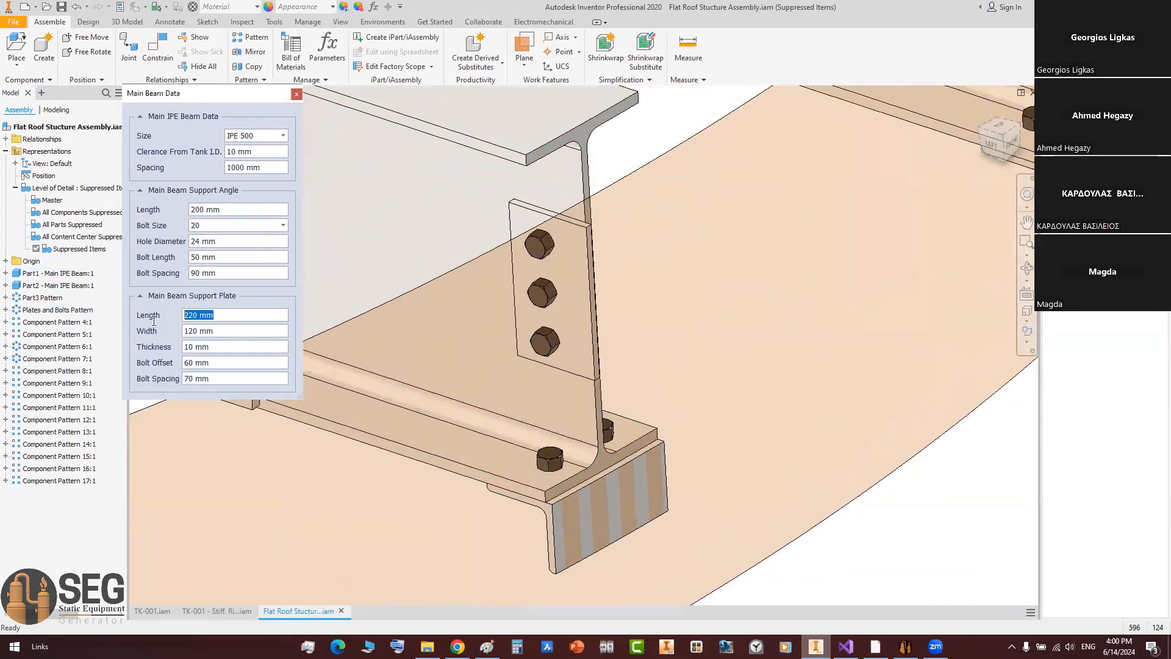
pyautogui.write('300')
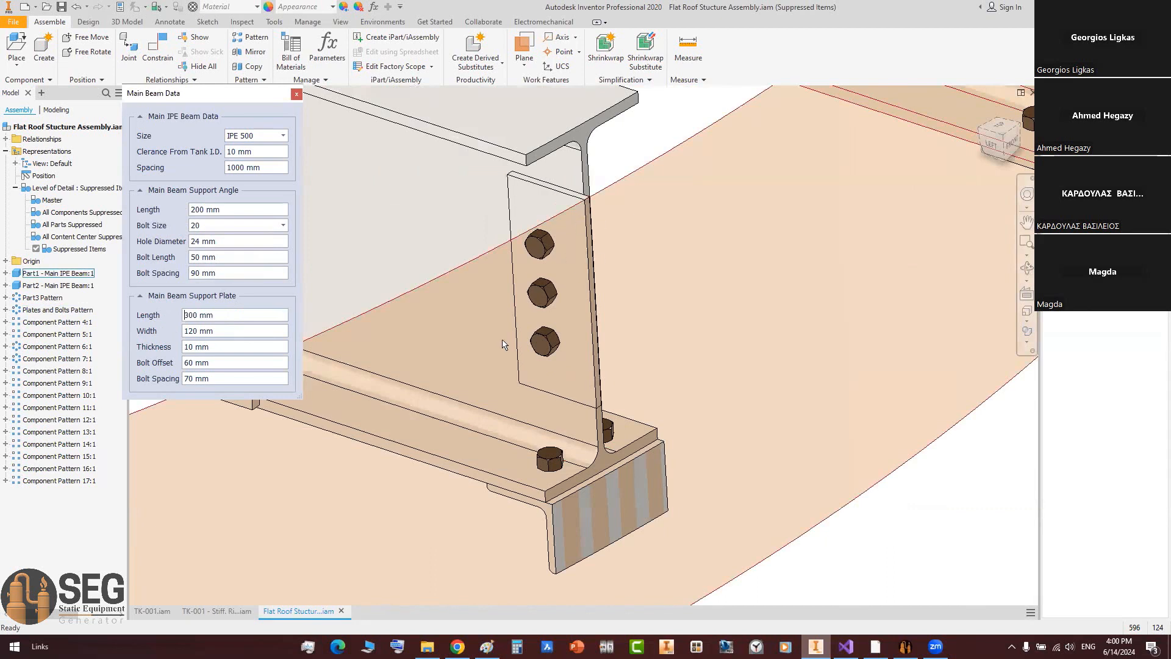
pyautogui.moveTo(194, 314); pyautogui.dragTo(188, 314)
pyautogui.write('8')
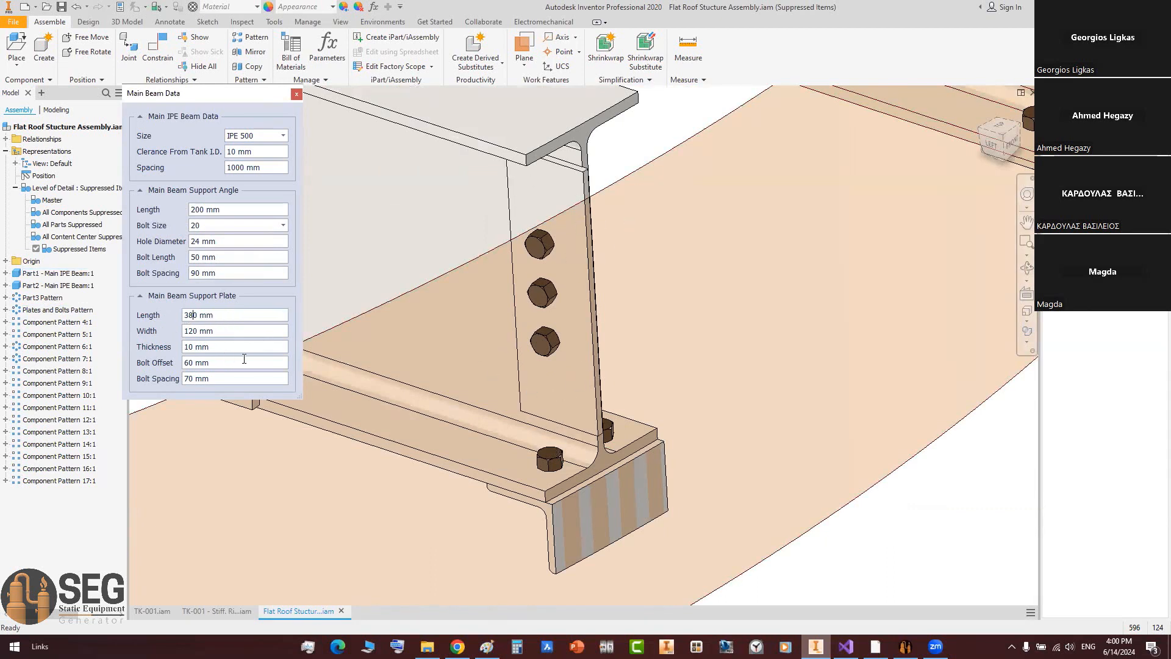
# Step: Try a width of 150 mm on the main beam support plate and restore it to 120 mm
pyautogui.moveTo(225, 330); pyautogui.dragTo(183, 346)
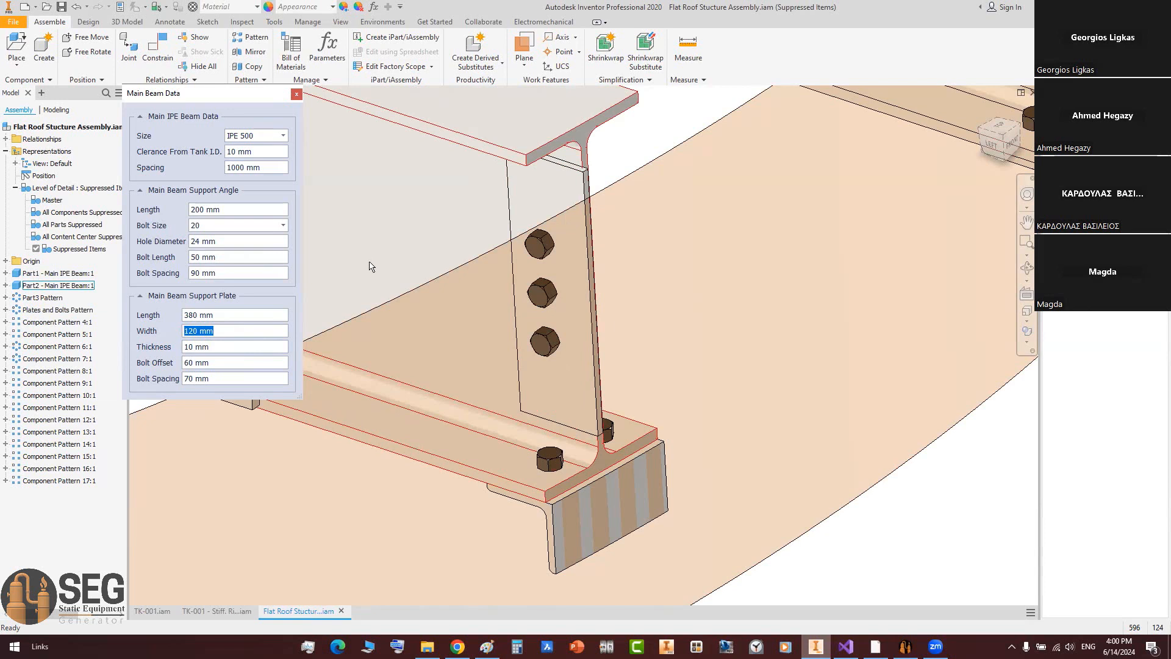
pyautogui.write('150')
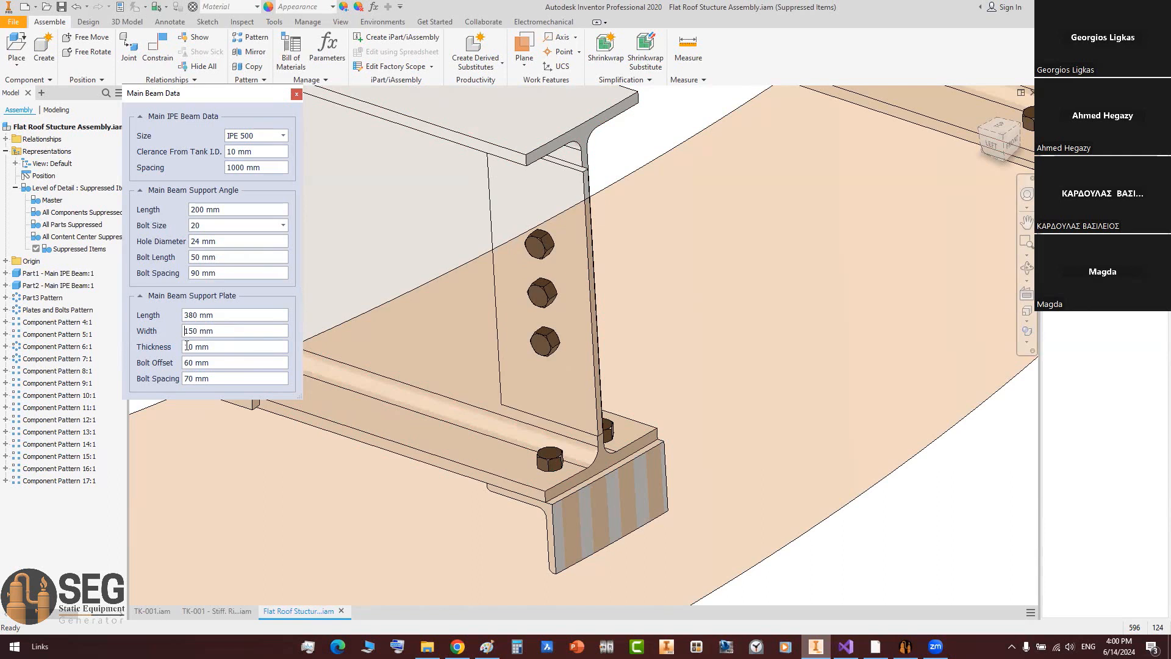
pyautogui.hotkey('ctrl', 'a')
pyautogui.write('120')
# Step: Try a thickness of 50 mm on the main beam support plate and restore it to 10 mm
pyautogui.click(188, 349)
pyautogui.hotkey('ctrl', 'a')
pyautogui.write('50')
pyautogui.press('Return')
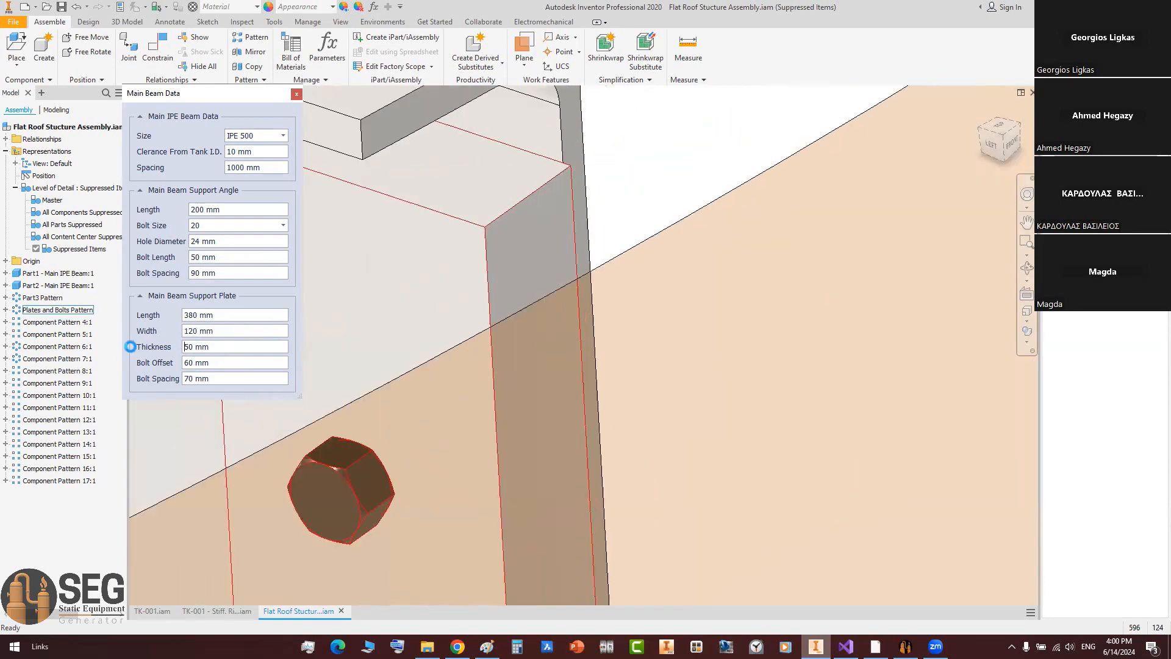
pyautogui.moveTo(211, 348); pyautogui.dragTo(131, 346)
pyautogui.write('10')
pyautogui.press('Return')
# Step: Try a bolt offset of 100 mm on the main beam support plate and restore it to 60 mm
pyautogui.scroll(-2, 543, 338)
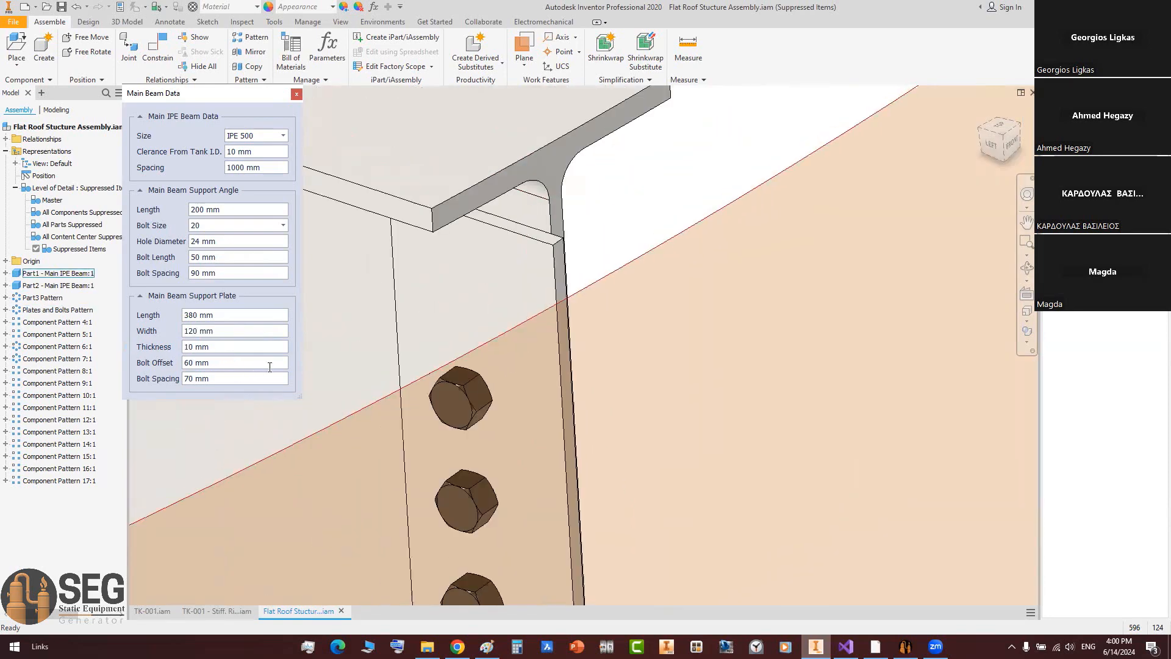
pyautogui.moveTo(492, 422); pyautogui.dragTo(552, 291, button='middle')
pyautogui.moveTo(213, 364); pyautogui.dragTo(147, 366)
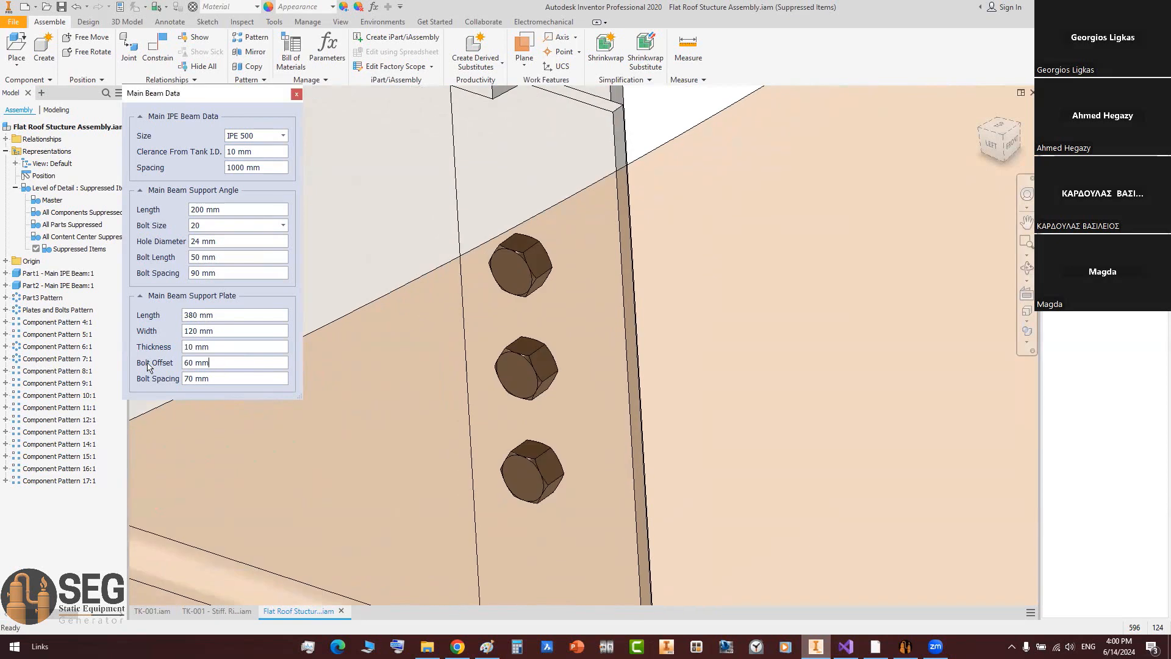
pyautogui.hotkey('ctrl', 'a')
pyautogui.write('1')
pyautogui.press('Return')
pyautogui.moveTo(575, 318); pyautogui.dragTo(598, 301, button='middle')
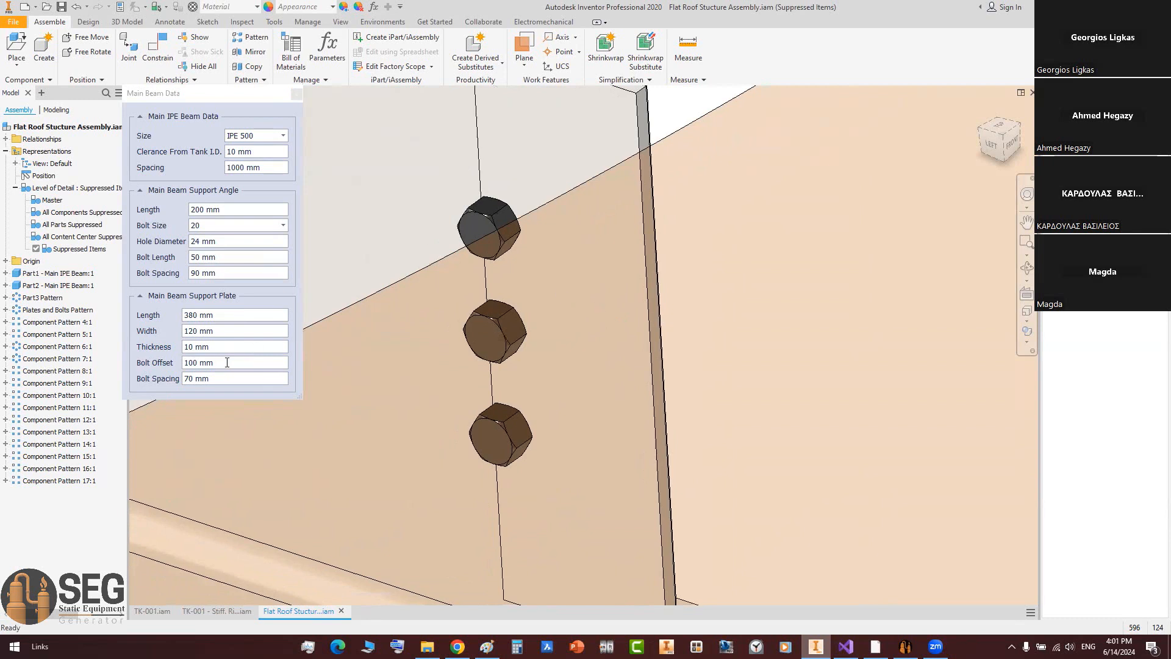
pyautogui.click(165, 362)
pyautogui.write('60')
pyautogui.press('Return')
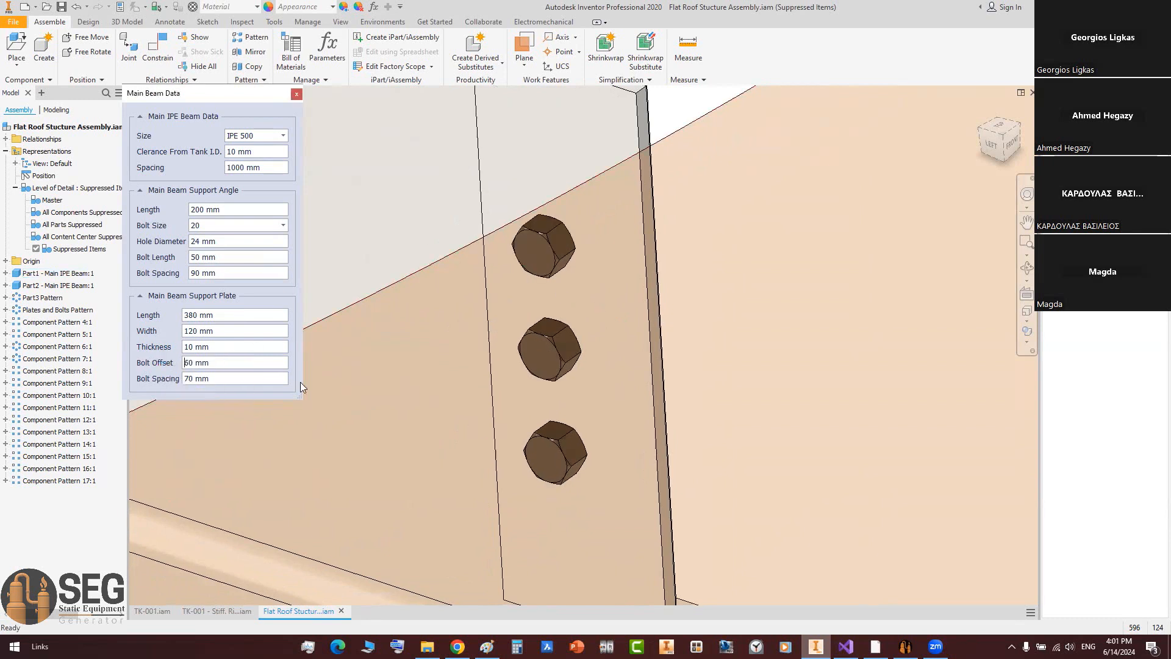
# Step: Set the main beam support plate's bolt spacing to 120 mm
pyautogui.click(260, 378)
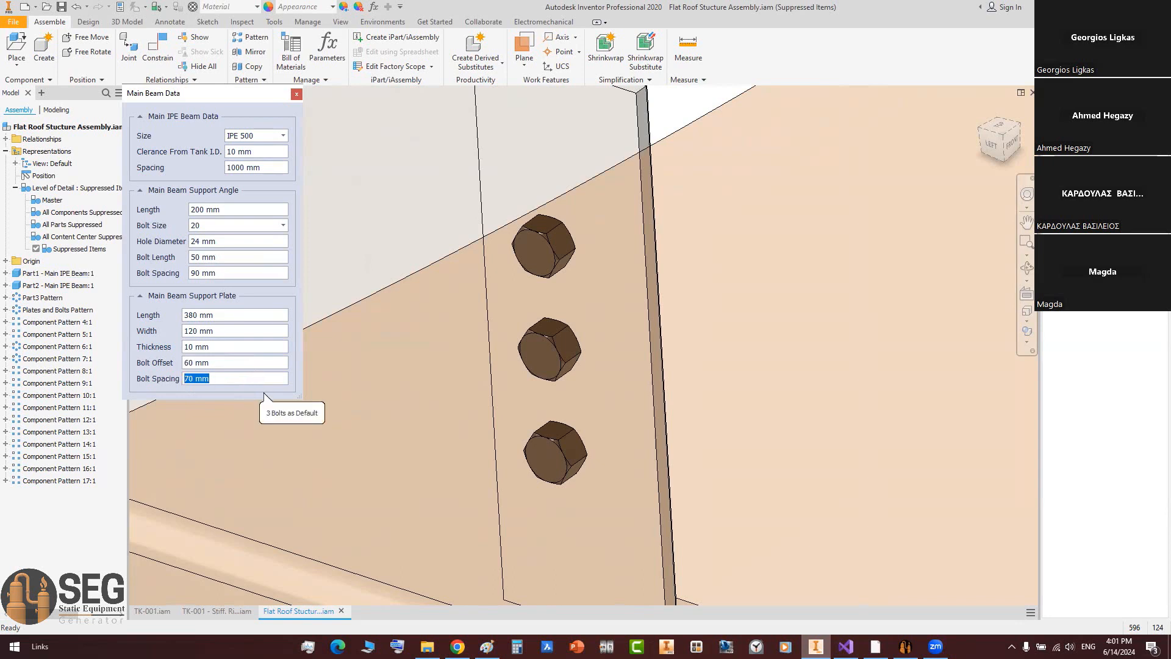
pyautogui.write('120')
pyautogui.press('Return')
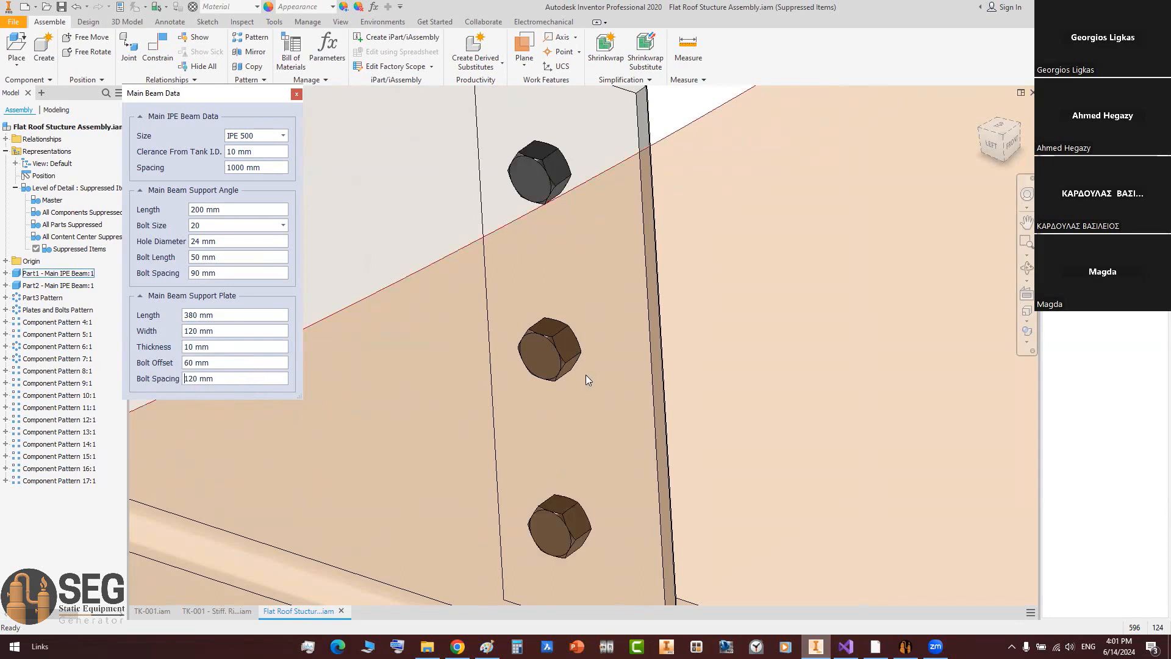
# Step: Set the main beam support plate's bolt spacing to 70 mm and its length to 220 mm
pyautogui.scroll(-3, 586, 374)
pyautogui.write('70')
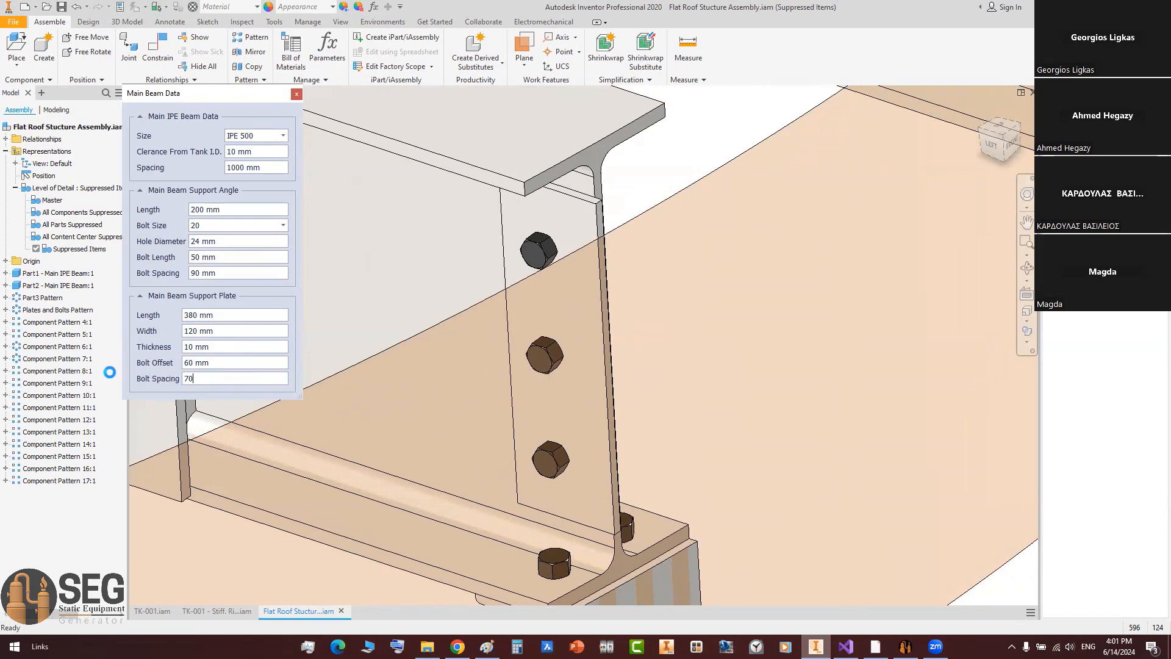
pyautogui.press('Tab')
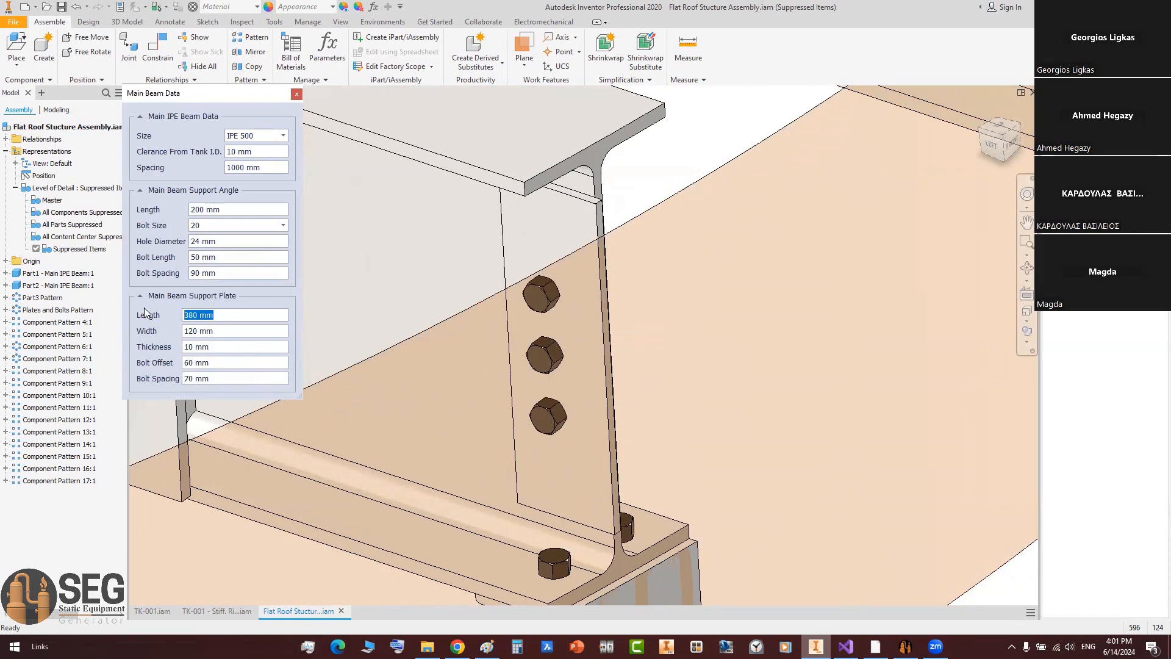
pyautogui.write('220')
pyautogui.press('Tab')
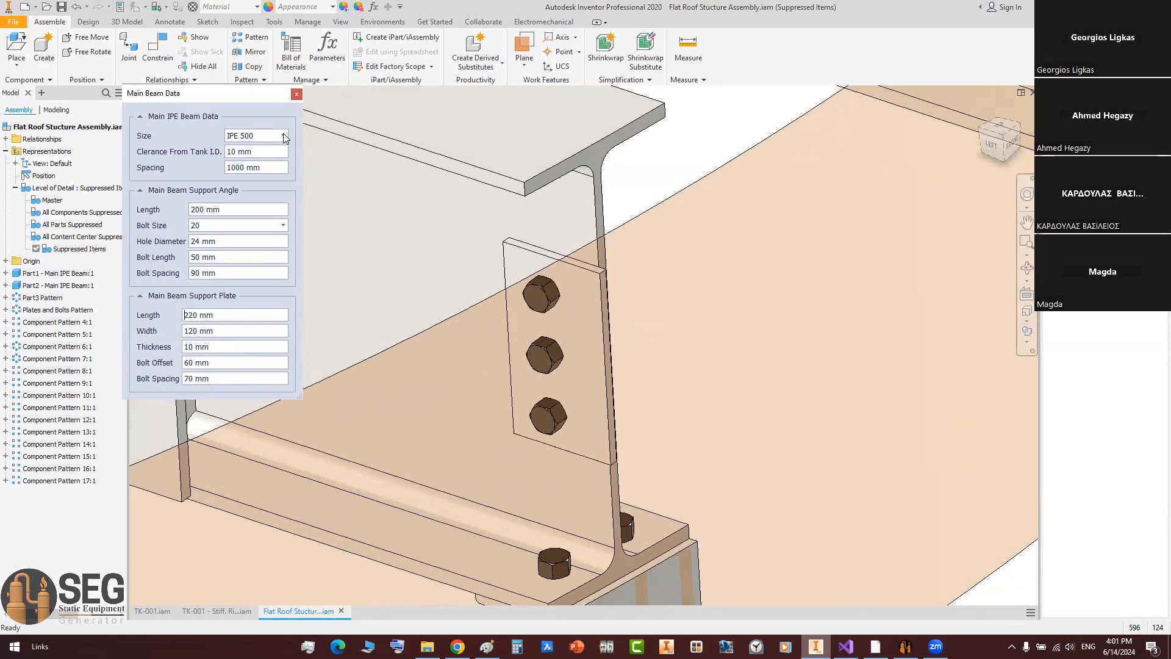
# Step: Change the main beam profile size to IPE 300
pyautogui.click(256, 136)
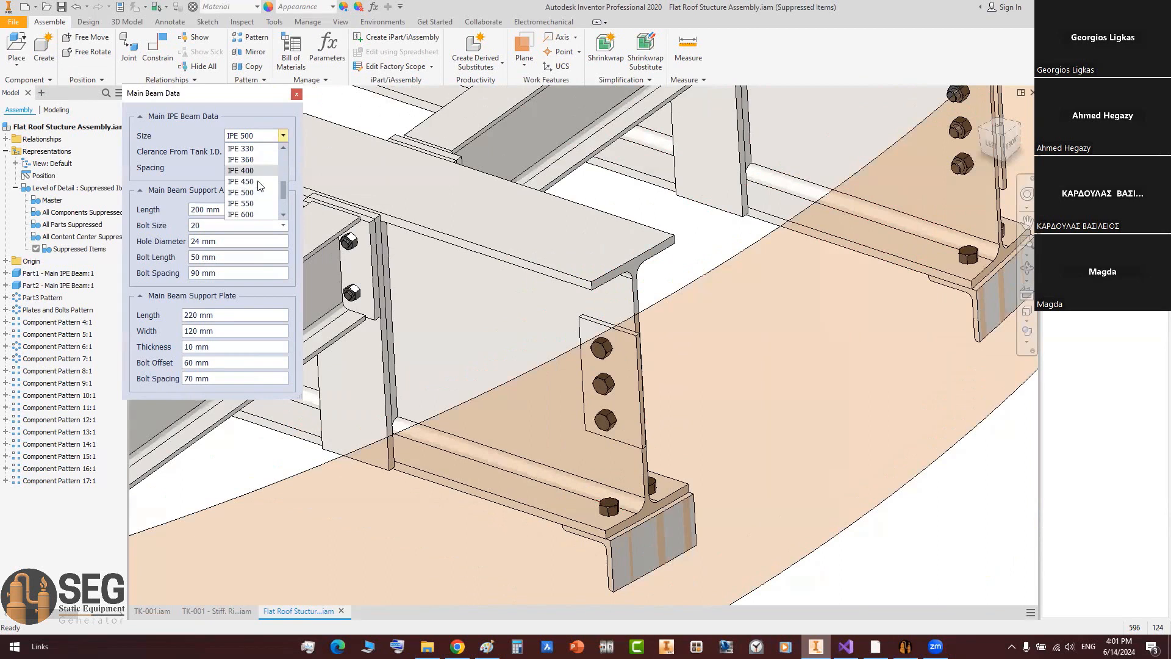
pyautogui.click(253, 170)
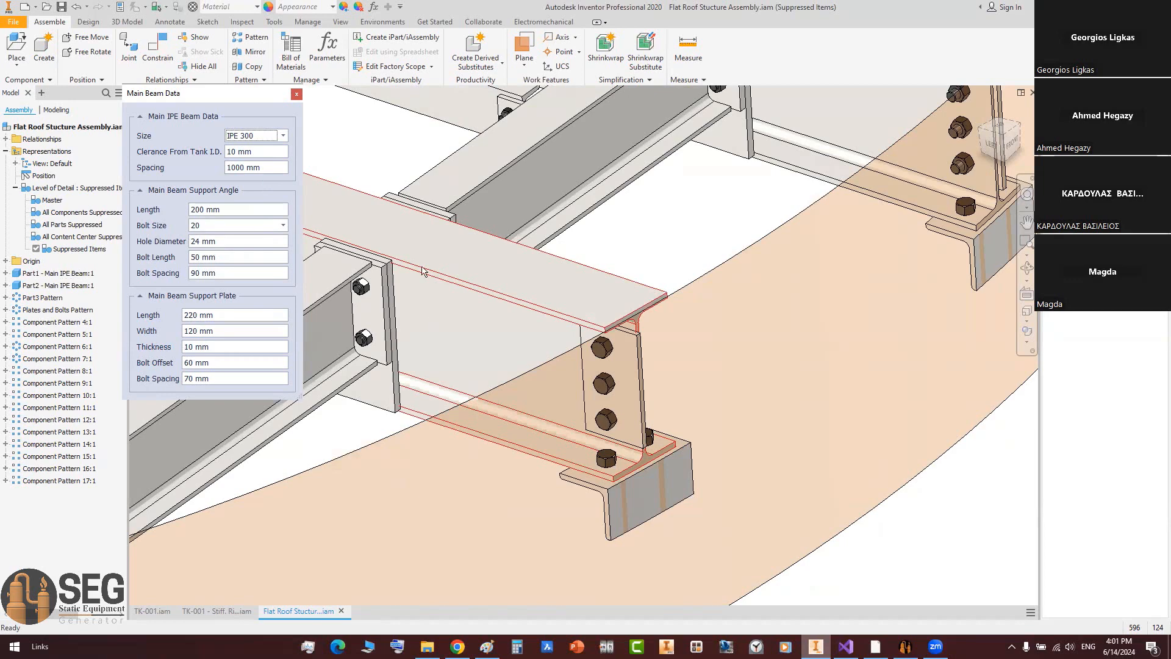
# Step: Examine the main beams' support plates, support angles and connections to the intermediate beams around the tank edge and across the roof structure
pyautogui.scroll(3, 424, 273)
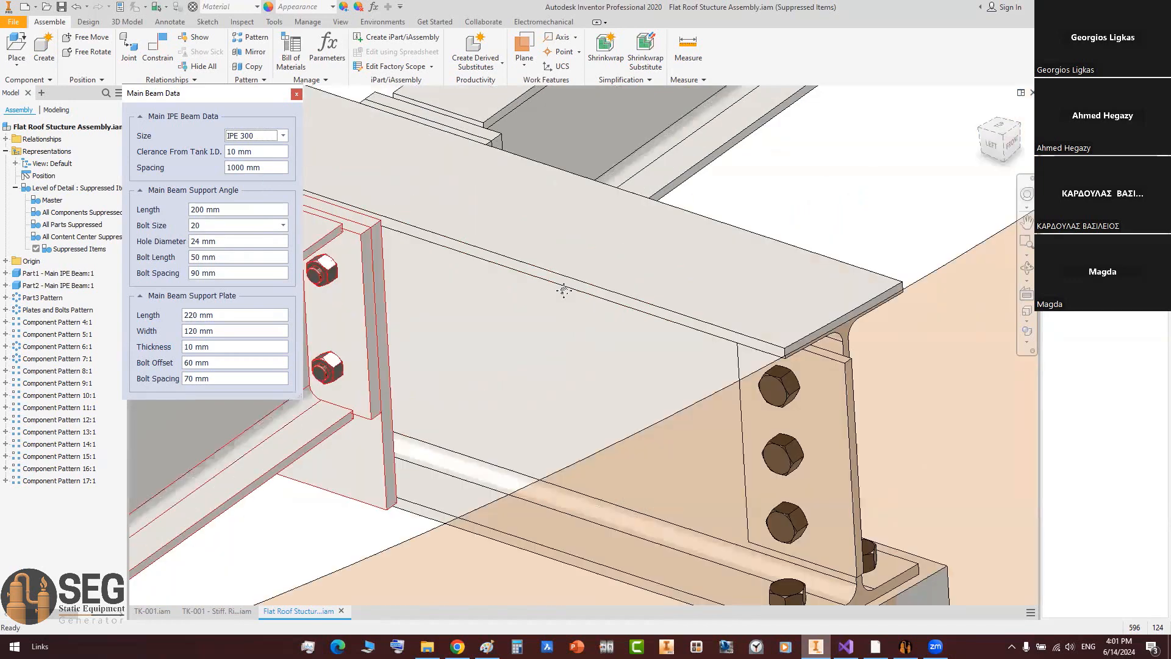
pyautogui.middleClick(564, 291)
pyautogui.moveTo(380, 345); pyautogui.dragTo(503, 278, button='middle')
pyautogui.scroll(-2, 503, 278)
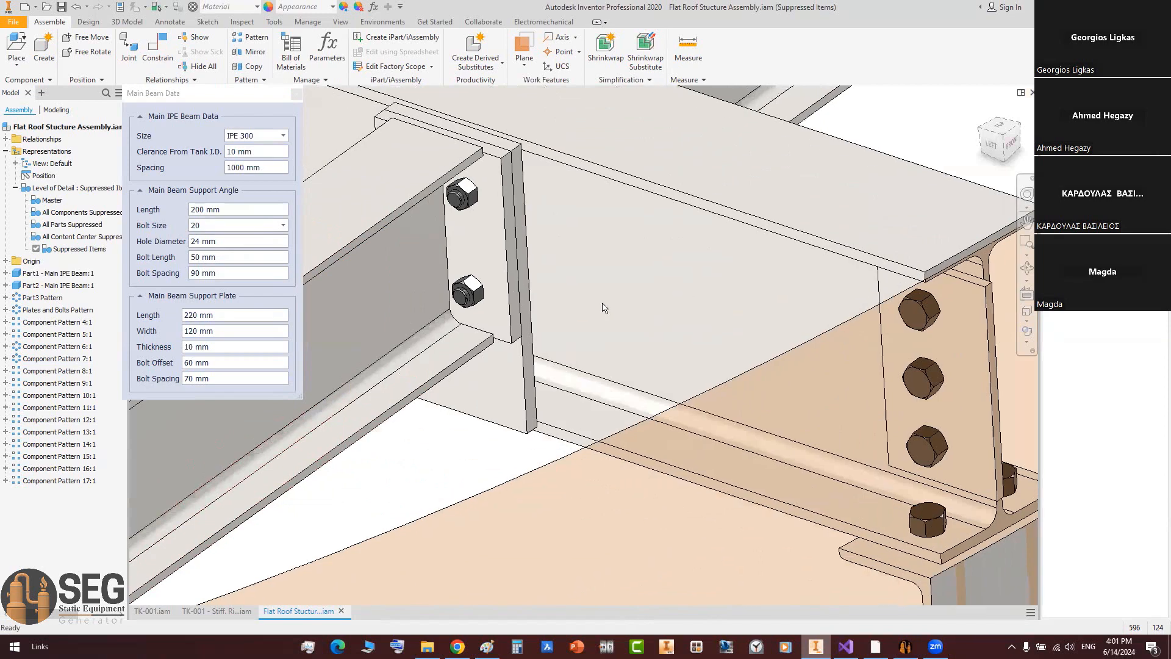
pyautogui.scroll(-2, 659, 347)
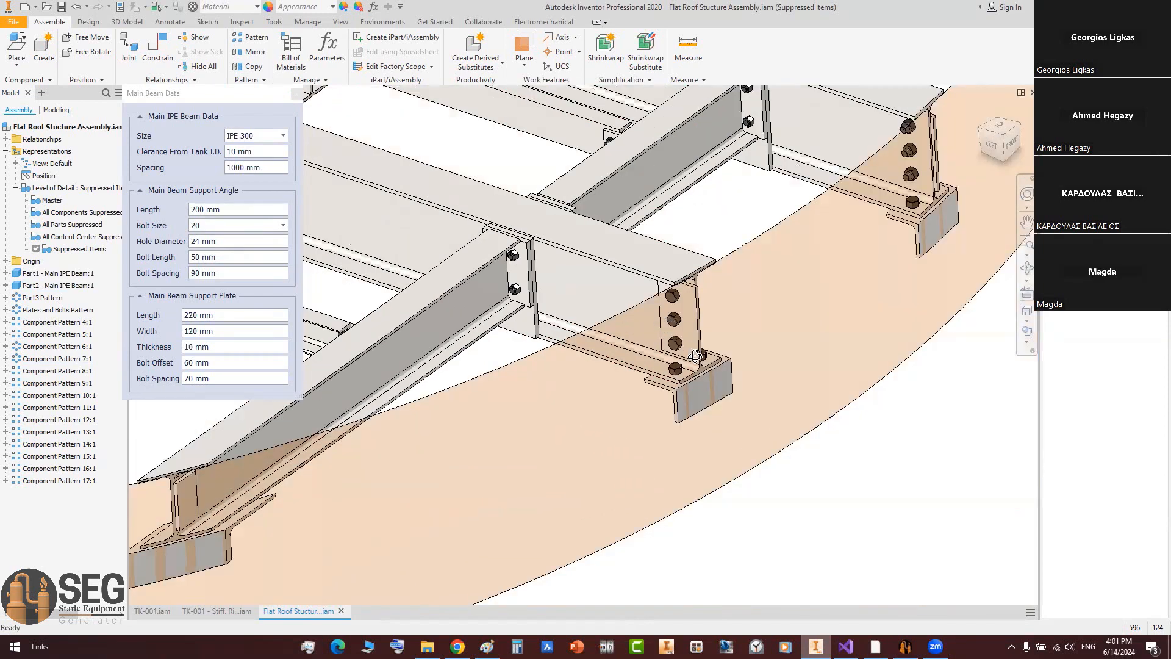
pyautogui.click(696, 356)
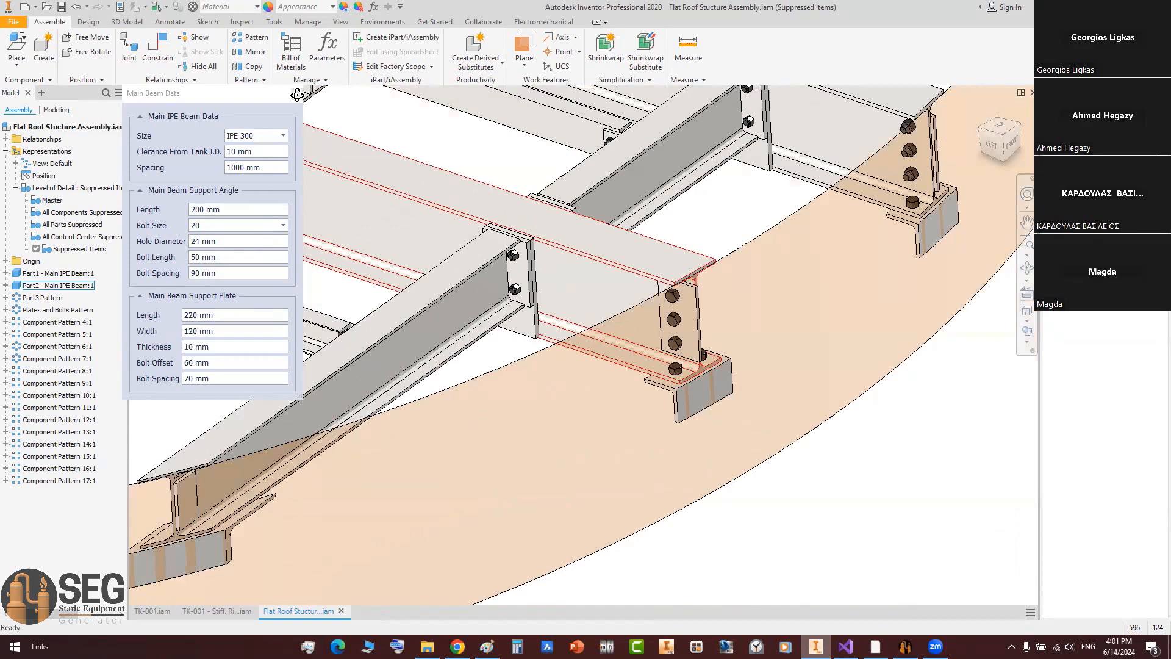
pyautogui.keyDown('shift'); pyautogui.moveTo(297, 95); pyautogui.dragTo(178, 206, button='middle'); pyautogui.keyUp('shift')
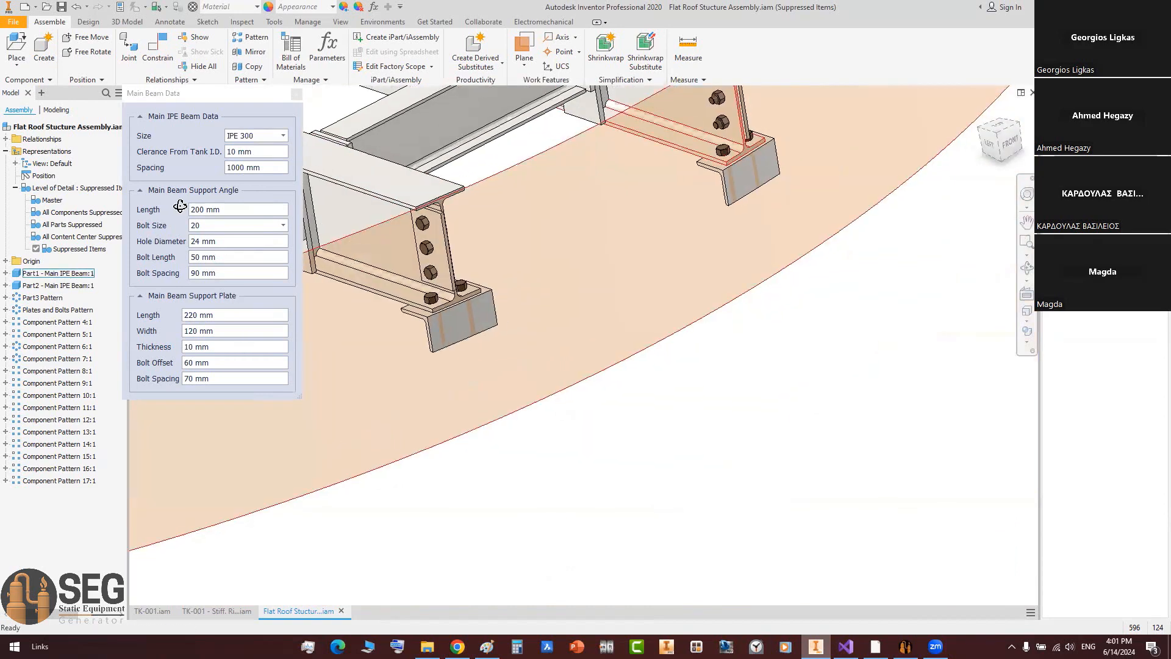
pyautogui.moveTo(303, 219); pyautogui.dragTo(480, 255, button='middle')
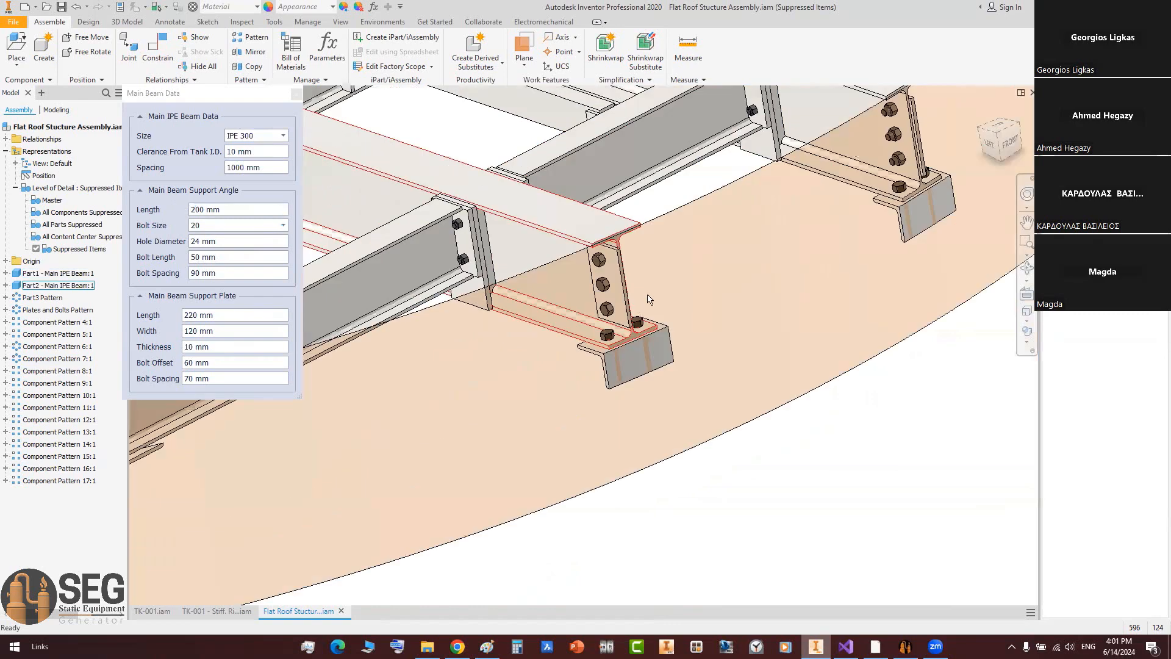
pyautogui.scroll(-5, 679, 247)
pyautogui.scroll(3, 665, 234)
pyautogui.keyDown('shift'); pyautogui.moveTo(665, 233); pyautogui.dragTo(525, 246, button='middle'); pyautogui.keyUp('shift')
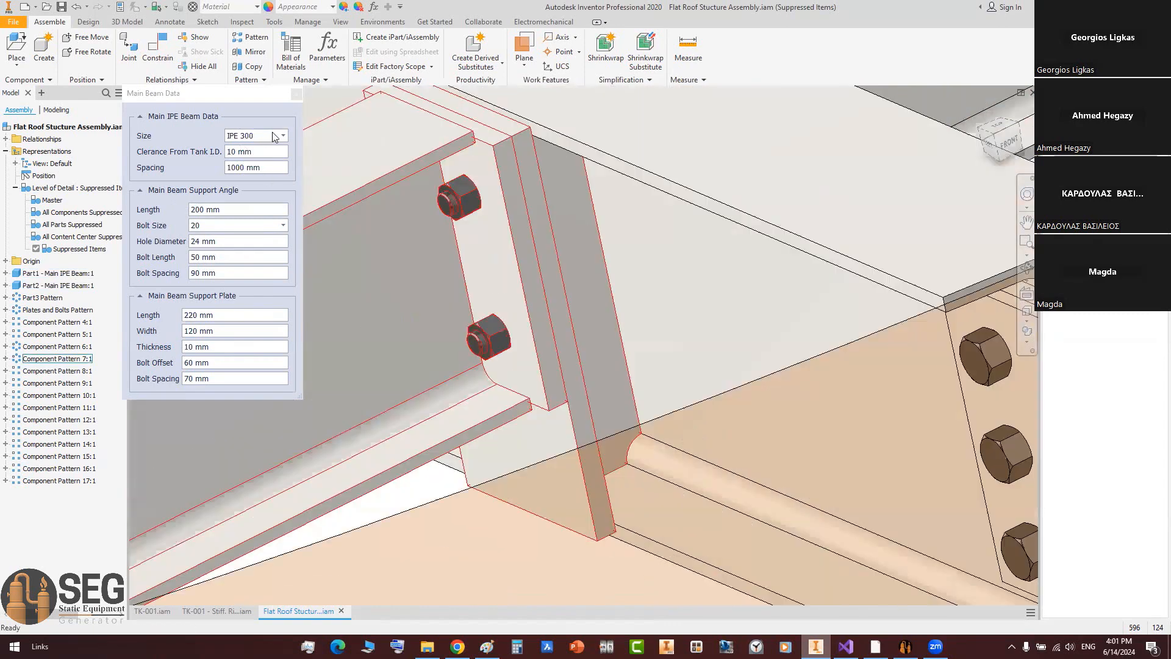
pyautogui.scroll(5, 526, 215)
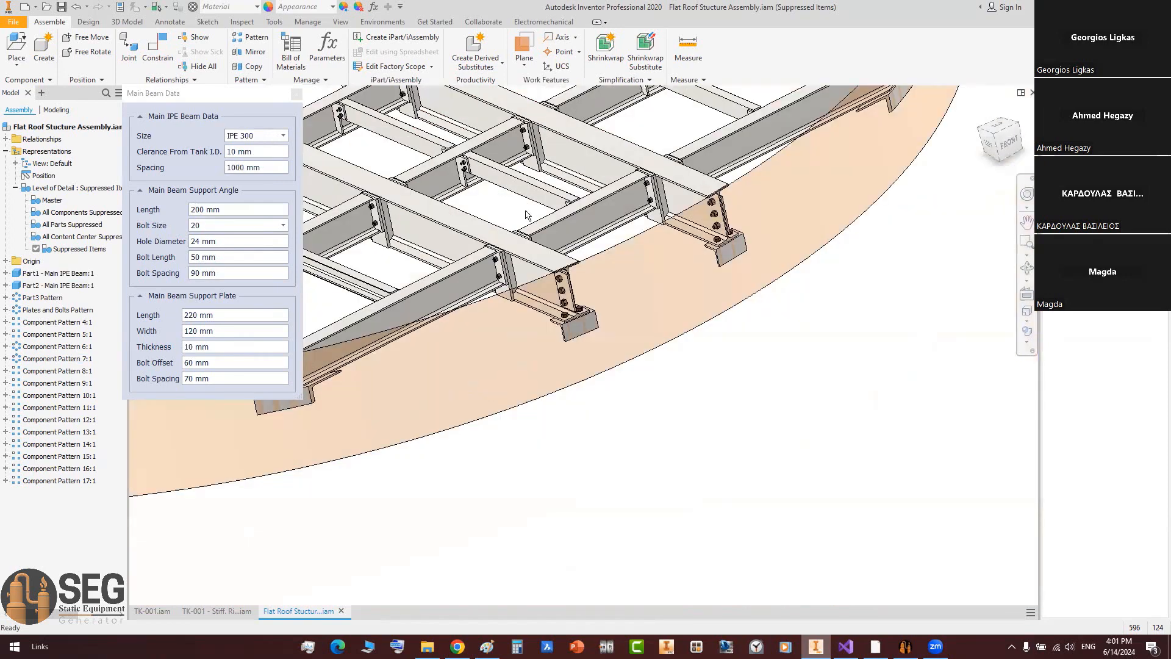
pyautogui.scroll(3, 530, 274)
pyautogui.keyDown('shift'); pyautogui.moveTo(531, 274); pyautogui.dragTo(685, 286, button='middle'); pyautogui.keyUp('shift')
pyautogui.click(1027, 267)
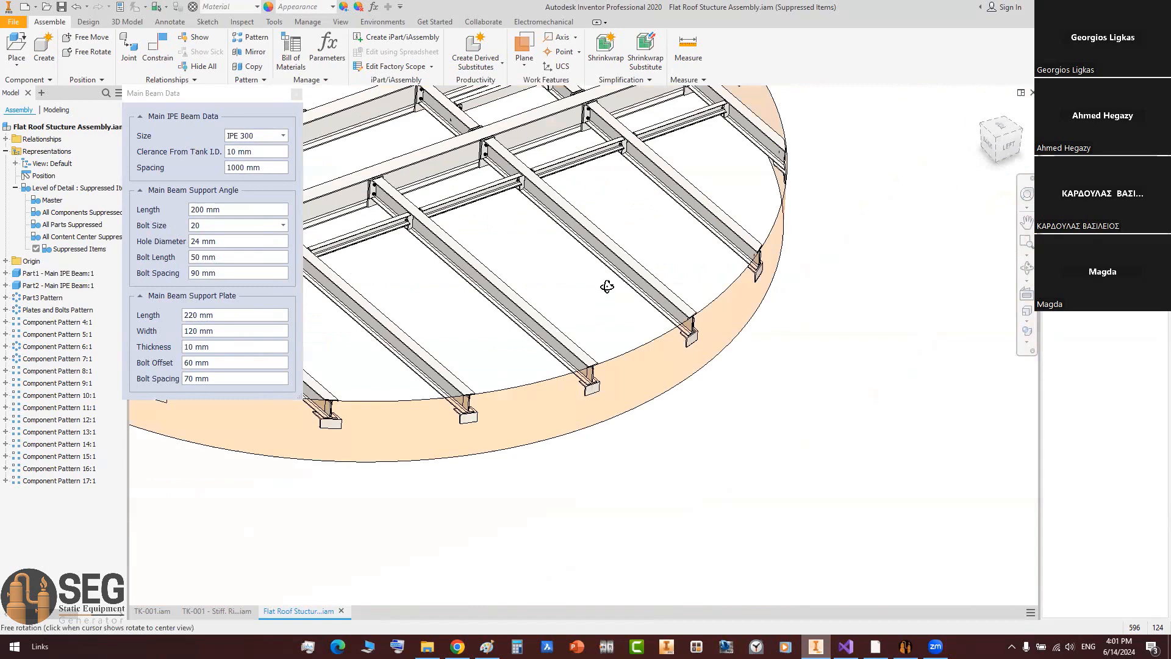
pyautogui.keyDown('shift'); pyautogui.moveTo(588, 296); pyautogui.dragTo(507, 305, button='middle'); pyautogui.keyUp('shift')
pyautogui.scroll(3, 511, 288)
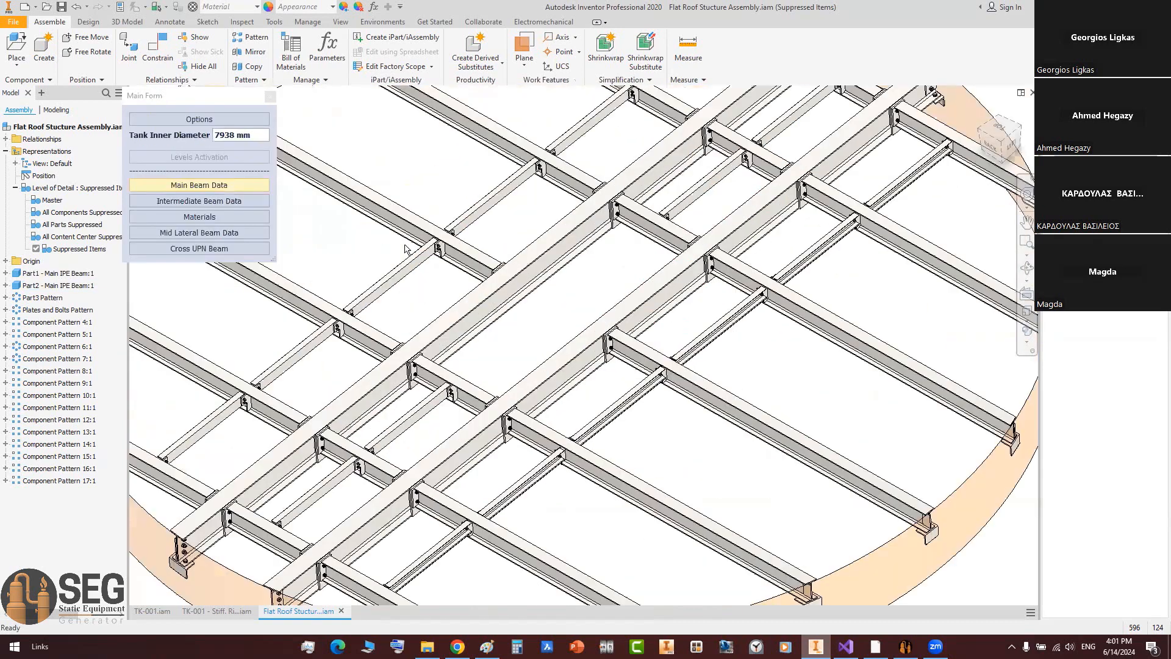
# Step: Open the Intermediate Beam Data form and set the intermediate beam size to IPE 270
pyautogui.click(198, 201)
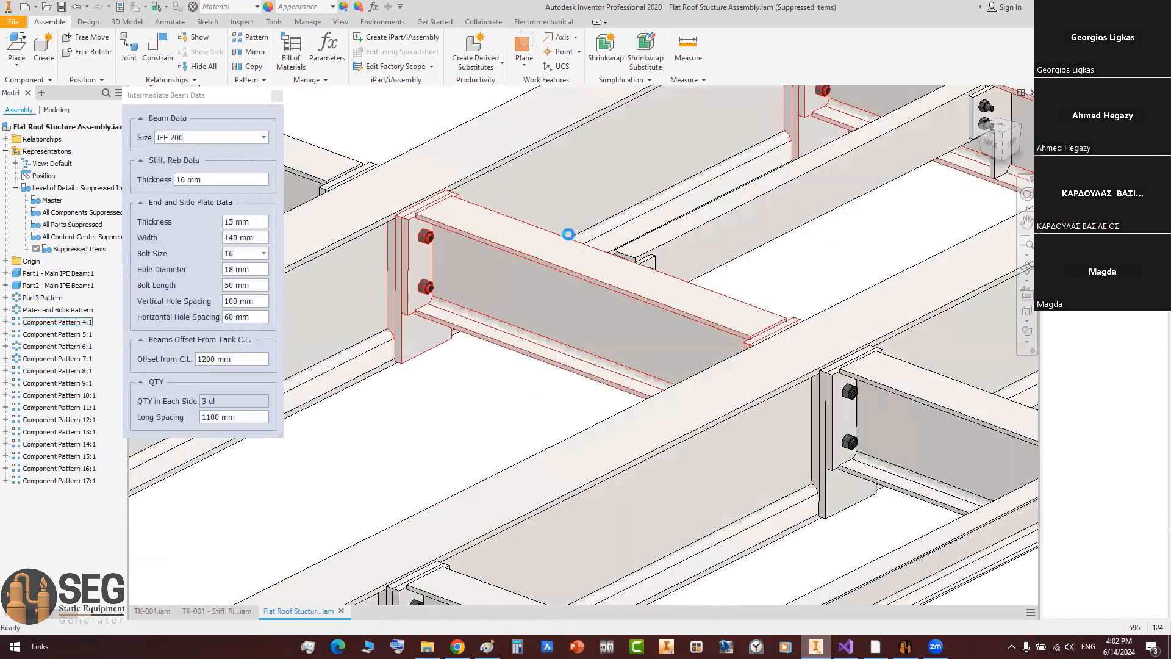
pyautogui.click(263, 138)
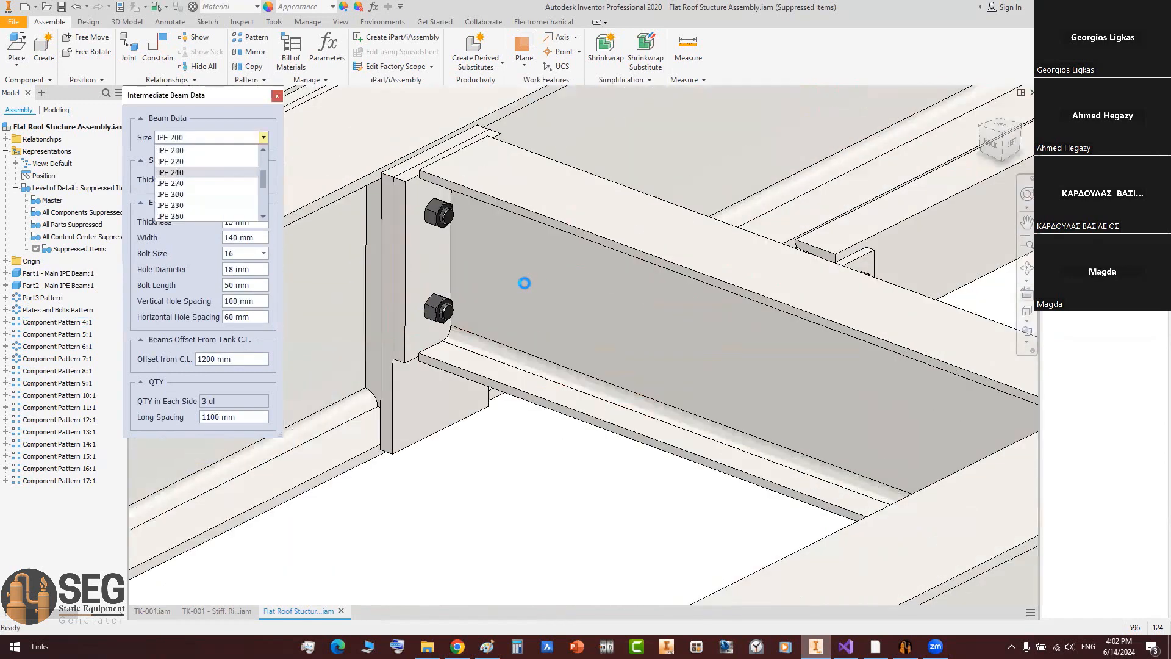
pyautogui.press('Down')
pyautogui.press('Return')
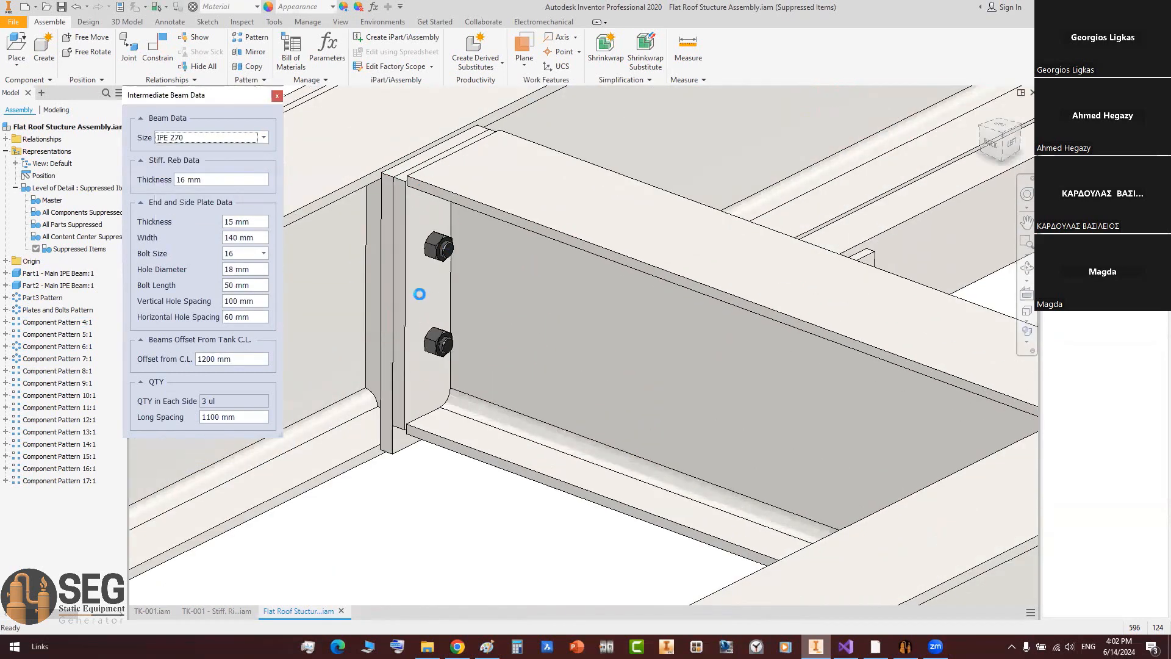
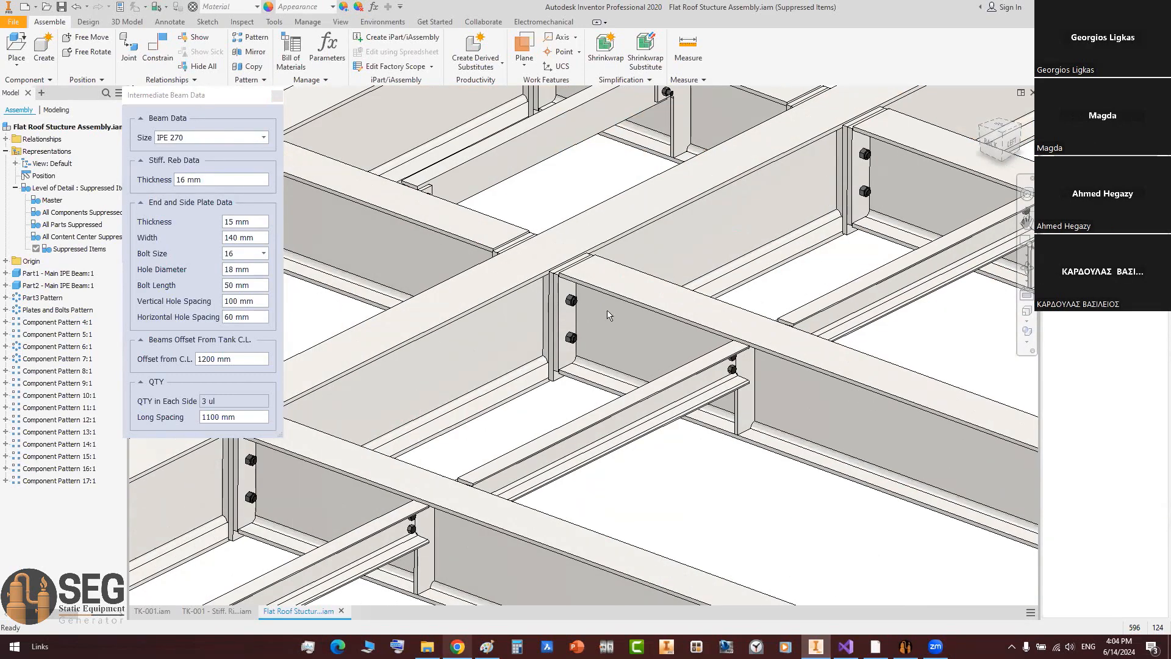
# Step: Examine the bolted end plate and stiffener connection between the intermediate beams and the main beam
pyautogui.scroll(2, 604, 317)
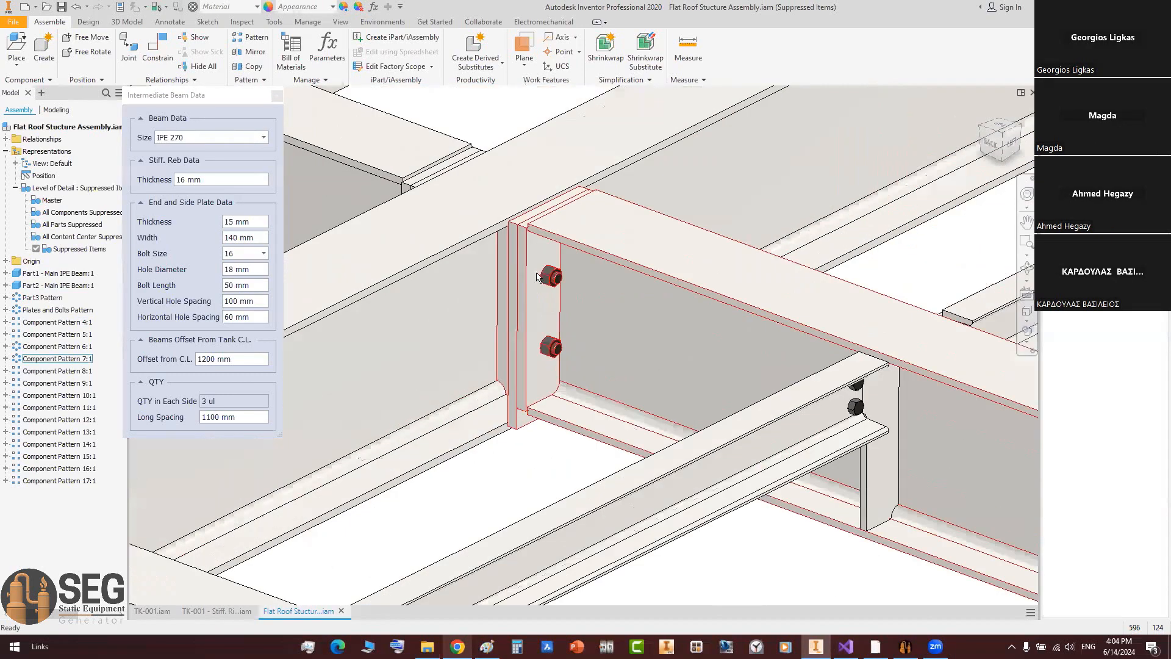
pyautogui.scroll(-5, 532, 311)
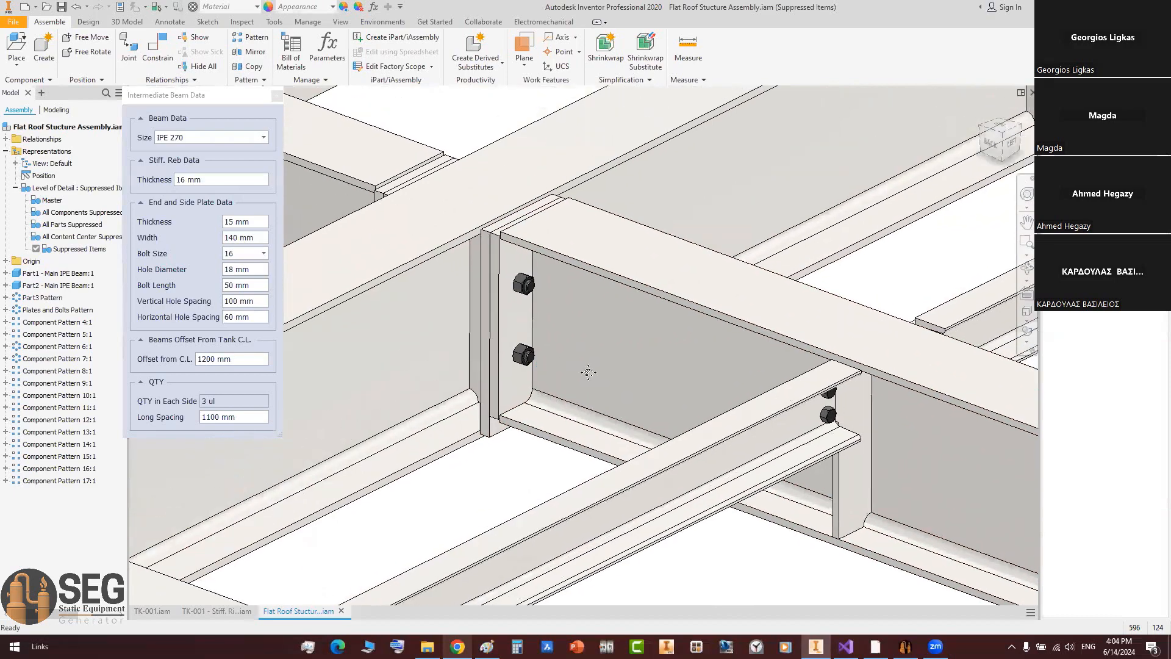
pyautogui.scroll(4, 604, 344)
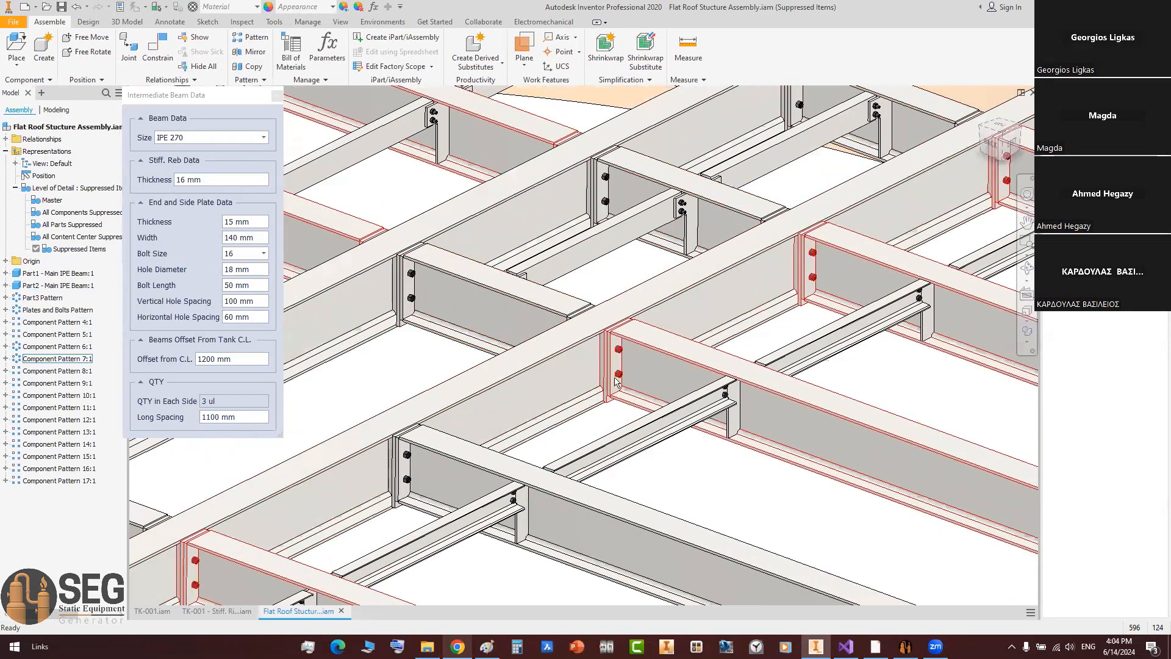
pyautogui.scroll(-4, 604, 345)
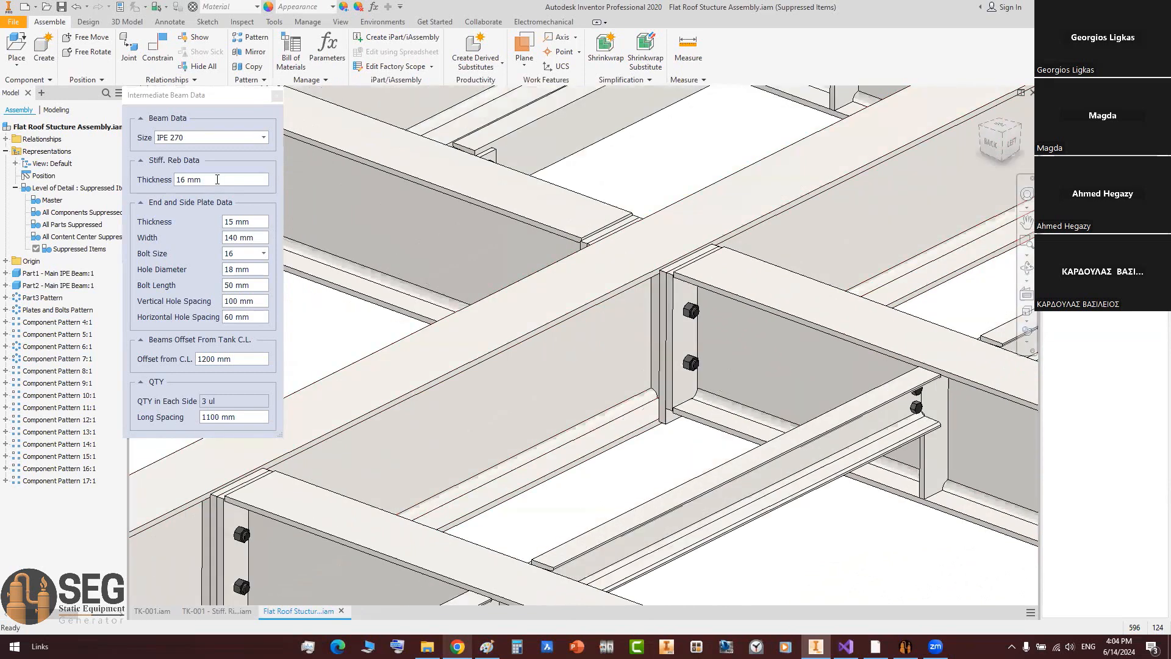
pyautogui.click(217, 179)
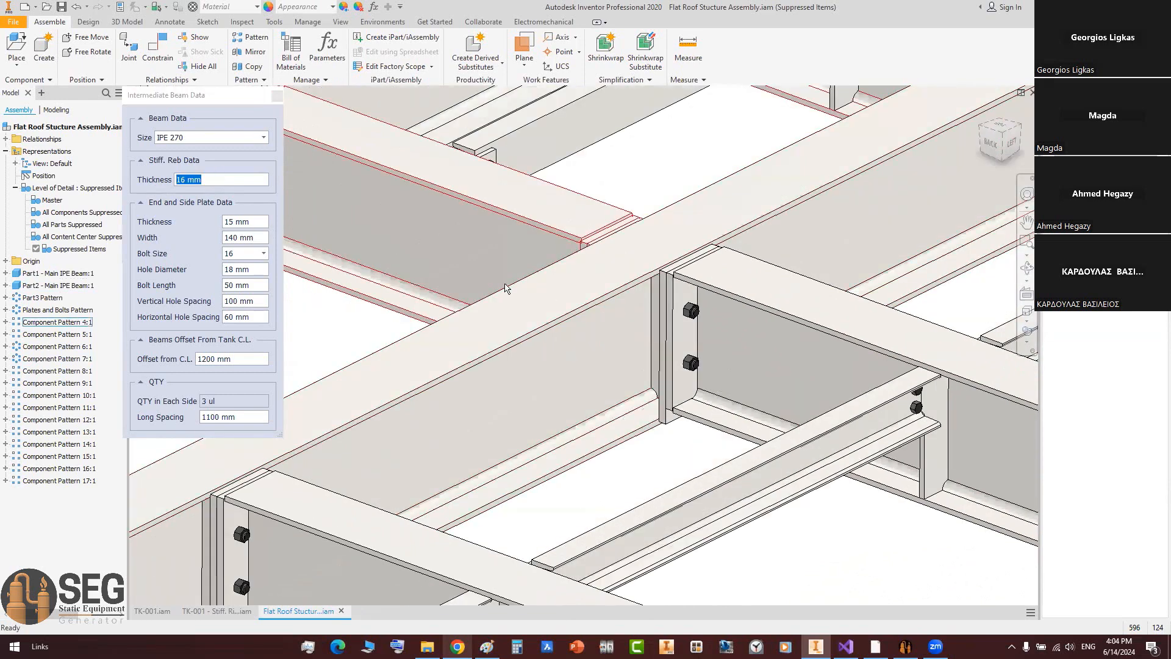
pyautogui.scroll(5, 479, 262)
pyautogui.scroll(2, 480, 263)
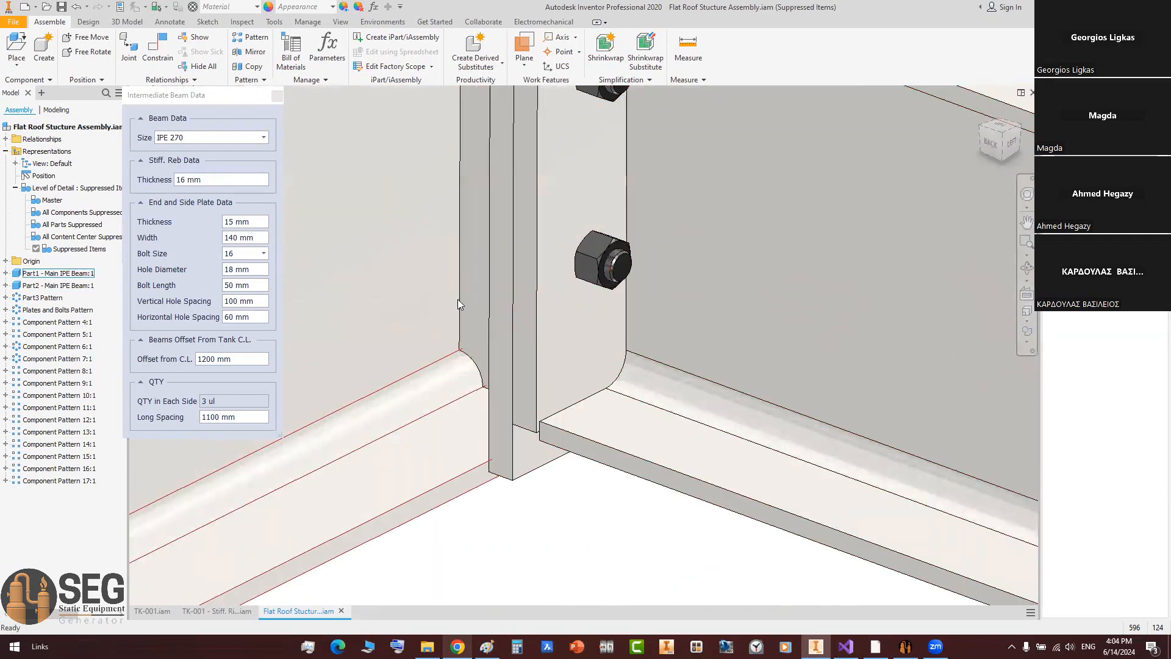
pyautogui.scroll(-4, 471, 261)
# Step: Create a half section view through the bolted connection from the side plate's face, offset about -43.75 mm, to expose the stiffener
pyautogui.click(340, 22)
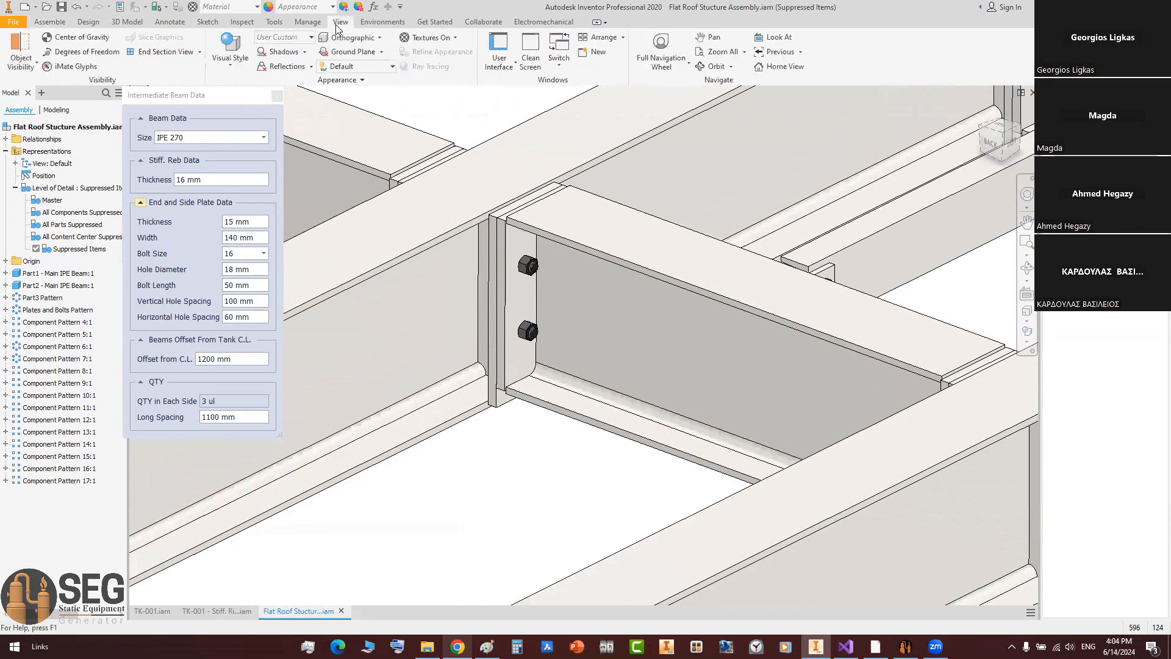
pyautogui.click(199, 52)
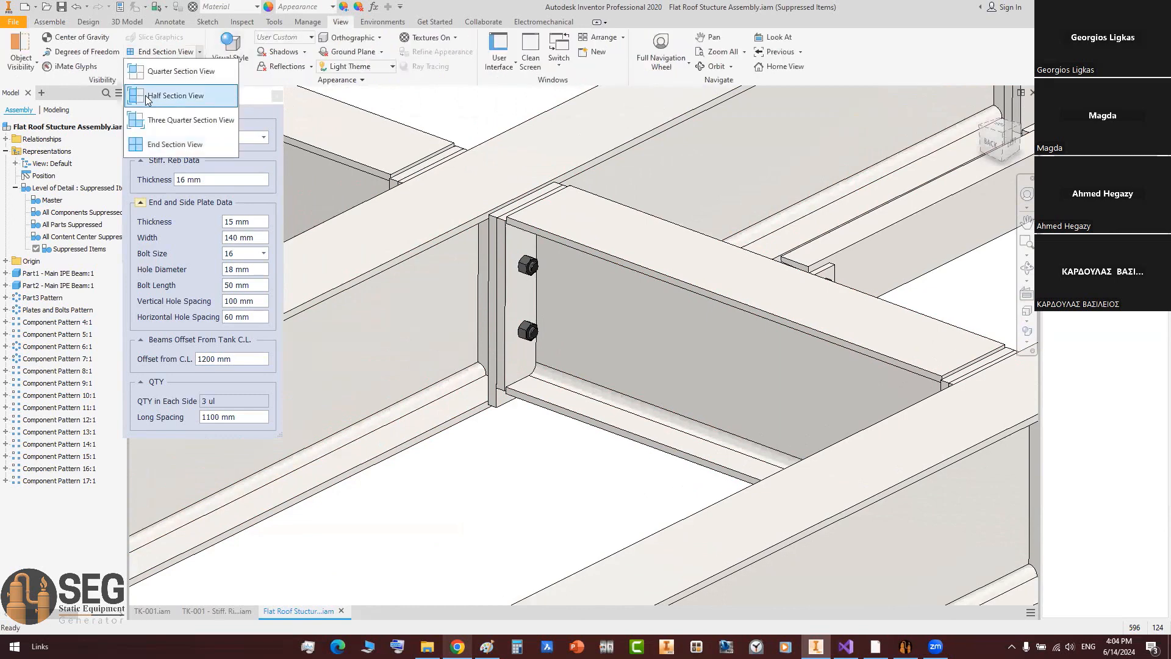
pyautogui.click(153, 100)
pyautogui.click(501, 275)
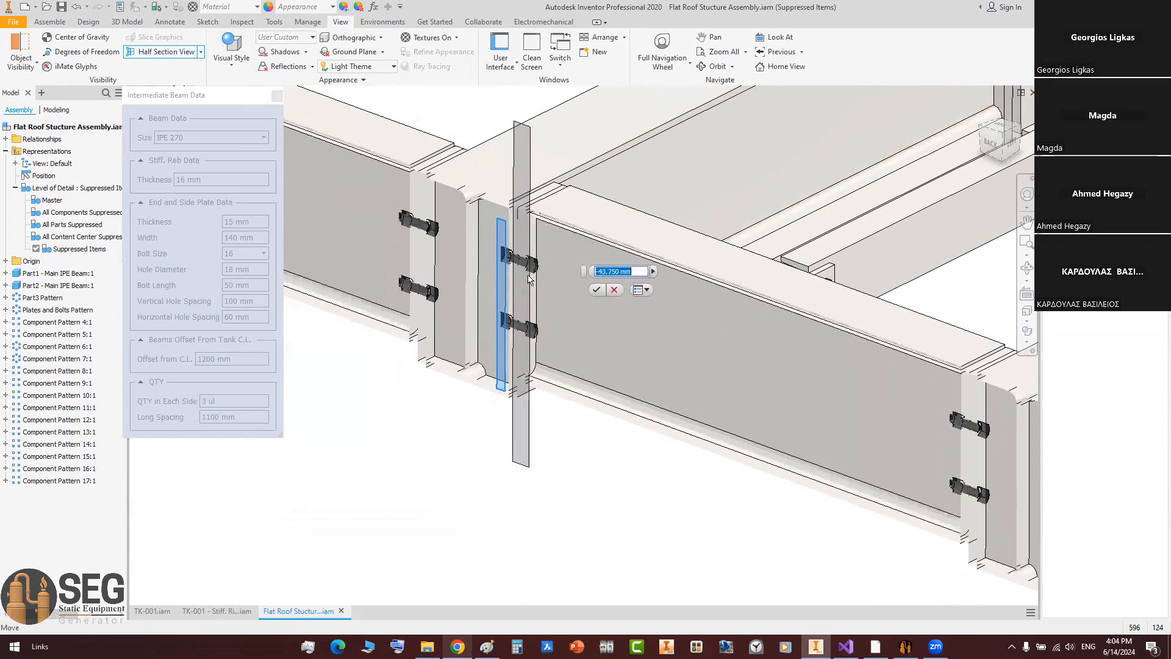
pyautogui.click(592, 291)
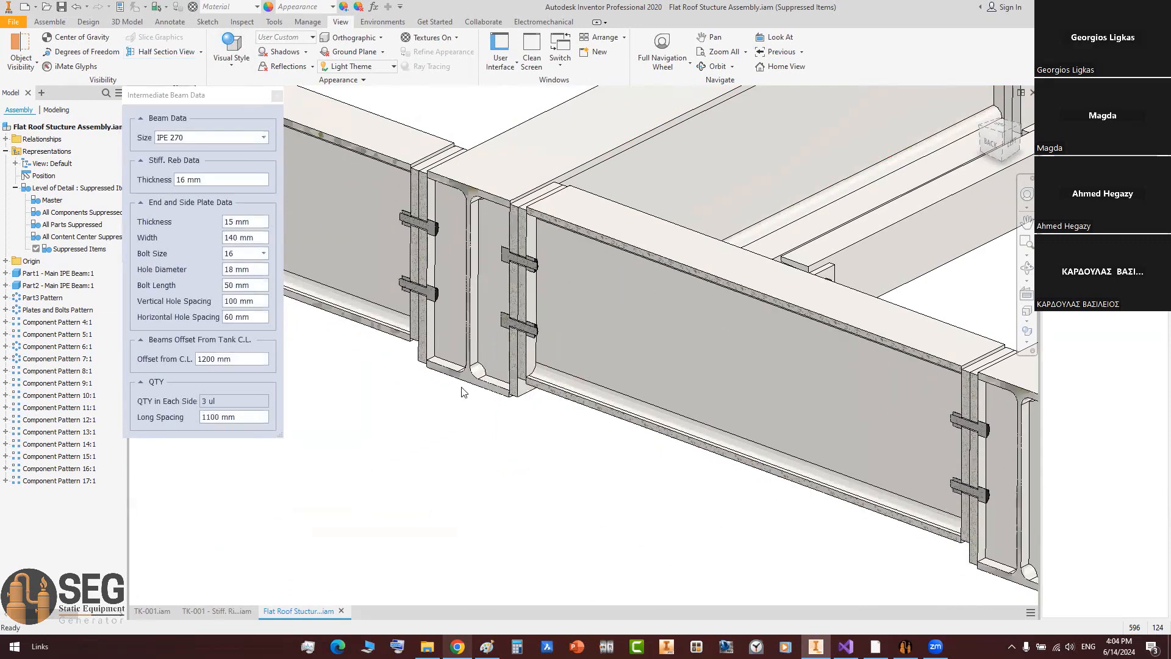
pyautogui.scroll(-4, 498, 268)
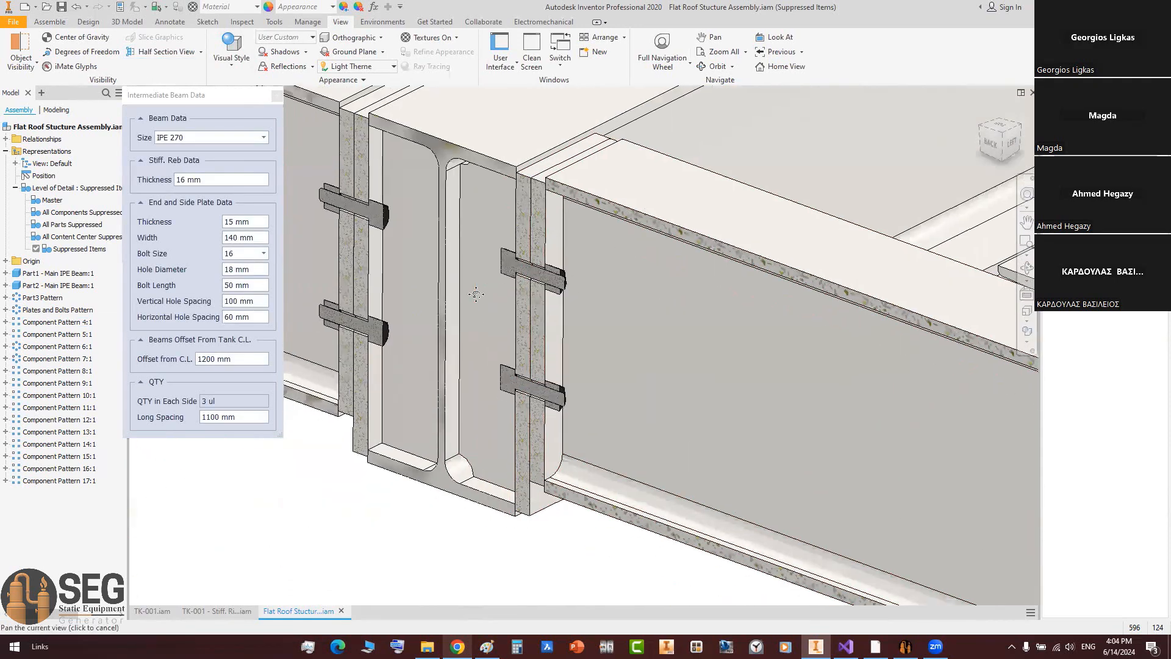
# Step: Try a stiffener thickness of 50 mm on the intermediate beam connection and restore it to 16 mm
pyautogui.click(221, 180)
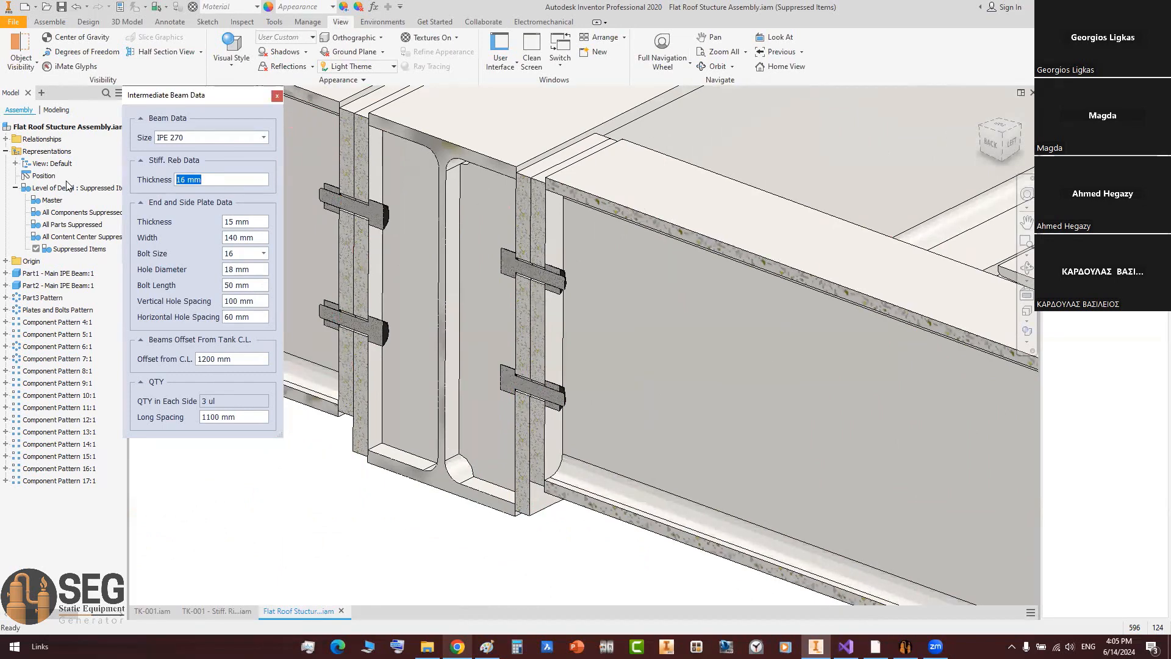
pyautogui.write('50')
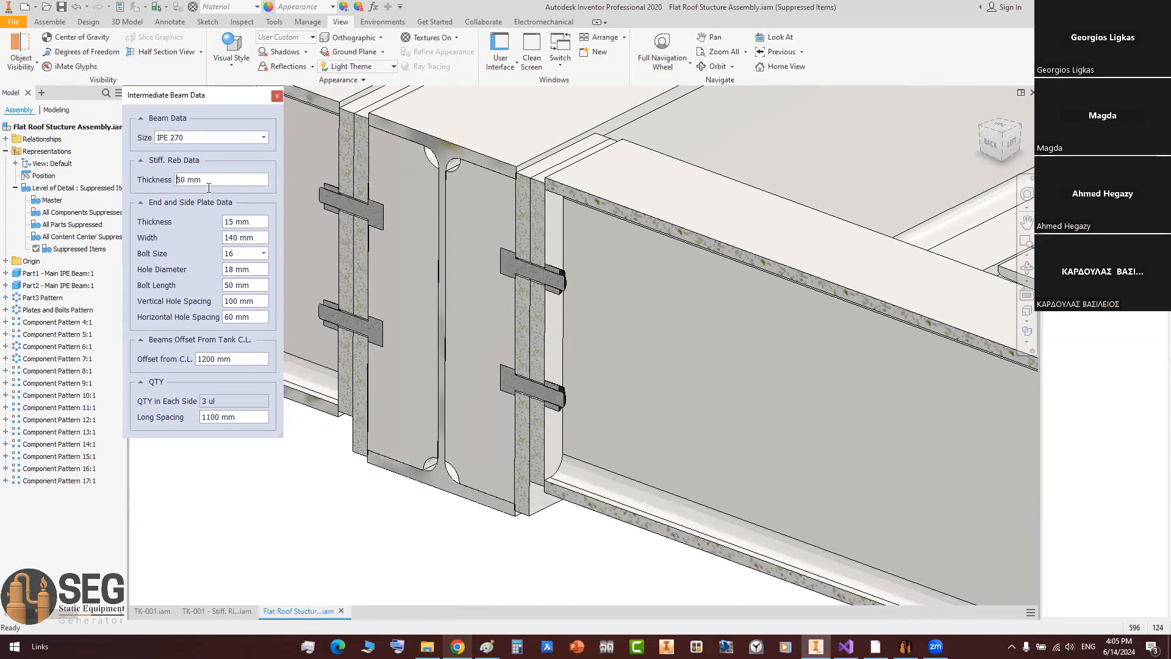
pyautogui.moveTo(207, 183); pyautogui.dragTo(138, 197)
pyautogui.write('16')
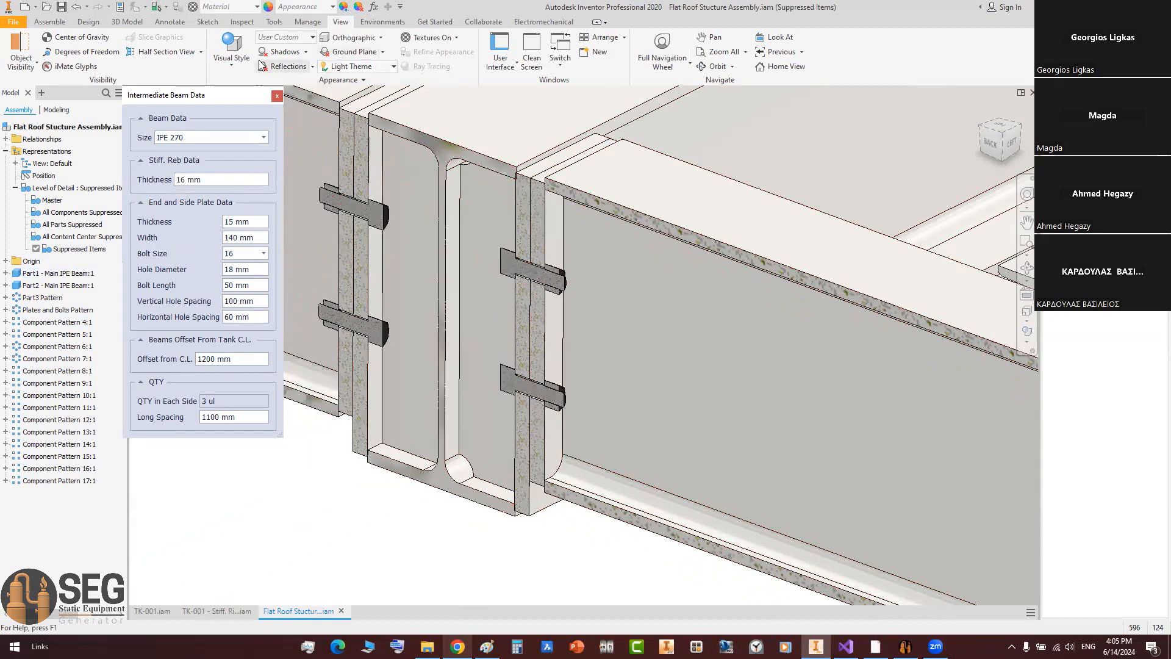
# Step: End the half section view and return to the full assembly at the intermediate beam's bolted connection
pyautogui.click(201, 52)
pyautogui.click(168, 148)
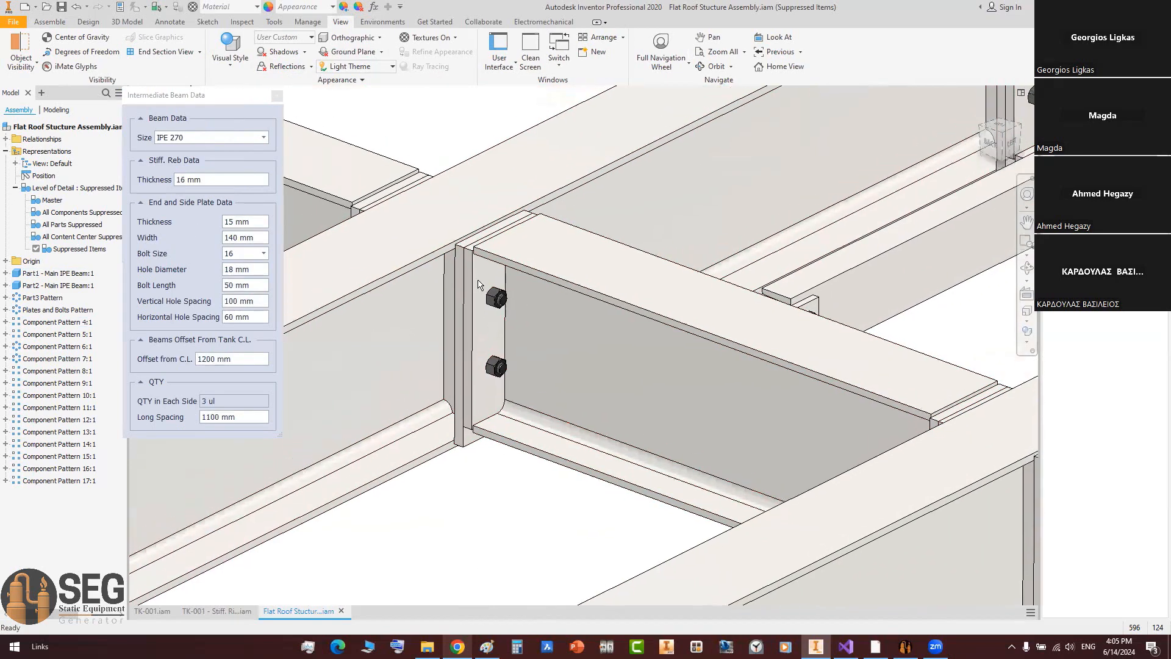
pyautogui.scroll(2, 480, 284)
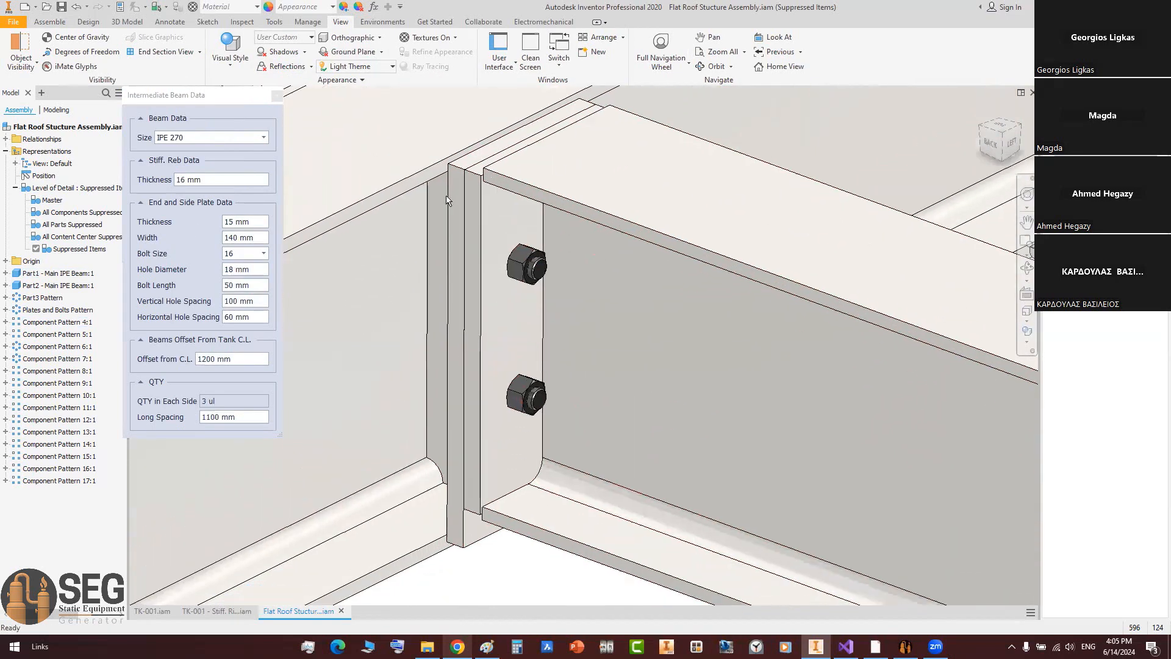
# Step: Try an end and side plate thickness of 50 mm on the intermediate beam connection and restore it to 15 mm
pyautogui.click(243, 222)
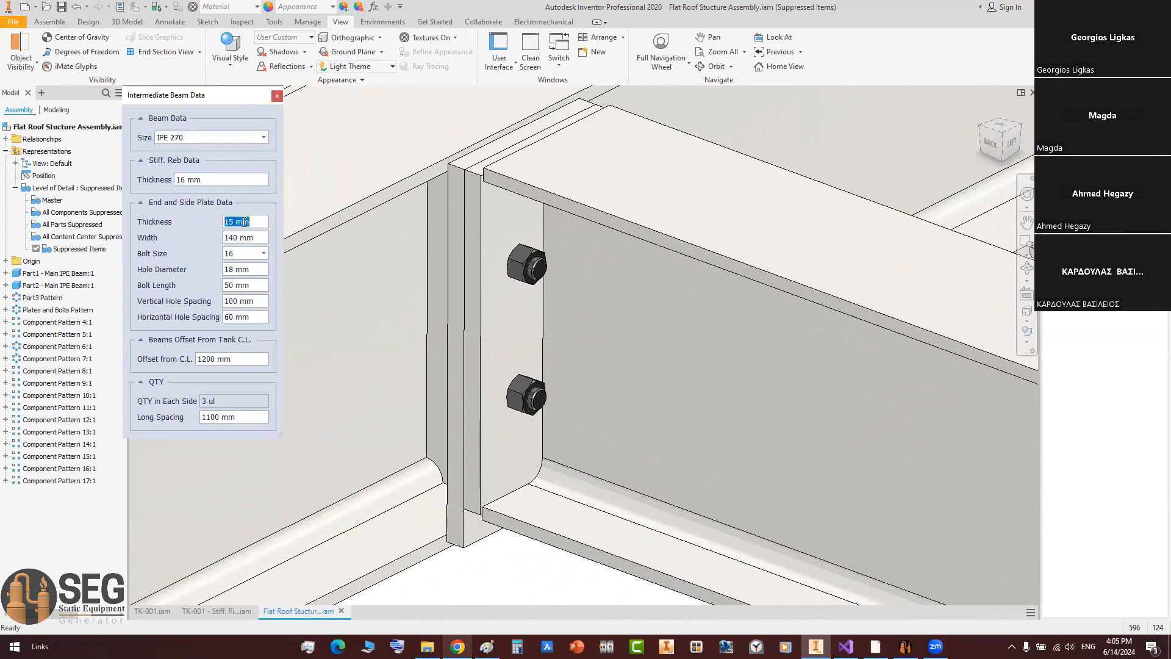
pyautogui.write('50')
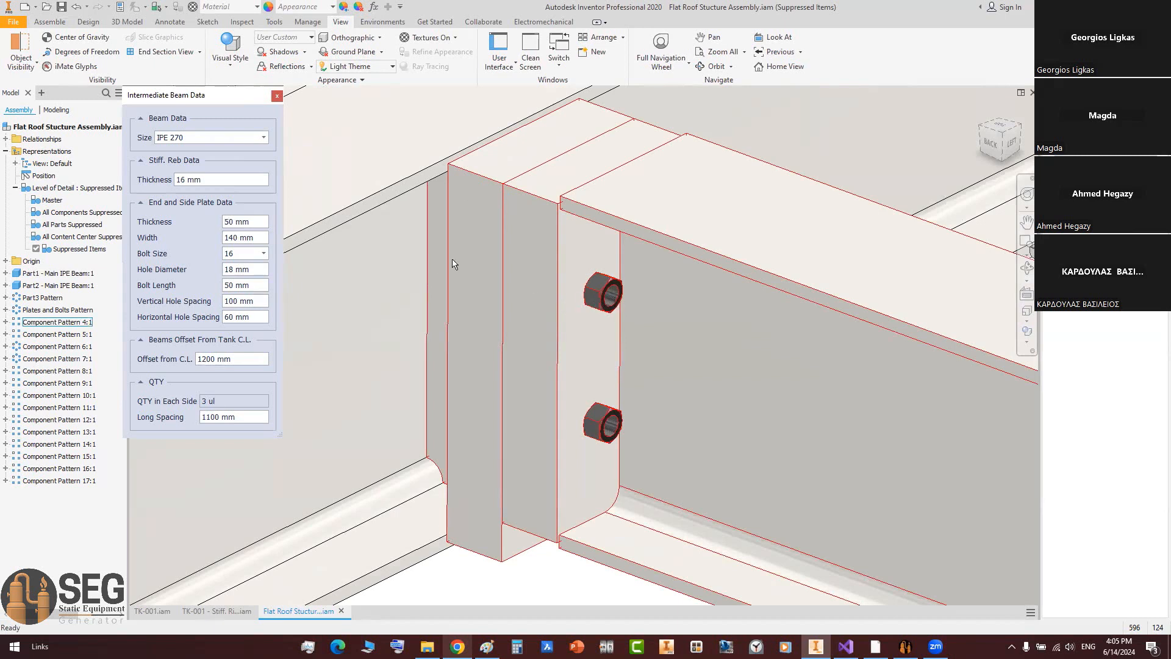
pyautogui.moveTo(261, 224); pyautogui.dragTo(180, 218)
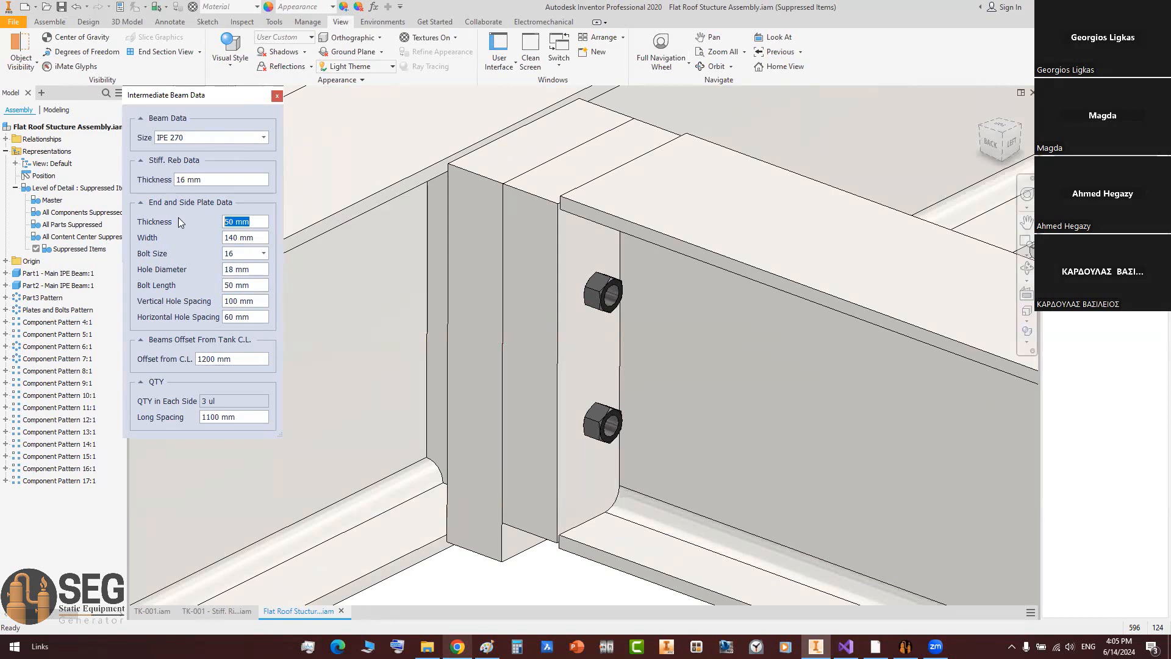
pyautogui.write('15')
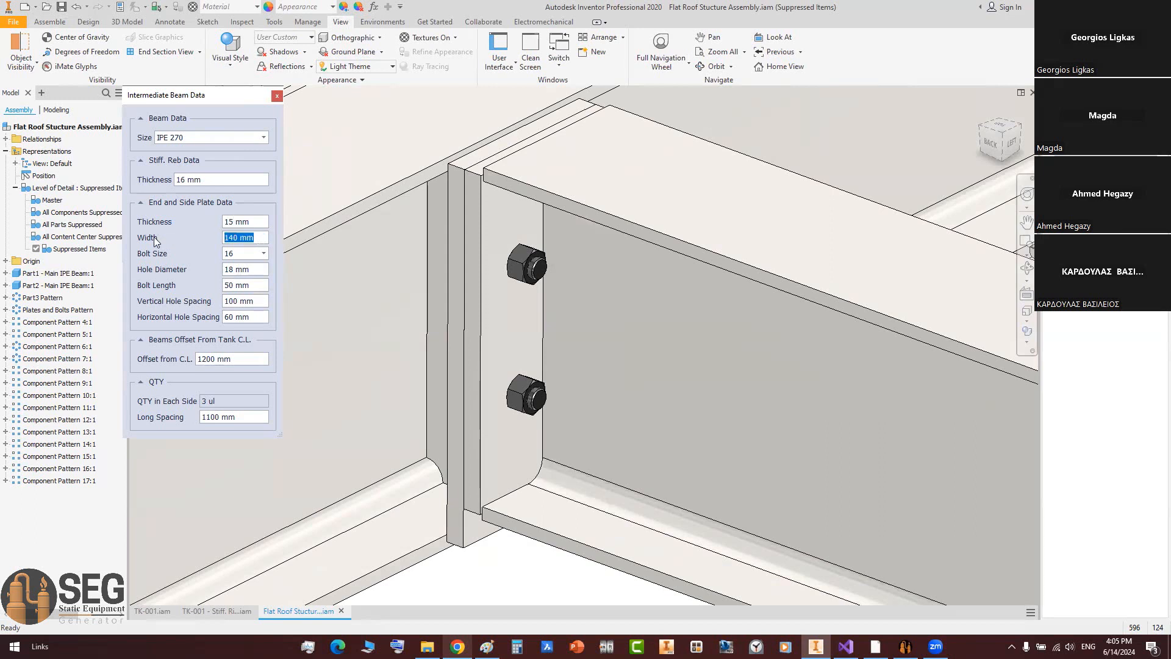
# Step: Try an end and side plate width of 200 mm and restore it to 140 mm
pyautogui.write('200')
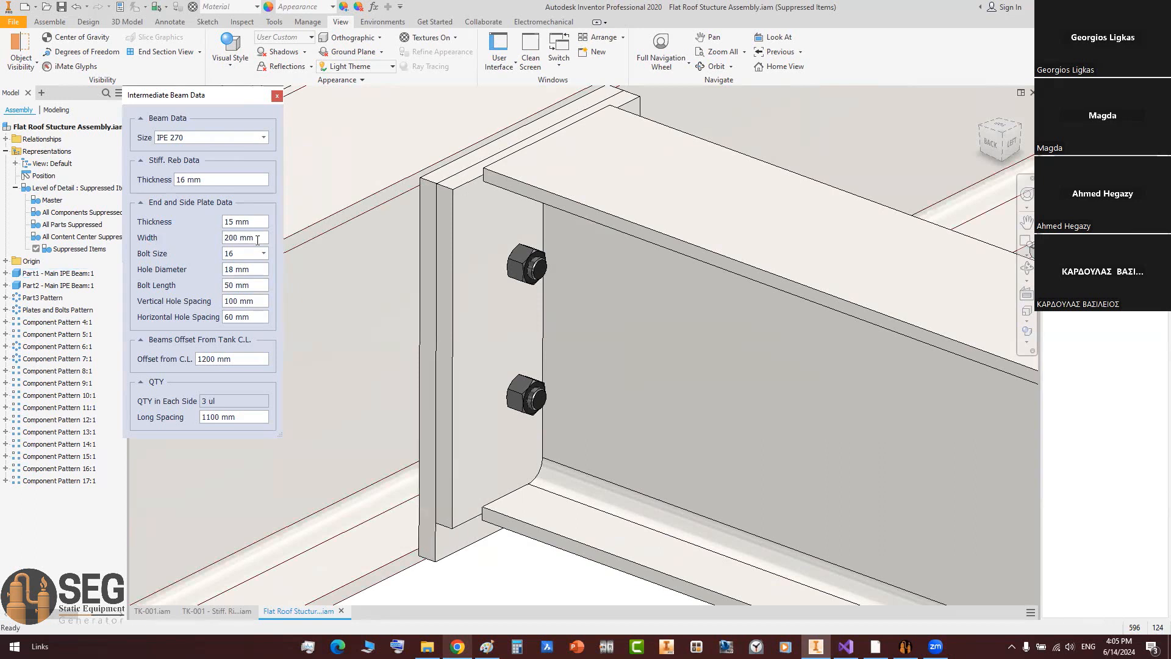
pyautogui.moveTo(257, 240); pyautogui.dragTo(169, 245)
pyautogui.write('140')
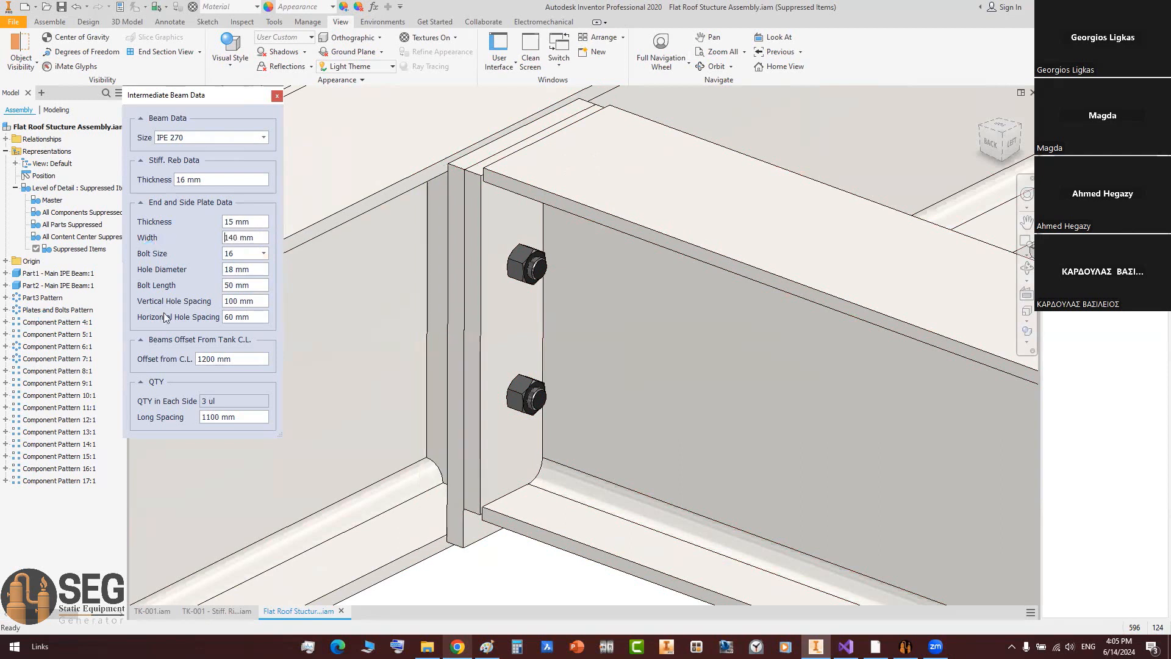
# Step: Try bolt size 10 with a 14 mm hole diameter on the end and side plates
pyautogui.click(263, 253)
pyautogui.click(241, 268)
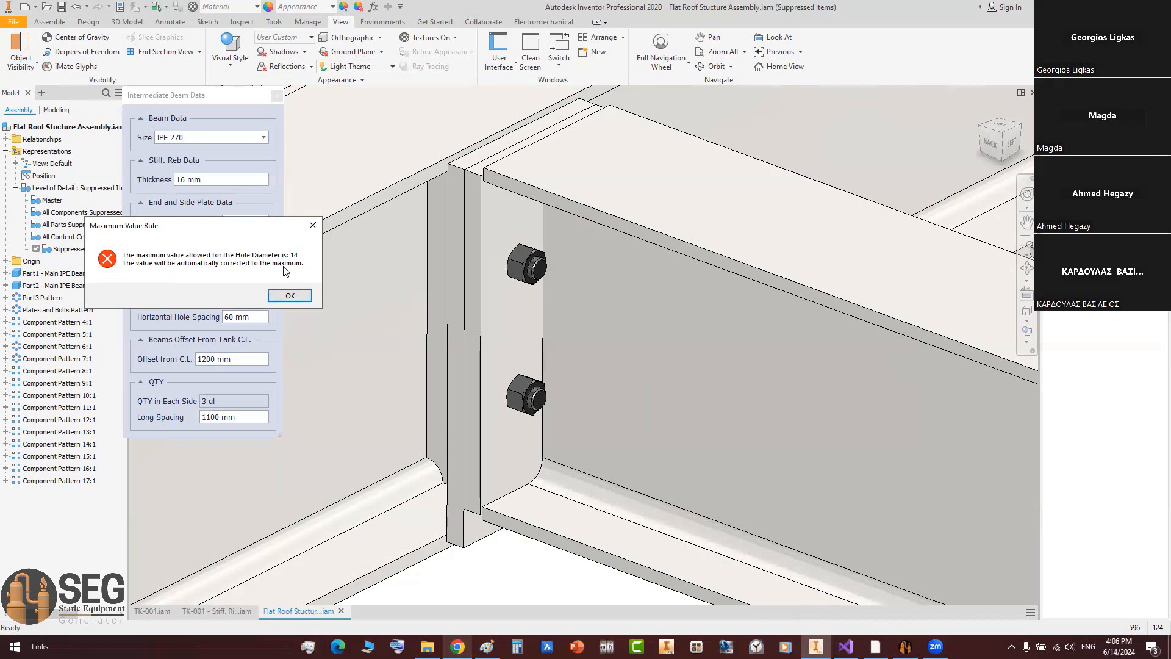
pyautogui.click(288, 296)
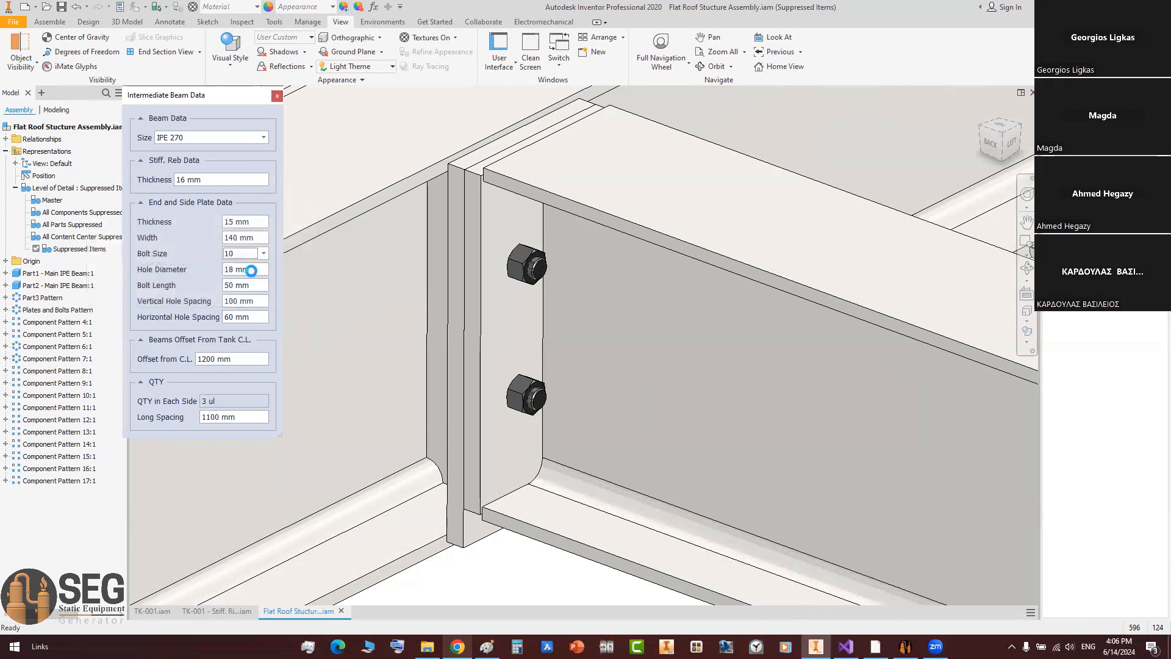
pyautogui.doubleClick(232, 269)
pyautogui.write('14')
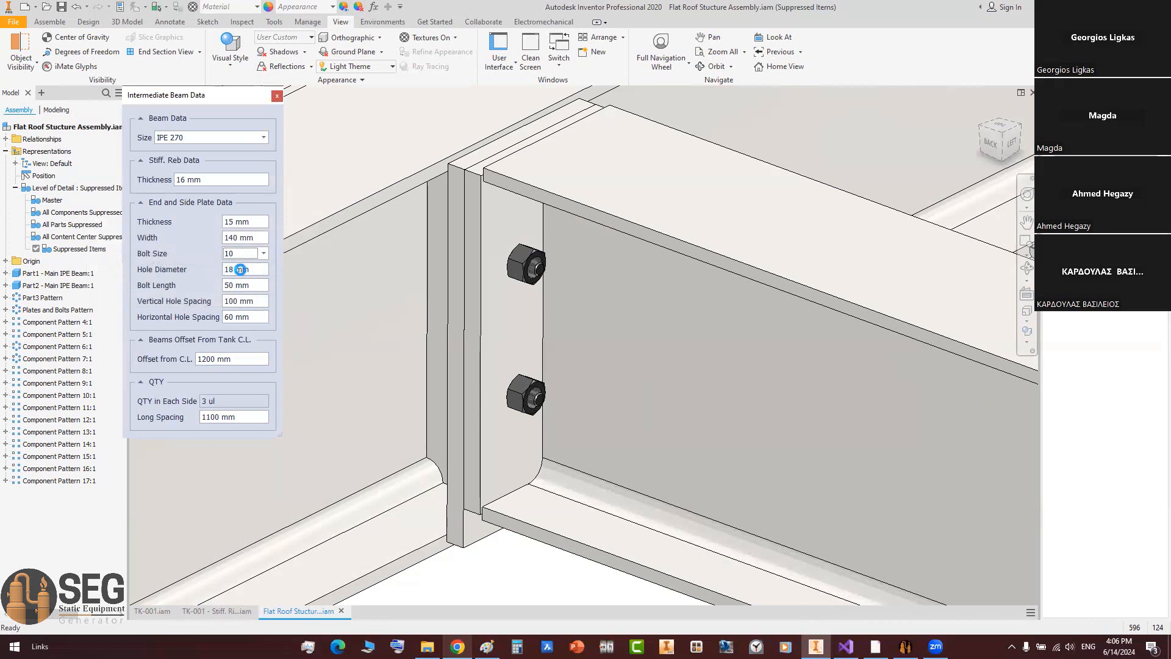
pyautogui.press('Return')
pyautogui.moveTo(251, 269); pyautogui.dragTo(203, 271)
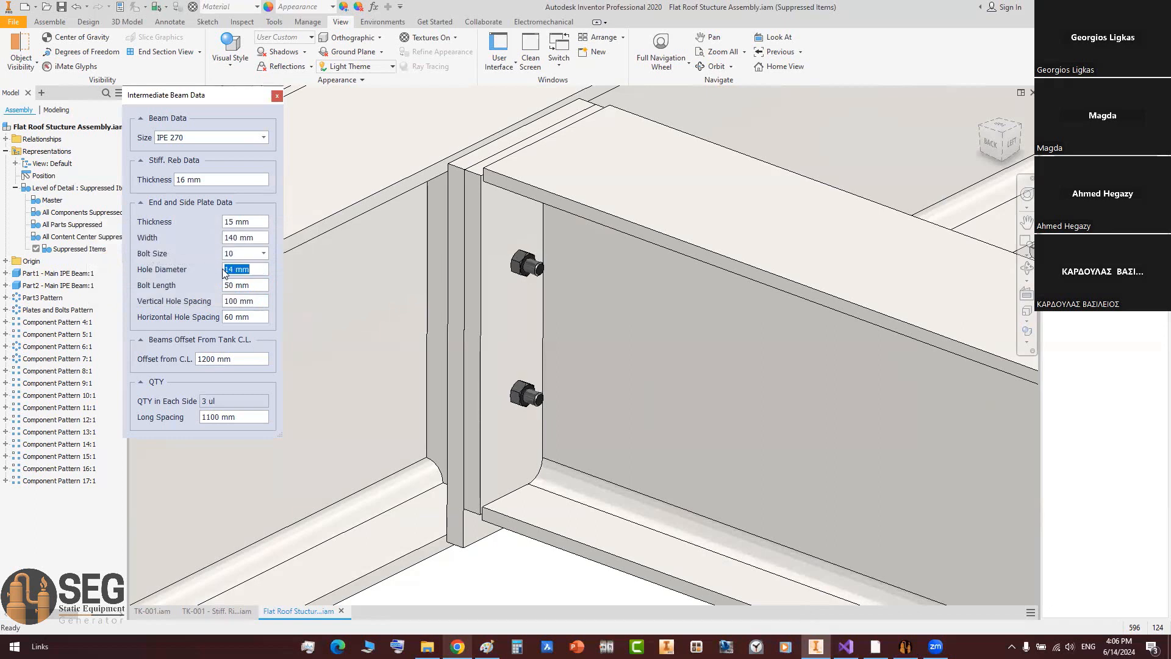
pyautogui.click(261, 288)
# Step: Restore the connection's bolt size to 16 and the plate hole diameter to 18 mm
pyautogui.click(263, 257)
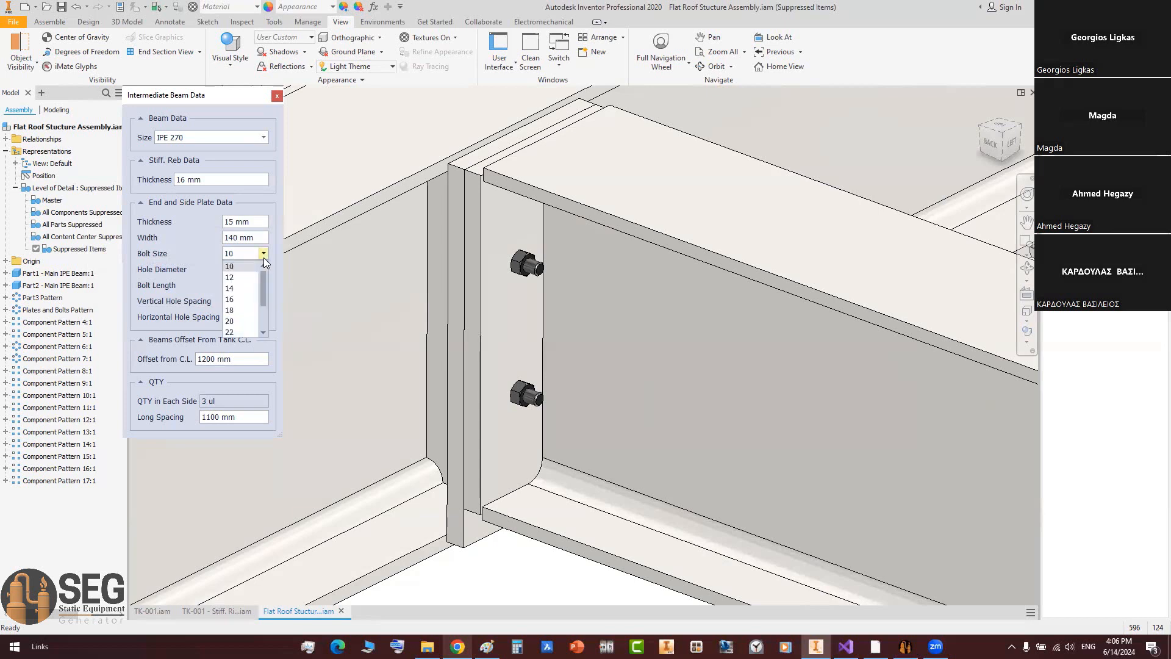
pyautogui.click(235, 299)
pyautogui.click(289, 295)
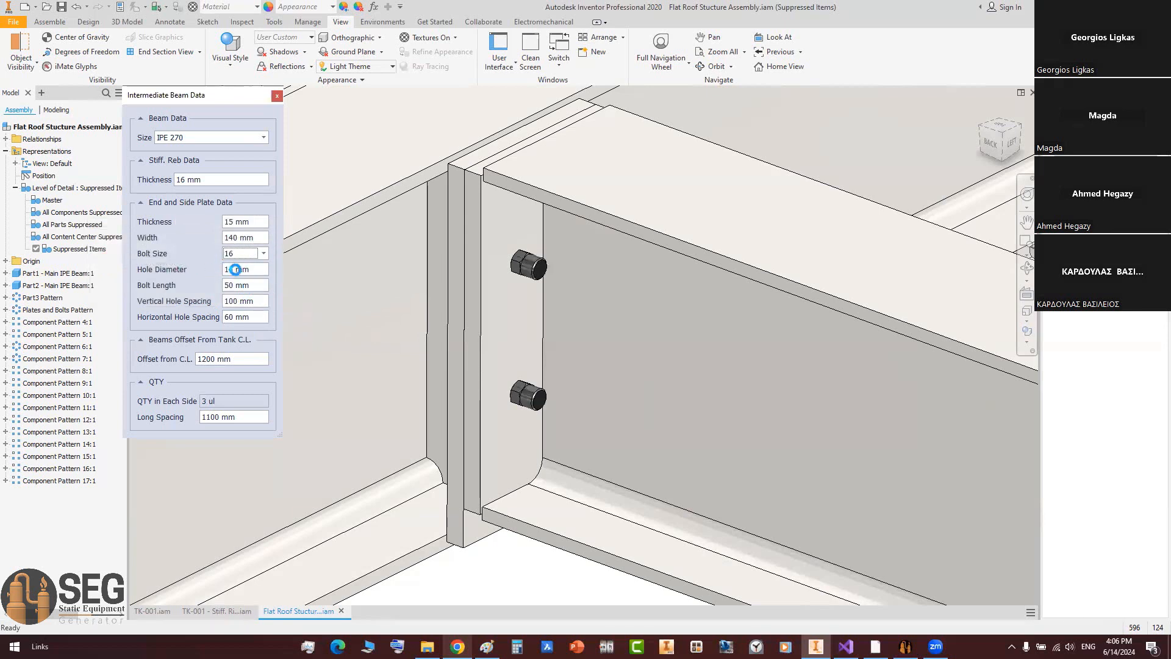
pyautogui.moveTo(261, 269); pyautogui.dragTo(187, 272)
pyautogui.write('18')
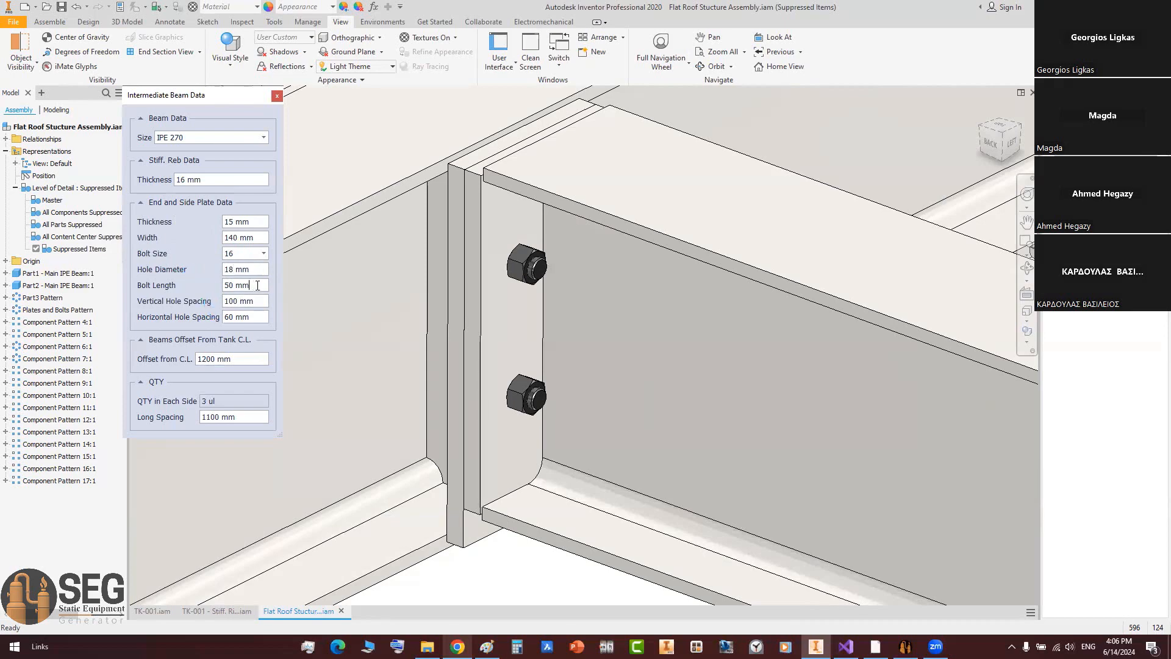
# Step: Try a bolt length of 100 mm on the intermediate beam connection and restore it to 50 mm
pyautogui.moveTo(257, 285); pyautogui.dragTo(202, 285)
pyautogui.write('100')
pyautogui.press('Return')
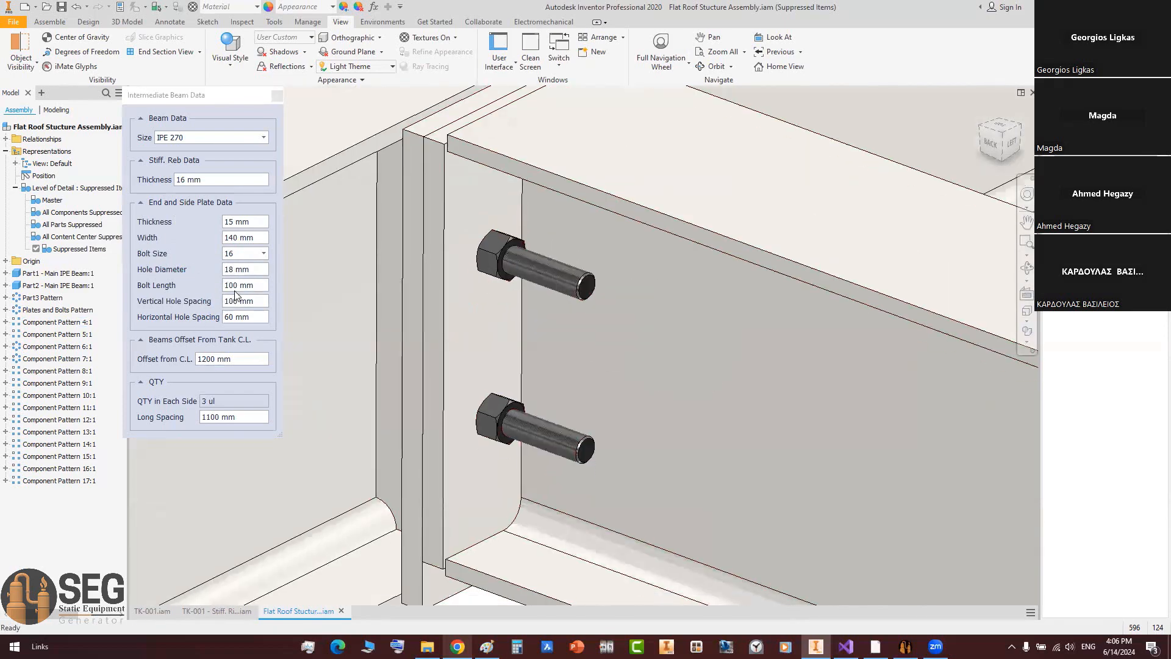
pyautogui.moveTo(257, 285); pyautogui.dragTo(180, 289)
pyautogui.write('50')
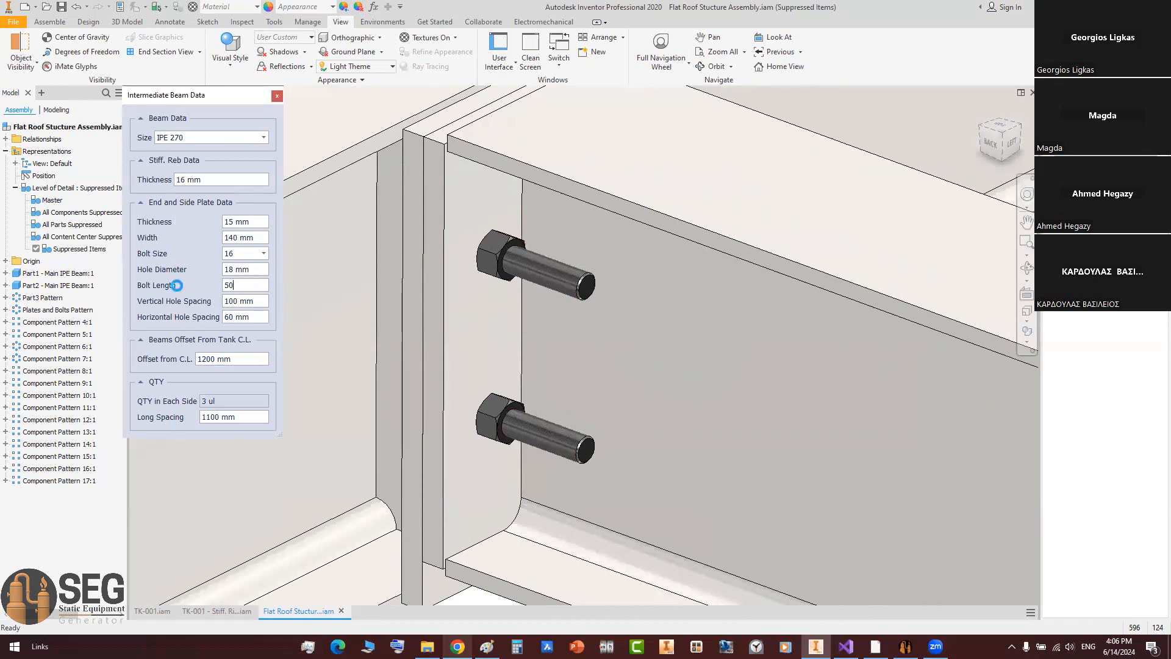
pyautogui.press('Return')
# Step: Try a vertical hole spacing of 150 mm on the end and side plates and restore it to 100 mm
pyautogui.click(258, 301)
pyautogui.doubleClick(259, 301)
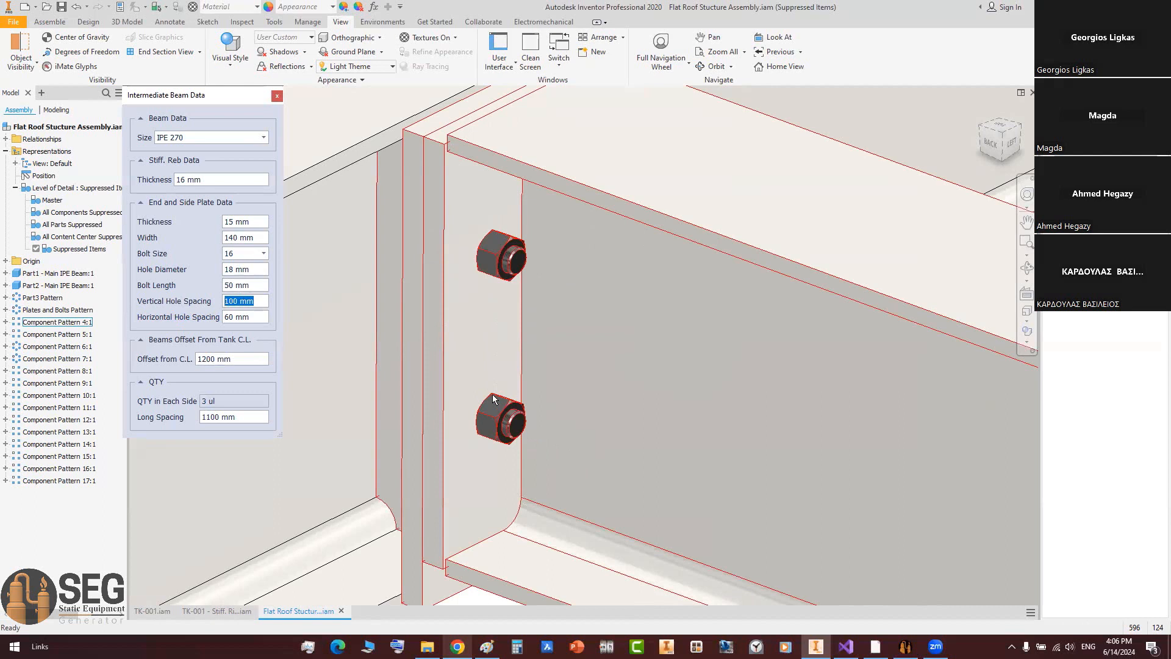
pyautogui.write('150')
pyautogui.press('Return')
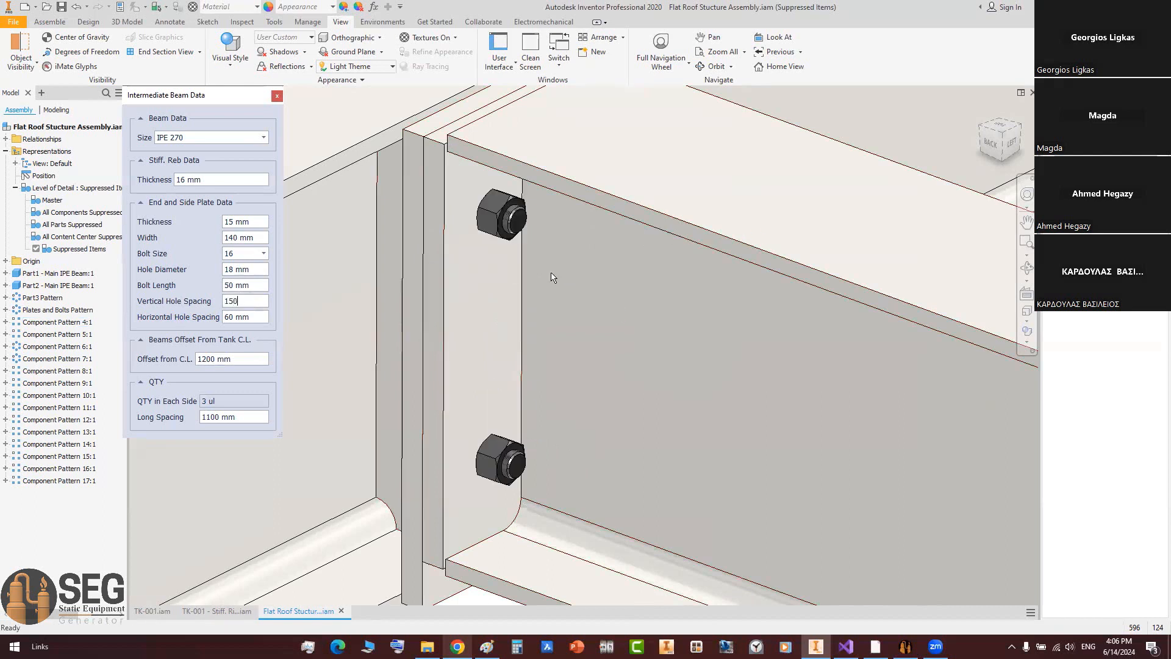
pyautogui.doubleClick(265, 300)
pyautogui.write('100')
pyautogui.press('Return')
# Step: Try a horizontal hole spacing of 100 mm on the end and side plates and restore it to 60 mm
pyautogui.doubleClick(256, 318)
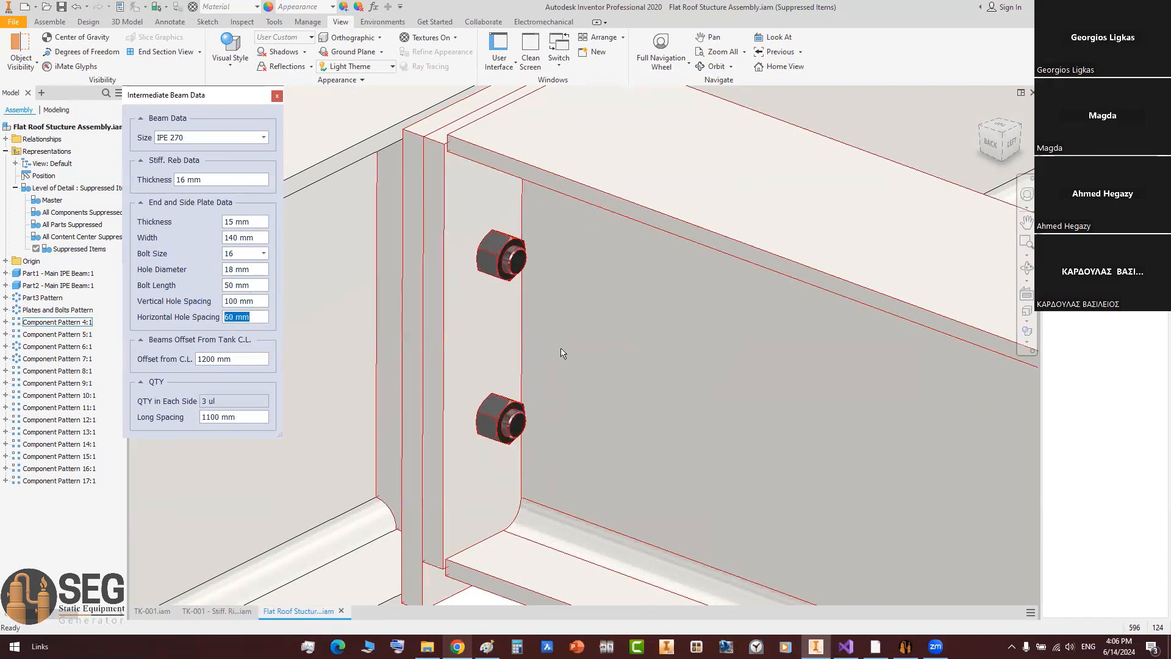
pyautogui.keyDown('shift'); pyautogui.moveTo(562, 353); pyautogui.dragTo(763, 379, button='middle'); pyautogui.keyUp('shift')
pyautogui.scroll(-3, 557, 383)
pyautogui.scroll(3, 734, 375)
pyautogui.moveTo(783, 360); pyautogui.dragTo(515, 254)
pyautogui.click(256, 319)
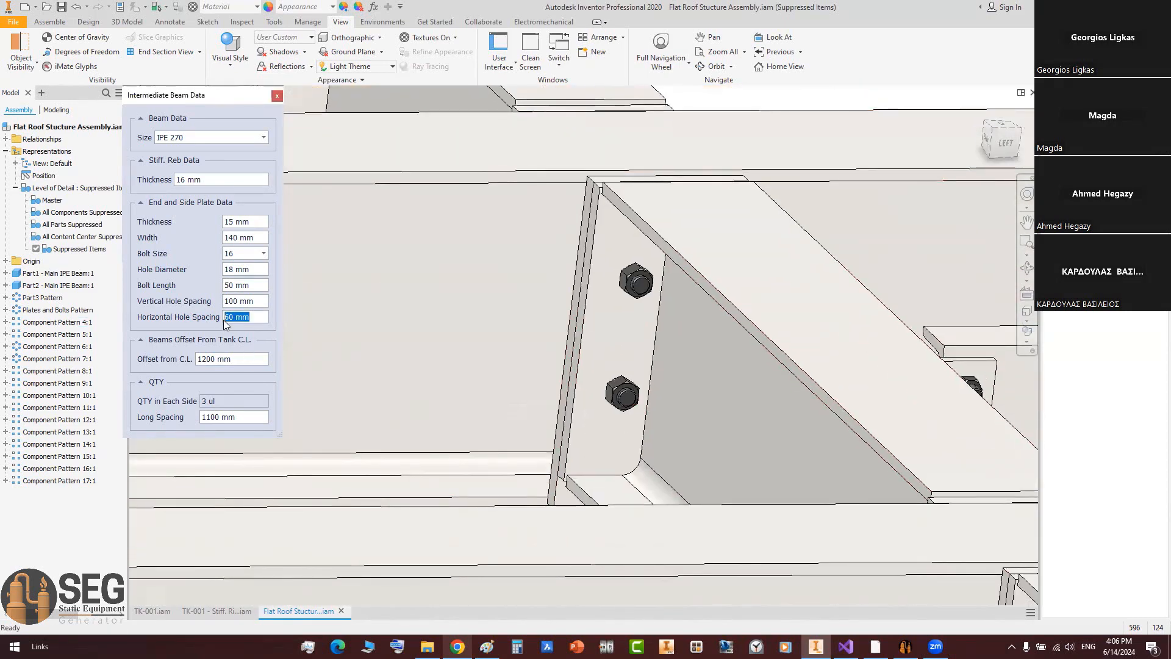
pyautogui.write('10')
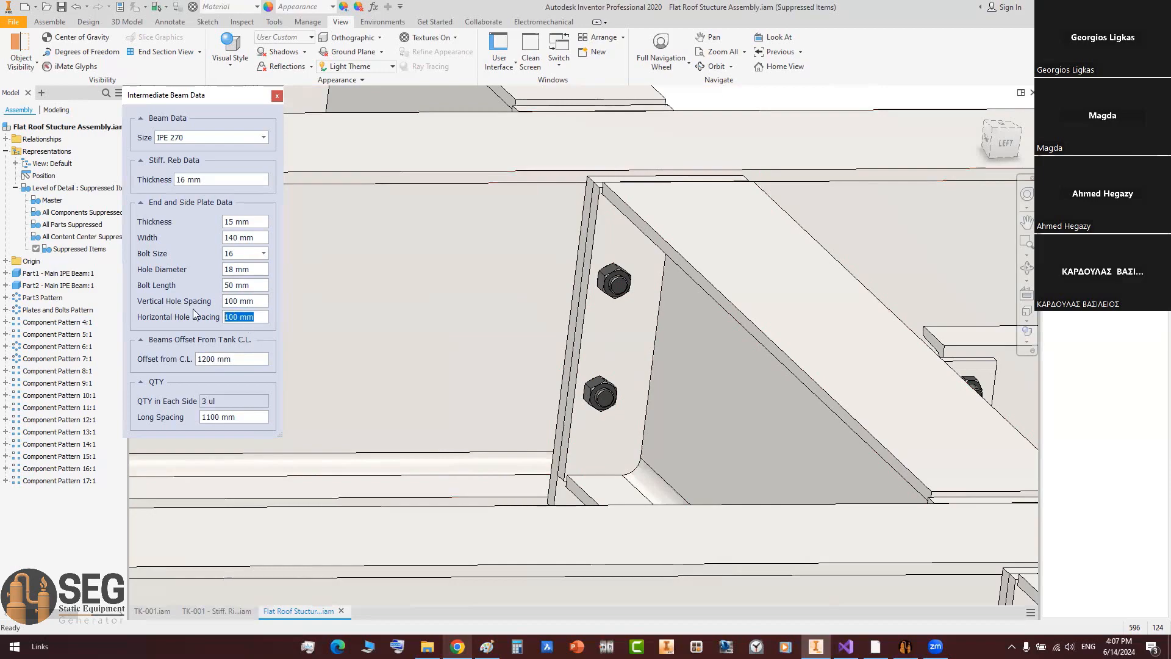
pyautogui.write('60')
pyautogui.press('Return')
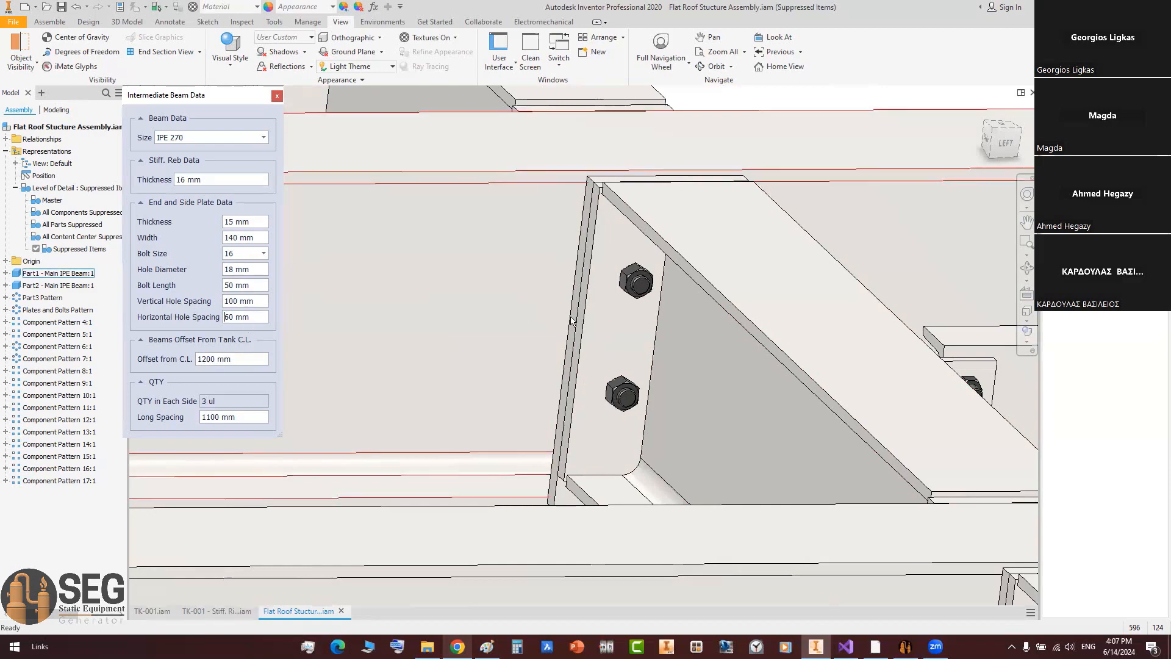
# Step: Examine the intermediate beam layout across the whole flat roof structure, ending in a top view
pyautogui.scroll(-5, 581, 349)
pyautogui.keyDown('shift'); pyautogui.moveTo(580, 373); pyautogui.dragTo(488, 349, button='middle'); pyautogui.keyUp('shift')
pyautogui.scroll(4, 488, 349)
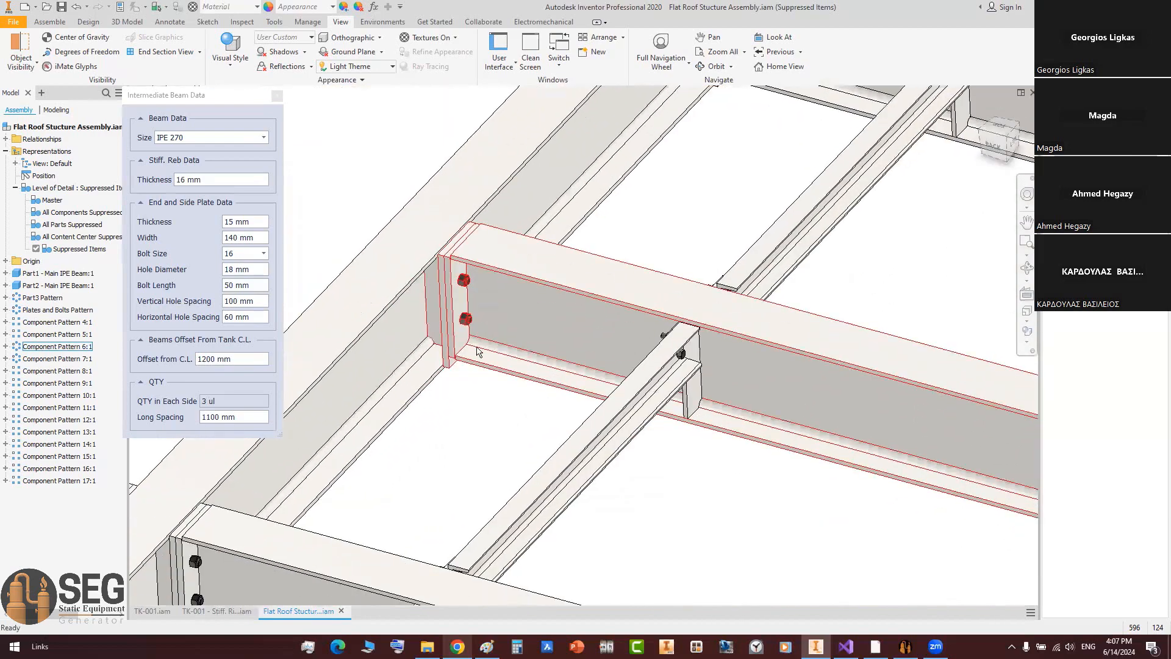
pyautogui.scroll(-5, 385, 367)
pyautogui.moveTo(593, 458); pyautogui.dragTo(392, 526, button='middle')
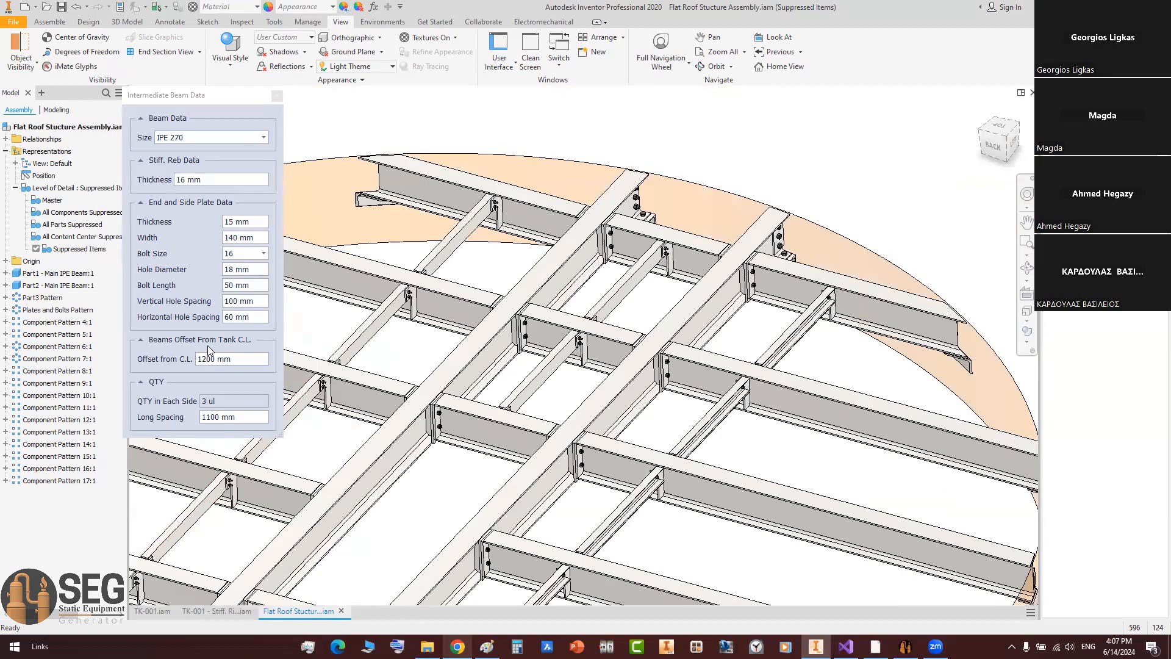
pyautogui.moveTo(654, 302); pyautogui.dragTo(755, 263, button='middle')
pyautogui.click(999, 127)
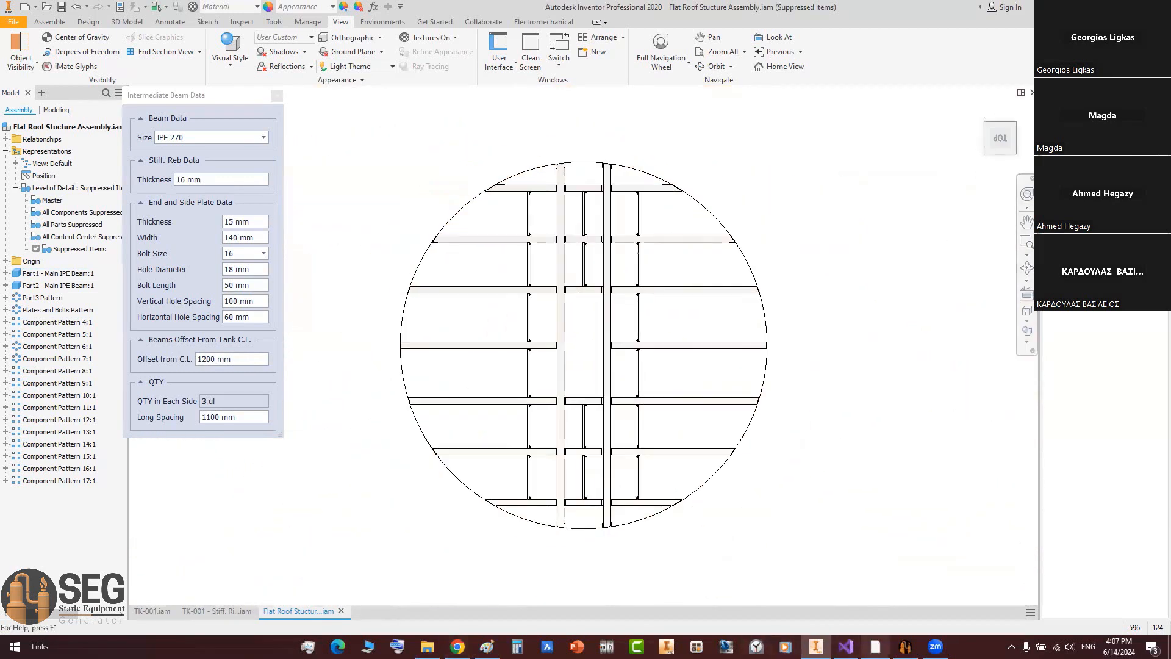
# Step: Switch to the roof drawing PDF in Adobe Acrobat and examine the intermediate beam spacing and the beams between the two main beams
pyautogui.click(875, 647)
pyautogui.scroll(-1, 427, 367)
pyautogui.keyDown('ctrl'); pyautogui.scroll(-3, 374, 360); pyautogui.keyUp('ctrl')
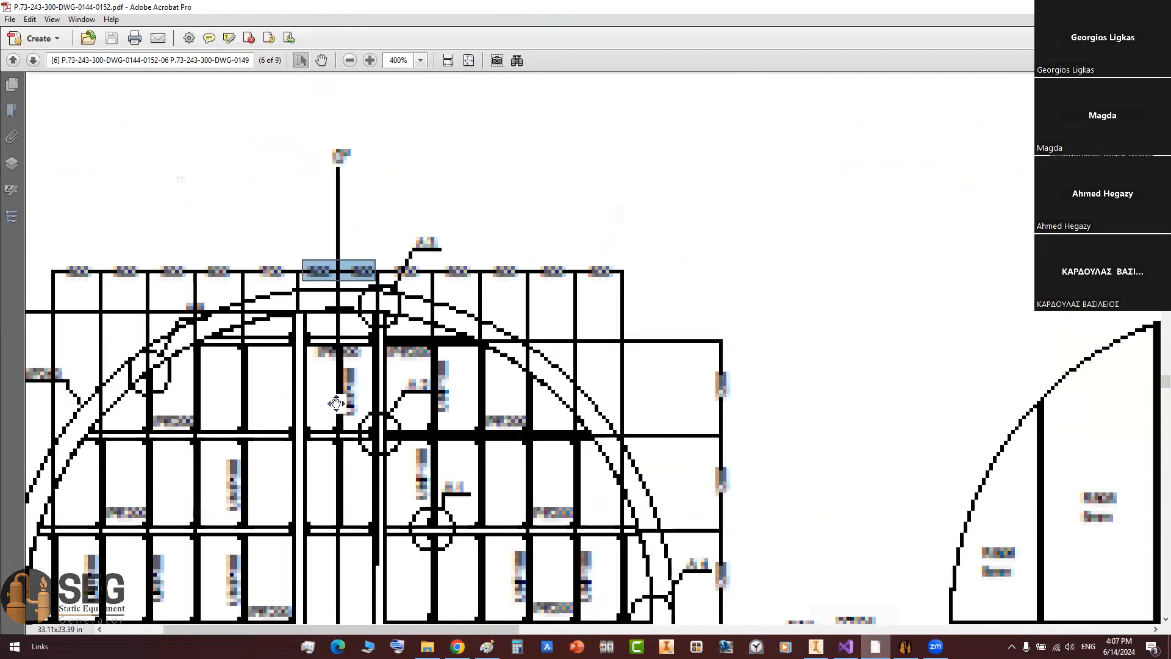
pyautogui.moveTo(336, 403); pyautogui.dragTo(343, 408, button='middle')
pyautogui.keyDown('ctrl'); pyautogui.scroll(1, 344, 399); pyautogui.keyUp('ctrl')
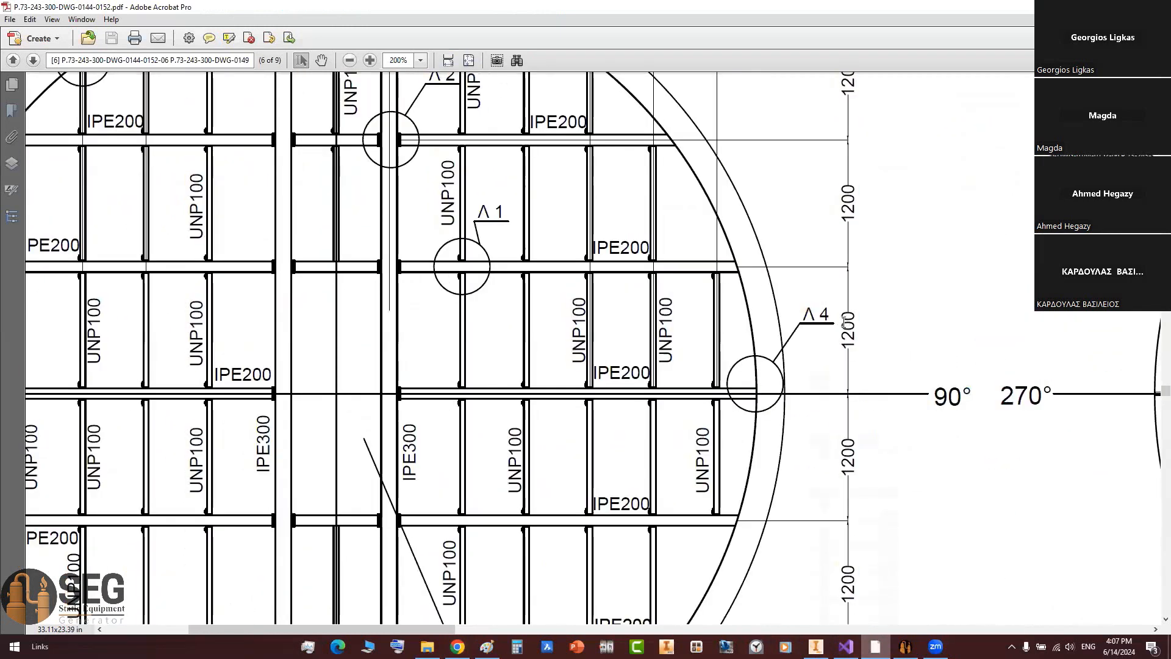
pyautogui.doubleClick(844, 323)
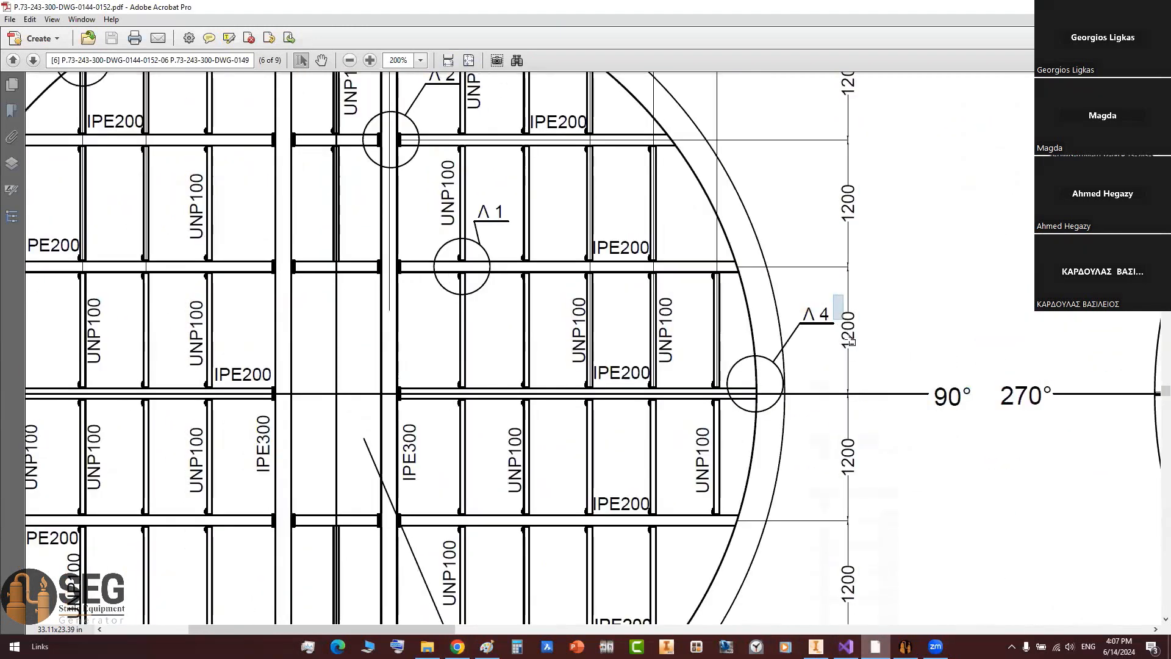
pyautogui.keyDown('ctrl'); pyautogui.scroll(2, 336, 272); pyautogui.keyUp('ctrl')
pyautogui.doubleClick(336, 272)
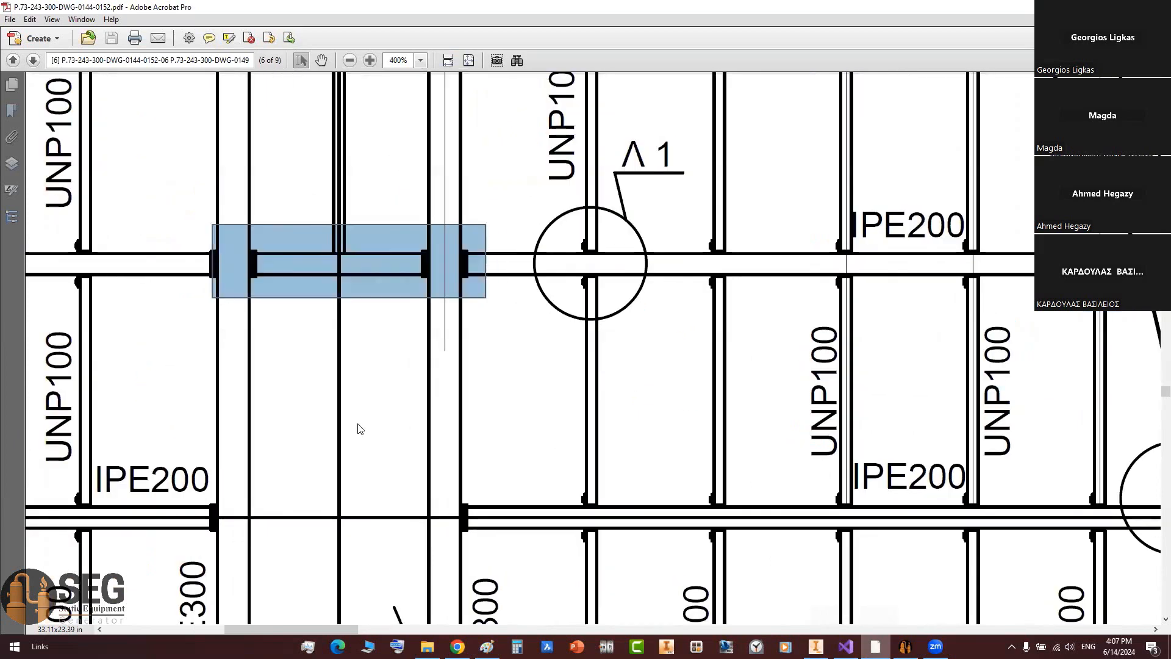
# Step: Switch back to Inventor and set the intermediate beams' offset from the tank centre line to 500 mm
pyautogui.hotkey('alt', 'Tab')
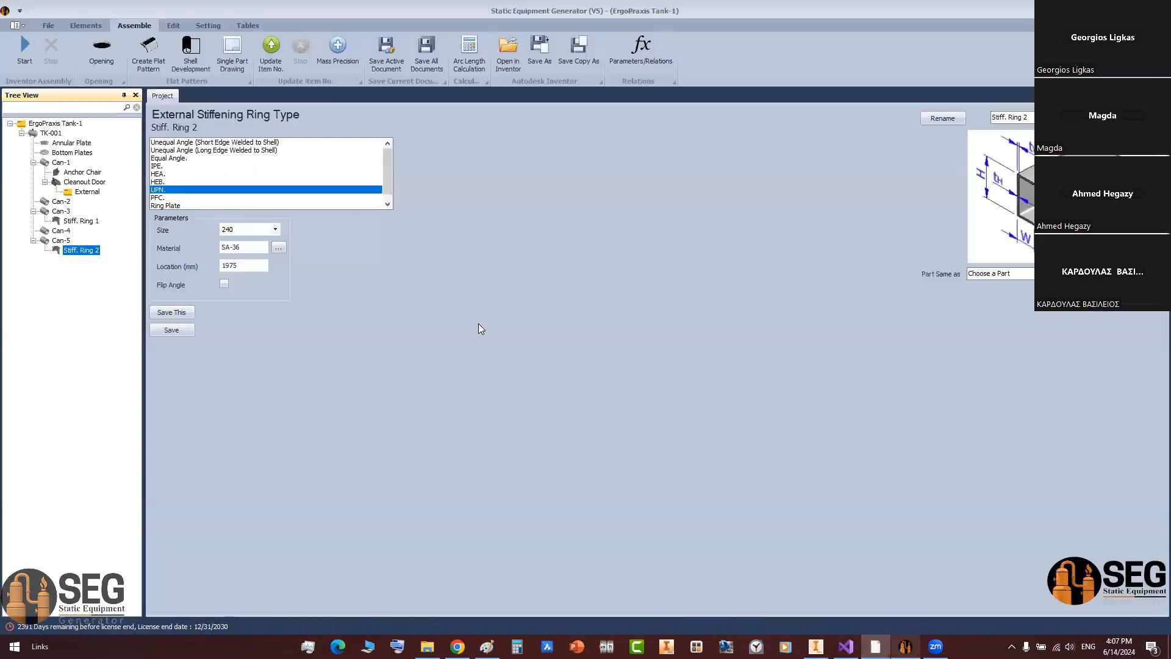
pyautogui.hotkey('alt', 'Tab')
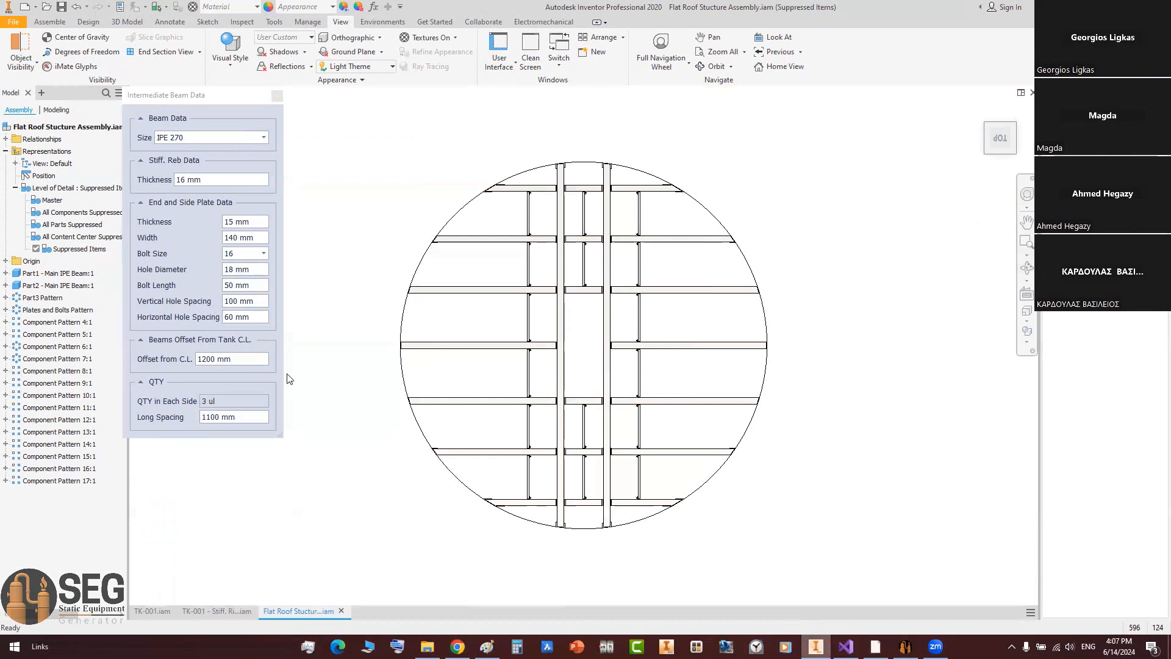
pyautogui.scroll(-5, 594, 341)
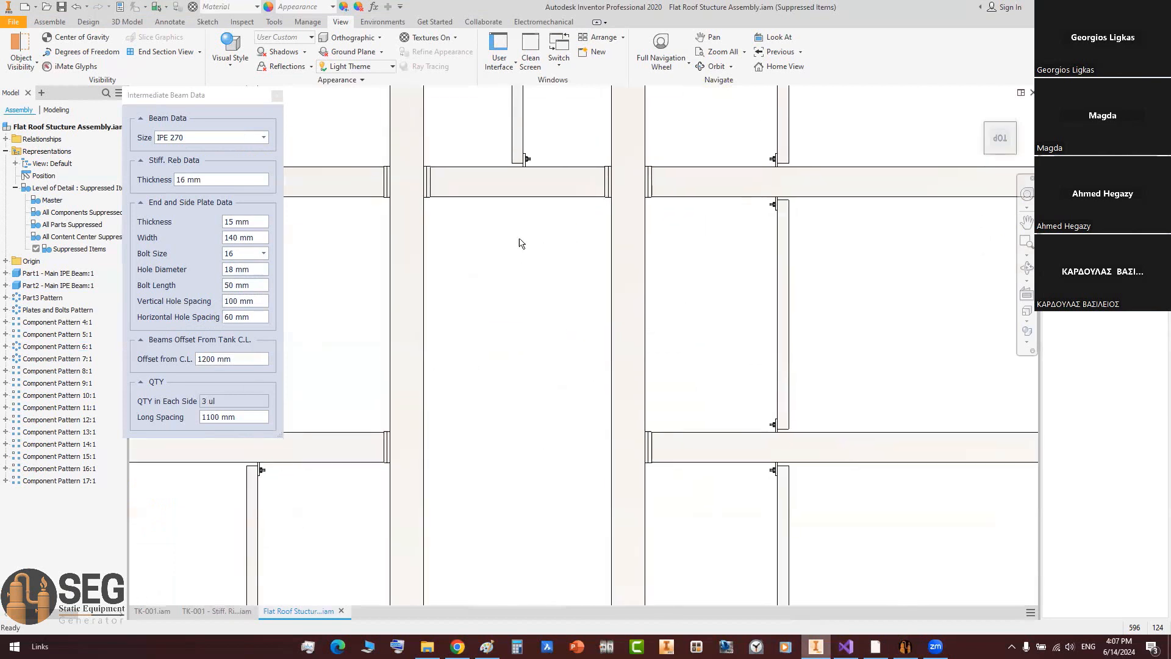
pyautogui.click(232, 362)
pyautogui.press('Tab')
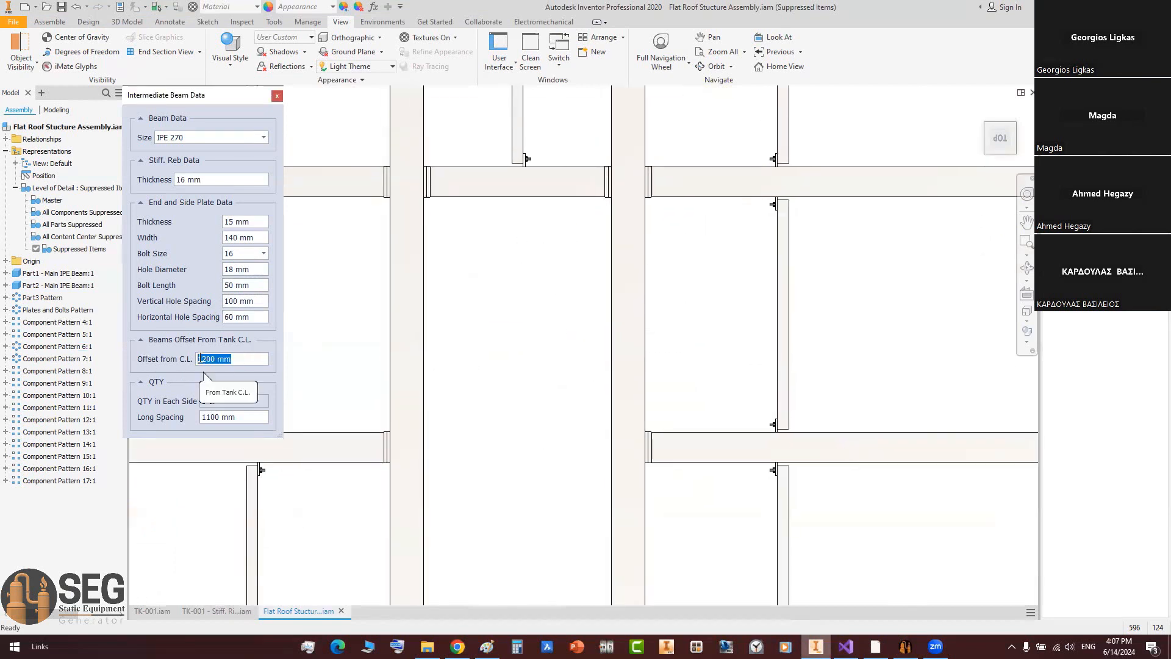
pyautogui.write('500')
pyautogui.press('Return')
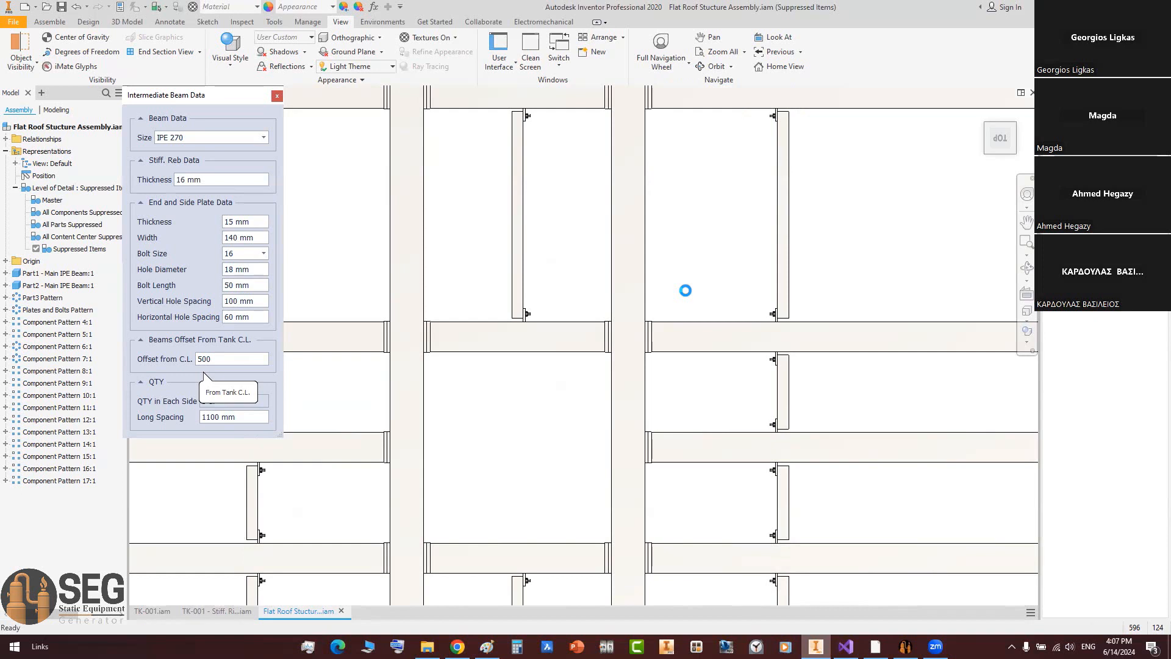
pyautogui.scroll(3, 708, 237)
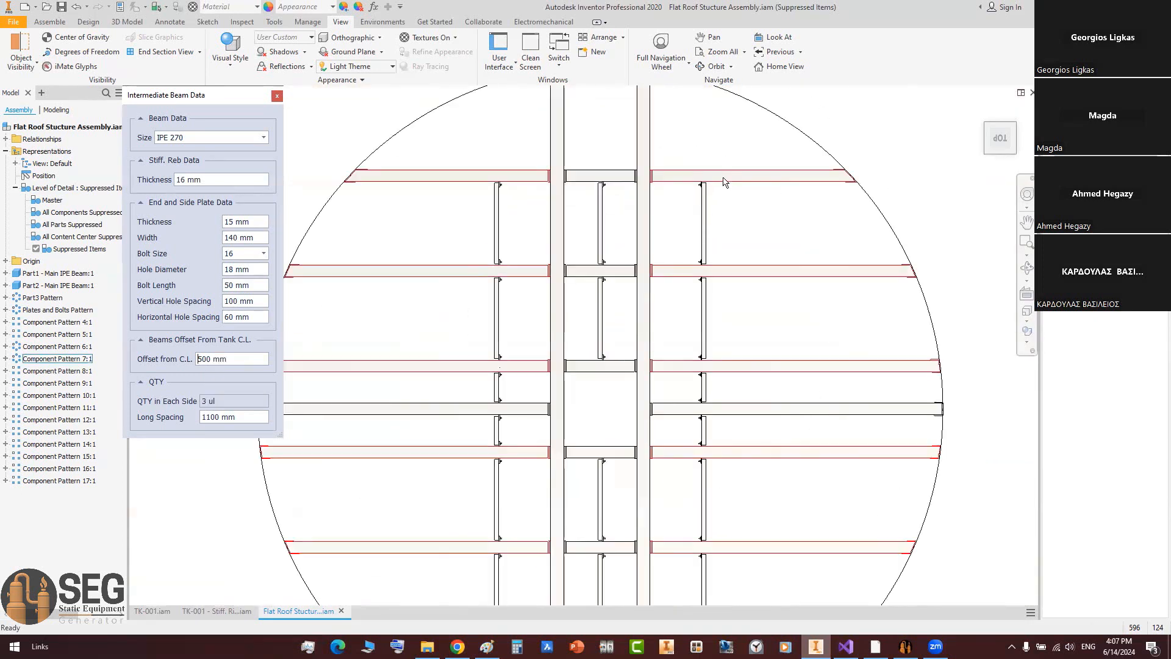
pyautogui.moveTo(668, 212); pyautogui.dragTo(660, 167, button='middle')
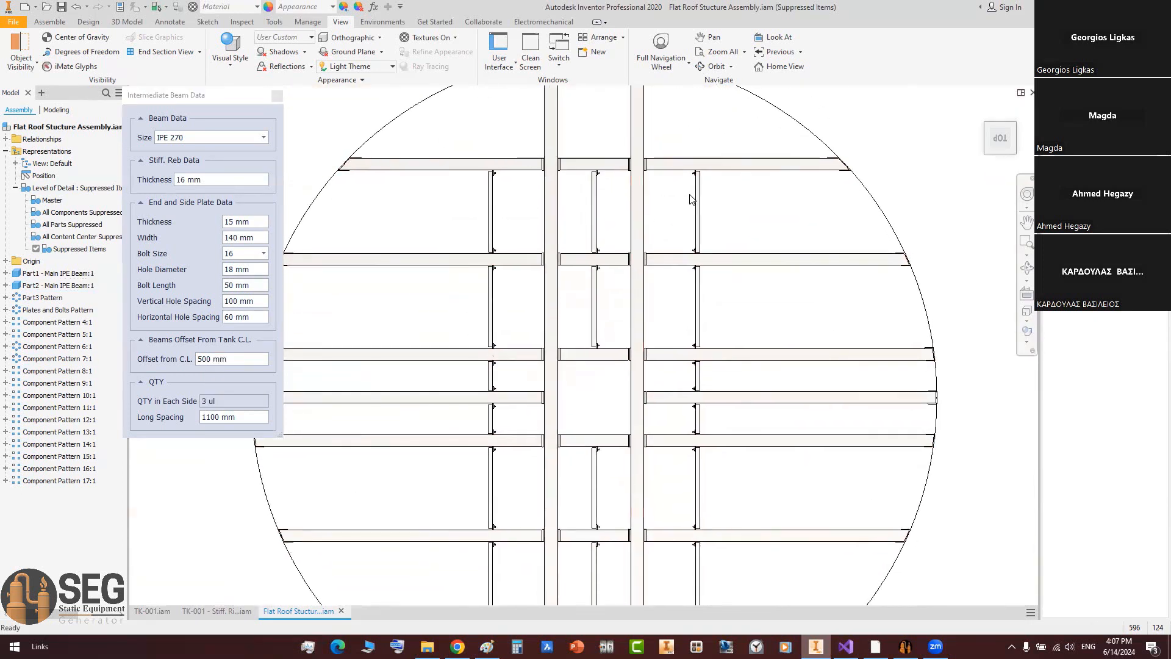
# Step: Set the intermediate beams' offset from the tank centre line to 1200 mm and select the beams between the two main beams
pyautogui.moveTo(601, 386); pyautogui.dragTo(594, 327, button='middle')
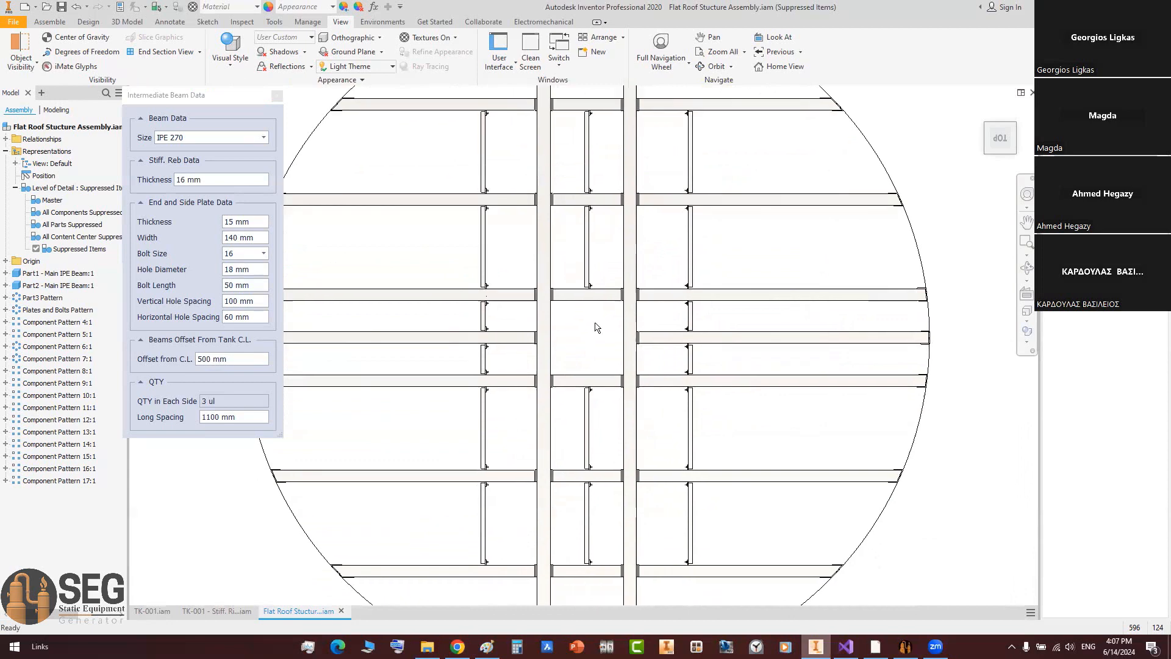
pyautogui.doubleClick(214, 358)
pyautogui.write('12')
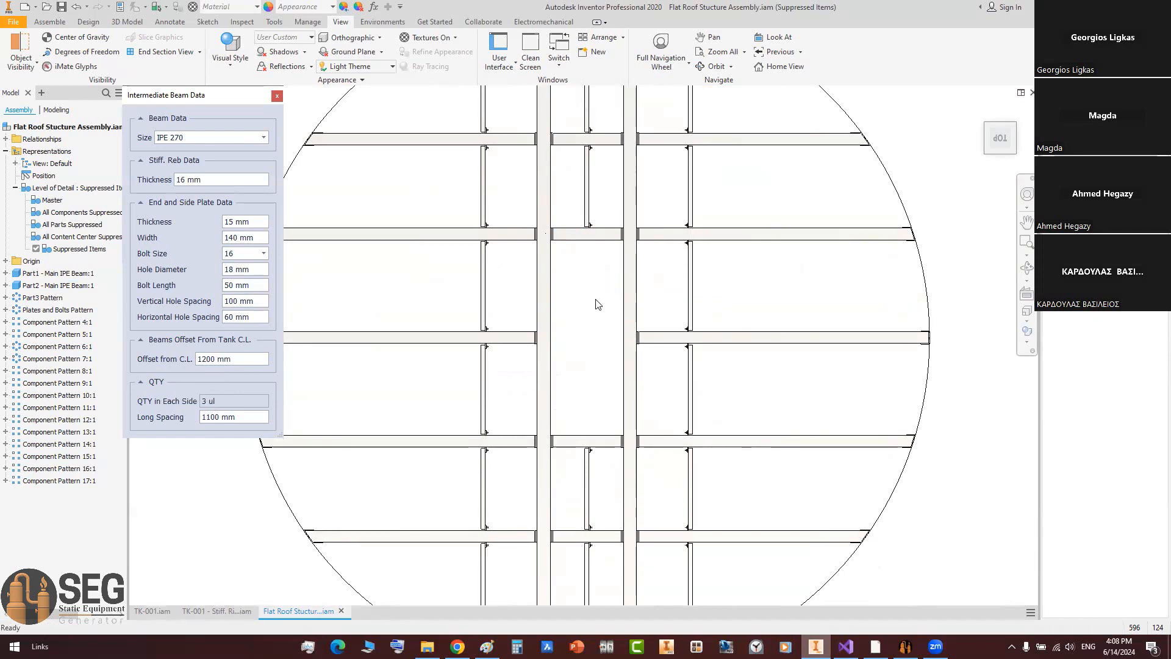
pyautogui.moveTo(674, 316); pyautogui.dragTo(590, 421, button='middle')
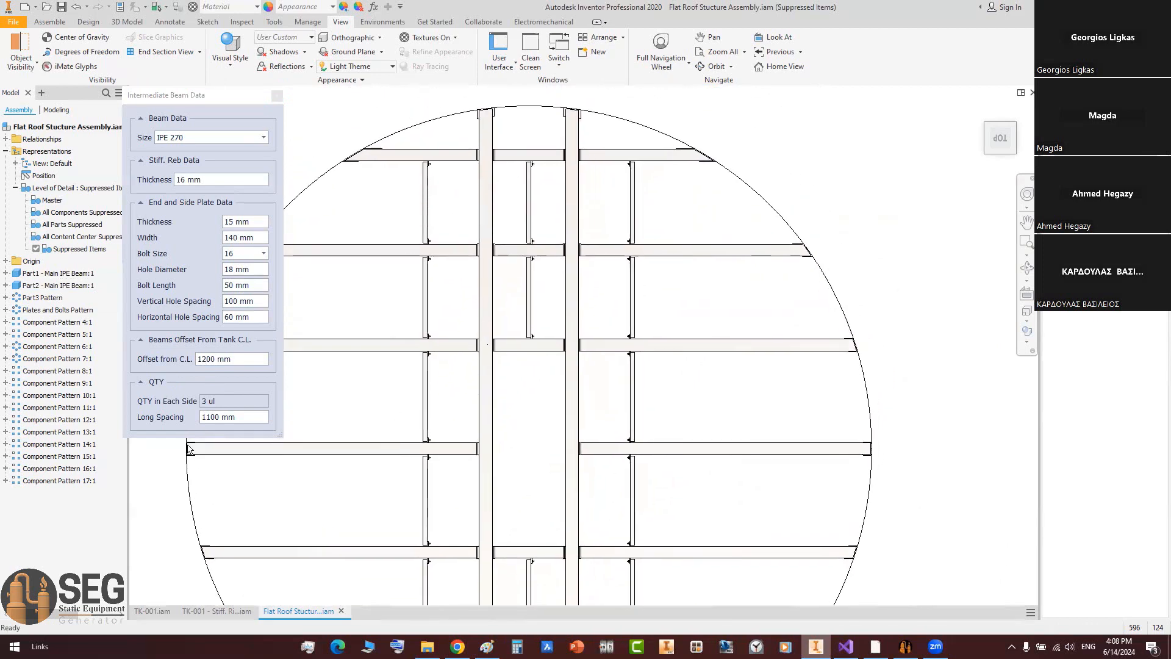
pyautogui.scroll(3, 646, 262)
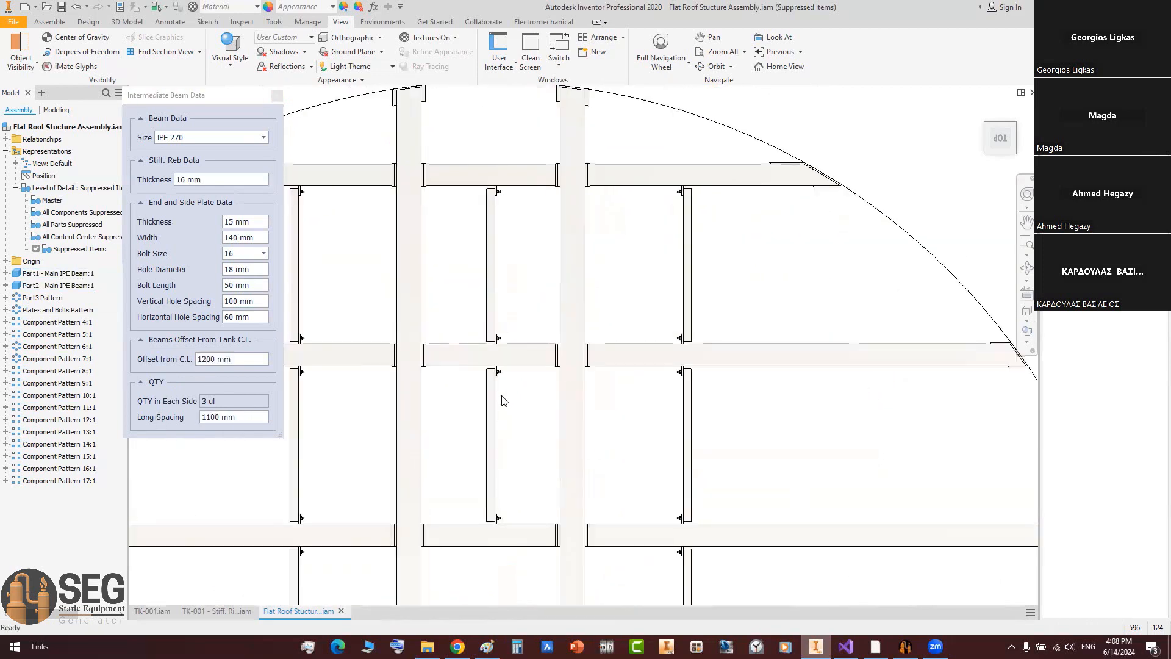
pyautogui.click(514, 353)
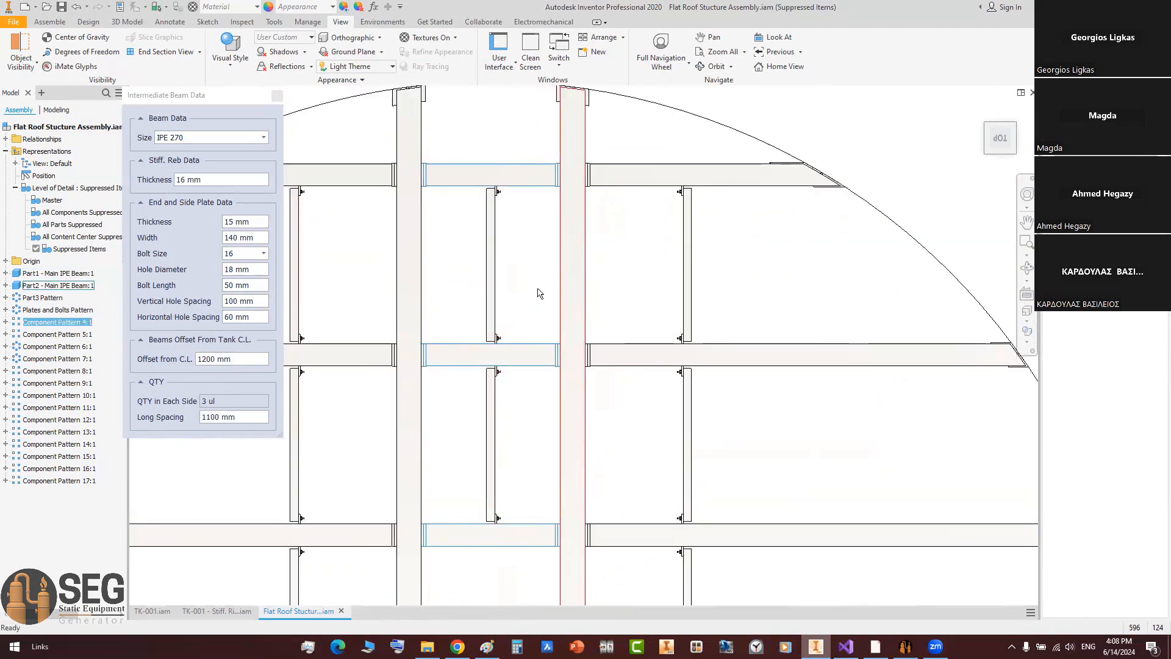
# Step: Switch to the roof drawing PDF in Adobe Acrobat and examine the spacing dimensions between the intermediate beams
pyautogui.click(875, 647)
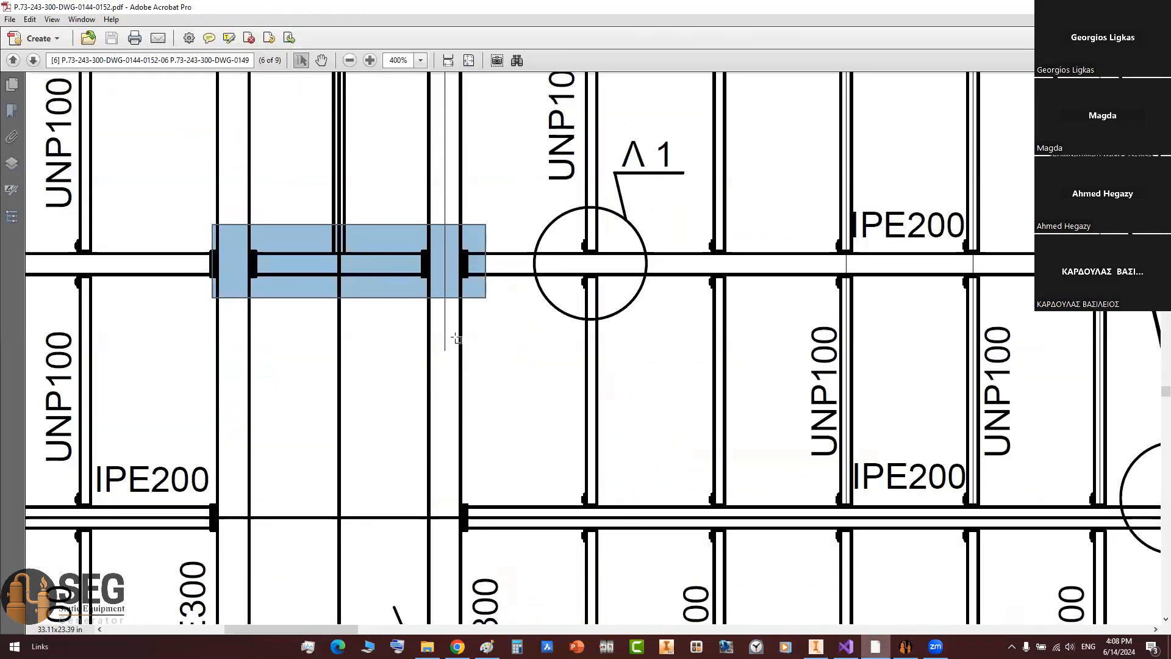
pyautogui.keyDown('ctrl'); pyautogui.scroll(-2, 456, 338); pyautogui.keyUp('ctrl')
pyautogui.moveTo(888, 343); pyautogui.dragTo(920, 396)
pyautogui.moveTo(875, 204); pyautogui.dragTo(920, 278)
pyautogui.scroll(1, 913, 240)
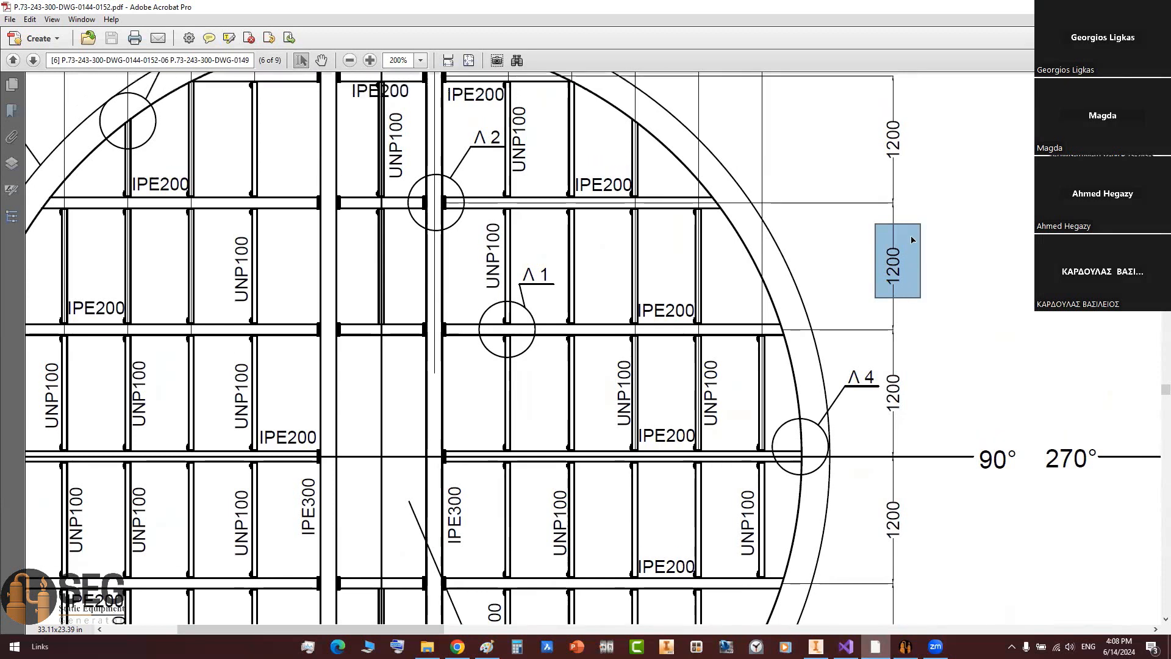
pyautogui.scroll(1, 911, 236)
pyautogui.moveTo(866, 138); pyautogui.dragTo(919, 192)
pyautogui.click(873, 399)
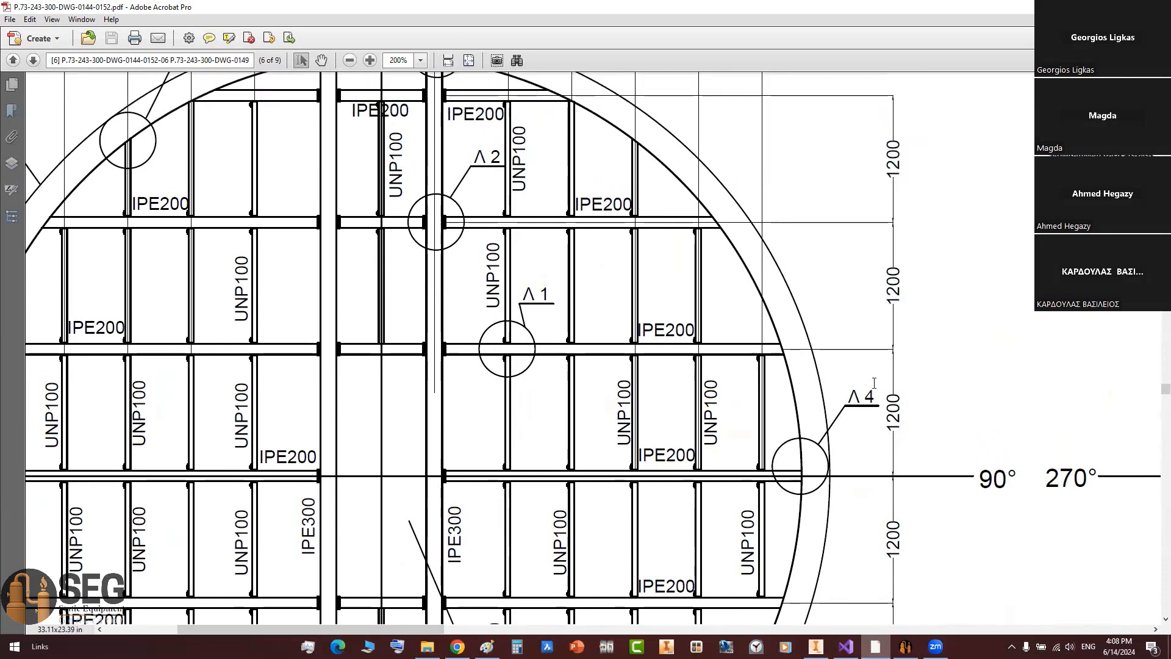
pyautogui.moveTo(859, 266); pyautogui.dragTo(912, 315)
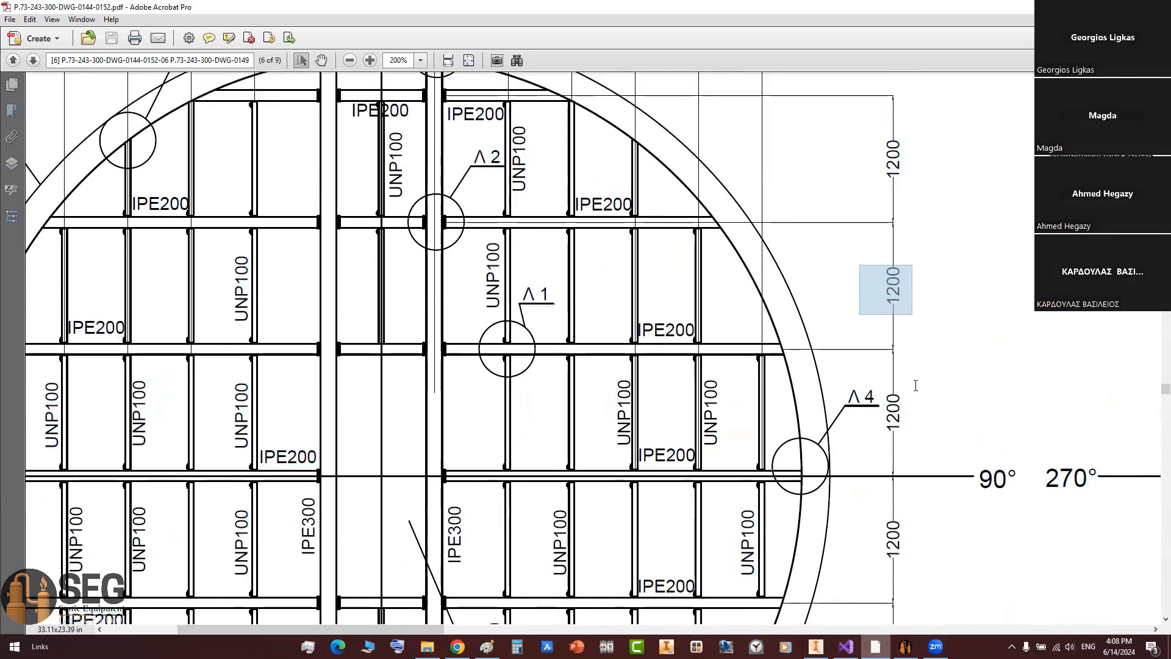
# Step: Switch back to Inventor and try a long spacing of 750 mm for the intermediate beams
pyautogui.click(905, 646)
pyautogui.click(816, 646)
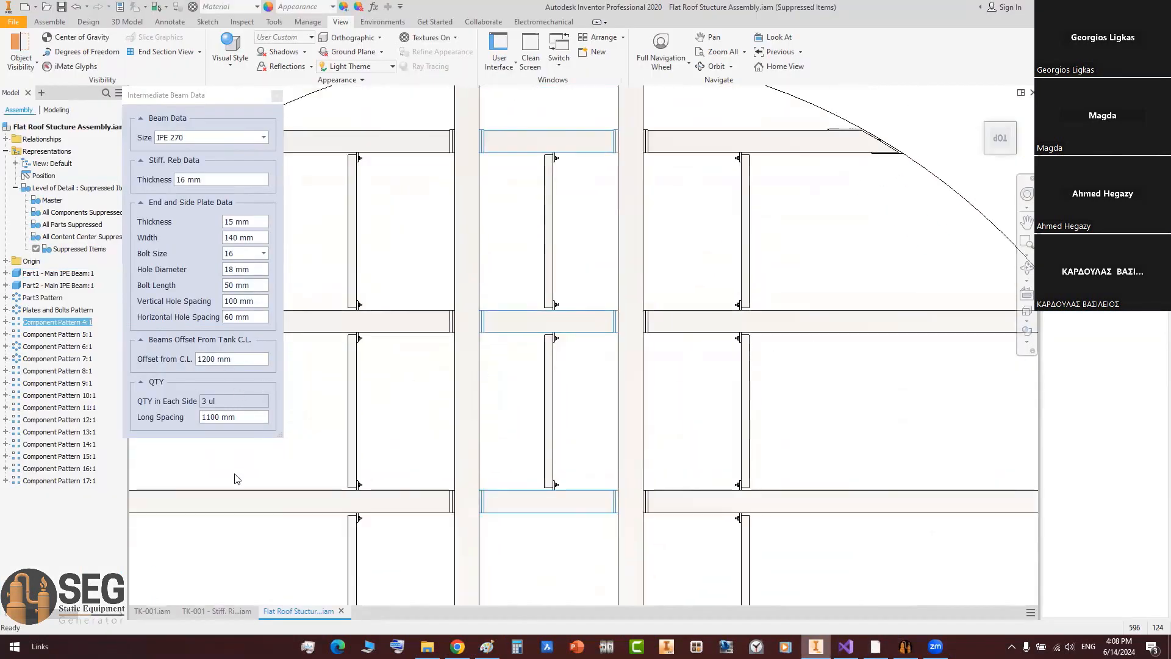
pyautogui.click(242, 419)
pyautogui.moveTo(243, 419); pyautogui.dragTo(116, 423)
pyautogui.scroll(5, 645, 214)
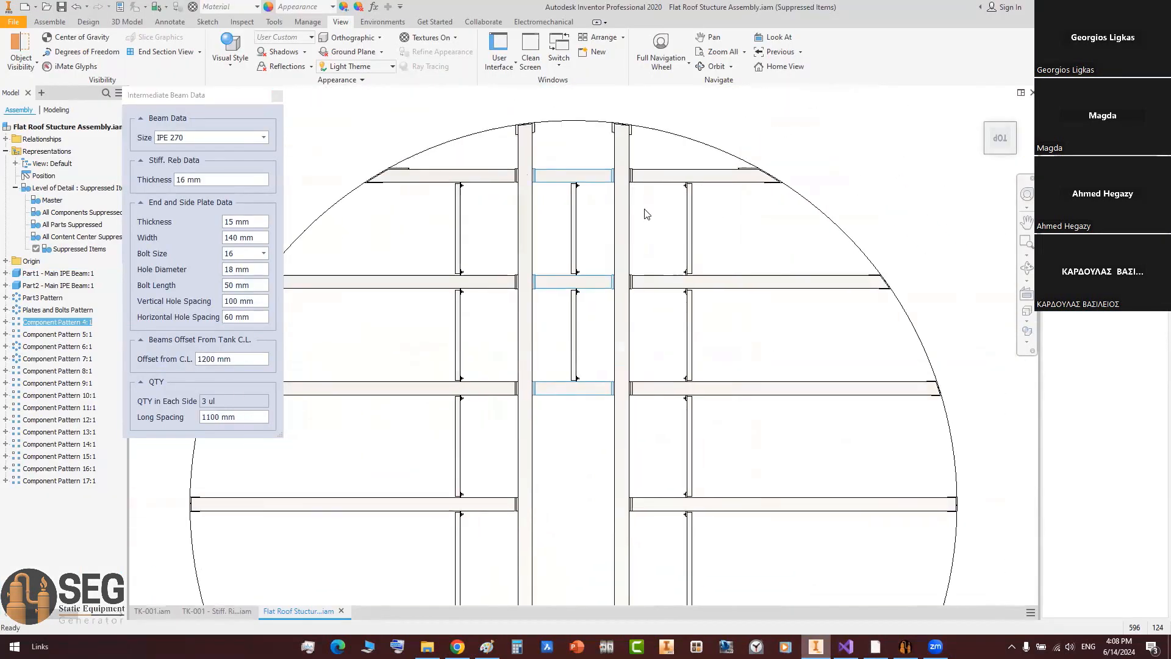
pyautogui.scroll(-6, 611, 249)
pyautogui.moveTo(237, 417); pyautogui.dragTo(126, 440)
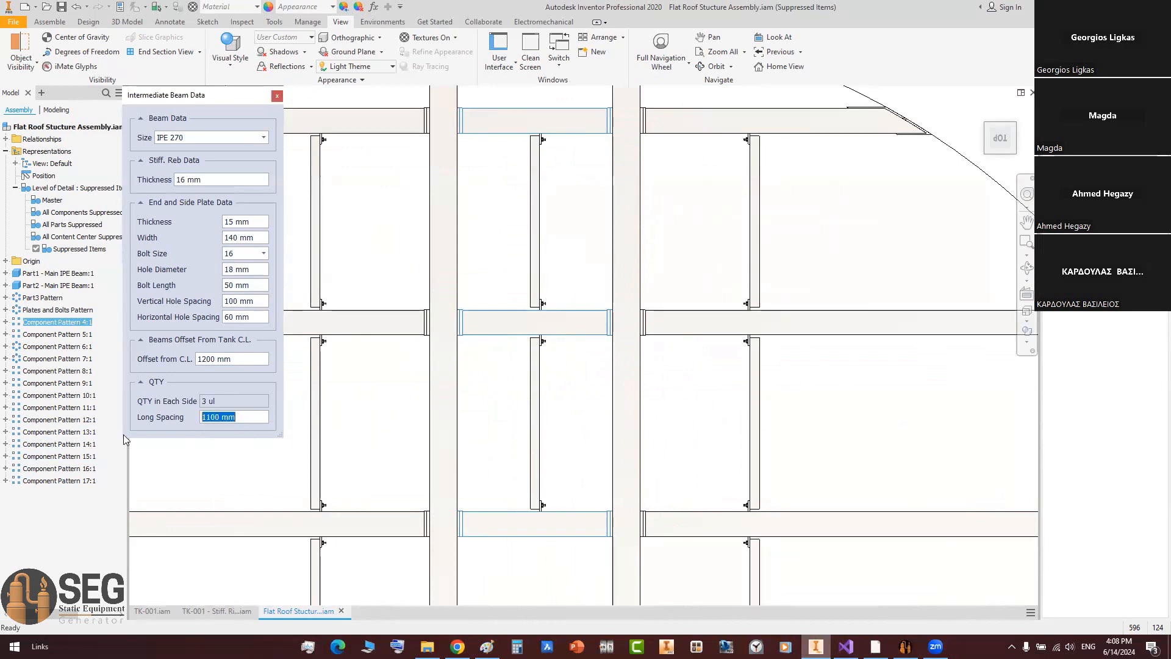
pyautogui.write('750')
pyautogui.press('Return')
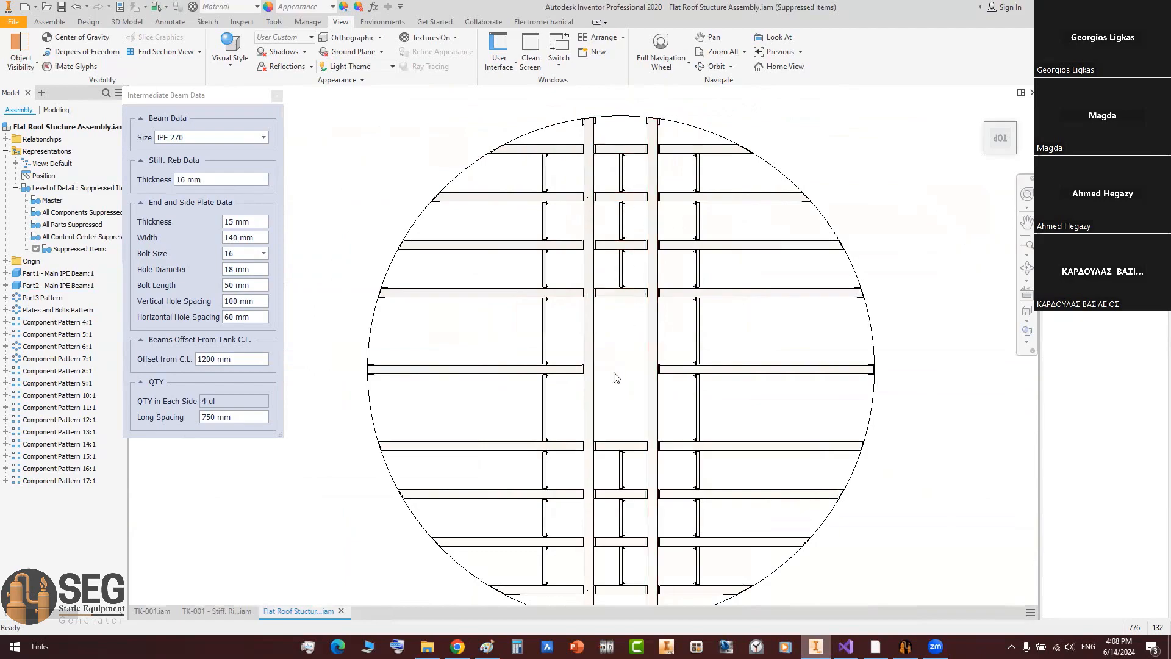
# Step: Set the long spacing of the intermediate beams to 1200 mm
pyautogui.moveTo(612, 374)
pyautogui.keyDown('shift'); pyautogui.mouseDown(button='middle')
pyautogui.moveTo(606, 305)
pyautogui.moveTo(591, 342)
pyautogui.moveTo(710, 269)
pyautogui.mouseUp(button='middle'); pyautogui.keyUp('shift')
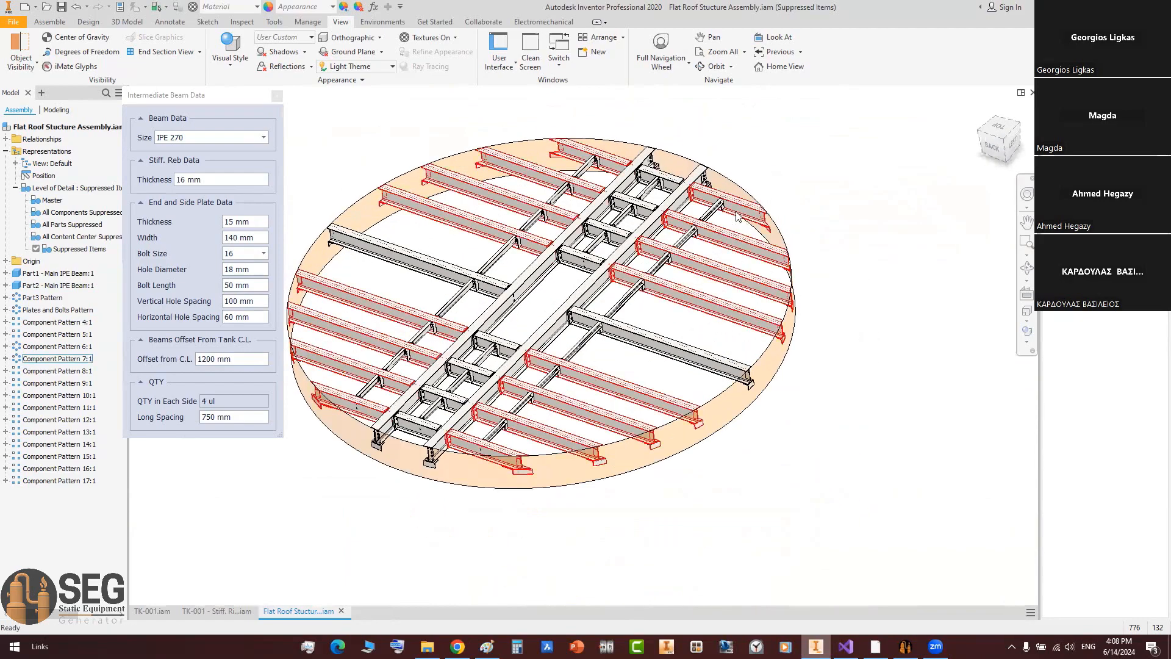
pyautogui.scroll(5, 712, 272)
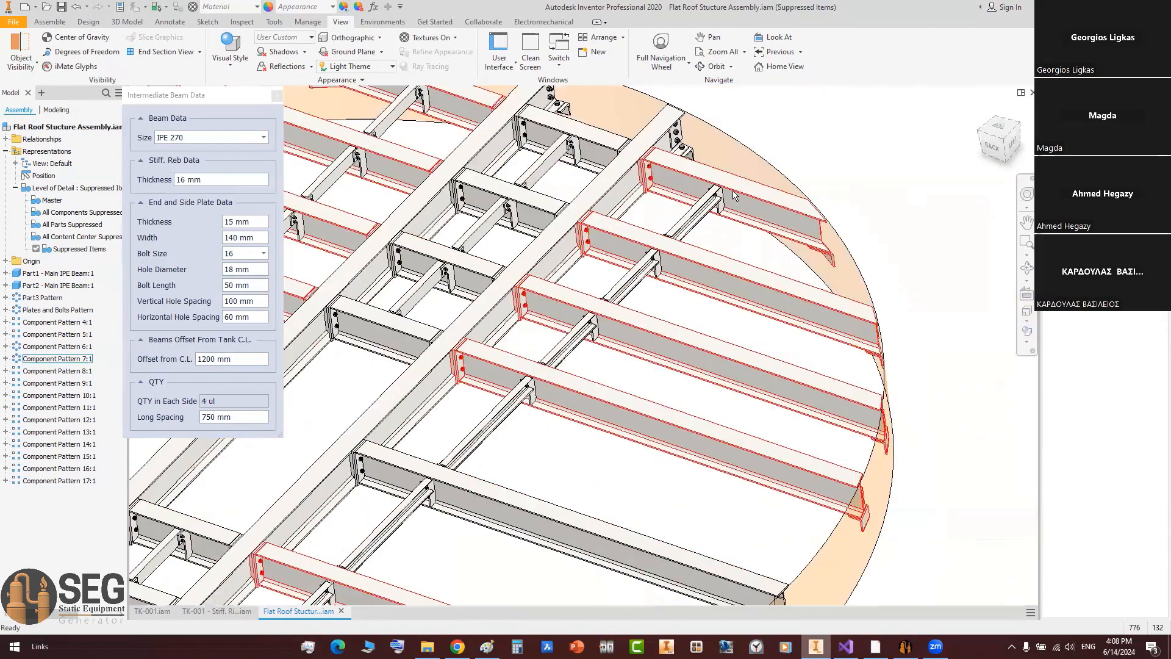
pyautogui.moveTo(733, 191); pyautogui.dragTo(742, 276, button='middle')
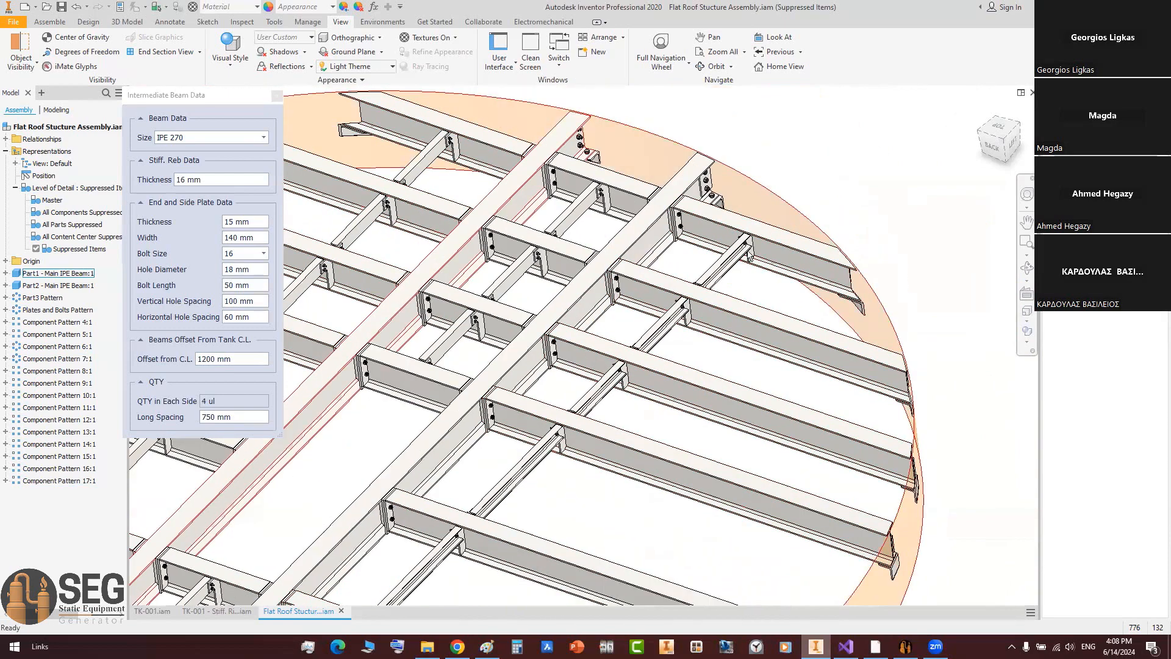
pyautogui.moveTo(748, 208); pyautogui.dragTo(800, 198, button='middle')
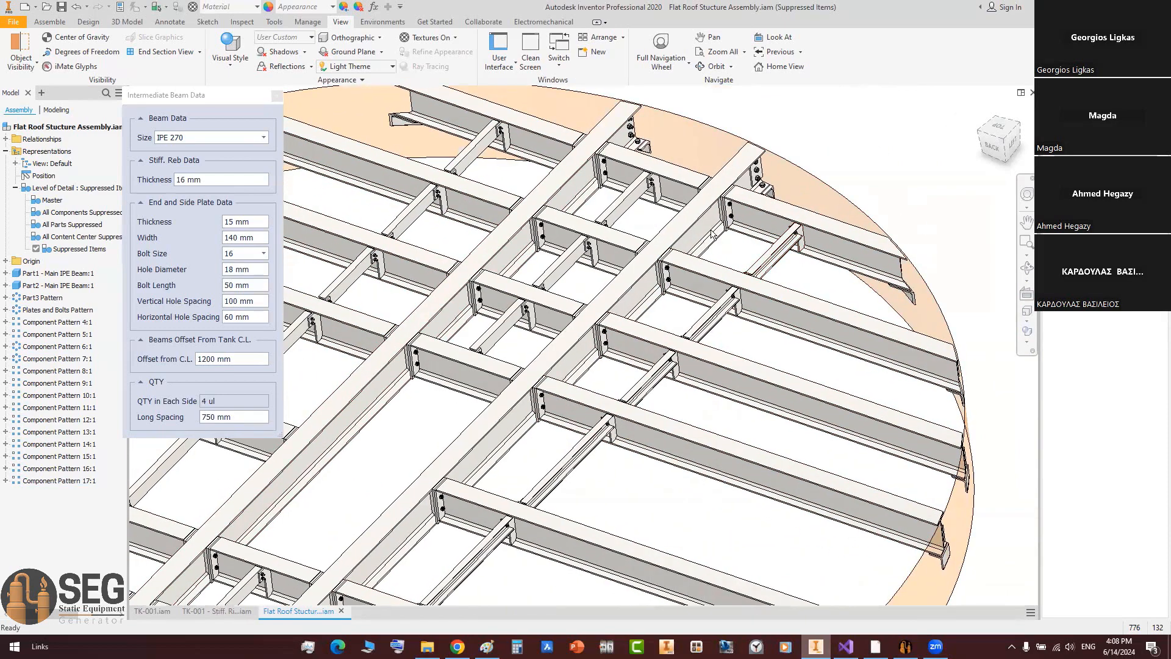
pyautogui.click(242, 417)
pyautogui.scroll(5, 661, 207)
pyautogui.scroll(-4, 660, 207)
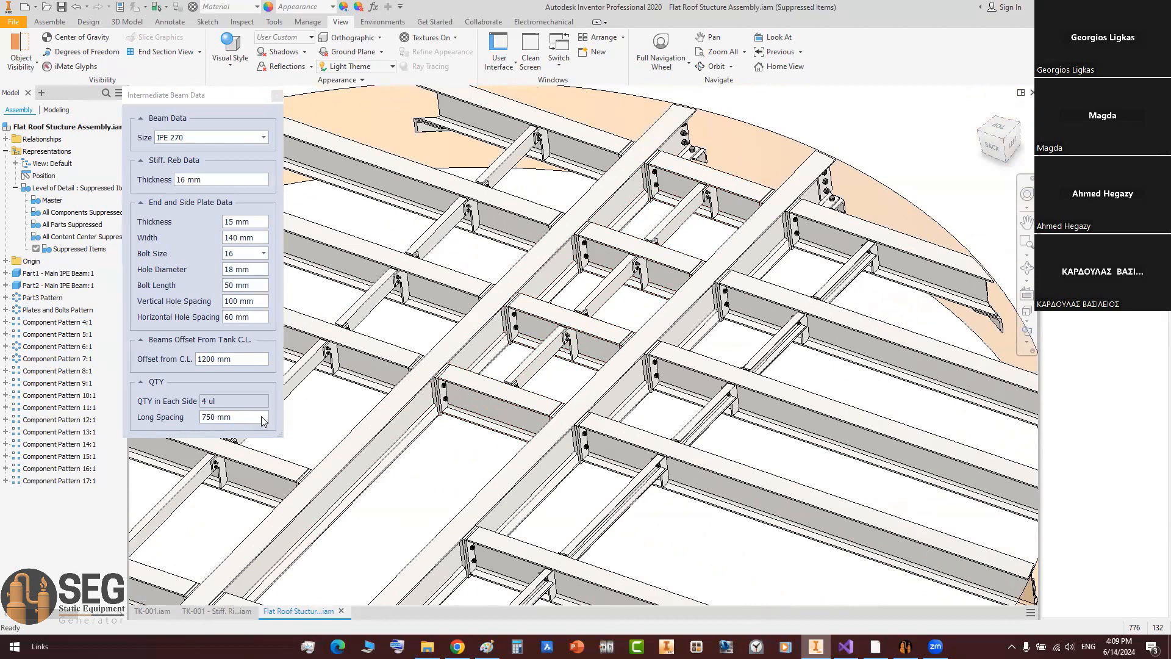
pyautogui.click(161, 419)
pyautogui.write('120')
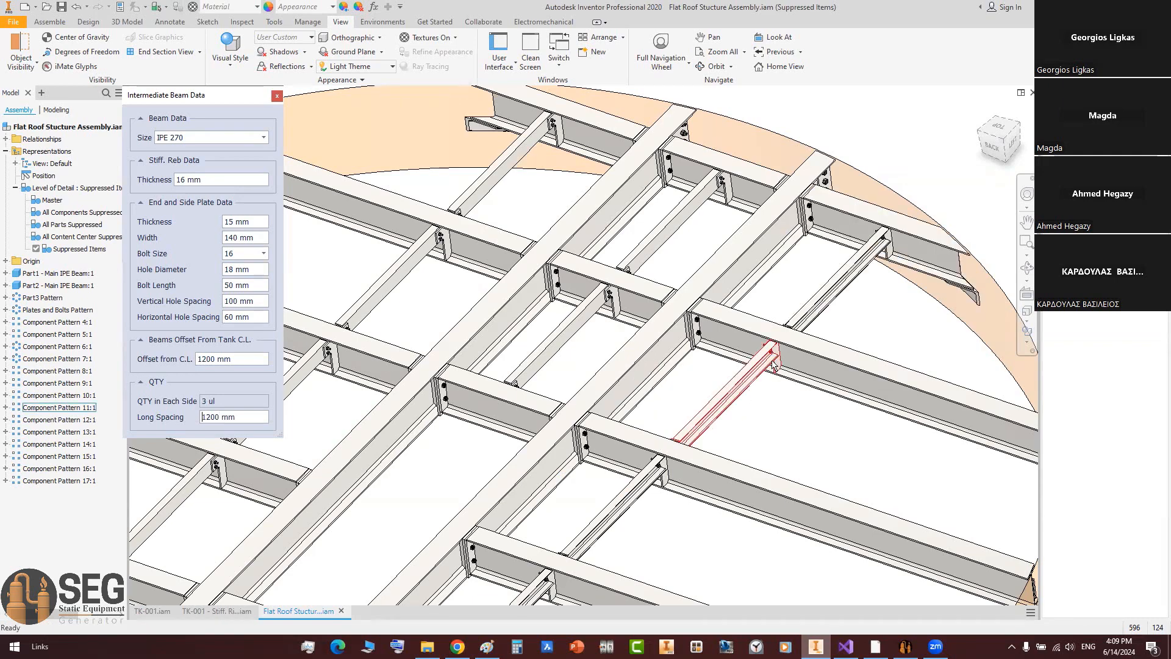
# Step: Examine the intermediate beam layout across the whole roof and the quantity in each side, and close the Intermediate Beam Data form
pyautogui.scroll(-4, 864, 258)
pyautogui.moveTo(650, 381); pyautogui.dragTo(670, 405, button='middle')
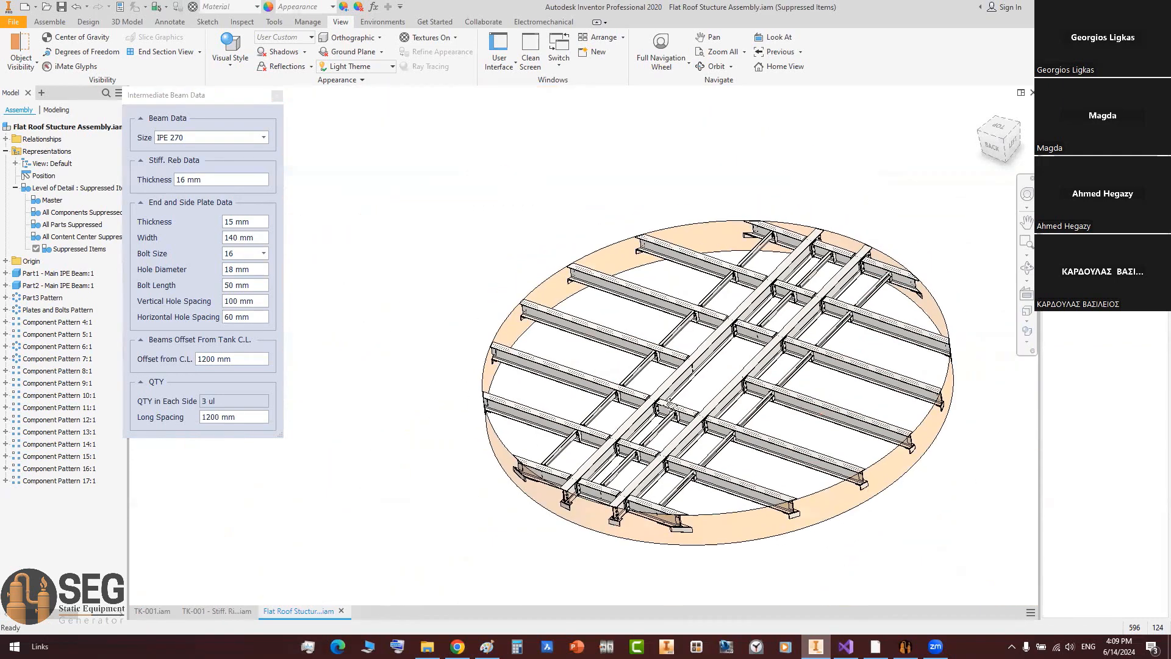
pyautogui.scroll(8, 669, 403)
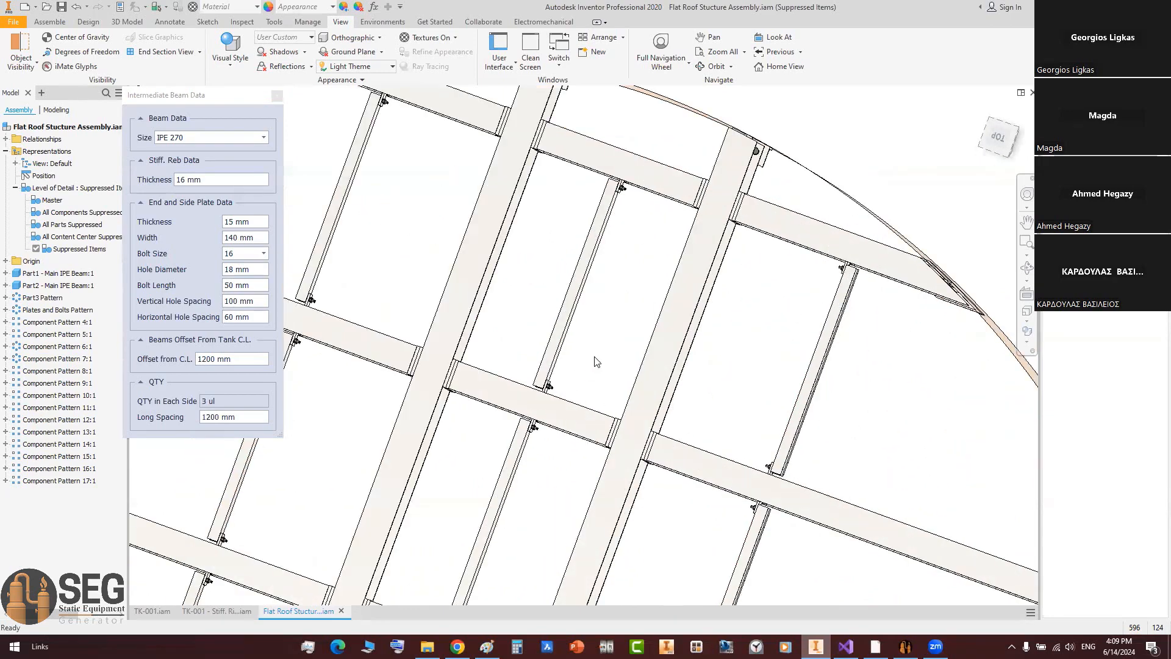
pyautogui.scroll(-5, 596, 362)
pyautogui.scroll(-3, 597, 357)
pyautogui.keyDown('shift'); pyautogui.moveTo(597, 353); pyautogui.dragTo(570, 357, button='middle'); pyautogui.keyUp('shift')
pyautogui.scroll(3, 601, 322)
pyautogui.scroll(3, 570, 356)
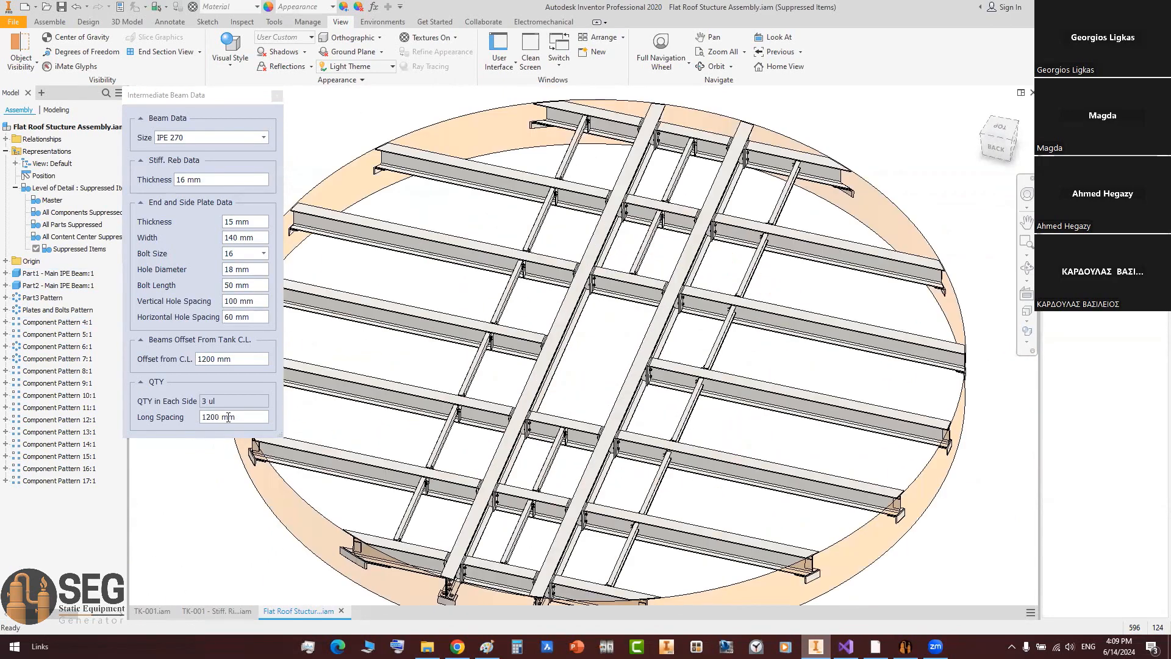
pyautogui.click(206, 401)
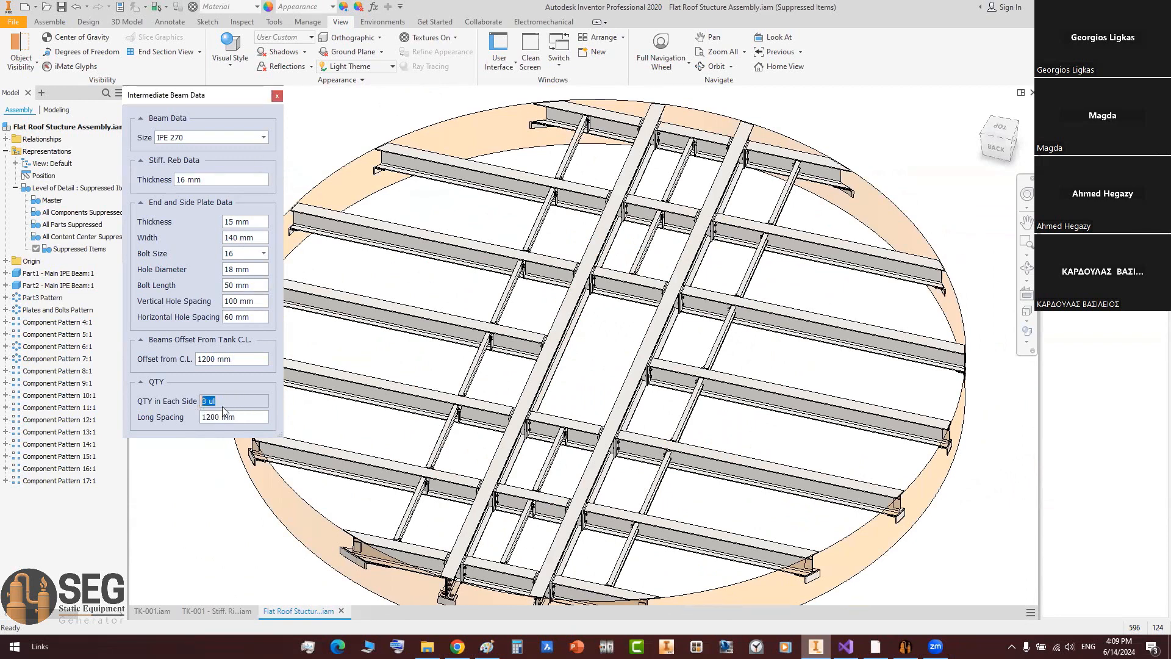
pyautogui.click(277, 96)
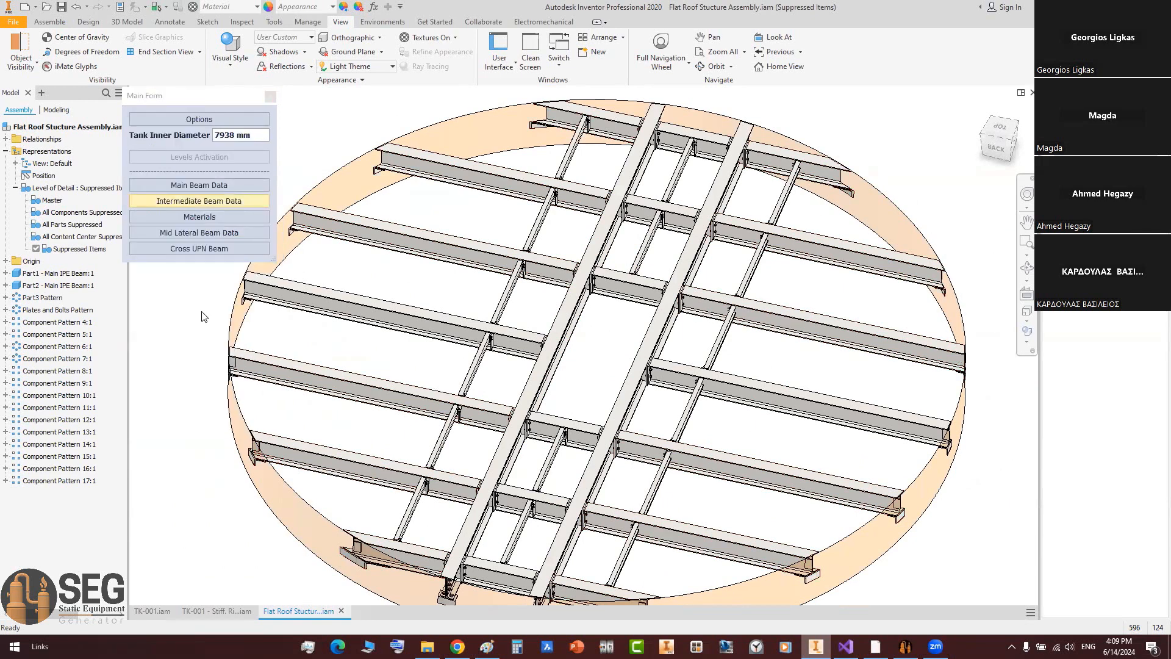
# Step: Edit the plate material in the Materials form, entering 36, and close the form
pyautogui.click(207, 218)
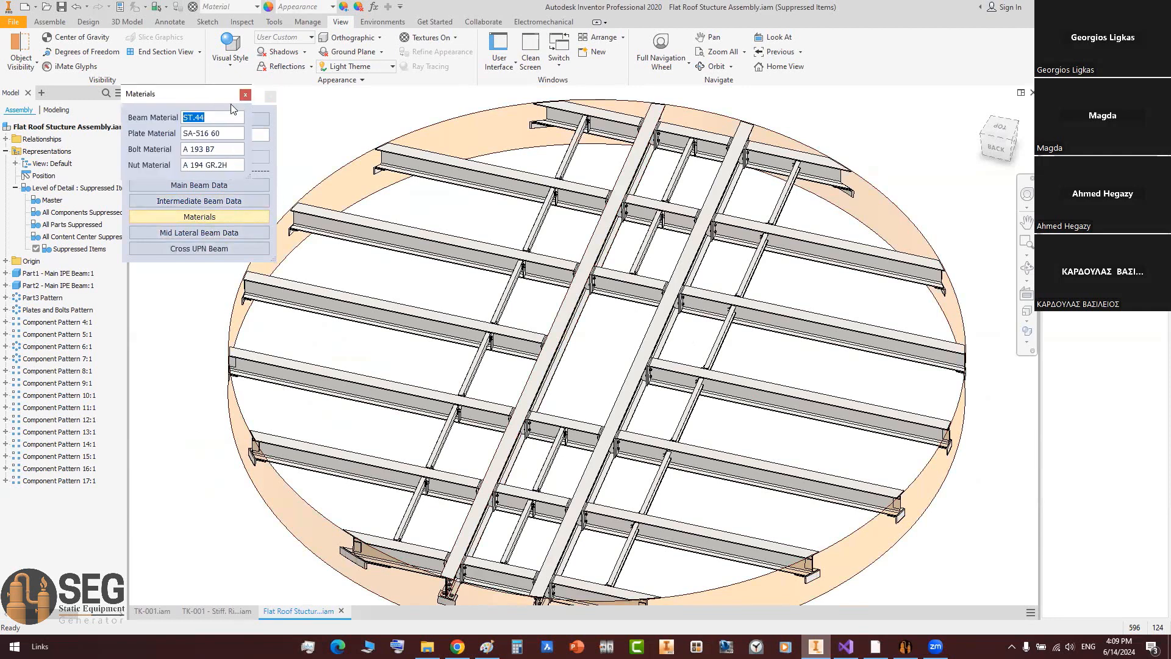
pyautogui.moveTo(221, 133); pyautogui.dragTo(181, 129)
pyautogui.click(238, 133)
pyautogui.write('36')
pyautogui.click(245, 95)
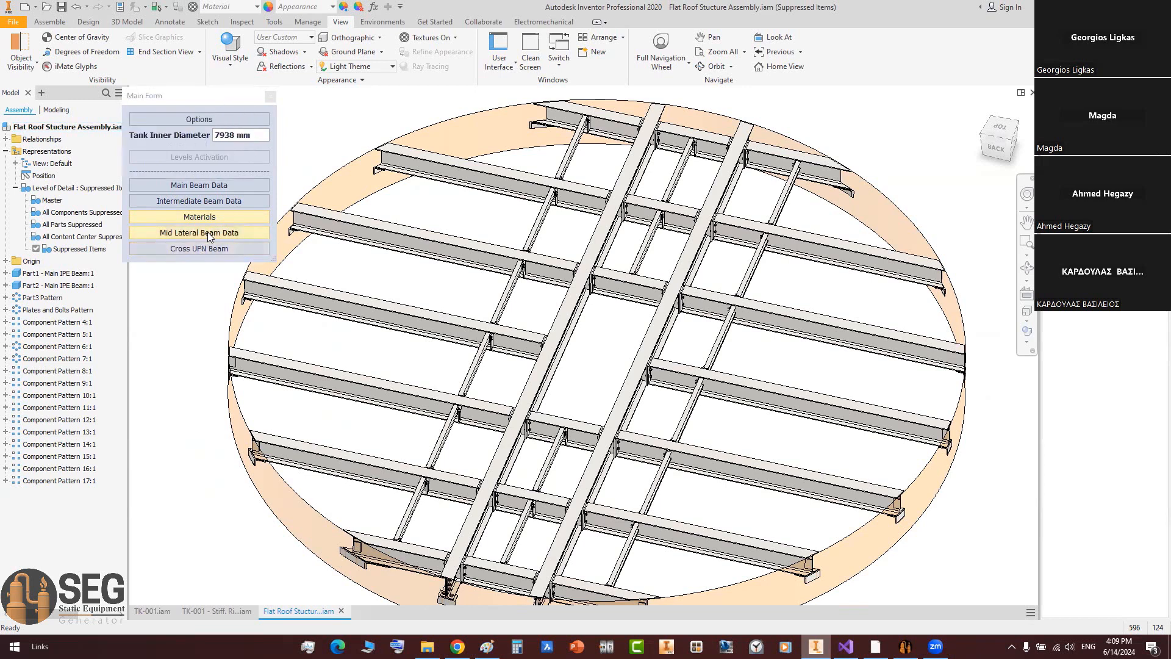
# Step: Open the Mid Lateral Beam Data form and examine the support angle and support plate at a lateral beam's outer end
pyautogui.click(208, 232)
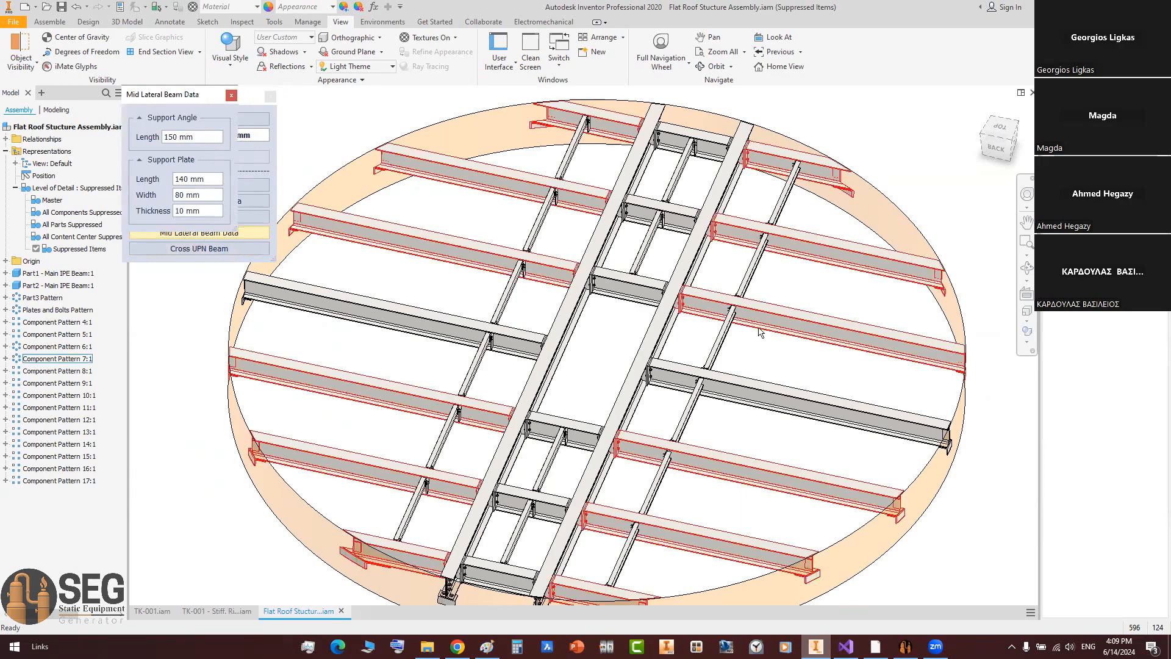
pyautogui.moveTo(716, 539); pyautogui.dragTo(877, 385, button='middle')
pyautogui.scroll(5, 877, 385)
pyautogui.scroll(3, 873, 368)
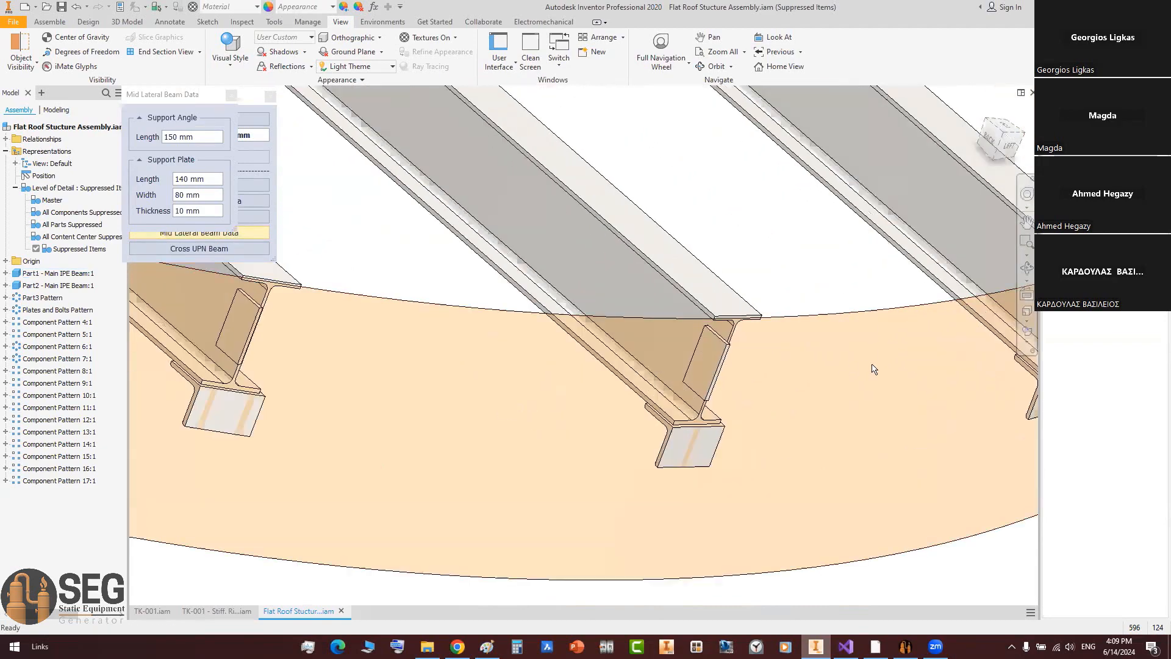
pyautogui.scroll(-3, 873, 368)
pyautogui.moveTo(806, 390); pyautogui.dragTo(430, 364, button='middle')
pyautogui.scroll(5, 413, 356)
pyautogui.scroll(2, 591, 301)
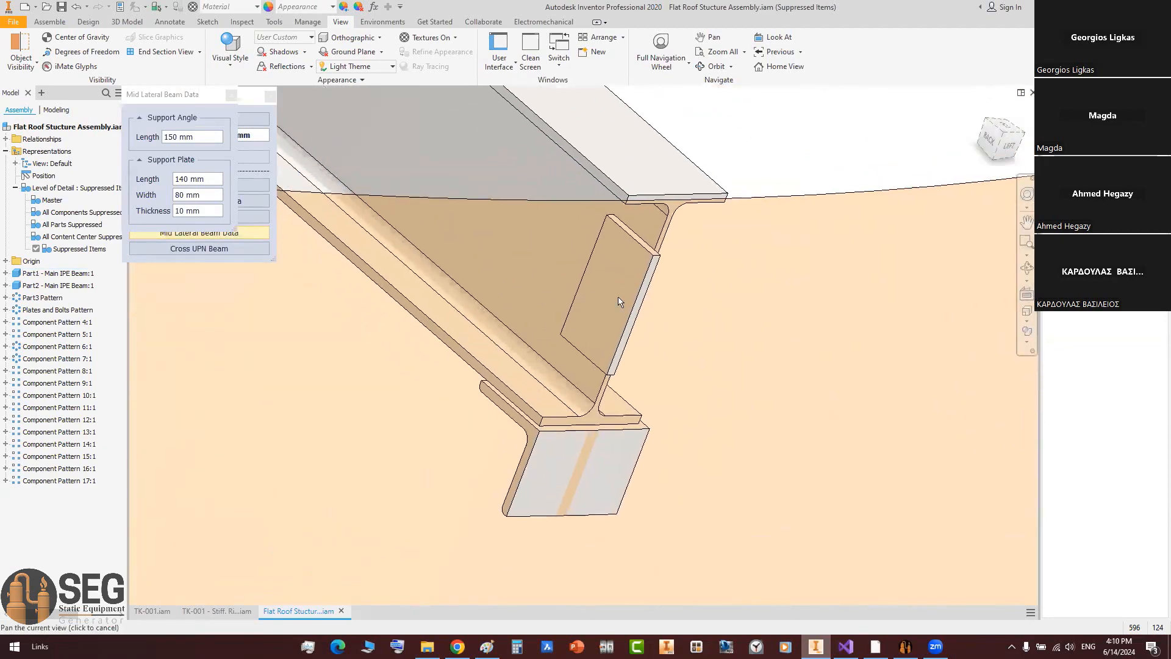
pyautogui.scroll(1, 598, 308)
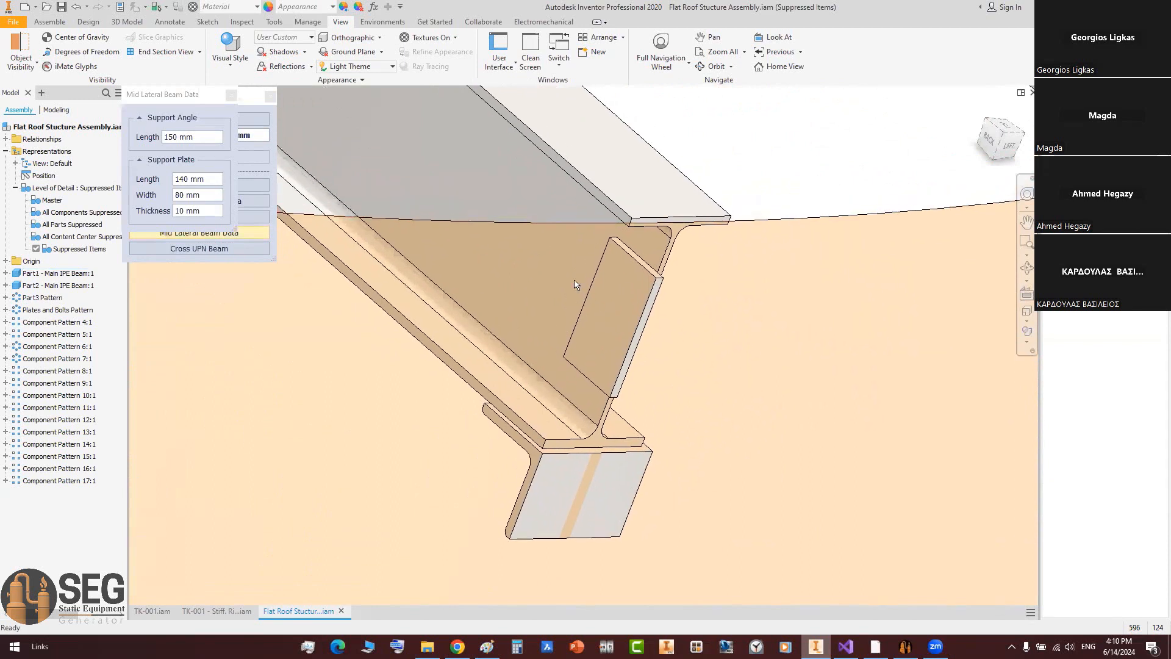
# Step: Try a support angle length of 300 mm for the mid lateral beam and restore it to 150 mm
pyautogui.click(206, 176)
pyautogui.click(200, 137)
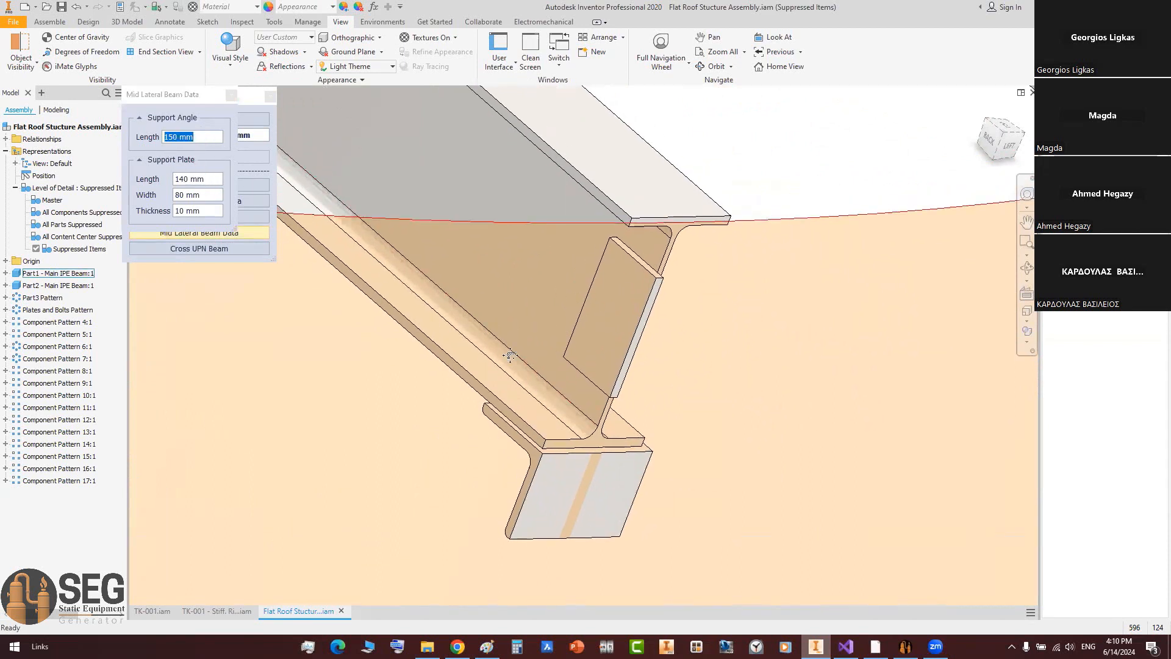
pyautogui.scroll(4, 588, 484)
pyautogui.click(180, 137)
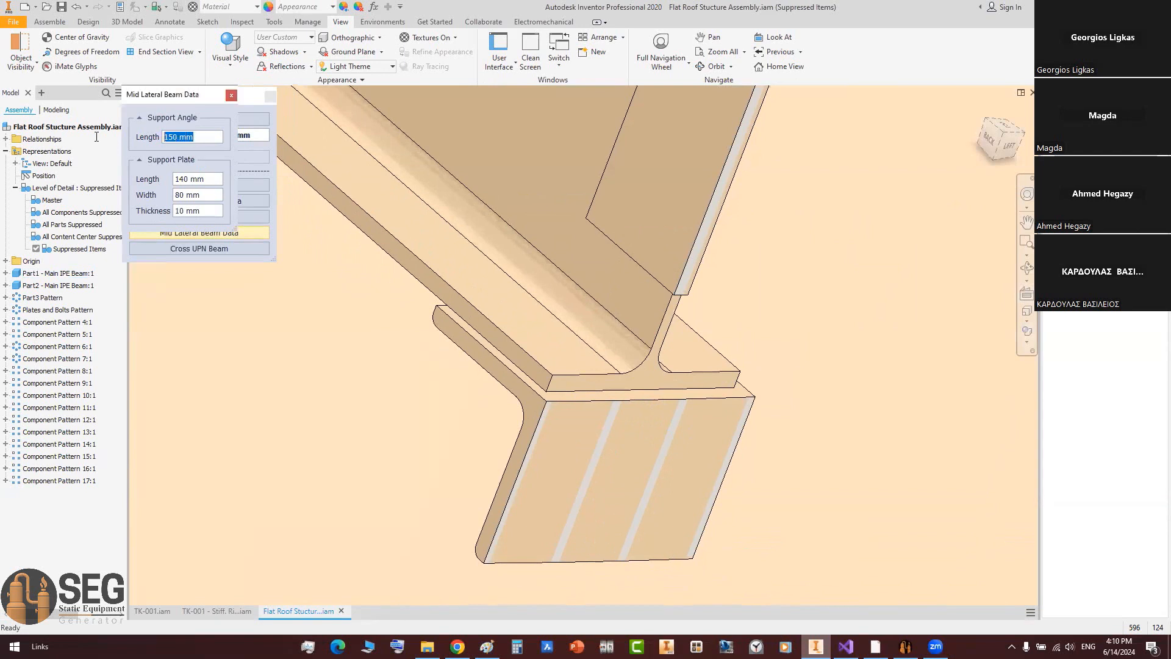
pyautogui.write('2')
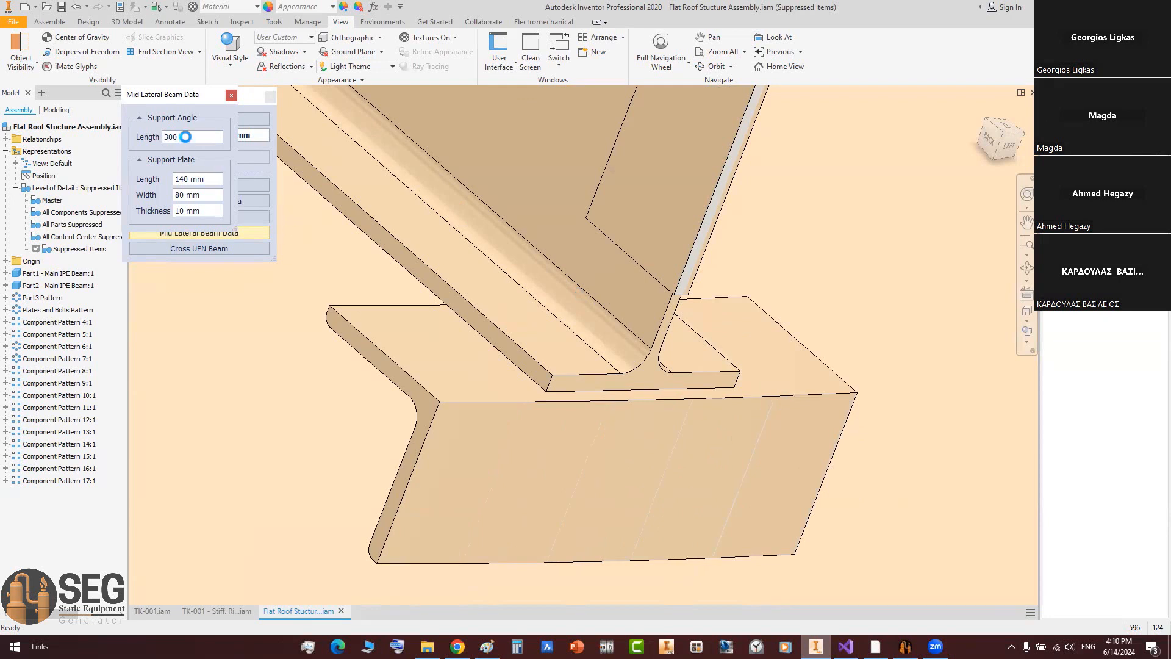
pyautogui.tripleClick(194, 138)
pyautogui.write('150')
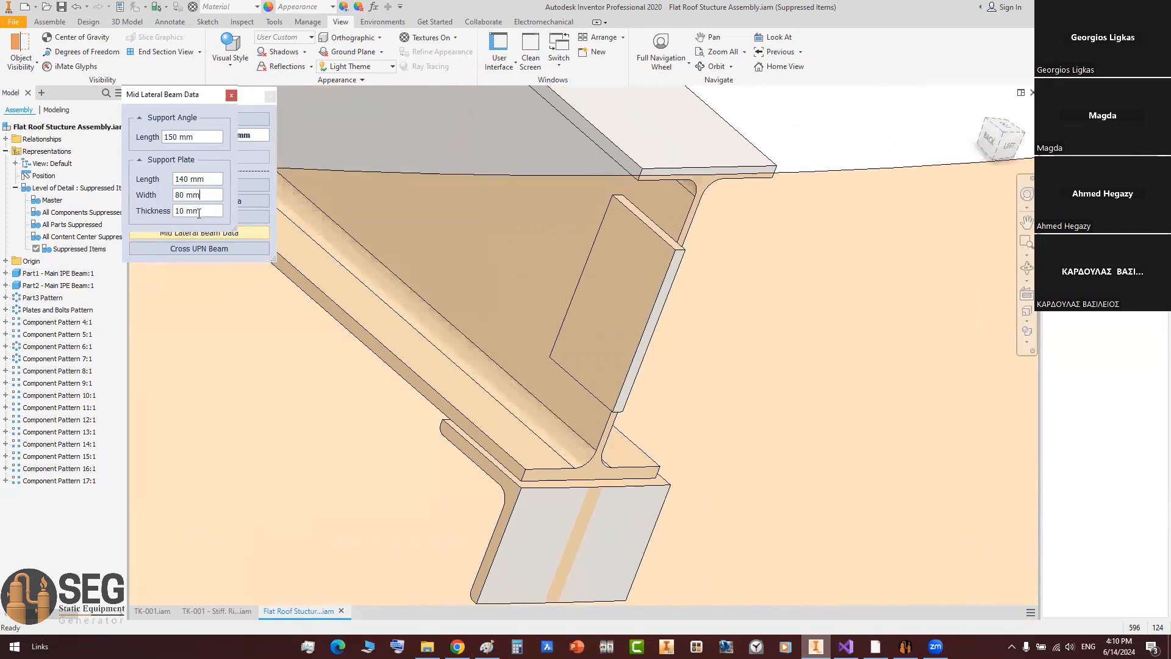
# Step: Close the Mid Lateral Beam Data form and open the Intermediate Beam Data form
pyautogui.click(231, 96)
pyautogui.click(228, 216)
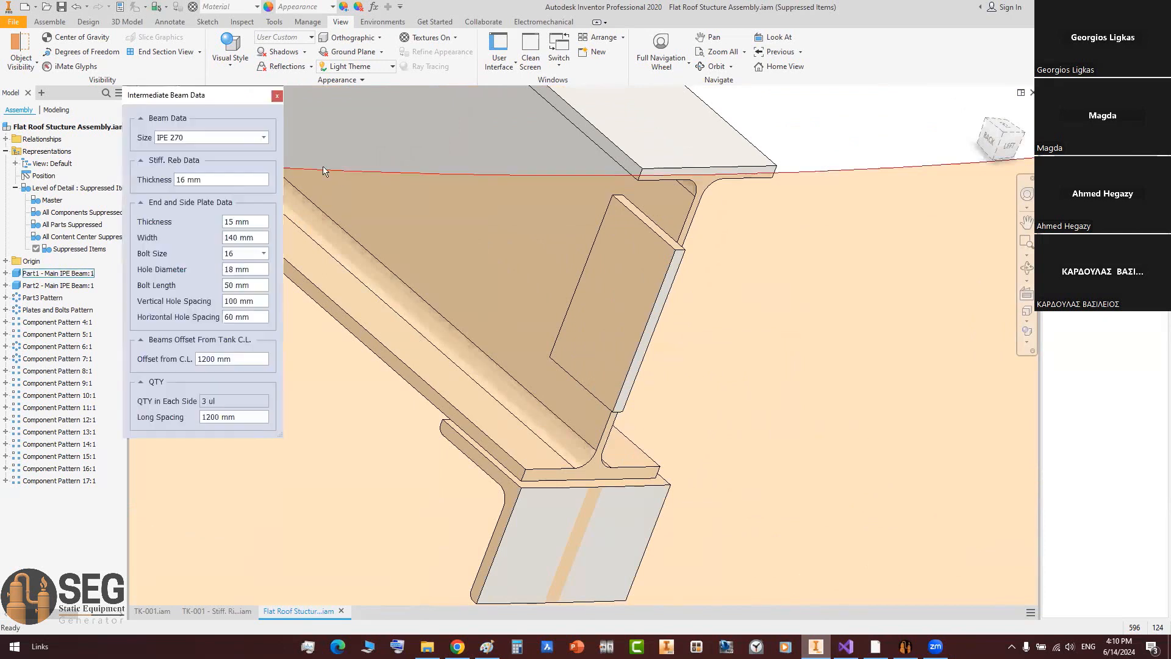
# Step: Set the intermediate beam size to IPE 200 and close the Intermediate Beam Data form
pyautogui.click(211, 137)
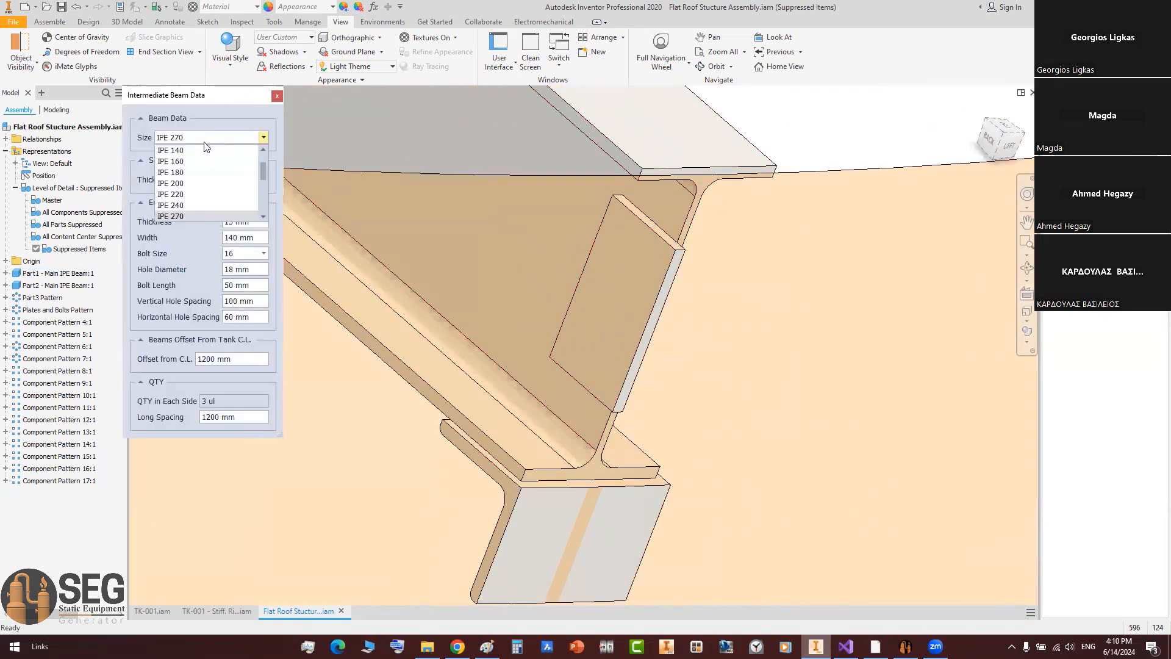
pyautogui.click(191, 185)
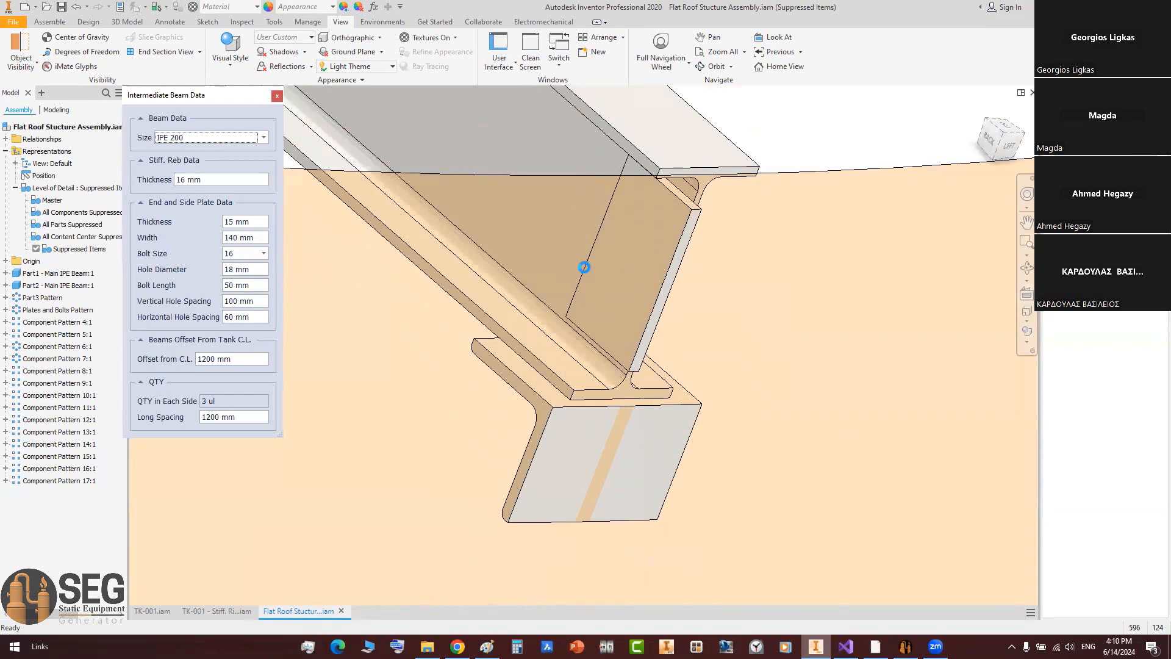
pyautogui.click(277, 96)
# Step: Examine the beam ends, bolted connections and cross members of the roof structure from several directions
pyautogui.scroll(5, 981, 193)
pyautogui.scroll(4, 982, 193)
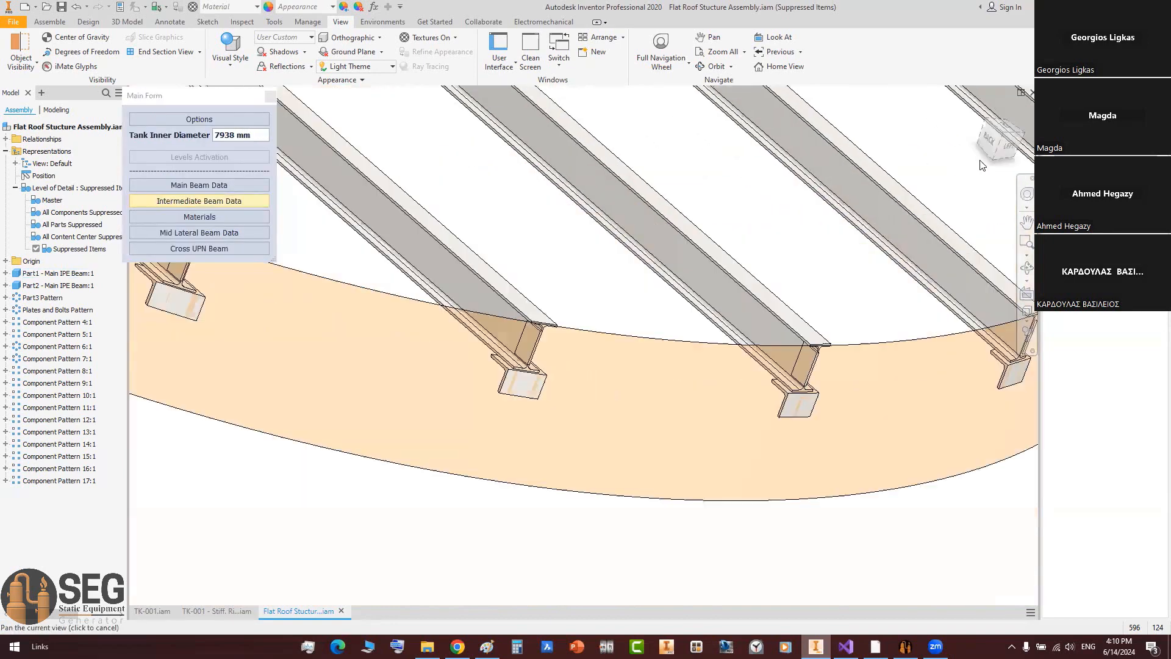
pyautogui.scroll(-2, 539, 394)
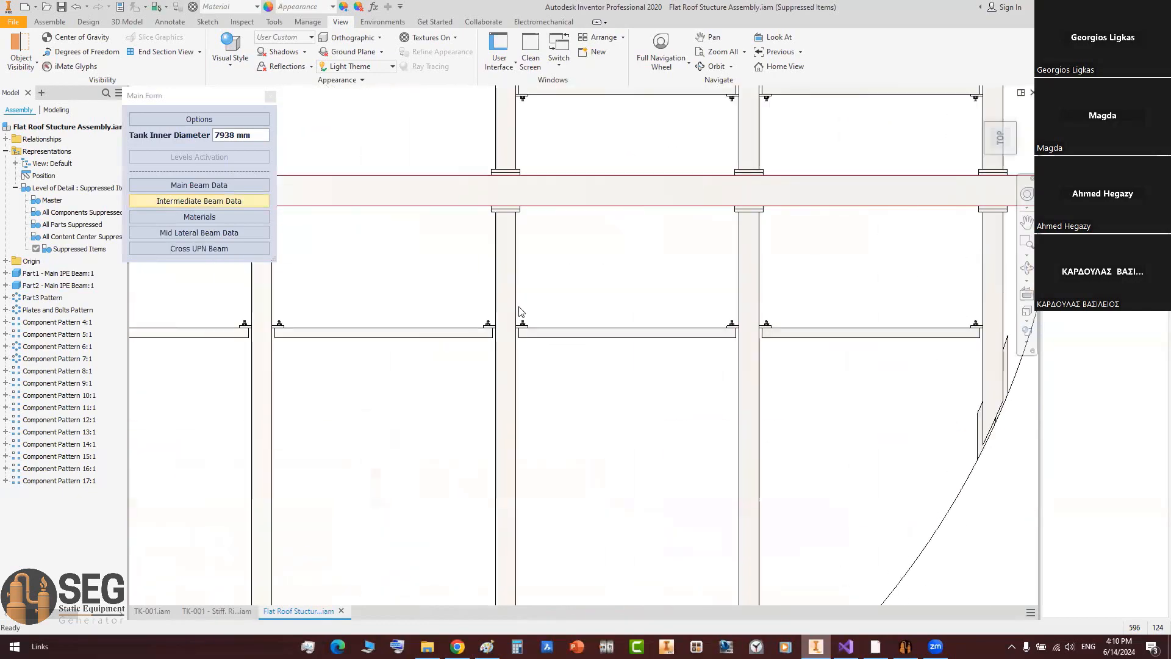
pyautogui.scroll(5, 520, 314)
pyautogui.moveTo(546, 280); pyautogui.dragTo(613, 322, button='middle')
pyautogui.moveTo(584, 469)
pyautogui.keyDown('shift'); pyautogui.mouseDown(button='middle')
pyautogui.moveTo(609, 387)
pyautogui.moveTo(700, 418)
pyautogui.moveTo(834, 291)
pyautogui.moveTo(657, 319)
pyautogui.mouseUp(button='middle'); pyautogui.keyUp('shift')
pyautogui.scroll(-5, 782, 292)
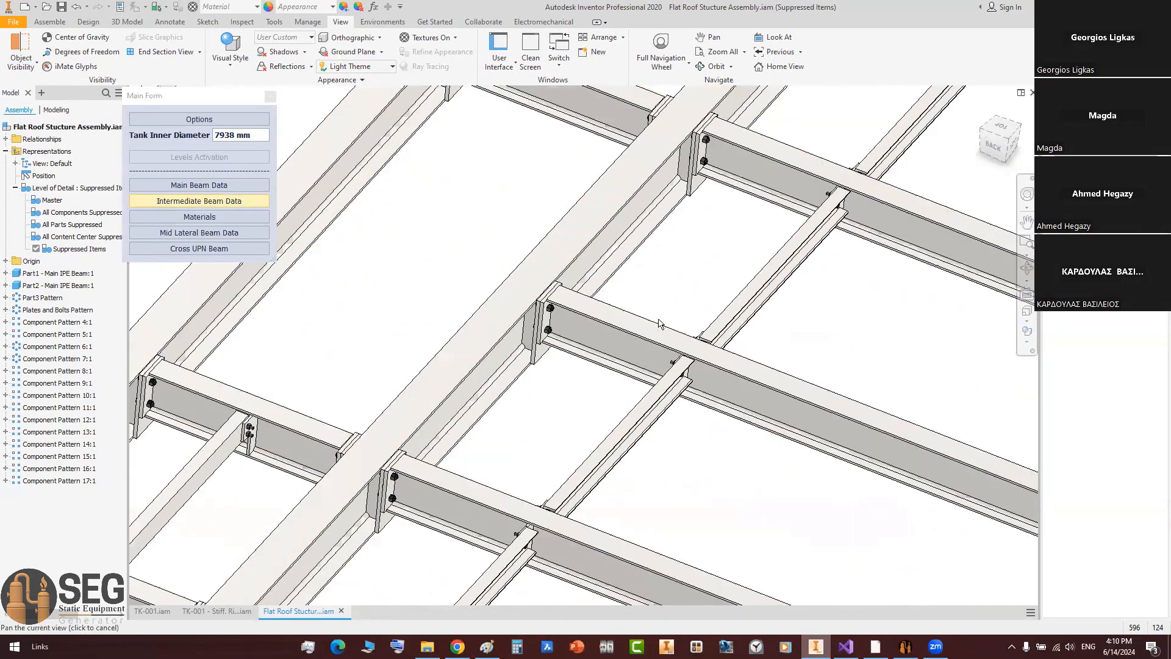
pyautogui.moveTo(735, 324)
pyautogui.mouseDown(button='middle')
pyautogui.moveTo(619, 390)
pyautogui.moveTo(598, 354)
pyautogui.moveTo(612, 346)
pyautogui.mouseUp(button='middle')
pyautogui.scroll(8, 612, 347)
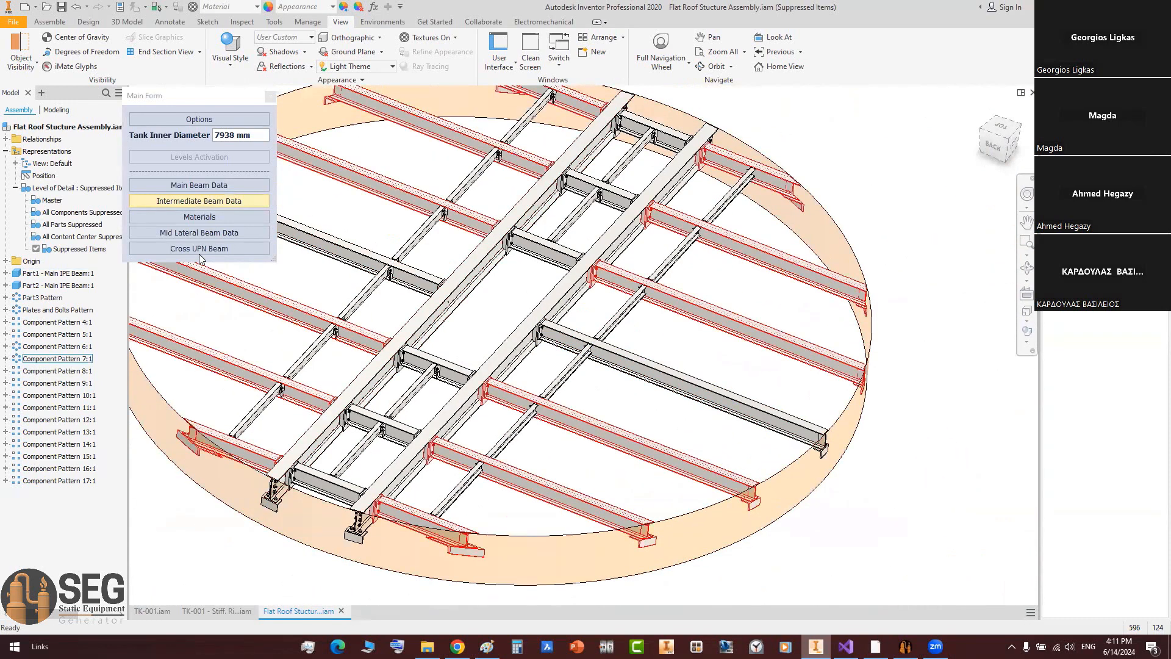
# Step: Open the Cross UPN Beam form and examine the cross beams' offset from the main IPE beam centre line
pyautogui.click(192, 249)
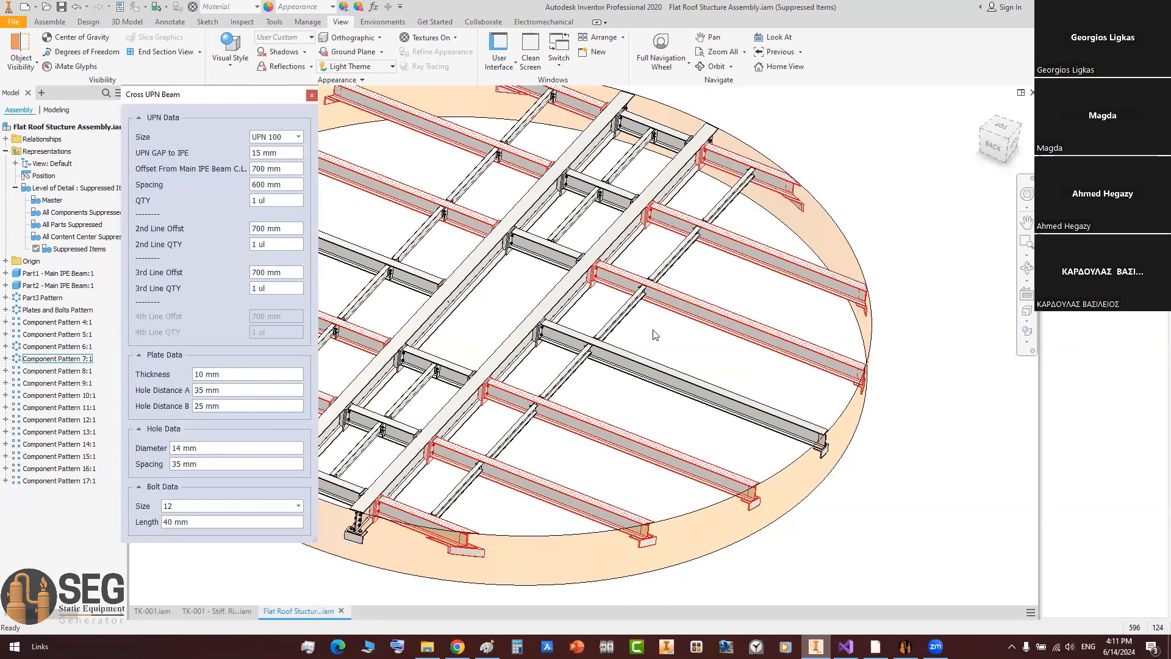
pyautogui.scroll(-6, 653, 334)
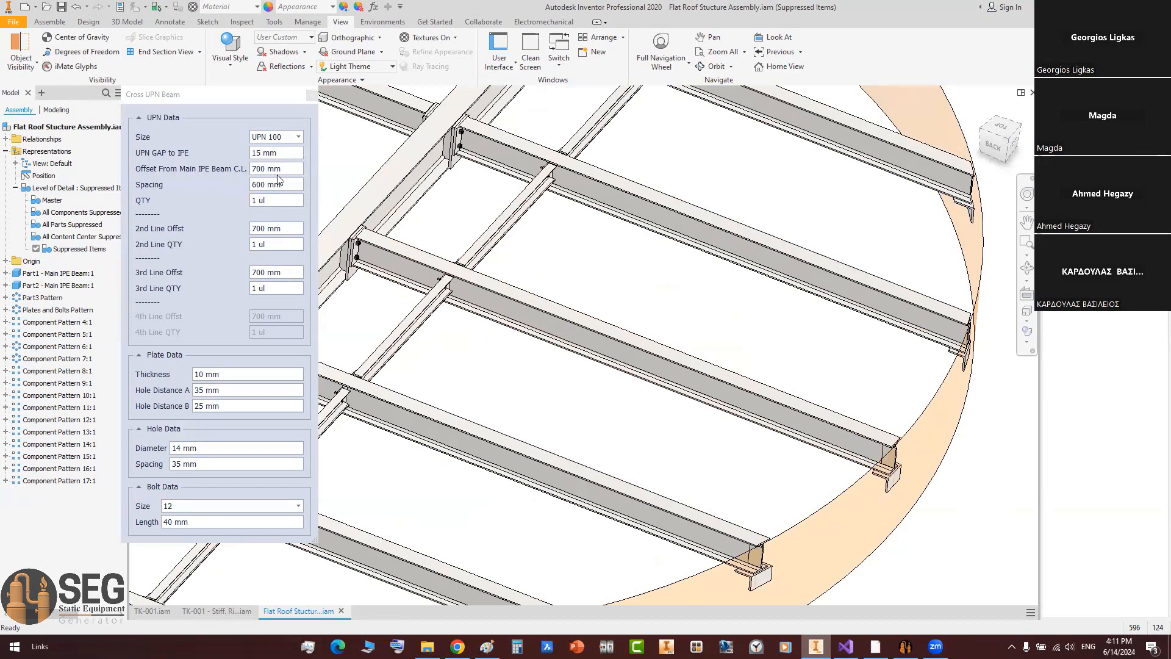
pyautogui.click(299, 169)
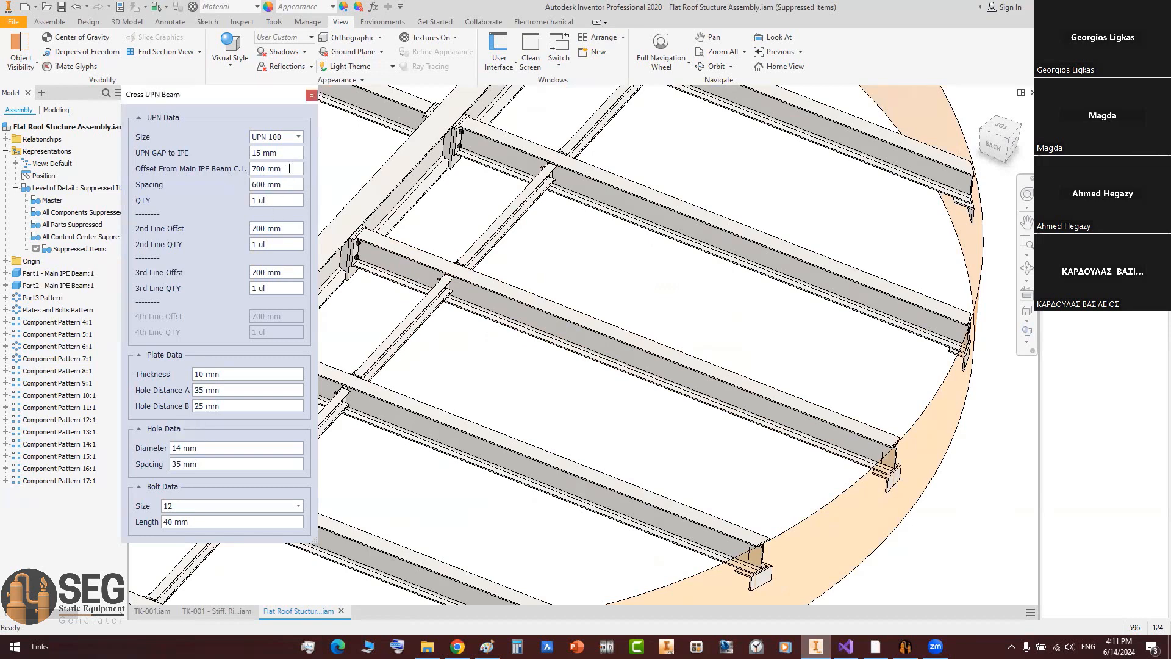
pyautogui.moveTo(289, 168); pyautogui.dragTo(206, 171)
pyautogui.moveTo(508, 228); pyautogui.dragTo(517, 238, button='middle')
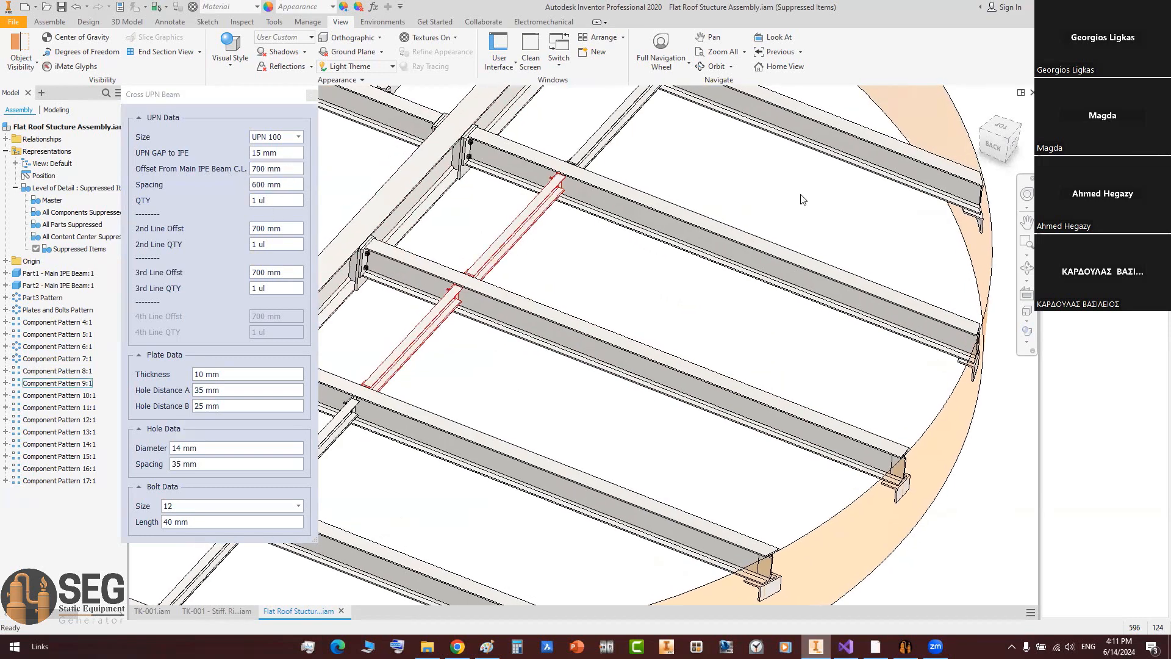
pyautogui.click(175, 181)
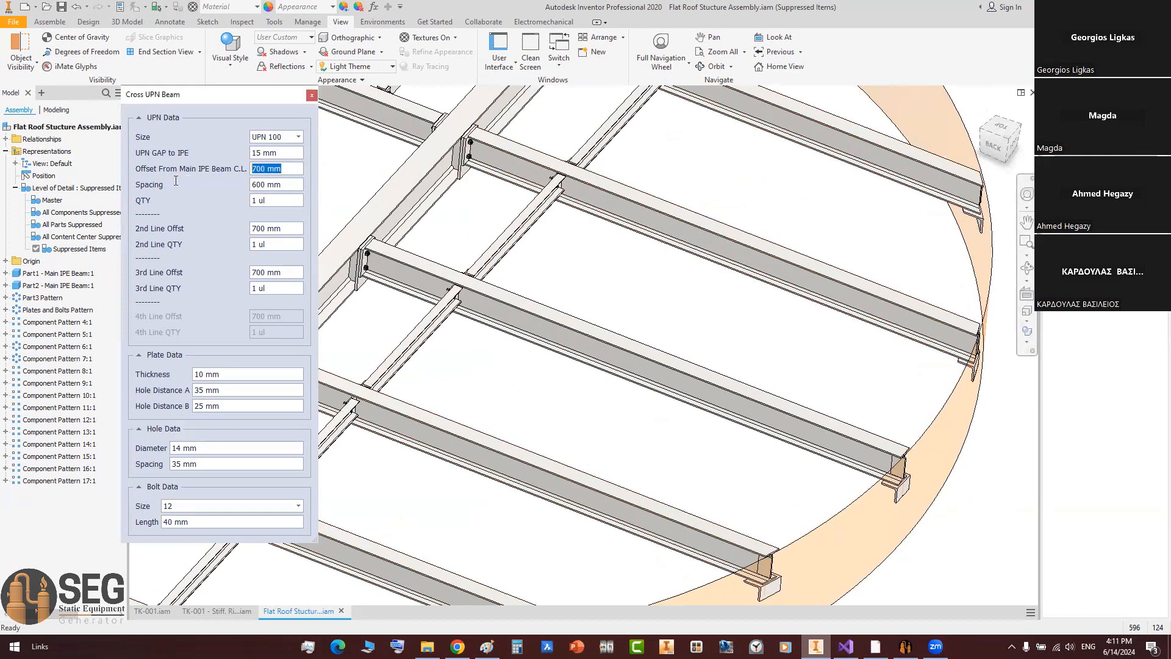
# Step: Switch to the PDF drawing in Adobe Acrobat and check the UNP100 beams' offset and spacing dimensions above the roof plan
pyautogui.click(876, 647)
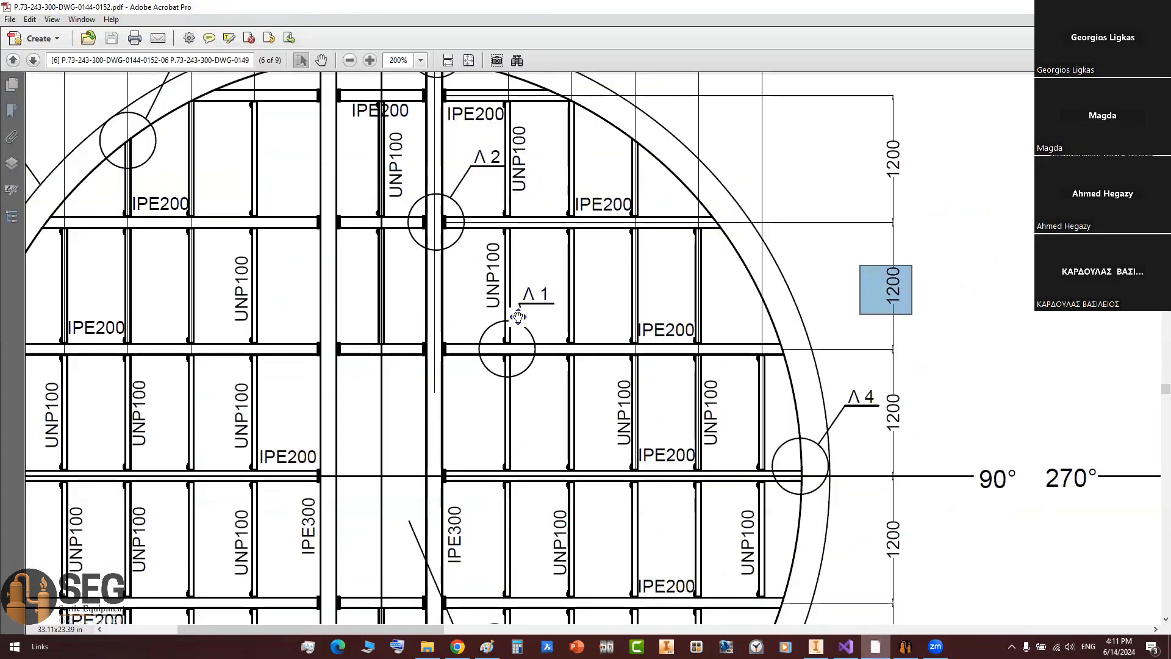
pyautogui.moveTo(531, 228); pyautogui.dragTo(510, 389, button='middle')
pyautogui.moveTo(432, 153); pyautogui.dragTo(470, 178)
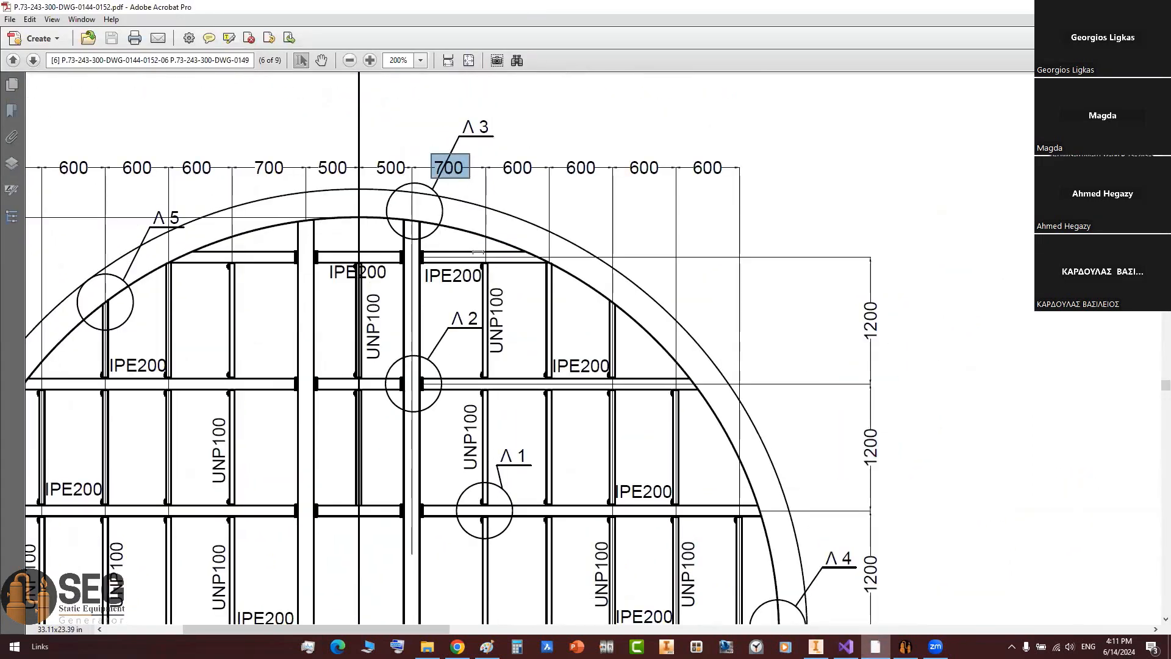
pyautogui.moveTo(478, 251); pyautogui.dragTo(503, 603)
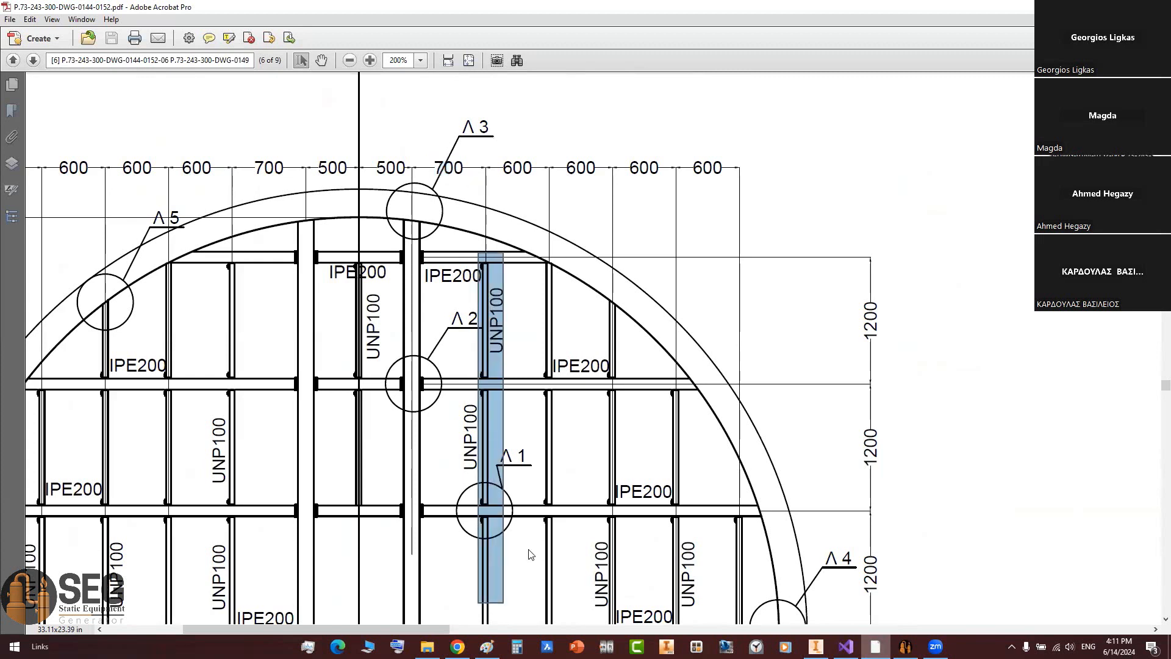
pyautogui.moveTo(497, 171); pyautogui.dragTo(599, 188)
pyautogui.click(529, 162)
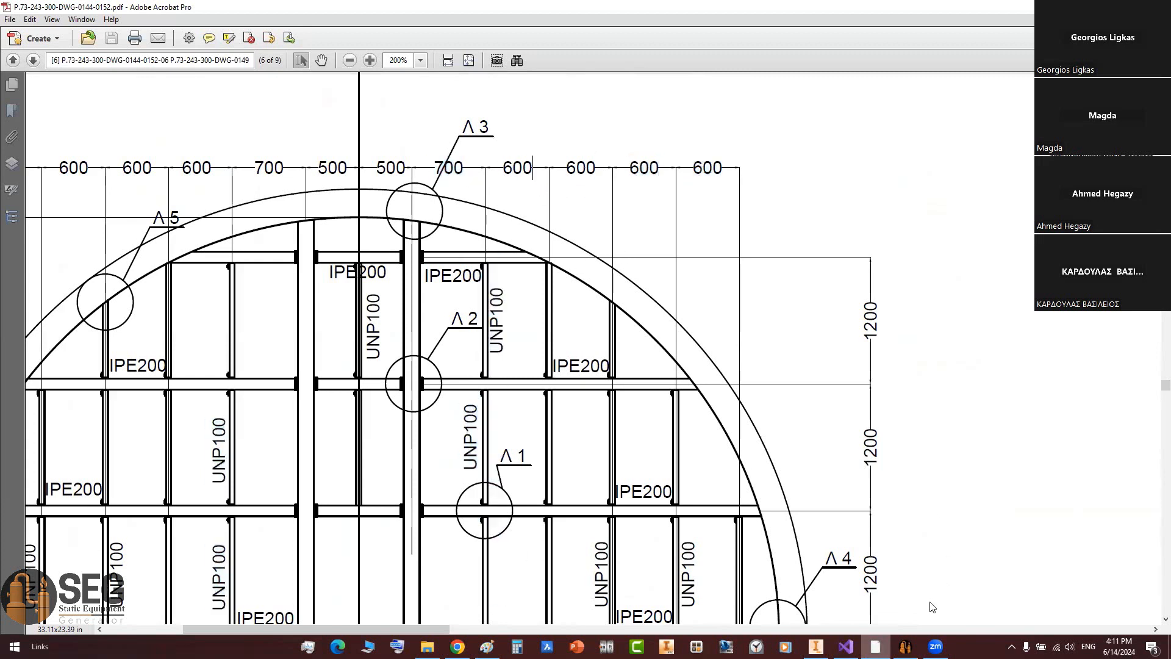
# Step: Switch back to the Inventor roof assembly and set the first line's cross UPN beam quantity to 5
pyautogui.click(906, 647)
pyautogui.click(816, 647)
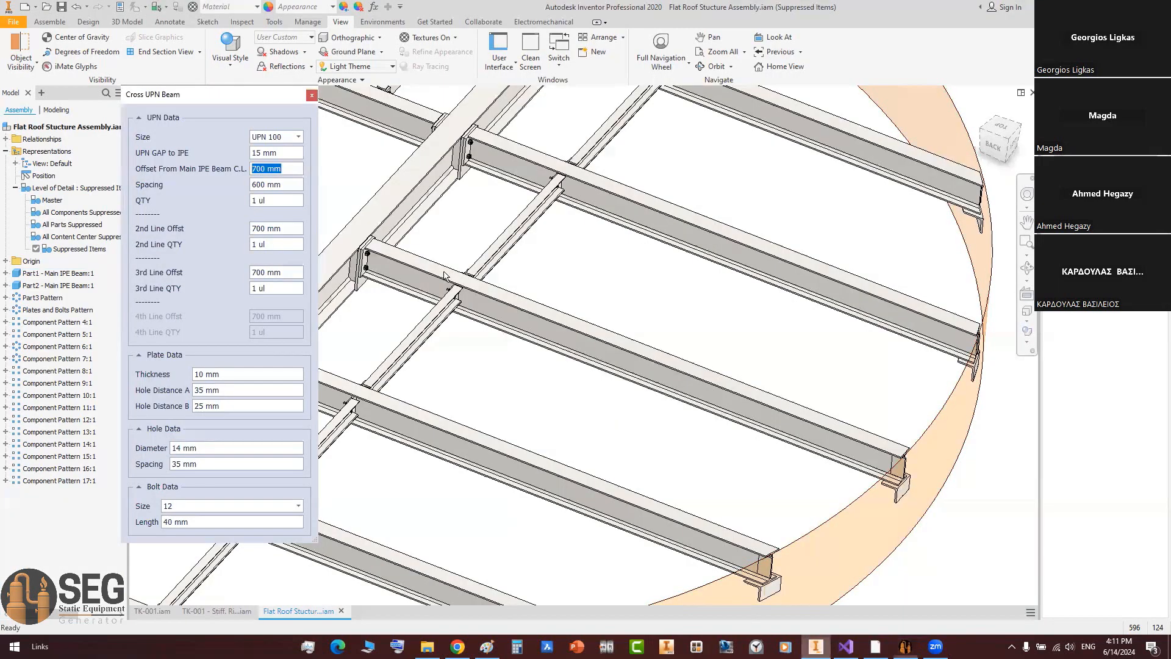
pyautogui.press('Tab')
pyautogui.press('Tab')
pyautogui.press('Return')
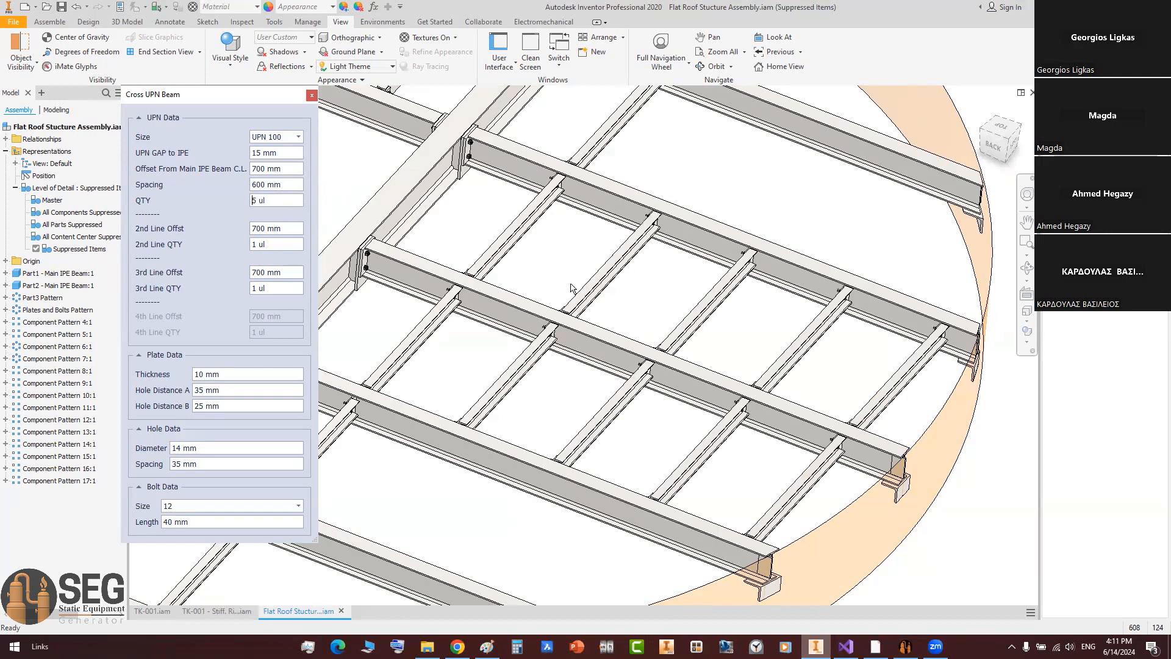
# Step: Inspect the first line of cross beams and set the 2nd Line QTY to 4
pyautogui.moveTo(843, 399); pyautogui.dragTo(857, 362, button='middle')
pyautogui.scroll(-3, 857, 361)
pyautogui.moveTo(671, 387); pyautogui.dragTo(711, 362, button='middle')
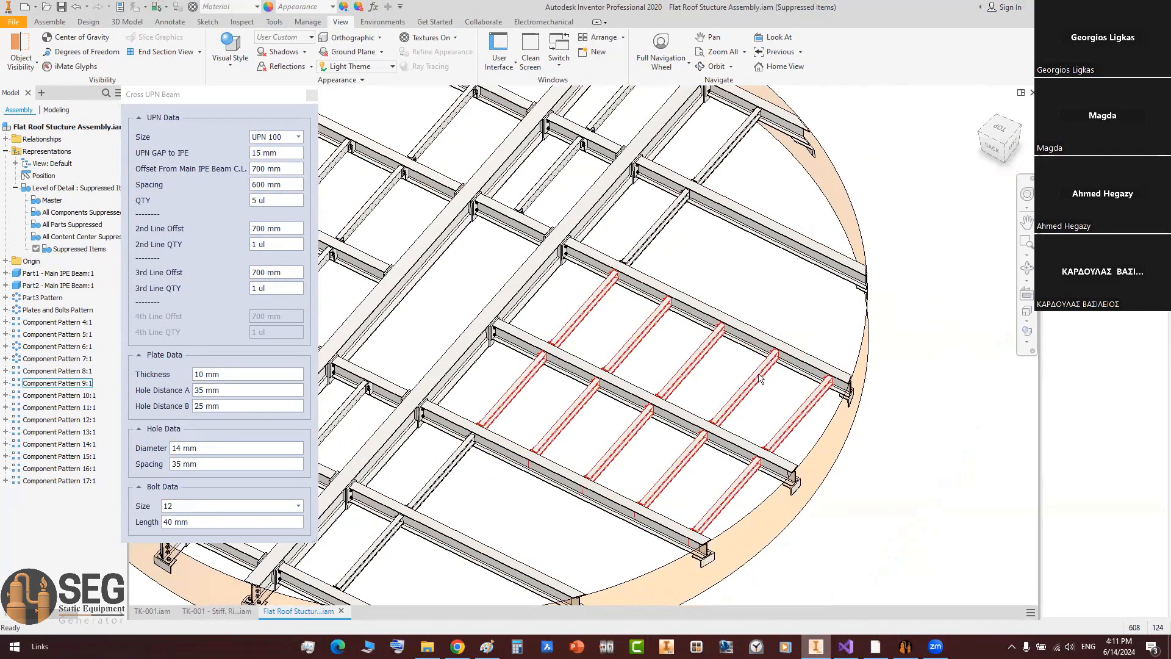
pyautogui.scroll(4, 636, 201)
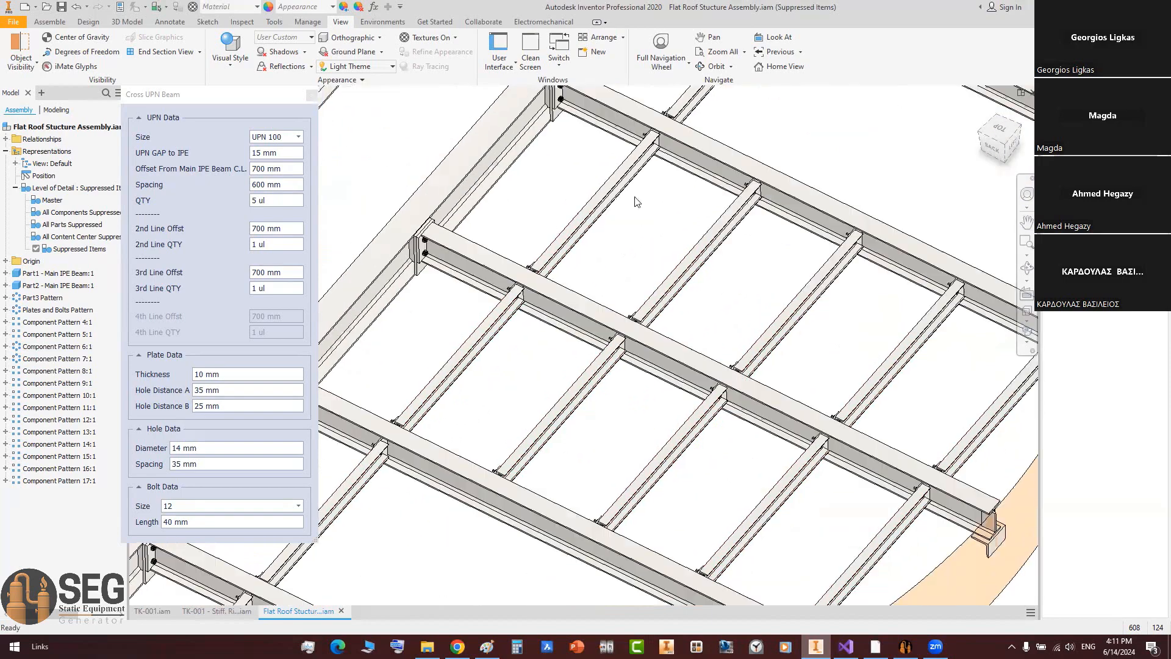
pyautogui.scroll(-3, 819, 332)
pyautogui.scroll(1, 873, 328)
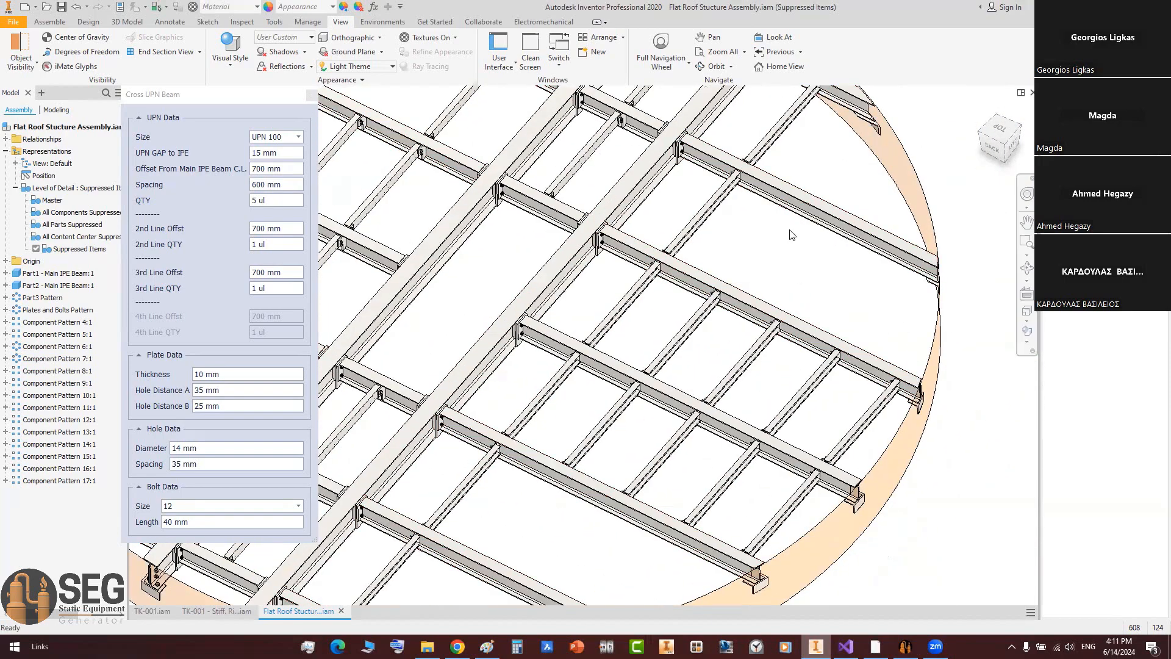
pyautogui.scroll(3, 679, 213)
pyautogui.moveTo(750, 262); pyautogui.dragTo(587, 231, button='middle')
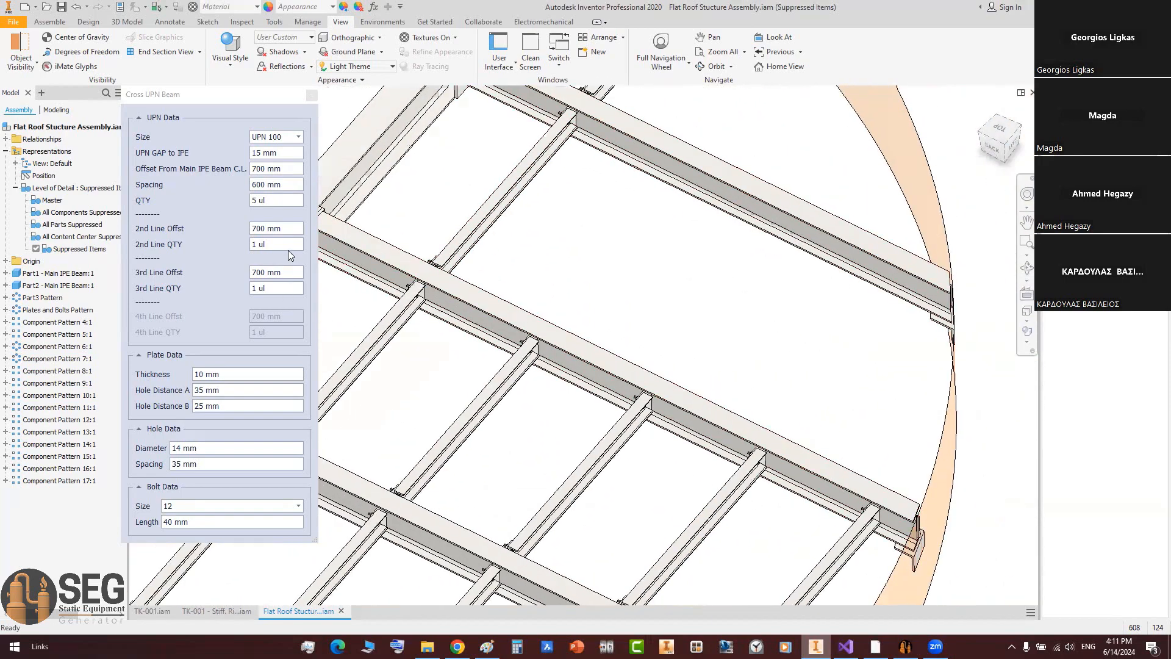
pyautogui.doubleClick(255, 244)
pyautogui.write('4')
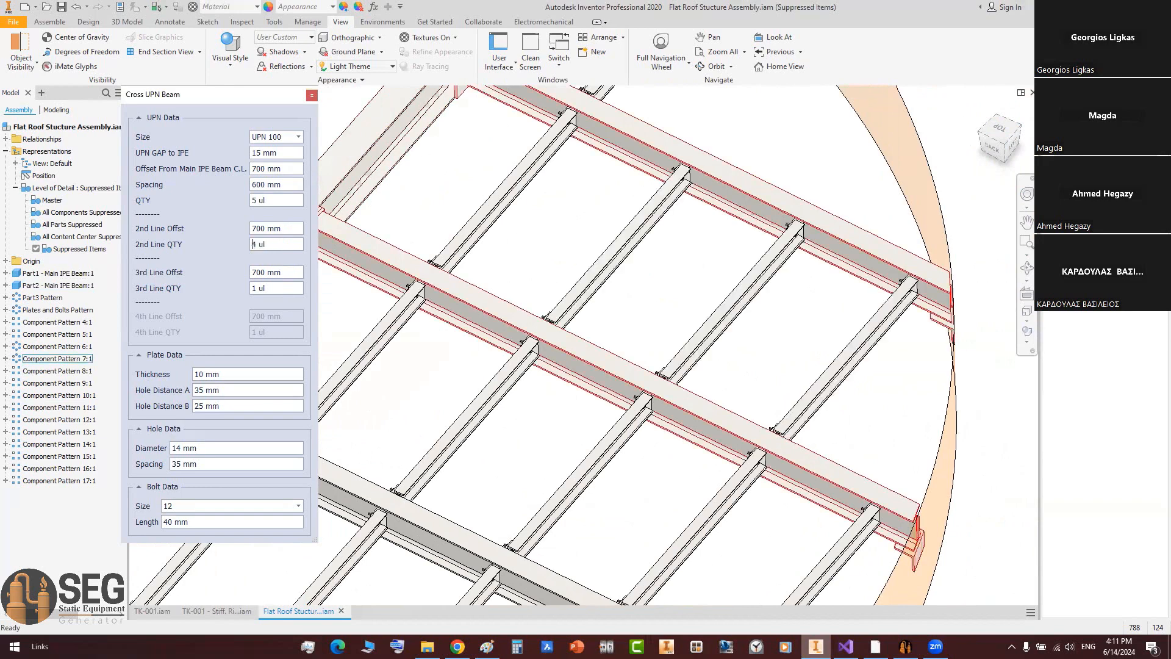
# Step: Try a 3rd Line QTY of 2 for the cross UPN beams and restore it to 1
pyautogui.moveTo(785, 297); pyautogui.dragTo(706, 522, button='middle')
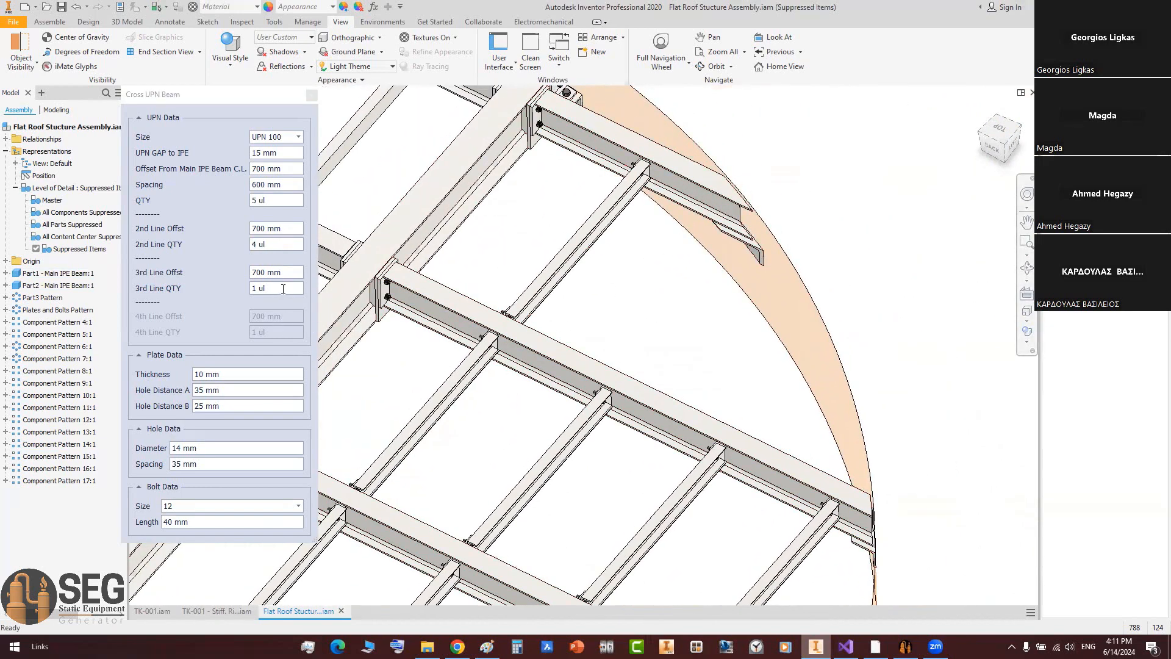
pyautogui.doubleClick(255, 288)
pyautogui.write('2')
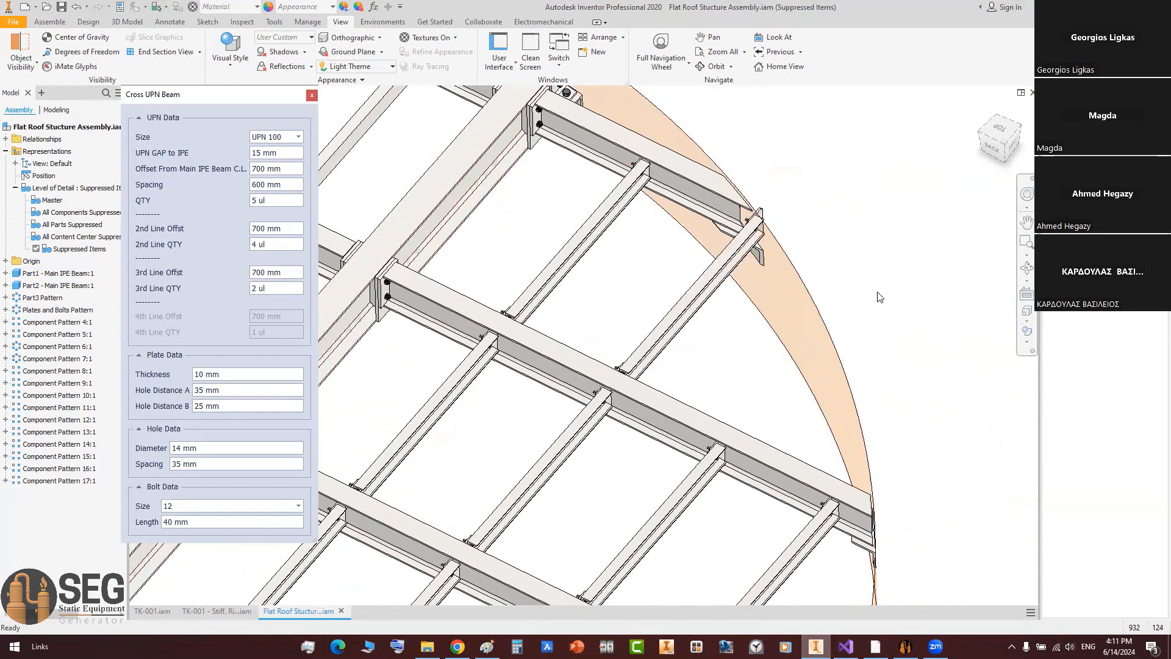
pyautogui.scroll(-3, 786, 305)
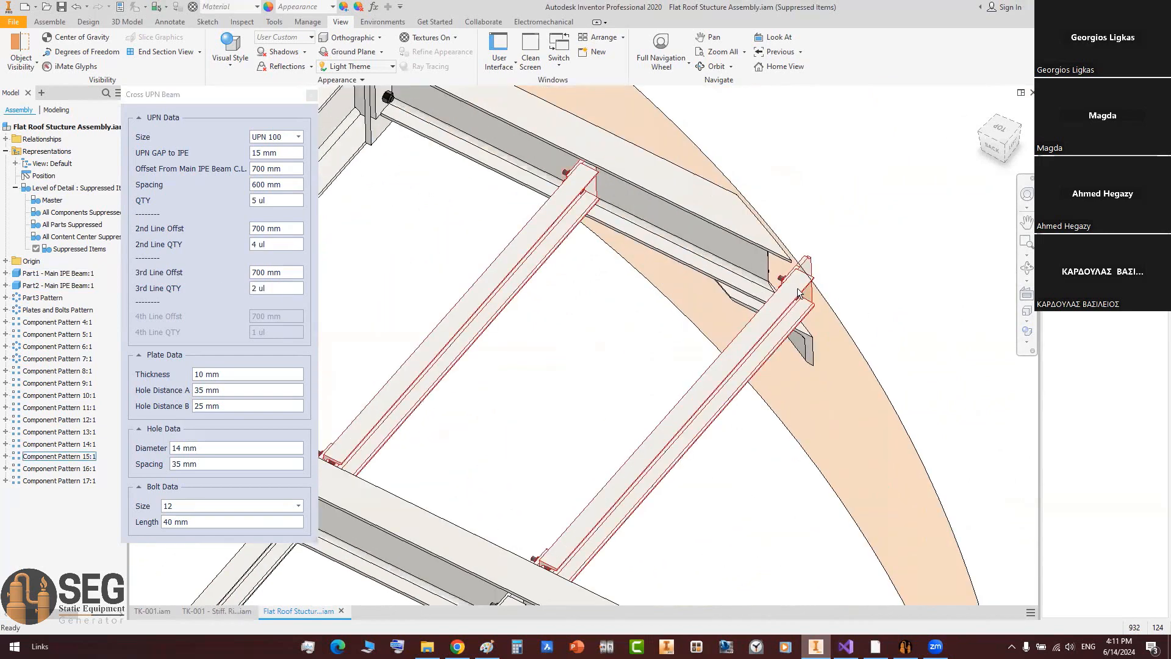
pyautogui.scroll(4, 799, 294)
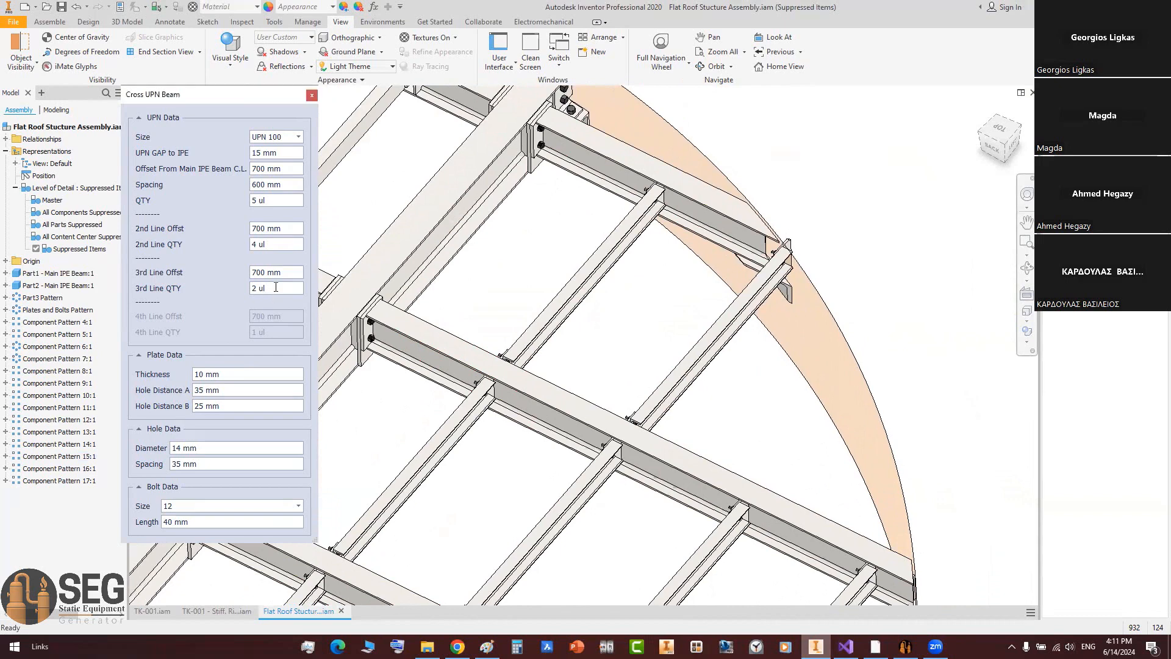
pyautogui.write('1')
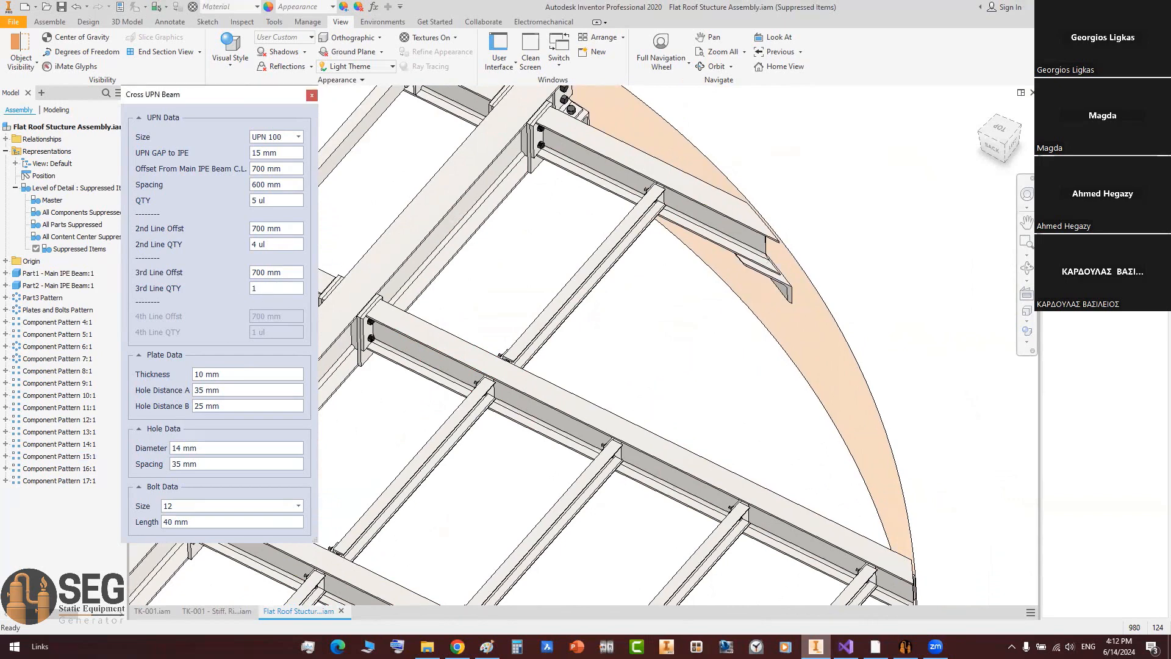
# Step: Review the whole roof structure in an isometric view, and close the Cross UPN Beam form and the Main Form
pyautogui.scroll(6, 648, 272)
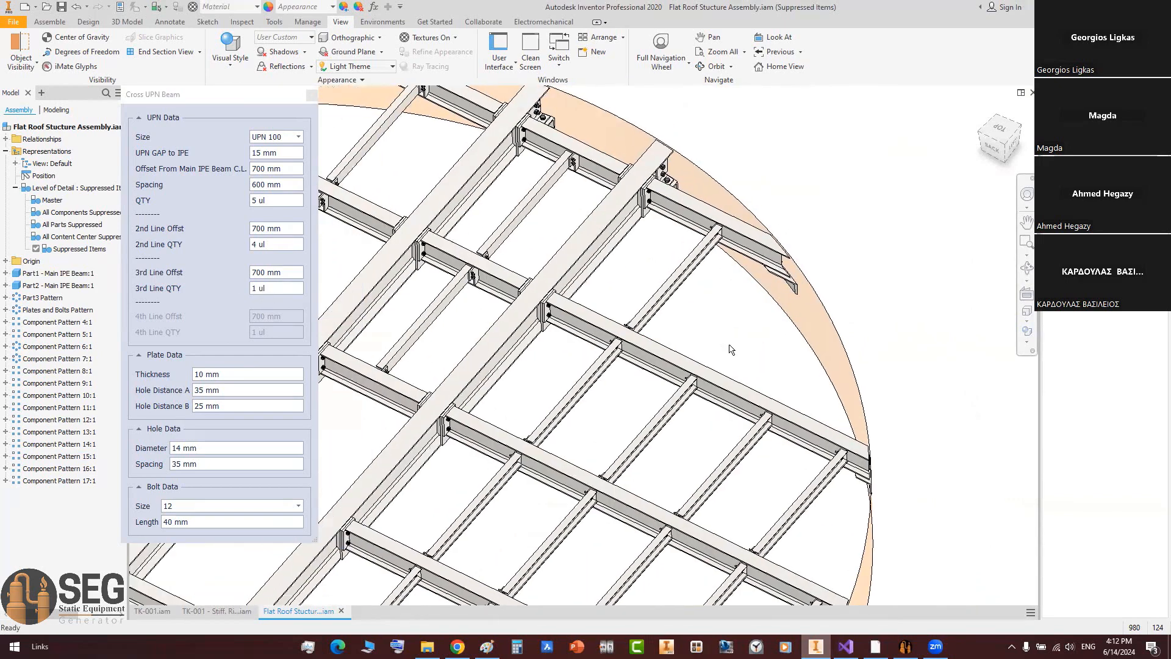
pyautogui.keyDown('shift'); pyautogui.moveTo(731, 326); pyautogui.dragTo(799, 268, button='middle'); pyautogui.keyUp('shift')
pyautogui.scroll(2, 732, 293)
pyautogui.click(311, 96)
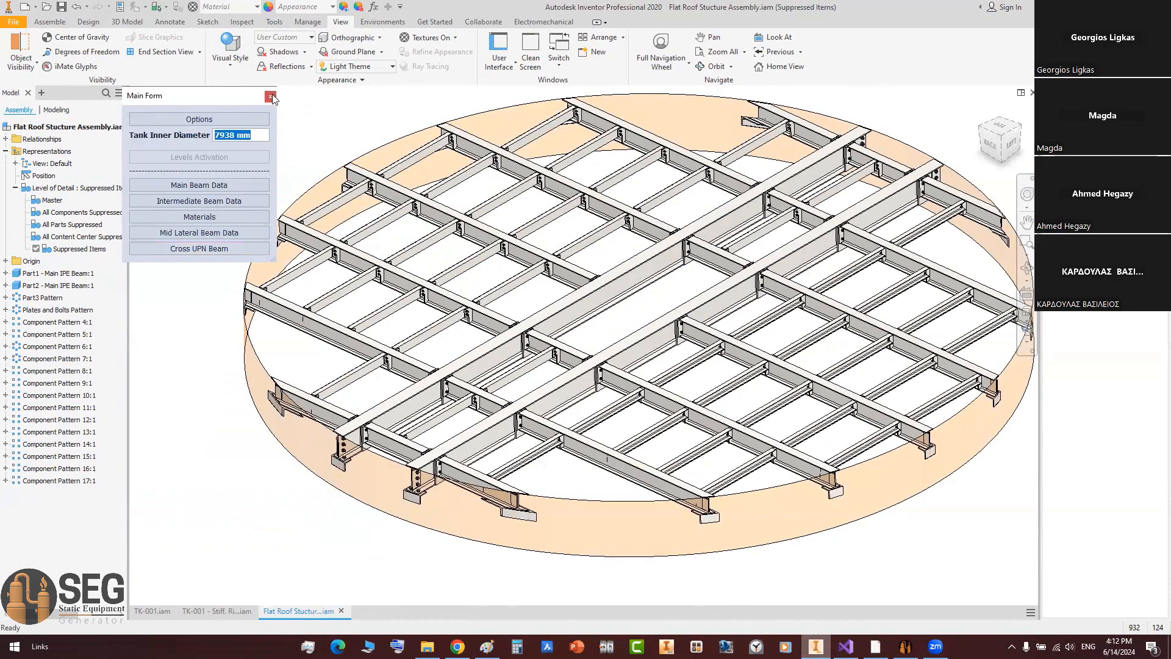
pyautogui.click(270, 96)
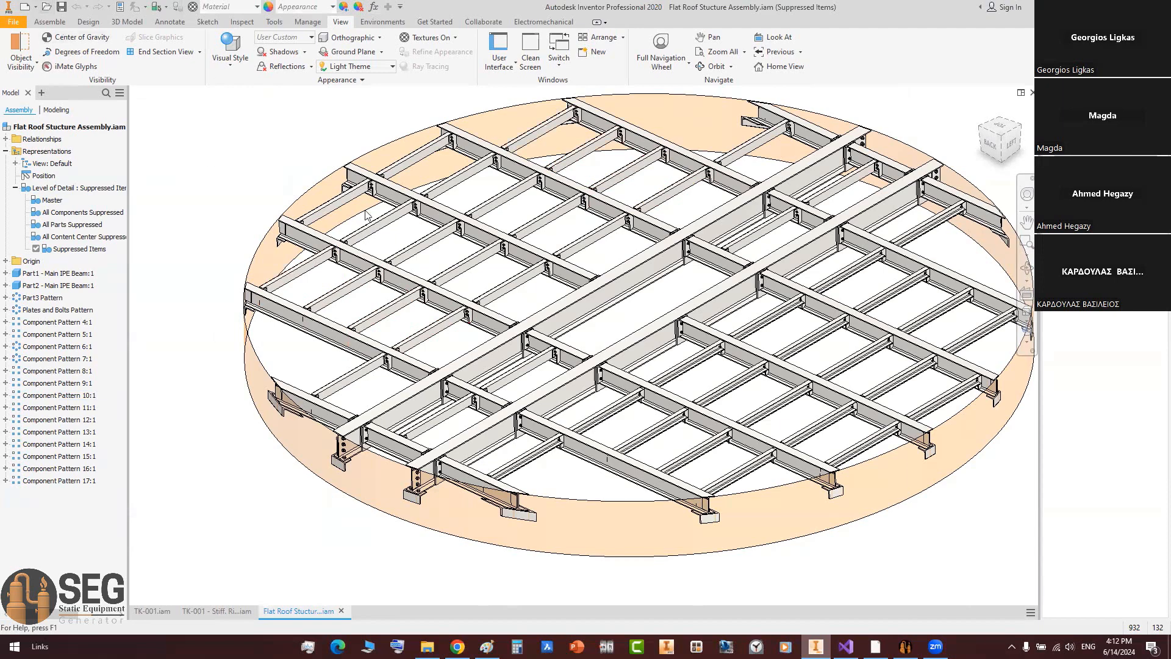
# Step: Open the drawing BOM Test.idw from the Flat Roof Stucture folder
pyautogui.hotkey('ctrl', 'o')
pyautogui.click(357, 113)
pyautogui.click(377, 91)
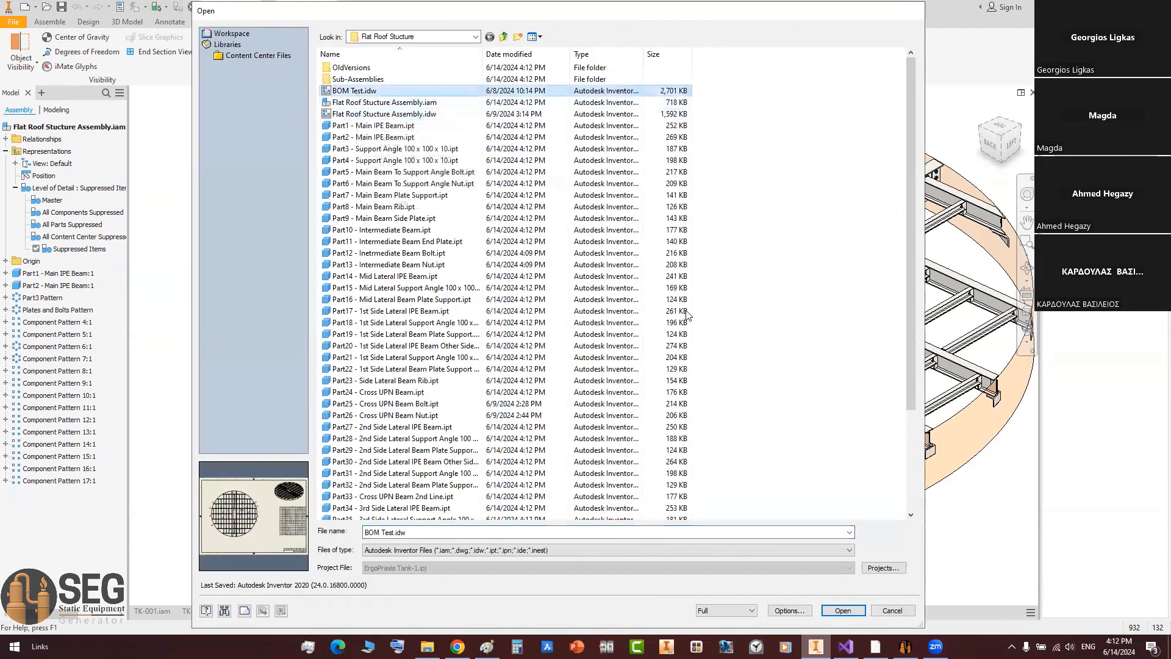
pyautogui.press('Return')
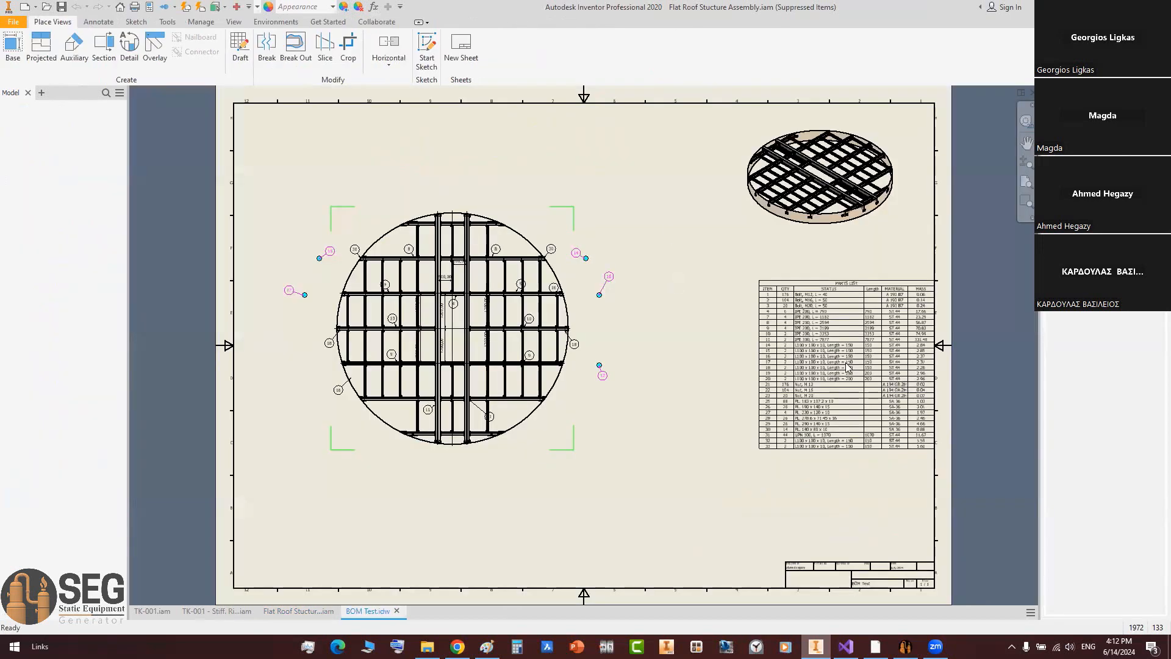
# Step: Open the parts list on the BOM Test sheet for editing
pyautogui.scroll(6, 693, 336)
pyautogui.scroll(-4, 887, 378)
pyautogui.moveTo(887, 378); pyautogui.dragTo(345, 308, button='middle')
pyautogui.doubleClick(482, 219)
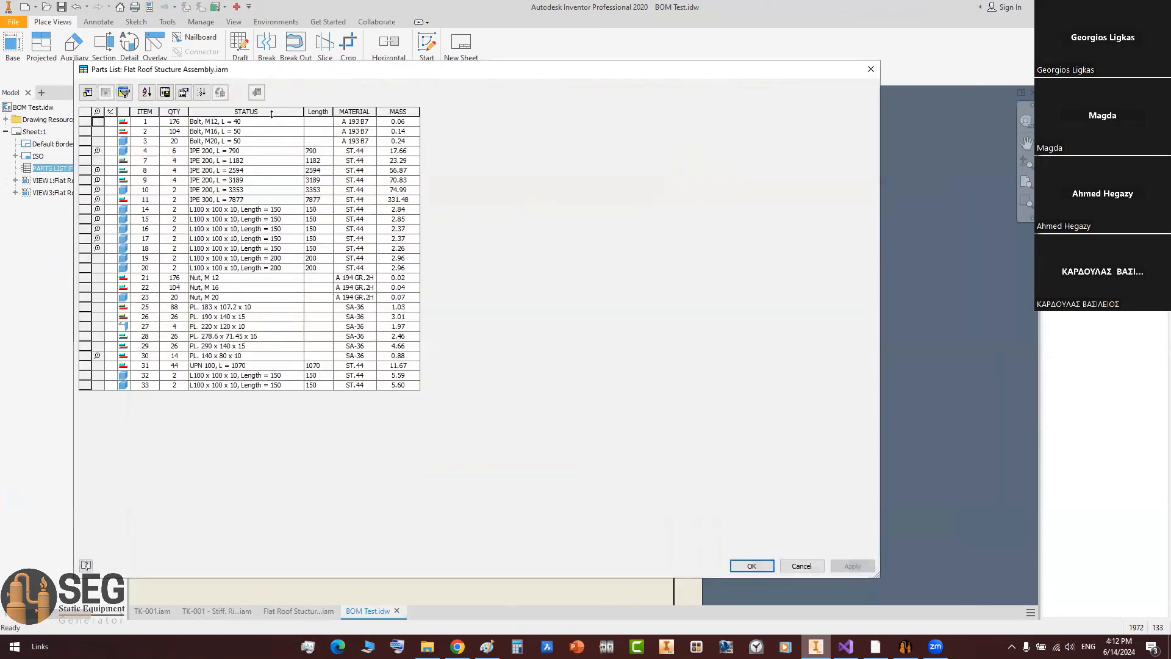
# Step: Apply the row merge settings to the parts list, merging similar parts by STATUS, MATERIAL and MASS
pyautogui.click(279, 112)
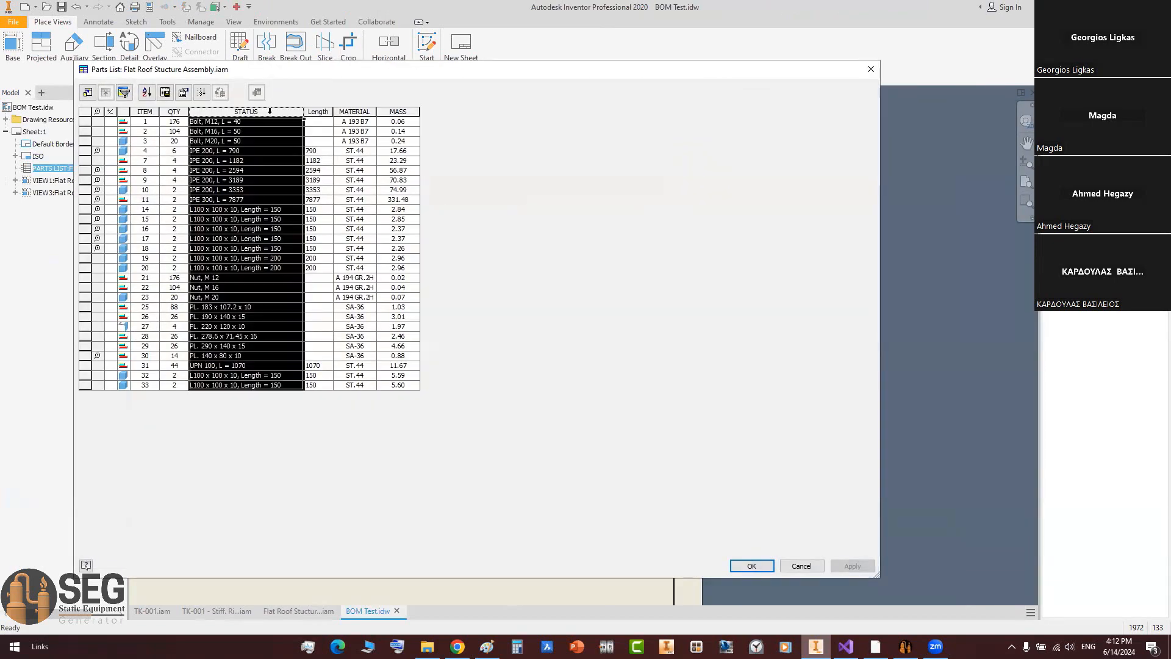
pyautogui.rightClick(281, 114)
pyautogui.click(325, 148)
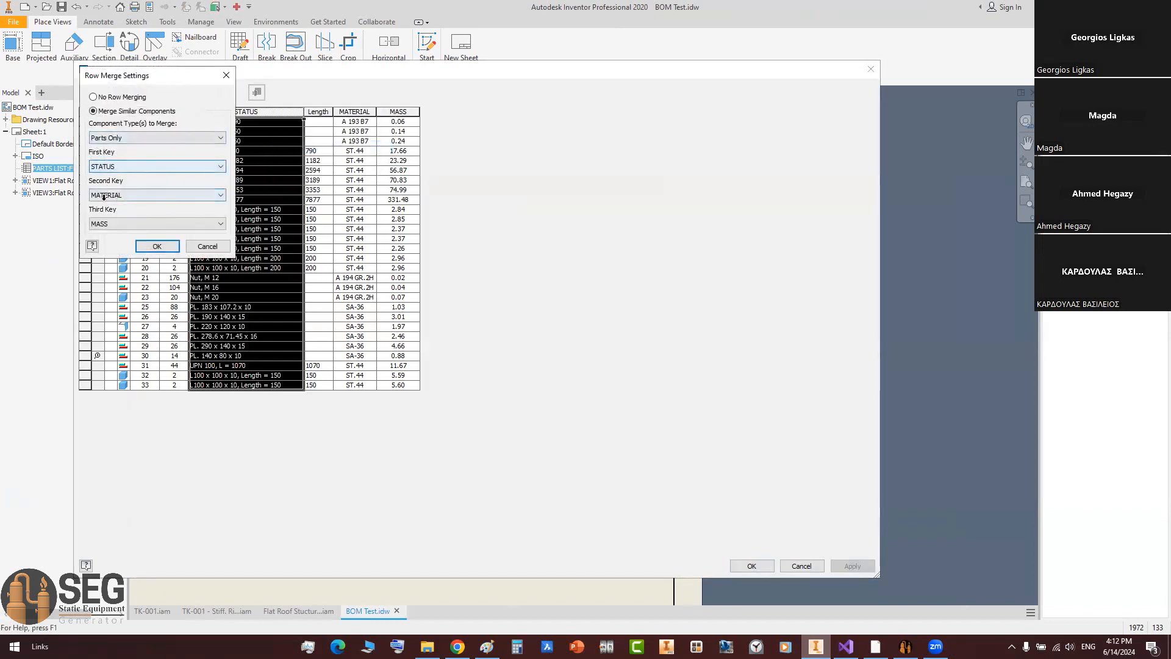
pyautogui.click(154, 246)
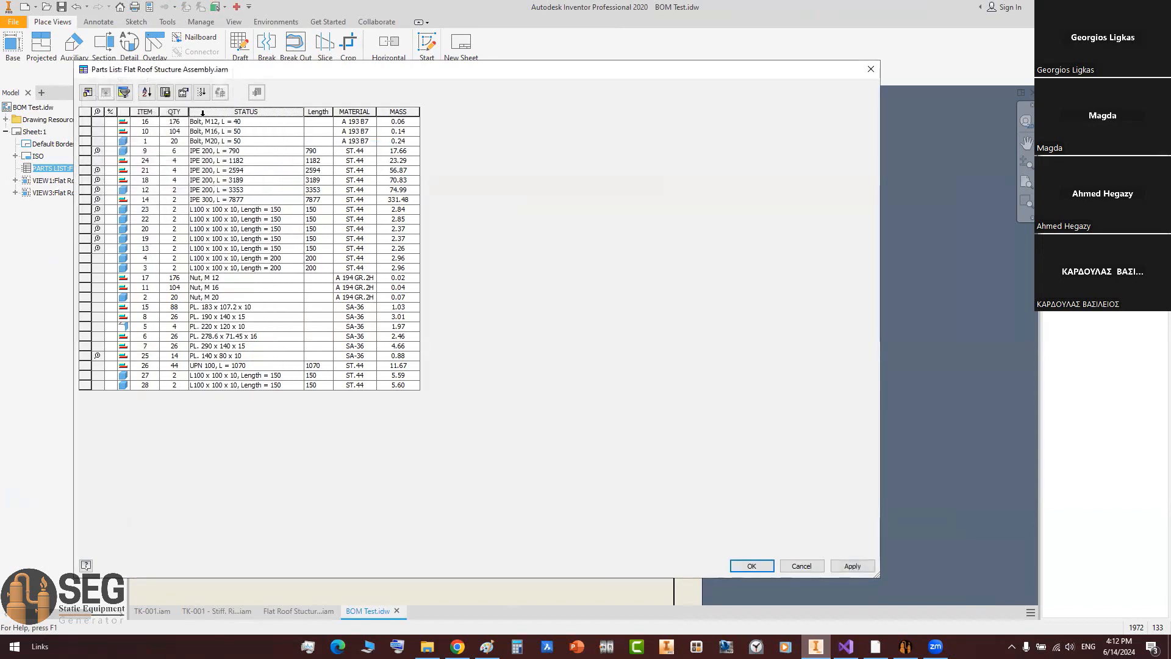
# Step: Sort the parts list by STATUS in ascending order and accept the edited parts list
pyautogui.click(203, 112)
pyautogui.click(146, 92)
pyautogui.click(175, 131)
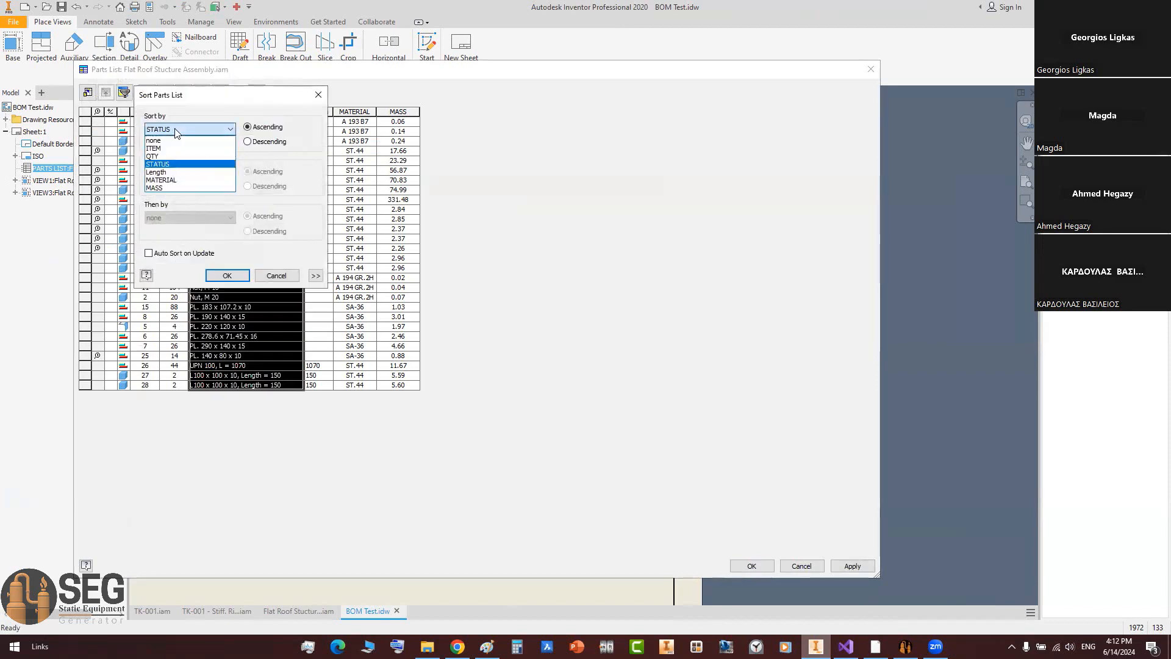
pyautogui.click(173, 164)
pyautogui.click(227, 275)
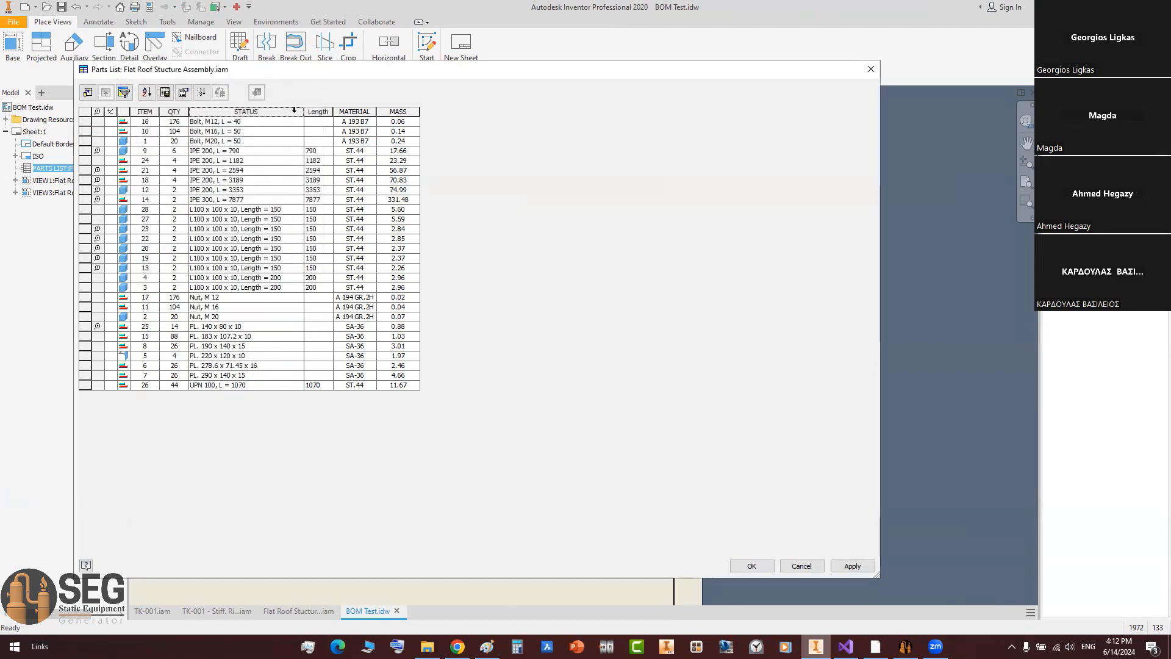
pyautogui.click(752, 566)
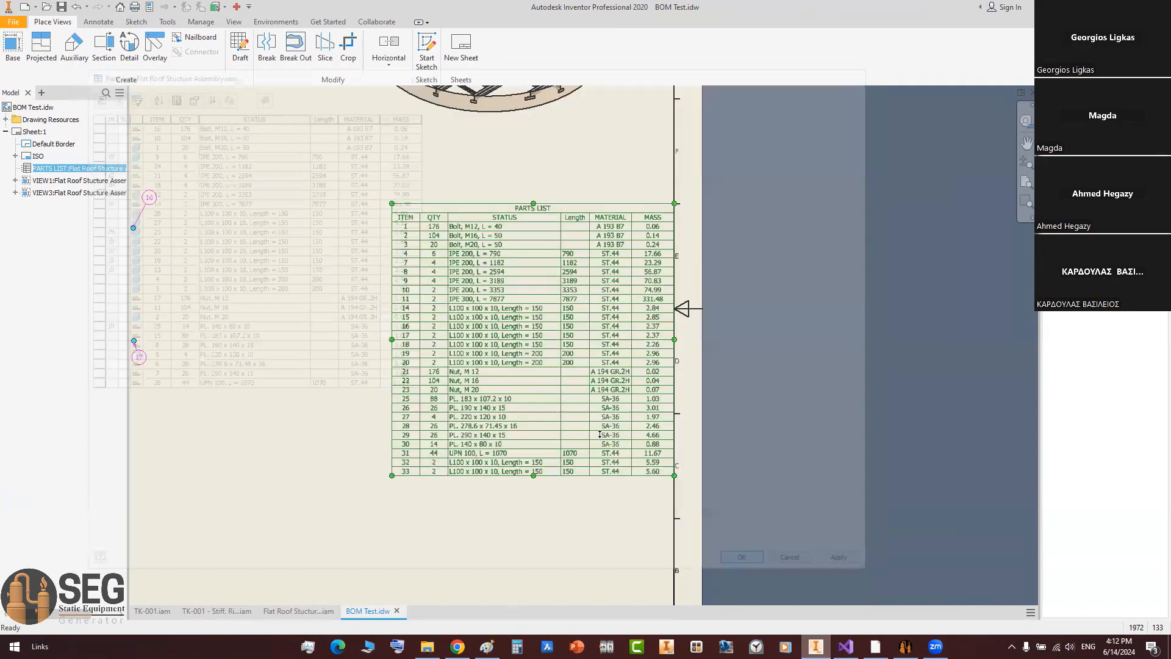
# Step: Examine the sorted parts list on the sheet, from the bolts and IPE beams down to the plates and UPN 100 row
pyautogui.scroll(-5, 457, 239)
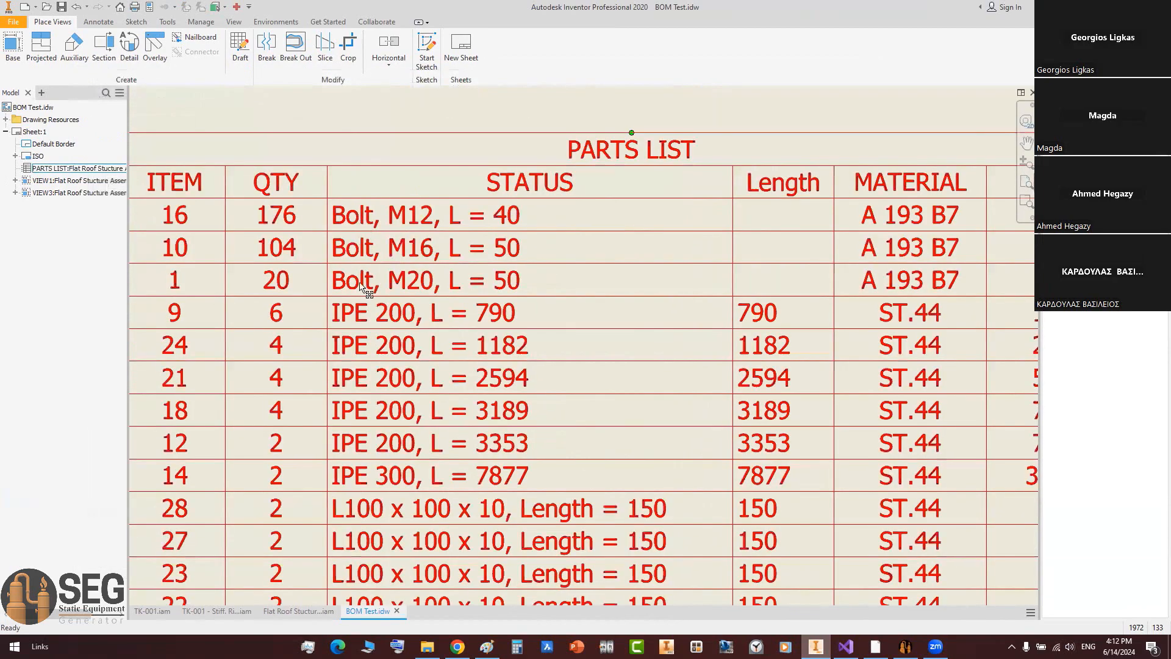
pyautogui.moveTo(456, 240); pyautogui.dragTo(455, 235, button='middle')
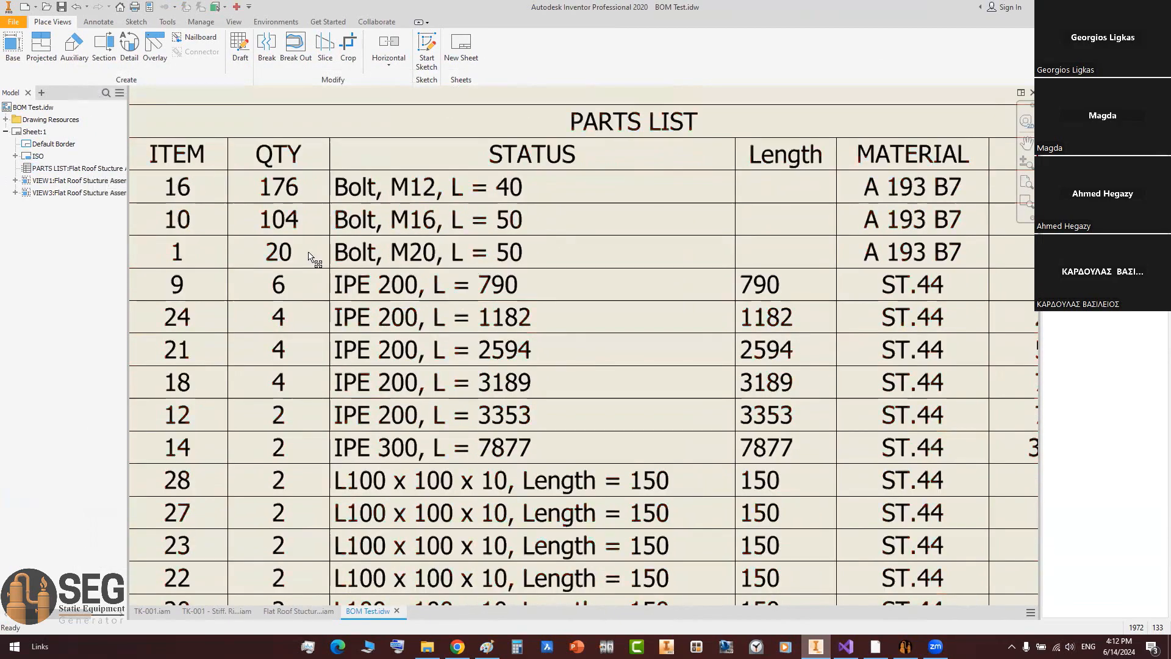
pyautogui.moveTo(310, 252)
pyautogui.mouseDown(button='middle')
pyautogui.moveTo(355, 237)
pyautogui.moveTo(383, 252)
pyautogui.moveTo(395, 203)
pyautogui.mouseUp(button='middle')
pyautogui.scroll(-3, 383, 233)
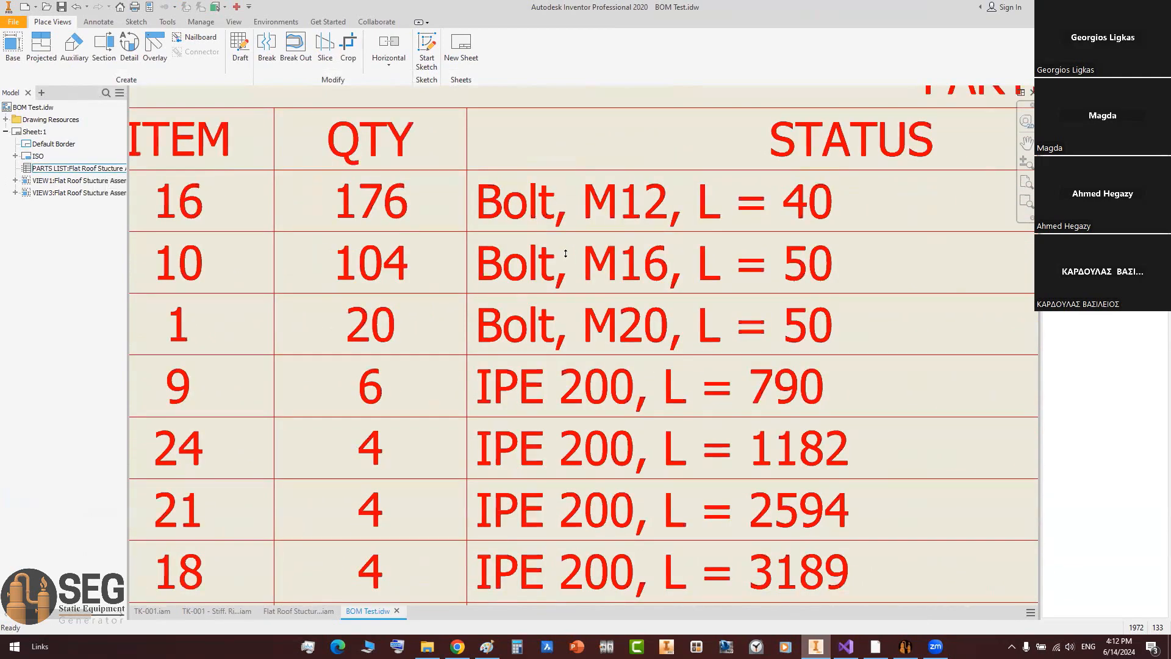
pyautogui.moveTo(632, 221); pyautogui.dragTo(552, 241, button='middle')
pyautogui.scroll(3, 313, 278)
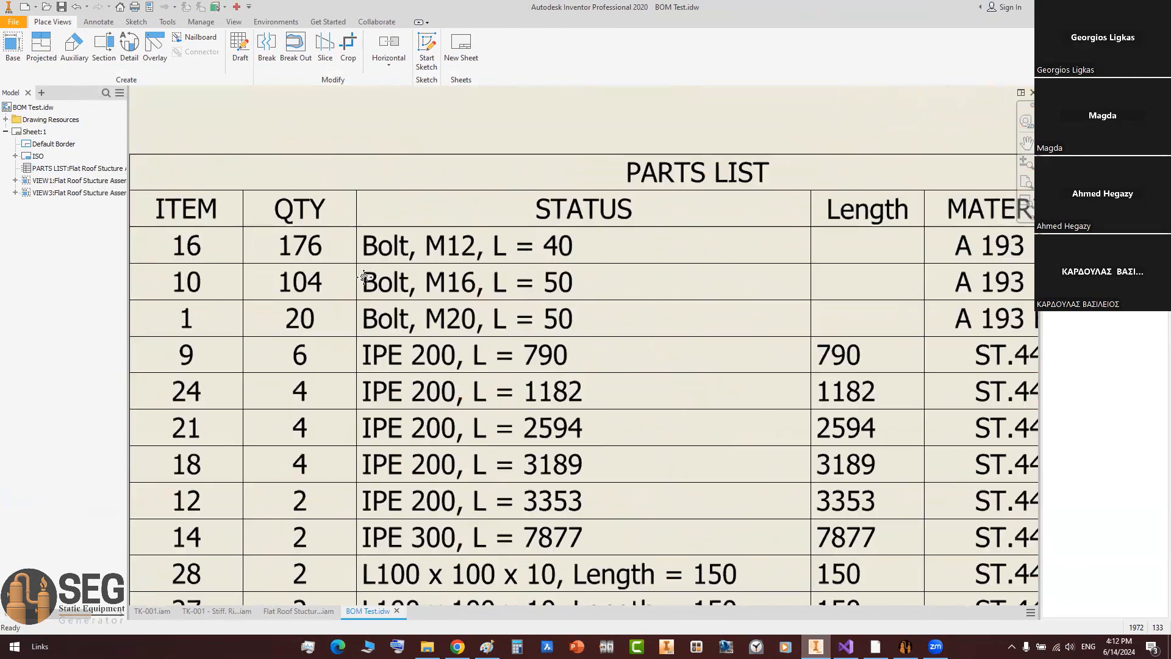
pyautogui.moveTo(364, 277); pyautogui.dragTo(406, 225, button='middle')
pyautogui.moveTo(563, 237); pyautogui.dragTo(574, 173, button='middle')
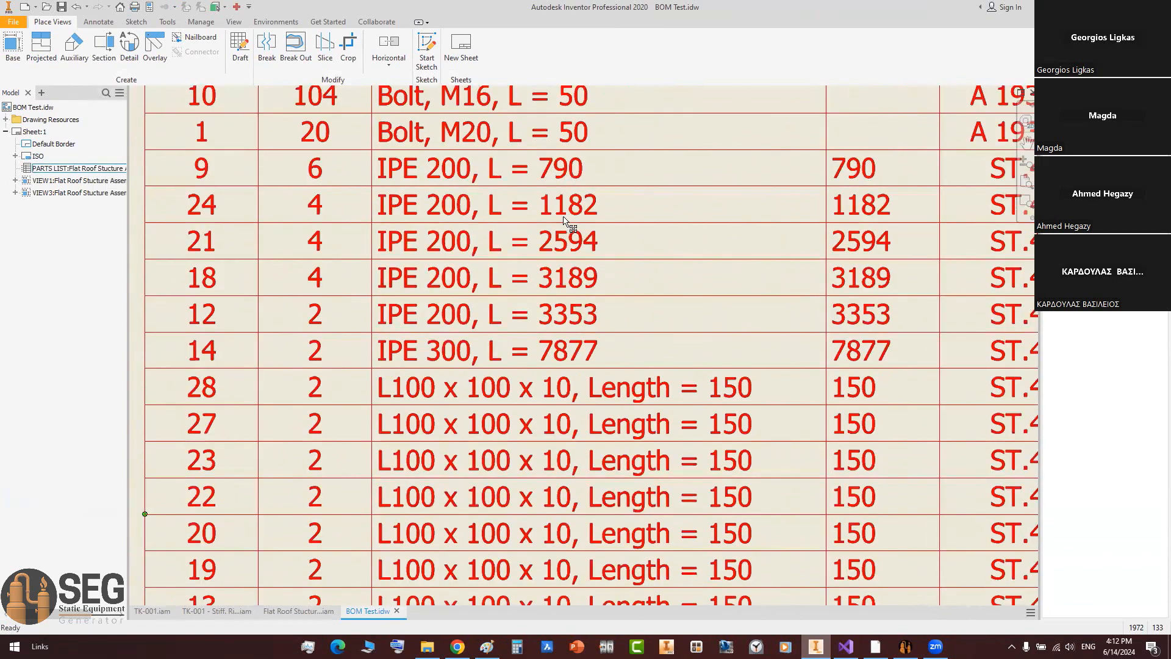
pyautogui.moveTo(557, 349); pyautogui.dragTo(531, 246, button='middle')
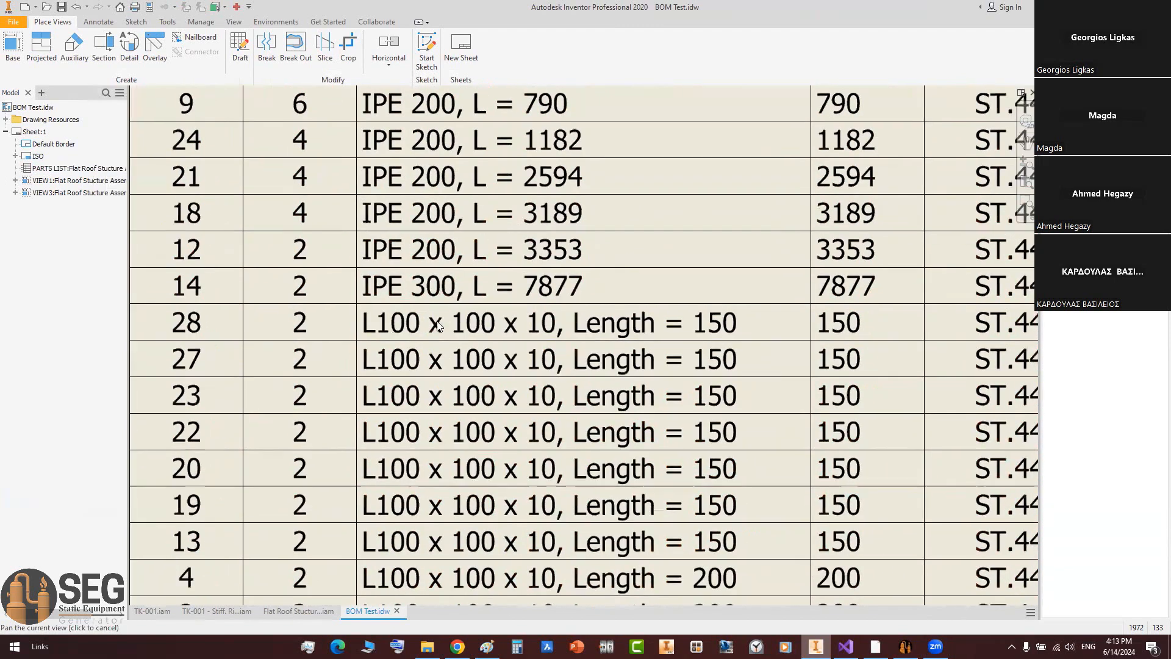
pyautogui.scroll(3, 439, 326)
pyautogui.moveTo(451, 307)
pyautogui.mouseDown(button='middle')
pyautogui.moveTo(356, 352)
pyautogui.moveTo(368, 206)
pyautogui.mouseUp(button='middle')
pyautogui.moveTo(317, 318)
pyautogui.mouseDown(button='middle')
pyautogui.moveTo(307, 238)
pyautogui.moveTo(344, 291)
pyautogui.moveTo(370, 274)
pyautogui.moveTo(386, 199)
pyautogui.mouseUp(button='middle')
pyautogui.scroll(-3, 355, 259)
pyautogui.scroll(-3, 396, 355)
pyautogui.moveTo(397, 356); pyautogui.dragTo(457, 369, button='middle')
pyautogui.scroll(3, 449, 378)
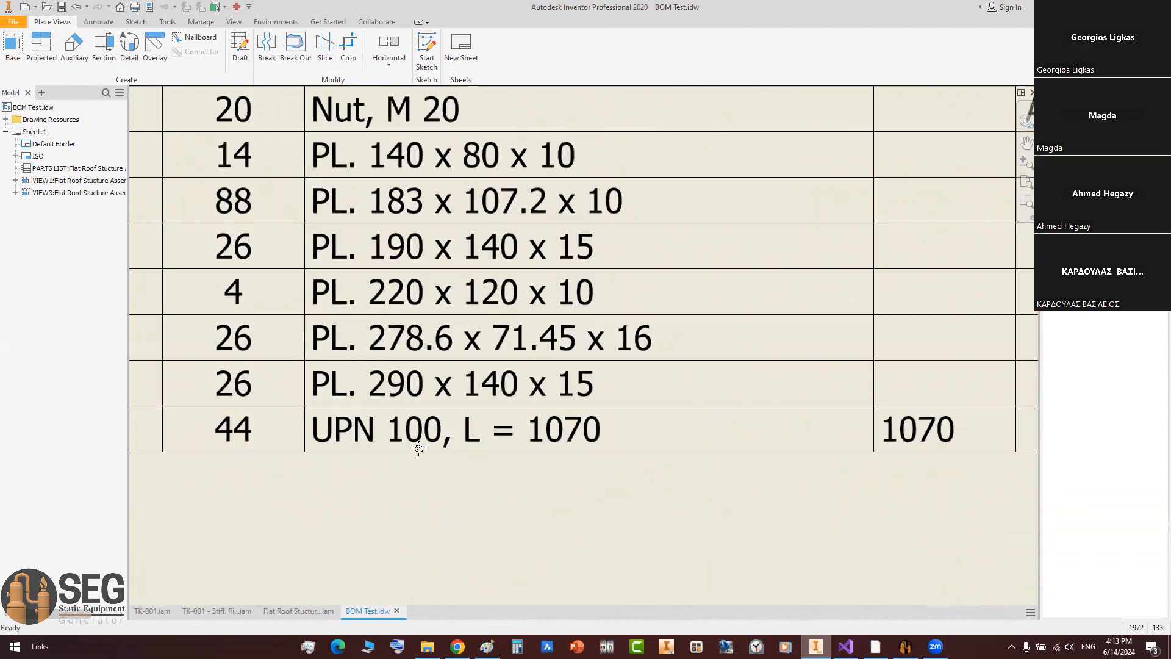
pyautogui.moveTo(401, 471); pyautogui.dragTo(403, 543, button='middle')
pyautogui.scroll(5, 441, 371)
pyautogui.moveTo(442, 222); pyautogui.dragTo(444, 327, button='middle')
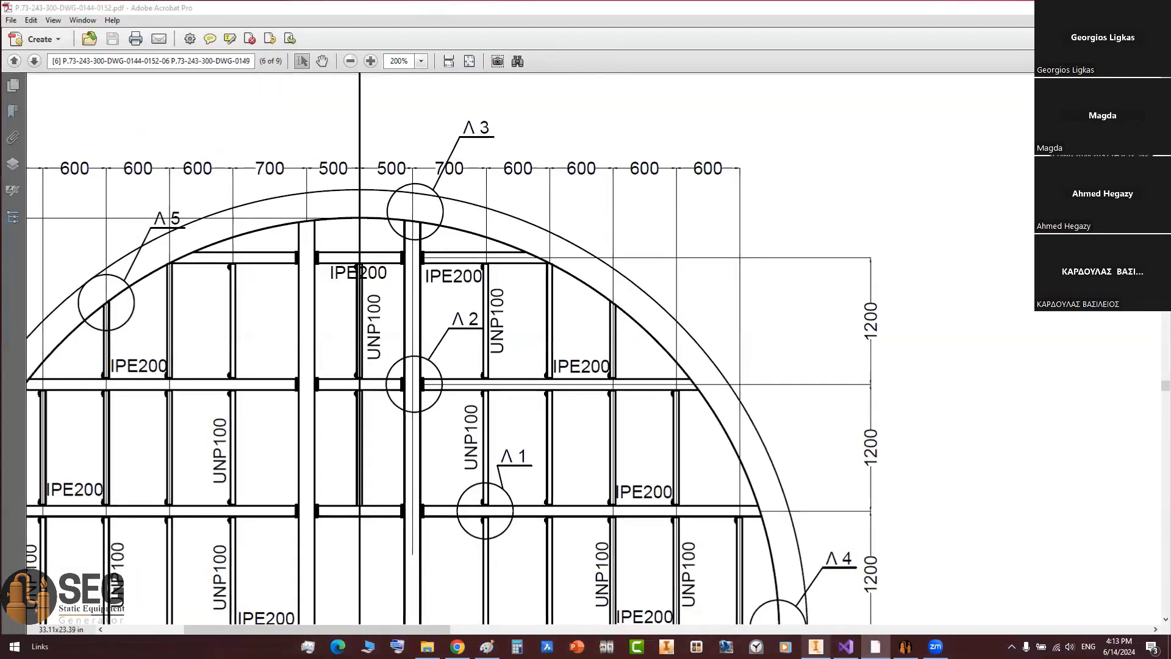
# Step: Open the One Dimensional Nesting Calculator from the desktop and set Stock Length to 12000 and Cut Gap to 10
pyautogui.press('super+d')
pyautogui.doubleClick(81, 29)
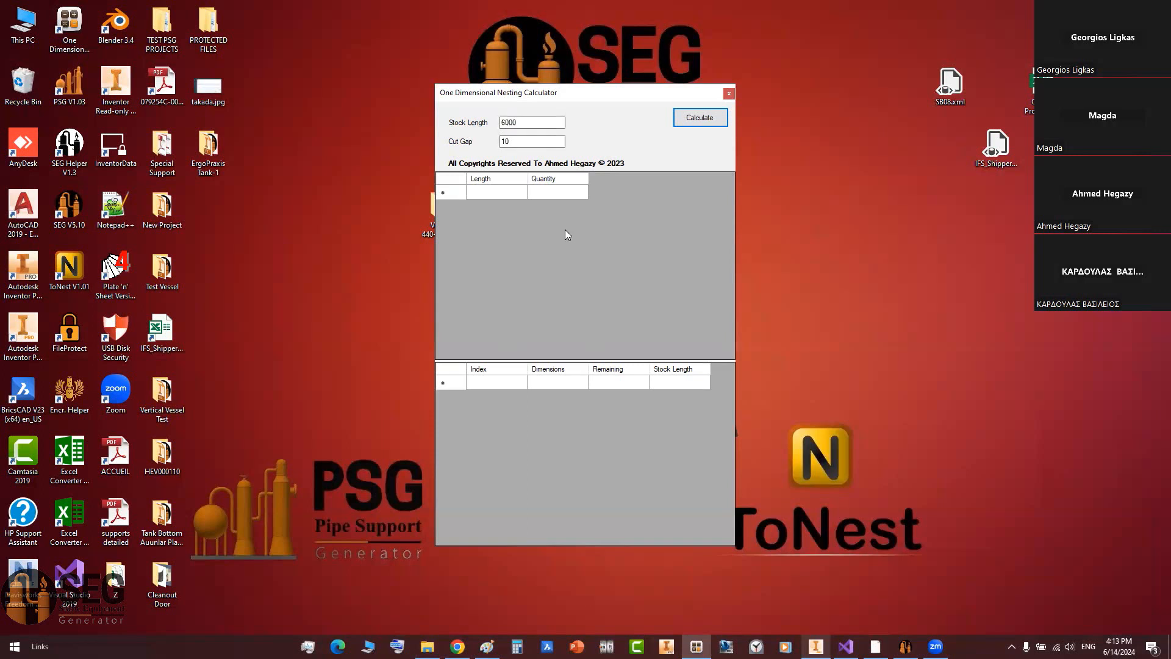
pyautogui.doubleClick(548, 120)
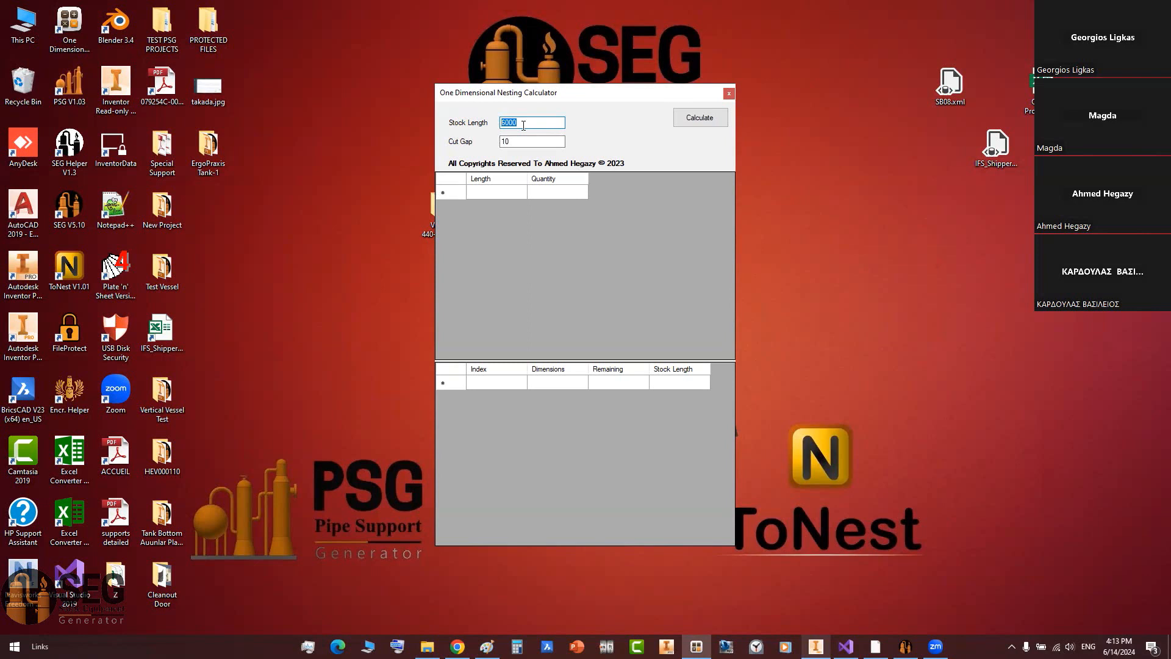
pyautogui.write('12')
pyautogui.press('Tab')
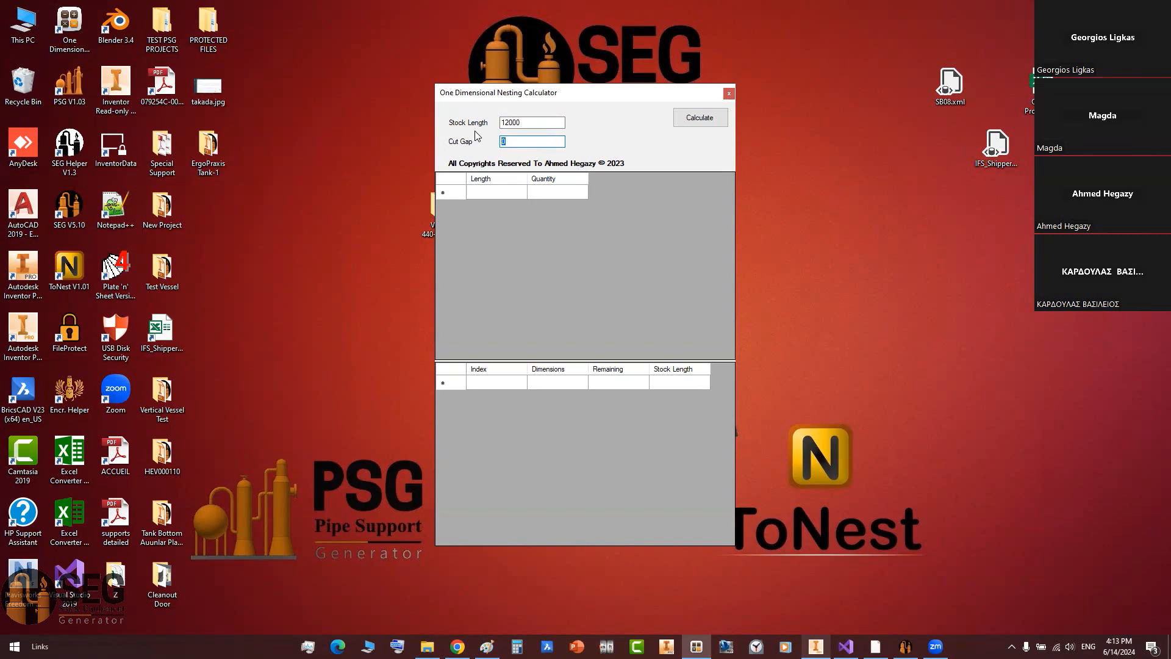
pyautogui.write('10')
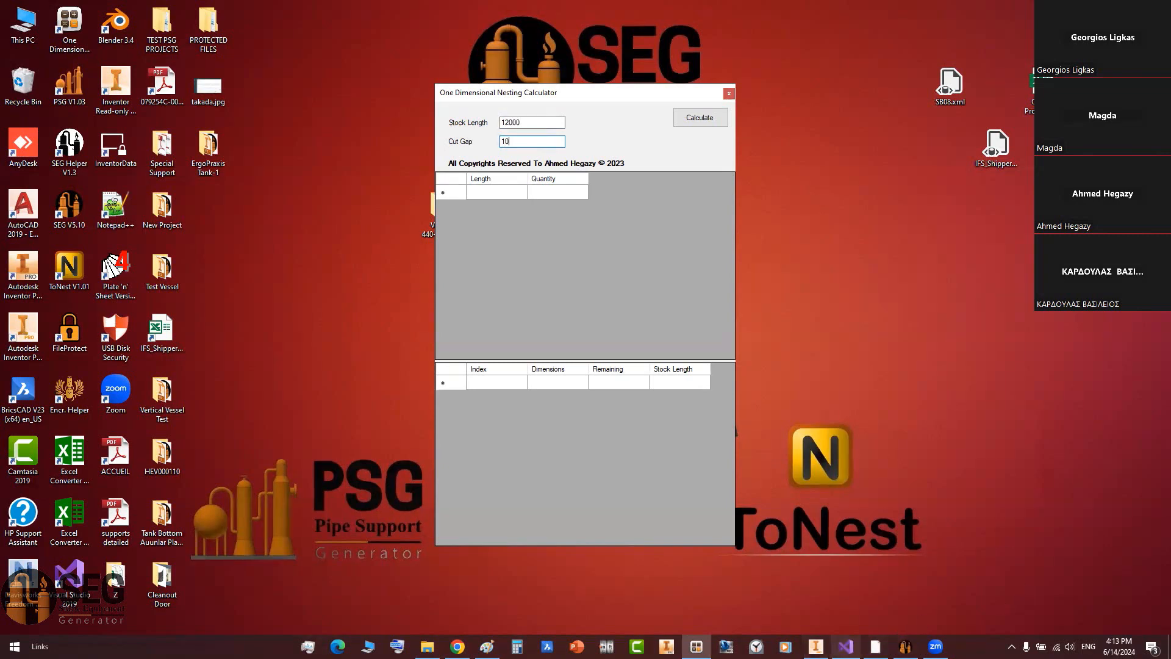
# Step: Back in Inventor's parts list editor, move the Length column ahead of QTY and select both columns' cells for the IPE rows
pyautogui.click(816, 647)
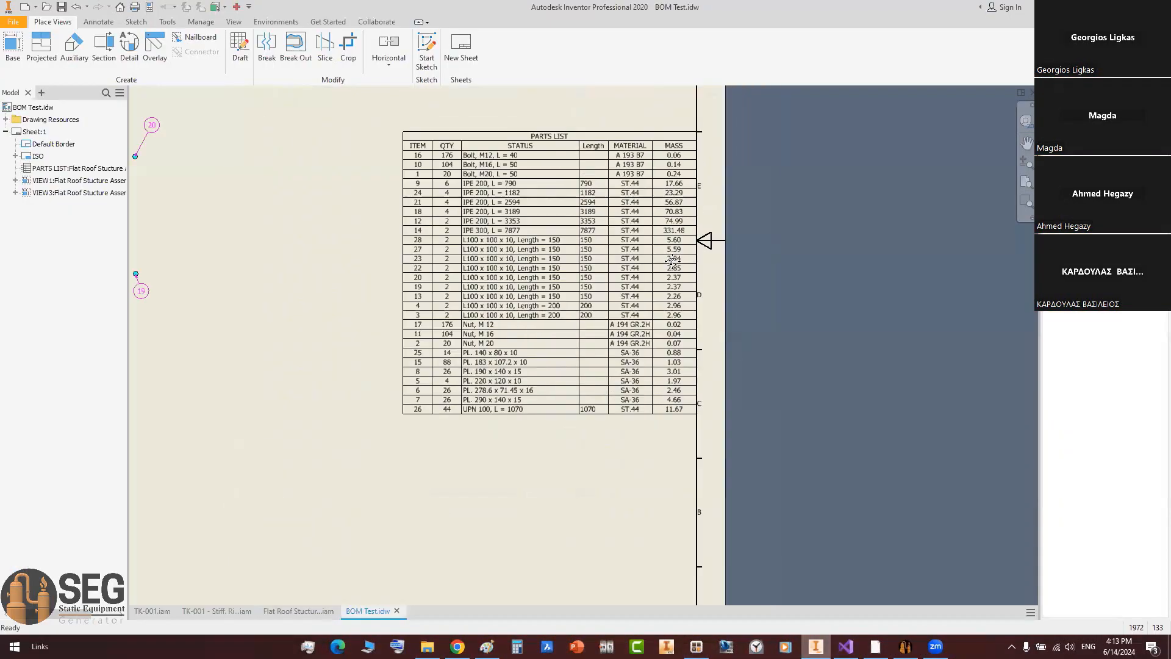
pyautogui.moveTo(648, 239); pyautogui.dragTo(692, 288, button='middle')
pyautogui.doubleClick(692, 288)
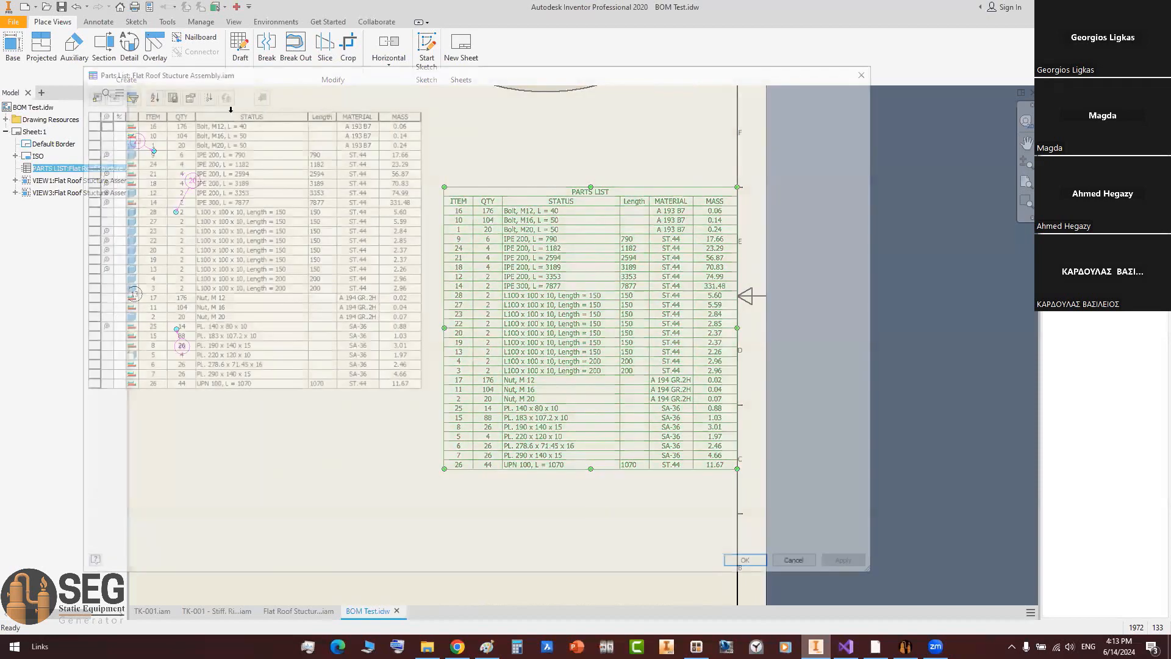
pyautogui.click(88, 92)
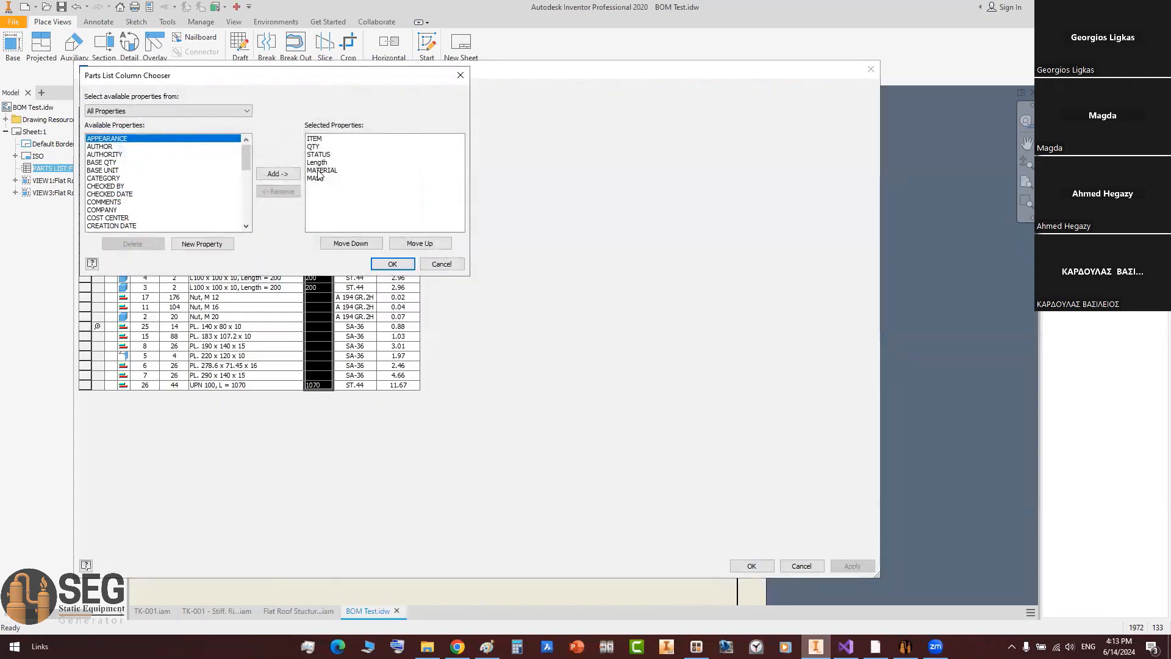
pyautogui.click(318, 163)
pyautogui.click(417, 243)
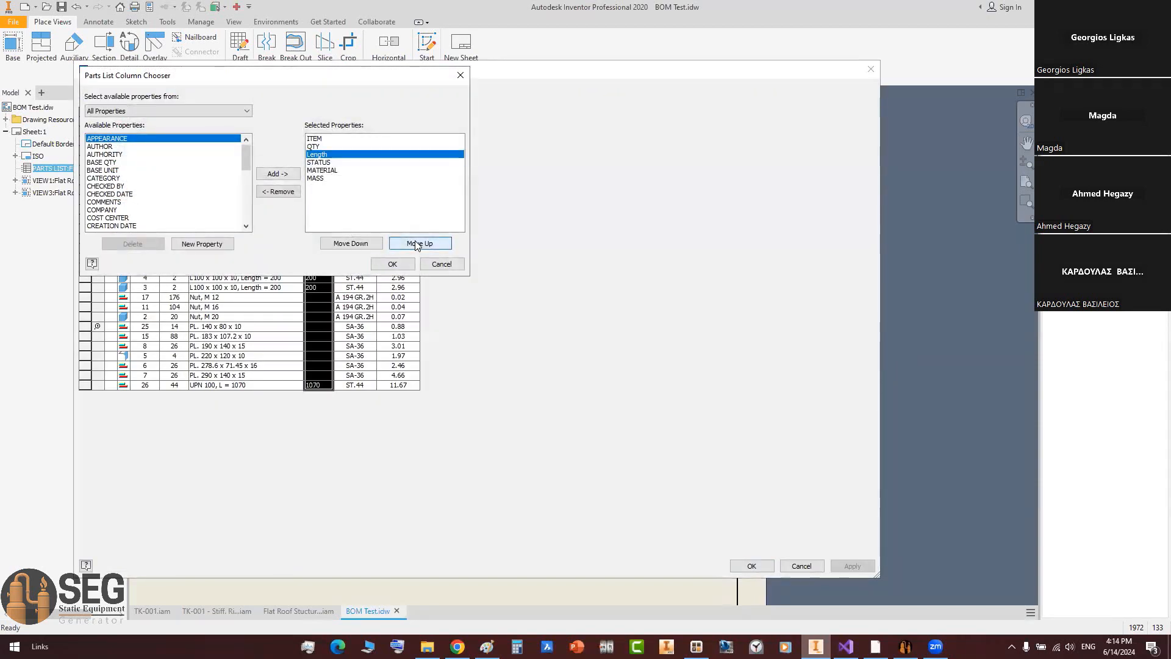
pyautogui.click(417, 243)
pyautogui.click(393, 263)
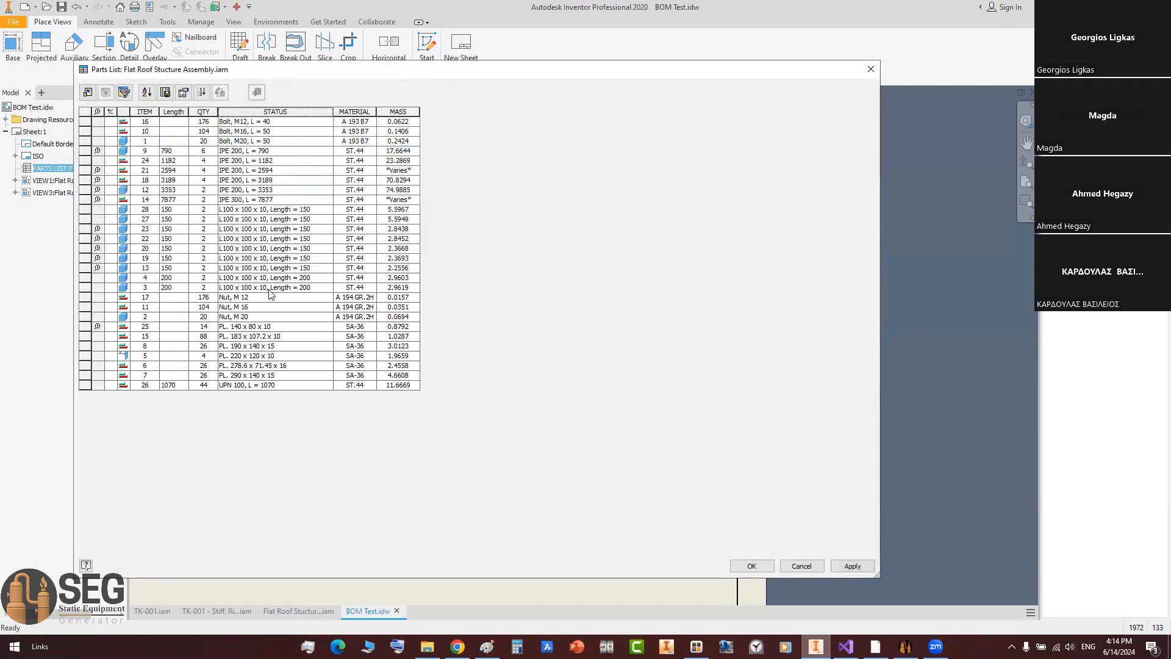
pyautogui.moveTo(174, 151); pyautogui.dragTo(199, 199)
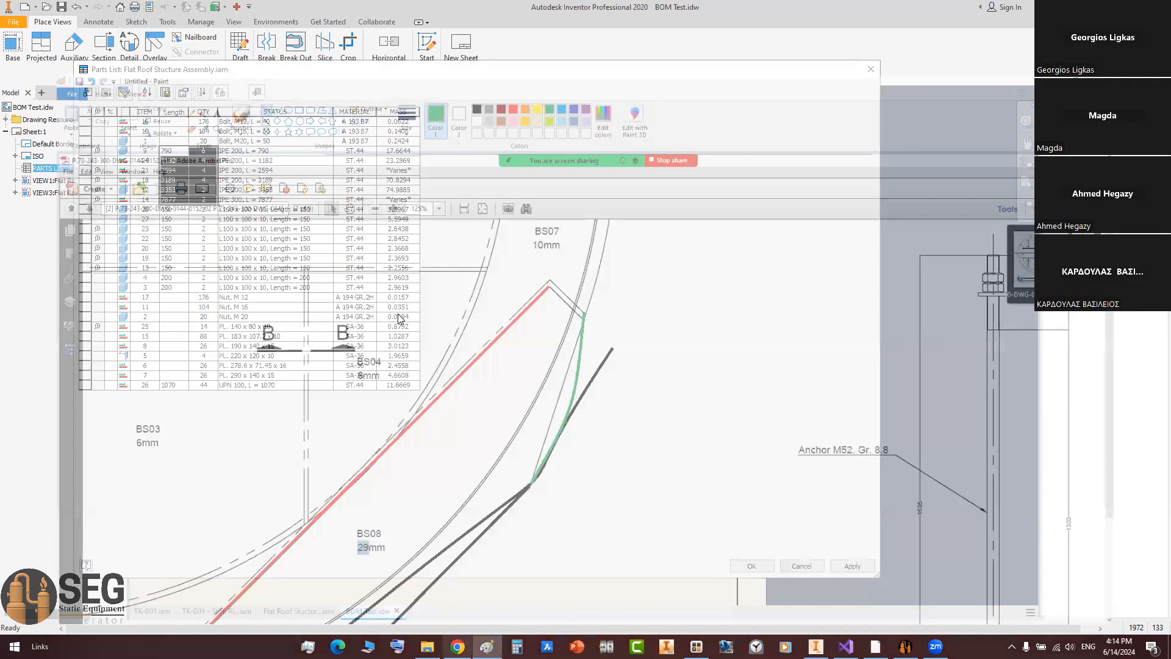
# Step: Paste a screenshot of the parts list into Paint and examine the selected IPE rows' lengths and quantities
pyautogui.hotkey('ctrl', 'v')
pyautogui.keyDown('ctrl'); pyautogui.scroll(-3, 51, 129); pyautogui.keyUp('ctrl')
pyautogui.keyDown('ctrl'); pyautogui.scroll(3, 141, 188); pyautogui.keyUp('ctrl')
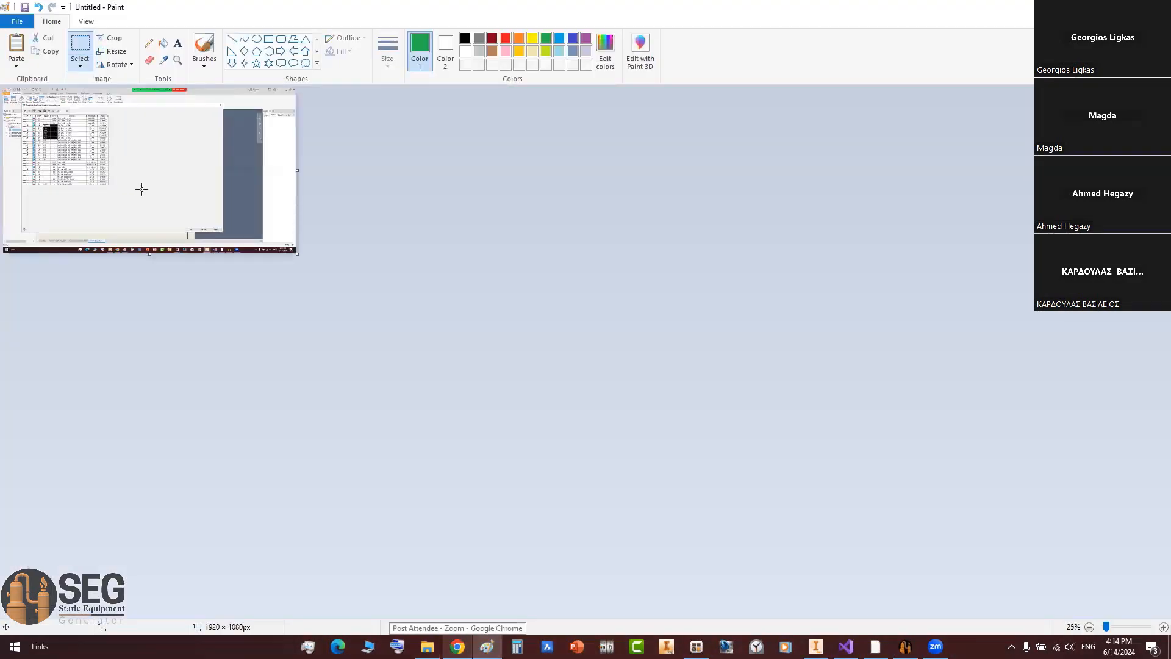
pyautogui.keyDown('ctrl'); pyautogui.scroll(3, 468, 385); pyautogui.keyUp('ctrl')
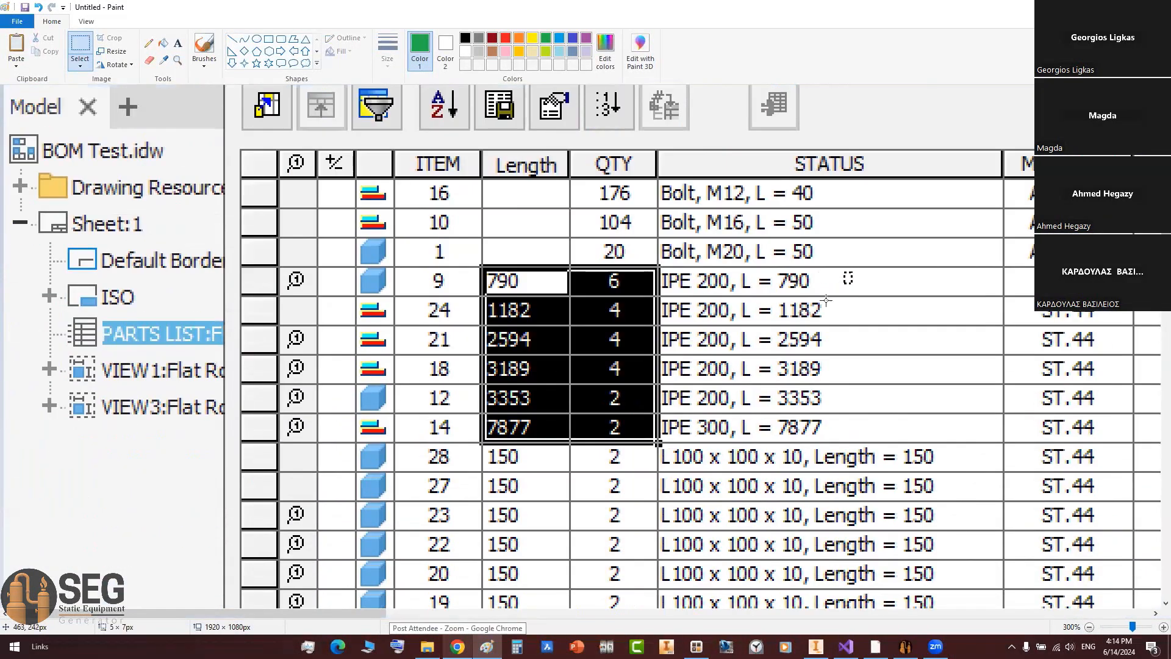
pyautogui.moveTo(851, 271); pyautogui.dragTo(658, 440)
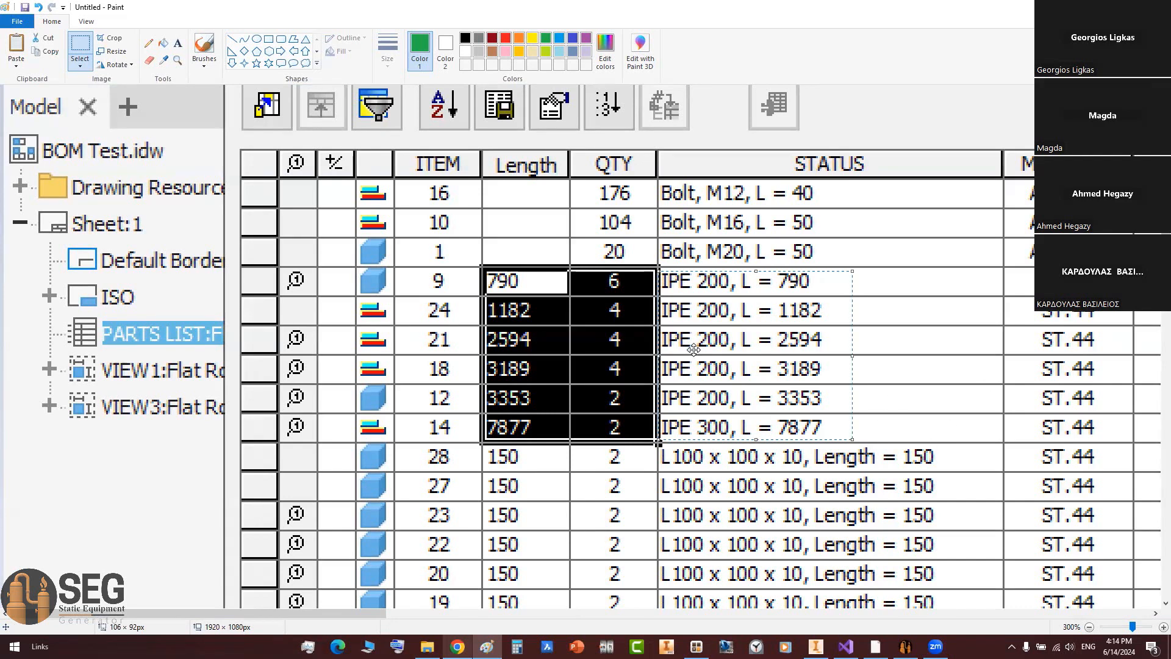
pyautogui.click(624, 284)
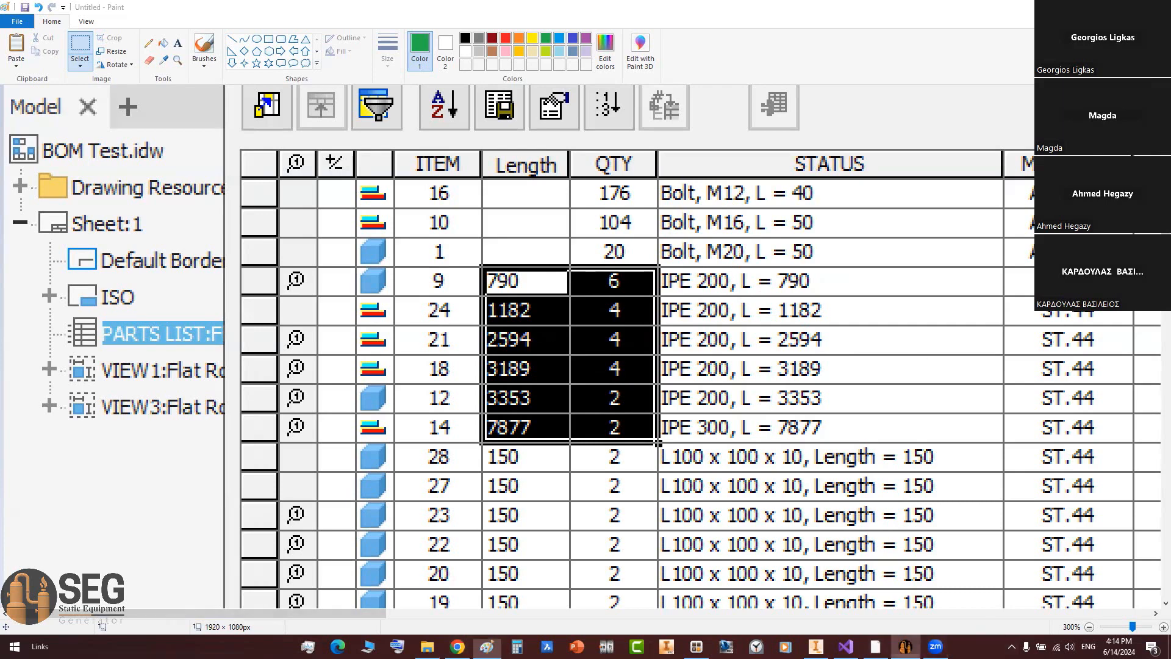
# Step: Try to paste the IPE lengths and quantities into the nesting calculator's input table
pyautogui.click(905, 646)
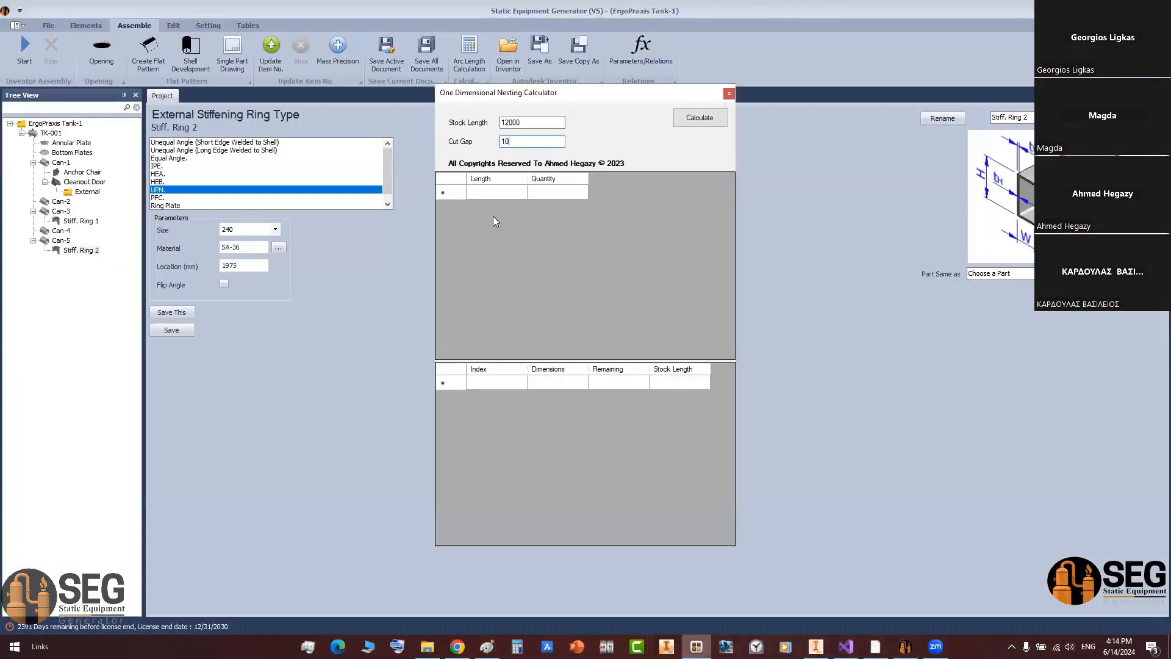
pyautogui.rightClick(492, 192)
pyautogui.click(527, 231)
# Step: Copy the selected IPE Length and QTY cells from the Inventor parts list into the nesting calculator's input table
pyautogui.click(816, 647)
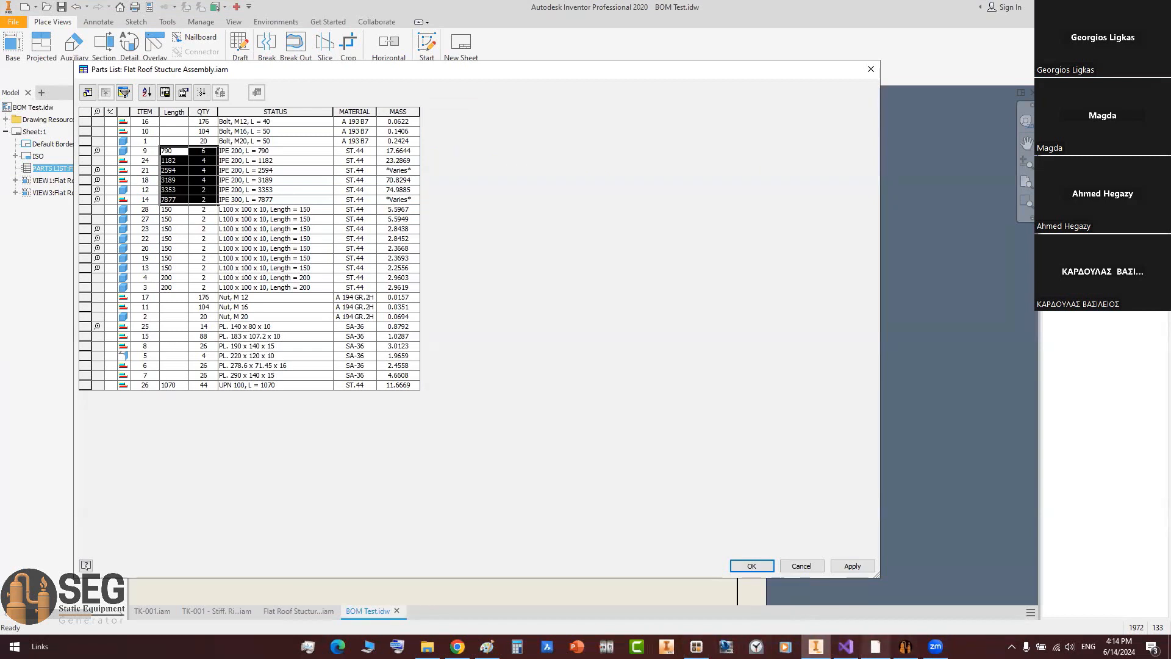
pyautogui.click(696, 646)
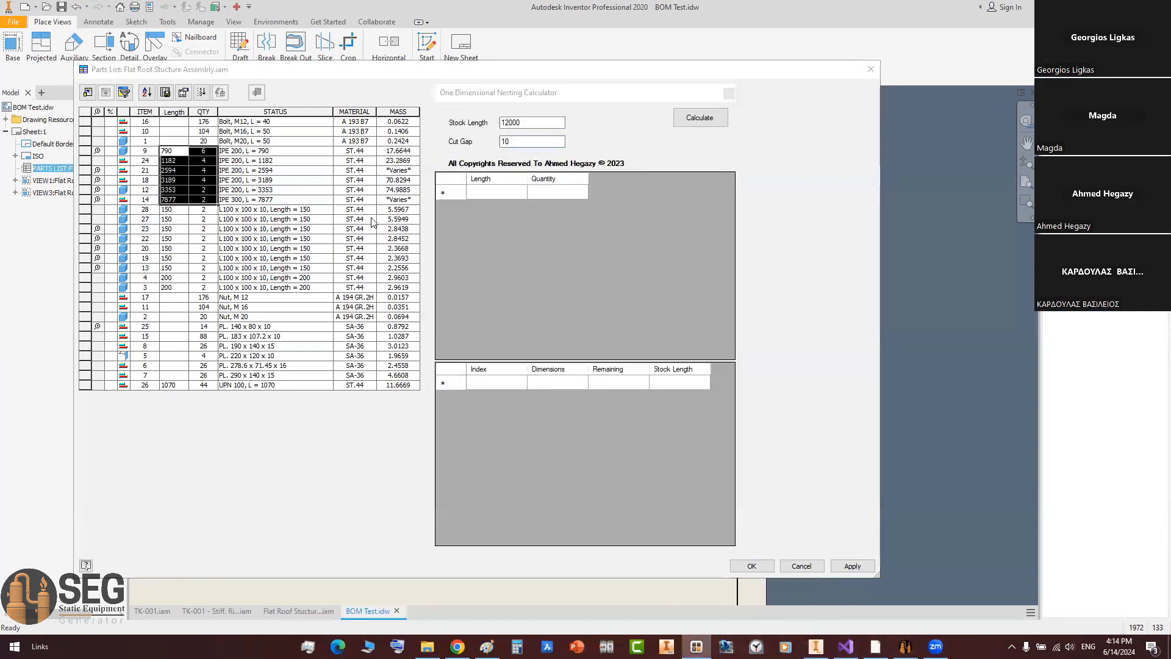
pyautogui.rightClick(507, 194)
pyautogui.click(529, 204)
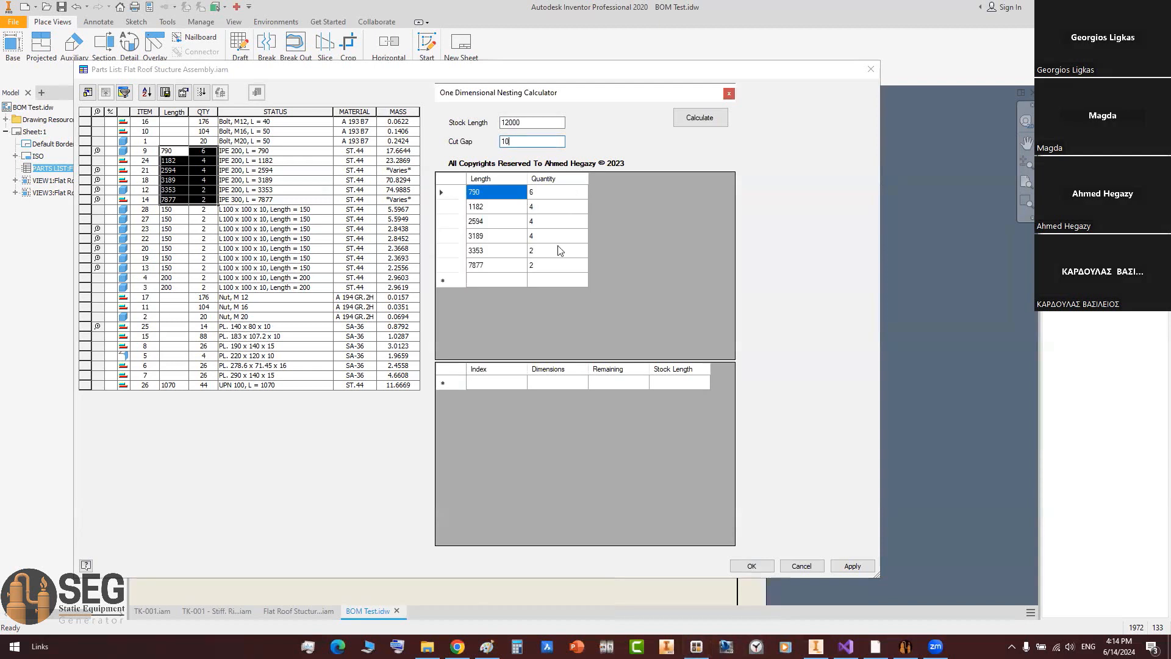
# Step: Calculate the nesting of the IPE beams and widen the Dimensions column to read every cutting combination
pyautogui.click(701, 122)
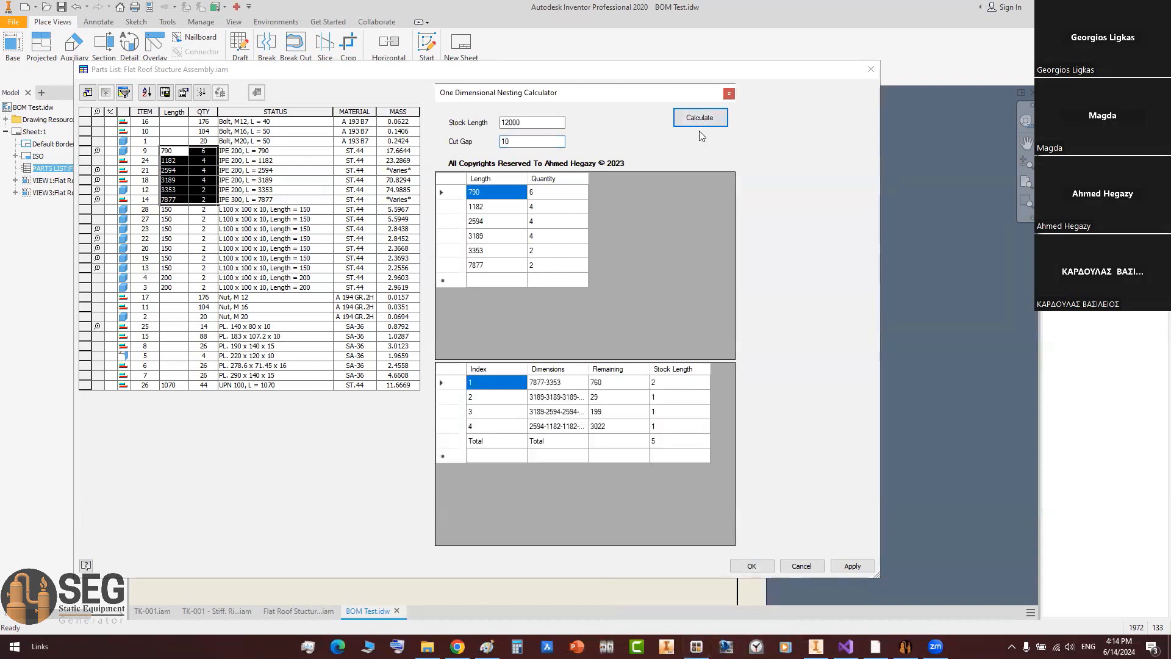
pyautogui.doubleClick(589, 368)
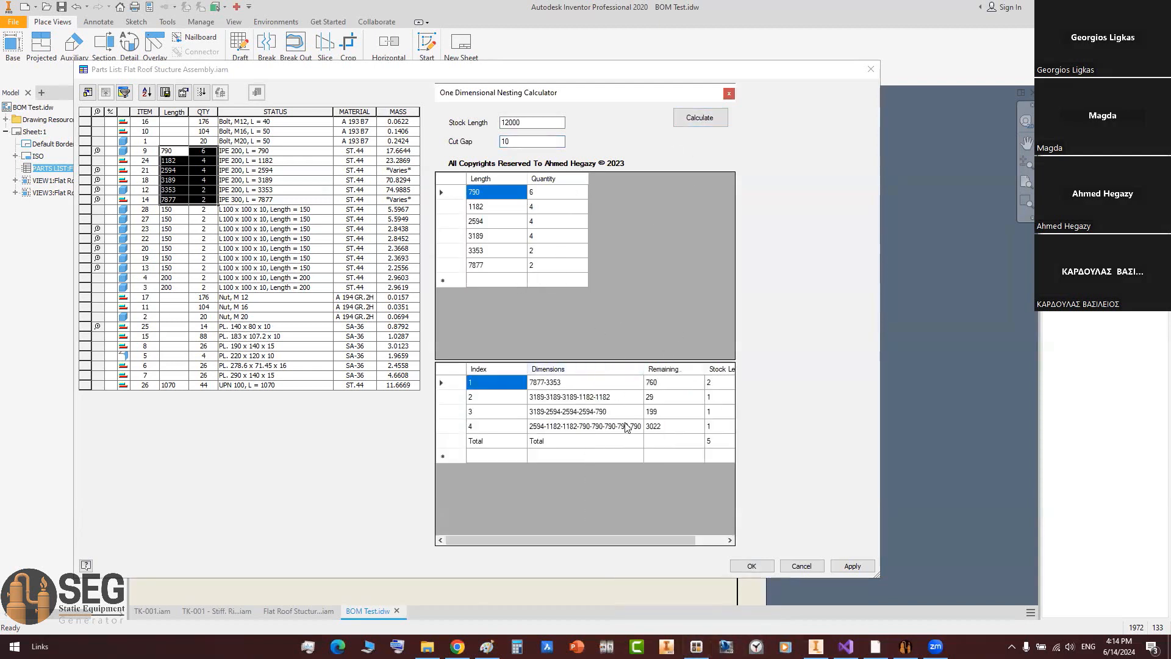
pyautogui.moveTo(664, 540); pyautogui.dragTo(693, 539)
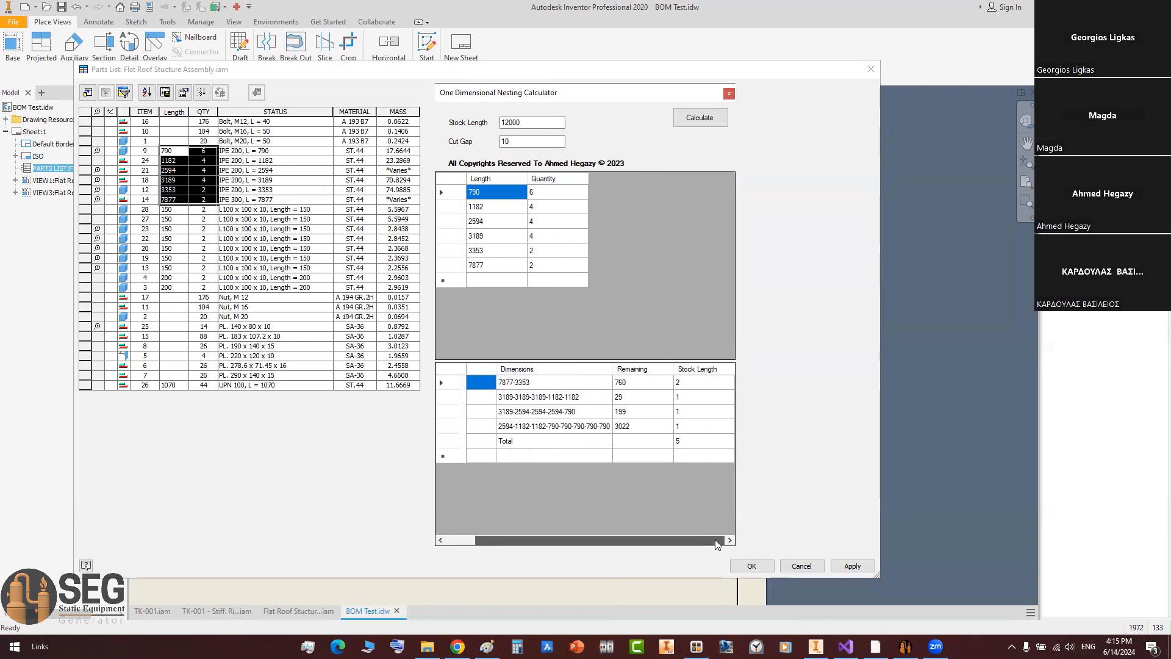
# Step: Examine the nesting calculator's result table: cutting combinations, remaining lengths, stock counts and the total
pyautogui.click(694, 441)
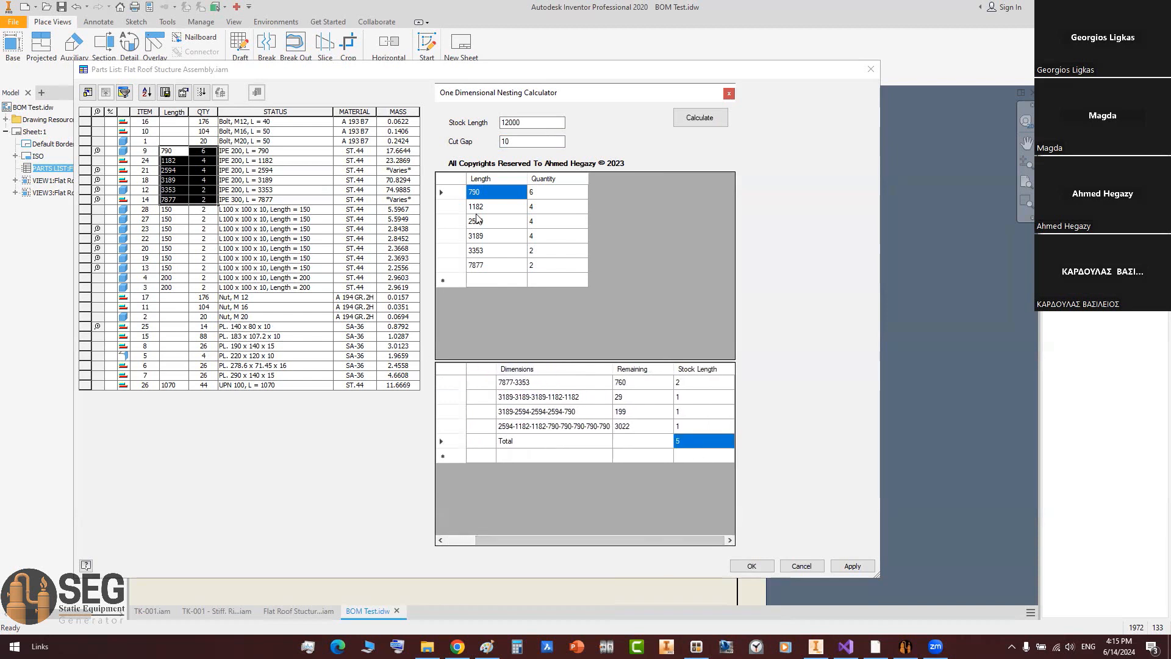
pyautogui.doubleClick(518, 121)
pyautogui.click(595, 384)
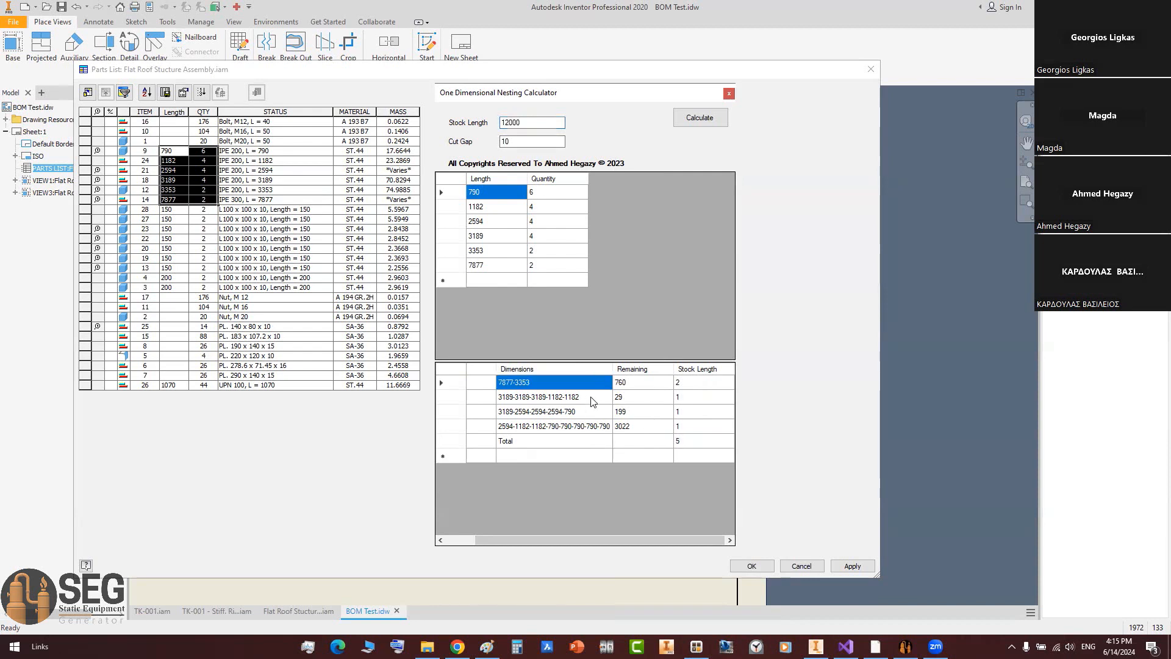
pyautogui.click(591, 398)
pyautogui.click(589, 413)
pyautogui.click(586, 425)
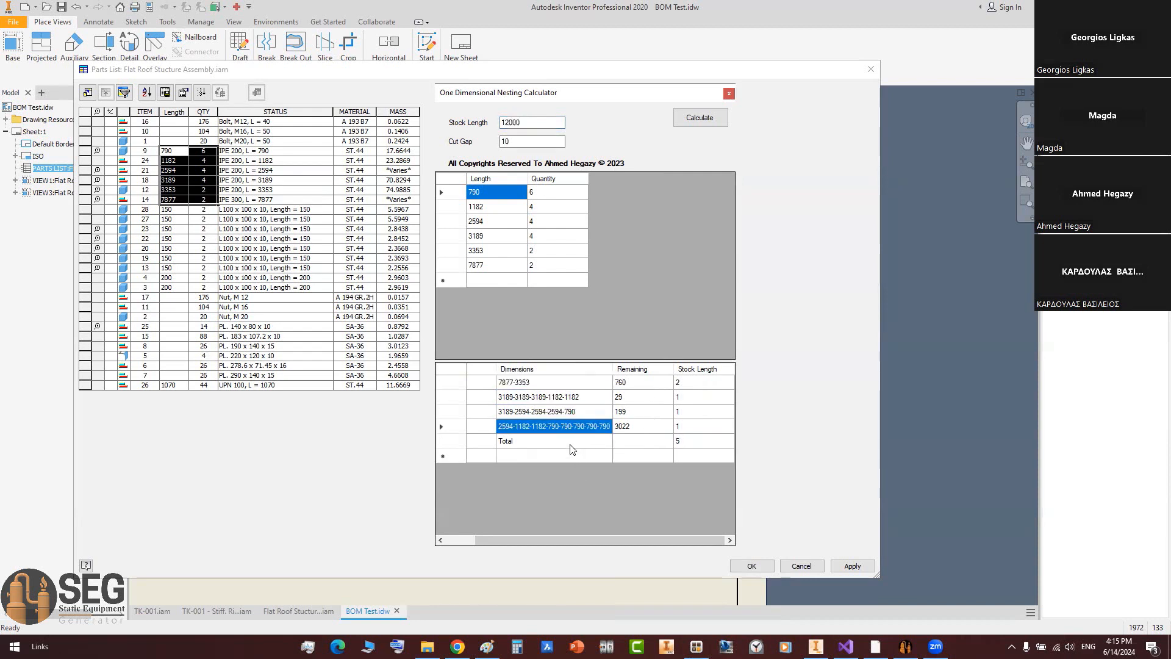
pyautogui.click(700, 381)
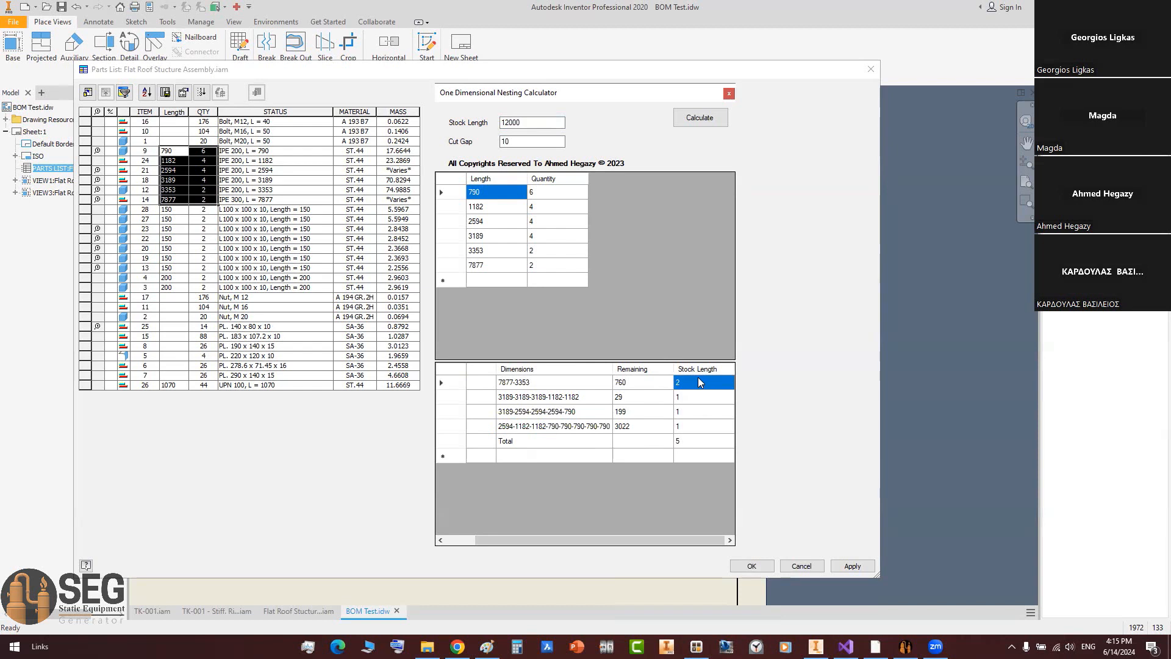
pyautogui.click(536, 384)
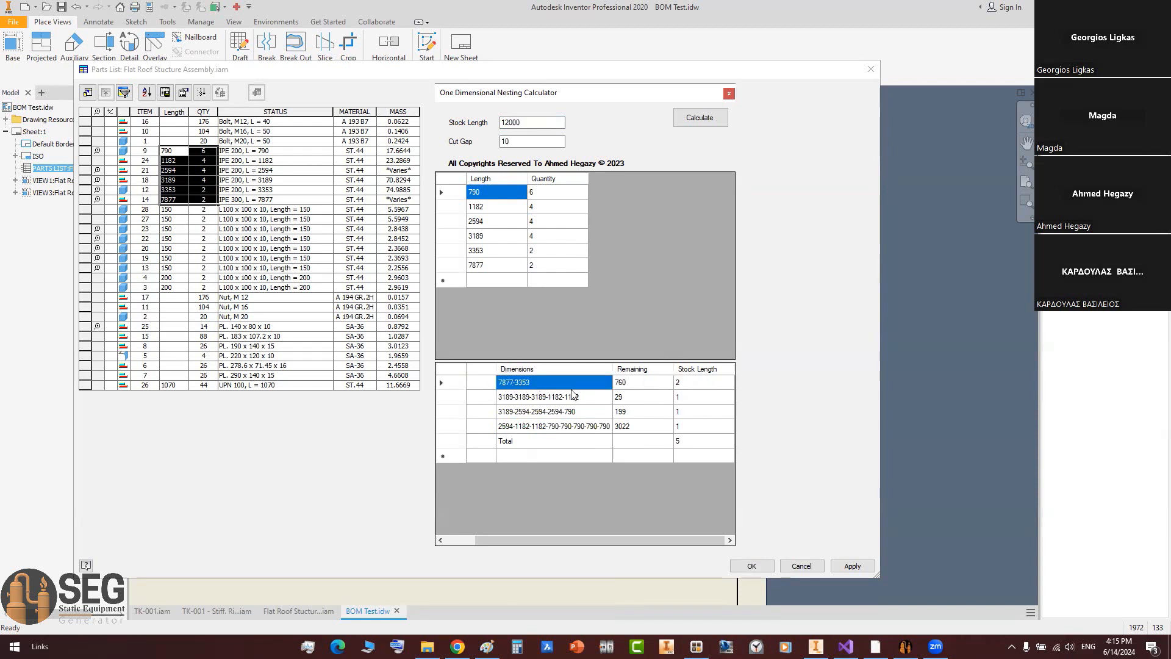
pyautogui.click(634, 383)
# Step: Export the nesting result to the desktop as an Excel file named IPE200, then close the calculator and the parts list dialog
pyautogui.rightClick(618, 395)
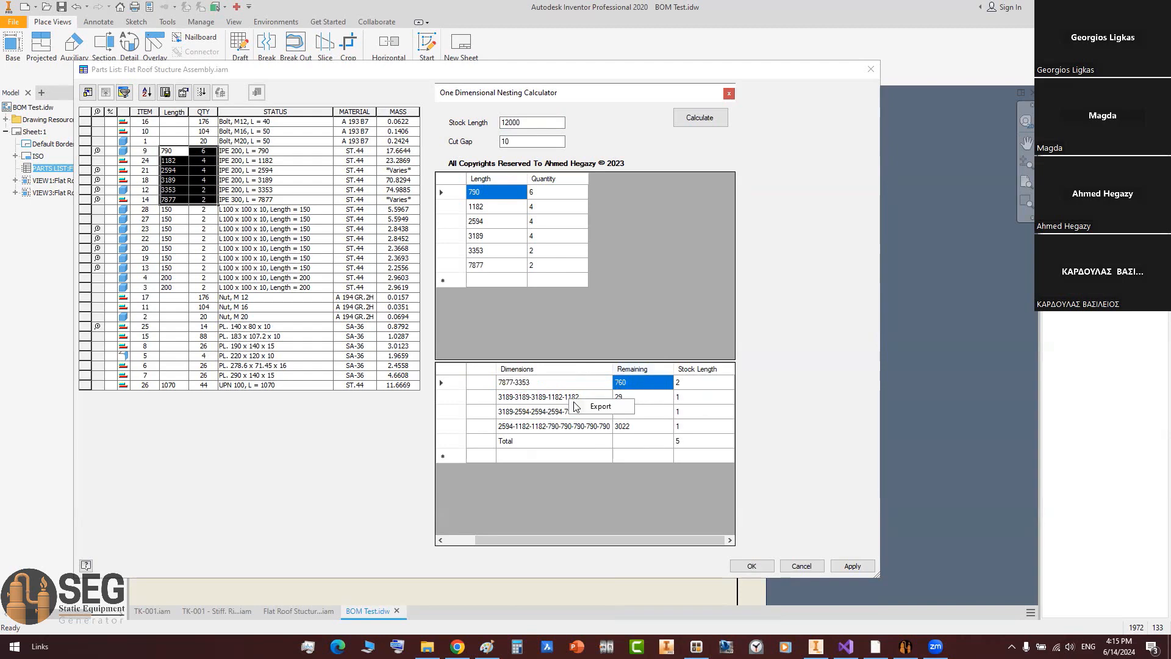
pyautogui.click(616, 408)
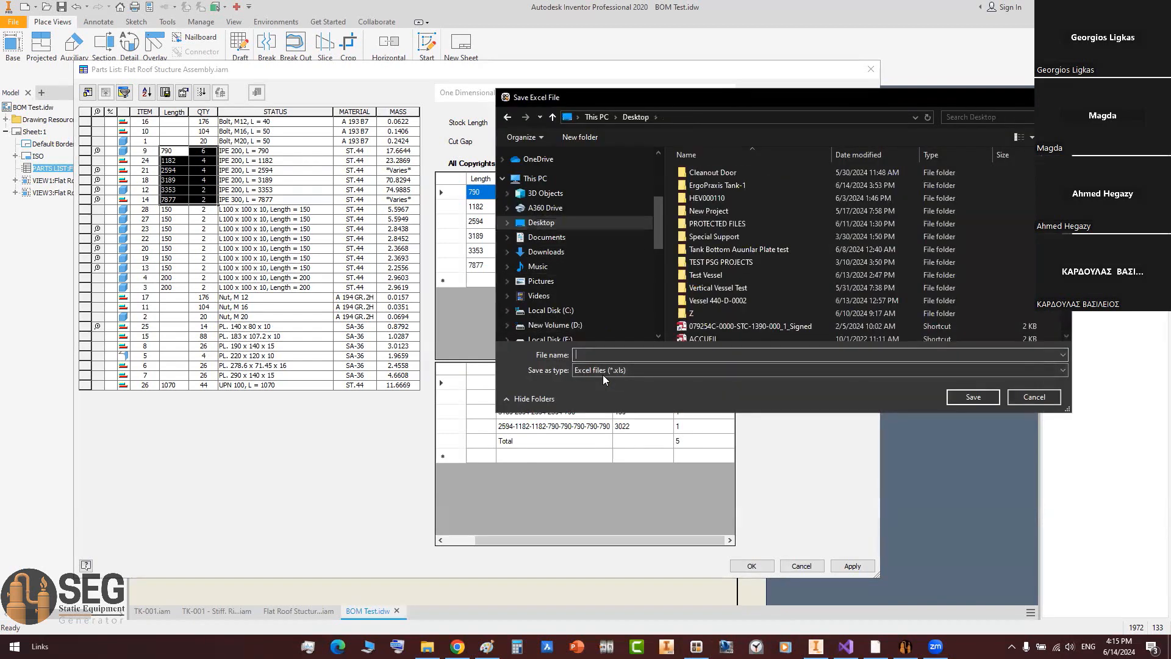
pyautogui.write('IPE ')
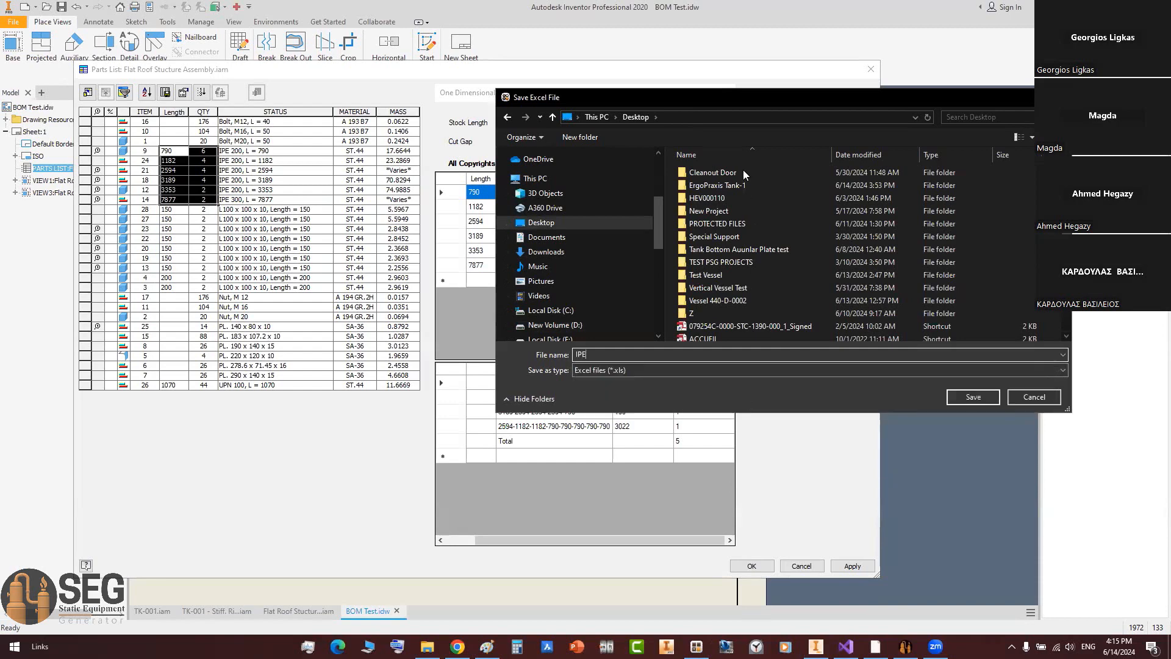
pyautogui.write('200')
pyautogui.press('Return')
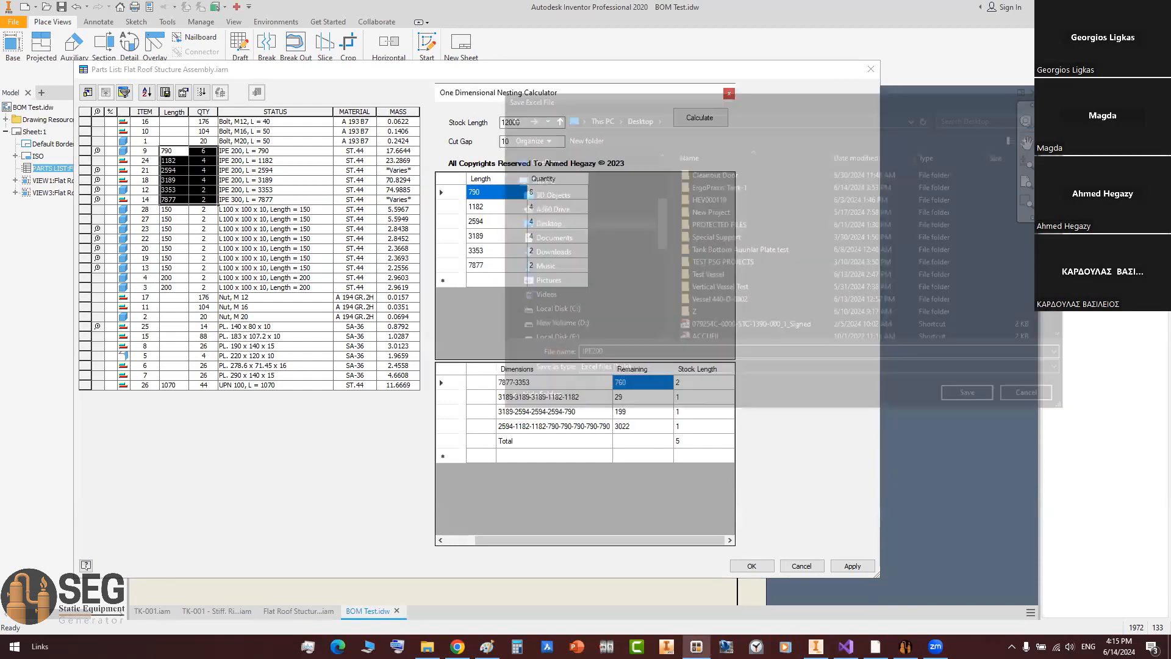
pyautogui.hotkey('alt', 'F4')
pyautogui.press('Escape')
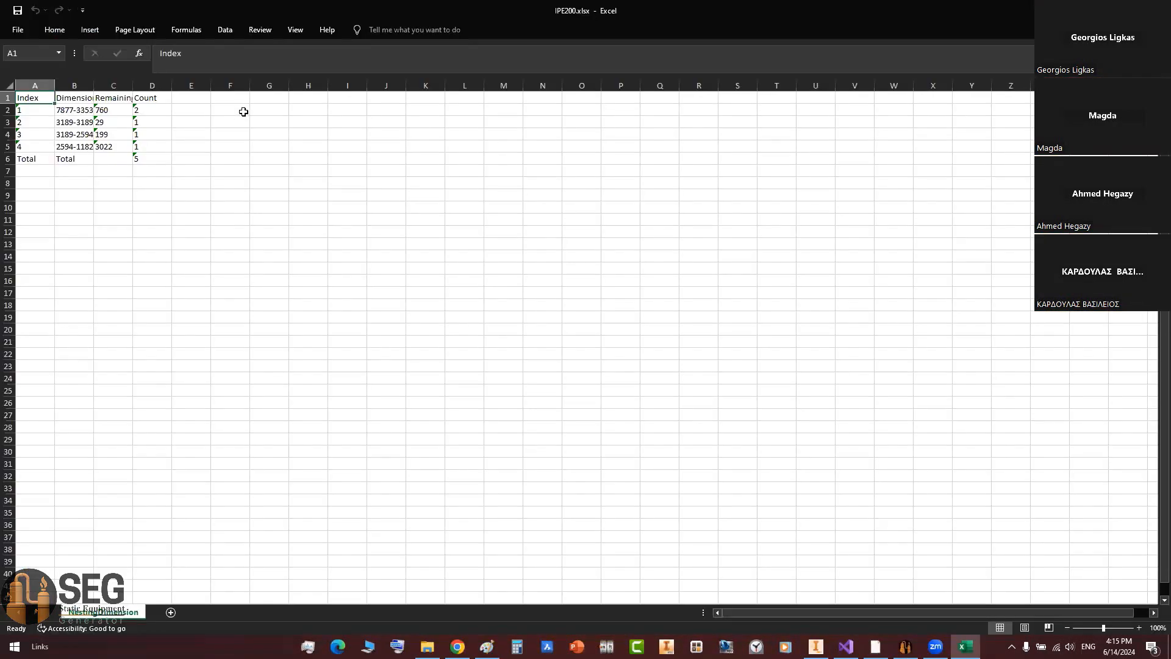
# Step: Fit the IPE200 sheet's columns to their contents and convert the text-stored numbers in A2:D5 to numbers
pyautogui.hotkey('ctrl', 'a')
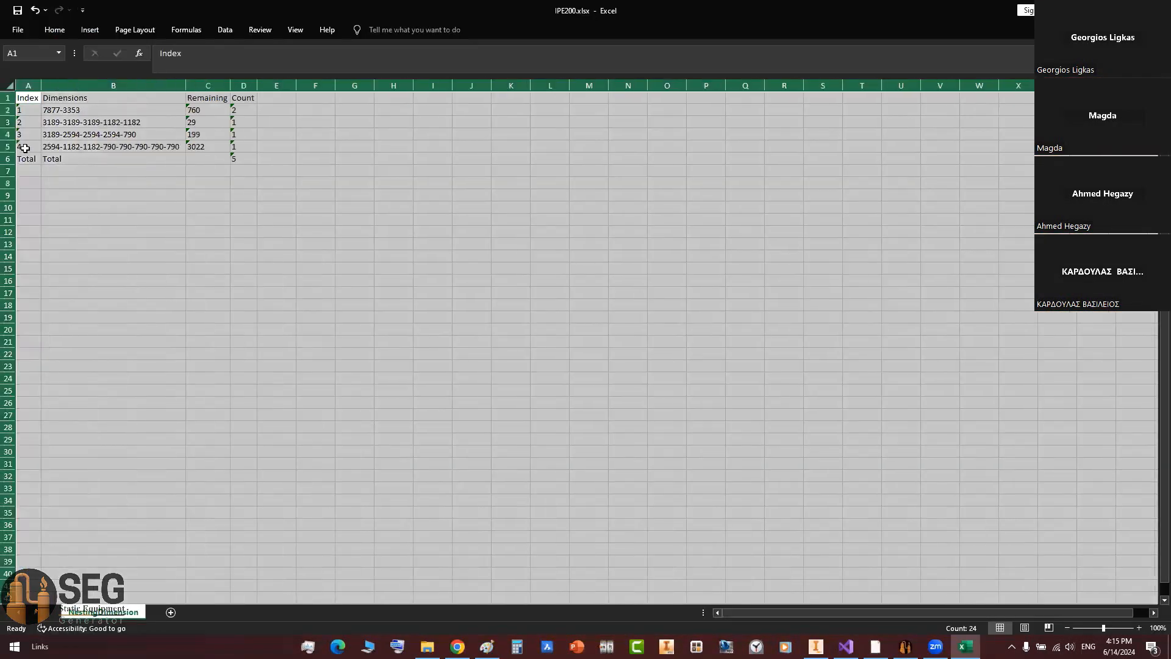
pyautogui.moveTo(243, 111); pyautogui.dragTo(29, 147)
pyautogui.click(832, 162)
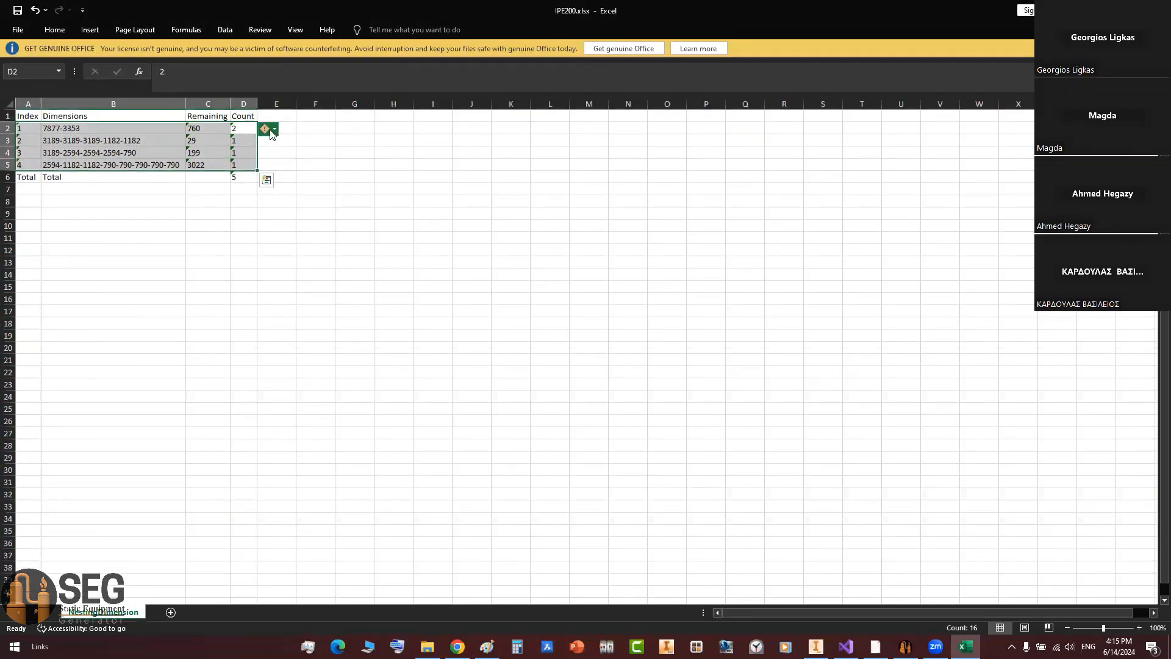
pyautogui.click(266, 127)
pyautogui.click(299, 160)
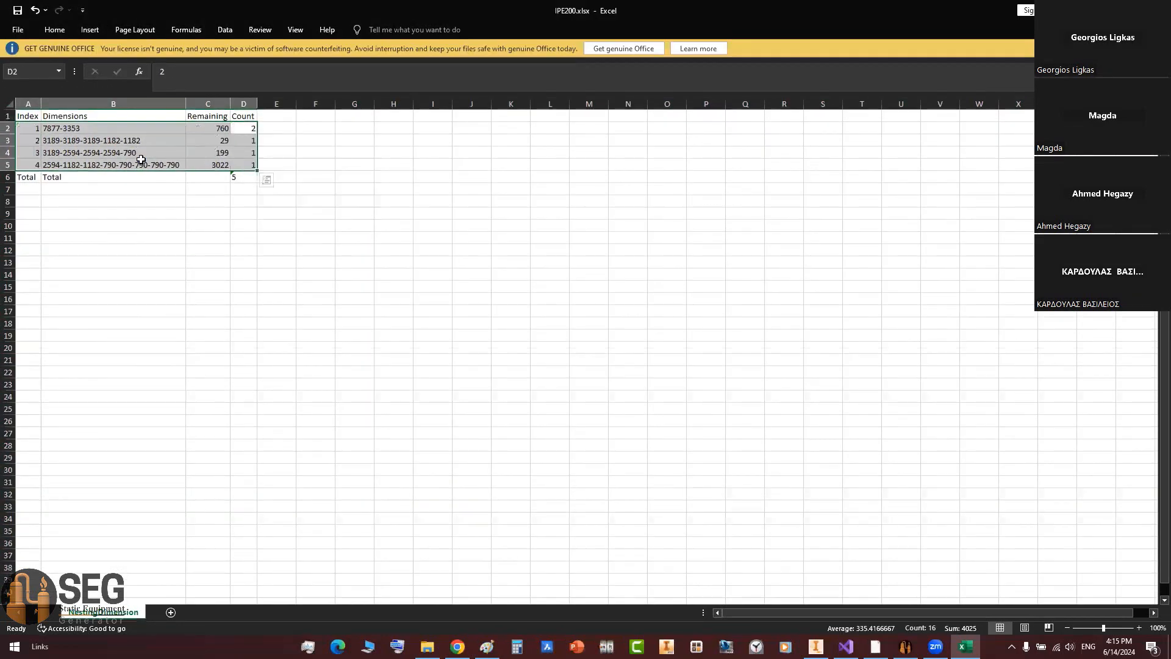
# Step: Convert the text-stored total count in cell D6 to a number
pyautogui.keyDown('ctrl'); pyautogui.scroll(6, 378, 235); pyautogui.keyUp('ctrl')
pyautogui.click(466, 251)
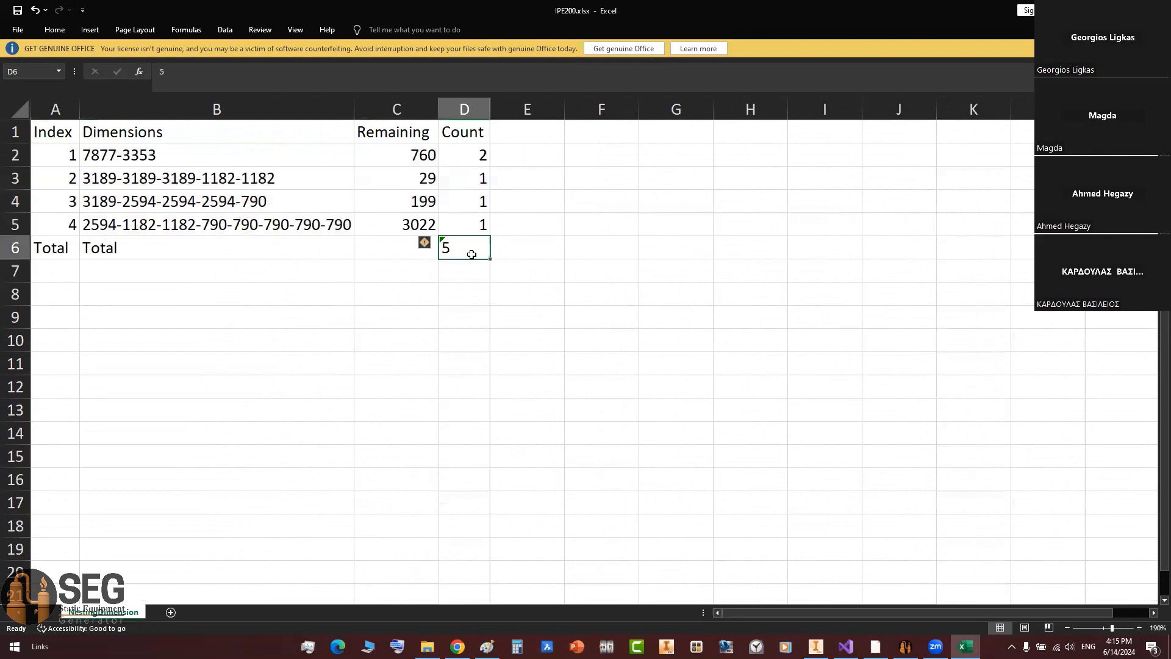
pyautogui.click(428, 243)
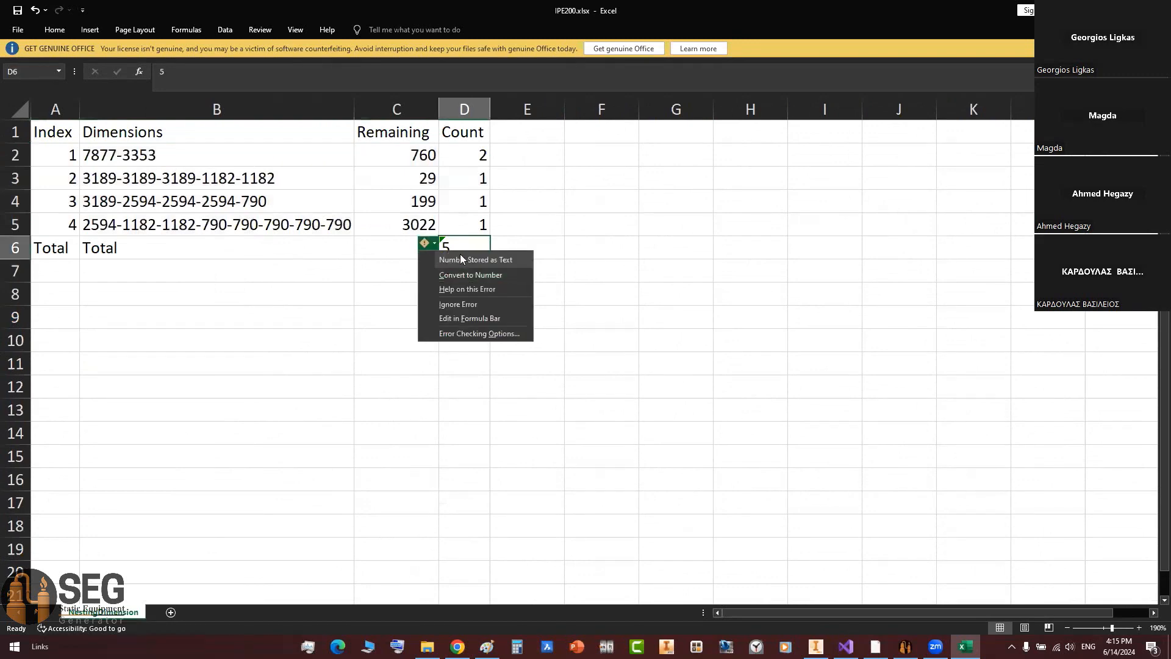
pyautogui.click(455, 275)
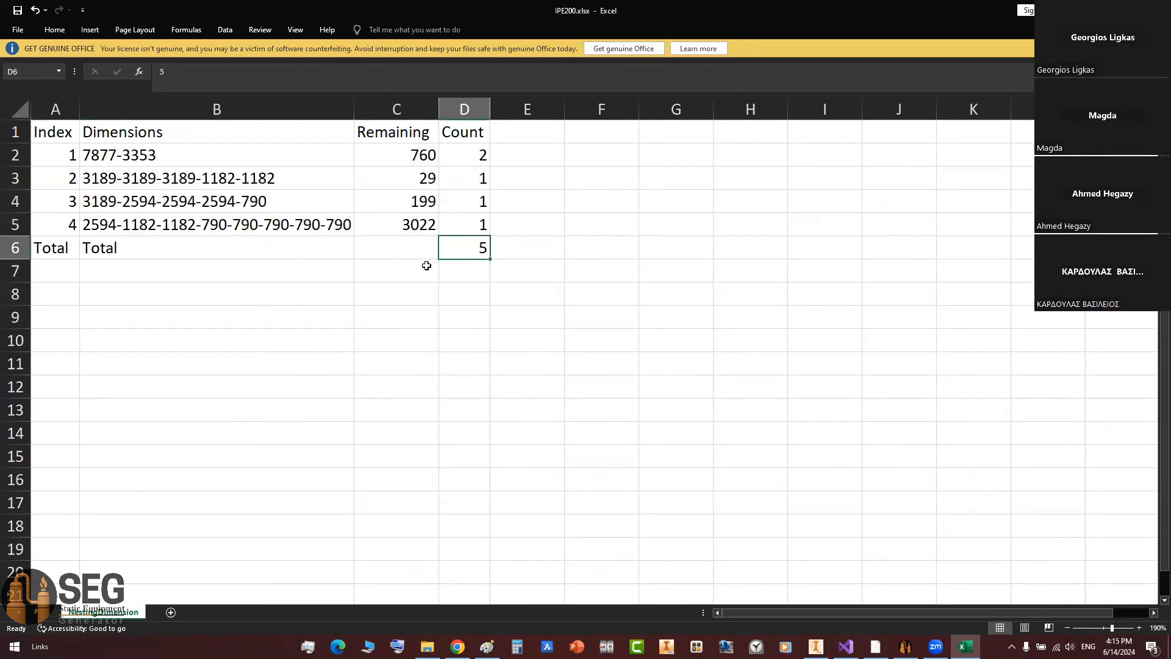
# Step: Examine the first cutting combination in row 2, checking its count and both of its beam lengths
pyautogui.click(471, 156)
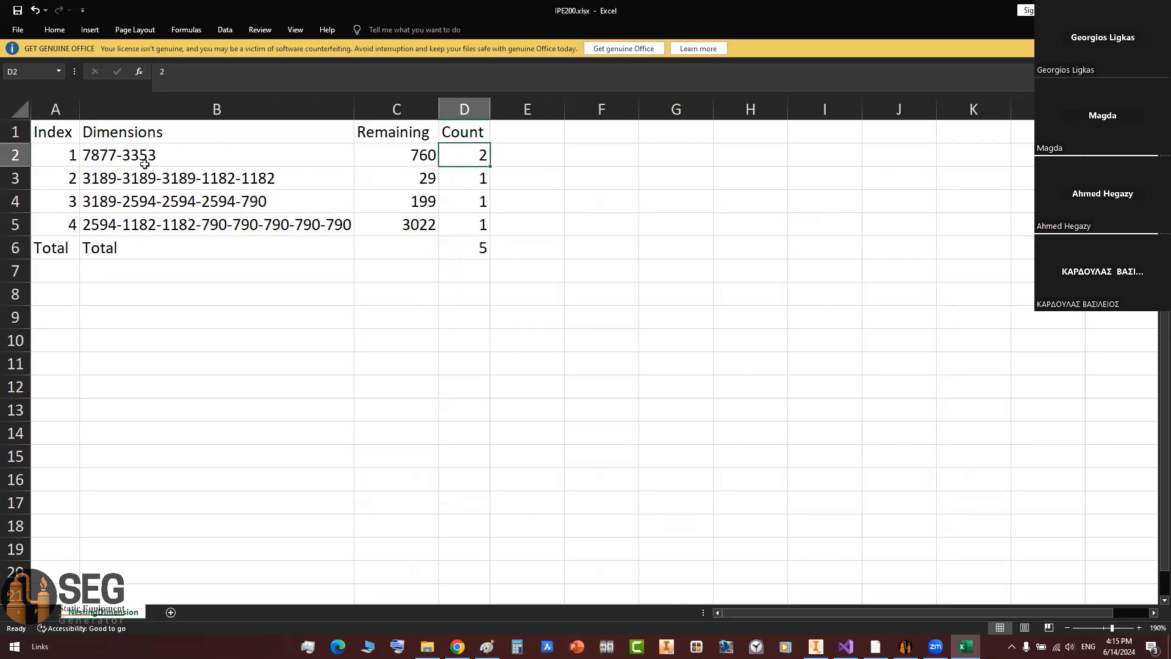
pyautogui.keyDown('ctrl'); pyautogui.scroll(4, 145, 163); pyautogui.keyUp('ctrl')
pyautogui.doubleClick(122, 170)
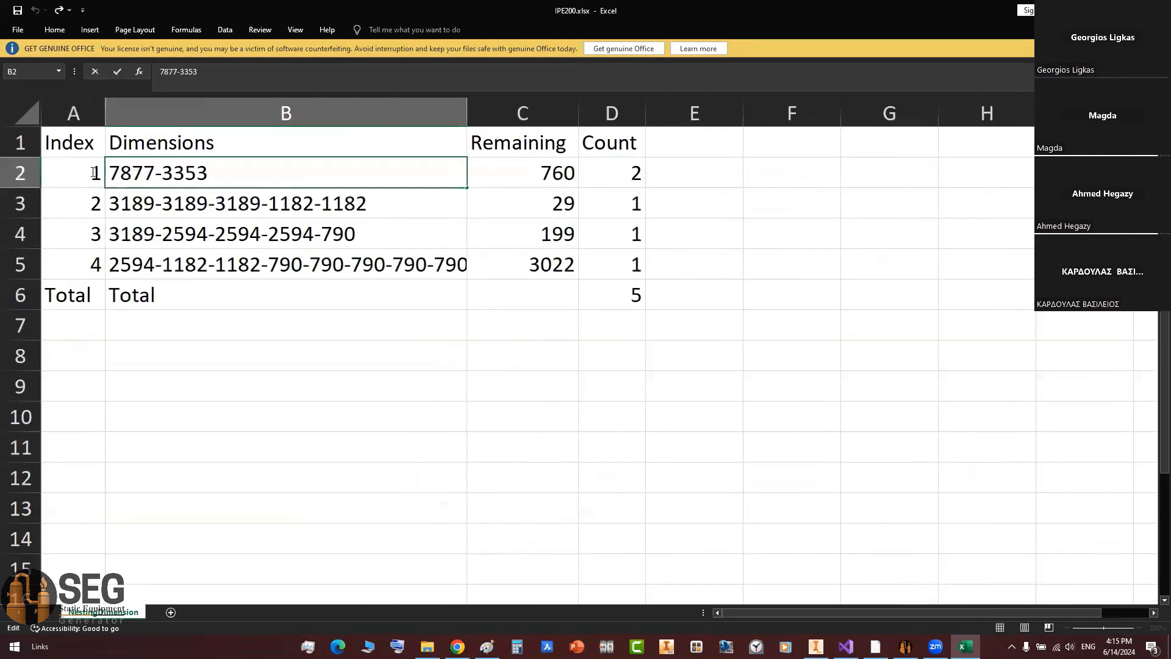
pyautogui.doubleClick(125, 174)
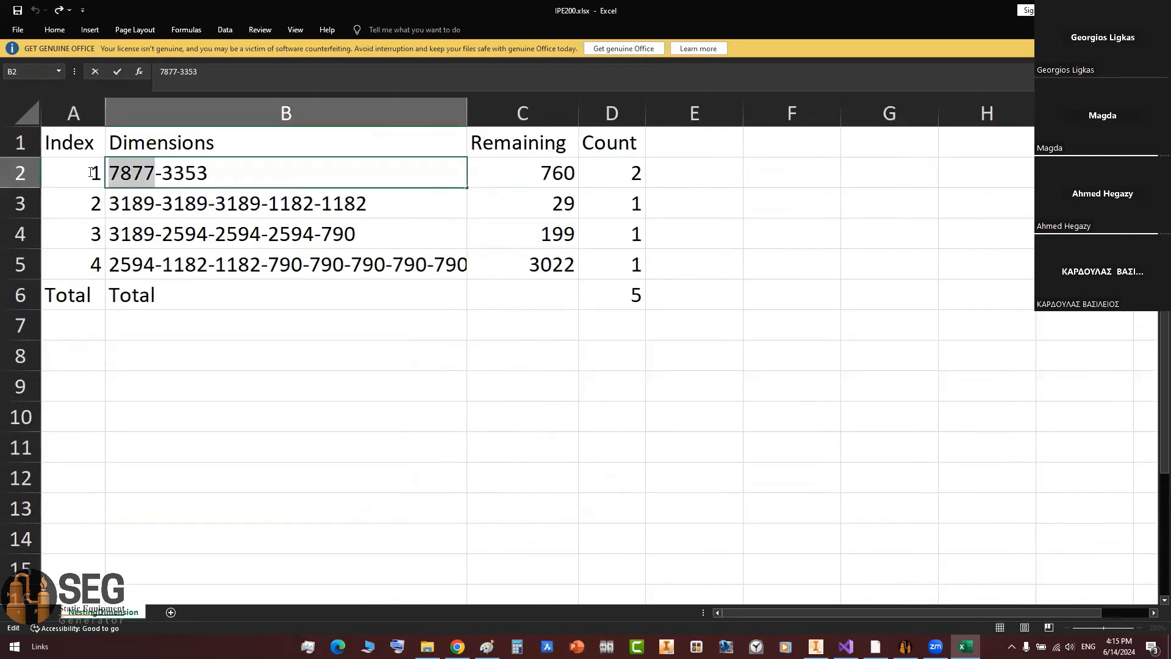
pyautogui.click(124, 177)
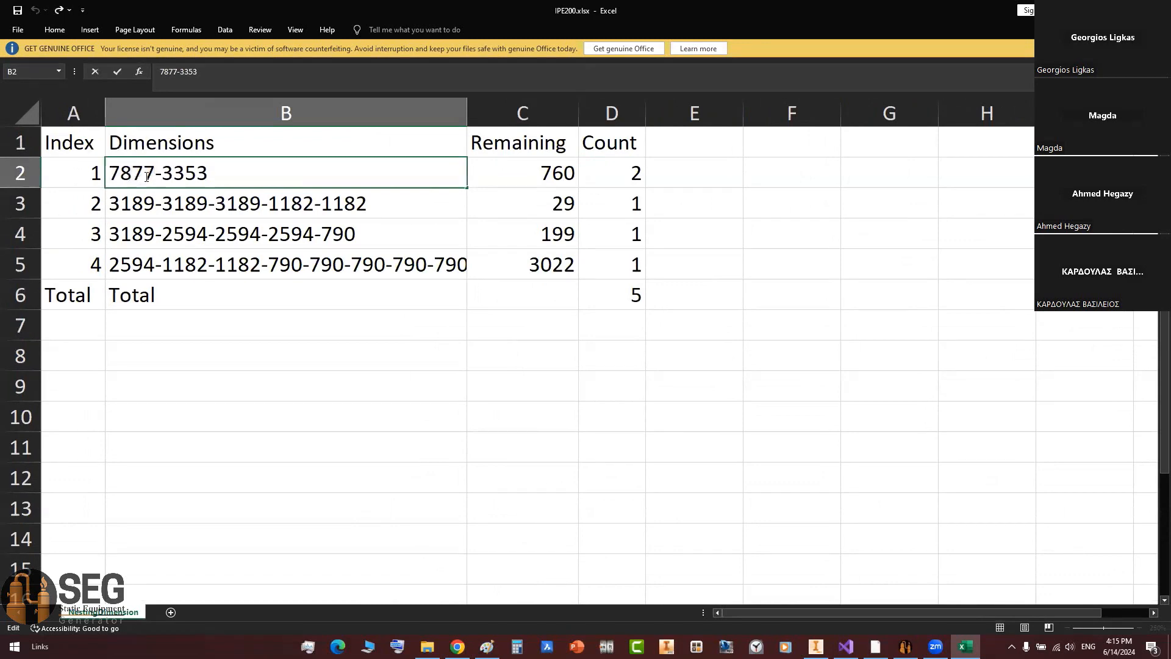
pyautogui.moveTo(157, 177); pyautogui.dragTo(129, 175)
pyautogui.click(199, 171)
pyautogui.moveTo(220, 167); pyautogui.dragTo(163, 167)
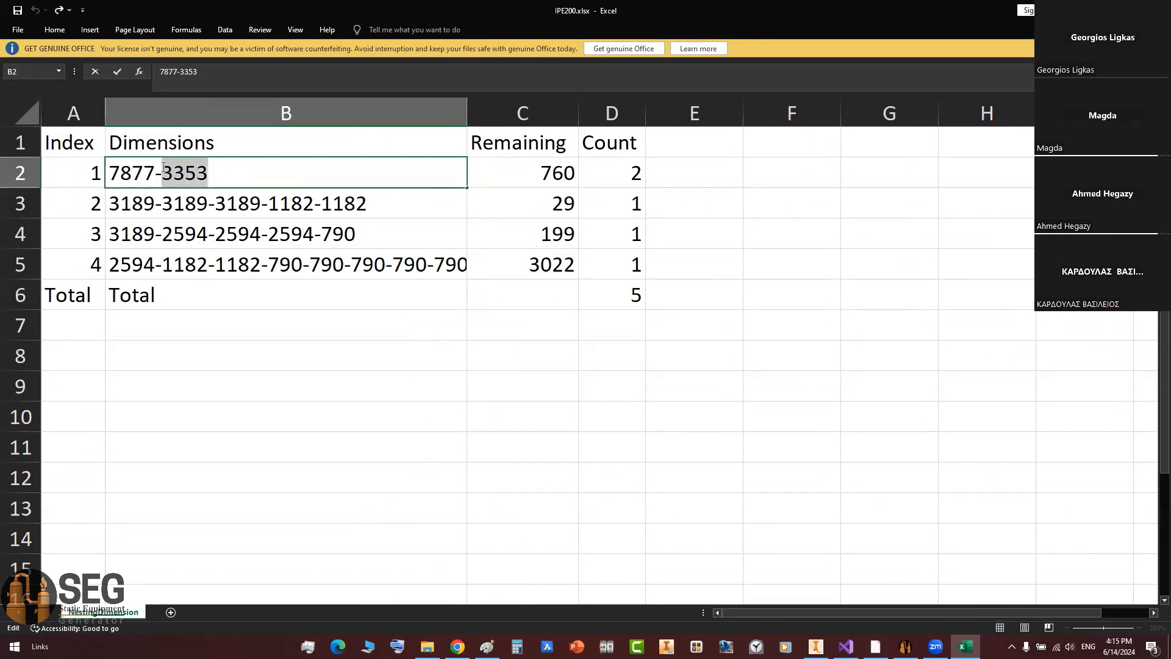
pyautogui.press('Return')
# Step: Examine the second cutting combination in row 3, checking its count, each beam length and the remaining length
pyautogui.click(599, 202)
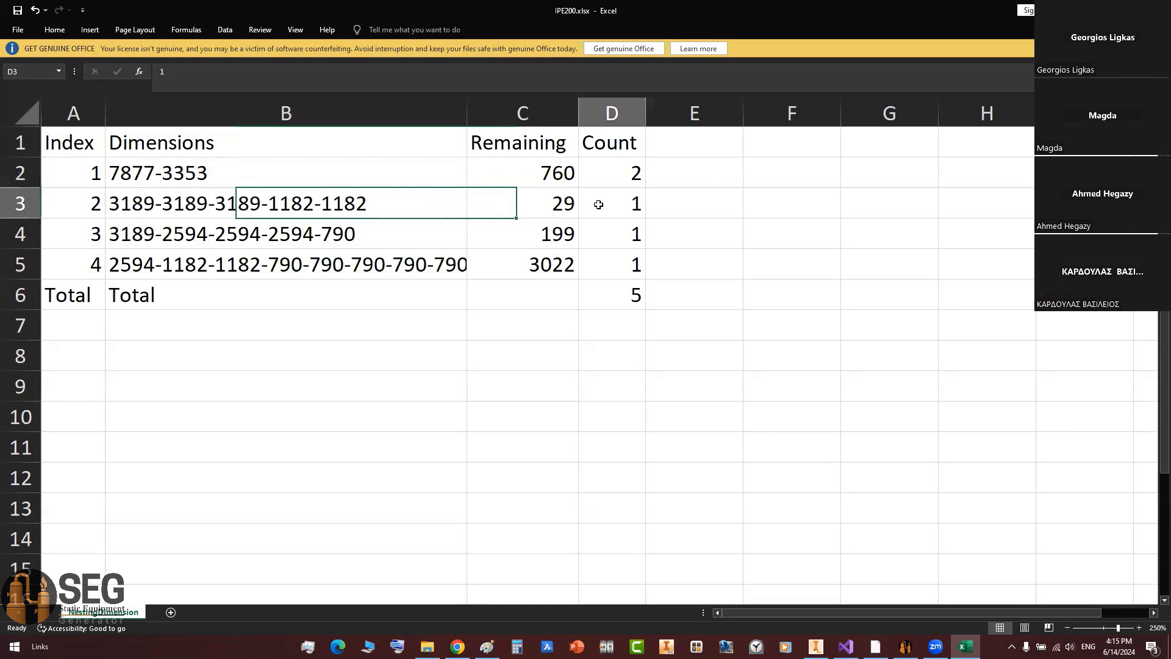
pyautogui.click(525, 214)
pyautogui.click(602, 211)
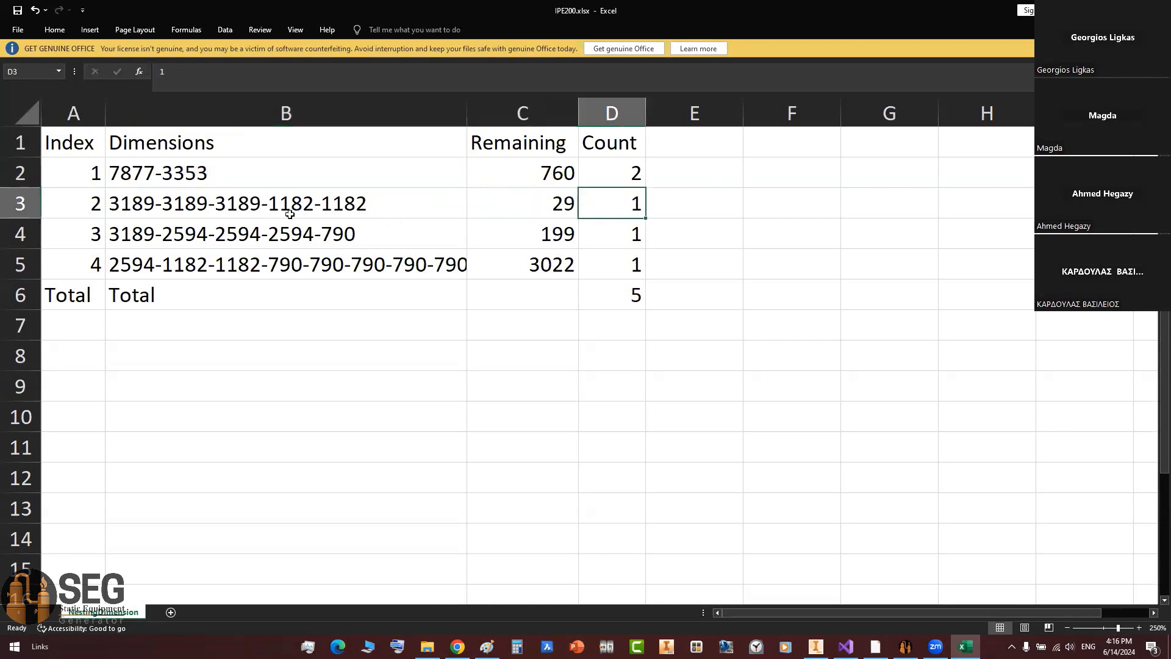
pyautogui.click(385, 206)
pyautogui.doubleClick(183, 199)
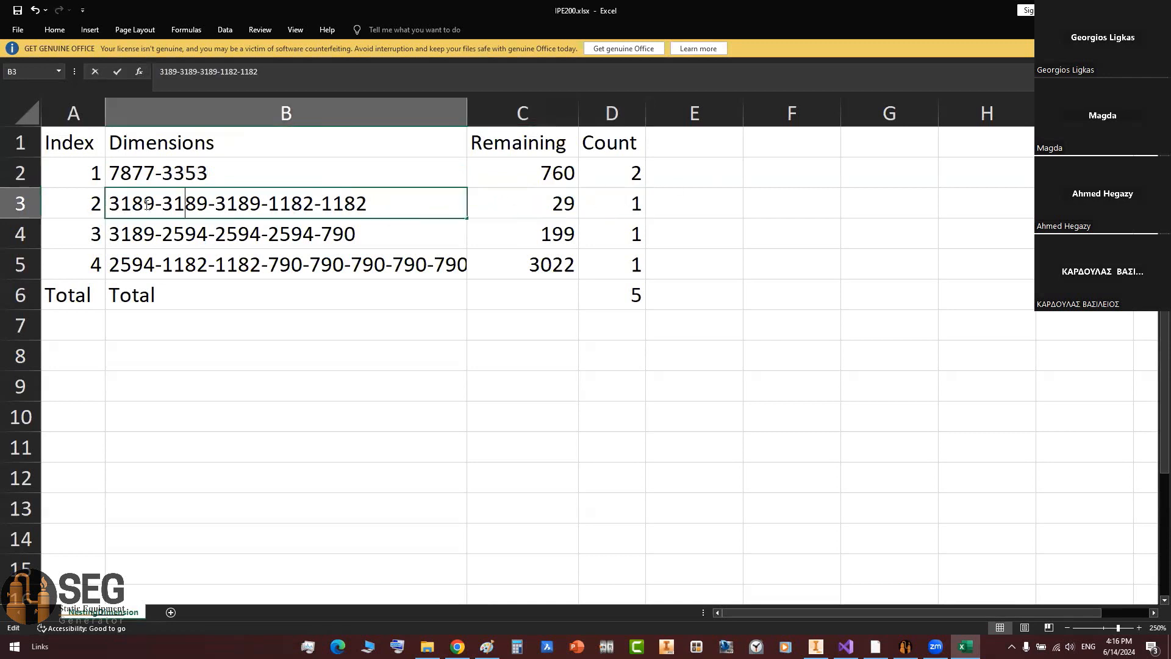
pyautogui.moveTo(142, 202); pyautogui.dragTo(392, 202)
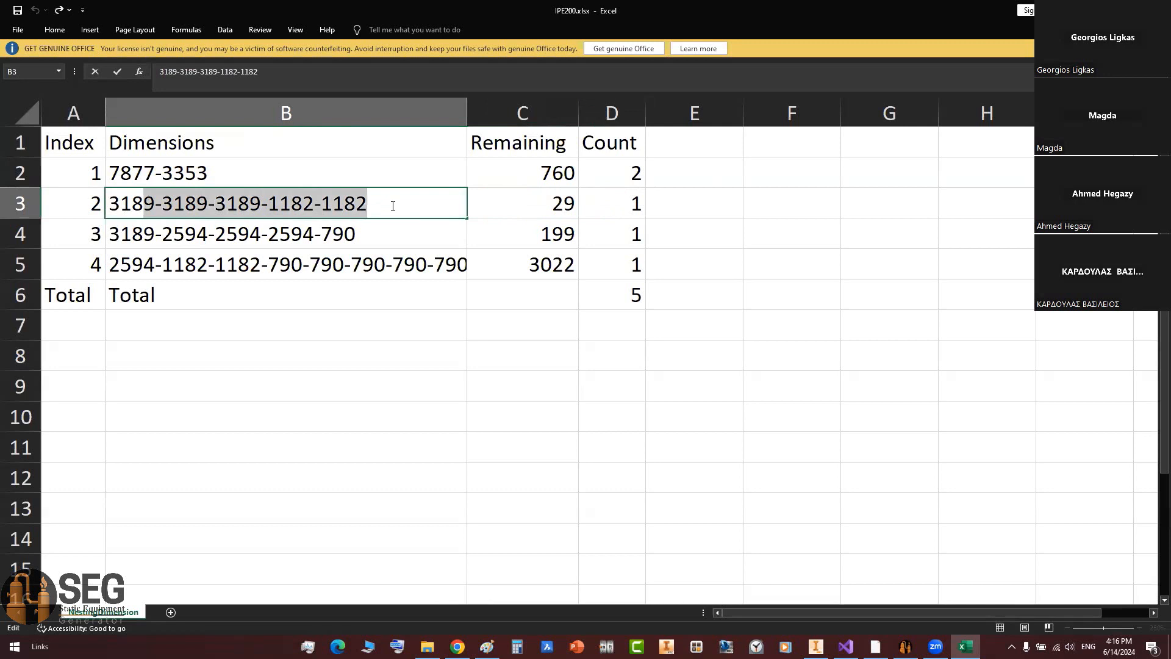
pyautogui.doubleClick(139, 202)
pyautogui.doubleClick(185, 202)
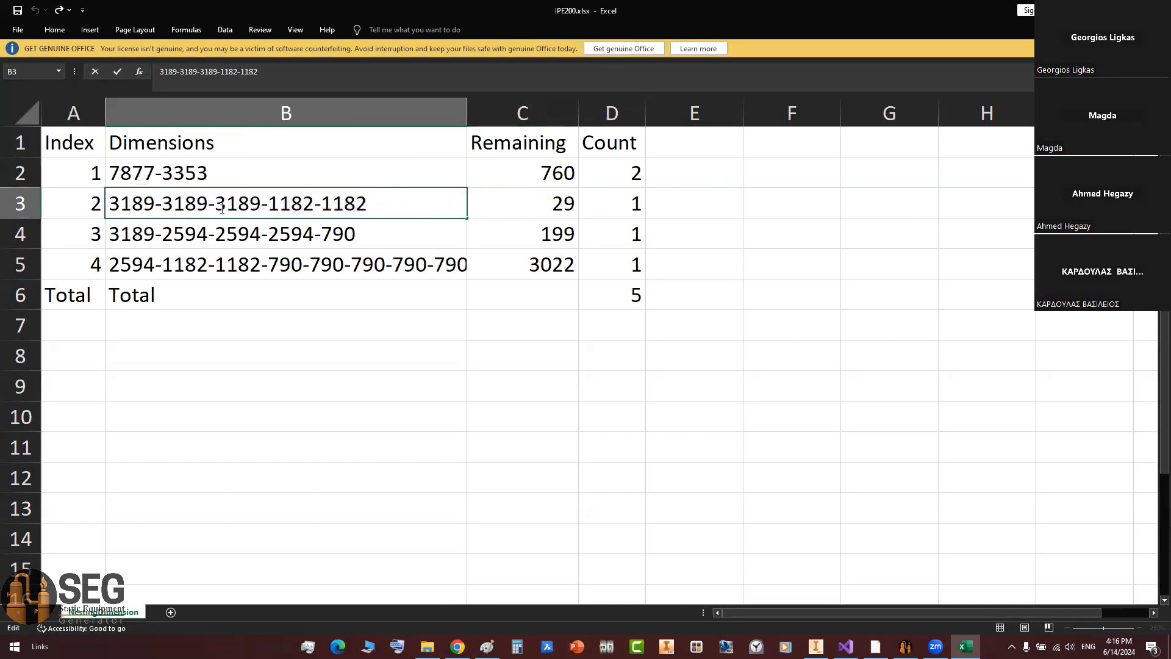
pyautogui.doubleClick(264, 203)
pyautogui.click(553, 236)
pyautogui.click(553, 206)
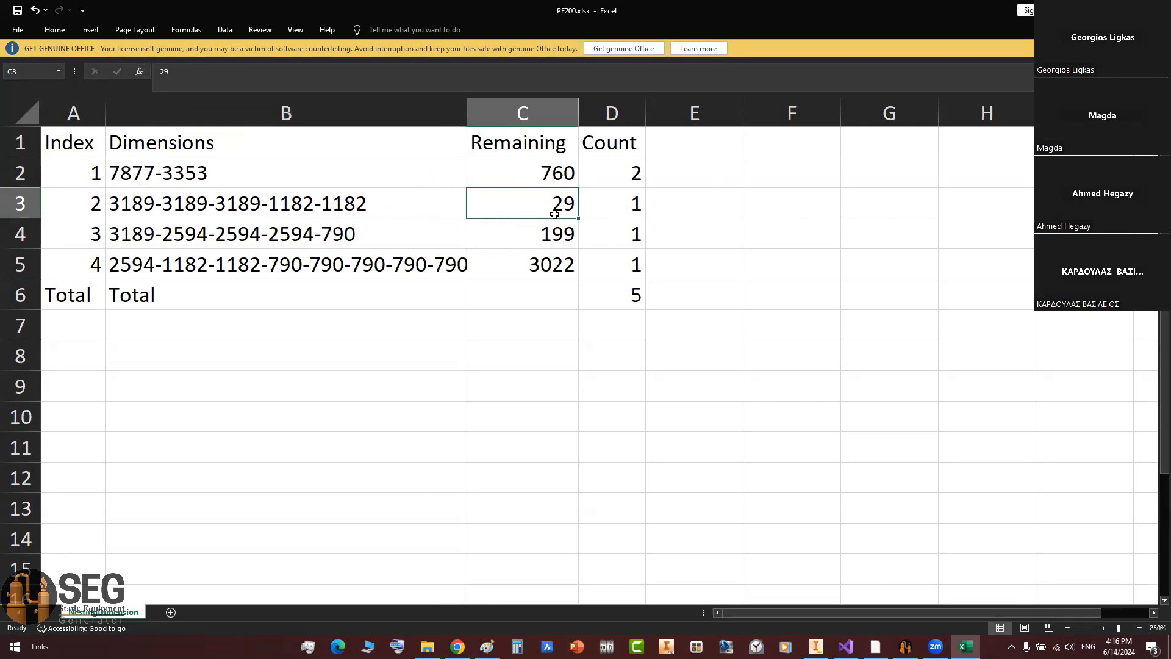
# Step: Examine the third cutting combination in row 4, including its count, remaining length and beam lengths
pyautogui.click(635, 234)
pyautogui.click(519, 233)
pyautogui.click(368, 233)
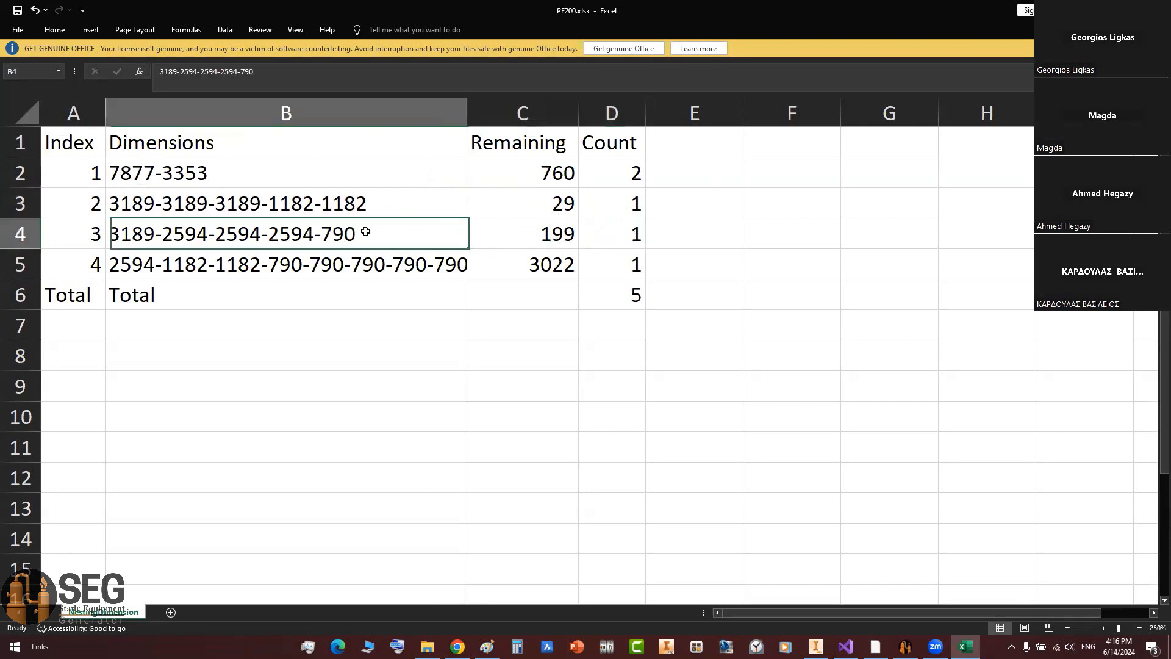
pyautogui.doubleClick(386, 235)
pyautogui.moveTo(387, 235); pyautogui.dragTo(41, 219)
pyautogui.click(433, 297)
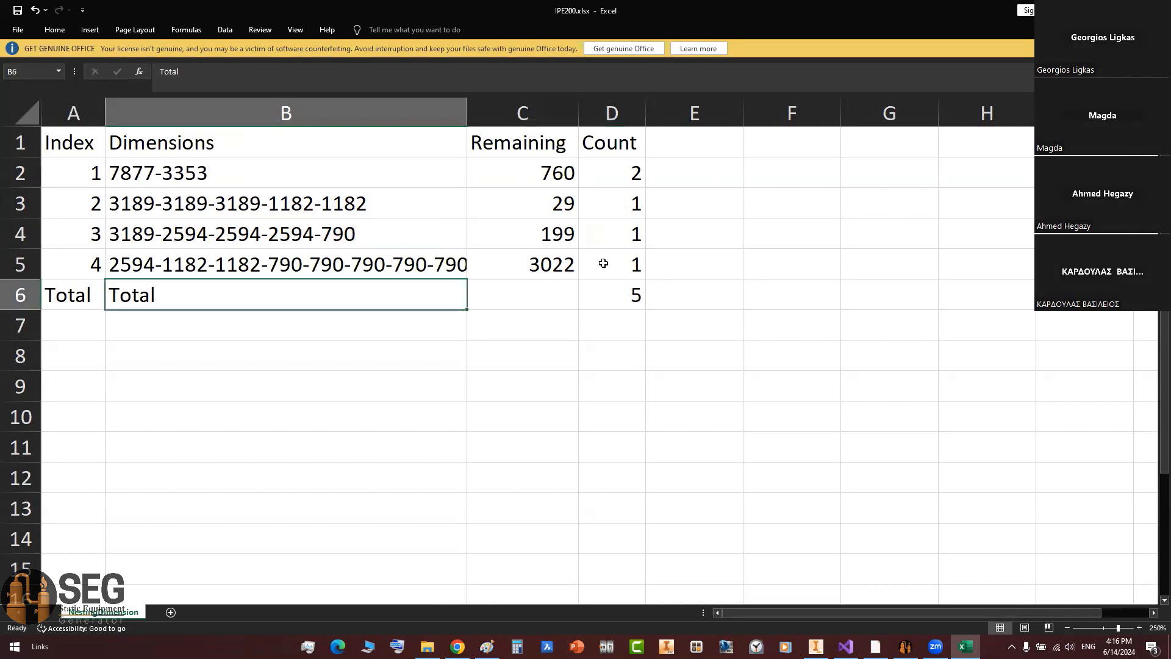
# Step: Check the fourth cutting combination in row 5 and widen the Dimensions column to fit its full text
pyautogui.doubleClick(604, 264)
pyautogui.doubleClick(459, 268)
pyautogui.doubleClick(468, 113)
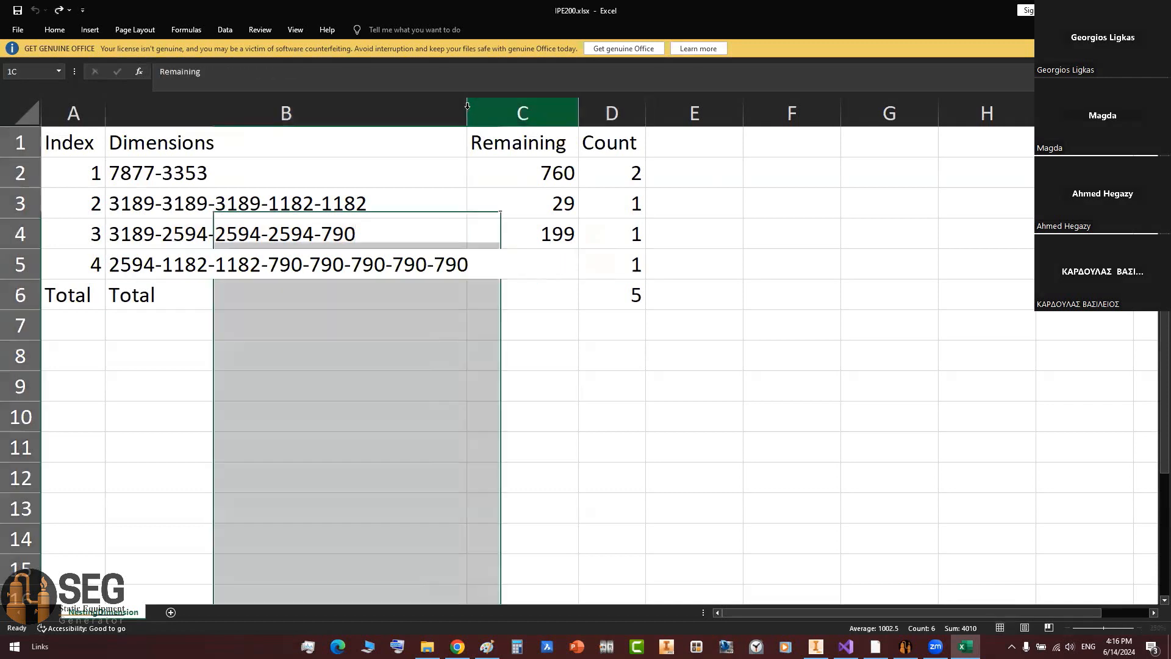
# Step: Check the total stock count in cell D6 and close the IPE200 workbook
pyautogui.click(641, 296)
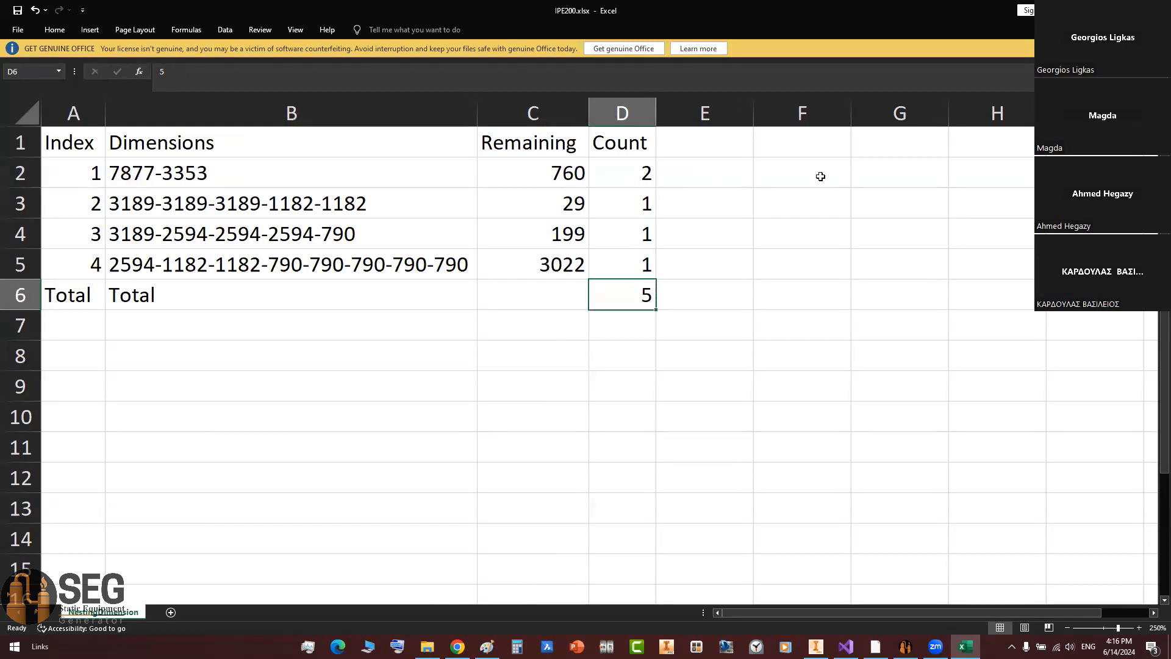
pyautogui.hotkey('alt', 'F4')
pyautogui.click(554, 338)
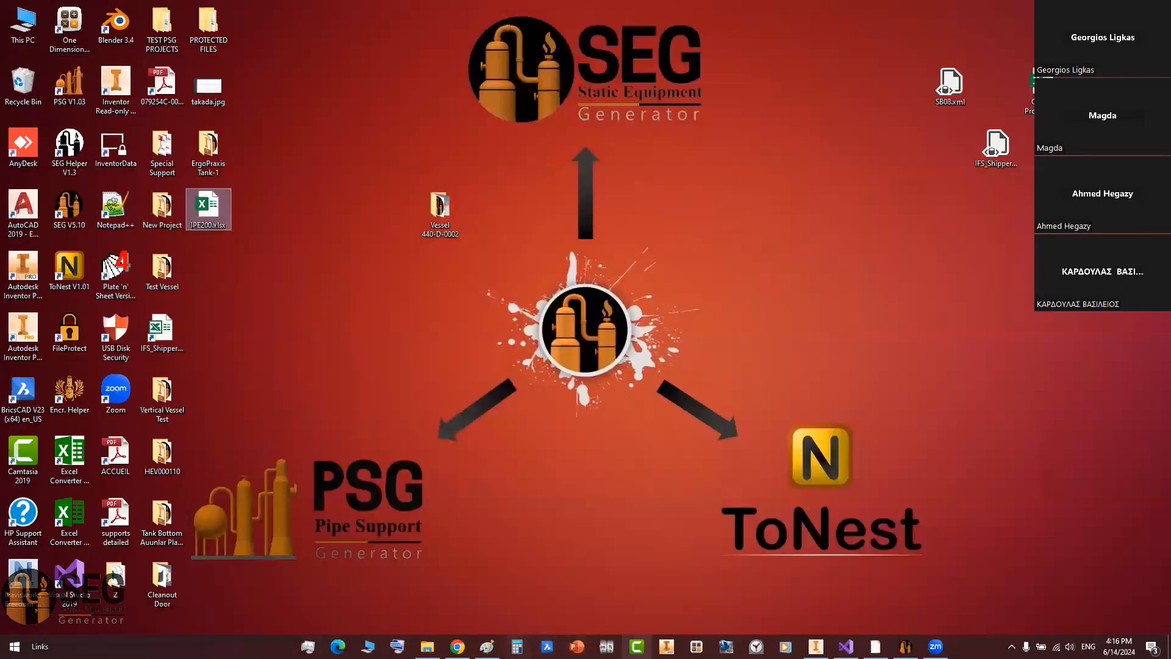
# Step: Switch to Inventor, reopen the drawing's parts list for editing, and move the Length column between ITEM and QTY
pyautogui.doubleClick(649, 308)
pyautogui.click(89, 95)
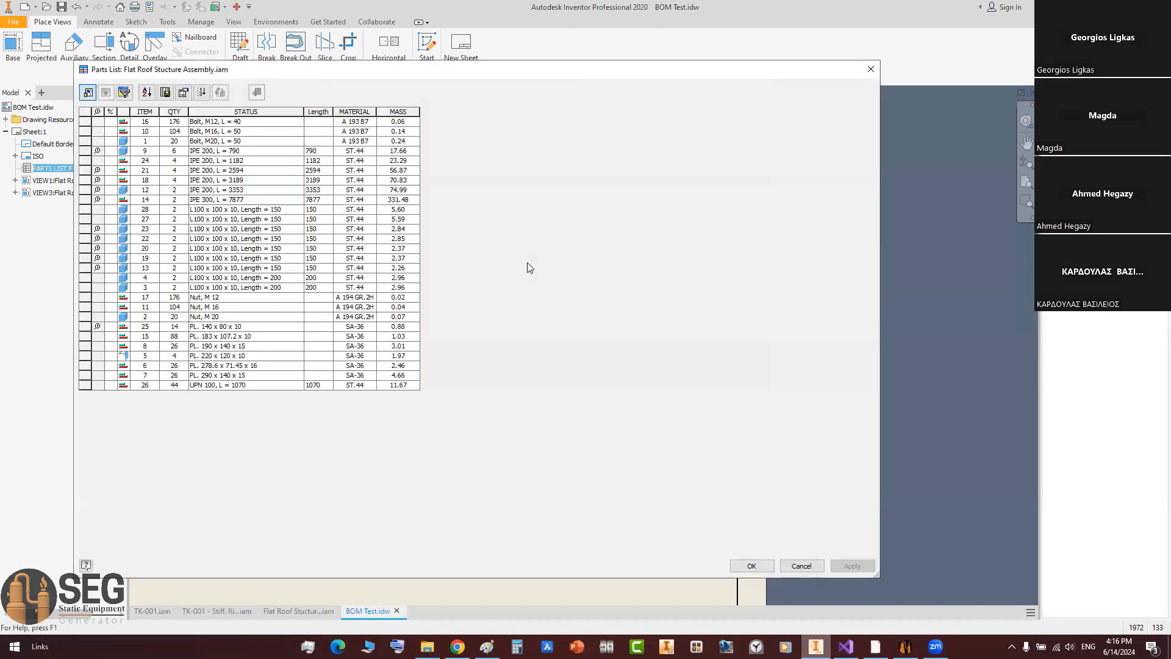
pyautogui.click(336, 163)
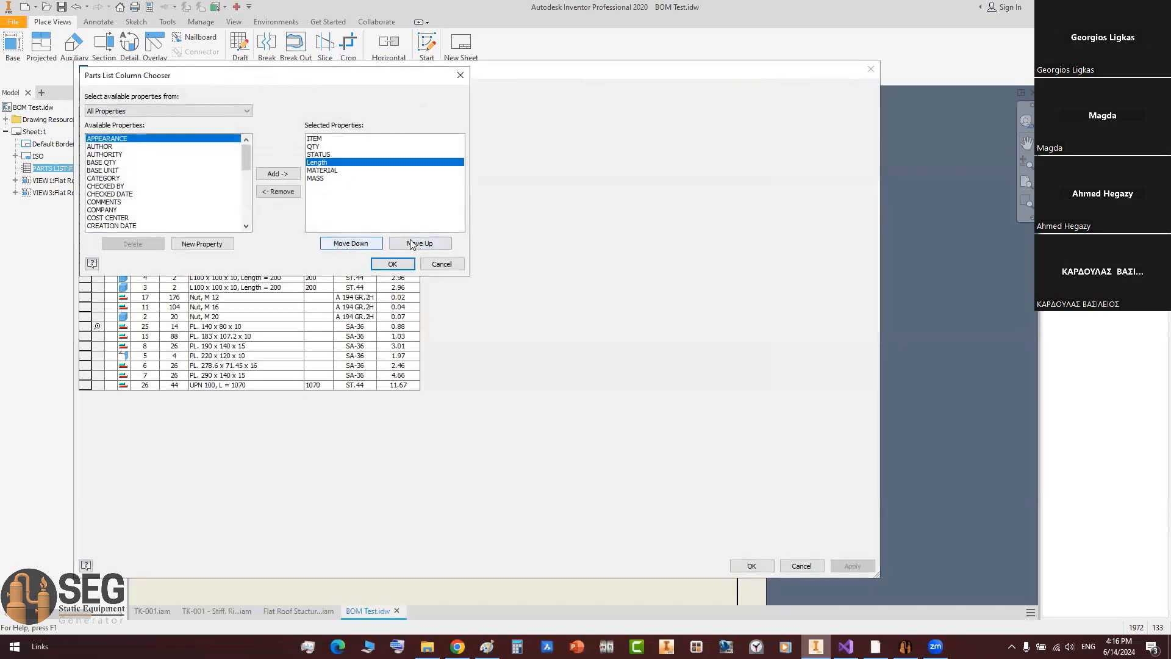
pyautogui.click(402, 243)
pyautogui.click(402, 244)
pyautogui.click(392, 263)
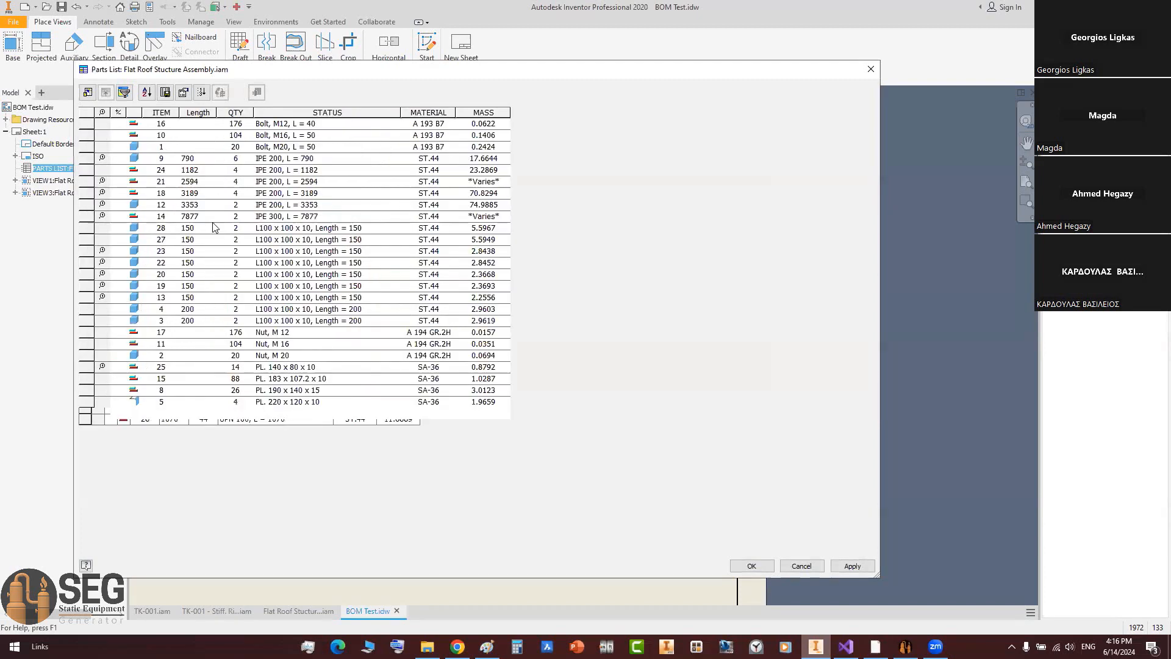
# Step: Copy the lengths and quantities of all L100 x 100 x 10 rows from the parts list into the One Dimensional Nesting Calculator
pyautogui.moveTo(190, 233); pyautogui.dragTo(246, 325)
pyautogui.press('super+c')
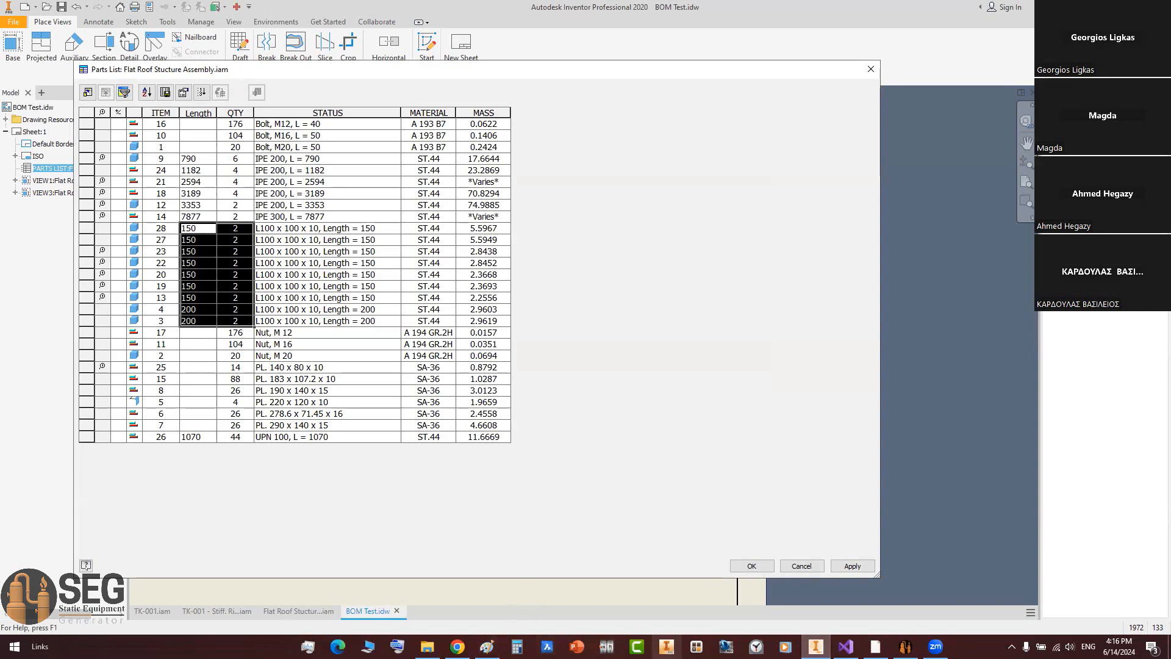
pyautogui.click(696, 647)
pyautogui.rightClick(524, 192)
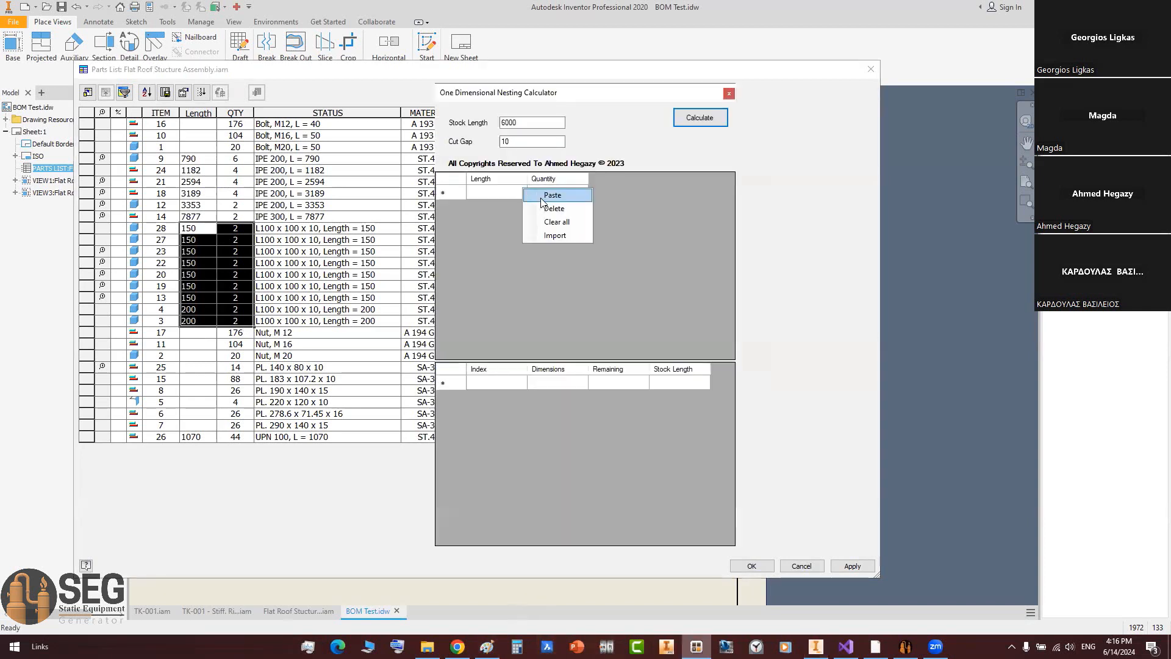
pyautogui.click(536, 221)
# Step: Try to calculate the nesting of the copied angle lengths with a stock length of 6000
pyautogui.doubleClick(507, 124)
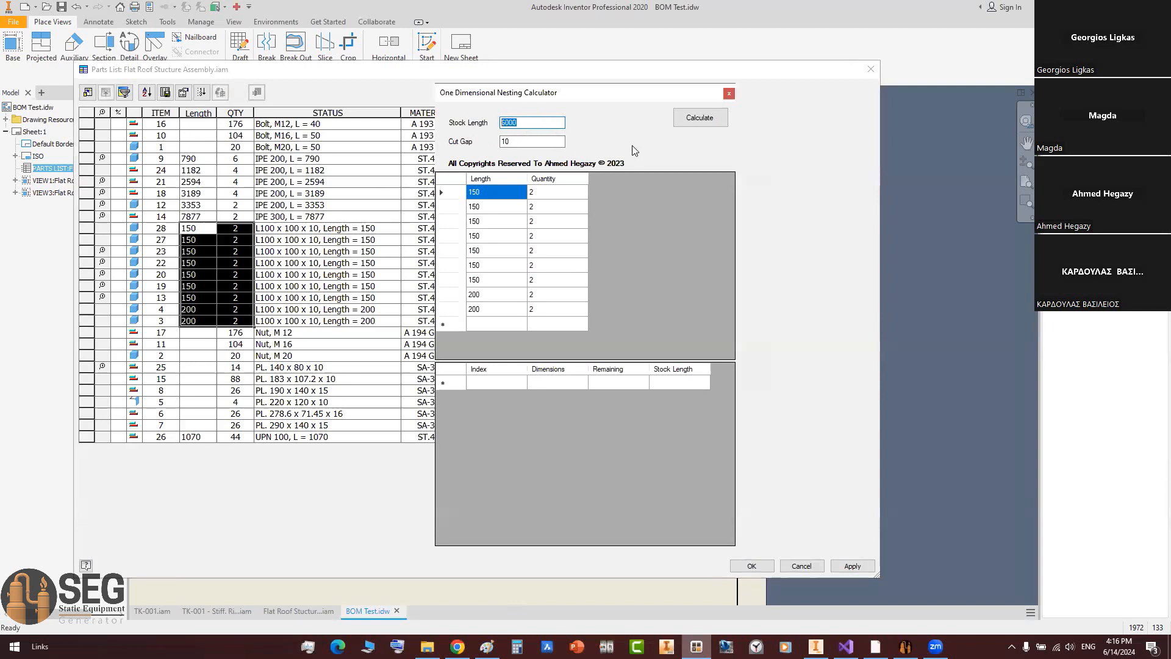
pyautogui.click(704, 120)
pyautogui.click(651, 361)
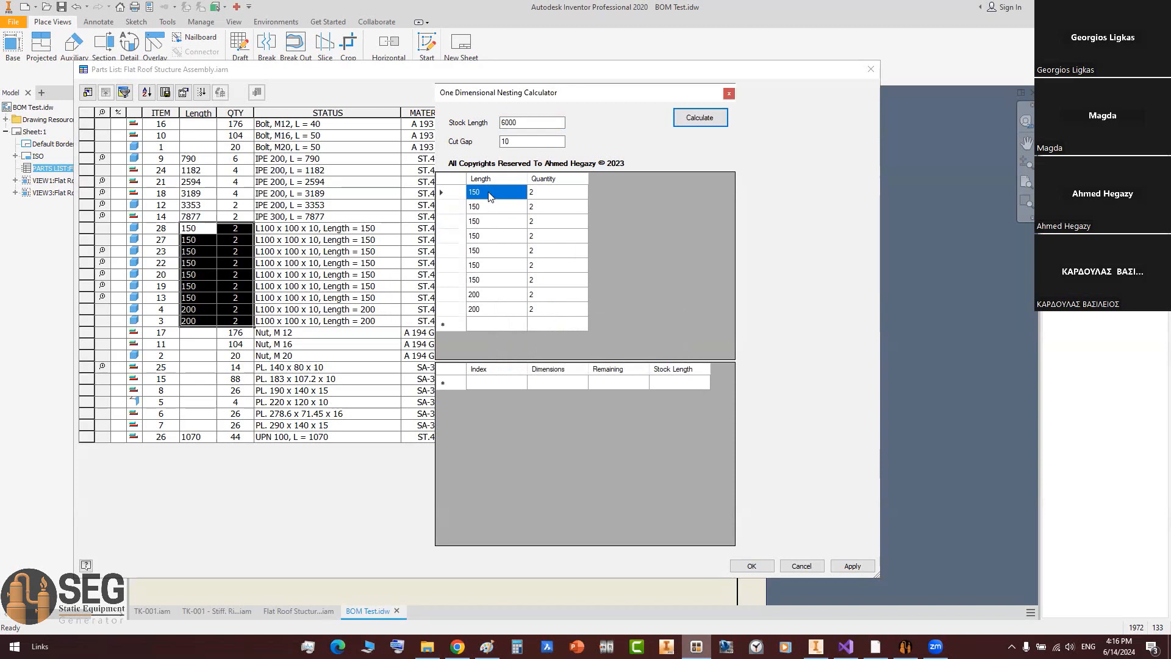
# Step: Delete the duplicate 150 rows from the length table, keeping a single 150 row
pyautogui.moveTo(488, 194); pyautogui.dragTo(482, 284)
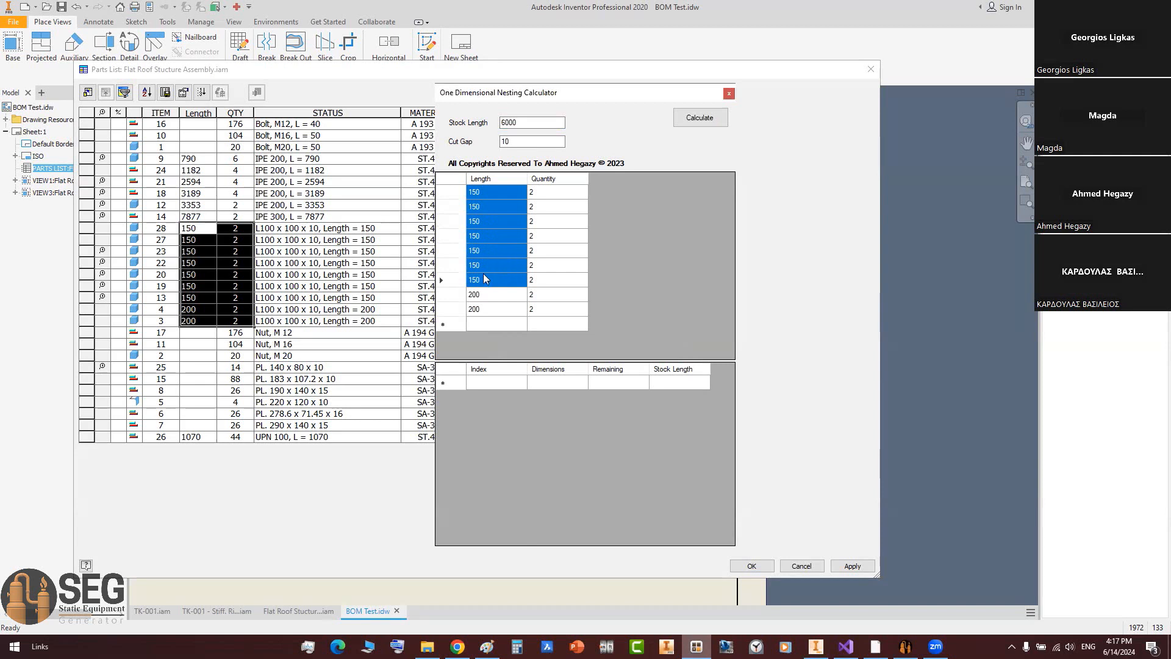
pyautogui.click(457, 281)
pyautogui.click(459, 208)
pyautogui.rightClick(460, 209)
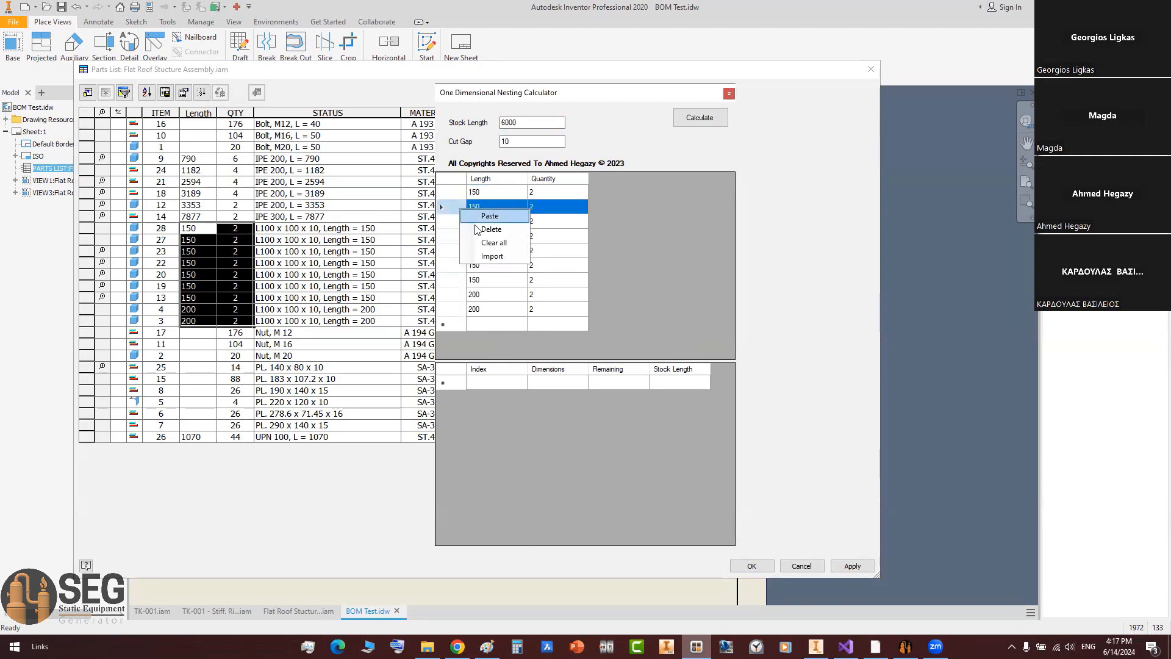
pyautogui.click(485, 230)
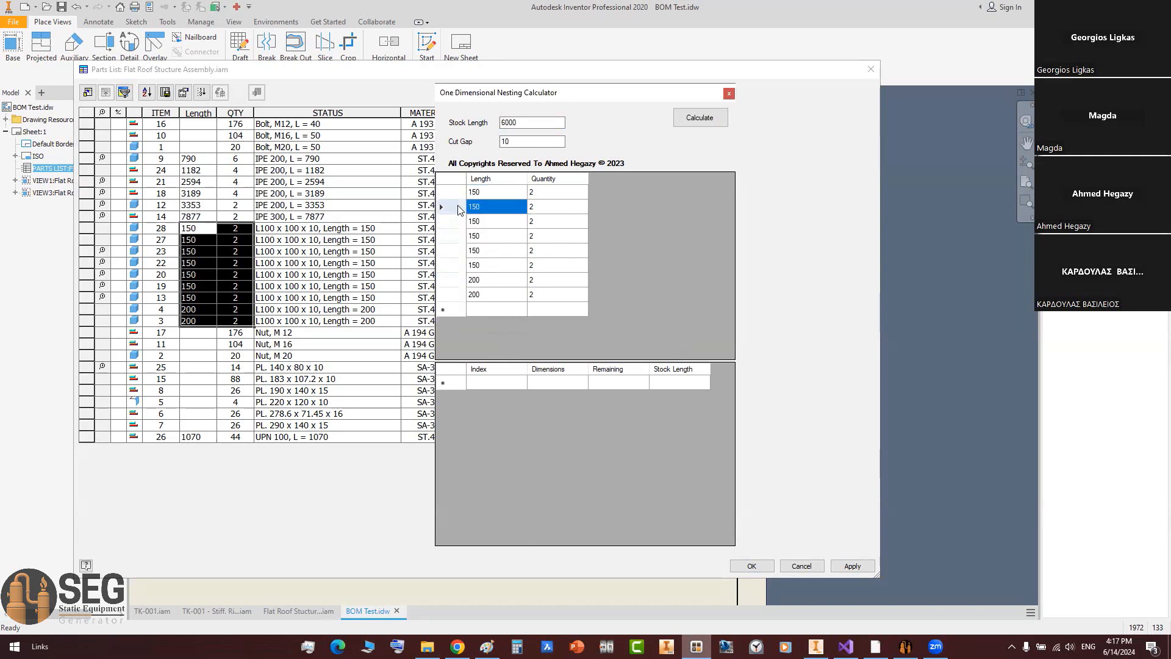
pyautogui.rightClick(458, 207)
pyautogui.click(474, 226)
pyautogui.rightClick(464, 206)
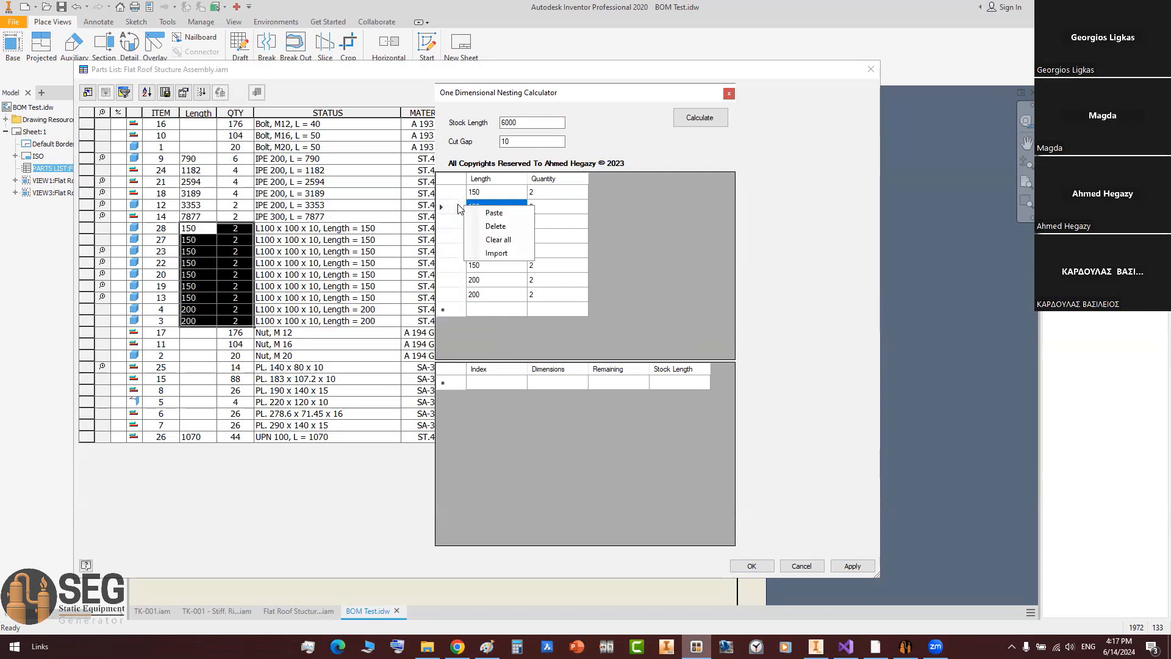
pyautogui.click(488, 227)
pyautogui.rightClick(462, 207)
pyautogui.click(474, 223)
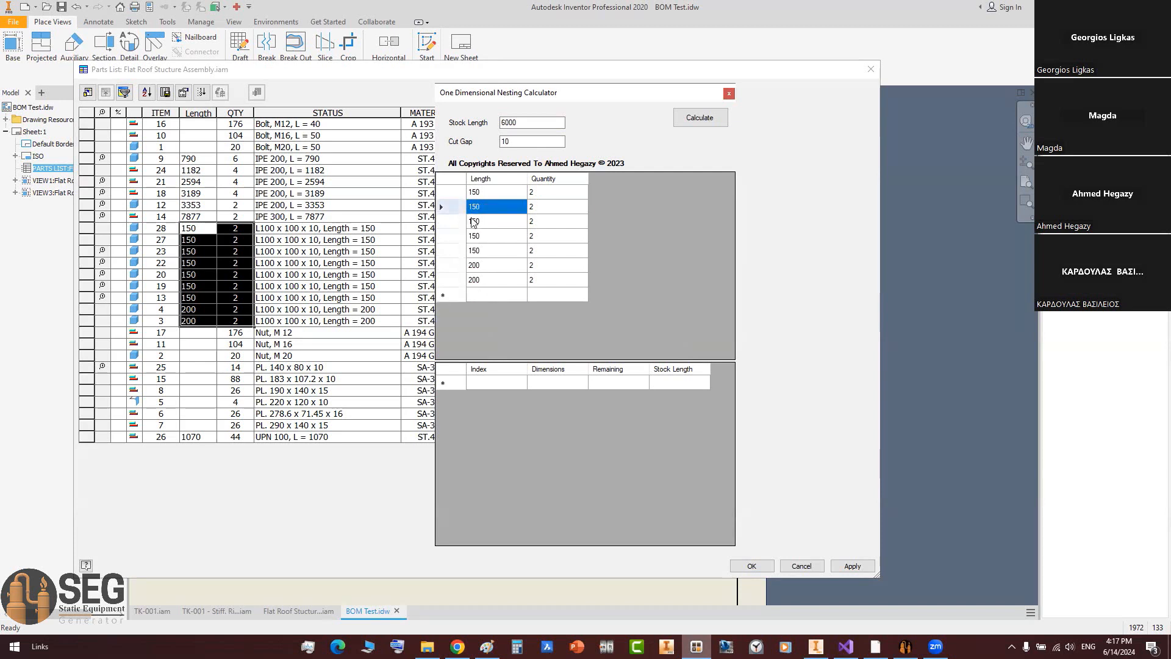
pyautogui.rightClick(462, 204)
pyautogui.click(450, 212)
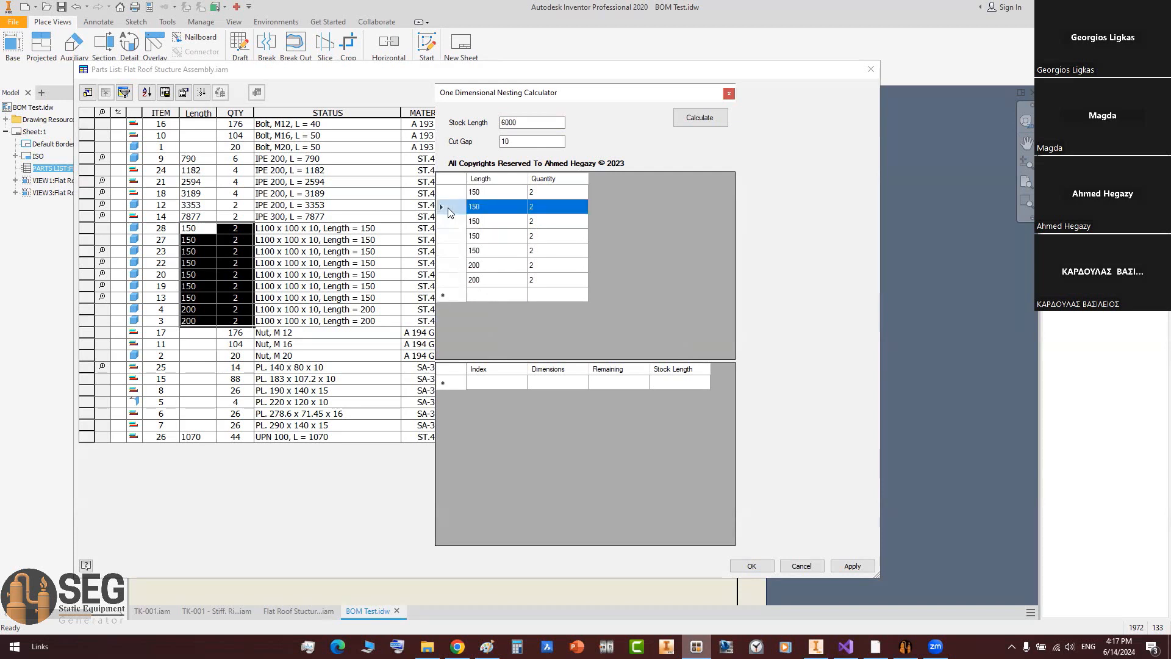
pyautogui.rightClick(450, 208)
pyautogui.click(479, 226)
pyautogui.click(450, 207)
pyautogui.rightClick(460, 208)
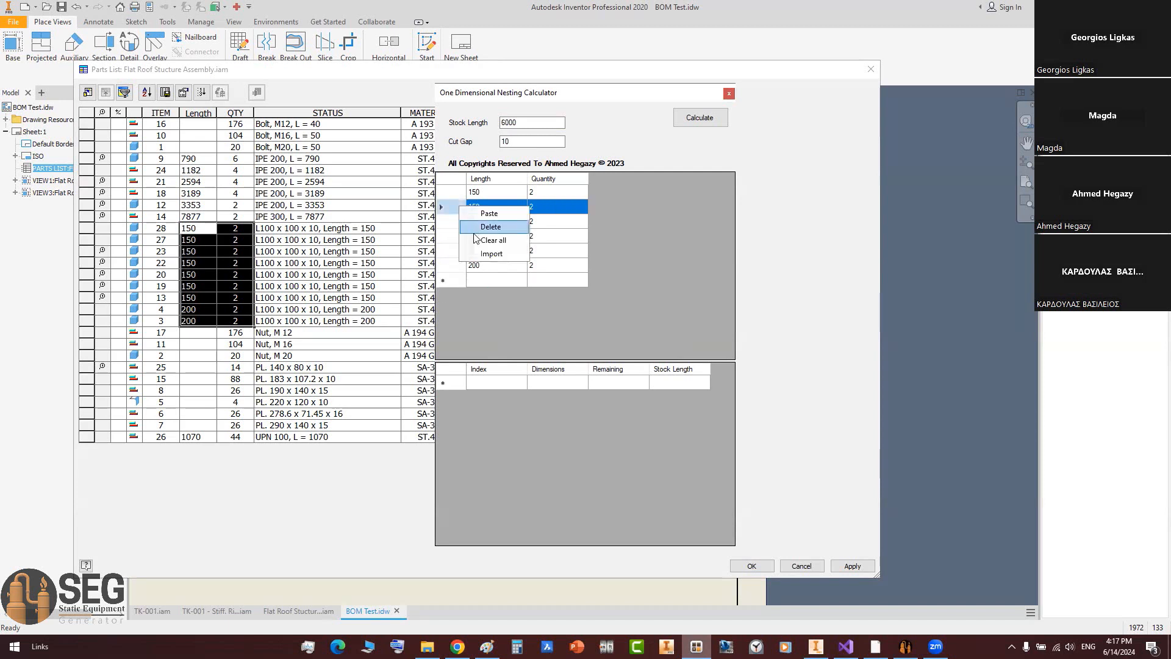
pyautogui.click(477, 227)
pyautogui.click(449, 206)
pyautogui.rightClick(457, 210)
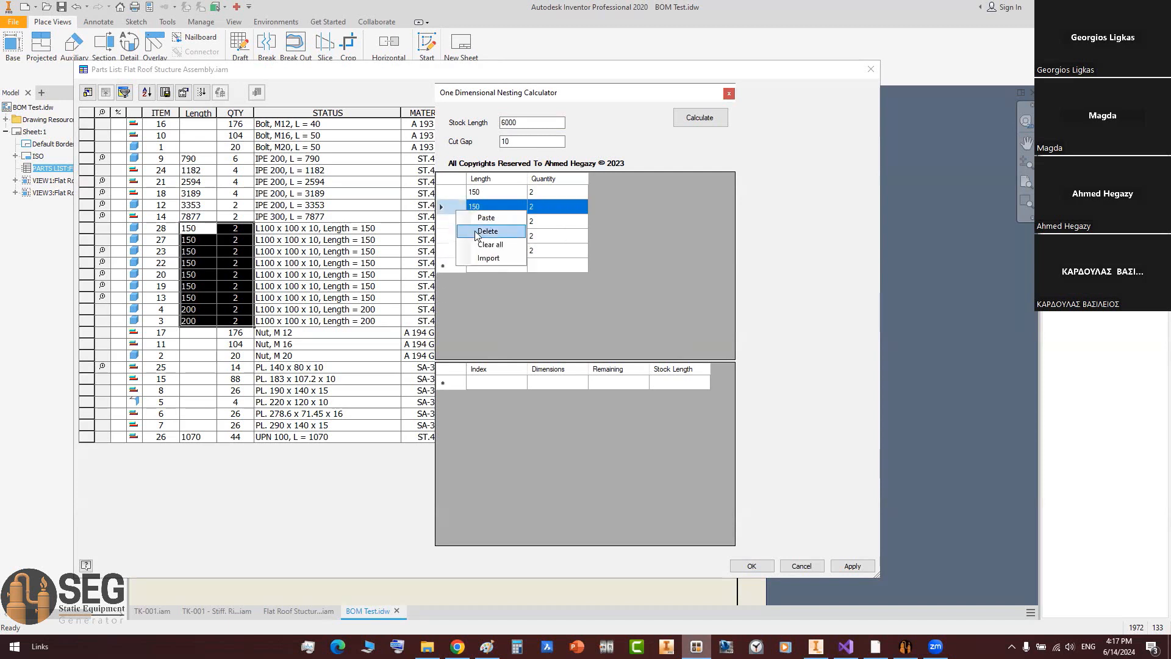
pyautogui.click(487, 231)
pyautogui.click(450, 207)
pyautogui.rightClick(458, 208)
pyautogui.click(488, 231)
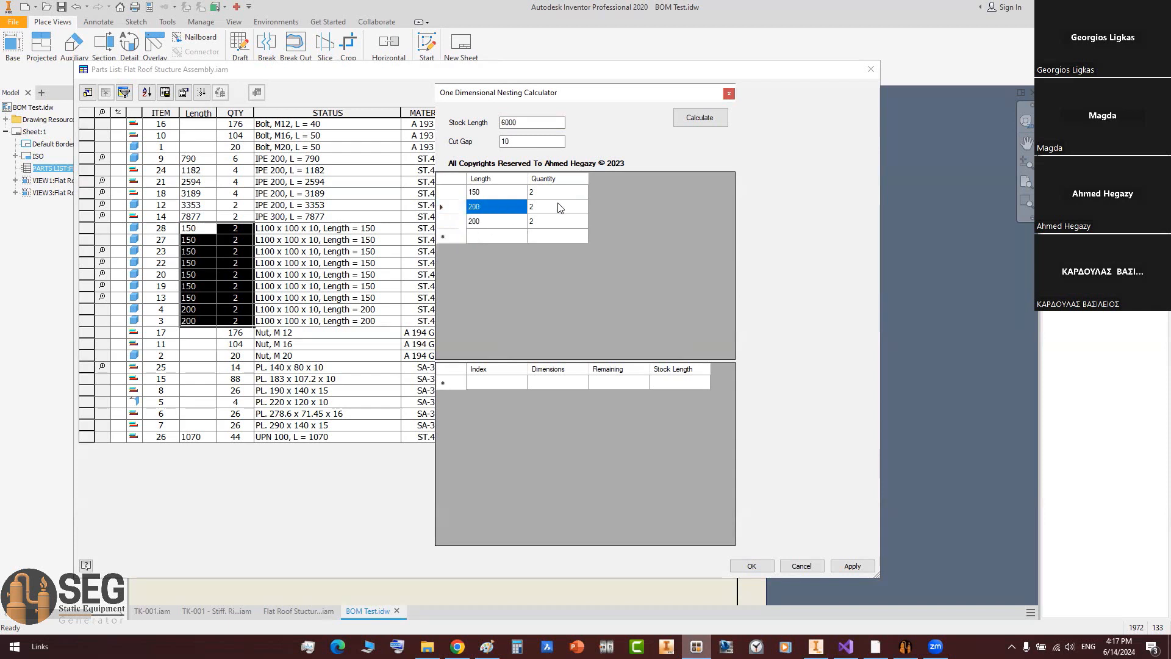
# Step: Set the quantity of length 150 to 14 and reduce the 200 lengths to one row with a quantity of 4
pyautogui.click(550, 191)
pyautogui.click(550, 191)
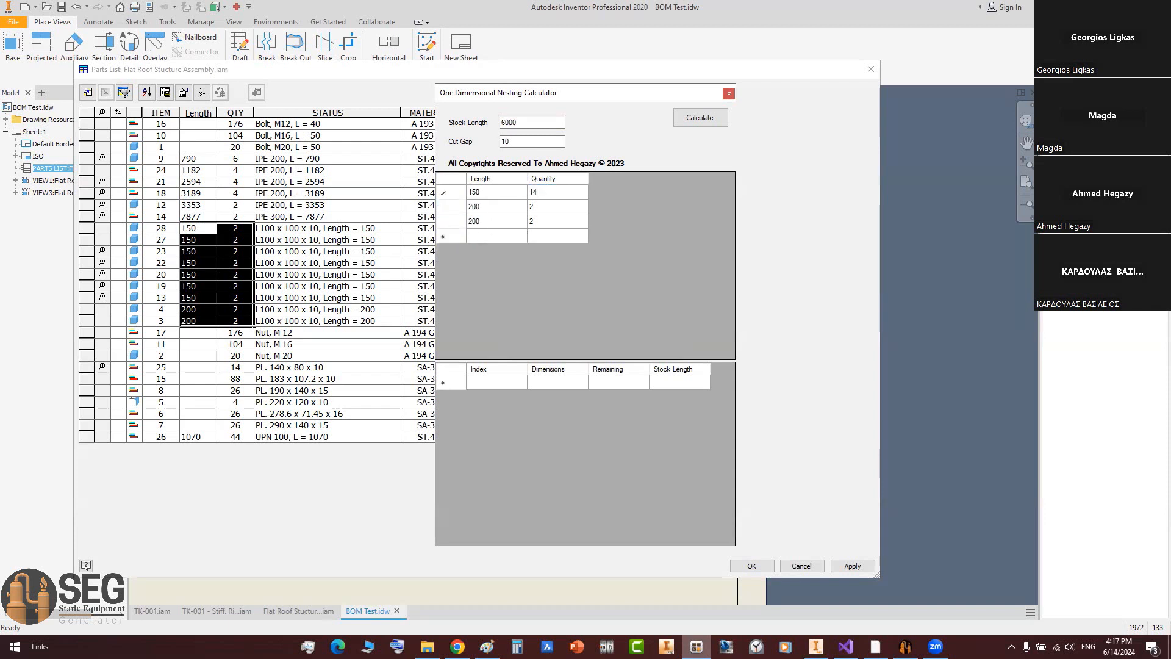
pyautogui.click(440, 221)
pyautogui.rightClick(457, 223)
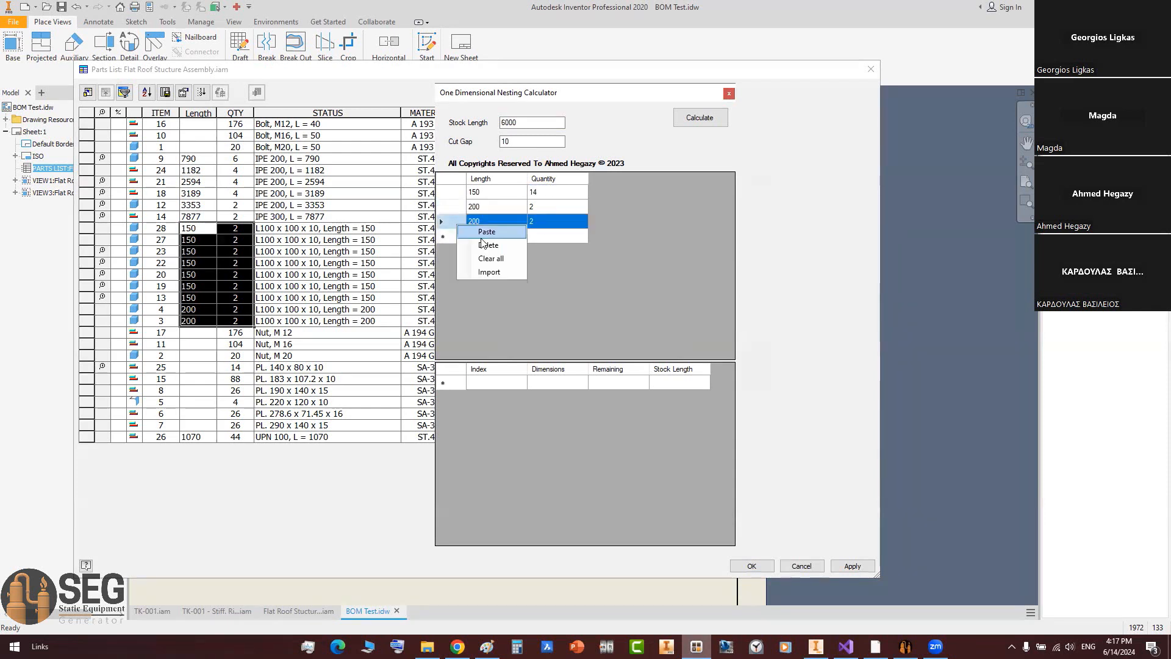
pyautogui.click(511, 242)
pyautogui.write('4')
pyautogui.press('Return')
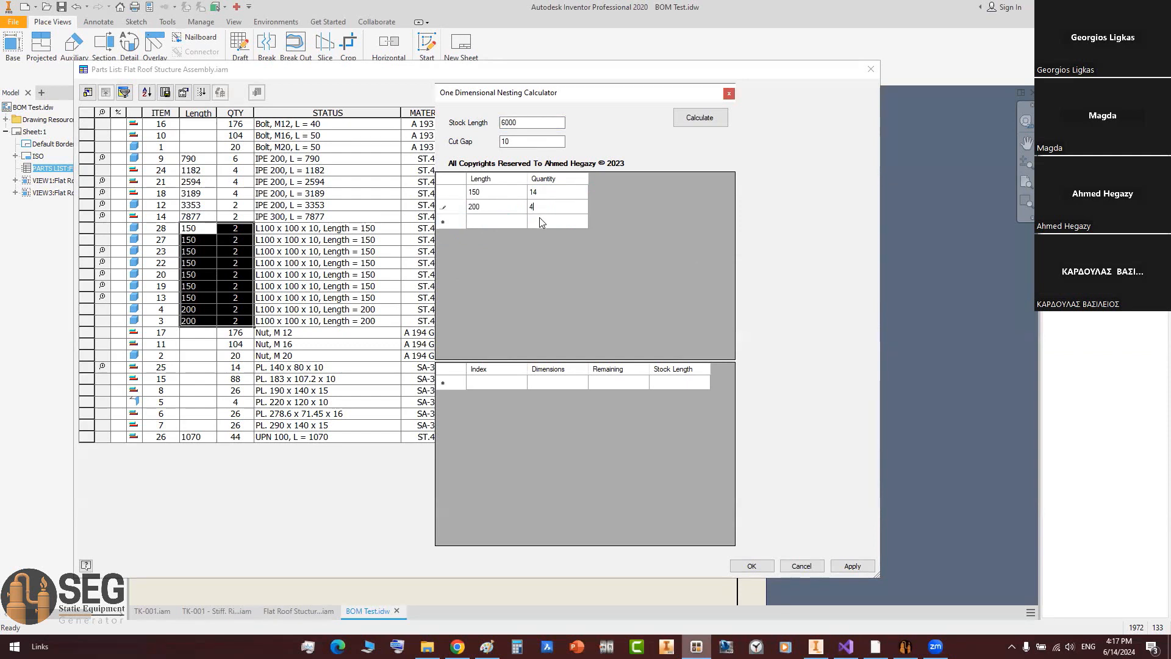
# Step: Calculate the angle nesting for stock length 6000 and cut gap 10, and check the total stock count
pyautogui.click(720, 127)
pyautogui.click(676, 409)
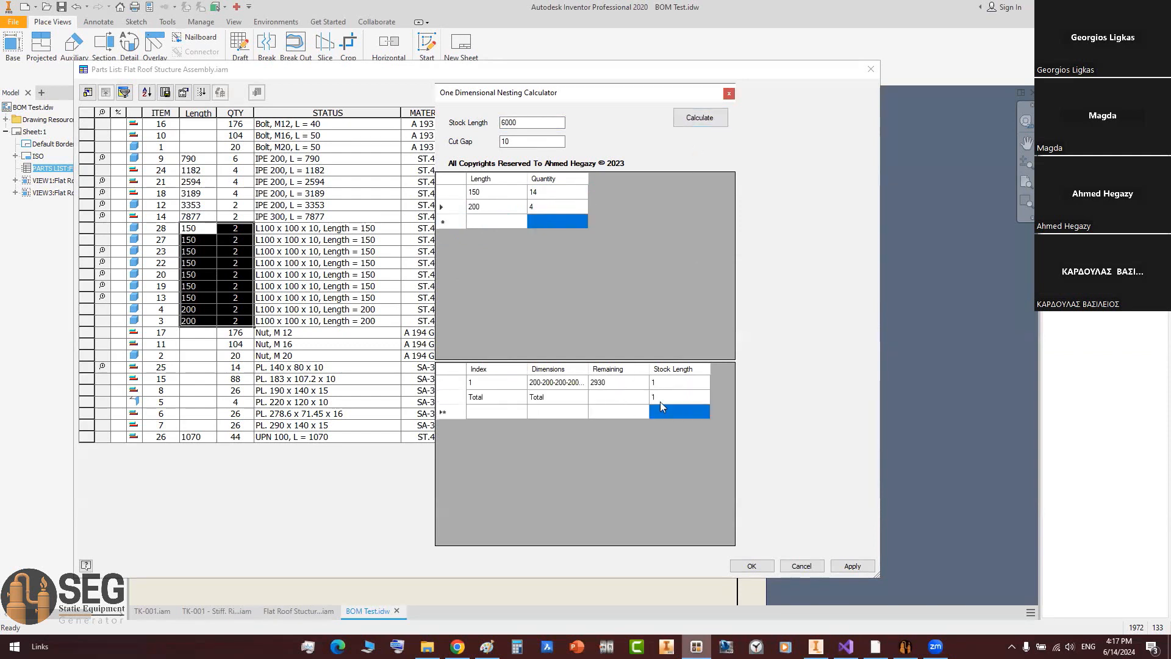
pyautogui.click(673, 387)
pyautogui.click(665, 399)
pyautogui.moveTo(520, 124); pyautogui.dragTo(500, 126)
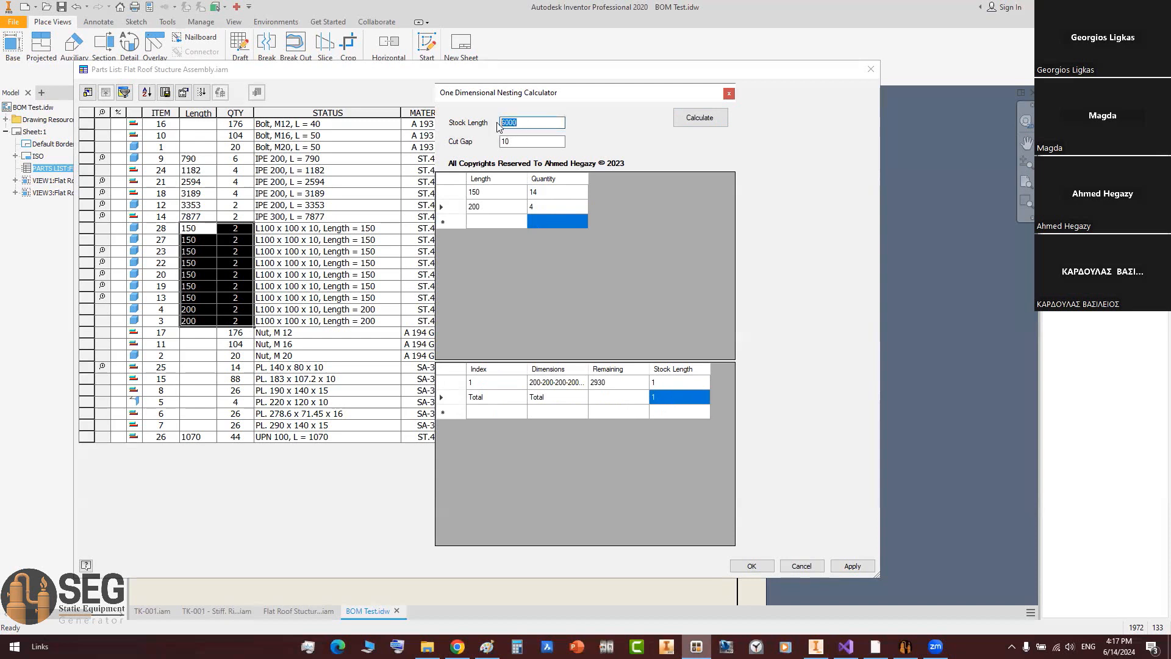
# Step: Widen the Dimensions column to examine the angle cutting combination, remaining length and stock count, and close the calculator
pyautogui.doubleClick(589, 369)
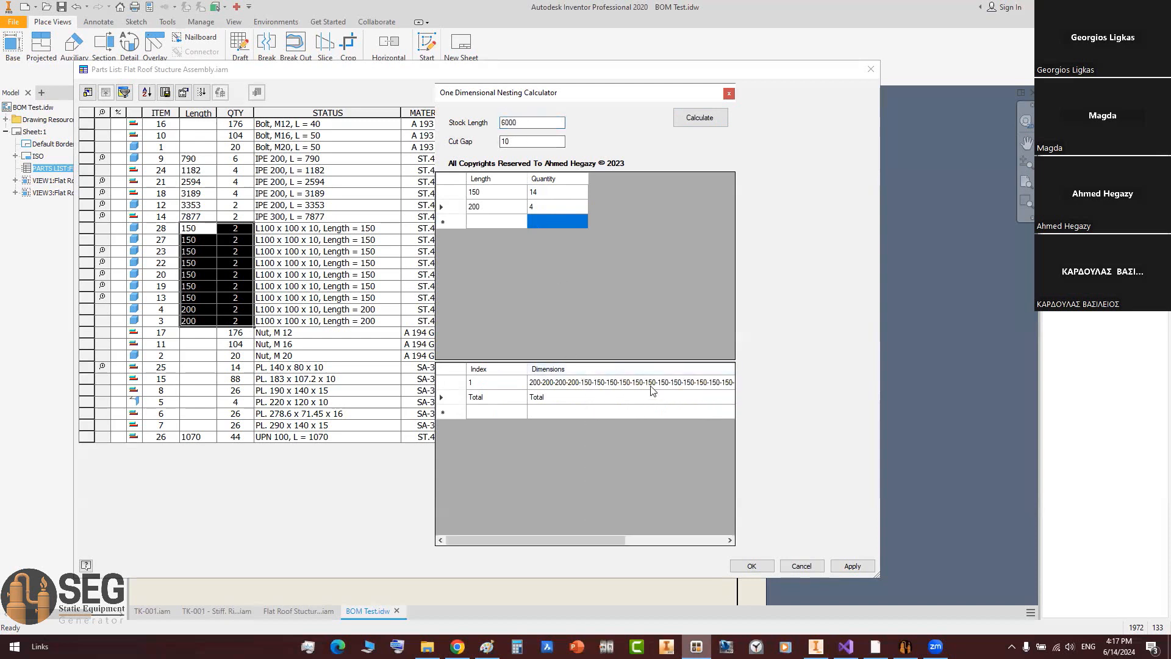
pyautogui.moveTo(608, 542); pyautogui.dragTo(699, 540)
pyautogui.click(648, 385)
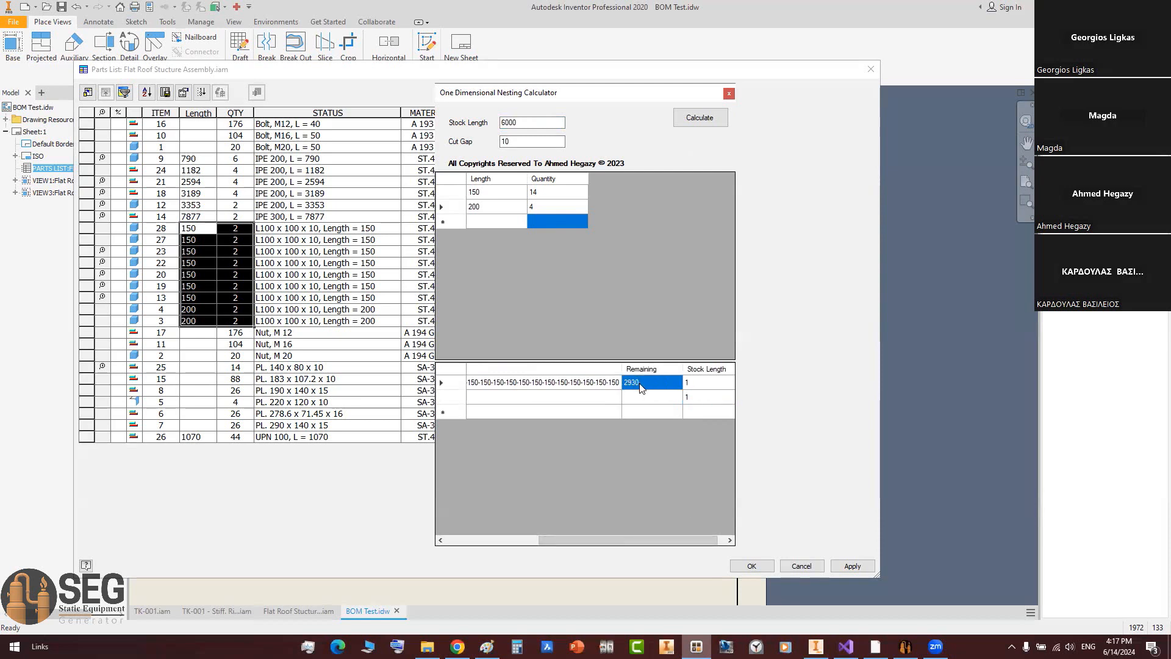
pyautogui.moveTo(614, 541); pyautogui.dragTo(519, 541)
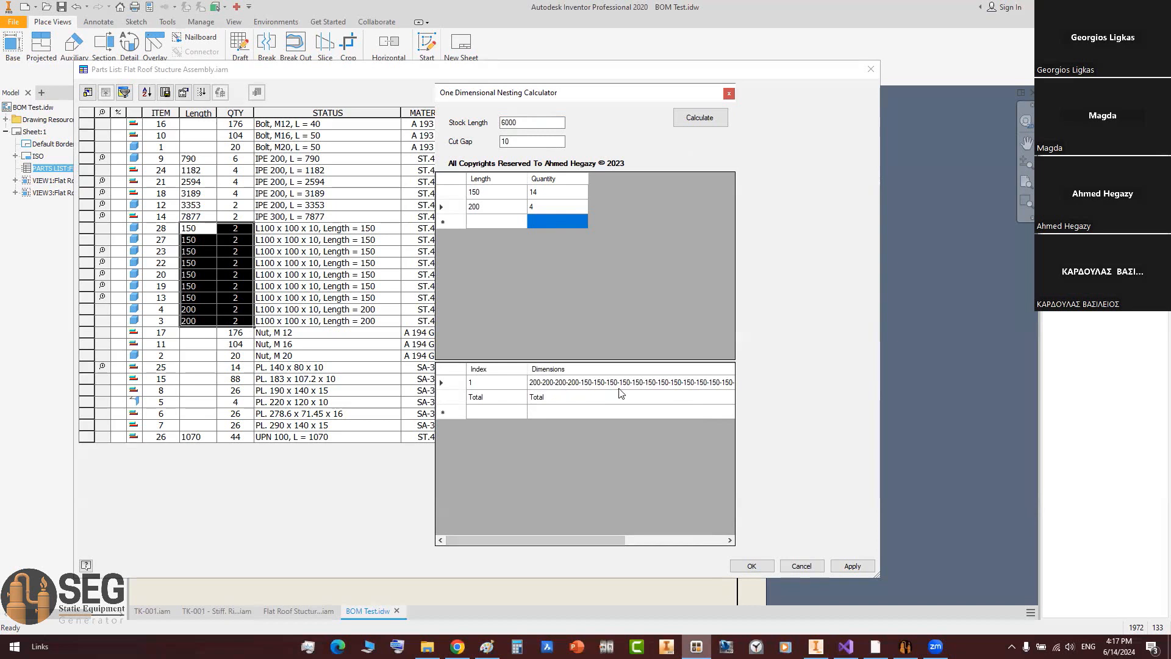
pyautogui.moveTo(603, 542); pyautogui.dragTo(701, 541)
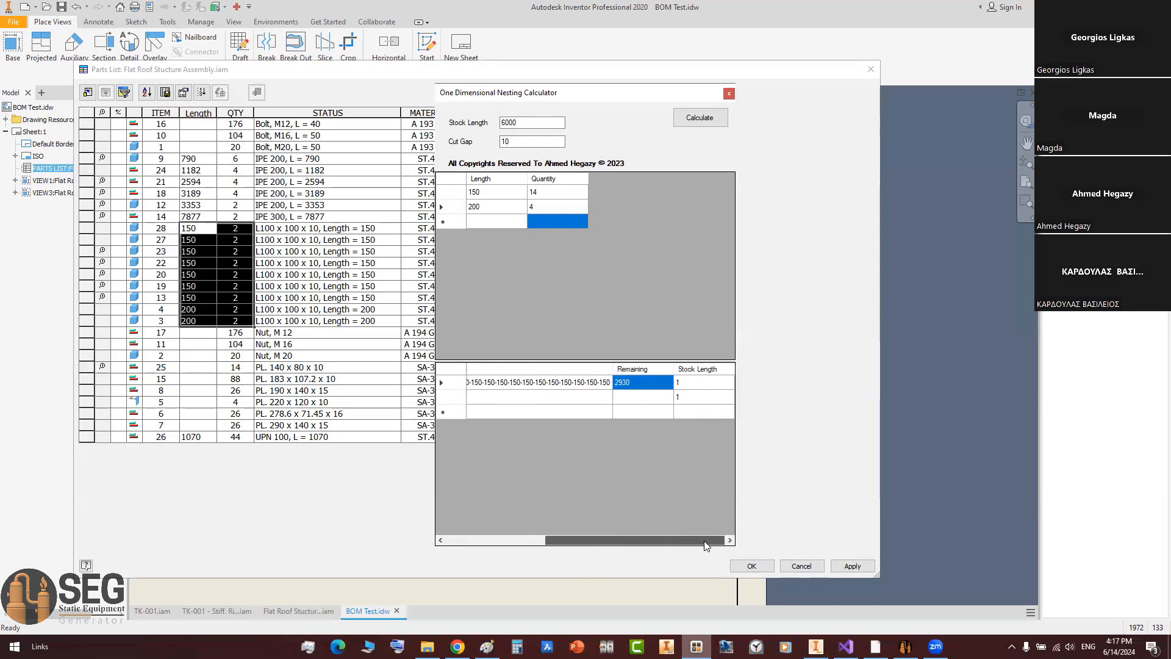
pyautogui.doubleClick(502, 123)
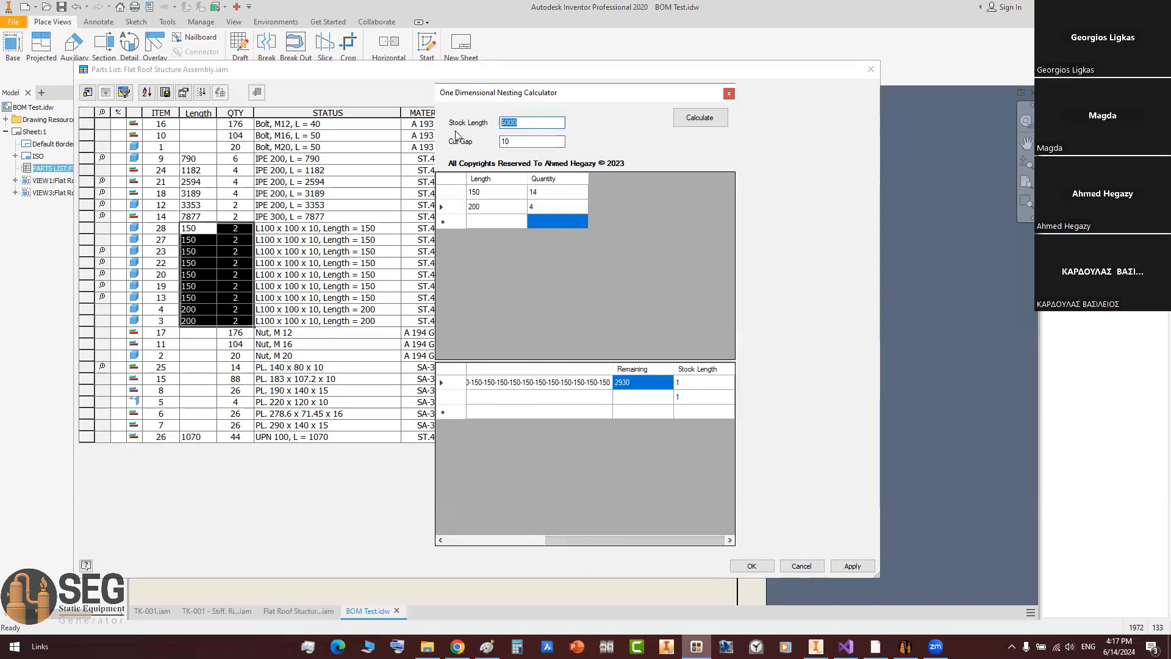
pyautogui.click(684, 400)
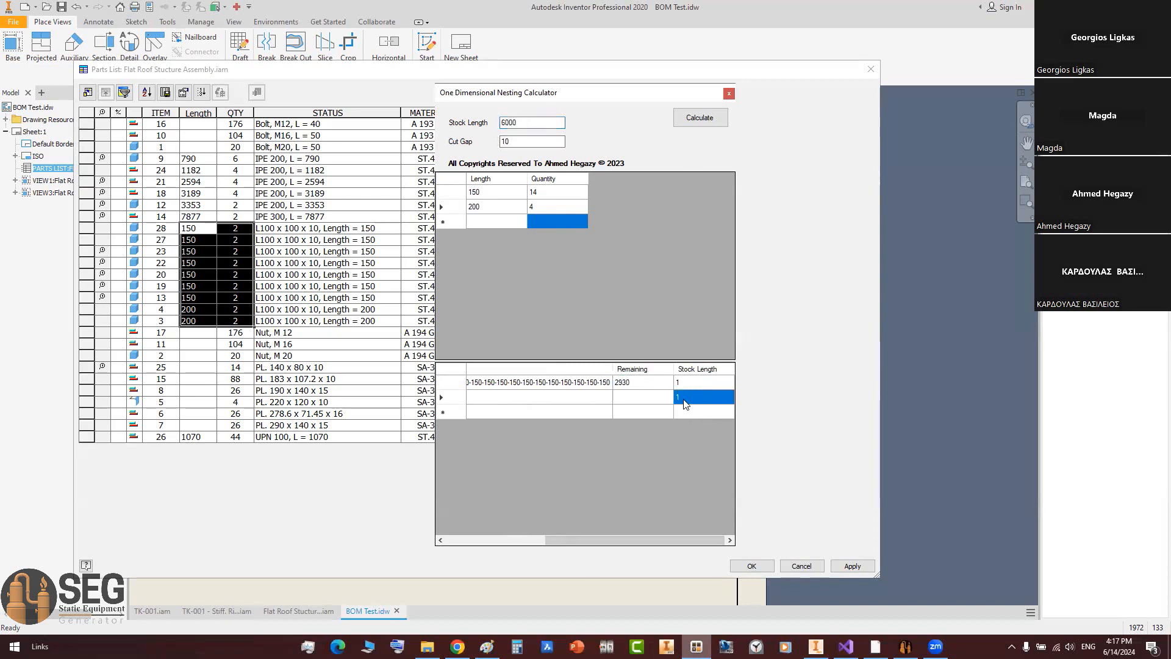
pyautogui.click(730, 95)
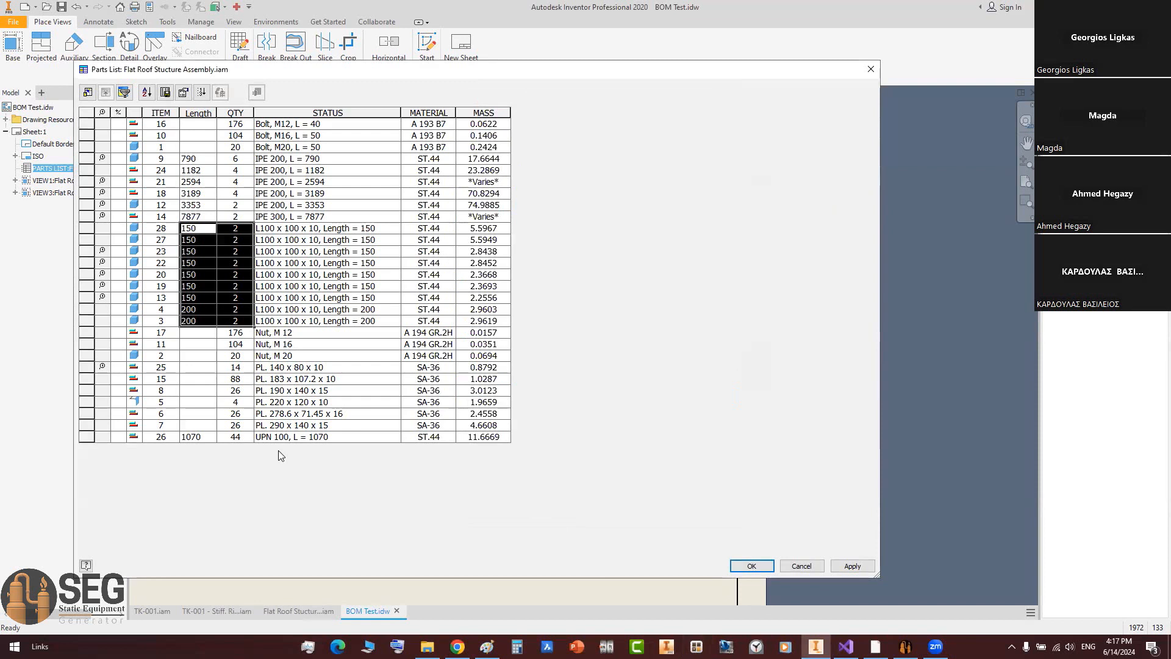
# Step: Copy the UPN 100 row's length and quantity from the parts list into a reopened nesting calculator and calculate the nesting
pyautogui.moveTo(196, 438); pyautogui.dragTo(237, 440)
pyautogui.press('super+c')
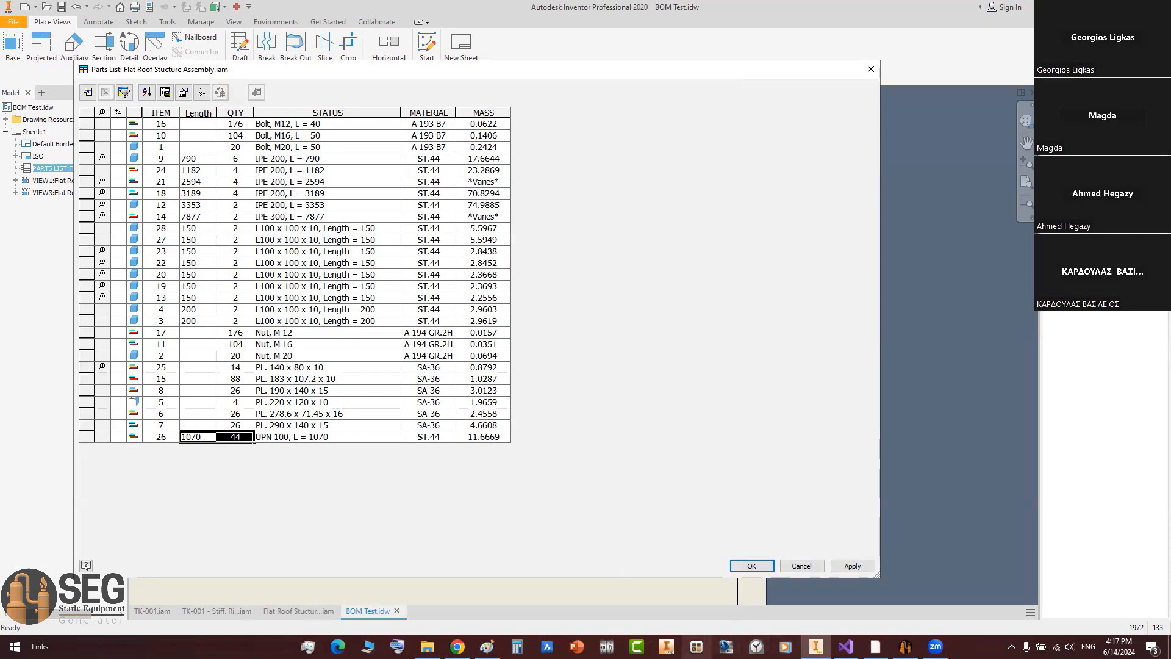
pyautogui.click(696, 647)
pyautogui.rightClick(509, 190)
pyautogui.click(526, 200)
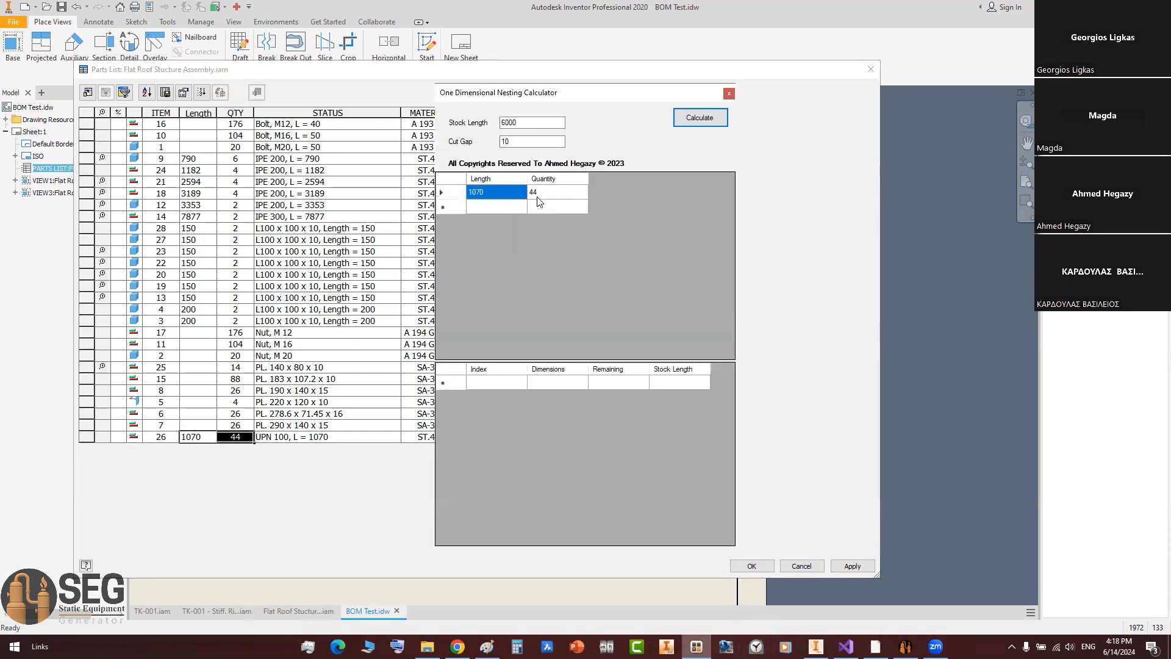
pyautogui.click(687, 125)
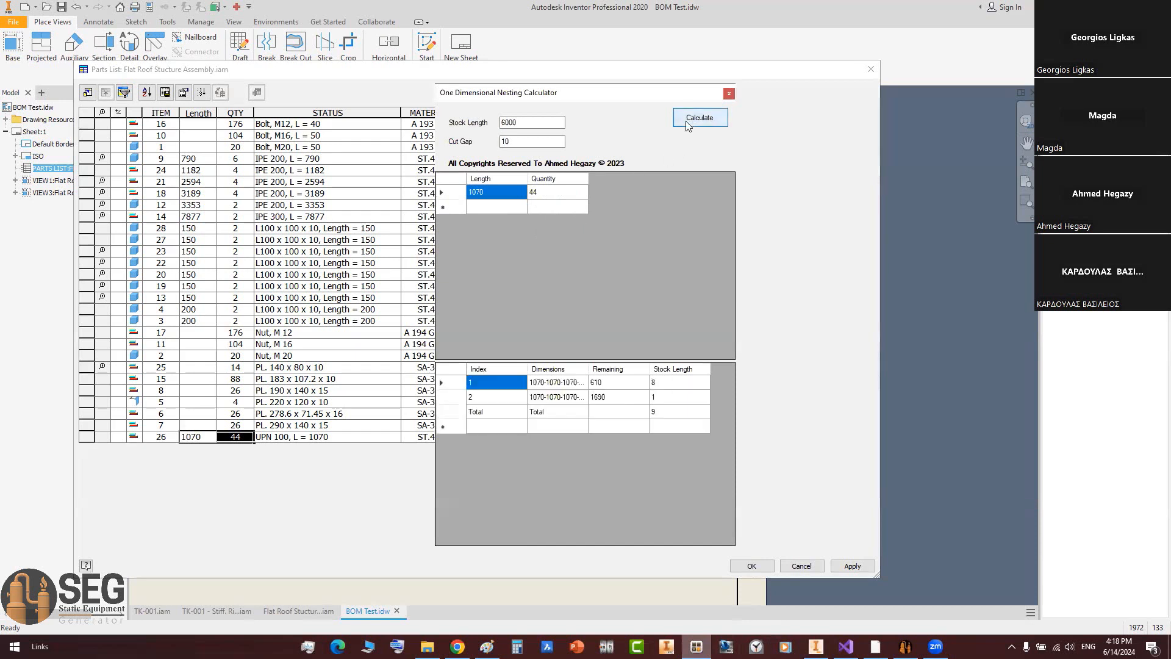
# Step: Widen the Dimensions column and examine the beam lengths, remaining lengths and stock counts of both UPN 100 cutting combinations
pyautogui.click(675, 410)
pyautogui.doubleClick(588, 369)
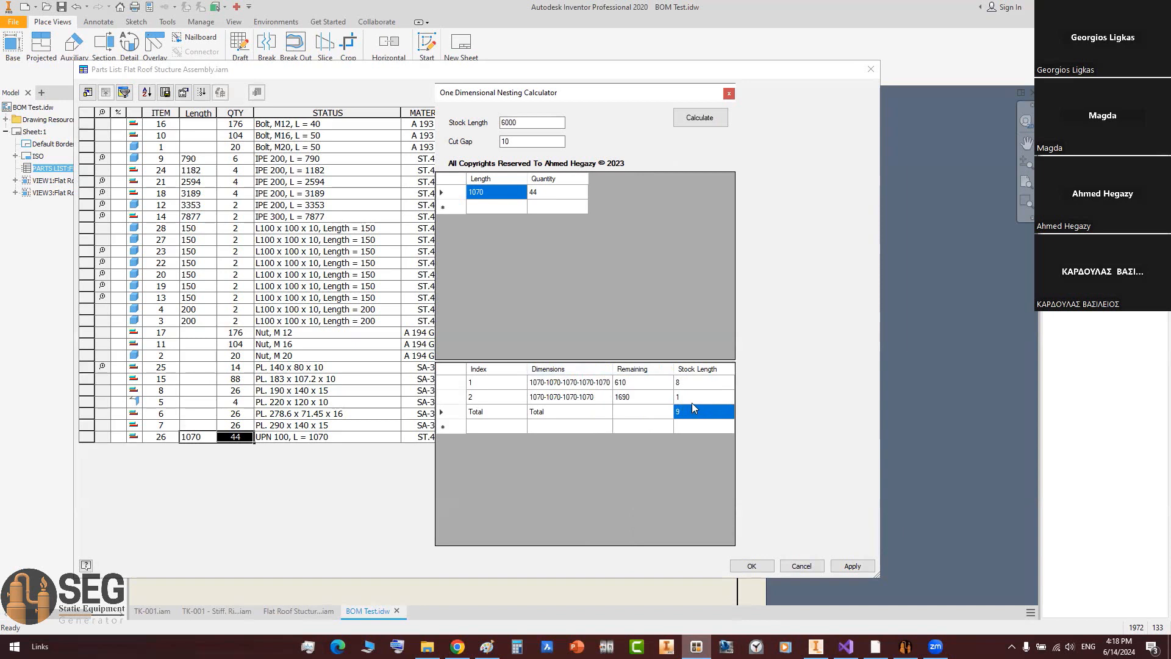
pyautogui.click(697, 384)
pyautogui.click(591, 384)
pyautogui.moveTo(531, 383); pyautogui.dragTo(614, 383)
pyautogui.click(603, 397)
pyautogui.click(693, 400)
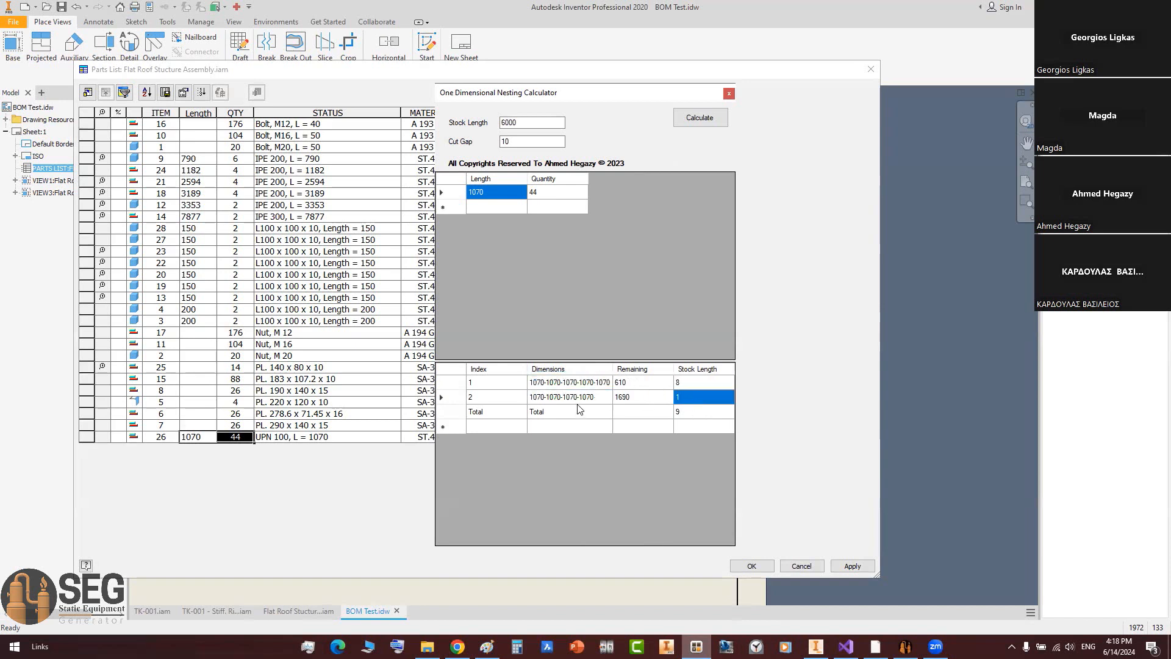
pyautogui.click(595, 400)
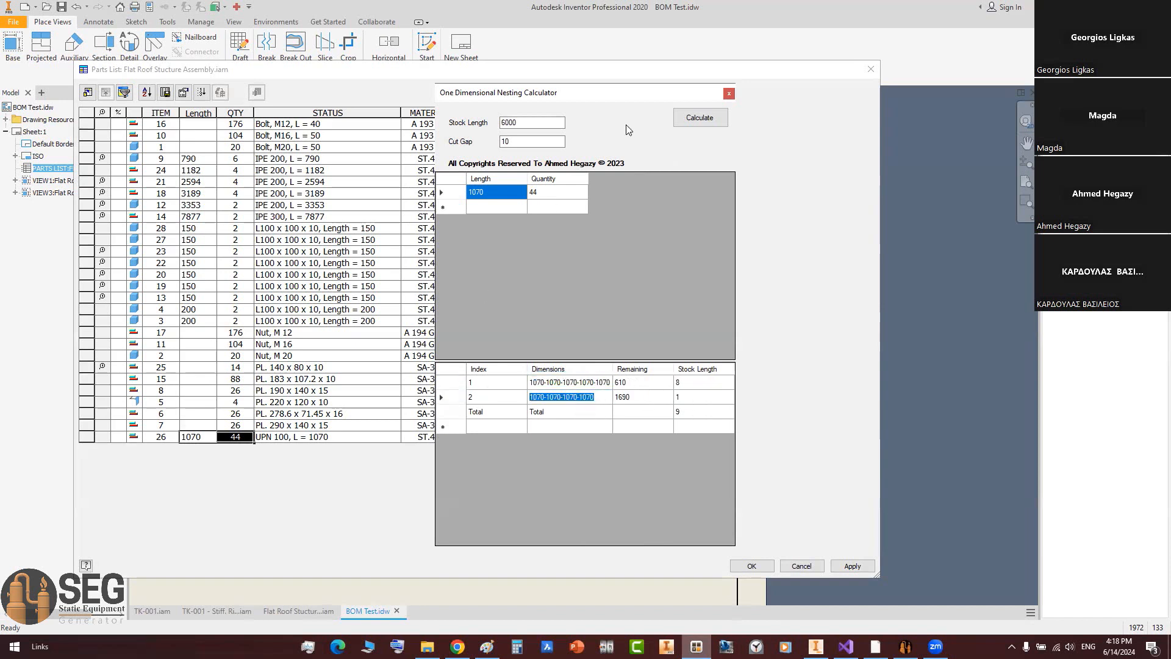
# Step: Close the nesting calculator and accept the parts list edit with the moved Length column
pyautogui.click(729, 93)
pyautogui.click(752, 566)
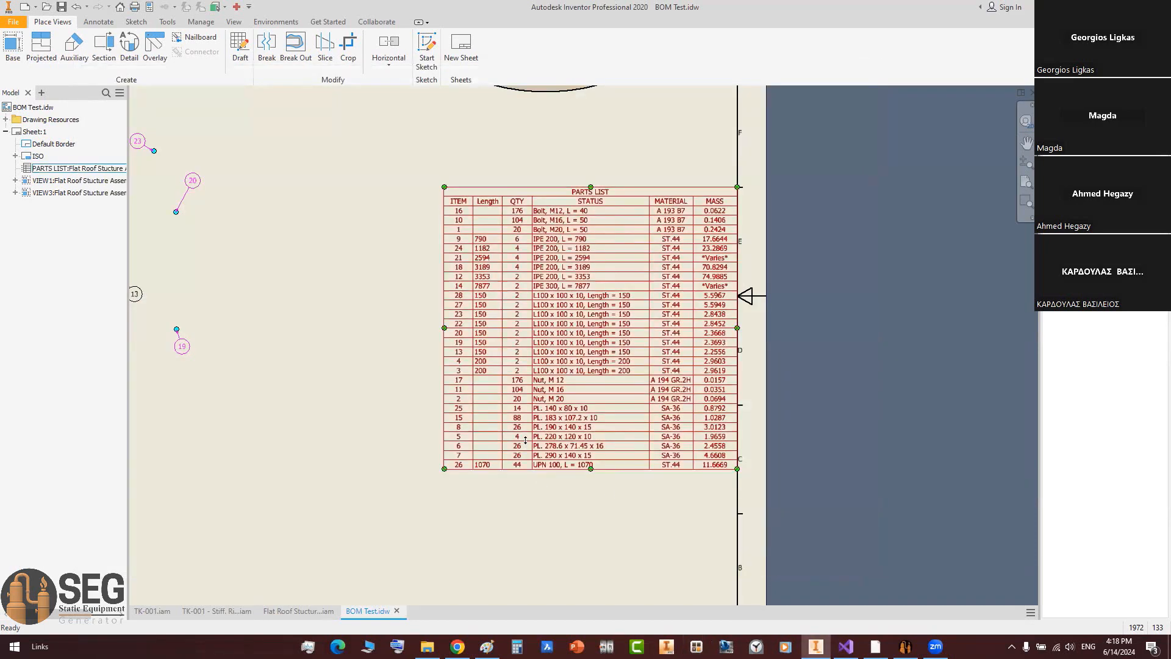
pyautogui.middleClick(620, 512)
pyautogui.middleClick(620, 513)
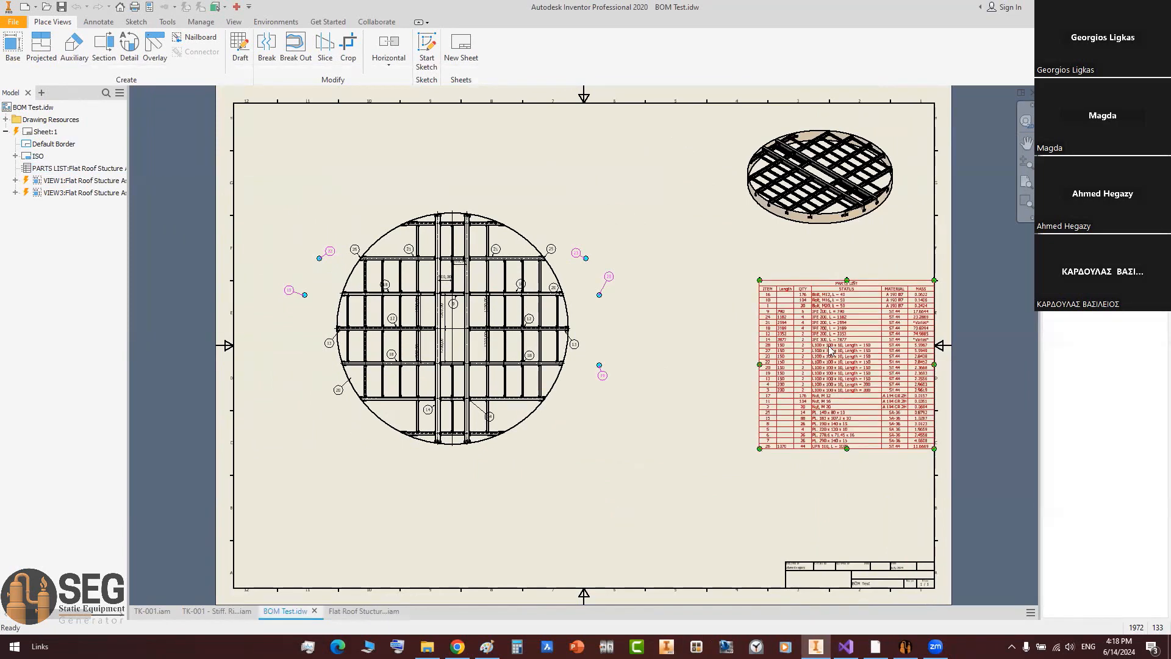
# Step: Review the updated parts list on the sheet and close the BOM Test drawing
pyautogui.scroll(-5, 811, 343)
pyautogui.scroll(5, 509, 272)
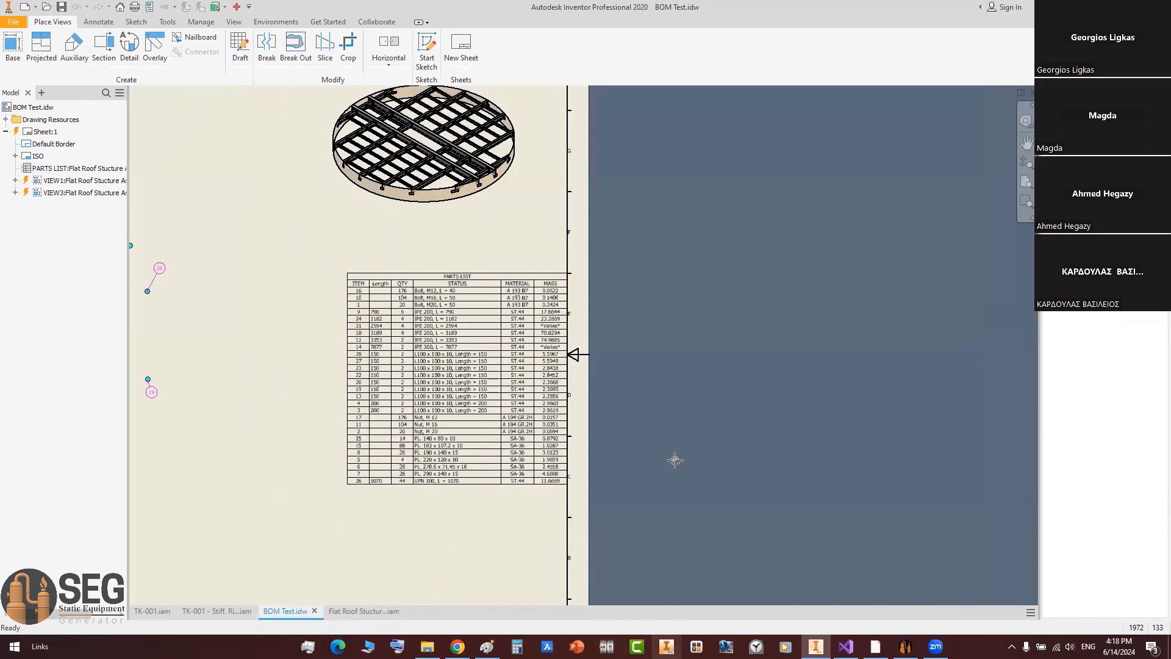
pyautogui.middleClick(674, 460)
pyautogui.click(314, 611)
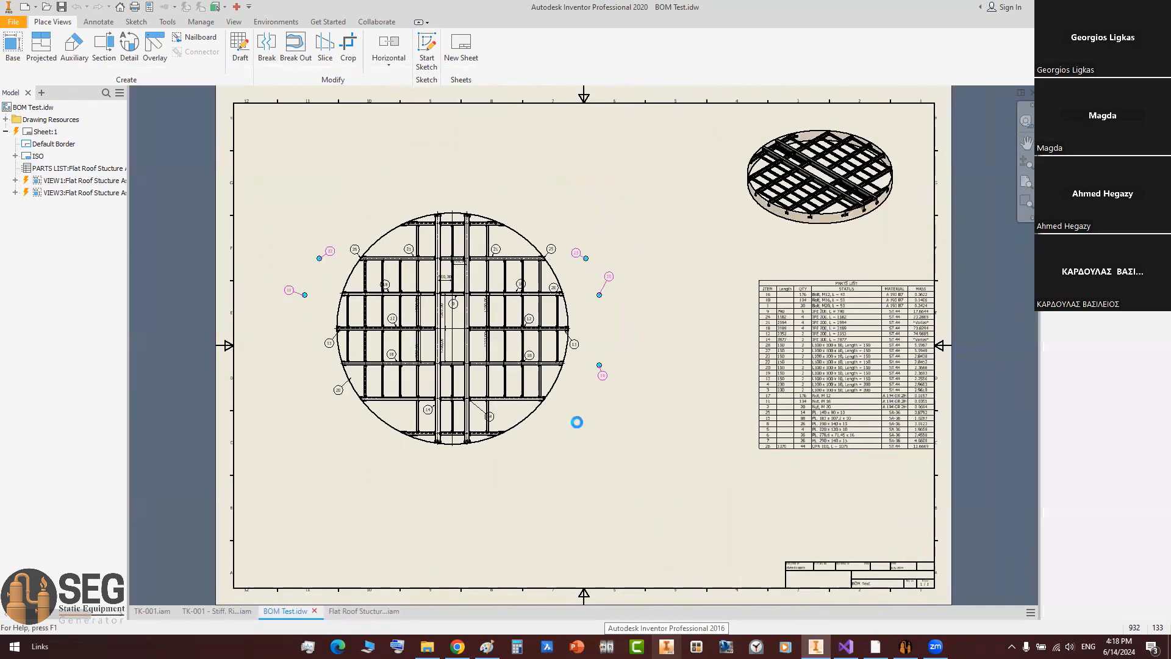
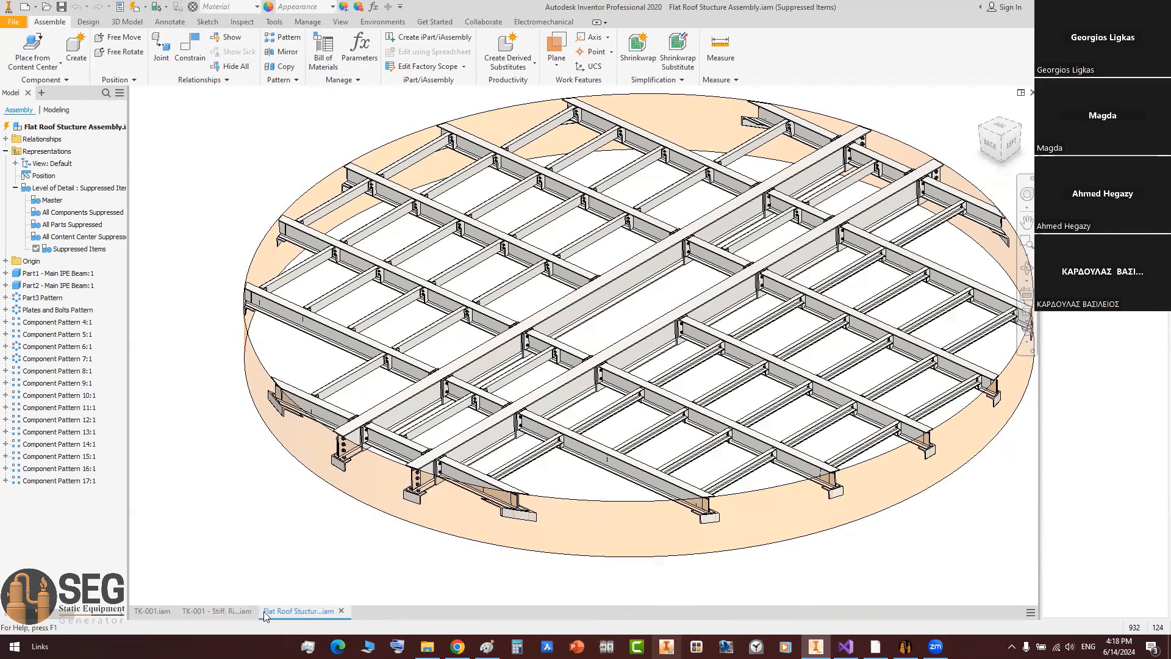
# Step: Close the TK-001 - Stiff. Ring 1 assembly and place one flat roof structure assembly above the tank in TK-001
pyautogui.click(220, 611)
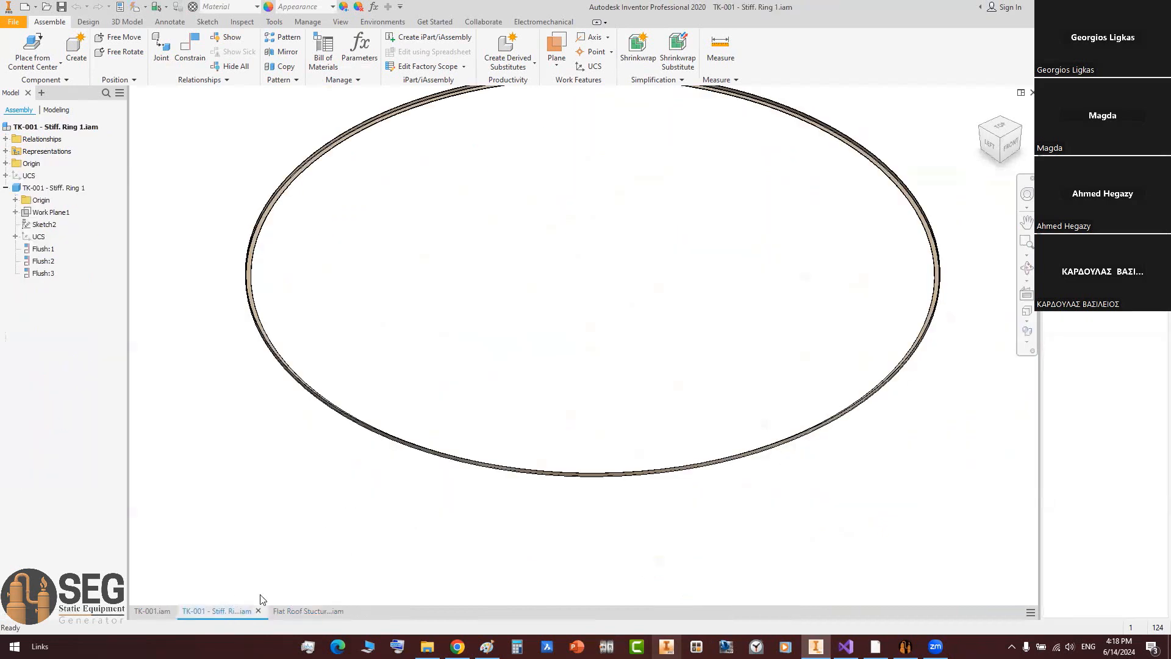
pyautogui.click(260, 611)
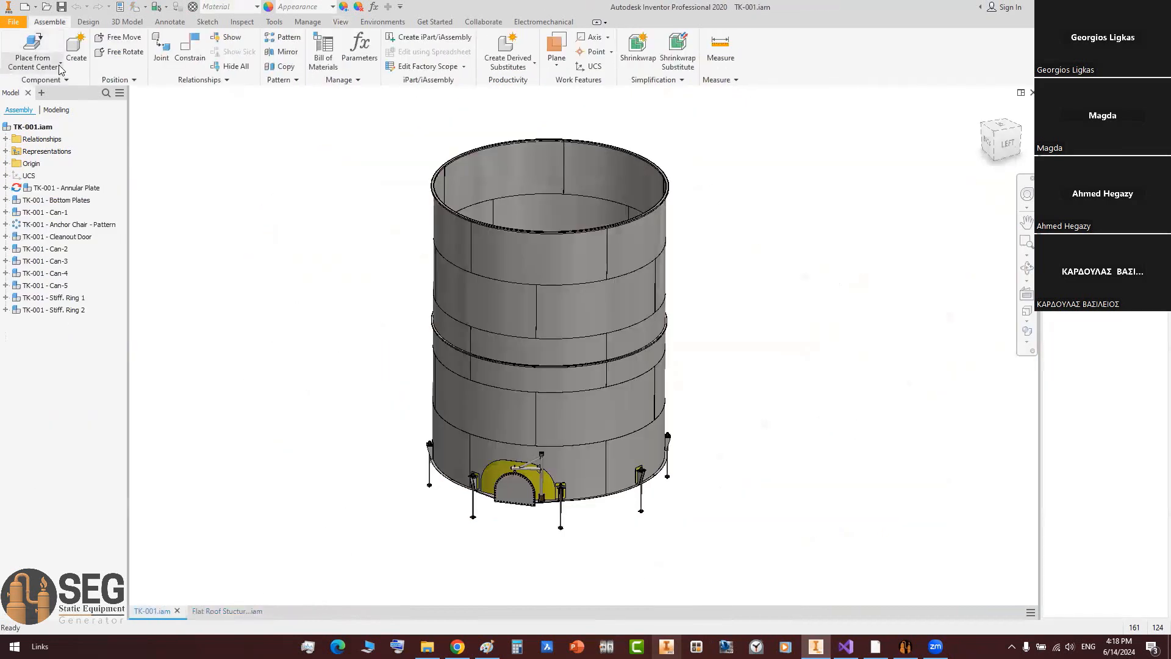
pyautogui.click(58, 66)
pyautogui.click(43, 87)
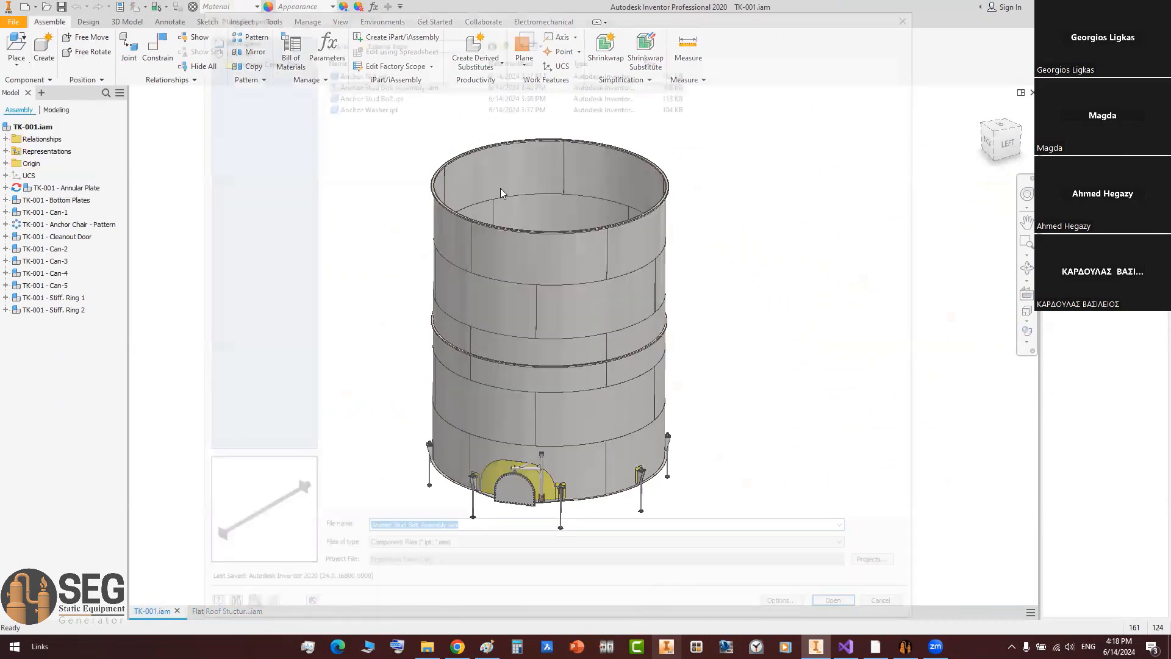
pyautogui.click(504, 38)
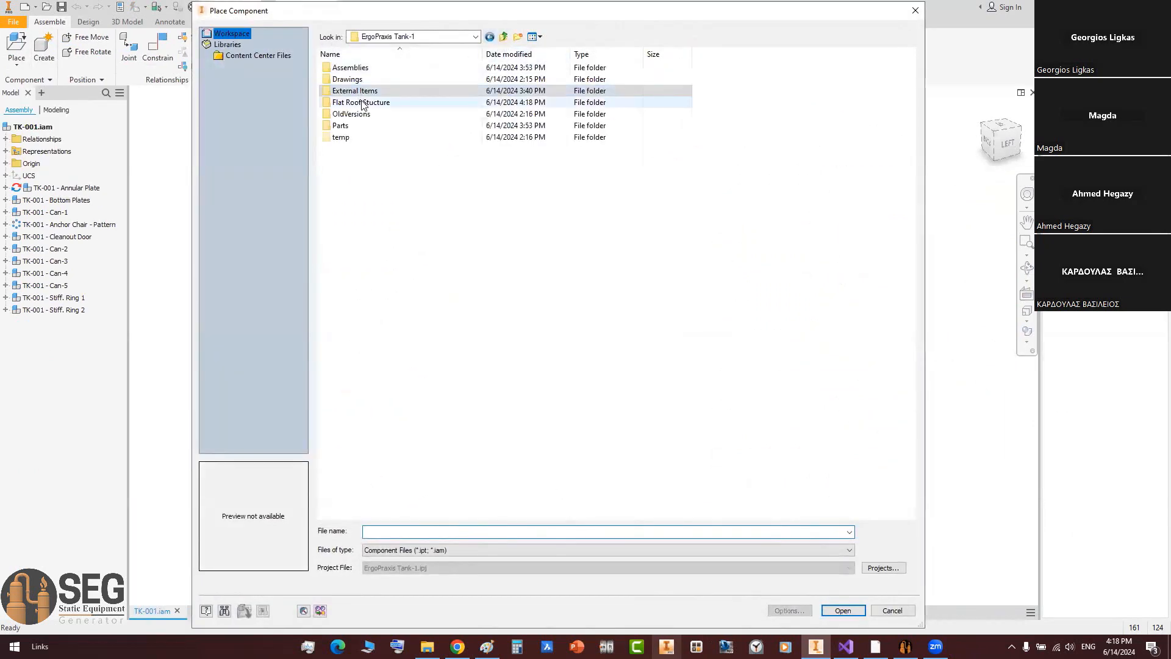
pyautogui.doubleClick(386, 103)
pyautogui.click(393, 91)
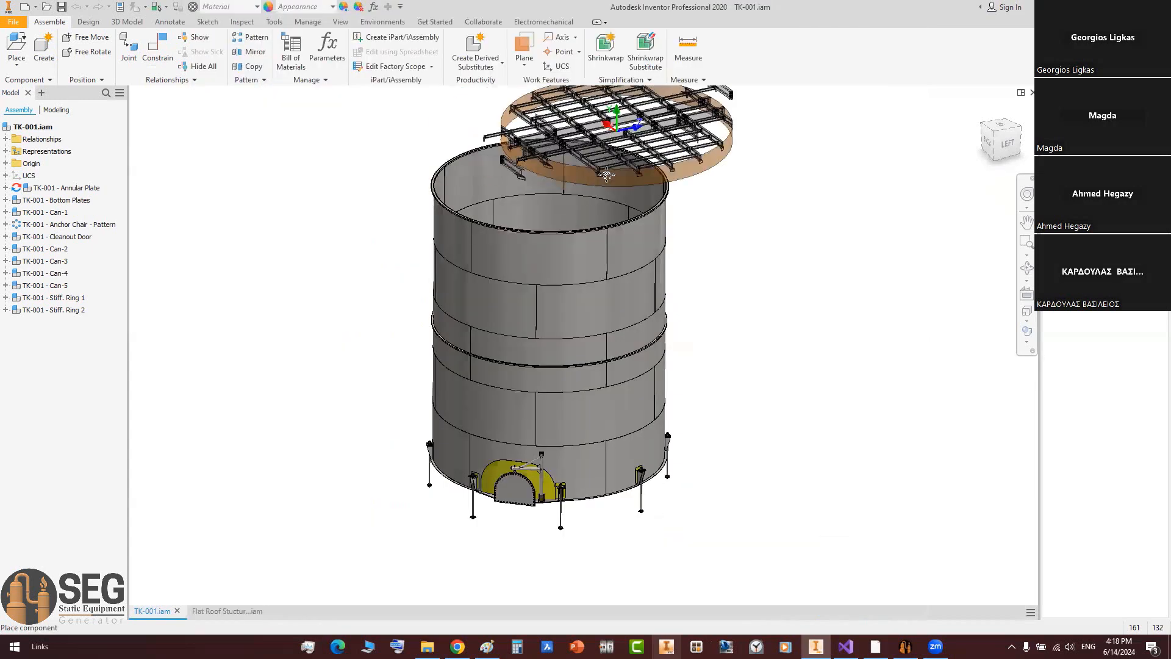
pyautogui.moveTo(615, 129); pyautogui.dragTo(608, 172, button='middle')
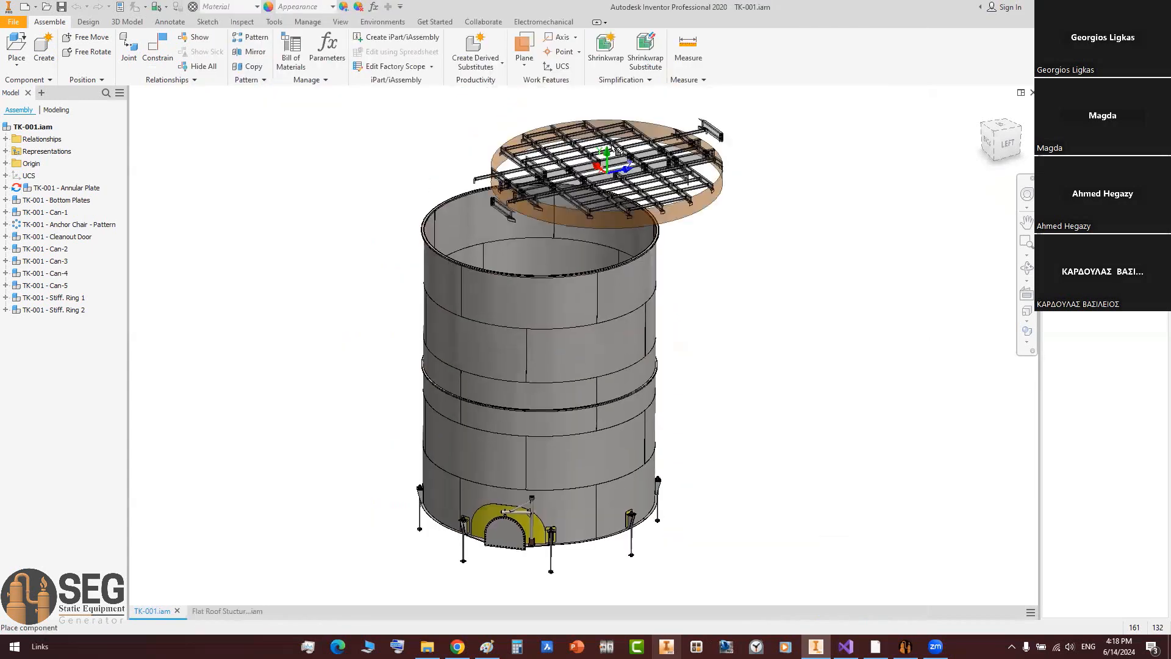
pyautogui.click(611, 145)
pyautogui.rightClick(781, 106)
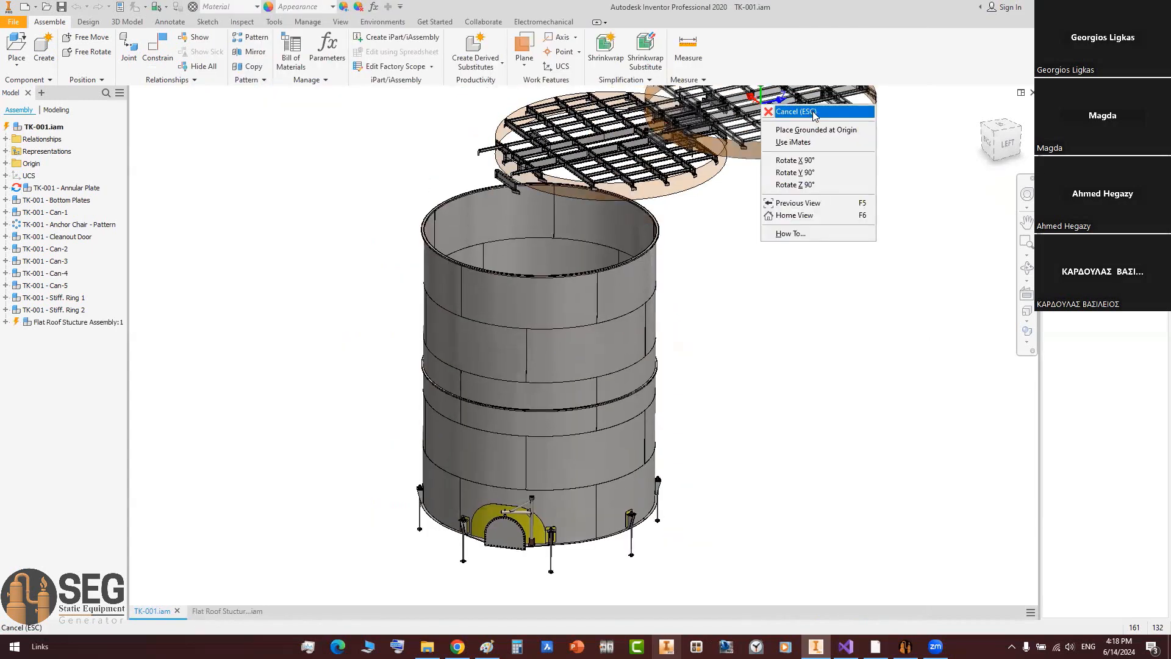
pyautogui.click(806, 110)
# Step: Inspect the placed roof from above and compare the Master and Suppressed Items levels of detail in the flat roof assembly file
pyautogui.click(989, 126)
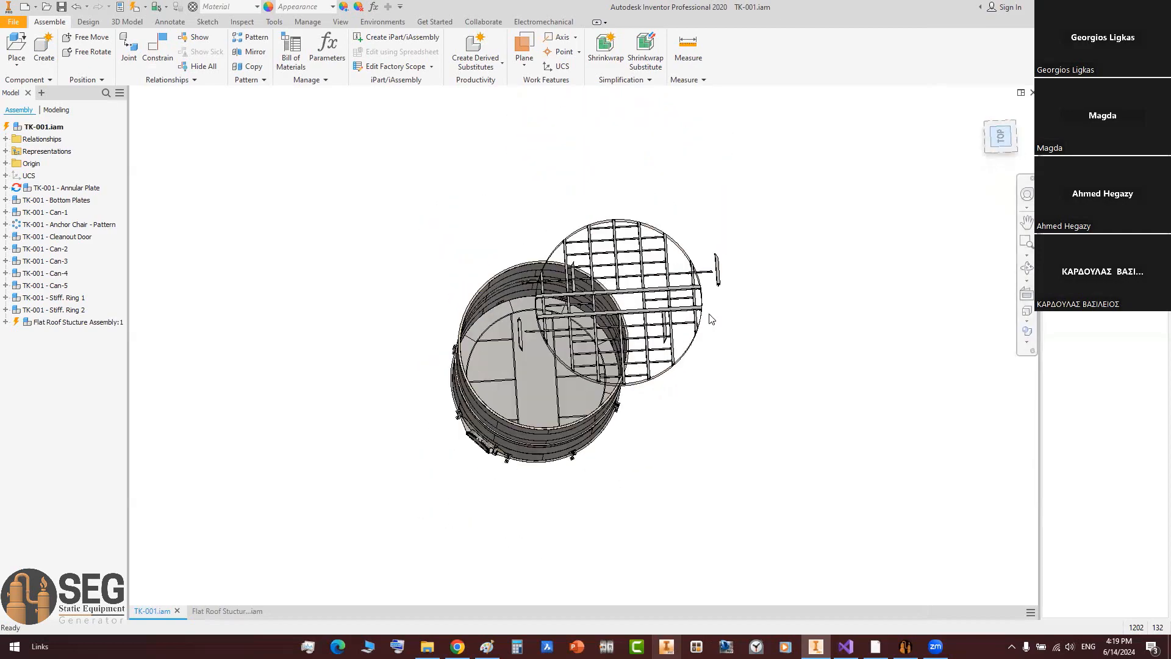
pyautogui.scroll(-5, 732, 305)
pyautogui.moveTo(806, 251); pyautogui.dragTo(912, 265, button='middle')
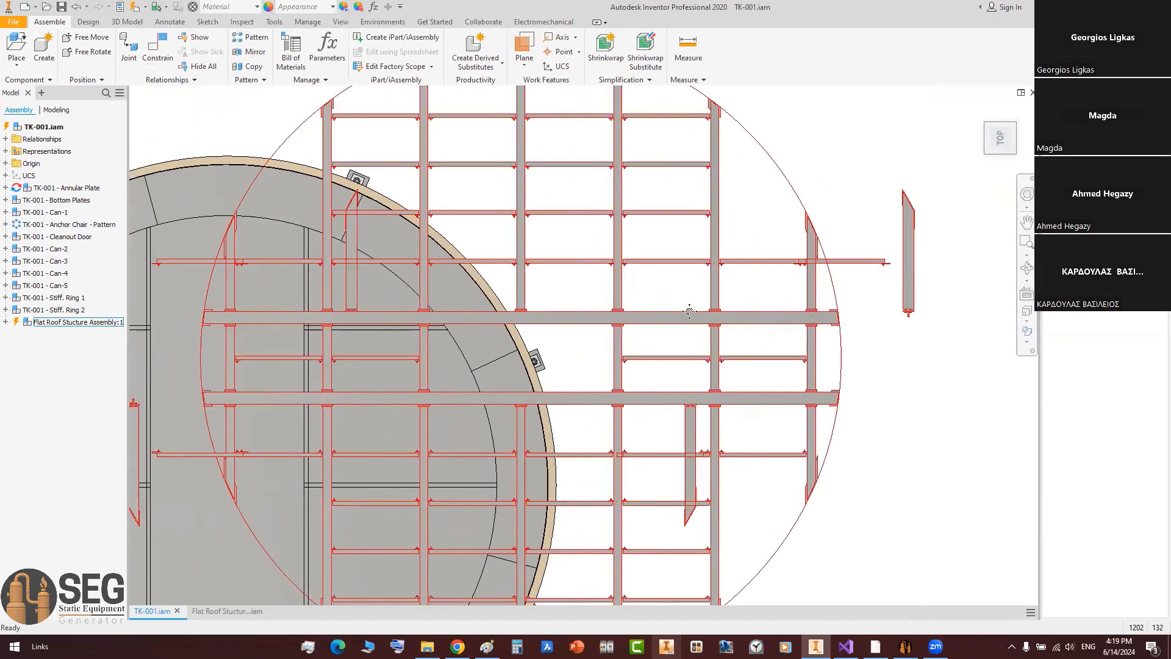
pyautogui.moveTo(682, 305); pyautogui.dragTo(757, 300, button='middle')
pyautogui.click(227, 612)
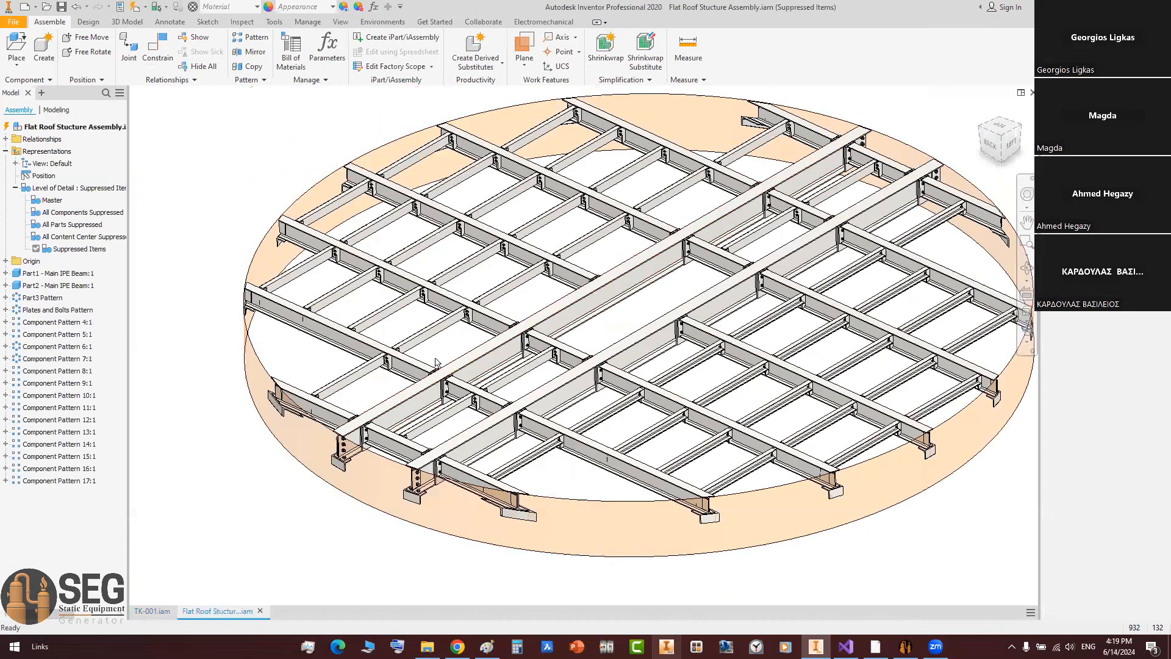
pyautogui.click(84, 250)
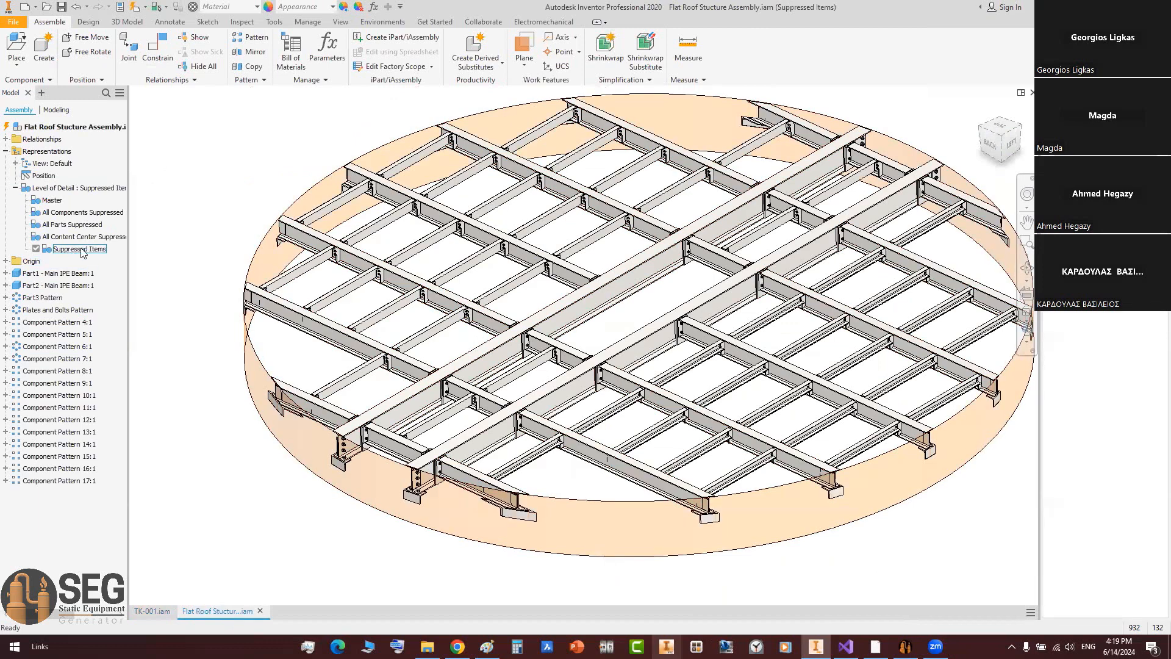
pyautogui.click(77, 189)
pyautogui.click(46, 200)
pyautogui.doubleClick(47, 201)
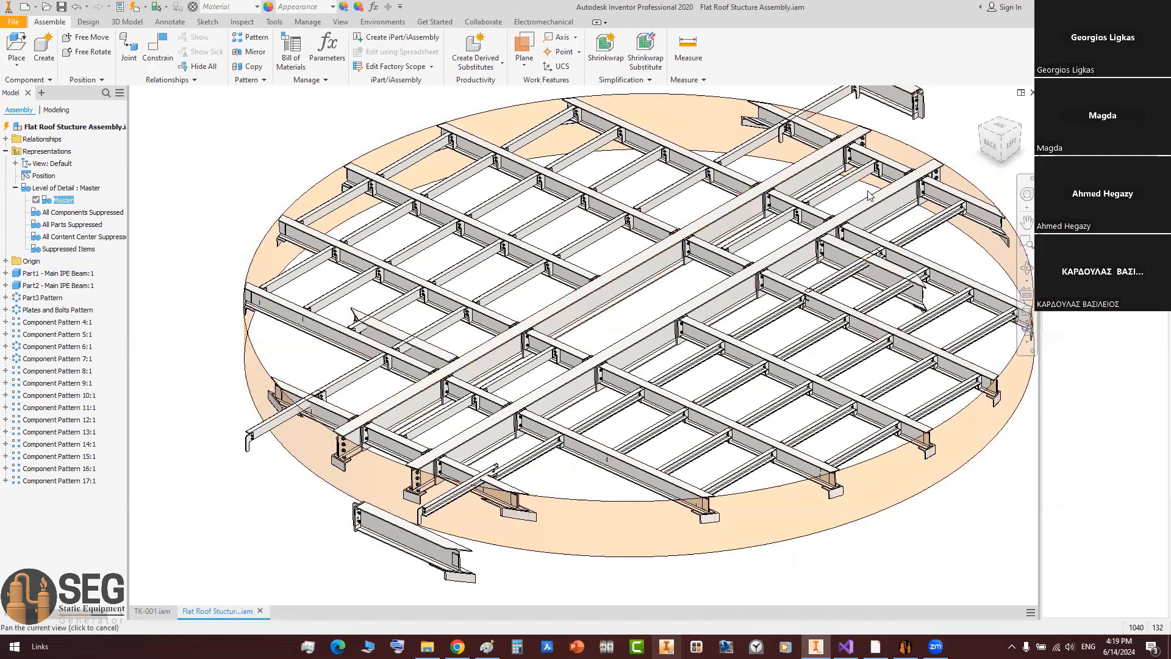
pyautogui.moveTo(869, 190); pyautogui.dragTo(830, 263, button='middle')
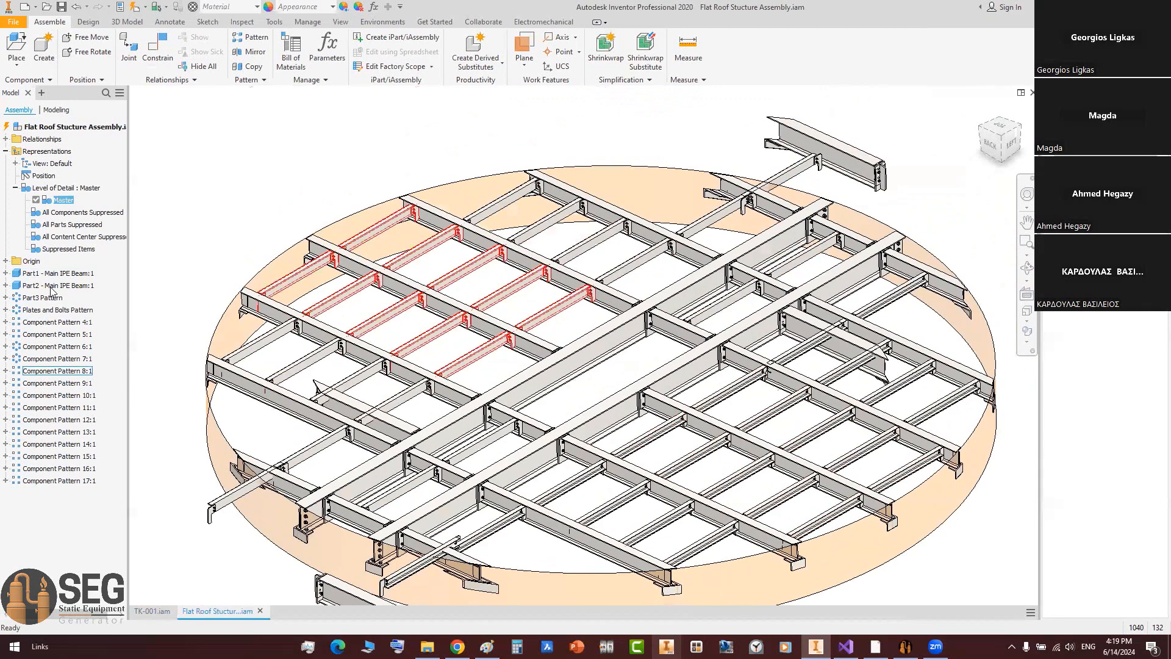
pyautogui.click(55, 249)
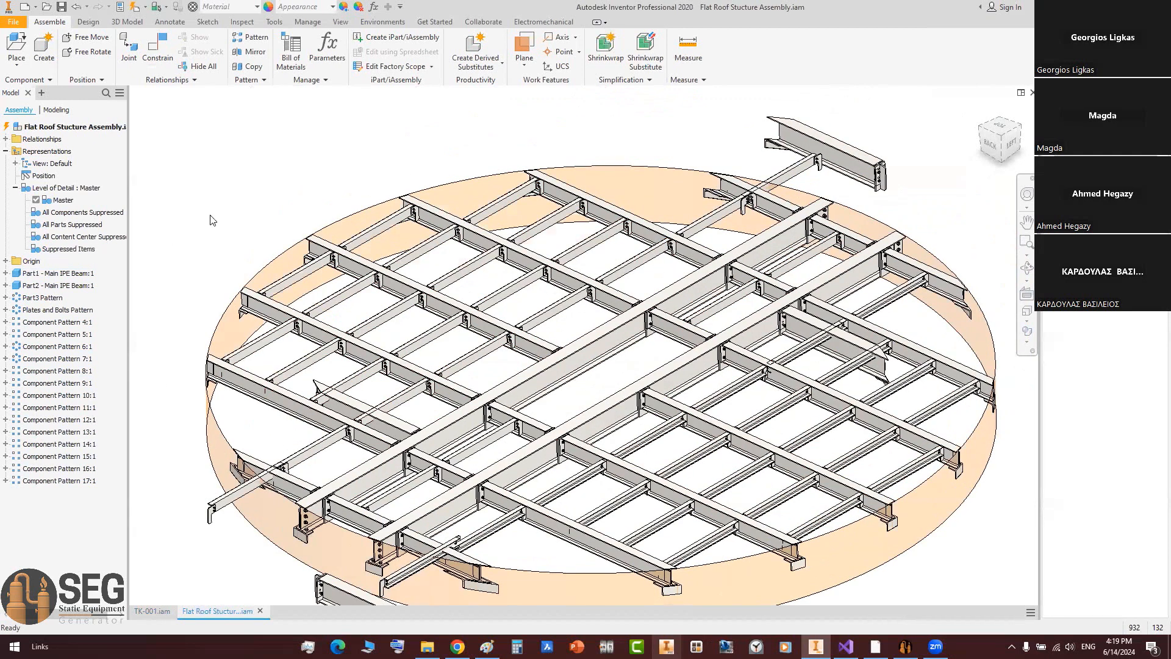
# Step: Create a new level of detail in the TK-001 assembly and name it Roof Deatil
pyautogui.click(152, 610)
pyautogui.click(5, 151)
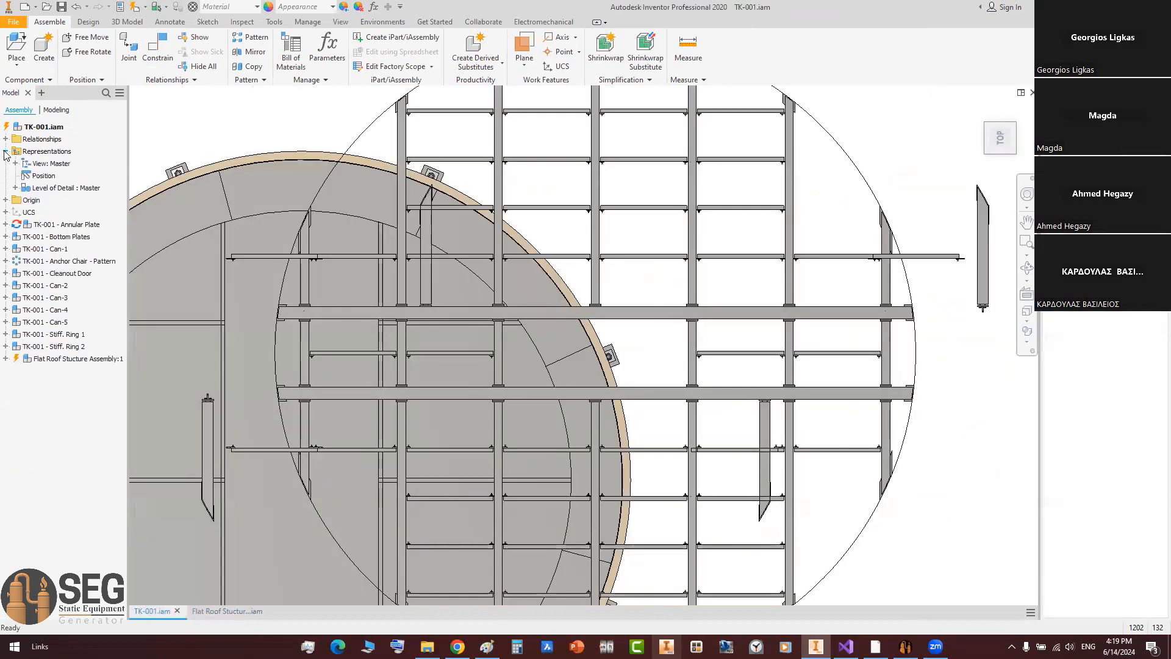
pyautogui.click(29, 189)
pyautogui.click(15, 189)
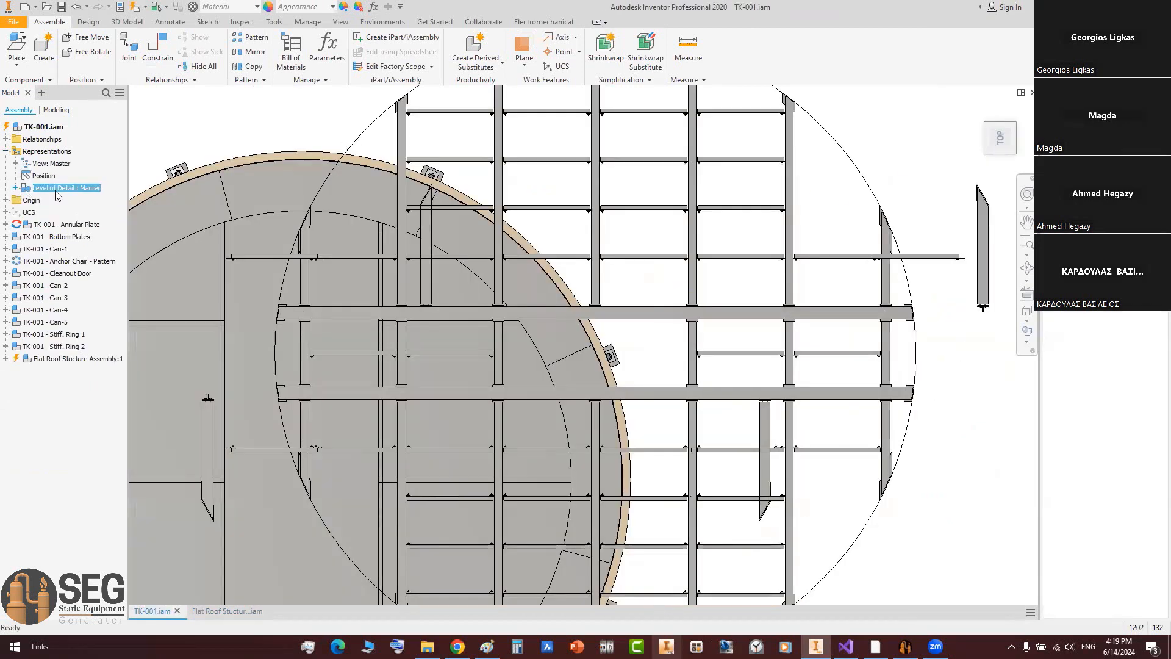
pyautogui.rightClick(64, 191)
pyautogui.click(101, 217)
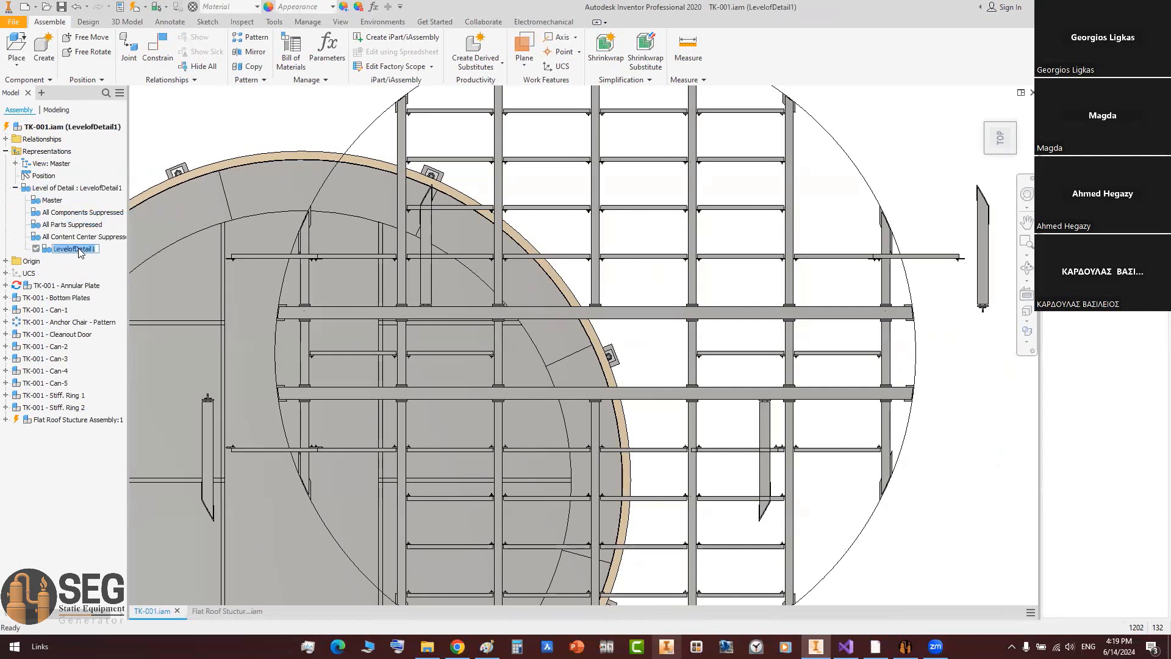
pyautogui.write('Roof')
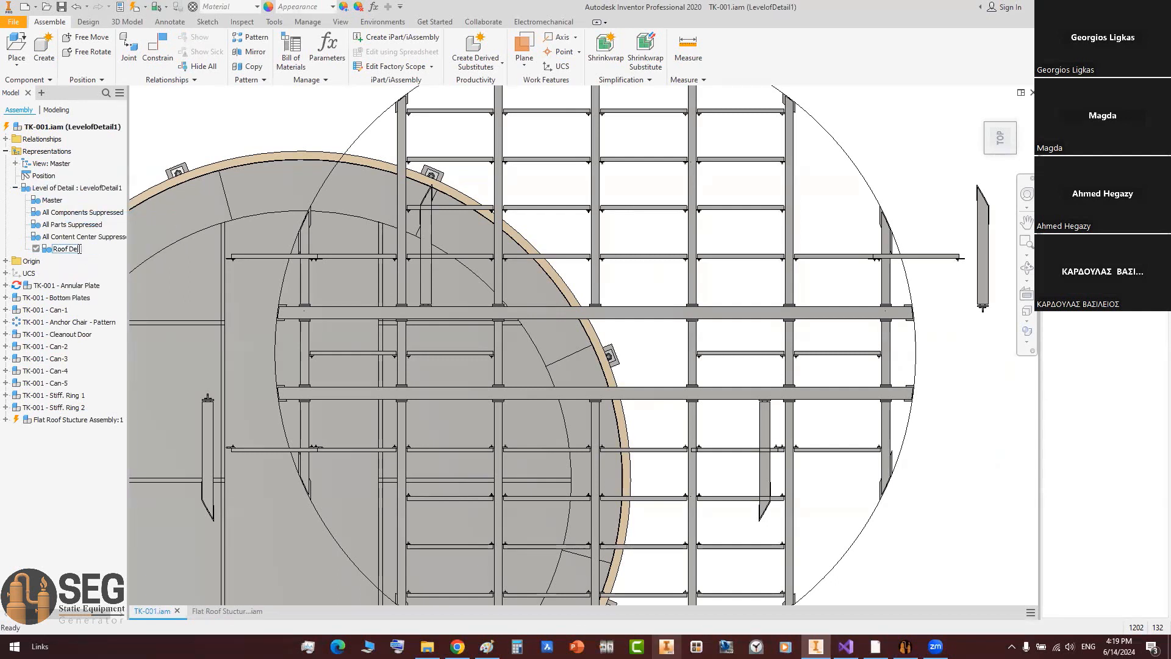
pyautogui.press('Return')
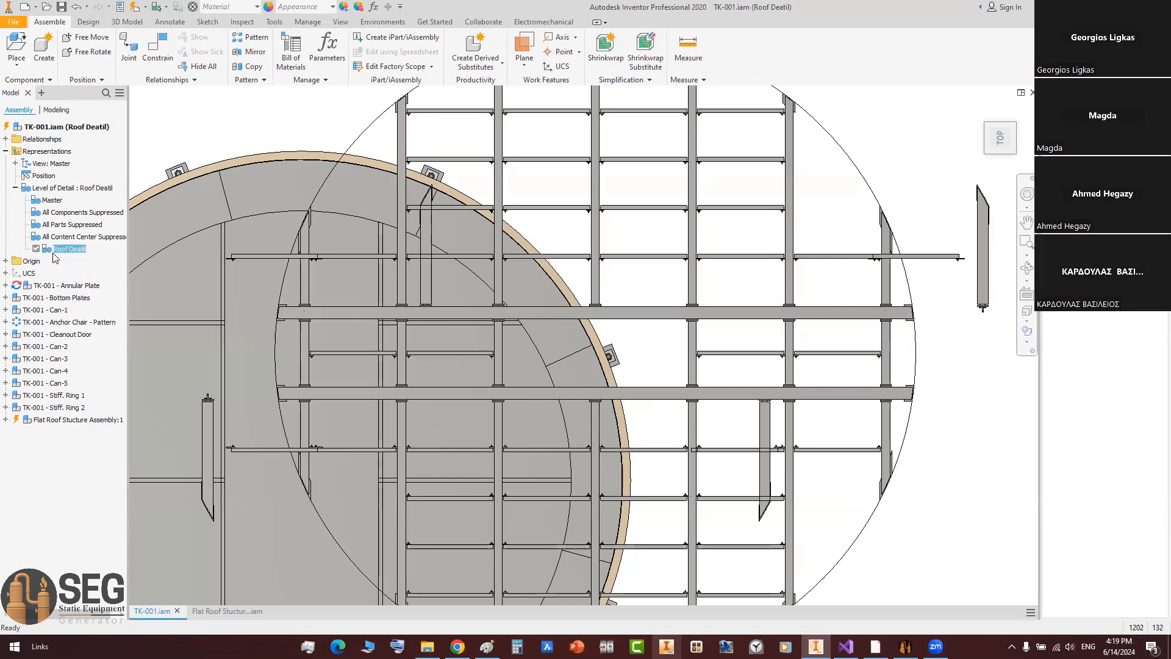
# Step: Activate the Suppressed Items level of detail for the placed flat roof subassembly and save the TK-001 assembly
pyautogui.click(6, 420)
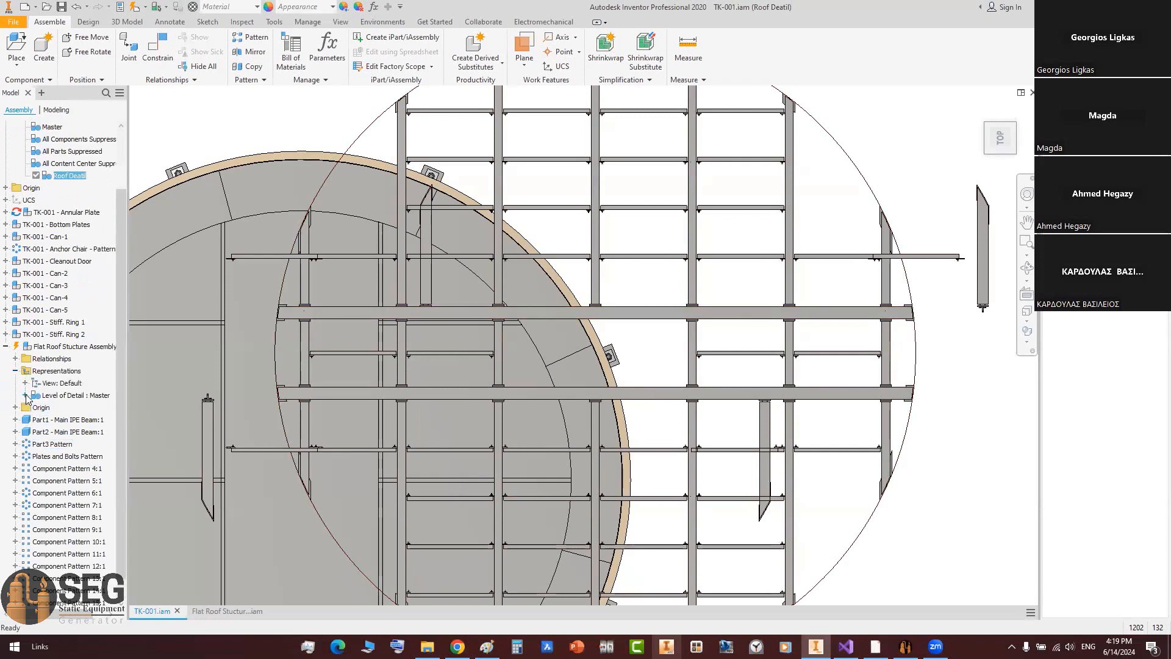
pyautogui.click(25, 395)
pyautogui.click(70, 457)
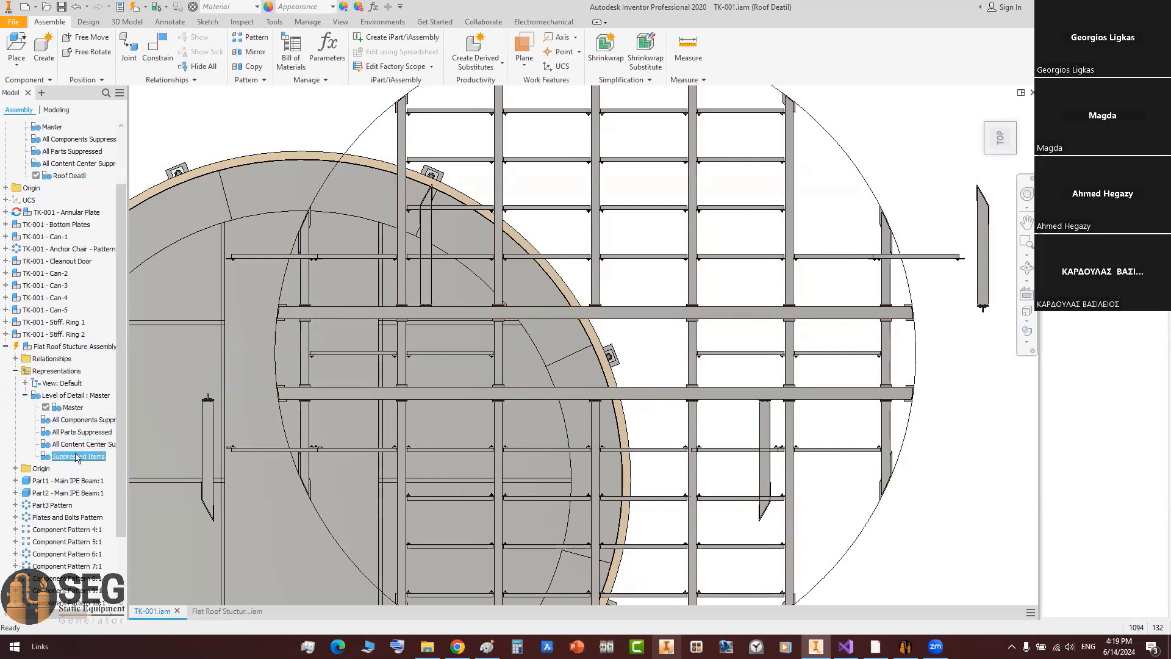
pyautogui.doubleClick(63, 460)
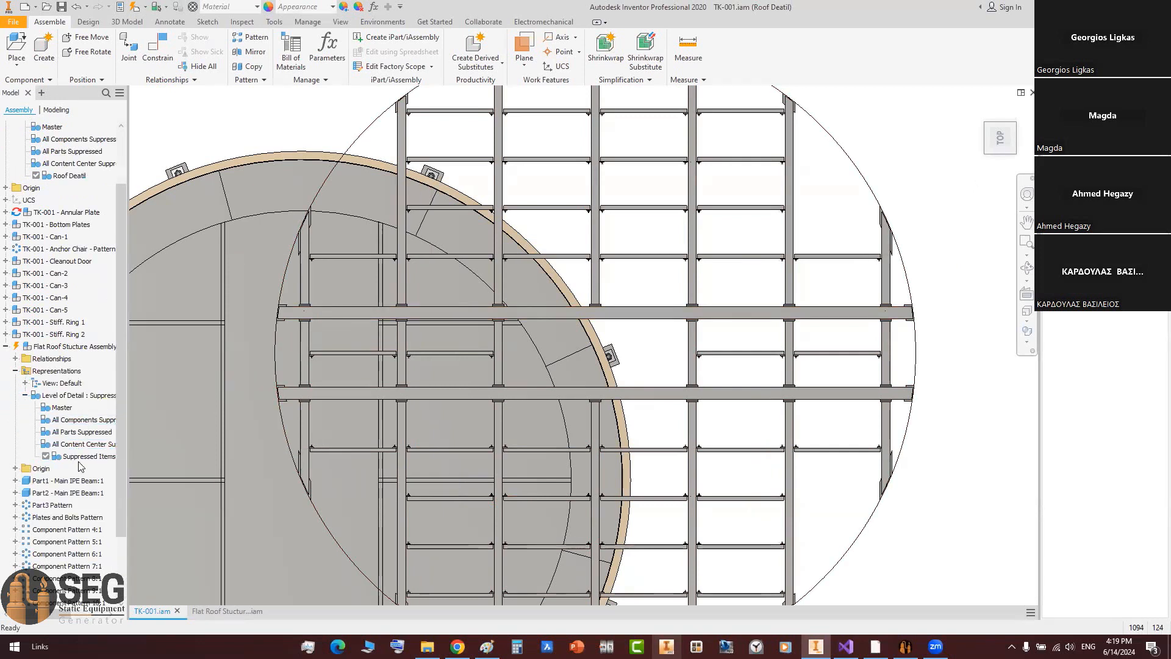
pyautogui.click(7, 347)
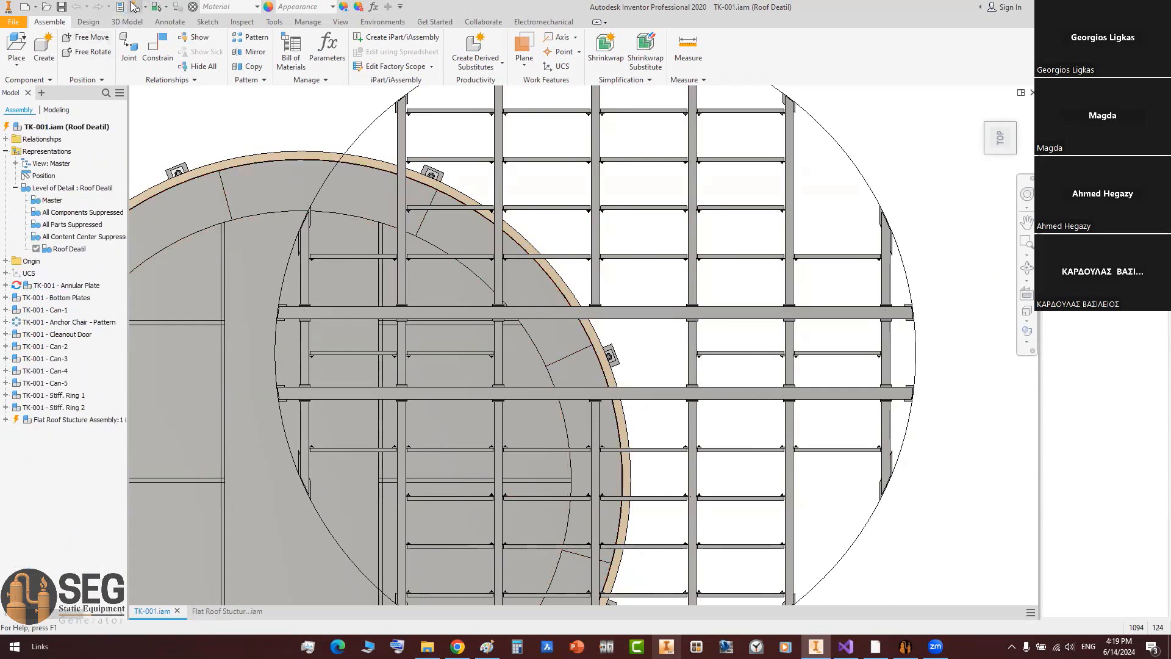
pyautogui.click(62, 7)
# Step: Mate the axis of the roof's outer cylindrical face to the tank shell's axis with 0 mm offset
pyautogui.scroll(-5, 612, 311)
pyautogui.press('F4')
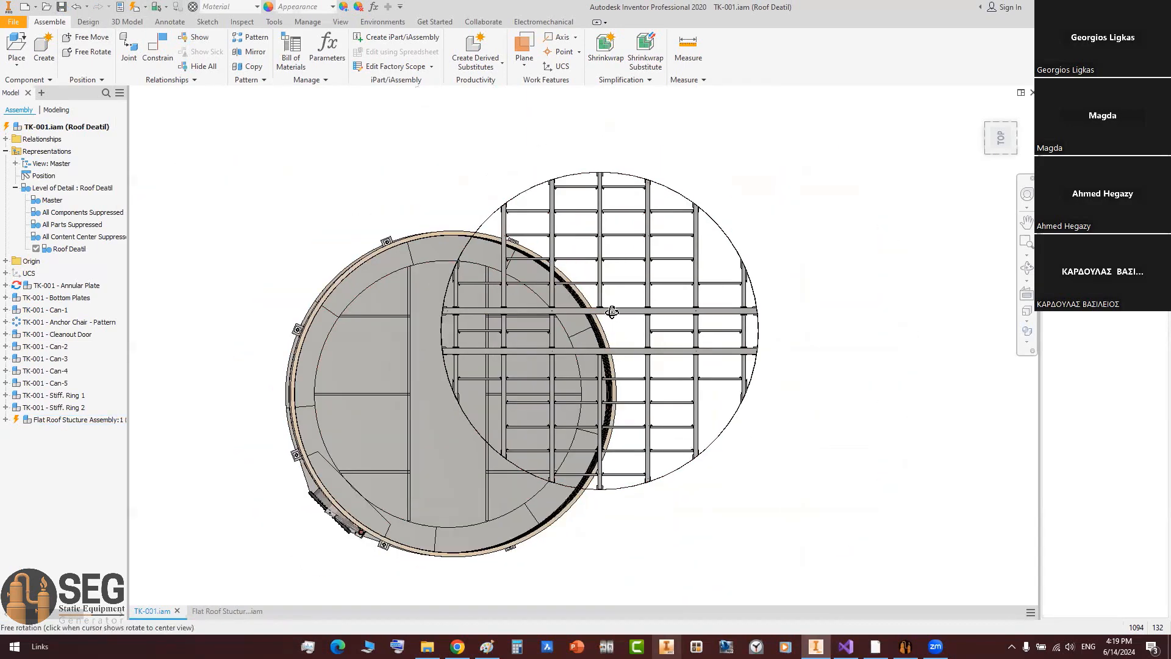
pyautogui.moveTo(612, 311); pyautogui.dragTo(618, 385)
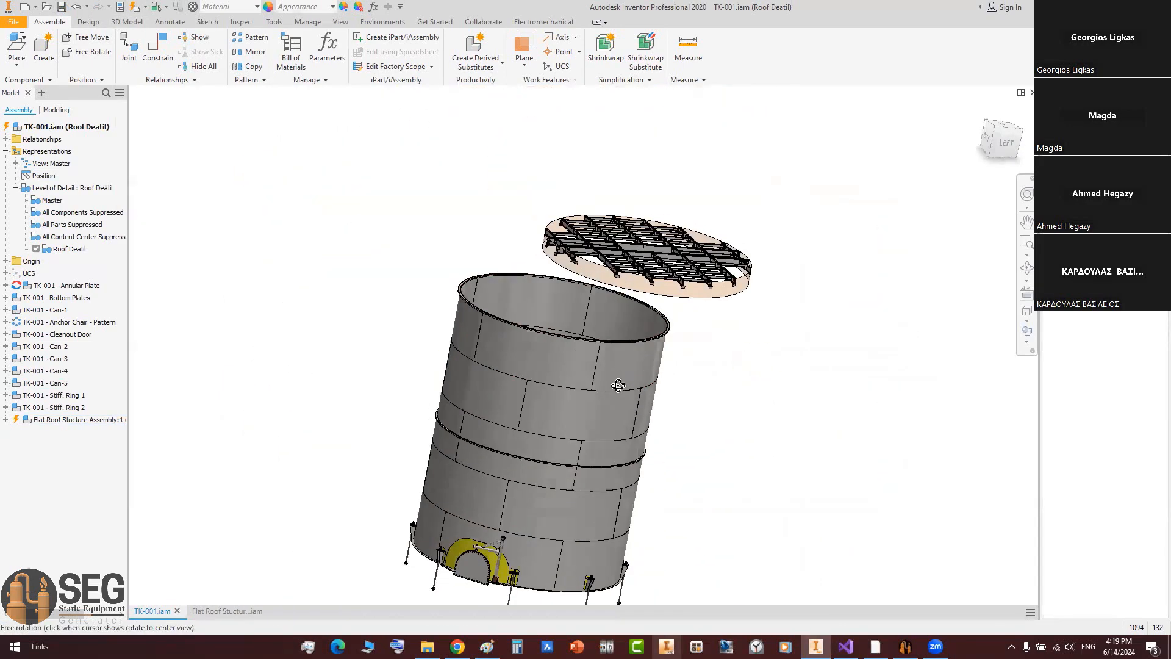
pyautogui.keyDown('shift'); pyautogui.moveTo(618, 385); pyautogui.dragTo(573, 357, button='middle'); pyautogui.keyUp('shift')
pyautogui.scroll(3, 580, 339)
pyautogui.press('c')
pyautogui.click(842, 292)
pyautogui.scroll(3, 615, 393)
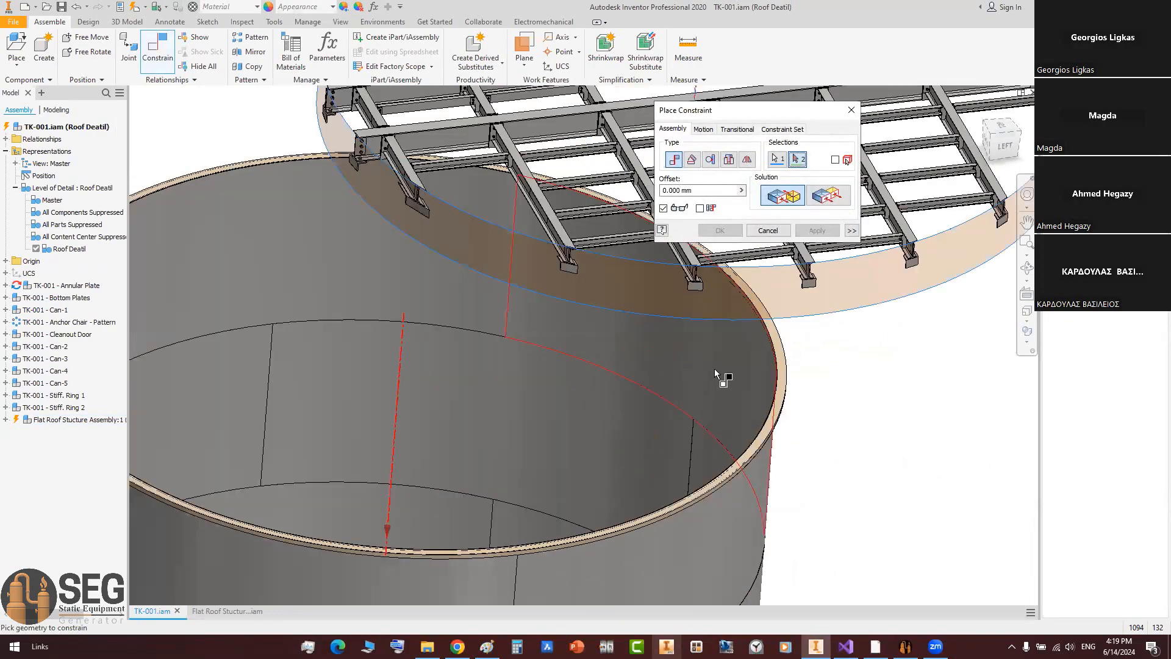
pyautogui.click(715, 369)
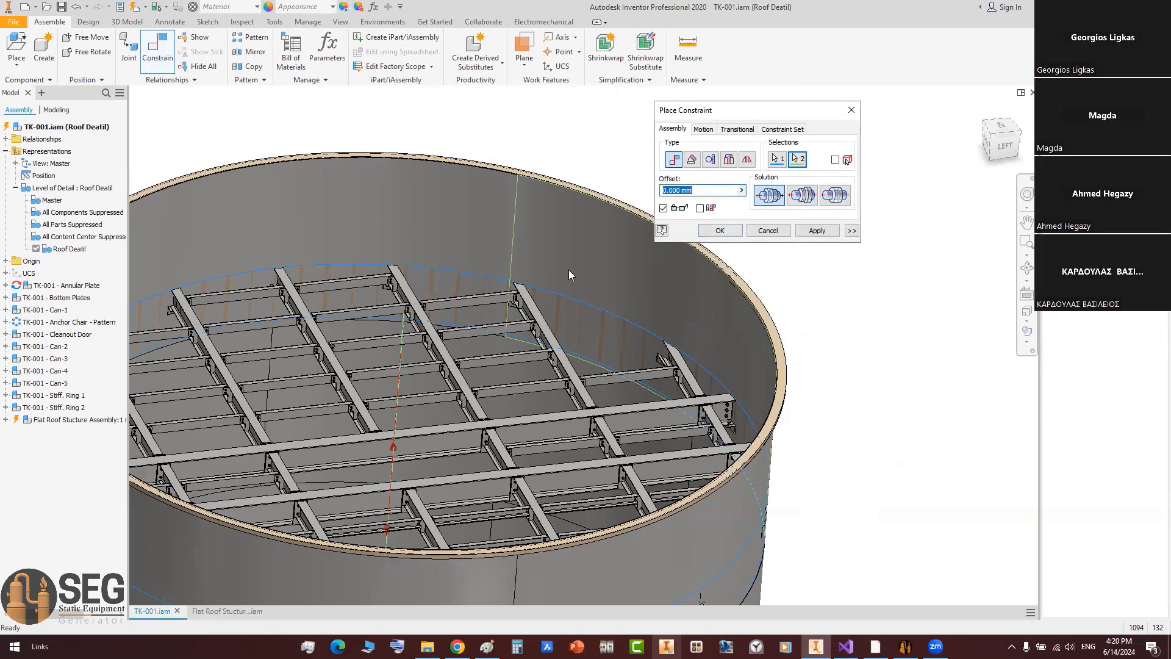
pyautogui.click(718, 230)
# Step: Constrain a roof beam's top face flush with the upper face of the tank's top stiffening ring at 0 mm offset
pyautogui.press('c')
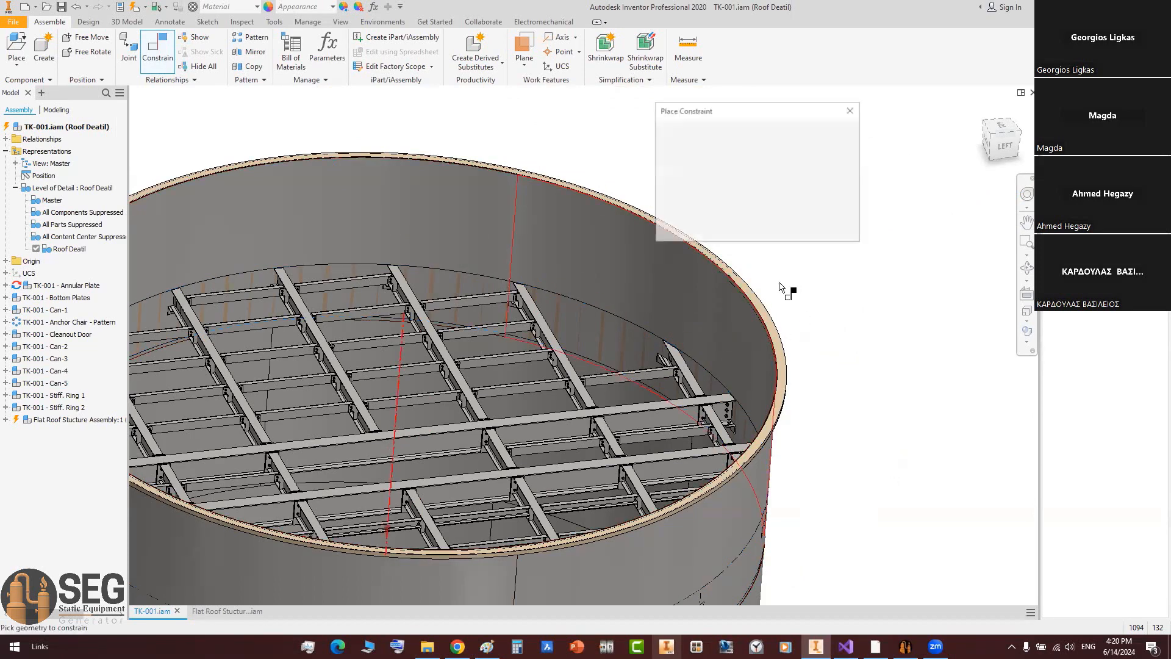
pyautogui.scroll(5, 703, 341)
pyautogui.click(584, 463)
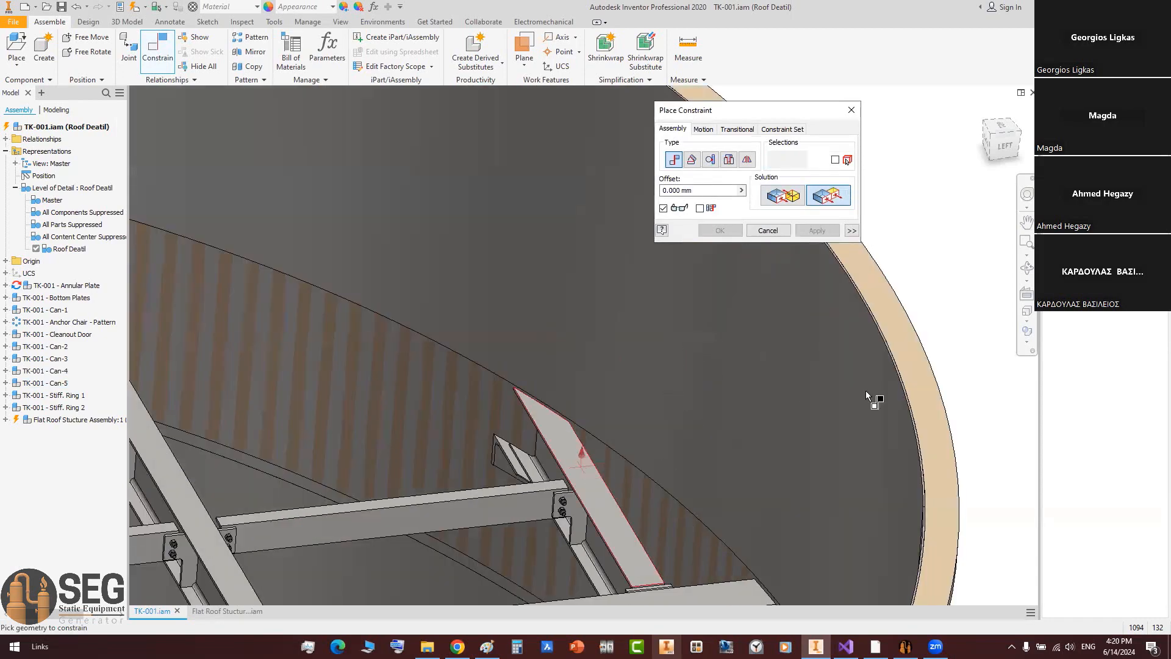
pyautogui.click(898, 337)
pyautogui.scroll(-5, 898, 337)
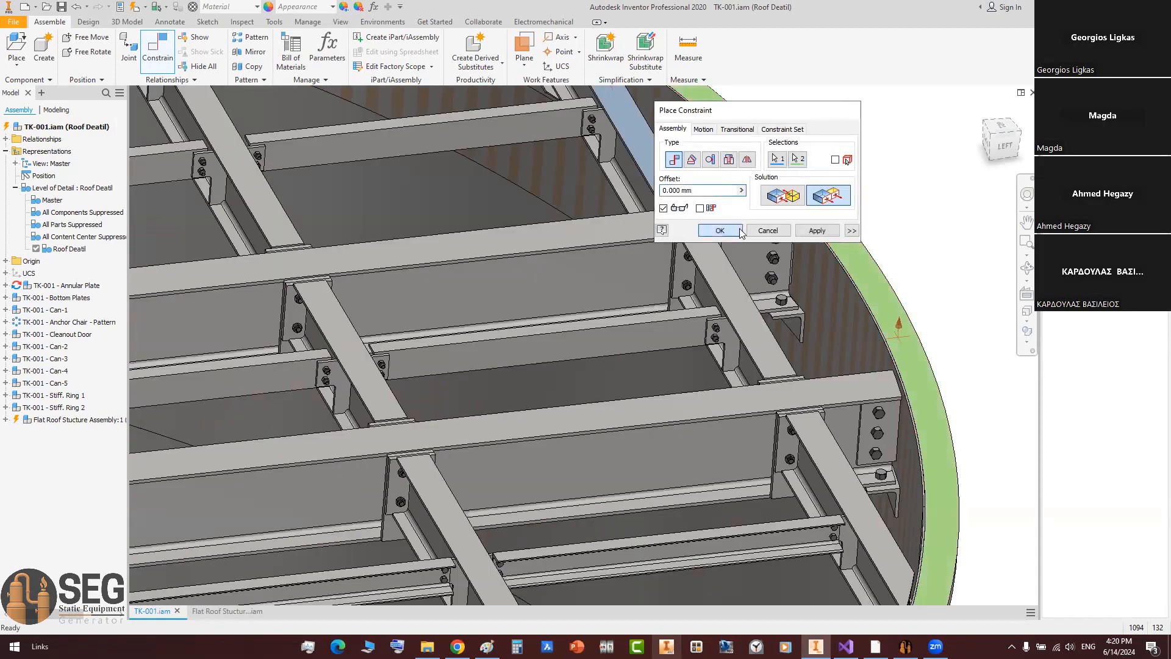
pyautogui.click(720, 230)
pyautogui.scroll(-3, 620, 324)
pyautogui.scroll(-3, 620, 325)
pyautogui.moveTo(620, 325)
pyautogui.keyDown('shift'); pyautogui.mouseDown(button='middle')
pyautogui.moveTo(689, 342)
pyautogui.moveTo(662, 384)
pyautogui.moveTo(639, 333)
pyautogui.moveTo(628, 349)
pyautogui.moveTo(636, 312)
pyautogui.mouseUp(button='middle'); pyautogui.keyUp('shift')
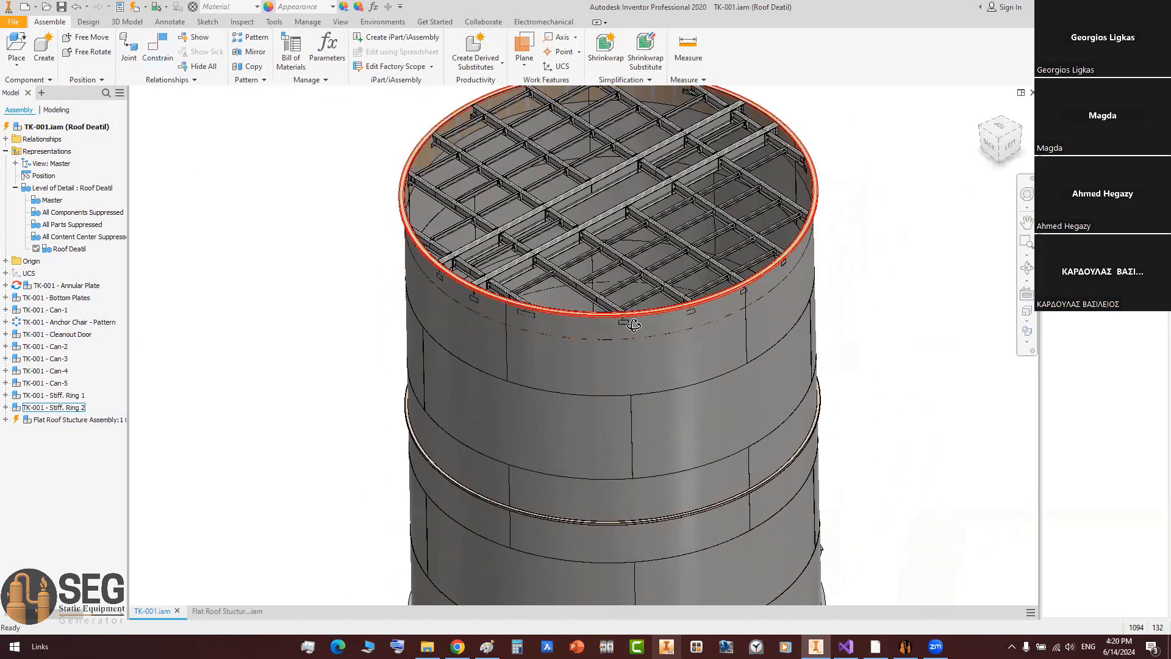
pyautogui.scroll(-3, 649, 296)
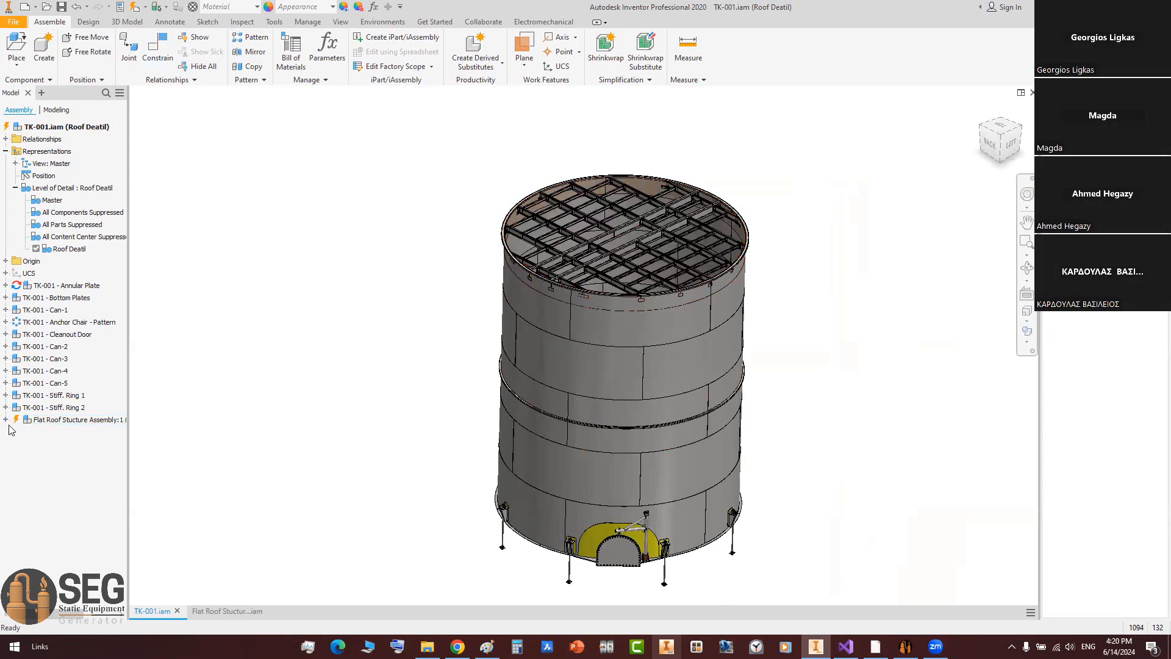
# Step: Constrain the flat roof subassembly's YZ plane flush with the tank assembly's YZ plane at 0 mm offset
pyautogui.click(5, 419)
pyautogui.click(15, 359)
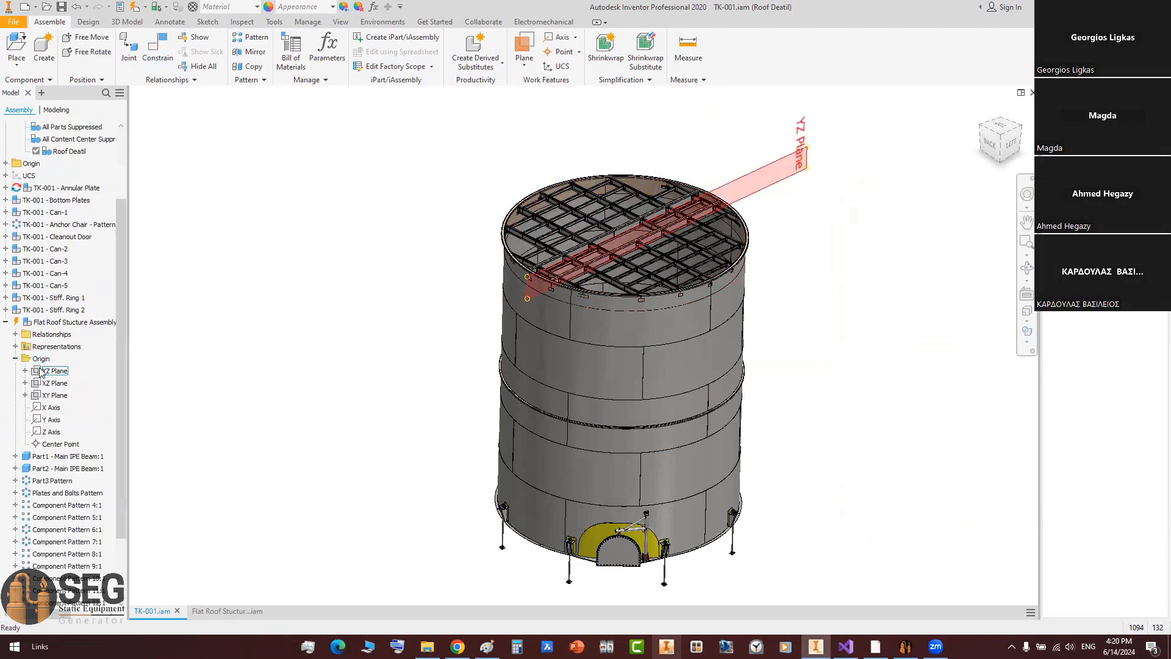
pyautogui.click(49, 372)
pyautogui.press('c')
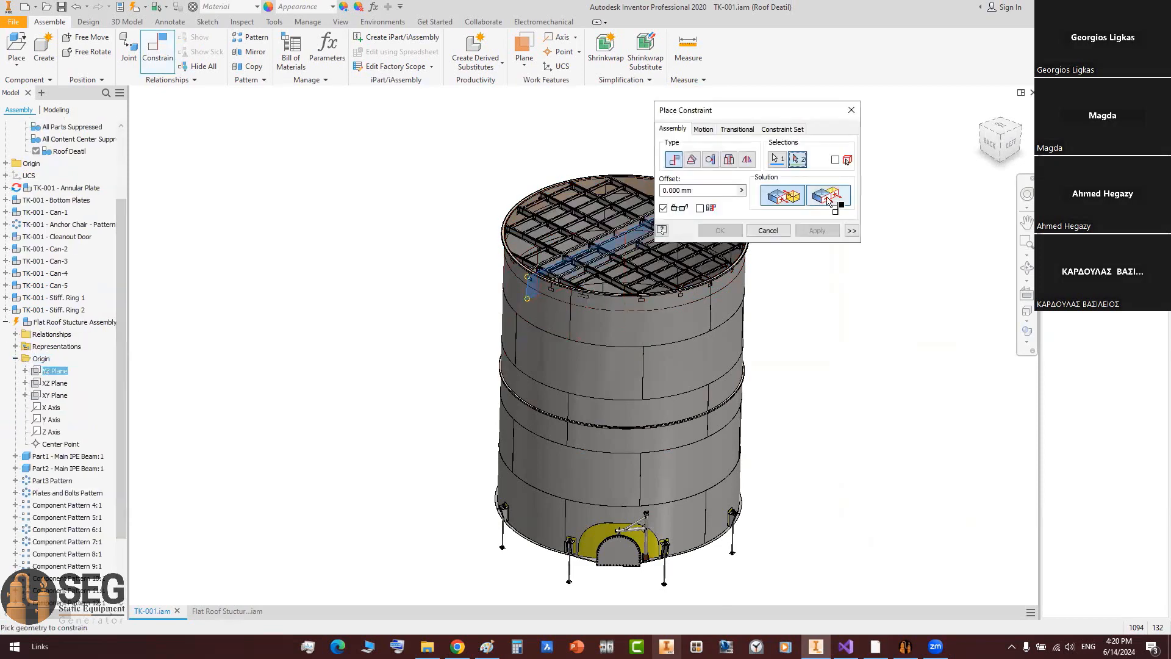
pyautogui.click(833, 199)
pyautogui.scroll(3, 68, 174)
pyautogui.click(6, 151)
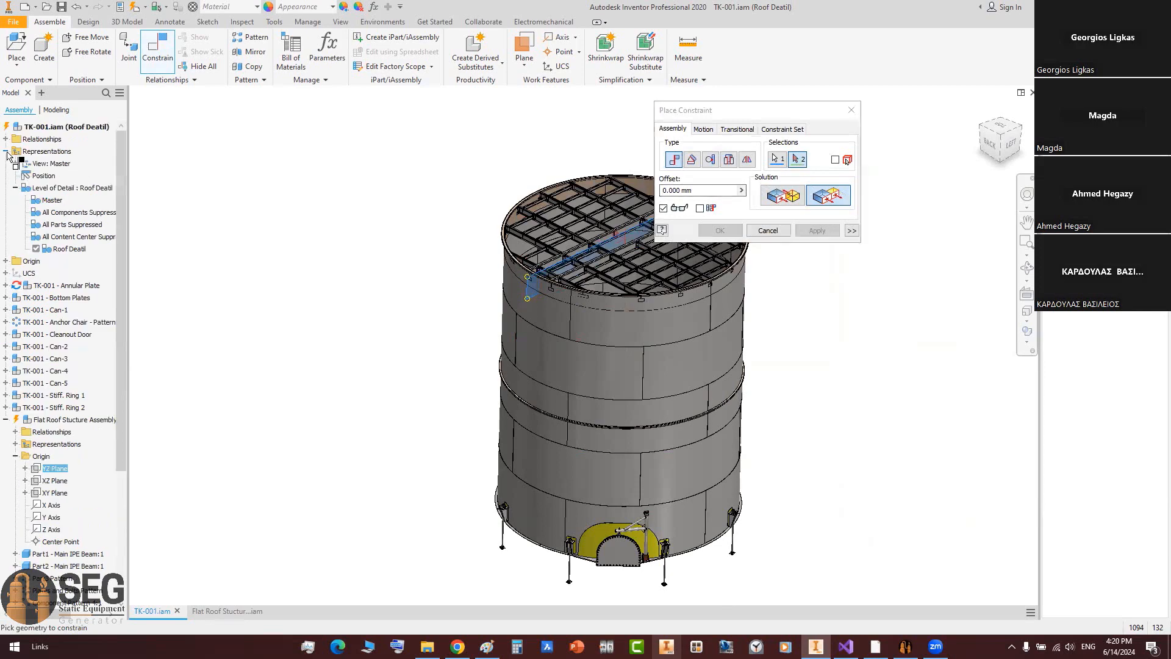
pyautogui.click(6, 164)
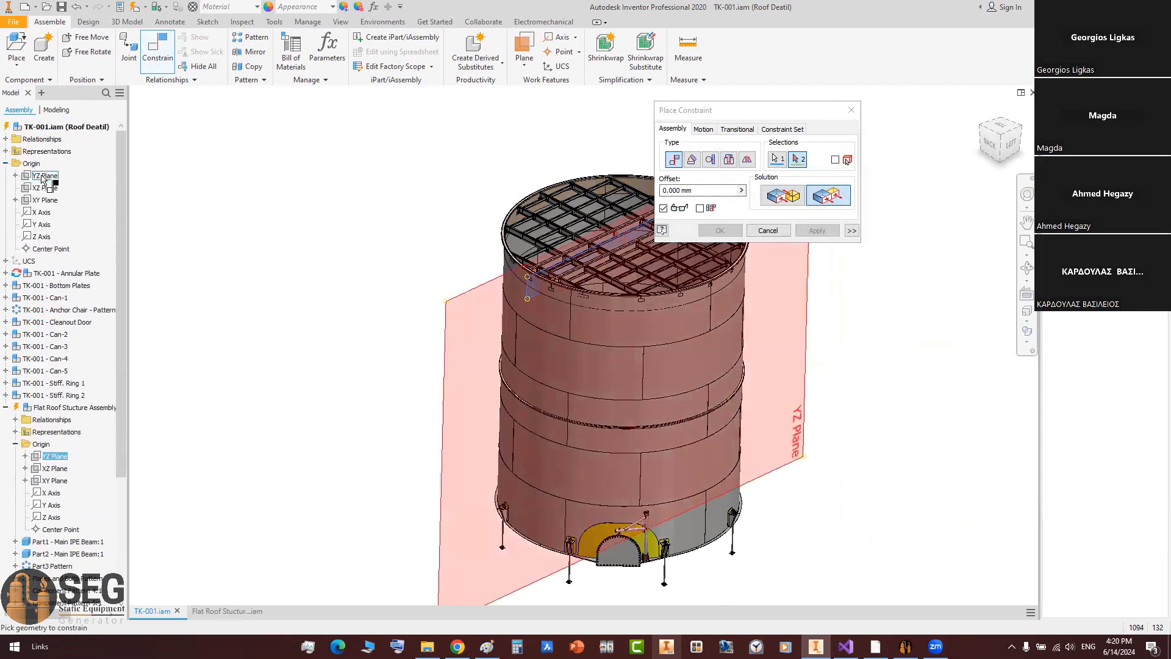
pyautogui.click(46, 176)
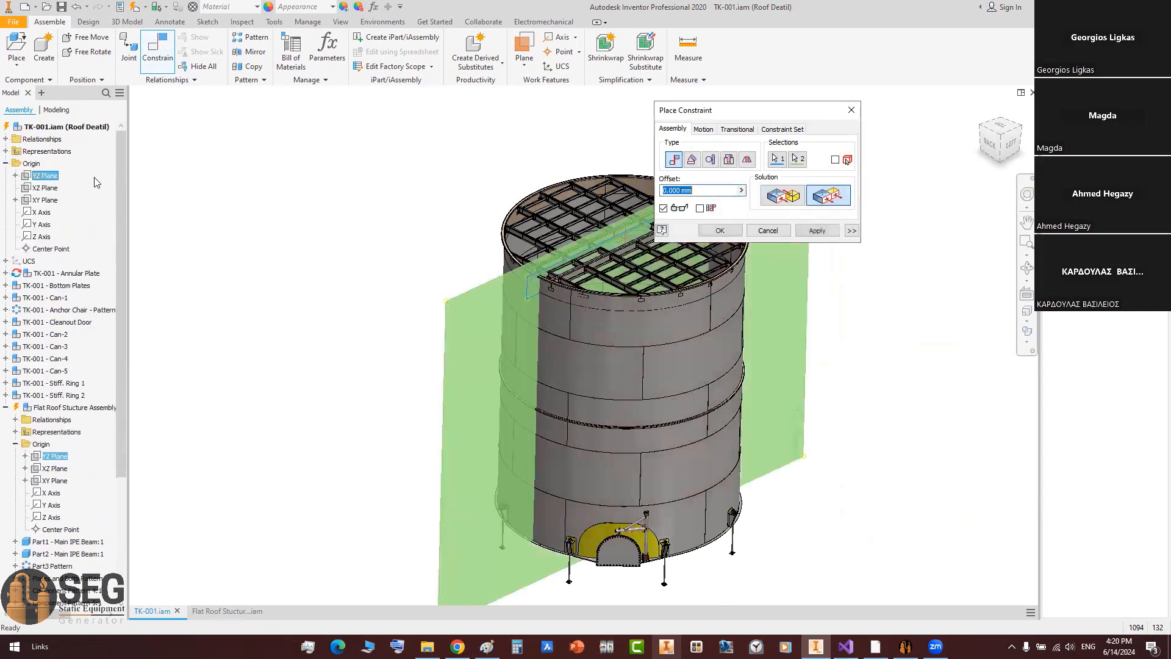
pyautogui.click(720, 230)
# Step: Check the roof beams' fit inside the shell and save the TK-001 assembly
pyautogui.scroll(6, 726, 198)
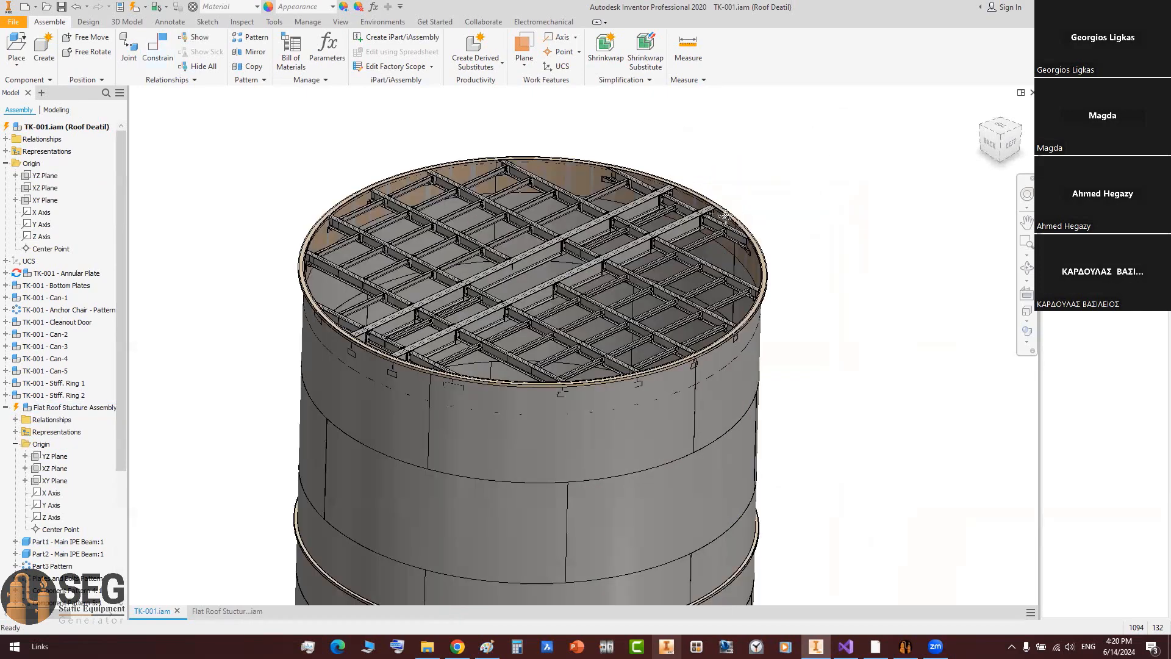
pyautogui.moveTo(753, 177); pyautogui.dragTo(771, 179, button='middle')
pyautogui.scroll(-5, 43, 468)
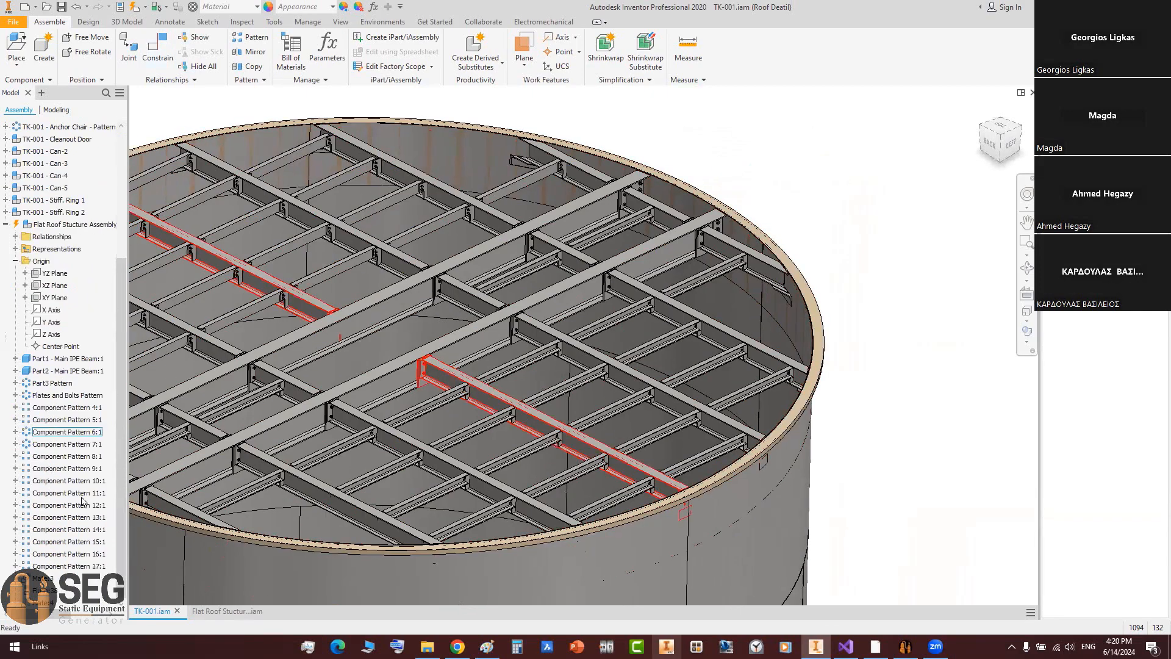
pyautogui.hotkey('ctrl', 's')
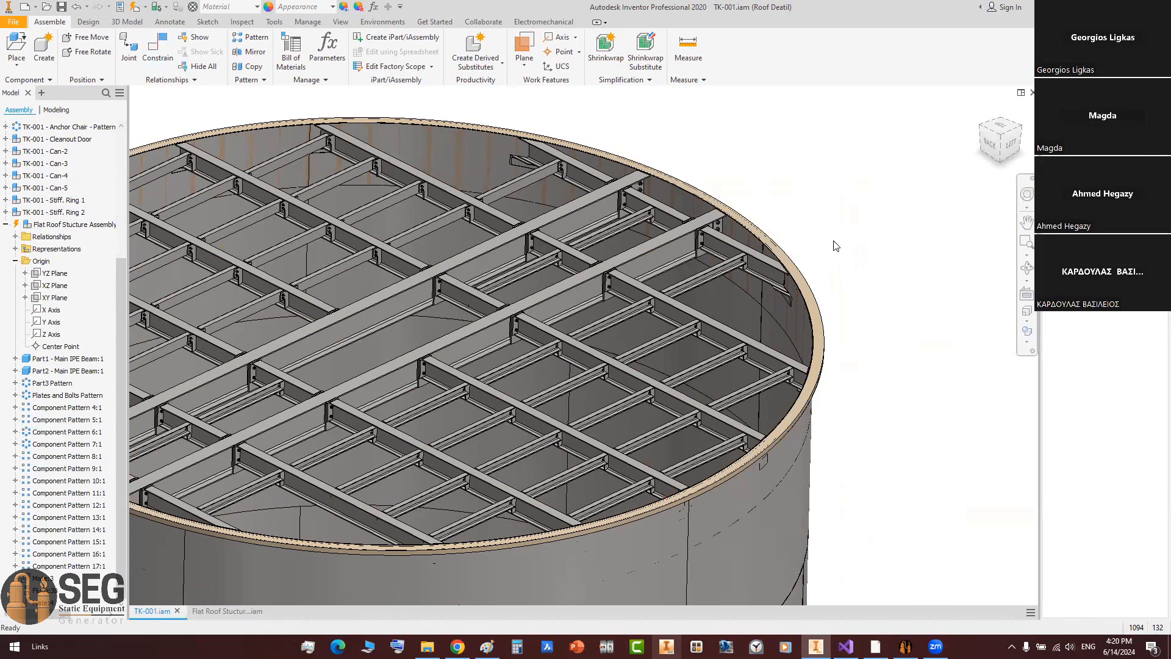
# Step: Examine the annular and bottom plates from beneath the tank, around the cleanout door
pyautogui.scroll(-3, 811, 237)
pyautogui.moveTo(902, 281); pyautogui.dragTo(845, 240, button='middle')
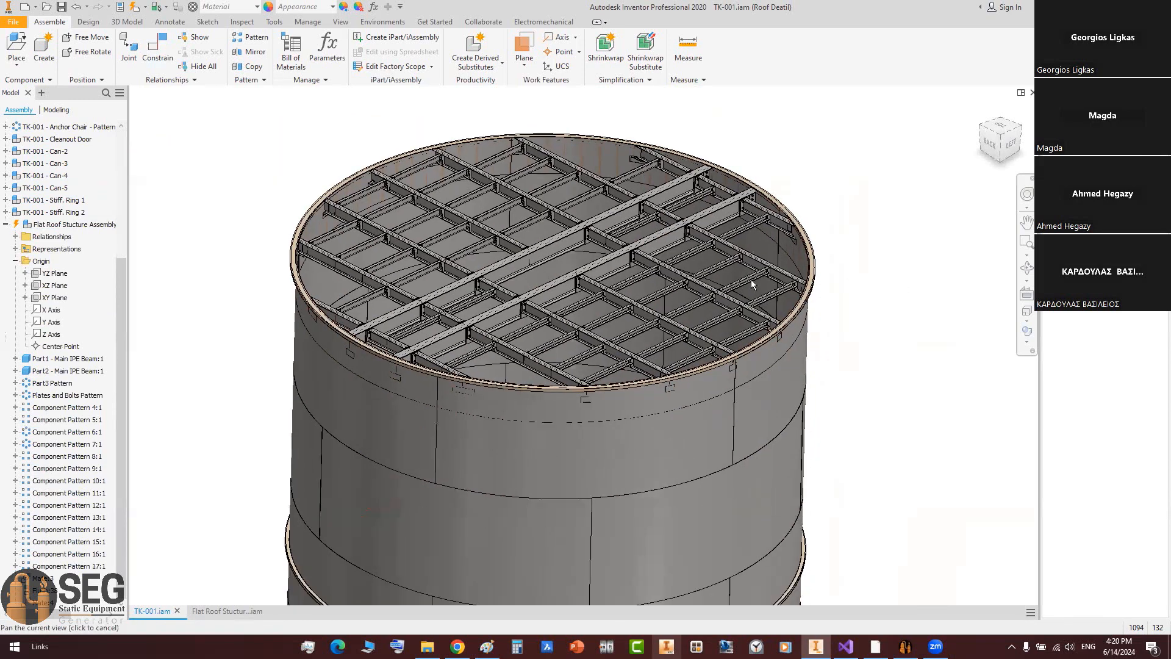
pyautogui.keyDown('shift'); pyautogui.moveTo(752, 284); pyautogui.dragTo(697, 404, button='middle'); pyautogui.keyUp('shift')
pyautogui.scroll(4, 835, 503)
pyautogui.moveTo(835, 504); pyautogui.dragTo(702, 272, button='middle')
pyautogui.scroll(-2, 698, 387)
pyautogui.scroll(3, 770, 335)
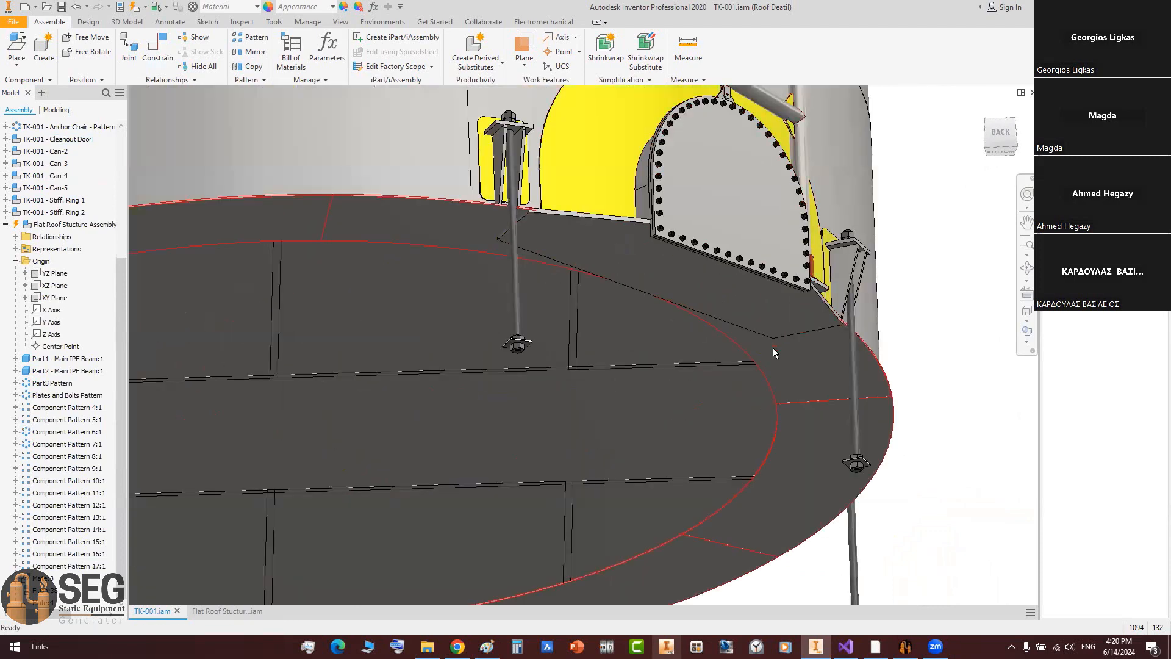
pyautogui.moveTo(773, 353); pyautogui.dragTo(771, 407, button='middle')
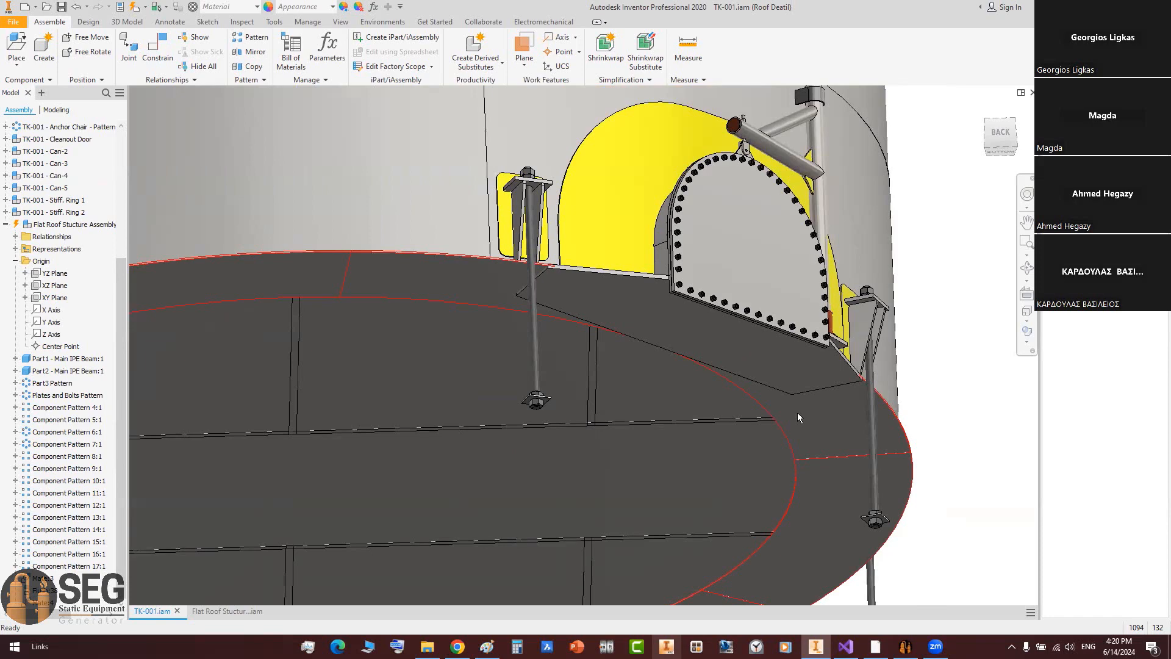
pyautogui.scroll(-5, 797, 412)
# Step: Switch to Static Equipment Generator and review the annular plate types and parameters
pyautogui.click(906, 646)
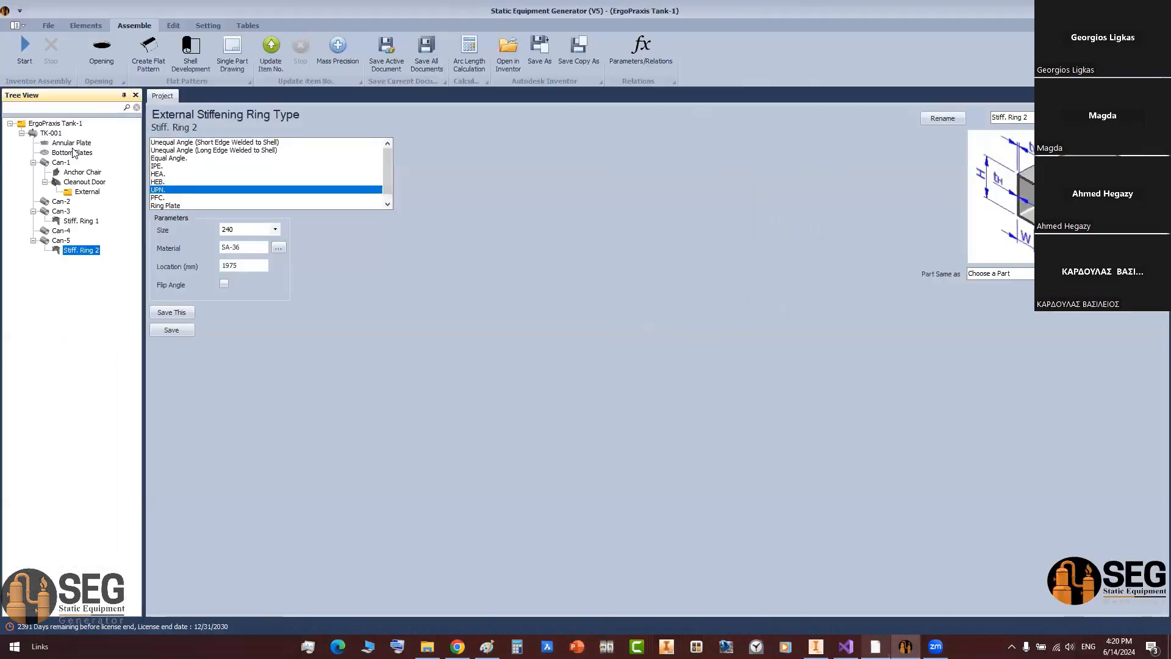
pyautogui.click(72, 144)
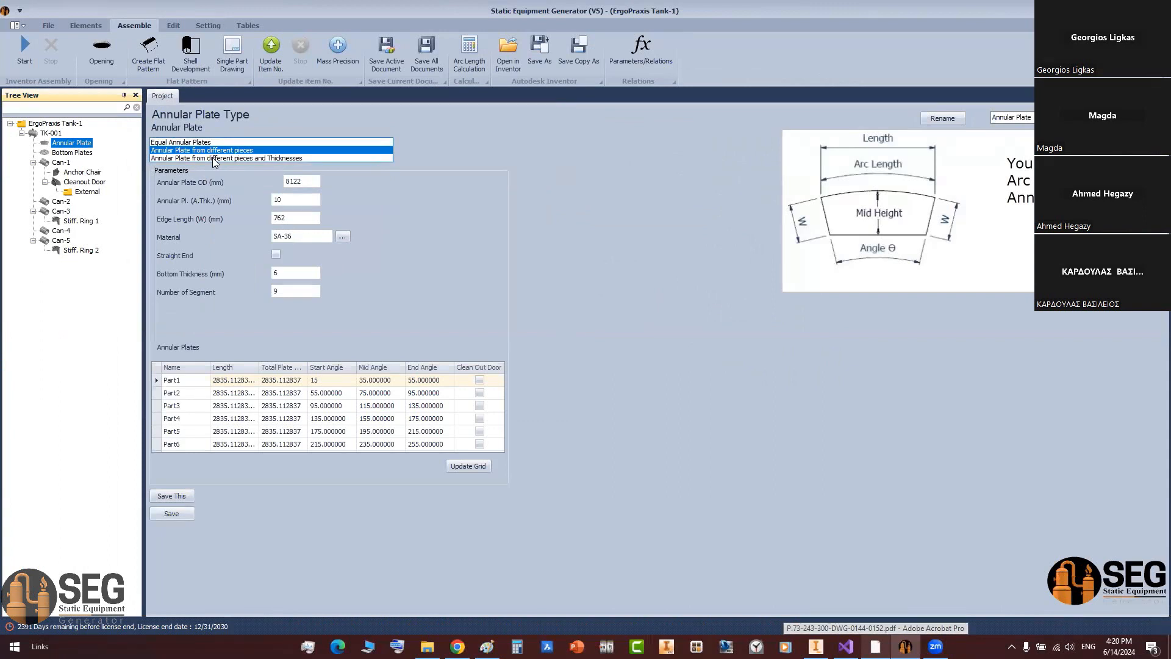
# Step: Switch back to Inventor and examine the lower shell courses, their seams and the anchor chairs
pyautogui.click(816, 646)
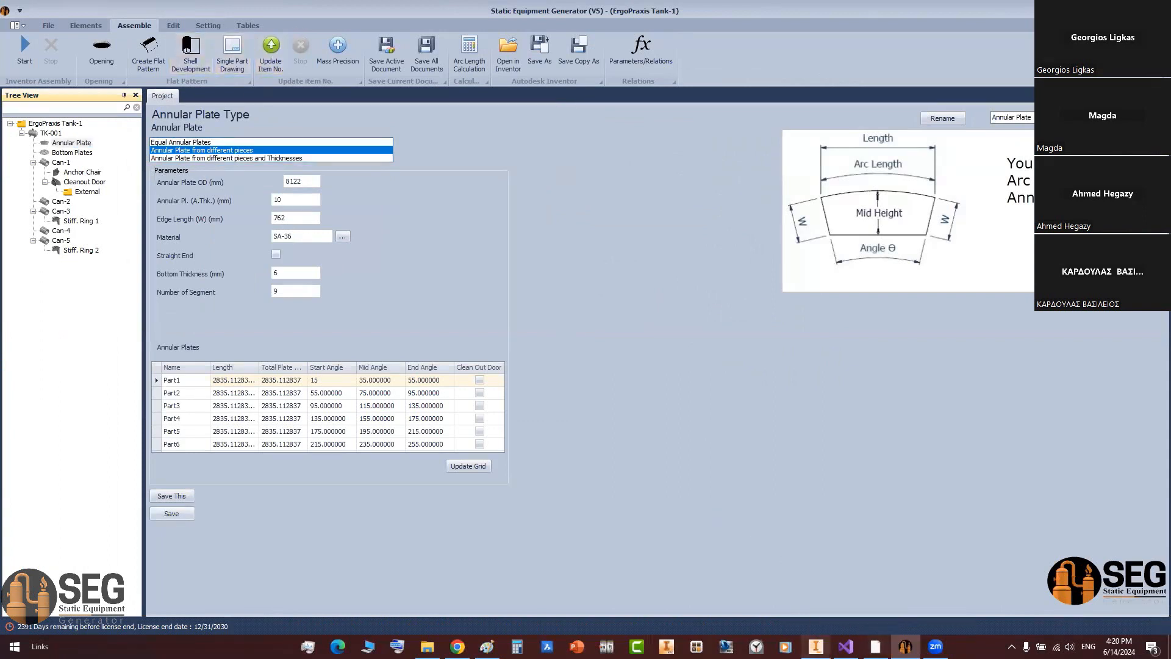
pyautogui.scroll(-3, 595, 390)
pyautogui.keyDown('shift'); pyautogui.moveTo(587, 349); pyautogui.dragTo(581, 387, button='middle'); pyautogui.keyUp('shift')
pyautogui.scroll(7, 580, 473)
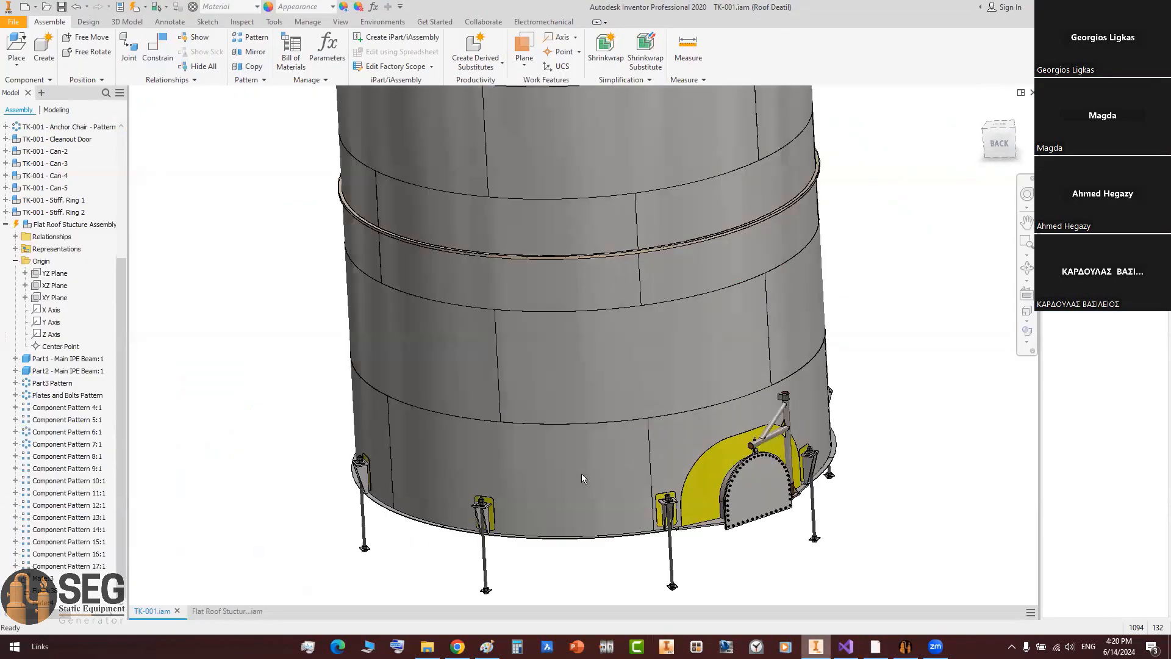
pyautogui.scroll(-3, 474, 460)
pyautogui.moveTo(437, 460); pyautogui.dragTo(451, 507, button='middle')
pyautogui.scroll(-1, 451, 507)
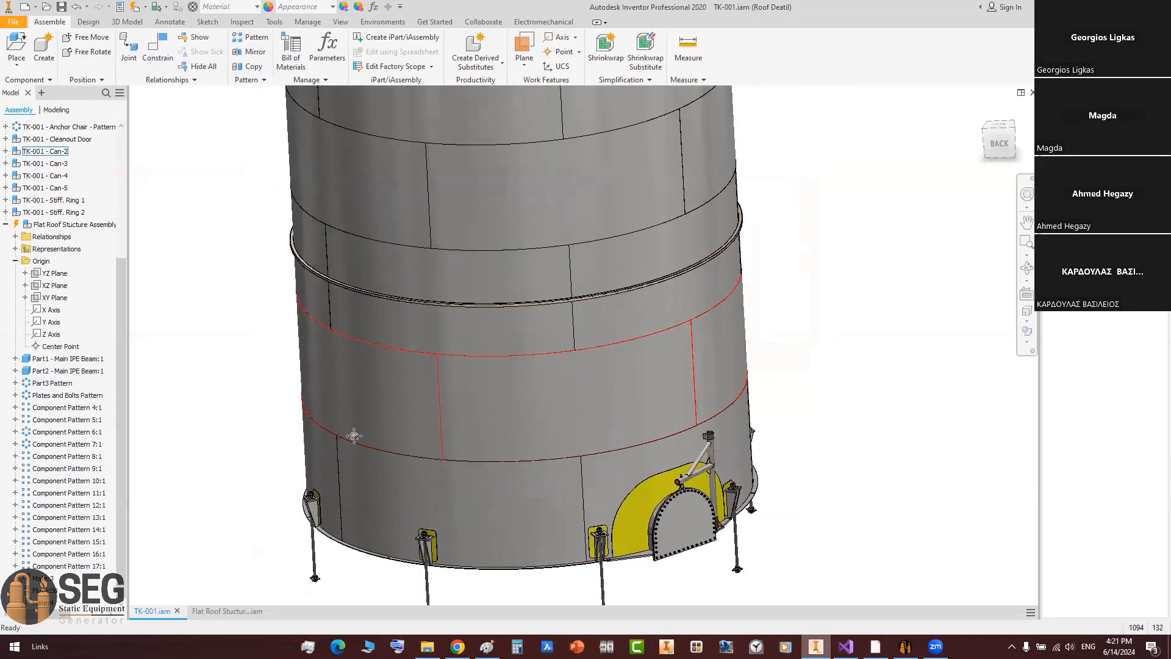
pyautogui.moveTo(450, 414); pyautogui.dragTo(455, 416, button='middle')
# Step: Switch to the PDF drawing and read the distance to the first anchor chair in the shell layout
pyautogui.click(876, 647)
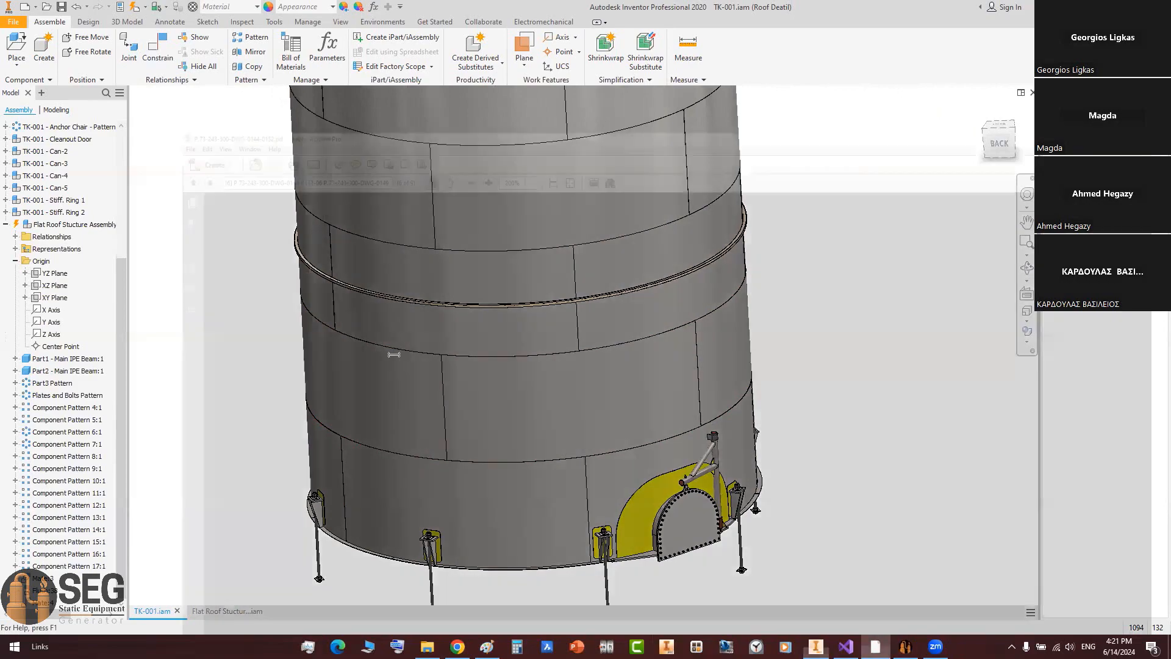
pyautogui.scroll(3, 375, 329)
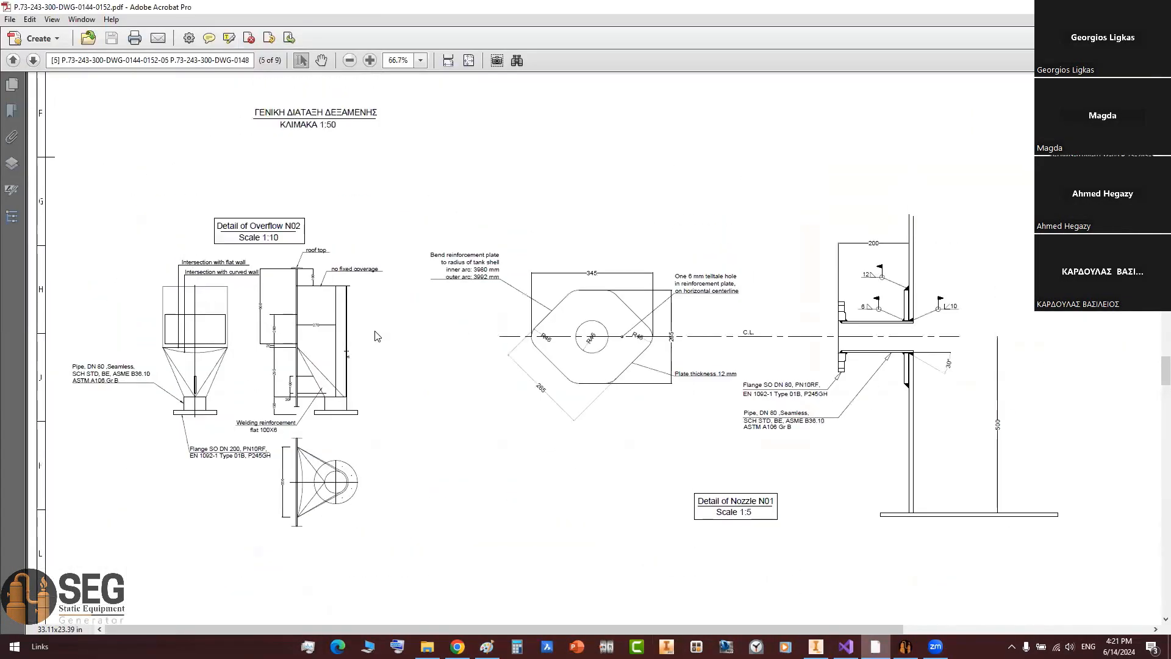
pyautogui.scroll(5, 436, 426)
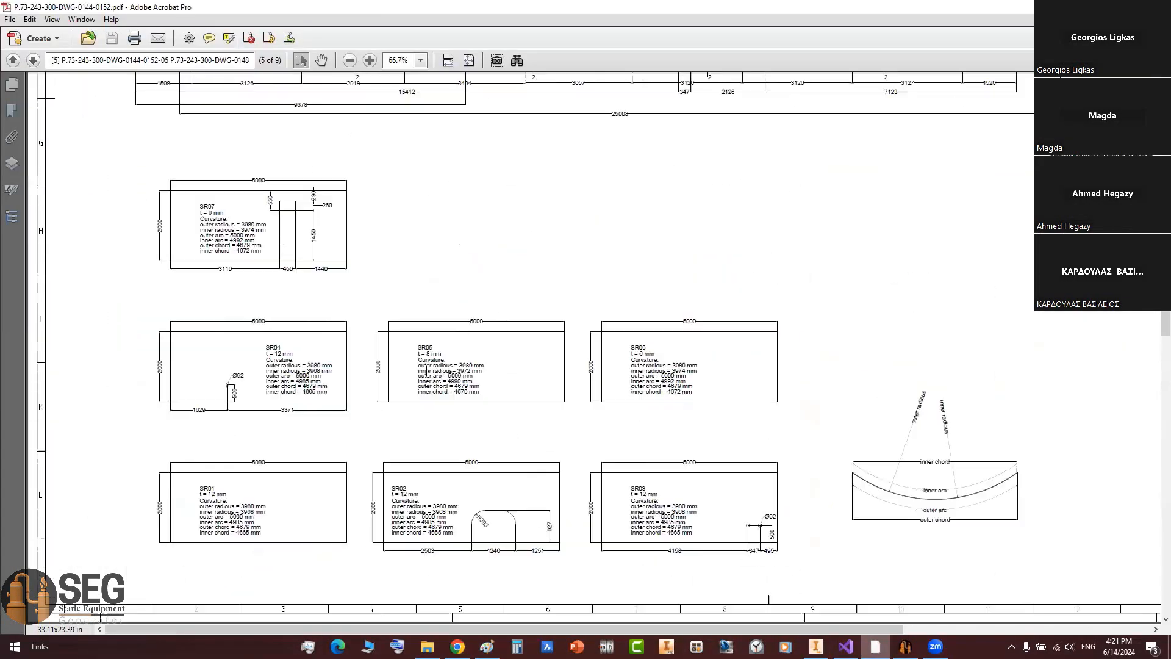
pyautogui.keyDown('ctrl'); pyautogui.scroll(5, 153, 547); pyautogui.keyUp('ctrl')
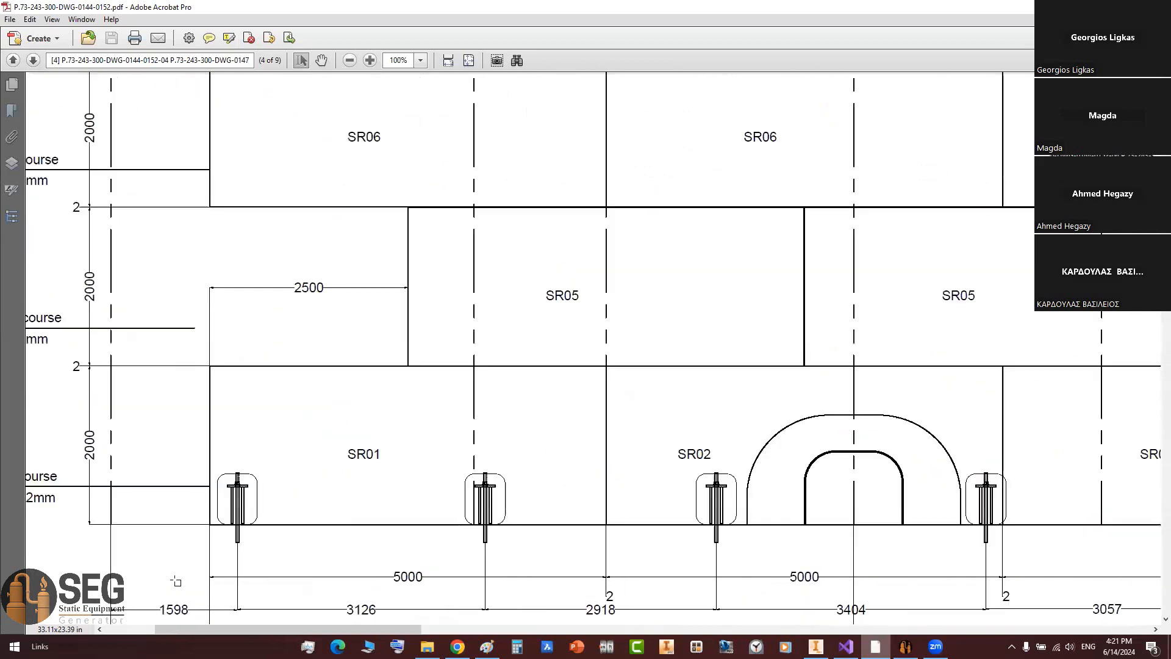
pyautogui.moveTo(289, 426); pyautogui.dragTo(328, 427)
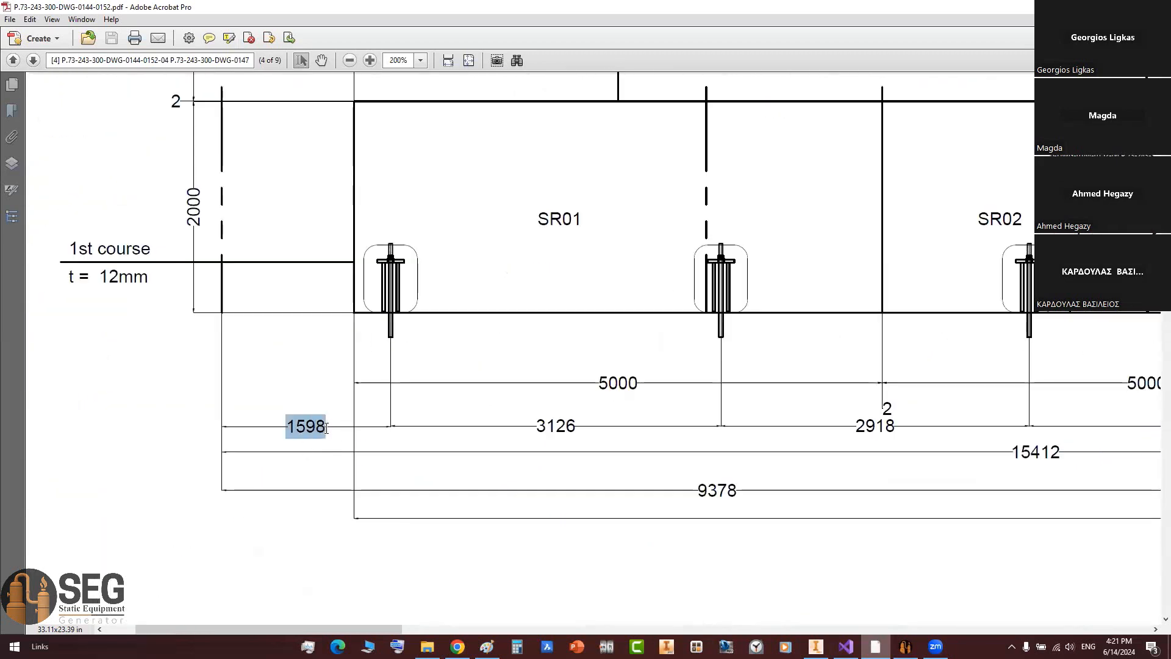
# Step: Switch to Static Equipment Generator and view the Arc Length Calculation tool
pyautogui.hotkey('alt', 'Tab')
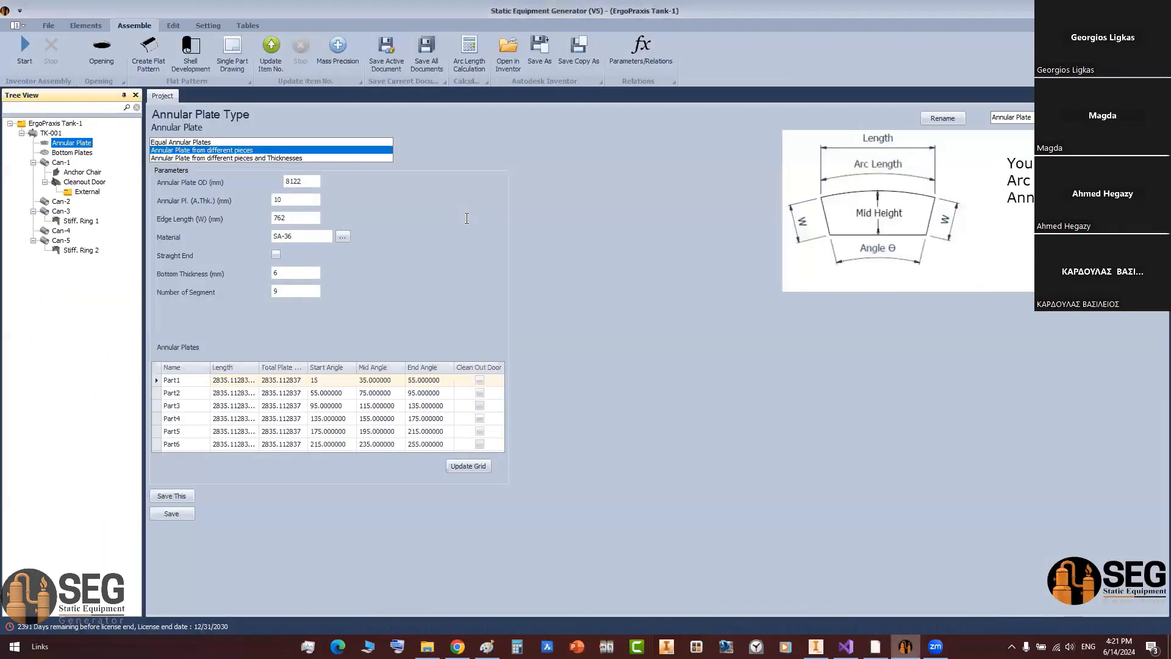
pyautogui.click(208, 26)
pyautogui.click(309, 54)
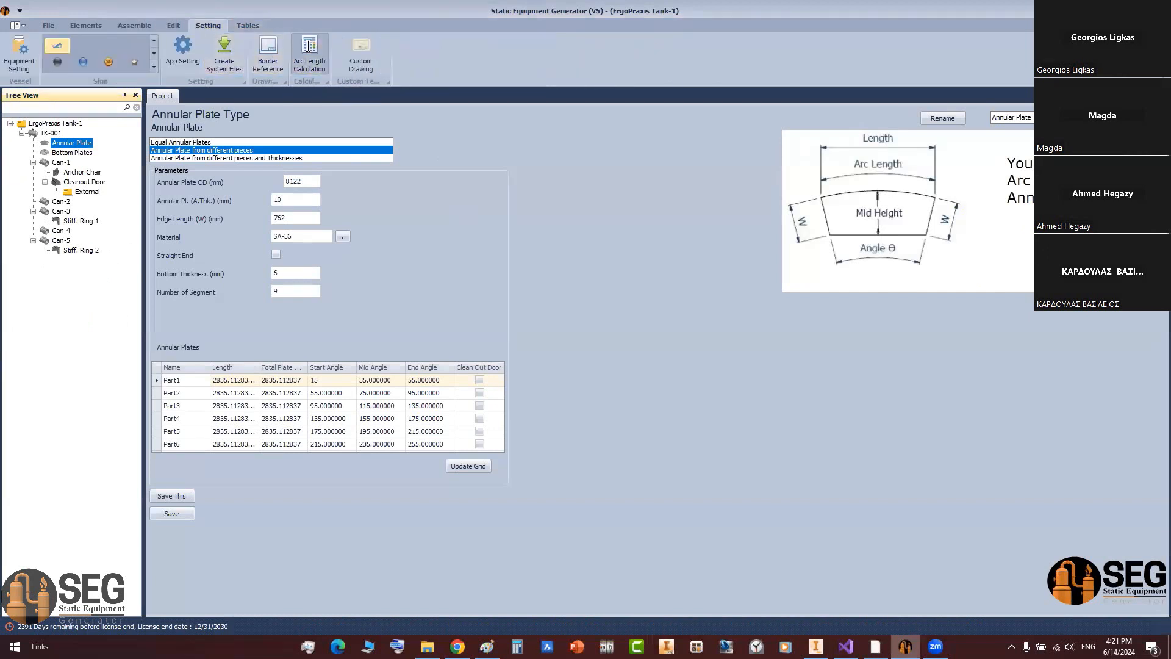
pyautogui.click(659, 257)
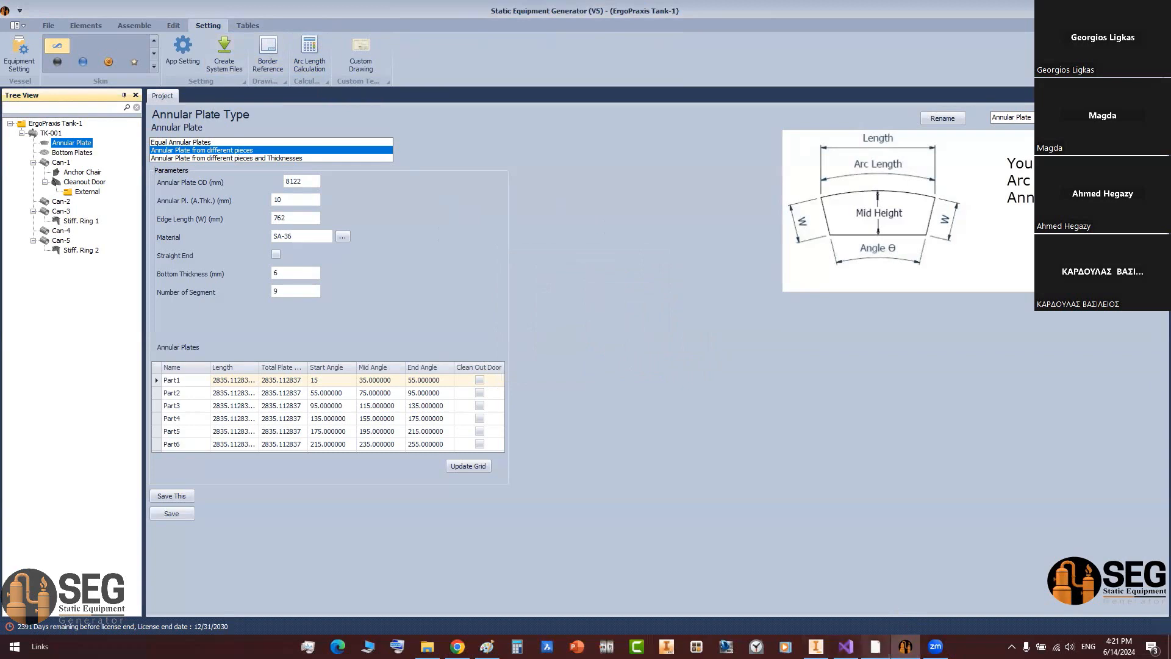
# Step: Switch back to Inventor and inspect the top stiffening ring around the flat roof structure
pyautogui.click(815, 646)
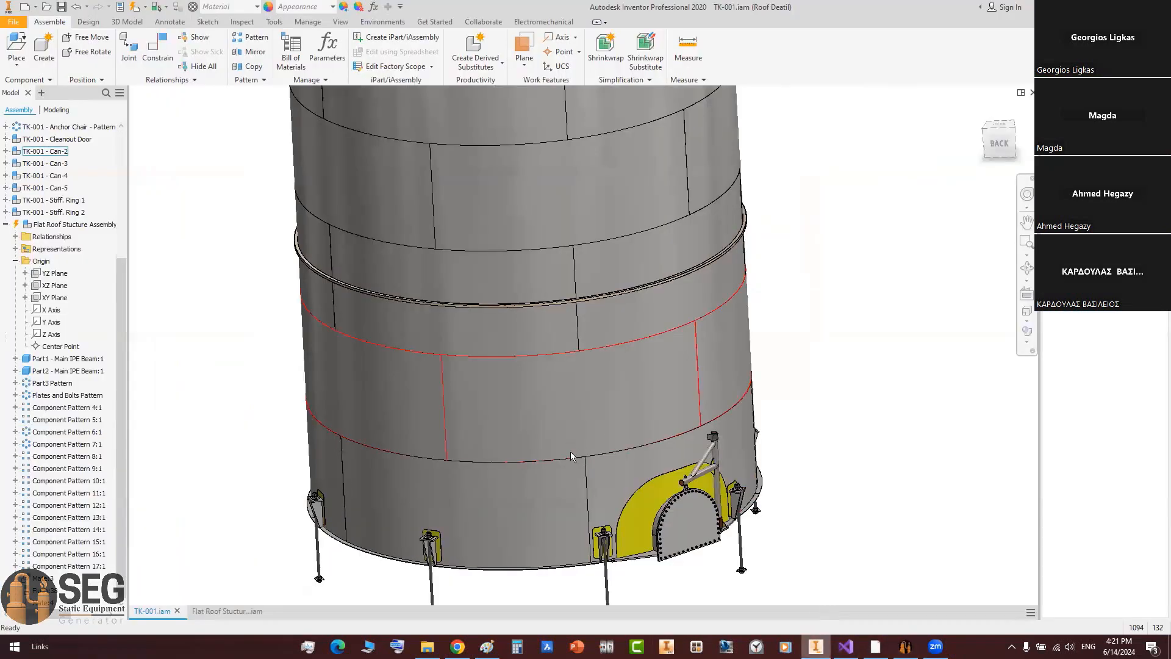
pyautogui.keyDown('shift'); pyautogui.moveTo(571, 457); pyautogui.dragTo(481, 511, button='middle'); pyautogui.keyUp('shift')
pyautogui.scroll(2, 478, 482)
pyautogui.moveTo(476, 455); pyautogui.dragTo(492, 496, button='middle')
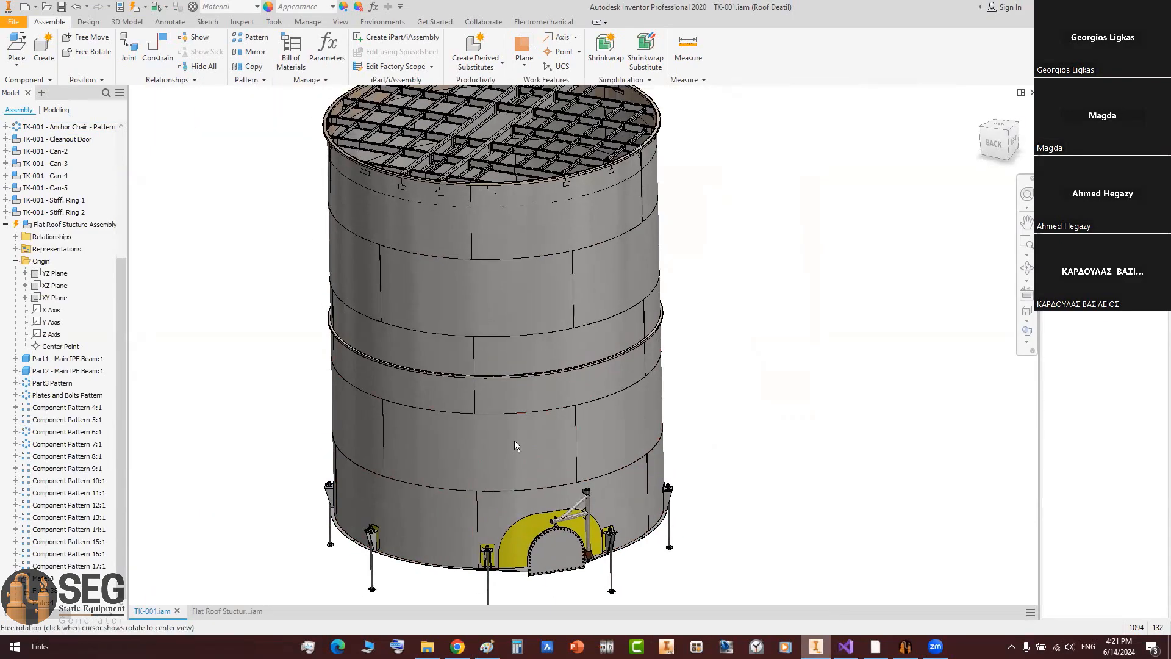
pyautogui.keyDown('shift'); pyautogui.moveTo(516, 445); pyautogui.dragTo(664, 338, button='middle'); pyautogui.keyUp('shift')
pyautogui.scroll(-5, 415, 438)
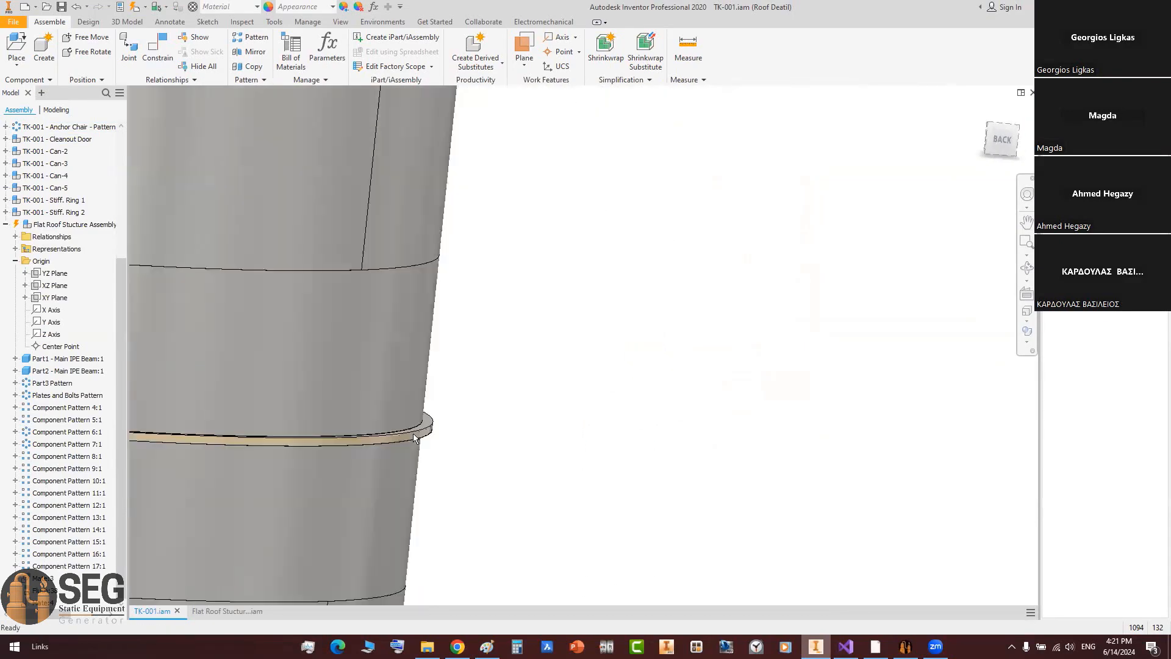
pyautogui.scroll(2, 416, 436)
pyautogui.moveTo(492, 327); pyautogui.dragTo(683, 476, button='middle')
pyautogui.scroll(2, 543, 391)
pyautogui.scroll(-5, 556, 323)
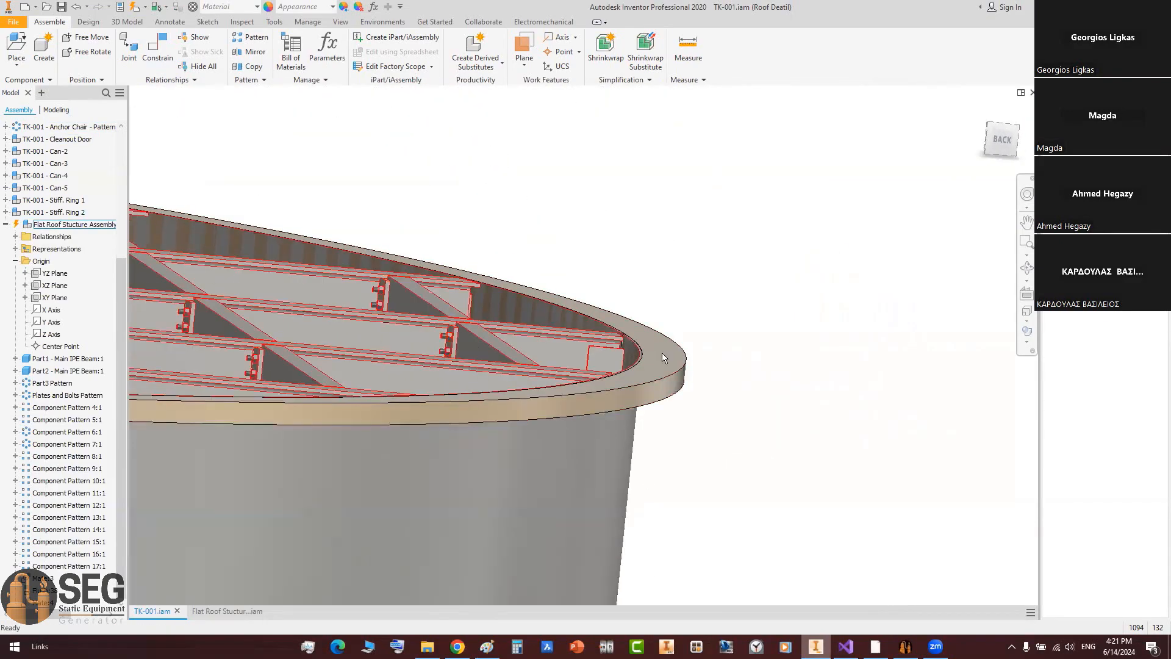
pyautogui.moveTo(482, 494); pyautogui.dragTo(647, 404, button='middle')
pyautogui.scroll(3, 647, 403)
pyautogui.scroll(3, 604, 343)
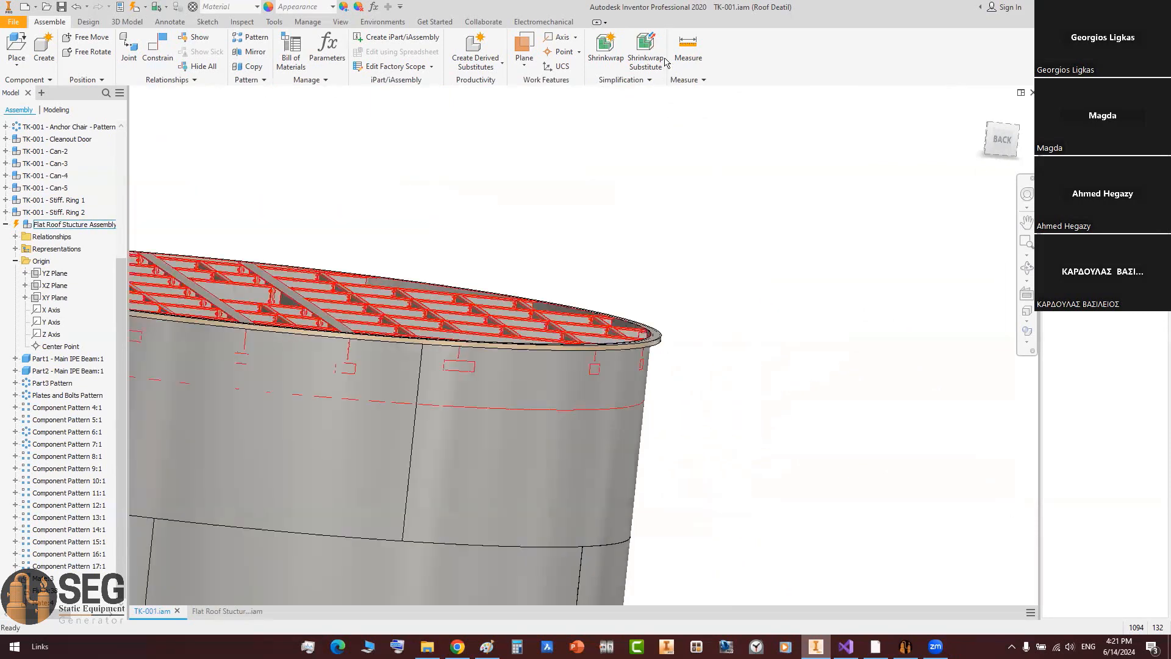
# Step: Inspect the profile and position of the intermediate stiffening ring on the tank shell
pyautogui.moveTo(651, 519); pyautogui.dragTo(667, 79, button='middle')
pyautogui.scroll(-3, 672, 121)
pyautogui.moveTo(672, 218); pyautogui.dragTo(714, 372, button='middle')
pyautogui.scroll(-4, 694, 340)
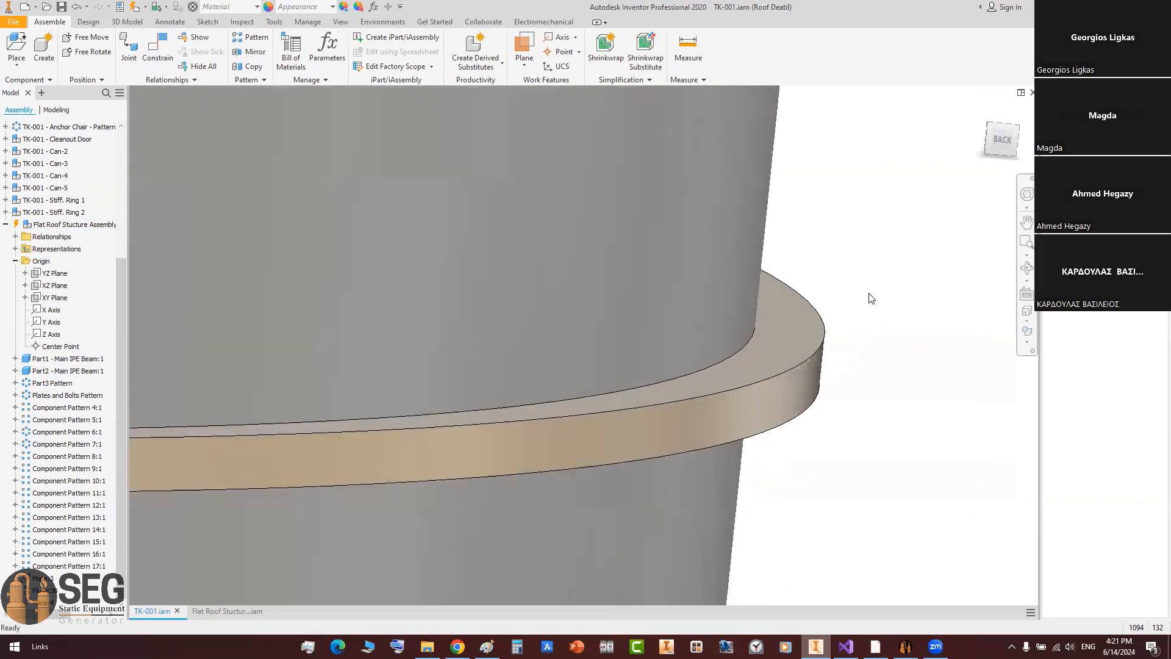
pyautogui.moveTo(877, 274); pyautogui.dragTo(765, 438)
pyautogui.click(813, 420)
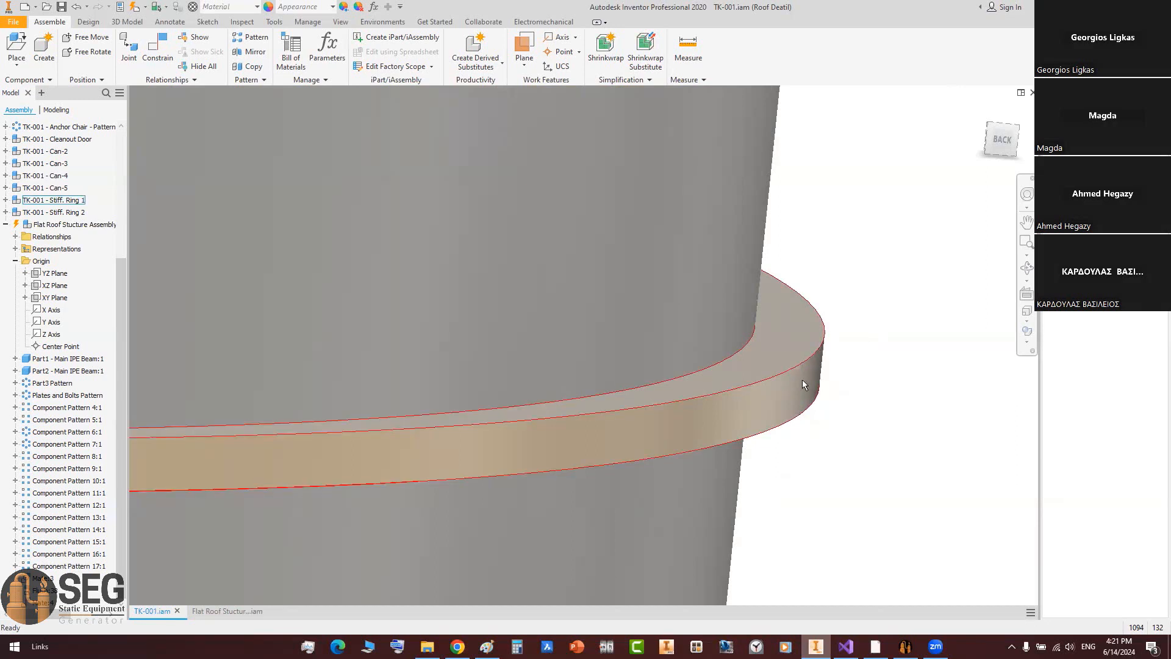
pyautogui.scroll(2, 802, 384)
pyautogui.scroll(3, 841, 365)
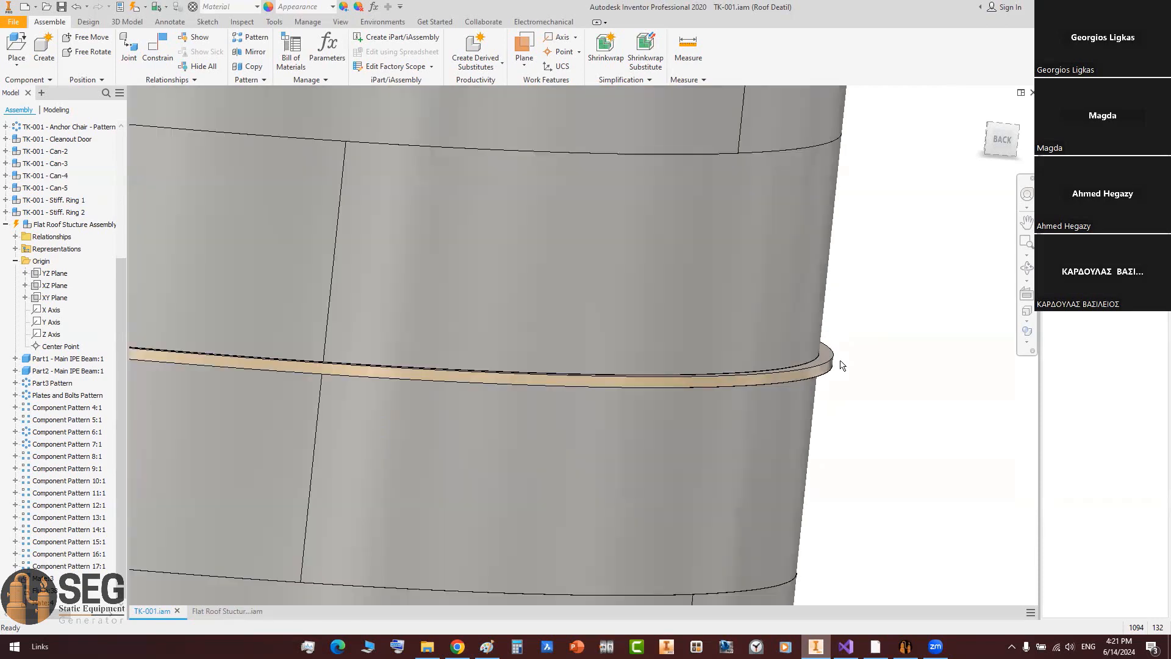
pyautogui.scroll(3, 839, 364)
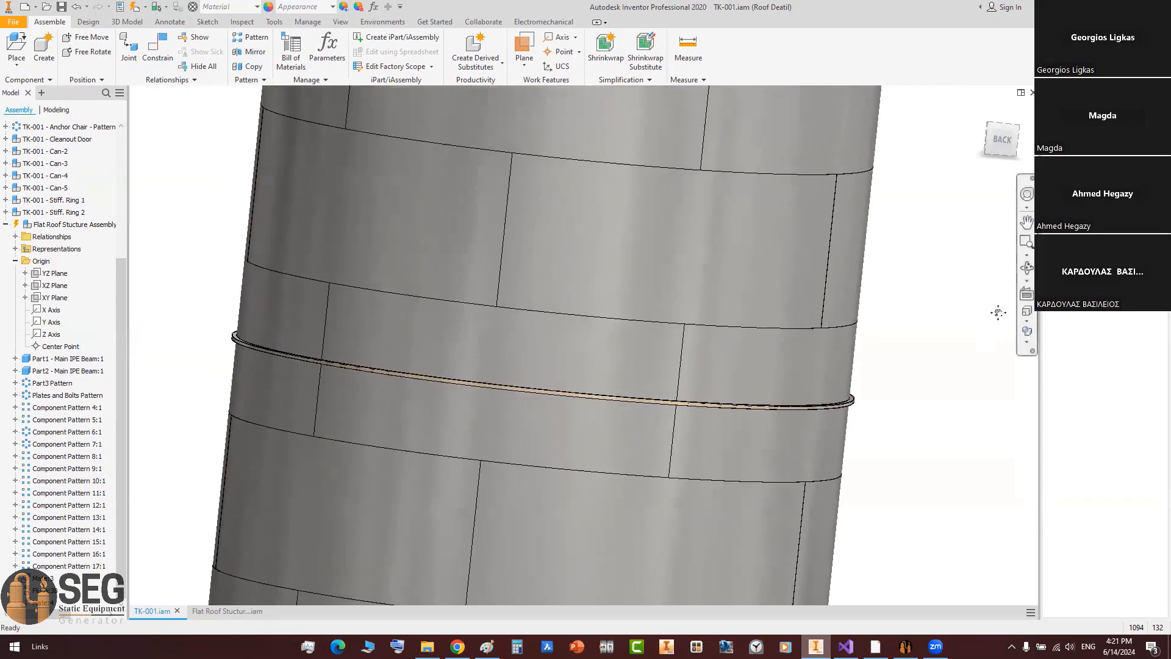
# Step: Examine the intermediate stiffening ring on the tank shell from above and close up
pyautogui.click(1027, 269)
pyautogui.scroll(3, 680, 352)
pyautogui.moveTo(669, 356); pyautogui.dragTo(654, 429)
pyautogui.scroll(-2, 719, 417)
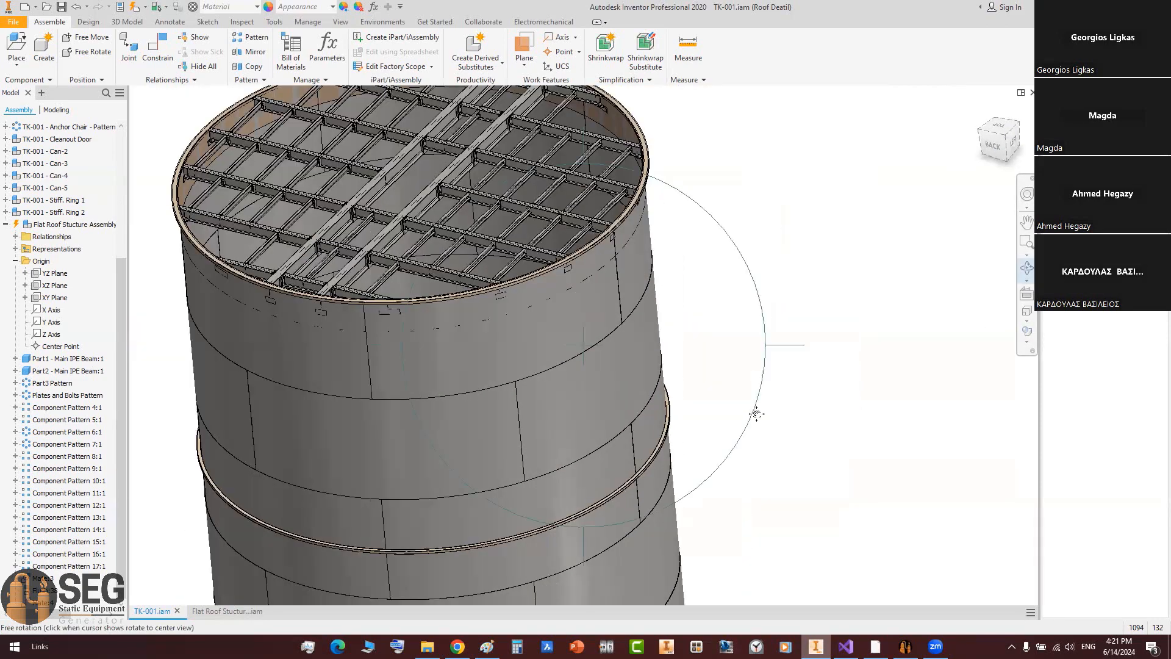
pyautogui.moveTo(706, 422); pyautogui.dragTo(738, 411, button='middle')
pyautogui.scroll(-3, 738, 411)
pyautogui.rightClick(747, 353)
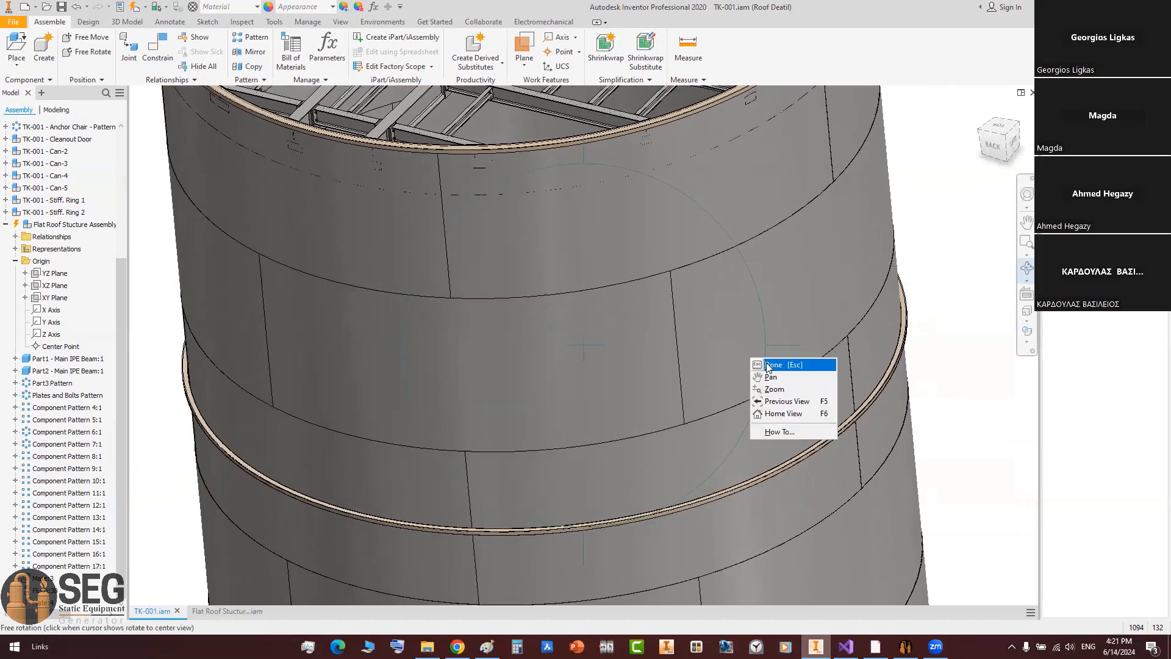
pyautogui.click(775, 362)
pyautogui.moveTo(884, 386); pyautogui.dragTo(858, 351, button='middle')
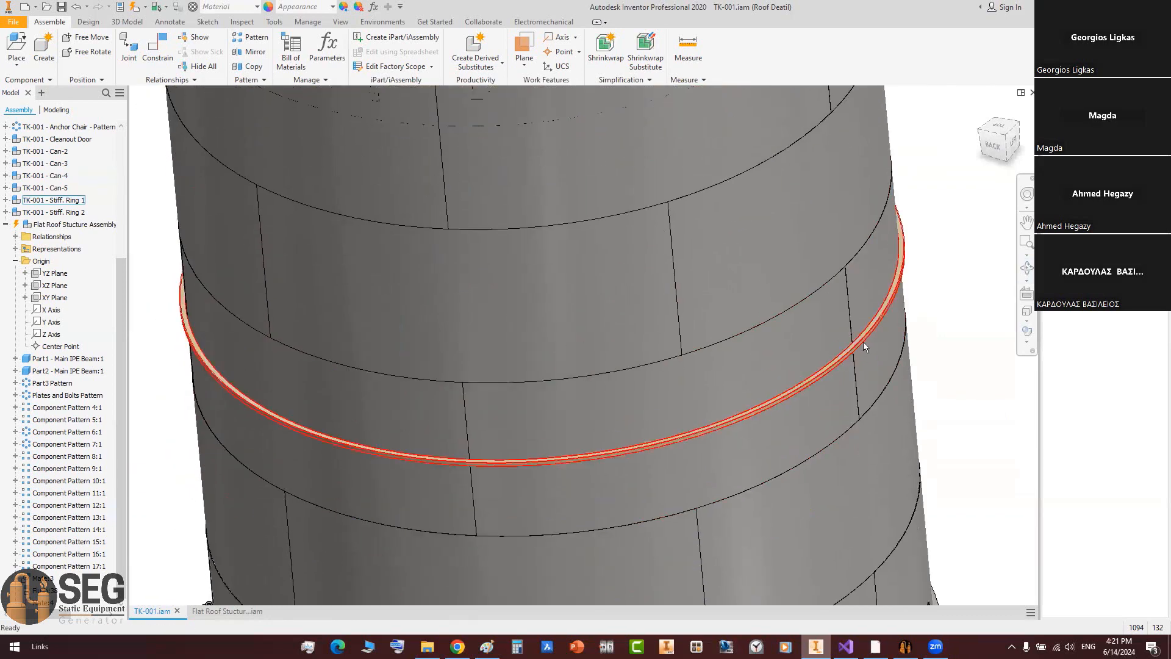
pyautogui.moveTo(863, 342)
pyautogui.scroll(3, 909, 299)
pyautogui.moveTo(859, 337); pyautogui.dragTo(816, 387, button='middle')
# Step: Examine the flat roof structure's beams and the top stiffening ring around them
pyautogui.click(1027, 269)
pyautogui.scroll(3, 642, 330)
pyautogui.moveTo(642, 334); pyautogui.dragTo(681, 330)
pyautogui.scroll(-5, 683, 285)
pyautogui.scroll(3, 682, 286)
pyautogui.moveTo(677, 261); pyautogui.dragTo(664, 225, button='middle')
pyautogui.scroll(-5, 664, 224)
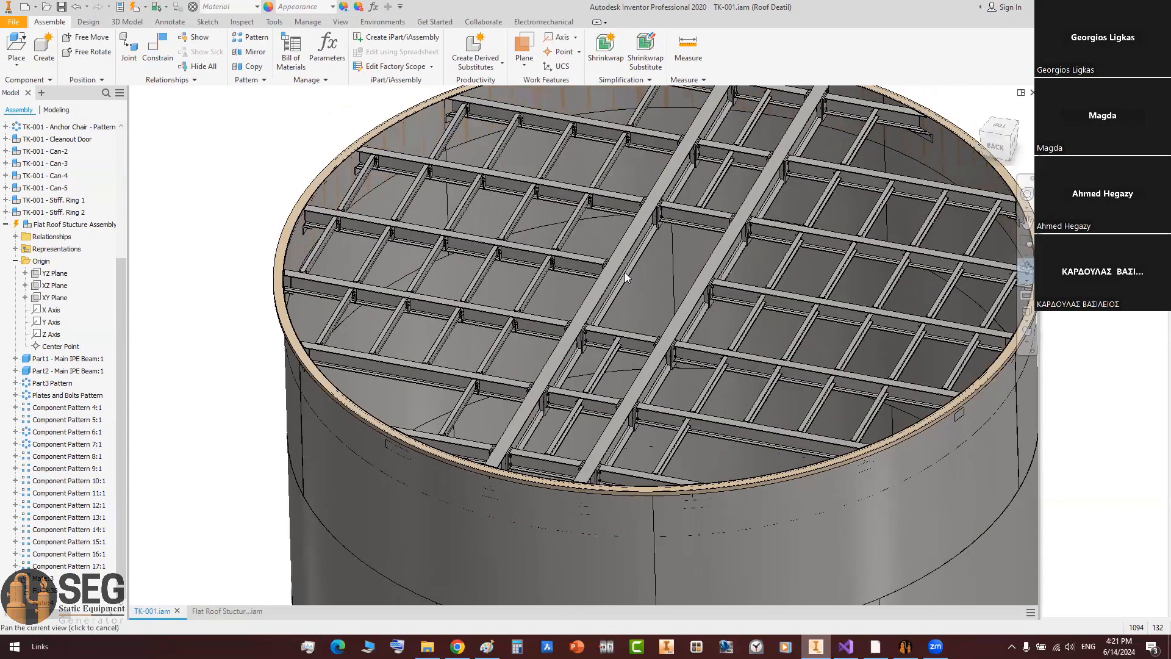
pyautogui.rightClick(624, 272)
pyautogui.click(632, 276)
pyautogui.moveTo(776, 182); pyautogui.dragTo(757, 214, button='middle')
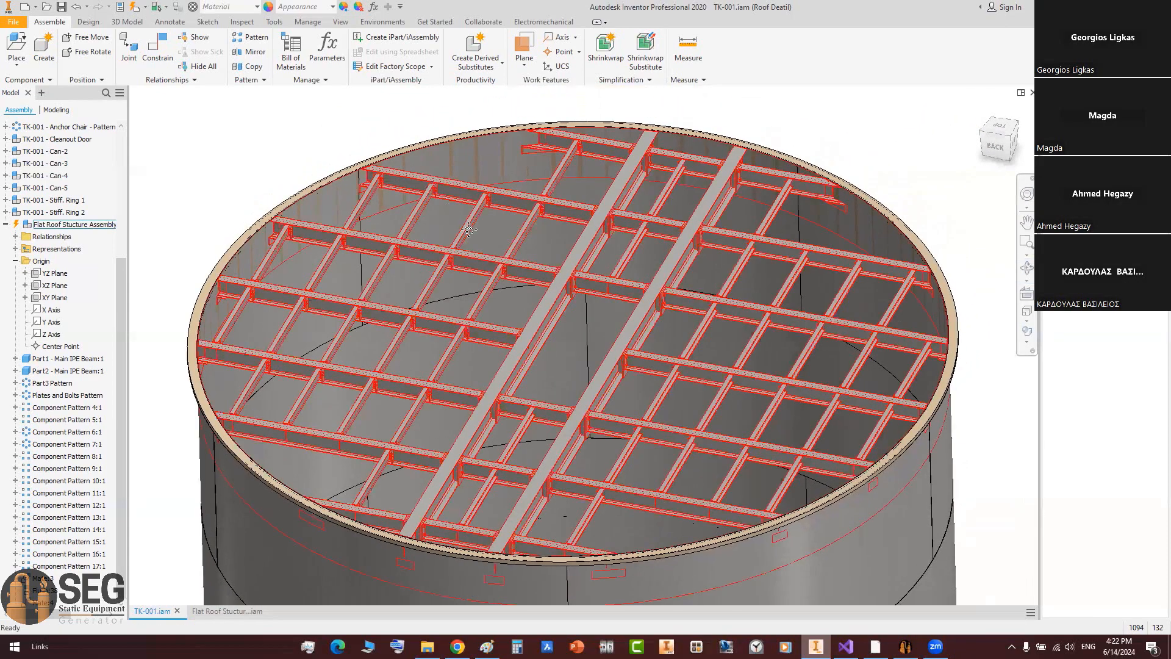
pyautogui.moveTo(506, 337); pyautogui.dragTo(490, 308, button='middle')
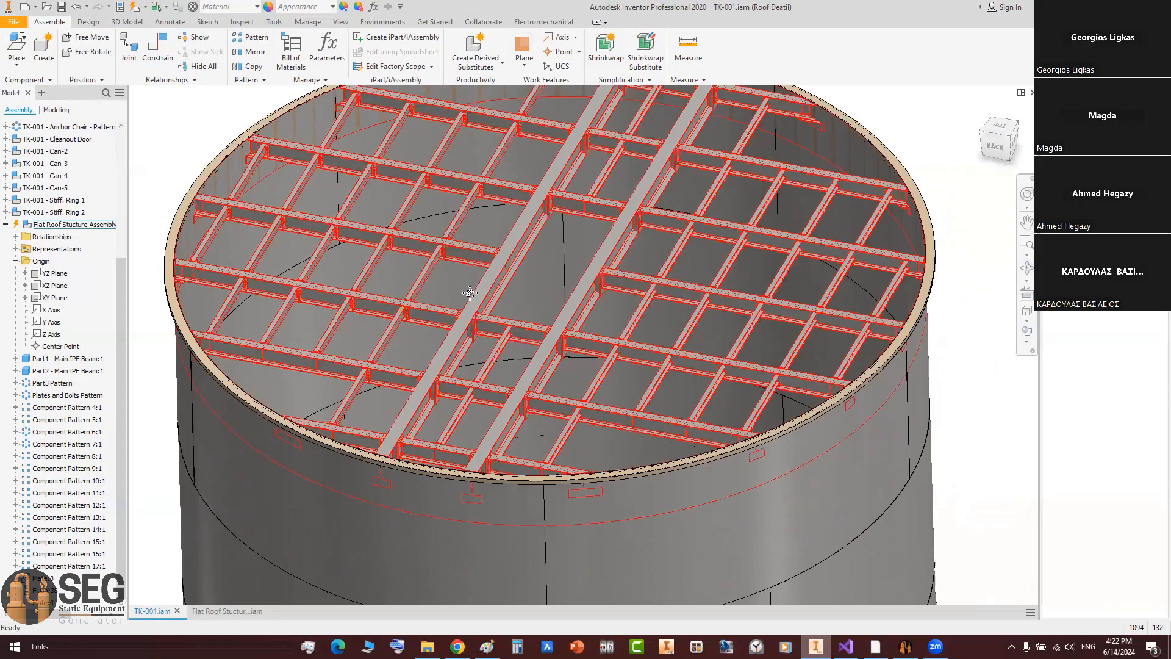
pyautogui.scroll(3, 469, 291)
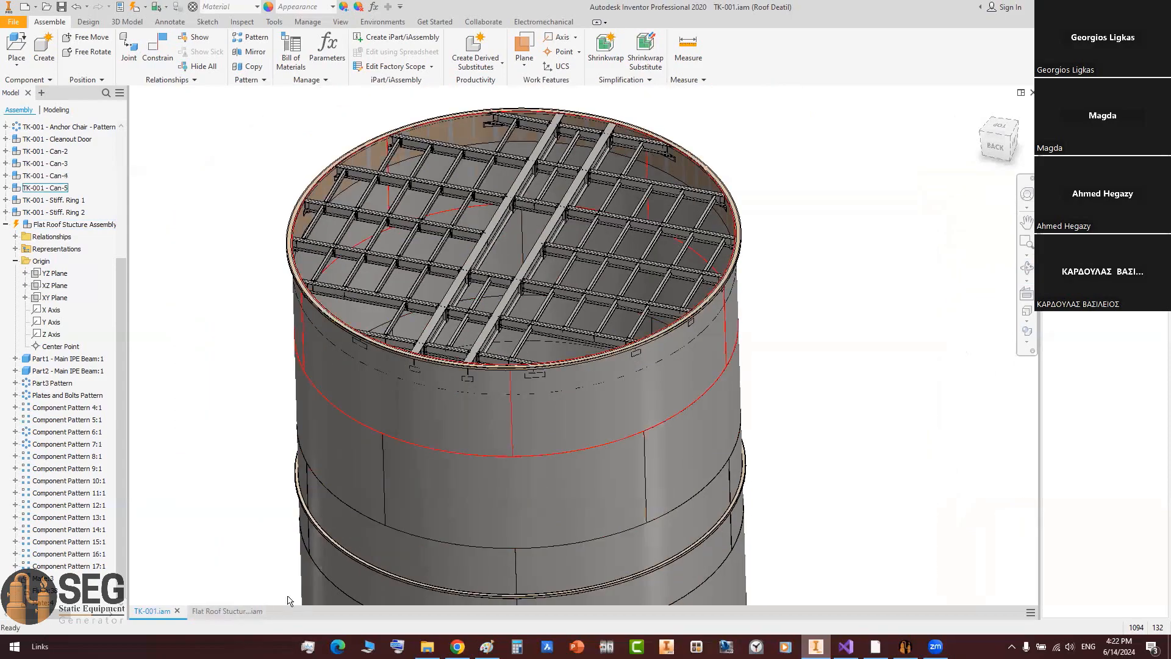
# Step: View the flat roof structure assembly in its own document, and return to TK-001.iam to view the whole tank
pyautogui.click(234, 612)
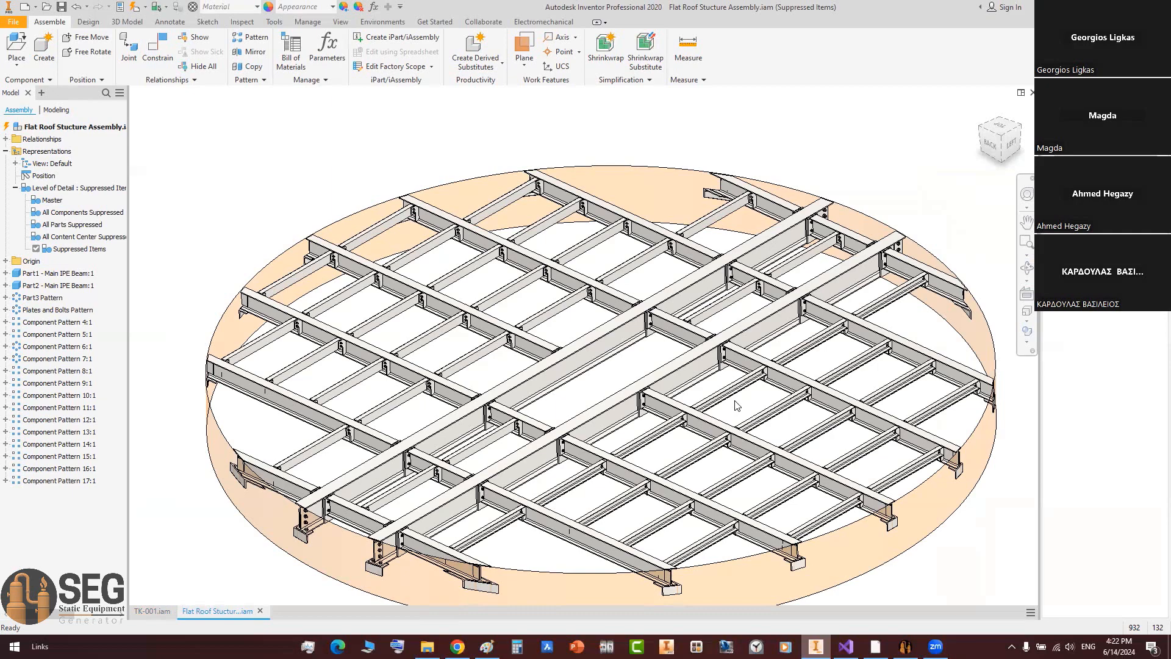
pyautogui.click(152, 611)
pyautogui.moveTo(668, 413); pyautogui.dragTo(702, 247, button='middle')
pyautogui.scroll(-3, 702, 247)
pyautogui.moveTo(854, 311); pyautogui.dragTo(845, 343, button='middle')
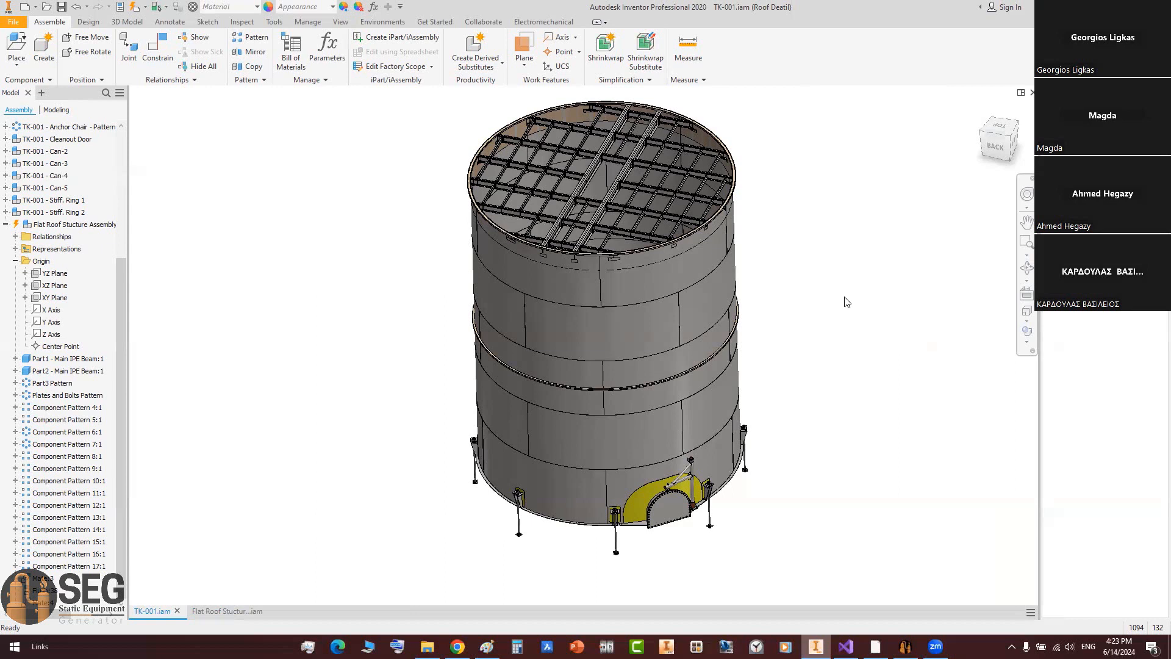
# Step: Collapse the flat roof structure and Origin branches of the model tree, and open the TK-001 - Annular Plate assembly
pyautogui.click(6, 224)
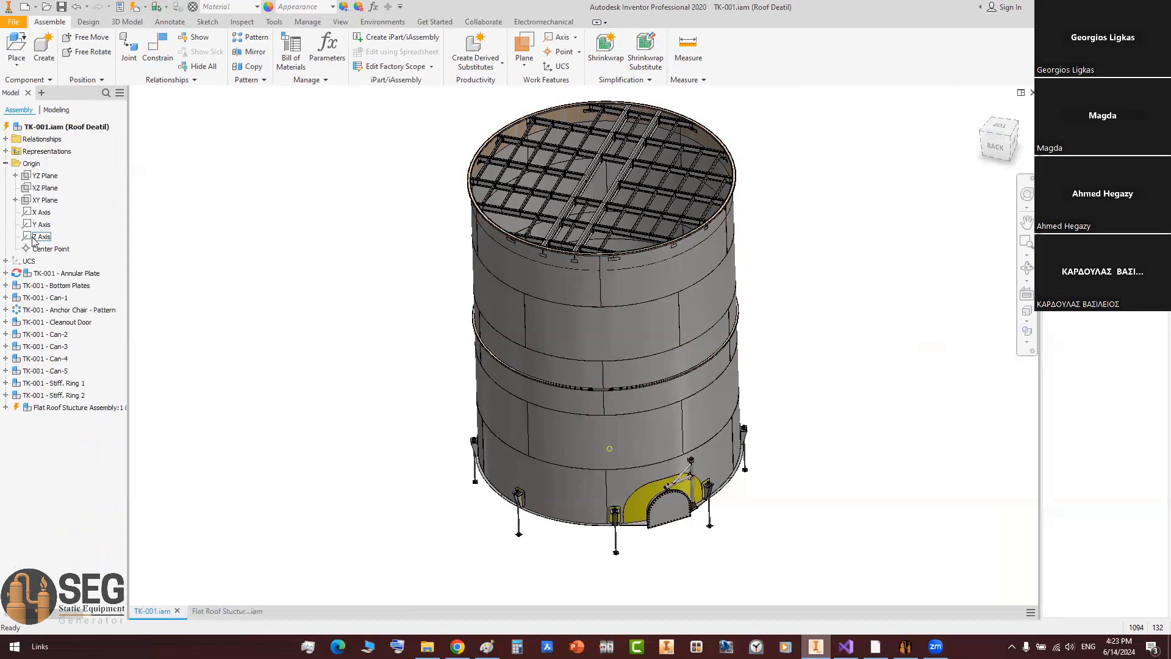
pyautogui.click(6, 163)
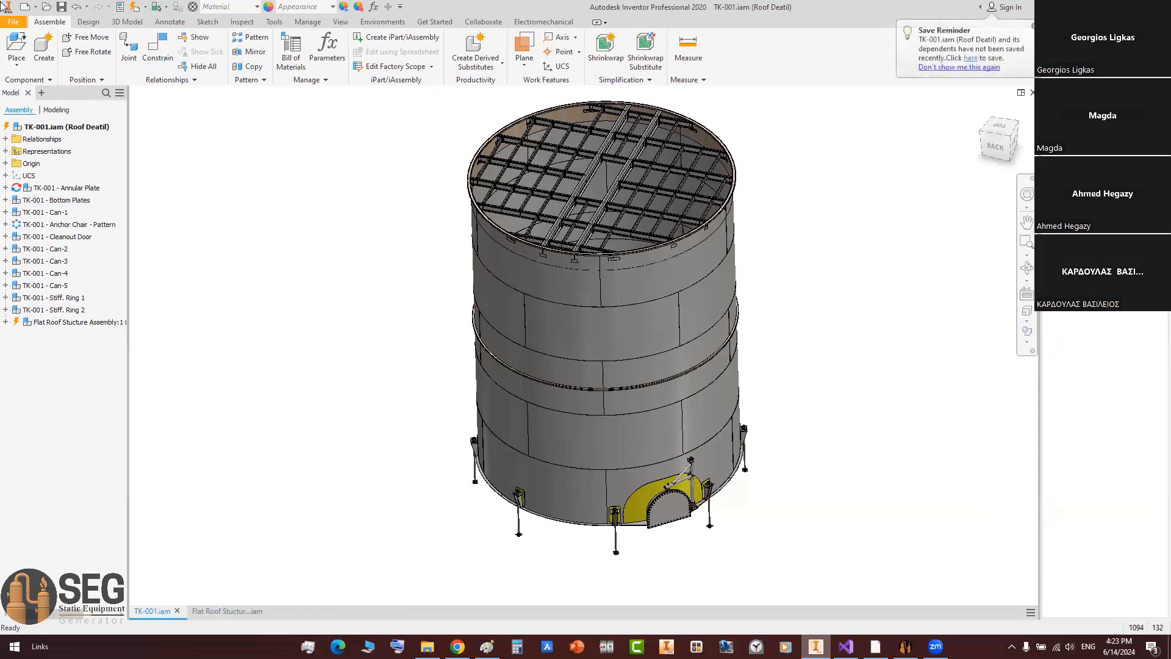
pyautogui.click(79, 189)
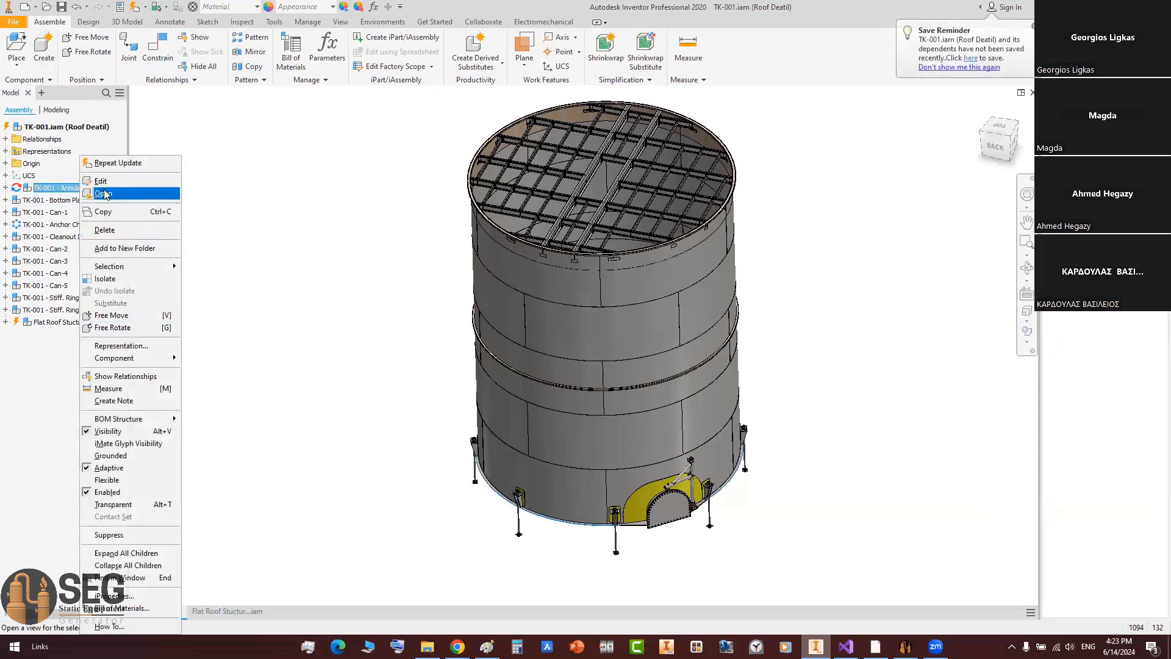
pyautogui.click(104, 194)
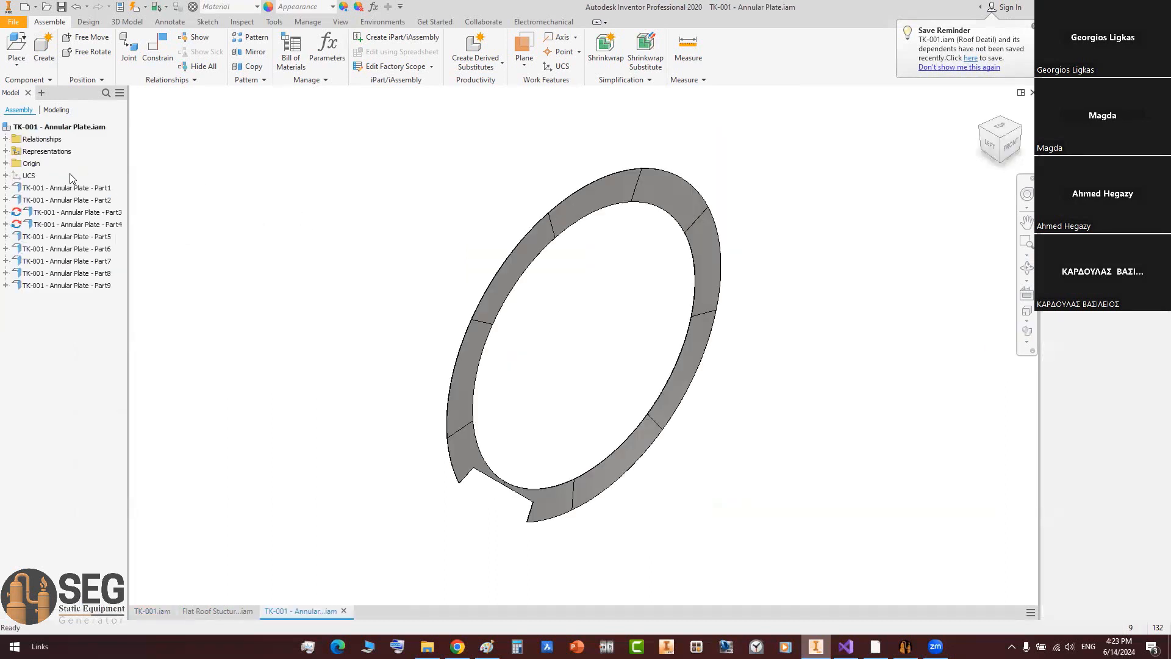
# Step: Create a nest of the annular plate assembly from the Standard (mm).inest template, creating and mapping the missing SA-36 - 10mm material
pyautogui.rightClick(82, 127)
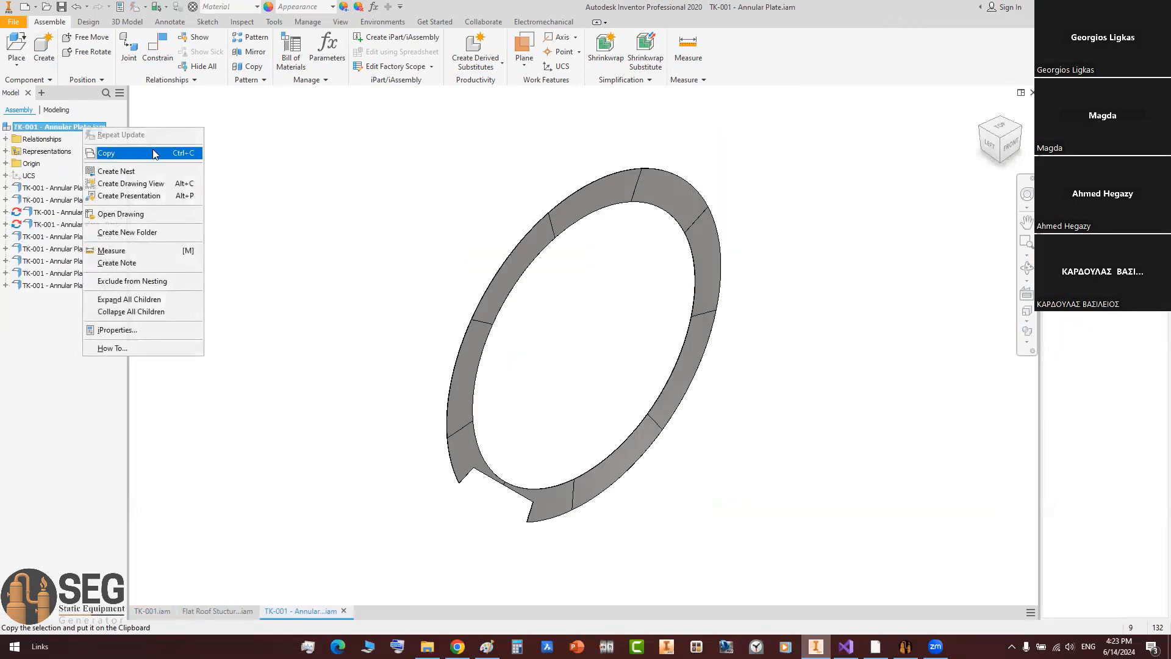
pyautogui.click(125, 173)
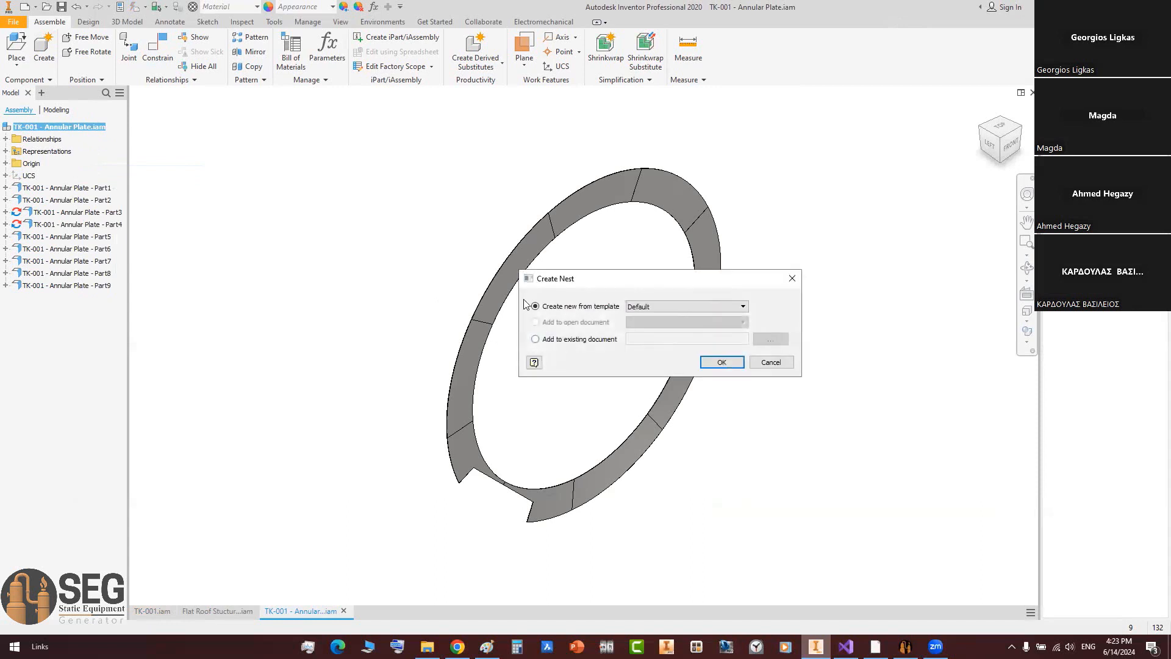
pyautogui.click(719, 306)
pyautogui.click(687, 333)
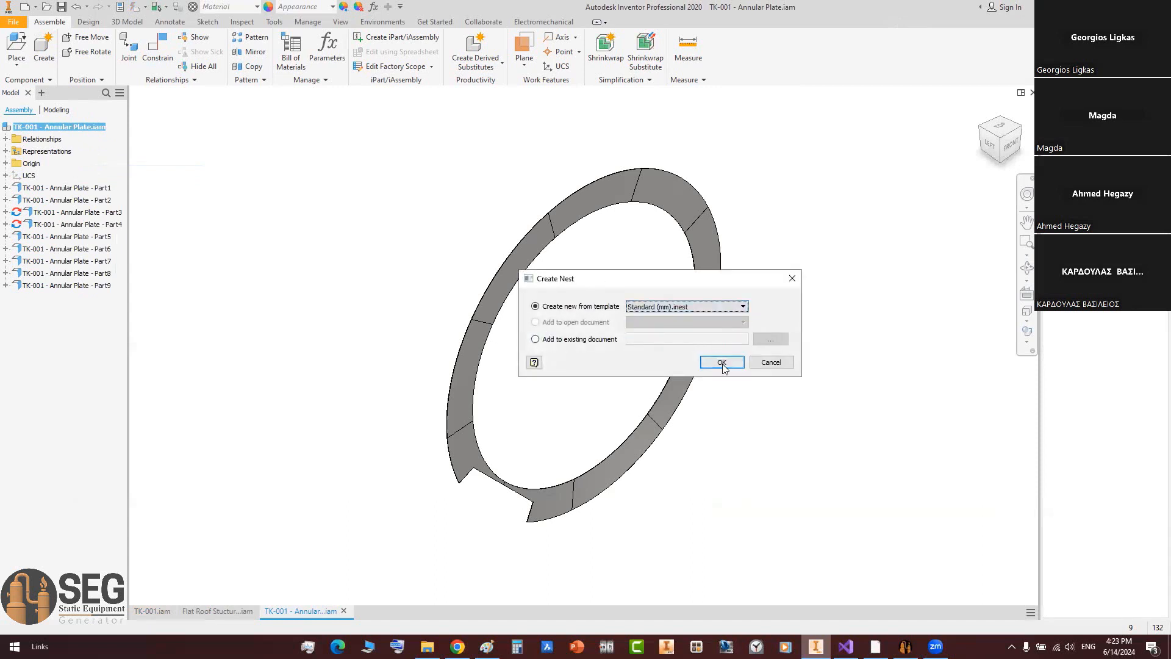
pyautogui.click(722, 362)
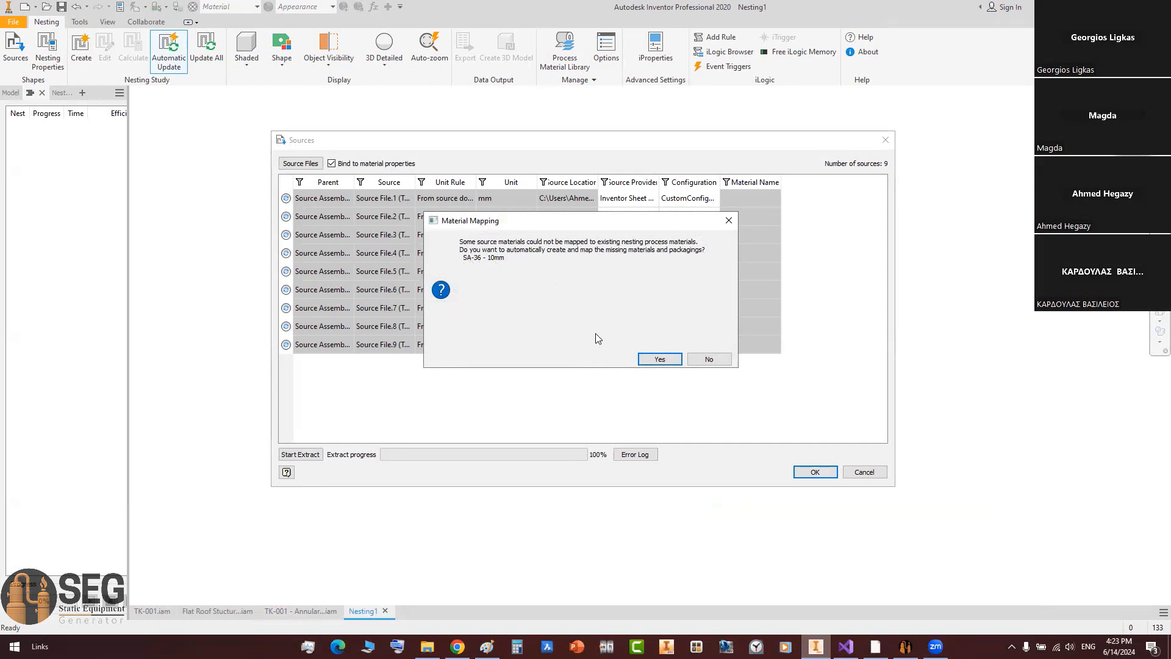
pyautogui.click(659, 359)
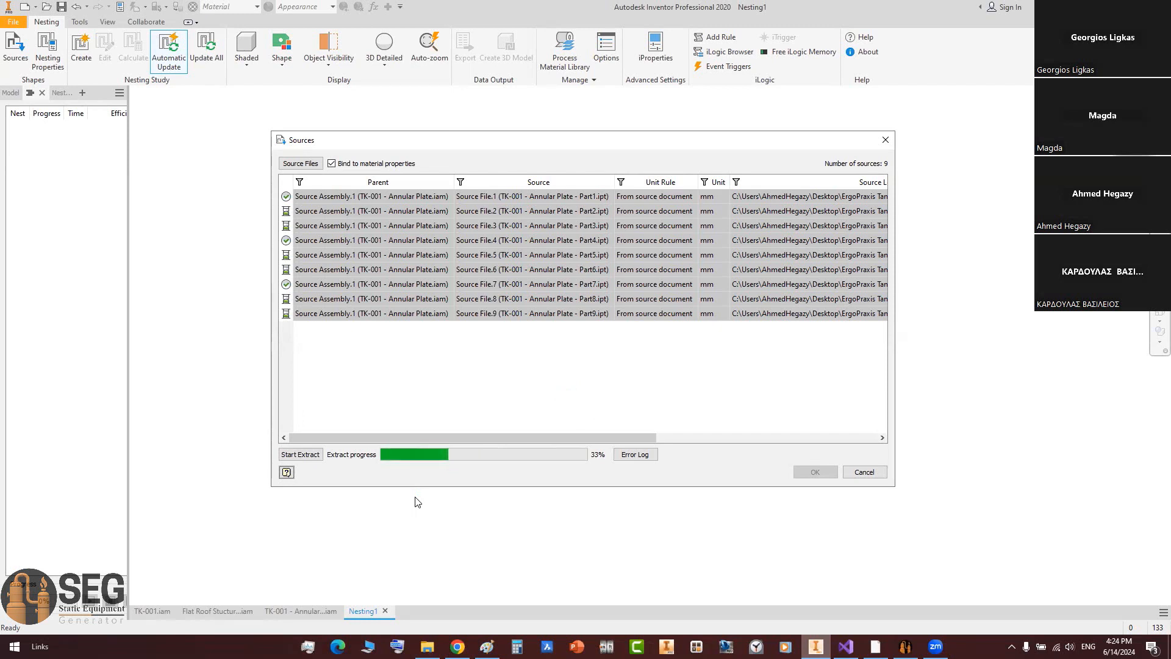
pyautogui.click(815, 473)
# Step: Delete the Generic 0.5 mm material, Material ID.1, from the process material library
pyautogui.click(565, 50)
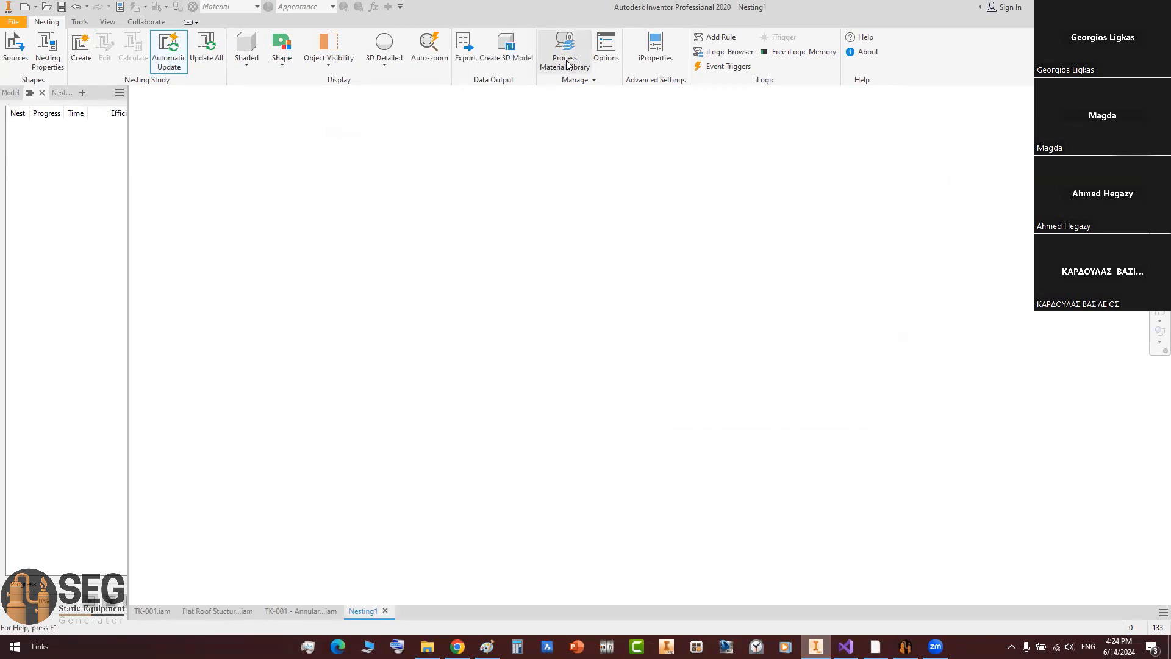
pyautogui.click(297, 137)
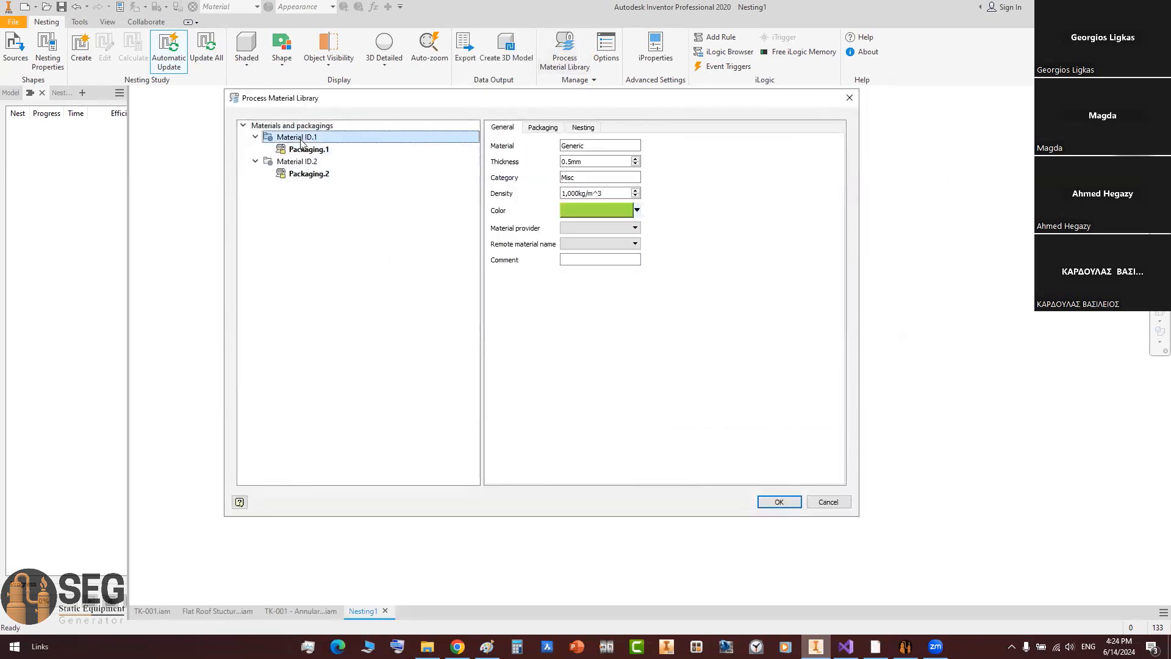
pyautogui.rightClick(301, 137)
pyautogui.click(320, 223)
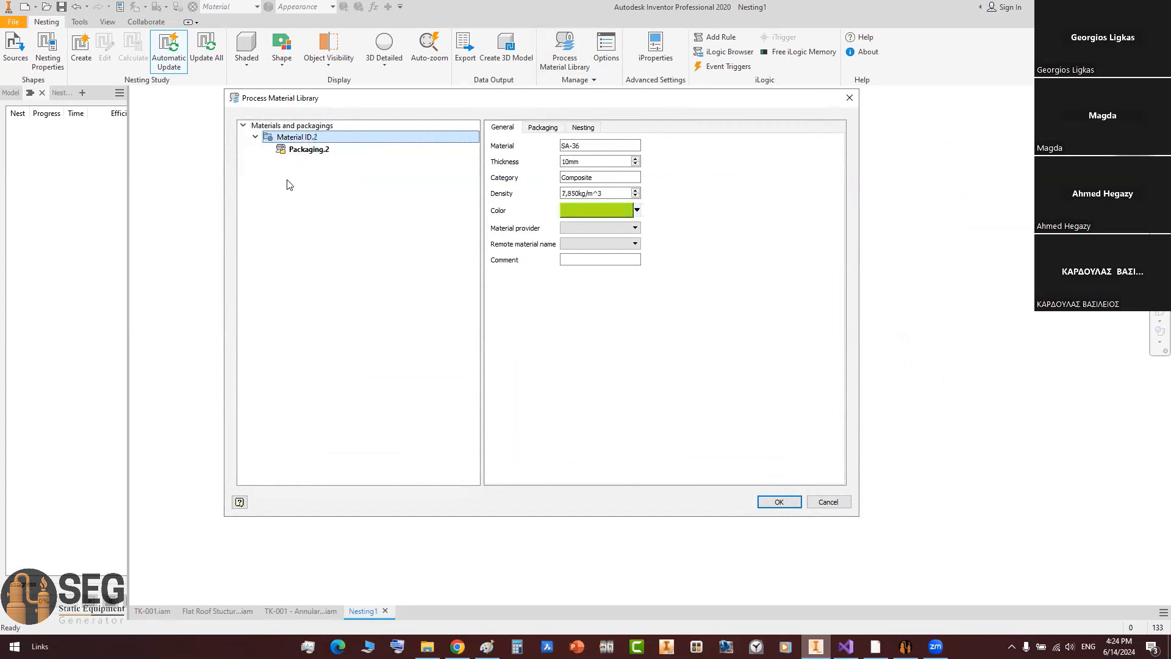
# Step: Set the SA-36 packaging to 7,000 mm length and 2,000 mm width, and check the material's nesting options before accepting the library
pyautogui.click(301, 150)
pyautogui.click(568, 147)
pyautogui.doubleClick(569, 150)
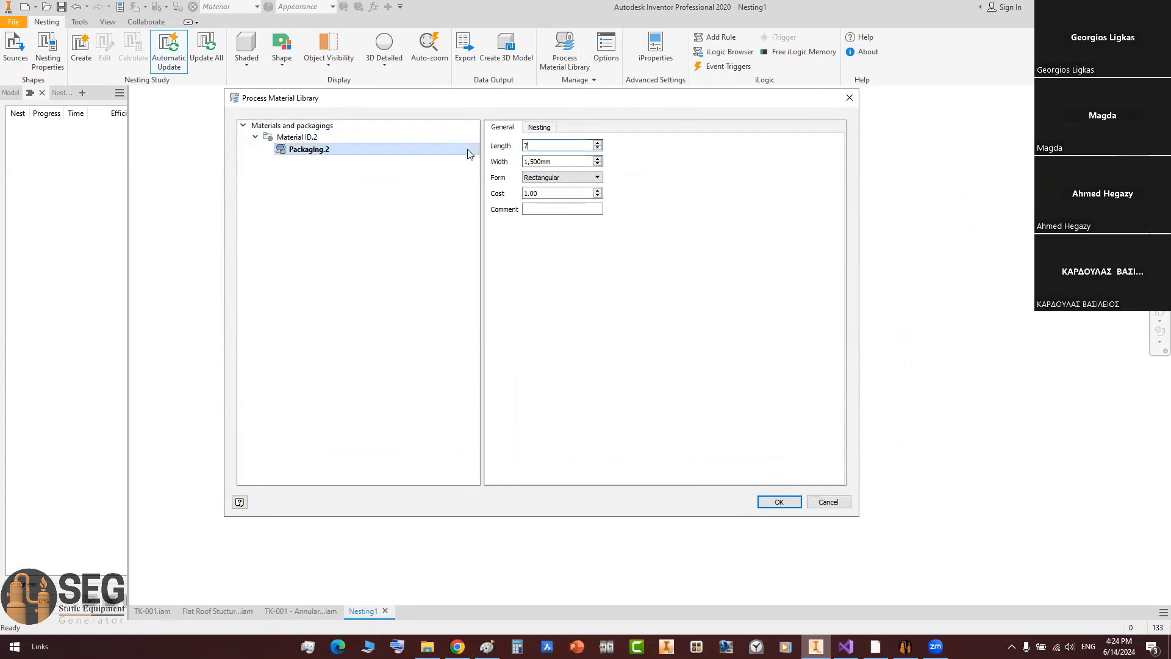
pyautogui.doubleClick(558, 161)
pyautogui.write('2,00')
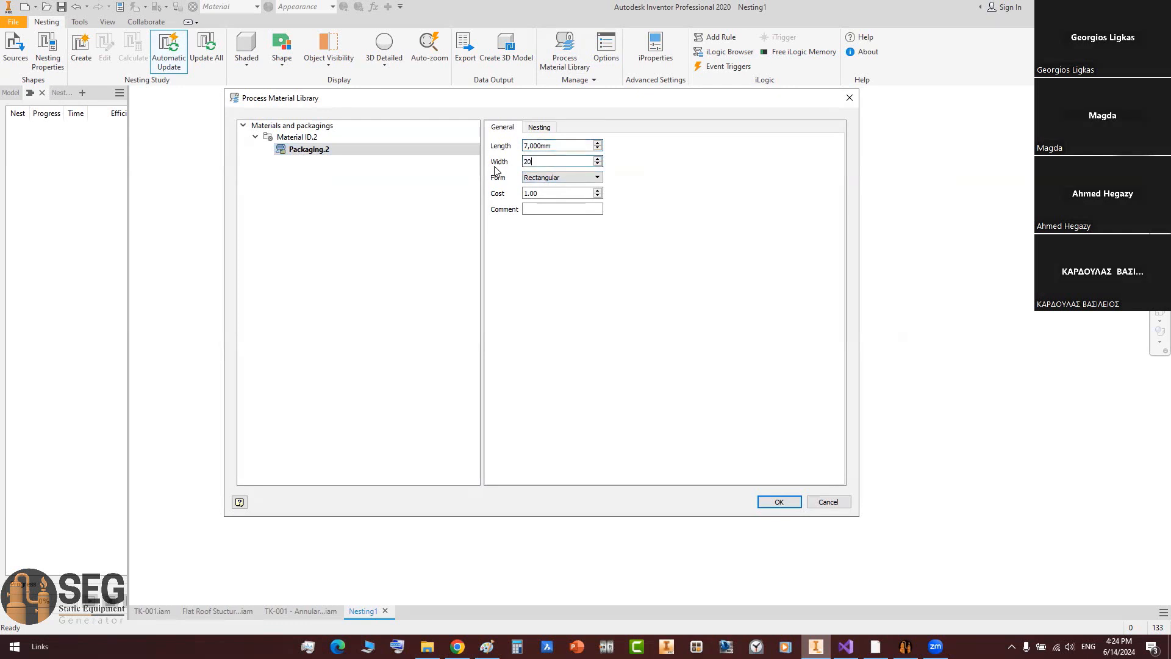
pyautogui.write('0')
pyautogui.click(550, 209)
pyautogui.click(305, 138)
pyautogui.click(595, 127)
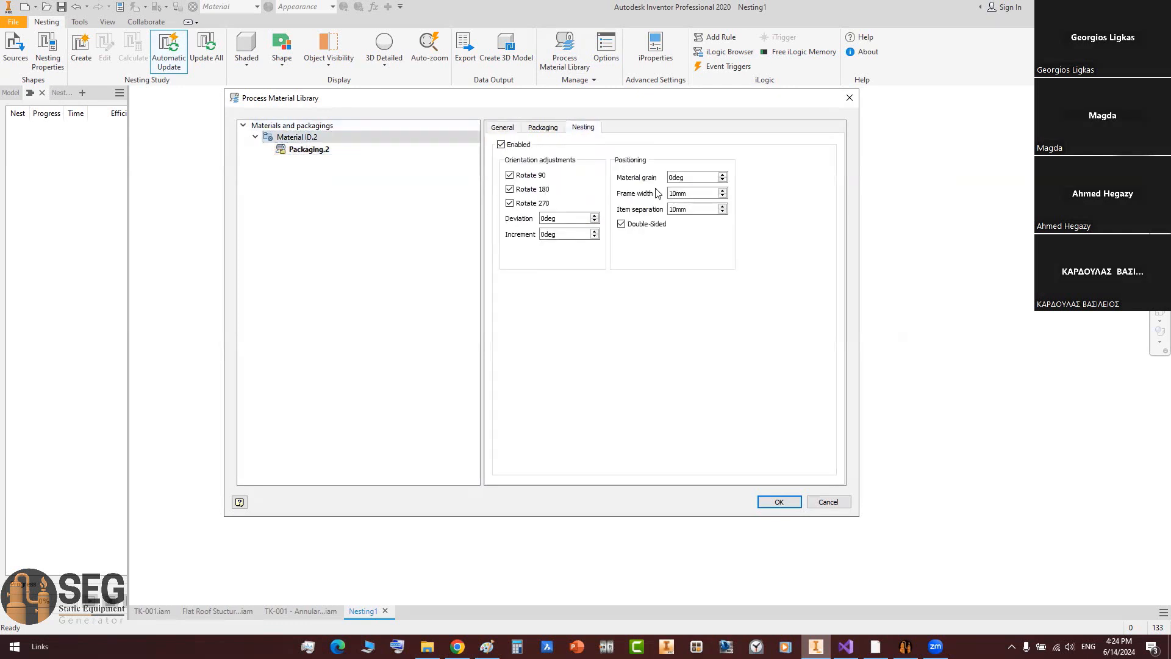
pyautogui.click(779, 500)
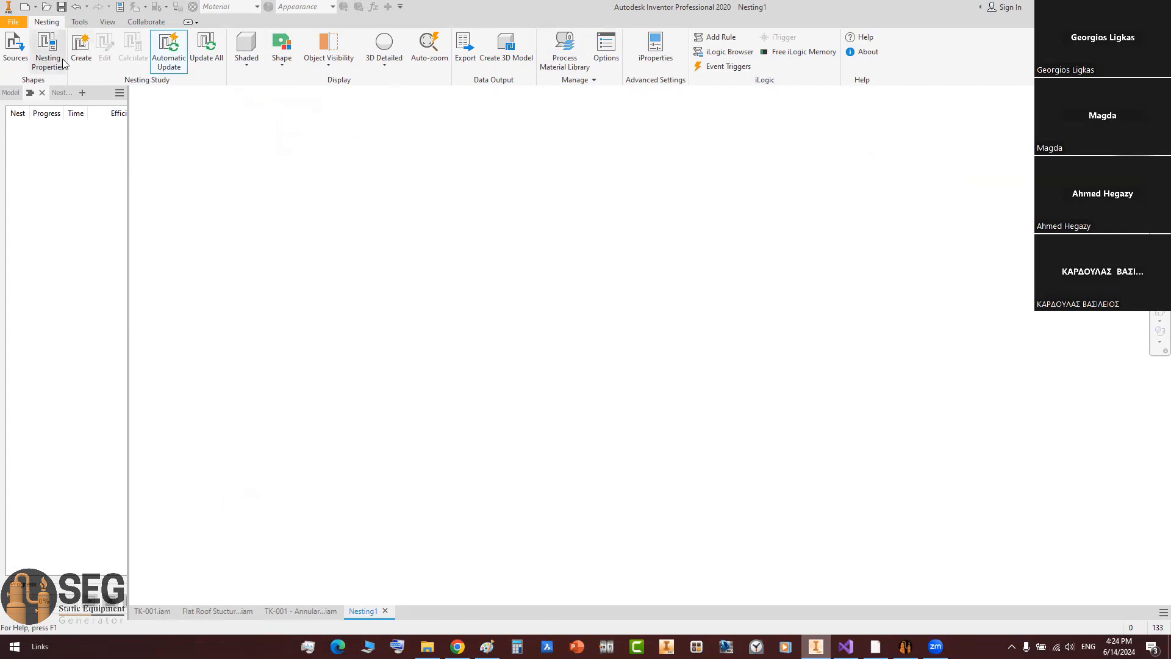
# Step: Create a nesting study for all annular plate shapes with remnant optimization set to Minimize length, and suppress further calculation result messages
pyautogui.click(391, 522)
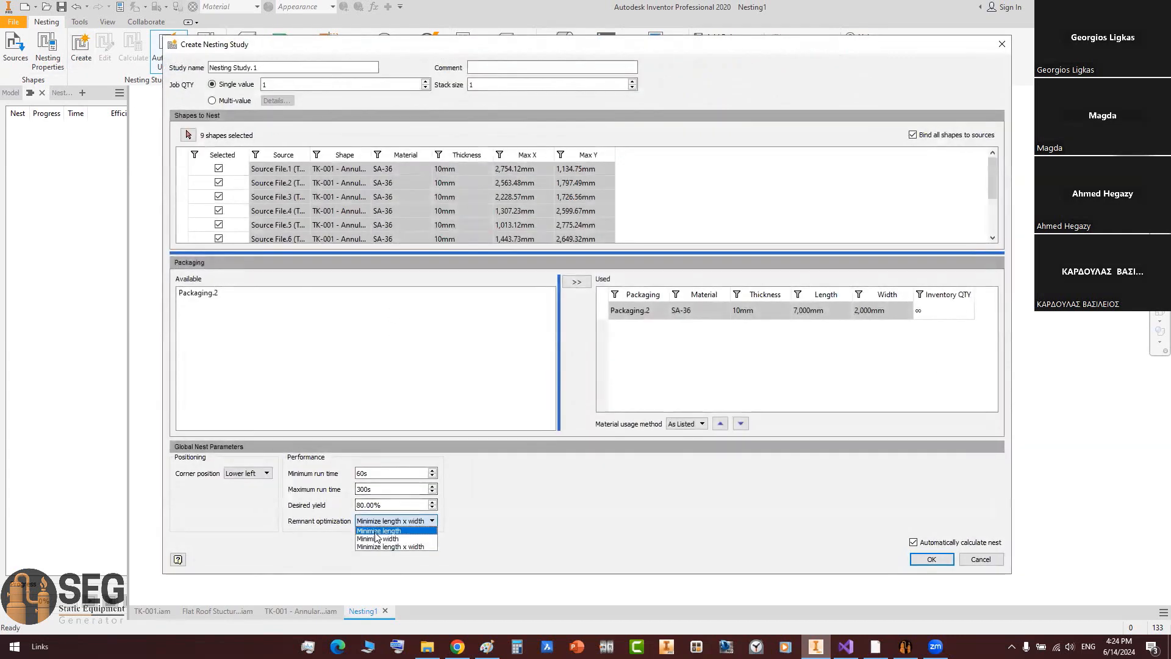
pyautogui.click(403, 536)
pyautogui.click(930, 560)
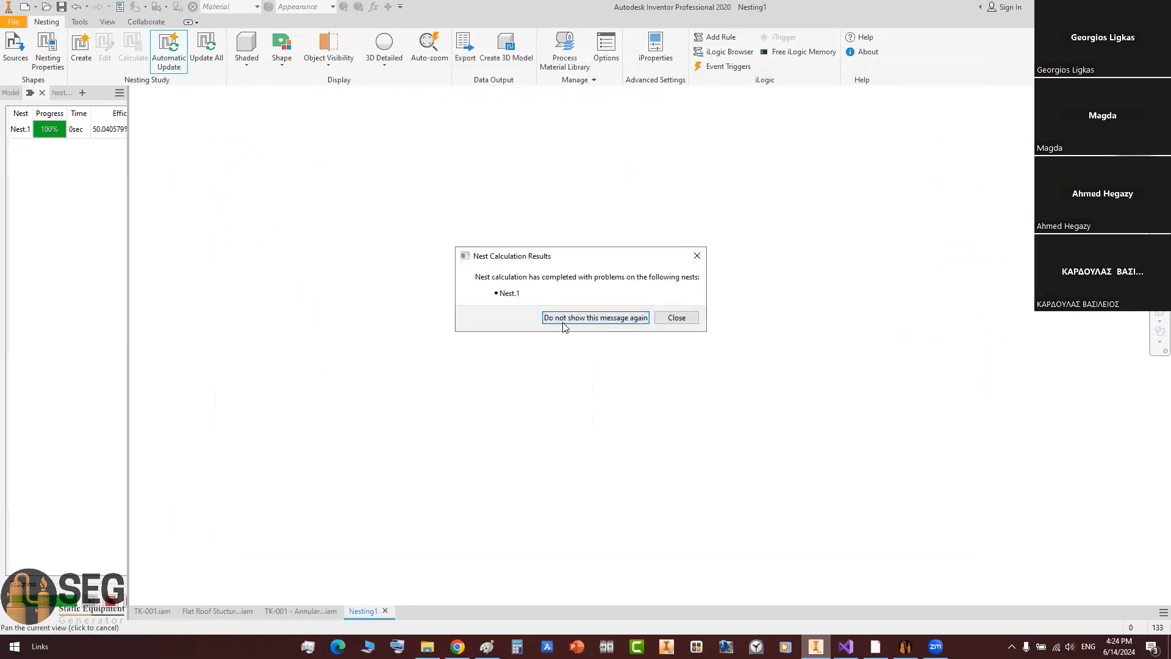
pyautogui.click(564, 317)
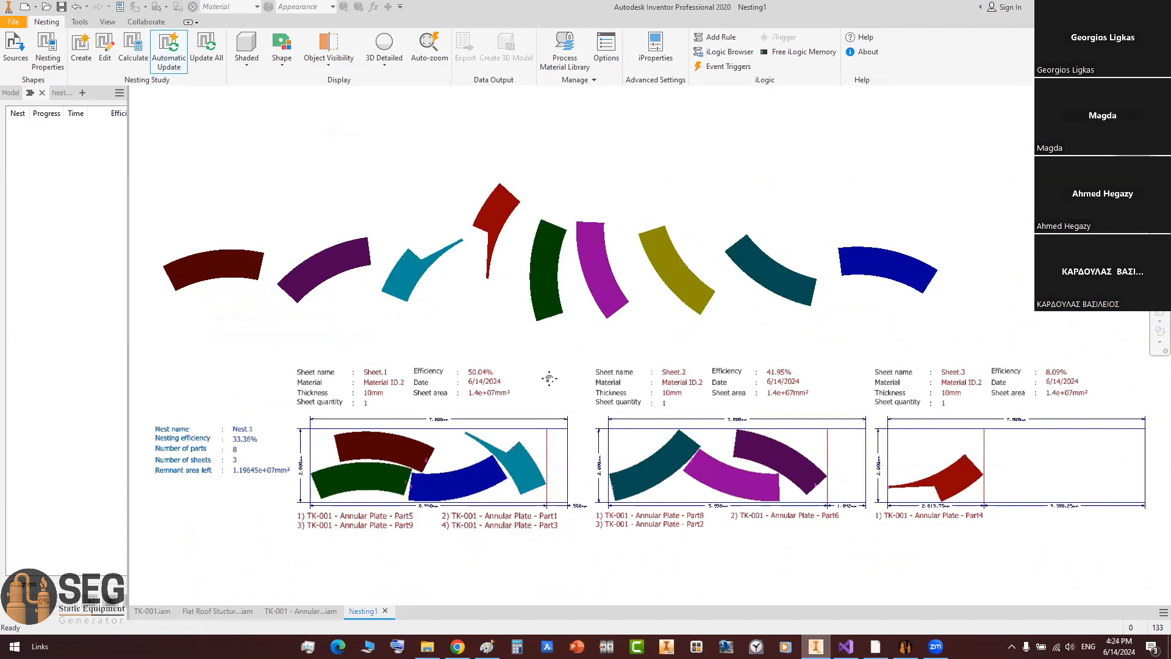
# Step: Examine the arrangement of the annular plate parts on the nested sheets
pyautogui.scroll(-5, 467, 437)
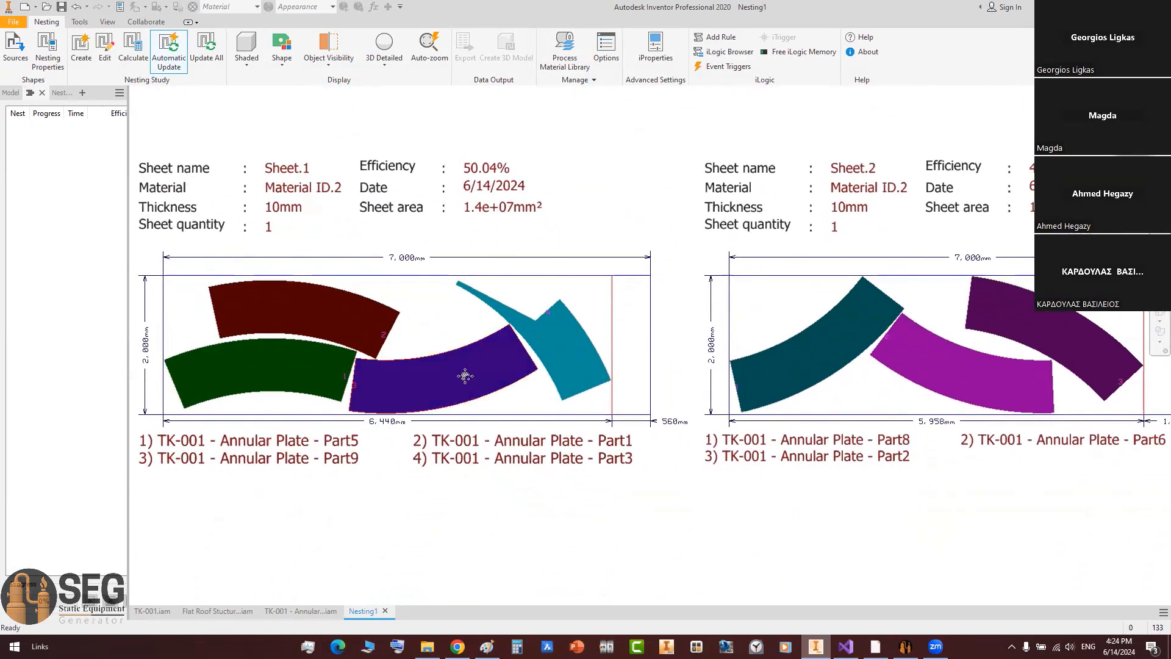
pyautogui.moveTo(777, 372); pyautogui.dragTo(606, 366, button='middle')
pyautogui.moveTo(448, 368); pyautogui.dragTo(476, 358, button='middle')
pyautogui.moveTo(237, 340); pyautogui.dragTo(359, 332, button='middle')
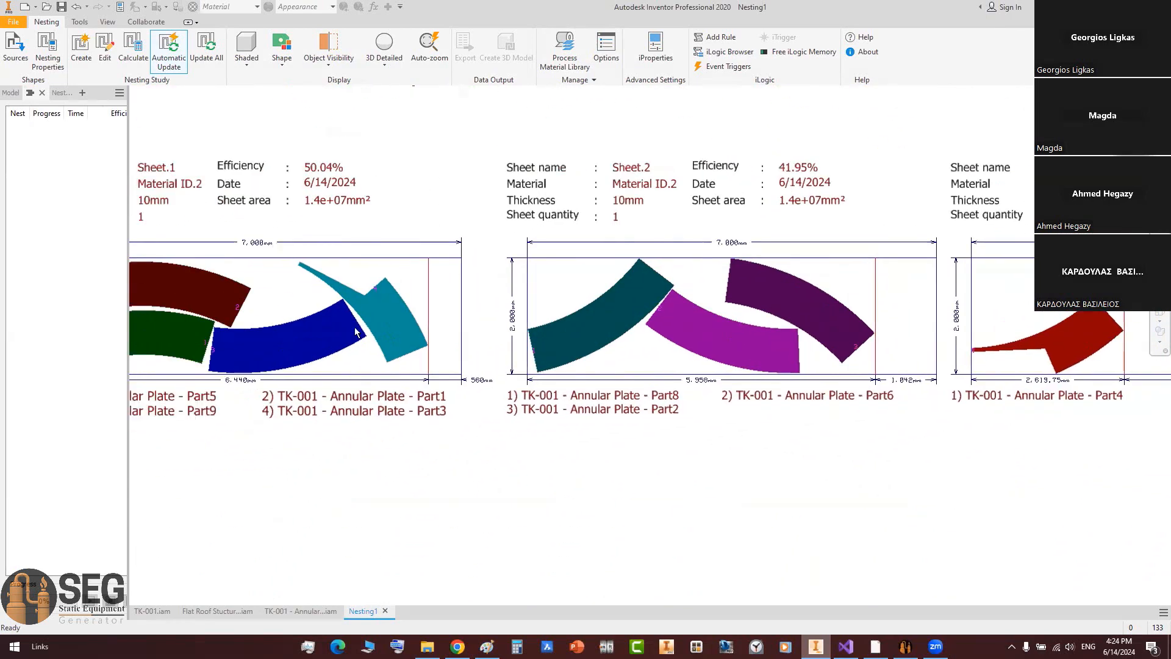
pyautogui.moveTo(171, 310); pyautogui.dragTo(462, 292, button='middle')
pyautogui.scroll(5, 430, 307)
pyautogui.scroll(-3, 472, 234)
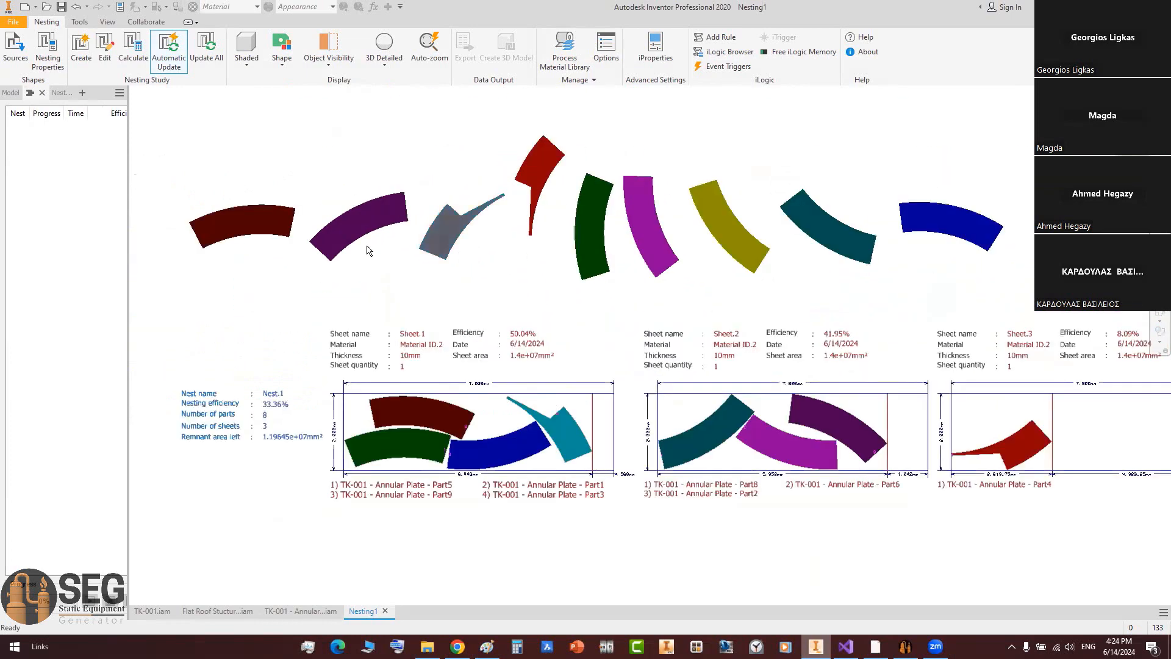